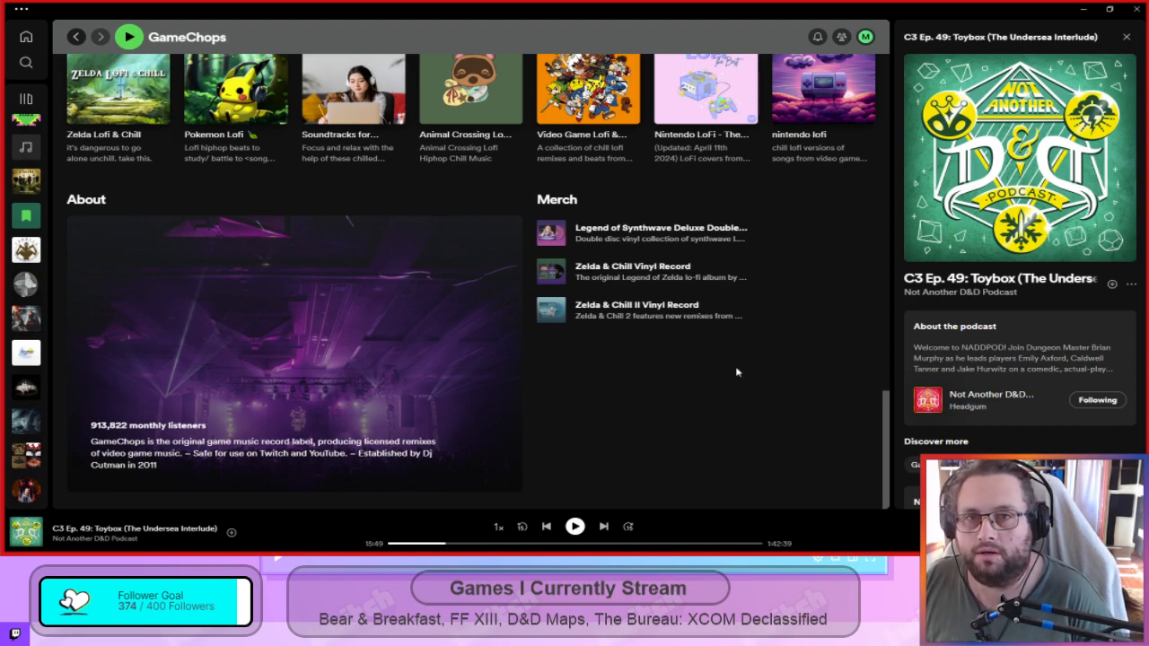
Look over the GameChops artist page and expand the Your Library sidebar.
{"action": "scroll", "coordinate": [727, 377], "scroll_direction": "up", "scroll_amount": 5}
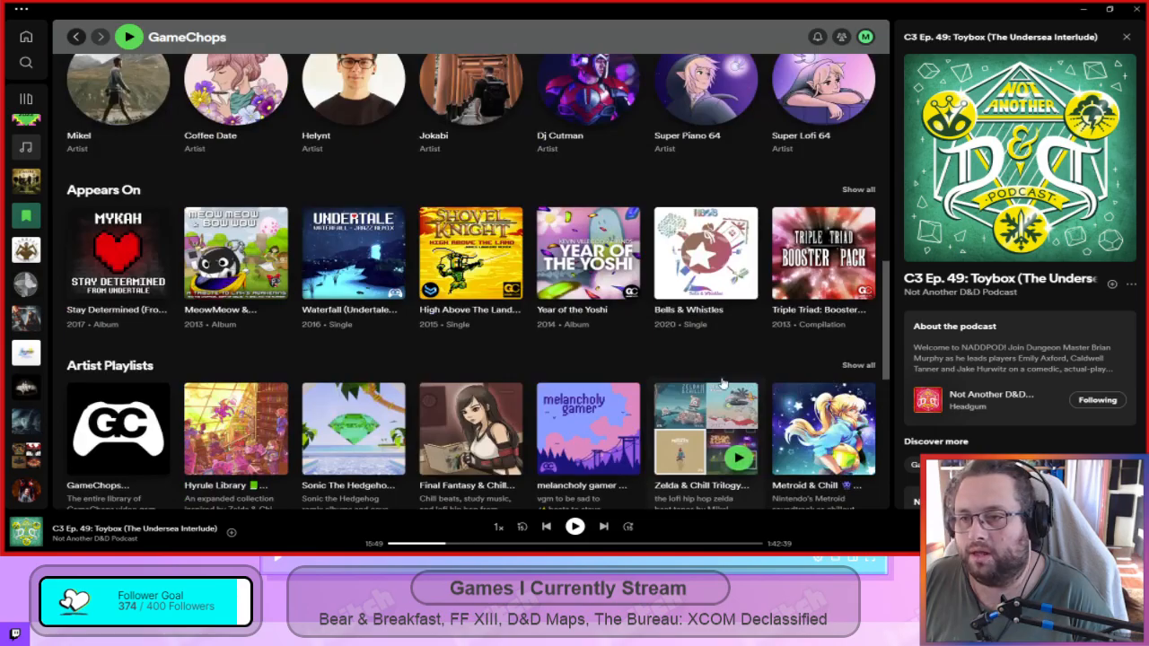
{"action": "scroll", "coordinate": [725, 384], "scroll_direction": "up", "scroll_amount": 15}
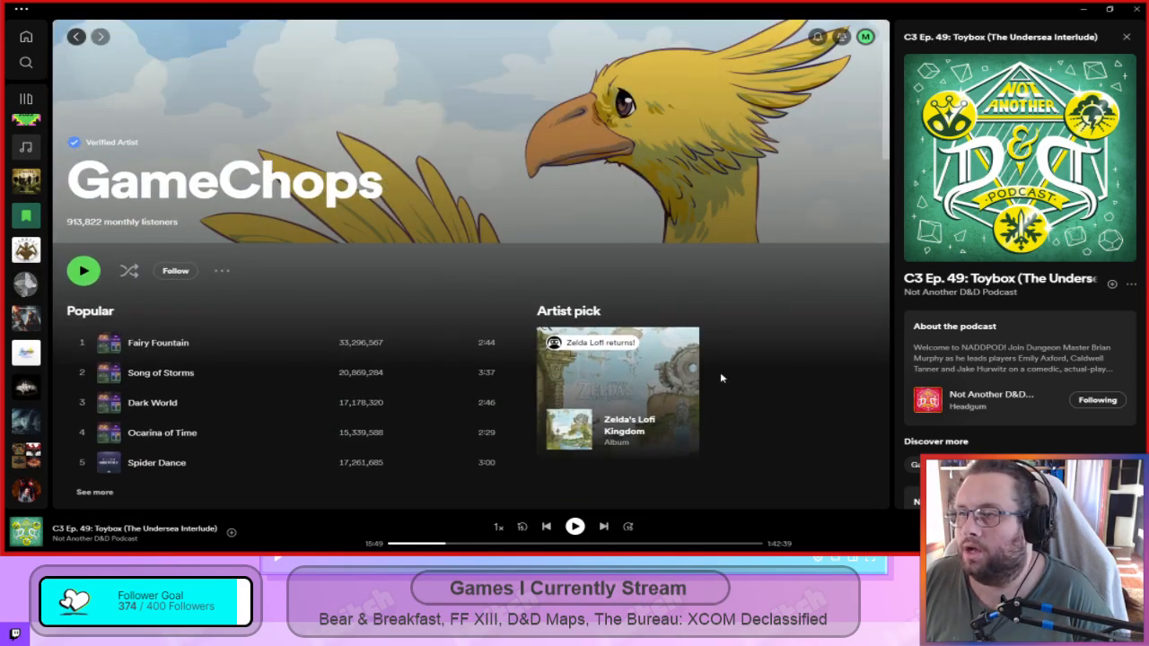
{"action": "scroll", "coordinate": [720, 378], "scroll_direction": "down", "scroll_amount": 20}
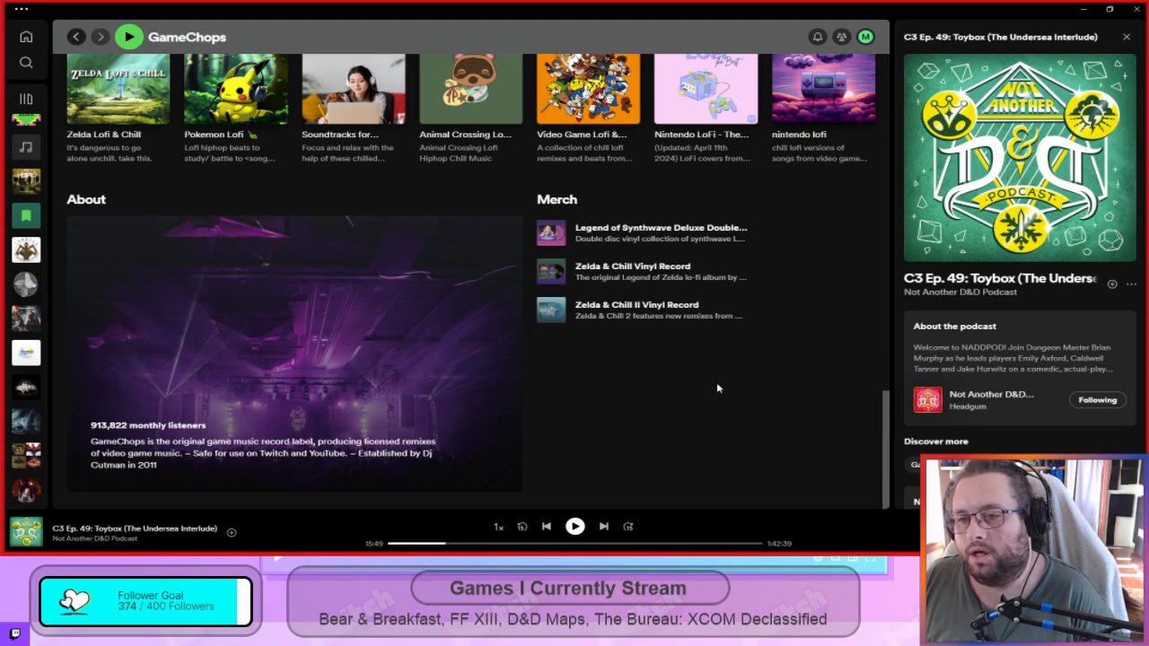
{"action": "scroll", "coordinate": [432, 380], "scroll_direction": "up", "scroll_amount": 5}
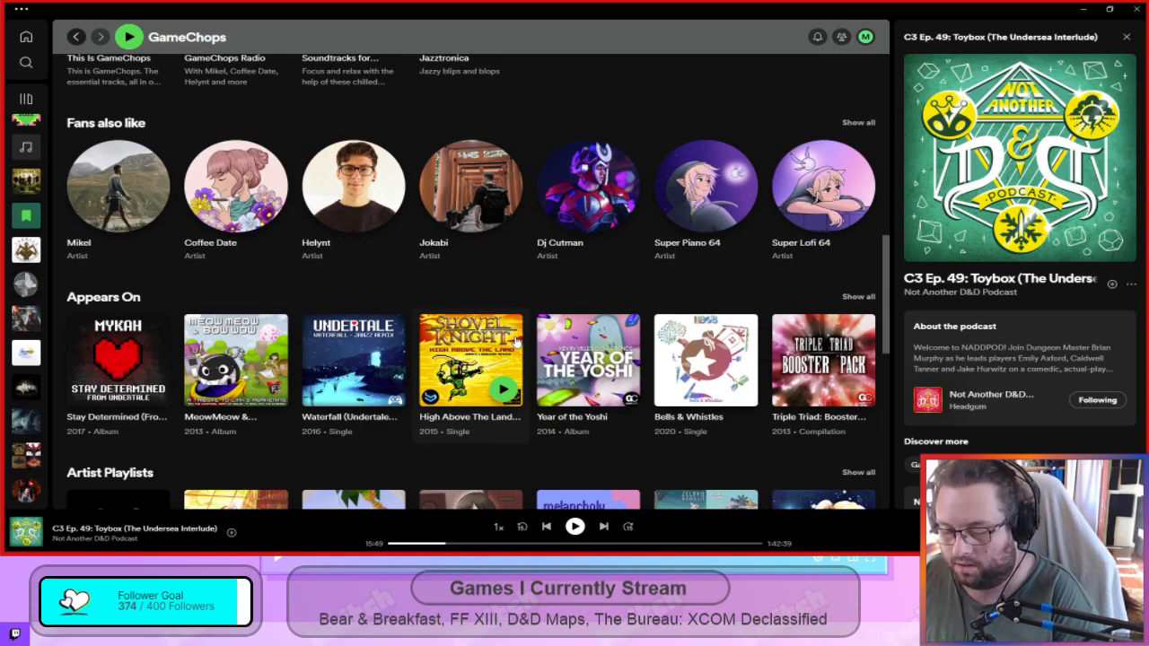
{"action": "key", "text": "alt+shift+l"}
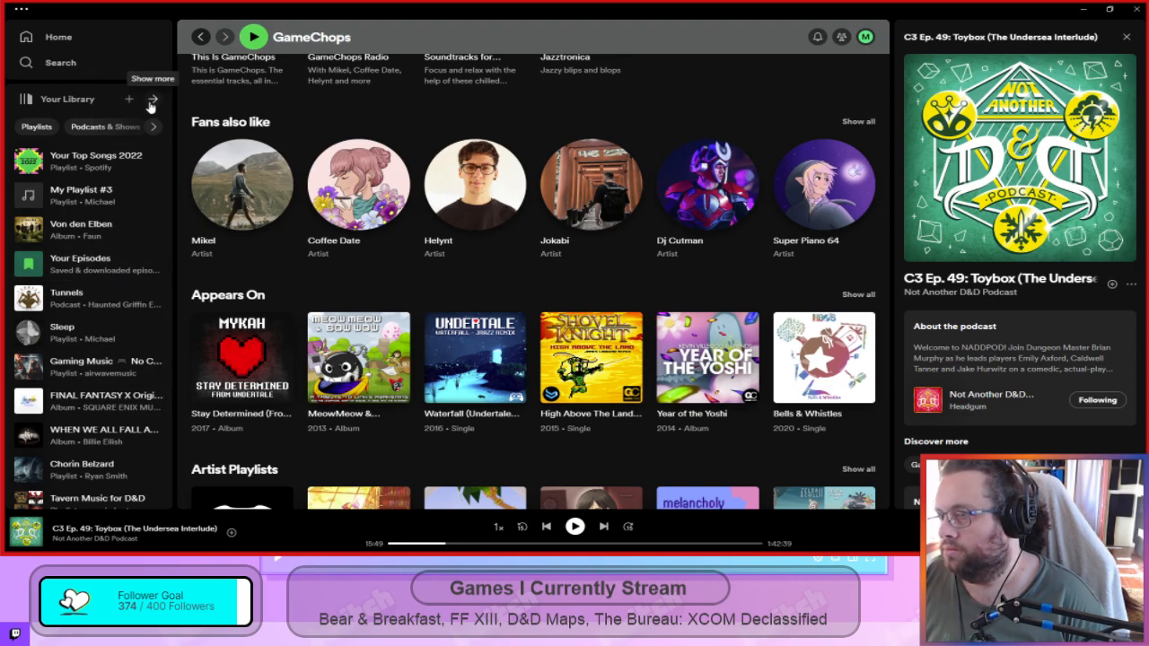
Filter the GameChops discography to albums and open the full album listing.
{"action": "scroll", "coordinate": [416, 282], "scroll_direction": "up", "scroll_amount": 7}
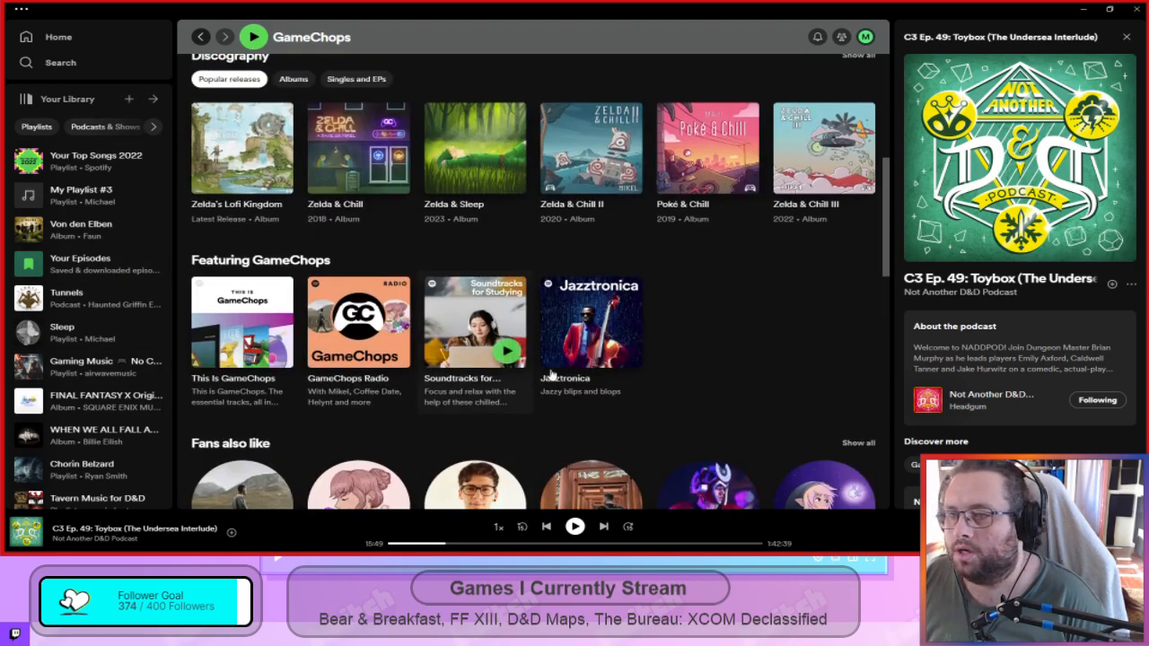
{"action": "scroll", "coordinate": [575, 378], "scroll_direction": "up", "scroll_amount": 2}
{"action": "scroll", "coordinate": [281, 270], "scroll_direction": "down", "scroll_amount": 6}
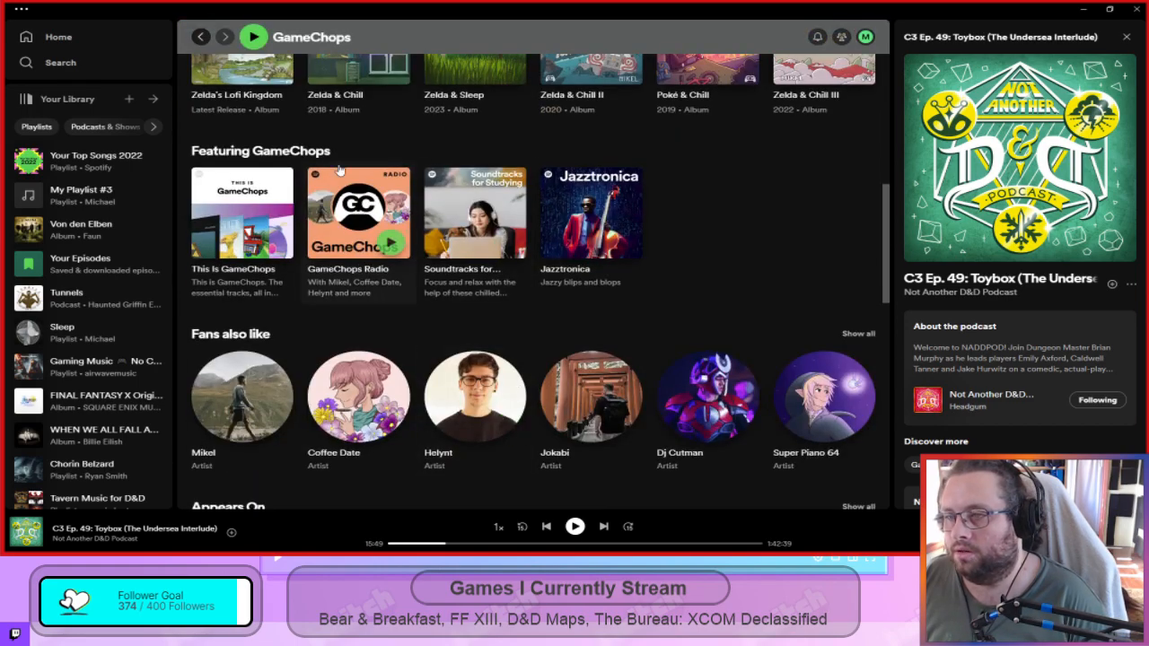
{"action": "scroll", "coordinate": [281, 270], "scroll_direction": "up", "scroll_amount": 2}
{"action": "left_click", "coordinate": [297, 184]}
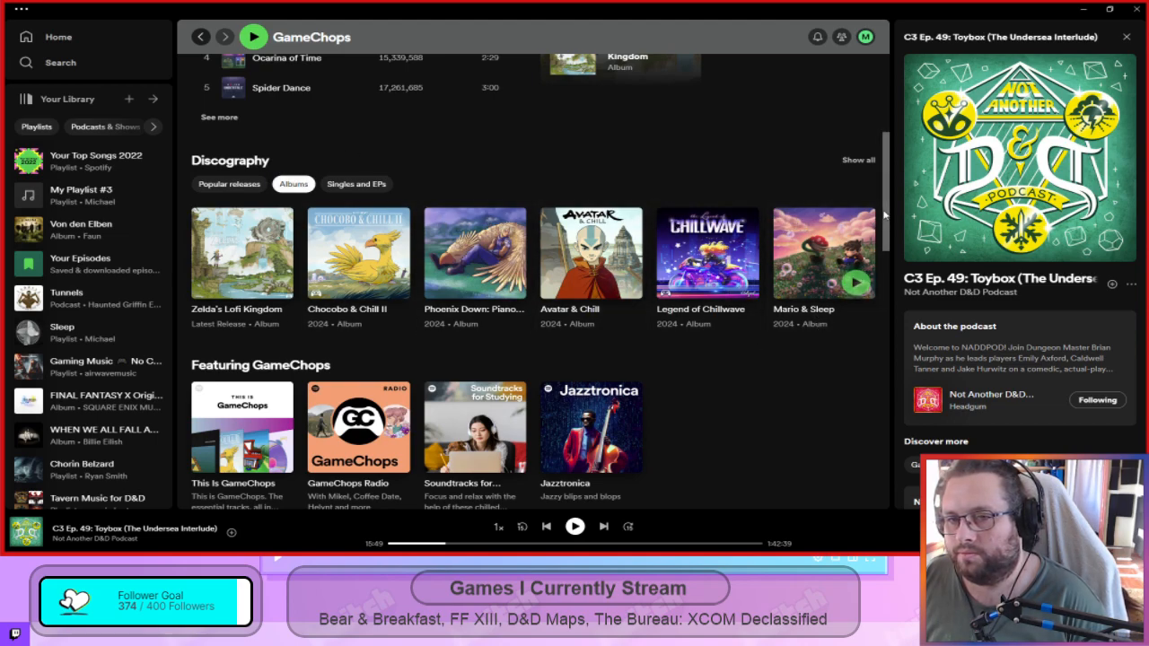
{"action": "left_click", "coordinate": [864, 162]}
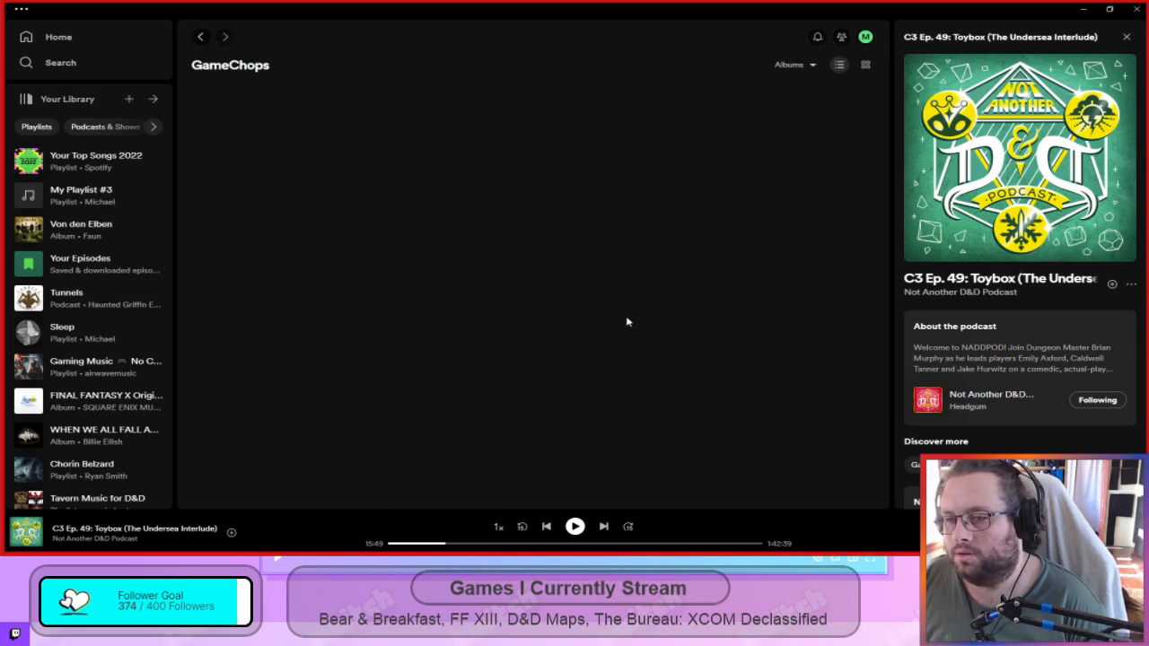
Find the Poké & Sleep album among the GameChops albums and play its first track, Pokémon Center.
{"action": "scroll", "coordinate": [456, 279], "scroll_direction": "down", "scroll_amount": 15}
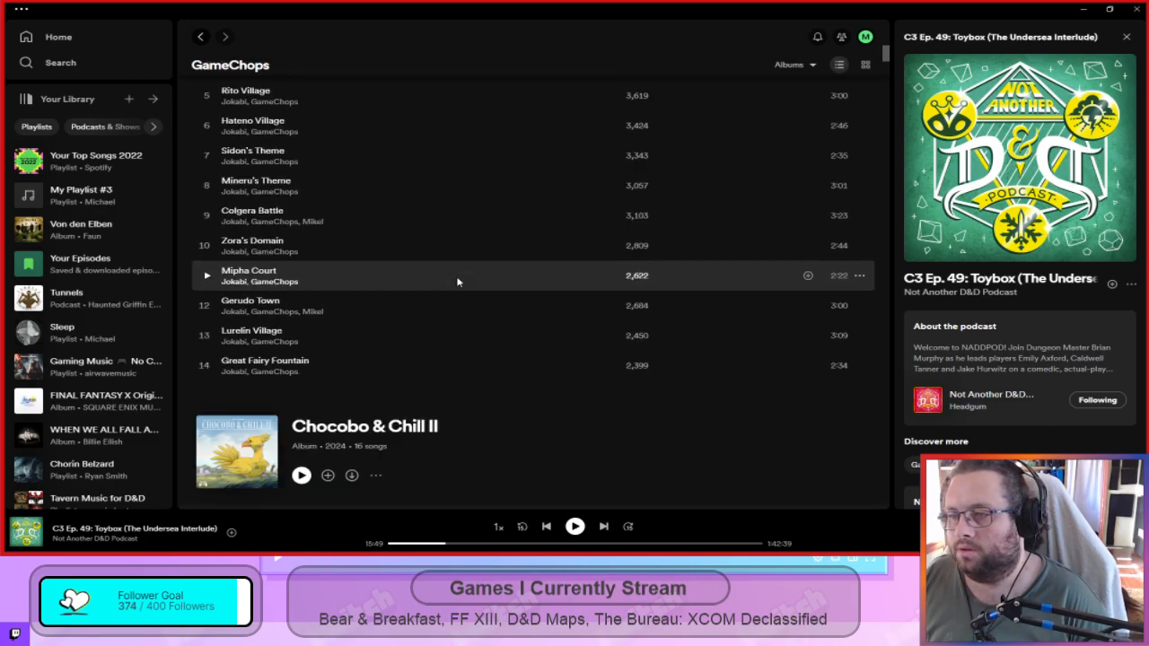
{"action": "scroll", "coordinate": [454, 281], "scroll_direction": "down", "scroll_amount": 10}
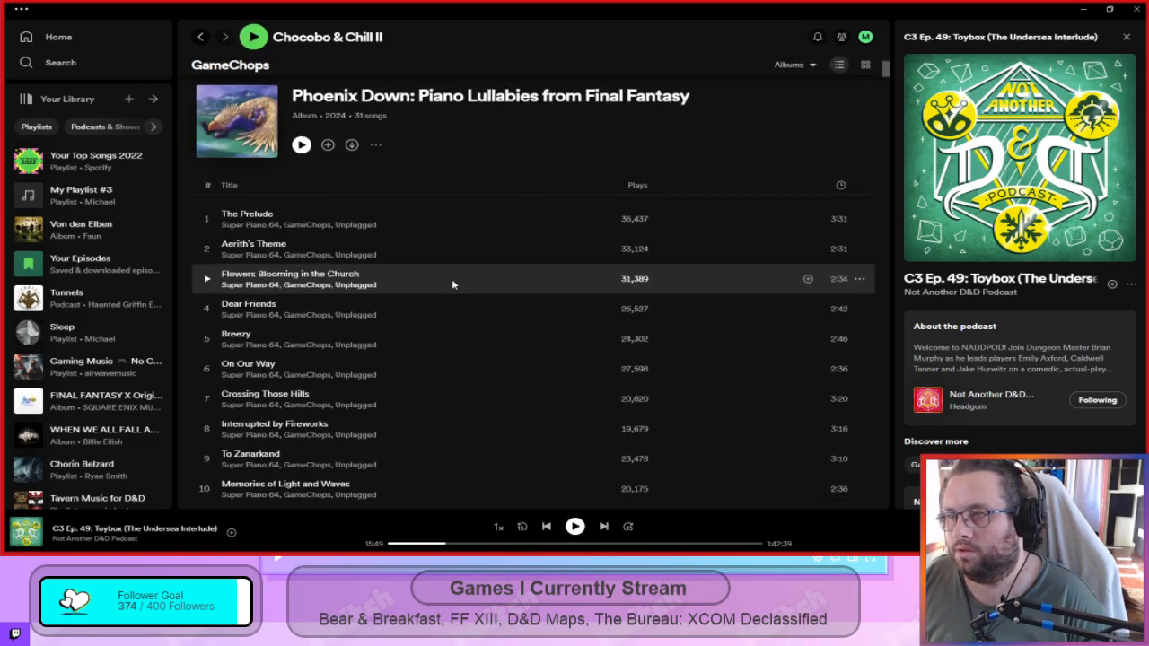
{"action": "scroll", "coordinate": [449, 283], "scroll_direction": "down", "scroll_amount": 15}
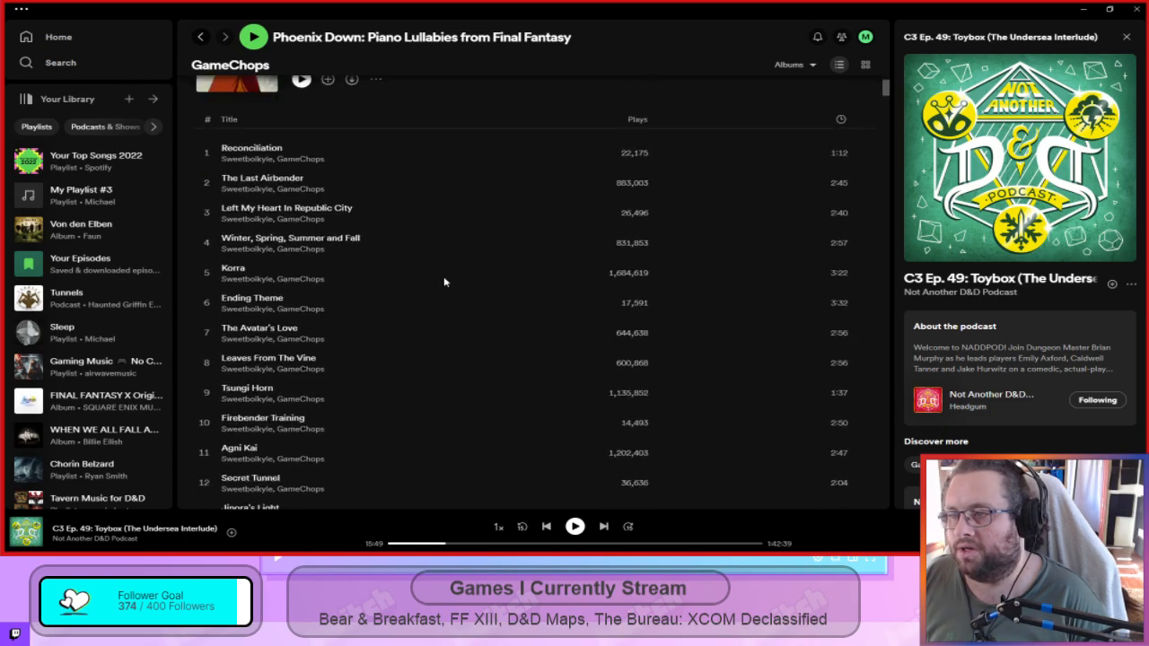
{"action": "scroll", "coordinate": [443, 282], "scroll_direction": "down", "scroll_amount": 15}
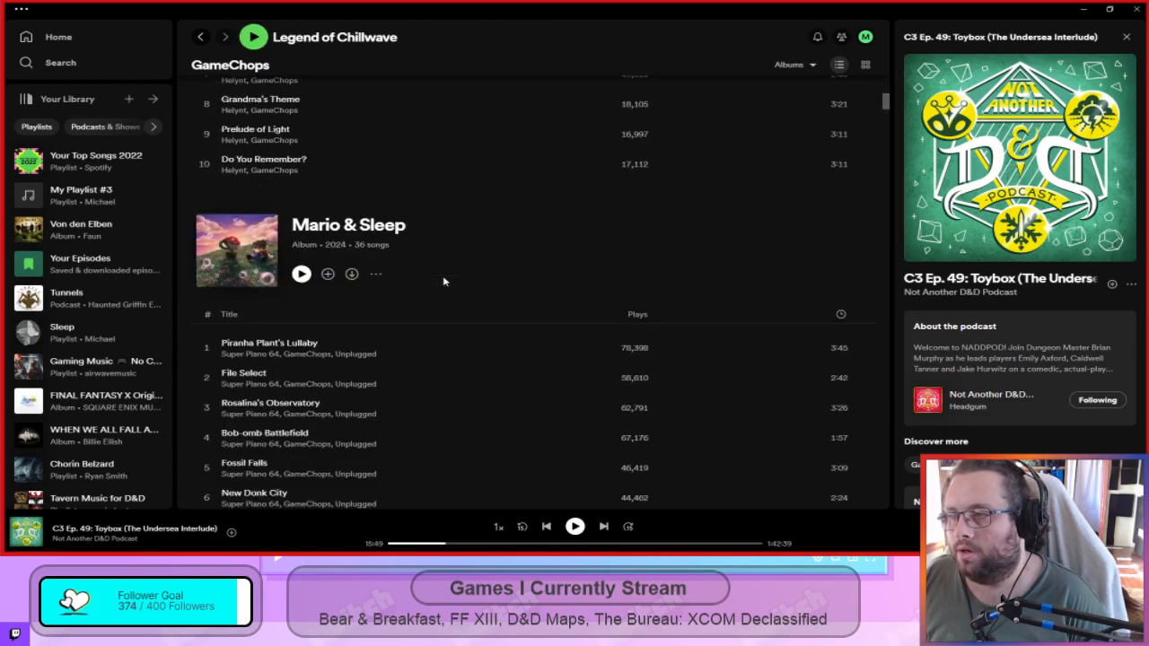
{"action": "scroll", "coordinate": [442, 281], "scroll_direction": "down", "scroll_amount": 15}
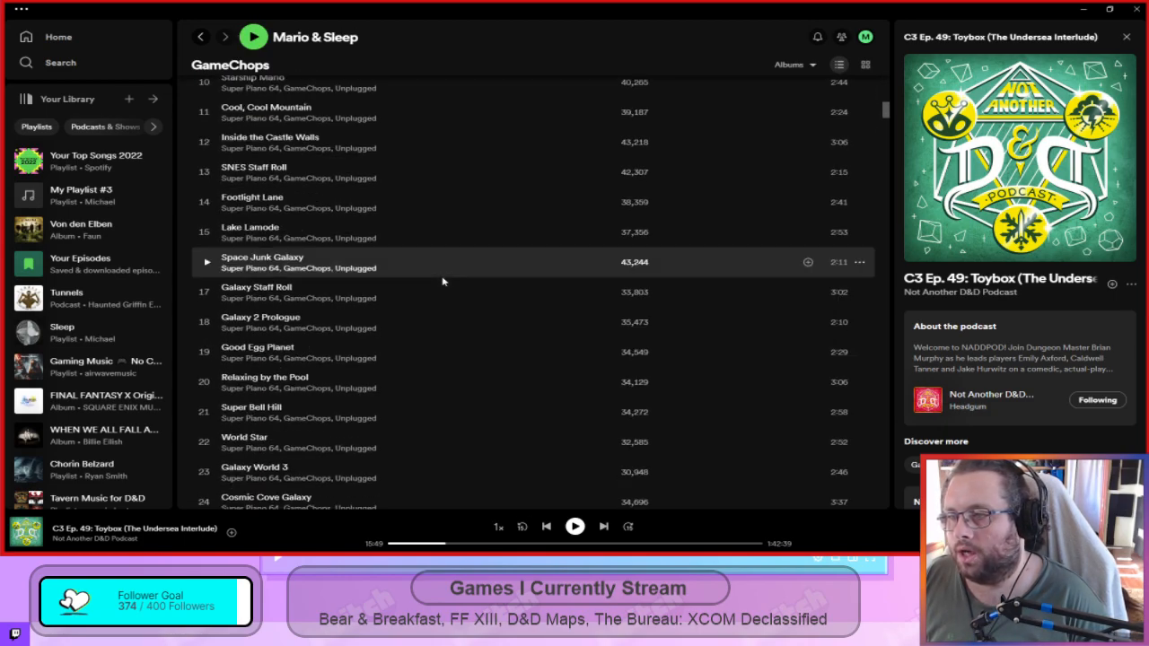
{"action": "scroll", "coordinate": [443, 280], "scroll_direction": "down", "scroll_amount": 20}
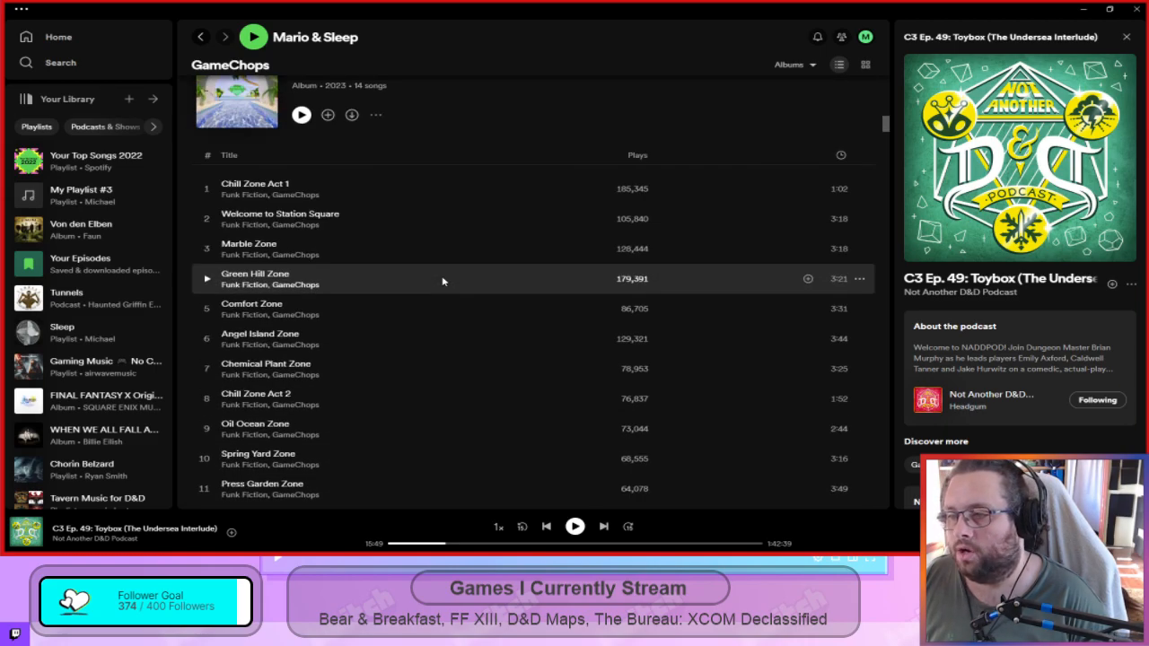
{"action": "scroll", "coordinate": [444, 278], "scroll_direction": "down", "scroll_amount": 1}
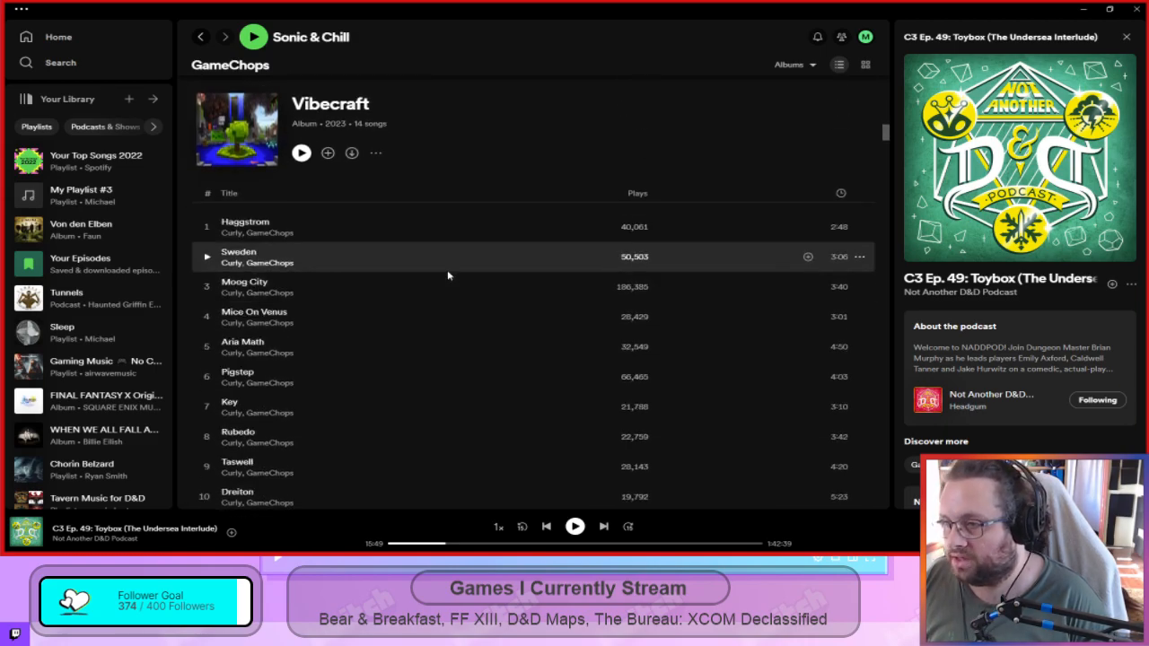
{"action": "scroll", "coordinate": [448, 276], "scroll_direction": "down", "scroll_amount": 15}
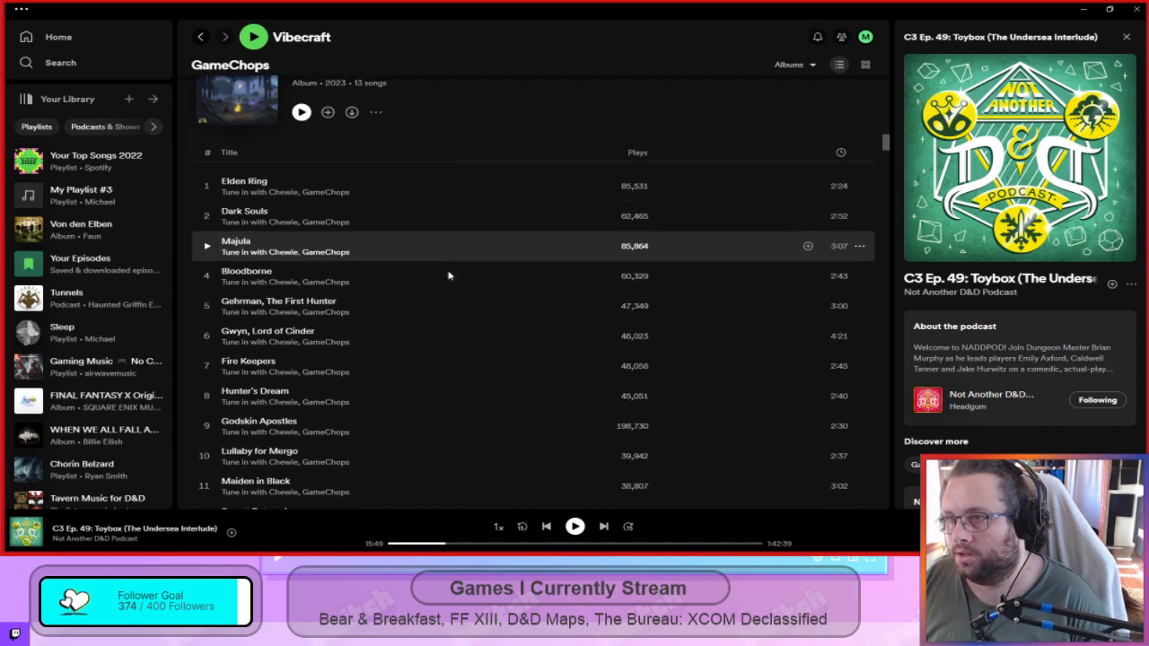
{"action": "scroll", "coordinate": [449, 275], "scroll_direction": "down", "scroll_amount": 3}
{"action": "scroll", "coordinate": [450, 277], "scroll_direction": "down", "scroll_amount": 1}
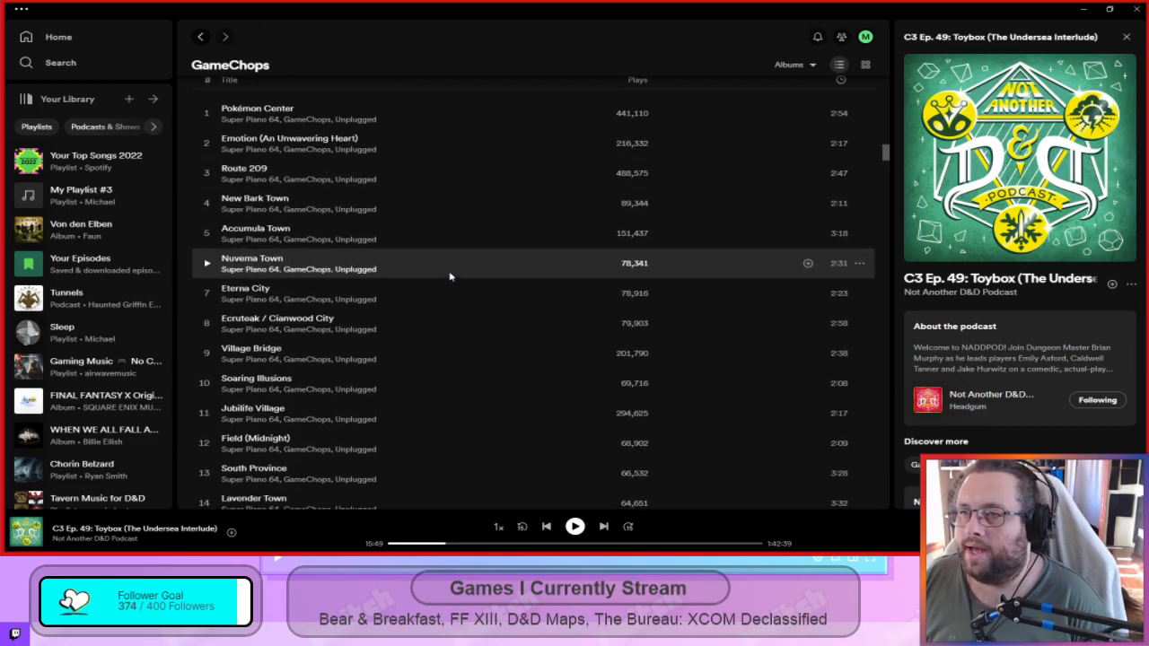
{"action": "scroll", "coordinate": [438, 252], "scroll_direction": "up", "scroll_amount": 2}
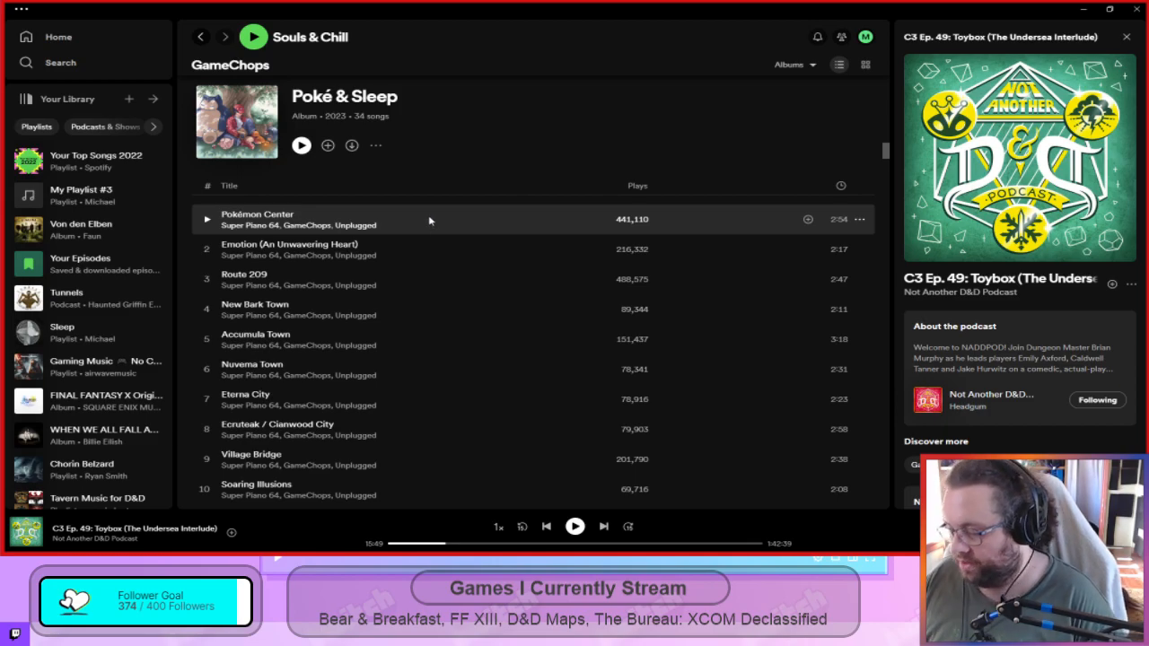
{"action": "left_click", "coordinate": [430, 219]}
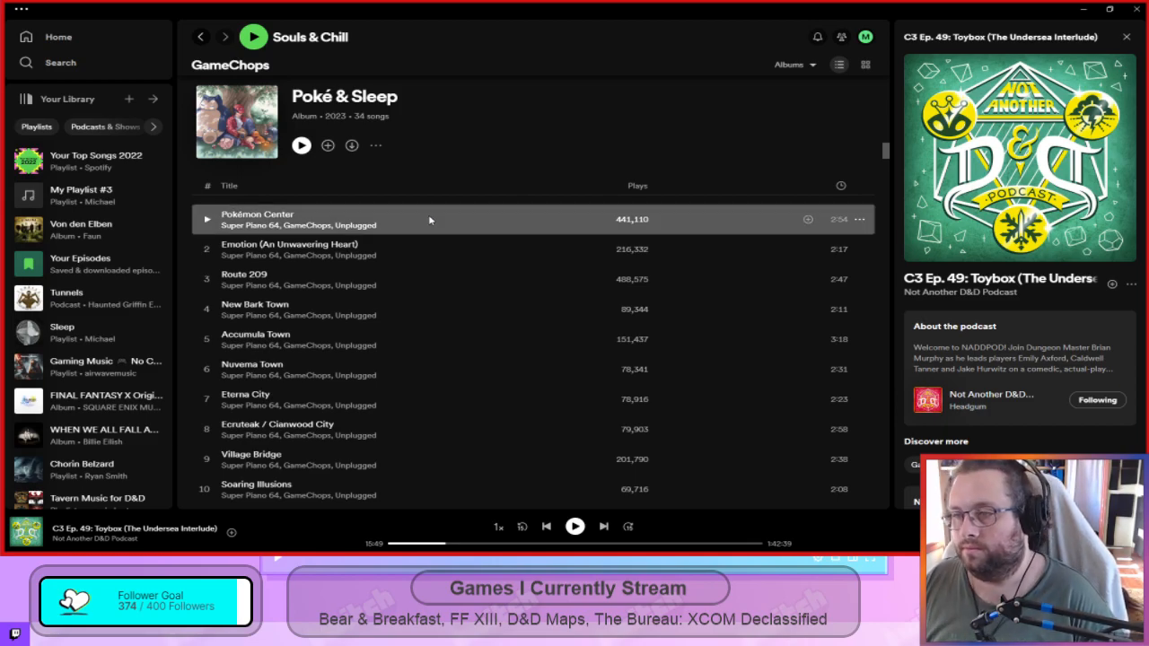
{"action": "double_click", "coordinate": [429, 219]}
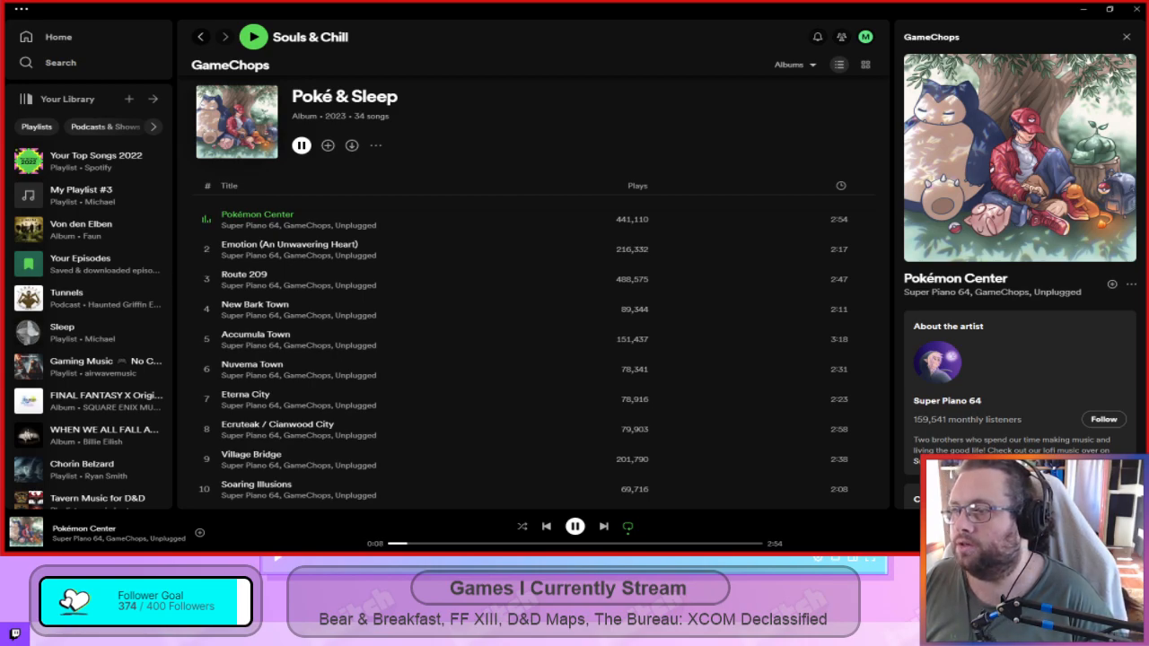
Switch to the Inkarnate map in the browser and examine the octagonal arena structure, its stands, gates and red canopy.
{"action": "key", "text": "alt+Tab"}
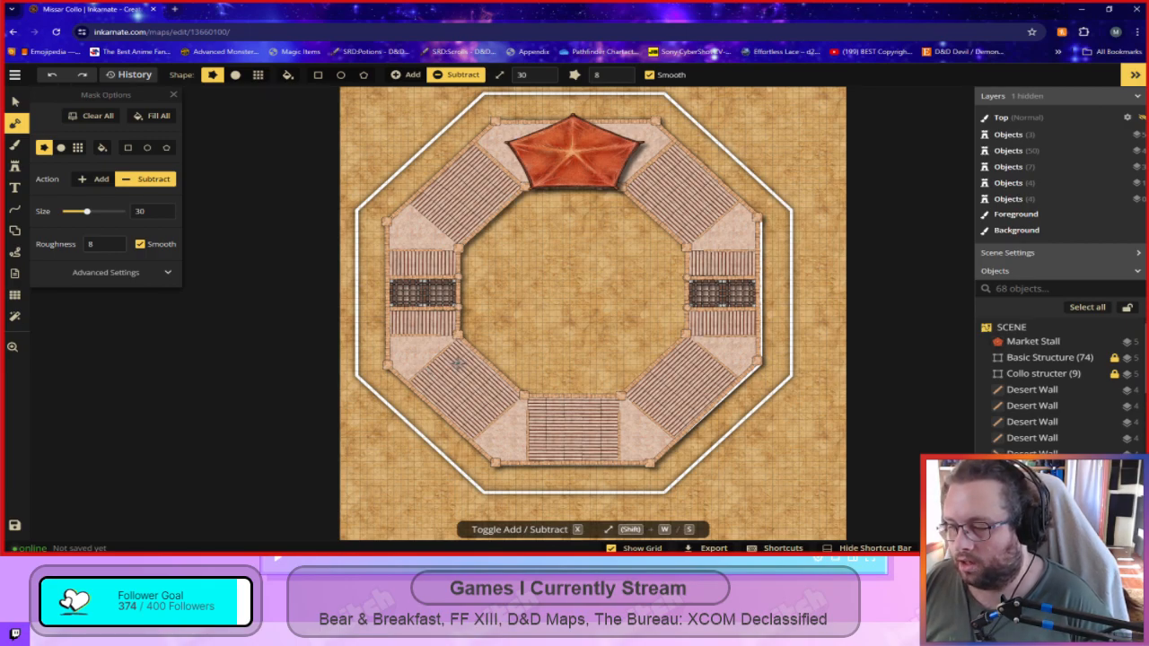
{"action": "scroll", "coordinate": [525, 343], "scroll_direction": "up", "scroll_amount": 2}
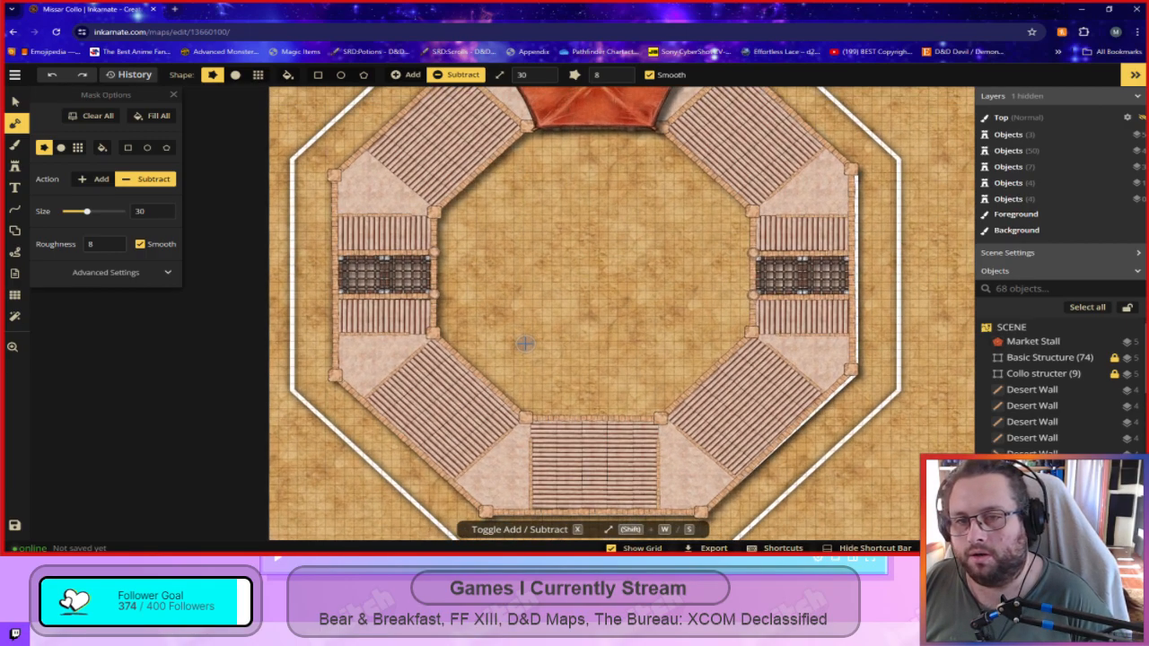
{"action": "scroll", "coordinate": [526, 343], "scroll_direction": "up", "scroll_amount": 1}
{"action": "scroll", "coordinate": [530, 344], "scroll_direction": "down", "scroll_amount": 1}
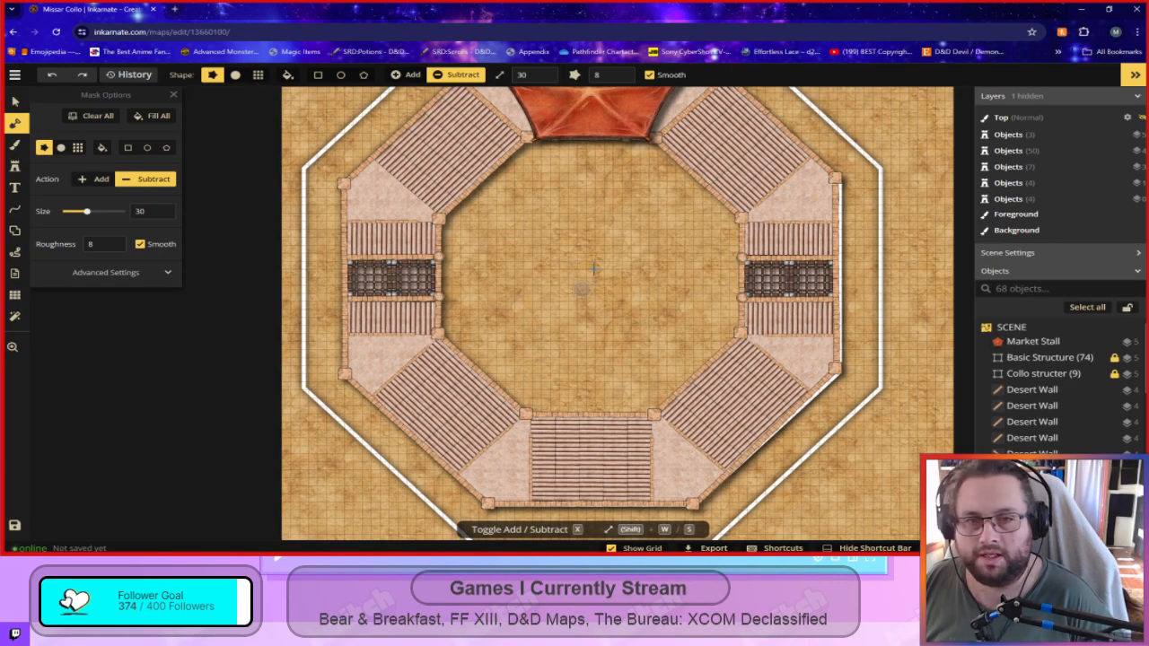
{"action": "scroll", "coordinate": [578, 275], "scroll_direction": "down", "scroll_amount": 2}
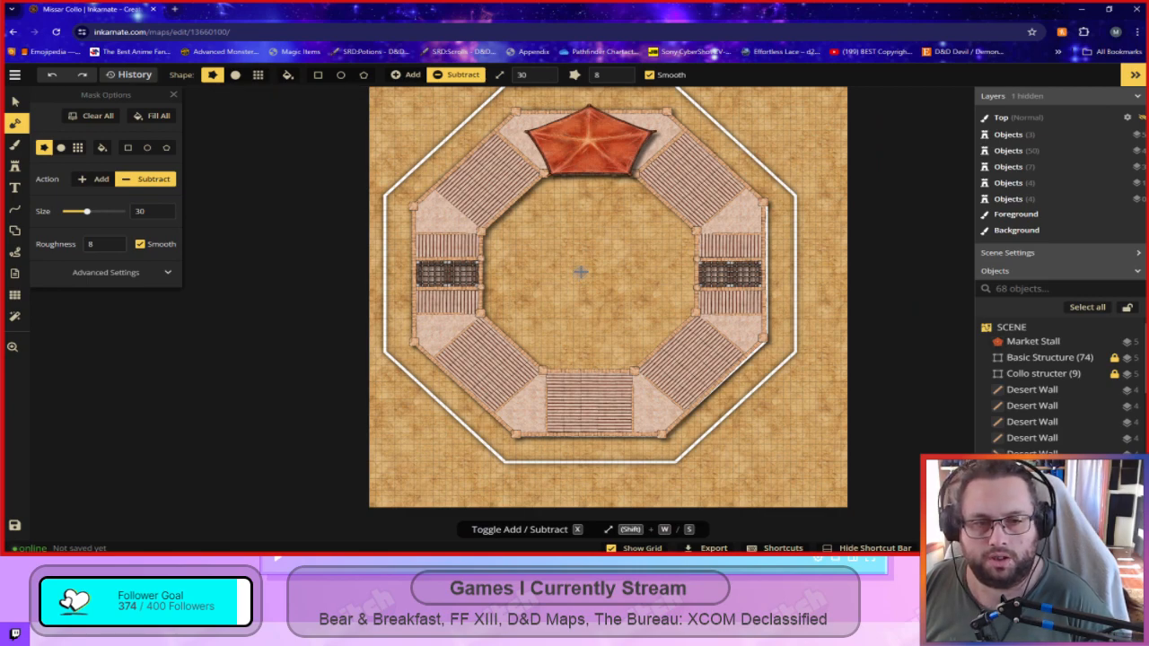
{"action": "scroll", "coordinate": [629, 238], "scroll_direction": "down", "scroll_amount": 1}
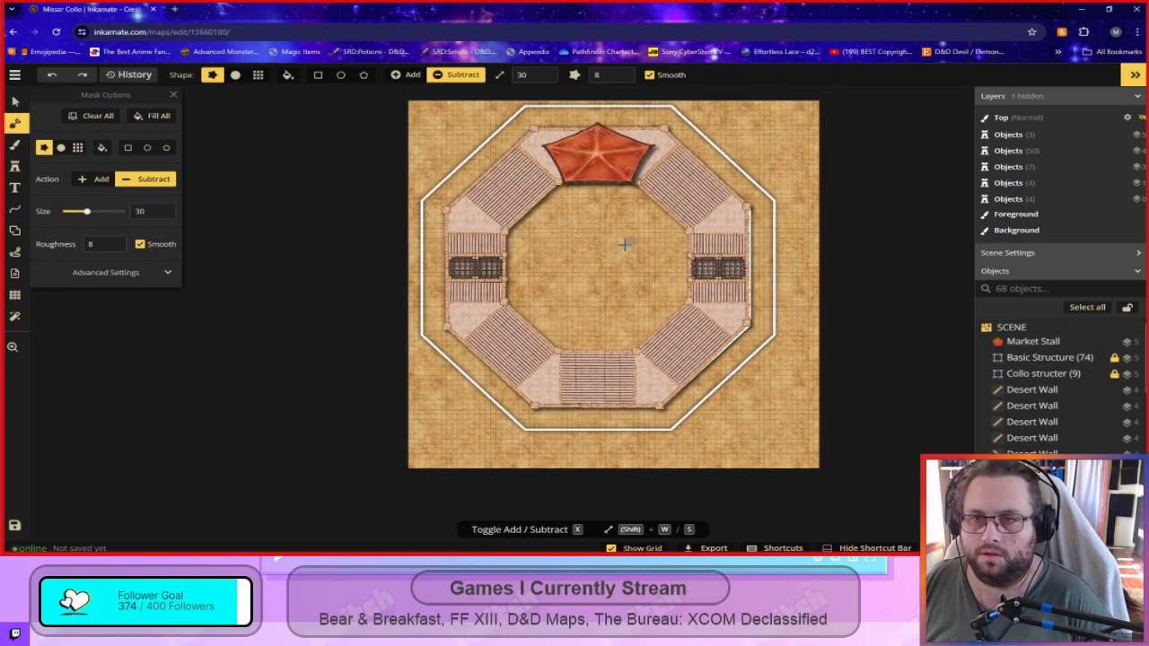
{"action": "left_click", "coordinate": [617, 272]}
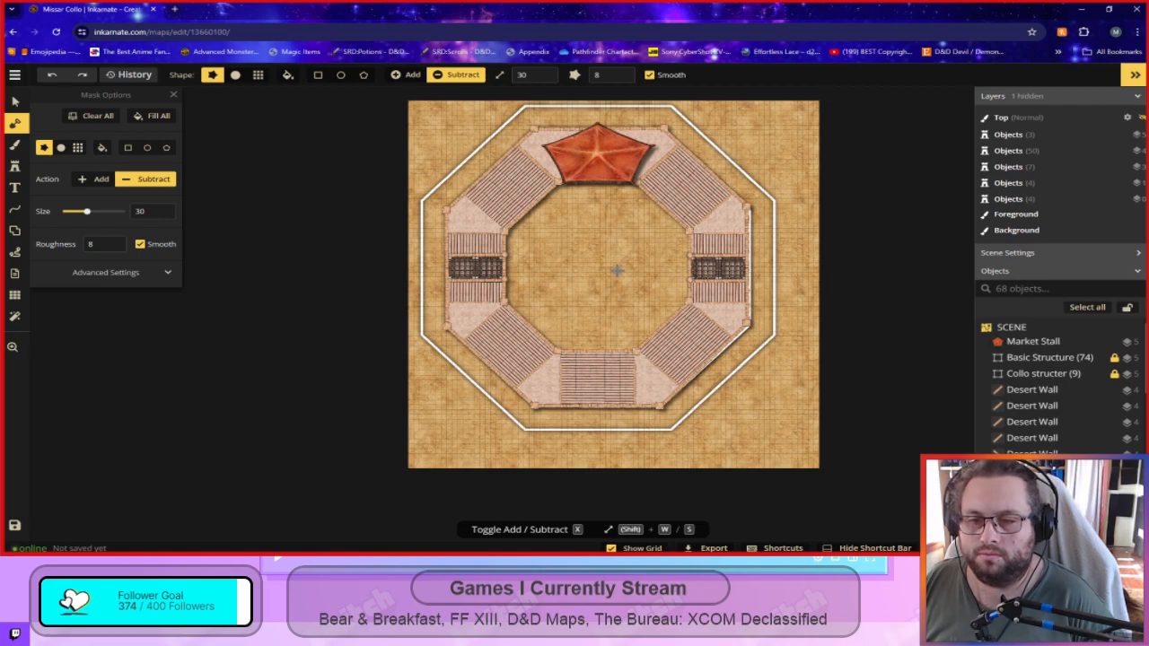
{"action": "left_click", "coordinate": [613, 267]}
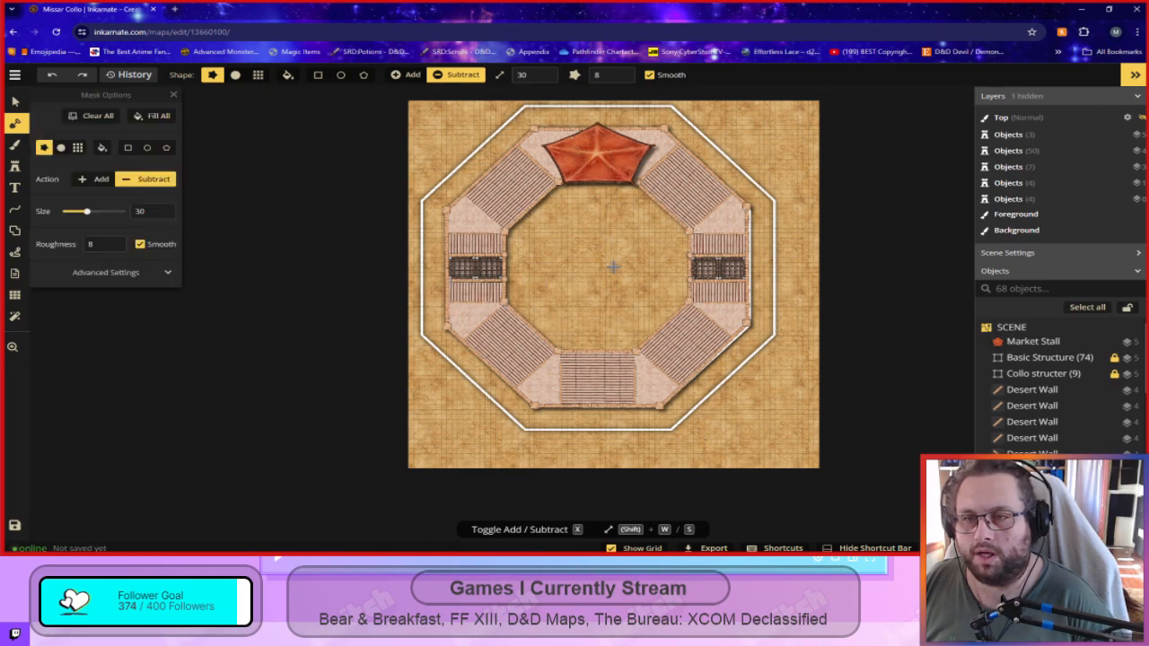
{"action": "scroll", "coordinate": [613, 266], "scroll_direction": "up", "scroll_amount": 1}
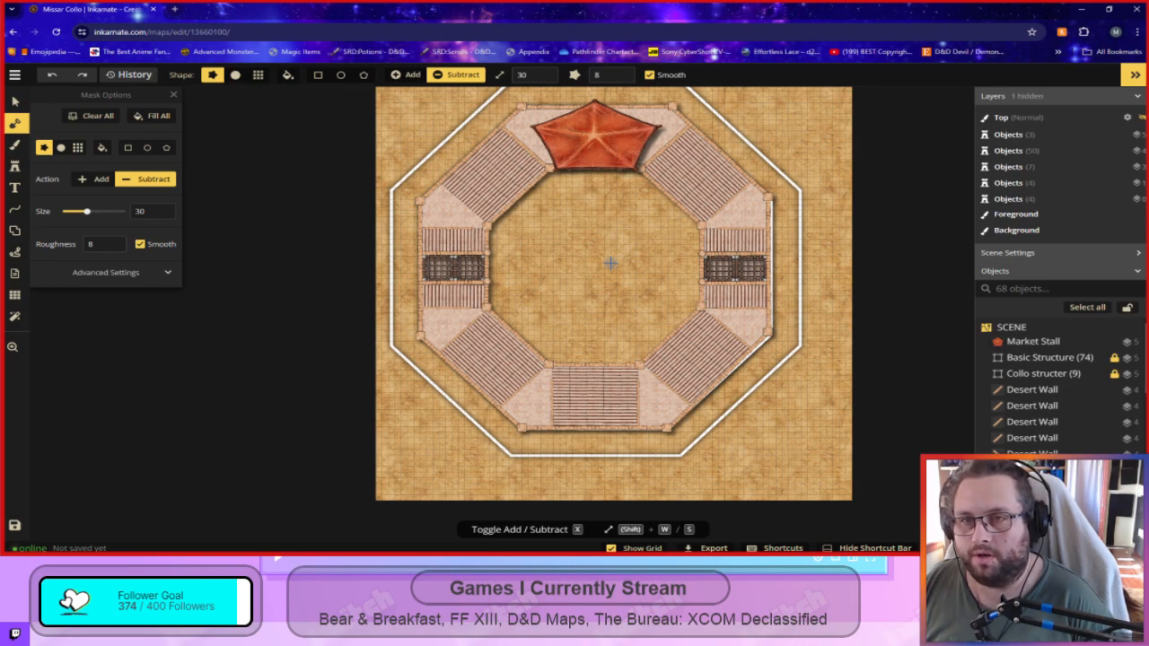
{"action": "scroll", "coordinate": [609, 262], "scroll_direction": "up", "scroll_amount": 2}
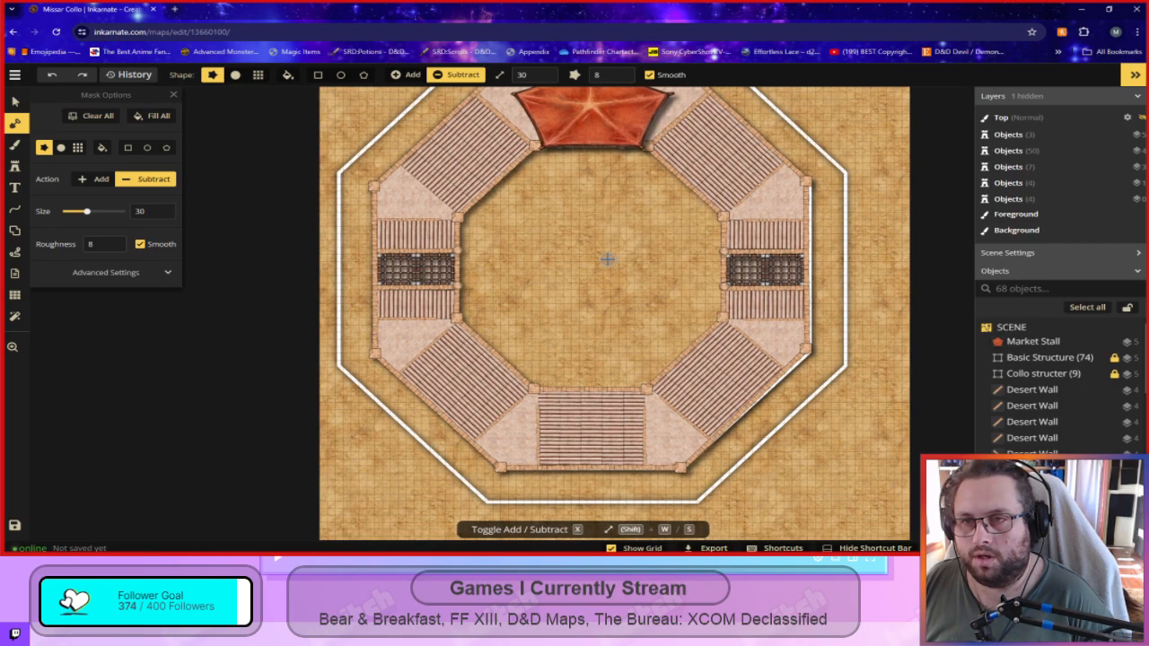
{"action": "left_click_drag", "start_coordinate": [606, 248], "coordinate": [623, 288]}
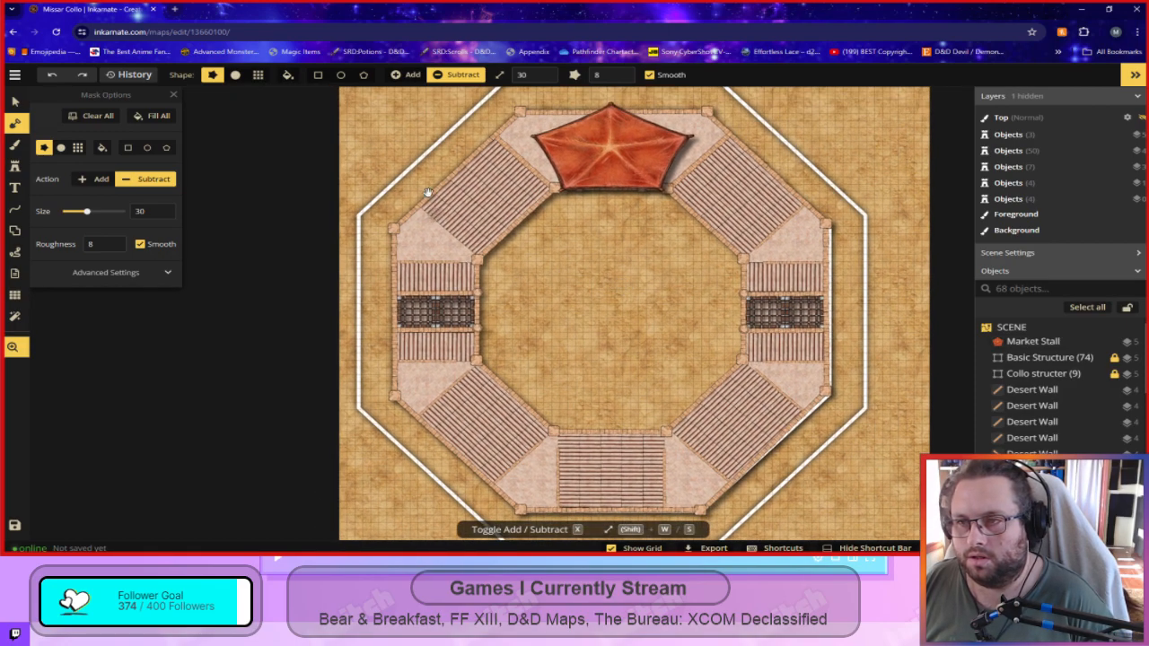
{"action": "left_click_drag", "start_coordinate": [642, 357], "coordinate": [606, 256]}
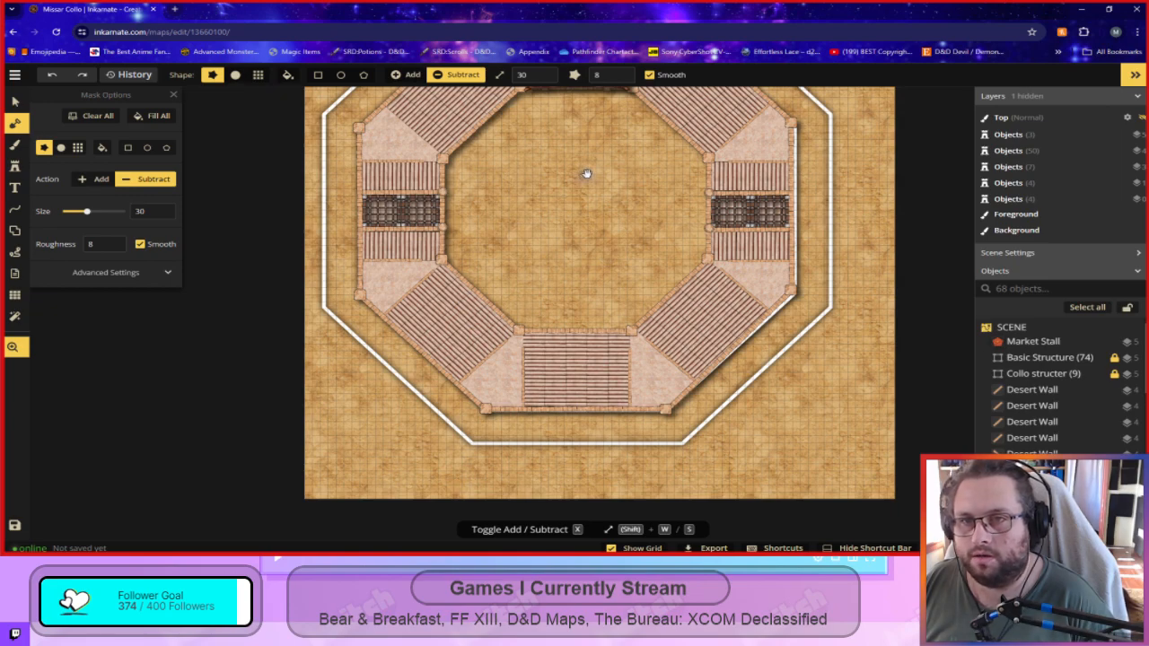
{"action": "left_click_drag", "start_coordinate": [543, 191], "coordinate": [539, 259]}
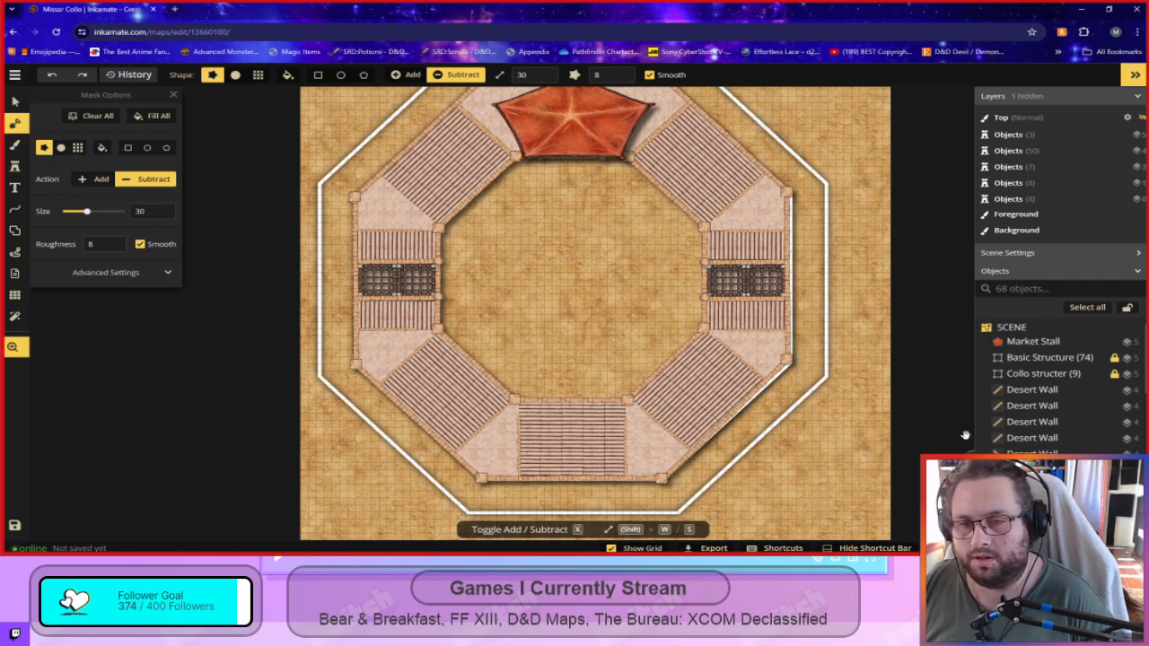
{"action": "left_click_drag", "start_coordinate": [568, 270], "coordinate": [683, 222]}
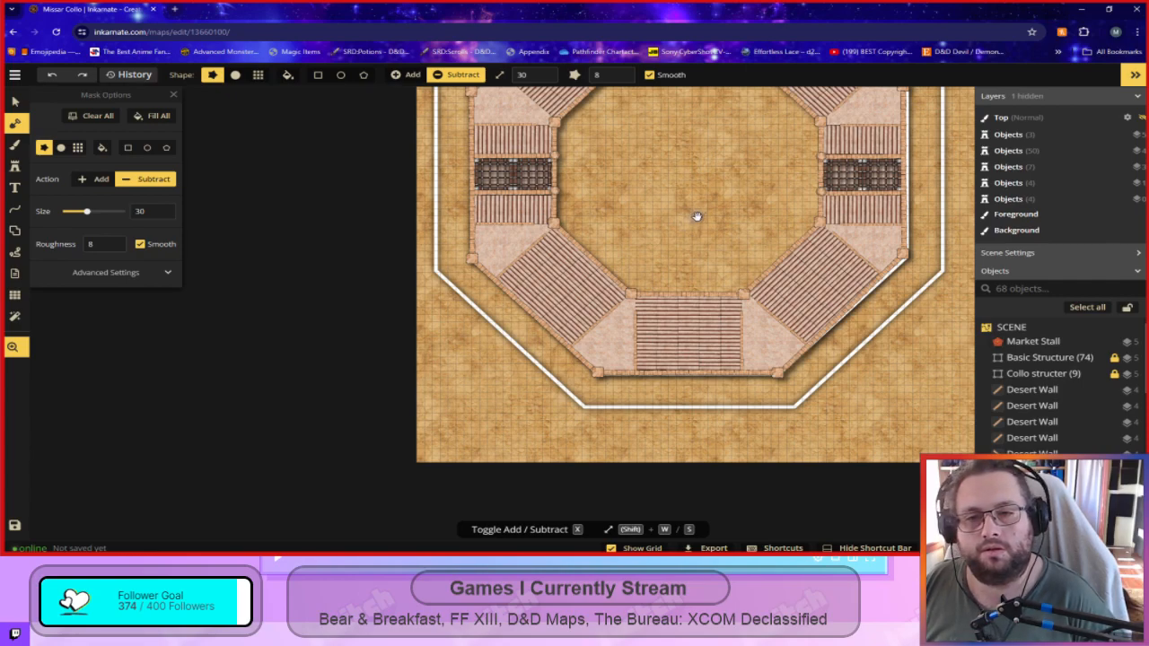
{"action": "key", "text": "space"}
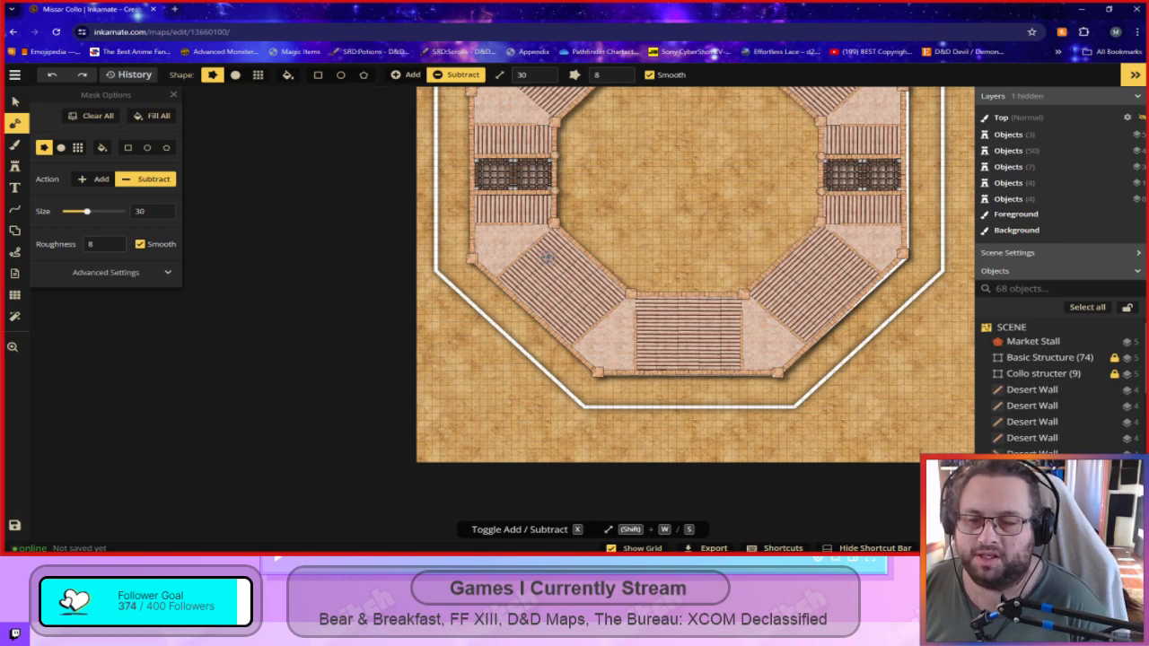
Draw a freehand white compass marked N, E, S and W in the map's northeast corner with stroke size 374.
{"action": "key", "text": "space"}
{"action": "left_click_drag", "start_coordinate": [722, 201], "coordinate": [603, 362]}
{"action": "left_click", "coordinate": [14, 209]}
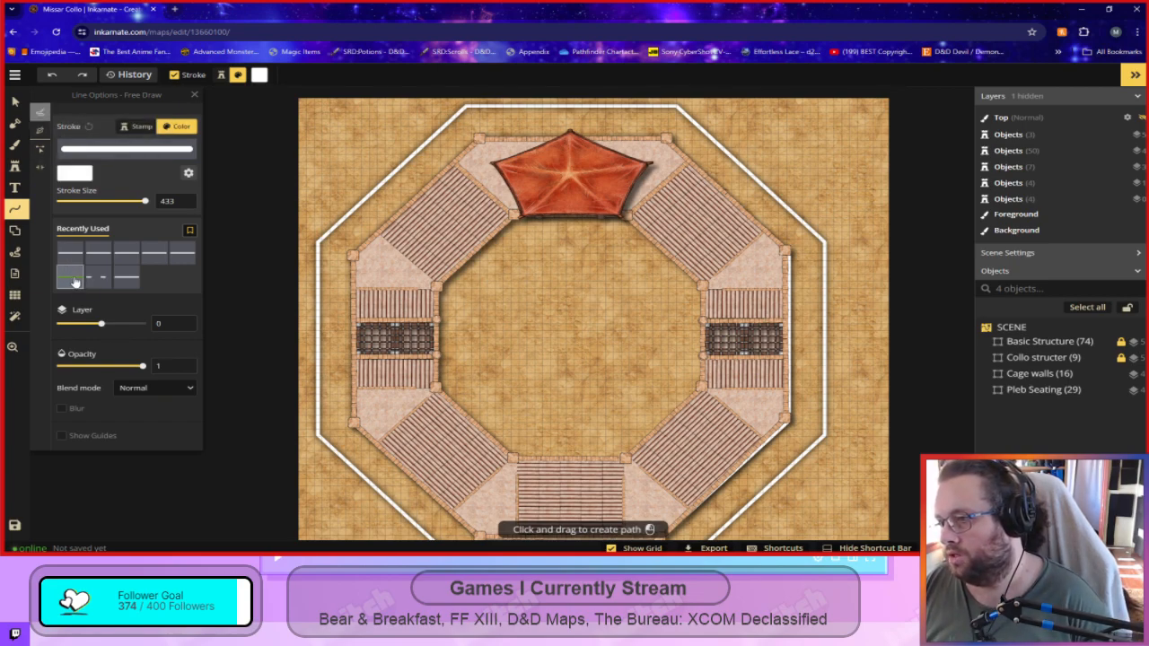
{"action": "mouse_move", "coordinate": [901, 147]}
{"action": "left_mouse_down"}
{"action": "mouse_move", "coordinate": [871, 128]}
{"action": "mouse_move", "coordinate": [844, 146]}
{"action": "mouse_move", "coordinate": [850, 109]}
{"action": "left_mouse_up"}
{"action": "key", "text": "ctrl+z"}
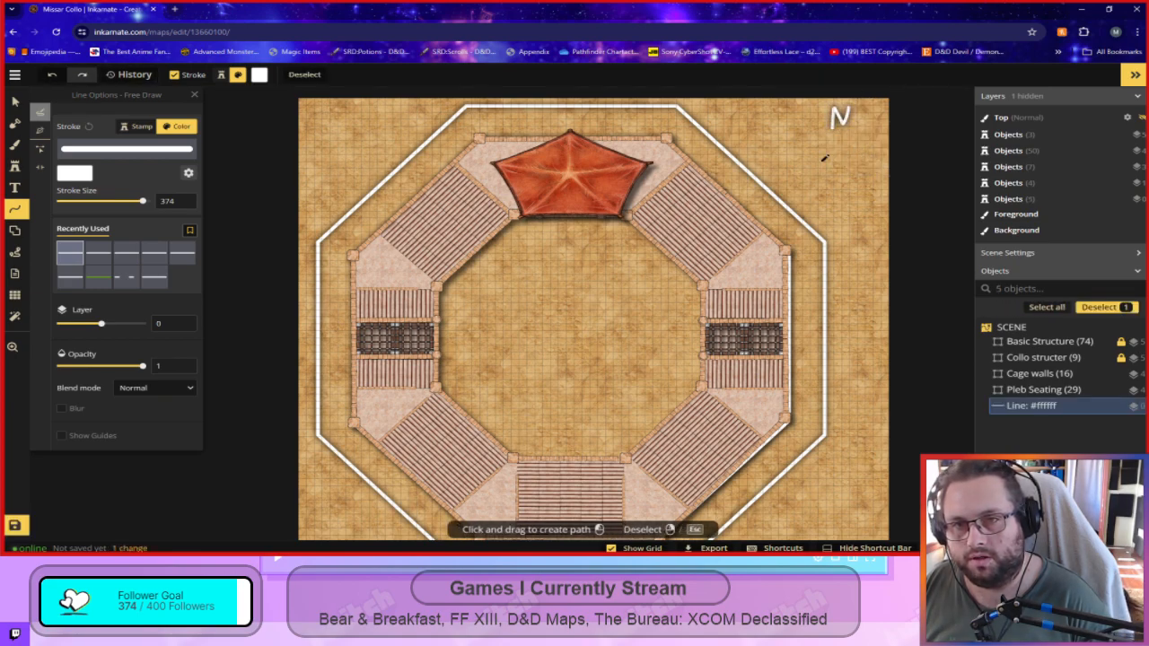
{"action": "mouse_move", "coordinate": [817, 144]}
{"action": "left_mouse_down"}
{"action": "mouse_move", "coordinate": [859, 144]}
{"action": "mouse_move", "coordinate": [839, 160]}
{"action": "mouse_move", "coordinate": [887, 156]}
{"action": "mouse_move", "coordinate": [889, 133]}
{"action": "left_mouse_up"}
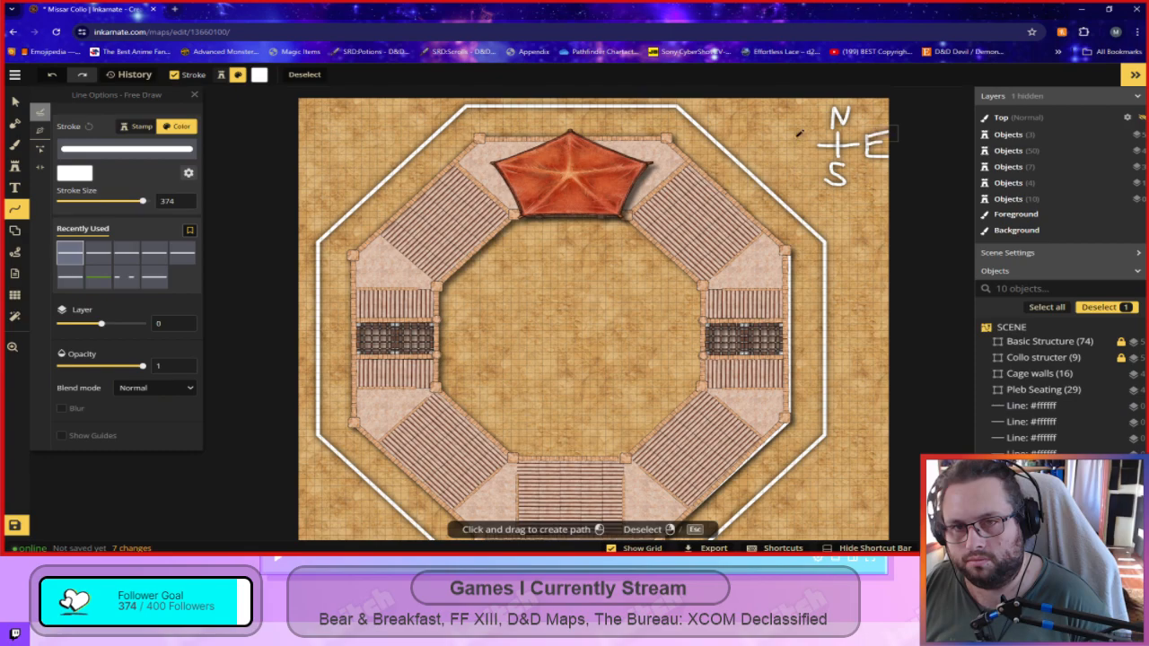
{"action": "left_click_drag", "start_coordinate": [807, 133], "coordinate": [807, 131]}
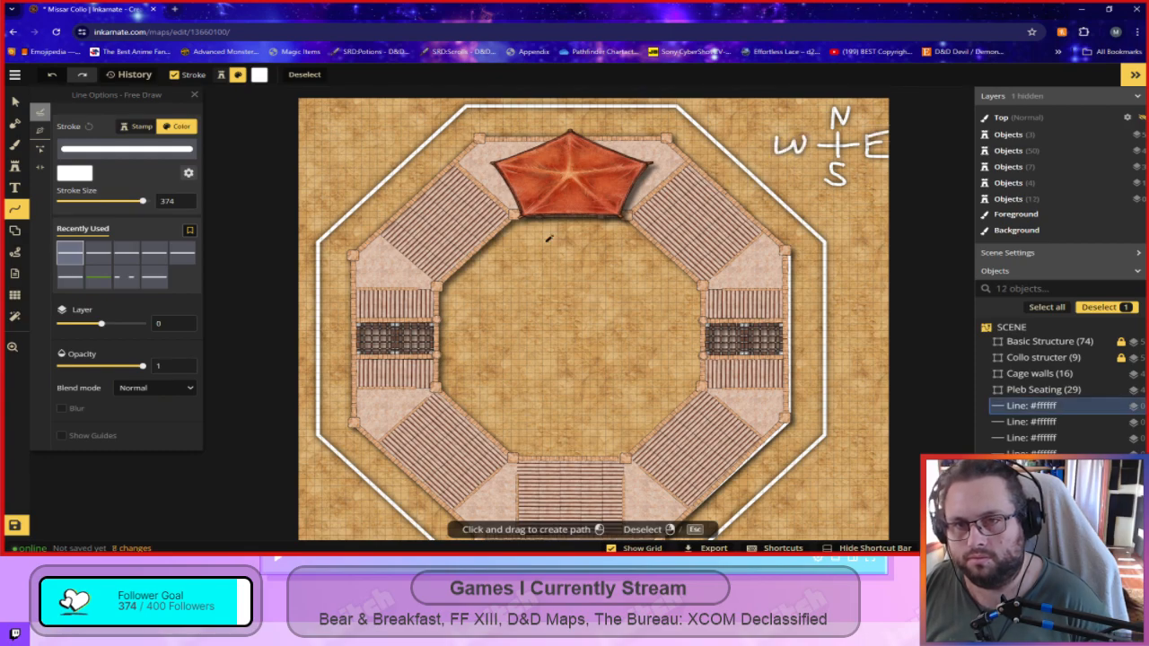
Sketch a white three-sided rectangular outline from the map's southern edge up to the south stand.
{"action": "scroll", "coordinate": [797, 298], "scroll_direction": "down", "scroll_amount": 3}
{"action": "scroll", "coordinate": [797, 298], "scroll_direction": "up", "scroll_amount": 2}
{"action": "key", "text": "space"}
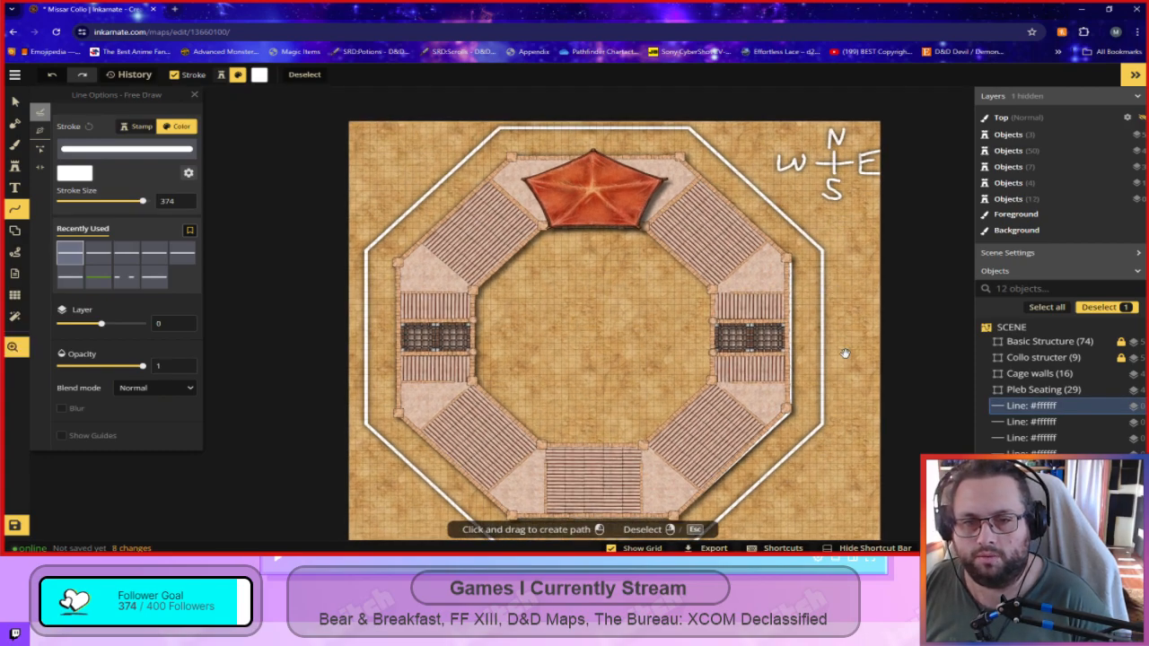
{"action": "left_click_drag", "start_coordinate": [801, 494], "coordinate": [830, 211]}
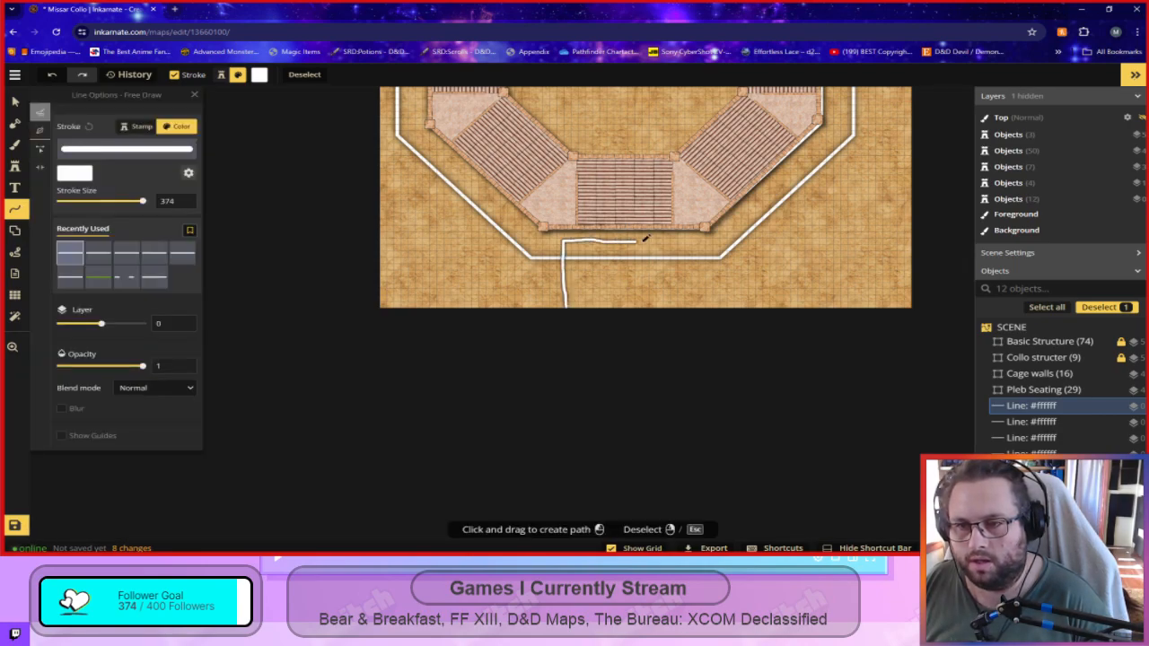
{"action": "left_click_drag", "start_coordinate": [686, 248], "coordinate": [687, 305]}
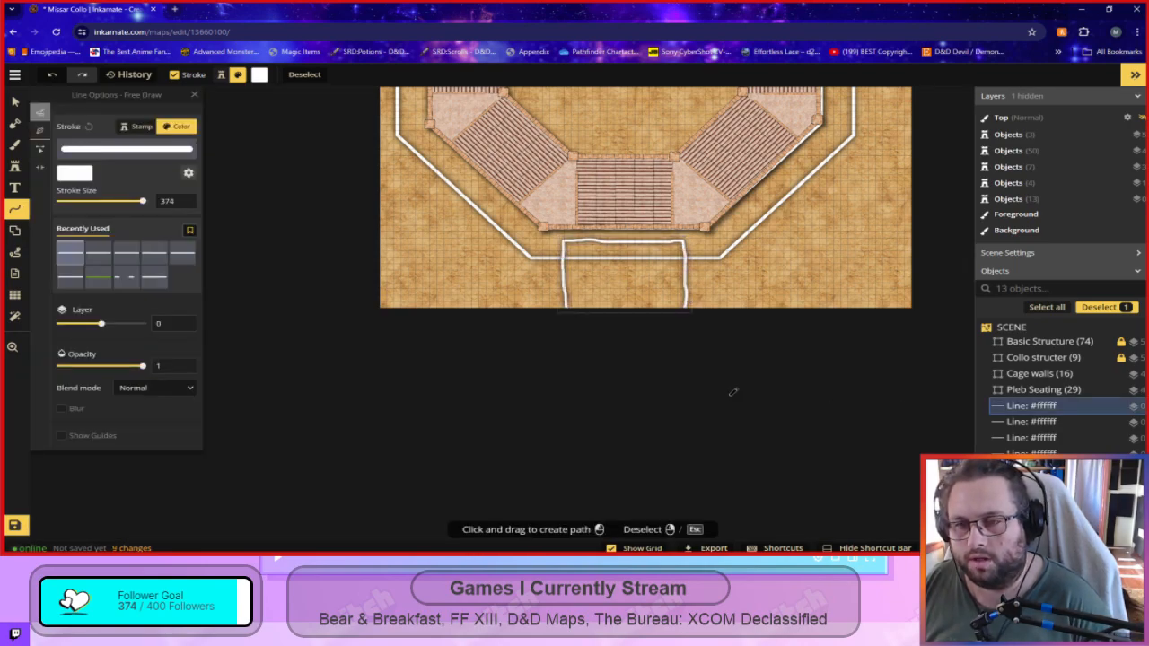
Try white rectangular outlines outside the arena's east and west gates and undo both sketches.
{"action": "scroll", "coordinate": [783, 347], "scroll_direction": "up", "scroll_amount": 5}
{"action": "left_click_drag", "start_coordinate": [800, 454], "coordinate": [819, 390]}
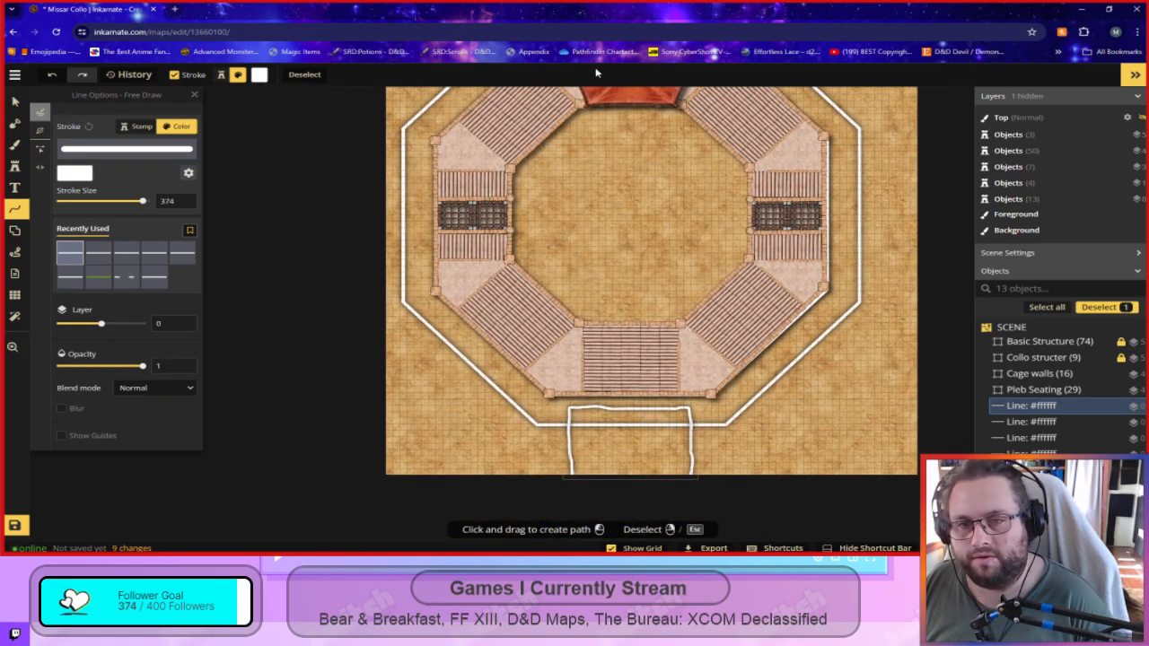
{"action": "left_click_drag", "start_coordinate": [855, 402], "coordinate": [818, 452]}
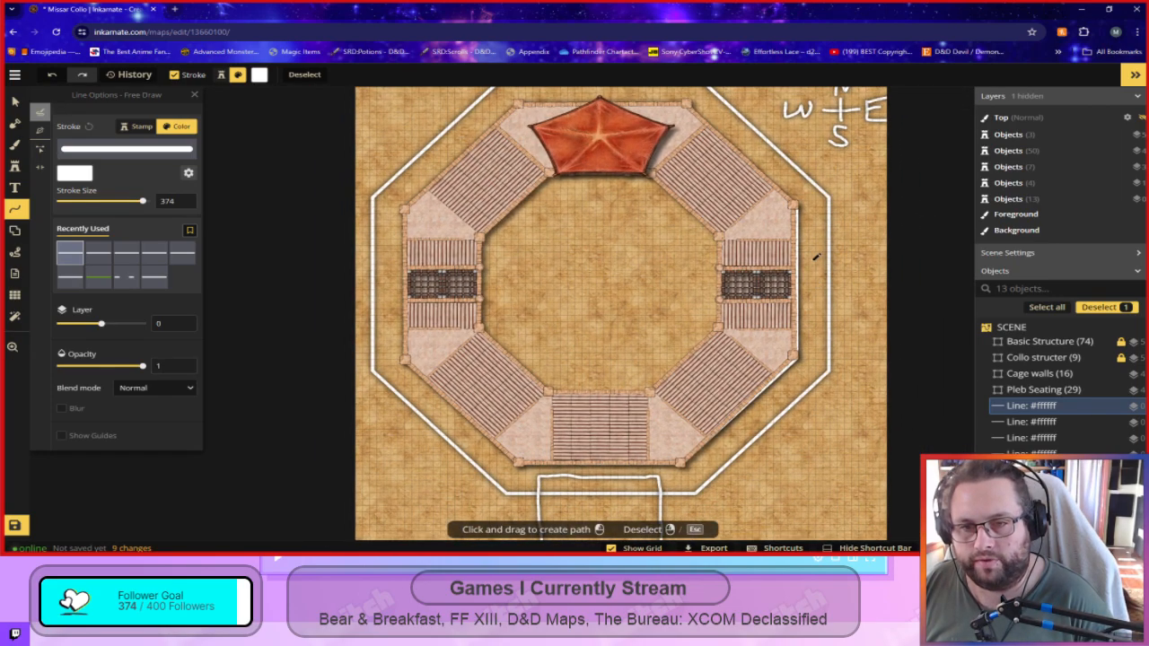
{"action": "mouse_move", "coordinate": [841, 249]}
{"action": "left_mouse_down"}
{"action": "mouse_move", "coordinate": [888, 312]}
{"action": "mouse_move", "coordinate": [804, 329]}
{"action": "left_mouse_up"}
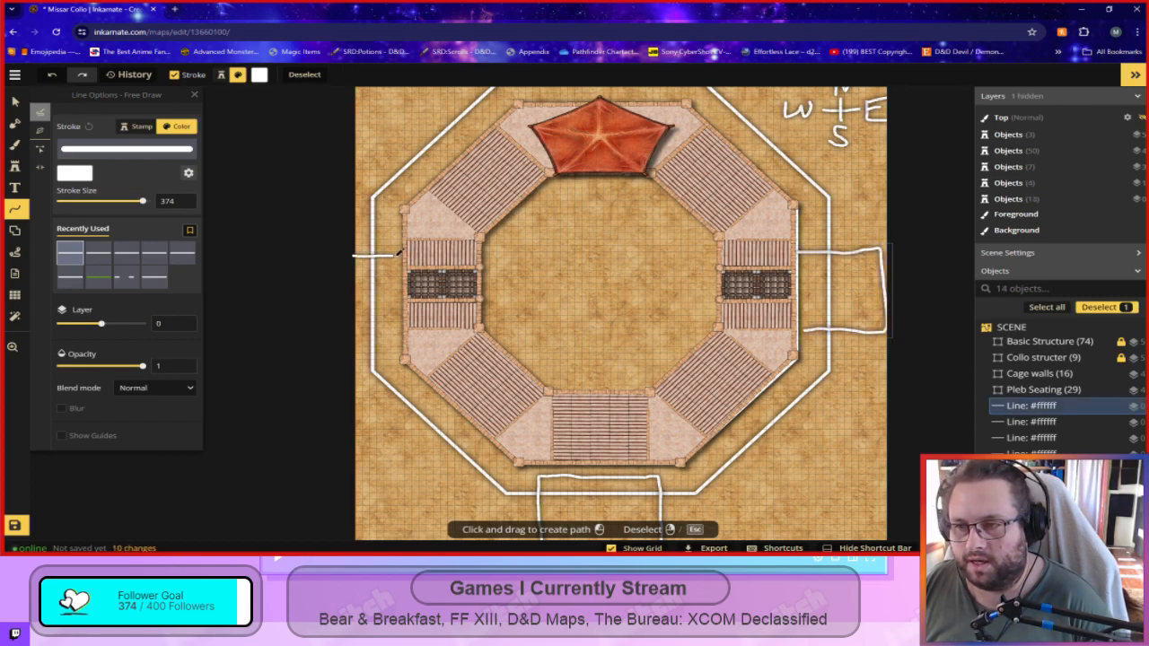
{"action": "left_click_drag", "start_coordinate": [396, 321], "coordinate": [359, 330]}
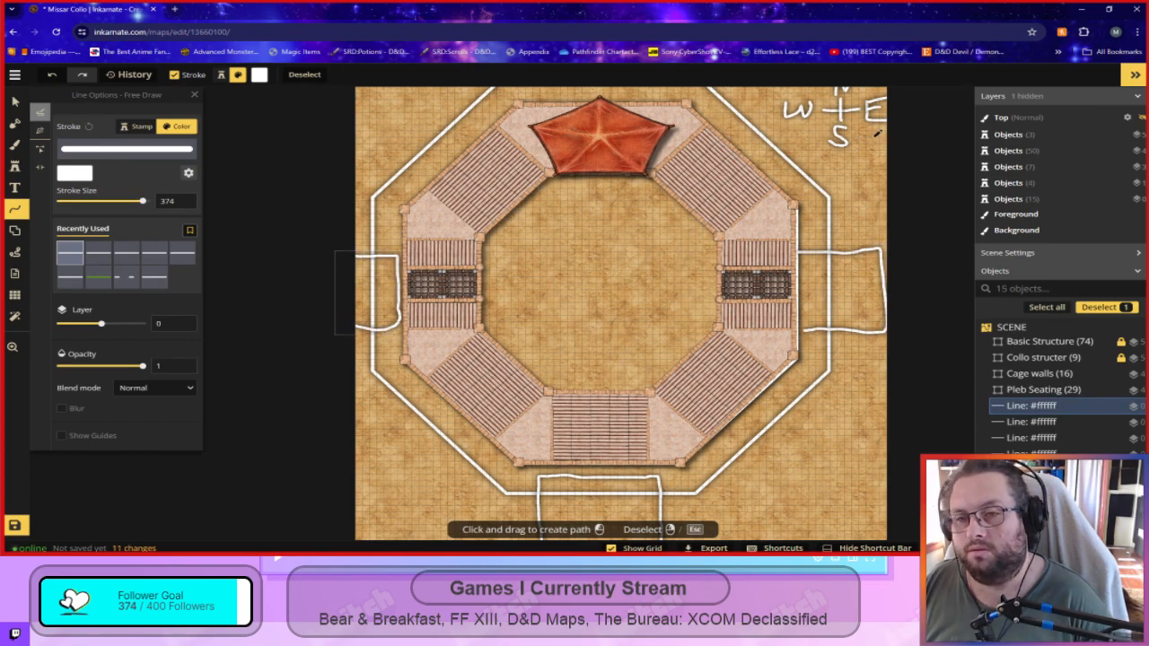
{"action": "key", "text": "ctrl+z"}
{"action": "key", "text": "ctrl+z"}
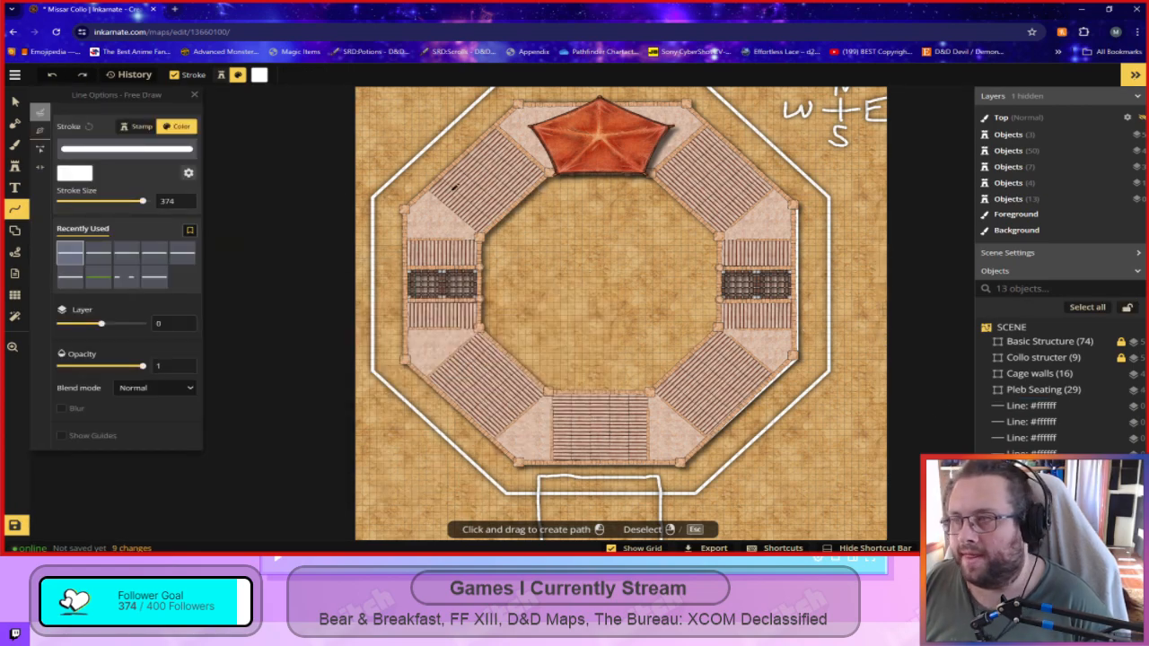
Check the objects at the north stand by selecting the red canopy and the marble shape beneath it.
{"action": "left_click", "coordinate": [14, 101]}
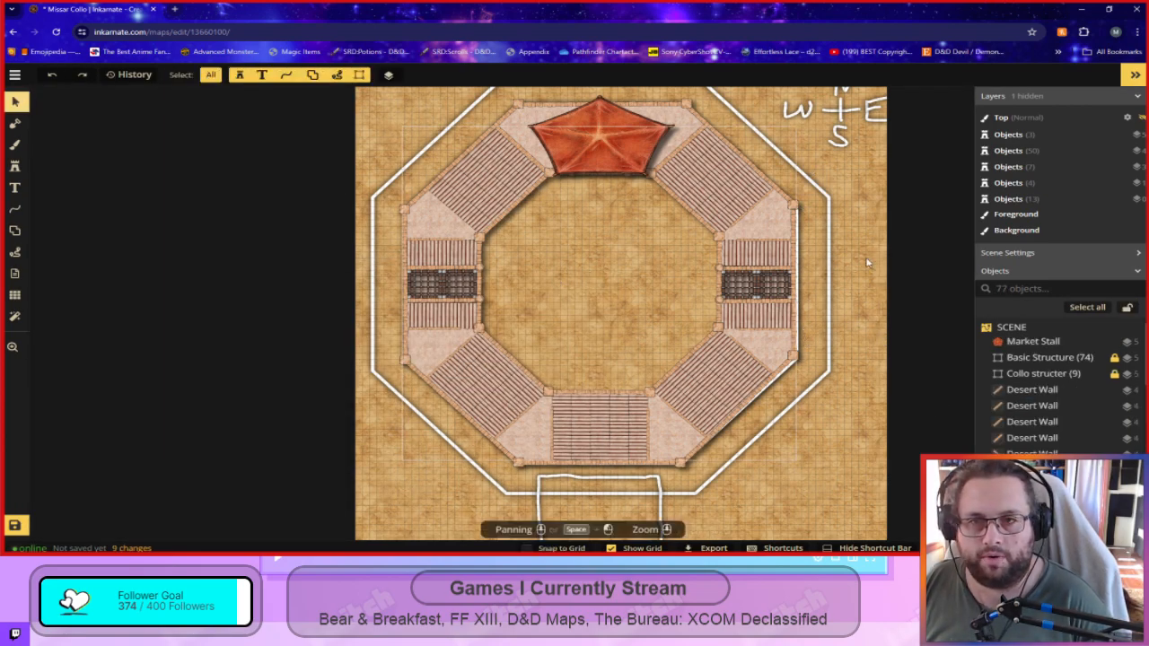
{"action": "left_click", "coordinate": [585, 146]}
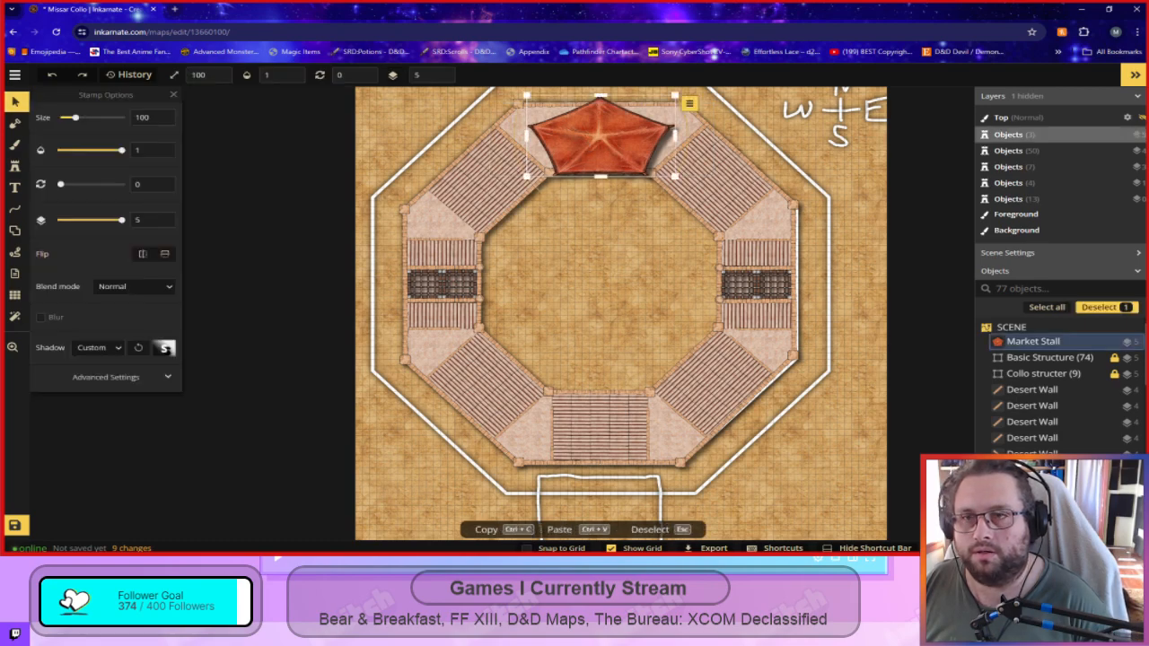
{"action": "left_click", "coordinate": [620, 313]}
{"action": "mouse_move", "coordinate": [608, 227]}
{"action": "left_mouse_down"}
{"action": "mouse_move", "coordinate": [608, 314]}
{"action": "mouse_move", "coordinate": [626, 235]}
{"action": "left_mouse_up"}
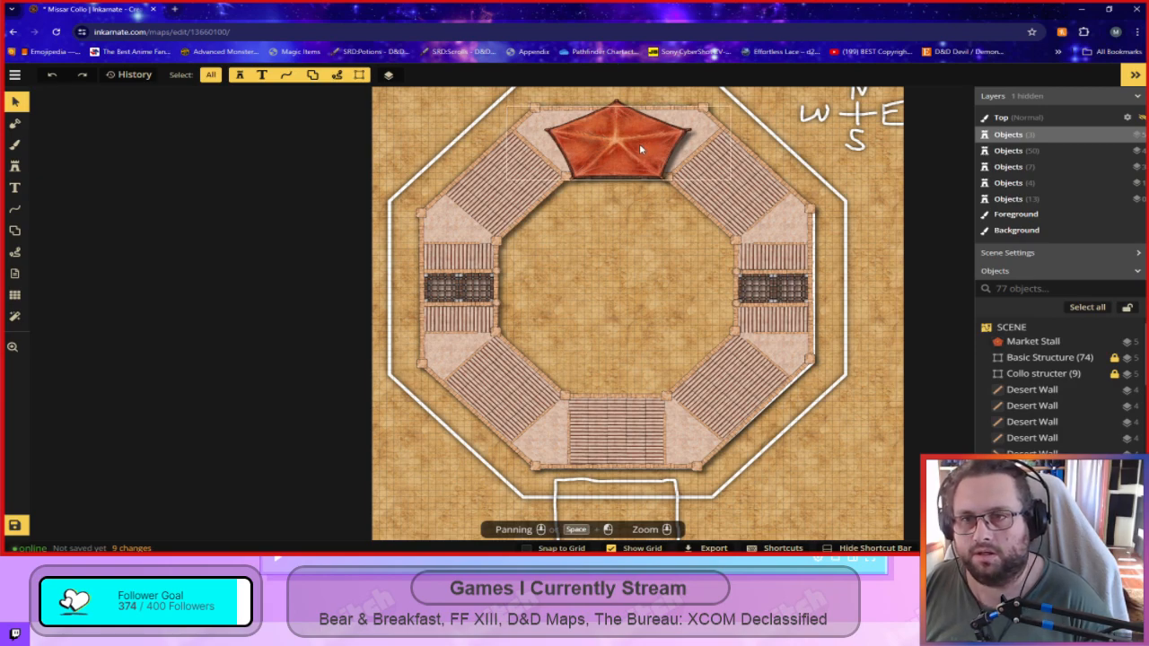
{"action": "left_click", "coordinate": [618, 150]}
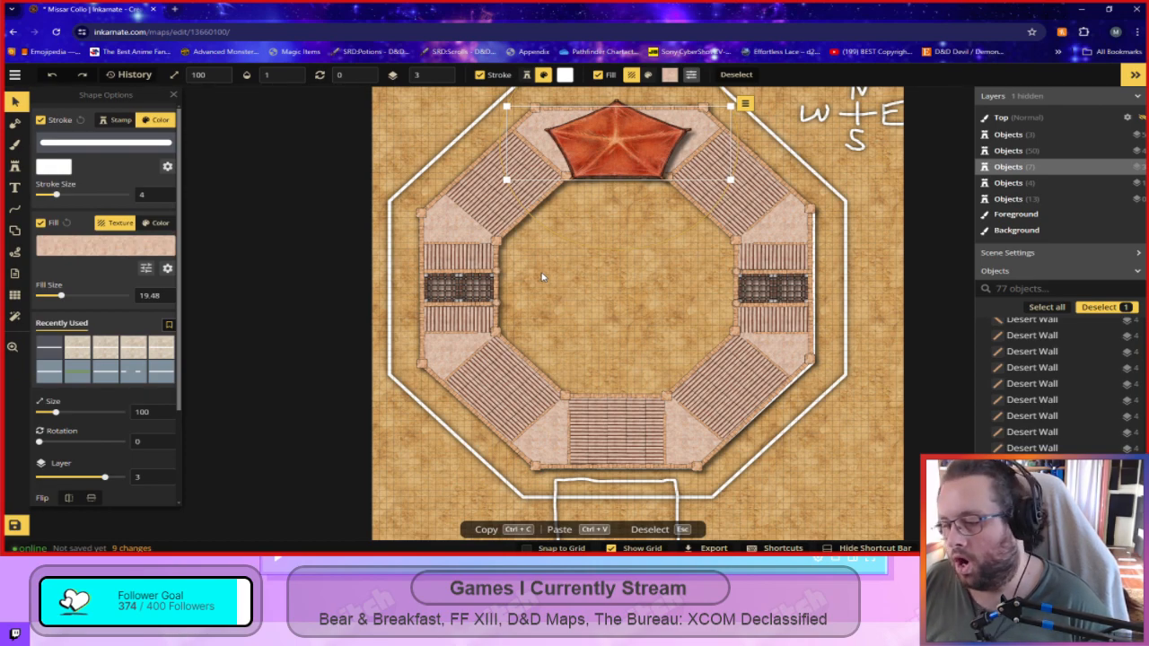
Select all the individual Desert Wall objects in the scene's object list.
{"action": "scroll", "coordinate": [1041, 394], "scroll_direction": "up", "scroll_amount": 5}
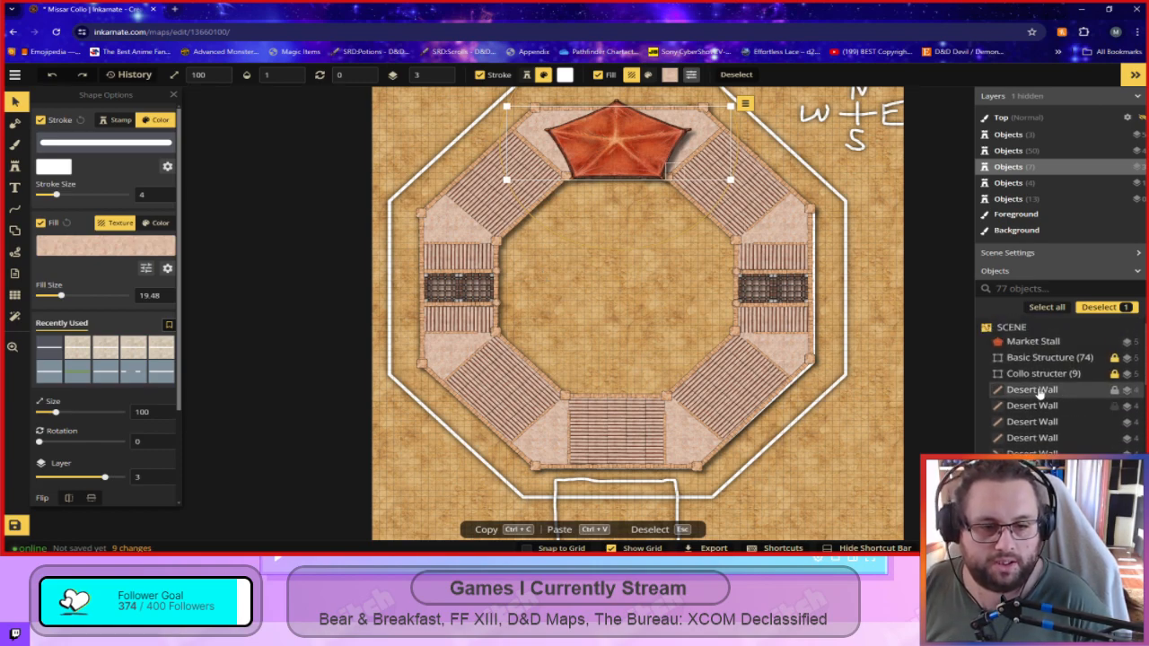
{"action": "left_click", "coordinate": [1040, 394]}
{"action": "scroll", "coordinate": [1039, 393], "scroll_direction": "down", "scroll_amount": 2}
{"action": "scroll", "coordinate": [1039, 392], "scroll_direction": "down", "scroll_amount": 3}
{"action": "scroll", "coordinate": [1039, 393], "scroll_direction": "up", "scroll_amount": 2}
{"action": "left_click", "coordinate": [1038, 395], "text": "shift"}
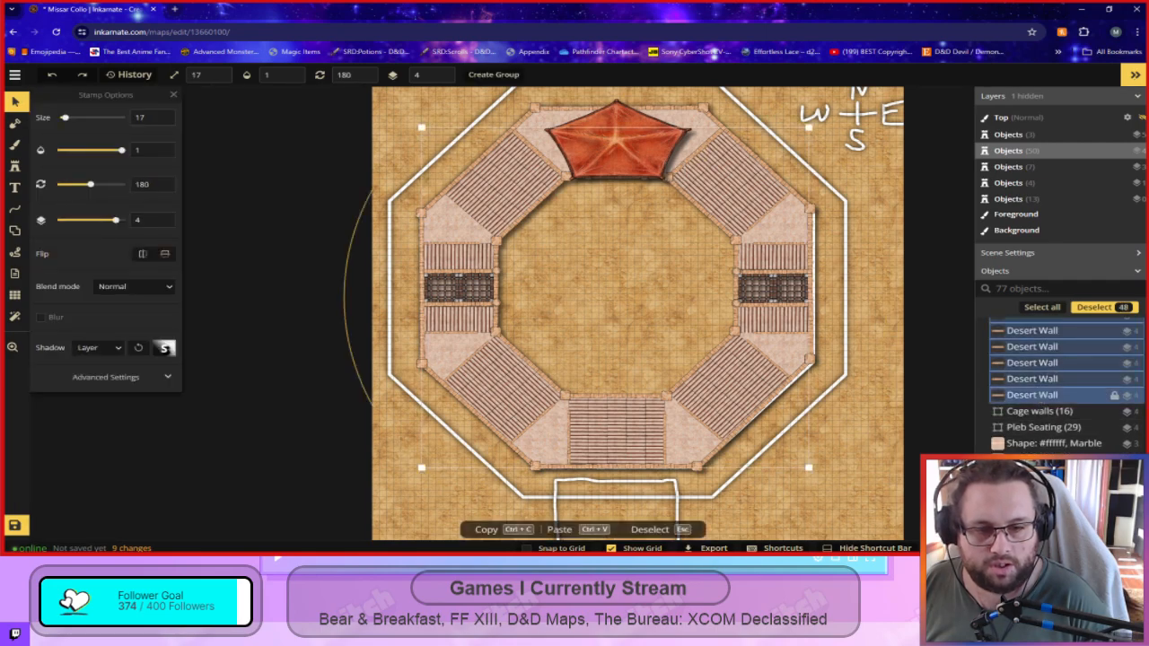
{"action": "right_click", "coordinate": [1039, 372]}
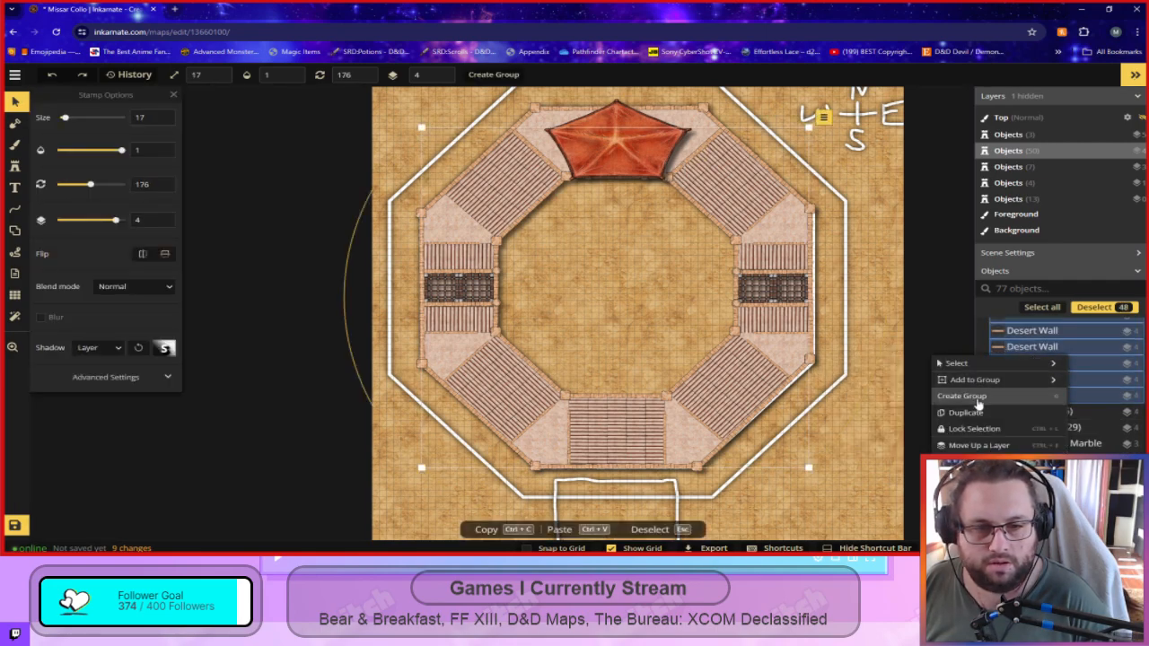
{"action": "mouse_move", "coordinate": [982, 386]}
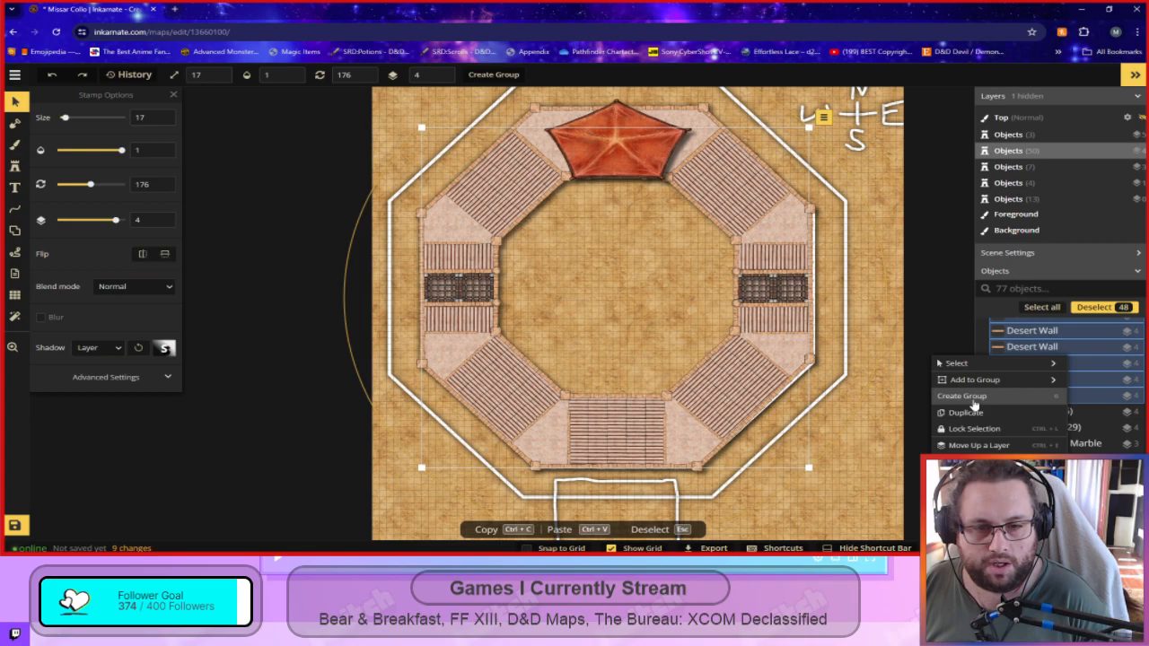
{"action": "left_click", "coordinate": [972, 399]}
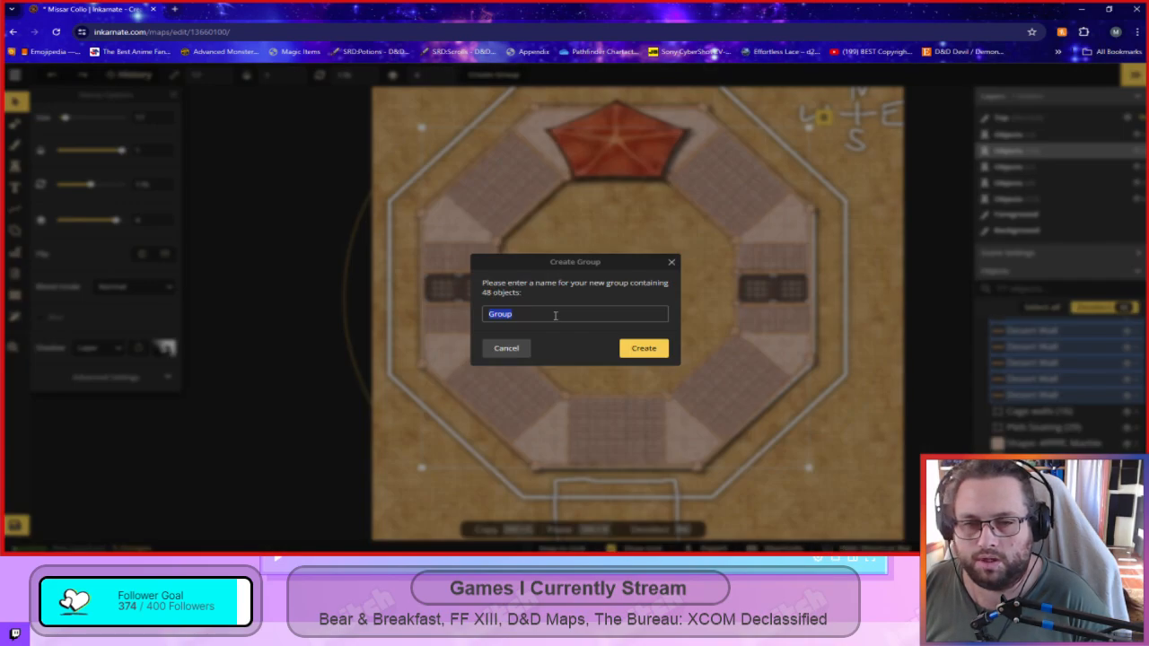
{"action": "left_click", "coordinate": [507, 349]}
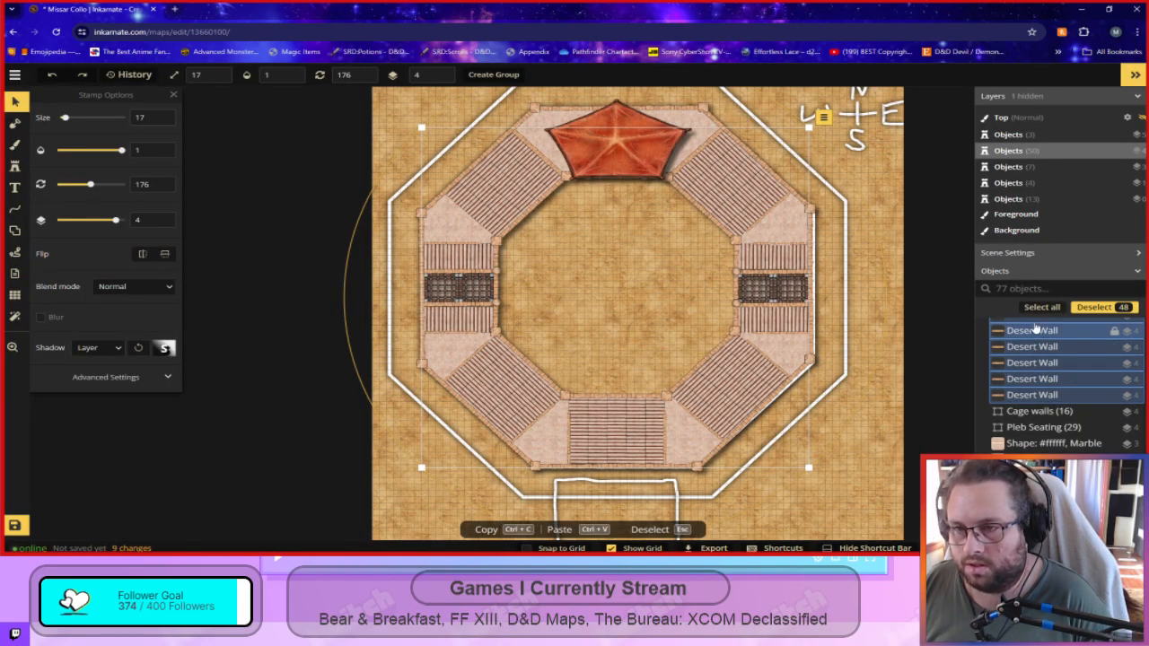
Group the selected Desert Wall objects under the name "Seat Railings".
{"action": "right_click", "coordinate": [1031, 397]}
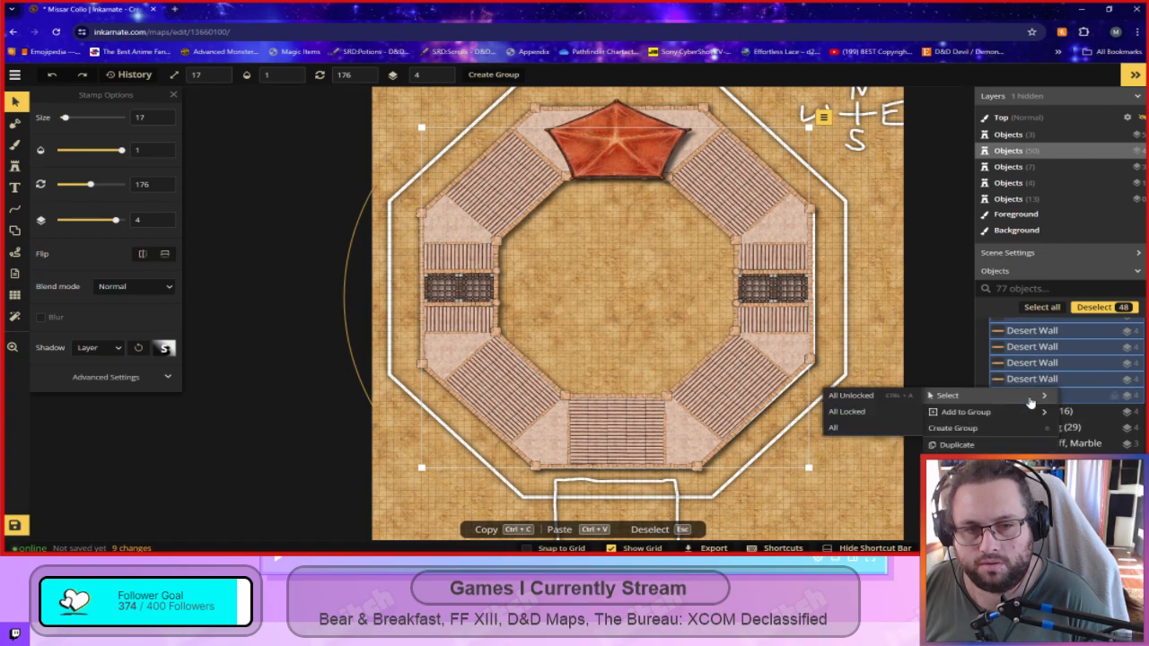
{"action": "left_click", "coordinate": [979, 429]}
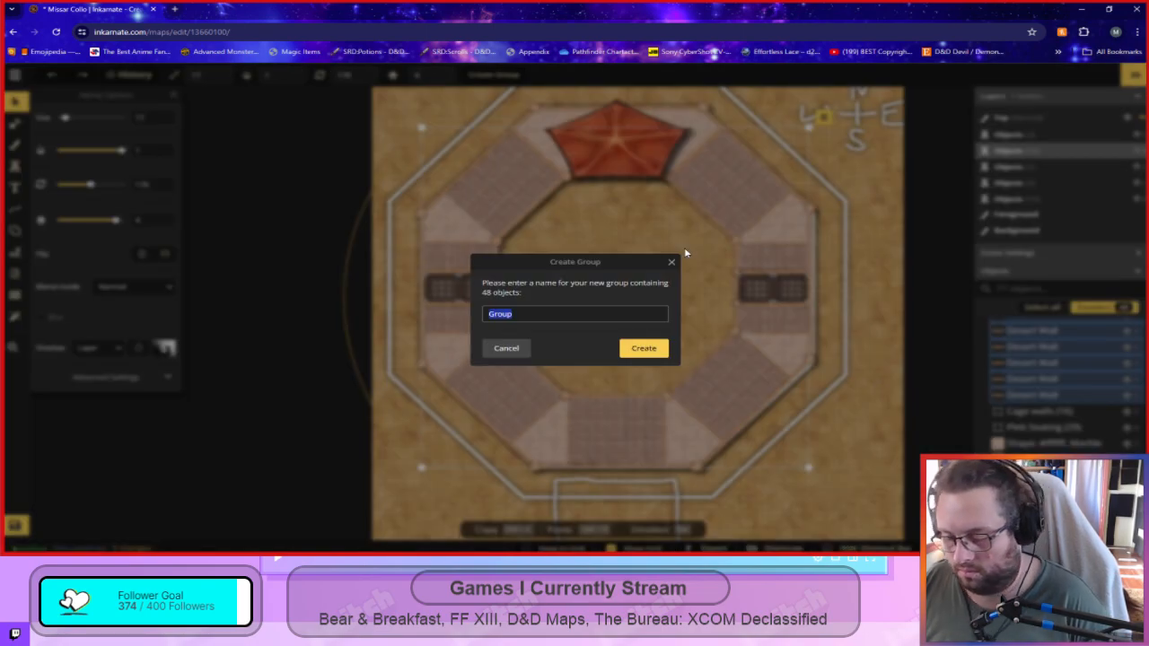
{"action": "type", "text": "Seat"}
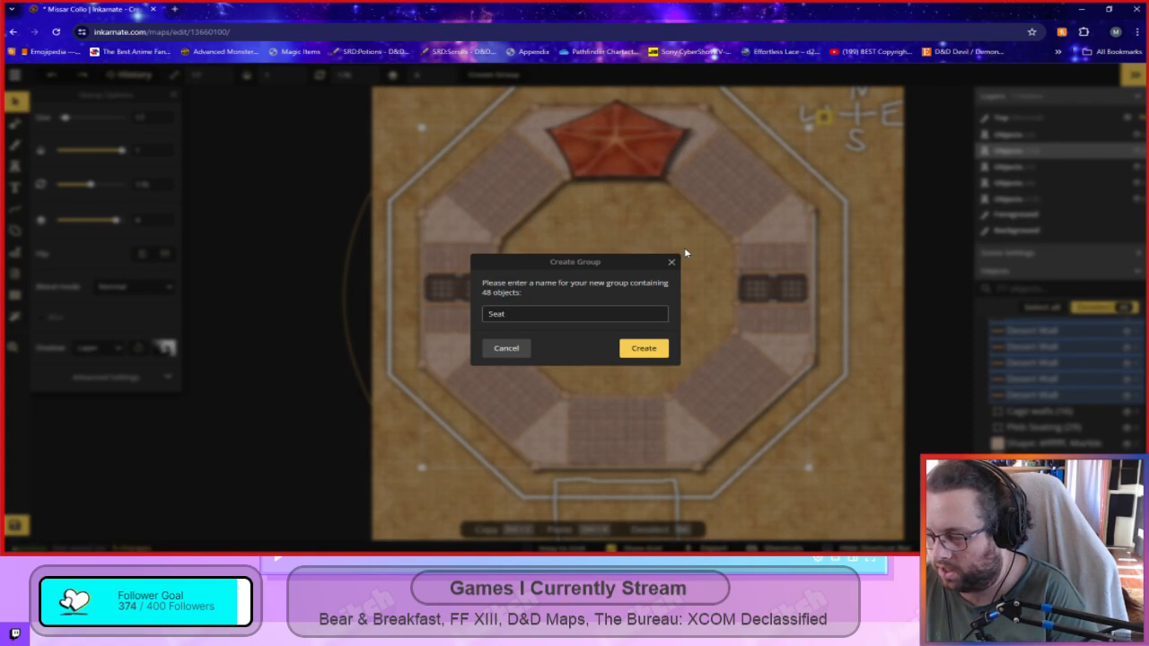
{"action": "type", "text": " Railings"}
{"action": "key", "text": "Return"}
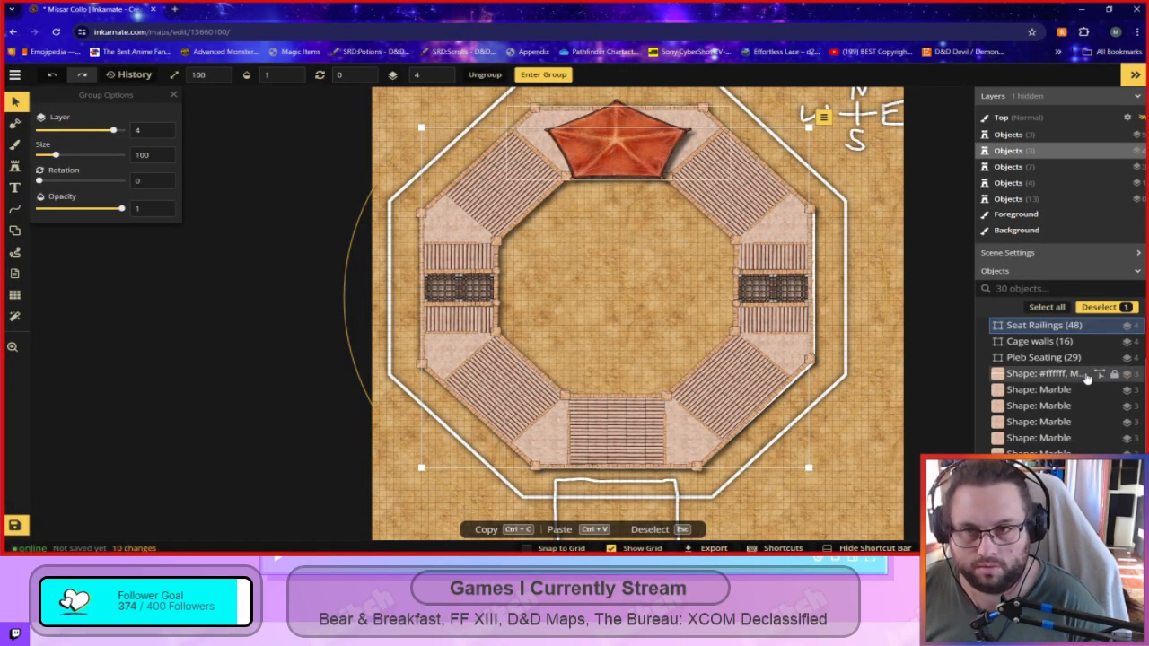
Select the seven marble shapes and group them under the name "Sandstone Flooring".
{"action": "left_click", "coordinate": [1041, 373]}
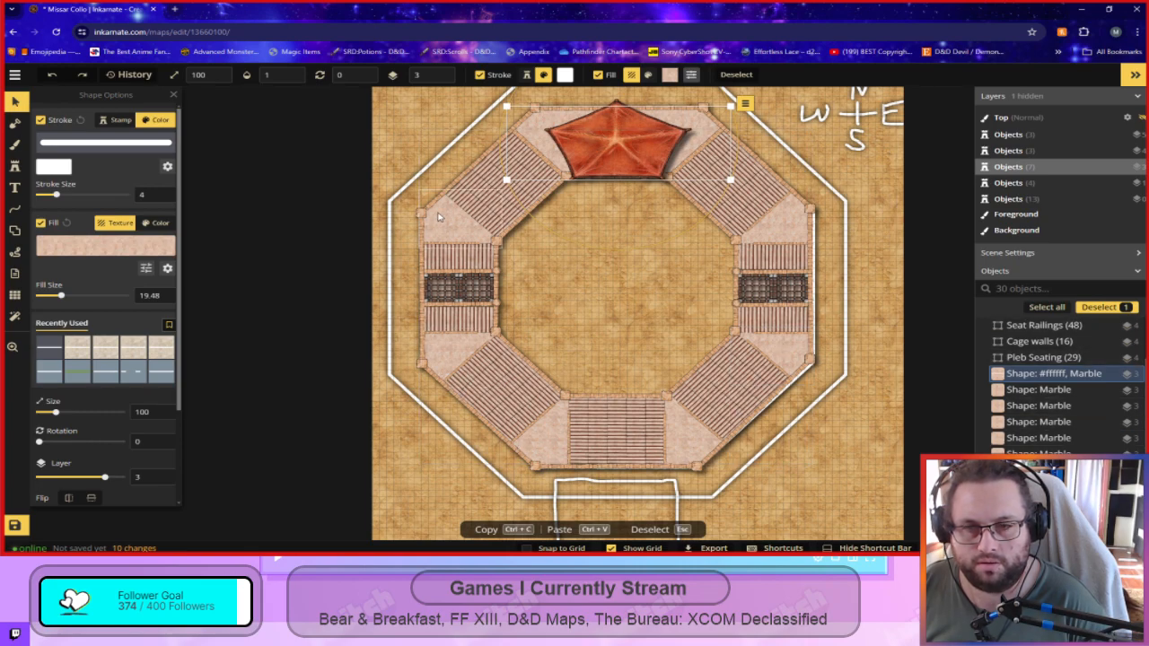
{"action": "left_click", "coordinate": [1035, 470], "text": "shift"}
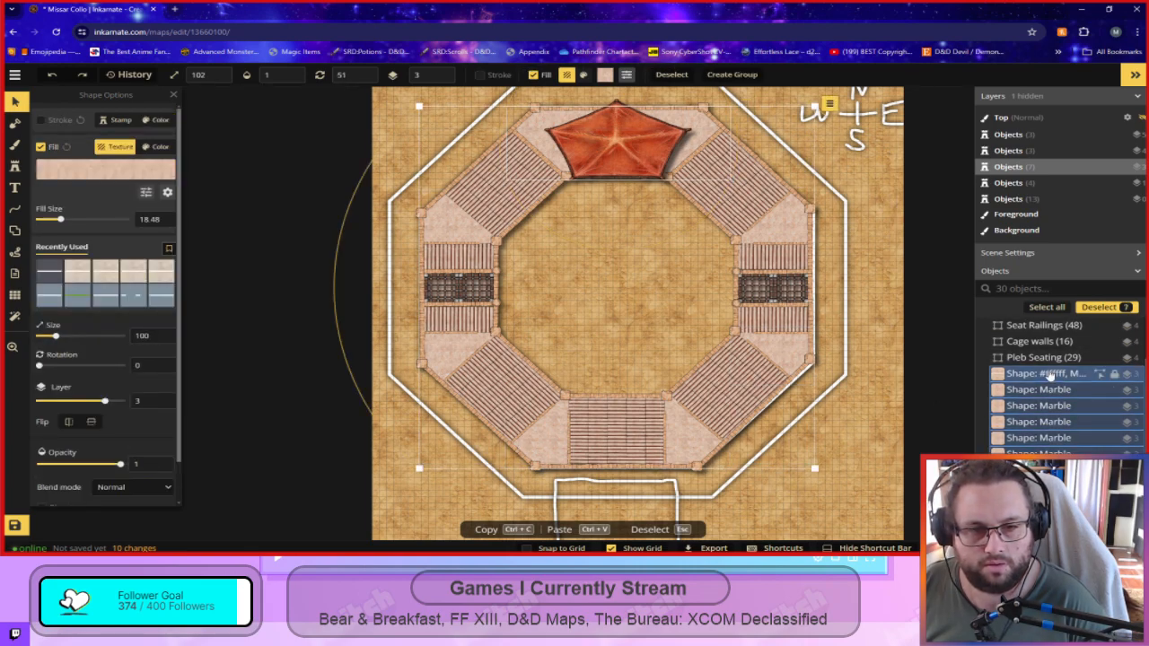
{"action": "right_click", "coordinate": [1014, 374]}
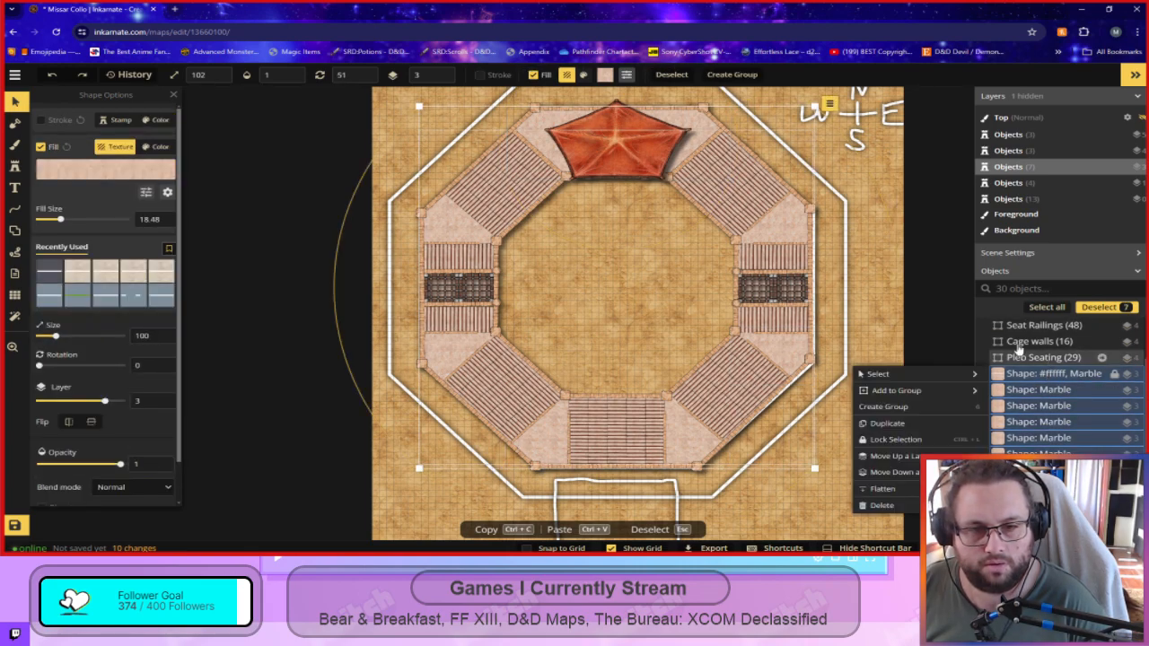
{"action": "left_click", "coordinate": [894, 405]}
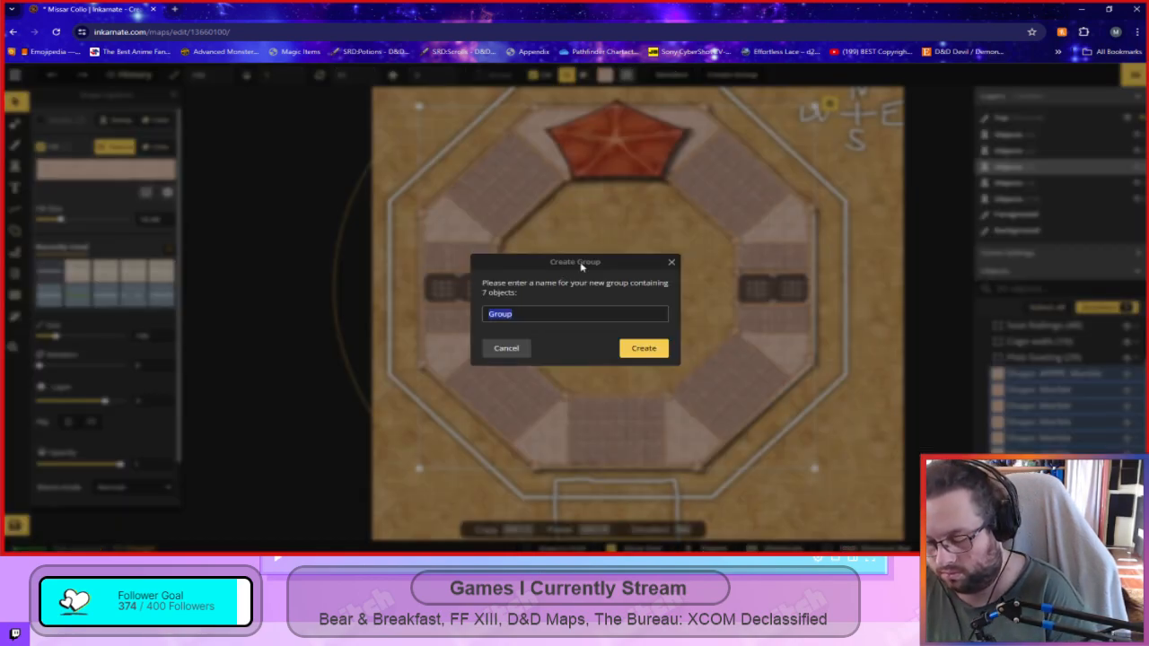
{"action": "type", "text": "Sand"}
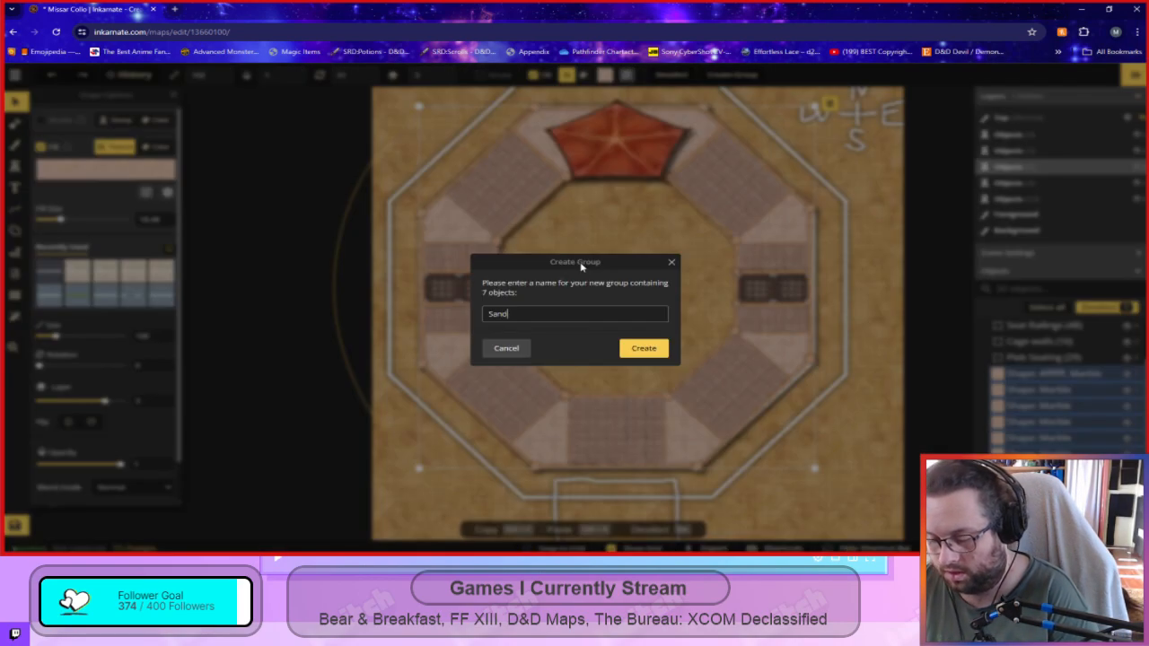
{"action": "type", "text": "stone Flooring"}
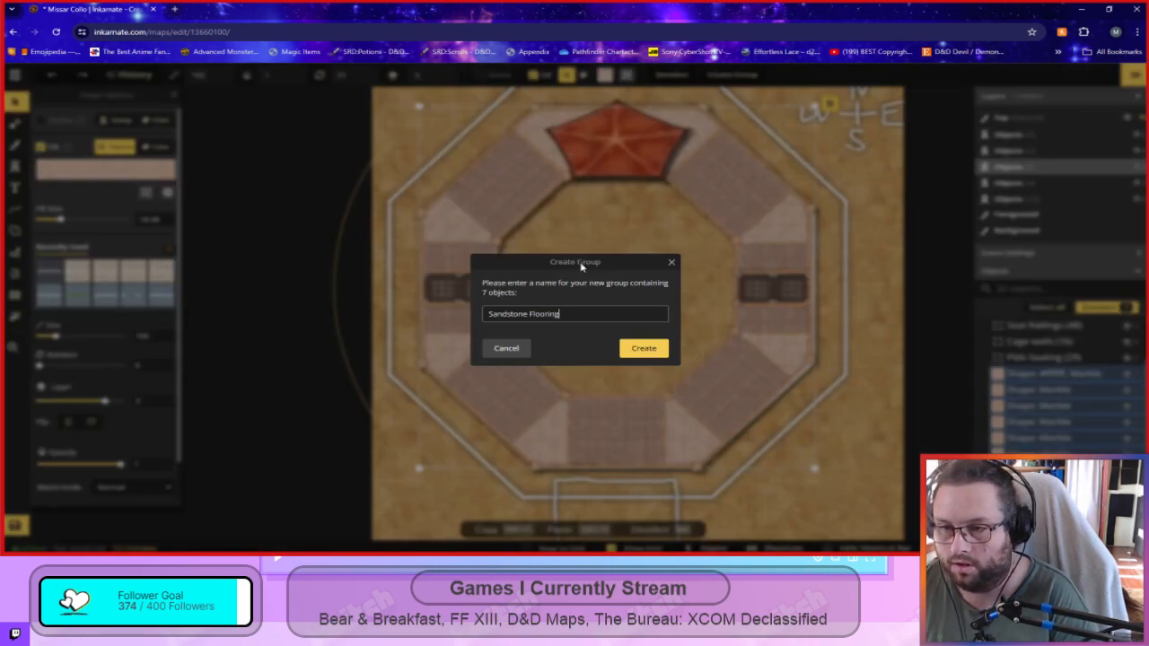
{"action": "key", "text": "Return"}
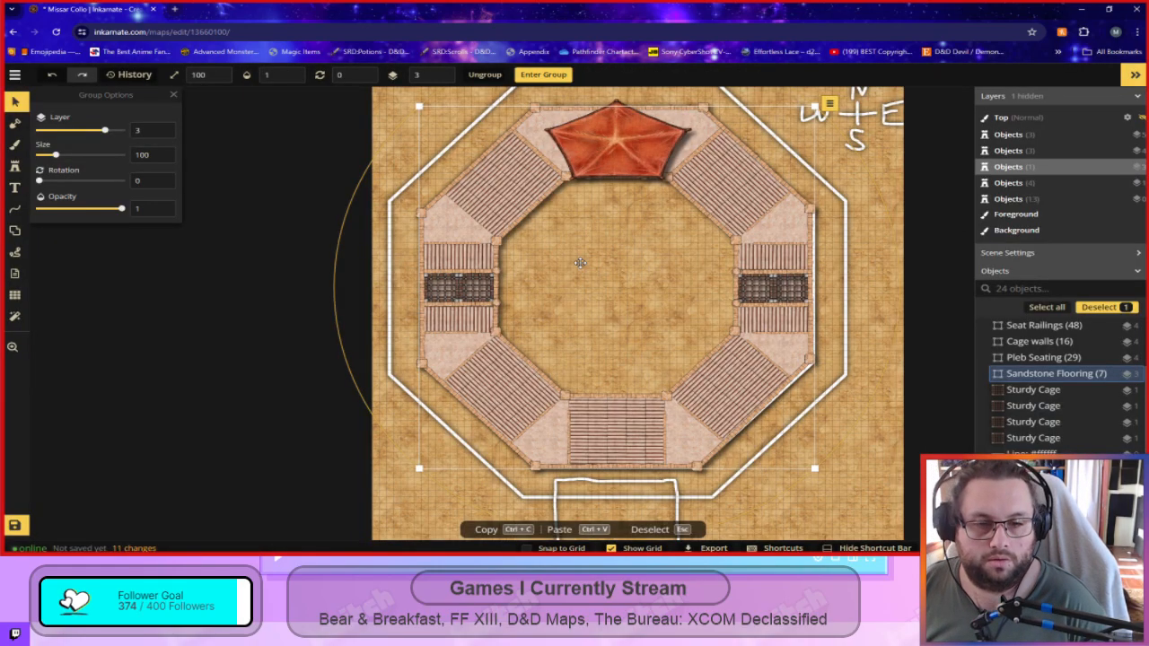
Group the four Sturdy Cage objects under the name "Combat Entrances".
{"action": "left_click", "coordinate": [1006, 390]}
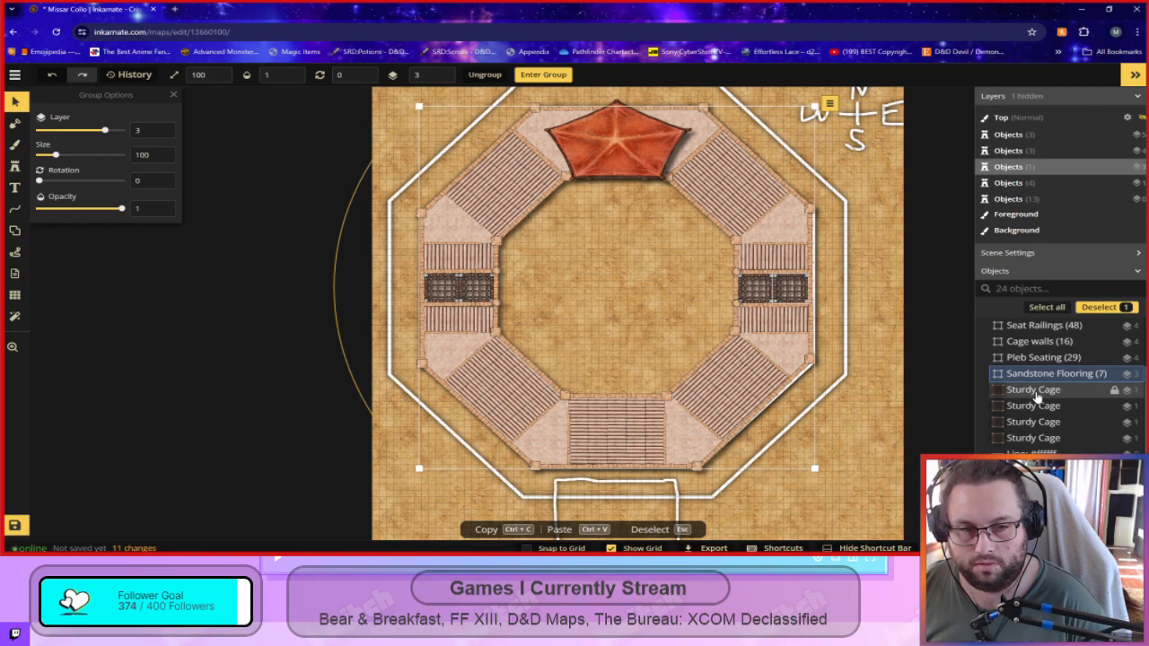
{"action": "left_click", "coordinate": [1031, 438], "text": "shift"}
{"action": "right_click", "coordinate": [1032, 440]}
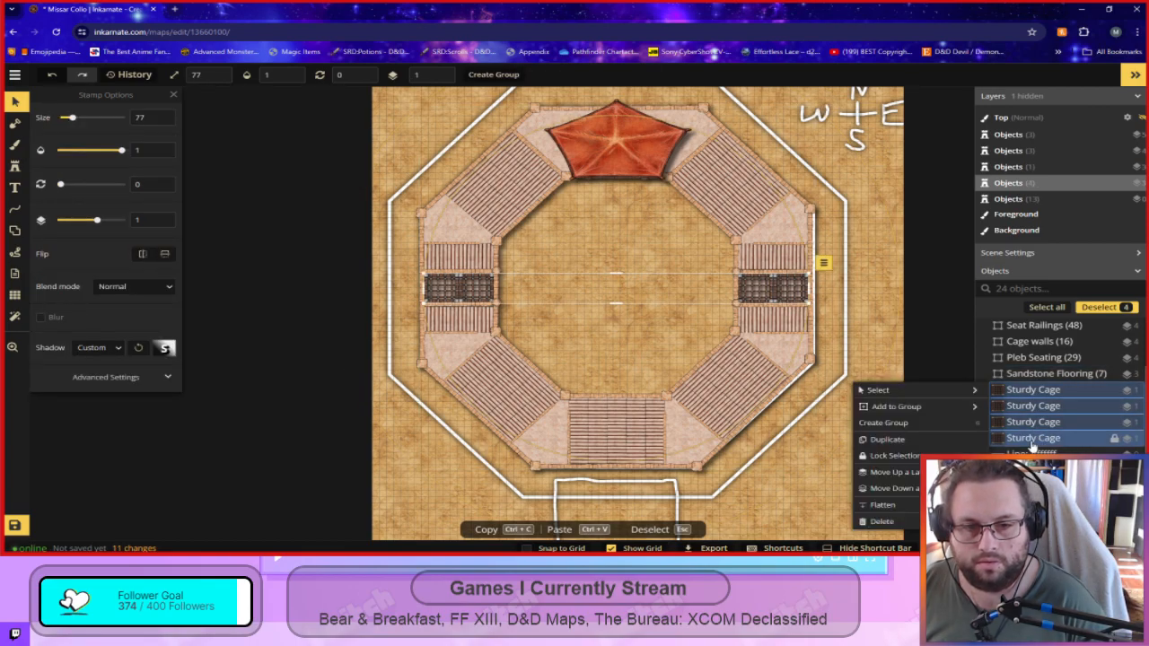
{"action": "left_click", "coordinate": [938, 426]}
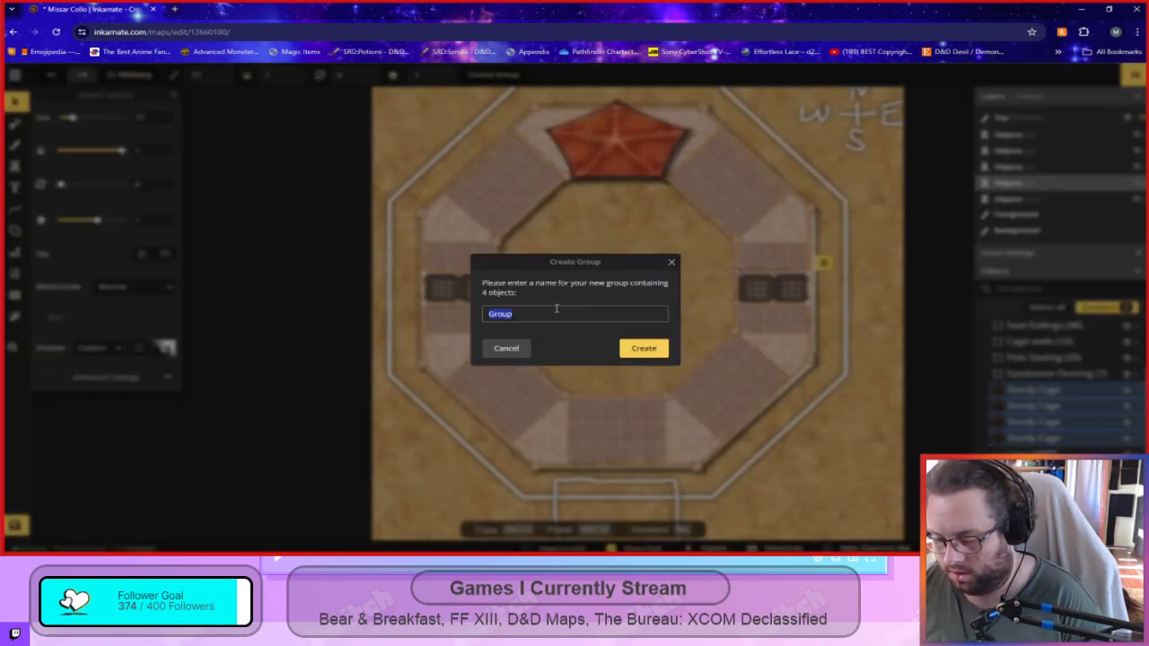
{"action": "type", "text": "Combat En"}
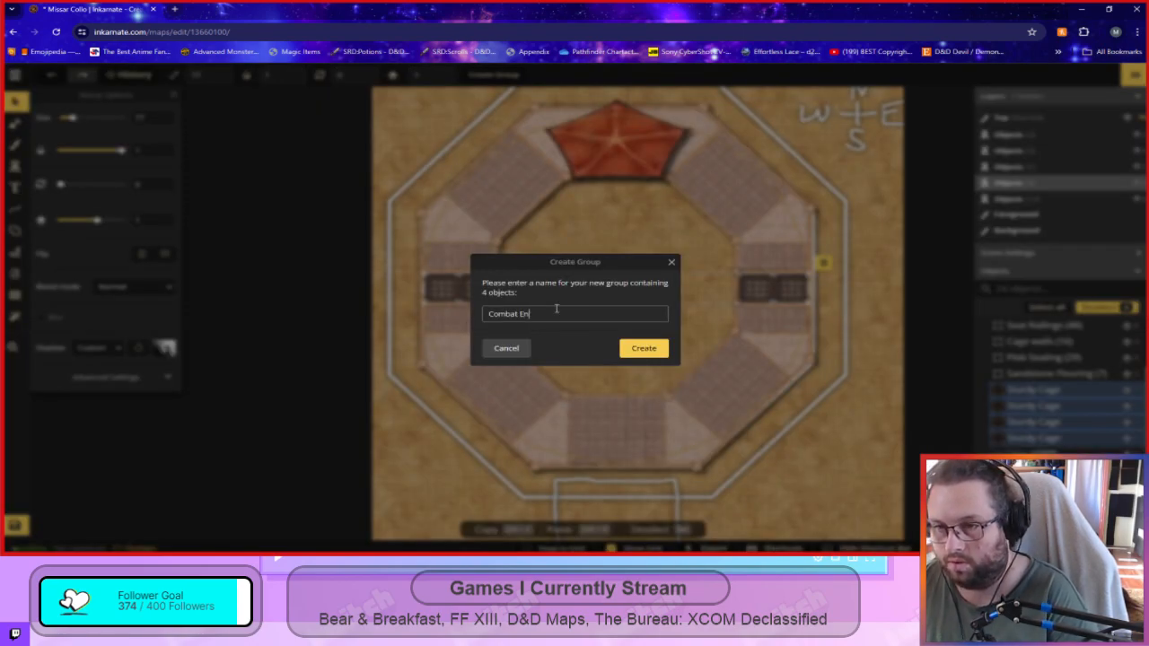
{"action": "type", "text": "trances"}
{"action": "key", "text": "Return"}
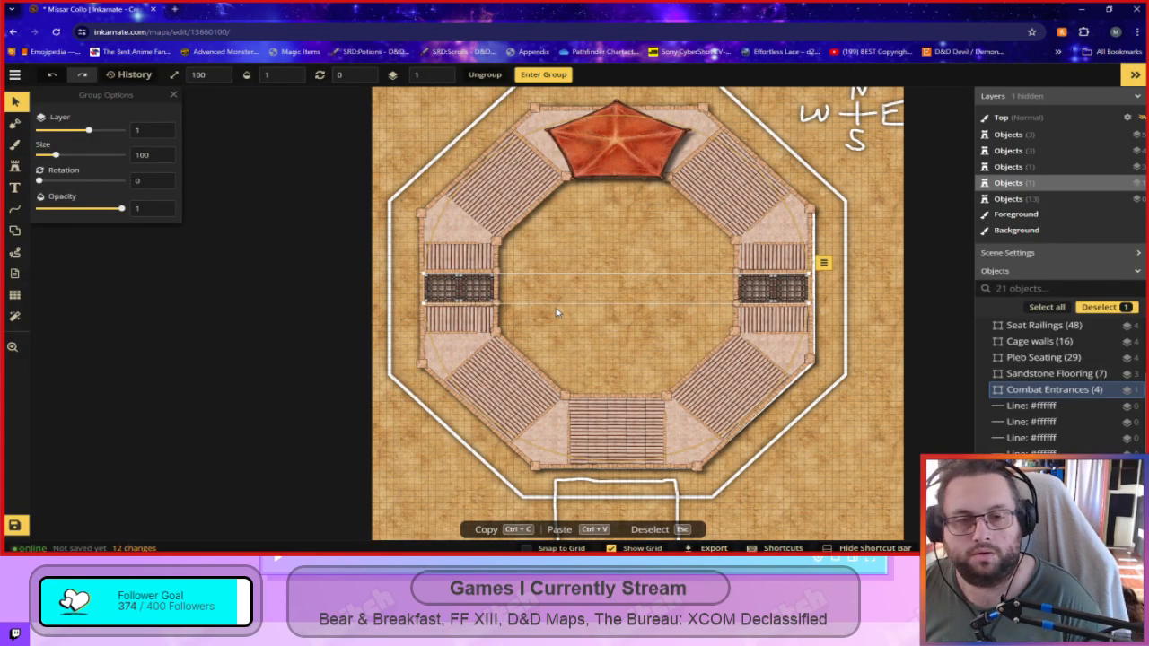
Delete the white rectangular line sketched below the south stand.
{"action": "left_click", "coordinate": [1056, 408]}
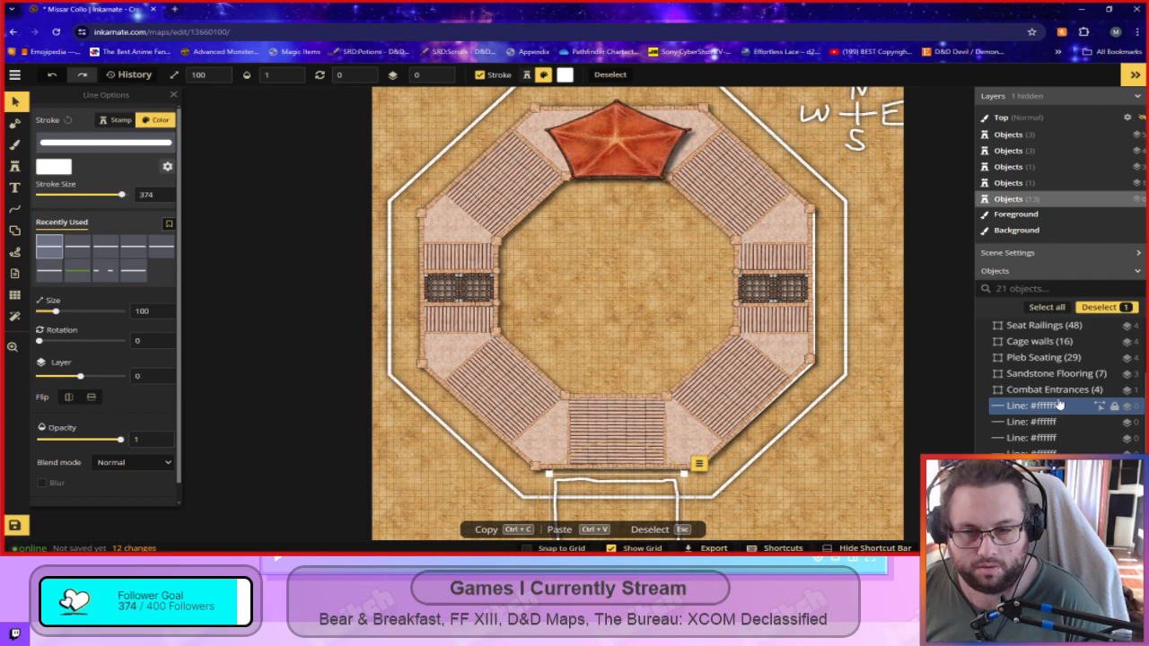
{"action": "key", "text": "Delete"}
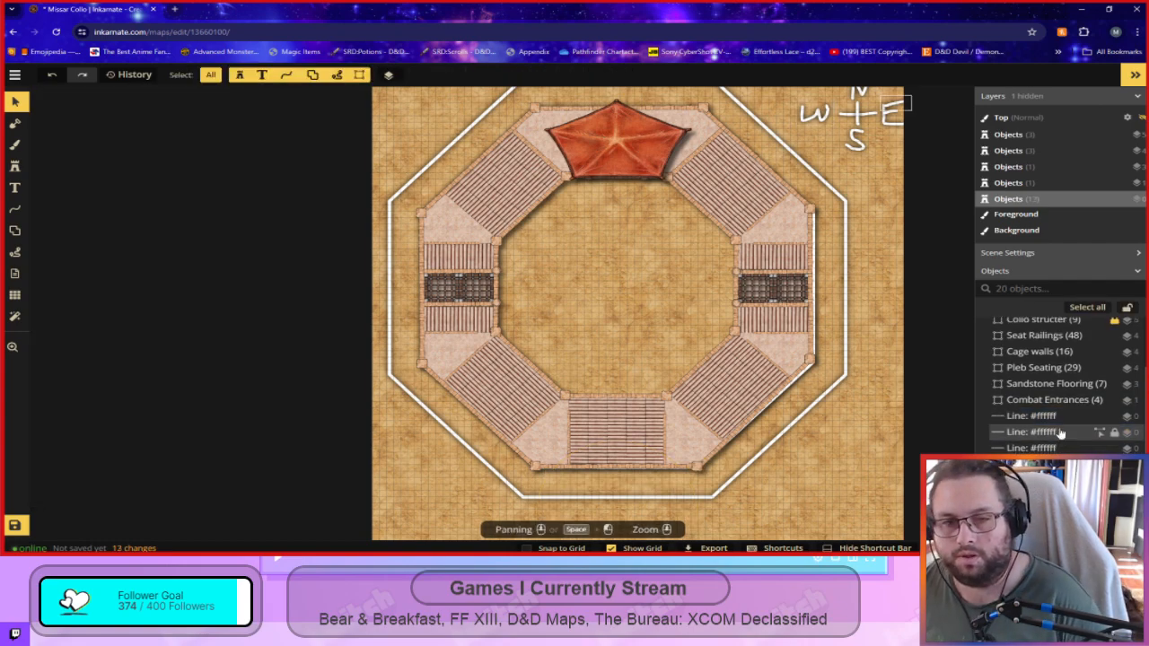
{"action": "left_click", "coordinate": [1048, 418]}
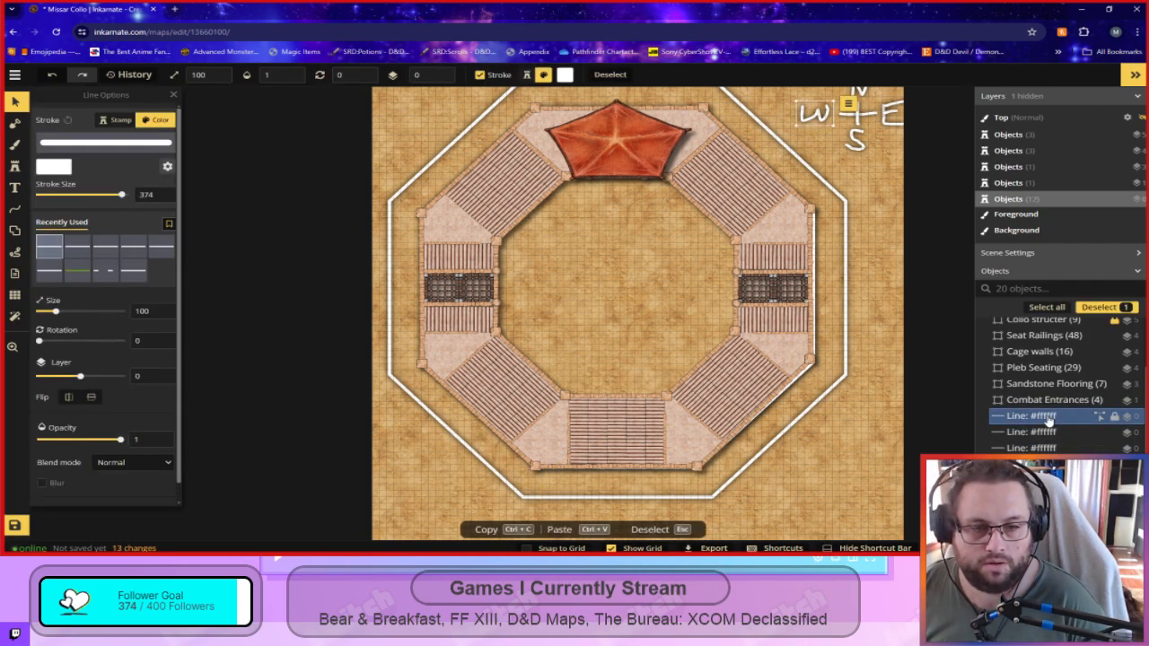
{"action": "scroll", "coordinate": [1049, 420], "scroll_direction": "down", "scroll_amount": 2}
{"action": "left_click", "coordinate": [1046, 467], "text": "shift"}
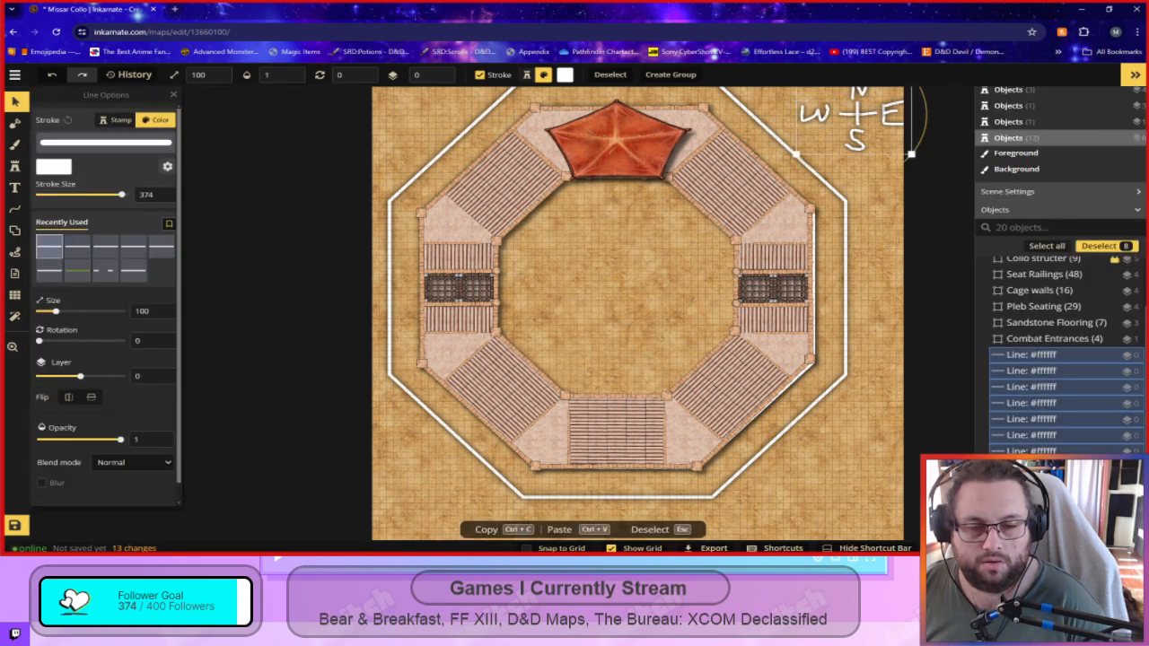
{"action": "right_click", "coordinate": [1047, 467]}
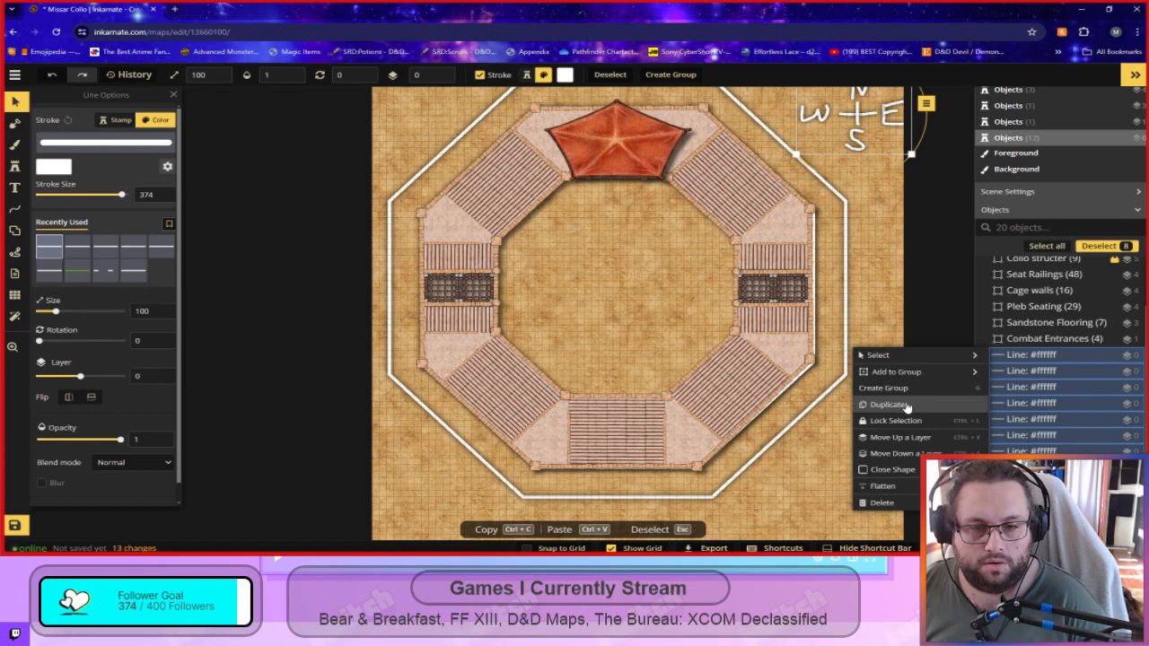
{"action": "left_click", "coordinate": [884, 196]}
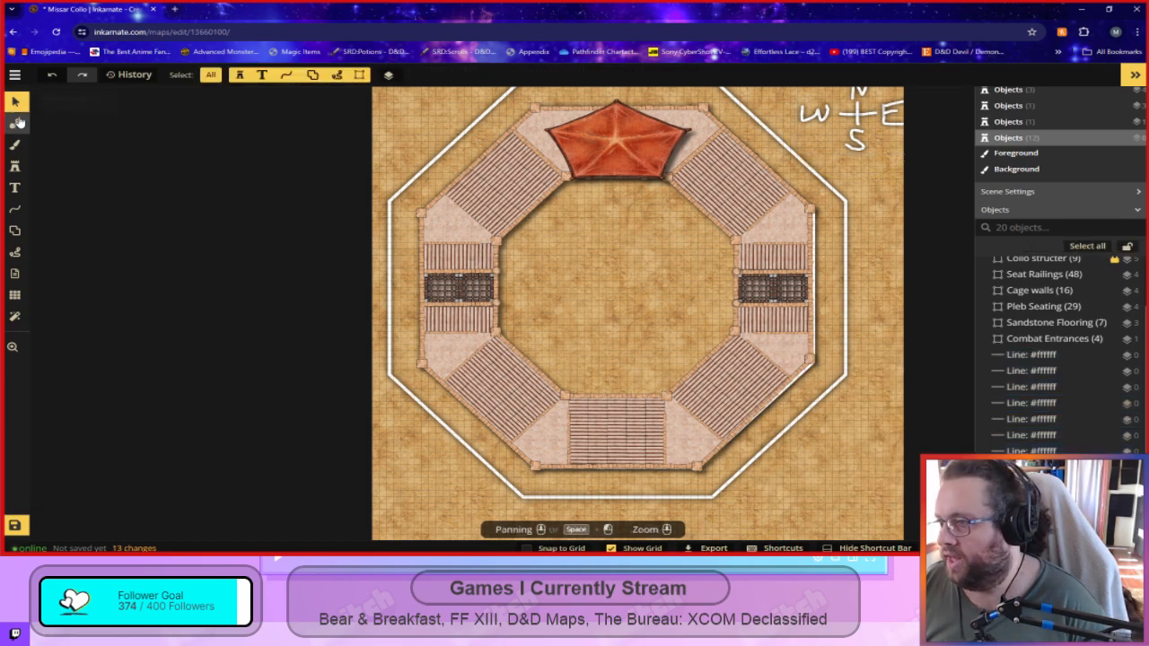
Search the Fantasy Battlemaps 2.0 stamp catalog for "compass".
{"action": "left_click", "coordinate": [15, 168]}
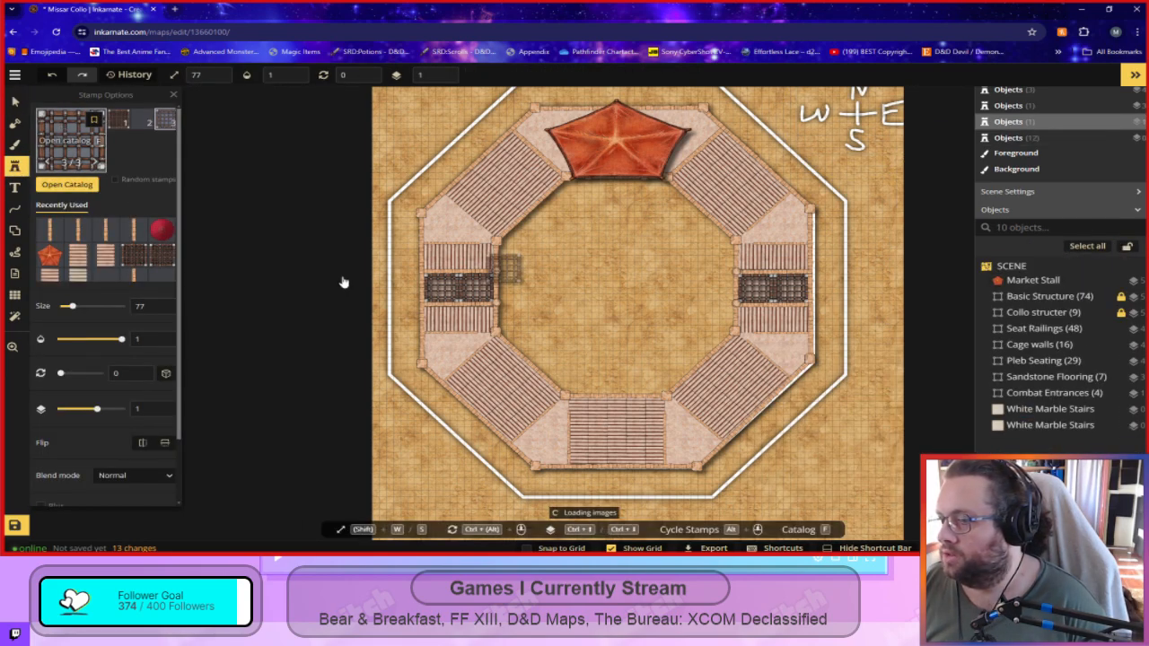
{"action": "key", "text": "f"}
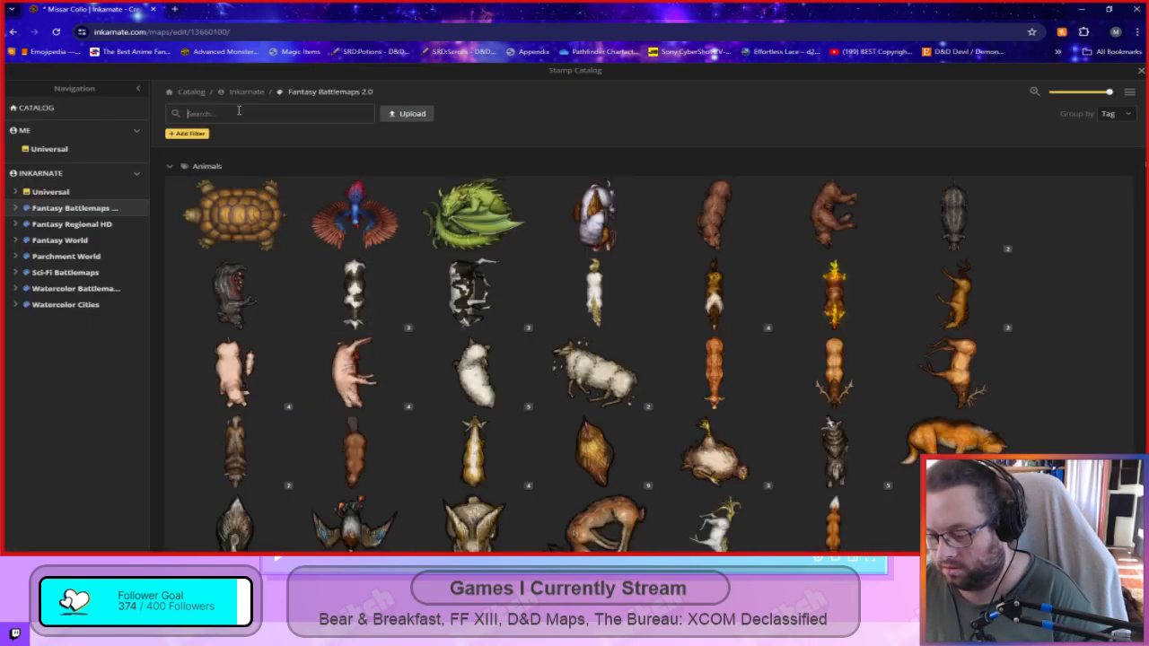
{"action": "left_click", "coordinate": [239, 112]}
{"action": "type", "text": "compas"}
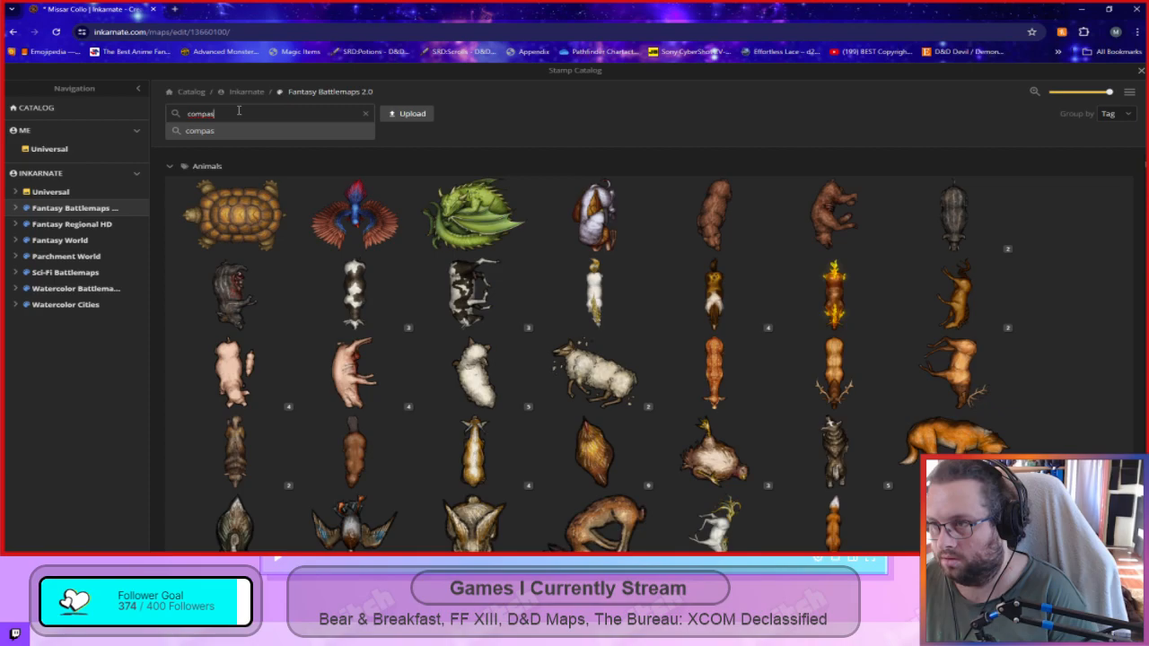
{"action": "key", "text": "Return"}
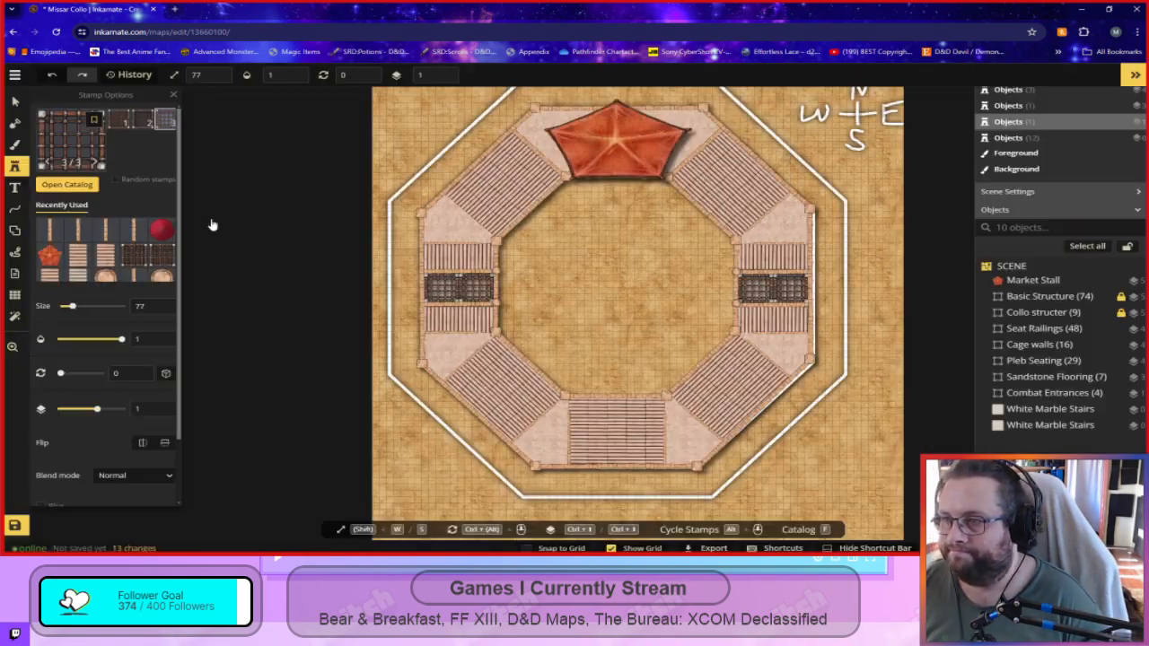
{"action": "type", "text": "ss"}
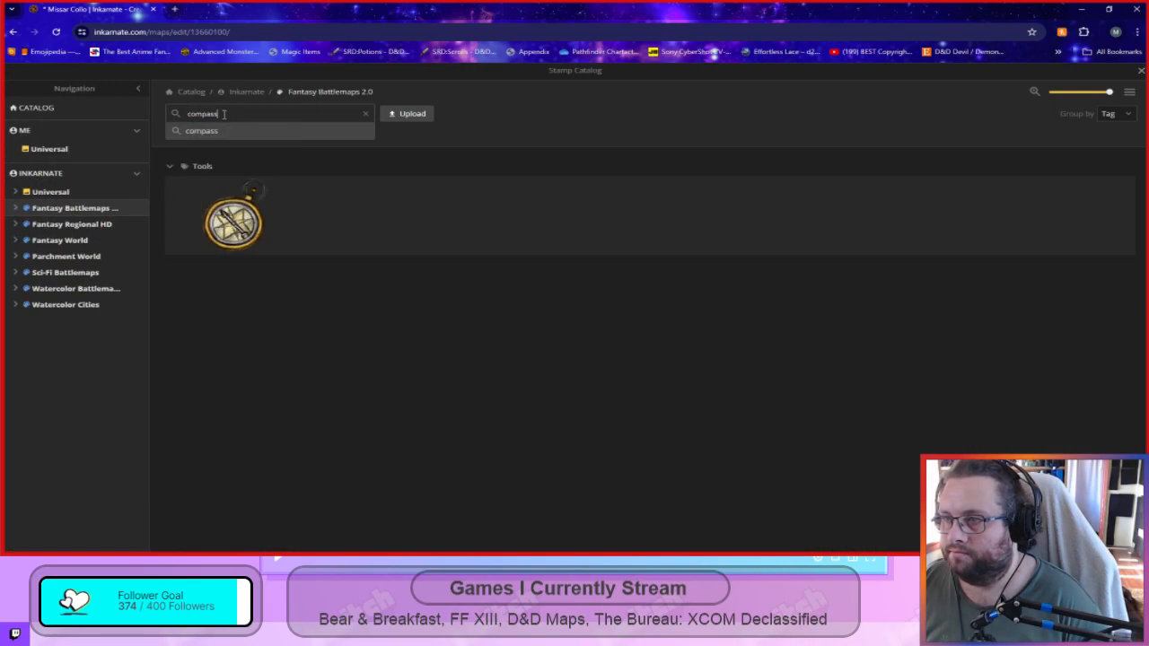
{"action": "key", "text": "Return"}
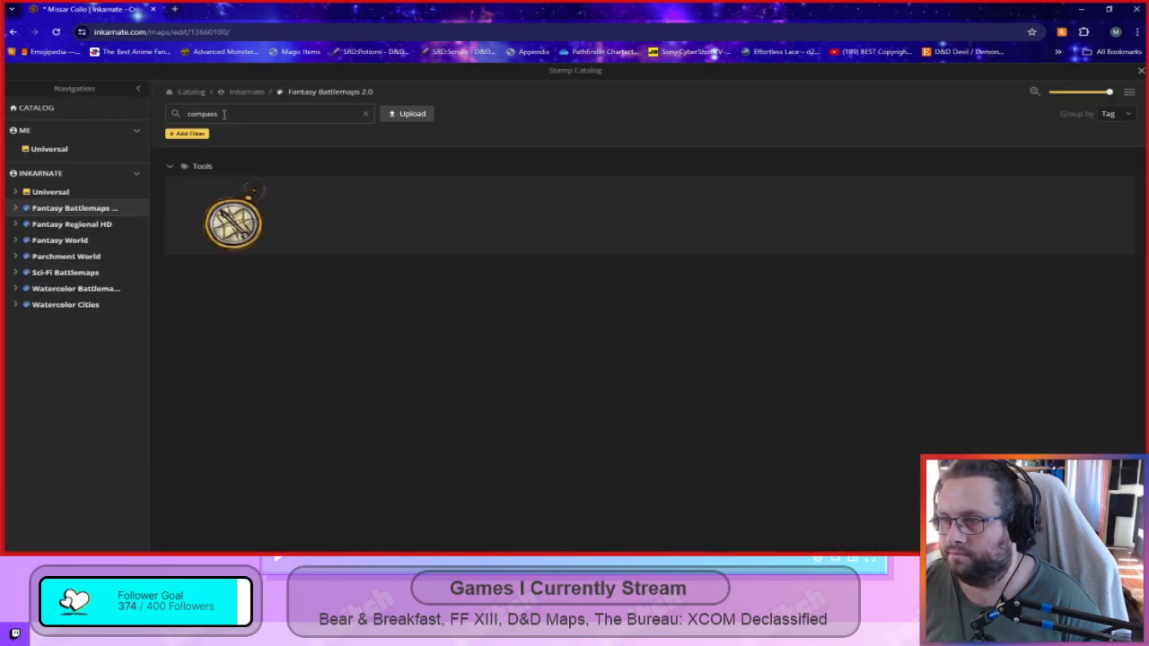
Extend the compass search to all Inkarnate styles and place the dark gold Fantasy World compass just below the hand-drawn compass.
{"action": "left_click", "coordinate": [67, 174]}
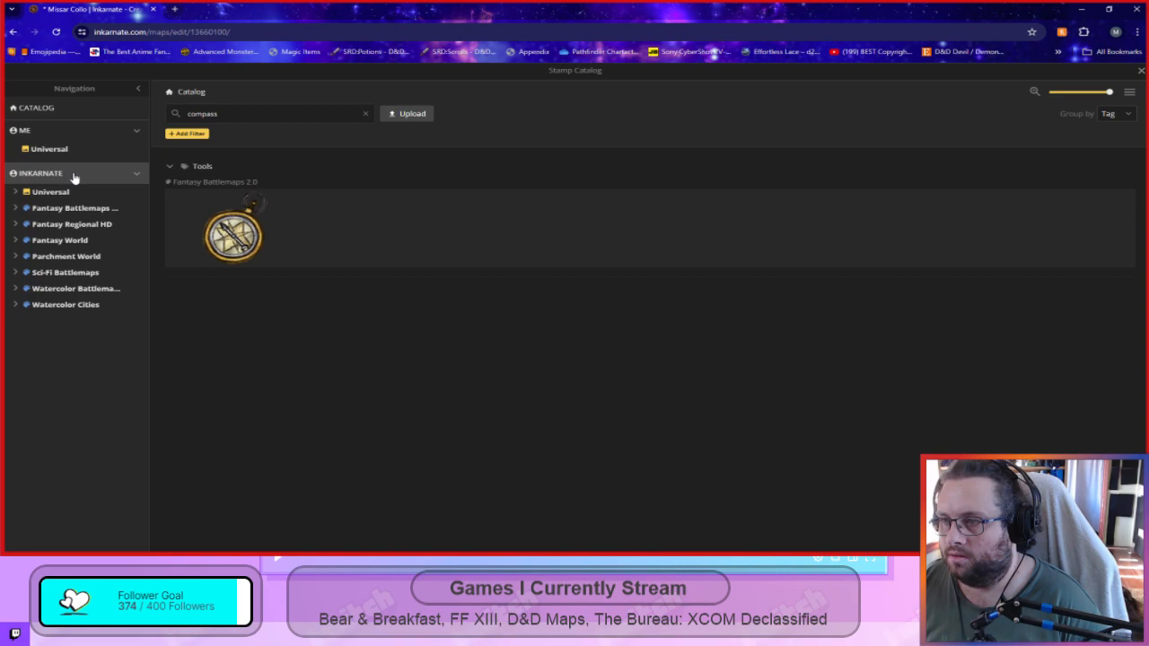
{"action": "left_click", "coordinate": [410, 115]}
{"action": "left_click", "coordinate": [807, 250]}
{"action": "left_click", "coordinate": [281, 113]}
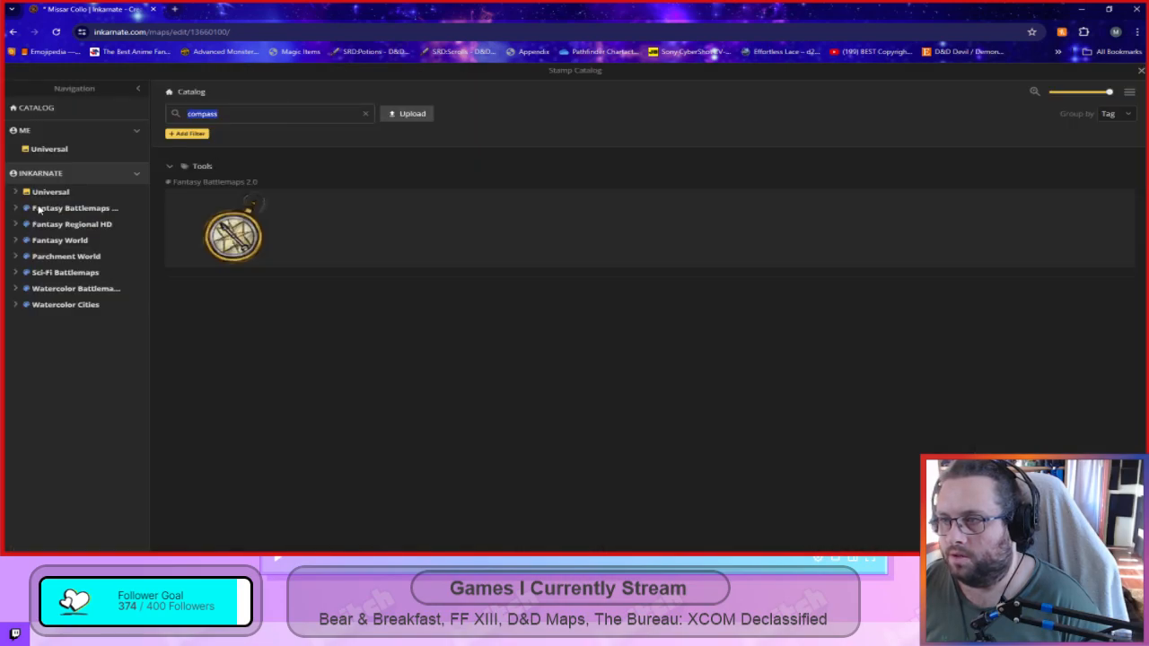
{"action": "left_click", "coordinate": [42, 175]}
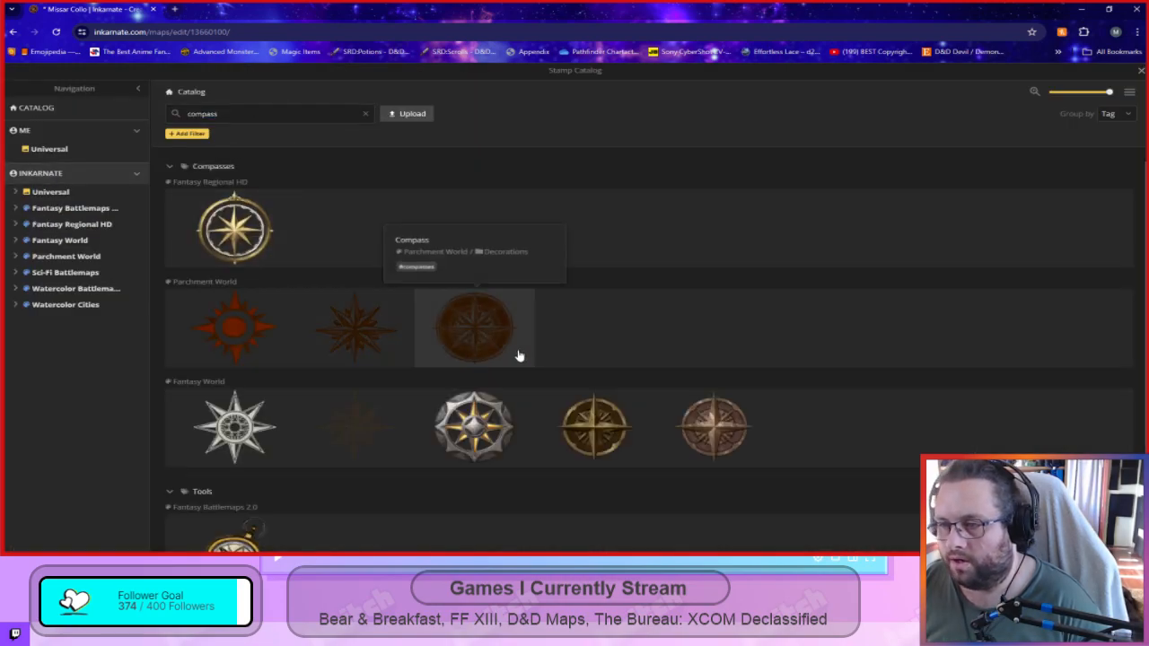
{"action": "scroll", "coordinate": [359, 364], "scroll_direction": "down", "scroll_amount": 1}
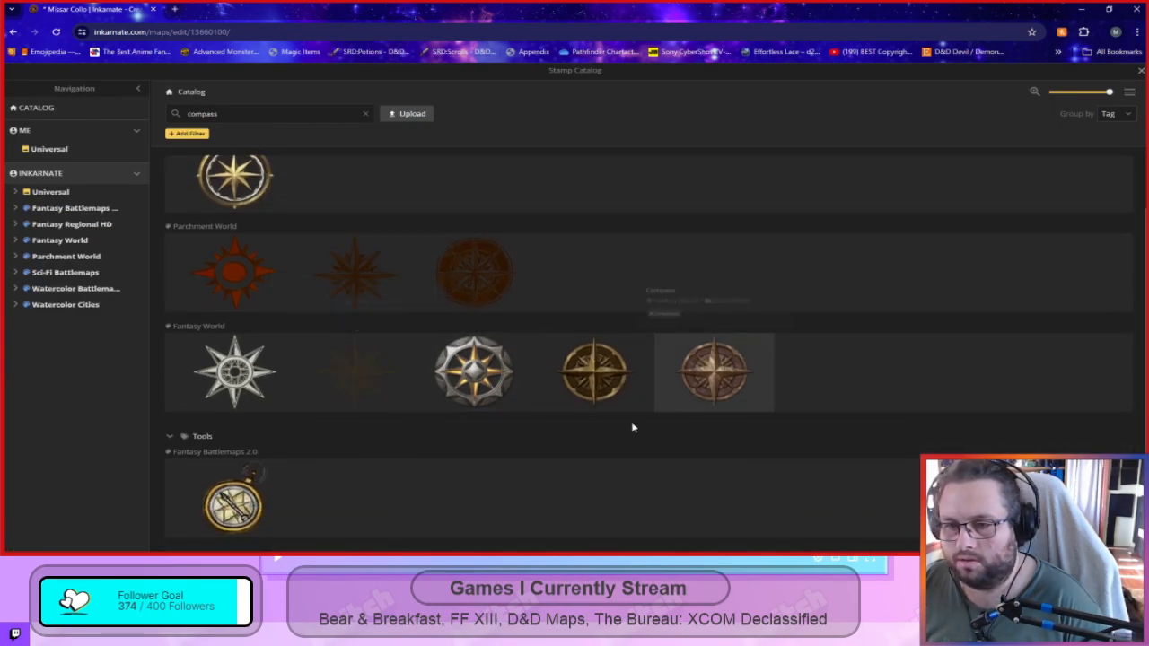
{"action": "left_click", "coordinate": [642, 379]}
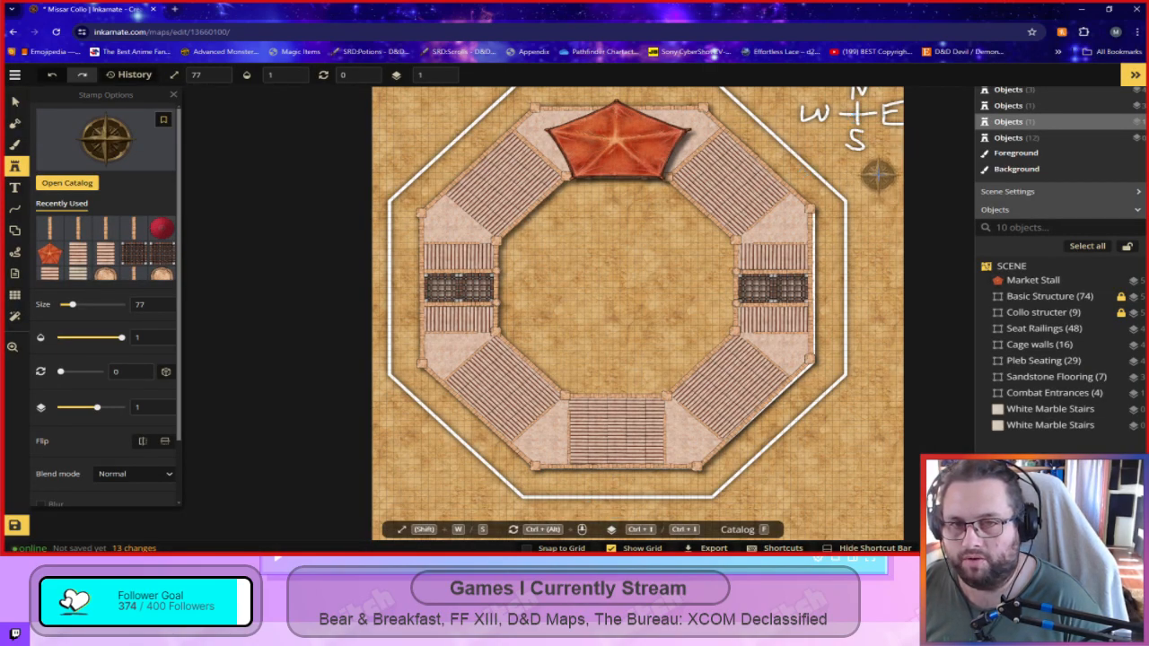
{"action": "left_click", "coordinate": [880, 175]}
{"action": "left_click", "coordinate": [14, 100]}
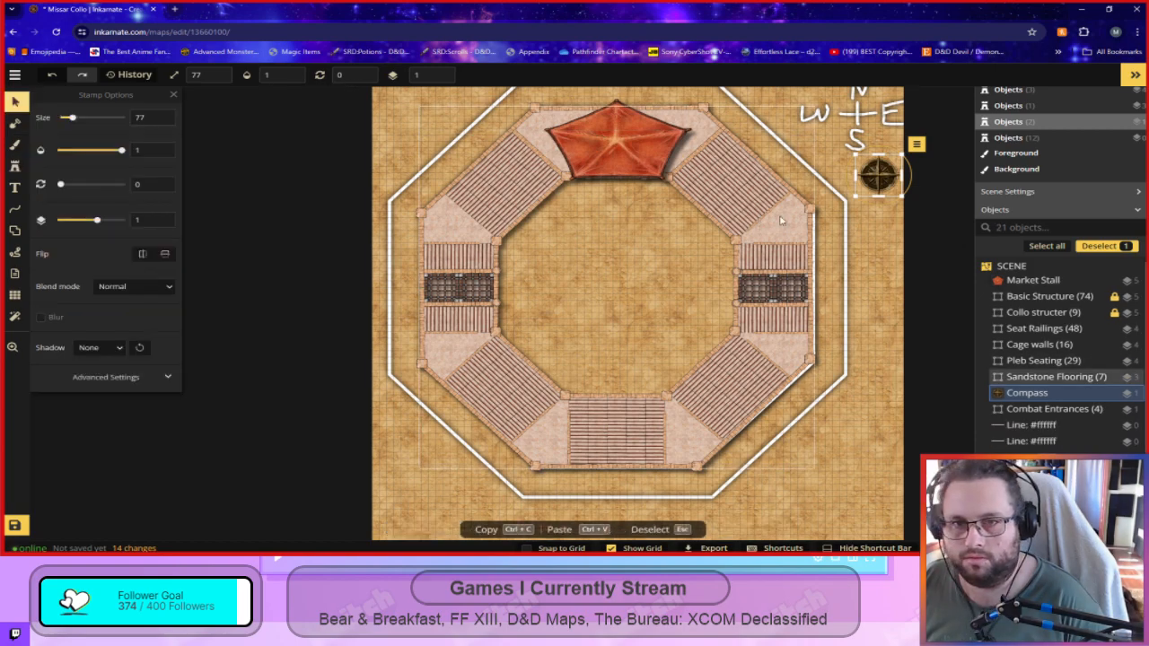
Delete all the white lines of the hand-drawn compass and its direction letters at the map's northeast corner.
{"action": "left_click", "coordinate": [893, 271]}
{"action": "left_click_drag", "start_coordinate": [865, 214], "coordinate": [816, 353]}
{"action": "left_click_drag", "start_coordinate": [751, 207], "coordinate": [869, 292]}
{"action": "key", "text": "Delete"}
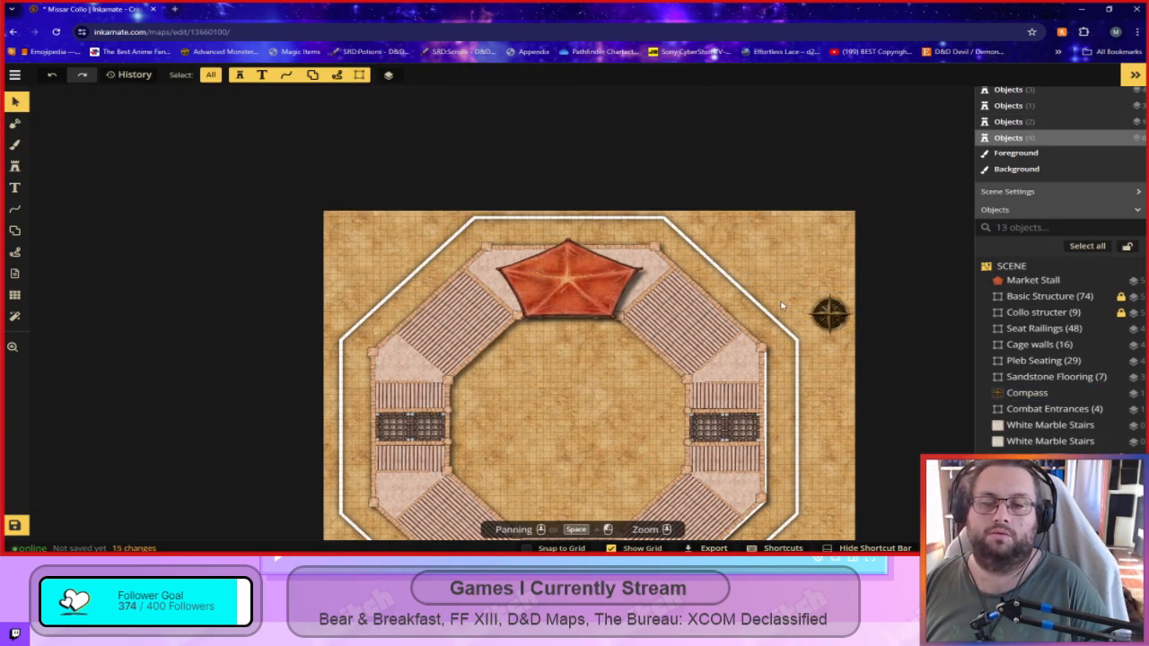
Move the compass stamp up into the map's northeast corner.
{"action": "left_click", "coordinate": [831, 314]}
{"action": "left_click_drag", "start_coordinate": [830, 314], "coordinate": [819, 239]}
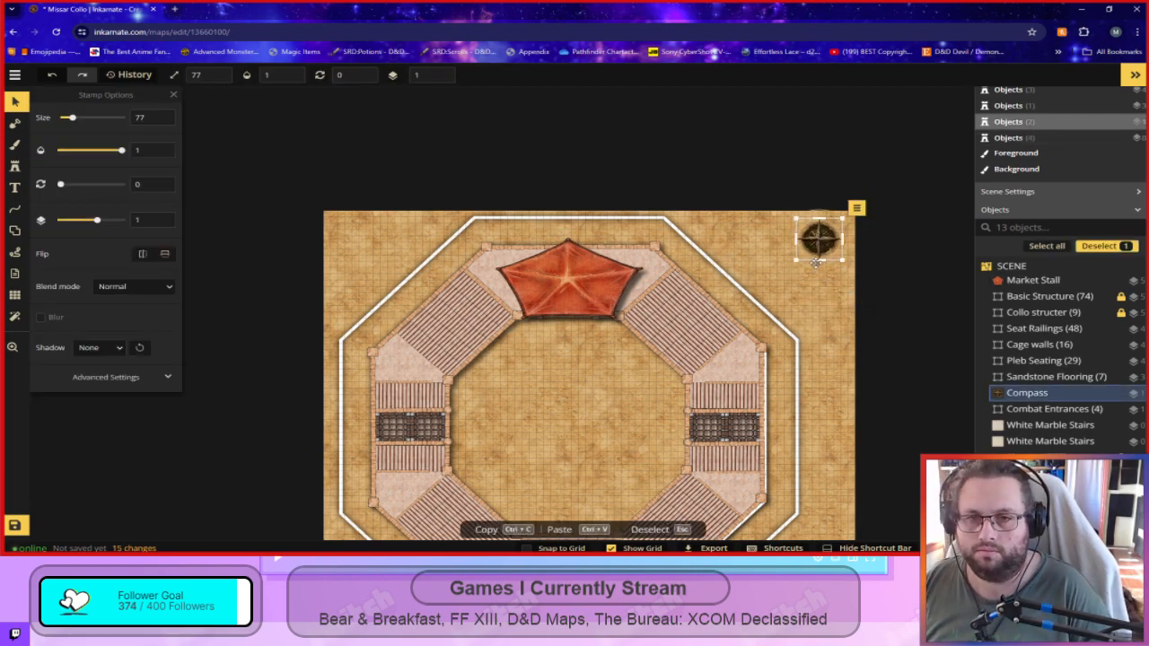
{"action": "left_click", "coordinate": [825, 376]}
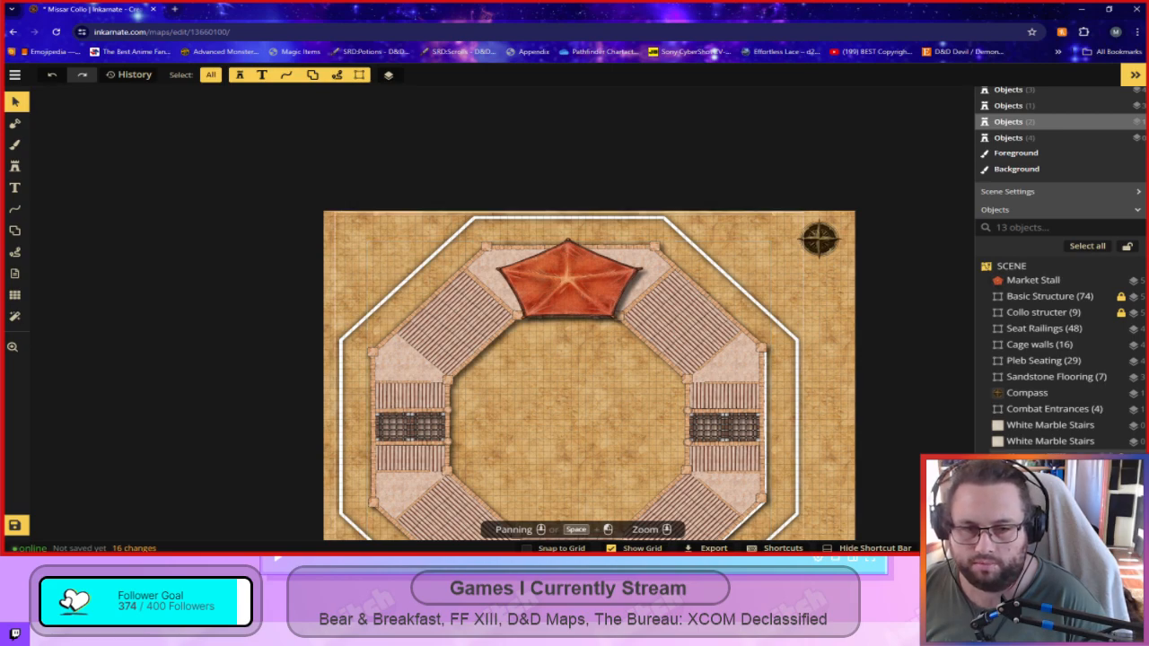
Delete the inner white octagon shape hidden beneath the arena structure, keeping the outer octagon outline.
{"action": "left_click", "coordinate": [856, 415]}
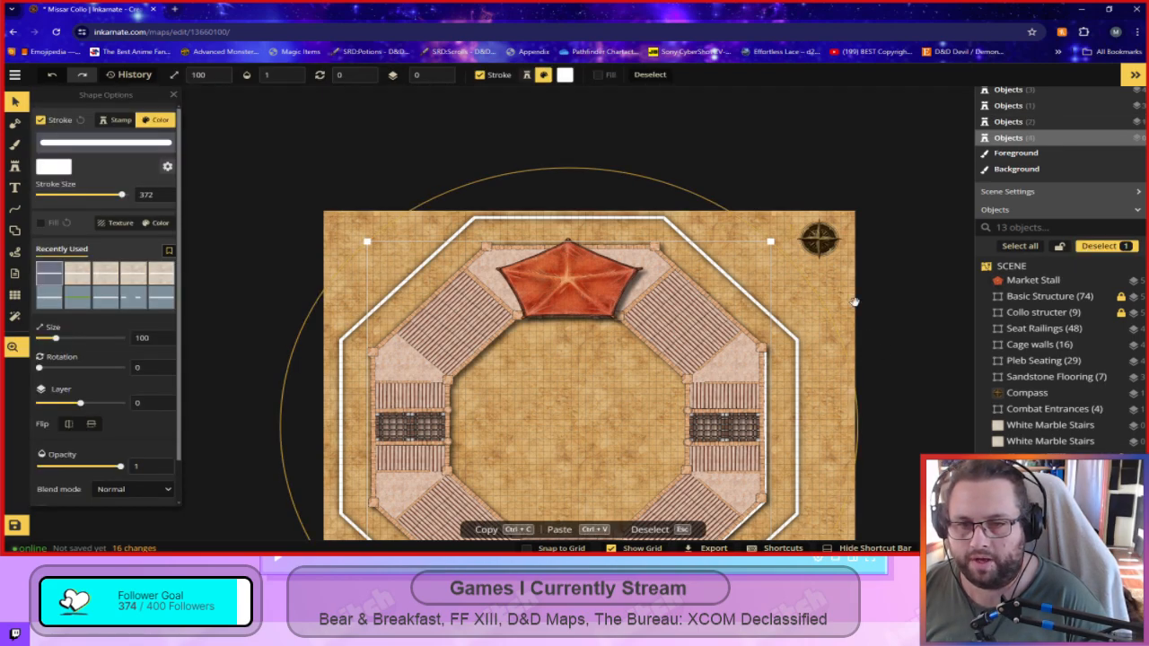
{"action": "scroll", "coordinate": [854, 302], "scroll_direction": "down", "scroll_amount": 3}
{"action": "key", "text": "Delete"}
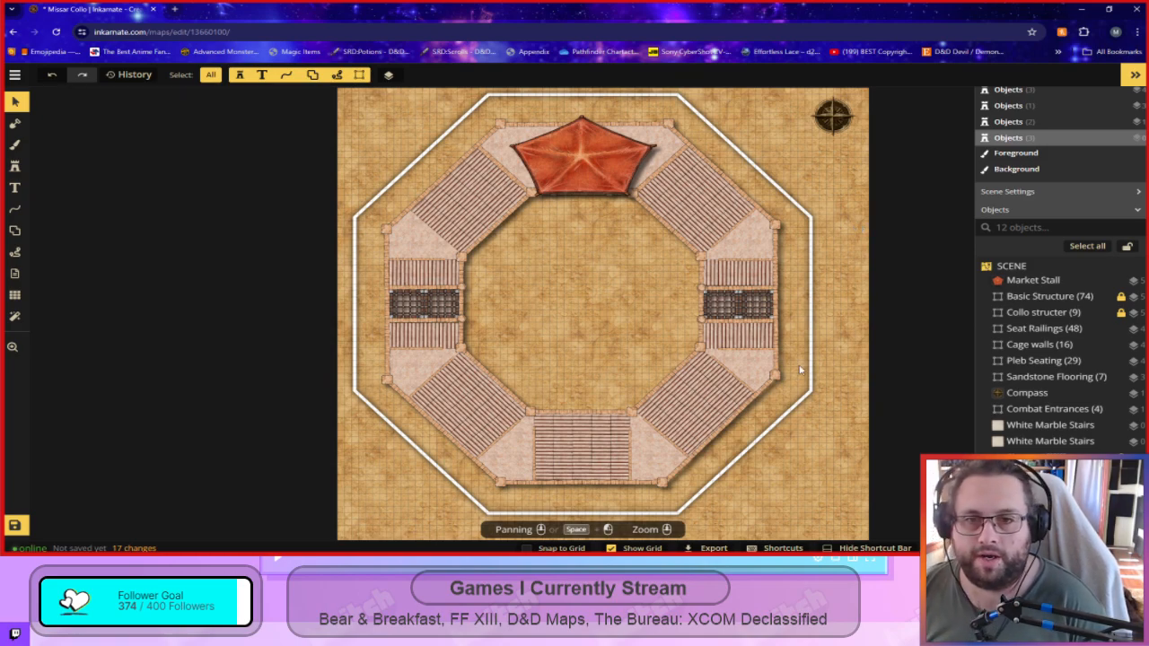
Add both White Marble Stairs objects to the Combat Entrances group.
{"action": "left_click", "coordinate": [1029, 413]}
{"action": "left_click", "coordinate": [1033, 436]}
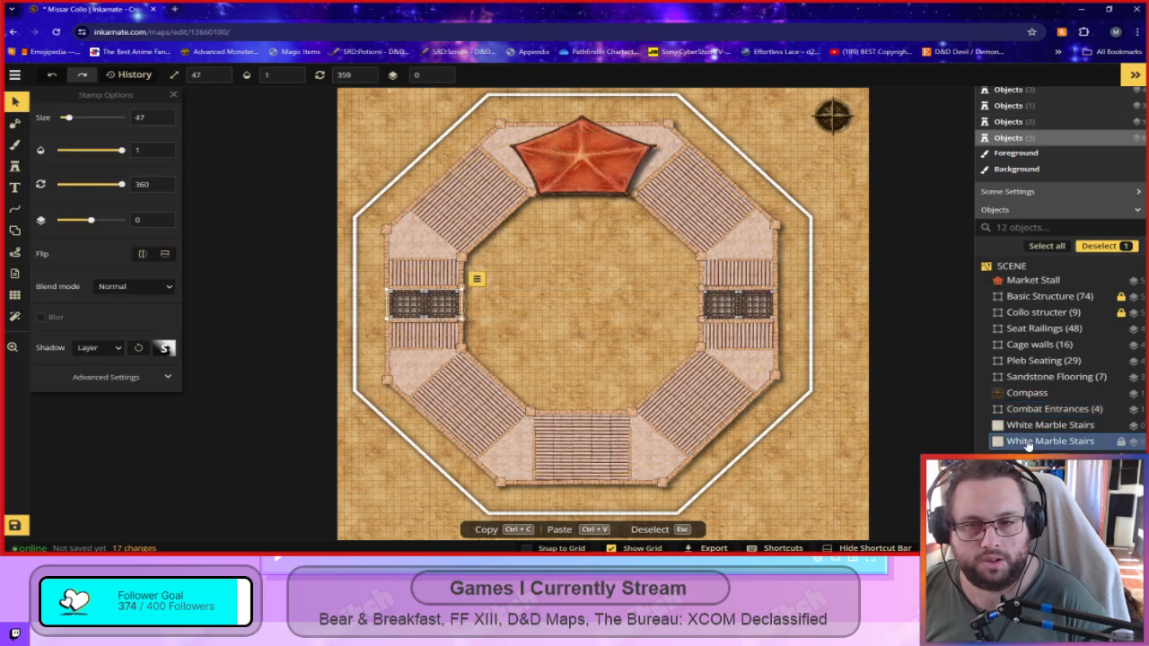
{"action": "left_click", "coordinate": [1032, 429]}
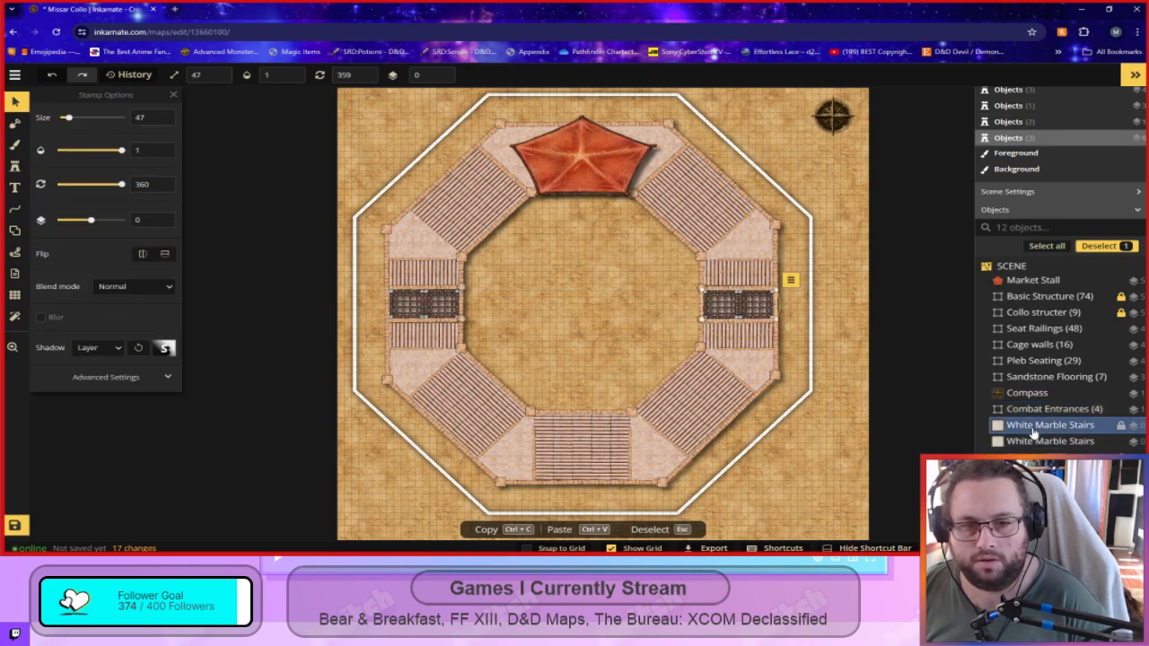
{"action": "left_click", "coordinate": [1033, 441], "text": "shift"}
{"action": "right_click", "coordinate": [1028, 440]}
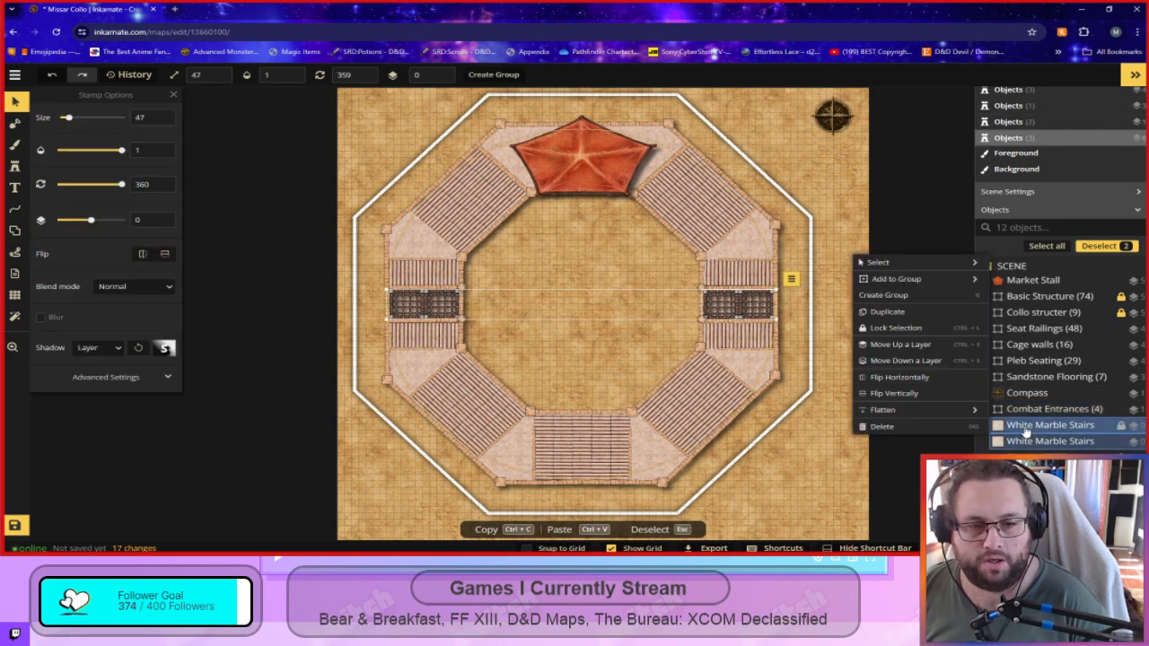
{"action": "mouse_move", "coordinate": [924, 279]}
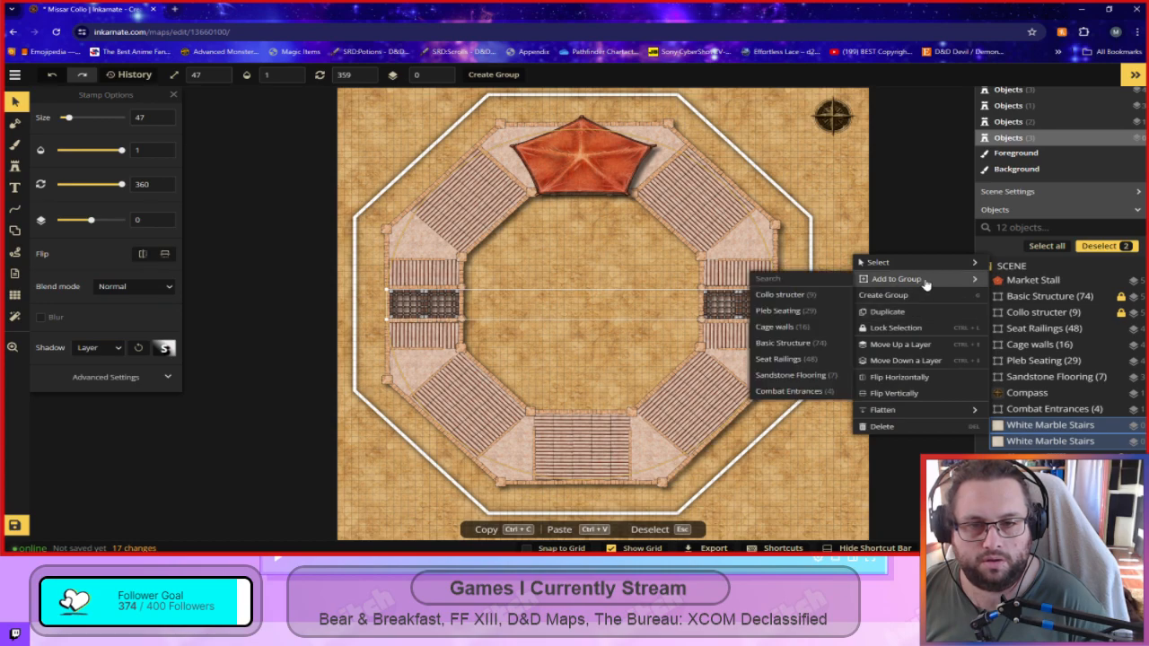
{"action": "left_click", "coordinate": [824, 393]}
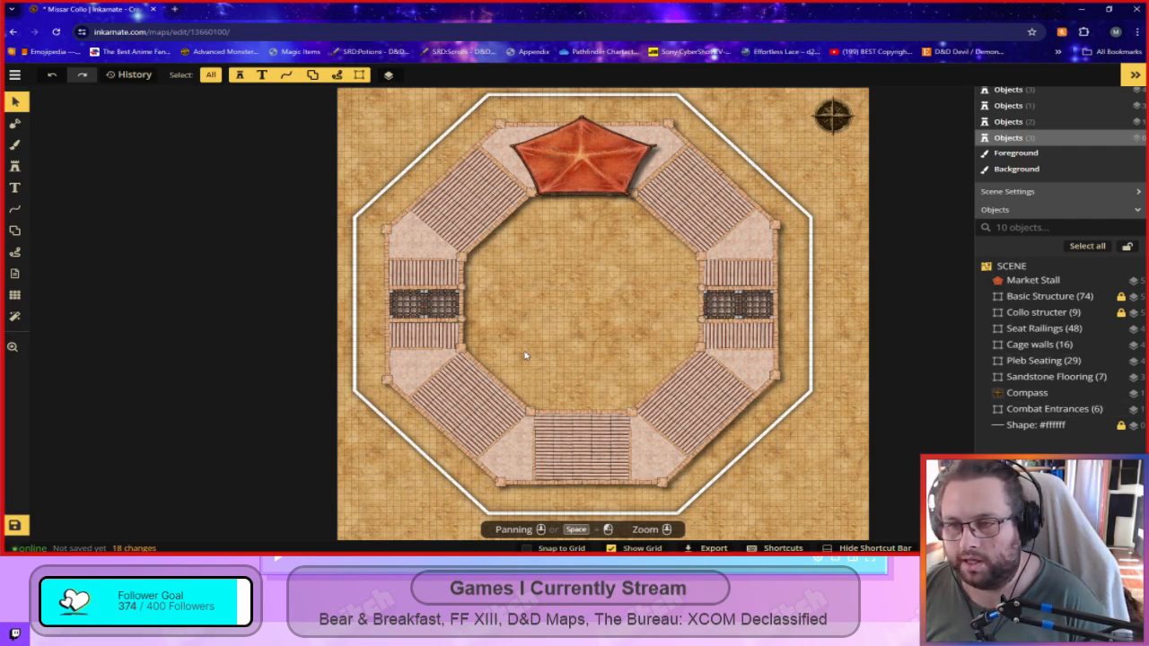
{"action": "scroll", "coordinate": [525, 356], "scroll_direction": "up", "scroll_amount": 3}
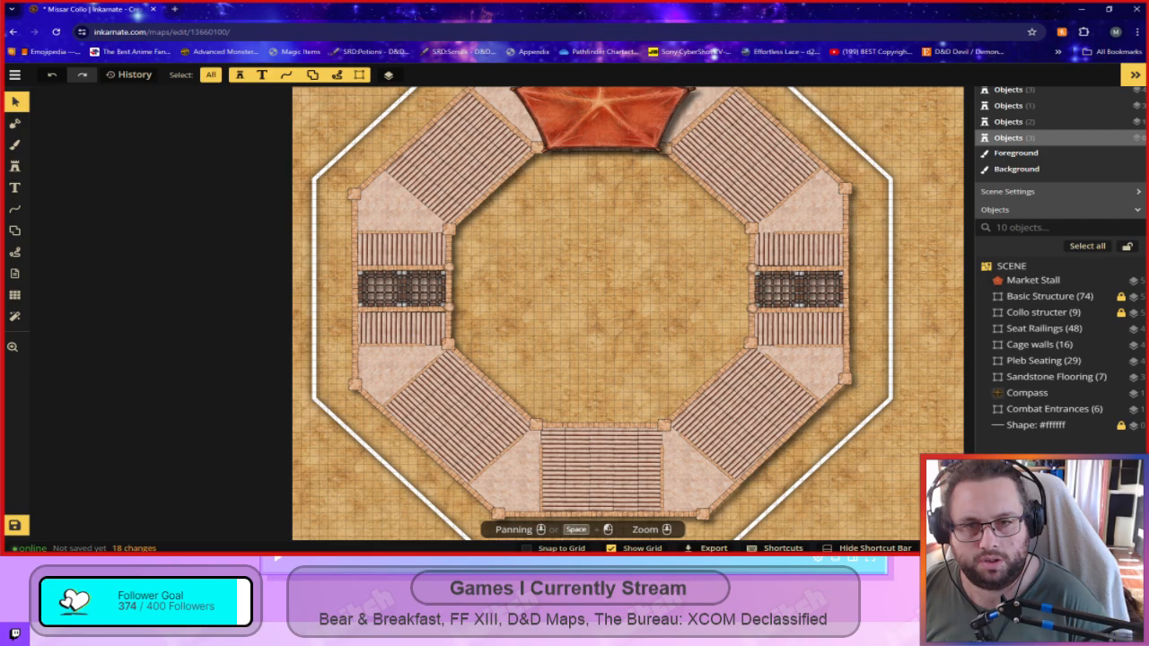
{"action": "left_click_drag", "start_coordinate": [623, 227], "coordinate": [613, 338]}
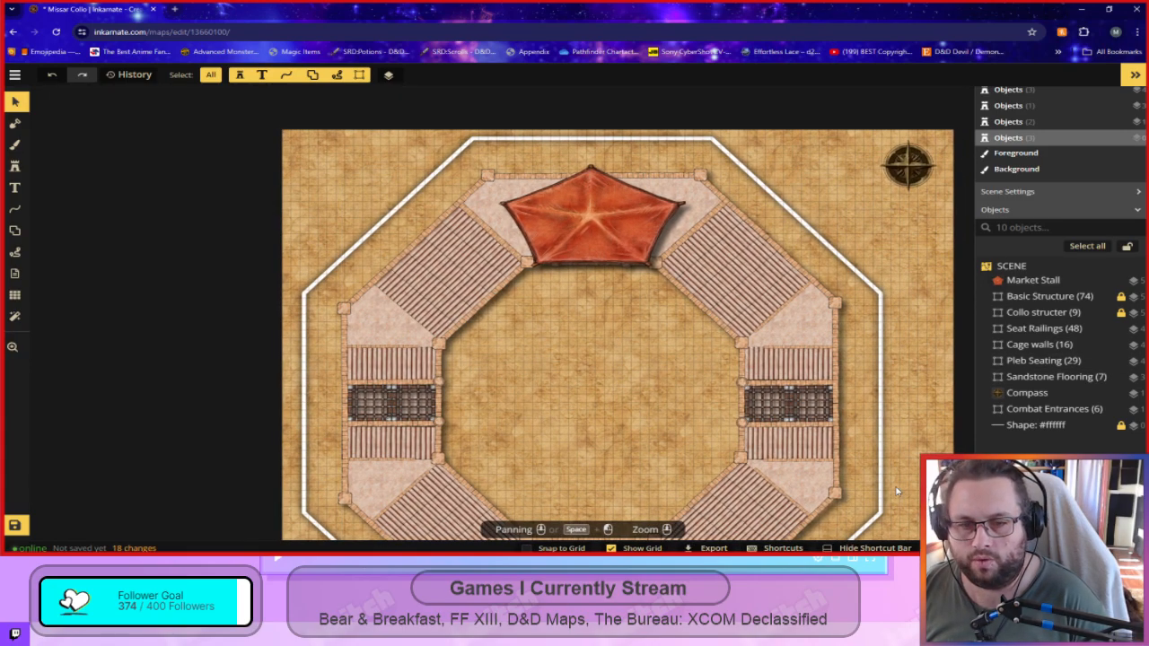
Copy one Desert Wall from the Basic Structure group into the scene near the map's northwest corner and set its layer to 3.
{"action": "left_click_drag", "start_coordinate": [599, 408], "coordinate": [618, 379]}
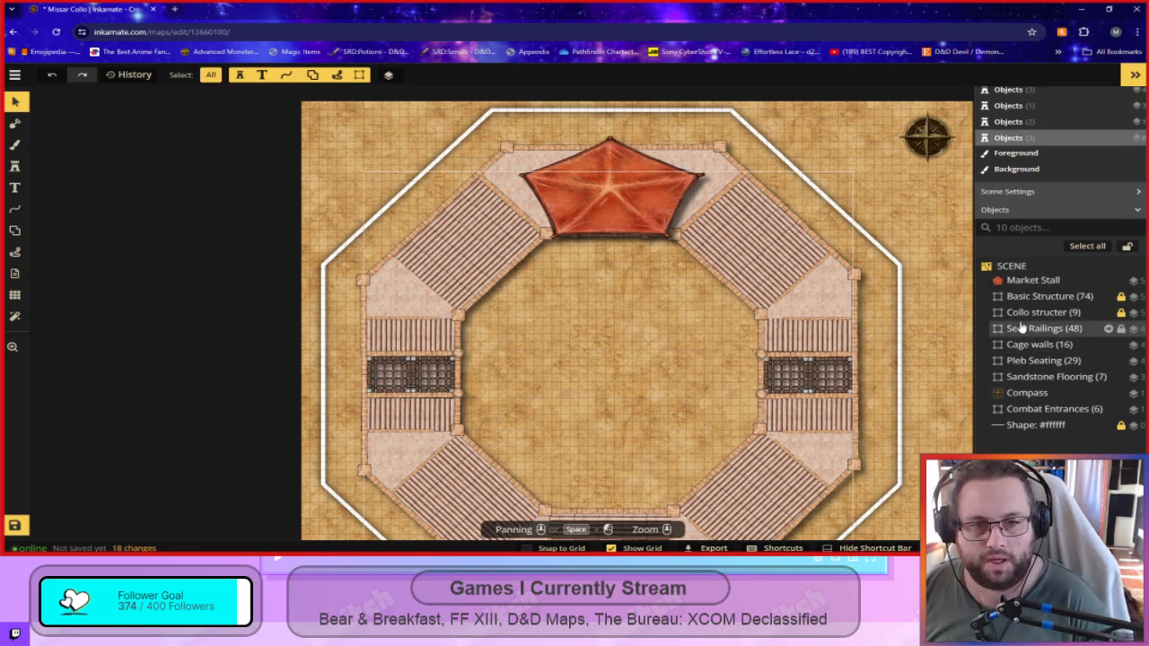
{"action": "double_click", "coordinate": [1023, 296]}
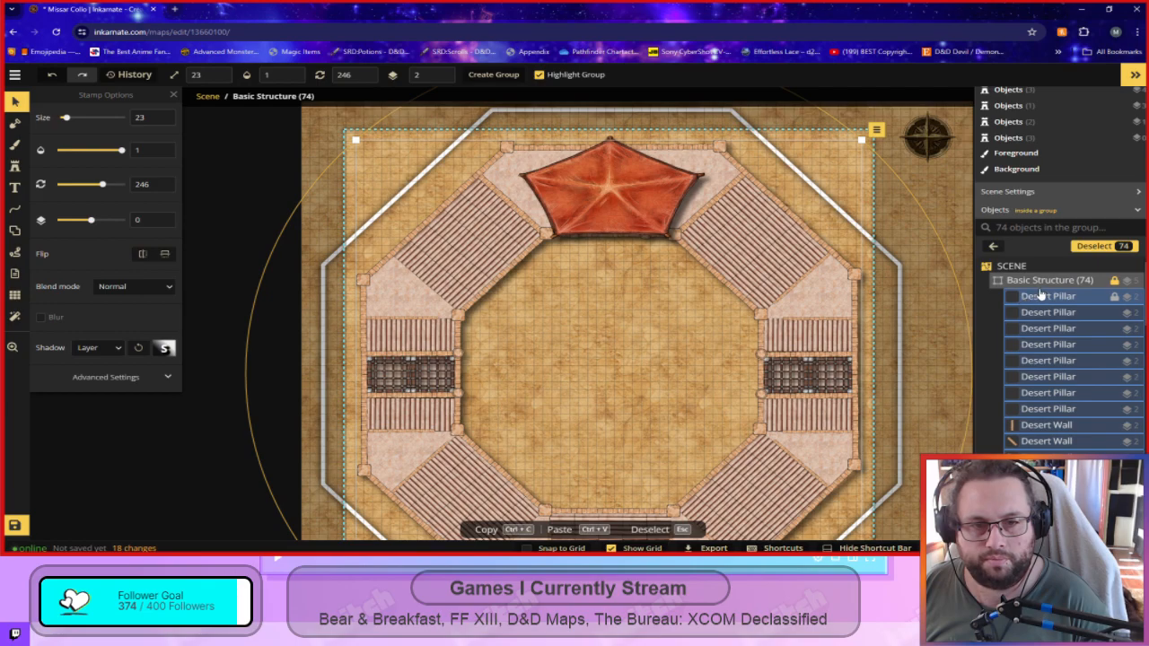
{"action": "left_click", "coordinate": [1050, 427]}
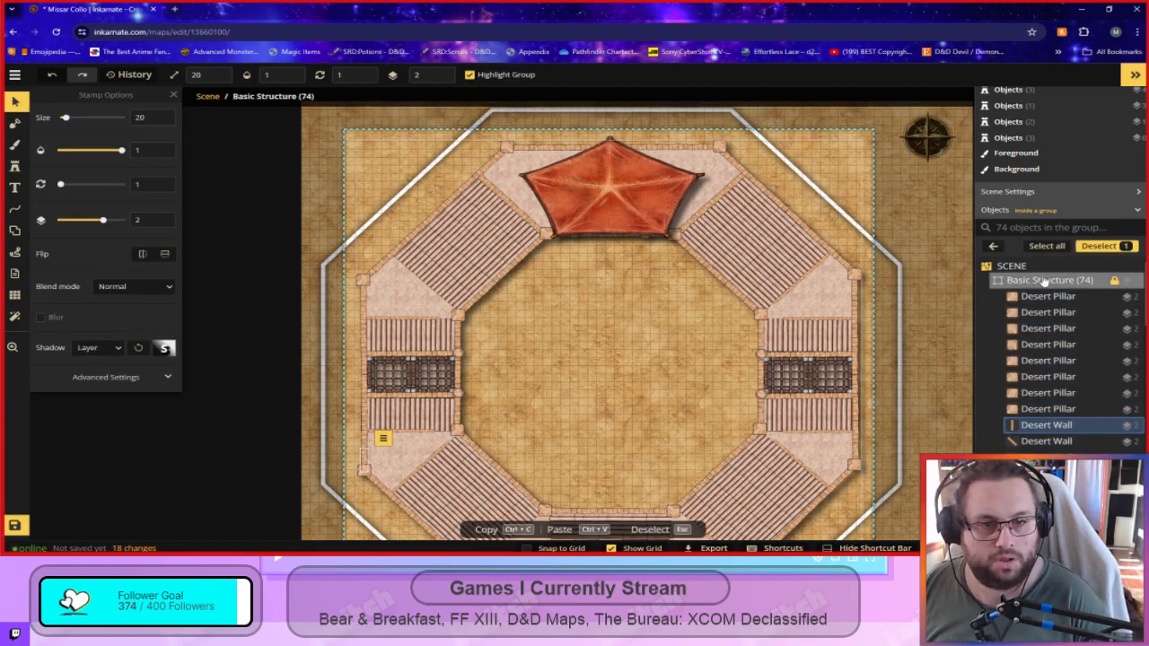
{"action": "left_click", "coordinate": [209, 97]}
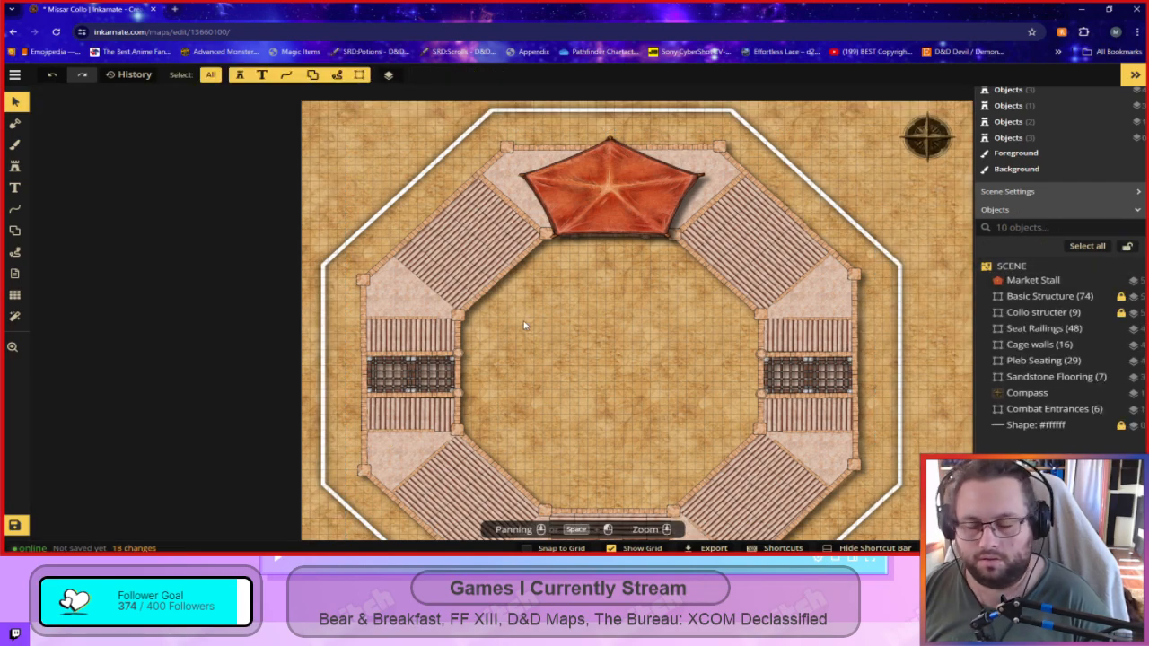
{"action": "key", "text": "ctrl+v"}
{"action": "left_click_drag", "start_coordinate": [544, 320], "coordinate": [479, 154]}
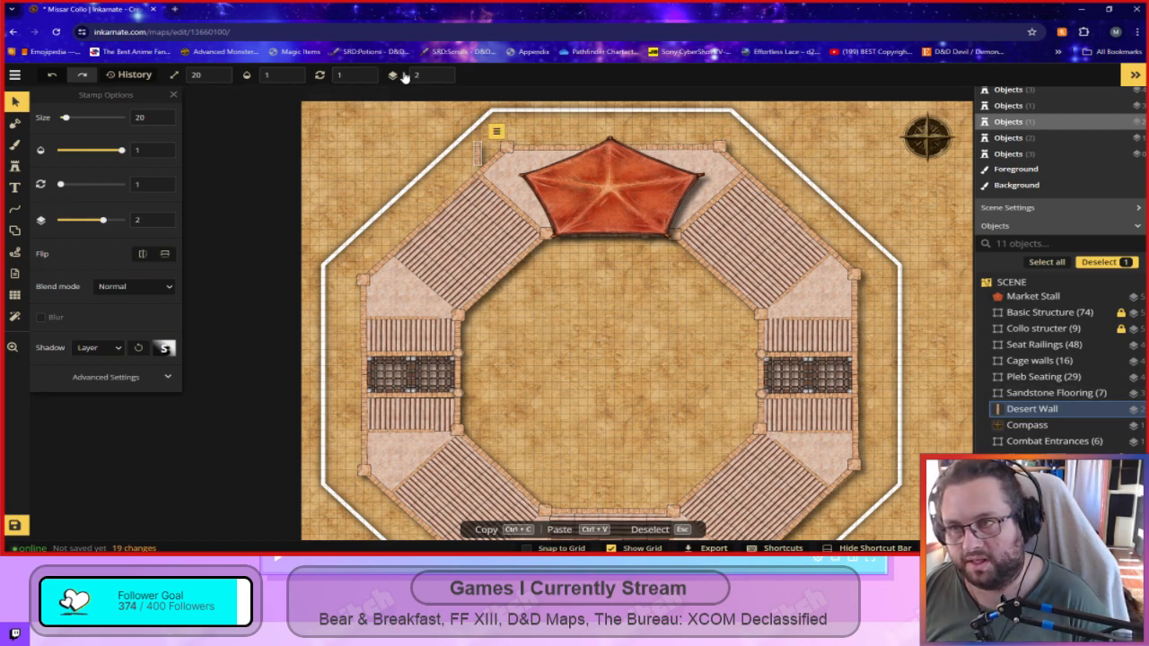
{"action": "left_click", "coordinate": [441, 77]}
{"action": "scroll", "coordinate": [665, 449], "scroll_direction": "up", "scroll_amount": 1}
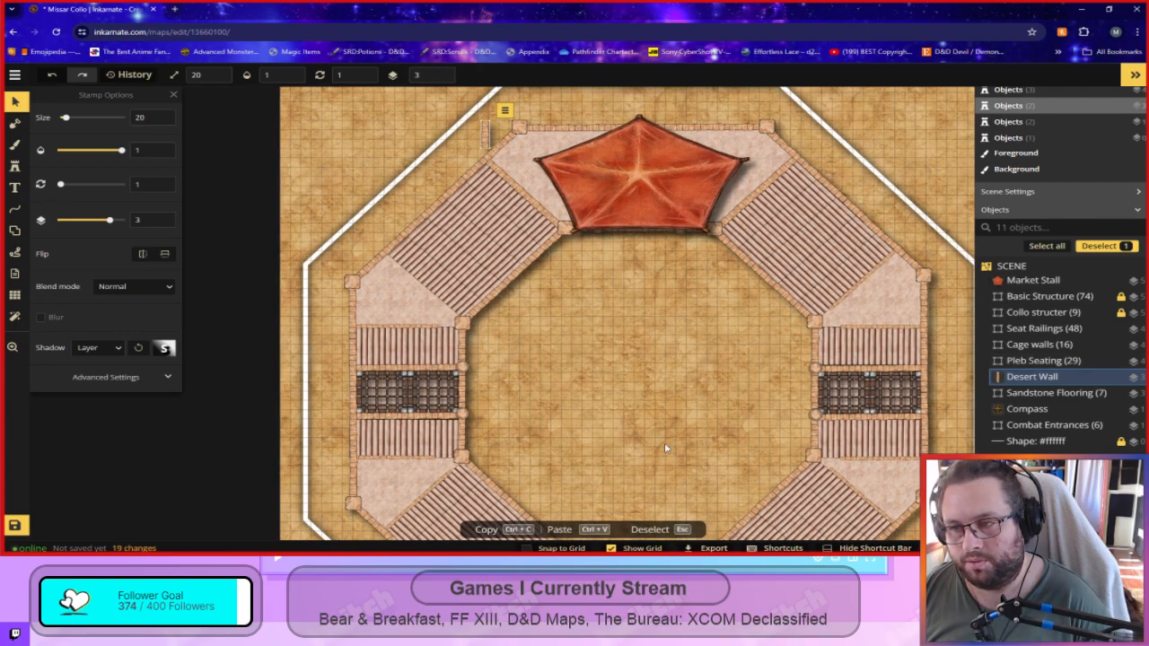
{"action": "left_click_drag", "start_coordinate": [625, 290], "coordinate": [579, 361]}
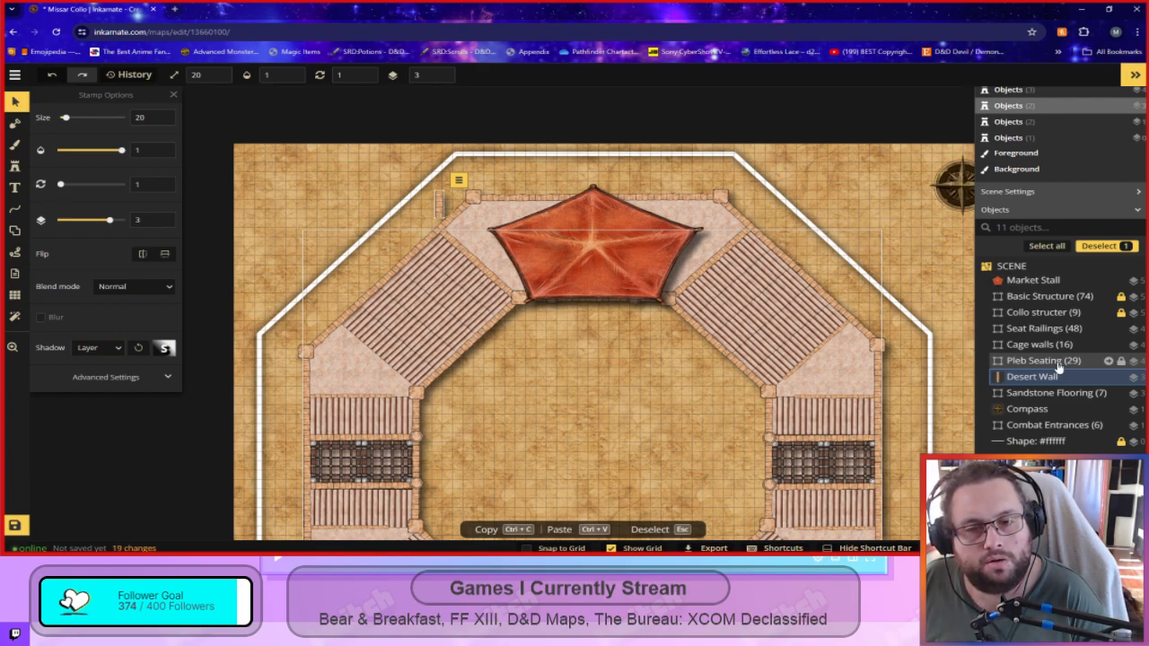
{"action": "scroll", "coordinate": [744, 406], "scroll_direction": "down", "scroll_amount": 3}
{"action": "scroll", "coordinate": [662, 324], "scroll_direction": "up", "scroll_amount": 4}
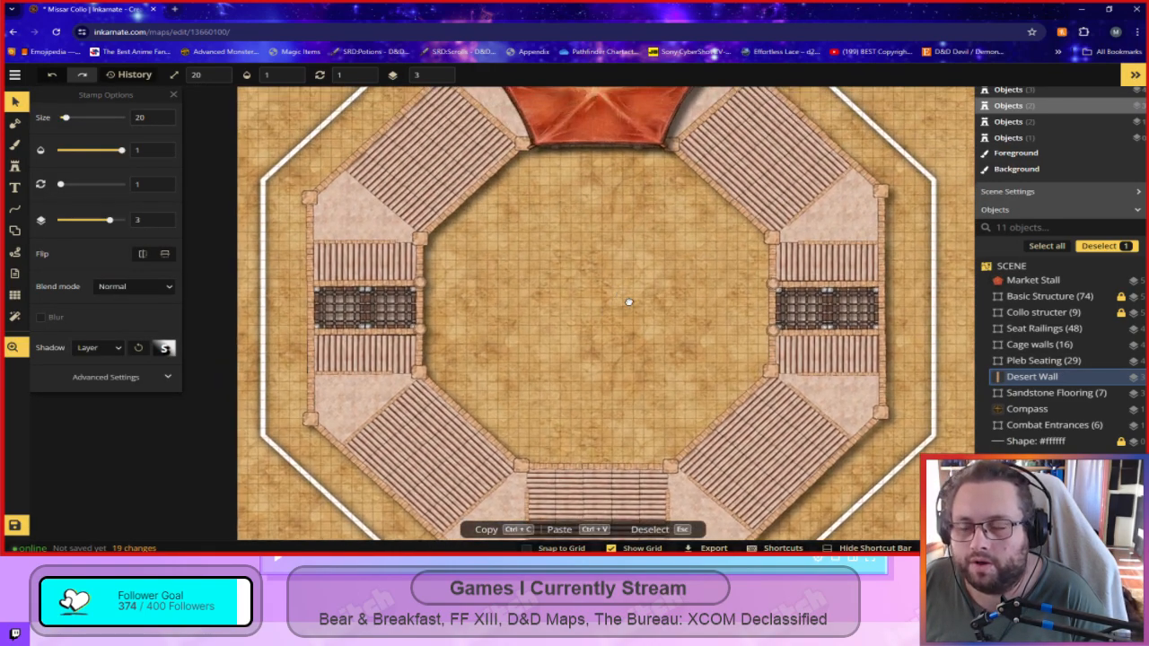
{"action": "left_click_drag", "start_coordinate": [662, 324], "coordinate": [604, 362]}
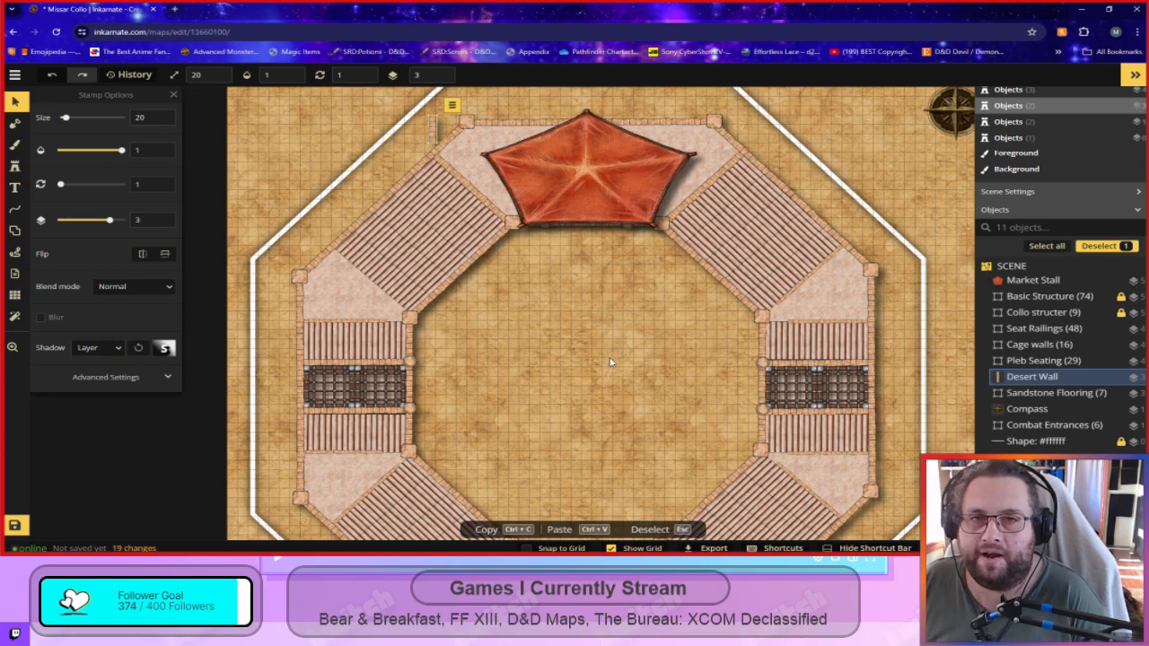
{"action": "left_click_drag", "start_coordinate": [641, 298], "coordinate": [647, 382]}
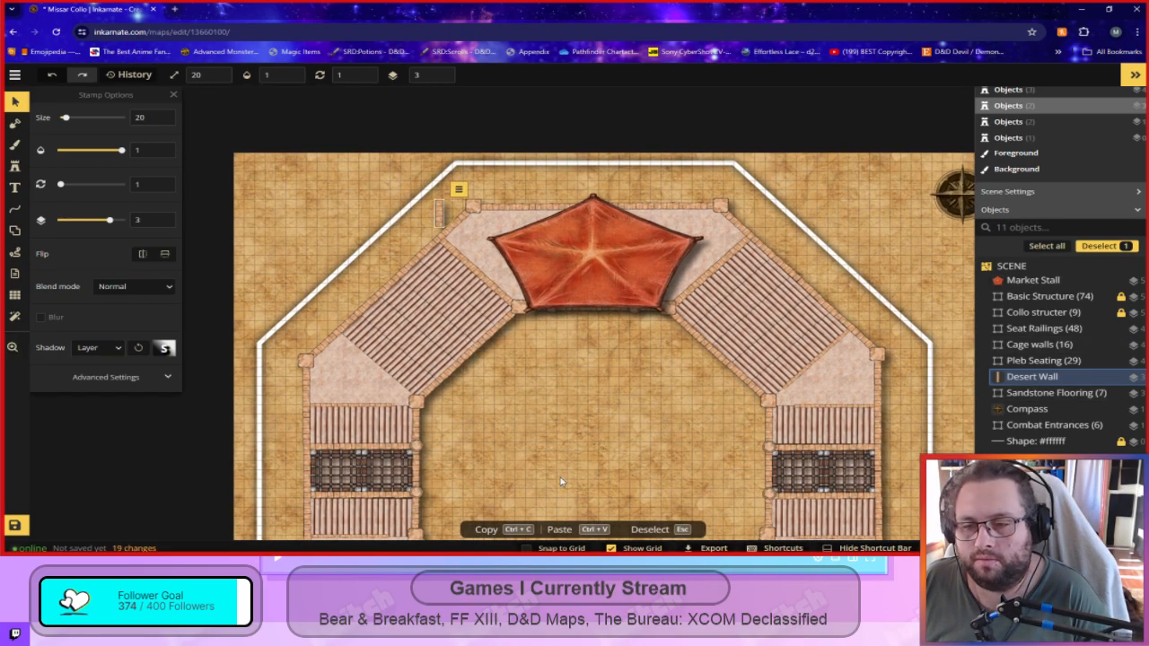
Rotate the loose Desert Wall to 46 degrees and place it over the upper end of the outer octagon's northwest edge.
{"action": "key", "text": "Escape"}
{"action": "left_click_drag", "start_coordinate": [563, 429], "coordinate": [572, 464]}
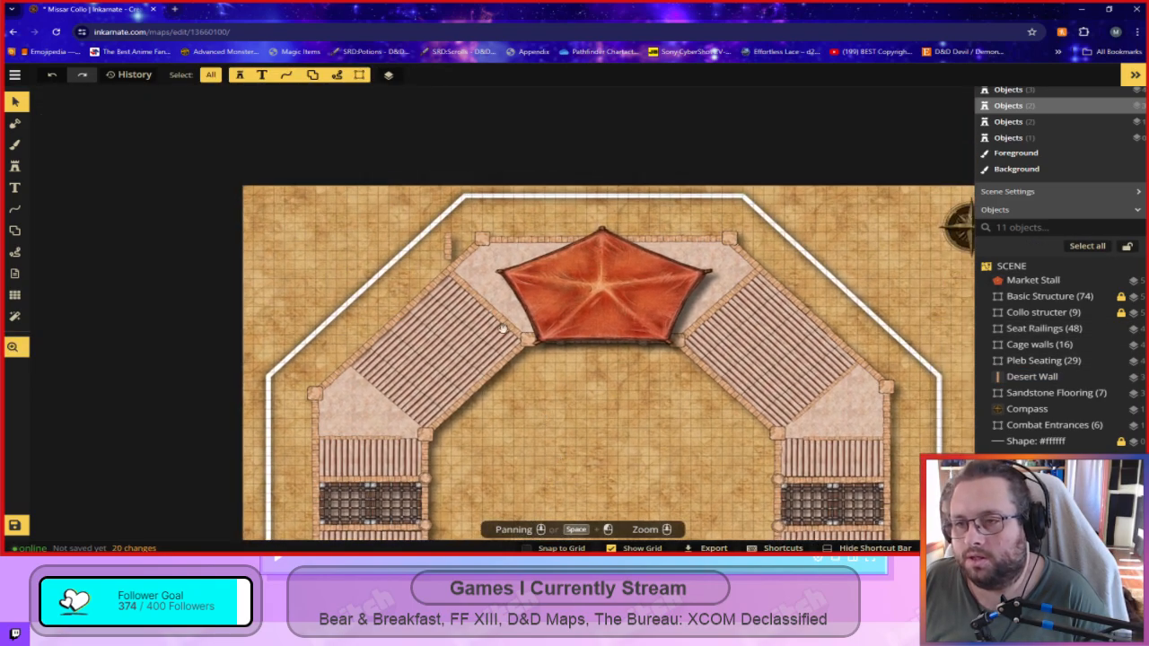
{"action": "left_click", "coordinate": [456, 235]}
{"action": "left_click_drag", "start_coordinate": [457, 235], "coordinate": [454, 207]}
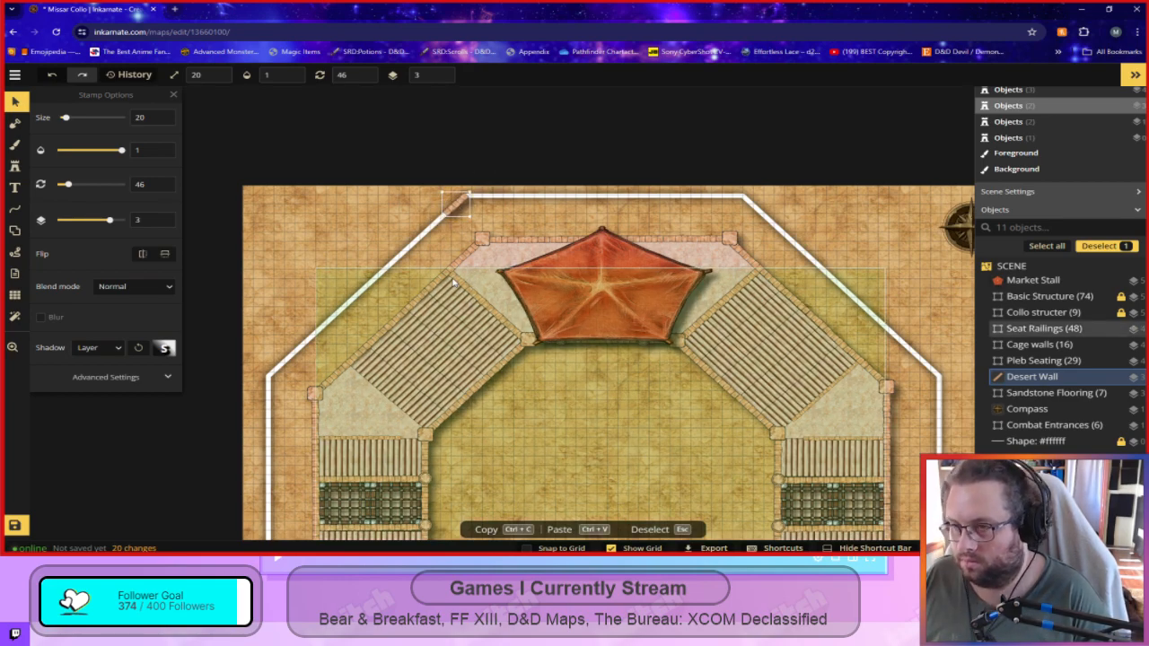
Paste a second Desert Wall and place it end to end with the first along the octagon's northwest edge.
{"action": "key", "text": "ctrl+v"}
{"action": "left_click_drag", "start_coordinate": [459, 272], "coordinate": [443, 219]}
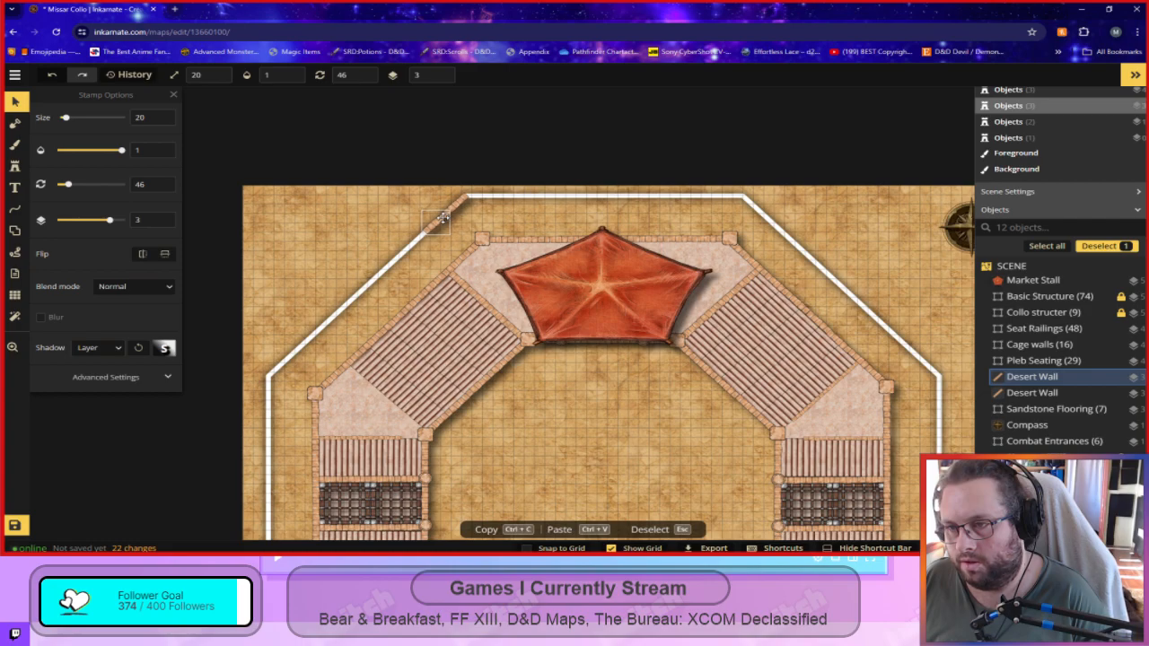
{"action": "key", "text": "Escape"}
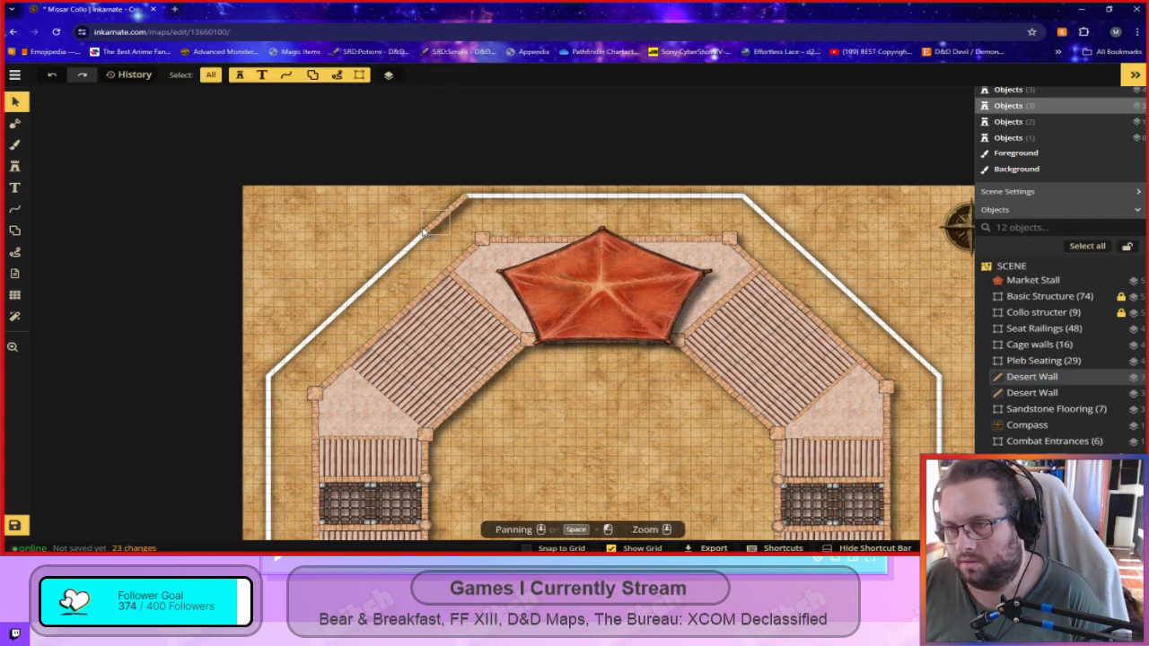
Duplicate the two Desert Walls and place the copies to continue the wall down the northwest edge.
{"action": "scroll", "coordinate": [436, 238], "scroll_direction": "up", "scroll_amount": 4}
{"action": "left_click_drag", "start_coordinate": [502, 212], "coordinate": [414, 170]}
{"action": "key", "text": "ctrl+c"}
{"action": "key", "text": "ctrl+v"}
{"action": "left_click_drag", "start_coordinate": [447, 269], "coordinate": [371, 264]}
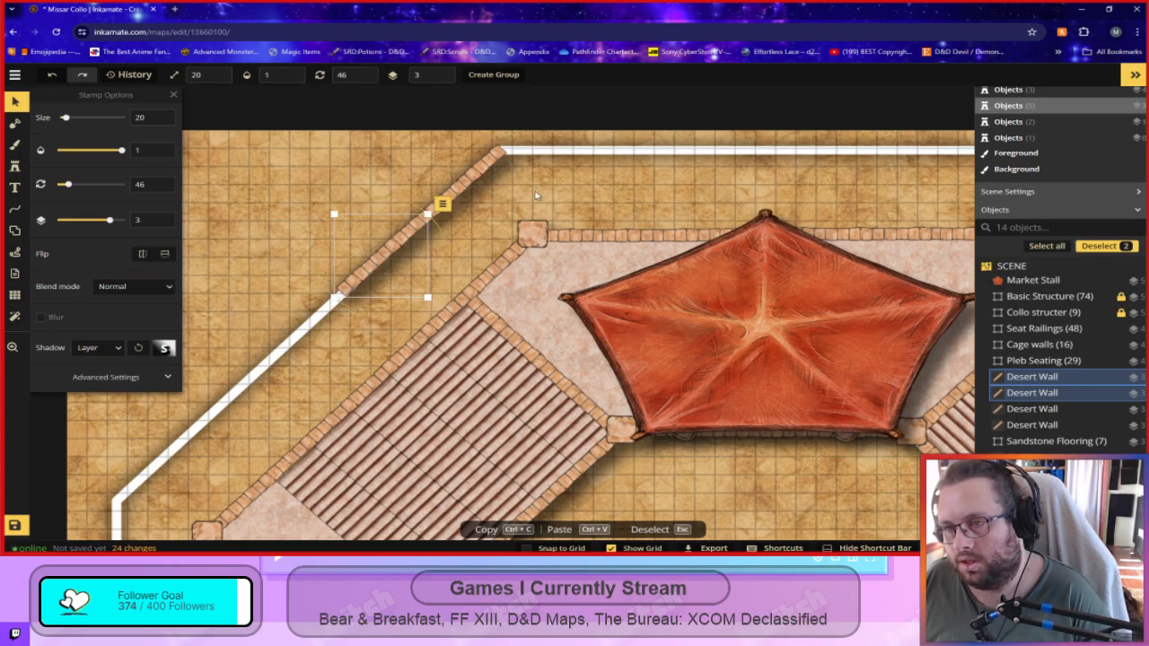
{"action": "left_click_drag", "start_coordinate": [296, 151], "coordinate": [478, 253]}
{"action": "left_click", "coordinate": [59, 208]}
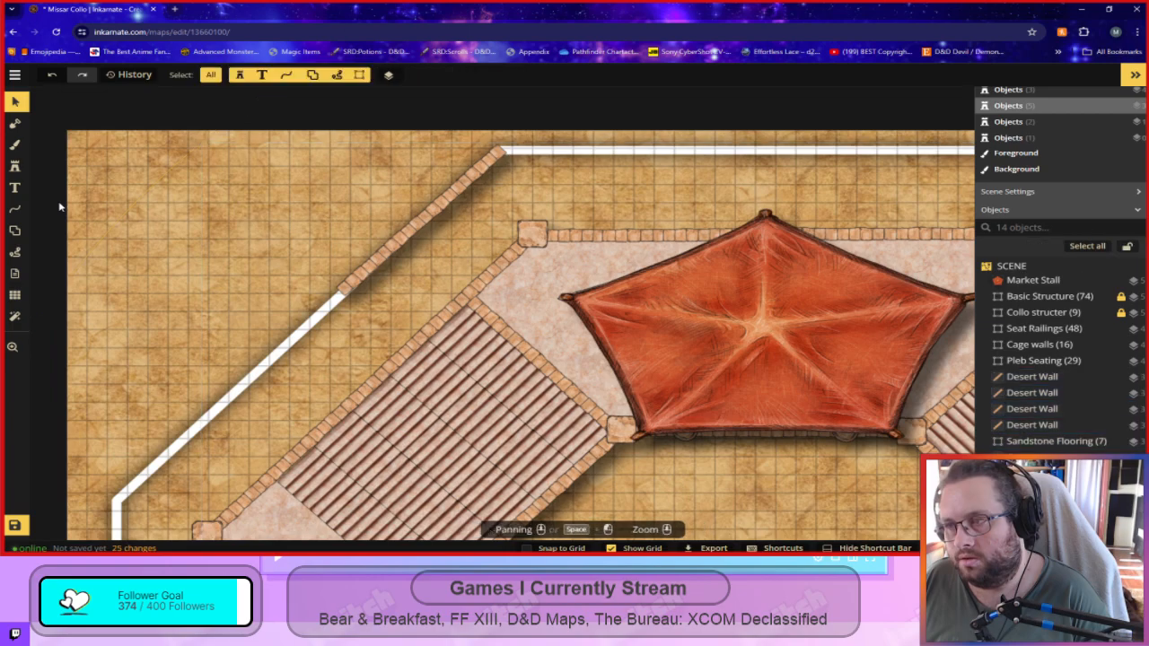
Lock the Seat Railings, Cage walls, Pleb Seating and Sandstone Flooring groups and the Market Stall.
{"action": "left_click", "coordinate": [1122, 328]}
{"action": "left_click", "coordinate": [1122, 345]}
{"action": "left_click", "coordinate": [1122, 361]}
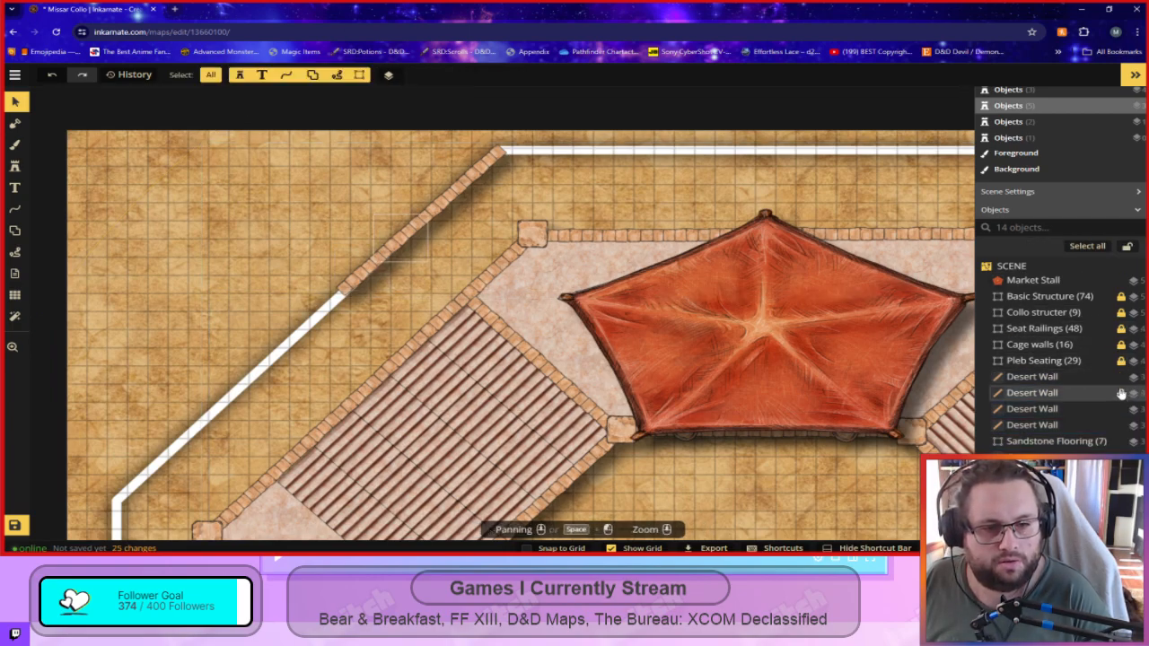
{"action": "left_click", "coordinate": [1121, 441]}
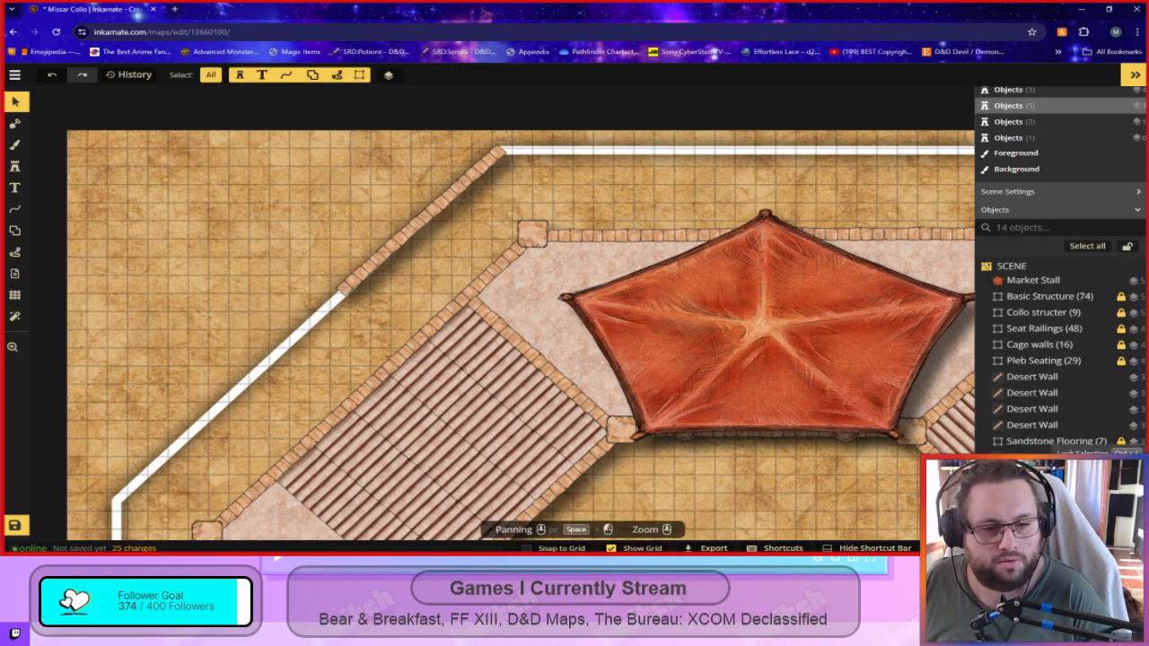
{"action": "left_click", "coordinate": [1121, 280]}
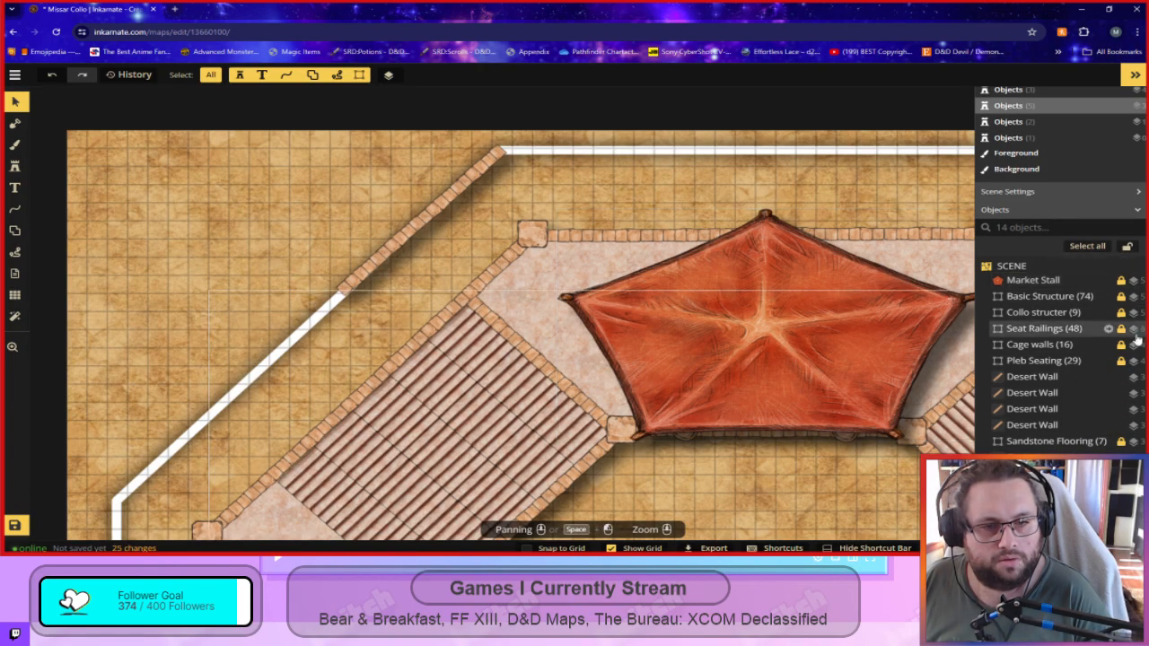
Rotate the four Desert Walls to 44 degrees and paste a copy of them further down the octagon's northwest edge.
{"action": "left_click_drag", "start_coordinate": [319, 159], "coordinate": [514, 289]}
{"action": "left_click_drag", "start_coordinate": [526, 162], "coordinate": [524, 159]}
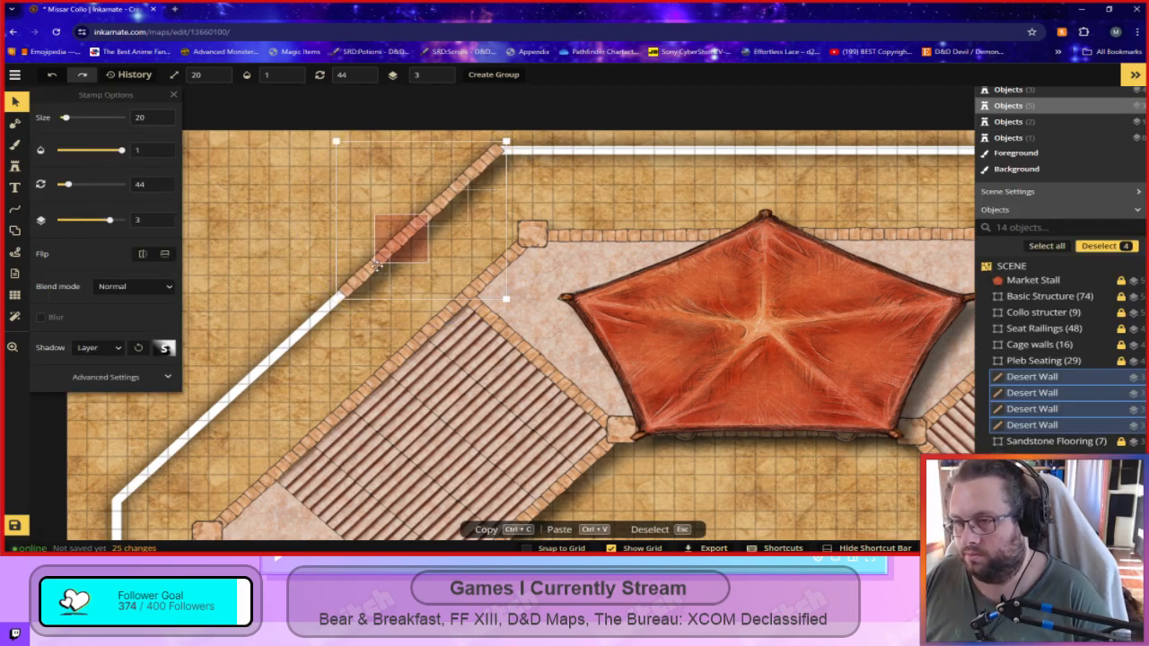
{"action": "key", "text": "ctrl+v"}
{"action": "left_click_drag", "start_coordinate": [470, 290], "coordinate": [296, 339]}
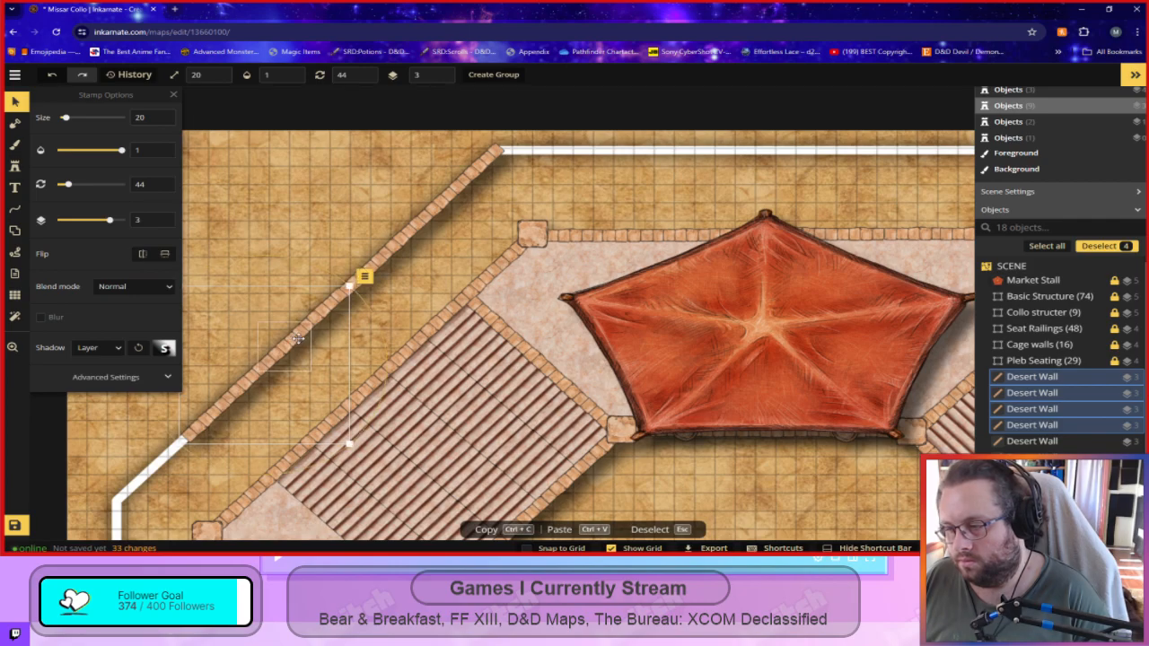
Duplicate the last two Desert Walls and place them to complete the northwest edge down to the octagon's corner.
{"action": "key", "text": "space"}
{"action": "left_click_drag", "start_coordinate": [270, 225], "coordinate": [451, 184]}
{"action": "left_click_drag", "start_coordinate": [703, 106], "coordinate": [368, 311]}
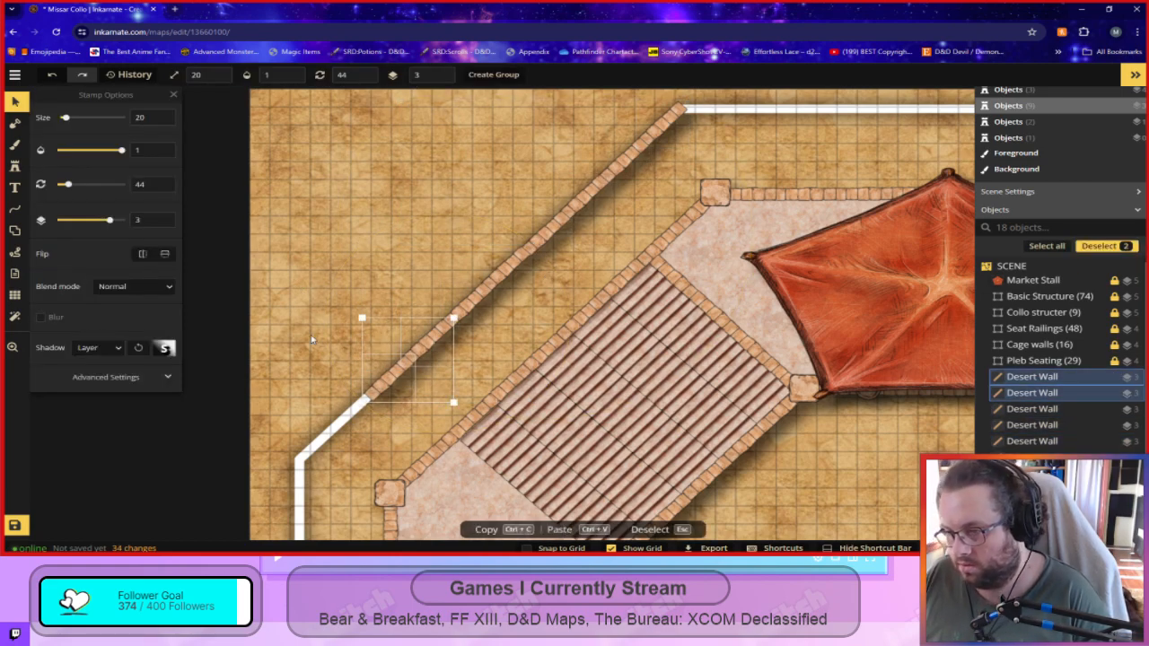
{"action": "key", "text": "ctrl+v"}
{"action": "left_click_drag", "start_coordinate": [337, 346], "coordinate": [343, 420]}
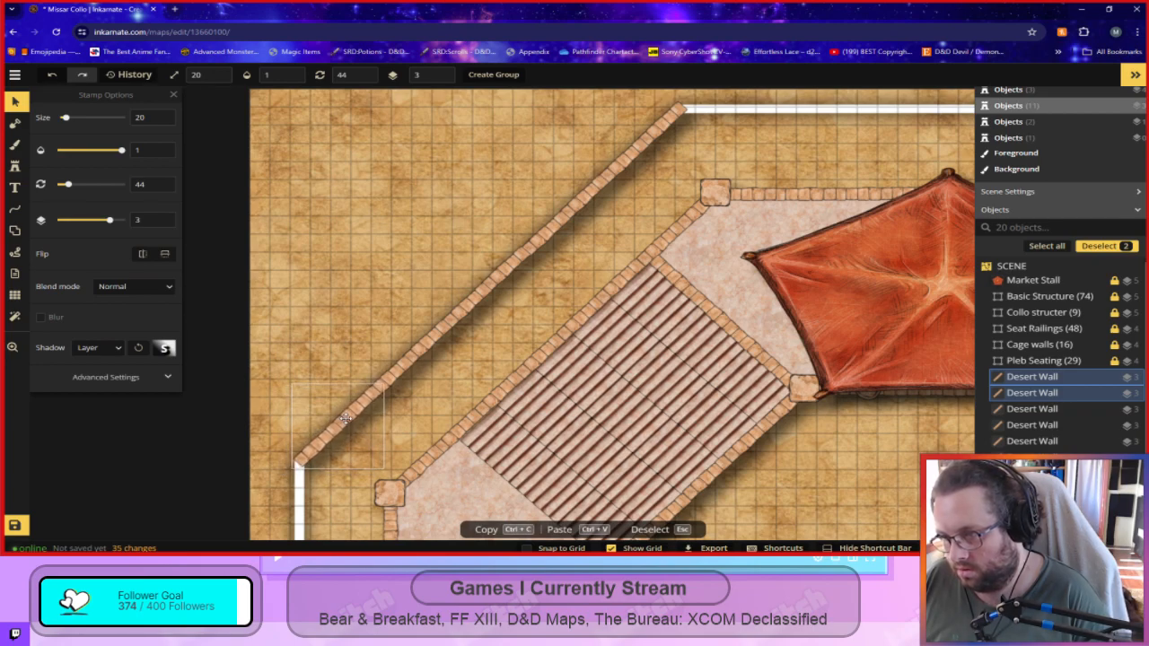
{"action": "left_click_drag", "start_coordinate": [345, 418], "coordinate": [346, 418]}
{"action": "left_click", "coordinate": [375, 328]}
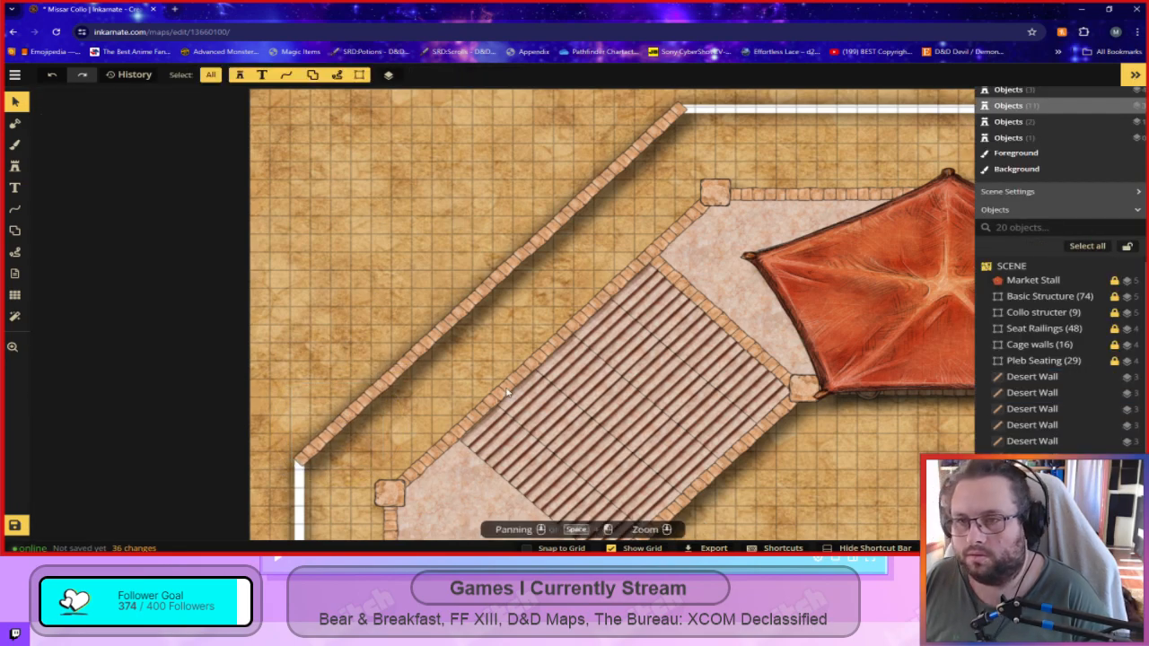
Compare the layer settings of a northwest Desert Wall with those of the Pleb Seating and Cage walls groups.
{"action": "scroll", "coordinate": [313, 314], "scroll_direction": "down", "scroll_amount": 3}
{"action": "scroll", "coordinate": [314, 313], "scroll_direction": "down", "scroll_amount": 1}
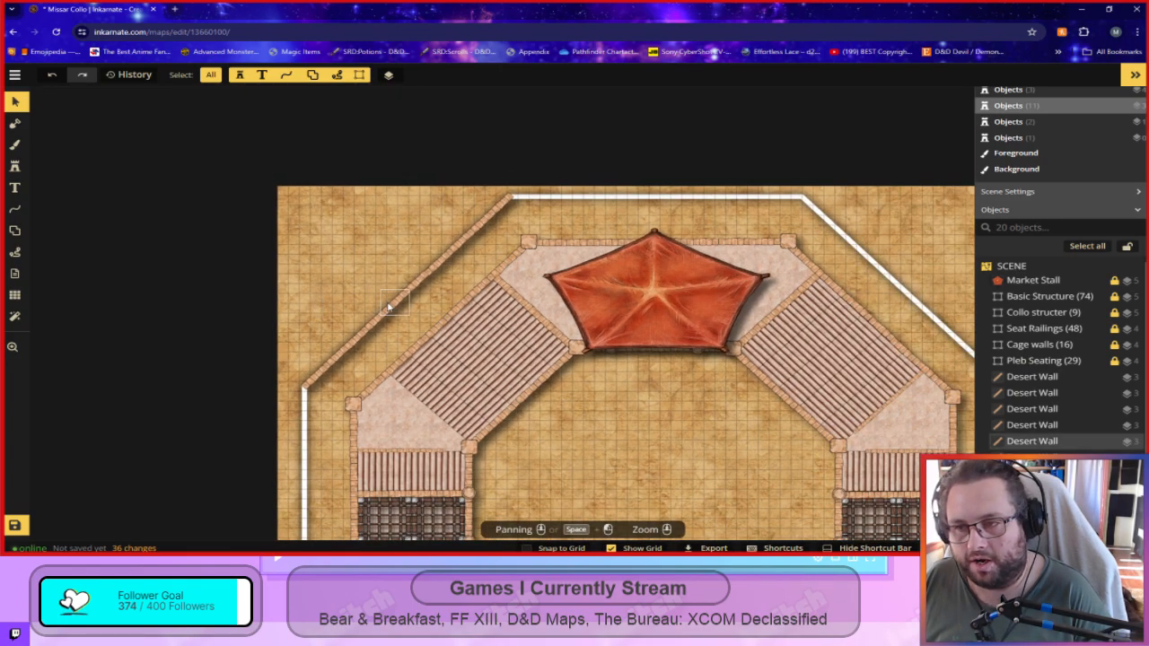
{"action": "left_click", "coordinate": [418, 283]}
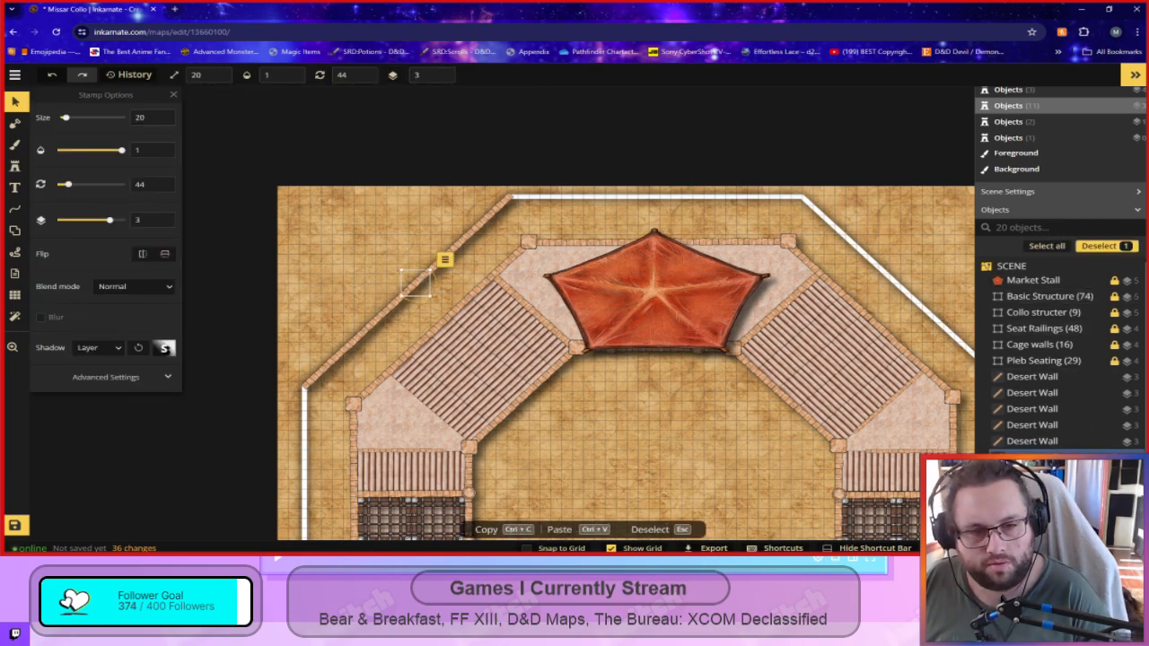
{"action": "left_click", "coordinate": [1068, 363]}
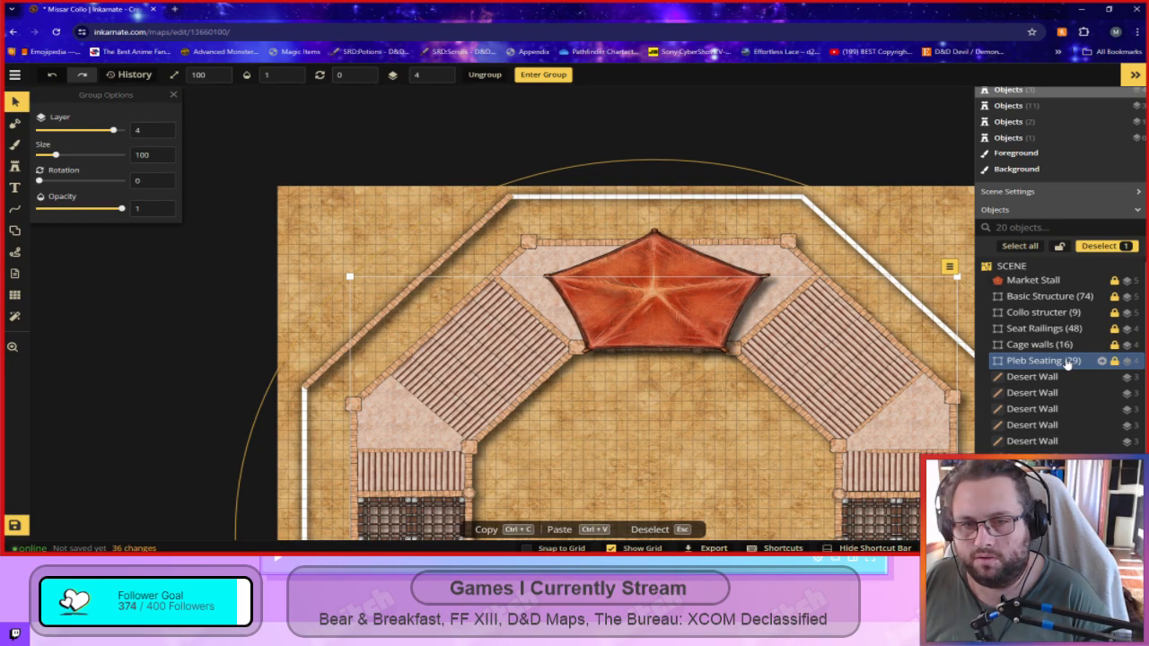
{"action": "left_click", "coordinate": [1064, 348]}
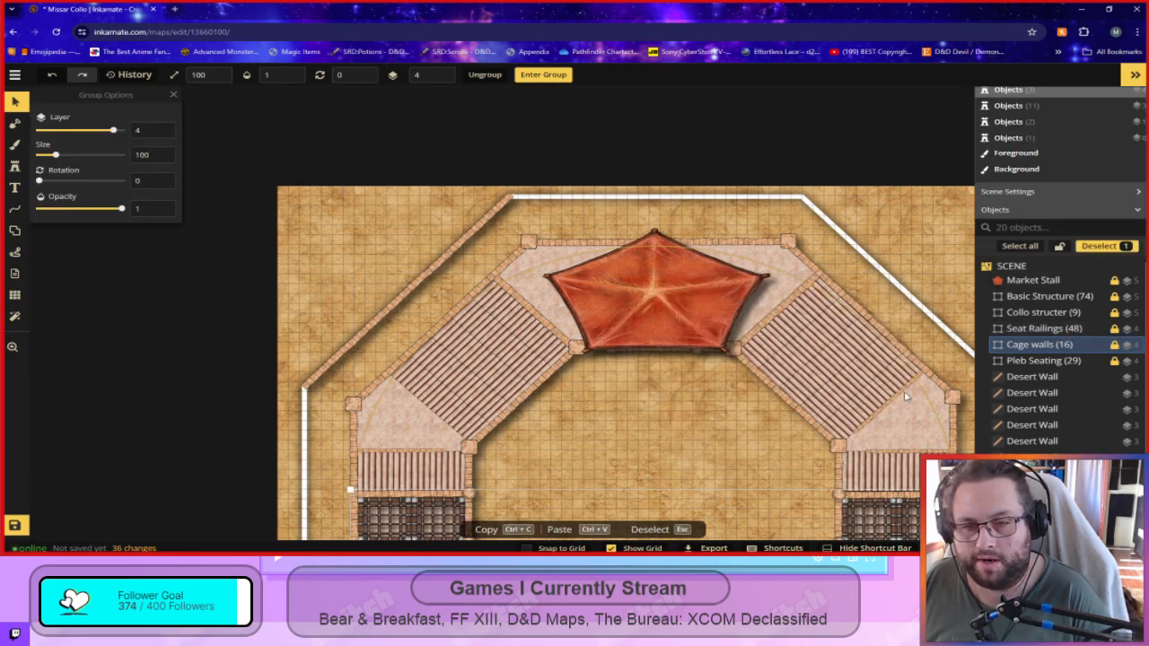
Try lowering the layer of the Collo structer group, undo the change and deselect the group.
{"action": "left_click", "coordinate": [1023, 311]}
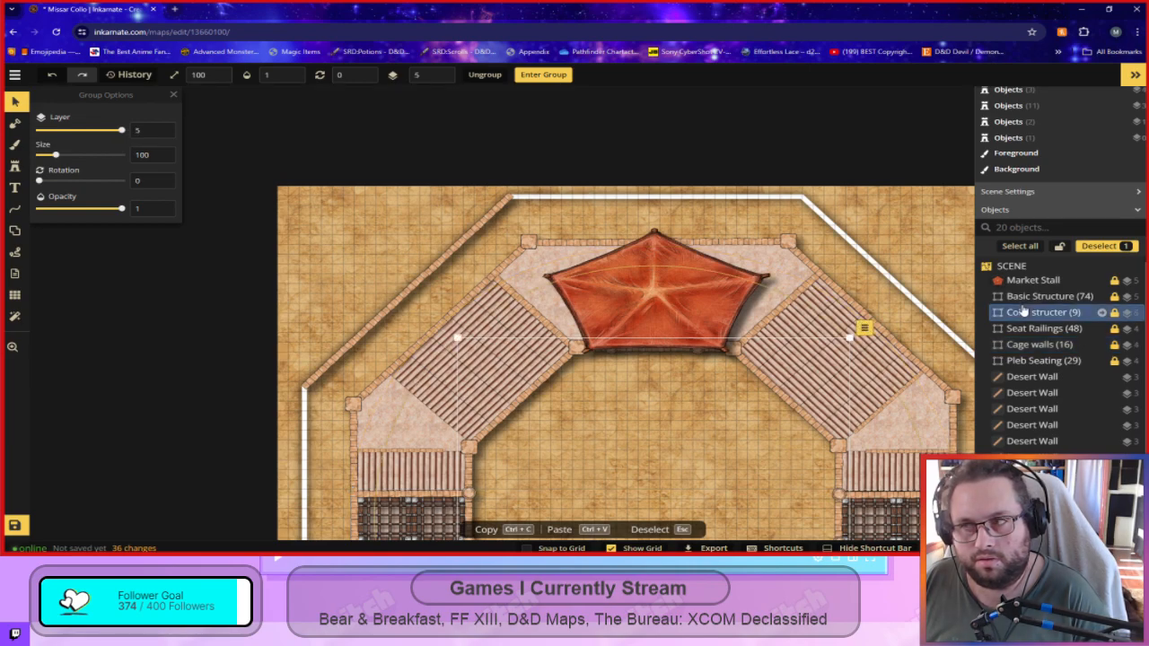
{"action": "left_click", "coordinate": [439, 82]}
{"action": "left_click", "coordinate": [440, 82]}
{"action": "key", "text": "ctrl+z"}
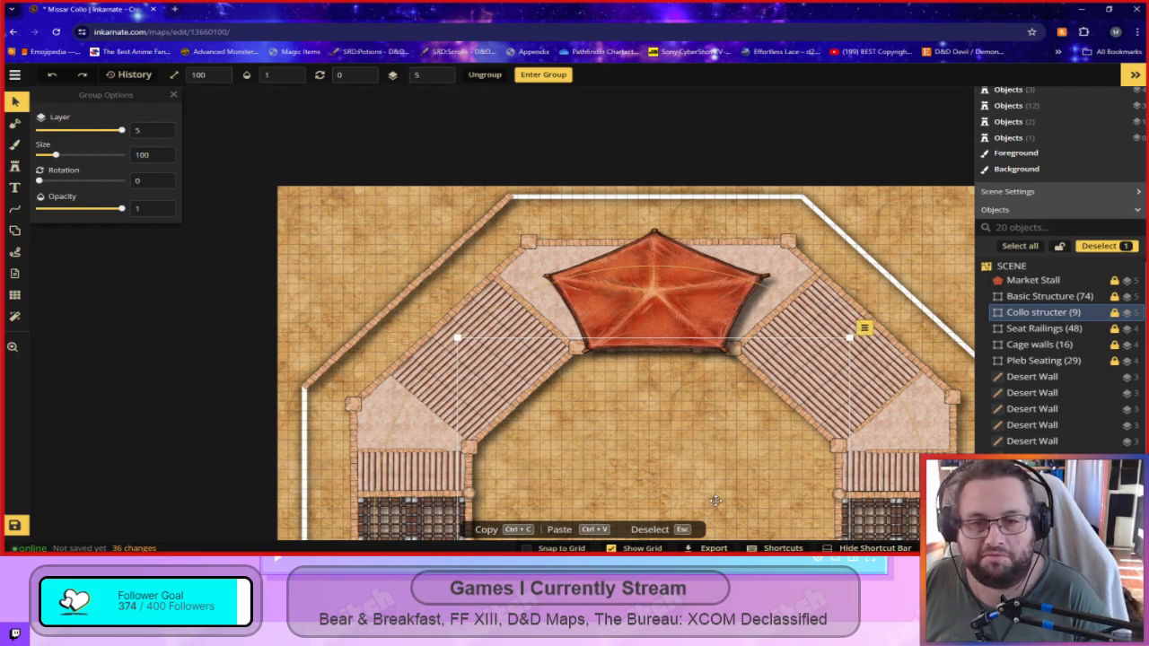
{"action": "left_click", "coordinate": [864, 326]}
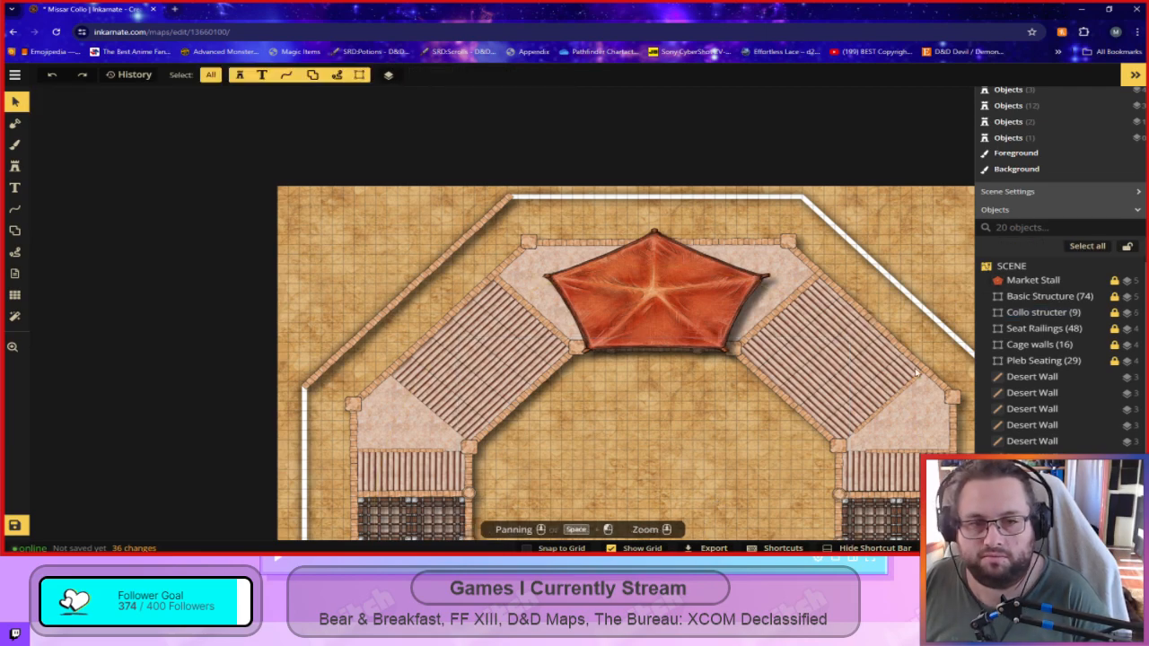
Duplicate the ten Desert Walls of the northwest edge and place the copy over the outer octagon's southeast edge.
{"action": "left_click", "coordinate": [1022, 377]}
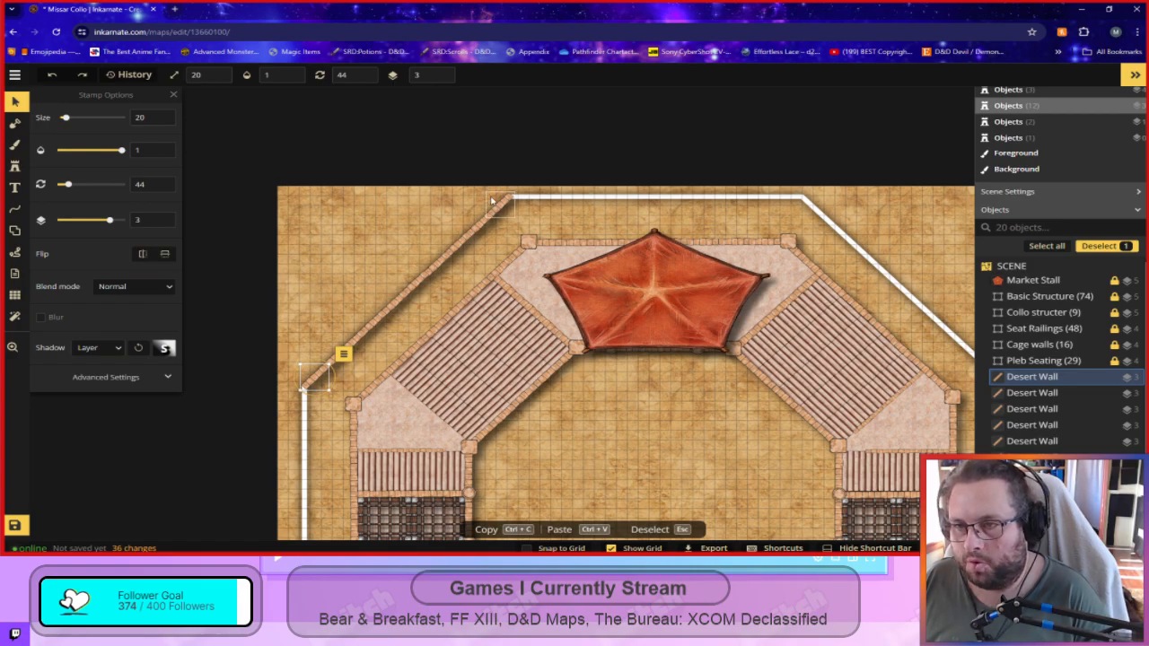
{"action": "left_click_drag", "start_coordinate": [517, 176], "coordinate": [270, 415]}
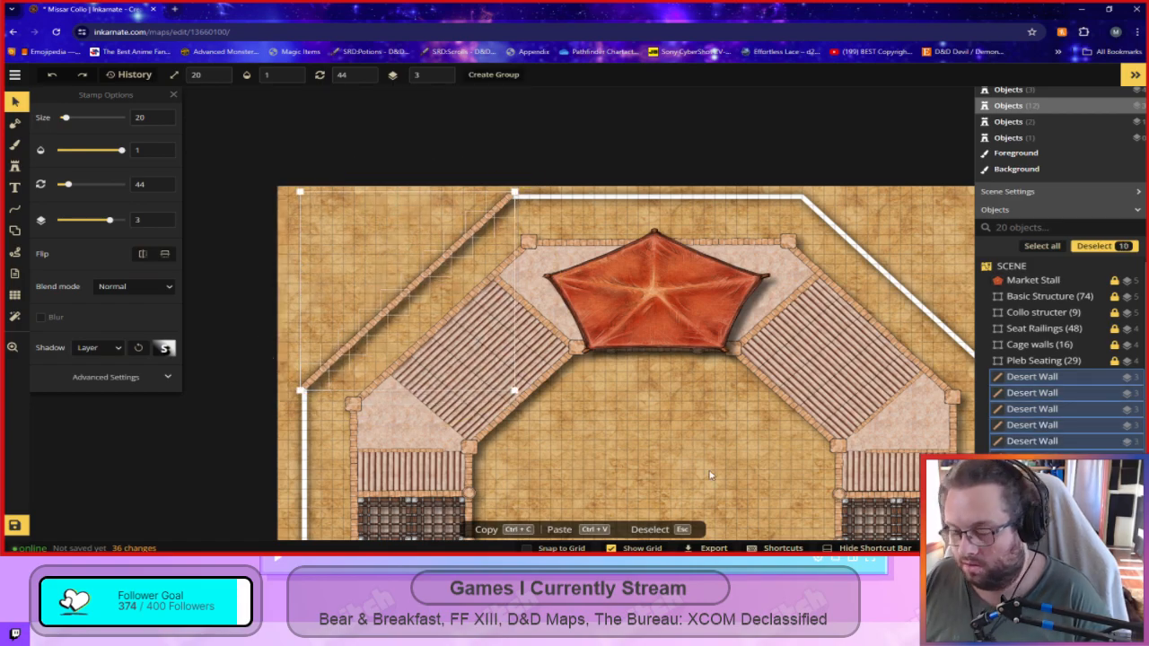
{"action": "key", "text": "ctrl+v"}
{"action": "key", "text": "space"}
{"action": "left_click_drag", "start_coordinate": [640, 410], "coordinate": [424, 101]}
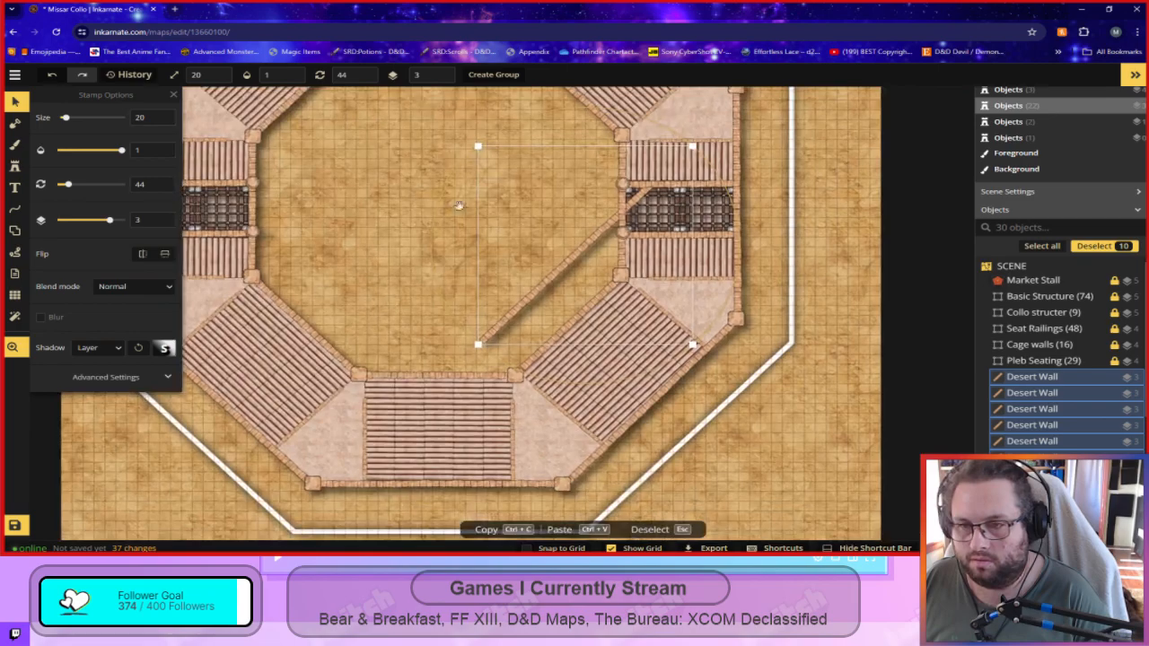
{"action": "left_click_drag", "start_coordinate": [556, 279], "coordinate": [657, 471]}
{"action": "key", "text": "space"}
{"action": "left_click_drag", "start_coordinate": [827, 484], "coordinate": [826, 403]}
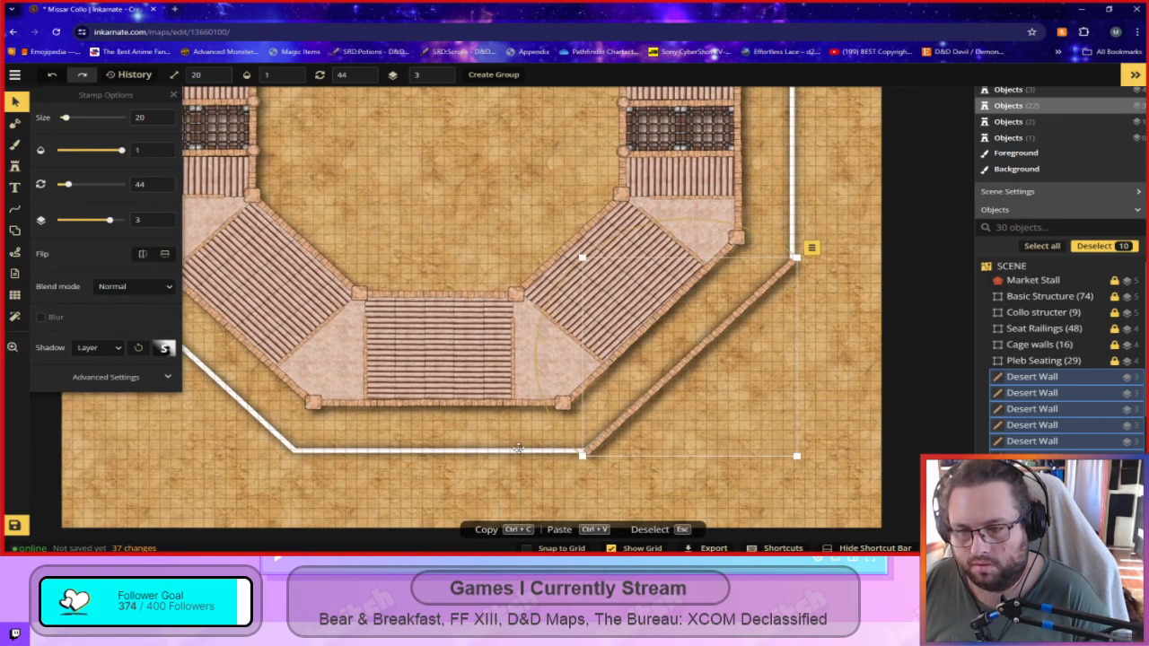
Align the ten copied Desert Walls with the outer octagon's southeast edge at a rotation of 44.
{"action": "scroll", "coordinate": [611, 496], "scroll_direction": "up", "scroll_amount": 3}
{"action": "scroll", "coordinate": [611, 496], "scroll_direction": "up", "scroll_amount": 1}
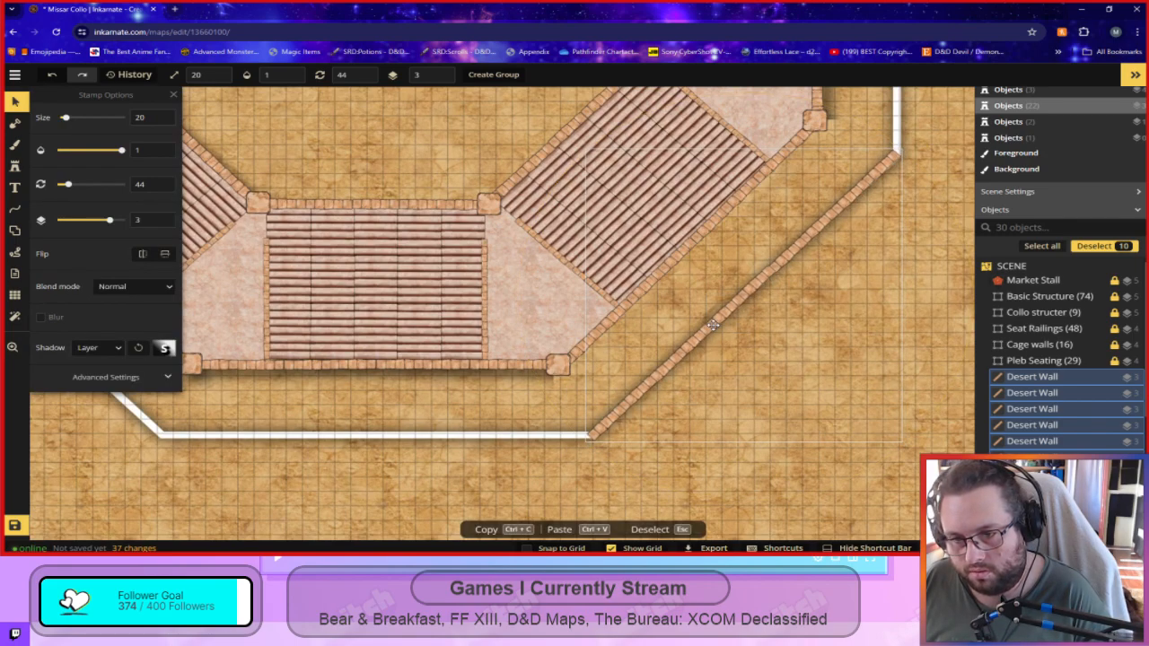
{"action": "left_click", "coordinate": [712, 324]}
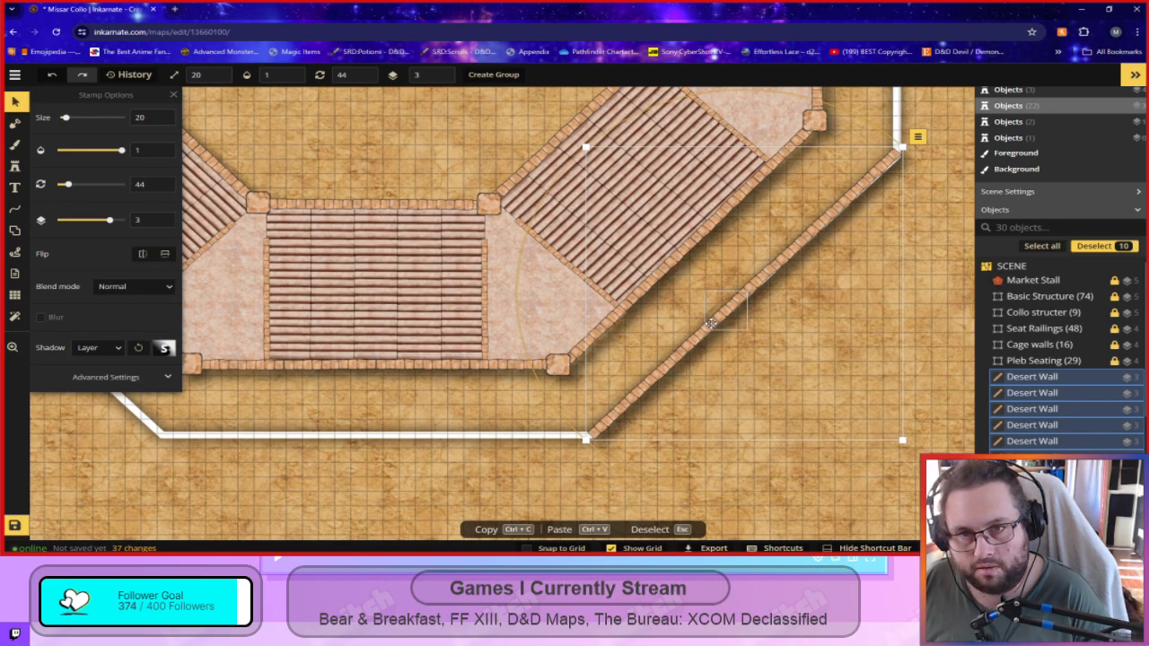
{"action": "left_click_drag", "start_coordinate": [923, 162], "coordinate": [908, 172]}
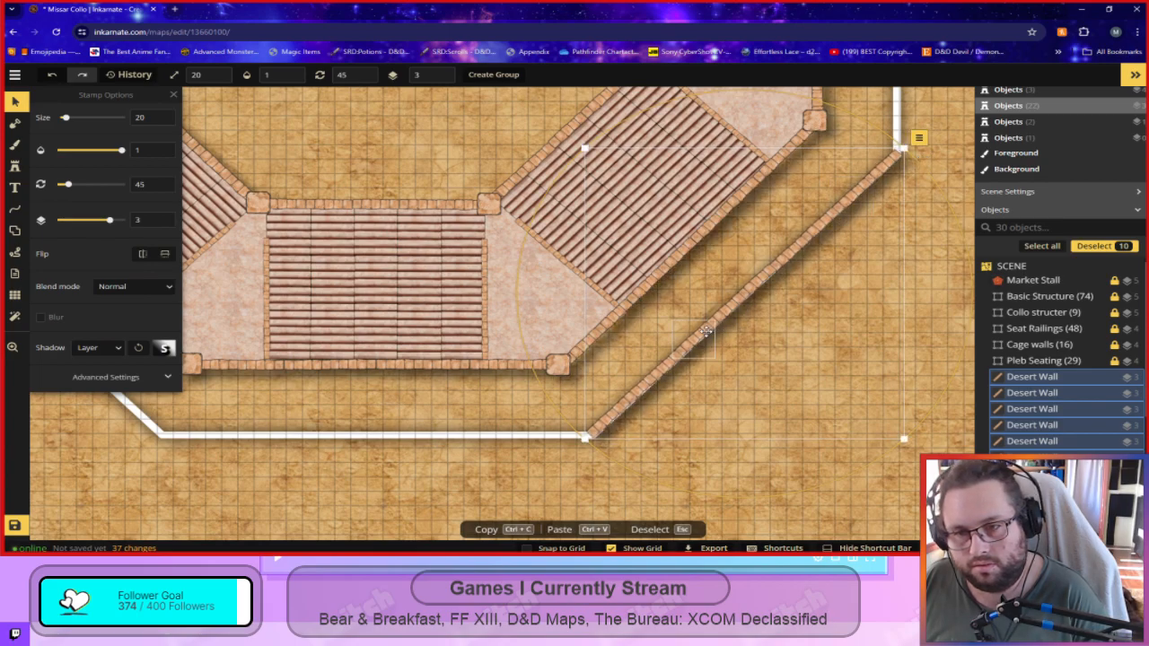
{"action": "left_click_drag", "start_coordinate": [634, 474], "coordinate": [629, 469]}
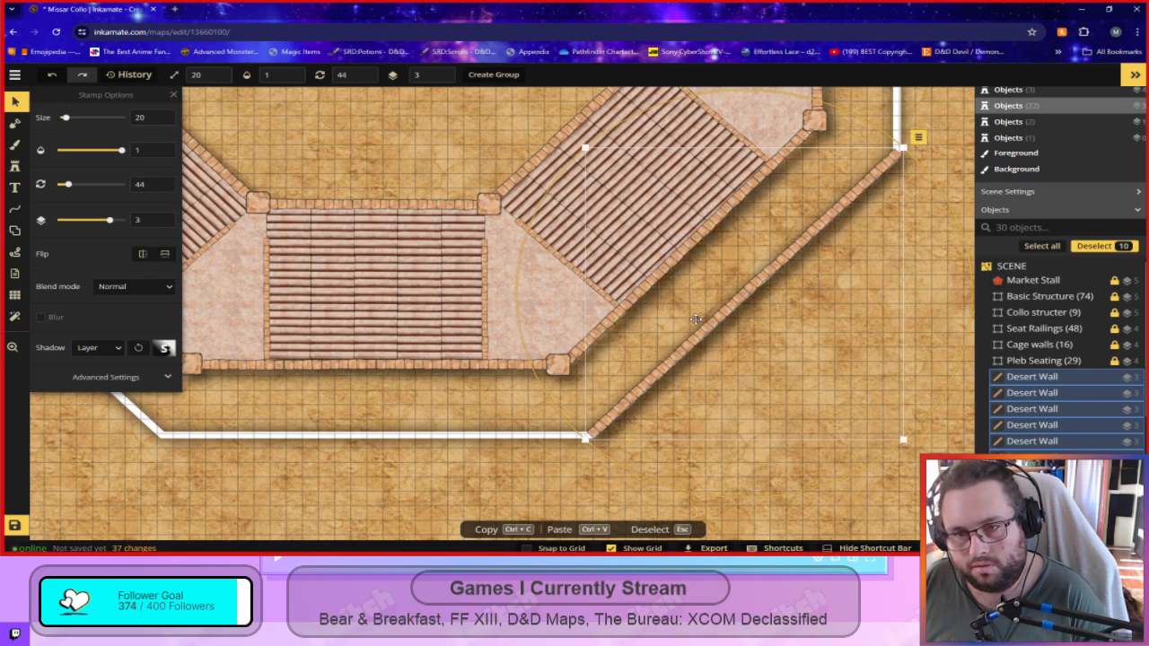
Paste another ten-wall copy, rotate it to 316 and fit it over the outer octagon's northeast edge.
{"action": "scroll", "coordinate": [579, 485], "scroll_direction": "down", "scroll_amount": 1}
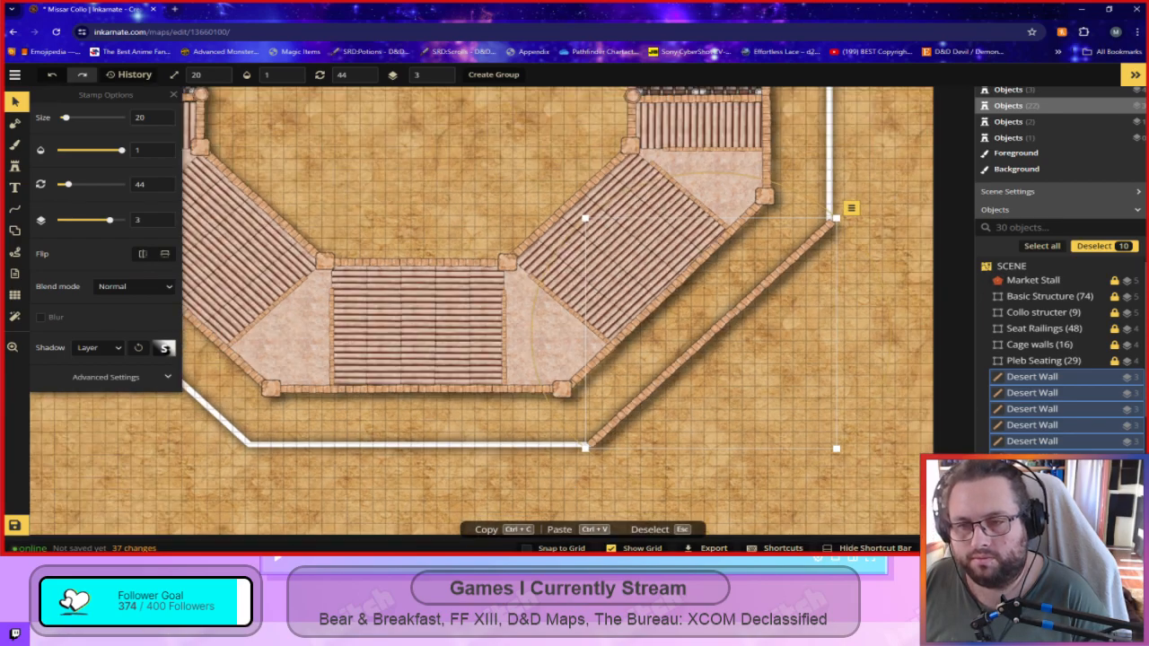
{"action": "scroll", "coordinate": [576, 487], "scroll_direction": "down", "scroll_amount": 3}
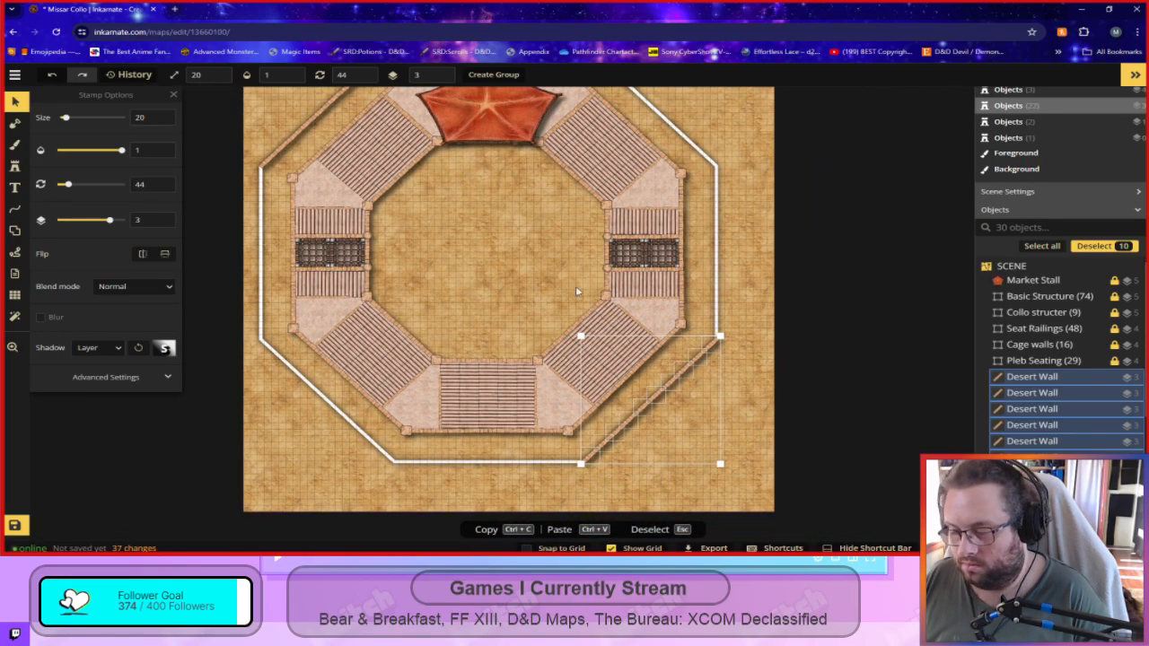
{"action": "key", "text": "ctrl+v"}
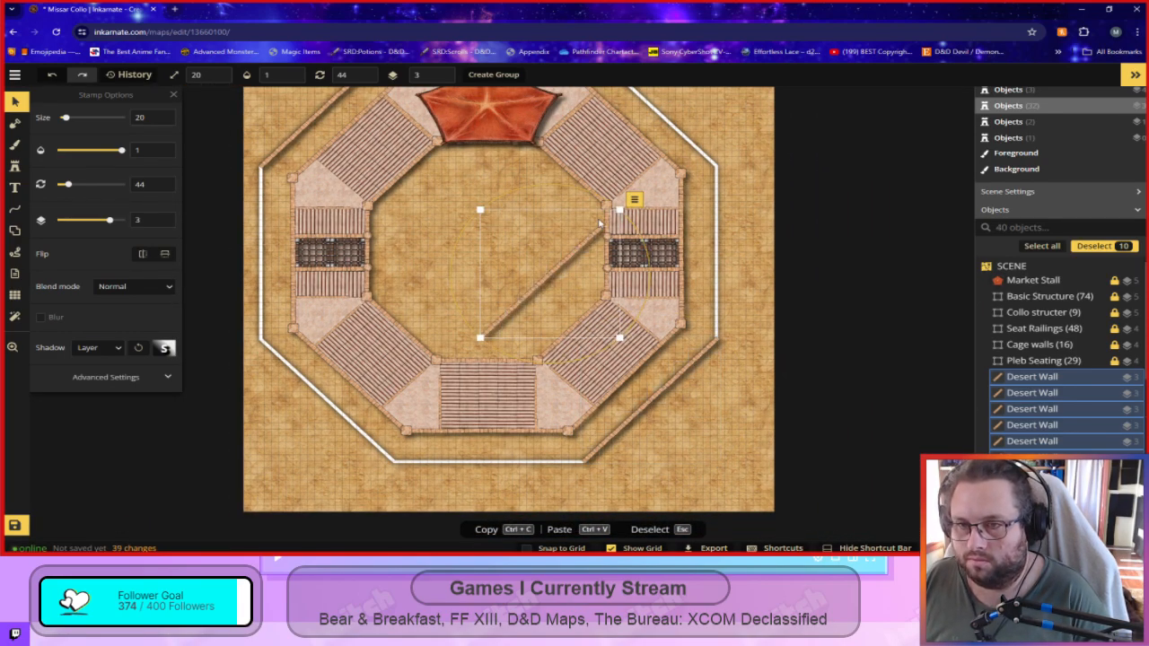
{"action": "left_click_drag", "start_coordinate": [634, 200], "coordinate": [410, 221]}
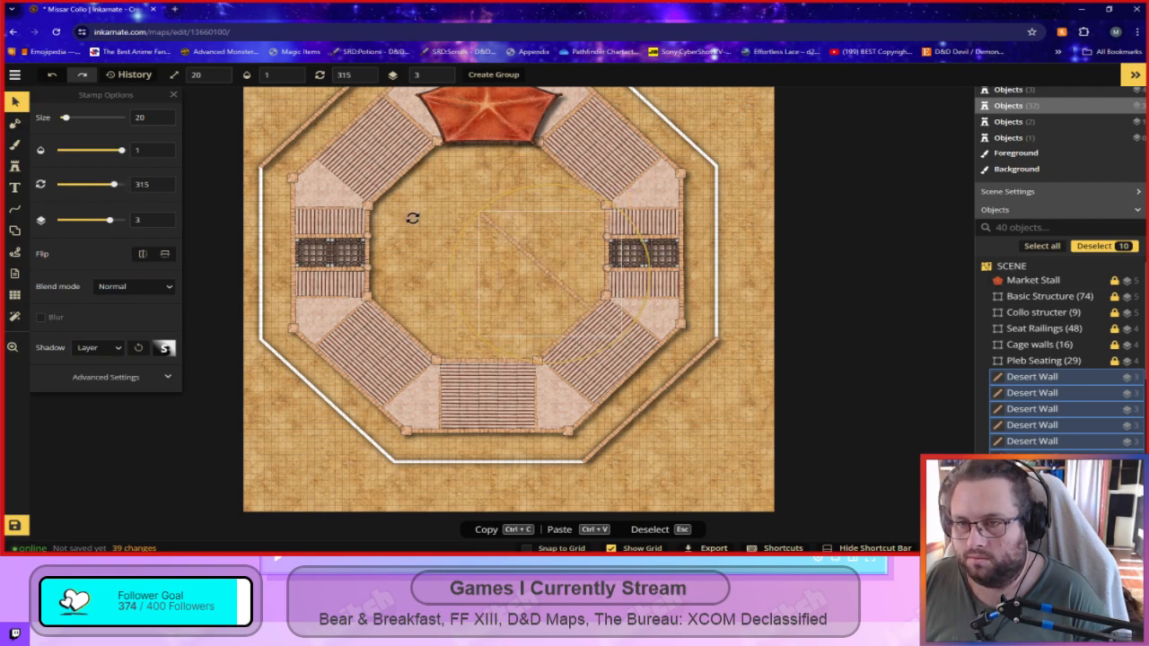
{"action": "left_click_drag", "start_coordinate": [528, 261], "coordinate": [633, 105]}
{"action": "left_click_drag", "start_coordinate": [731, 215], "coordinate": [704, 384]}
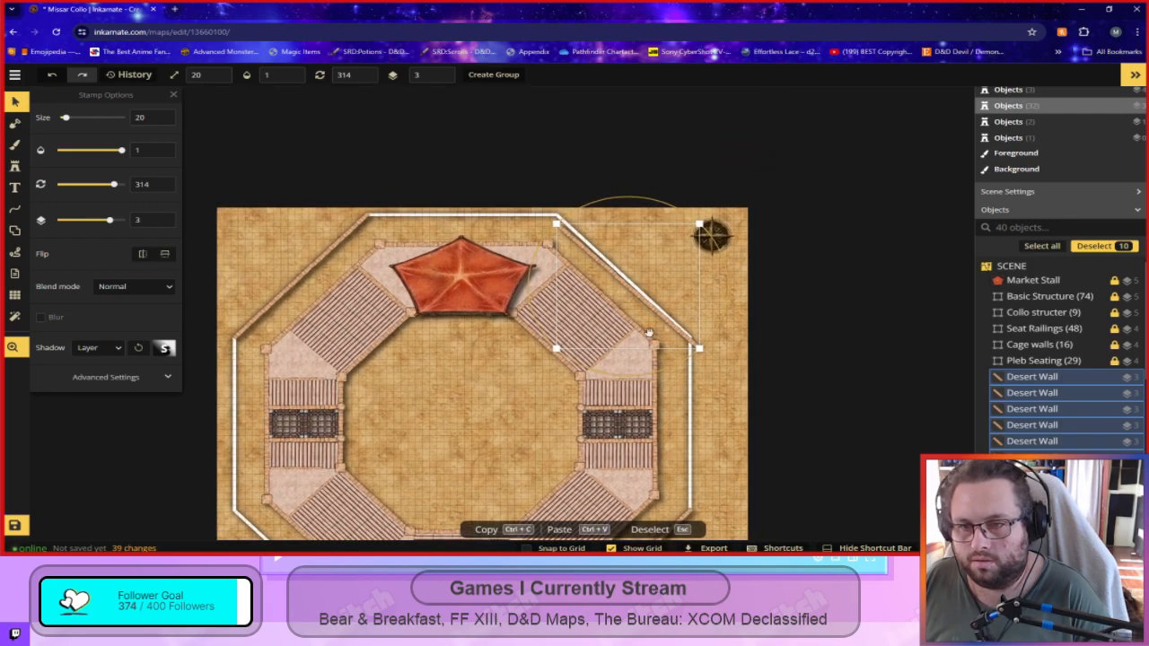
{"action": "scroll", "coordinate": [619, 289], "scroll_direction": "up", "scroll_amount": 3}
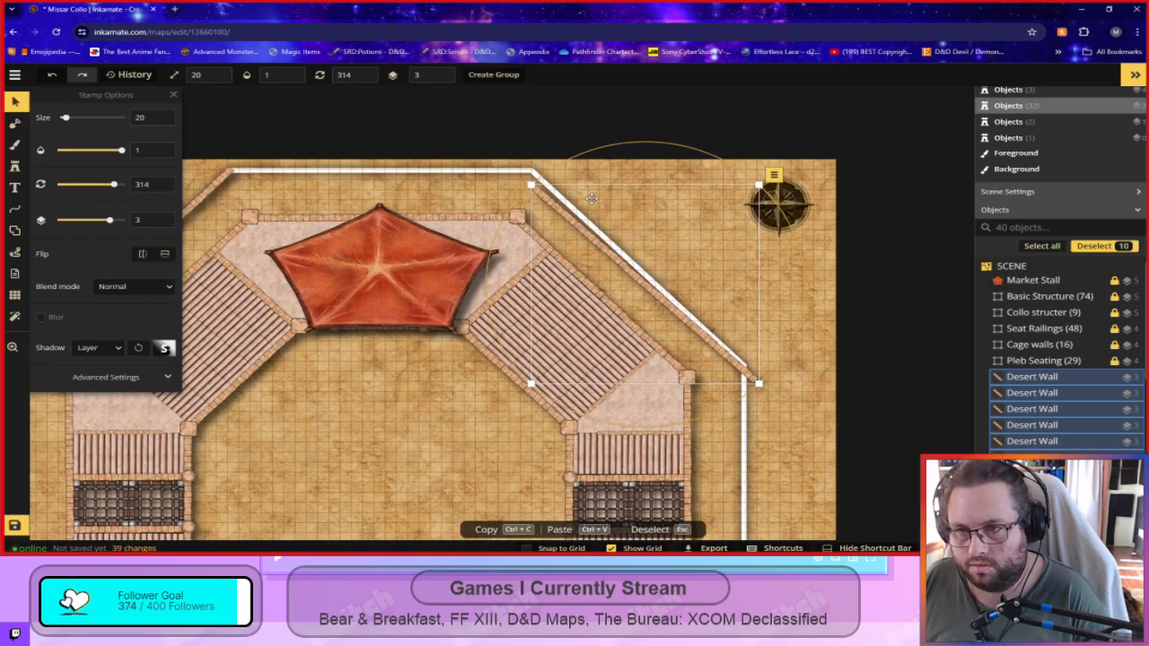
{"action": "left_click_drag", "start_coordinate": [577, 154], "coordinate": [580, 157]}
{"action": "left_click_drag", "start_coordinate": [601, 251], "coordinate": [594, 234]}
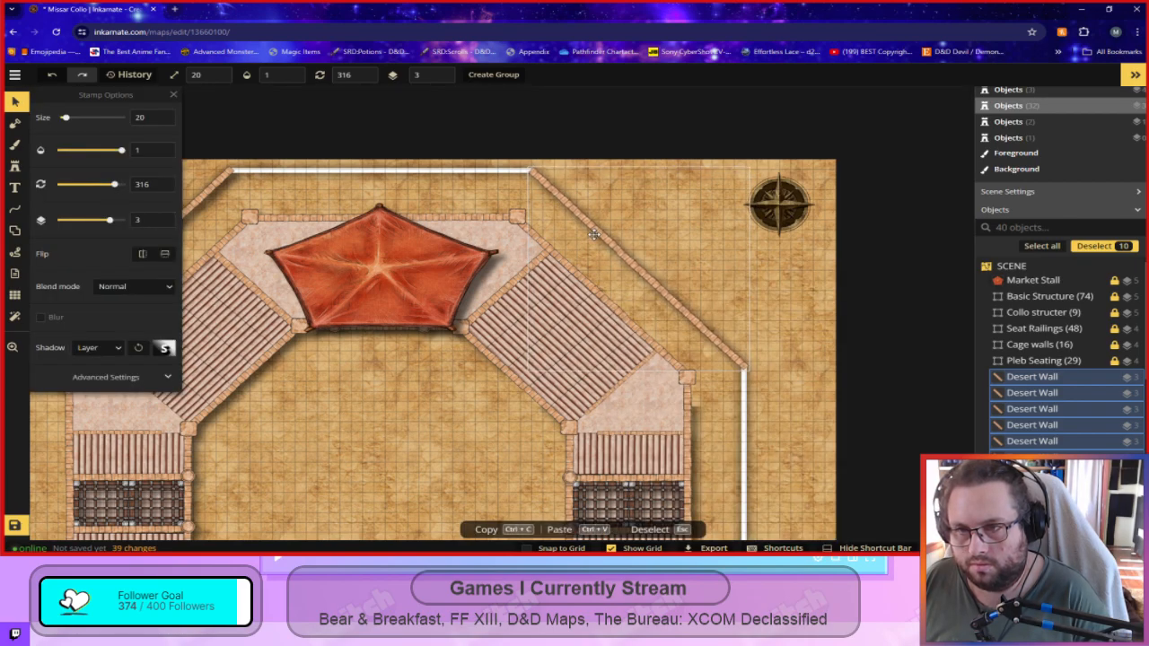
{"action": "left_click_drag", "start_coordinate": [593, 234], "coordinate": [594, 234]}
Duplicate the ten northeast Desert Walls, place the copy over the outer octagon's southwest edge and deselect it.
{"action": "key", "text": "space"}
{"action": "left_click_drag", "start_coordinate": [404, 469], "coordinate": [621, 255]}
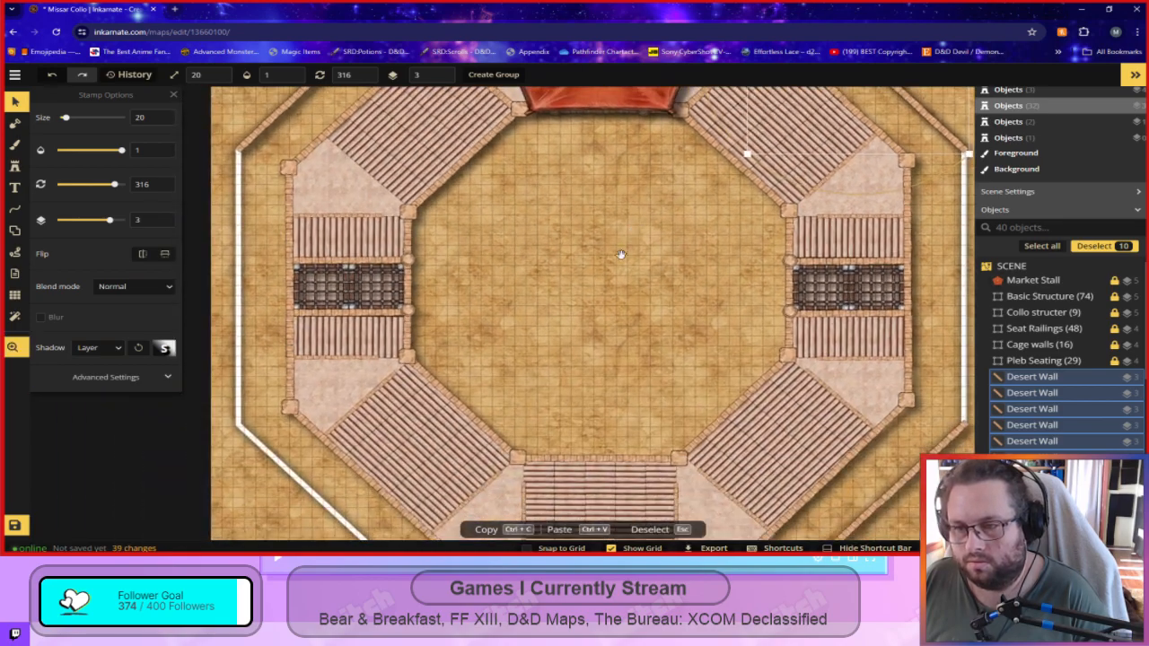
{"action": "key", "text": "ctrl+v"}
{"action": "key", "text": "space"}
{"action": "left_click_drag", "start_coordinate": [534, 449], "coordinate": [300, 263]}
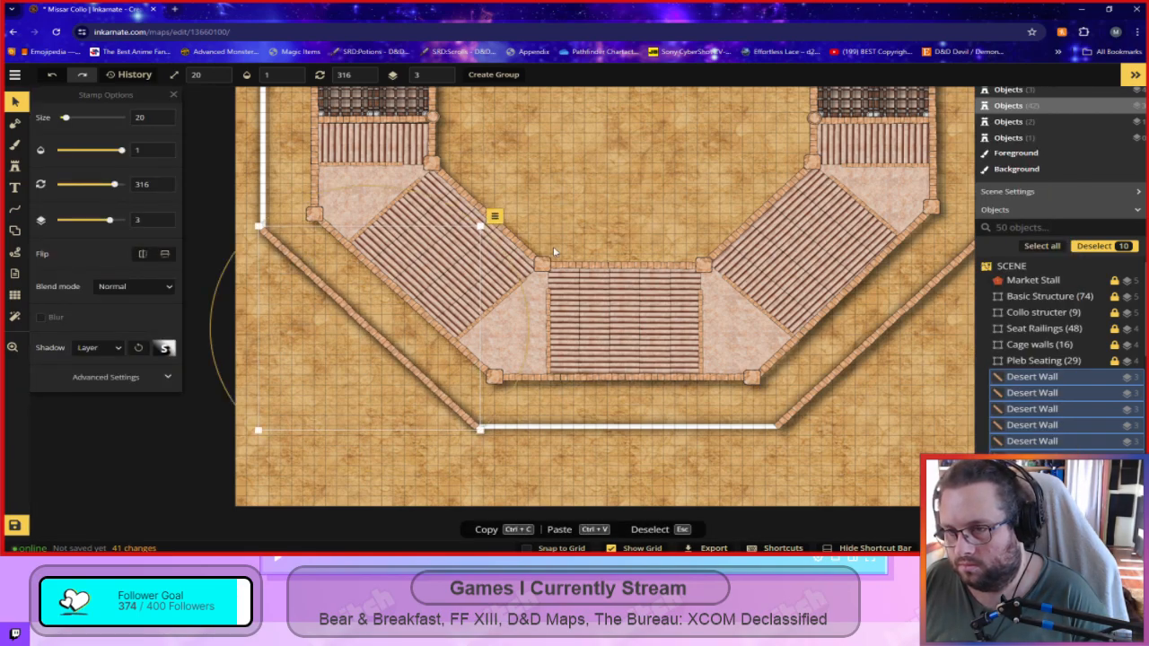
{"action": "scroll", "coordinate": [570, 217], "scroll_direction": "down", "scroll_amount": 2}
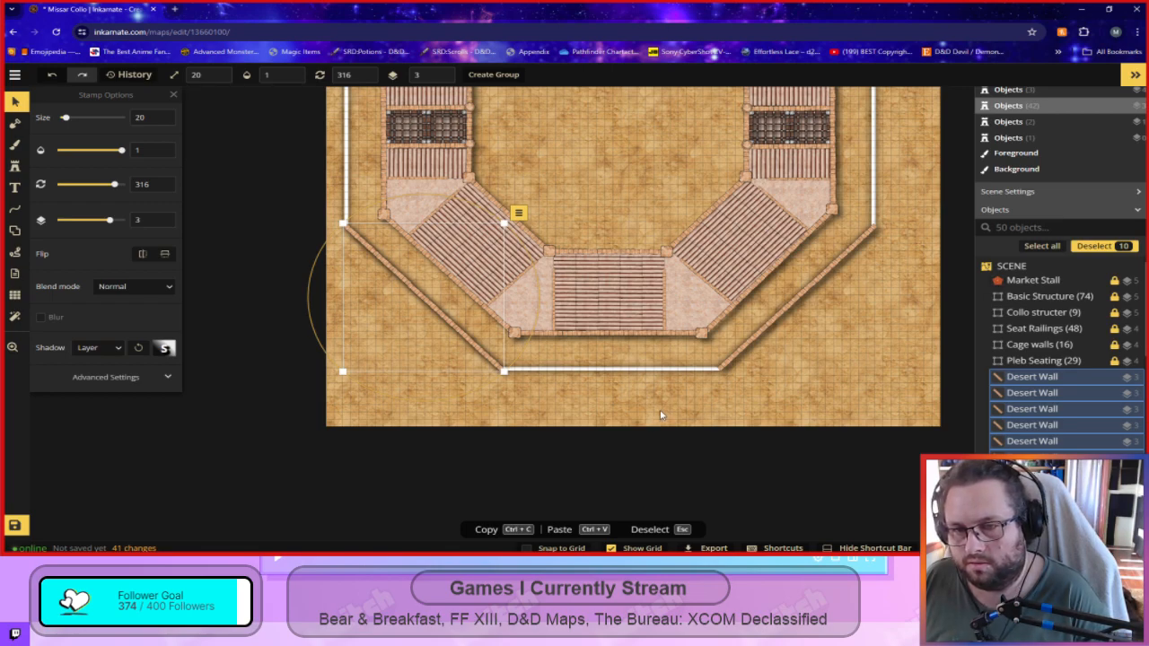
{"action": "left_click_drag", "start_coordinate": [712, 255], "coordinate": [688, 393]}
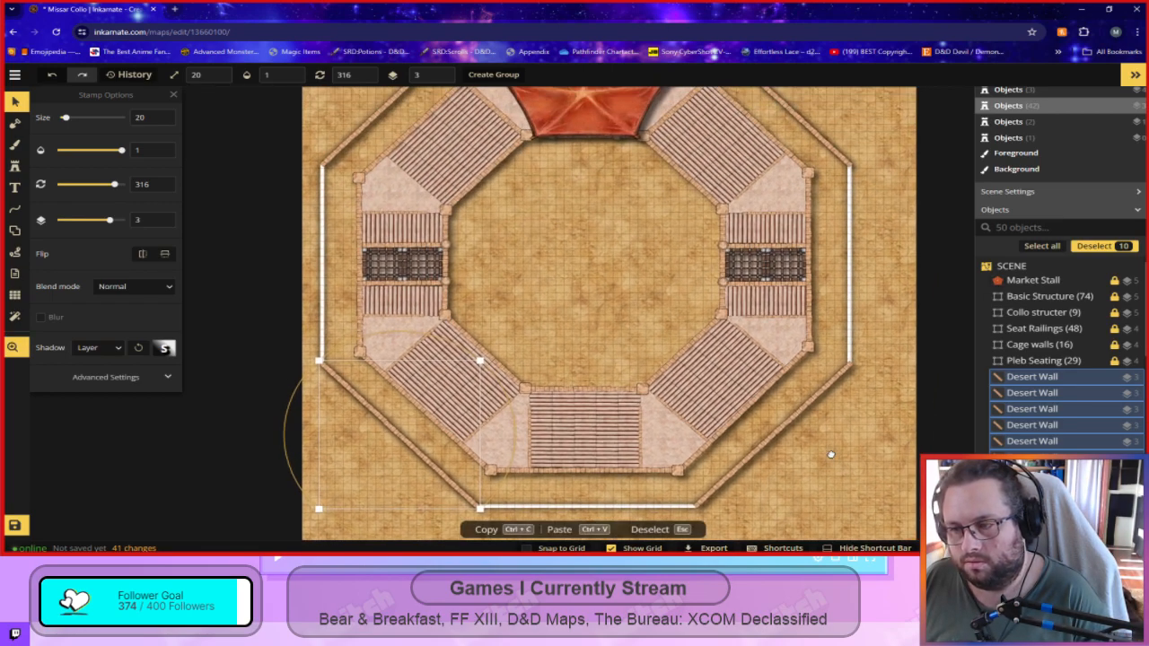
{"action": "key", "text": "Escape"}
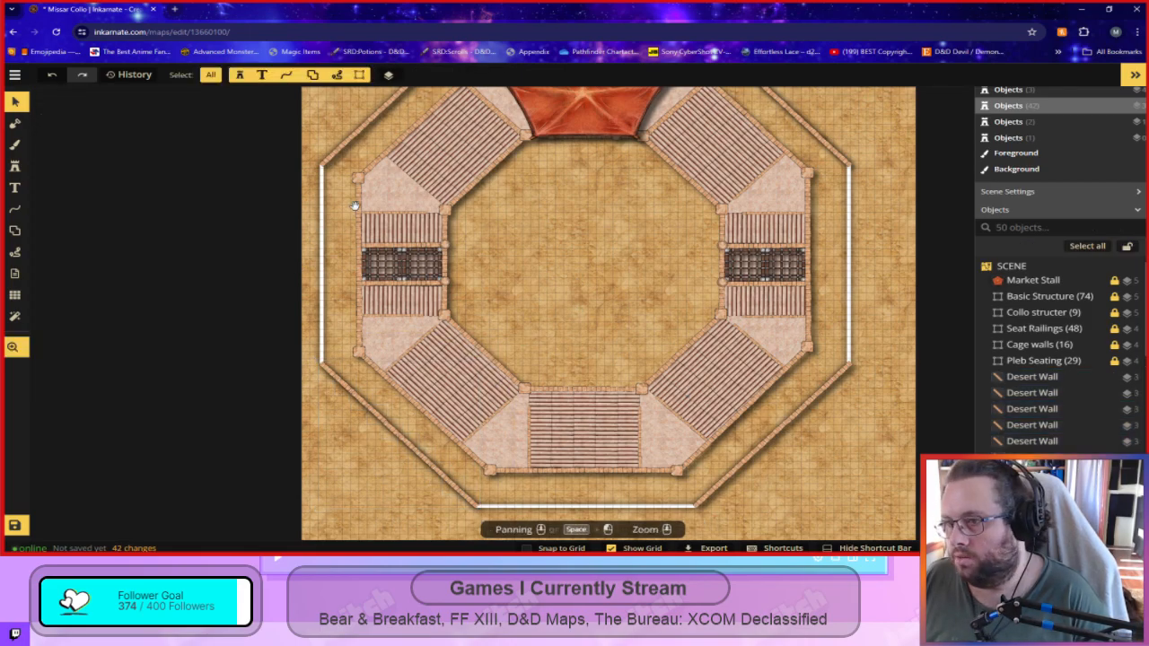
Add a single Desert Wall rotated to 359 at the northern end of the outer octagon's west edge.
{"action": "left_click_drag", "start_coordinate": [351, 205], "coordinate": [551, 322]}
{"action": "scroll", "coordinate": [549, 378], "scroll_direction": "up", "scroll_amount": 2}
{"action": "scroll", "coordinate": [548, 378], "scroll_direction": "up", "scroll_amount": 1}
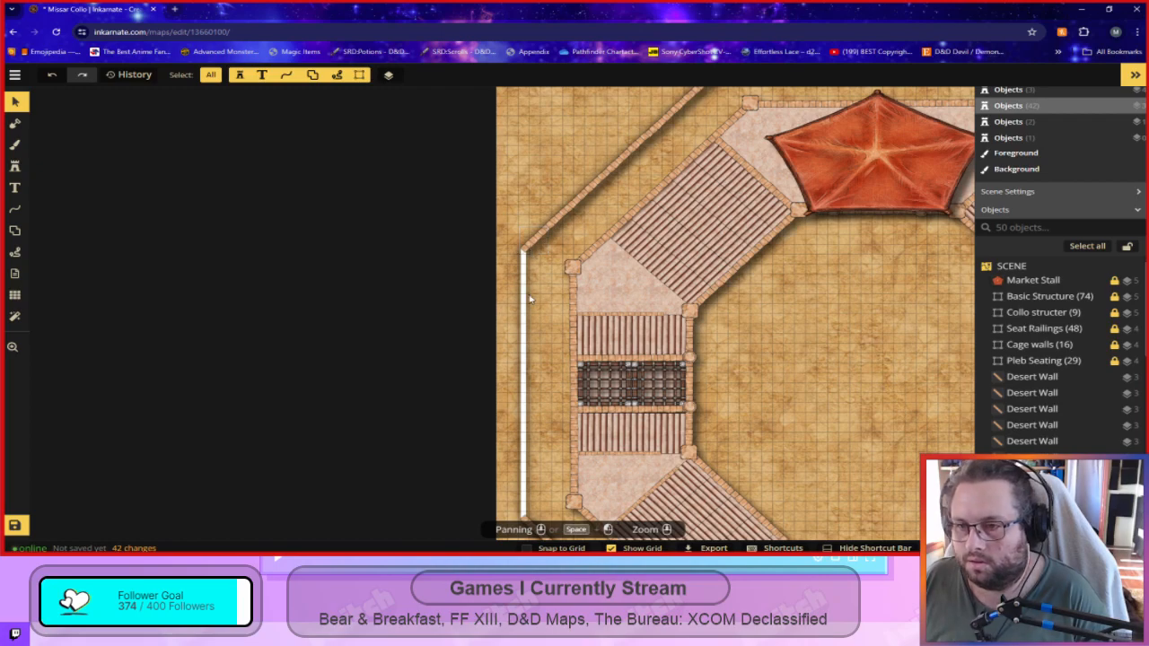
{"action": "key", "text": "ctrl+v"}
{"action": "left_click_drag", "start_coordinate": [549, 361], "coordinate": [520, 261]}
{"action": "scroll", "coordinate": [521, 363], "scroll_direction": "up", "scroll_amount": 2}
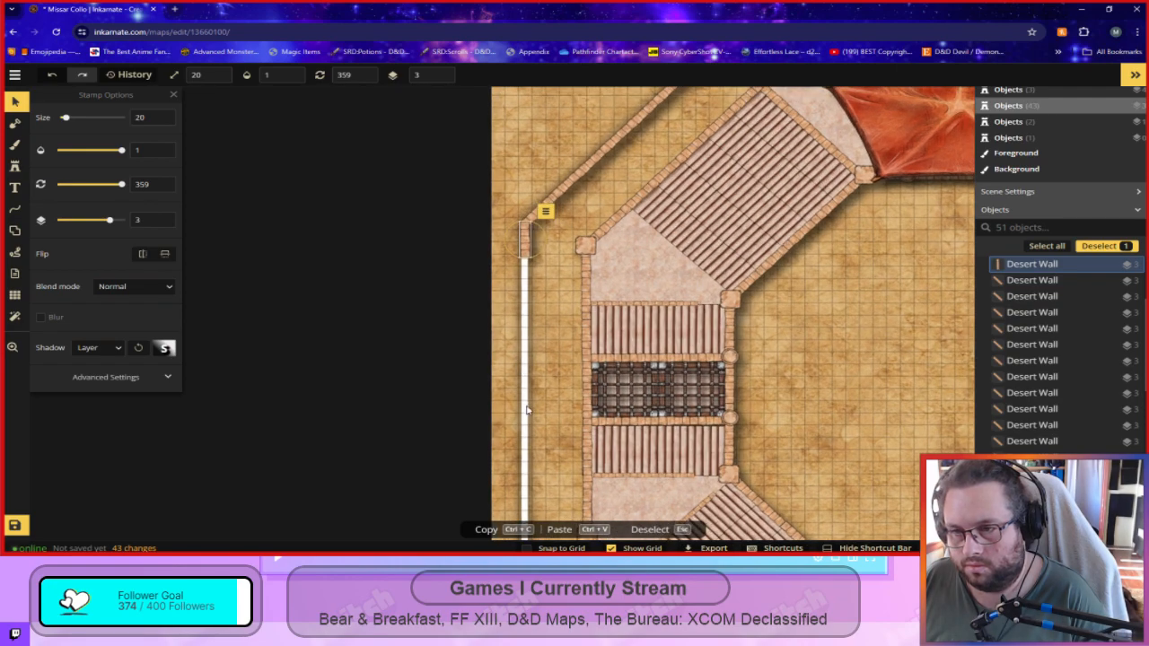
{"action": "scroll", "coordinate": [527, 410], "scroll_direction": "up", "scroll_amount": 2}
{"action": "left_click", "coordinate": [567, 363]}
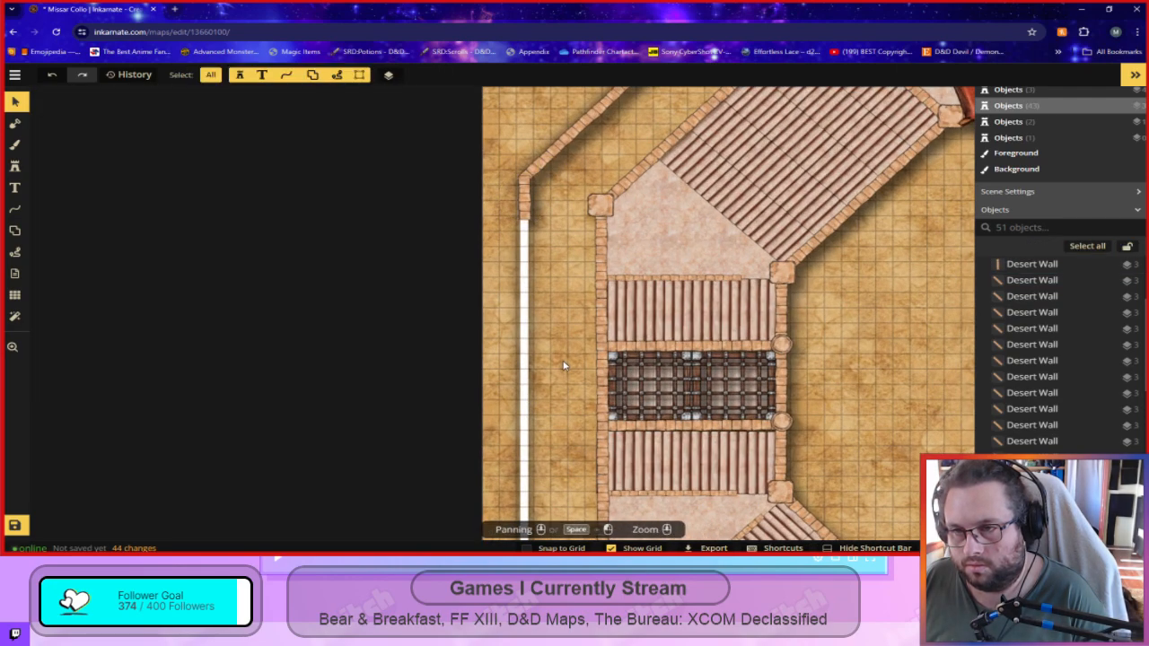
Duplicate the first west-edge Desert Wall and place the copy directly south of it on the white outline.
{"action": "scroll", "coordinate": [563, 341], "scroll_direction": "down", "scroll_amount": 3}
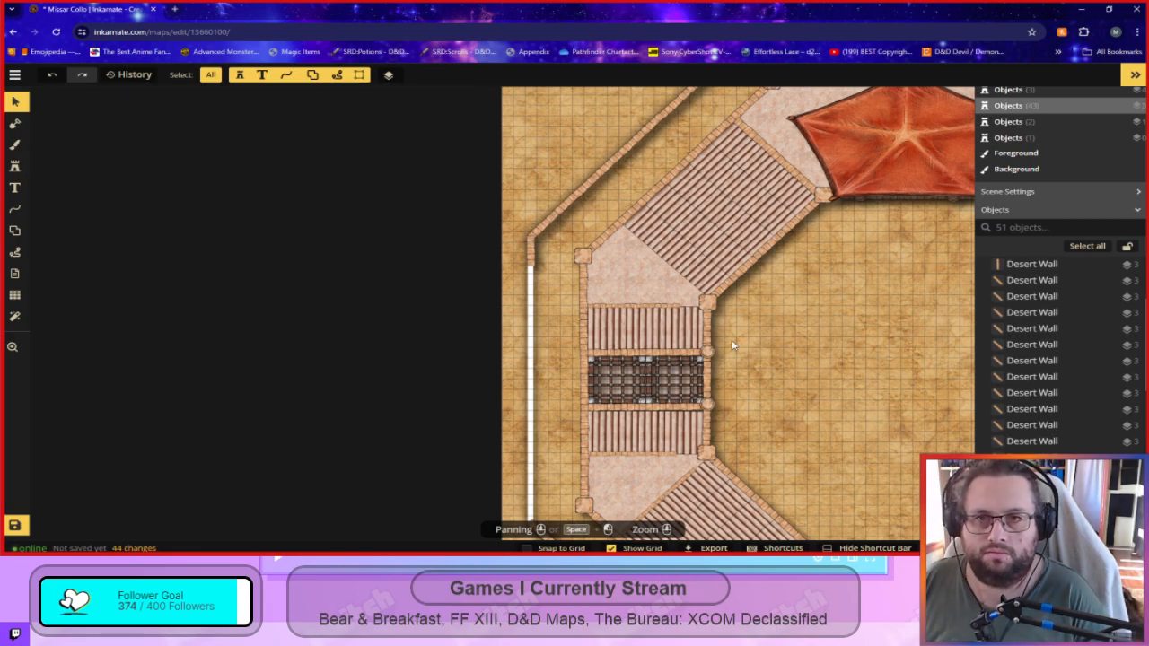
{"action": "left_click", "coordinate": [533, 255]}
{"action": "key", "text": "ctrl+c"}
{"action": "key", "text": "ctrl+v"}
{"action": "left_click_drag", "start_coordinate": [558, 327], "coordinate": [530, 286]}
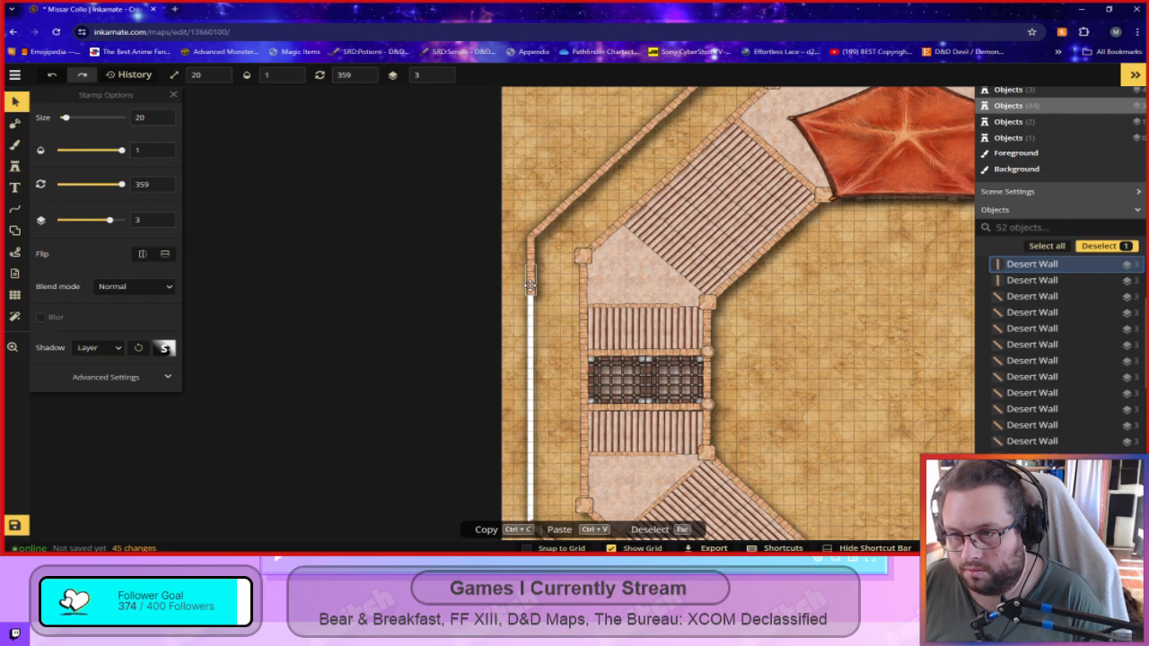
{"action": "left_click_drag", "start_coordinate": [530, 286], "coordinate": [529, 285]}
{"action": "left_click", "coordinate": [517, 392]}
Nudge the second west-edge Desert Wall slightly west to line it up with the first one.
{"action": "scroll", "coordinate": [517, 393], "scroll_direction": "up", "scroll_amount": 3}
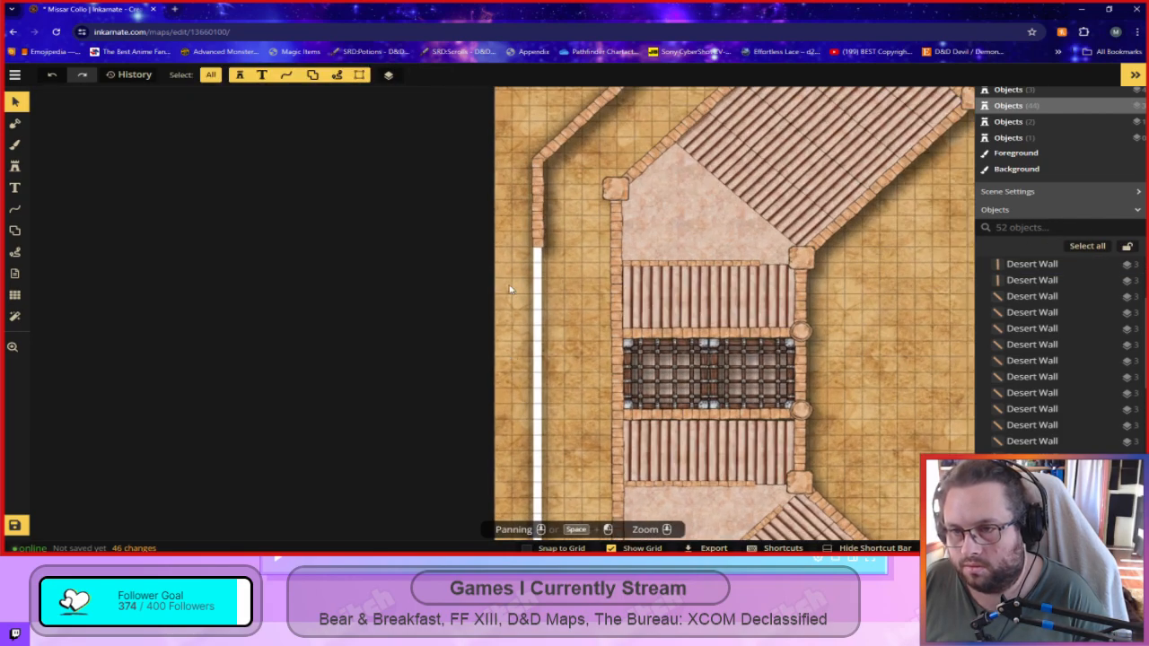
{"action": "left_click", "coordinate": [540, 227]}
{"action": "key", "text": "ctrl+c"}
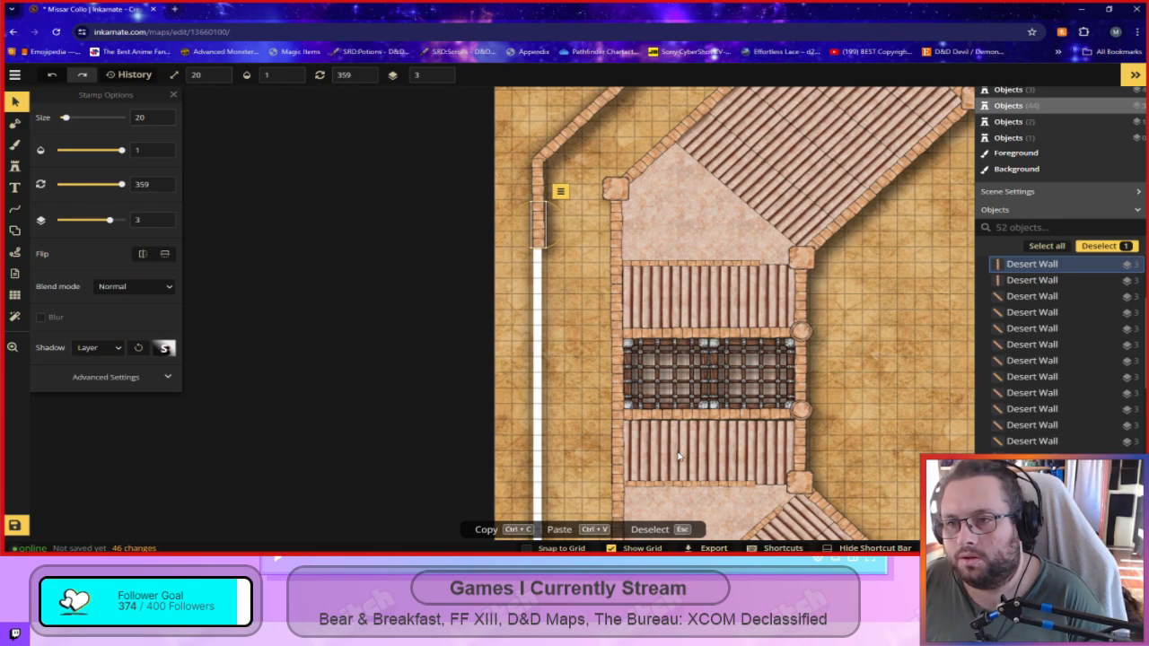
{"action": "key", "text": "Escape"}
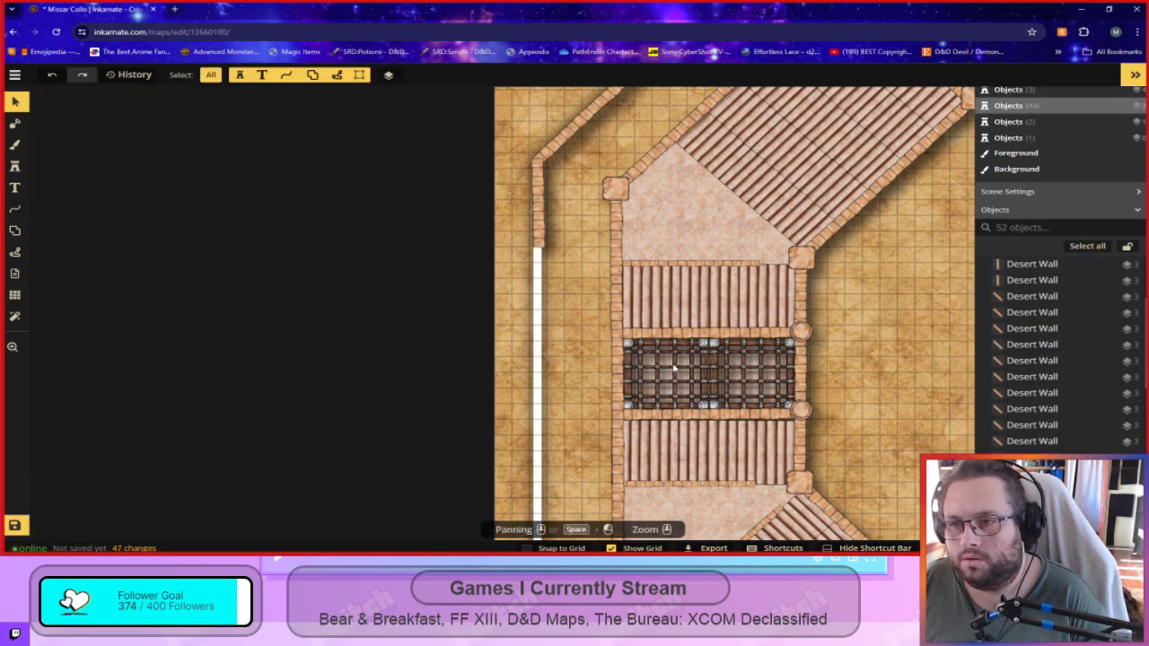
{"action": "scroll", "coordinate": [568, 357], "scroll_direction": "down", "scroll_amount": 1}
{"action": "left_click_drag", "start_coordinate": [569, 296], "coordinate": [536, 215]}
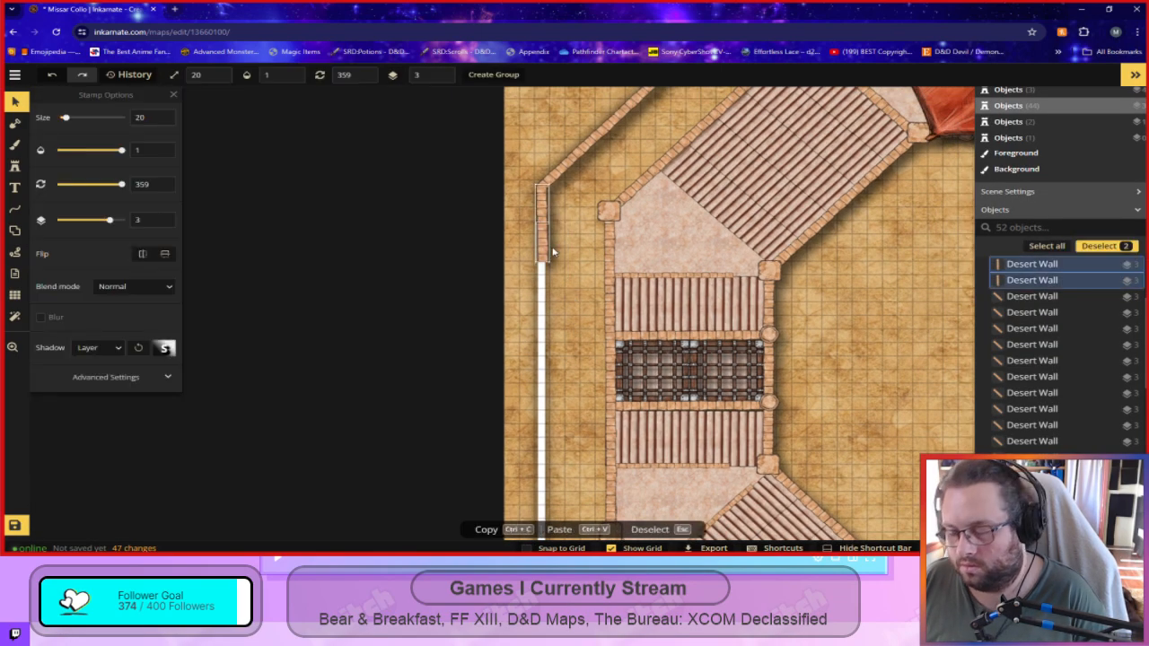
{"action": "key", "text": "Escape"}
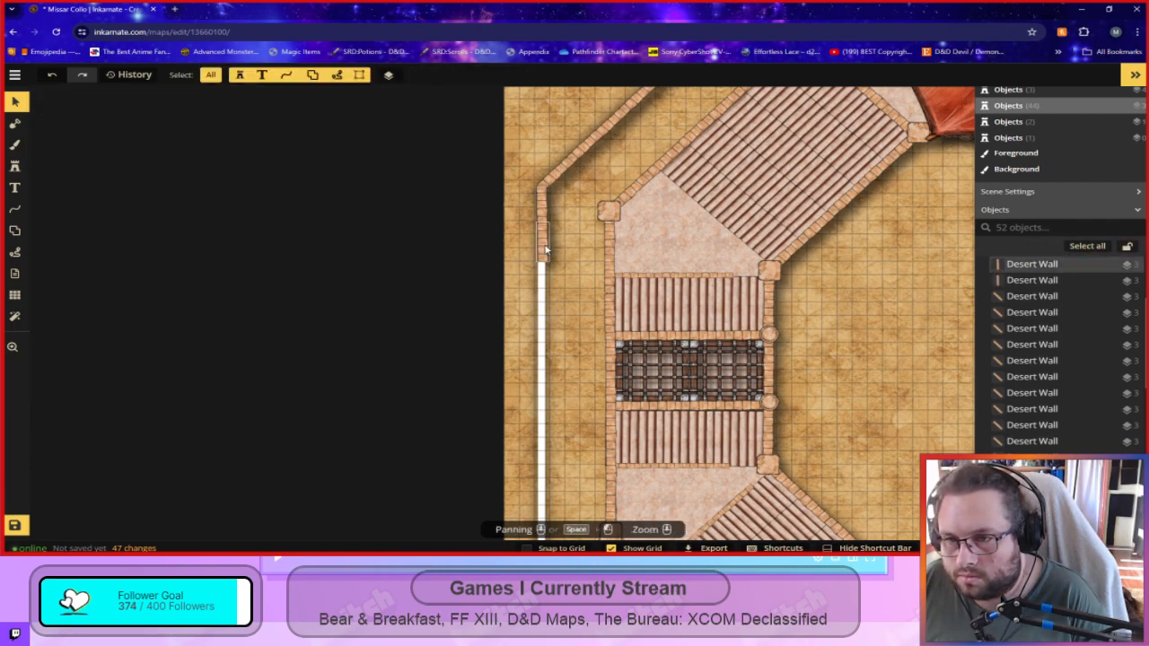
{"action": "left_click", "coordinate": [542, 213]}
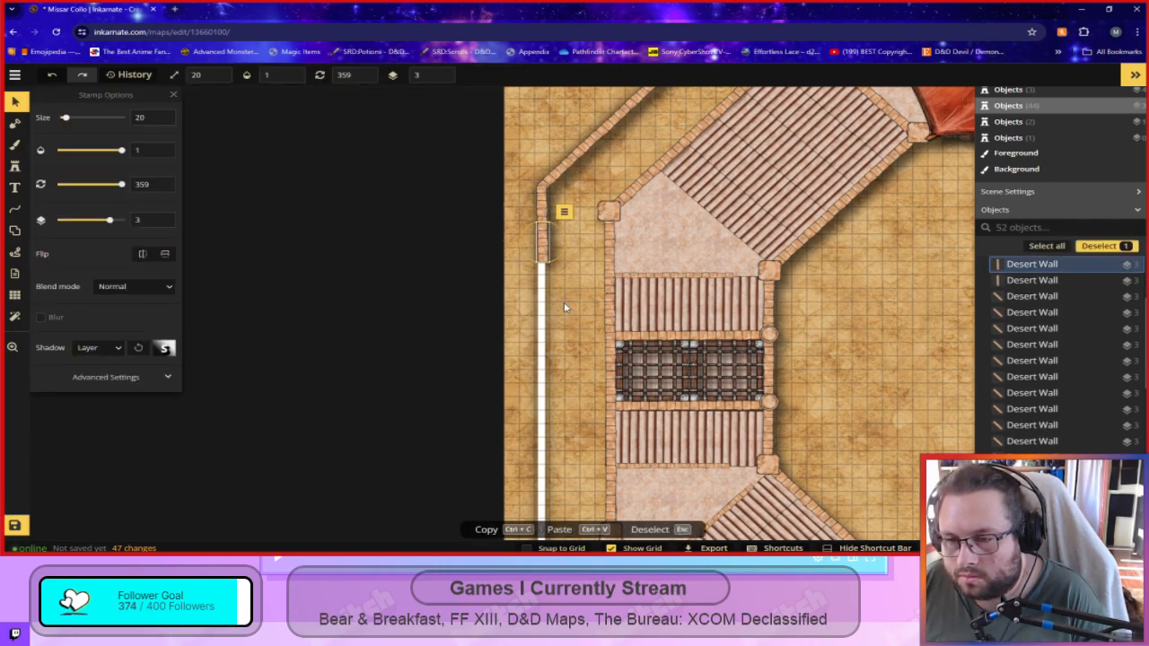
{"action": "key", "text": "Left"}
{"action": "key", "text": "Left"}
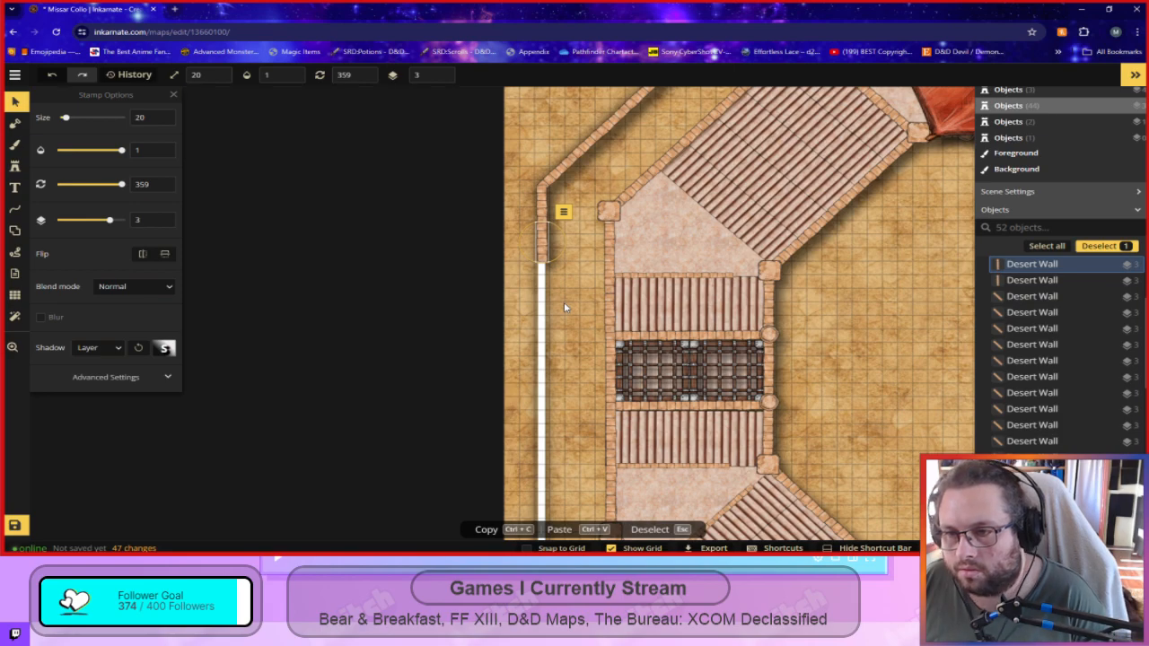
Duplicate both west-edge Desert Walls and place the pair directly south of them along the white outline.
{"action": "left_click", "coordinate": [524, 224], "text": "shift"}
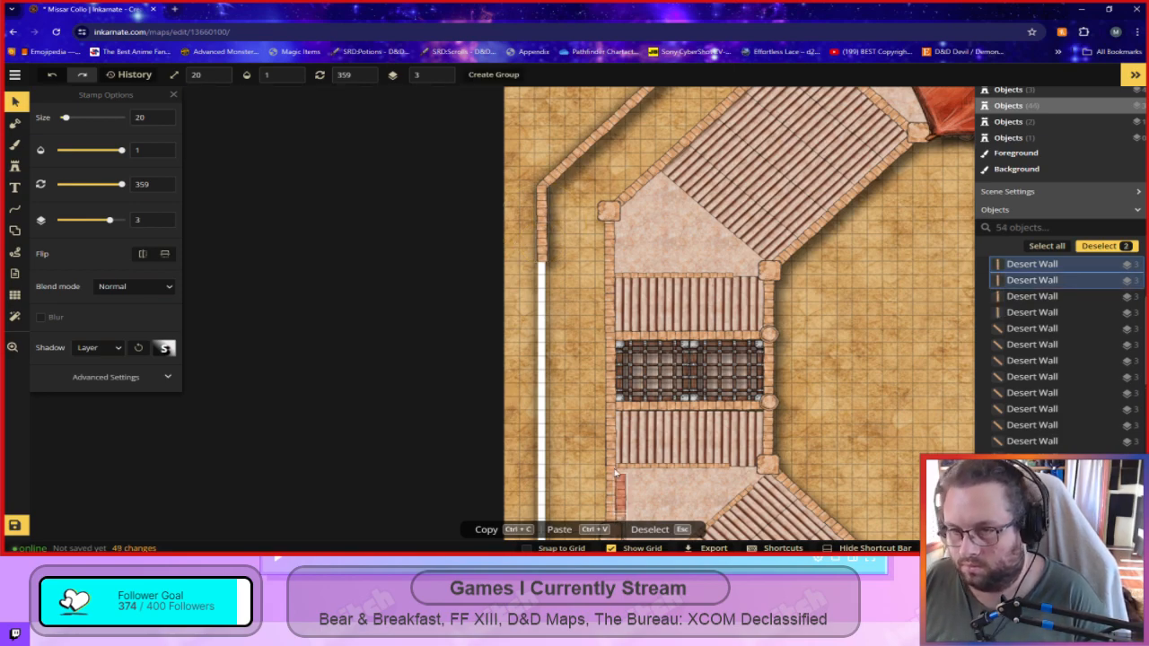
{"action": "key", "text": "ctrl+c"}
{"action": "key", "text": "ctrl+v"}
{"action": "left_click_drag", "start_coordinate": [547, 274], "coordinate": [542, 272]}
{"action": "left_click", "coordinate": [574, 392]}
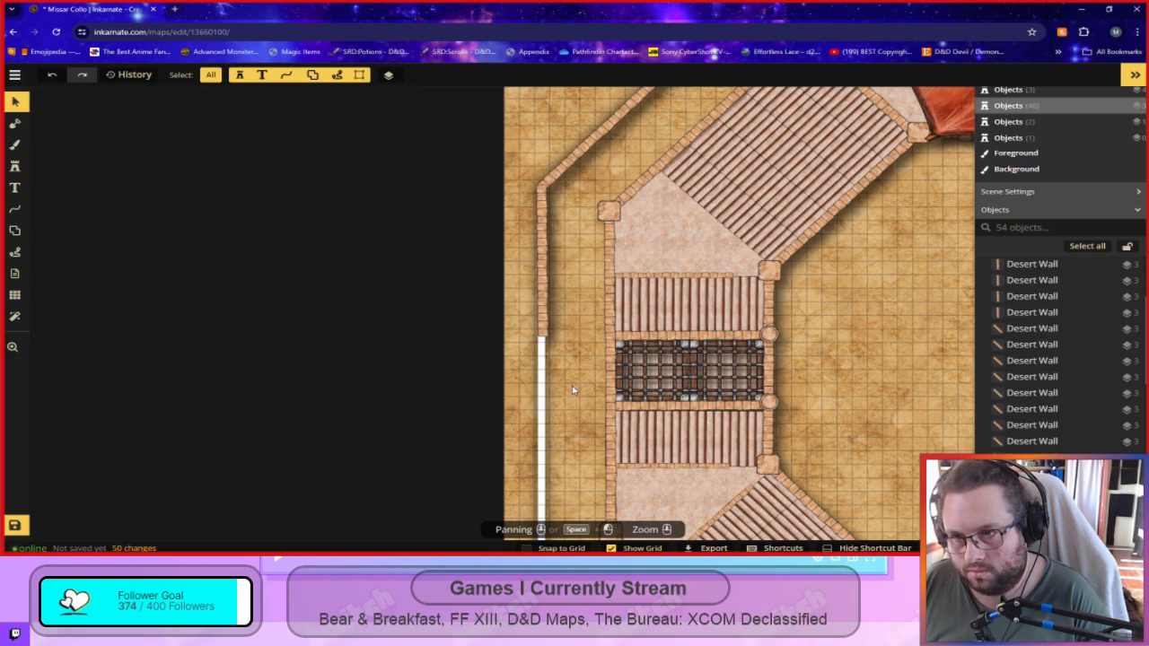
Rotate the four west-edge Desert Walls to 360, duplicate them and place the copy directly south.
{"action": "left_click_drag", "start_coordinate": [555, 351], "coordinate": [521, 185]}
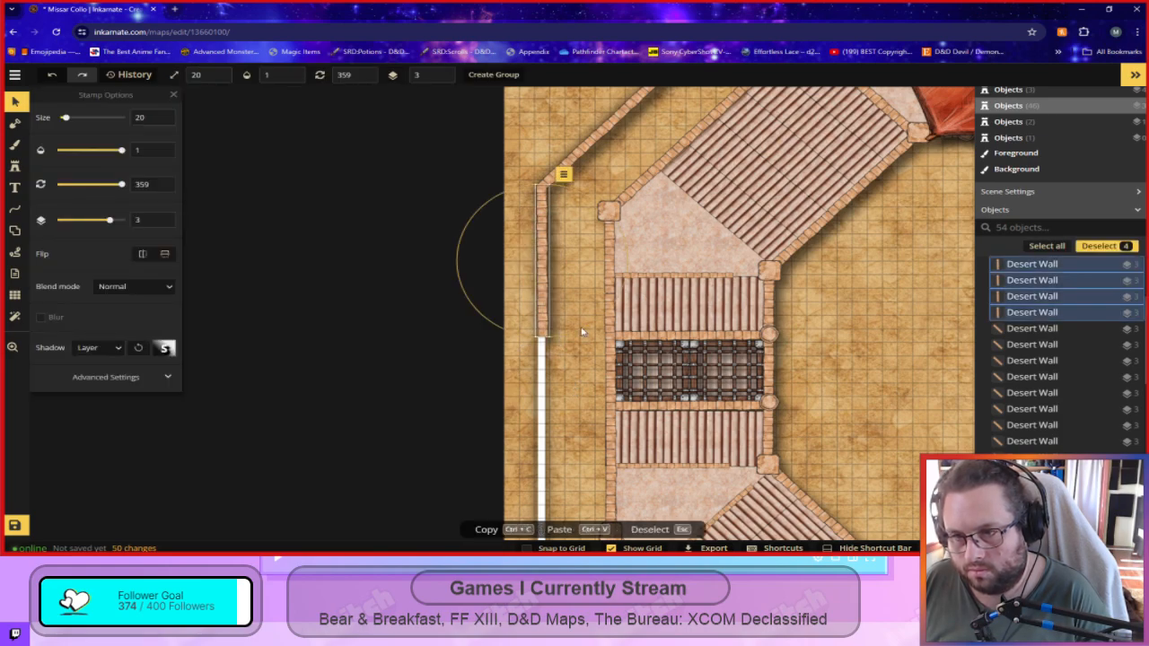
{"action": "left_click_drag", "start_coordinate": [594, 319], "coordinate": [595, 318]}
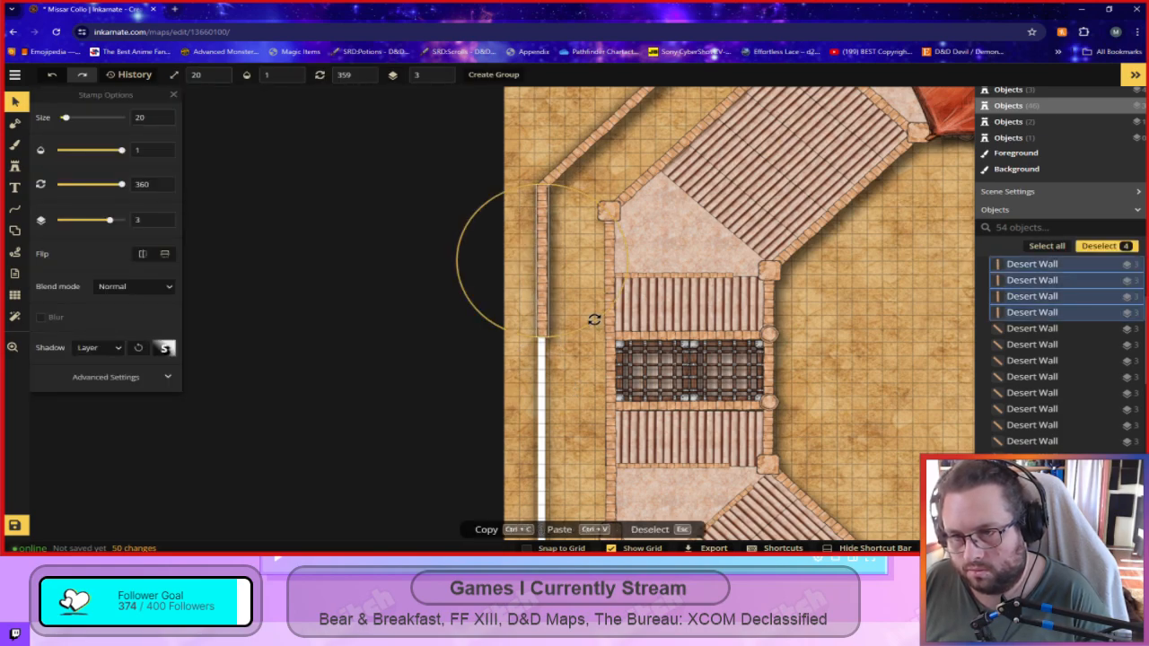
{"action": "key", "text": "ctrl+v"}
{"action": "left_click_drag", "start_coordinate": [551, 414], "coordinate": [542, 370]}
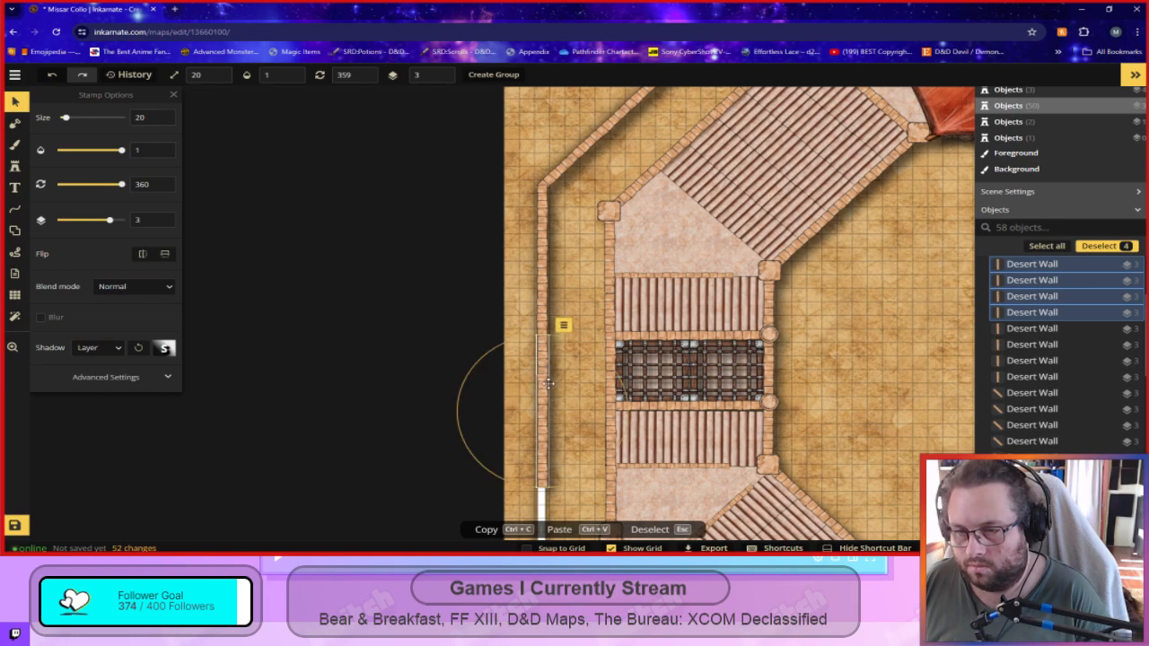
Duplicate two west-edge Desert Walls and place them to complete the edge down to the octagon's southwest corner.
{"action": "left_click_drag", "start_coordinate": [588, 488], "coordinate": [567, 315]}
{"action": "left_click_drag", "start_coordinate": [556, 313], "coordinate": [526, 263]}
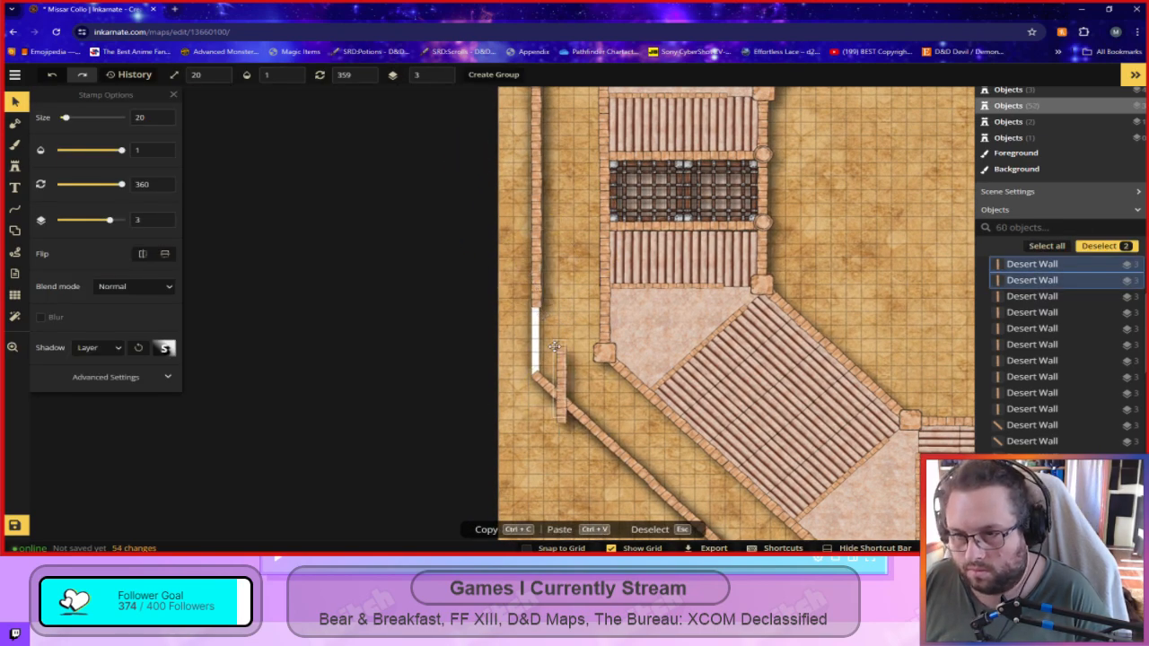
{"action": "left_click_drag", "start_coordinate": [536, 319], "coordinate": [538, 319]}
{"action": "left_click", "coordinate": [588, 390]}
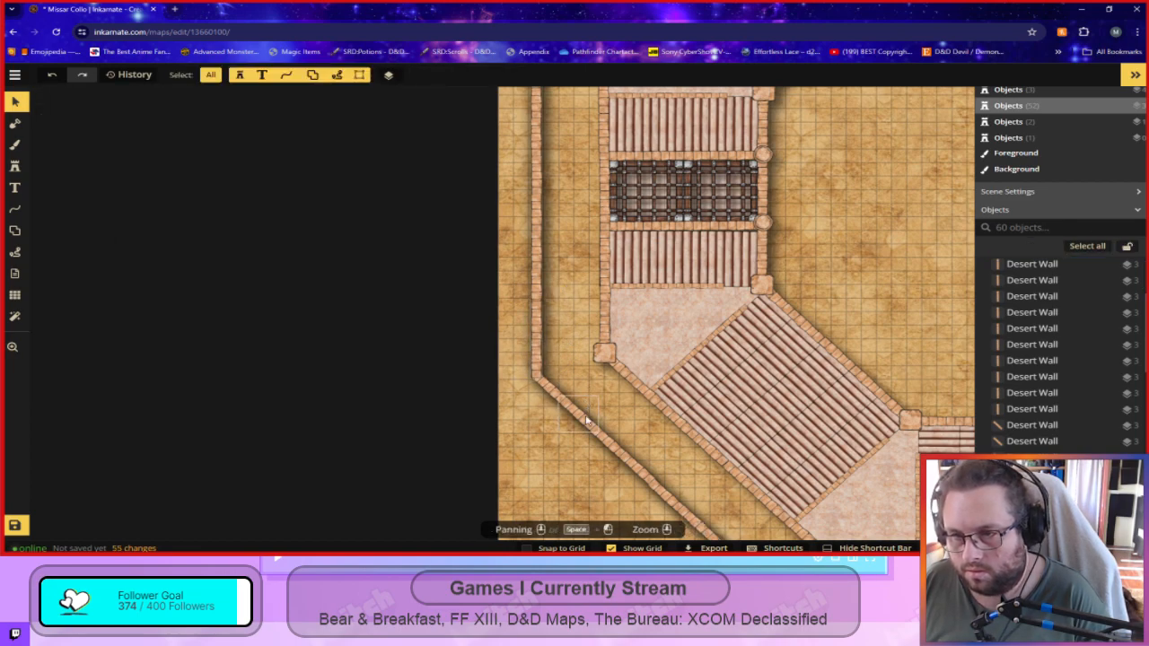
Nudge one Desert Wall near the south end of the west edge slightly south to line it up with its neighbours.
{"action": "scroll", "coordinate": [555, 368], "scroll_direction": "up", "scroll_amount": 3}
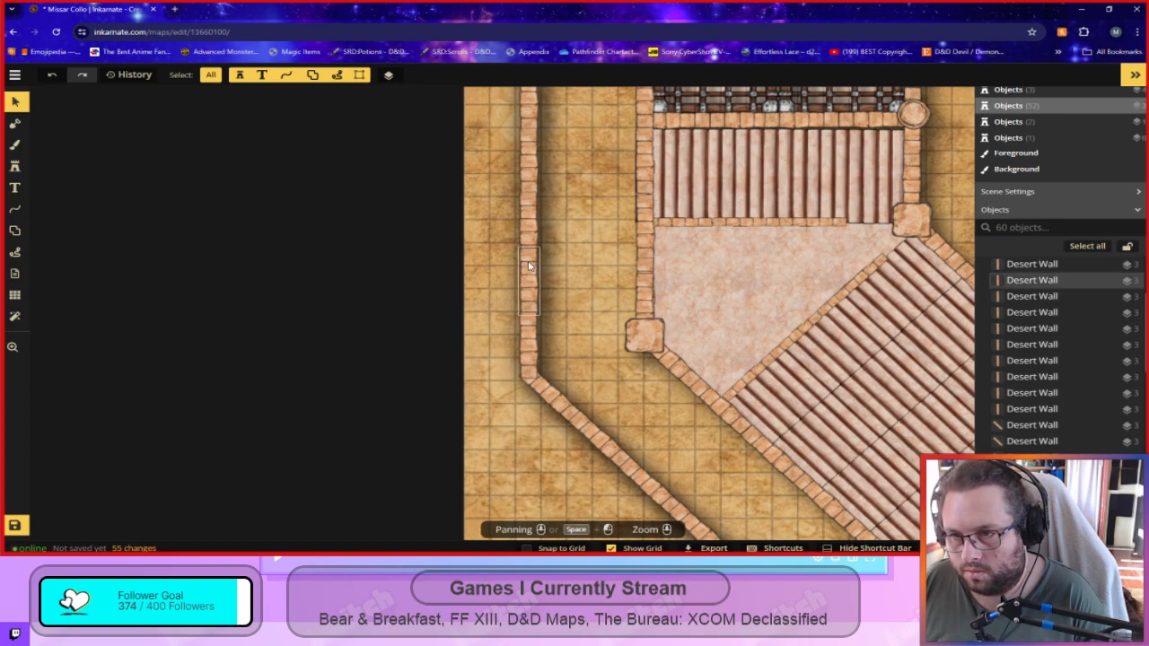
{"action": "left_click", "coordinate": [530, 266]}
{"action": "left_click_drag", "start_coordinate": [530, 274], "coordinate": [530, 277]}
{"action": "left_click", "coordinate": [602, 297]}
{"action": "scroll", "coordinate": [590, 298], "scroll_direction": "down", "scroll_amount": 2}
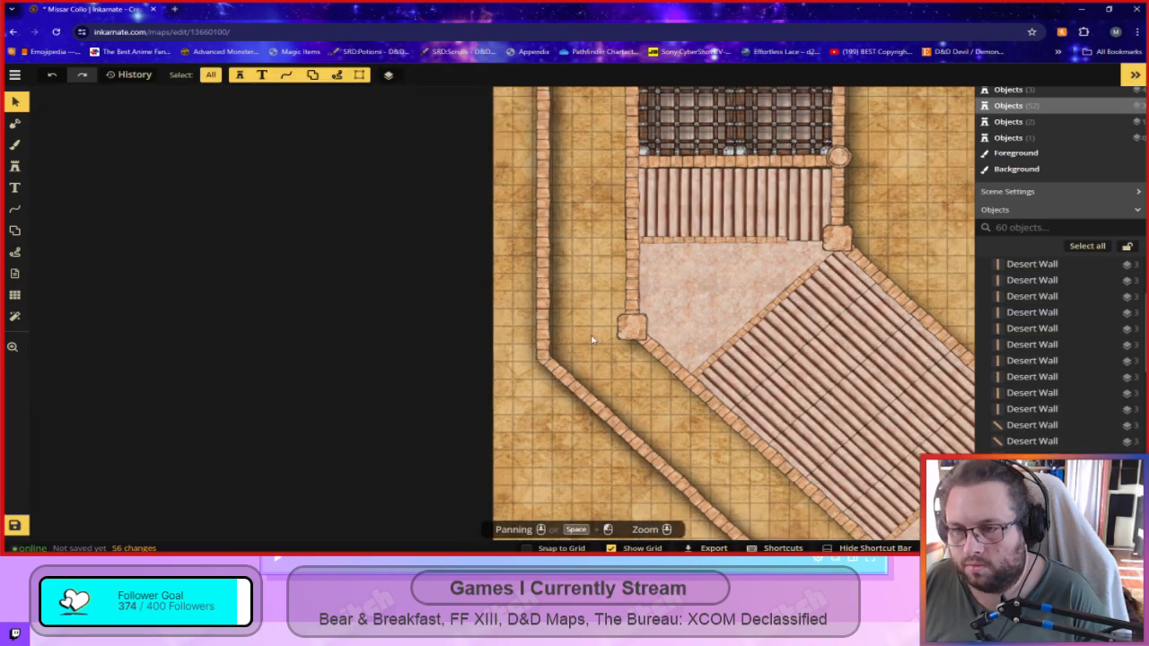
Duplicate the ten west-edge Desert Walls and place the copy along the octagon's east edge, joining both diagonal walls.
{"action": "scroll", "coordinate": [592, 339], "scroll_direction": "down", "scroll_amount": 3}
{"action": "left_click_drag", "start_coordinate": [551, 157], "coordinate": [568, 360]}
{"action": "key", "text": "ctrl+v"}
{"action": "left_click_drag", "start_coordinate": [966, 268], "coordinate": [721, 207]}
{"action": "scroll", "coordinate": [732, 232], "scroll_direction": "up", "scroll_amount": 5}
{"action": "key", "text": "space"}
{"action": "left_click_drag", "start_coordinate": [800, 426], "coordinate": [787, 214]}
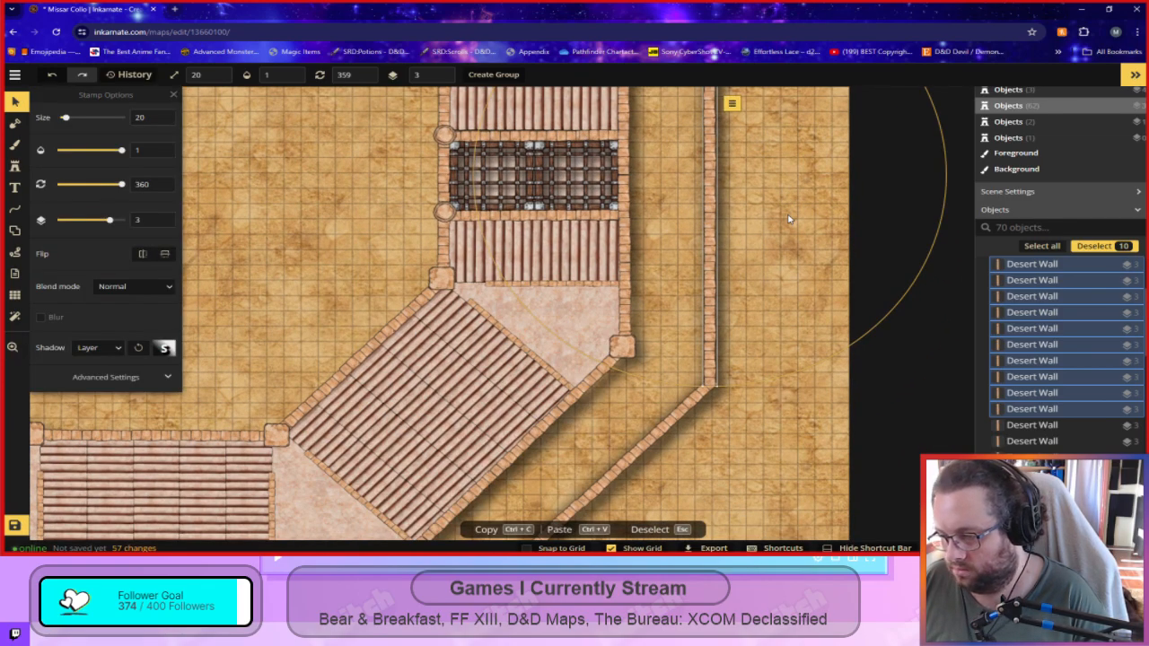
{"action": "scroll", "coordinate": [736, 440], "scroll_direction": "down", "scroll_amount": 3}
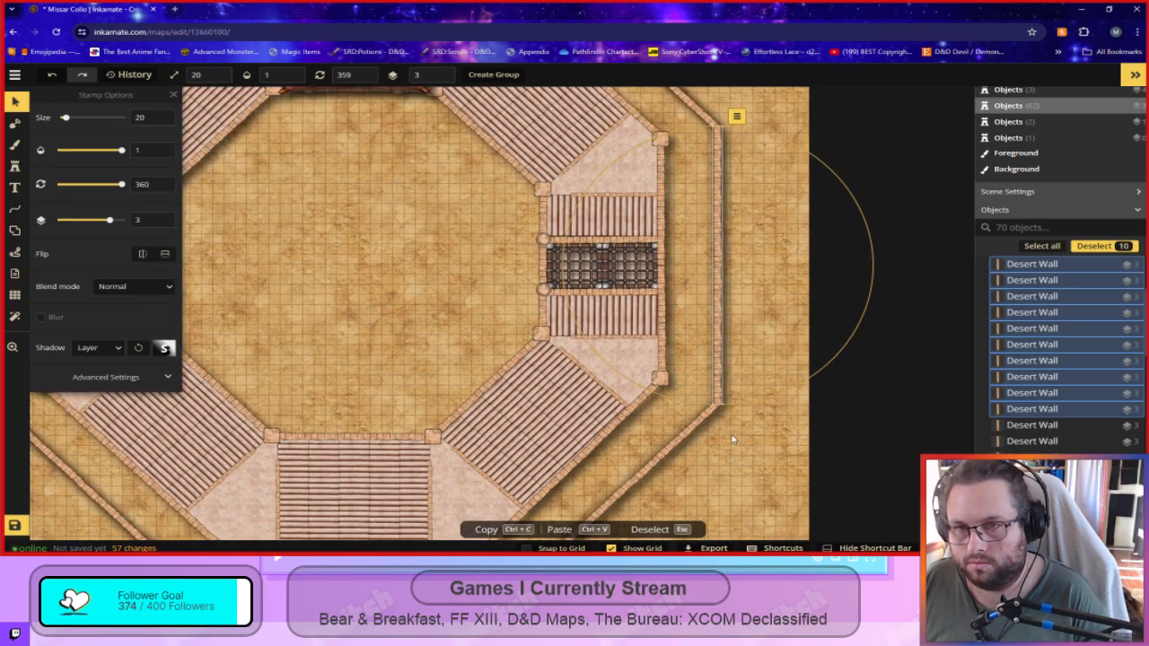
{"action": "left_click_drag", "start_coordinate": [728, 233], "coordinate": [718, 229]}
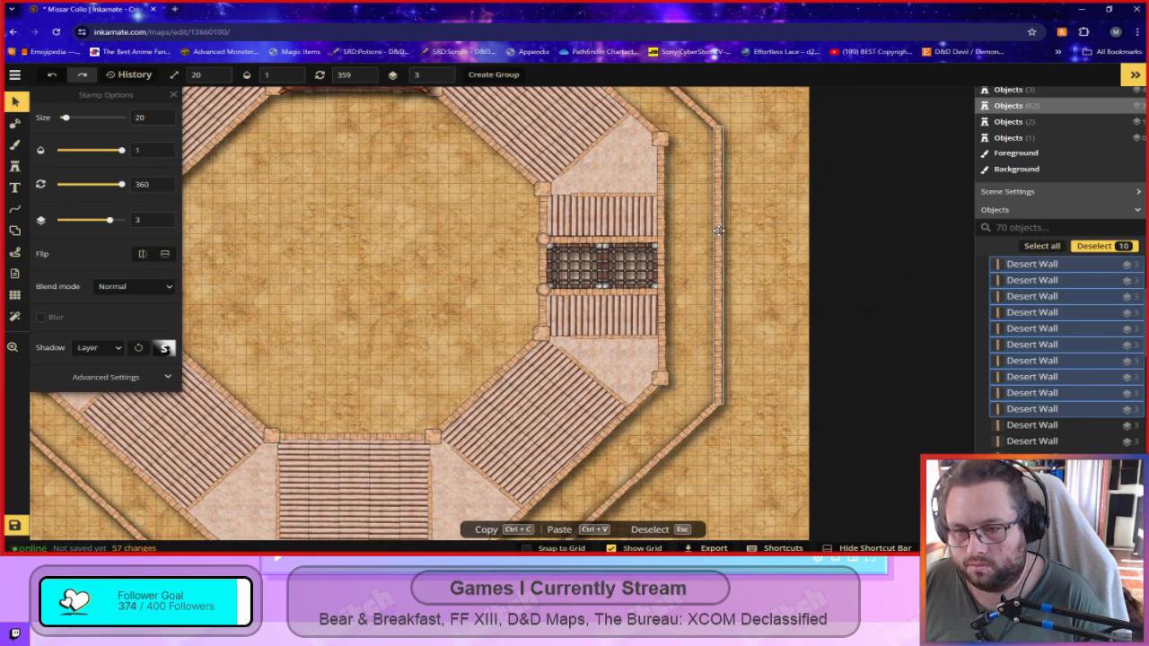
Duplicate the ten Desert Walls, rotate the copy to 270 and place it over the white line on the octagon's north edge.
{"action": "scroll", "coordinate": [598, 400], "scroll_direction": "down", "scroll_amount": 4}
{"action": "scroll", "coordinate": [536, 346], "scroll_direction": "up", "scroll_amount": 3}
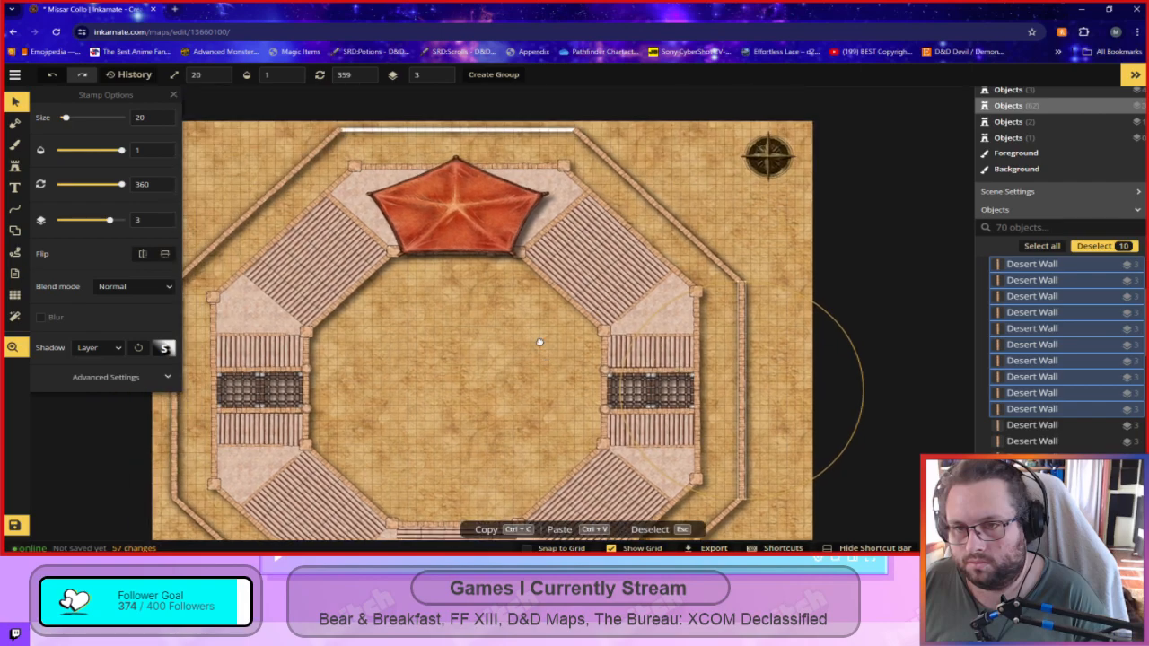
{"action": "key", "text": "ctrl+v"}
{"action": "left_click_drag", "start_coordinate": [557, 352], "coordinate": [351, 377]}
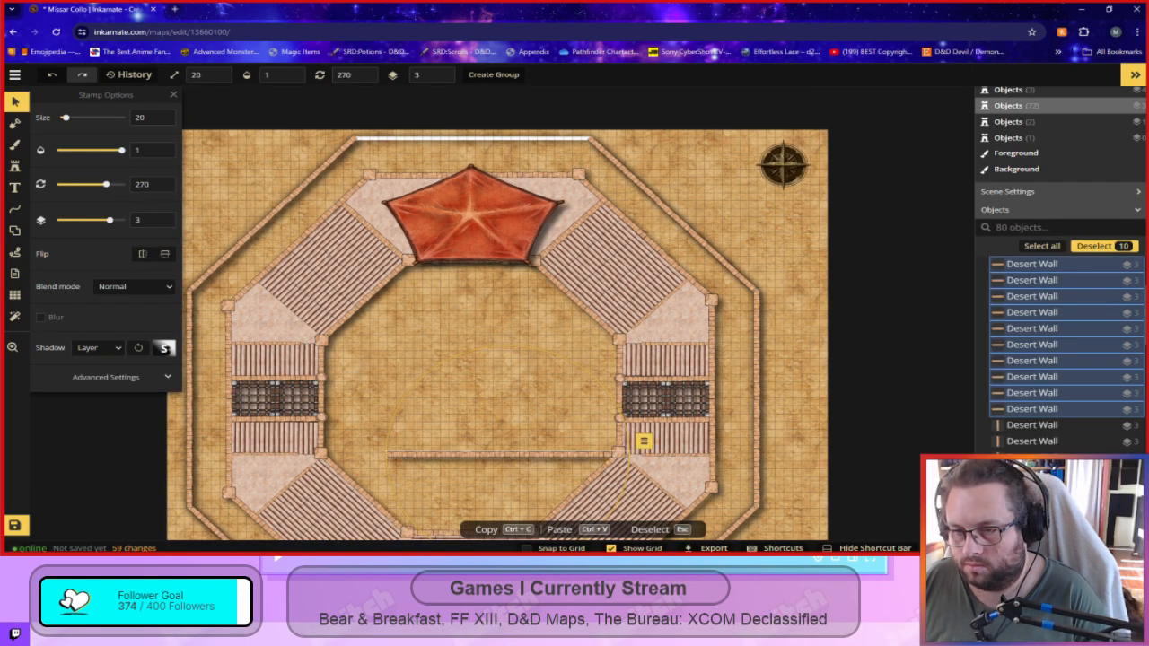
{"action": "left_click_drag", "start_coordinate": [494, 456], "coordinate": [458, 139]}
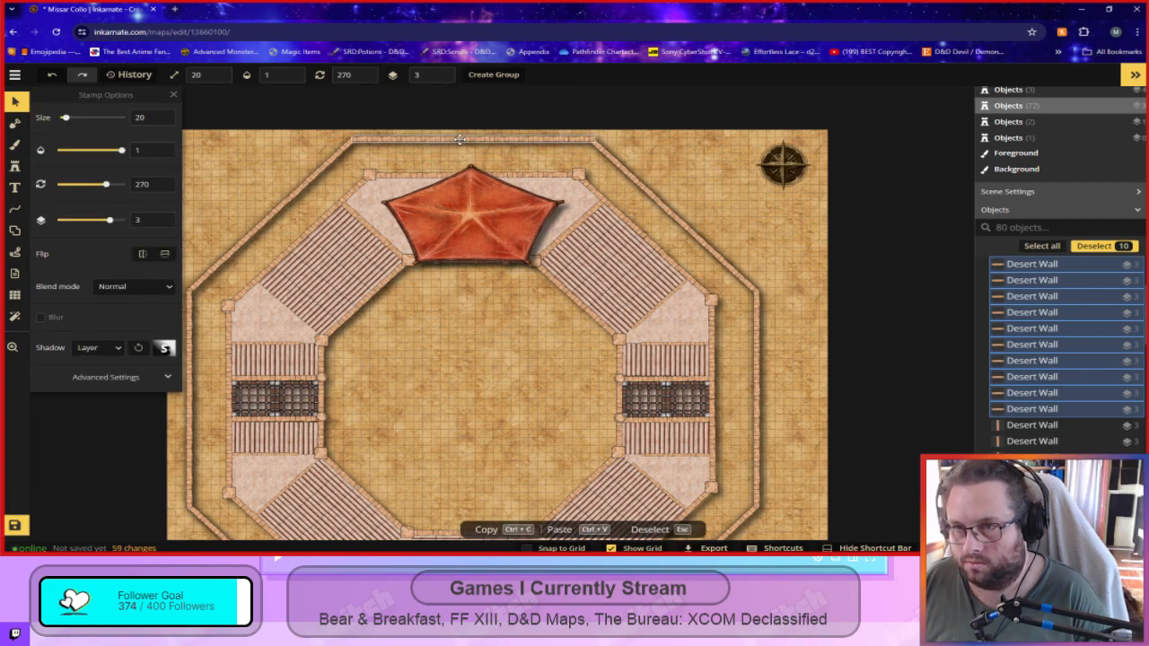
{"action": "scroll", "coordinate": [431, 141], "scroll_direction": "up", "scroll_amount": 5}
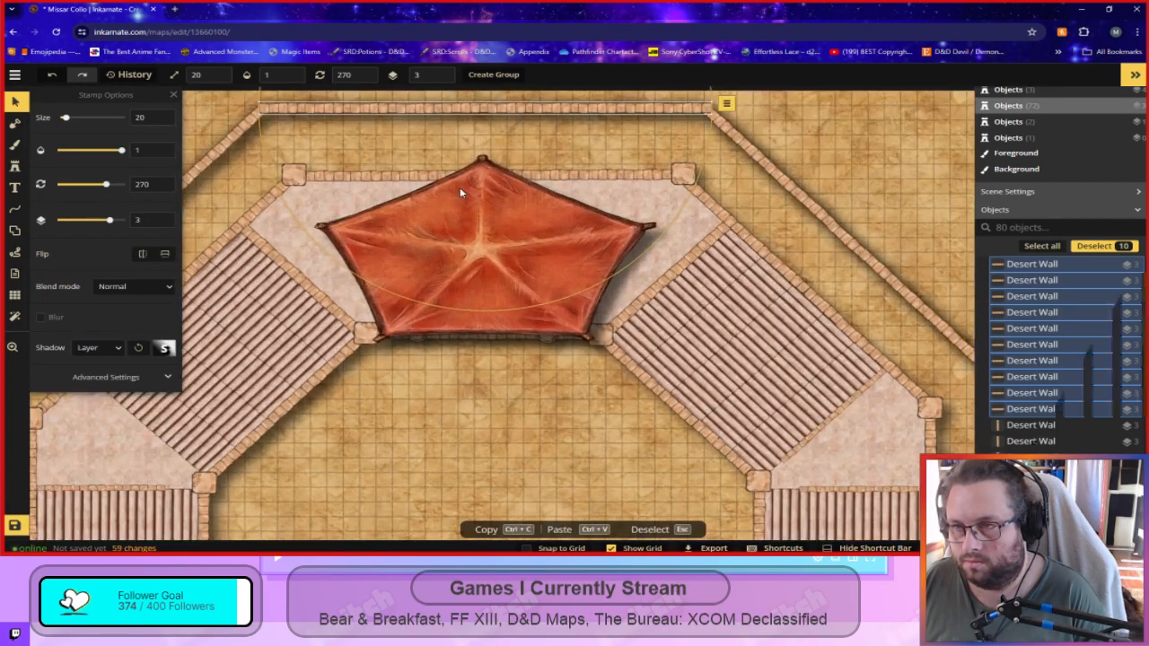
{"action": "left_click_drag", "start_coordinate": [388, 142], "coordinate": [414, 230]}
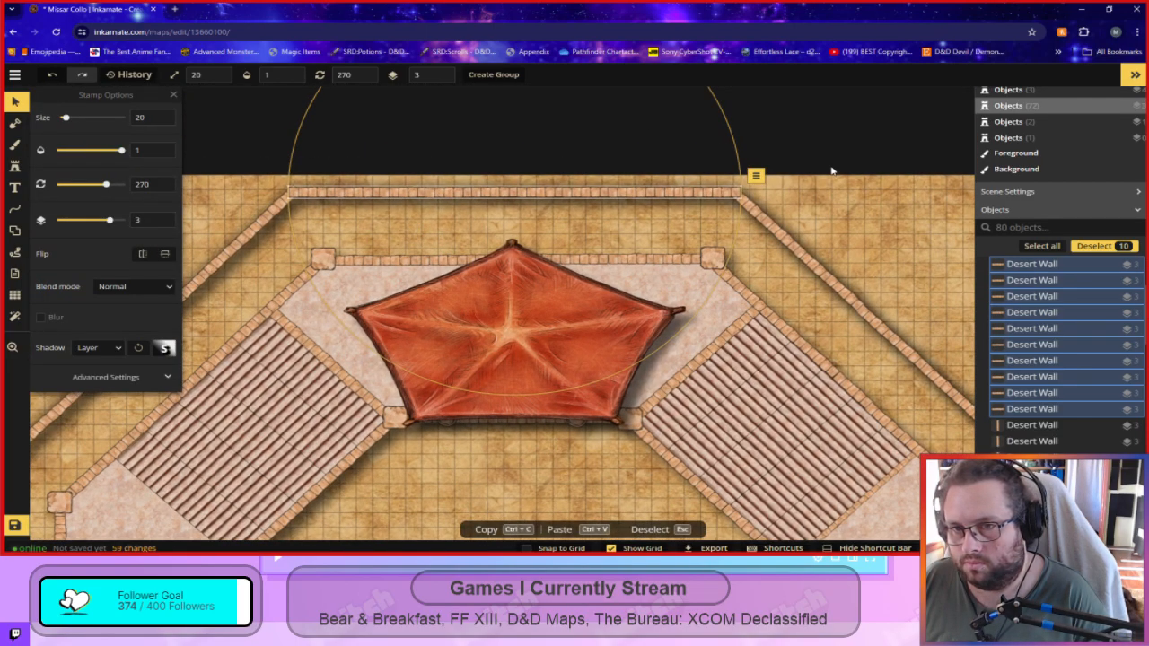
{"action": "left_click", "coordinate": [831, 171]}
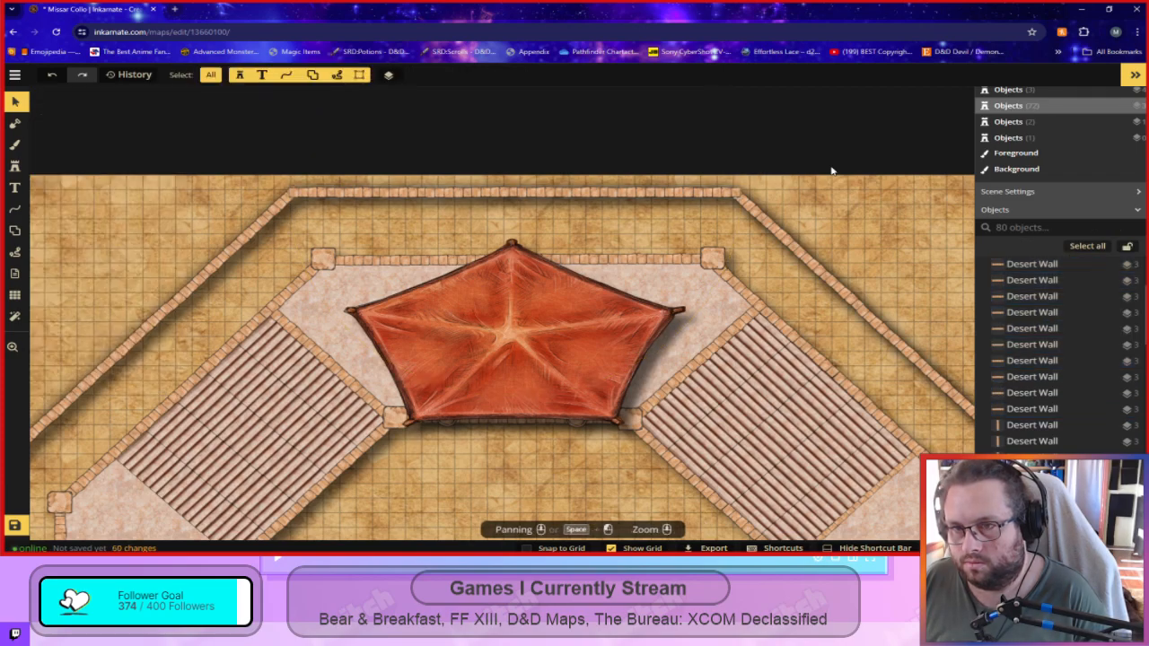
Reselect the ten north-edge Desert Walls and nudge them slightly north to line up with the diagonal walls.
{"action": "key", "text": "ctrl+z"}
{"action": "key", "text": "ctrl+y"}
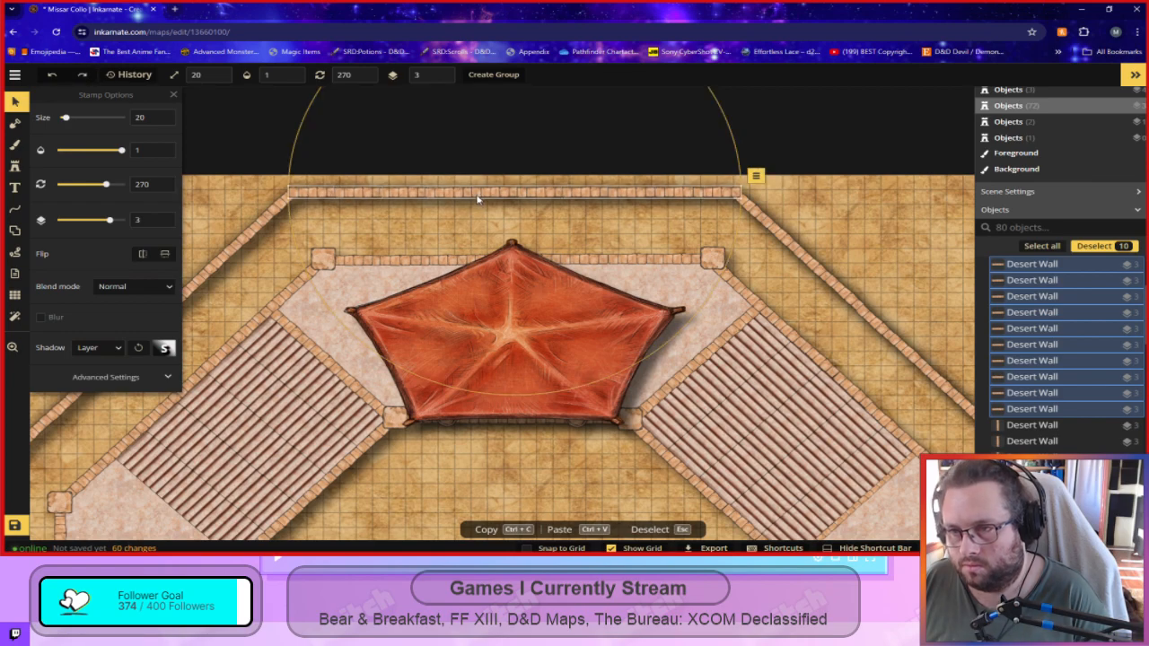
{"action": "left_click_drag", "start_coordinate": [471, 182], "coordinate": [477, 190]}
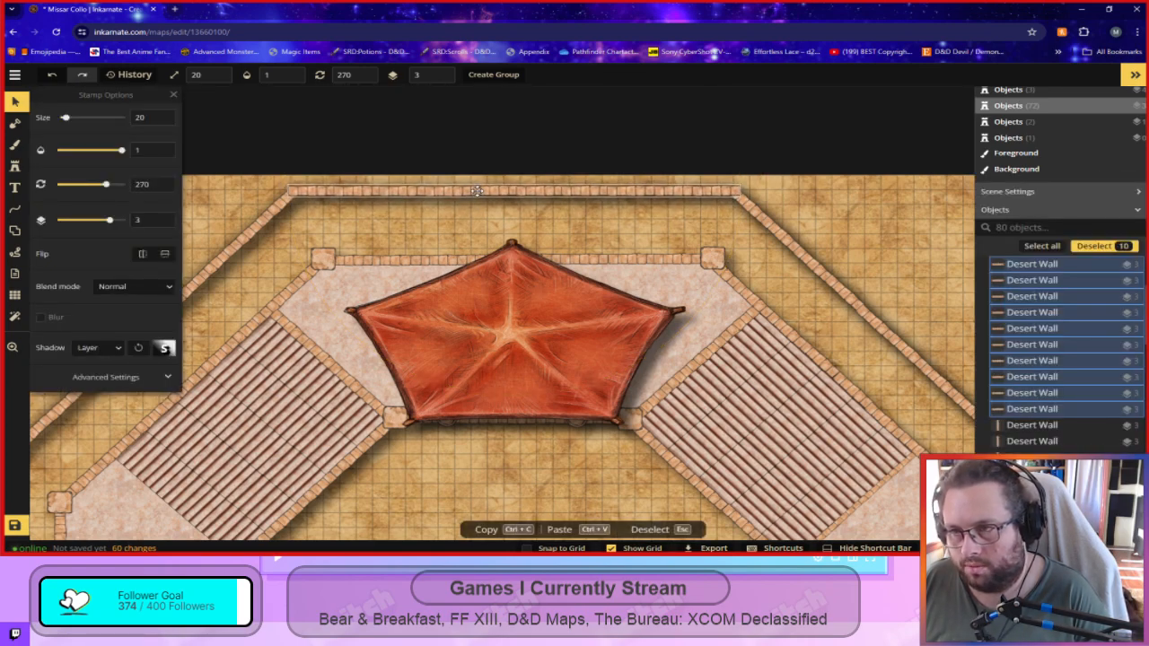
{"action": "key", "text": "Escape"}
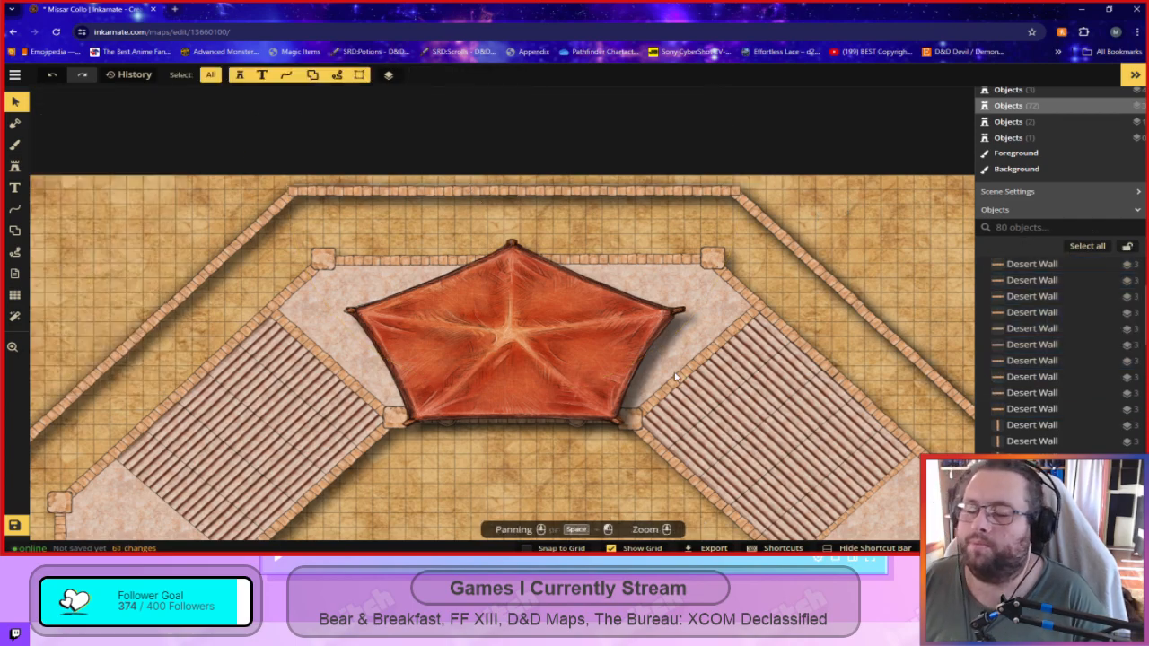
Duplicate the ten north-edge Desert Walls and place the copy over the white line on the octagon's south edge.
{"action": "scroll", "coordinate": [428, 245], "scroll_direction": "down", "scroll_amount": 5}
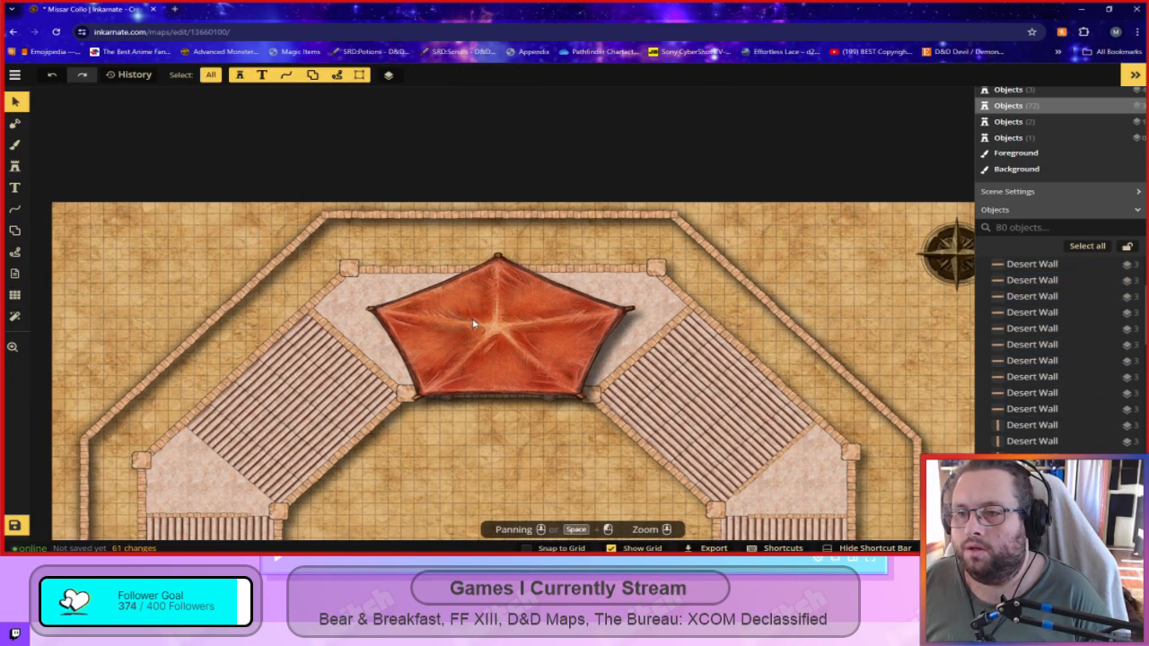
{"action": "scroll", "coordinate": [454, 411], "scroll_direction": "up", "scroll_amount": 6}
{"action": "key", "text": "ctrl+v"}
{"action": "left_click_drag", "start_coordinate": [490, 299], "coordinate": [320, 391]}
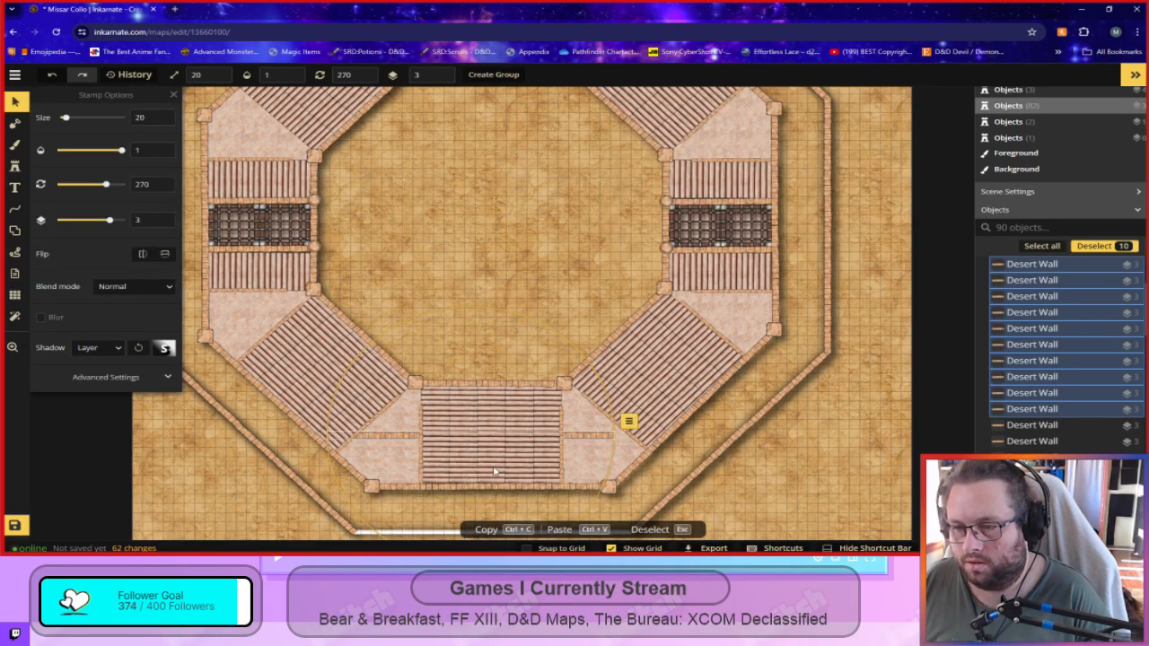
{"action": "scroll", "coordinate": [527, 287], "scroll_direction": "down", "scroll_amount": 3}
{"action": "left_click_drag", "start_coordinate": [403, 254], "coordinate": [406, 347]}
{"action": "scroll", "coordinate": [413, 355], "scroll_direction": "up", "scroll_amount": 5}
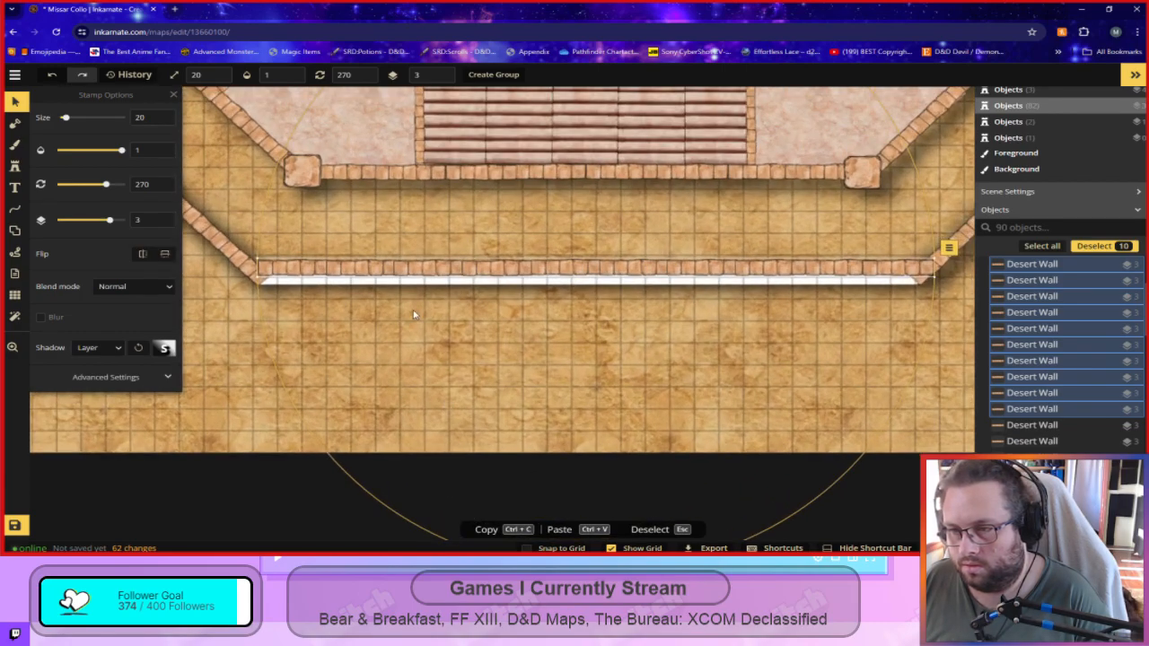
{"action": "left_click_drag", "start_coordinate": [376, 267], "coordinate": [371, 276]}
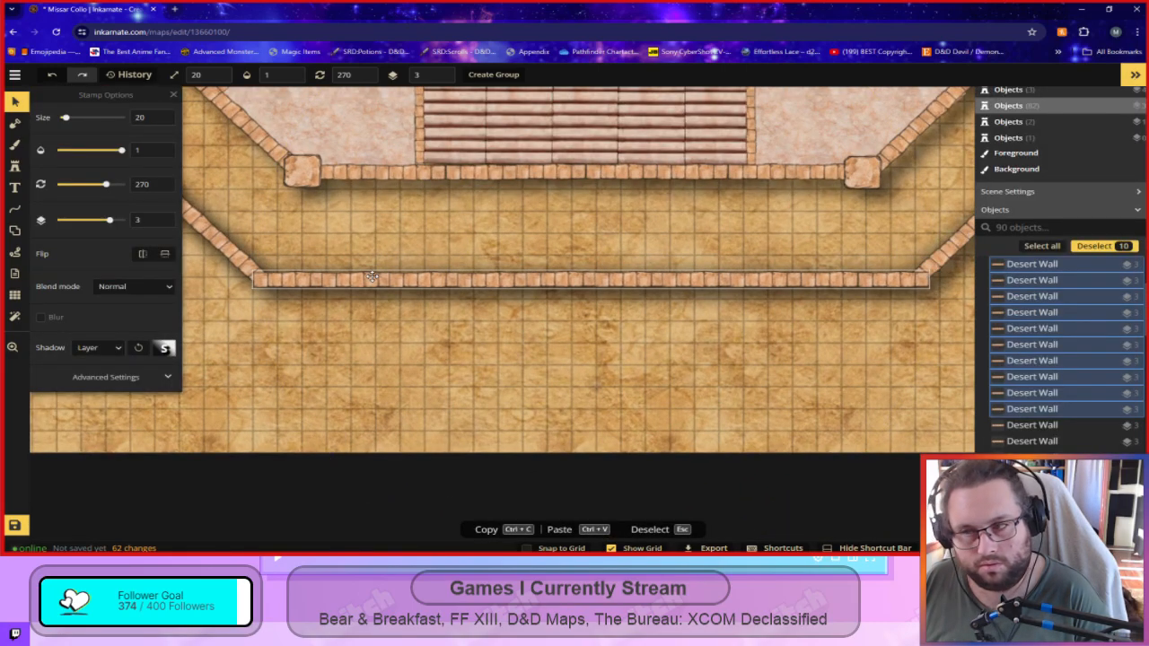
{"action": "key", "text": "Escape"}
{"action": "scroll", "coordinate": [489, 424], "scroll_direction": "down", "scroll_amount": 3}
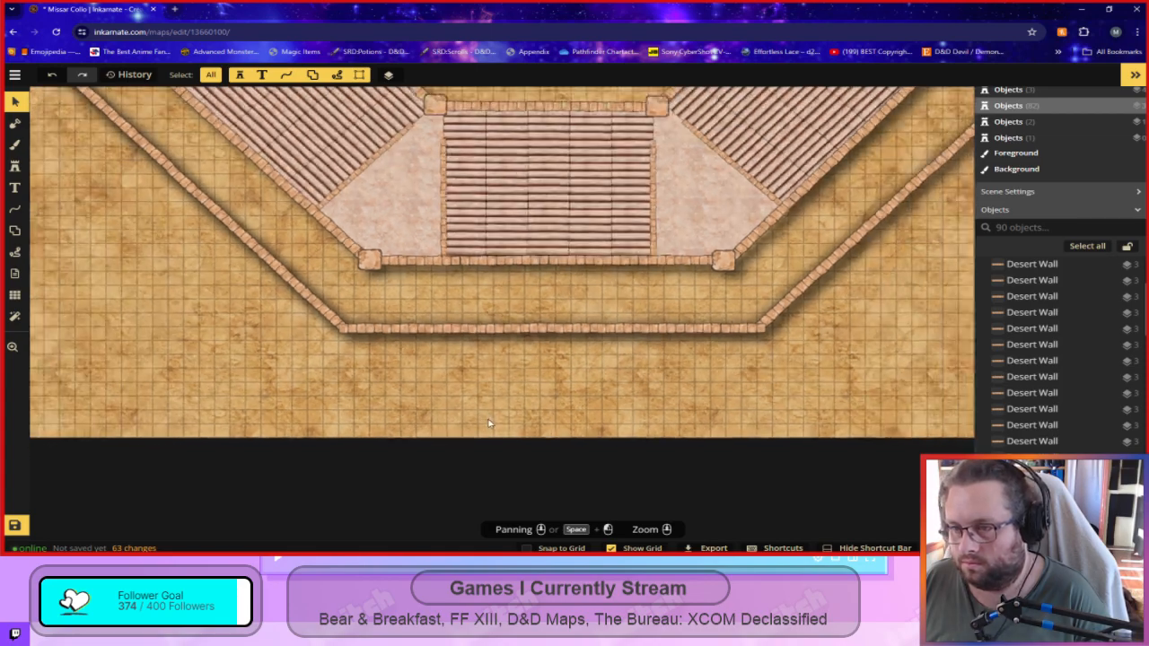
Inspect the outer Desert Wall around the whole octagon and look through the scene's object list.
{"action": "scroll", "coordinate": [489, 423], "scroll_direction": "down", "scroll_amount": 5}
{"action": "left_click_drag", "start_coordinate": [519, 328], "coordinate": [567, 349]}
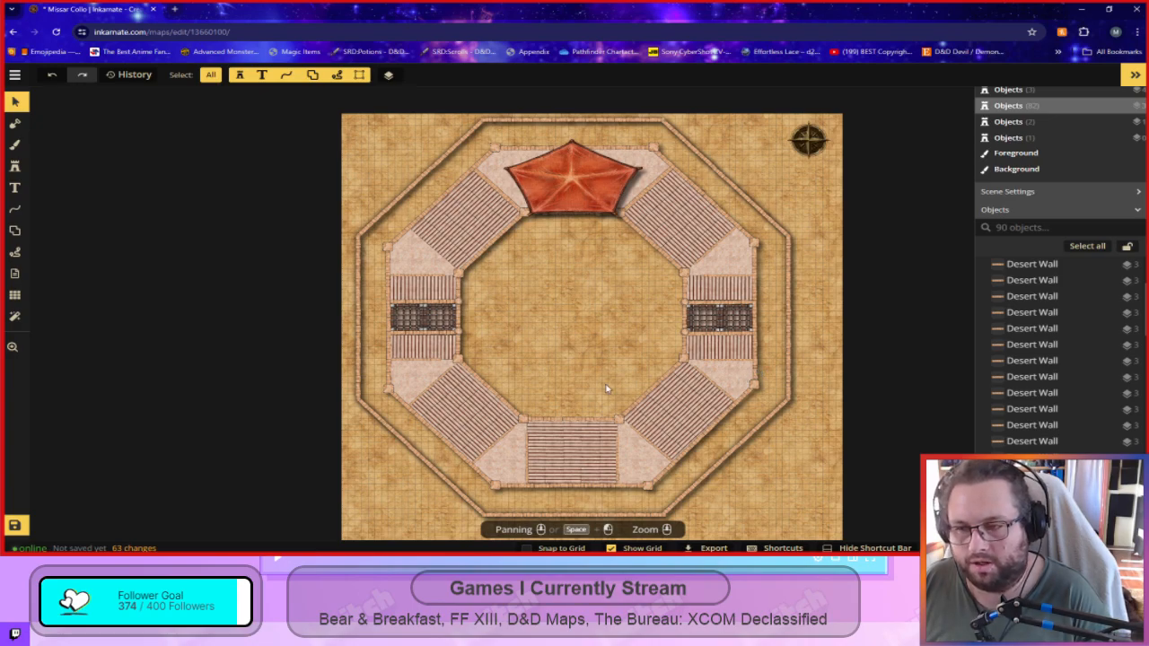
{"action": "scroll", "coordinate": [413, 378], "scroll_direction": "up", "scroll_amount": 3}
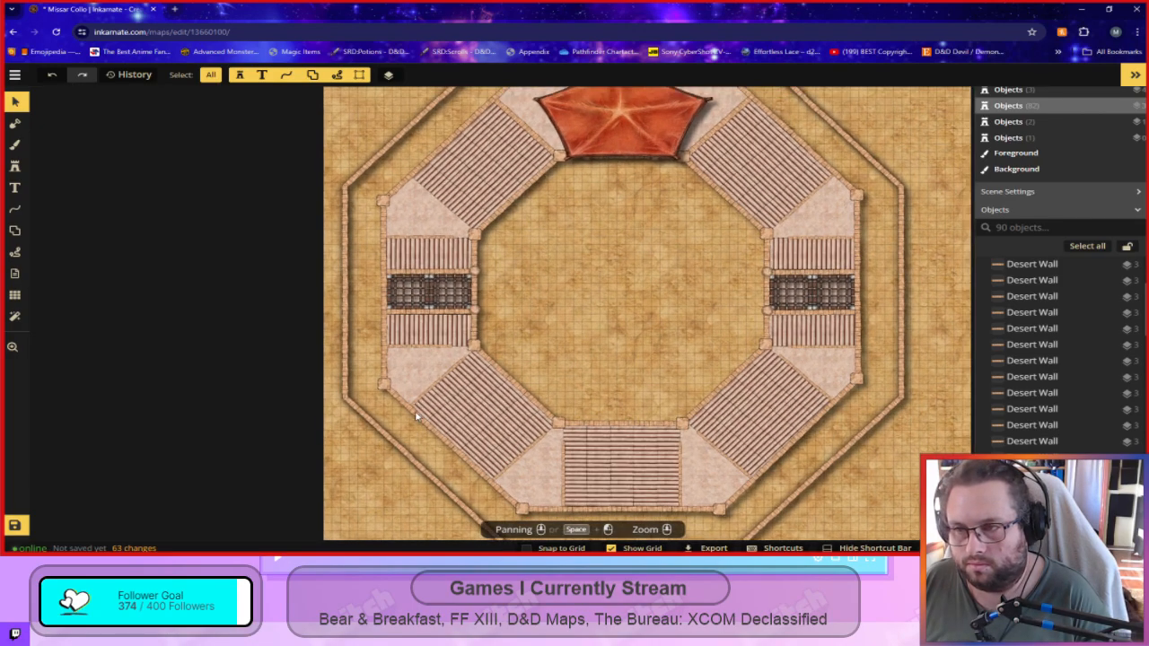
{"action": "scroll", "coordinate": [409, 415], "scroll_direction": "up", "scroll_amount": 3}
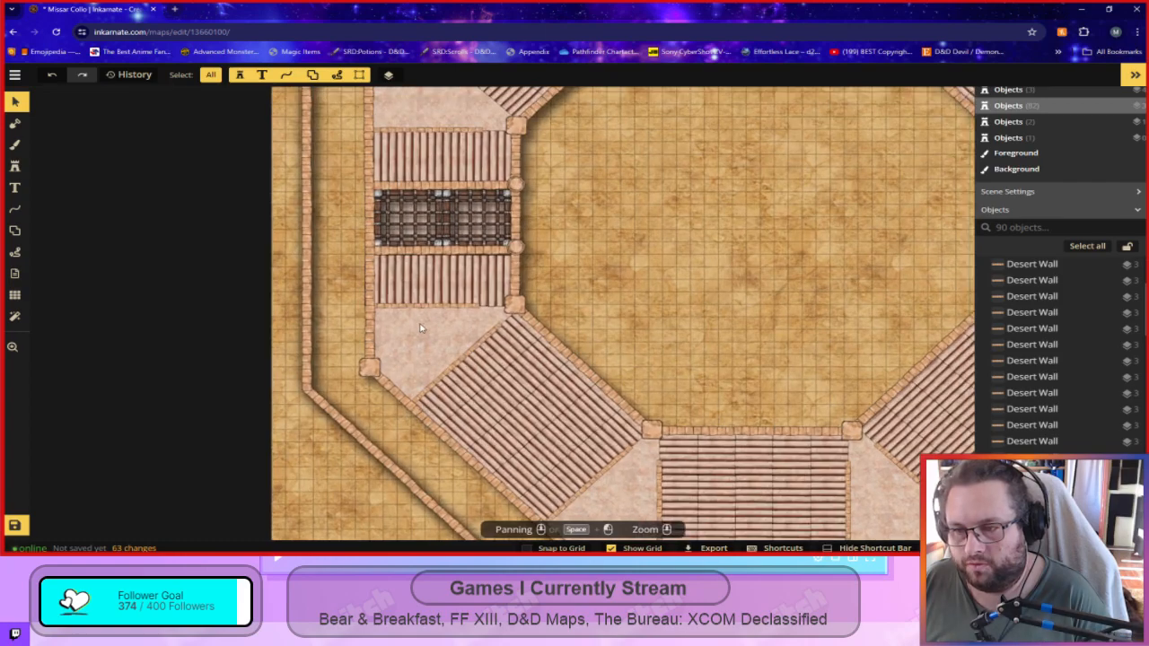
{"action": "scroll", "coordinate": [772, 296], "scroll_direction": "down", "scroll_amount": 2}
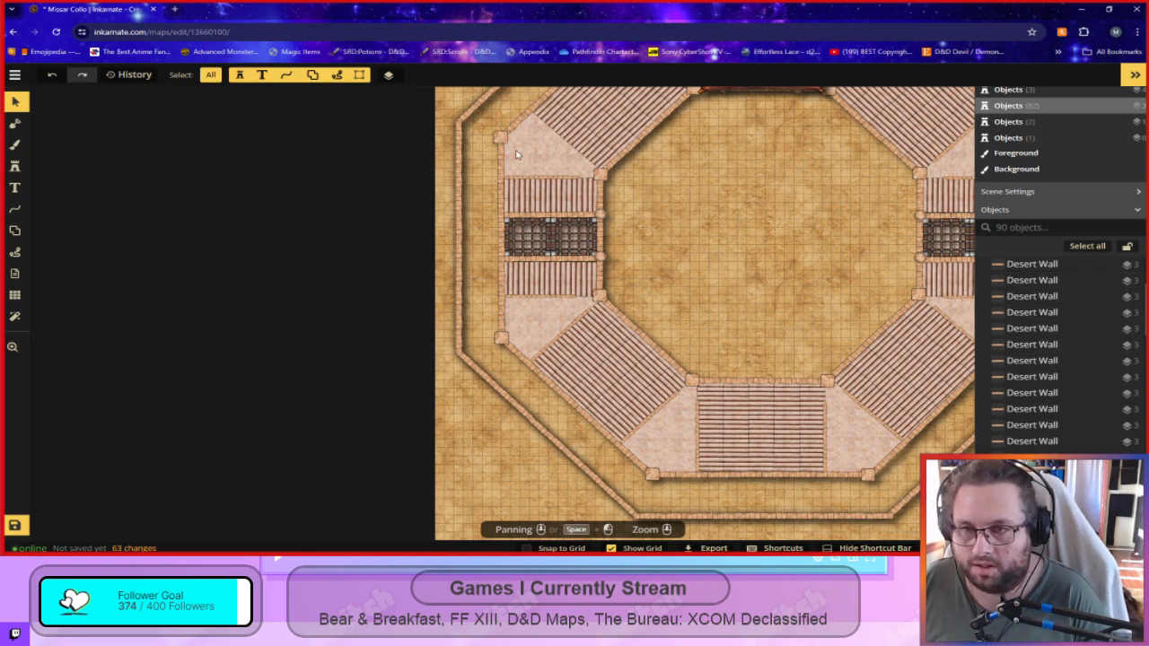
{"action": "scroll", "coordinate": [1033, 395], "scroll_direction": "down", "scroll_amount": 8}
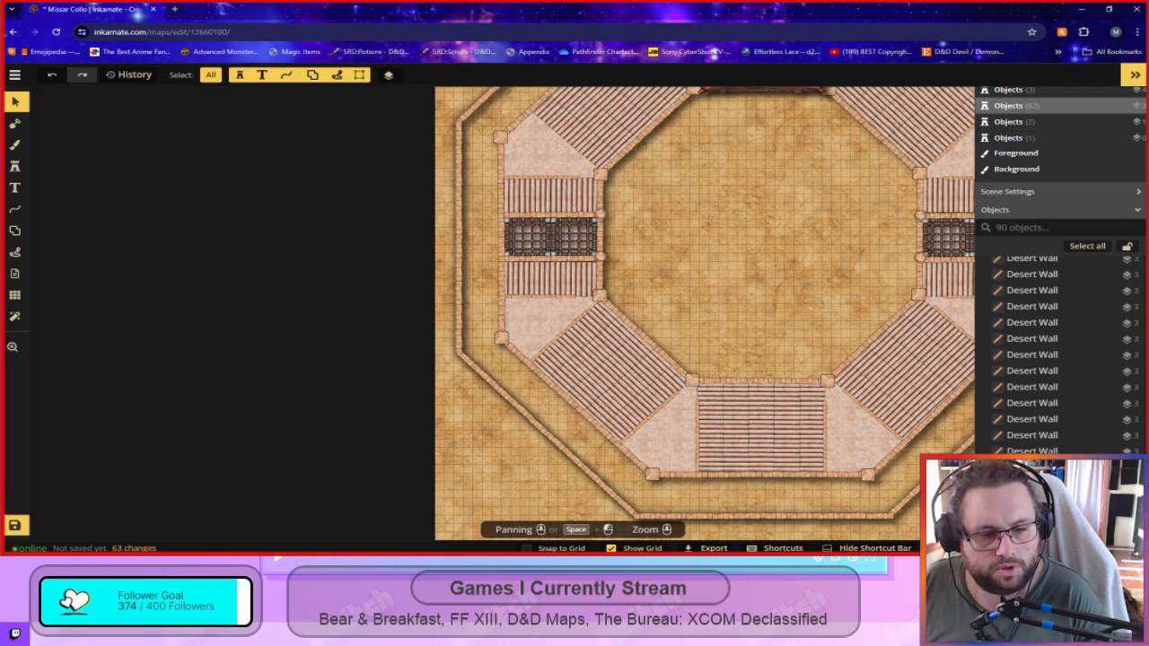
{"action": "scroll", "coordinate": [1059, 355], "scroll_direction": "down", "scroll_amount": 5}
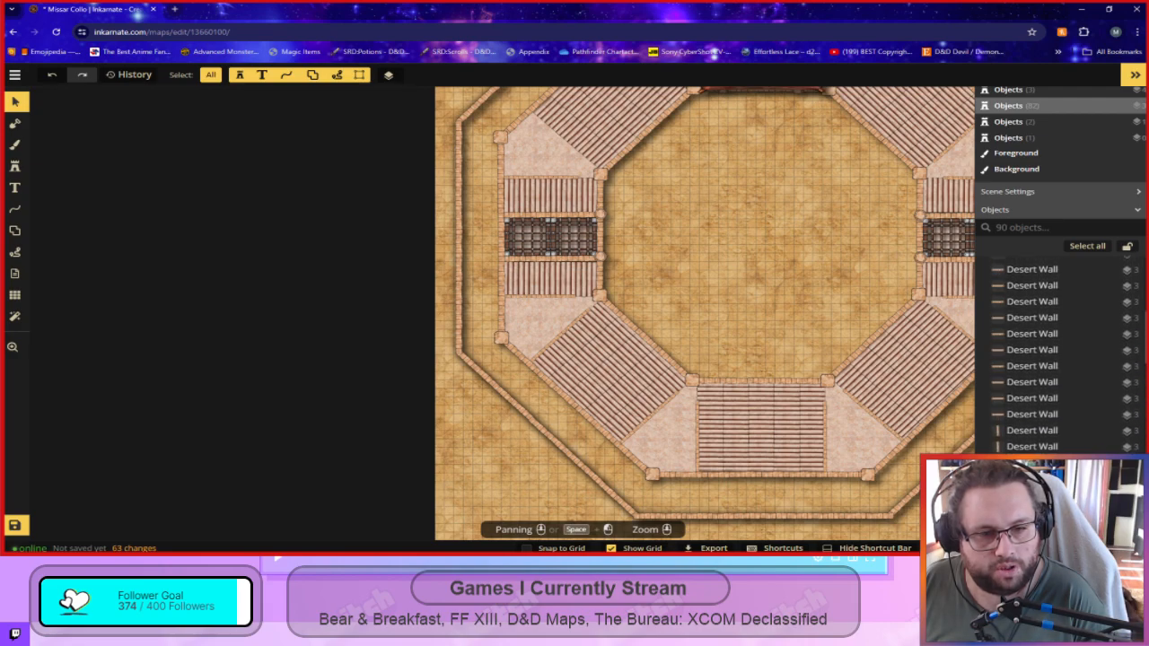
Copy a square Desert Pillar from the Pillars group inside the Collo structer group, and return to the scene.
{"action": "scroll", "coordinate": [1046, 356], "scroll_direction": "up", "scroll_amount": 10}
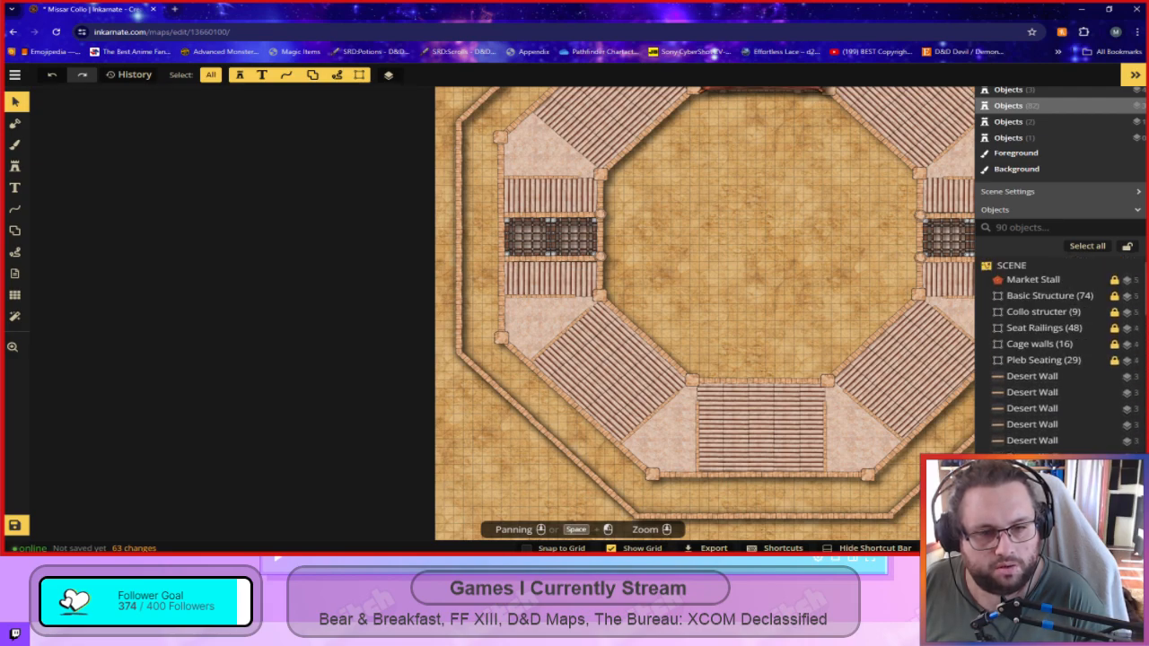
{"action": "double_click", "coordinate": [1049, 315]}
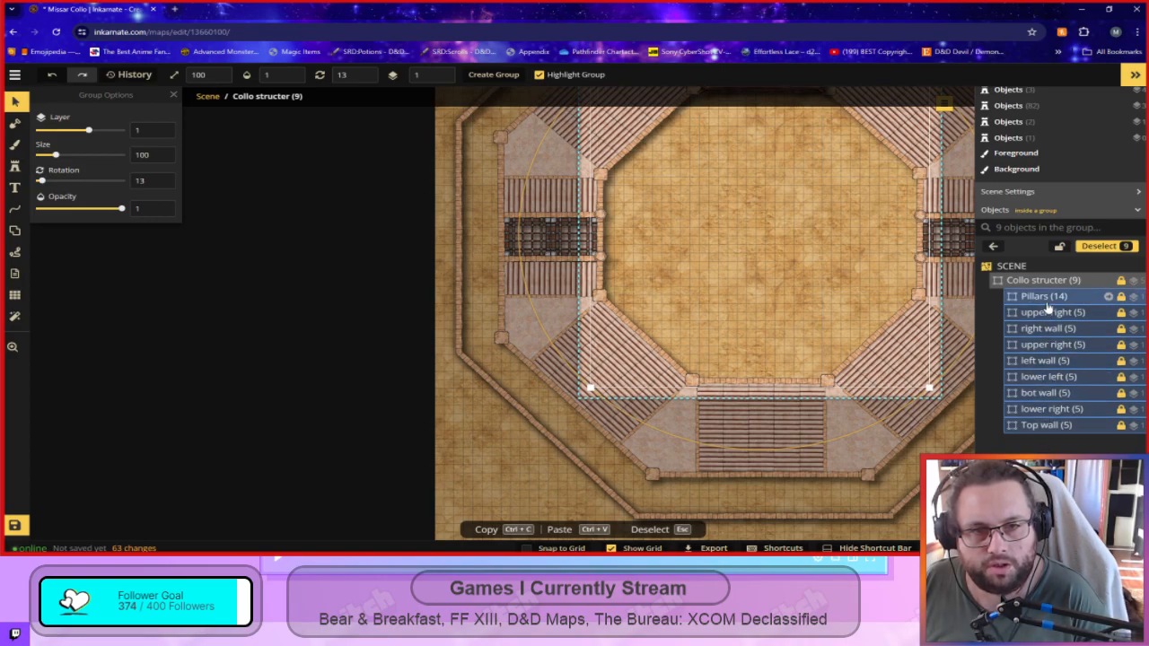
{"action": "double_click", "coordinate": [1044, 296]}
{"action": "left_click", "coordinate": [1059, 377]}
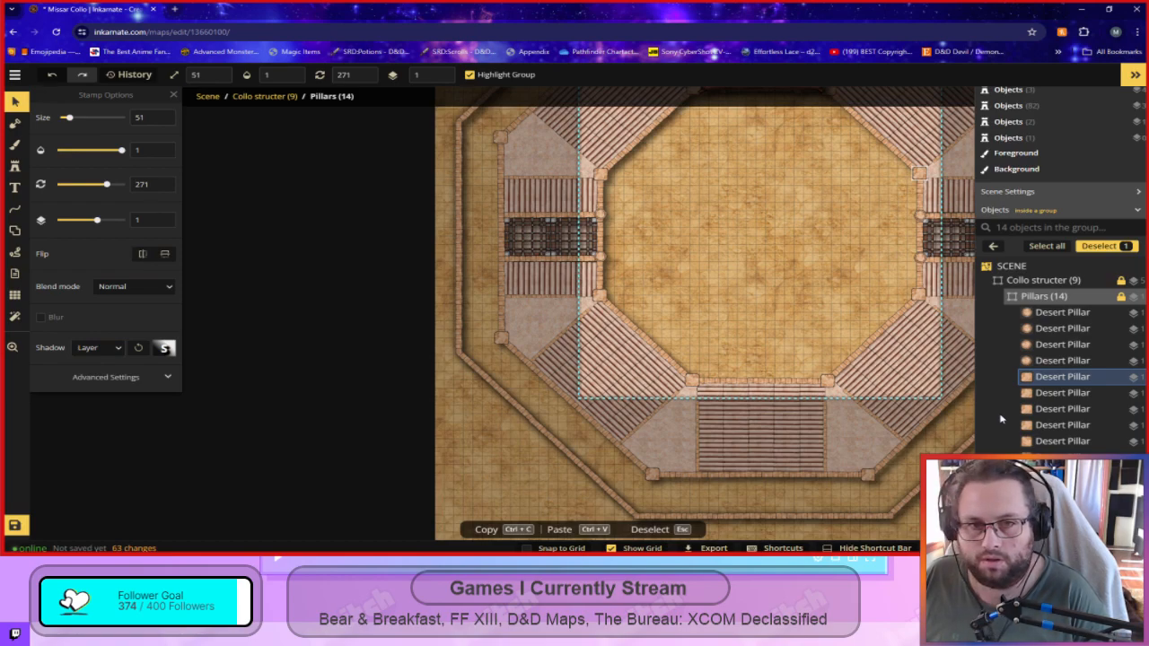
{"action": "left_click", "coordinate": [994, 247]}
{"action": "left_click", "coordinate": [993, 247]}
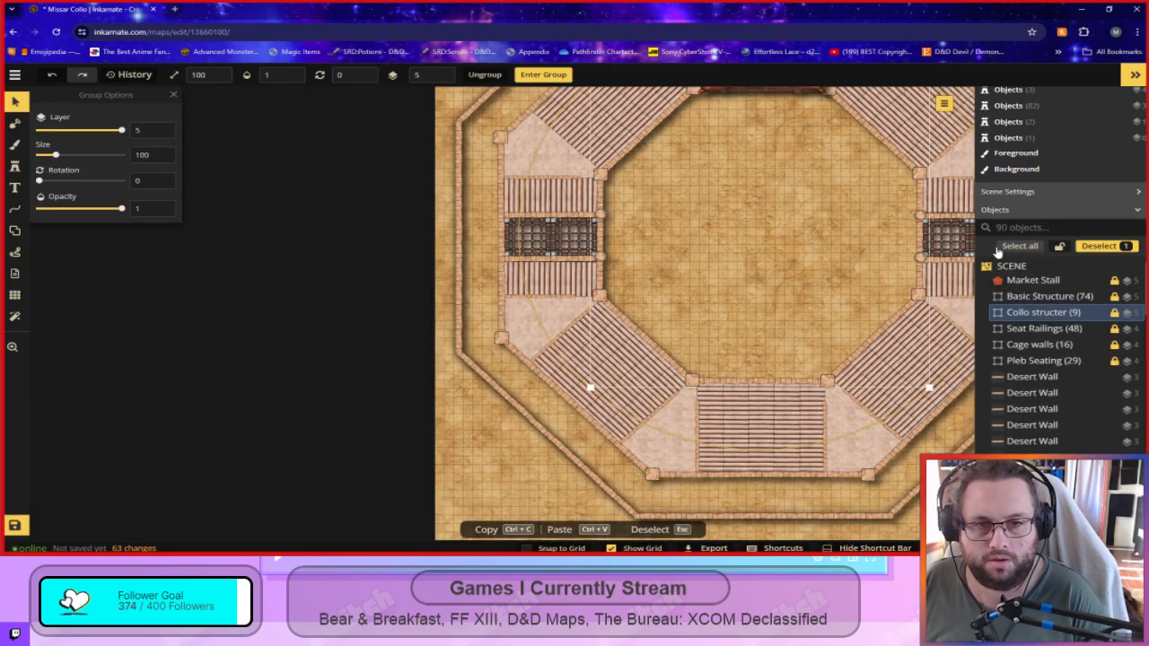
{"action": "left_click", "coordinate": [997, 251]}
{"action": "key", "text": "Escape"}
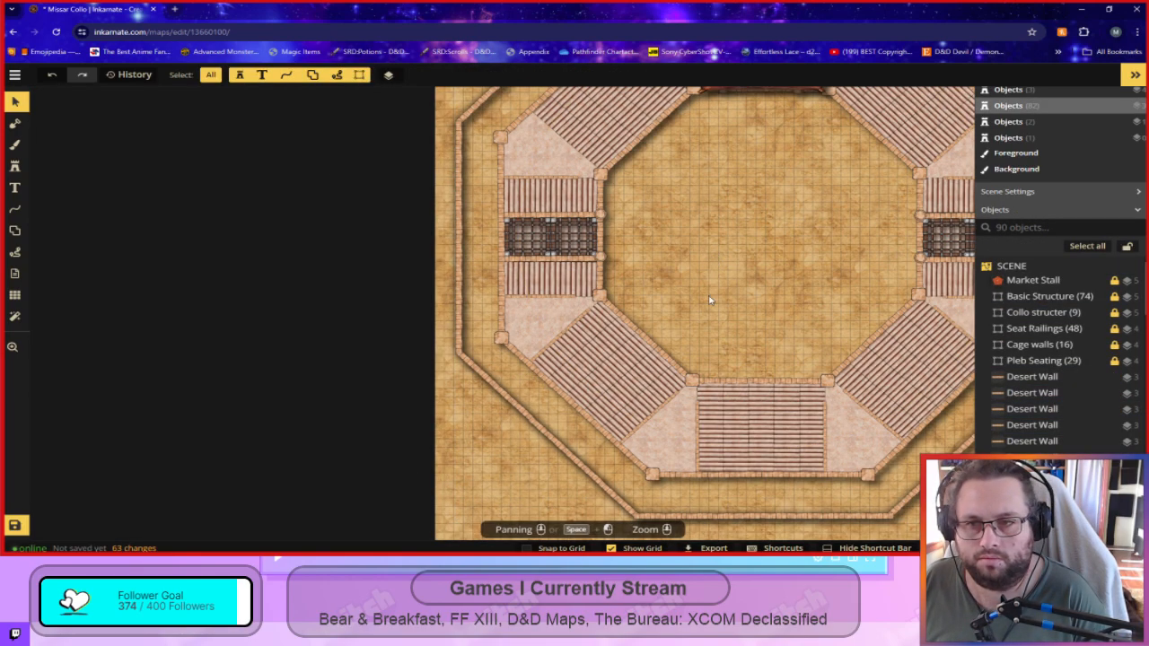
Paste the Desert Pillar, set its layer to 3 and place it on the outer wall corner at the west edge's south end.
{"action": "key", "text": "ctrl+v"}
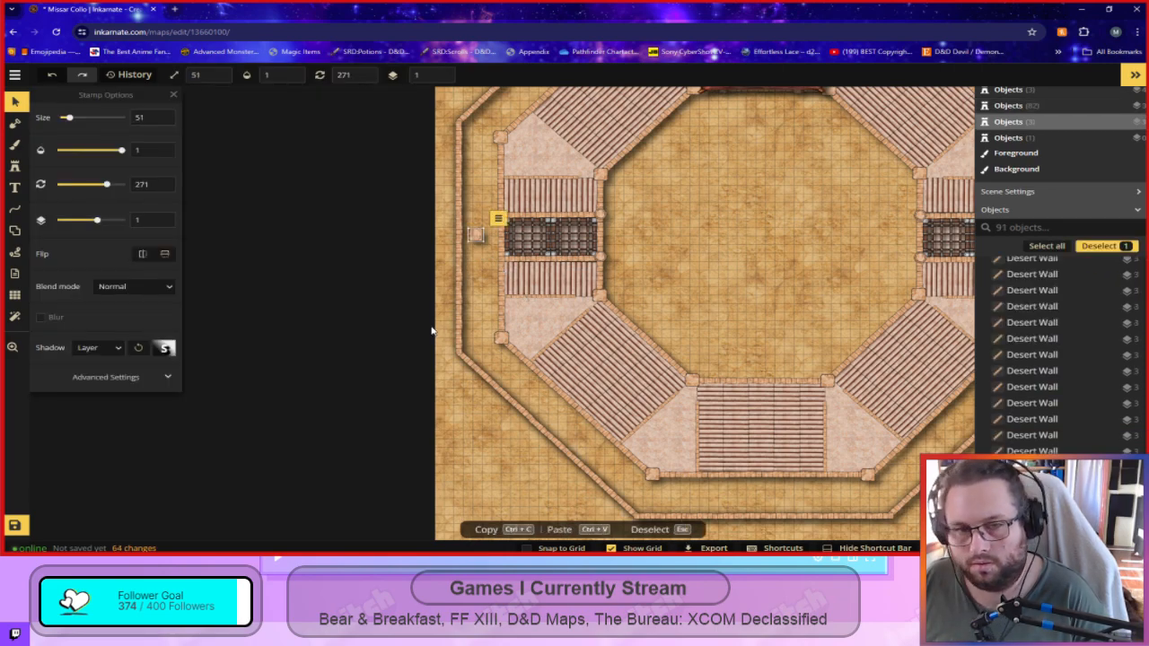
{"action": "scroll", "coordinate": [464, 320], "scroll_direction": "up", "scroll_amount": 3}
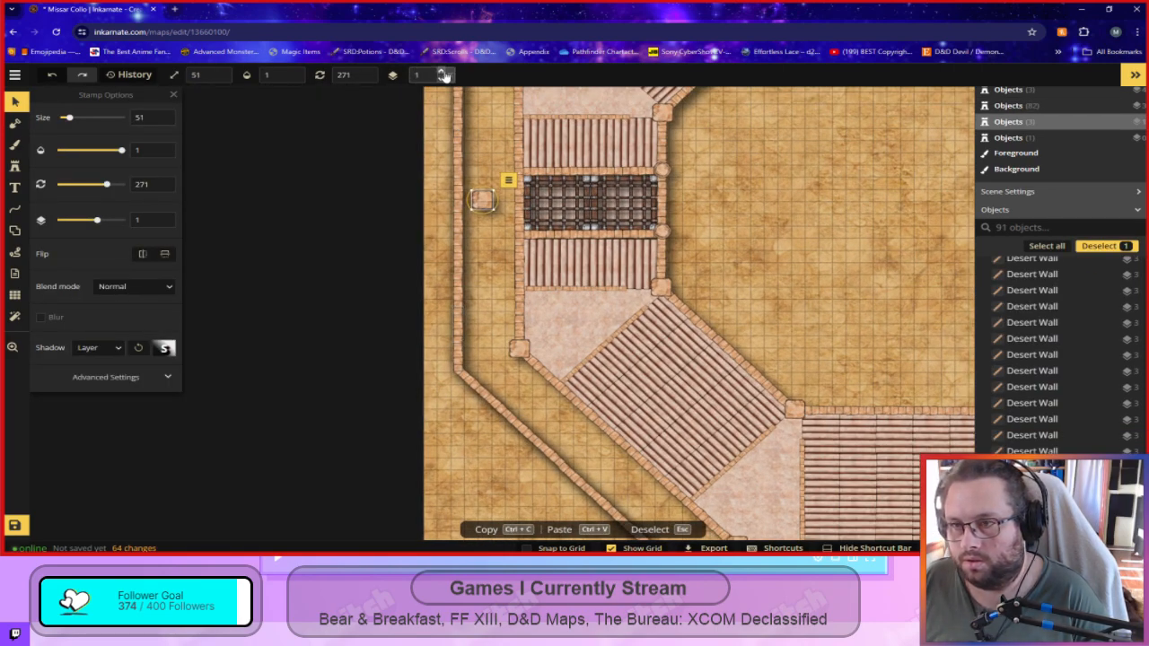
{"action": "double_click", "coordinate": [447, 72]}
{"action": "left_click_drag", "start_coordinate": [486, 202], "coordinate": [461, 368]}
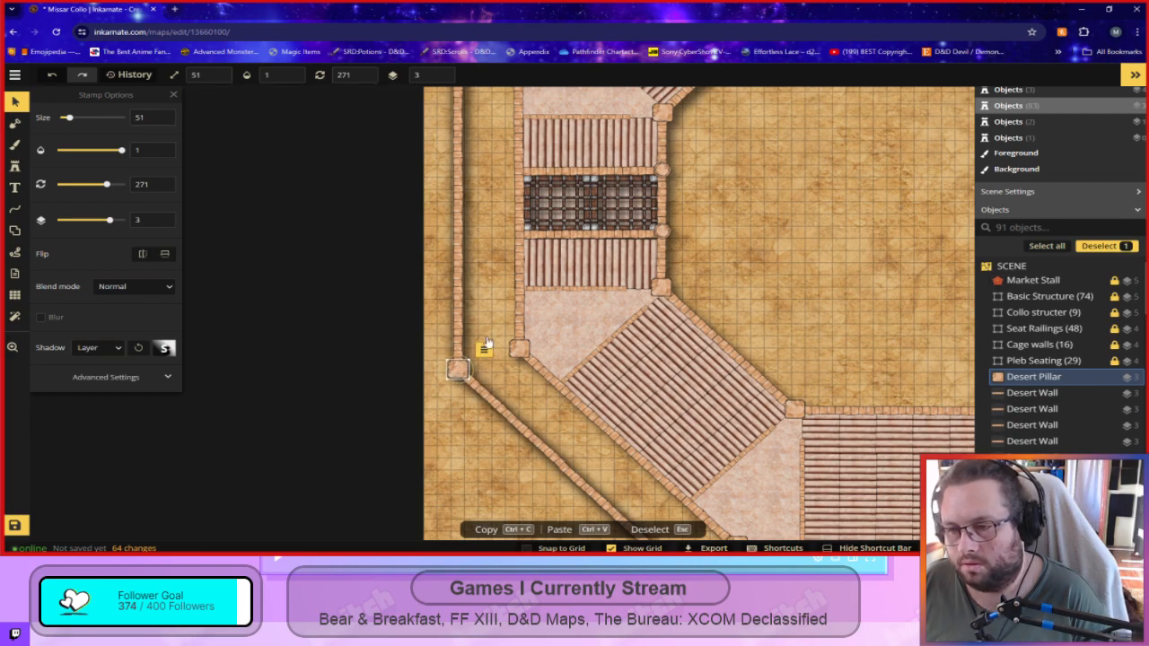
Duplicate the Desert Pillar and place the copy on the outer wall corner at the west edge's north end.
{"action": "key", "text": "ctrl+v"}
{"action": "key", "text": "space"}
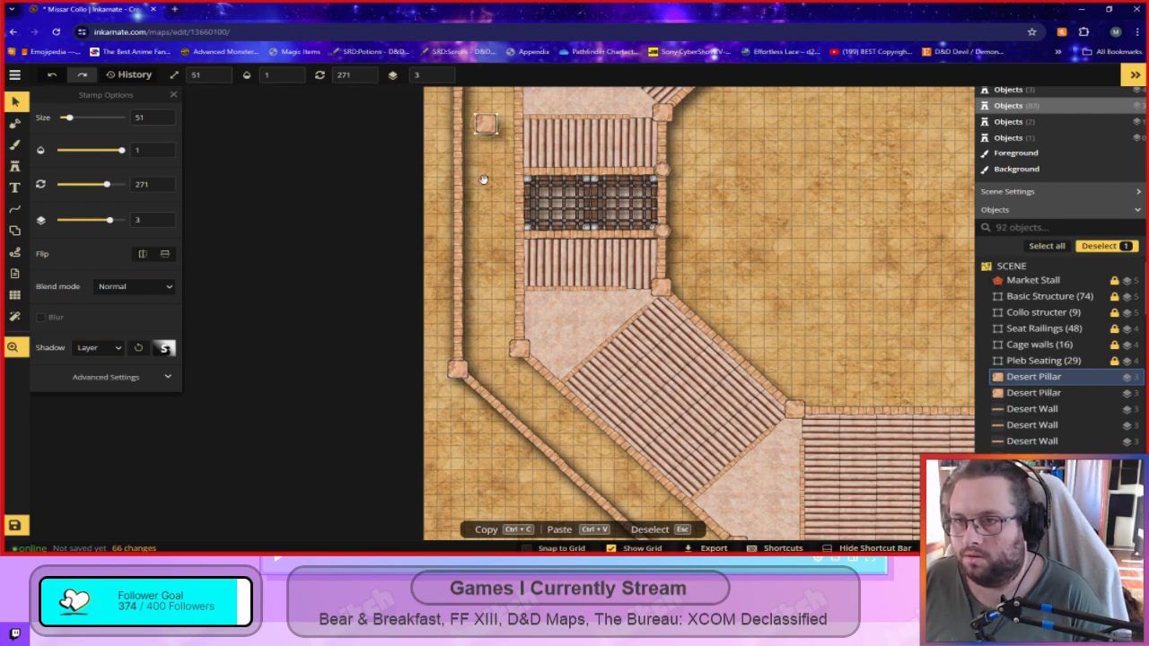
{"action": "left_click_drag", "start_coordinate": [482, 185], "coordinate": [512, 415]}
{"action": "left_click_drag", "start_coordinate": [517, 357], "coordinate": [487, 271]}
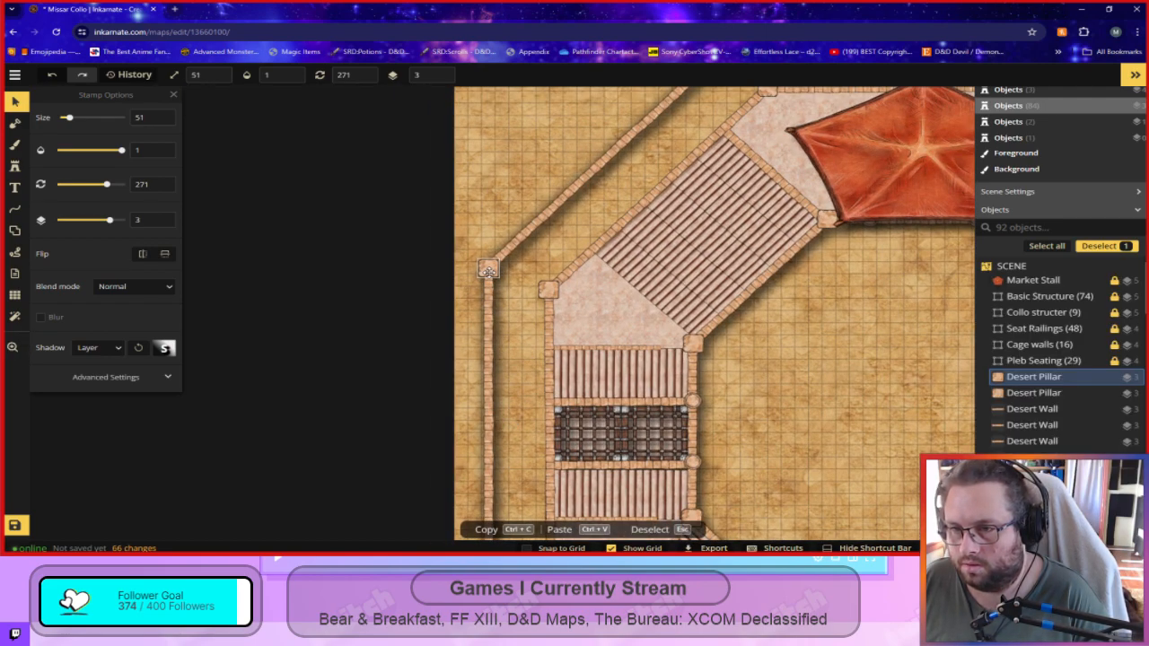
Copy the two Desert Pillars on the outer wall's west edge and place the copies on the east edge's corners.
{"action": "key", "text": "space"}
{"action": "left_click_drag", "start_coordinate": [520, 388], "coordinate": [525, 264]}
{"action": "left_click", "coordinate": [495, 474], "text": "shift"}
{"action": "key", "text": "ctrl+c"}
{"action": "key", "text": "ctrl+v"}
{"action": "scroll", "coordinate": [822, 346], "scroll_direction": "down", "scroll_amount": 3}
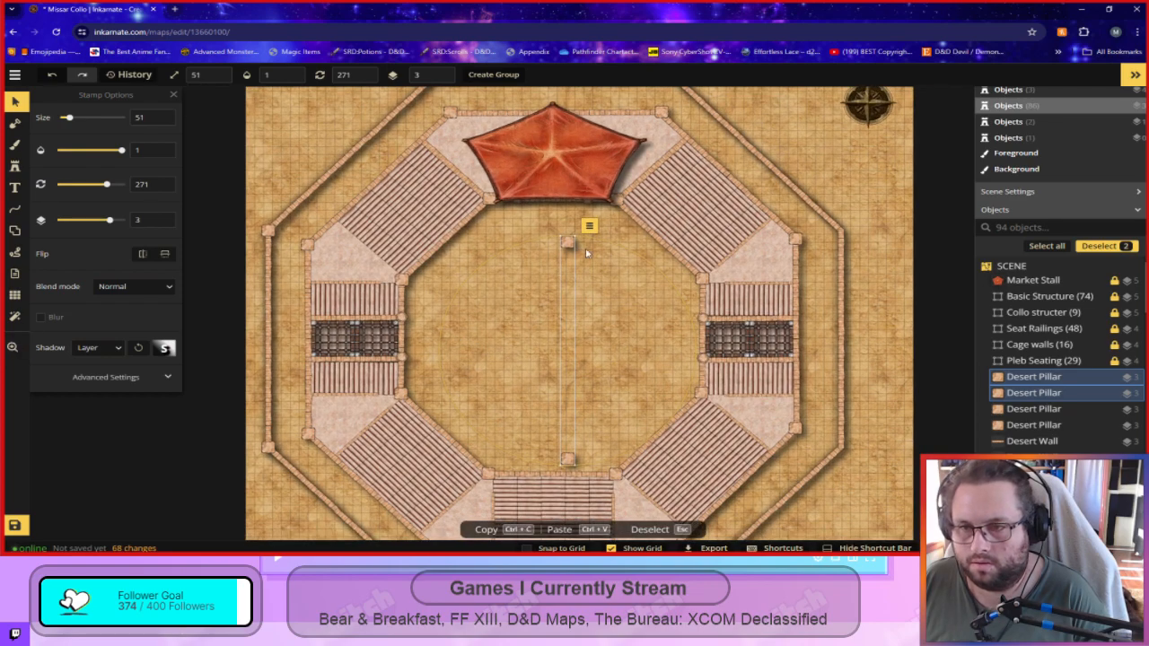
{"action": "left_click_drag", "start_coordinate": [570, 244], "coordinate": [840, 231]}
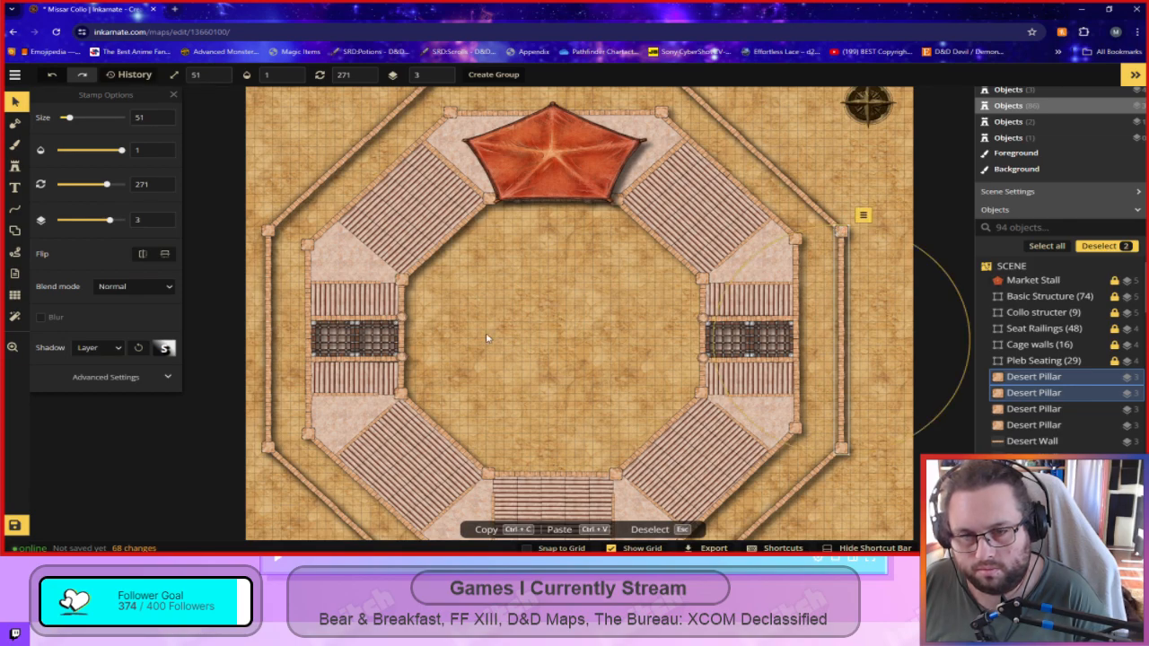
Paste another pair of Desert Pillars, rotate it to 181 and place it on the outer wall's south edge corners.
{"action": "left_click", "coordinate": [537, 339]}
{"action": "left_click_drag", "start_coordinate": [531, 381], "coordinate": [643, 261]}
{"action": "key", "text": "ctrl+v"}
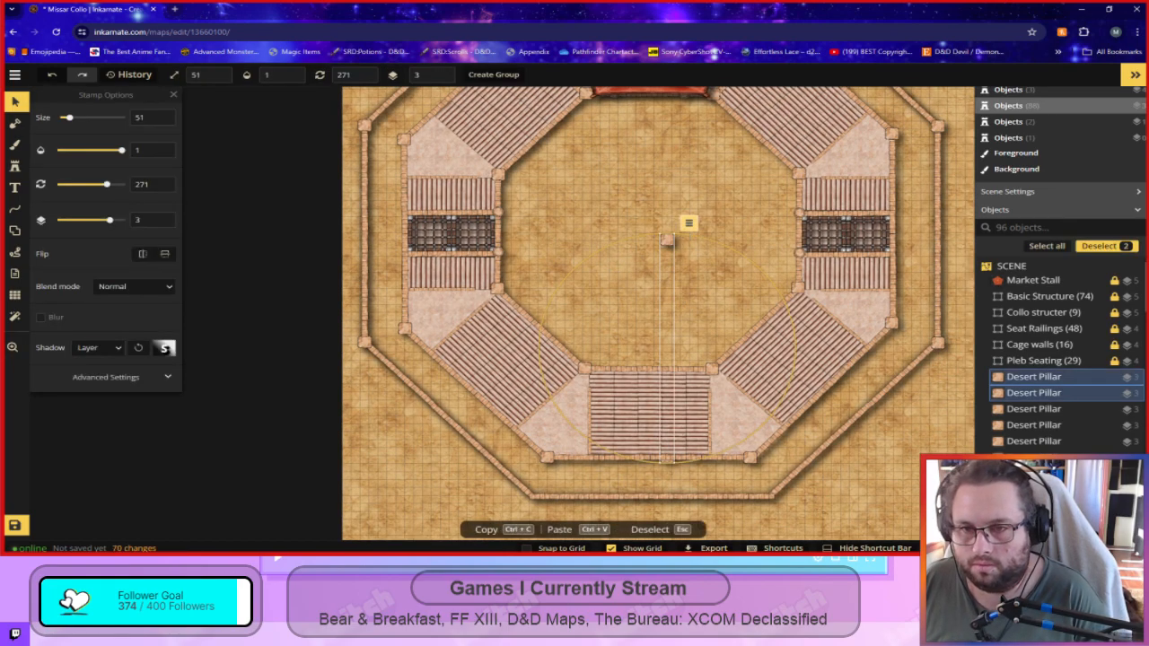
{"action": "left_click_drag", "start_coordinate": [496, 281], "coordinate": [495, 278]}
{"action": "left_click_drag", "start_coordinate": [635, 348], "coordinate": [625, 493]}
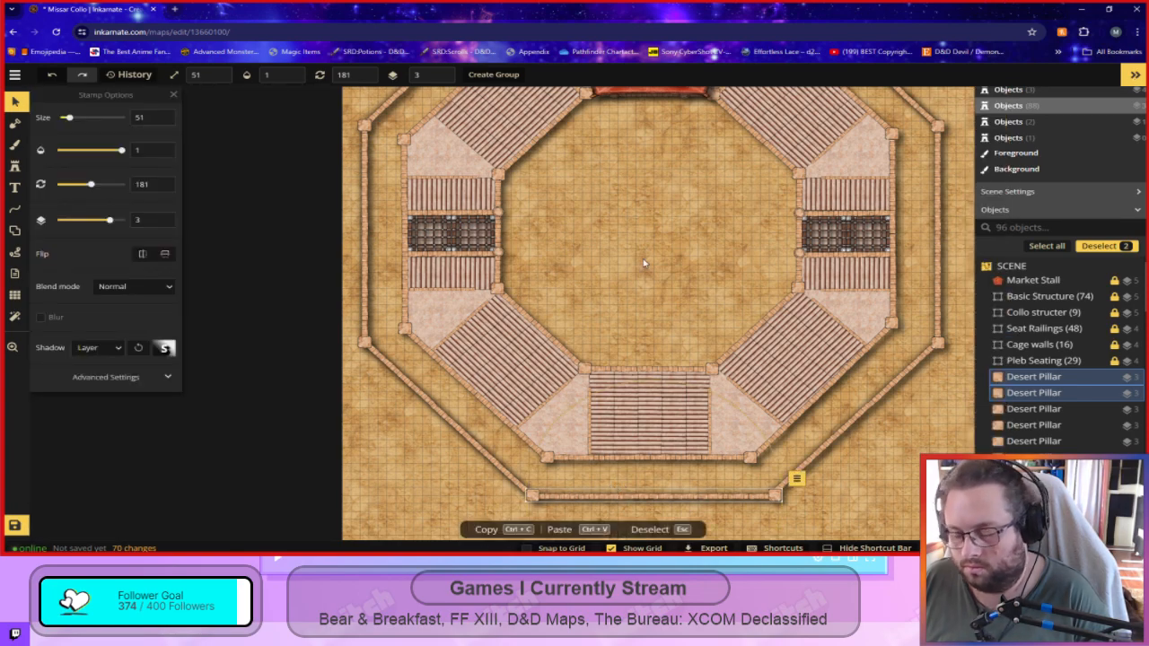
Paste a further pair of Desert Pillars, rotate it to 181 and place it on the outer wall's north edge corners.
{"action": "key", "text": "ctrl+v"}
{"action": "left_click_drag", "start_coordinate": [662, 242], "coordinate": [575, 489]}
{"action": "left_click_drag", "start_coordinate": [575, 380], "coordinate": [444, 221]}
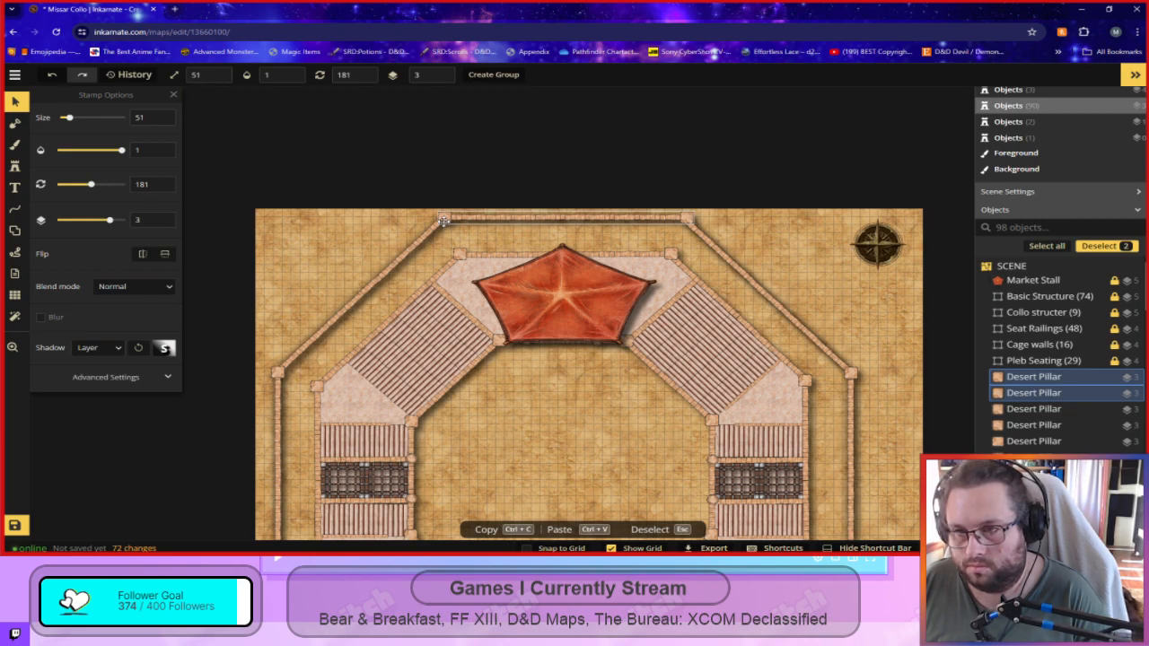
{"action": "left_click_drag", "start_coordinate": [443, 221], "coordinate": [444, 220]}
{"action": "key", "text": "Escape"}
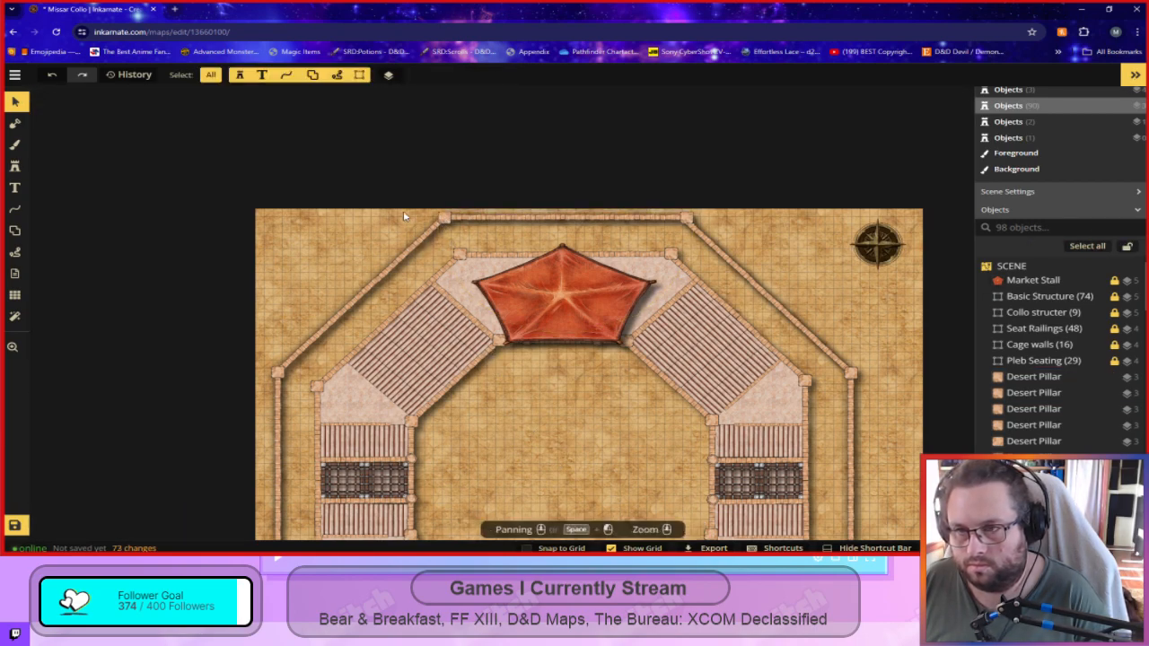
Nudge each of the two Desert Pillars on the outer wall's north edge into line with its wall corner.
{"action": "scroll", "coordinate": [412, 249], "scroll_direction": "up", "scroll_amount": 1}
{"action": "scroll", "coordinate": [419, 274], "scroll_direction": "up", "scroll_amount": 5}
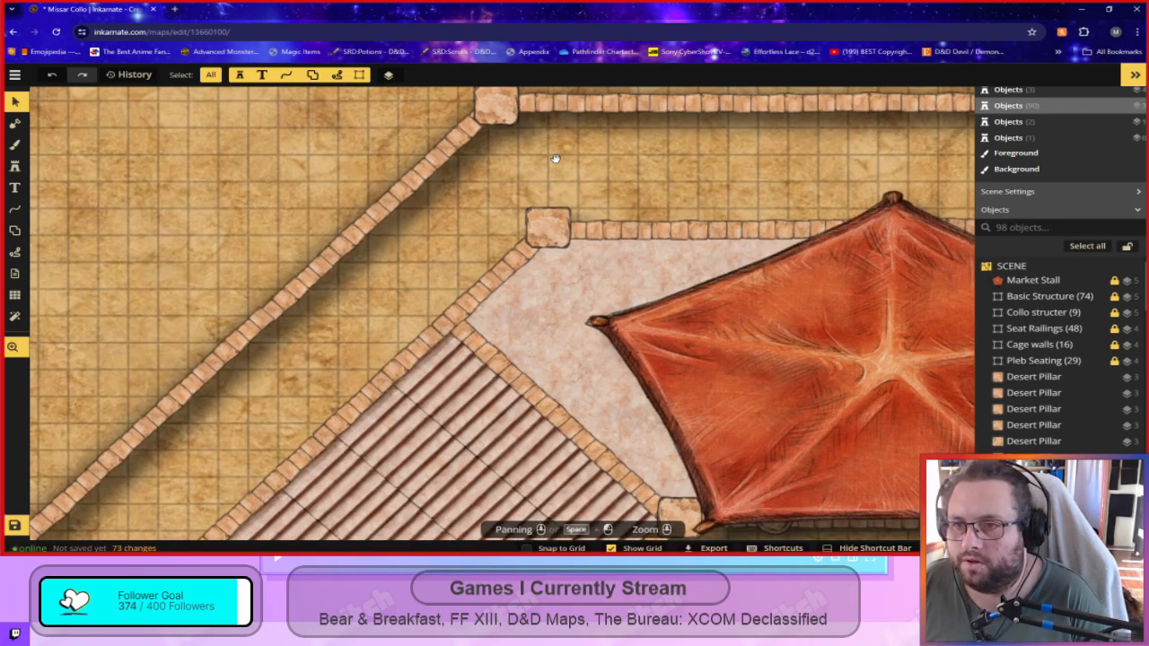
{"action": "left_click_drag", "start_coordinate": [564, 187], "coordinate": [544, 333]}
{"action": "mouse_move", "coordinate": [476, 250]}
{"action": "left_mouse_down"}
{"action": "mouse_move", "coordinate": [521, 254]}
{"action": "mouse_move", "coordinate": [475, 249]}
{"action": "left_mouse_up"}
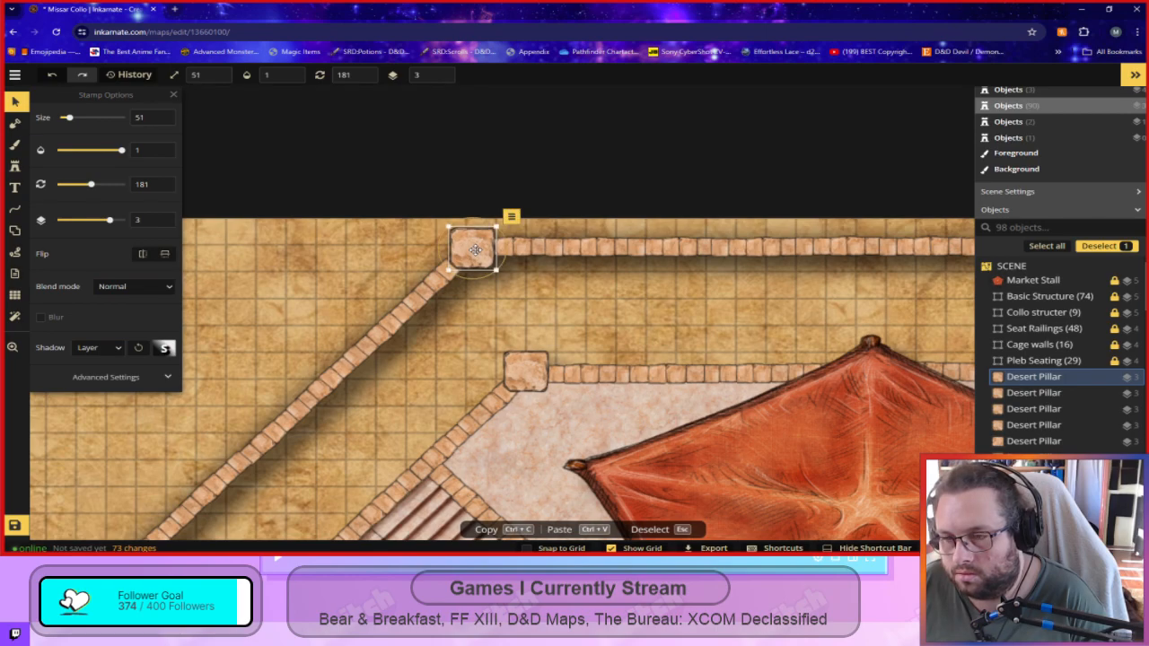
{"action": "key", "text": "Escape"}
{"action": "left_click_drag", "start_coordinate": [916, 303], "coordinate": [336, 310]}
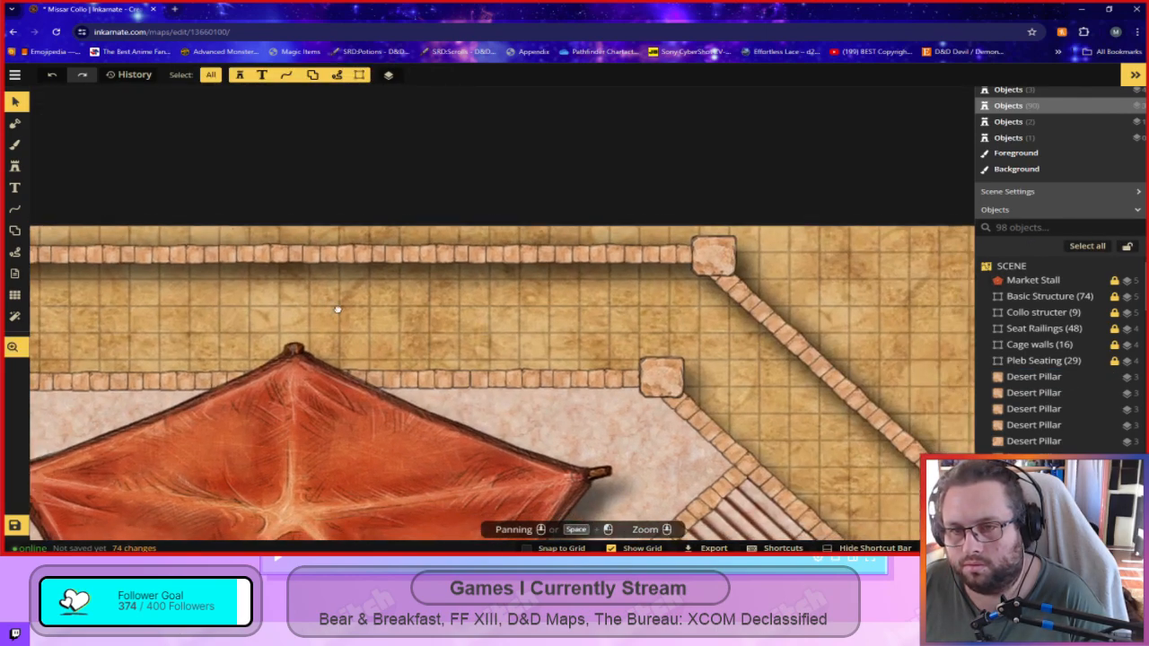
{"action": "mouse_move", "coordinate": [723, 259]}
{"action": "left_mouse_down"}
{"action": "mouse_move", "coordinate": [668, 254]}
{"action": "mouse_move", "coordinate": [707, 251]}
{"action": "left_mouse_up"}
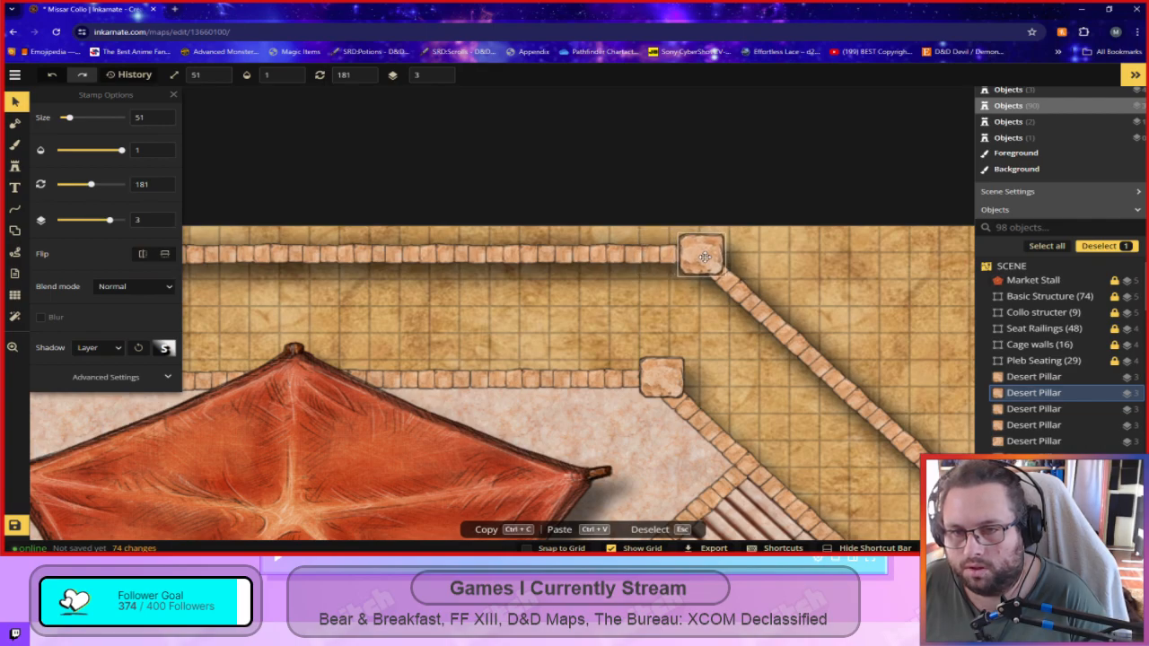
{"action": "key", "text": "Escape"}
Nudge each of the two Desert Pillars on the outer wall's east edge into line with its wall corner.
{"action": "left_click_drag", "start_coordinate": [818, 307], "coordinate": [363, 186]}
{"action": "left_click_drag", "start_coordinate": [831, 395], "coordinate": [690, 256]}
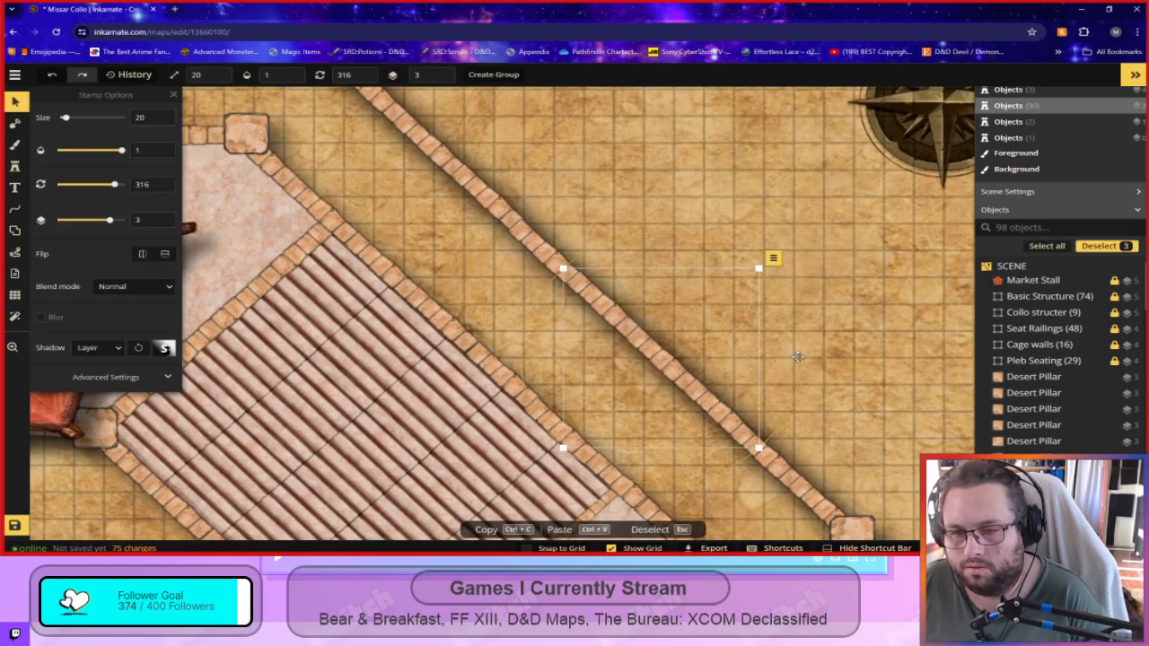
{"action": "key", "text": "Escape"}
{"action": "left_click_drag", "start_coordinate": [909, 423], "coordinate": [727, 136]}
{"action": "left_click", "coordinate": [666, 240]}
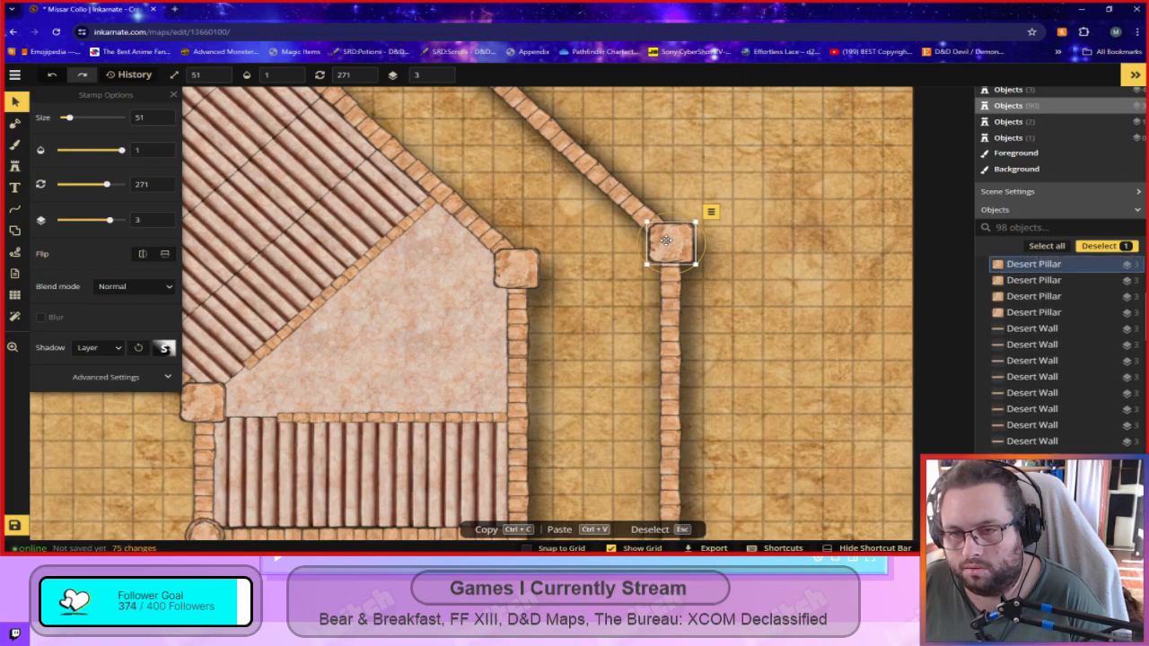
{"action": "mouse_move", "coordinate": [668, 246]}
{"action": "left_mouse_down"}
{"action": "mouse_move", "coordinate": [741, 242]}
{"action": "mouse_move", "coordinate": [667, 242]}
{"action": "left_mouse_up"}
{"action": "left_click_drag", "start_coordinate": [781, 463], "coordinate": [740, 36]}
{"action": "left_click_drag", "start_coordinate": [687, 521], "coordinate": [716, 138]}
{"action": "mouse_move", "coordinate": [658, 233]}
{"action": "left_mouse_down"}
{"action": "mouse_move", "coordinate": [681, 220]}
{"action": "mouse_move", "coordinate": [657, 227]}
{"action": "left_mouse_up"}
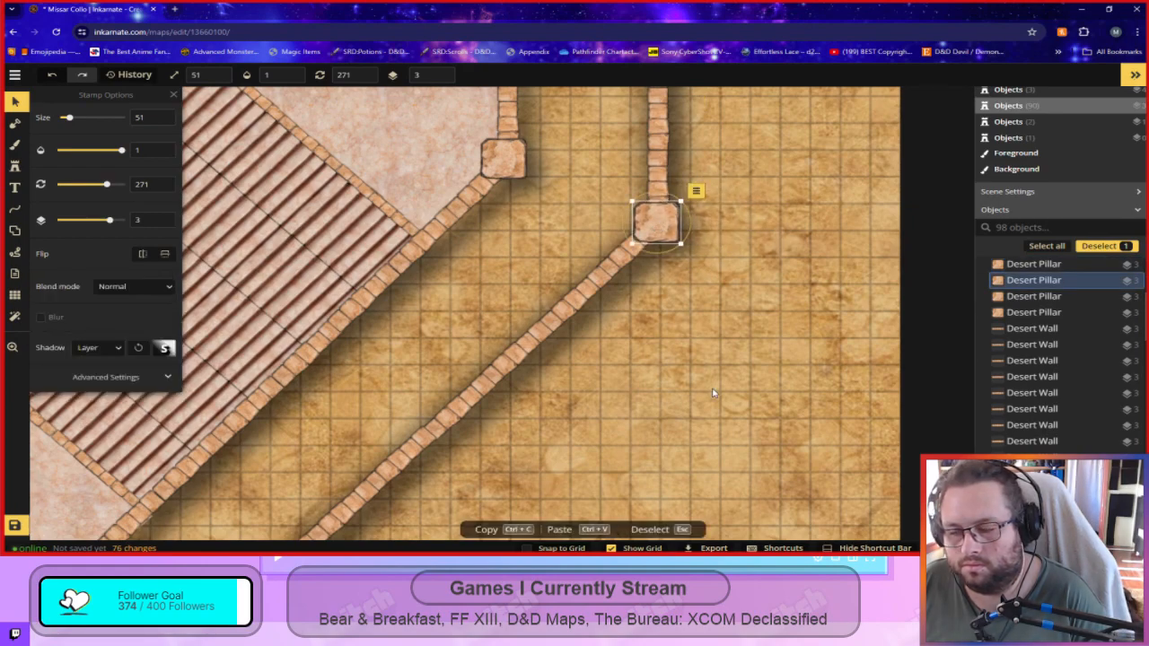
{"action": "left_click", "coordinate": [698, 385]}
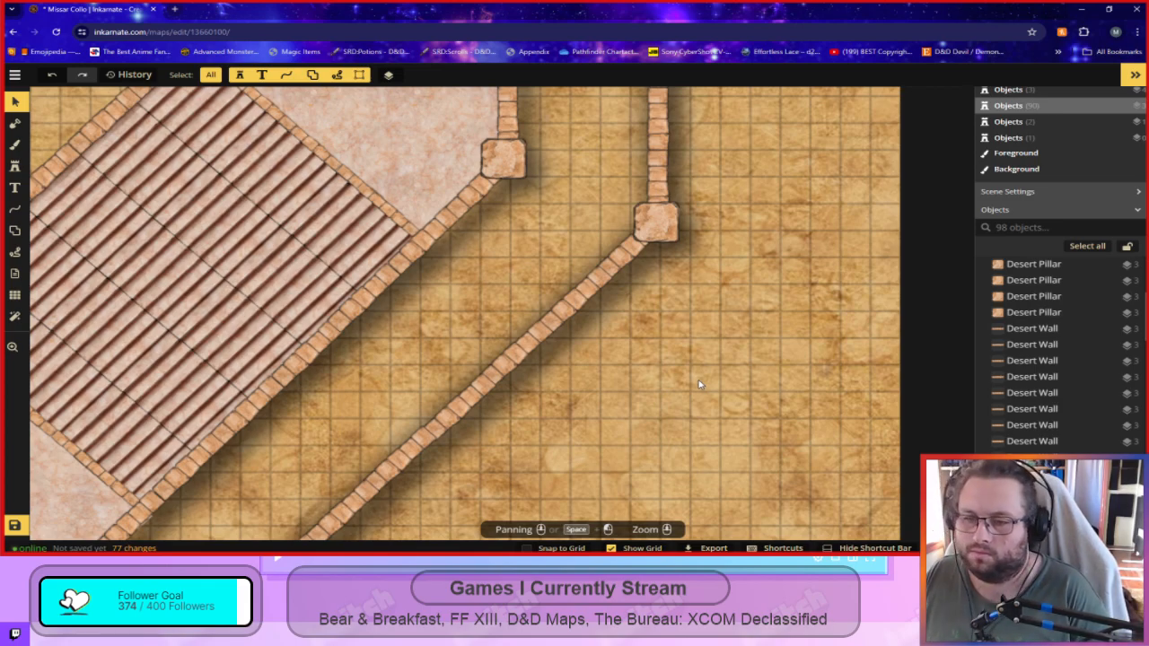
Nudge the Desert Pillar at the east end of the outer wall's south edge into line with its corner.
{"action": "scroll", "coordinate": [675, 400], "scroll_direction": "down", "scroll_amount": 2}
{"action": "mouse_move", "coordinate": [673, 401]}
{"action": "left_mouse_down"}
{"action": "mouse_move", "coordinate": [739, 278]}
{"action": "mouse_move", "coordinate": [759, 275]}
{"action": "left_mouse_up"}
{"action": "left_click_drag", "start_coordinate": [554, 398], "coordinate": [768, 364]}
{"action": "mouse_move", "coordinate": [657, 359]}
{"action": "left_mouse_down"}
{"action": "mouse_move", "coordinate": [682, 357]}
{"action": "mouse_move", "coordinate": [649, 347]}
{"action": "left_mouse_up"}
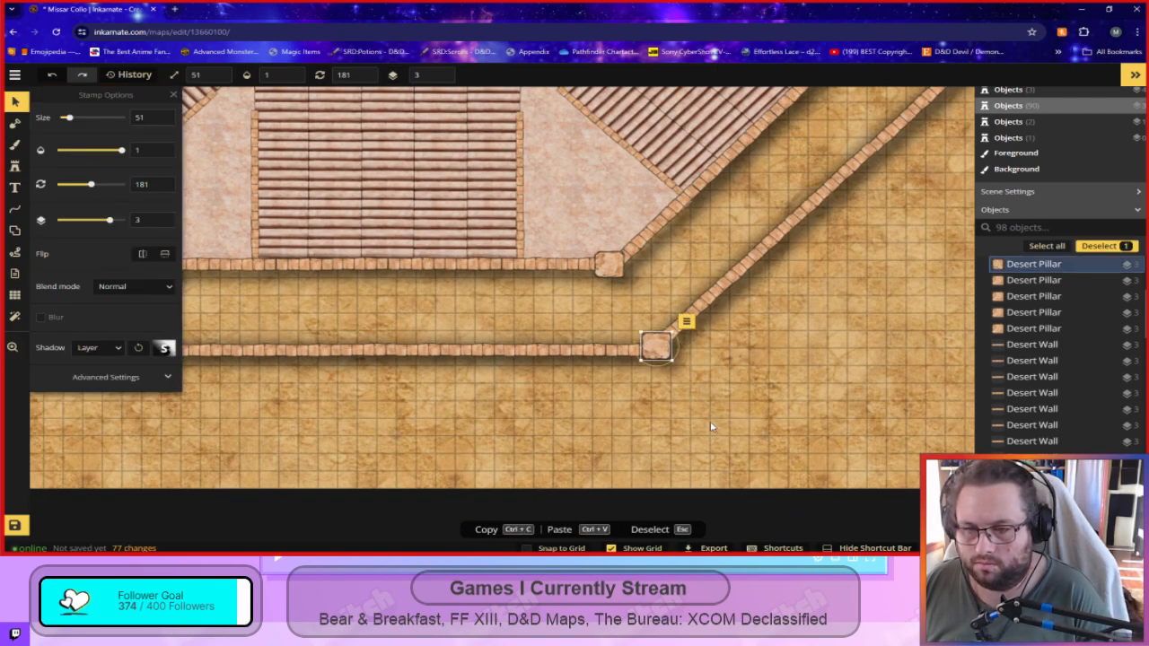
{"action": "left_click", "coordinate": [713, 425]}
Group all the outer wall's Desert Pillars and Desert Wall pieces under the name Outer Wall.
{"action": "left_click_drag", "start_coordinate": [174, 379], "coordinate": [479, 399]}
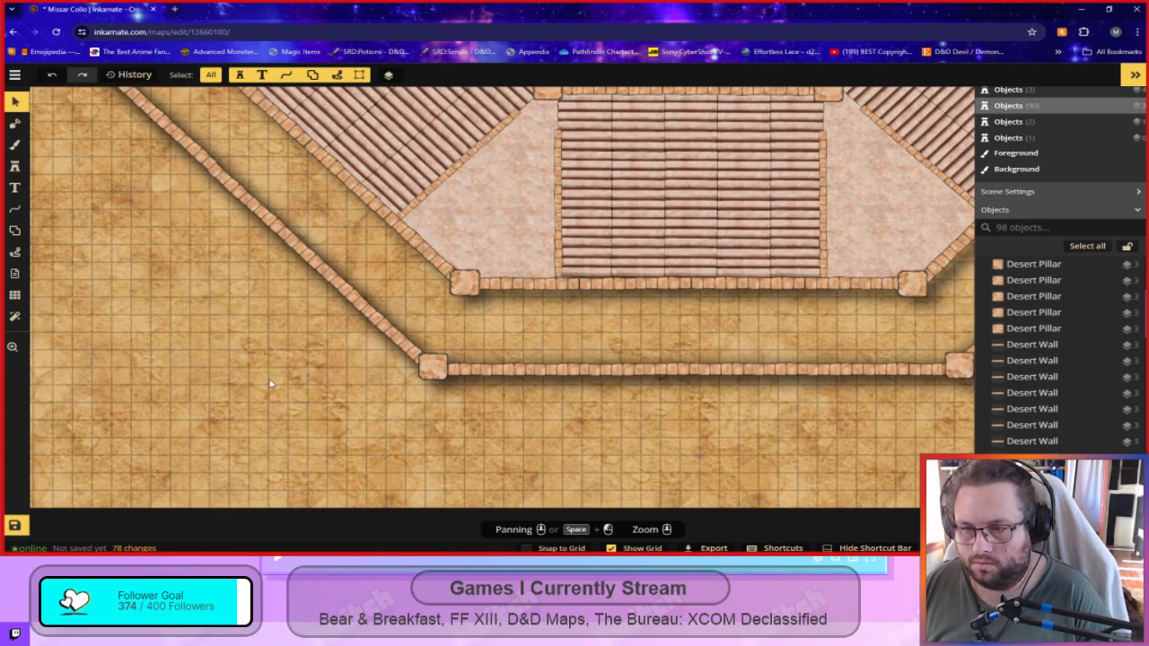
{"action": "left_click_drag", "start_coordinate": [150, 274], "coordinate": [462, 578]}
{"action": "left_click_drag", "start_coordinate": [409, 188], "coordinate": [465, 504]}
{"action": "scroll", "coordinate": [916, 411], "scroll_direction": "down", "scroll_amount": 5}
{"action": "left_click_drag", "start_coordinate": [914, 409], "coordinate": [666, 347]}
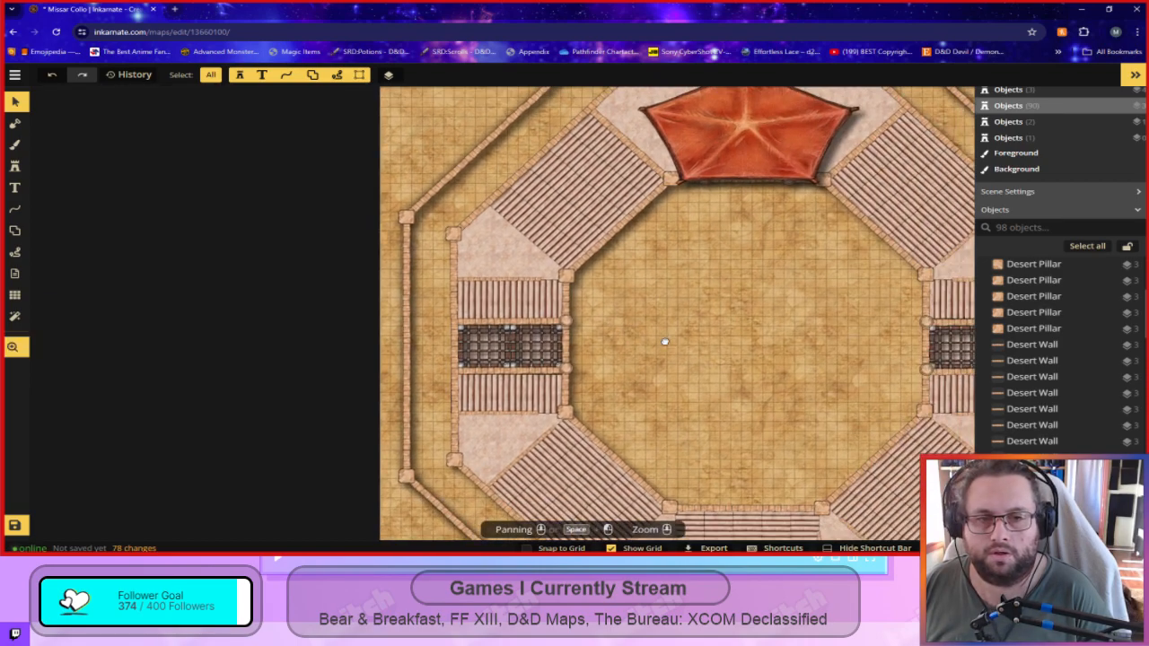
{"action": "scroll", "coordinate": [1007, 428], "scroll_direction": "up", "scroll_amount": 2}
{"action": "left_click", "coordinate": [1022, 381]}
{"action": "scroll", "coordinate": [1042, 435], "scroll_direction": "down", "scroll_amount": 10}
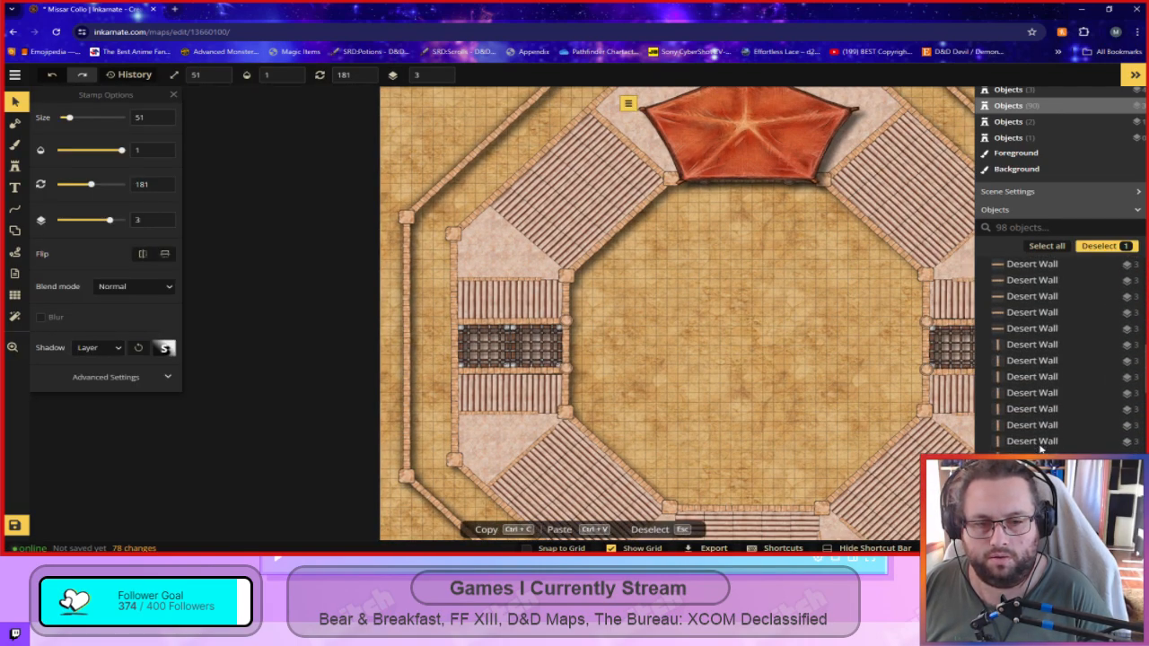
{"action": "scroll", "coordinate": [1035, 447], "scroll_direction": "down", "scroll_amount": 2}
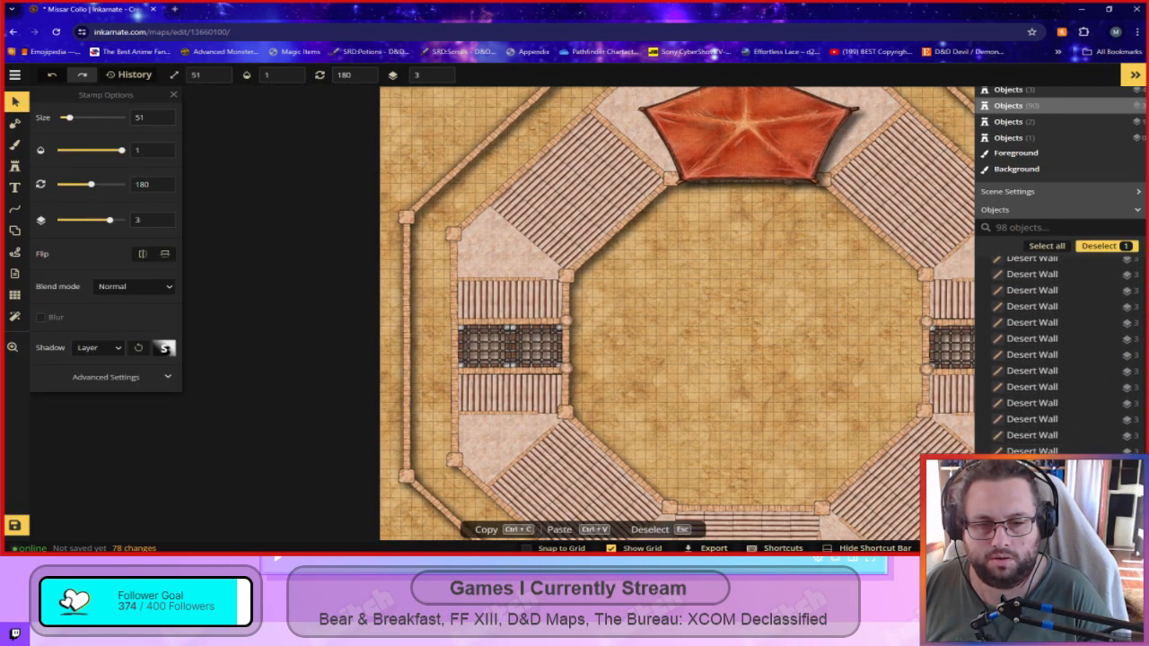
{"action": "left_click", "coordinate": [1038, 465], "text": "shift"}
{"action": "right_click", "coordinate": [1046, 401]}
{"action": "mouse_move", "coordinate": [1018, 411]}
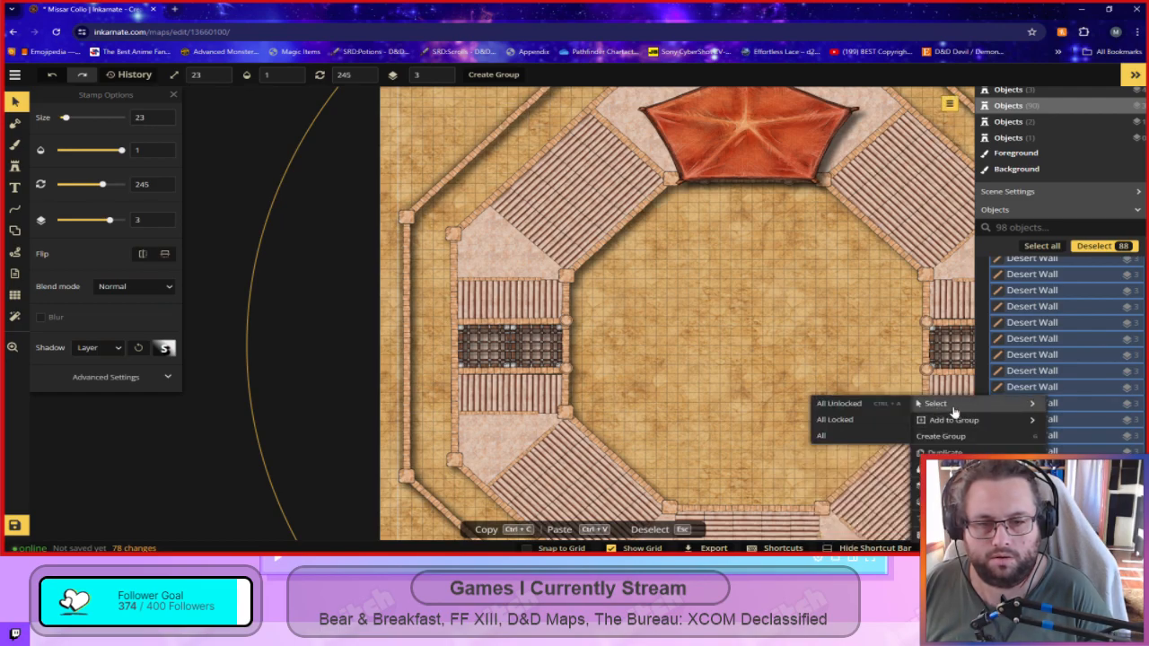
{"action": "mouse_move", "coordinate": [981, 424]}
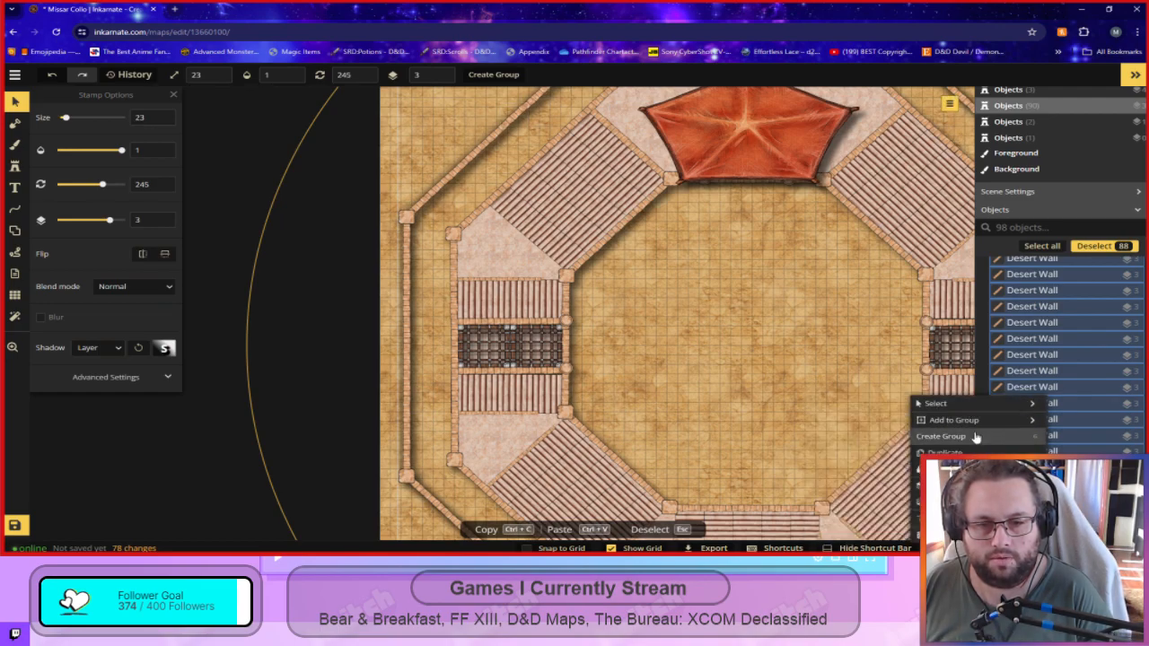
{"action": "left_click", "coordinate": [941, 436]}
{"action": "type", "text": "Outer Wall"}
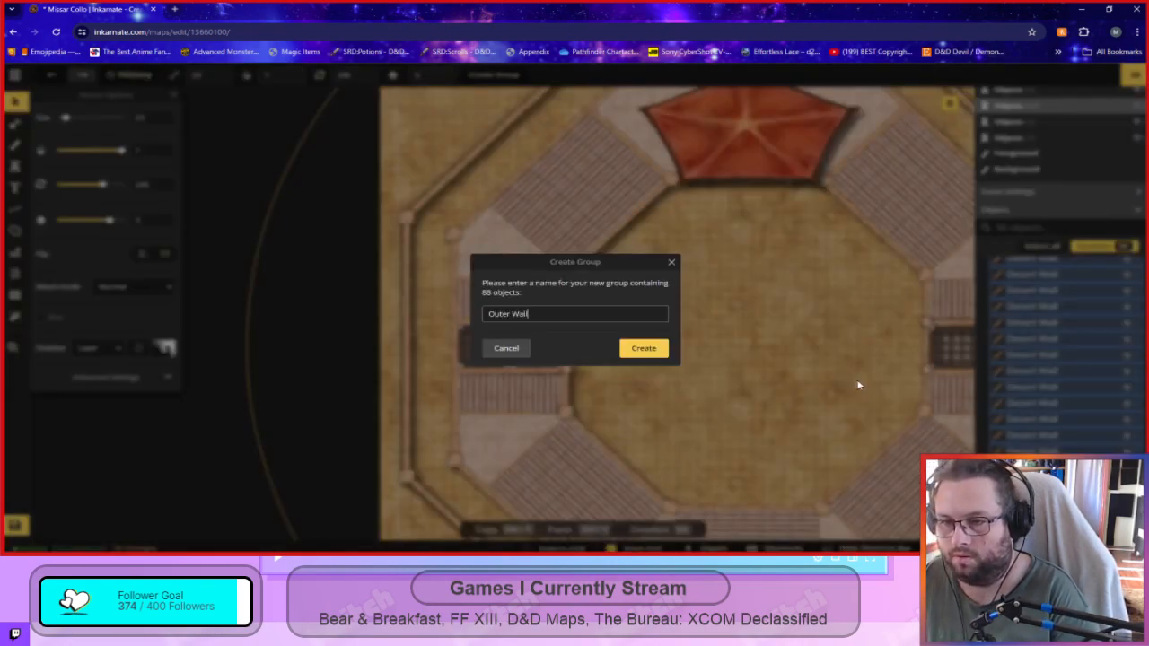
{"action": "key", "text": "Return"}
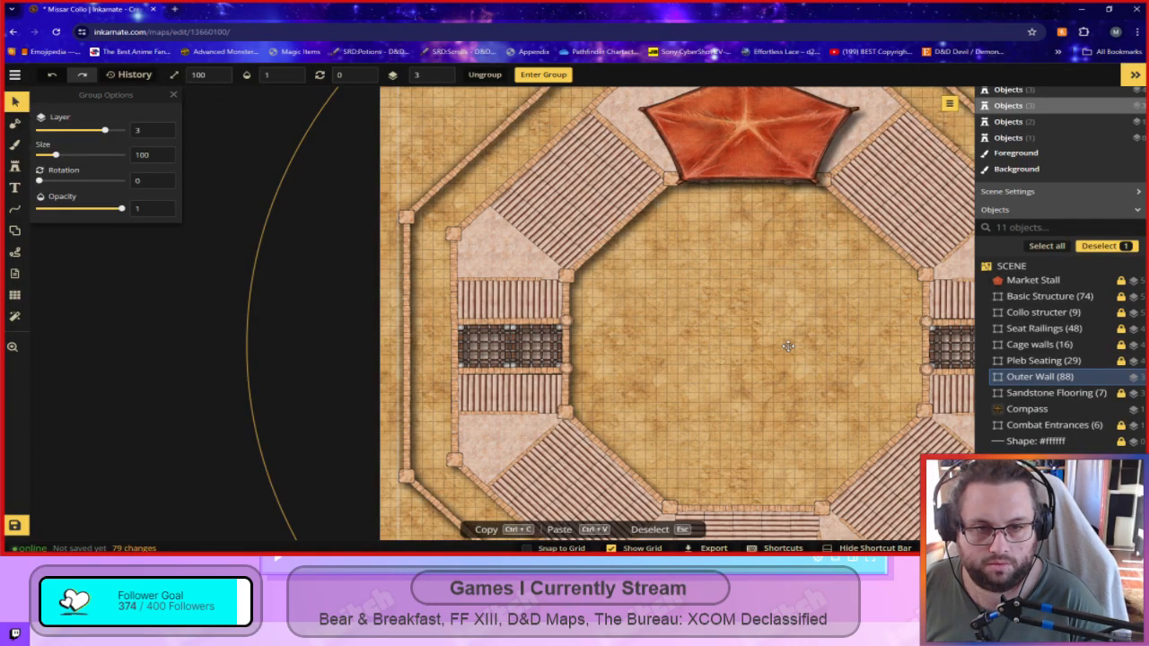
Move the Outer Wall group into the Basic Structure group, and enter that group to look through its objects.
{"action": "left_click", "coordinate": [1026, 298]}
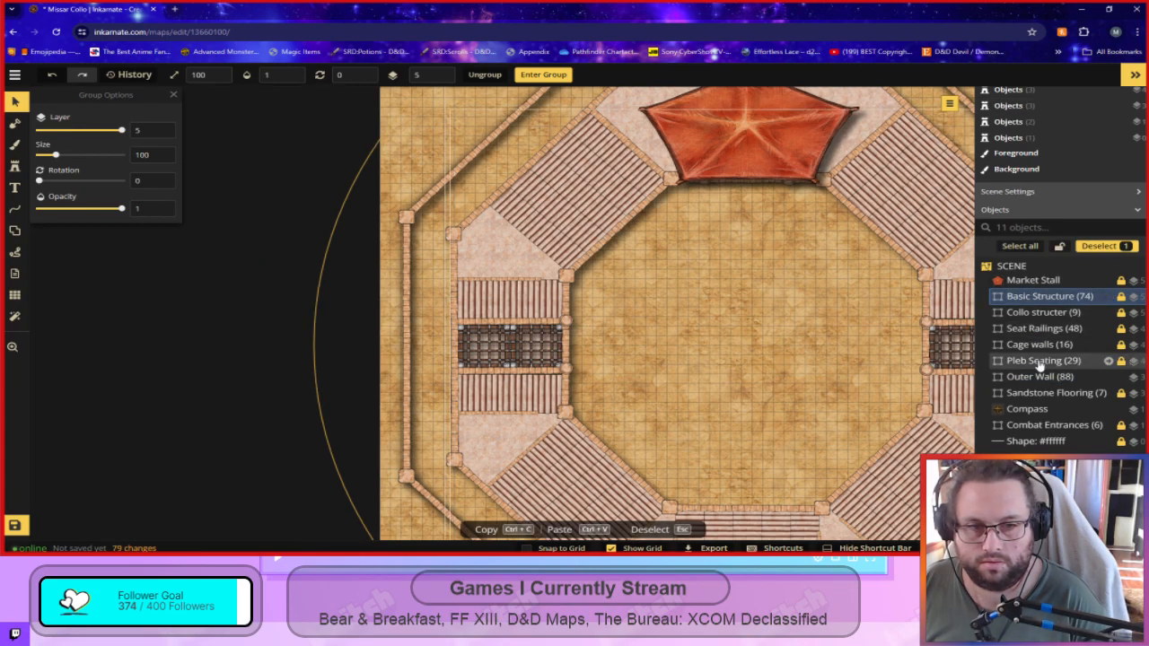
{"action": "left_click_drag", "start_coordinate": [1031, 383], "coordinate": [1044, 301]}
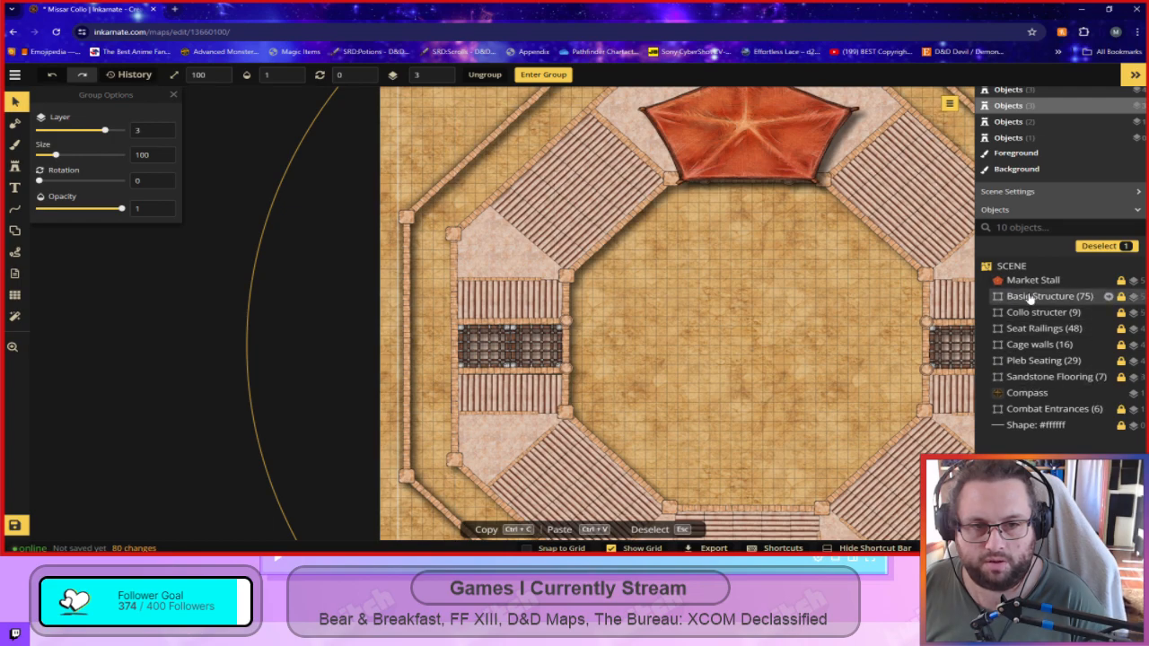
{"action": "double_click", "coordinate": [1044, 301]}
{"action": "scroll", "coordinate": [1072, 359], "scroll_direction": "down", "scroll_amount": 5}
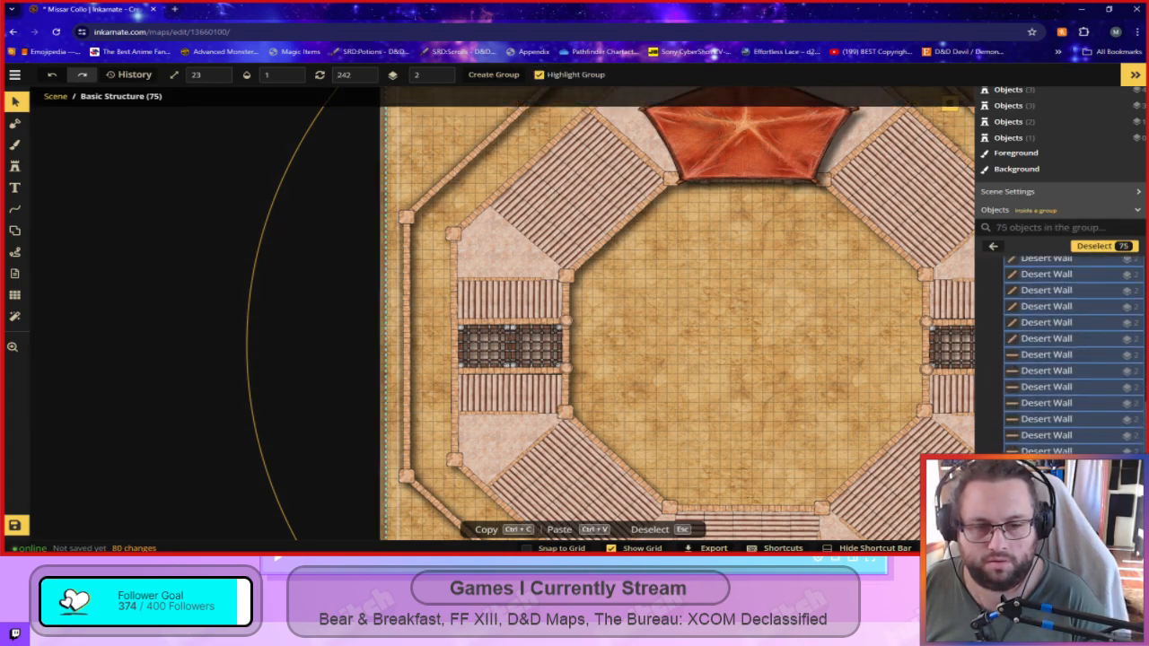
{"action": "scroll", "coordinate": [992, 335], "scroll_direction": "up", "scroll_amount": 5}
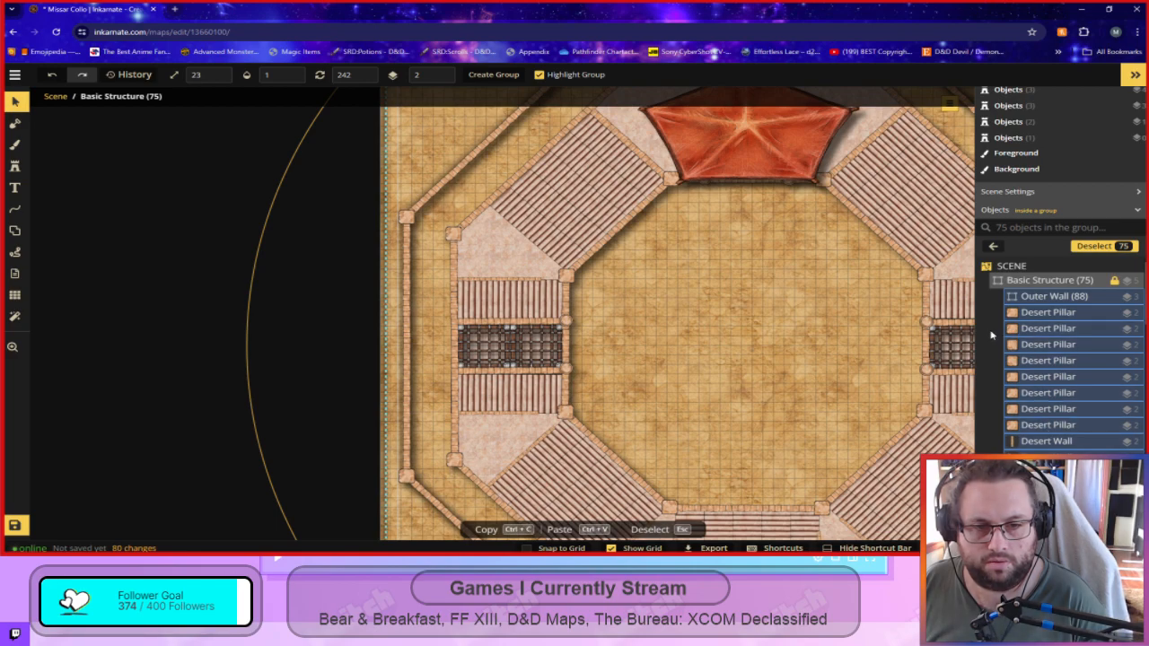
{"action": "left_click", "coordinate": [1086, 297]}
{"action": "scroll", "coordinate": [1060, 302], "scroll_direction": "down", "scroll_amount": 5}
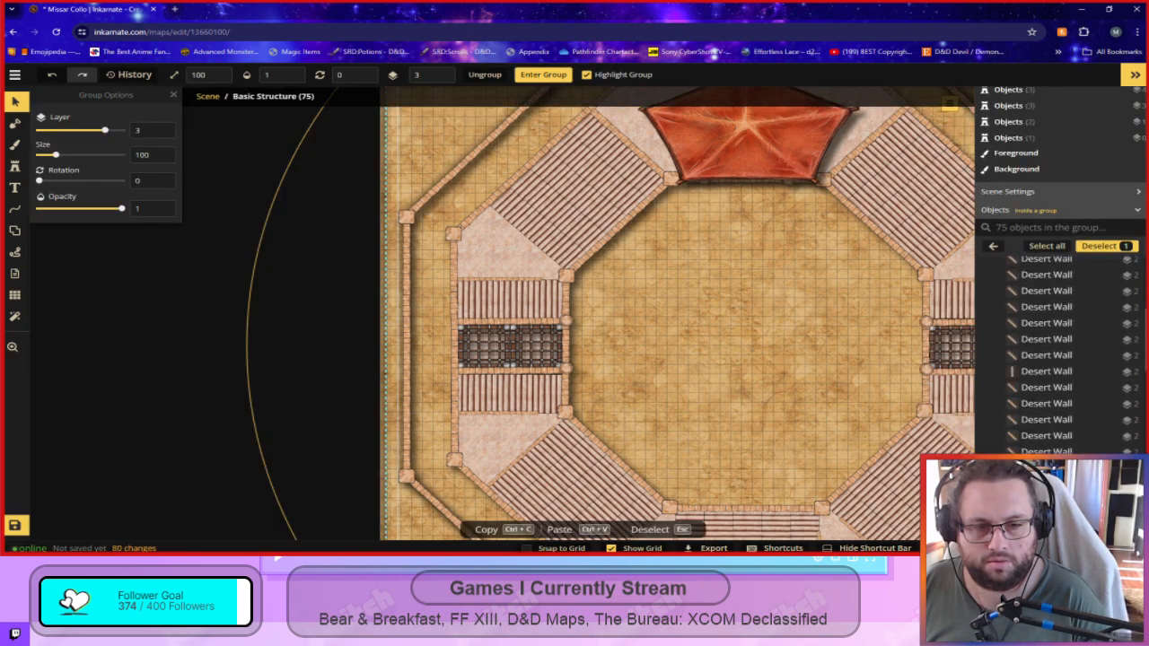
{"action": "left_click", "coordinate": [1060, 322]}
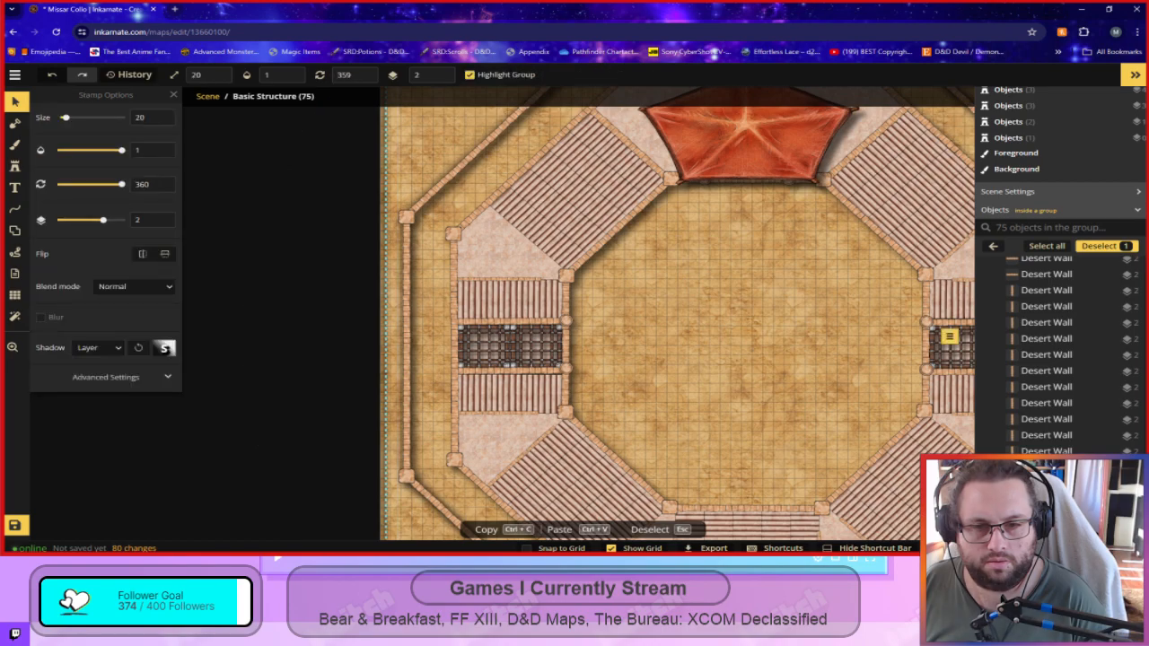
{"action": "left_click_drag", "start_coordinate": [830, 400], "coordinate": [592, 311]}
{"action": "left_click", "coordinate": [557, 309]}
{"action": "scroll", "coordinate": [1051, 366], "scroll_direction": "up", "scroll_amount": 5}
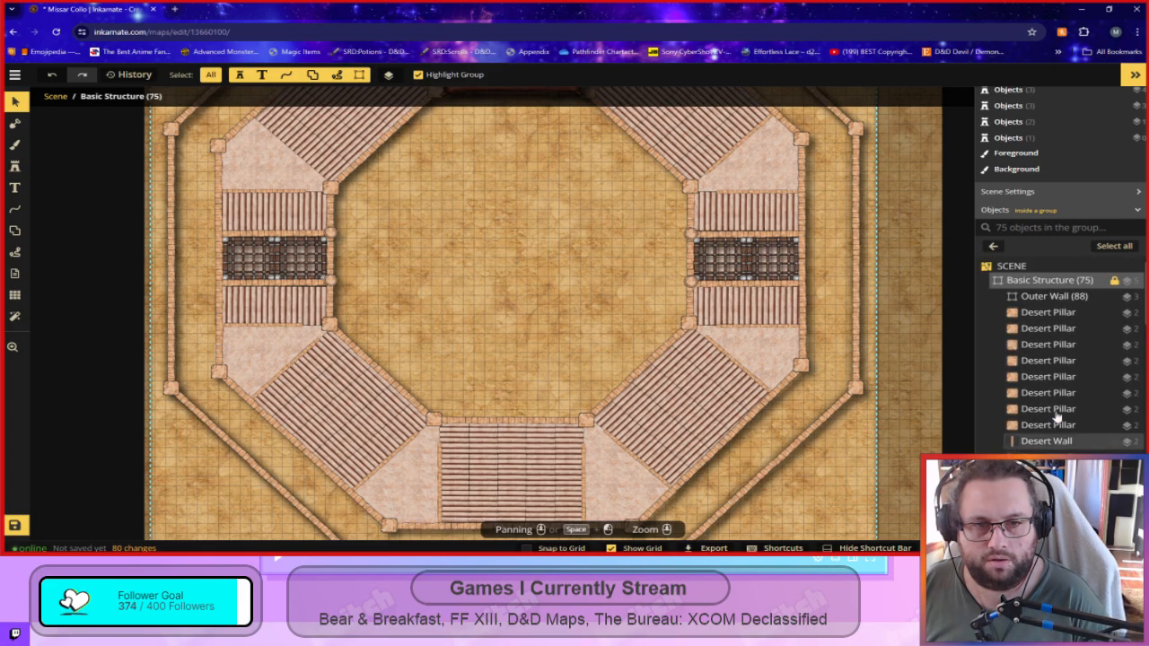
Group the loose Desert Pillars and Desert Walls inside Basic Structure as Inner Wall, and return to the scene with nothing selected.
{"action": "left_click", "coordinate": [1039, 317]}
{"action": "scroll", "coordinate": [1039, 319], "scroll_direction": "down", "scroll_amount": 7}
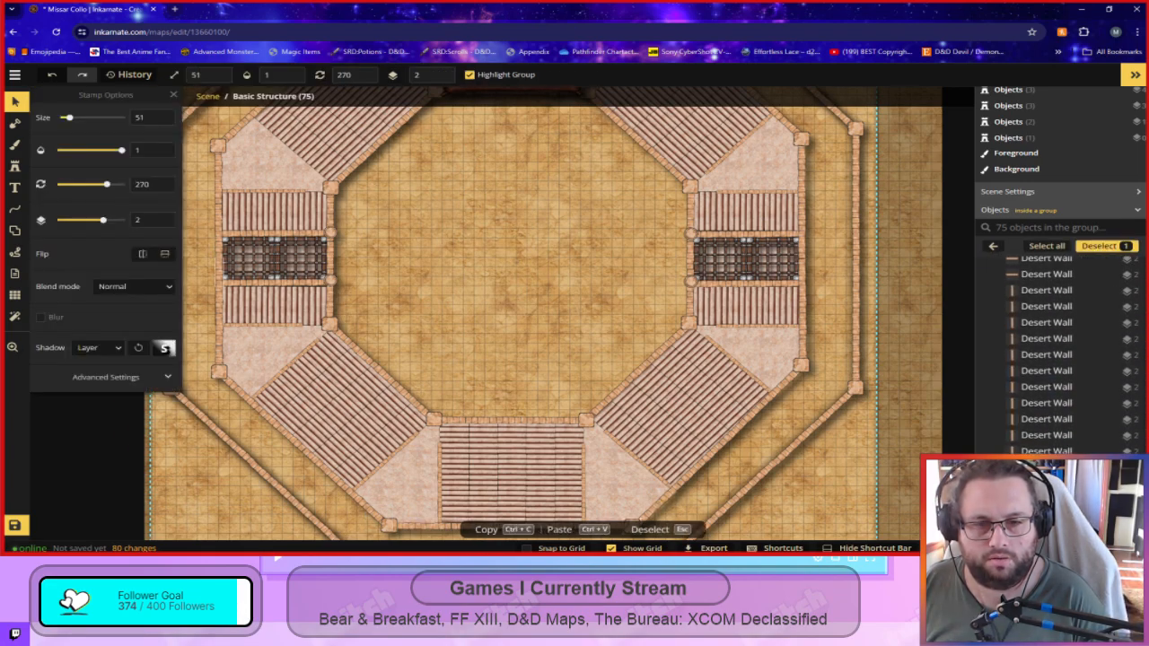
{"action": "left_click", "coordinate": [1044, 521], "text": "shift"}
{"action": "right_click", "coordinate": [1044, 420]}
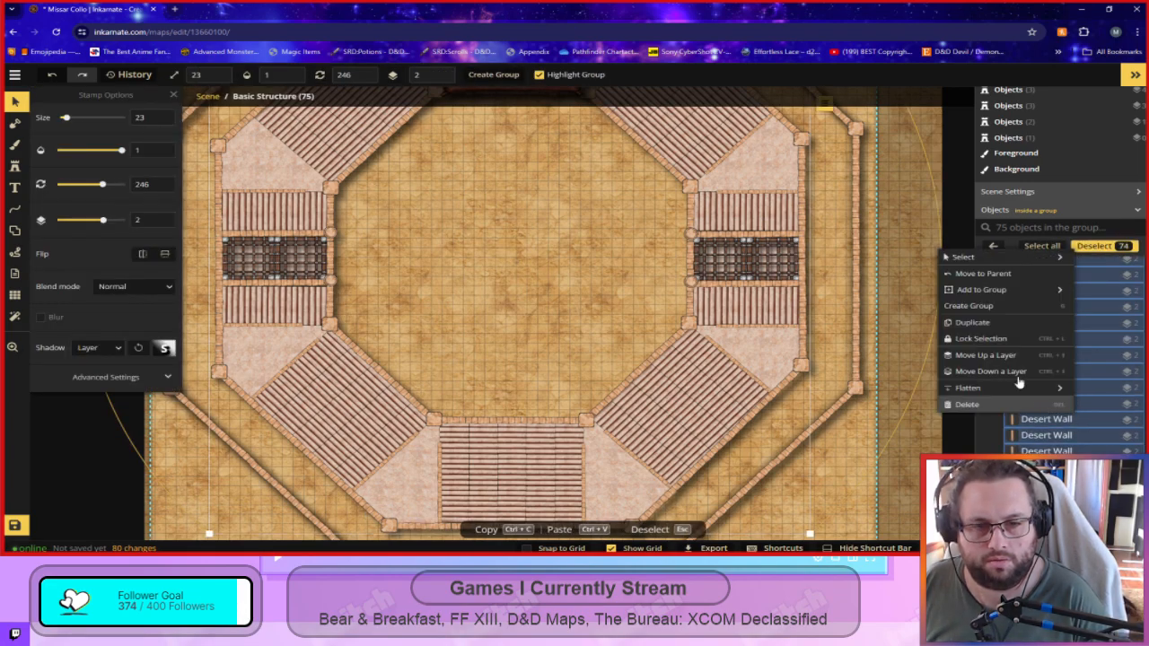
{"action": "left_click", "coordinate": [974, 307]}
{"action": "type", "text": "Inner"}
{"action": "key", "text": "Return"}
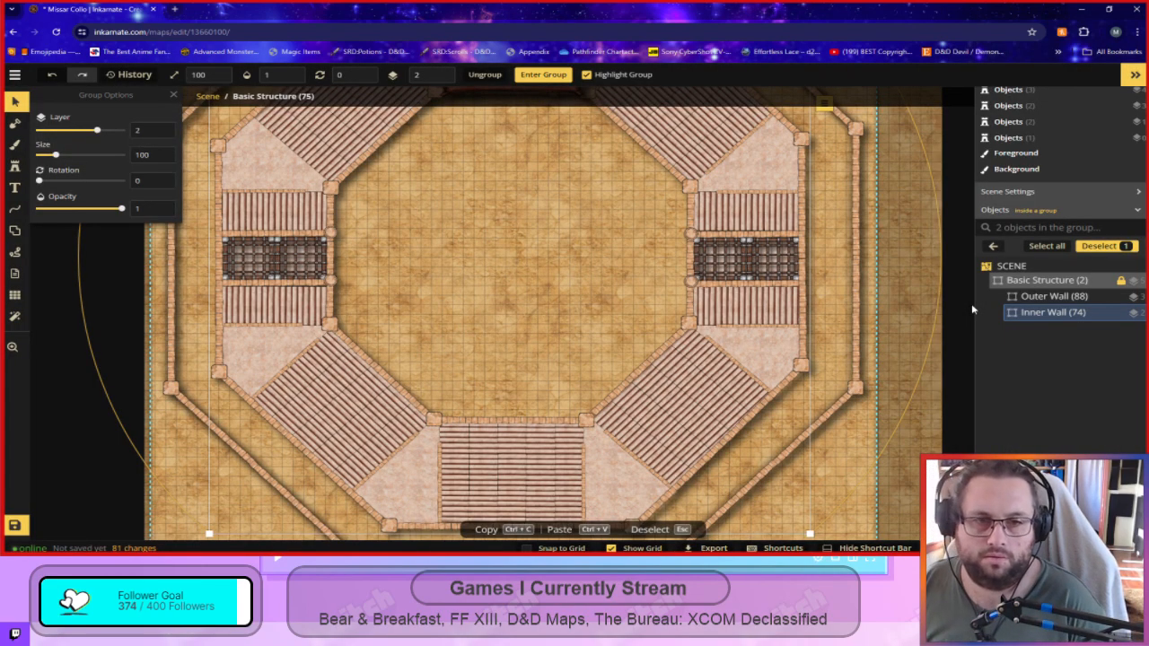
{"action": "left_click", "coordinate": [988, 248]}
{"action": "key", "text": "Escape"}
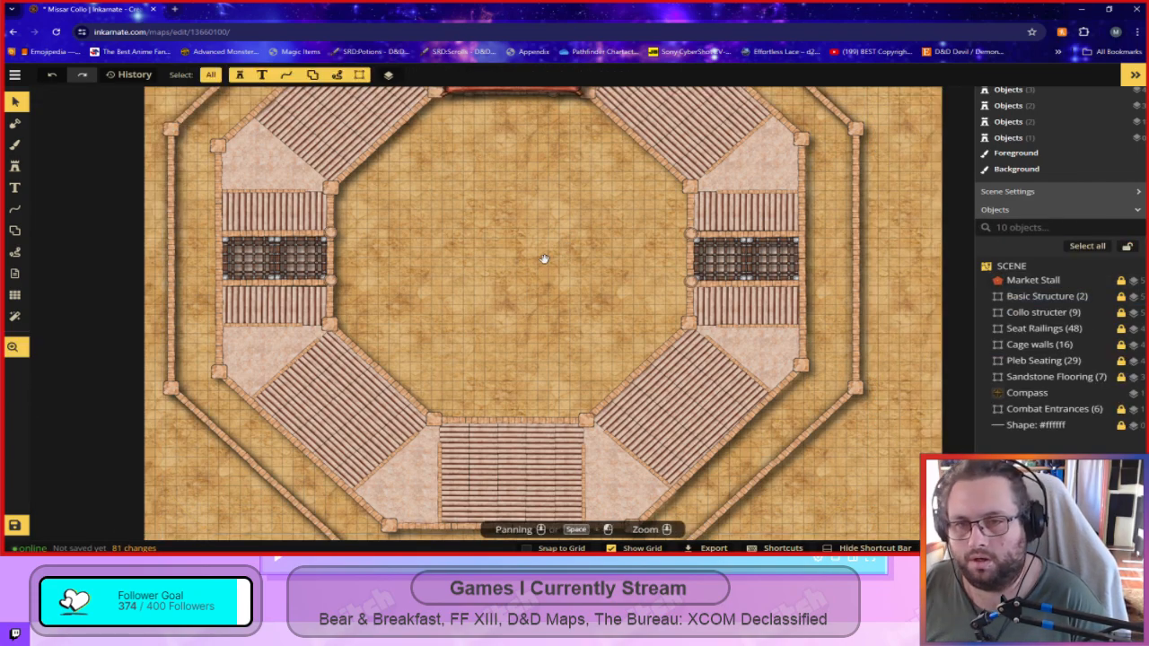
{"action": "scroll", "coordinate": [565, 243], "scroll_direction": "up", "scroll_amount": 5}
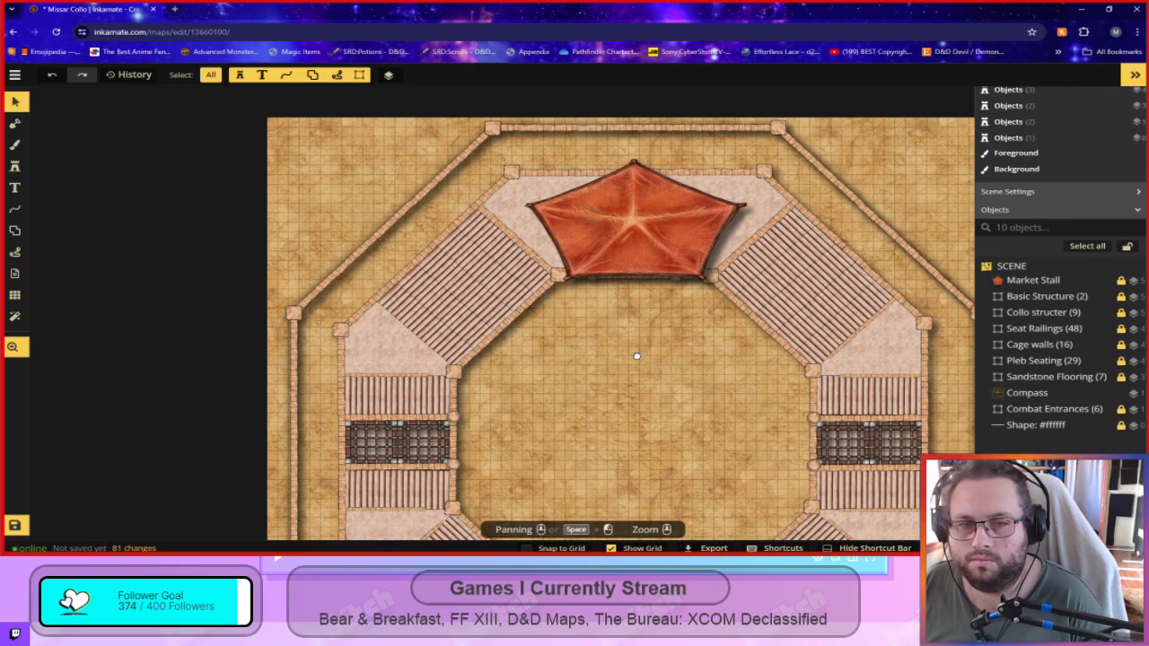
{"action": "left_click_drag", "start_coordinate": [636, 357], "coordinate": [636, 354]}
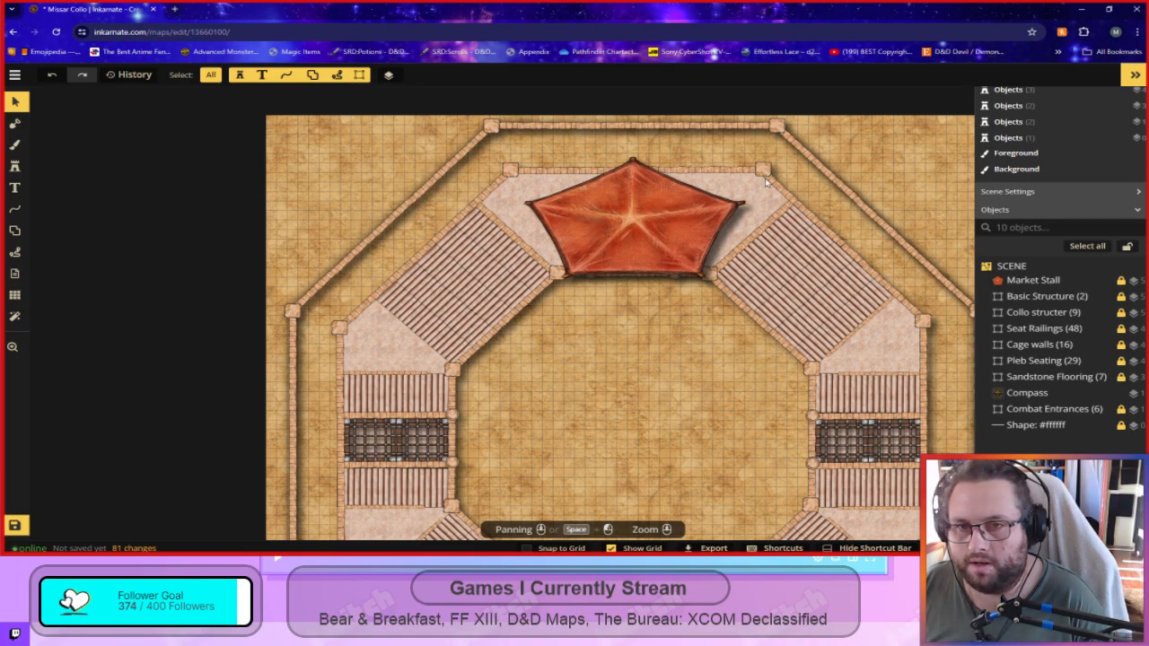
{"action": "scroll", "coordinate": [679, 457], "scroll_direction": "down", "scroll_amount": 3}
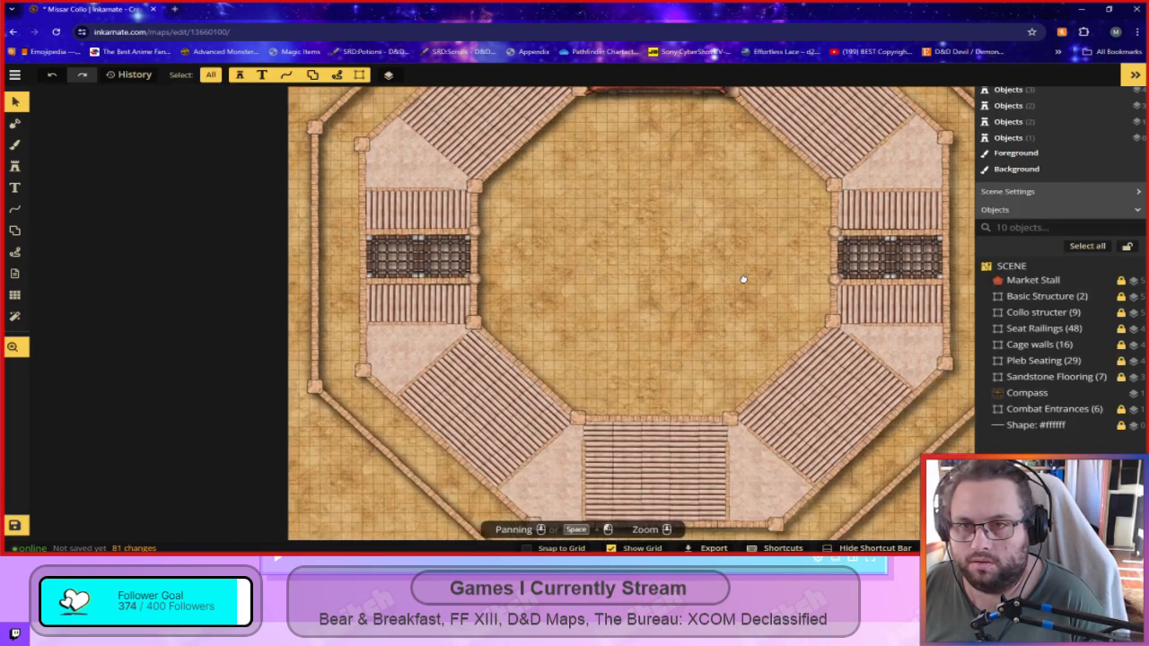
{"action": "scroll", "coordinate": [709, 446], "scroll_direction": "up", "scroll_amount": 4}
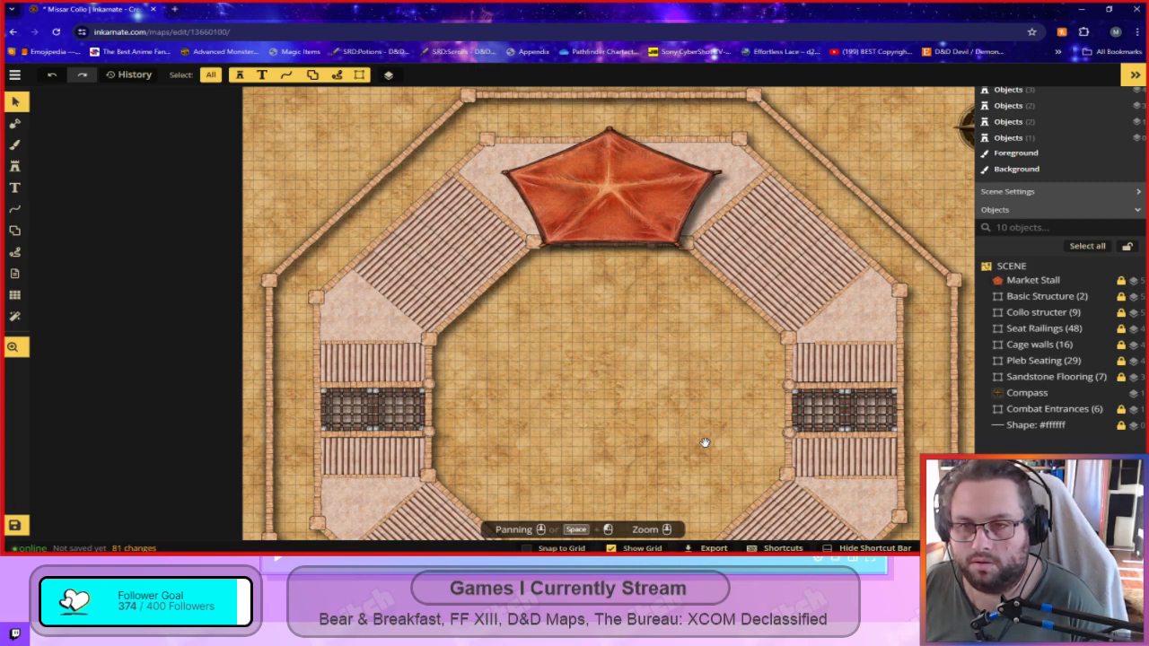
{"action": "left_click", "coordinate": [16, 230]}
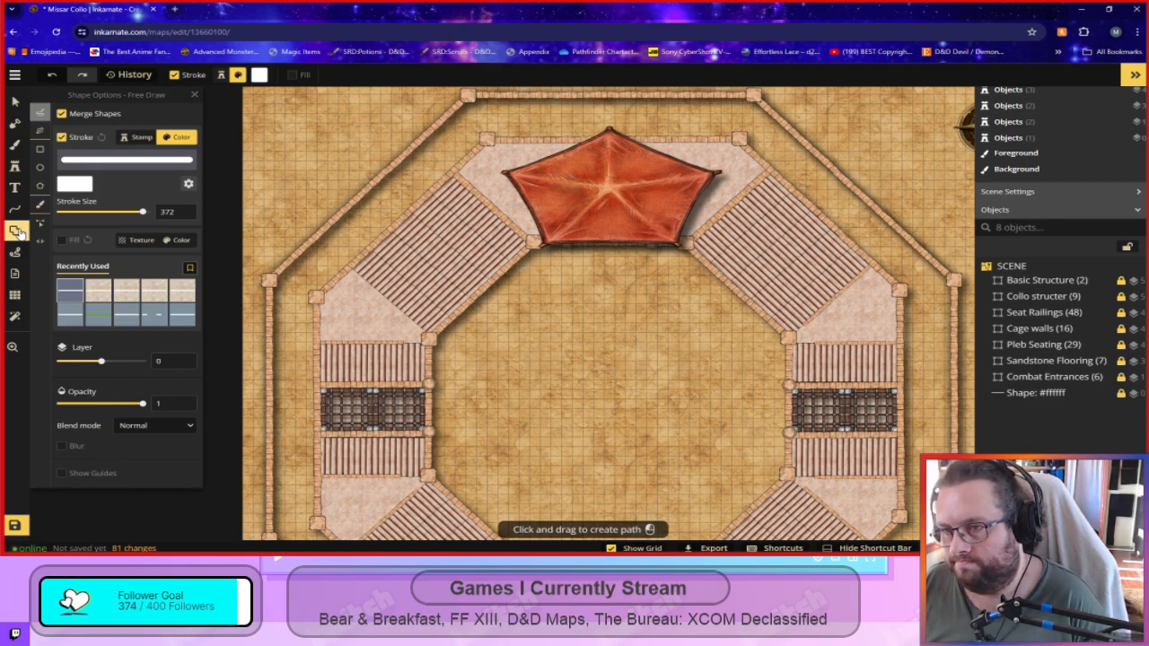
{"action": "mouse_move", "coordinate": [575, 332]}
{"action": "left_mouse_down"}
{"action": "mouse_move", "coordinate": [640, 413]}
{"action": "mouse_move", "coordinate": [696, 406]}
{"action": "mouse_move", "coordinate": [708, 324]}
{"action": "mouse_move", "coordinate": [578, 329]}
{"action": "left_mouse_up"}
{"action": "key", "text": "ctrl+z"}
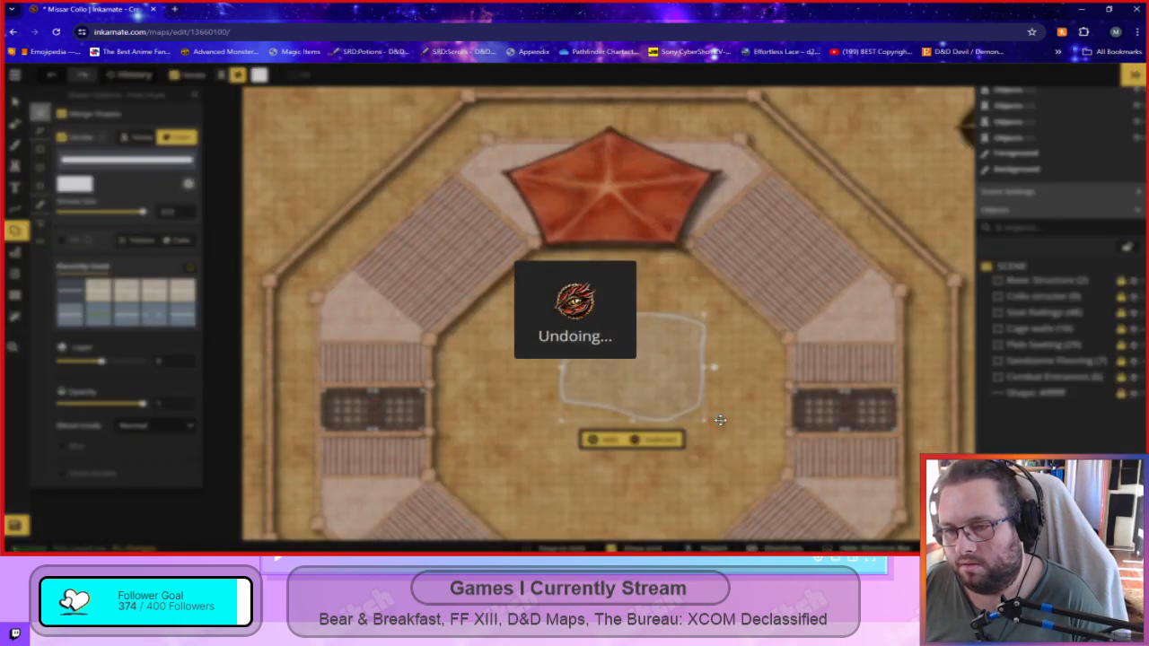
{"action": "key", "text": "ctrl+y"}
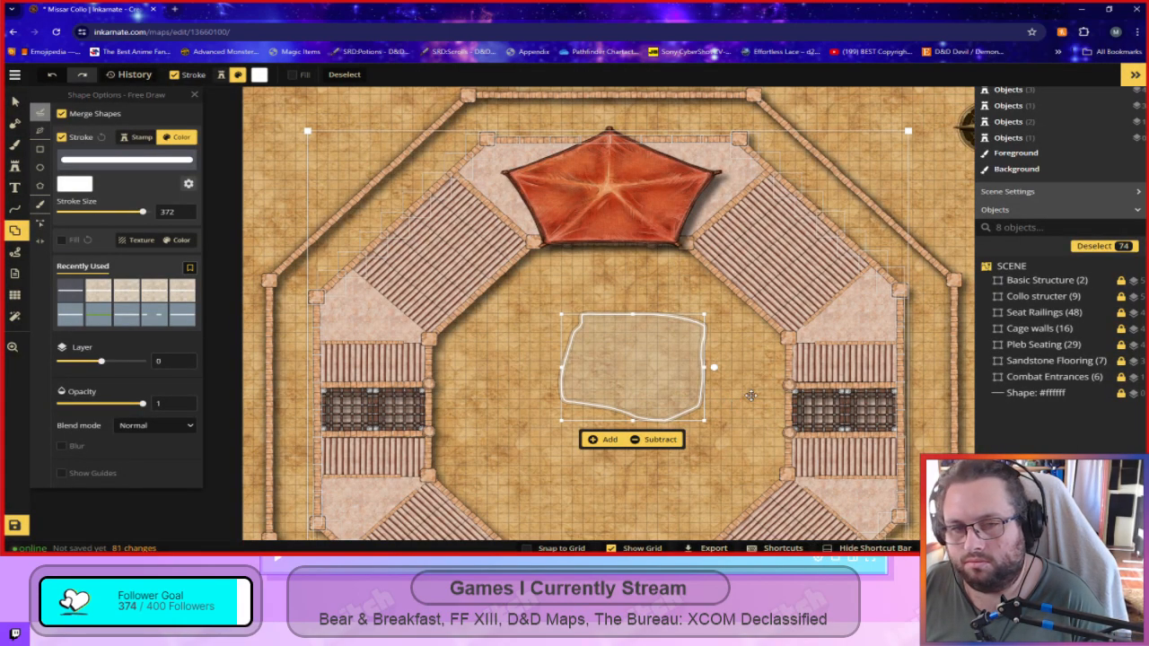
{"action": "key", "text": "Escape"}
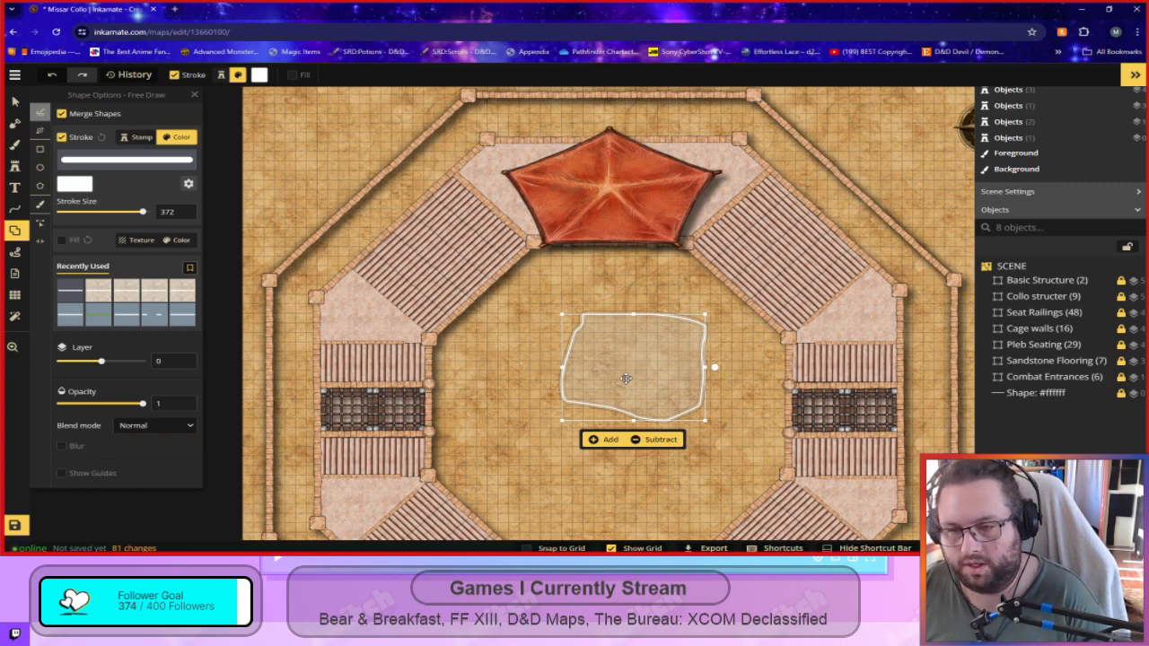
{"action": "left_click", "coordinate": [726, 464]}
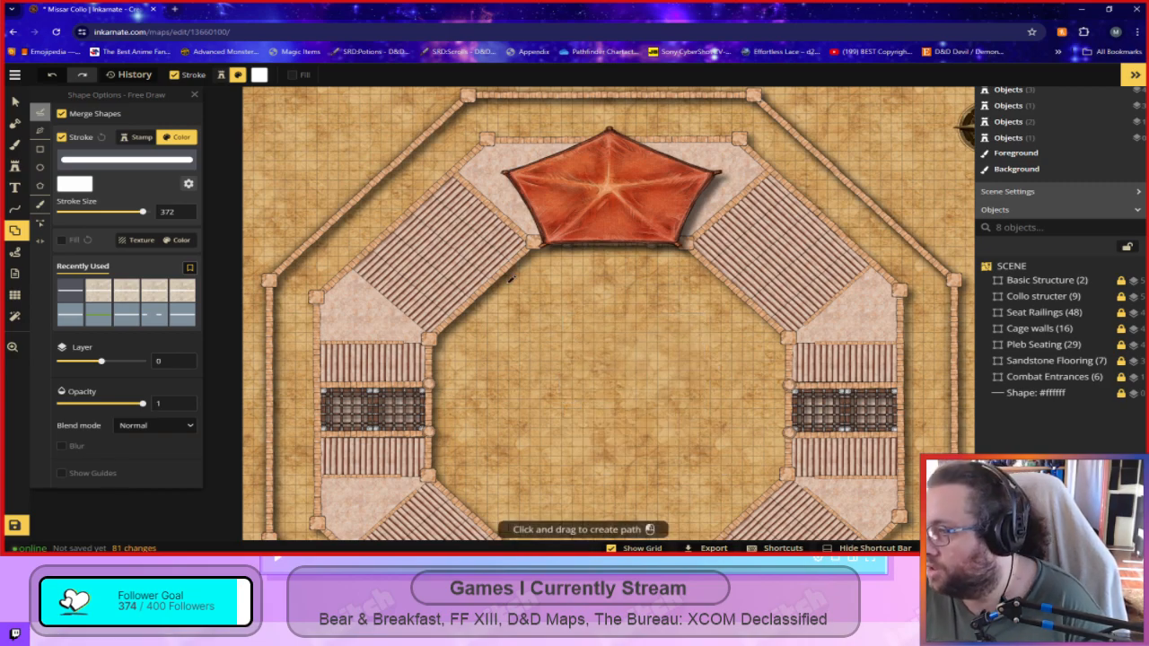
Outline a rectangular shape in the middle of the arena with the shape Pen tool.
{"action": "left_click", "coordinate": [39, 132]}
{"action": "left_click", "coordinate": [542, 328]}
{"action": "left_click", "coordinate": [688, 328]}
{"action": "left_click", "coordinate": [687, 440]}
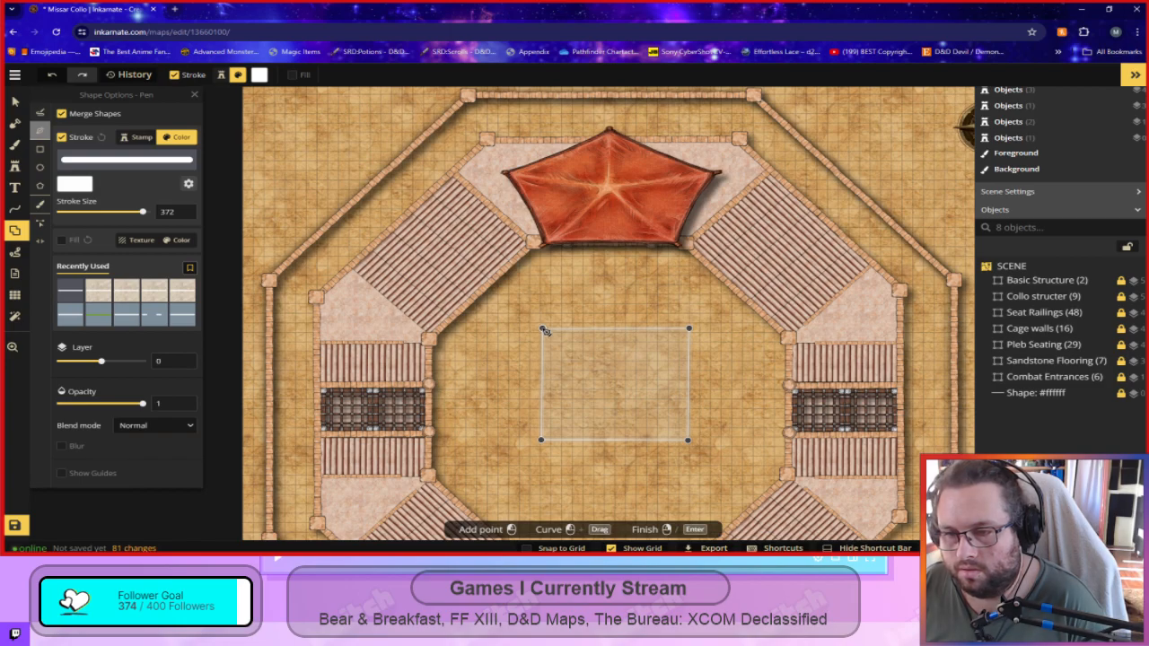
{"action": "left_click", "coordinate": [544, 330]}
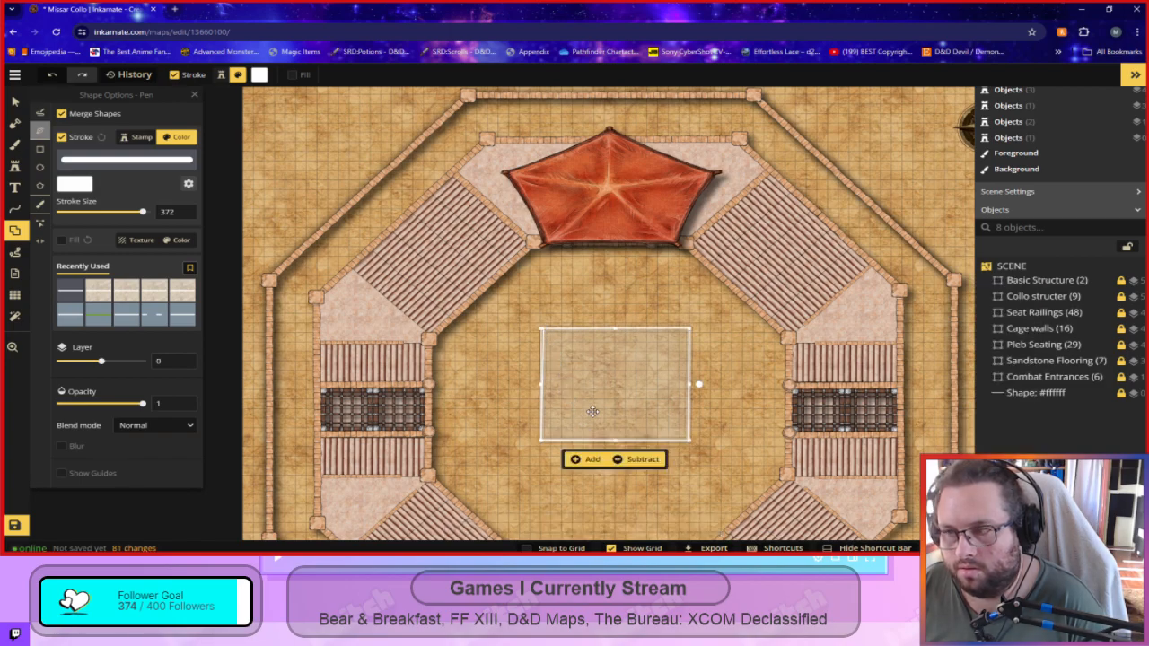
Apply the recently used marble texture fill to the shape settings, set the stroke size to 1, and discard the pending outline.
{"action": "left_click", "coordinate": [102, 306]}
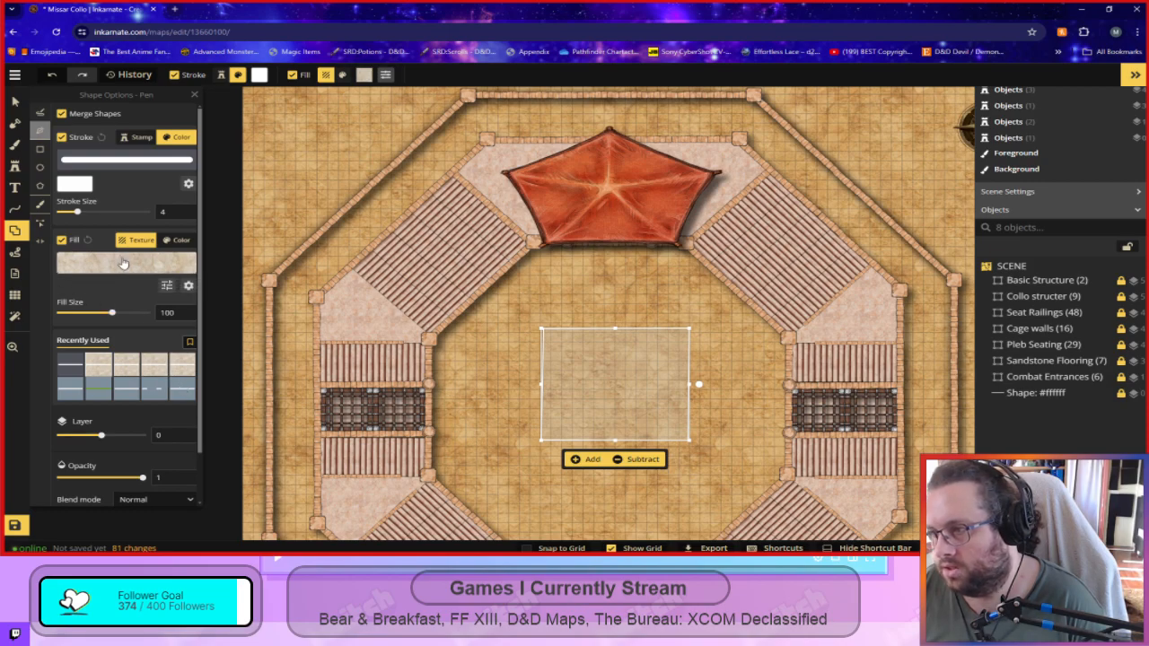
{"action": "left_click", "coordinate": [103, 262]}
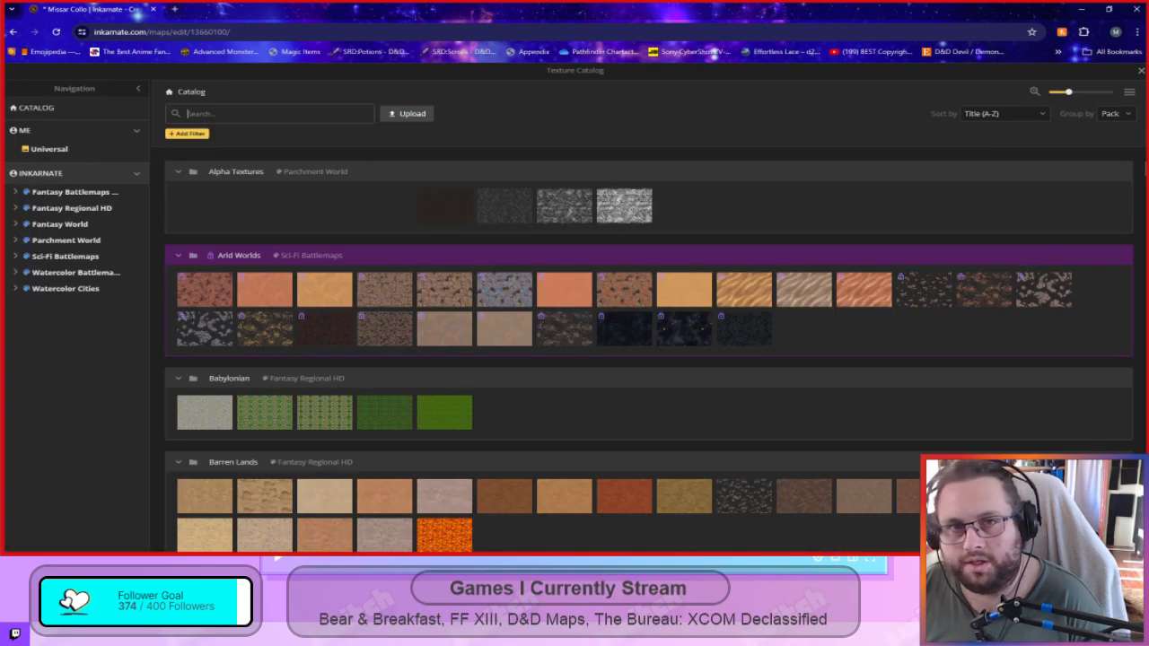
{"action": "left_click", "coordinate": [1141, 73]}
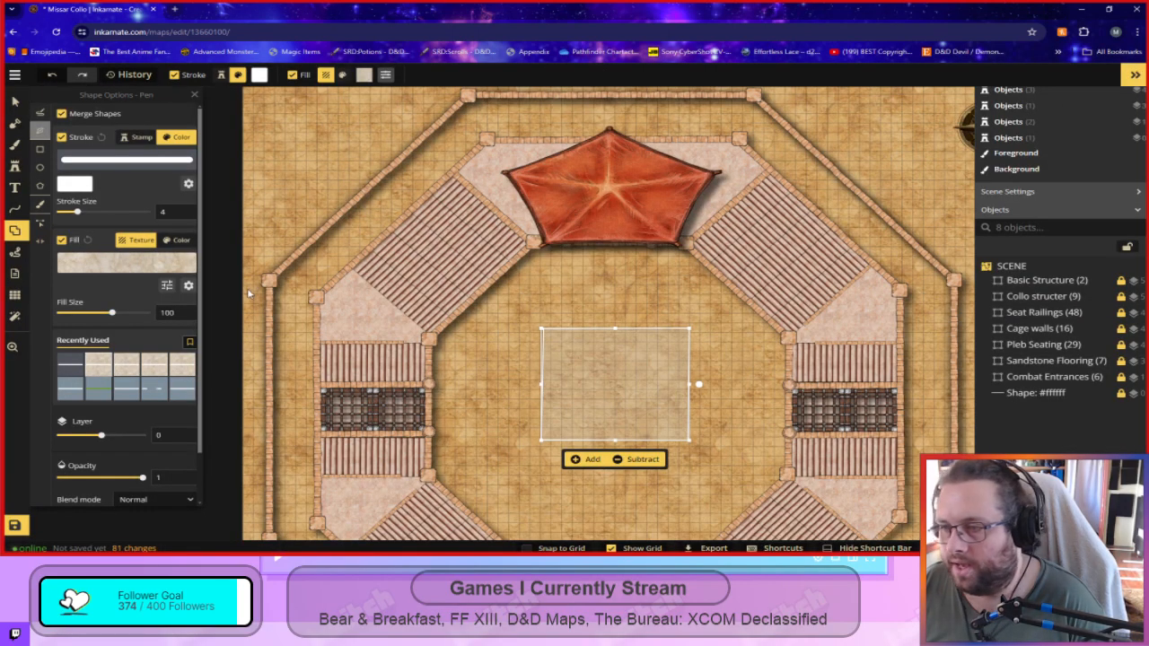
{"action": "left_click", "coordinate": [148, 395]}
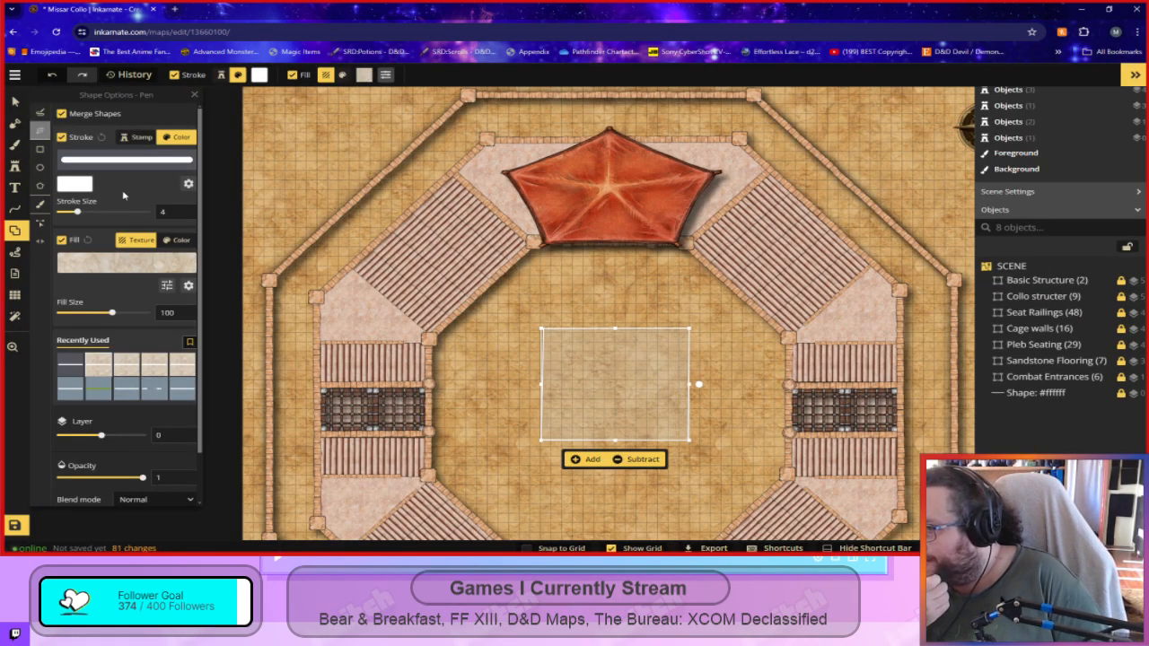
{"action": "left_click_drag", "start_coordinate": [86, 217], "coordinate": [56, 215]}
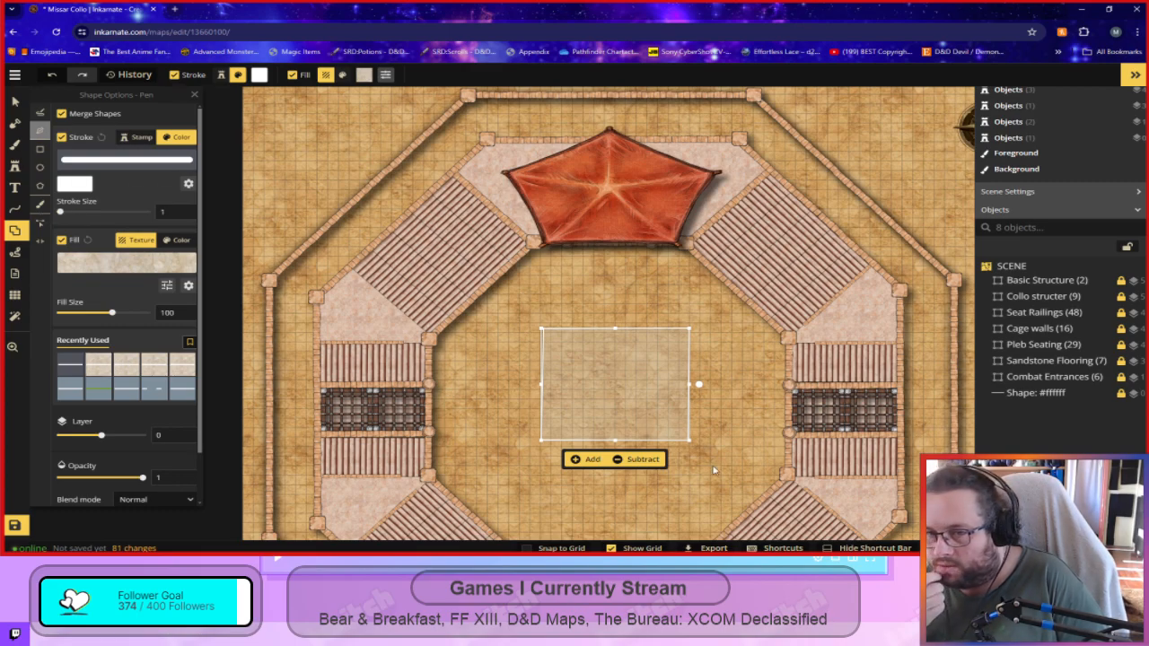
{"action": "left_click", "coordinate": [712, 468]}
Outline a four-sided shape in the middle of the arena with the Pen and add it as a marble-filled shape.
{"action": "left_click", "coordinate": [552, 337]}
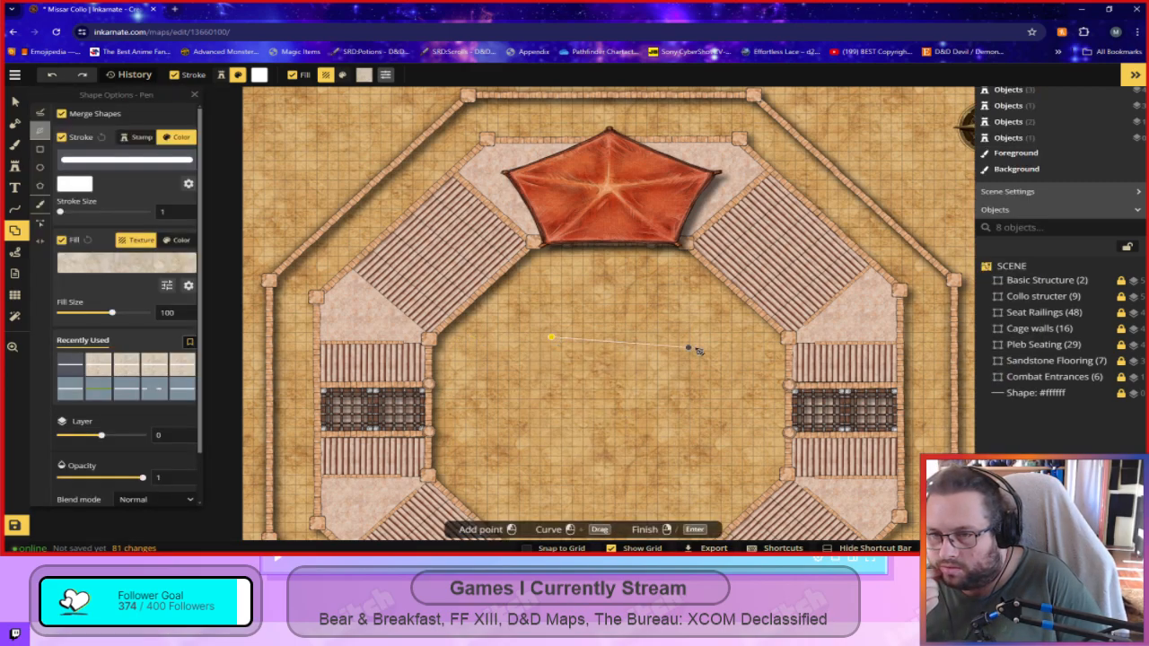
{"action": "left_click", "coordinate": [697, 332]}
{"action": "left_click", "coordinate": [705, 447]}
{"action": "left_click", "coordinate": [546, 444]}
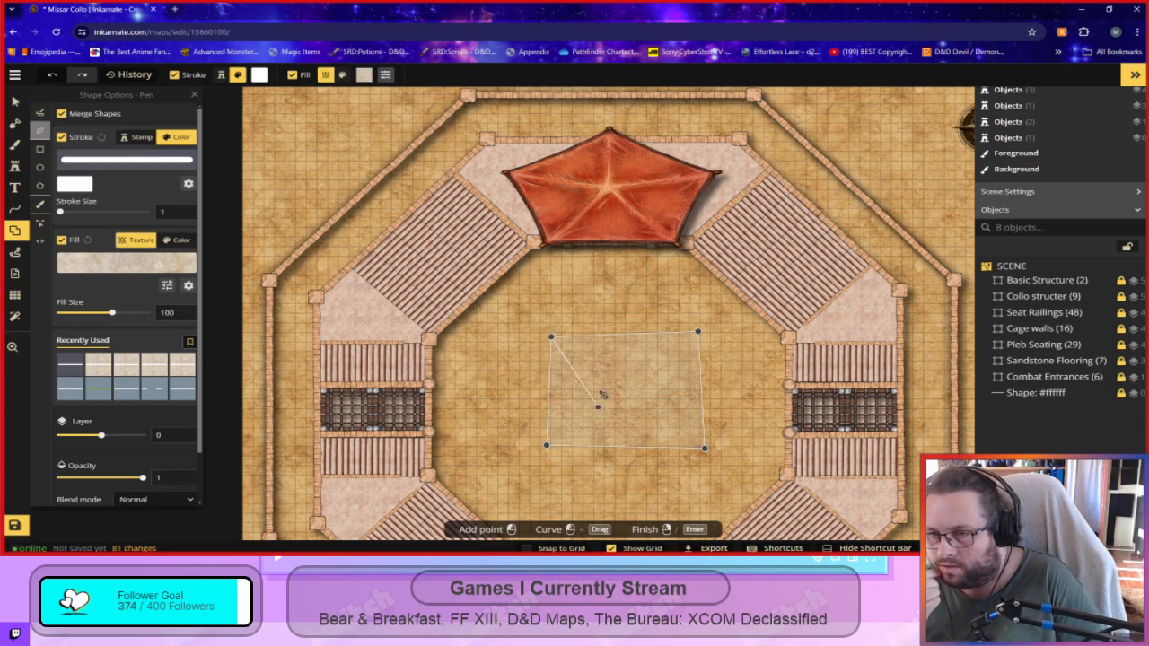
{"action": "key", "text": "Return"}
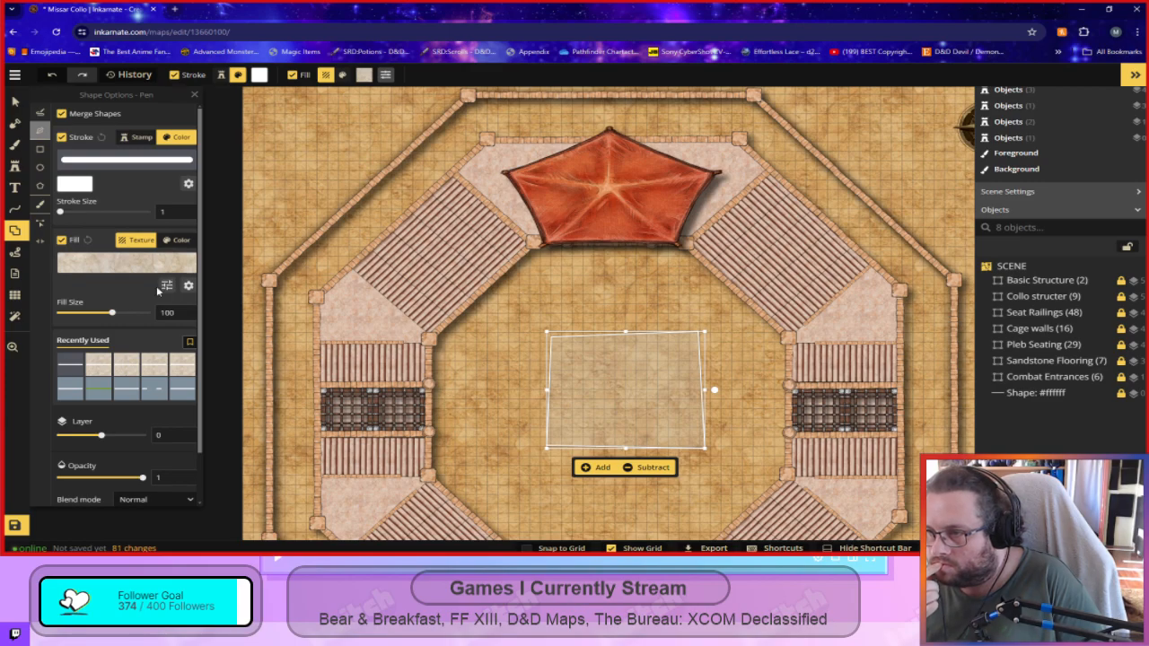
{"action": "left_click", "coordinate": [61, 241]}
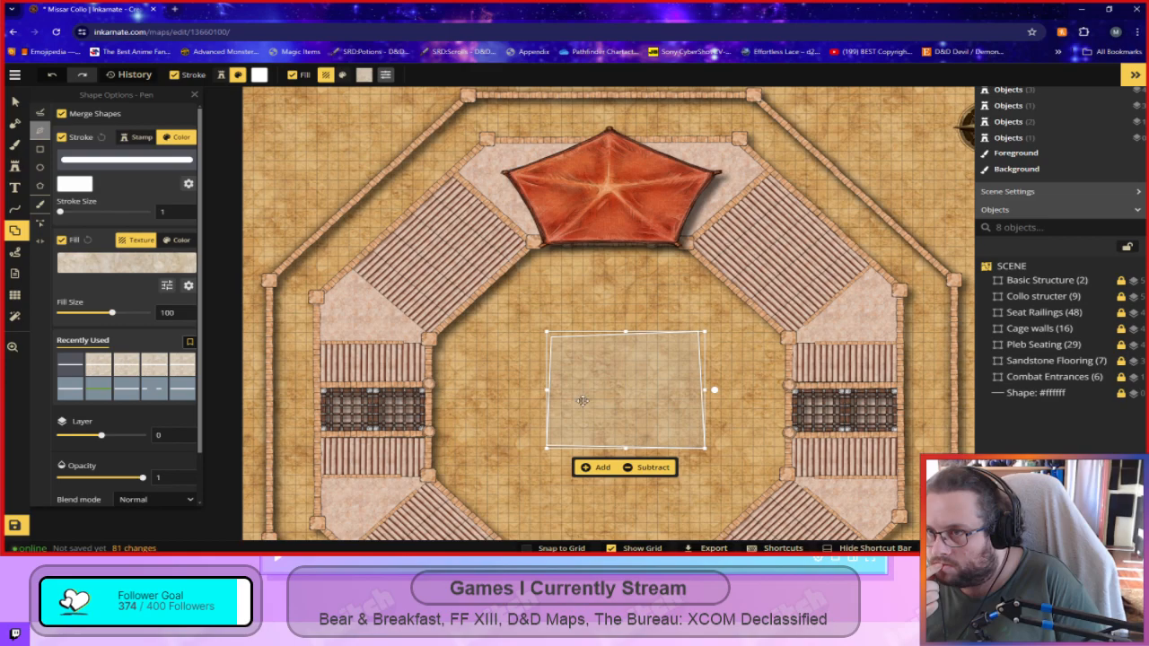
{"action": "left_click", "coordinate": [364, 75]}
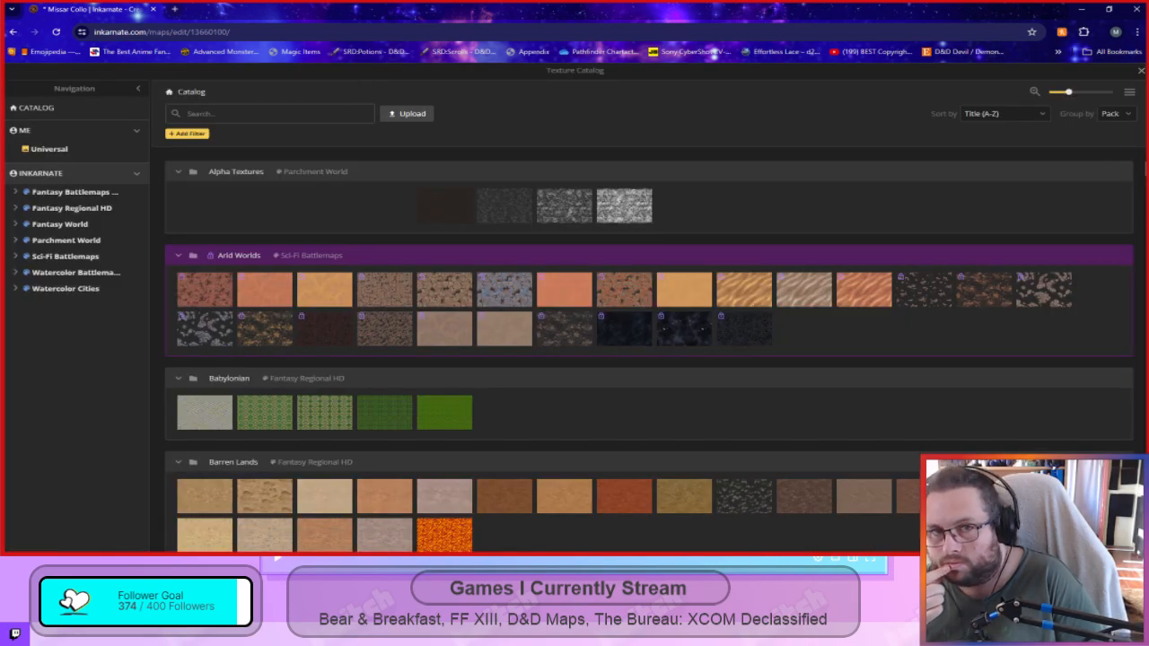
{"action": "left_click", "coordinate": [1142, 70]}
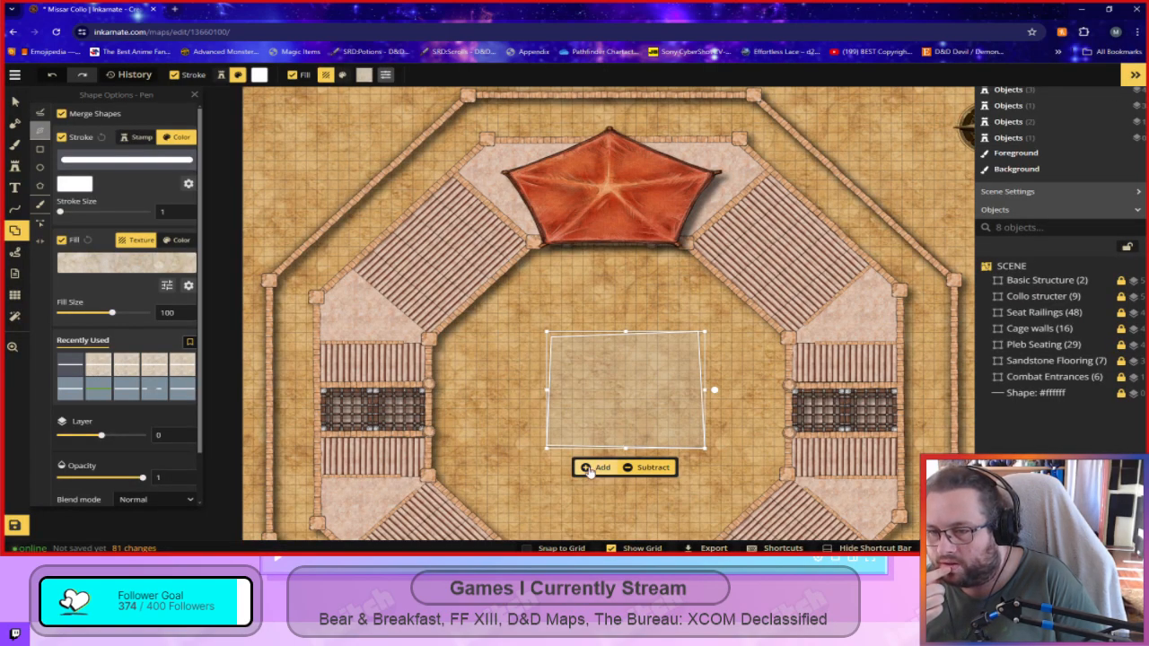
{"action": "left_click", "coordinate": [727, 464]}
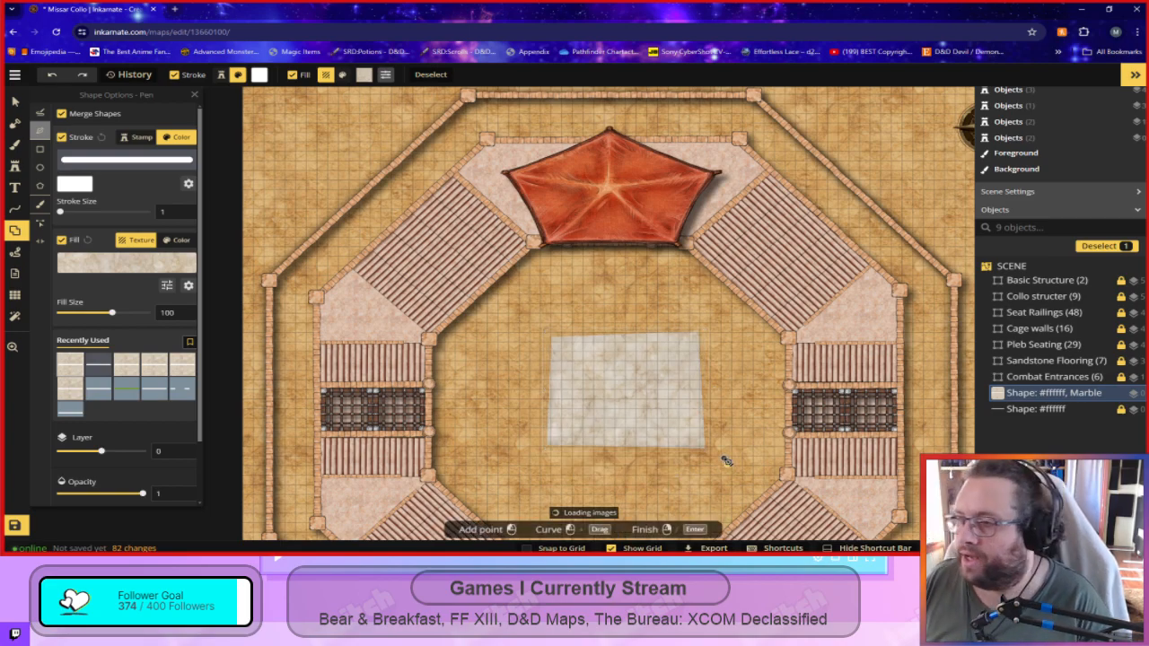
Outline a small four-sided shape west of the marble patch and try recently used marble styles, returning to the stroke size 1 style.
{"action": "right_click", "coordinate": [567, 451]}
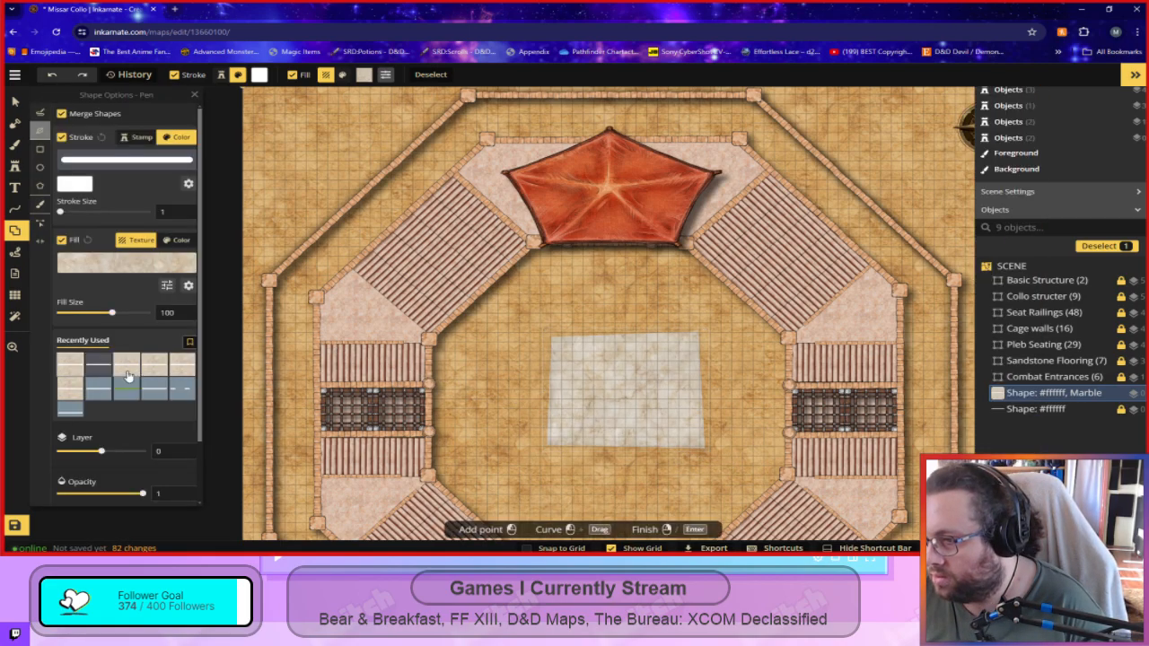
{"action": "scroll", "coordinate": [542, 399], "scroll_direction": "up", "scroll_amount": 2}
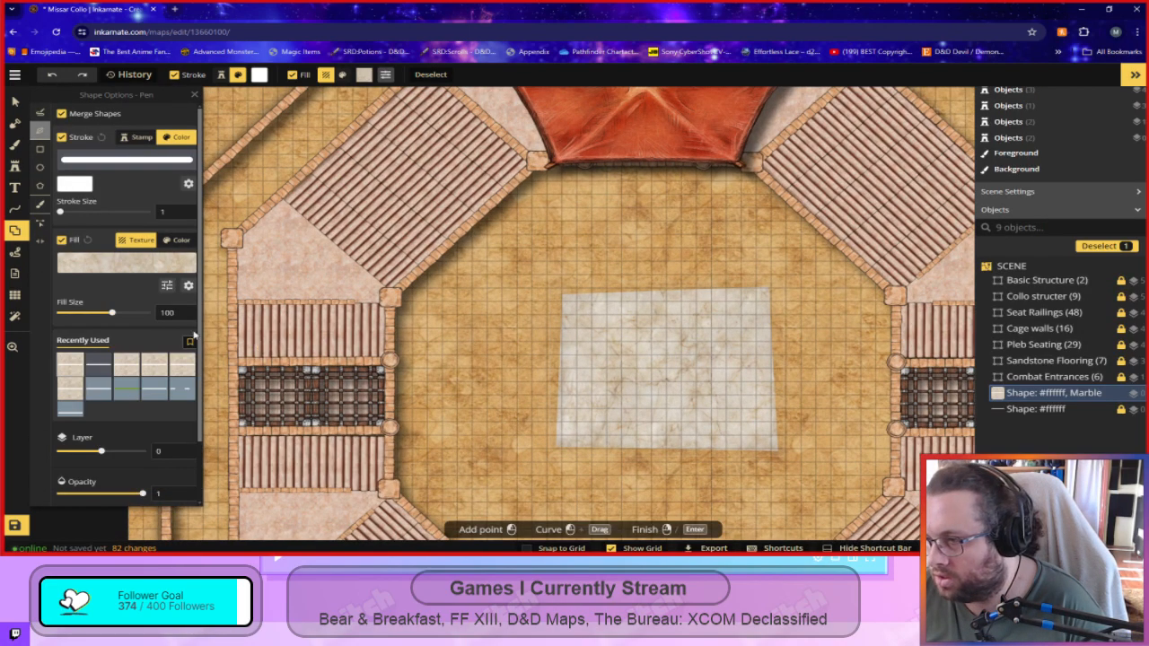
{"action": "left_click", "coordinate": [477, 361]}
{"action": "left_click", "coordinate": [514, 358]}
{"action": "left_click", "coordinate": [513, 403]}
{"action": "left_click", "coordinate": [471, 414]}
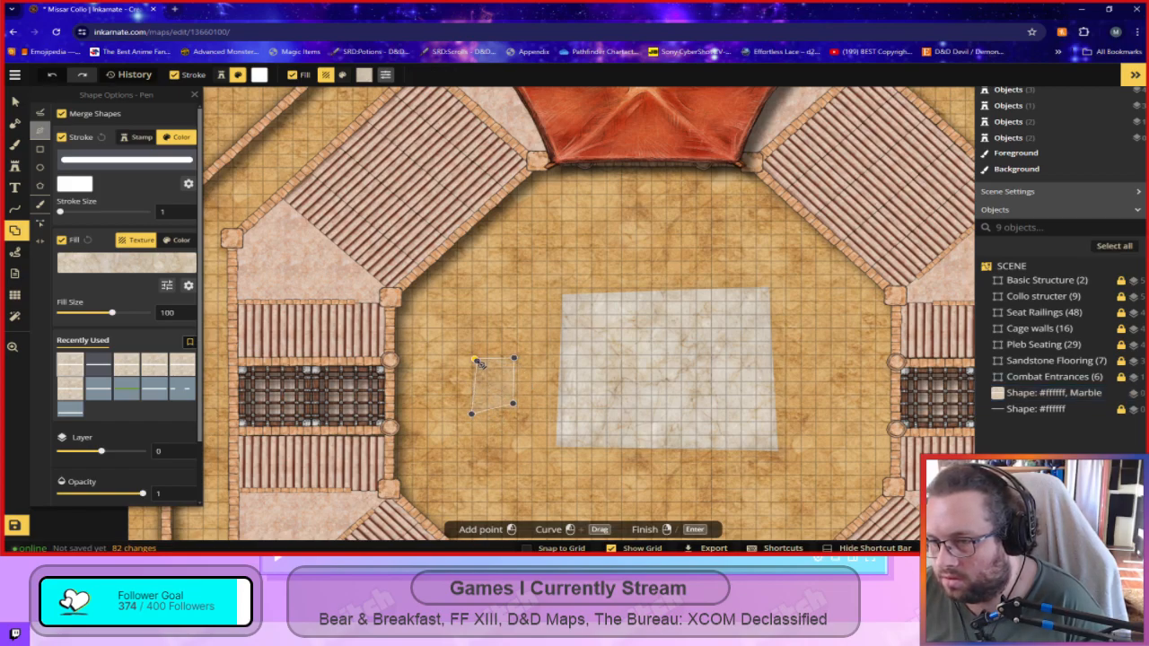
{"action": "right_click", "coordinate": [482, 406]}
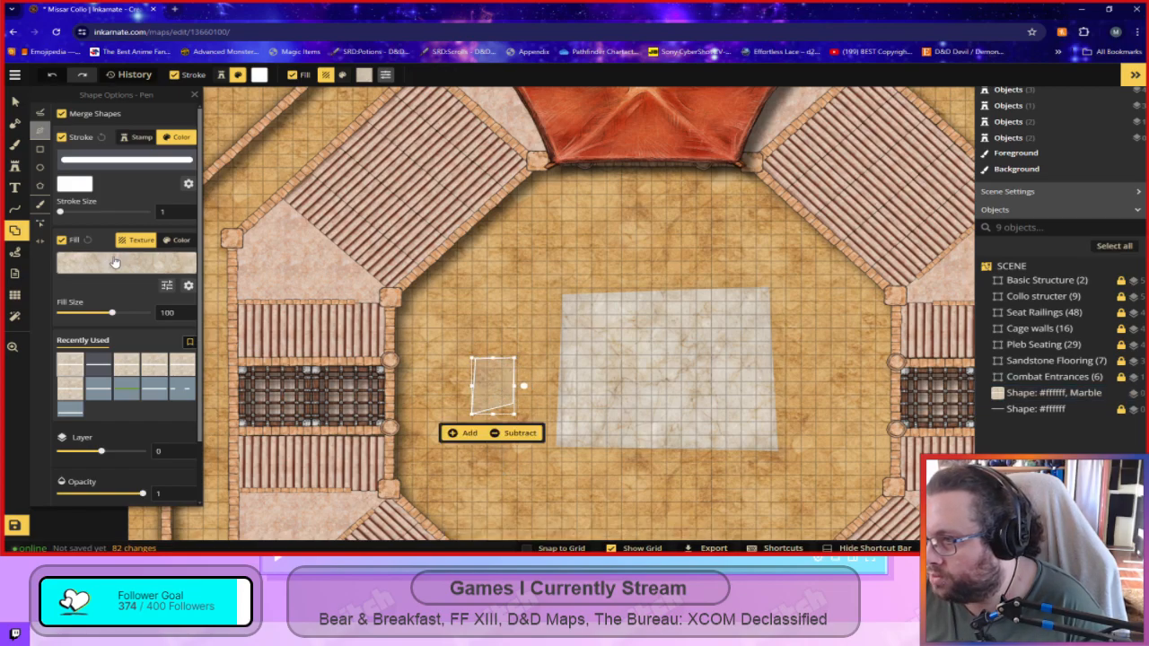
{"action": "left_click", "coordinate": [75, 397]}
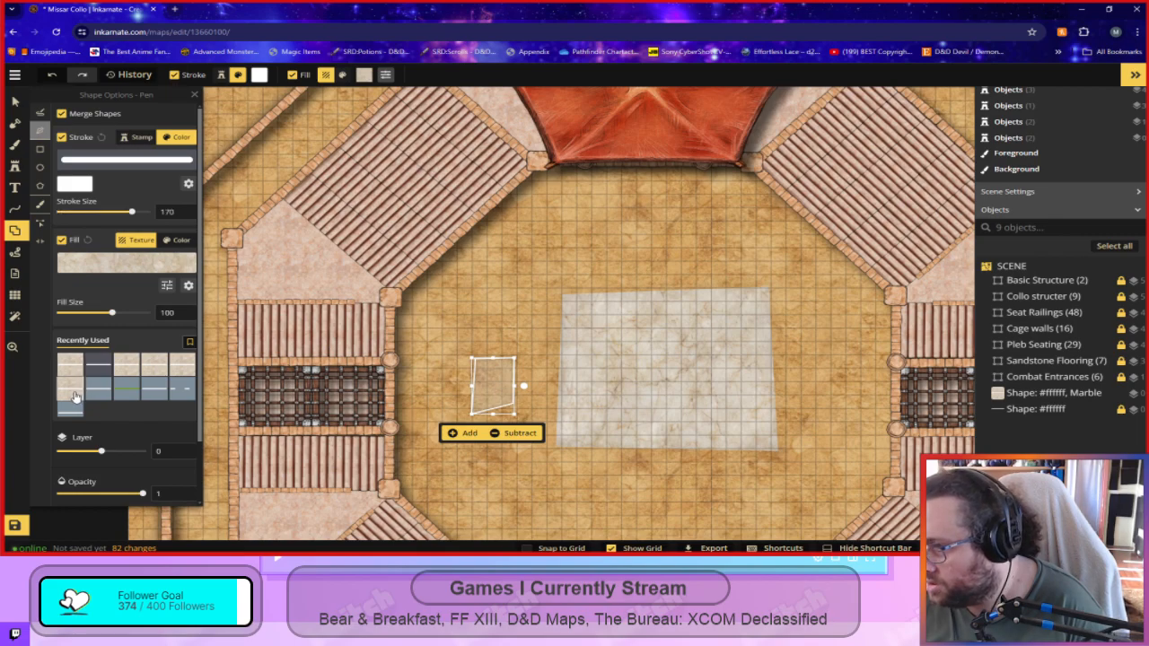
{"action": "left_click", "coordinate": [69, 370]}
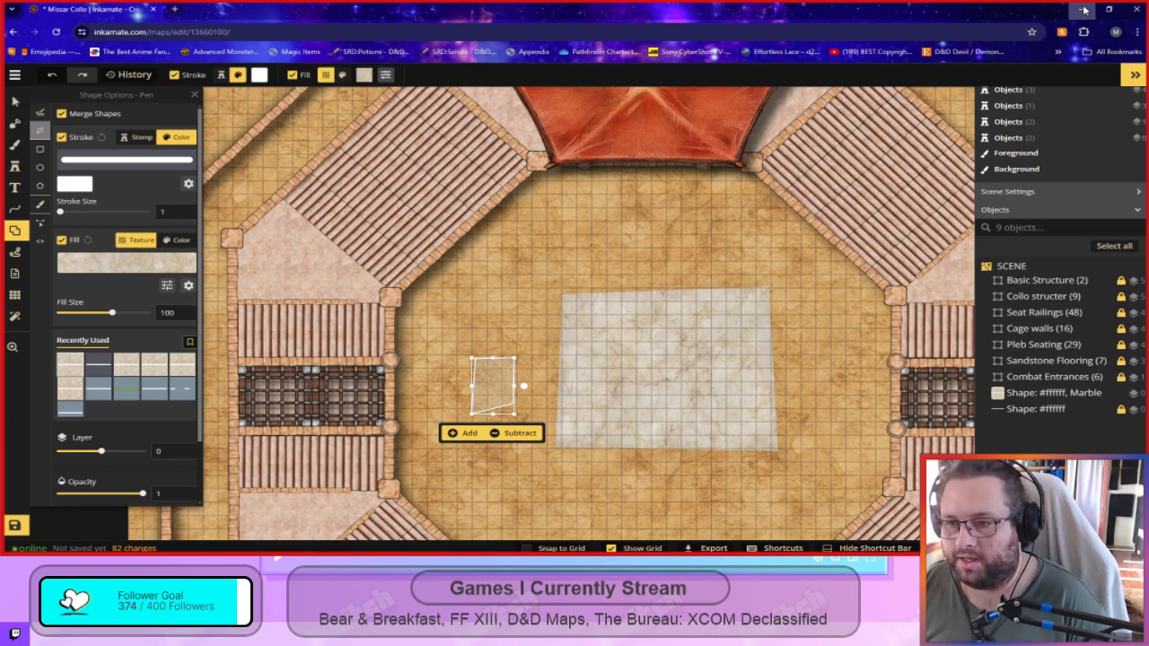
{"action": "key", "text": "alt+Tab"}
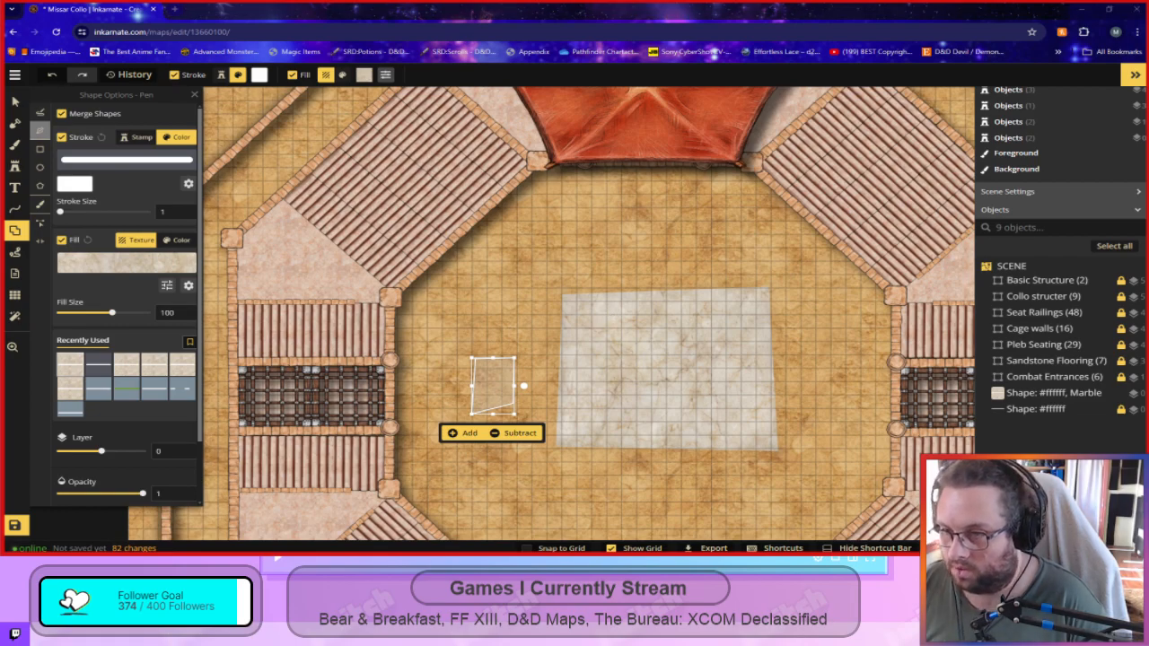
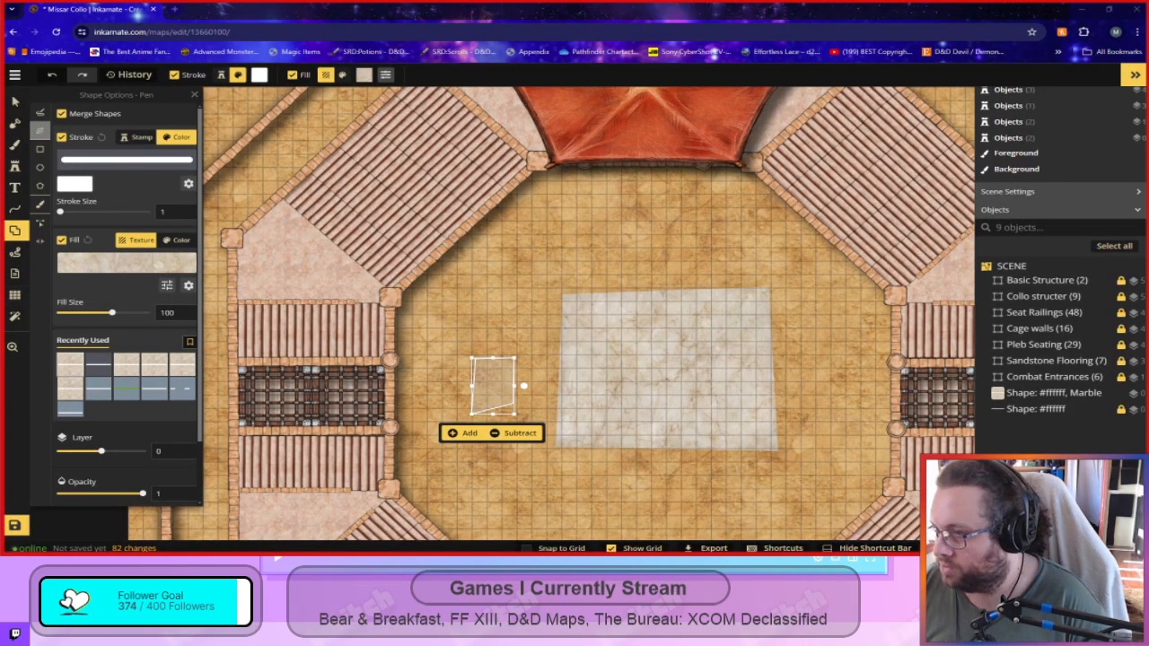
Set the marble fill's hue to -15, discard the pending outline, and reopen the Pen's fill color adjustments.
{"action": "left_click", "coordinate": [167, 286]}
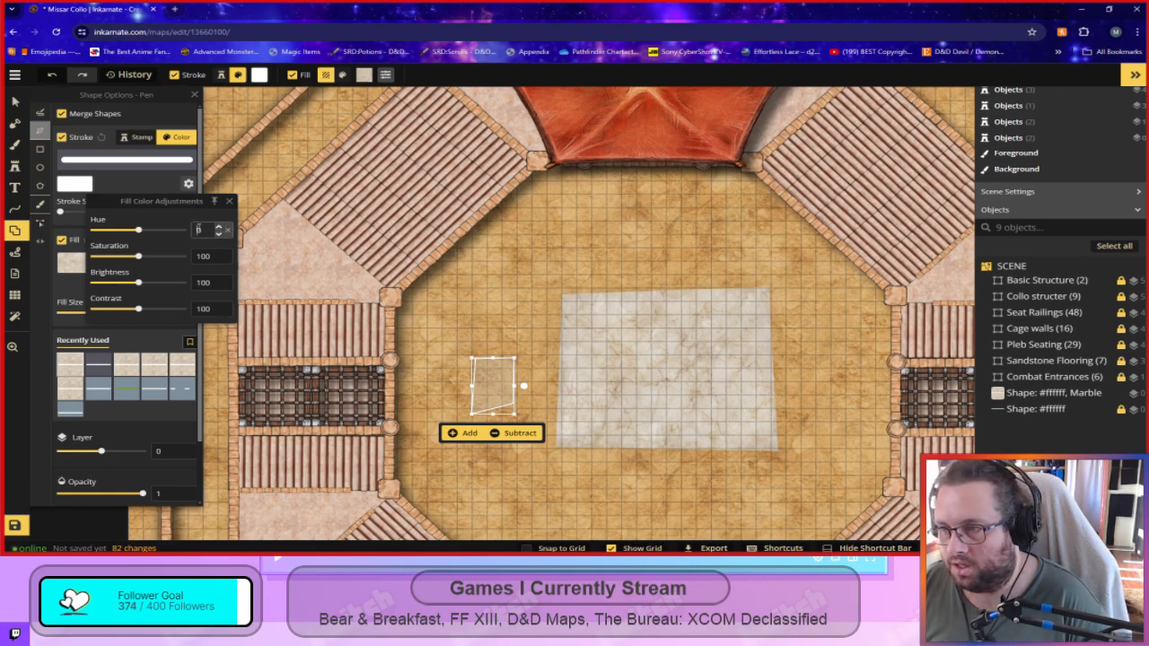
{"action": "type", "text": "-15"}
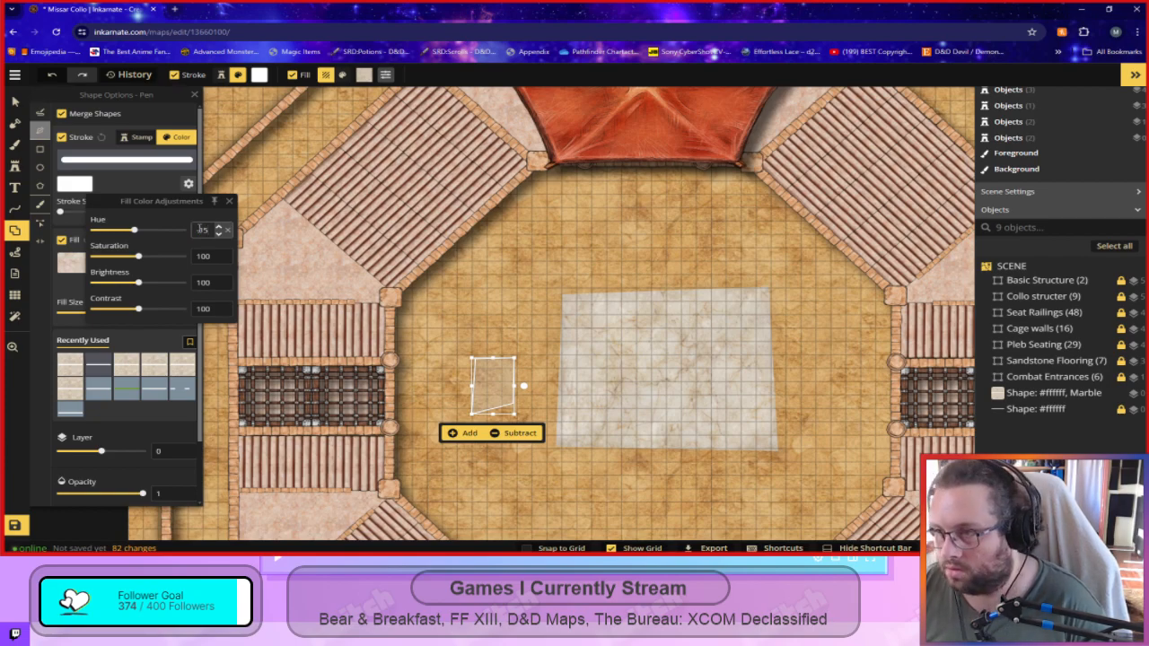
{"action": "key", "text": "Escape"}
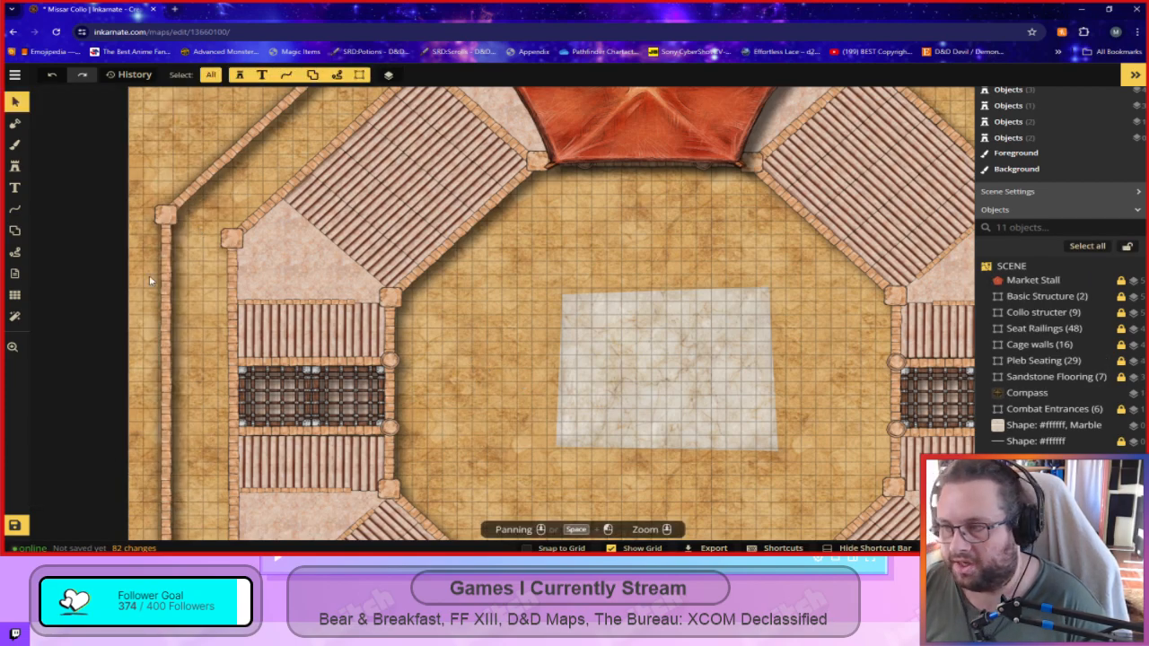
{"action": "left_click", "coordinate": [15, 231]}
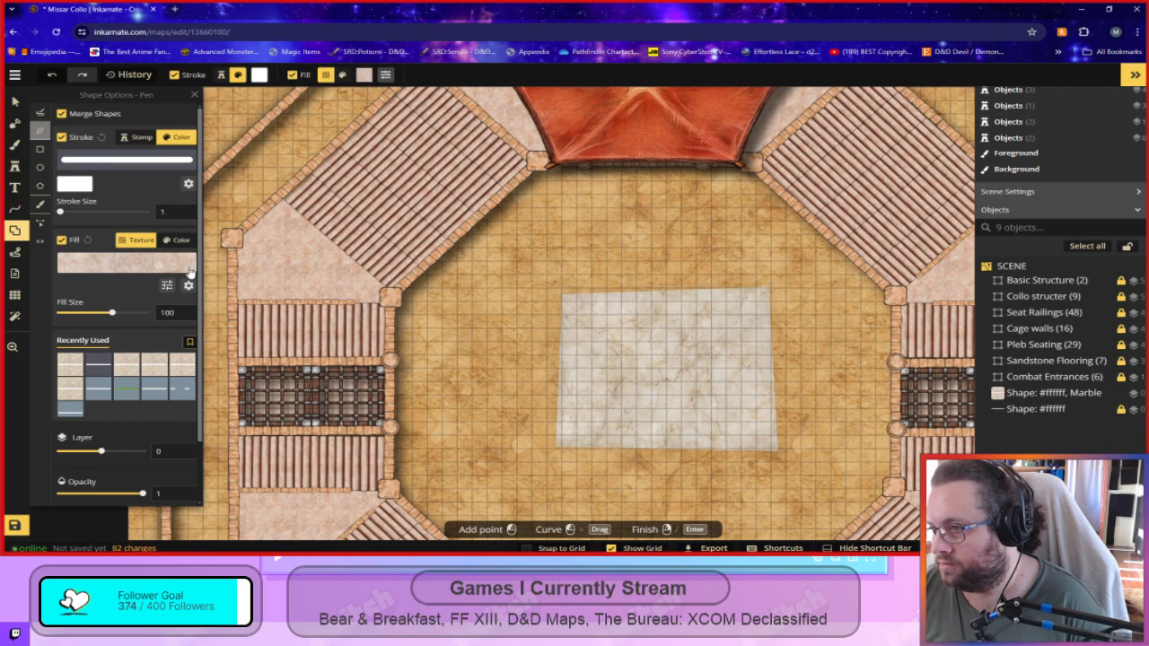
{"action": "left_click", "coordinate": [167, 286]}
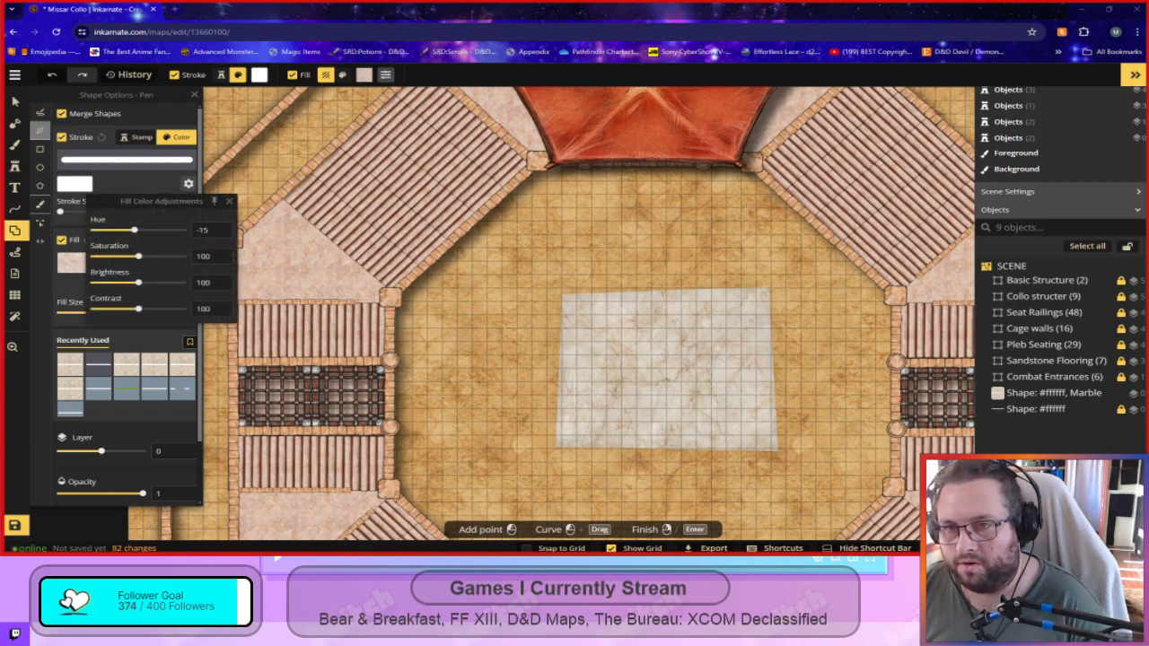
Set the Pen fill's saturation to 157, brightness to 90 and contrast to 118.
{"action": "double_click", "coordinate": [204, 255]}
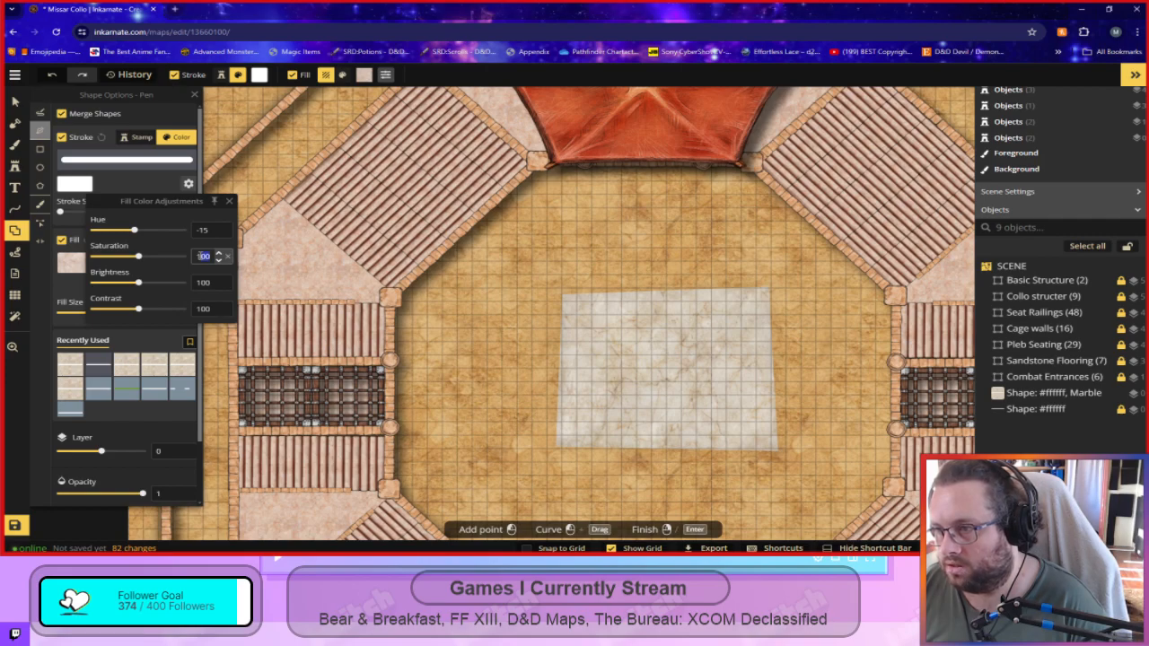
{"action": "type", "text": "157"}
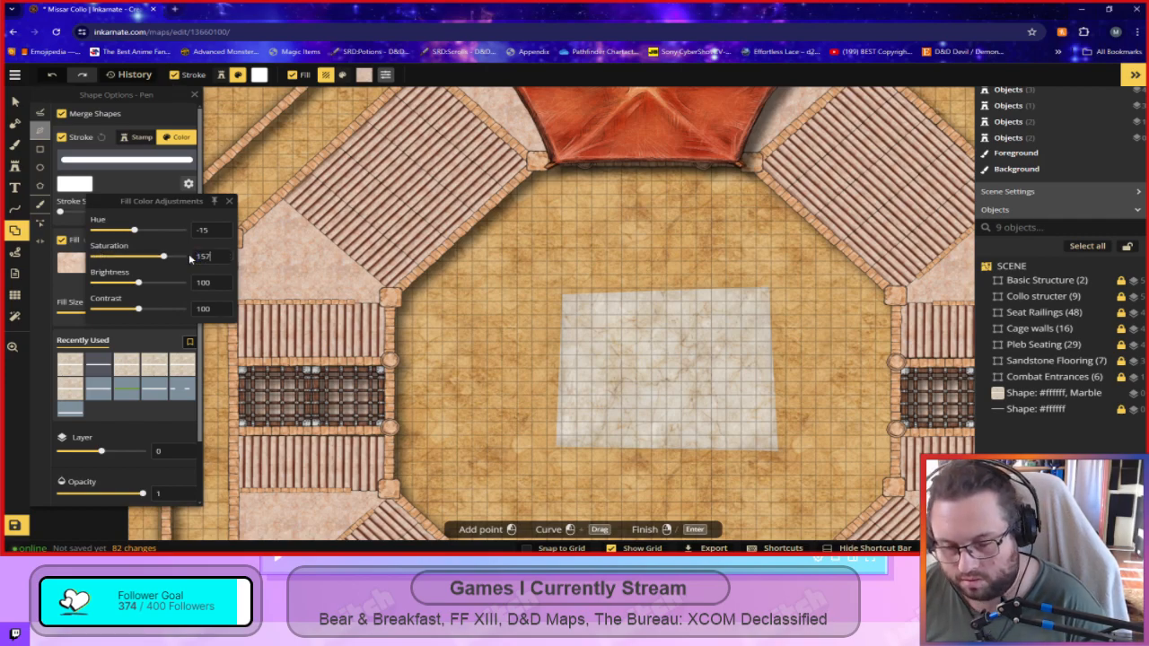
{"action": "key", "text": "Return"}
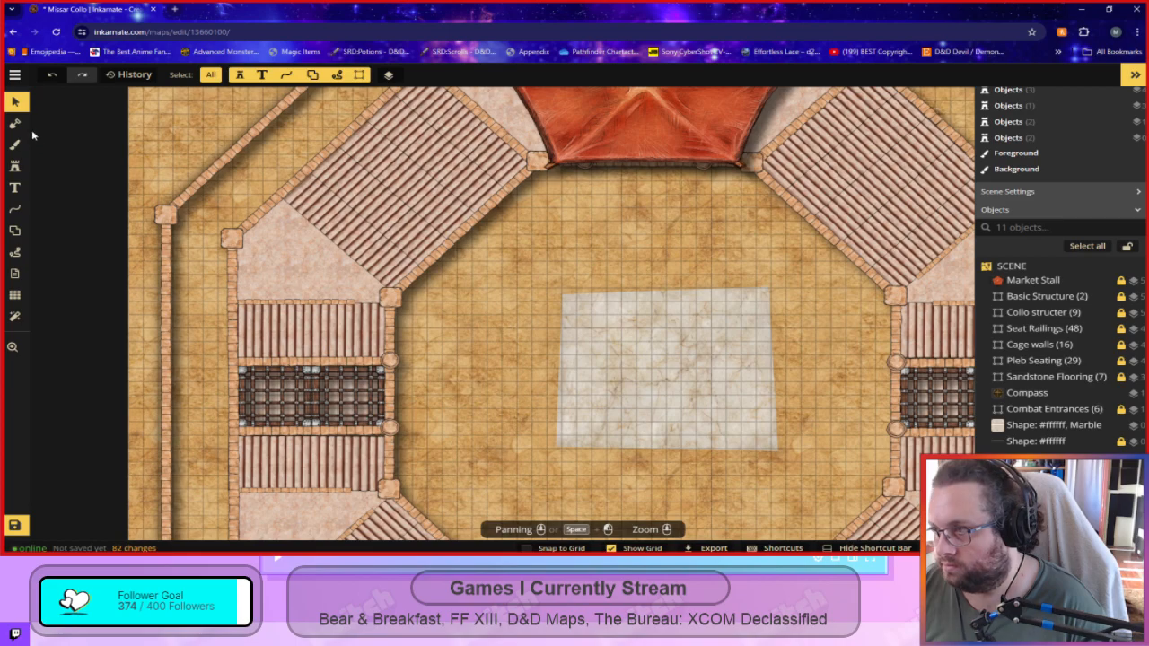
{"action": "left_click", "coordinate": [14, 231]}
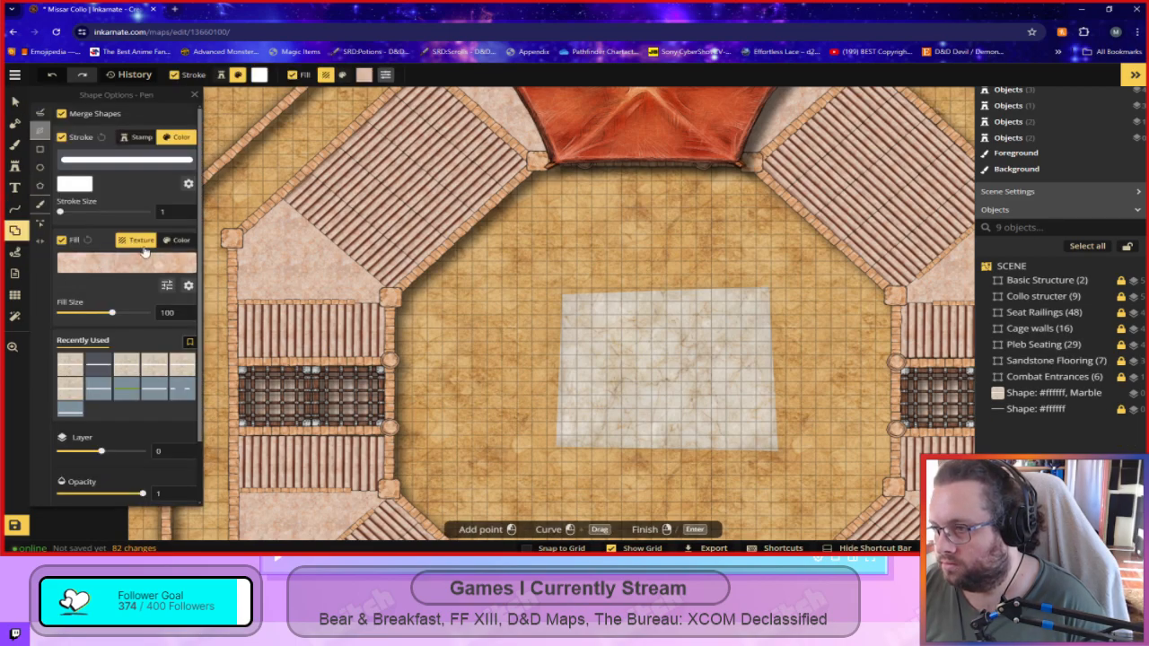
{"action": "left_click", "coordinate": [167, 285]}
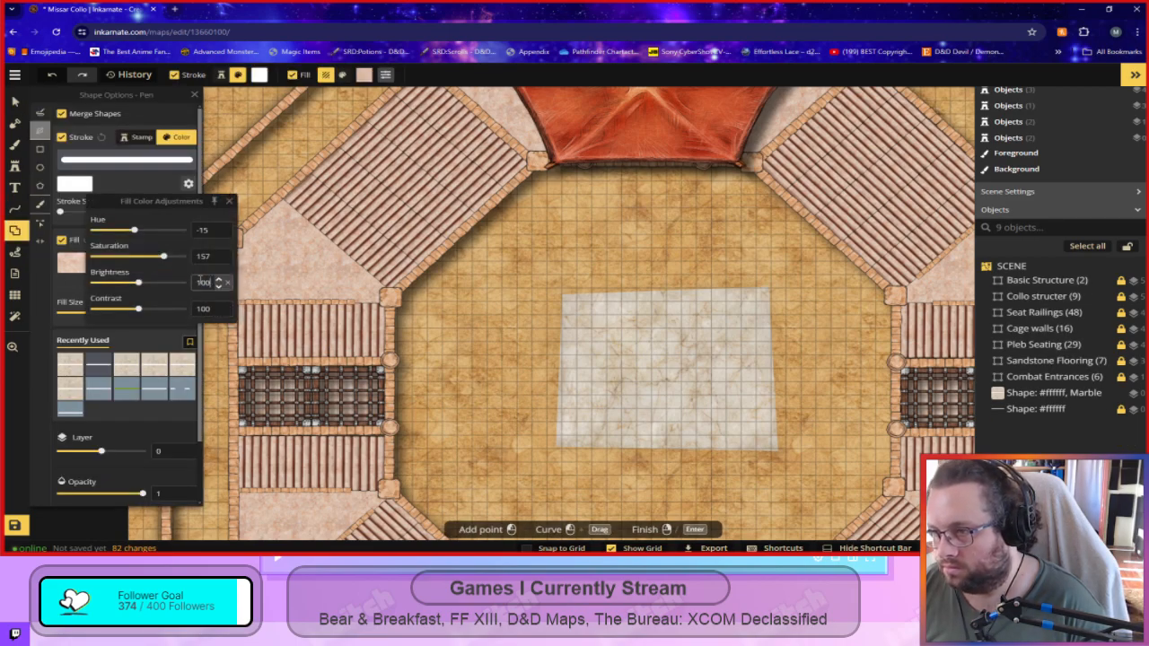
{"action": "type", "text": "90"}
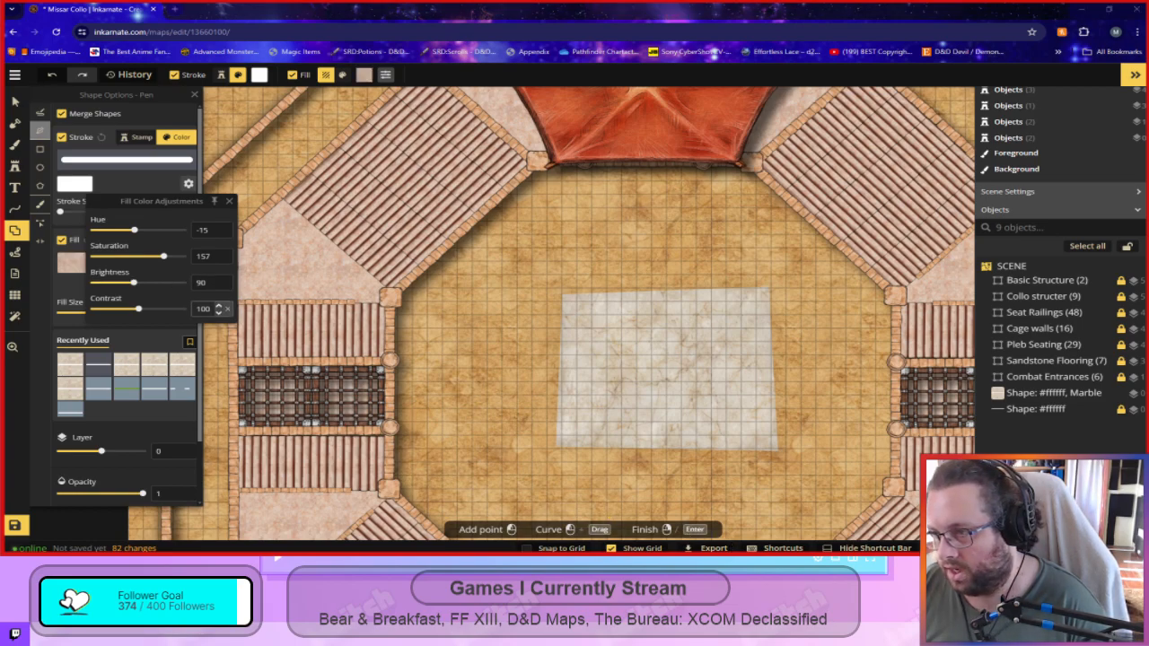
{"action": "left_click", "coordinate": [217, 305]}
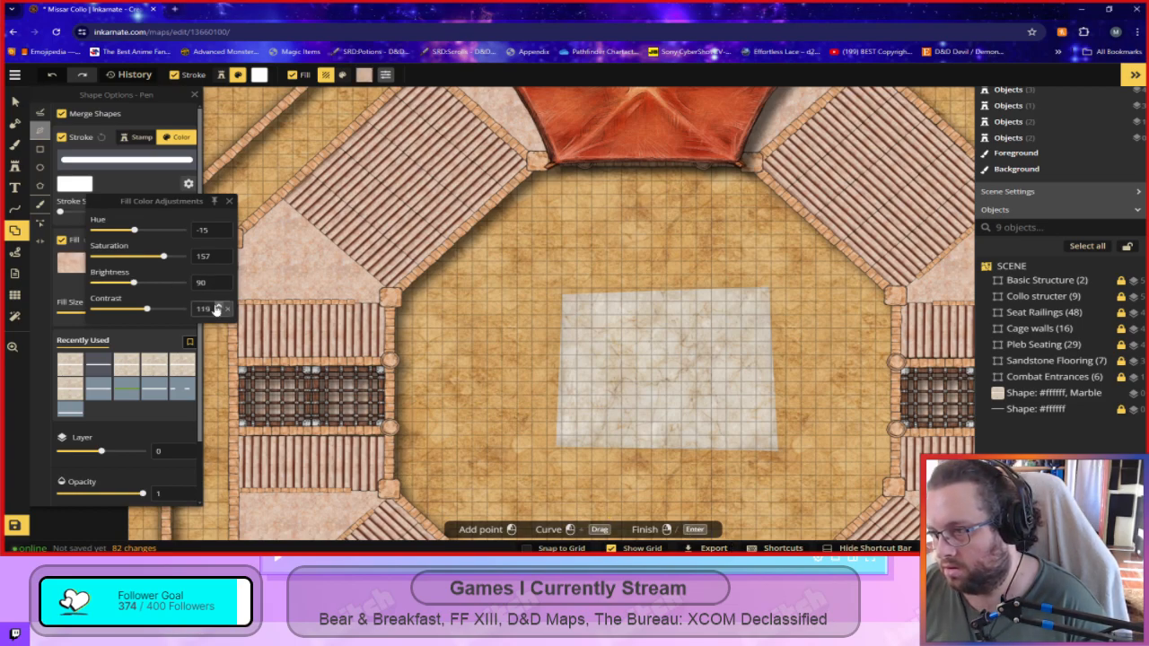
{"action": "left_click", "coordinate": [217, 312]}
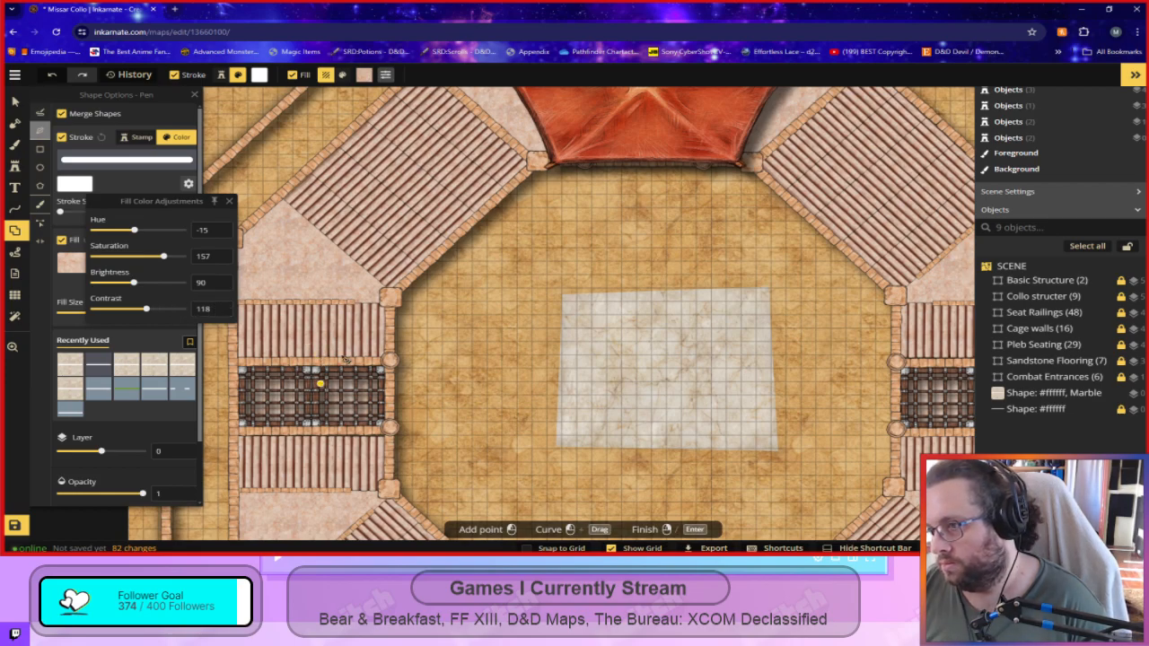
Outline a small four-sided shape west of the marble patch and add it with the tinted marble fill.
{"action": "left_click", "coordinate": [229, 201]}
{"action": "left_click", "coordinate": [458, 296]}
{"action": "left_click", "coordinate": [532, 297]}
{"action": "left_click", "coordinate": [524, 363]}
{"action": "left_click", "coordinate": [431, 371]}
{"action": "left_click", "coordinate": [459, 298]}
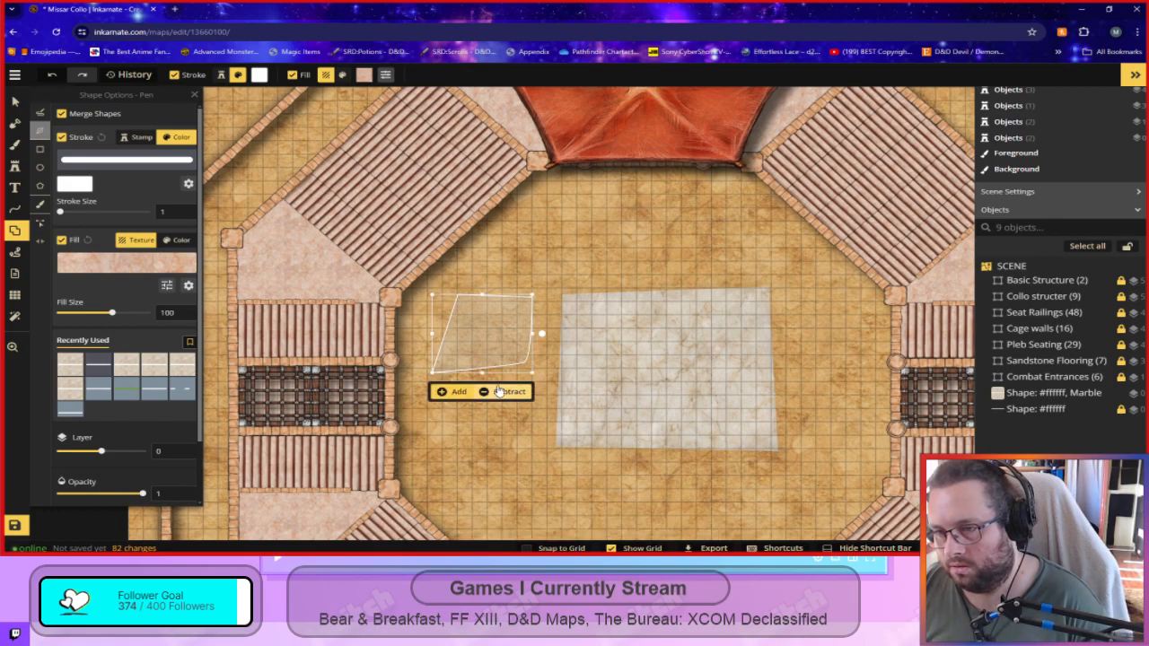
{"action": "left_click", "coordinate": [450, 395]}
Reduce the small tinted shape's fill size to 28.13.
{"action": "left_click", "coordinate": [508, 490]}
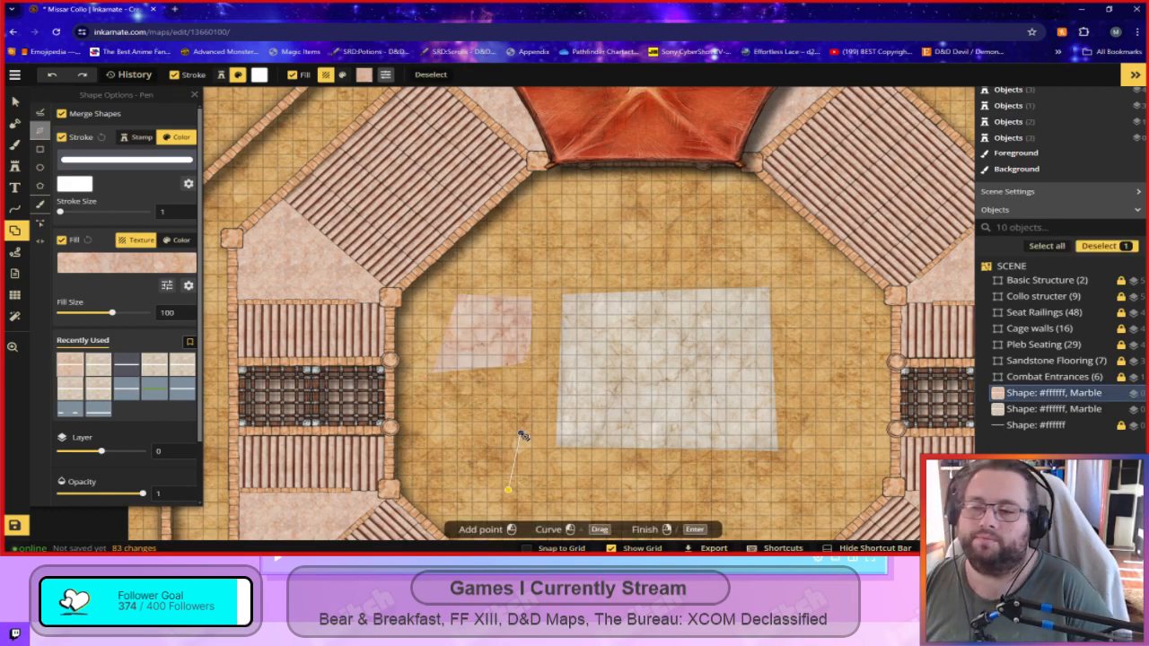
{"action": "scroll", "coordinate": [375, 351], "scroll_direction": "up", "scroll_amount": 3}
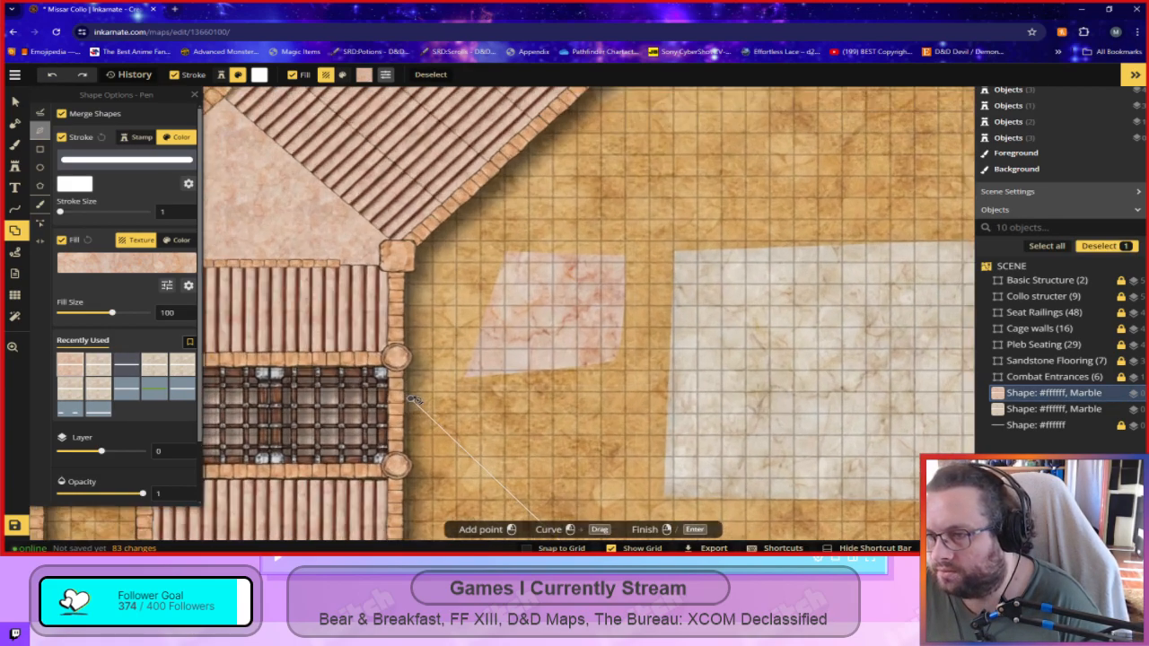
{"action": "left_click_drag", "start_coordinate": [111, 311], "coordinate": [86, 314]}
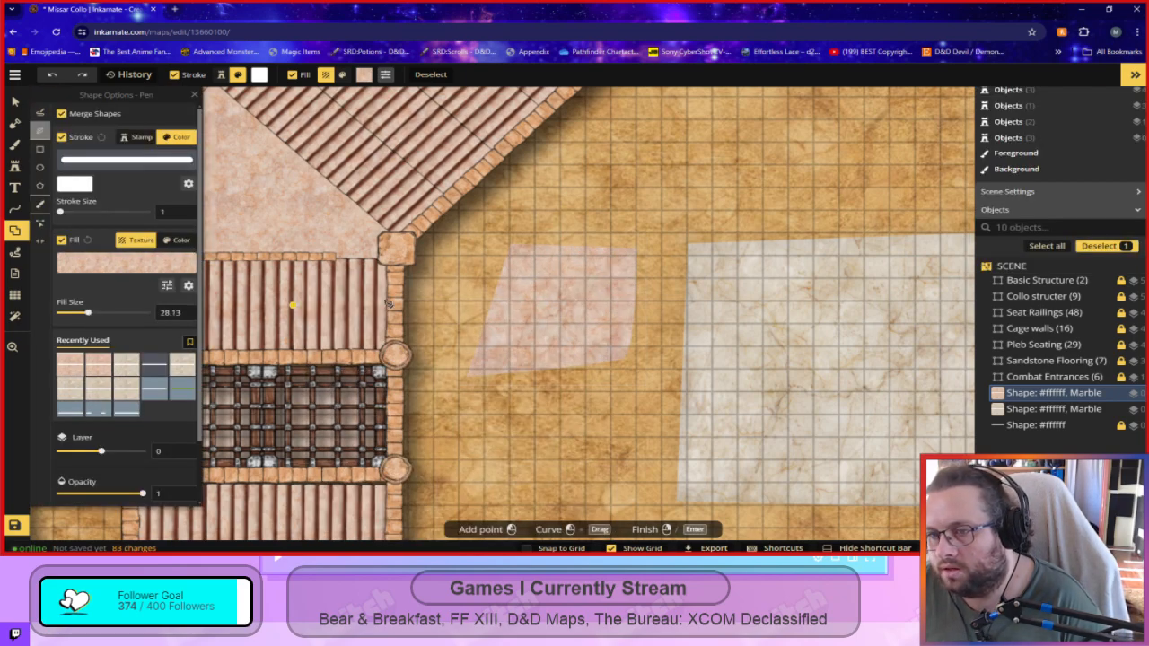
Flatten the small tinted marble shape to the background.
{"action": "right_click", "coordinate": [1089, 395]}
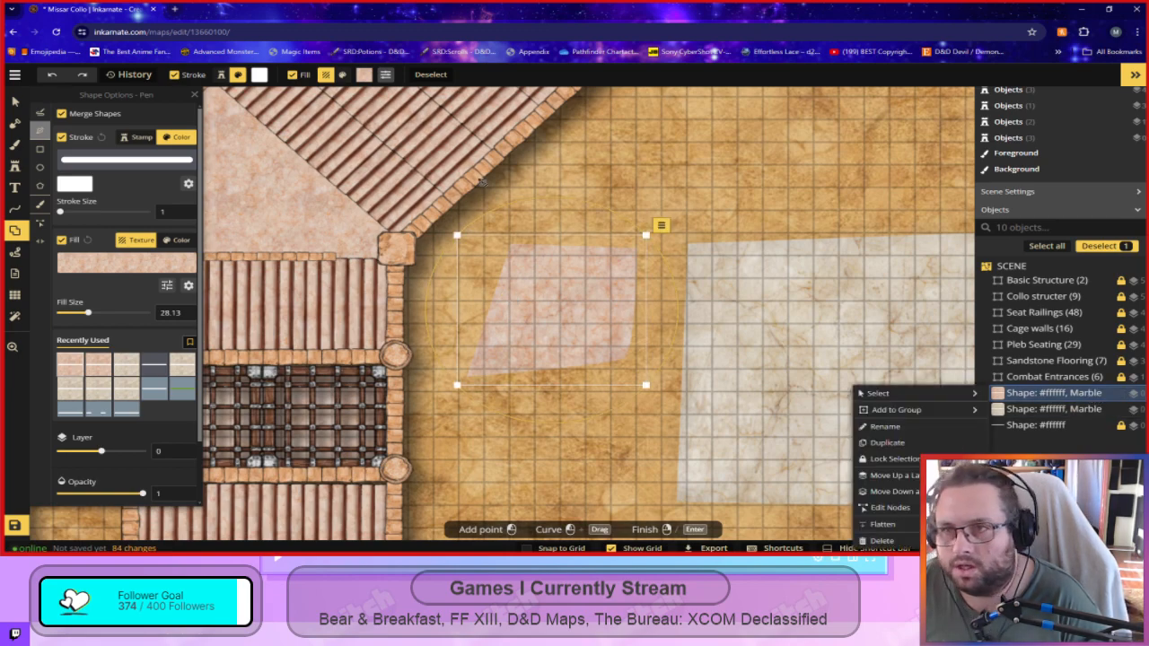
{"action": "left_click", "coordinate": [1039, 396]}
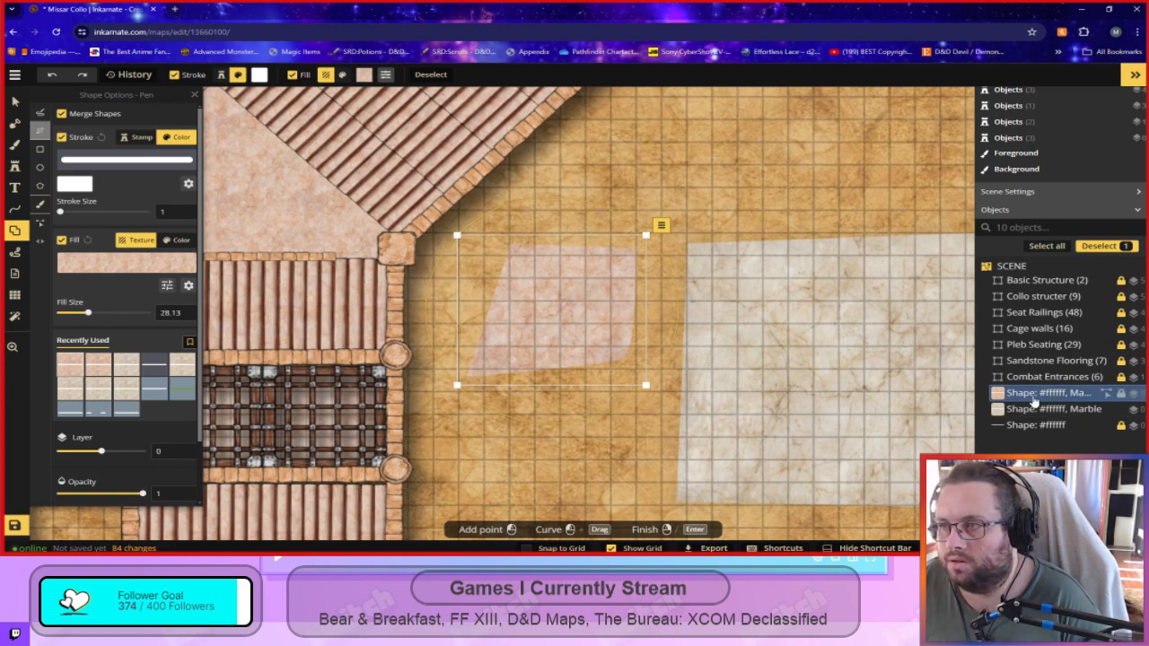
{"action": "right_click", "coordinate": [1035, 400]}
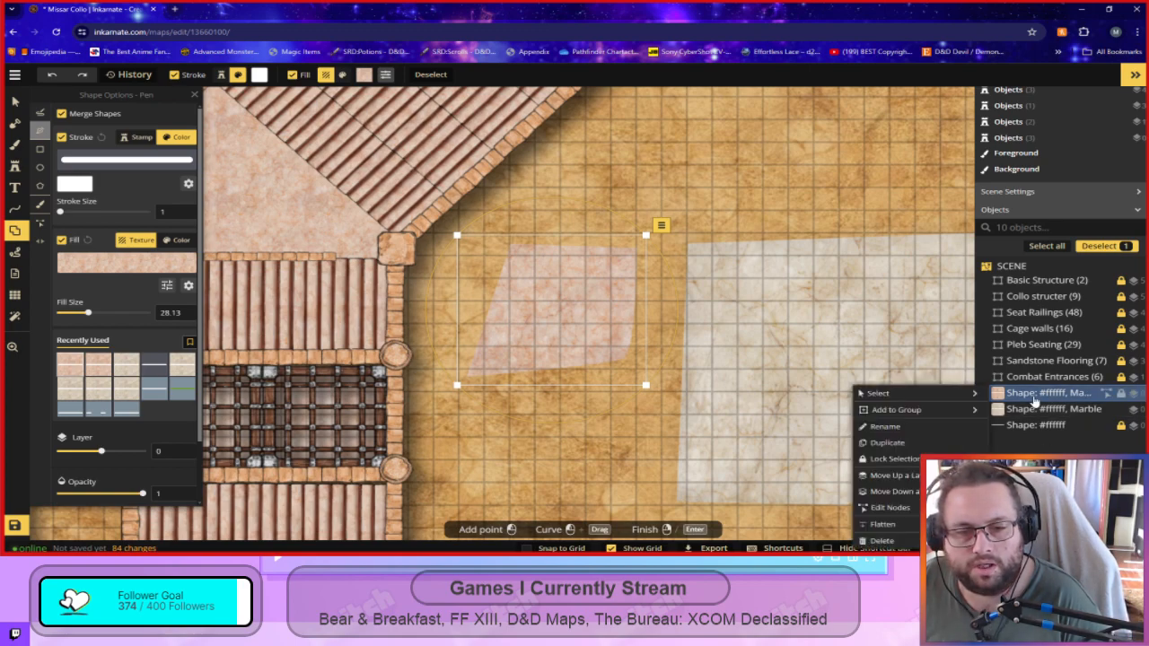
{"action": "mouse_move", "coordinate": [880, 524]}
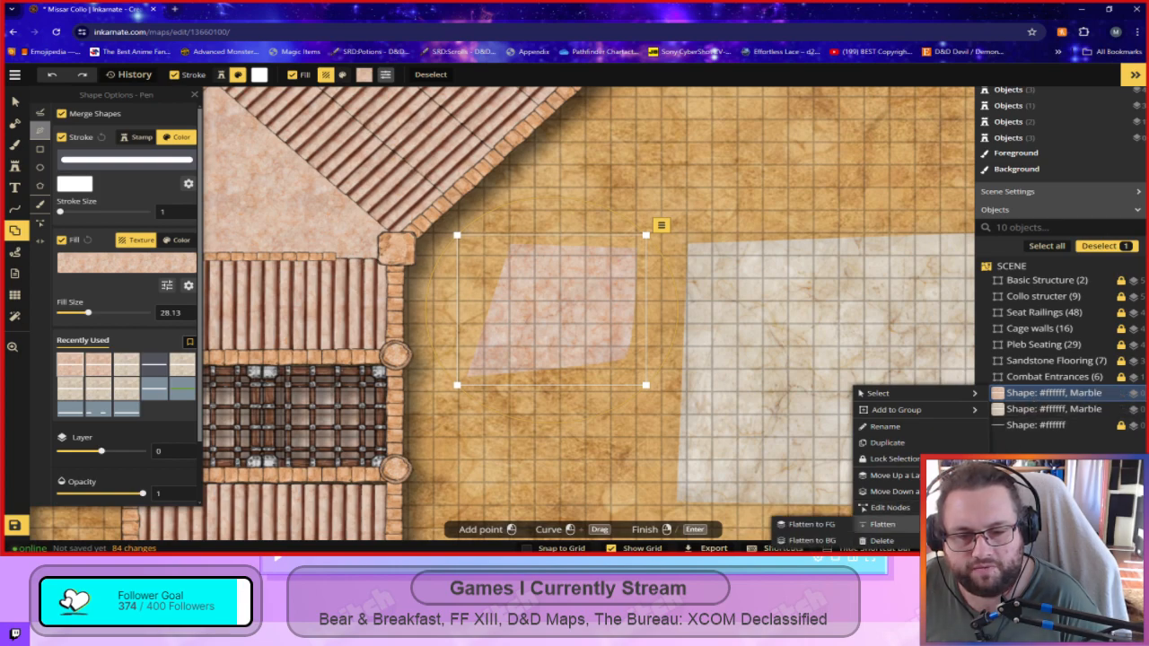
{"action": "left_click", "coordinate": [824, 541]}
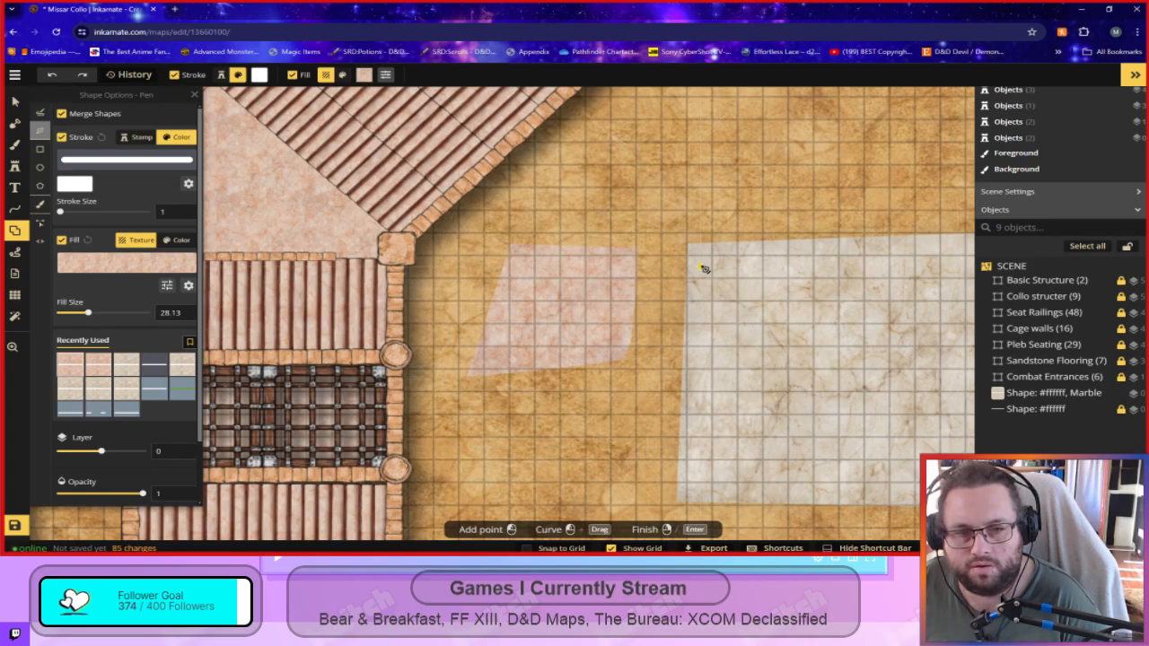
Paint over the flattened pink marble patch on the background layer with the recently used sand texture using the Brush.
{"action": "scroll", "coordinate": [708, 266], "scroll_direction": "down", "scroll_amount": 5}
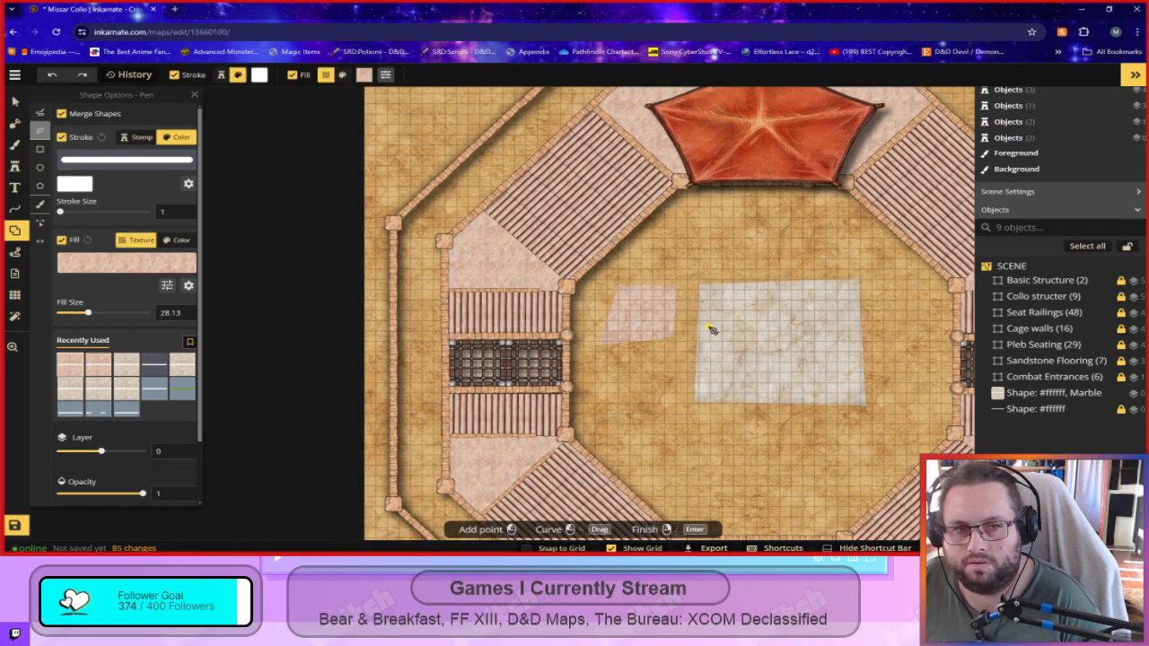
{"action": "scroll", "coordinate": [629, 345], "scroll_direction": "up", "scroll_amount": 5}
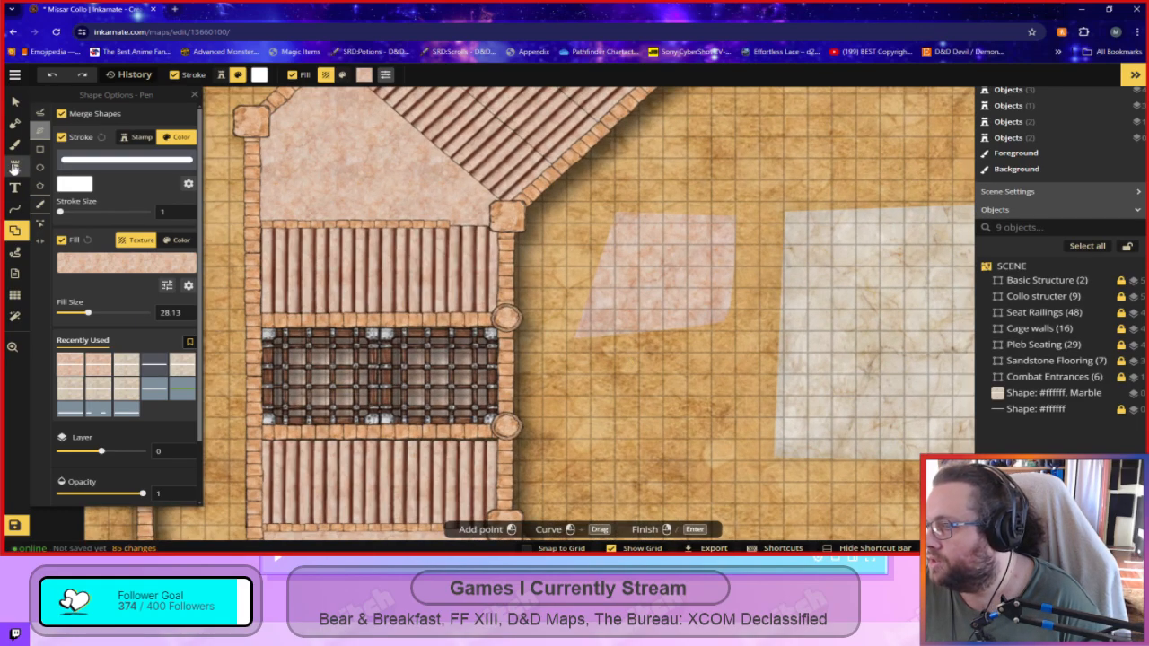
{"action": "left_click", "coordinate": [14, 167]}
{"action": "left_click", "coordinate": [15, 143]}
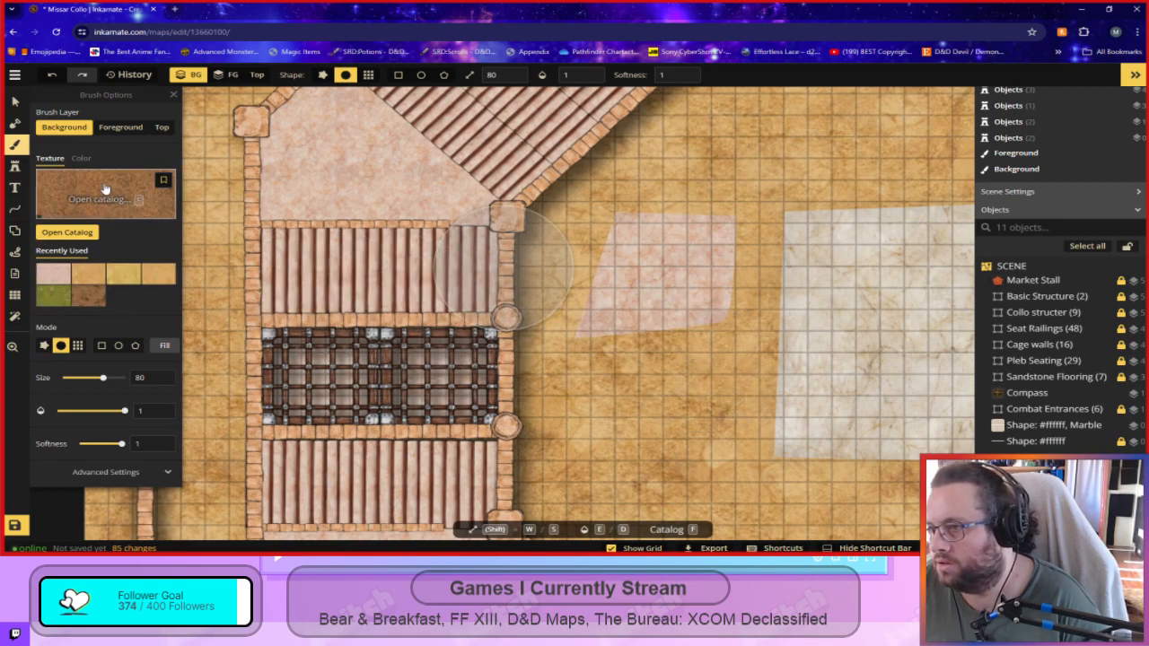
{"action": "left_click", "coordinate": [97, 272]}
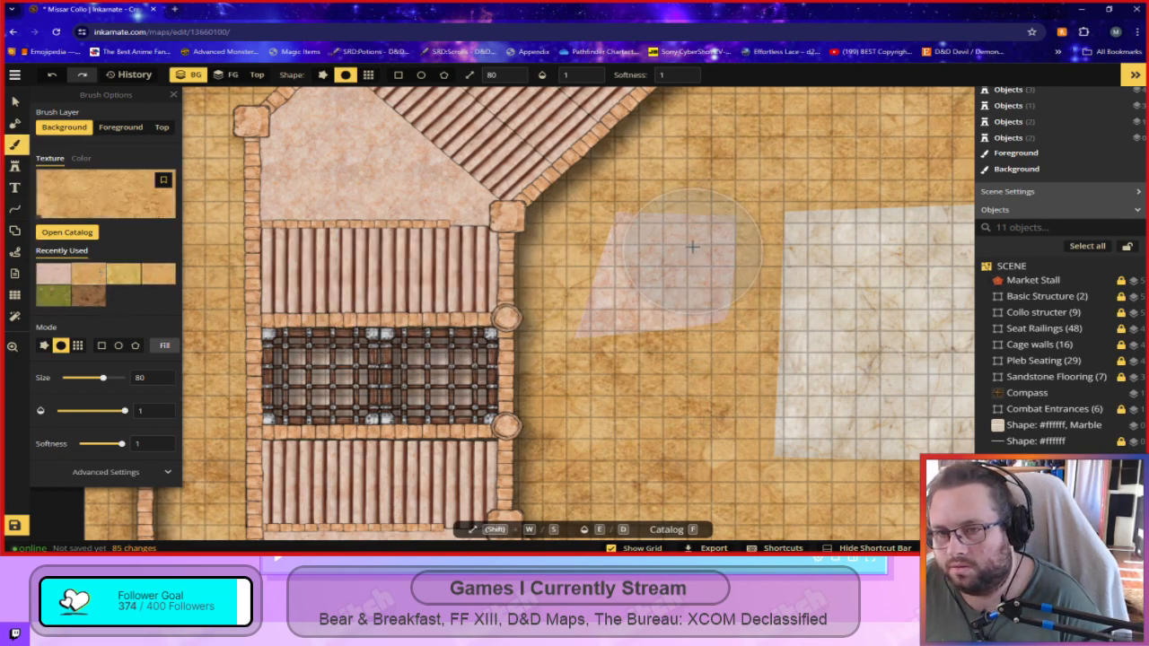
{"action": "left_click", "coordinate": [818, 413]}
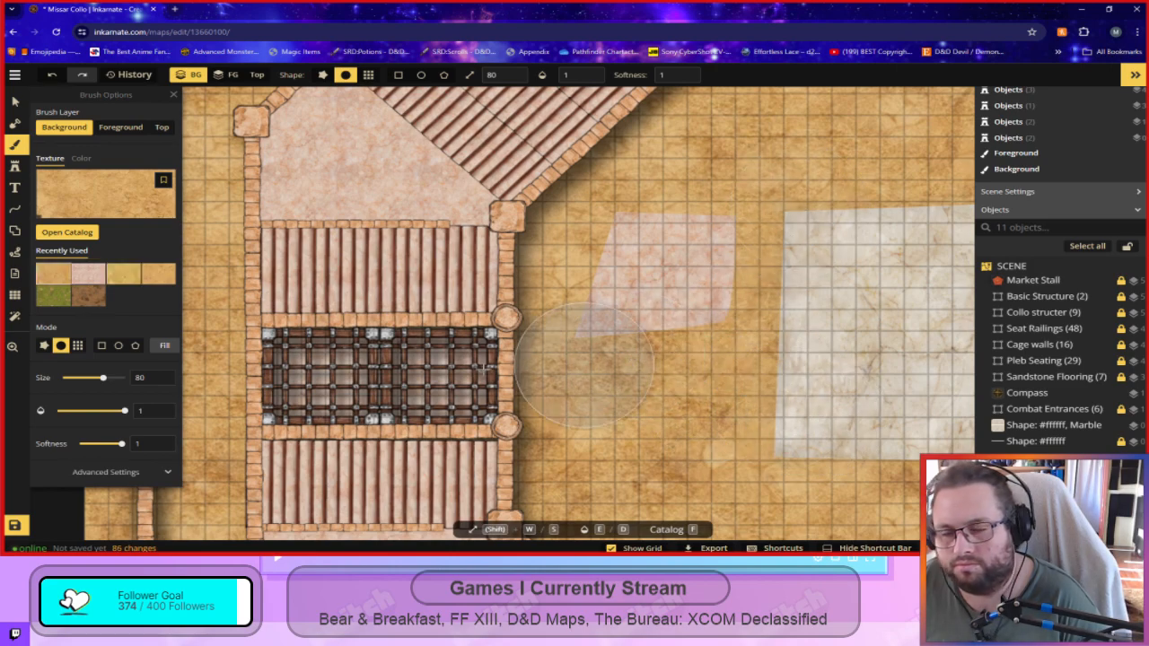
{"action": "left_click", "coordinate": [97, 277]}
{"action": "mouse_move", "coordinate": [709, 258]}
{"action": "left_mouse_down"}
{"action": "mouse_move", "coordinate": [697, 303]}
{"action": "mouse_move", "coordinate": [645, 334]}
{"action": "left_mouse_up"}
{"action": "left_click", "coordinate": [88, 273]}
{"action": "mouse_move", "coordinate": [679, 260]}
{"action": "left_mouse_down"}
{"action": "mouse_move", "coordinate": [743, 295]}
{"action": "mouse_move", "coordinate": [725, 214]}
{"action": "mouse_move", "coordinate": [651, 237]}
{"action": "mouse_move", "coordinate": [683, 309]}
{"action": "mouse_move", "coordinate": [638, 342]}
{"action": "mouse_move", "coordinate": [637, 369]}
{"action": "mouse_move", "coordinate": [650, 309]}
{"action": "mouse_move", "coordinate": [780, 254]}
{"action": "mouse_move", "coordinate": [884, 228]}
{"action": "mouse_move", "coordinate": [862, 409]}
{"action": "left_mouse_up"}
Apply the recently used tinted marble style with fill size 28.13 to the large marble shape in the arena.
{"action": "left_click", "coordinate": [1075, 427]}
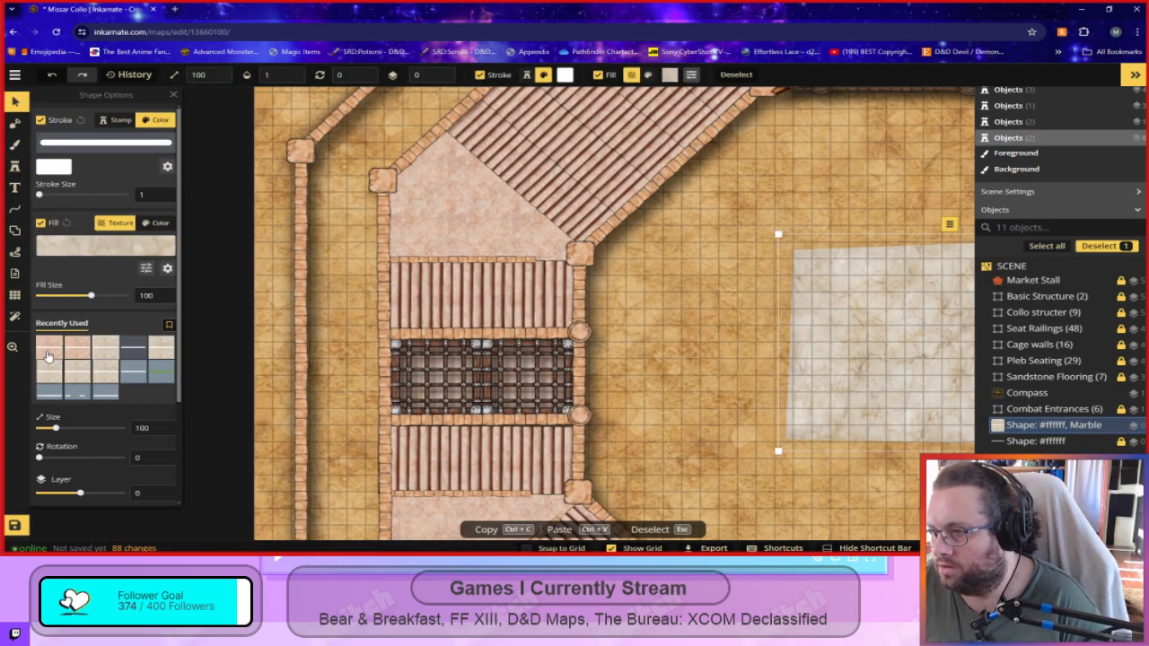
{"action": "left_click", "coordinate": [48, 354]}
{"action": "left_click", "coordinate": [758, 482]}
{"action": "left_click", "coordinate": [884, 383]}
{"action": "right_click", "coordinate": [865, 375]}
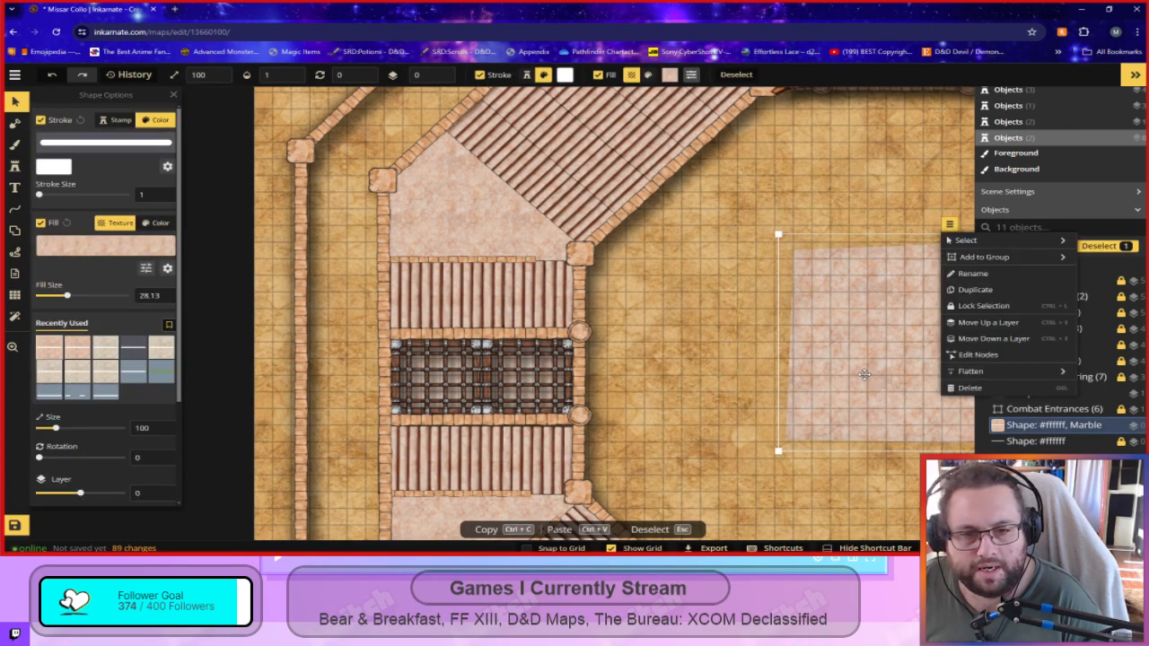
{"action": "mouse_move", "coordinate": [994, 378]}
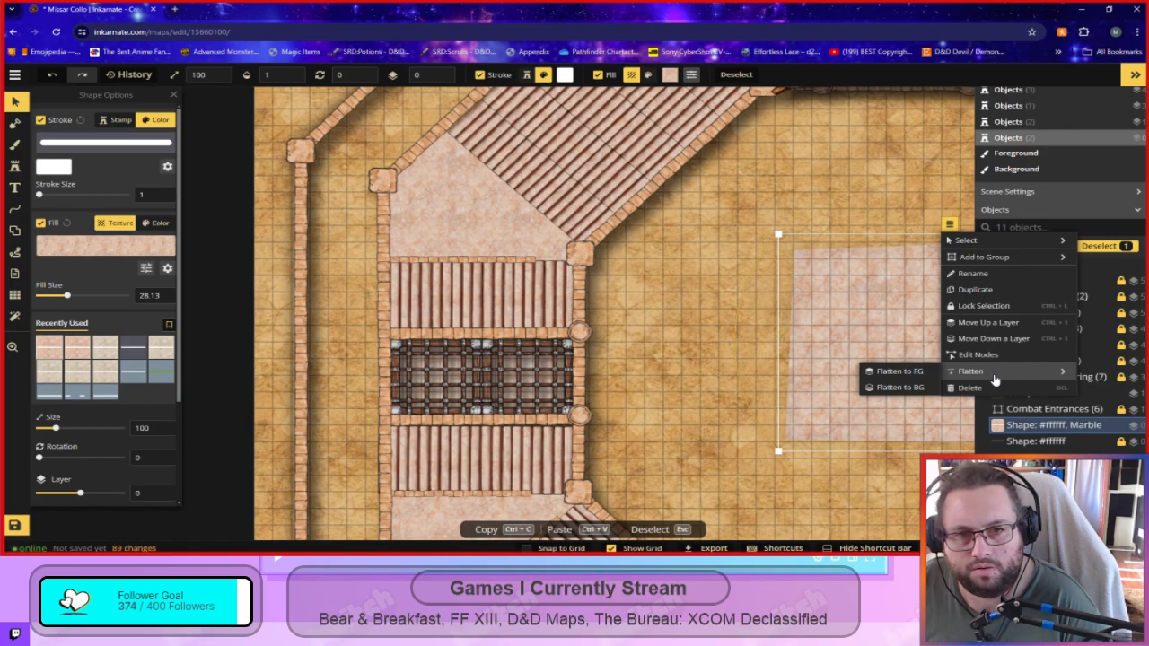
{"action": "mouse_move", "coordinate": [1001, 246]}
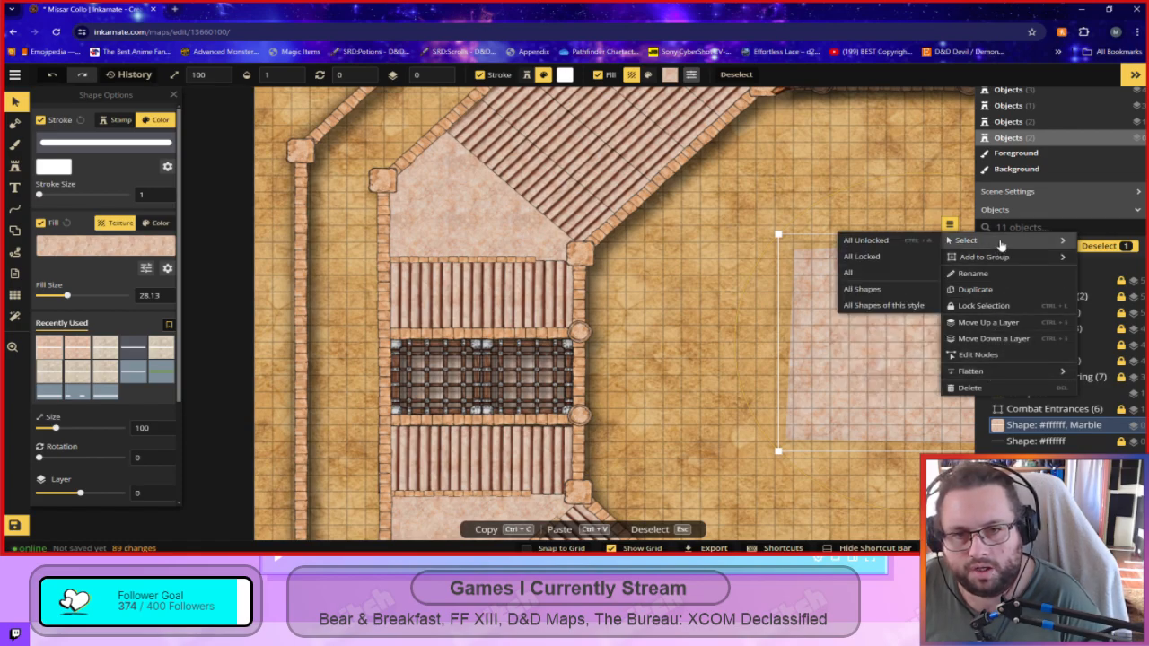
{"action": "left_click", "coordinate": [644, 340]}
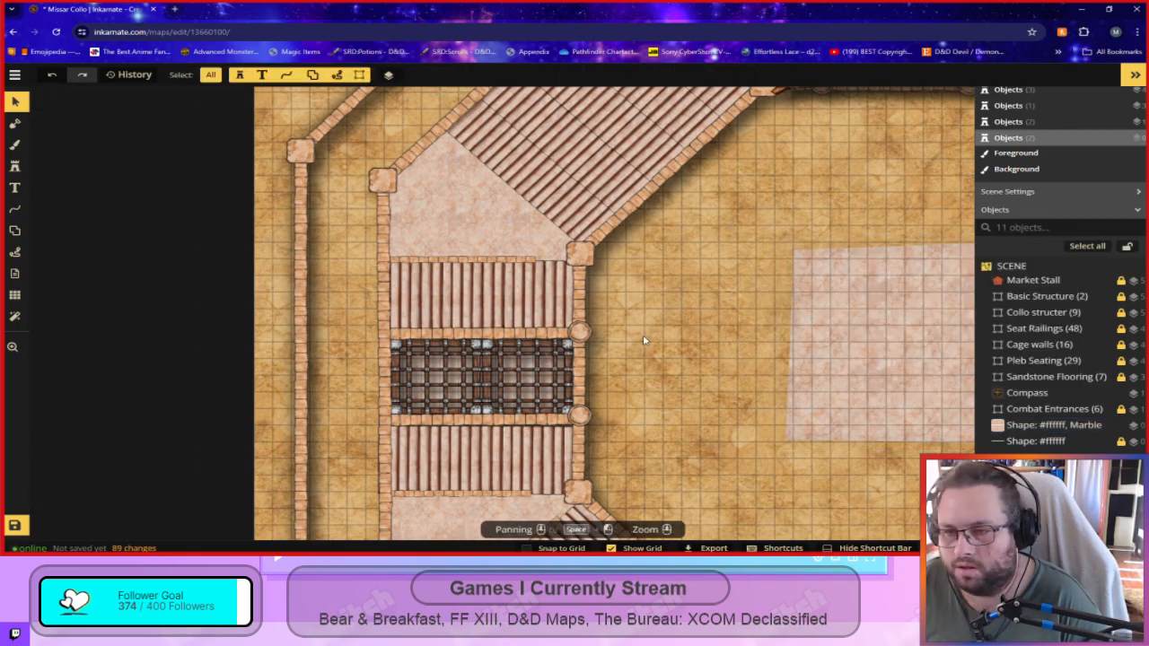
Activate the shape Pen, try the stamp stroke and return to the color stroke.
{"action": "left_click", "coordinate": [13, 233]}
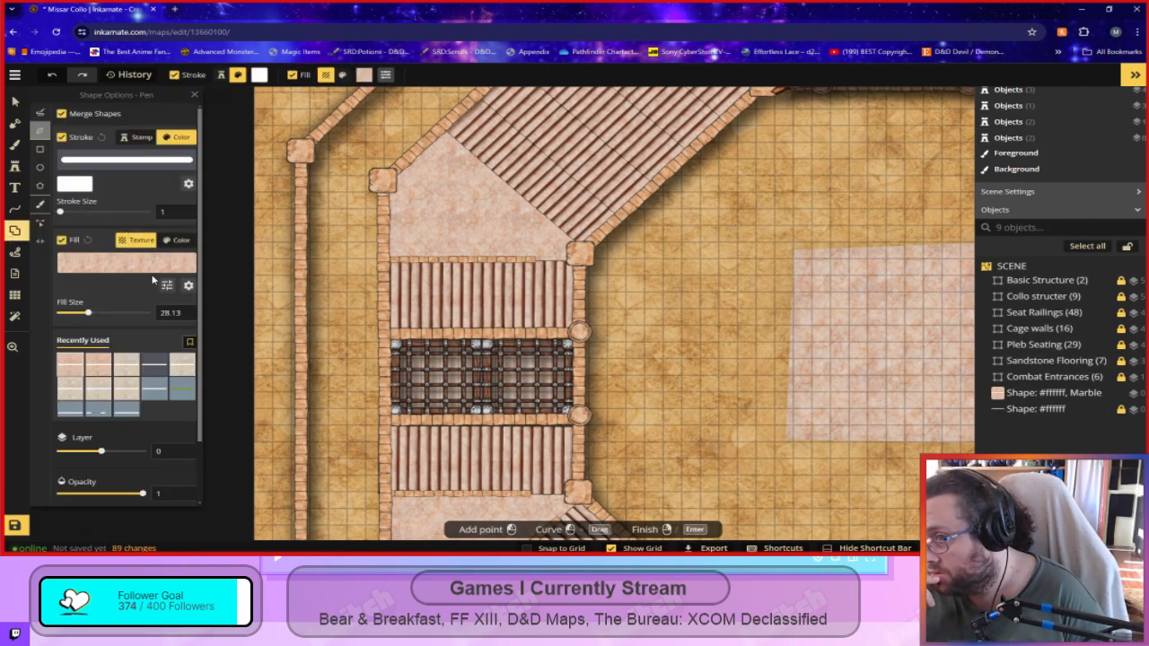
{"action": "left_click", "coordinate": [141, 138]}
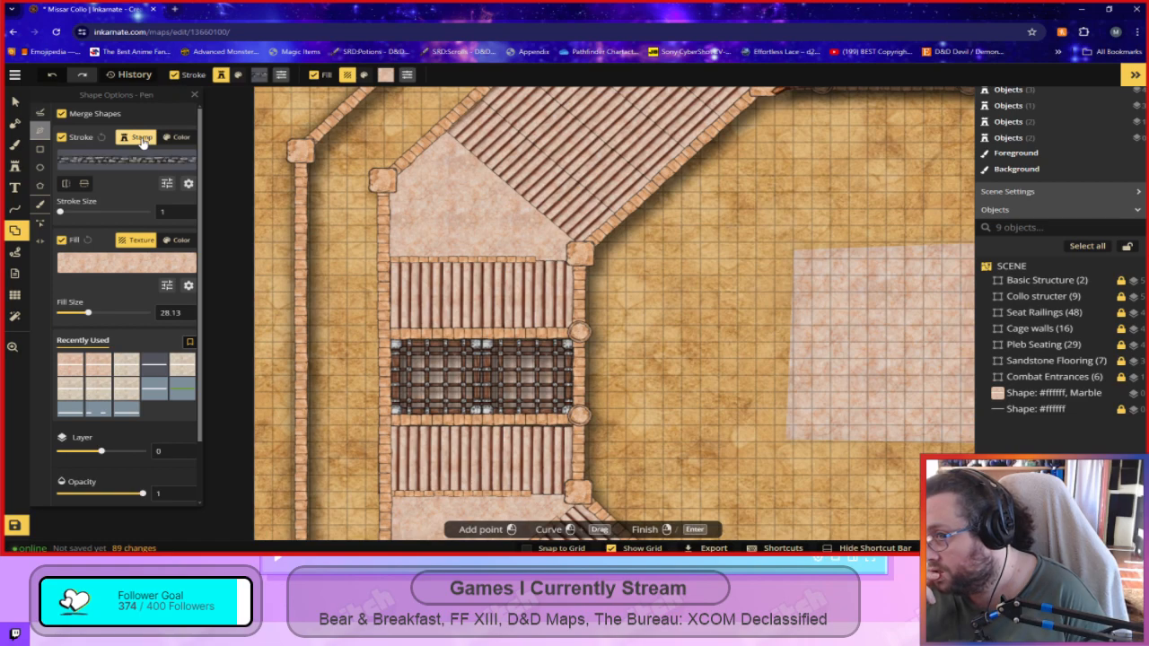
{"action": "left_click", "coordinate": [179, 137]}
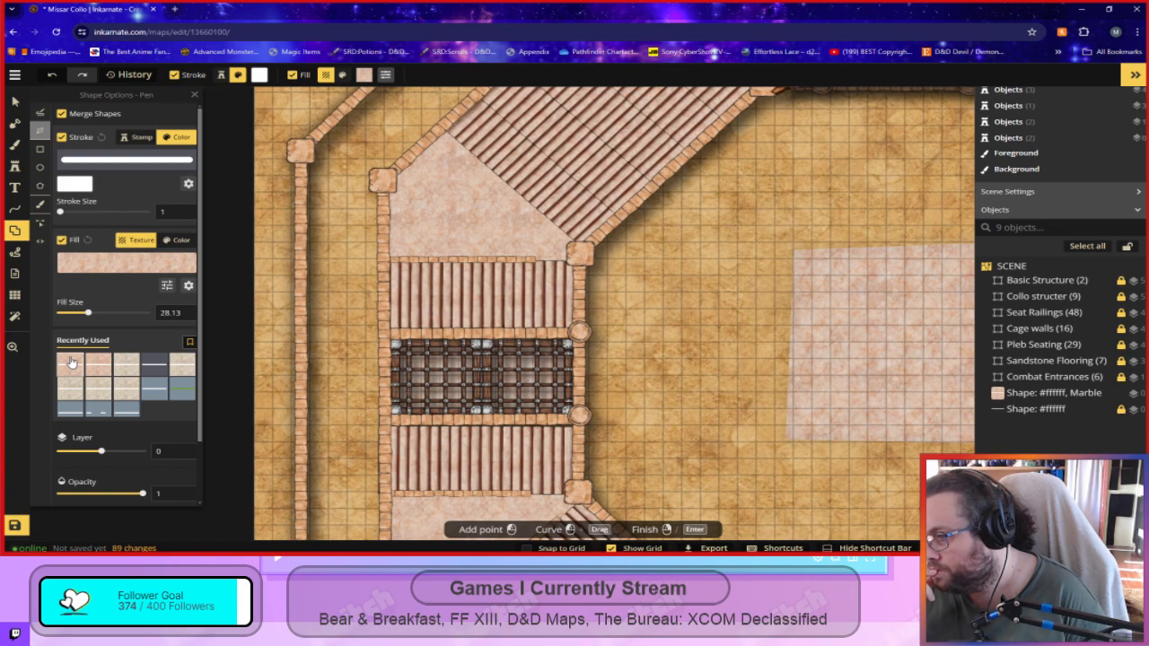
{"action": "scroll", "coordinate": [117, 409], "scroll_direction": "down", "scroll_amount": 2}
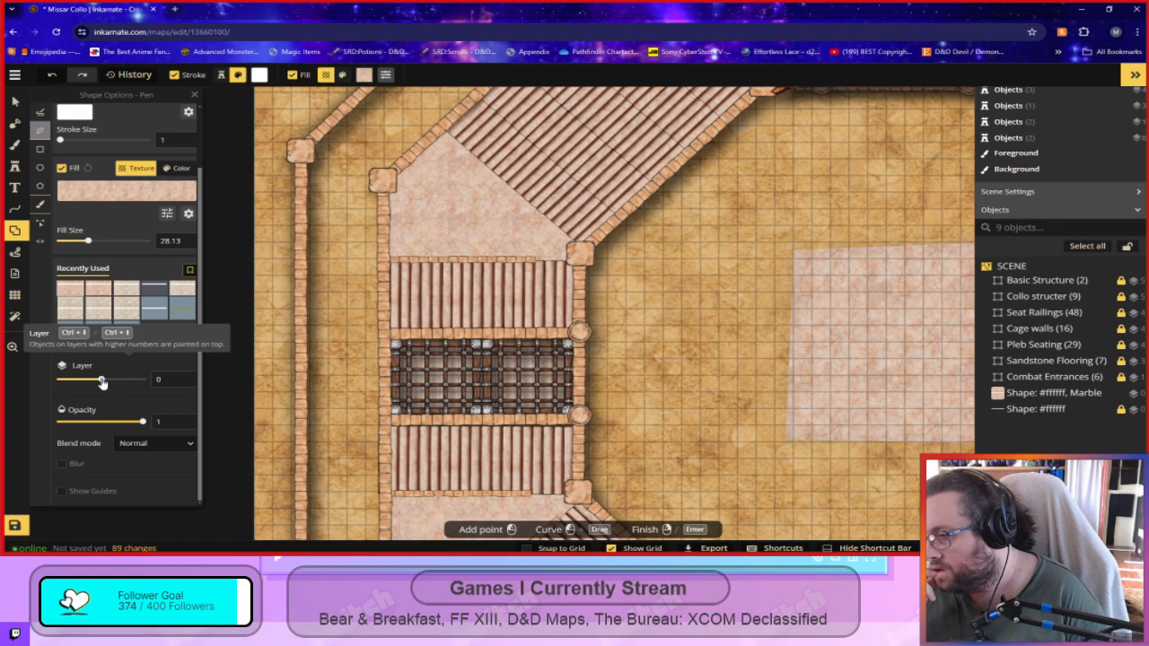
{"action": "left_click_drag", "start_coordinate": [639, 271], "coordinate": [632, 376]}
{"action": "left_click", "coordinate": [640, 392]}
{"action": "left_click", "coordinate": [750, 377]}
{"action": "left_click", "coordinate": [762, 256]}
{"action": "left_click", "coordinate": [759, 213]}
{"action": "right_click", "coordinate": [756, 252]}
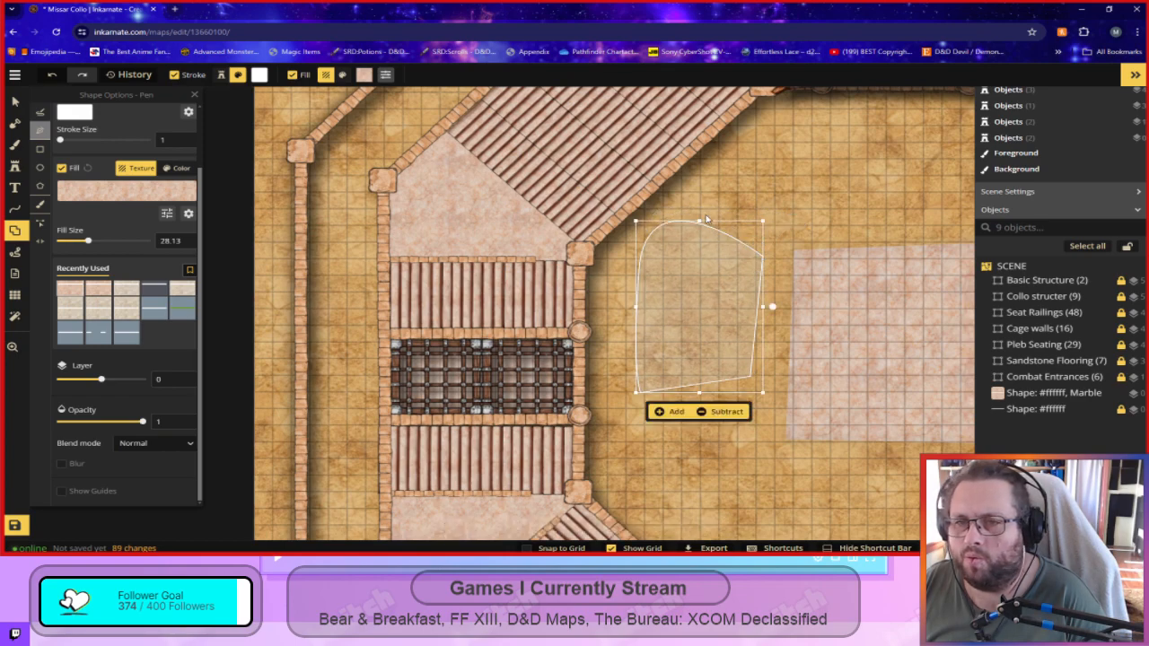
{"action": "left_click", "coordinate": [724, 260]}
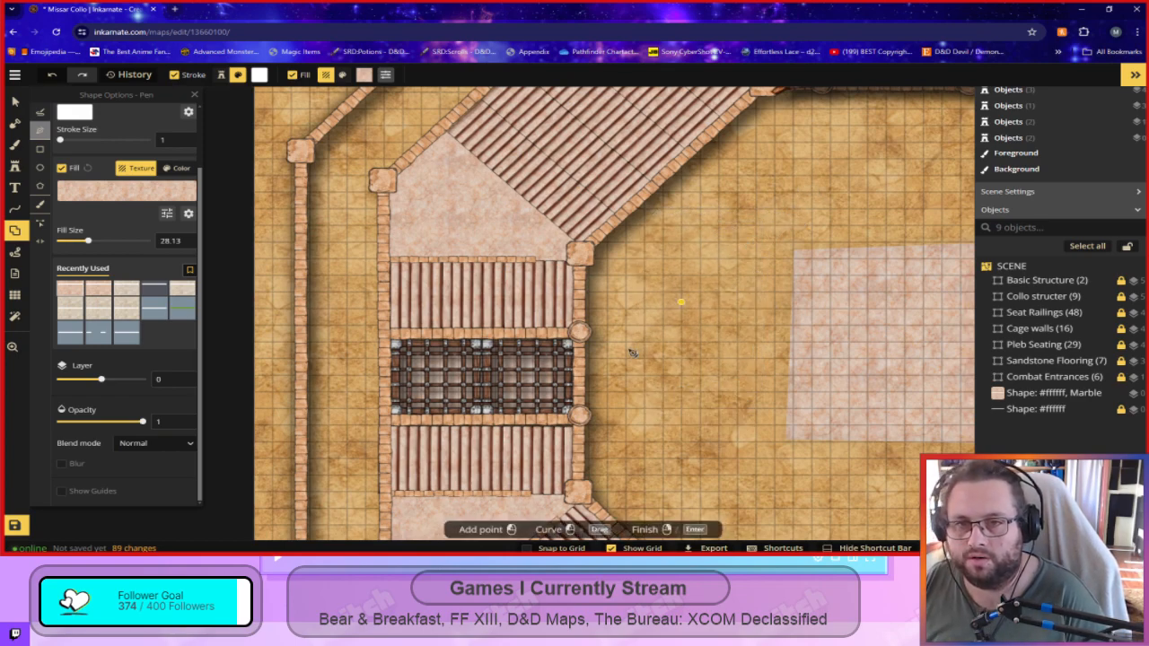
Draw a small four-sided marble shape with the Pen on the sand between the seating and the large marble shape.
{"action": "left_click", "coordinate": [658, 278]}
{"action": "left_click", "coordinate": [752, 279]}
{"action": "left_click", "coordinate": [755, 366]}
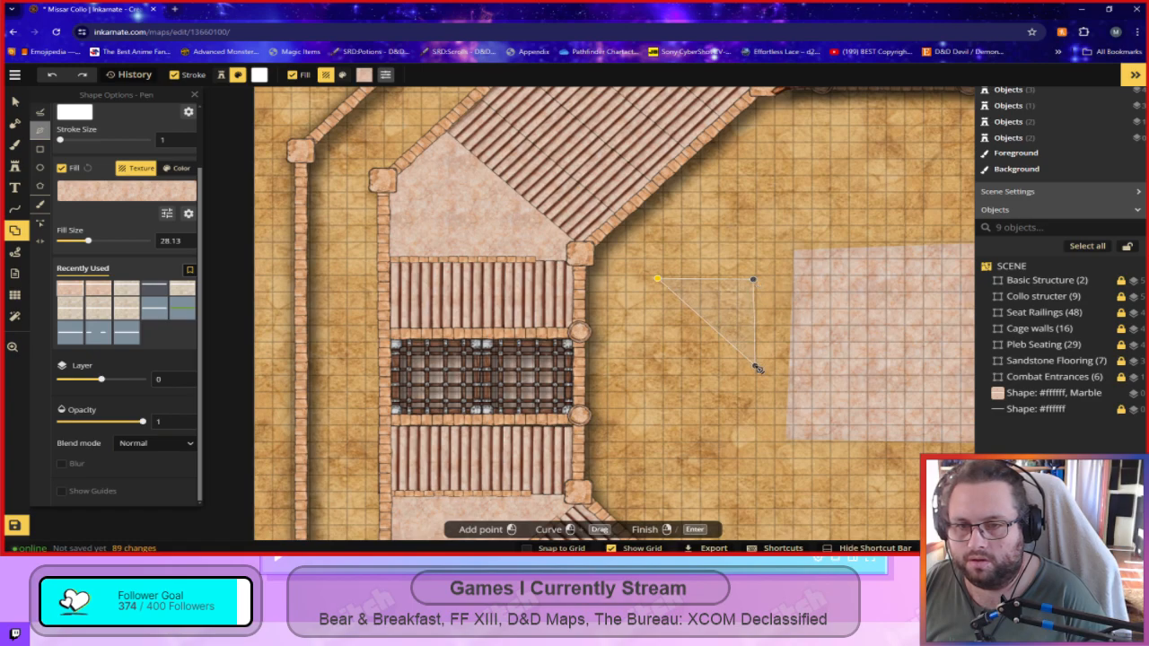
{"action": "left_click", "coordinate": [656, 368]}
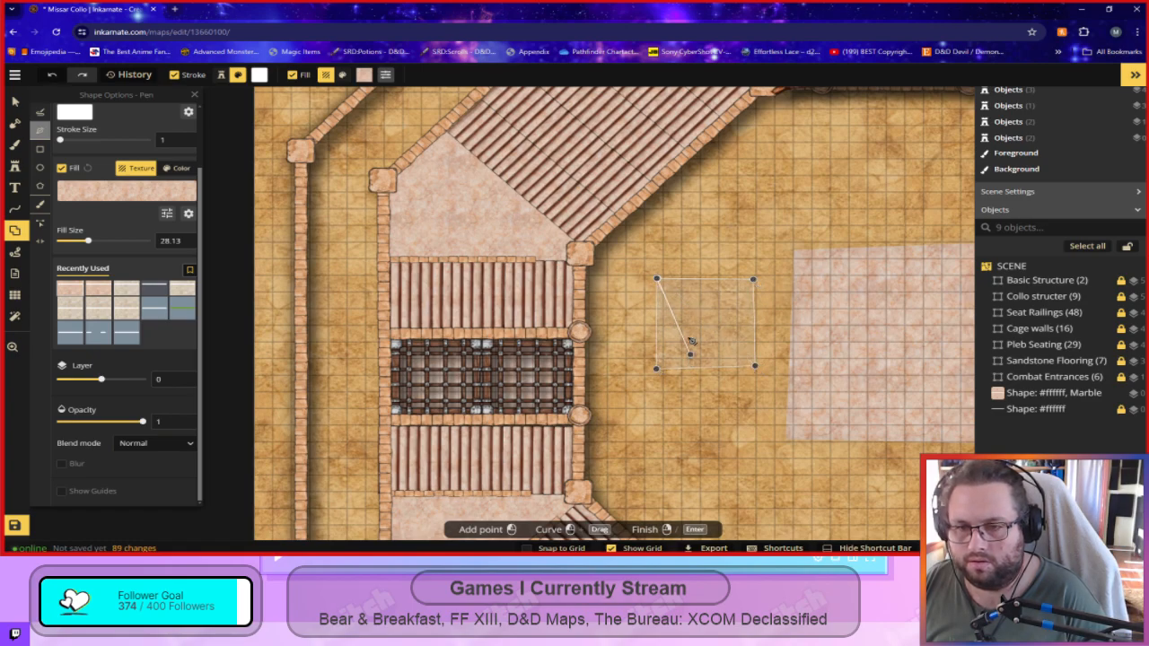
{"action": "left_click", "coordinate": [657, 279]}
{"action": "left_click", "coordinate": [665, 388]}
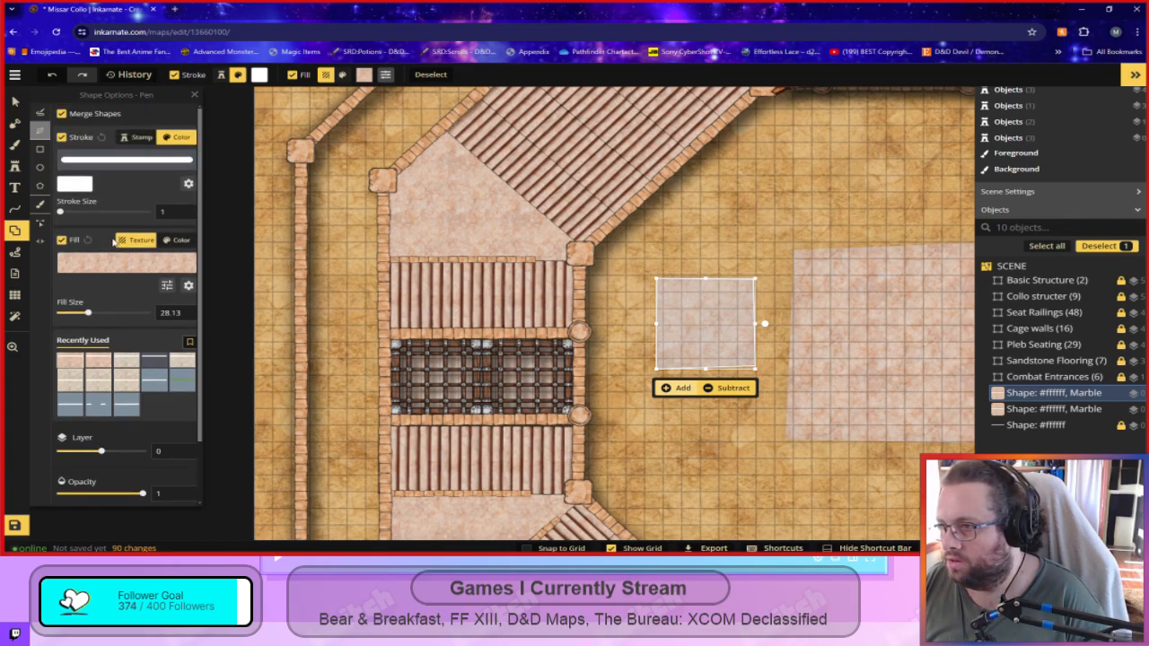
Check the texture fill options of the small marble shape and deselect it.
{"action": "left_click", "coordinate": [188, 285]}
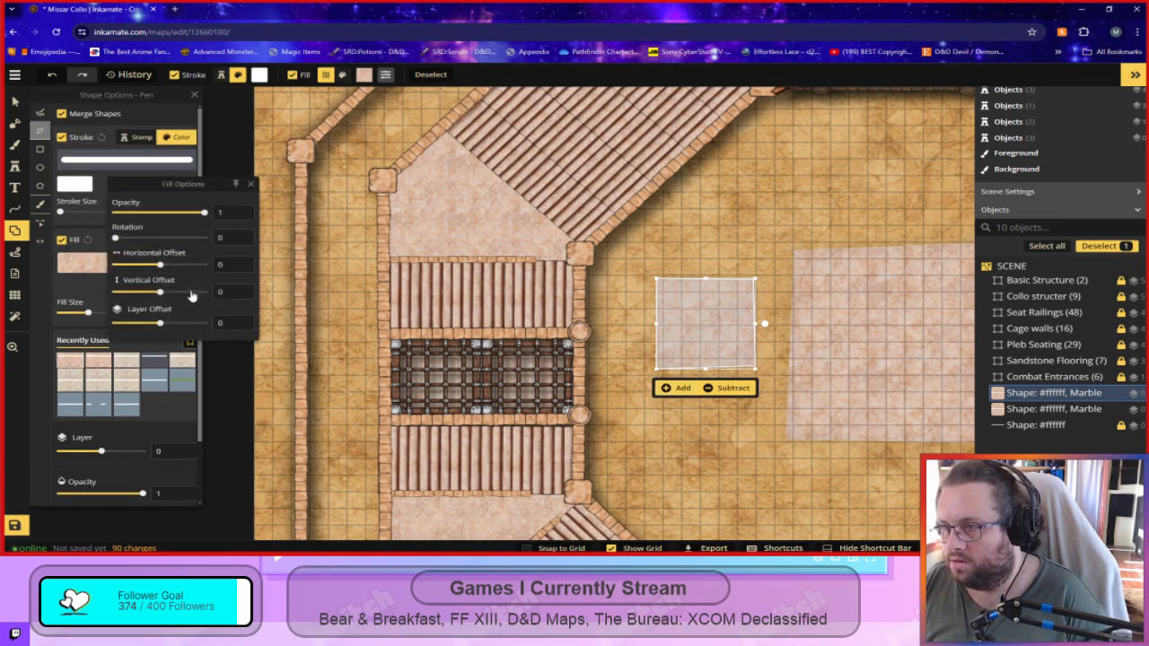
{"action": "left_click", "coordinate": [666, 335]}
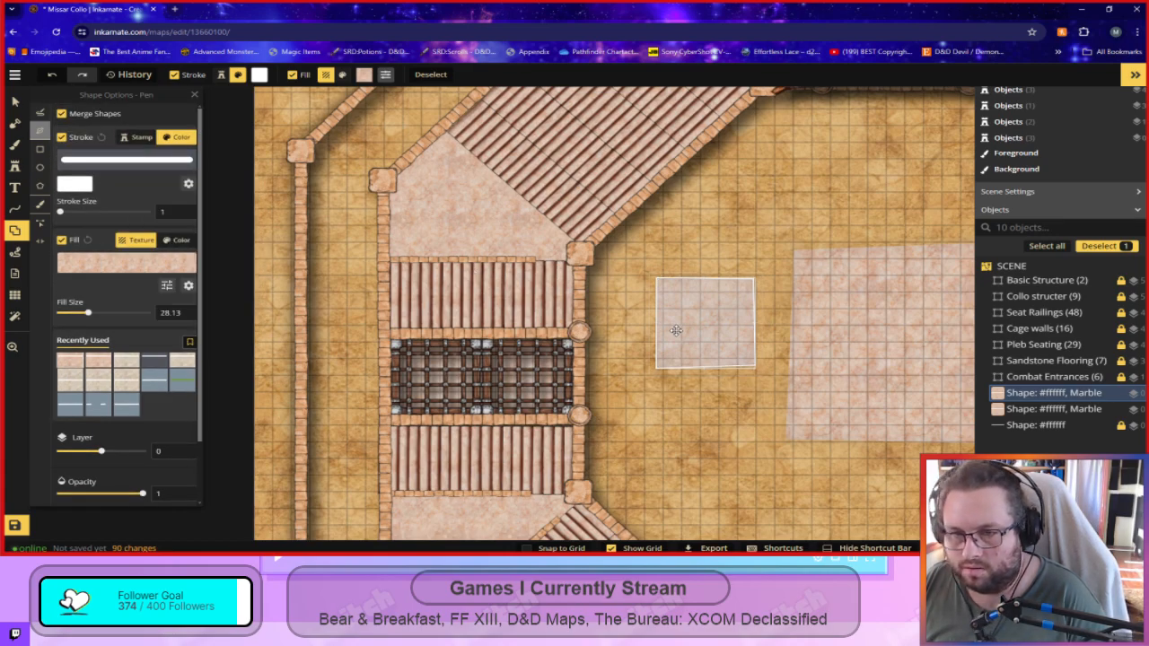
{"action": "left_click", "coordinate": [716, 459]}
{"action": "key", "text": "Escape"}
Inspect a marble shape and its nodes inside the Sandstone Flooring group for comparison, and return to the scene level.
{"action": "left_click", "coordinate": [1073, 393]}
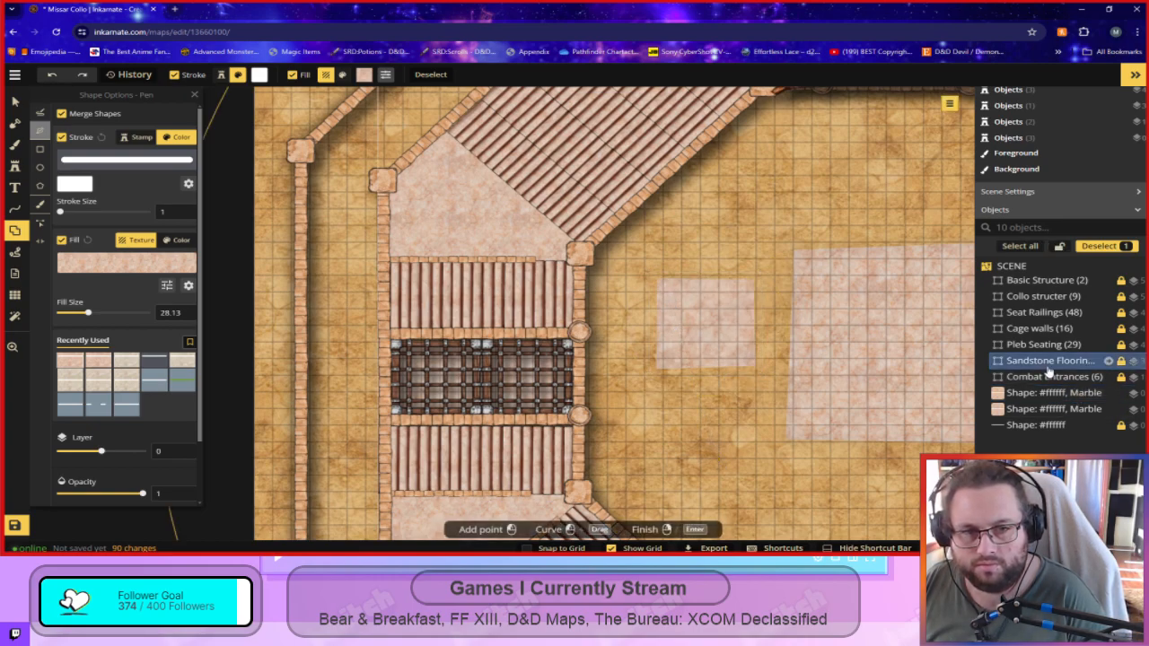
{"action": "double_click", "coordinate": [1050, 360]}
{"action": "left_click", "coordinate": [1053, 316]}
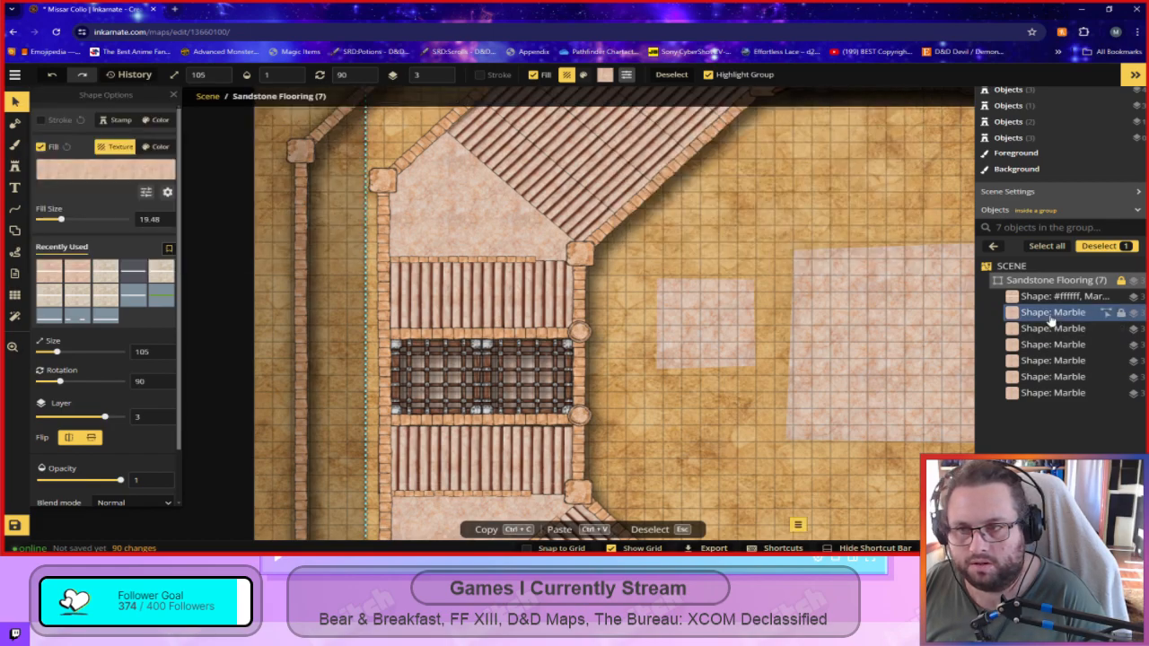
{"action": "double_click", "coordinate": [1051, 319]}
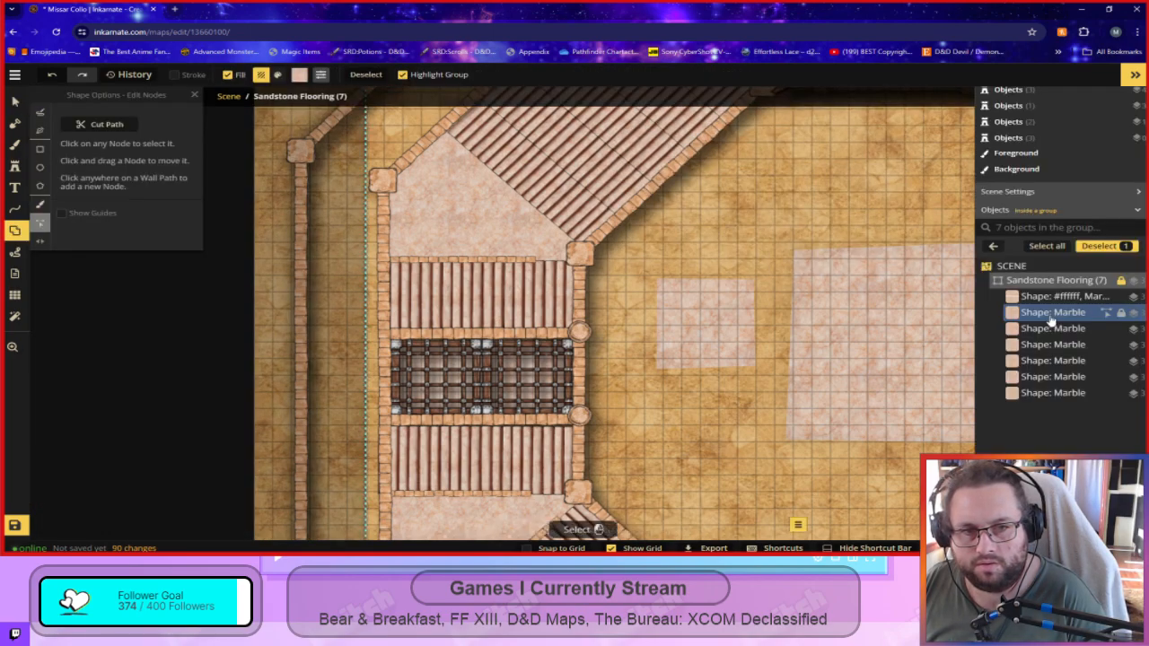
{"action": "key", "text": "space"}
{"action": "left_click_drag", "start_coordinate": [705, 415], "coordinate": [611, 96]}
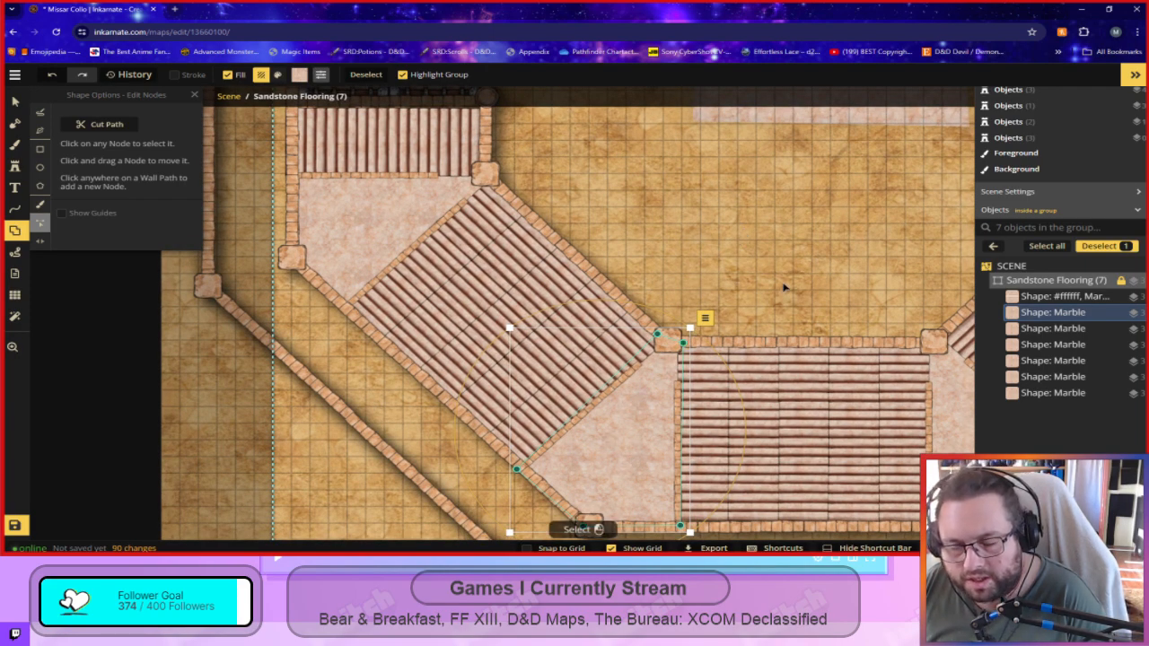
{"action": "key", "text": "space"}
{"action": "left_click_drag", "start_coordinate": [625, 161], "coordinate": [765, 385]}
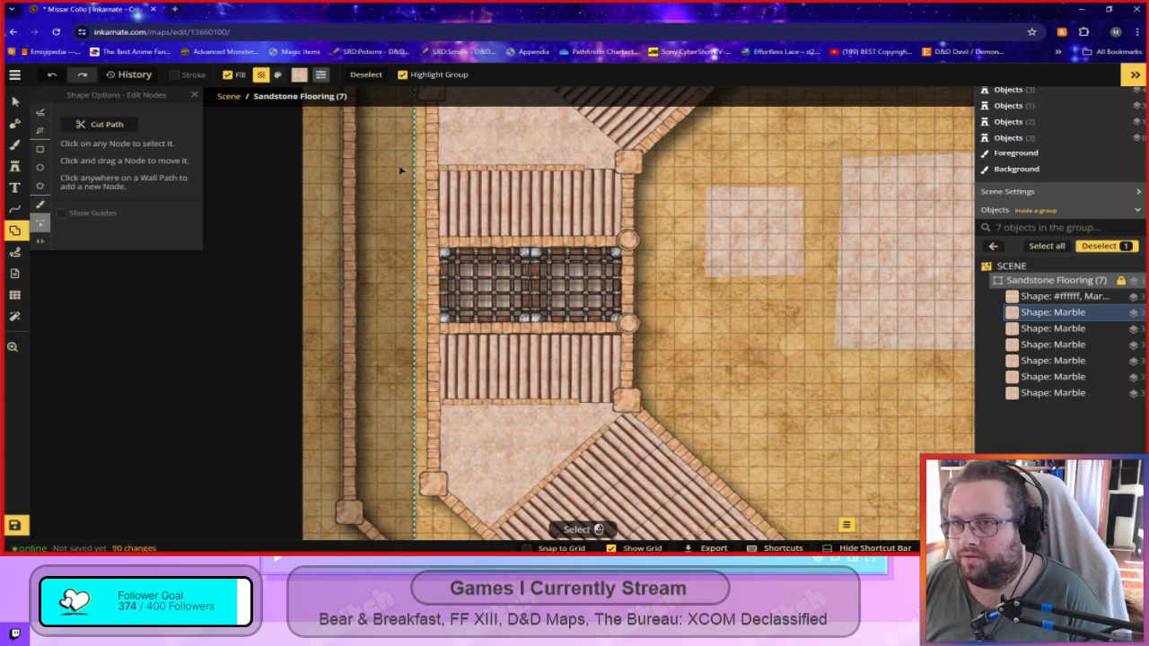
{"action": "left_click", "coordinate": [582, 327]}
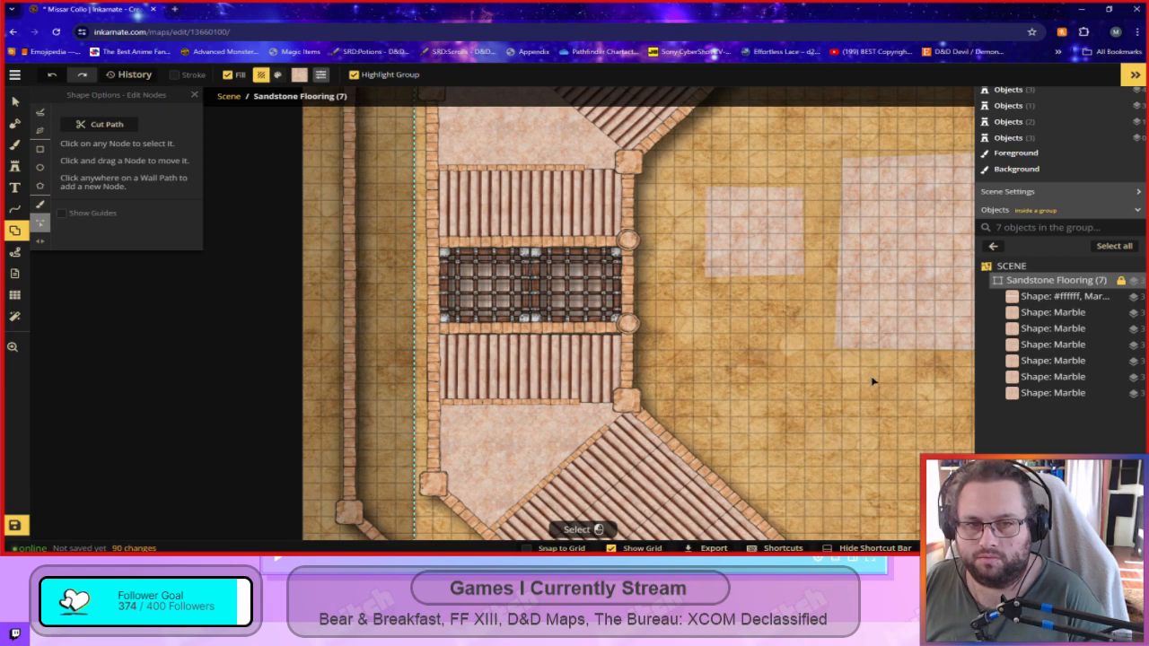
{"action": "left_click", "coordinate": [1011, 266]}
Move the small marble shape up three layers to compare it with the existing sandstone flooring.
{"action": "left_click", "coordinate": [762, 245]}
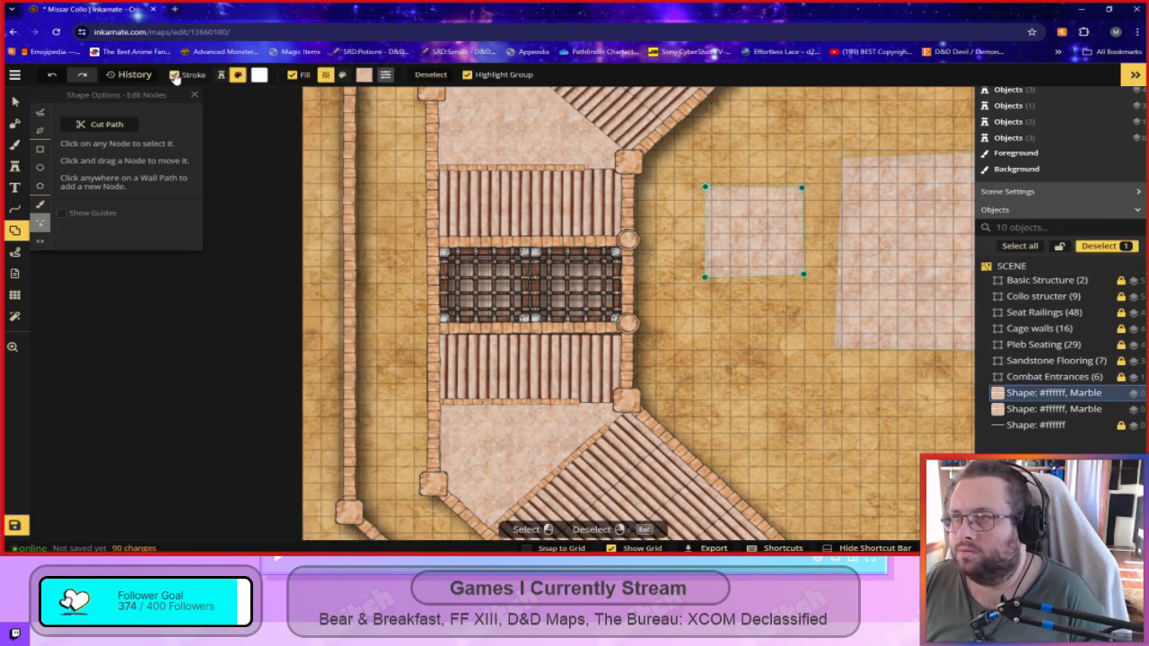
{"action": "right_click", "coordinate": [1023, 393]}
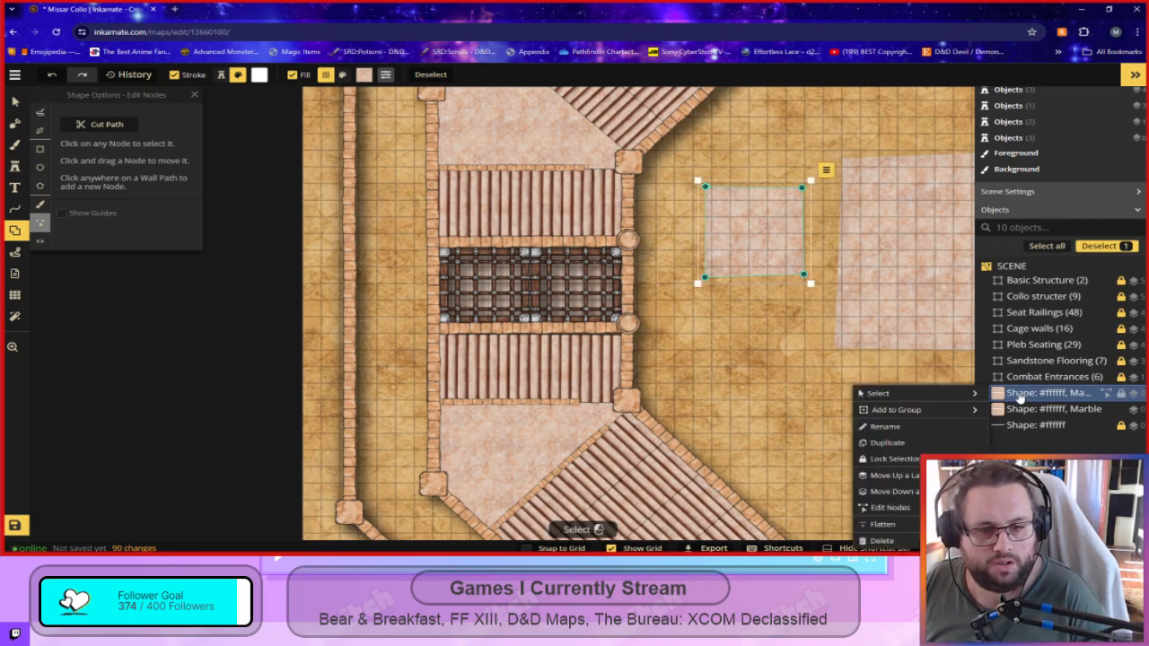
{"action": "mouse_move", "coordinate": [911, 397]}
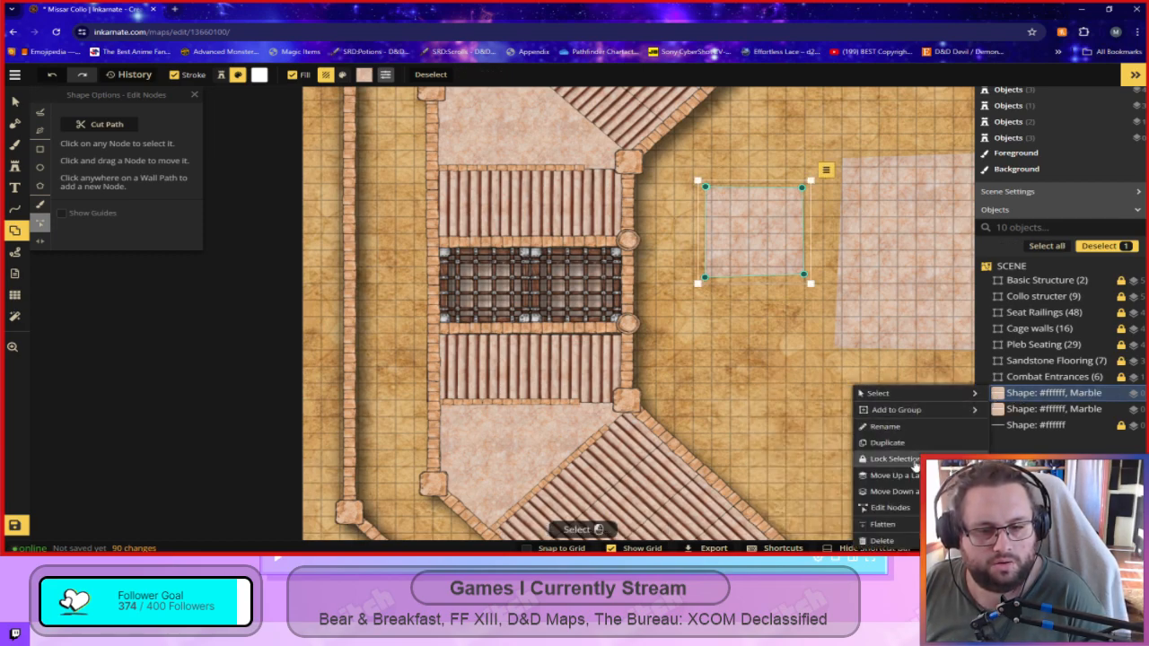
{"action": "left_click", "coordinate": [907, 476]}
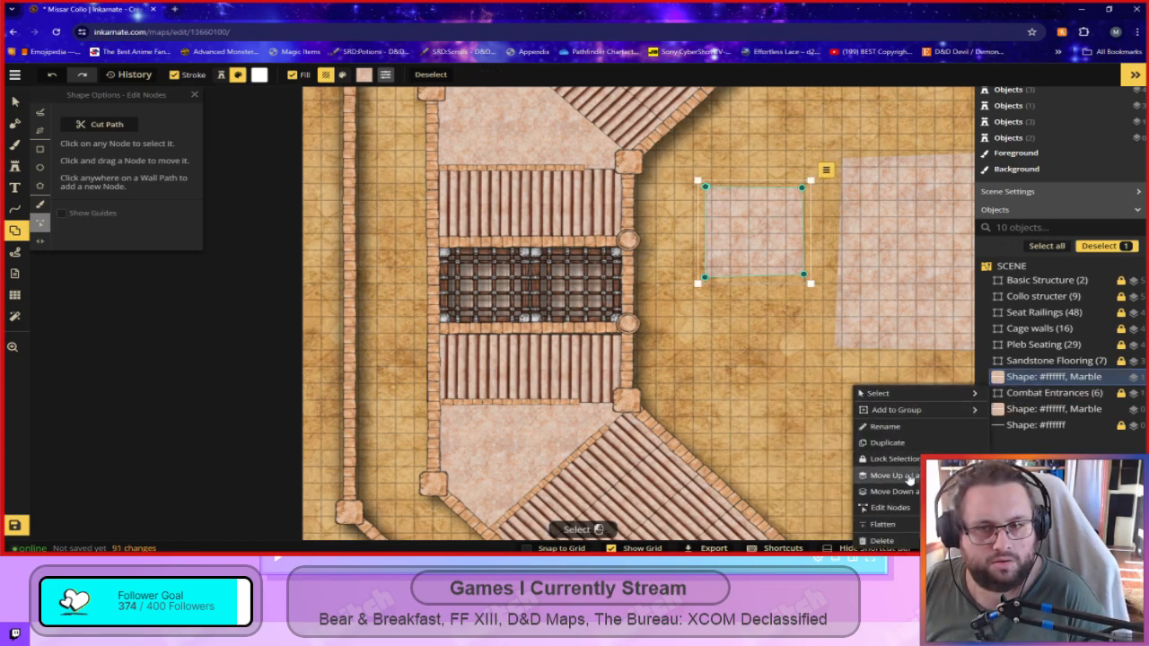
{"action": "left_click", "coordinate": [909, 477]}
{"action": "left_click", "coordinate": [909, 477]}
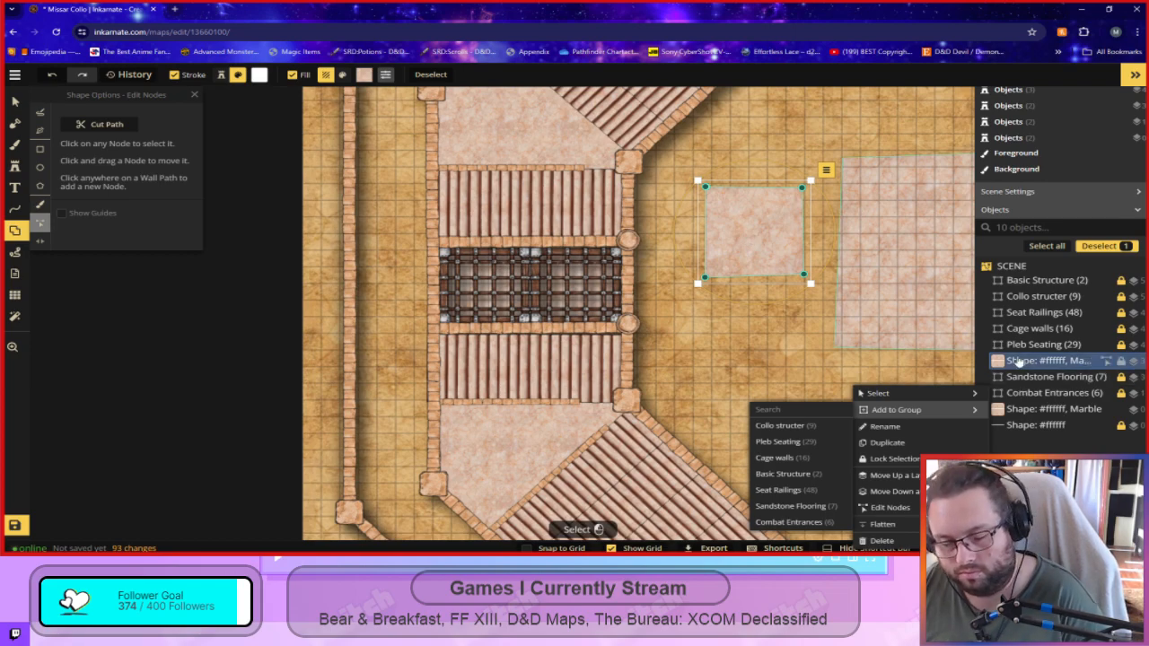
Delete both the small and the large marble test shapes from the arena.
{"action": "key", "text": "Delete"}
{"action": "left_click", "coordinate": [1028, 395]}
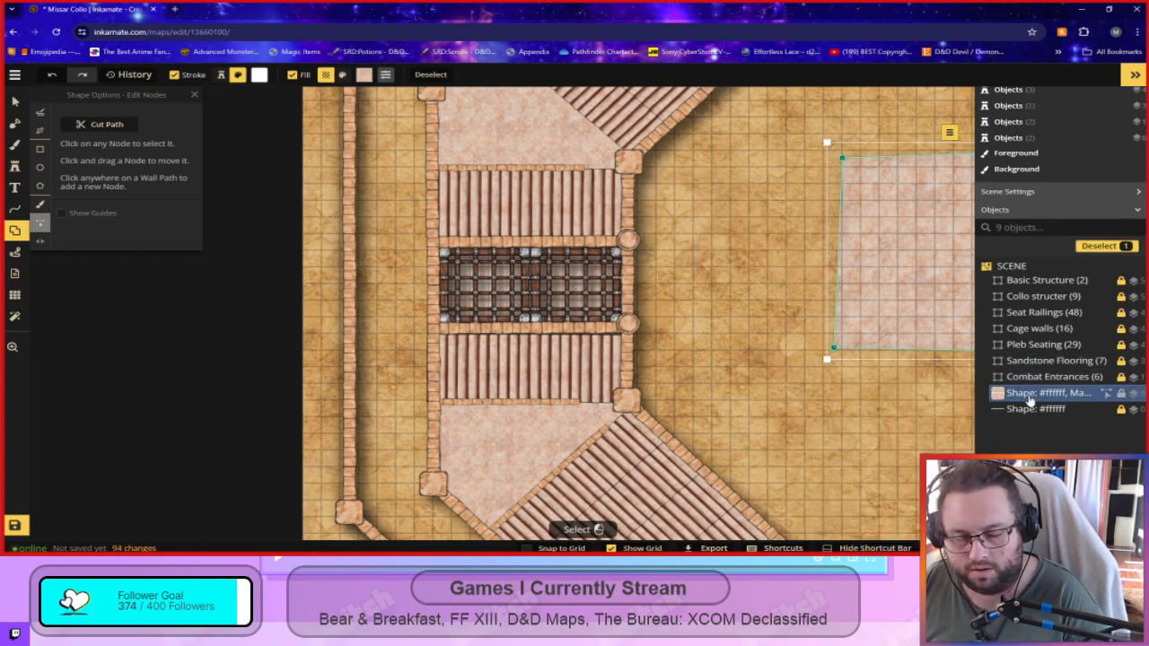
{"action": "key", "text": "Delete"}
Draw a marble floor shape with the Pen between the outer and inner walls along the upper-left diagonal, cornered on the four pillars.
{"action": "key", "text": "space"}
{"action": "left_click_drag", "start_coordinate": [787, 233], "coordinate": [696, 553]}
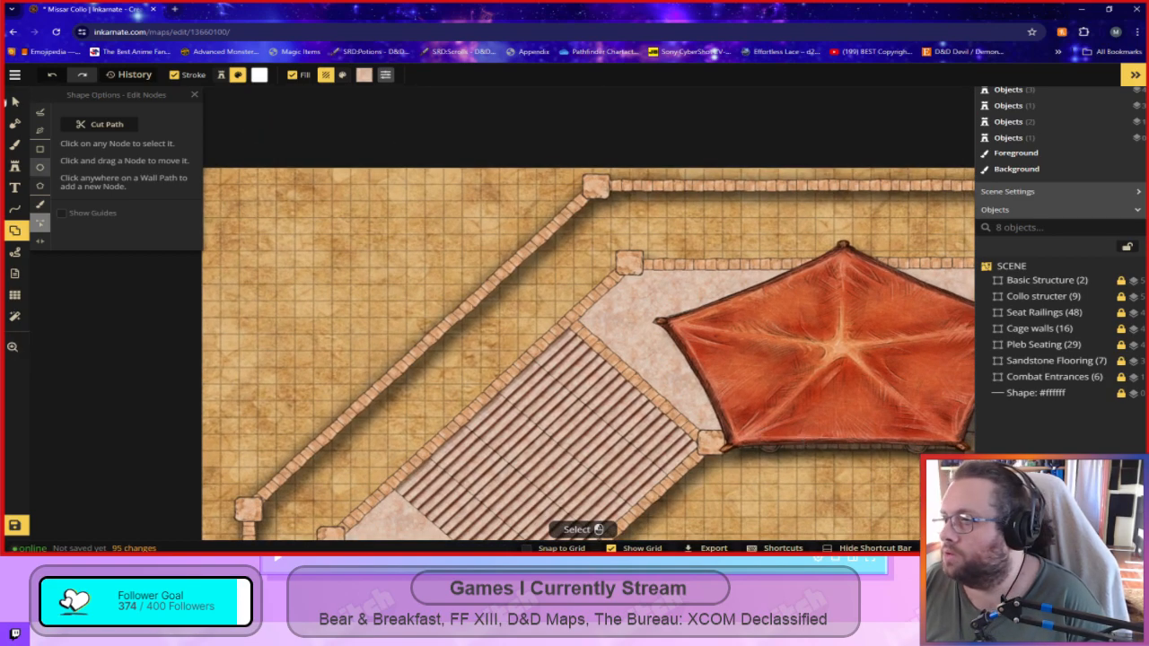
{"action": "left_click", "coordinate": [47, 132]}
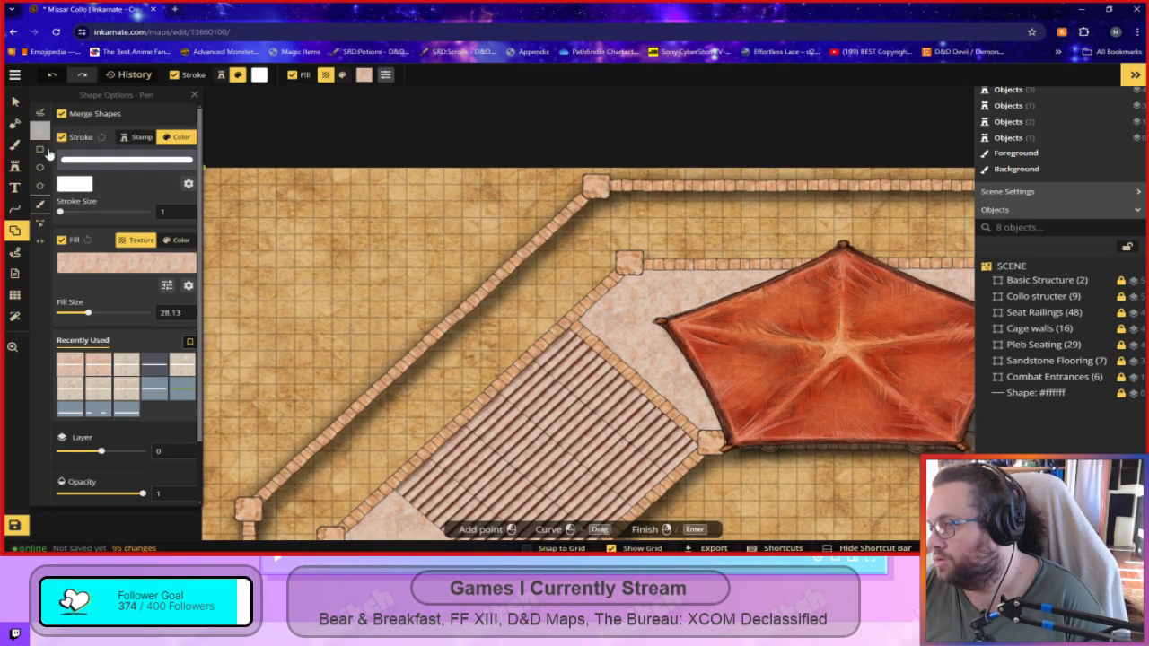
{"action": "left_click", "coordinate": [596, 188]}
{"action": "left_click", "coordinate": [629, 263]}
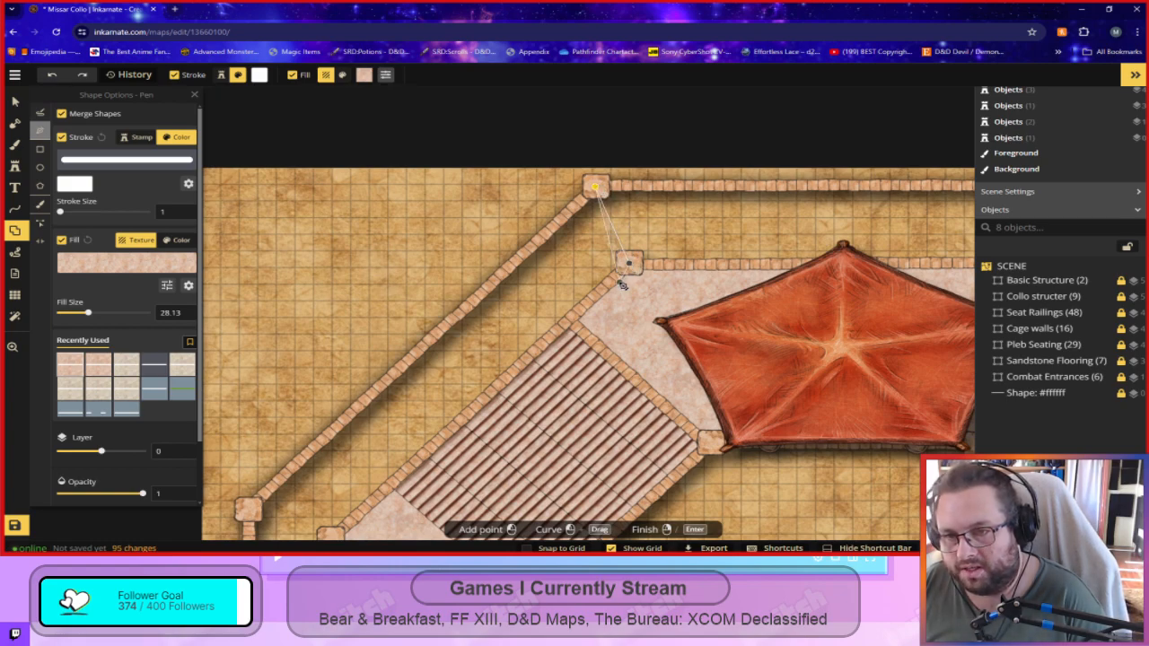
{"action": "key", "text": "space"}
{"action": "left_click_drag", "start_coordinate": [542, 347], "coordinate": [682, 156]}
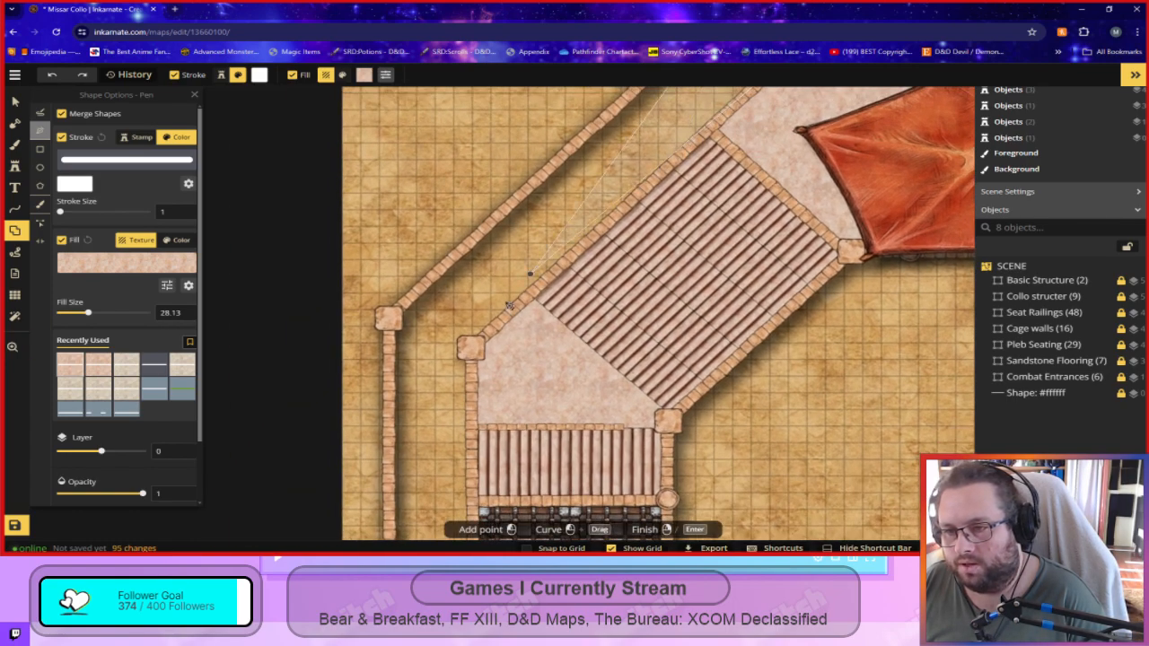
{"action": "left_click", "coordinate": [469, 353]}
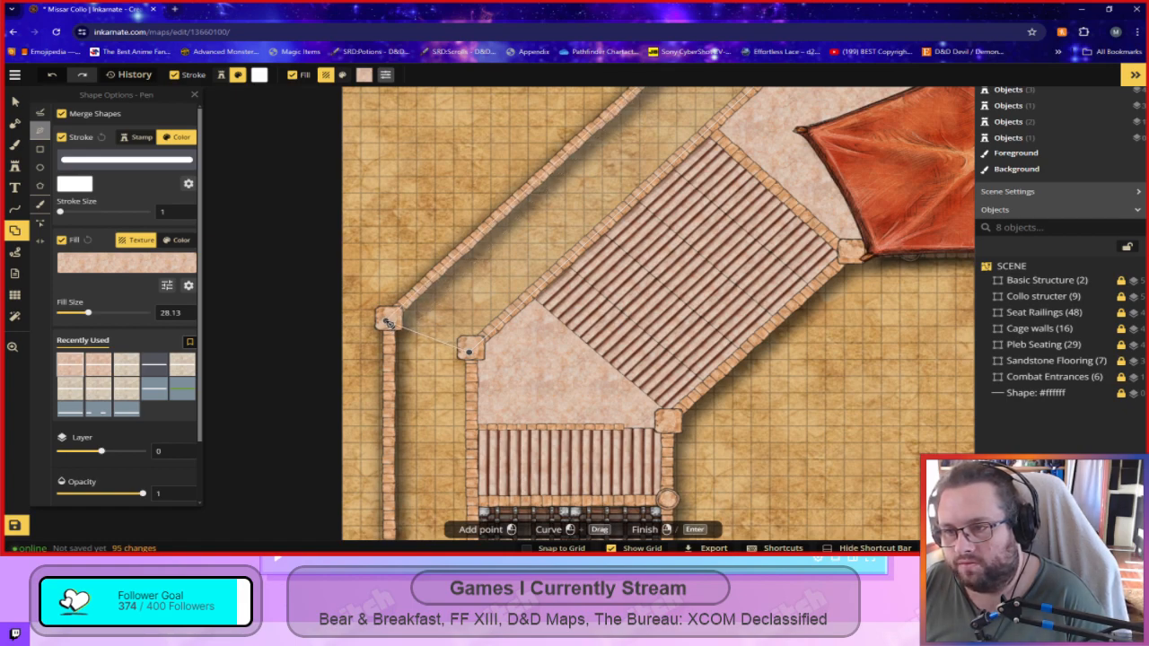
{"action": "left_click", "coordinate": [388, 320]}
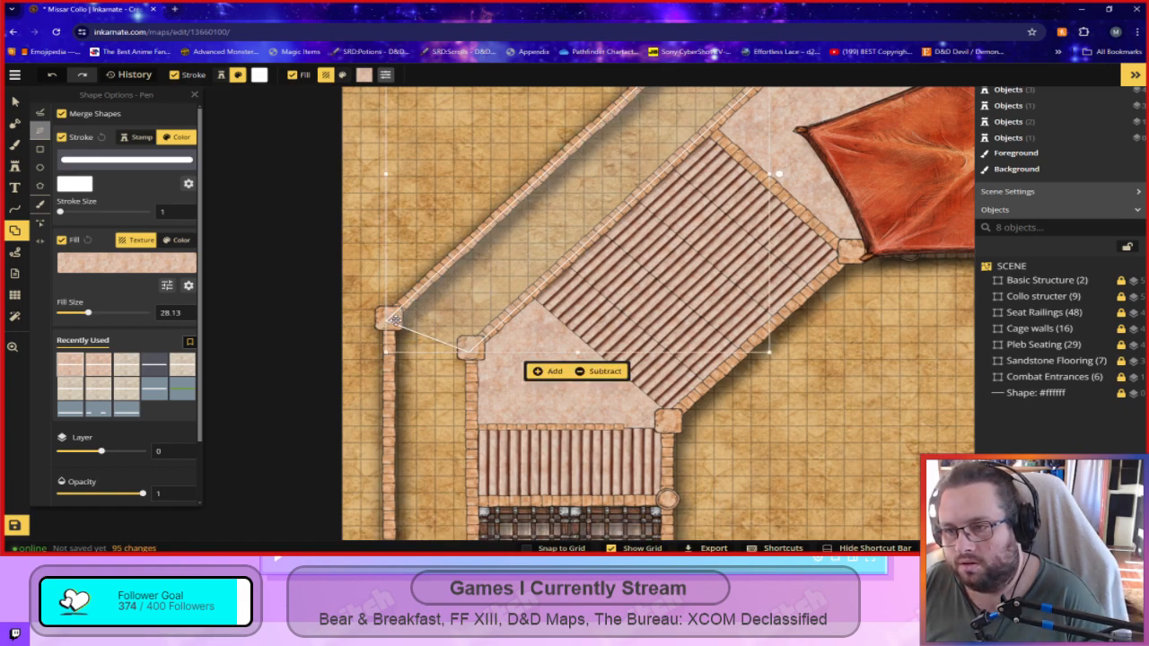
{"action": "left_click", "coordinate": [536, 374]}
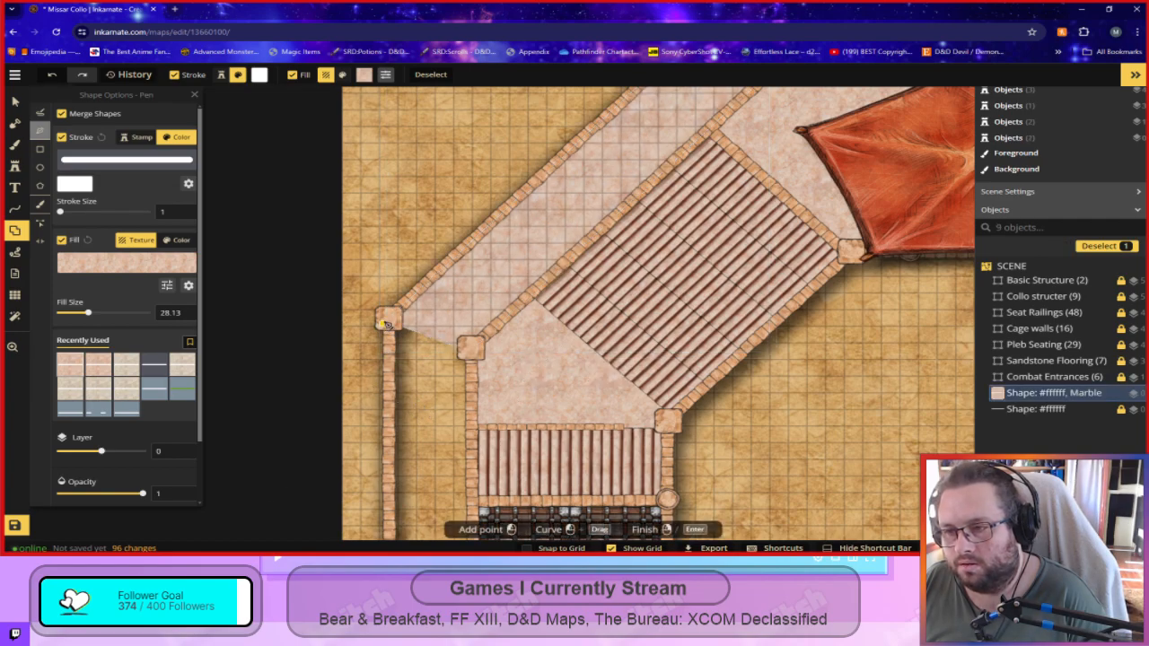
Fill the vertical corridor between the outer and inner west walls with a Pen-drawn marble shape joined to the diagonal floor.
{"action": "left_click", "coordinate": [389, 322]}
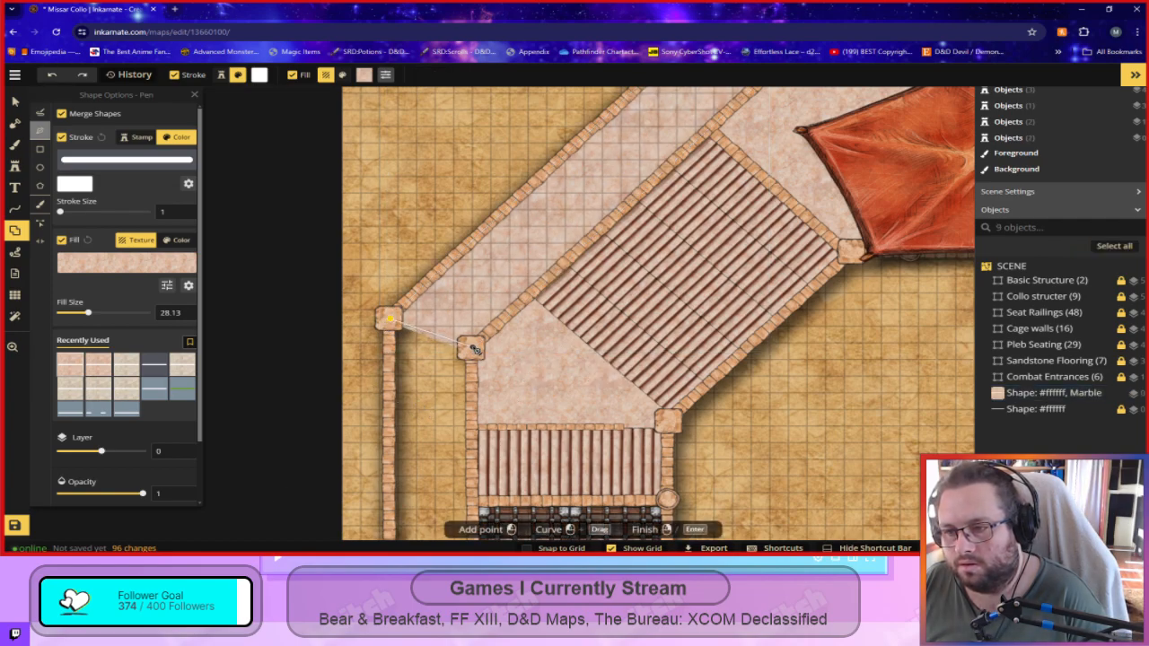
{"action": "left_click_drag", "start_coordinate": [471, 407], "coordinate": [447, 88]}
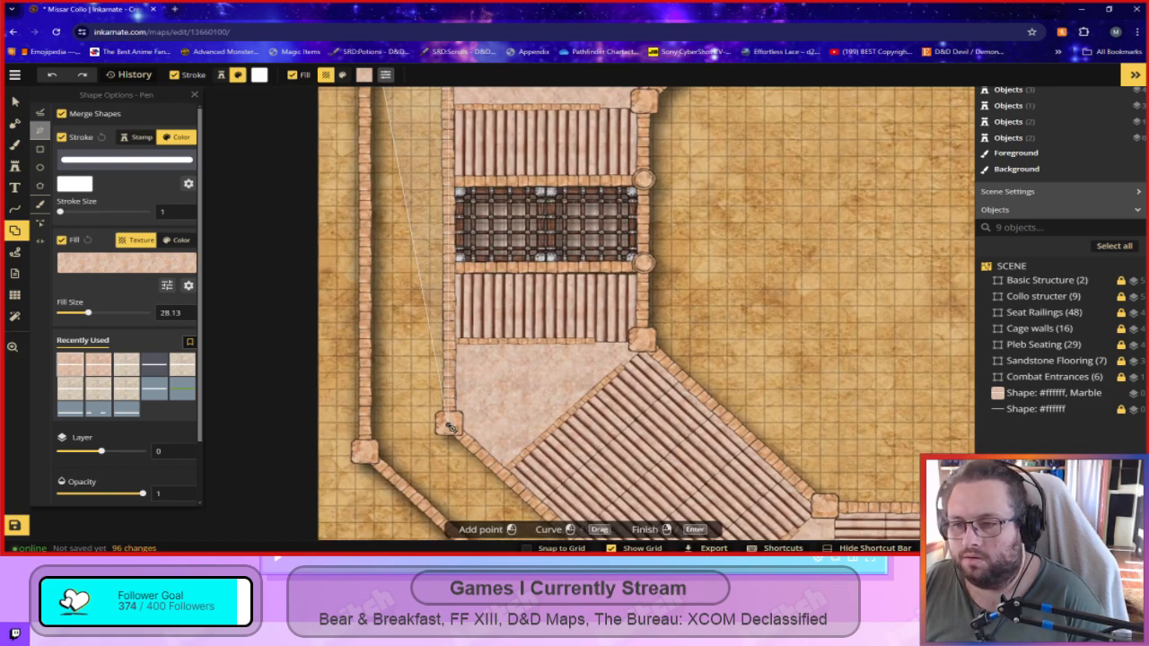
{"action": "left_click", "coordinate": [449, 426]}
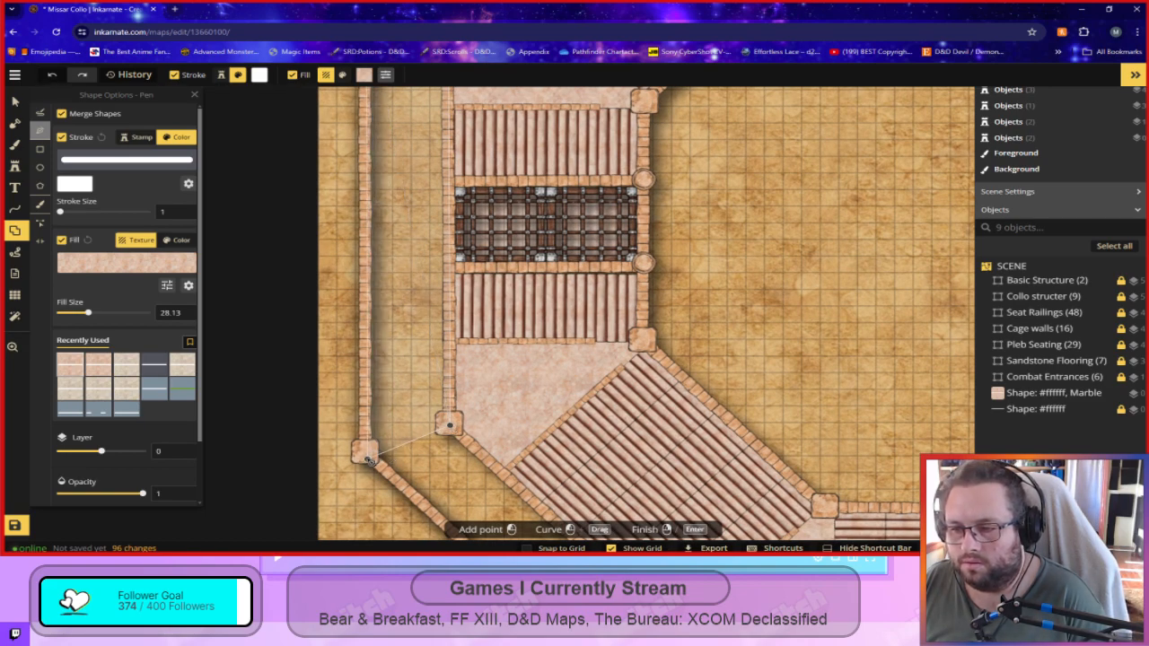
{"action": "left_click", "coordinate": [365, 455]}
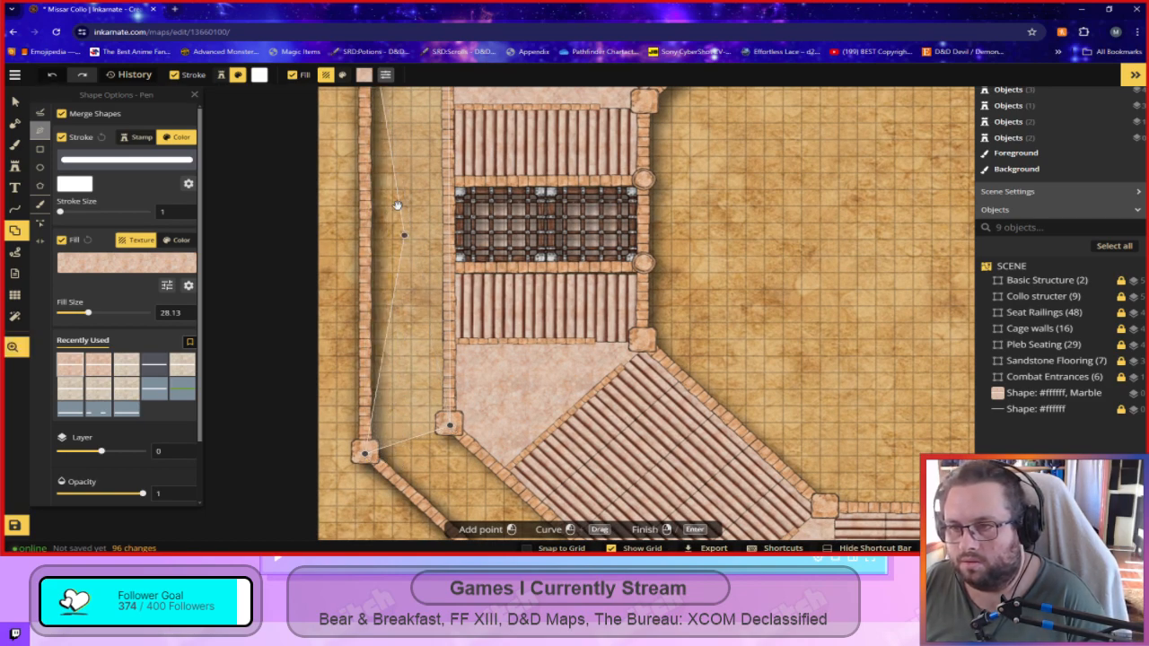
{"action": "left_click_drag", "start_coordinate": [397, 208], "coordinate": [434, 472]}
{"action": "left_click", "coordinate": [404, 265]}
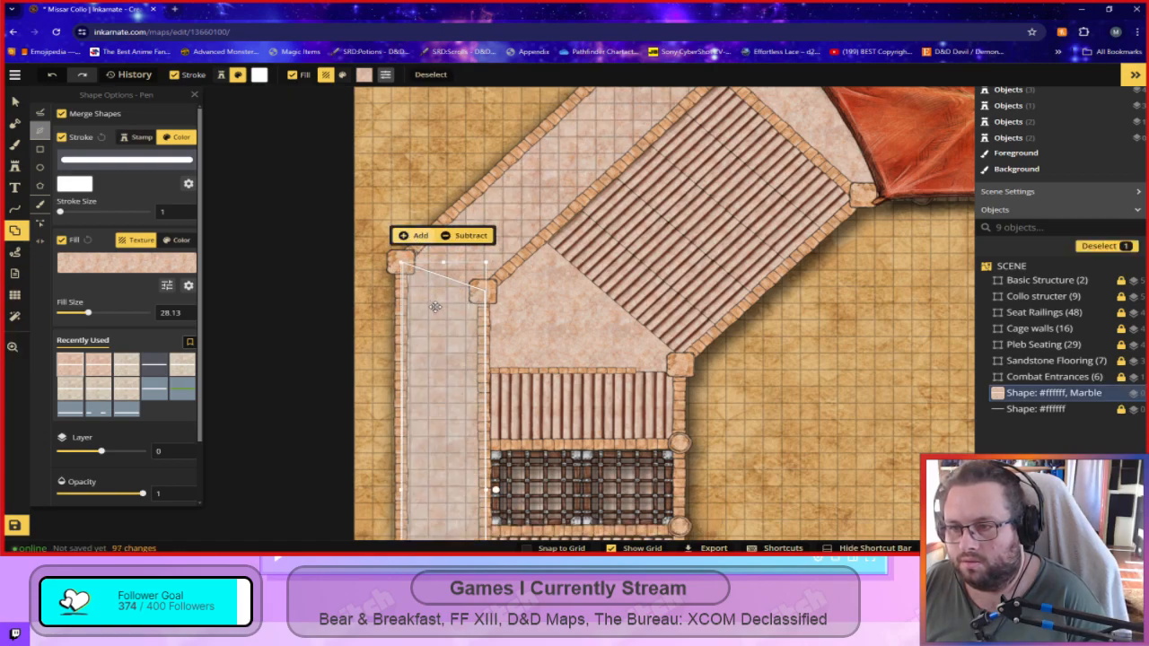
{"action": "left_click", "coordinate": [785, 446]}
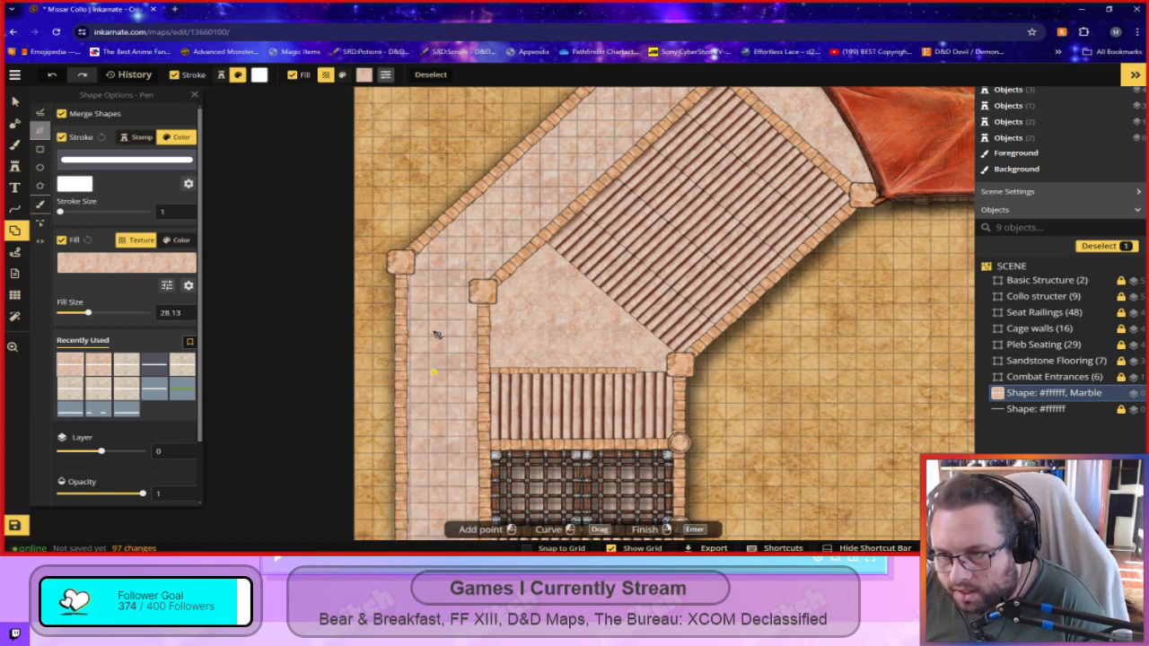
Extend the marble floor with a Pen shape between the outer and inner walls along the lower-left diagonal, cornered on the four pillars.
{"action": "left_click_drag", "start_coordinate": [824, 509], "coordinate": [745, 206]}
{"action": "left_click_drag", "start_coordinate": [796, 419], "coordinate": [869, 207]}
{"action": "left_click", "coordinate": [396, 203]}
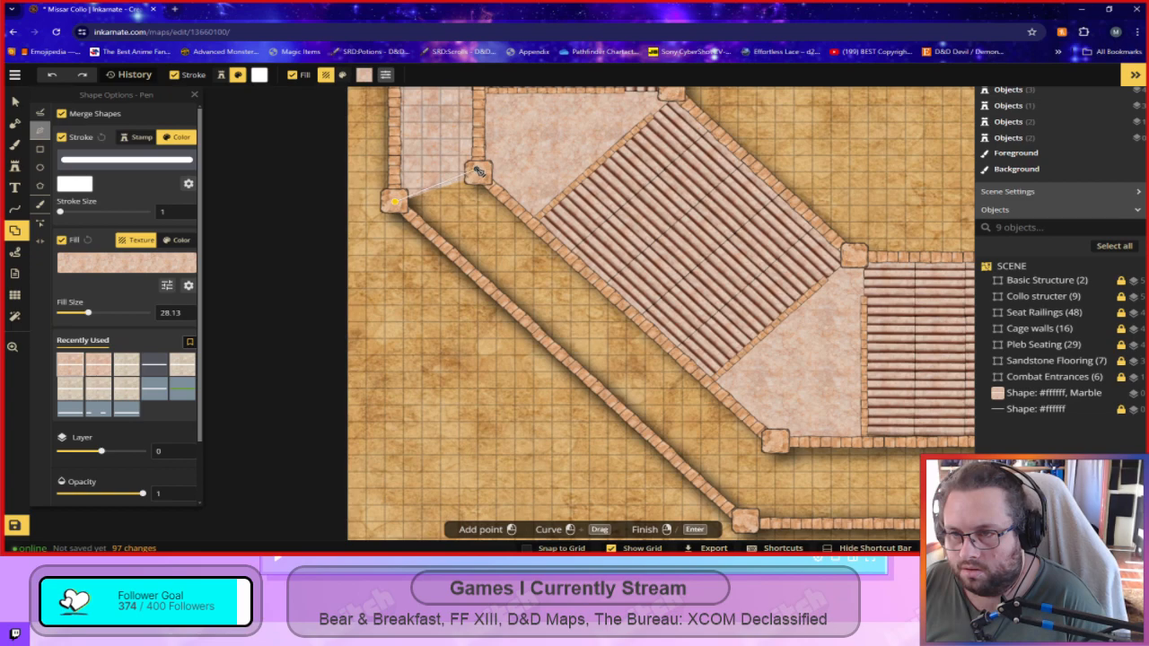
{"action": "left_click", "coordinate": [480, 172]}
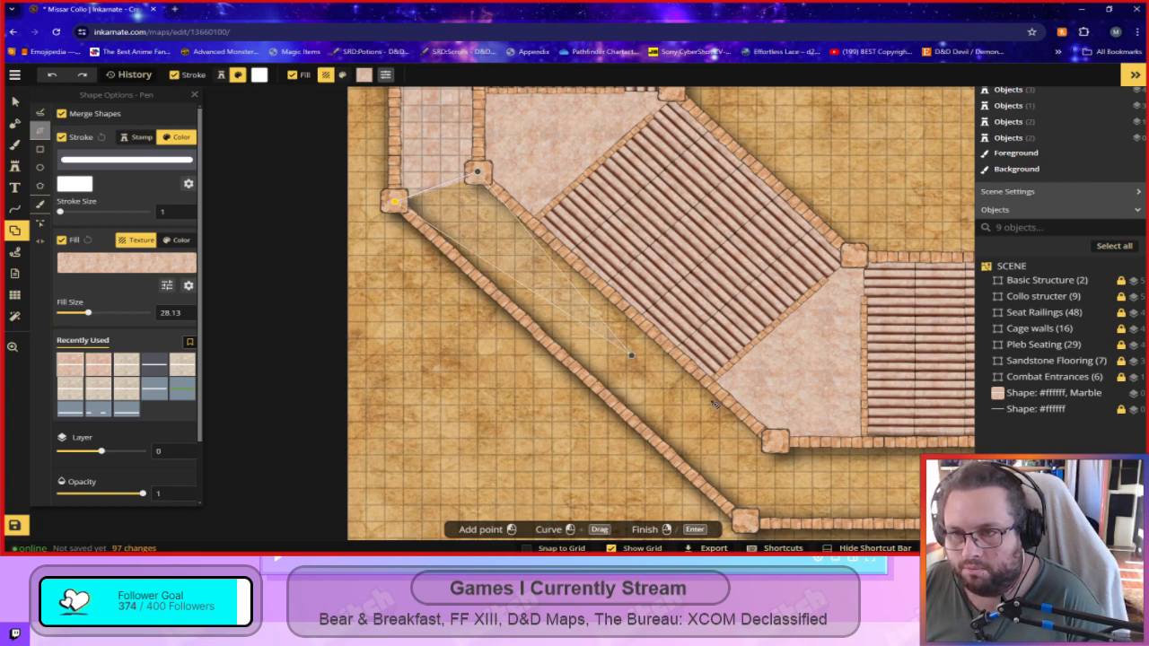
{"action": "left_click", "coordinate": [776, 444]}
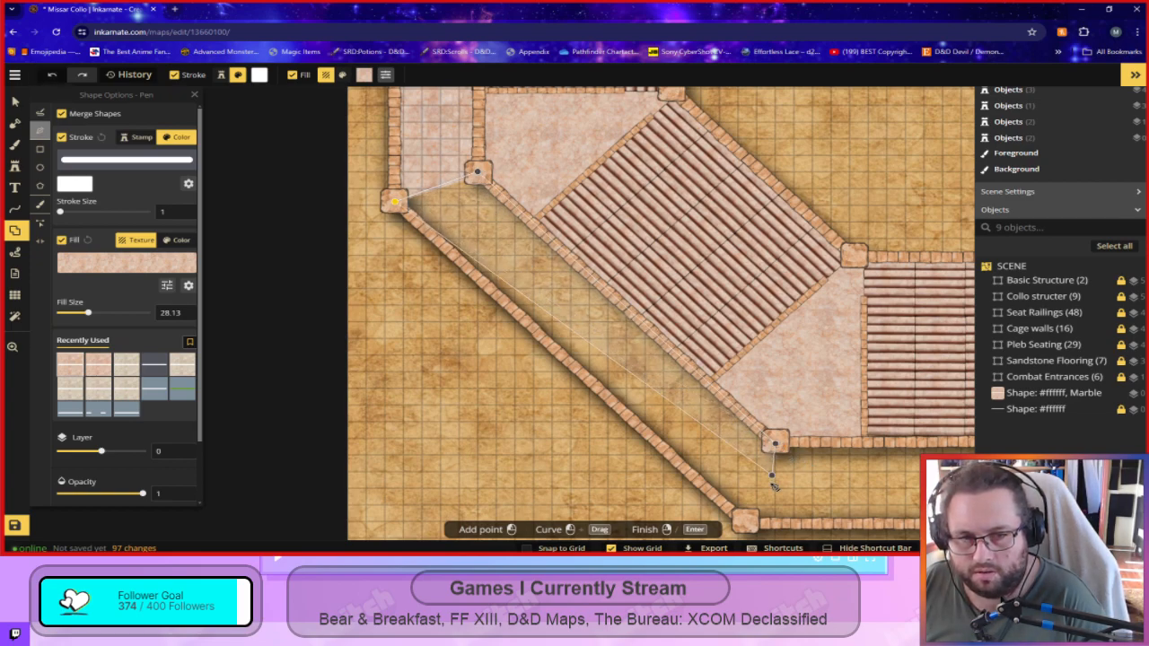
{"action": "left_click", "coordinate": [746, 524]}
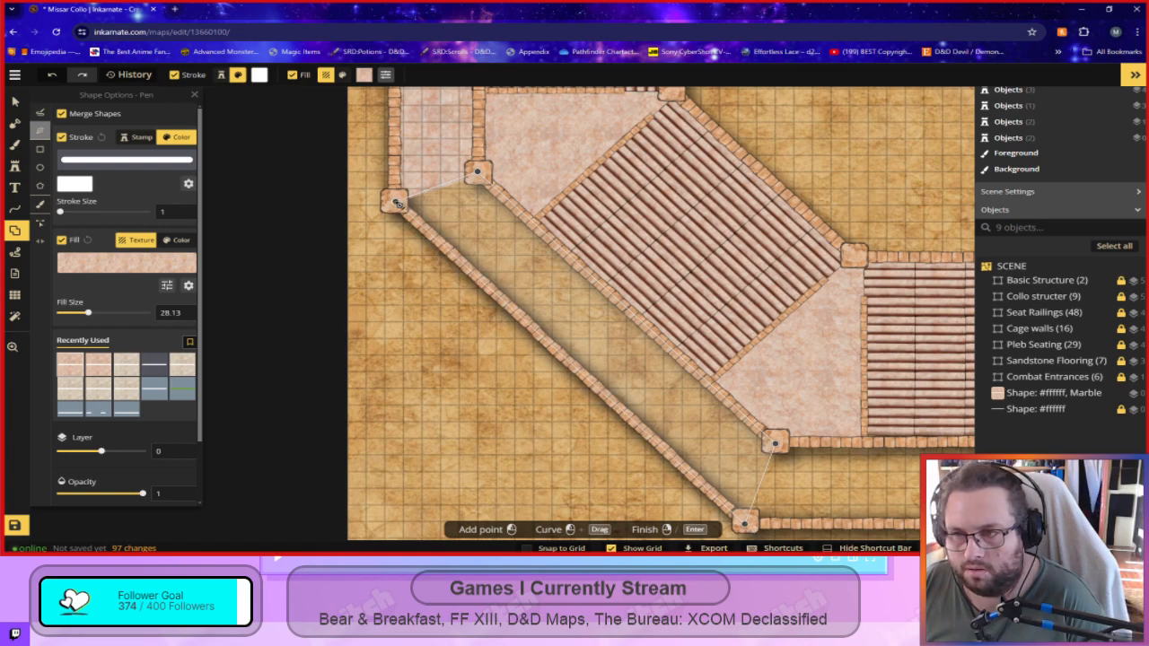
{"action": "left_click", "coordinate": [396, 203]}
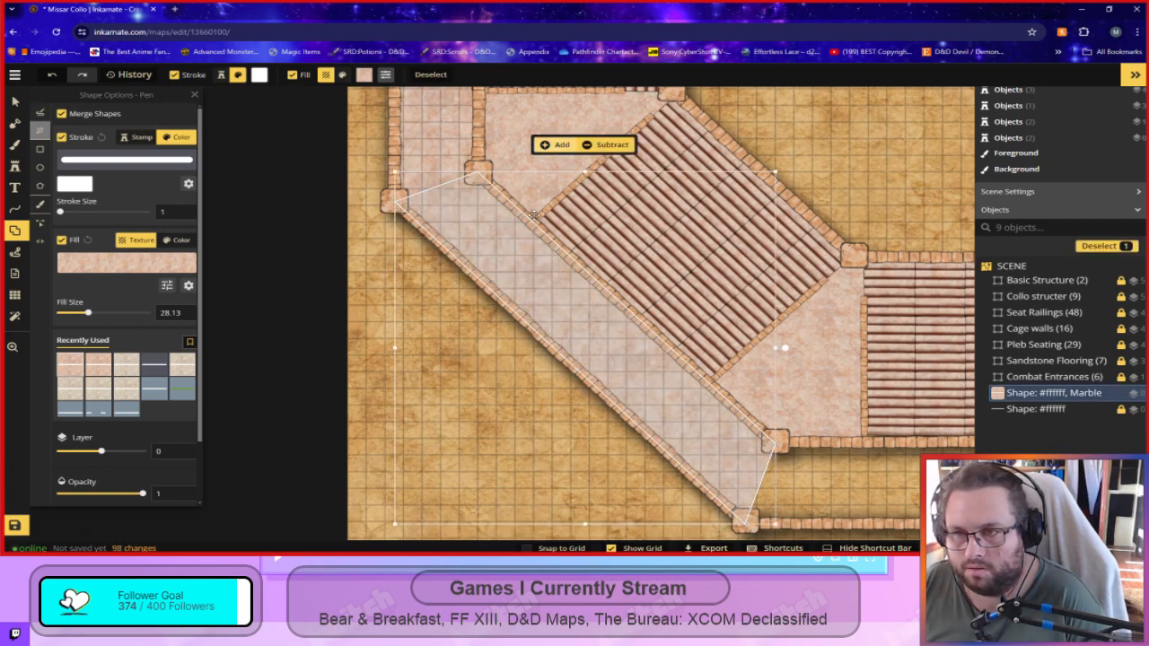
{"action": "key", "text": "v"}
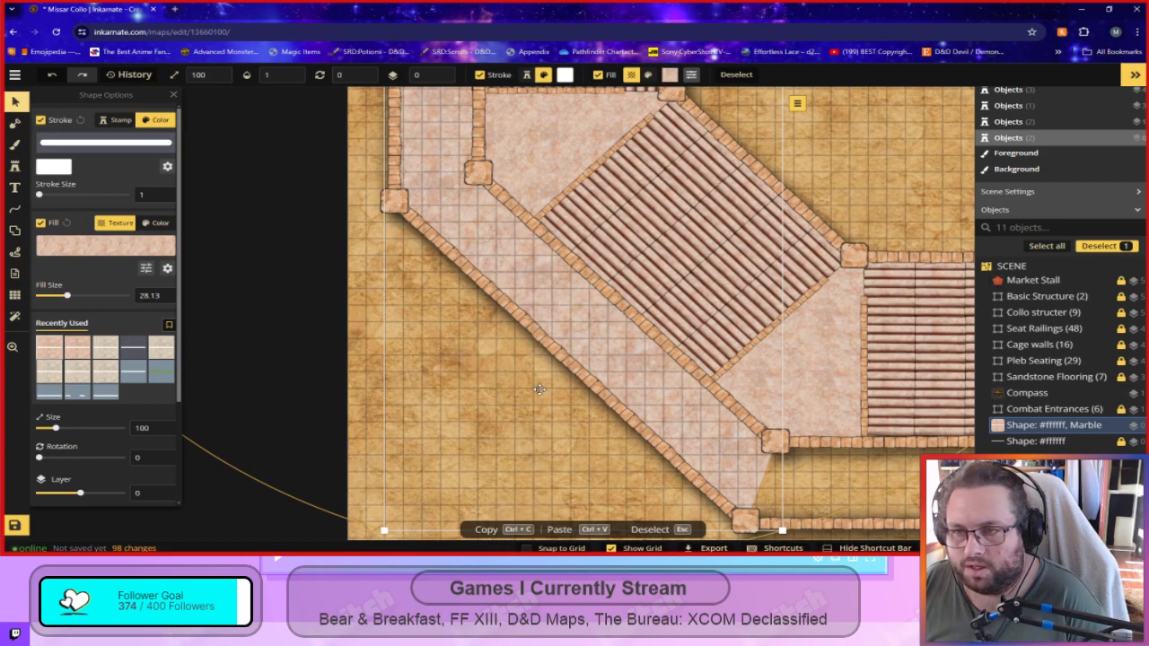
{"action": "scroll", "coordinate": [622, 436], "scroll_direction": "down", "scroll_amount": 5}
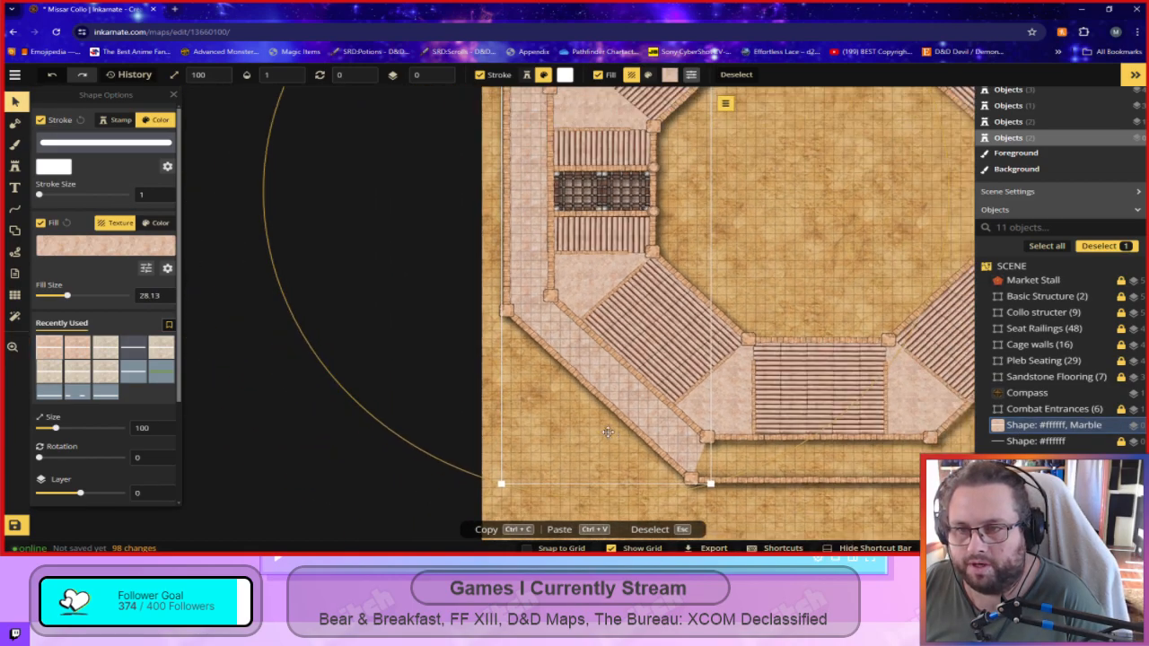
{"action": "left_click_drag", "start_coordinate": [546, 254], "coordinate": [726, 336]}
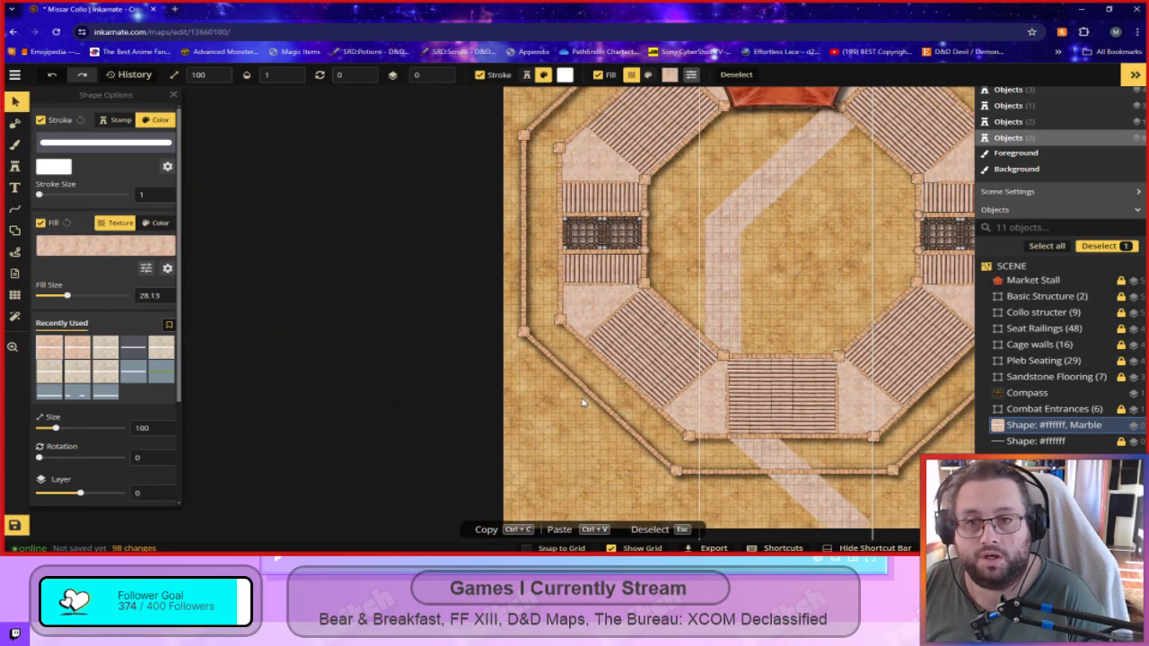
{"action": "key", "text": "ctrl+z"}
{"action": "left_click", "coordinate": [751, 511]}
Begin a Pen-drawn marble floor shape between the outer and inner south walls, starting from the two pillars at the corridor's west end.
{"action": "left_click_drag", "start_coordinate": [754, 512], "coordinate": [503, 454]}
{"action": "scroll", "coordinate": [345, 422], "scroll_direction": "up", "scroll_amount": 2}
{"action": "scroll", "coordinate": [345, 422], "scroll_direction": "up", "scroll_amount": 4}
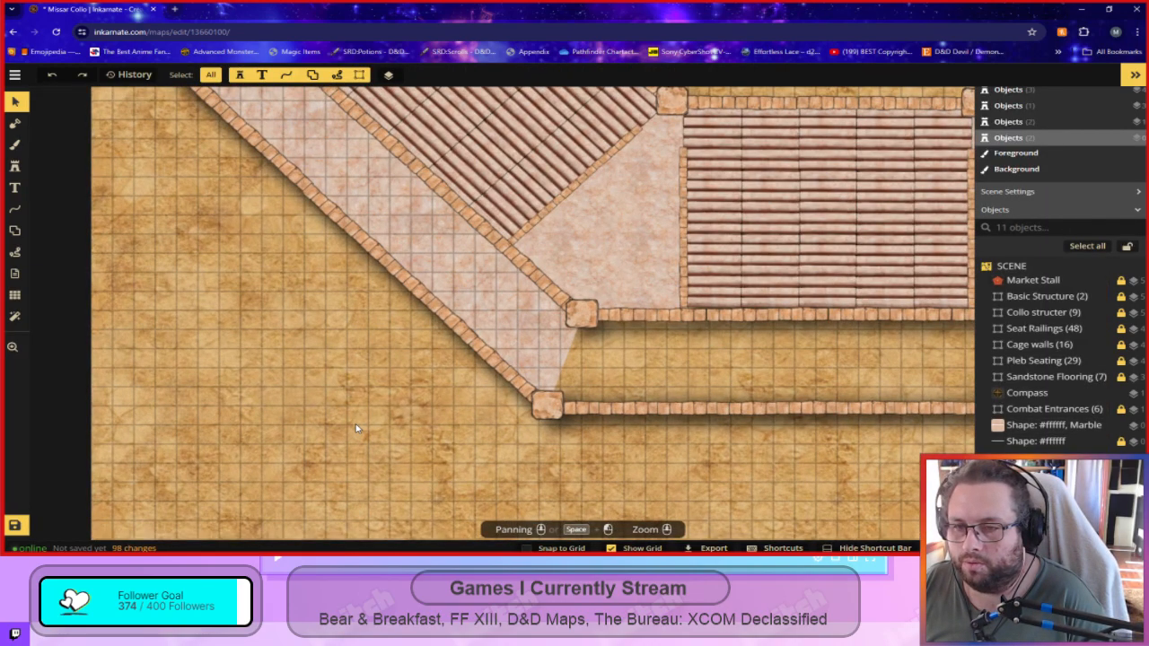
{"action": "left_click", "coordinate": [18, 165]}
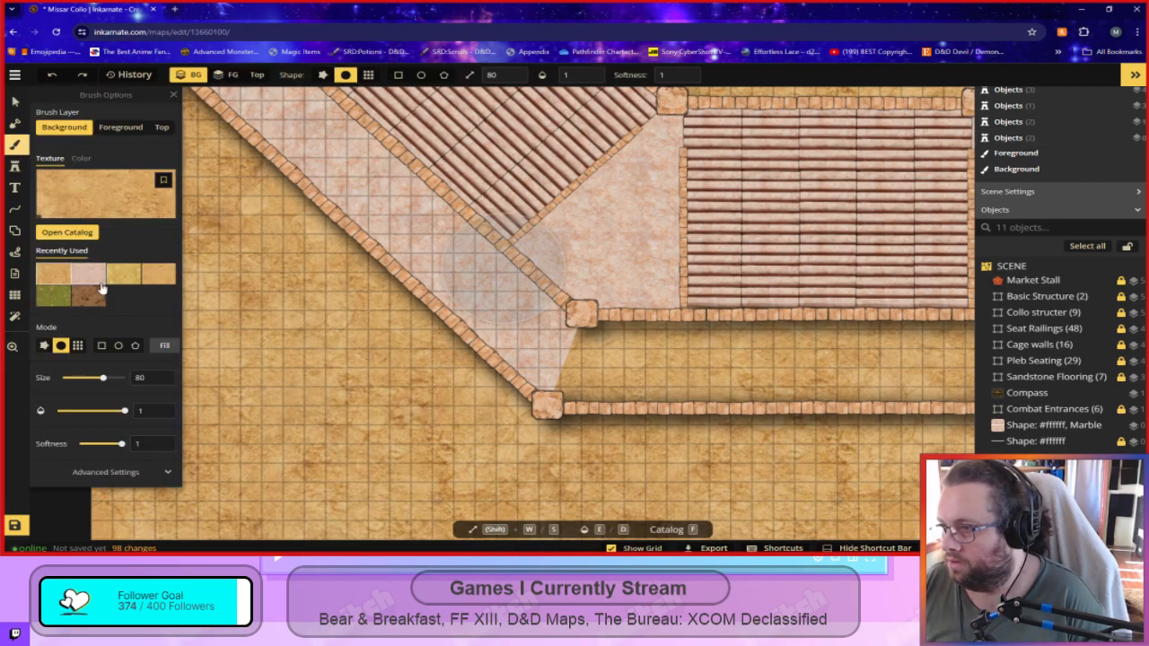
{"action": "left_click", "coordinate": [15, 188]}
{"action": "left_click", "coordinate": [17, 211]}
{"action": "left_click", "coordinate": [17, 232]}
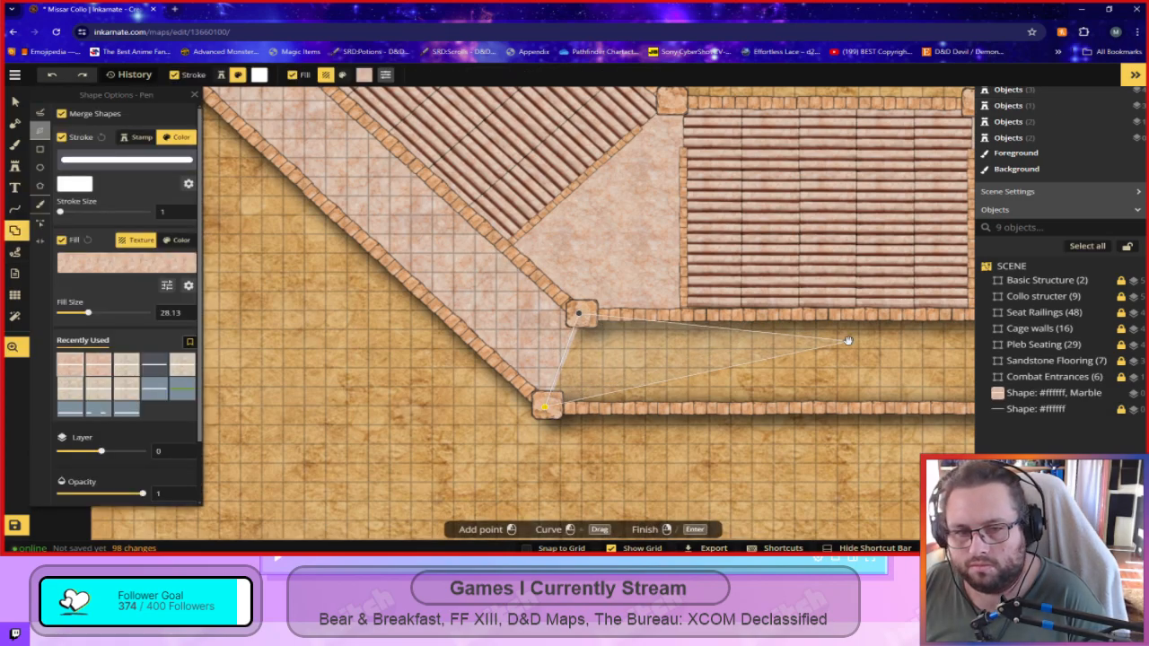
{"action": "left_click_drag", "start_coordinate": [850, 338], "coordinate": [760, 341]}
{"action": "left_click", "coordinate": [1037, 395]}
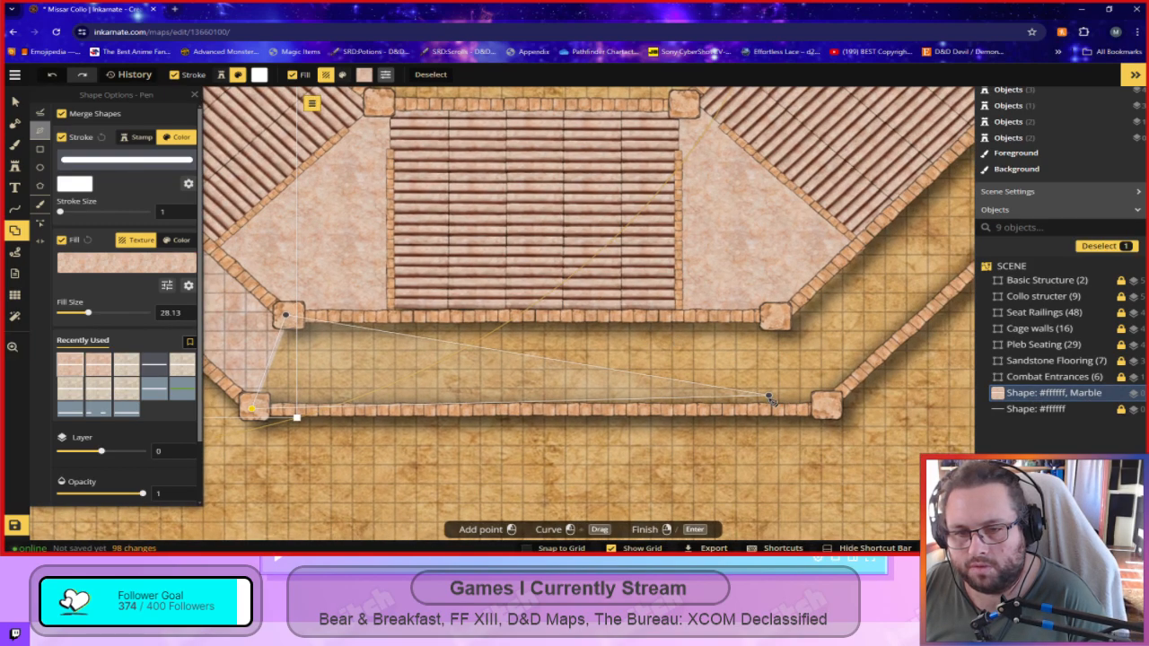
Finish the marble floor shape filling the south corridor between the inner and outer colosseum walls, with points on the eastern corner pillars.
{"action": "left_click", "coordinate": [777, 317]}
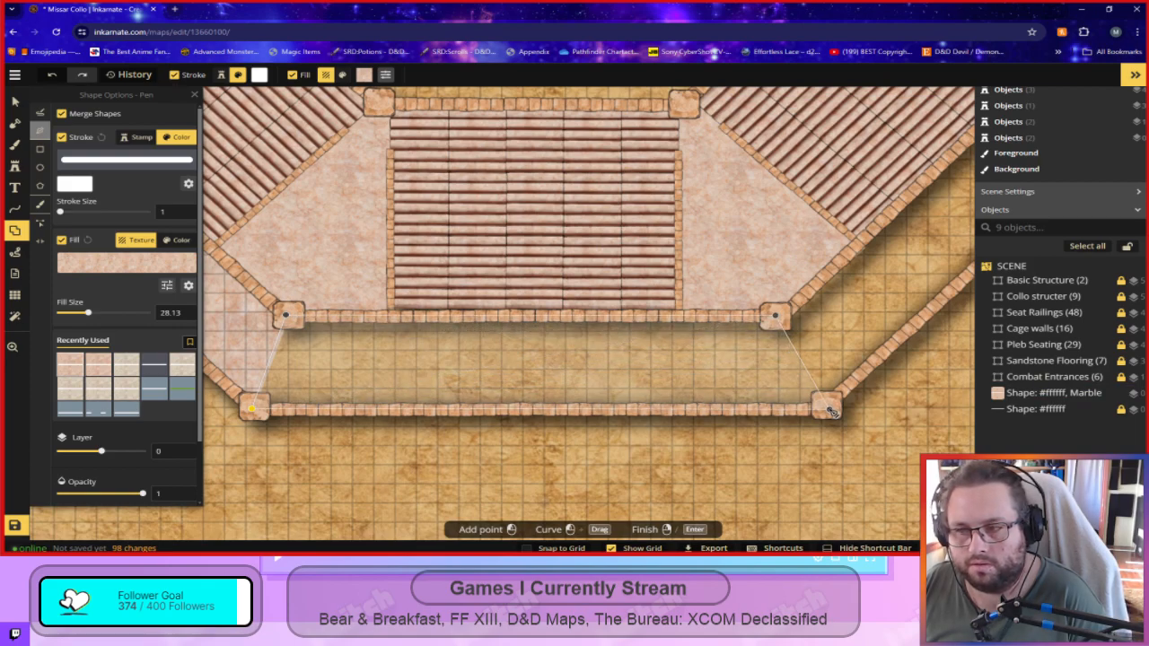
{"action": "double_click", "coordinate": [834, 411]}
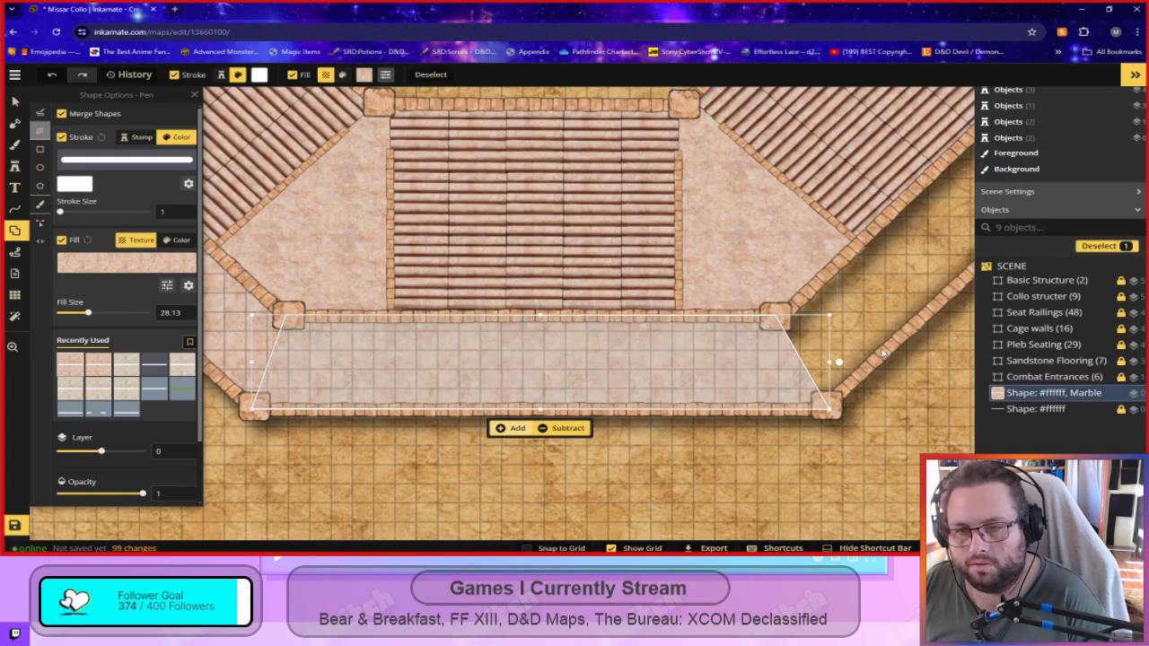
{"action": "left_click_drag", "start_coordinate": [927, 270], "coordinate": [583, 334]}
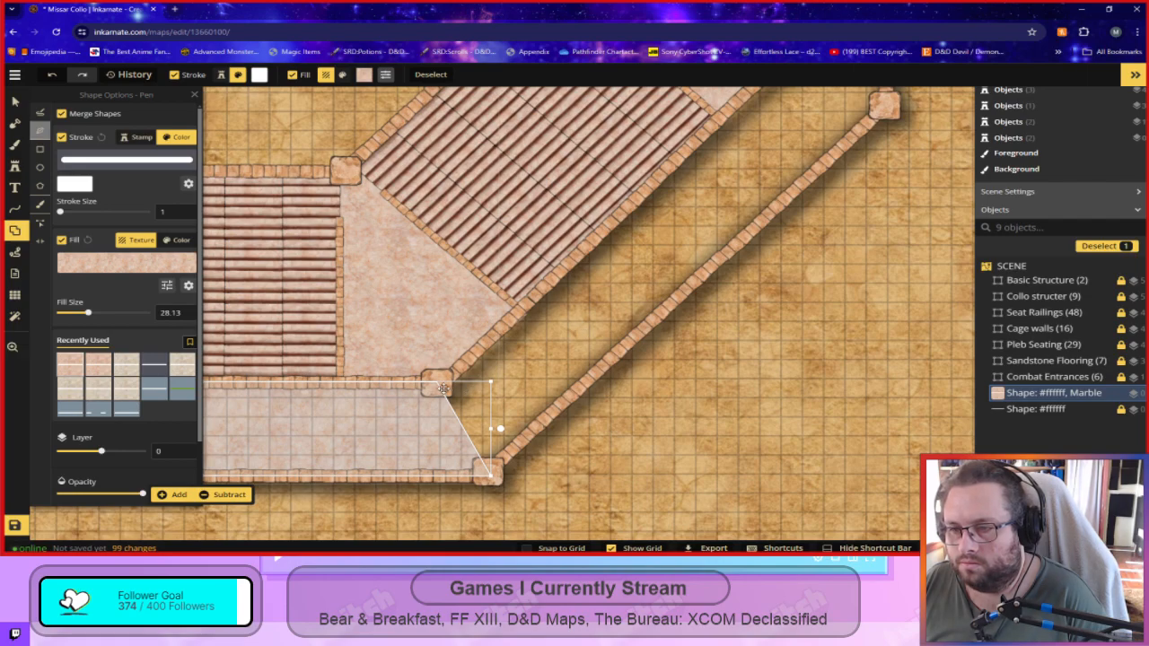
{"action": "left_click", "coordinate": [790, 169]}
{"action": "left_click_drag", "start_coordinate": [584, 332], "coordinate": [707, 285]}
{"action": "left_click_drag", "start_coordinate": [784, 221], "coordinate": [644, 315]}
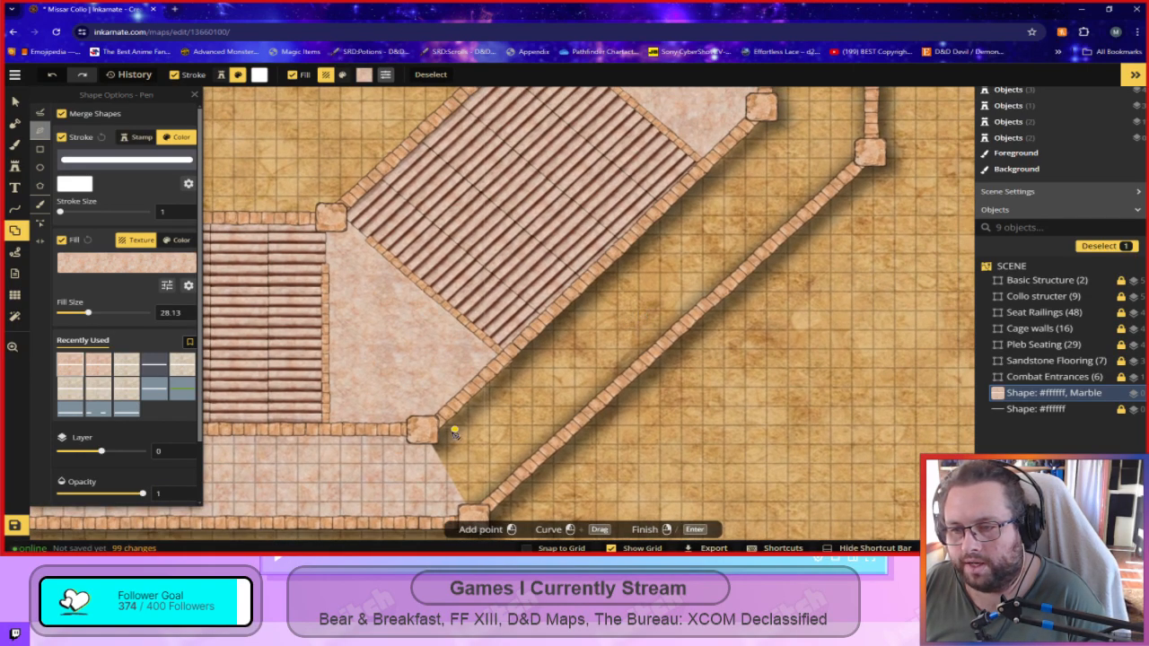
{"action": "left_click", "coordinate": [417, 432]}
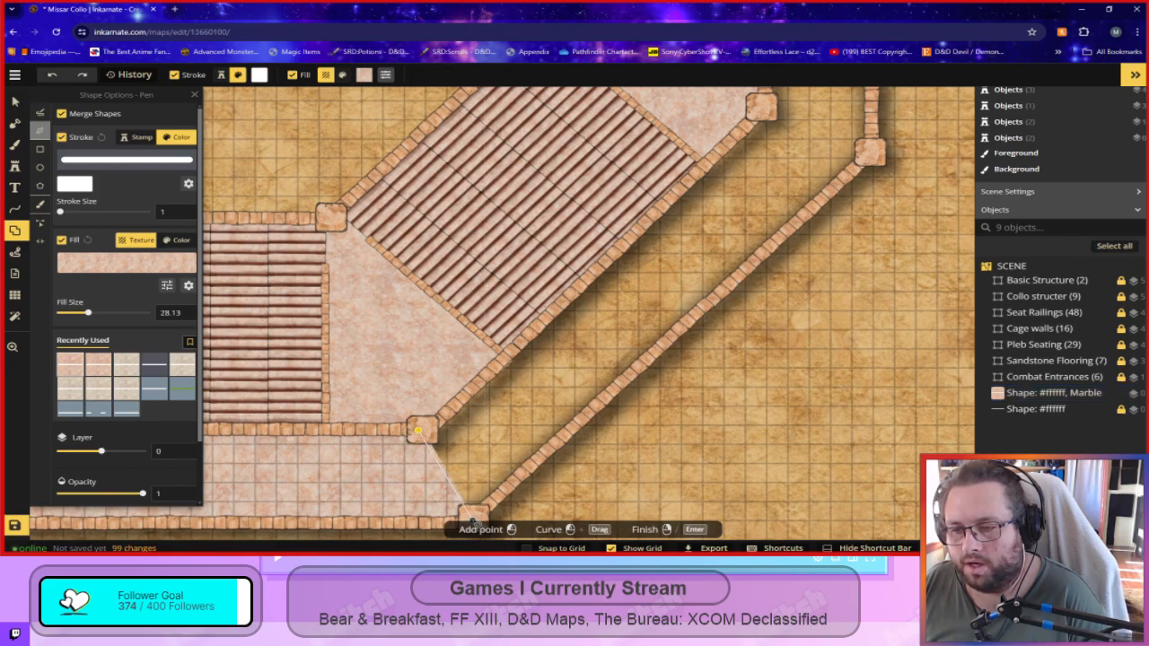
{"action": "left_click", "coordinate": [869, 155]}
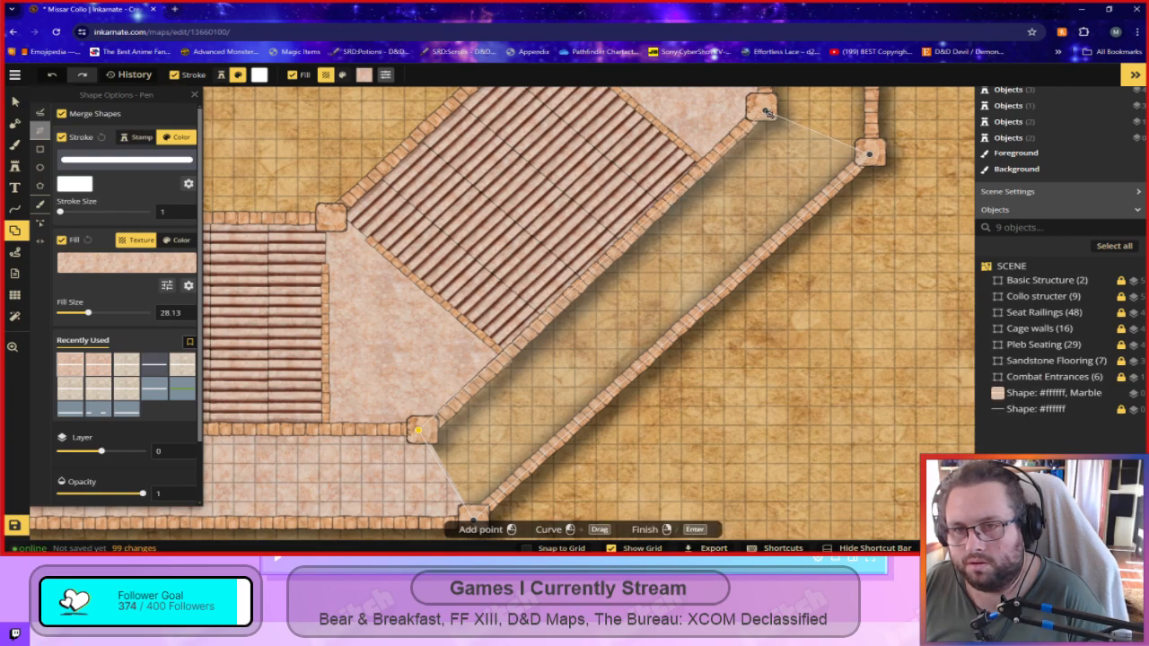
{"action": "key", "text": "Return"}
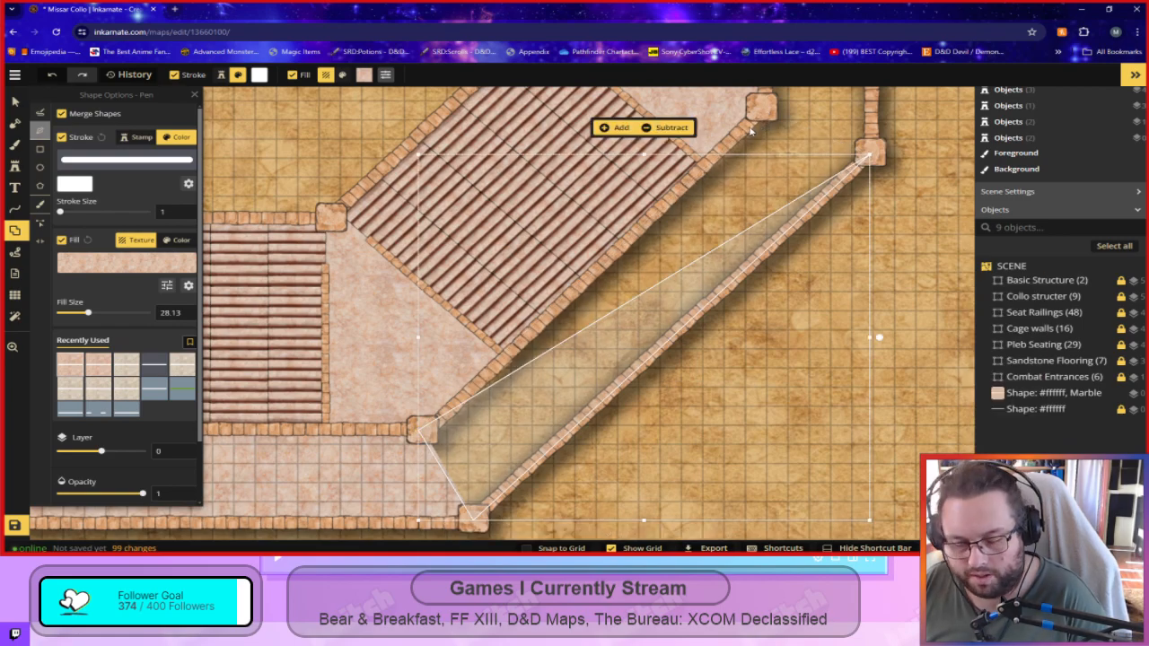
{"action": "left_click", "coordinate": [927, 246]}
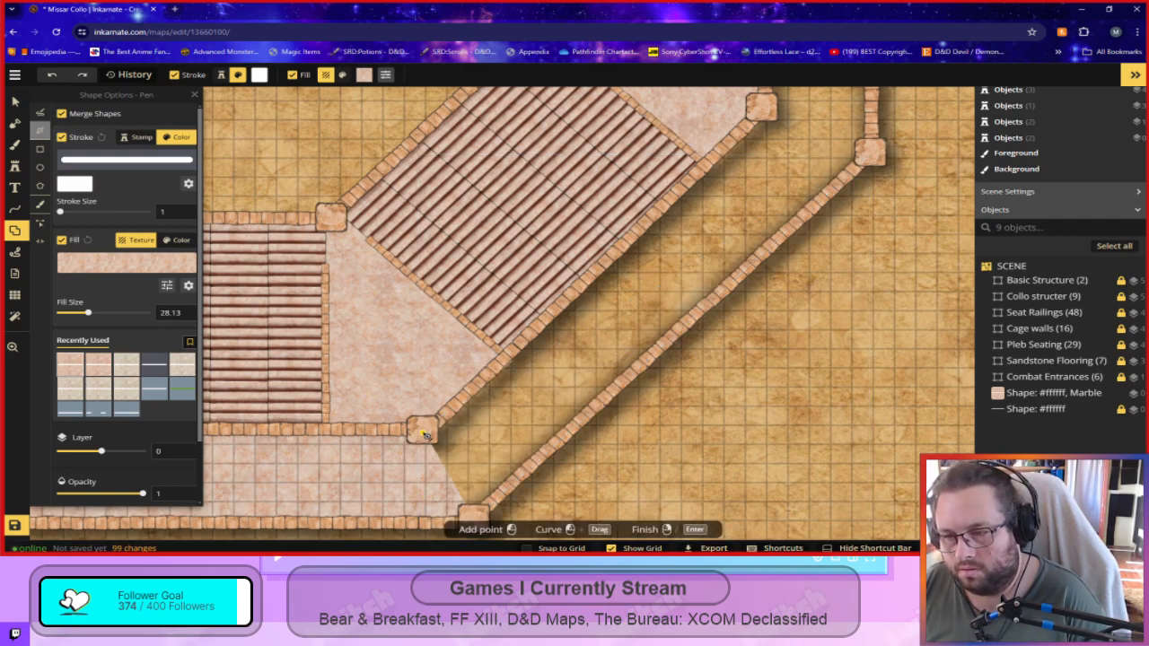
Draw a four-point marble shape between the corner pillars of the south-east diagonal corridor and add it to the existing floor.
{"action": "left_click", "coordinate": [762, 110]}
{"action": "left_click", "coordinate": [871, 154]}
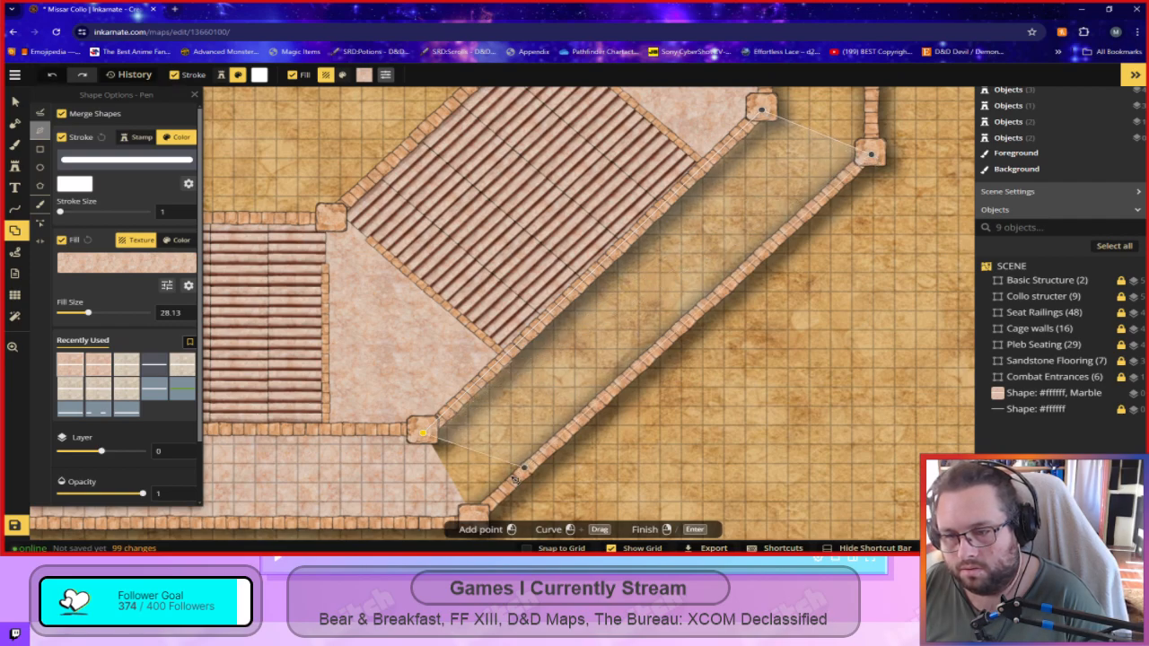
{"action": "double_click", "coordinate": [477, 518]}
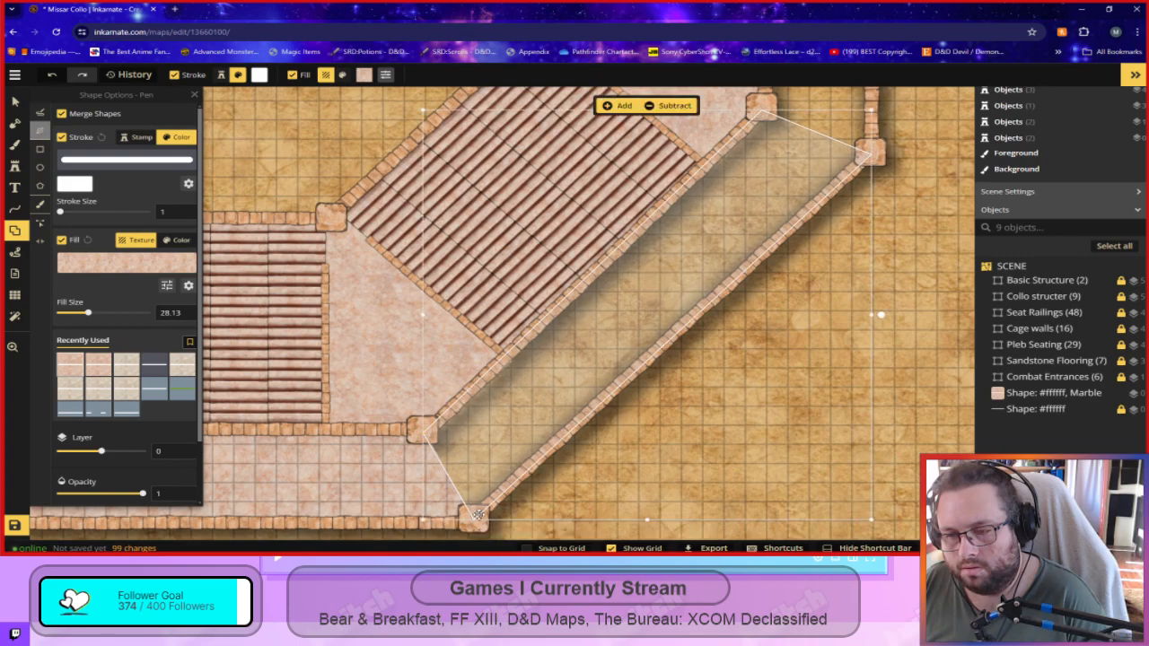
{"action": "left_click", "coordinate": [622, 106]}
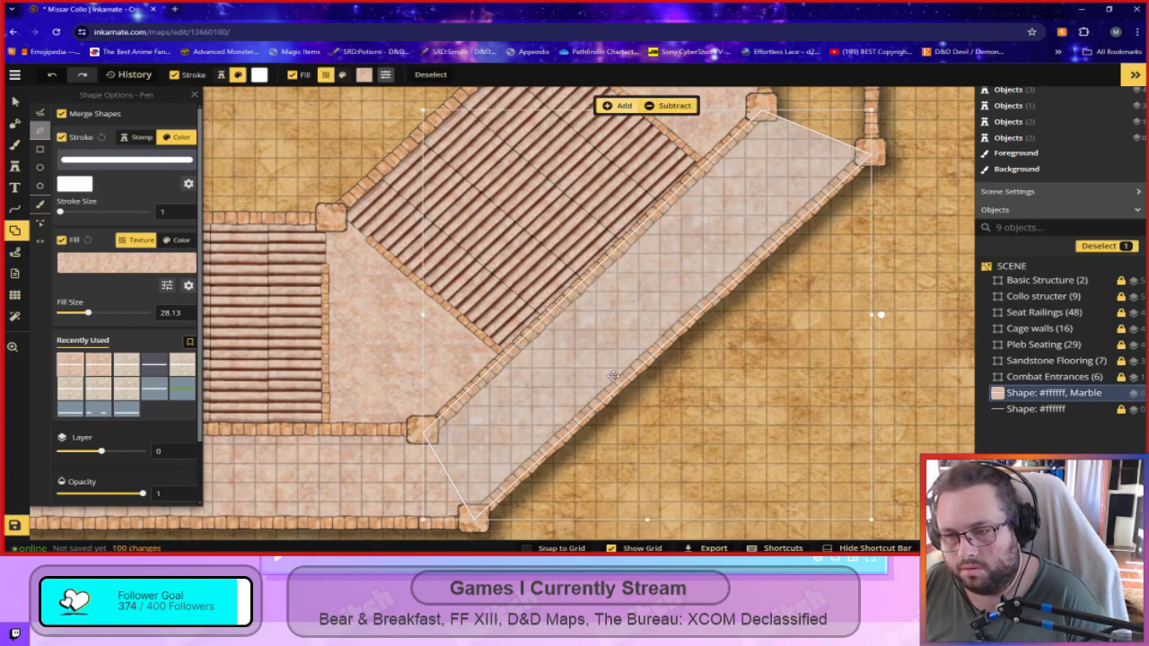
{"action": "left_click", "coordinate": [921, 281]}
{"action": "left_click_drag", "start_coordinate": [915, 198], "coordinate": [734, 445]}
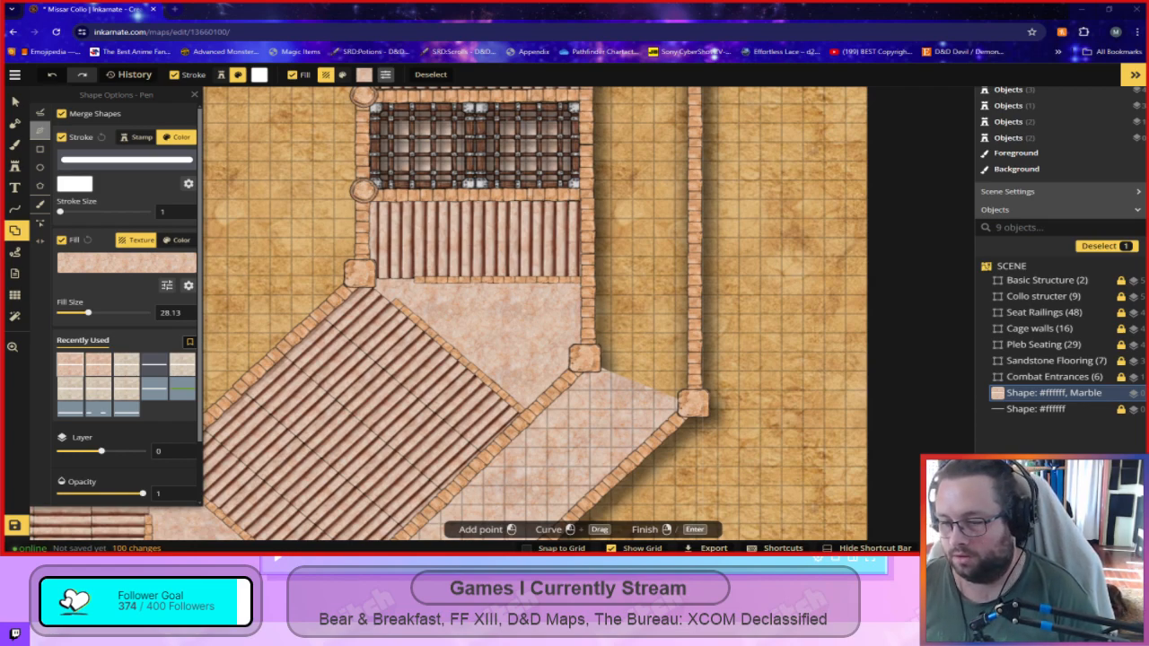
{"action": "left_click", "coordinate": [585, 363]}
{"action": "left_click", "coordinate": [693, 408]}
{"action": "key", "text": "Escape"}
Draw a marble shape along the straight east corridor, with its points on the corner pillars, and add it to the floor.
{"action": "left_click", "coordinate": [695, 405]}
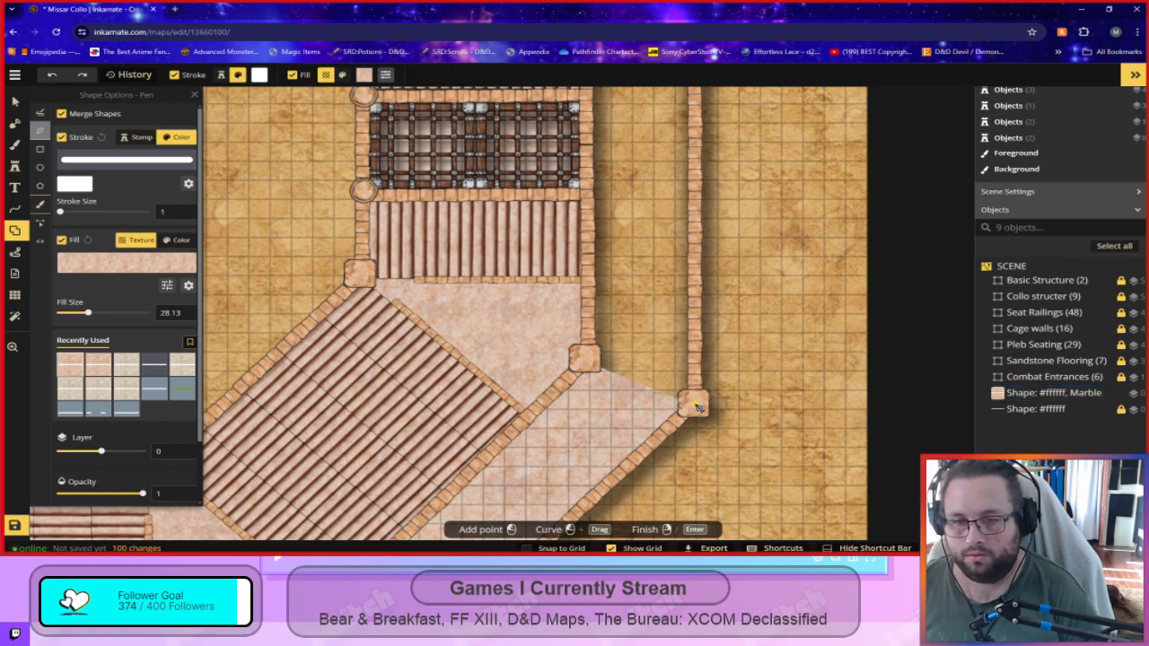
{"action": "right_click", "coordinate": [589, 363]}
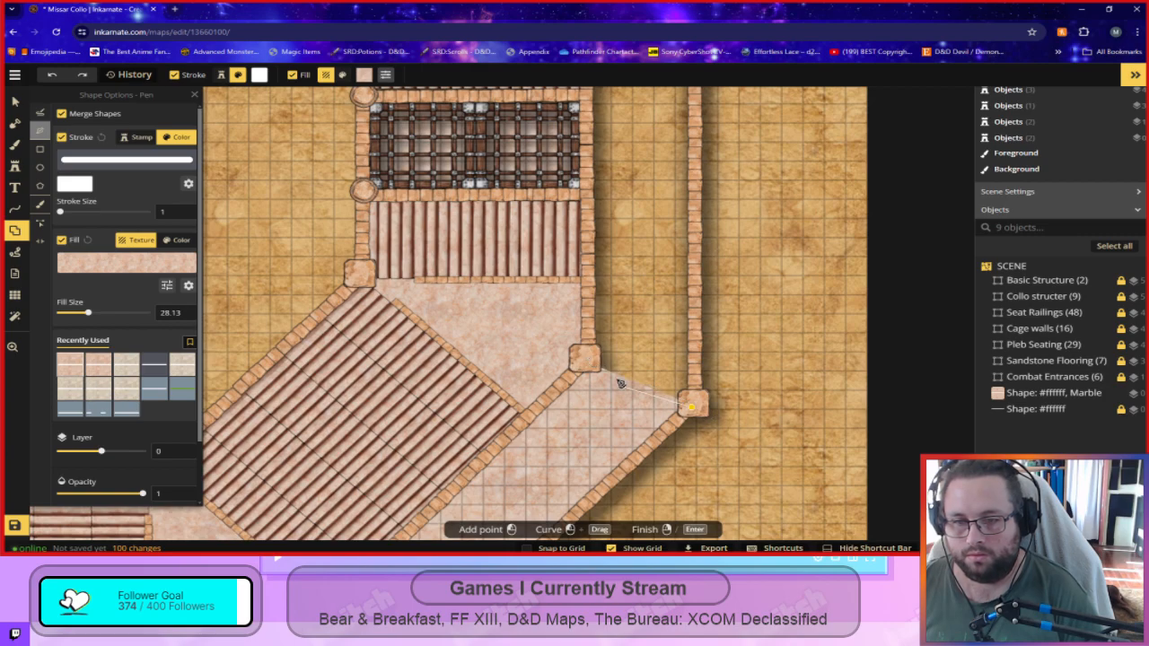
{"action": "left_click_drag", "start_coordinate": [619, 220], "coordinate": [603, 401]}
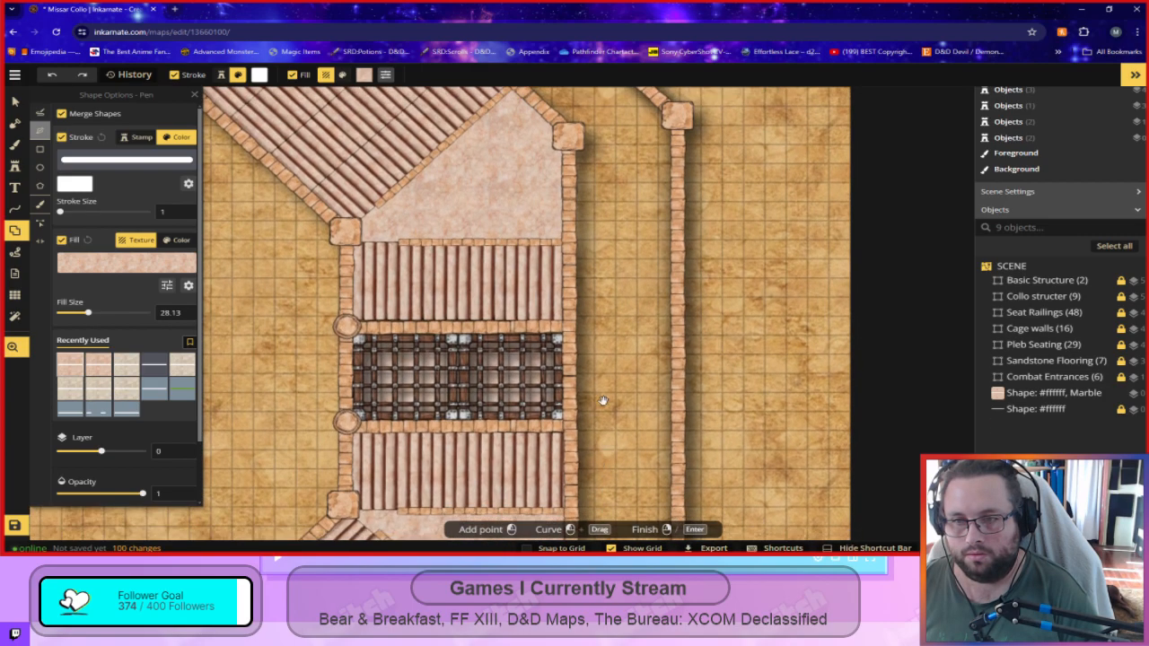
{"action": "left_click", "coordinate": [571, 139]}
{"action": "left_click", "coordinate": [678, 116]}
{"action": "key", "text": "Return"}
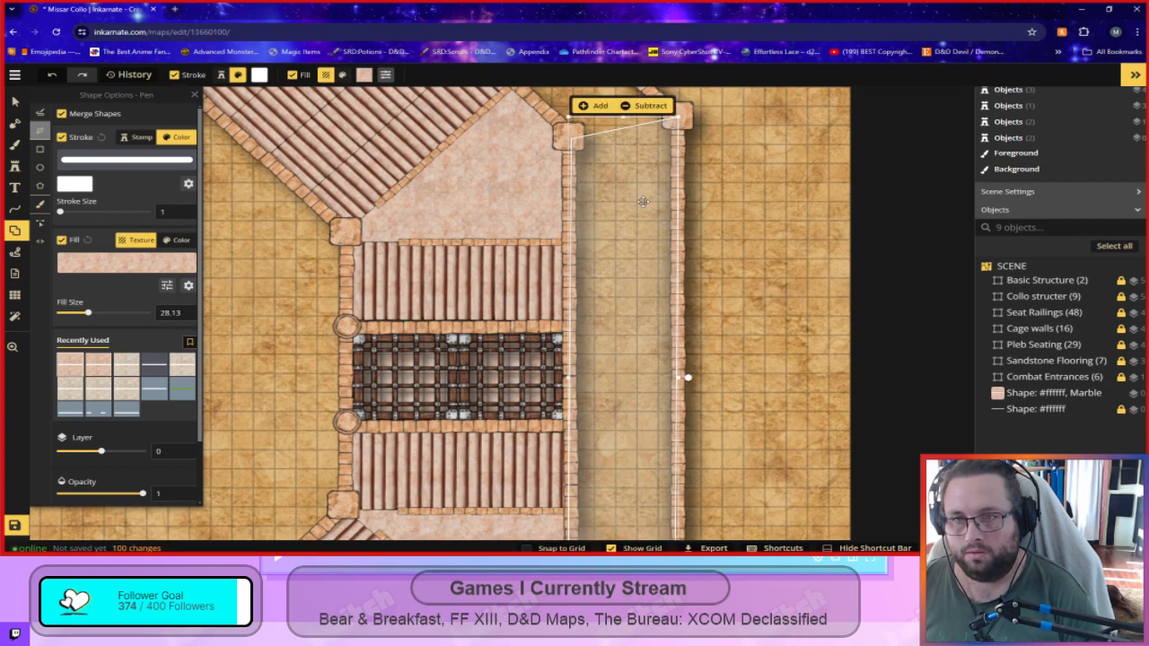
Draw a marble shape between the pillars of the north-east diagonal corridor and add it to the existing floor.
{"action": "left_click_drag", "start_coordinate": [552, 102], "coordinate": [573, 365]}
{"action": "left_click", "coordinate": [582, 406]}
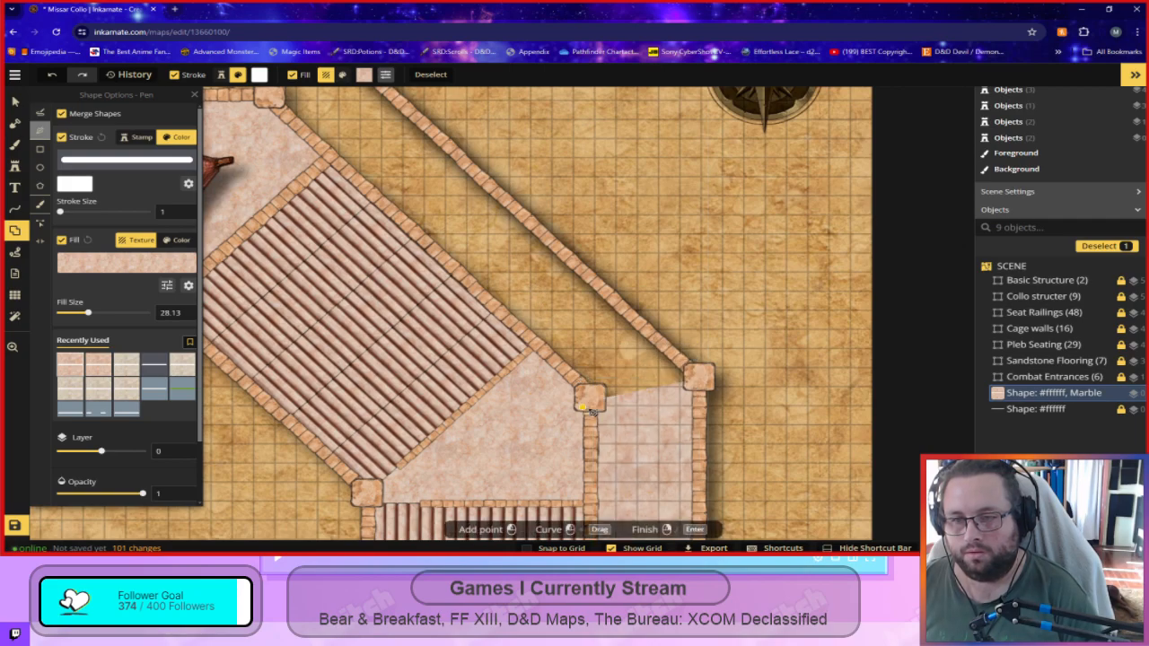
{"action": "left_click", "coordinate": [701, 381]}
{"action": "left_click_drag", "start_coordinate": [467, 239], "coordinate": [594, 379]}
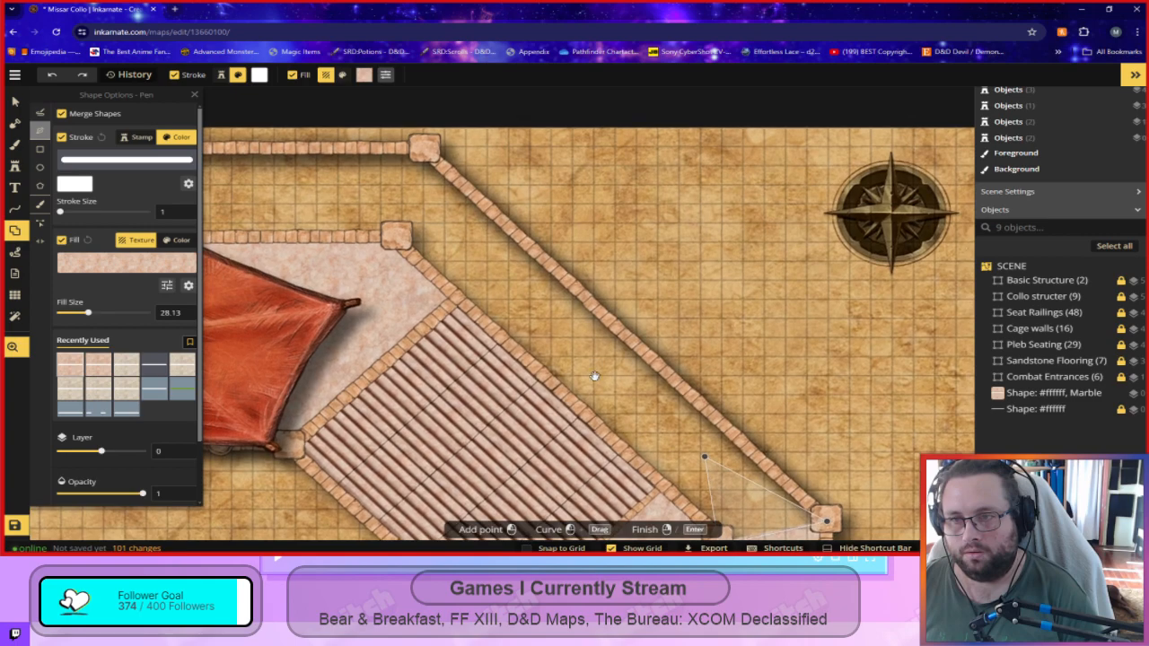
{"action": "left_click", "coordinate": [424, 149]}
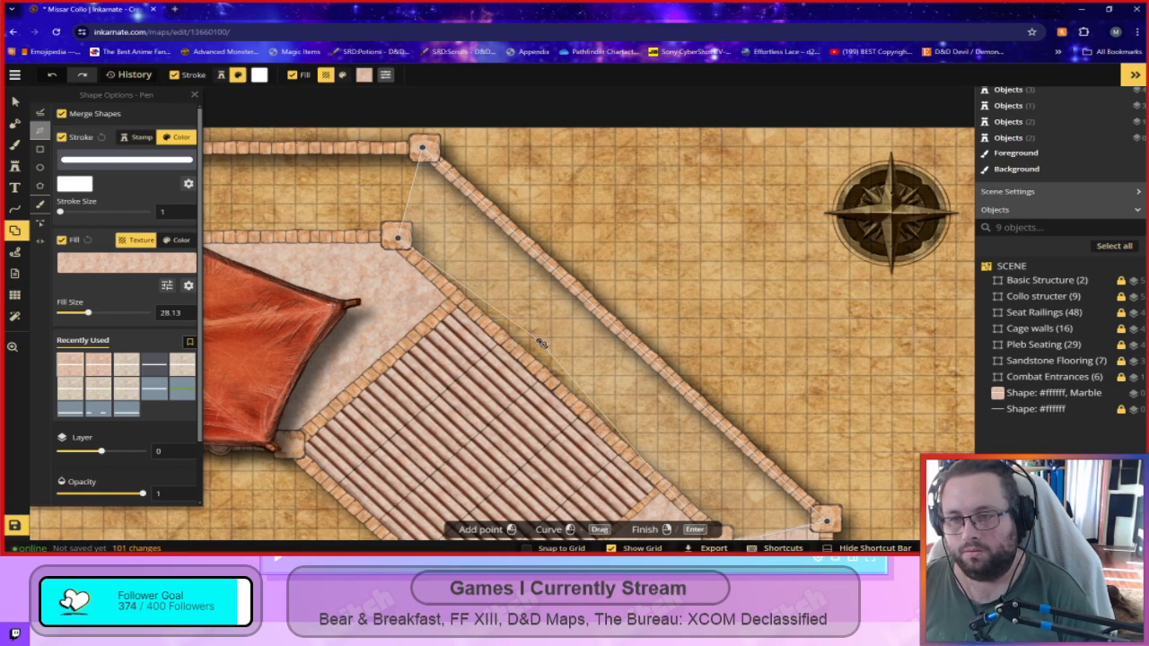
{"action": "right_click", "coordinate": [720, 537]}
{"action": "left_click_drag", "start_coordinate": [736, 537], "coordinate": [727, 401]}
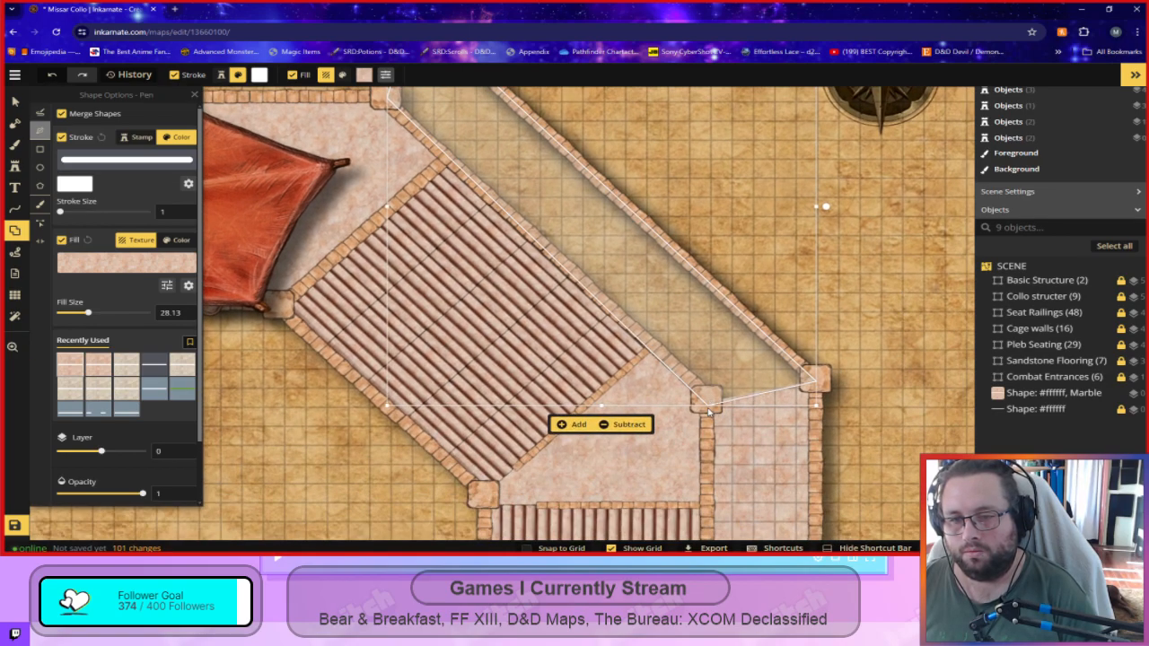
{"action": "left_click", "coordinate": [714, 402]}
{"action": "right_click", "coordinate": [713, 401]}
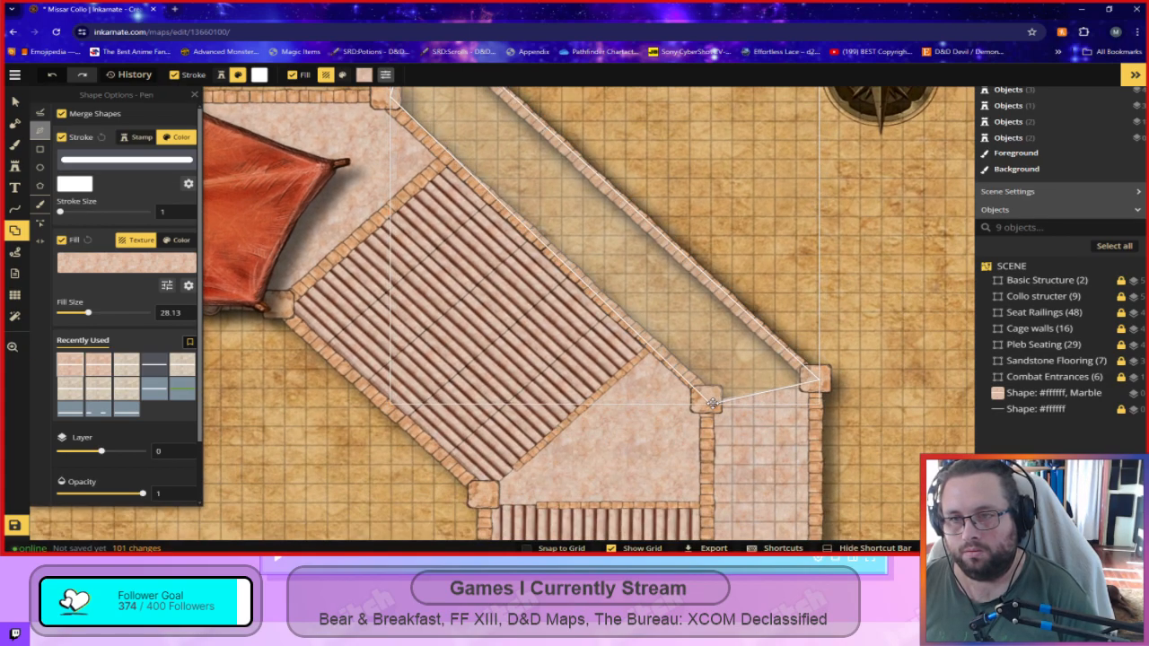
{"action": "scroll", "coordinate": [857, 353], "scroll_direction": "down", "scroll_amount": 2}
{"action": "scroll", "coordinate": [858, 352], "scroll_direction": "down", "scroll_amount": 1}
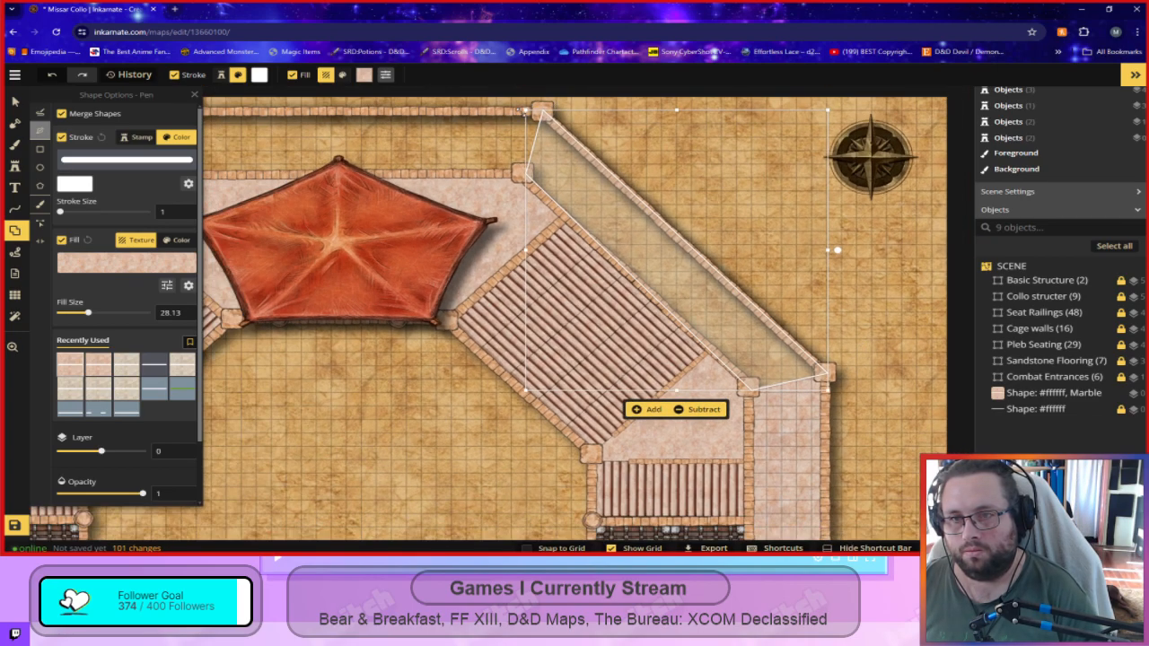
{"action": "left_click", "coordinate": [651, 410]}
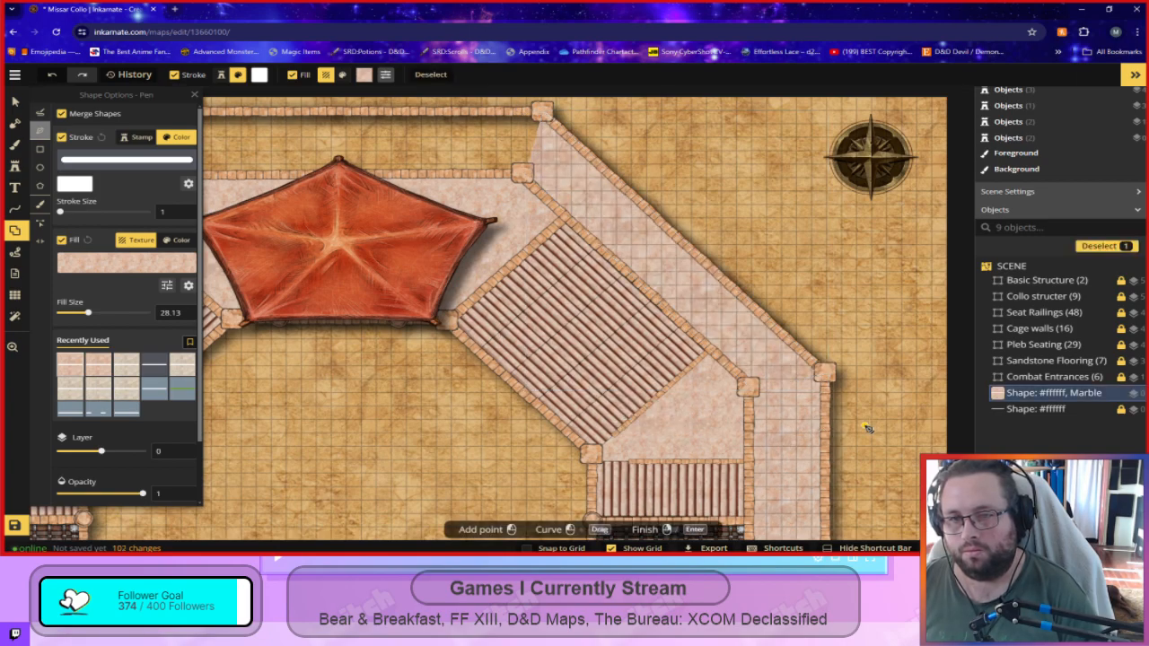
Close the floor ring with a four-point marble shape in the north corridor behind the red market stall tent.
{"action": "left_click", "coordinate": [543, 114]}
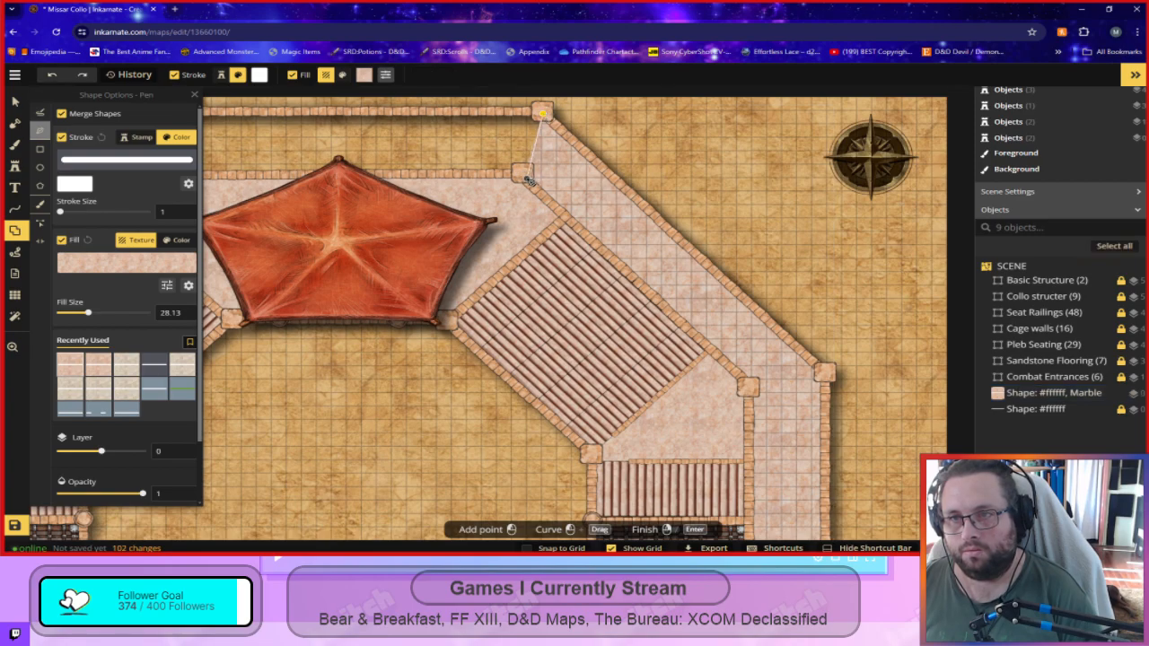
{"action": "left_click", "coordinate": [528, 178]}
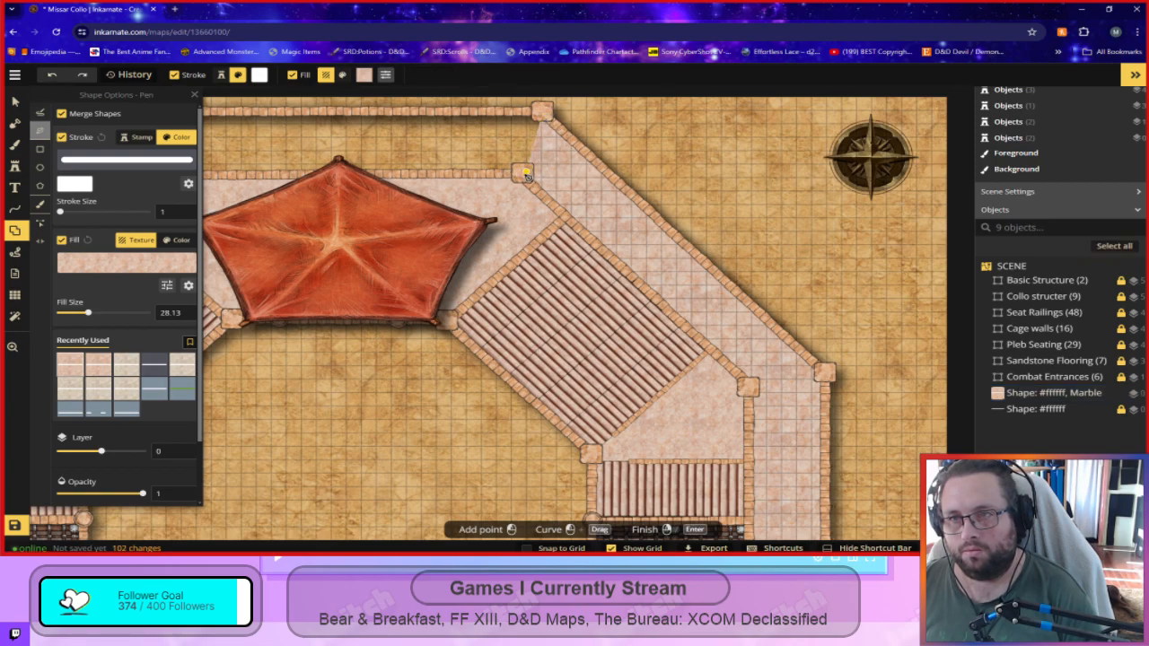
{"action": "left_click", "coordinate": [548, 113]}
{"action": "left_click_drag", "start_coordinate": [466, 115], "coordinate": [744, 124]}
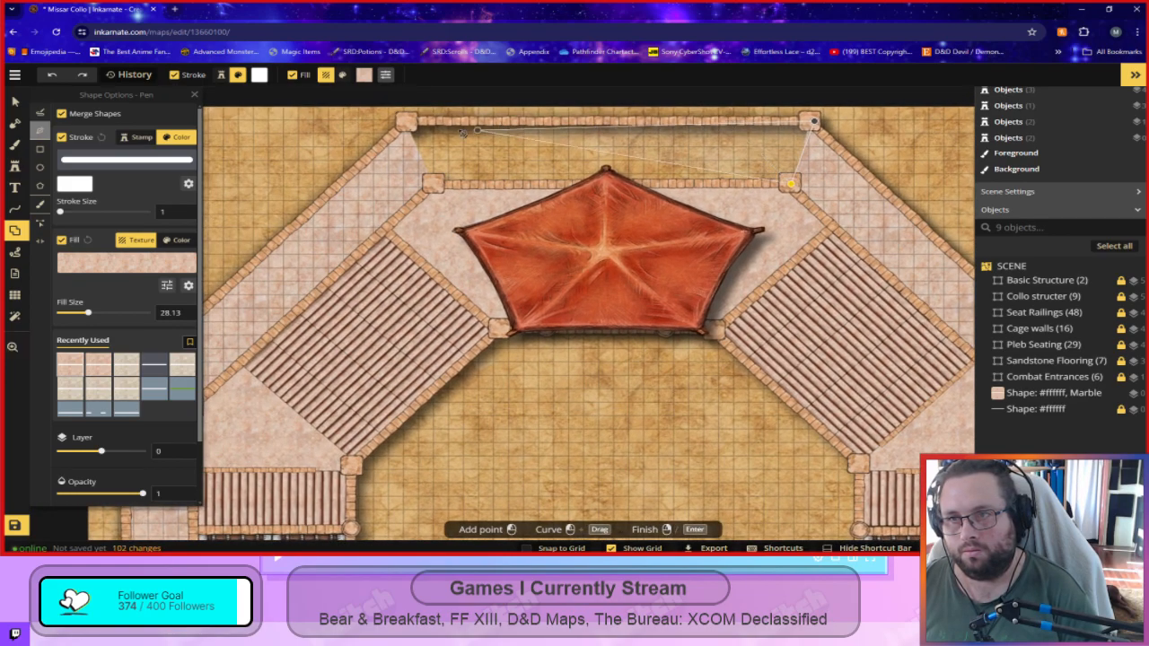
{"action": "left_click", "coordinate": [406, 122]}
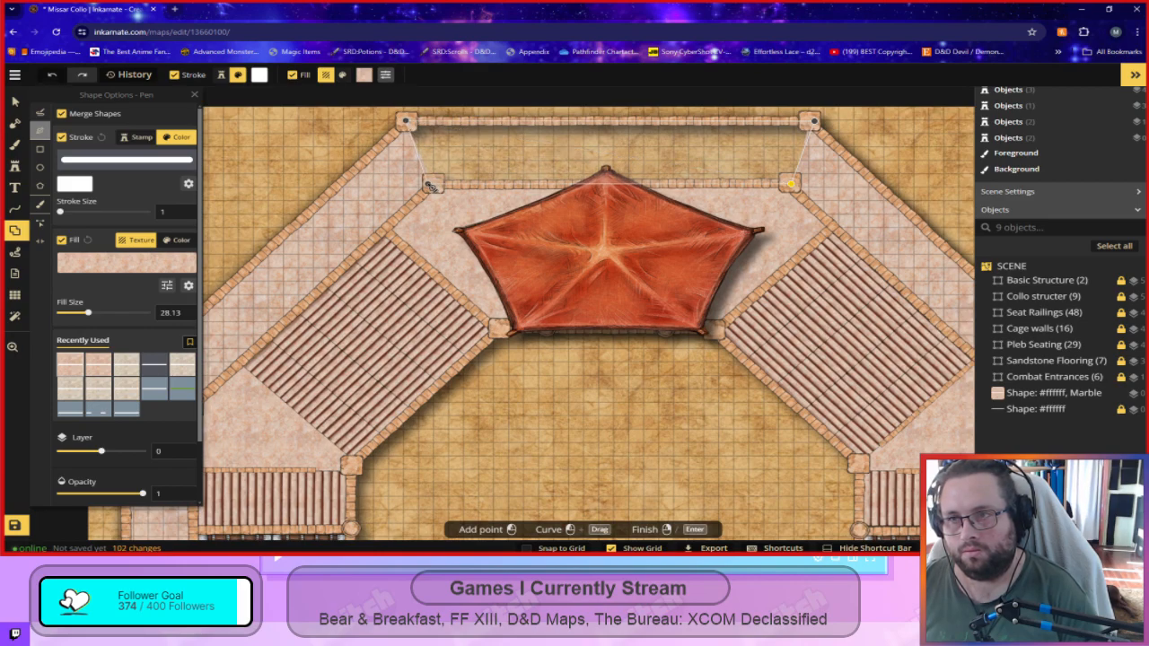
{"action": "double_click", "coordinate": [432, 186]}
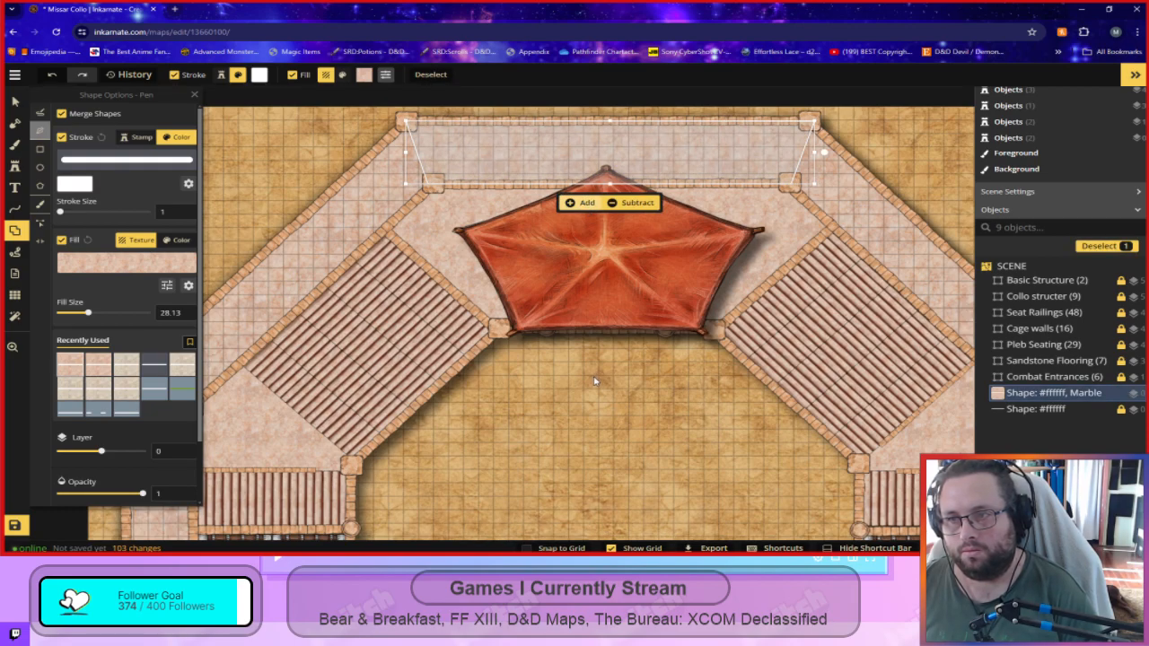
Select the combined marble corridor shape and raise it to layer 3.
{"action": "left_click", "coordinate": [14, 102]}
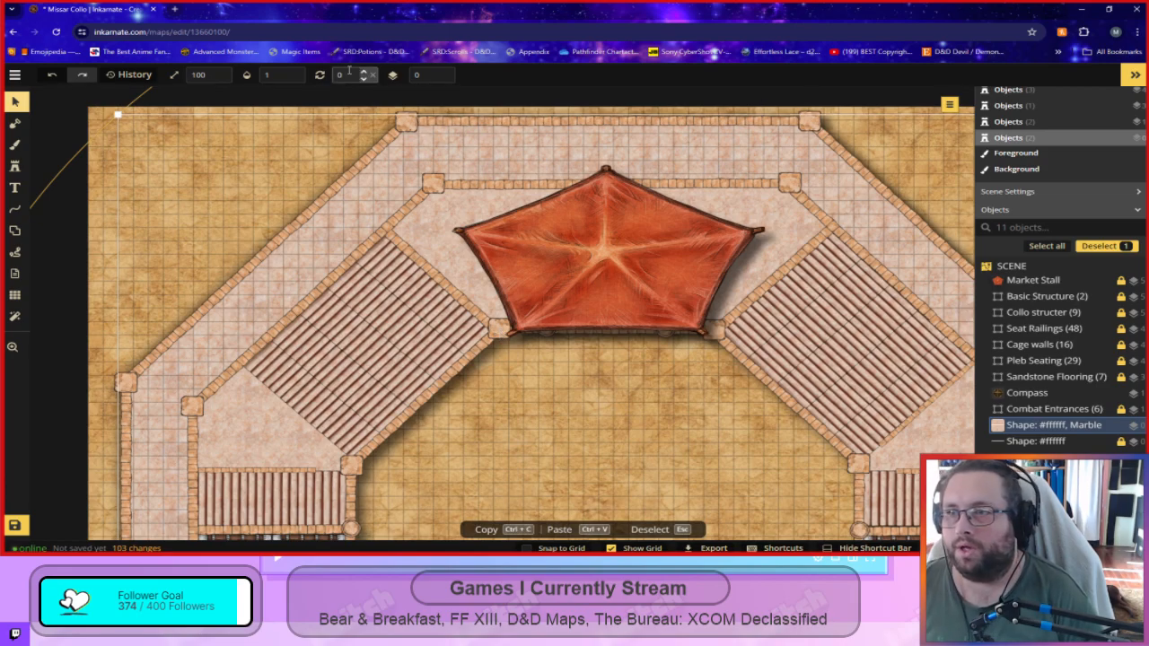
{"action": "left_click", "coordinate": [441, 74]}
{"action": "left_click", "coordinate": [442, 73]}
{"action": "left_click", "coordinate": [442, 74]}
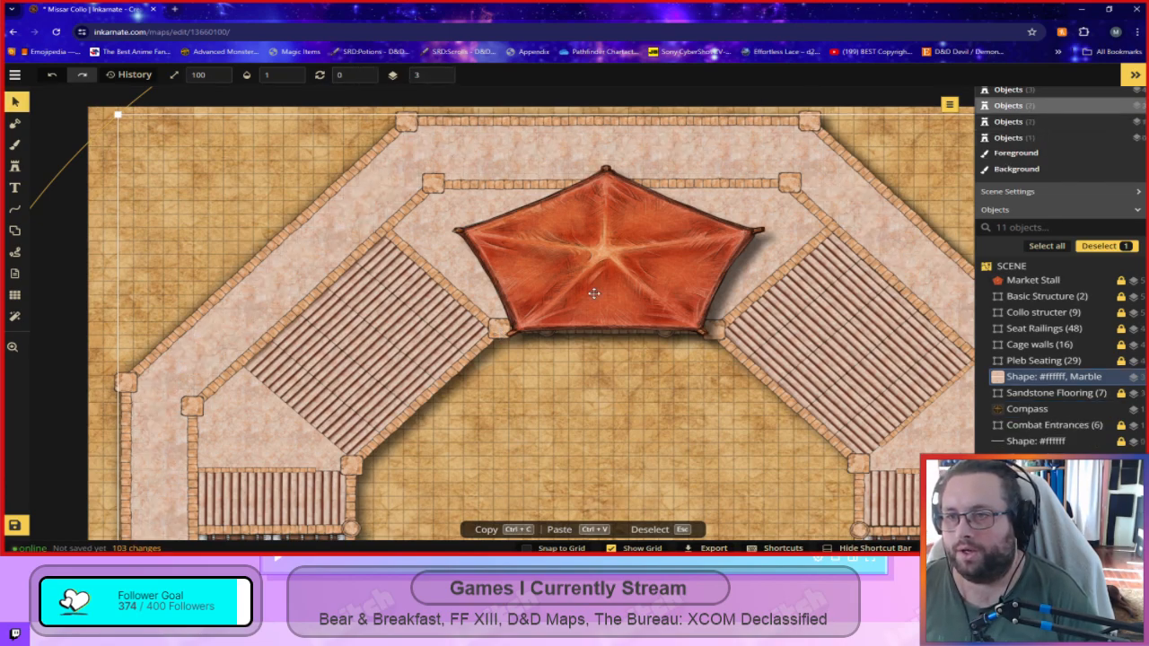
{"action": "scroll", "coordinate": [729, 301], "scroll_direction": "up", "scroll_amount": 4}
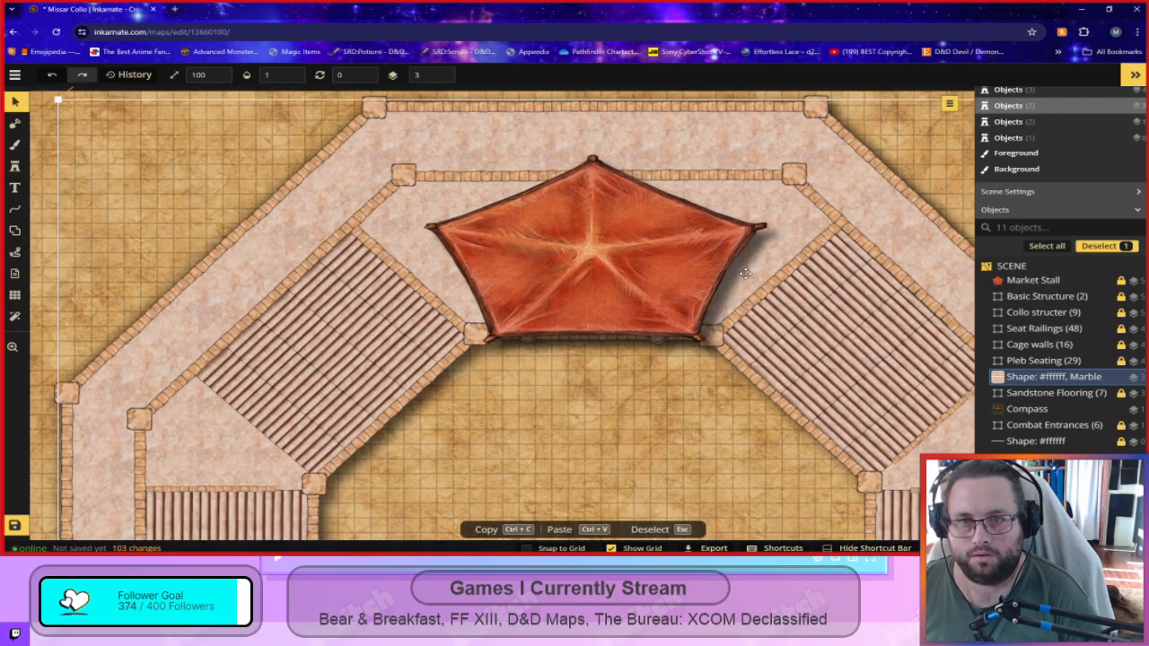
{"action": "left_click_drag", "start_coordinate": [826, 200], "coordinate": [648, 421]}
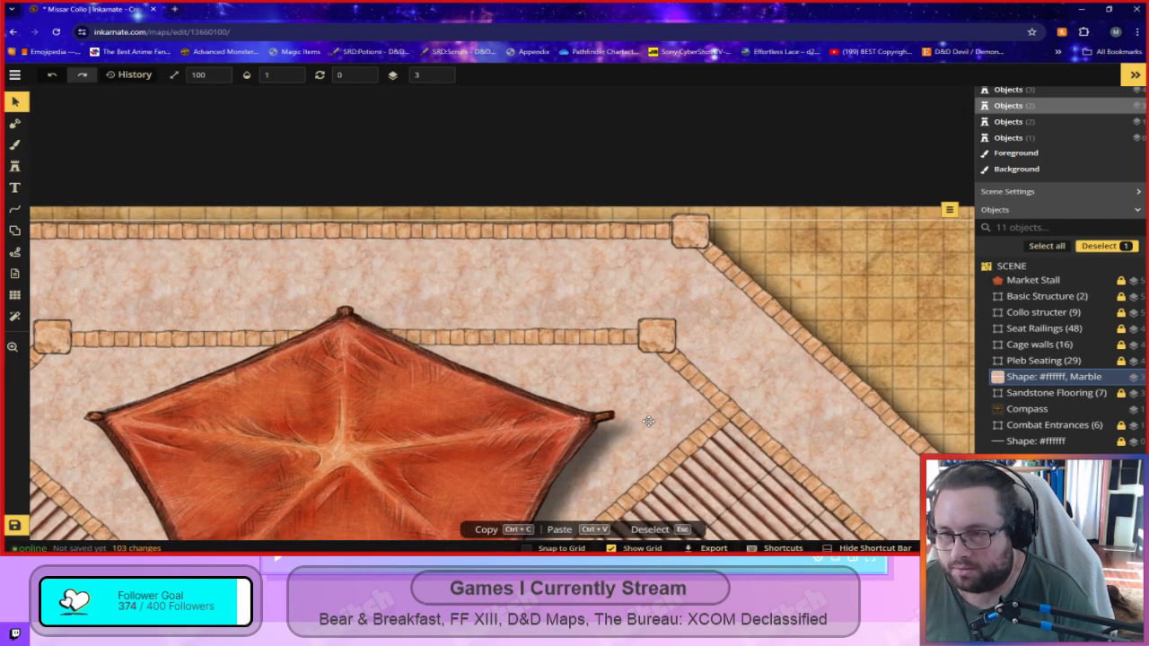
{"action": "scroll", "coordinate": [647, 420], "scroll_direction": "down", "scroll_amount": 3}
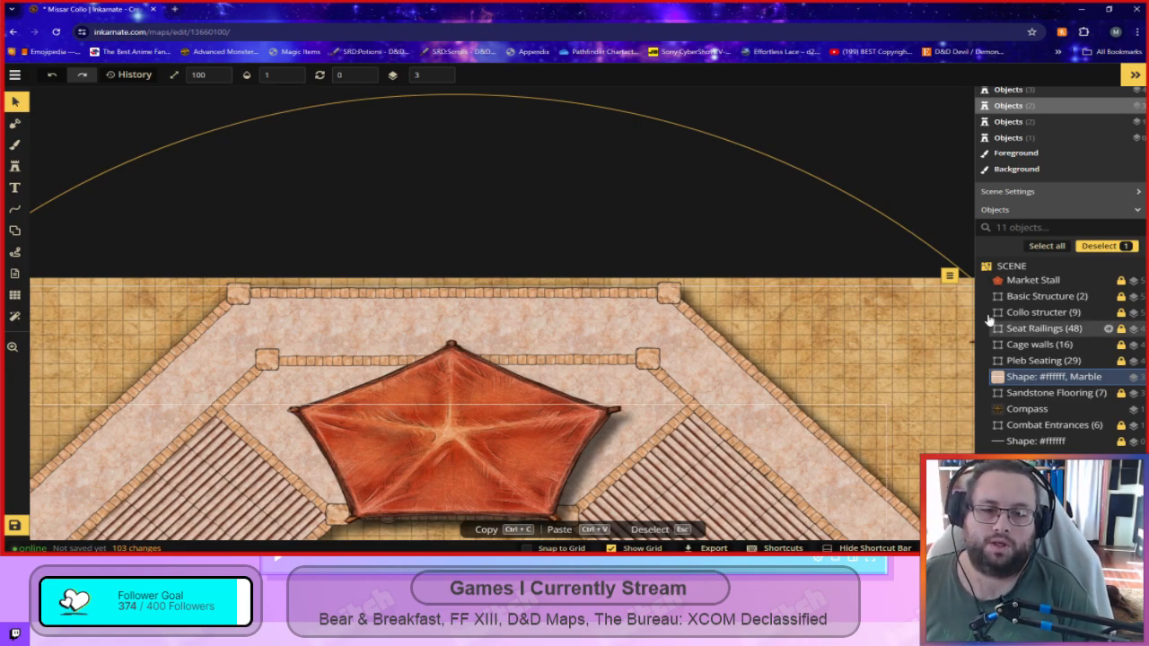
{"action": "left_click", "coordinate": [14, 185]}
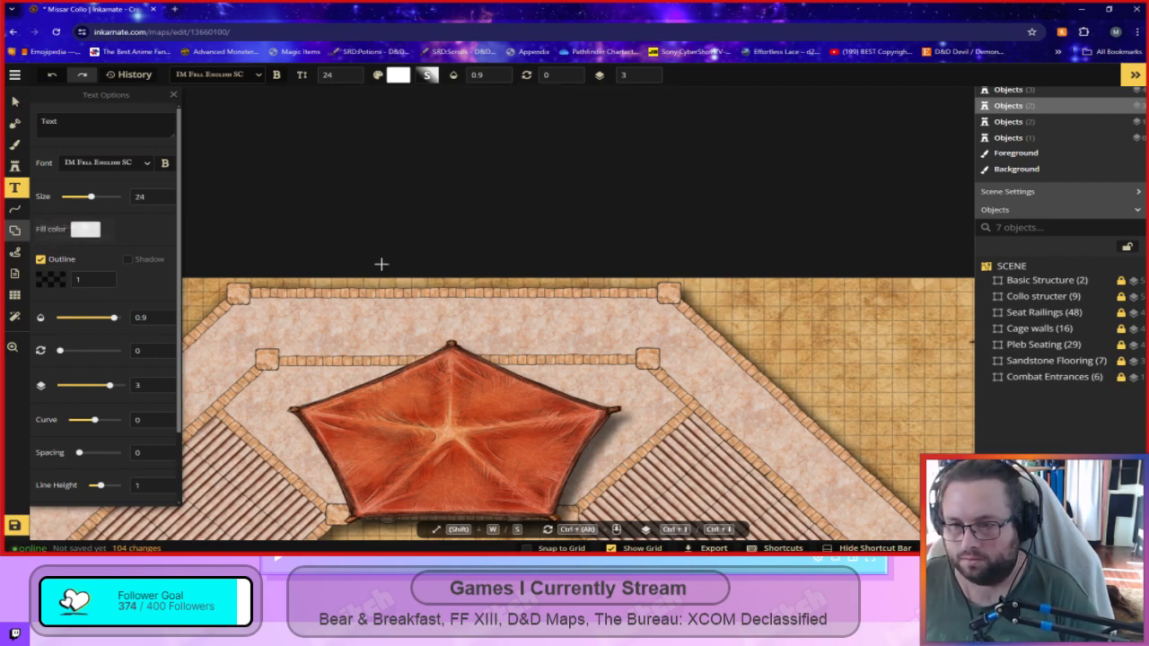
{"action": "left_click", "coordinate": [14, 233]}
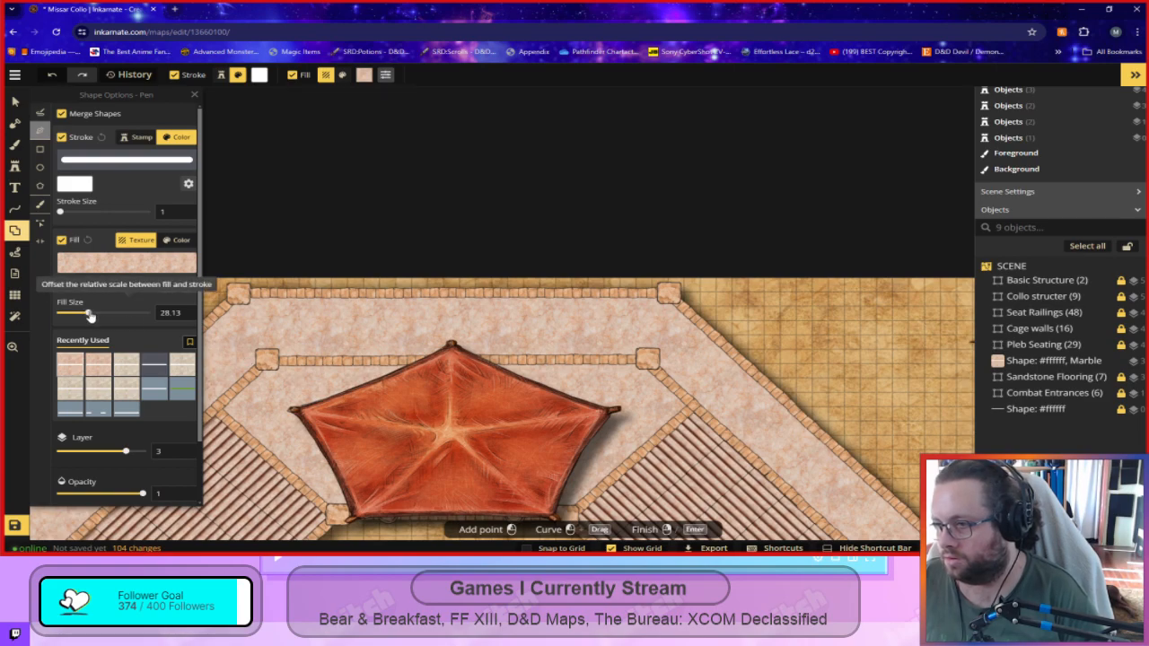
{"action": "left_click_drag", "start_coordinate": [90, 316], "coordinate": [80, 316]}
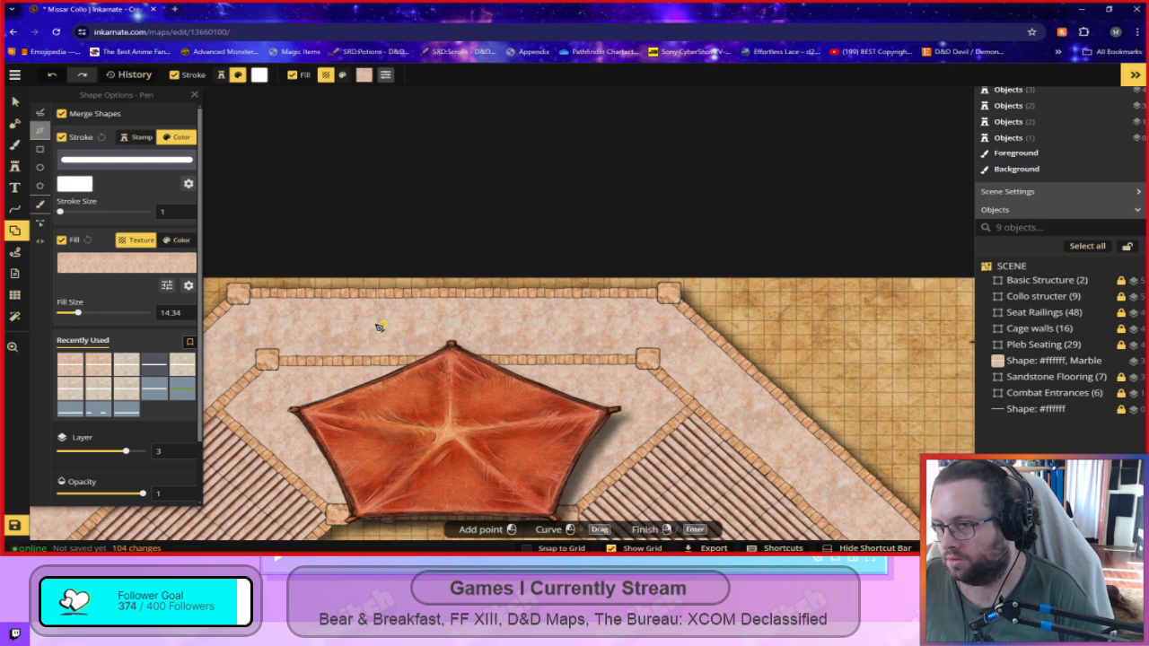
Select the marble corridor shape and set its texture fill size to 24.24.
{"action": "left_click", "coordinate": [16, 103]}
{"action": "left_click", "coordinate": [253, 309]}
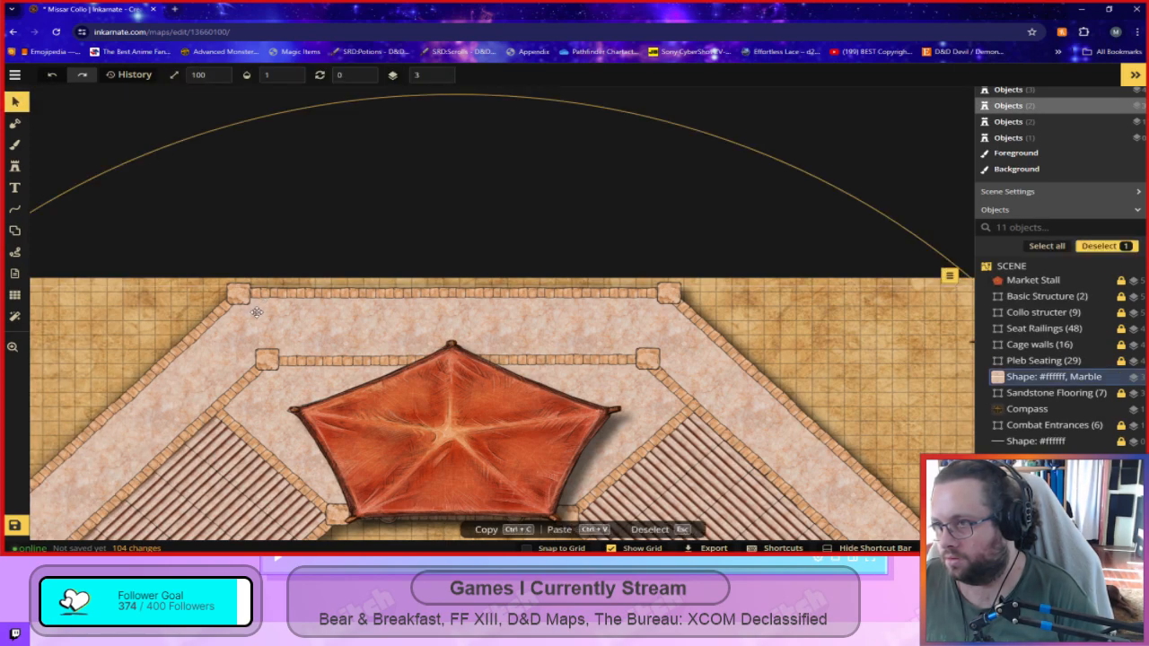
{"action": "left_click", "coordinate": [17, 230]}
{"action": "left_click_drag", "start_coordinate": [88, 315], "coordinate": [86, 315]}
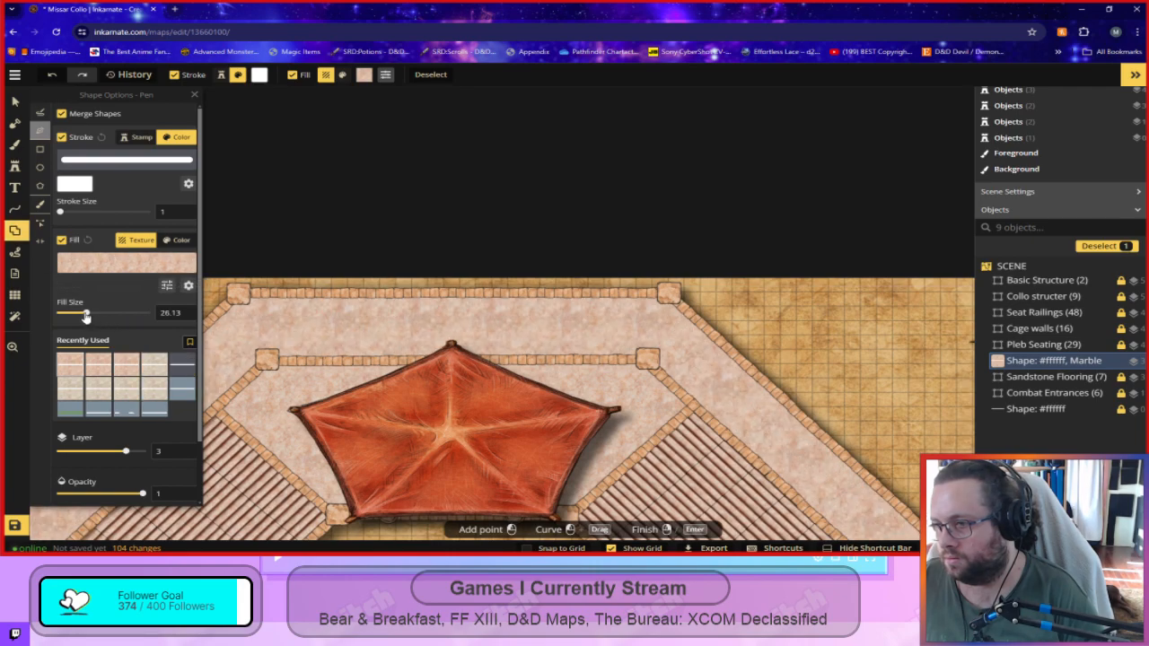
{"action": "left_click", "coordinate": [418, 238]}
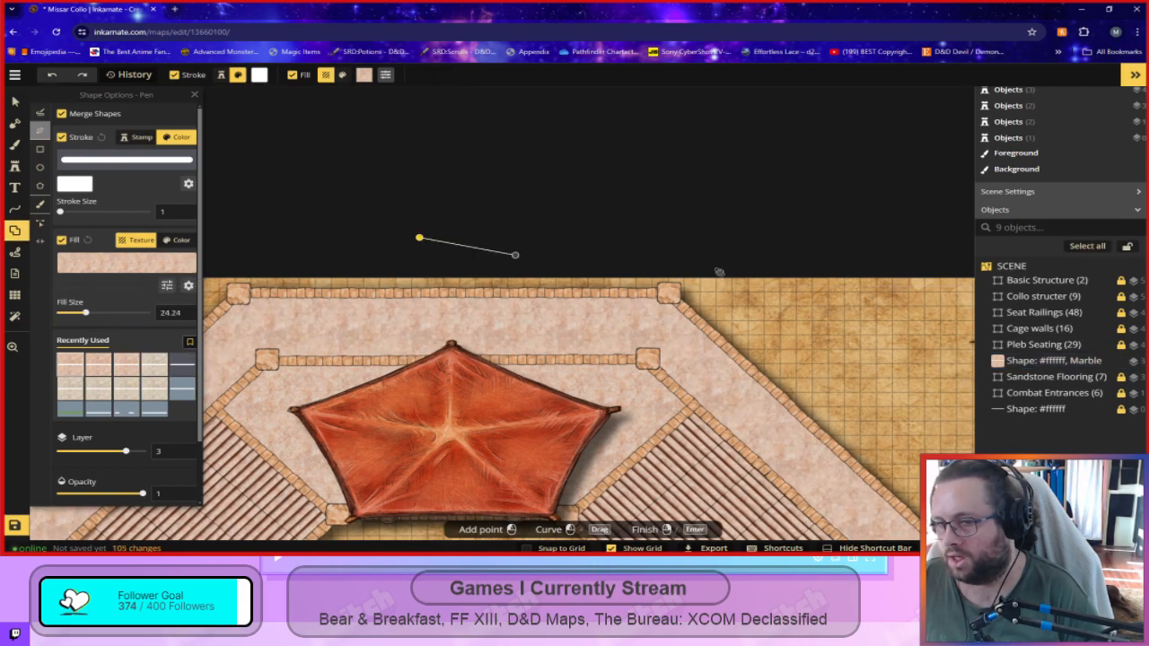
{"action": "key", "text": "Escape"}
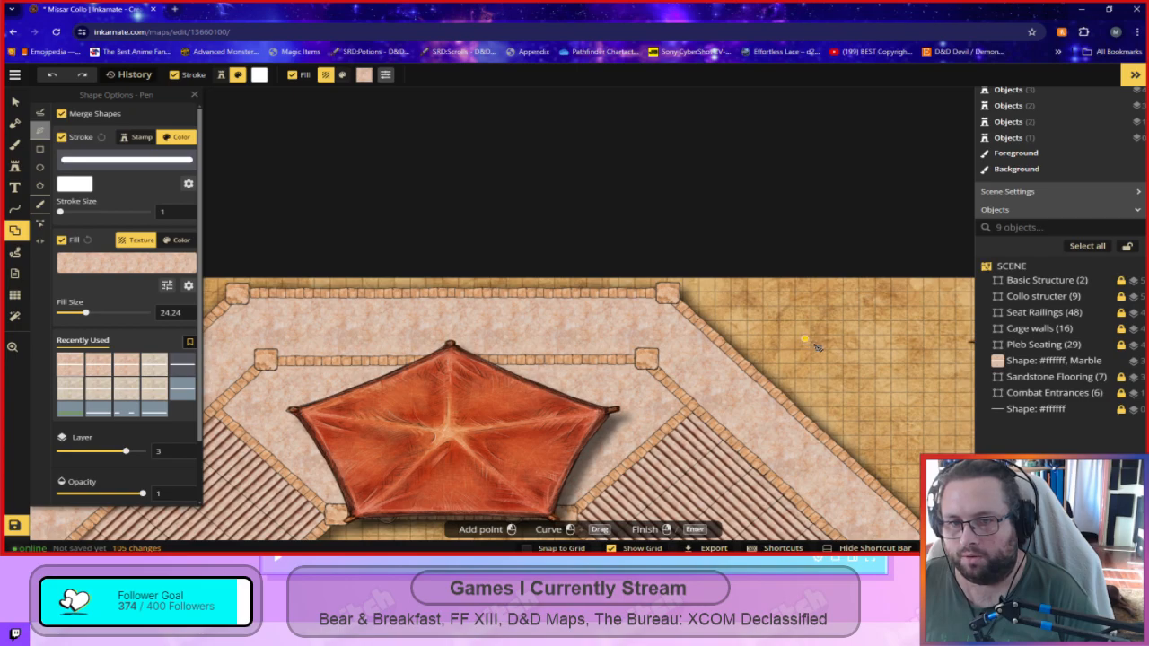
Try flattening the marble corridor shape to the foreground, and undo the flattening.
{"action": "left_click_drag", "start_coordinate": [816, 357], "coordinate": [757, 89]}
{"action": "left_click_drag", "start_coordinate": [393, 392], "coordinate": [590, 459]}
{"action": "scroll", "coordinate": [590, 458], "scroll_direction": "down", "scroll_amount": 2}
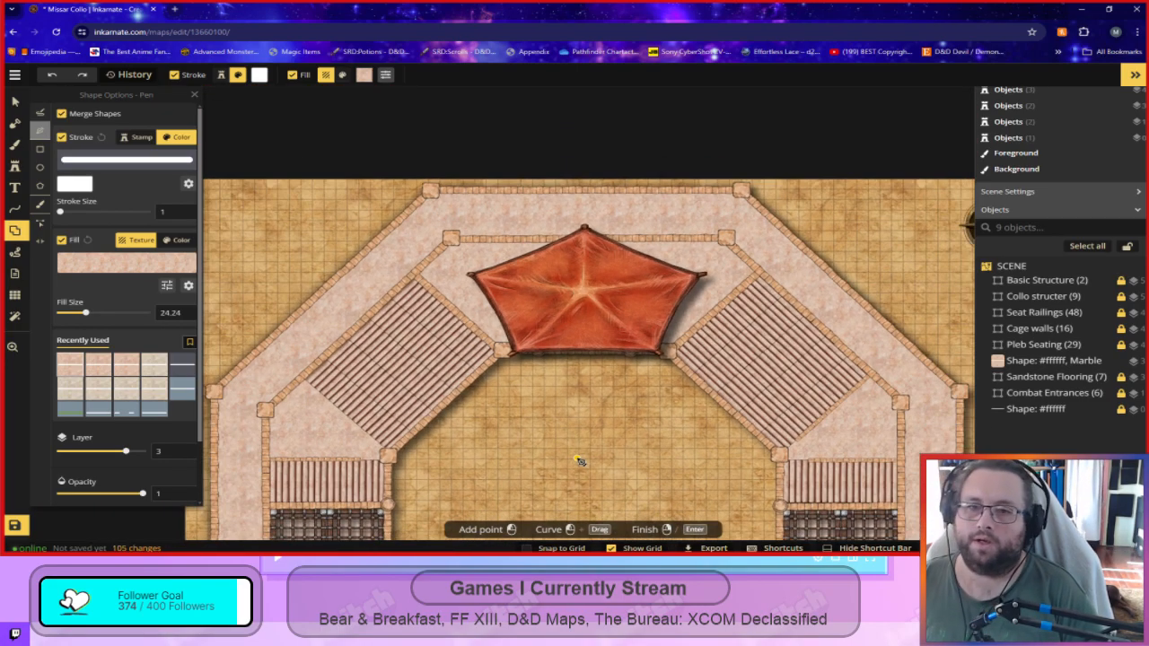
{"action": "left_click", "coordinate": [14, 100]}
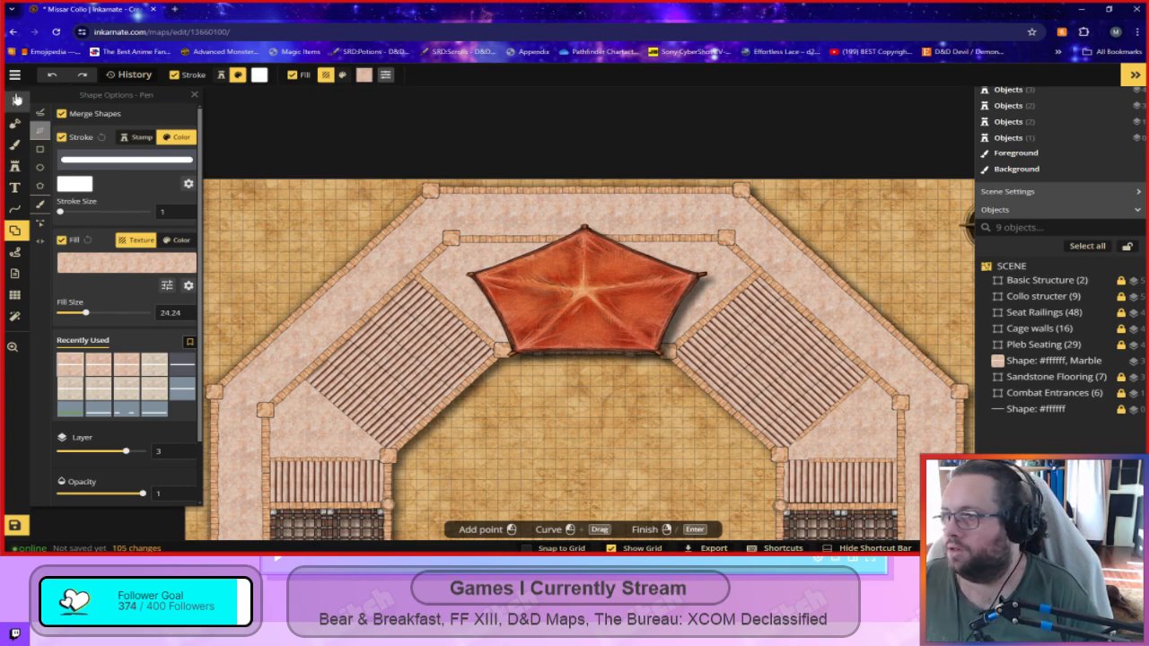
{"action": "left_click", "coordinate": [403, 240]}
{"action": "left_click", "coordinate": [950, 173]}
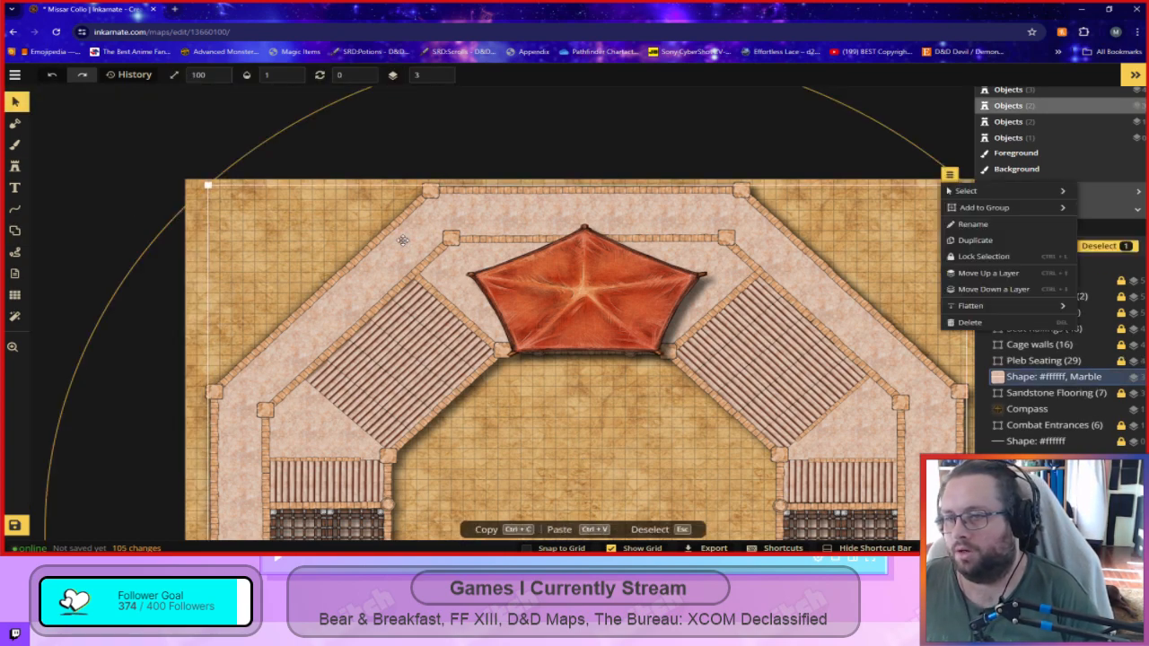
{"action": "mouse_move", "coordinate": [1058, 308]}
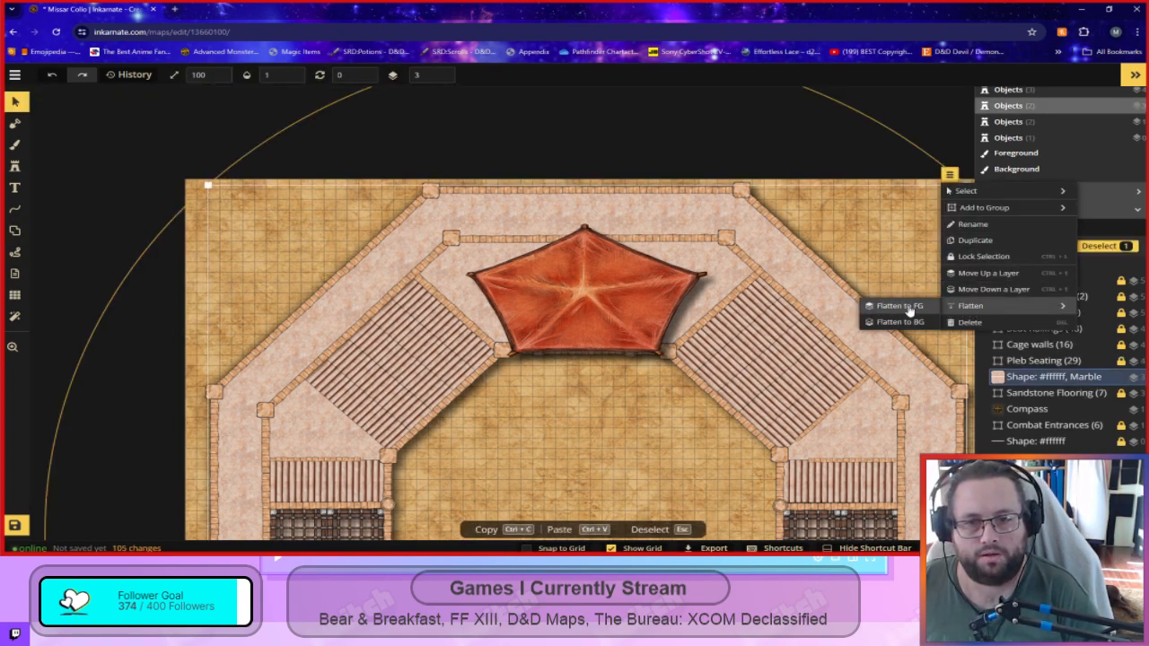
{"action": "left_click", "coordinate": [901, 306]}
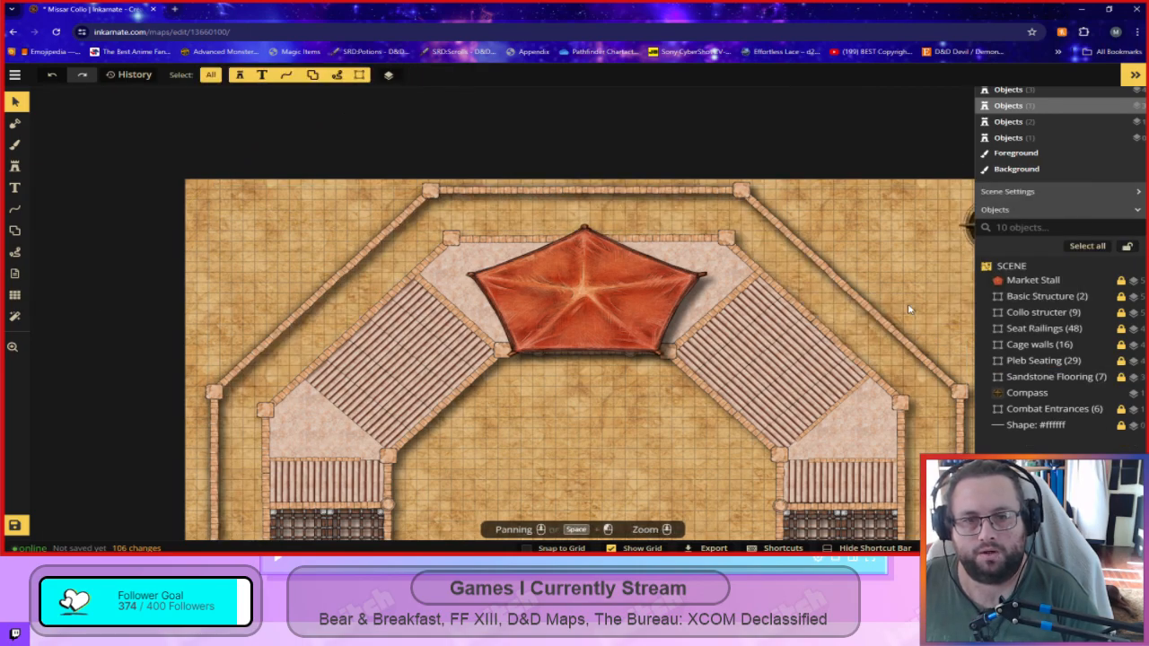
{"action": "key", "text": "ctrl+z"}
Try flattening the marble corridor shape to the background instead, and undo that as well.
{"action": "right_click", "coordinate": [909, 310]}
{"action": "mouse_move", "coordinate": [982, 310]}
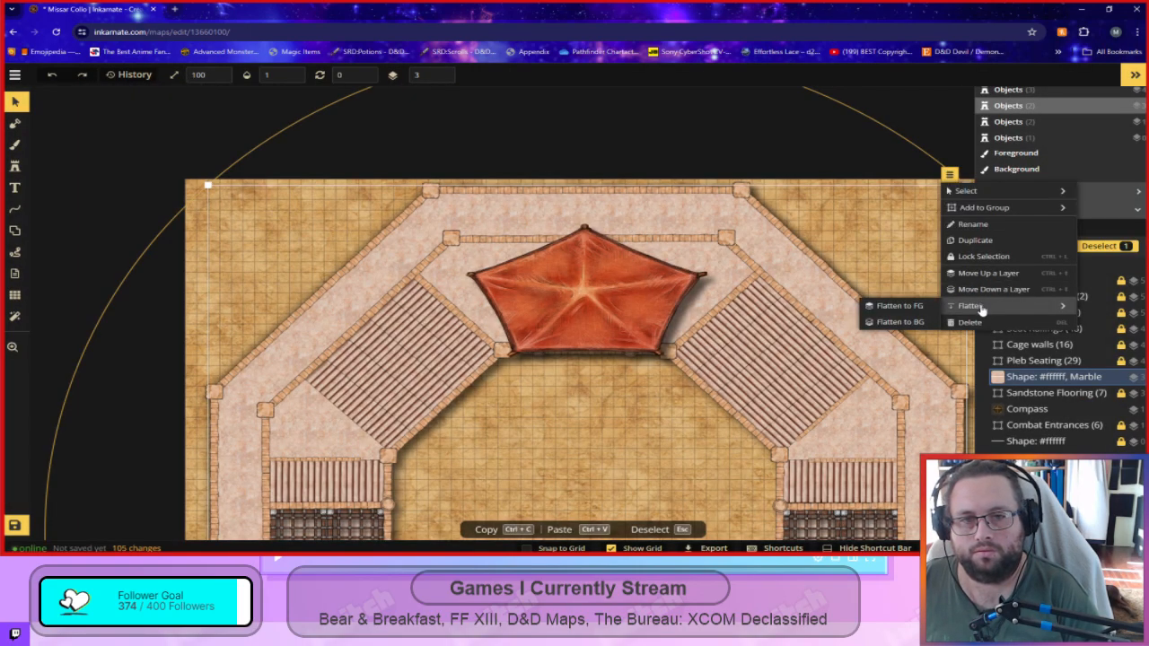
{"action": "left_click", "coordinate": [898, 322]}
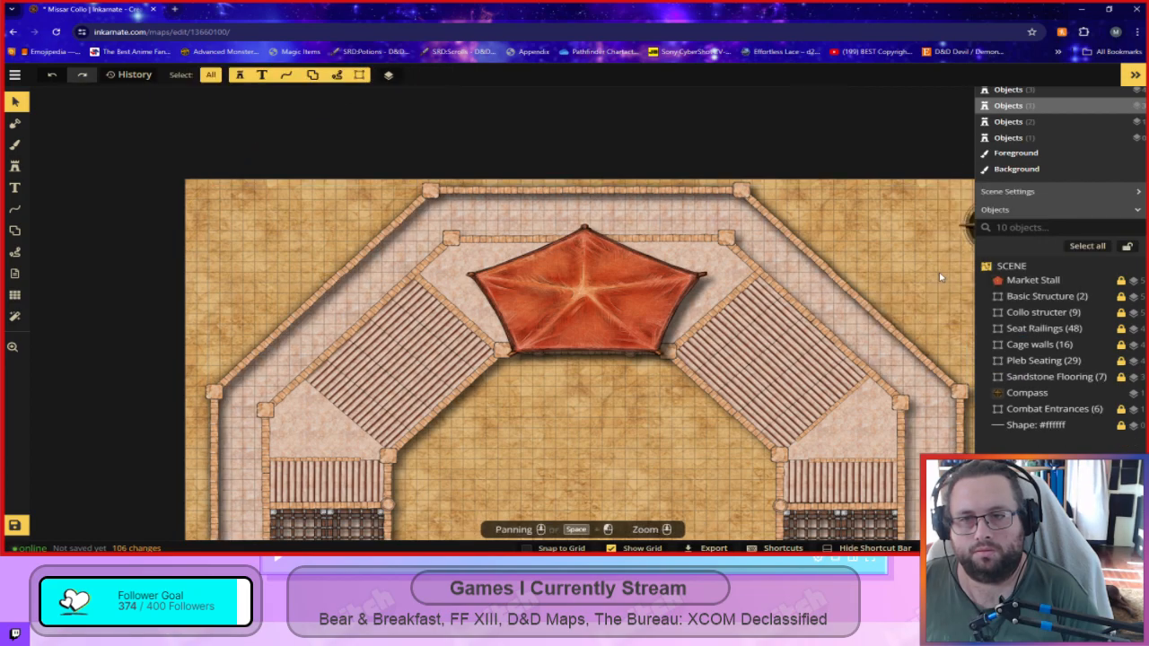
{"action": "key", "text": "ctrl+z"}
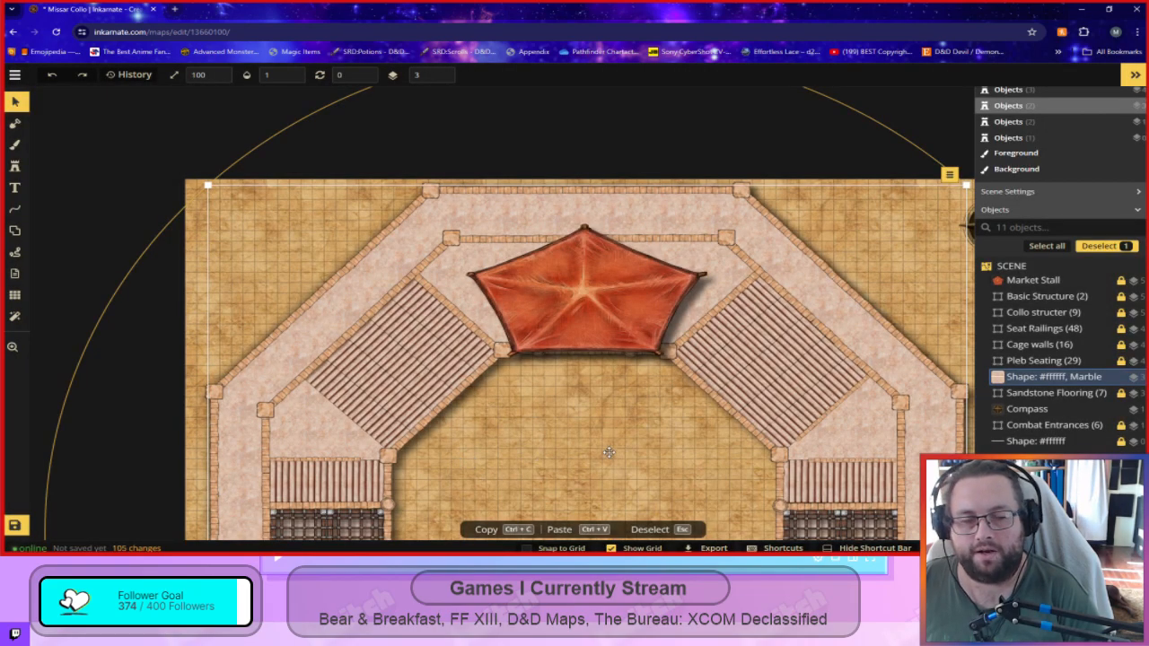
Lock the marble corridor shape and move it into the Sandstone Flooring group.
{"action": "left_click", "coordinate": [905, 98]}
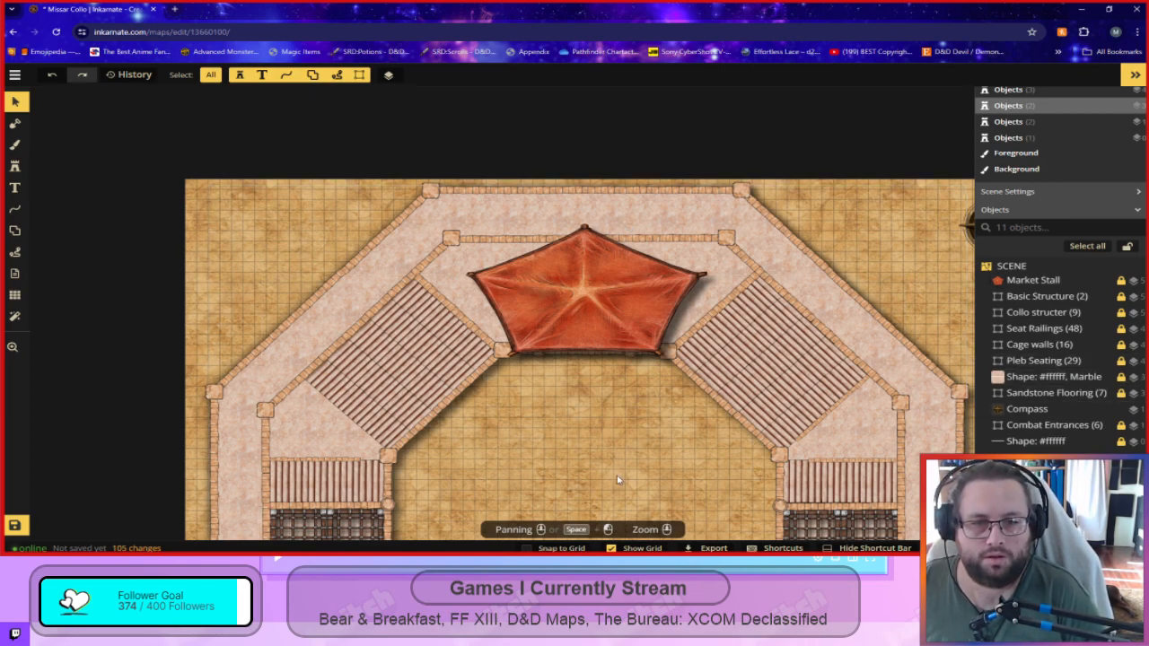
{"action": "left_click_drag", "start_coordinate": [610, 418], "coordinate": [575, 323]}
{"action": "left_click", "coordinate": [1051, 377]}
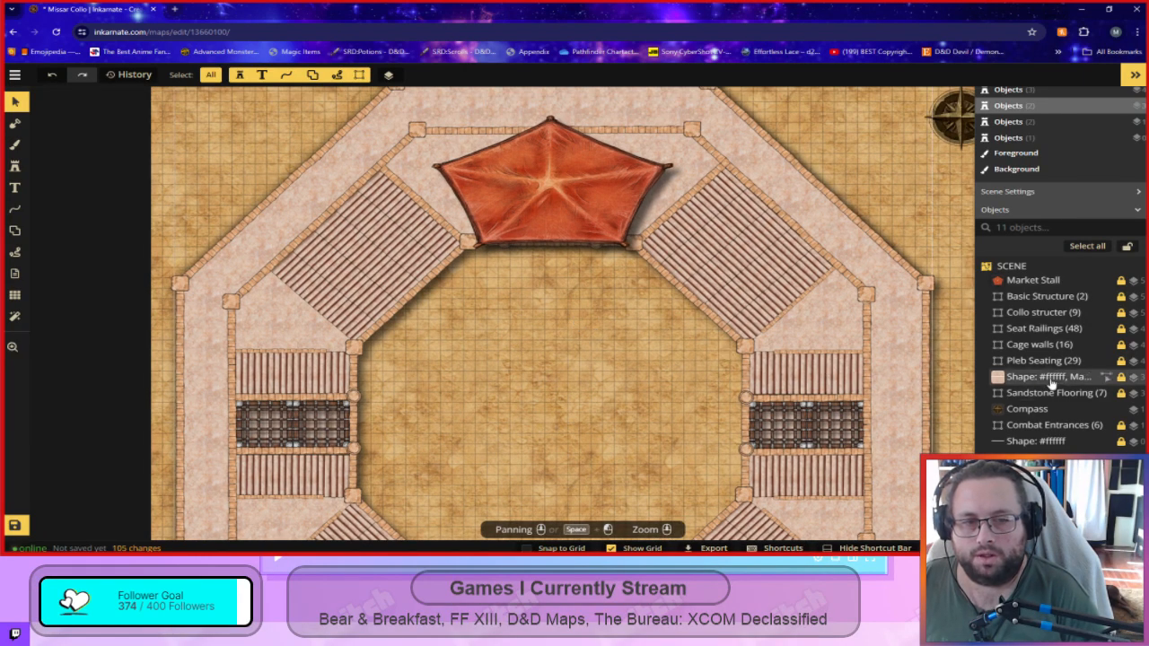
{"action": "left_click_drag", "start_coordinate": [1043, 381], "coordinate": [1043, 396]}
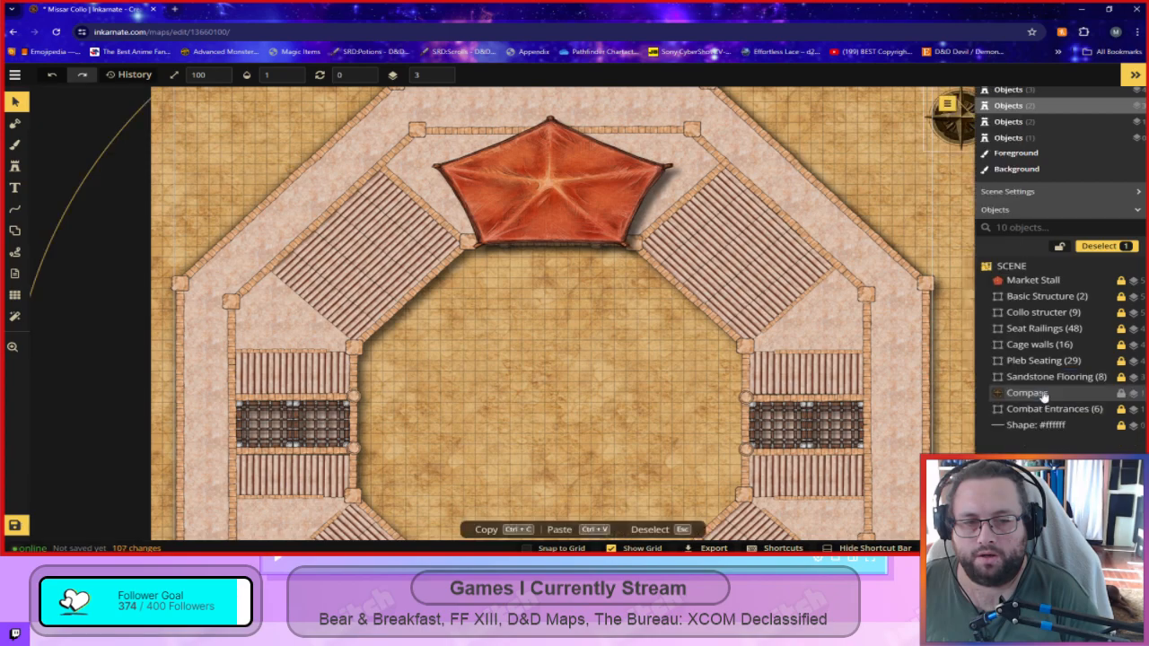
{"action": "left_click", "coordinate": [564, 349]}
{"action": "left_click_drag", "start_coordinate": [512, 345], "coordinate": [560, 400]}
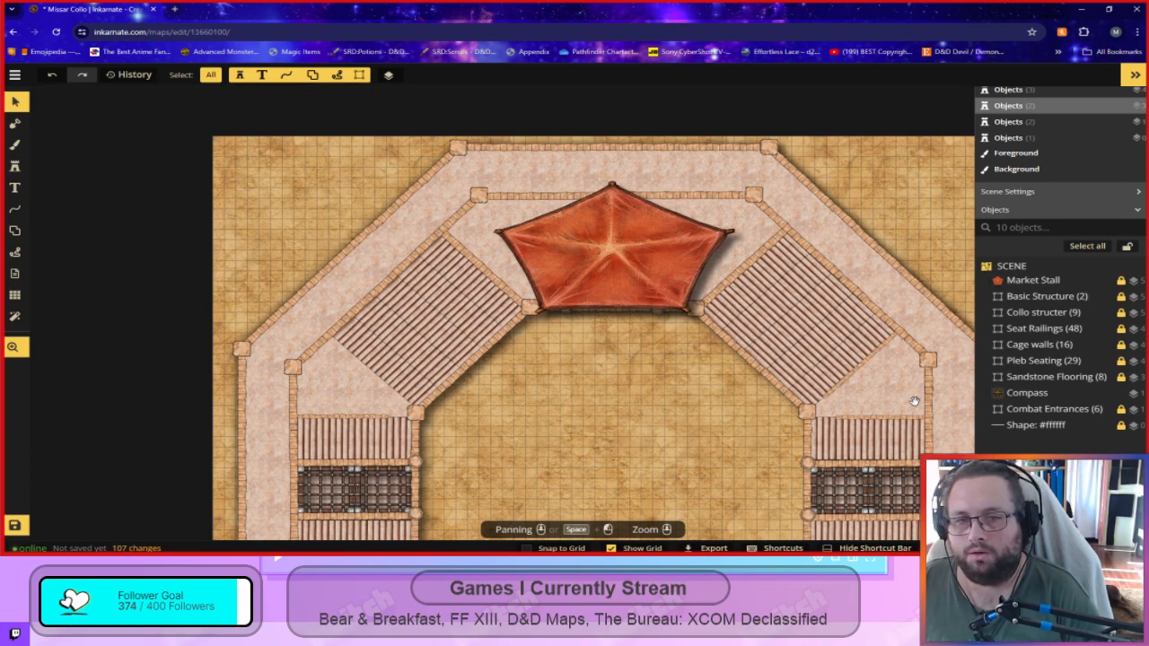
{"action": "left_click", "coordinate": [1016, 383]}
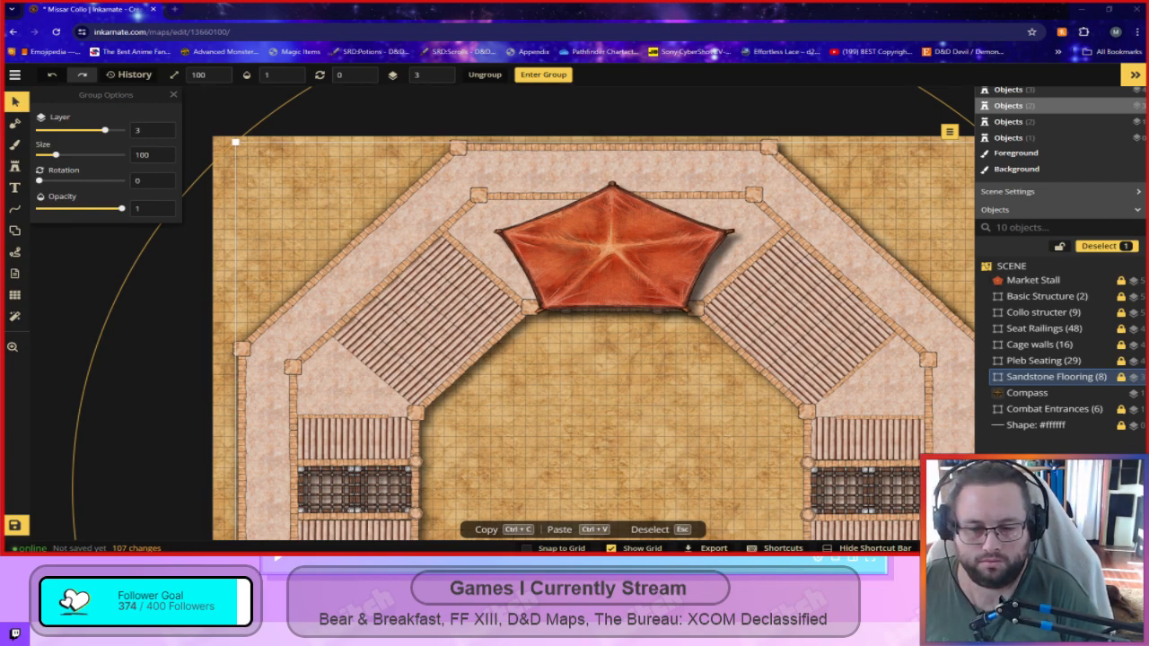
{"action": "middle_click", "coordinate": [660, 400]}
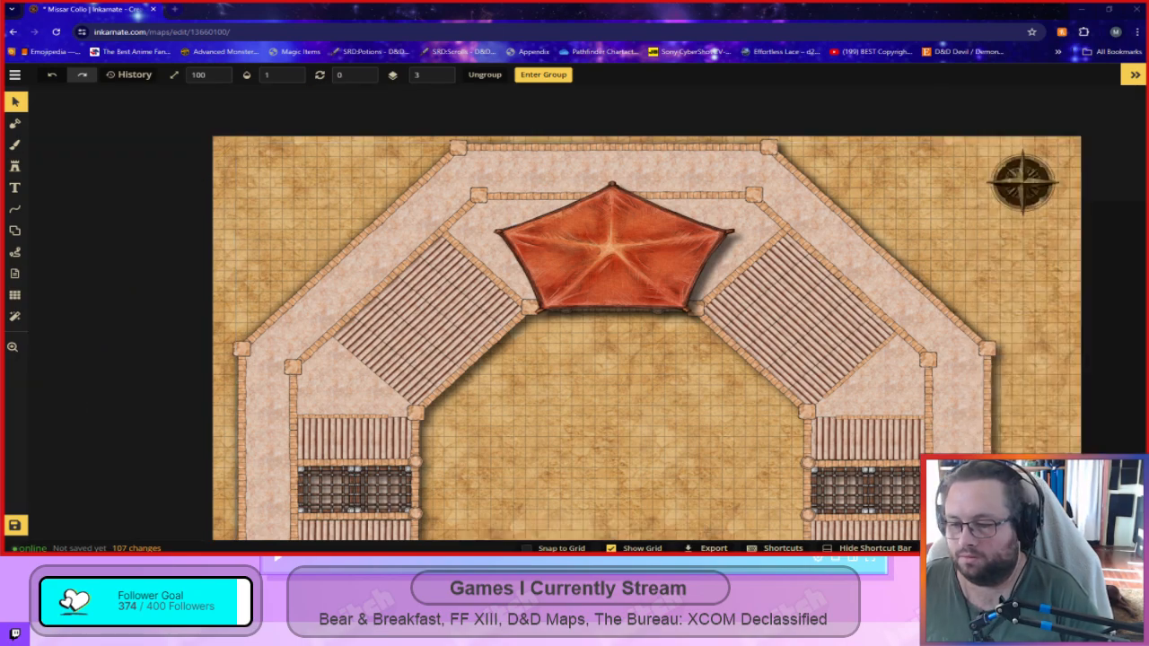
{"action": "key", "text": "space"}
{"action": "left_click", "coordinate": [248, 100]}
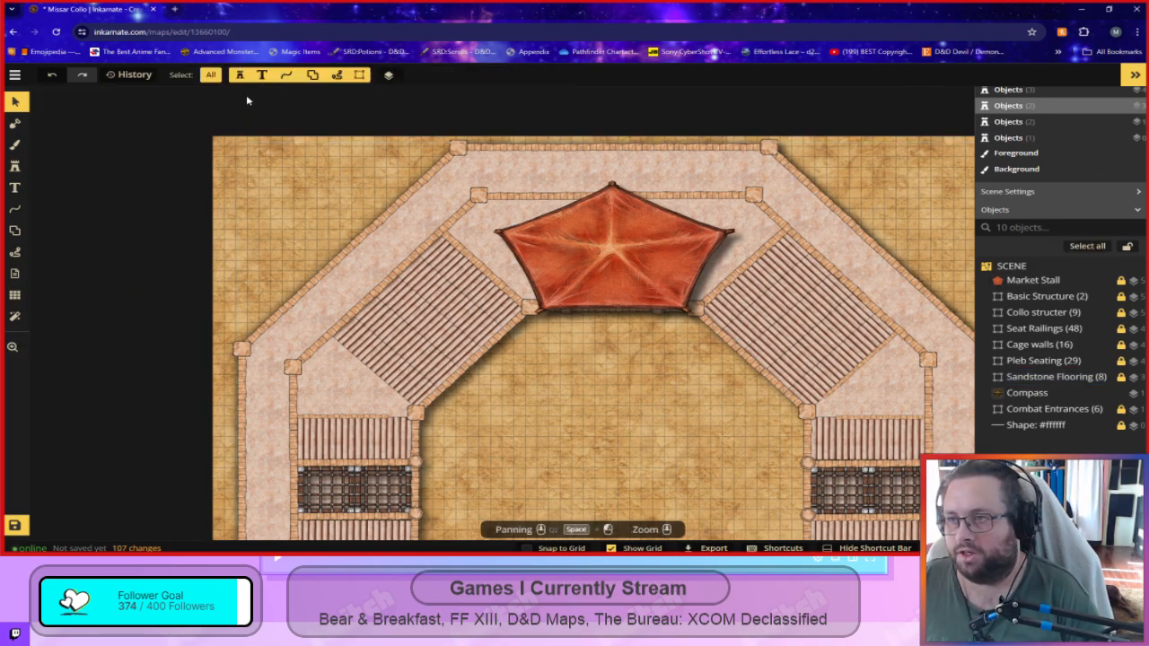
{"action": "key", "text": "space"}
{"action": "left_click_drag", "start_coordinate": [656, 447], "coordinate": [499, 277]}
{"action": "left_click_drag", "start_coordinate": [420, 379], "coordinate": [676, 347]}
{"action": "left_click_drag", "start_coordinate": [767, 184], "coordinate": [604, 367]}
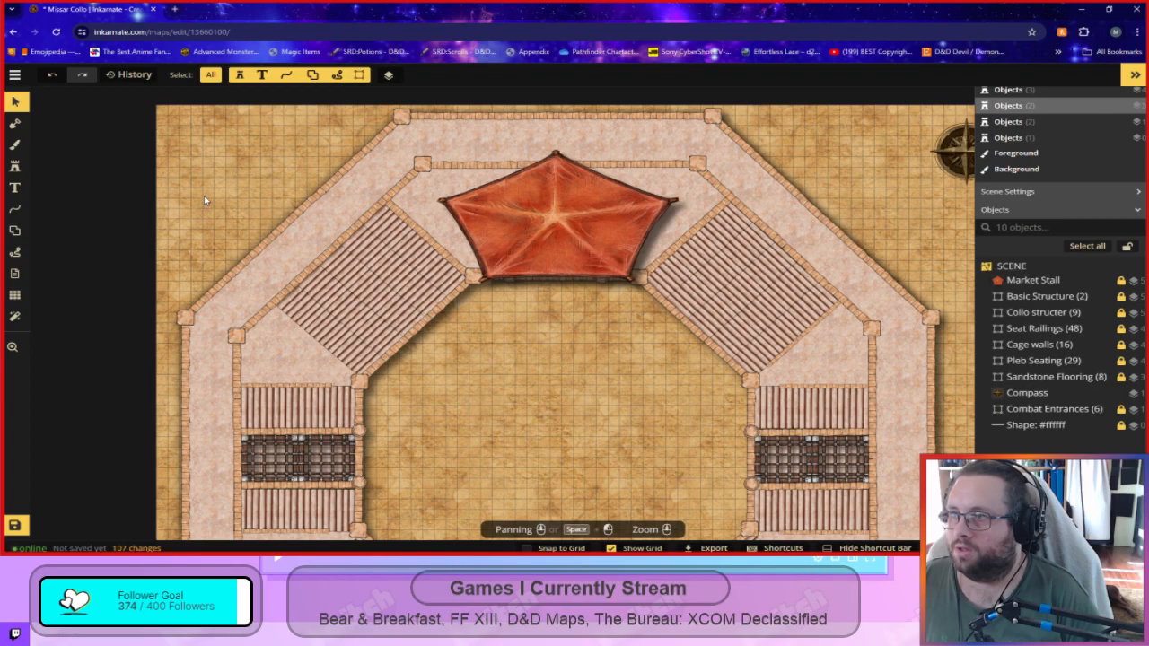
Save the map.
{"action": "left_click", "coordinate": [14, 74]}
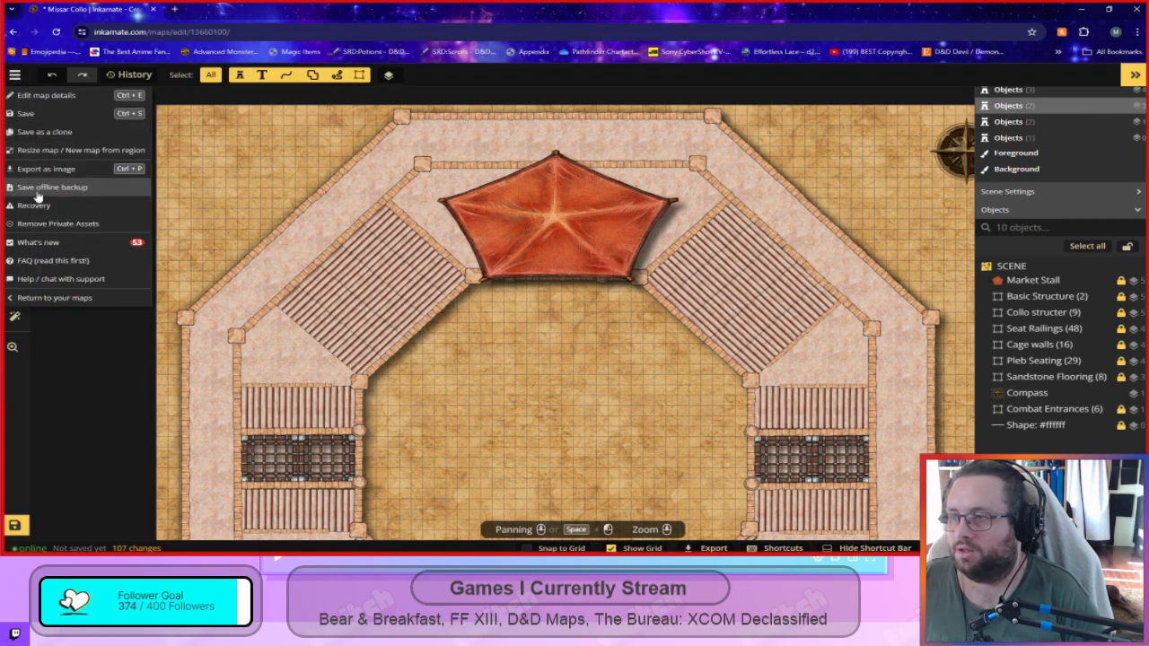
{"action": "key", "text": "ctrl+s"}
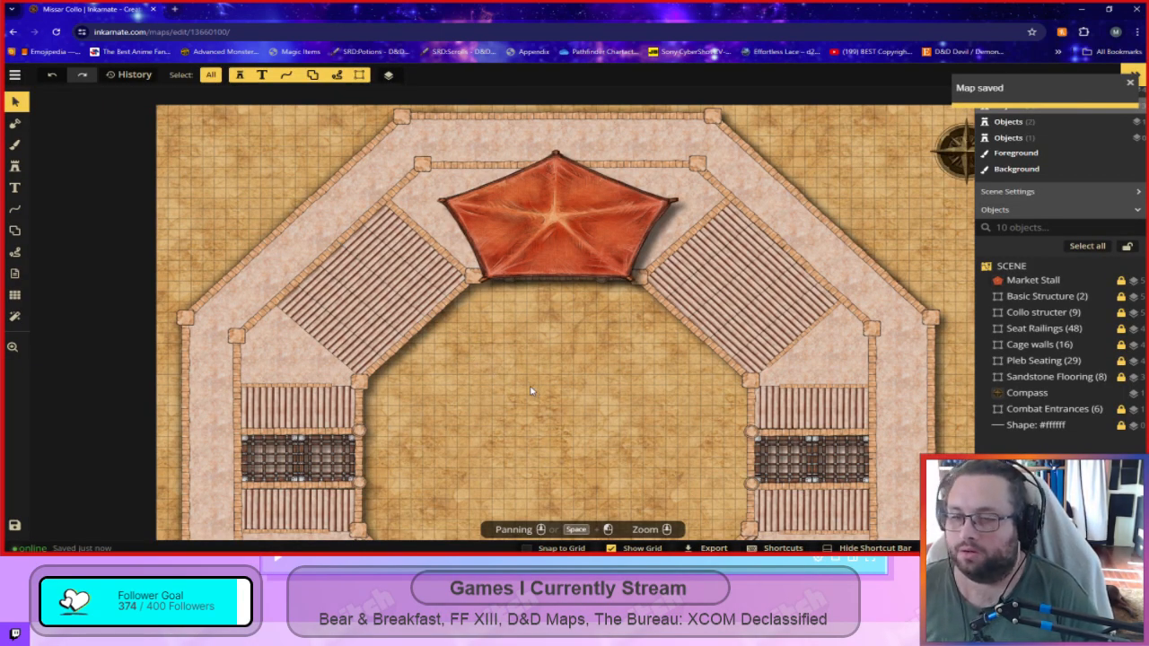
Lower the Sandstone Flooring group to layer 2 and deselect it.
{"action": "mouse_move", "coordinate": [469, 368]}
{"action": "left_mouse_down"}
{"action": "mouse_move", "coordinate": [622, 333]}
{"action": "mouse_move", "coordinate": [603, 362]}
{"action": "mouse_move", "coordinate": [546, 382]}
{"action": "mouse_move", "coordinate": [482, 372]}
{"action": "left_mouse_up"}
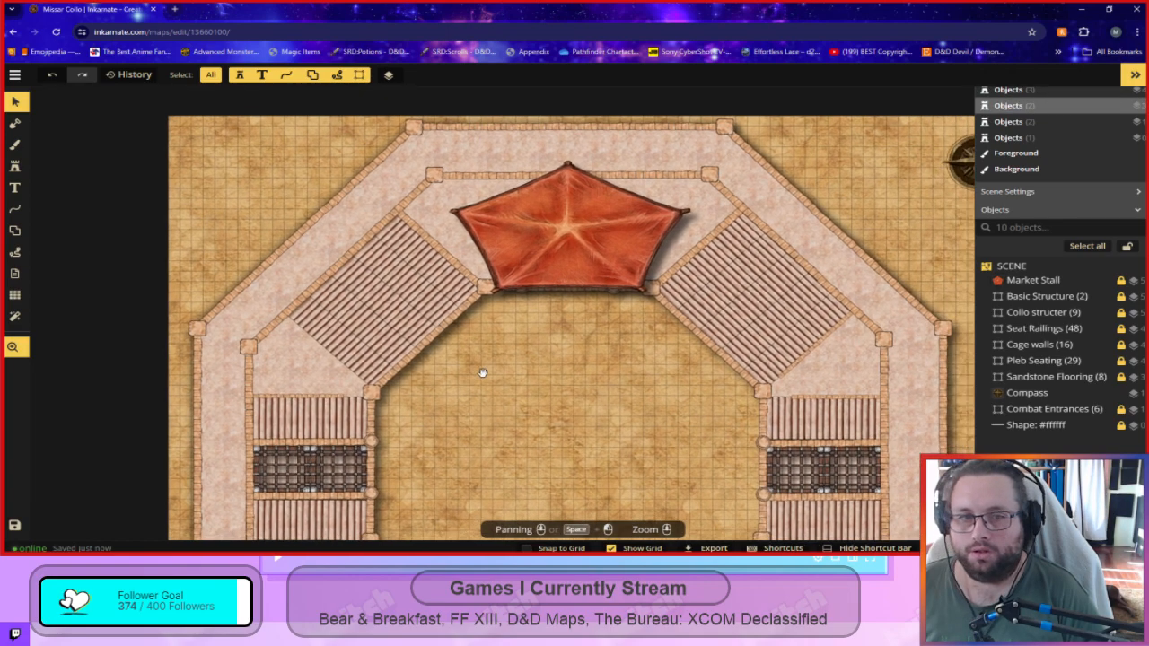
{"action": "left_click", "coordinate": [1026, 378]}
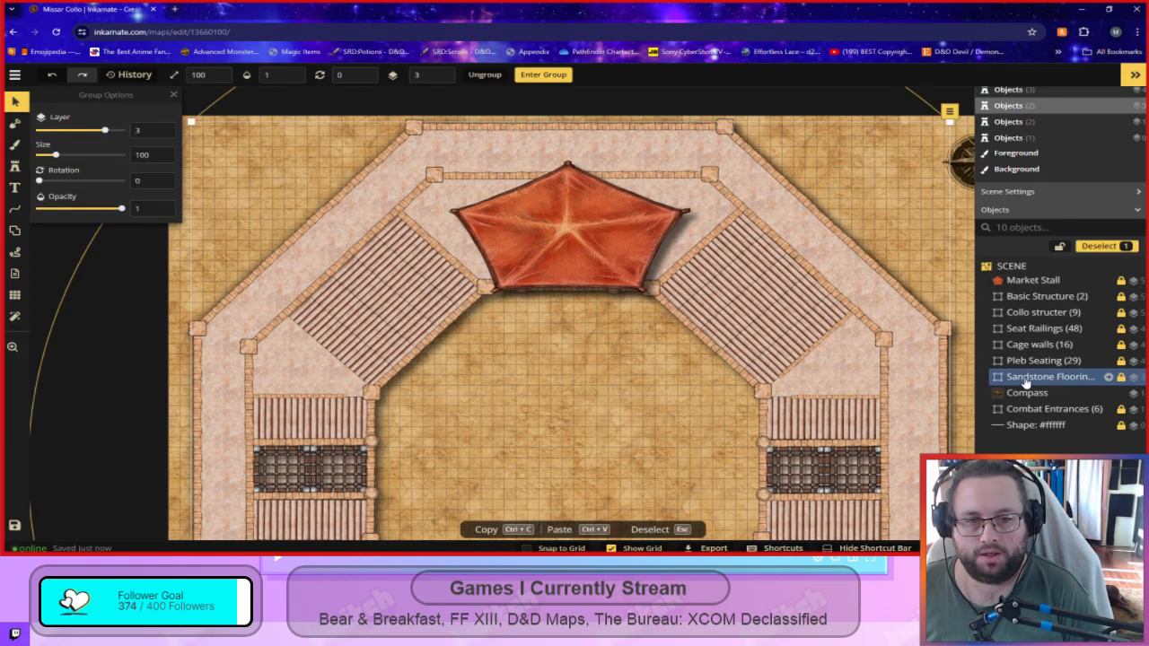
{"action": "left_click", "coordinate": [442, 79]}
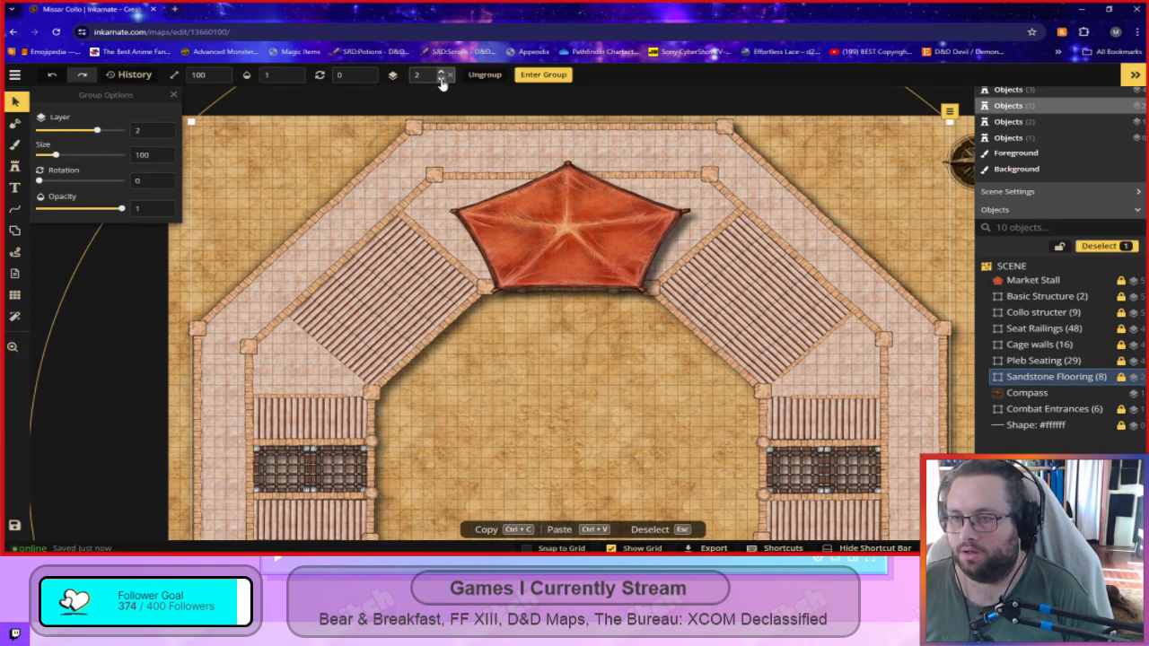
{"action": "left_click", "coordinate": [508, 401]}
{"action": "key", "text": "space"}
{"action": "left_click_drag", "start_coordinate": [509, 353], "coordinate": [453, 413]}
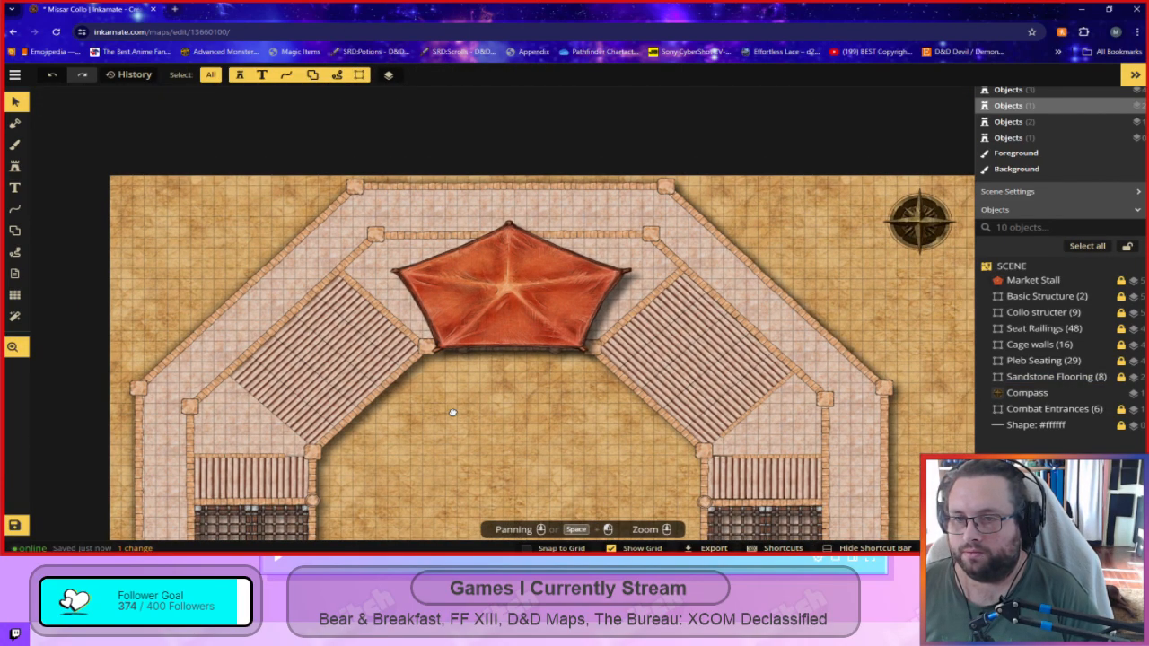
{"action": "left_click_drag", "start_coordinate": [453, 413], "coordinate": [503, 413]}
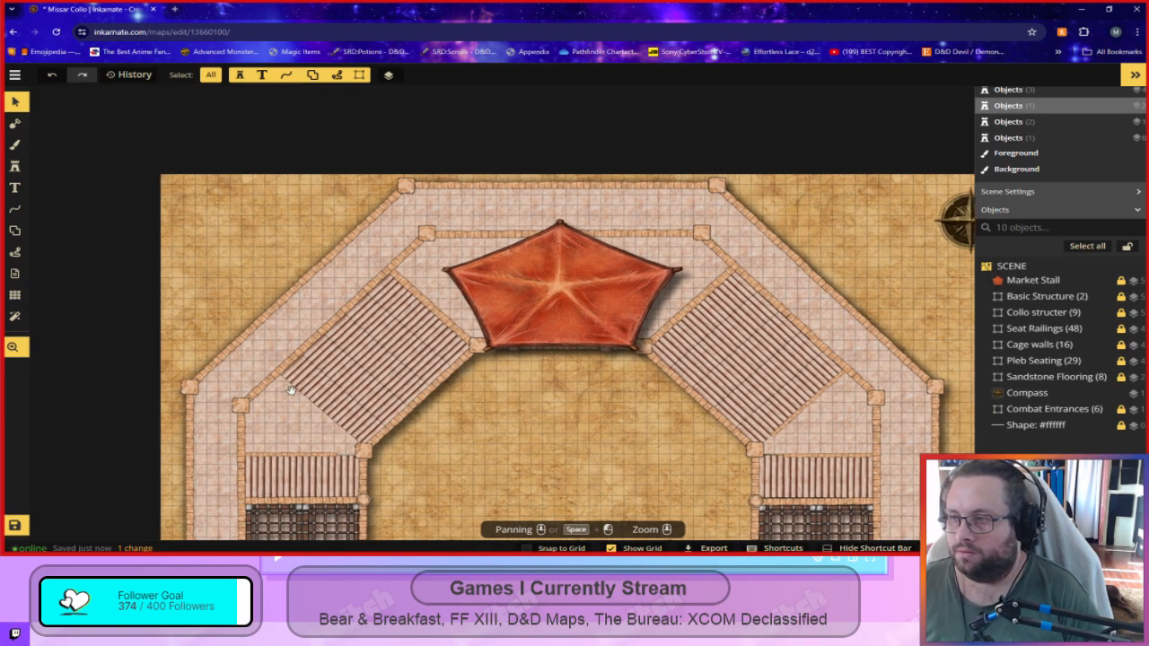
Search the stamp catalog for "arch".
{"action": "left_click", "coordinate": [16, 169]}
{"action": "left_click", "coordinate": [70, 183]}
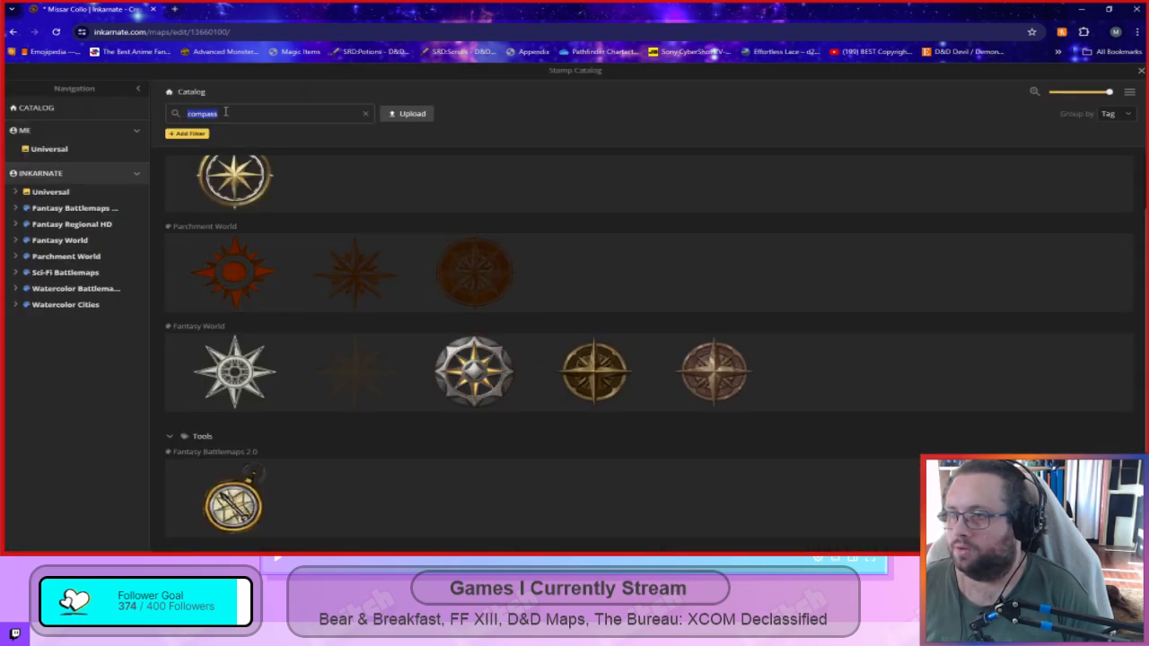
{"action": "type", "text": "arch"}
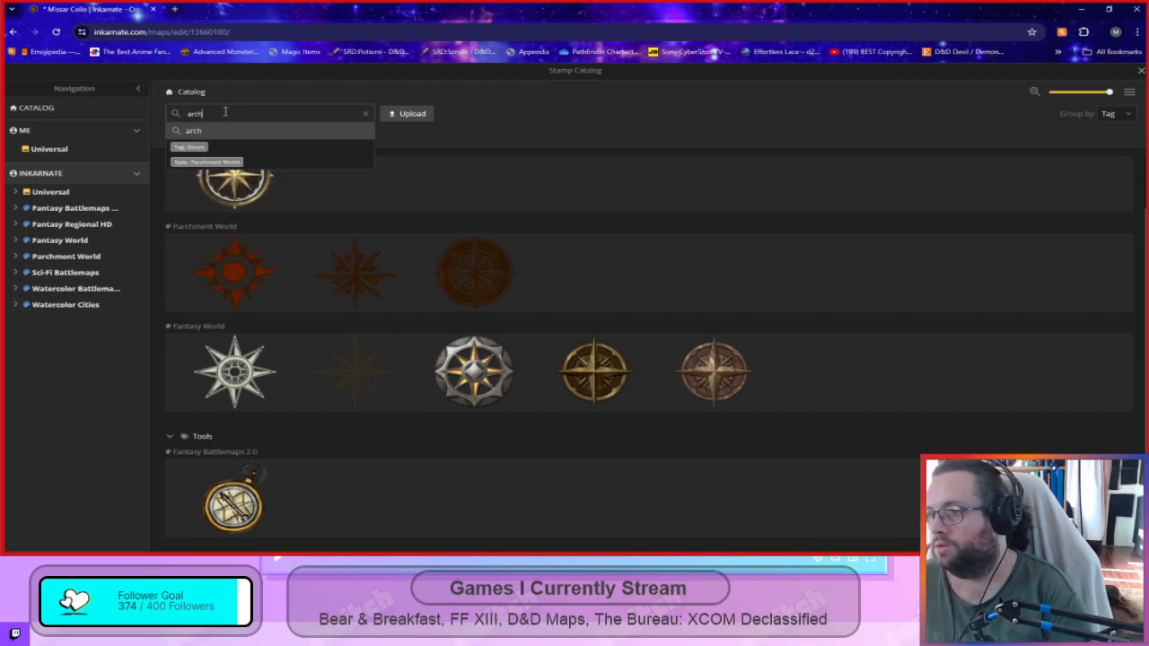
{"action": "key", "text": "Return"}
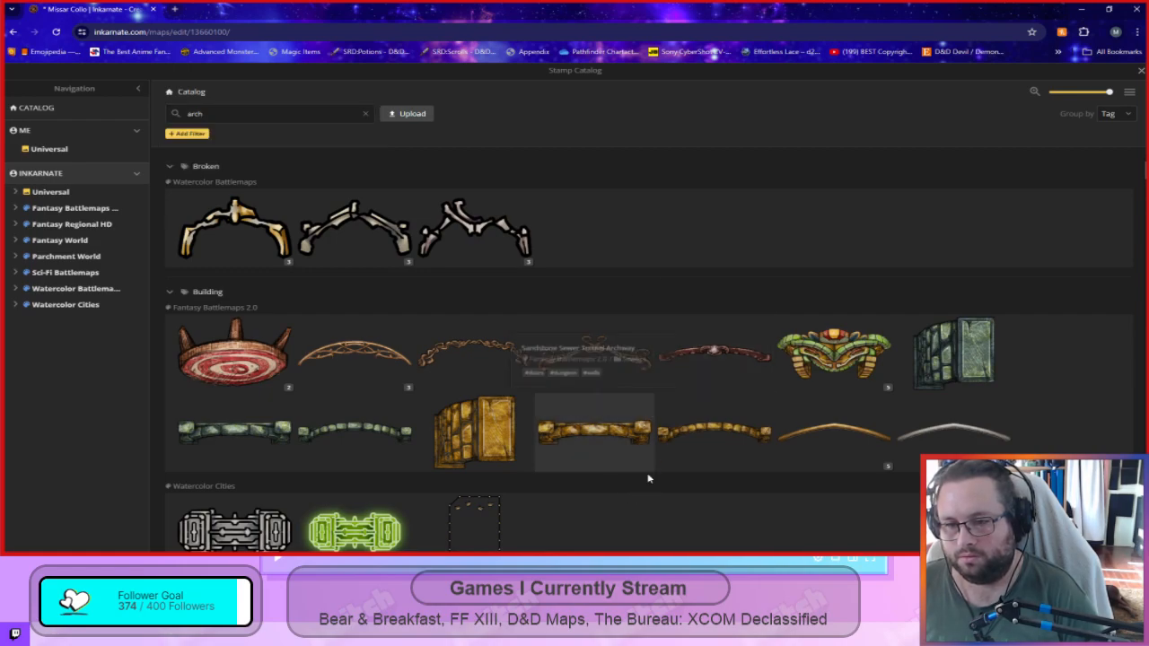
Browse the arch stamps and choose the Sandstone Sewer Tunnel Archway from the Fantasy Battlemaps 2.0 walls.
{"action": "scroll", "coordinate": [634, 486], "scroll_direction": "down", "scroll_amount": 5}
{"action": "scroll", "coordinate": [634, 488], "scroll_direction": "down", "scroll_amount": 10}
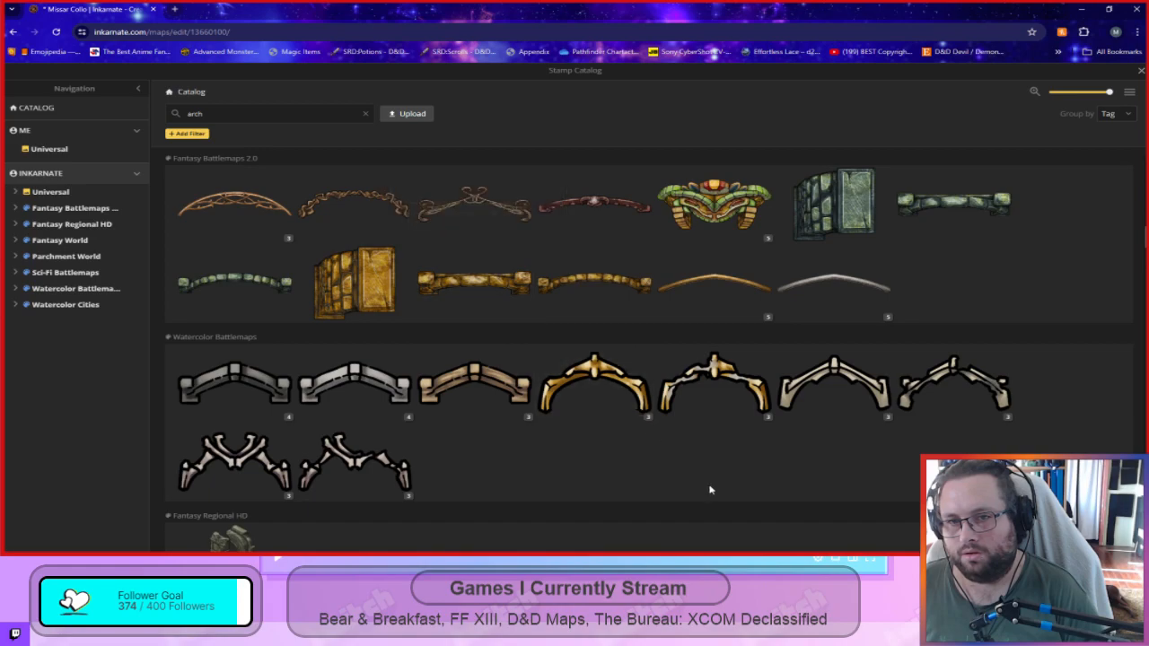
{"action": "scroll", "coordinate": [710, 489], "scroll_direction": "down", "scroll_amount": 5}
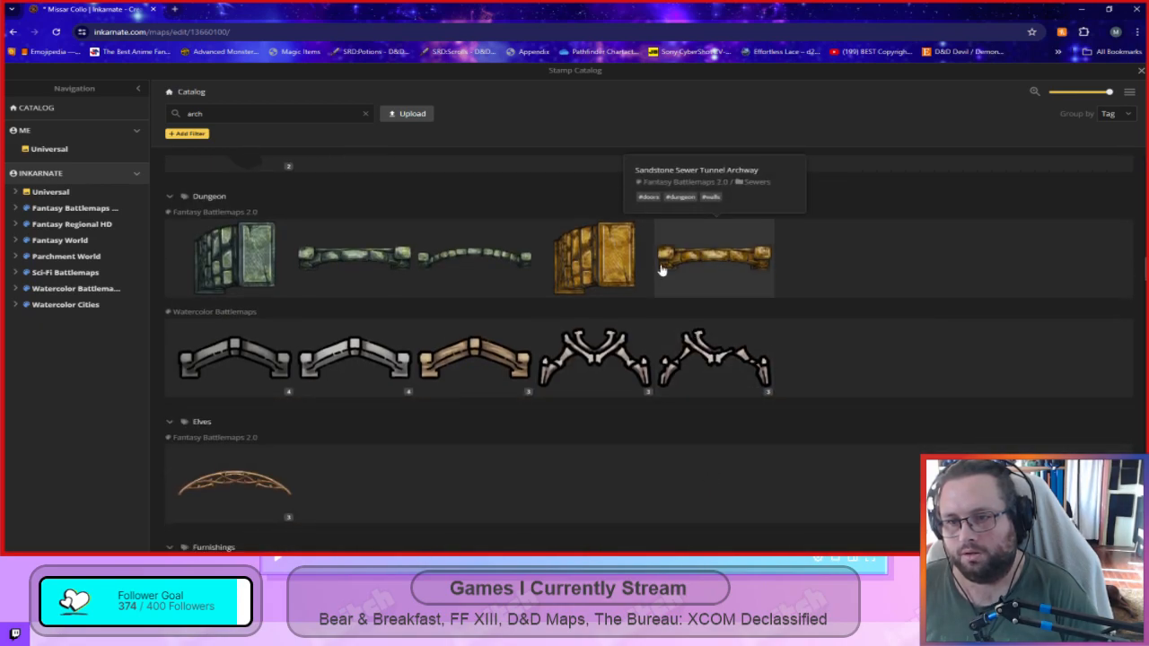
{"action": "scroll", "coordinate": [632, 492], "scroll_direction": "down", "scroll_amount": 7}
{"action": "scroll", "coordinate": [620, 487], "scroll_direction": "down", "scroll_amount": 2}
{"action": "scroll", "coordinate": [603, 483], "scroll_direction": "down", "scroll_amount": 7}
{"action": "key", "text": "Escape"}
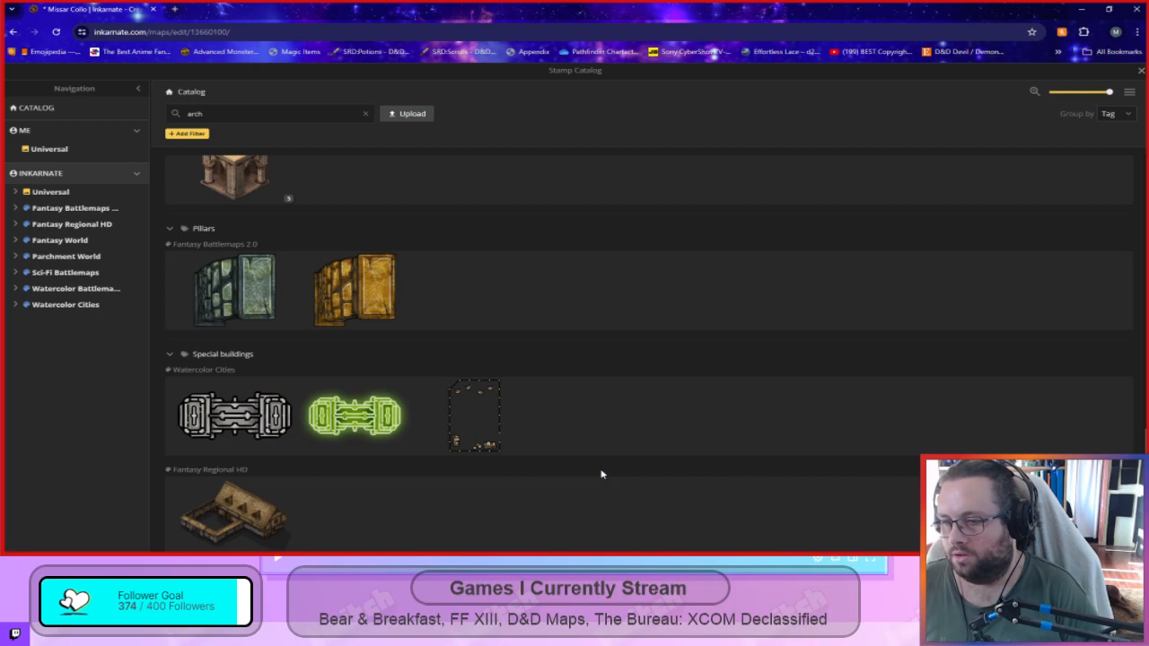
{"action": "scroll", "coordinate": [602, 474], "scroll_direction": "down", "scroll_amount": 2}
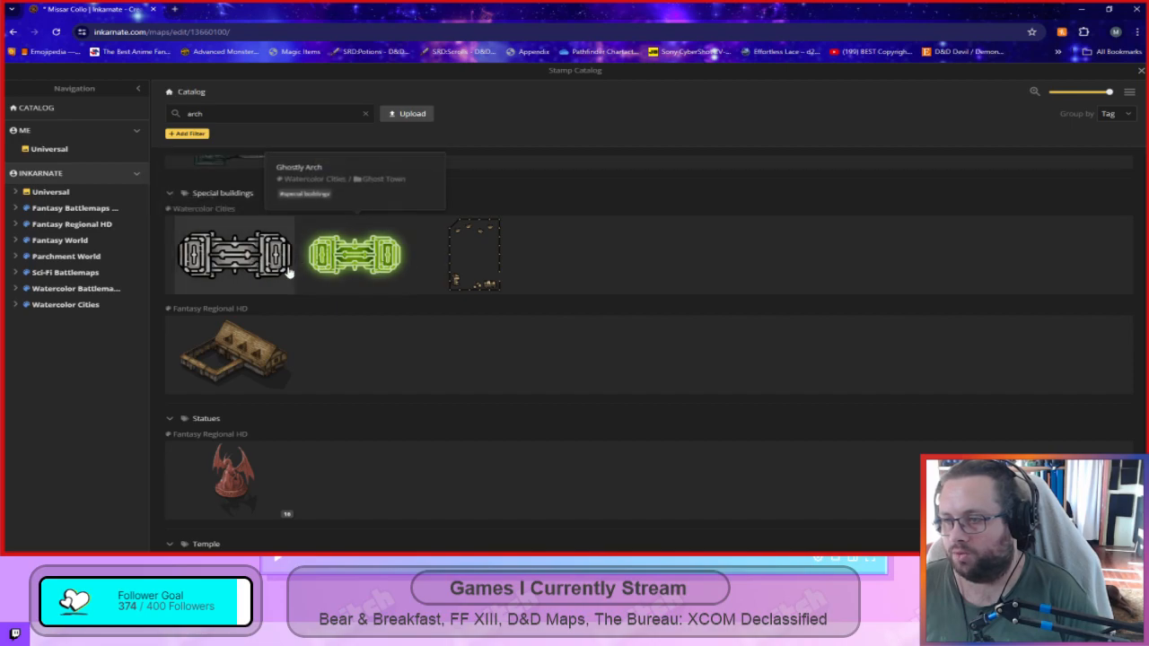
{"action": "scroll", "coordinate": [501, 494], "scroll_direction": "down", "scroll_amount": 8}
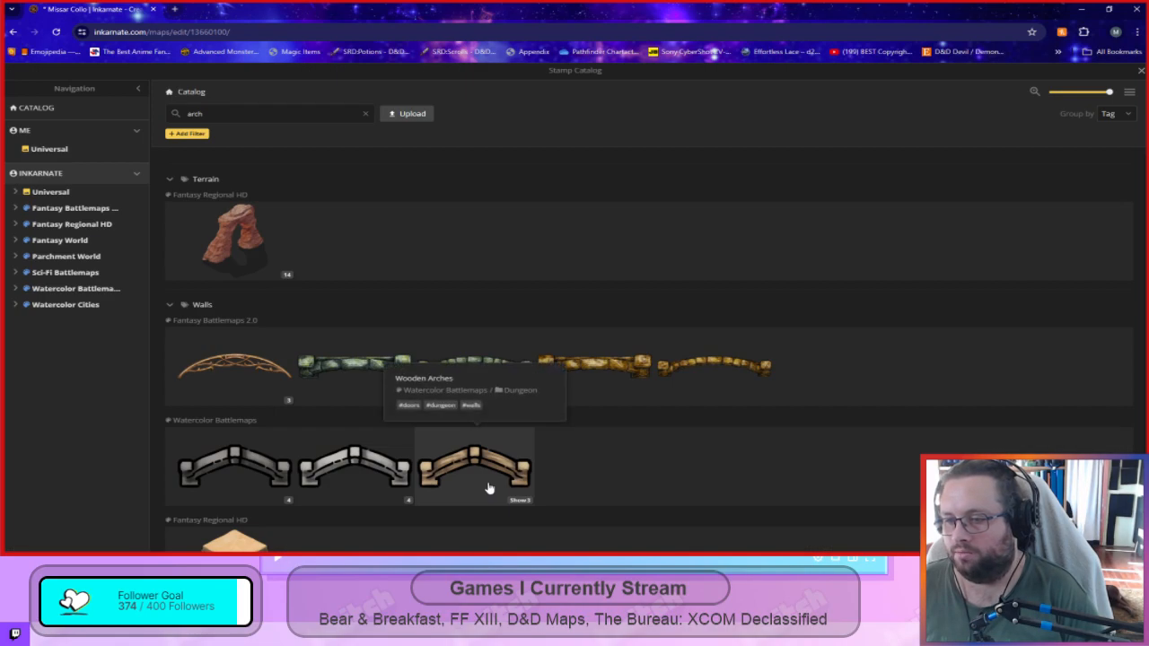
{"action": "scroll", "coordinate": [489, 487], "scroll_direction": "down", "scroll_amount": 1}
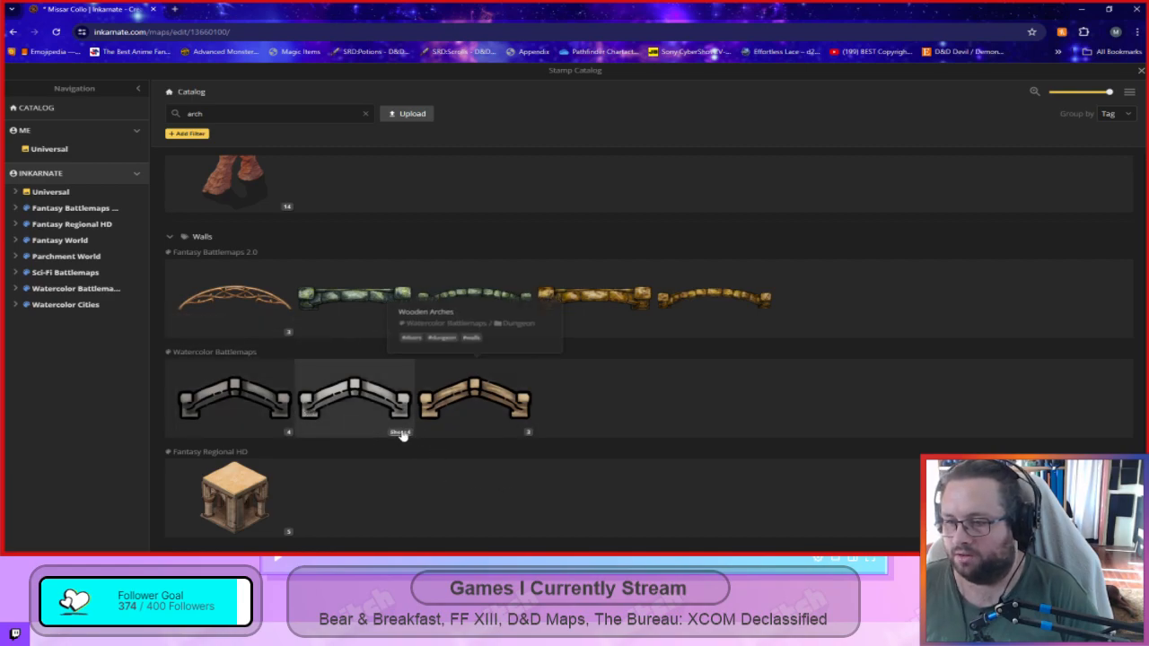
{"action": "scroll", "coordinate": [400, 429], "scroll_direction": "up", "scroll_amount": 1}
{"action": "scroll", "coordinate": [400, 429], "scroll_direction": "down", "scroll_amount": 1}
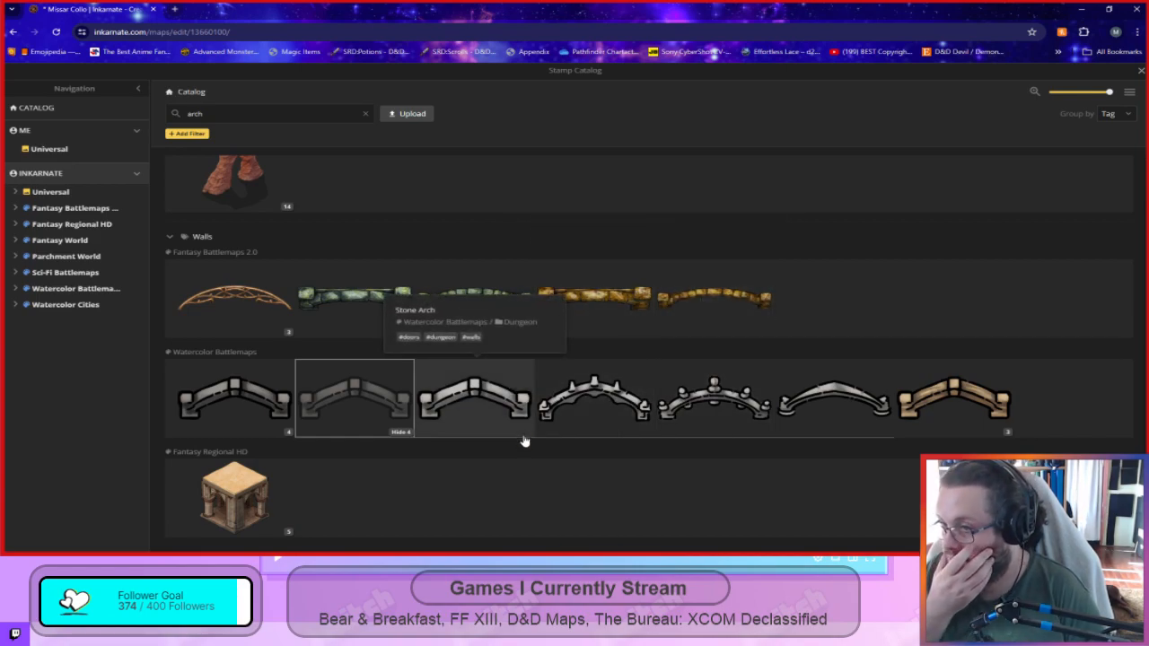
{"action": "left_click", "coordinate": [598, 298]}
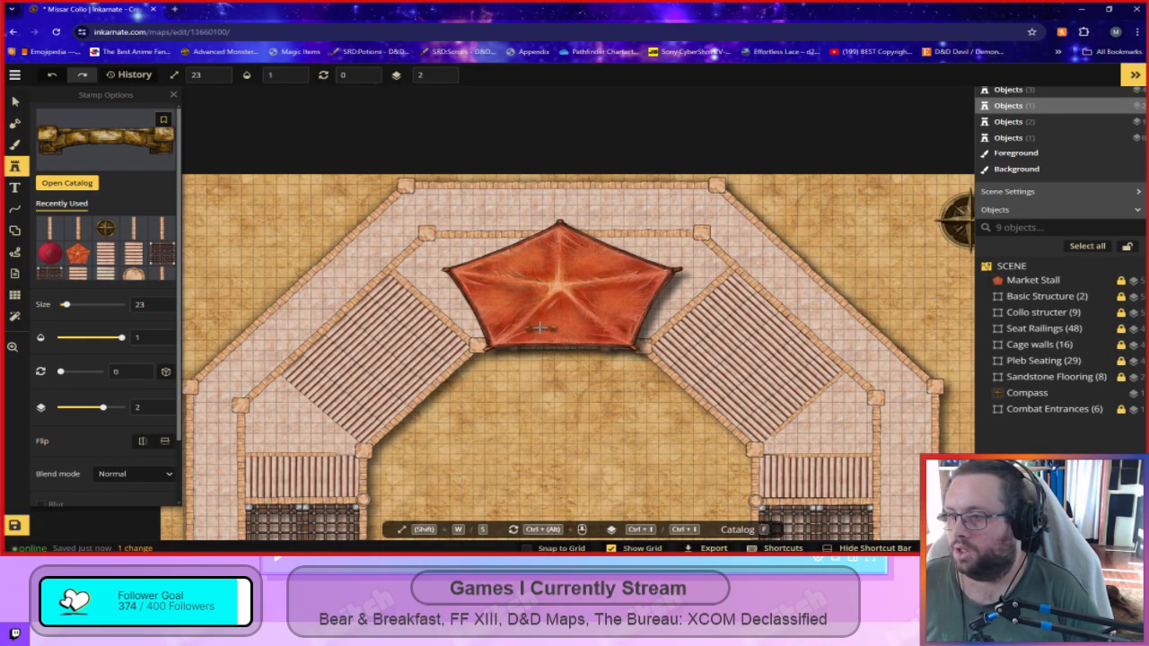
Set the archway stamp's colour to hue -15, saturation 157, brightness 90 and contrast 118.
{"action": "scroll", "coordinate": [110, 458], "scroll_direction": "down", "scroll_amount": 1}
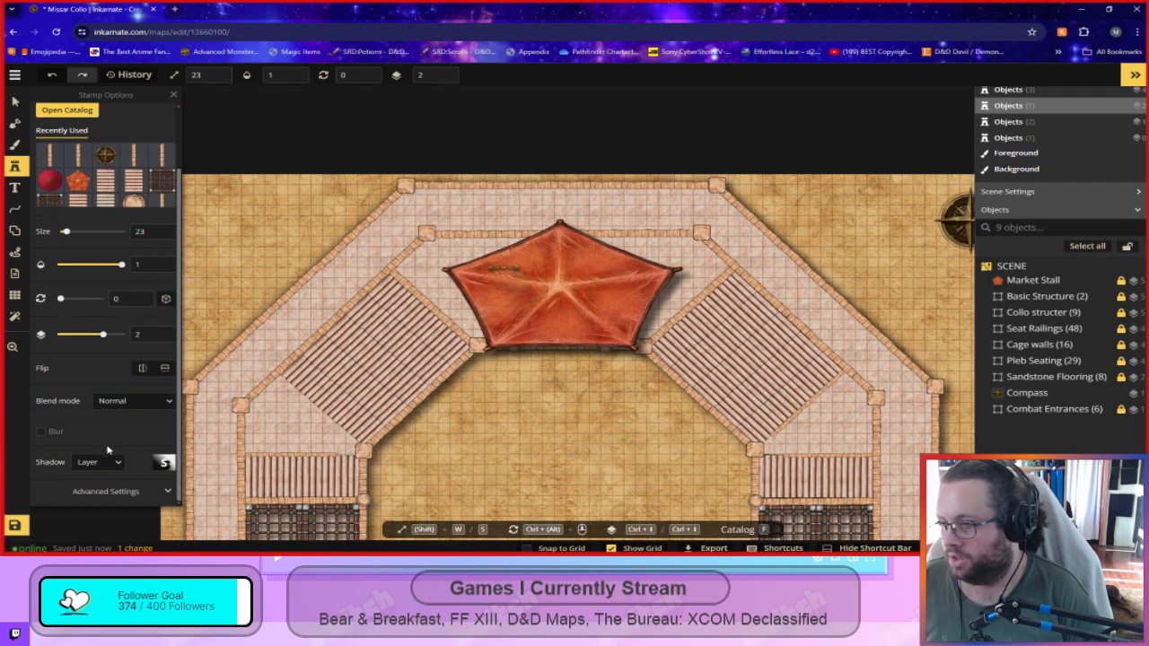
{"action": "left_click", "coordinate": [118, 491]}
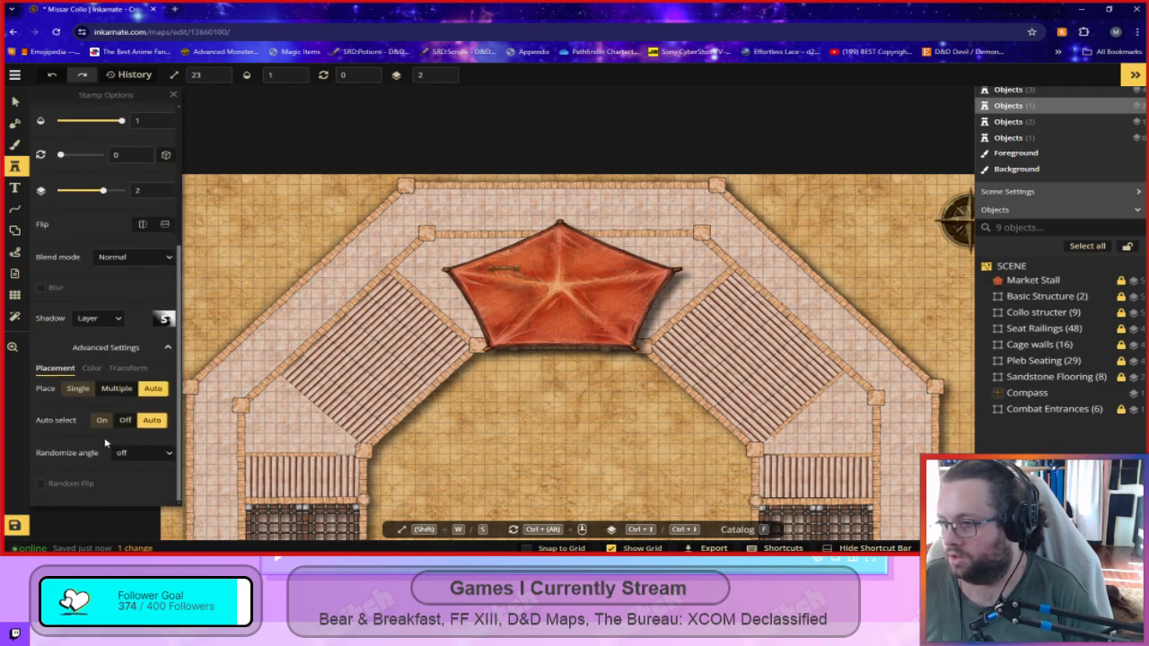
{"action": "left_click", "coordinate": [92, 368]}
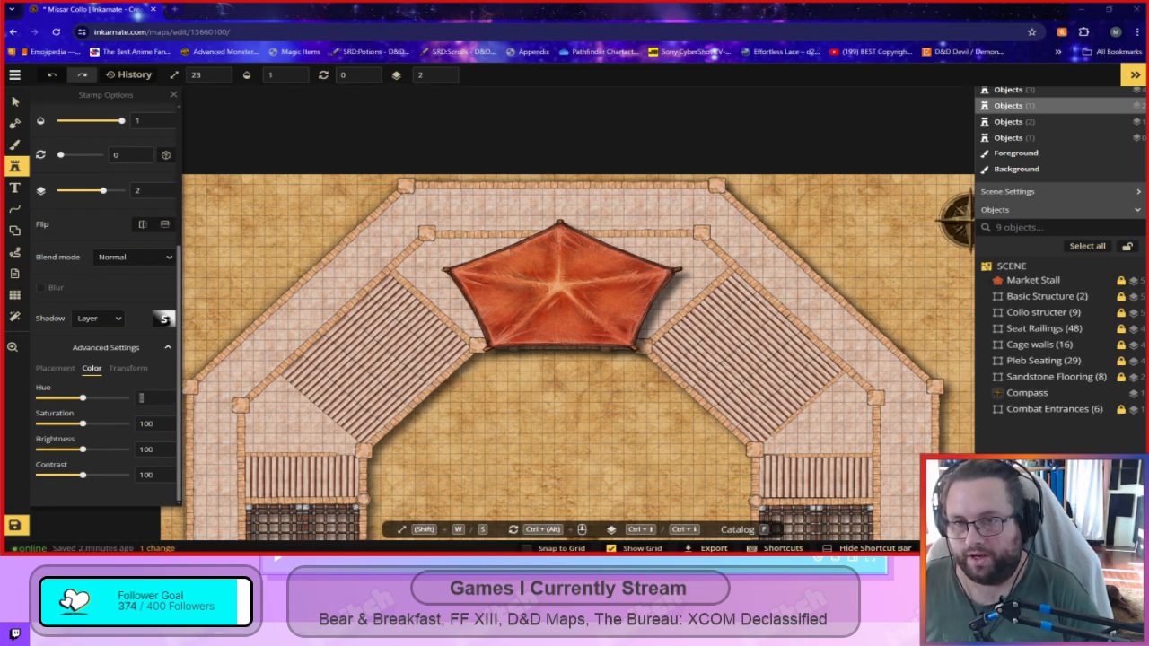
{"action": "double_click", "coordinate": [144, 398]}
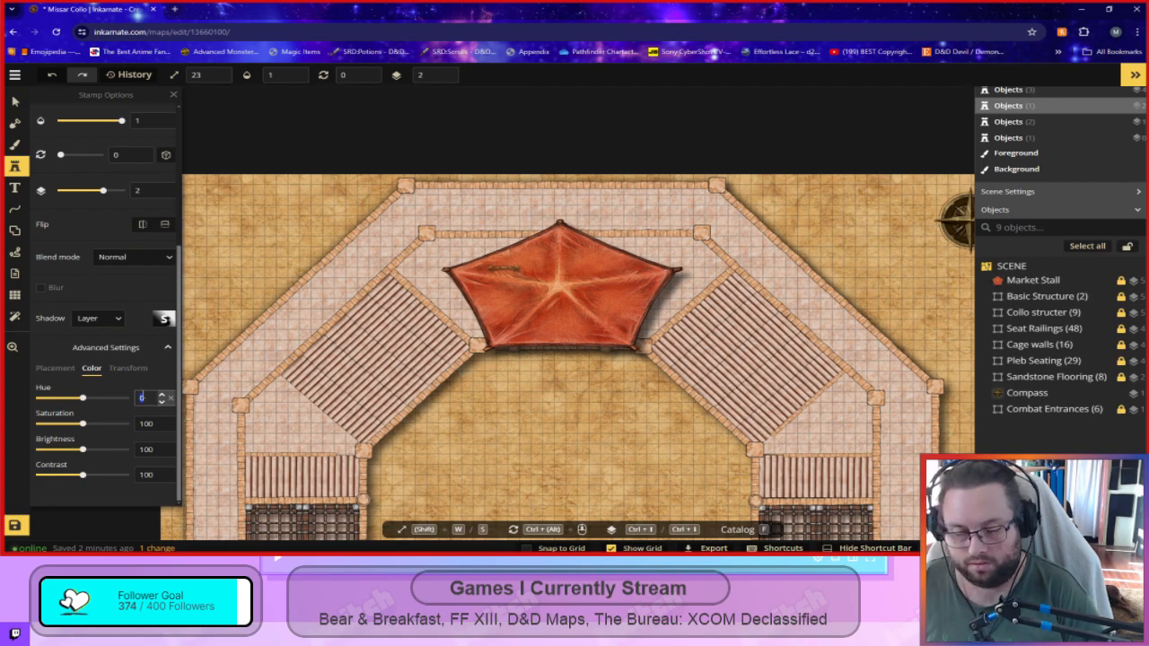
{"action": "type", "text": "-15"}
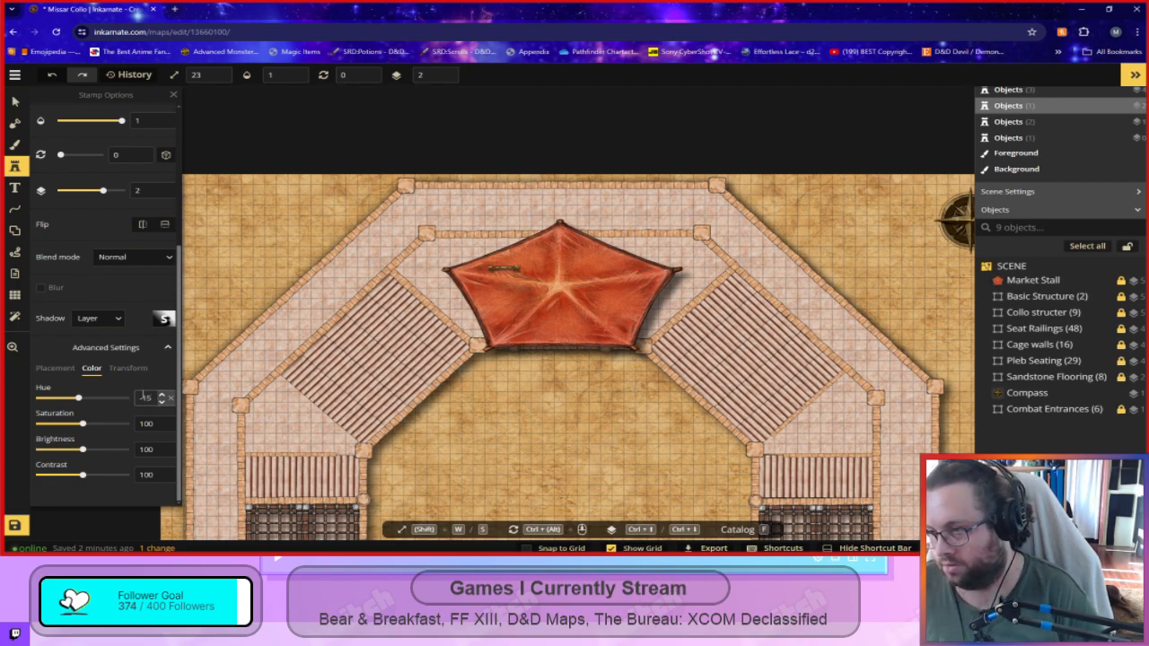
{"action": "double_click", "coordinate": [135, 429]}
{"action": "type", "text": "157"}
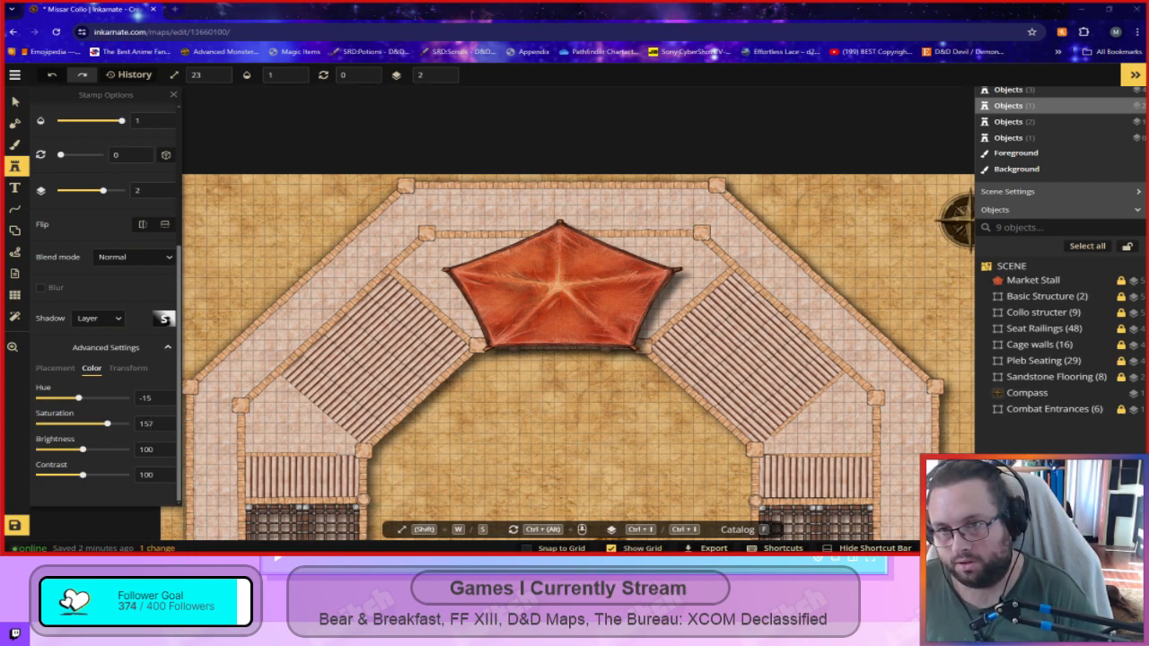
{"action": "double_click", "coordinate": [130, 455]}
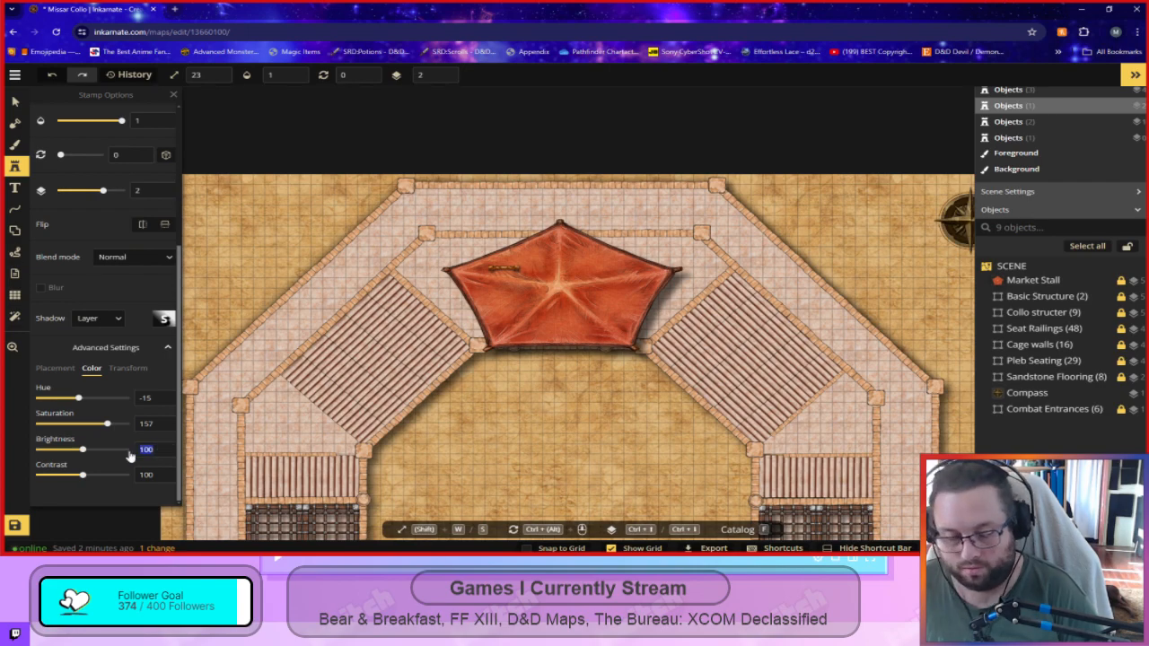
{"action": "type", "text": "90"}
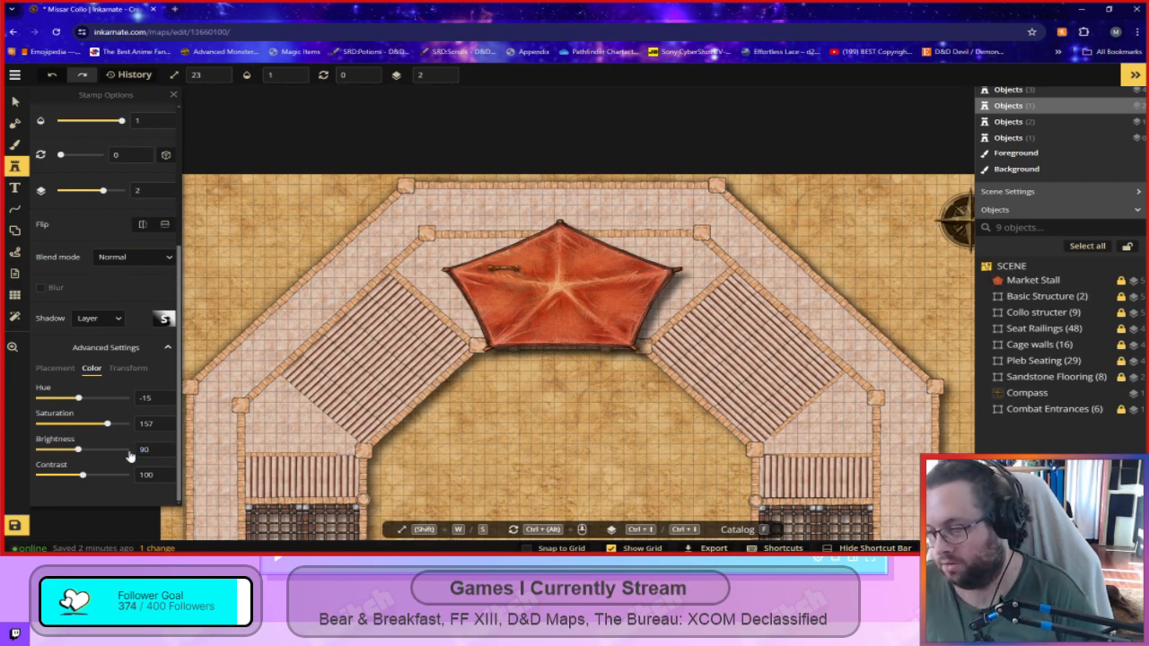
{"action": "double_click", "coordinate": [133, 474]}
{"action": "type", "text": "1"}
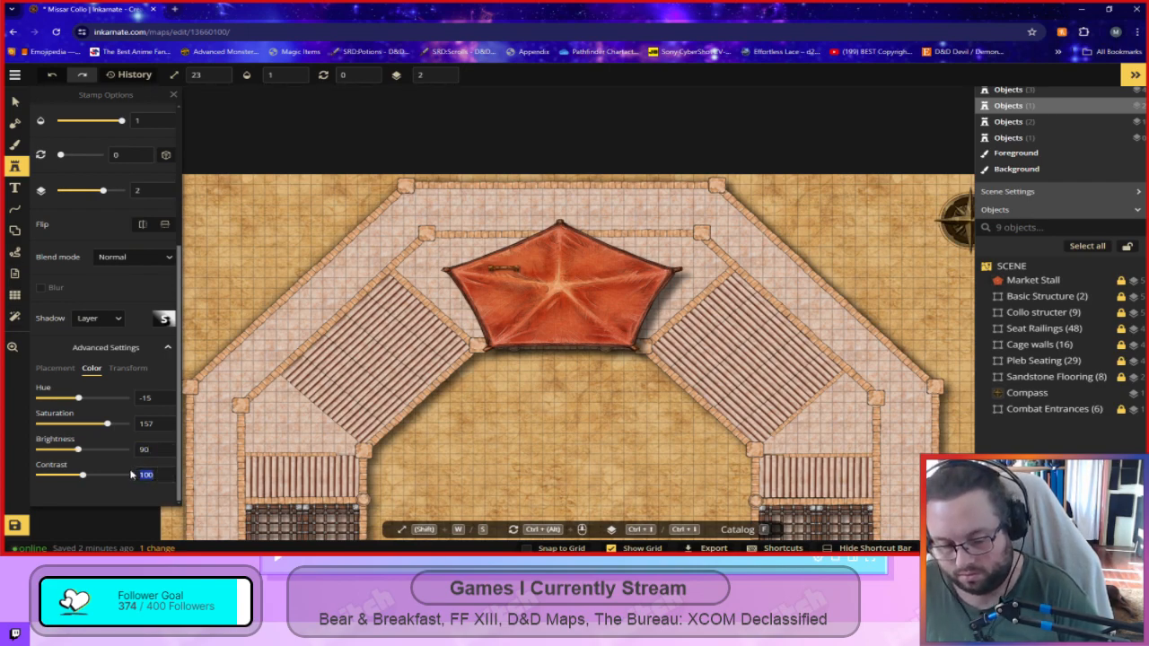
{"action": "type", "text": "18"}
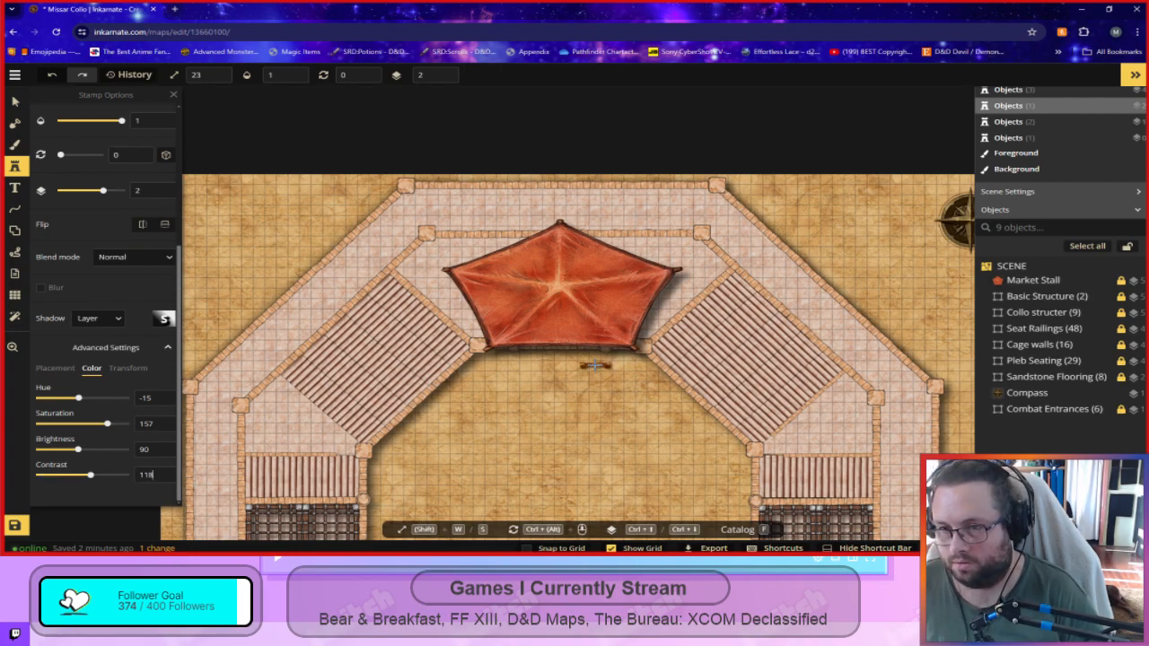
Place one archway stamp just below the inner wall, between the corner pillar and the red market stall.
{"action": "scroll", "coordinate": [466, 264], "scroll_direction": "up", "scroll_amount": 6}
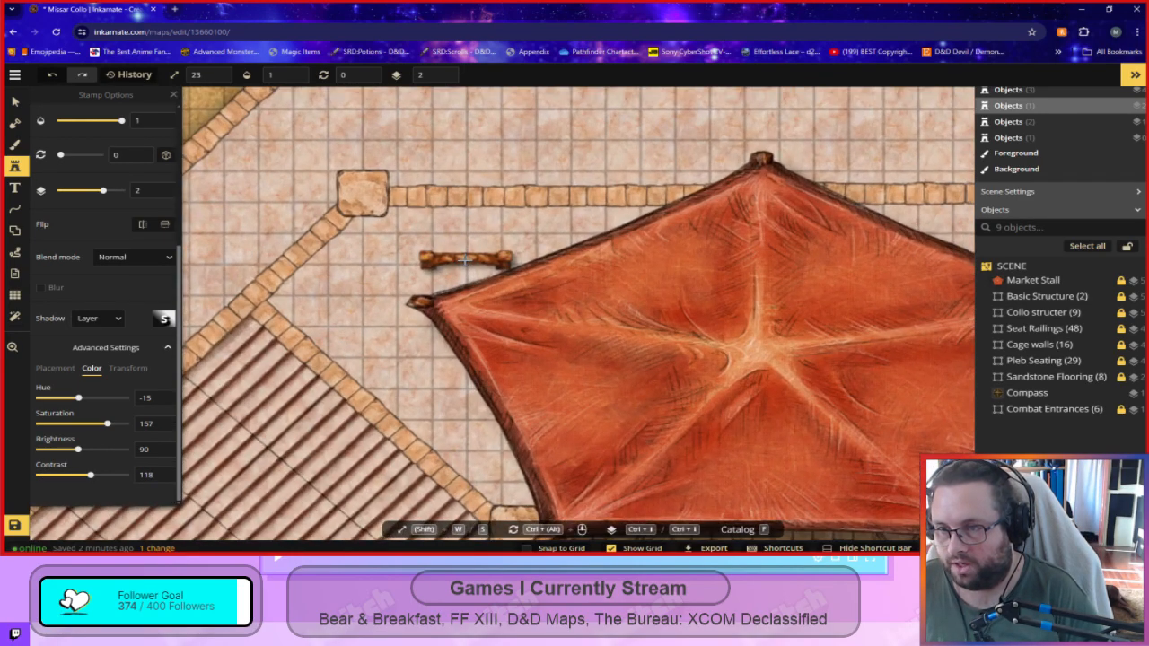
{"action": "double_click", "coordinate": [145, 450]}
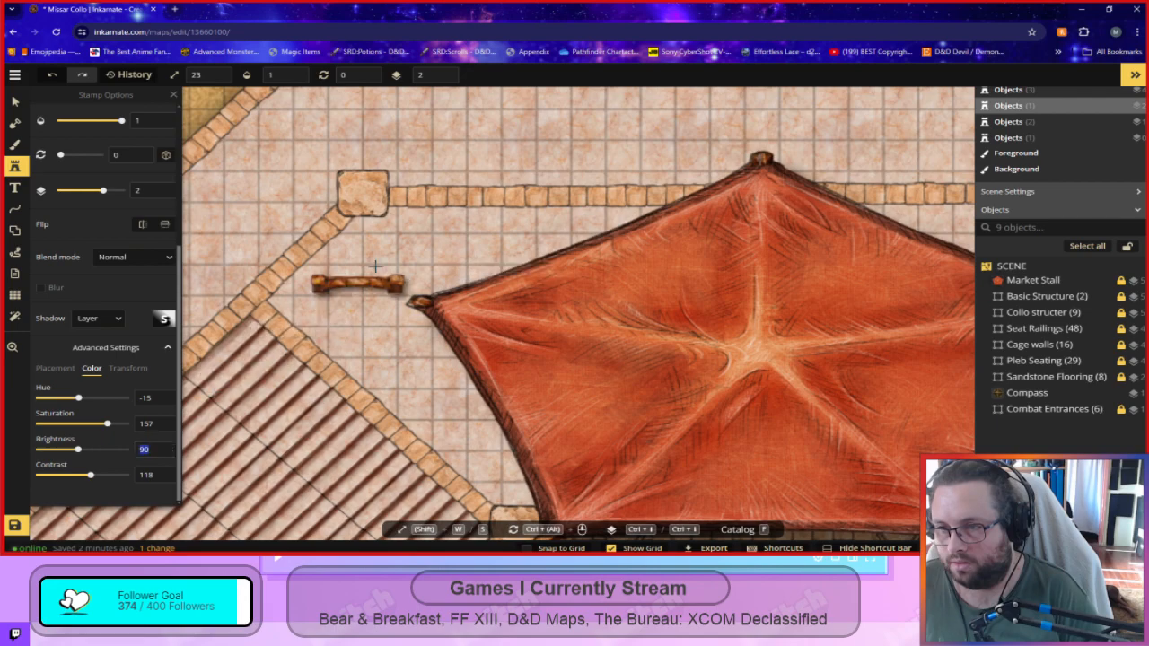
{"action": "left_click", "coordinate": [454, 220]}
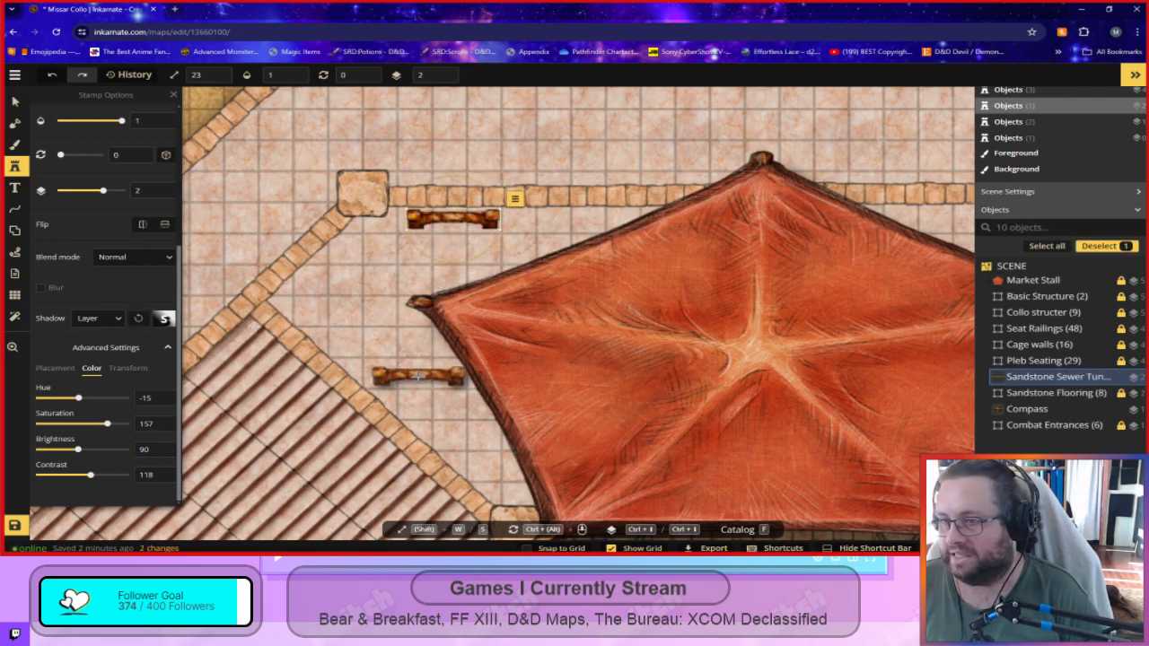
Reset the placed archway's contrast and brightness to 100.
{"action": "double_click", "coordinate": [149, 475]}
{"action": "type", "text": "100"}
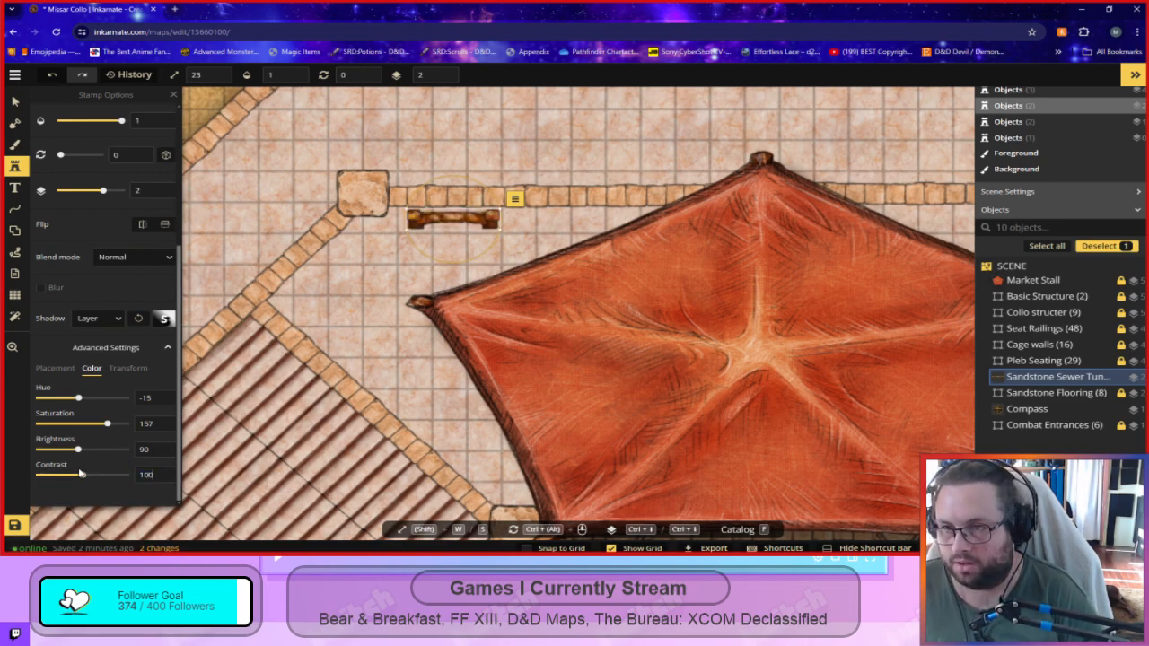
{"action": "left_click_drag", "start_coordinate": [153, 451], "coordinate": [126, 454]}
{"action": "type", "text": "100"}
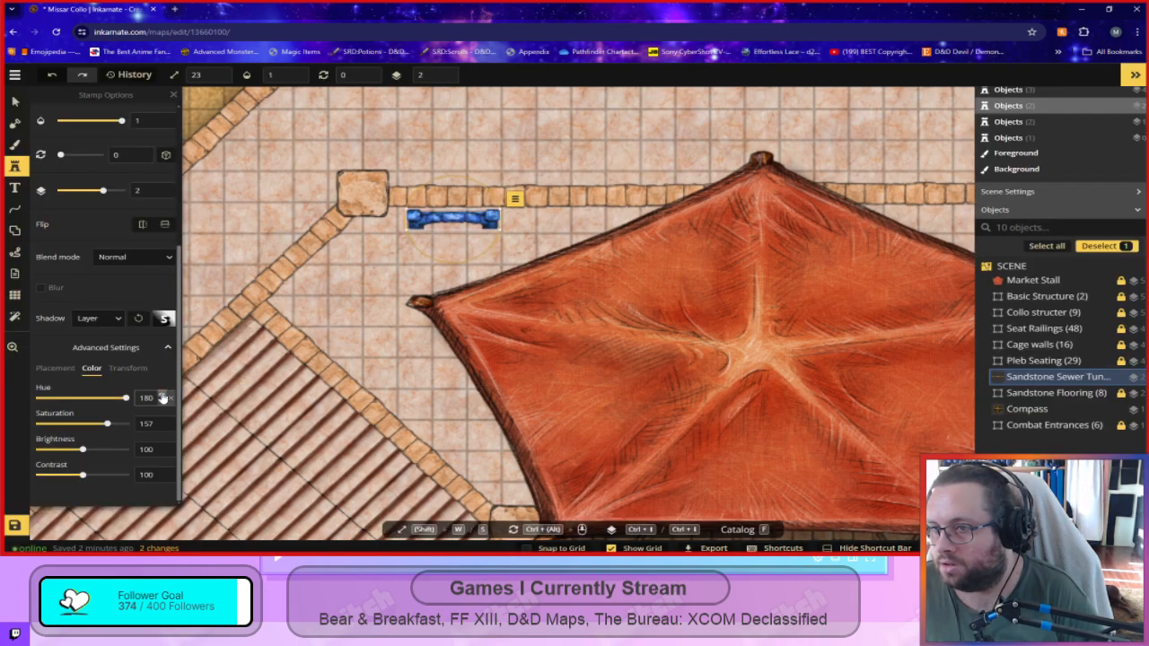
Tune the placed archway's colour to match the walls with hue -19, saturation 81, brightness 113 and contrast 96.
{"action": "left_click", "coordinate": [163, 404]}
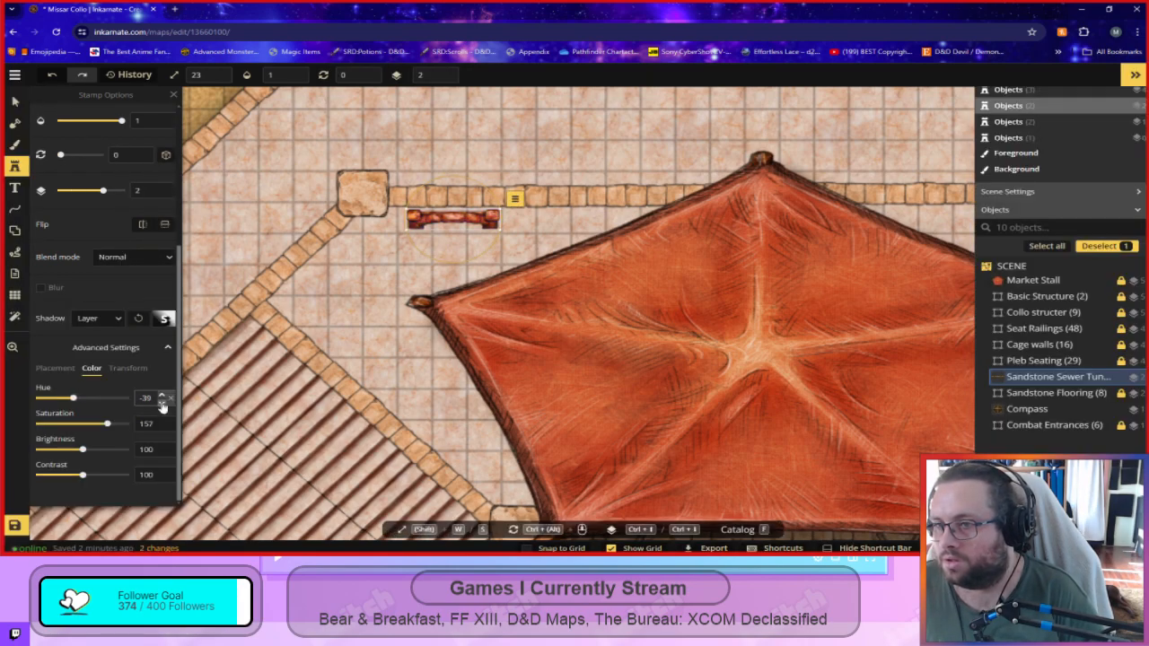
{"action": "left_click", "coordinate": [162, 405]}
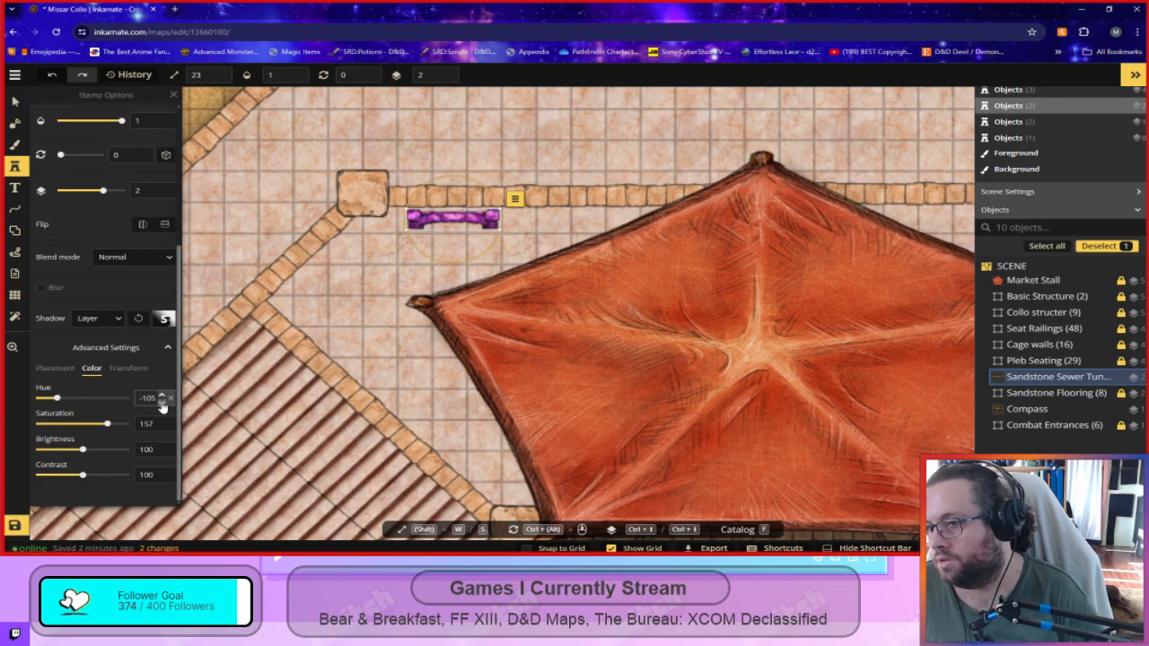
{"action": "left_click", "coordinate": [162, 404]}
{"action": "left_click", "coordinate": [161, 395]}
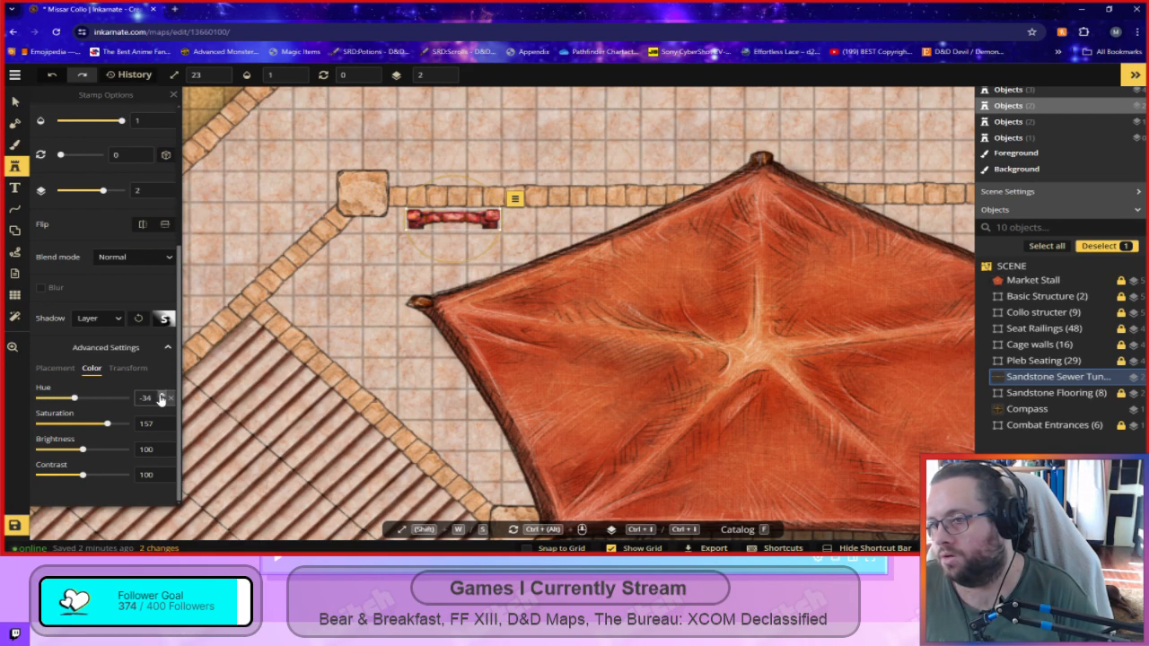
{"action": "left_click_drag", "start_coordinate": [106, 423], "coordinate": [72, 422]}
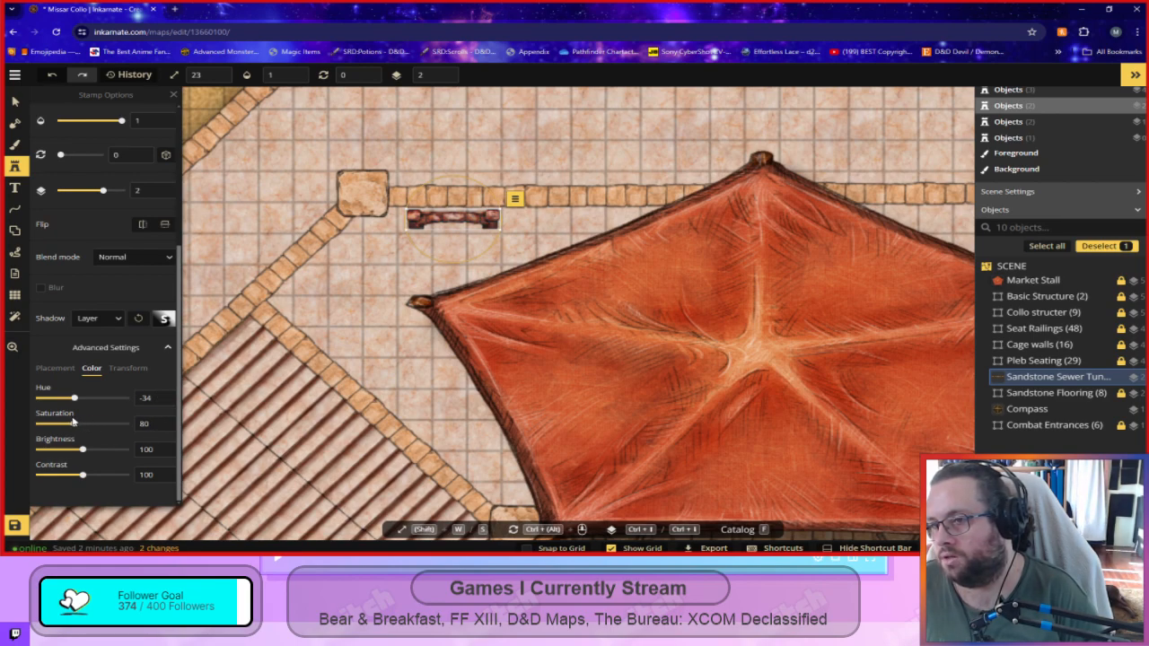
{"action": "left_click_drag", "start_coordinate": [83, 449], "coordinate": [78, 400]}
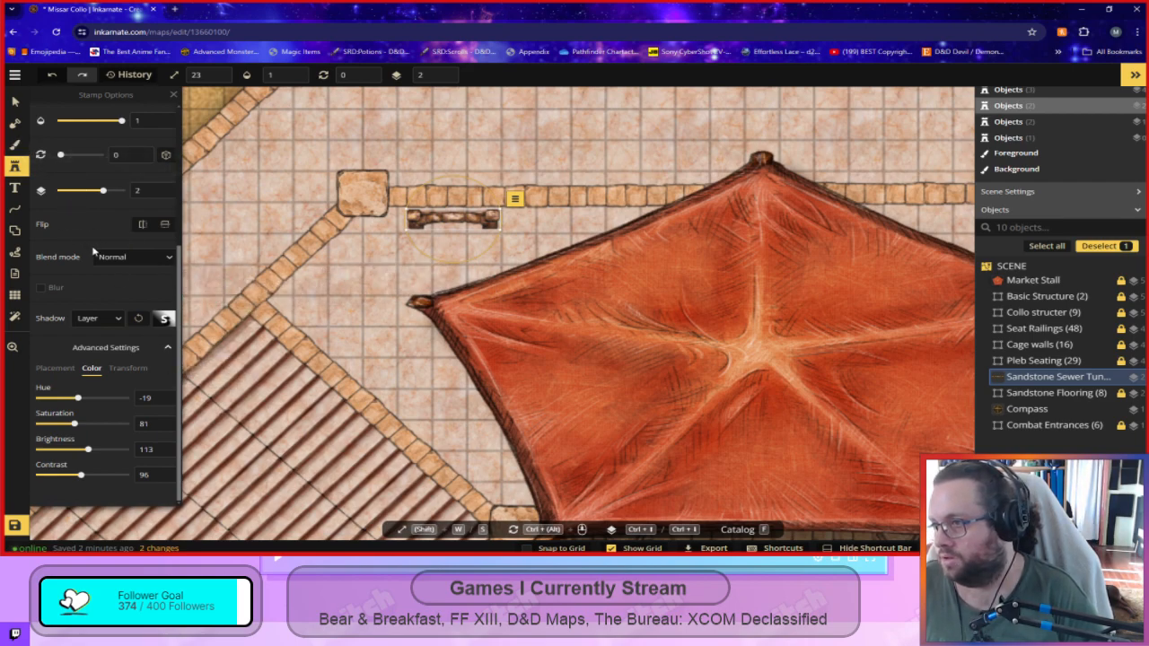
Enlarge the placed archway to size 33.
{"action": "scroll", "coordinate": [83, 269], "scroll_direction": "up", "scroll_amount": 3}
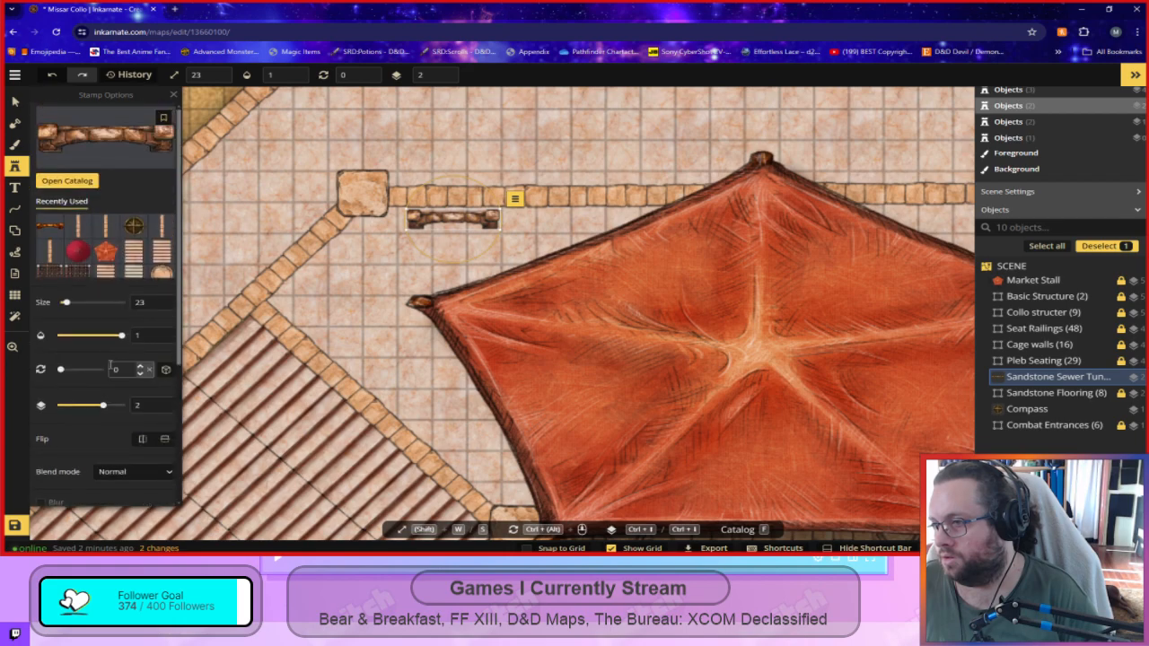
{"action": "scroll", "coordinate": [77, 368], "scroll_direction": "down", "scroll_amount": 3}
{"action": "left_click", "coordinate": [54, 368]}
{"action": "left_click", "coordinate": [127, 368]}
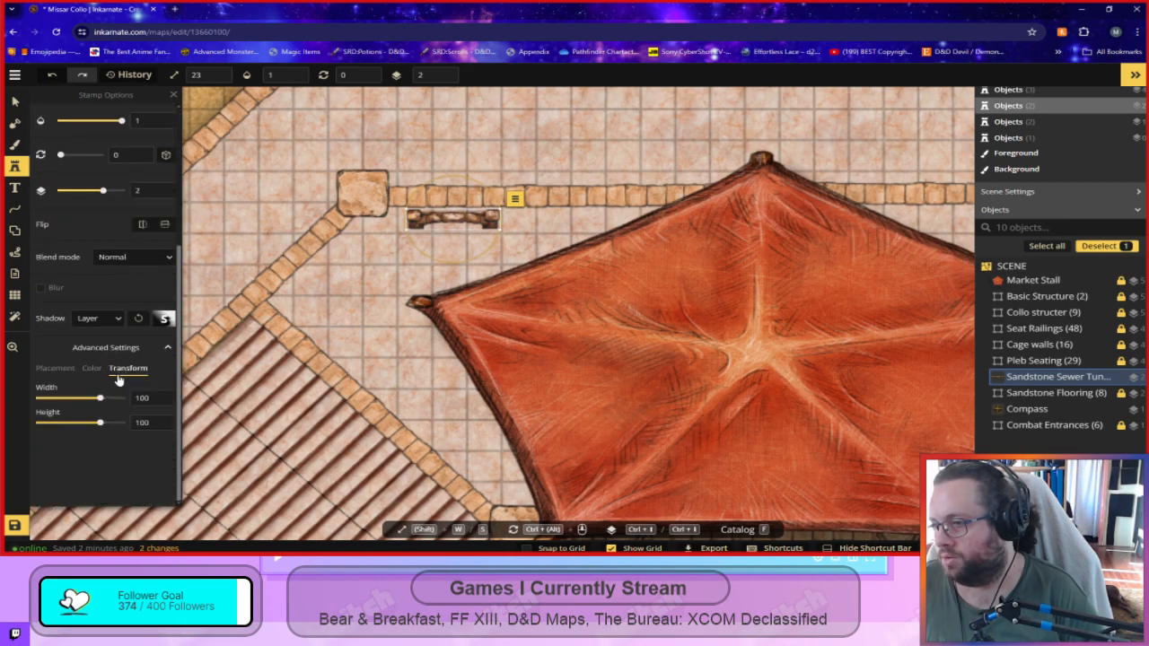
{"action": "scroll", "coordinate": [93, 329], "scroll_direction": "up", "scroll_amount": 3}
{"action": "key", "text": "s"}
{"action": "key", "text": "w"}
{"action": "key", "text": "w"}
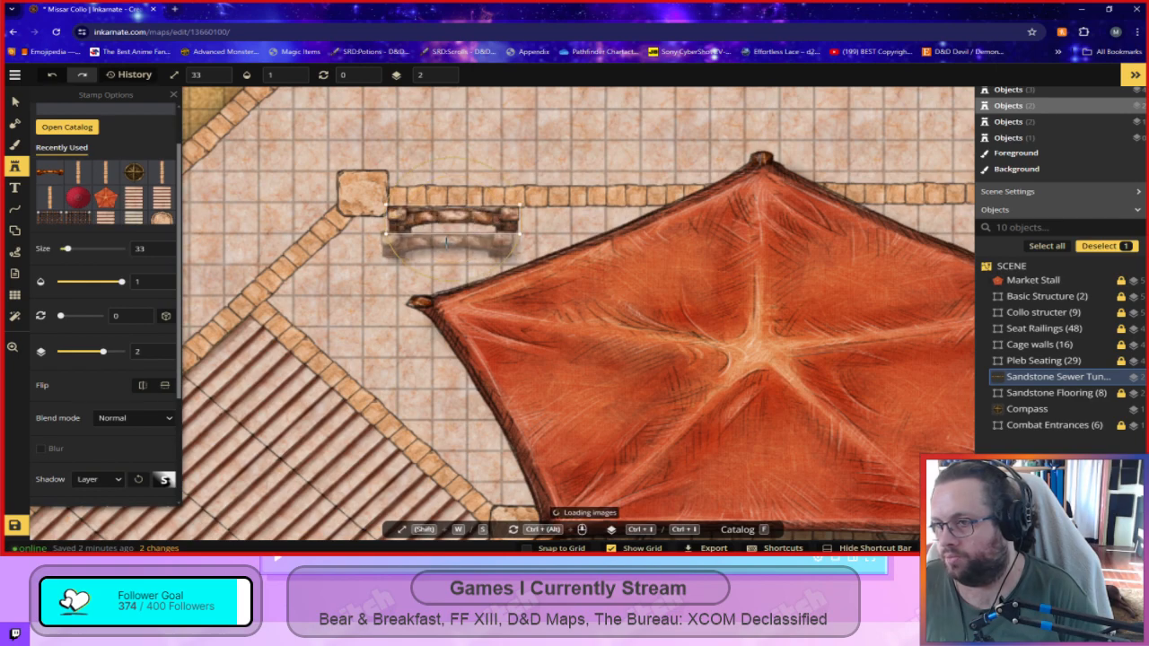
Move the archway onto the inner wall beside the corner pillar and put it in the Basic Structure group.
{"action": "left_click", "coordinate": [454, 194]}
{"action": "left_click_drag", "start_coordinate": [1052, 377], "coordinate": [1049, 294]}
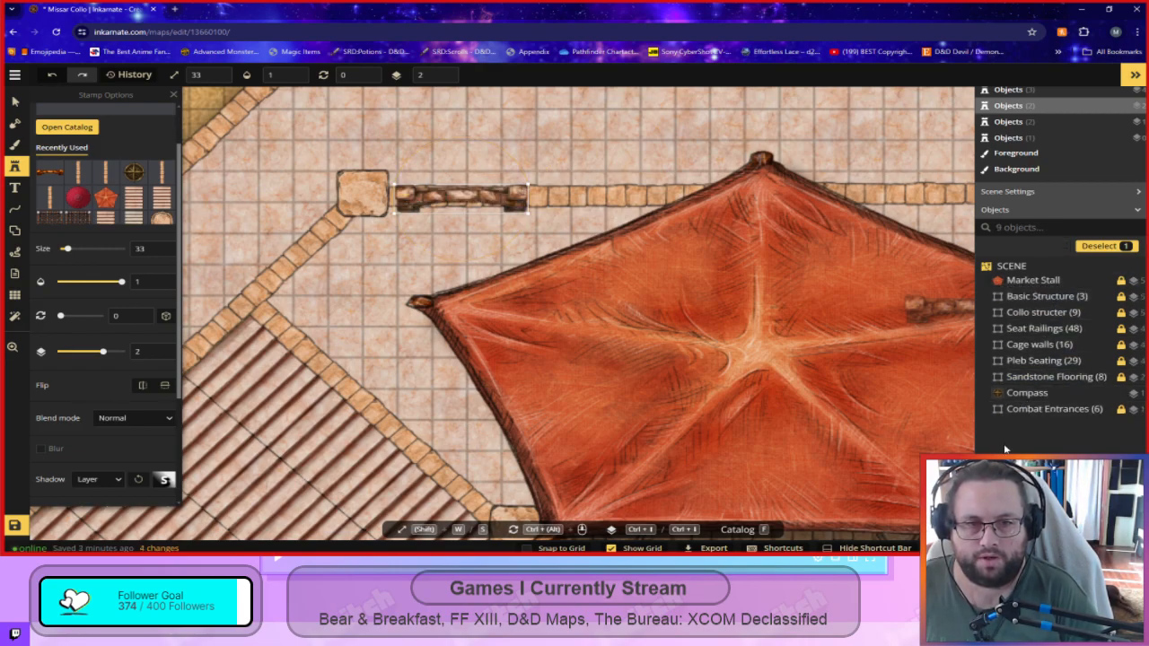
Undo adding the archway to the Basic Structure group, then raise it to layer 5 and shift it flush against the corner pillar.
{"action": "key", "text": "ctrl+z"}
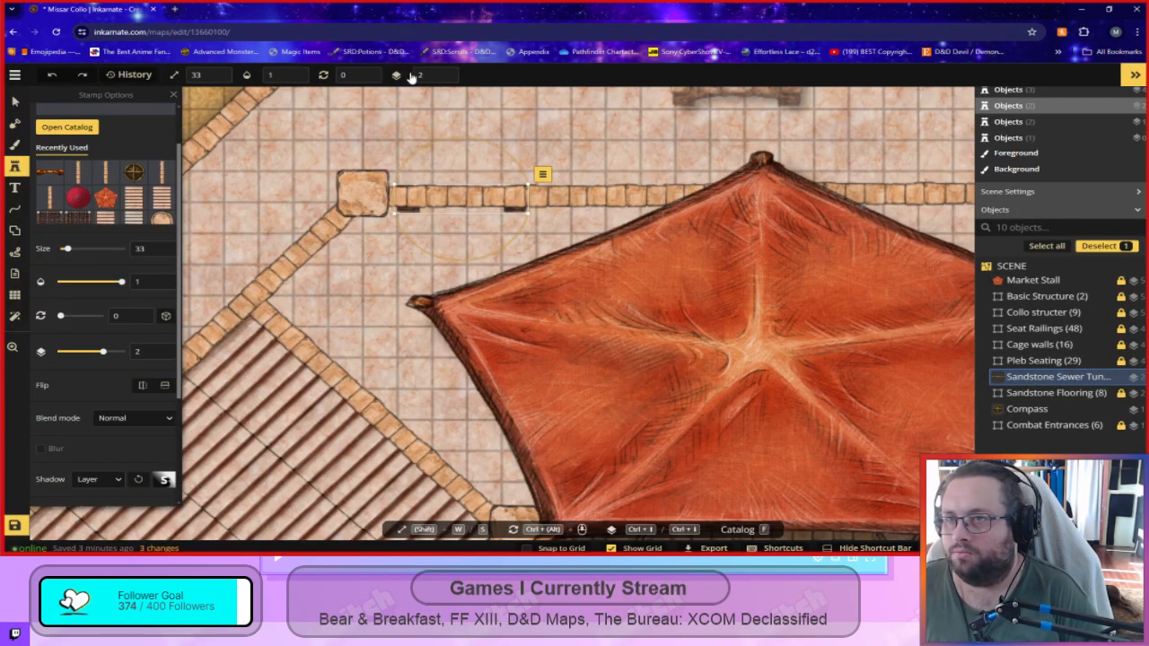
{"action": "left_click", "coordinate": [445, 76]}
{"action": "left_click", "coordinate": [446, 76]}
{"action": "left_click", "coordinate": [445, 76]}
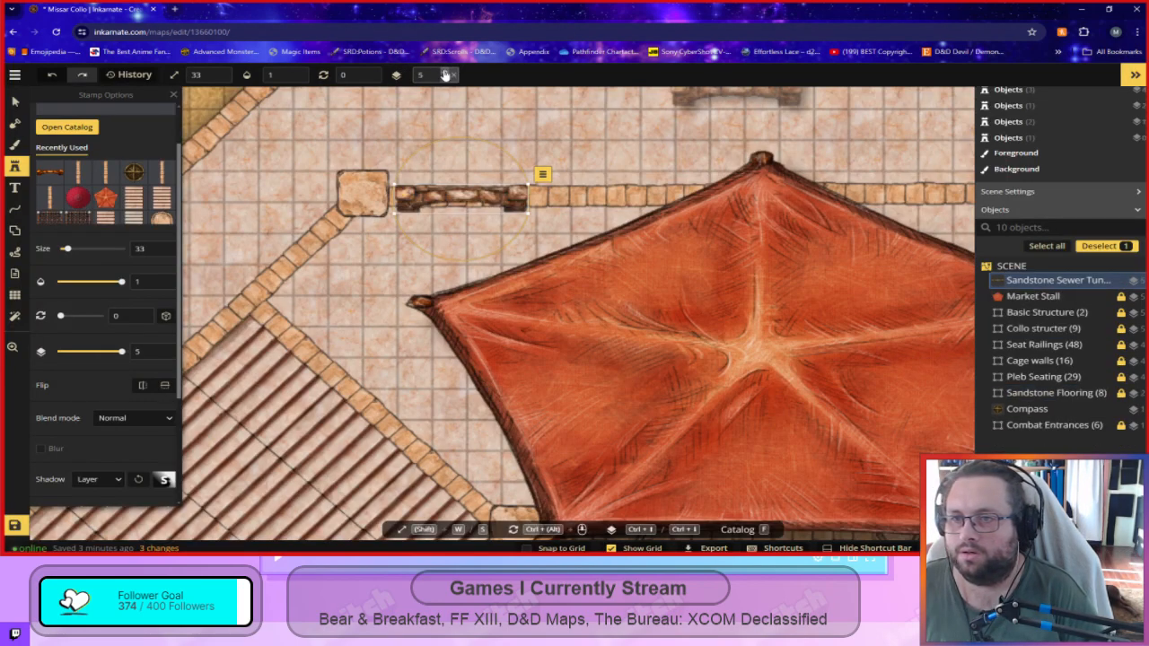
{"action": "left_click_drag", "start_coordinate": [485, 200], "coordinate": [477, 198]}
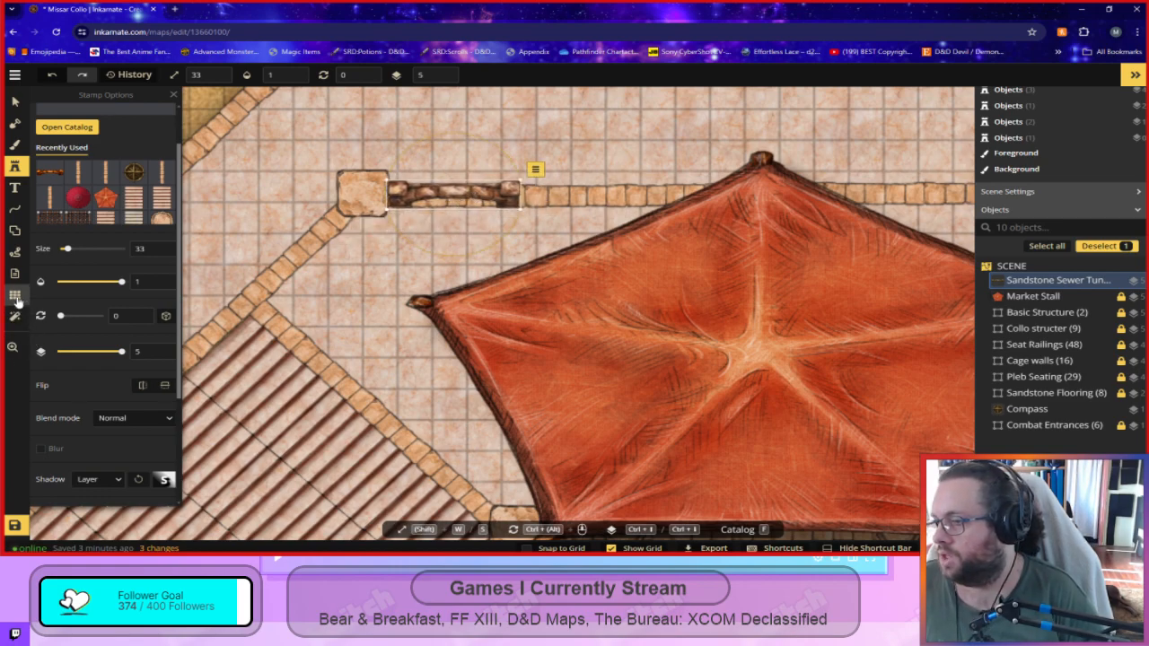
Set the archway's width to 71 and height to 98, and shift it along the inner wall away from the corner pillar.
{"action": "scroll", "coordinate": [58, 356], "scroll_direction": "down", "scroll_amount": 2}
{"action": "left_click", "coordinate": [91, 368]}
{"action": "left_click", "coordinate": [127, 368]}
{"action": "left_click", "coordinate": [162, 401]}
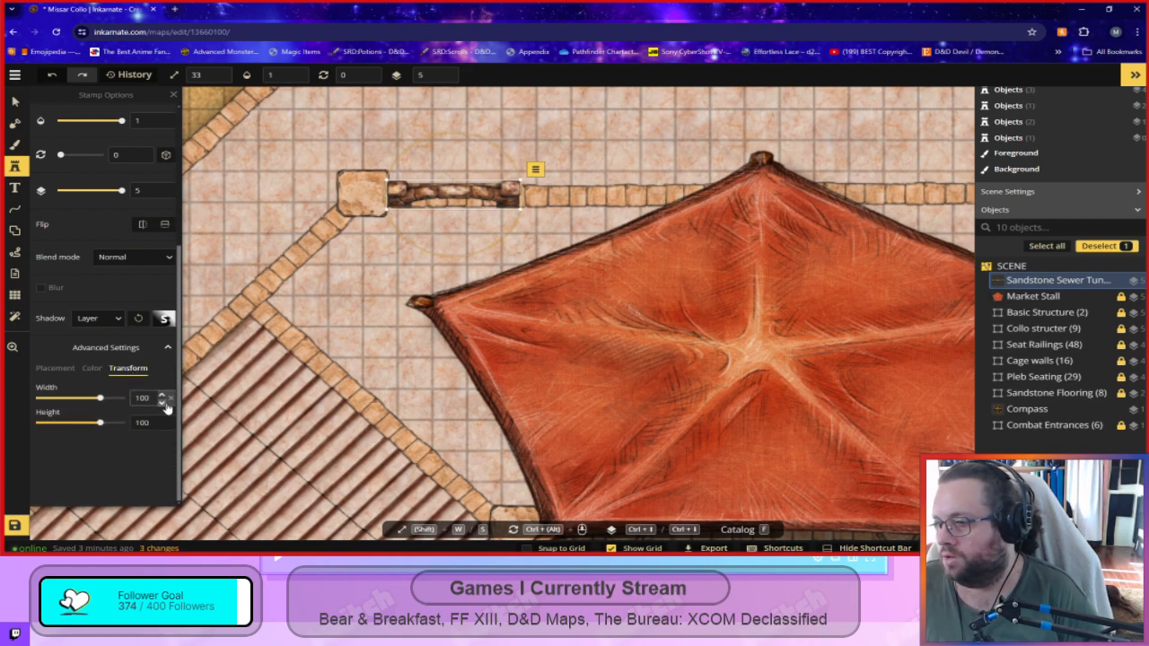
{"action": "left_click", "coordinate": [163, 401]}
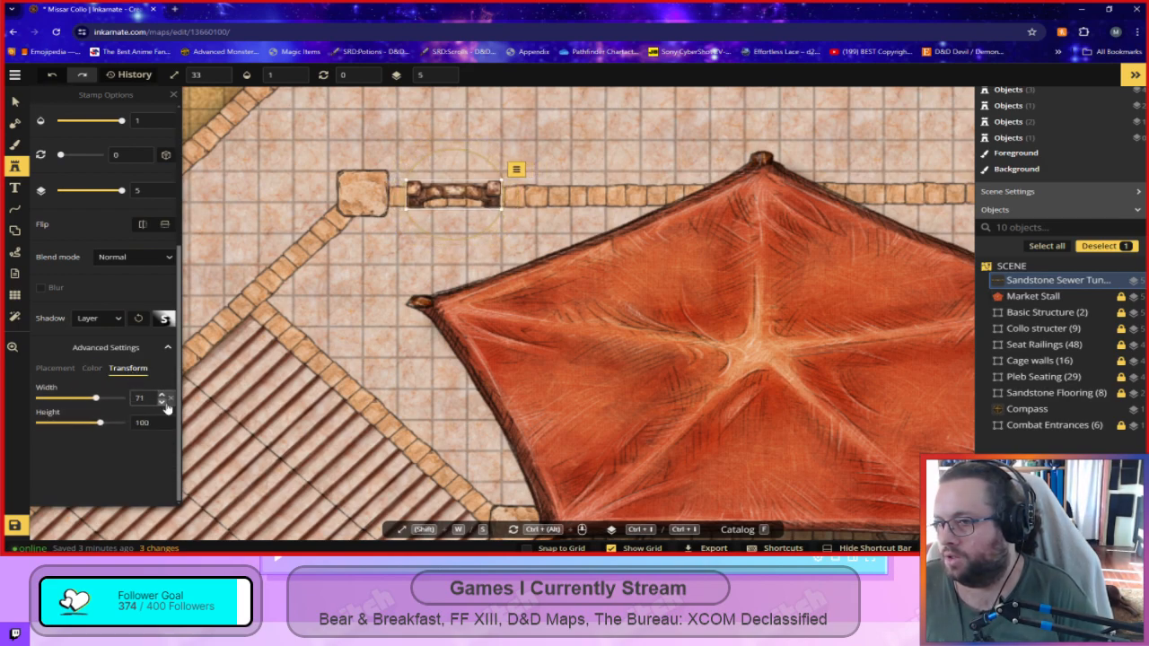
{"action": "left_click", "coordinate": [161, 419]}
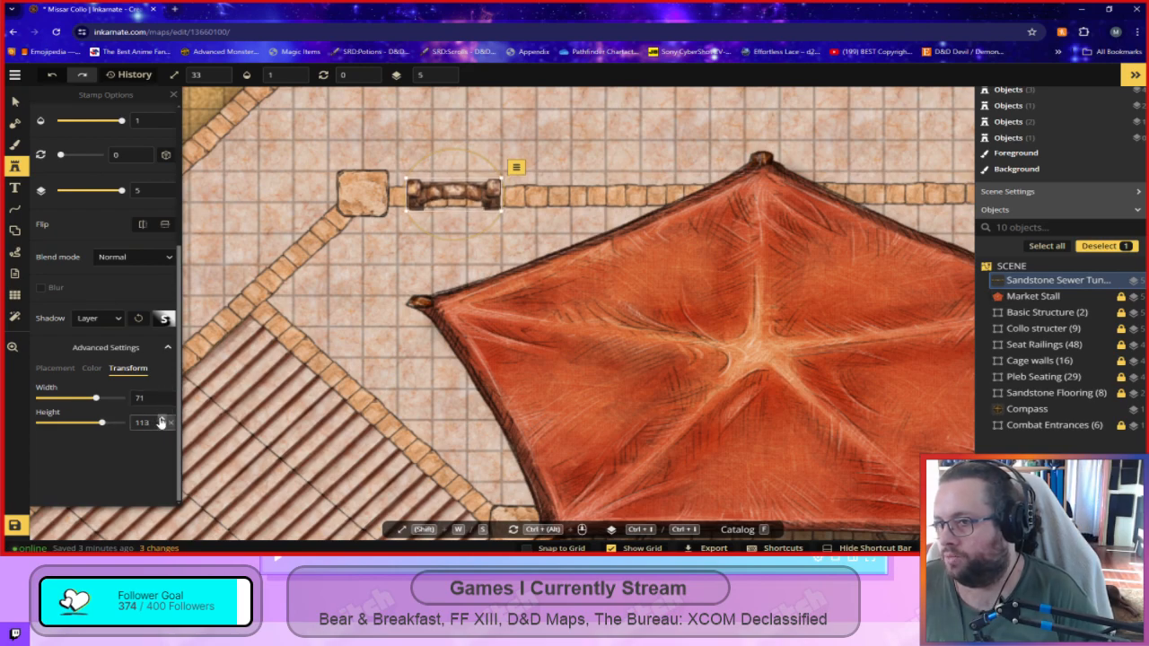
{"action": "left_click_drag", "start_coordinate": [465, 198], "coordinate": [487, 198]}
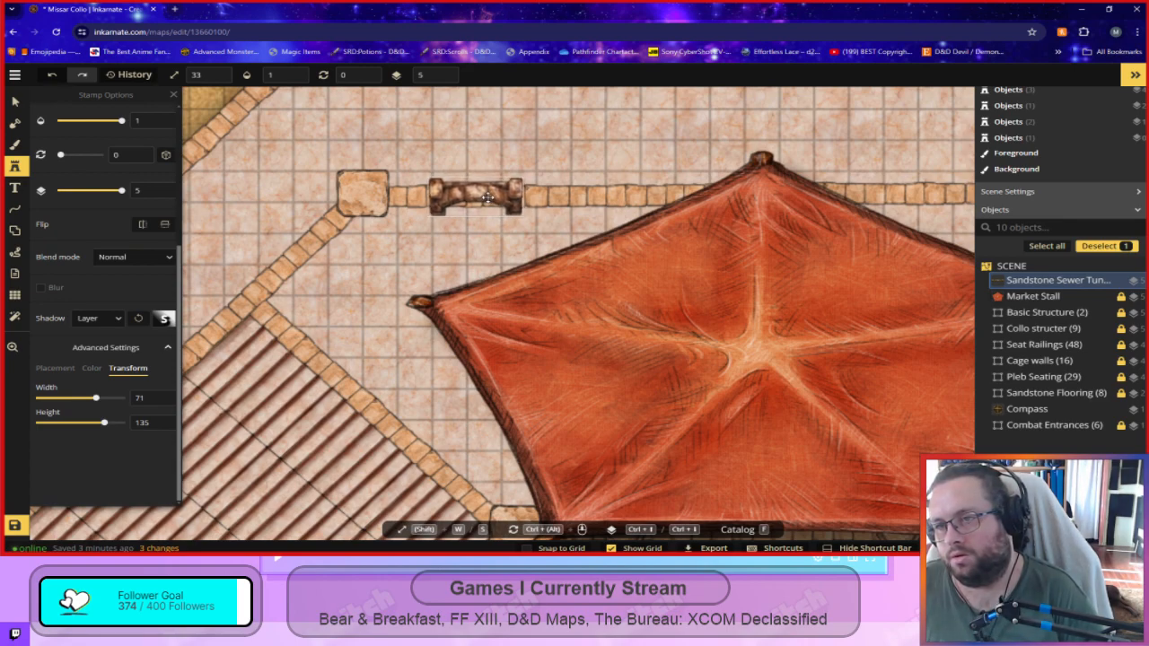
{"action": "left_click_drag", "start_coordinate": [104, 423], "coordinate": [102, 428]}
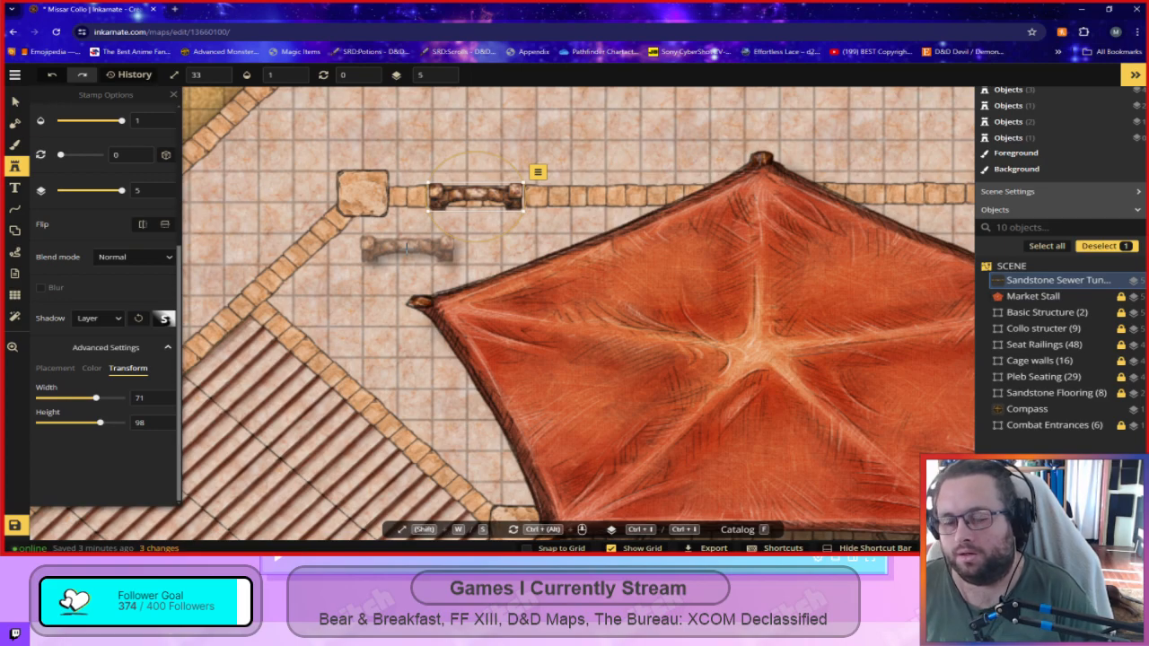
Widen the archway to 81 and realign it on the inner wall near the corner pillar.
{"action": "scroll", "coordinate": [407, 249], "scroll_direction": "down", "scroll_amount": 3}
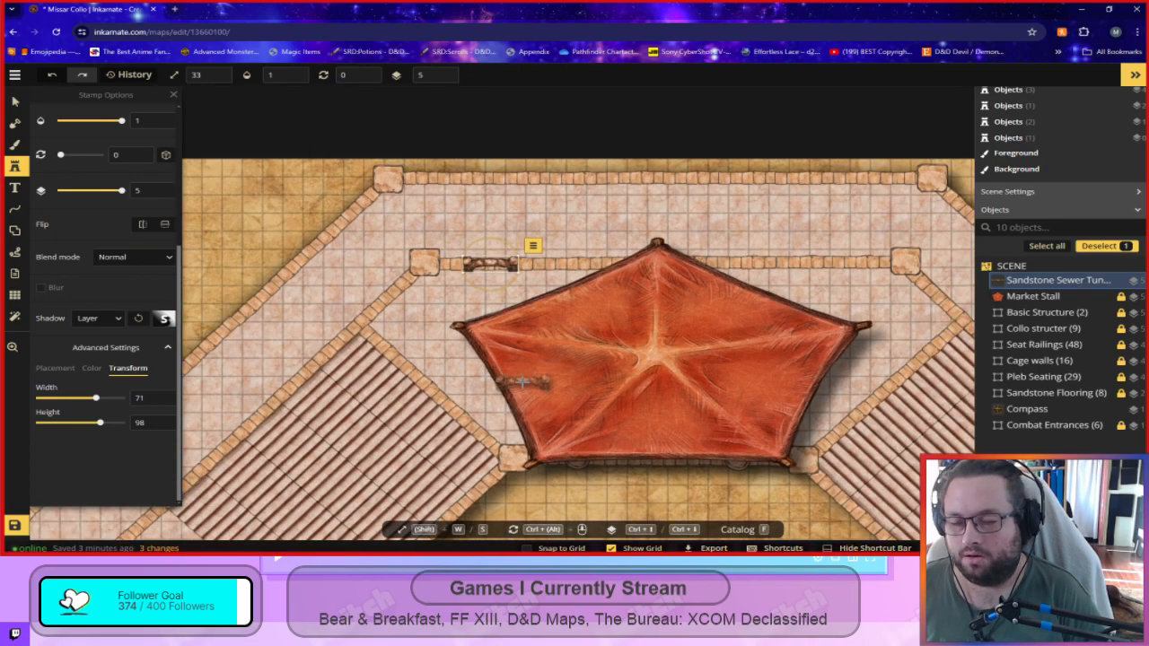
{"action": "scroll", "coordinate": [520, 381], "scroll_direction": "up", "scroll_amount": 2}
{"action": "left_click_drag", "start_coordinate": [96, 399], "coordinate": [100, 400]}
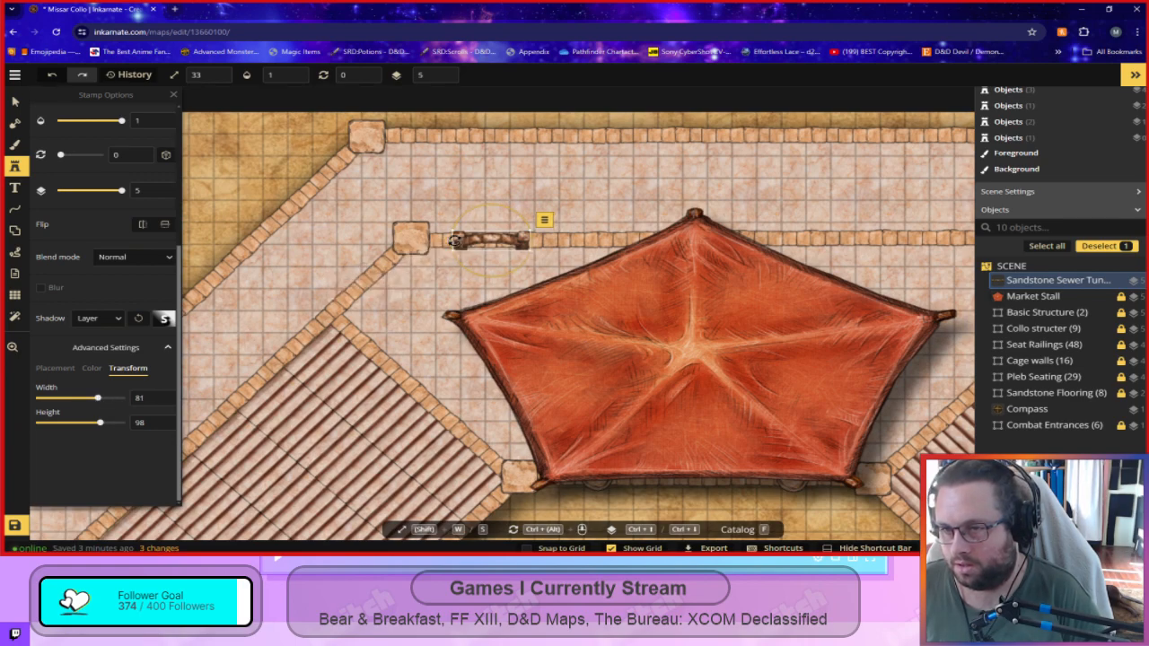
{"action": "left_click_drag", "start_coordinate": [467, 238], "coordinate": [478, 236]}
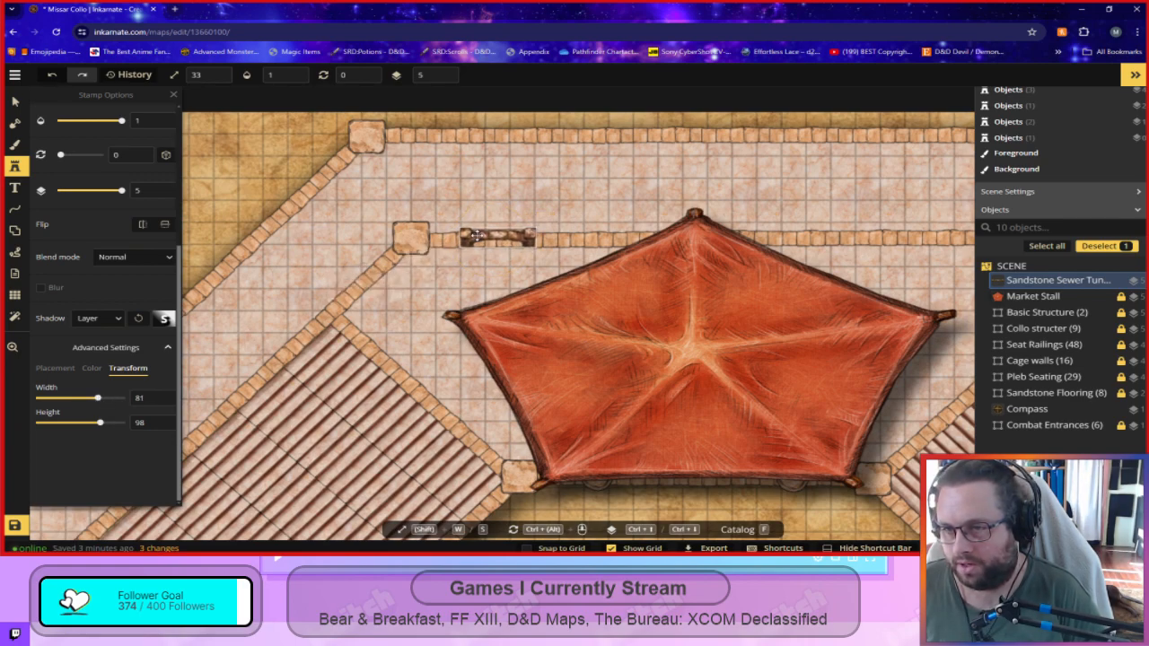
{"action": "left_click_drag", "start_coordinate": [477, 236], "coordinate": [478, 236]}
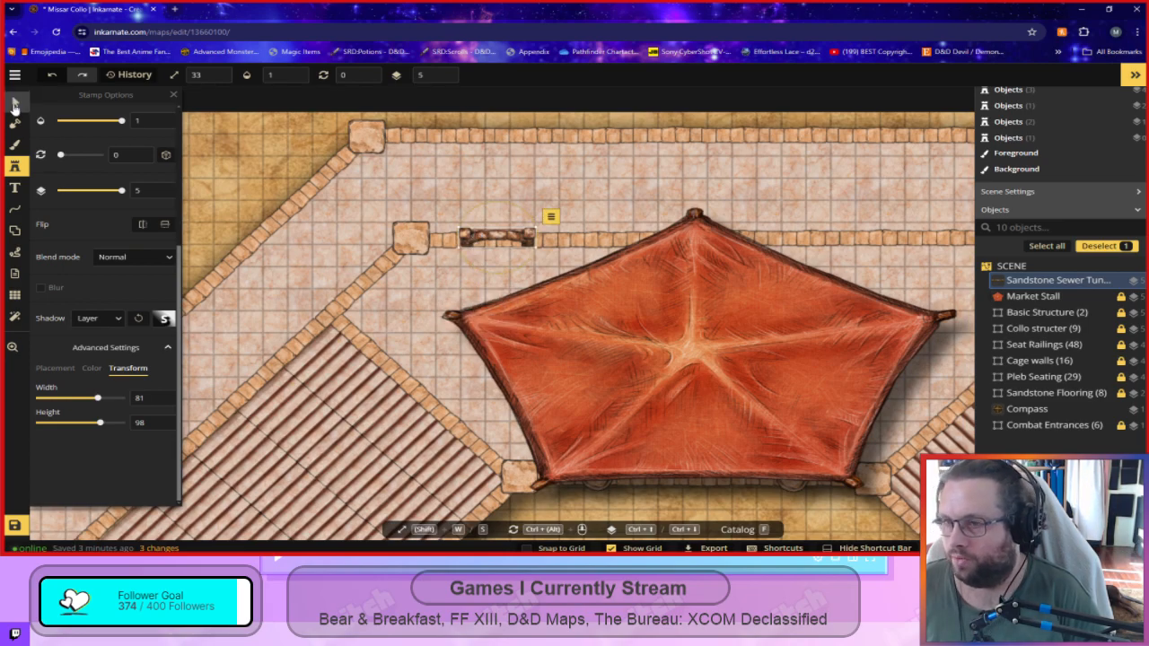
Resize the archway to 45 with a width of 56 and reposition it on the inner wall.
{"action": "left_click", "coordinate": [14, 104]}
{"action": "scroll", "coordinate": [467, 301], "scroll_direction": "up", "scroll_amount": 3}
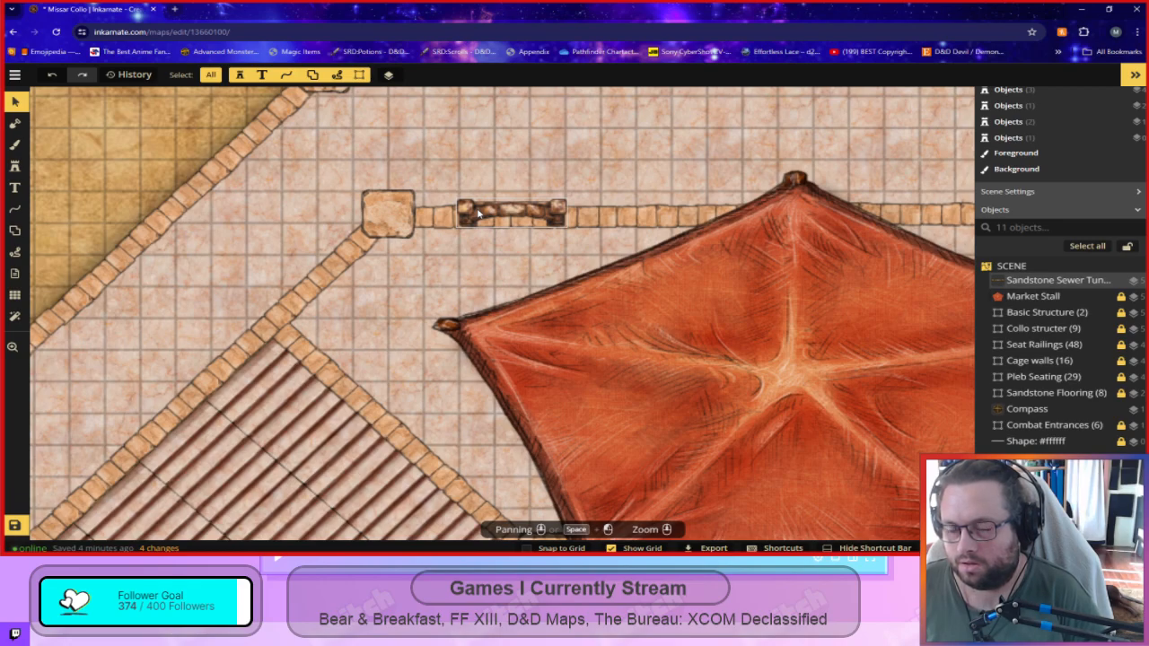
{"action": "scroll", "coordinate": [448, 278], "scroll_direction": "down", "scroll_amount": 2}
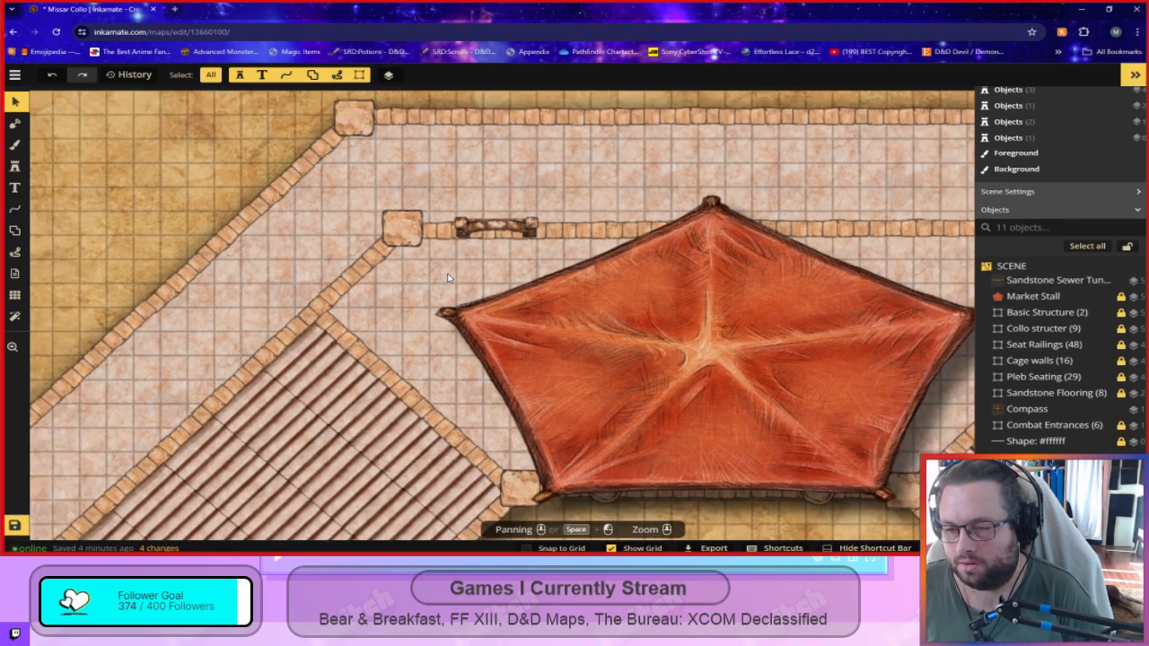
{"action": "scroll", "coordinate": [448, 279], "scroll_direction": "down", "scroll_amount": 4}
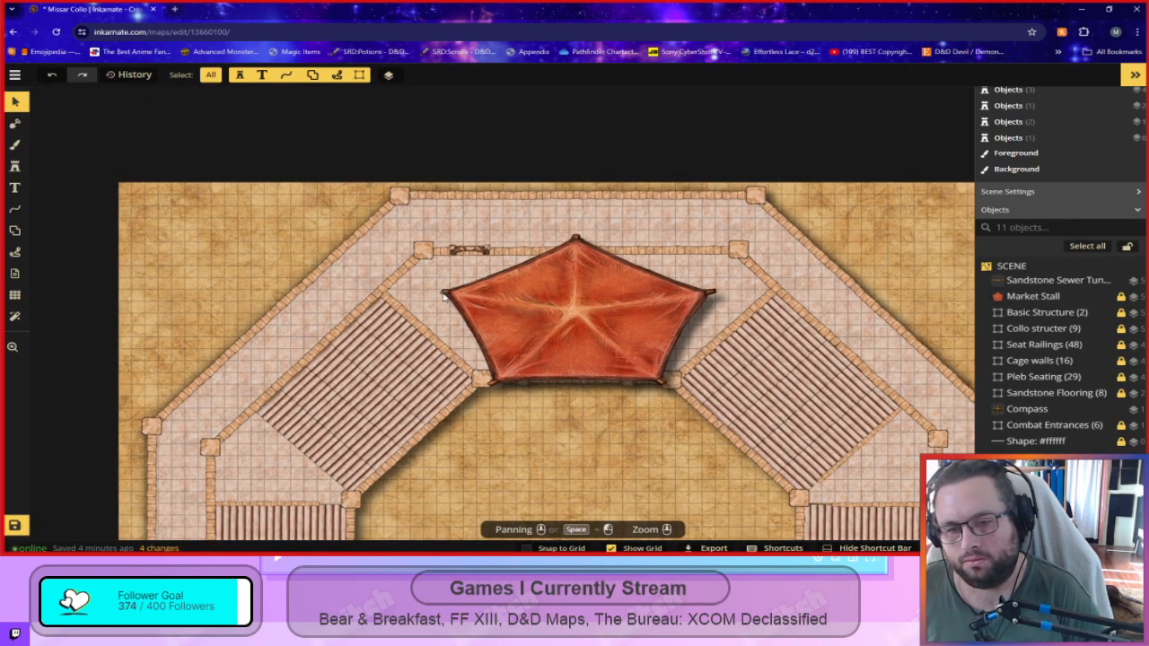
{"action": "scroll", "coordinate": [444, 297], "scroll_direction": "up", "scroll_amount": 3}
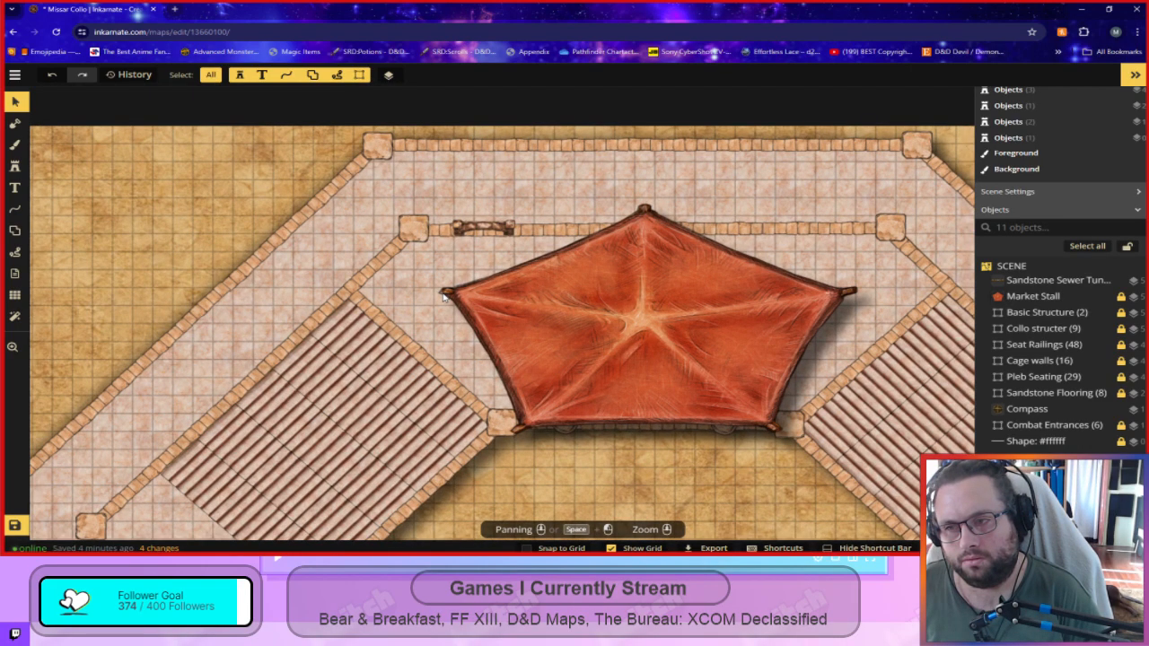
{"action": "left_click", "coordinate": [492, 226]}
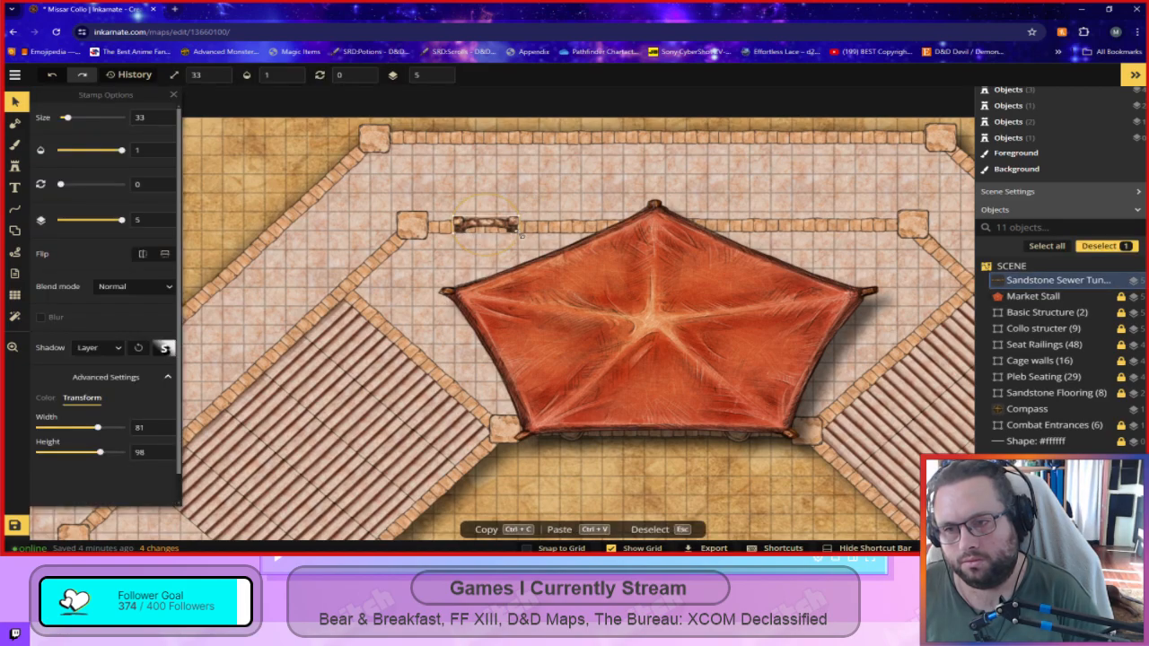
{"action": "mouse_move", "coordinate": [521, 235]}
{"action": "left_mouse_down"}
{"action": "mouse_move", "coordinate": [535, 257]}
{"action": "mouse_move", "coordinate": [508, 234]}
{"action": "left_mouse_up"}
{"action": "left_click_drag", "start_coordinate": [99, 428], "coordinate": [92, 428]}
{"action": "left_click_drag", "start_coordinate": [500, 224], "coordinate": [489, 224]}
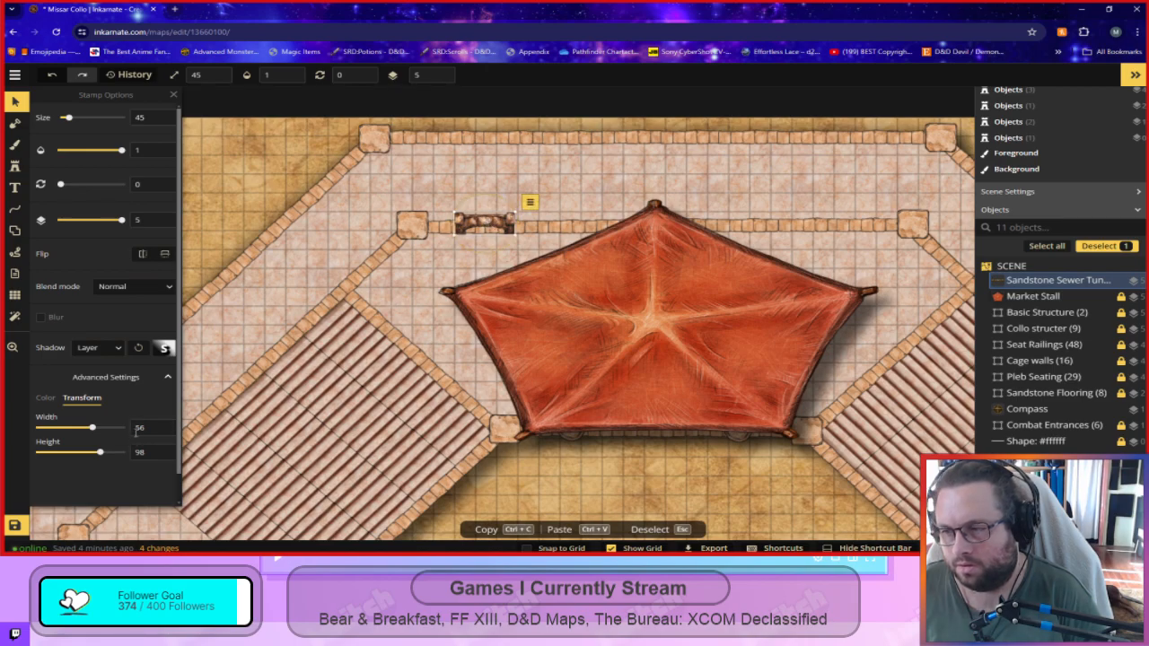
Enlarge the archway to size 49, set its width to 57 and nudge it into place on the wall.
{"action": "left_click", "coordinate": [164, 425]}
{"action": "left_click", "coordinate": [164, 425]}
{"action": "left_click", "coordinate": [164, 425]}
{"action": "scroll", "coordinate": [558, 204], "scroll_direction": "up", "scroll_amount": 3}
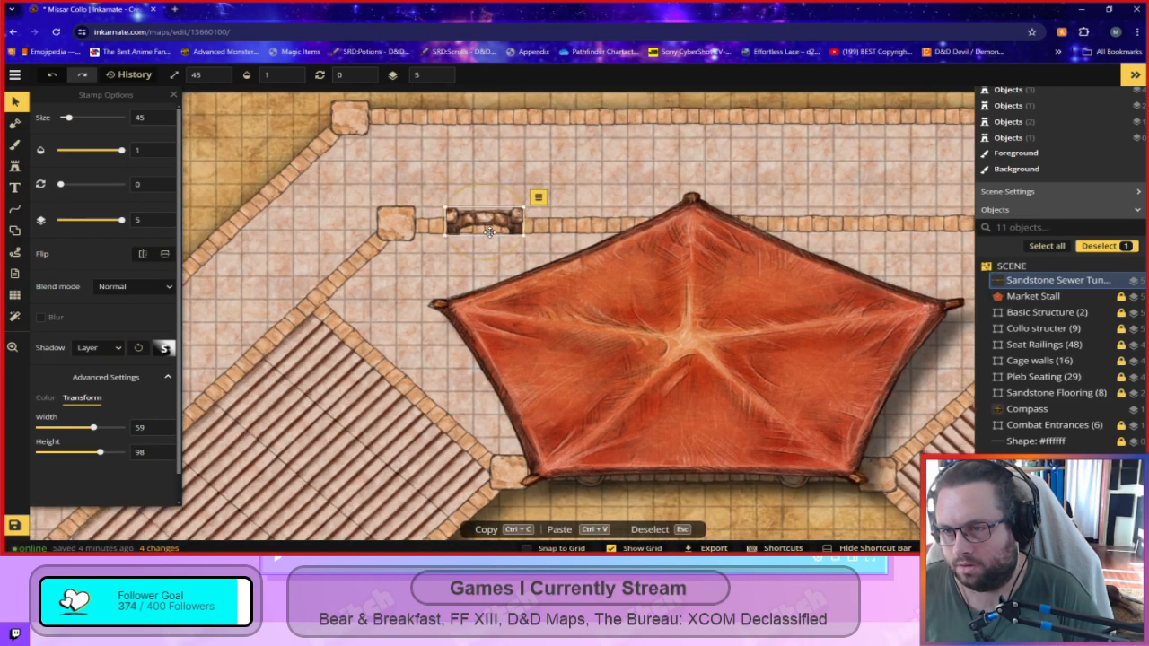
{"action": "left_click_drag", "start_coordinate": [531, 231], "coordinate": [507, 209]}
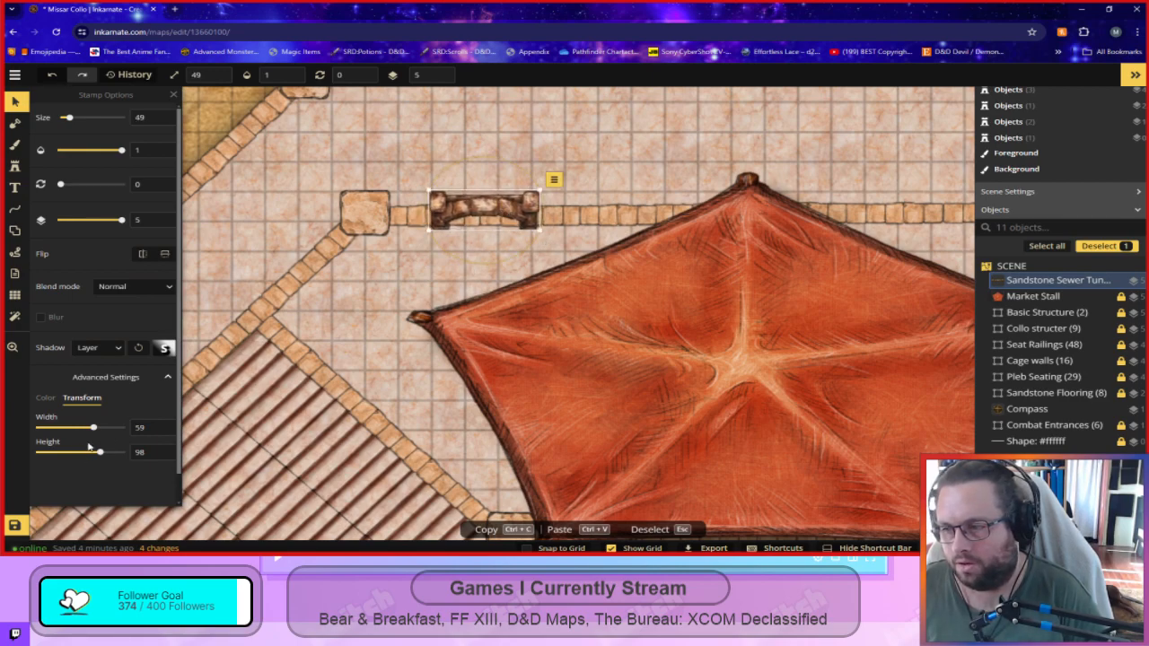
{"action": "left_click", "coordinate": [161, 432]}
{"action": "left_click", "coordinate": [161, 433]}
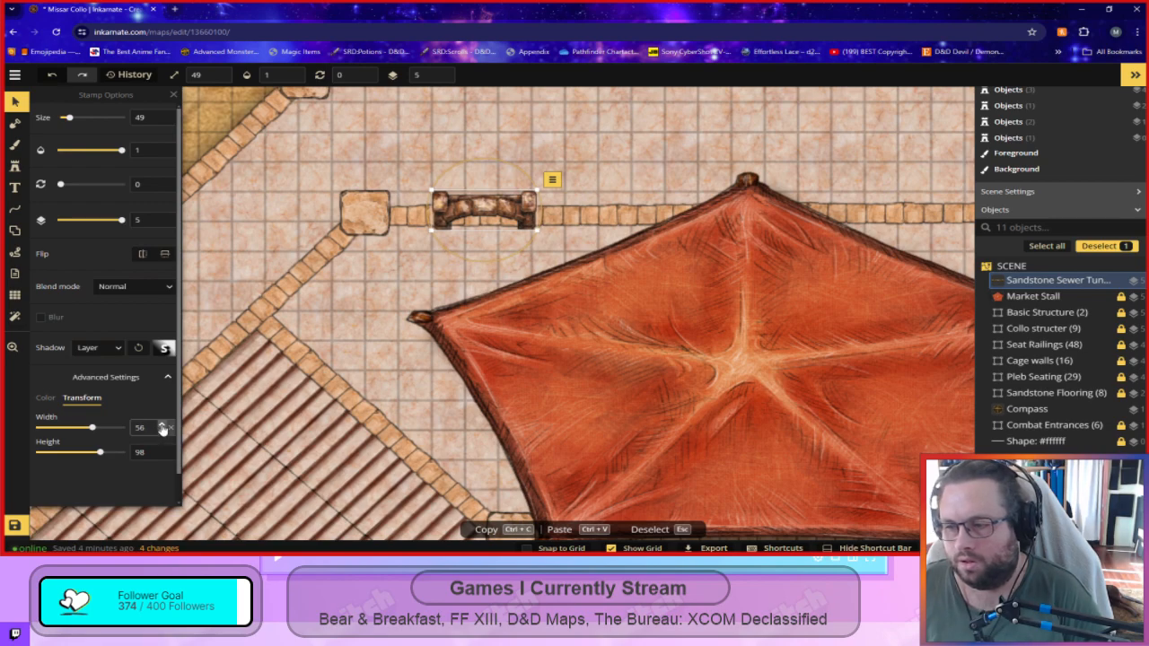
{"action": "left_click_drag", "start_coordinate": [522, 211], "coordinate": [525, 211]}
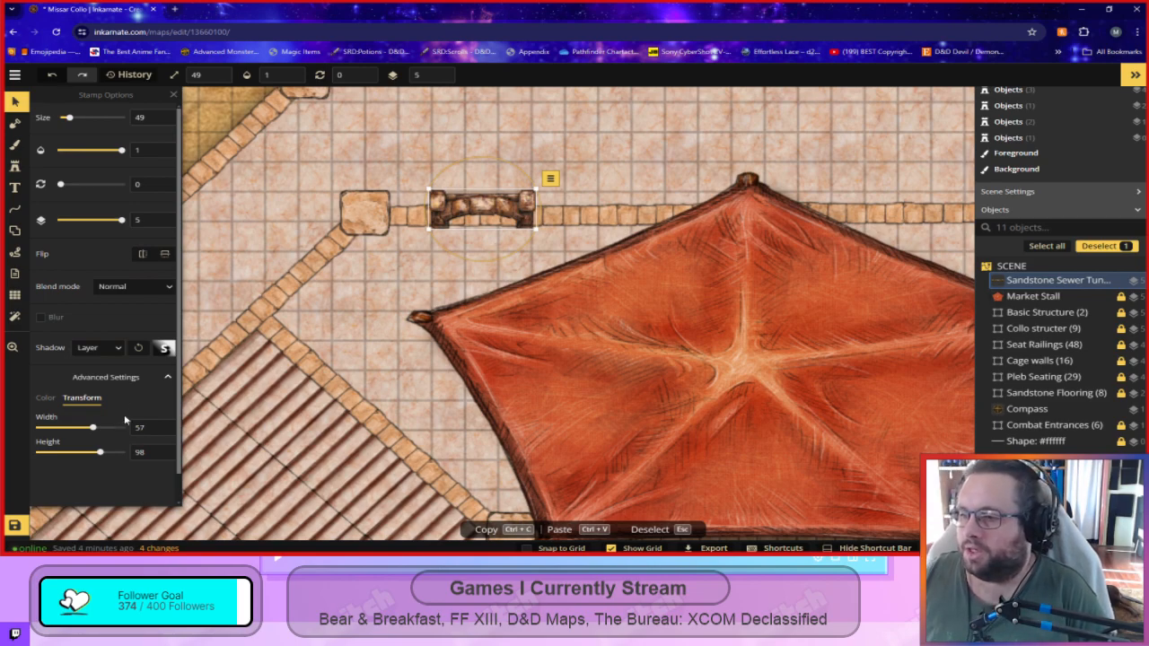
Recolour the archway with hue -15 and saturation 96 to match the sandstone wall.
{"action": "left_click", "coordinate": [46, 397]}
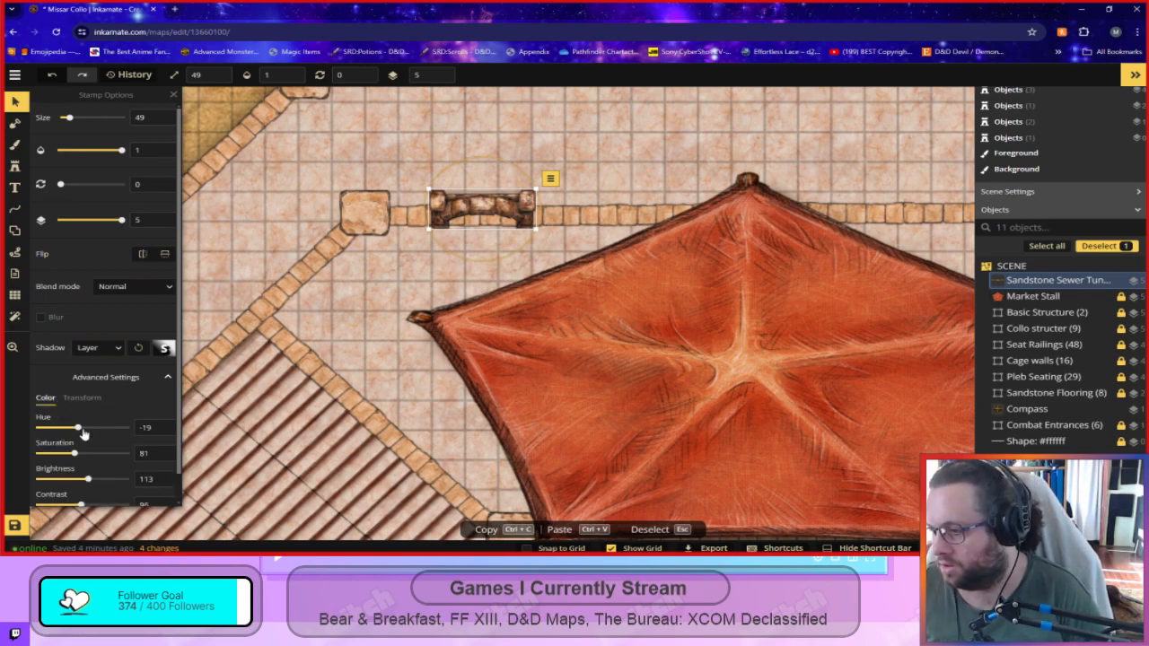
{"action": "left_click", "coordinate": [163, 431]}
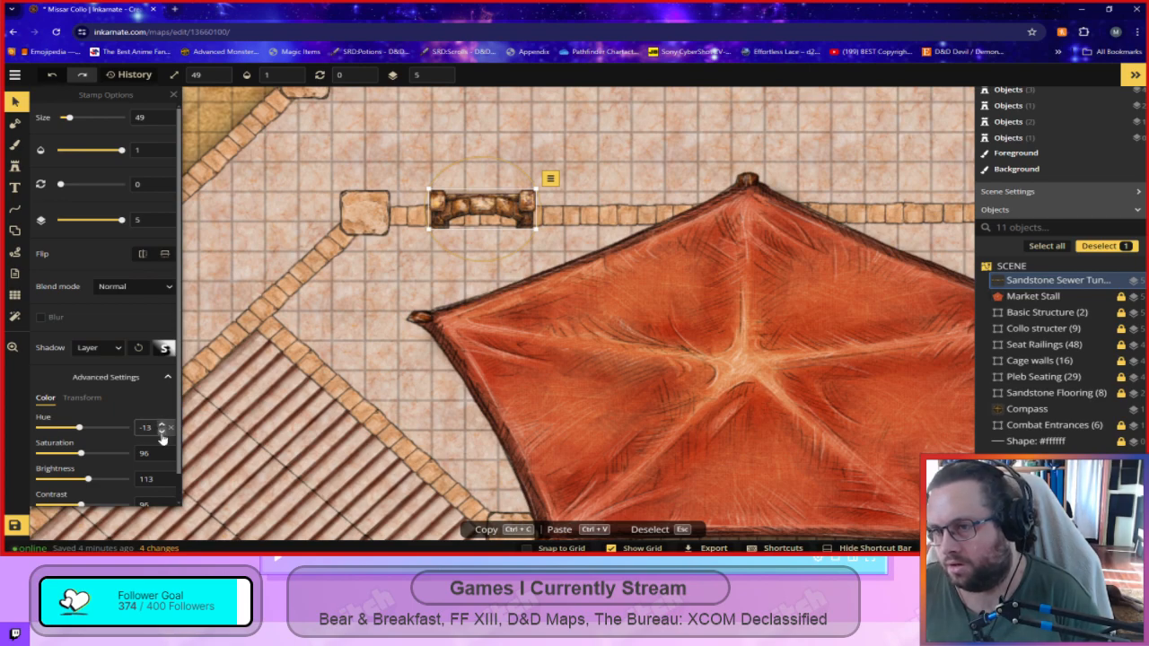
{"action": "left_click", "coordinate": [163, 438]}
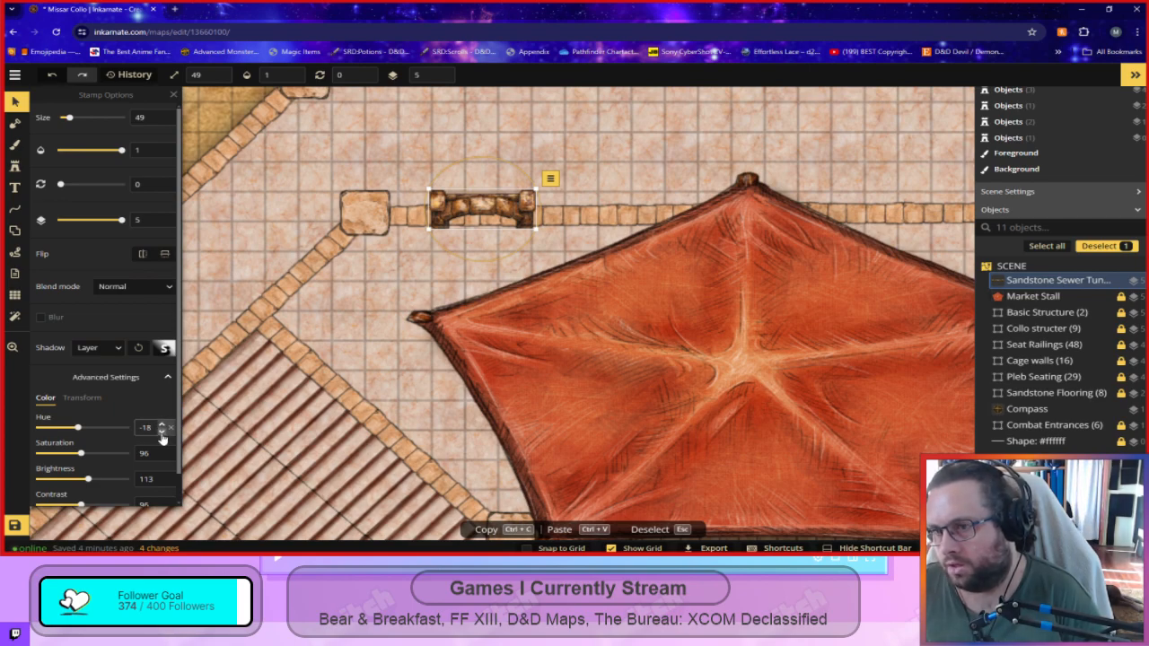
{"action": "left_click", "coordinate": [163, 432]}
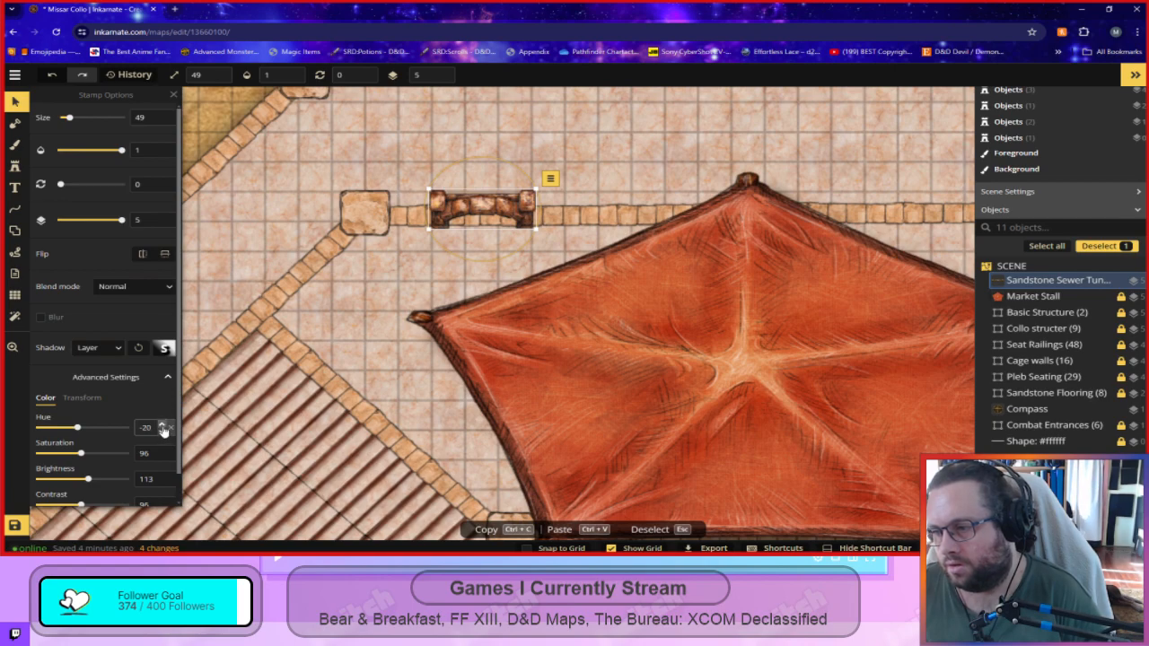
{"action": "left_click", "coordinate": [162, 426]}
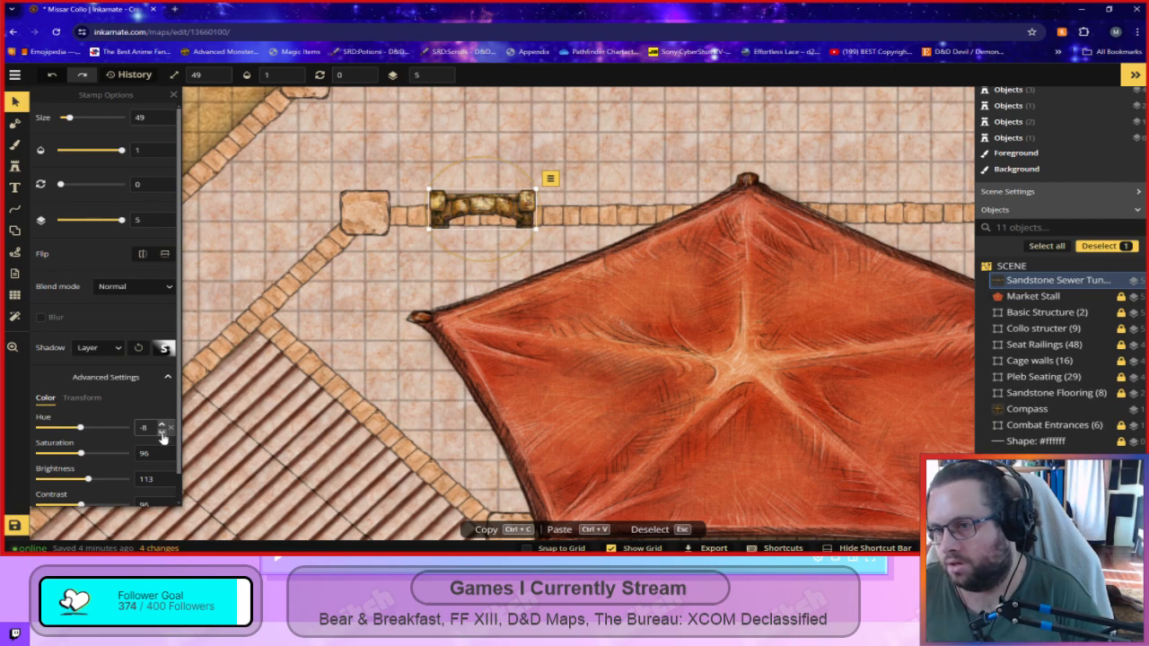
{"action": "left_click", "coordinate": [162, 425]}
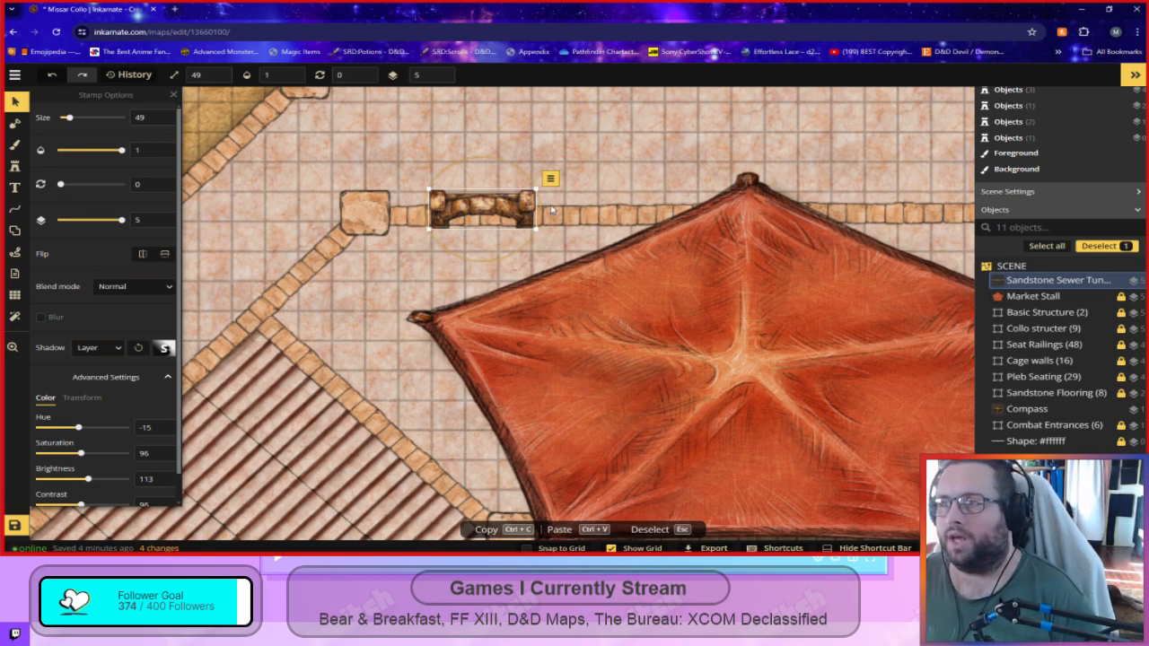
Lower the archway onto the wall line, reduce its height to 86 and deselect it.
{"action": "left_click_drag", "start_coordinate": [474, 204], "coordinate": [480, 216]}
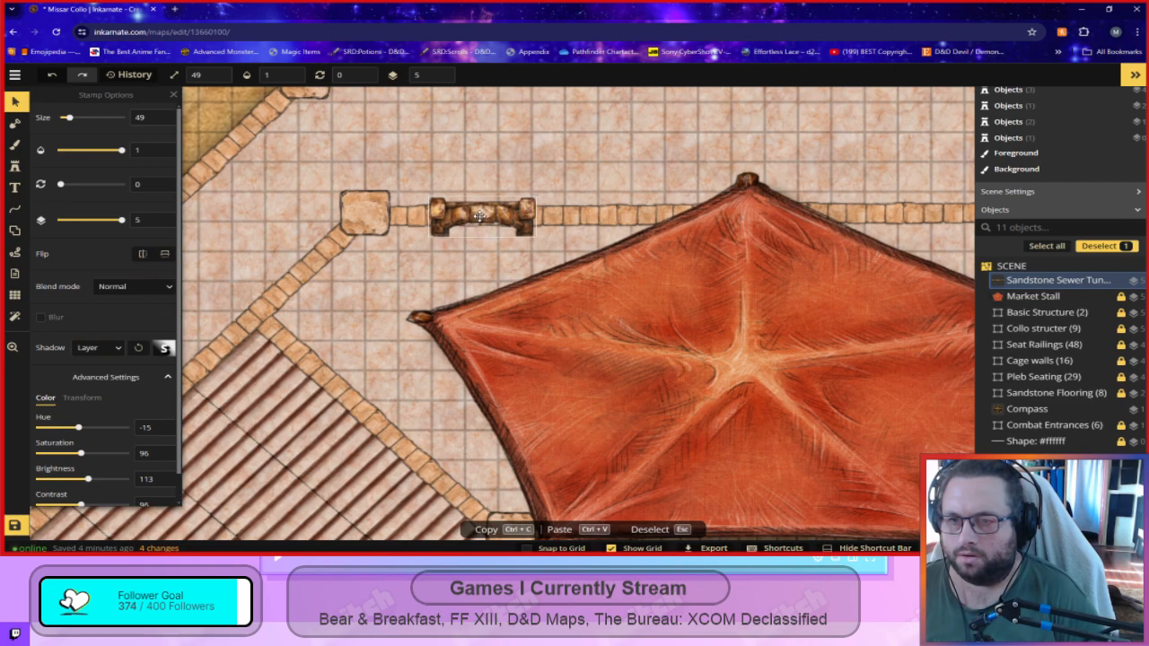
{"action": "left_click", "coordinate": [81, 398]}
{"action": "left_click", "coordinate": [161, 459]}
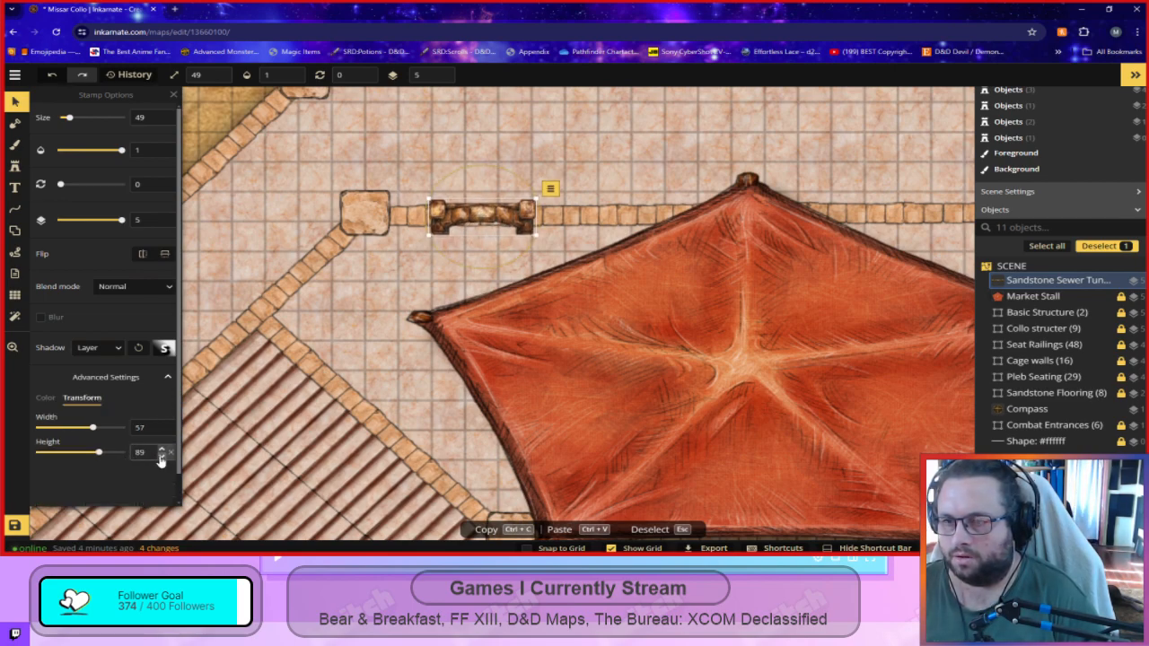
{"action": "left_click", "coordinate": [162, 457]}
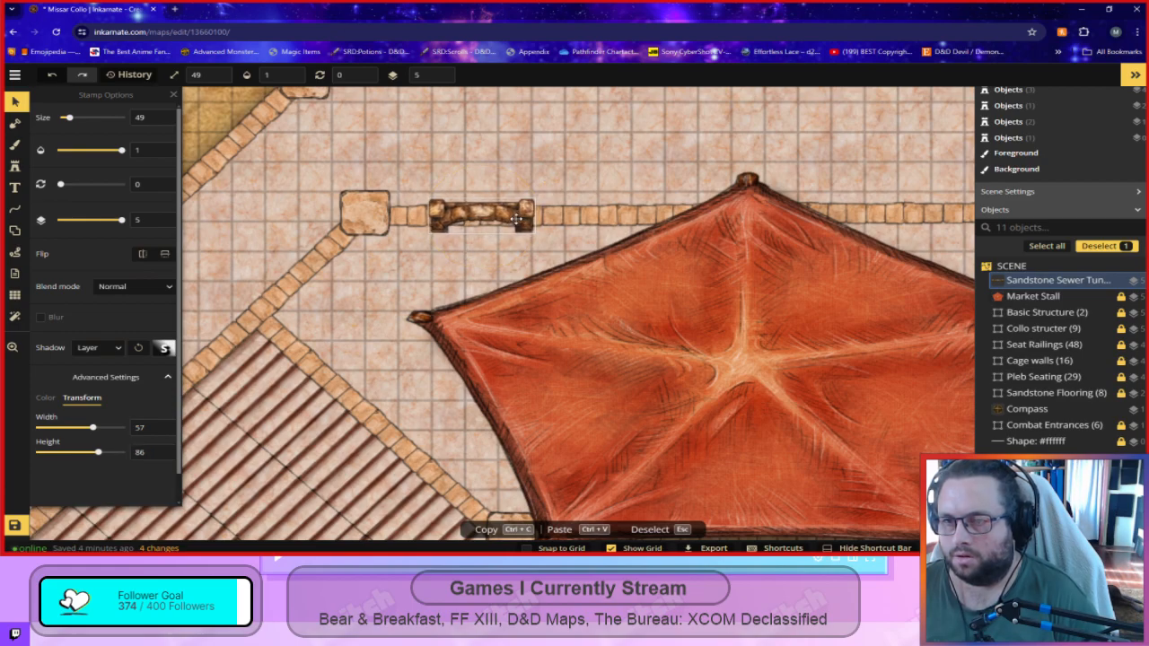
{"action": "left_click", "coordinate": [549, 185]}
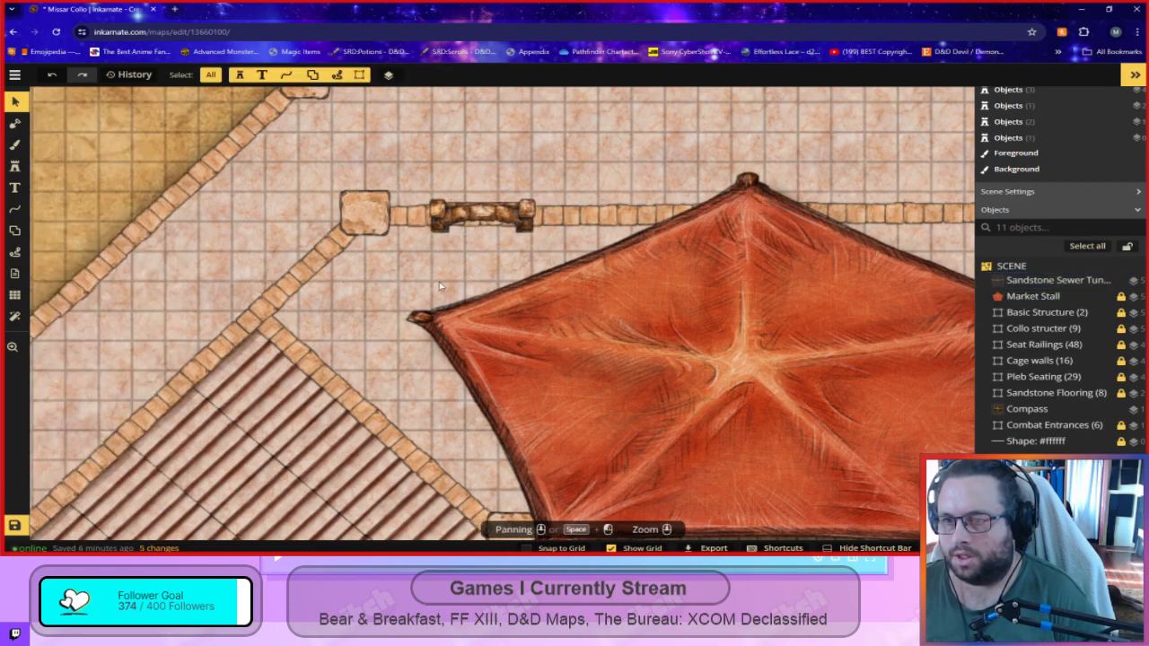
Look over the inner walls and corner pillars around both sides of the colosseum.
{"action": "scroll", "coordinate": [440, 427], "scroll_direction": "down", "scroll_amount": 3}
{"action": "key", "text": "space"}
{"action": "left_click_drag", "start_coordinate": [403, 355], "coordinate": [568, 42]}
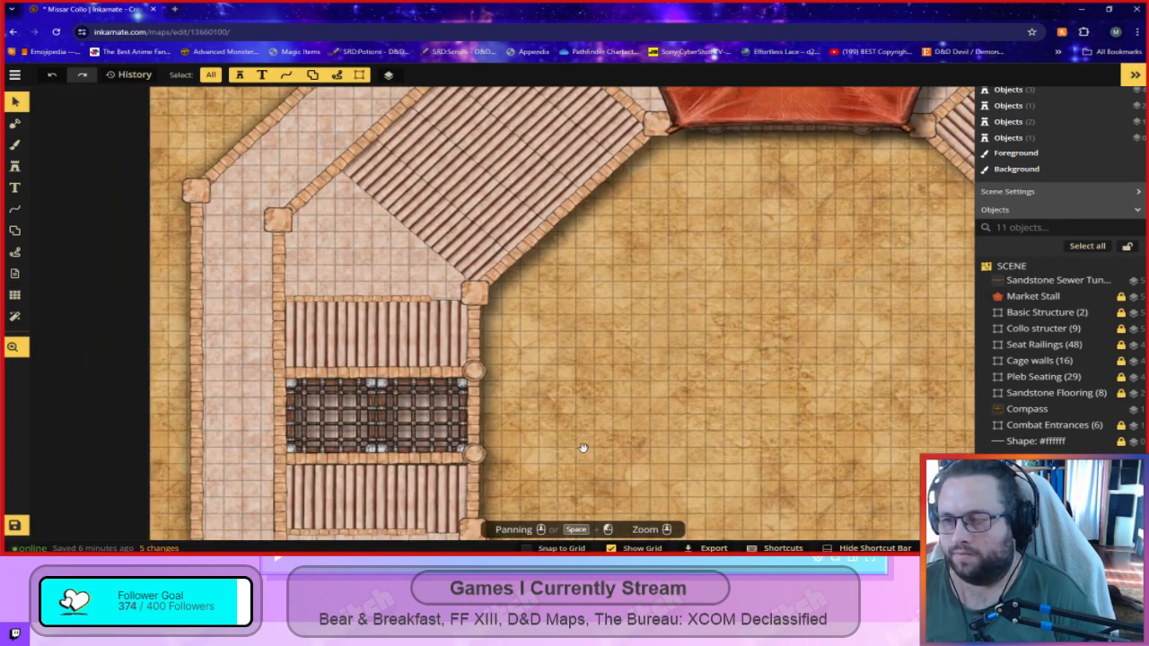
{"action": "left_click_drag", "start_coordinate": [582, 447], "coordinate": [464, 154]}
{"action": "left_click_drag", "start_coordinate": [756, 123], "coordinate": [347, 290]}
{"action": "left_click_drag", "start_coordinate": [603, 271], "coordinate": [520, 373]}
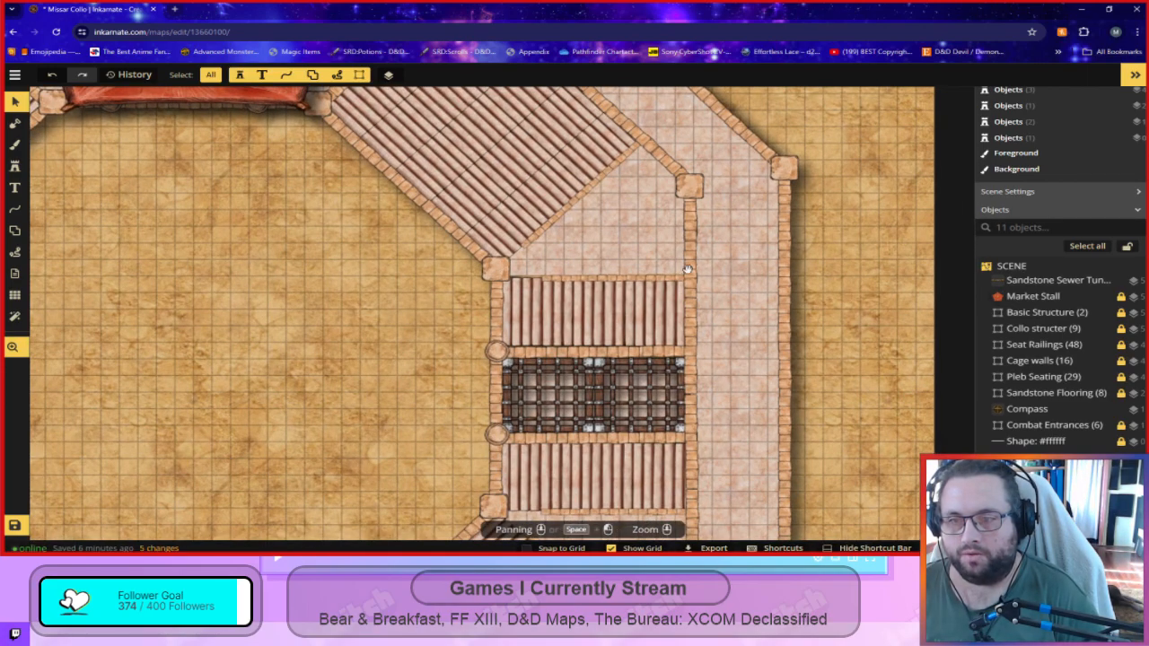
{"action": "left_click_drag", "start_coordinate": [731, 439], "coordinate": [678, 198]}
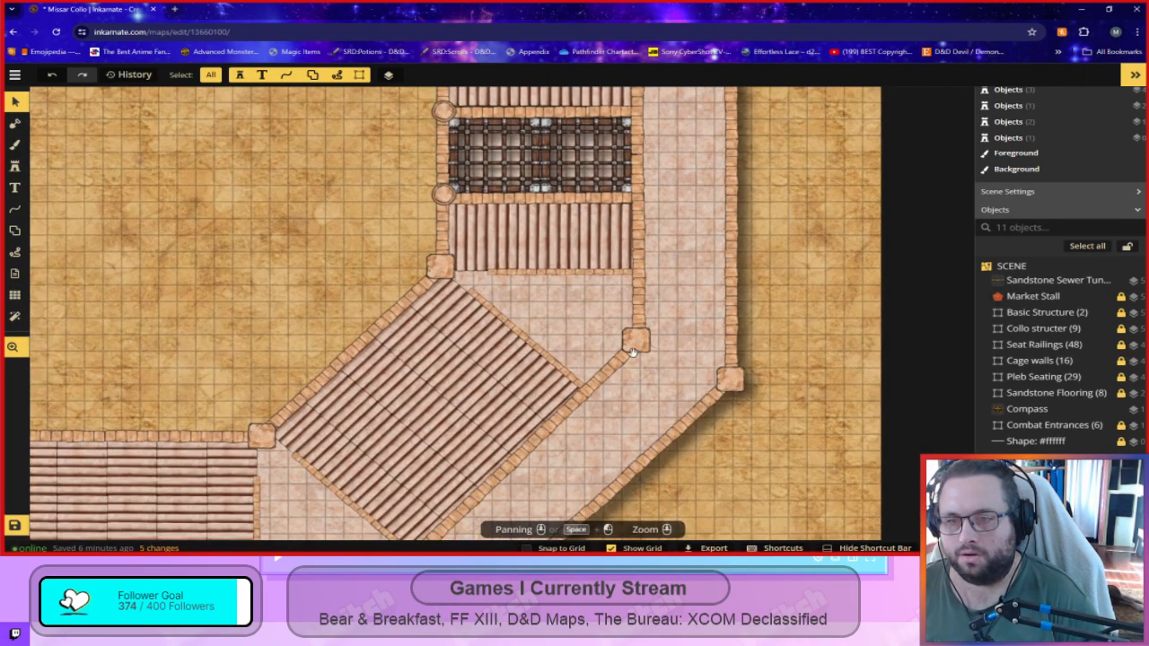
{"action": "left_click_drag", "start_coordinate": [161, 287], "coordinate": [564, 464]}
{"action": "left_click_drag", "start_coordinate": [449, 180], "coordinate": [649, 393]}
{"action": "left_click_drag", "start_coordinate": [714, 194], "coordinate": [579, 386]}
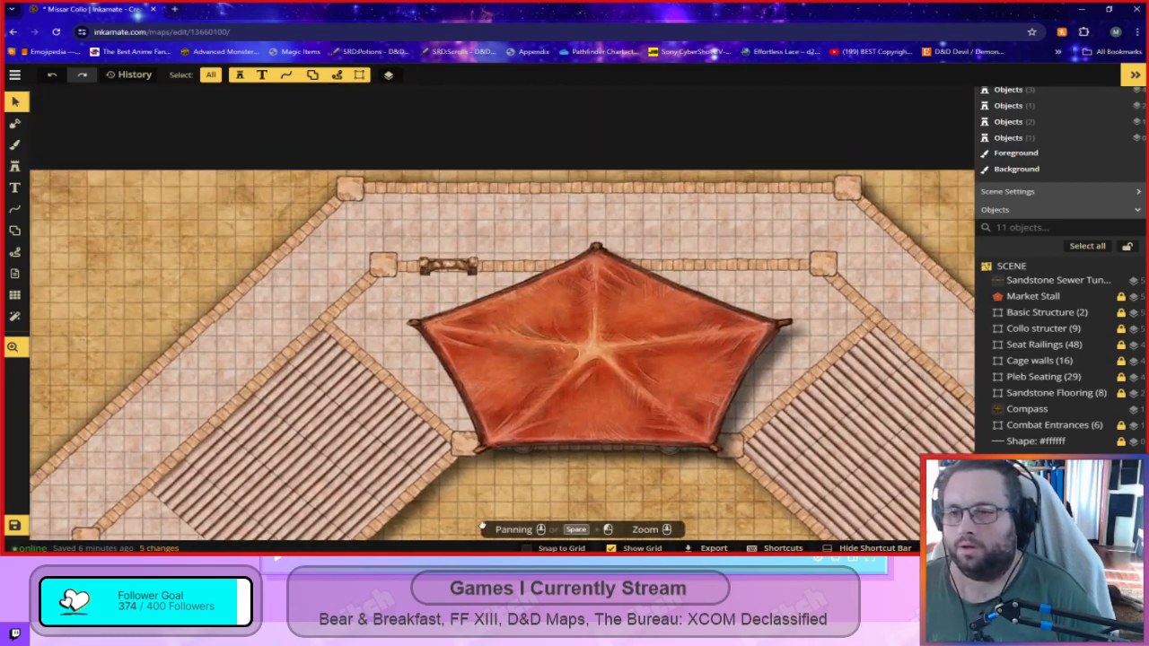
{"action": "left_click", "coordinate": [455, 266]}
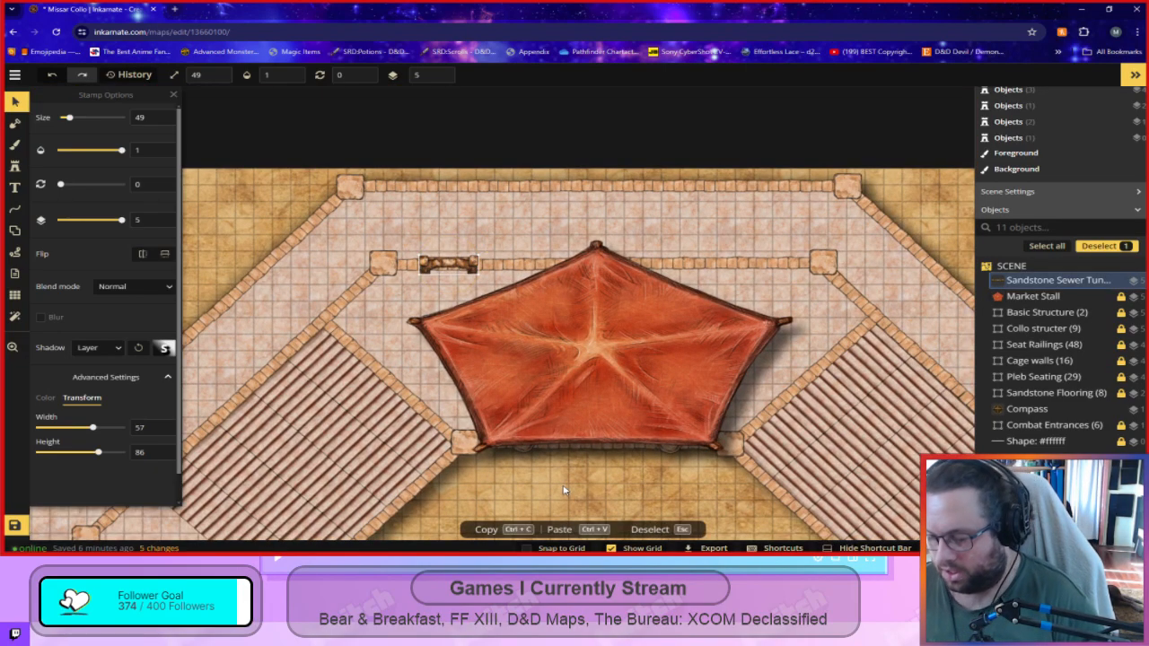
{"action": "key", "text": "ctrl+v"}
{"action": "left_click_drag", "start_coordinate": [549, 341], "coordinate": [751, 259]}
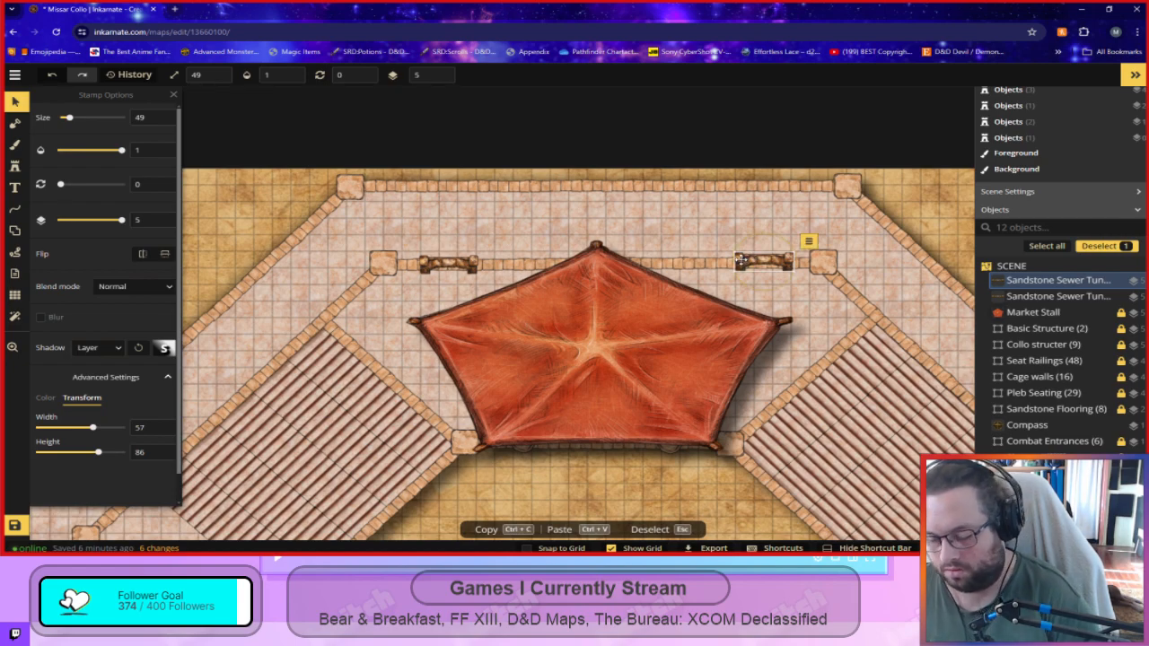
{"action": "key", "text": "Delete"}
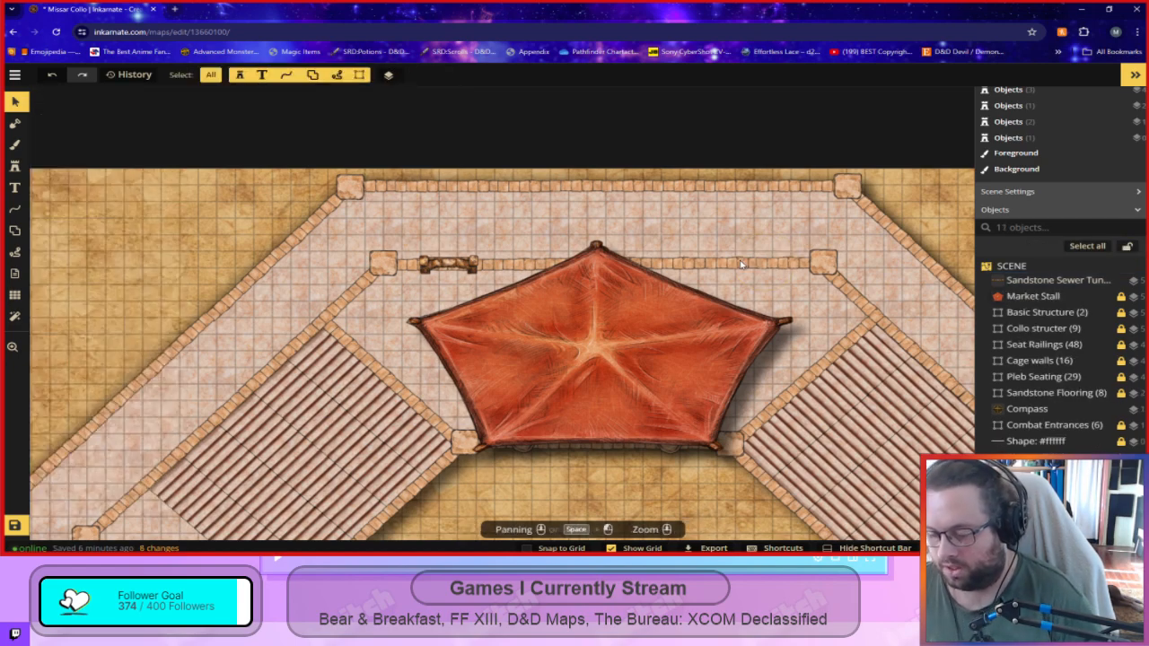
Paste a copy of the archway and place it on the same inner wall, beyond the far side of the red tent.
{"action": "left_click", "coordinate": [453, 270]}
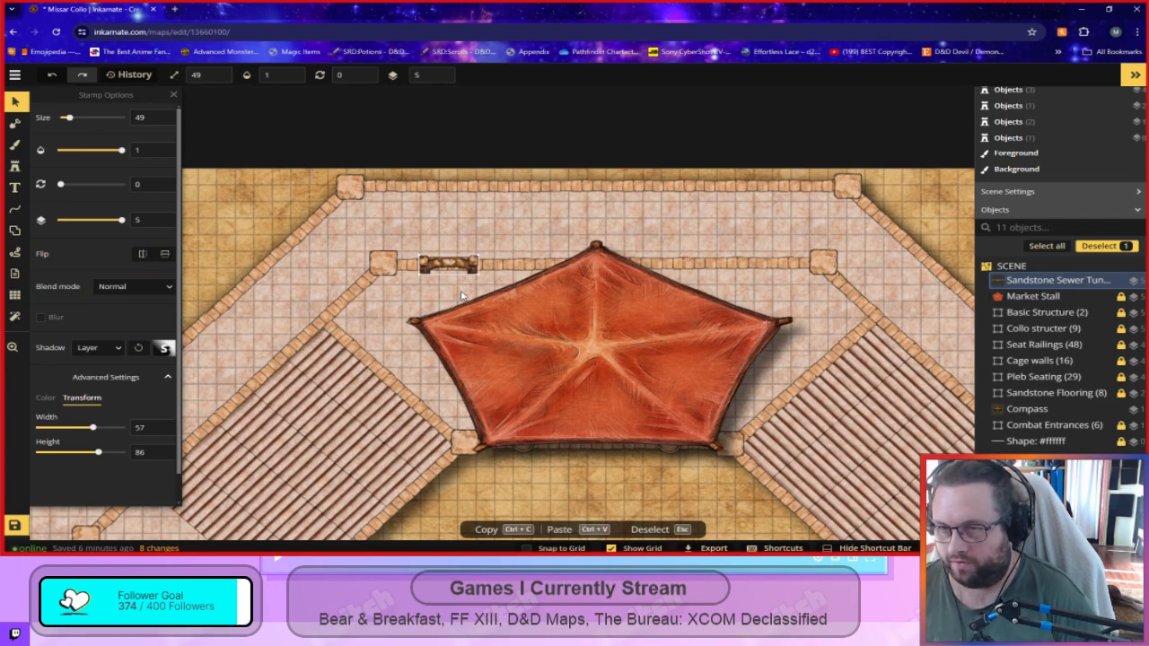
{"action": "key", "text": "ctrl+v"}
{"action": "scroll", "coordinate": [459, 289], "scroll_direction": "up", "scroll_amount": 3}
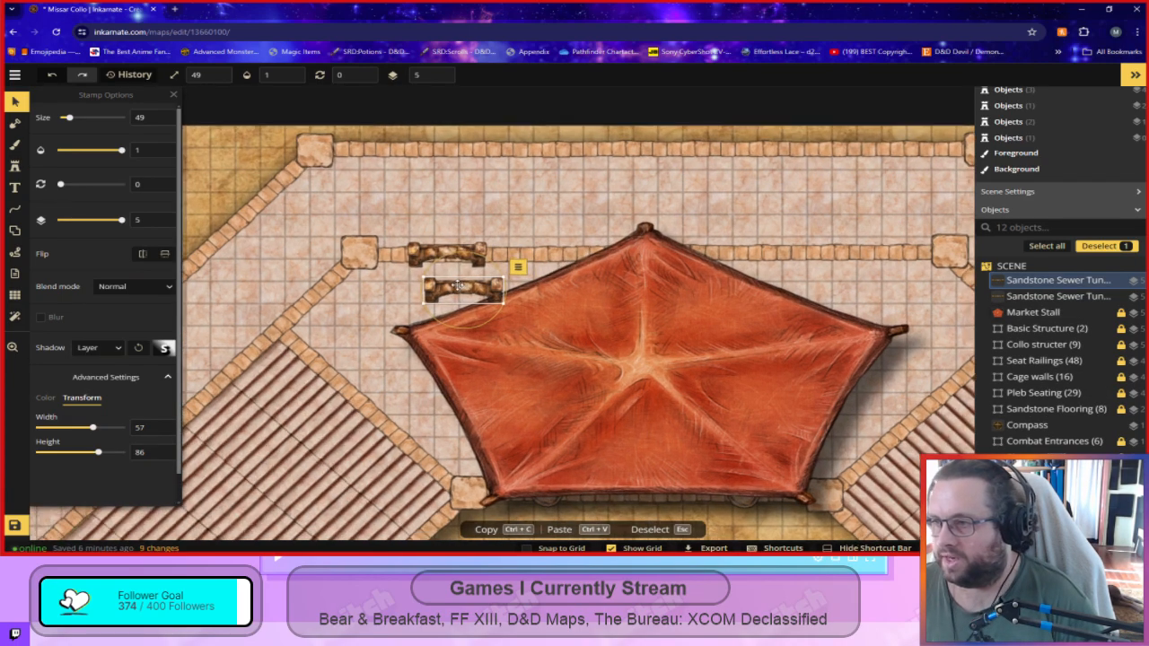
{"action": "left_click_drag", "start_coordinate": [458, 286], "coordinate": [924, 228]}
{"action": "left_click_drag", "start_coordinate": [960, 284], "coordinate": [756, 334]}
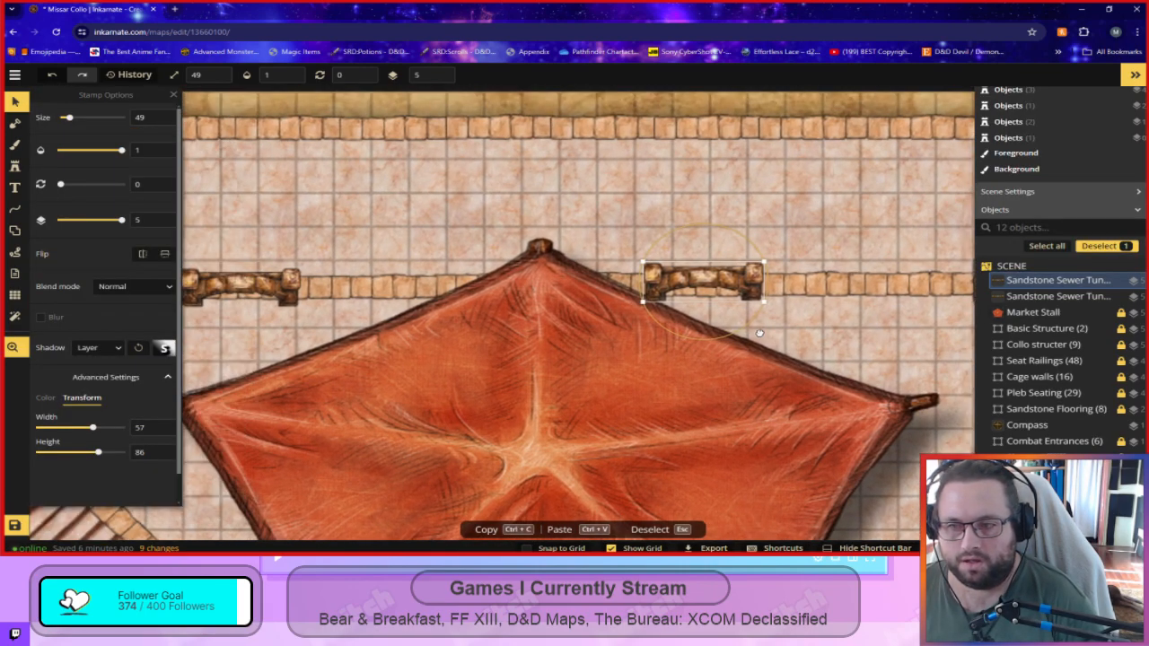
{"action": "scroll", "coordinate": [784, 392], "scroll_direction": "down", "scroll_amount": 1}
{"action": "left_click_drag", "start_coordinate": [720, 295], "coordinate": [878, 289]}
{"action": "left_click", "coordinate": [338, 296]}
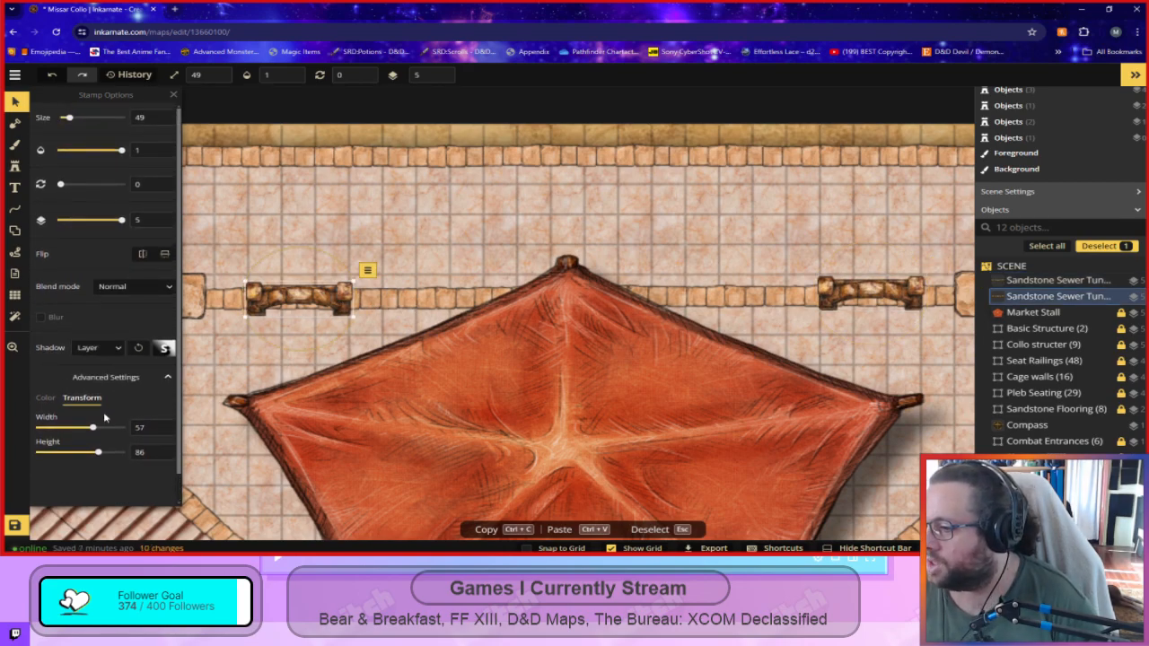
{"action": "left_click", "coordinate": [45, 398]}
{"action": "left_click", "coordinate": [140, 378]}
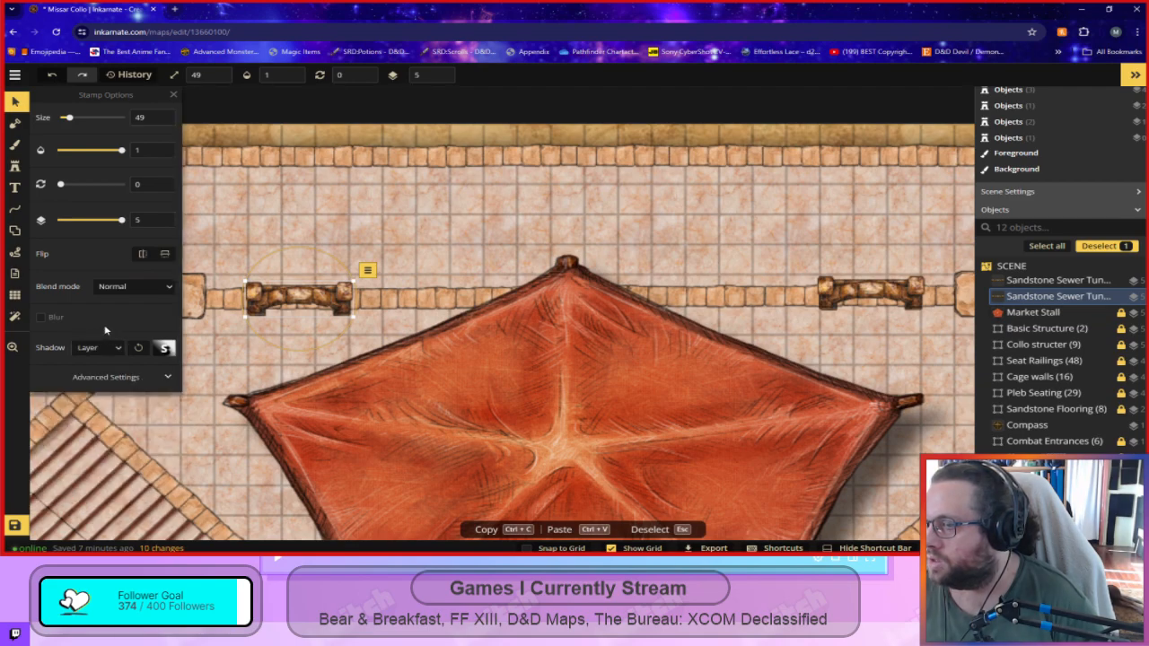
{"action": "right_click", "coordinate": [1076, 303]}
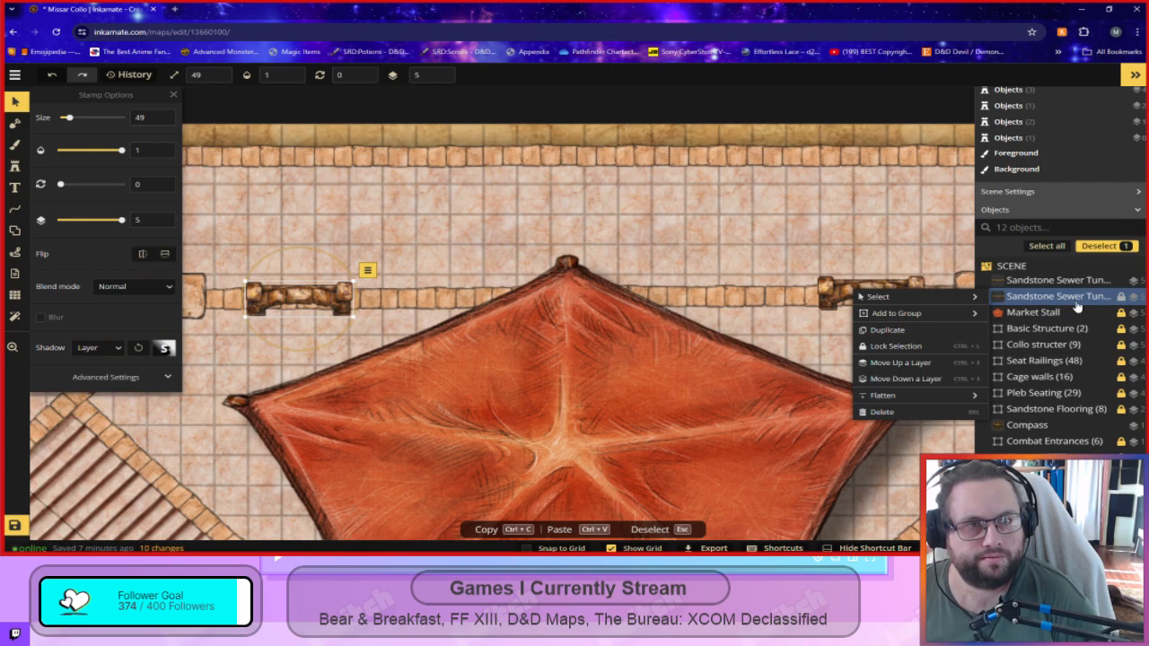
{"action": "left_click", "coordinate": [503, 226]}
{"action": "left_click", "coordinate": [526, 232]}
{"action": "left_click", "coordinate": [322, 297]}
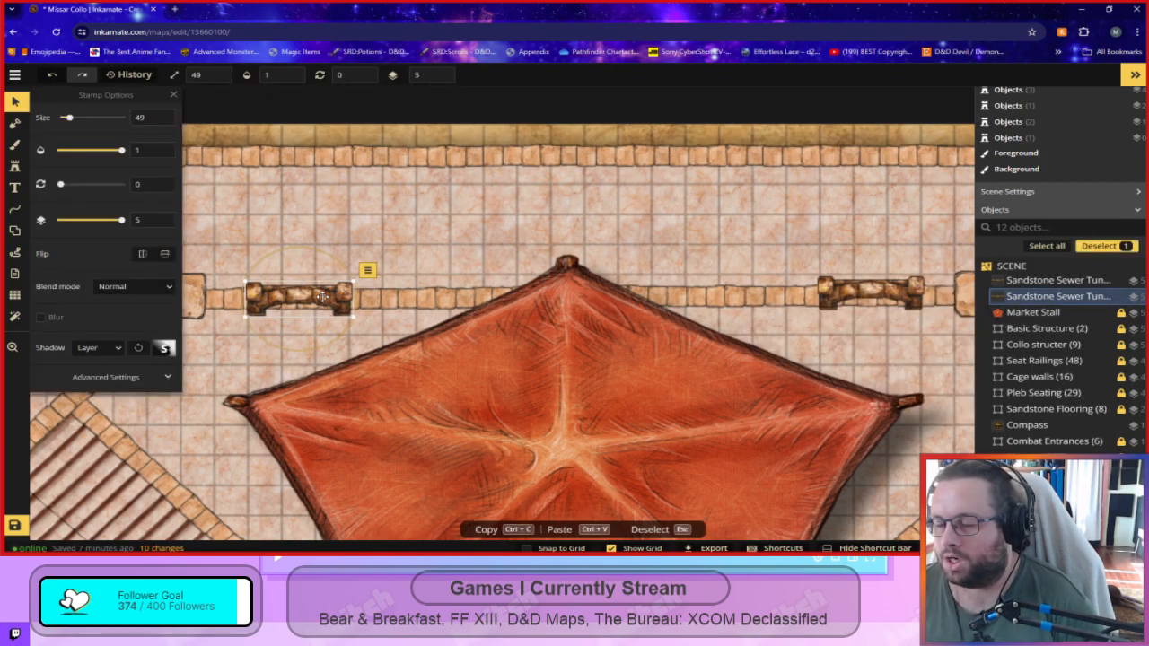
{"action": "left_click", "coordinate": [14, 166]}
{"action": "left_click", "coordinate": [15, 104]}
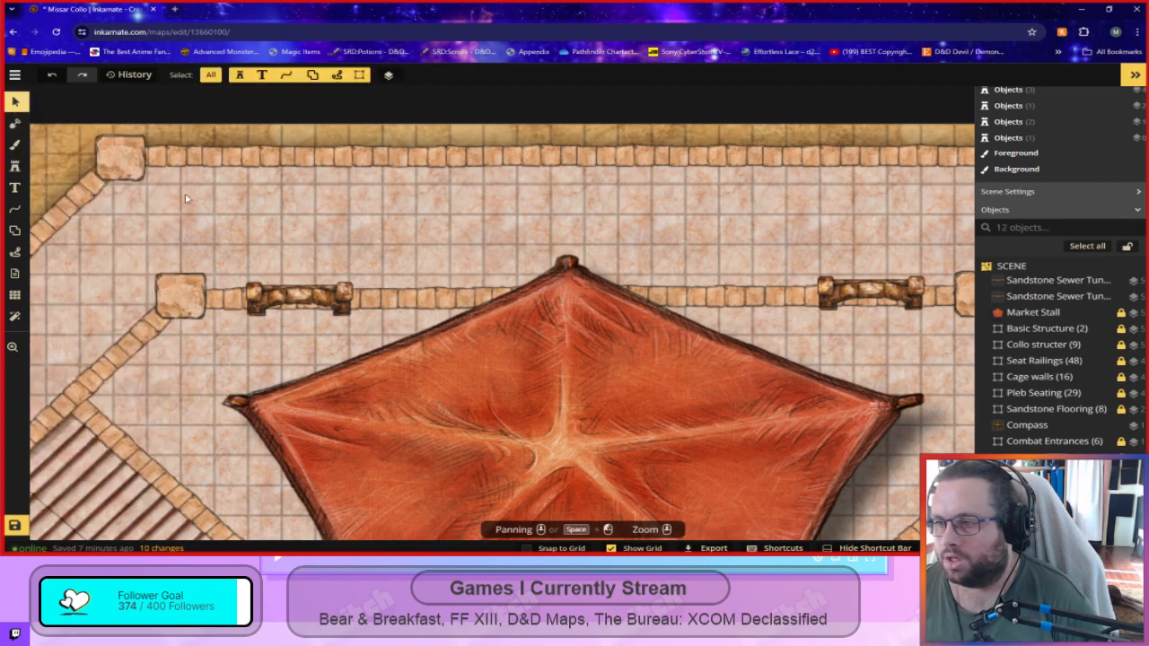
Nudge the copied archway slightly on the wall and select both archways together.
{"action": "left_click", "coordinate": [871, 291]}
{"action": "left_click_drag", "start_coordinate": [872, 289], "coordinate": [873, 289]}
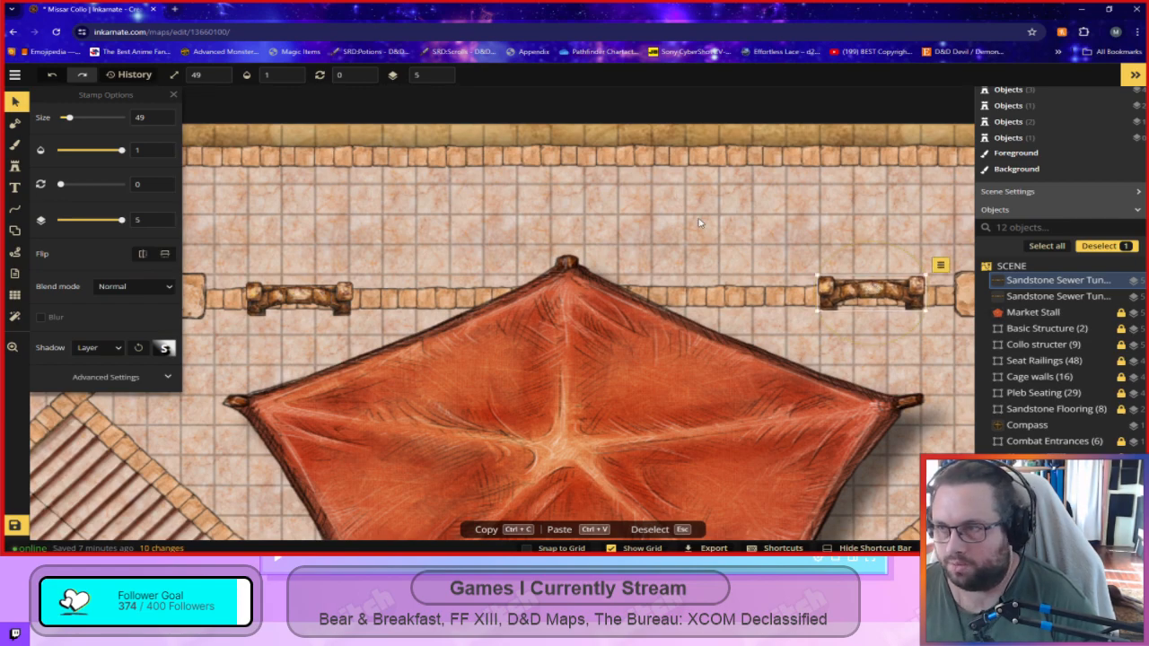
{"action": "left_click", "coordinate": [1023, 297], "text": "shift"}
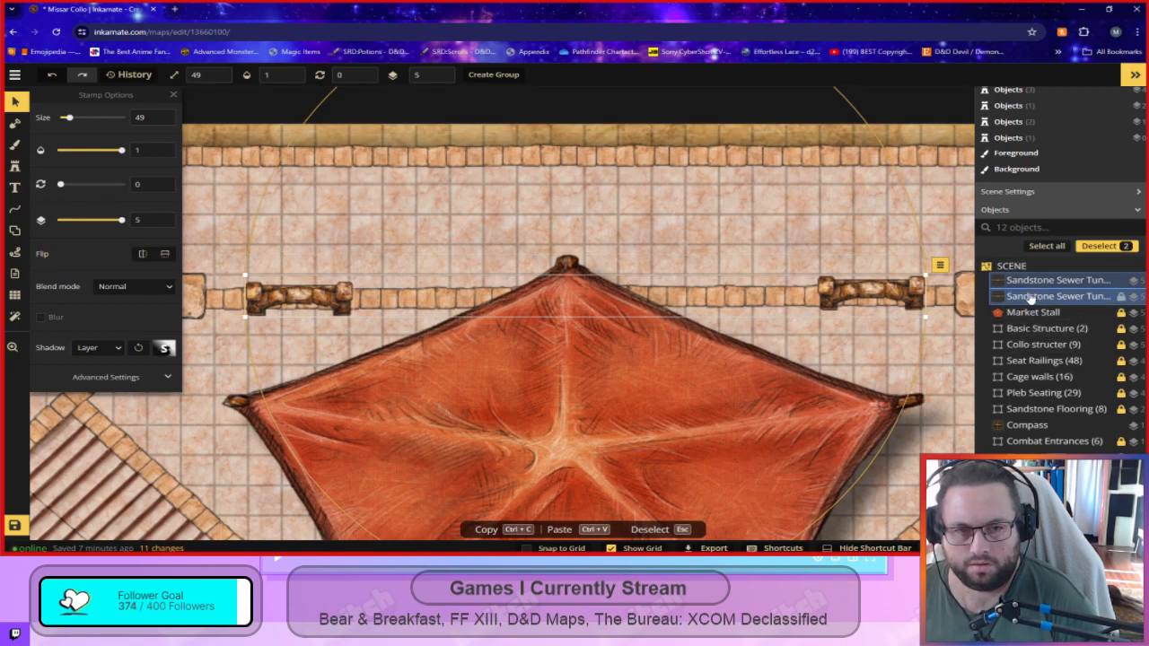
Try to move the Market Stall up a layer.
{"action": "left_click", "coordinate": [1086, 316]}
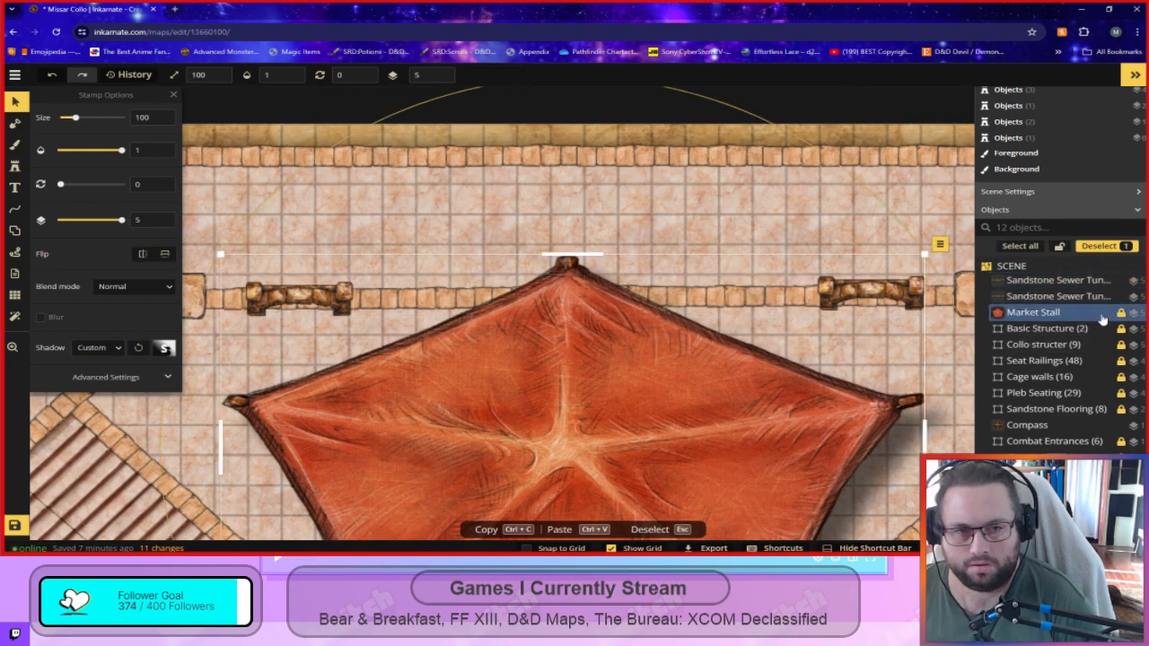
{"action": "right_click", "coordinate": [1095, 318]}
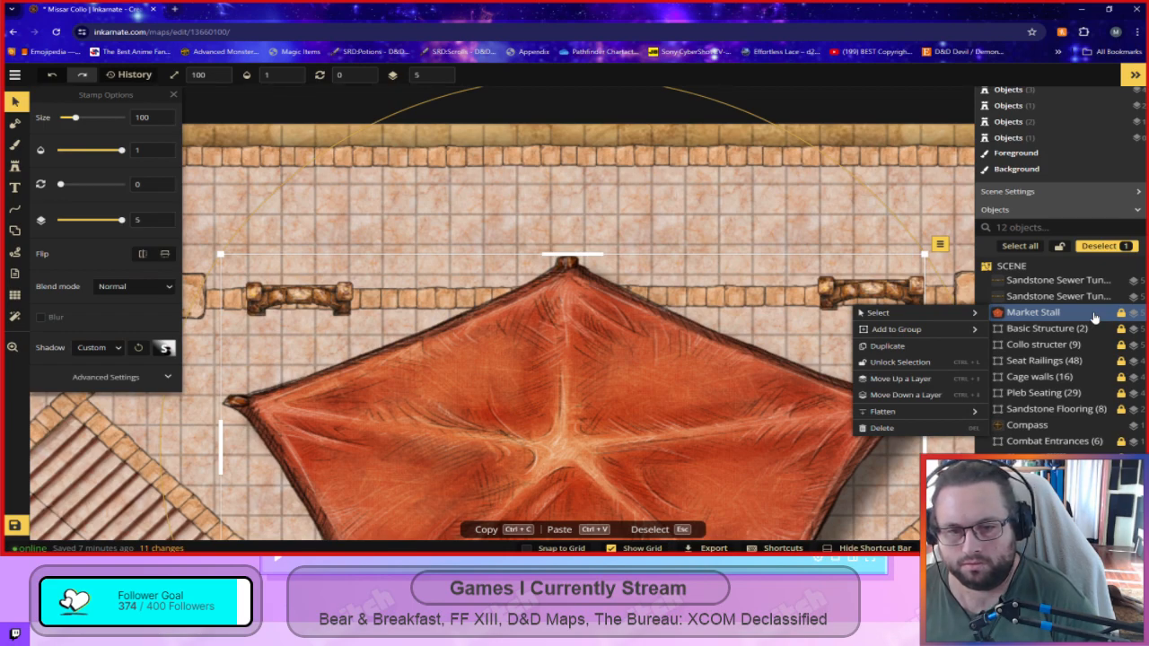
{"action": "left_click", "coordinate": [924, 386]}
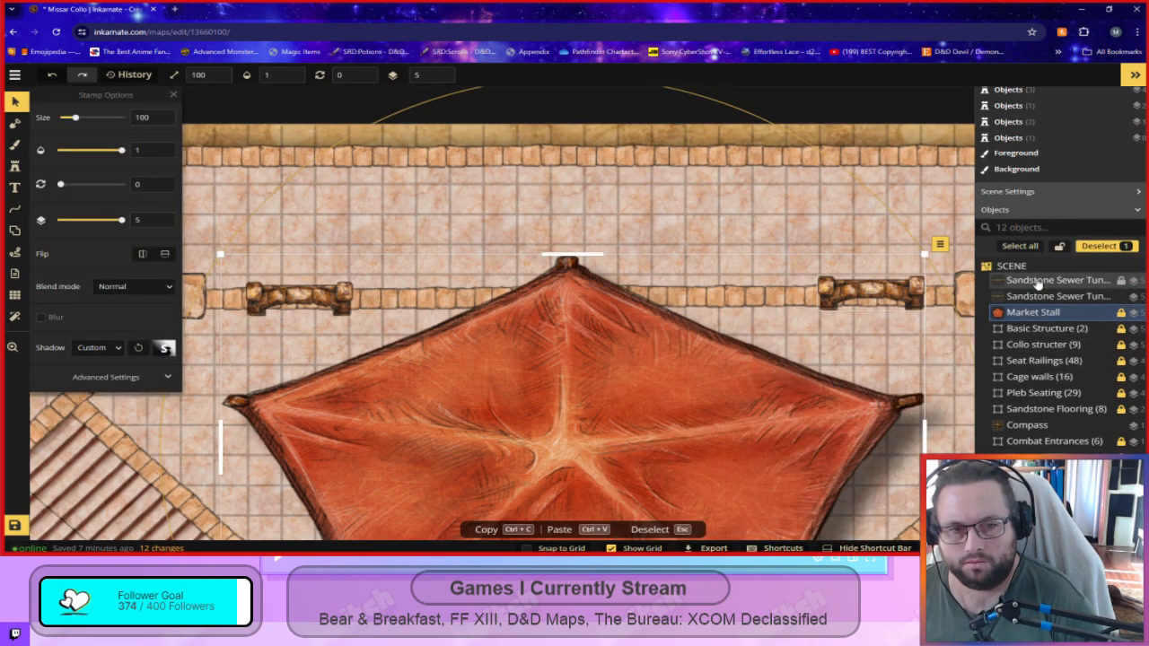
Try to lower the five groups from Basic Structure through Pleb Seating to layer 3 together, undo it and clear the selection.
{"action": "left_click", "coordinate": [1043, 332]}
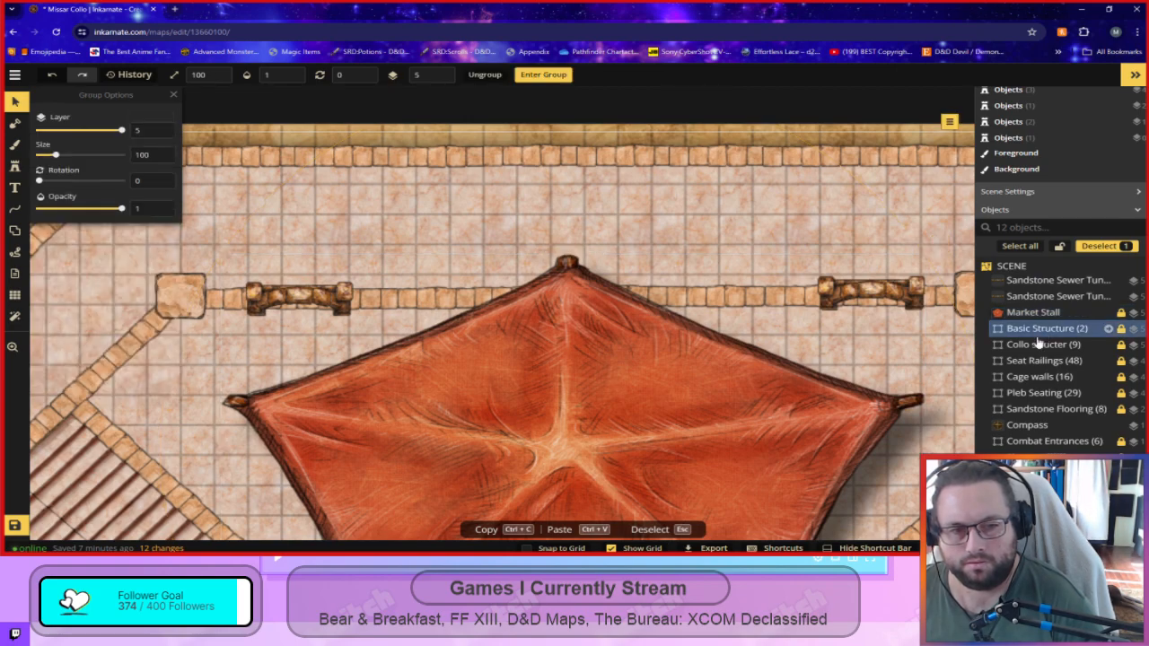
{"action": "left_click", "coordinate": [1032, 395], "text": "shift"}
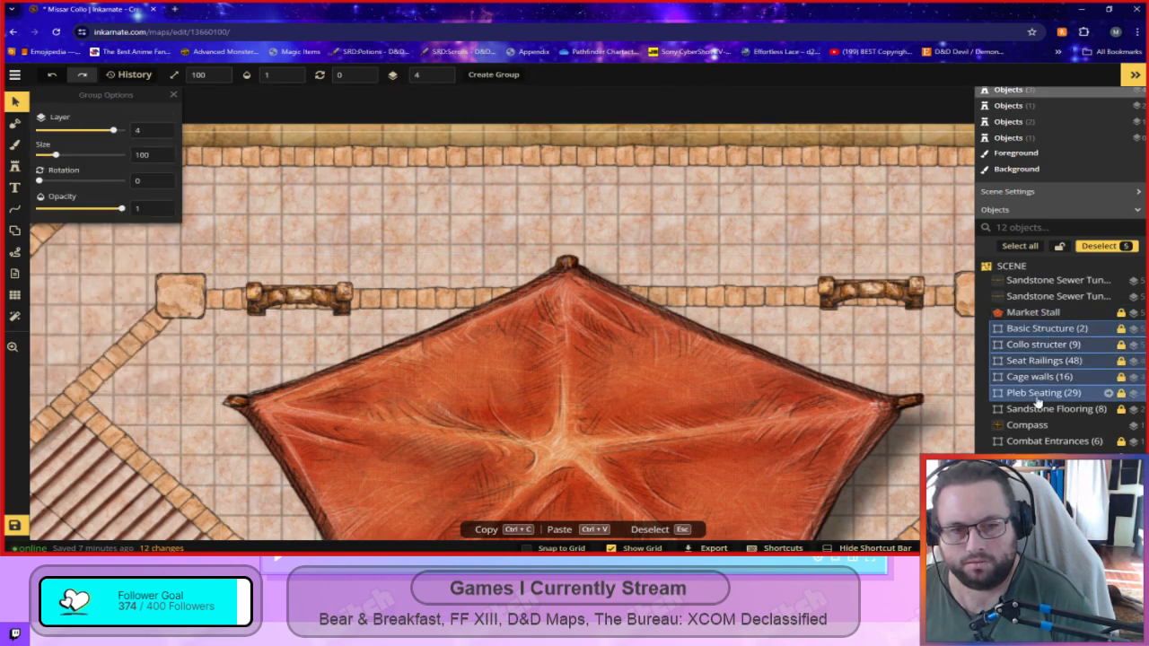
{"action": "left_click", "coordinate": [442, 79]}
{"action": "scroll", "coordinate": [782, 436], "scroll_direction": "down", "scroll_amount": 3}
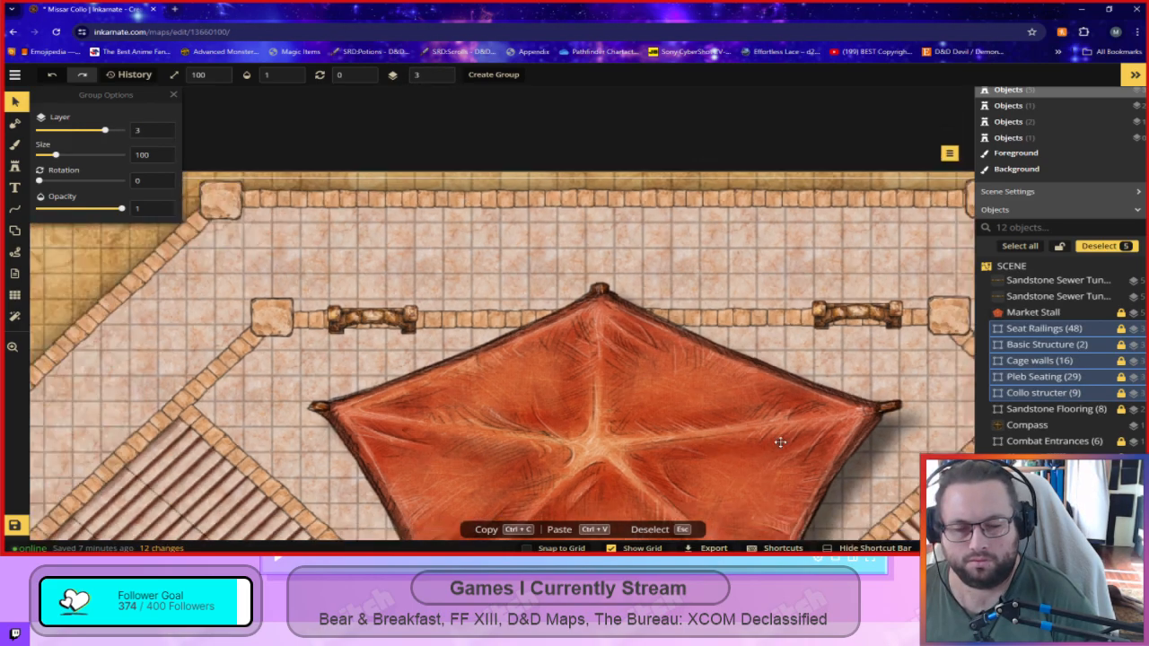
{"action": "left_click_drag", "start_coordinate": [877, 461], "coordinate": [709, 97]}
{"action": "scroll", "coordinate": [715, 359], "scroll_direction": "down", "scroll_amount": 2}
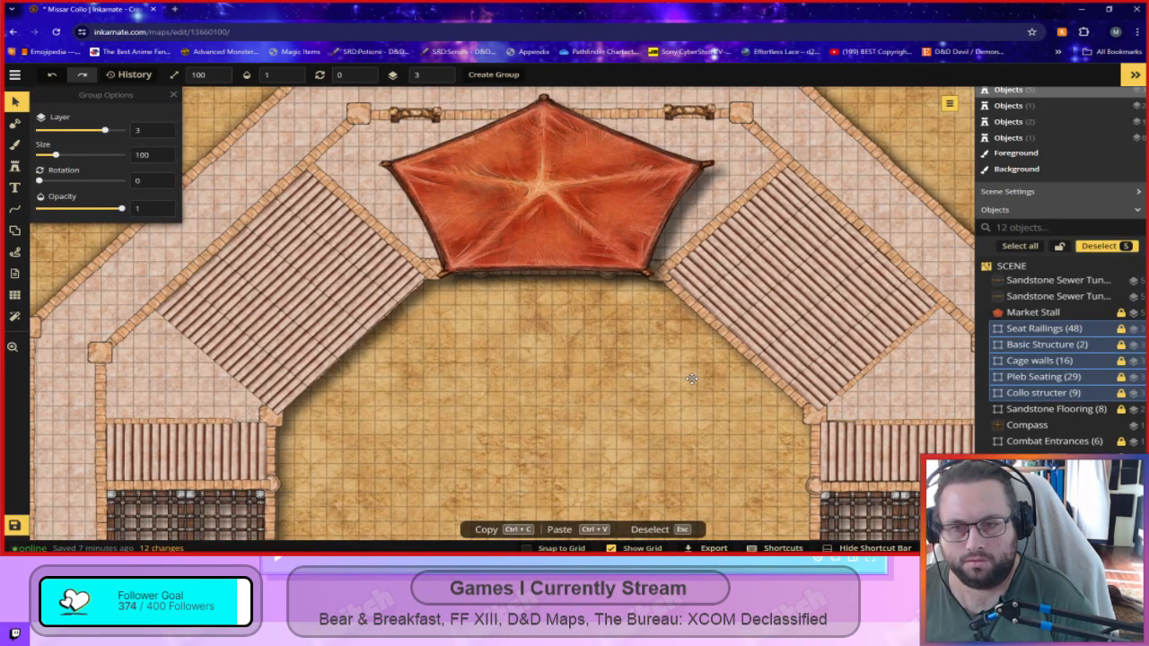
{"action": "key", "text": "ctrl+z"}
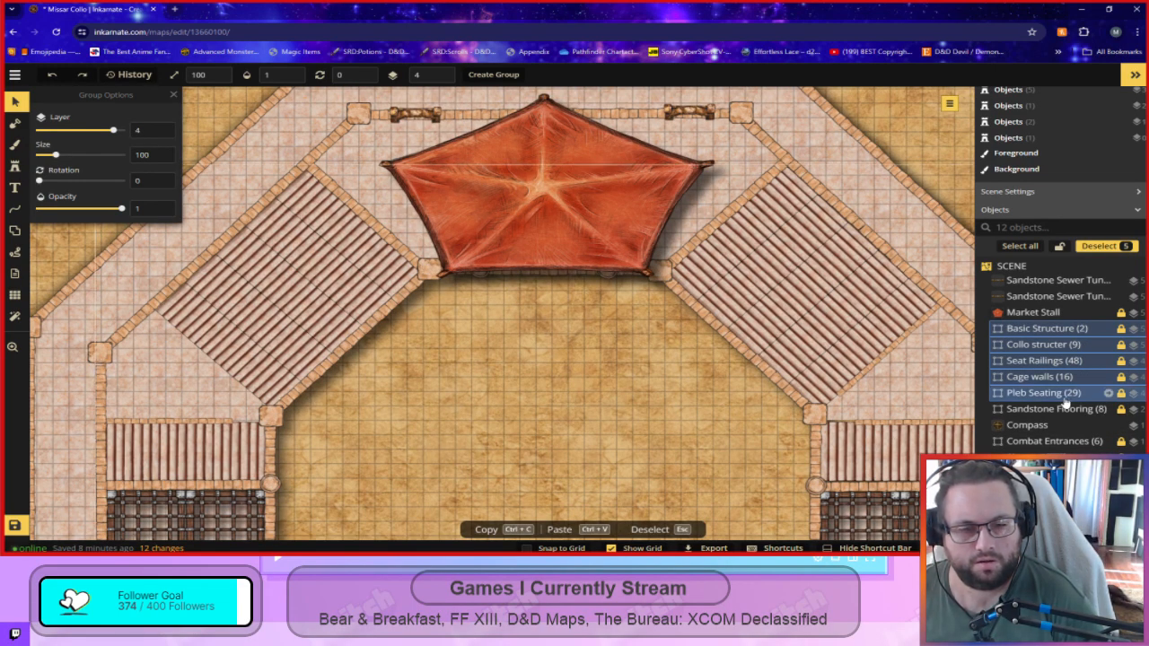
{"action": "key", "text": "Escape"}
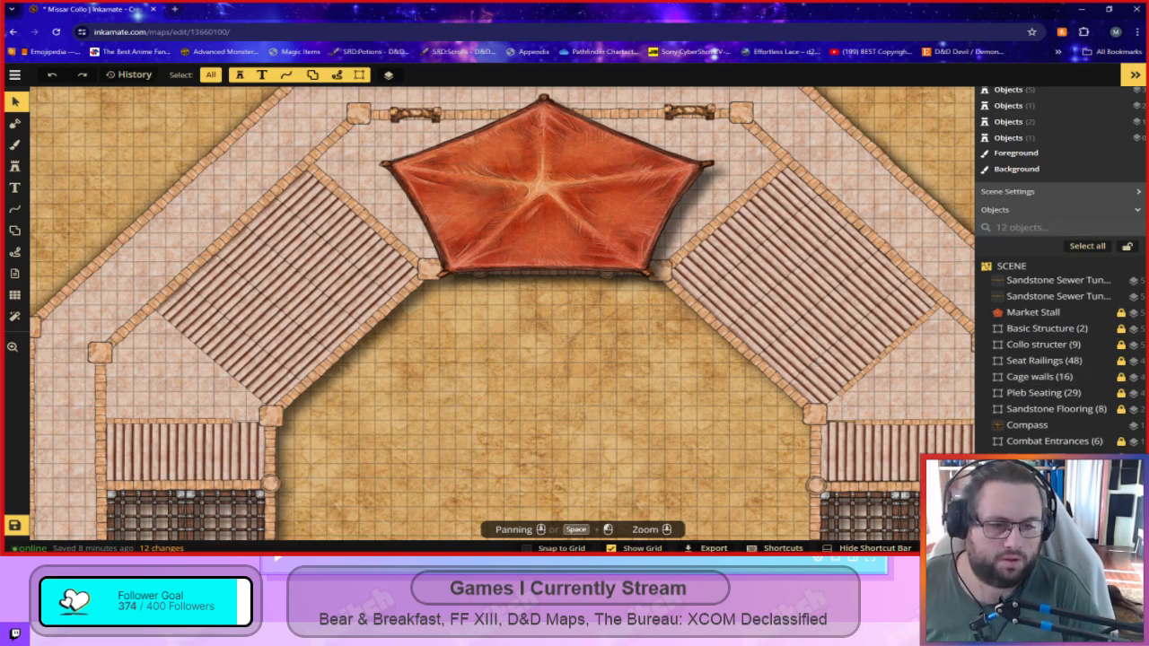
Move the Pleb Seating, Cage walls and Seat Railings groups to layer 3 one by one.
{"action": "left_click", "coordinate": [1041, 392]}
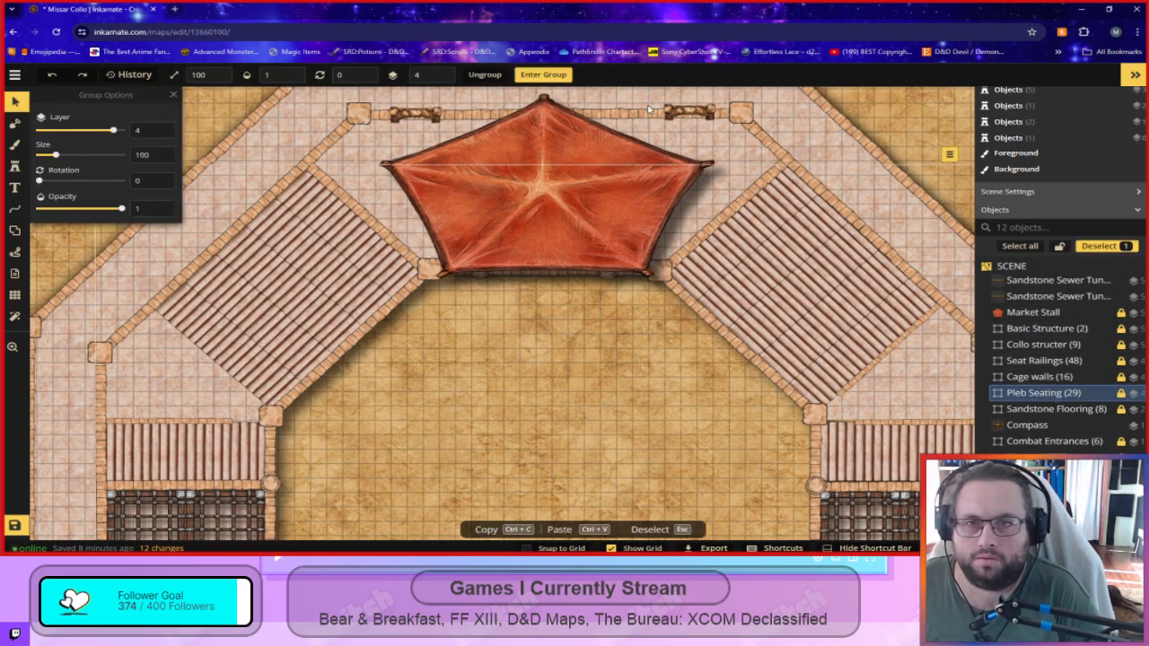
{"action": "left_click", "coordinate": [441, 78]}
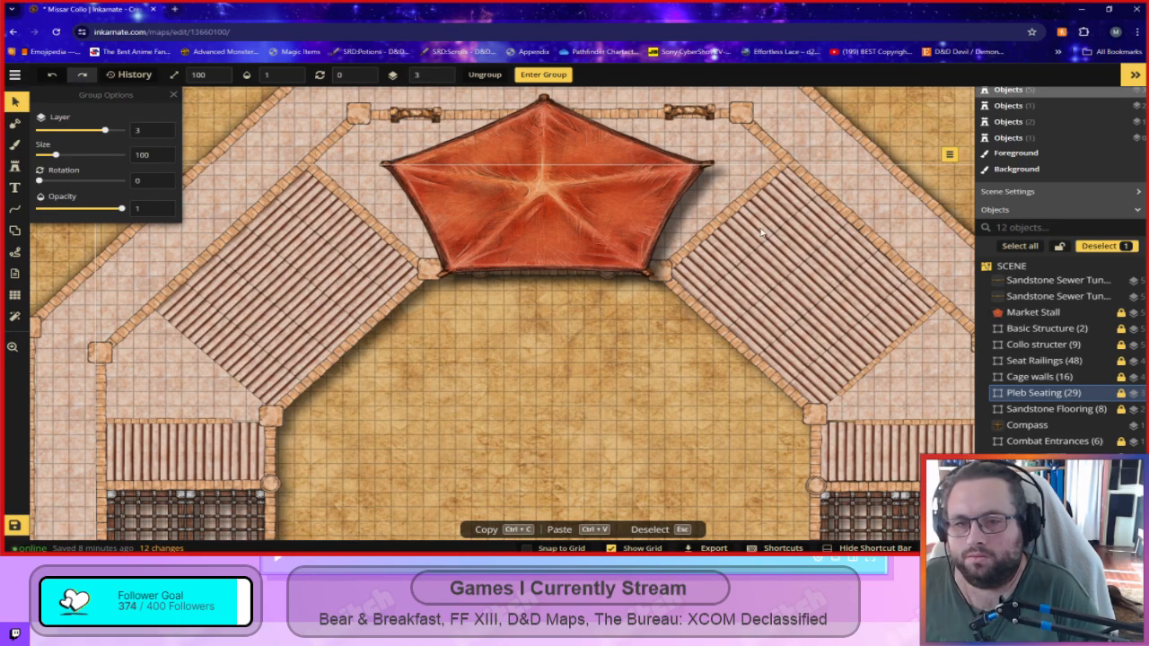
{"action": "left_click", "coordinate": [1046, 377]}
{"action": "left_click", "coordinate": [441, 79]}
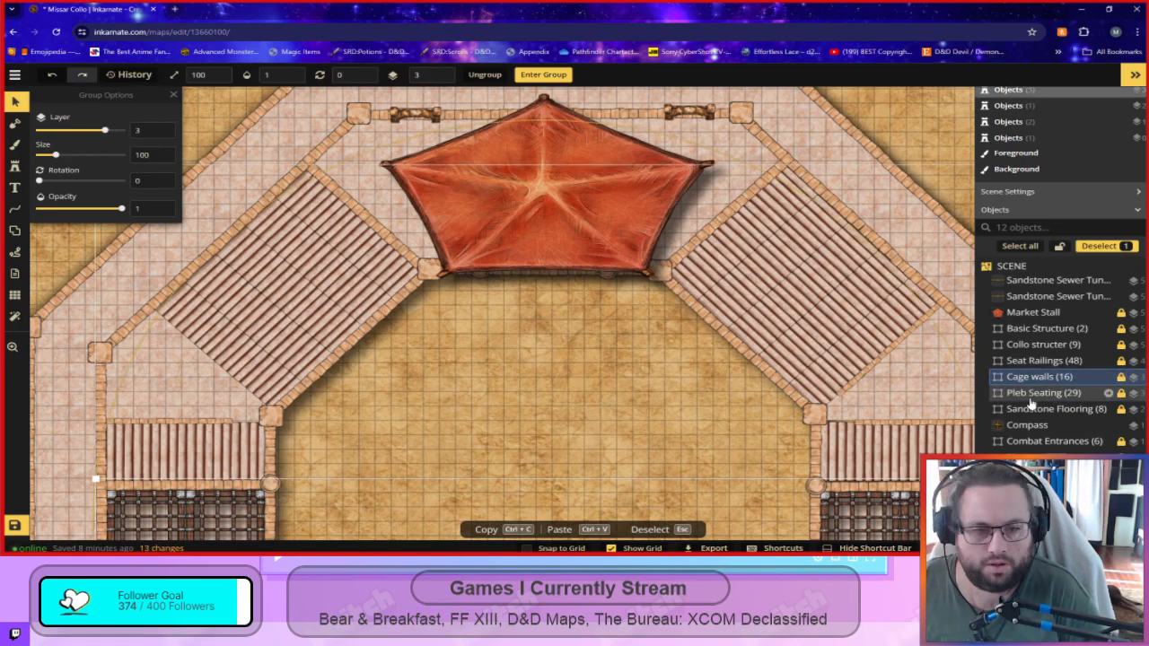
{"action": "left_click", "coordinate": [1042, 360]}
{"action": "left_click", "coordinate": [441, 78]}
{"action": "left_click", "coordinate": [440, 78]}
Move the Collo structer and Basic Structure groups to layer 4.
{"action": "left_click", "coordinate": [1043, 344]}
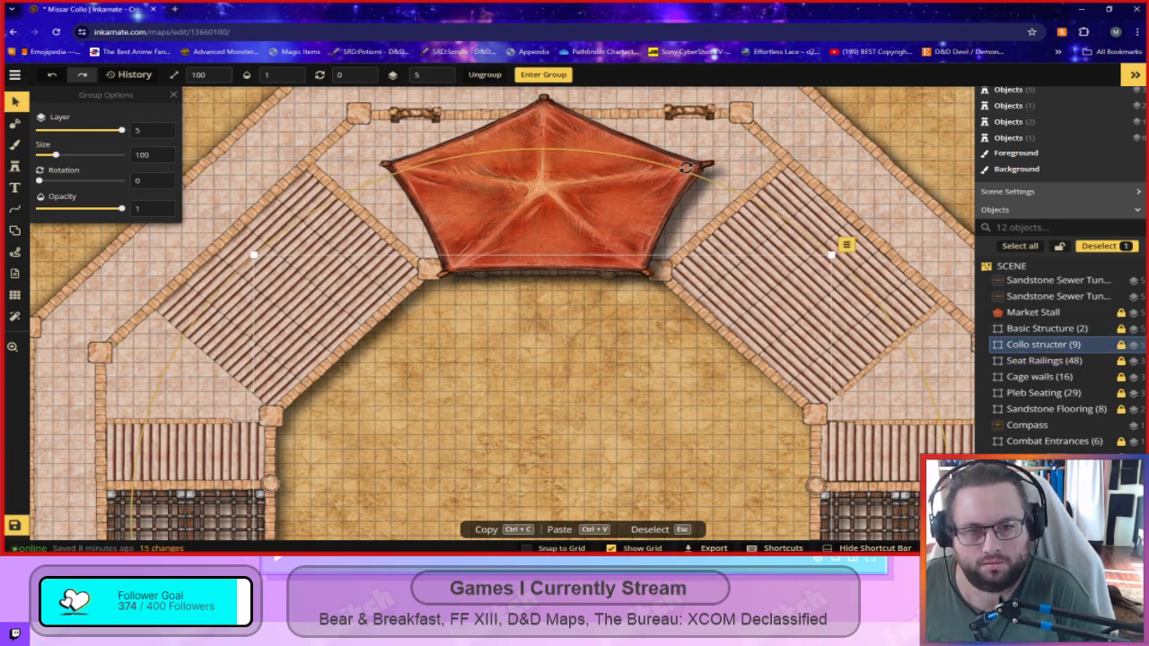
{"action": "left_click", "coordinate": [441, 78]}
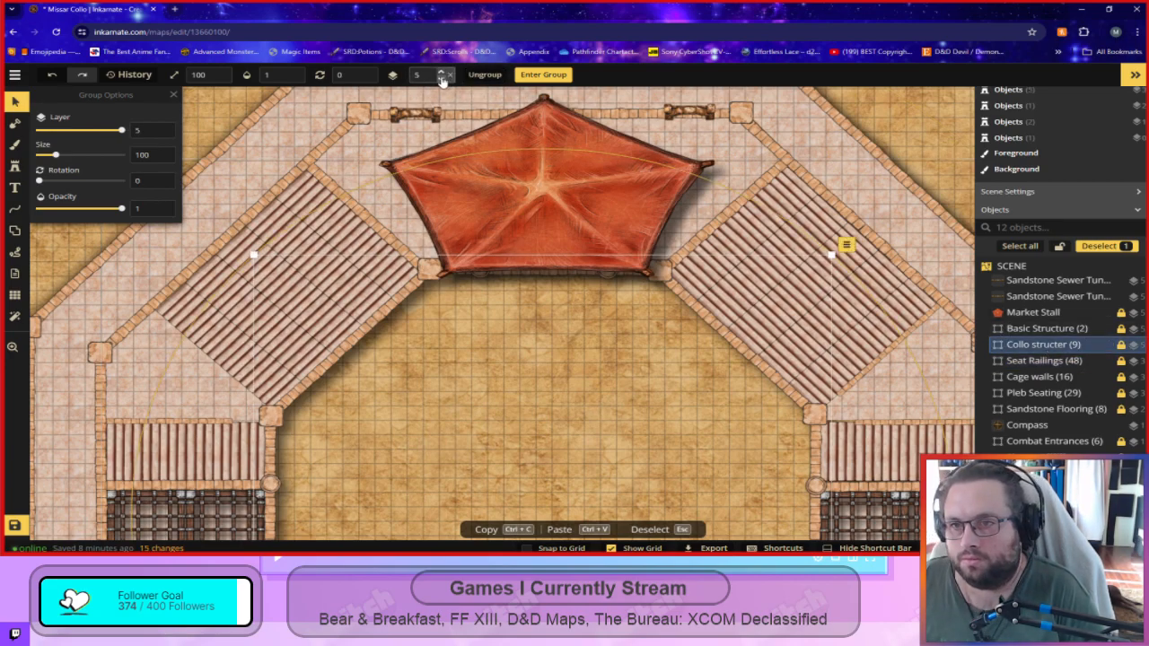
{"action": "left_click", "coordinate": [1024, 329]}
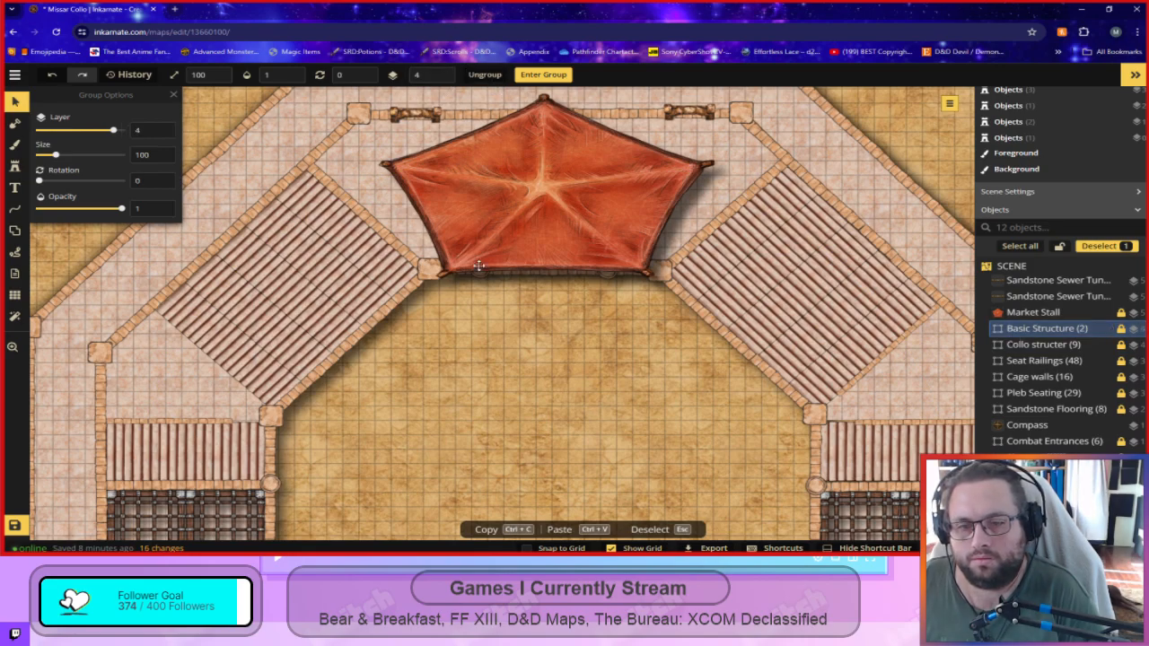
{"action": "left_click_drag", "start_coordinate": [700, 458], "coordinate": [740, 498]}
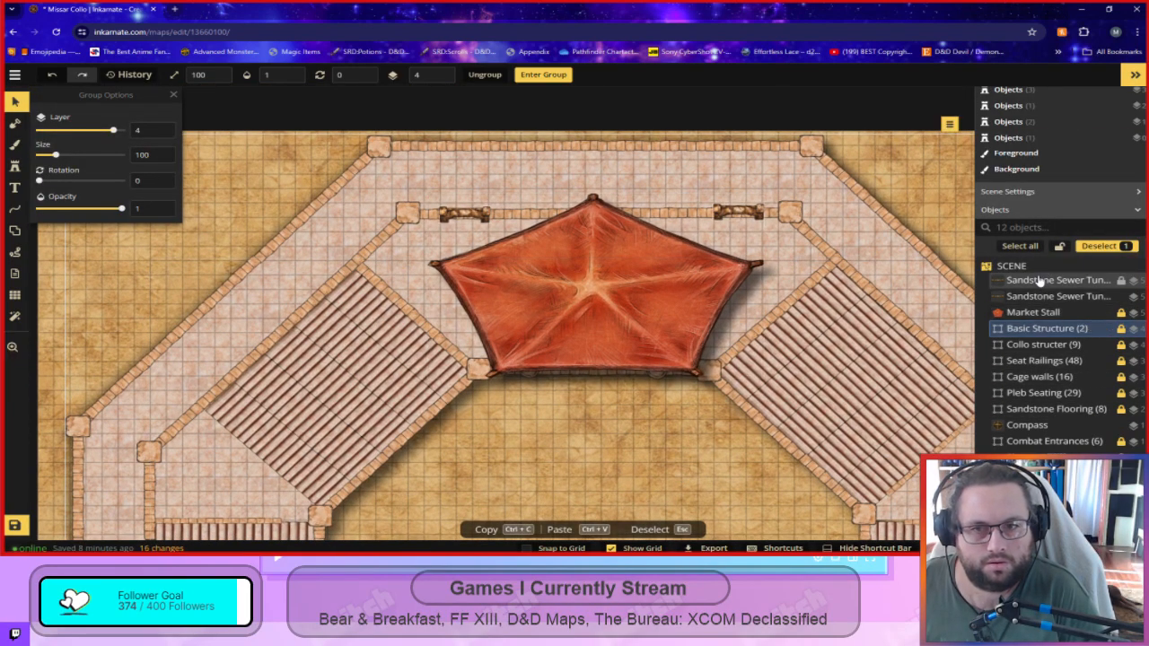
Select both archway stamps, move them to layer 4 beneath the Market Stall, and deselect them.
{"action": "left_click", "coordinate": [1055, 281]}
{"action": "left_click", "coordinate": [1056, 297], "text": "shift"}
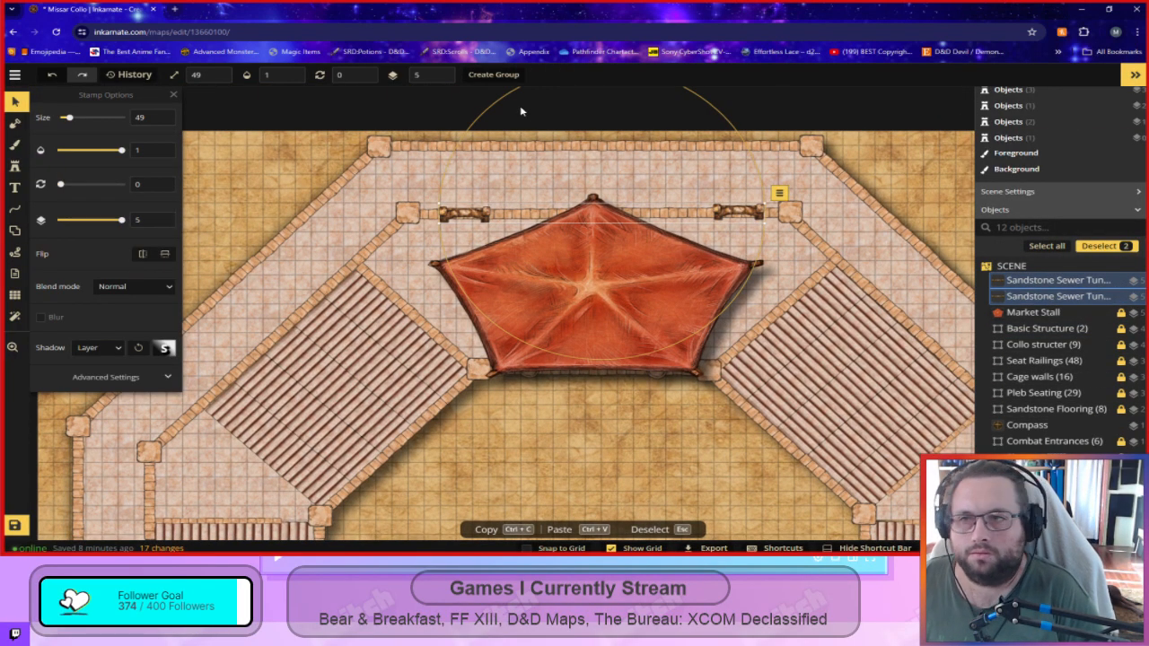
{"action": "left_click", "coordinate": [614, 477]}
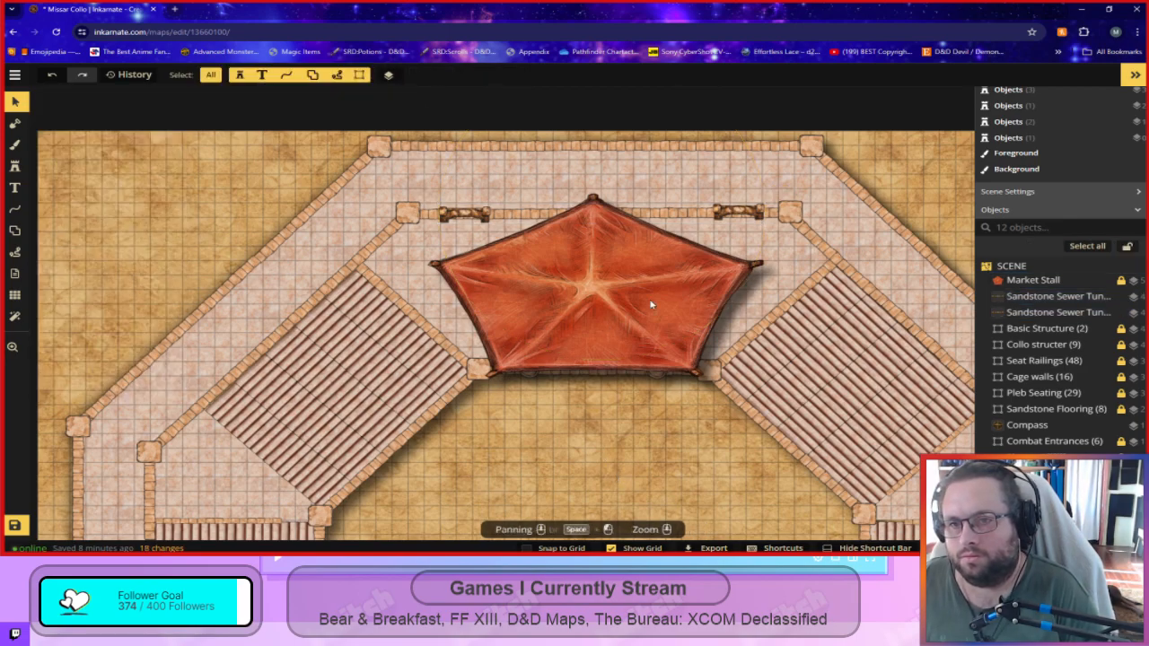
Nudge the copied archway near the far corner pillar into line with the wall and deselect it.
{"action": "left_click", "coordinate": [745, 211]}
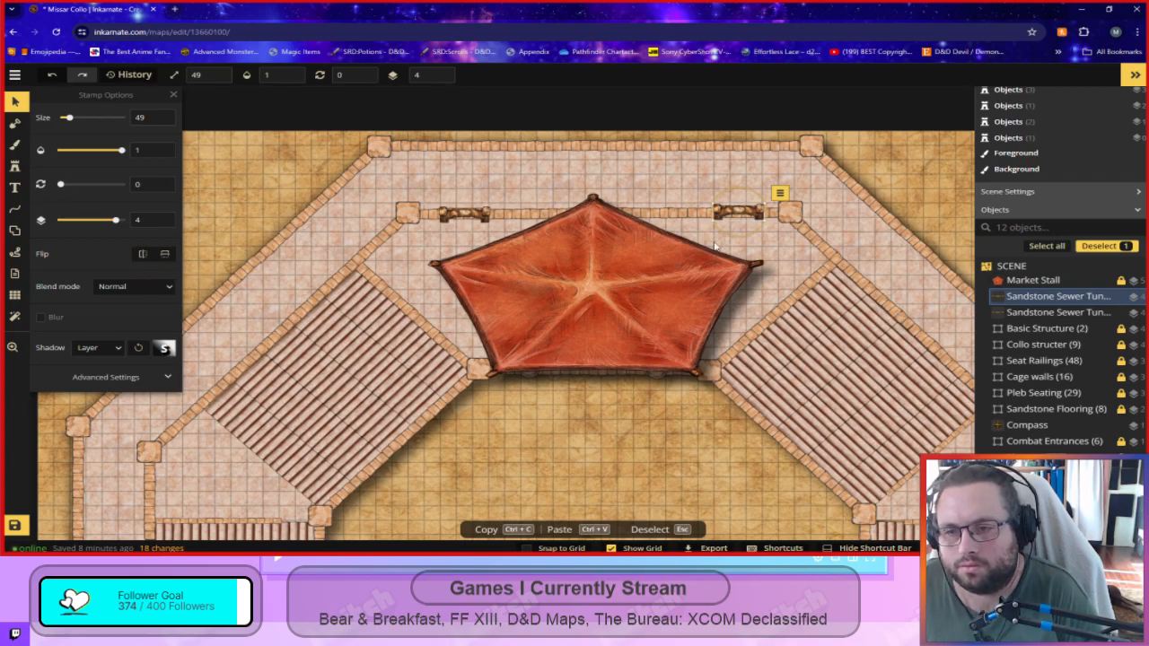
{"action": "scroll", "coordinate": [727, 254], "scroll_direction": "up", "scroll_amount": 5}
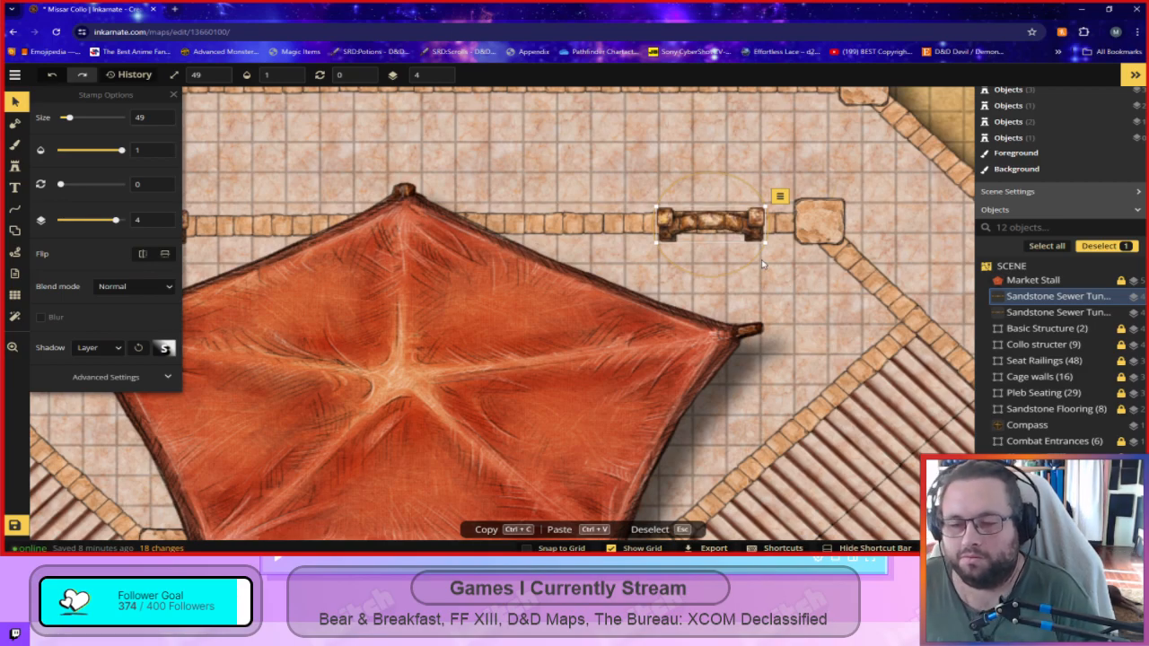
{"action": "left_click_drag", "start_coordinate": [593, 253], "coordinate": [742, 290]}
{"action": "key", "text": "Escape"}
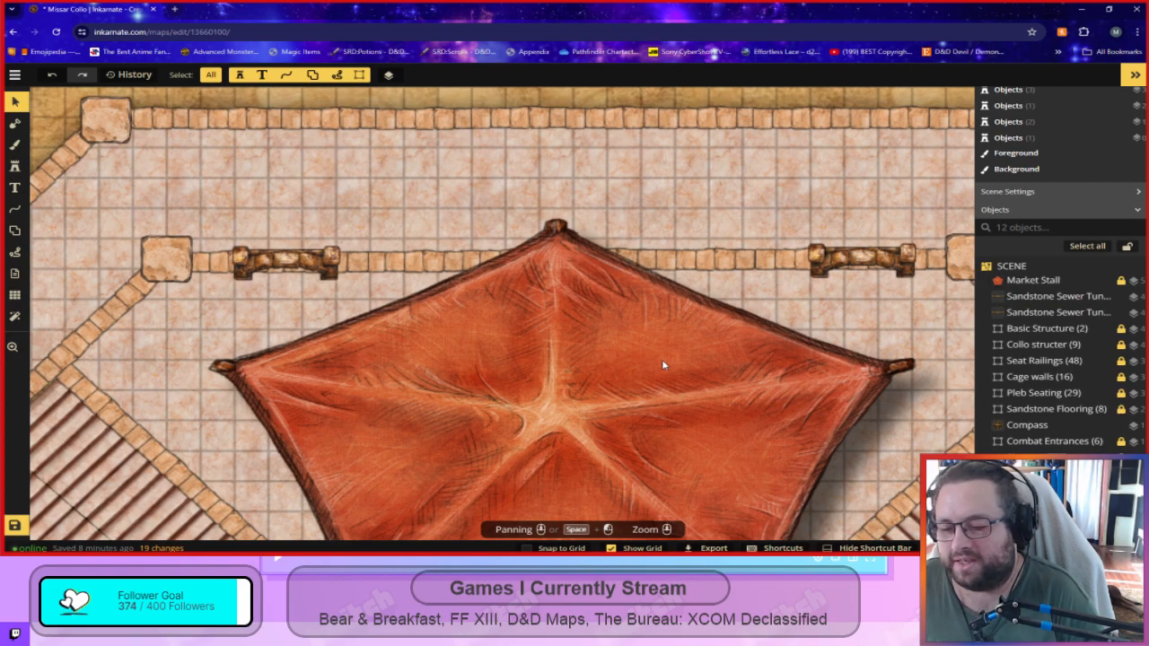
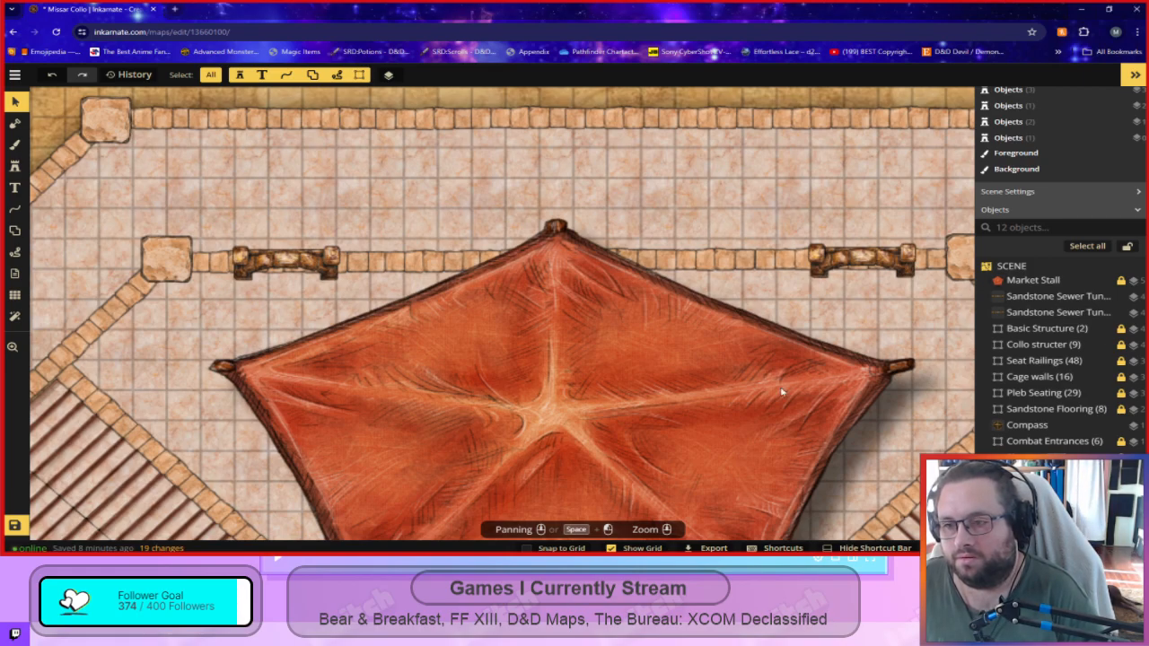
Paste a copy of the sandstone archway, rotate it to 270 degrees and place it near the inner wall's northwest corner pillar.
{"action": "scroll", "coordinate": [781, 392], "scroll_direction": "down", "scroll_amount": 3}
{"action": "left_click_drag", "start_coordinate": [888, 387], "coordinate": [572, 253]}
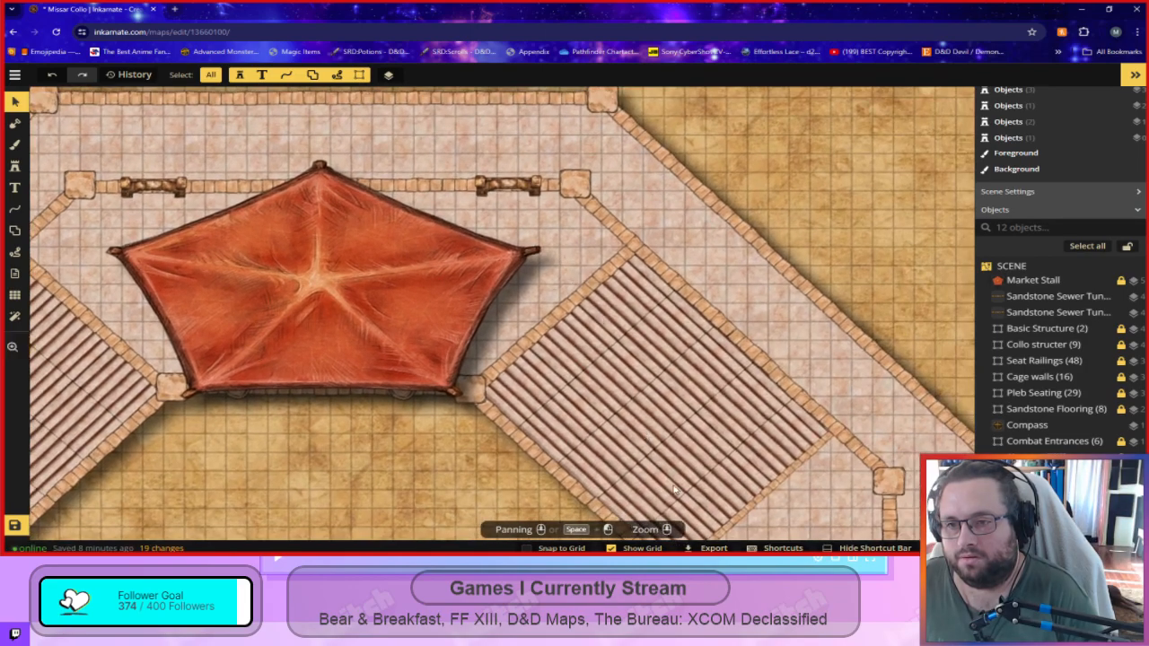
{"action": "scroll", "coordinate": [665, 469], "scroll_direction": "down", "scroll_amount": 3}
{"action": "left_click_drag", "start_coordinate": [544, 466], "coordinate": [584, 245]}
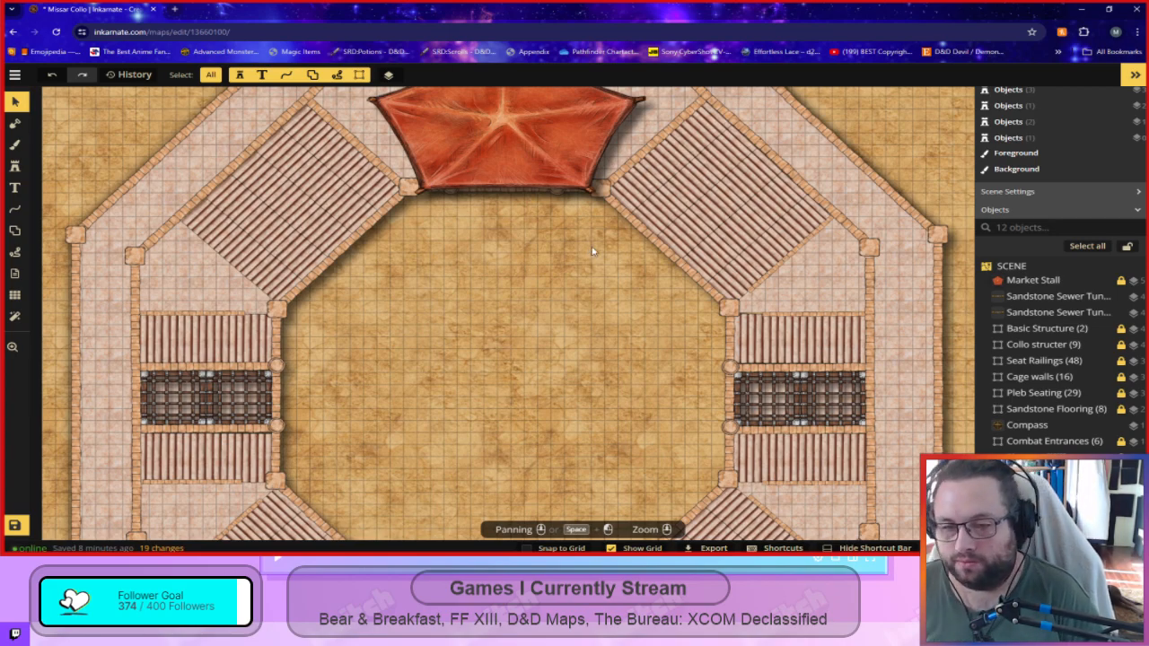
{"action": "left_click_drag", "start_coordinate": [604, 316], "coordinate": [672, 394]}
{"action": "left_click", "coordinate": [672, 395]}
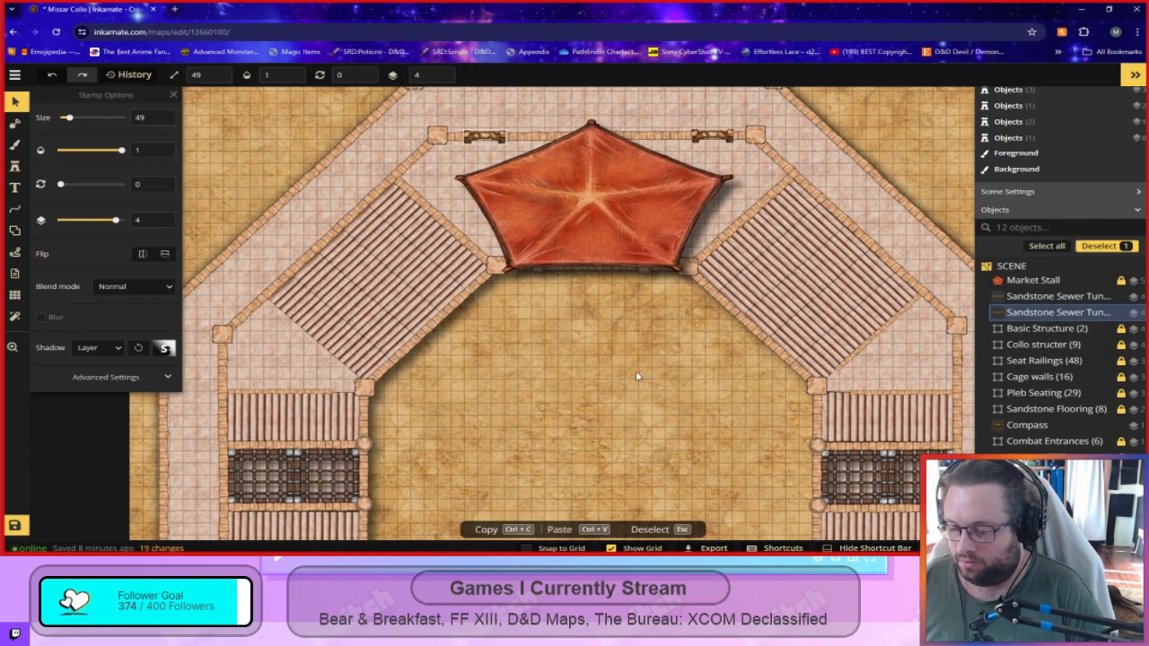
{"action": "key", "text": "ctrl+v"}
{"action": "left_click_drag", "start_coordinate": [281, 333], "coordinate": [207, 316]}
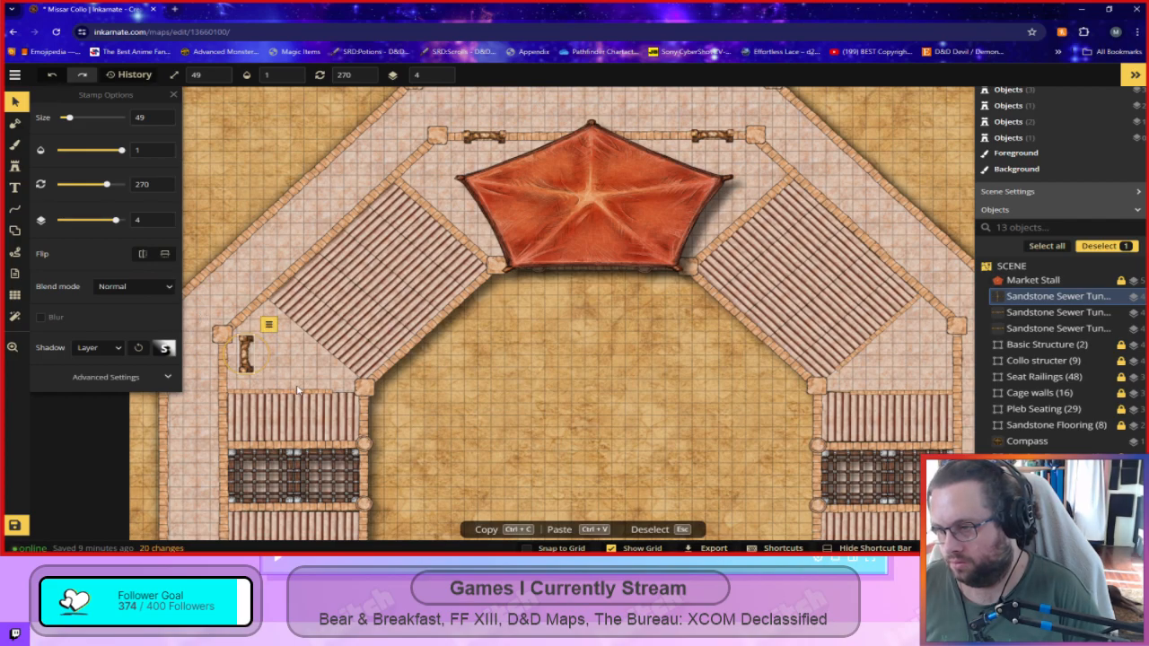
Move the rotated archway onto the west inner wall just below the corner pillar.
{"action": "key", "text": "Escape"}
{"action": "scroll", "coordinate": [277, 388], "scroll_direction": "up", "scroll_amount": 5}
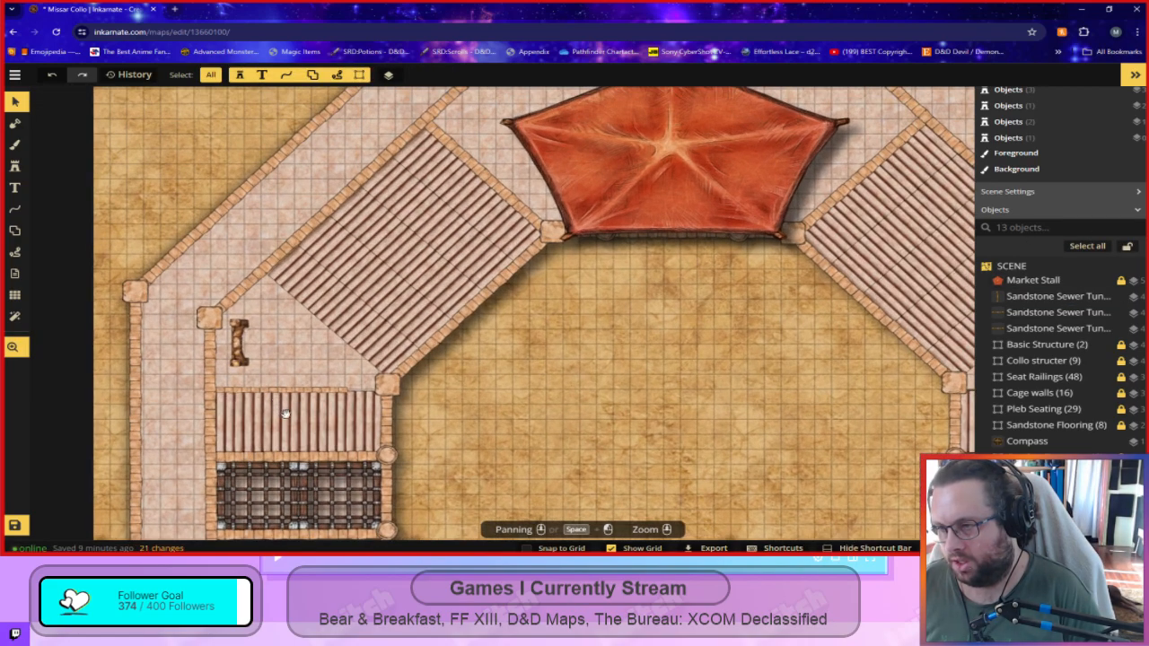
{"action": "left_click", "coordinate": [205, 307]}
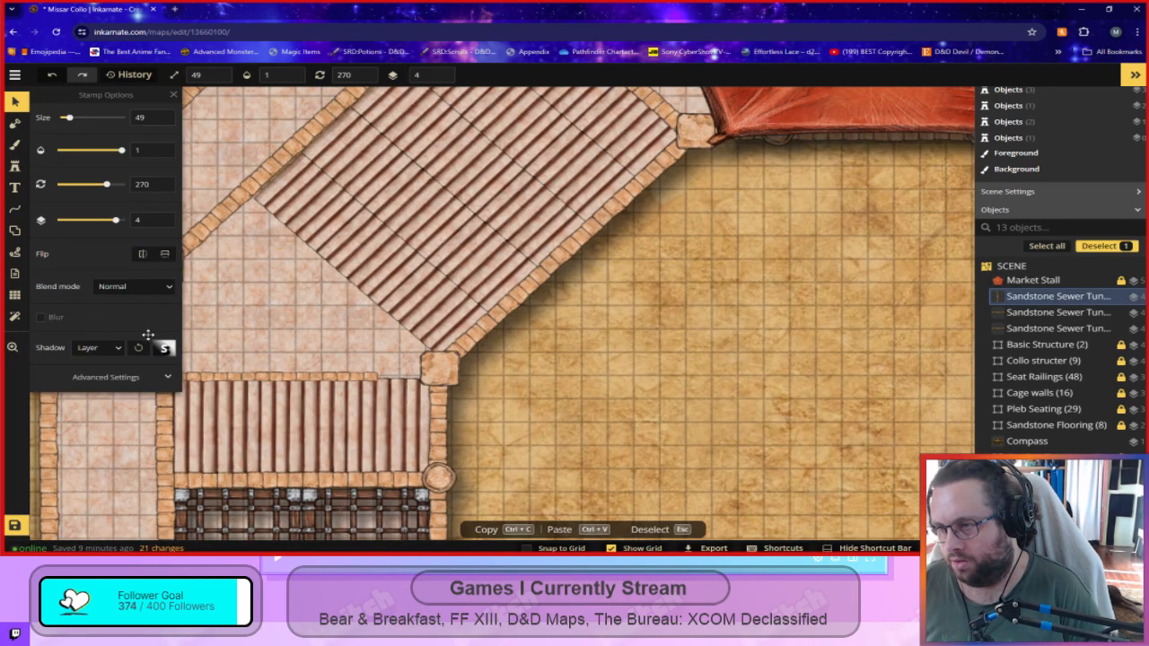
{"action": "left_click_drag", "start_coordinate": [221, 317], "coordinate": [358, 332]}
Shift the north wall's western archway slightly further from its corner pillar and deselect it.
{"action": "key", "text": "space"}
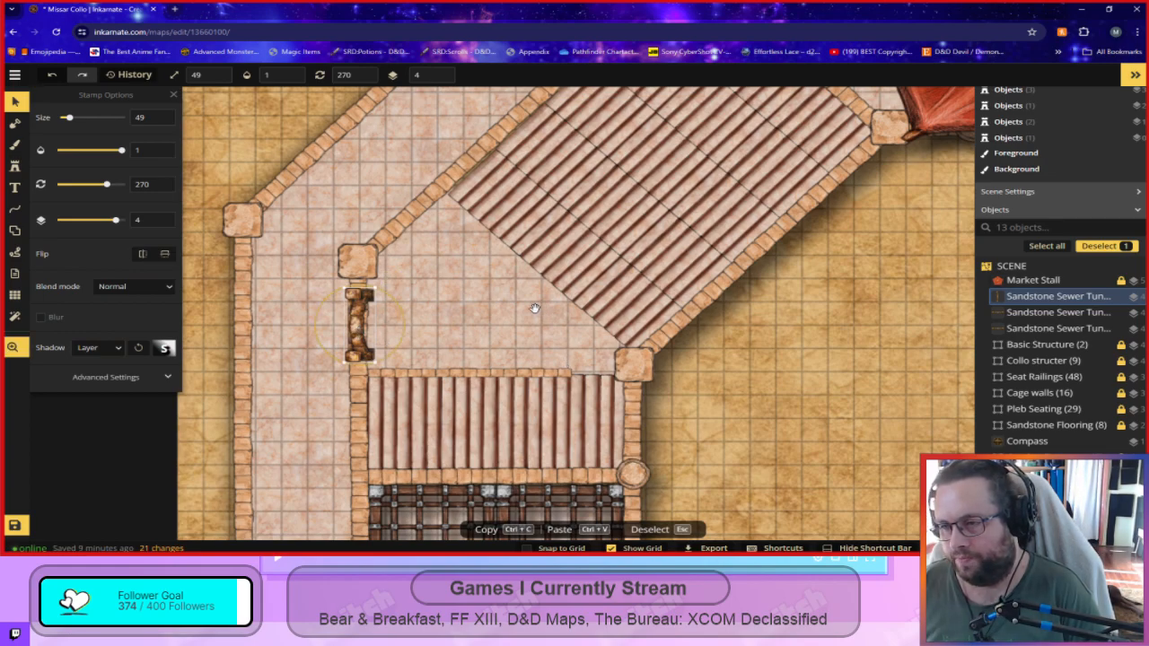
{"action": "left_click_drag", "start_coordinate": [535, 308], "coordinate": [140, 513]}
{"action": "left_click_drag", "start_coordinate": [529, 222], "coordinate": [551, 421]}
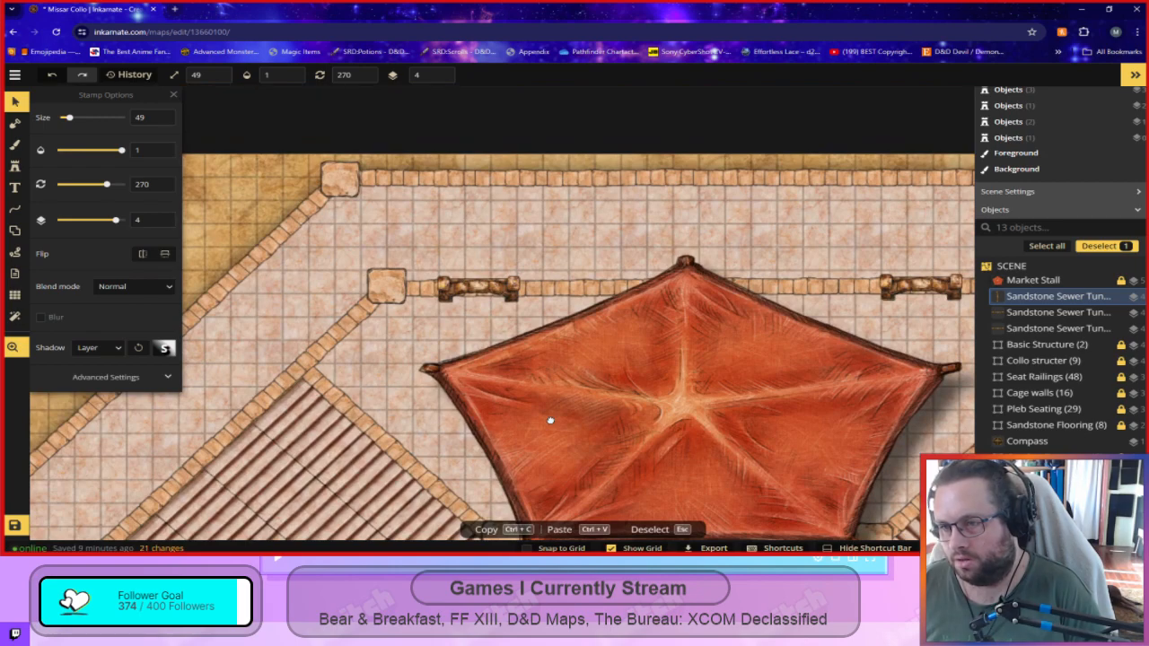
{"action": "left_click", "coordinate": [504, 288]}
{"action": "left_click_drag", "start_coordinate": [505, 288], "coordinate": [517, 289]}
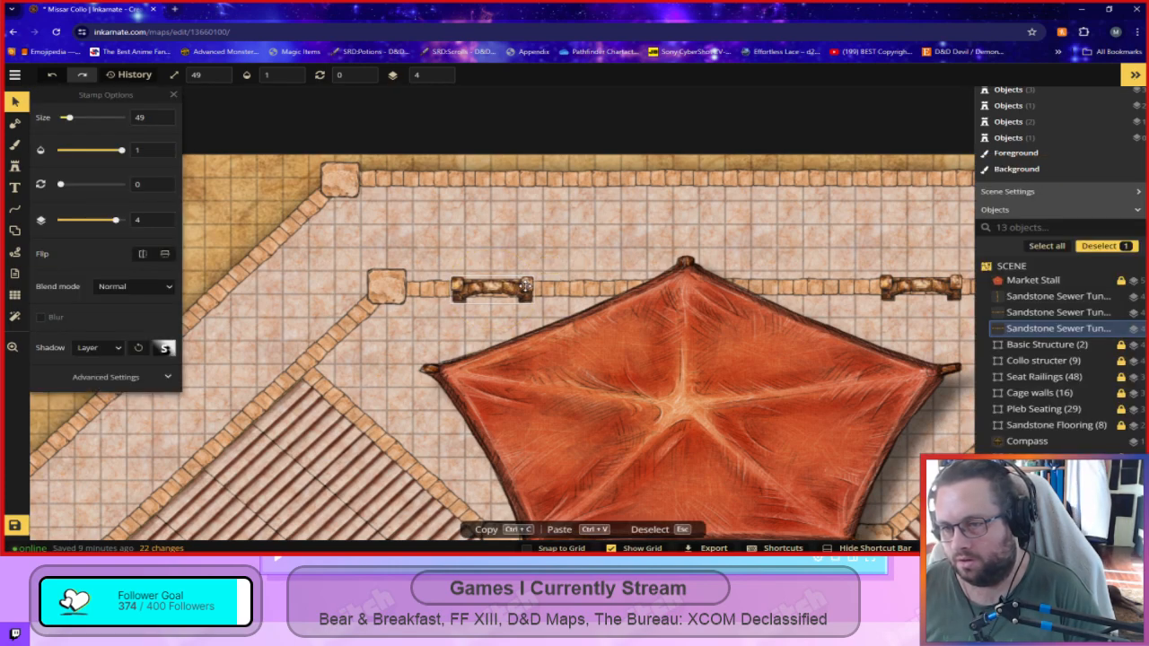
{"action": "left_click", "coordinate": [583, 247]}
Shift the north wall's eastern archway slightly further from its corner pillar, align it with the wall and deselect it.
{"action": "left_click", "coordinate": [940, 283]}
{"action": "mouse_move", "coordinate": [941, 284]}
{"action": "left_mouse_down"}
{"action": "mouse_move", "coordinate": [922, 283]}
{"action": "mouse_move", "coordinate": [932, 283]}
{"action": "left_mouse_up"}
{"action": "key", "text": "space"}
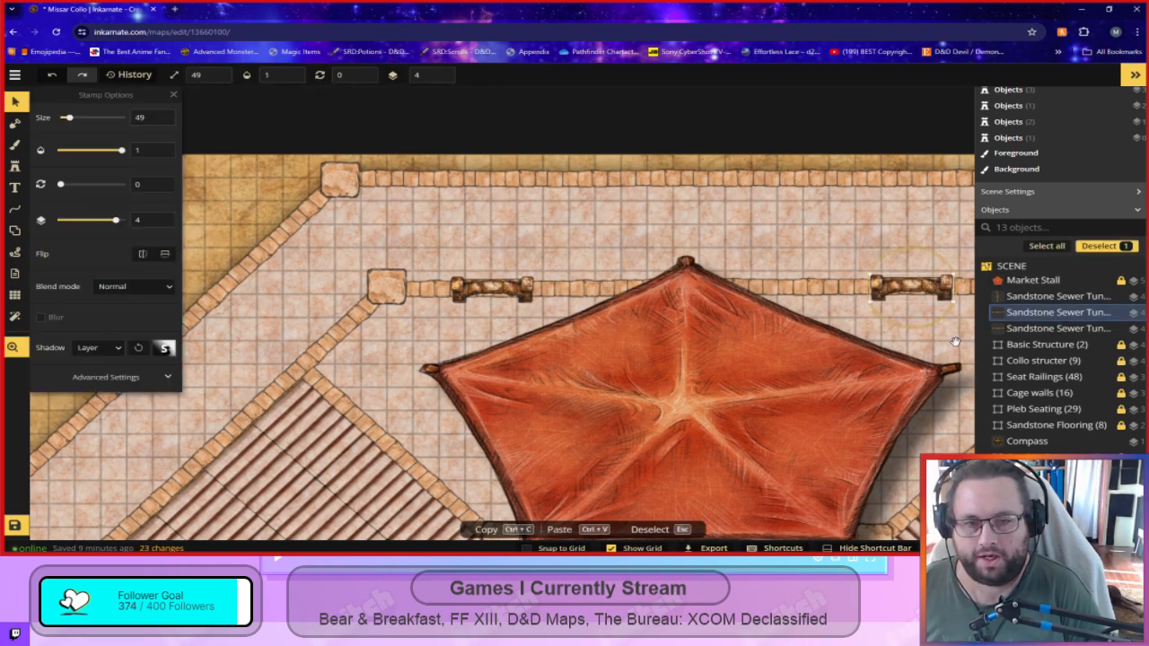
{"action": "left_click_drag", "start_coordinate": [943, 327], "coordinate": [778, 329]}
{"action": "left_click_drag", "start_coordinate": [756, 288], "coordinate": [751, 292]}
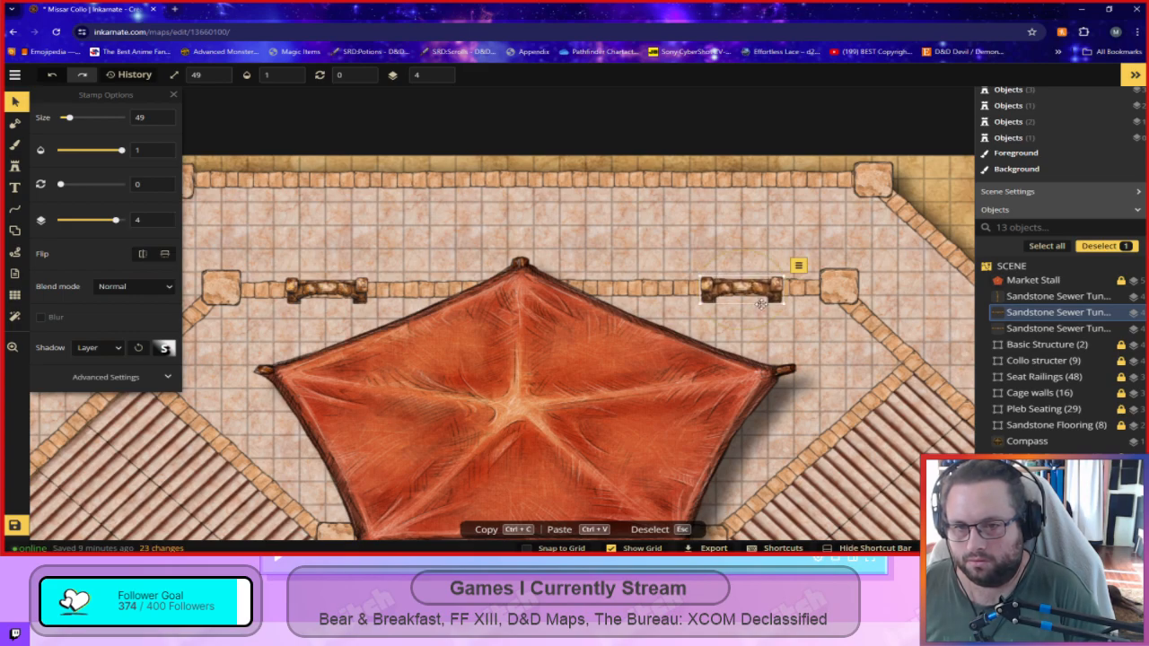
{"action": "left_click", "coordinate": [840, 361]}
Duplicate the west wall archway, rotate the copy to 315 degrees and fit it into the diagonal wall beside the corner pillar.
{"action": "scroll", "coordinate": [750, 454], "scroll_direction": "down", "scroll_amount": 3}
{"action": "left_click_drag", "start_coordinate": [396, 443], "coordinate": [563, 103]}
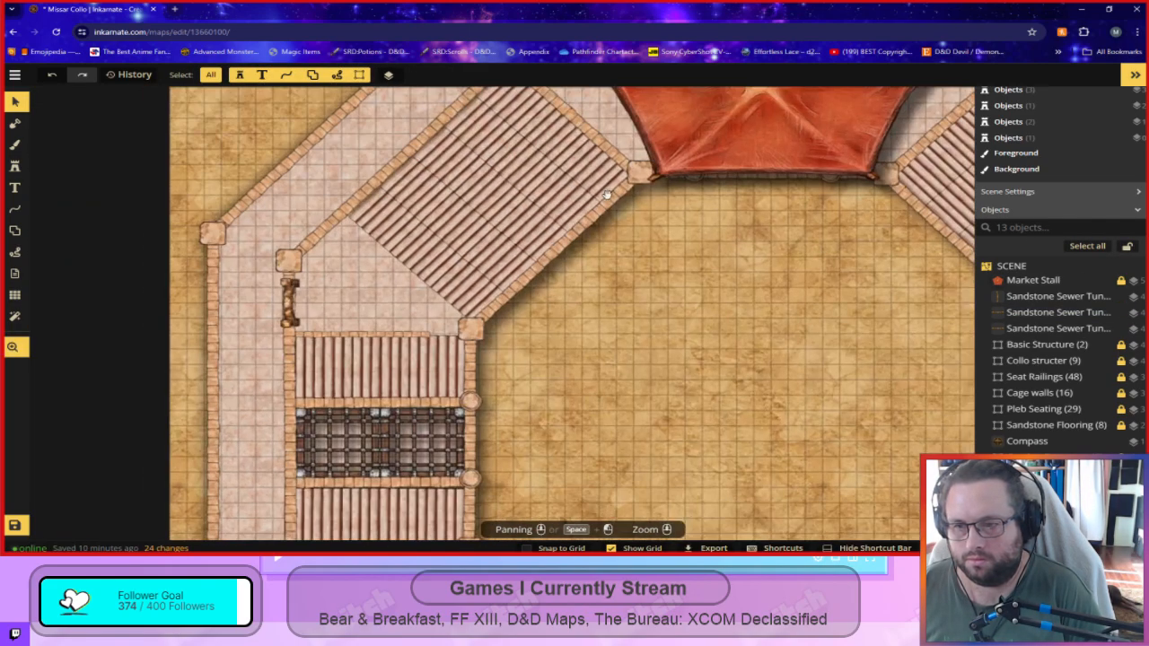
{"action": "left_click_drag", "start_coordinate": [840, 433], "coordinate": [912, 483]}
{"action": "left_click", "coordinate": [478, 287]}
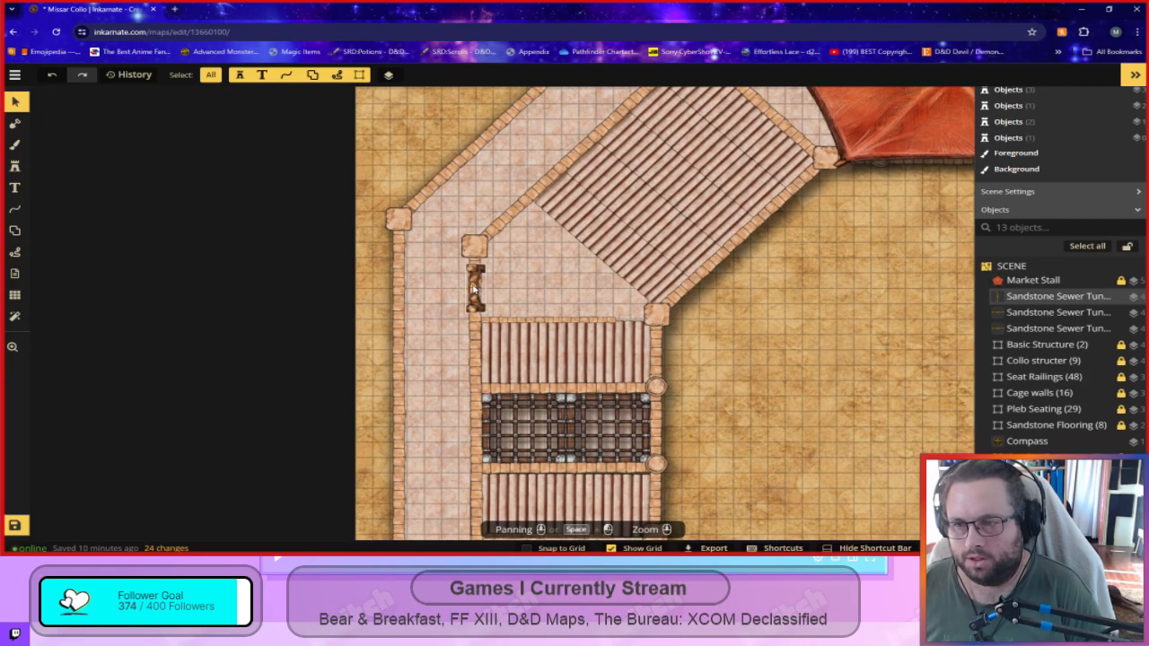
{"action": "key", "text": "ctrl+c"}
{"action": "key", "text": "ctrl+v"}
{"action": "left_click", "coordinate": [586, 260]}
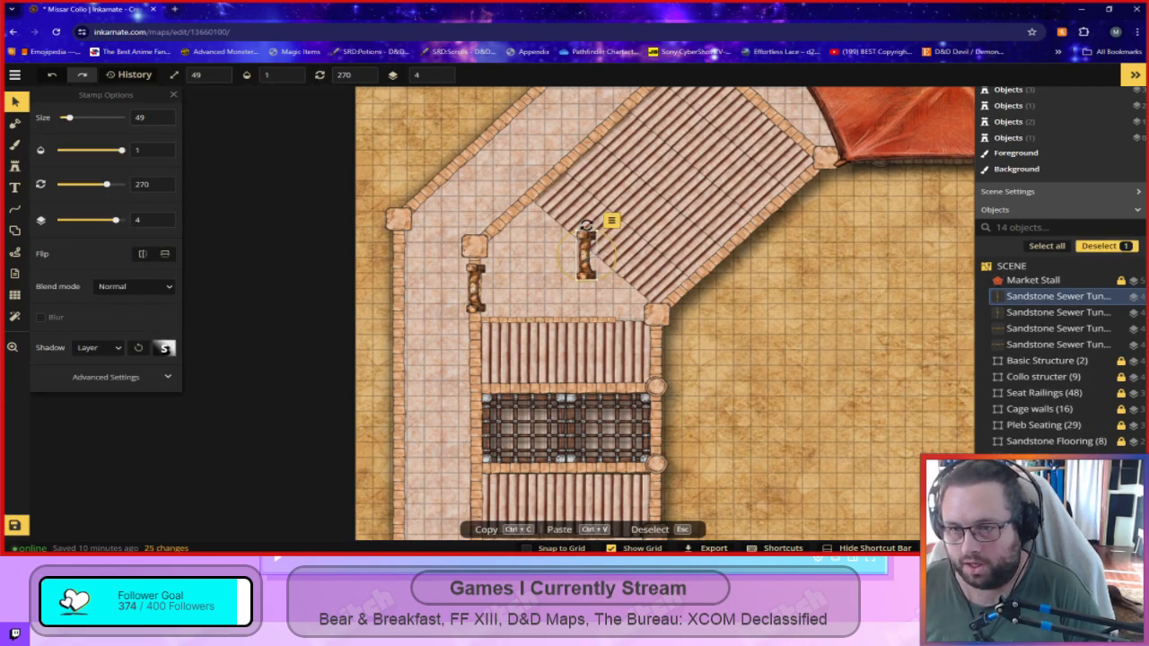
{"action": "left_click_drag", "start_coordinate": [588, 226], "coordinate": [507, 219]}
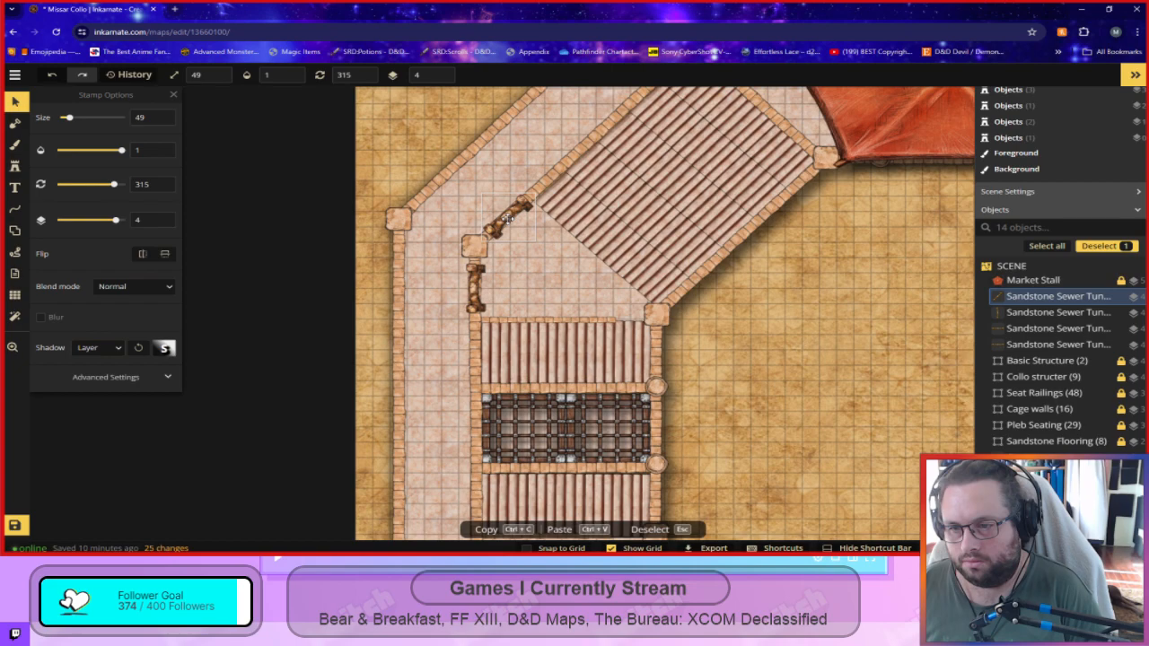
{"action": "left_click_drag", "start_coordinate": [508, 219], "coordinate": [507, 218]}
{"action": "left_click", "coordinate": [600, 258]}
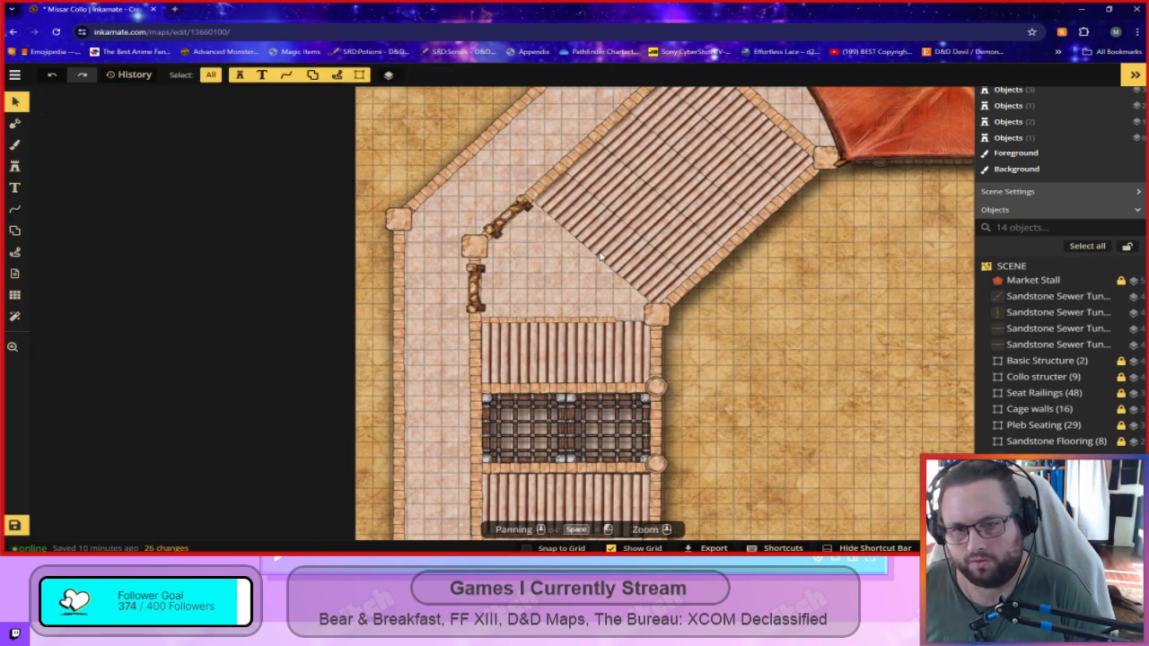
Enter the Seat Railings group and clear the selection of its wall pieces.
{"action": "left_click", "coordinate": [1023, 395]}
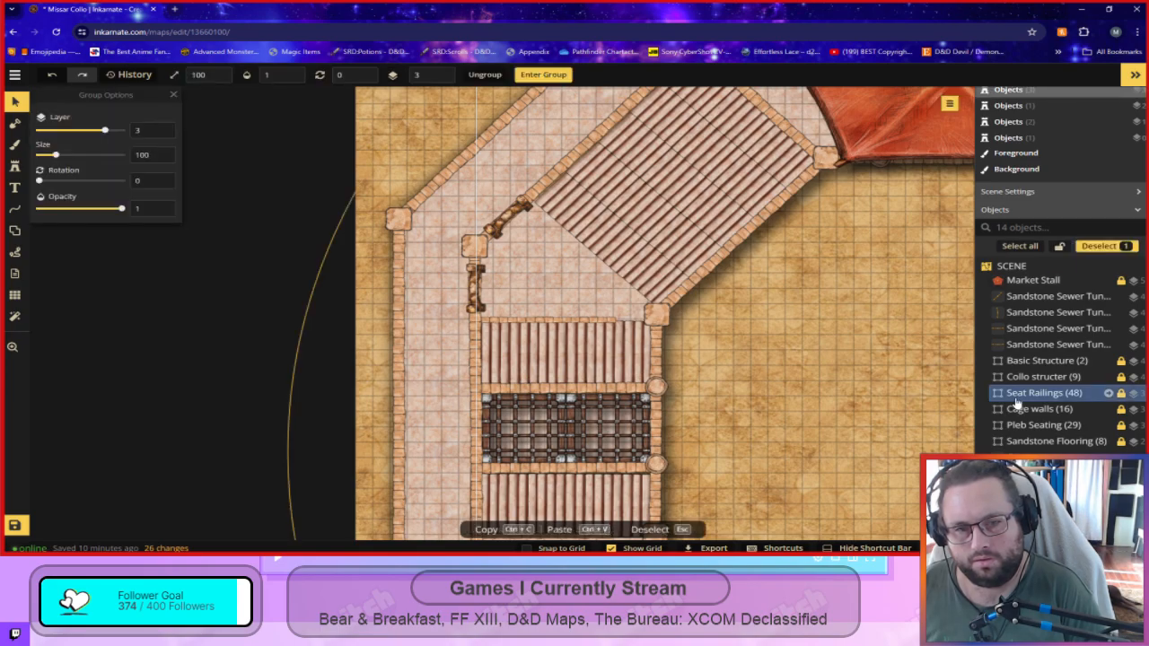
{"action": "double_click", "coordinate": [1057, 395]}
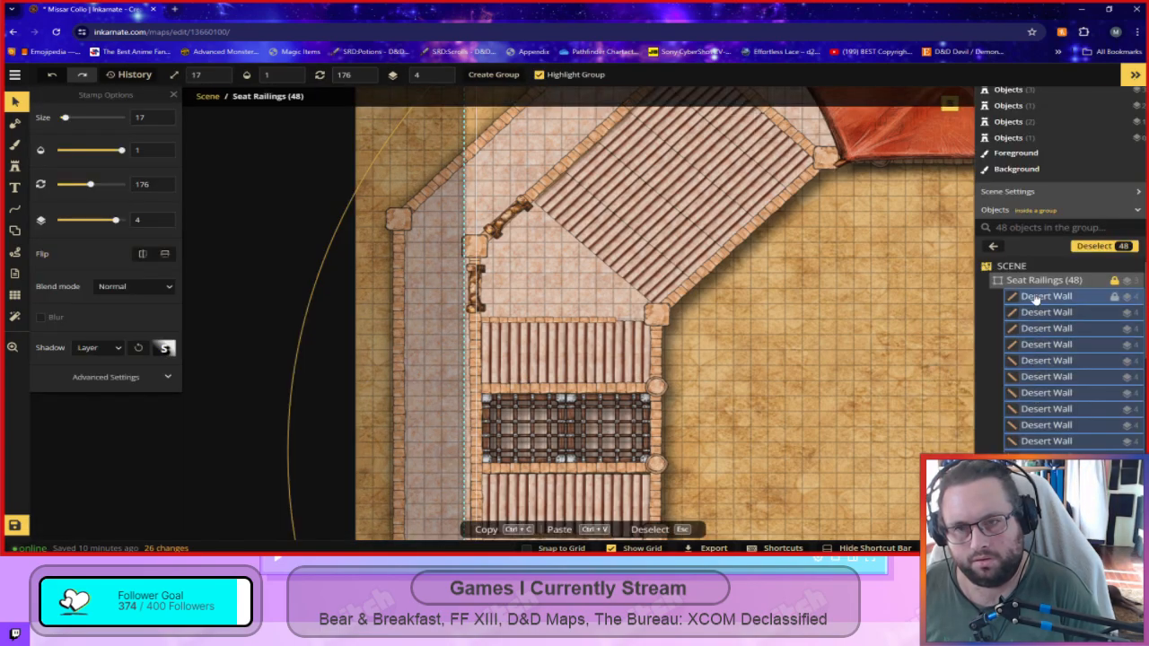
{"action": "key", "text": "space"}
{"action": "left_click_drag", "start_coordinate": [908, 349], "coordinate": [666, 364]}
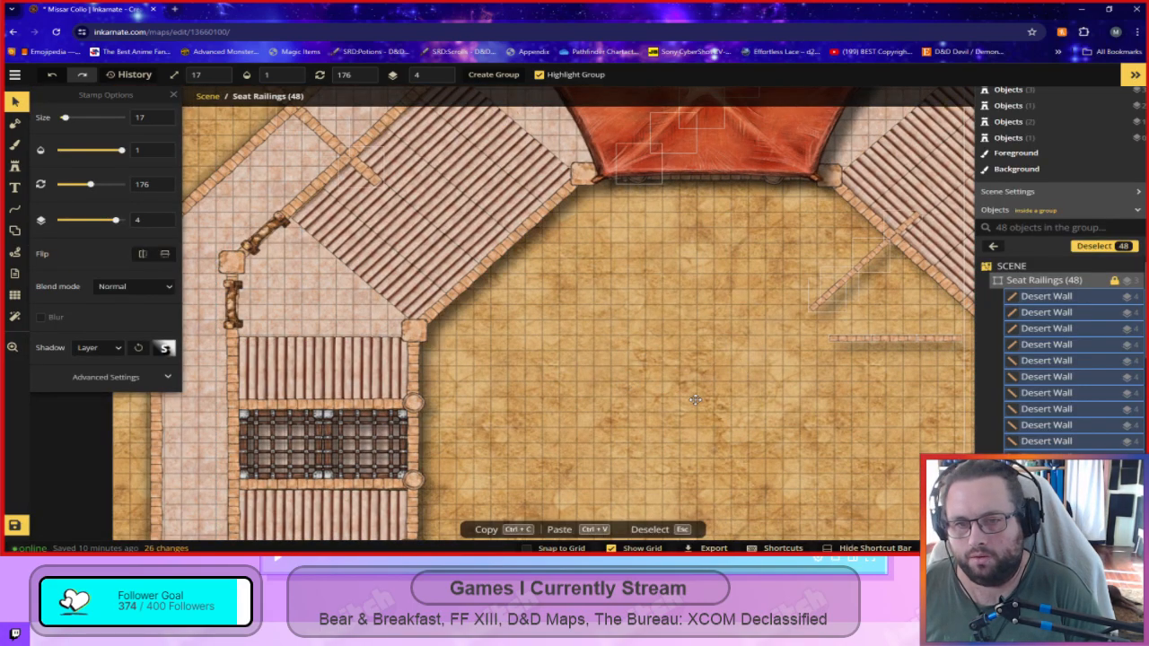
{"action": "scroll", "coordinate": [1081, 431], "scroll_direction": "down", "scroll_amount": 3}
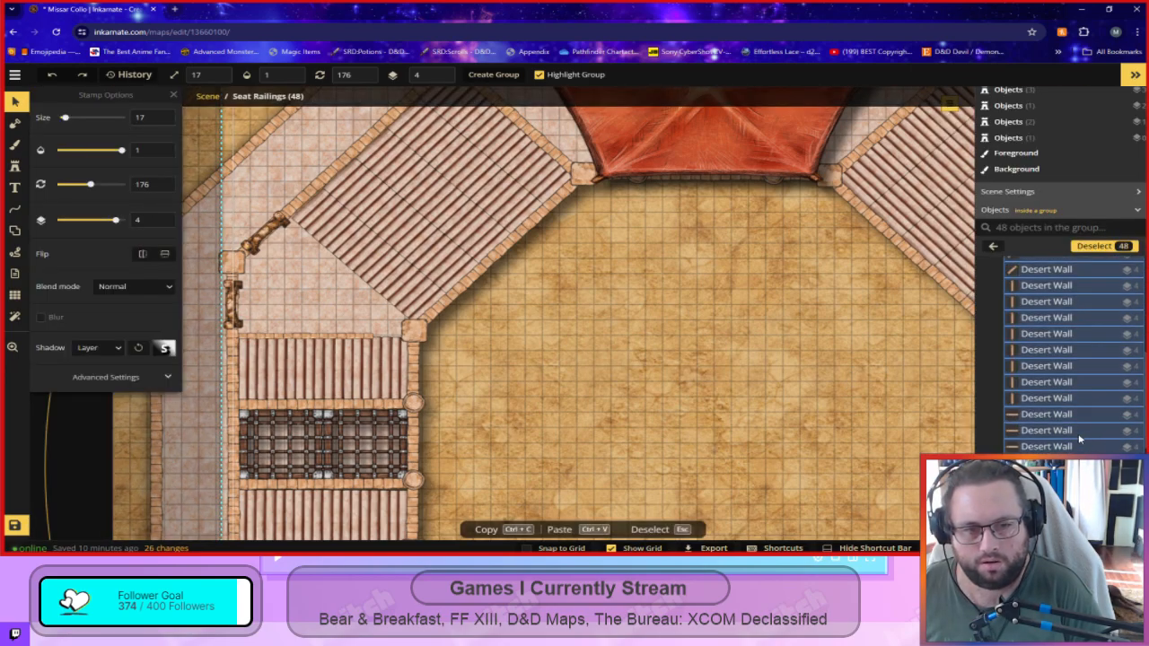
{"action": "key", "text": "Escape"}
{"action": "key", "text": "space"}
{"action": "left_click_drag", "start_coordinate": [867, 359], "coordinate": [622, 390]}
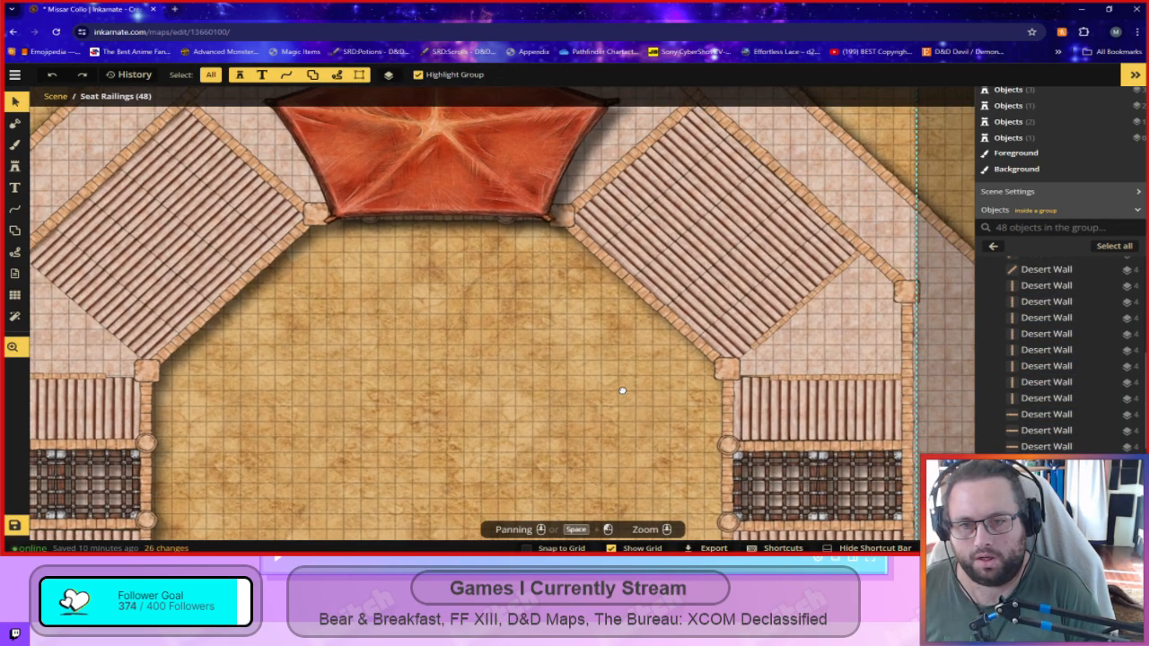
Select the four Desert Wall pieces edging the northeast seating block and paste a copy of them.
{"action": "left_click", "coordinate": [782, 331]}
{"action": "left_click", "coordinate": [790, 320], "text": "shift"}
{"action": "left_click", "coordinate": [810, 298], "text": "shift"}
{"action": "left_click", "coordinate": [841, 267], "text": "shift"}
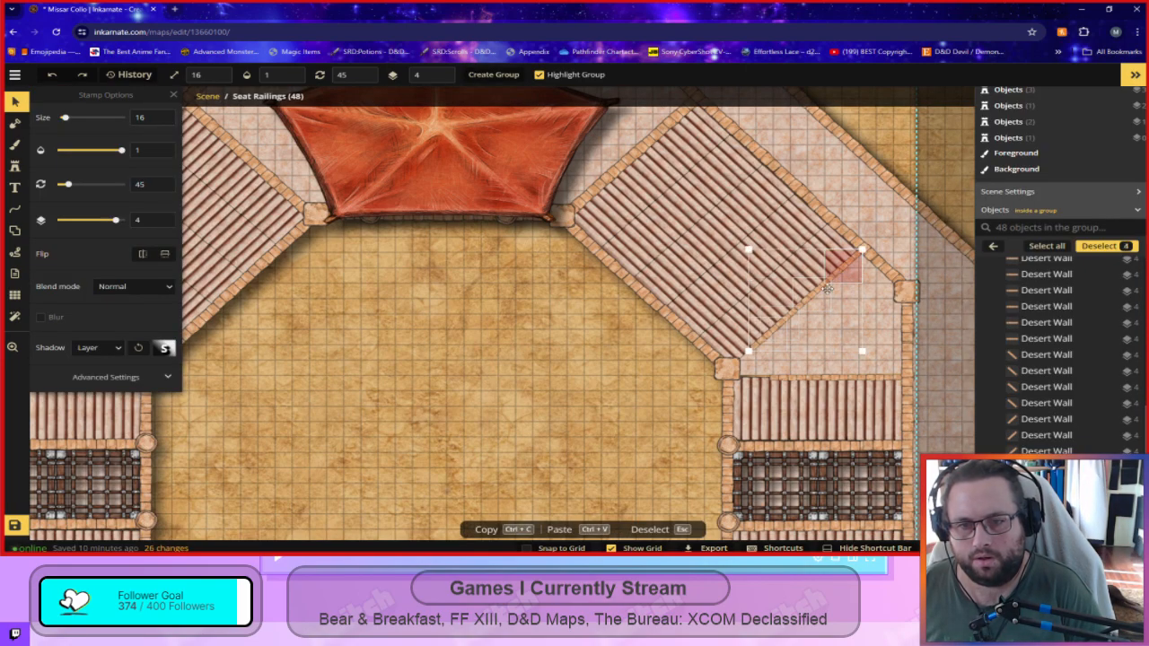
{"action": "key", "text": "ctrl+c"}
{"action": "key", "text": "ctrl+v"}
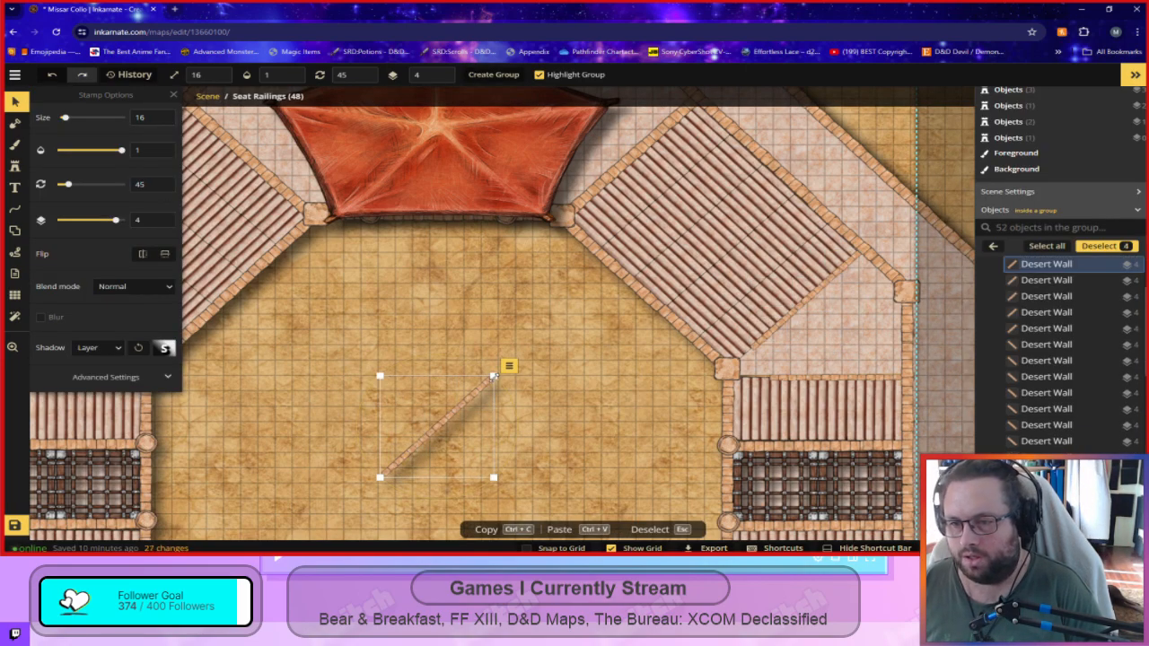
Rotate the copied railing row to 315 degrees, place it along the open edge of the northwest seating block and deselect it.
{"action": "left_click", "coordinate": [472, 361]}
{"action": "left_click_drag", "start_coordinate": [507, 479], "coordinate": [355, 361]}
{"action": "left_click_drag", "start_coordinate": [463, 360], "coordinate": [563, 331]}
{"action": "left_click_drag", "start_coordinate": [695, 381], "coordinate": [333, 257]}
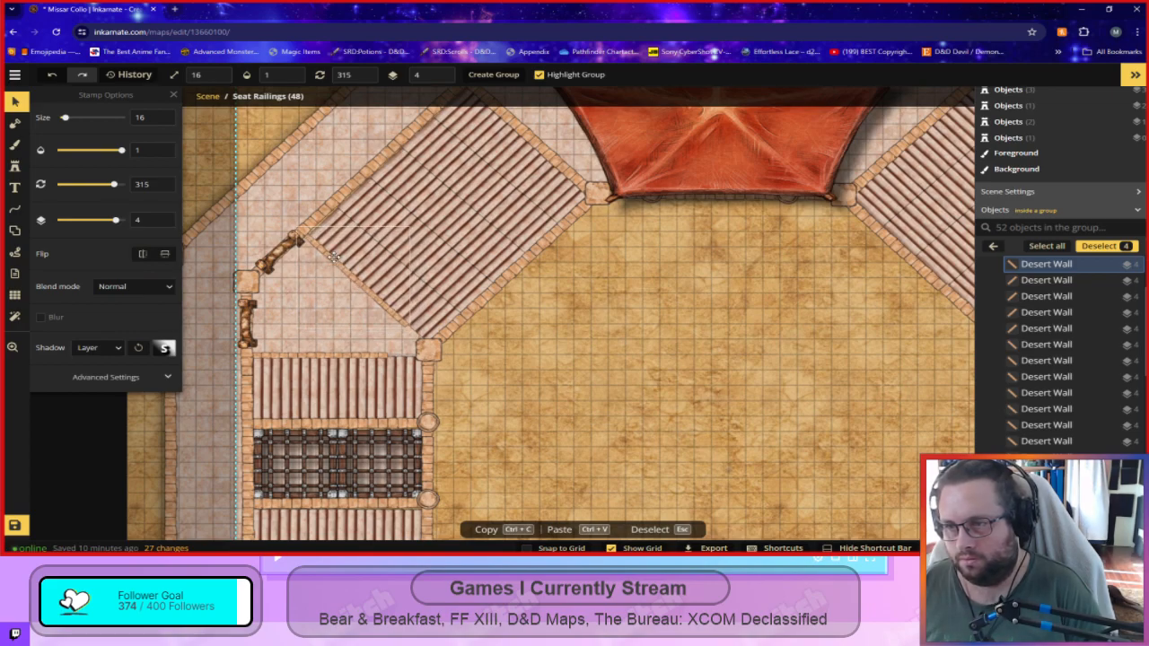
{"action": "left_click_drag", "start_coordinate": [802, 381], "coordinate": [770, 396]}
{"action": "key", "text": "Escape"}
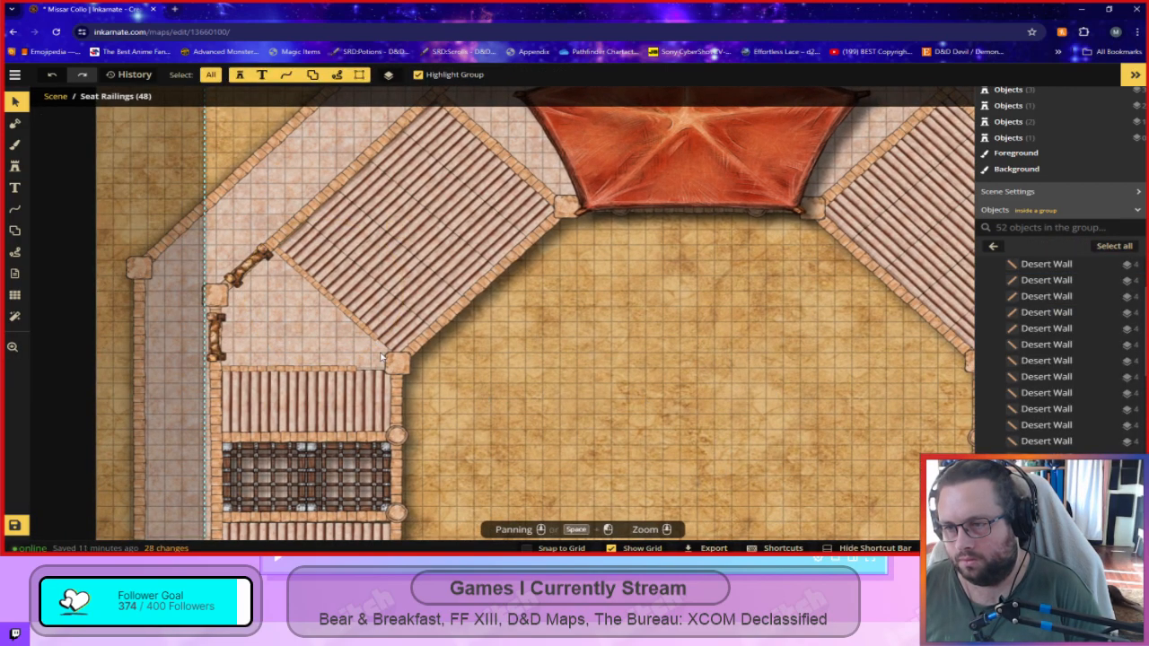
Nudge one piece of the new northwest railing into line, leave the Seat Railings group and clear the selection.
{"action": "left_click", "coordinate": [343, 313]}
{"action": "left_click_drag", "start_coordinate": [352, 319], "coordinate": [354, 319]}
{"action": "left_click", "coordinate": [536, 406]}
{"action": "scroll", "coordinate": [546, 397], "scroll_direction": "down", "scroll_amount": 4}
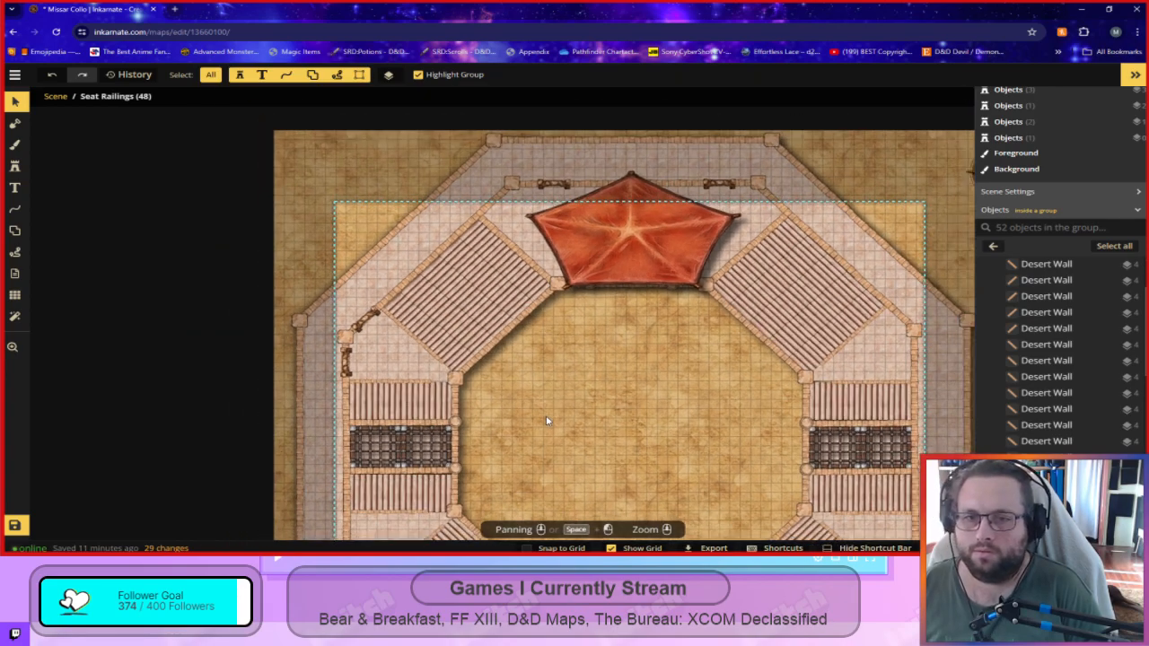
{"action": "left_click", "coordinate": [993, 246]}
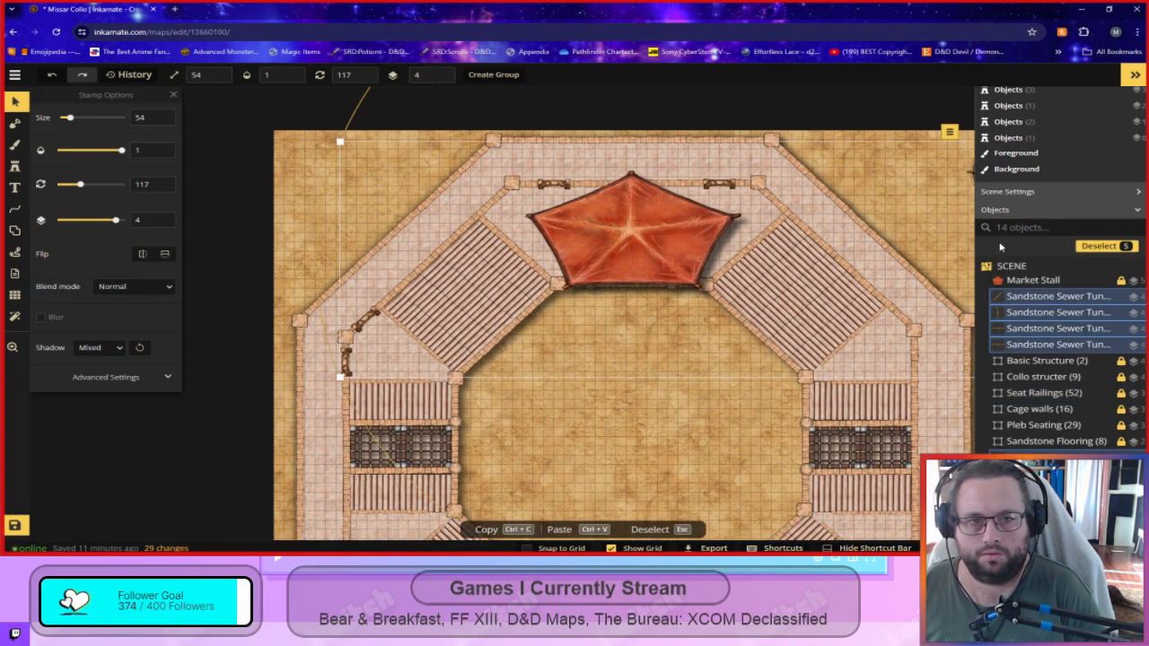
{"action": "left_click", "coordinate": [557, 419]}
Delete the archway on the northwest diagonal wall.
{"action": "scroll", "coordinate": [350, 440], "scroll_direction": "up", "scroll_amount": 5}
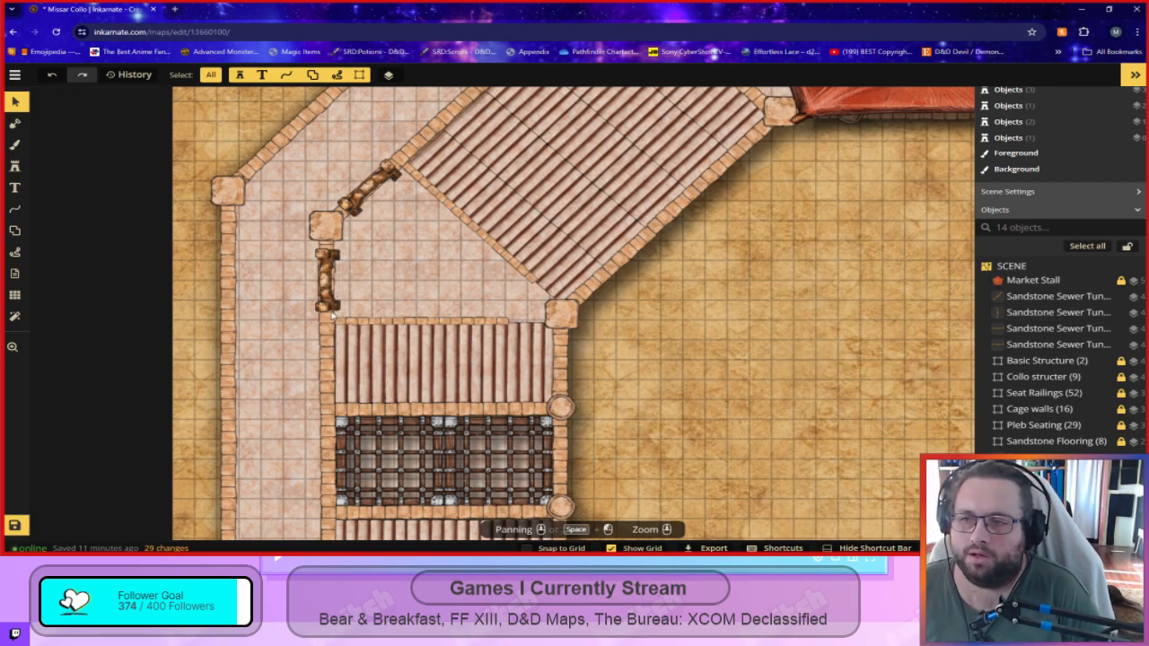
{"action": "left_click", "coordinate": [368, 190]}
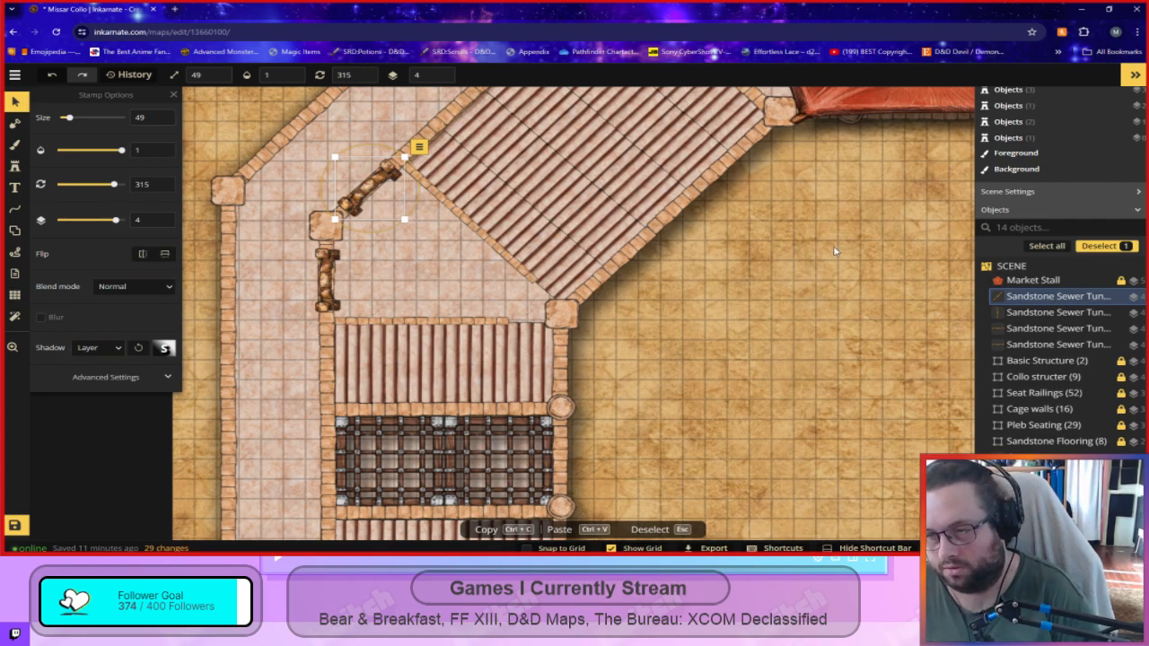
{"action": "key", "text": "Delete"}
Paste a copy of the west inner wall's archway and place it at that wall's southern end, beside the southwest corner pillar, deselecting it.
{"action": "scroll", "coordinate": [761, 322], "scroll_direction": "down", "scroll_amount": 2}
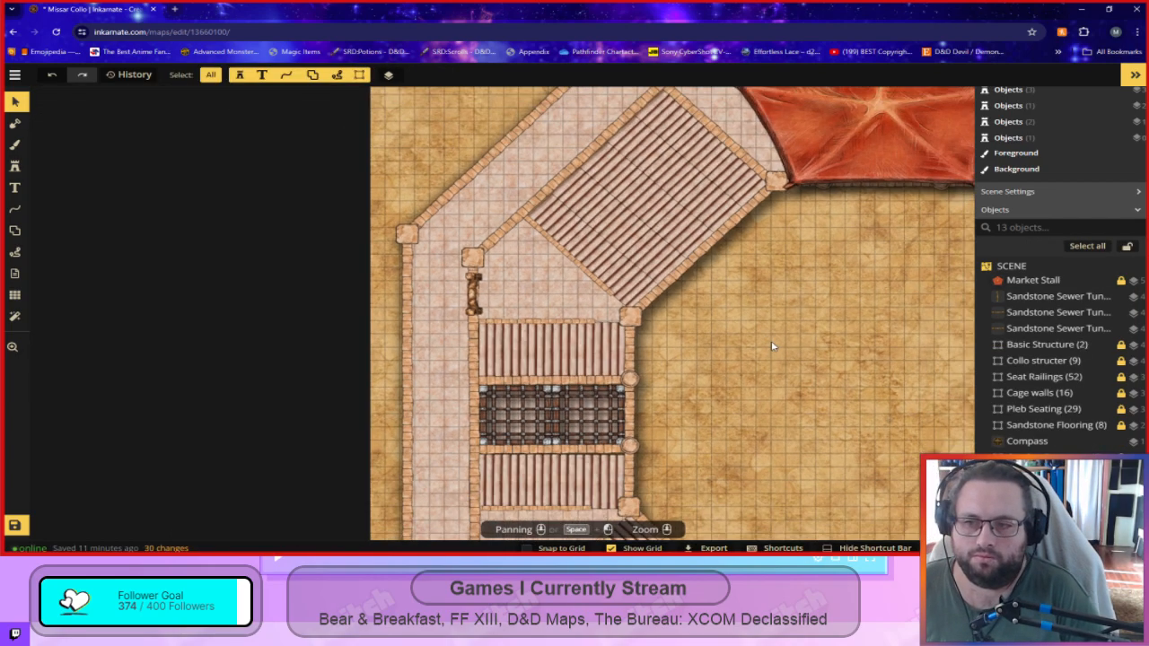
{"action": "scroll", "coordinate": [734, 358], "scroll_direction": "up", "scroll_amount": 1}
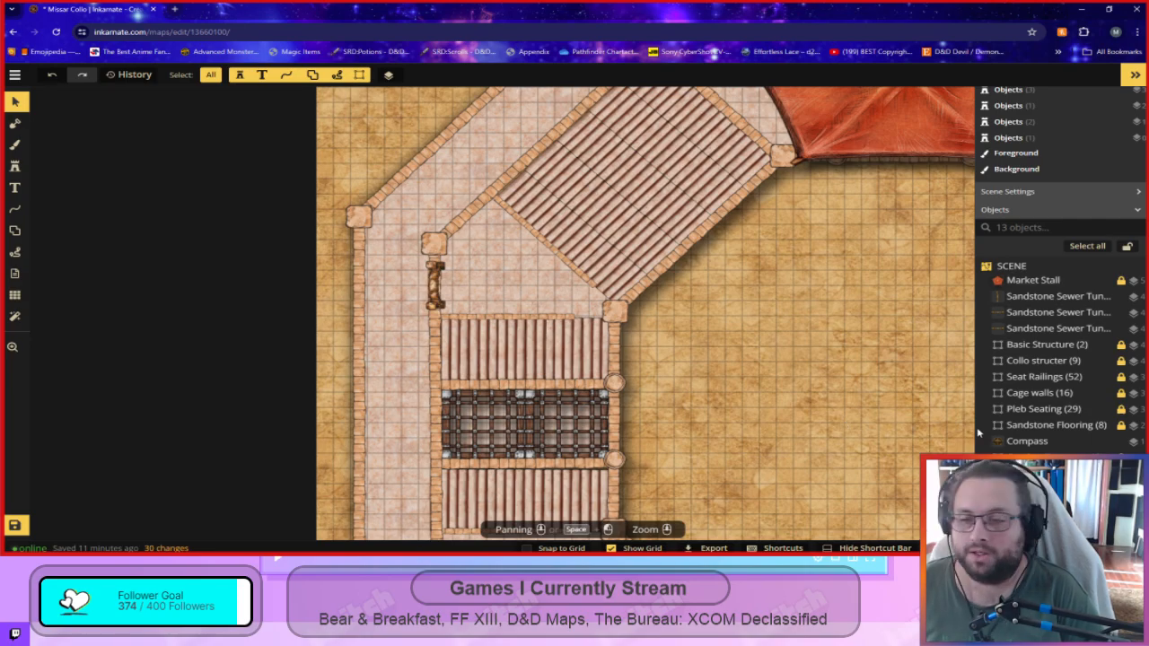
{"action": "left_click_drag", "start_coordinate": [782, 432], "coordinate": [822, 421]}
{"action": "scroll", "coordinate": [476, 297], "scroll_direction": "up", "scroll_amount": 5}
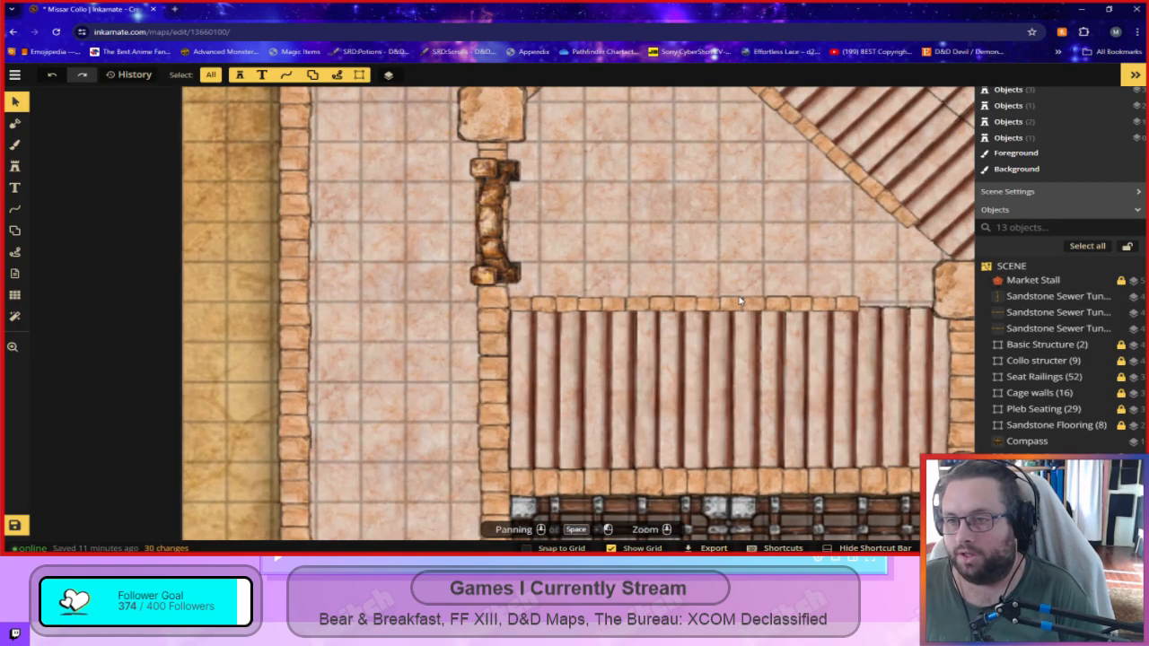
{"action": "scroll", "coordinate": [723, 324], "scroll_direction": "down", "scroll_amount": 3}
{"action": "scroll", "coordinate": [687, 359], "scroll_direction": "down", "scroll_amount": 3}
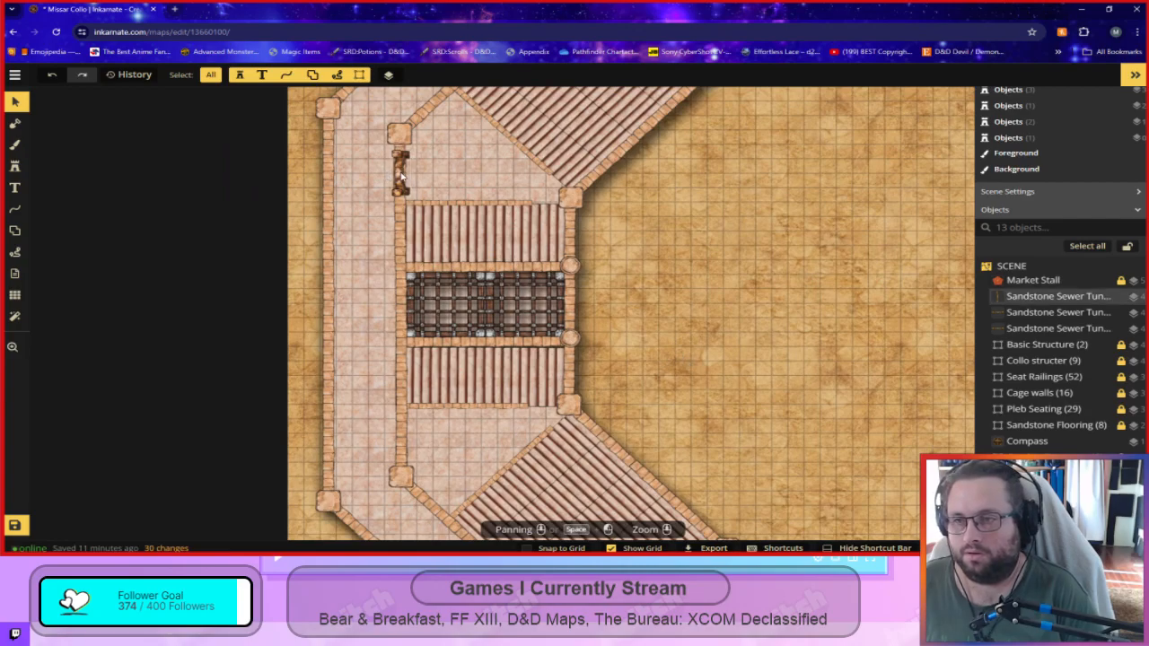
{"action": "left_click", "coordinate": [401, 177]}
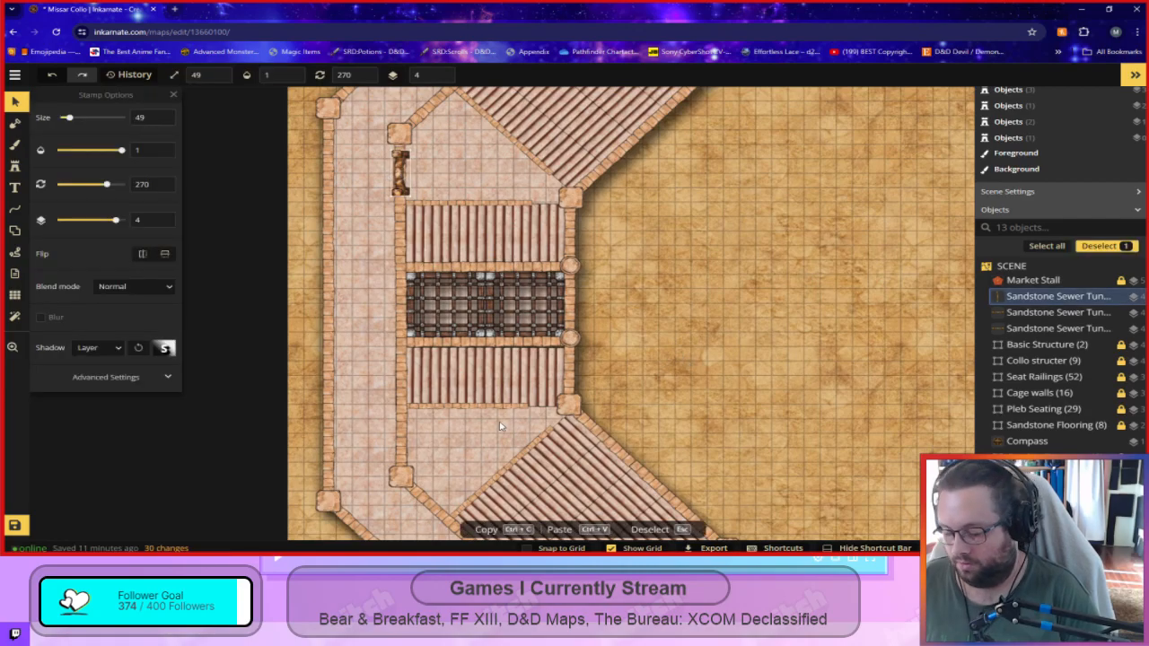
{"action": "key", "text": "ctrl+v"}
{"action": "scroll", "coordinate": [467, 405], "scroll_direction": "up", "scroll_amount": 5}
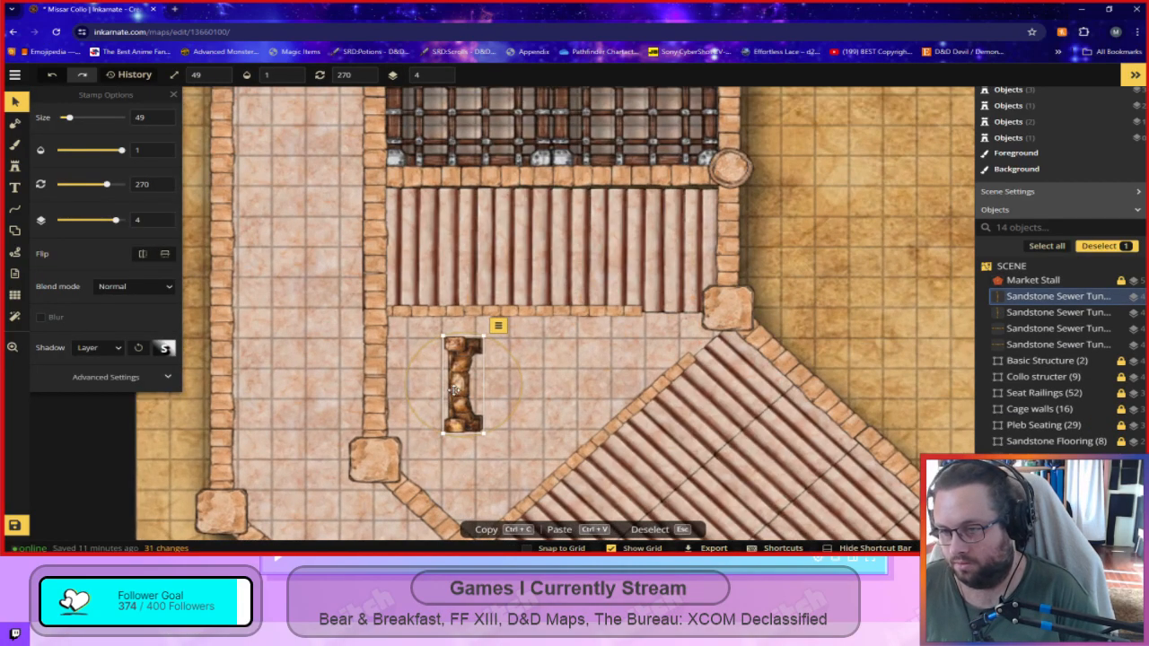
{"action": "left_click_drag", "start_coordinate": [451, 388], "coordinate": [375, 373]}
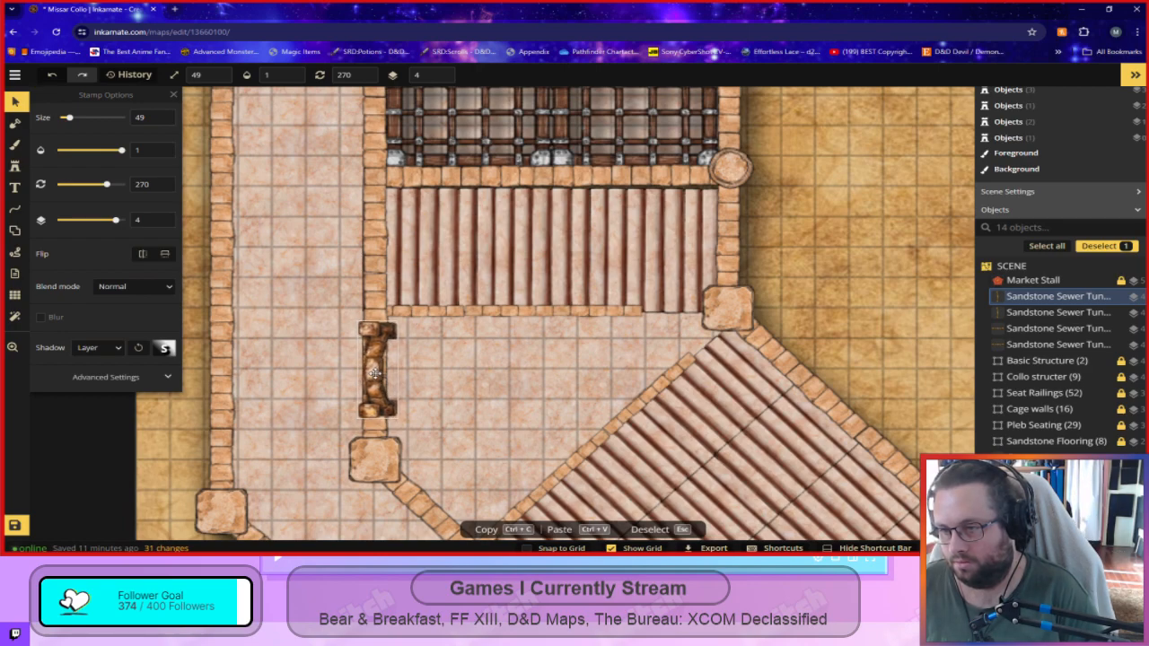
{"action": "left_click", "coordinate": [527, 419]}
Select both archways on the west inner wall, paste a copy of the pair and rotate it to 90 degrees.
{"action": "scroll", "coordinate": [520, 418], "scroll_direction": "down", "scroll_amount": 3}
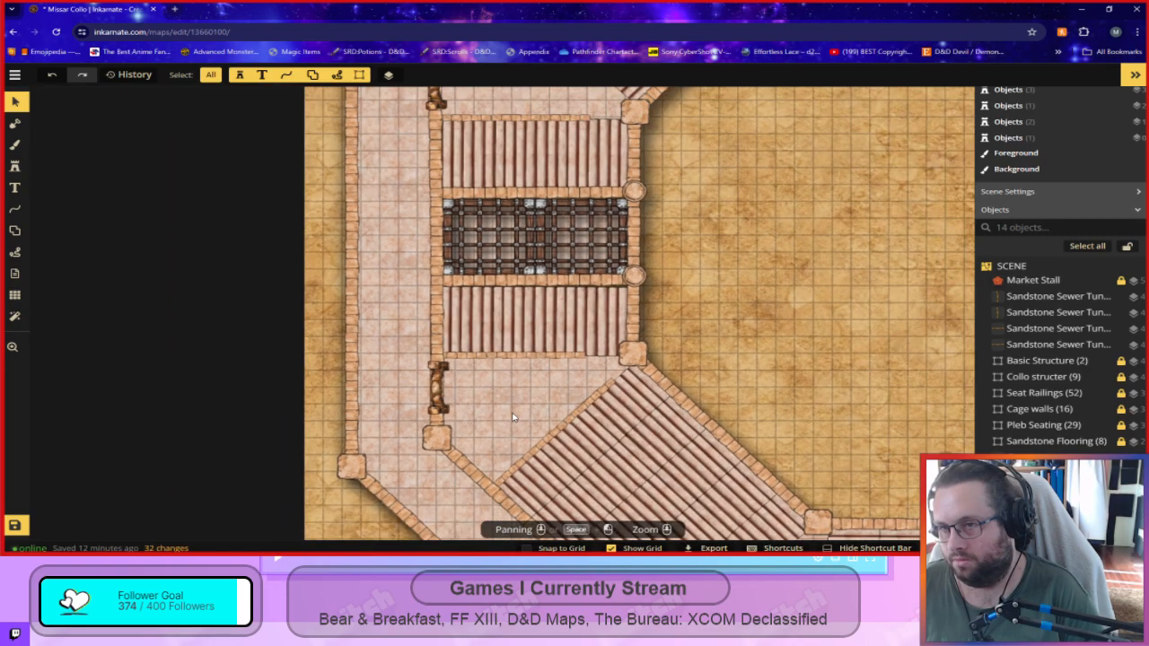
{"action": "scroll", "coordinate": [528, 410], "scroll_direction": "down", "scroll_amount": 3}
{"action": "left_click_drag", "start_coordinate": [768, 244], "coordinate": [747, 129]}
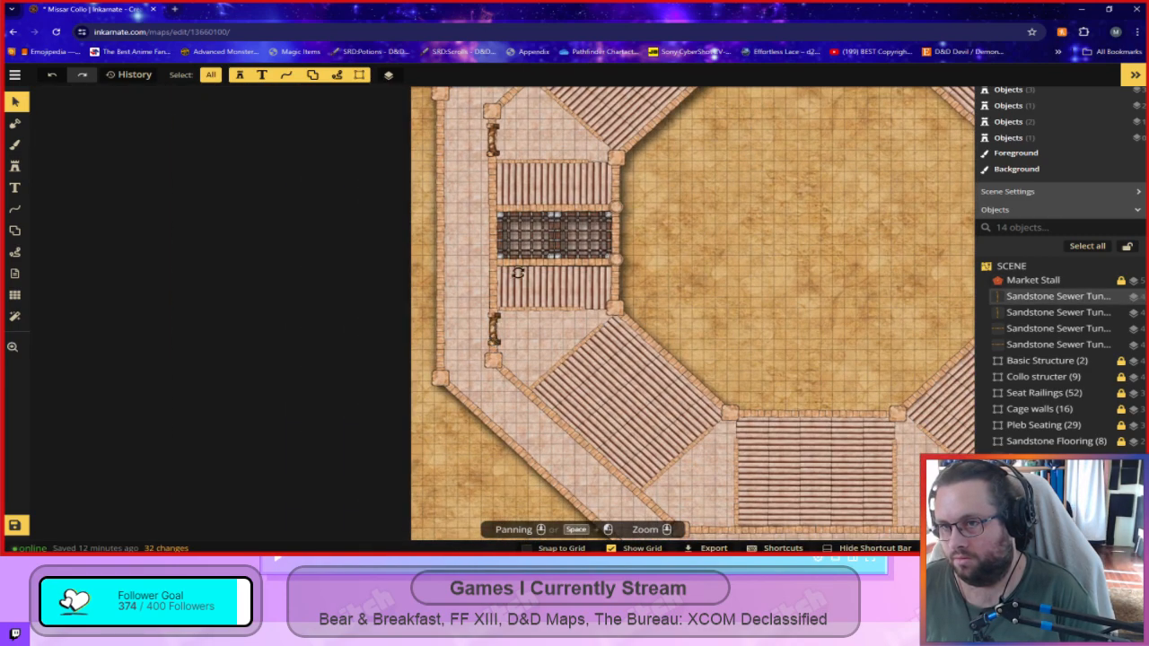
{"action": "left_click", "coordinate": [495, 328]}
{"action": "left_click", "coordinate": [493, 337], "text": "shift"}
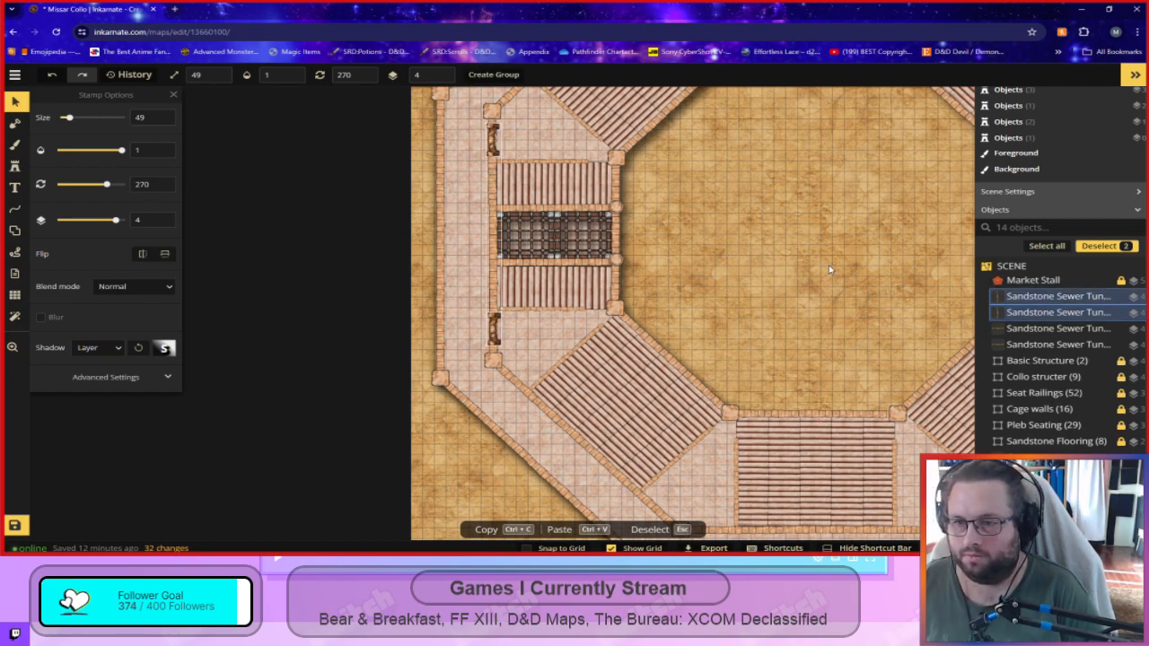
{"action": "key", "text": "ctrl+c"}
{"action": "key", "text": "ctrl+v"}
{"action": "left_click_drag", "start_coordinate": [875, 257], "coordinate": [777, 465]}
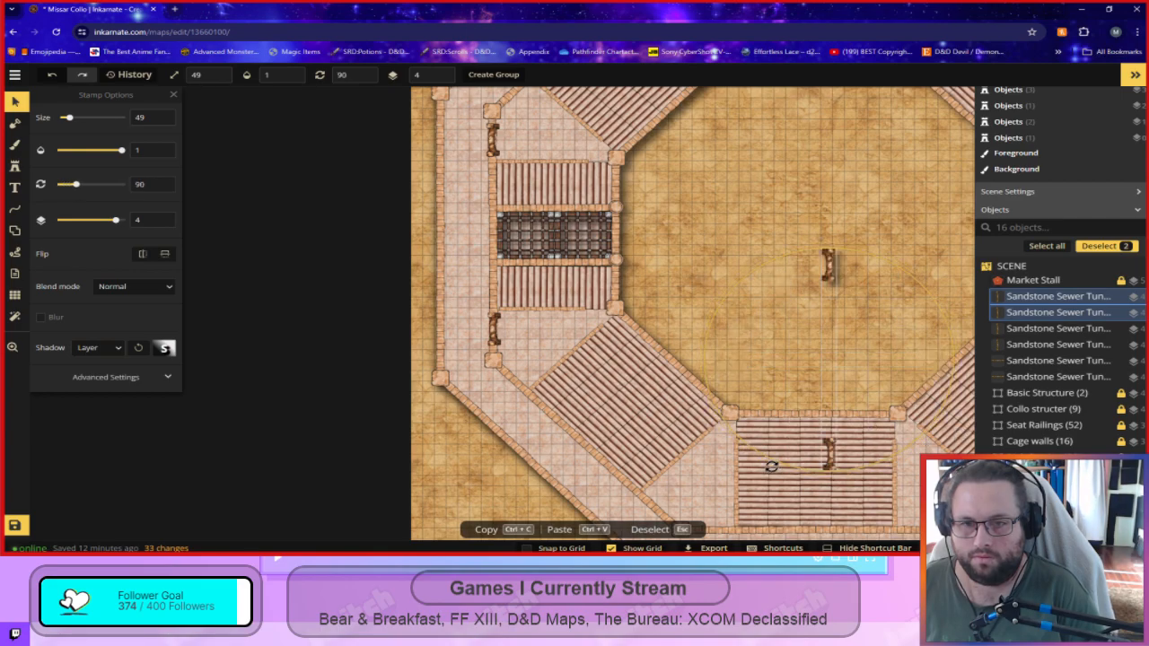
Place the copied archway pair on the east inner wall, opposite the west archways, and deselect it.
{"action": "scroll", "coordinate": [776, 465], "scroll_direction": "down", "scroll_amount": 3}
{"action": "scroll", "coordinate": [598, 261], "scroll_direction": "up", "scroll_amount": 3}
{"action": "left_click_drag", "start_coordinate": [460, 279], "coordinate": [745, 154]}
{"action": "left_click_drag", "start_coordinate": [384, 356], "coordinate": [566, 350]}
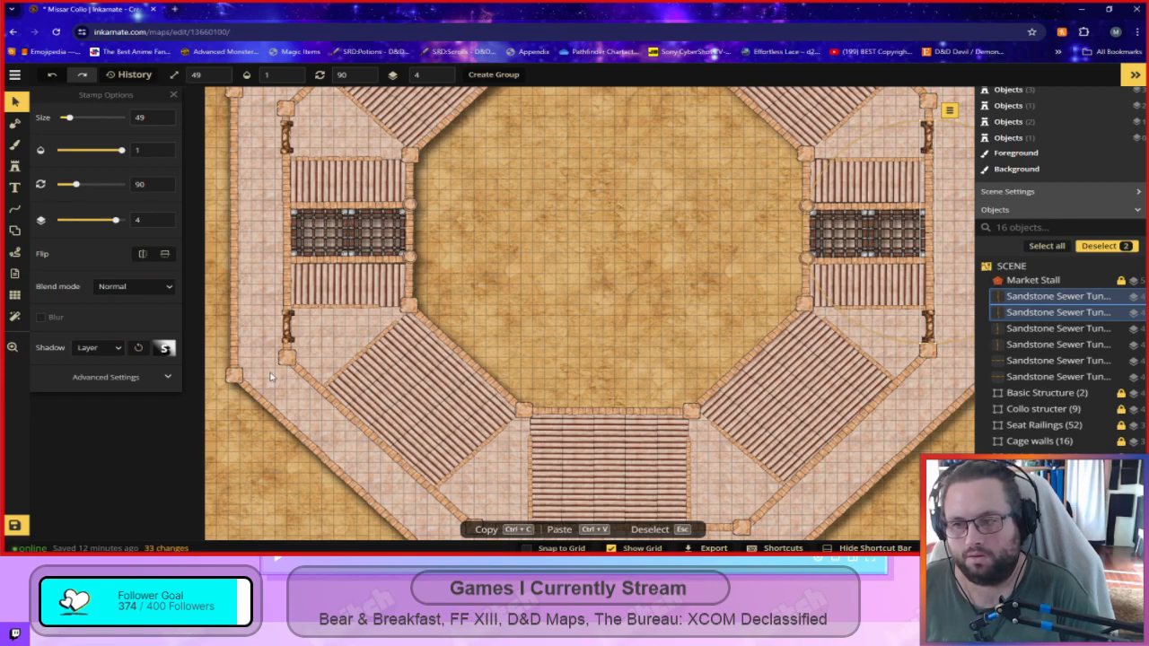
{"action": "key", "text": "Escape"}
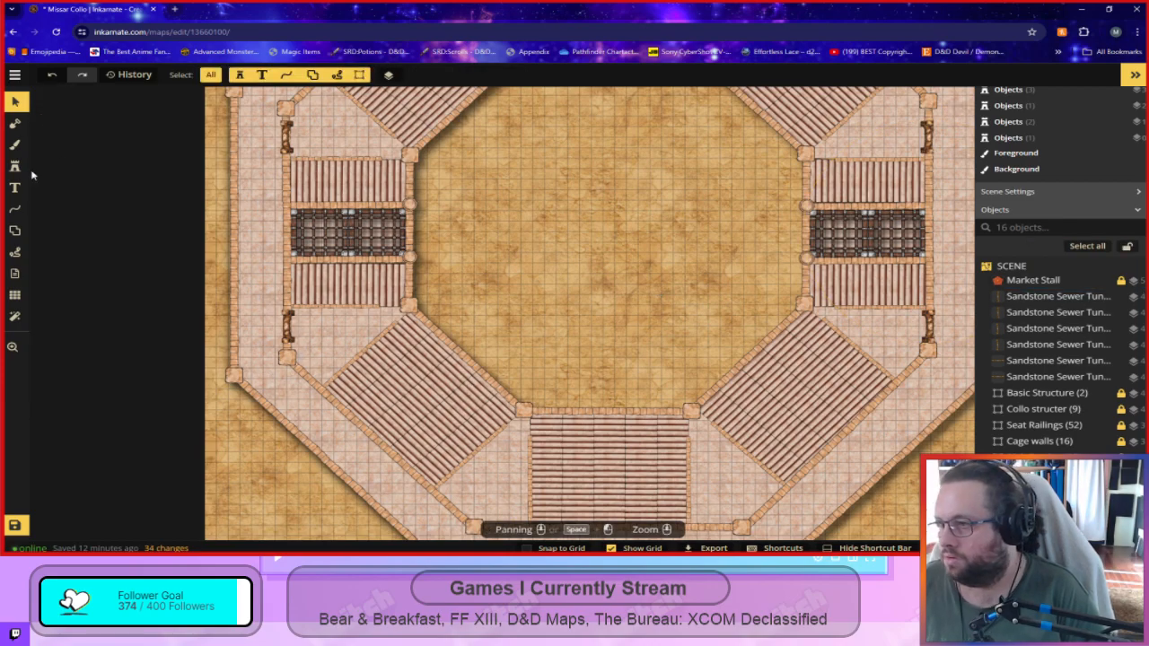
Draw a straight white line with the Pen line tool from the inner wall's southwest corner pillar to its southeast corner pillar.
{"action": "left_click", "coordinate": [15, 189]}
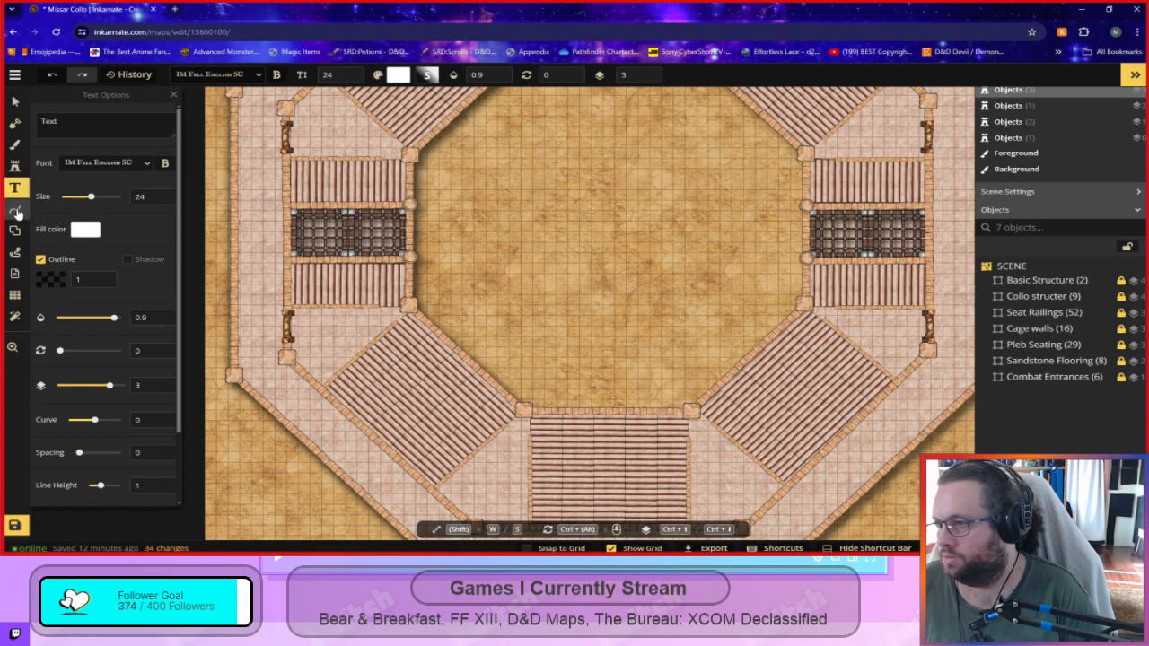
{"action": "left_click", "coordinate": [16, 211]}
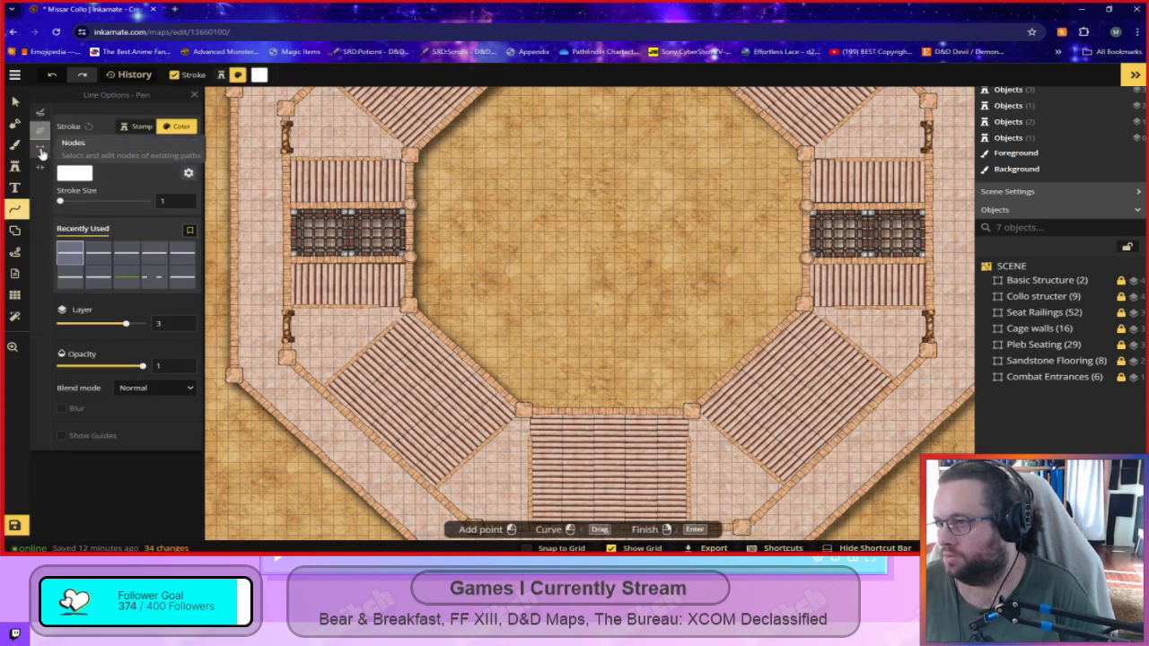
{"action": "left_click", "coordinate": [288, 358]}
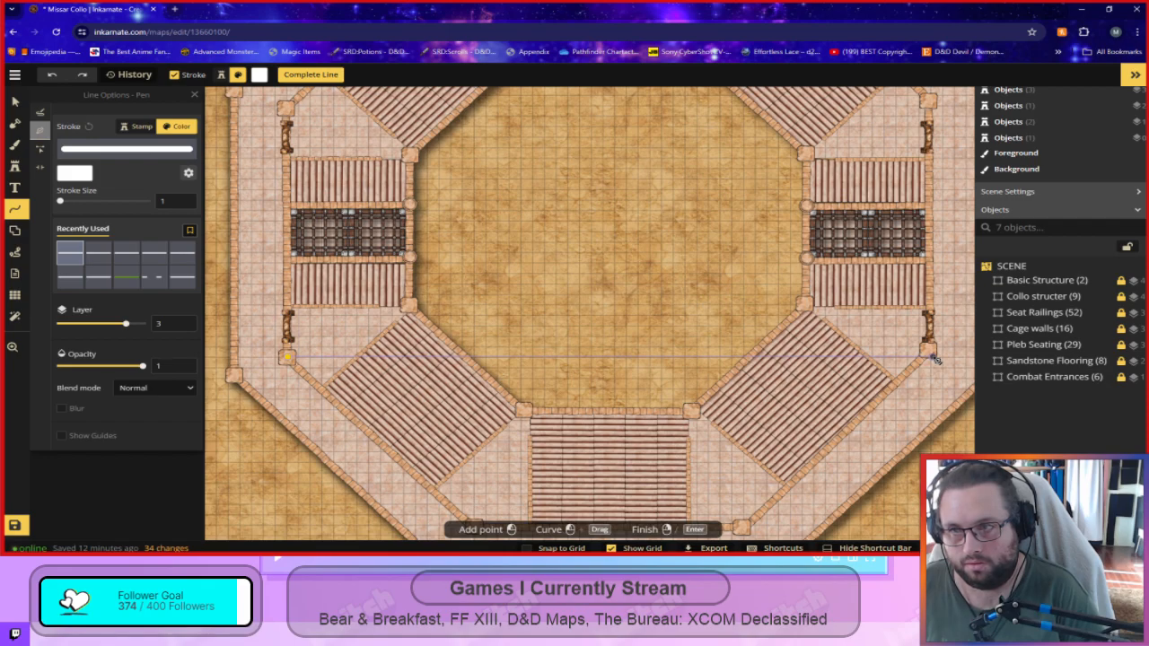
{"action": "key", "text": "Escape"}
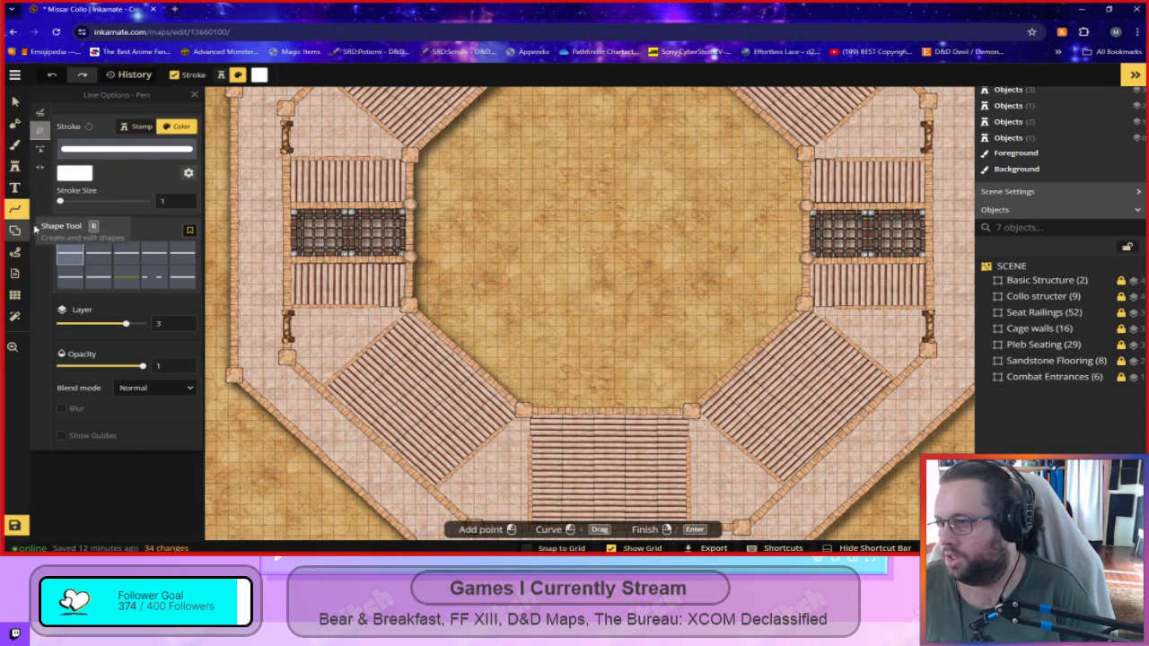
{"action": "left_click", "coordinate": [289, 359]}
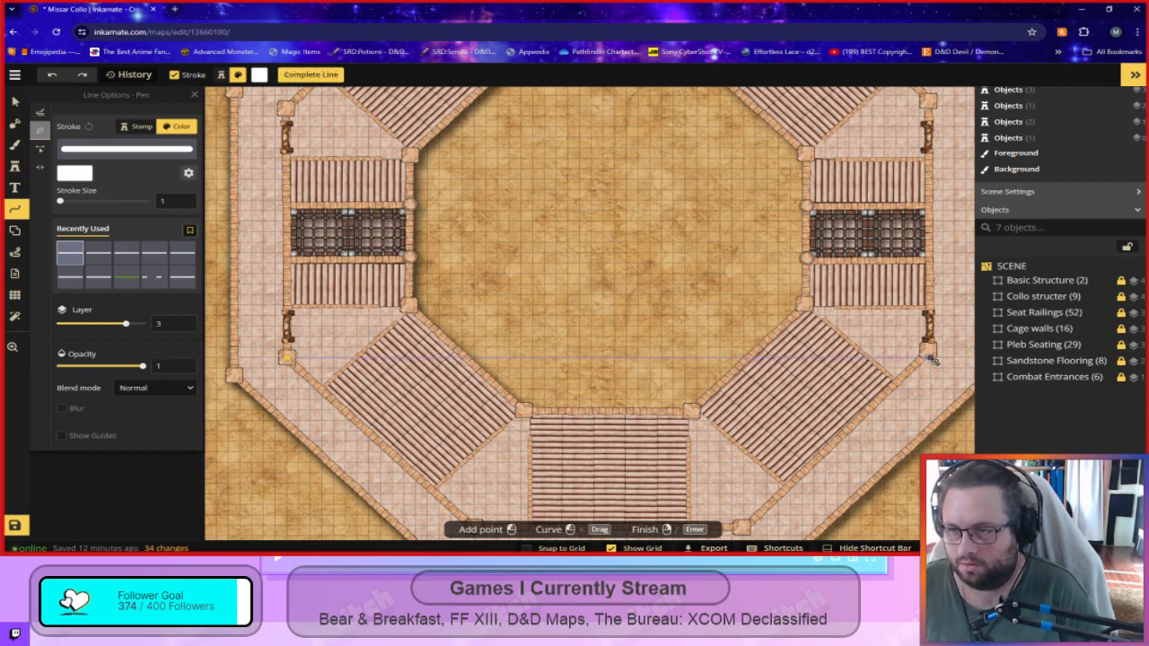
{"action": "key", "text": "Return"}
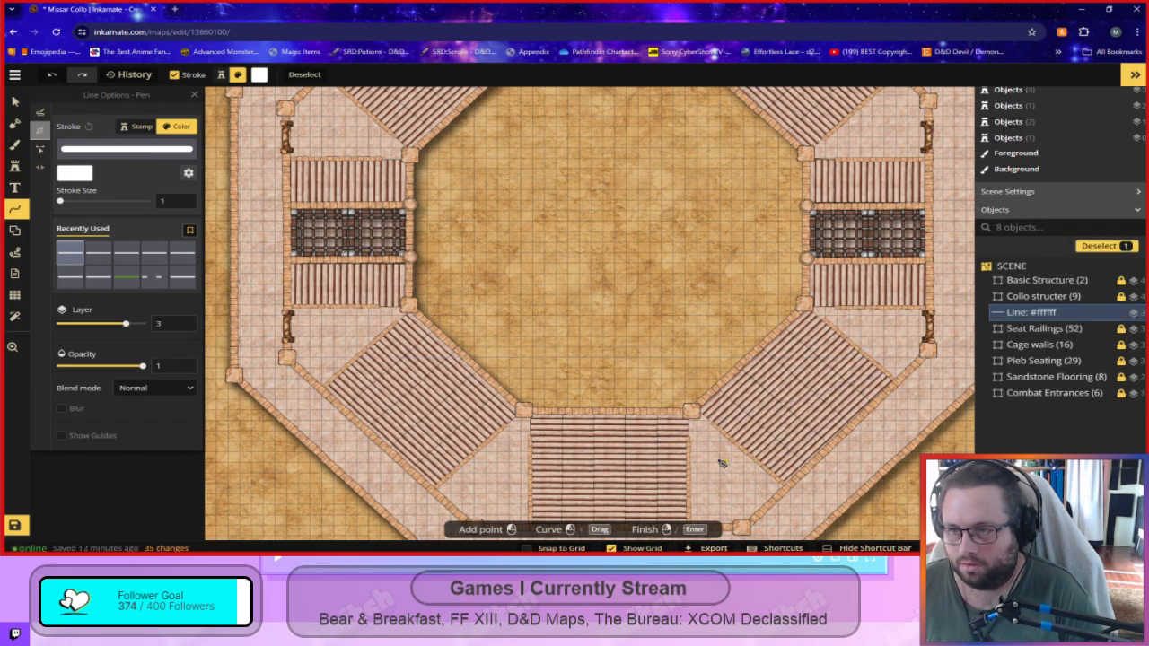
Thicken the white line across the arena to a stroke size of 374 using a recently used style, and deselect it.
{"action": "left_click_drag", "start_coordinate": [59, 201], "coordinate": [92, 206]}
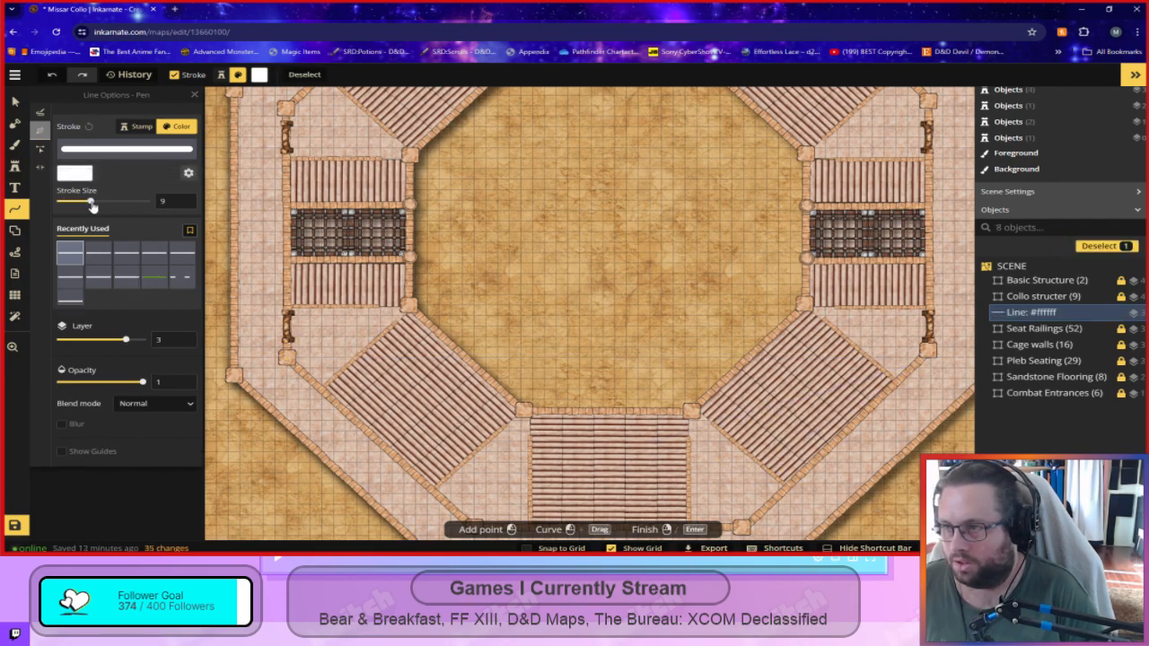
{"action": "scroll", "coordinate": [593, 396], "scroll_direction": "up", "scroll_amount": 3}
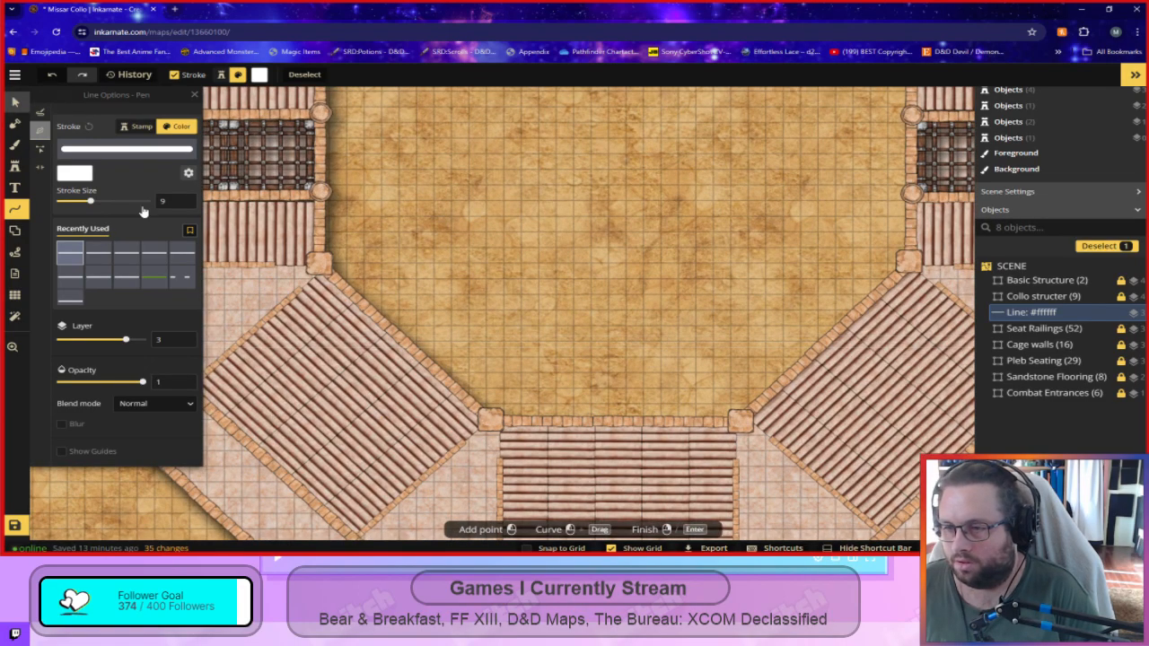
{"action": "left_click", "coordinate": [15, 102]}
{"action": "left_click", "coordinate": [580, 371]}
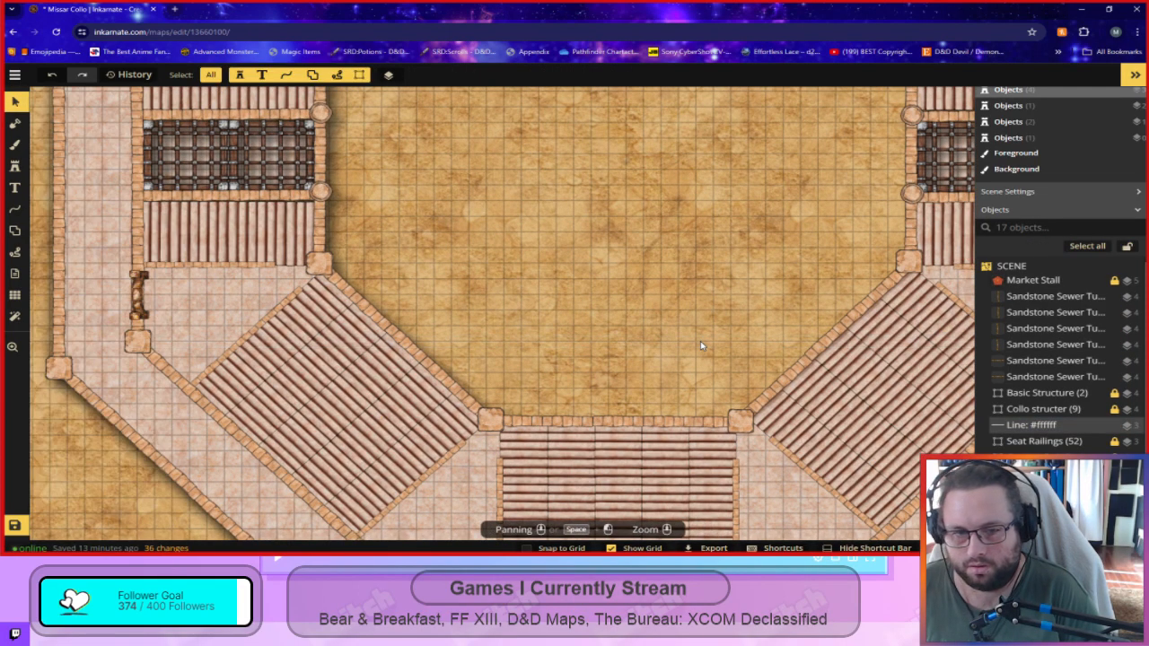
{"action": "left_click", "coordinate": [700, 342]}
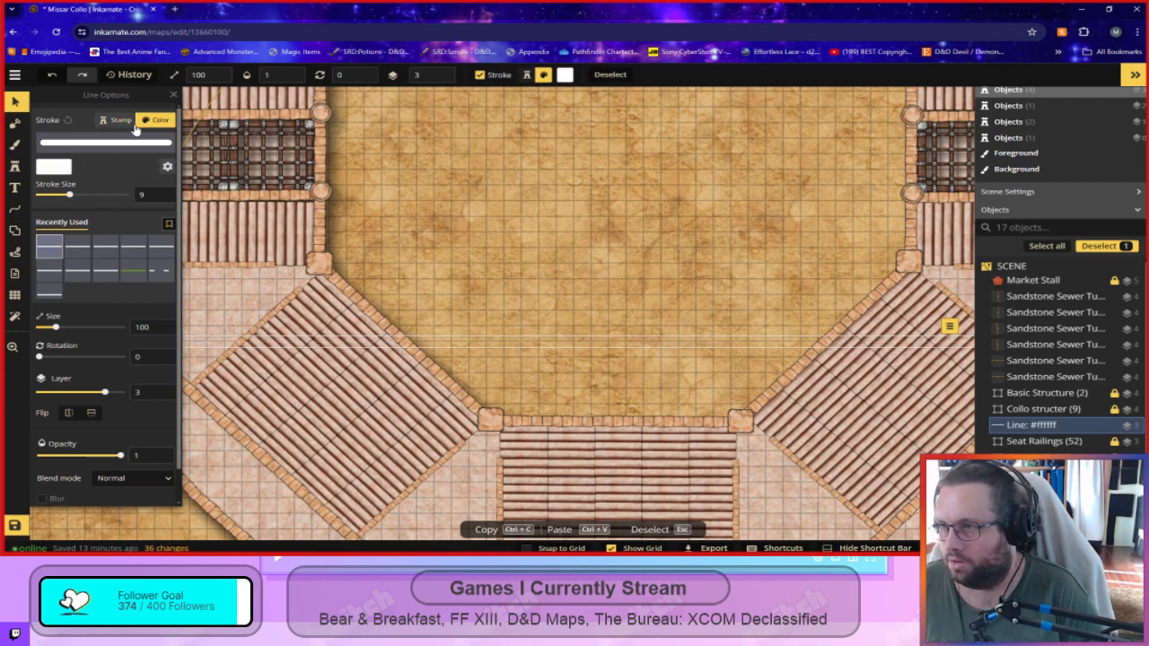
{"action": "left_click", "coordinate": [107, 249]}
{"action": "left_click", "coordinate": [131, 252]}
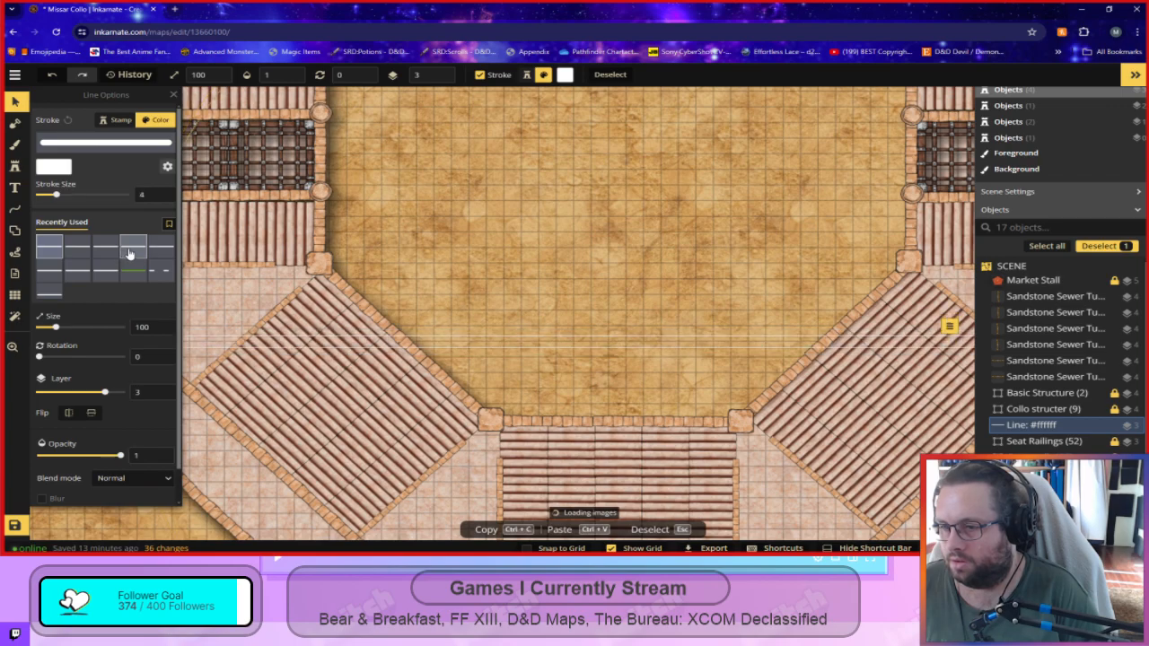
{"action": "left_click", "coordinate": [106, 250]}
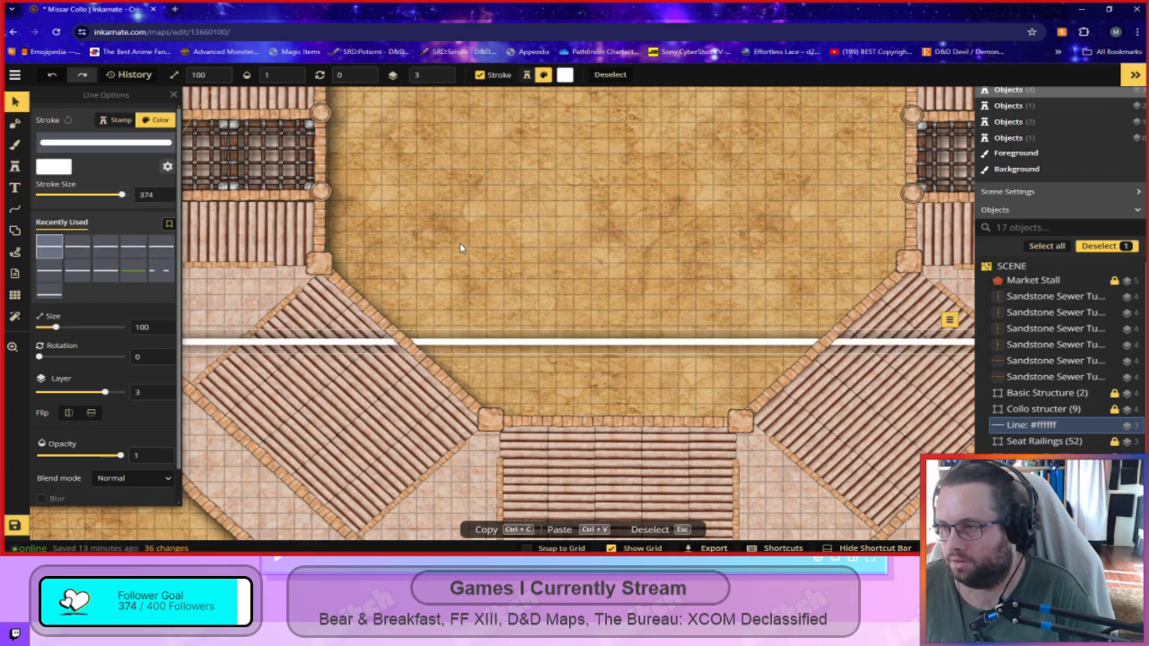
{"action": "key", "text": "Escape"}
Paste a copy of the white line, place it between the inner wall's northwest and northeast corner pillars, and deselect it.
{"action": "scroll", "coordinate": [536, 266], "scroll_direction": "down", "scroll_amount": 1}
{"action": "scroll", "coordinate": [536, 266], "scroll_direction": "down", "scroll_amount": 1}
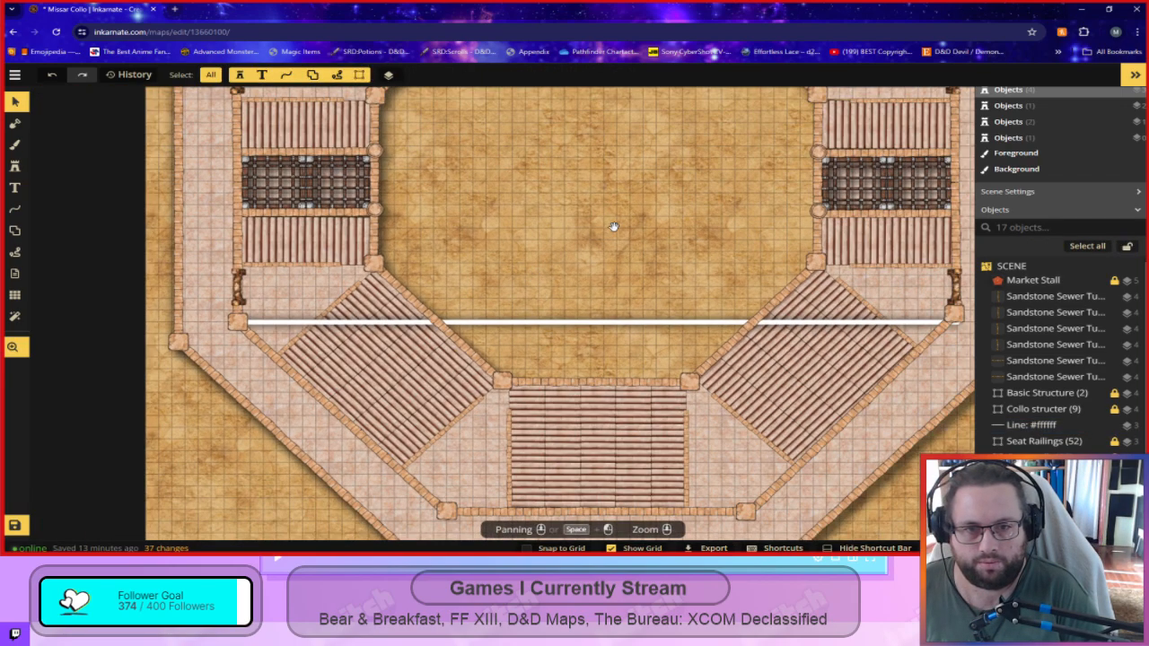
{"action": "left_click_drag", "start_coordinate": [611, 227], "coordinate": [446, 354]}
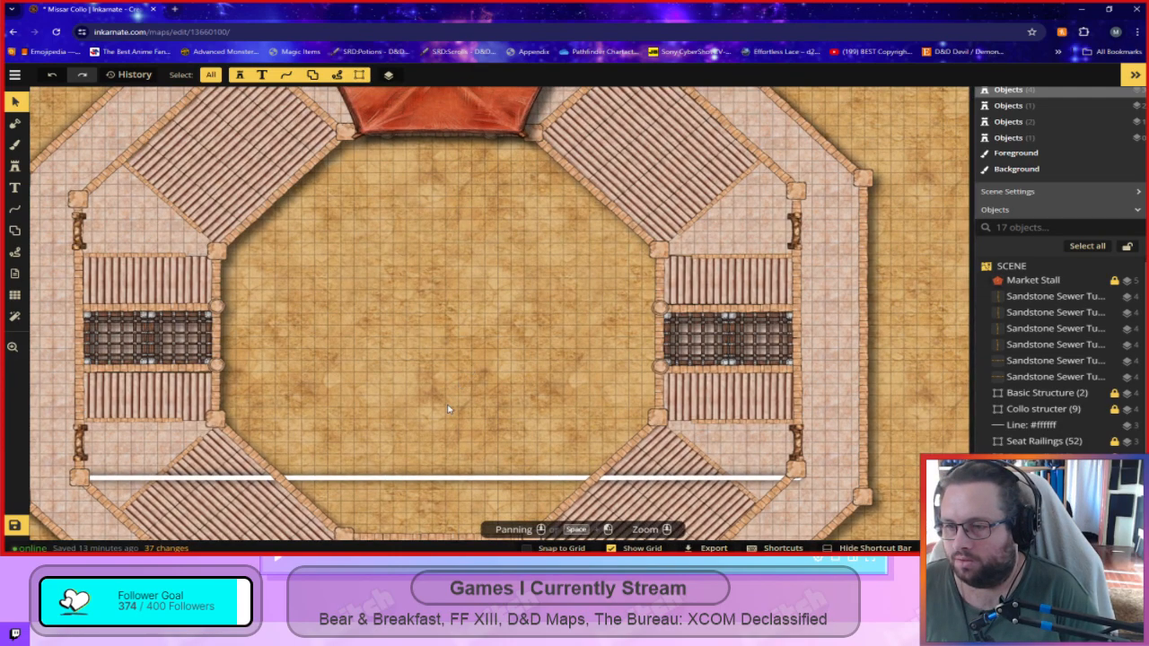
{"action": "left_click", "coordinate": [443, 476]}
{"action": "key", "text": "ctrl+c"}
{"action": "key", "text": "ctrl+v"}
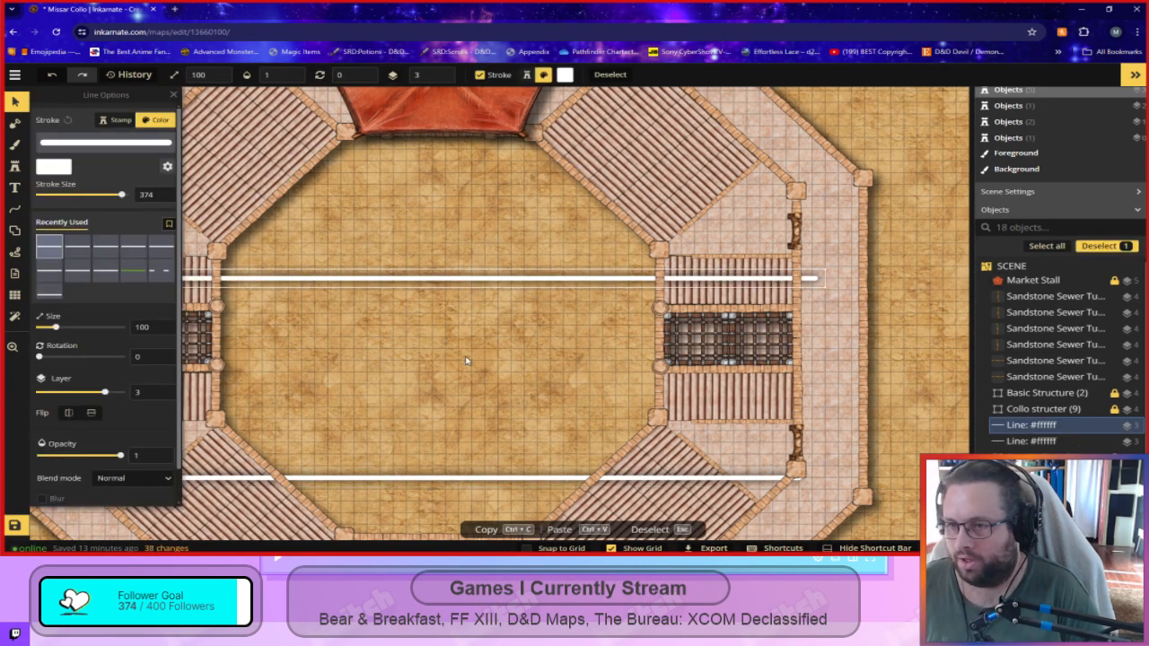
{"action": "left_click_drag", "start_coordinate": [410, 345], "coordinate": [556, 385]}
{"action": "left_click_drag", "start_coordinate": [483, 321], "coordinate": [465, 240]}
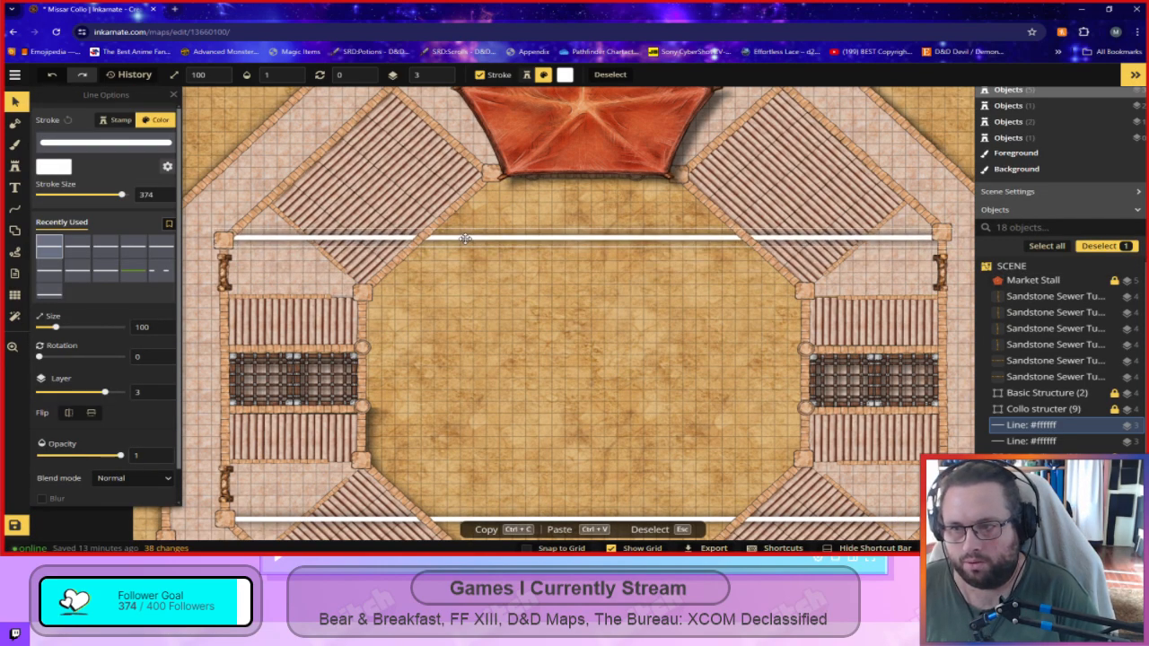
{"action": "left_click_drag", "start_coordinate": [465, 239], "coordinate": [465, 239]}
{"action": "left_click", "coordinate": [539, 462]}
Enter the Basic Structure group and open its nested Inner Wall group for editing.
{"action": "left_click_drag", "start_coordinate": [671, 342], "coordinate": [463, 420]}
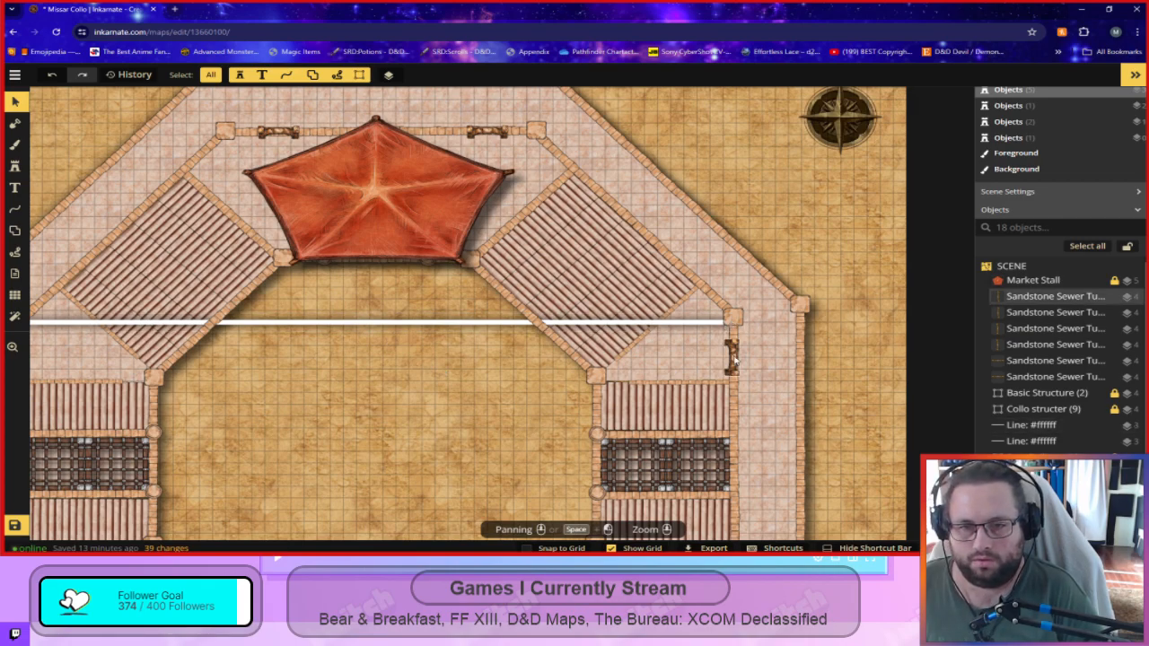
{"action": "scroll", "coordinate": [1038, 415], "scroll_direction": "down", "scroll_amount": 1}
{"action": "scroll", "coordinate": [1038, 411], "scroll_direction": "up", "scroll_amount": 1}
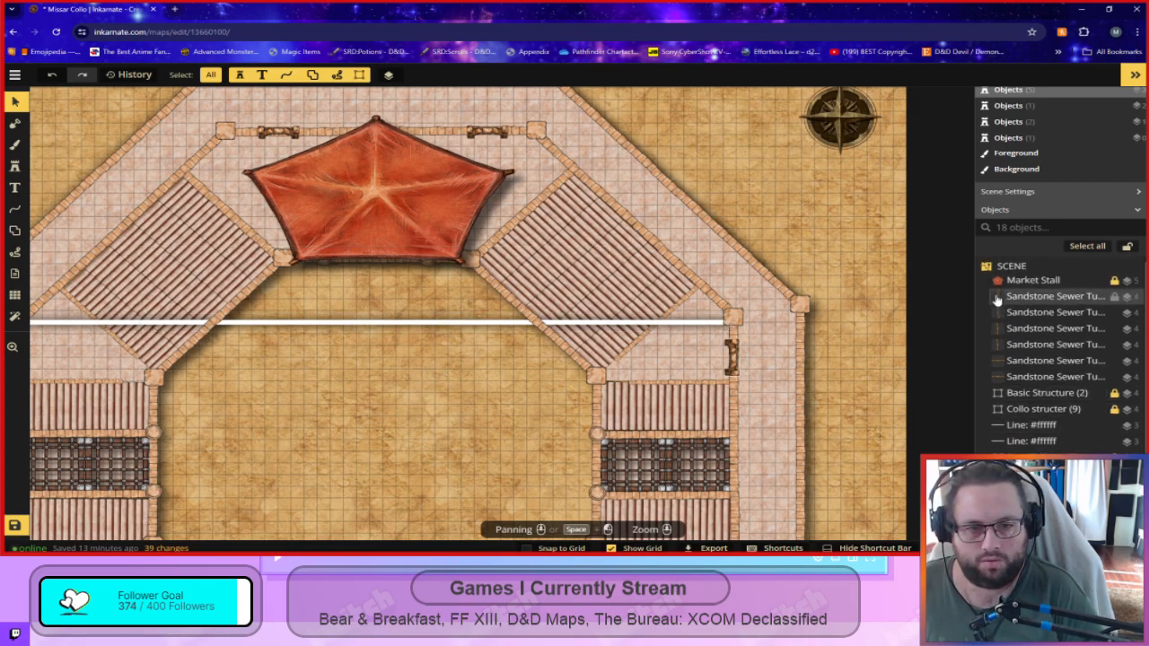
{"action": "scroll", "coordinate": [1032, 399], "scroll_direction": "down", "scroll_amount": 1}
{"action": "left_click", "coordinate": [1039, 387]}
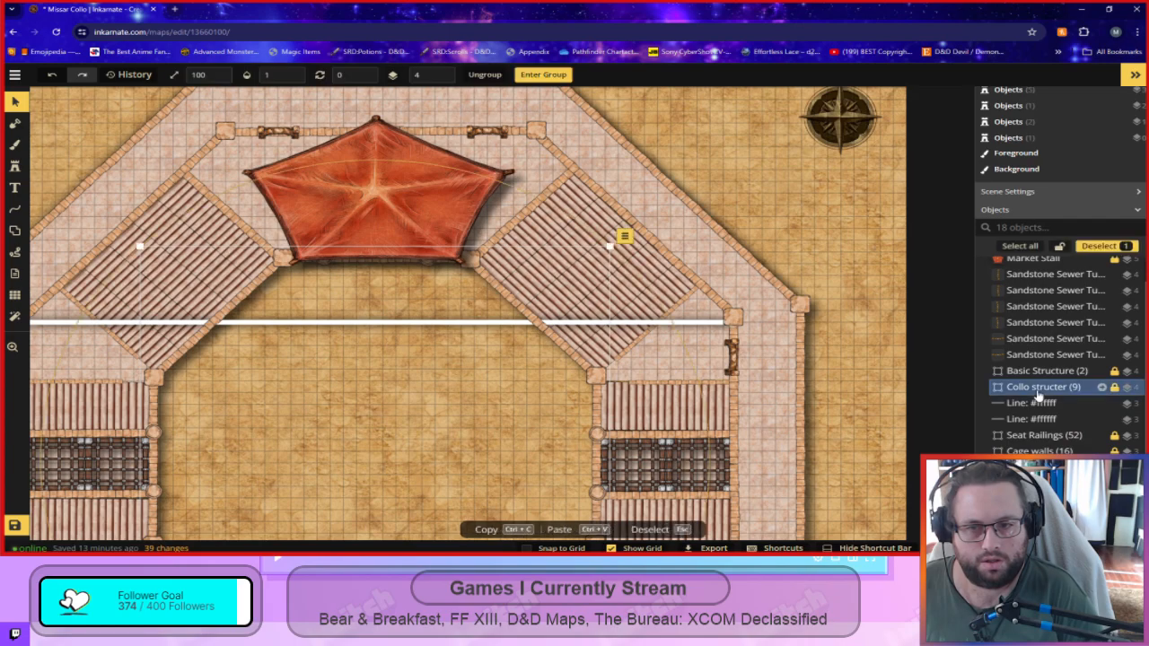
{"action": "left_click", "coordinate": [1039, 373]}
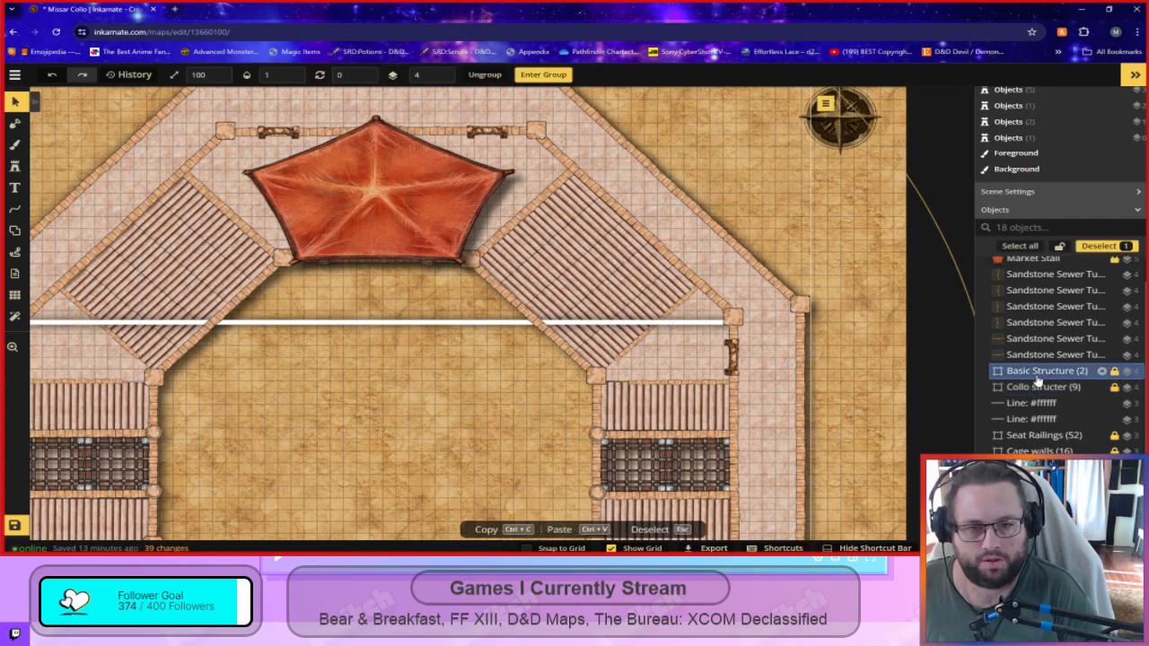
{"action": "double_click", "coordinate": [1039, 373]}
{"action": "left_click", "coordinate": [1032, 312]}
{"action": "double_click", "coordinate": [1032, 313]}
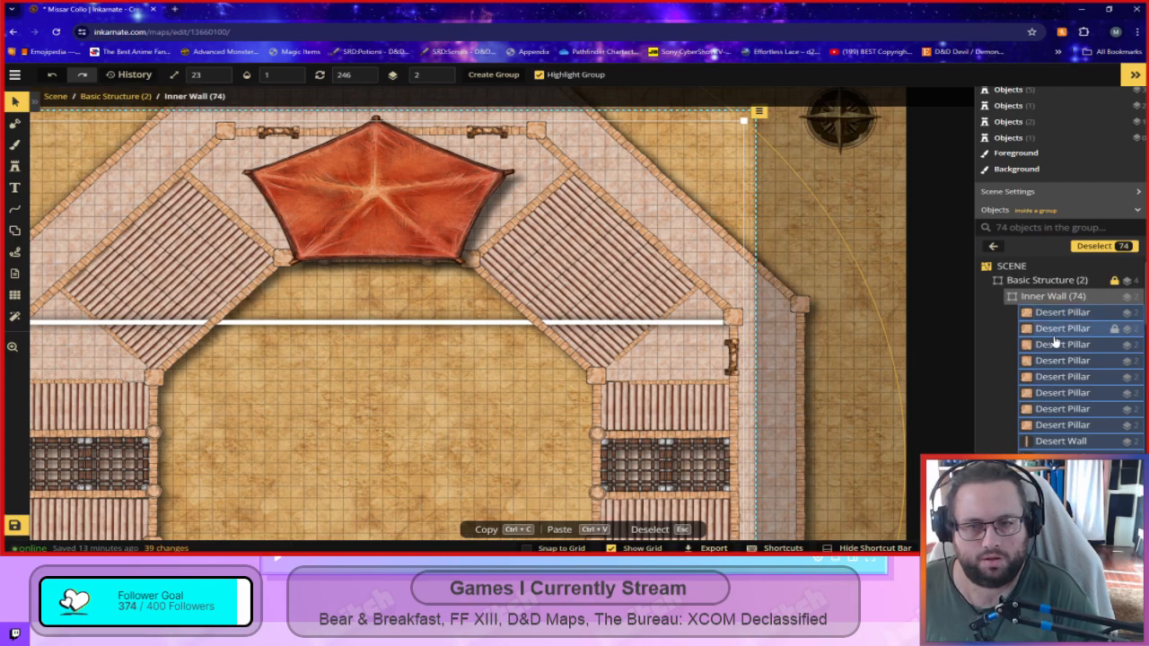
Move the inner wall's northeast corner pillar down onto the end of the northern white line, and deselect it.
{"action": "left_click", "coordinate": [1059, 345]}
{"action": "left_click", "coordinate": [1060, 394]}
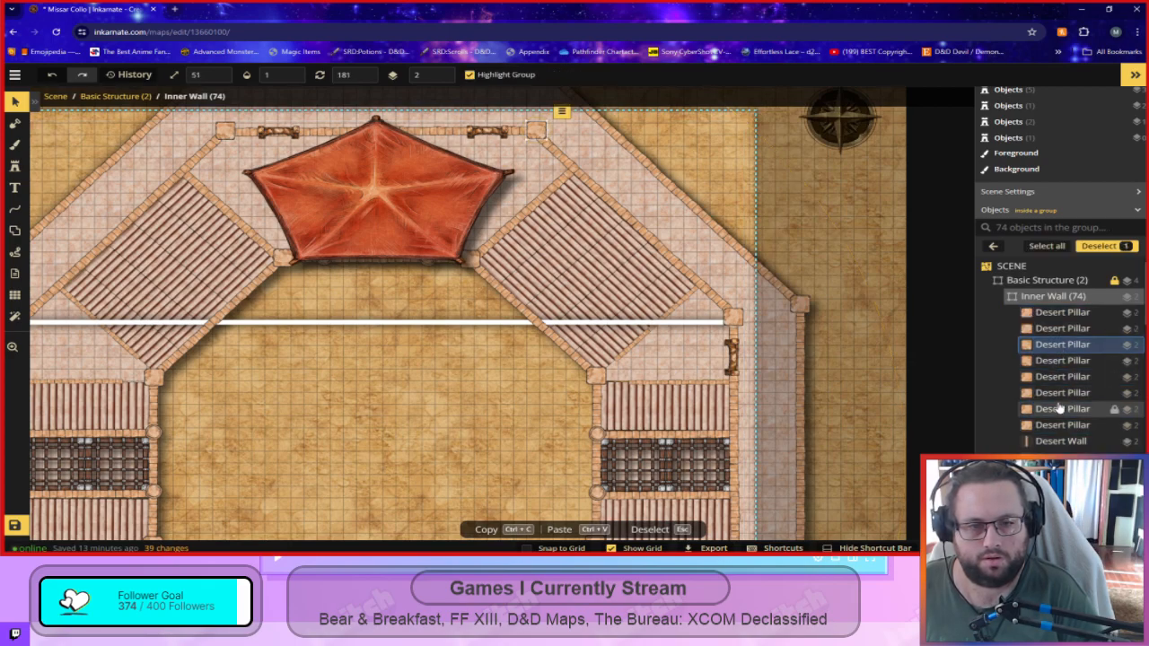
{"action": "left_click_drag", "start_coordinate": [735, 317], "coordinate": [734, 324]}
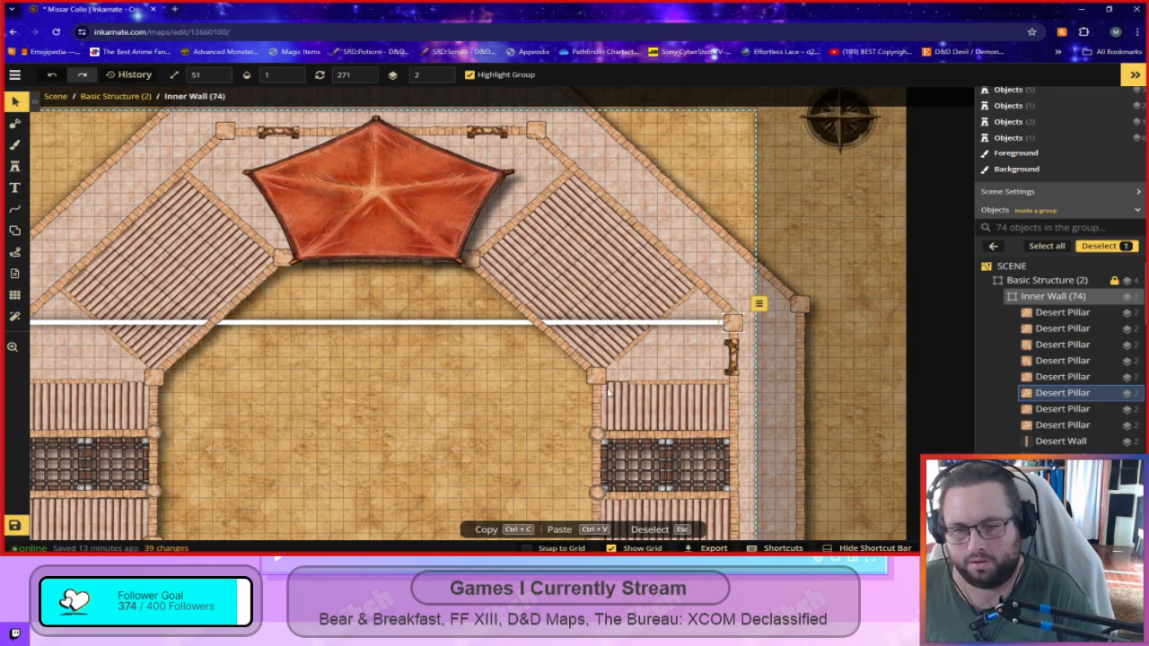
{"action": "left_click", "coordinate": [492, 424]}
{"action": "left_click_drag", "start_coordinate": [368, 474], "coordinate": [422, 466]}
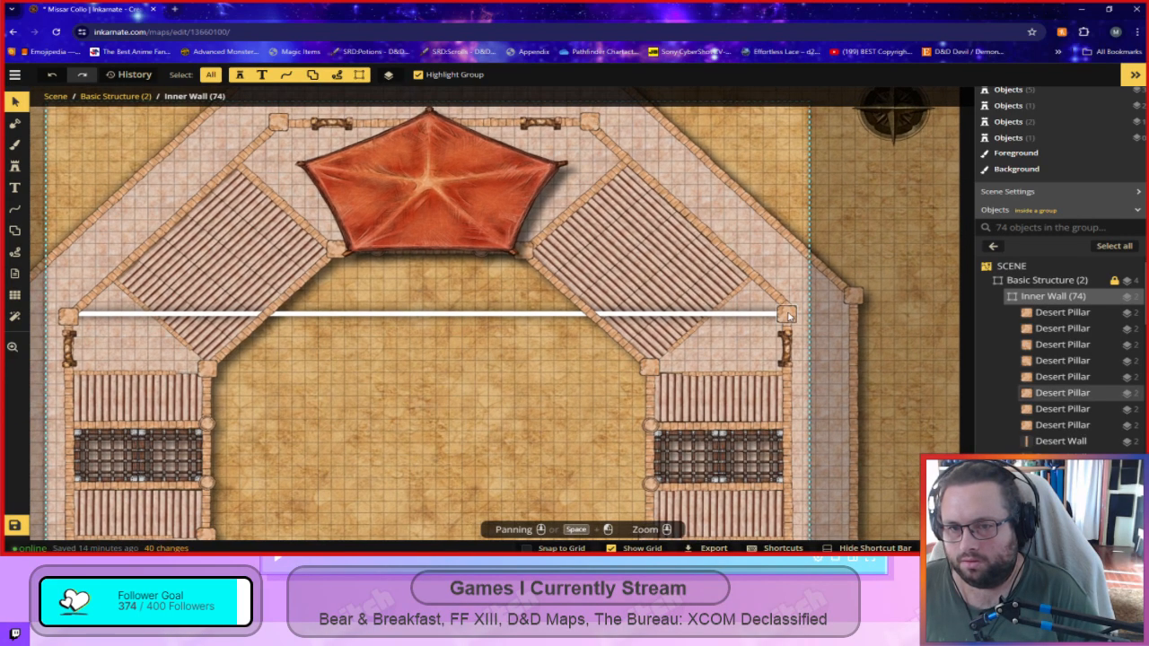
{"action": "left_click", "coordinate": [787, 314]}
{"action": "left_click", "coordinate": [500, 435]}
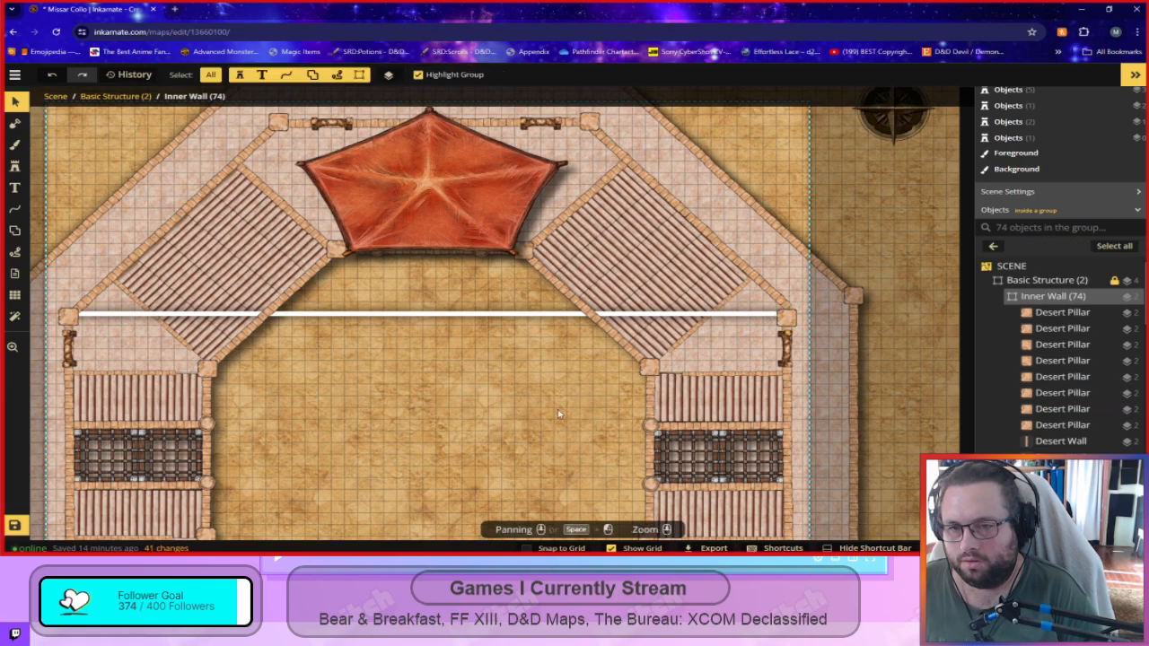
Select all wall segments of the inner wall's northeast diagonal together, rotate them to 318 to meet the moved pillar, and deselect them.
{"action": "left_click", "coordinate": [775, 298]}
{"action": "scroll", "coordinate": [539, 418], "scroll_direction": "down", "scroll_amount": 2}
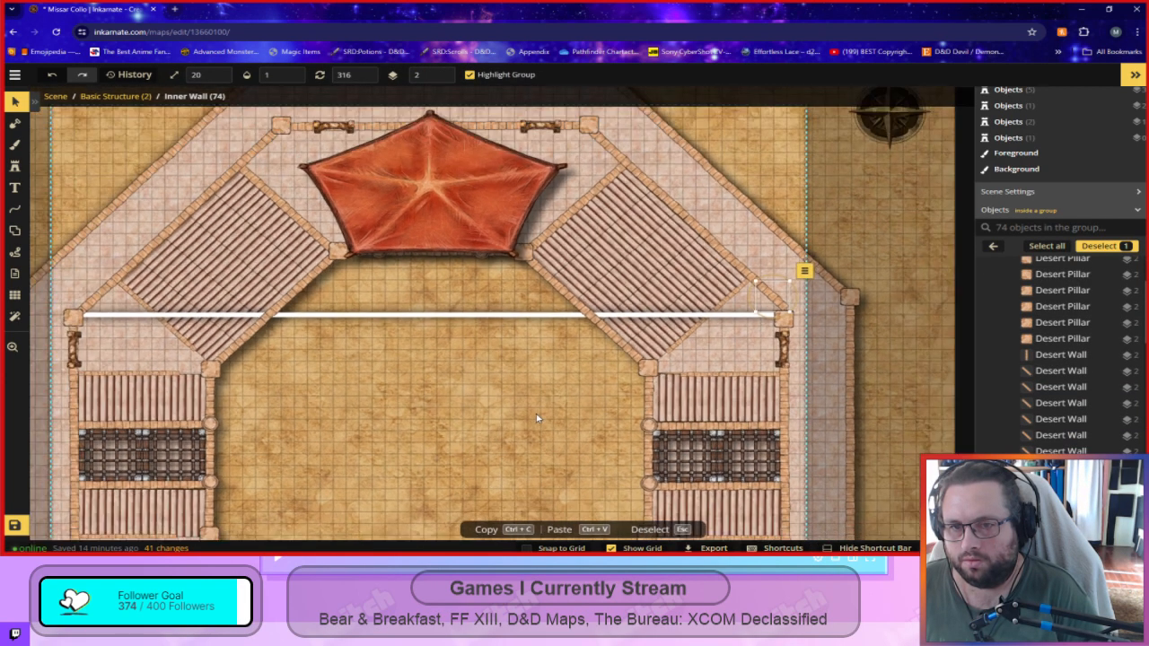
{"action": "left_click_drag", "start_coordinate": [723, 296], "coordinate": [616, 191]}
{"action": "left_click", "coordinate": [619, 193], "text": "shift"}
{"action": "left_click", "coordinate": [641, 217], "text": "shift"}
{"action": "left_click", "coordinate": [664, 240], "text": "shift"}
{"action": "left_click", "coordinate": [688, 263], "text": "shift"}
{"action": "left_click", "coordinate": [711, 285], "text": "shift"}
{"action": "left_click", "coordinate": [735, 308], "text": "shift"}
{"action": "left_click", "coordinate": [757, 330], "text": "shift"}
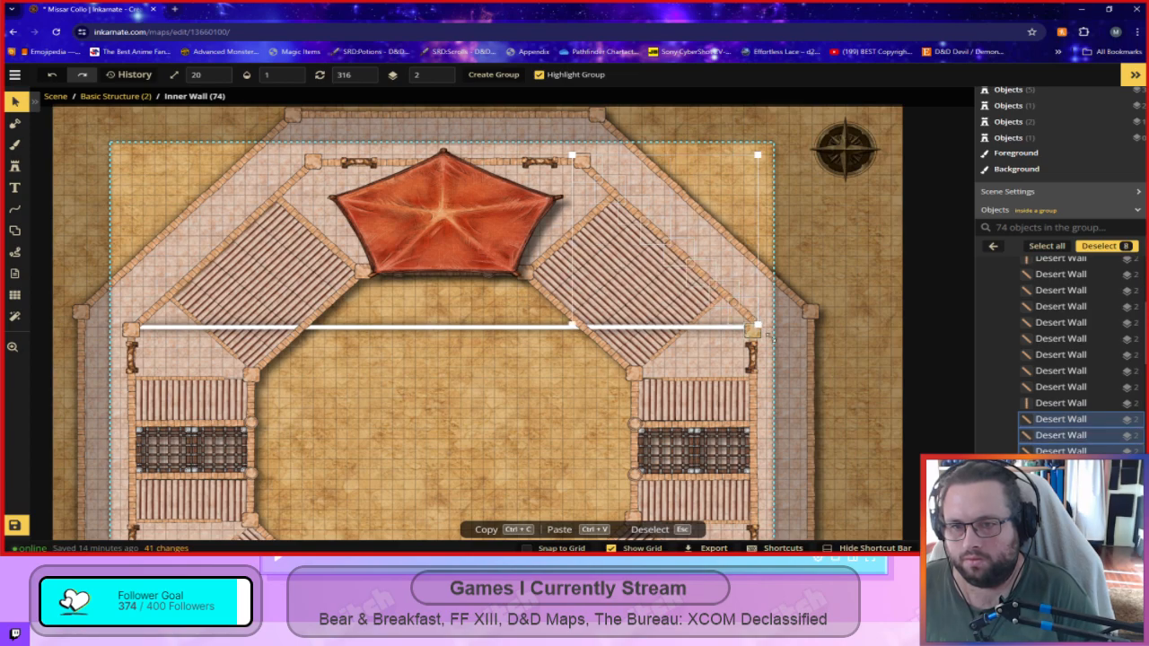
{"action": "left_click_drag", "start_coordinate": [769, 149], "coordinate": [778, 175]}
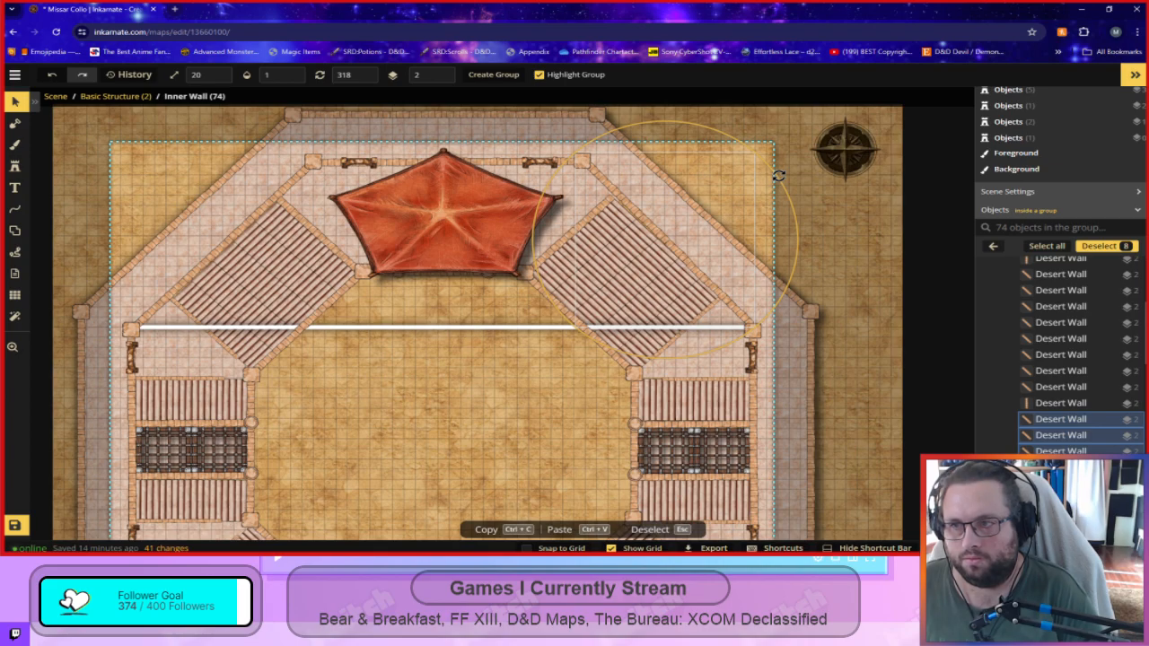
{"action": "left_click", "coordinate": [857, 351]}
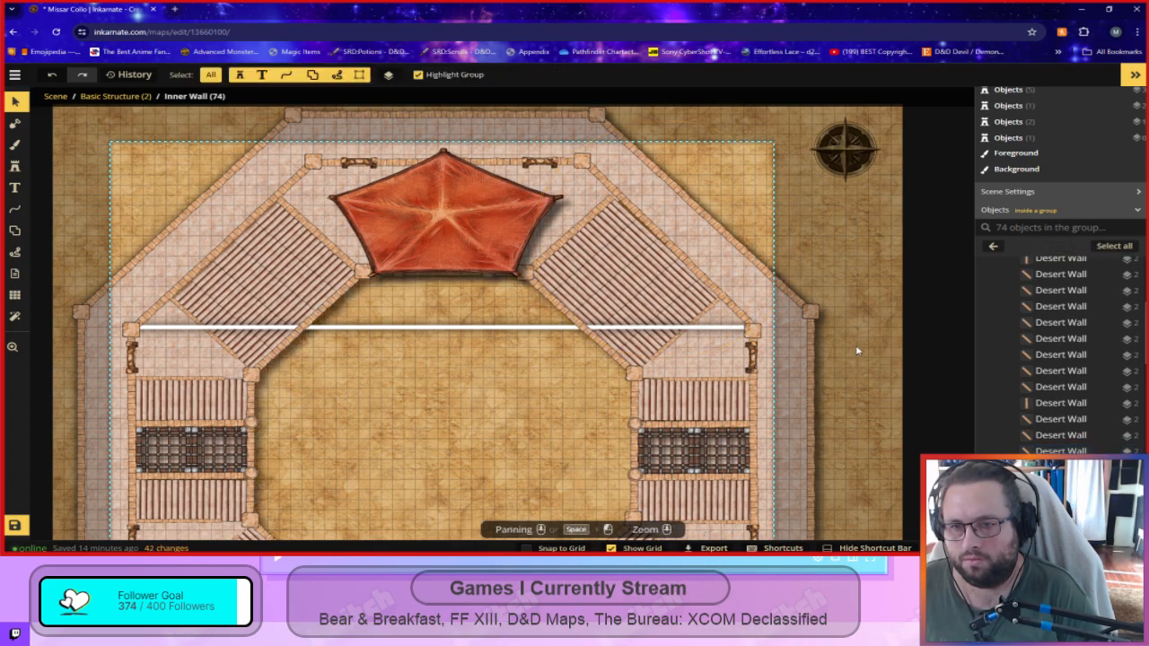
Fine-tune the northeast corner pillar's position at the end of the northern white line, and deselect it.
{"action": "scroll", "coordinate": [769, 357], "scroll_direction": "up", "scroll_amount": 2}
{"action": "left_click_drag", "start_coordinate": [377, 446], "coordinate": [482, 451]}
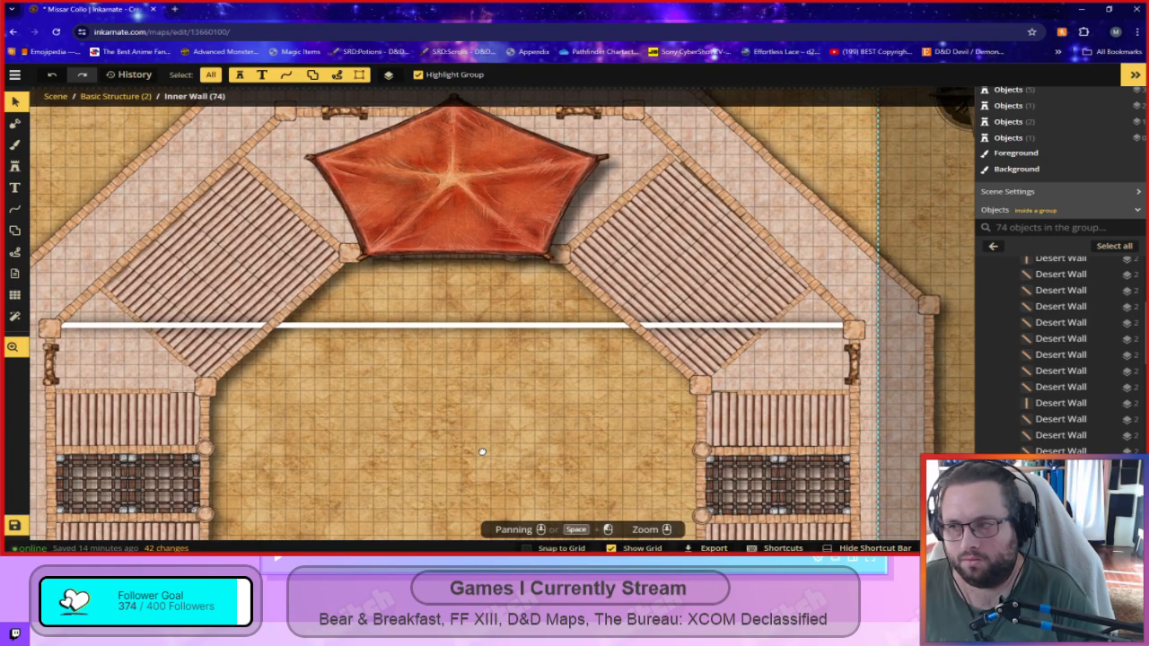
{"action": "left_click", "coordinate": [853, 331]}
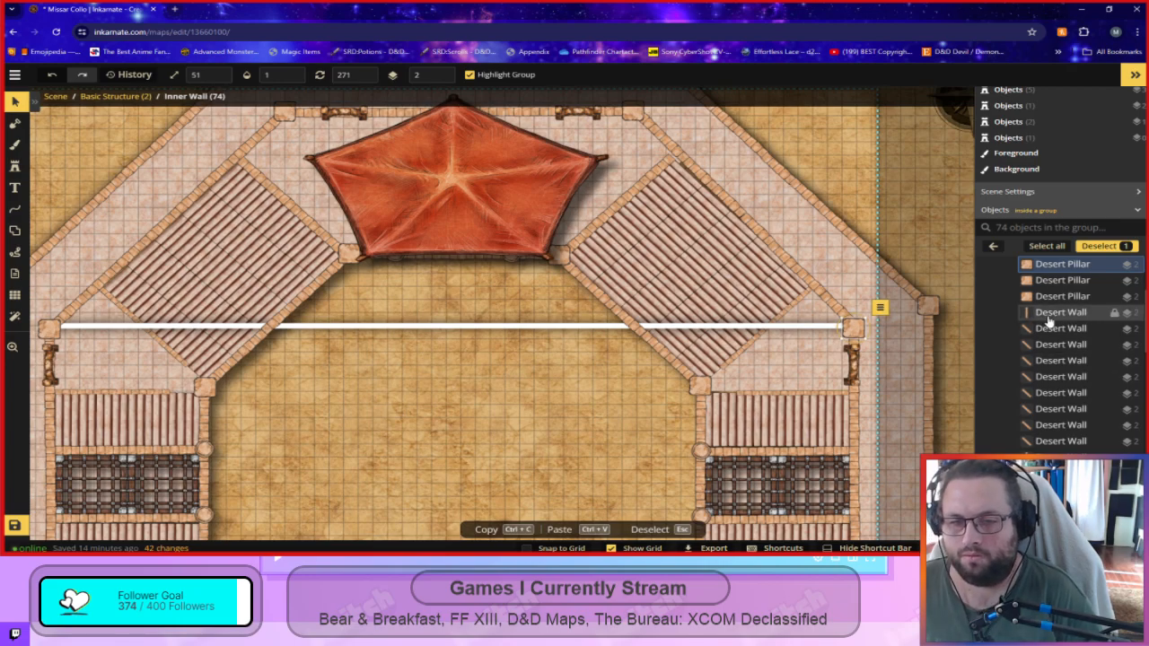
{"action": "key", "text": "Escape"}
Nudge the inner wall's southeast corner pillar down until it lines up with the southern white line, and deselect it.
{"action": "scroll", "coordinate": [481, 431], "scroll_direction": "down", "scroll_amount": 2}
{"action": "left_click_drag", "start_coordinate": [481, 431], "coordinate": [577, 147]}
{"action": "left_click_drag", "start_coordinate": [495, 204], "coordinate": [473, 259]}
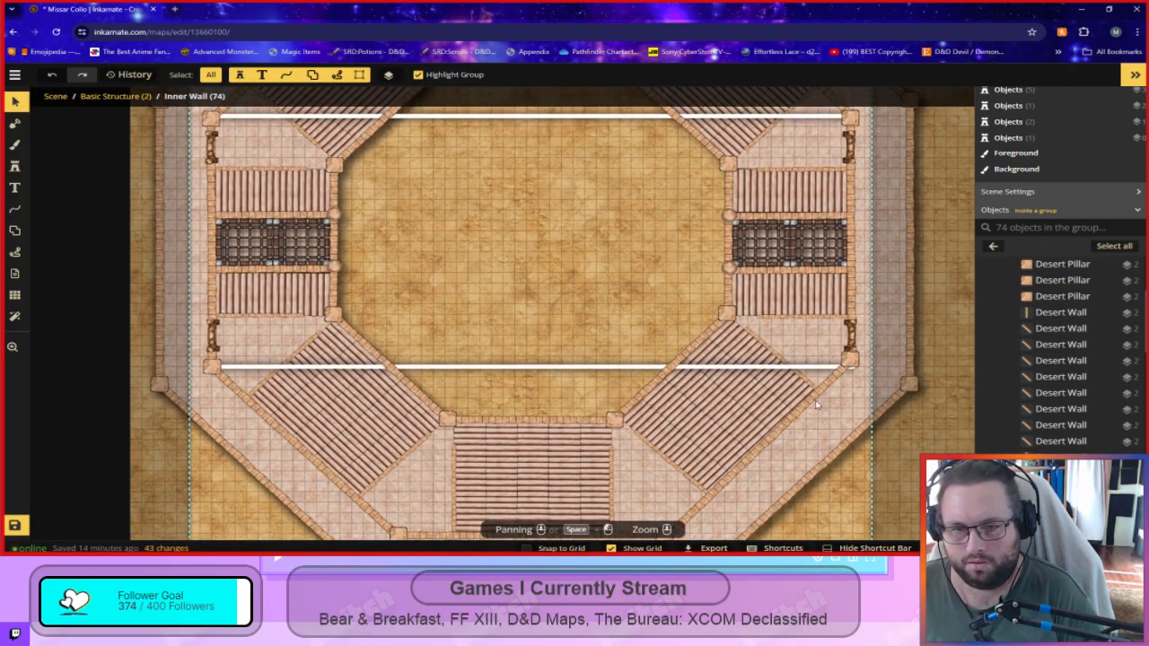
{"action": "left_click", "coordinate": [850, 360]}
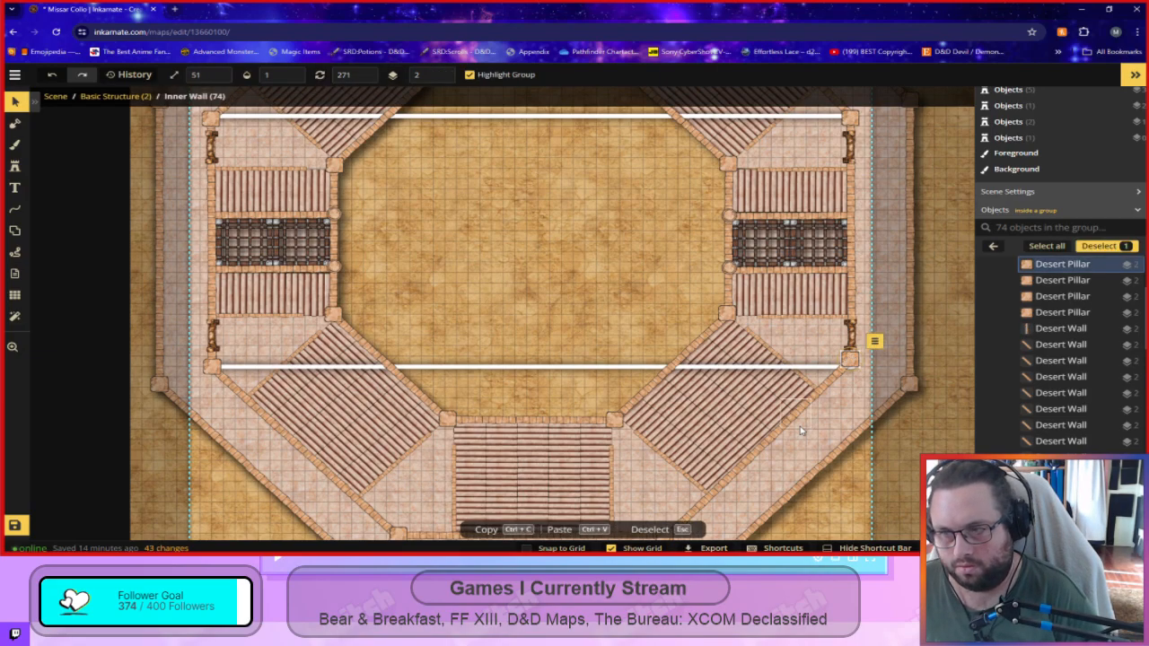
{"action": "key", "text": "Down"}
{"action": "key", "text": "Down"}
{"action": "key", "text": "Down"}
{"action": "key", "text": "Down"}
{"action": "key", "text": "Down"}
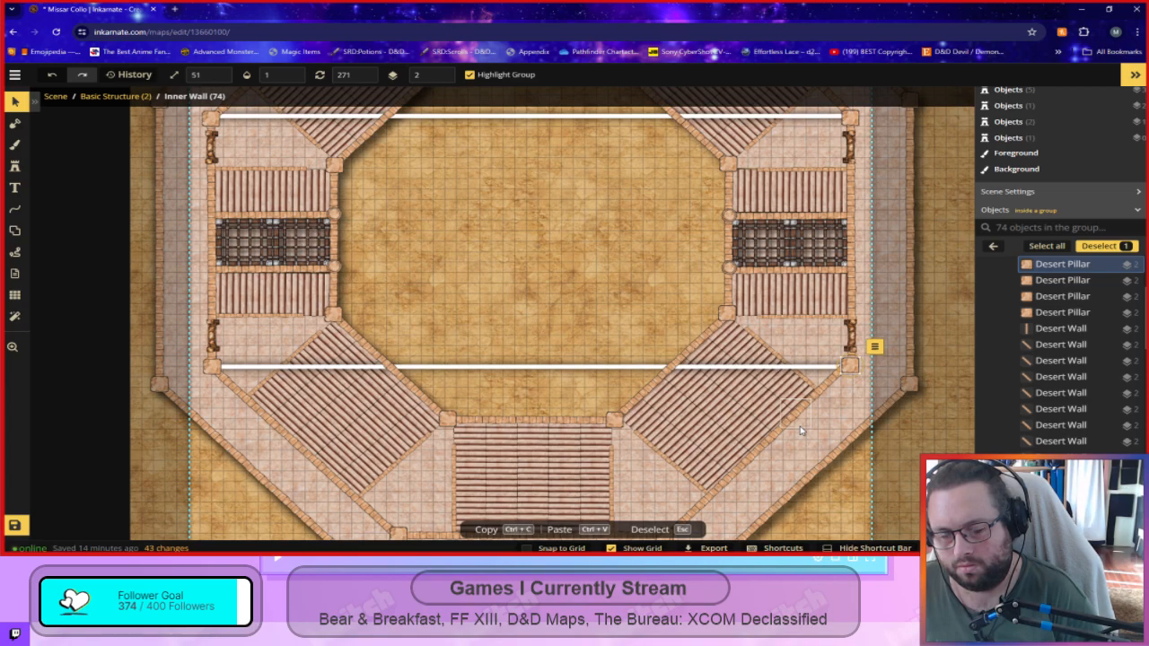
{"action": "key", "text": "Escape"}
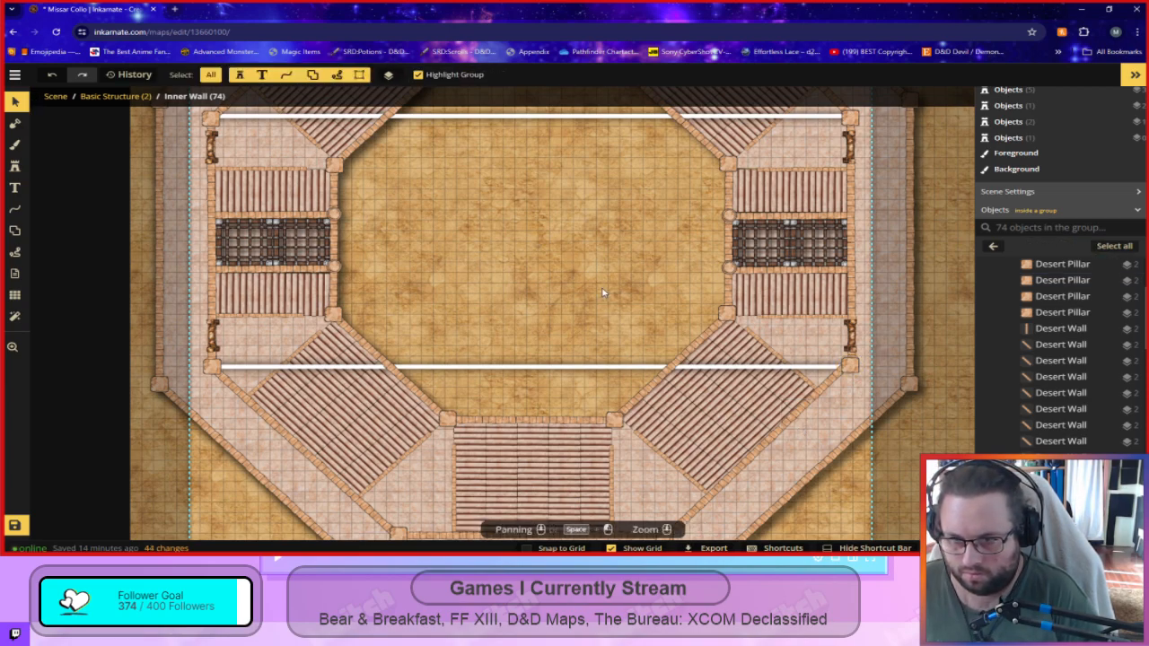
Shift the diagonal wall segment next to the southeast corner pillar slightly southwest, and deselect it.
{"action": "left_click", "coordinate": [842, 386]}
{"action": "left_click_drag", "start_coordinate": [836, 379], "coordinate": [832, 384]}
{"action": "key", "text": "Escape"}
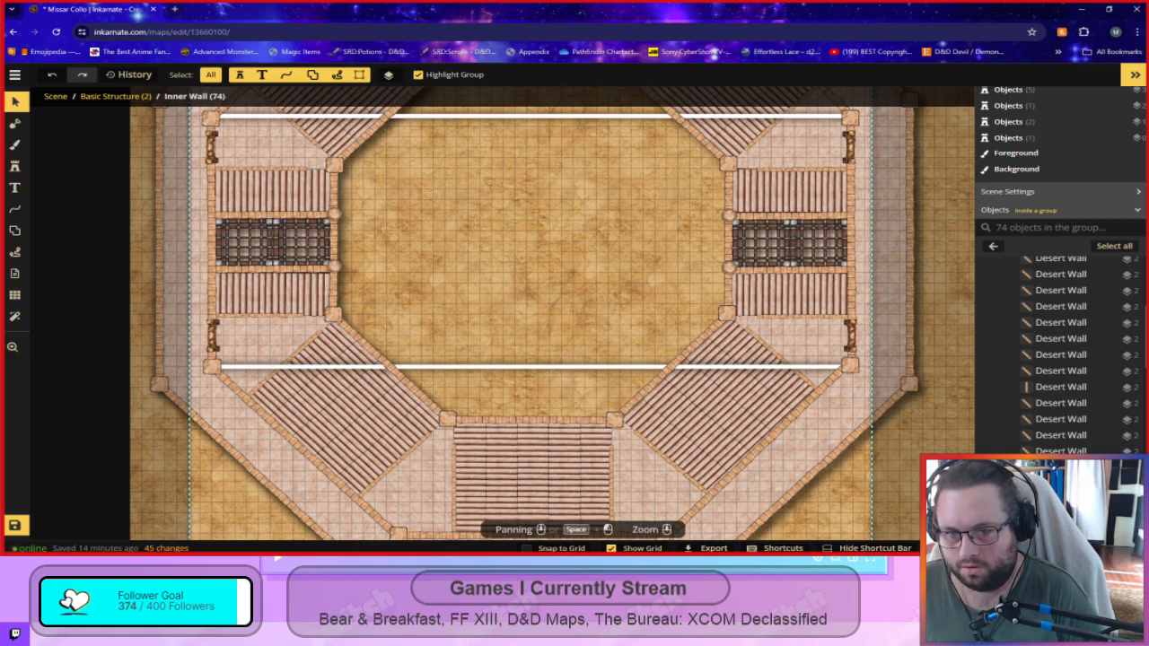
Select all wall segments of the inner wall's southeast diagonal together, rotate them to 44 to meet the corner pillar, and deselect them.
{"action": "scroll", "coordinate": [883, 460], "scroll_direction": "down", "scroll_amount": 1}
{"action": "scroll", "coordinate": [883, 460], "scroll_direction": "up", "scroll_amount": 1}
{"action": "left_click_drag", "start_coordinate": [911, 495], "coordinate": [898, 373]}
{"action": "left_click", "coordinate": [650, 413]}
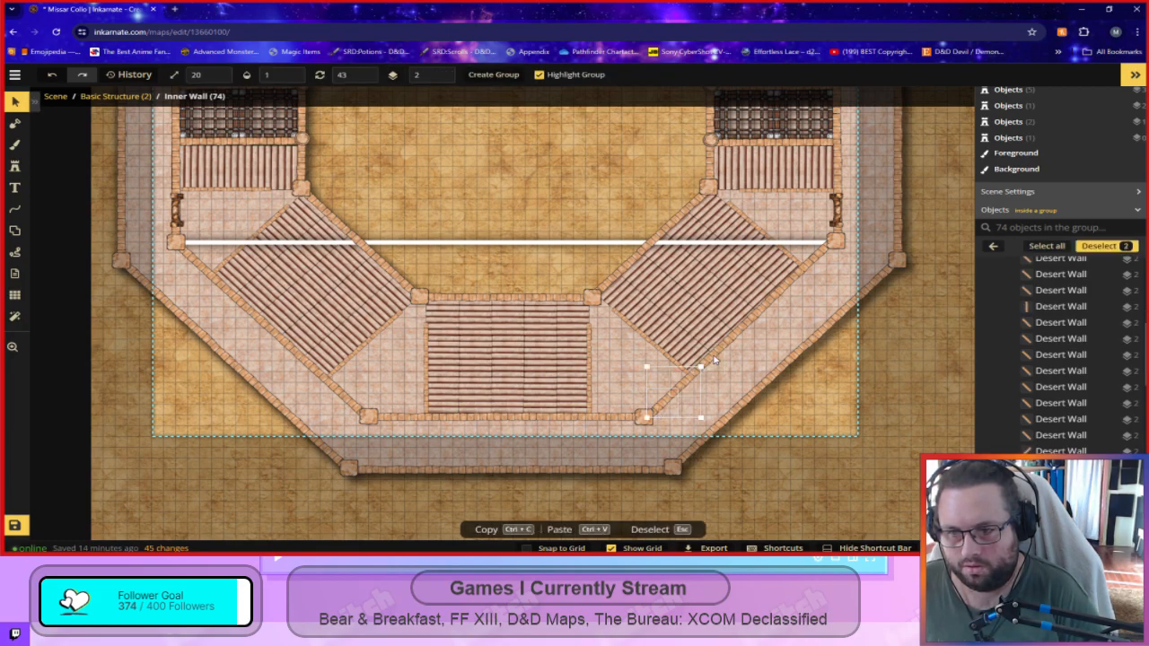
{"action": "left_click", "coordinate": [755, 318], "text": "shift"}
{"action": "left_click", "coordinate": [779, 290], "text": "shift"}
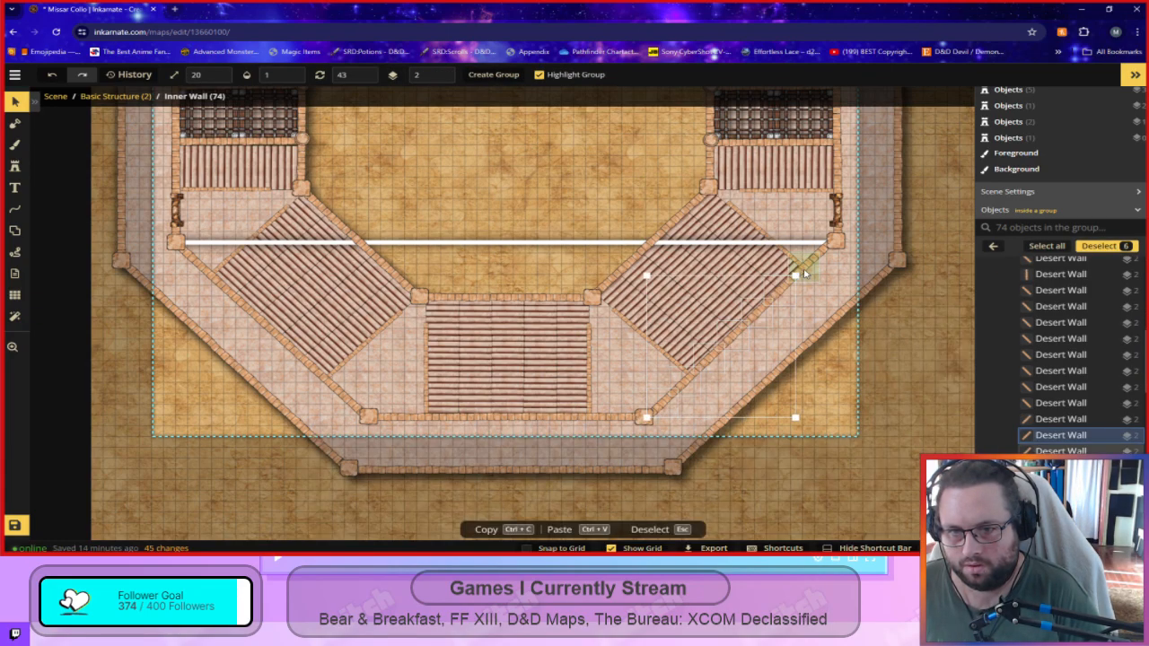
{"action": "left_click", "coordinate": [819, 253], "text": "shift"}
{"action": "left_click_drag", "start_coordinate": [853, 247], "coordinate": [857, 238]}
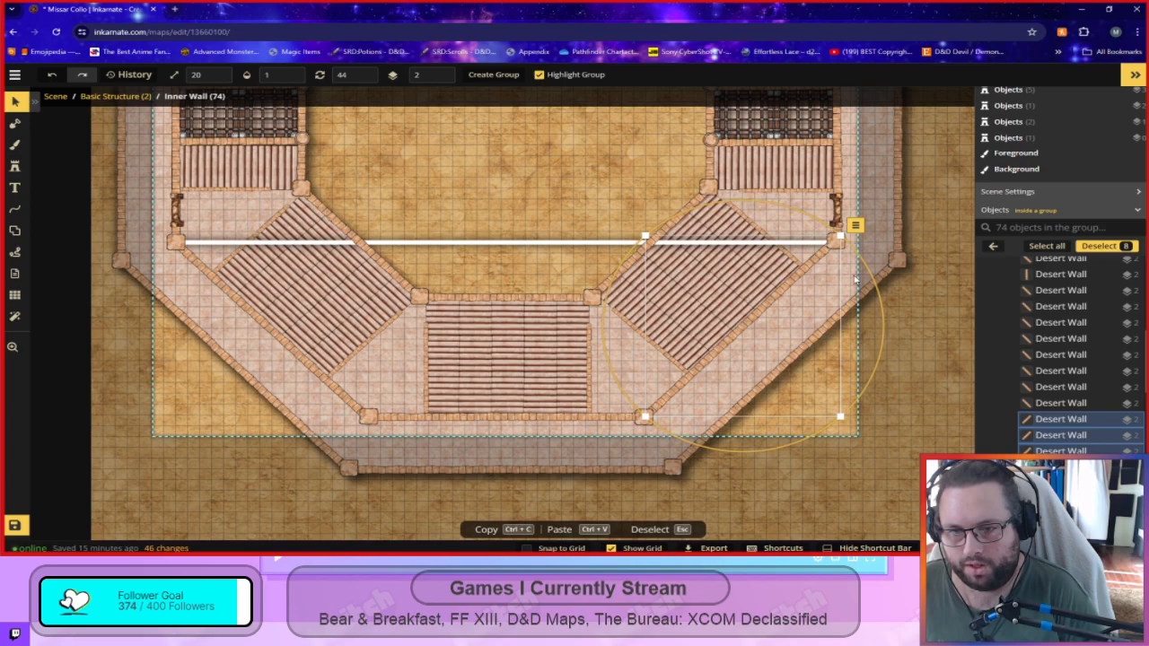
{"action": "left_click", "coordinate": [916, 453]}
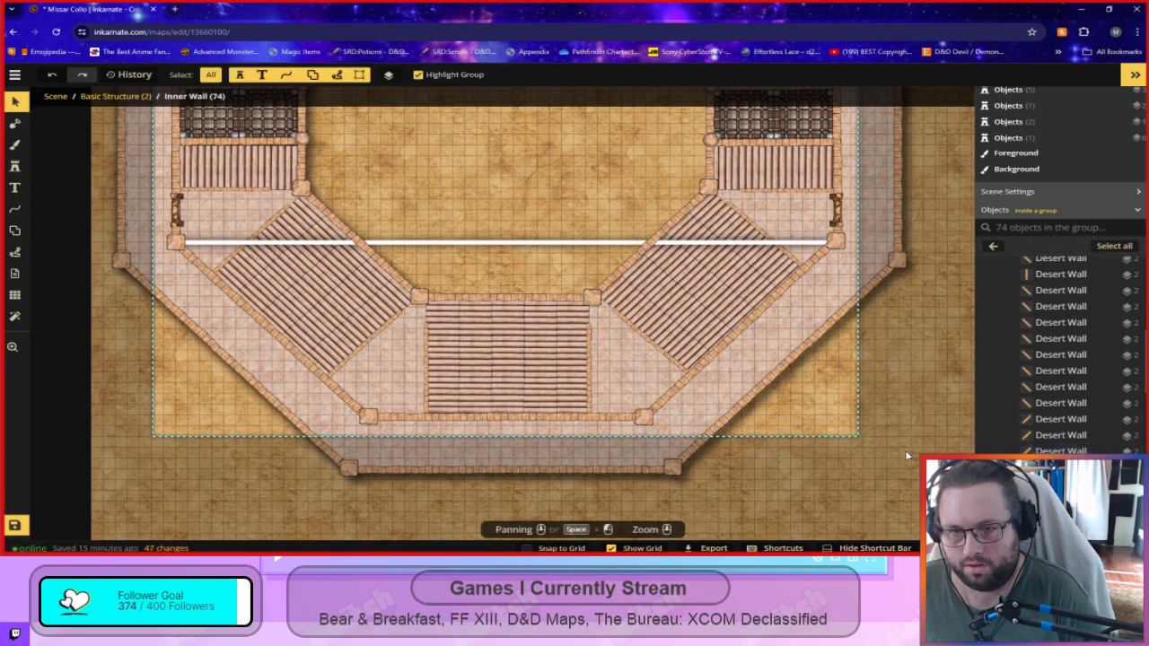
Leave the nested wall groups and delete both white guide lines across the arena.
{"action": "scroll", "coordinate": [909, 456], "scroll_direction": "down", "scroll_amount": 2}
{"action": "scroll", "coordinate": [938, 485], "scroll_direction": "down", "scroll_amount": 1}
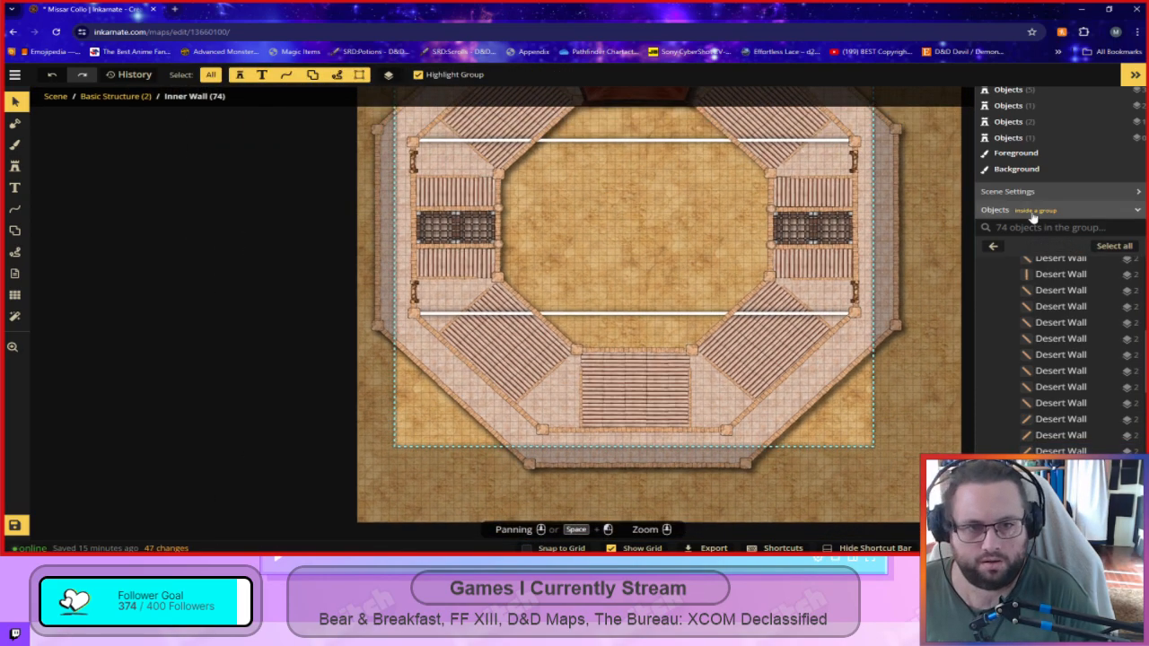
{"action": "left_click", "coordinate": [995, 252]}
{"action": "left_click", "coordinate": [993, 249]}
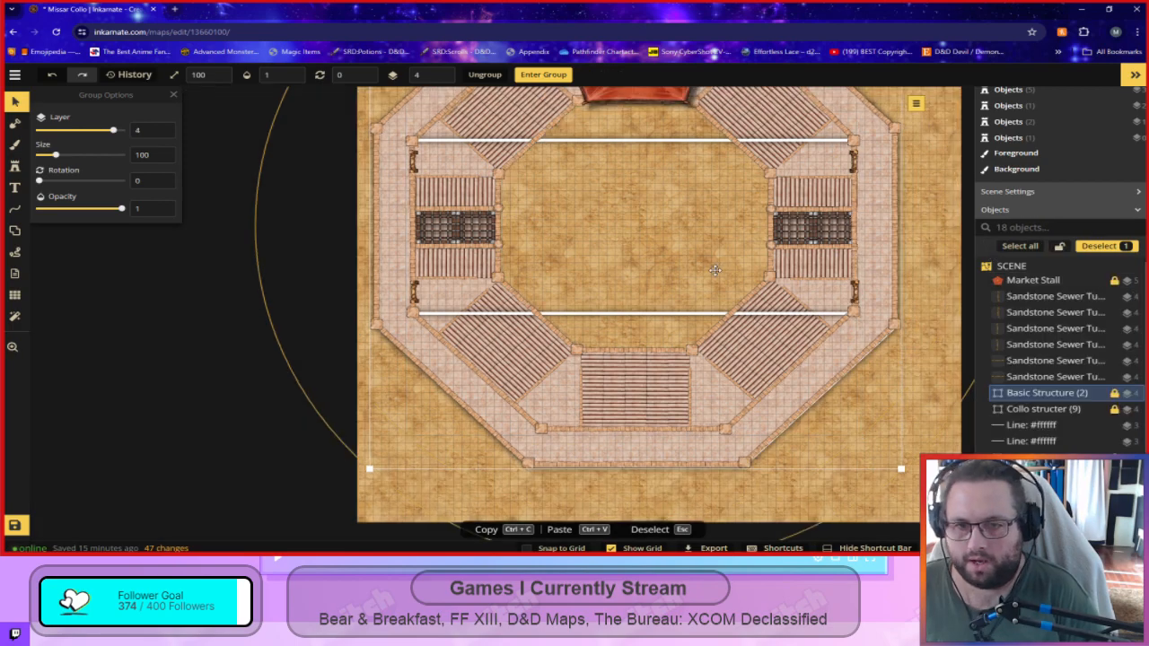
{"action": "left_click", "coordinate": [672, 313]}
{"action": "left_click", "coordinate": [682, 141], "text": "shift"}
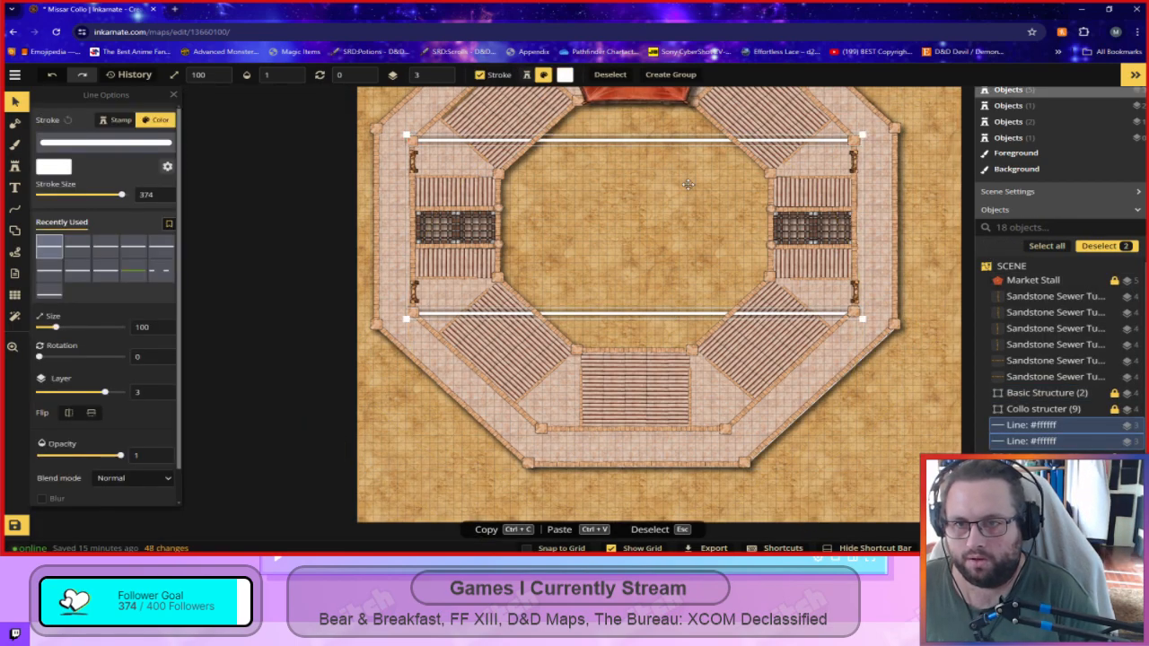
{"action": "key", "text": "Delete"}
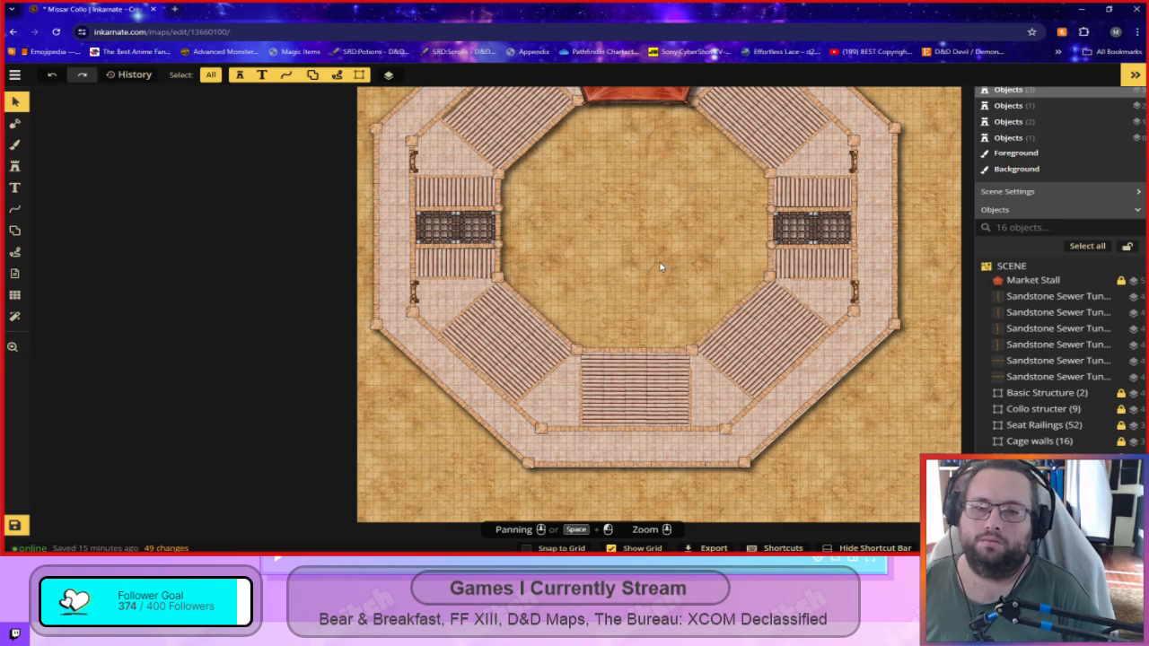
Shift the southern archway on the west inner wall slightly west to centre it on the wall, and deselect it.
{"action": "scroll", "coordinate": [641, 302], "scroll_direction": "up", "scroll_amount": 3}
{"action": "left_click", "coordinate": [955, 287]}
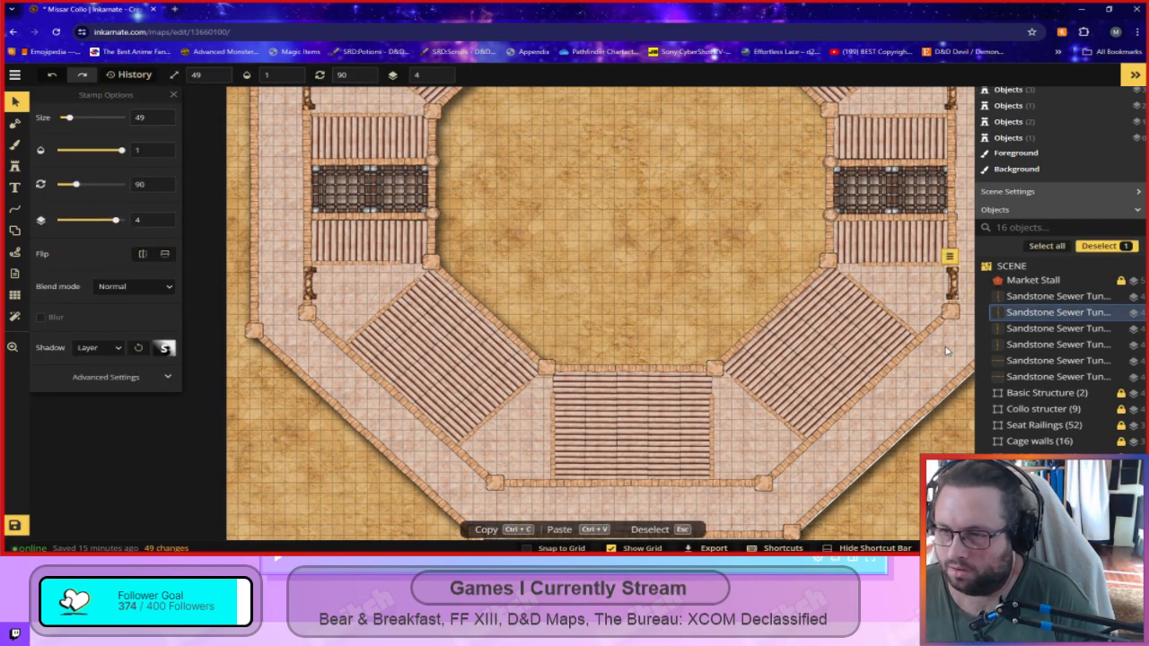
{"action": "scroll", "coordinate": [404, 404], "scroll_direction": "up", "scroll_amount": 5}
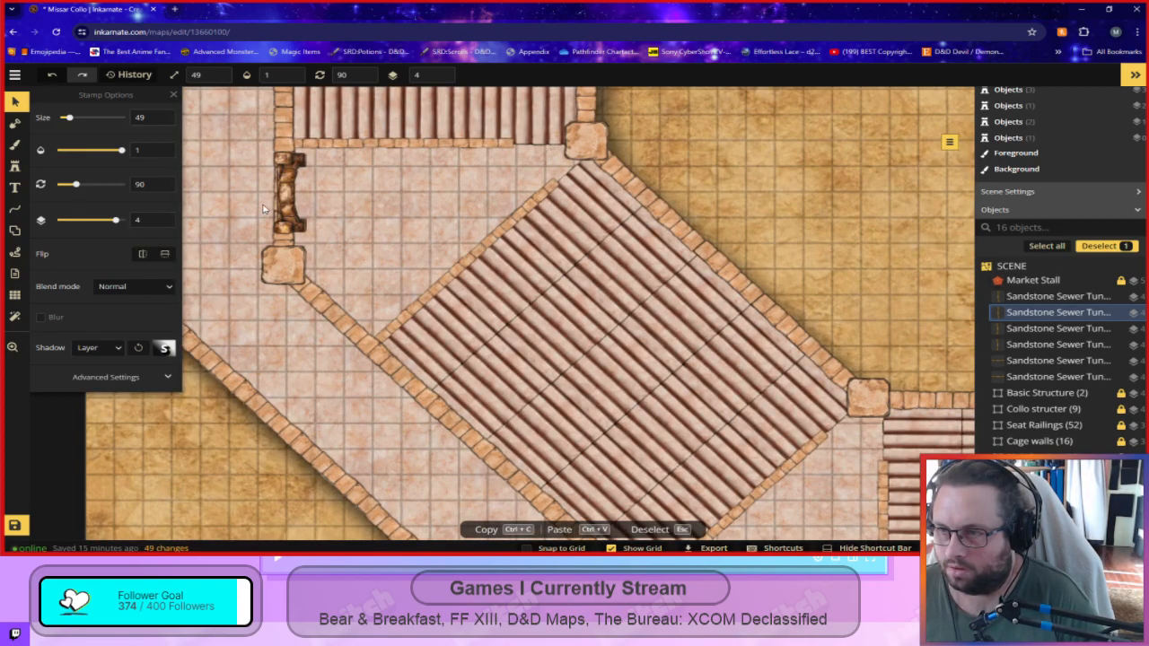
{"action": "left_click", "coordinate": [289, 203]}
{"action": "left_click_drag", "start_coordinate": [290, 202], "coordinate": [286, 203]}
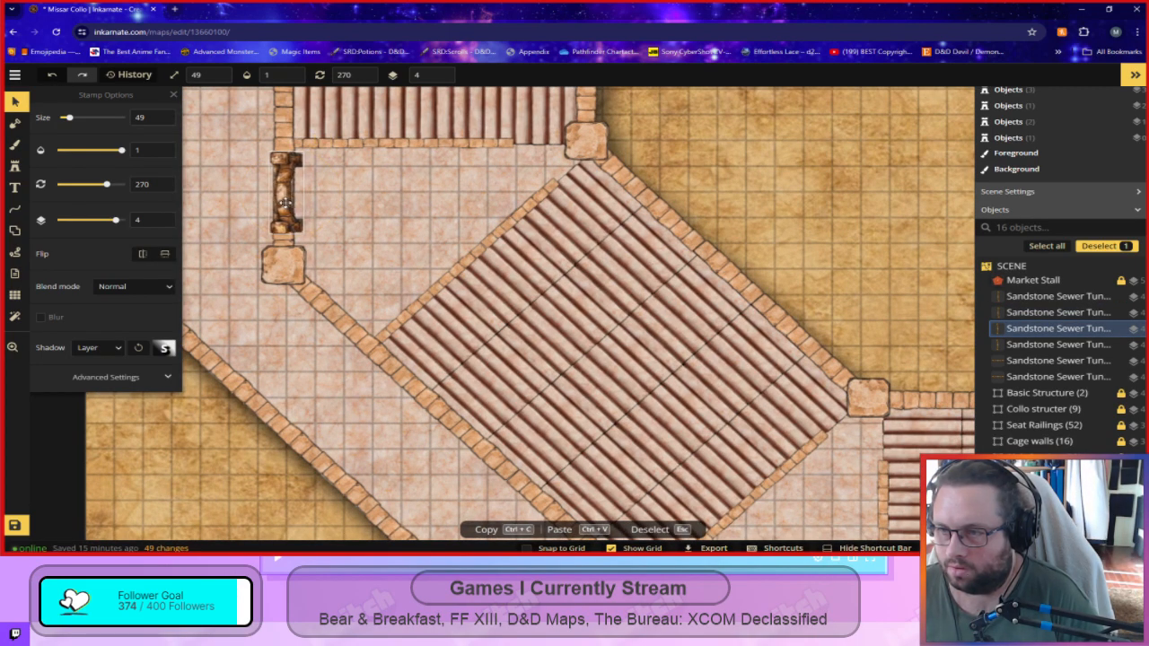
{"action": "left_click", "coordinate": [320, 141]}
Shift the northern archway on the west inner wall slightly west to centre it on the wall, and deselect it.
{"action": "scroll", "coordinate": [377, 249], "scroll_direction": "down", "scroll_amount": 3}
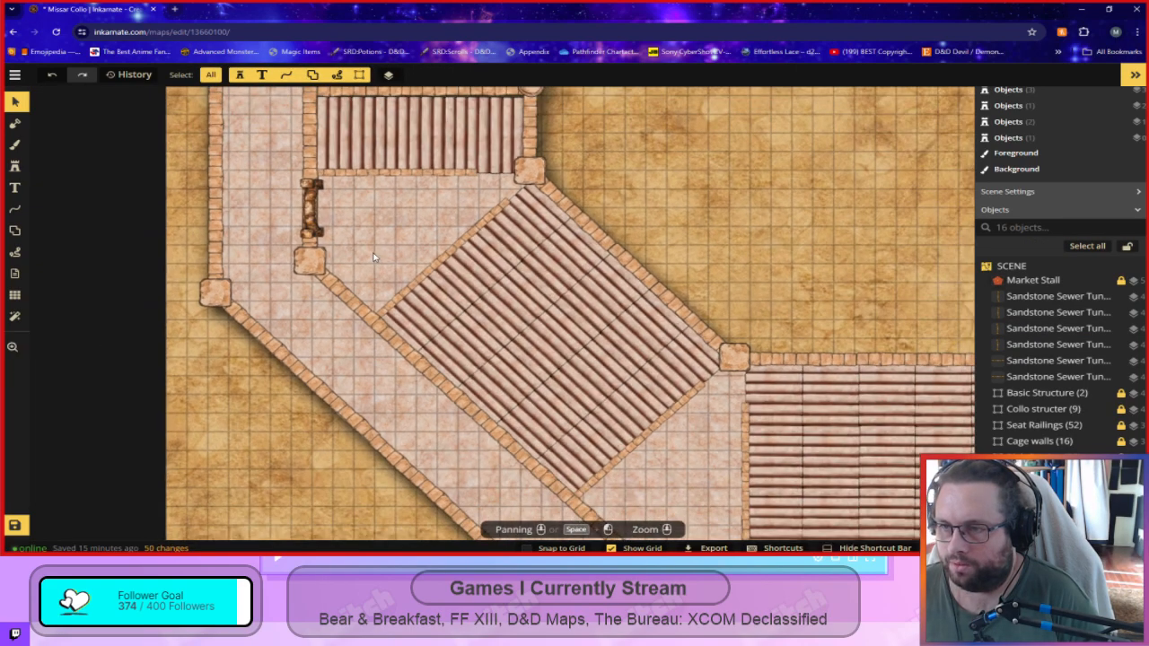
{"action": "left_click_drag", "start_coordinate": [413, 341], "coordinate": [492, 470]}
{"action": "left_click", "coordinate": [414, 172]}
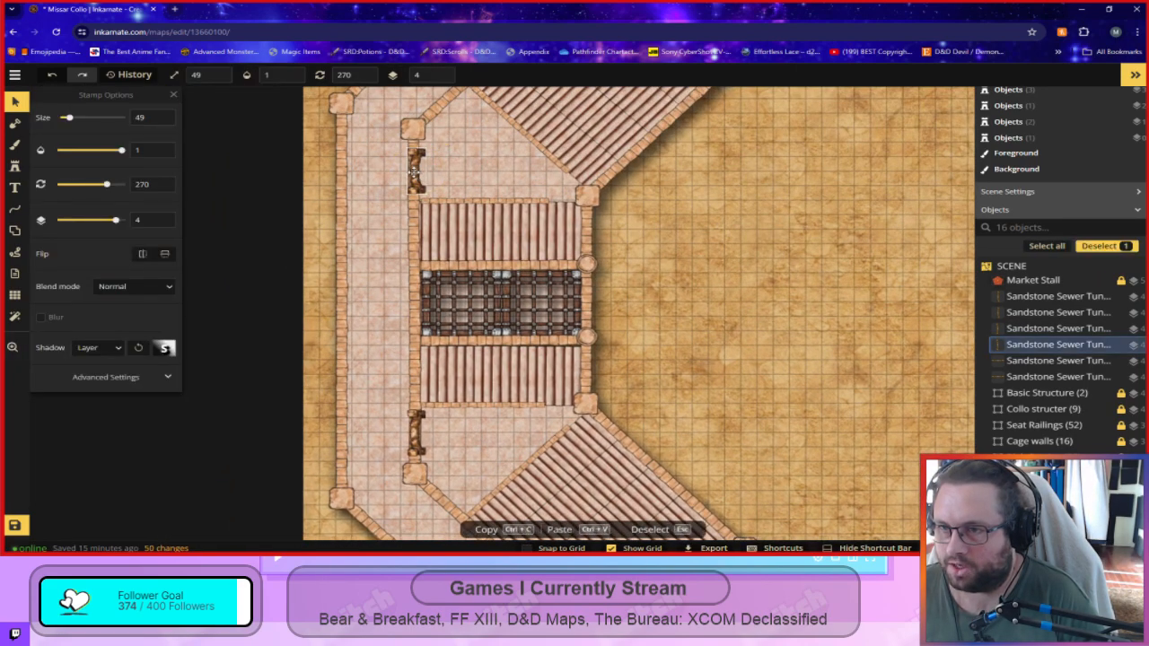
{"action": "left_click_drag", "start_coordinate": [414, 173], "coordinate": [413, 173]}
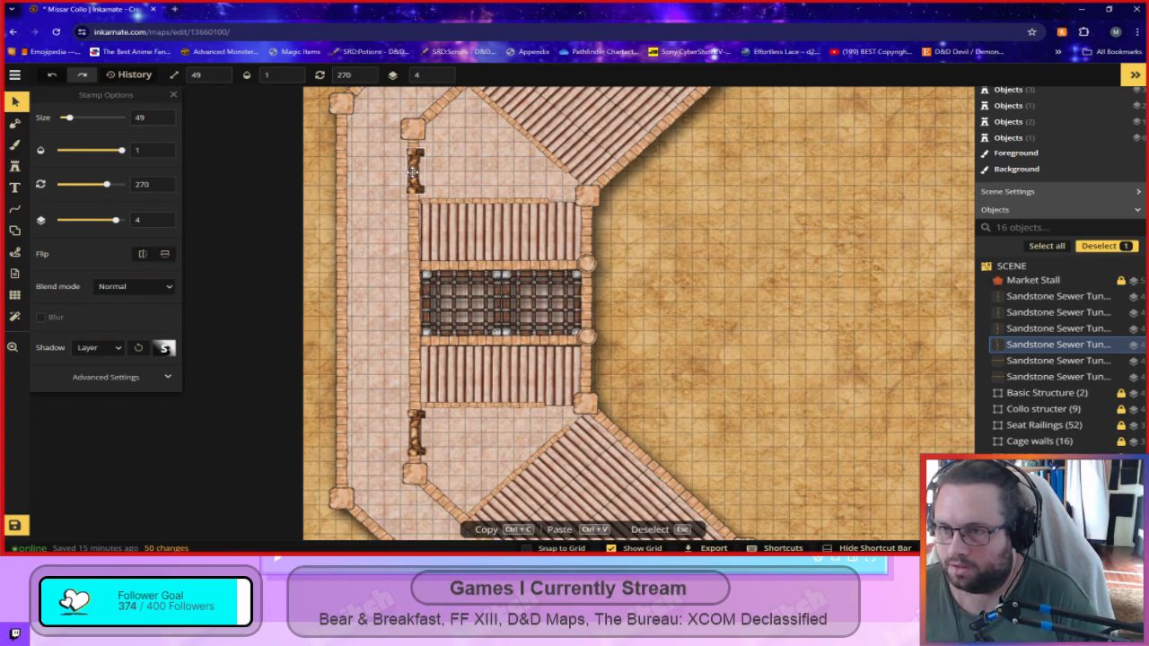
{"action": "key", "text": "Escape"}
Shift the southern archway on the east inner wall slightly west to centre it on the wall, and deselect it.
{"action": "left_click_drag", "start_coordinate": [763, 368], "coordinate": [195, 374]}
{"action": "left_click", "coordinate": [579, 368]}
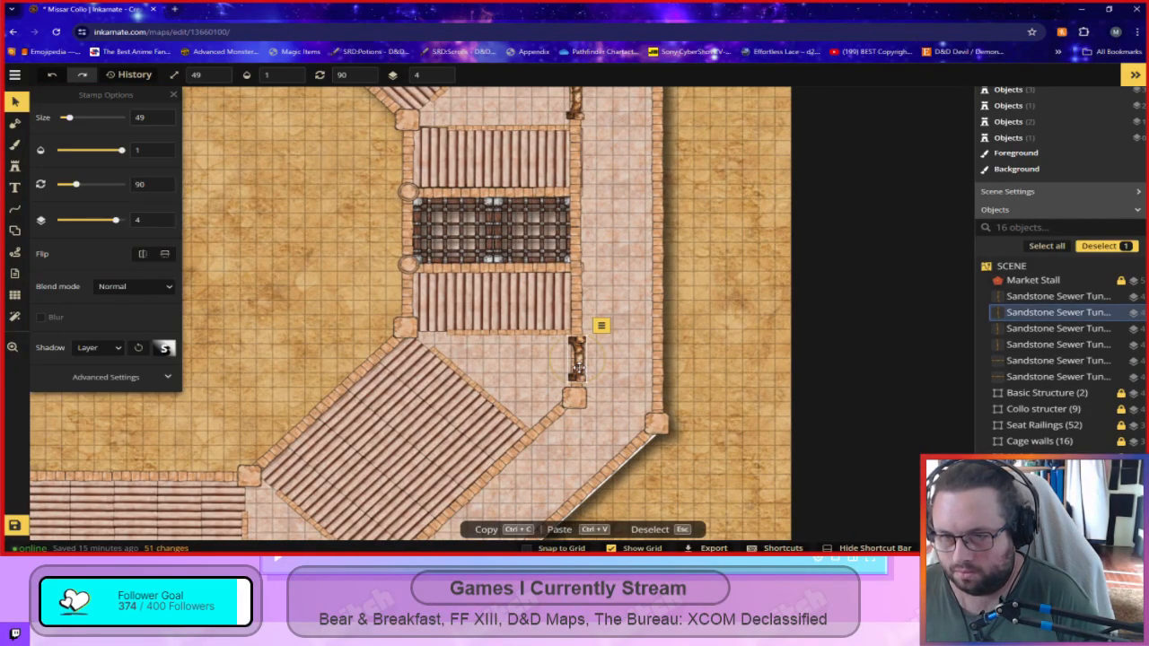
{"action": "scroll", "coordinate": [577, 368], "scroll_direction": "up", "scroll_amount": 3}
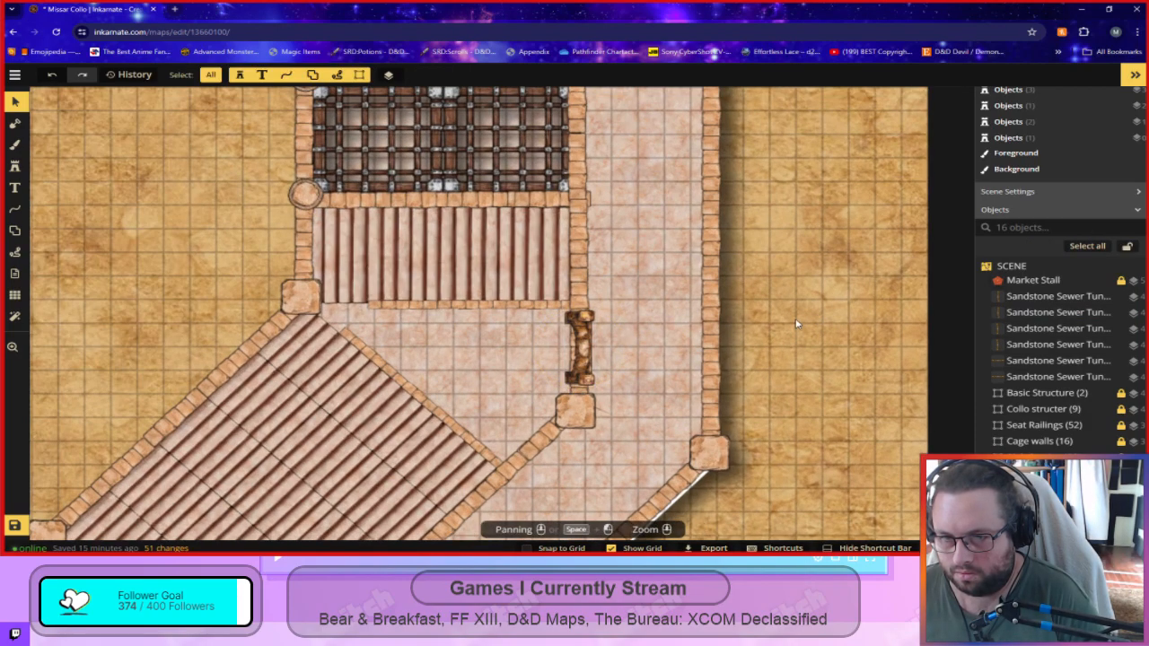
{"action": "left_click_drag", "start_coordinate": [581, 353], "coordinate": [580, 354]}
{"action": "left_click", "coordinate": [817, 302]}
Nudge the northern archway on the east inner wall to centre it on the wall, and deselect it.
{"action": "left_click_drag", "start_coordinate": [765, 272], "coordinate": [781, 494]}
{"action": "left_click_drag", "start_coordinate": [775, 147], "coordinate": [802, 327]}
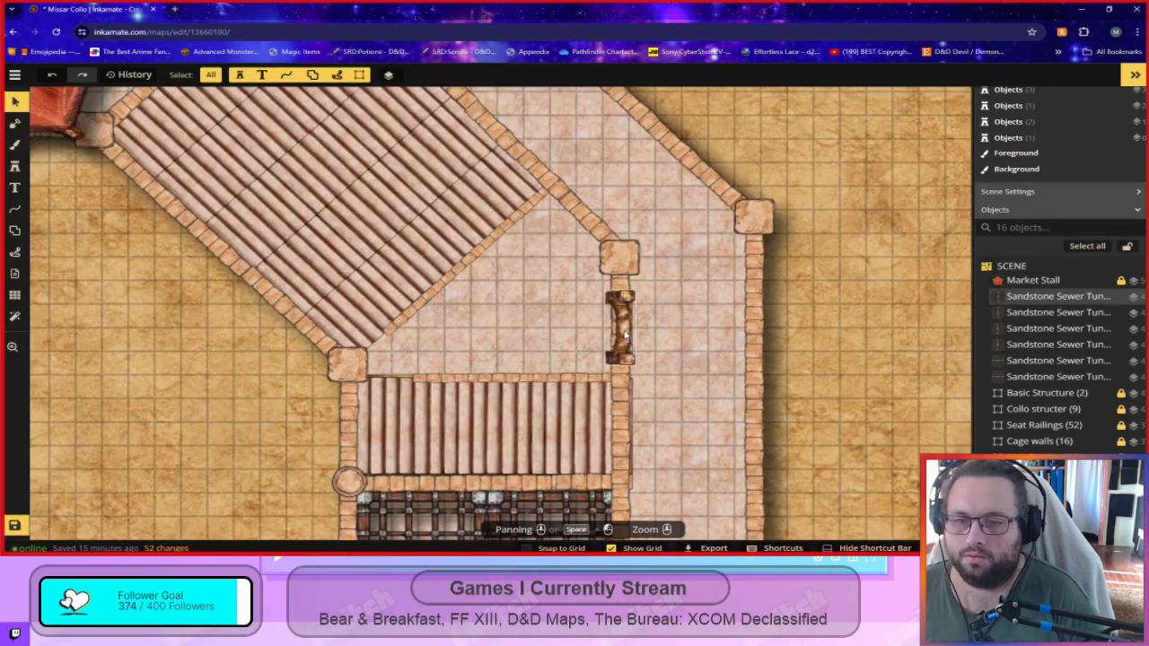
{"action": "left_click", "coordinate": [626, 335]}
{"action": "left_click_drag", "start_coordinate": [620, 330], "coordinate": [621, 329]}
{"action": "left_click", "coordinate": [839, 369]}
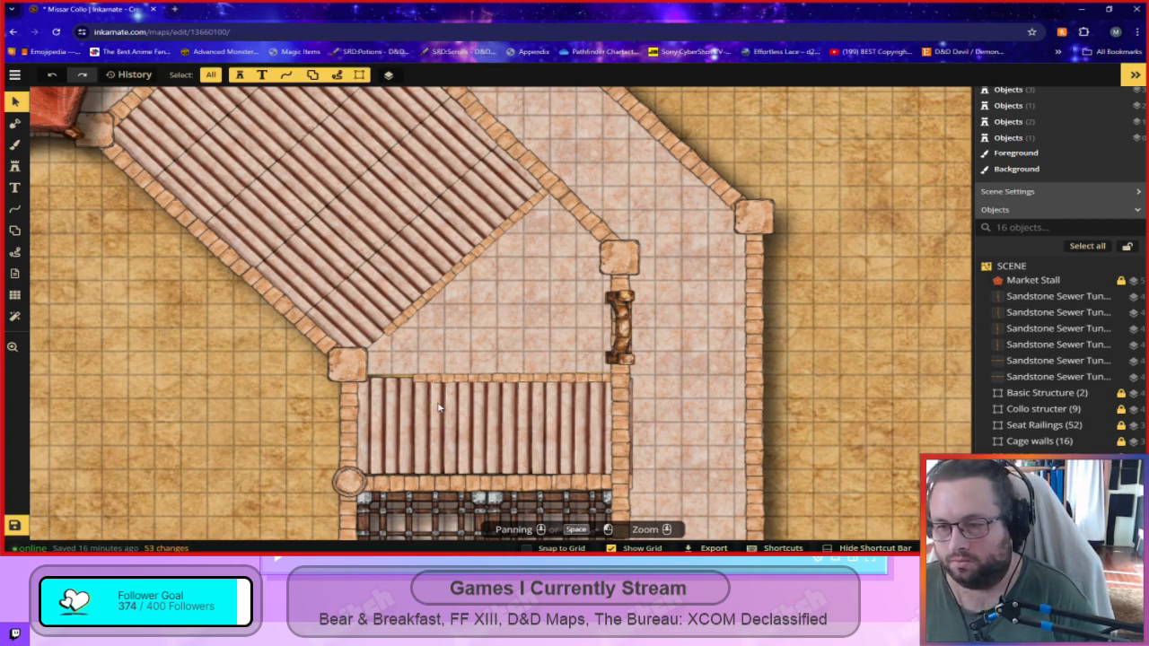
Nudge the eastern archway on the north inner wall slightly north to centre it on the wall, and deselect it.
{"action": "scroll", "coordinate": [438, 406], "scroll_direction": "down", "scroll_amount": 4}
{"action": "left_click_drag", "start_coordinate": [296, 410], "coordinate": [622, 448]}
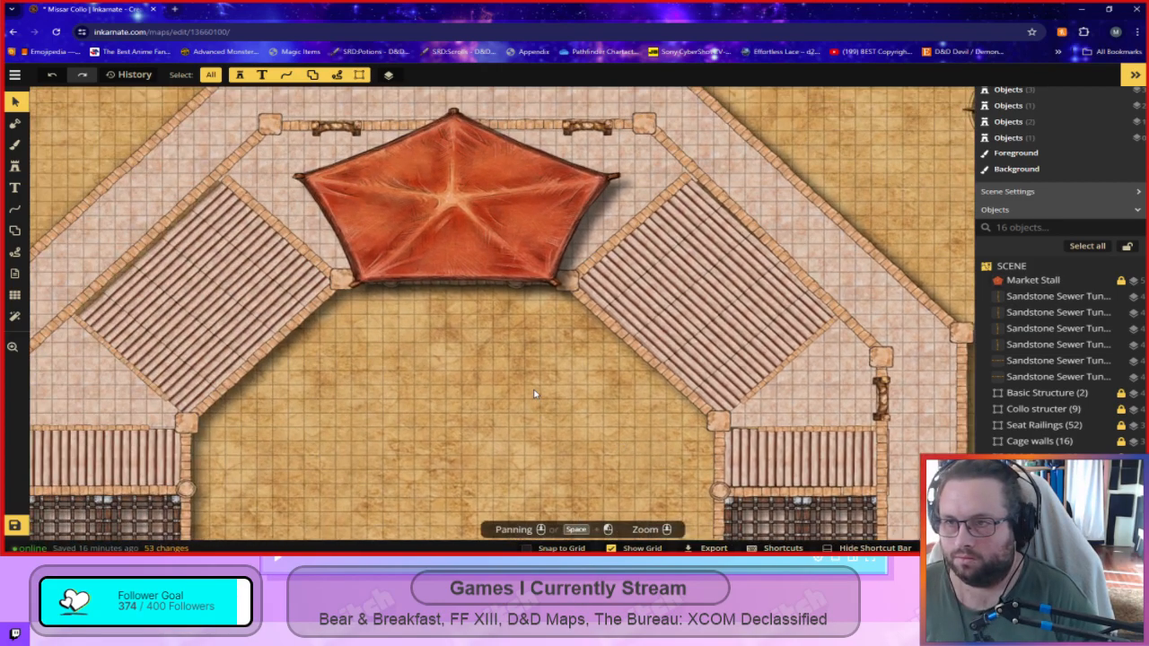
{"action": "left_click_drag", "start_coordinate": [472, 302], "coordinate": [536, 447]}
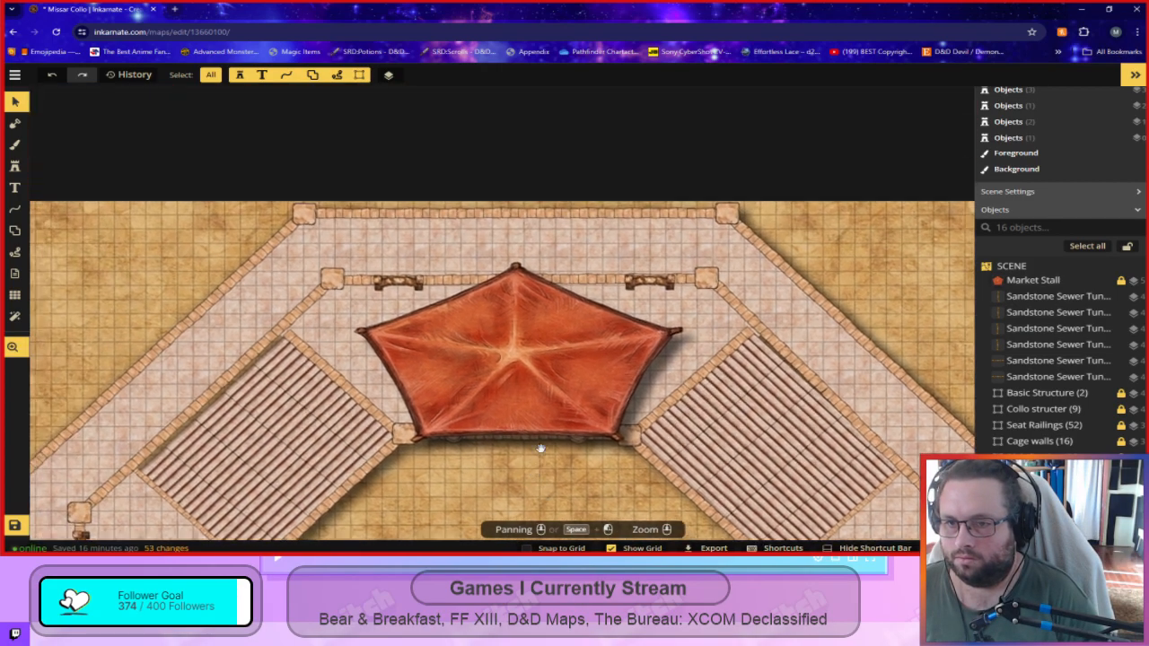
{"action": "left_click", "coordinate": [649, 285]}
{"action": "scroll", "coordinate": [643, 334], "scroll_direction": "up", "scroll_amount": 3}
{"action": "scroll", "coordinate": [645, 336], "scroll_direction": "up", "scroll_amount": 2}
{"action": "left_click_drag", "start_coordinate": [655, 251], "coordinate": [655, 247]}
{"action": "key", "text": "Escape"}
Nudge the western archway on the north inner wall slightly north to centre it on the wall, and deselect it.
{"action": "left_click", "coordinate": [256, 251]}
{"action": "left_click_drag", "start_coordinate": [256, 252], "coordinate": [259, 249]}
{"action": "left_click", "coordinate": [393, 195]}
{"action": "scroll", "coordinate": [631, 397], "scroll_direction": "down", "scroll_amount": 3}
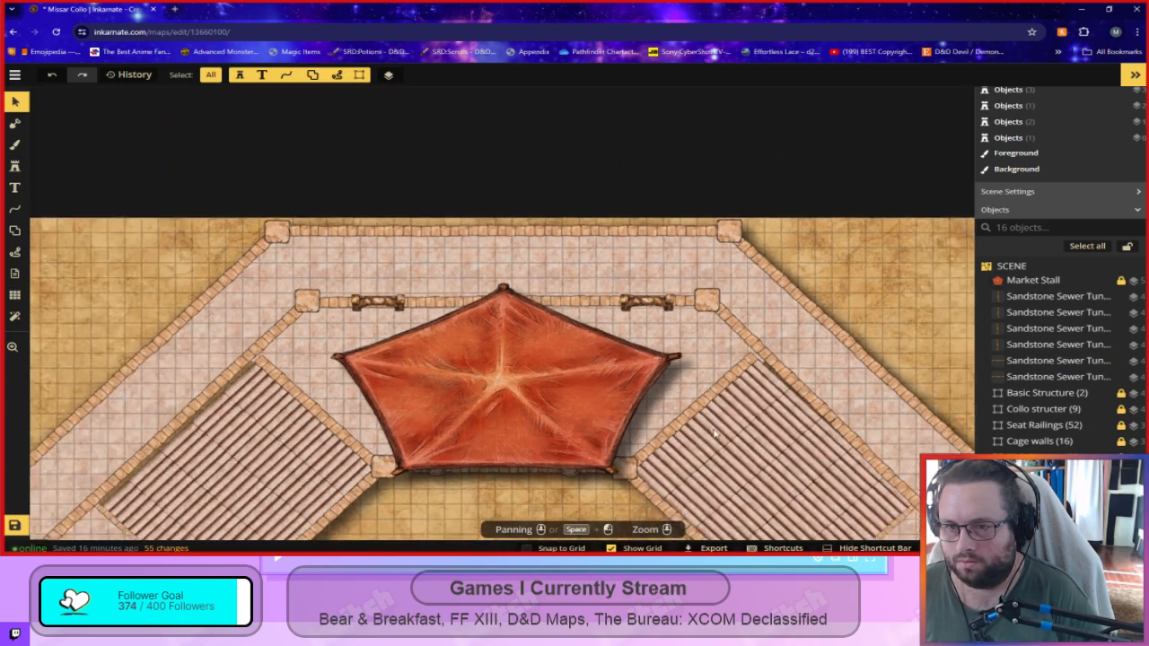
Place a copy of the sandstone archway, rotated to 180, at the west end of the south inner wall.
{"action": "scroll", "coordinate": [714, 434], "scroll_direction": "down", "scroll_amount": 1}
{"action": "left_click_drag", "start_coordinate": [631, 527], "coordinate": [364, 148]}
{"action": "left_click_drag", "start_coordinate": [430, 379], "coordinate": [612, 103]}
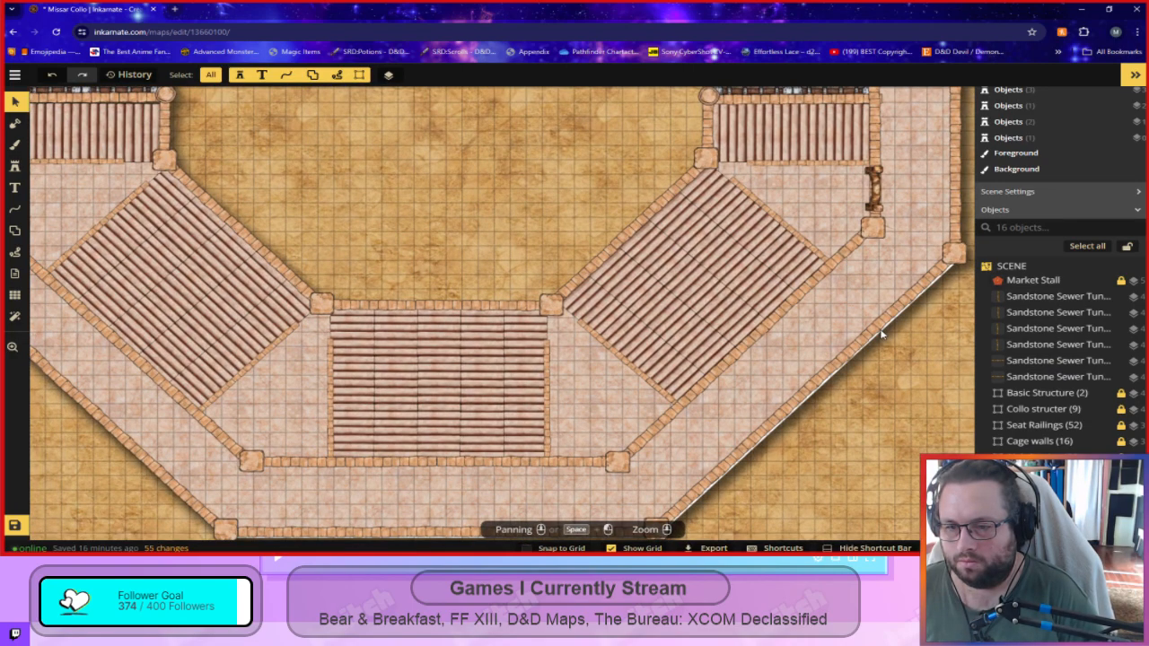
{"action": "left_click", "coordinate": [408, 428]}
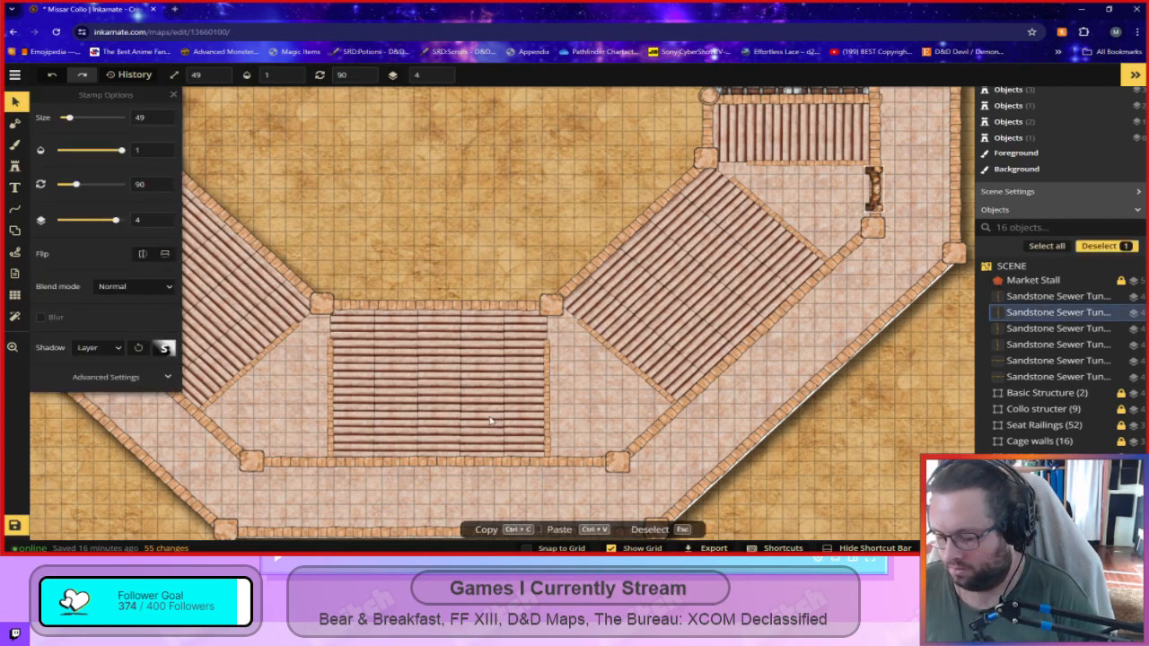
{"action": "key", "text": "ctrl+v"}
{"action": "left_click_drag", "start_coordinate": [432, 390], "coordinate": [302, 467]}
Compare the new south archway with the north wall's archways and shift it slightly east away from the corner pillar.
{"action": "left_click_drag", "start_coordinate": [414, 165], "coordinate": [553, 434]}
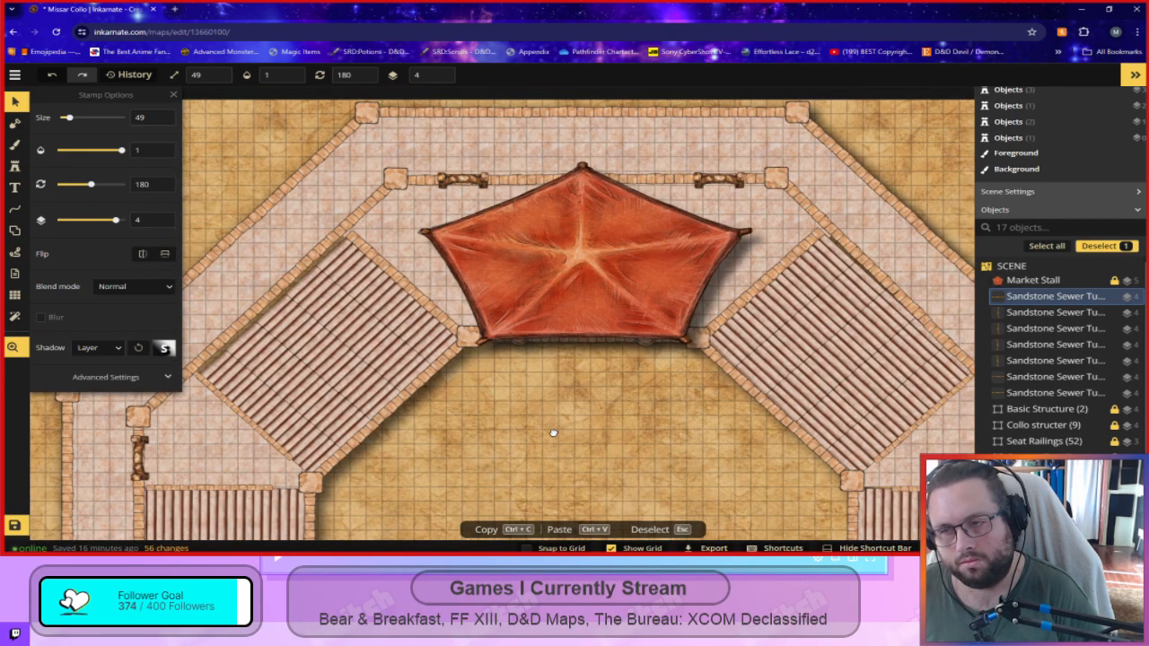
{"action": "left_click_drag", "start_coordinate": [554, 432], "coordinate": [574, 163]}
{"action": "left_click_drag", "start_coordinate": [593, 451], "coordinate": [594, 239]}
{"action": "left_click_drag", "start_coordinate": [603, 425], "coordinate": [553, 140]}
{"action": "scroll", "coordinate": [484, 324], "scroll_direction": "up", "scroll_amount": 5}
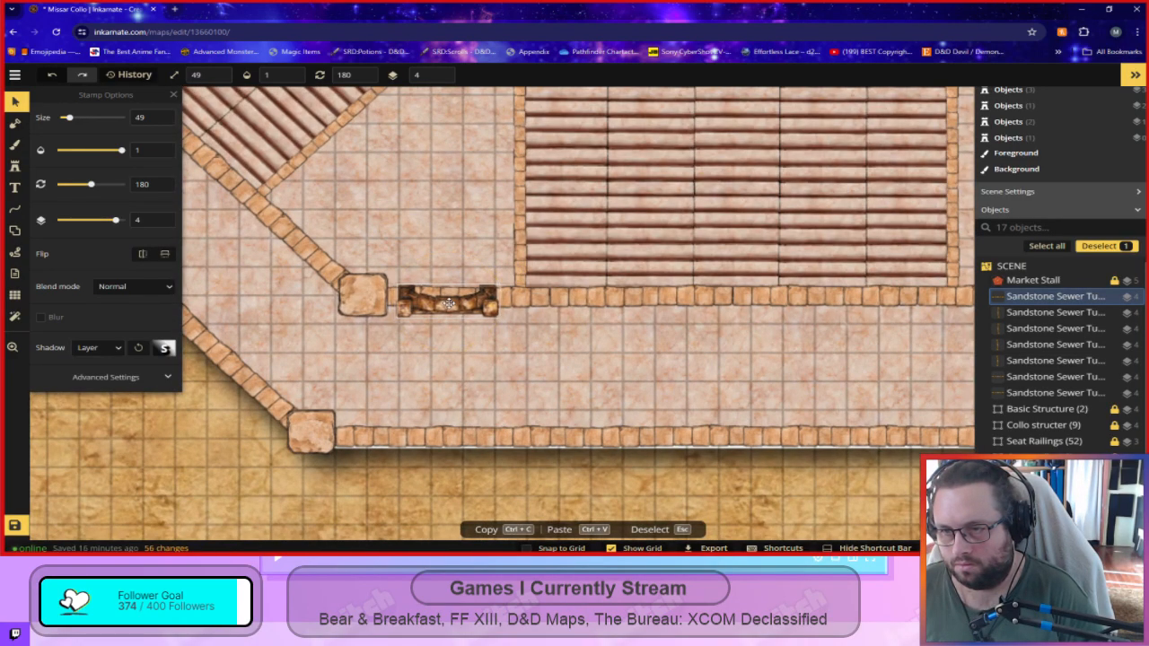
{"action": "left_click_drag", "start_coordinate": [449, 303], "coordinate": [462, 303]}
Duplicate the south archway to the east end of the south inner wall and nudge the copy north onto the wall.
{"action": "scroll", "coordinate": [619, 382], "scroll_direction": "down", "scroll_amount": 3}
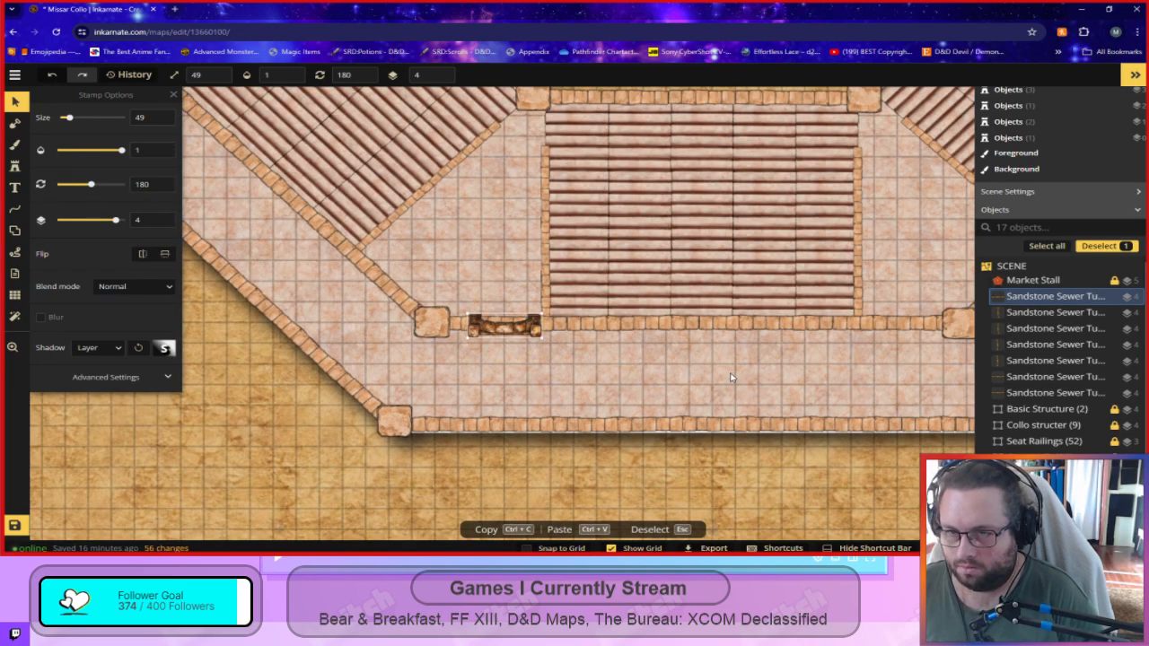
{"action": "key", "text": "ctrl+c"}
{"action": "key", "text": "ctrl+v"}
{"action": "left_click_drag", "start_coordinate": [730, 377], "coordinate": [902, 328]}
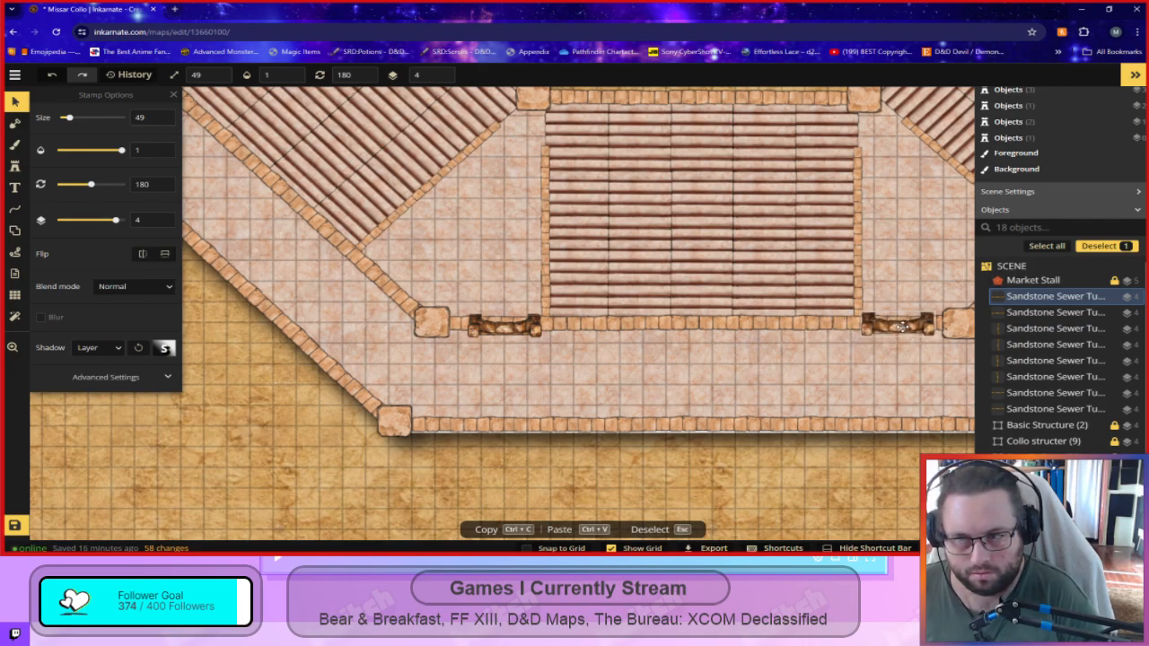
{"action": "left_click_drag", "start_coordinate": [902, 328], "coordinate": [898, 321]}
{"action": "left_click", "coordinate": [904, 380]}
{"action": "left_click", "coordinate": [899, 328]}
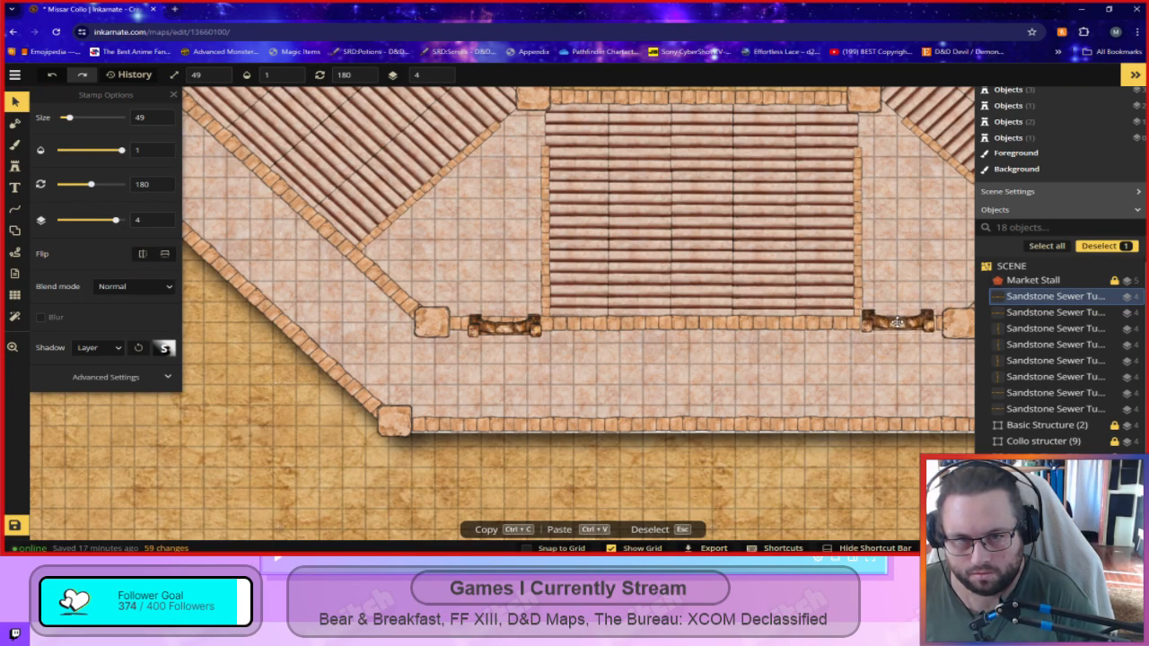
Nudge the western archway on the south inner wall slightly north to line up with its eastern counterpart, and deselect it.
{"action": "left_click", "coordinate": [525, 328]}
{"action": "left_click_drag", "start_coordinate": [525, 327], "coordinate": [526, 321]}
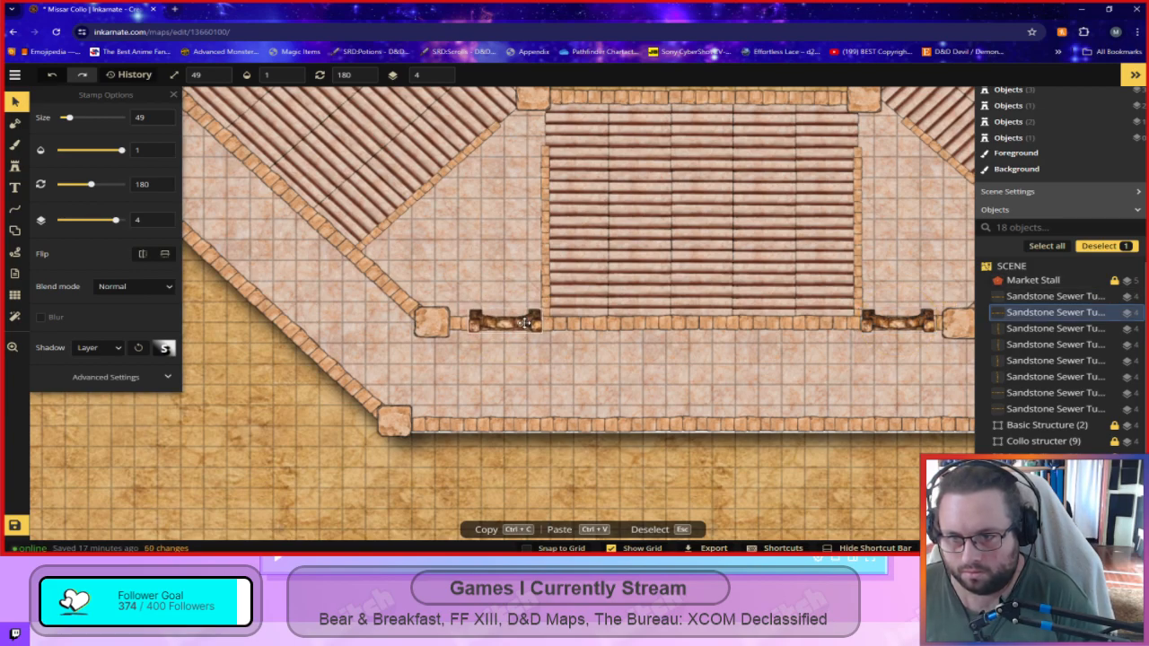
{"action": "key", "text": "Escape"}
Examine the whole colosseum layout and the placement of the archways around the inner wall.
{"action": "scroll", "coordinate": [600, 364], "scroll_direction": "down", "scroll_amount": 4}
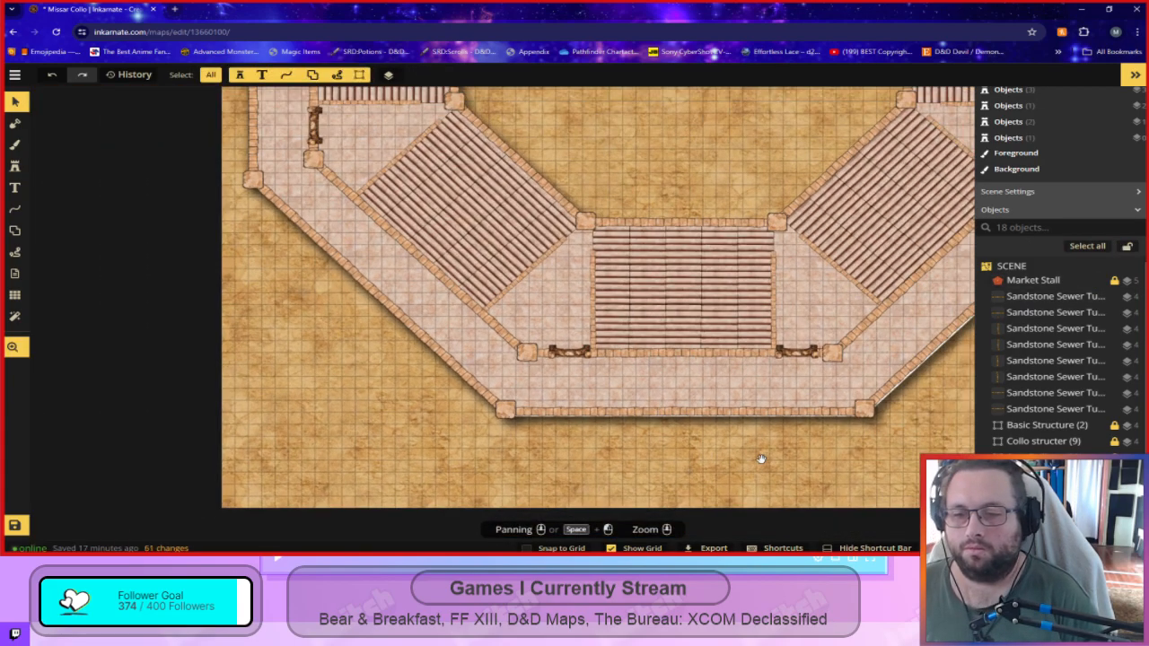
{"action": "scroll", "coordinate": [760, 462], "scroll_direction": "up", "scroll_amount": 2}
{"action": "scroll", "coordinate": [633, 485], "scroll_direction": "down", "scroll_amount": 3}
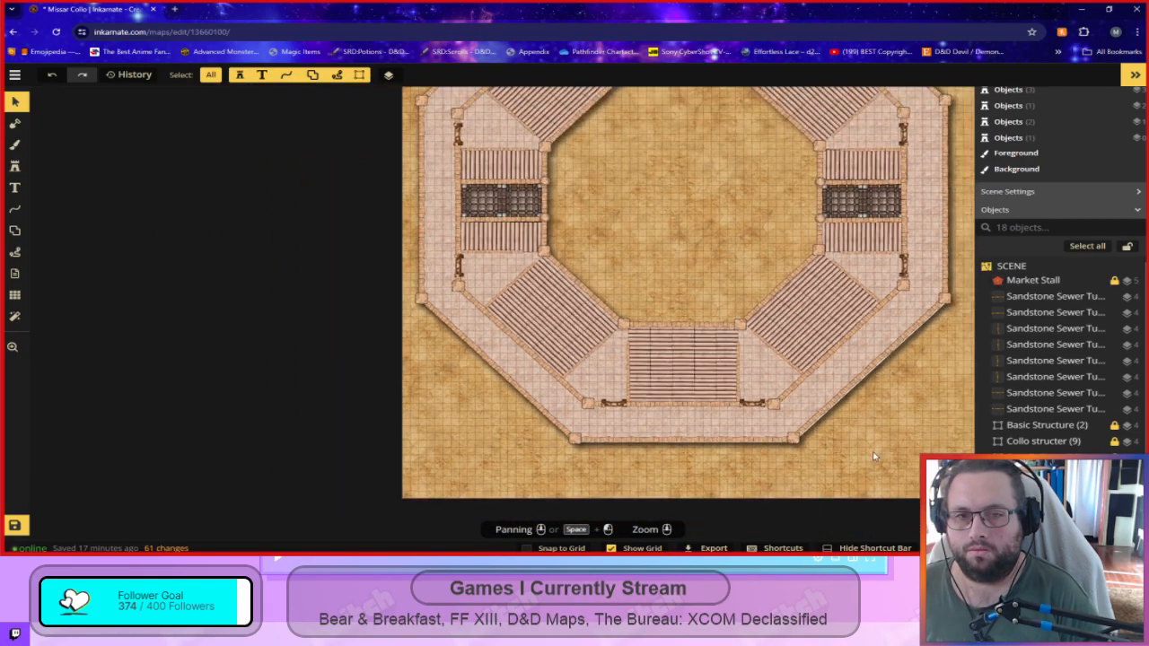
{"action": "scroll", "coordinate": [889, 434], "scroll_direction": "down", "scroll_amount": 1}
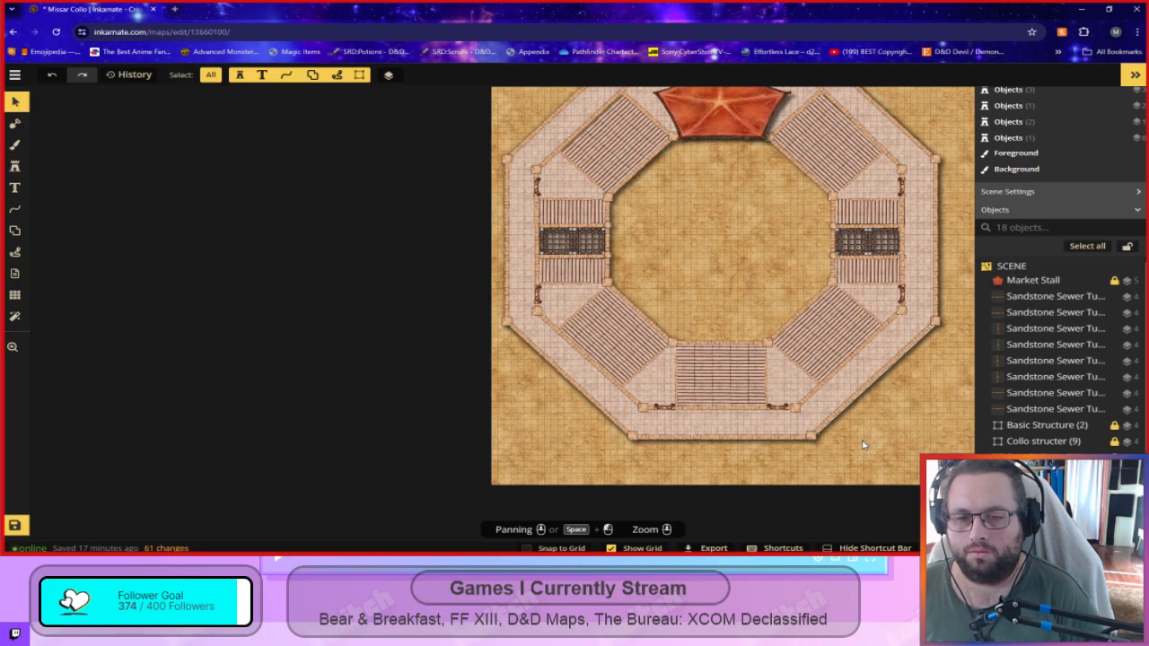
{"action": "left_click_drag", "start_coordinate": [731, 192], "coordinate": [708, 268]}
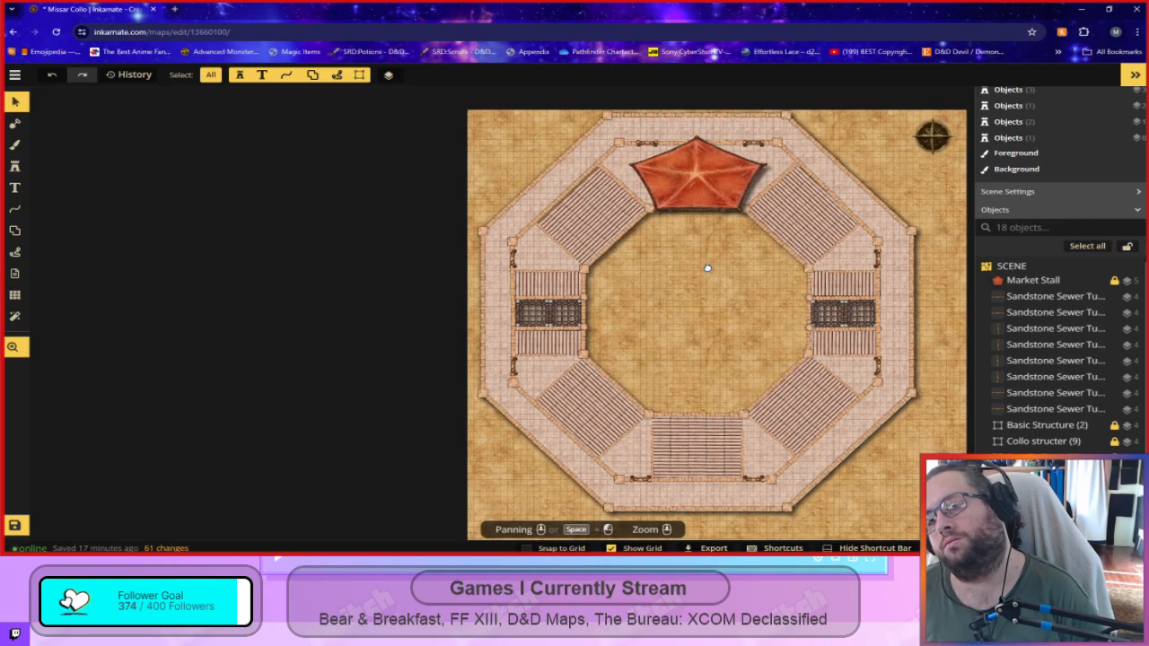
{"action": "left_click_drag", "start_coordinate": [706, 264], "coordinate": [661, 235]}
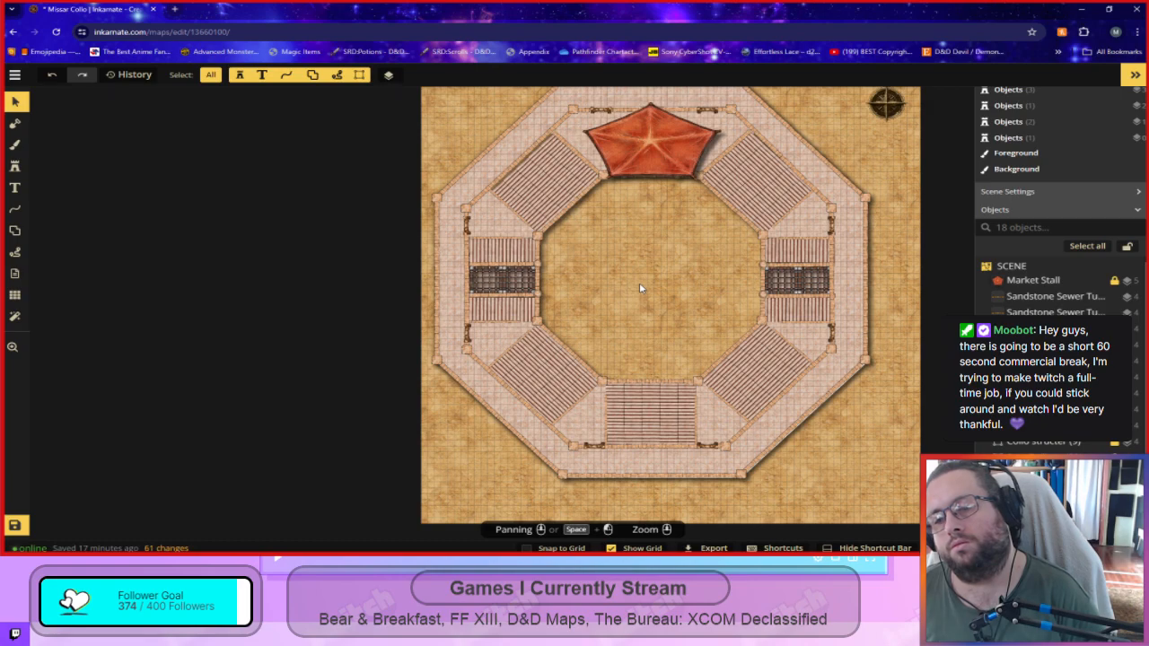
{"action": "scroll", "coordinate": [639, 282], "scroll_direction": "down", "scroll_amount": 1}
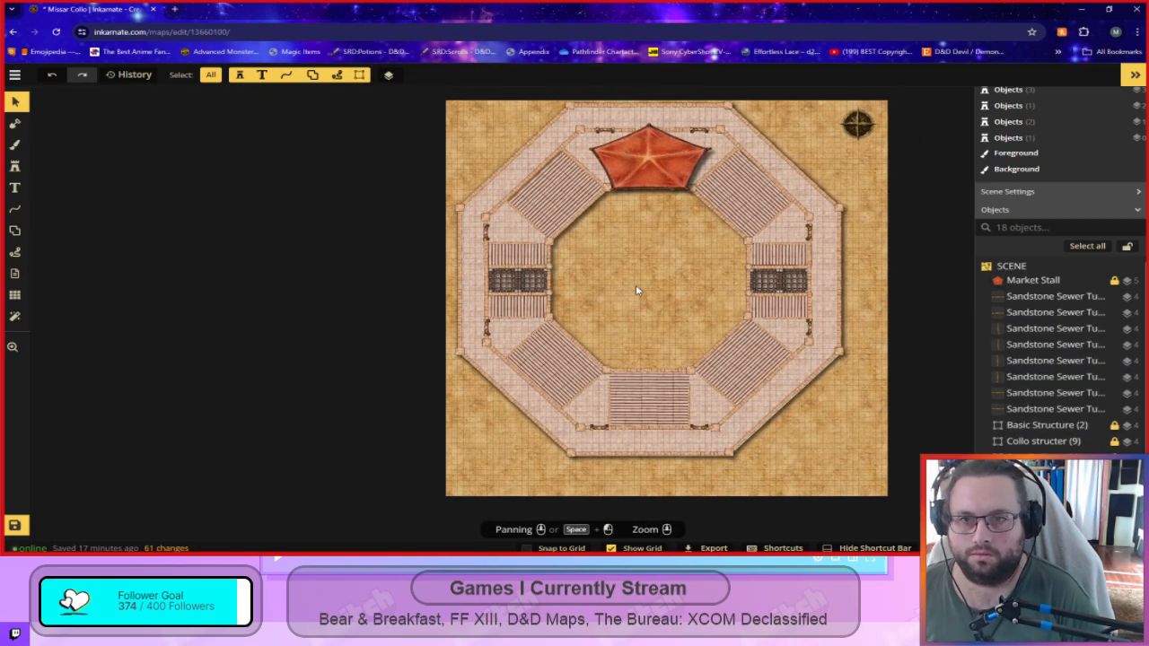
{"action": "left_click", "coordinate": [1071, 304]}
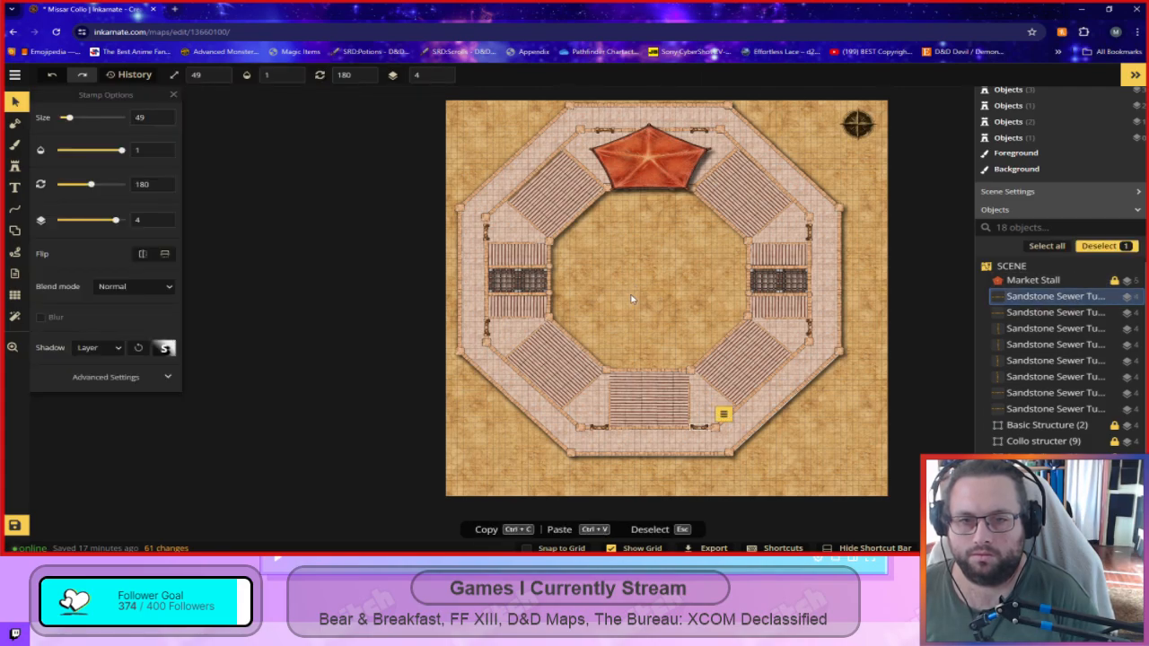
{"action": "scroll", "coordinate": [656, 315], "scroll_direction": "up", "scroll_amount": 2}
{"action": "left_click", "coordinate": [642, 366]}
Enter the Inner Wall group nested inside the Basic Structure group, with the south wall's eastern archway in view.
{"action": "scroll", "coordinate": [642, 367], "scroll_direction": "up", "scroll_amount": 4}
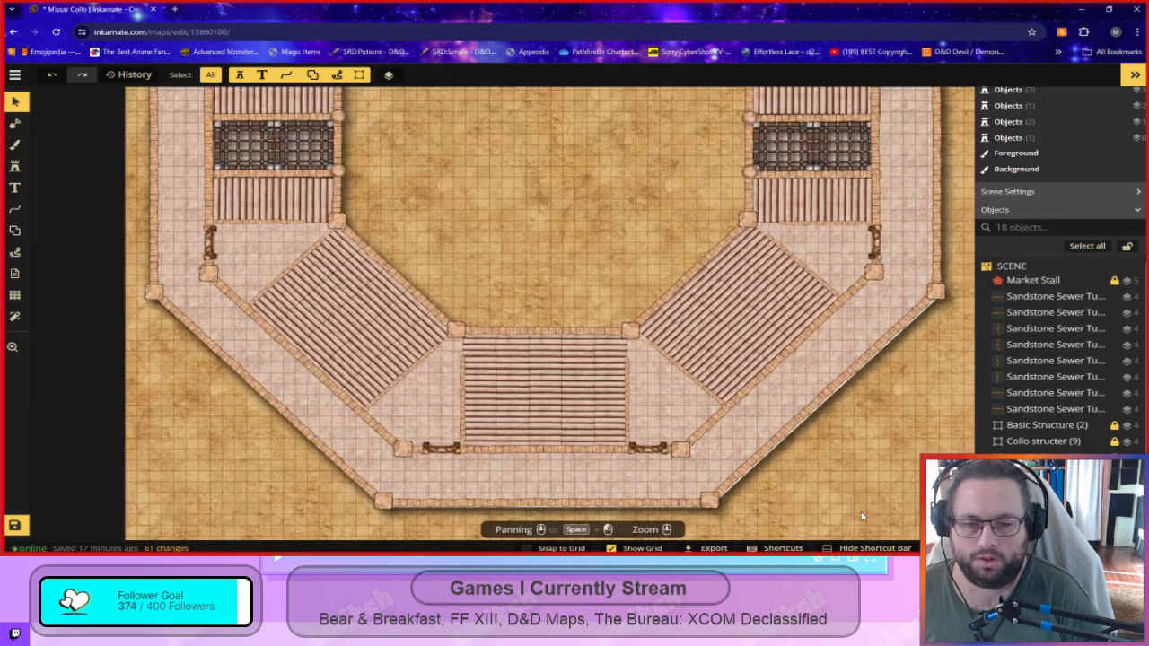
{"action": "scroll", "coordinate": [804, 461], "scroll_direction": "up", "scroll_amount": 4}
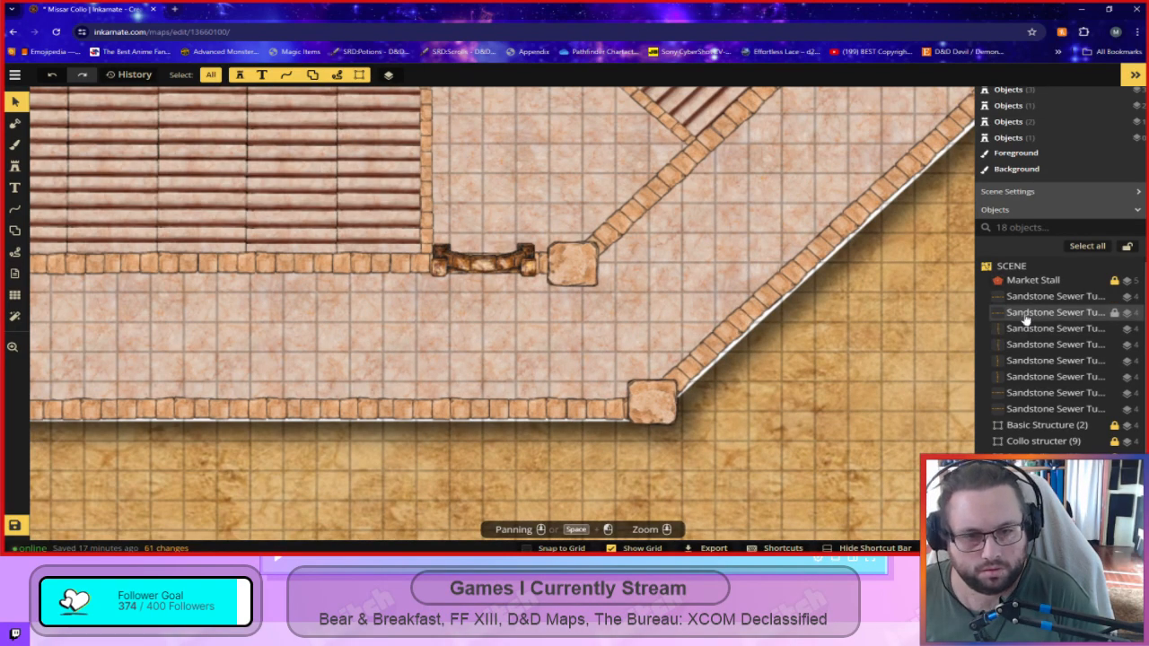
{"action": "left_click", "coordinate": [1034, 440]}
{"action": "double_click", "coordinate": [1038, 426]}
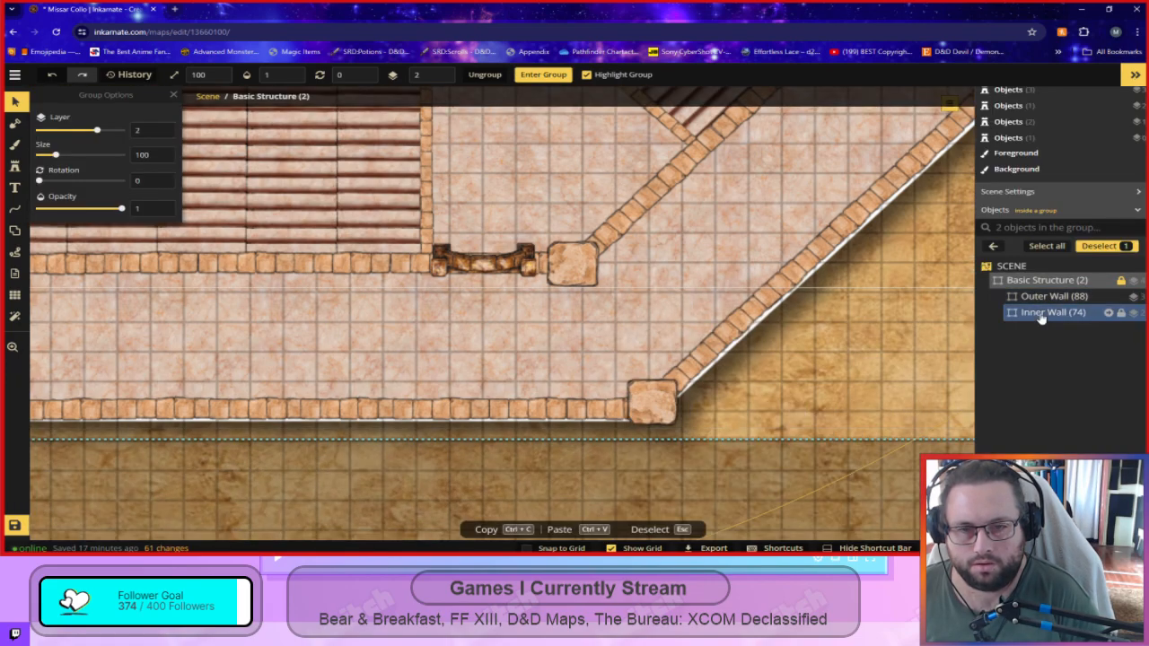
{"action": "double_click", "coordinate": [1040, 314]}
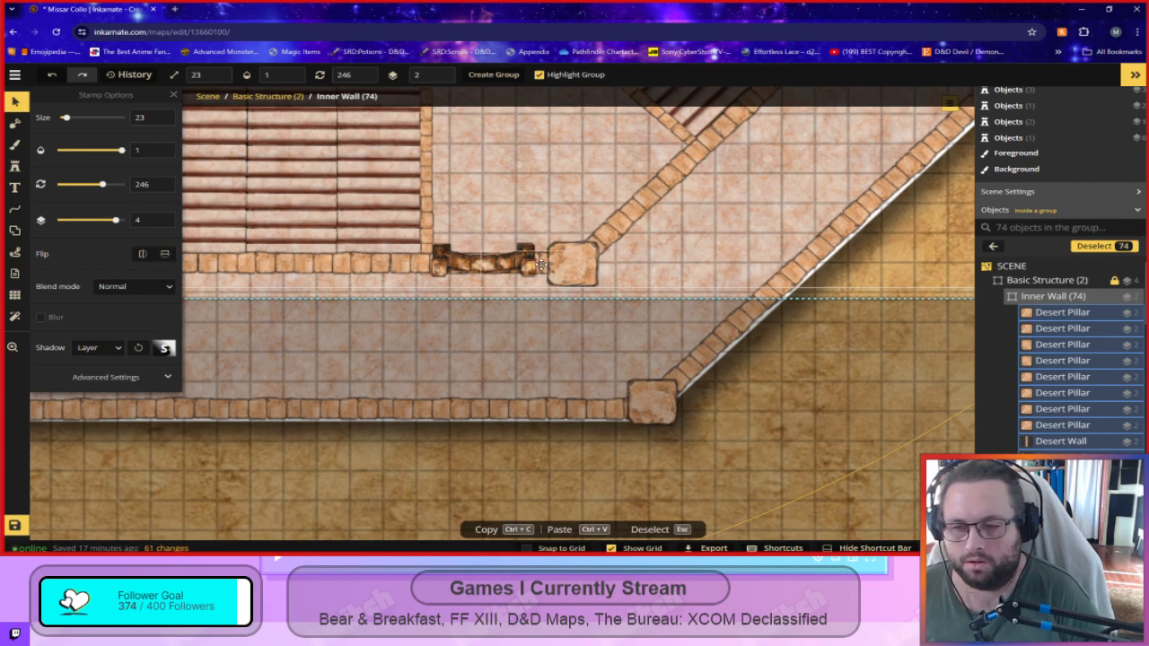
Move the south inner wall segment just west of the eastern archway westward, clear of the archway's opening.
{"action": "left_click", "coordinate": [541, 265]}
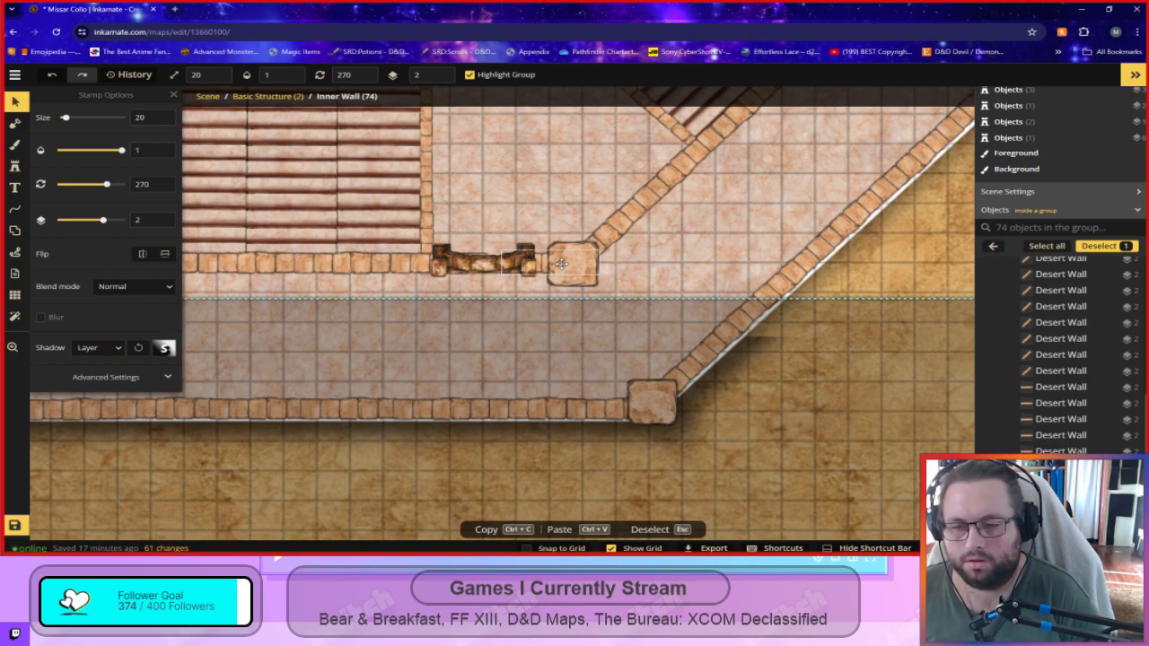
{"action": "left_click", "coordinate": [425, 268]}
{"action": "left_click_drag", "start_coordinate": [422, 267], "coordinate": [383, 265]}
Shorten the wall segment between the south wall's eastern archway and the corner pillar by setting its transform height to 61.
{"action": "left_click", "coordinate": [541, 267]}
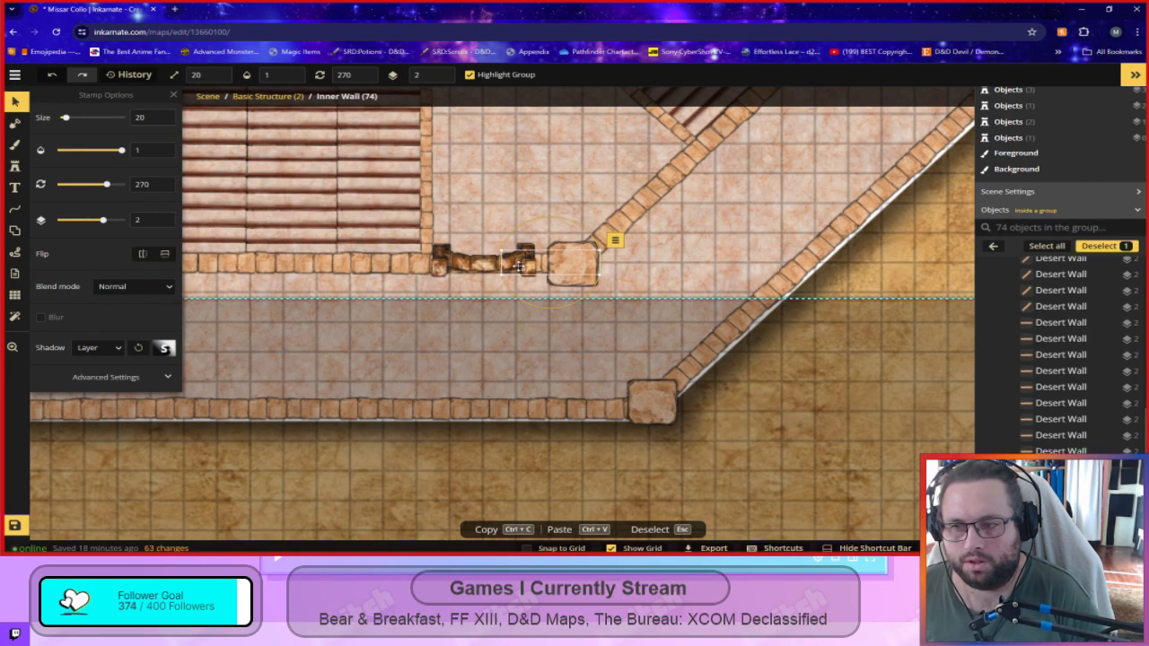
{"action": "left_click", "coordinate": [135, 377]}
{"action": "left_click", "coordinate": [82, 398]}
{"action": "left_click", "coordinate": [107, 430]}
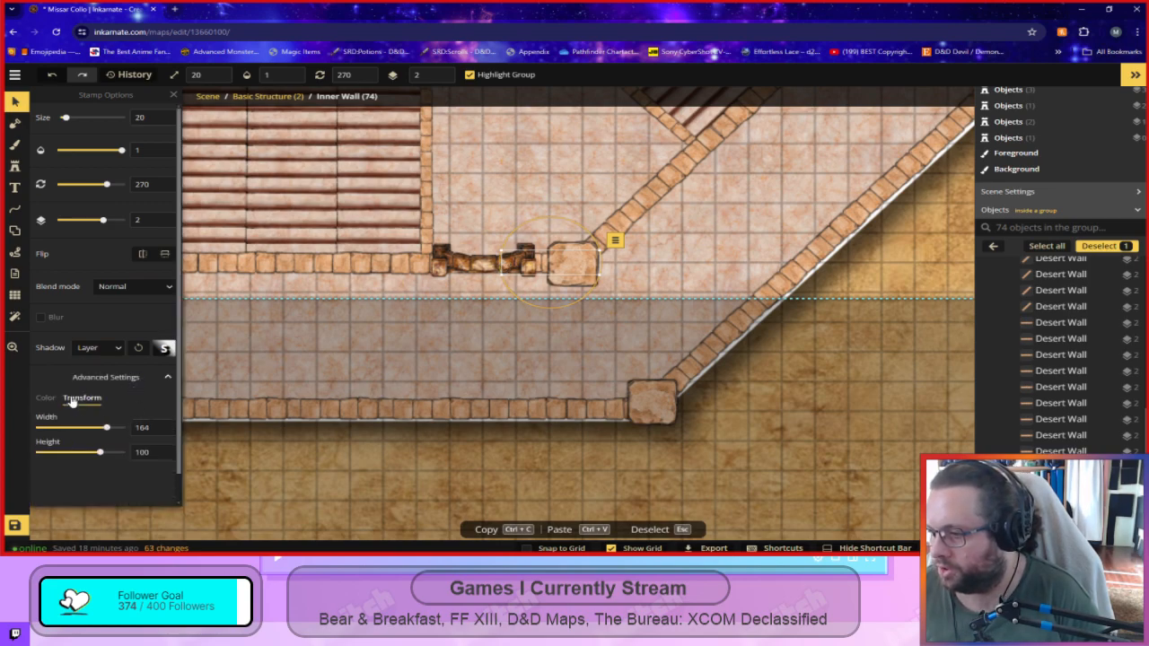
{"action": "left_click_drag", "start_coordinate": [105, 431], "coordinate": [103, 430]}
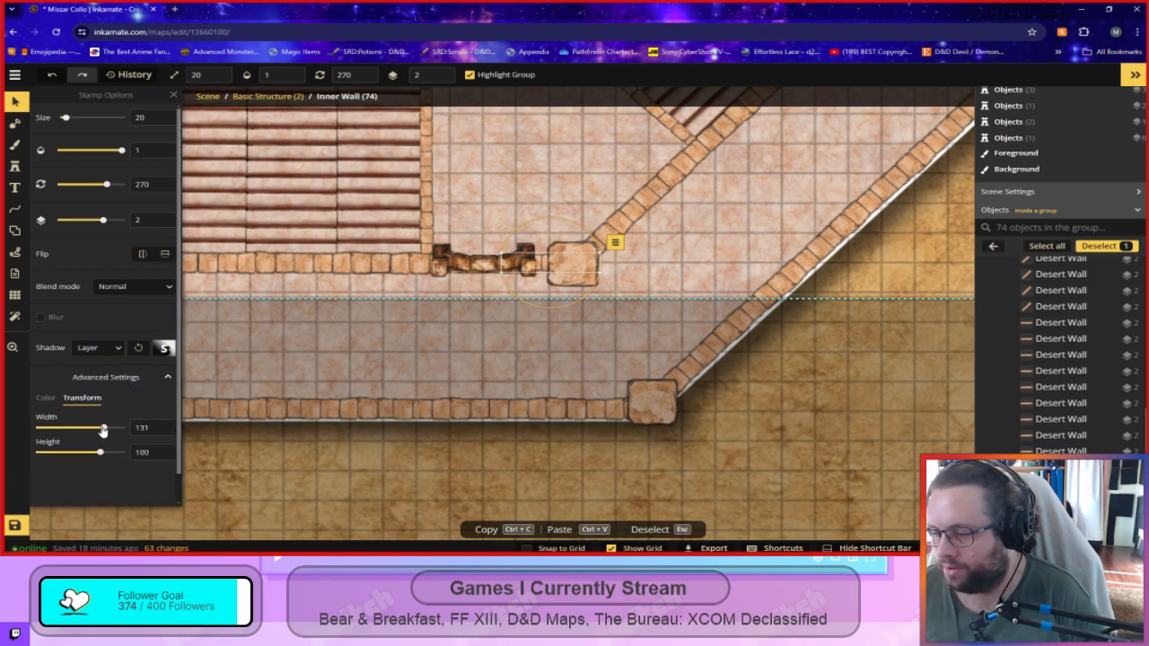
{"action": "key", "text": "ctrl+z"}
{"action": "left_click_drag", "start_coordinate": [101, 456], "coordinate": [94, 457]}
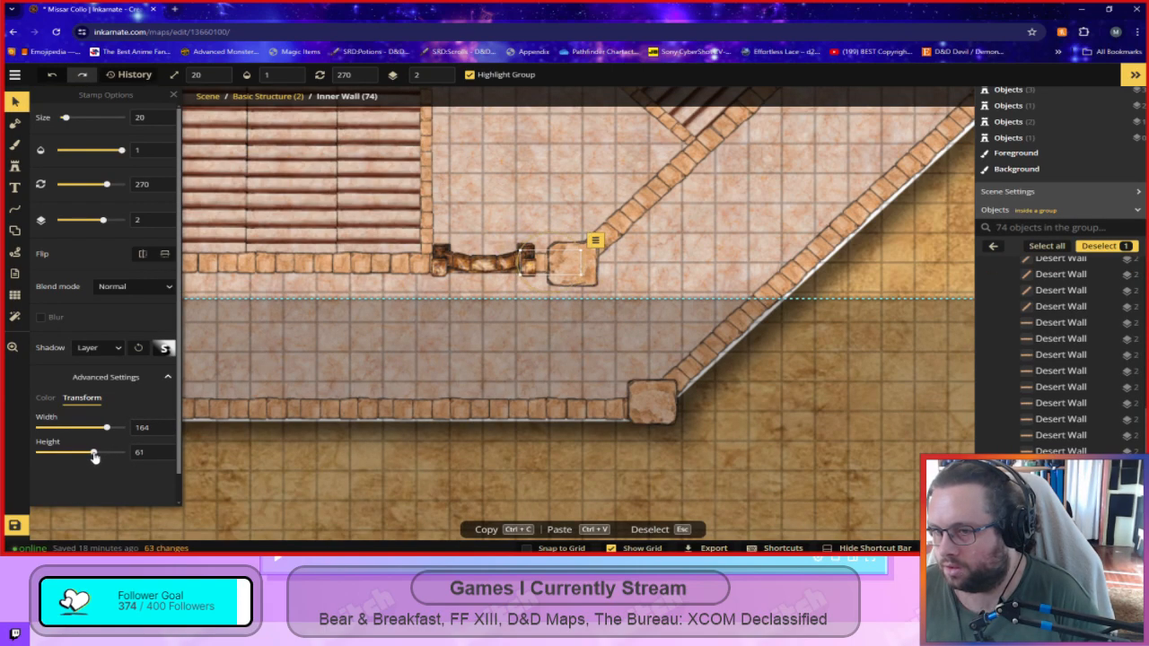
{"action": "left_click", "coordinate": [319, 454]}
Move the wall segments on either side of the south wall's western archway outward to clear its opening, and deselect.
{"action": "scroll", "coordinate": [318, 448], "scroll_direction": "down", "scroll_amount": 2}
{"action": "left_click_drag", "start_coordinate": [265, 440], "coordinate": [802, 470]}
{"action": "left_click", "coordinate": [491, 327]}
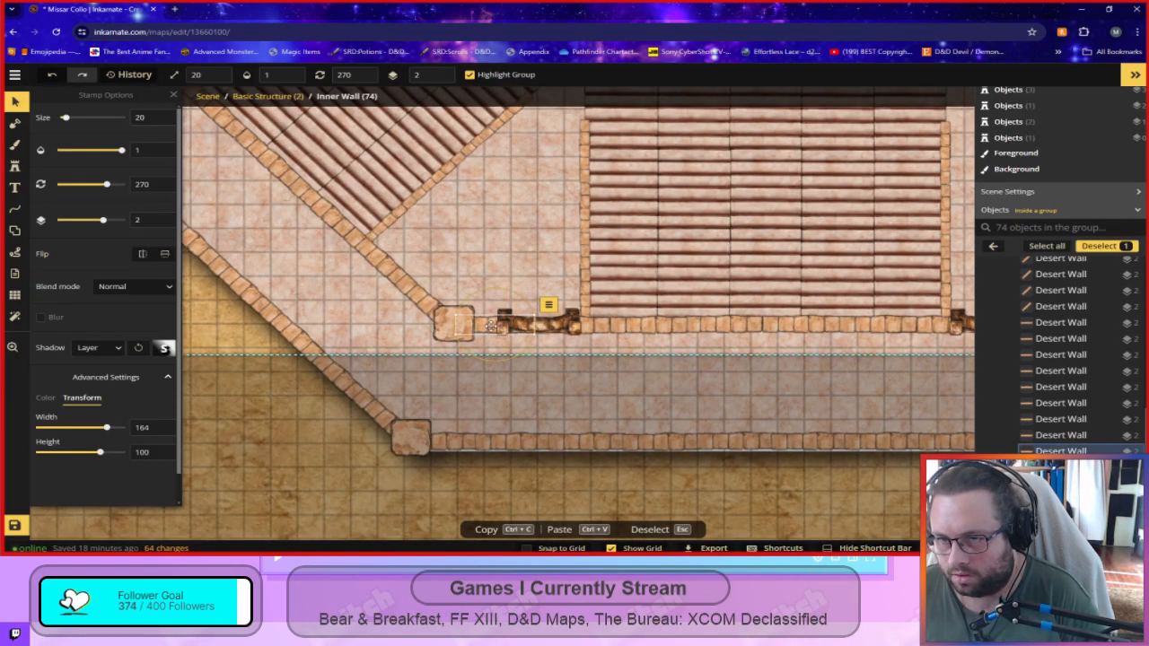
{"action": "left_click_drag", "start_coordinate": [519, 327], "coordinate": [500, 327]}
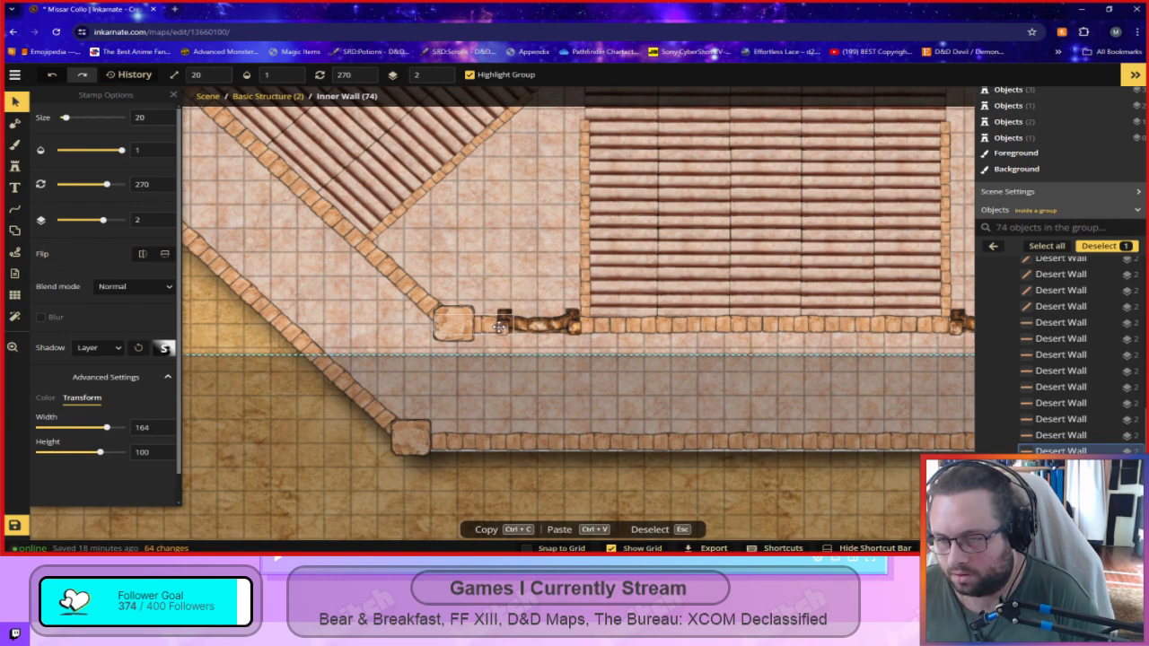
{"action": "left_click_drag", "start_coordinate": [500, 327], "coordinate": [625, 326]}
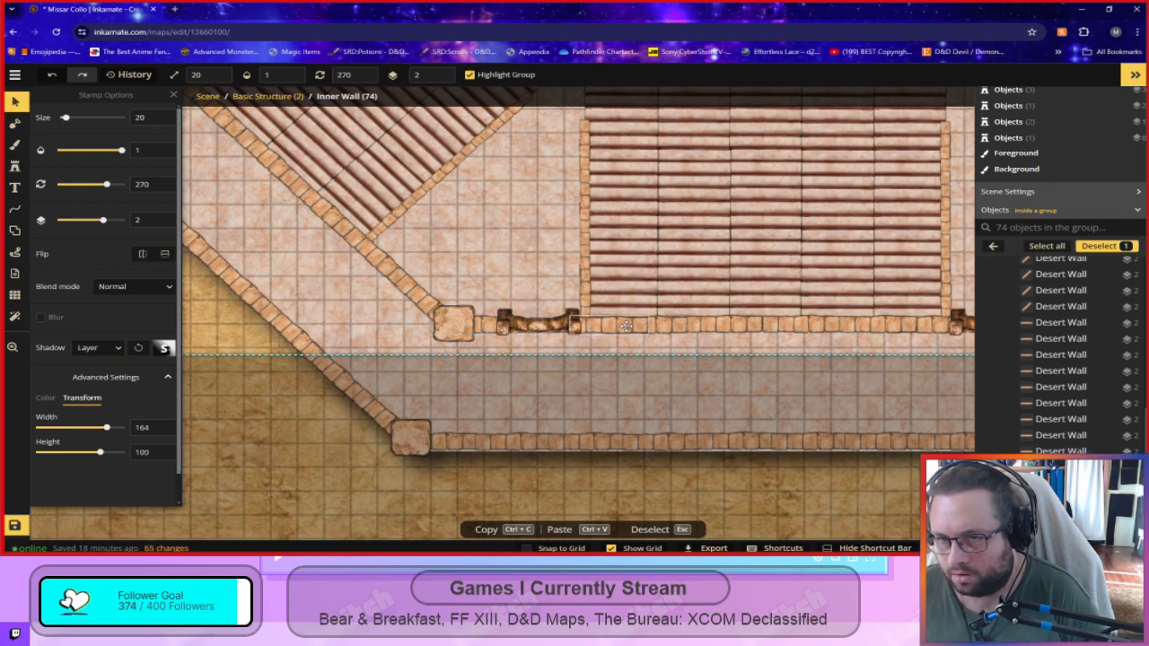
{"action": "key", "text": "Escape"}
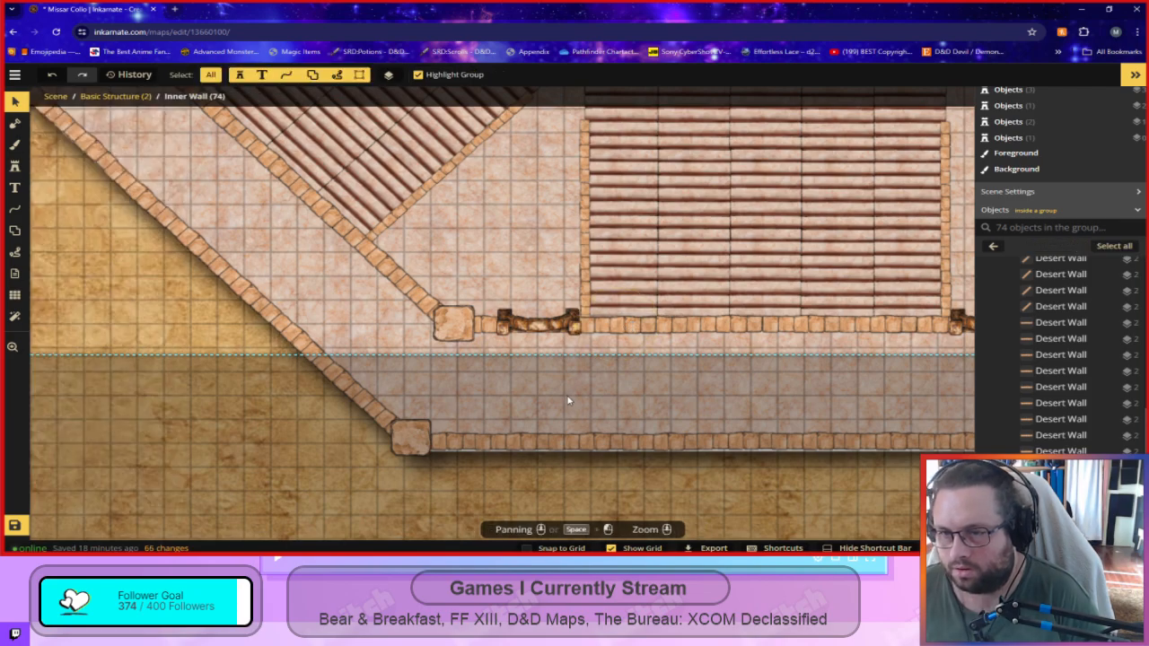
Shorten the wall segment between the west wall's southern archway and the corner pillar to transform height 64, and fit it against the pillar.
{"action": "scroll", "coordinate": [564, 394], "scroll_direction": "down", "scroll_amount": 4}
{"action": "scroll", "coordinate": [551, 434], "scroll_direction": "down", "scroll_amount": 2}
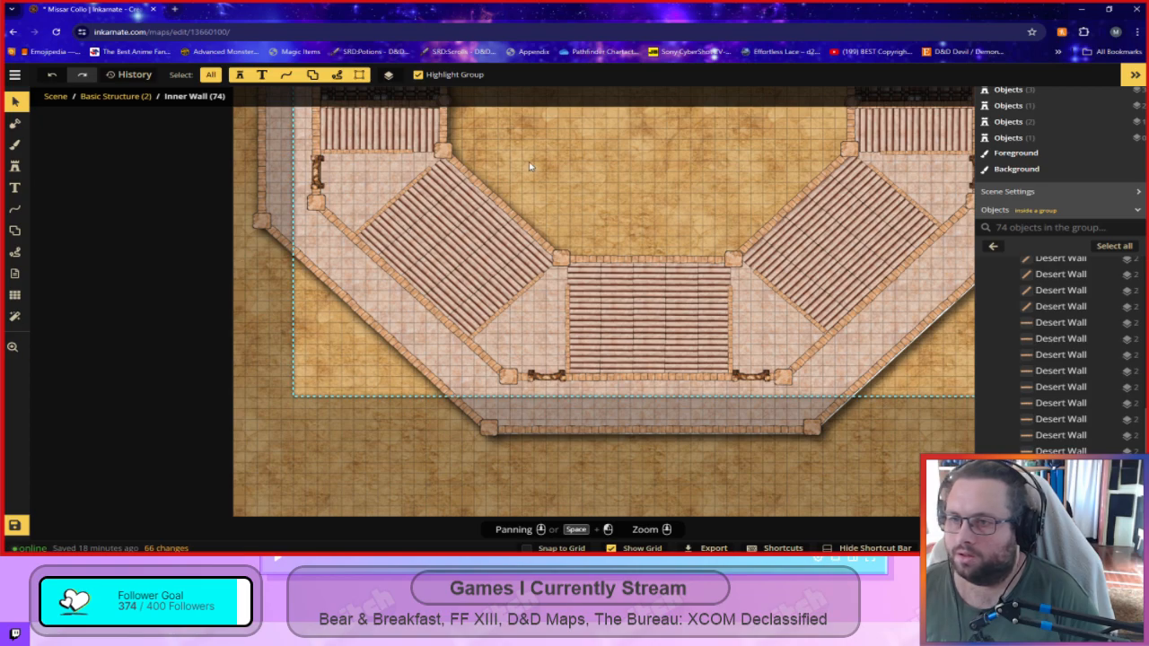
{"action": "scroll", "coordinate": [542, 337], "scroll_direction": "up", "scroll_amount": 5}
{"action": "scroll", "coordinate": [542, 337], "scroll_direction": "up", "scroll_amount": 2}
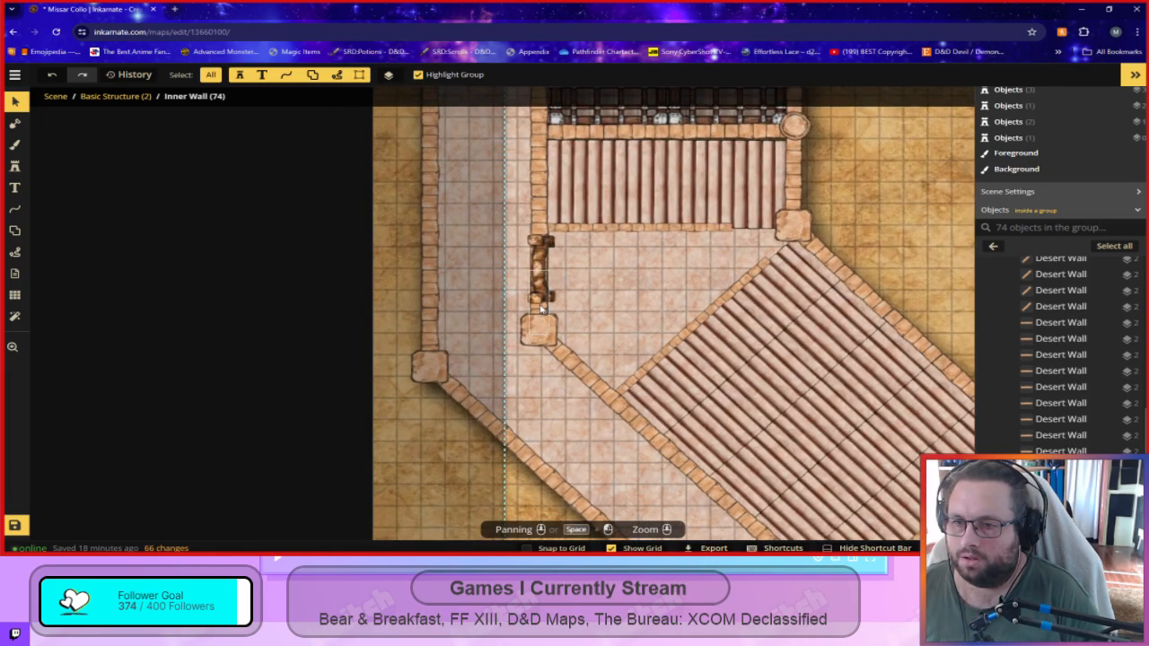
{"action": "left_click", "coordinate": [539, 305]}
{"action": "left_click_drag", "start_coordinate": [538, 305], "coordinate": [539, 315]}
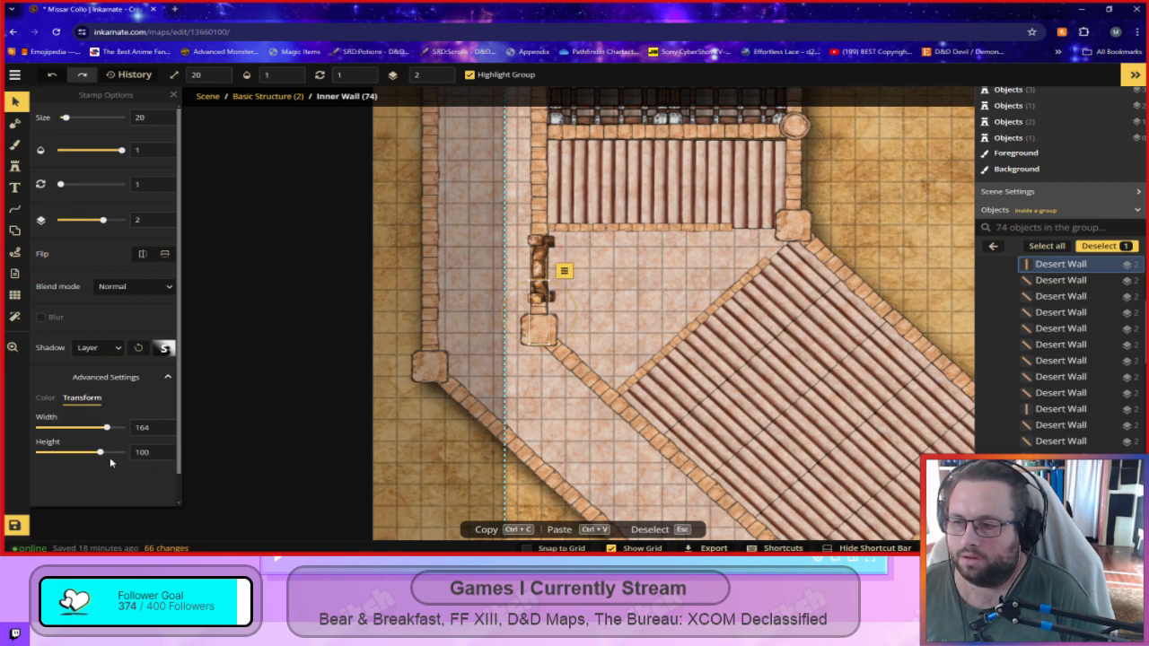
{"action": "left_click_drag", "start_coordinate": [102, 456], "coordinate": [93, 456]}
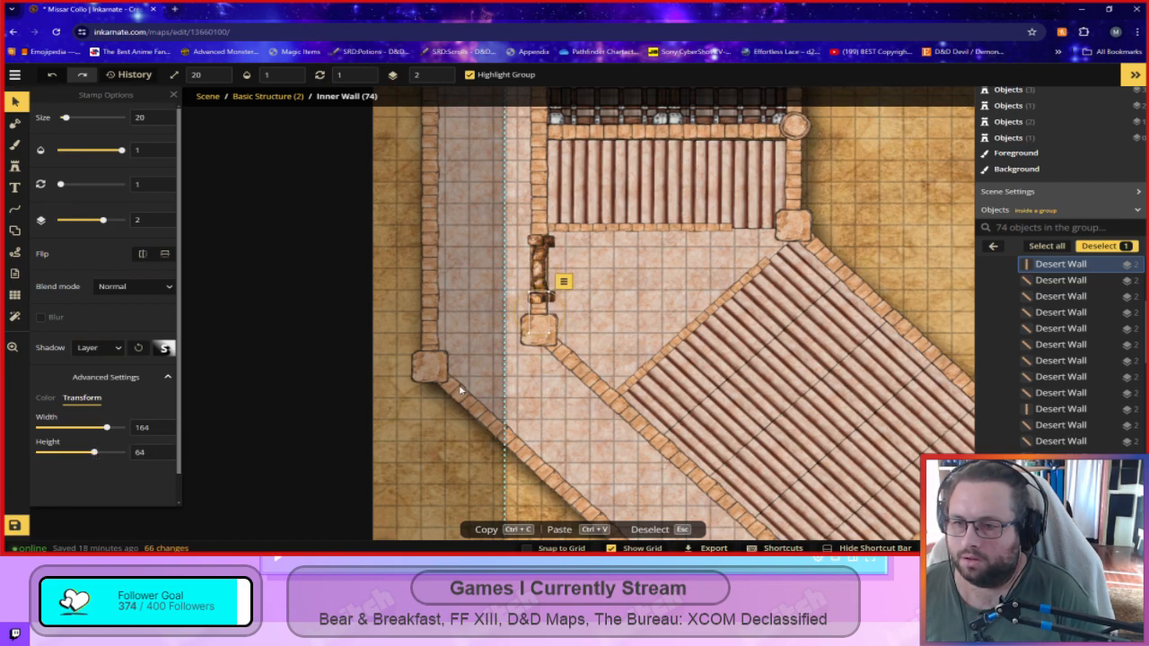
{"action": "left_click_drag", "start_coordinate": [537, 319], "coordinate": [539, 309]}
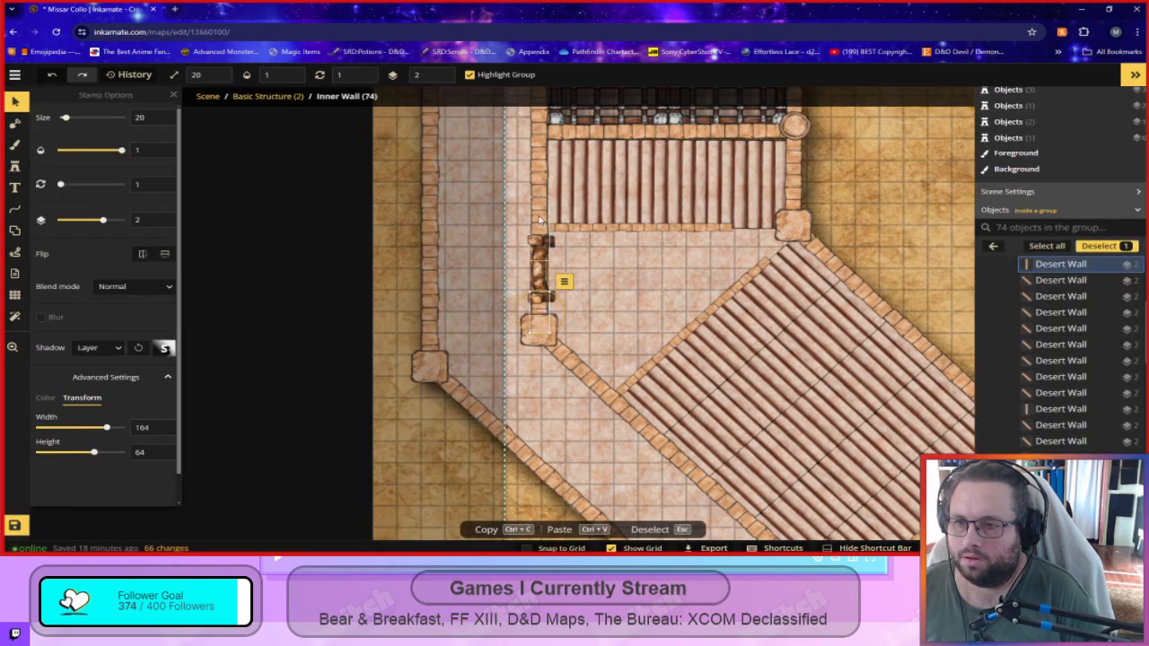
Pull the surplus wall segment out of the west wall's southern archway opening and delete it.
{"action": "left_click", "coordinate": [546, 250]}
{"action": "left_click_drag", "start_coordinate": [546, 249], "coordinate": [615, 263]}
{"action": "left_click_drag", "start_coordinate": [615, 457], "coordinate": [539, 447]}
{"action": "left_click_drag", "start_coordinate": [540, 262], "coordinate": [534, 289]}
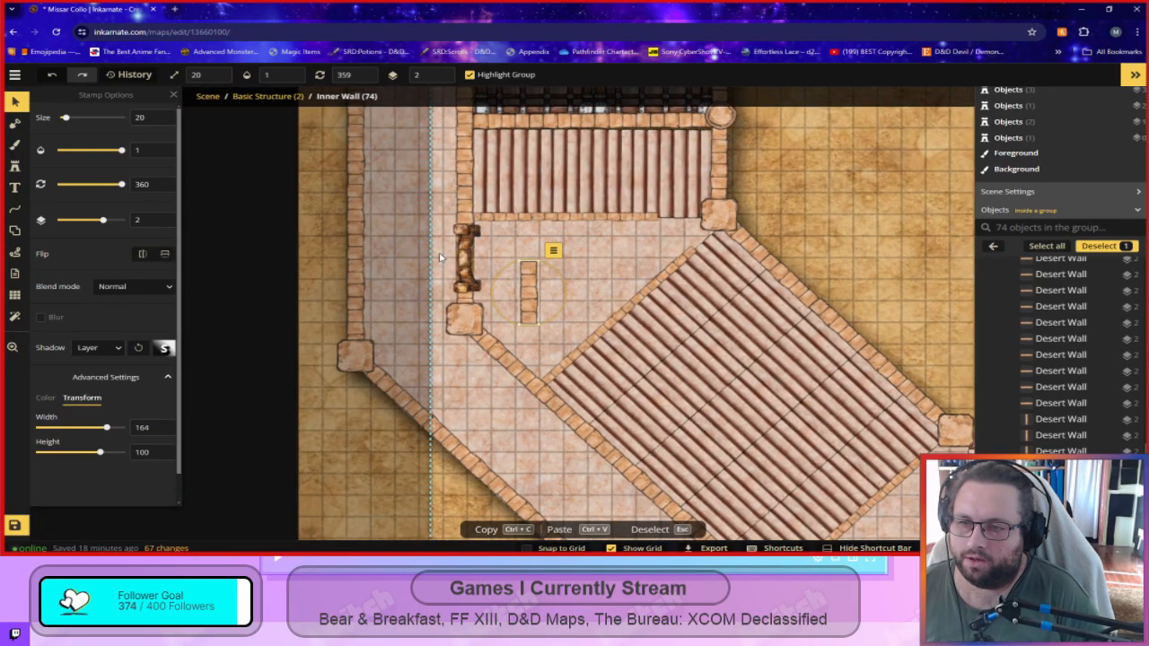
{"action": "key", "text": "Delete"}
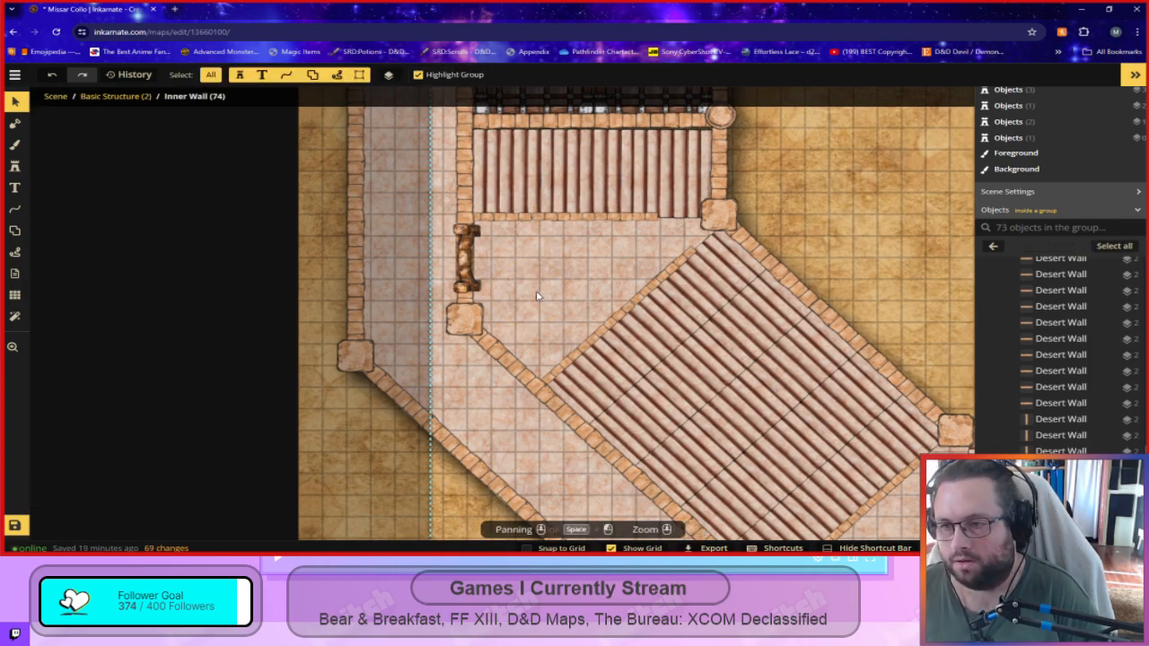
Move the west inner wall segment just north of the southern archway northward, clear of the opening, and deselect.
{"action": "left_click", "coordinate": [466, 217]}
{"action": "left_click_drag", "start_coordinate": [465, 214], "coordinate": [464, 197]}
{"action": "left_click", "coordinate": [678, 446]}
Clear the west wall's northern archway by shortening the pillar-side wall segment to transform height 67 and moving the segment south of the opening southward.
{"action": "left_click_drag", "start_coordinate": [602, 476], "coordinate": [302, 235]}
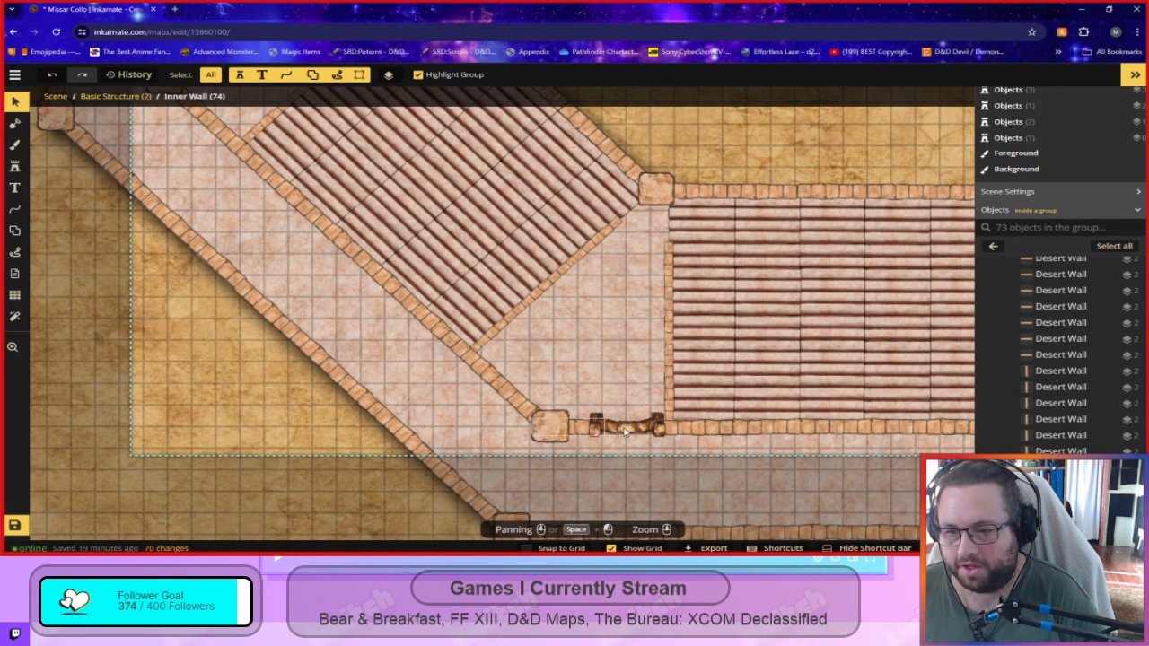
{"action": "left_click_drag", "start_coordinate": [285, 126], "coordinate": [471, 370]}
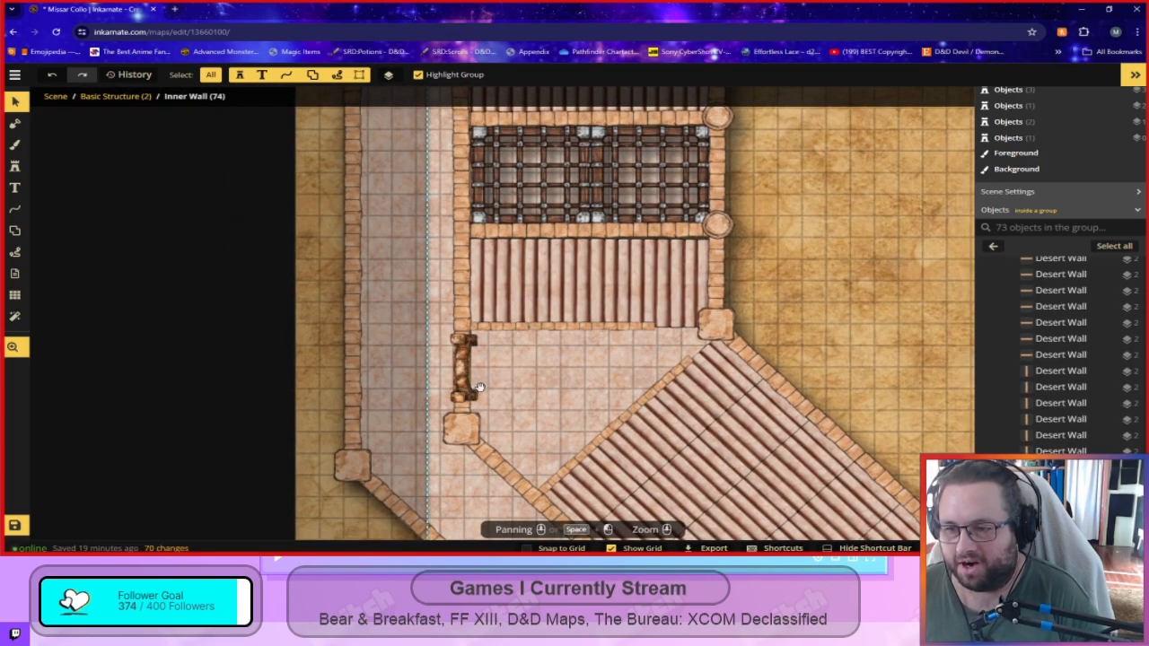
{"action": "left_click_drag", "start_coordinate": [762, 224], "coordinate": [806, 527]}
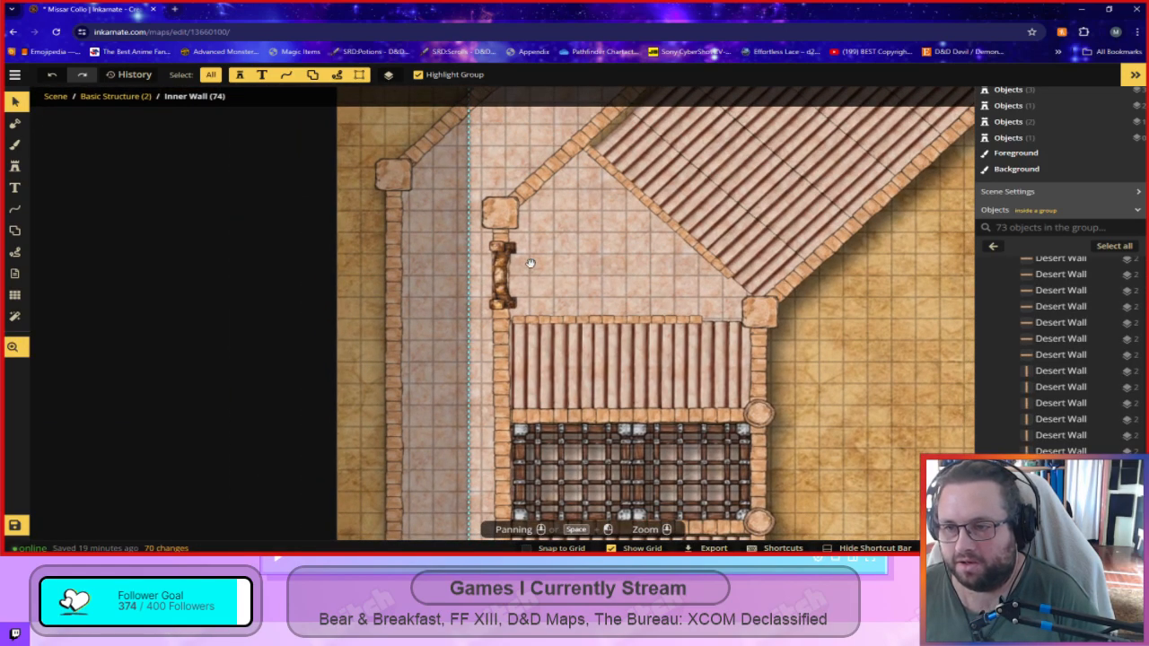
{"action": "mouse_move", "coordinate": [500, 240]}
{"action": "left_mouse_down"}
{"action": "mouse_move", "coordinate": [552, 239]}
{"action": "mouse_move", "coordinate": [503, 224]}
{"action": "left_mouse_up"}
{"action": "key", "text": "ctrl+z"}
{"action": "key", "text": "ctrl+z"}
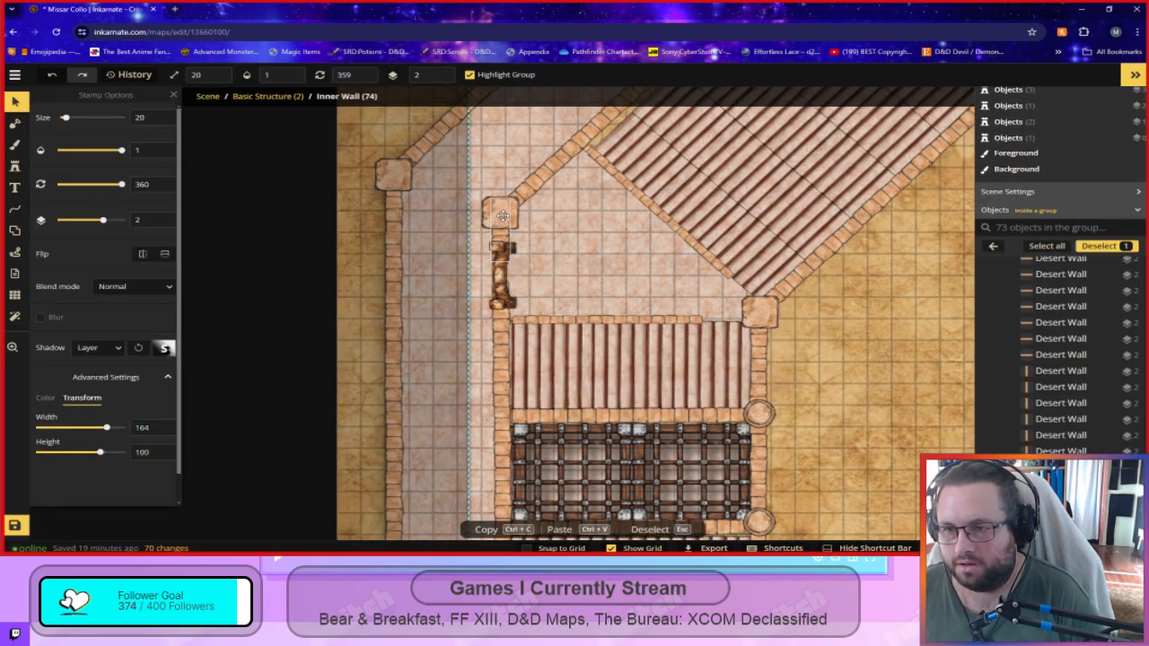
{"action": "left_click", "coordinate": [504, 216]}
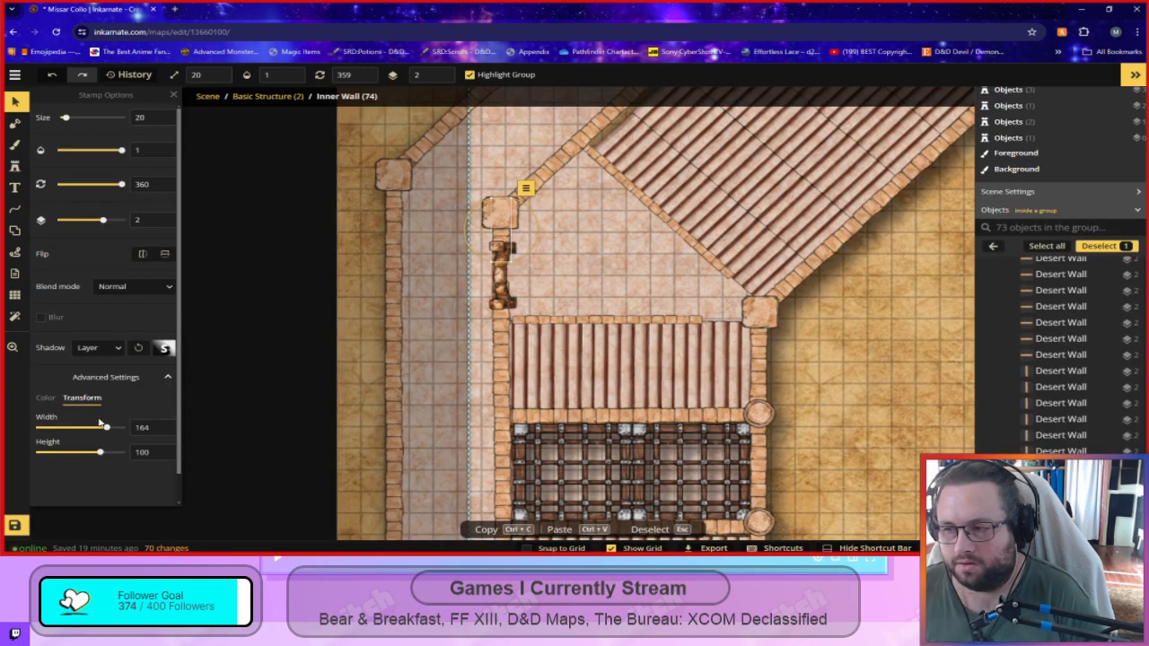
{"action": "left_click_drag", "start_coordinate": [101, 455], "coordinate": [94, 452]}
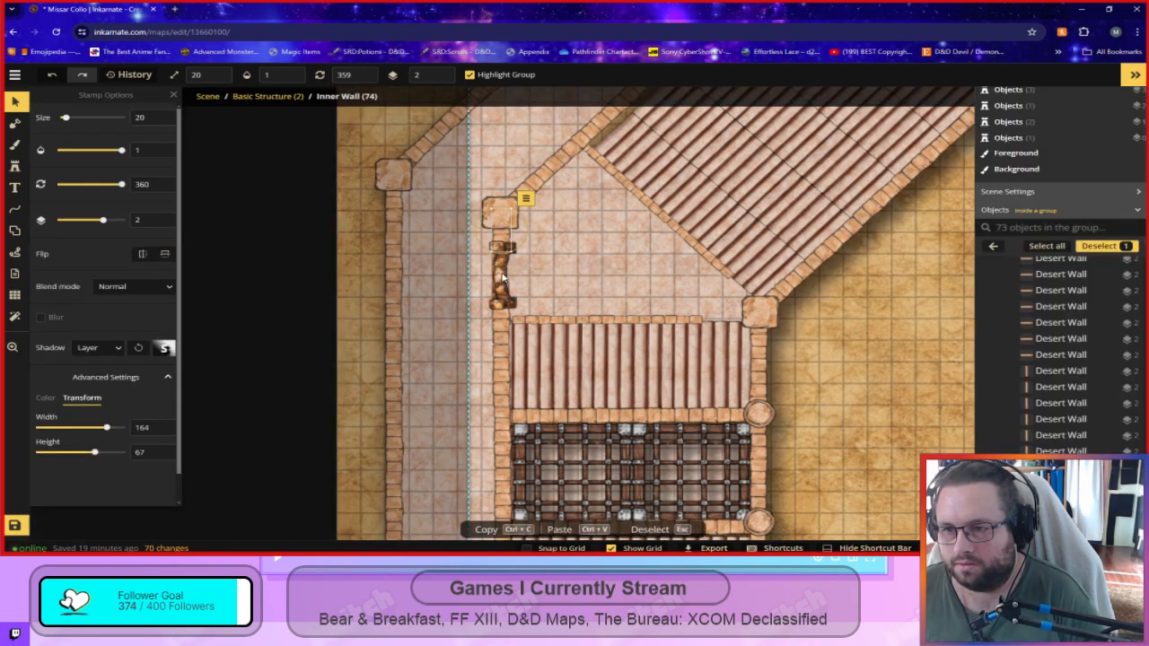
{"action": "left_click_drag", "start_coordinate": [503, 319], "coordinate": [502, 334]}
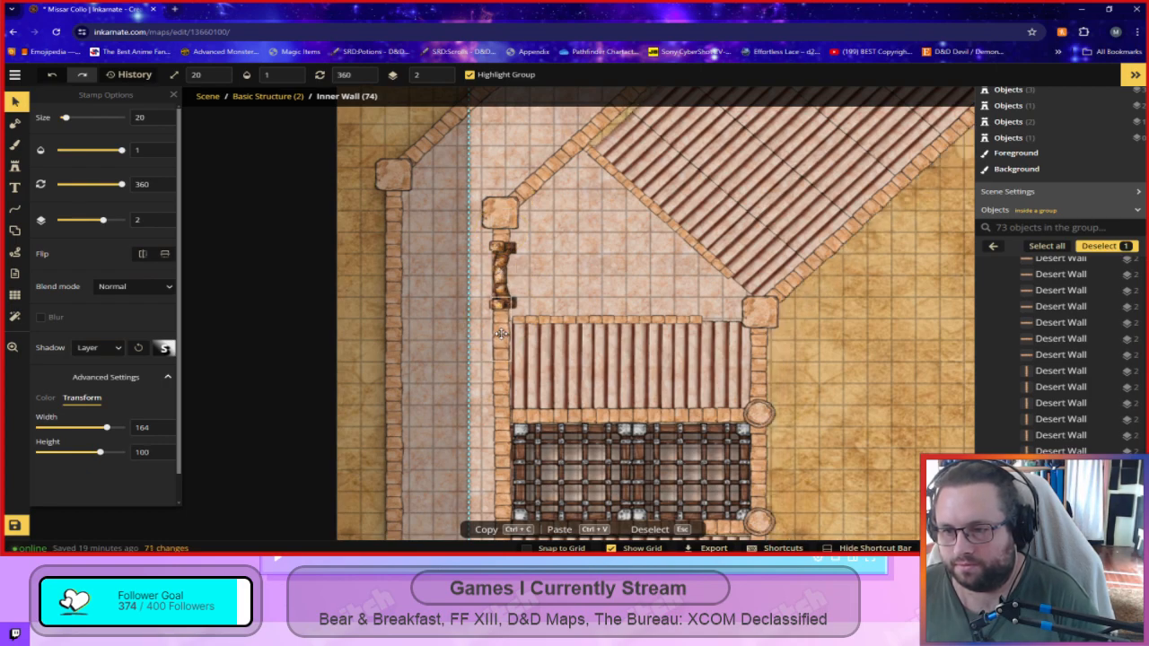
{"action": "left_click", "coordinate": [805, 371]}
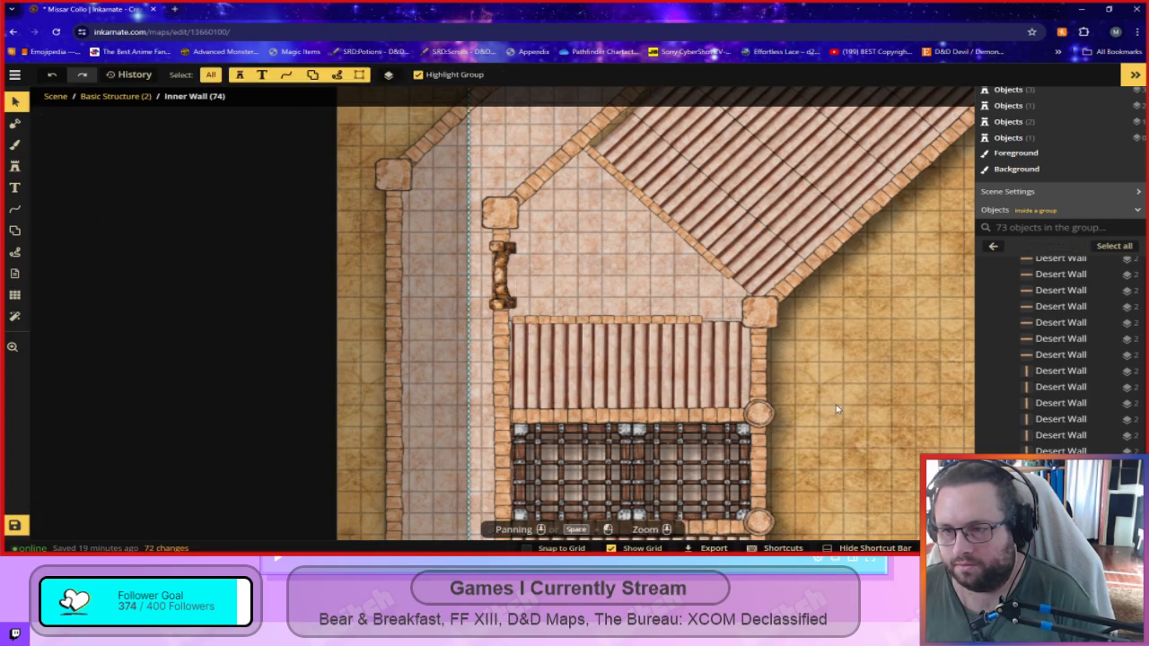
Remove the surplus wall segment overlapping the east wall's northern archway beside the corner pillar.
{"action": "left_click_drag", "start_coordinate": [816, 449], "coordinate": [157, 425]}
{"action": "left_click_drag", "start_coordinate": [923, 274], "coordinate": [277, 346]}
{"action": "left_click", "coordinate": [561, 277]}
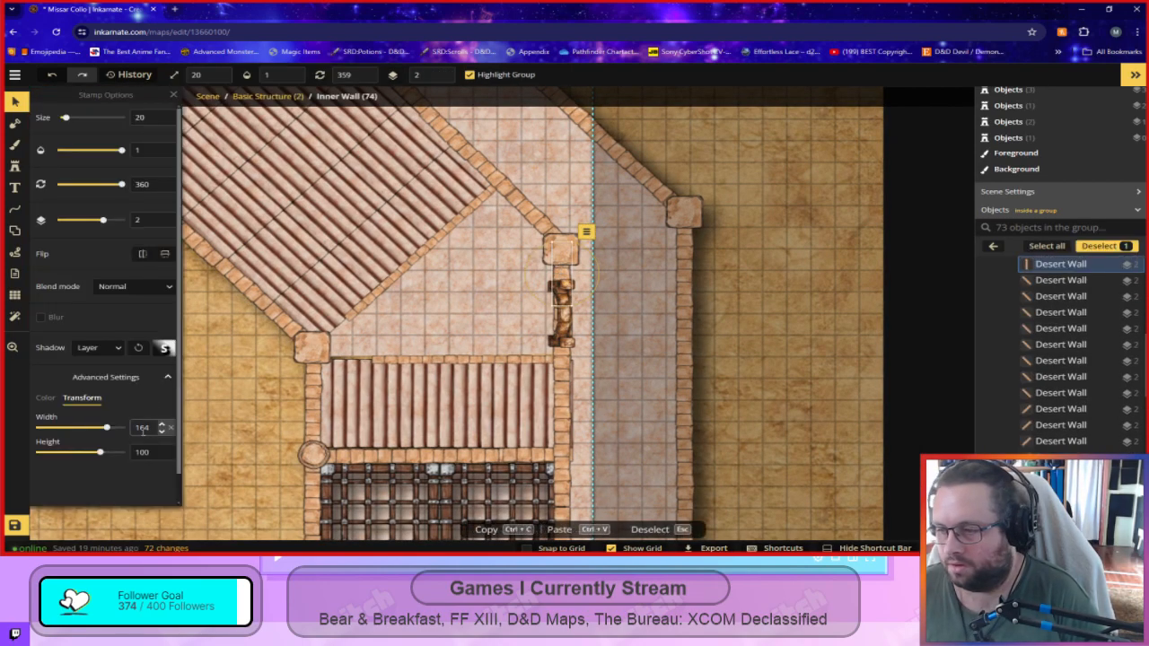
{"action": "left_click_drag", "start_coordinate": [100, 451], "coordinate": [90, 453]}
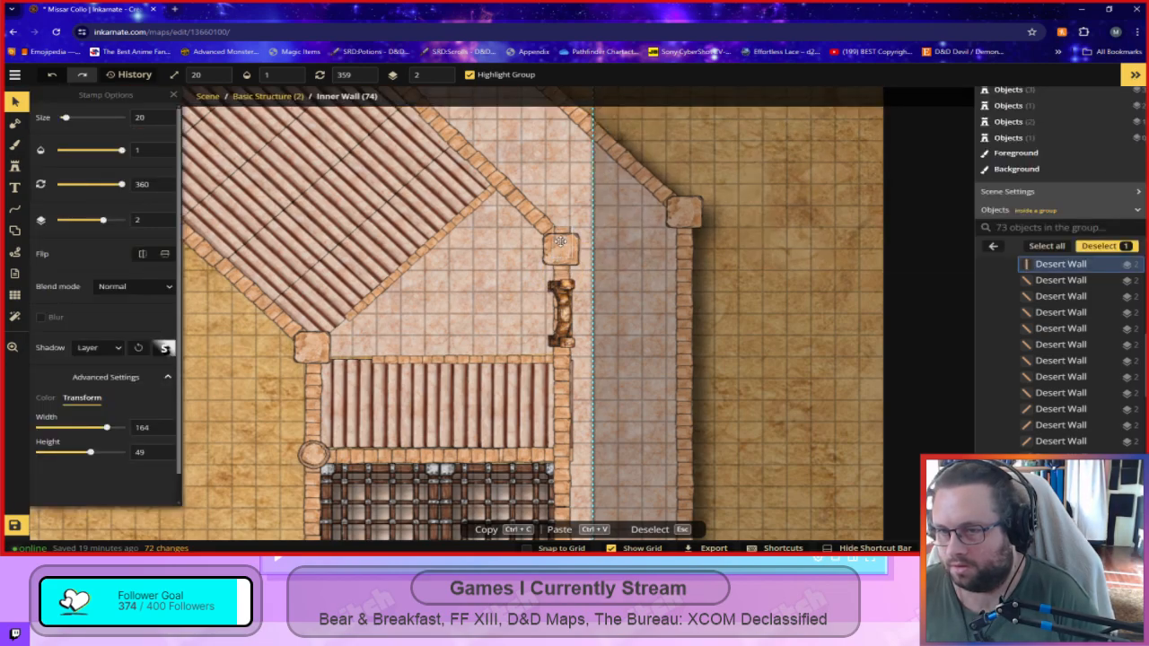
{"action": "left_click_drag", "start_coordinate": [560, 261], "coordinate": [769, 308]}
{"action": "key", "text": "Delete"}
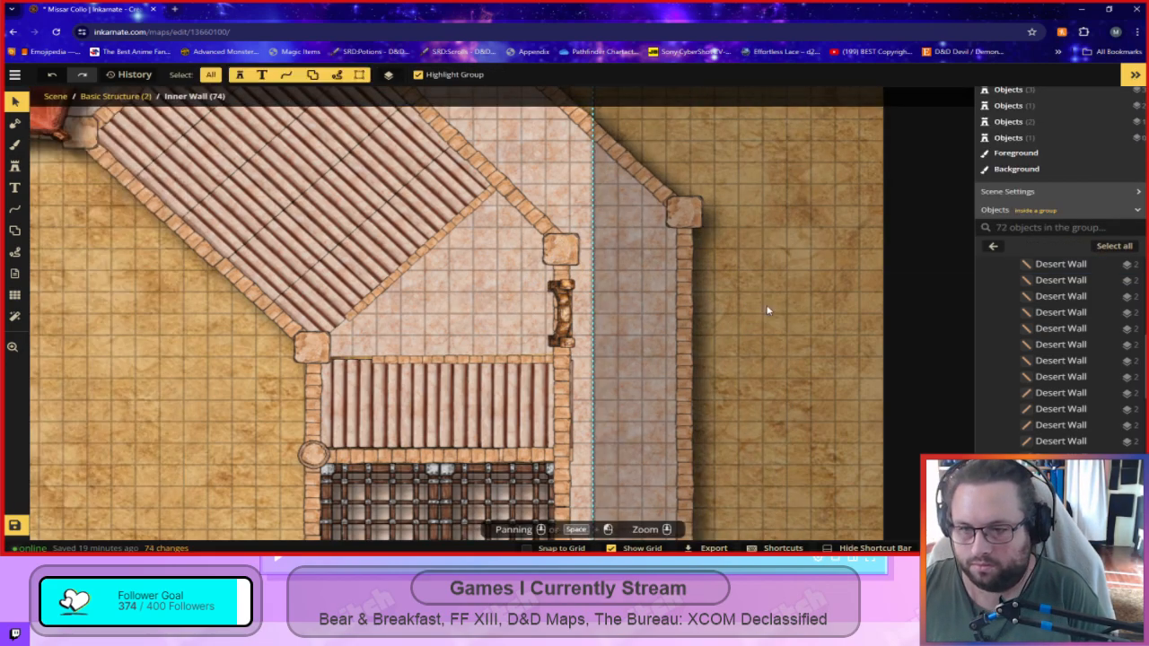
Clear the east wall's northern archway by shortening the remaining pillar-side segment to transform height 67 and moving the segment south of the opening southward.
{"action": "left_click", "coordinate": [557, 265]}
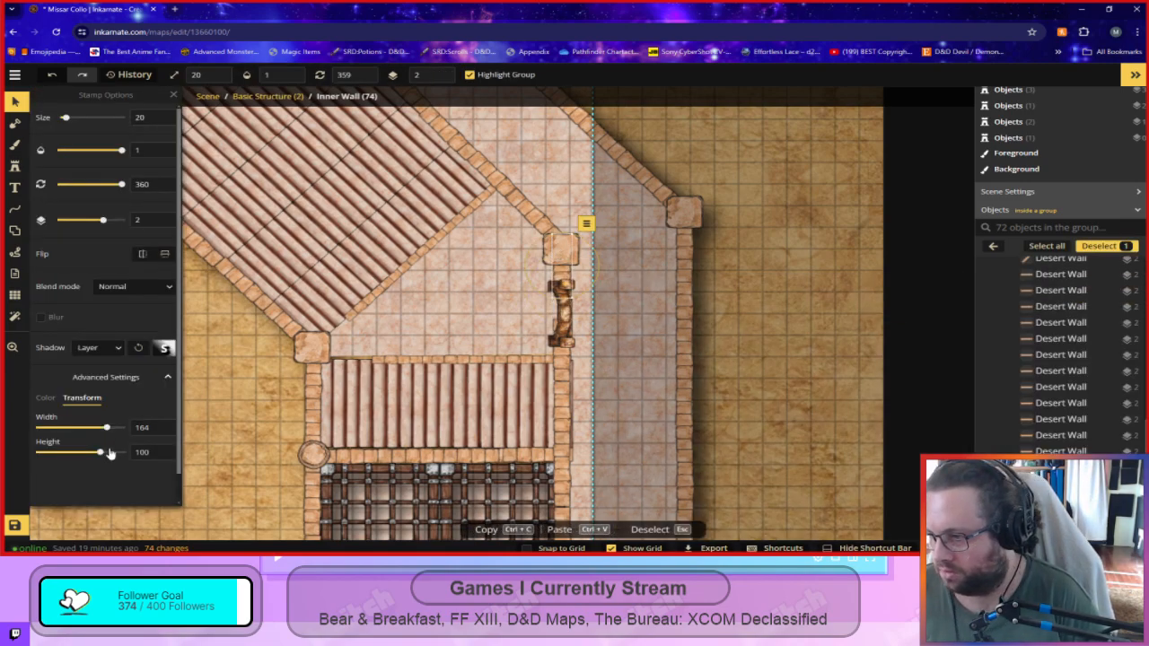
{"action": "left_click_drag", "start_coordinate": [100, 452], "coordinate": [94, 453]}
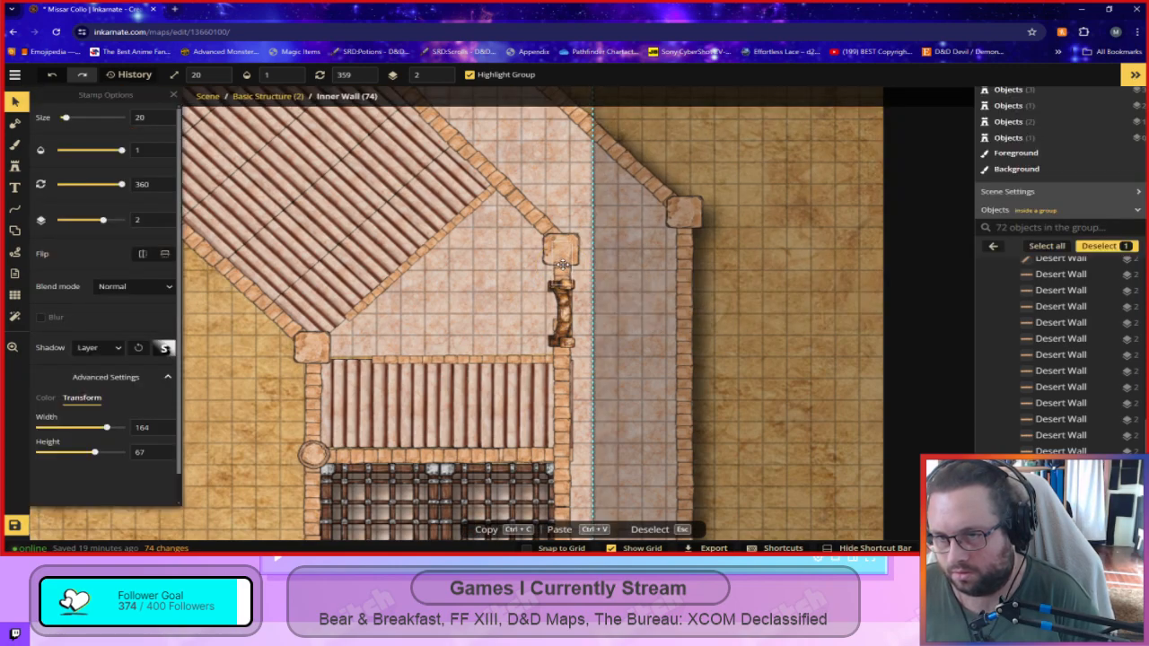
{"action": "left_click", "coordinate": [564, 360]}
{"action": "left_click_drag", "start_coordinate": [564, 356], "coordinate": [566, 384]}
{"action": "left_click", "coordinate": [753, 393]}
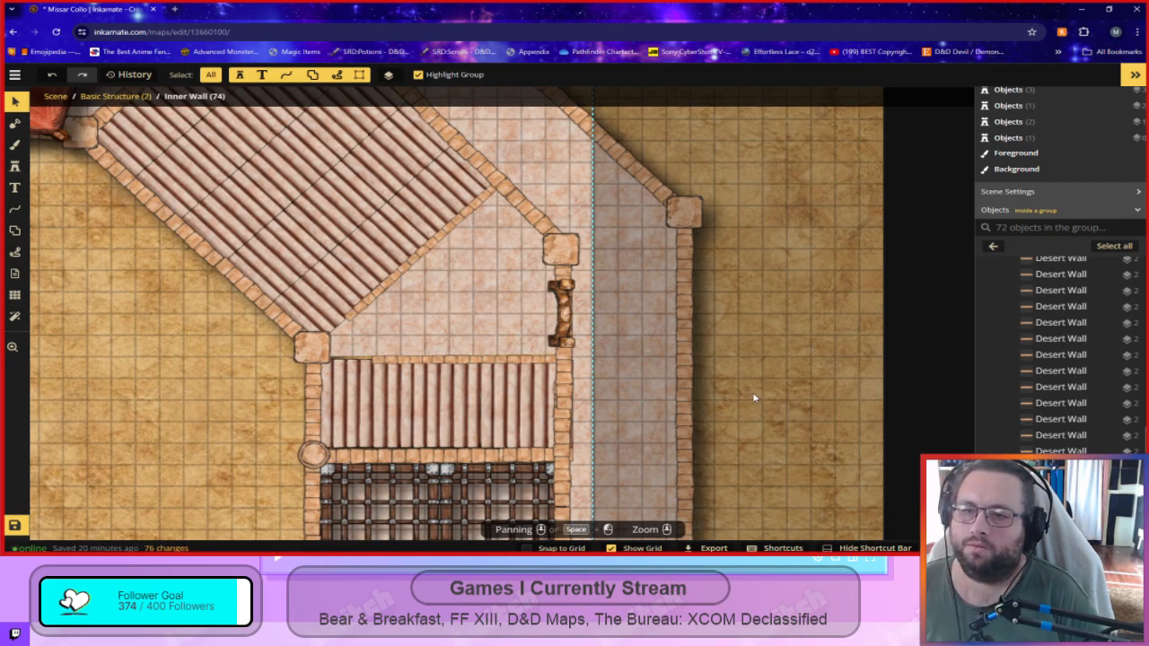
Shorten the wall segment between the east wall's southern archway and the corner pillar to transform height 67, and fit it against the pillar.
{"action": "scroll", "coordinate": [753, 393], "scroll_direction": "down", "scroll_amount": 2}
{"action": "left_click_drag", "start_coordinate": [764, 425], "coordinate": [736, 102]}
{"action": "scroll", "coordinate": [579, 315], "scroll_direction": "up", "scroll_amount": 4}
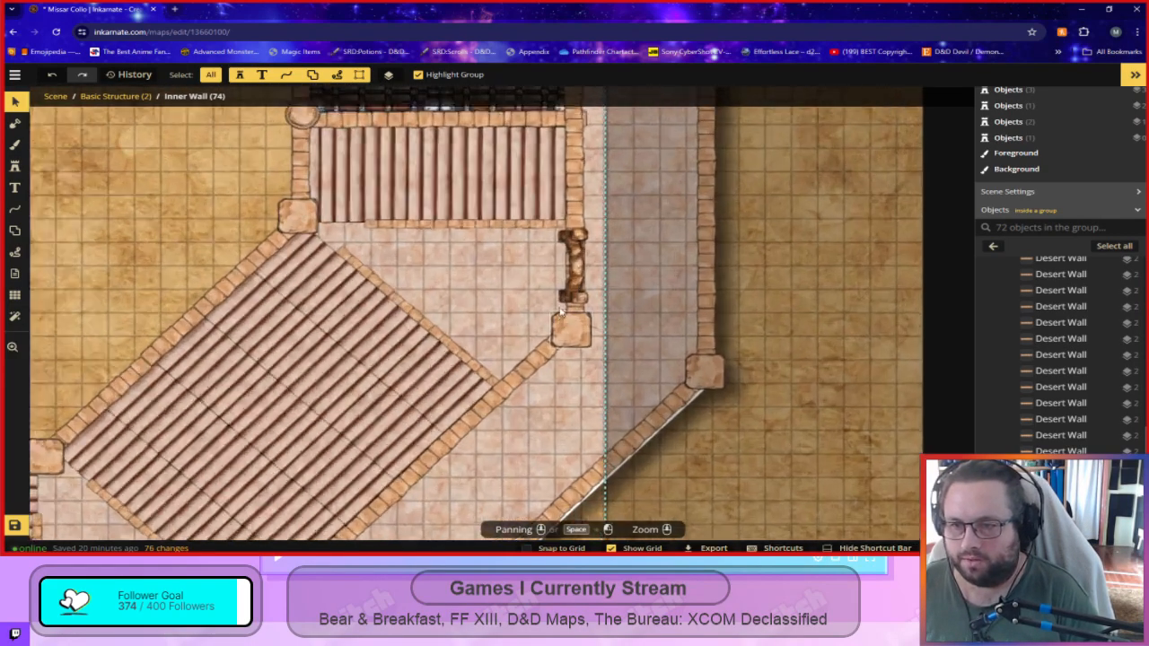
{"action": "left_click", "coordinate": [577, 310]}
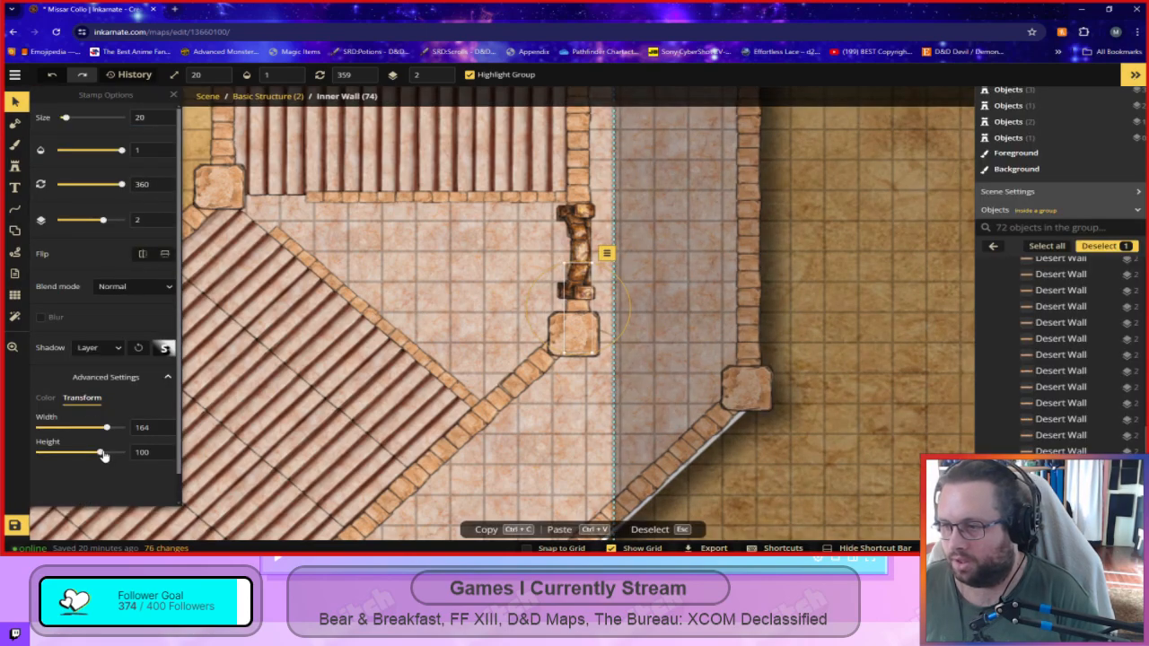
{"action": "left_click_drag", "start_coordinate": [99, 453], "coordinate": [97, 458]}
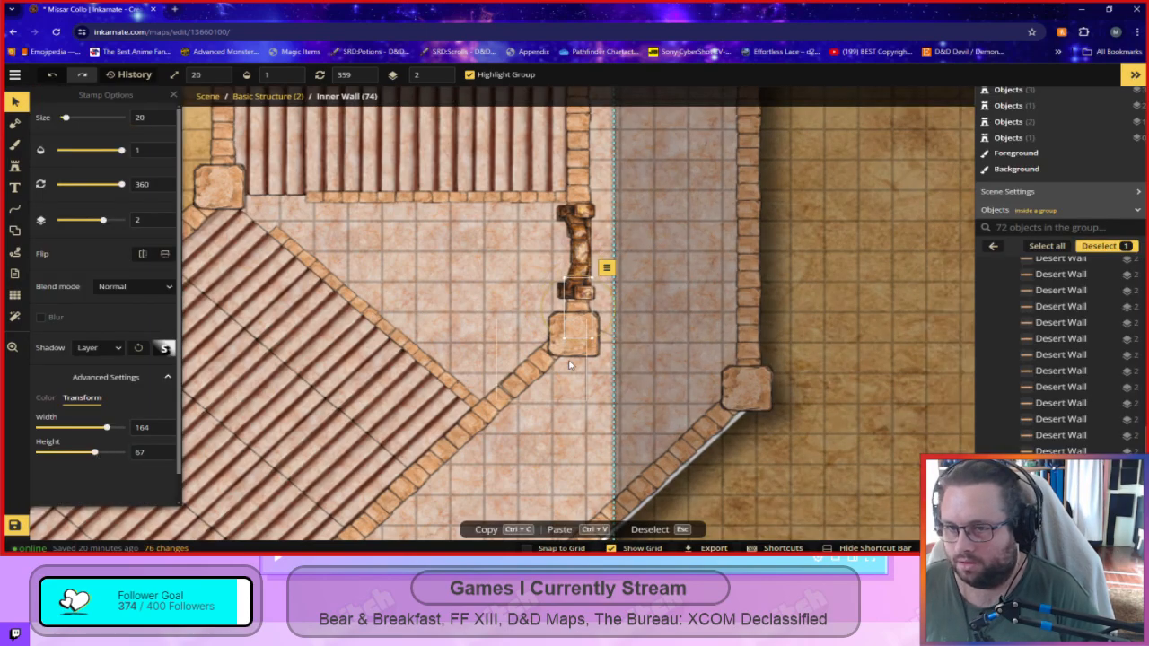
{"action": "left_click_drag", "start_coordinate": [581, 313], "coordinate": [579, 313]}
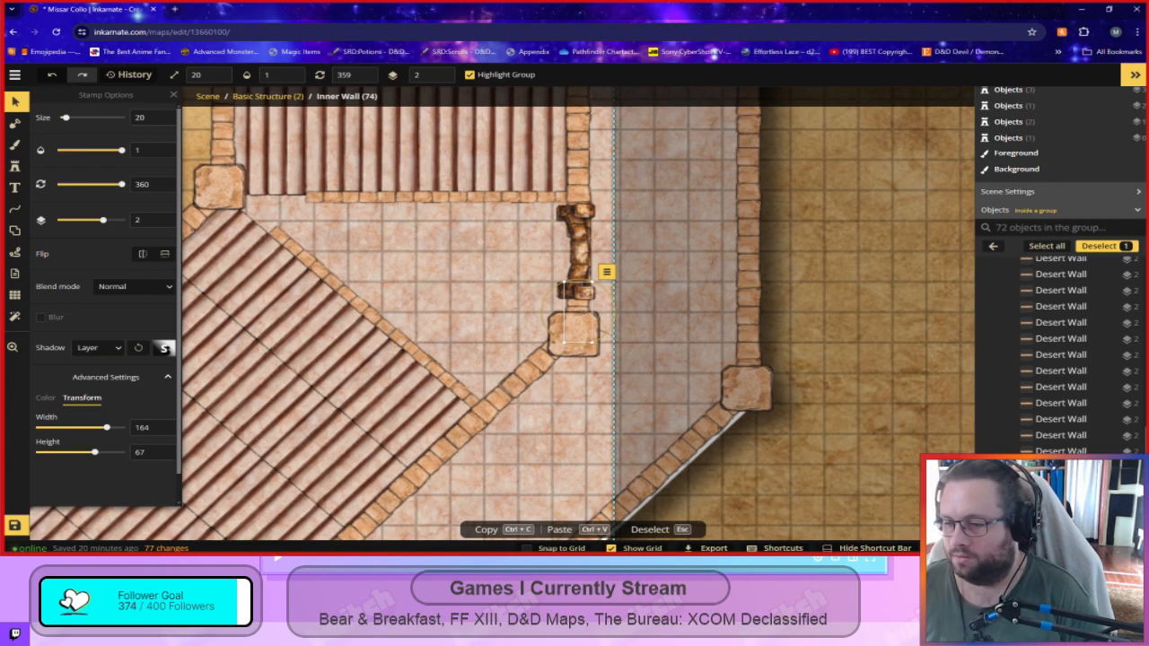
Realign the east inner wall segments beside and just south of the barred grating with the rest of the wall.
{"action": "scroll", "coordinate": [566, 415], "scroll_direction": "down", "scroll_amount": 3}
{"action": "left_click", "coordinate": [572, 258]}
{"action": "left_click_drag", "start_coordinate": [572, 258], "coordinate": [502, 527]}
{"action": "left_click", "coordinate": [535, 336]}
{"action": "key", "text": "space"}
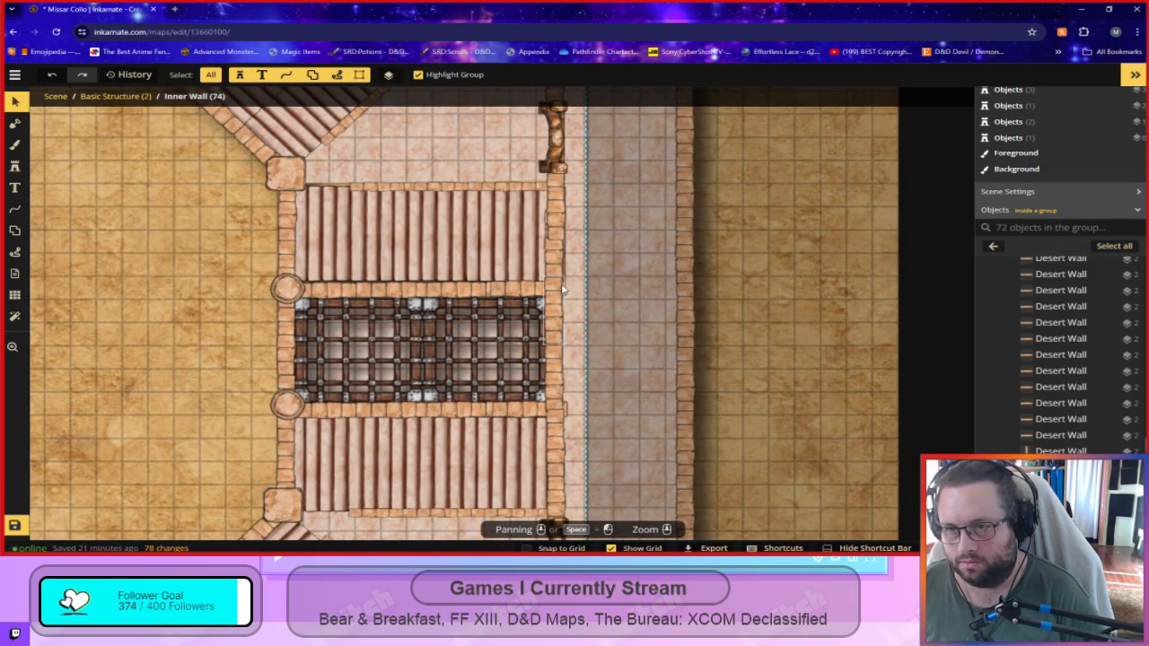
{"action": "left_click", "coordinate": [554, 299]}
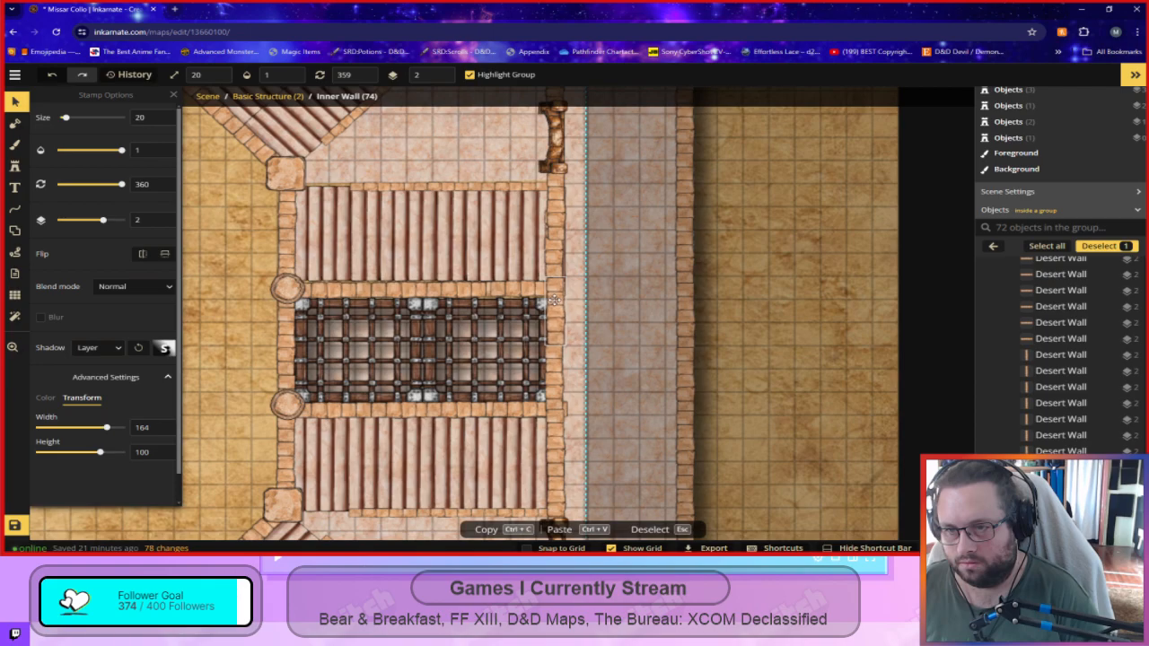
{"action": "left_click_drag", "start_coordinate": [554, 299], "coordinate": [554, 367]}
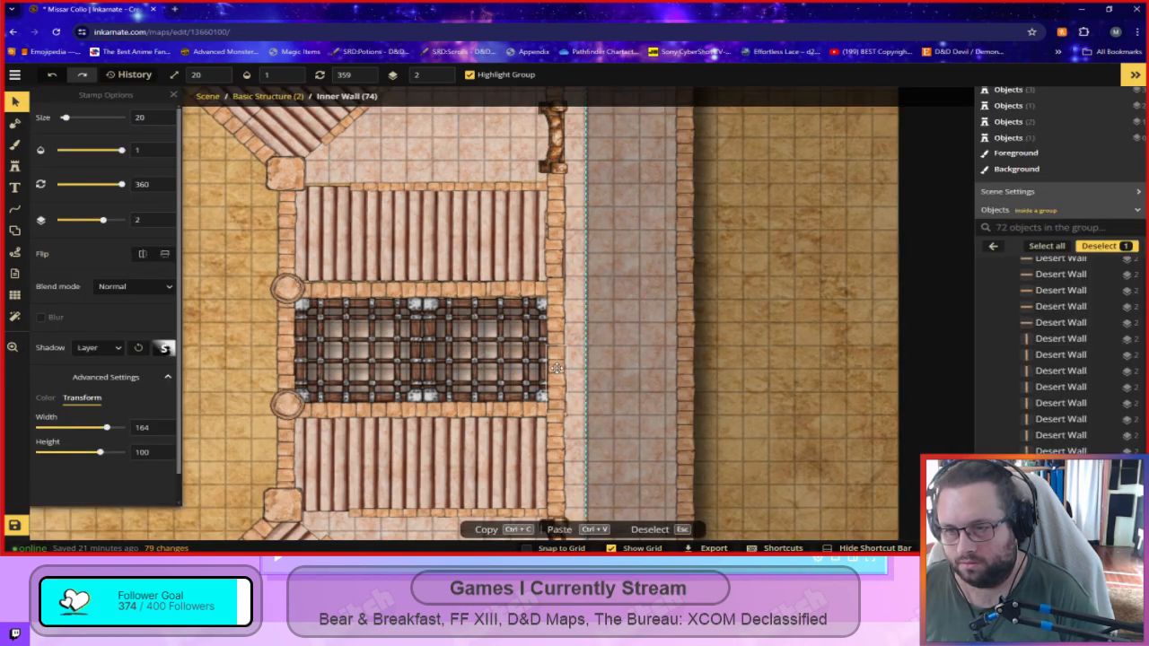
{"action": "left_click", "coordinate": [518, 417]}
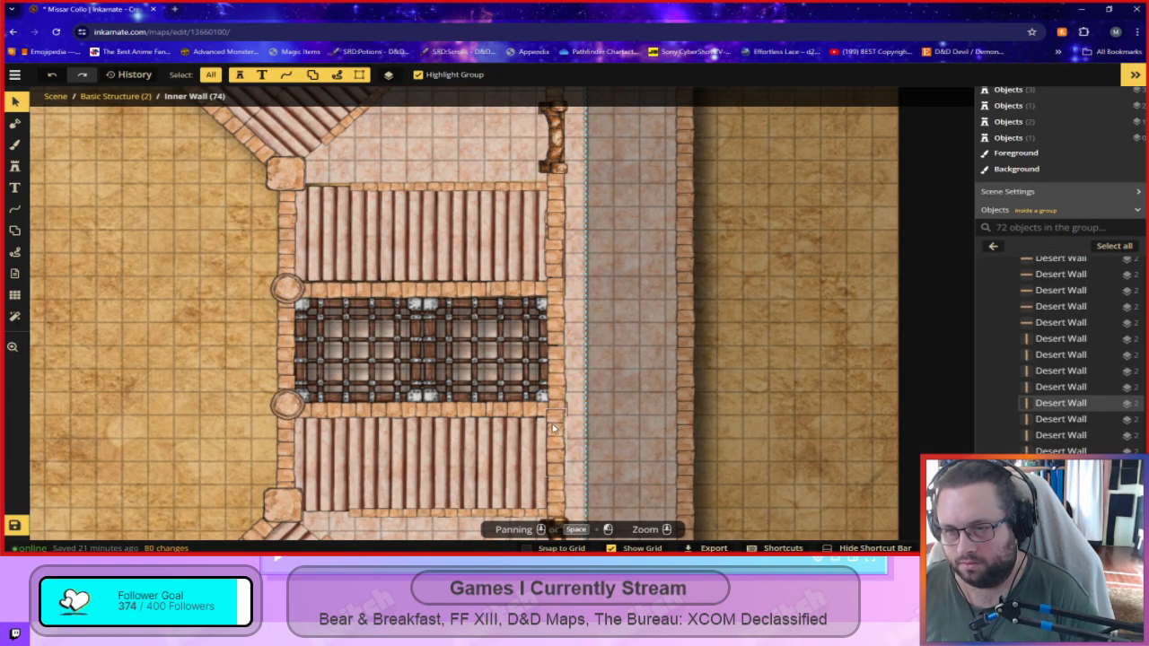
{"action": "left_click", "coordinate": [556, 432]}
{"action": "left_click_drag", "start_coordinate": [556, 432], "coordinate": [556, 432]}
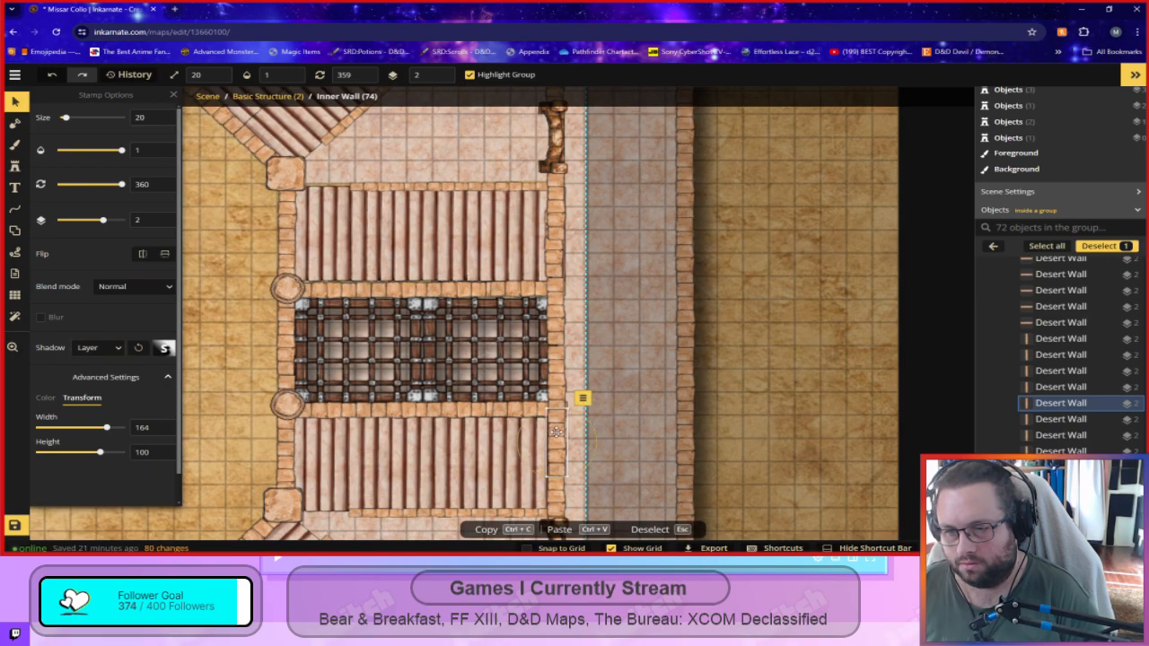
{"action": "key", "text": "Escape"}
Nudge the wall segment just south of the east wall's northern archway into line, and deselect.
{"action": "left_click_drag", "start_coordinate": [628, 250], "coordinate": [694, 498]}
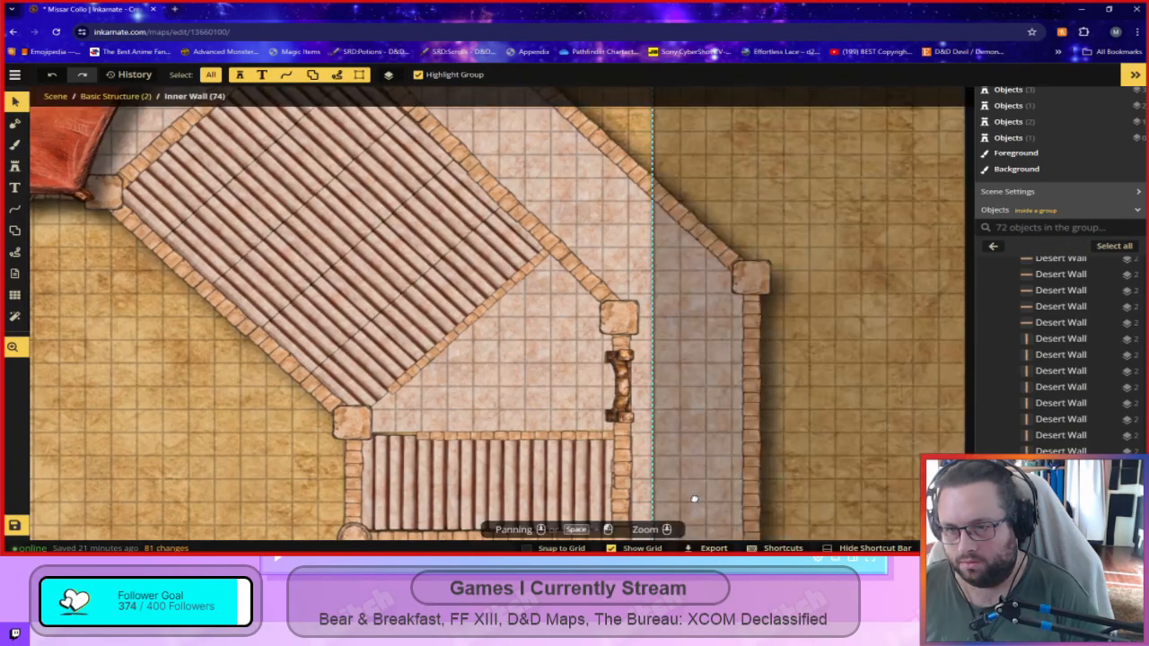
{"action": "left_click", "coordinate": [617, 504]}
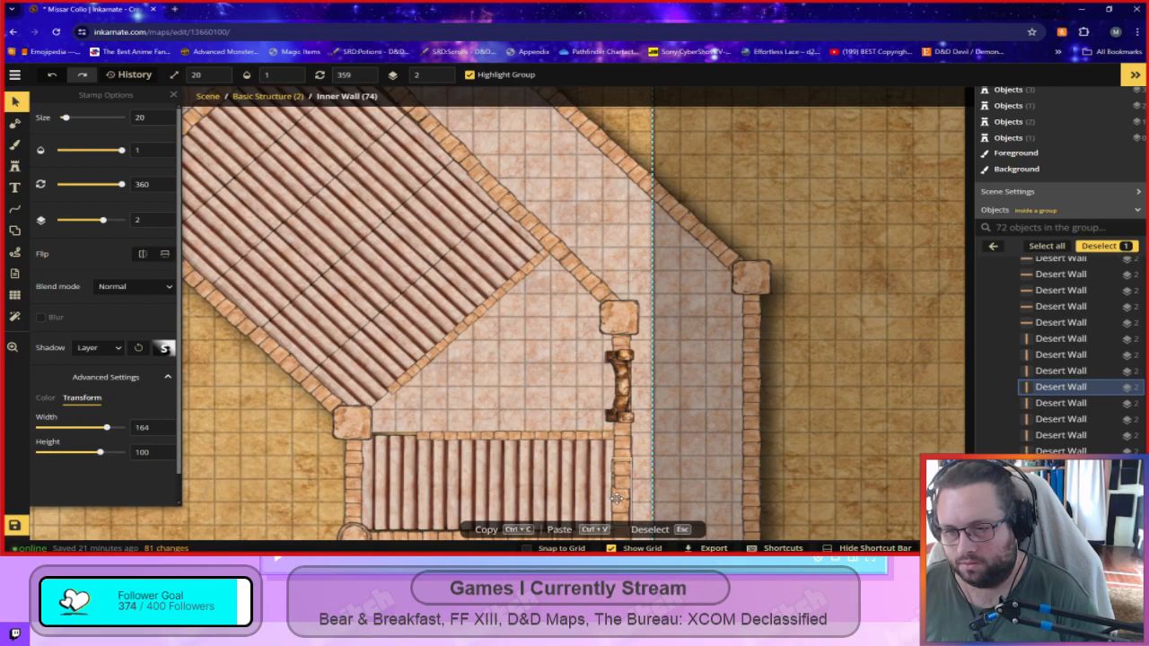
{"action": "left_click", "coordinate": [552, 384]}
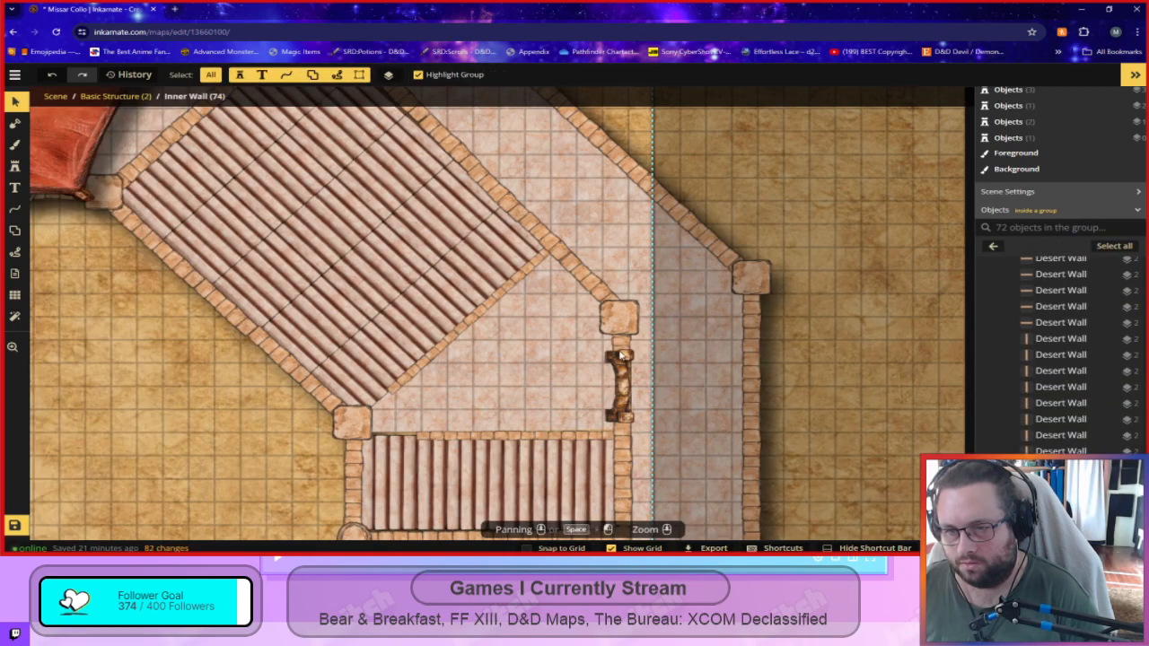
Clear the north wall's eastern archway by moving the pillar-side segment east into the corner pillar and the opposite segment westward.
{"action": "left_click_drag", "start_coordinate": [359, 148], "coordinate": [723, 473]}
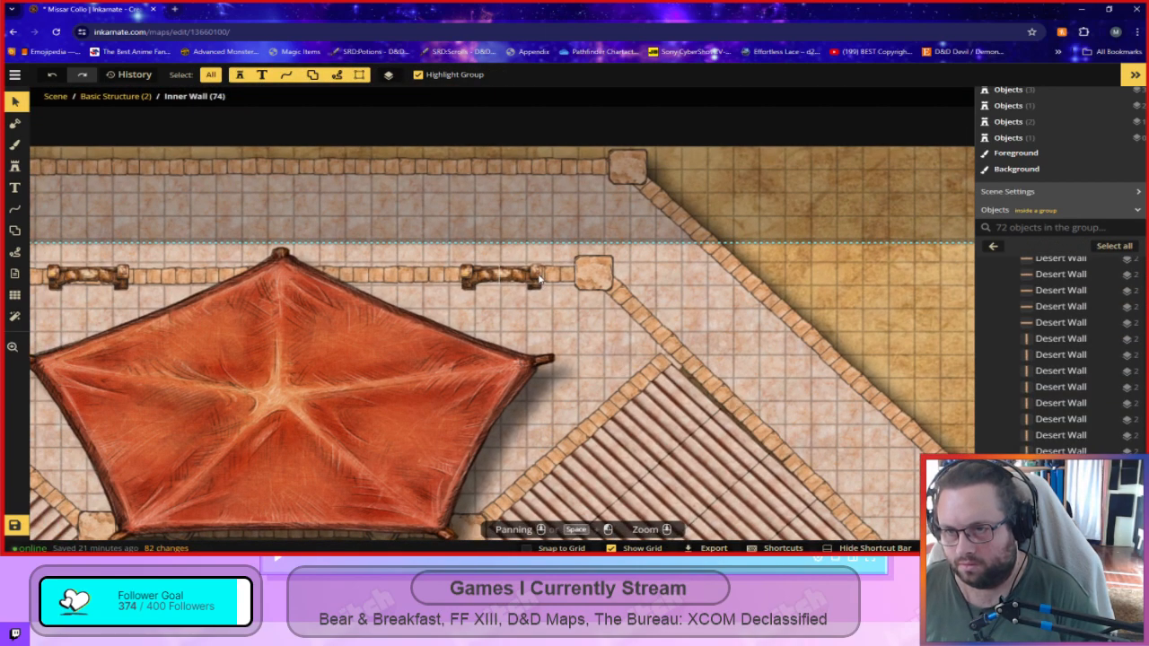
{"action": "left_click", "coordinate": [543, 279]}
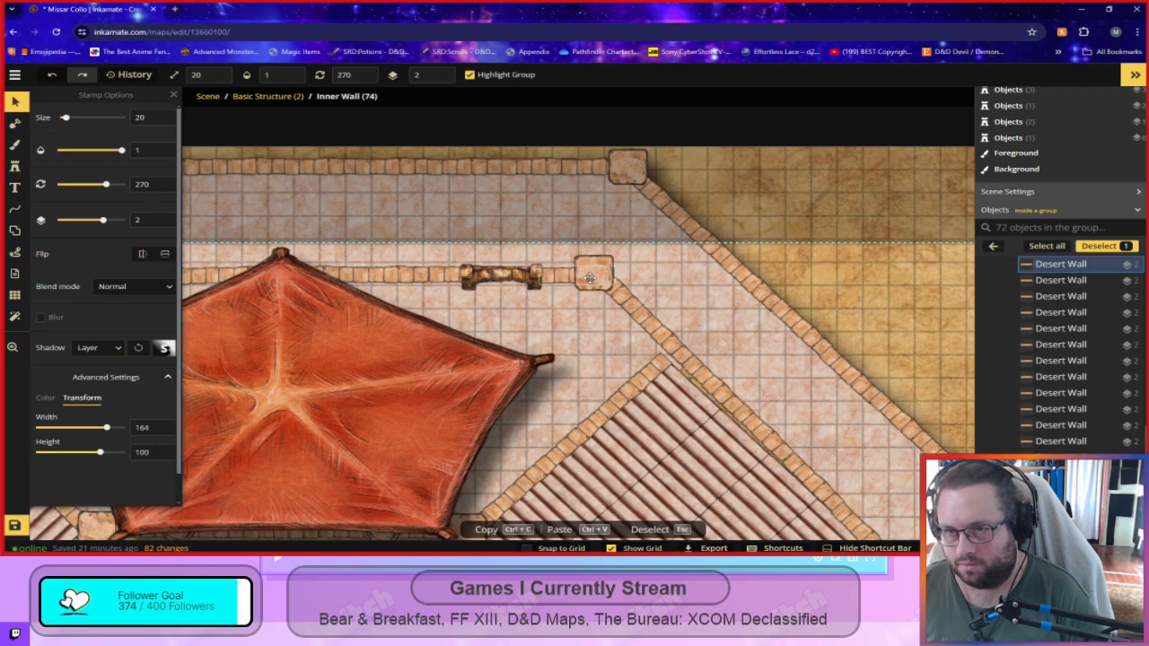
{"action": "left_click", "coordinate": [585, 278]}
{"action": "mouse_move", "coordinate": [446, 279]}
{"action": "left_mouse_down"}
{"action": "mouse_move", "coordinate": [393, 277]}
{"action": "mouse_move", "coordinate": [425, 278]}
{"action": "left_mouse_up"}
Clear the north wall's western archway by moving the Desert Wall segments out of the opening, and deselect.
{"action": "left_click_drag", "start_coordinate": [450, 306], "coordinate": [810, 348]}
{"action": "left_click", "coordinate": [398, 320]}
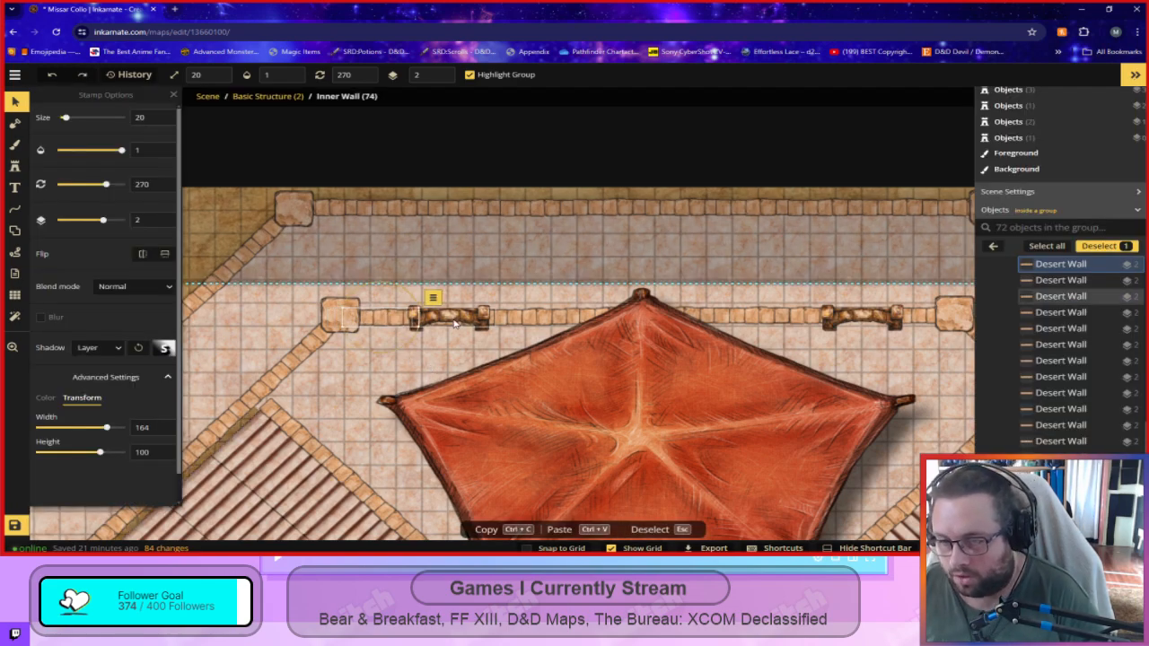
{"action": "left_click_drag", "start_coordinate": [452, 325], "coordinate": [523, 321]}
{"action": "left_click", "coordinate": [357, 404]}
Leave the Inner Wall and Basic Structure groups and enter the Pleb Seating group for the northwest bleachers.
{"action": "left_click_drag", "start_coordinate": [342, 409], "coordinate": [557, 174]}
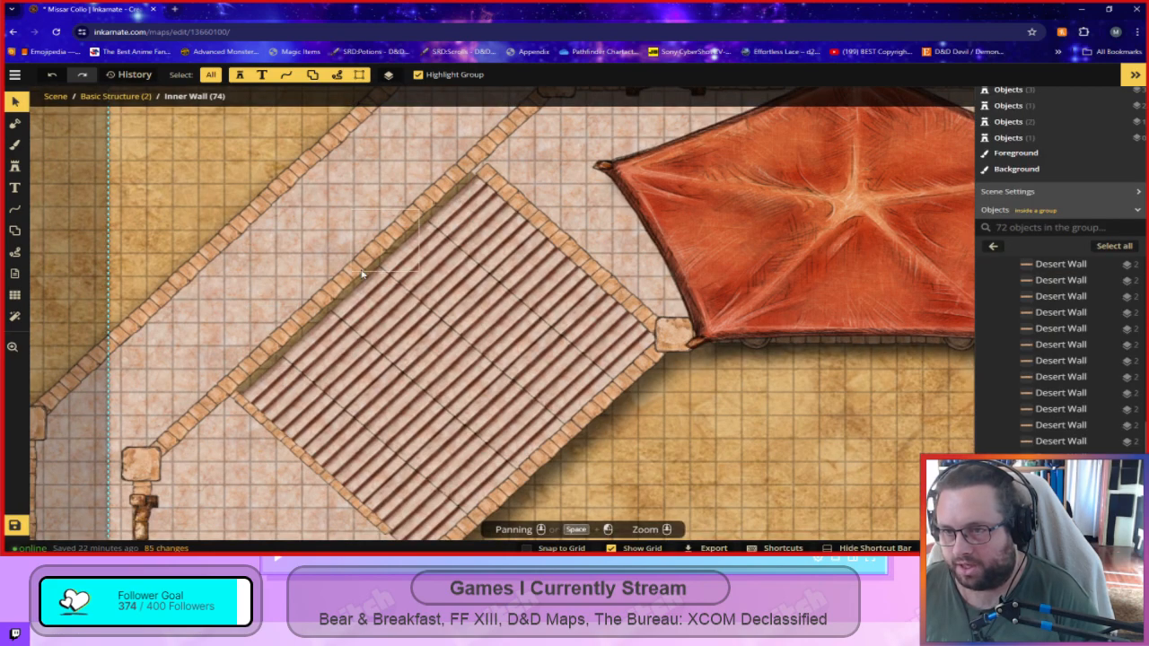
{"action": "scroll", "coordinate": [684, 448], "scroll_direction": "down", "scroll_amount": 1}
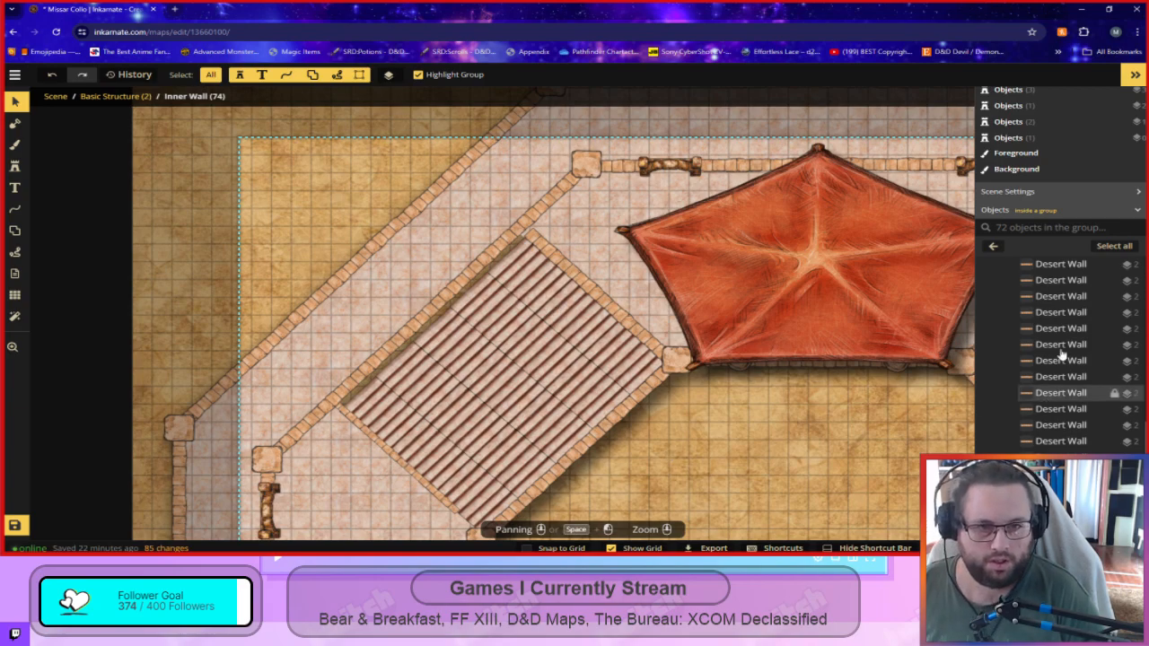
{"action": "left_click", "coordinate": [992, 247]}
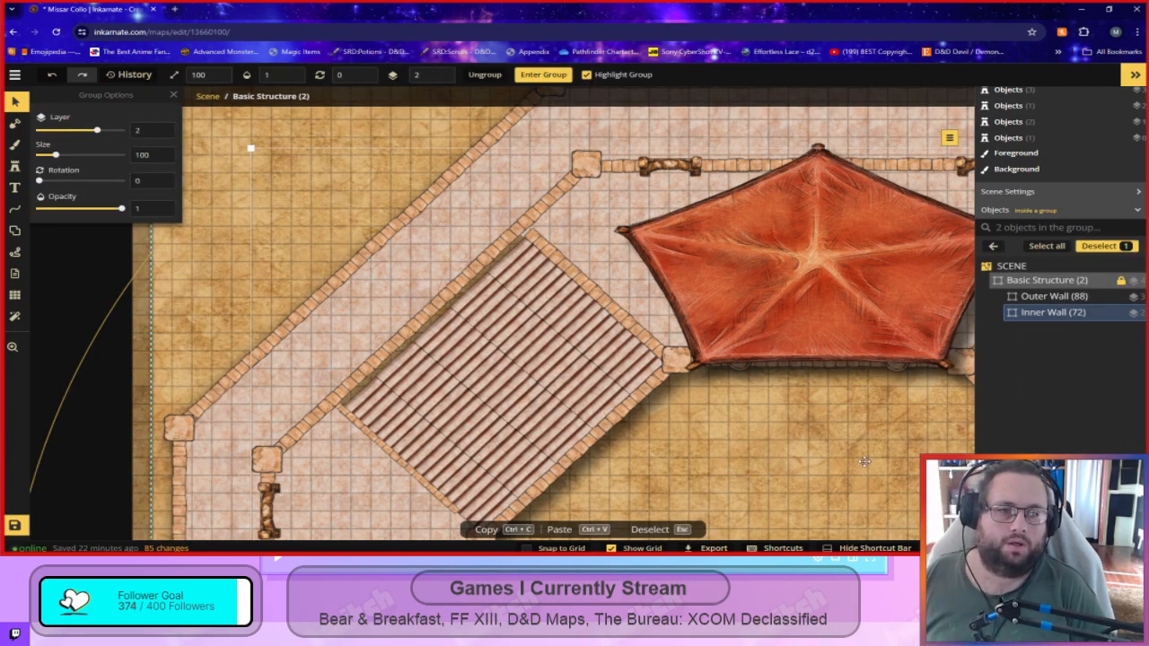
{"action": "left_click", "coordinate": [992, 246]}
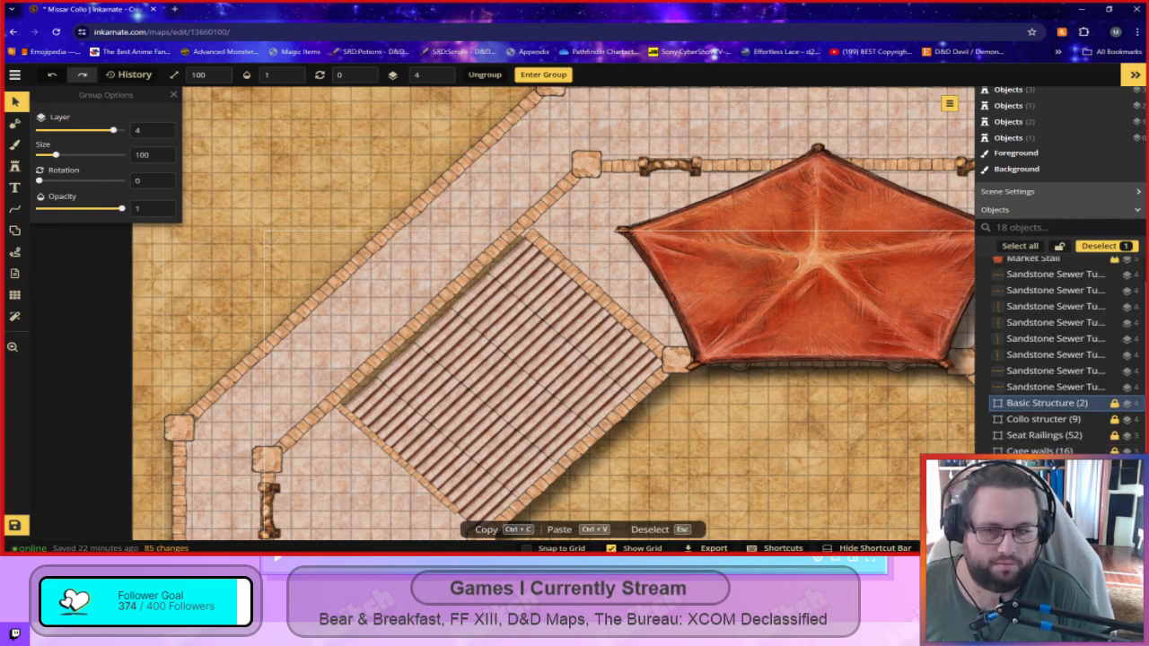
{"action": "left_click", "coordinate": [1041, 468]}
{"action": "left_click", "coordinate": [1041, 468]}
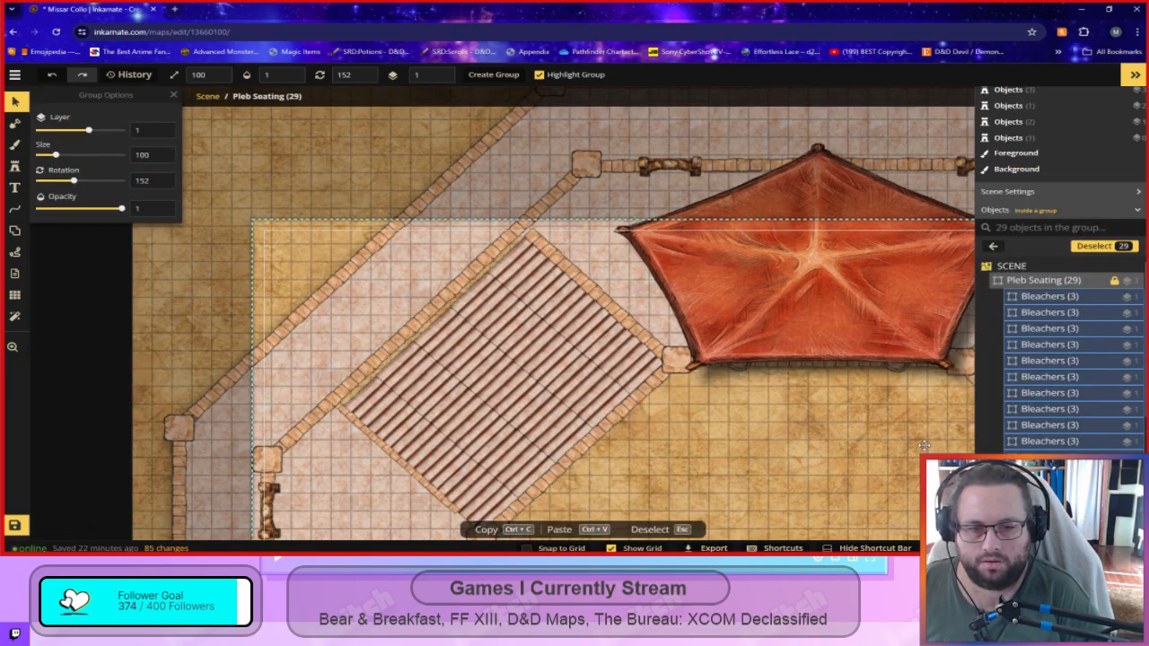
Select the northwest bleacher sections together, shift them slightly northwest to close the gap to the inner wall, and deselect.
{"action": "left_click", "coordinate": [534, 369]}
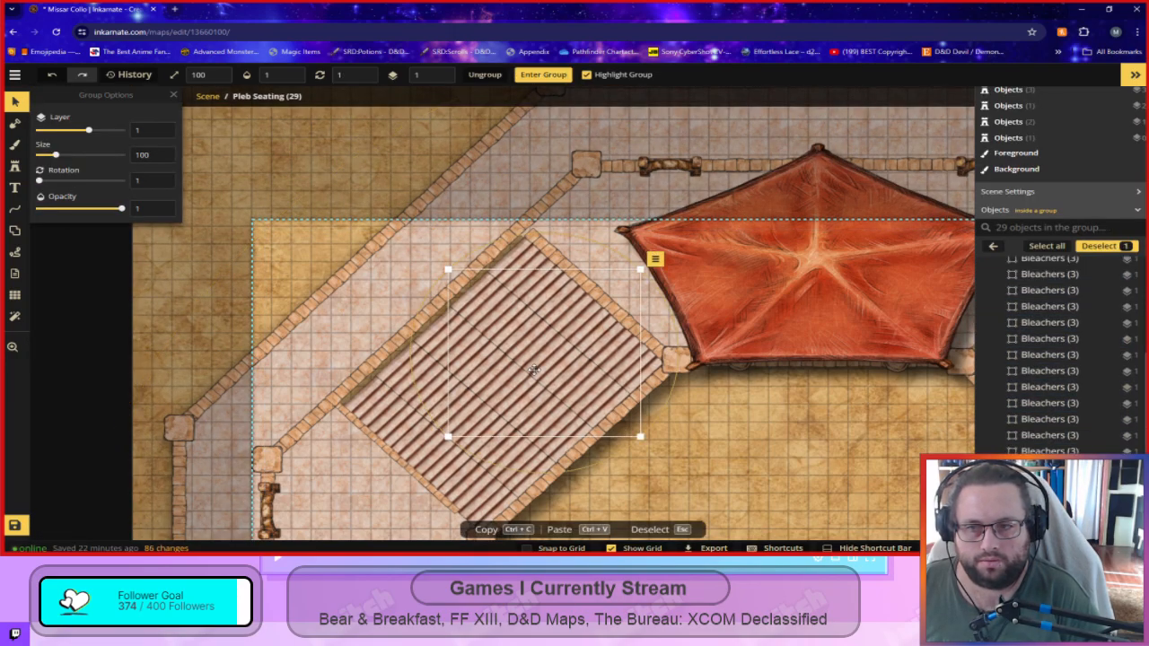
{"action": "left_click", "coordinate": [504, 401], "text": "shift"}
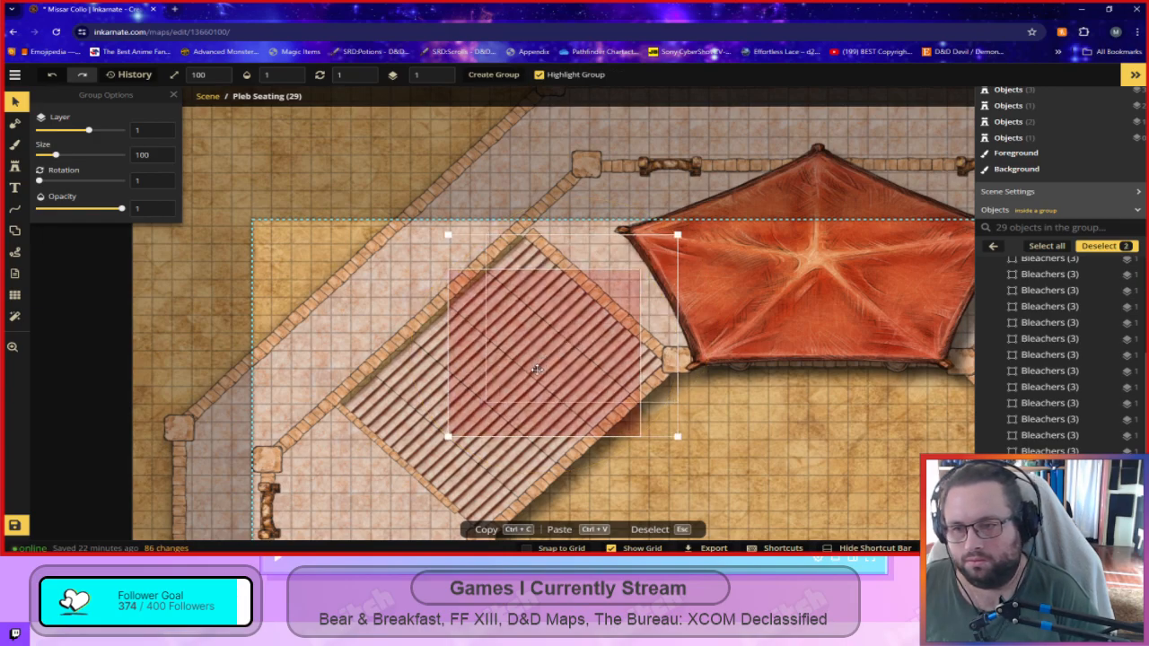
{"action": "left_click", "coordinate": [504, 403], "text": "shift"}
{"action": "left_click", "coordinate": [480, 435], "text": "shift"}
{"action": "left_click", "coordinate": [452, 464], "text": "shift"}
{"action": "left_click_drag", "start_coordinate": [336, 235], "coordinate": [327, 229]}
{"action": "left_click_drag", "start_coordinate": [523, 365], "coordinate": [524, 362]}
{"action": "key", "text": "Escape"}
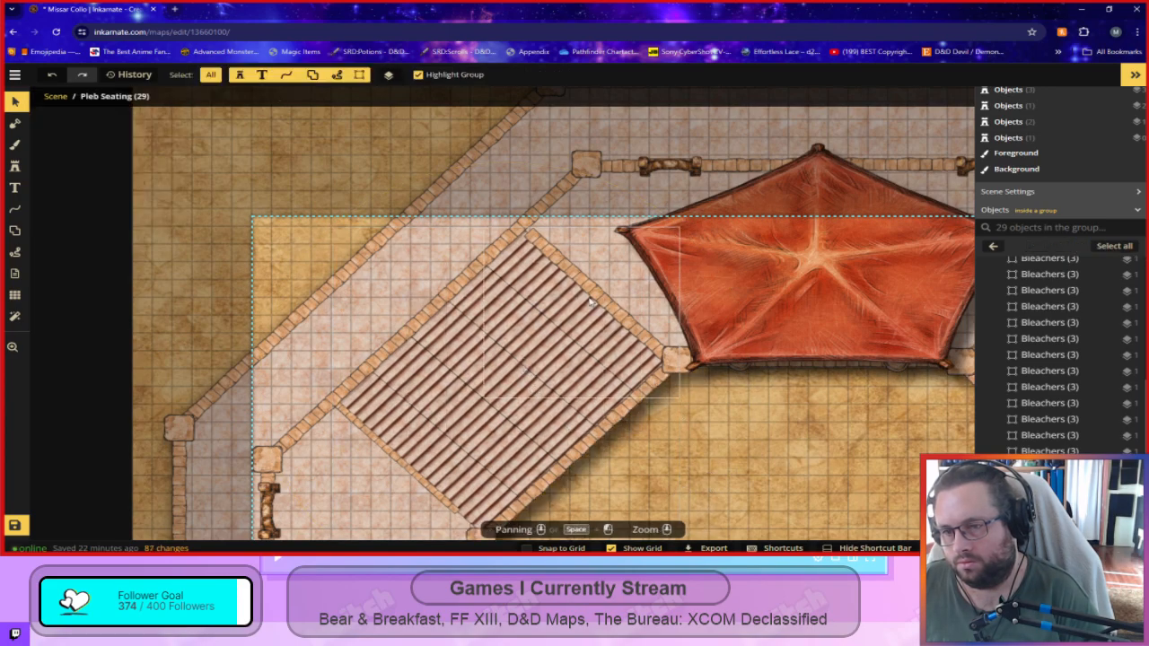
Look through the Pleb Seating, Collo structer, Inner Wall and Outer Wall groups for the railing beside the northwest bleachers.
{"action": "left_click", "coordinate": [552, 259]}
{"action": "key", "text": "Escape"}
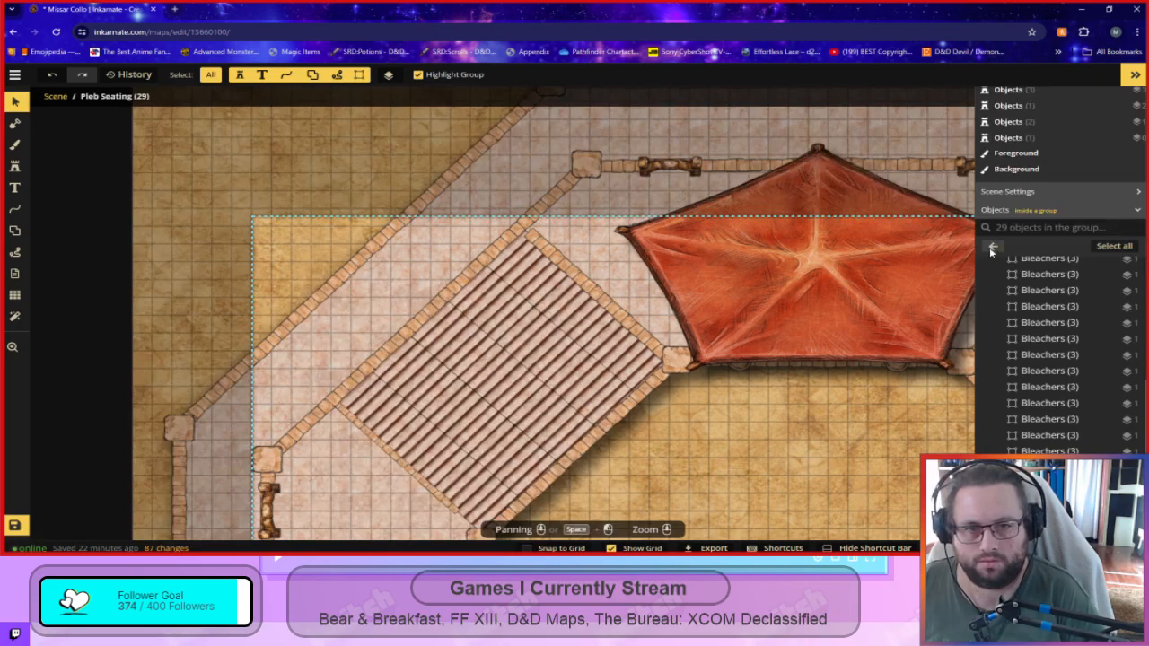
{"action": "left_click", "coordinate": [994, 247]}
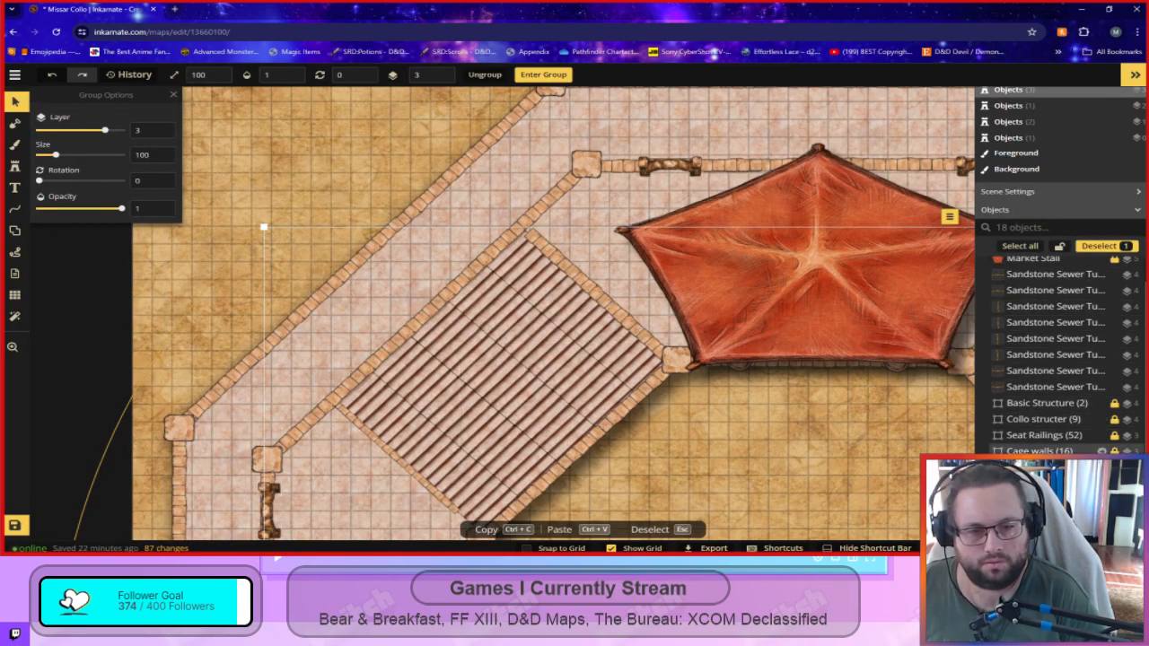
{"action": "double_click", "coordinate": [1034, 417]}
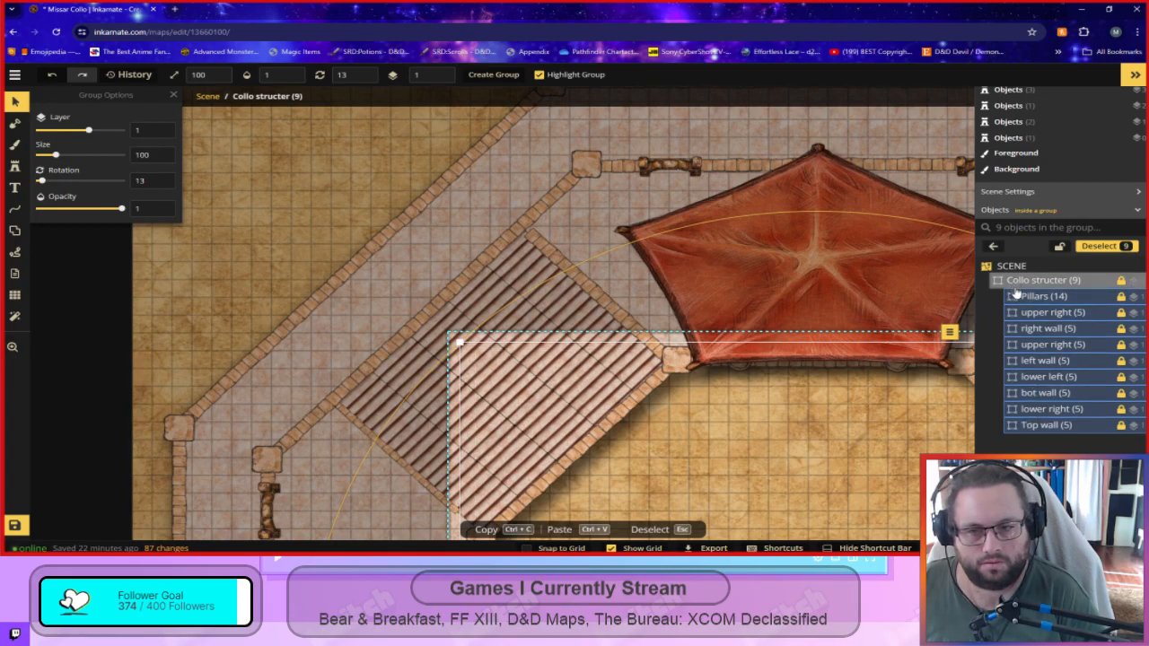
{"action": "left_click", "coordinate": [992, 247]}
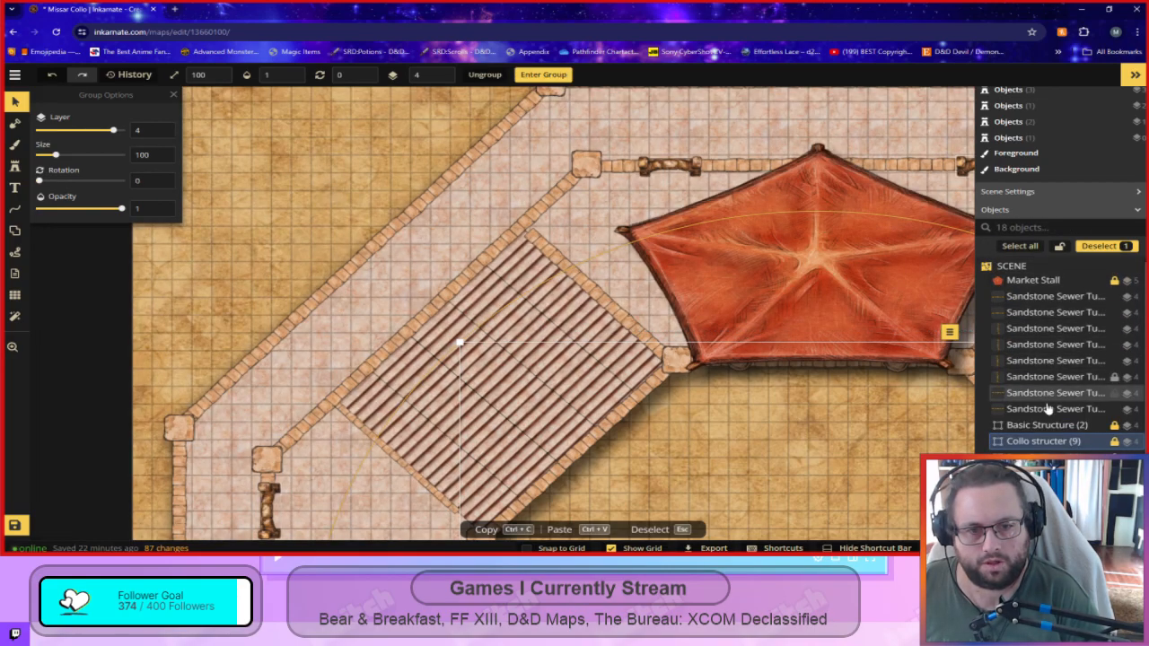
{"action": "double_click", "coordinate": [1032, 418]}
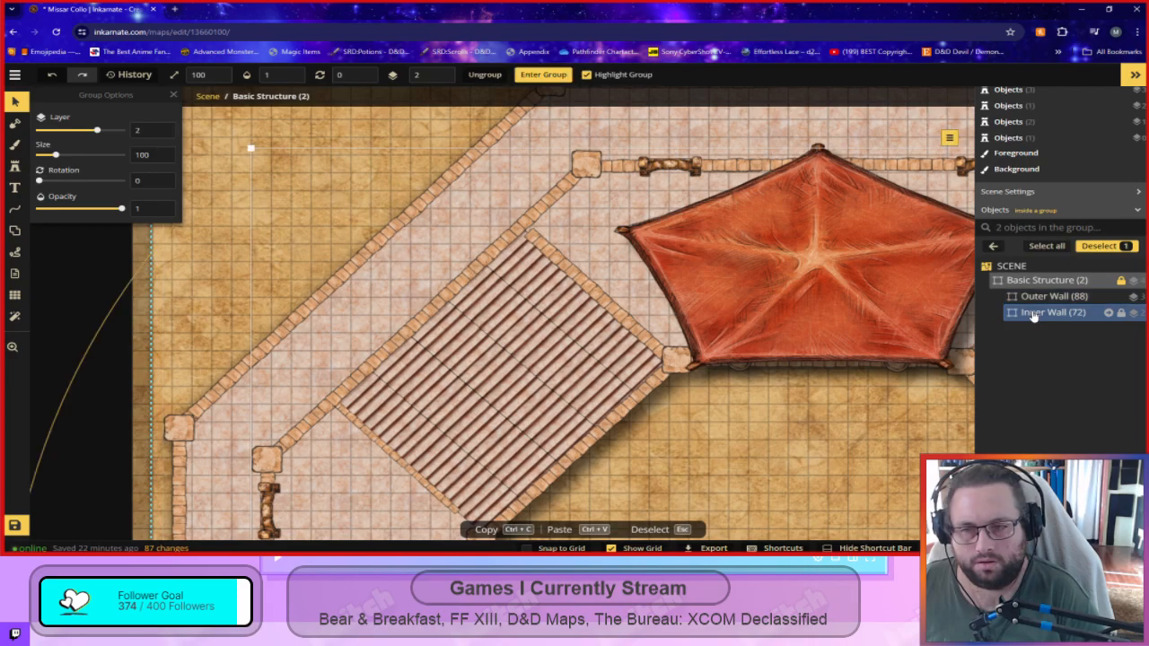
{"action": "double_click", "coordinate": [1034, 313]}
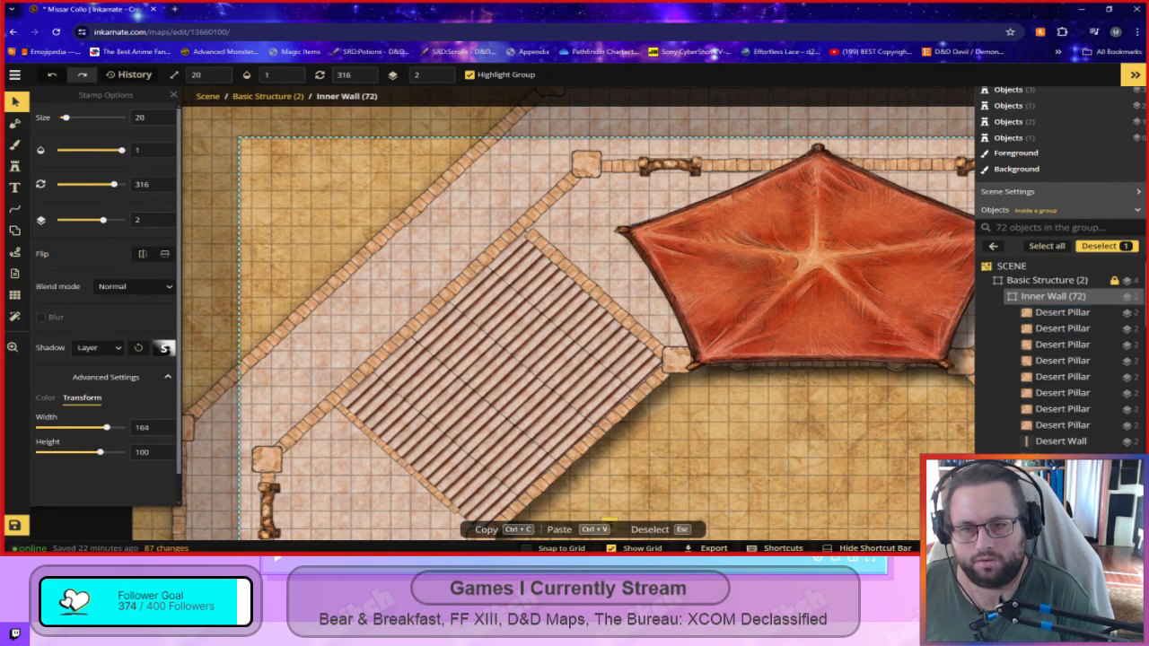
{"action": "left_click", "coordinate": [1026, 284]}
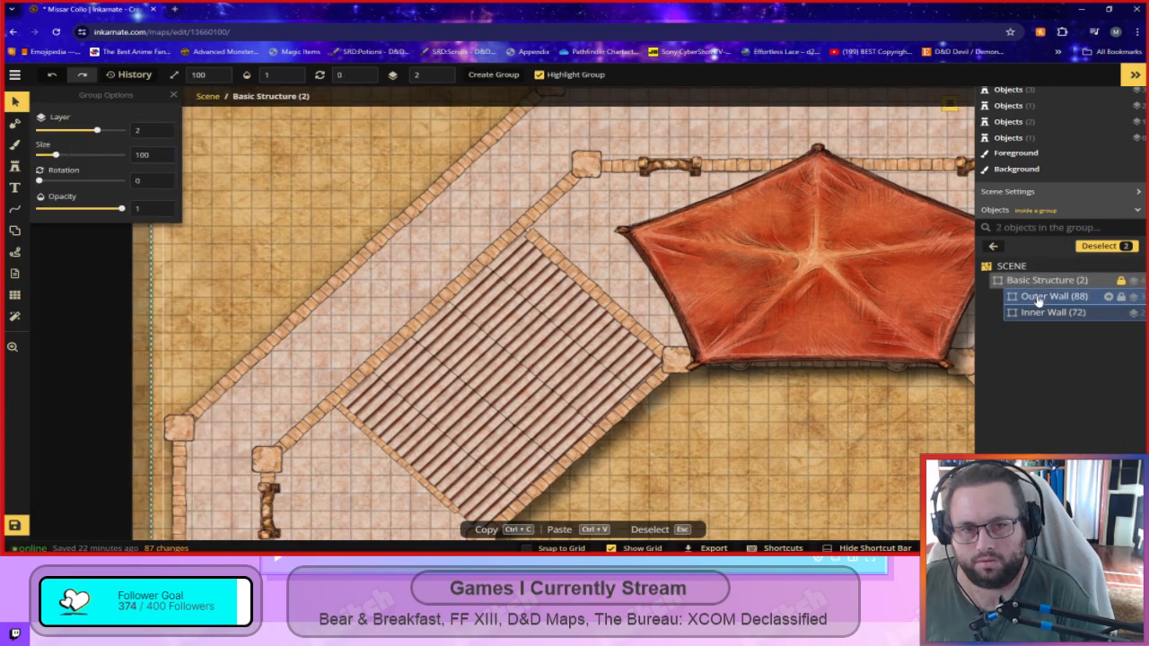
{"action": "double_click", "coordinate": [1046, 296]}
{"action": "key", "text": "Escape"}
{"action": "left_click", "coordinate": [992, 245]}
{"action": "left_click", "coordinate": [992, 245]}
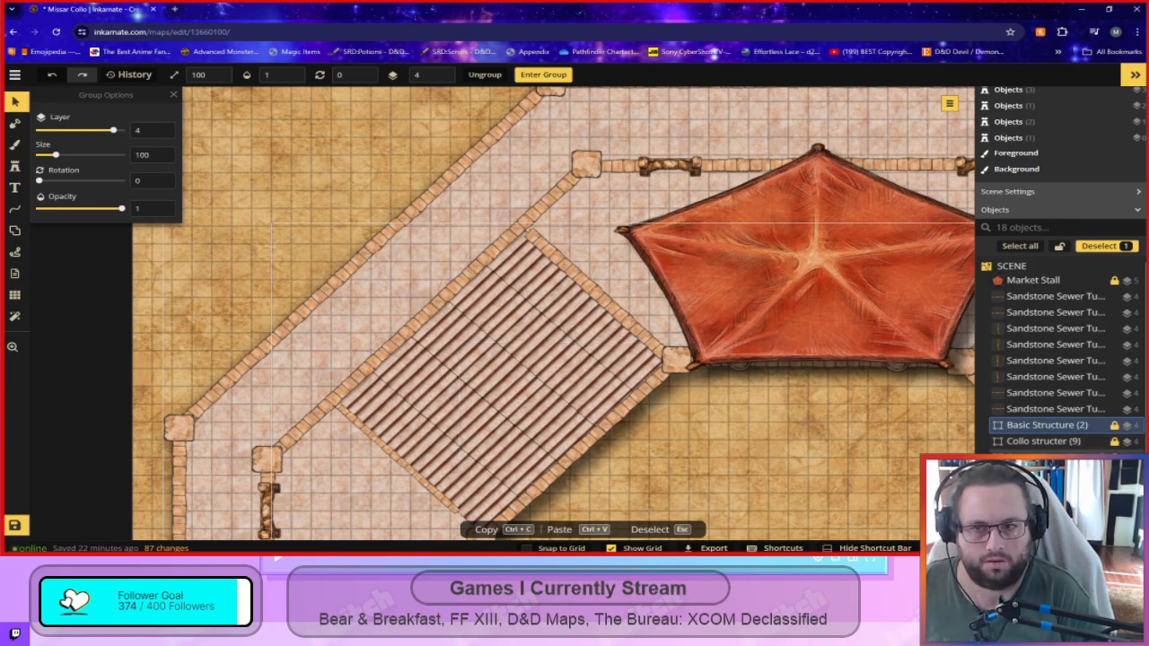
In the Seat Railings group, duplicate the railing segment at the northwest bleachers' north corner and fit the copy against the inner wall.
{"action": "left_click", "coordinate": [1043, 458]}
{"action": "double_click", "coordinate": [1042, 455]}
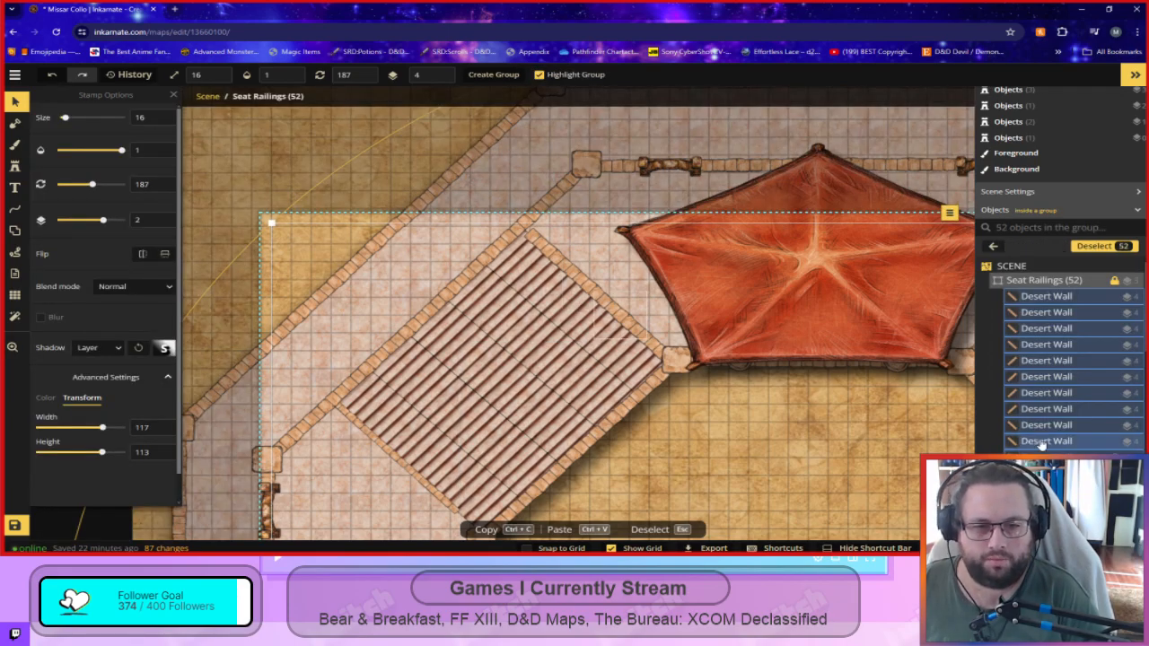
{"action": "left_click", "coordinate": [548, 258]}
{"action": "left_click_drag", "start_coordinate": [555, 252], "coordinate": [554, 250]}
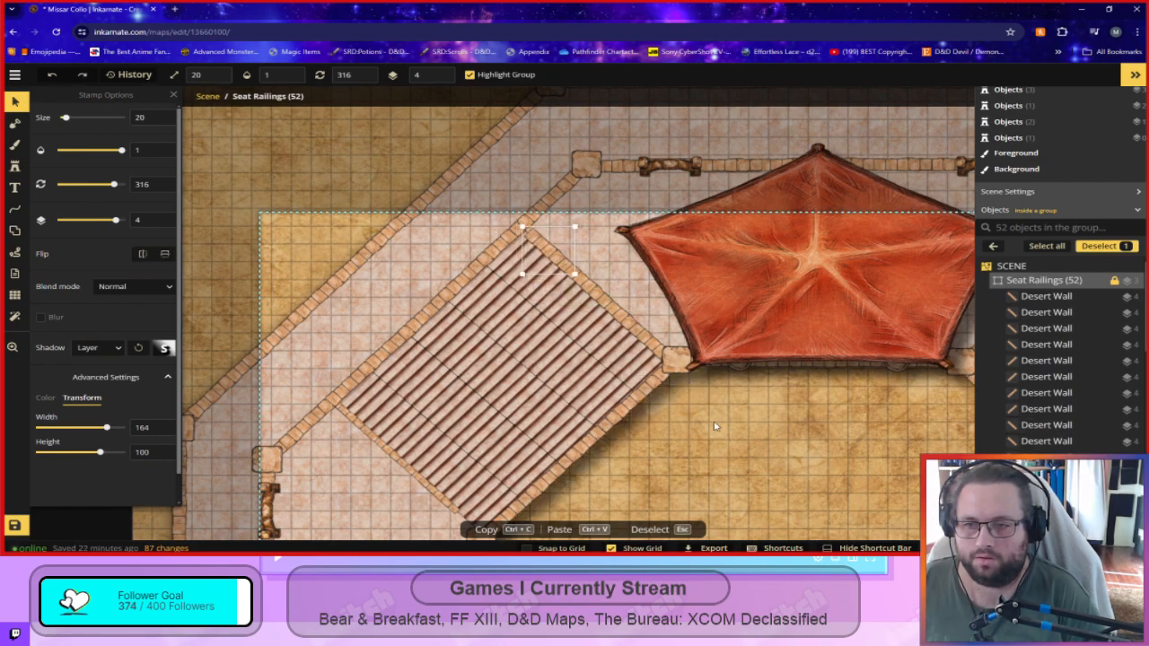
{"action": "key", "text": "ctrl+v"}
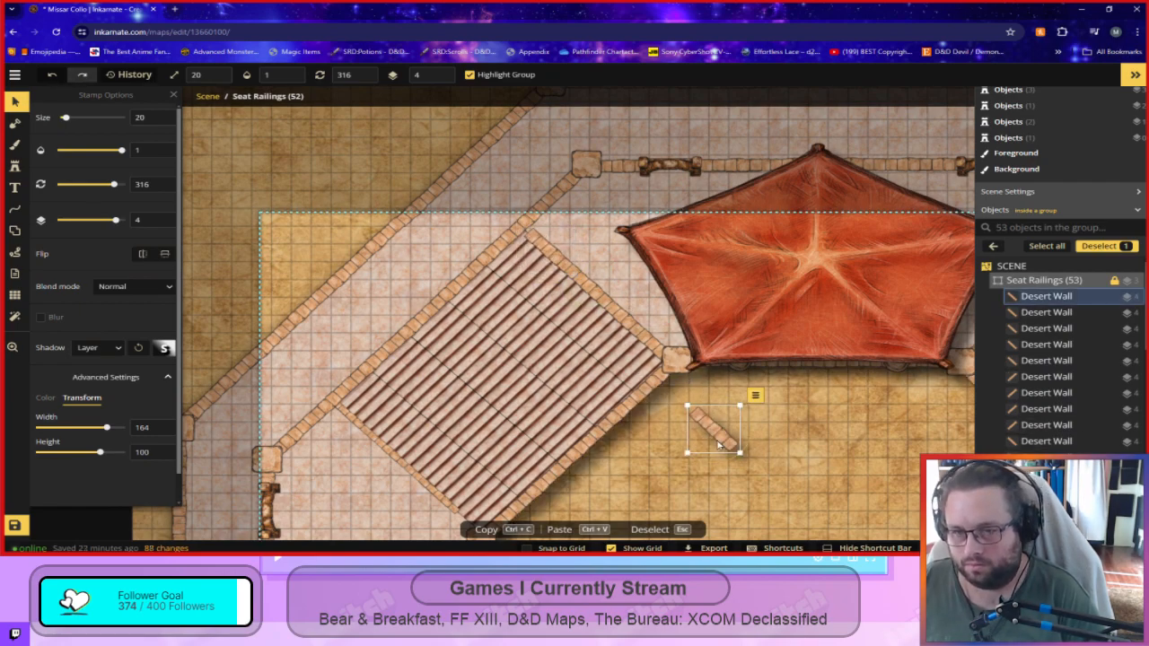
{"action": "left_click_drag", "start_coordinate": [719, 435], "coordinate": [547, 250]}
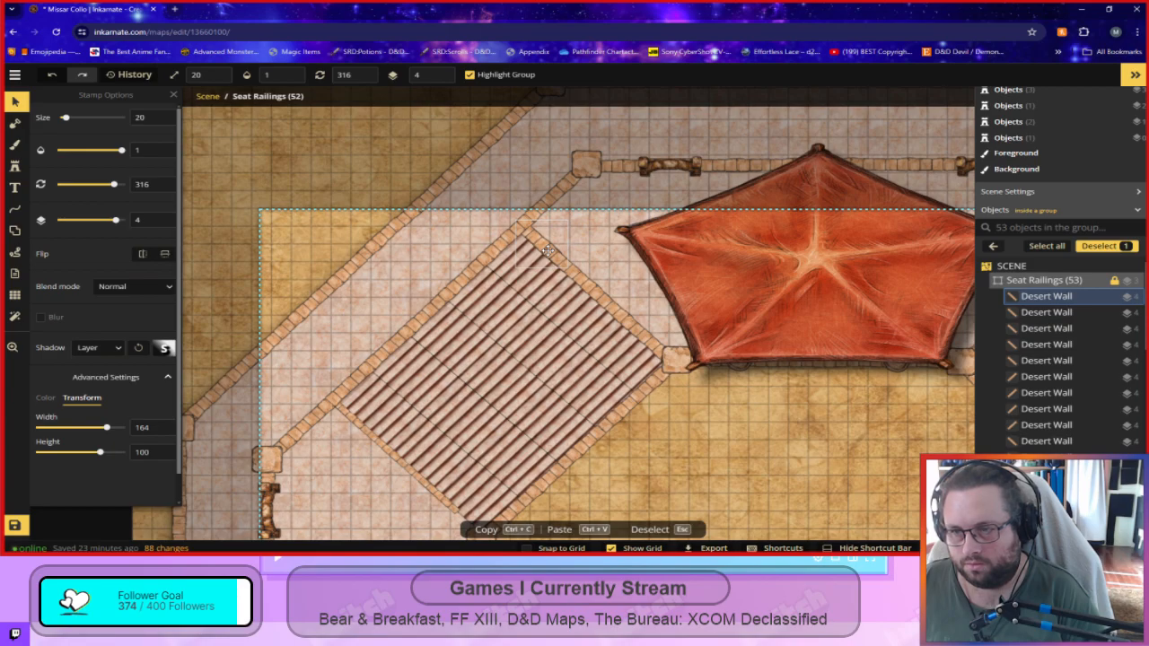
{"action": "left_click_drag", "start_coordinate": [547, 251], "coordinate": [548, 251]}
{"action": "left_click", "coordinate": [845, 492]}
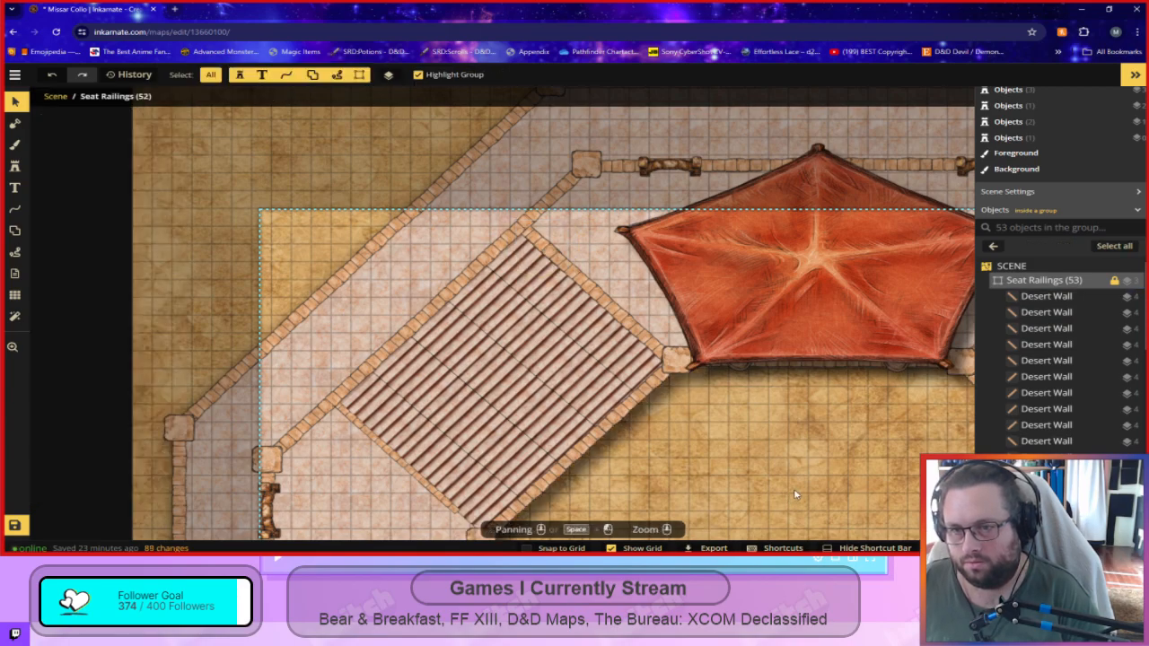
Paste a copy of the Desert Wall piece at the upper end of the railing between the tent and the northeast bleachers.
{"action": "scroll", "coordinate": [846, 492], "scroll_direction": "down", "scroll_amount": 2}
{"action": "left_click_drag", "start_coordinate": [846, 492], "coordinate": [425, 464]}
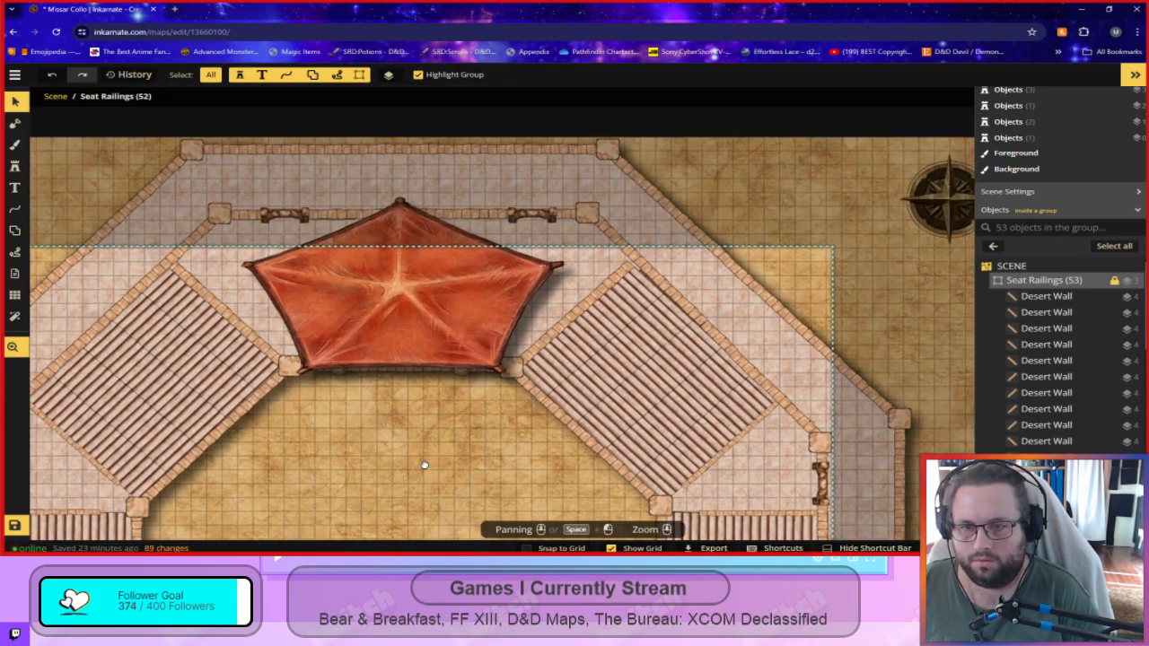
{"action": "scroll", "coordinate": [603, 439], "scroll_direction": "up", "scroll_amount": 2}
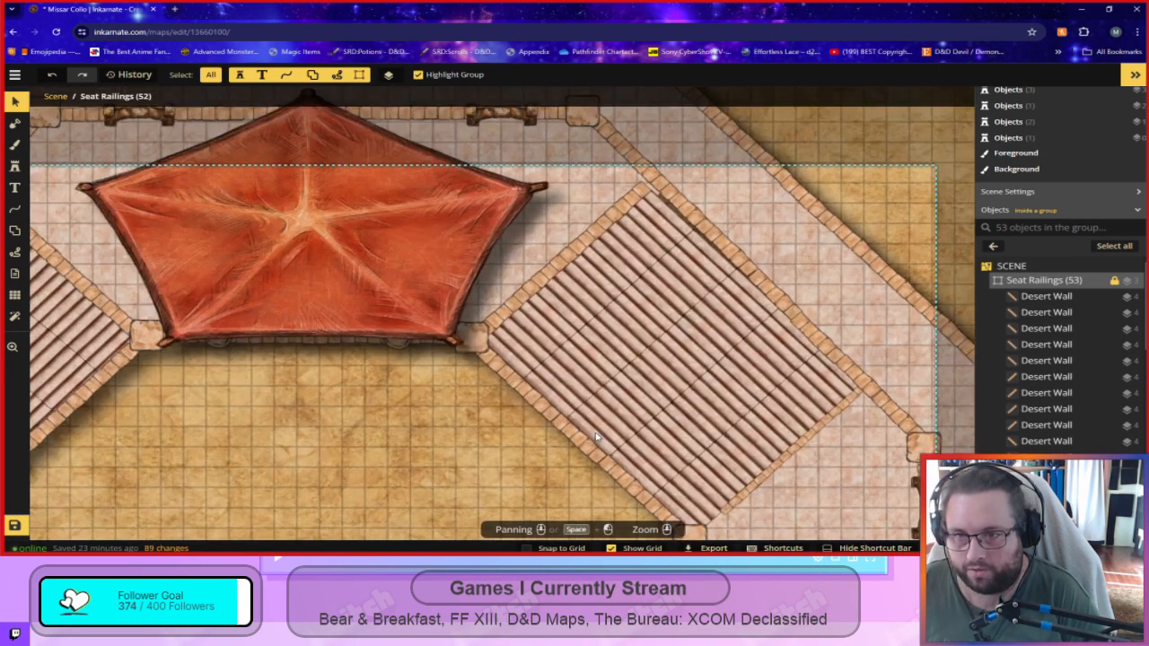
{"action": "left_click", "coordinate": [629, 255]}
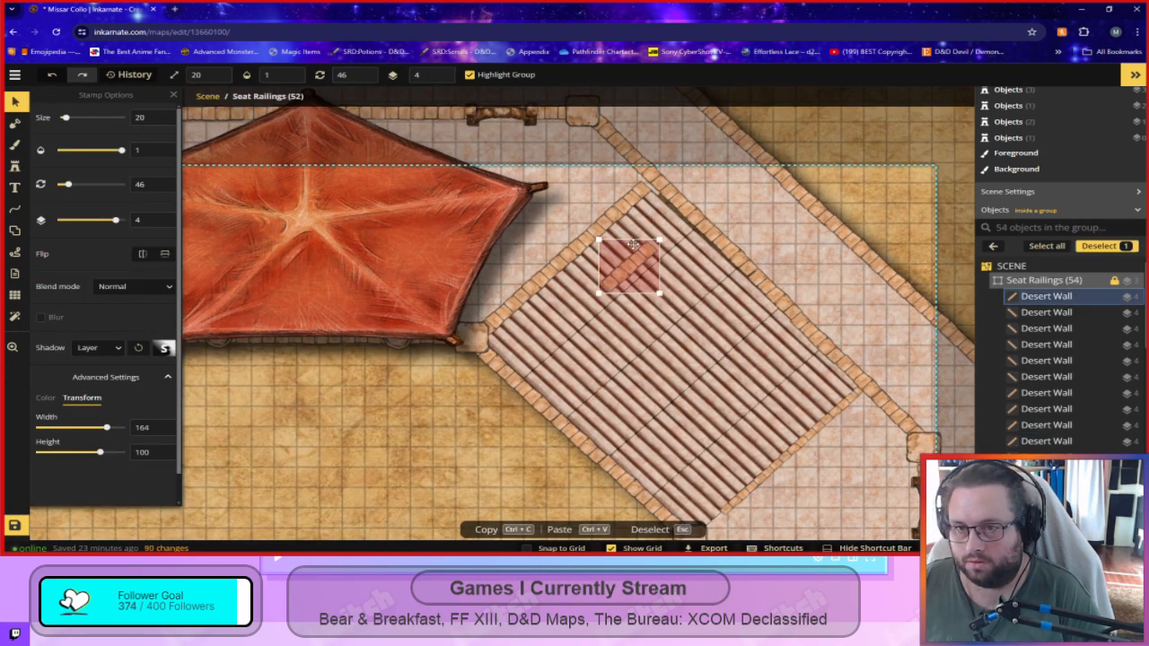
{"action": "key", "text": "ctrl+v"}
{"action": "left_click_drag", "start_coordinate": [632, 198], "coordinate": [636, 197]}
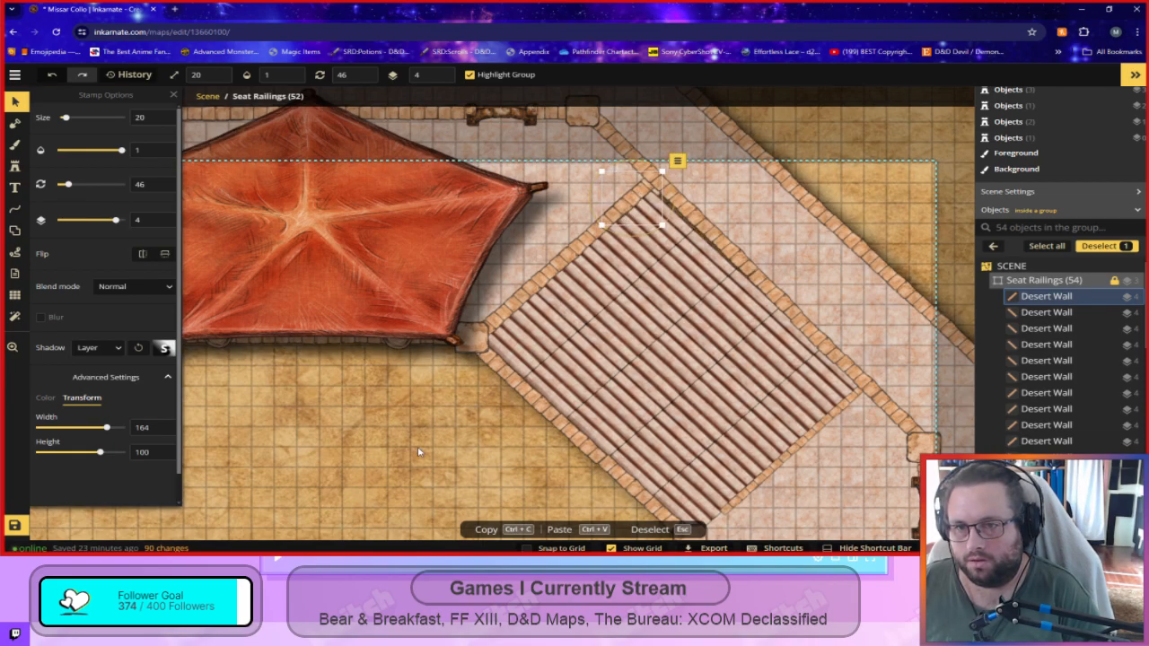
{"action": "left_click", "coordinate": [426, 463]}
Leave the Seat Railings group and open the Pleb Seating group for editing.
{"action": "scroll", "coordinate": [428, 469], "scroll_direction": "down", "scroll_amount": 4}
{"action": "left_click_drag", "start_coordinate": [388, 500], "coordinate": [724, 198]}
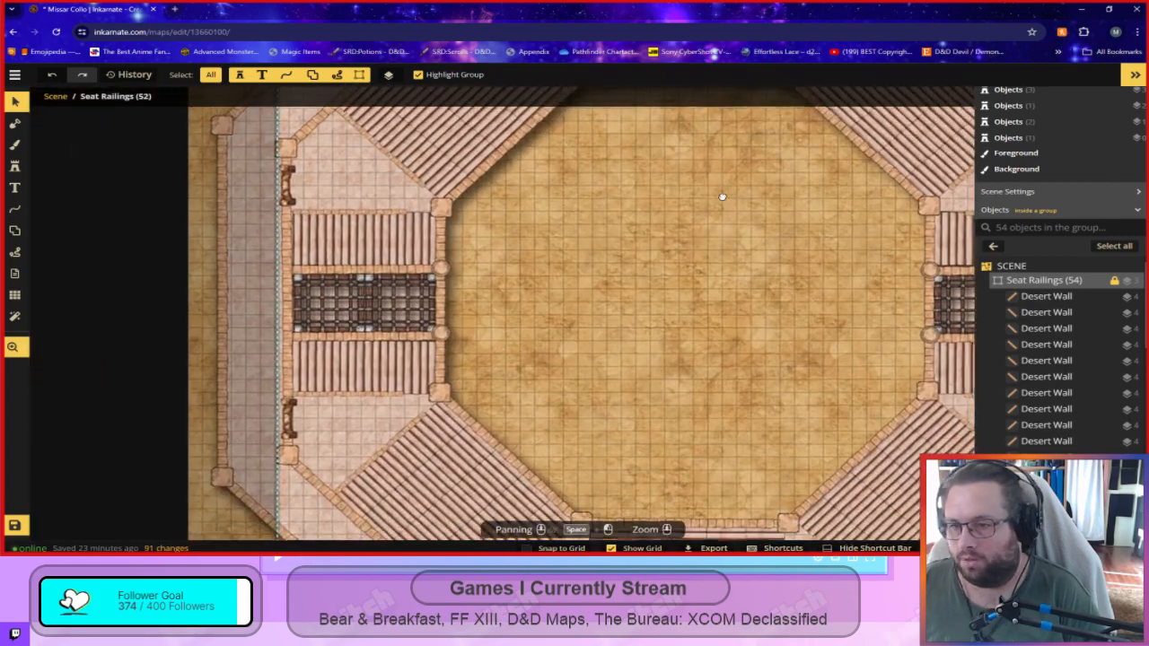
{"action": "left_click_drag", "start_coordinate": [915, 265], "coordinate": [637, 518]}
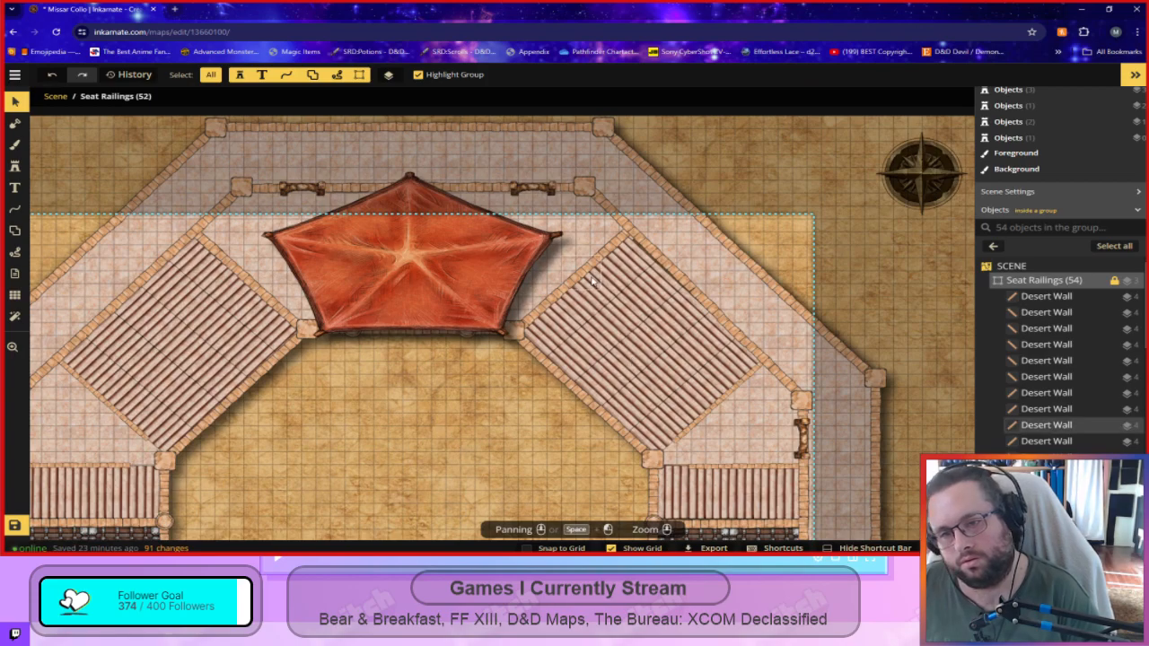
{"action": "left_click", "coordinate": [994, 248]}
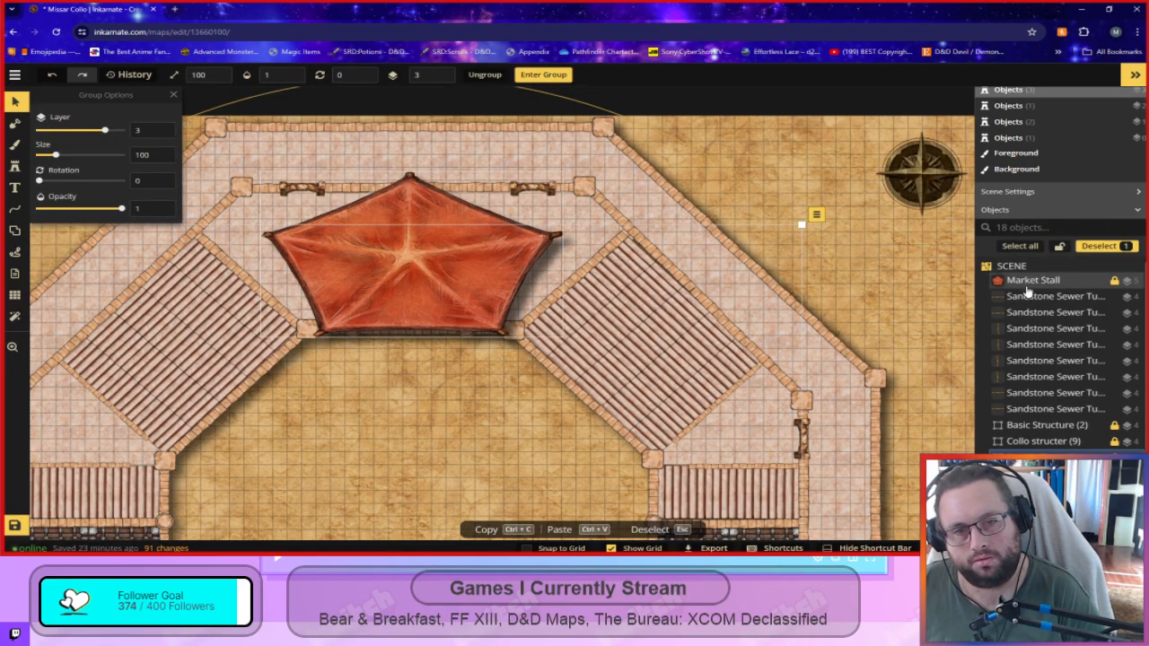
{"action": "double_click", "coordinate": [1043, 473]}
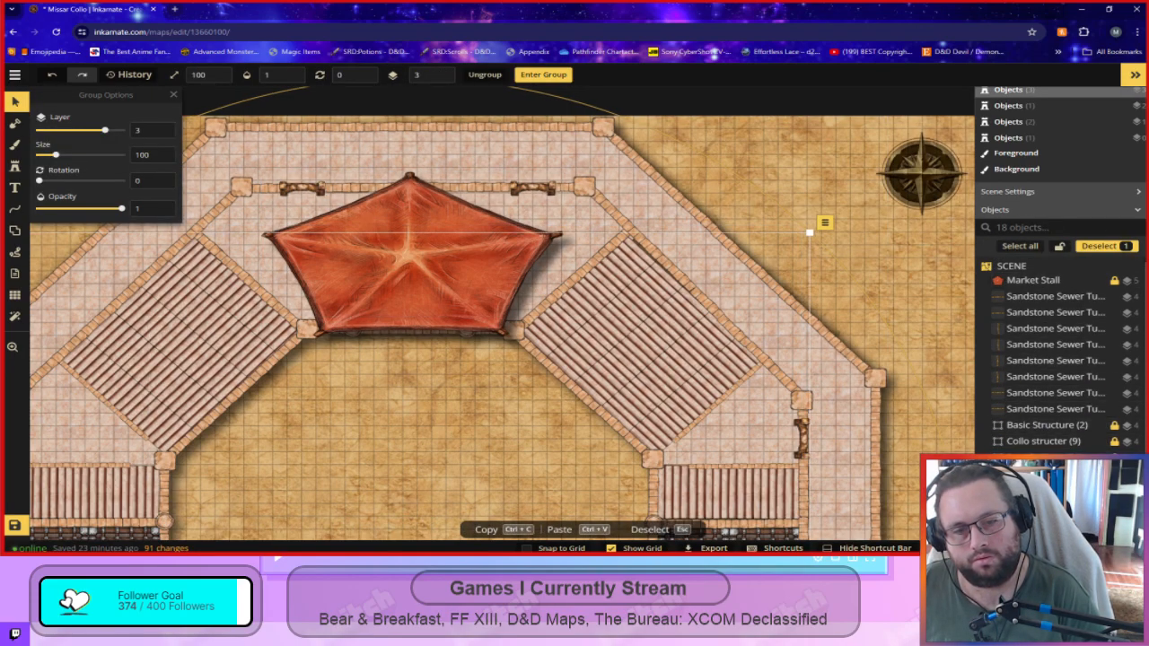
Select the northeast bleacher sections together and shift them slightly to fit inside their surrounding railings.
{"action": "left_click", "coordinate": [648, 265]}
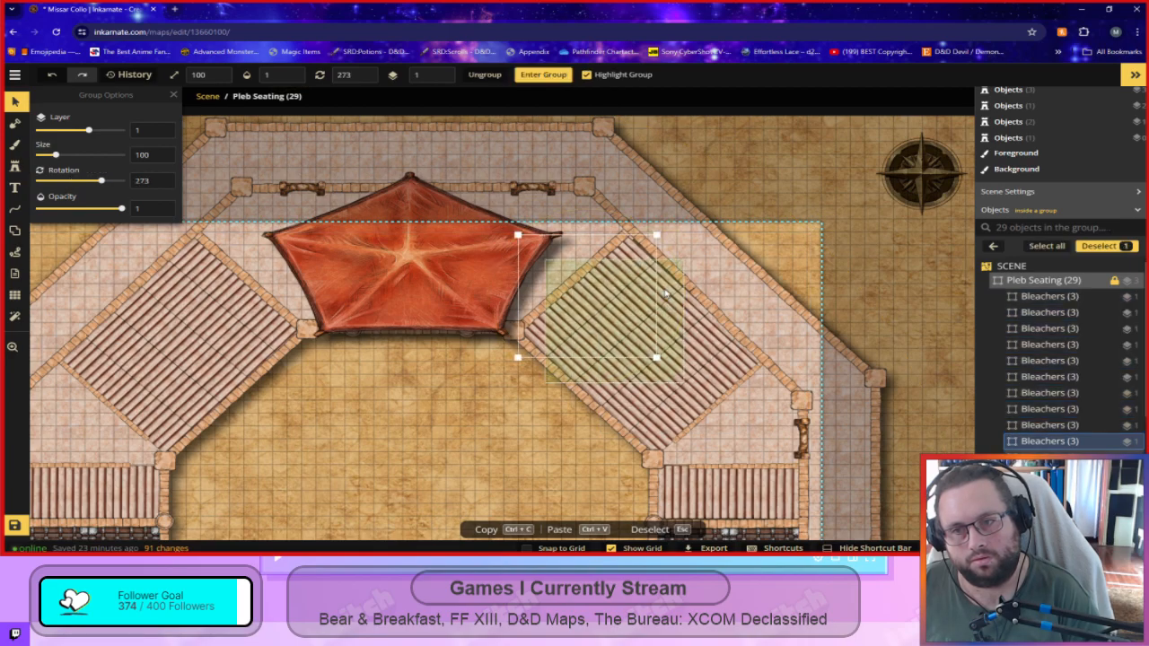
{"action": "left_click", "coordinate": [672, 316], "text": "shift"}
{"action": "left_click", "coordinate": [697, 340], "text": "shift"}
{"action": "left_click", "coordinate": [723, 365], "text": "shift"}
{"action": "left_click", "coordinate": [723, 247], "text": "shift"}
{"action": "left_click_drag", "start_coordinate": [765, 235], "coordinate": [779, 232]}
{"action": "left_click_drag", "start_coordinate": [684, 344], "coordinate": [678, 347]}
{"action": "left_click_drag", "start_coordinate": [745, 214], "coordinate": [747, 214]}
{"action": "left_click_drag", "start_coordinate": [662, 368], "coordinate": [664, 367]}
{"action": "left_click", "coordinate": [457, 459]}
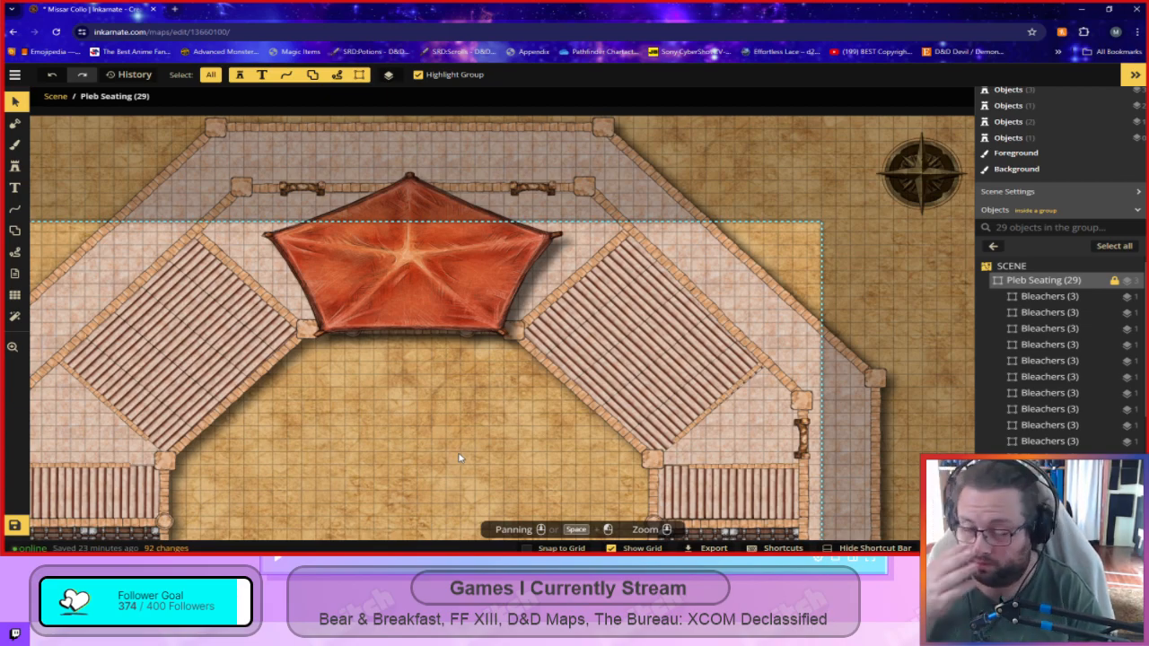
Leave the Pleb Seating group and open the Seat Railings group for editing.
{"action": "left_click", "coordinate": [993, 246]}
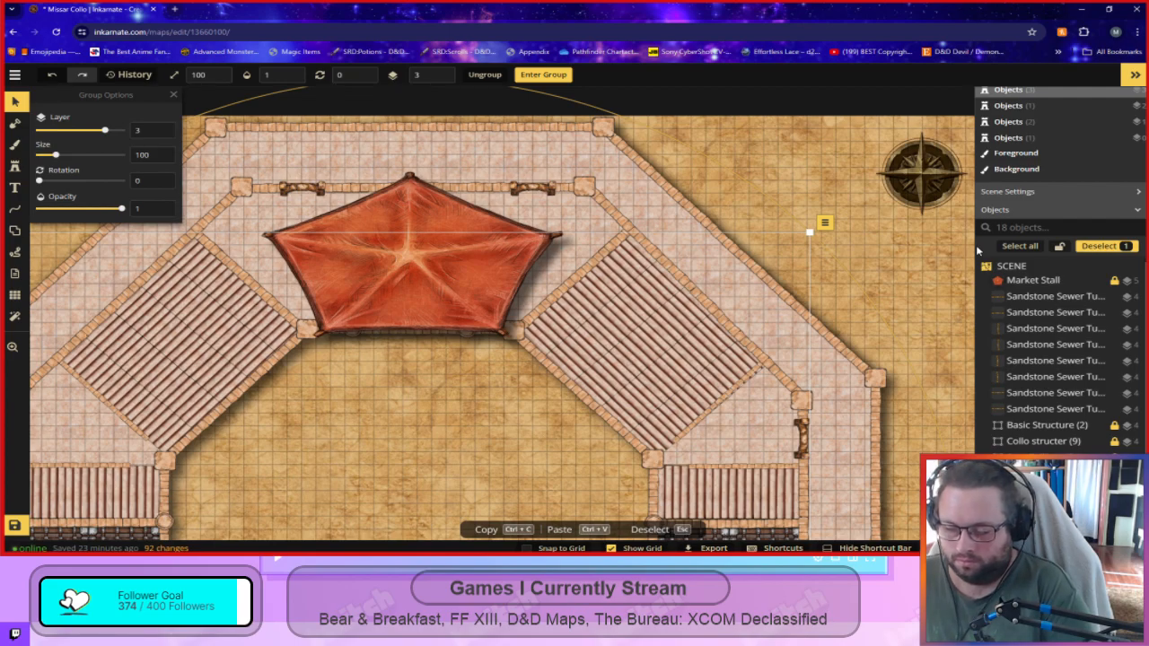
{"action": "scroll", "coordinate": [819, 333], "scroll_direction": "down", "scroll_amount": 3}
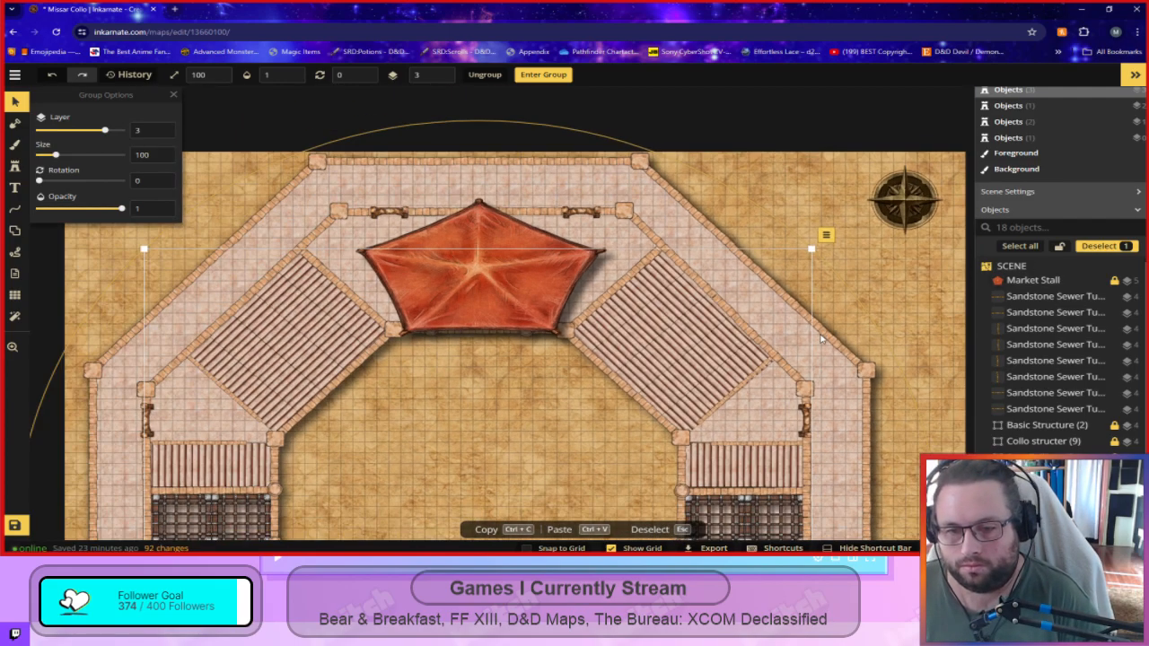
{"action": "scroll", "coordinate": [849, 381], "scroll_direction": "up", "scroll_amount": 2}
{"action": "left_click_drag", "start_coordinate": [911, 416], "coordinate": [846, 333]}
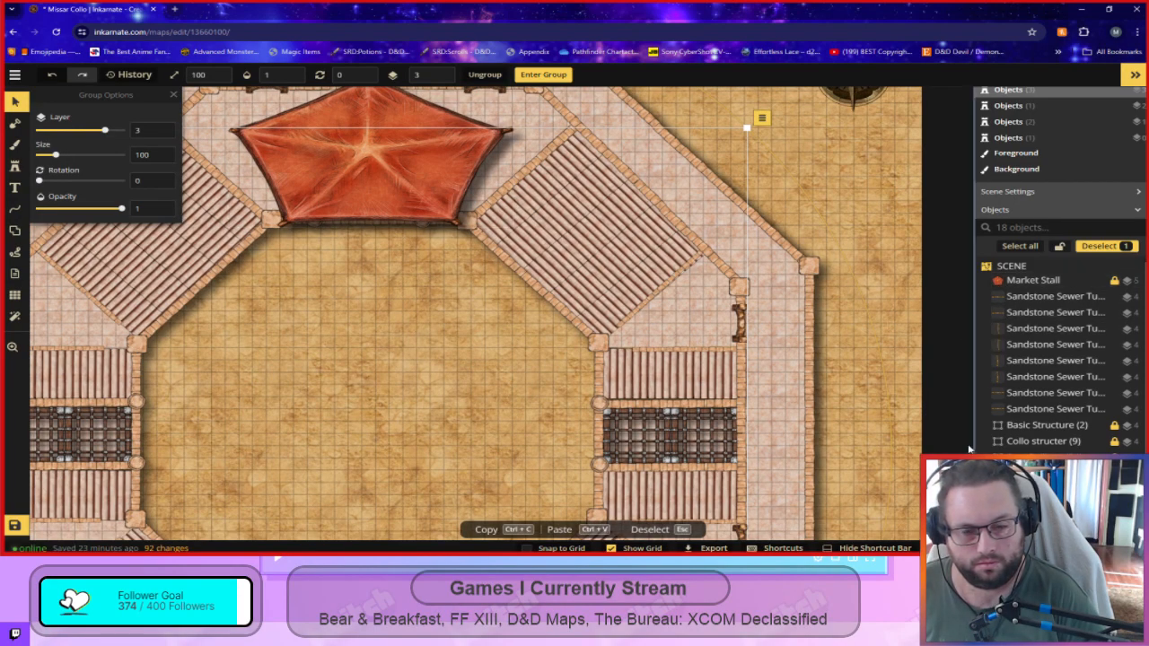
{"action": "scroll", "coordinate": [1046, 489], "scroll_direction": "down", "scroll_amount": 1}
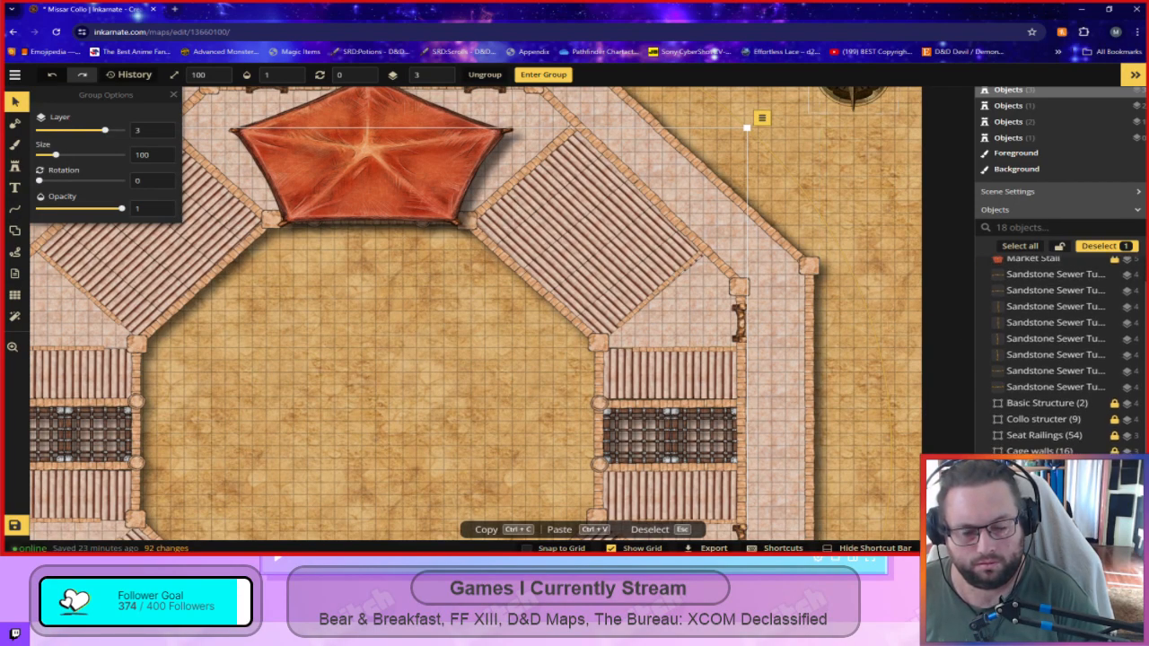
{"action": "left_click", "coordinate": [1046, 505]}
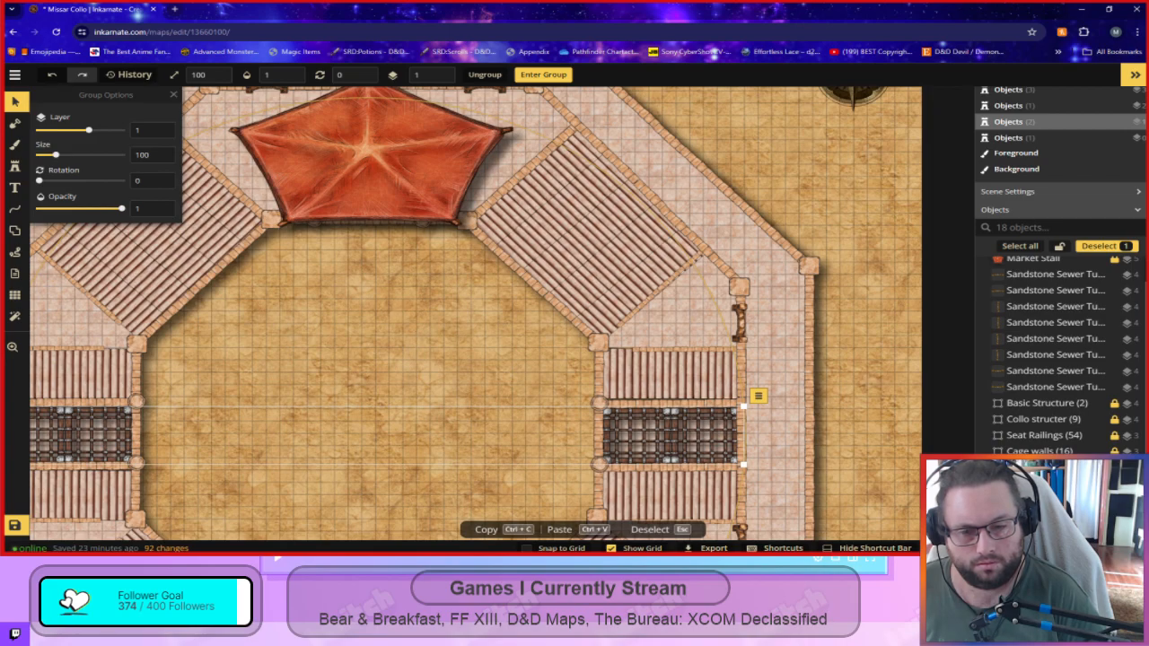
{"action": "left_click", "coordinate": [1028, 406]}
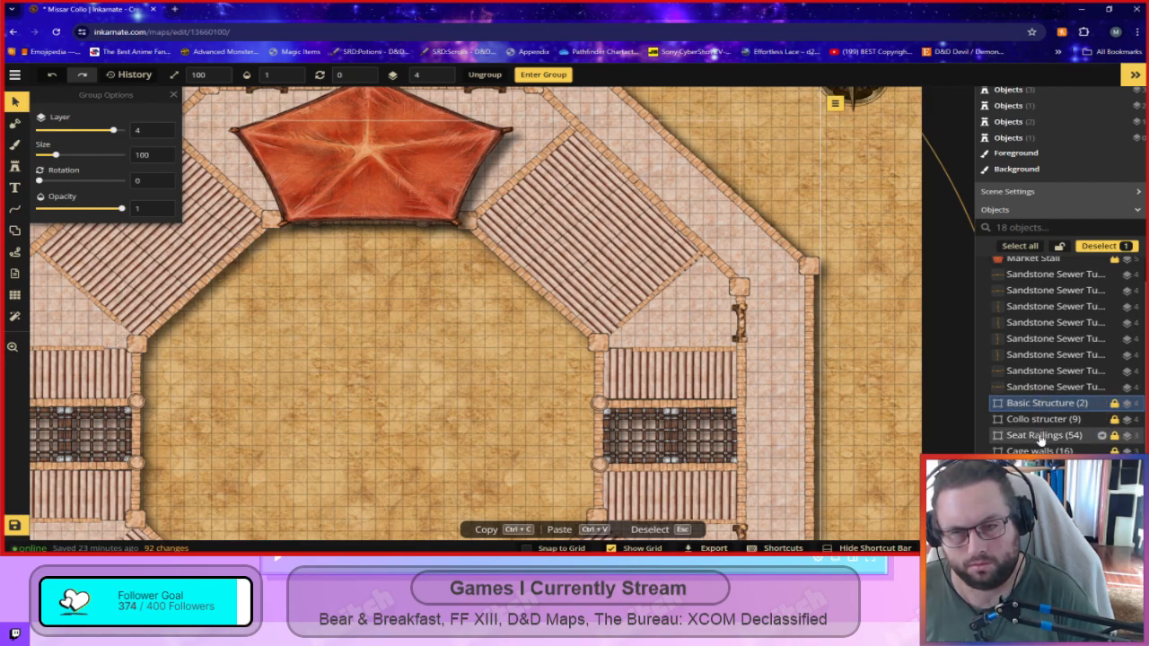
{"action": "double_click", "coordinate": [1041, 436]}
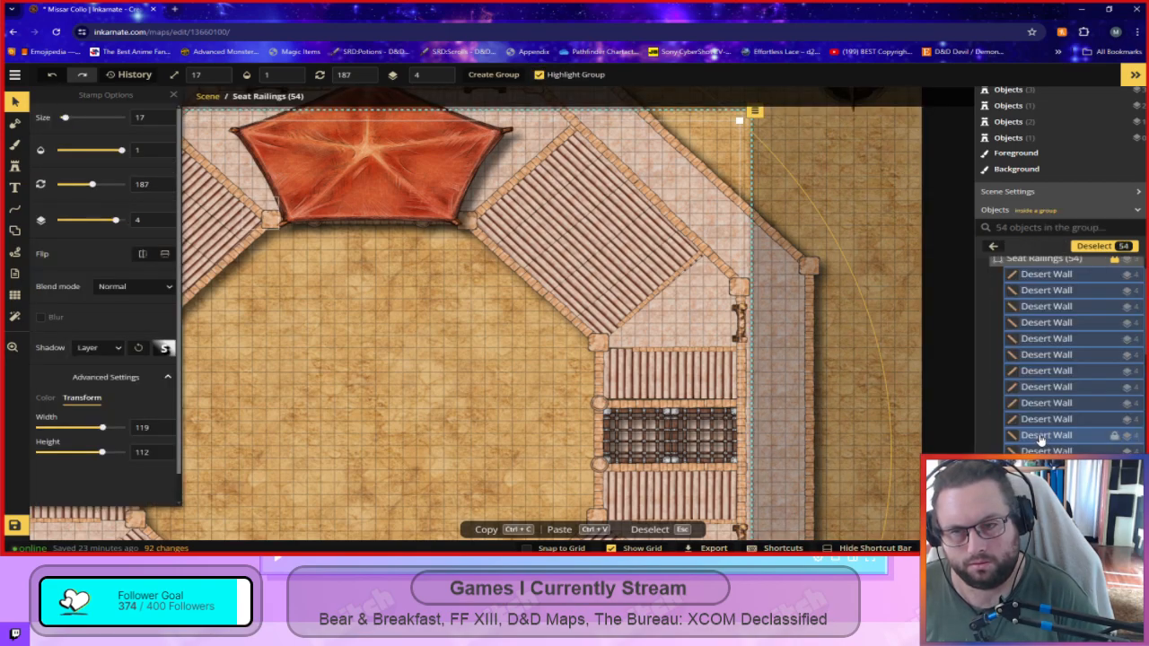
Select the four Desert Wall pieces along the southeast edge of the northeast bleachers and align them with that edge.
{"action": "left_click", "coordinate": [669, 289], "text": "shift"}
{"action": "left_click", "coordinate": [643, 308], "text": "shift"}
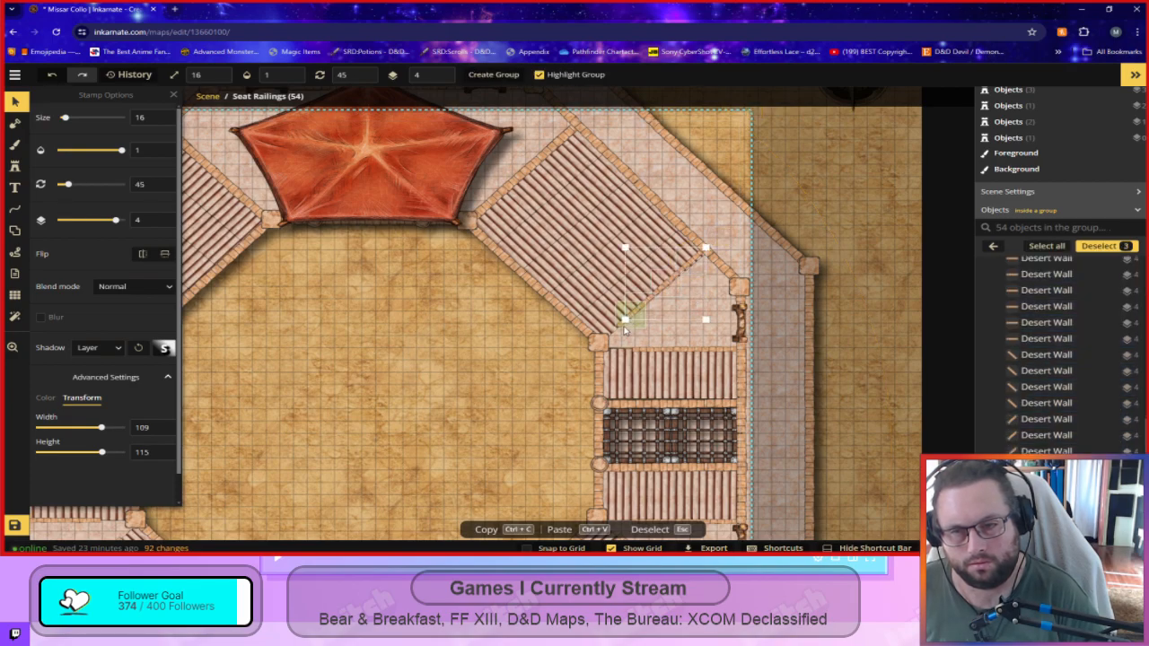
{"action": "left_click", "coordinate": [720, 260], "text": "shift"}
{"action": "left_click_drag", "start_coordinate": [720, 260], "coordinate": [684, 272]}
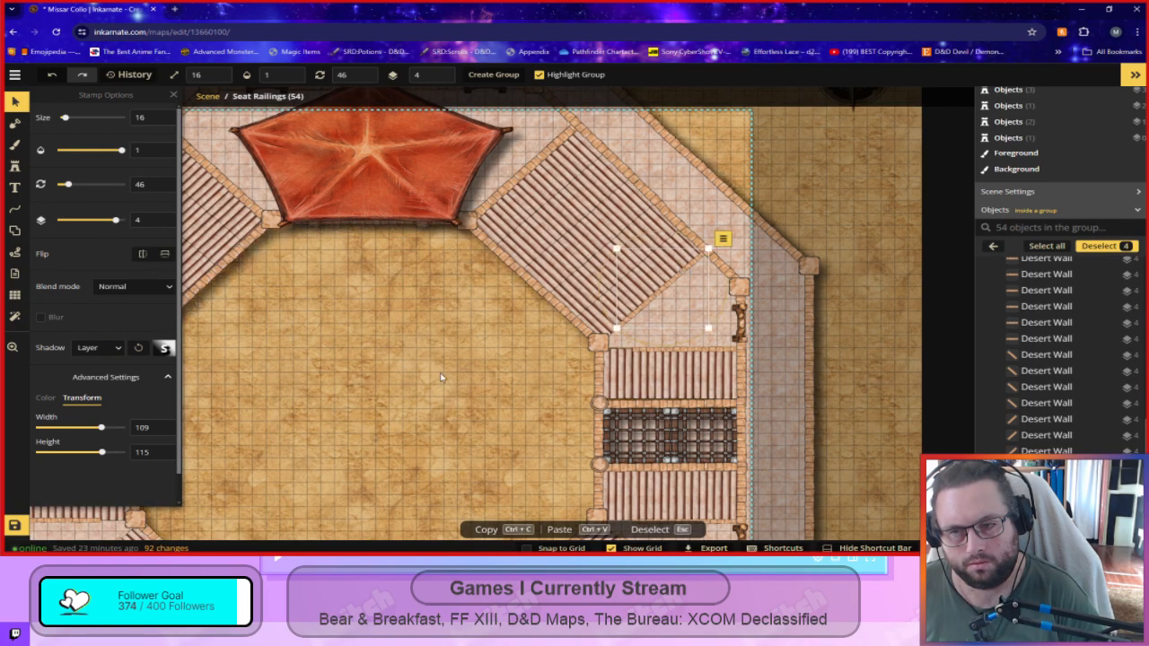
{"action": "left_click", "coordinate": [431, 379]}
{"action": "scroll", "coordinate": [376, 439], "scroll_direction": "down", "scroll_amount": 2}
{"action": "left_click_drag", "start_coordinate": [341, 433], "coordinate": [568, 224]}
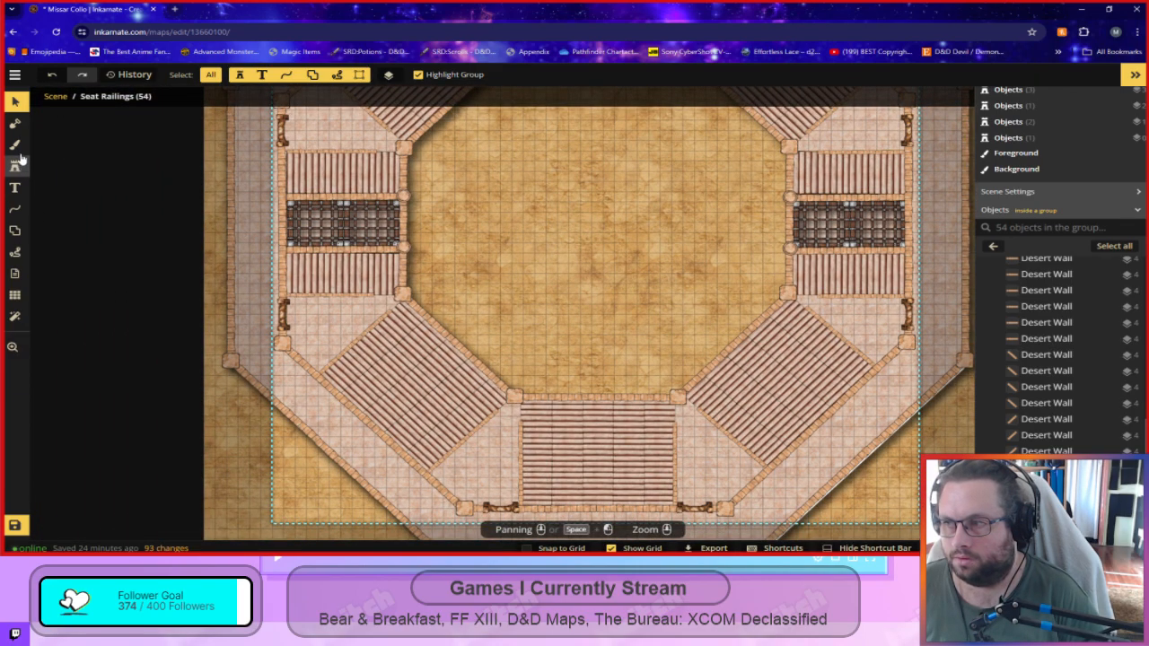
In the Sandstone Flooring group, slightly enlarge the Marble shape beside the southwest gate, then return to the scene.
{"action": "left_click", "coordinate": [991, 250]}
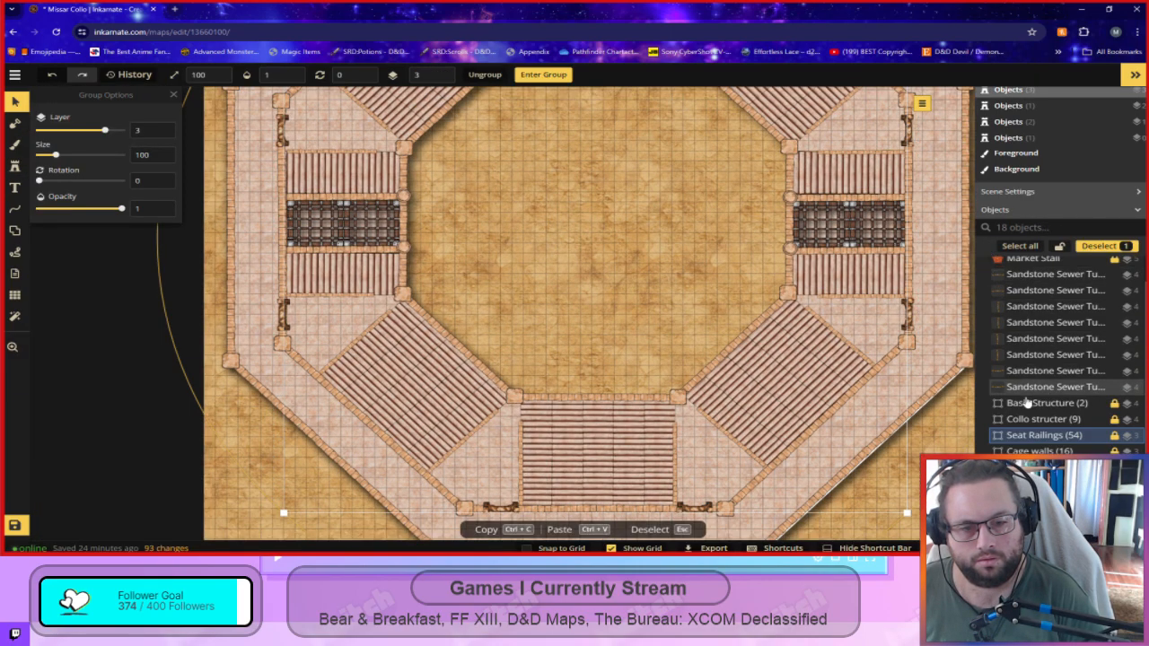
{"action": "scroll", "coordinate": [290, 359], "scroll_direction": "up", "scroll_amount": 4}
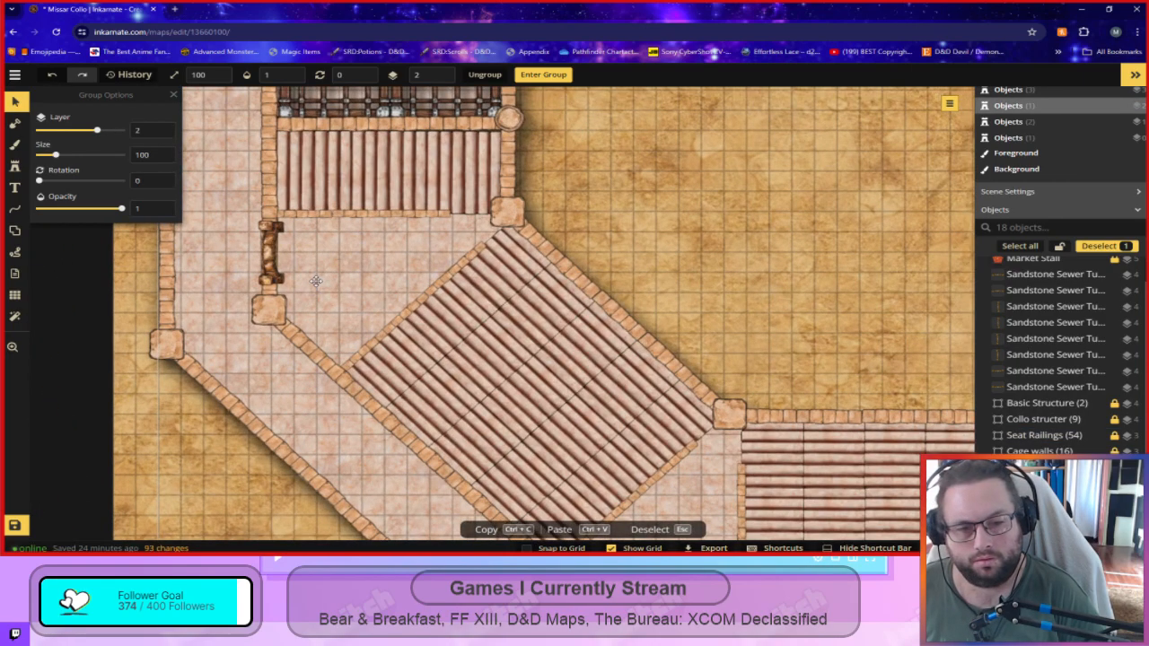
{"action": "double_click", "coordinate": [274, 312]}
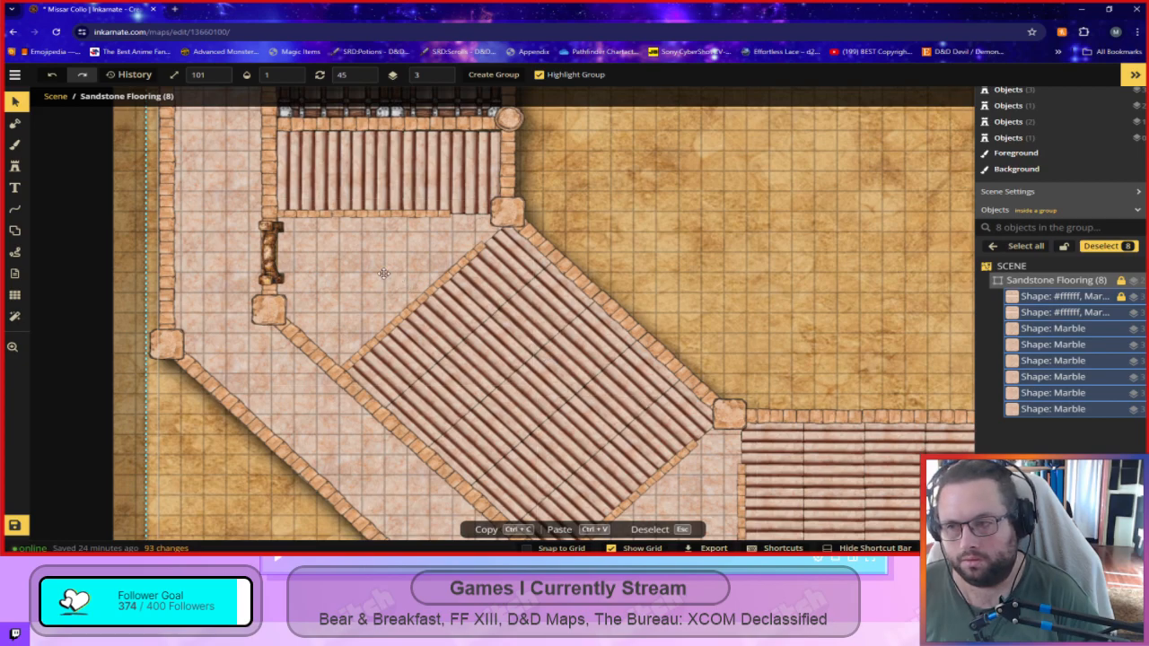
{"action": "left_click", "coordinate": [274, 313]}
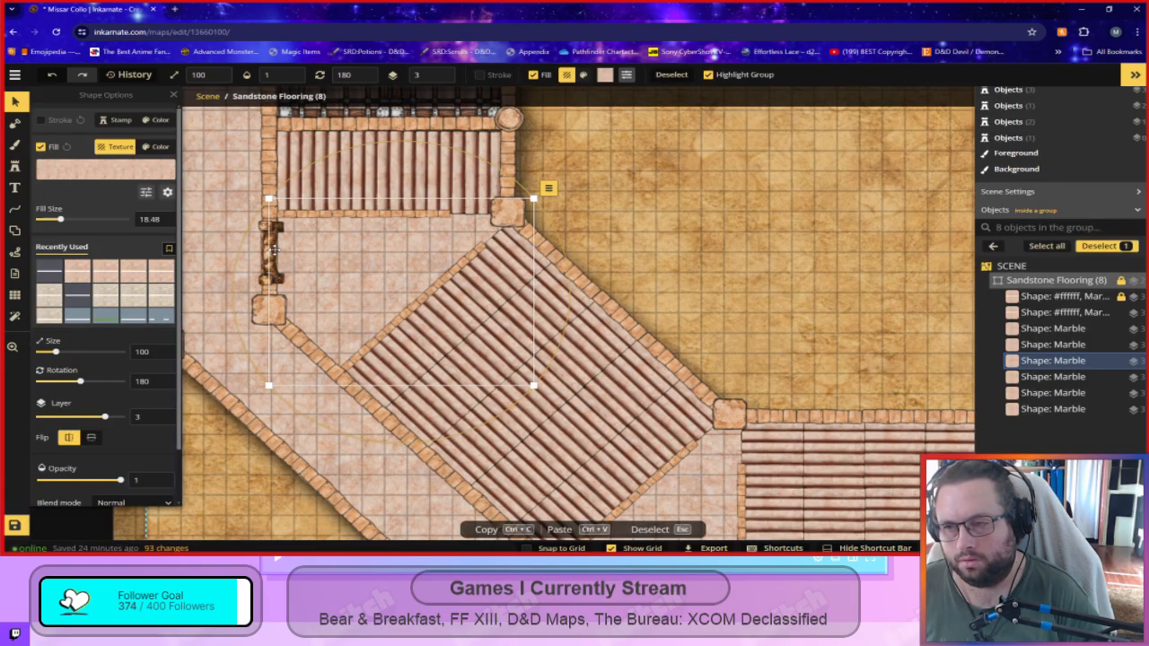
{"action": "left_click_drag", "start_coordinate": [267, 197], "coordinate": [263, 194]}
{"action": "left_click", "coordinate": [721, 234]}
{"action": "scroll", "coordinate": [867, 347], "scroll_direction": "down", "scroll_amount": 3}
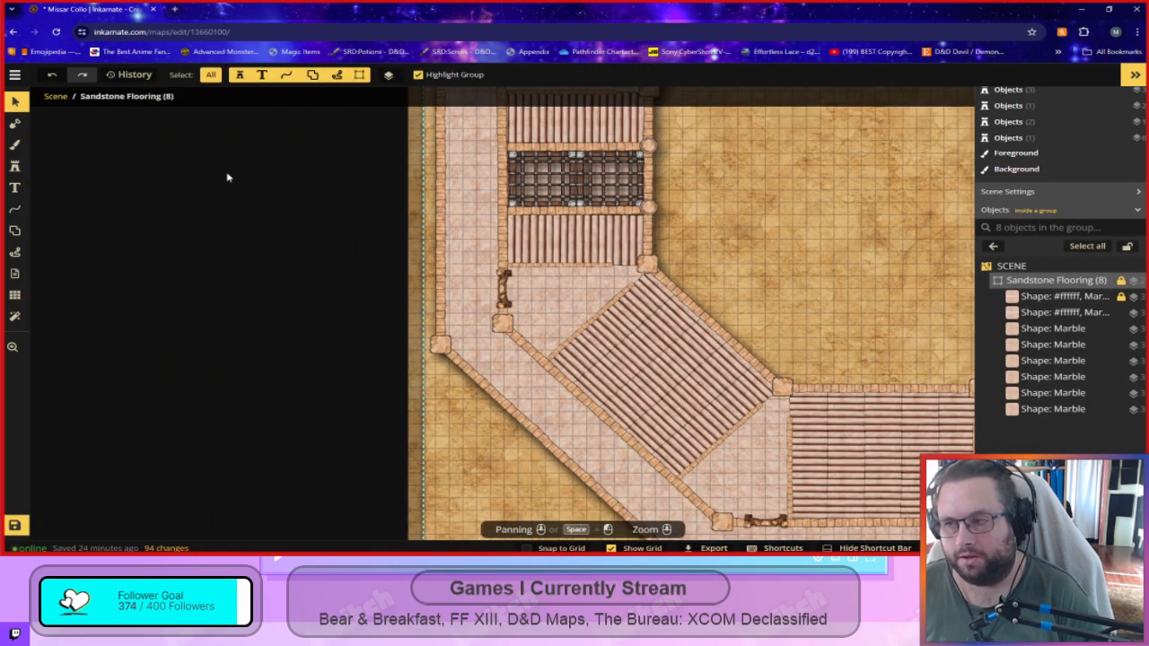
{"action": "left_click", "coordinate": [993, 246]}
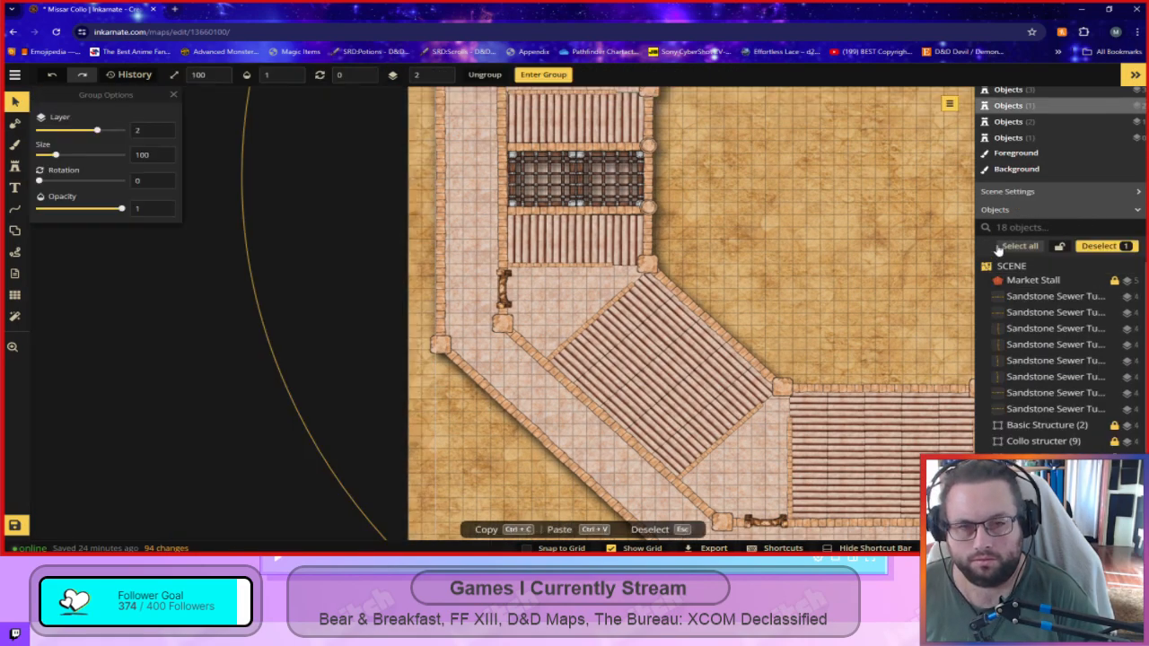
Group the eight Sandstone Sewer Tunnel objects under the name "Seating entrances".
{"action": "scroll", "coordinate": [877, 325], "scroll_direction": "down", "scroll_amount": 1}
{"action": "scroll", "coordinate": [877, 325], "scroll_direction": "down", "scroll_amount": 3}
{"action": "left_click_drag", "start_coordinate": [877, 319], "coordinate": [607, 261]}
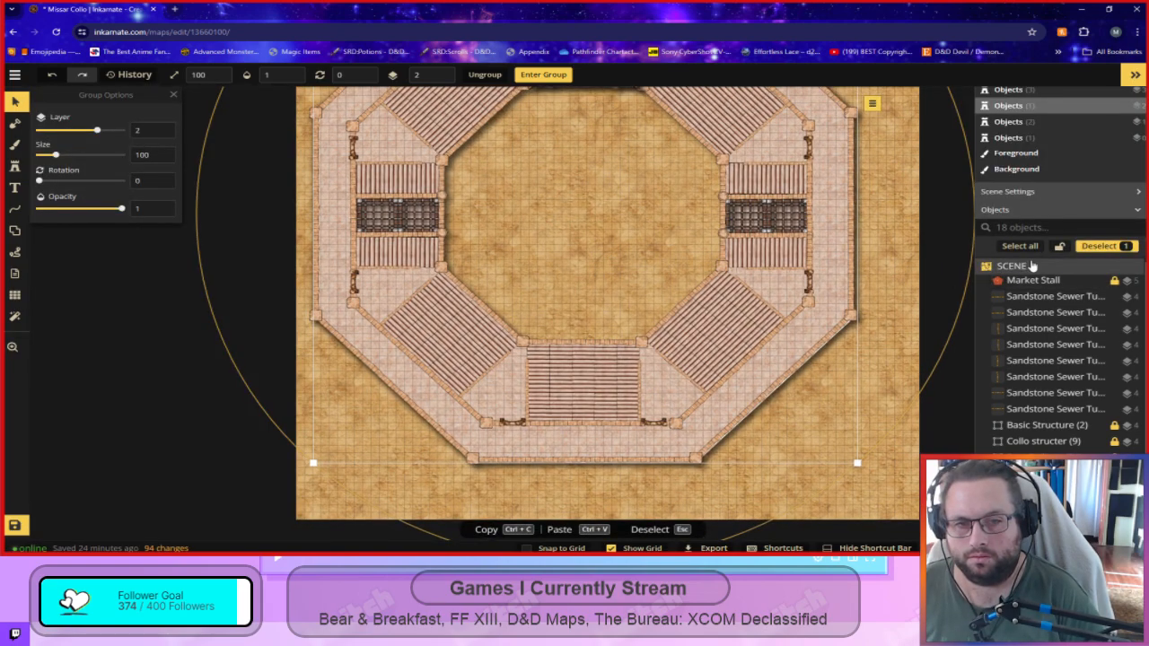
{"action": "left_click", "coordinate": [1085, 297]}
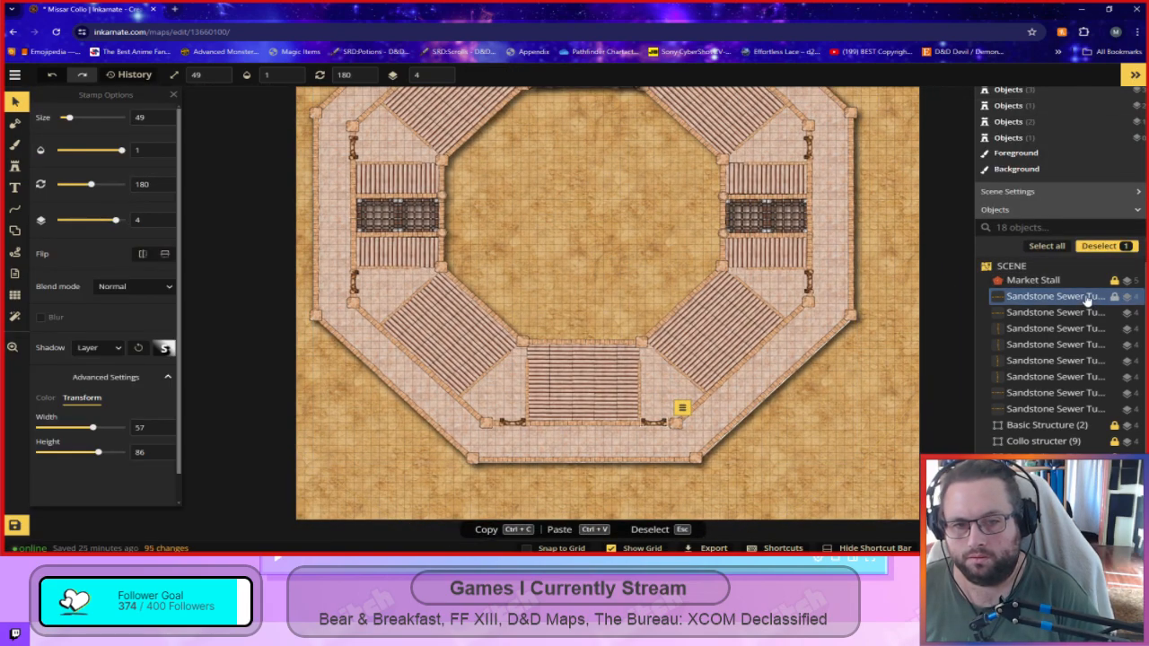
{"action": "left_click", "coordinate": [1055, 408], "text": "shift"}
{"action": "right_click", "coordinate": [1039, 381]}
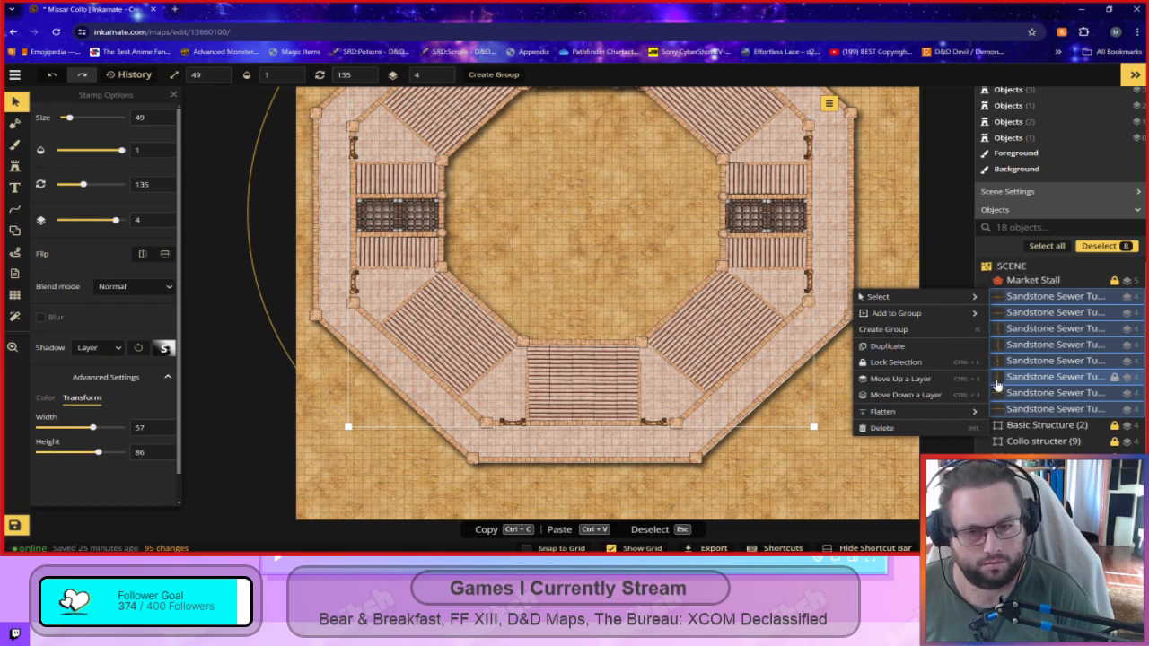
{"action": "left_click", "coordinate": [903, 333]}
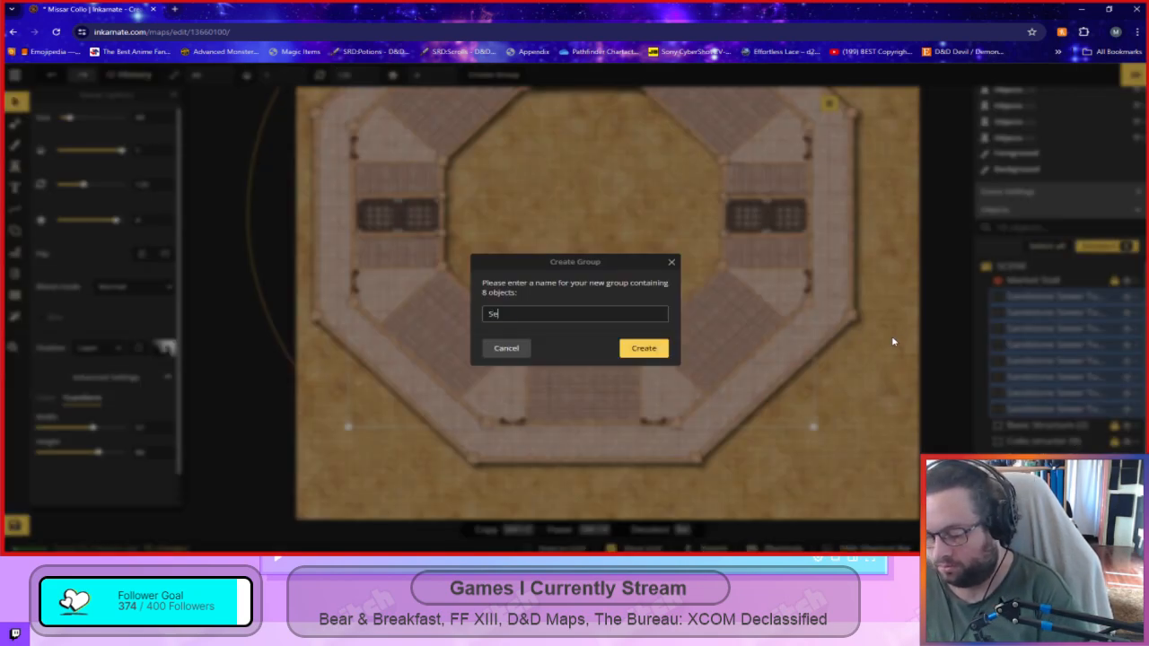
{"action": "type", "text": "Seating entrance"}
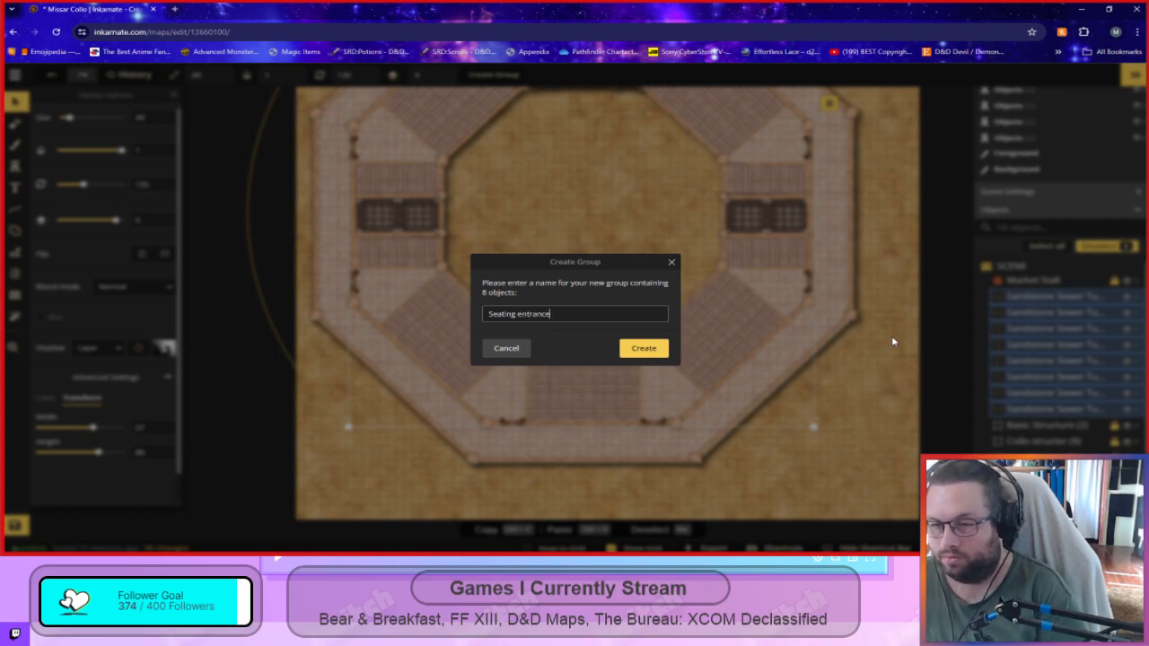
{"action": "type", "text": "s"}
{"action": "key", "text": "Return"}
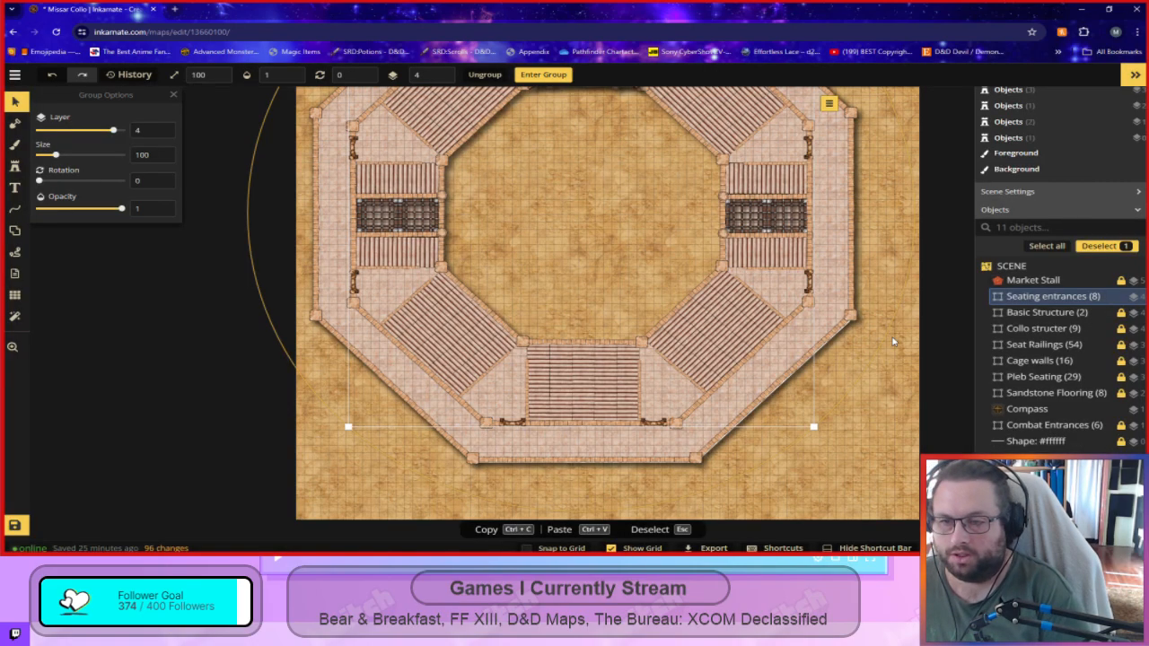
{"action": "left_click", "coordinate": [871, 452]}
Delete the ungrouped "Shape: #ffffff" object from the scene.
{"action": "scroll", "coordinate": [547, 441], "scroll_direction": "up", "scroll_amount": 2}
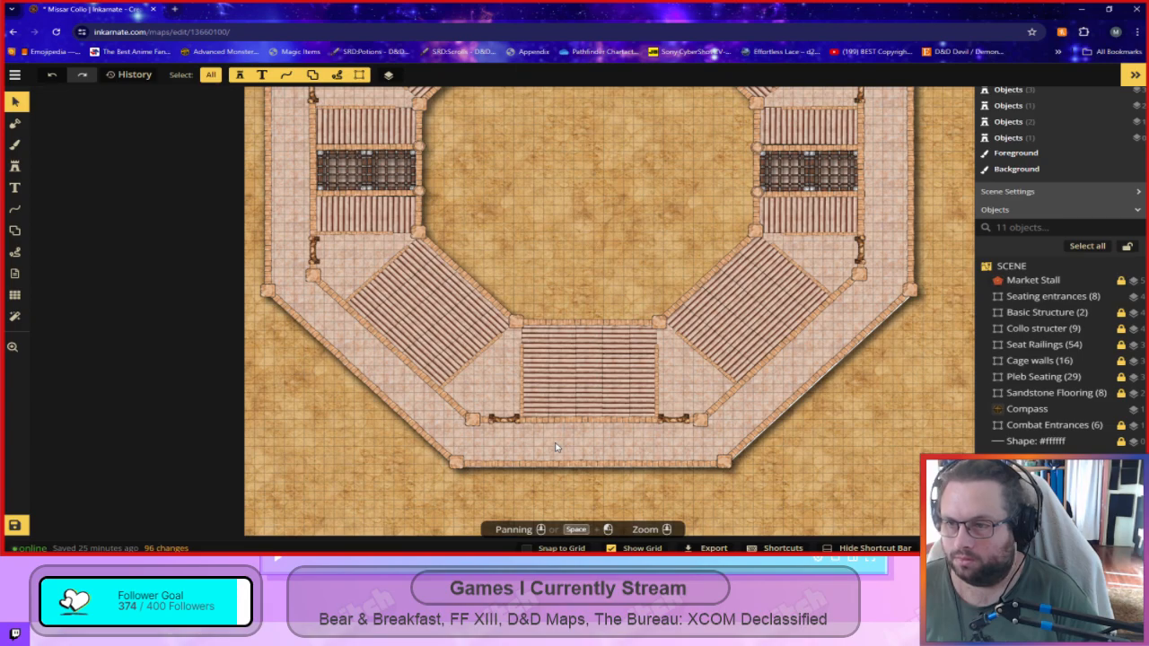
{"action": "left_click_drag", "start_coordinate": [314, 493], "coordinate": [294, 413]}
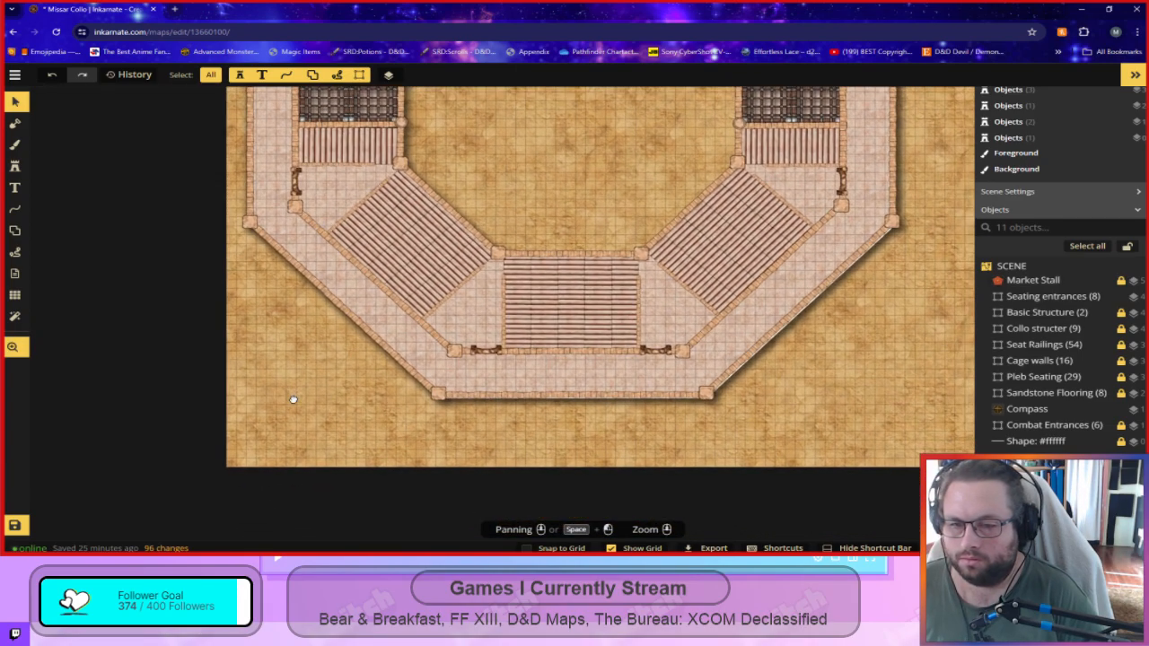
{"action": "left_click", "coordinate": [1055, 440]}
{"action": "key", "text": "Delete"}
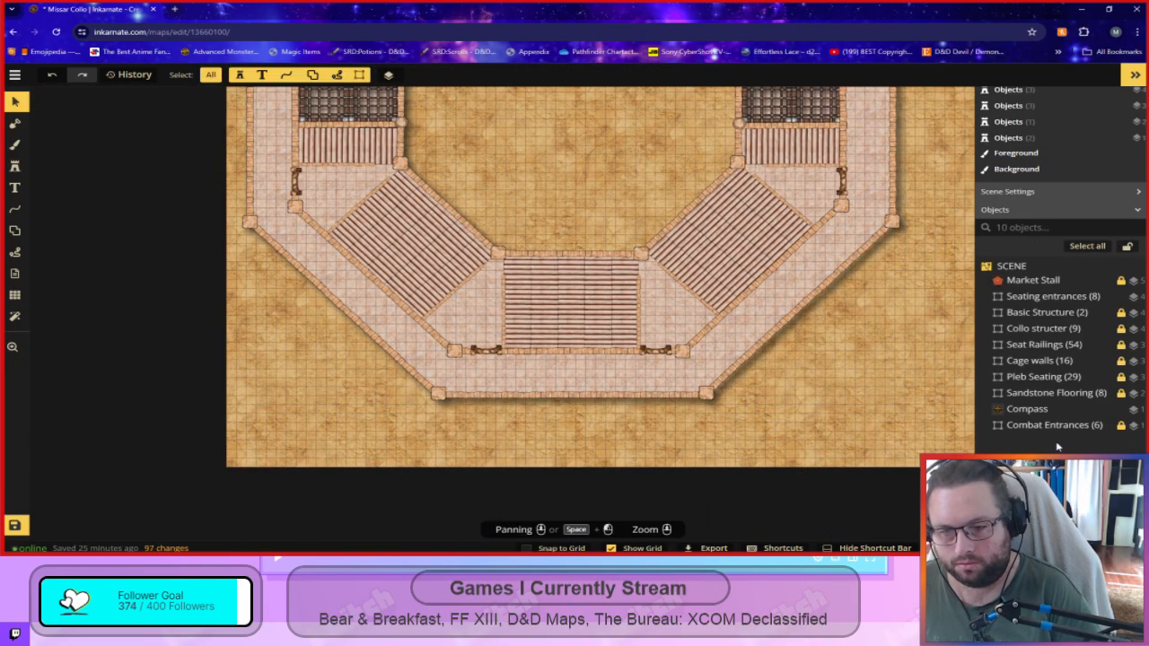
Search the stamp catalog for "hatch" and look through the matching stamps.
{"action": "scroll", "coordinate": [591, 368], "scroll_direction": "down", "scroll_amount": 2}
{"action": "left_click_drag", "start_coordinate": [808, 339], "coordinate": [868, 509]}
{"action": "left_click_drag", "start_coordinate": [675, 271], "coordinate": [703, 294]}
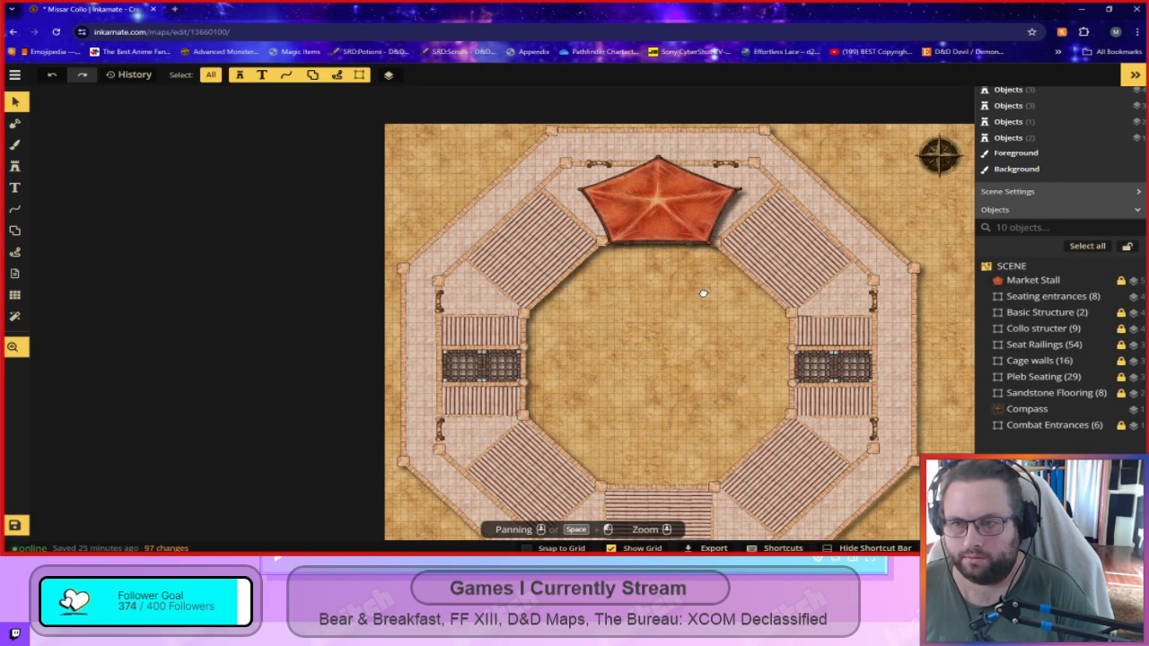
{"action": "left_click_drag", "start_coordinate": [703, 294], "coordinate": [690, 293]}
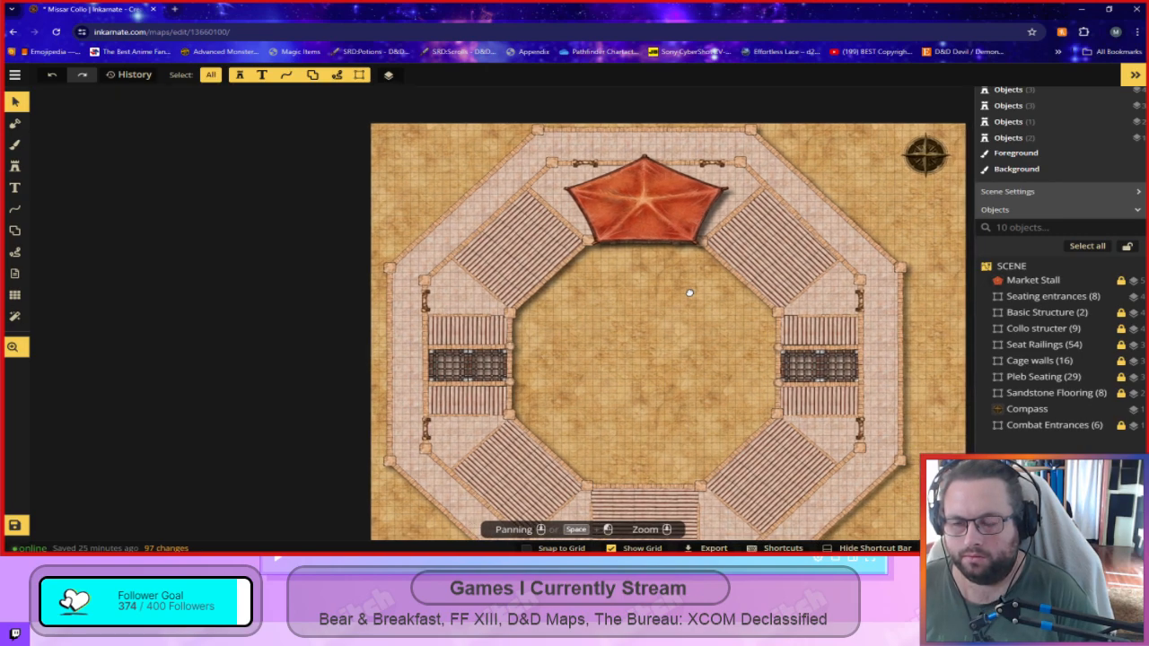
{"action": "left_click", "coordinate": [15, 166]}
{"action": "left_click", "coordinate": [82, 167]}
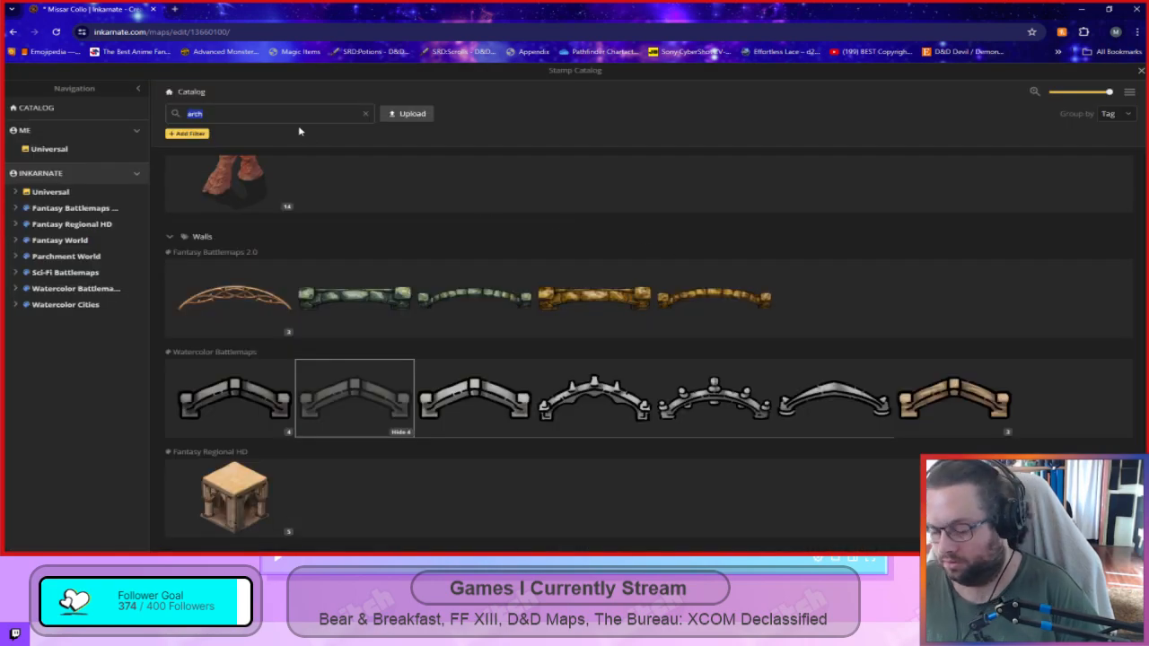
{"action": "type", "text": "hat"}
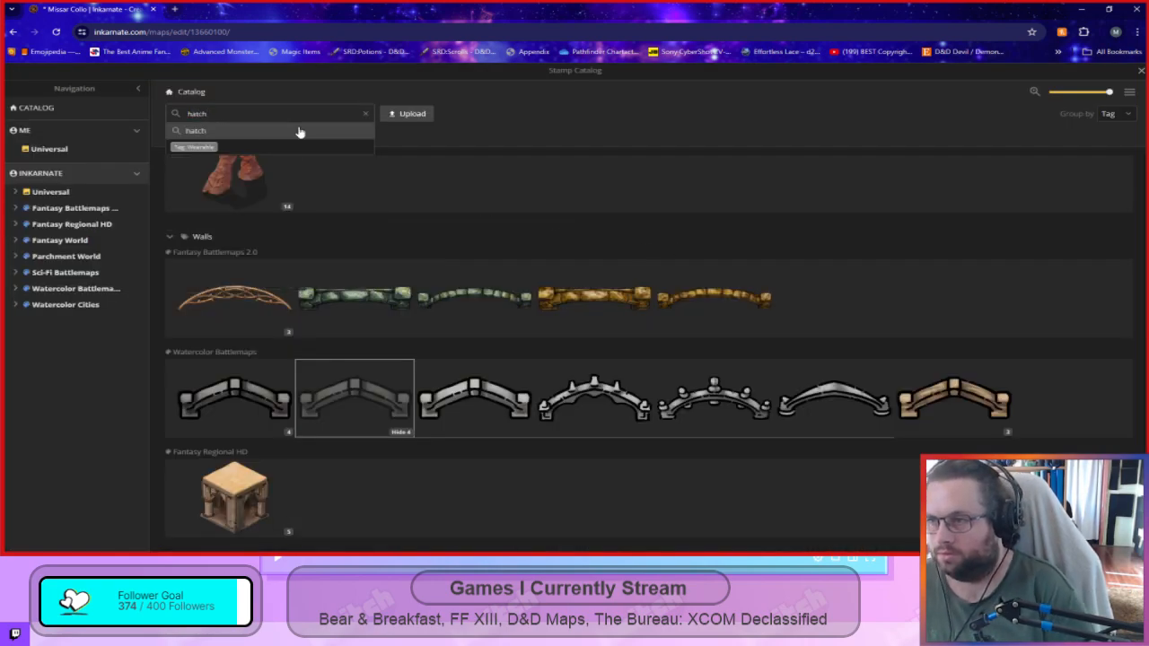
{"action": "key", "text": "Return"}
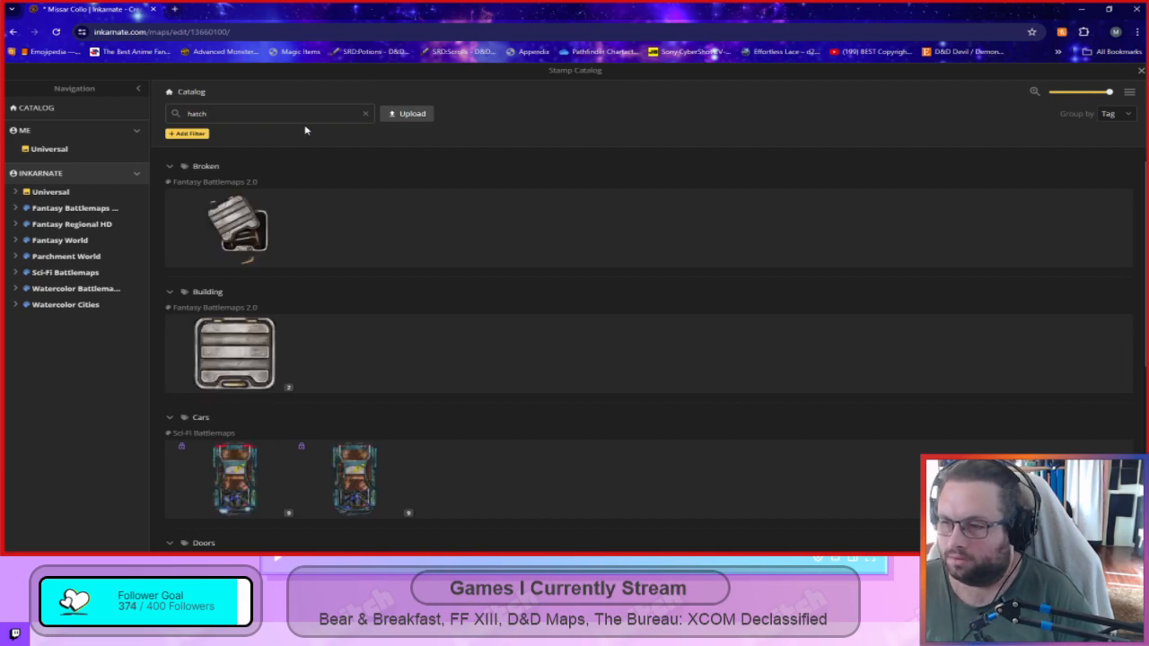
{"action": "scroll", "coordinate": [499, 316], "scroll_direction": "down", "scroll_amount": 5}
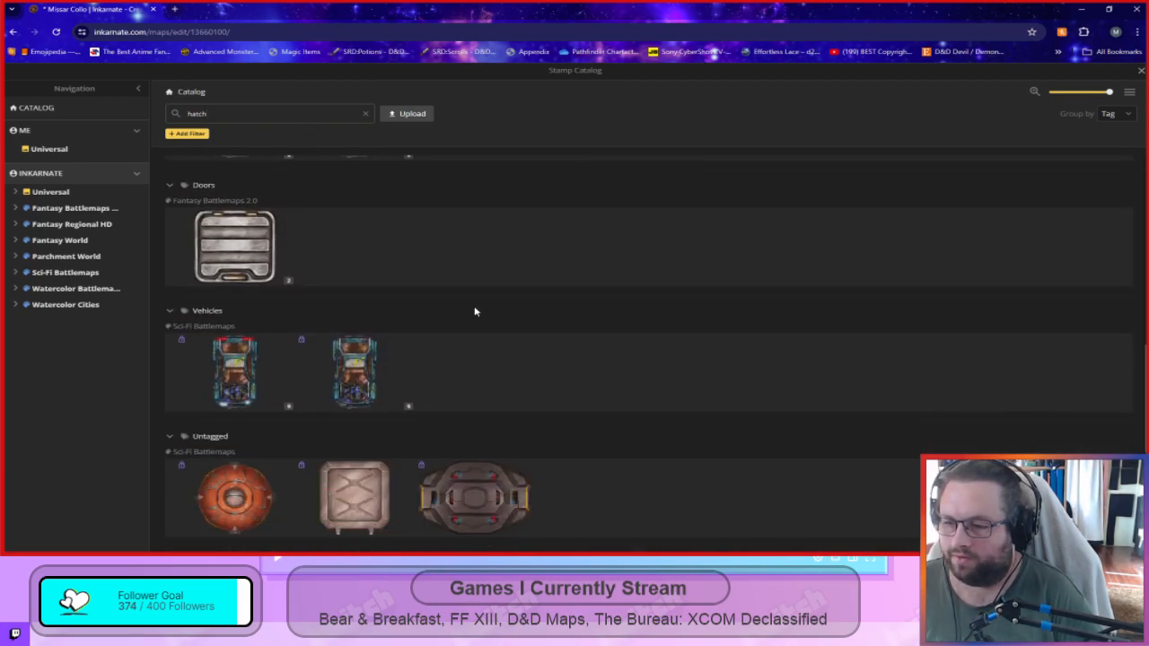
{"action": "key", "text": "Escape"}
Search the stamp catalog for "ladder" and check the ladder stamps and the variants of the wooden Ladders stamp.
{"action": "key", "text": "c"}
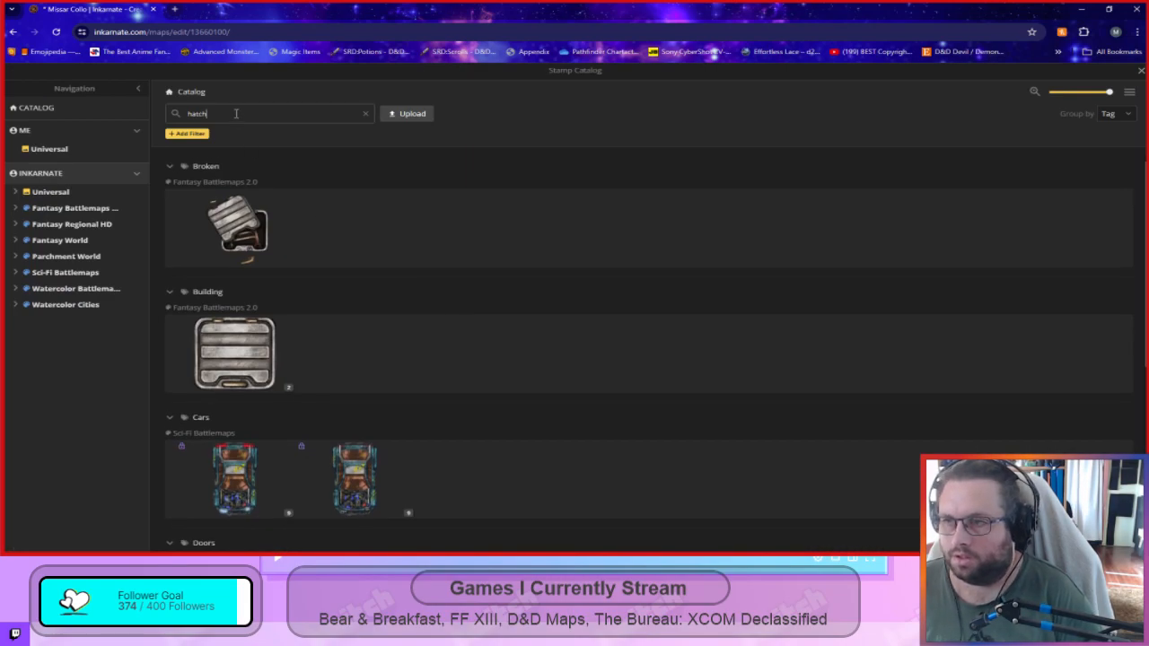
{"action": "type", "text": "ladder"}
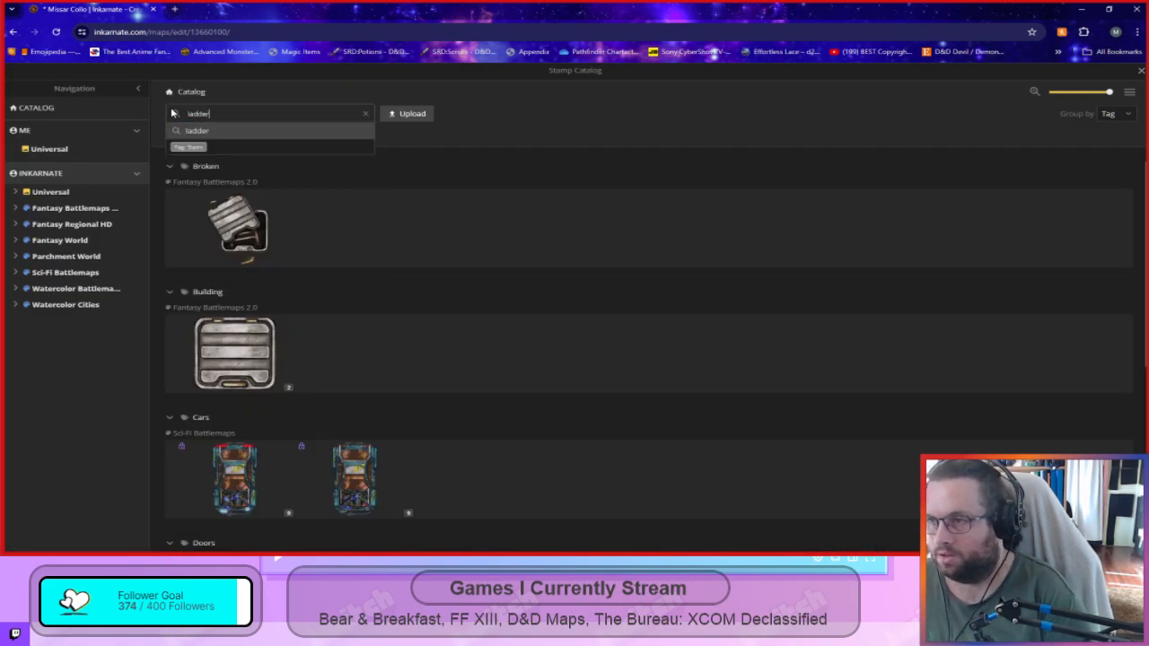
{"action": "key", "text": "Return"}
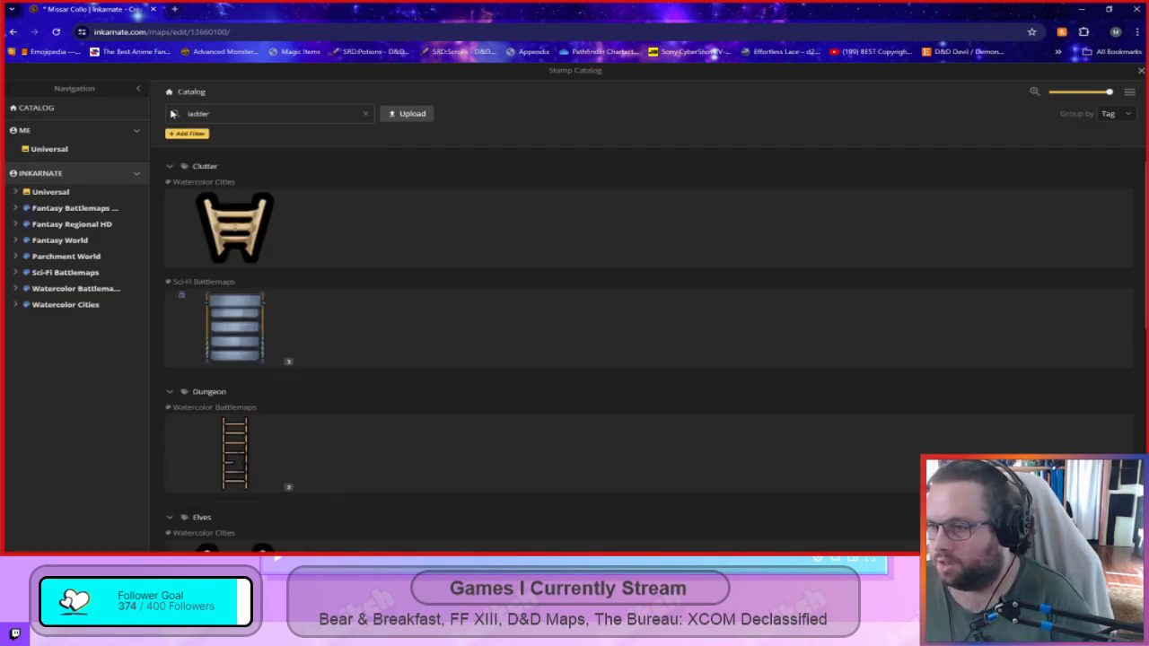
{"action": "scroll", "coordinate": [371, 350], "scroll_direction": "down", "scroll_amount": 8}
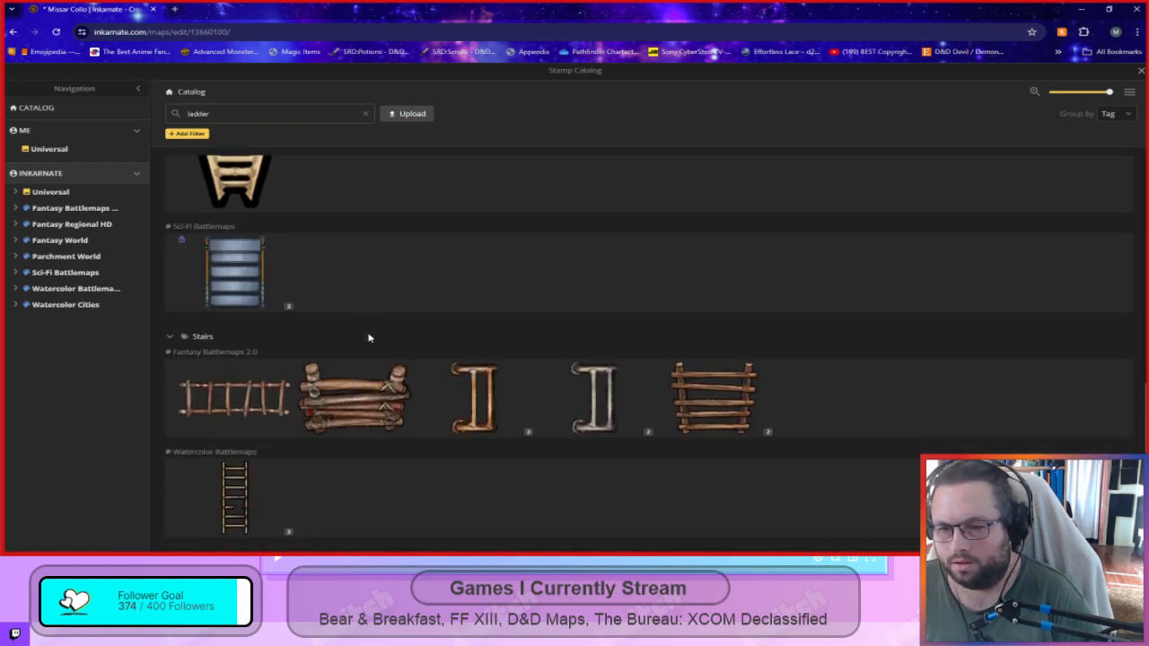
{"action": "left_click", "coordinate": [765, 432]}
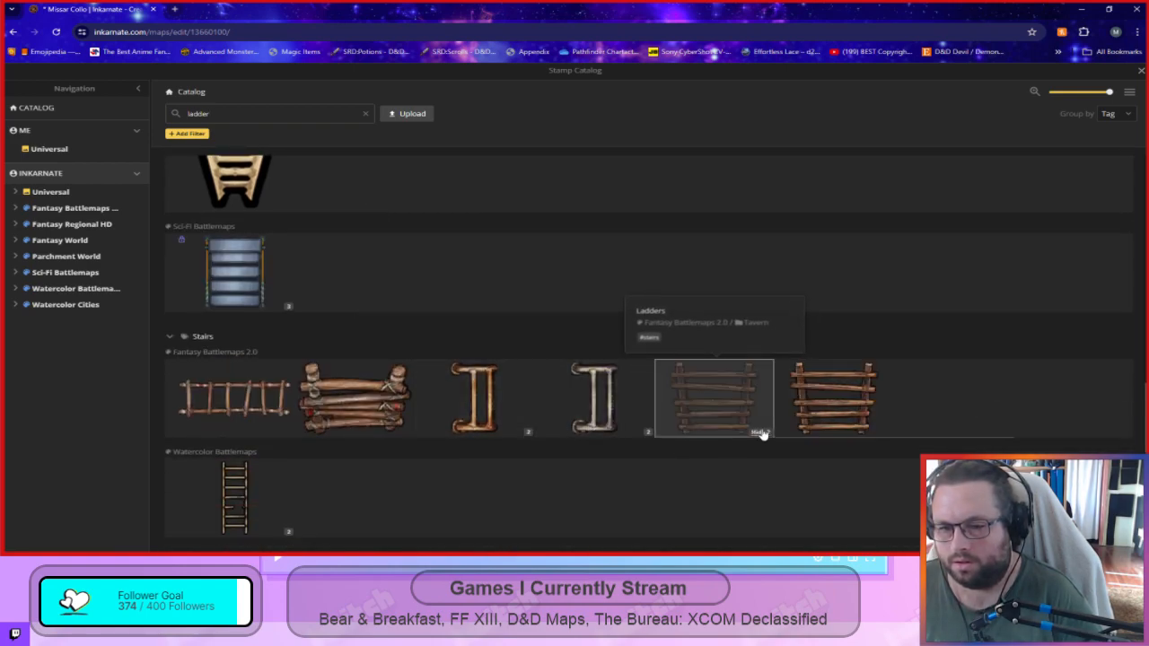
{"action": "scroll", "coordinate": [356, 343], "scroll_direction": "up", "scroll_amount": 3}
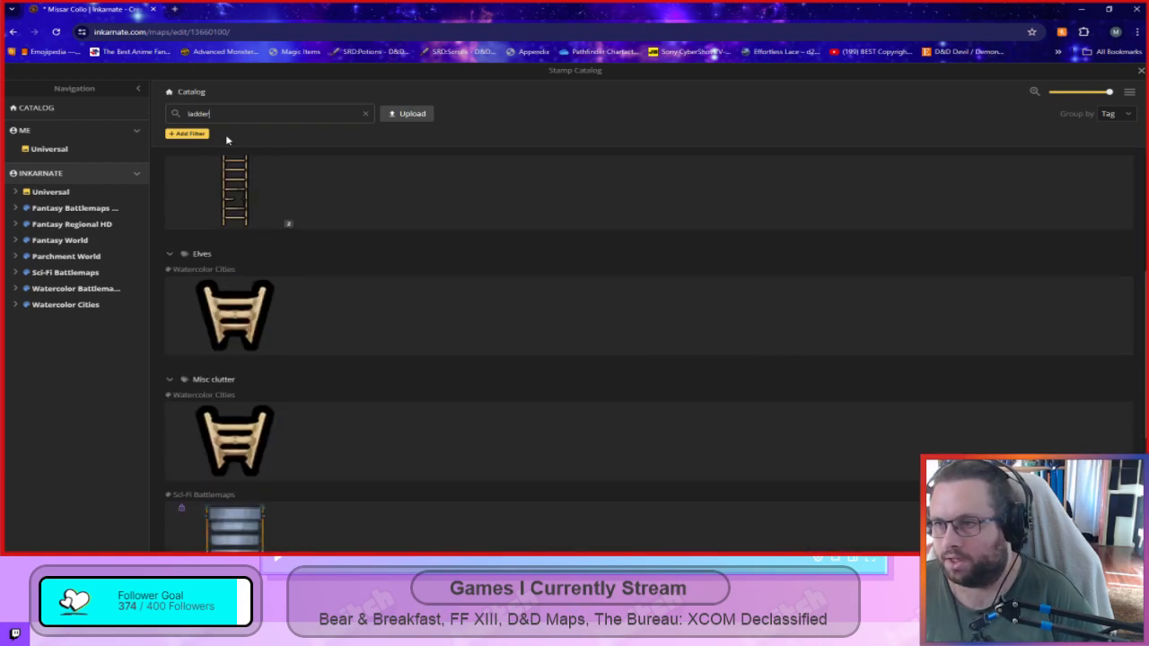
Search the stamp catalog for "entrance", browse the matching stamps, and clear the search.
{"action": "left_click", "coordinate": [365, 114]}
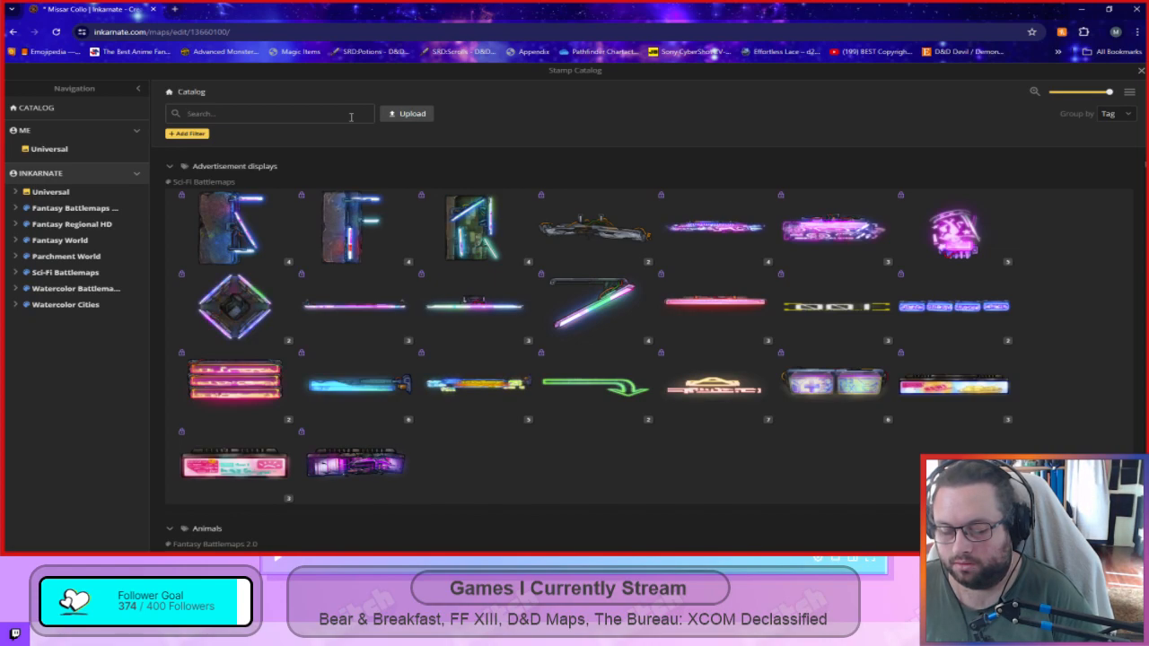
{"action": "type", "text": "ent"}
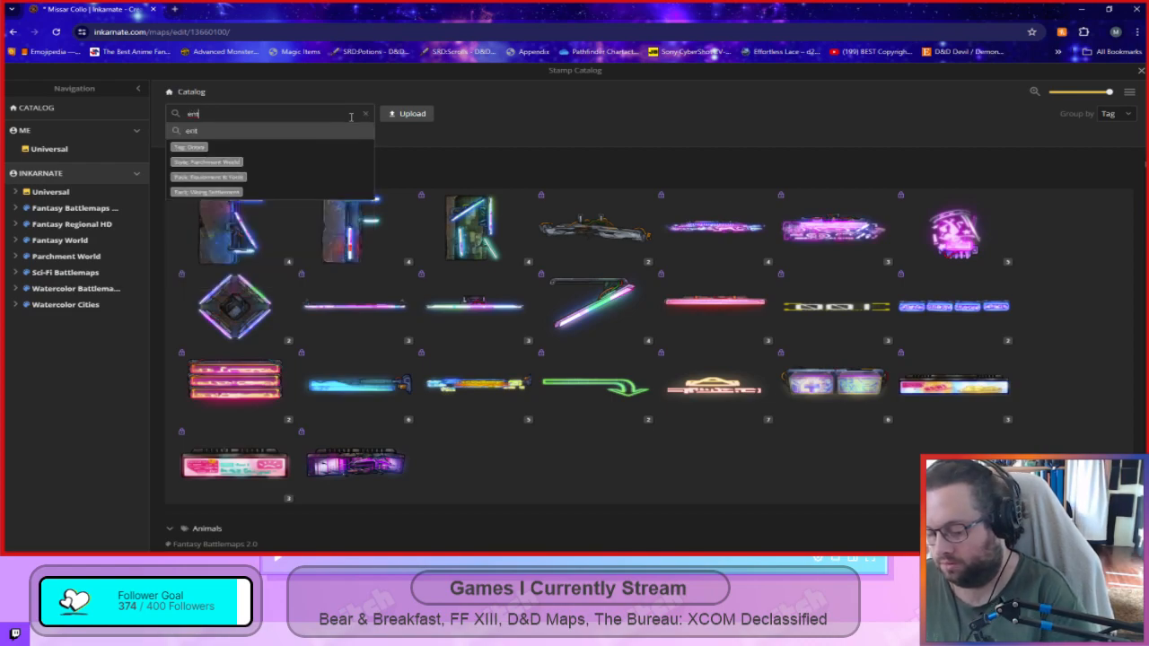
{"action": "type", "text": "rance"}
{"action": "key", "text": "Return"}
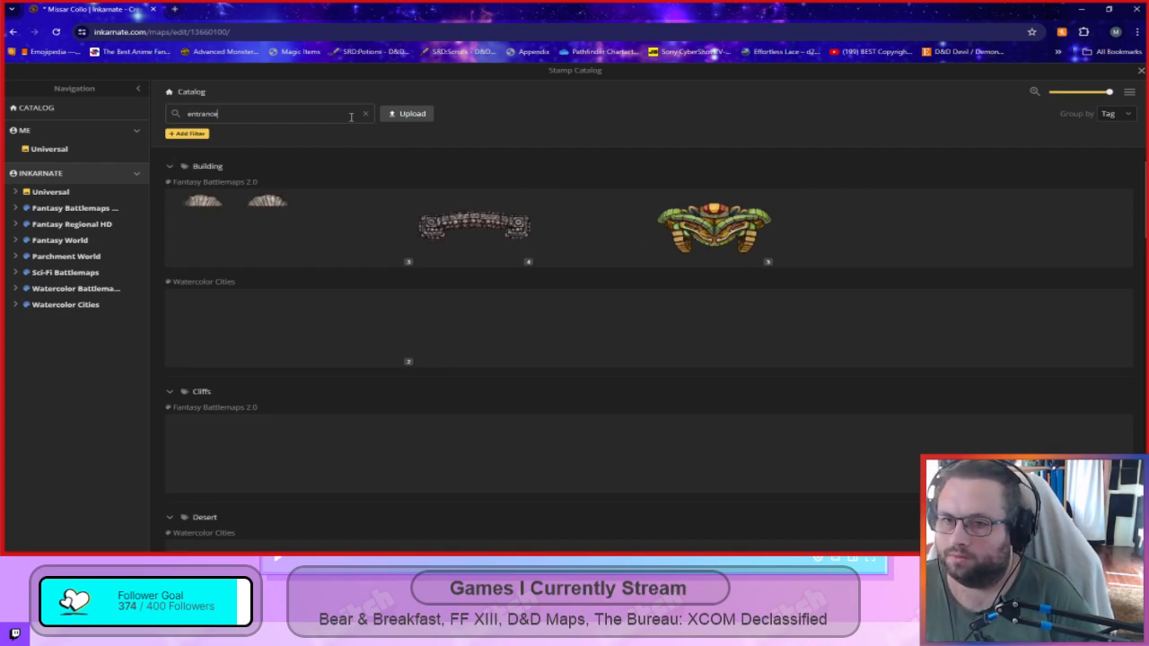
{"action": "scroll", "coordinate": [574, 332], "scroll_direction": "down", "scroll_amount": 7}
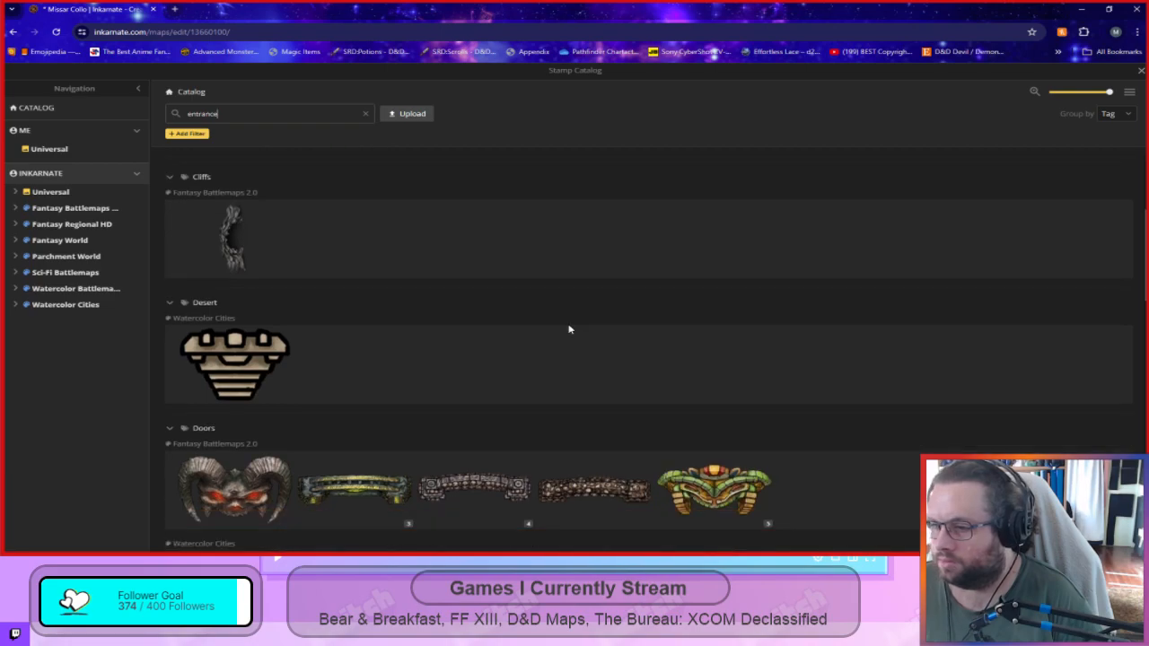
{"action": "scroll", "coordinate": [556, 337], "scroll_direction": "up", "scroll_amount": 1}
{"action": "scroll", "coordinate": [552, 337], "scroll_direction": "down", "scroll_amount": 6}
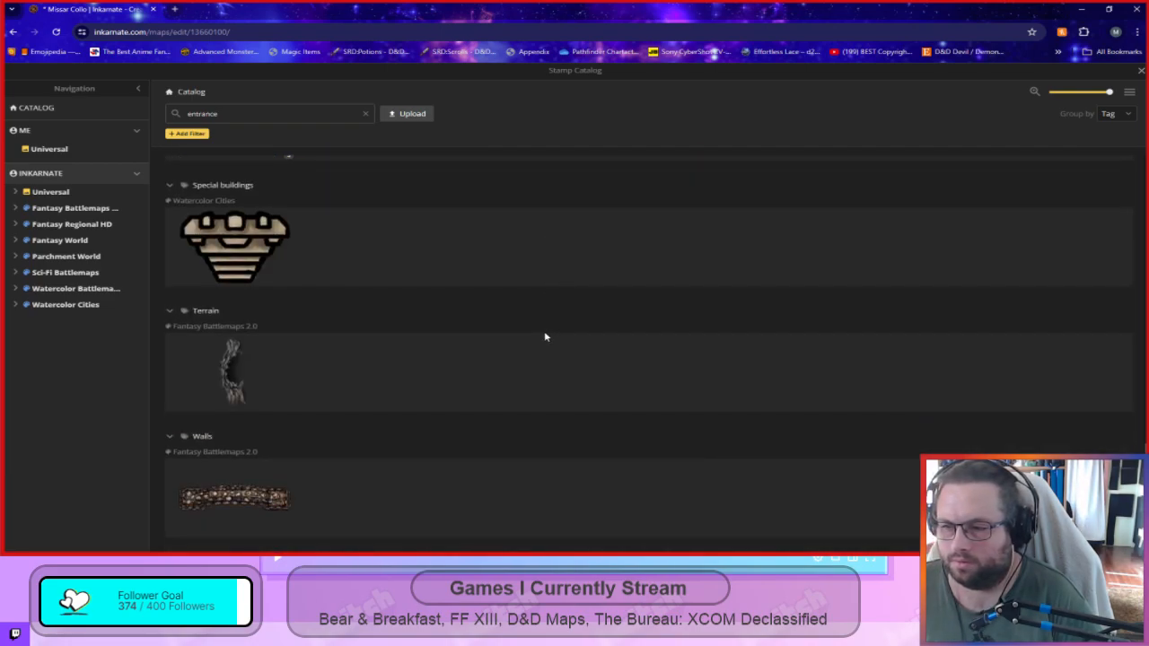
{"action": "scroll", "coordinate": [529, 331], "scroll_direction": "up", "scroll_amount": 5}
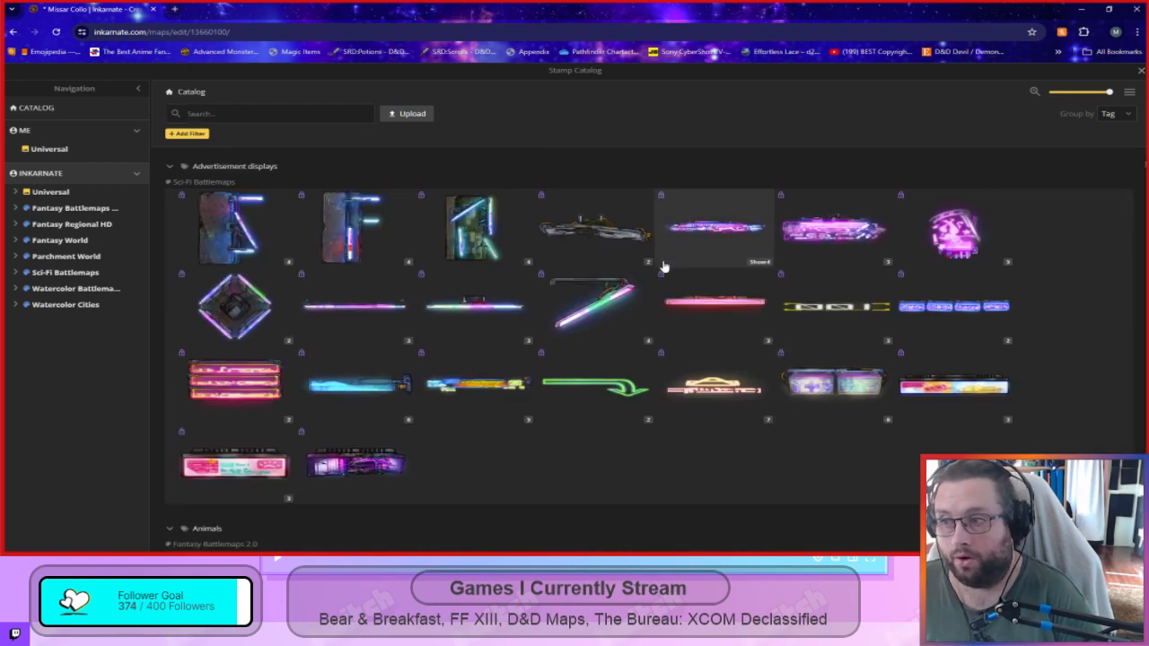
{"action": "left_click", "coordinate": [203, 134]}
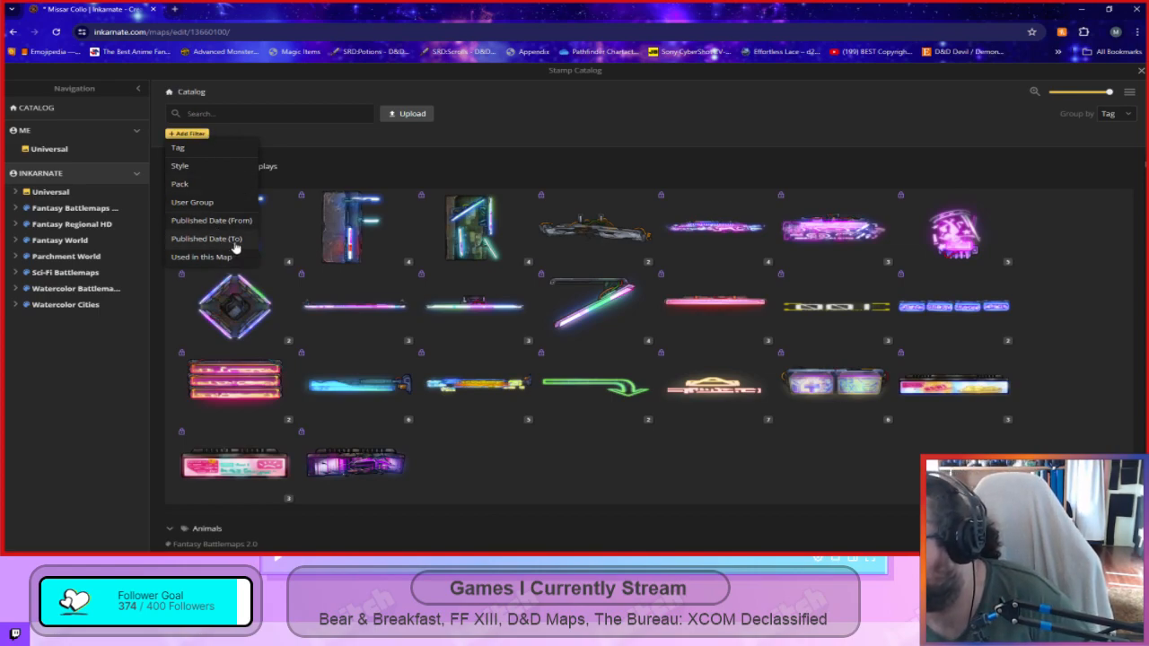
{"action": "left_click", "coordinate": [218, 170]}
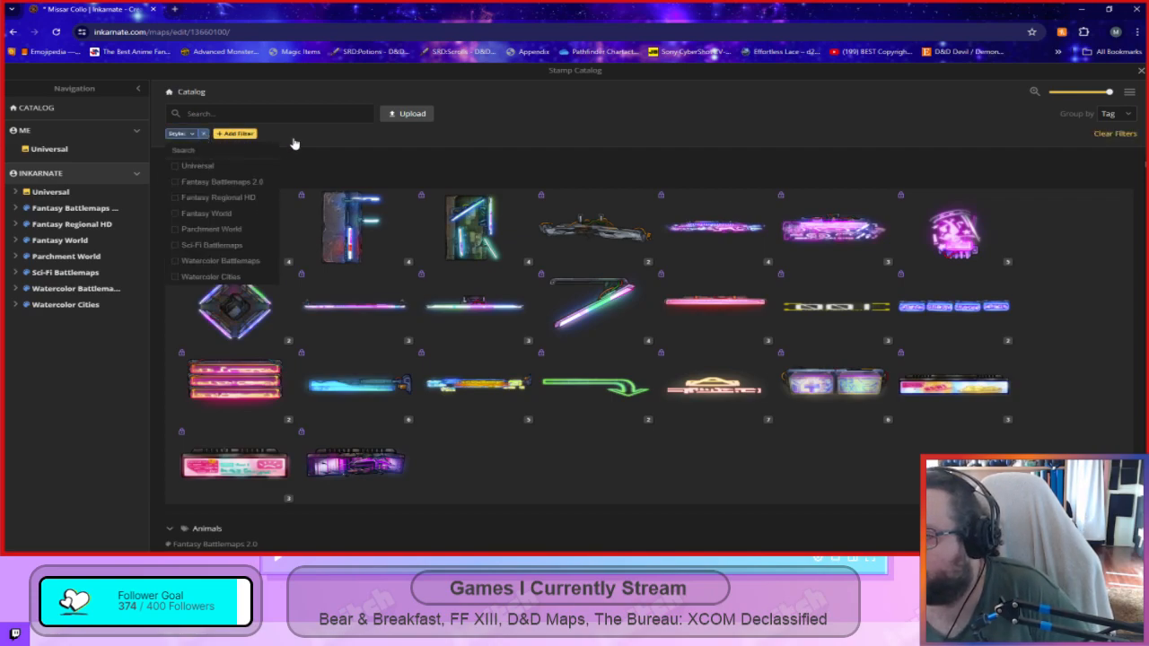
{"action": "left_click", "coordinate": [202, 133]}
Filter the stamp catalog by the Doors tag.
{"action": "left_click", "coordinate": [186, 133]}
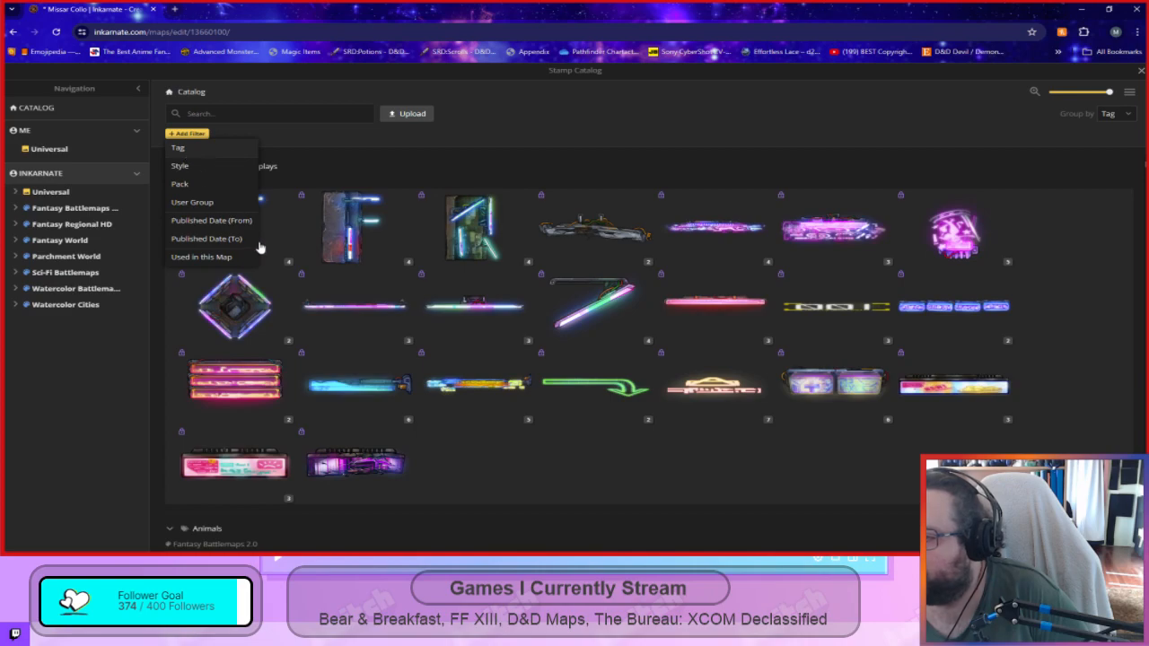
{"action": "left_click", "coordinate": [178, 148]}
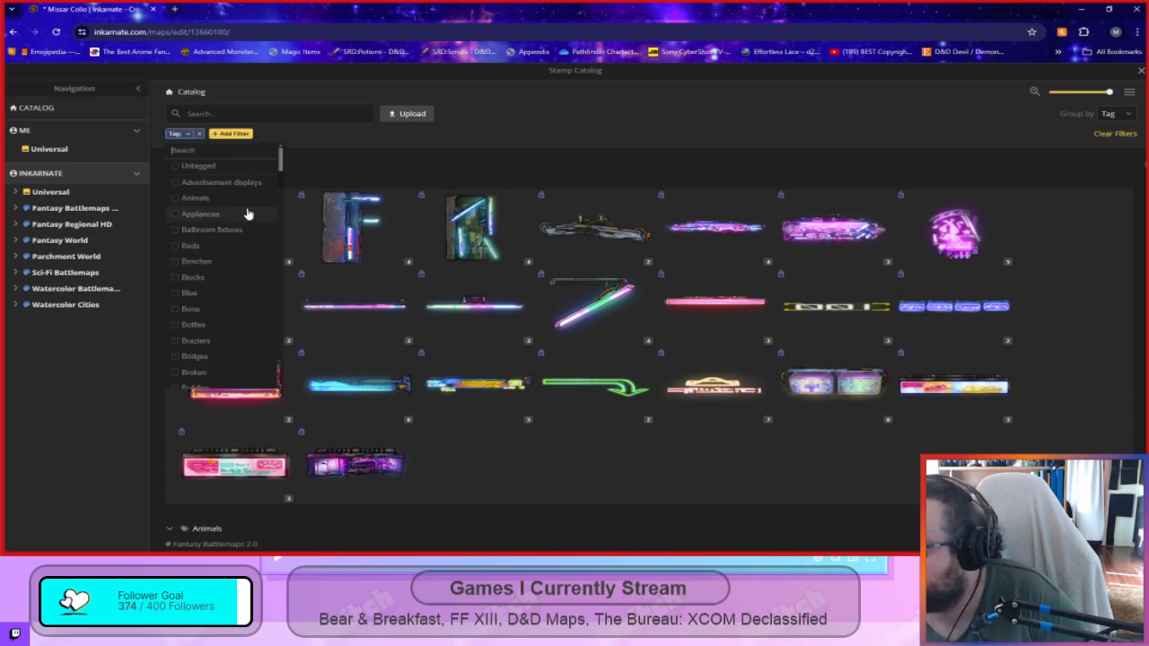
{"action": "left_click_drag", "start_coordinate": [280, 164], "coordinate": [280, 216]}
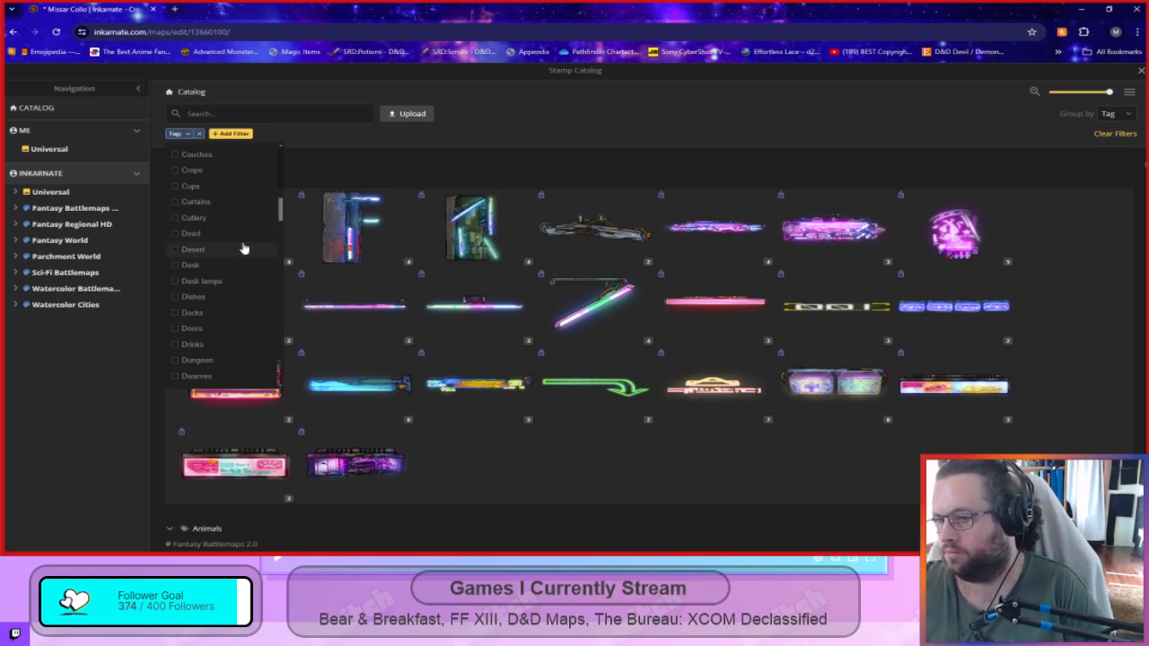
{"action": "scroll", "coordinate": [241, 247], "scroll_direction": "down", "scroll_amount": 1}
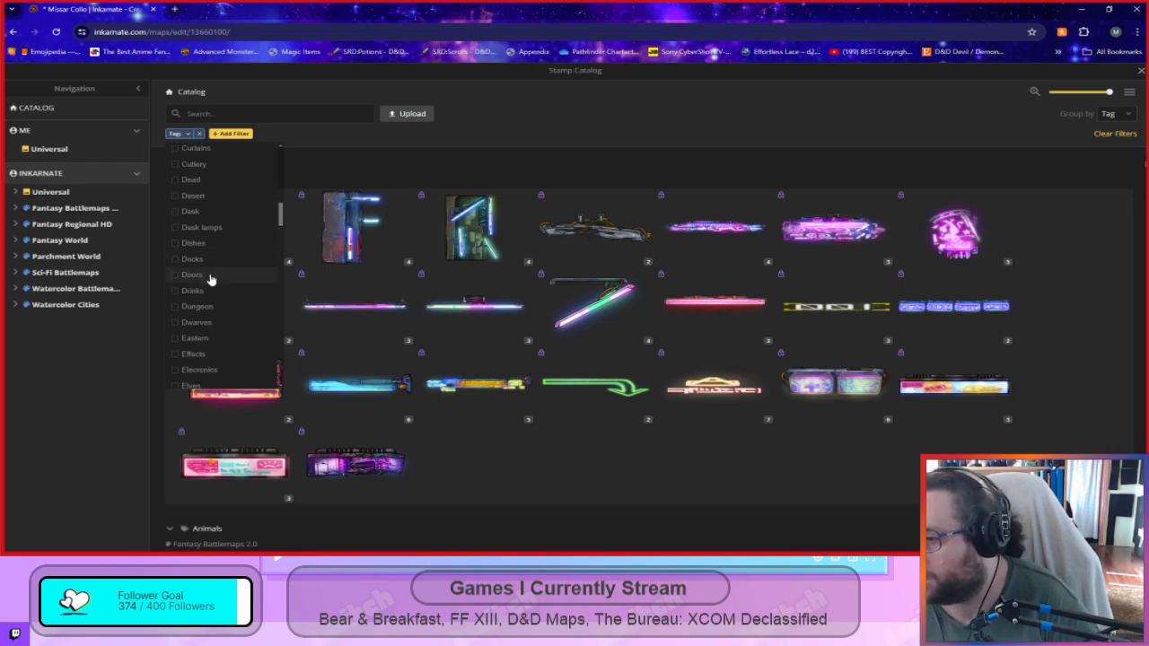
{"action": "left_click", "coordinate": [210, 278]}
{"action": "left_click", "coordinate": [525, 132]}
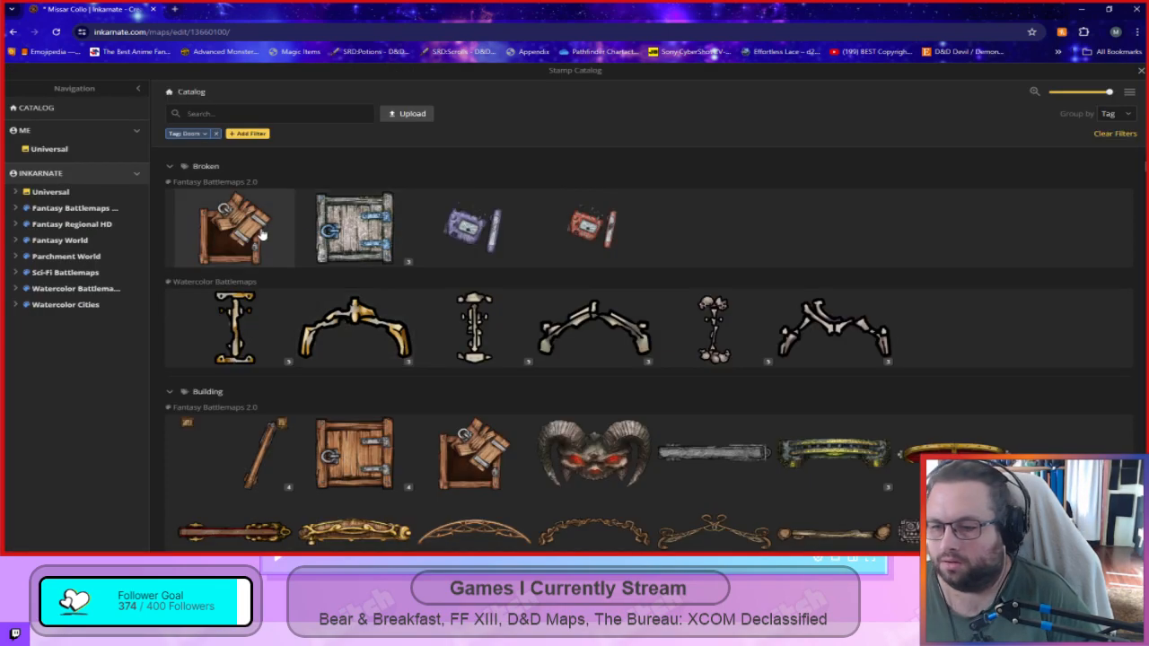
Choose the closed double-door variant of the wooden Trap Door stamp from the Fantasy Battlemaps 2.0 building stamps.
{"action": "scroll", "coordinate": [348, 463], "scroll_direction": "down", "scroll_amount": 1}
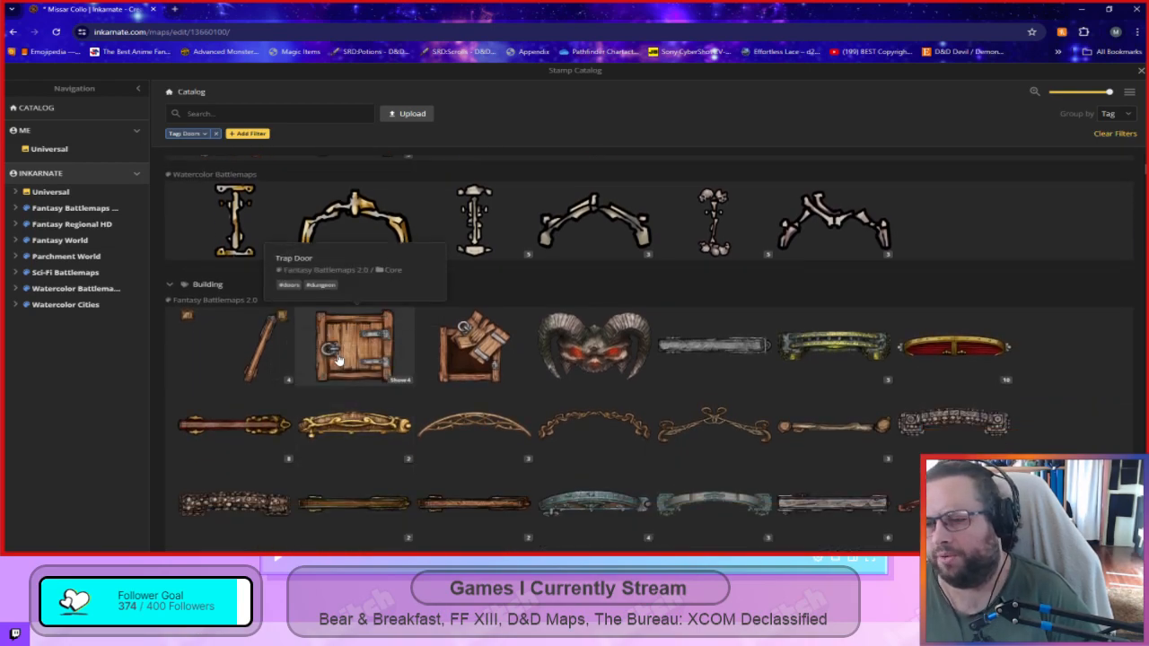
{"action": "scroll", "coordinate": [338, 363], "scroll_direction": "down", "scroll_amount": 2}
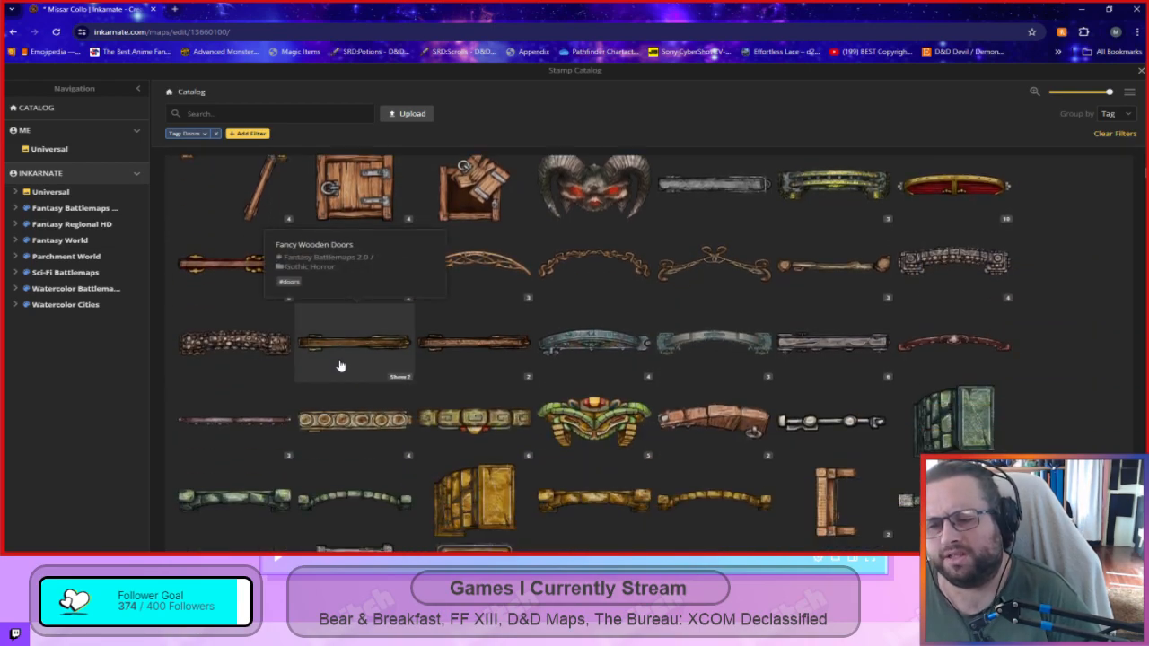
{"action": "scroll", "coordinate": [341, 366], "scroll_direction": "up", "scroll_amount": 1}
{"action": "left_click", "coordinate": [357, 287]}
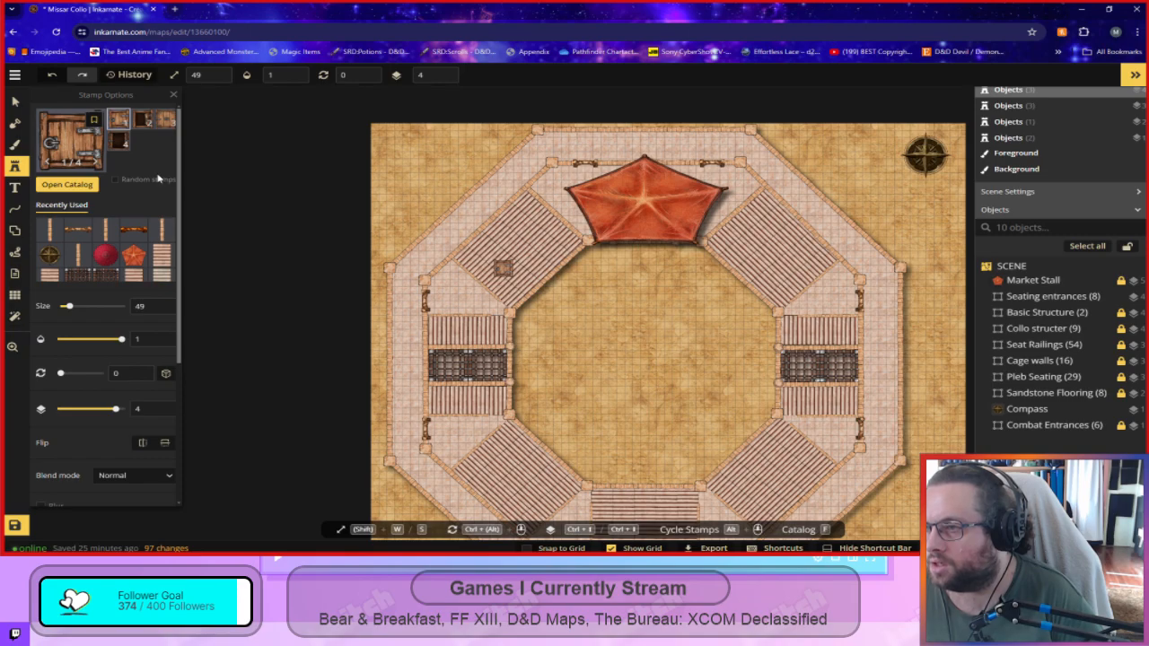
{"action": "left_click", "coordinate": [71, 150]}
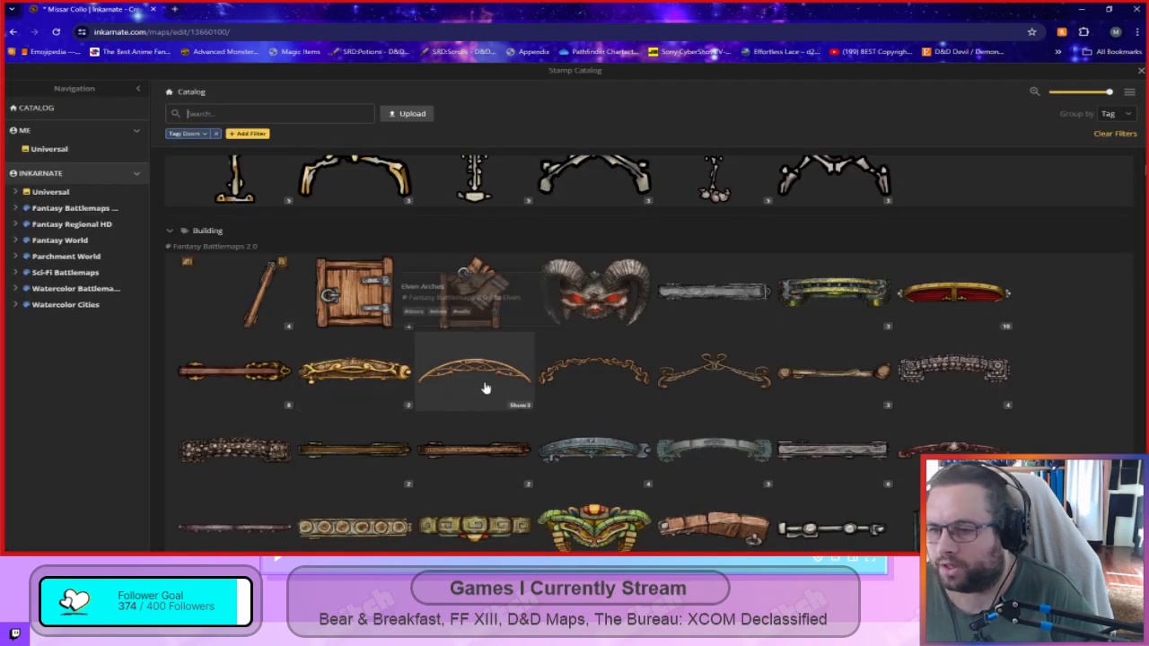
{"action": "left_click", "coordinate": [400, 326]}
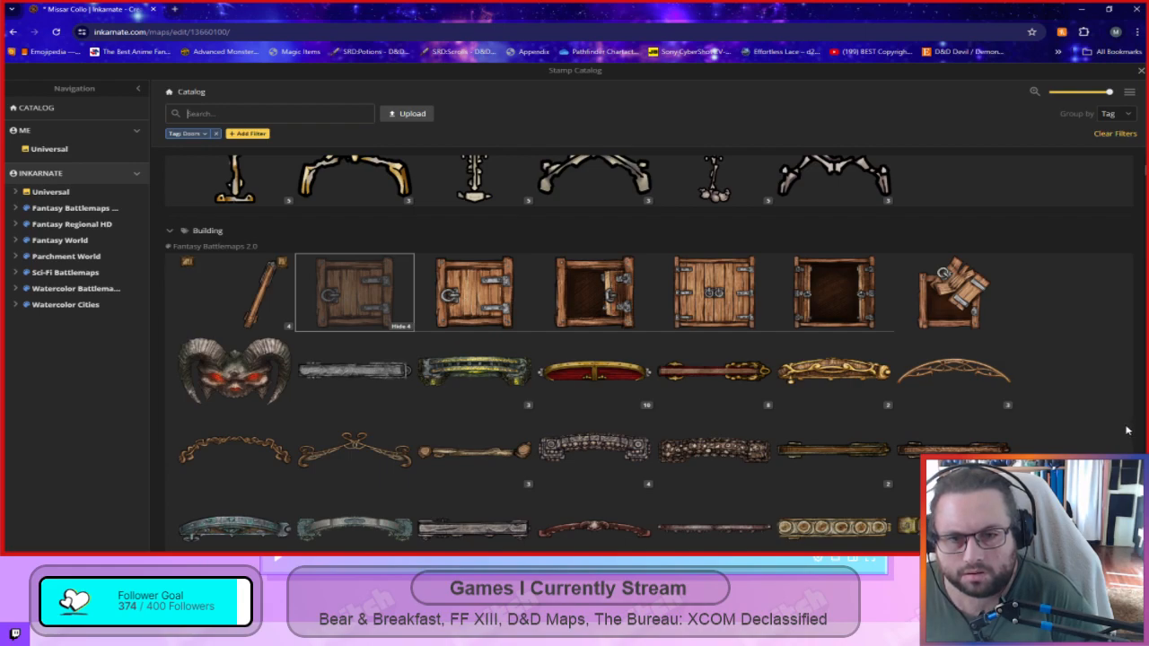
{"action": "left_click", "coordinate": [714, 291]}
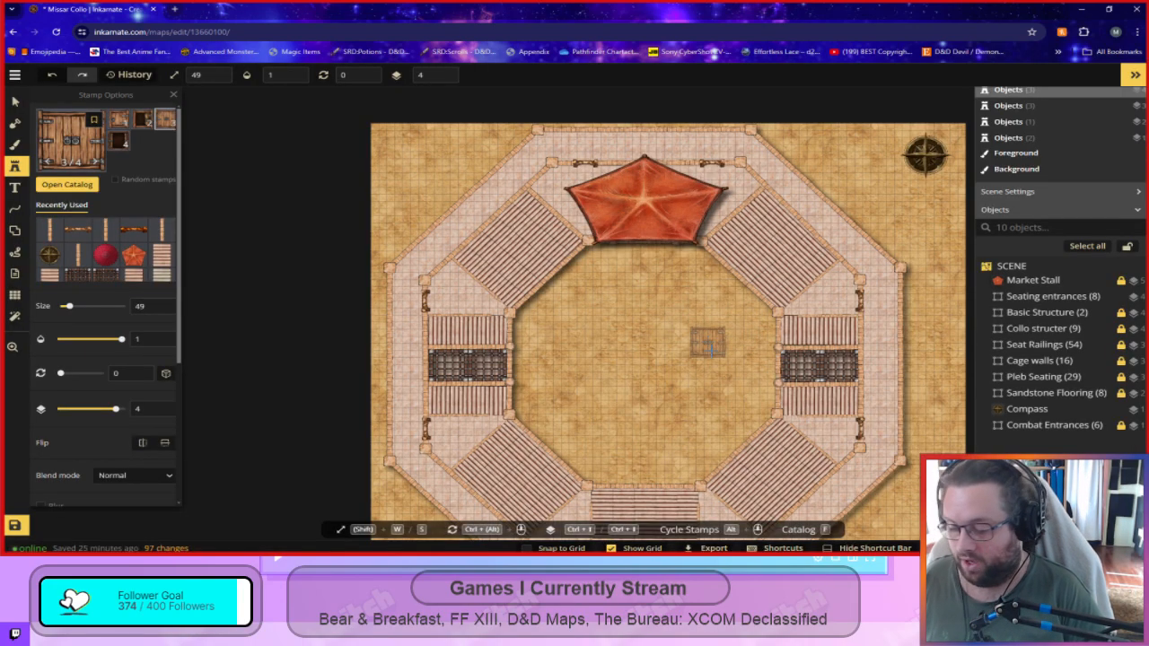
Place the double-door trap door stamp at size 19 on the northern walkway, above the western seating entrance.
{"action": "scroll", "coordinate": [571, 198], "scroll_direction": "up", "scroll_amount": 2}
{"action": "scroll", "coordinate": [571, 196], "scroll_direction": "down", "scroll_amount": 2, "text": "ctrl"}
{"action": "scroll", "coordinate": [571, 195], "scroll_direction": "up", "scroll_amount": 2, "text": "ctrl"}
{"action": "key", "text": "s"}
{"action": "key", "text": "s"}
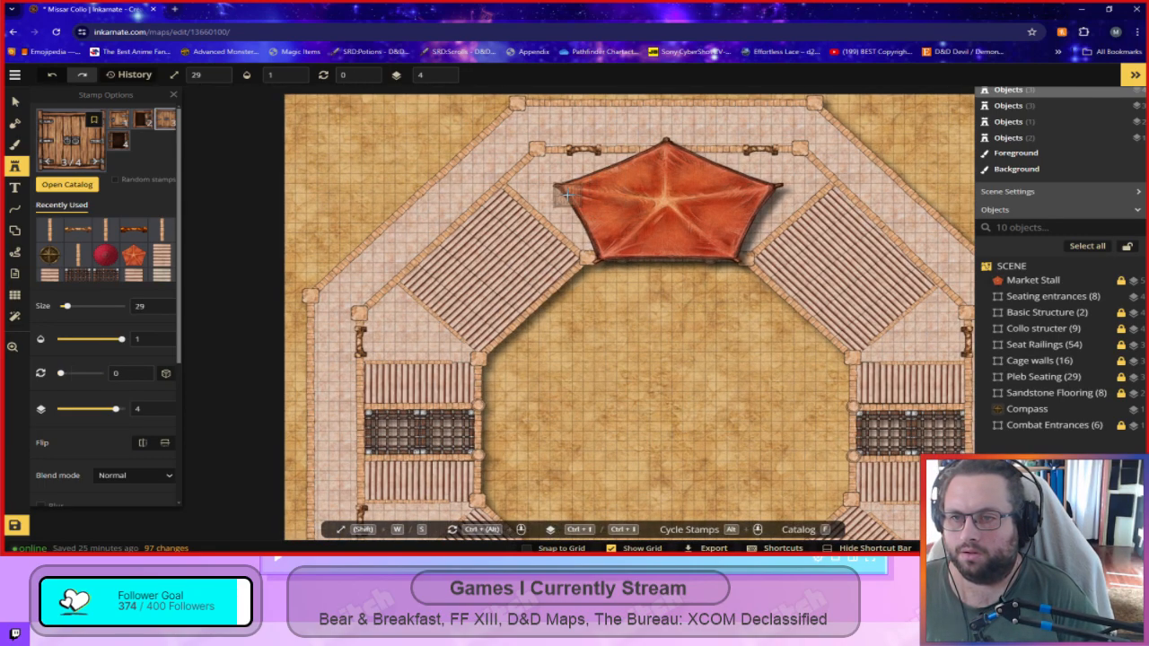
{"action": "key", "text": "space"}
{"action": "scroll", "coordinate": [544, 139], "scroll_direction": "up", "scroll_amount": 4}
{"action": "scroll", "coordinate": [574, 190], "scroll_direction": "up", "scroll_amount": 2}
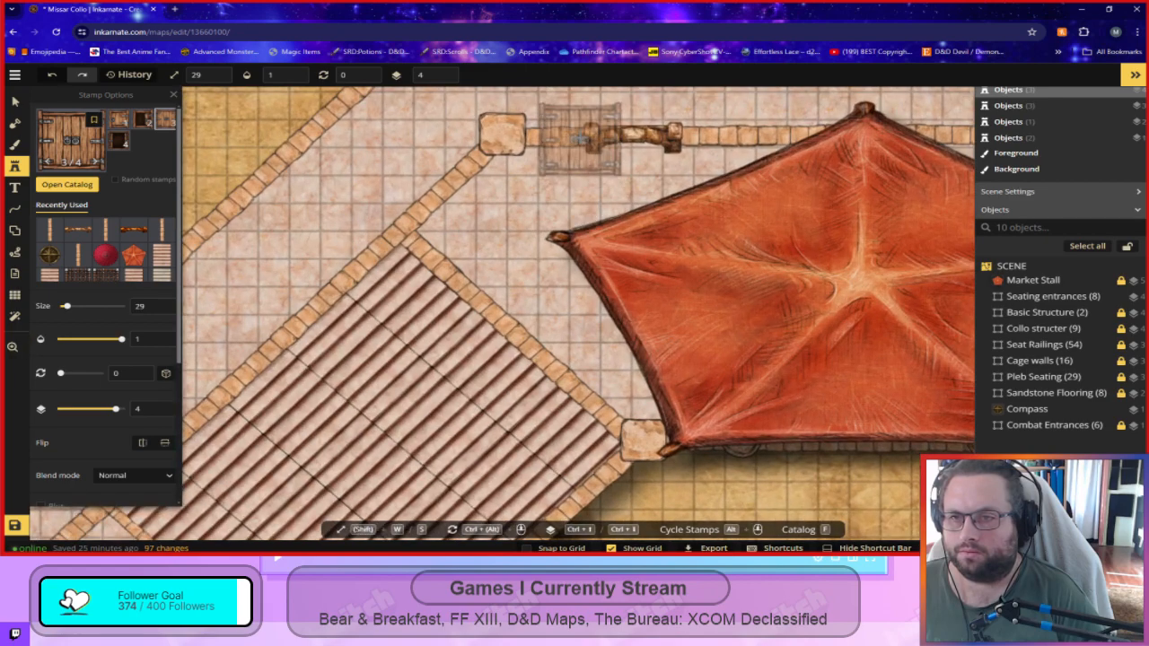
{"action": "key", "text": "space"}
{"action": "left_click_drag", "start_coordinate": [572, 157], "coordinate": [570, 362]}
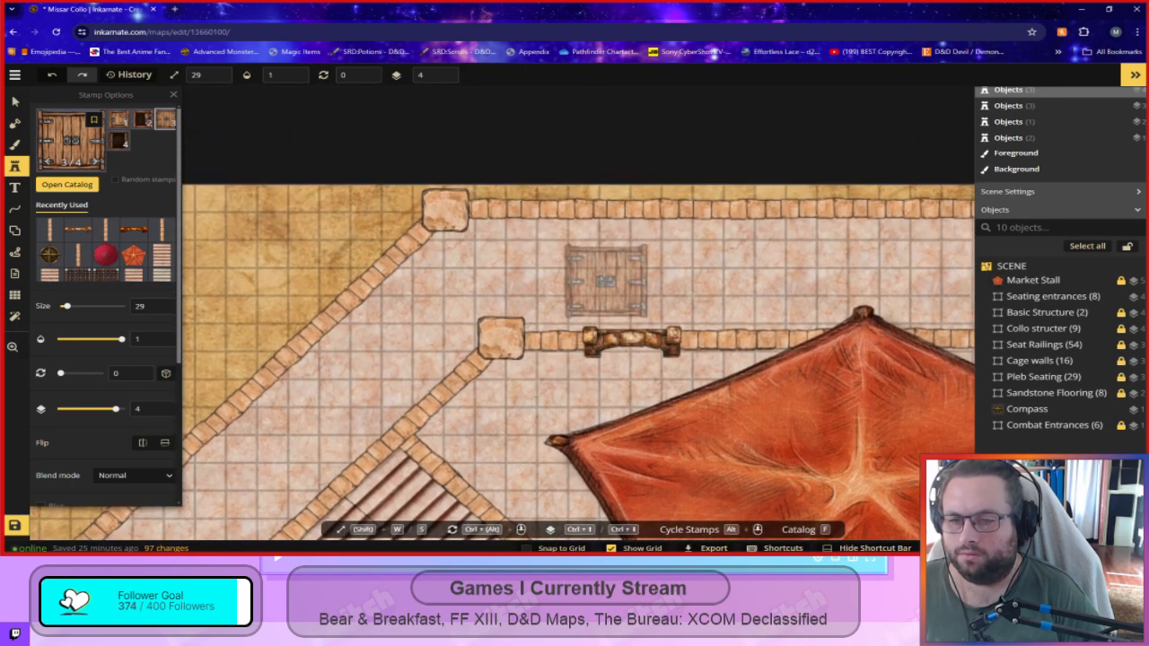
{"action": "key", "text": "s"}
{"action": "key", "text": "s"}
{"action": "key", "text": "w"}
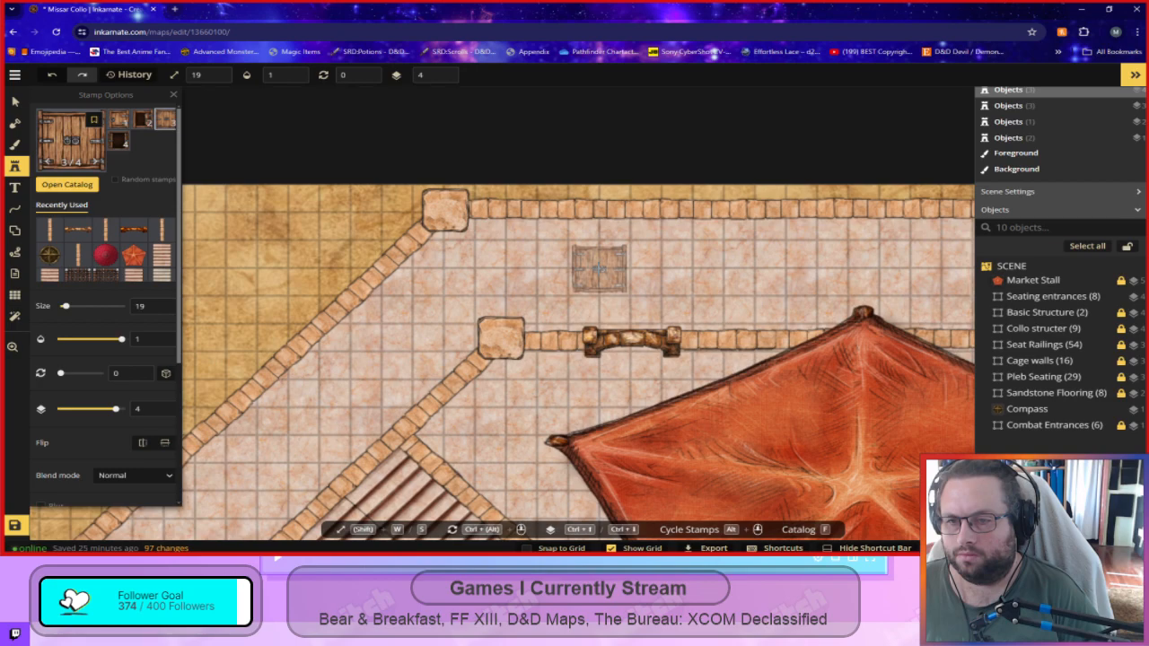
{"action": "left_click", "coordinate": [599, 268]}
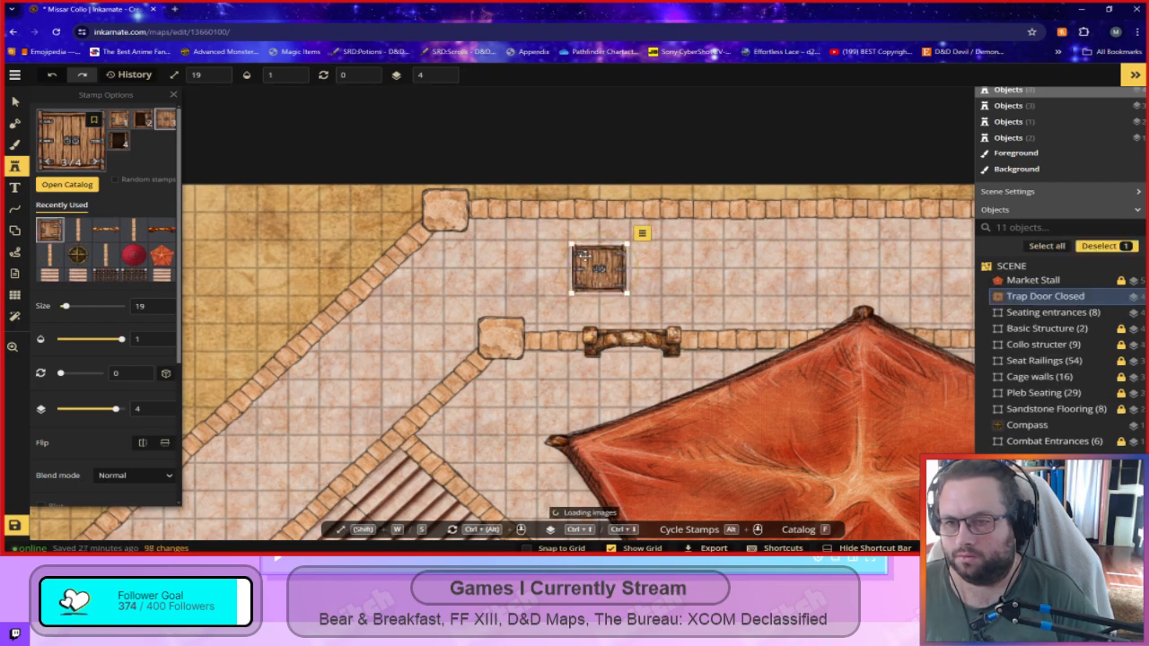
Try the placed trap door at size 15 and undo its placement.
{"action": "key", "text": "s"}
{"action": "key", "text": "s"}
{"action": "key", "text": "s"}
{"action": "key", "text": "s"}
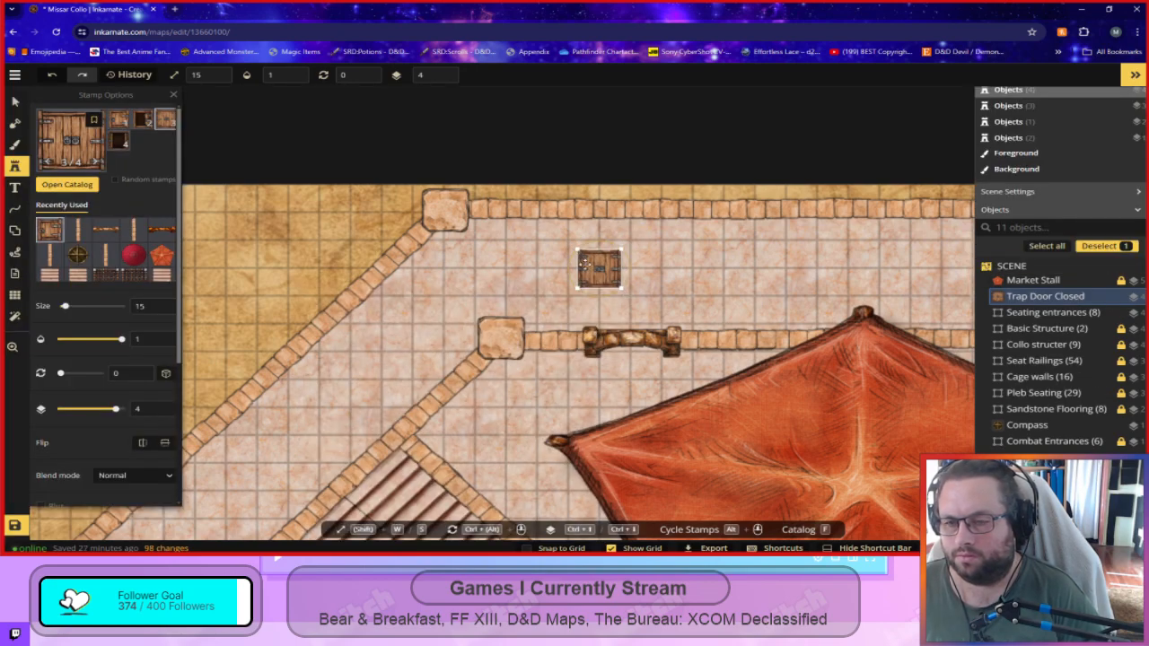
{"action": "scroll", "coordinate": [664, 314], "scroll_direction": "up", "scroll_amount": 3}
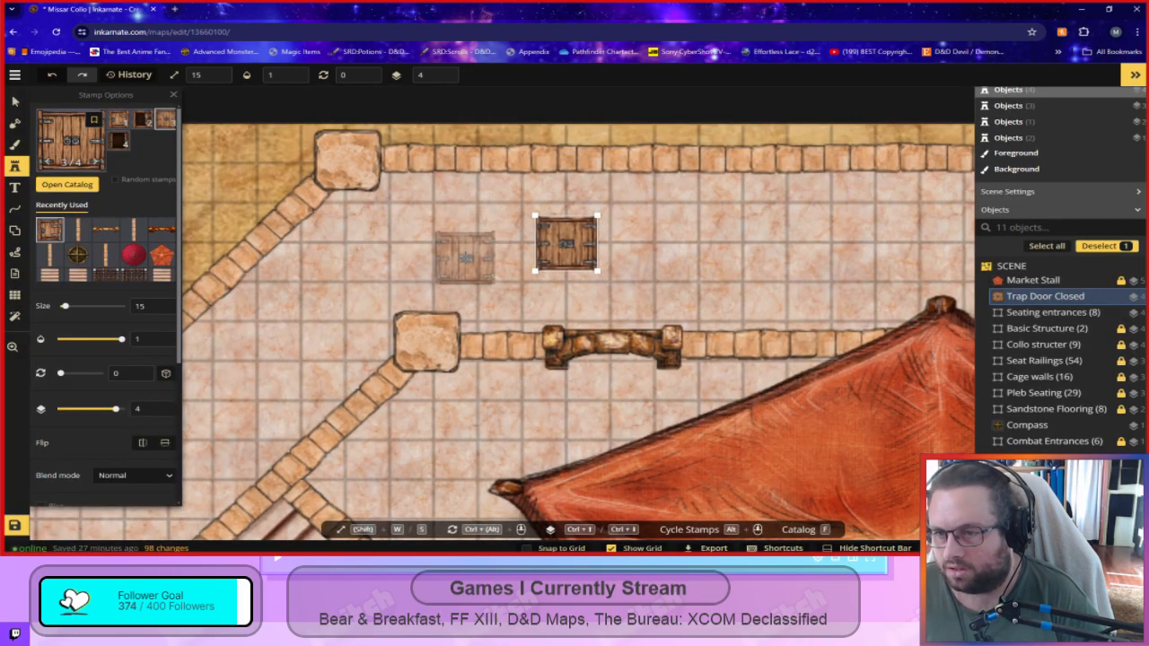
{"action": "key", "text": "w"}
{"action": "key", "text": "w"}
{"action": "key", "text": "w"}
{"action": "key", "text": "w"}
{"action": "key", "text": "ctrl+z"}
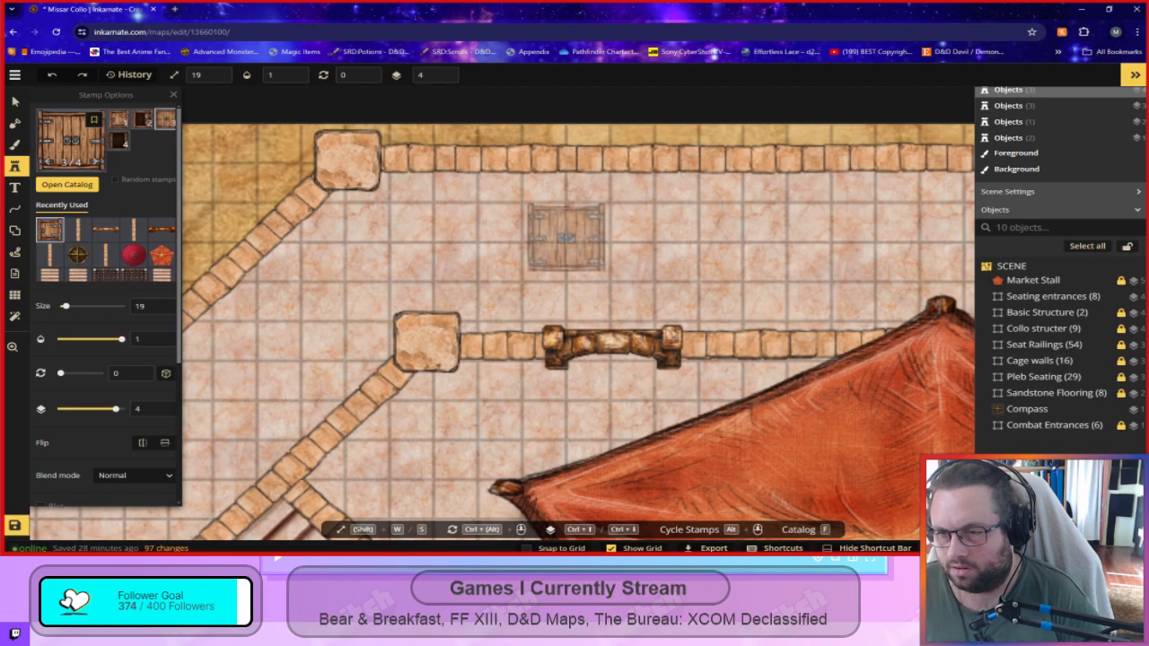
Place the double-door trap door at size 19 against the outer wall of the northern walkway, above the western seating entrance.
{"action": "key", "text": "shift+w"}
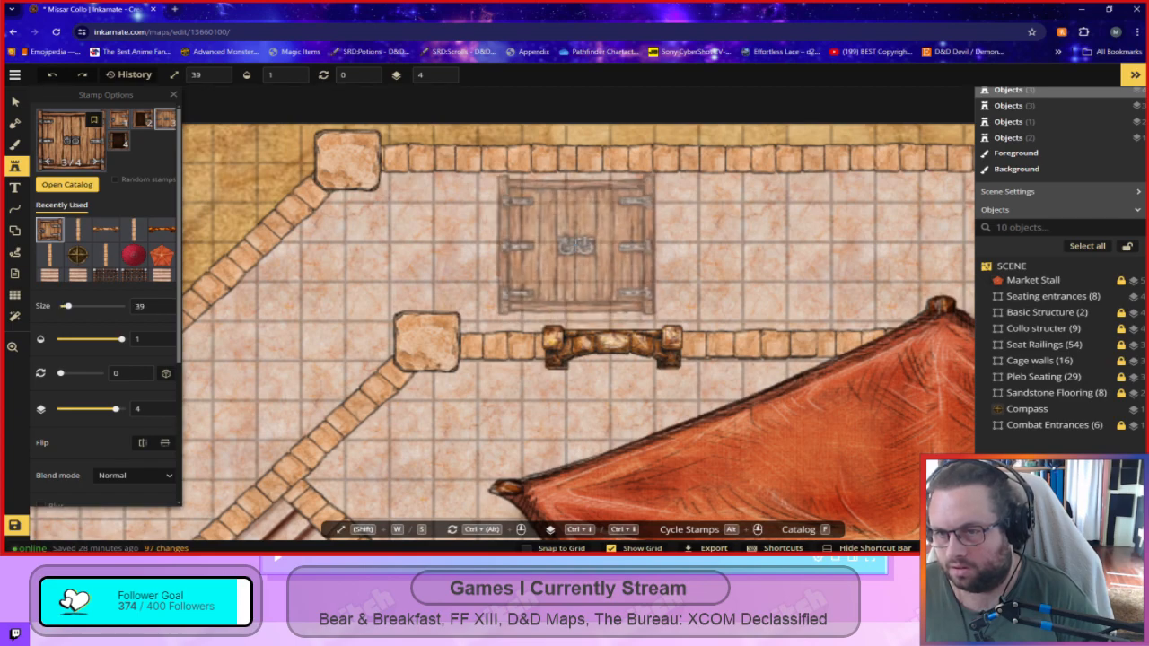
{"action": "key", "text": "shift+s"}
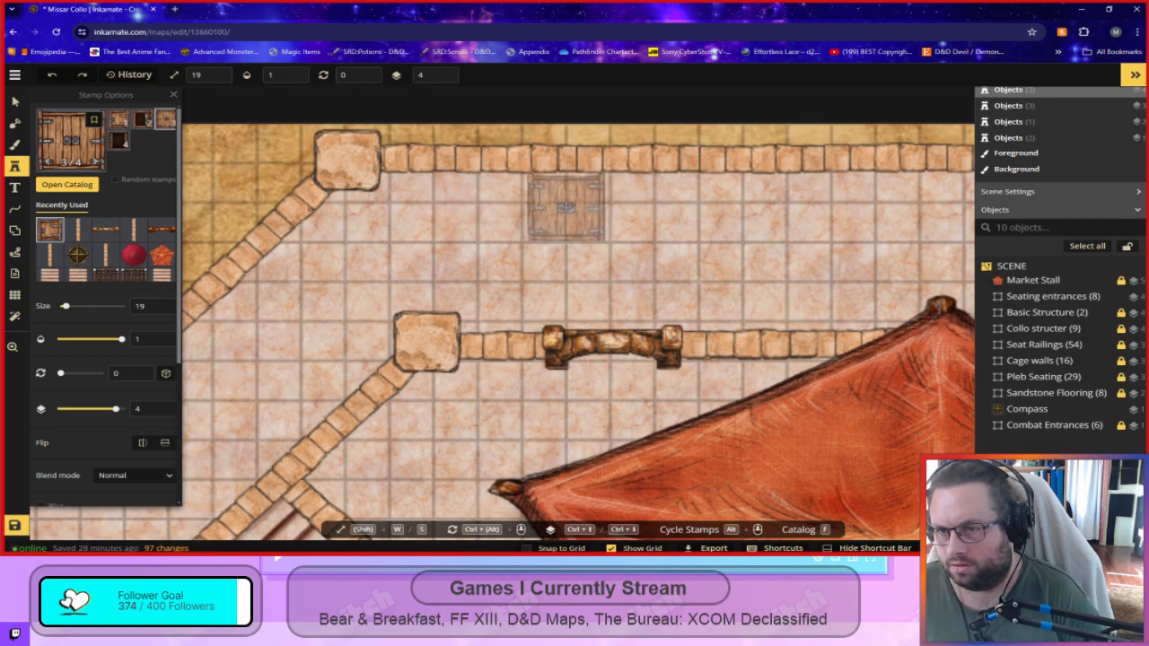
{"action": "left_click", "coordinate": [566, 205]}
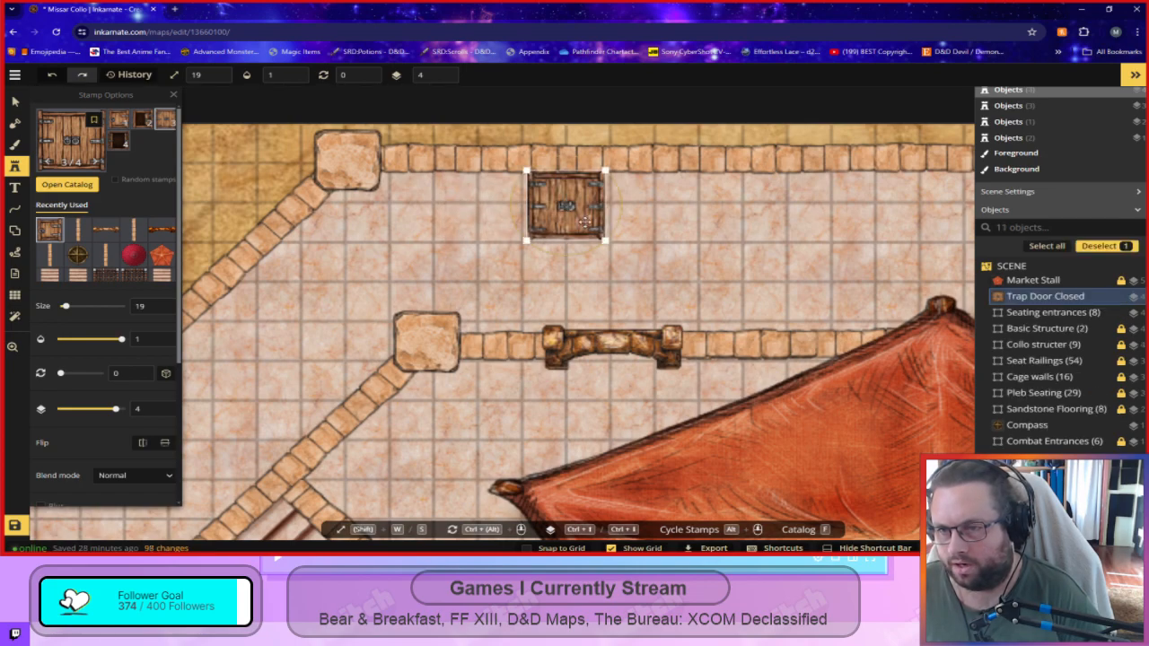
{"action": "scroll", "coordinate": [672, 305], "scroll_direction": "down", "scroll_amount": 4}
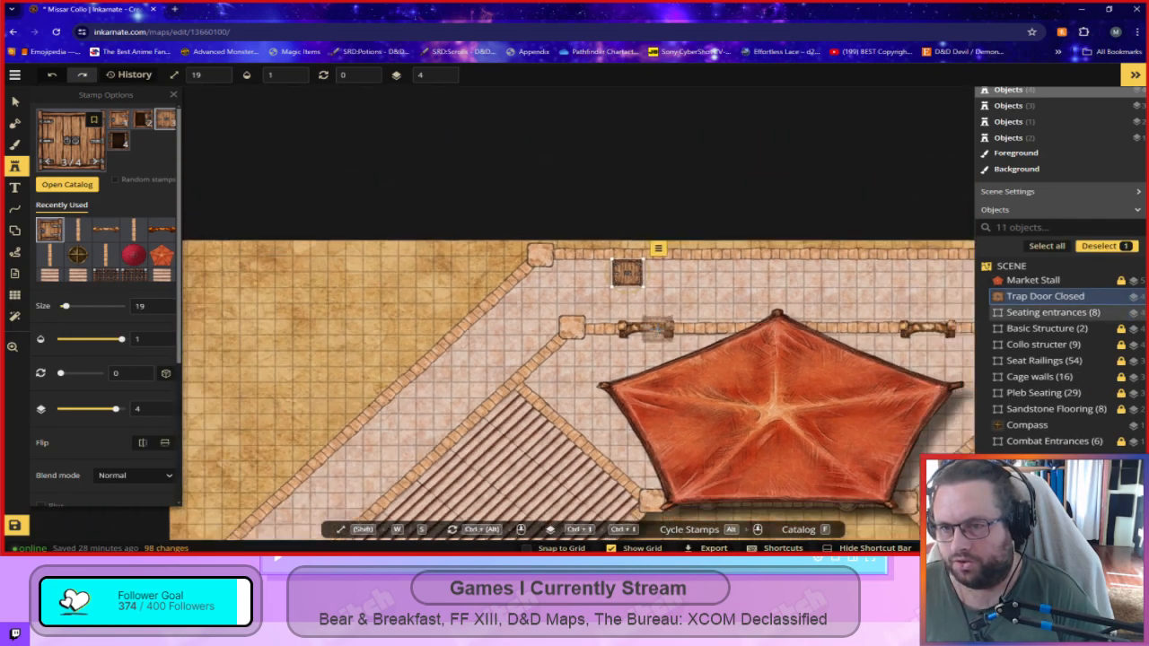
Move the placed double-door trap door to layer 3 and nudge it into line with the outer wall.
{"action": "left_click", "coordinate": [16, 103]}
{"action": "left_click", "coordinate": [629, 275]}
{"action": "left_click_drag", "start_coordinate": [628, 275], "coordinate": [628, 276]}
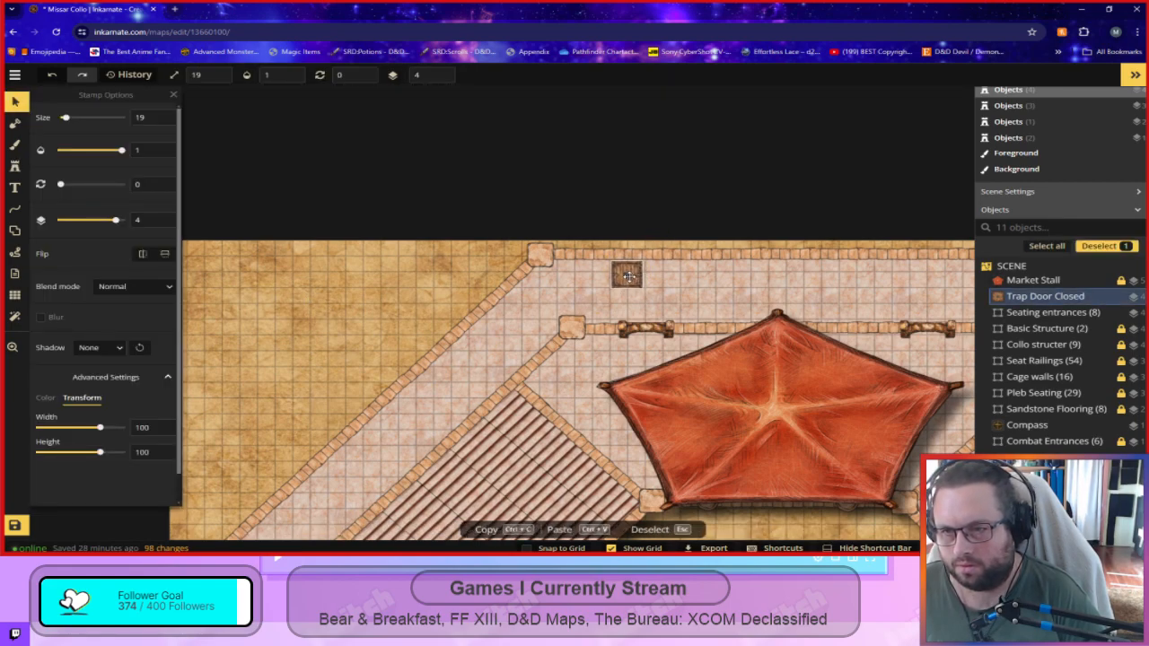
{"action": "left_click", "coordinate": [441, 80]}
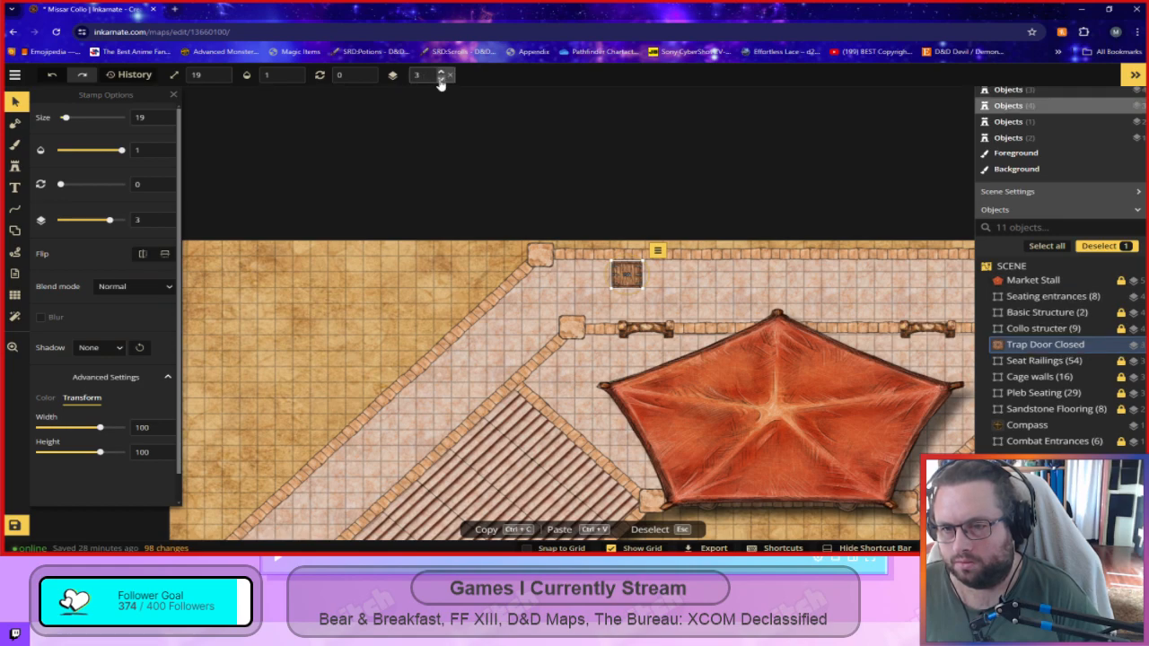
{"action": "left_click_drag", "start_coordinate": [628, 271], "coordinate": [628, 277]}
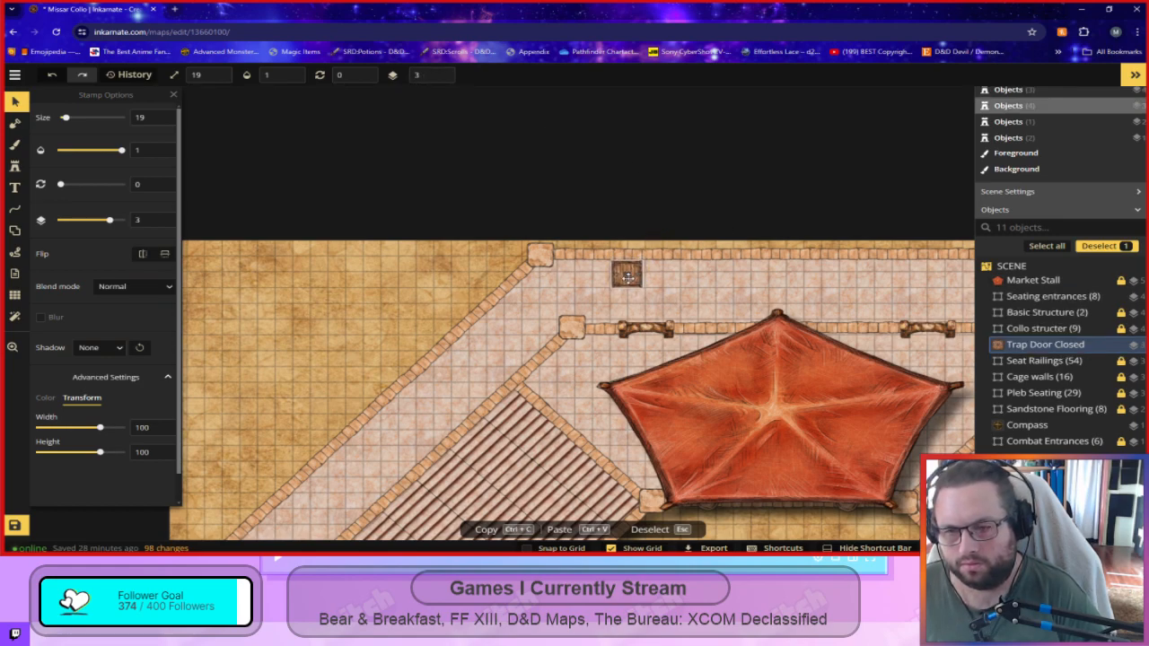
Duplicate the double-door trap door above the northern walkway's eastern seating entrance and shrink the copy to size 11.
{"action": "left_click_drag", "start_coordinate": [765, 313], "coordinate": [518, 322]}
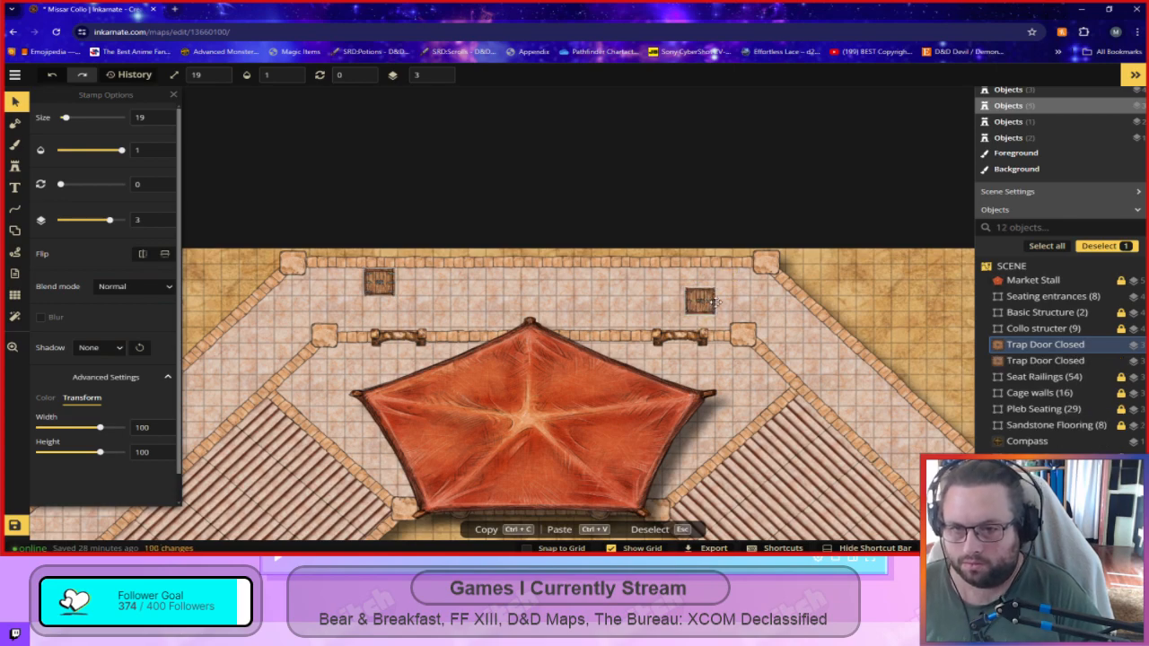
{"action": "left_click_drag", "start_coordinate": [698, 301], "coordinate": [703, 282]}
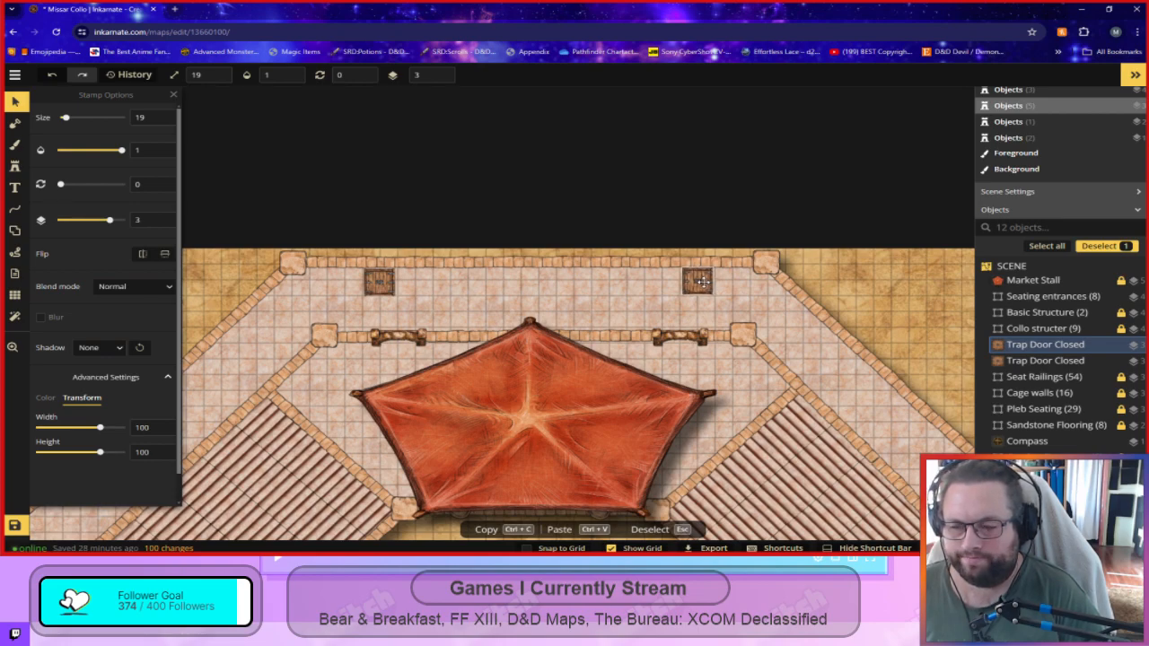
{"action": "left_click_drag", "start_coordinate": [682, 295], "coordinate": [705, 274]}
Place the single-door variant of the trap door at size 21 on the northern walkway, west of the small double-door copy.
{"action": "left_click", "coordinate": [14, 167]}
{"action": "scroll", "coordinate": [649, 305], "scroll_direction": "up", "scroll_amount": 2}
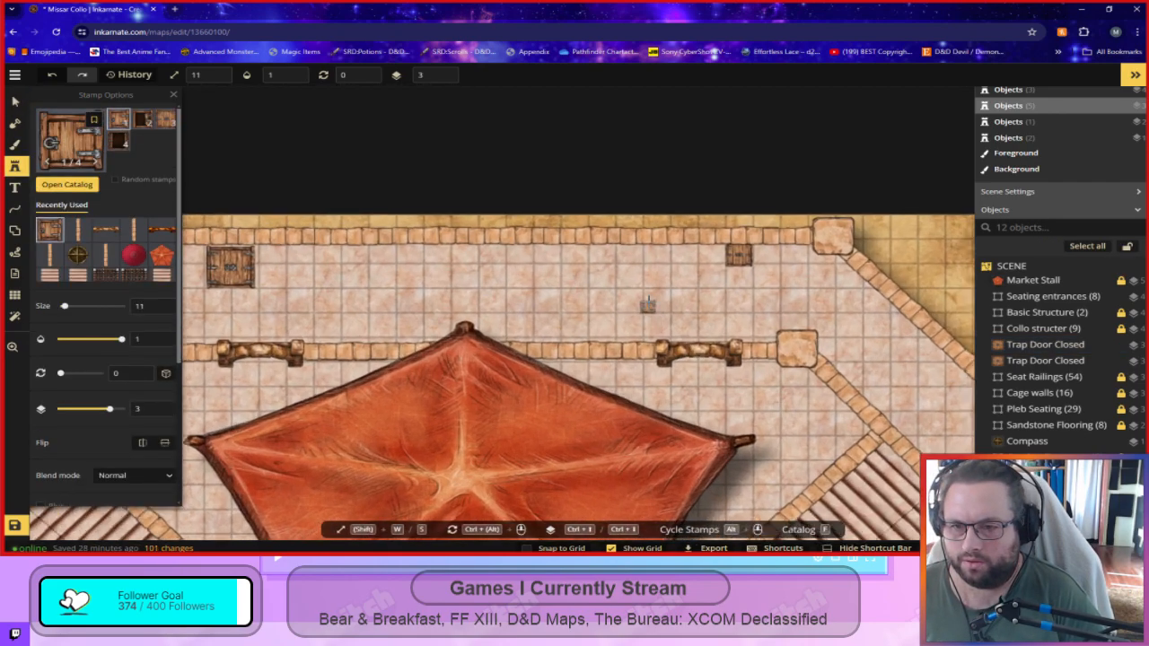
{"action": "left_click", "coordinate": [652, 252]}
{"action": "left_click_drag", "start_coordinate": [664, 261], "coordinate": [675, 274]}
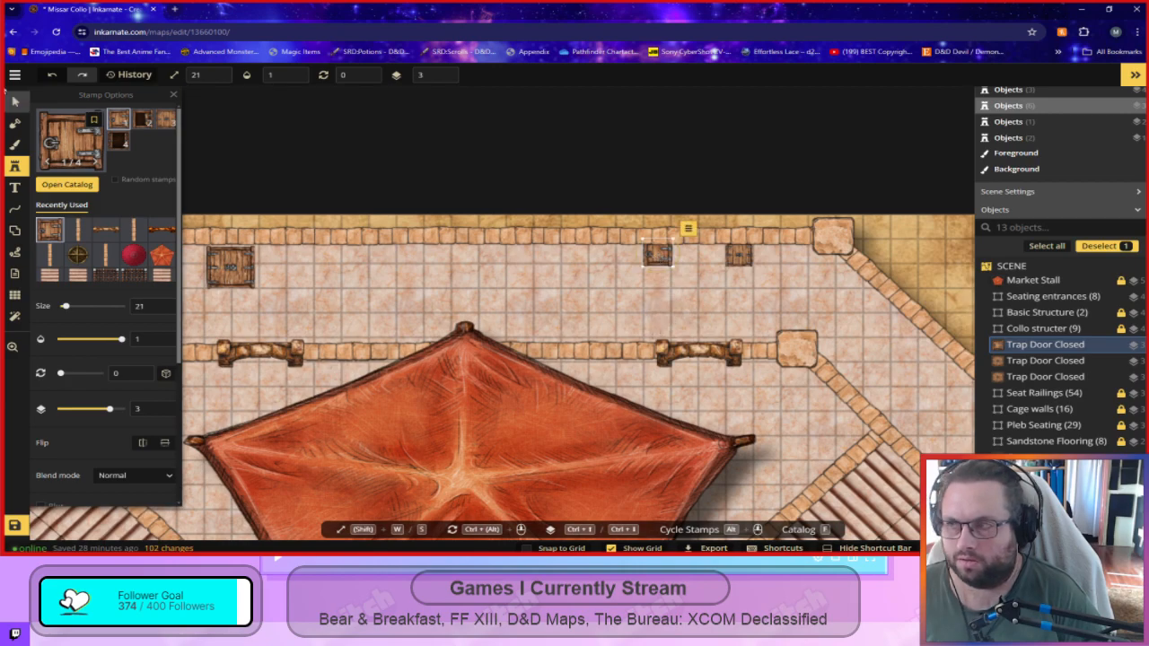
Delete both double-door trap doors from the northern walkway.
{"action": "left_click", "coordinate": [14, 102]}
{"action": "left_click", "coordinate": [248, 273]}
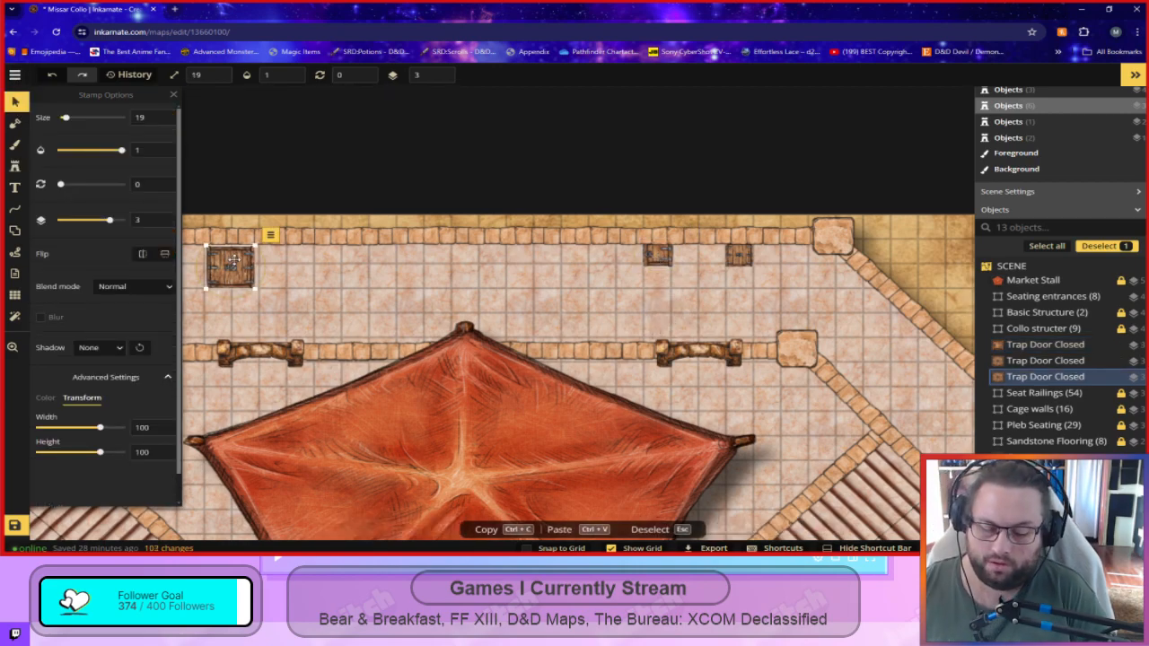
{"action": "key", "text": "Delete"}
{"action": "left_click", "coordinate": [736, 260]}
{"action": "key", "text": "Delete"}
Enlarge the single-door trap door to size 25 and move it above the eastern seating entrance, against the outer wall.
{"action": "left_click", "coordinate": [657, 255]}
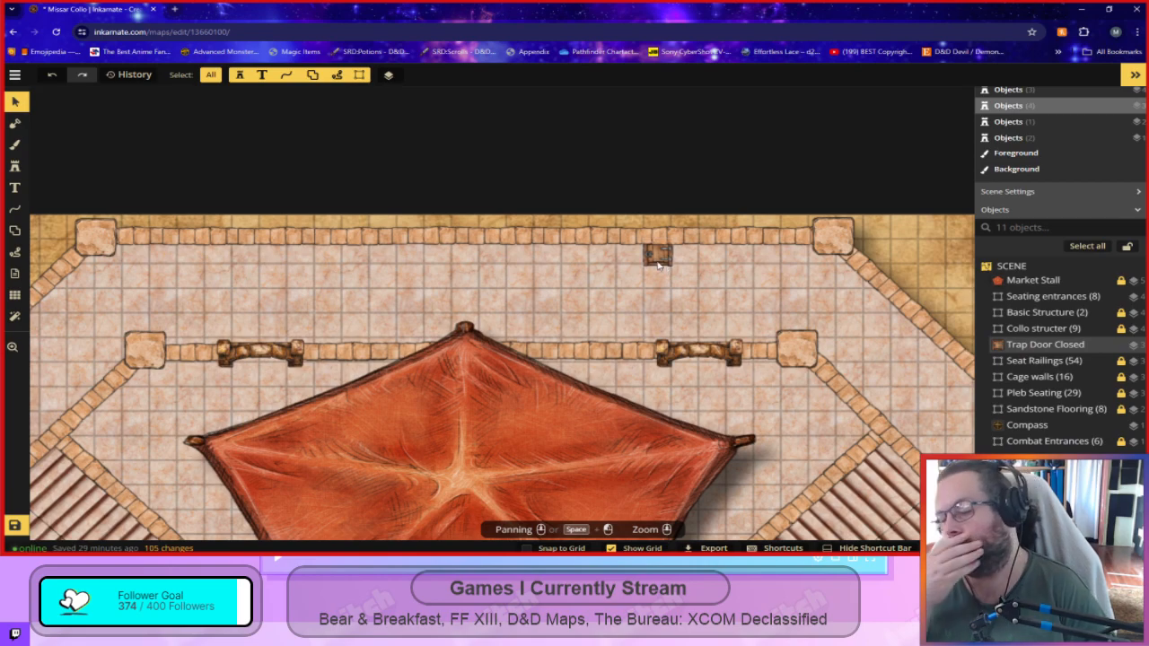
{"action": "mouse_move", "coordinate": [672, 269]}
{"action": "left_mouse_down"}
{"action": "mouse_move", "coordinate": [677, 276]}
{"action": "mouse_move", "coordinate": [662, 263]}
{"action": "left_mouse_up"}
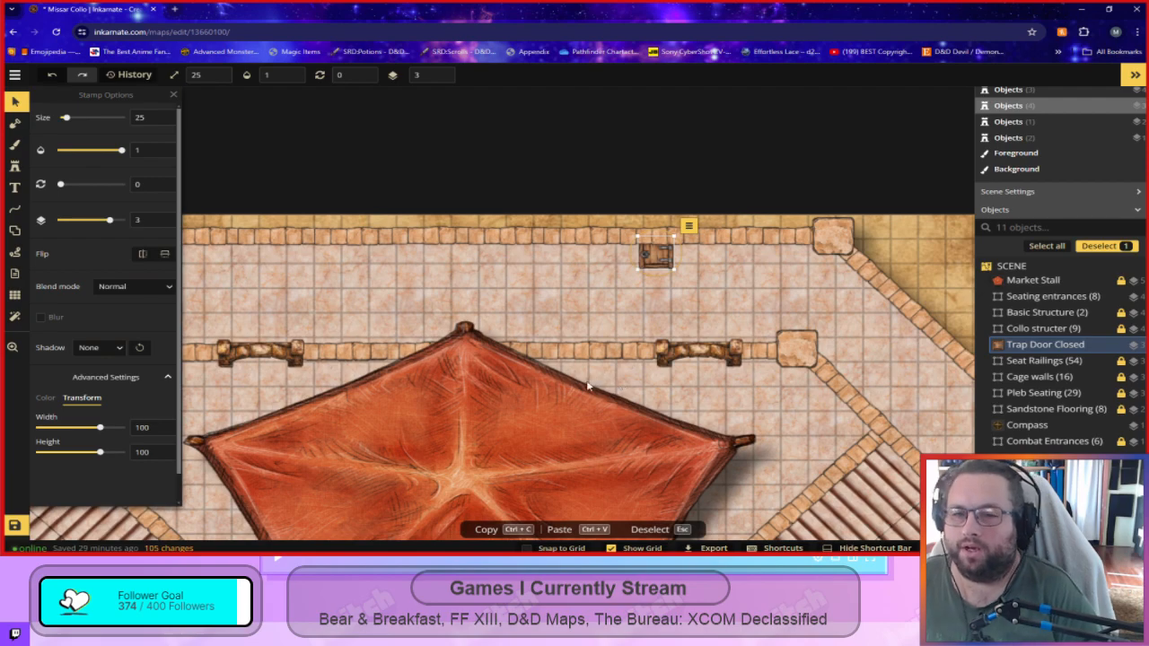
{"action": "left_click_drag", "start_coordinate": [656, 260], "coordinate": [685, 259]}
Set the trap door's color saturation to 72 and brightness to 112.
{"action": "left_click", "coordinate": [45, 397]}
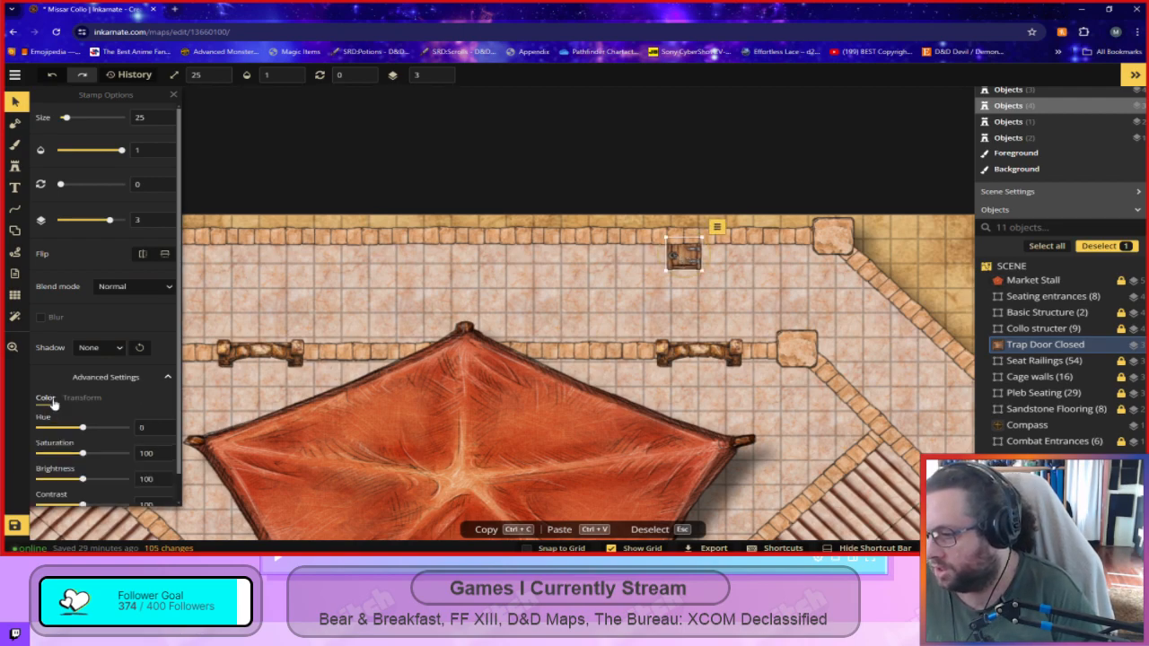
{"action": "left_click_drag", "start_coordinate": [83, 430], "coordinate": [82, 430]}
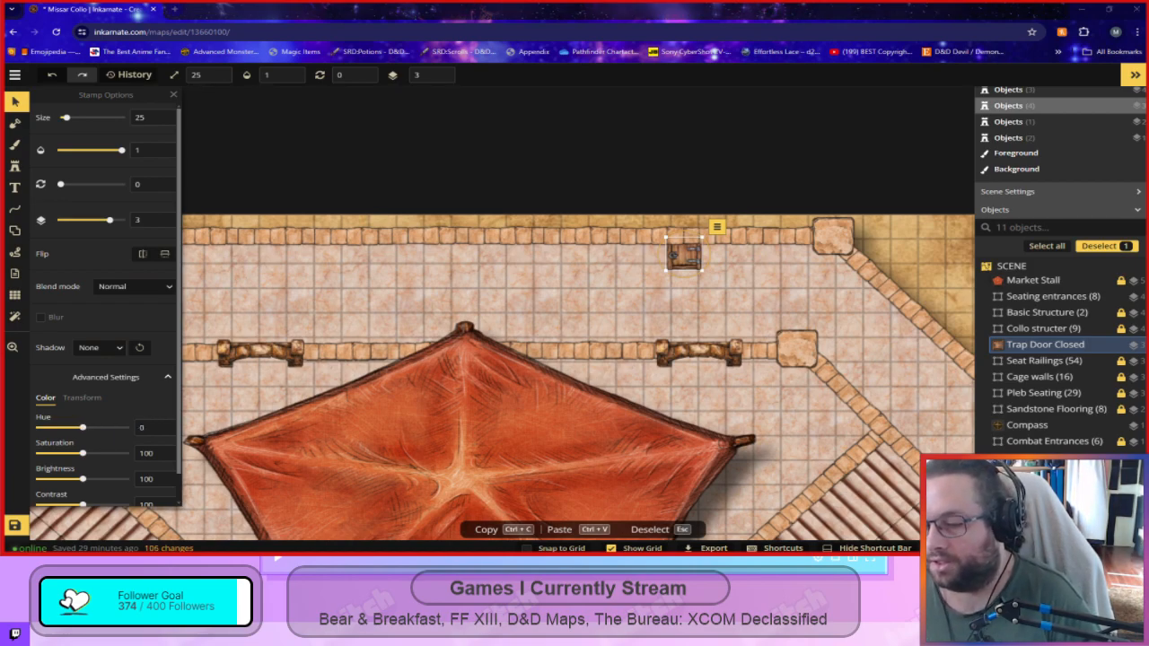
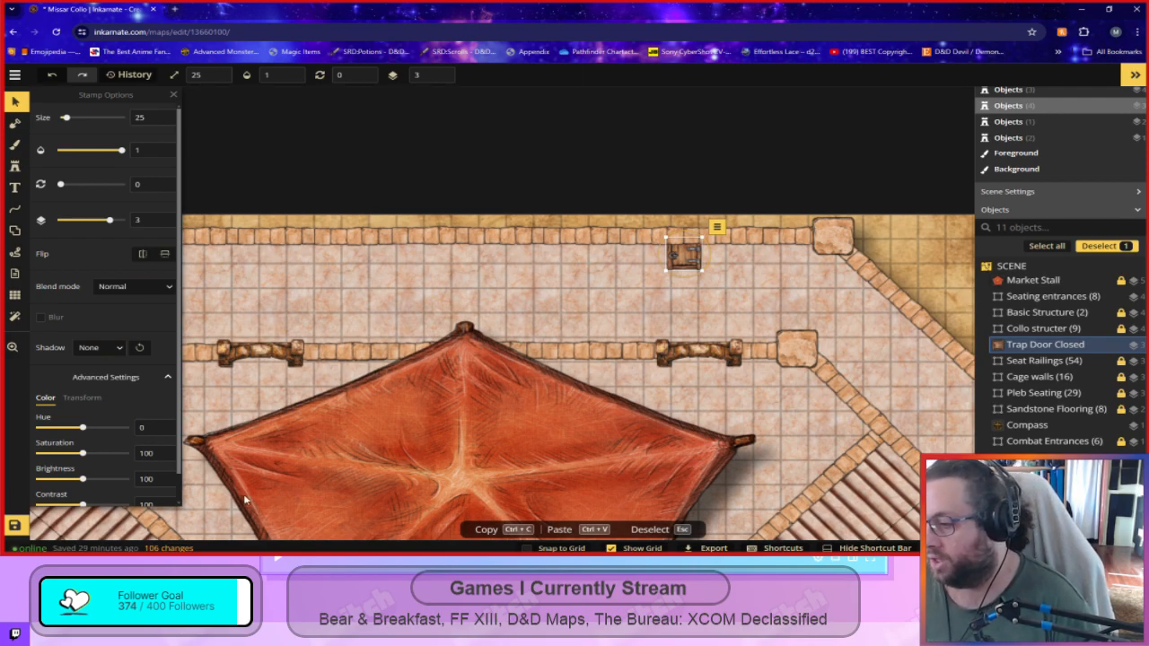
{"action": "left_click_drag", "start_coordinate": [83, 454], "coordinate": [88, 483]}
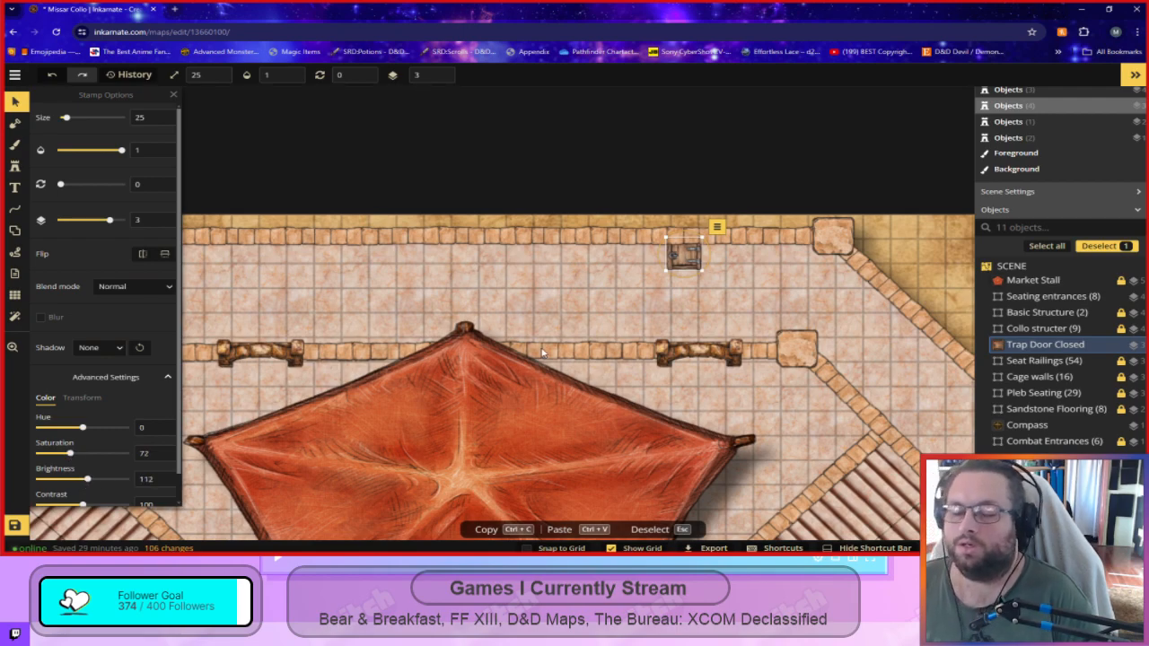
Copy the trap door and place the duplicate against the outer wall above the northern walkway's western seating entrance.
{"action": "scroll", "coordinate": [570, 352], "scroll_direction": "down", "scroll_amount": 3}
{"action": "left_click", "coordinate": [15, 101]}
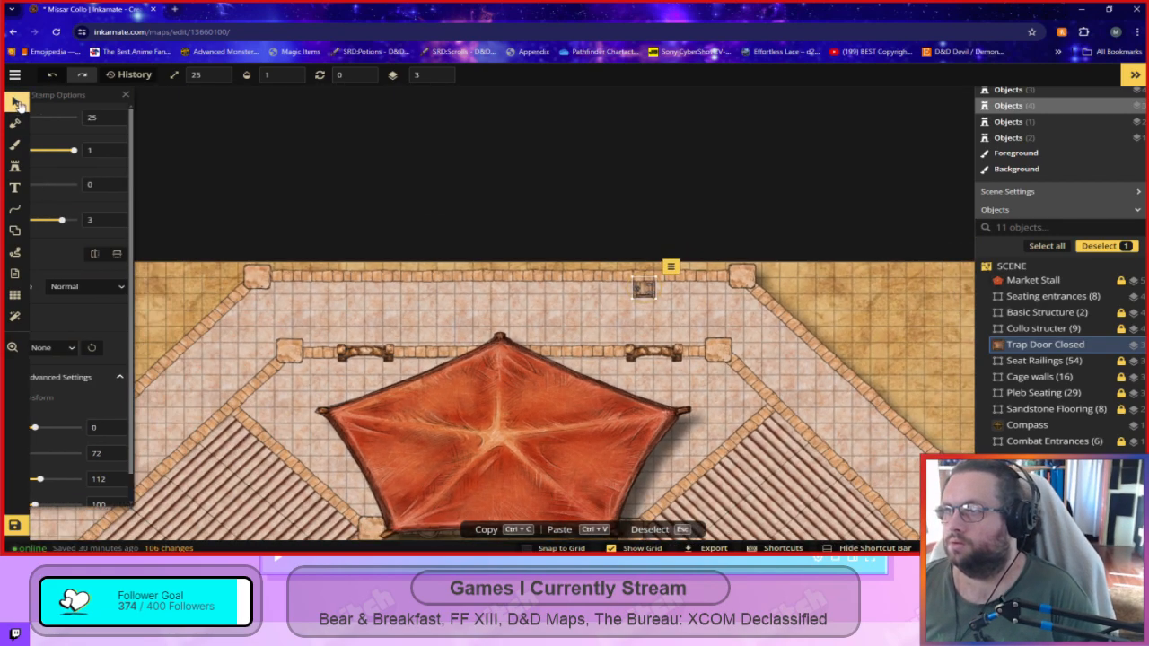
{"action": "key", "text": "ctrl+c"}
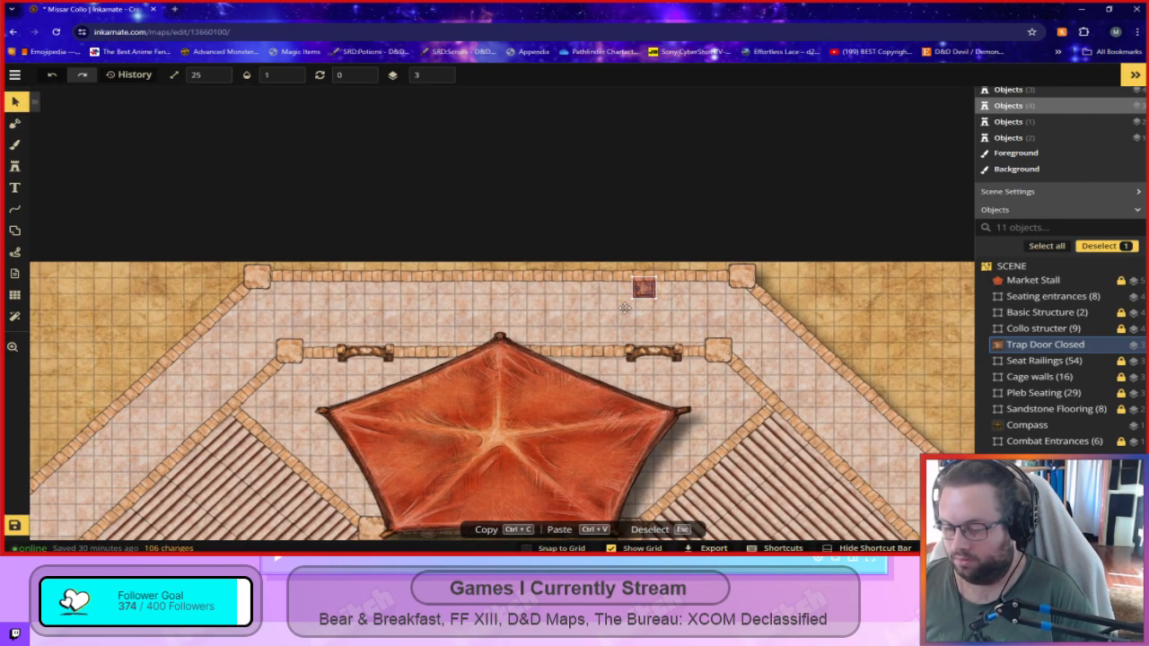
{"action": "key", "text": "ctrl+v"}
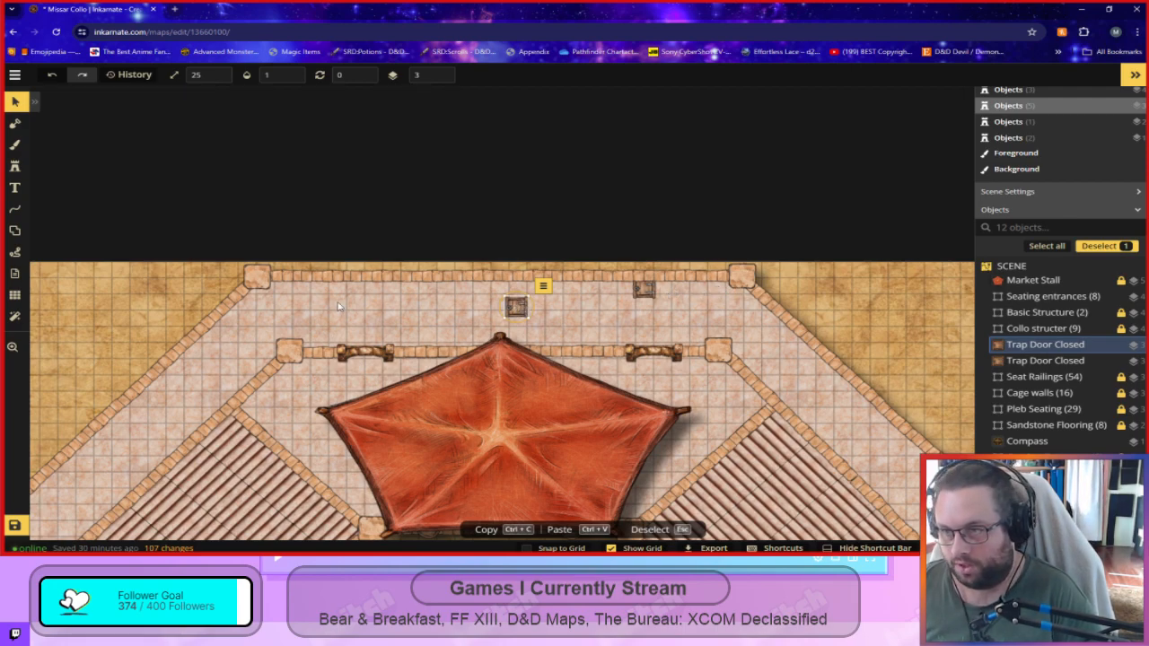
{"action": "left_click_drag", "start_coordinate": [518, 306], "coordinate": [357, 286]}
Duplicate both northern trap doors onto the southern walkway, rotated 180 degrees and set against the outer wall below the seating entrances.
{"action": "left_click", "coordinate": [643, 287]}
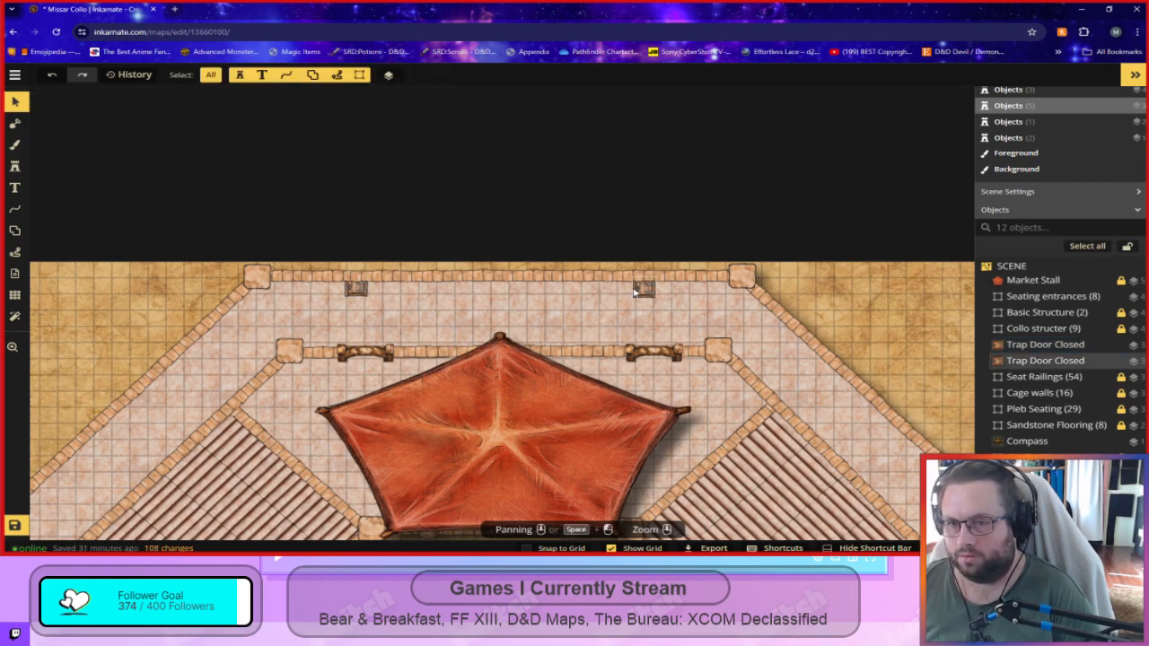
{"action": "left_click", "coordinate": [356, 287], "text": "shift"}
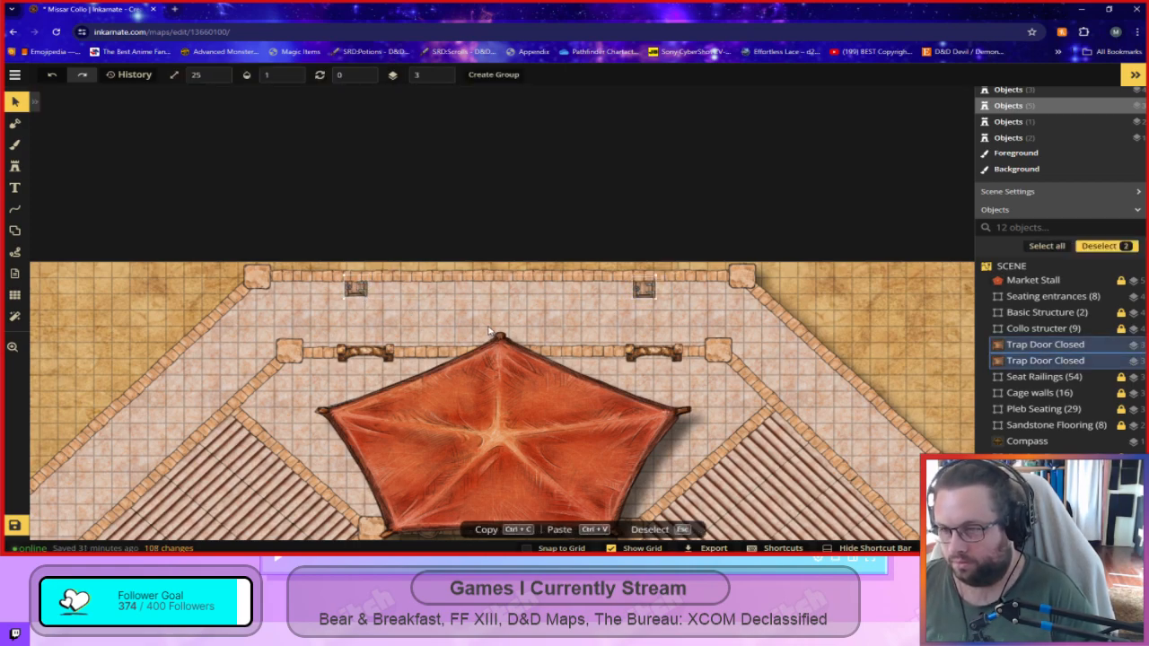
{"action": "scroll", "coordinate": [452, 462], "scroll_direction": "down", "scroll_amount": 3}
{"action": "key", "text": "space"}
{"action": "left_click_drag", "start_coordinate": [458, 458], "coordinate": [463, 126]}
{"action": "left_click_drag", "start_coordinate": [489, 454], "coordinate": [501, 370]}
{"action": "key", "text": "ctrl+v"}
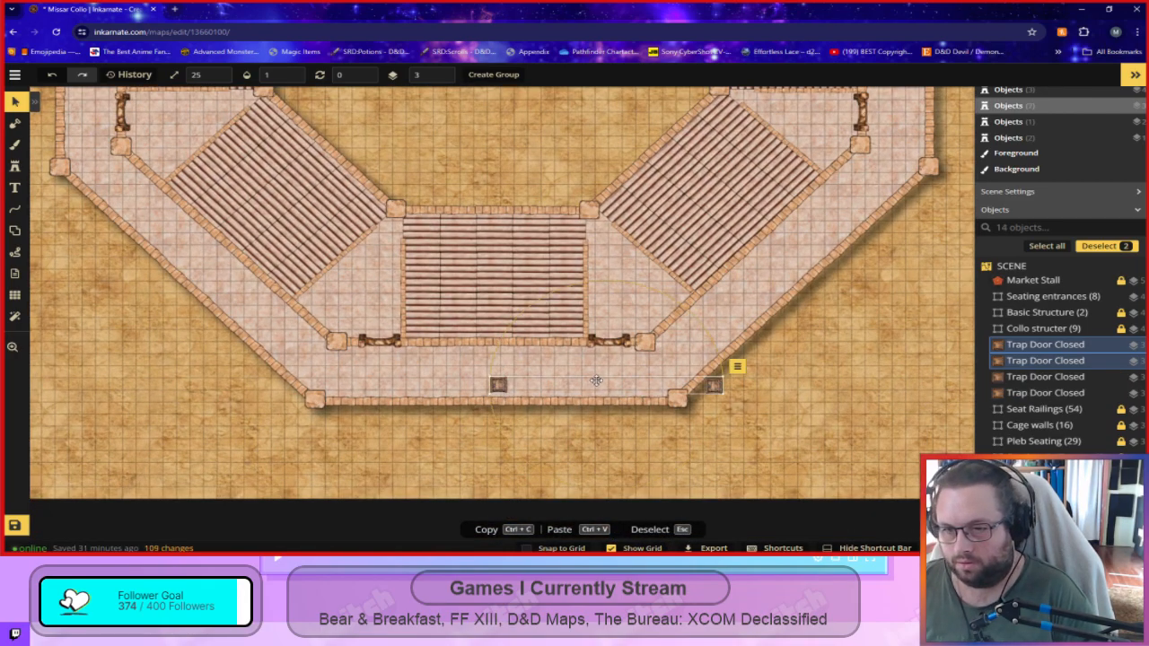
{"action": "left_click_drag", "start_coordinate": [685, 310], "coordinate": [485, 484]}
{"action": "left_click_drag", "start_coordinate": [644, 377], "coordinate": [532, 388]}
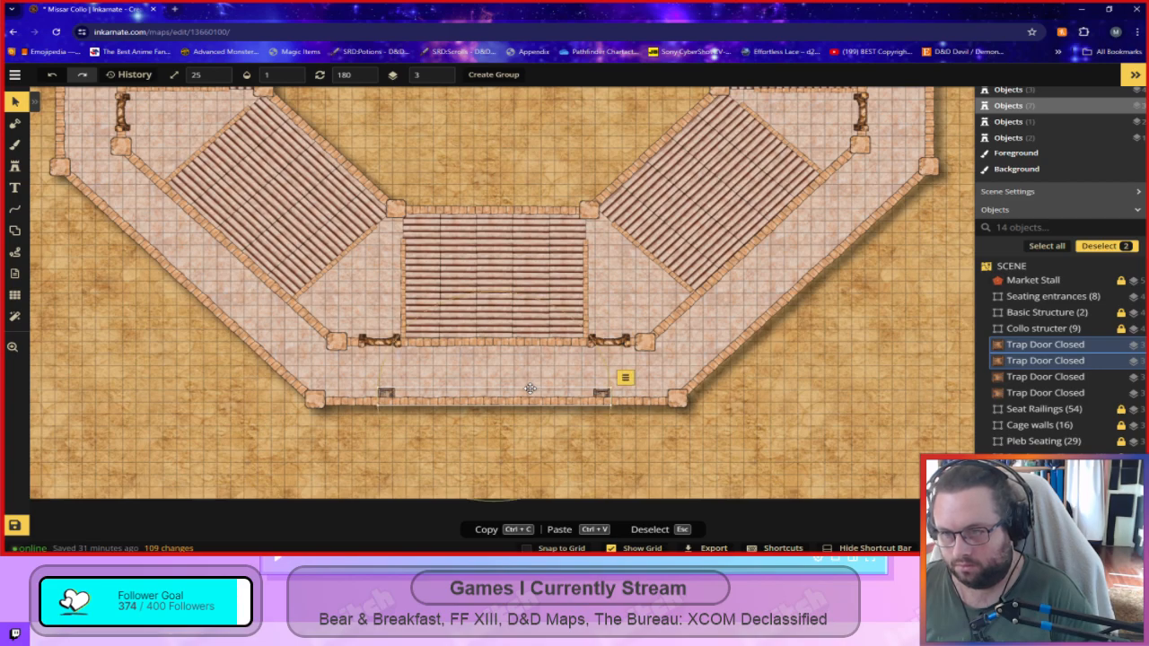
Paste a copy of the two southern trap doors onto the arena floor and rotate the pair to 90 degrees.
{"action": "left_click", "coordinate": [453, 154]}
{"action": "left_click_drag", "start_coordinate": [452, 171], "coordinate": [606, 435]}
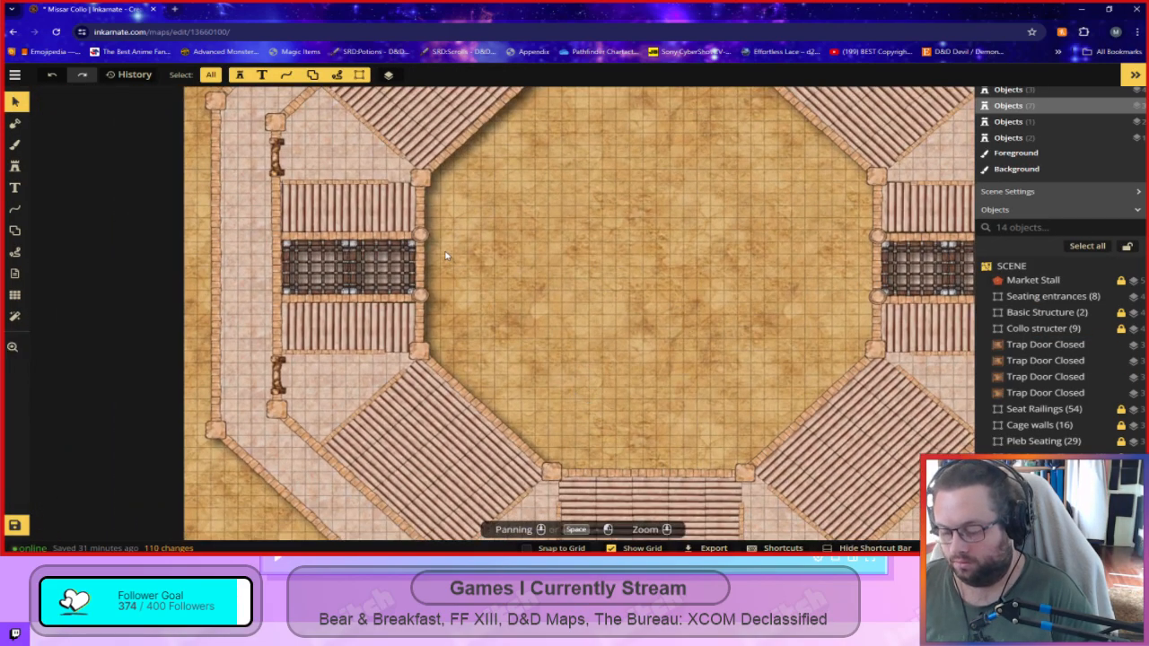
{"action": "key", "text": "ctrl+v"}
{"action": "left_click_drag", "start_coordinate": [682, 231], "coordinate": [628, 299]}
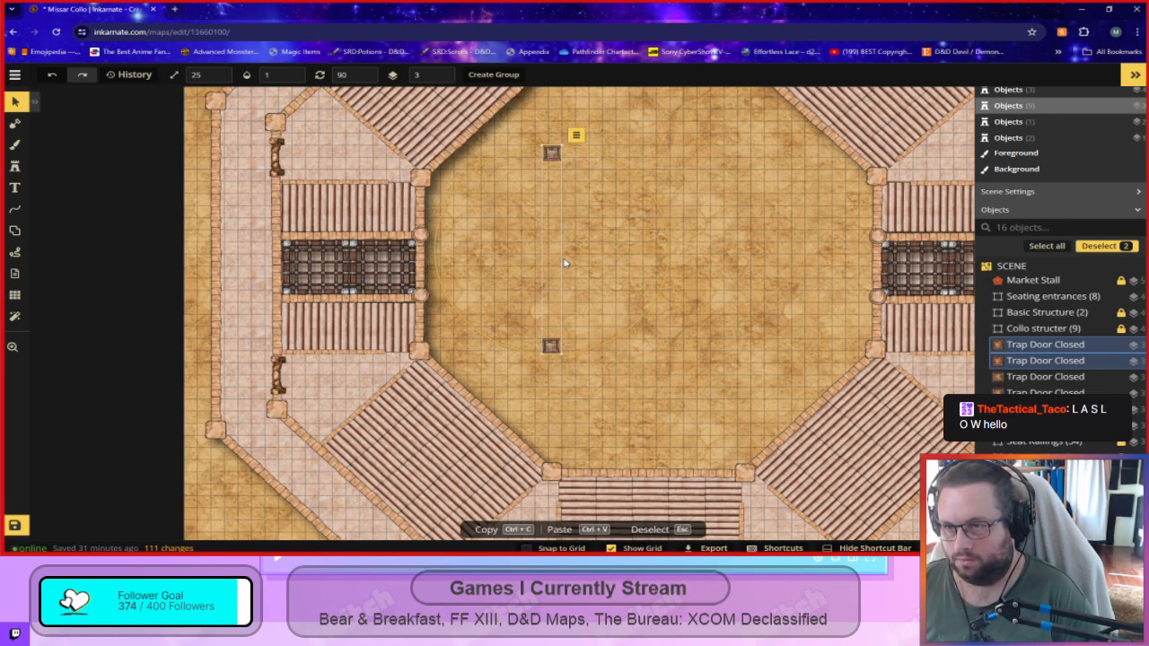
{"action": "left_click", "coordinate": [564, 263]}
Try the rotated trap door pair on the western walkway, and return it to the arena floor.
{"action": "left_click_drag", "start_coordinate": [501, 129], "coordinate": [584, 361]}
{"action": "left_click_drag", "start_coordinate": [551, 156], "coordinate": [242, 192]}
{"action": "left_click_drag", "start_coordinate": [719, 363], "coordinate": [705, 398]}
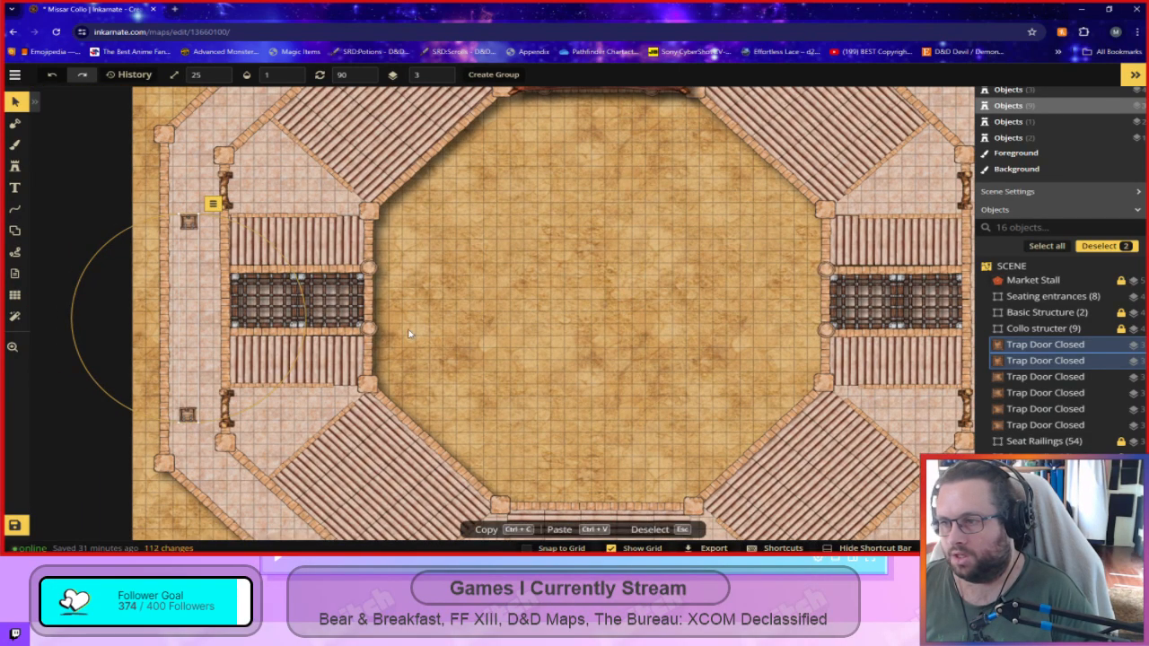
{"action": "left_click_drag", "start_coordinate": [188, 232], "coordinate": [601, 275]}
{"action": "left_click", "coordinate": [602, 276]}
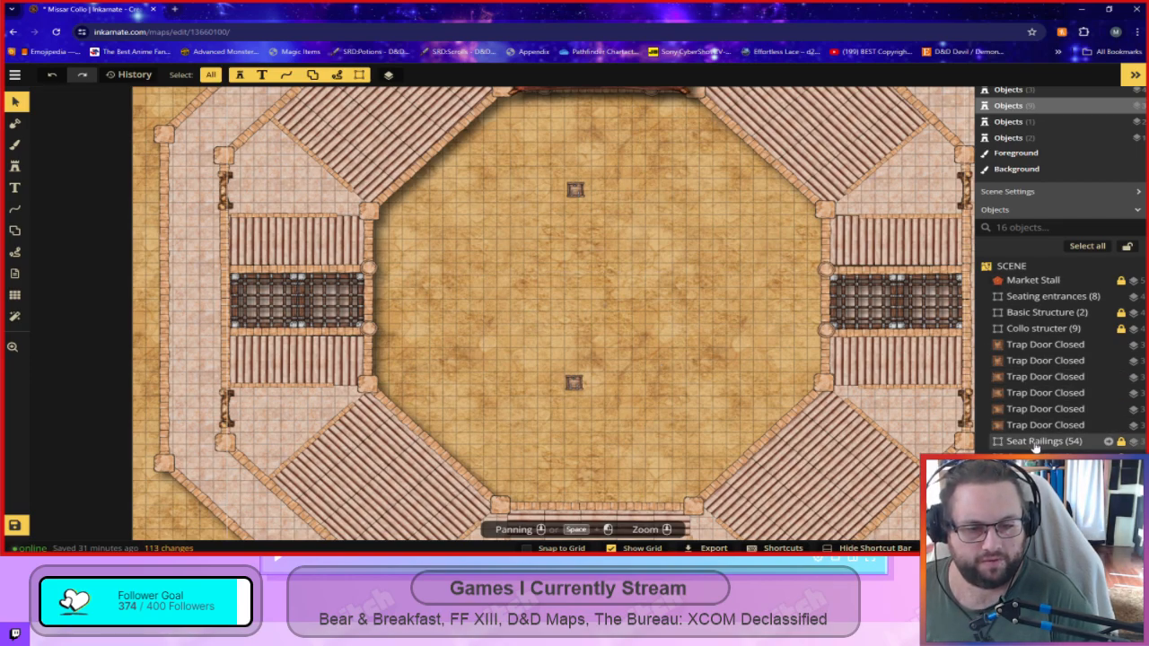
{"action": "left_click", "coordinate": [1028, 329]}
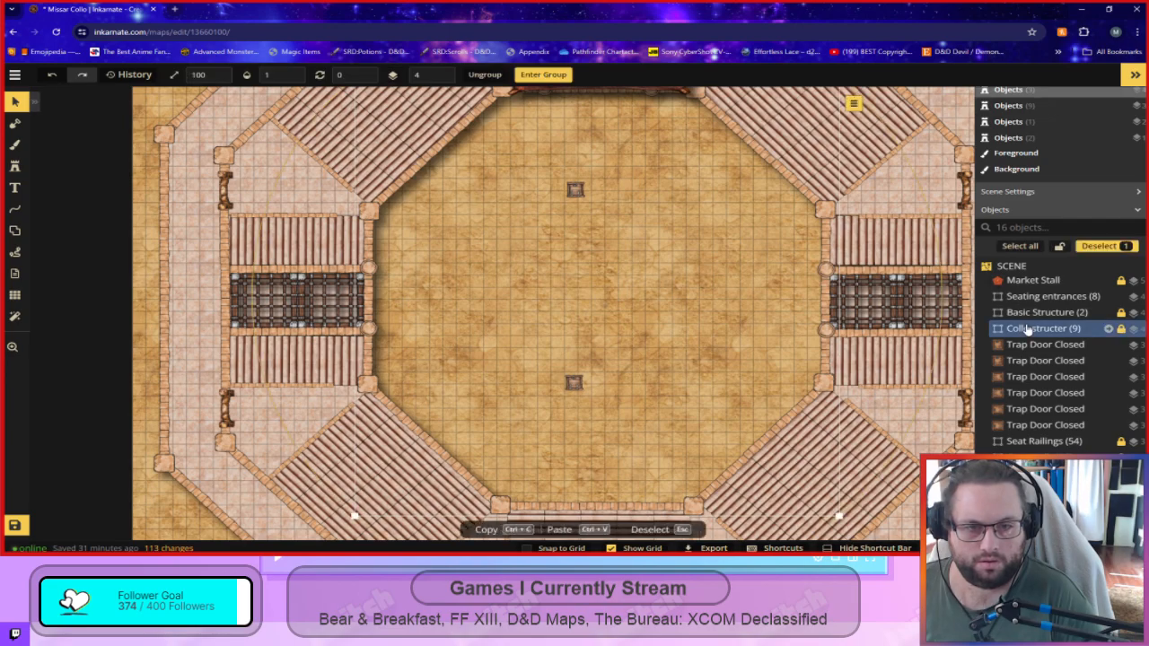
{"action": "double_click", "coordinate": [1028, 329]}
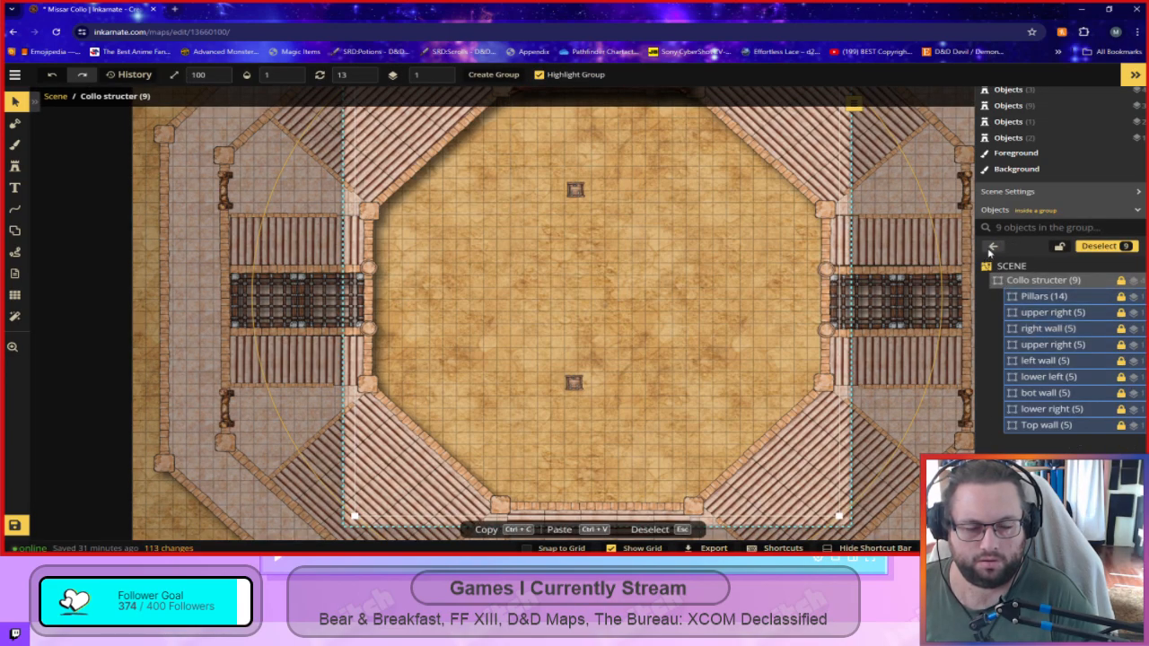
{"action": "left_click", "coordinate": [993, 248]}
Open the Outer Wall group inside the Basic Structure group for editing.
{"action": "scroll", "coordinate": [1023, 387], "scroll_direction": "up", "scroll_amount": 1}
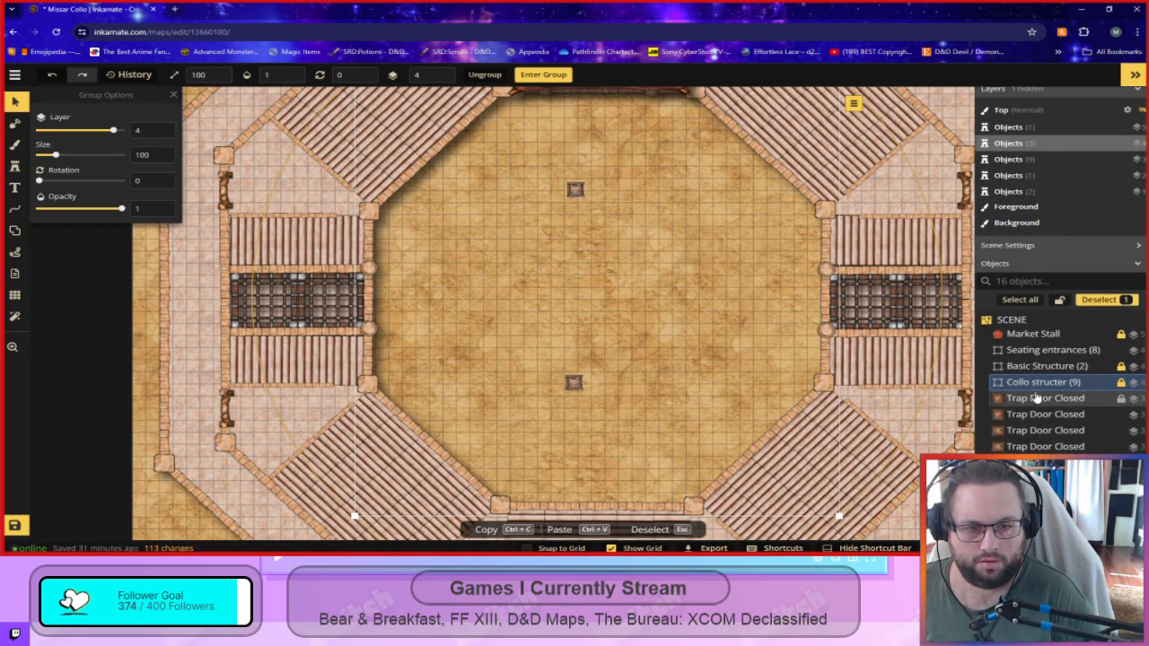
{"action": "double_click", "coordinate": [1038, 369]}
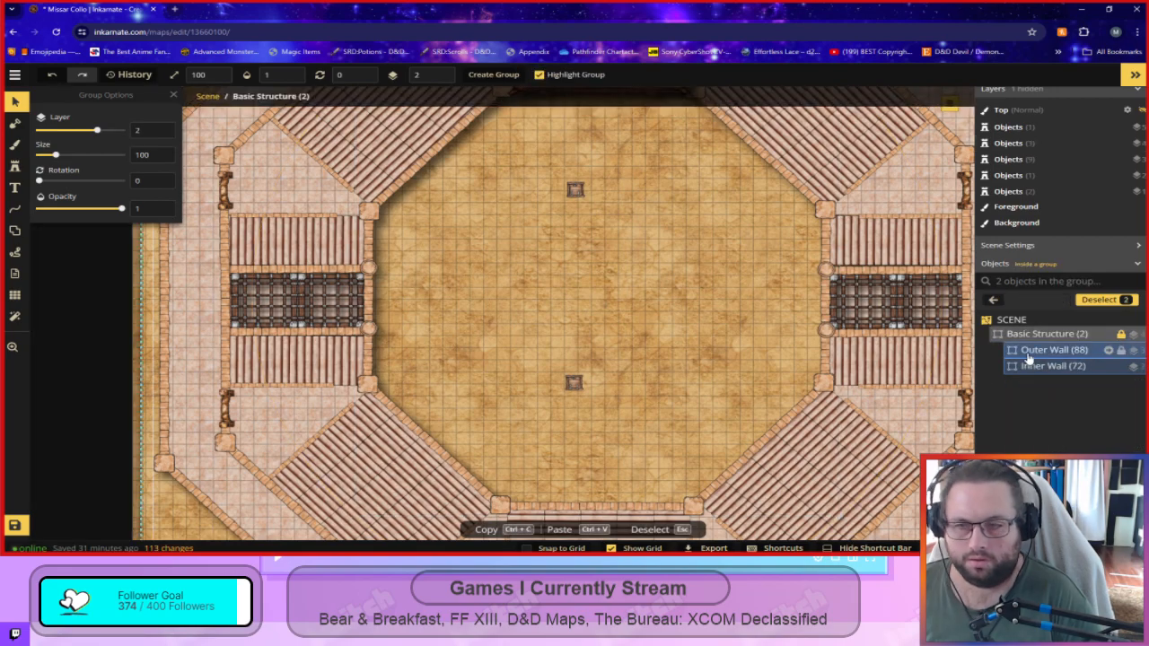
{"action": "left_click", "coordinate": [1042, 350]}
{"action": "left_click_drag", "start_coordinate": [499, 316], "coordinate": [669, 337]}
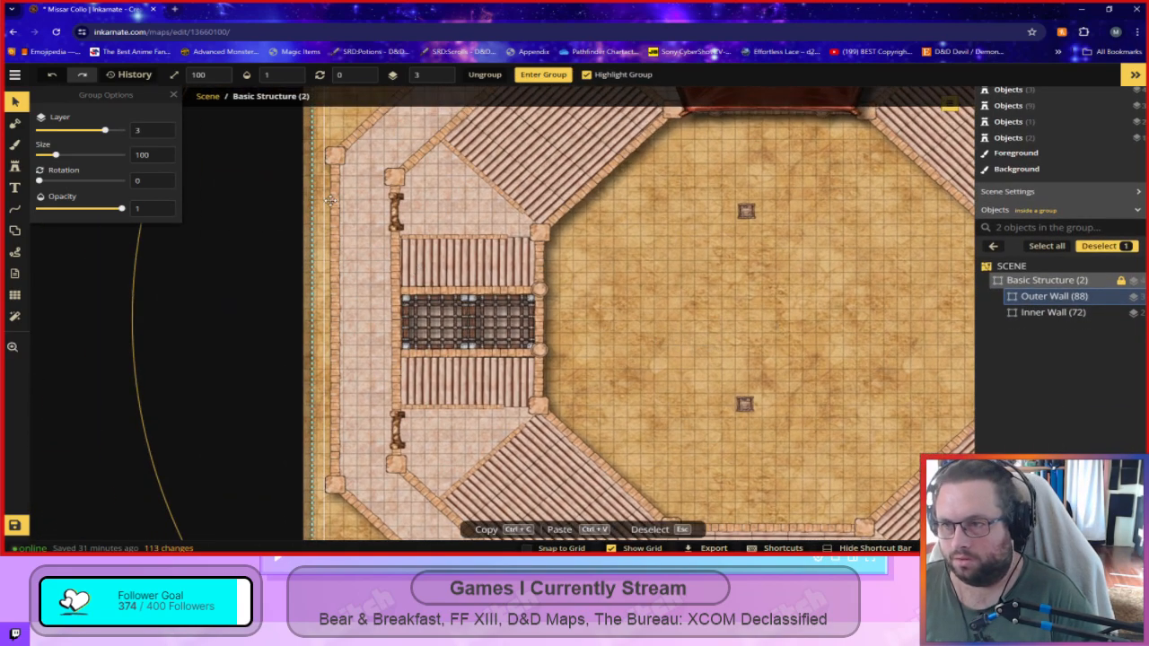
{"action": "left_click", "coordinate": [327, 214]}
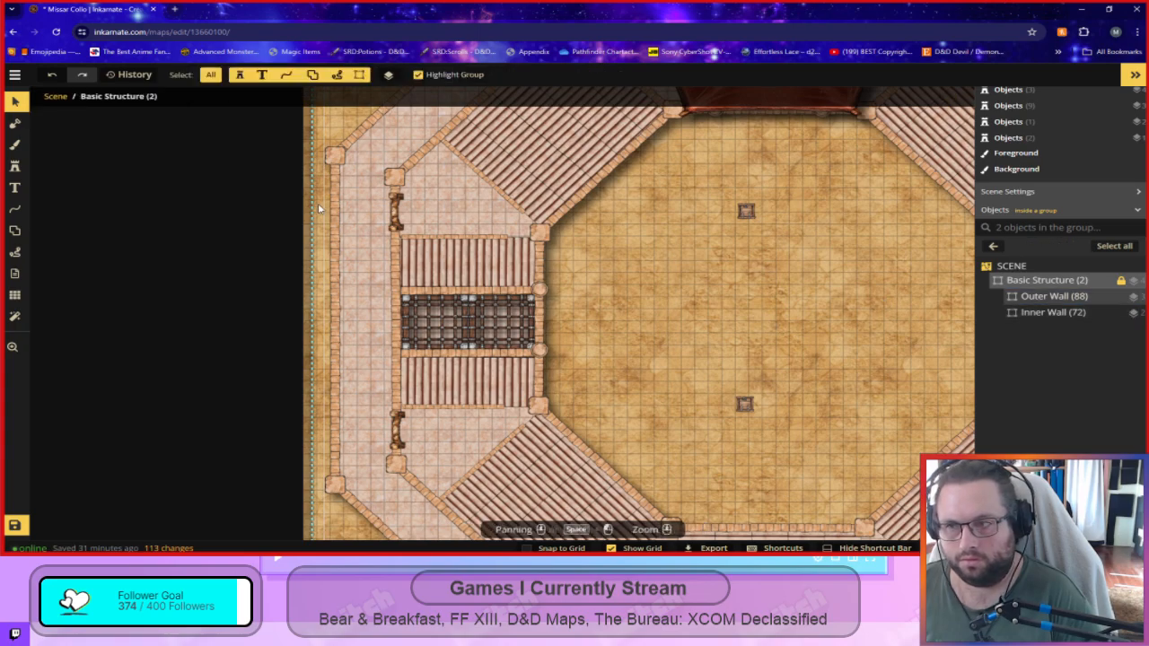
{"action": "left_click", "coordinate": [338, 173]}
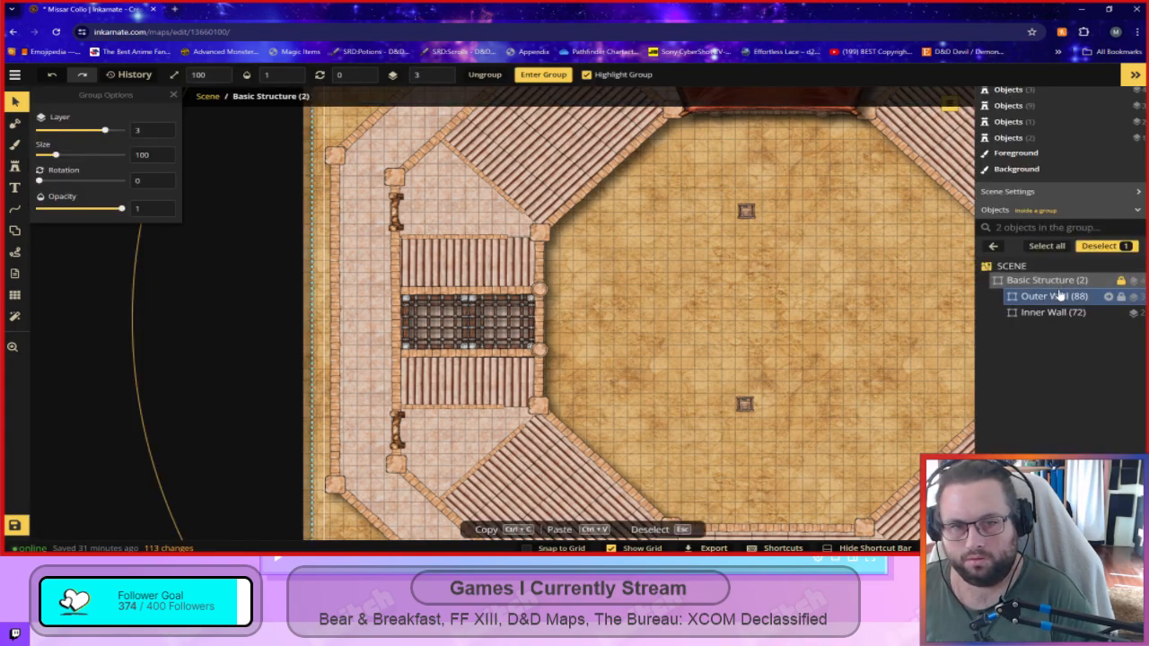
{"action": "left_click", "coordinate": [517, 261]}
Select all ten segments of the straight western outer wall and nudge them slightly east, toward the arena.
{"action": "left_click", "coordinate": [337, 244]}
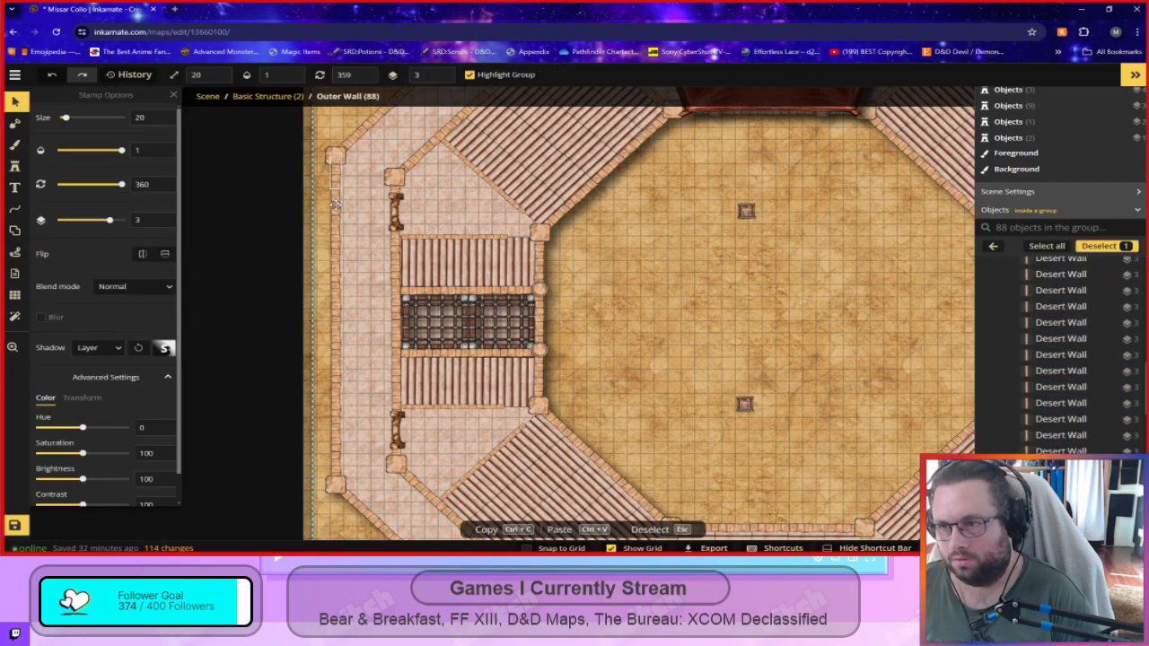
{"action": "left_click", "coordinate": [337, 245], "text": "shift"}
{"action": "left_click", "coordinate": [336, 279], "text": "shift"}
{"action": "left_click", "coordinate": [337, 316], "text": "shift"}
{"action": "left_click", "coordinate": [337, 351], "text": "shift"}
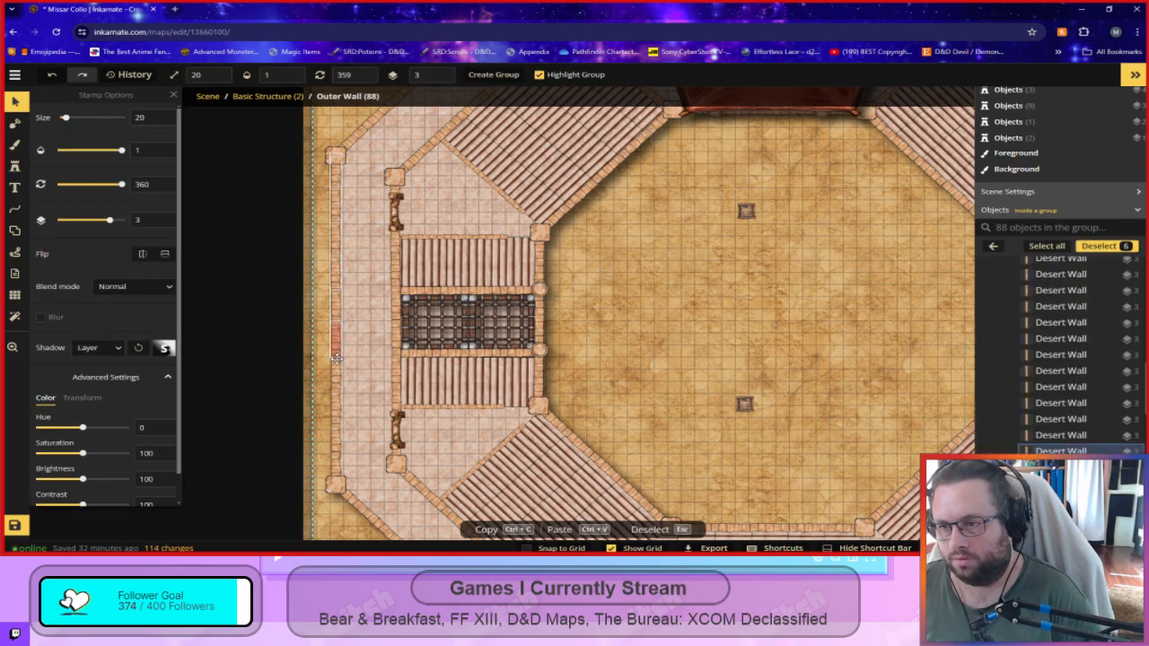
{"action": "left_click", "coordinate": [337, 386], "text": "shift"}
{"action": "left_click", "coordinate": [336, 422], "text": "shift"}
{"action": "left_click", "coordinate": [337, 457], "text": "shift"}
{"action": "left_click", "coordinate": [337, 476], "text": "shift"}
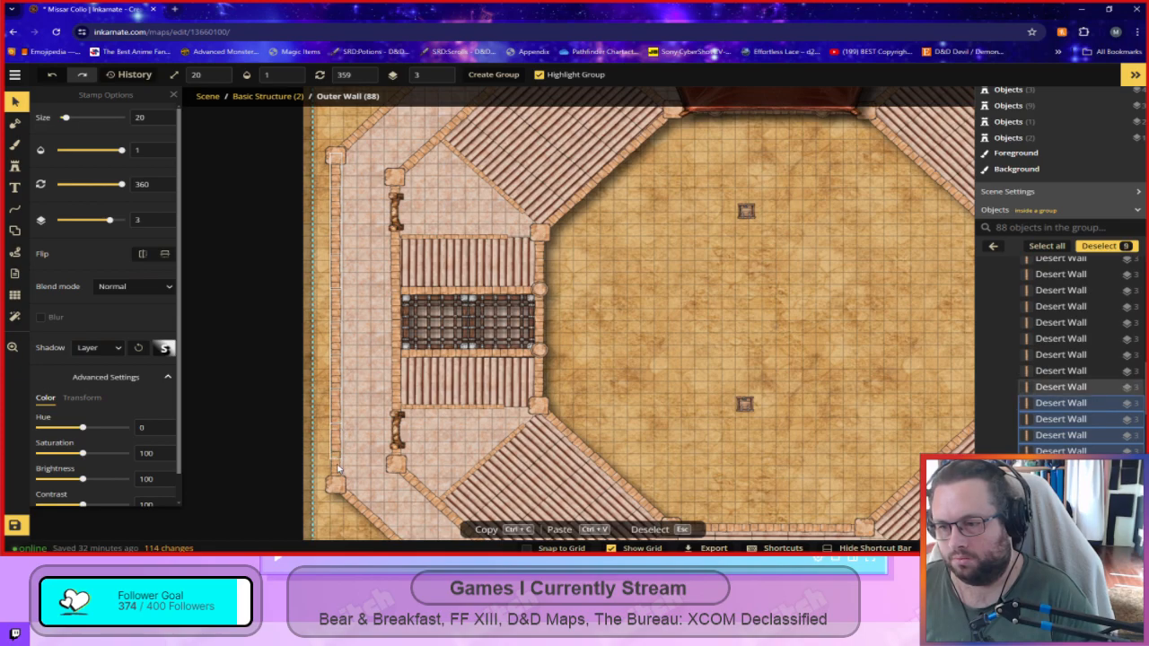
{"action": "key", "text": "Right"}
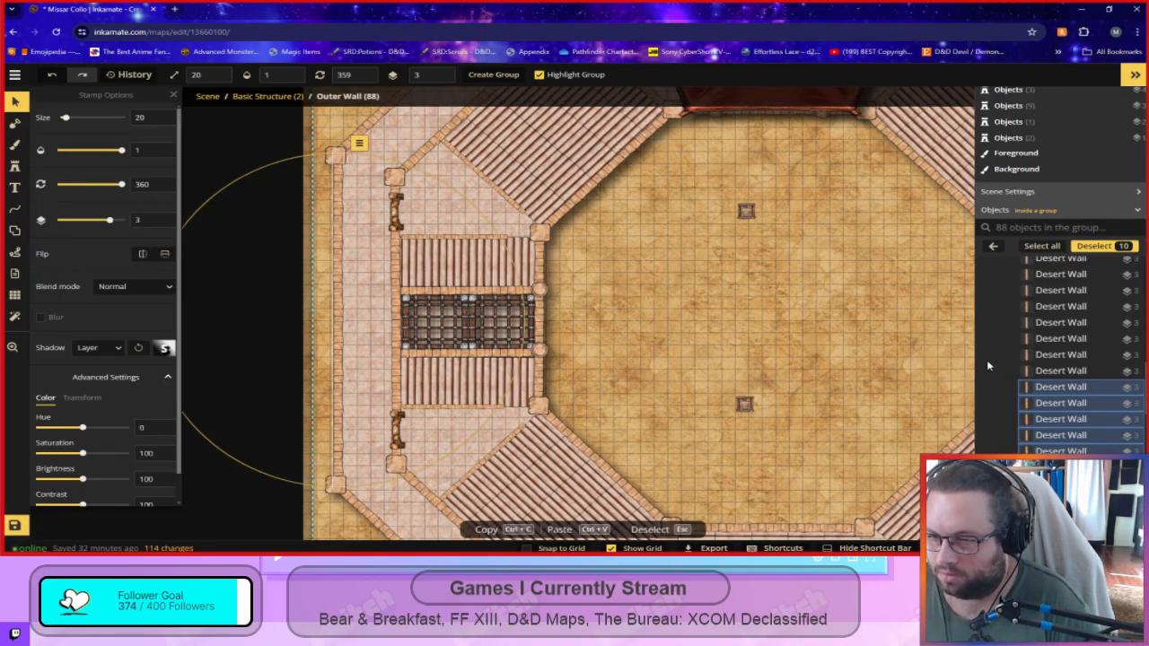
{"action": "key", "text": "Escape"}
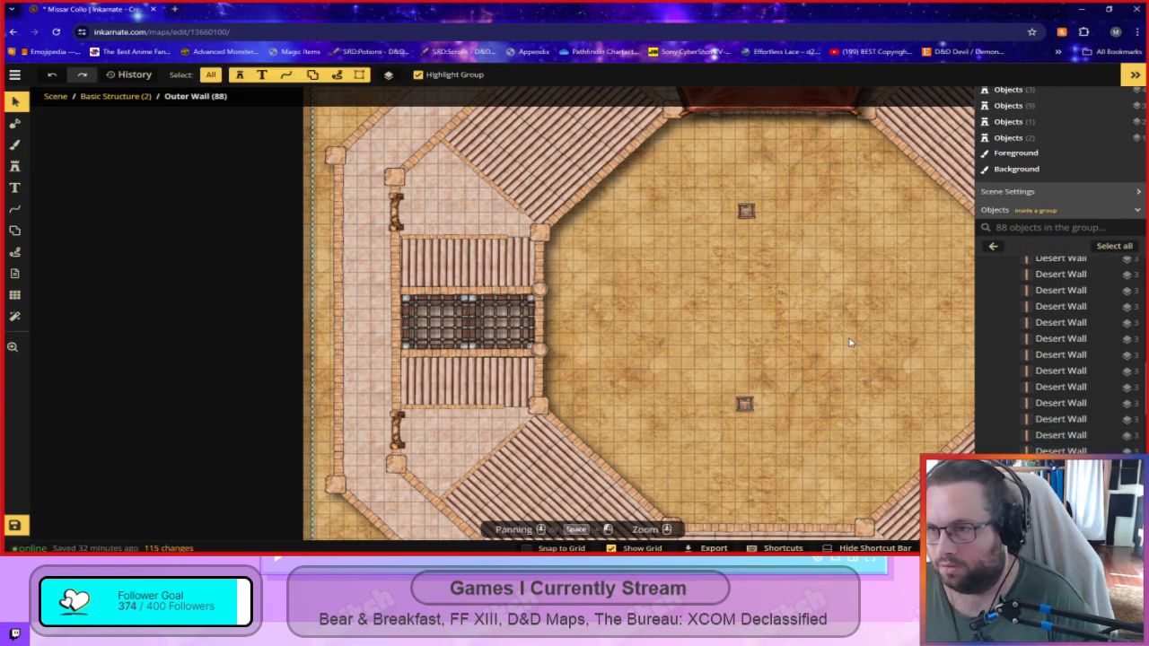
Select all ten segments of the straight eastern outer wall and nudge them west, toward the arena.
{"action": "scroll", "coordinate": [892, 332], "scroll_direction": "down", "scroll_amount": 2}
{"action": "scroll", "coordinate": [898, 356], "scroll_direction": "down", "scroll_amount": 4}
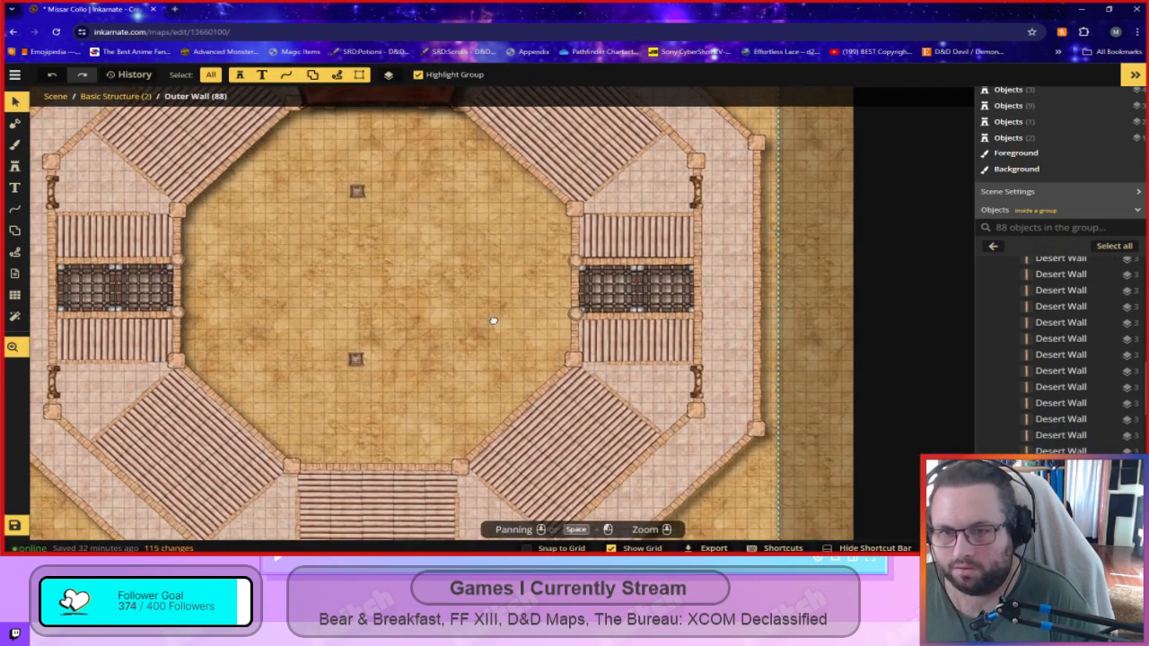
{"action": "scroll", "coordinate": [495, 320], "scroll_direction": "up", "scroll_amount": 5}
{"action": "left_click", "coordinate": [690, 184]}
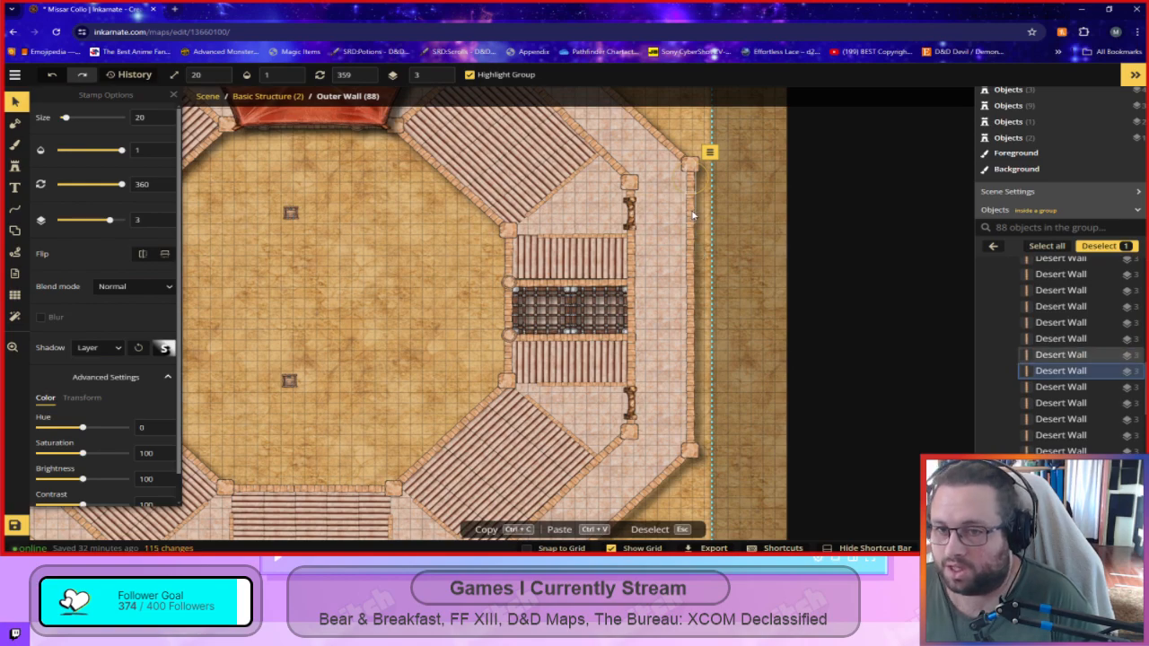
{"action": "left_click", "coordinate": [691, 206], "text": "shift"}
{"action": "left_click", "coordinate": [692, 235], "text": "shift"}
{"action": "left_click", "coordinate": [692, 268], "text": "shift"}
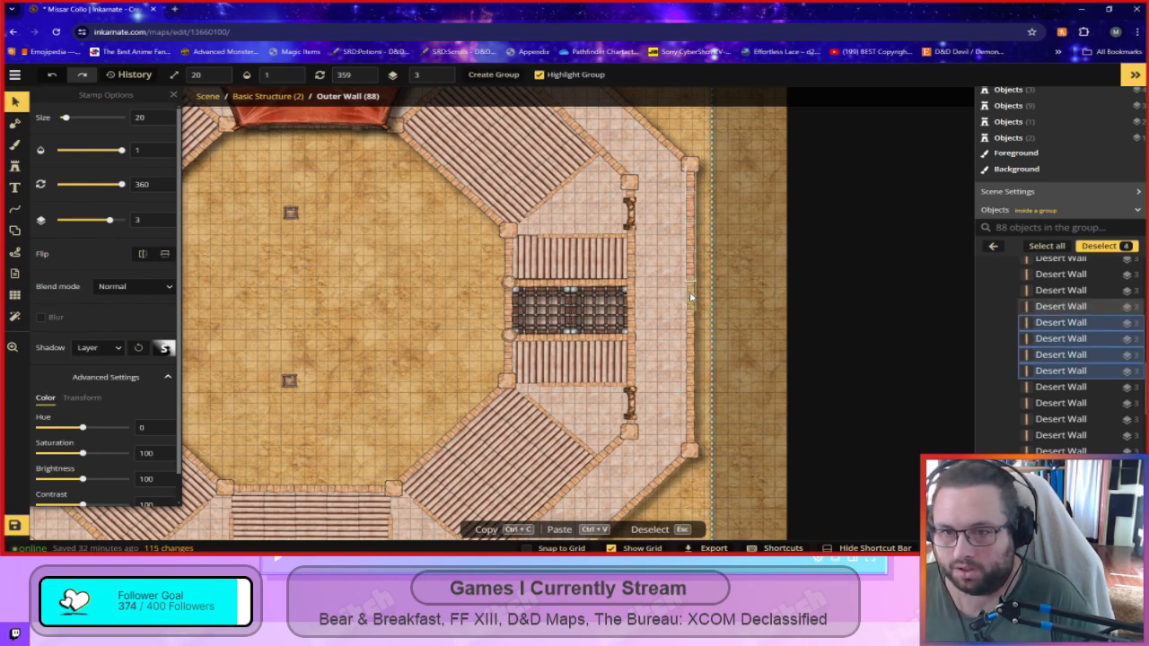
{"action": "left_click", "coordinate": [692, 299], "text": "shift"}
{"action": "left_click", "coordinate": [692, 331], "text": "shift"}
{"action": "left_click", "coordinate": [693, 362], "text": "shift"}
{"action": "left_click", "coordinate": [693, 404], "text": "shift"}
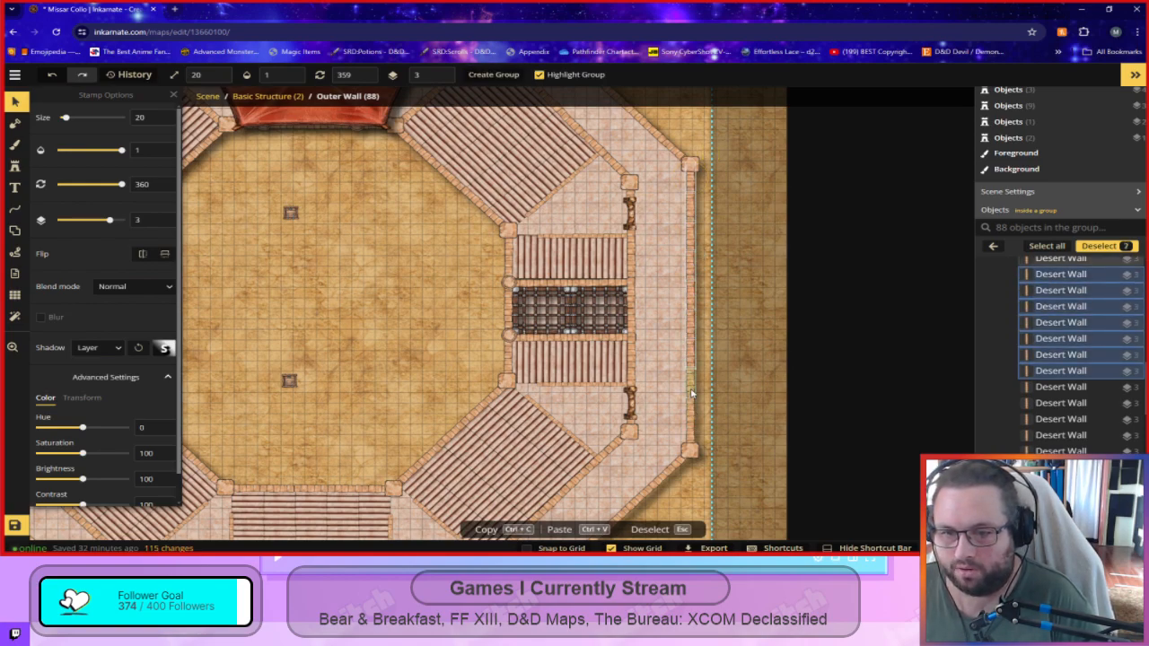
{"action": "left_click", "coordinate": [692, 427], "text": "shift"}
{"action": "left_click", "coordinate": [693, 444], "text": "shift"}
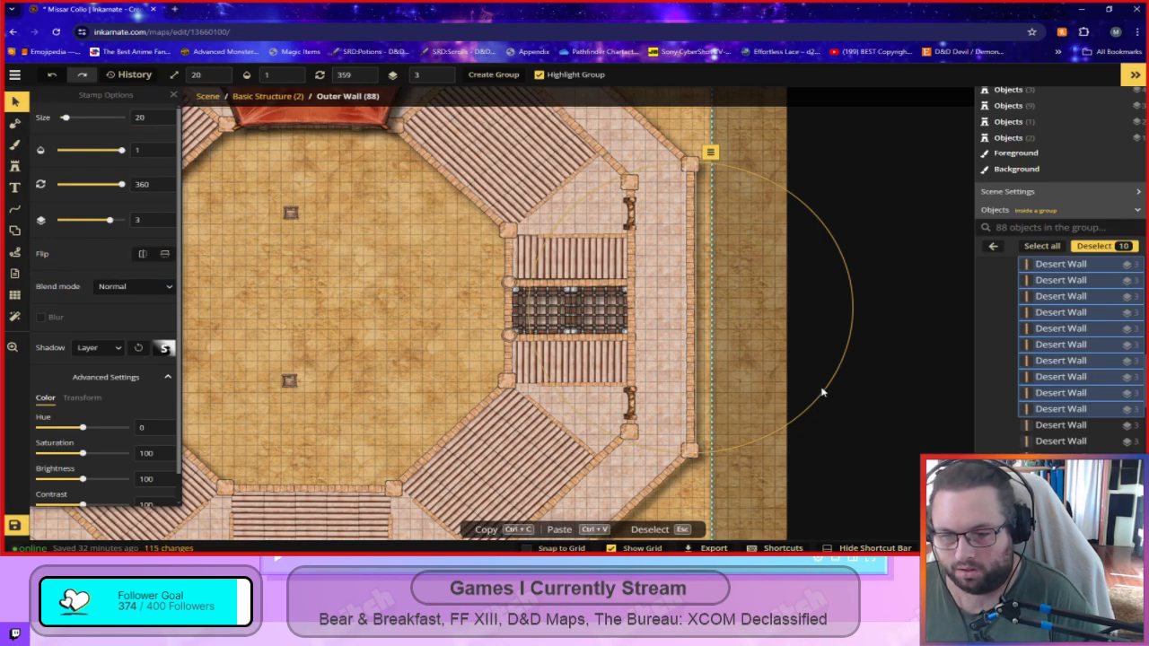
{"action": "key", "text": "Left"}
{"action": "key", "text": "Left"}
{"action": "key", "text": "Right"}
{"action": "key", "text": "Left"}
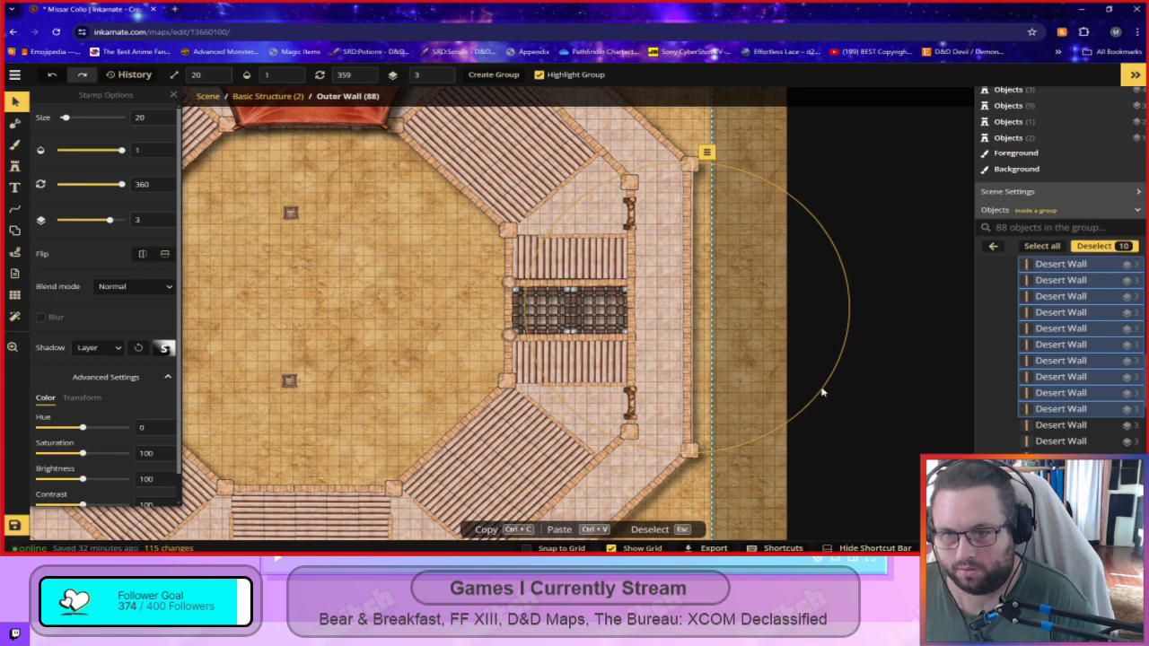
{"action": "key", "text": "Escape"}
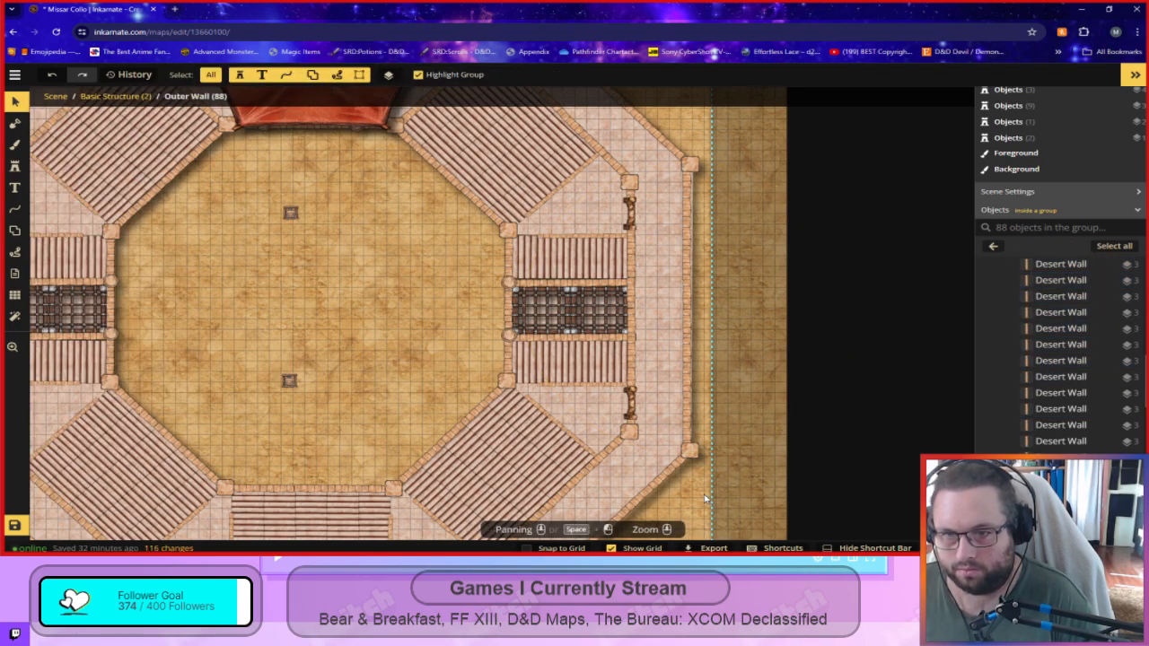
Undo the eastern wall nudge and shift the same segments west by a smaller amount.
{"action": "key", "text": "ctrl+z"}
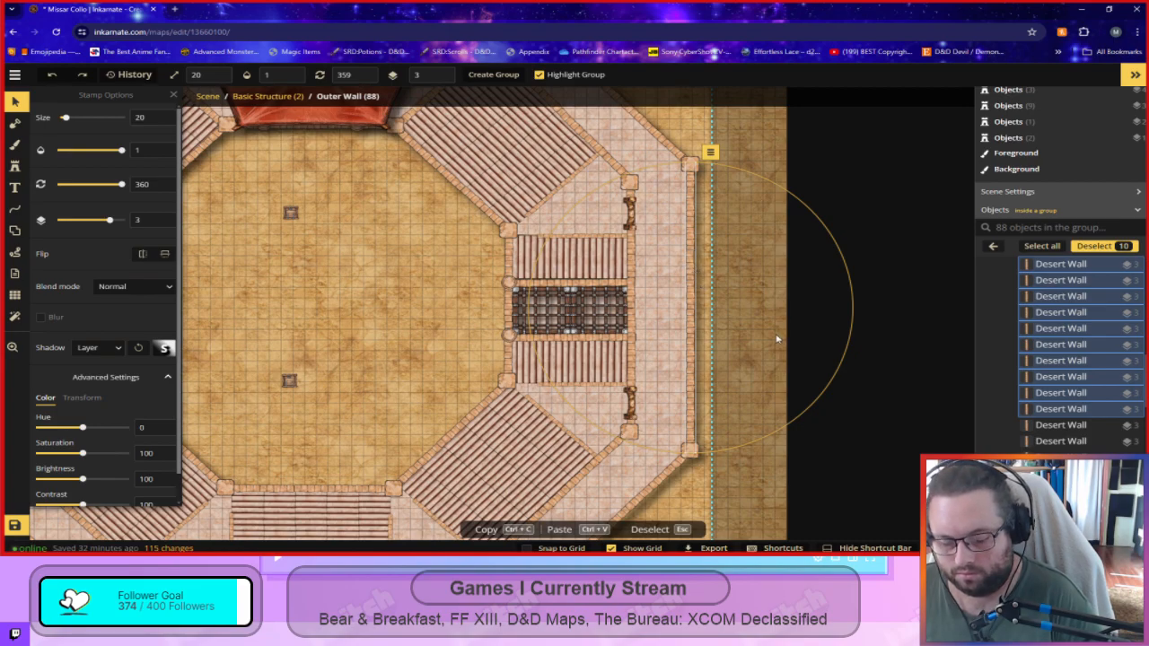
{"action": "key", "text": "Left"}
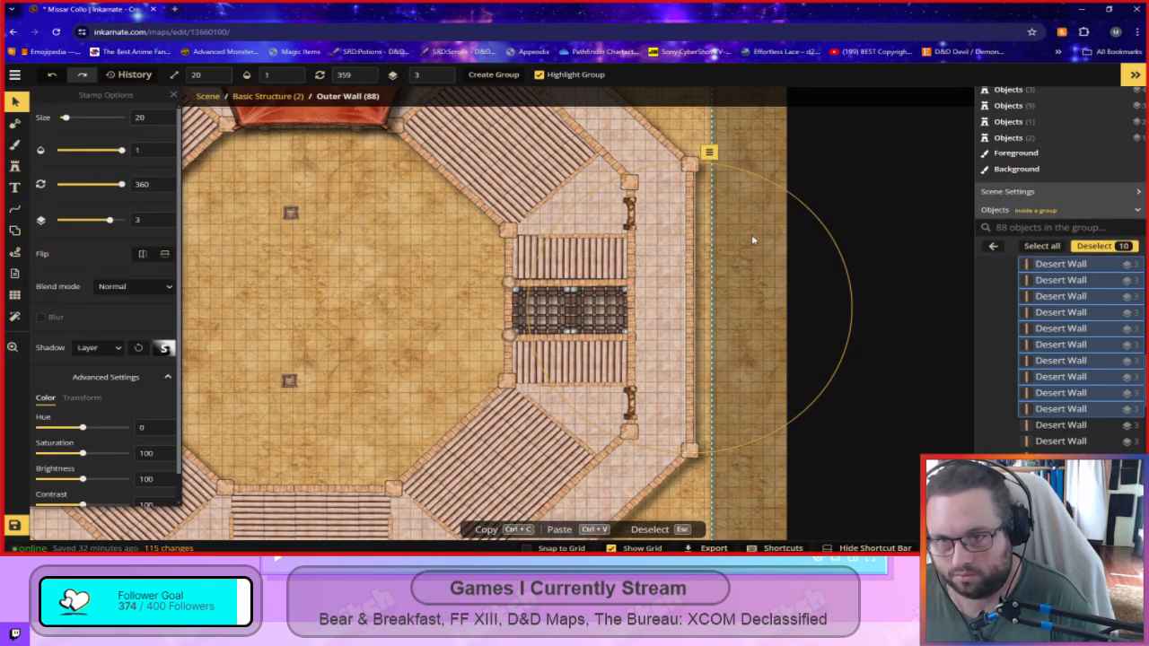
{"action": "left_click_drag", "start_coordinate": [774, 184], "coordinate": [773, 186]}
{"action": "key", "text": "Escape"}
{"action": "scroll", "coordinate": [690, 500], "scroll_direction": "down", "scroll_amount": 2}
{"action": "scroll", "coordinate": [691, 488], "scroll_direction": "up", "scroll_amount": 3}
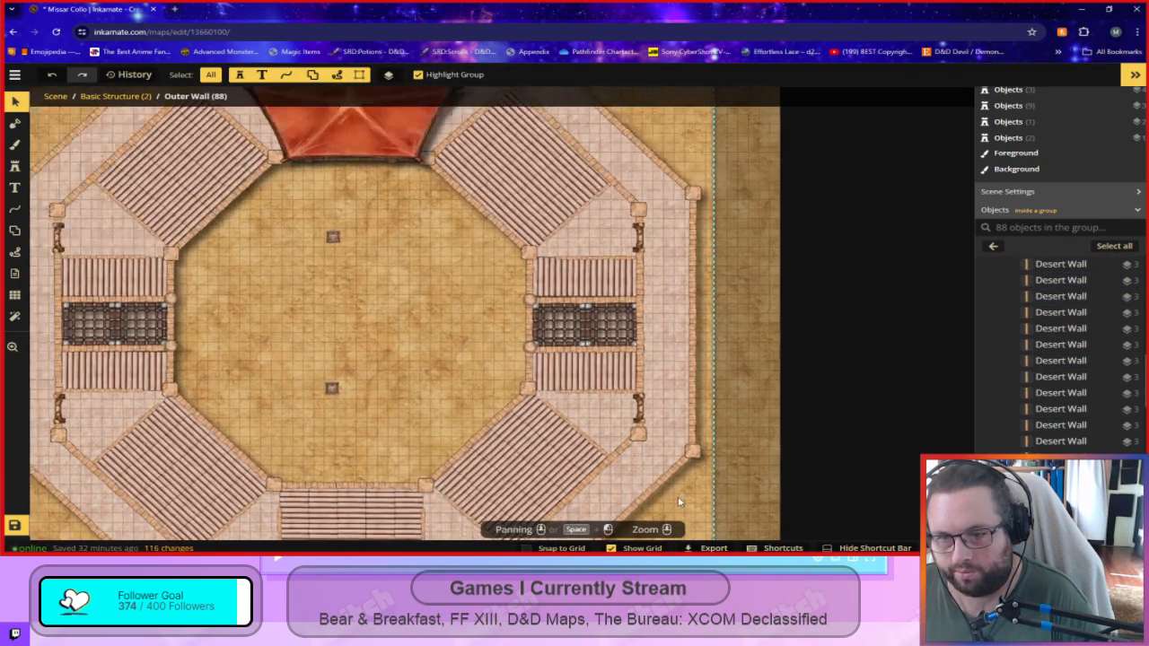
Fine-tune the position of the southernmost eastern outer wall segment and return to the main scene.
{"action": "left_click", "coordinate": [699, 417]}
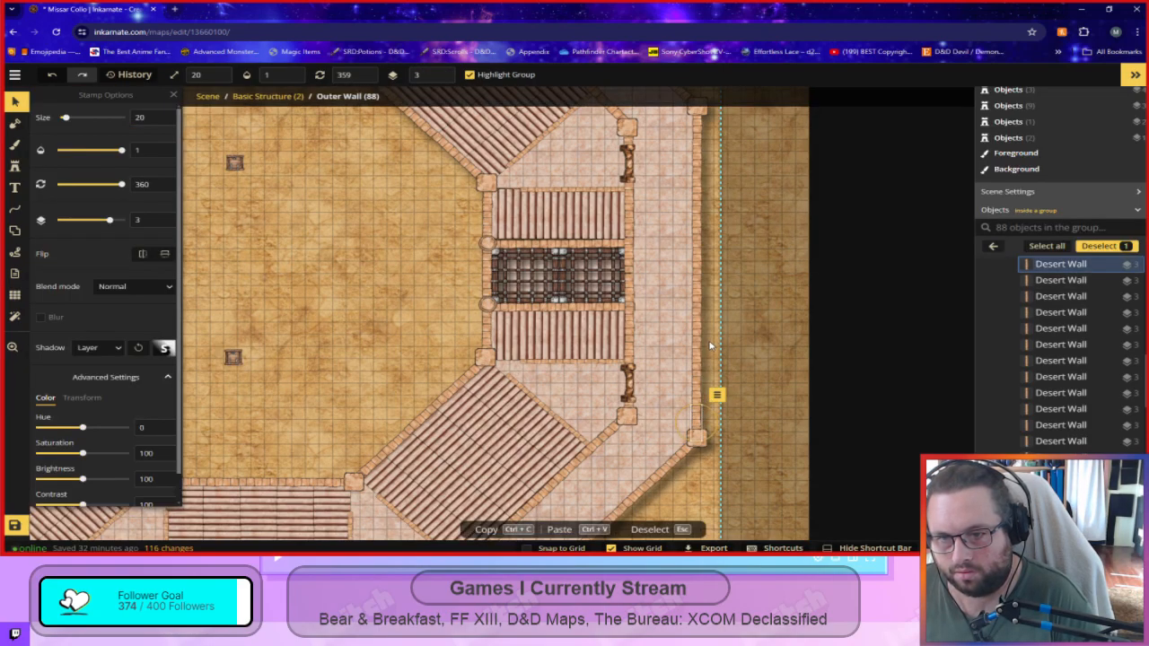
{"action": "left_click_drag", "start_coordinate": [709, 150], "coordinate": [695, 383]}
{"action": "left_click", "coordinate": [755, 364]}
{"action": "scroll", "coordinate": [728, 436], "scroll_direction": "down", "scroll_amount": 5}
{"action": "left_click_drag", "start_coordinate": [431, 364], "coordinate": [527, 360]}
{"action": "left_click_drag", "start_coordinate": [528, 410], "coordinate": [450, 217]}
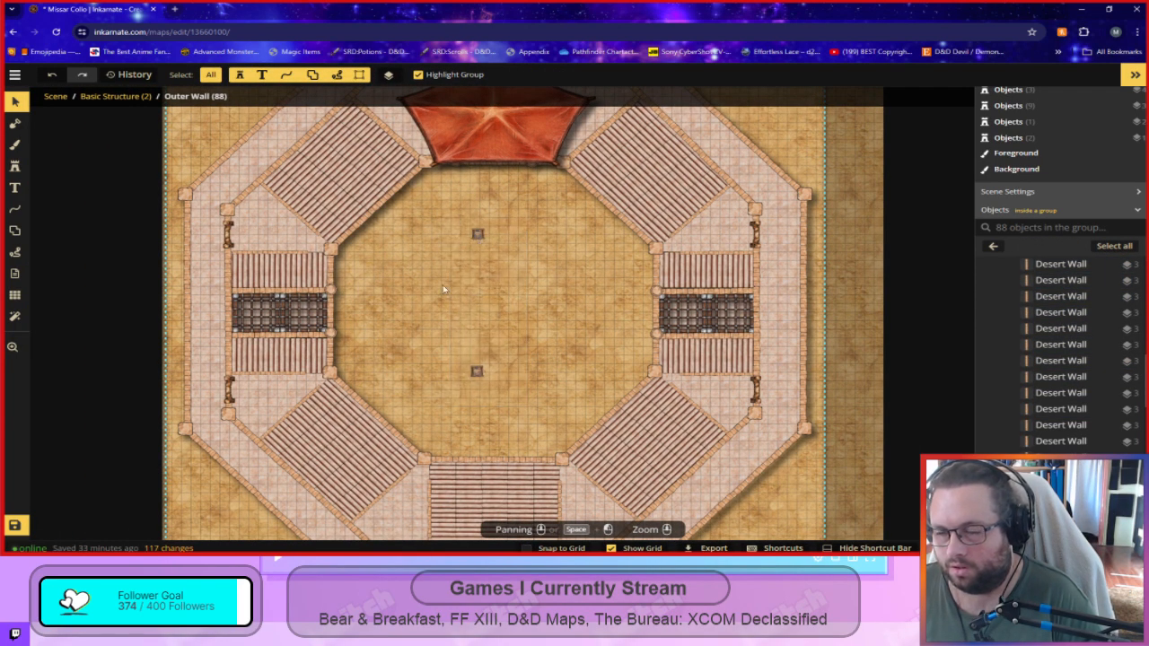
{"action": "left_click", "coordinate": [55, 96]}
Move the two rotated trap doors against the western outer wall, one opposite each seating entrance.
{"action": "left_click_drag", "start_coordinate": [518, 400], "coordinate": [420, 208]}
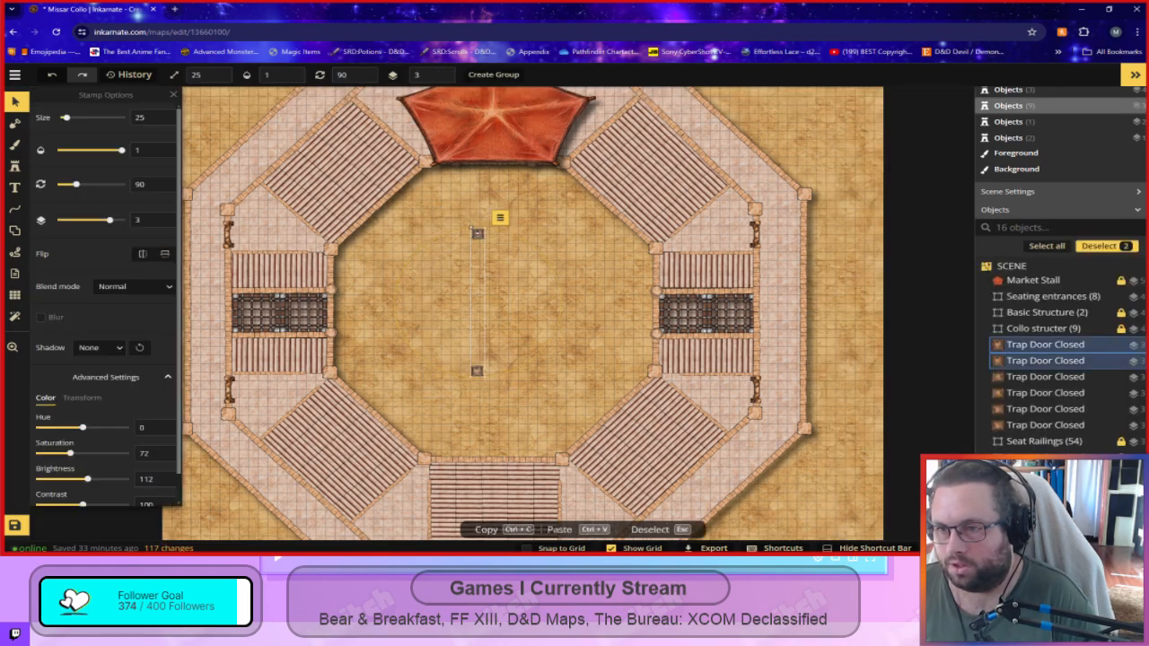
{"action": "left_click_drag", "start_coordinate": [478, 233], "coordinate": [197, 239]}
{"action": "key", "text": "Escape"}
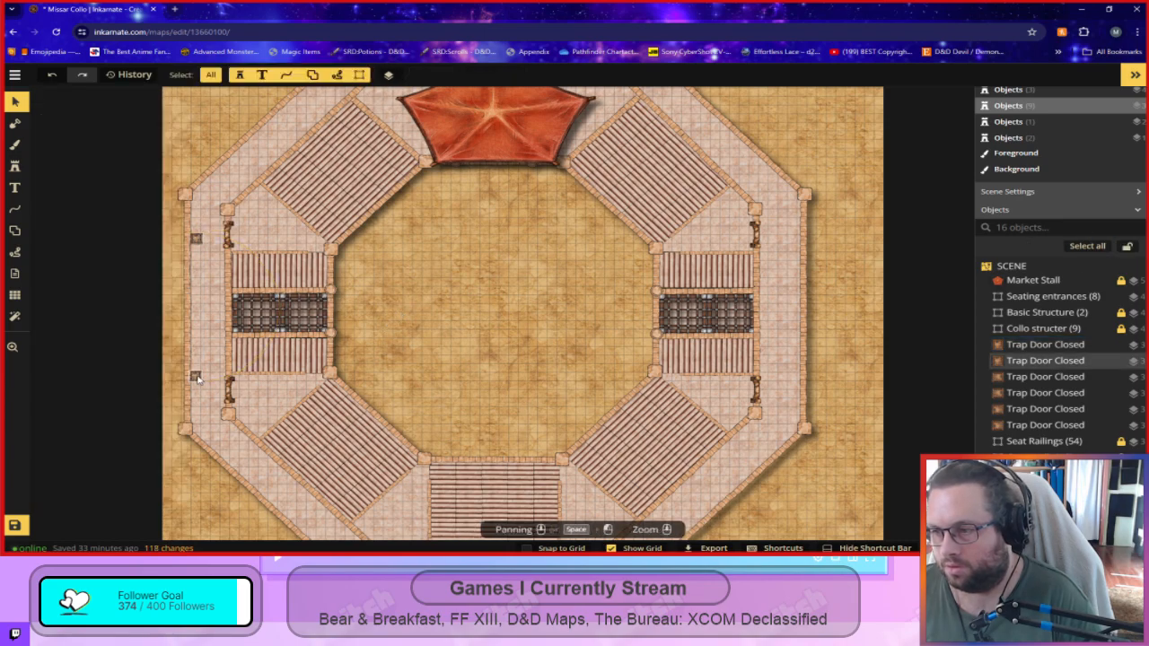
{"action": "left_click", "coordinate": [196, 376]}
{"action": "left_click_drag", "start_coordinate": [196, 376], "coordinate": [196, 384]}
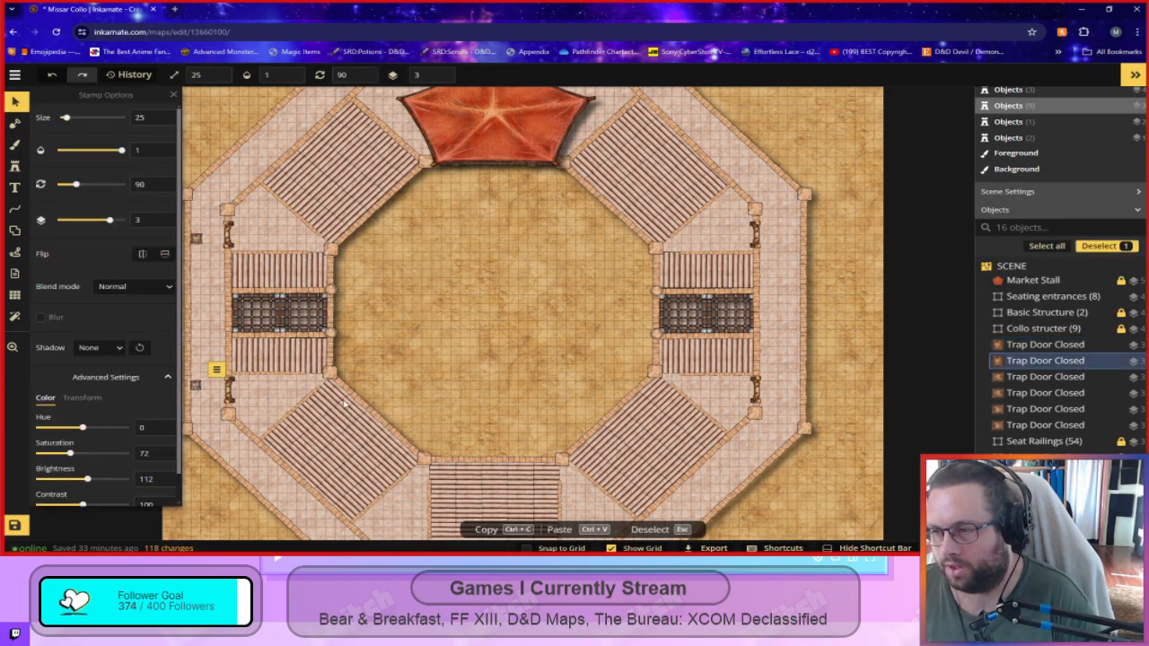
{"action": "left_click", "coordinate": [424, 377]}
{"action": "left_click_drag", "start_coordinate": [424, 377], "coordinate": [533, 376]}
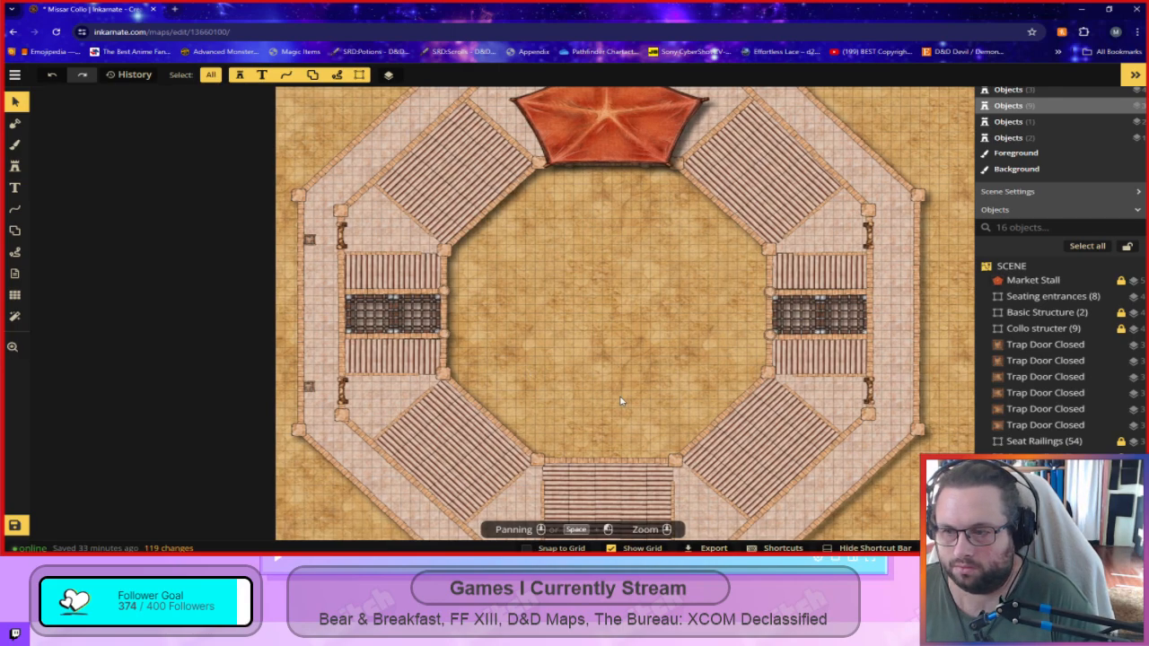
Select both western trap doors and flip them horizontally.
{"action": "left_click_drag", "start_coordinate": [644, 282], "coordinate": [658, 263]}
{"action": "left_click", "coordinate": [323, 372]}
{"action": "left_click", "coordinate": [324, 223], "text": "shift"}
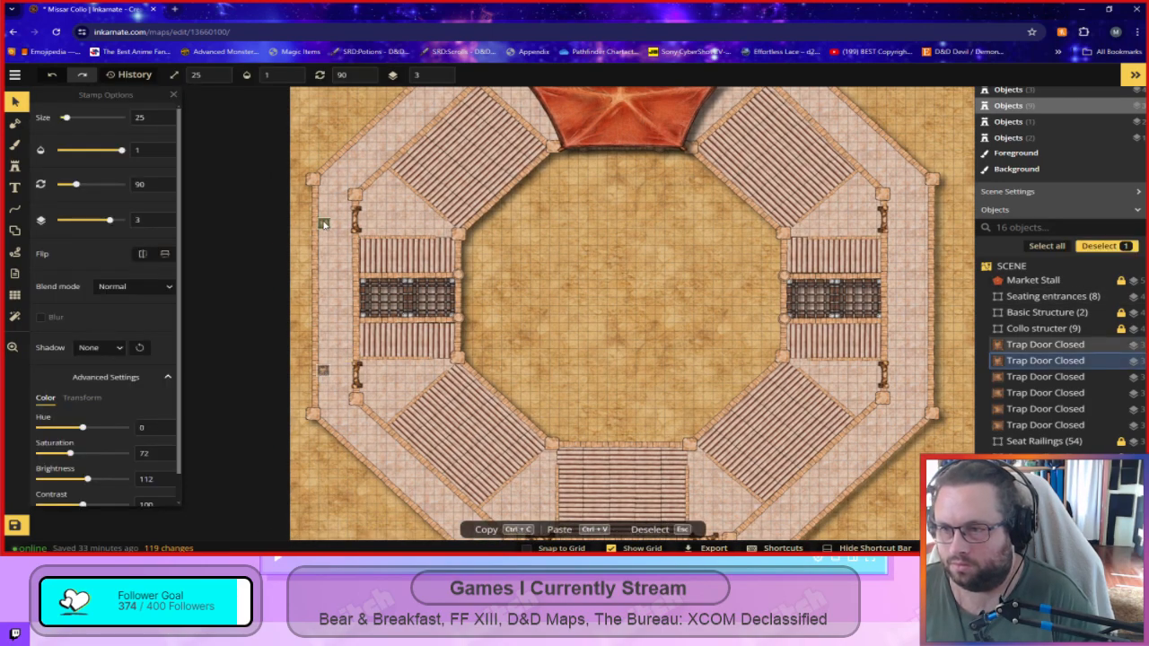
{"action": "left_click", "coordinate": [145, 257]}
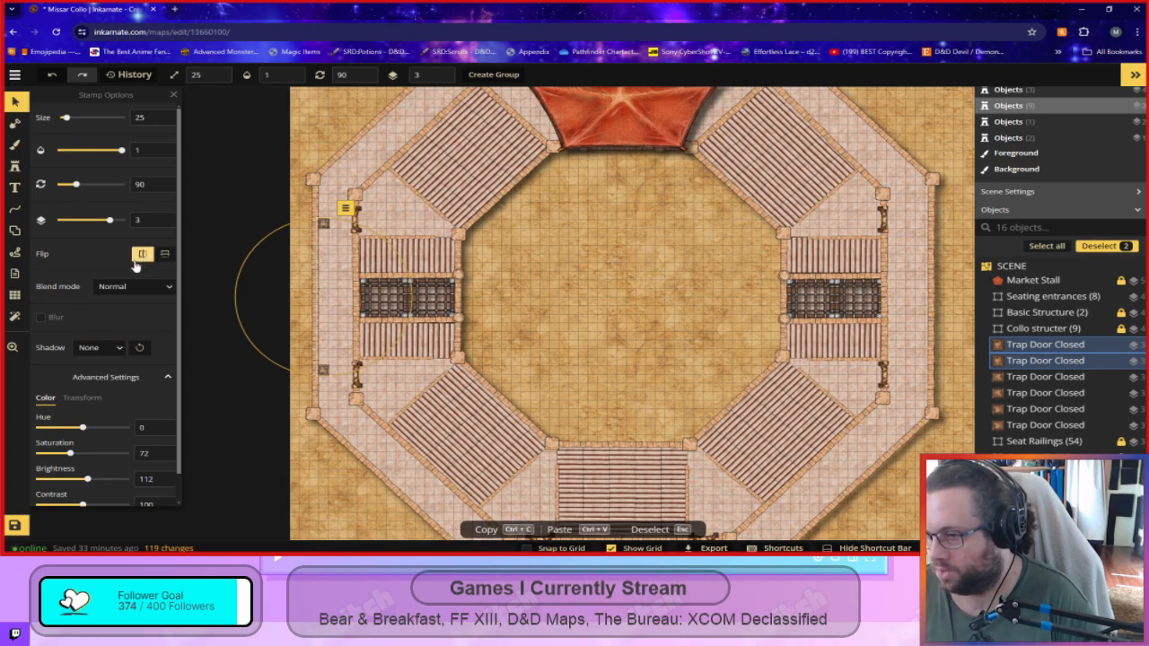
Paste copies of the two western trap doors, rotate them to 270 degrees and place them against the eastern outer wall opposite the seating entrances.
{"action": "key", "text": "ctrl+v"}
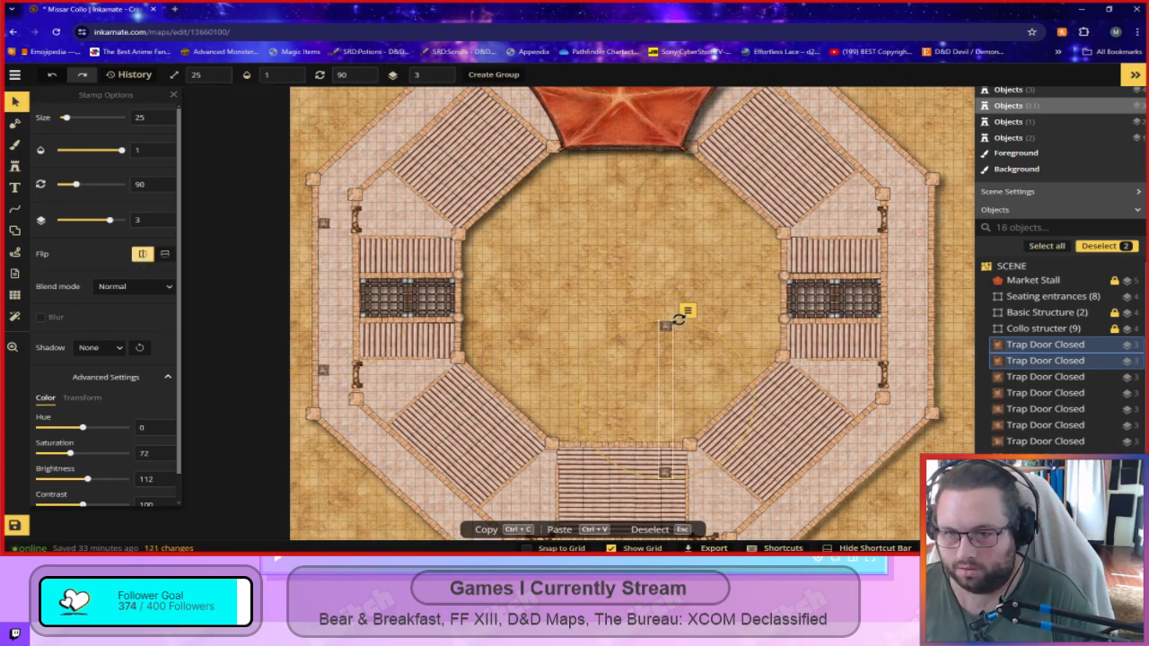
{"action": "left_click_drag", "start_coordinate": [685, 323], "coordinate": [921, 216]}
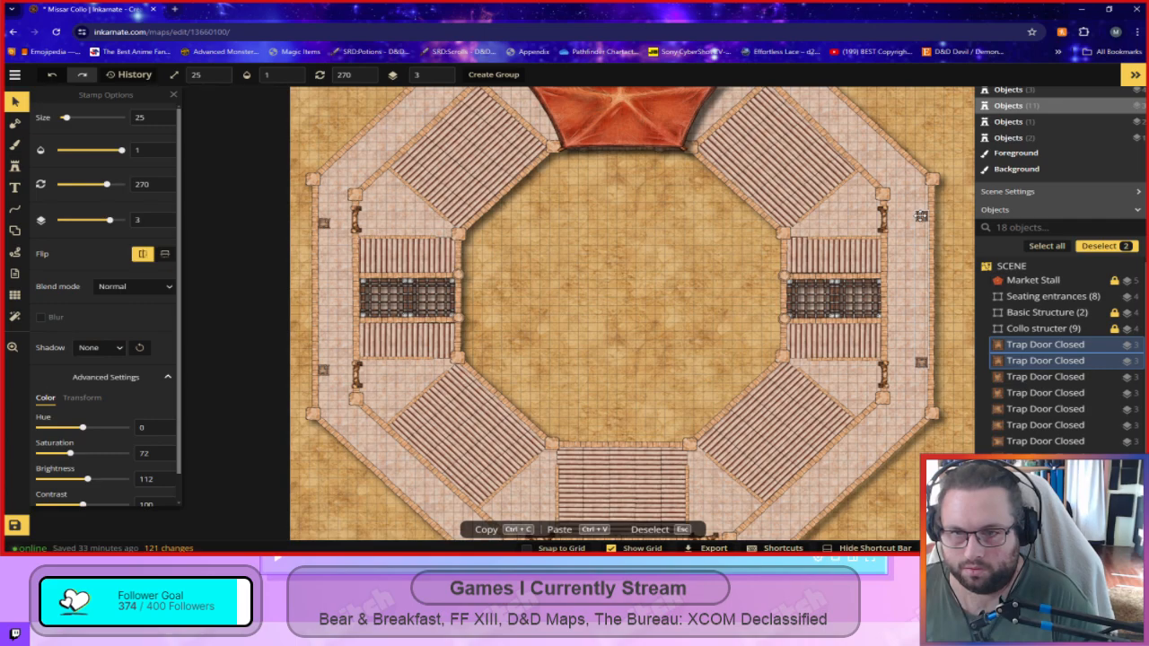
{"action": "left_click_drag", "start_coordinate": [921, 217], "coordinate": [921, 223]}
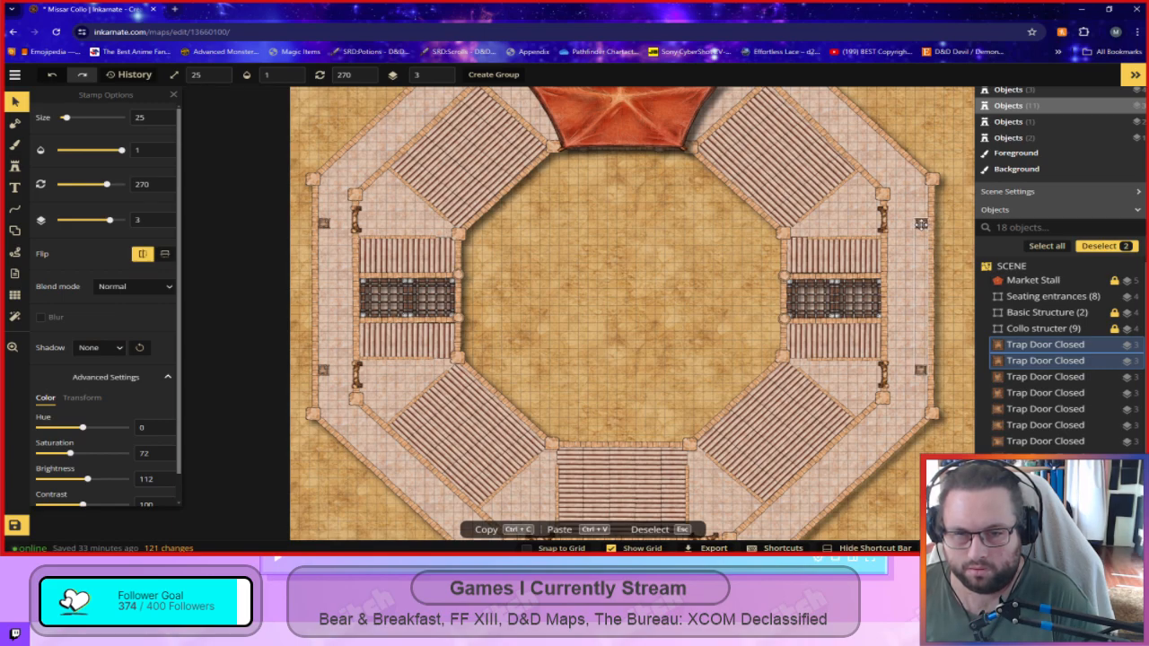
{"action": "left_click_drag", "start_coordinate": [921, 223], "coordinate": [921, 224]}
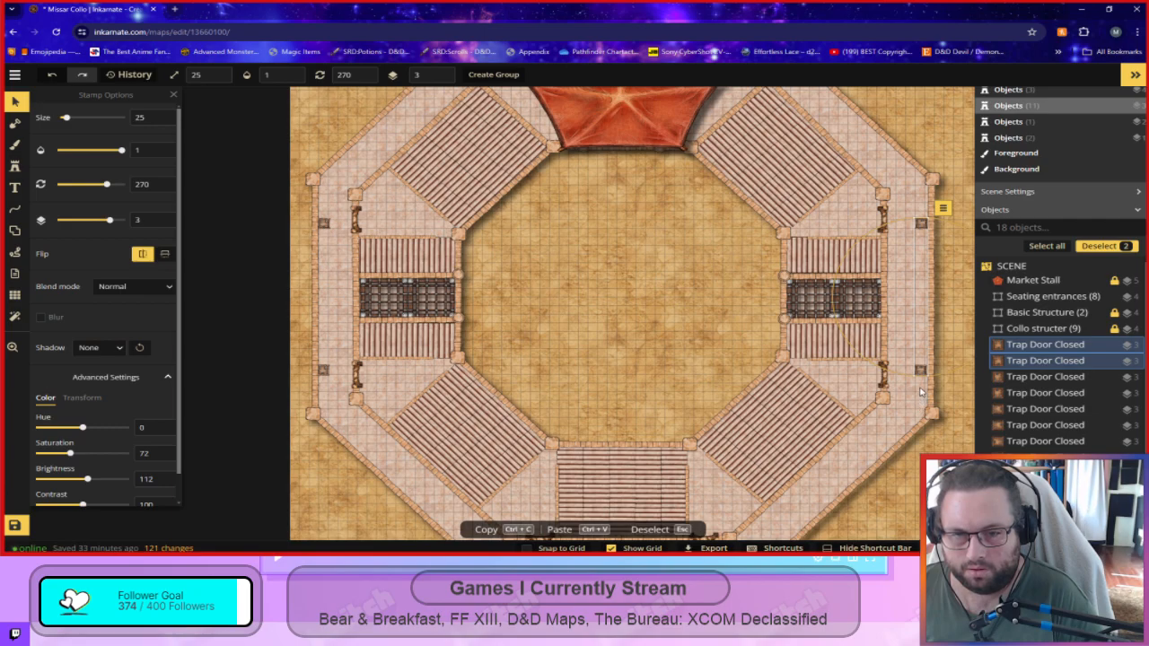
{"action": "key", "text": "Escape"}
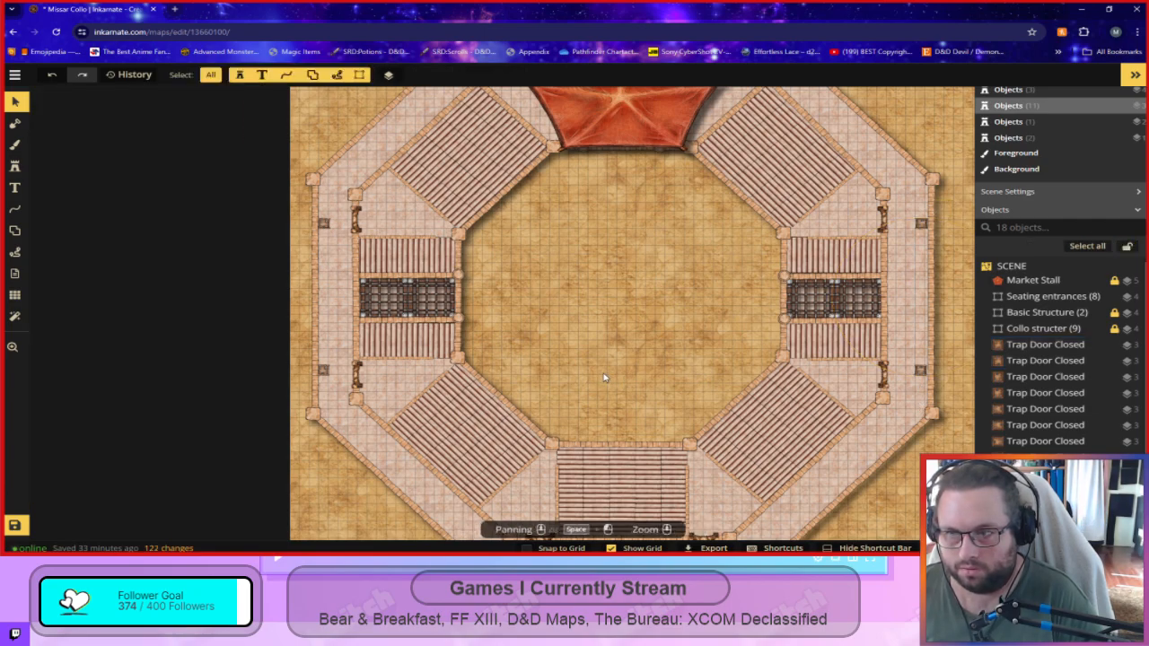
Delete the compass rose in the northeast corner of the map.
{"action": "scroll", "coordinate": [606, 380], "scroll_direction": "down", "scroll_amount": 2}
{"action": "scroll", "coordinate": [606, 381], "scroll_direction": "down", "scroll_amount": 2}
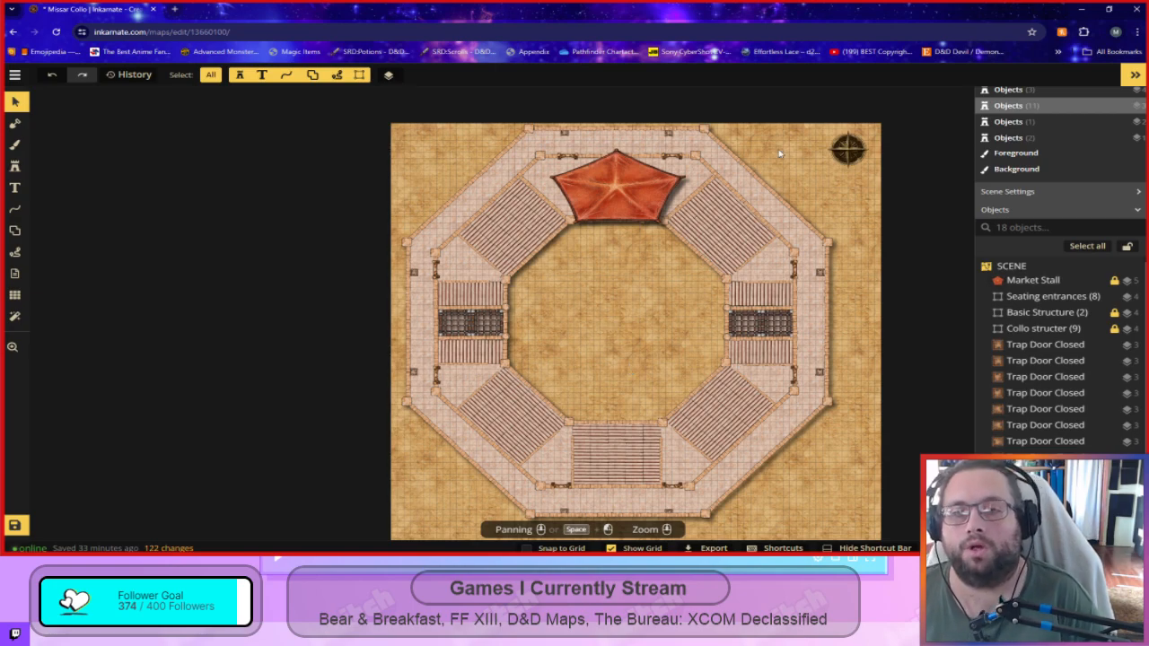
{"action": "left_click", "coordinate": [847, 150]}
{"action": "key", "text": "Delete"}
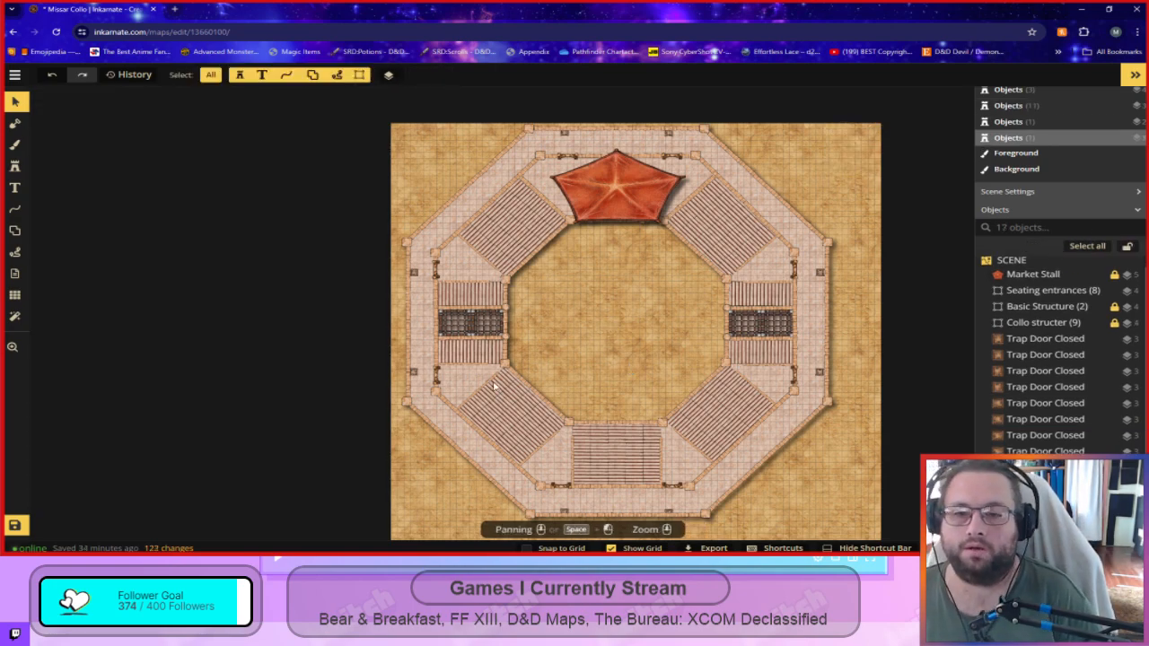
Unlock the Market Stall, Basic Structure and Collo structer objects.
{"action": "scroll", "coordinate": [496, 381], "scroll_direction": "down", "scroll_amount": 2}
{"action": "left_click_drag", "start_coordinate": [604, 376], "coordinate": [596, 330]}
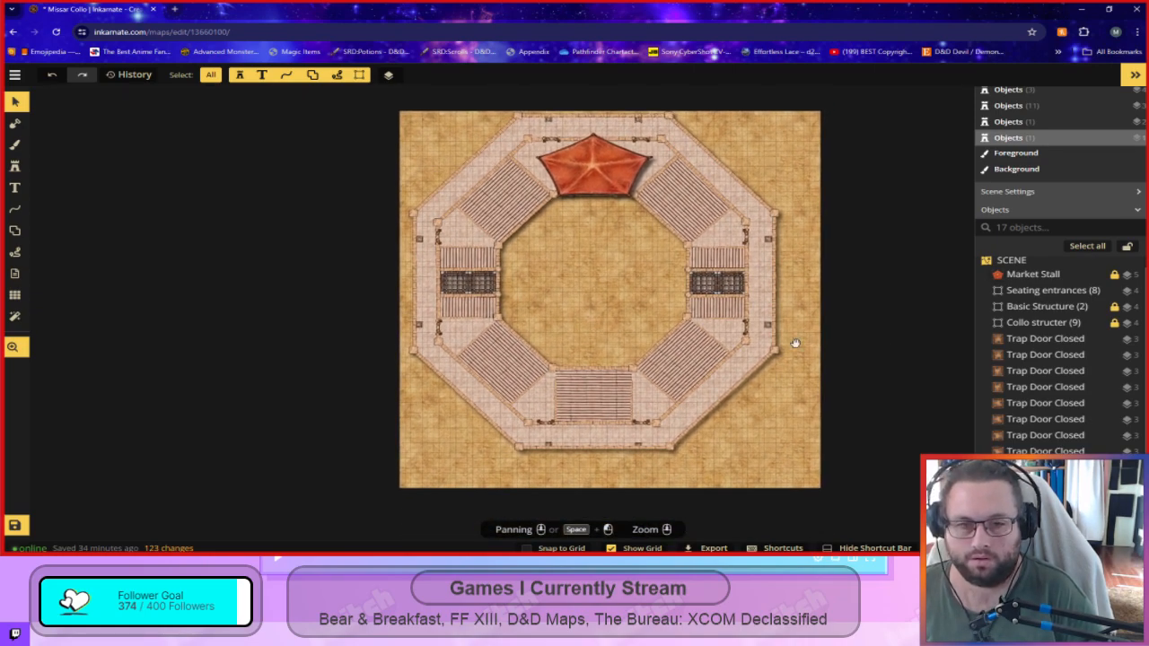
{"action": "left_click", "coordinate": [1114, 275]}
{"action": "left_click", "coordinate": [1114, 306]}
{"action": "left_click", "coordinate": [1114, 322]}
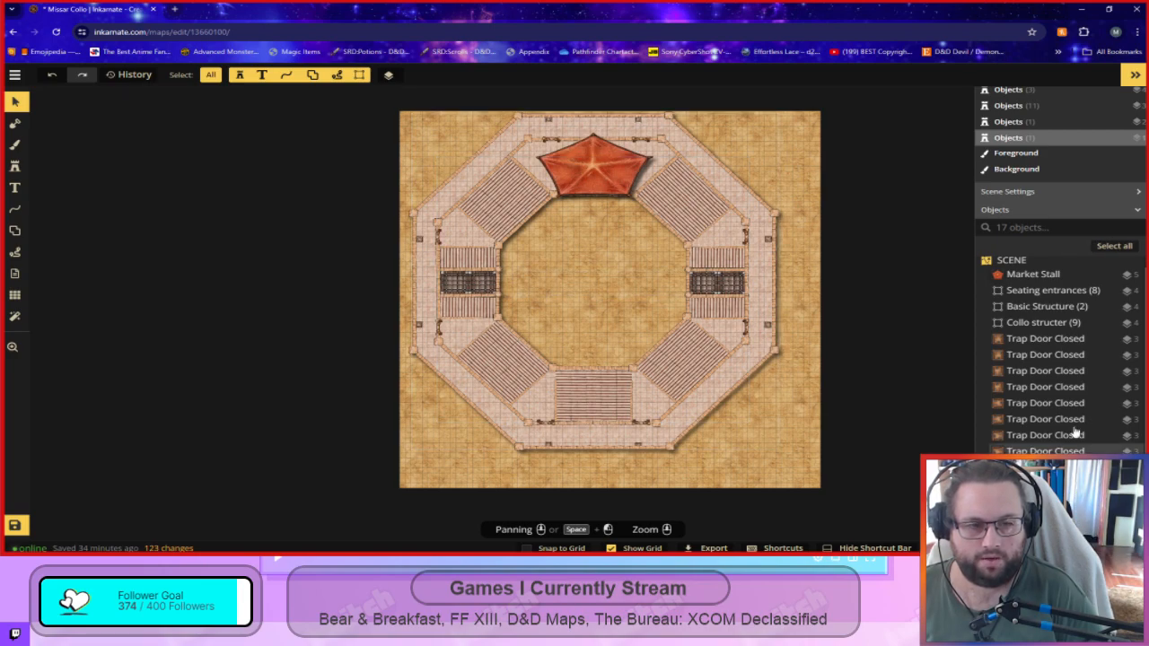
Select every object in the scene and nudge the whole colosseum into a more central position on the map.
{"action": "left_click", "coordinate": [1089, 246]}
{"action": "mouse_move", "coordinate": [721, 249]}
{"action": "left_mouse_down"}
{"action": "mouse_move", "coordinate": [748, 268]}
{"action": "mouse_move", "coordinate": [734, 274]}
{"action": "mouse_move", "coordinate": [734, 259]}
{"action": "left_mouse_up"}
{"action": "scroll", "coordinate": [589, 319], "scroll_direction": "up", "scroll_amount": 3}
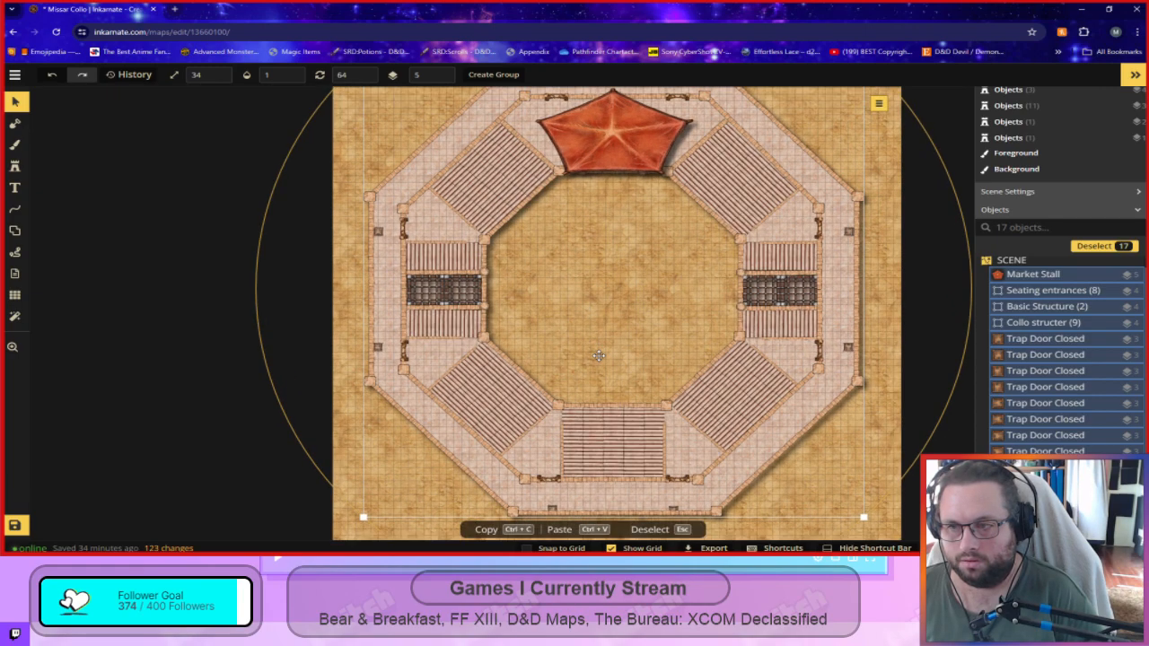
{"action": "left_click_drag", "start_coordinate": [620, 327], "coordinate": [619, 325]}
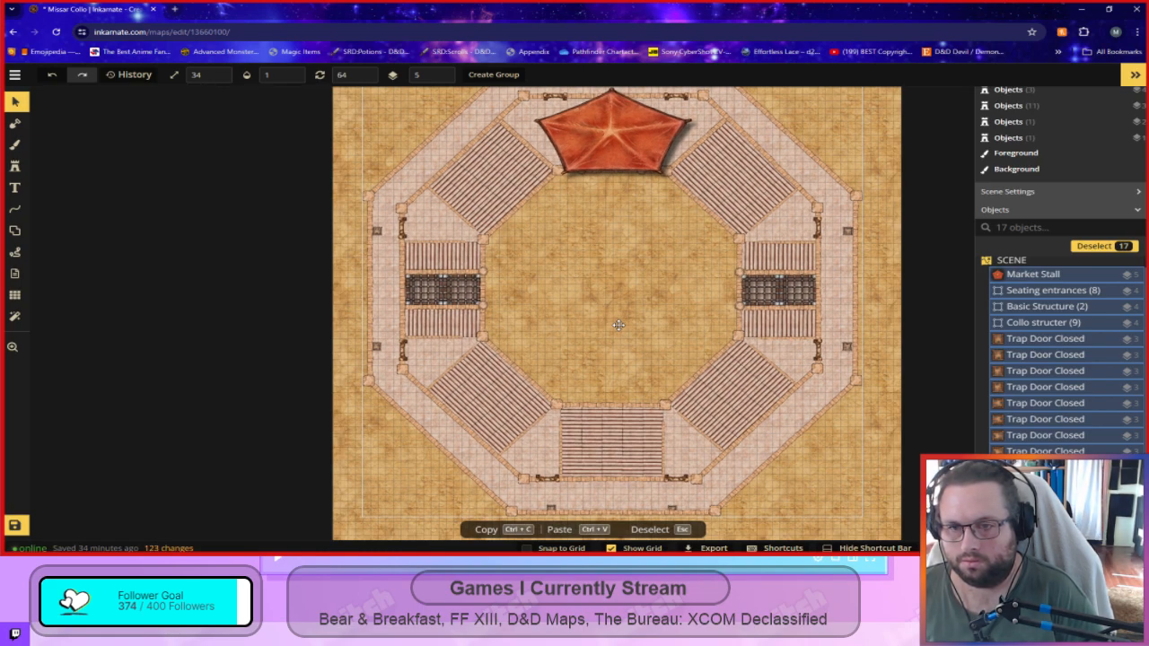
{"action": "left_click_drag", "start_coordinate": [619, 325], "coordinate": [620, 325]}
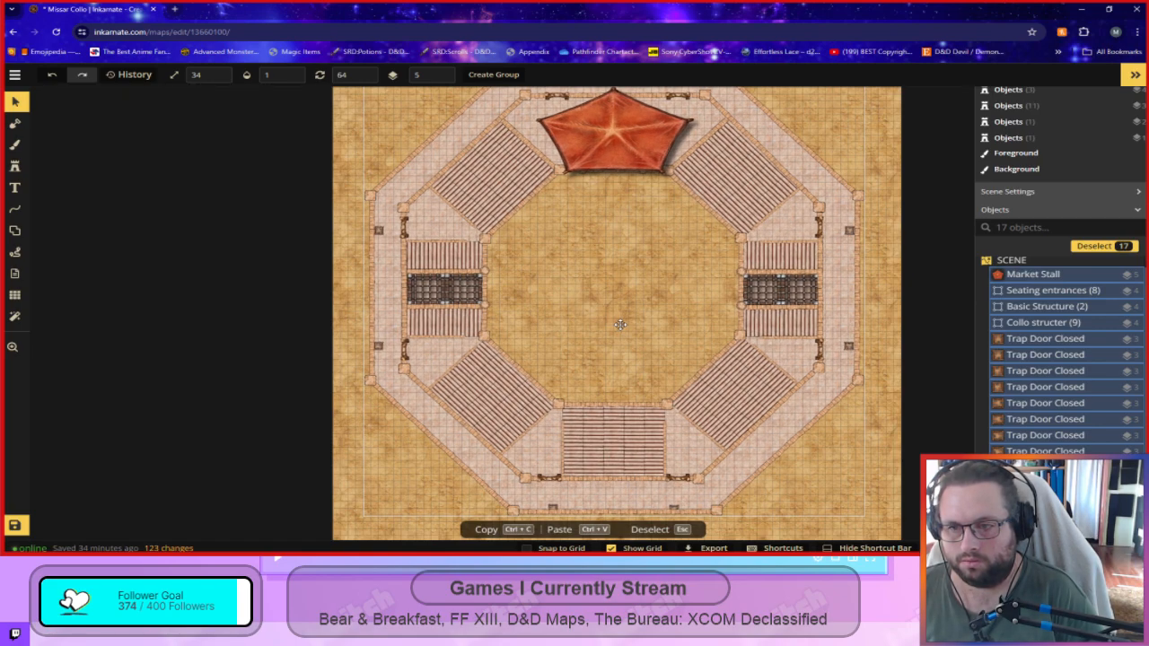
{"action": "left_click_drag", "start_coordinate": [620, 325], "coordinate": [619, 325]}
{"action": "scroll", "coordinate": [611, 327], "scroll_direction": "down", "scroll_amount": 3}
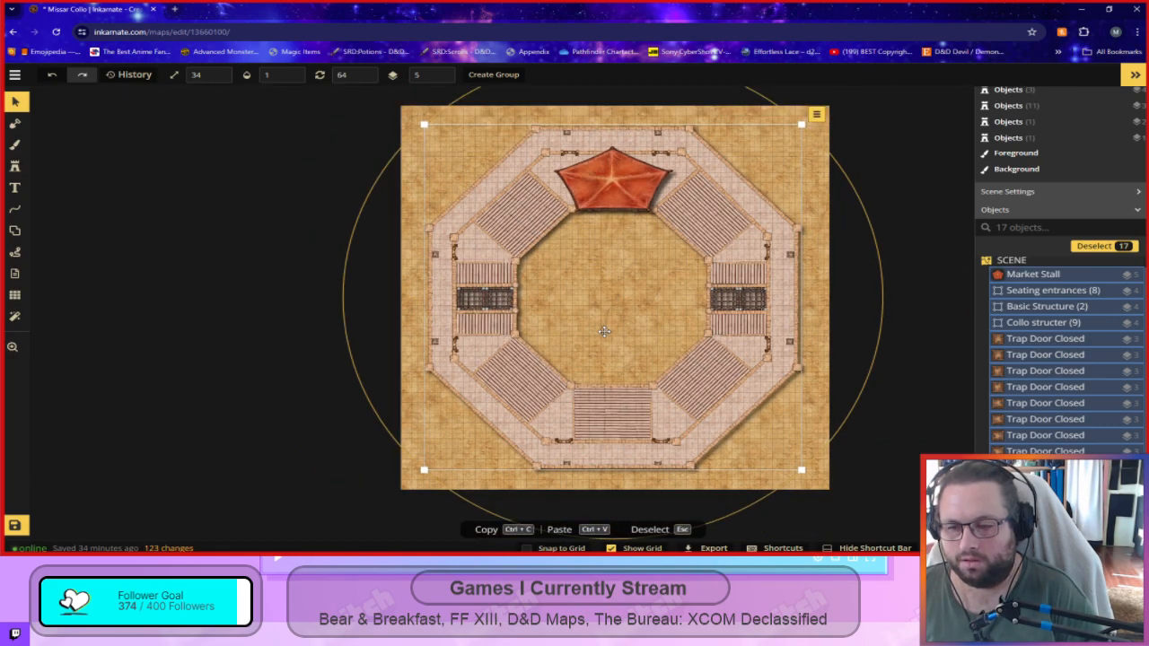
{"action": "left_click", "coordinate": [919, 365]}
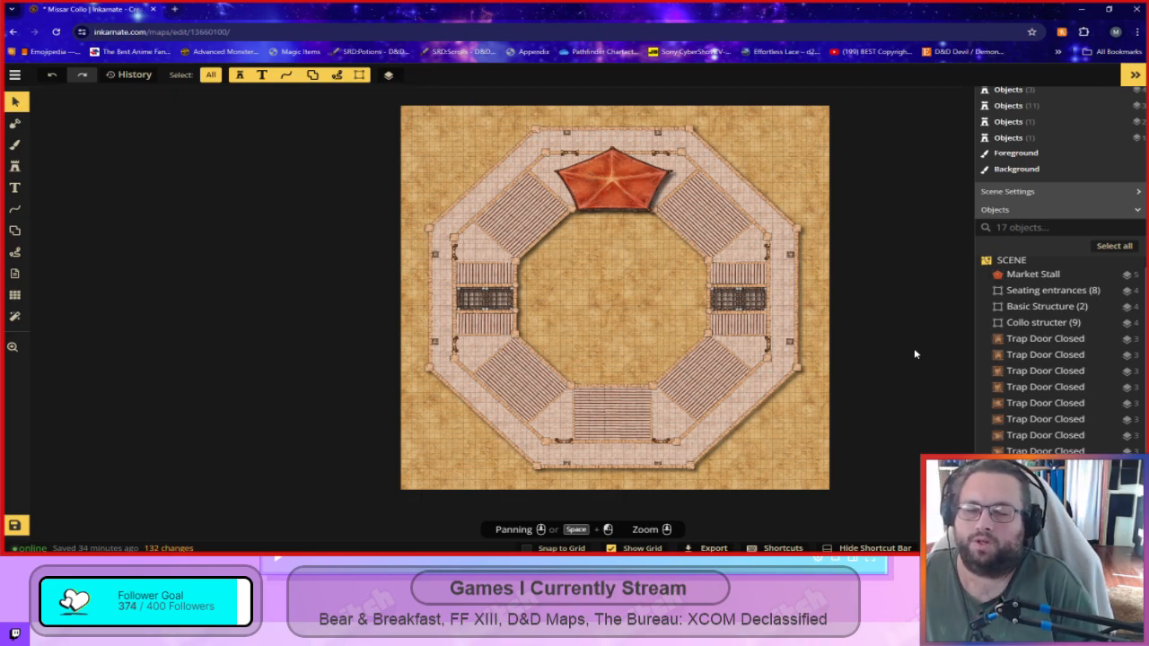
Reselect all 17 scene objects and shift the whole colosseum slightly north and east on the map.
{"action": "left_click_drag", "start_coordinate": [816, 476], "coordinate": [429, 126]}
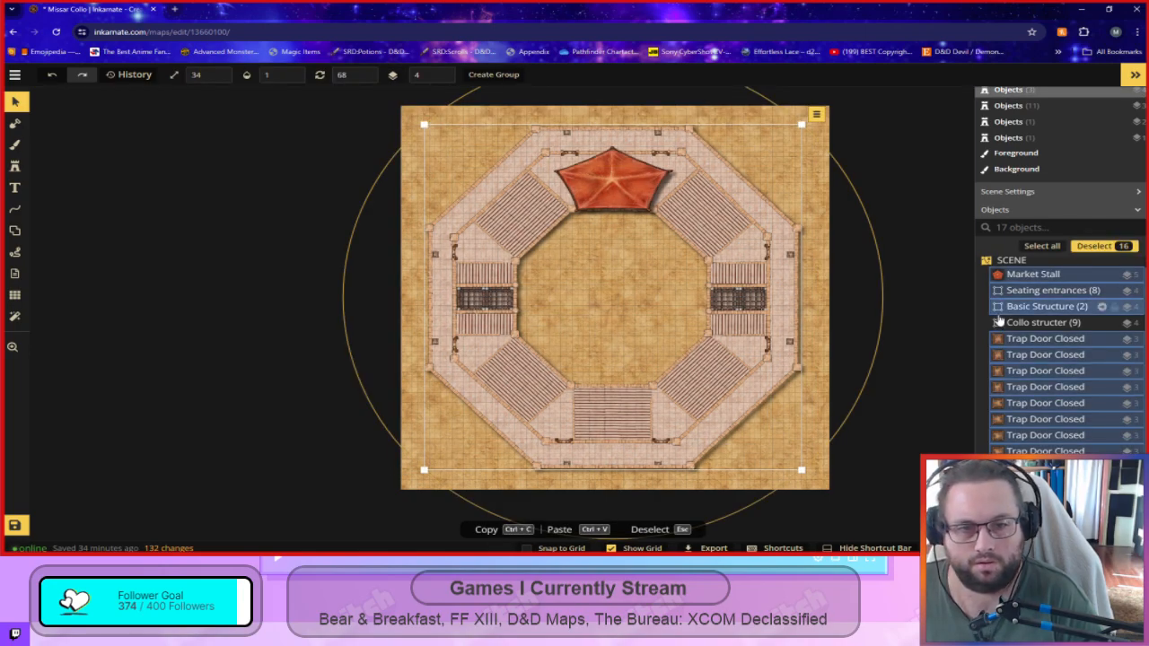
{"action": "left_click", "coordinate": [1056, 248]}
{"action": "left_click_drag", "start_coordinate": [752, 197], "coordinate": [757, 186]}
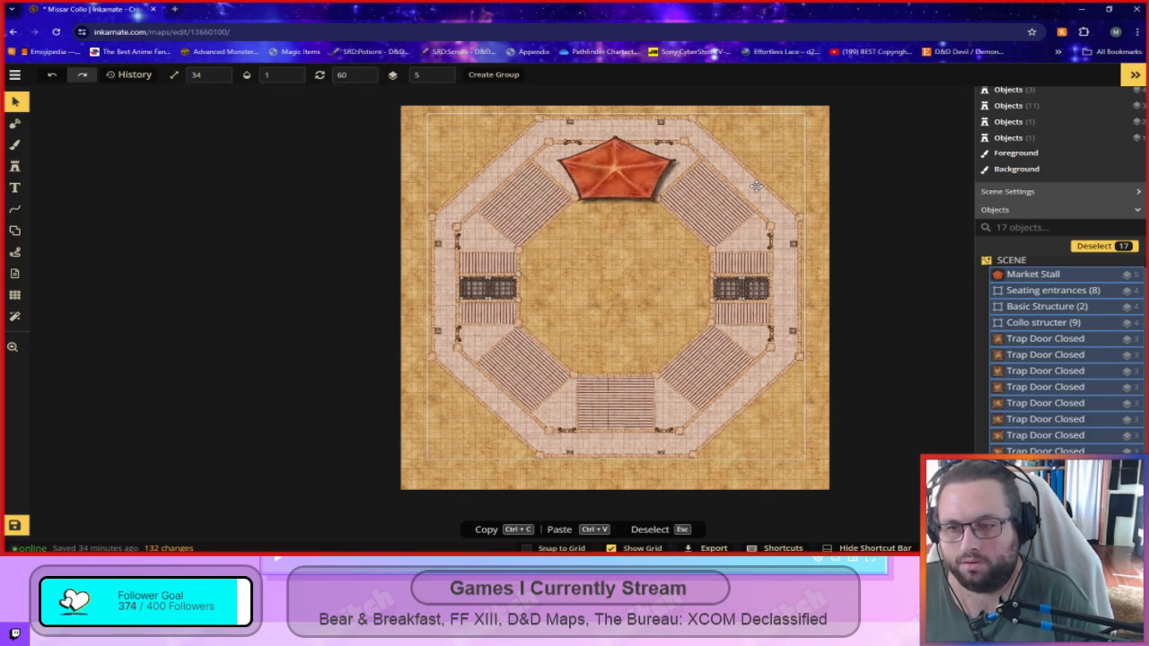
{"action": "left_click_drag", "start_coordinate": [757, 186], "coordinate": [756, 186]}
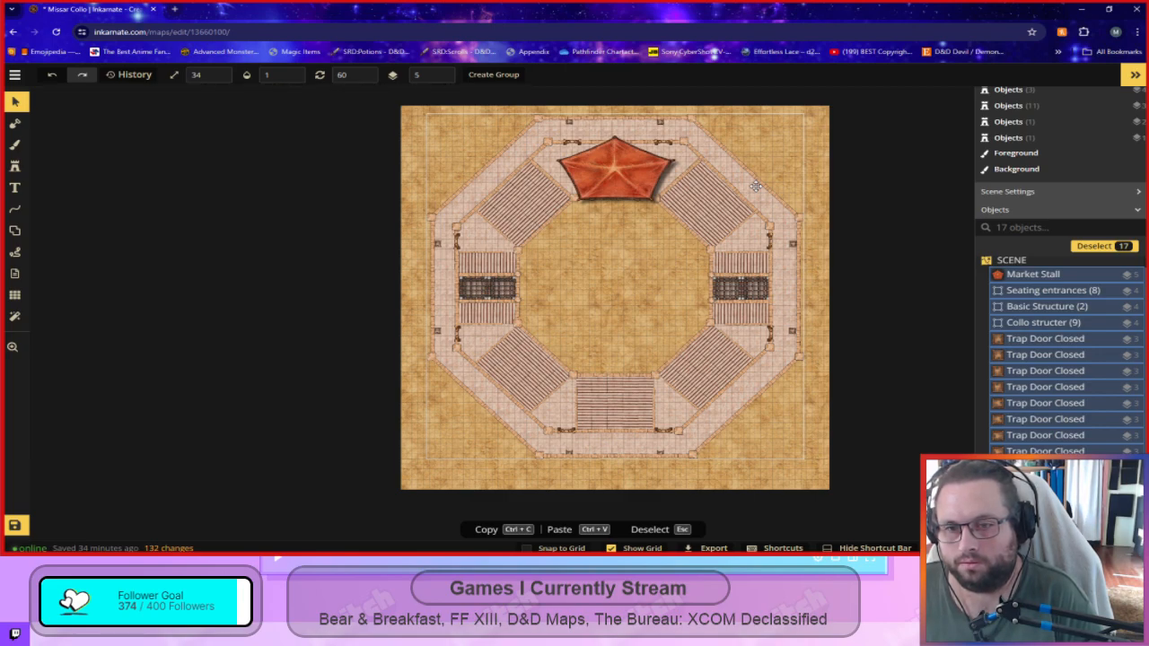
{"action": "left_click_drag", "start_coordinate": [756, 186], "coordinate": [755, 185]}
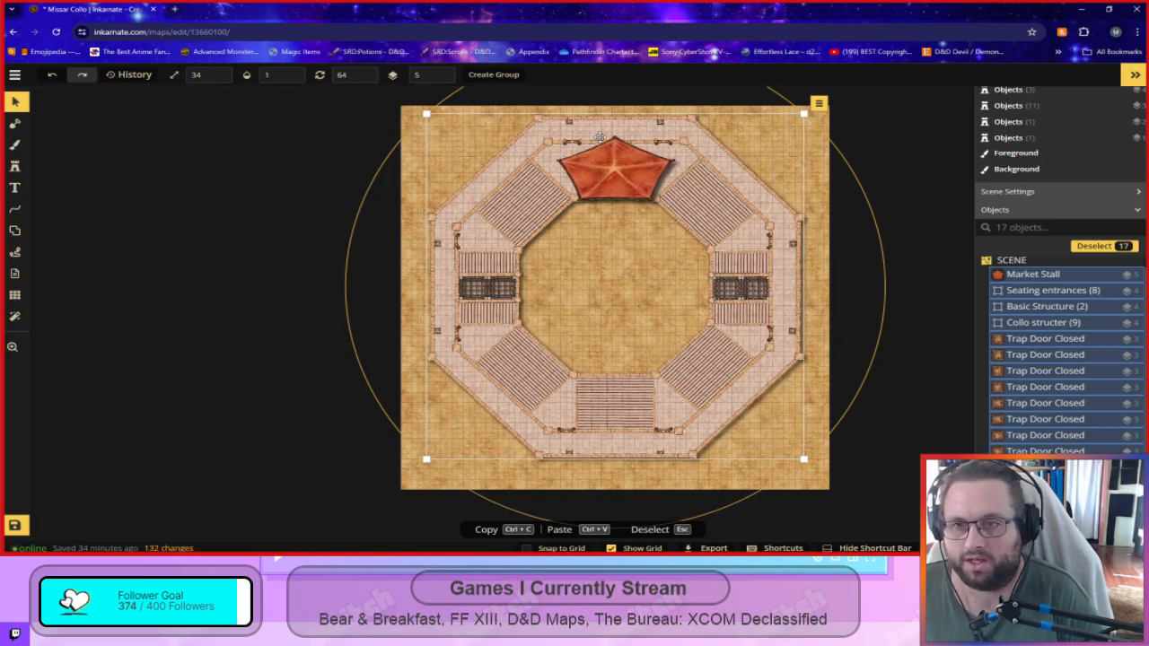
{"action": "left_click", "coordinate": [302, 231]}
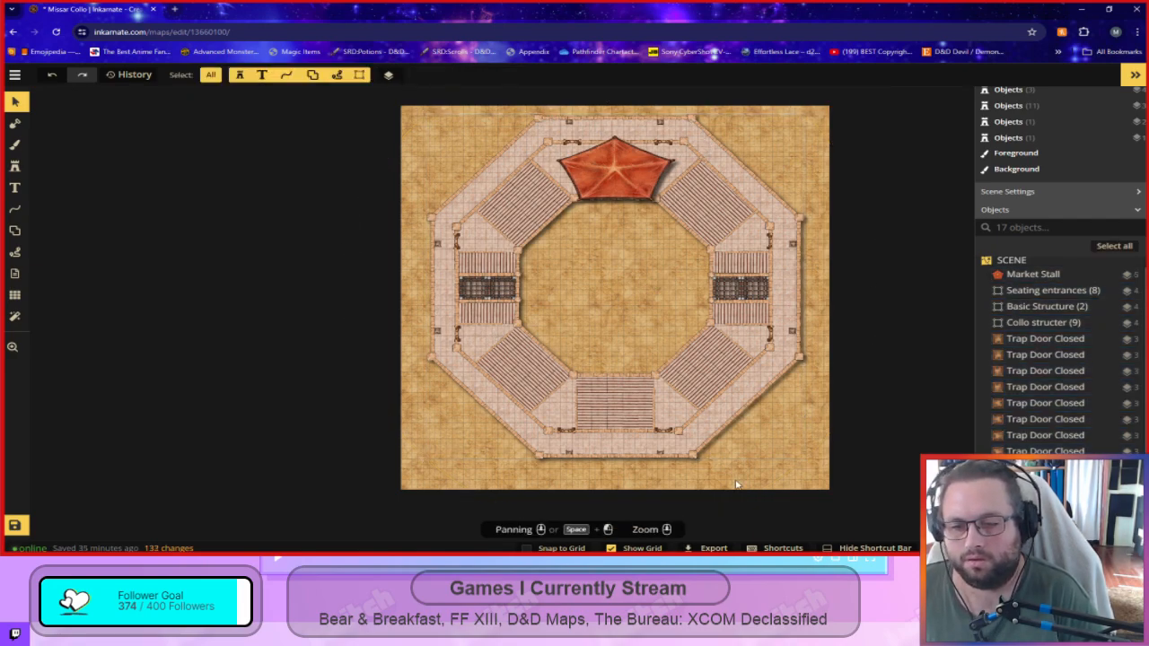
Examine the southern outer wall and the strip of ground beyond it against the grid squares.
{"action": "scroll", "coordinate": [554, 485], "scroll_direction": "up", "scroll_amount": 3}
{"action": "scroll", "coordinate": [552, 480], "scroll_direction": "up", "scroll_amount": 2}
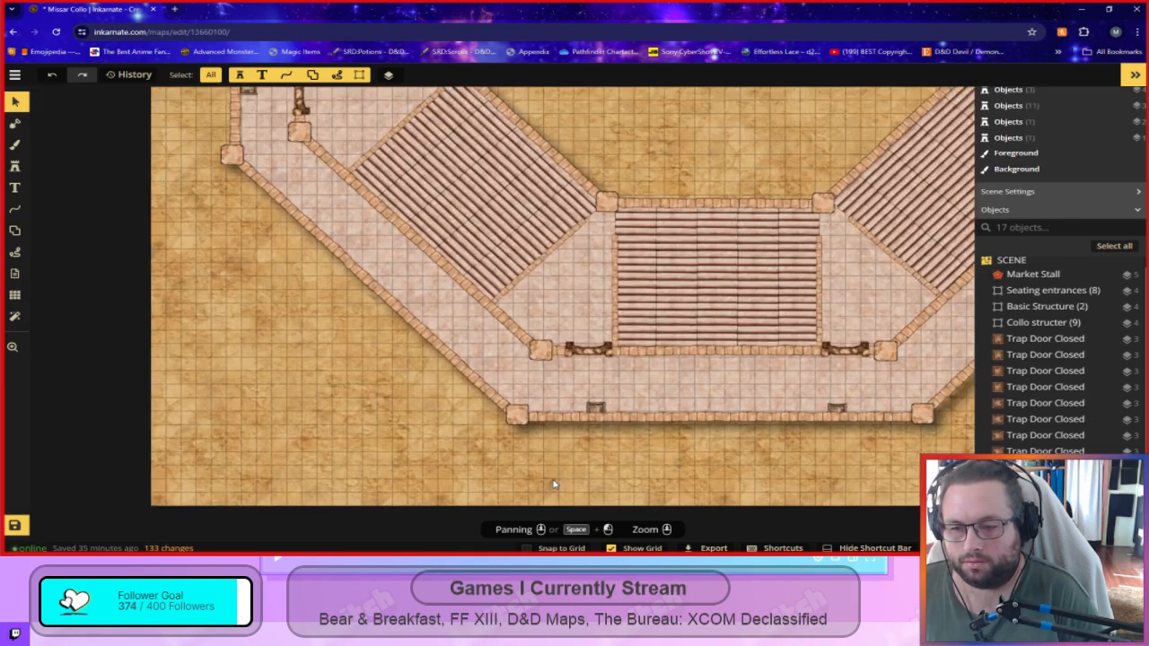
{"action": "scroll", "coordinate": [516, 341], "scroll_direction": "up", "scroll_amount": 2}
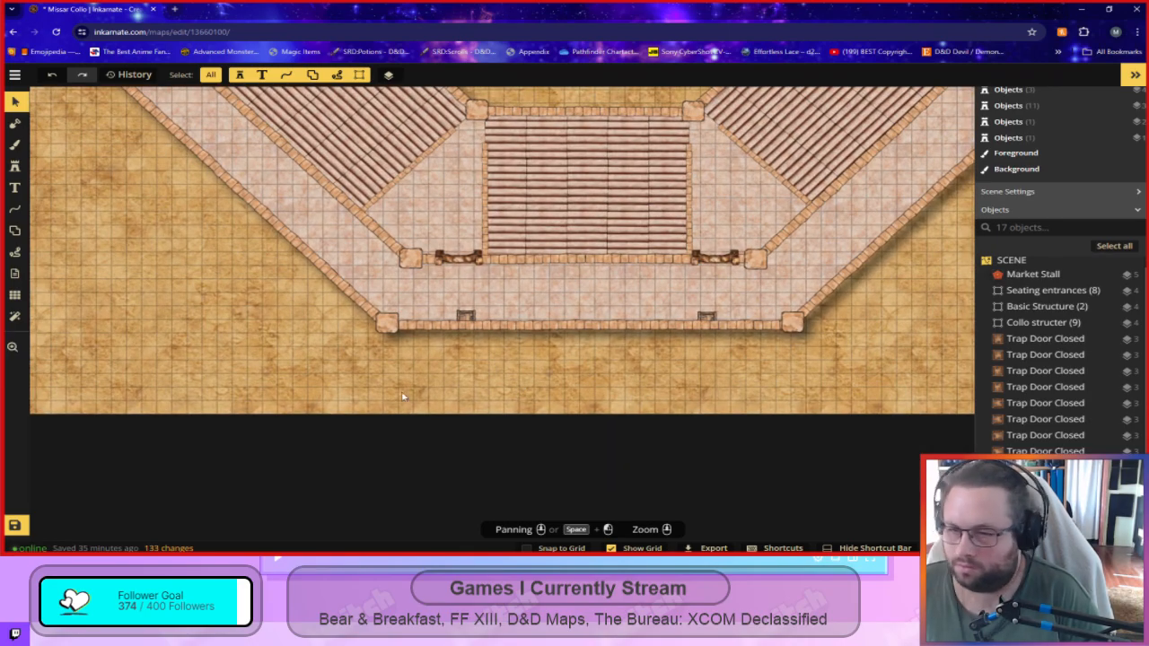
{"action": "scroll", "coordinate": [454, 386], "scroll_direction": "down", "scroll_amount": 3}
{"action": "scroll", "coordinate": [459, 392], "scroll_direction": "up", "scroll_amount": 3}
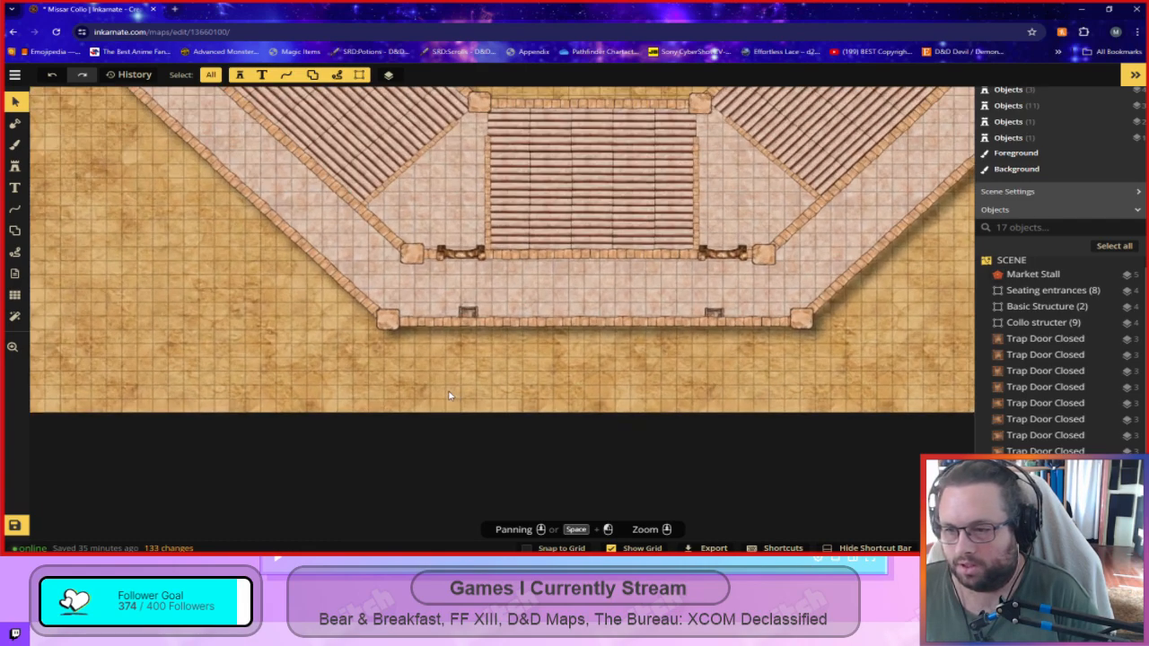
{"action": "left_click_drag", "start_coordinate": [419, 336], "coordinate": [826, 334]}
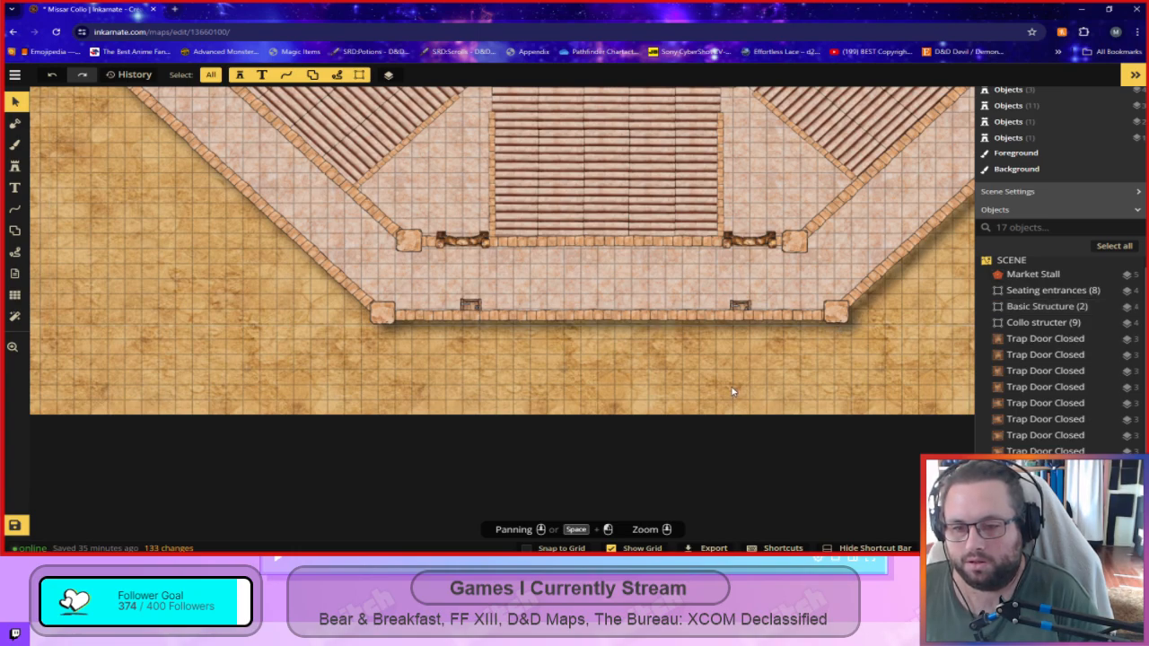
{"action": "scroll", "coordinate": [732, 391], "scroll_direction": "down", "scroll_amount": 5}
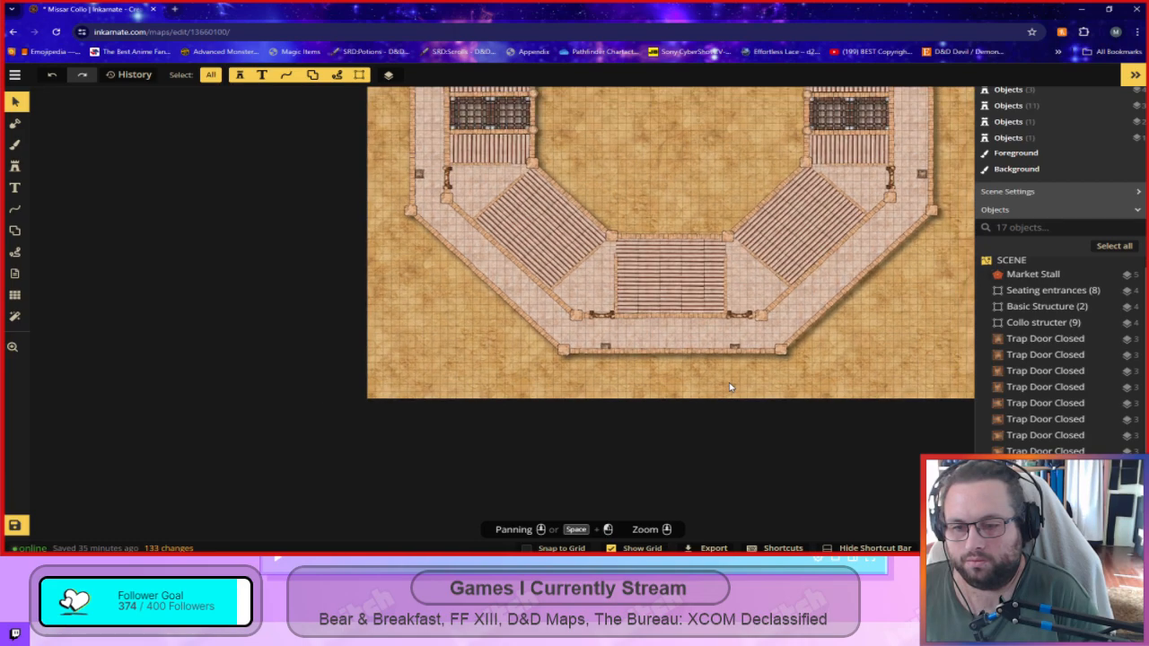
{"action": "scroll", "coordinate": [728, 387], "scroll_direction": "up", "scroll_amount": 2}
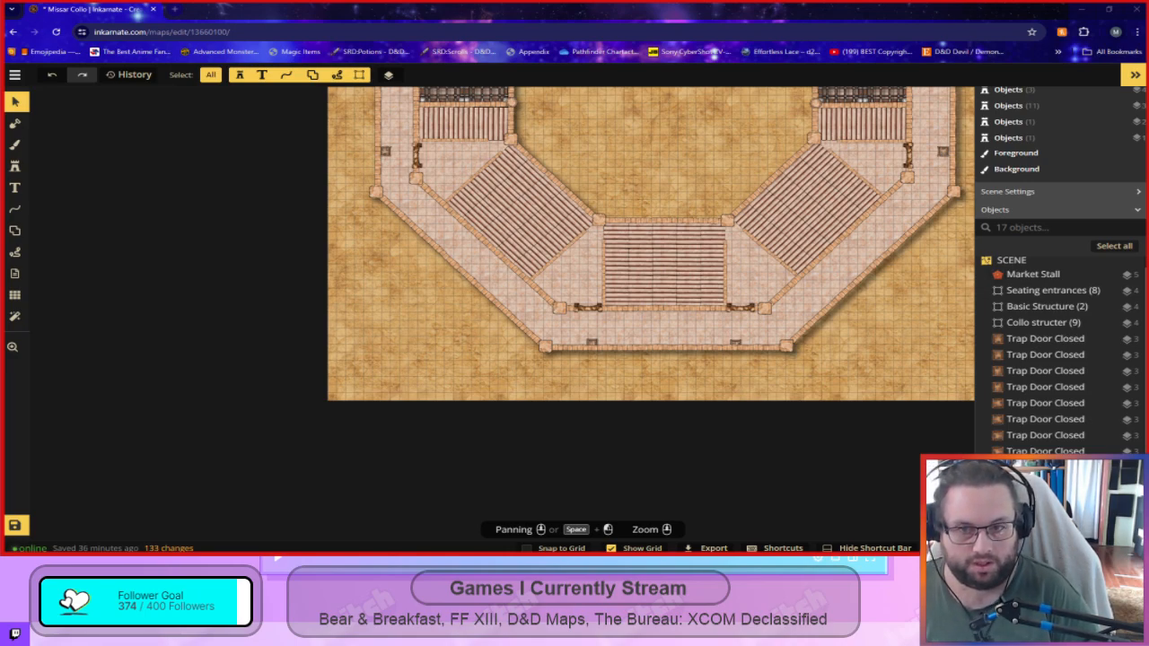
{"action": "scroll", "coordinate": [640, 422], "scroll_direction": "up", "scroll_amount": 3}
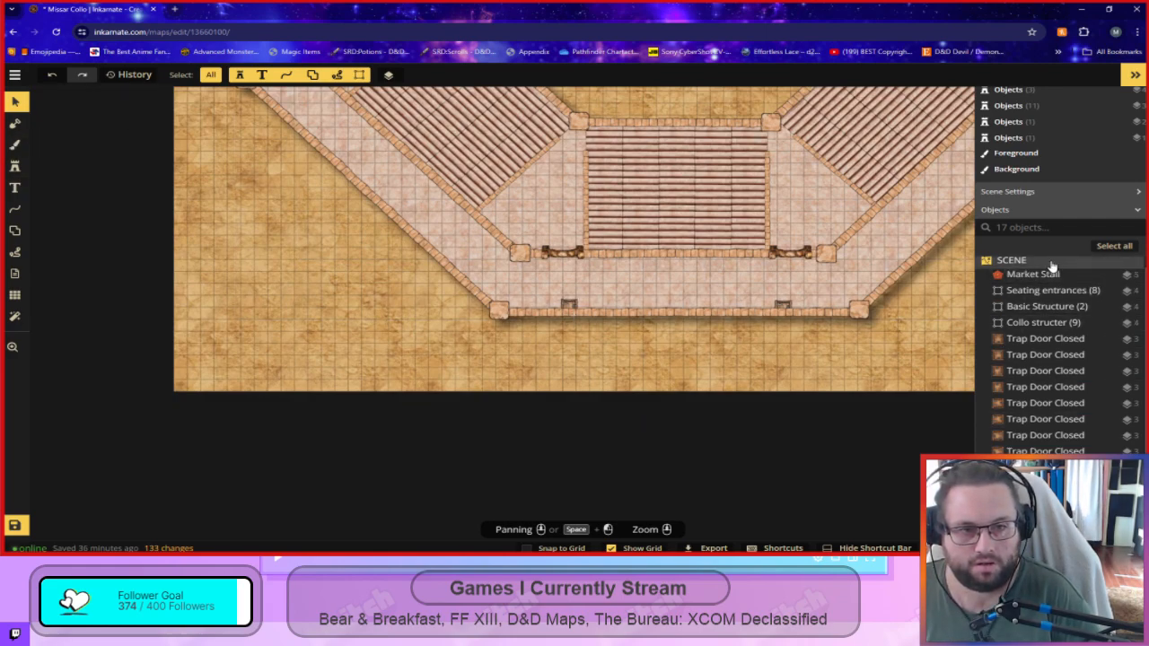
Lock the Market Stall, Seating entrances, Basic Structure and Collo structer objects.
{"action": "left_click", "coordinate": [1113, 246]}
{"action": "left_click", "coordinate": [1115, 274]}
{"action": "left_click", "coordinate": [1114, 290]}
{"action": "left_click", "coordinate": [1114, 306]}
{"action": "left_click", "coordinate": [1114, 322]}
{"action": "left_click", "coordinate": [1114, 338]}
{"action": "left_click", "coordinate": [1114, 355]}
{"action": "left_click", "coordinate": [1115, 371]}
{"action": "left_click", "coordinate": [1115, 387]}
{"action": "left_click", "coordinate": [1116, 411]}
{"action": "left_click", "coordinate": [1114, 419]}
{"action": "left_click", "coordinate": [1114, 404]}
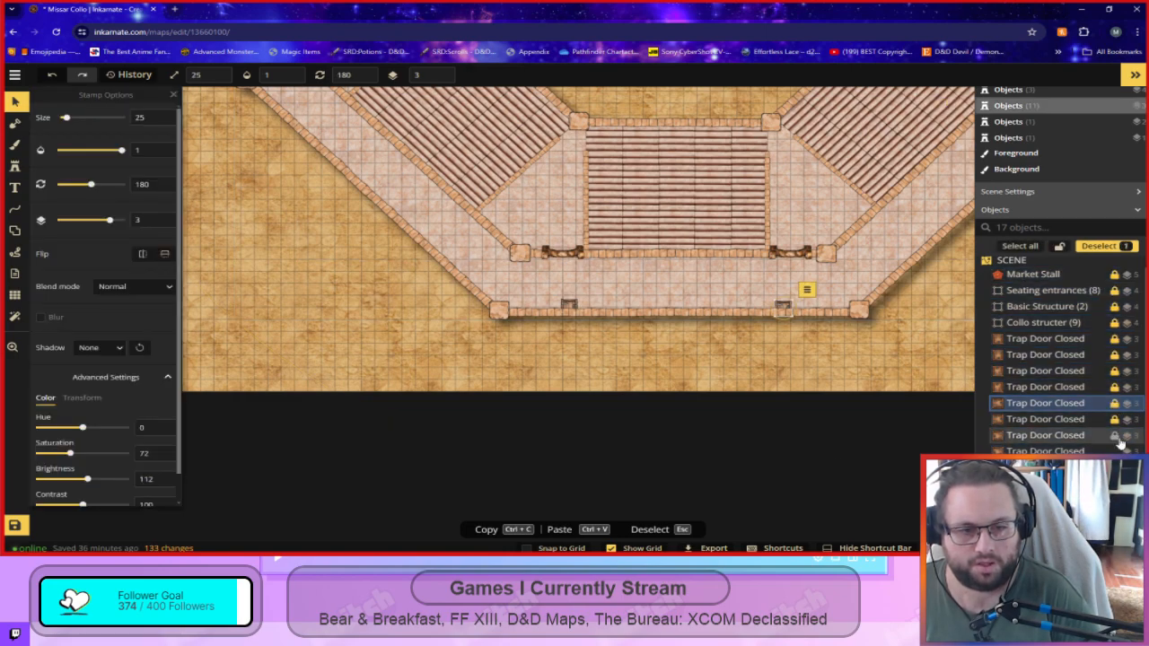
{"action": "left_click", "coordinate": [1114, 436]}
{"action": "left_click", "coordinate": [1114, 436]}
{"action": "left_click", "coordinate": [1114, 419]}
{"action": "left_click", "coordinate": [1114, 403]}
{"action": "left_click", "coordinate": [1114, 386]}
{"action": "left_click", "coordinate": [1115, 371]}
{"action": "left_click", "coordinate": [1114, 355]}
{"action": "left_click", "coordinate": [1114, 339]}
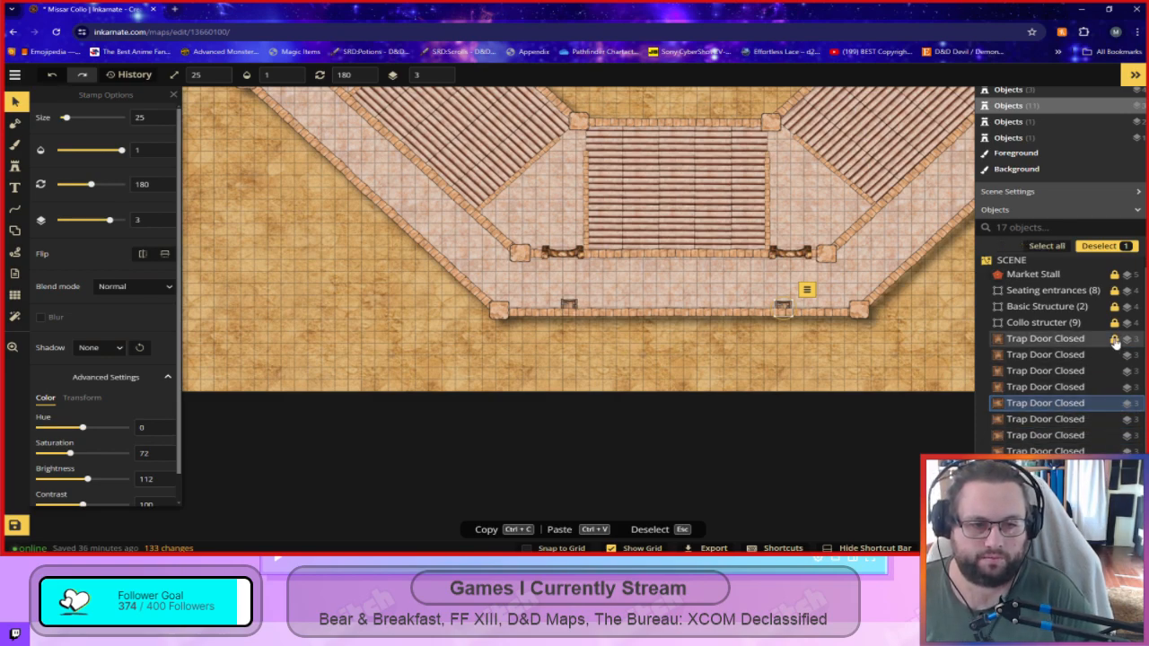
Group the eight closed trap doors under the name "Trap doors to roof".
{"action": "left_click", "coordinate": [1077, 339]}
{"action": "left_click", "coordinate": [1055, 451], "text": "shift"}
{"action": "right_click", "coordinate": [1033, 395]}
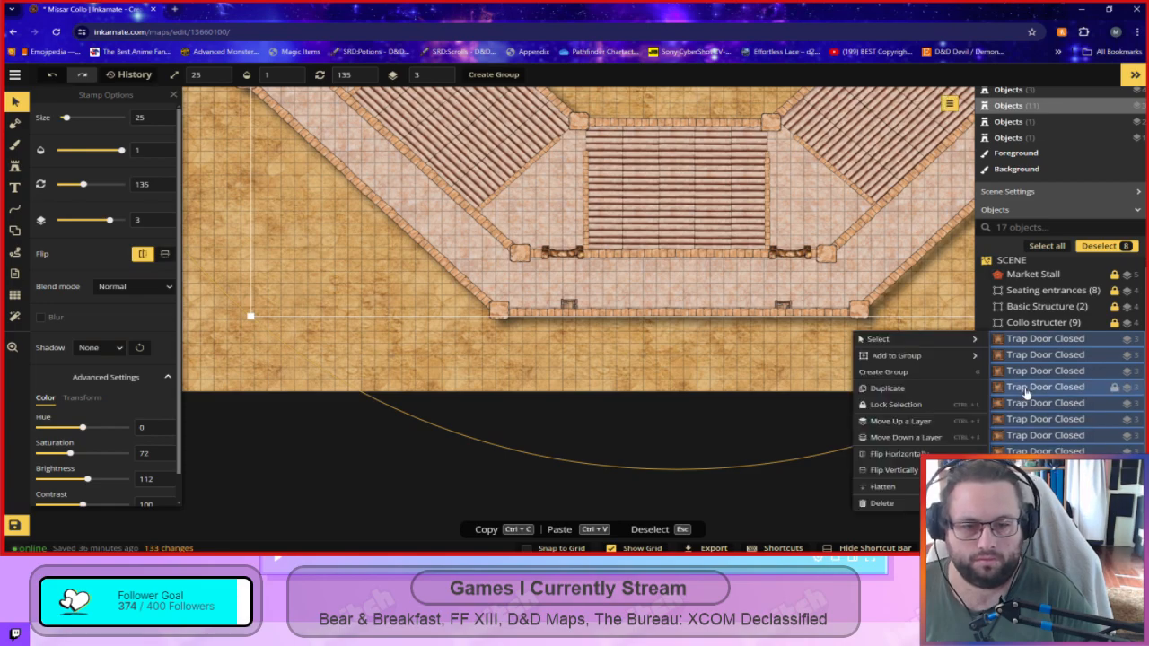
{"action": "left_click", "coordinate": [968, 377]}
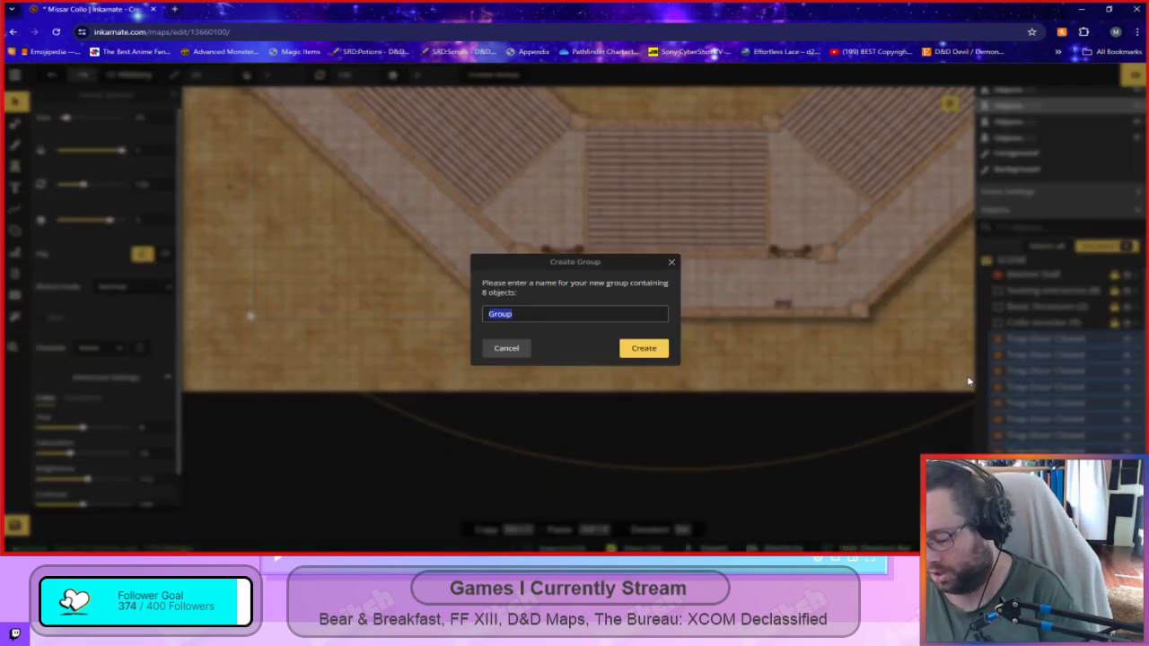
{"action": "type", "text": "Trap doors to roof"}
{"action": "key", "text": "Return"}
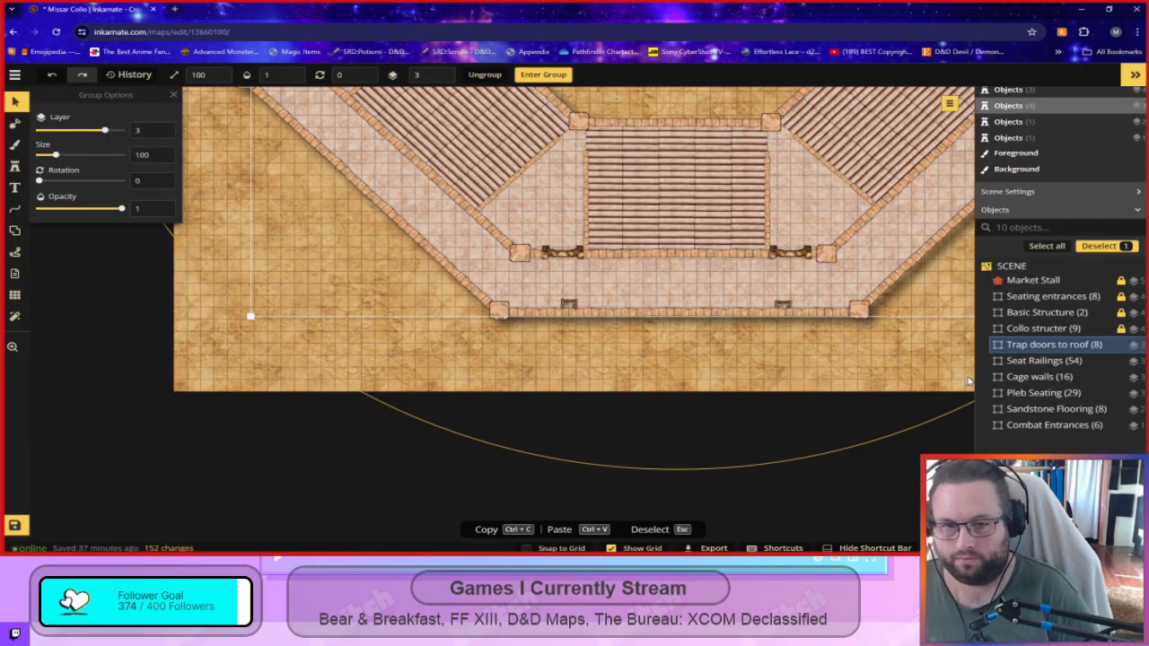
{"action": "left_click", "coordinate": [938, 375]}
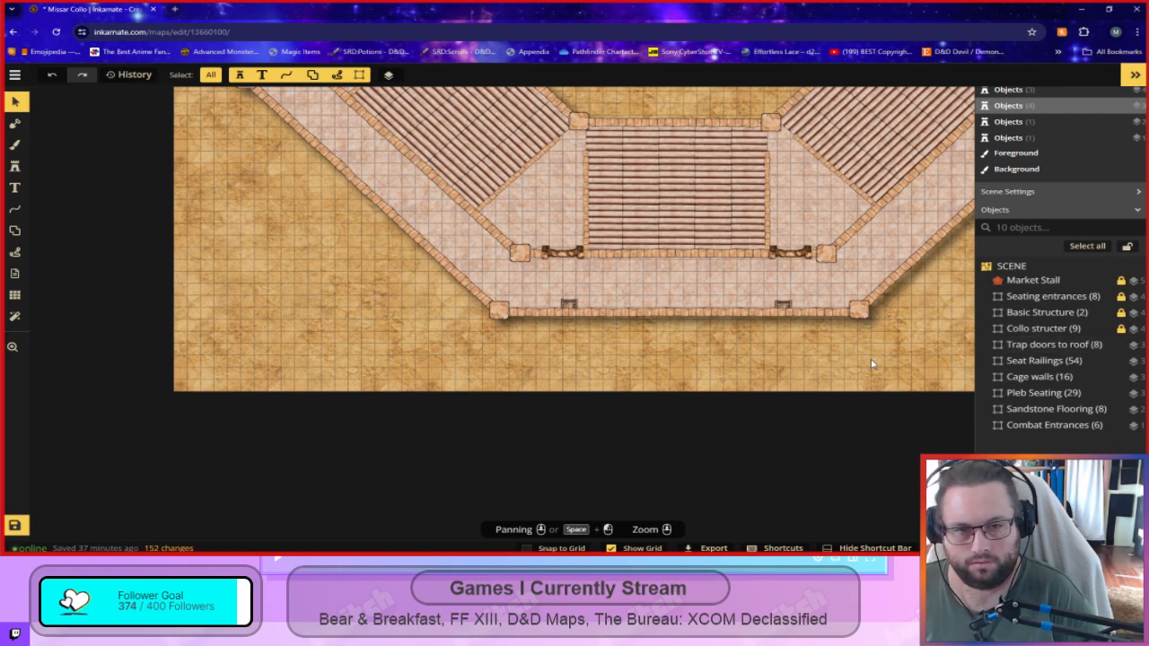
Lock the Trap doors to roof, Seat Railings, Cage walls, Pleb Seating, Sandstone Flooring and Combat Entrances groups.
{"action": "left_click", "coordinate": [1120, 345]}
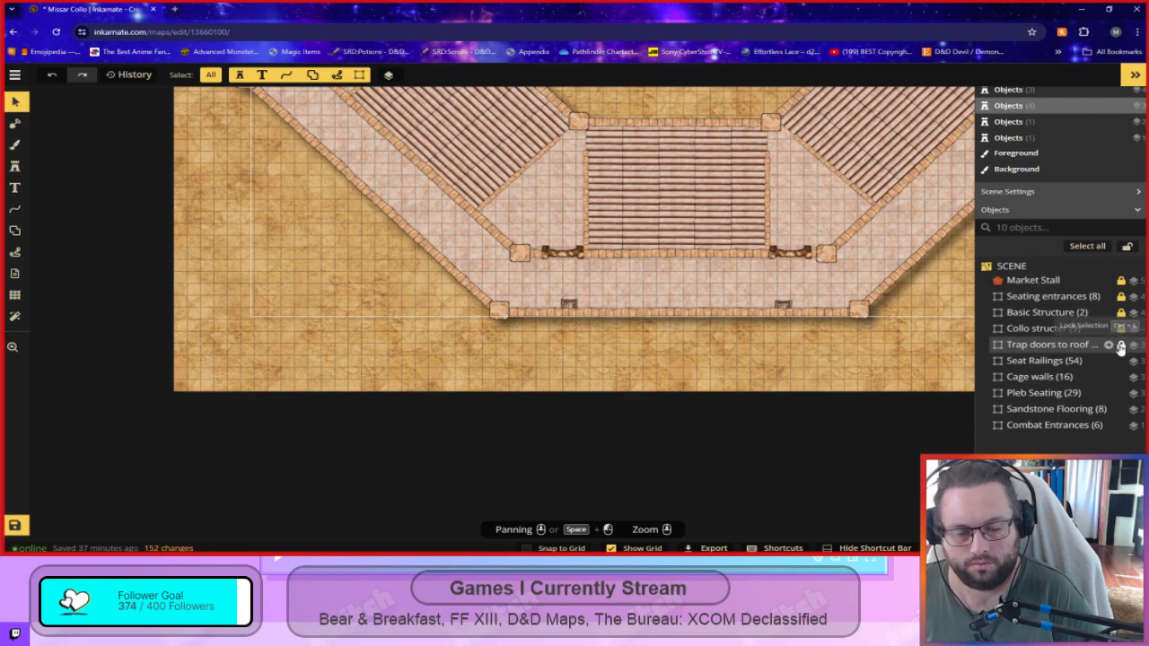
{"action": "left_click", "coordinate": [1120, 361]}
{"action": "left_click", "coordinate": [1121, 378]}
{"action": "left_click", "coordinate": [1120, 393]}
{"action": "left_click", "coordinate": [1120, 409]}
{"action": "left_click", "coordinate": [1120, 425]}
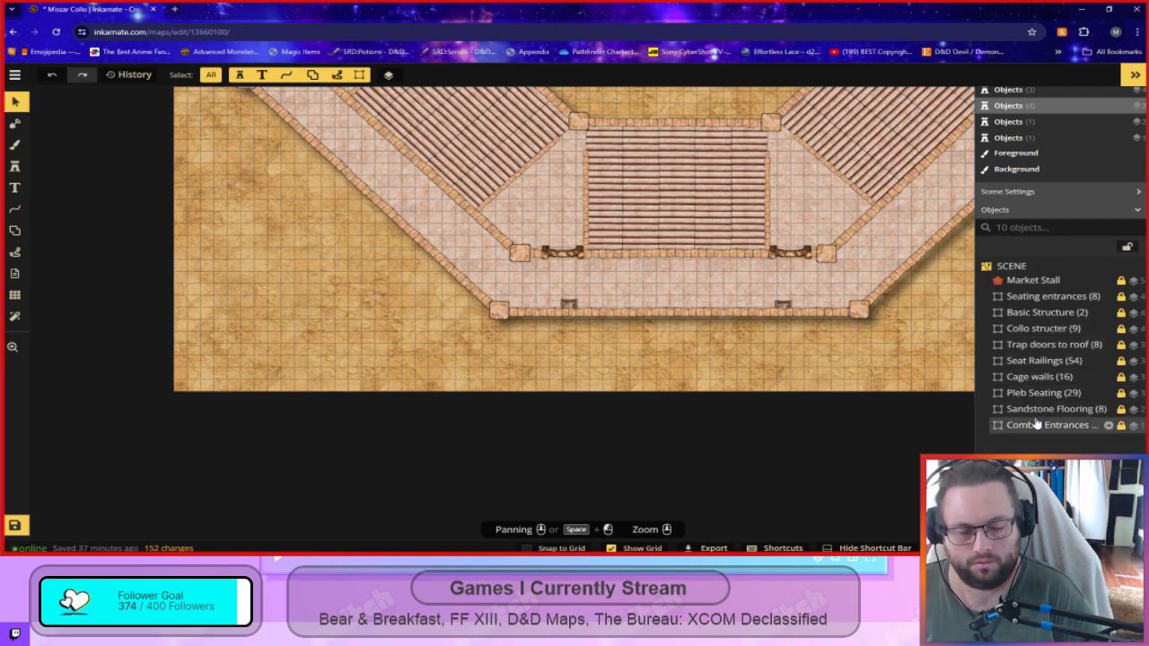
Examine the whole colosseum, from the northern market stall down to the southern outer wall and its trap doors.
{"action": "left_click_drag", "start_coordinate": [906, 349], "coordinate": [824, 544]}
{"action": "left_click_drag", "start_coordinate": [665, 144], "coordinate": [651, 419]}
{"action": "left_click_drag", "start_coordinate": [751, 354], "coordinate": [711, 579]}
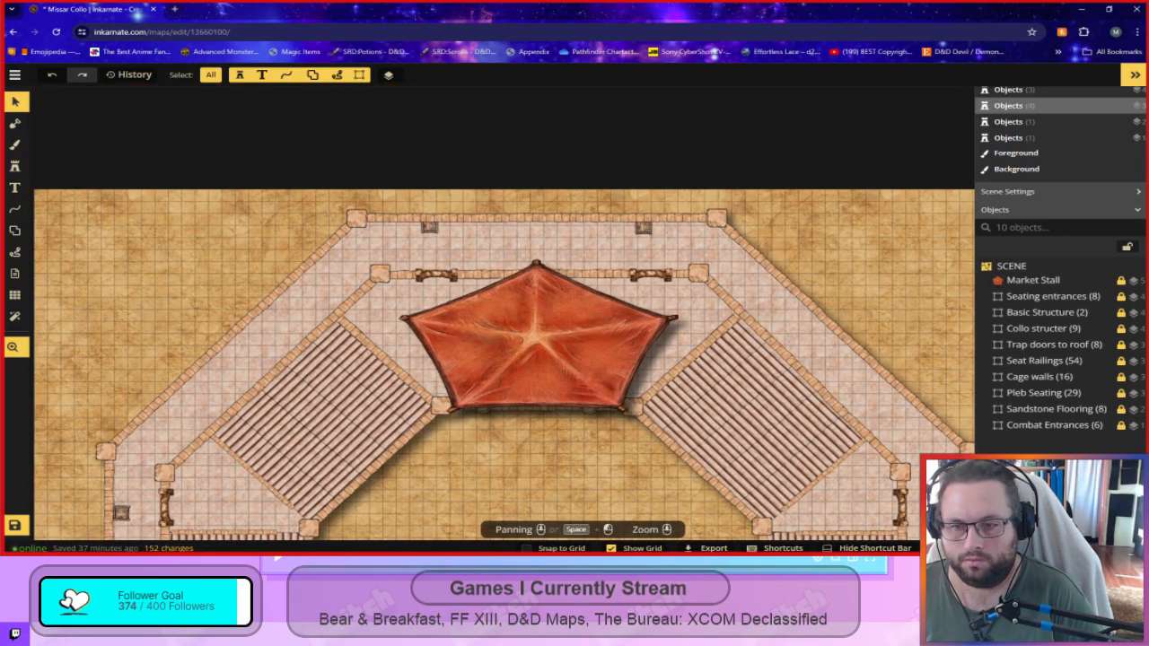
{"action": "left_click_drag", "start_coordinate": [476, 333], "coordinate": [509, 185]}
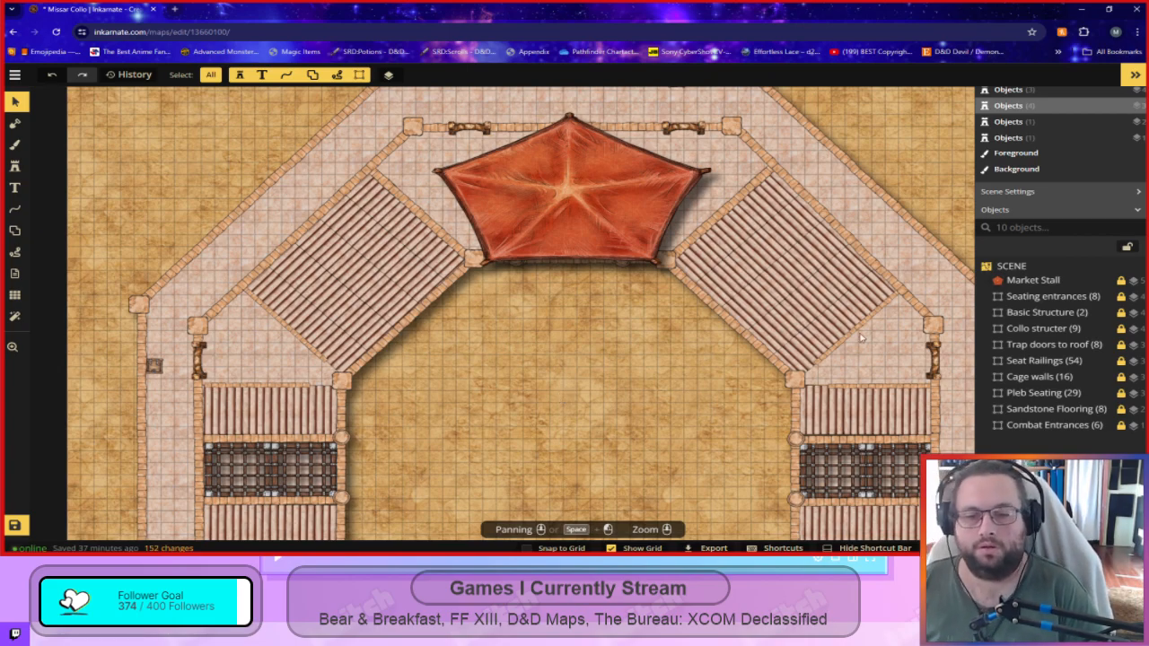
{"action": "scroll", "coordinate": [765, 387], "scroll_direction": "down", "scroll_amount": 1}
{"action": "scroll", "coordinate": [650, 431], "scroll_direction": "up", "scroll_amount": 1}
{"action": "left_click_drag", "start_coordinate": [657, 440], "coordinate": [569, 199]}
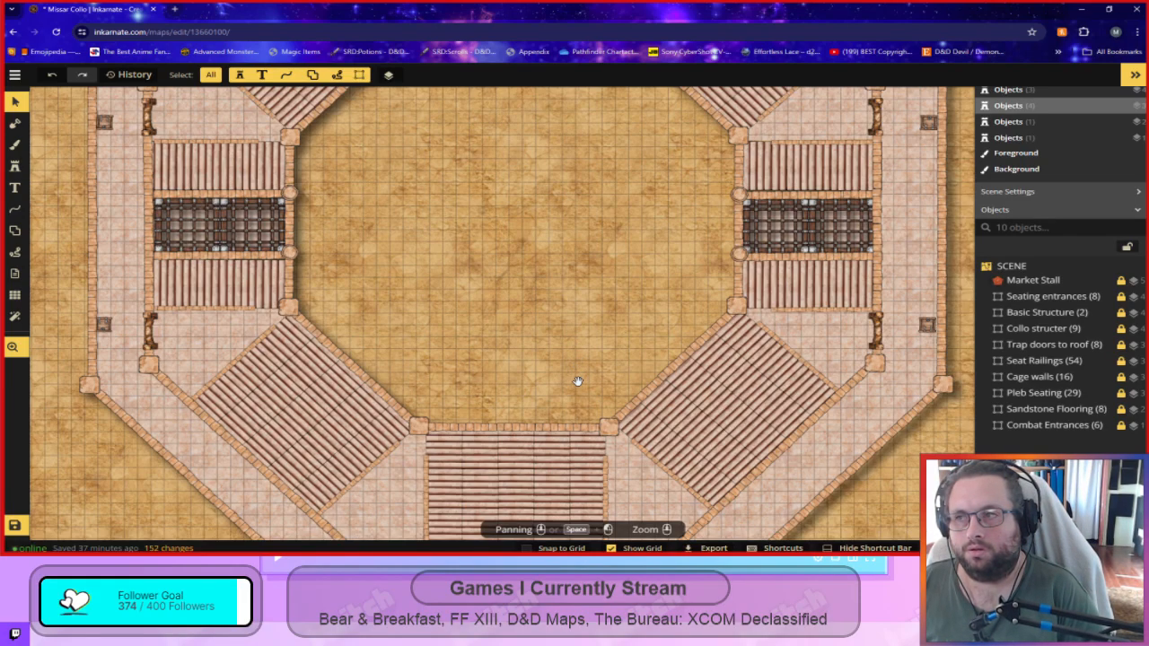
{"action": "scroll", "coordinate": [578, 385], "scroll_direction": "down", "scroll_amount": 1}
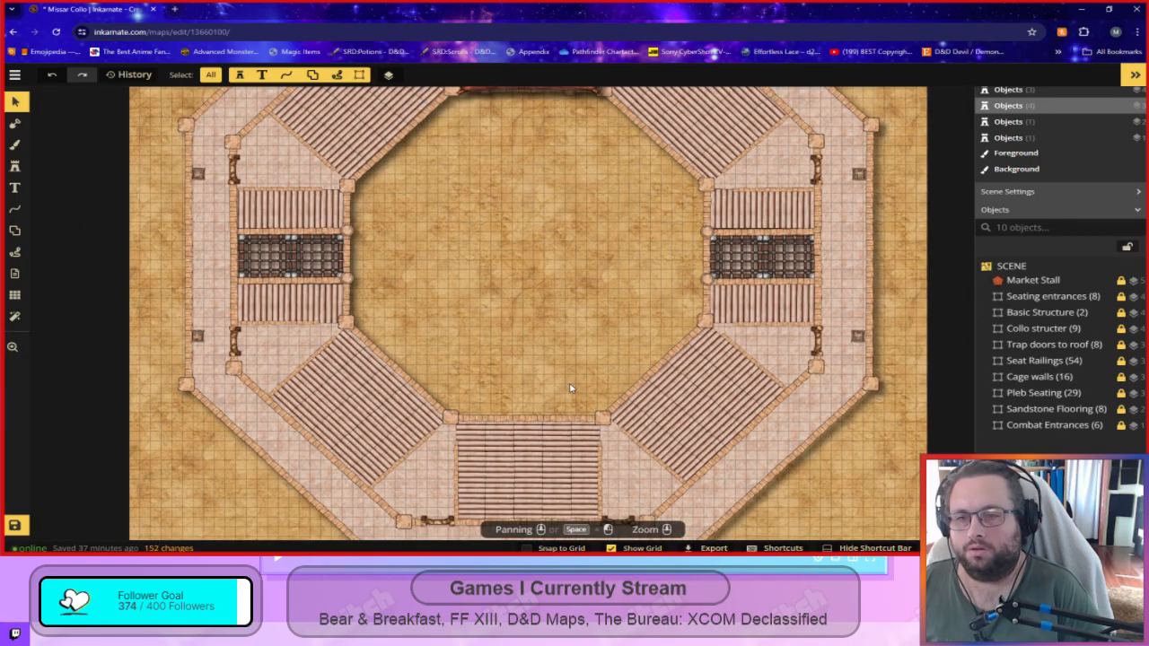
{"action": "left_click_drag", "start_coordinate": [567, 384], "coordinate": [512, 235]}
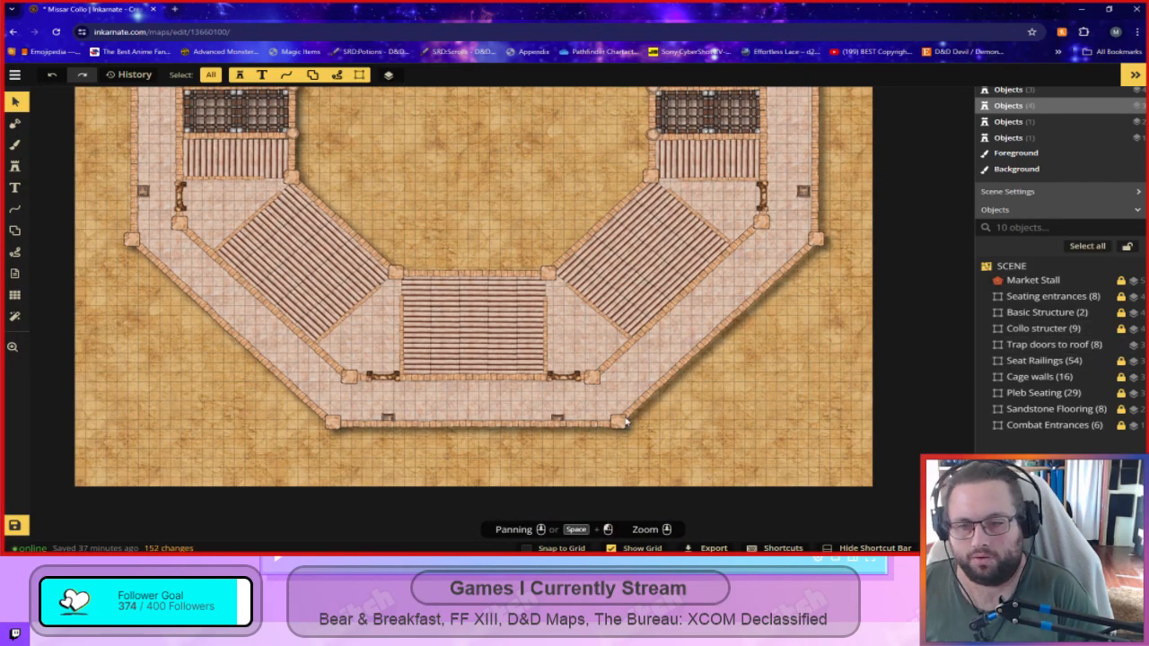
Select both southern trap doors inside the Trap doors to roof group and move them slightly inward from the outer wall.
{"action": "left_click", "coordinate": [557, 419]}
{"action": "left_click", "coordinate": [557, 420]}
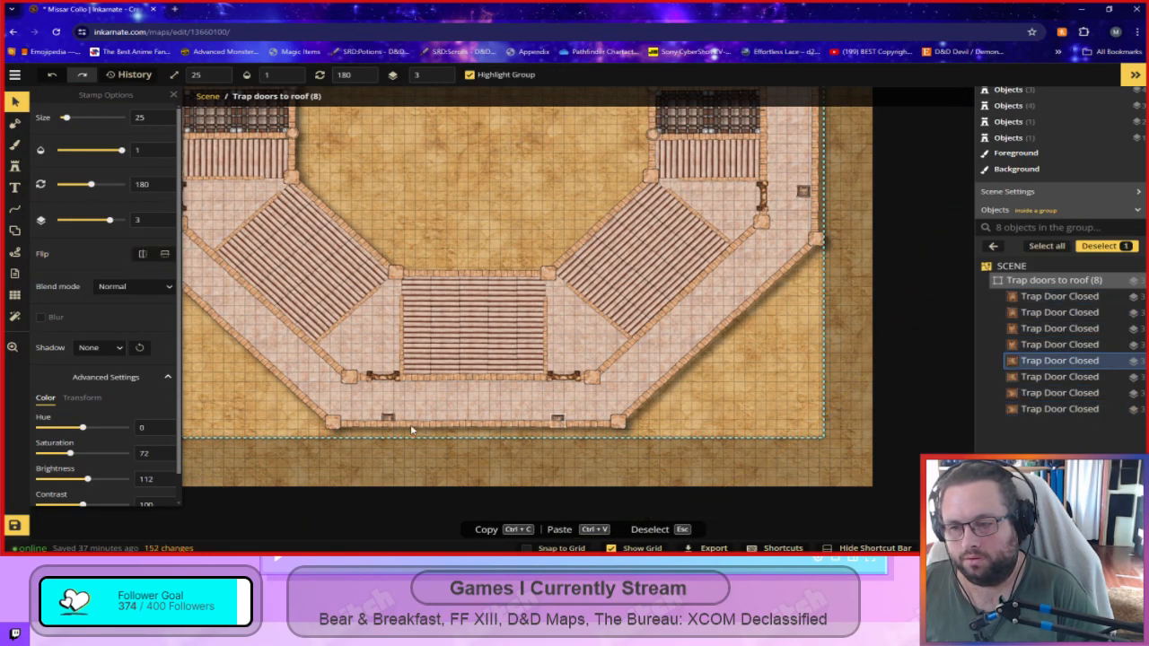
{"action": "left_click", "coordinate": [387, 418], "text": "shift"}
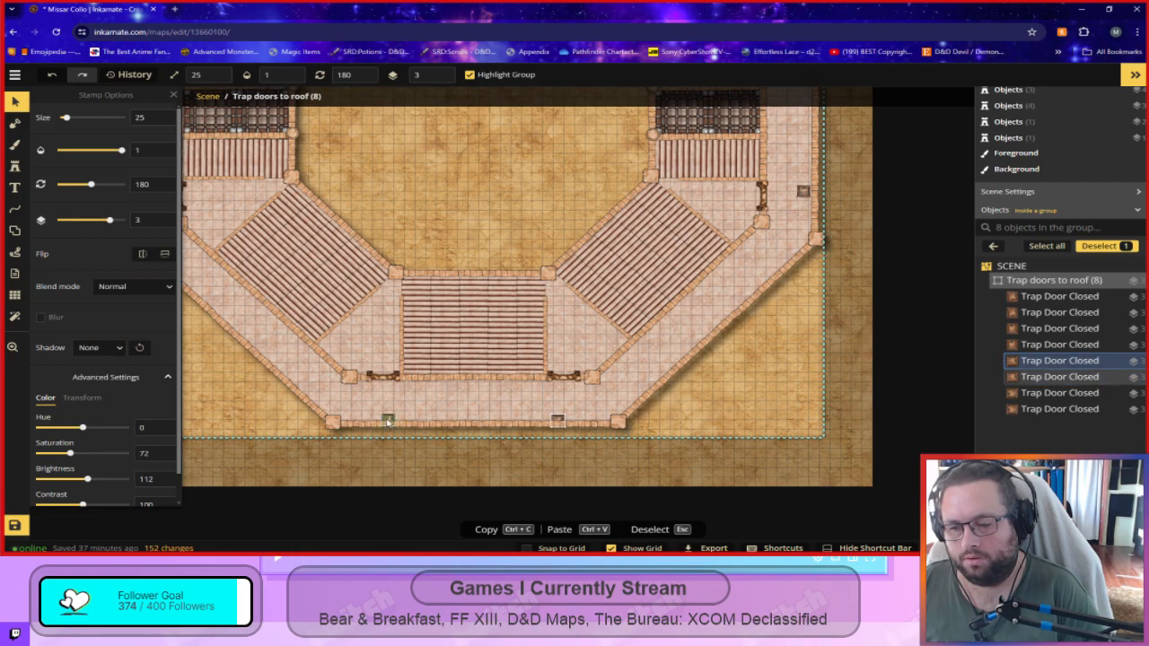
{"action": "left_click_drag", "start_coordinate": [387, 417], "coordinate": [387, 420]}
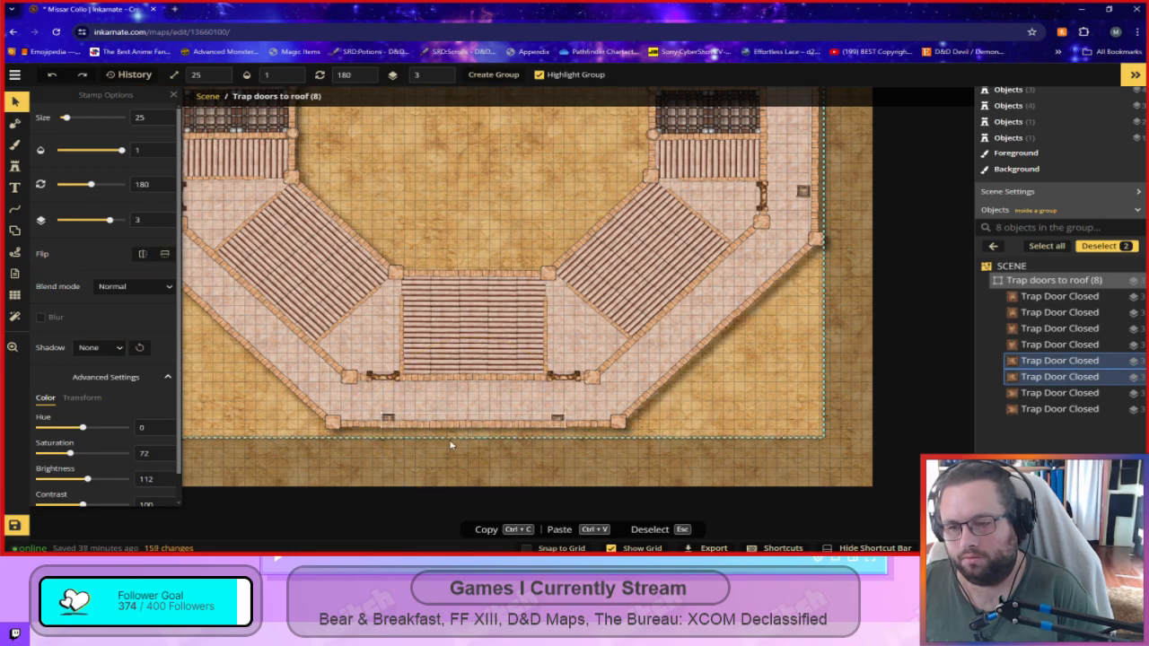
{"action": "left_click_drag", "start_coordinate": [505, 419], "coordinate": [507, 412]}
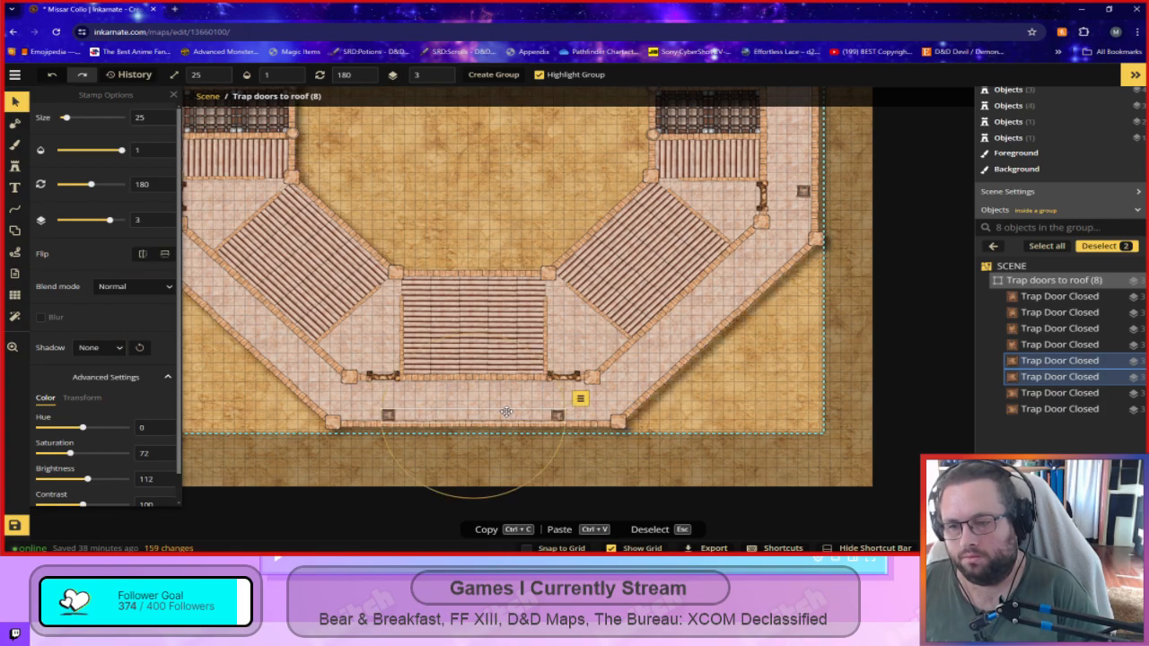
Nudge the two eastern trap doors inside the group to fine-tune their positions beside the seating entrances.
{"action": "left_click", "coordinate": [754, 392]}
{"action": "key", "text": "space"}
{"action": "left_click_drag", "start_coordinate": [859, 273], "coordinate": [852, 461]}
{"action": "left_click", "coordinate": [789, 399]}
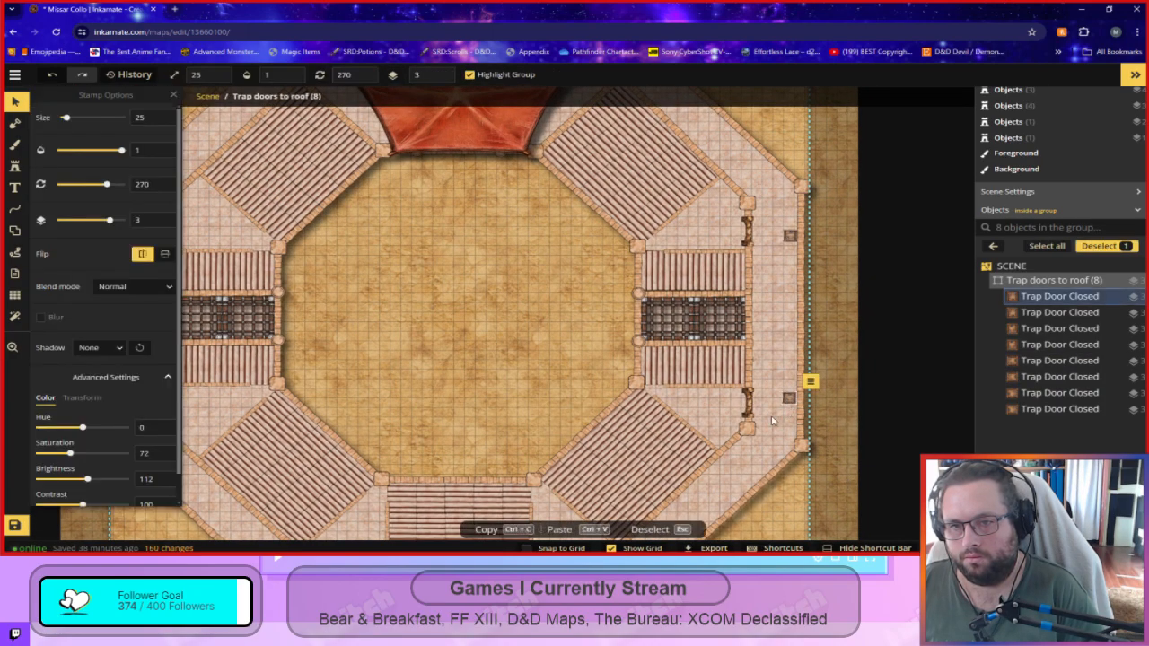
{"action": "left_click_drag", "start_coordinate": [787, 398], "coordinate": [789, 398]}
{"action": "left_click", "coordinate": [848, 419]}
{"action": "left_click_drag", "start_coordinate": [404, 394], "coordinate": [503, 403]}
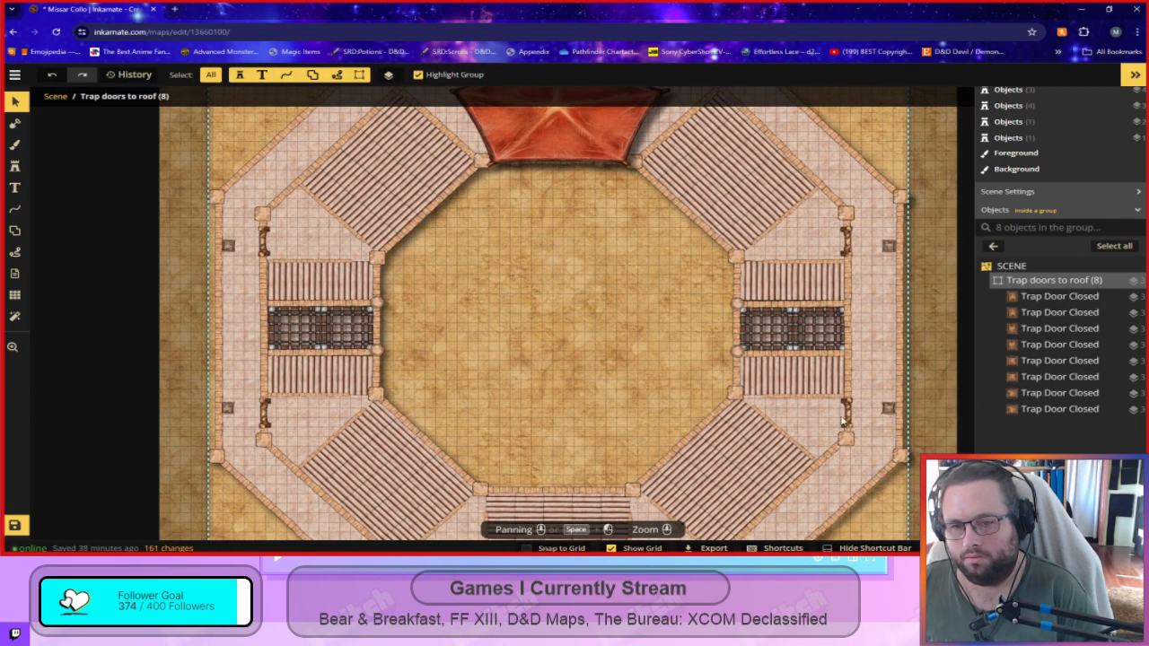
{"action": "left_click", "coordinate": [889, 410]}
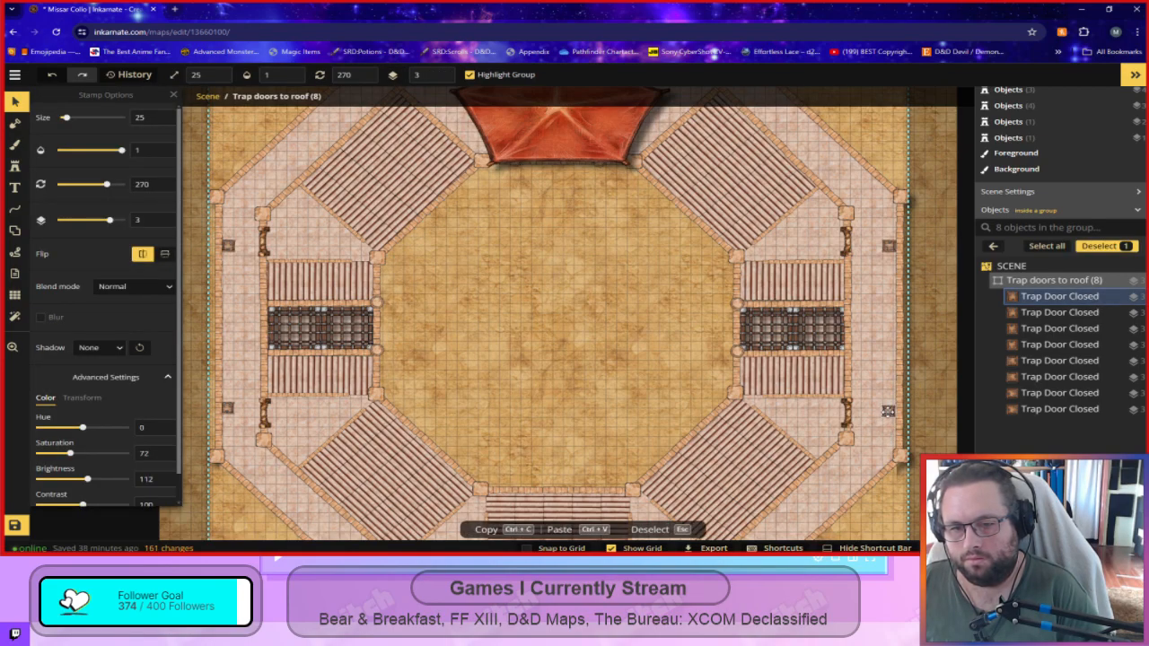
{"action": "left_click", "coordinate": [888, 242]}
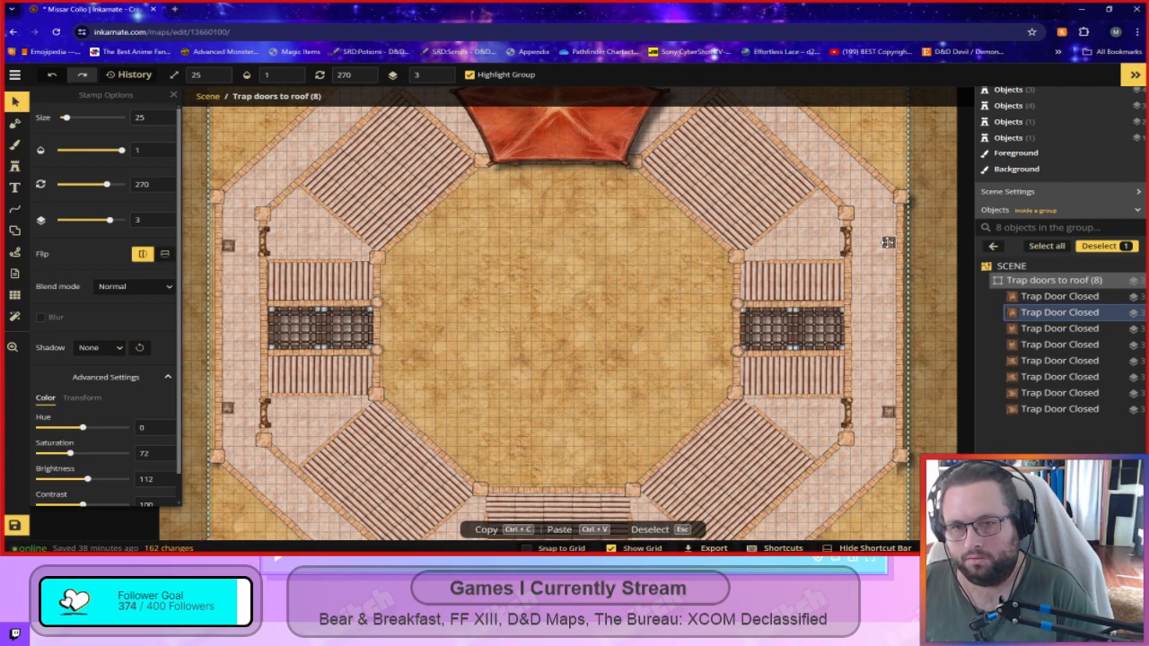
{"action": "key", "text": "Escape"}
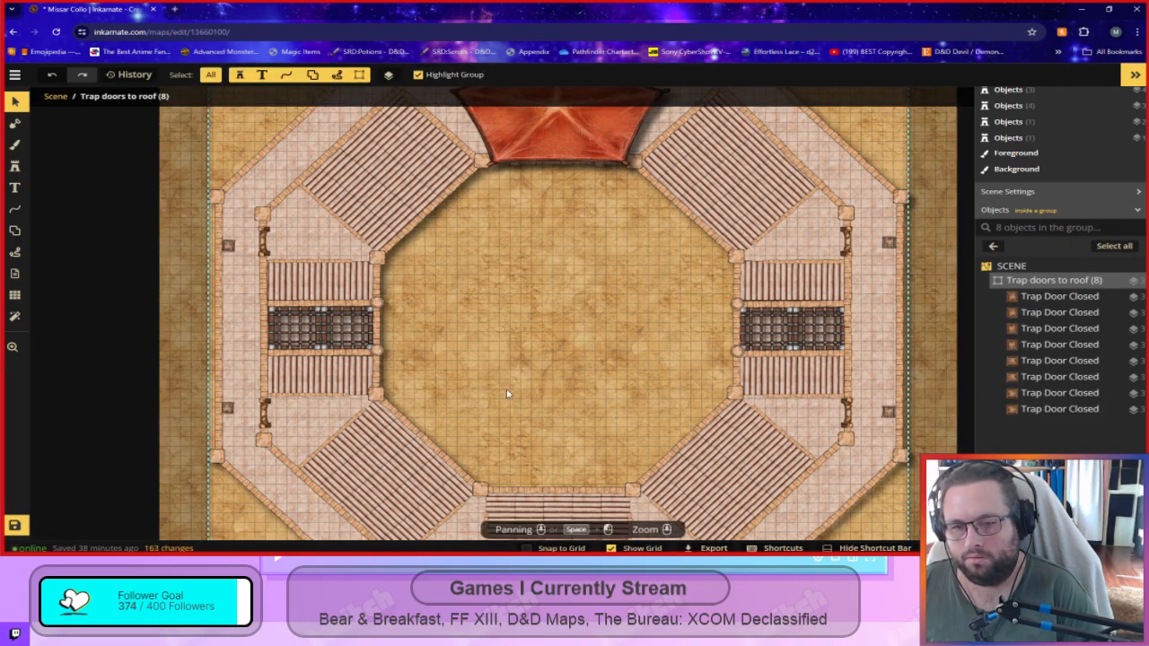
Move the lower western trap door slightly north and the upper western one slightly south.
{"action": "left_click", "coordinate": [227, 408]}
{"action": "left_click_drag", "start_coordinate": [228, 409], "coordinate": [227, 403]}
{"action": "left_click", "coordinate": [228, 245]}
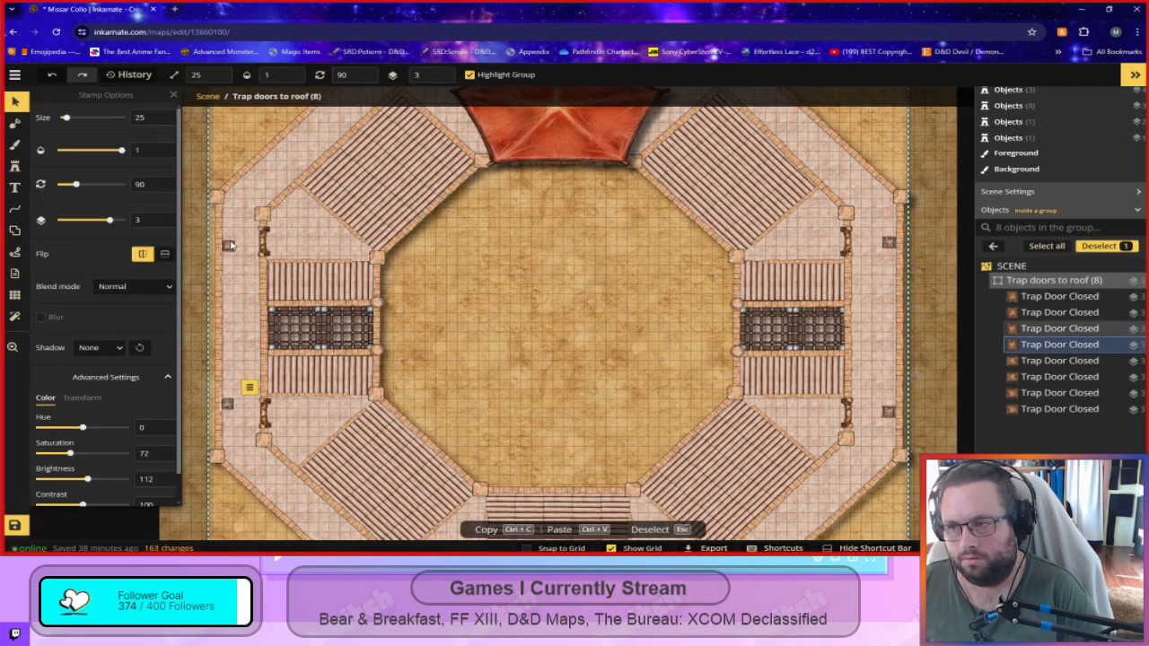
{"action": "left_click_drag", "start_coordinate": [228, 245], "coordinate": [228, 249]}
{"action": "left_click", "coordinate": [544, 293]}
Select both northern trap doors together and shift them slightly south, away from the outer wall.
{"action": "left_click_drag", "start_coordinate": [550, 289], "coordinate": [547, 414]}
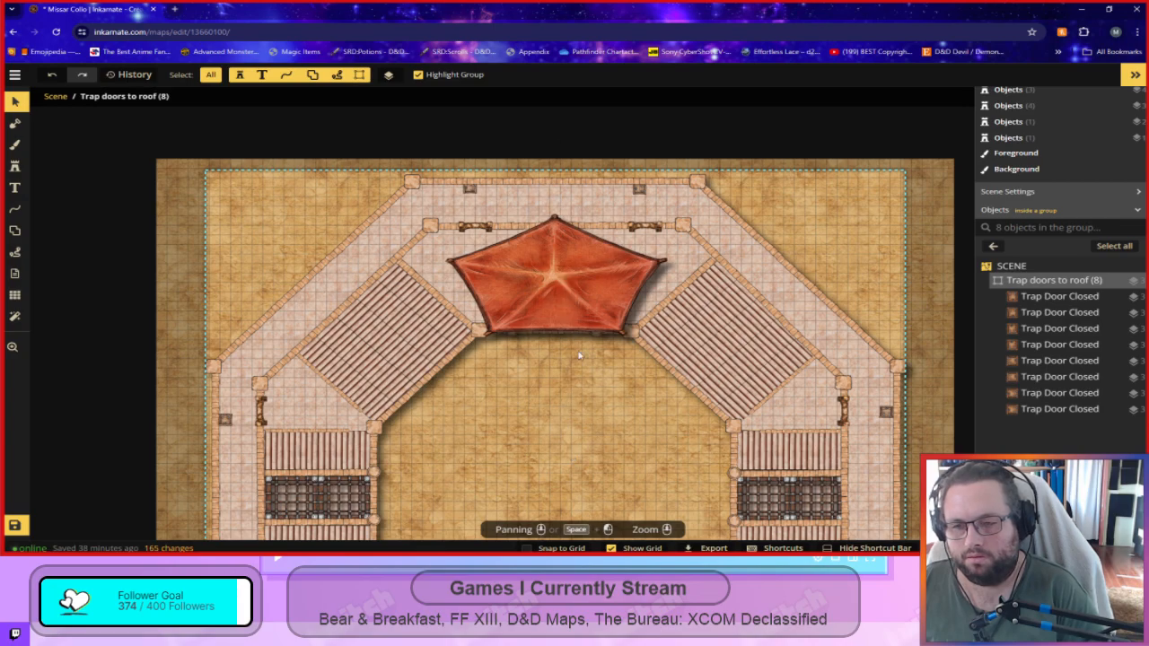
{"action": "left_click_drag", "start_coordinate": [597, 474], "coordinate": [560, 107]}
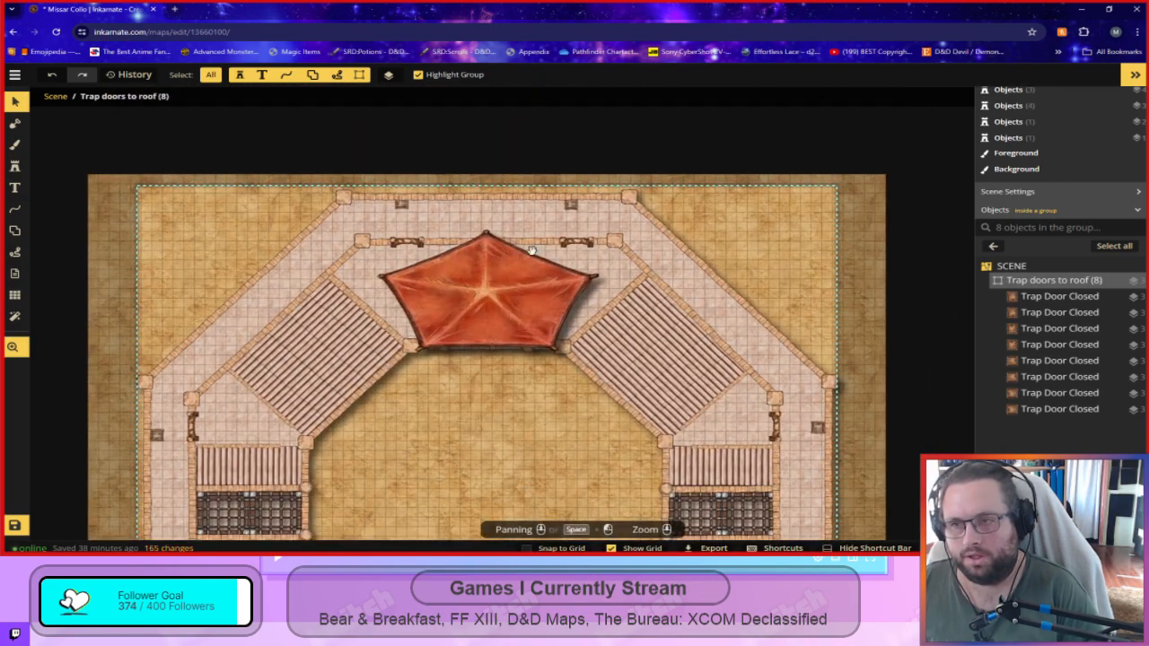
{"action": "left_click", "coordinate": [402, 205]}
{"action": "left_click", "coordinate": [572, 207]}
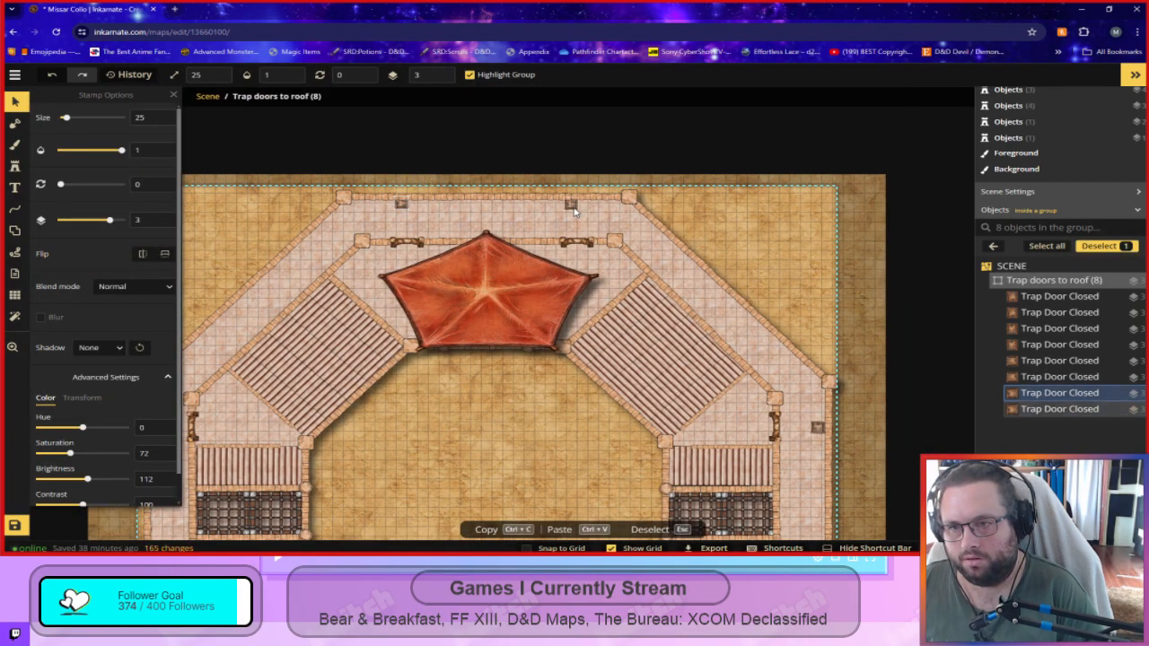
{"action": "left_click", "coordinate": [400, 204], "text": "shift"}
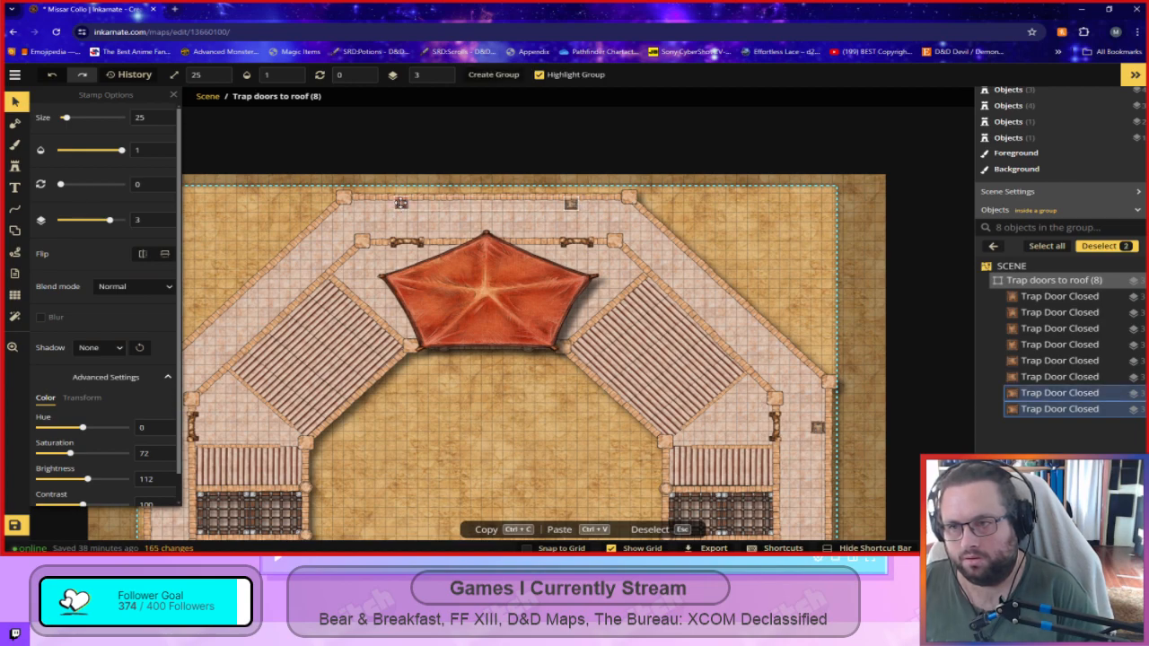
{"action": "left_click_drag", "start_coordinate": [401, 204], "coordinate": [402, 205]}
{"action": "left_click", "coordinate": [751, 212]}
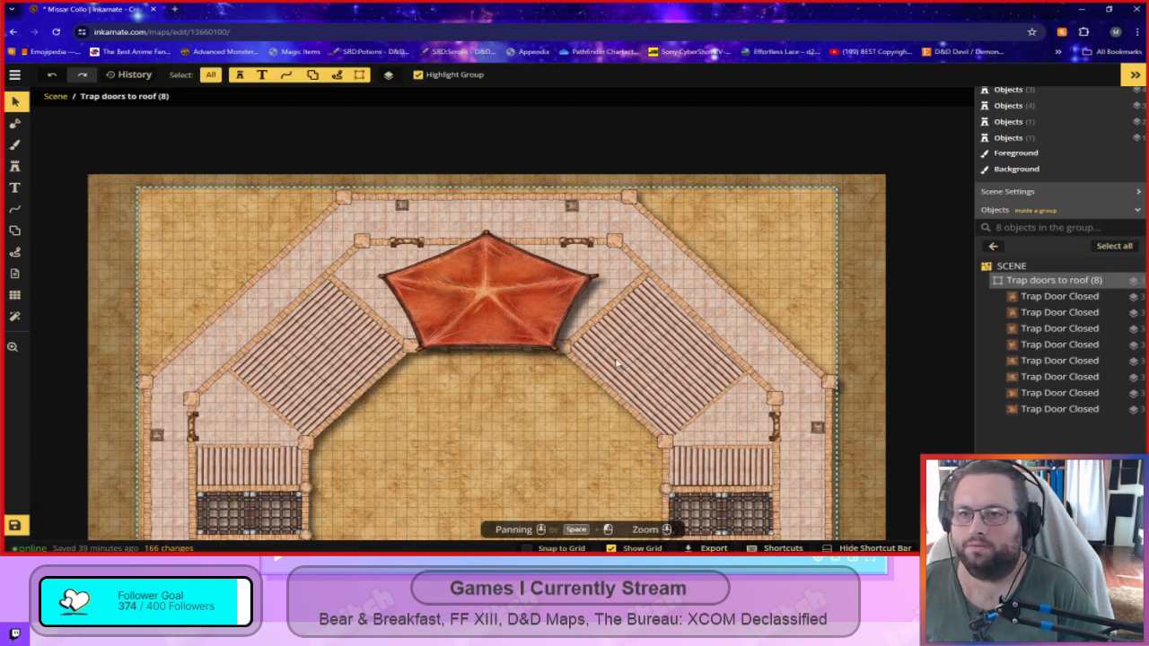
Save the map.
{"action": "scroll", "coordinate": [616, 363], "scroll_direction": "down", "scroll_amount": 2}
{"action": "scroll", "coordinate": [610, 381], "scroll_direction": "up", "scroll_amount": 1}
{"action": "left_click", "coordinate": [14, 77]}
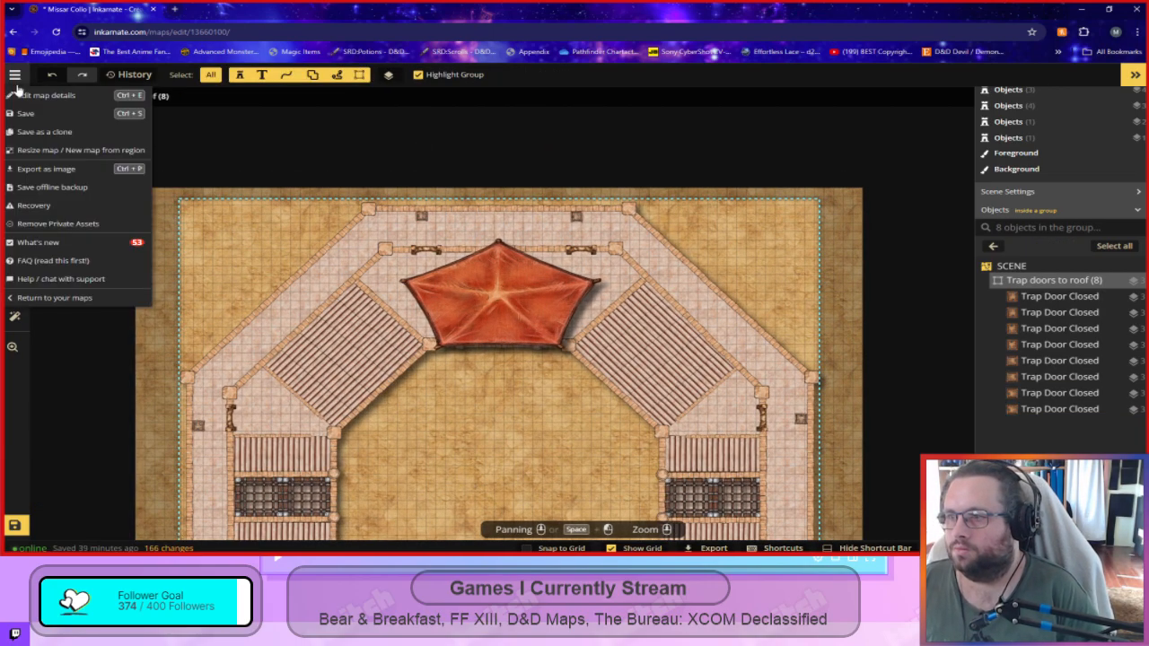
{"action": "left_click", "coordinate": [31, 114]}
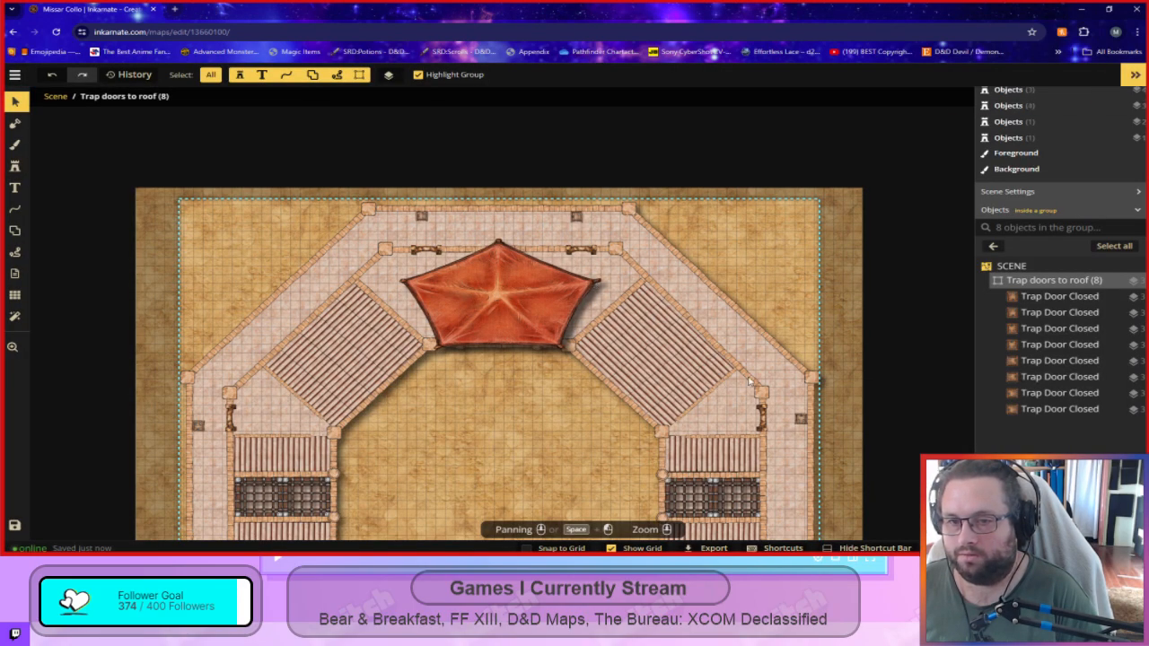
Exit the trap door group and place a straight Desert Wall stamp, size 25 and rotation 0, on the arena floor.
{"action": "left_click", "coordinate": [995, 247]}
{"action": "key", "text": "Escape"}
{"action": "left_click_drag", "start_coordinate": [508, 452], "coordinate": [499, 122]}
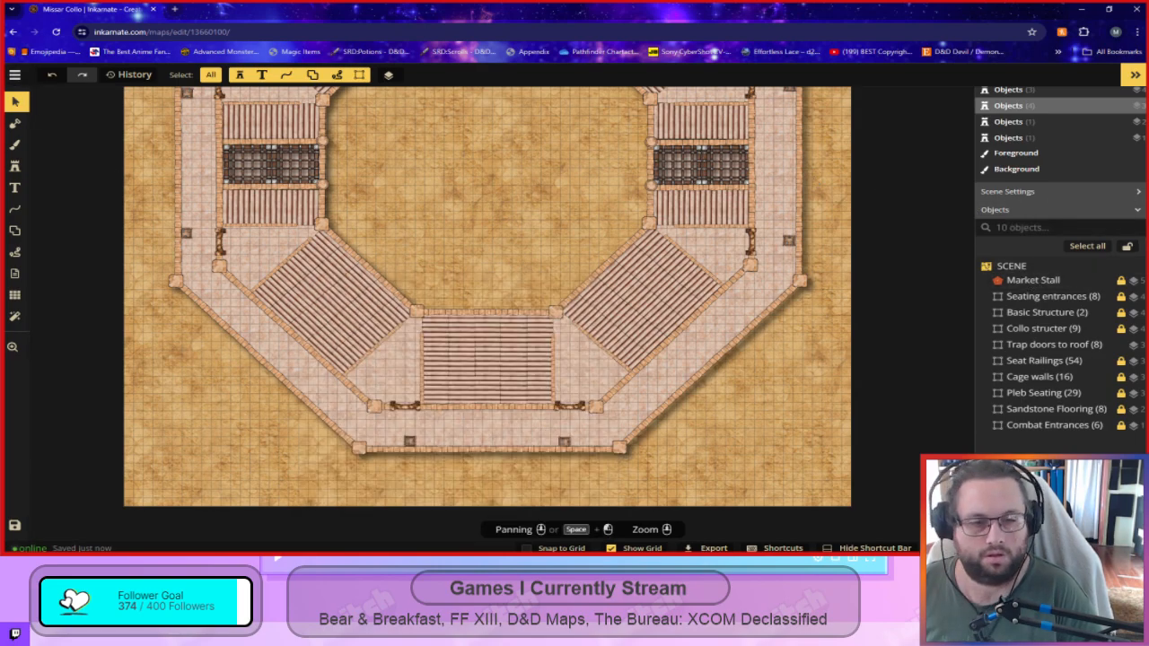
{"action": "left_click", "coordinate": [15, 167]}
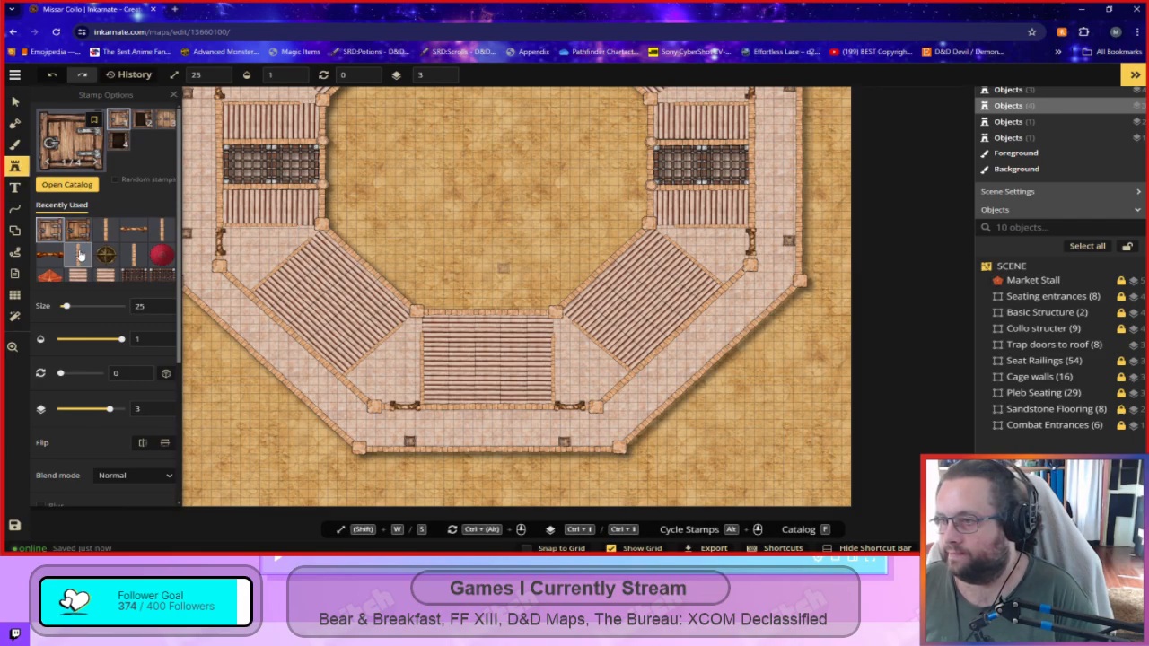
{"action": "left_click", "coordinate": [79, 256]}
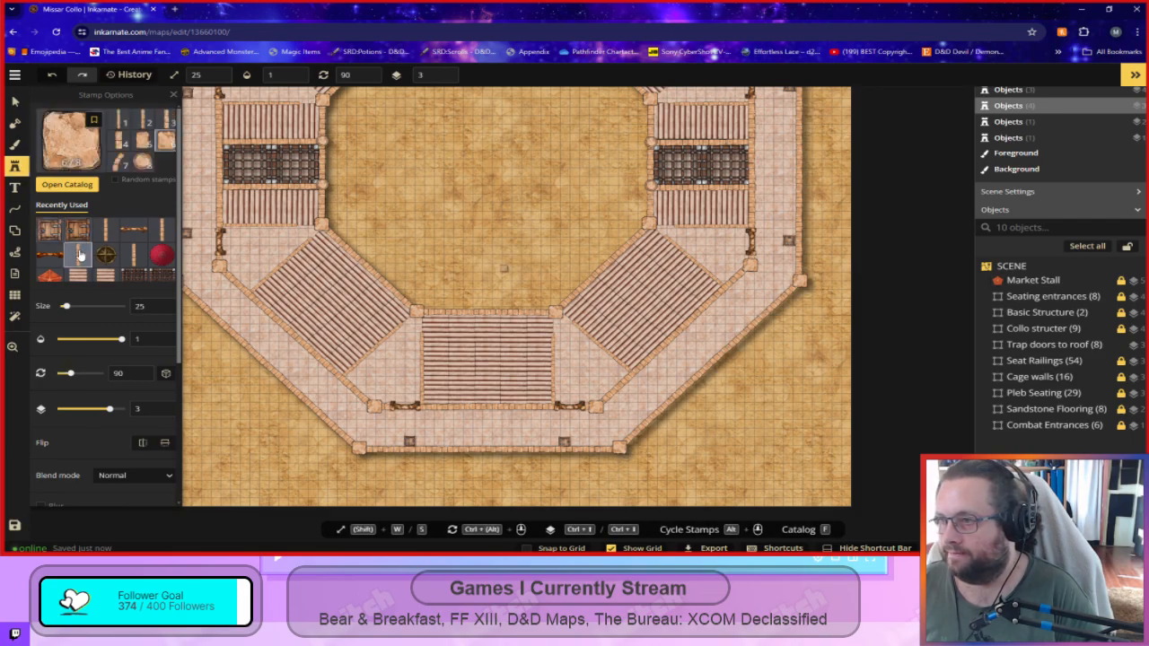
{"action": "left_click", "coordinate": [119, 120]}
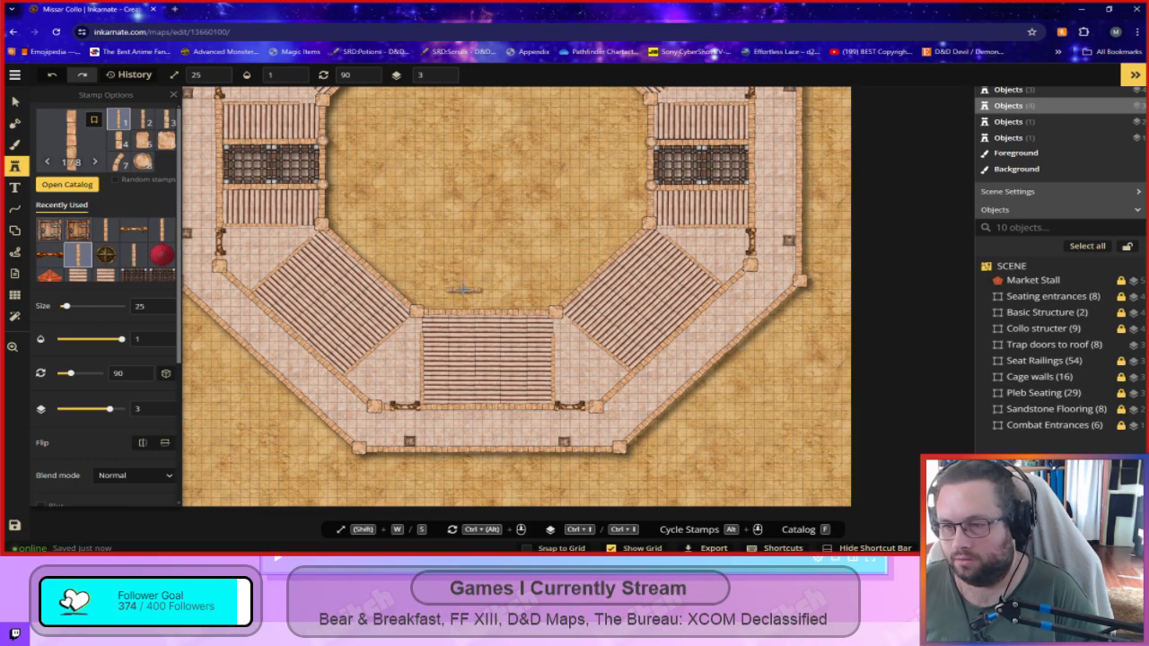
{"action": "scroll", "coordinate": [463, 290], "scroll_direction": "down", "scroll_amount": 6}
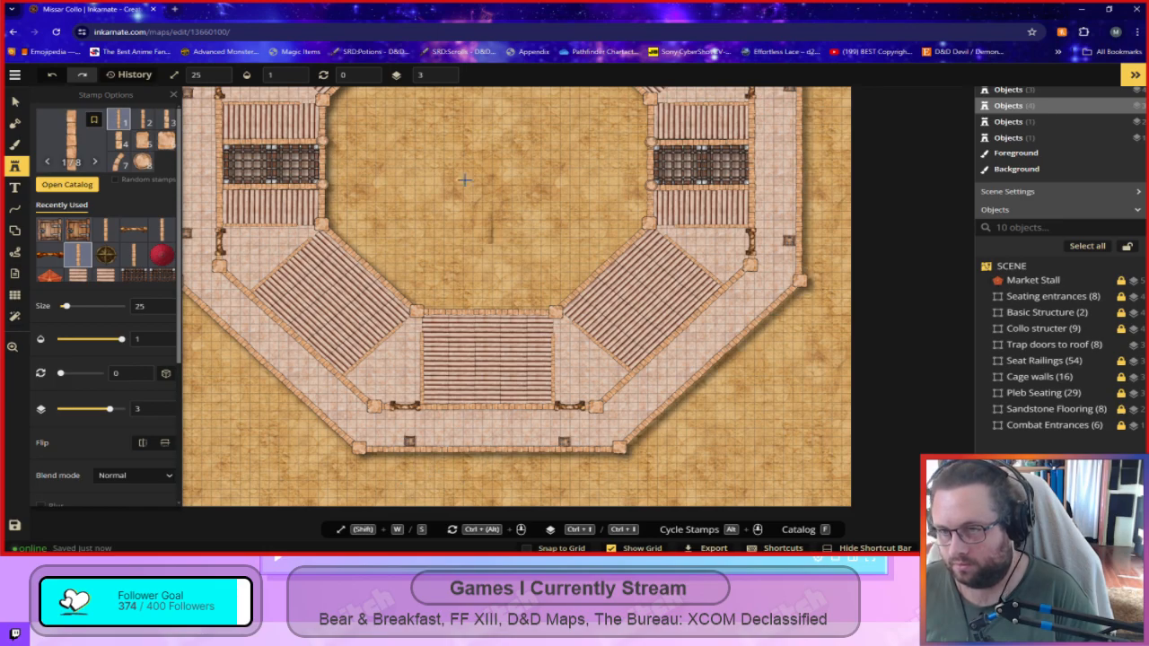
Draw a row of white free-draw line dots just outside the southern wall, running east from its southwest corner.
{"action": "left_click", "coordinate": [14, 188]}
{"action": "left_click", "coordinate": [14, 208]}
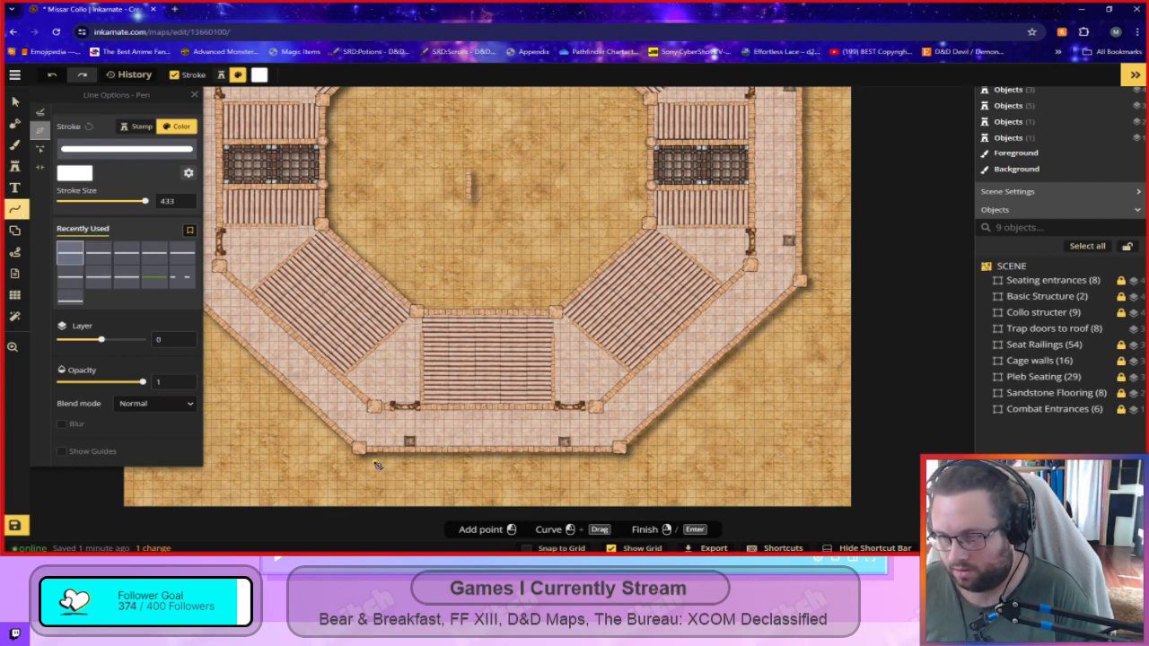
{"action": "left_click", "coordinate": [39, 110]}
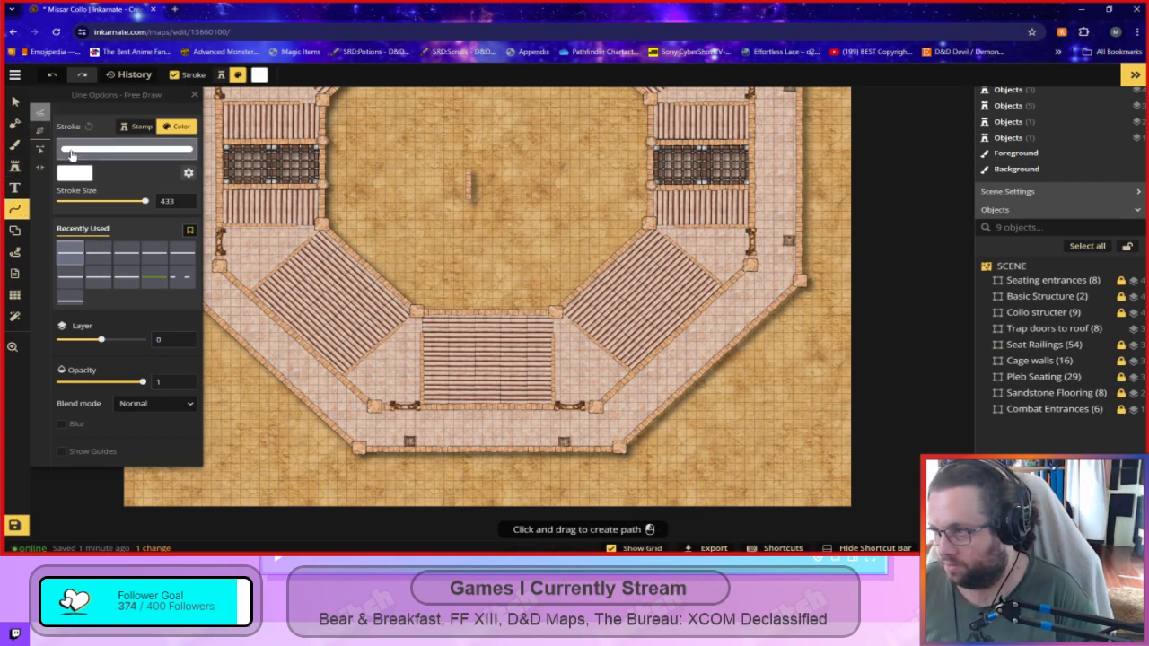
{"action": "left_click_drag", "start_coordinate": [373, 454], "coordinate": [393, 455]}
{"action": "left_click", "coordinate": [391, 456]}
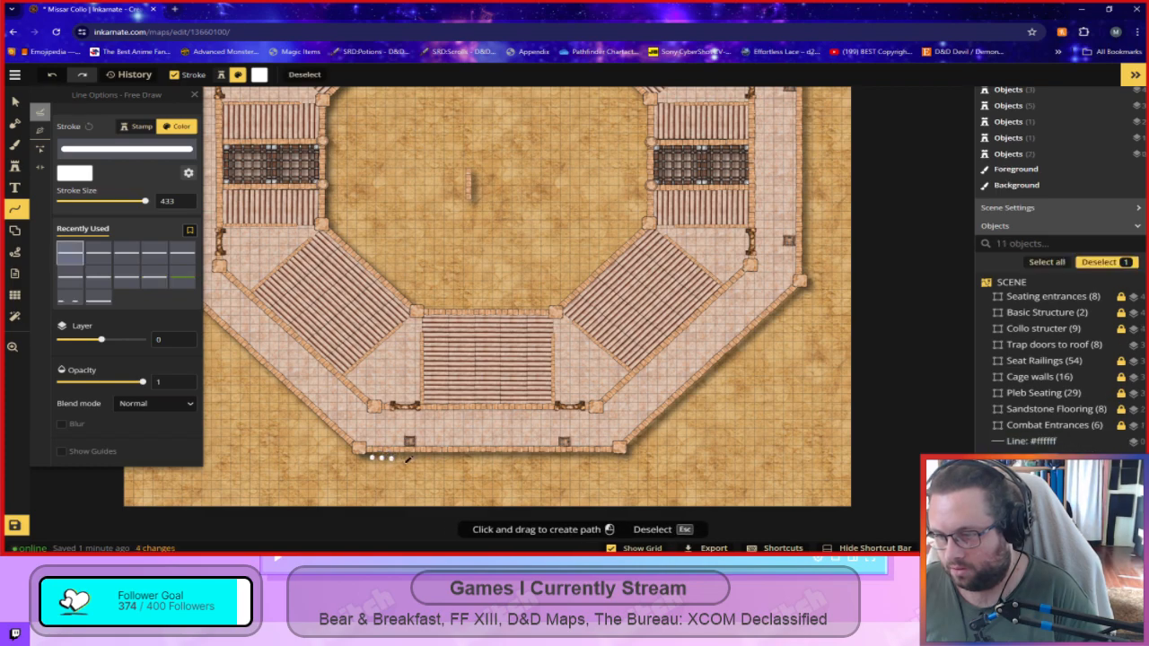
{"action": "left_click", "coordinate": [403, 456]}
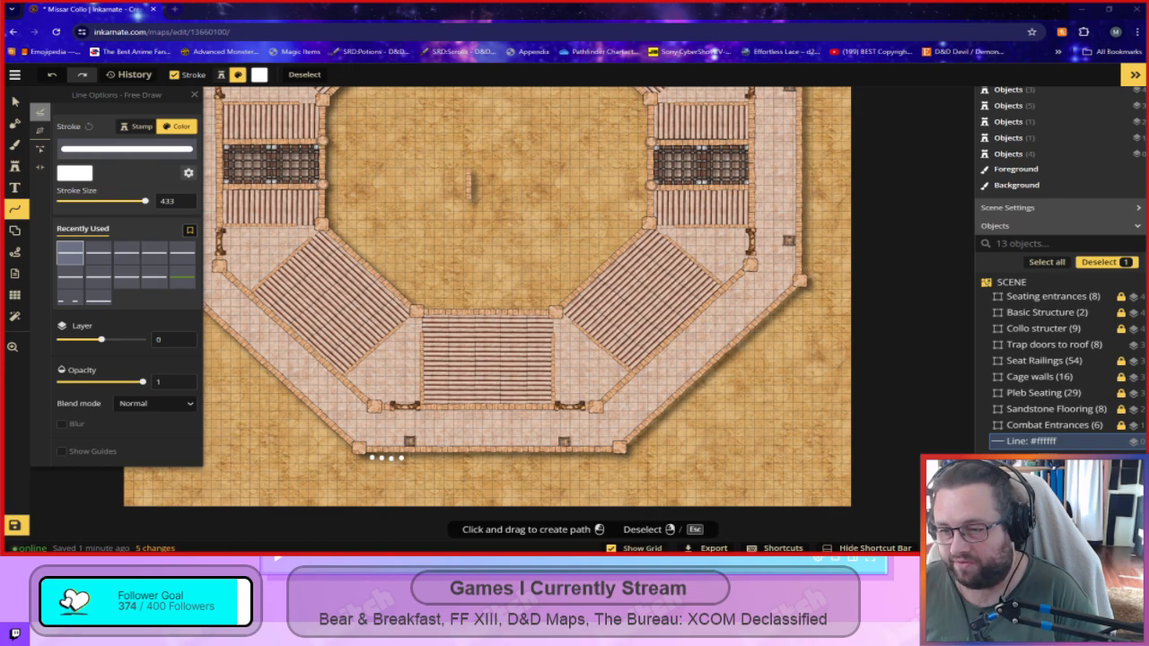
{"action": "left_click", "coordinate": [412, 457]}
{"action": "left_click", "coordinate": [421, 458]}
{"action": "left_click", "coordinate": [431, 457]}
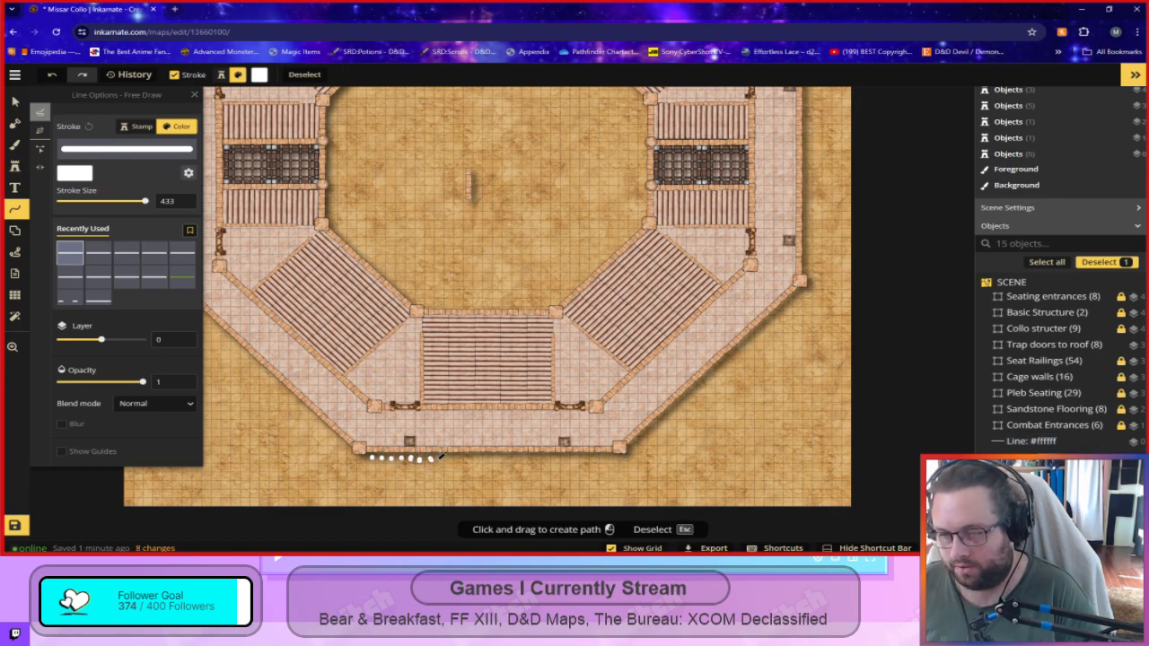
Draw a matching row of white dots outside the southern wall, running west from its southeast corner.
{"action": "left_click", "coordinate": [612, 458]}
{"action": "left_click", "coordinate": [601, 458]}
{"action": "left_click", "coordinate": [593, 459]}
{"action": "left_click", "coordinate": [584, 458]}
{"action": "left_click", "coordinate": [575, 458]}
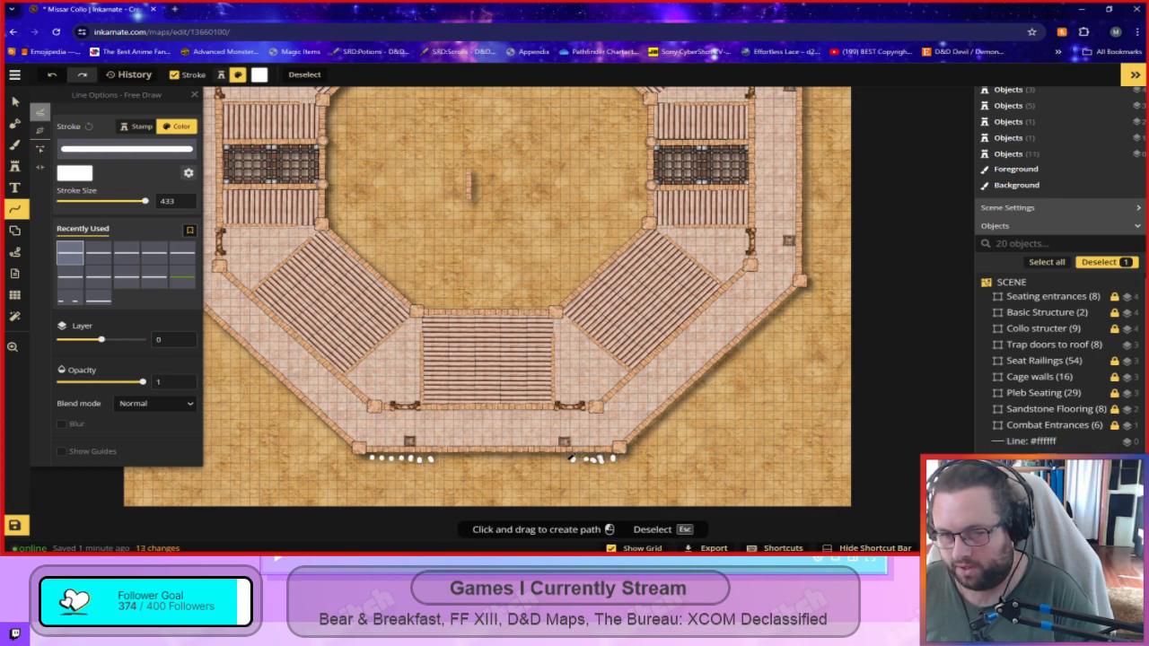
{"action": "left_click", "coordinate": [566, 459]}
{"action": "left_click", "coordinate": [557, 459]}
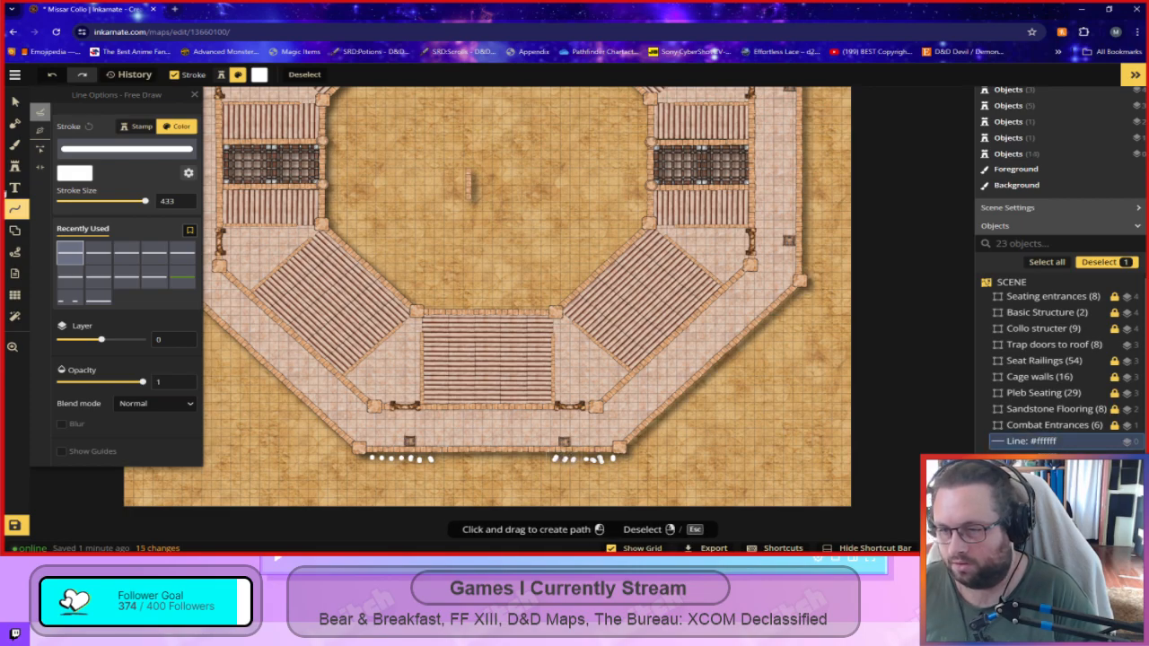
Delete the innermost white dot from each of the two rows outside the southern wall.
{"action": "left_click", "coordinate": [15, 103]}
{"action": "left_click", "coordinate": [325, 491]}
{"action": "scroll", "coordinate": [444, 504], "scroll_direction": "up", "scroll_amount": 1}
{"action": "scroll", "coordinate": [444, 504], "scroll_direction": "up", "scroll_amount": 2}
{"action": "left_click", "coordinate": [612, 430]}
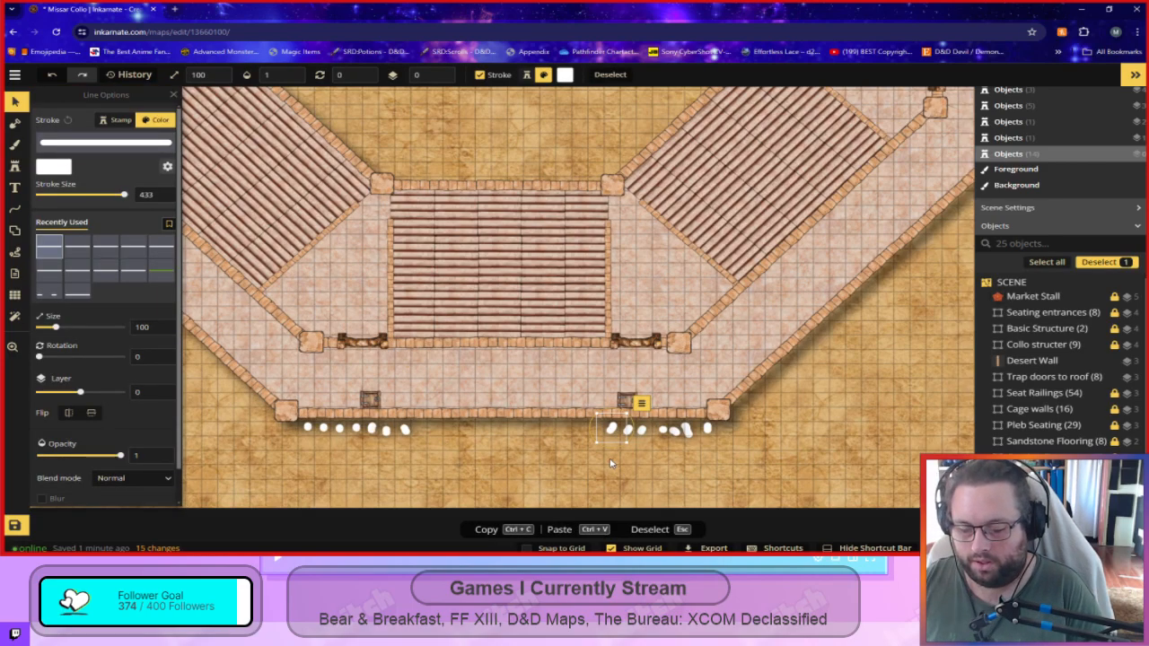
{"action": "key", "text": "Delete"}
{"action": "scroll", "coordinate": [475, 473], "scroll_direction": "down", "scroll_amount": 3}
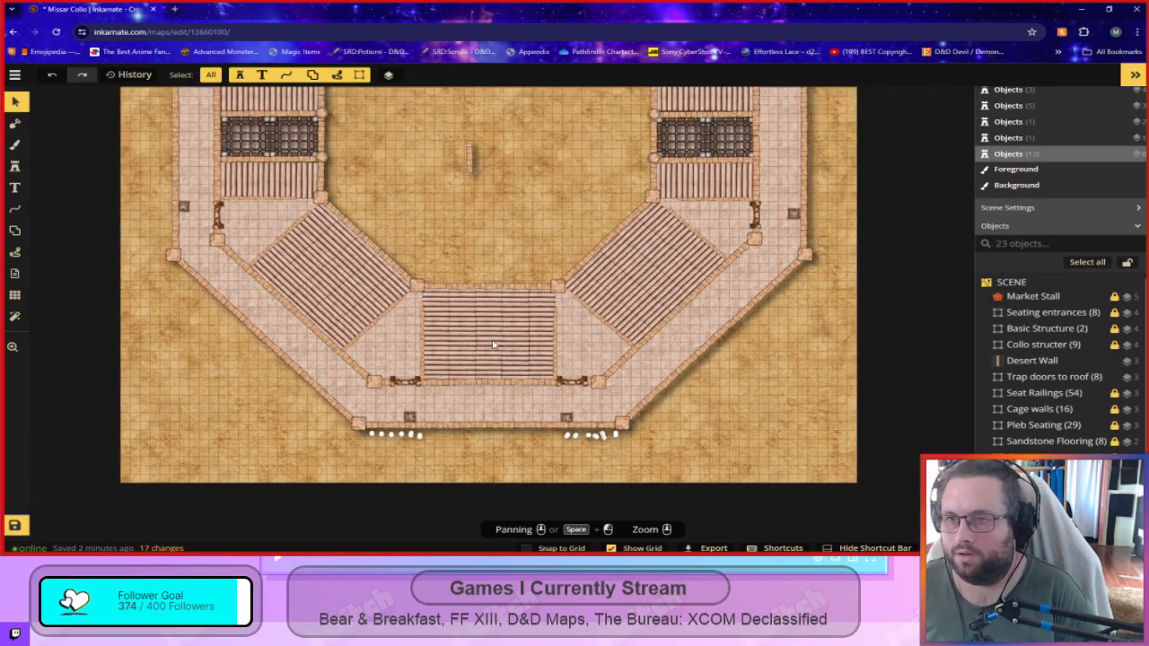
Move the Desert Wall from the arena to just inside the western dot row, running south from the outer wall, and extend it with a copy.
{"action": "left_click", "coordinate": [469, 155]}
{"action": "left_click_drag", "start_coordinate": [468, 158], "coordinate": [429, 442]}
{"action": "scroll", "coordinate": [440, 492], "scroll_direction": "up", "scroll_amount": 5}
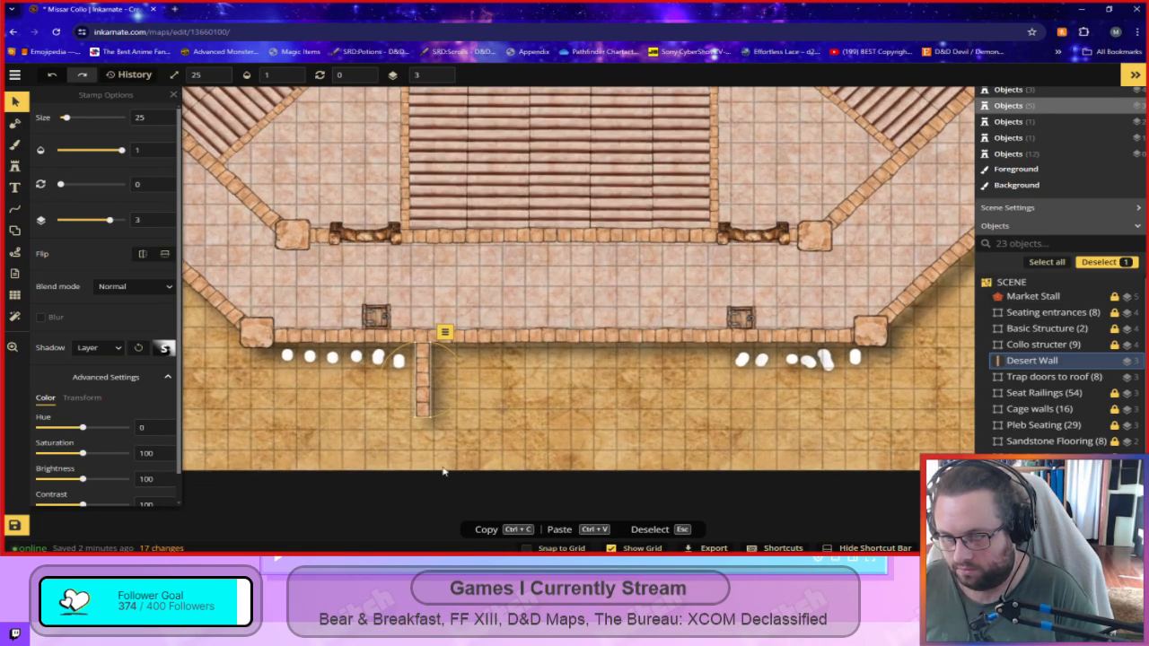
{"action": "left_click_drag", "start_coordinate": [420, 386], "coordinate": [426, 377]}
{"action": "key", "text": "ctrl+v"}
{"action": "left_click_drag", "start_coordinate": [561, 462], "coordinate": [423, 437]}
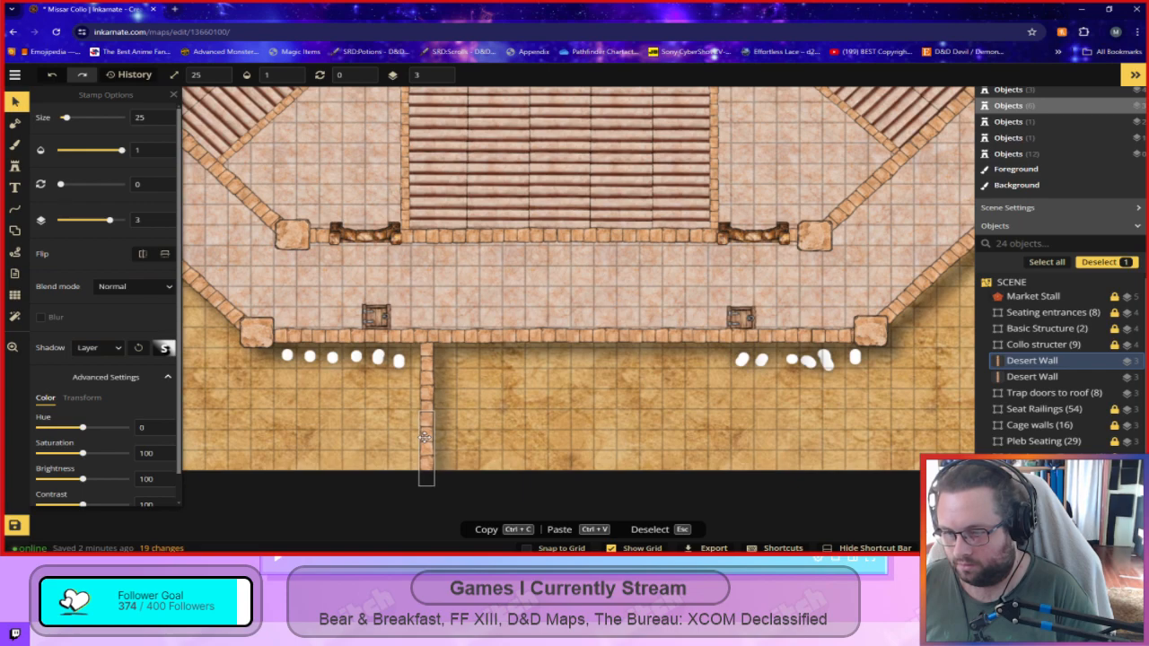
Duplicate both Desert Wall segments and place the copy beside the inner end of the eastern dot row, running south from the outer wall.
{"action": "left_click", "coordinate": [431, 386], "text": "shift"}
{"action": "key", "text": "ctrl+v"}
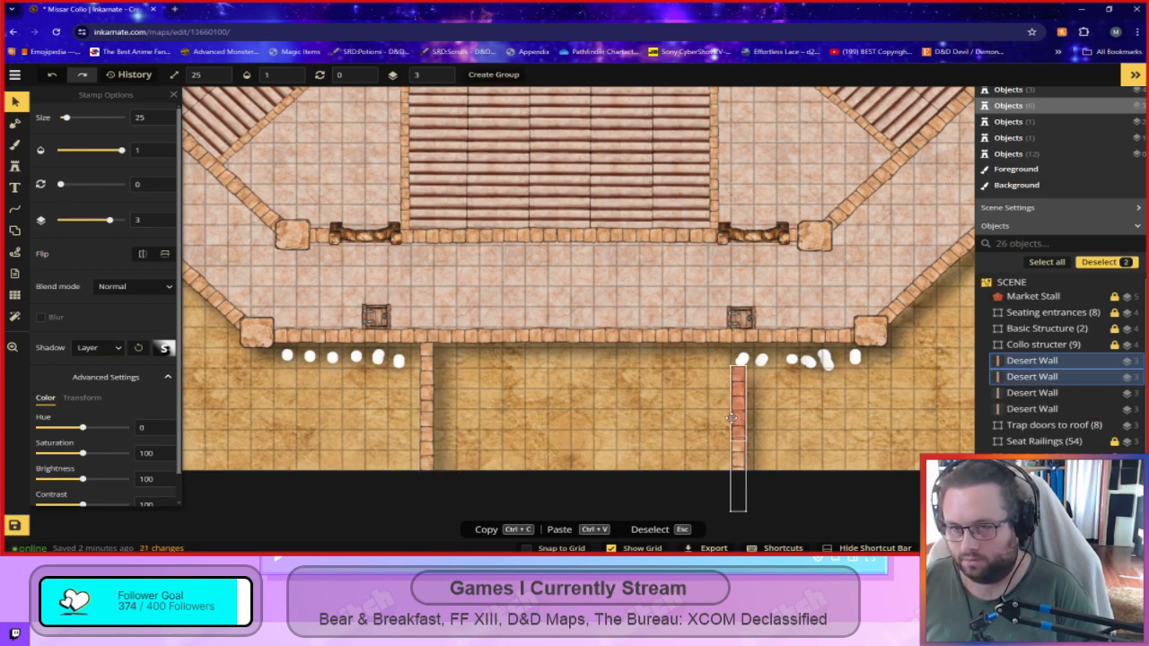
{"action": "left_click_drag", "start_coordinate": [737, 412], "coordinate": [715, 387]}
{"action": "left_click", "coordinate": [815, 463]}
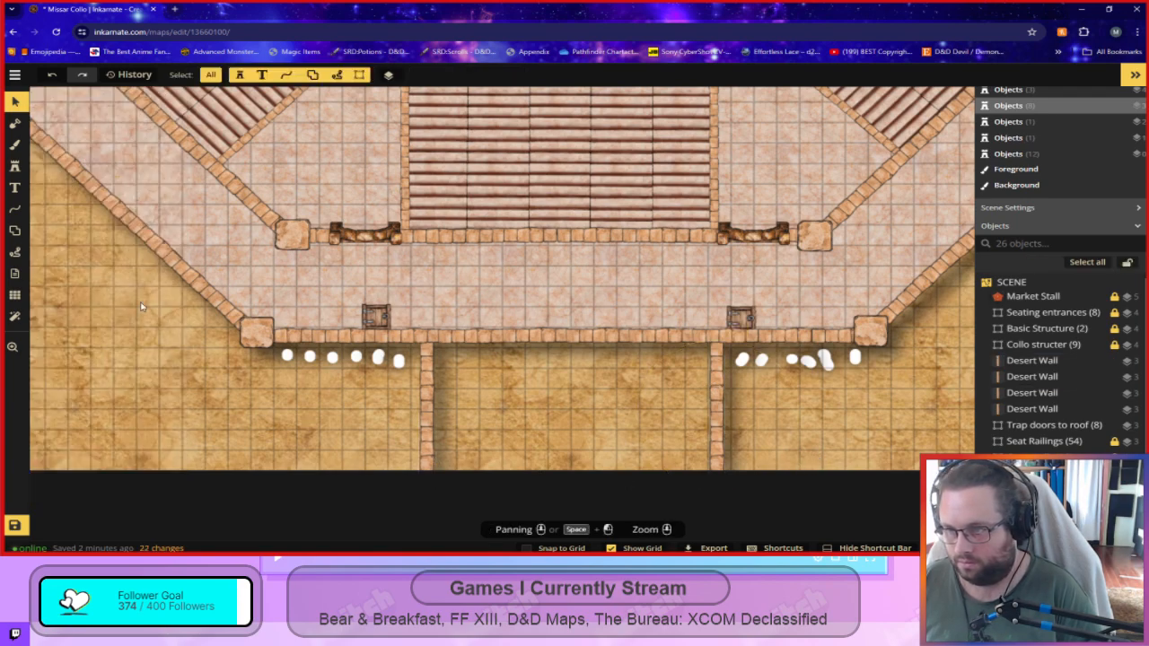
Place a Desert Pillar stamp of size 35 where each of the two new southern walls meets the outer wall.
{"action": "left_click", "coordinate": [14, 166]}
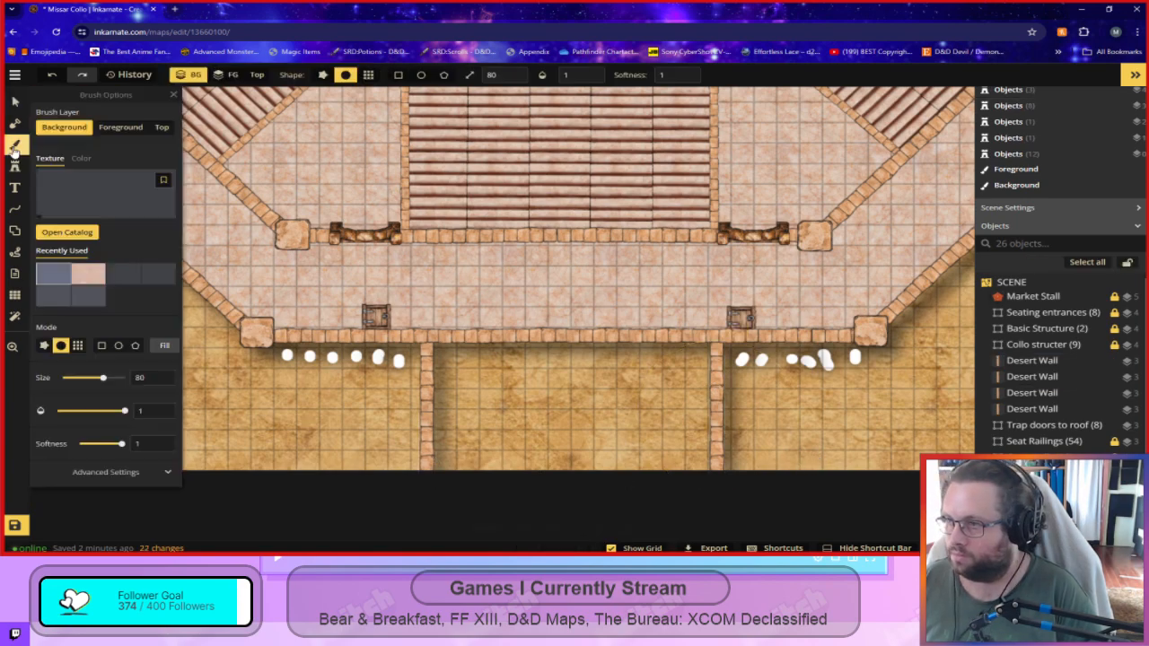
{"action": "left_click", "coordinate": [167, 141]}
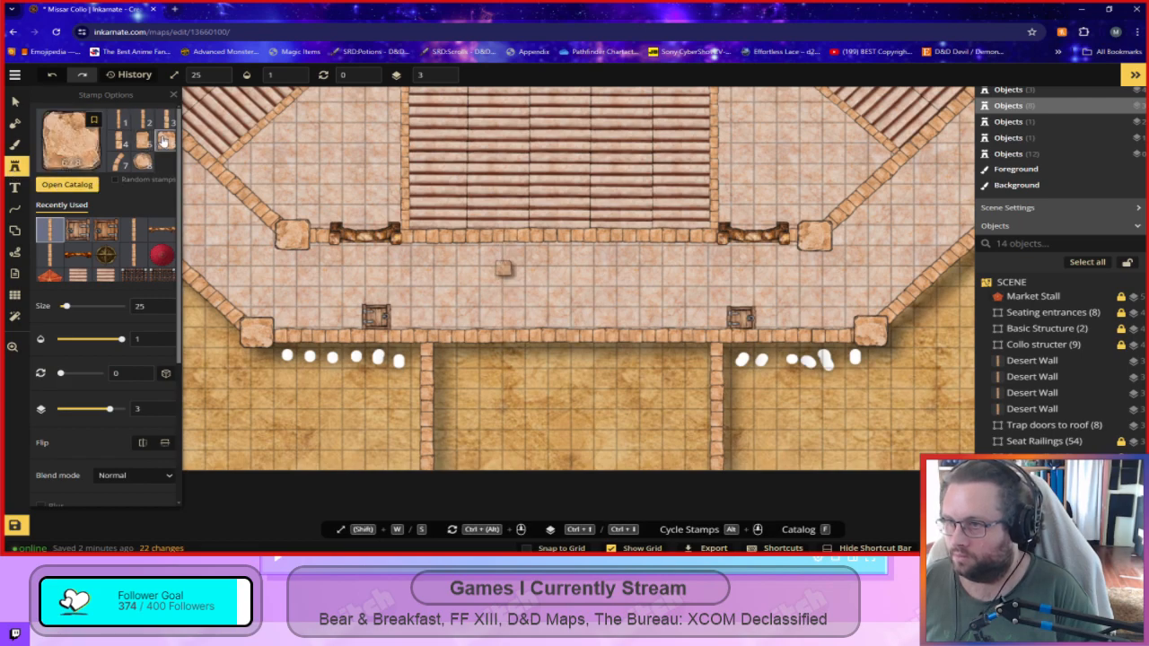
{"action": "key", "text": "w"}
{"action": "key", "text": "w"}
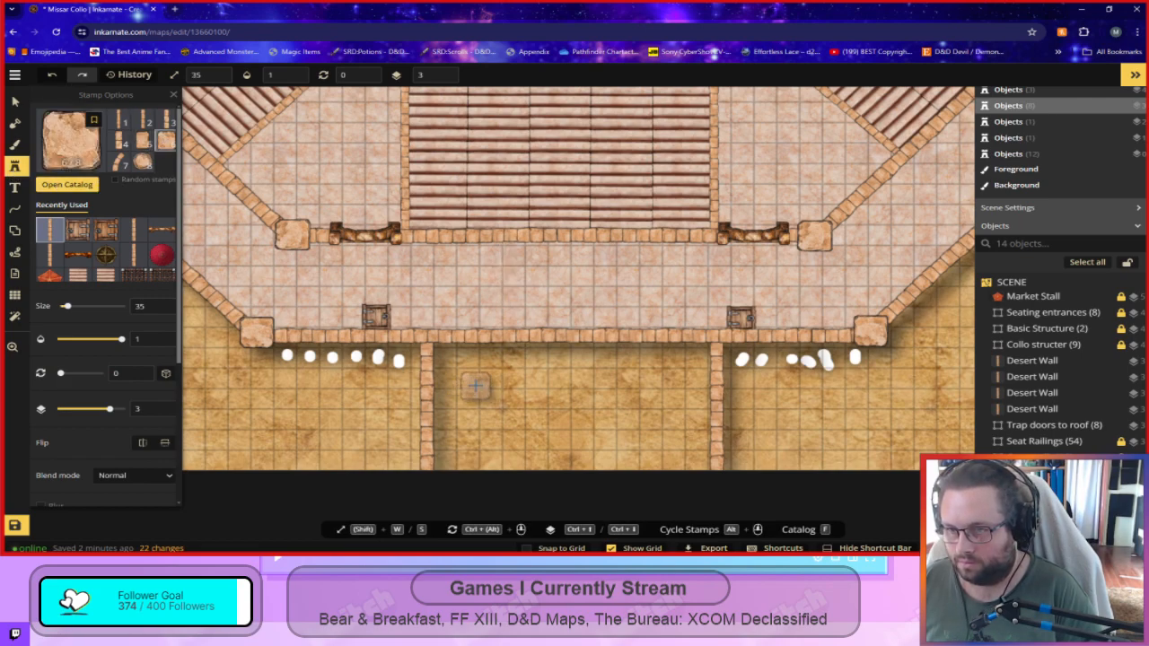
{"action": "left_click", "coordinate": [426, 352]}
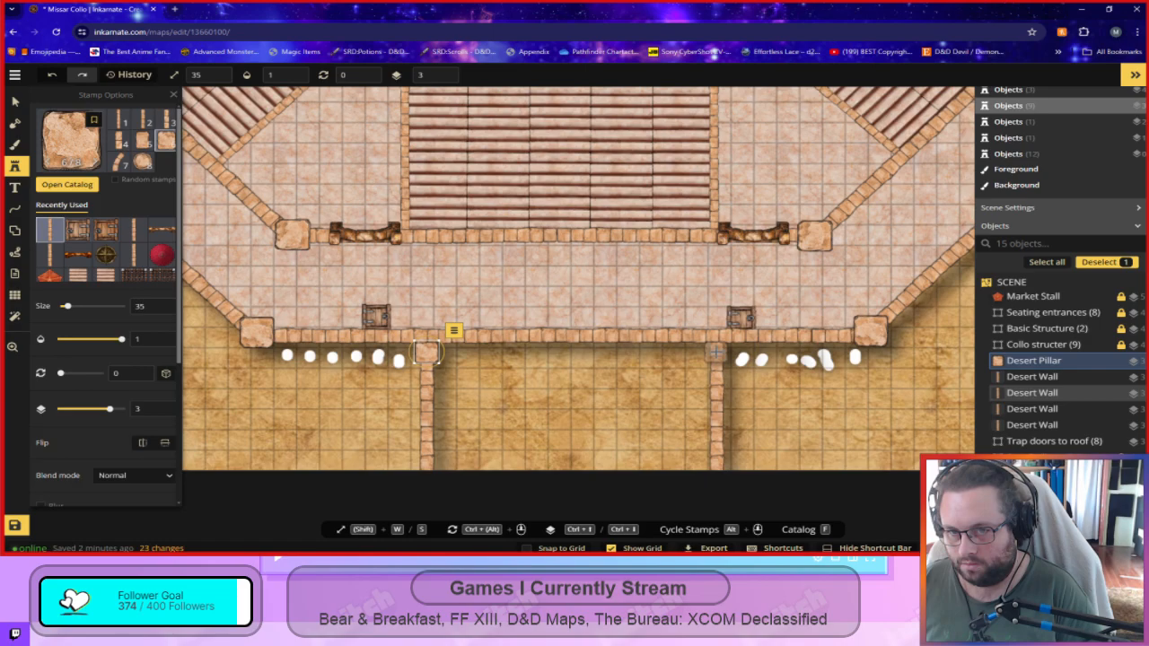
{"action": "left_click", "coordinate": [716, 352]}
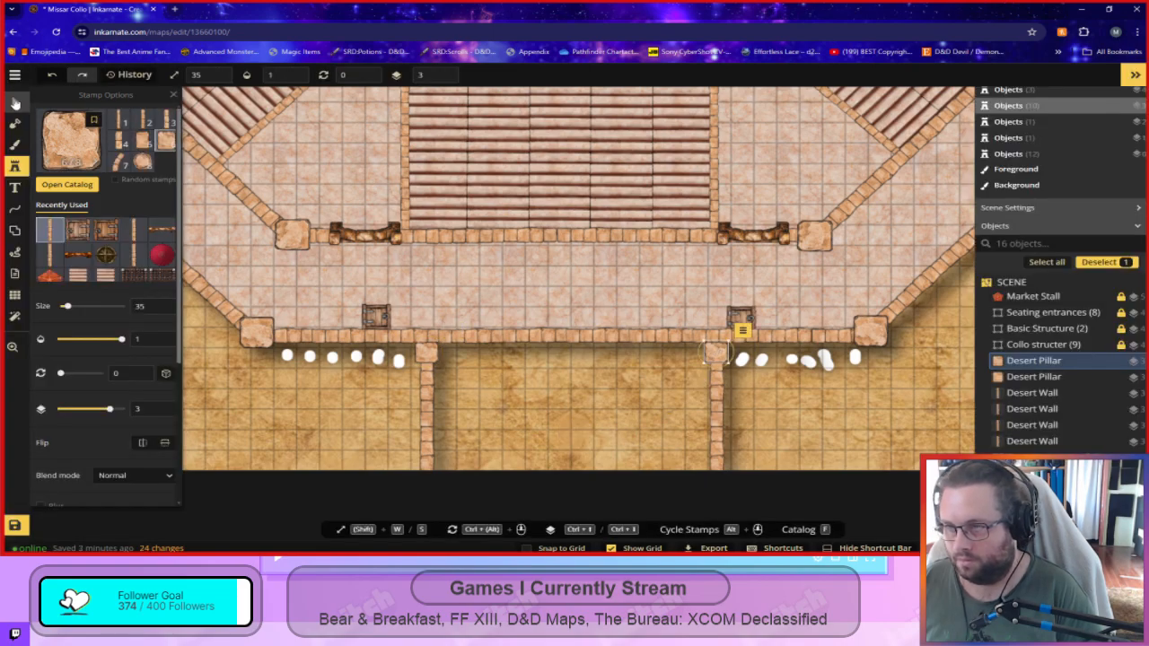
{"action": "left_click", "coordinate": [16, 104]}
{"action": "left_click", "coordinate": [539, 444]}
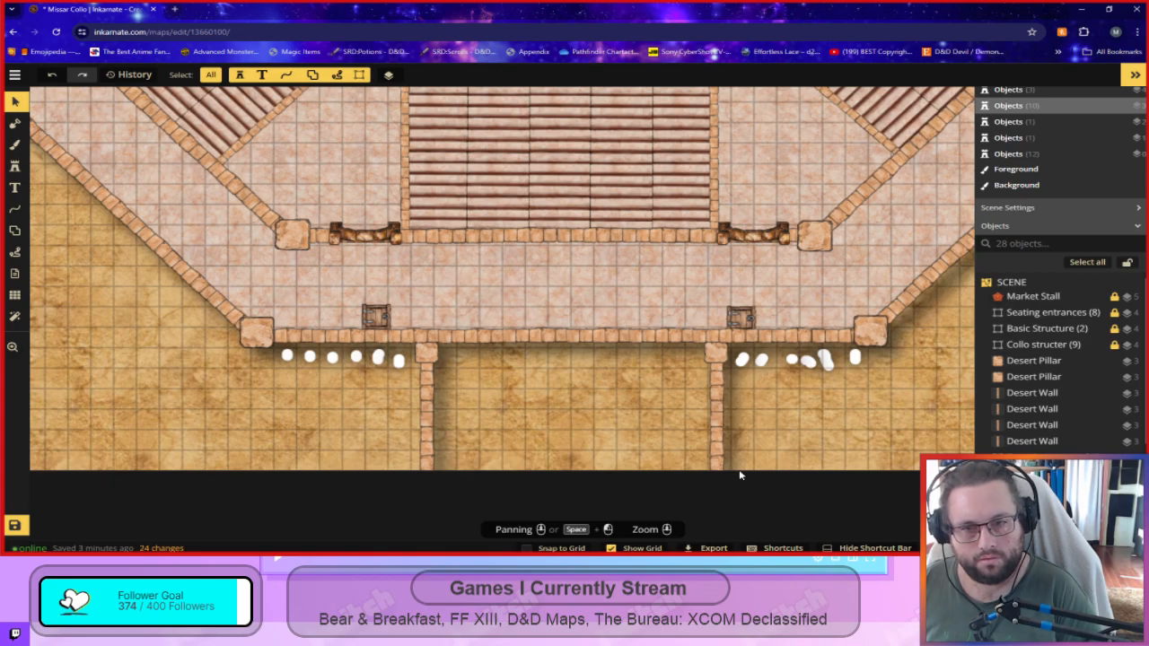
Draw a rectangular marble-textured floor shape with the Pen between the two new southern walls, from the outer wall past the map edge.
{"action": "left_click", "coordinate": [10, 169]}
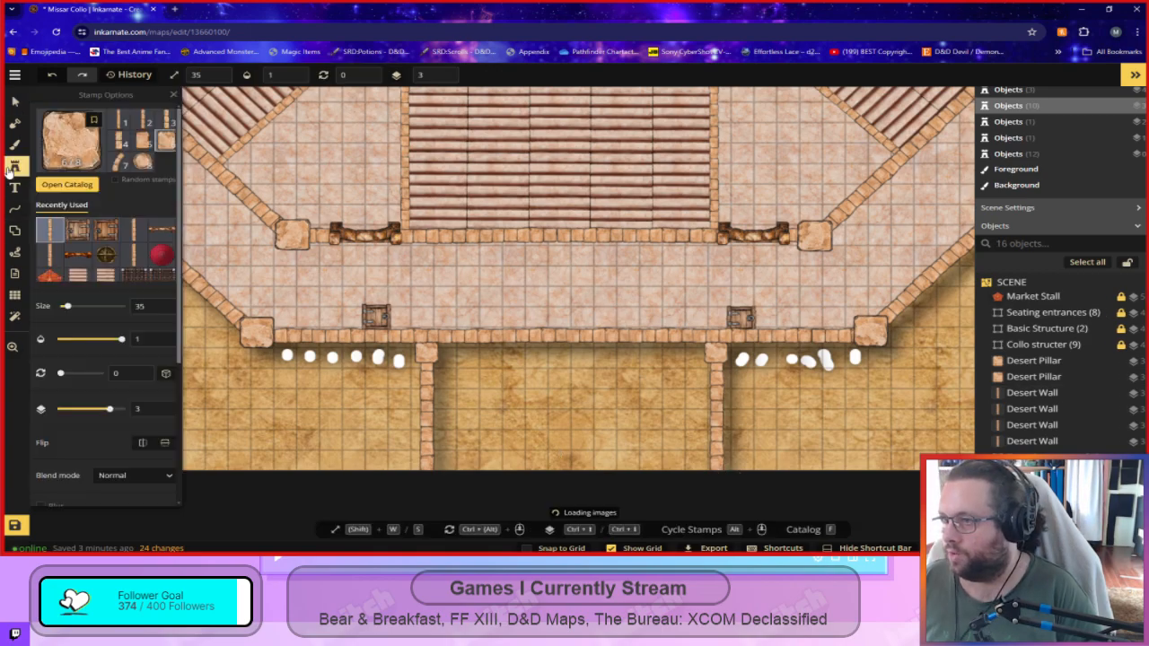
{"action": "left_click", "coordinate": [15, 208]}
{"action": "left_click", "coordinate": [14, 230]}
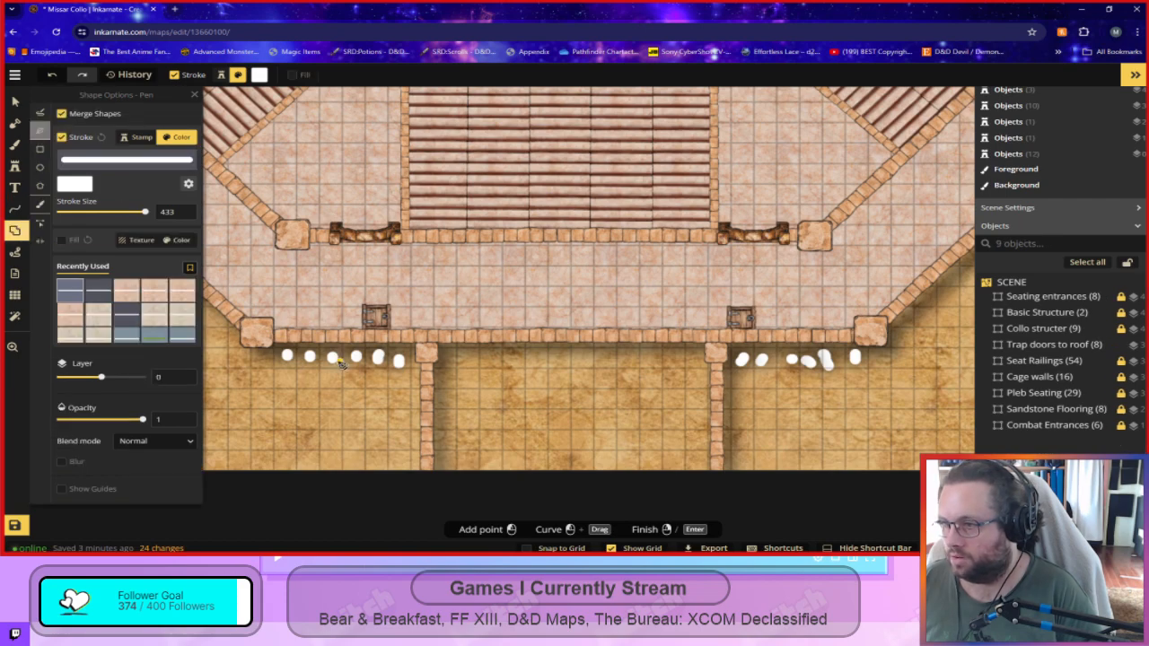
{"action": "left_click", "coordinate": [428, 343]}
{"action": "left_click", "coordinate": [426, 477]}
{"action": "left_click", "coordinate": [715, 476]}
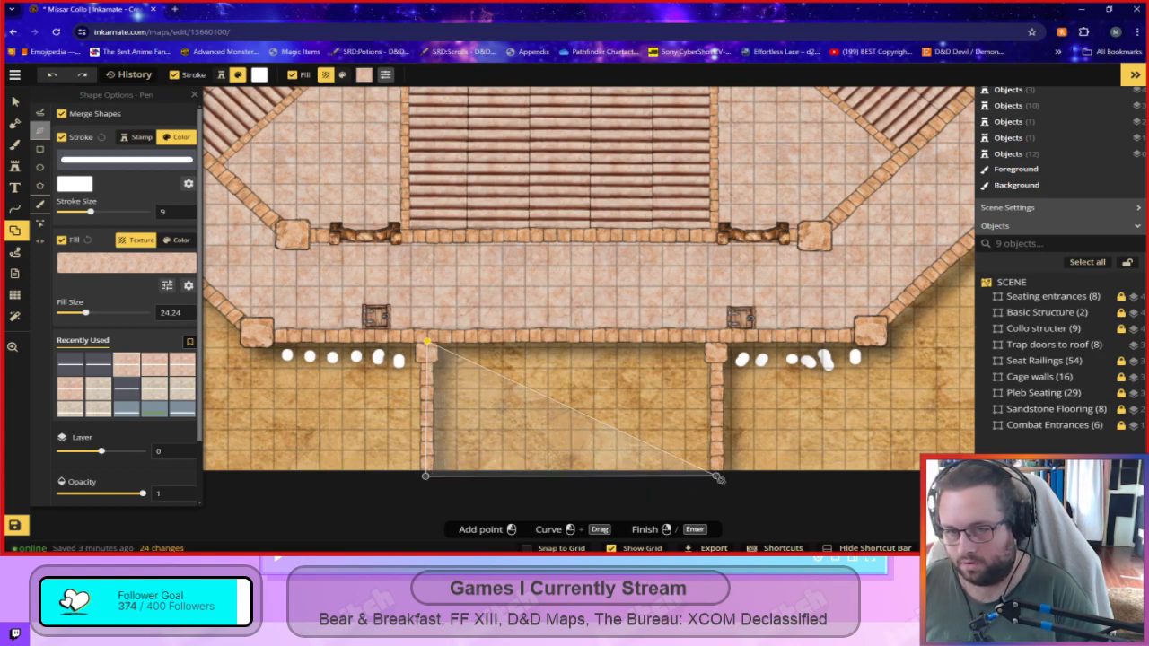
{"action": "left_click", "coordinate": [719, 344]}
{"action": "right_click", "coordinate": [719, 344]}
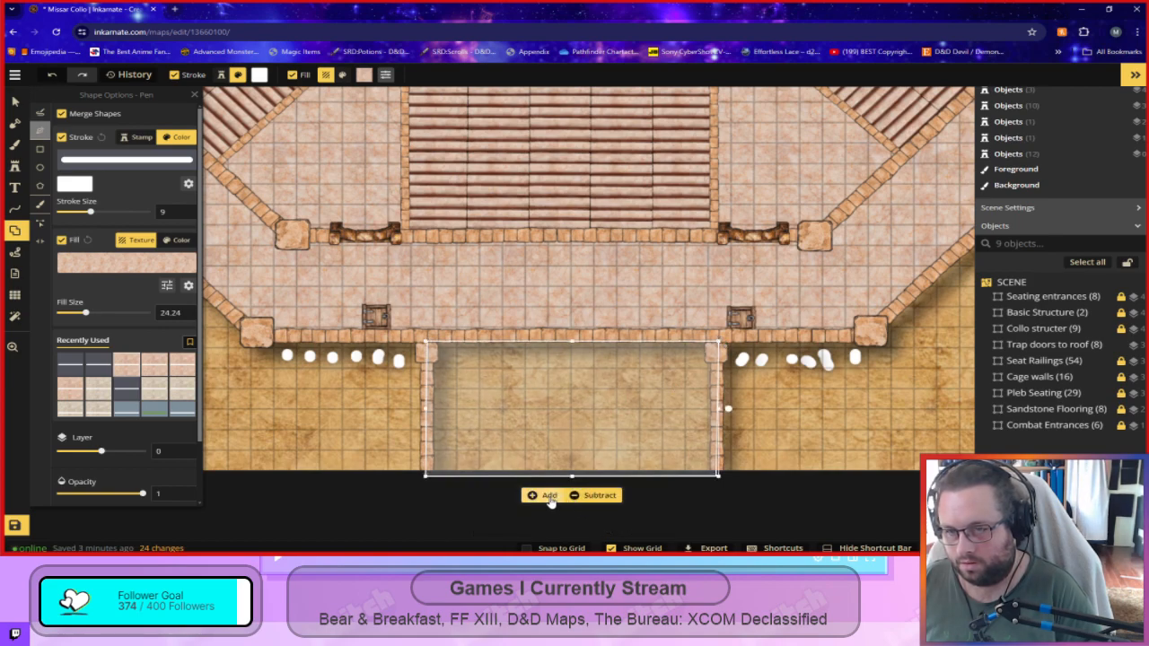
{"action": "left_click", "coordinate": [14, 101]}
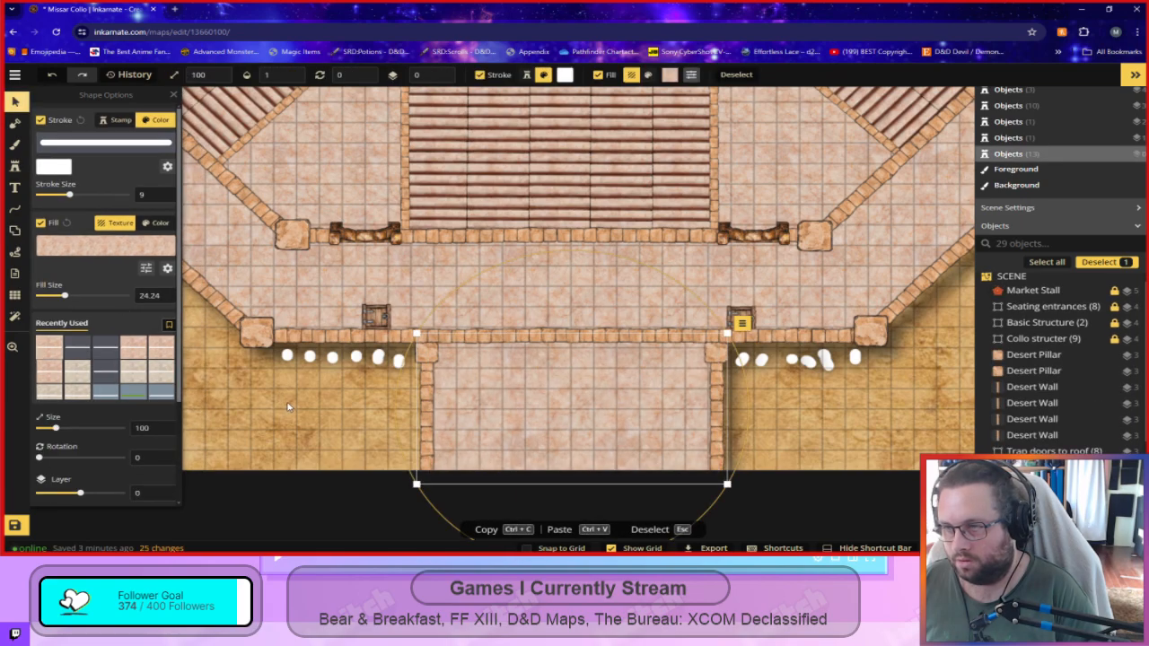
{"action": "left_click", "coordinate": [340, 455]}
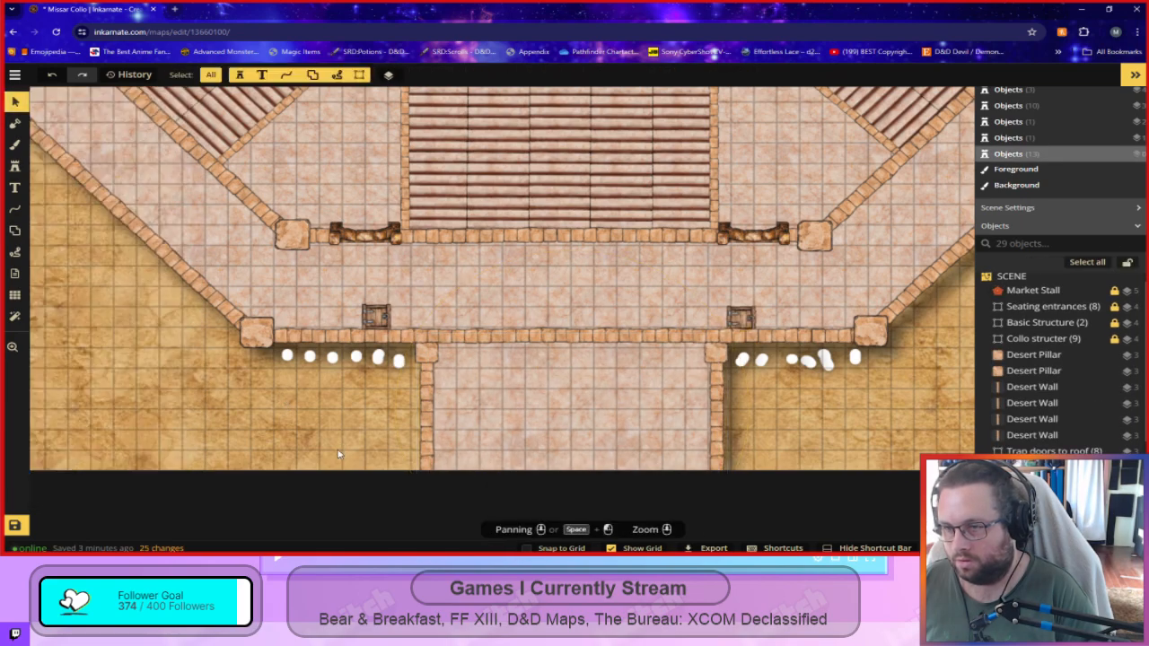
Raise the new marble floor shape between the southern walls to layer 3.
{"action": "left_click", "coordinate": [541, 424]}
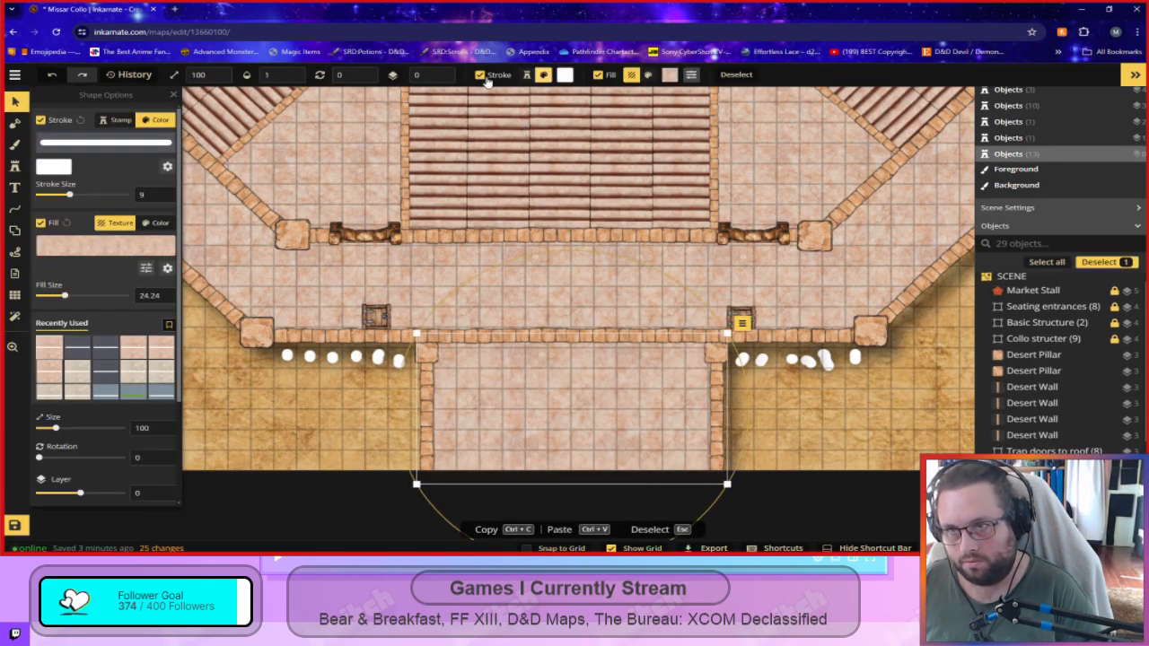
{"action": "left_click", "coordinate": [441, 71]}
{"action": "left_click", "coordinate": [441, 70]}
{"action": "left_click", "coordinate": [441, 70]}
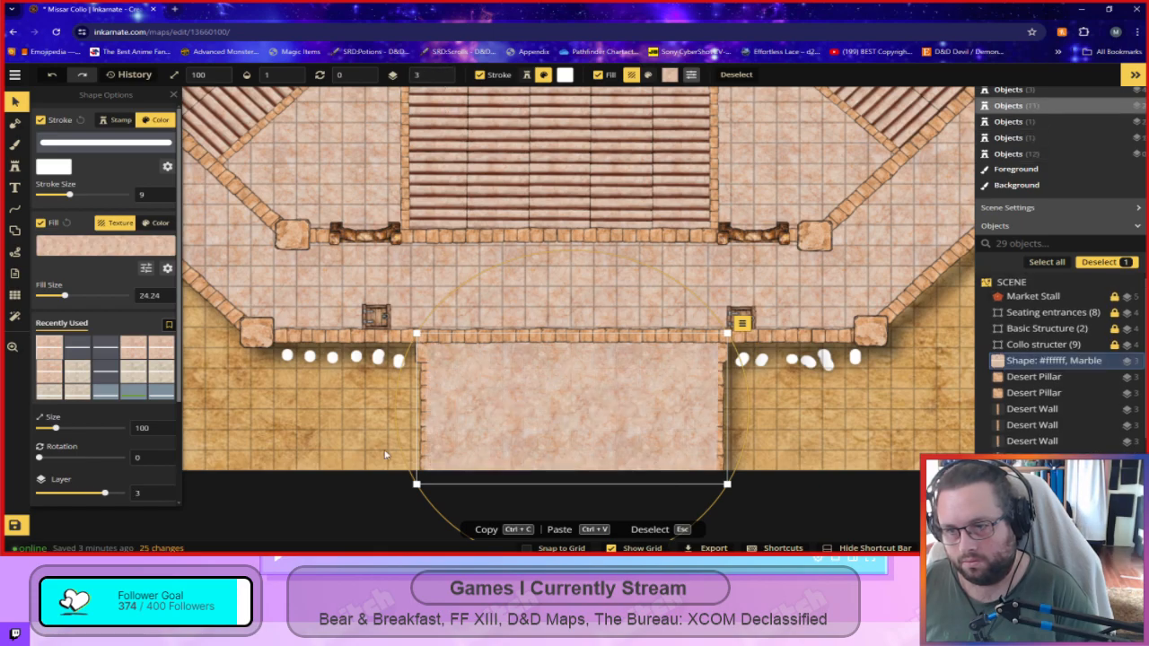
Raise the two Desert Pillars and four Desert Walls of the southern passage to layer 4.
{"action": "left_click", "coordinate": [1048, 380]}
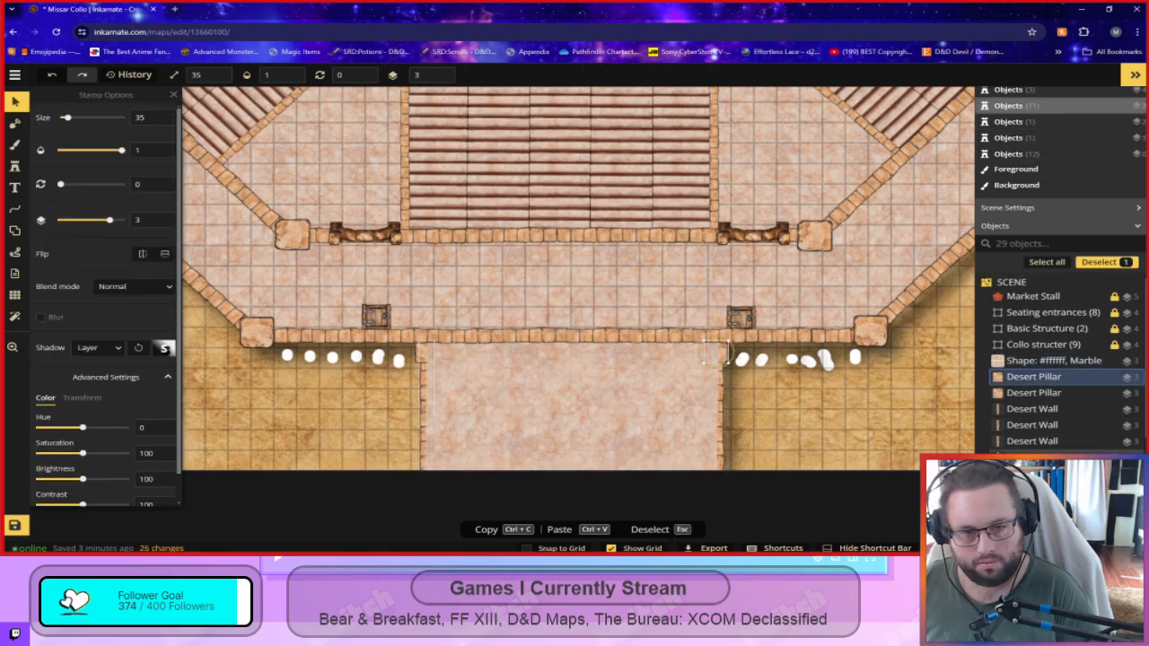
{"action": "left_click", "coordinate": [1048, 457], "text": "shift"}
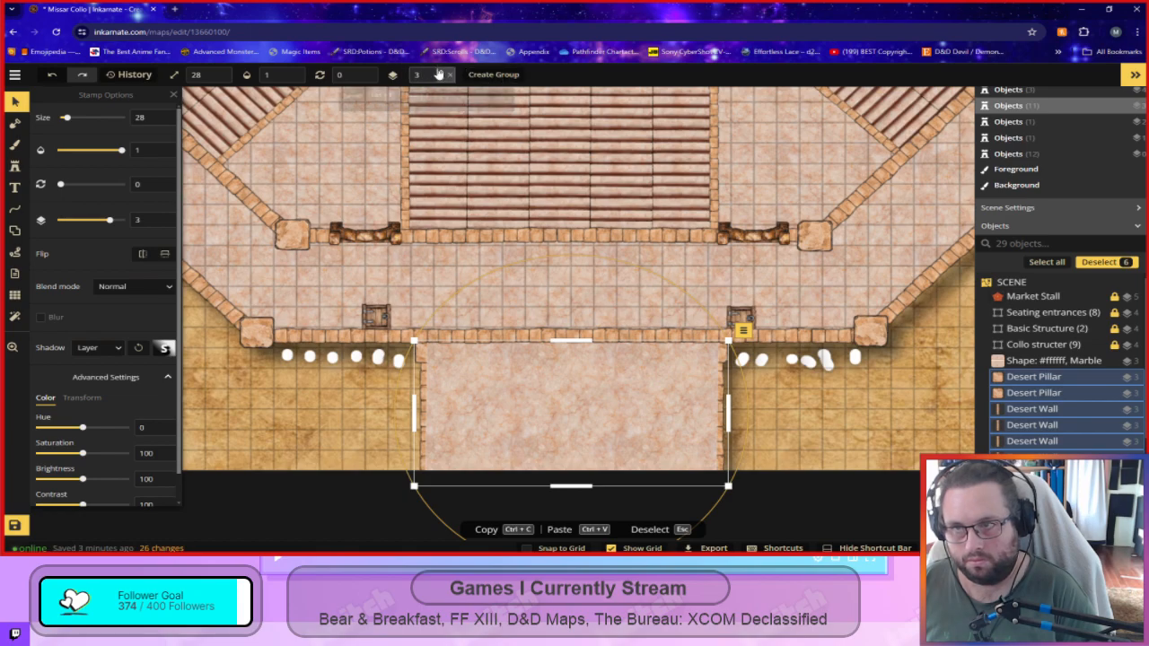
{"action": "left_click", "coordinate": [440, 71]}
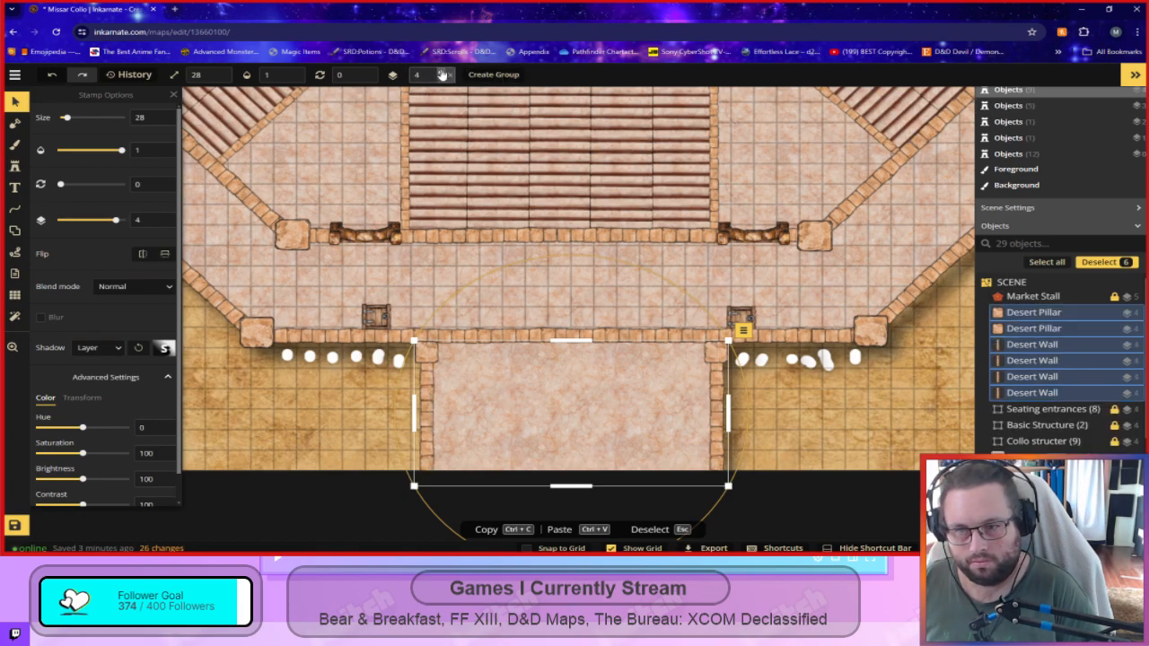
{"action": "key", "text": "Escape"}
Delete all remaining white marker lines outside the southern wall.
{"action": "scroll", "coordinate": [797, 465], "scroll_direction": "down", "scroll_amount": 2}
{"action": "scroll", "coordinate": [787, 466], "scroll_direction": "down", "scroll_amount": 4}
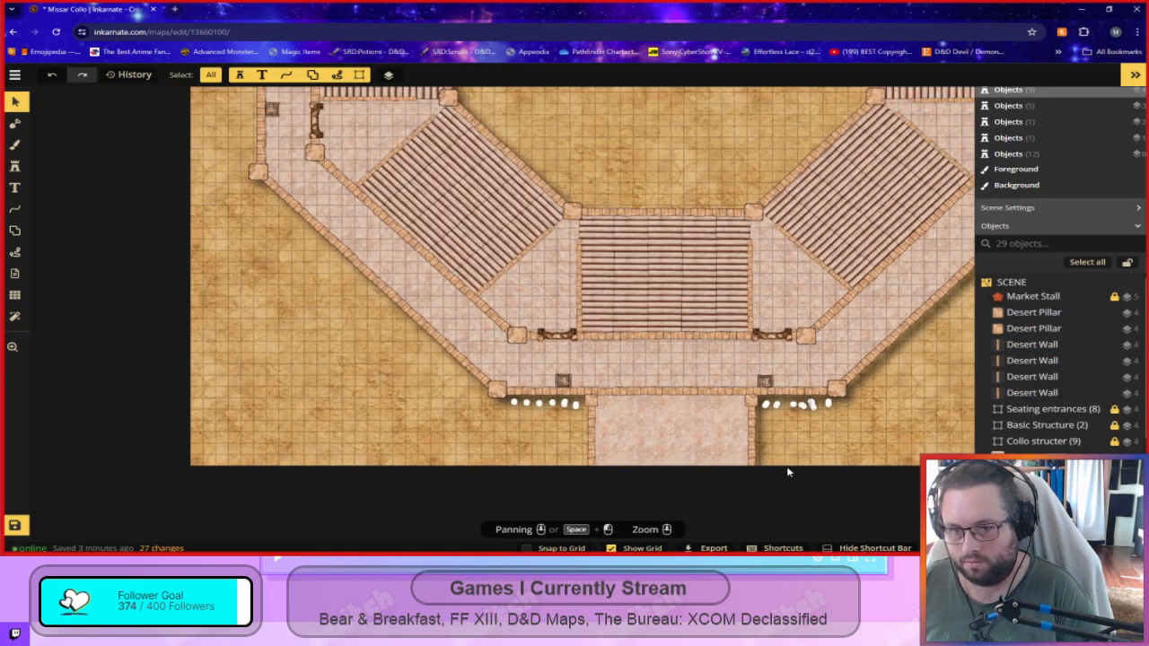
{"action": "scroll", "coordinate": [787, 472], "scroll_direction": "down", "scroll_amount": 1}
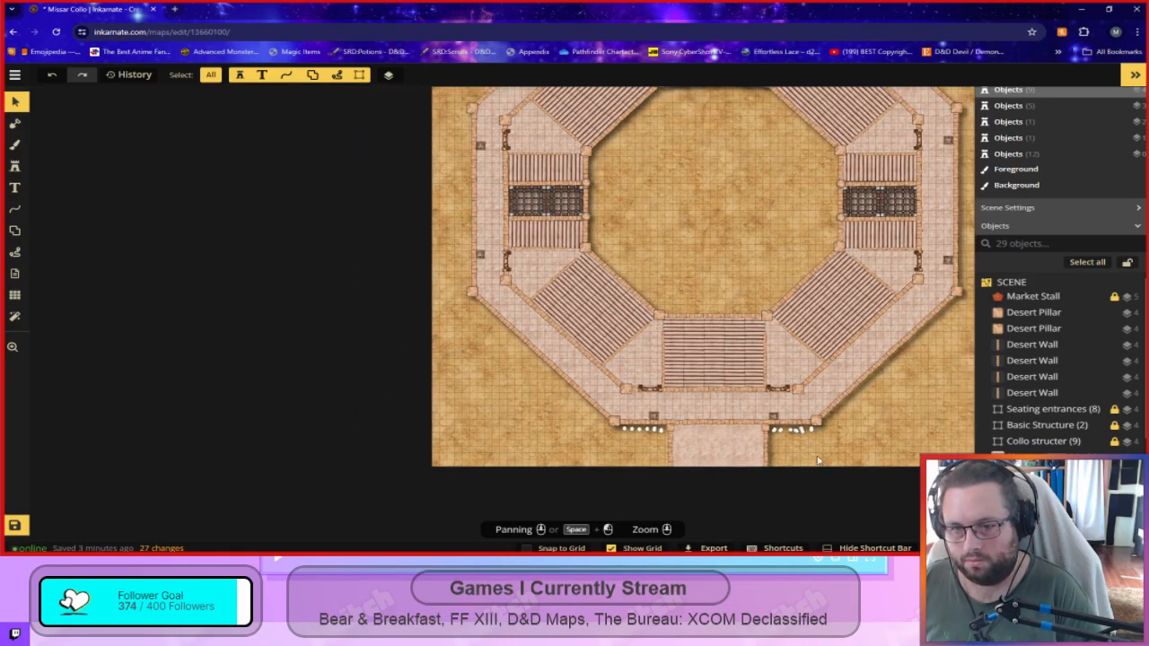
{"action": "scroll", "coordinate": [1023, 471], "scroll_direction": "down", "scroll_amount": 3}
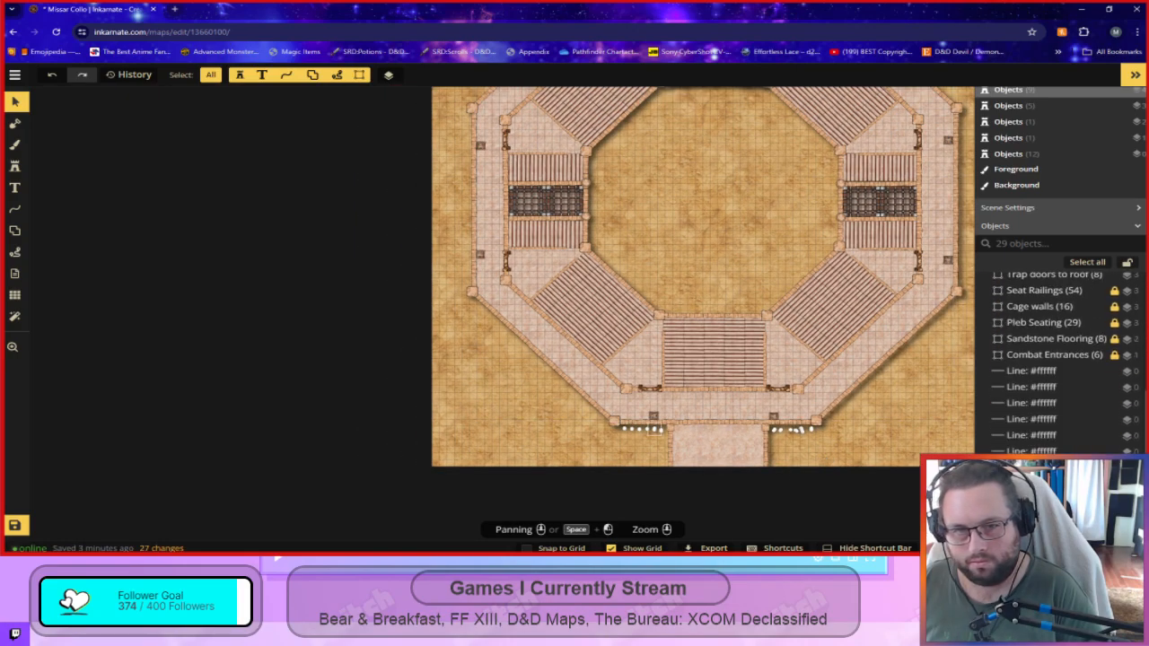
{"action": "left_click", "coordinate": [1033, 371]}
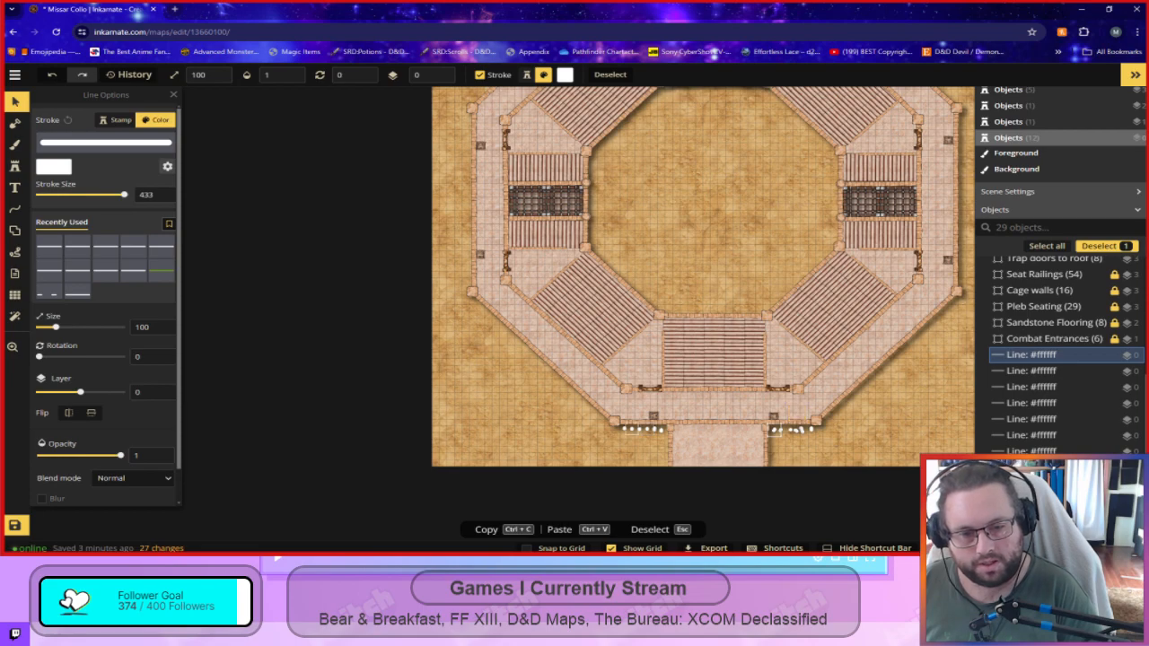
{"action": "key", "text": "ctrl+a"}
{"action": "key", "text": "Delete"}
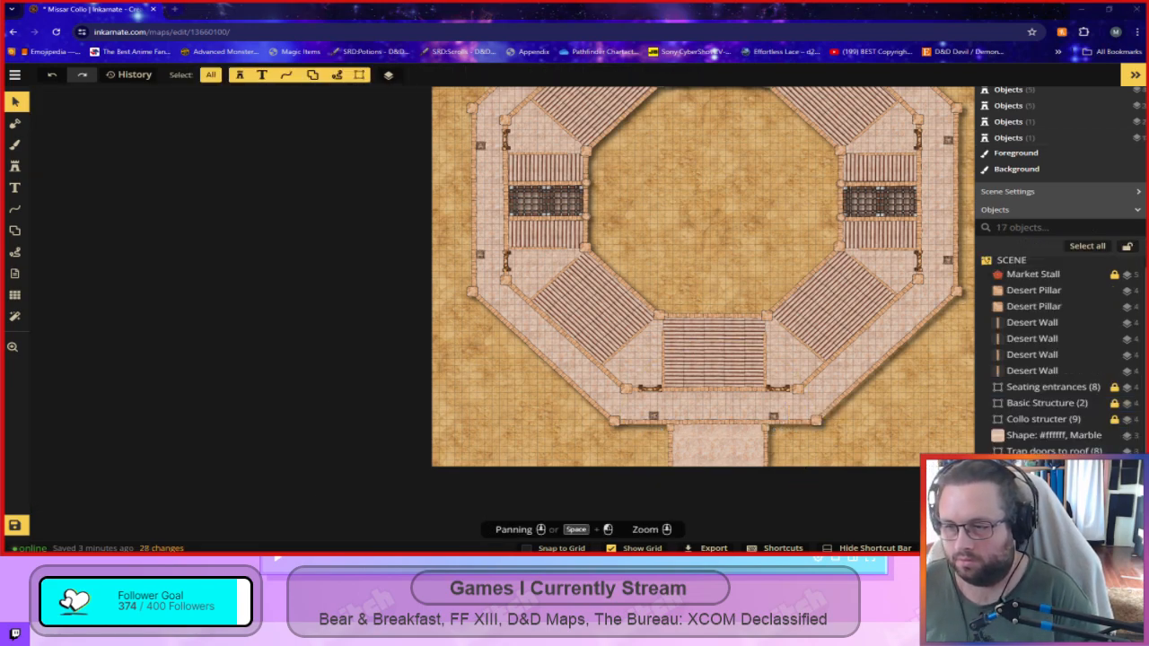
Compare the stretches of outer wall on both sides of the southern passage to check its centring.
{"action": "left_click_drag", "start_coordinate": [904, 393], "coordinate": [735, 325]}
{"action": "scroll", "coordinate": [541, 482], "scroll_direction": "up", "scroll_amount": 5}
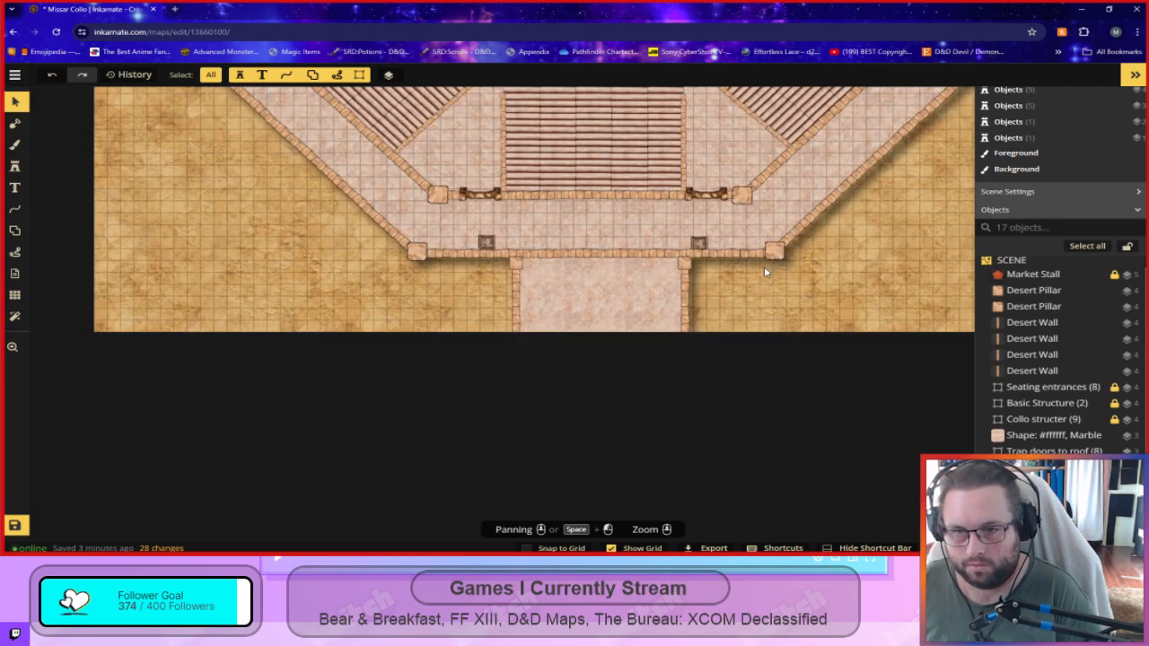
{"action": "left_click_drag", "start_coordinate": [703, 268], "coordinate": [692, 269]}
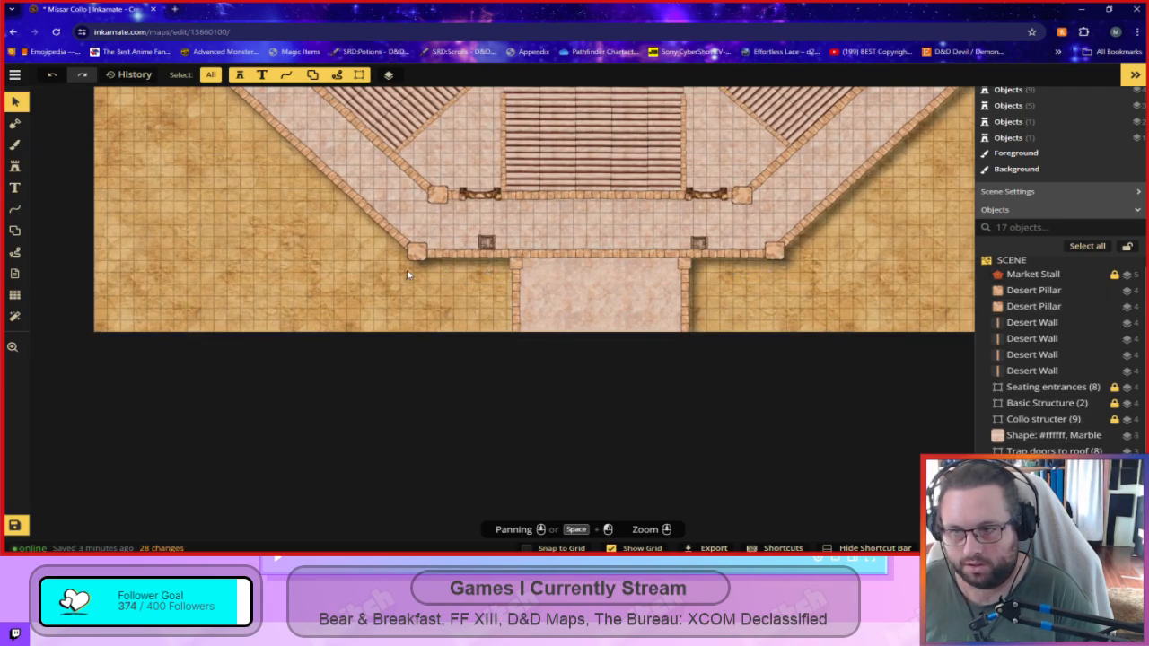
{"action": "mouse_move", "coordinate": [451, 269]}
{"action": "left_mouse_down"}
{"action": "mouse_move", "coordinate": [465, 269]}
{"action": "mouse_move", "coordinate": [434, 274]}
{"action": "left_mouse_up"}
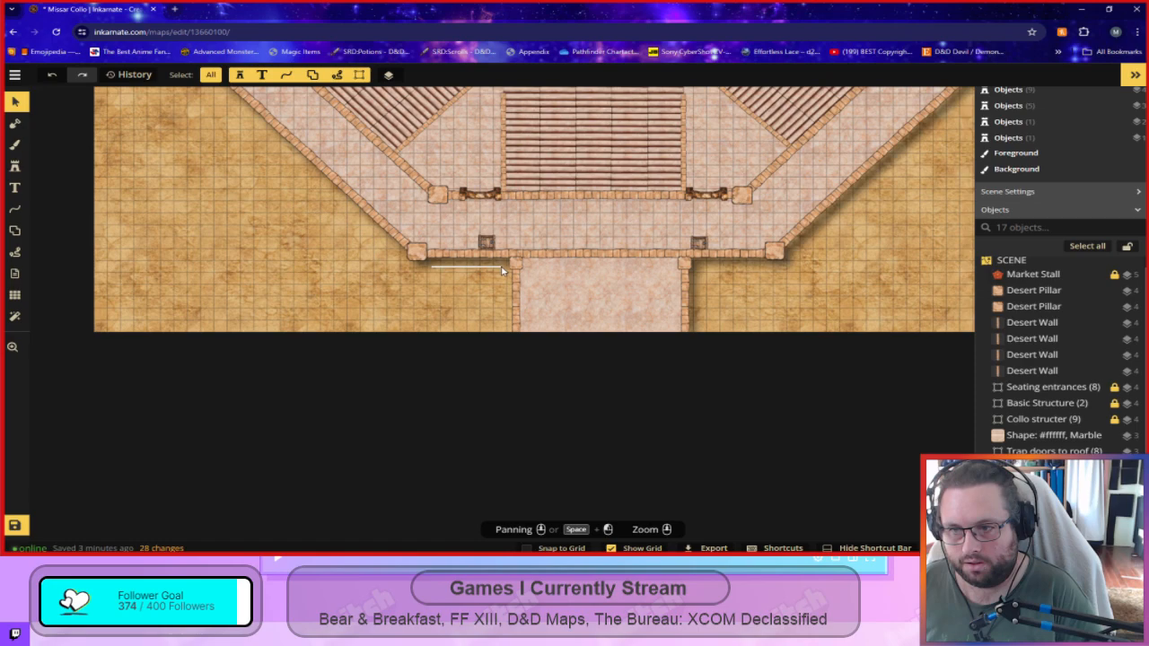
{"action": "scroll", "coordinate": [679, 353], "scroll_direction": "down", "scroll_amount": 3}
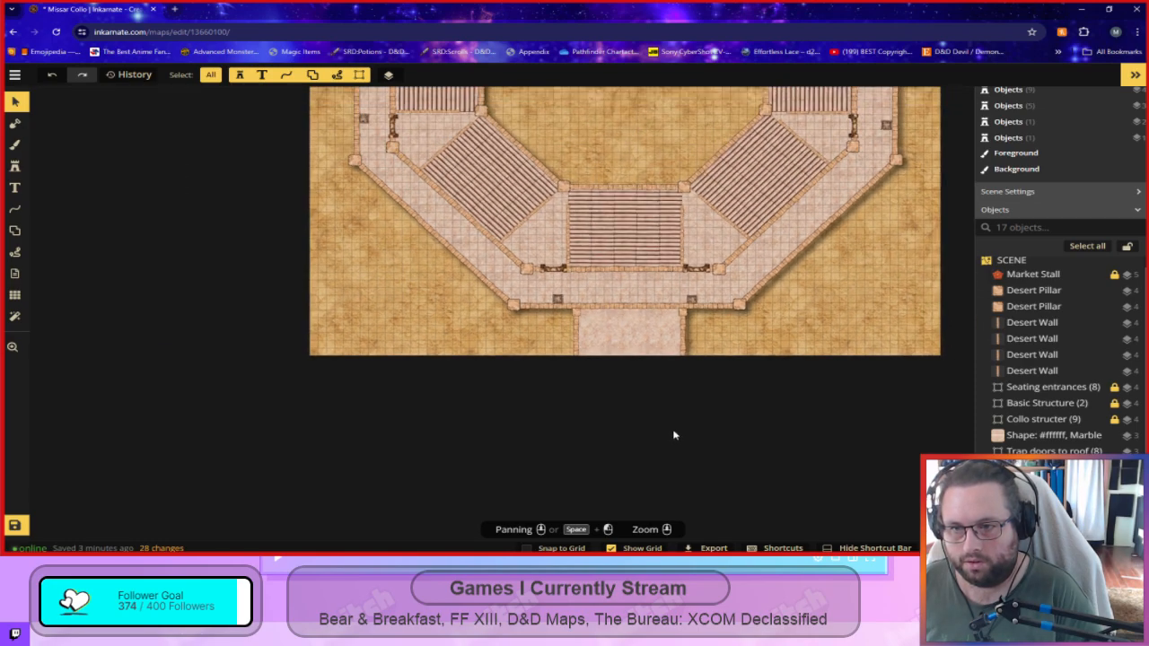
{"action": "left_click_drag", "start_coordinate": [736, 328], "coordinate": [680, 349]}
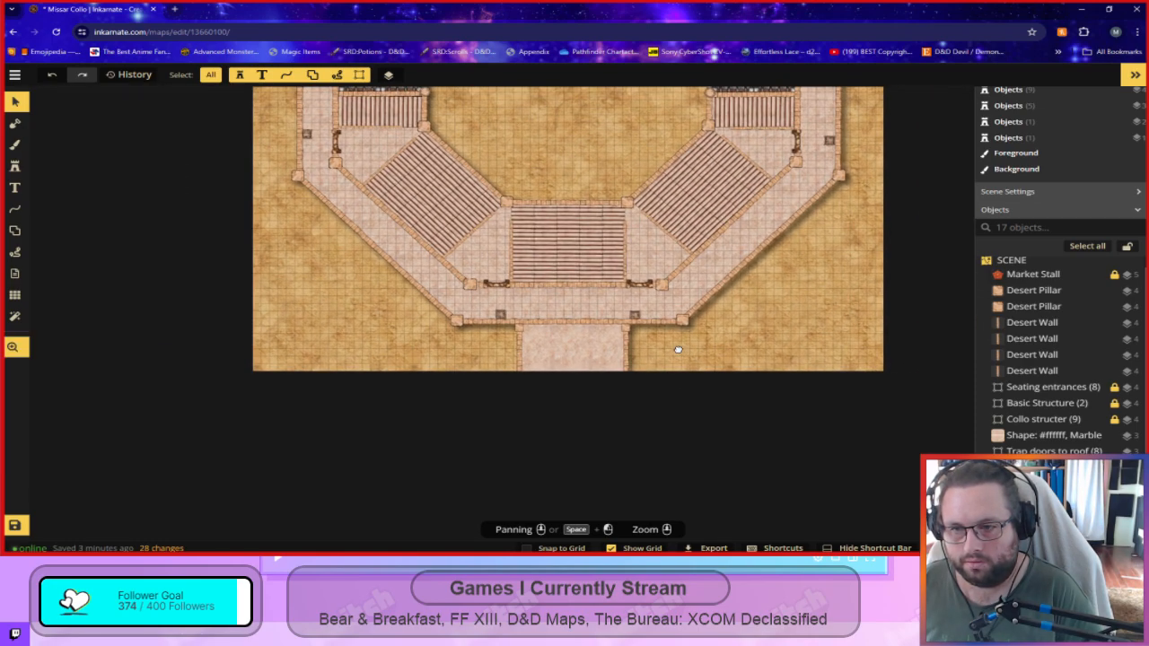
{"action": "scroll", "coordinate": [673, 366], "scroll_direction": "up", "scroll_amount": 3}
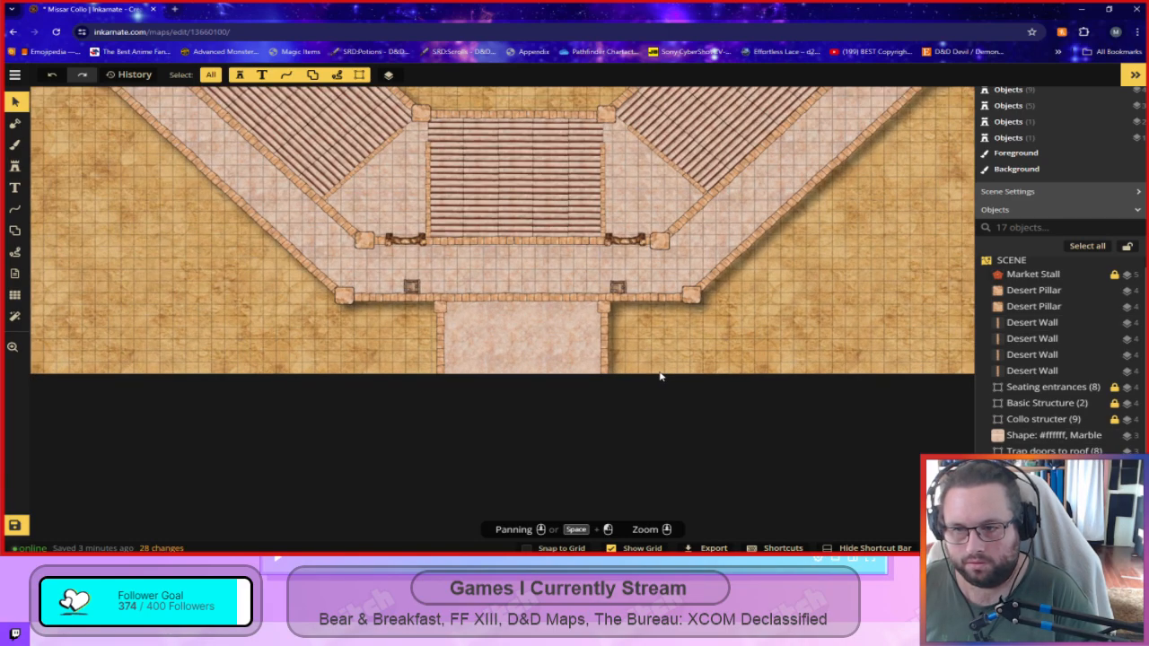
{"action": "left_click_drag", "start_coordinate": [628, 370], "coordinate": [408, 319]}
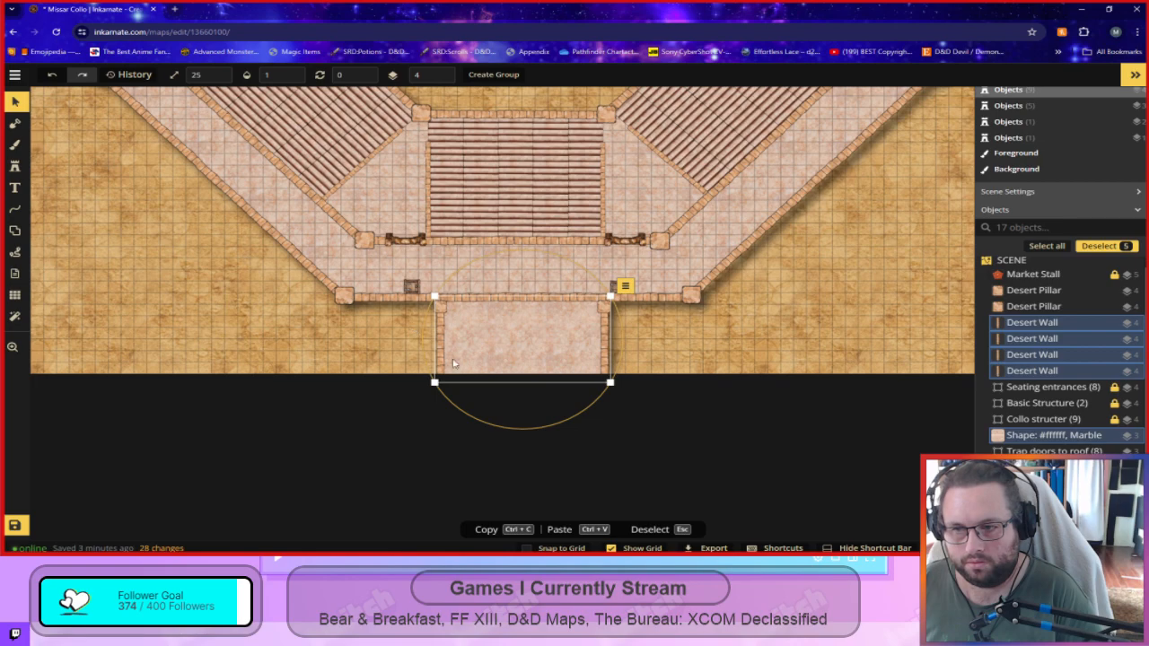
{"action": "left_click_drag", "start_coordinate": [611, 383], "coordinate": [615, 387]}
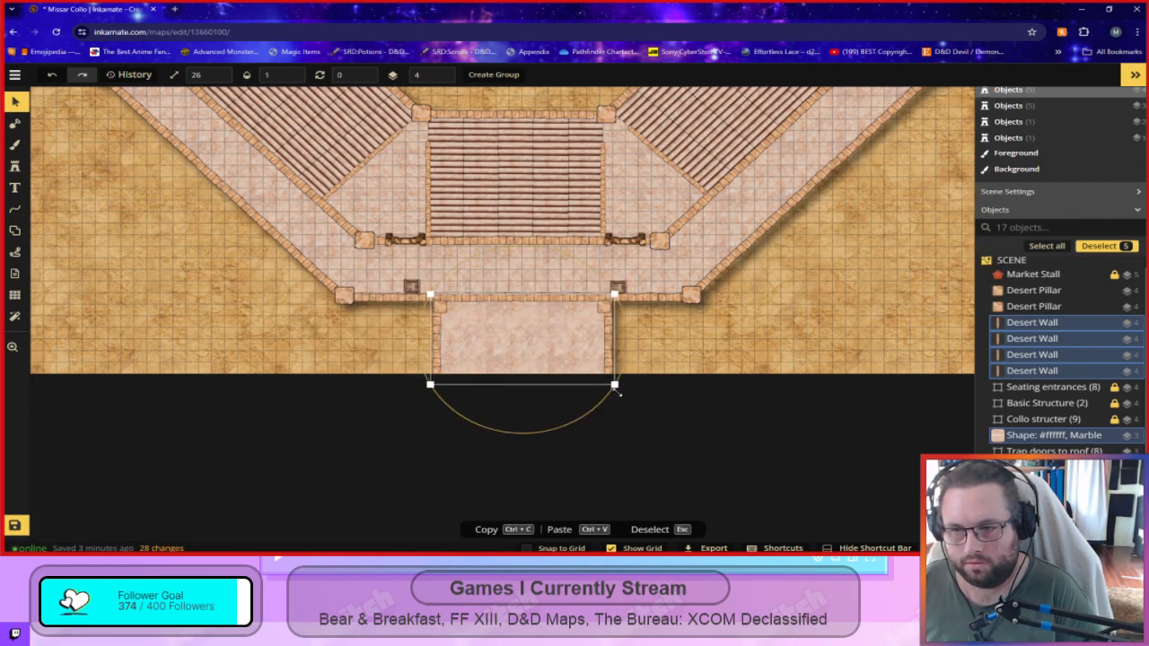
{"action": "left_click", "coordinate": [655, 369]}
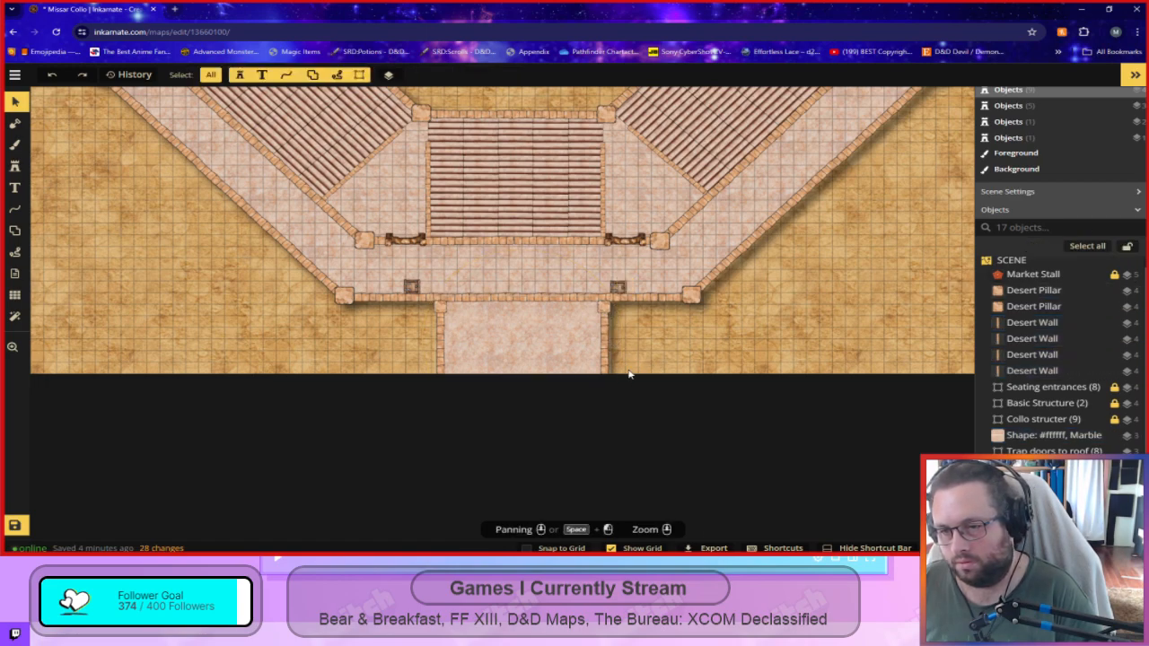
Enlarge the southern passage's two Desert Pillars, four Desert Walls and marble floor together to size 30.
{"action": "left_click_drag", "start_coordinate": [431, 311], "coordinate": [432, 307]}
{"action": "left_click_drag", "start_coordinate": [612, 383], "coordinate": [430, 310]}
{"action": "left_click", "coordinate": [650, 400]}
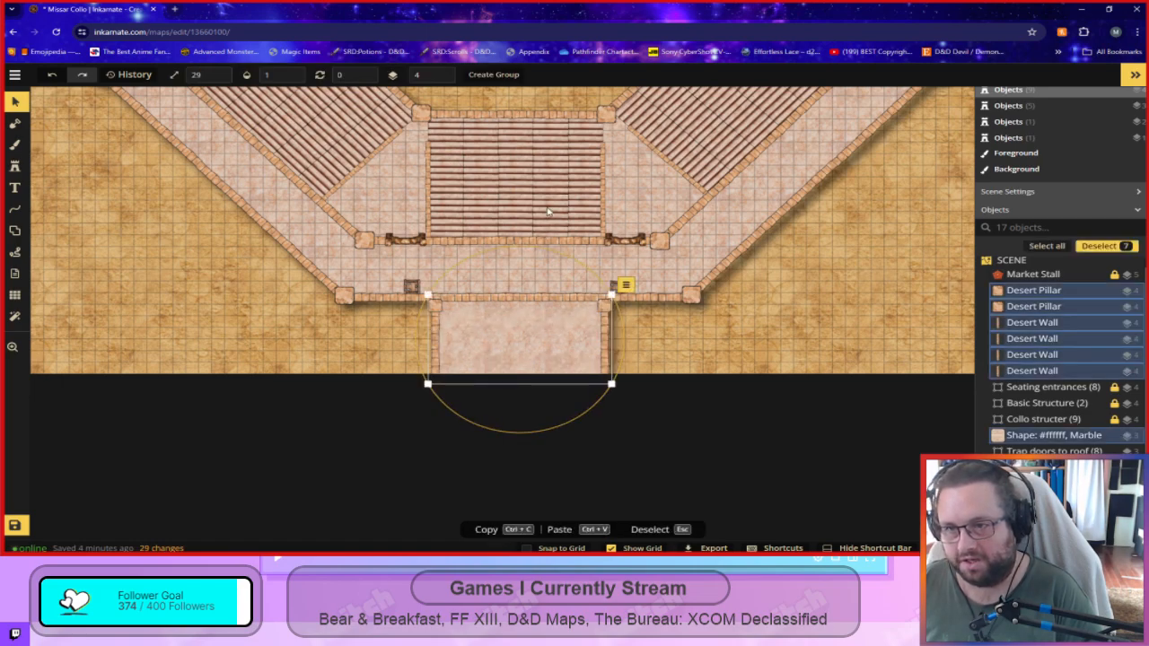
{"action": "left_click_drag", "start_coordinate": [618, 388], "coordinate": [444, 326]}
{"action": "left_click", "coordinate": [666, 366]}
{"action": "scroll", "coordinate": [655, 385], "scroll_direction": "down", "scroll_amount": 3}
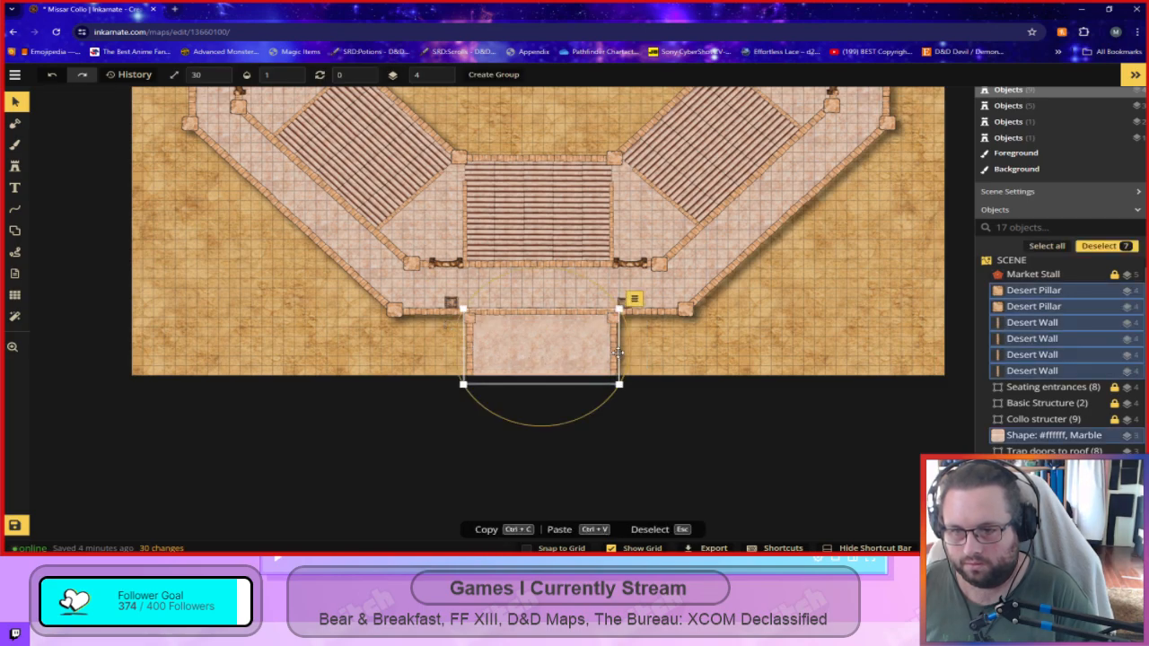
{"action": "left_click_drag", "start_coordinate": [620, 385], "coordinate": [626, 388]}
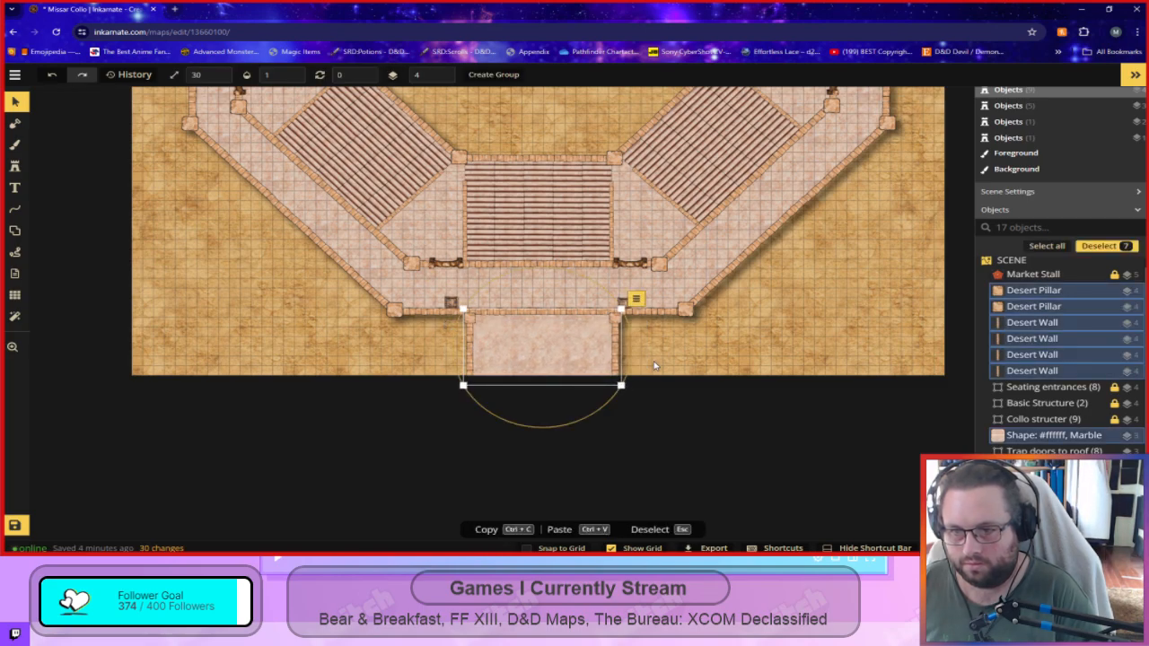
{"action": "left_click", "coordinate": [653, 370]}
Nudge the southern passage's pillars, walls and marble floor together slightly west to centre them on the outer wall.
{"action": "scroll", "coordinate": [648, 375], "scroll_direction": "up", "scroll_amount": 3}
{"action": "left_click_drag", "start_coordinate": [454, 364], "coordinate": [380, 316]}
{"action": "left_click_drag", "start_coordinate": [550, 354], "coordinate": [546, 355]}
{"action": "key", "text": "ctrl+z"}
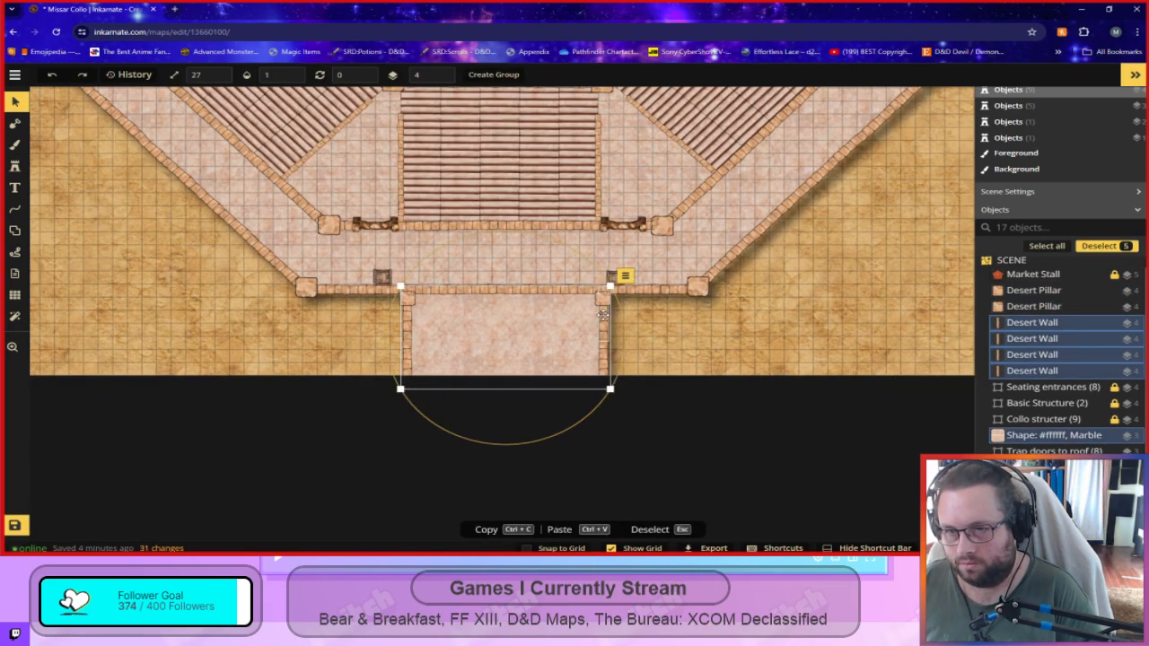
{"action": "left_click", "coordinate": [603, 299], "text": "shift"}
{"action": "left_click", "coordinate": [409, 299], "text": "shift"}
{"action": "left_click_drag", "start_coordinate": [502, 357], "coordinate": [500, 357]}
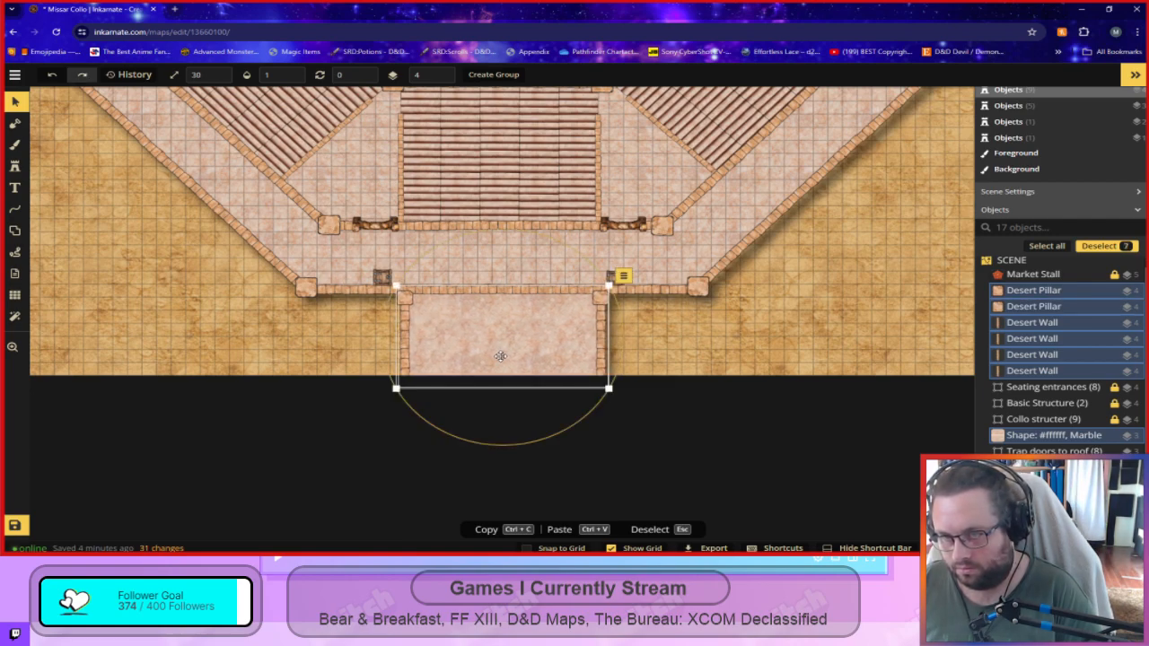
{"action": "scroll", "coordinate": [661, 408], "scroll_direction": "down", "scroll_amount": 3}
{"action": "scroll", "coordinate": [662, 411], "scroll_direction": "down", "scroll_amount": 1}
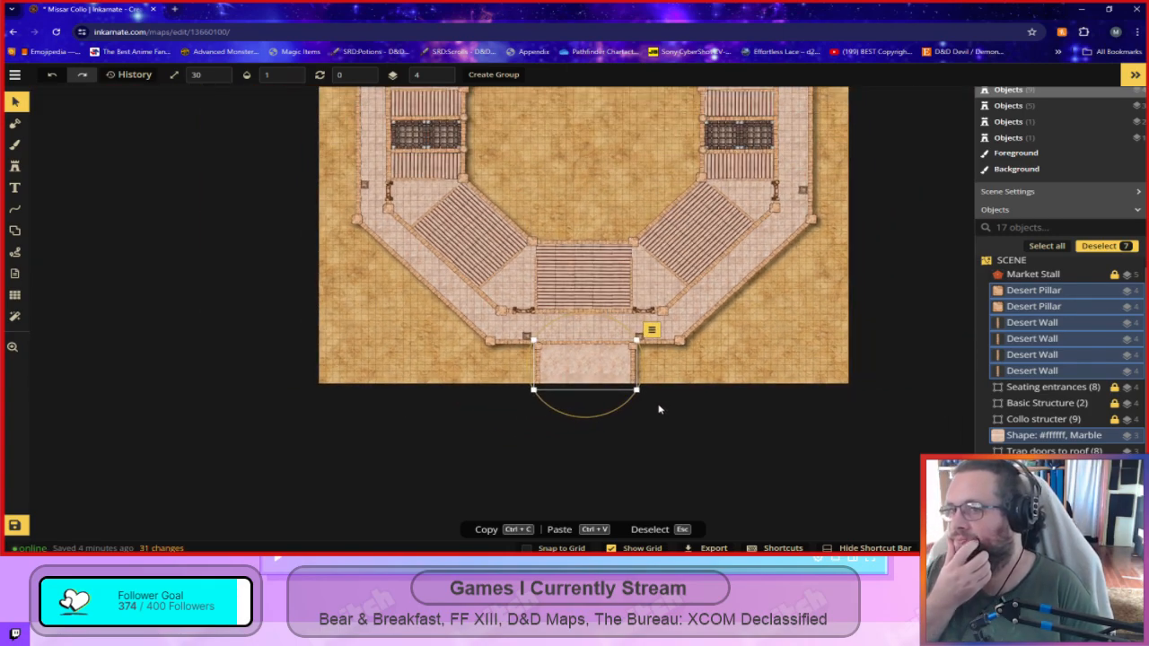
{"action": "key", "text": "space"}
{"action": "left_click_drag", "start_coordinate": [802, 334], "coordinate": [729, 395]}
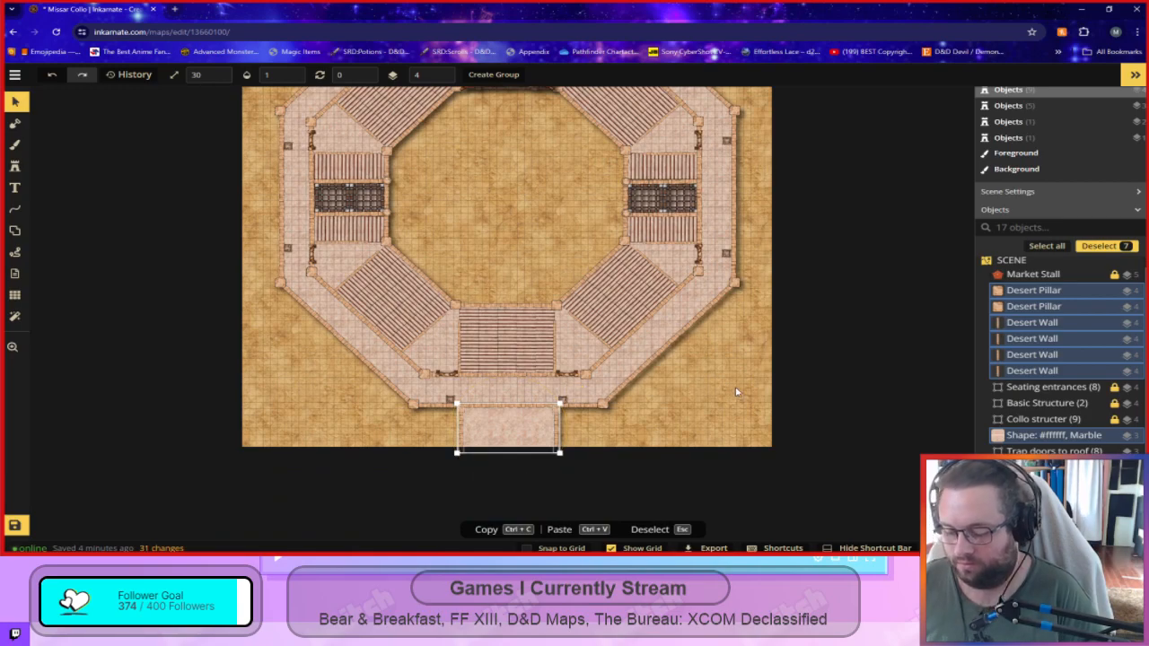
{"action": "key", "text": "ctrl+v"}
{"action": "left_click_drag", "start_coordinate": [761, 352], "coordinate": [714, 445]}
{"action": "left_click_drag", "start_coordinate": [803, 405], "coordinate": [743, 393]}
{"action": "key", "text": "Delete"}
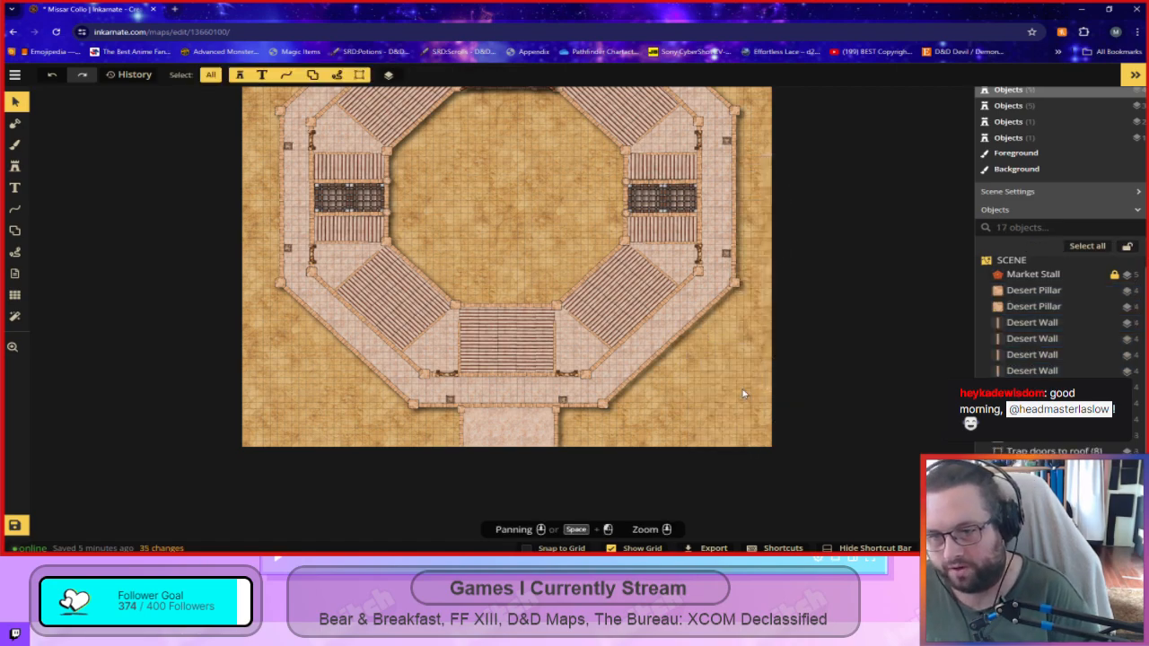
Group the southern passage's marble shape, four Desert Walls and two Desert Pillars under the name Audience Entrance.
{"action": "left_click_drag", "start_coordinate": [740, 317], "coordinate": [693, 377]}
{"action": "left_click", "coordinate": [1060, 444]}
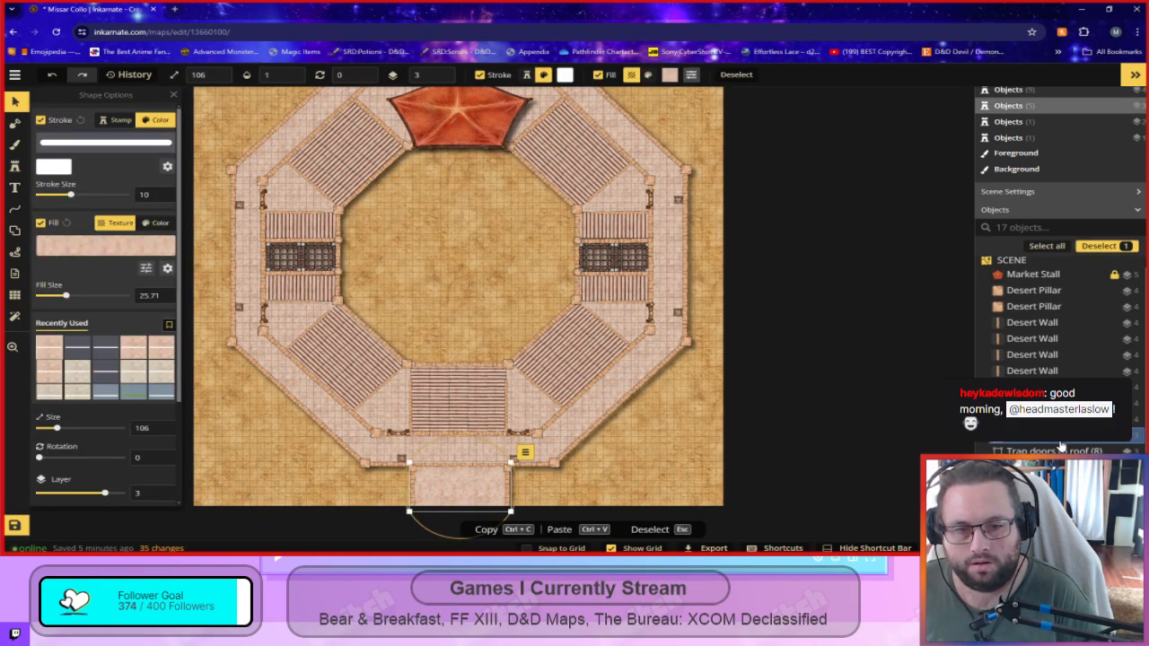
{"action": "left_click", "coordinate": [1044, 371], "text": "ctrl"}
{"action": "left_click", "coordinate": [1044, 356], "text": "ctrl"}
{"action": "left_click", "coordinate": [1044, 340], "text": "ctrl"}
{"action": "left_click", "coordinate": [1043, 324], "text": "ctrl"}
{"action": "left_click", "coordinate": [1043, 307], "text": "ctrl"}
{"action": "left_click", "coordinate": [1042, 290], "text": "ctrl"}
{"action": "right_click", "coordinate": [1032, 332]}
{"action": "mouse_move", "coordinate": [939, 316]}
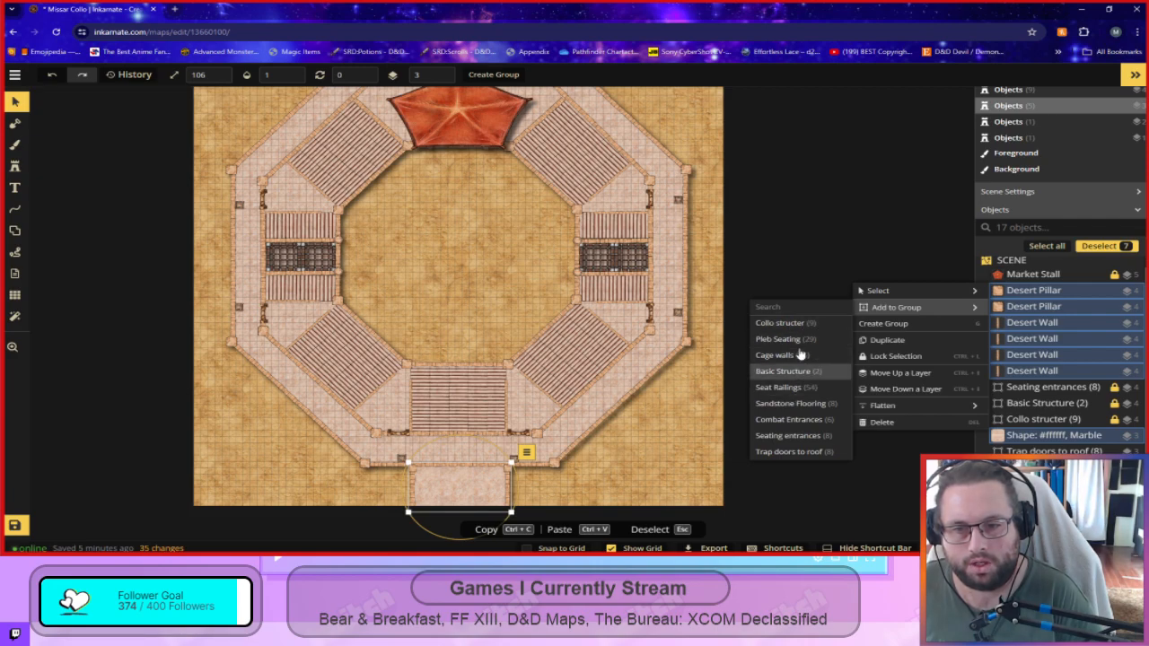
{"action": "left_click", "coordinate": [884, 325]}
{"action": "type", "text": "Custo"}
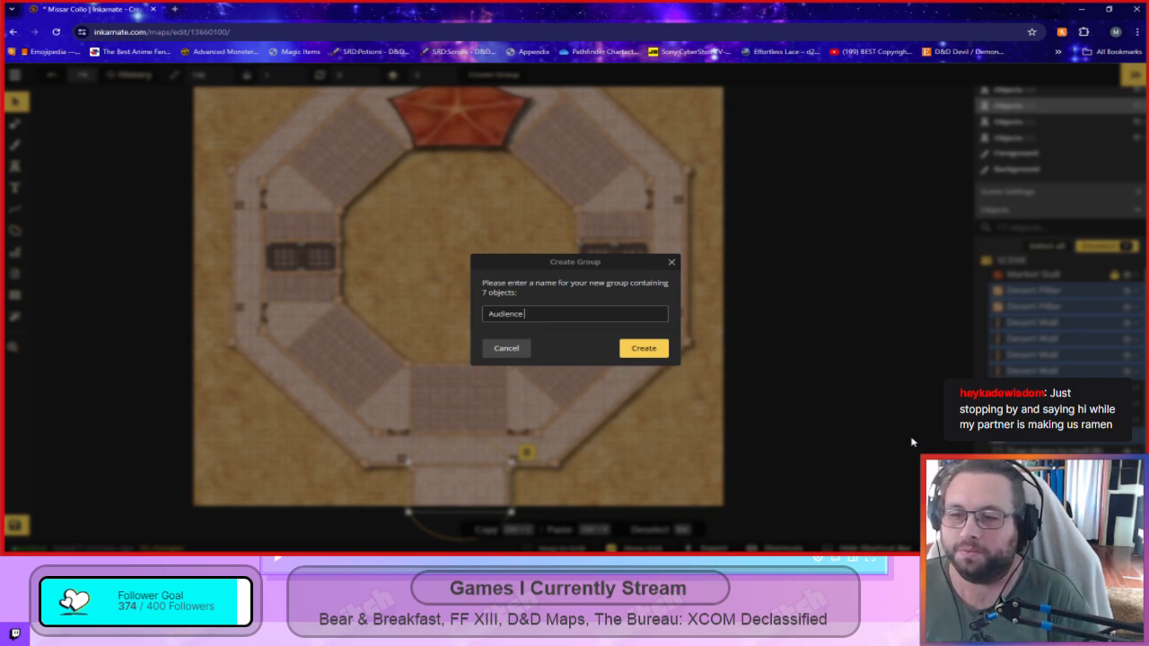
{"action": "type", "text": "Entrance"}
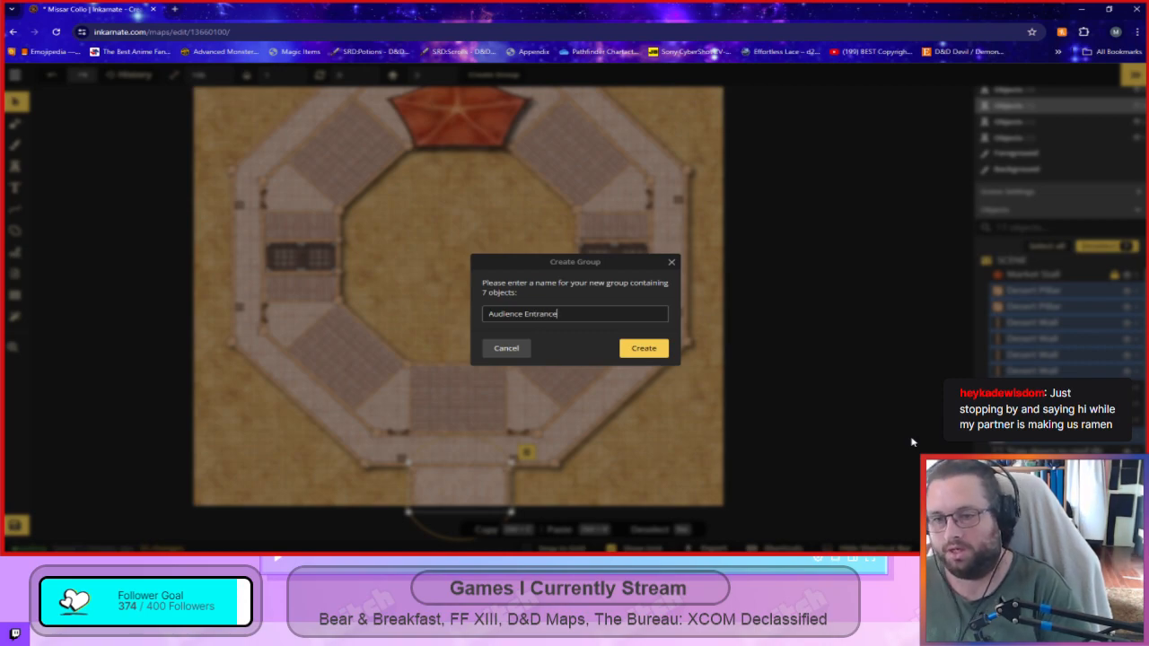
{"action": "key", "text": "Return"}
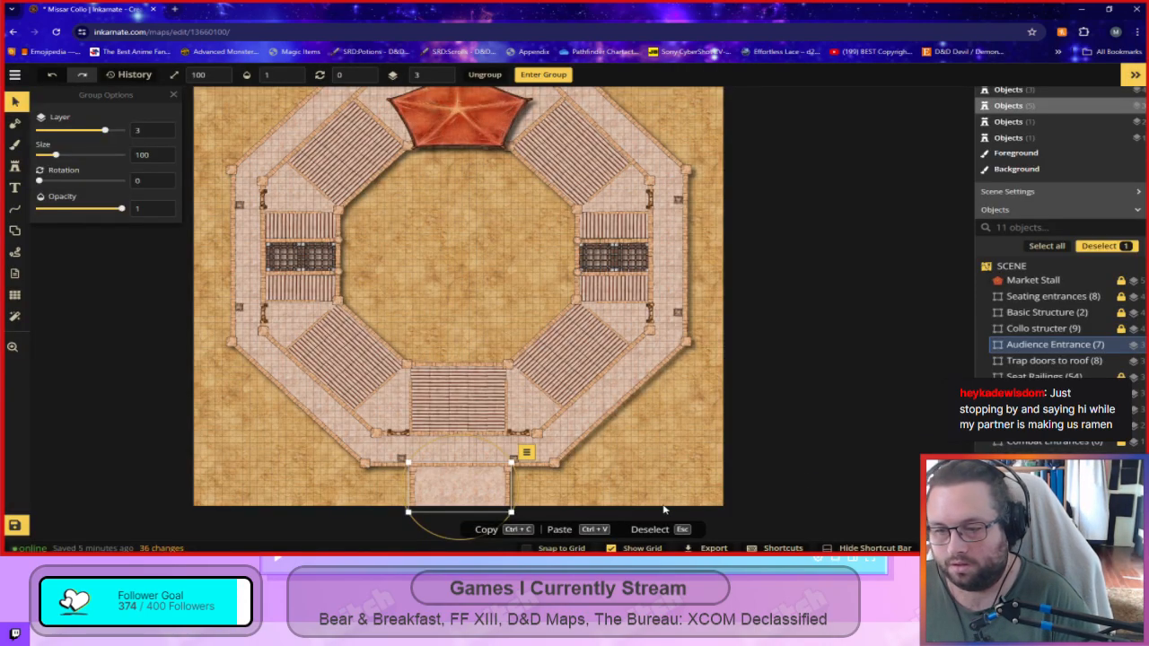
{"action": "left_click", "coordinate": [1106, 246]}
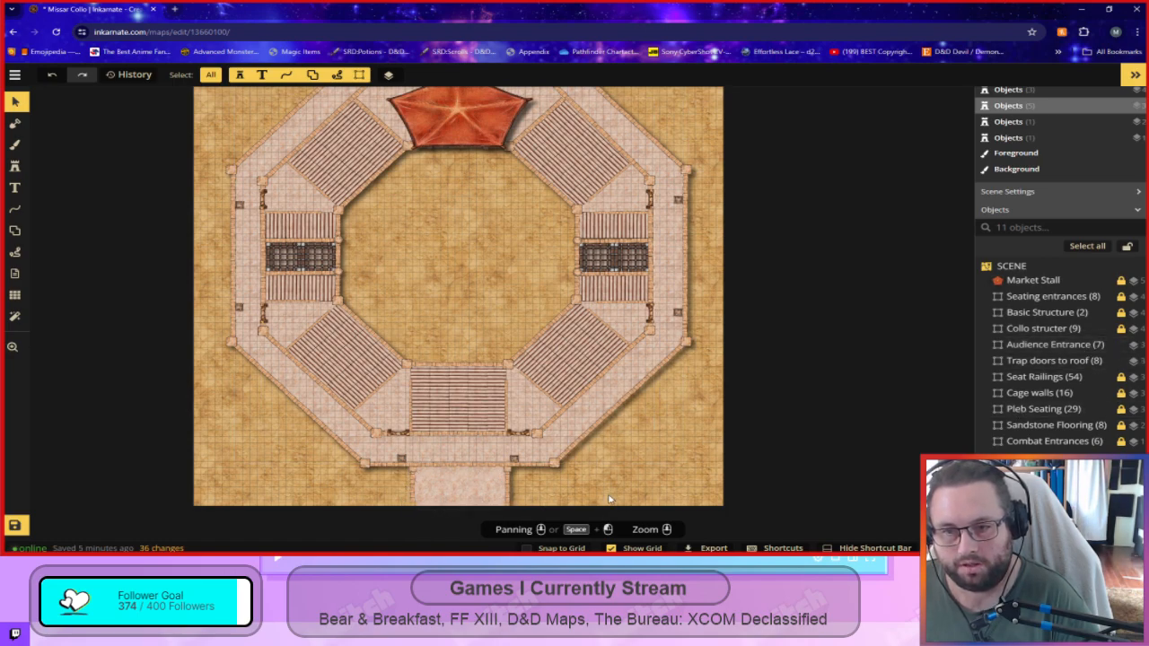
Gauge the open strip between the eastern outer wall and the map edge, from one corner pillar to the other.
{"action": "left_click_drag", "start_coordinate": [714, 280], "coordinate": [790, 299]}
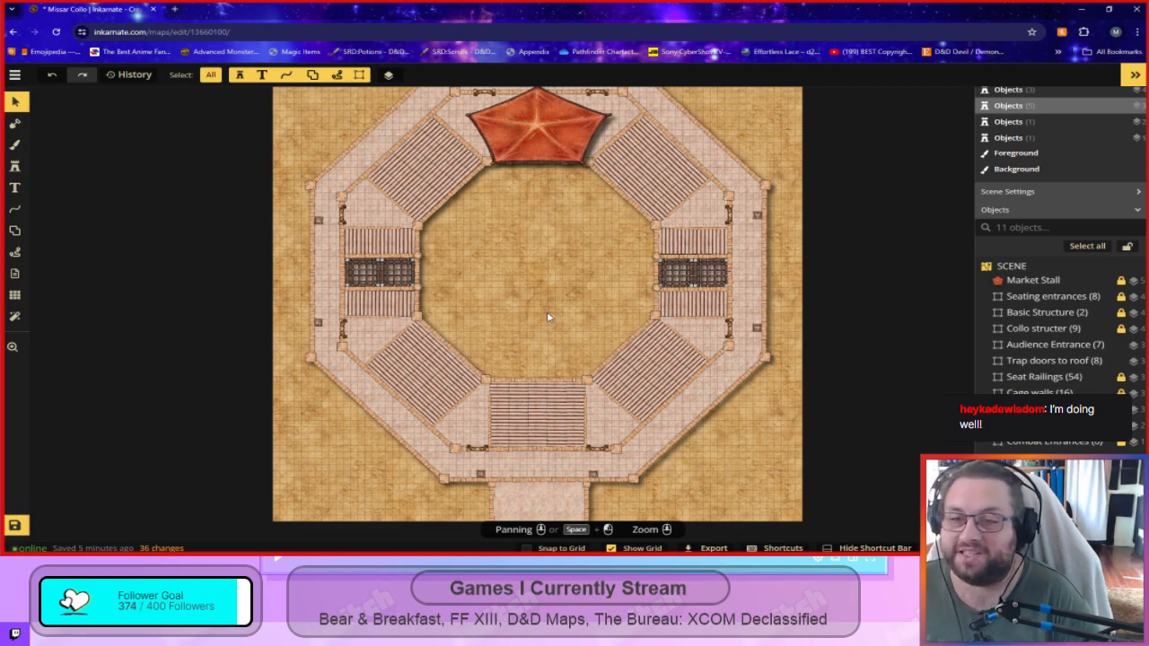
{"action": "left_click_drag", "start_coordinate": [510, 274], "coordinate": [641, 311]}
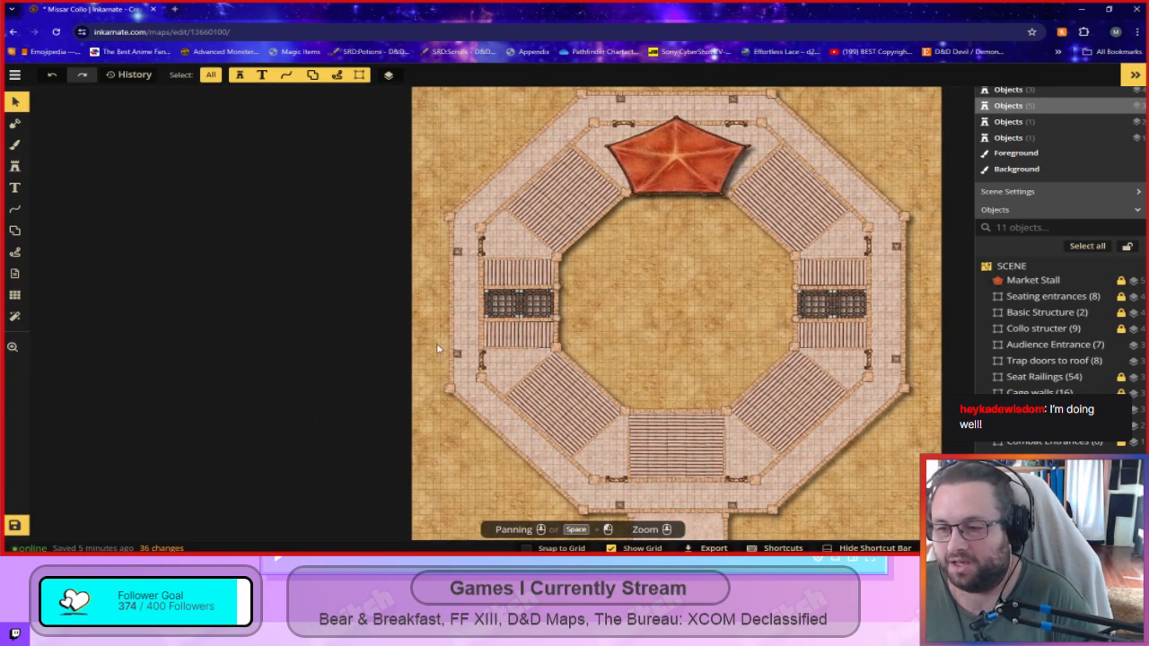
{"action": "scroll", "coordinate": [441, 433], "scroll_direction": "up", "scroll_amount": 5}
{"action": "left_click_drag", "start_coordinate": [868, 211], "coordinate": [218, 220]}
{"action": "left_click_drag", "start_coordinate": [359, 212], "coordinate": [223, 329]}
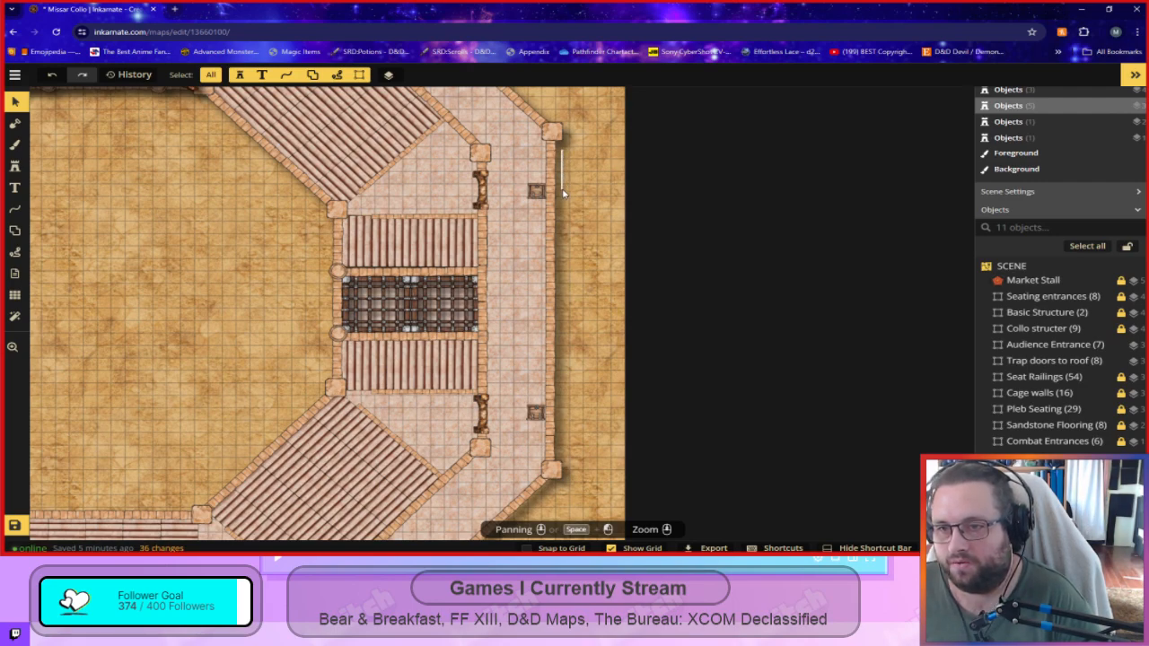
{"action": "left_click_drag", "start_coordinate": [564, 222], "coordinate": [620, 456]}
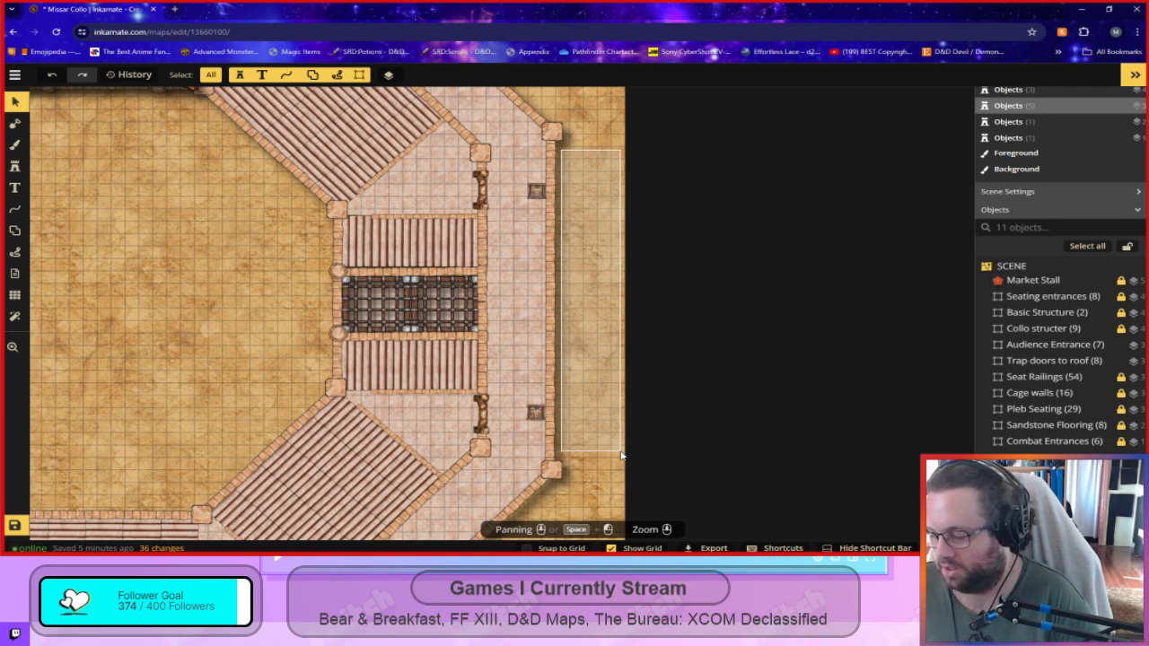
{"action": "left_click_drag", "start_coordinate": [620, 456], "coordinate": [621, 456]}
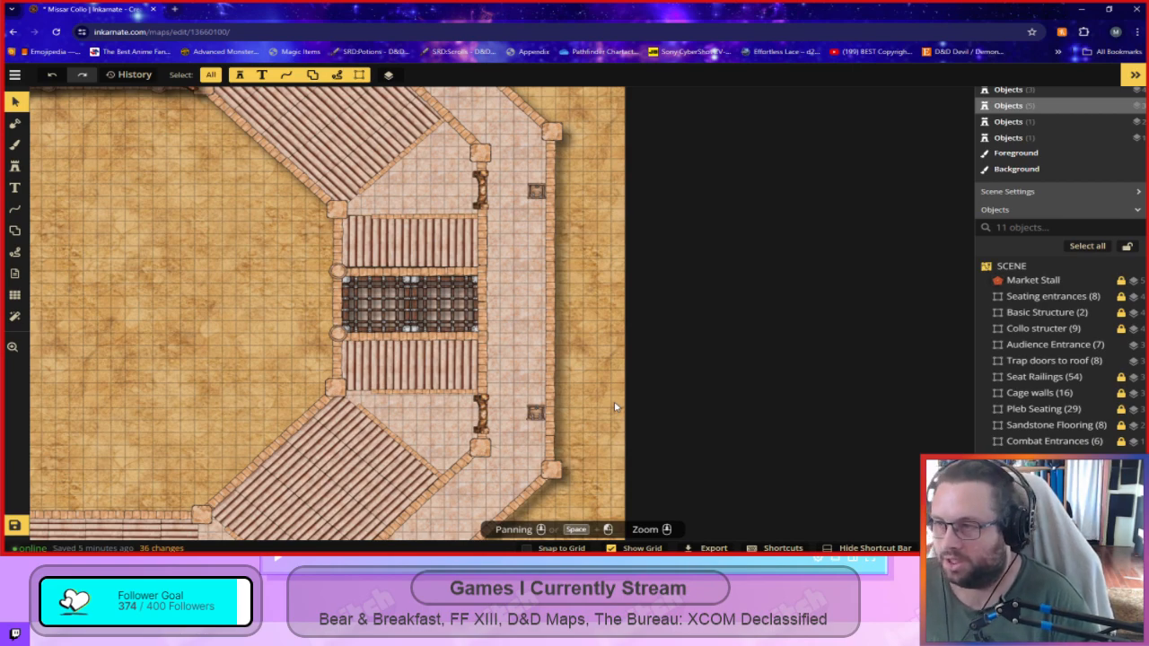
Save the map and lock the Trap doors to roof group.
{"action": "left_click", "coordinate": [14, 74]}
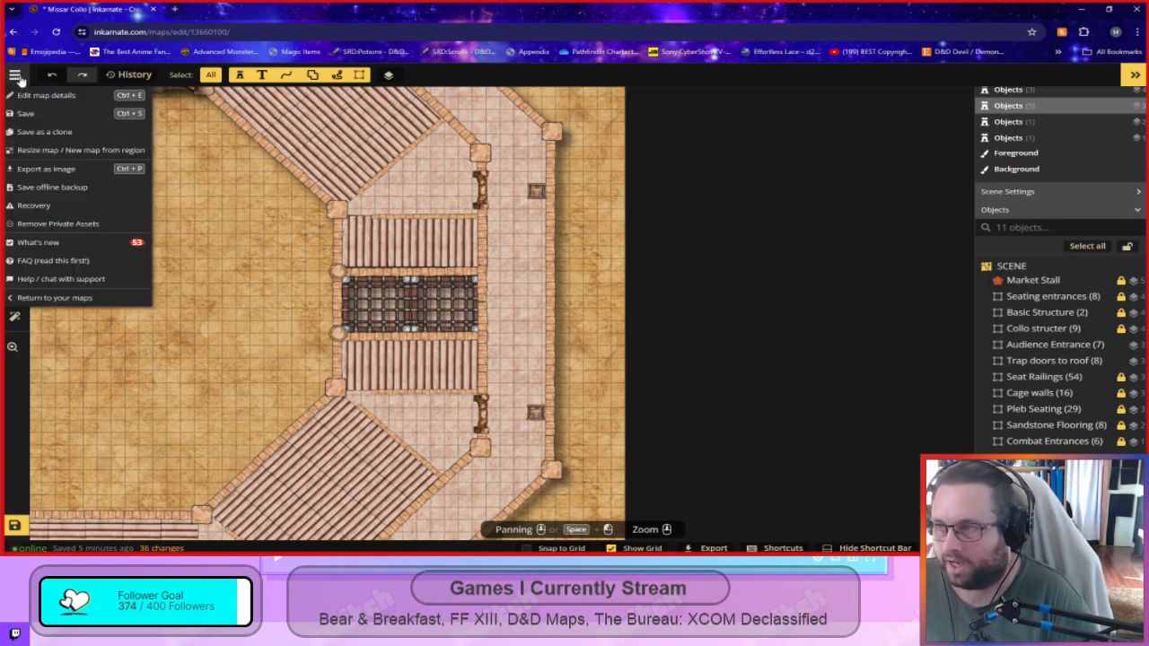
{"action": "left_click", "coordinate": [45, 112]}
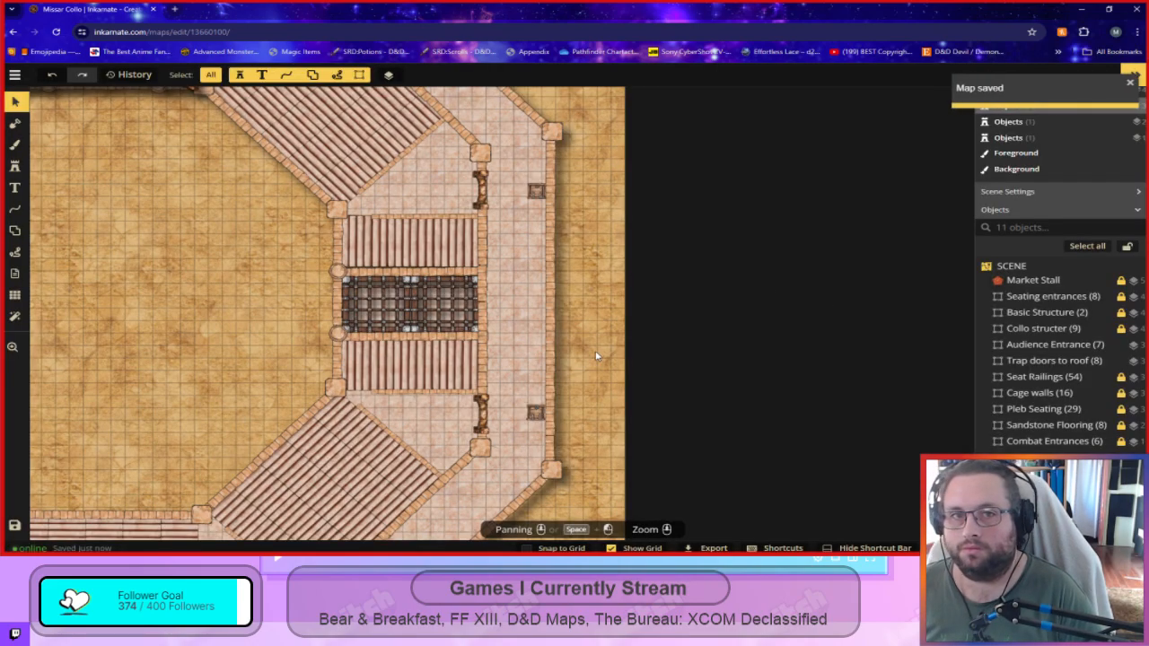
{"action": "left_click_drag", "start_coordinate": [596, 356], "coordinate": [718, 108]}
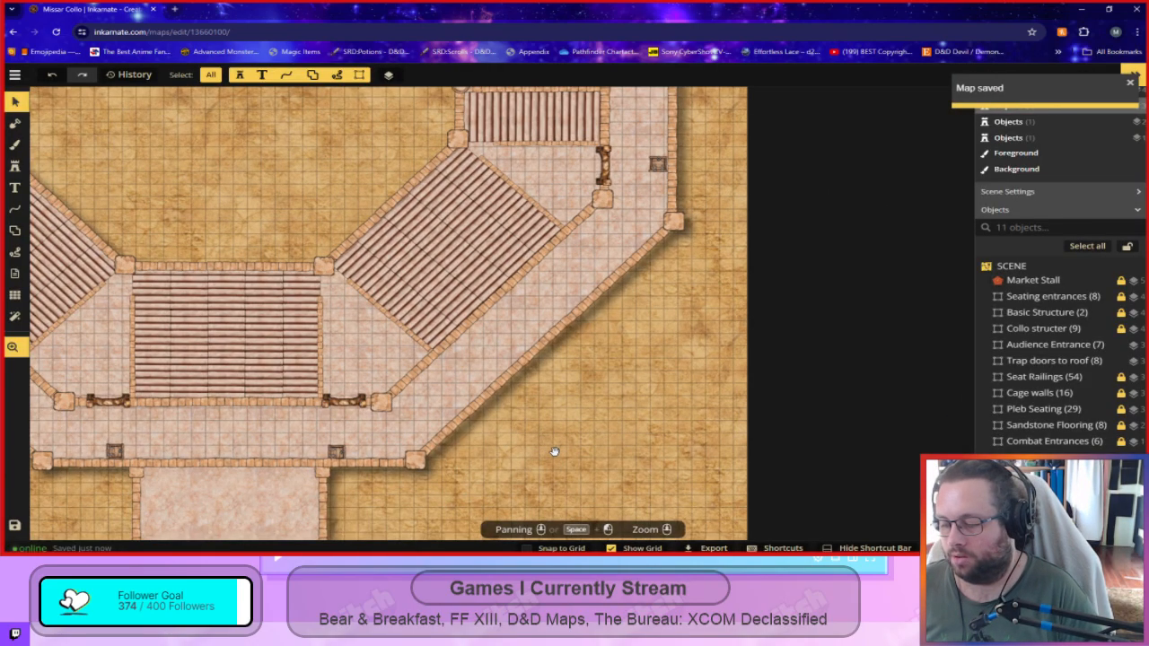
{"action": "left_click_drag", "start_coordinate": [696, 298], "coordinate": [529, 503]}
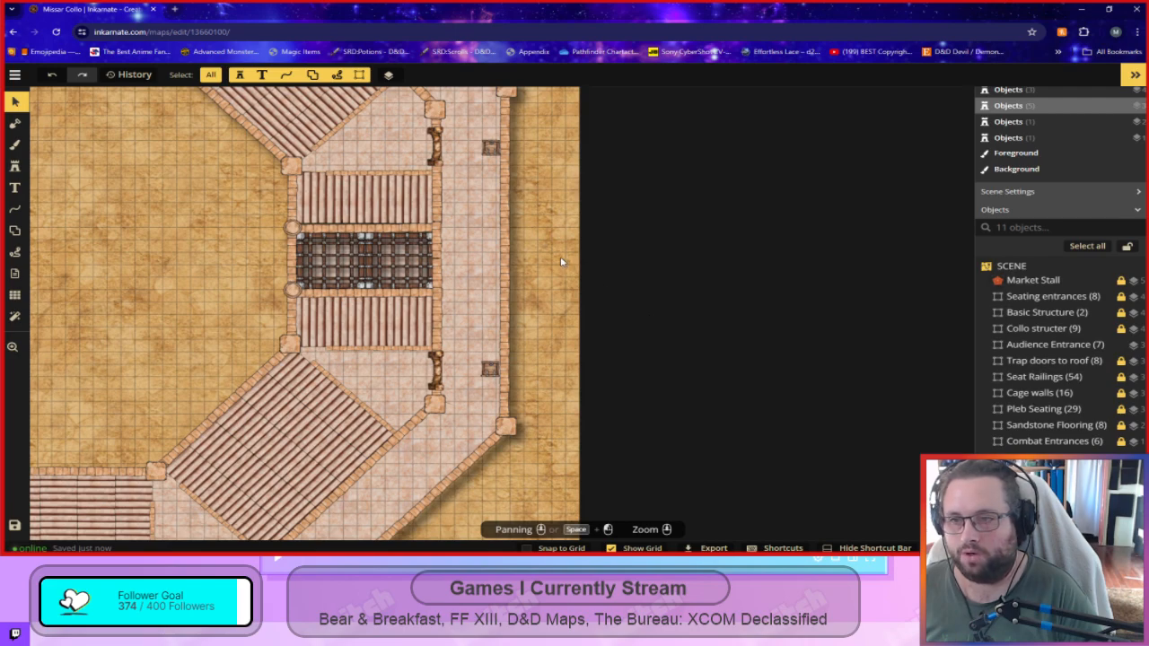
{"action": "left_click_drag", "start_coordinate": [554, 290], "coordinate": [603, 341]}
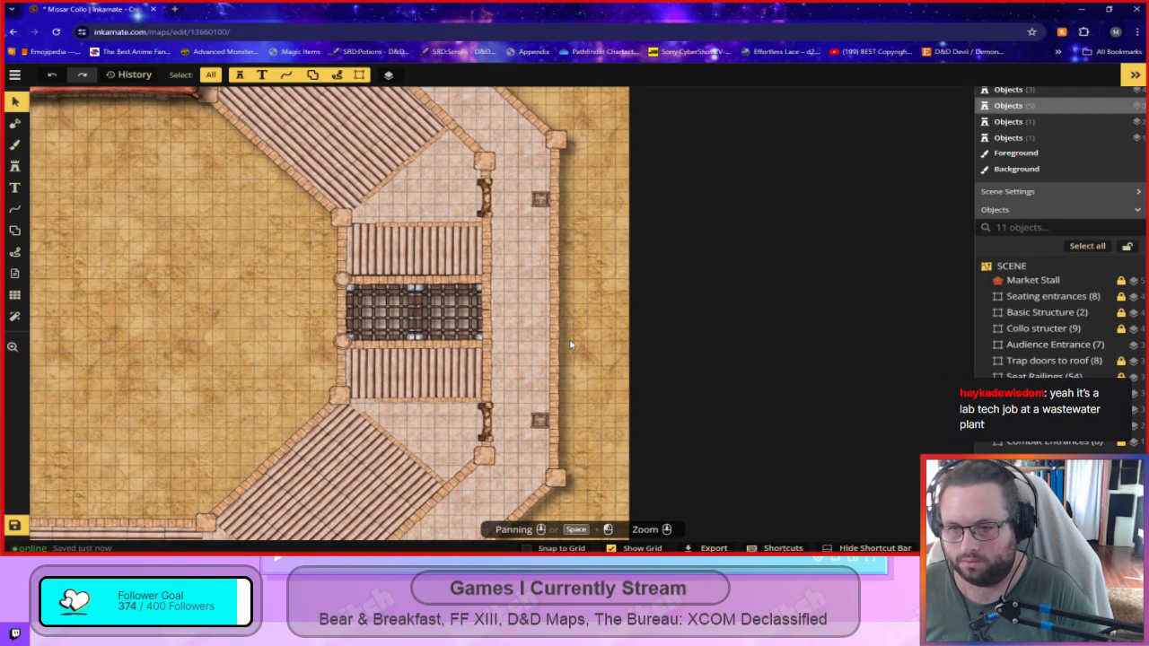
{"action": "left_click", "coordinate": [1041, 346]}
{"action": "scroll", "coordinate": [757, 168], "scroll_direction": "up", "scroll_amount": 2}
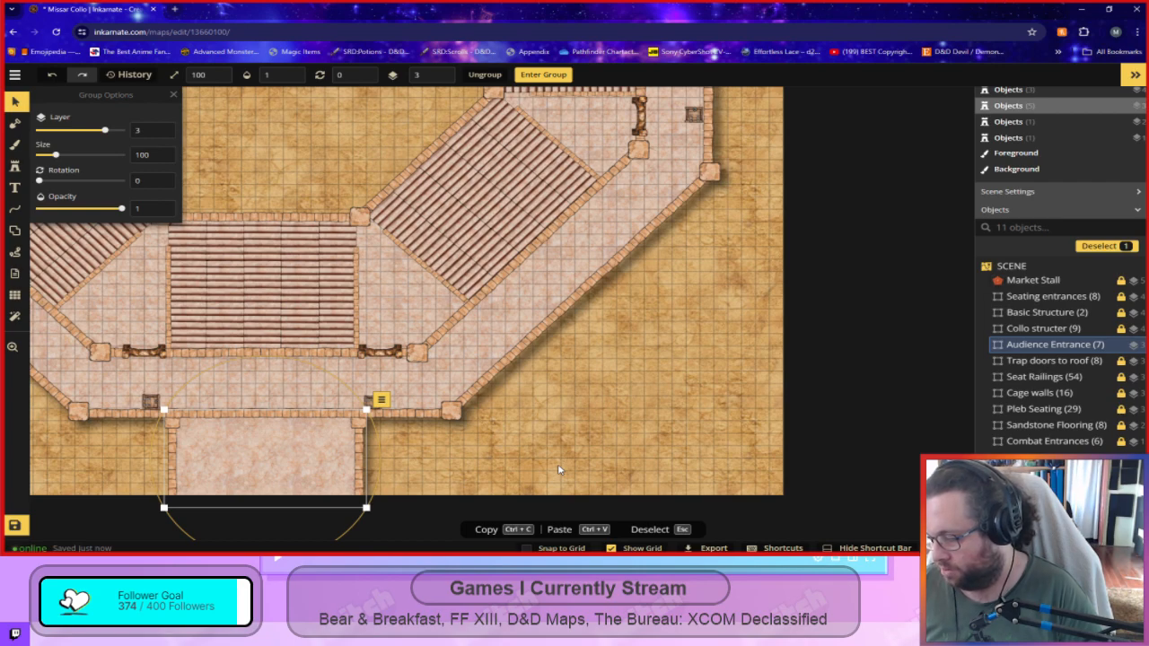
{"action": "left_click", "coordinate": [697, 384]}
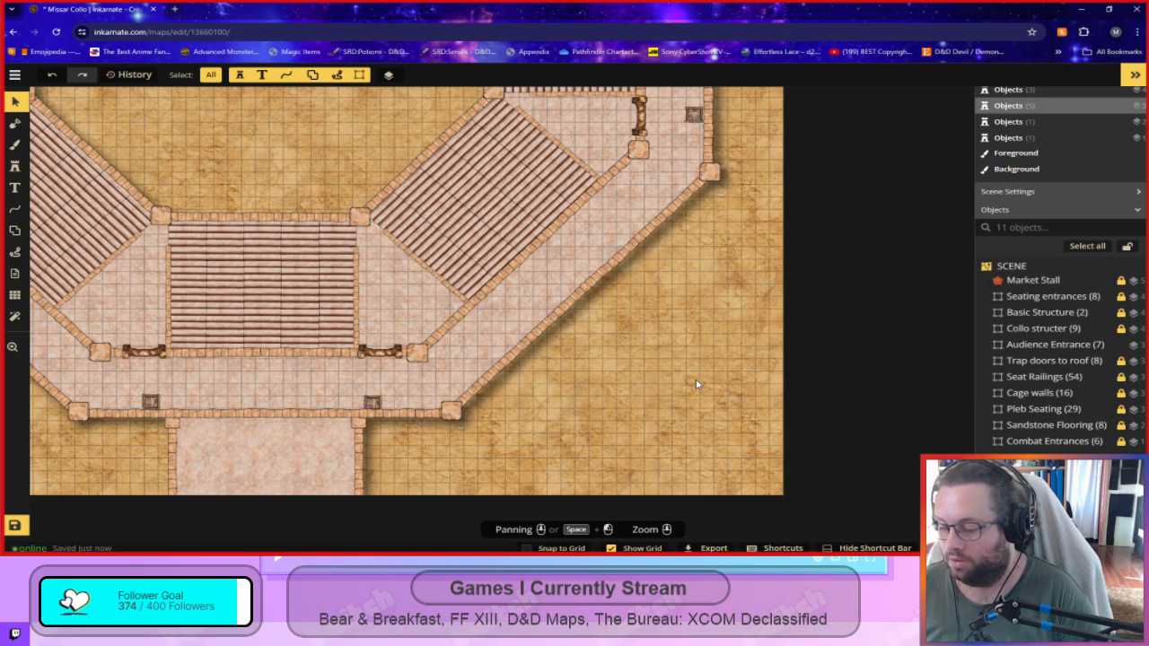
{"action": "left_click_drag", "start_coordinate": [763, 293], "coordinate": [572, 514]}
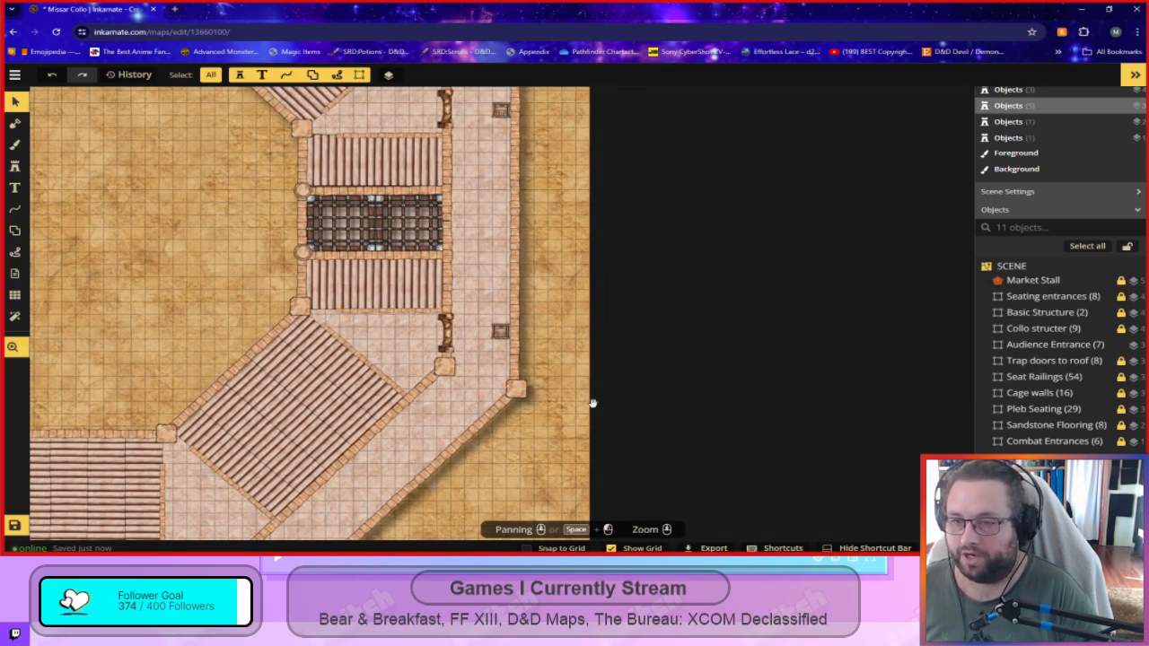
{"action": "left_click_drag", "start_coordinate": [579, 288], "coordinate": [602, 387]}
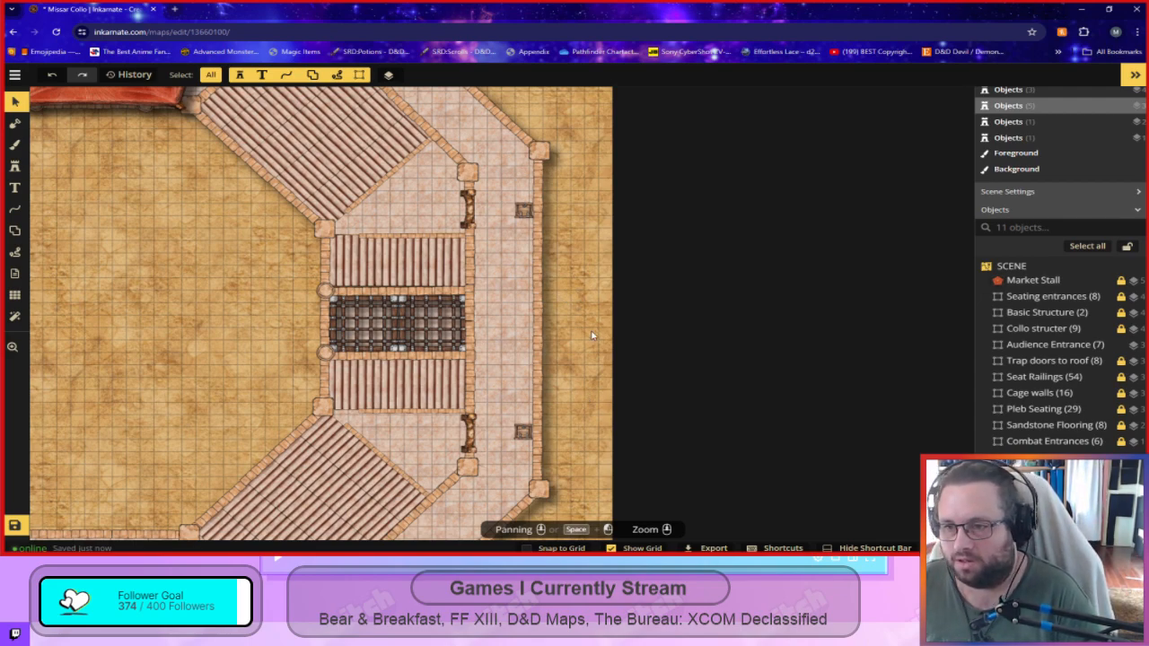
{"action": "left_click_drag", "start_coordinate": [594, 330], "coordinate": [598, 276]}
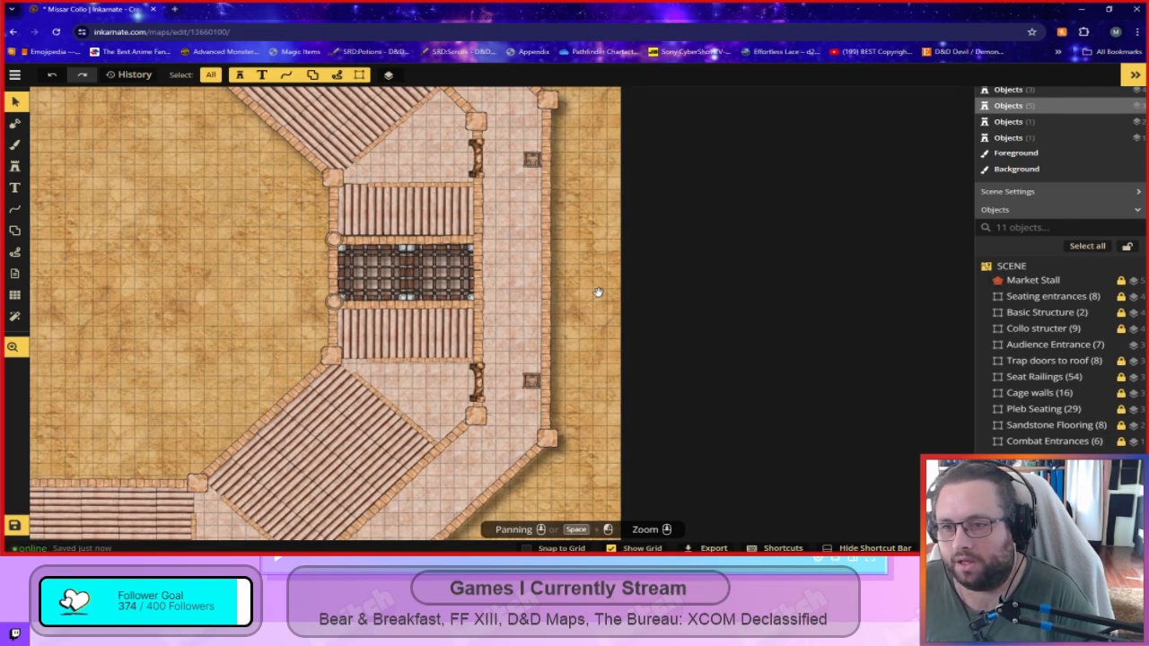
{"action": "left_click", "coordinate": [1051, 346]}
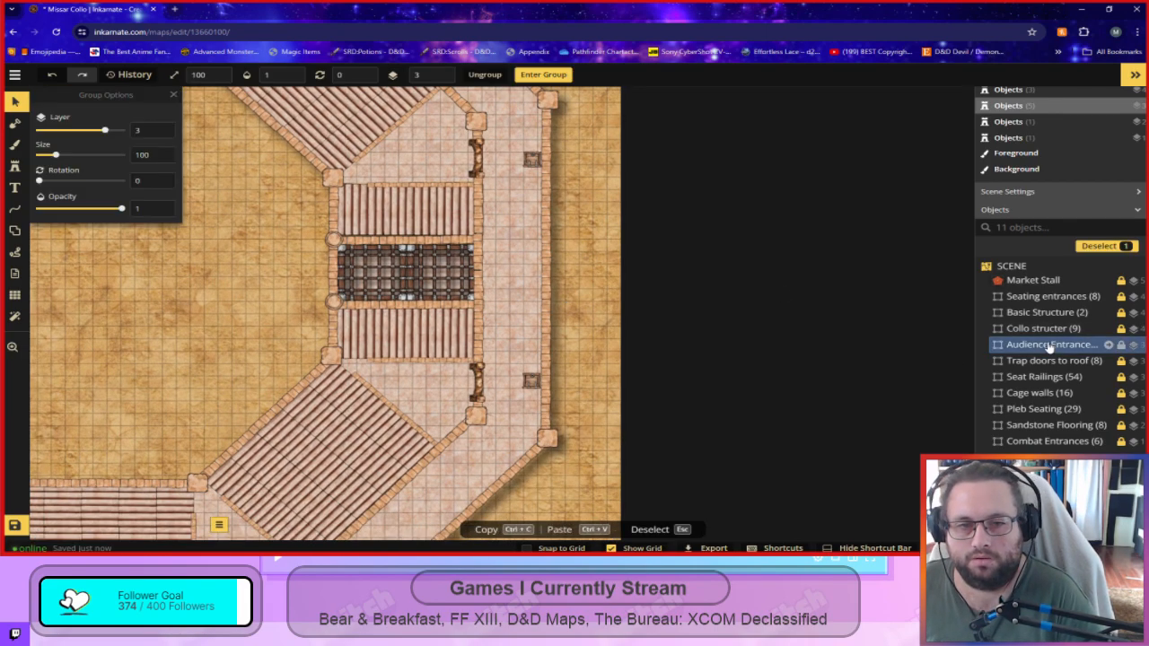
{"action": "left_click", "coordinate": [251, 265]}
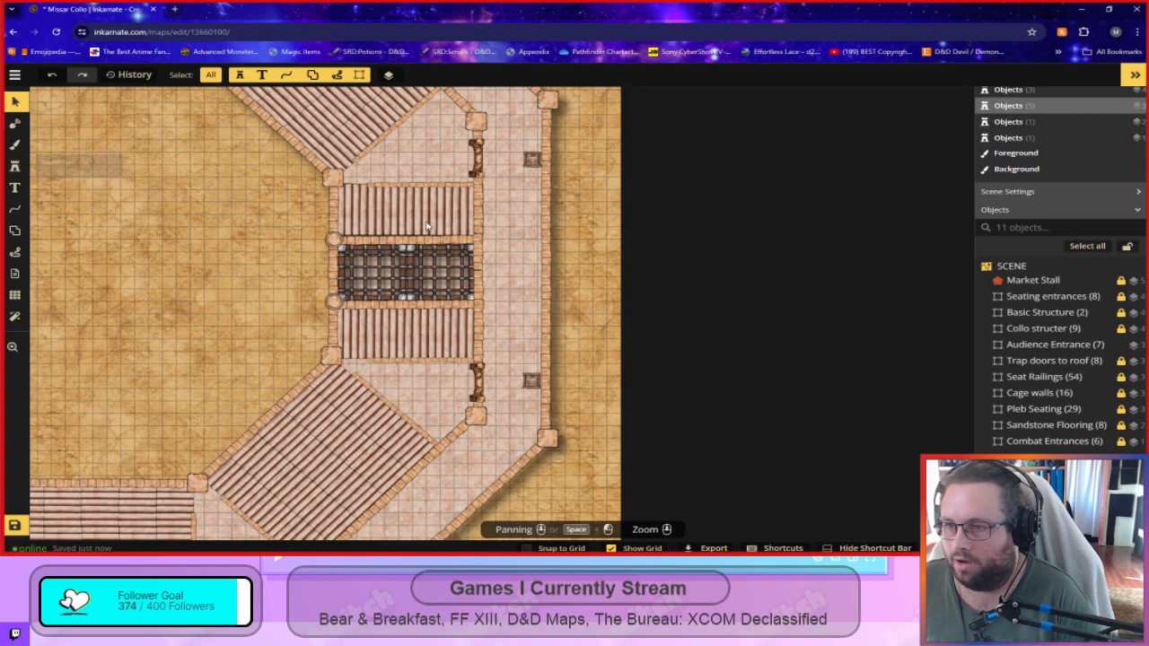
Copy a Desert Pillar from inside the southern Audience Entrance group and return to the scene level.
{"action": "left_click_drag", "start_coordinate": [142, 392], "coordinate": [479, 109]}
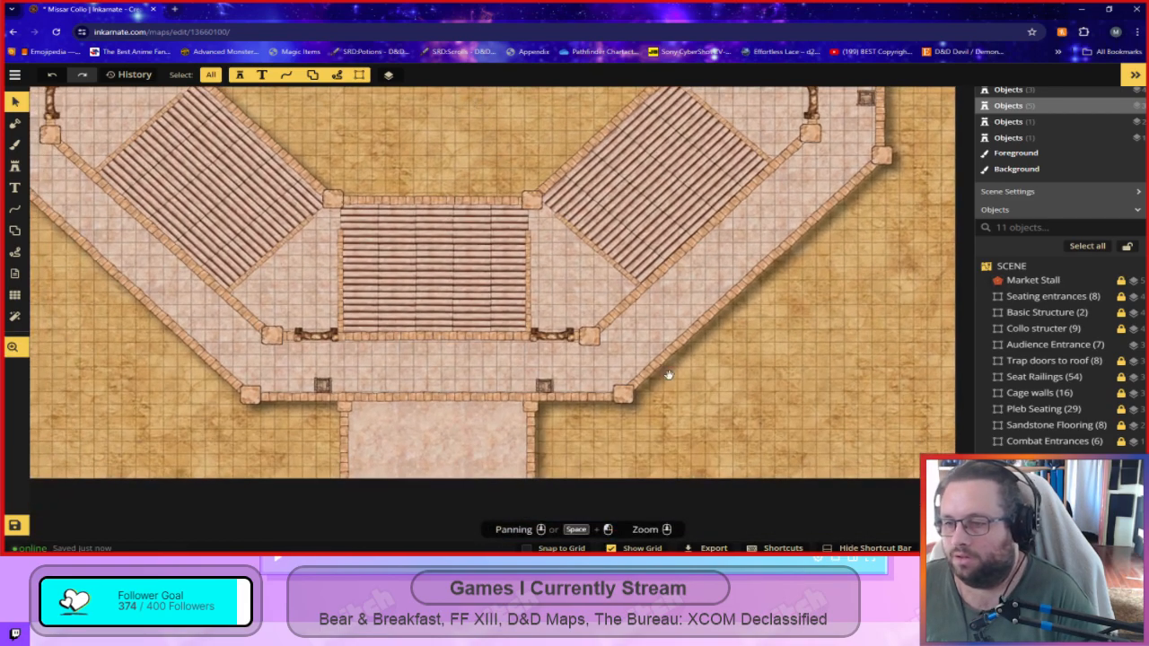
{"action": "left_click", "coordinate": [536, 412]}
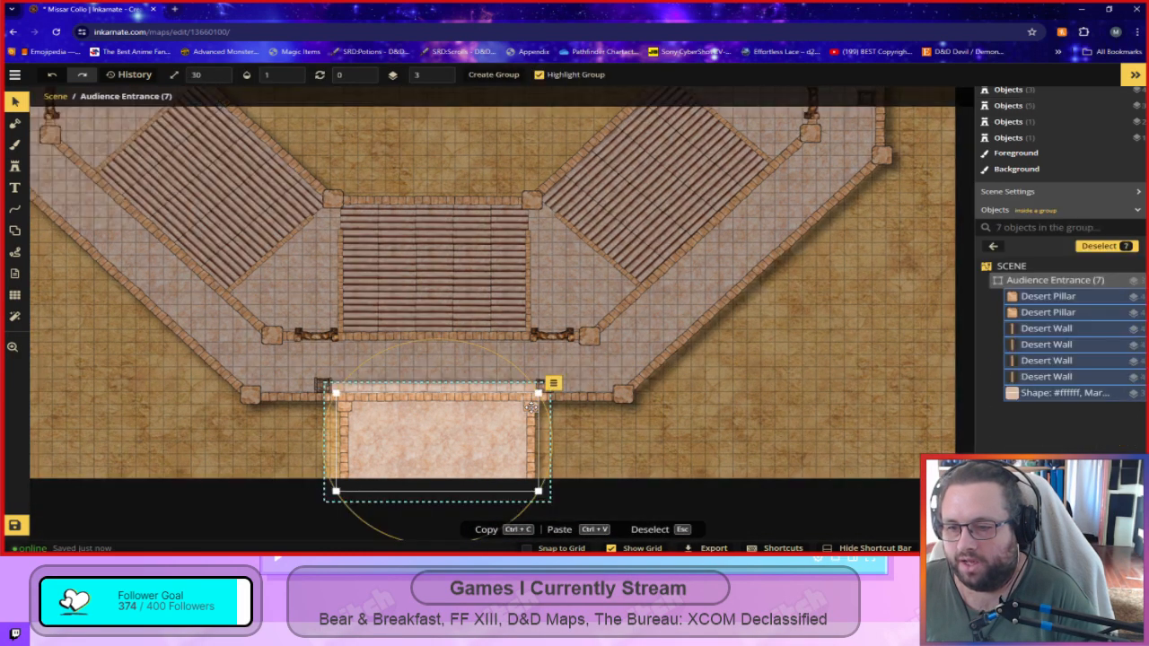
{"action": "left_click", "coordinate": [1042, 296]}
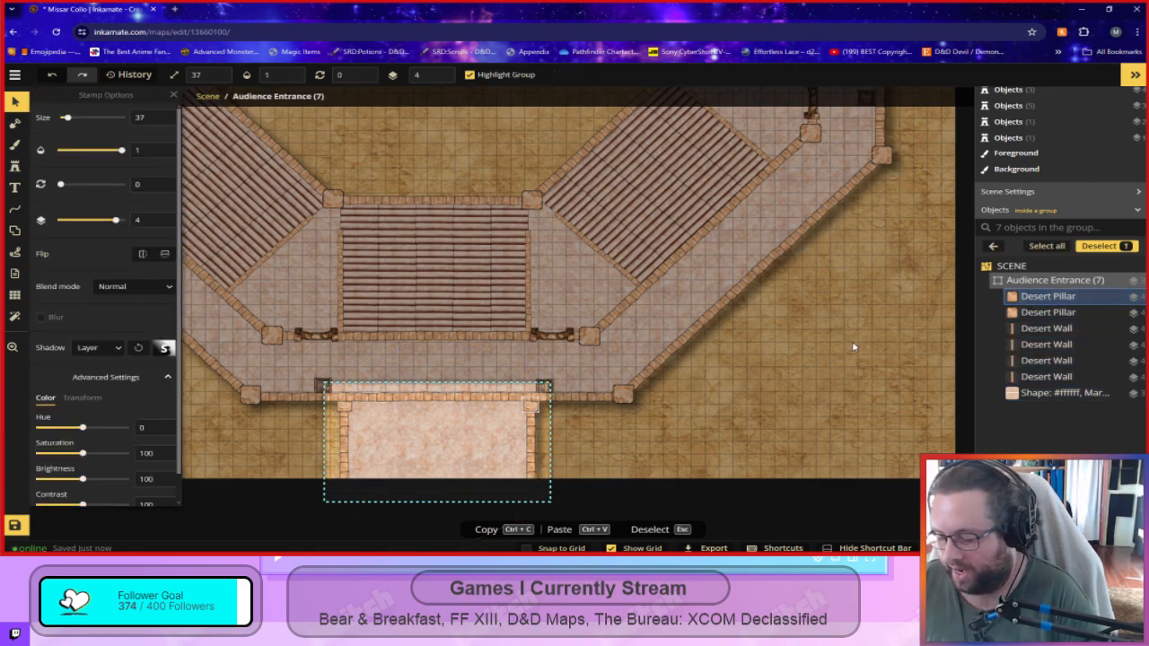
{"action": "key", "text": "Escape"}
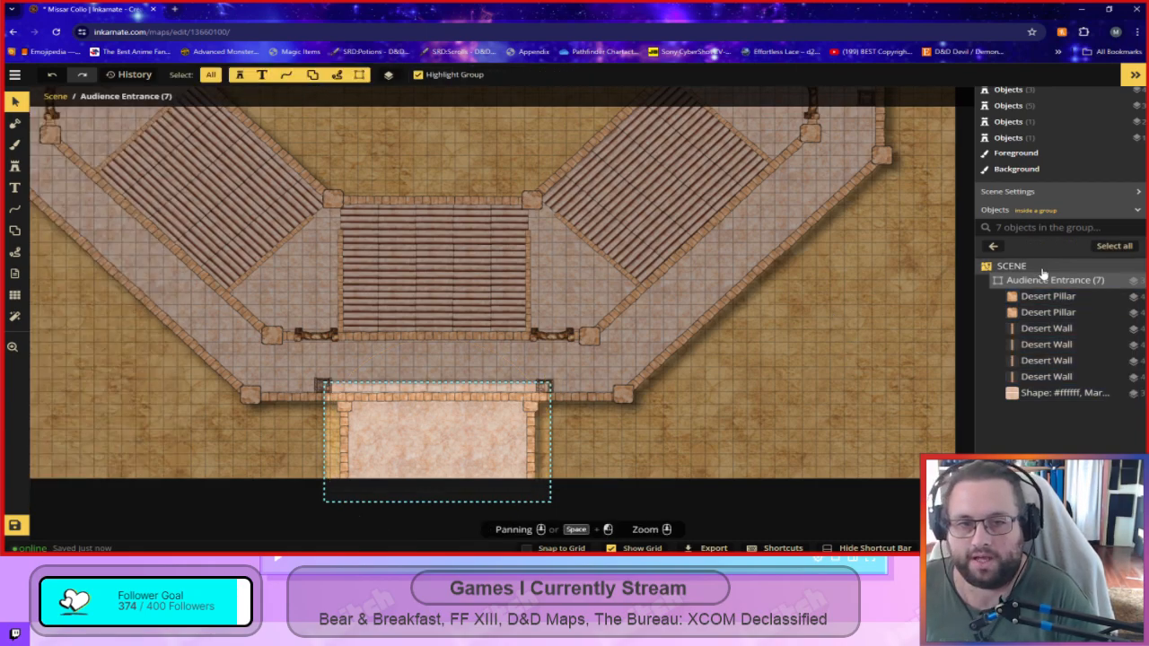
{"action": "left_click", "coordinate": [1001, 267]}
Paste two copies of the Desert Pillar against the outside of the eastern outer wall, one on each side of the gate's axis.
{"action": "left_click_drag", "start_coordinate": [918, 275], "coordinate": [570, 499]}
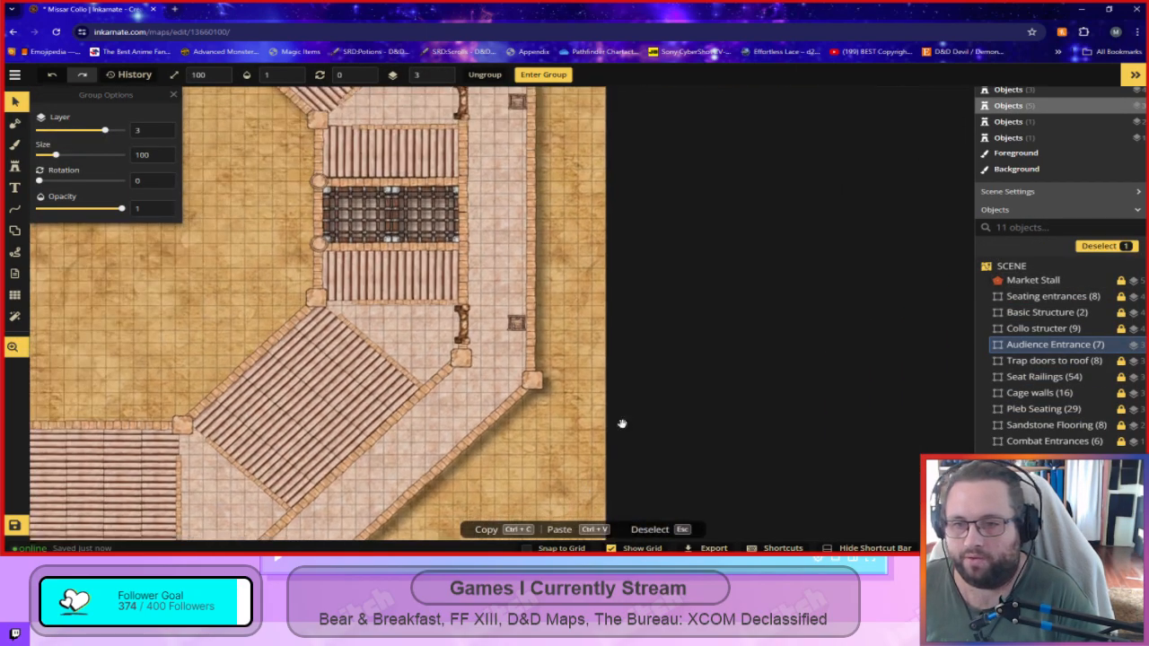
{"action": "left_click_drag", "start_coordinate": [565, 224], "coordinate": [608, 350]}
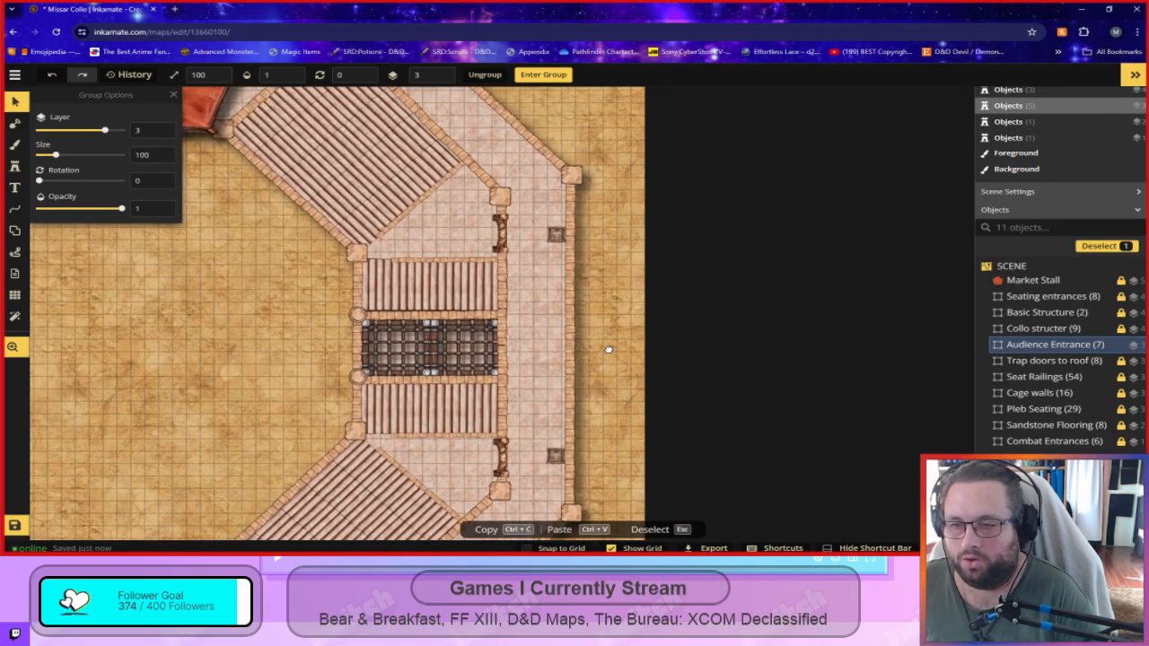
{"action": "key", "text": "ctrl+v"}
{"action": "left_click_drag", "start_coordinate": [618, 301], "coordinate": [582, 395]}
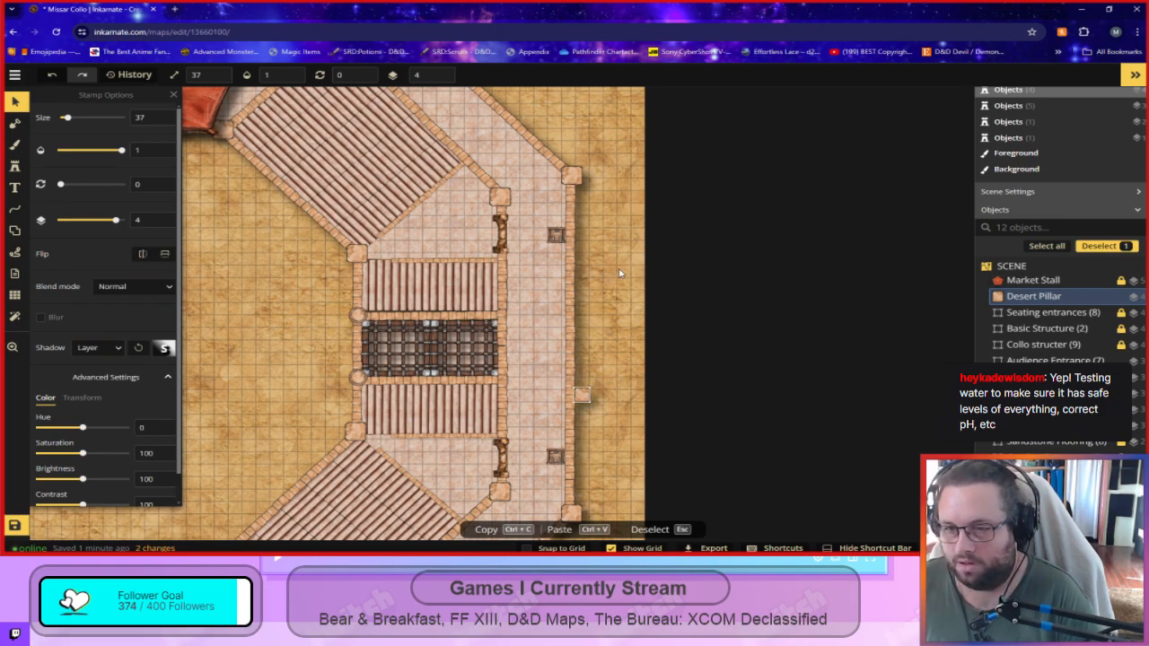
{"action": "key", "text": "ctrl+v"}
{"action": "left_click_drag", "start_coordinate": [610, 365], "coordinate": [582, 309]}
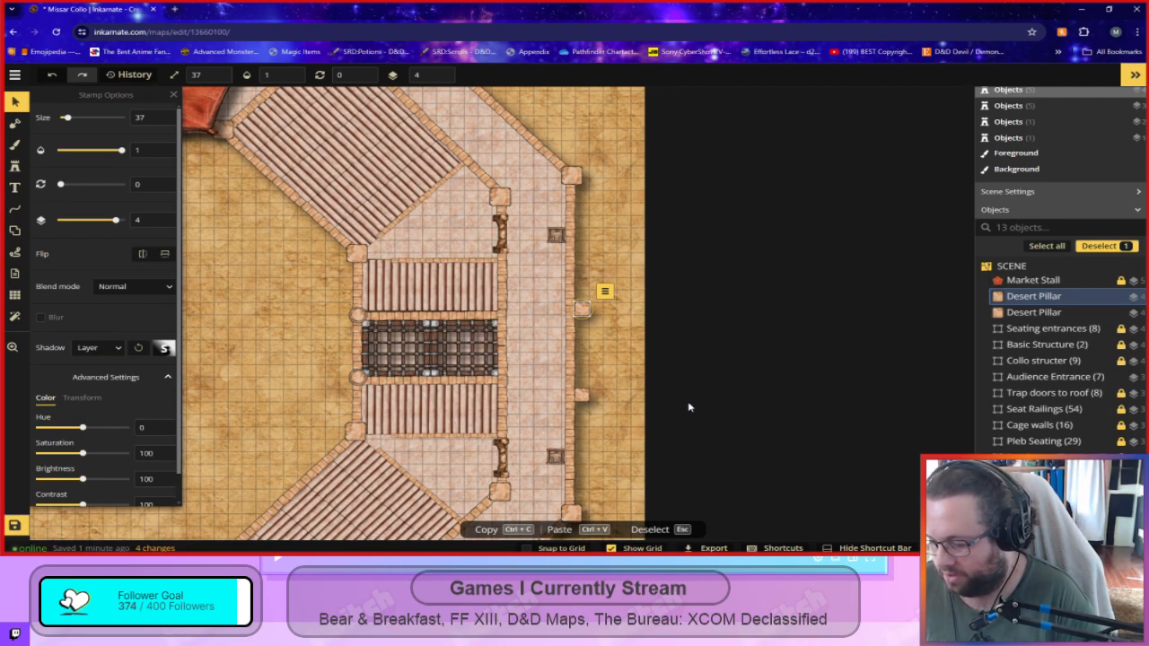
{"action": "left_click", "coordinate": [605, 411]}
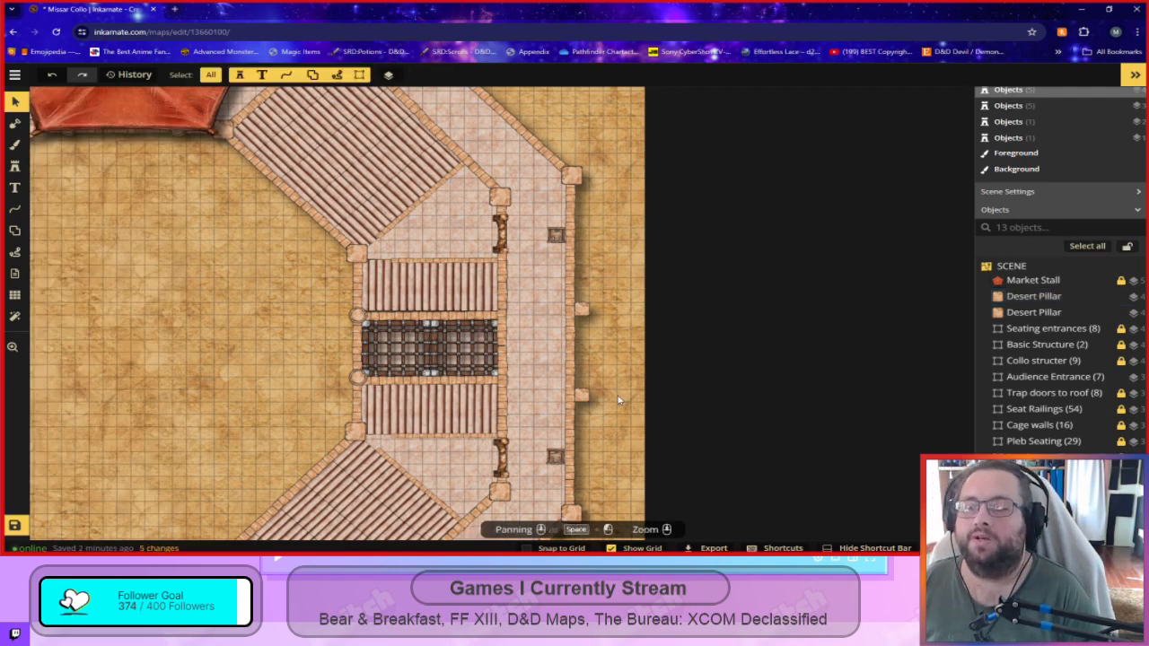
Copy a Desert Wall from the eastern side of the southern Audience Entrance group and return to the scene level.
{"action": "scroll", "coordinate": [618, 401], "scroll_direction": "up", "scroll_amount": 2}
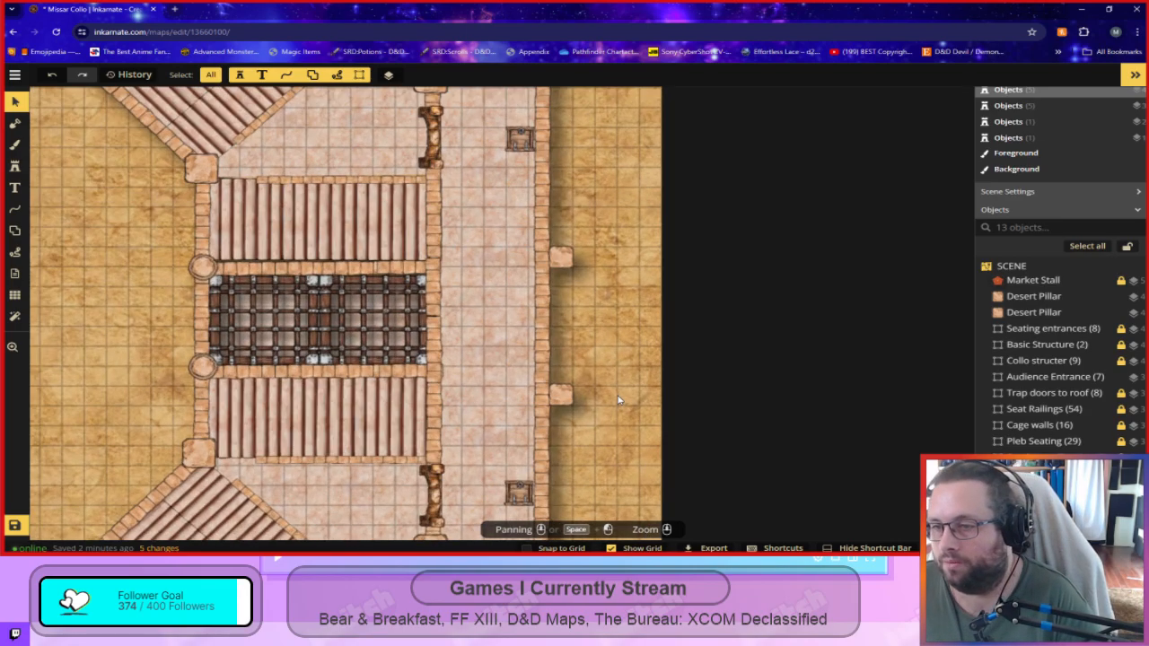
{"action": "scroll", "coordinate": [647, 377], "scroll_direction": "down", "scroll_amount": 3}
{"action": "scroll", "coordinate": [688, 198], "scroll_direction": "up", "scroll_amount": 3}
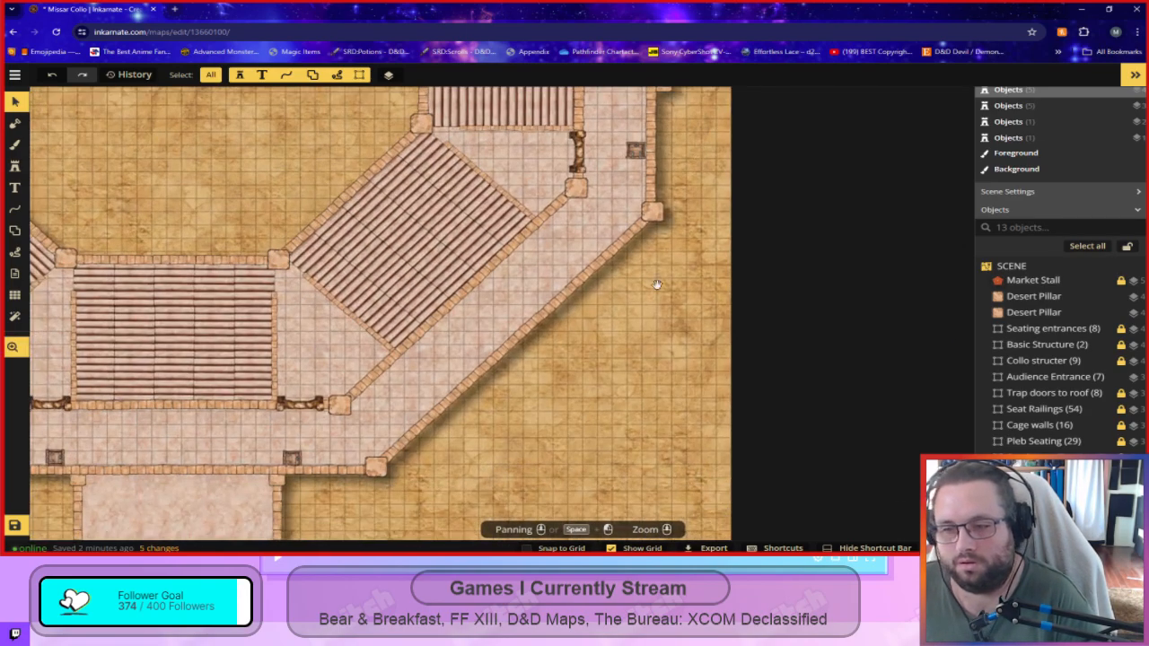
{"action": "left_click", "coordinate": [454, 323]}
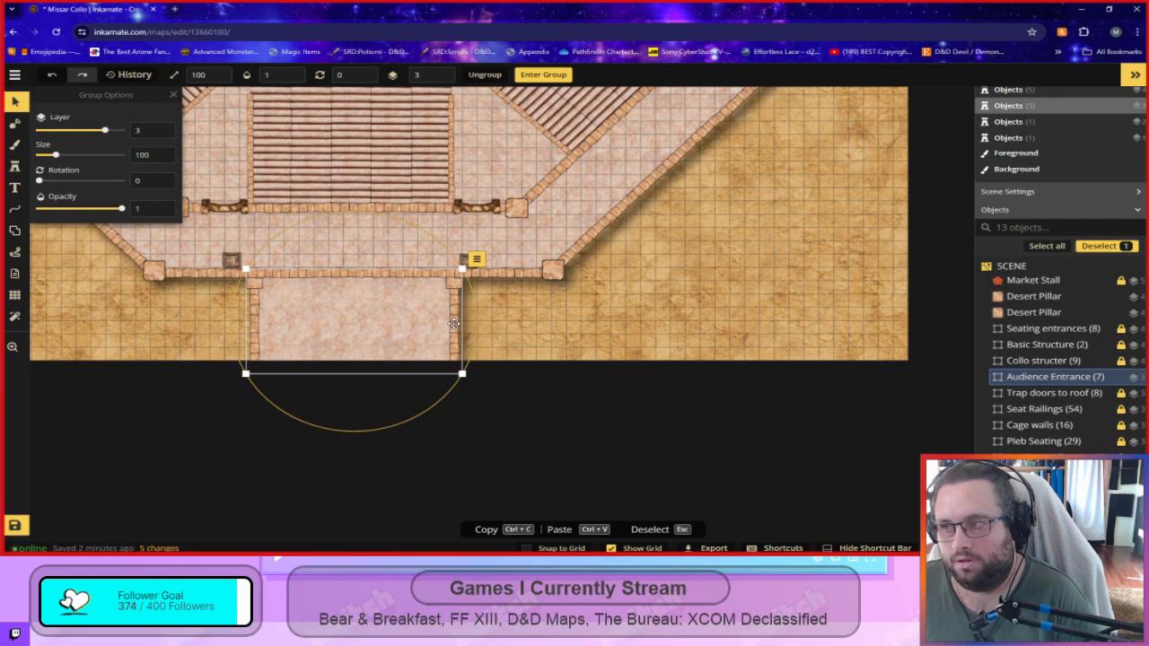
{"action": "double_click", "coordinate": [1053, 377]}
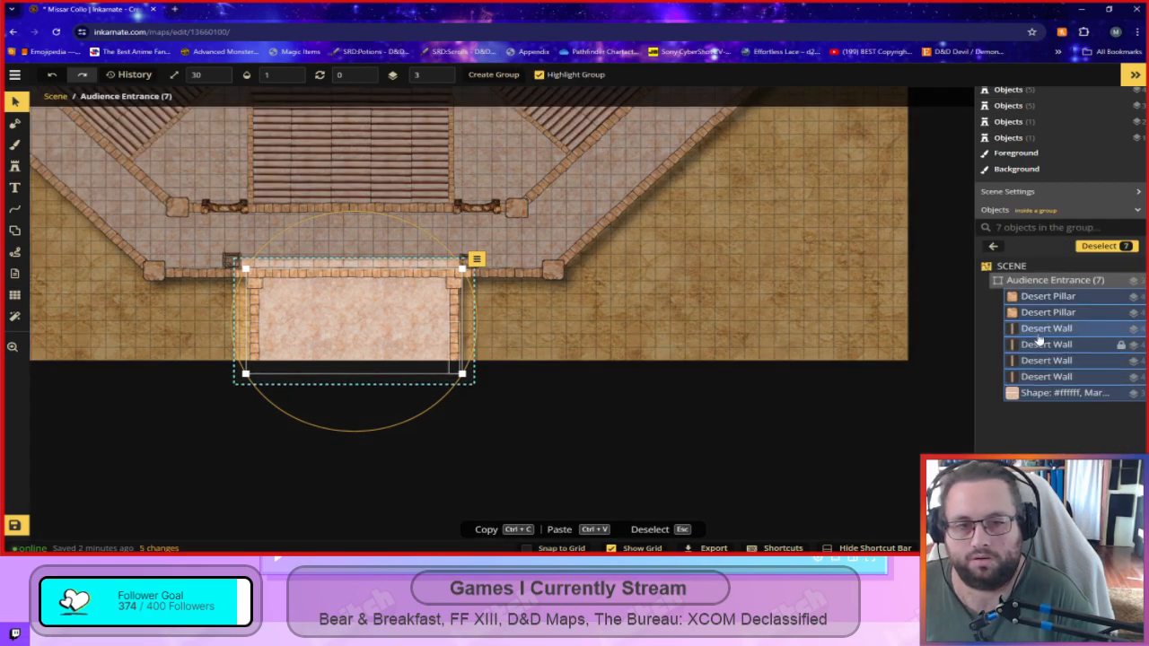
{"action": "left_click", "coordinate": [1043, 328]}
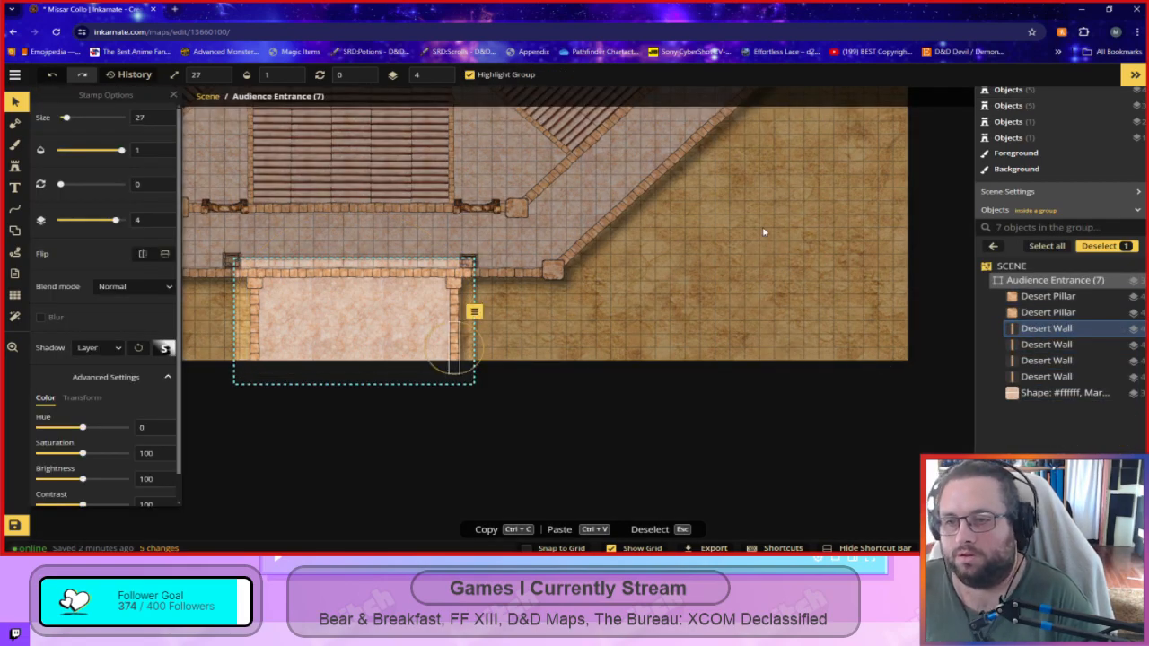
{"action": "left_click", "coordinate": [345, 156]}
{"action": "left_click", "coordinate": [59, 97]}
{"action": "key", "text": "space"}
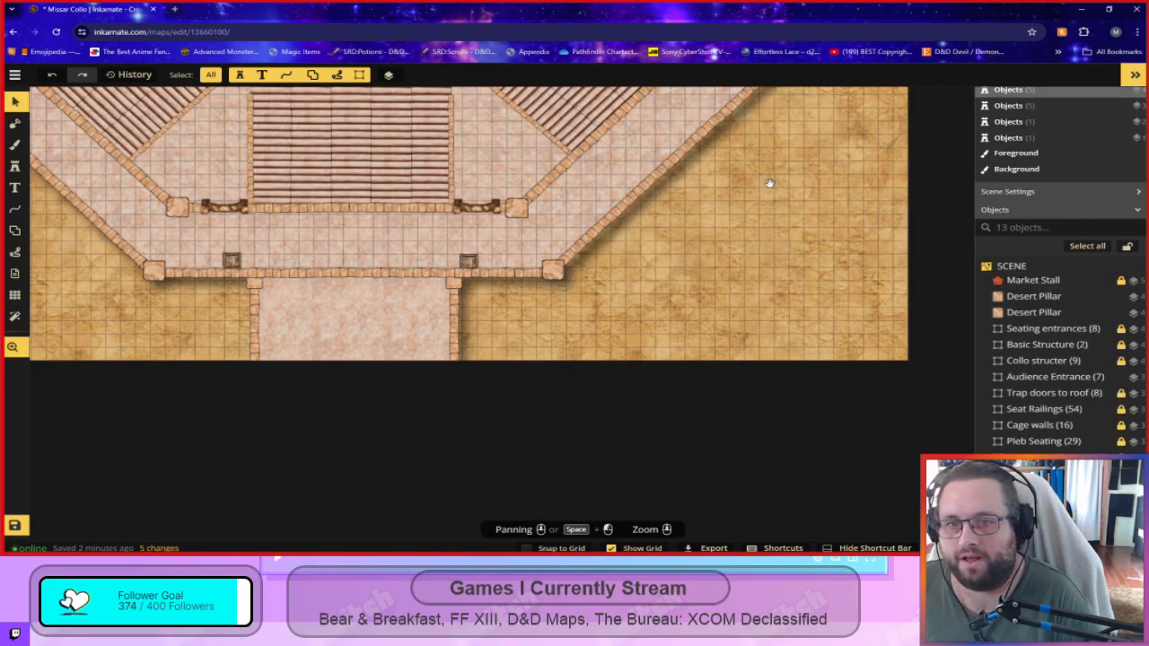
Paste the Desert Wall, rotate it to 270 and attach it to the lower eastern pillar, running east to the map edge.
{"action": "left_click_drag", "start_coordinate": [762, 187], "coordinate": [543, 437]}
{"action": "left_click_drag", "start_coordinate": [648, 228], "coordinate": [649, 351]}
{"action": "key", "text": "ctrl+v"}
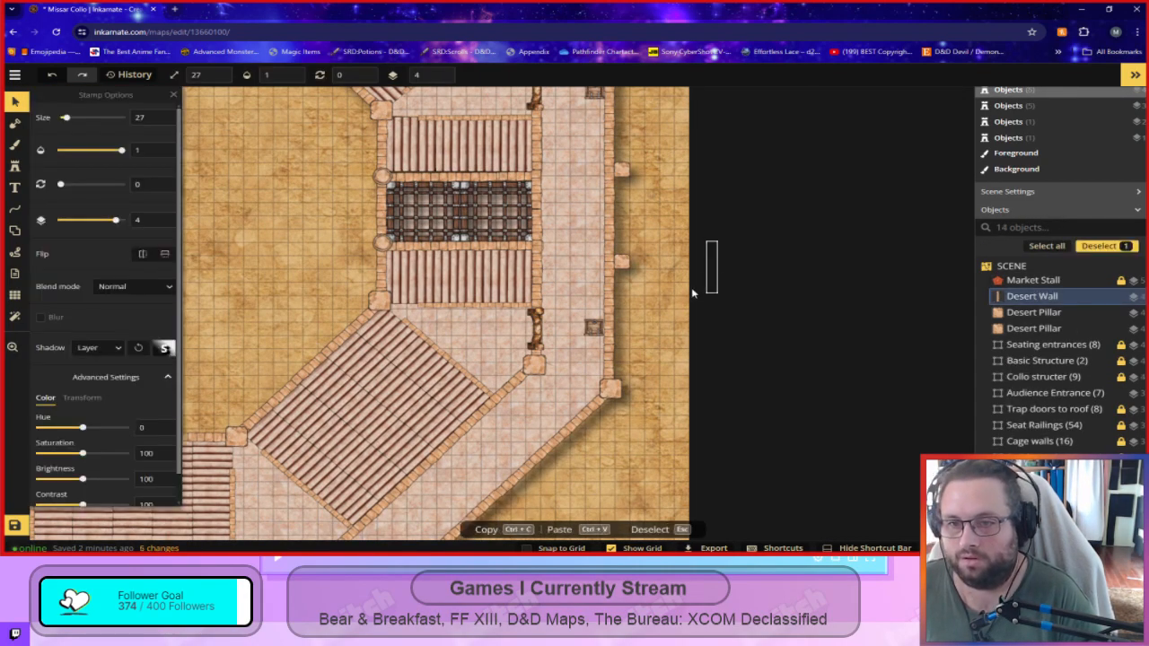
{"action": "left_click_drag", "start_coordinate": [705, 244], "coordinate": [648, 261]}
{"action": "key", "text": "space"}
{"action": "mouse_move", "coordinate": [596, 502]}
{"action": "left_mouse_down"}
{"action": "mouse_move", "coordinate": [799, 206]}
{"action": "mouse_move", "coordinate": [594, 520]}
{"action": "left_mouse_up"}
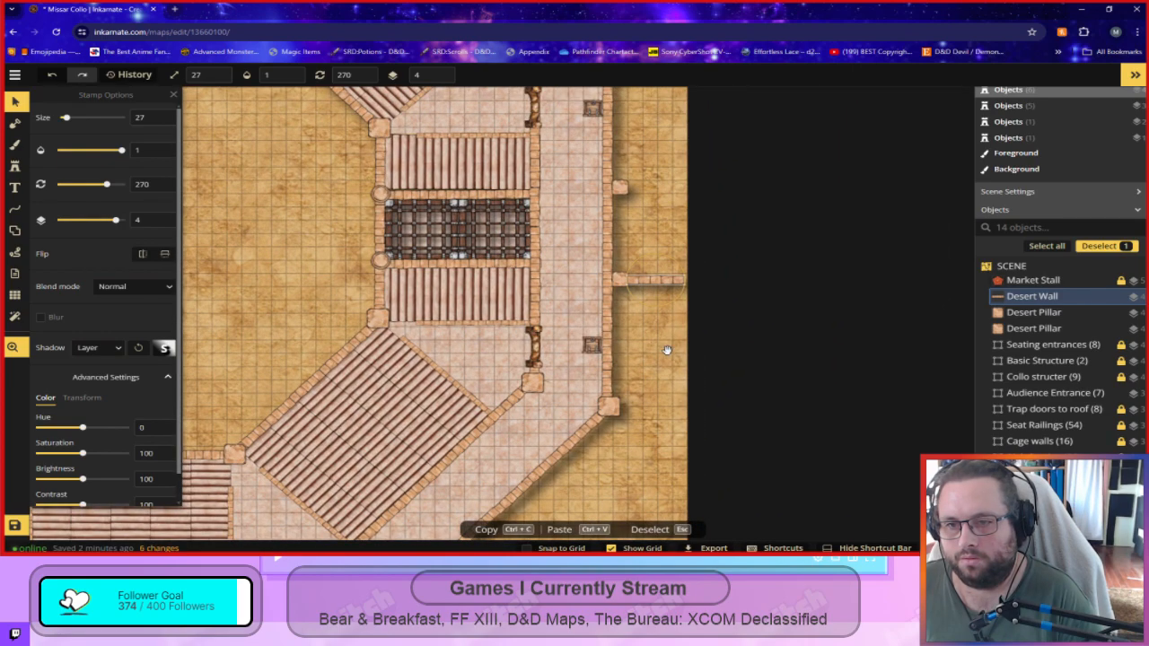
{"action": "key", "text": "space"}
{"action": "left_click_drag", "start_coordinate": [664, 369], "coordinate": [653, 441]}
{"action": "left_click_drag", "start_coordinate": [646, 352], "coordinate": [646, 351]}
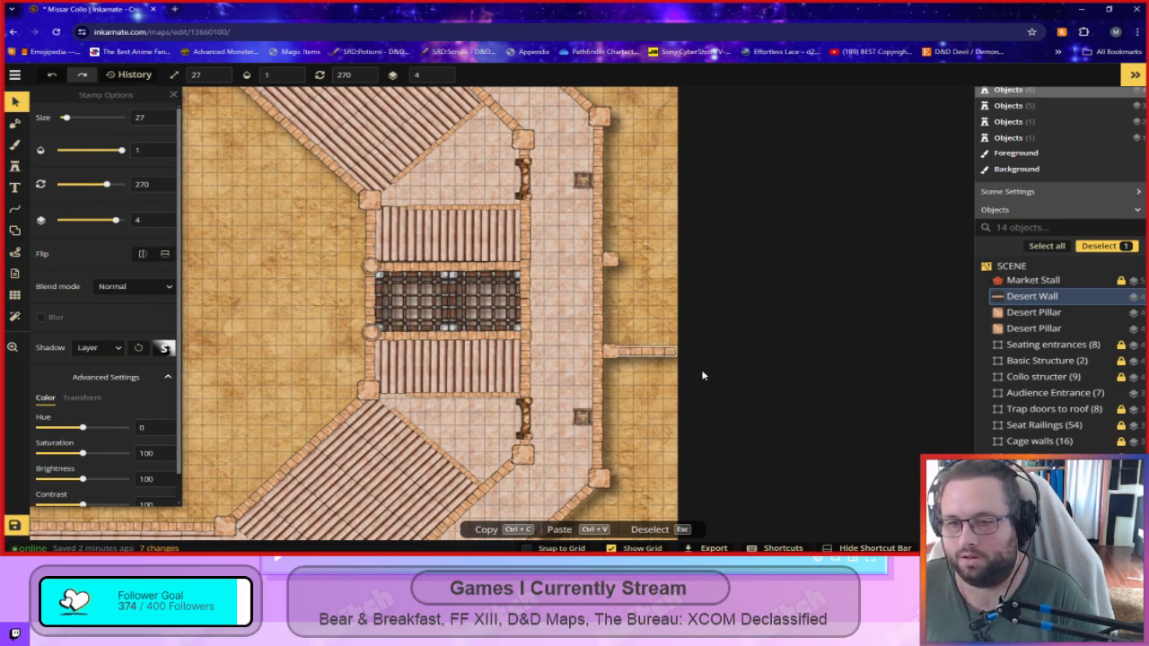
{"action": "key", "text": "ctrl+v"}
{"action": "left_click_drag", "start_coordinate": [695, 372], "coordinate": [651, 395]}
{"action": "key", "text": "Delete"}
Set the eastern Desert Wall's height transform to 115 and align it between the lower pillar and the map edge.
{"action": "left_click", "coordinate": [81, 397]}
{"action": "left_click_drag", "start_coordinate": [99, 453], "coordinate": [101, 453]}
{"action": "left_click", "coordinate": [620, 409]}
{"action": "left_click", "coordinate": [638, 355]}
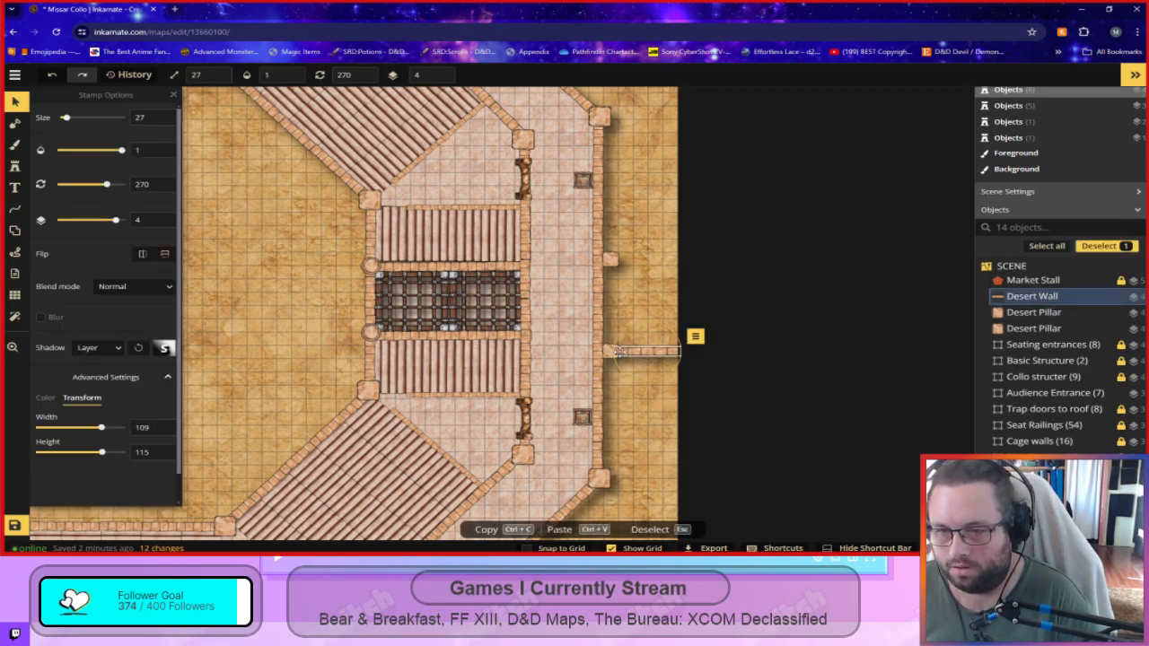
{"action": "left_click_drag", "start_coordinate": [648, 351], "coordinate": [650, 351]}
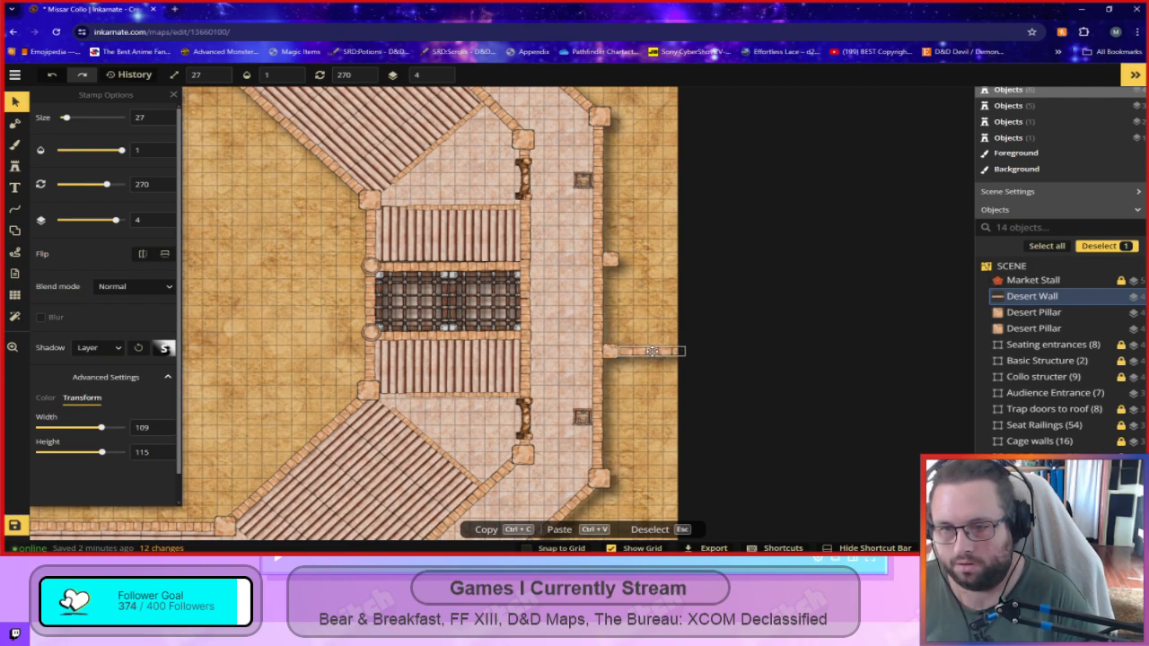
{"action": "left_click", "coordinate": [642, 433]}
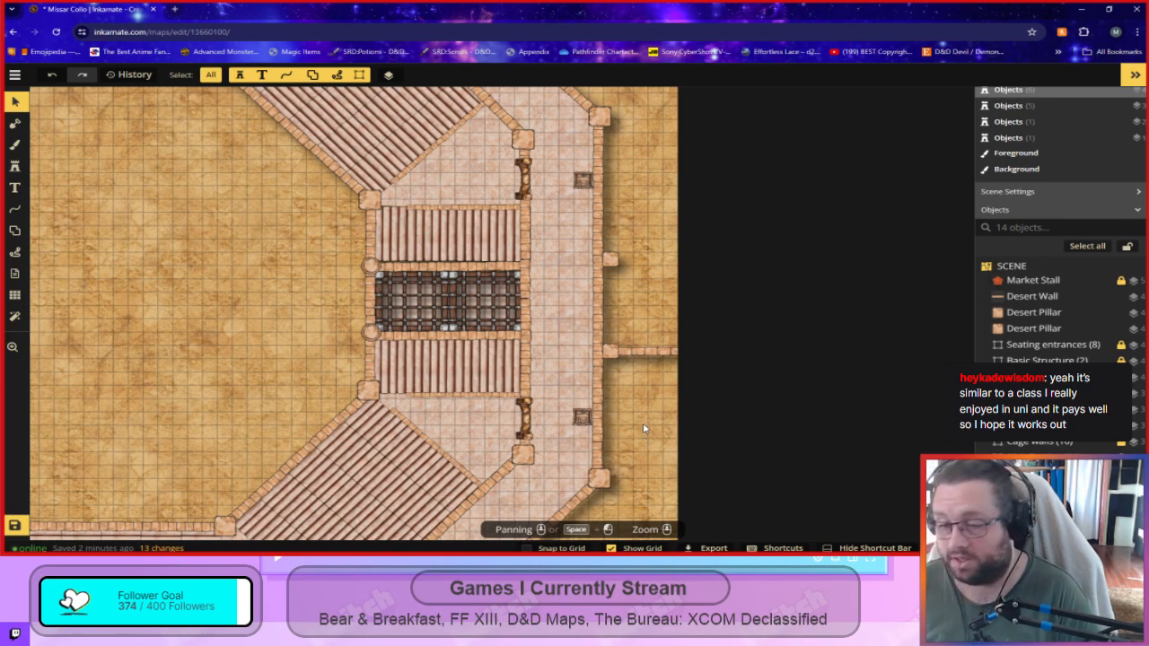
Nudge the stretched Desert Wall slightly east so it butts cleanly against the lower eastern pillar.
{"action": "left_click", "coordinate": [652, 351]}
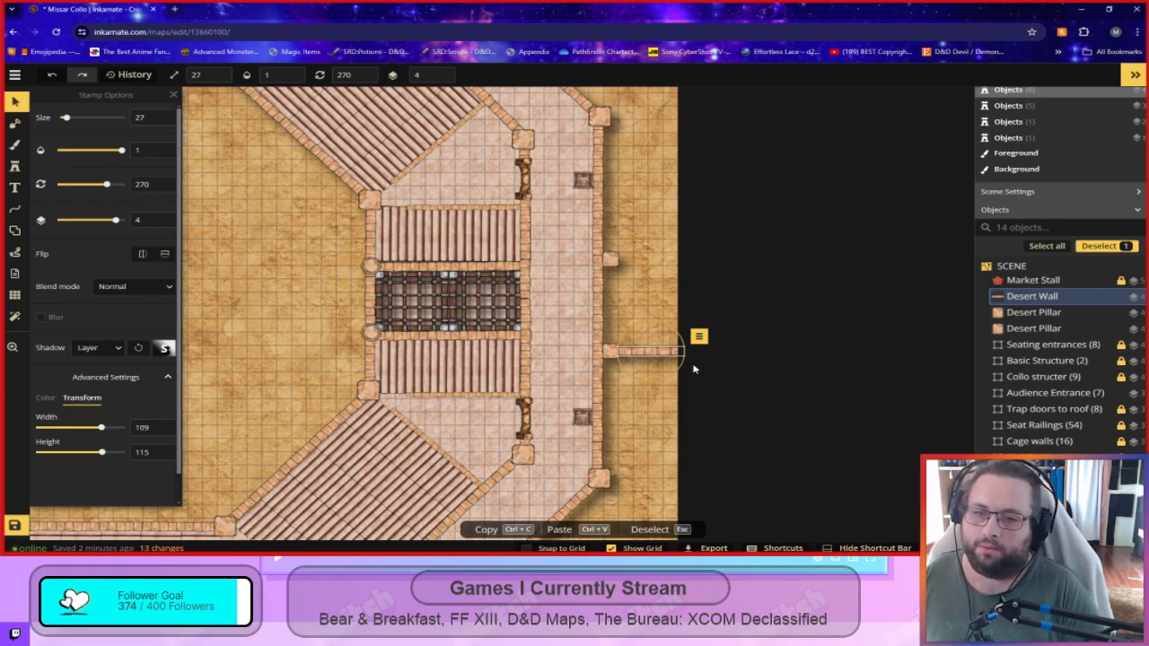
{"action": "left_click", "coordinate": [654, 419]}
{"action": "scroll", "coordinate": [658, 391], "scroll_direction": "up", "scroll_amount": 2}
{"action": "left_click", "coordinate": [634, 340]}
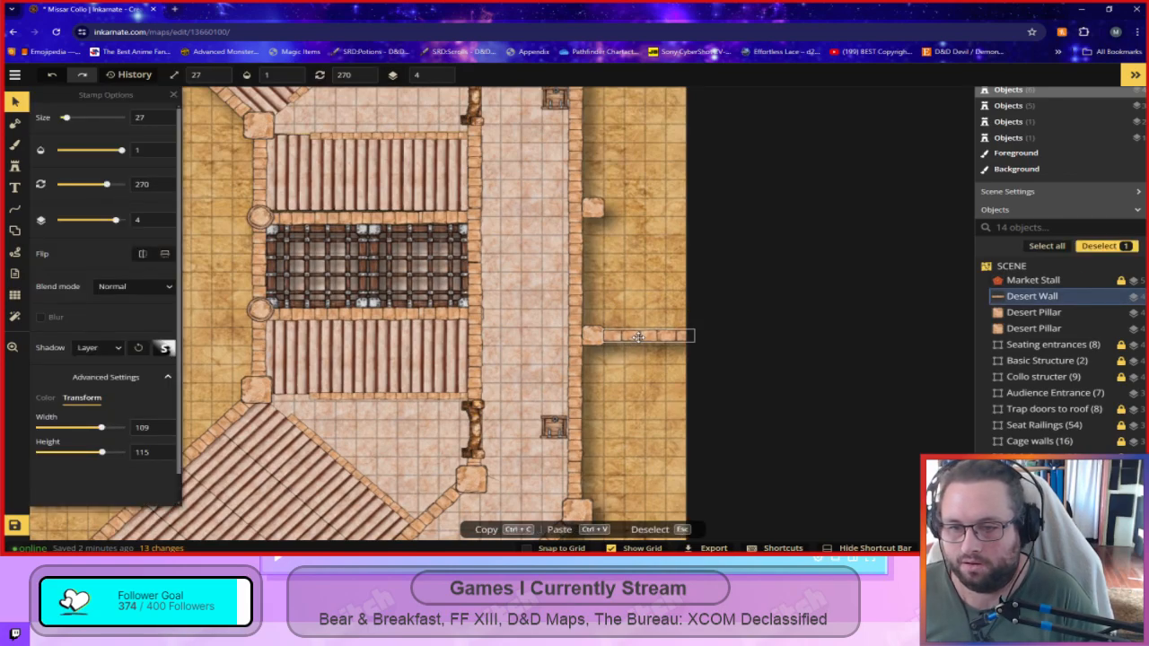
{"action": "left_click_drag", "start_coordinate": [639, 337], "coordinate": [640, 336]}
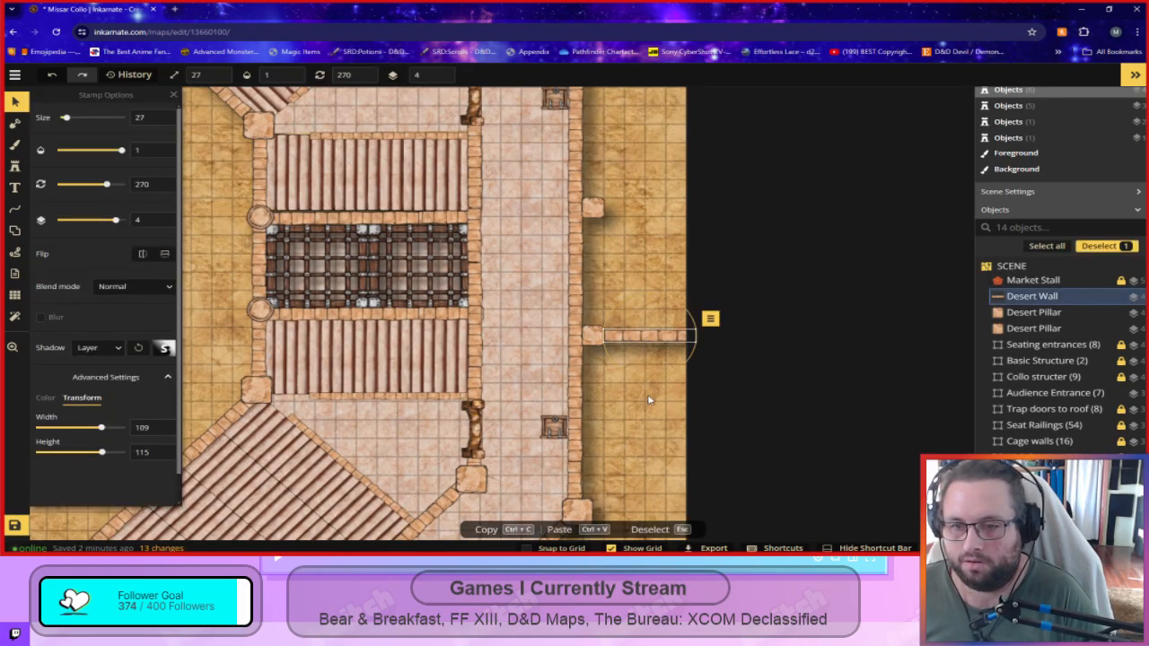
{"action": "left_click", "coordinate": [663, 424]}
Duplicate the stretched Desert Wall onto the upper eastern pillar, parallel to the first wall.
{"action": "left_click", "coordinate": [641, 336]}
{"action": "key", "text": "ctrl+c"}
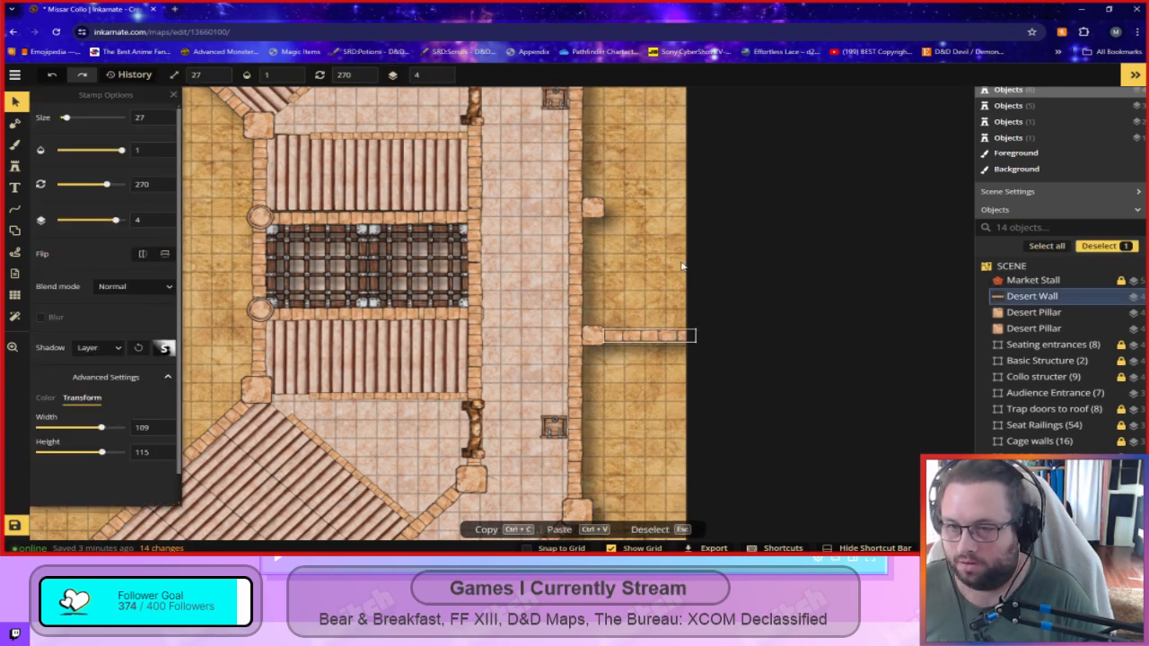
{"action": "key", "text": "ctrl+v"}
{"action": "left_click_drag", "start_coordinate": [669, 262], "coordinate": [637, 208]}
Move the upper pillar and wall pair slightly south and the lower pair slightly north outside the eastern wall.
{"action": "left_click_drag", "start_coordinate": [589, 176], "coordinate": [640, 216]}
{"action": "left_click_drag", "start_coordinate": [686, 372], "coordinate": [620, 334]}
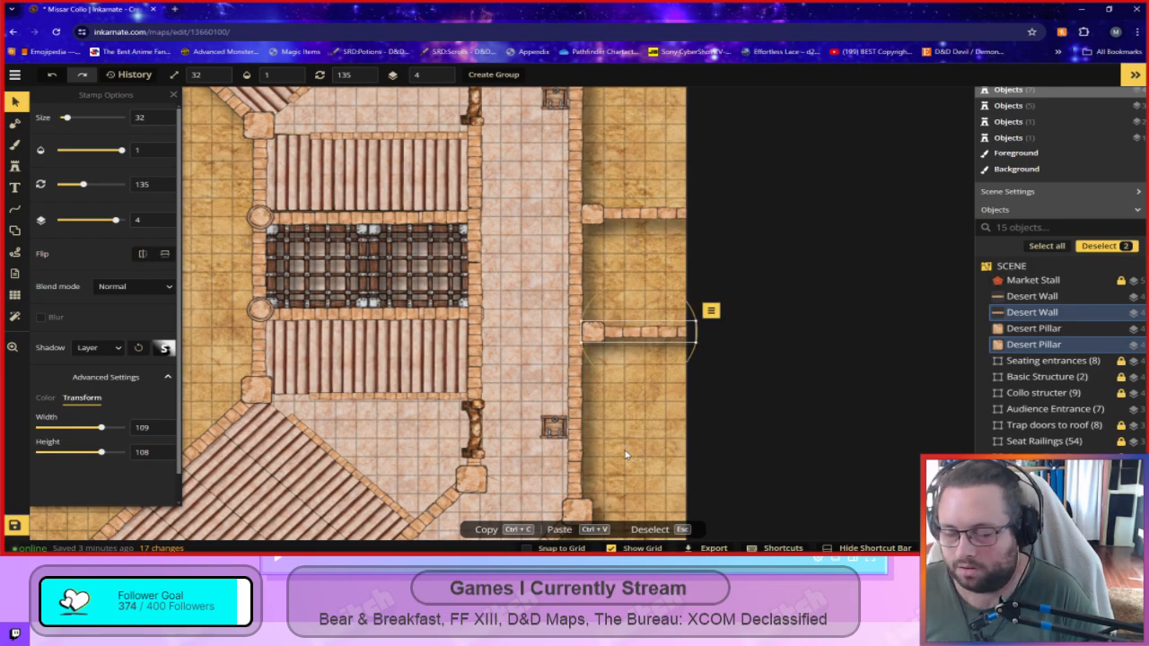
{"action": "left_click", "coordinate": [637, 453]}
Move the lower eastern pillar and wall together further north, in line with the lower side of the eastern combat gate.
{"action": "scroll", "coordinate": [639, 454], "scroll_direction": "down", "scroll_amount": 2}
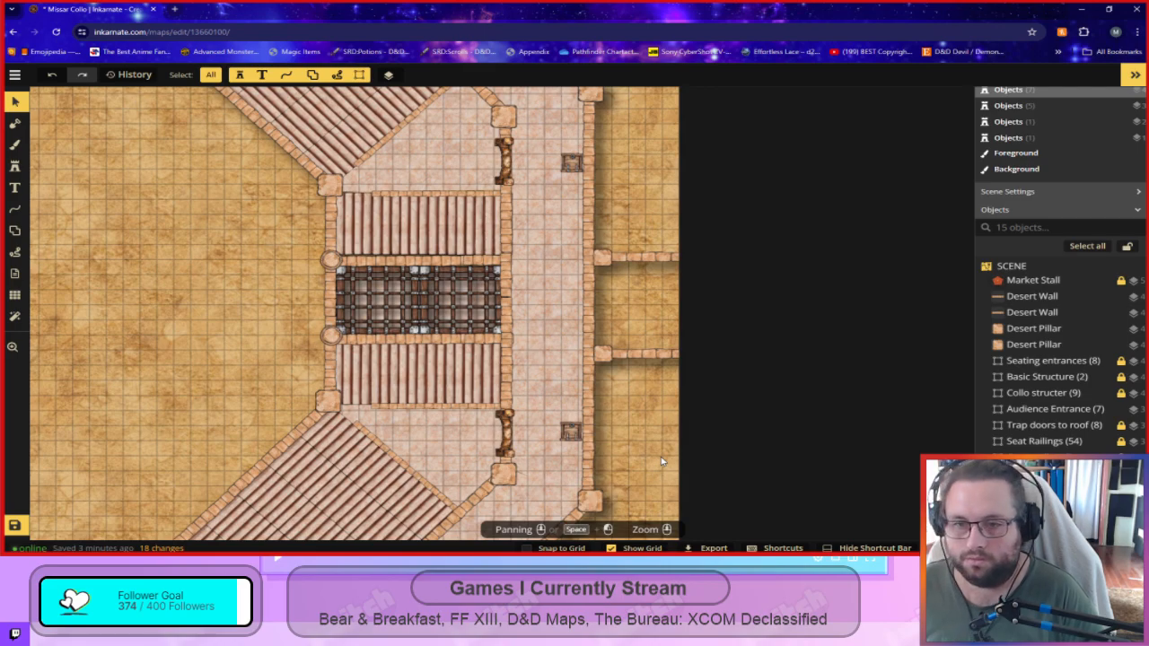
{"action": "scroll", "coordinate": [668, 468], "scroll_direction": "down", "scroll_amount": 2}
{"action": "left_click_drag", "start_coordinate": [653, 462], "coordinate": [805, 448]}
{"action": "scroll", "coordinate": [802, 443], "scroll_direction": "up", "scroll_amount": 2}
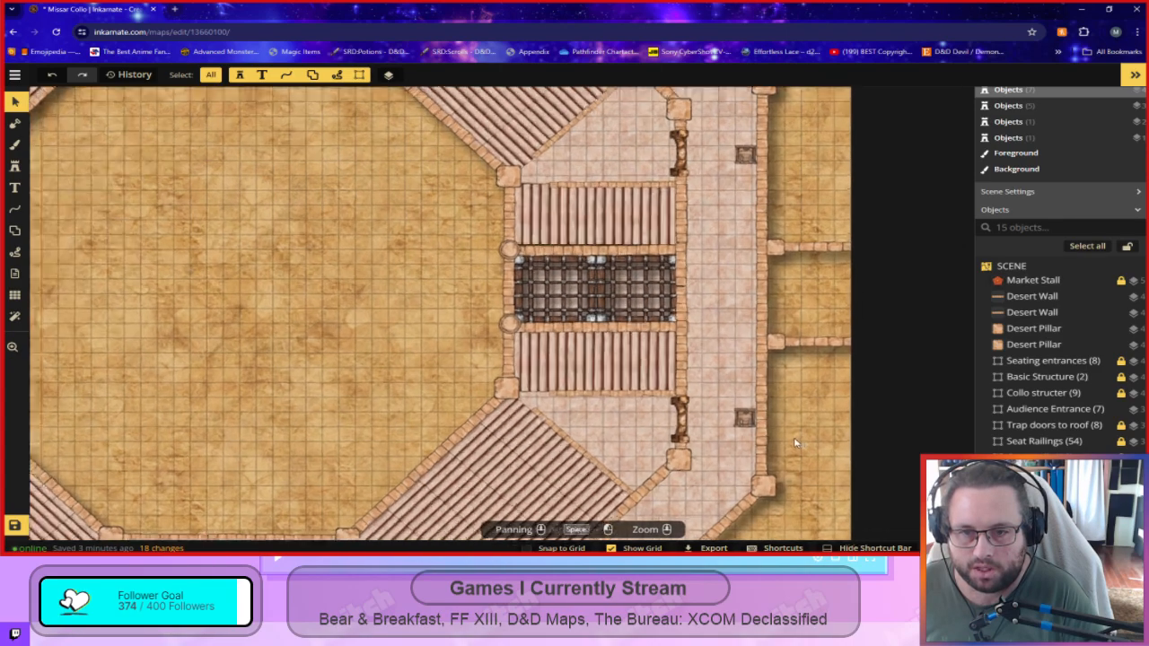
{"action": "left_click_drag", "start_coordinate": [777, 332], "coordinate": [794, 324]}
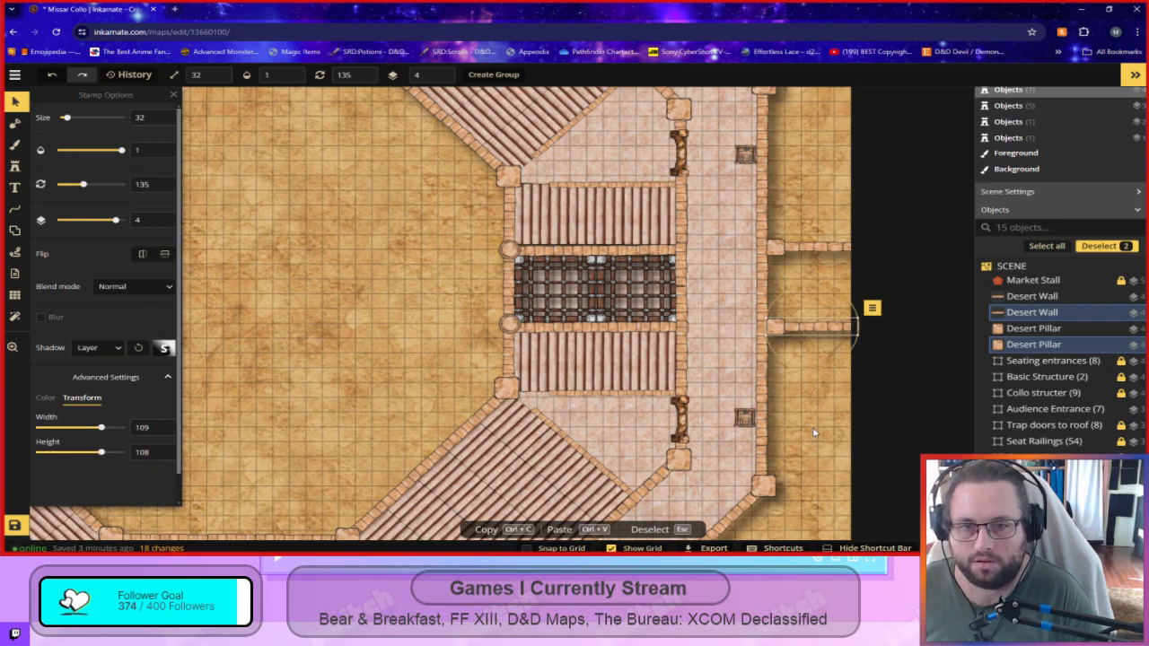
{"action": "left_click", "coordinate": [813, 426]}
{"action": "scroll", "coordinate": [813, 422], "scroll_direction": "down", "scroll_amount": 3}
{"action": "left_click_drag", "start_coordinate": [838, 385], "coordinate": [784, 276]}
{"action": "left_click", "coordinate": [810, 460]}
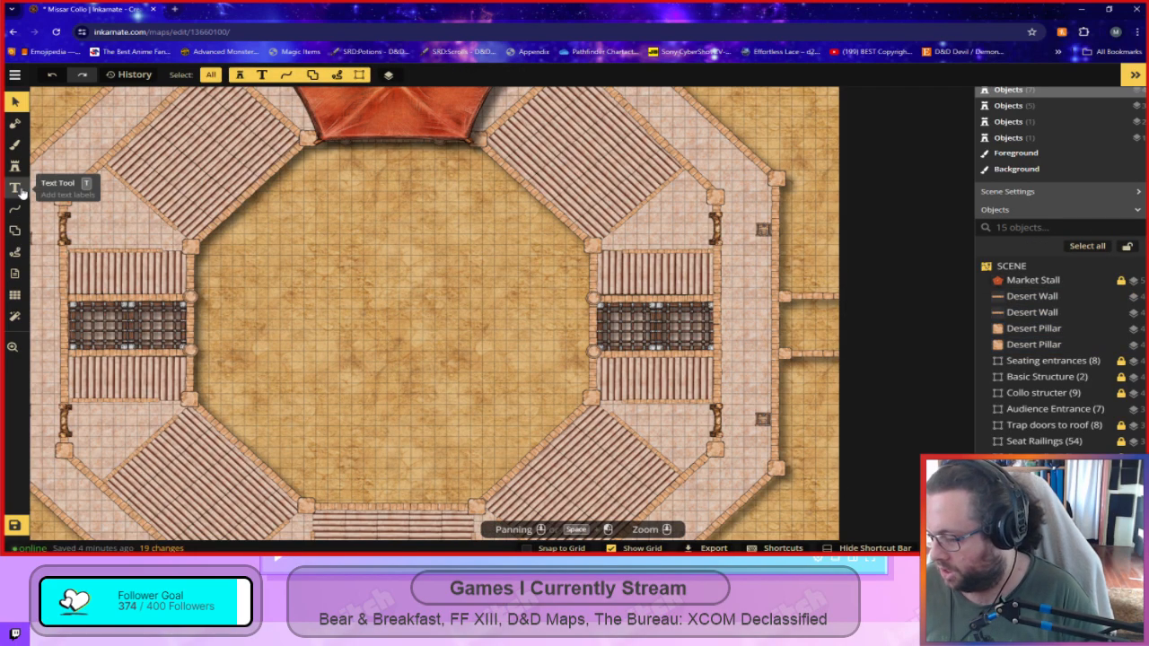
Draw a rectangular marble-filled floor between the two eastern passage walls and add it as a new shape.
{"action": "left_click", "coordinate": [14, 231]}
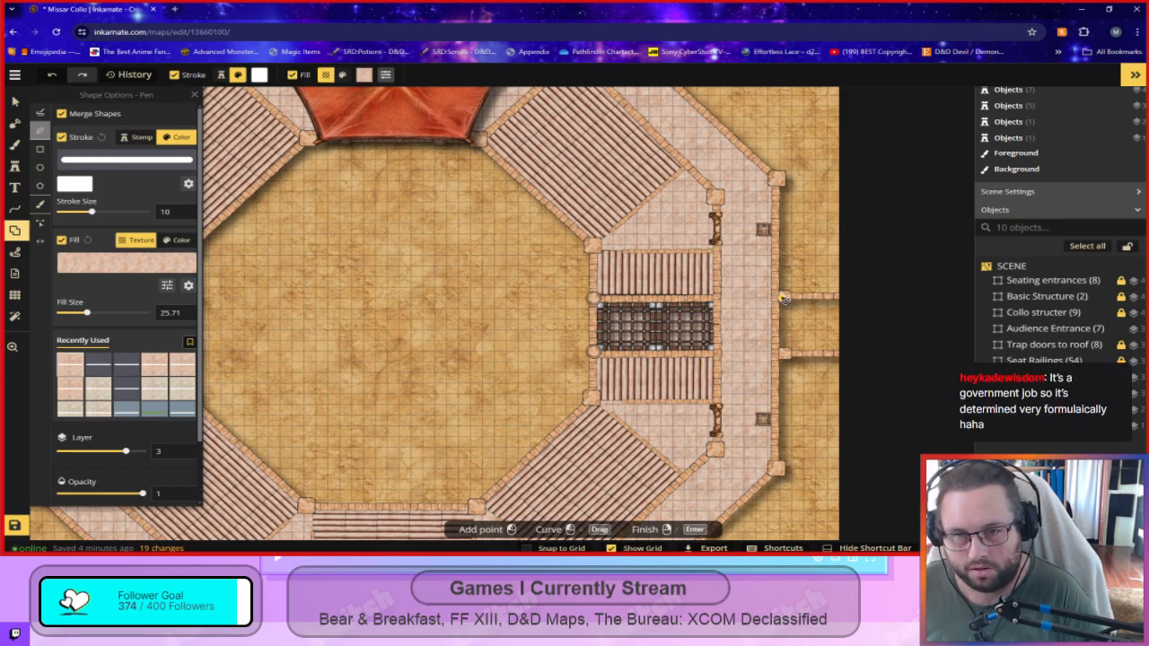
{"action": "left_click", "coordinate": [781, 298]}
{"action": "left_click", "coordinate": [844, 297]}
{"action": "left_click", "coordinate": [844, 355]}
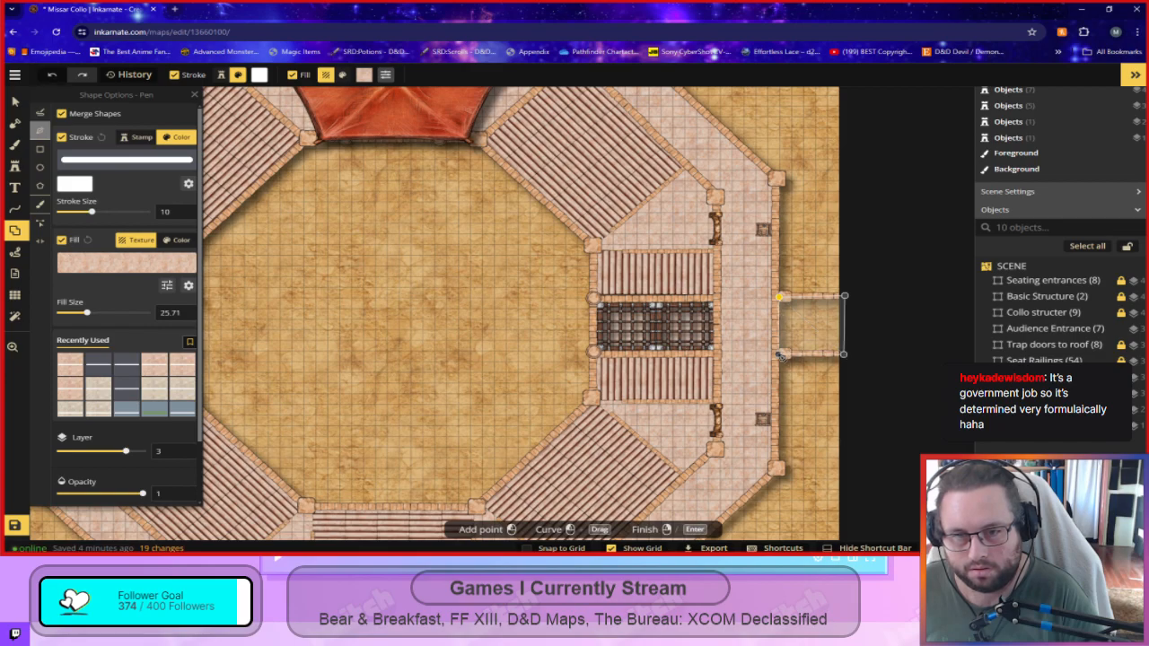
{"action": "right_click", "coordinate": [781, 355]}
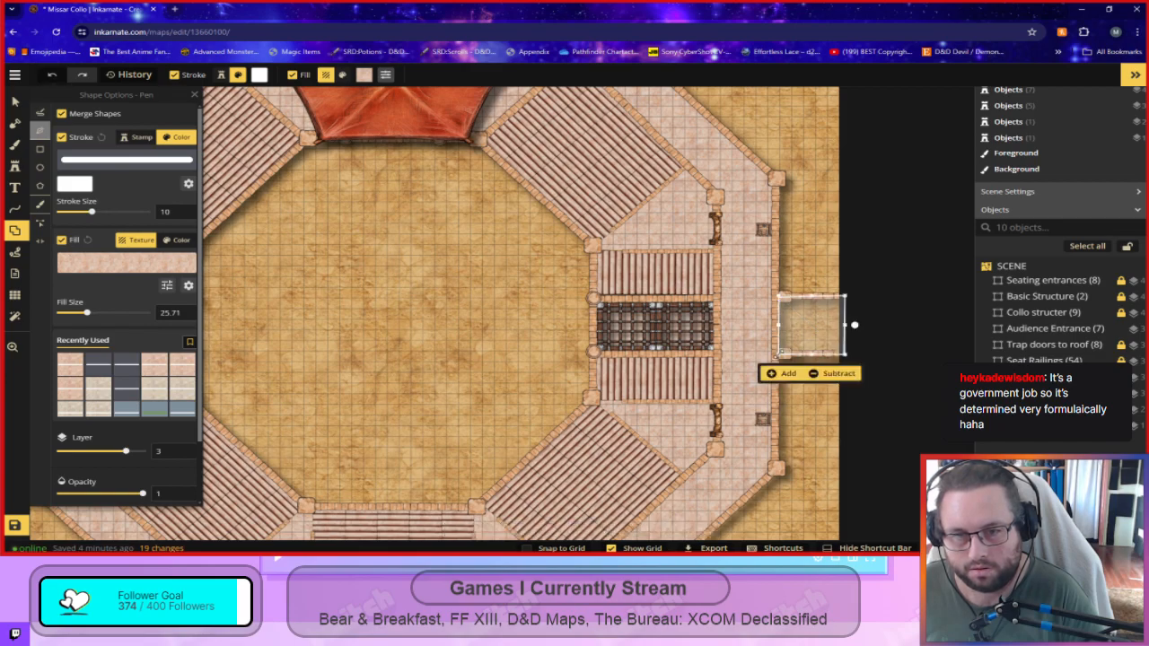
{"action": "left_click", "coordinate": [782, 374]}
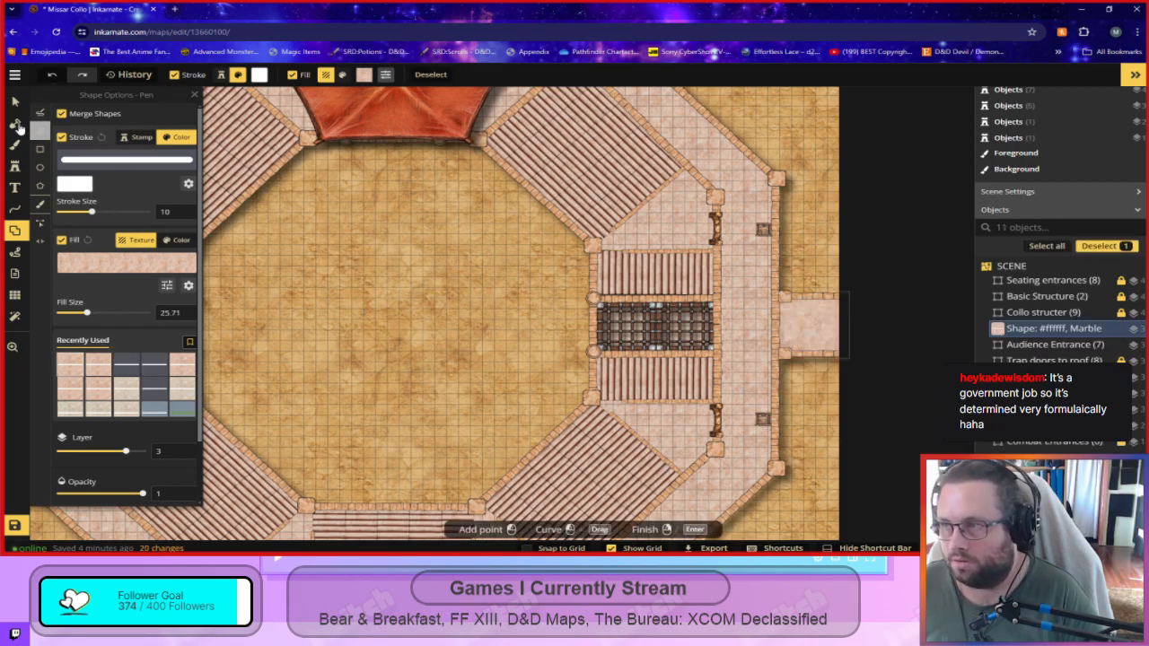
Select and copy the eastern passage's two Desert Walls, two Desert Pillars and marble floor.
{"action": "left_click", "coordinate": [16, 102]}
{"action": "left_click", "coordinate": [818, 439]}
{"action": "scroll", "coordinate": [802, 448], "scroll_direction": "up", "scroll_amount": 2}
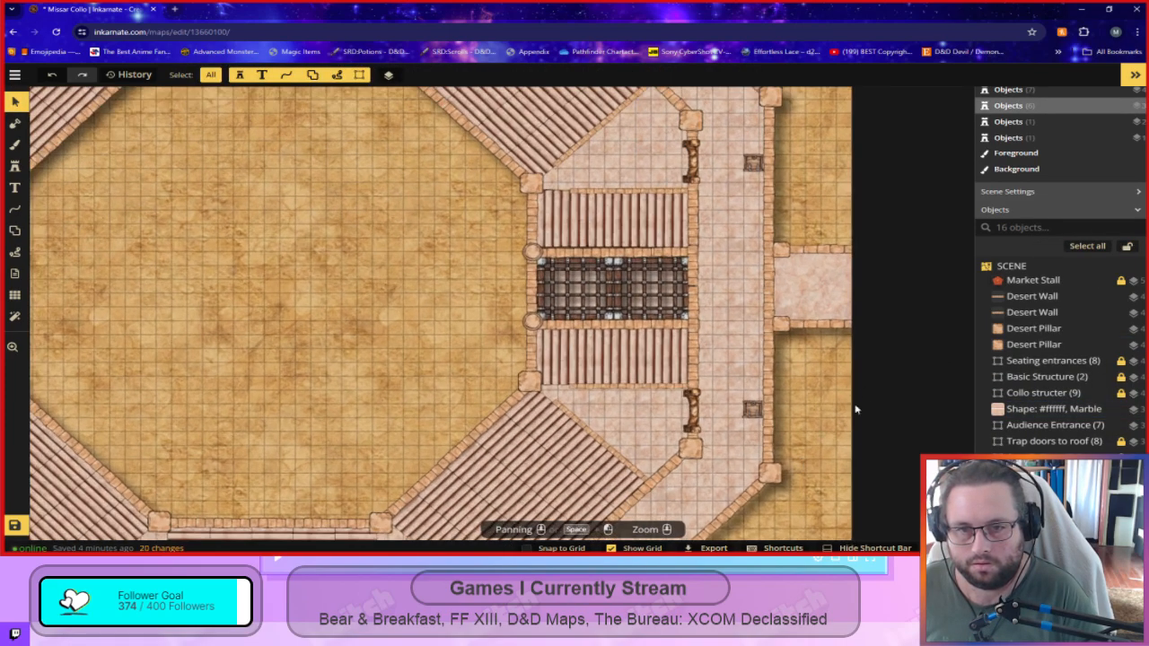
{"action": "left_click_drag", "start_coordinate": [777, 237], "coordinate": [875, 341]}
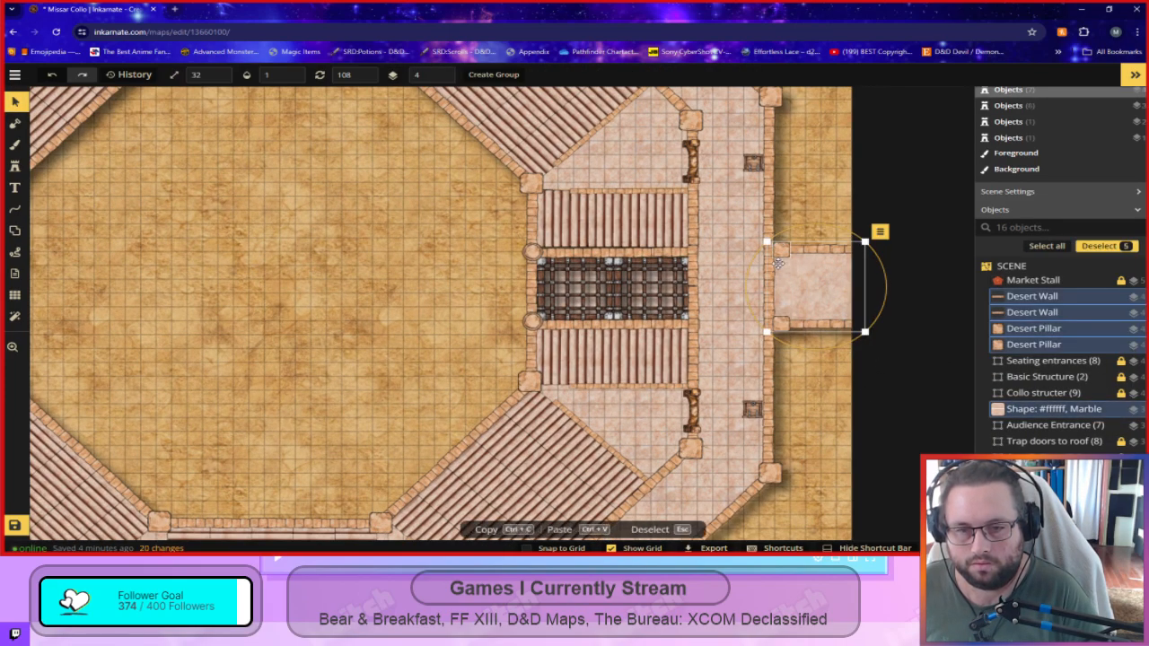
{"action": "key", "text": "ctrl+c"}
Paste the passage copy, rotate it 180 degrees and fit it outside the western wall in line with the combat gate.
{"action": "key", "text": "ctrl+v"}
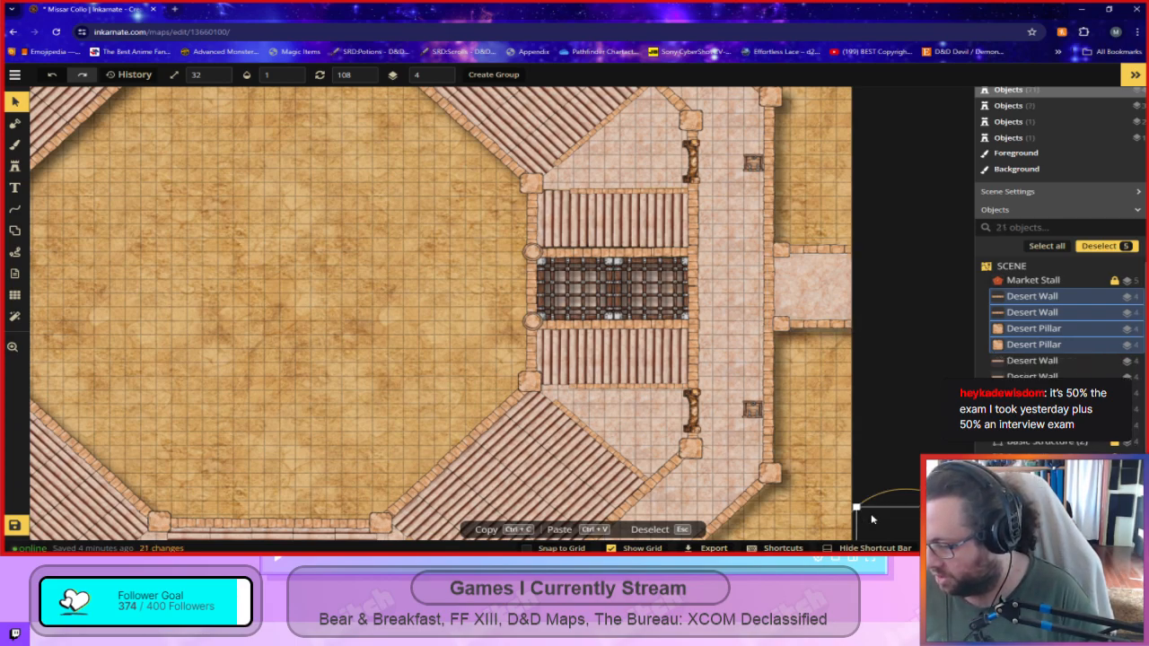
{"action": "left_click_drag", "start_coordinate": [800, 521], "coordinate": [850, 291]}
{"action": "left_click_drag", "start_coordinate": [947, 345], "coordinate": [163, 139]}
{"action": "left_click_drag", "start_coordinate": [315, 192], "coordinate": [752, 395]}
{"action": "left_click_drag", "start_coordinate": [637, 288], "coordinate": [605, 412]}
{"action": "left_click_drag", "start_coordinate": [623, 365], "coordinate": [228, 281]}
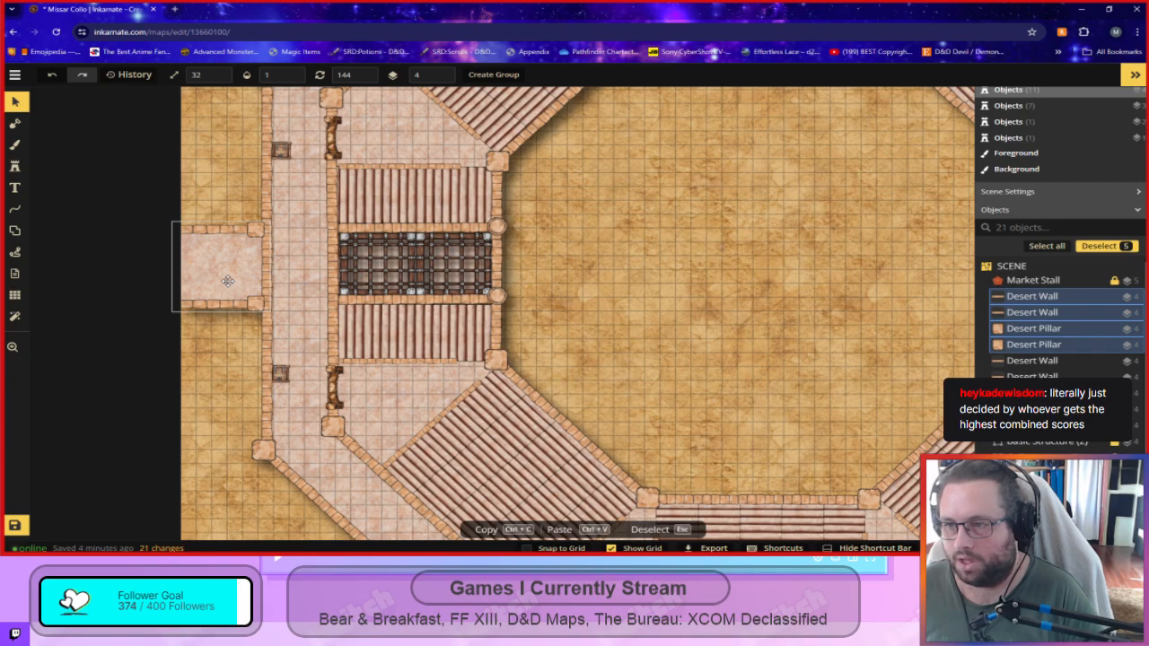
{"action": "left_click_drag", "start_coordinate": [228, 281], "coordinate": [228, 281]}
Move the western passage copy to layer 3, and try its marble floor on layer 2 before returning it to 3.
{"action": "left_click", "coordinate": [440, 79]}
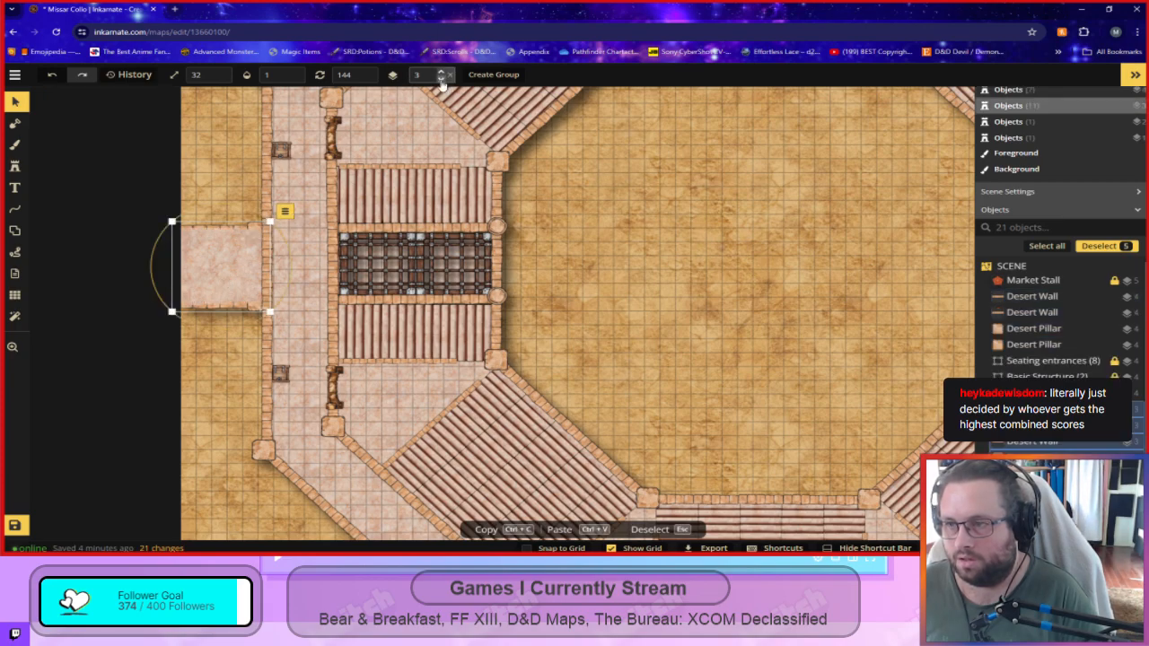
{"action": "left_click", "coordinate": [185, 427]}
{"action": "left_click", "coordinate": [222, 276]}
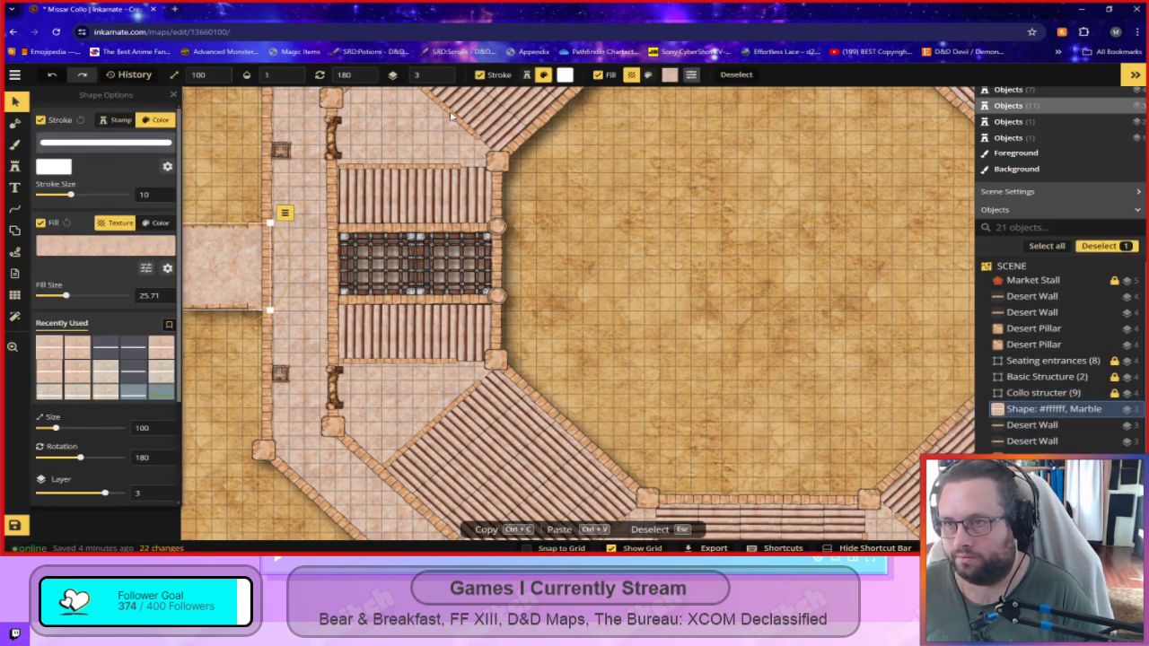
{"action": "left_click", "coordinate": [443, 80]}
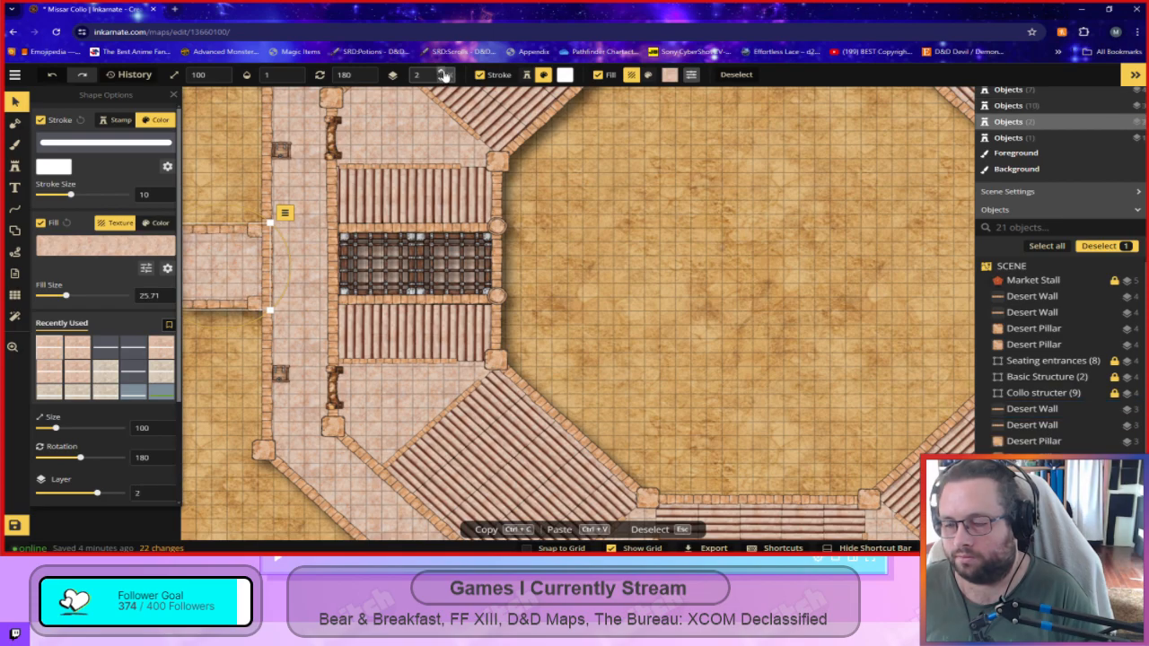
{"action": "left_click", "coordinate": [444, 70]}
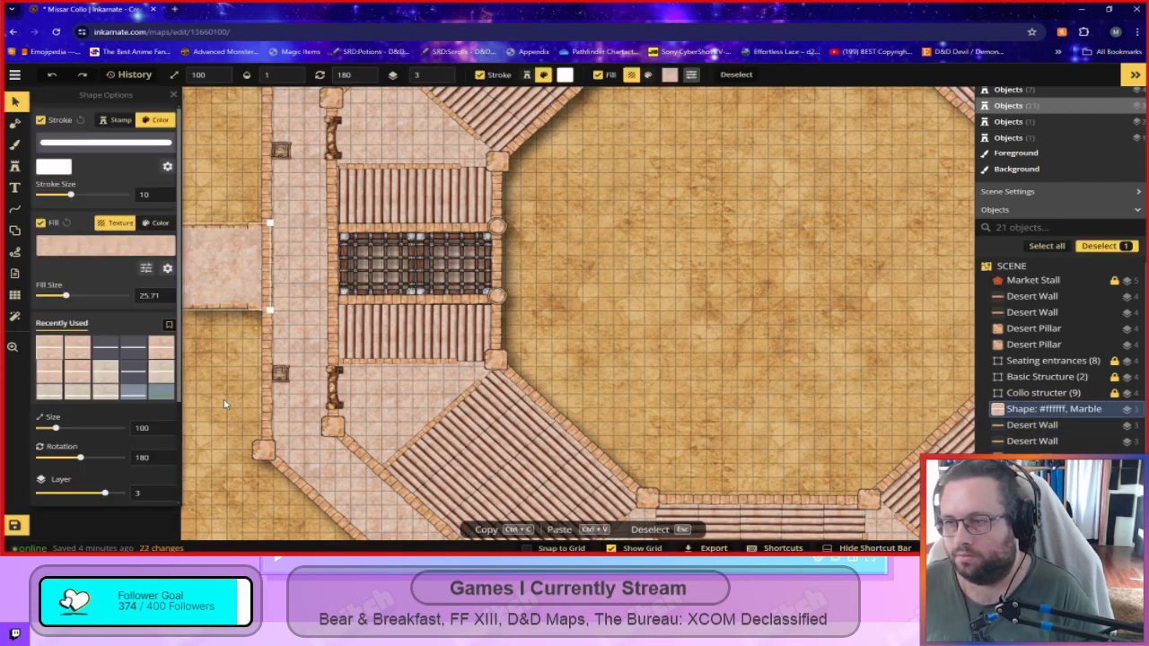
Undo the western copy's placement and layer changes, and redo them.
{"action": "key", "text": "ctrl+z"}
{"action": "key", "text": "ctrl+z"}
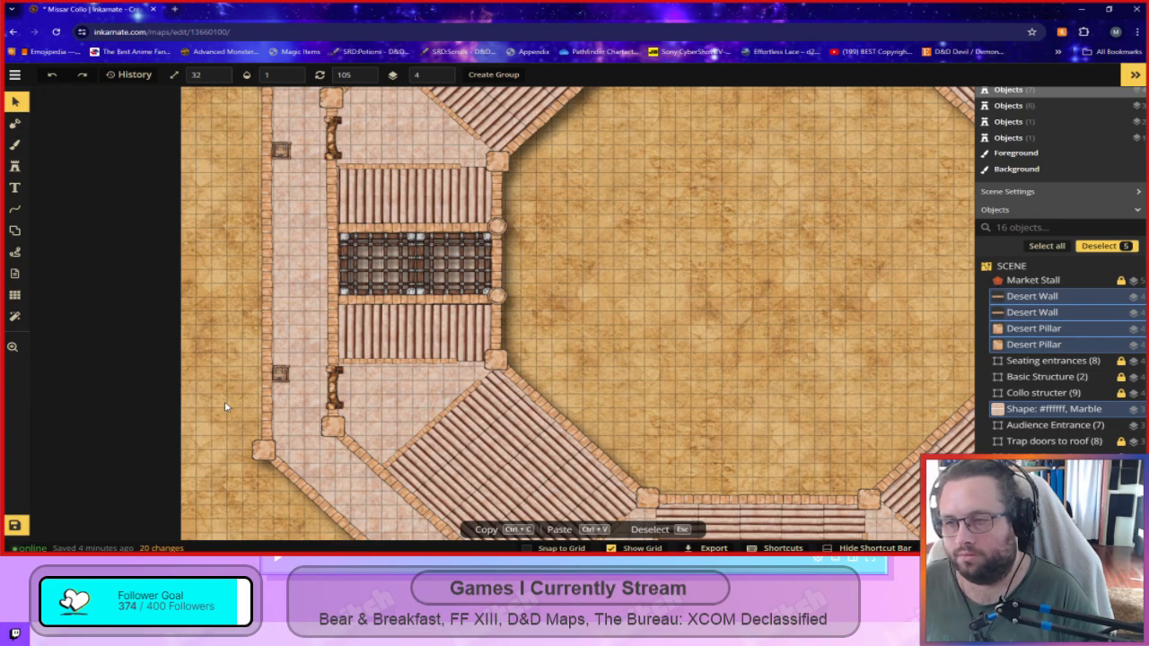
{"action": "key", "text": "ctrl+y"}
{"action": "key", "text": "ctrl+y"}
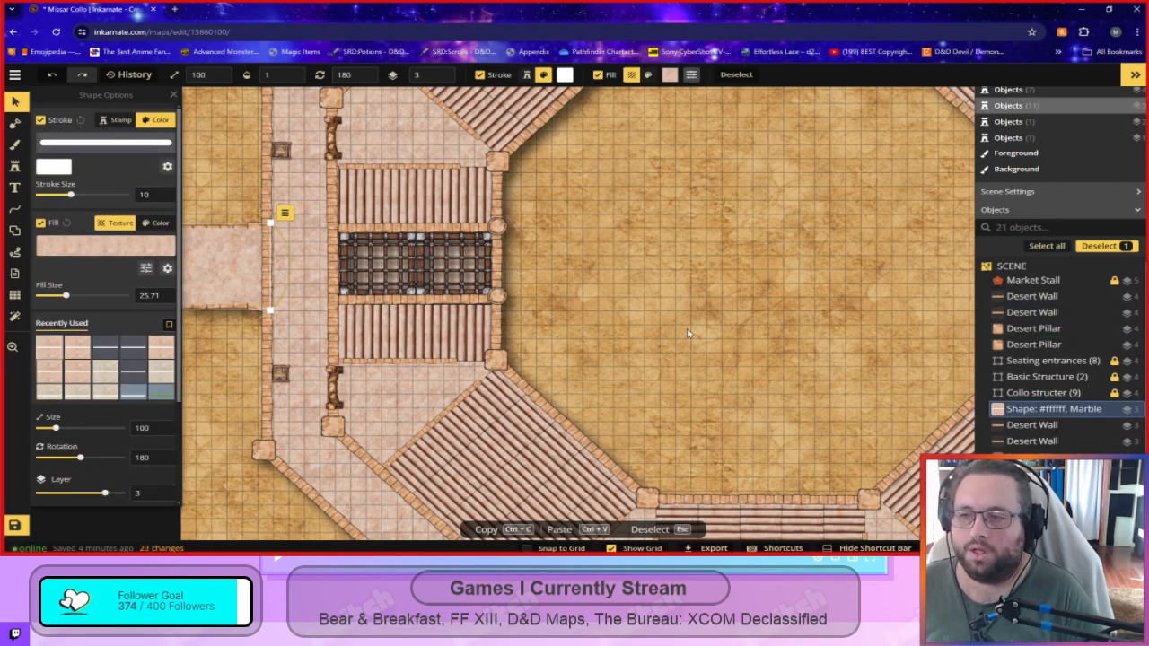
Delete the western copy's floor, walls and pillars, and paste a fresh passage copy into the arena.
{"action": "scroll", "coordinate": [688, 333], "scroll_direction": "down", "scroll_amount": 1}
{"action": "key", "text": "Delete"}
{"action": "key", "text": "ctrl+v"}
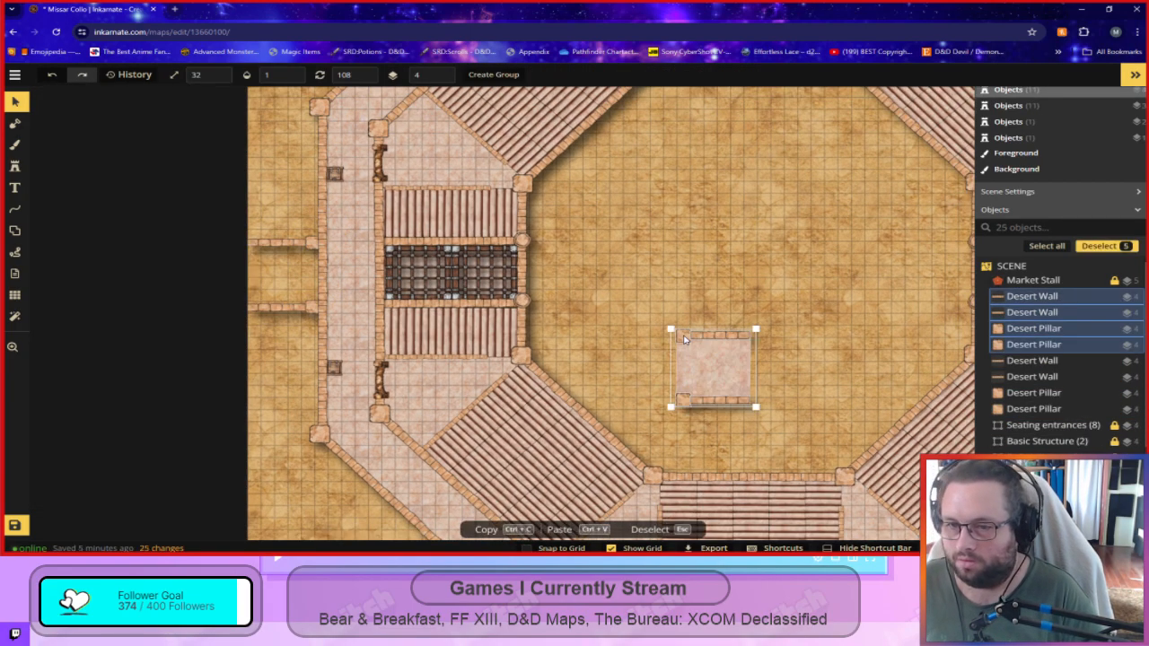
{"action": "left_click", "coordinate": [311, 332]}
{"action": "key", "text": "Delete"}
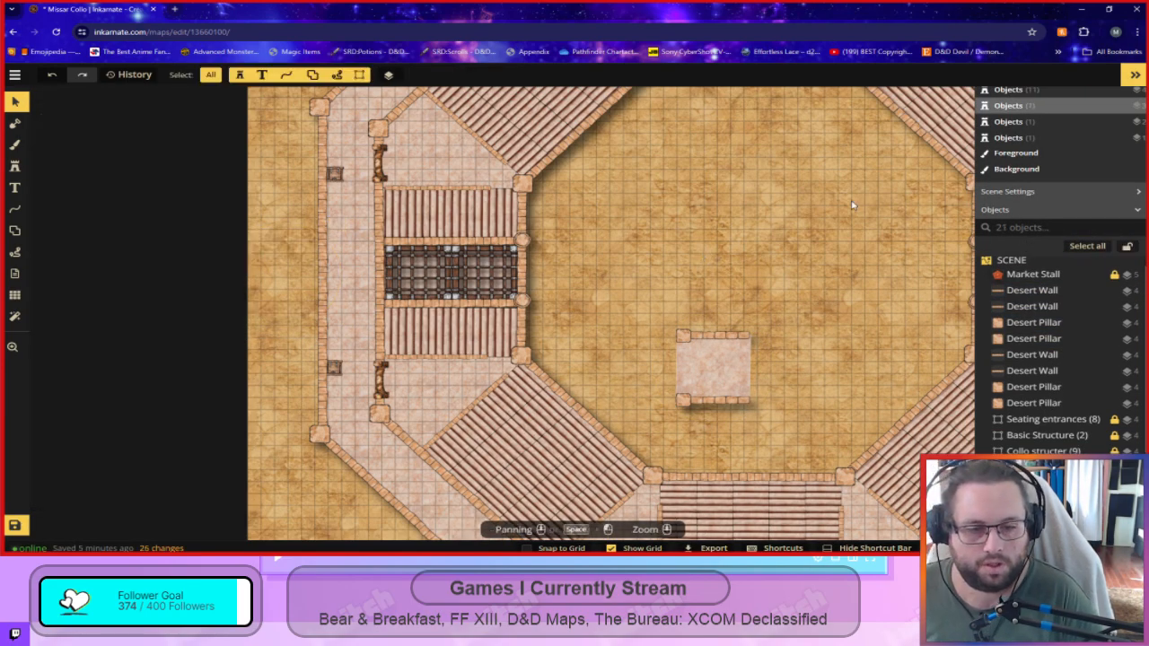
Rotate the fresh passage copy 180 degrees and place it outside the western wall, aligned with the western combat gate.
{"action": "left_click_drag", "start_coordinate": [768, 429], "coordinate": [679, 293]}
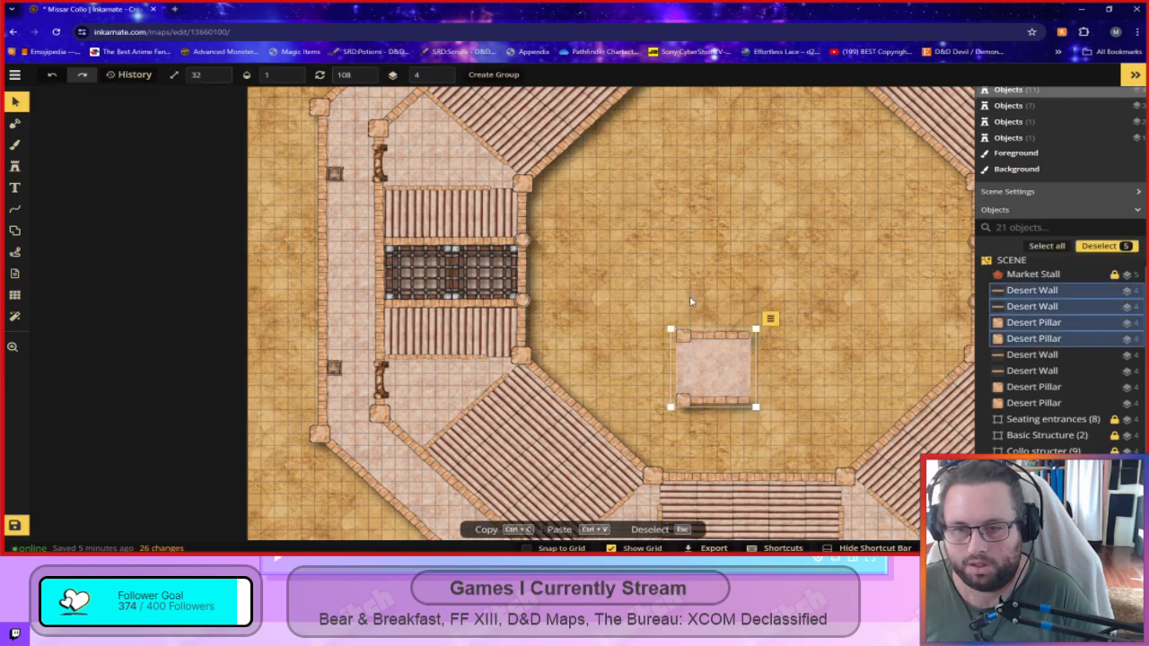
{"action": "left_click_drag", "start_coordinate": [735, 319], "coordinate": [703, 415]}
{"action": "left_click_drag", "start_coordinate": [713, 368], "coordinate": [297, 323]}
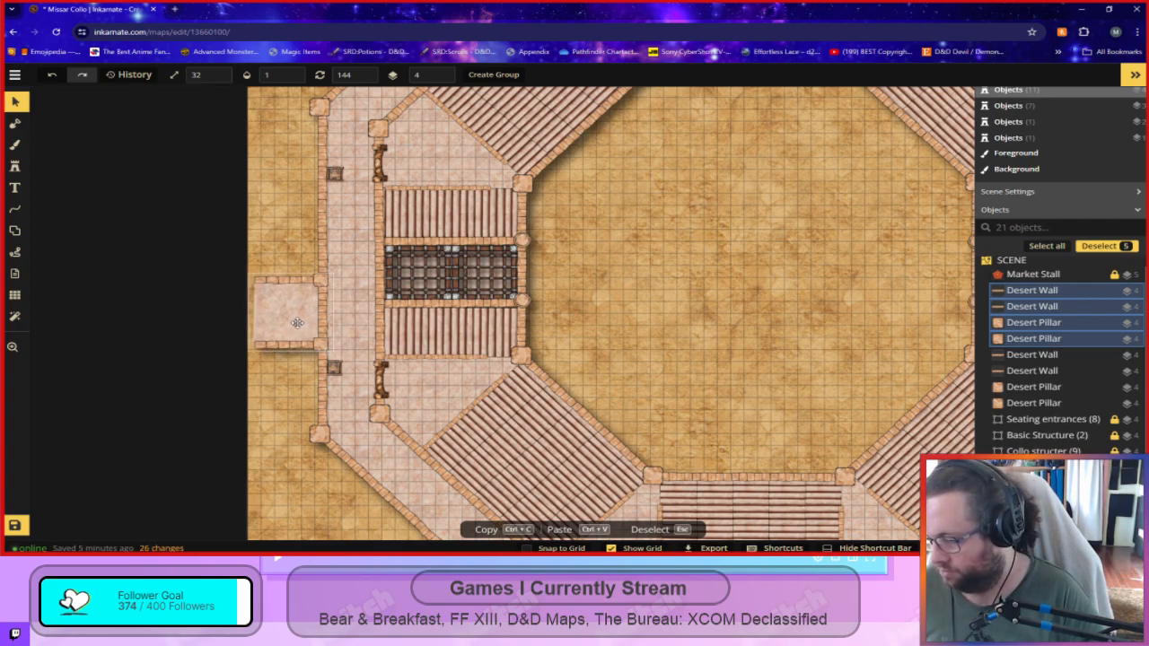
{"action": "left_click_drag", "start_coordinate": [298, 323], "coordinate": [288, 284]}
{"action": "left_click", "coordinate": [289, 366]}
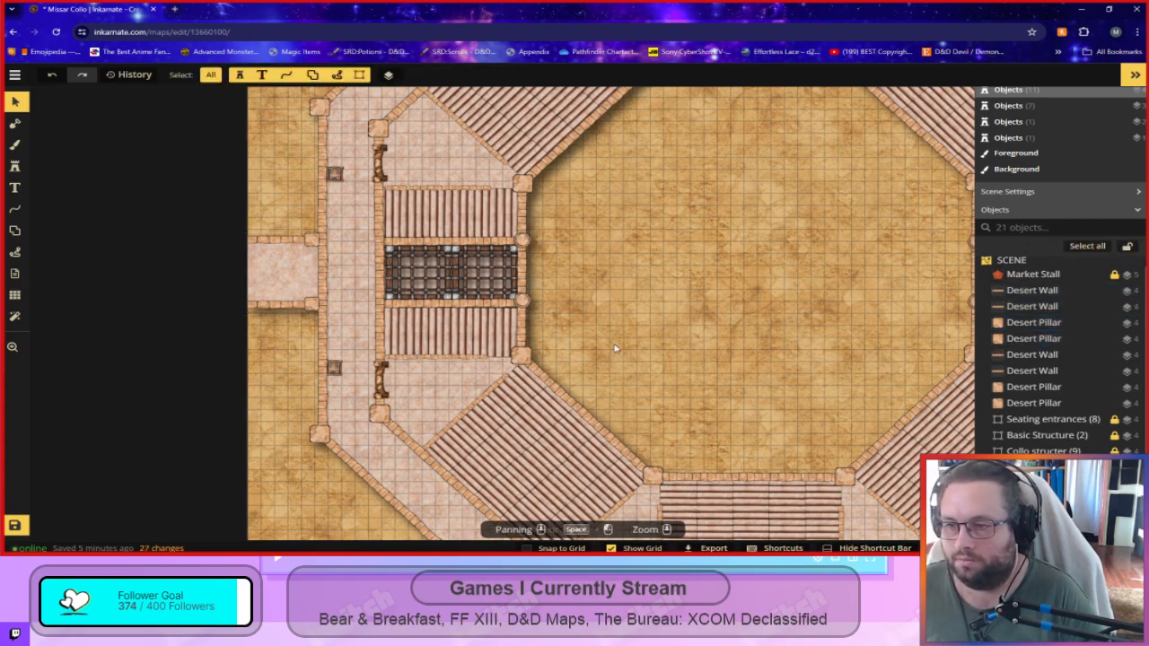
Duplicate the southern Audience Entrance group.
{"action": "scroll", "coordinate": [802, 358], "scroll_direction": "down", "scroll_amount": 4}
{"action": "left_click_drag", "start_coordinate": [805, 359], "coordinate": [627, 281]}
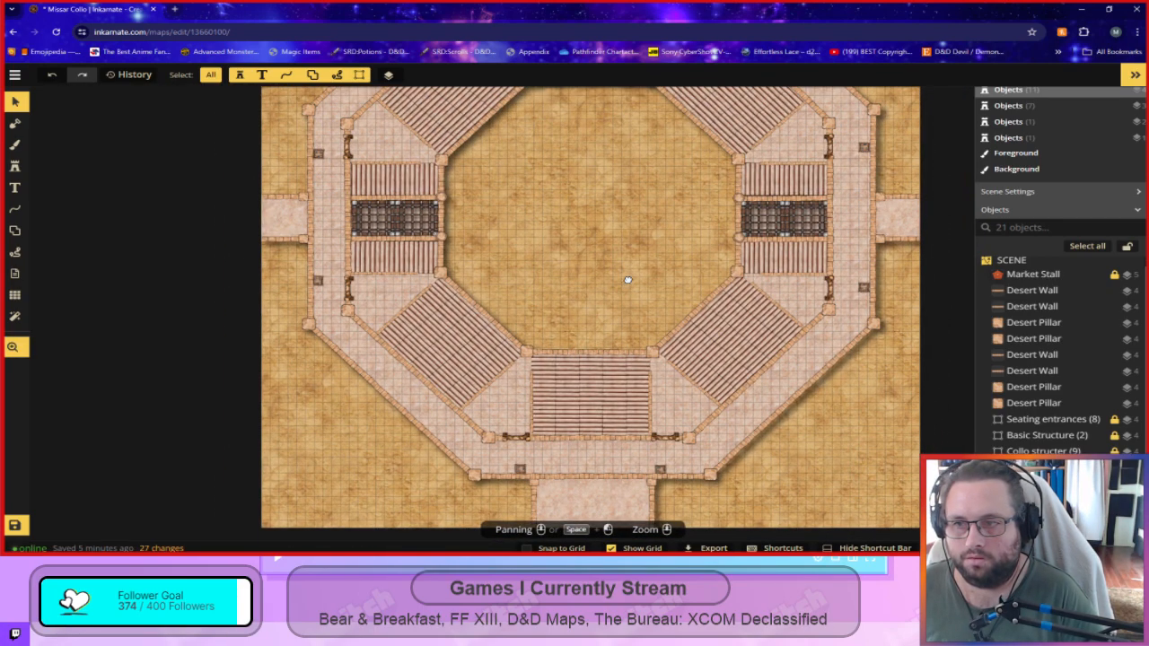
{"action": "left_click_drag", "start_coordinate": [628, 280], "coordinate": [613, 307]}
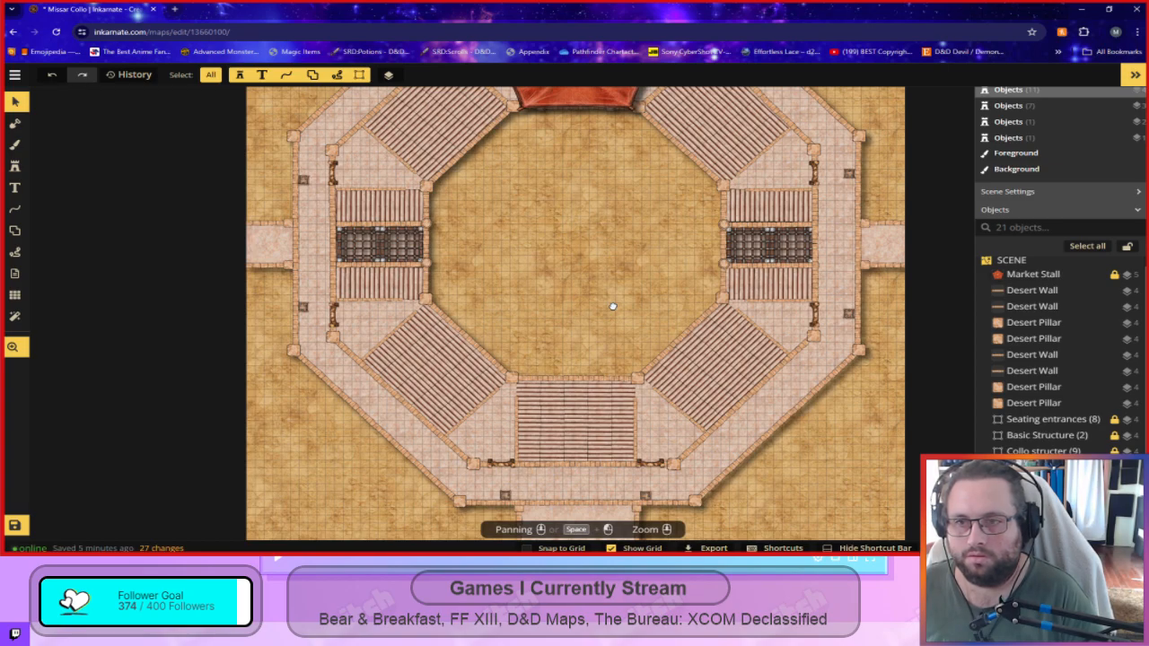
{"action": "scroll", "coordinate": [613, 307], "scroll_direction": "down", "scroll_amount": 5}
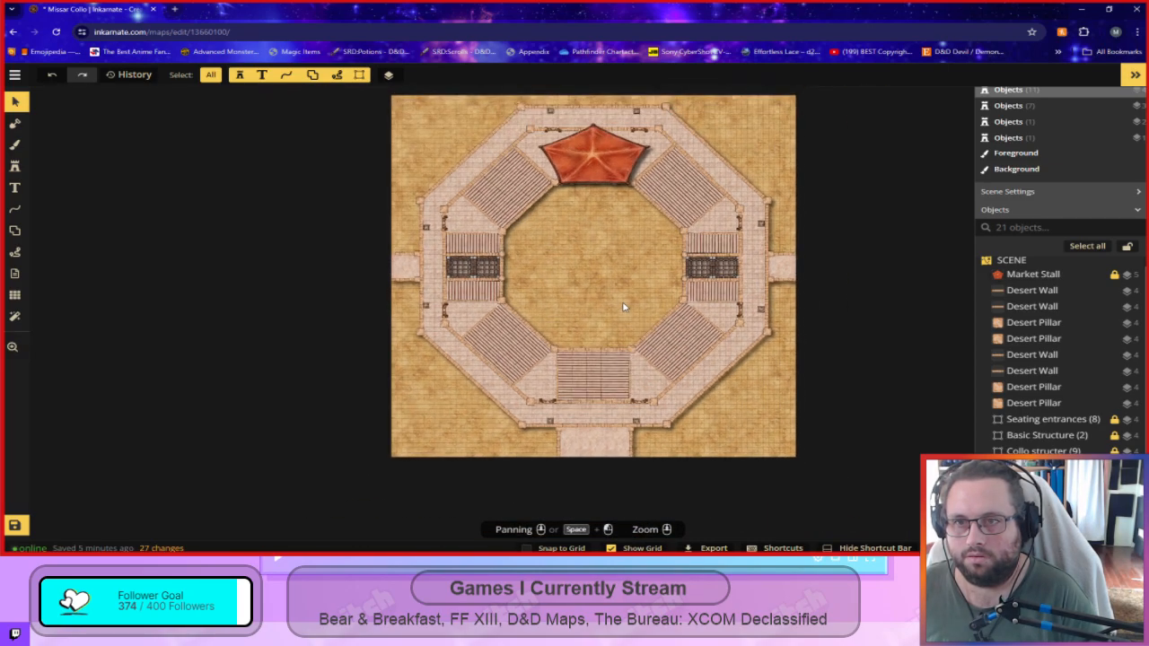
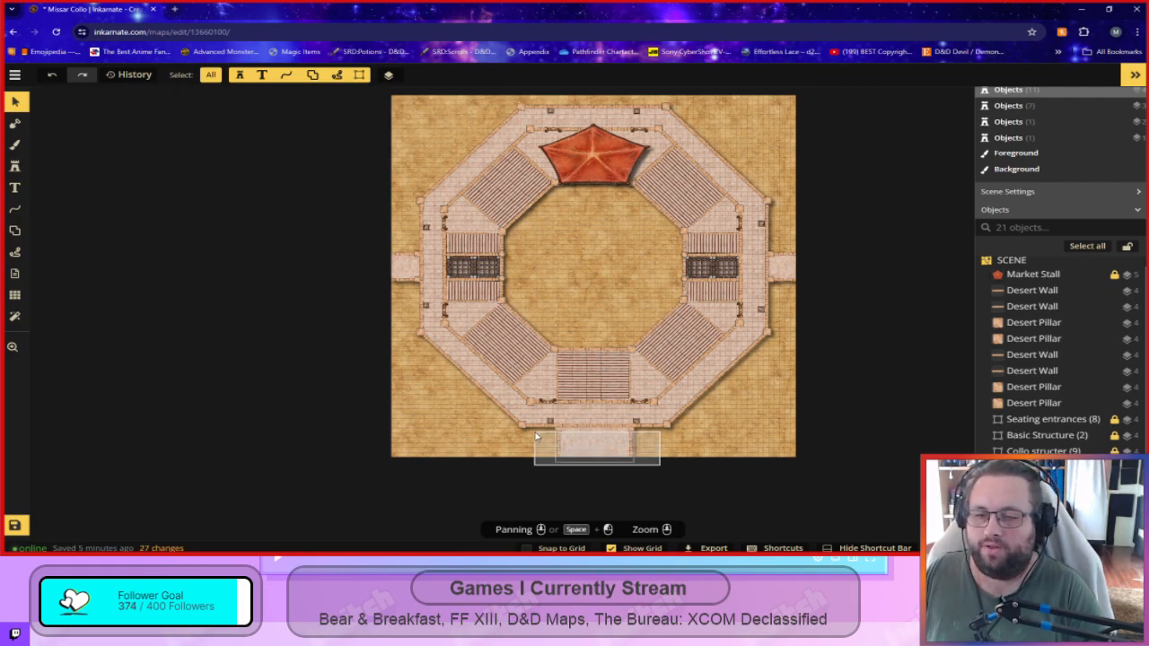
{"action": "left_click", "coordinate": [577, 456]}
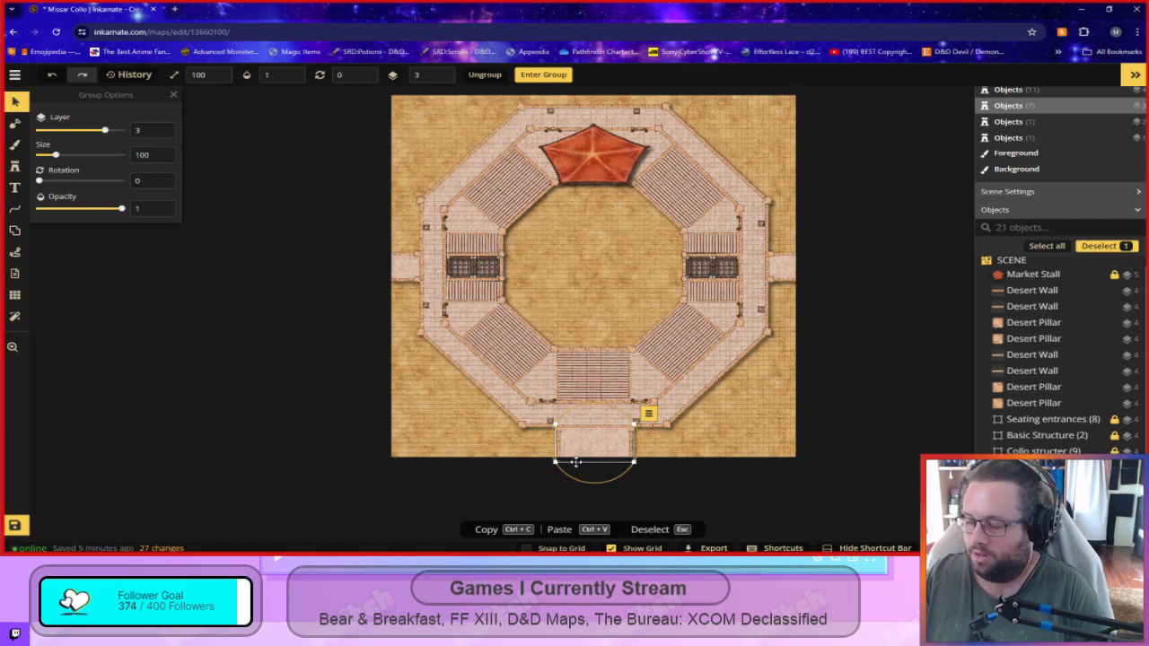
{"action": "scroll", "coordinate": [668, 462], "scroll_direction": "up", "scroll_amount": 4}
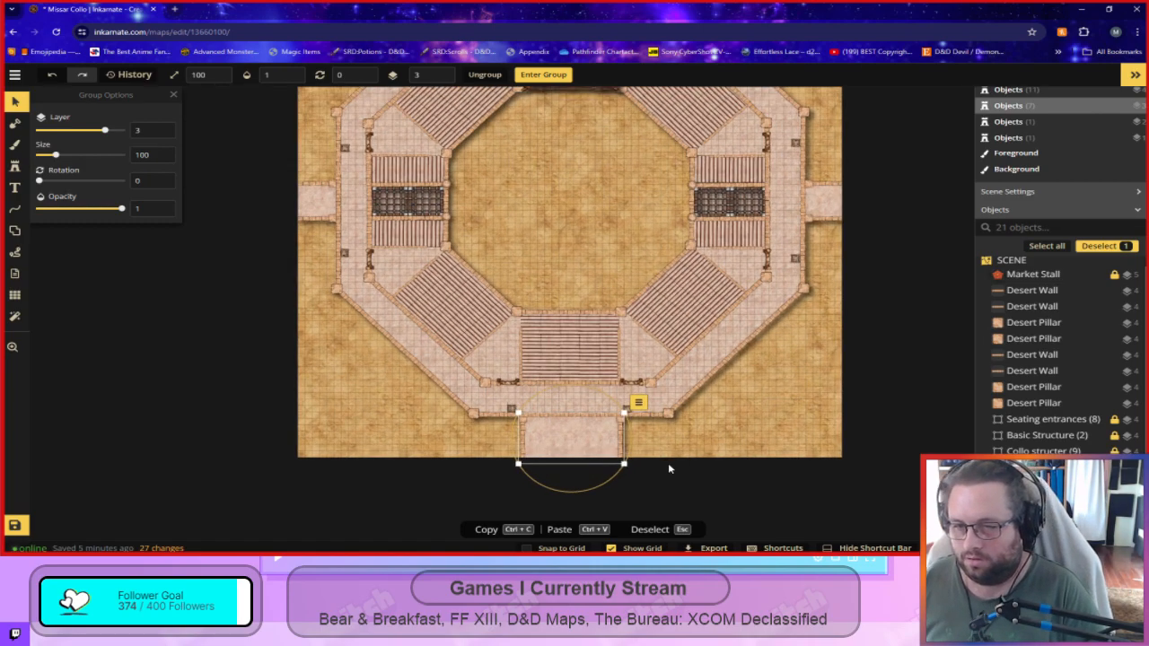
{"action": "key", "text": "ctrl+v"}
Rotate the duplicated entrance group 180 degrees and place it against the northern outer wall, opposite the southern entrance.
{"action": "left_click_drag", "start_coordinate": [856, 407], "coordinate": [513, 114]}
{"action": "key", "text": "space"}
{"action": "scroll", "coordinate": [612, 231], "scroll_direction": "down", "scroll_amount": 2}
{"action": "scroll", "coordinate": [611, 231], "scroll_direction": "down", "scroll_amount": 3}
{"action": "key", "text": "space"}
{"action": "left_click_drag", "start_coordinate": [569, 161], "coordinate": [505, 210]}
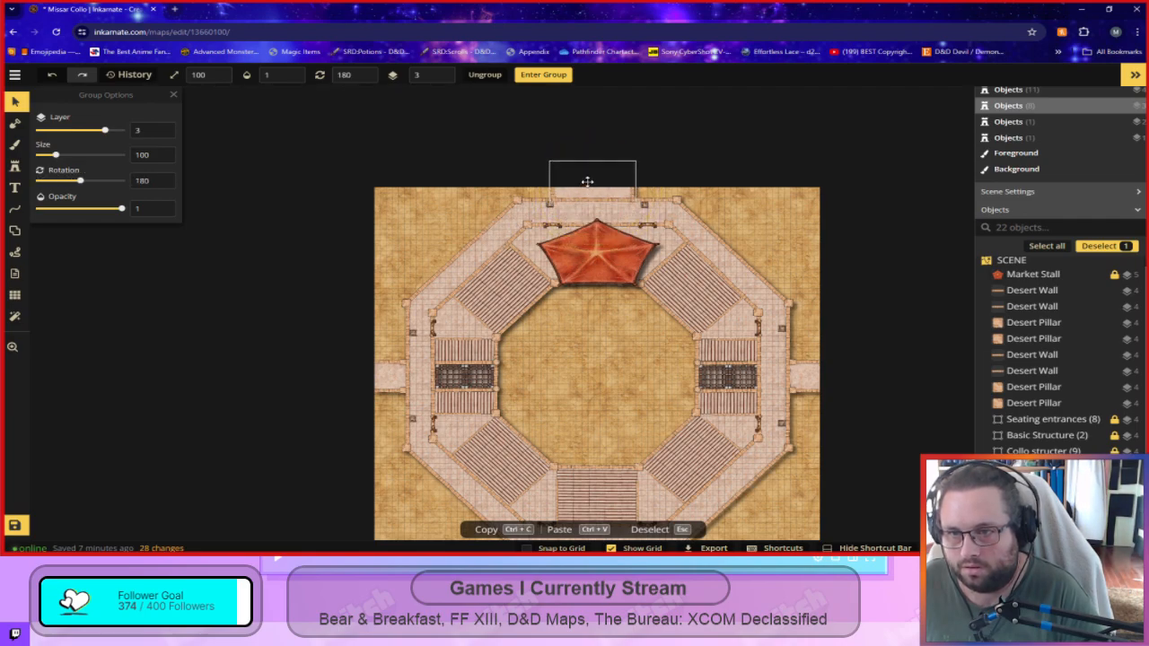
{"action": "left_click_drag", "start_coordinate": [589, 181], "coordinate": [590, 182]}
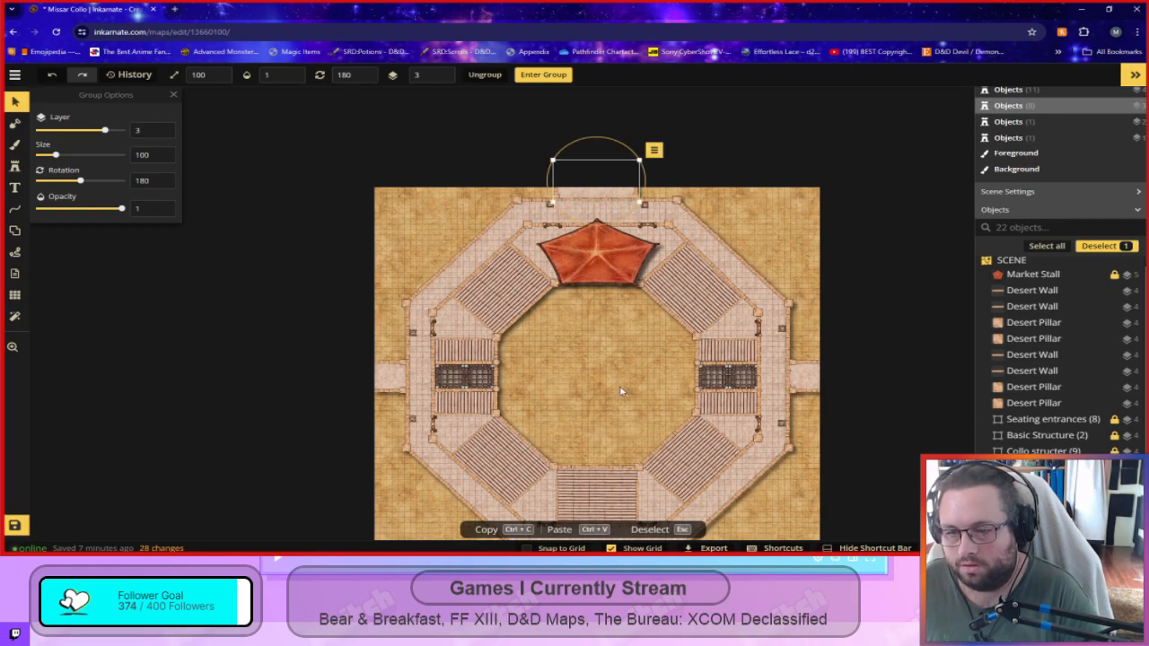
{"action": "left_click", "coordinate": [633, 431]}
Draw a vertical white line from the southern entrance's western corner up to the northern entrance's western corner.
{"action": "left_click_drag", "start_coordinate": [616, 415], "coordinate": [622, 295]}
{"action": "left_click", "coordinate": [14, 210]}
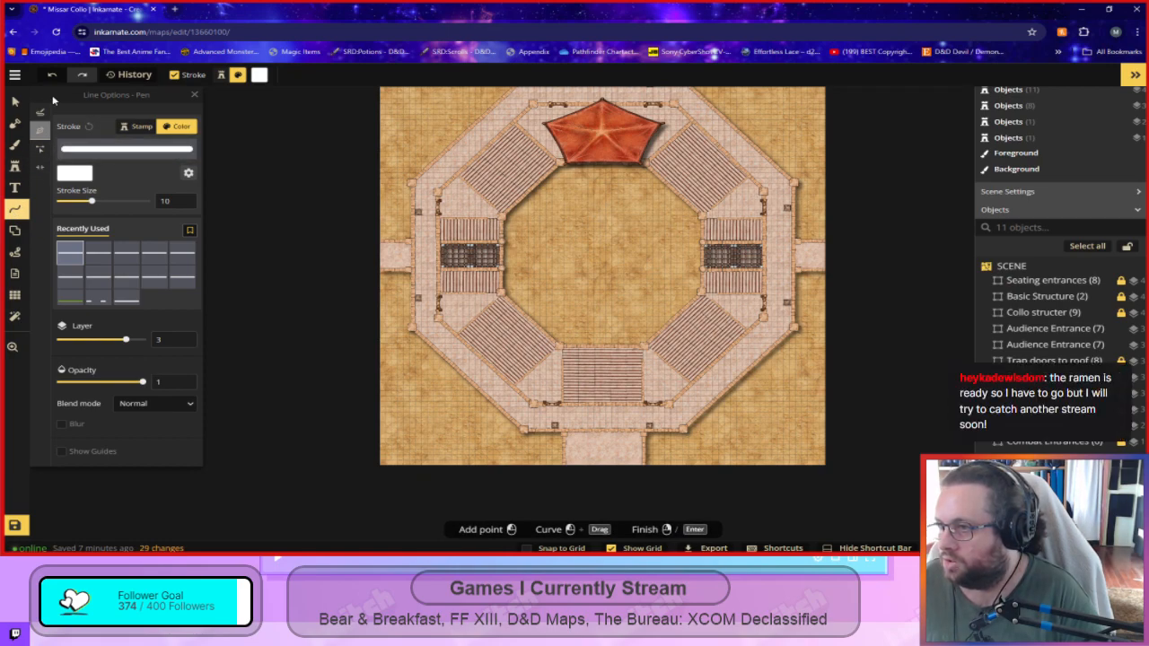
{"action": "left_click", "coordinate": [565, 436]}
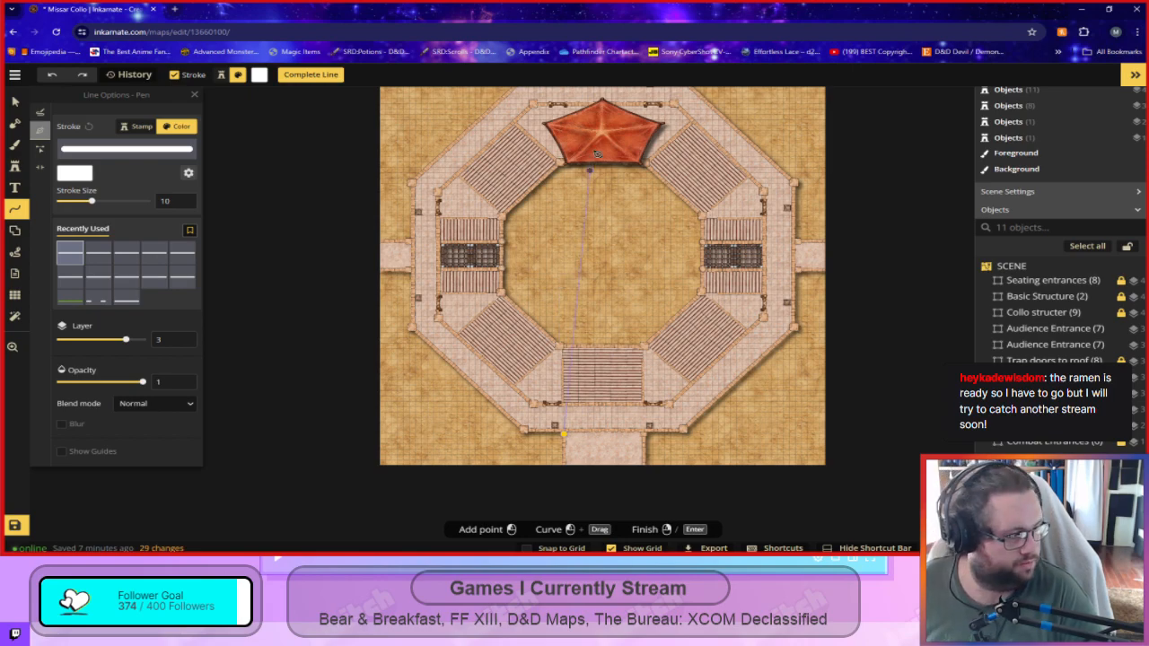
{"action": "scroll", "coordinate": [597, 154], "scroll_direction": "up", "scroll_amount": 2}
{"action": "scroll", "coordinate": [678, 477], "scroll_direction": "up", "scroll_amount": 3}
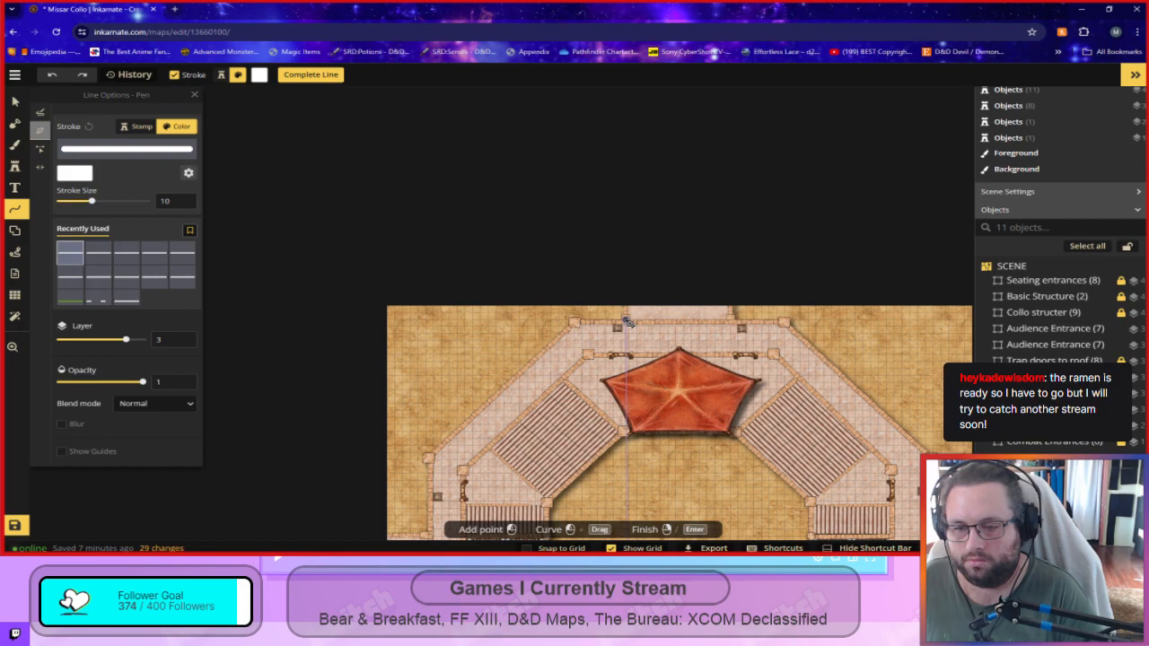
{"action": "left_click", "coordinate": [629, 322]}
{"action": "right_click", "coordinate": [711, 477]}
Try thickening the vertical alignment line to a stroke size of 374.
{"action": "left_click_drag", "start_coordinate": [748, 509], "coordinate": [635, 216]}
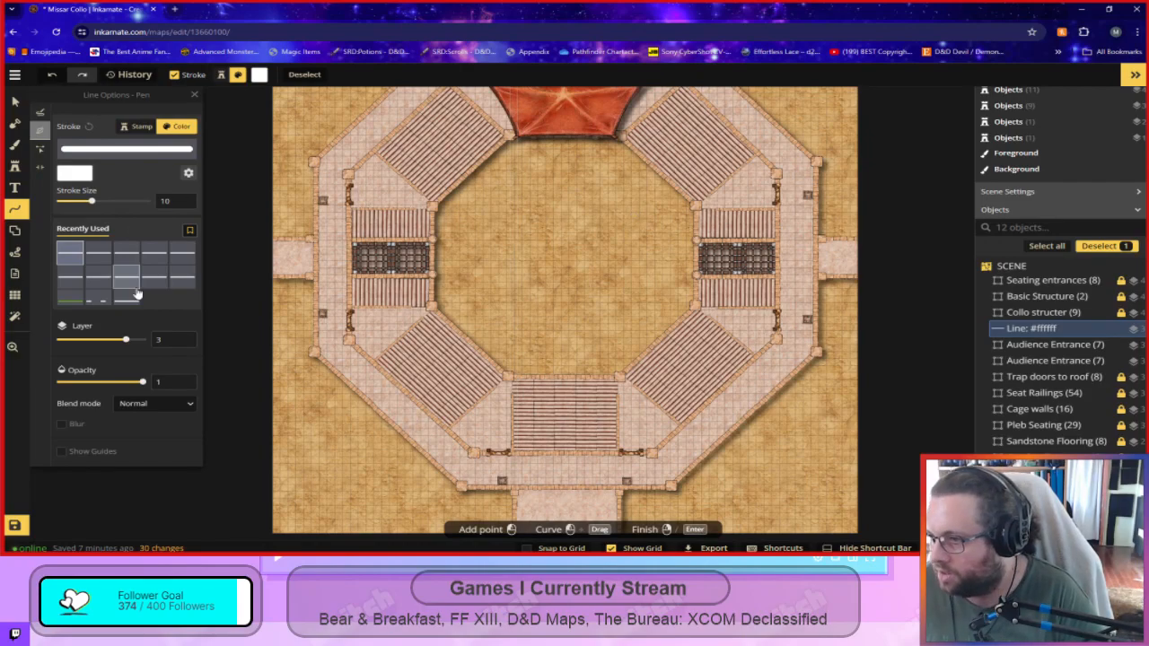
{"action": "left_click", "coordinate": [155, 256]}
{"action": "left_click_drag", "start_coordinate": [647, 253], "coordinate": [678, 371]}
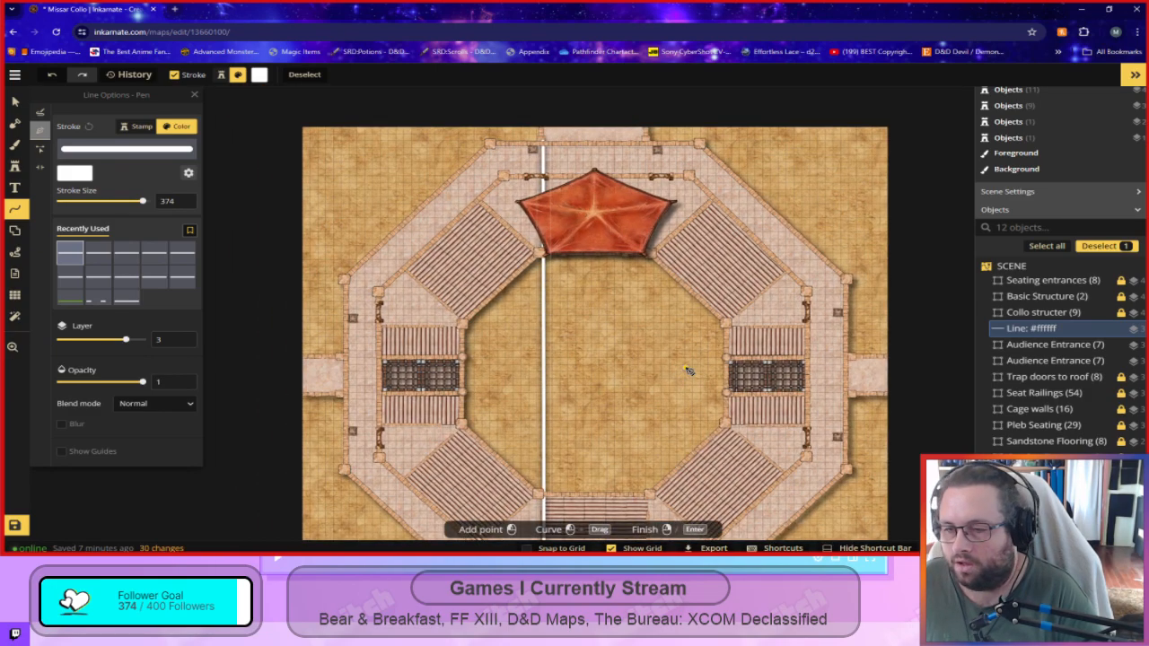
{"action": "key", "text": "ctrl+z"}
{"action": "left_click", "coordinate": [649, 368]}
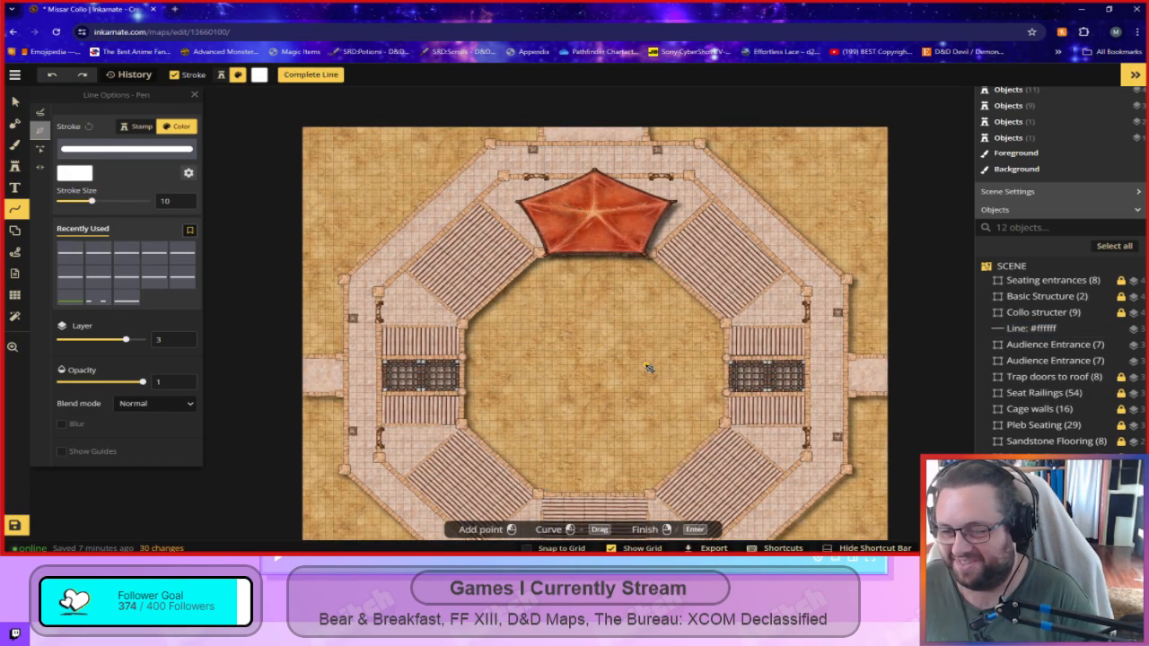
{"action": "scroll", "coordinate": [649, 368], "scroll_direction": "down", "scroll_amount": 1}
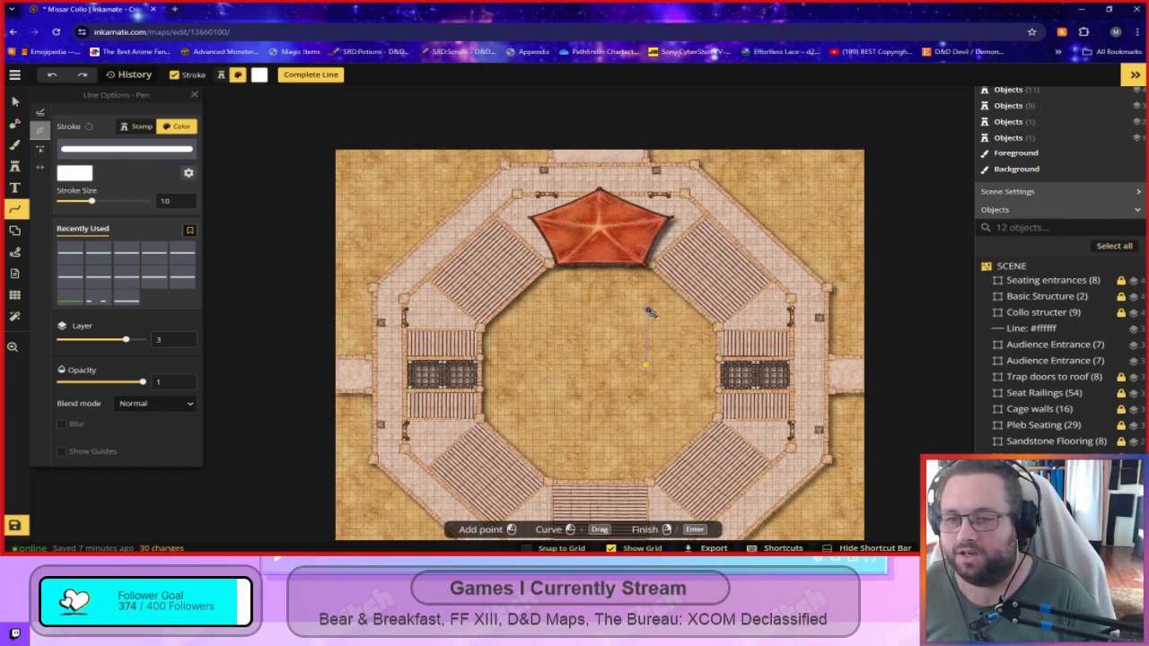
{"action": "right_click", "coordinate": [650, 315]}
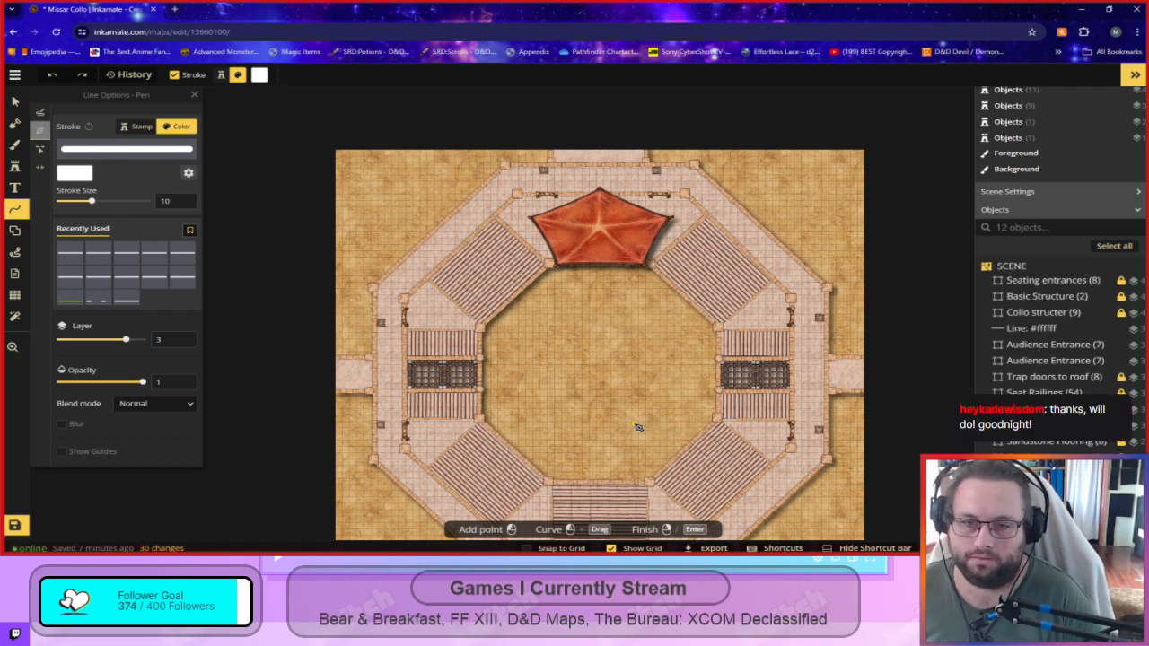
Delete the vertical white alignment line that runs between the southern and northern entrances.
{"action": "scroll", "coordinate": [637, 427], "scroll_direction": "up", "scroll_amount": 3}
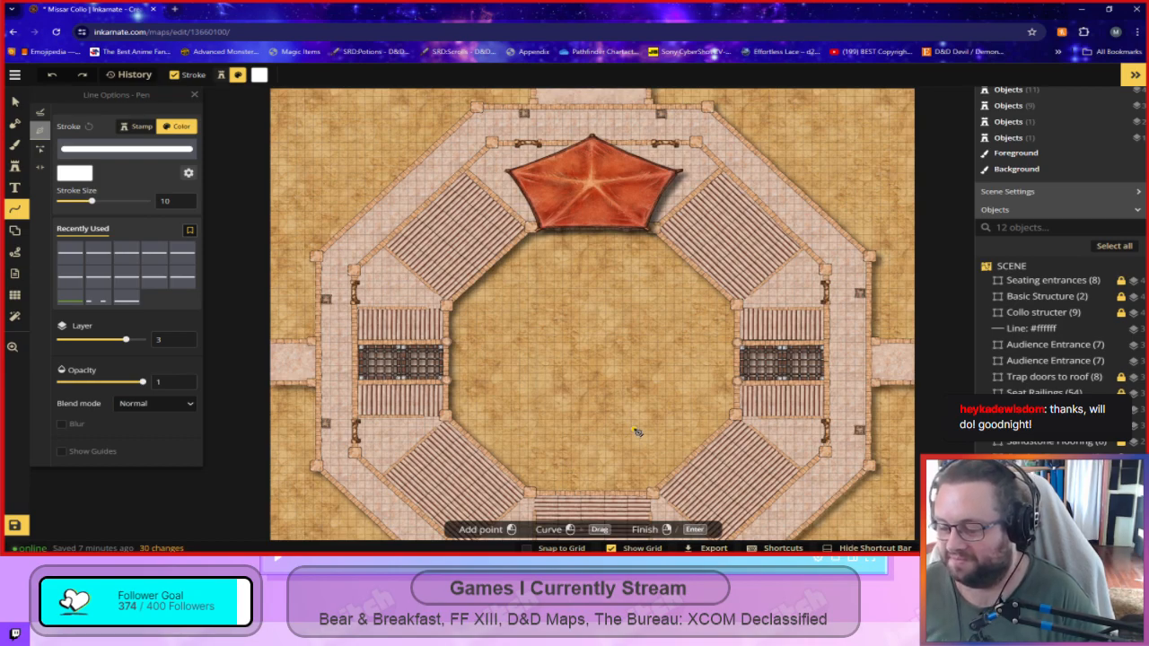
{"action": "scroll", "coordinate": [620, 437], "scroll_direction": "up", "scroll_amount": 2}
{"action": "scroll", "coordinate": [603, 449], "scroll_direction": "down", "scroll_amount": 2}
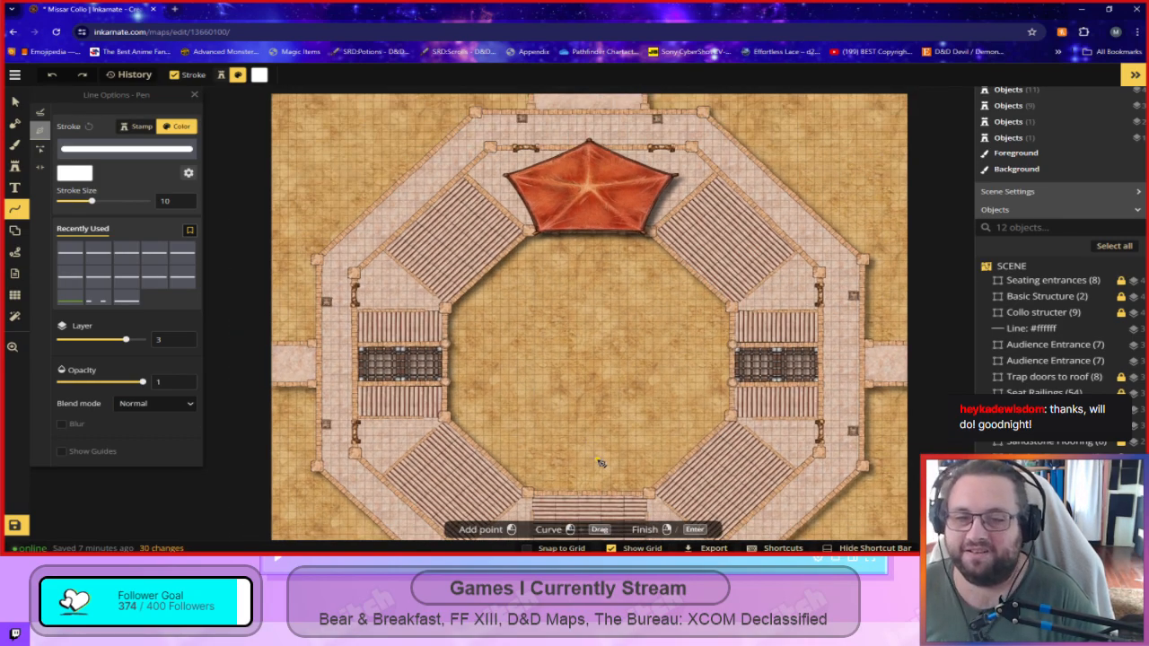
{"action": "left_click", "coordinate": [1065, 330]}
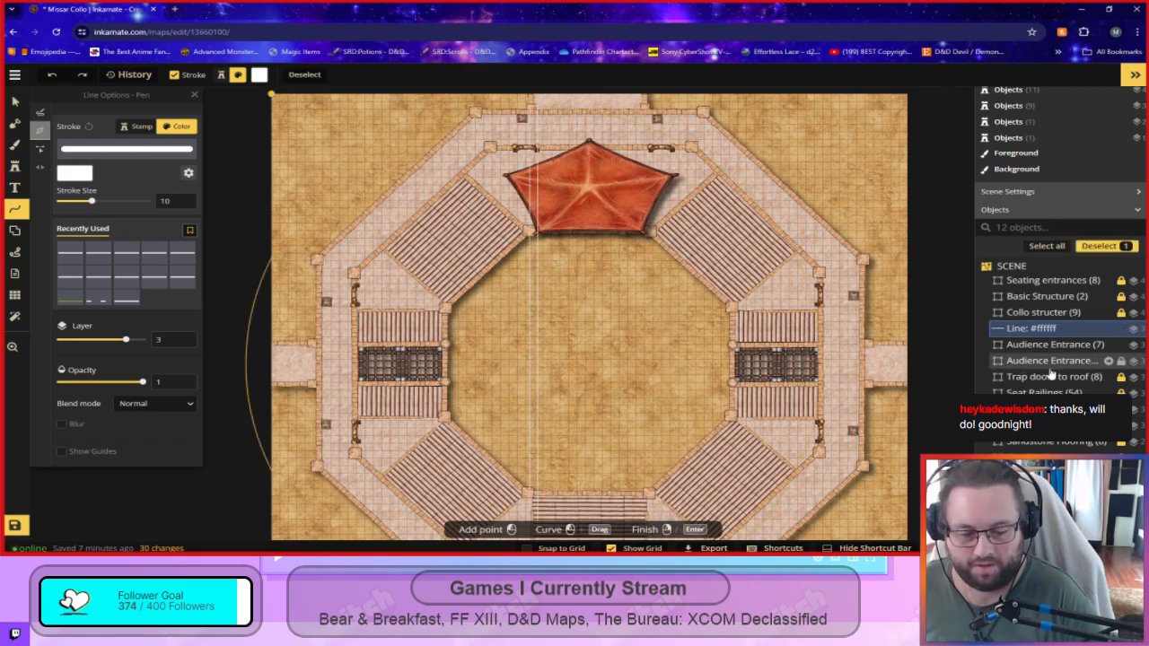
{"action": "key", "text": "Delete"}
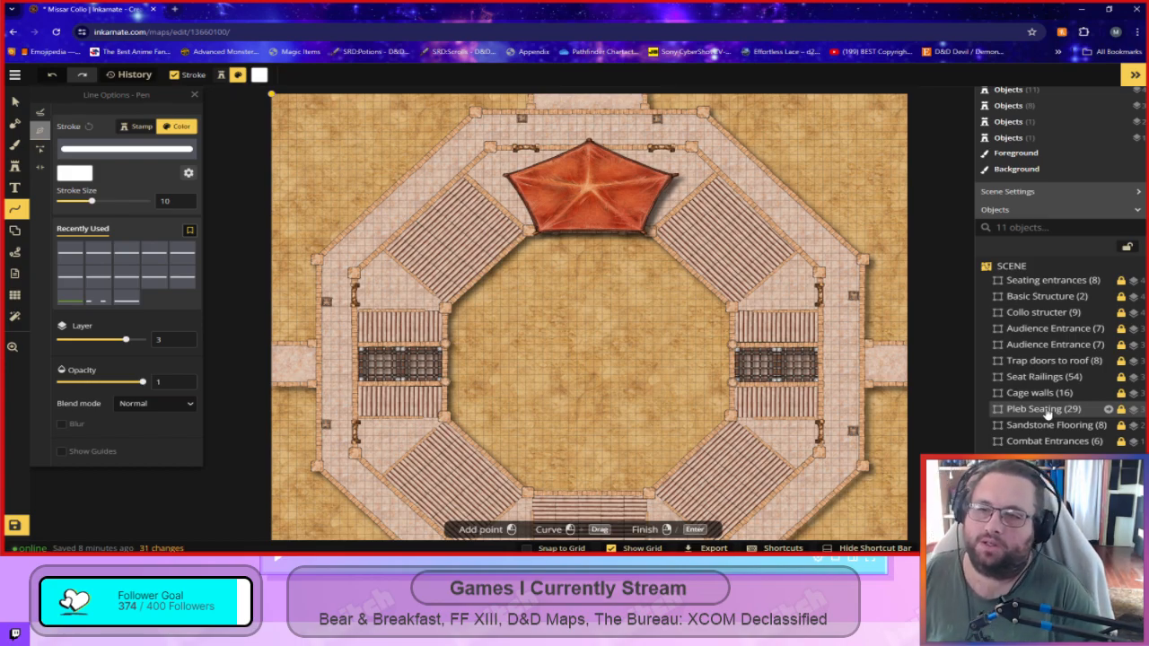
Examine the outer walls and entrance passages around the colosseum, comparing the northern and southern entrances.
{"action": "scroll", "coordinate": [542, 409], "scroll_direction": "up", "scroll_amount": 3}
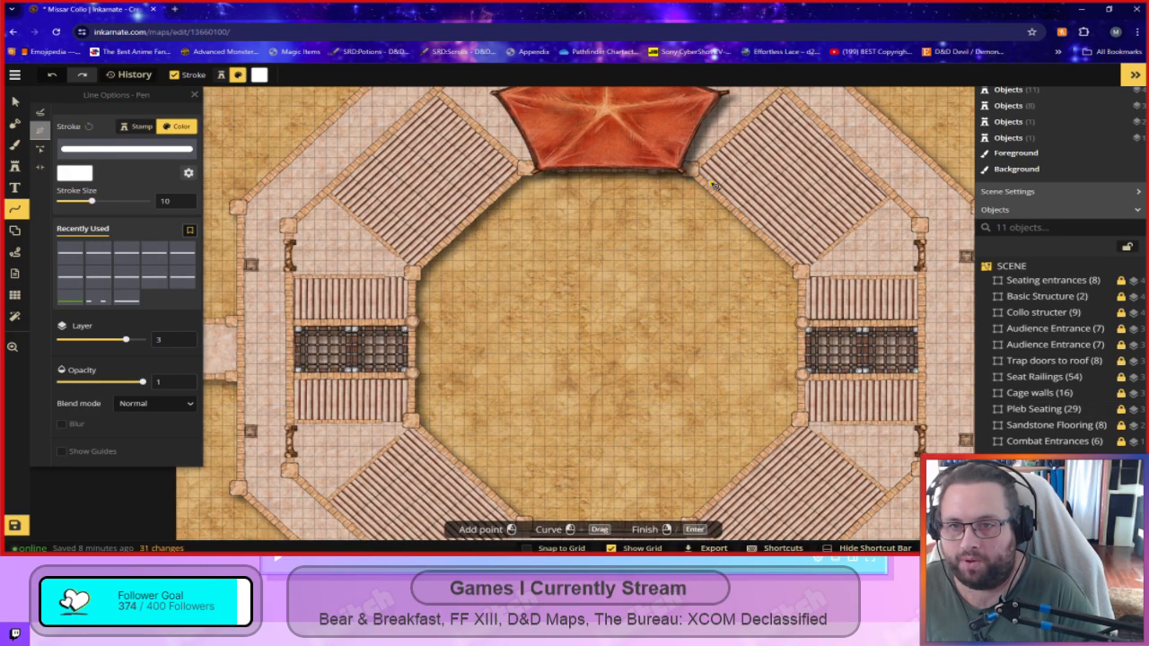
{"action": "key", "text": "space"}
{"action": "left_click_drag", "start_coordinate": [536, 444], "coordinate": [651, 353]}
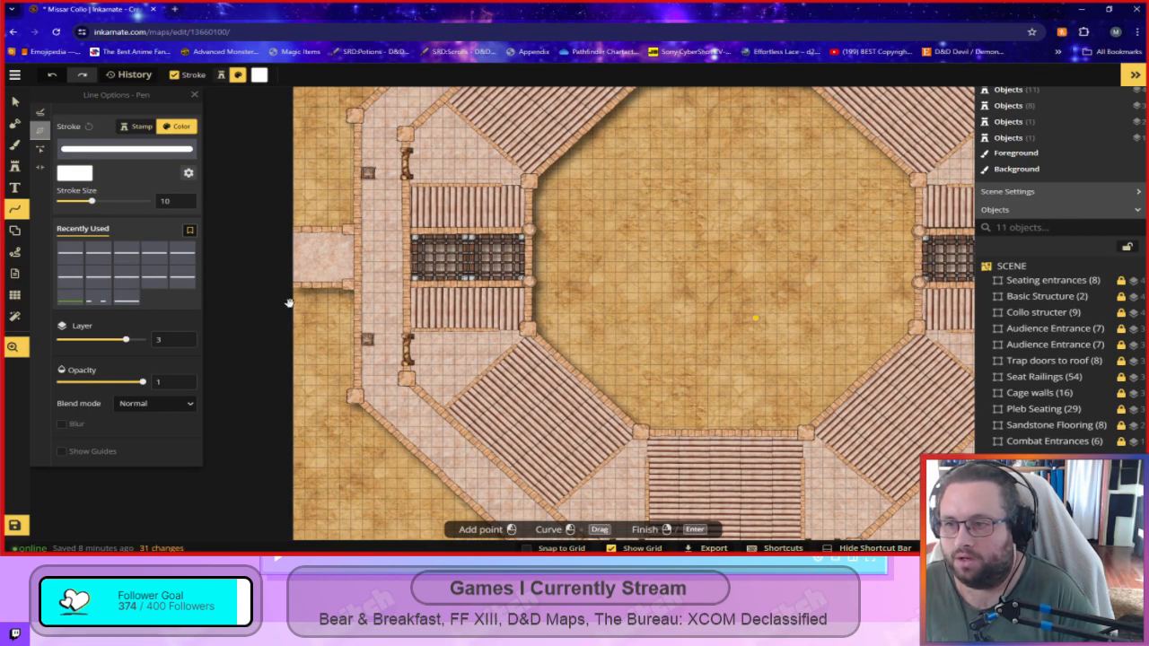
{"action": "left_click_drag", "start_coordinate": [790, 364], "coordinate": [511, 361]}
{"action": "left_click_drag", "start_coordinate": [740, 478], "coordinate": [900, 224]}
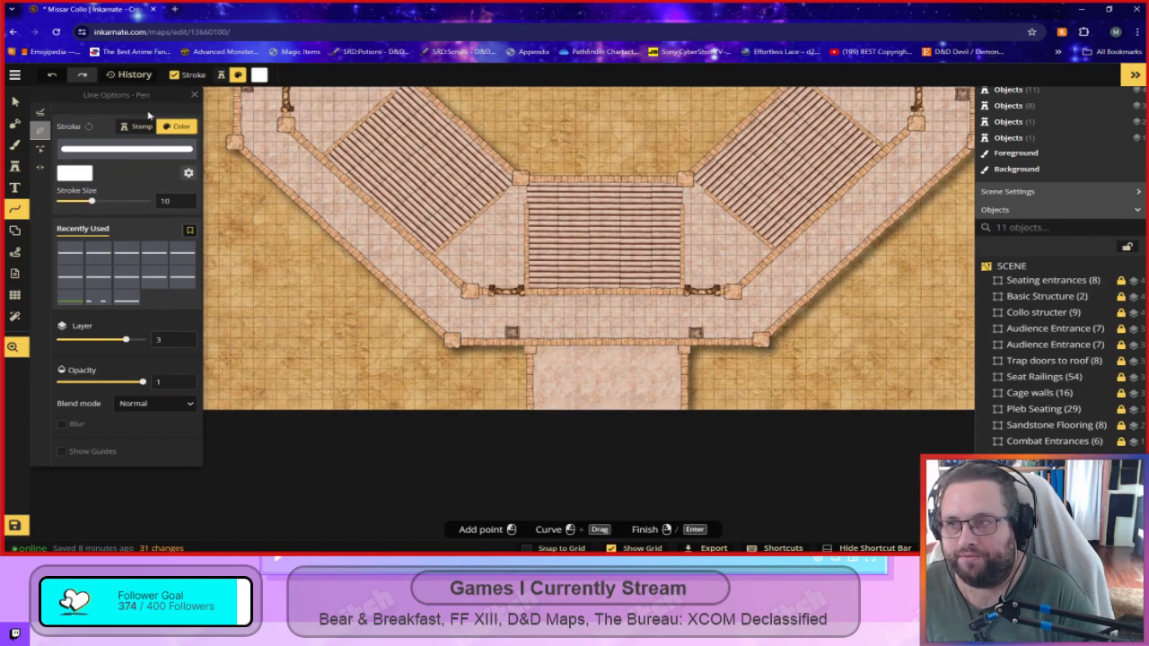
{"action": "left_click_drag", "start_coordinate": [918, 289], "coordinate": [679, 470]}
{"action": "left_click_drag", "start_coordinate": [762, 284], "coordinate": [851, 490]}
{"action": "left_click_drag", "start_coordinate": [470, 339], "coordinate": [600, 427]}
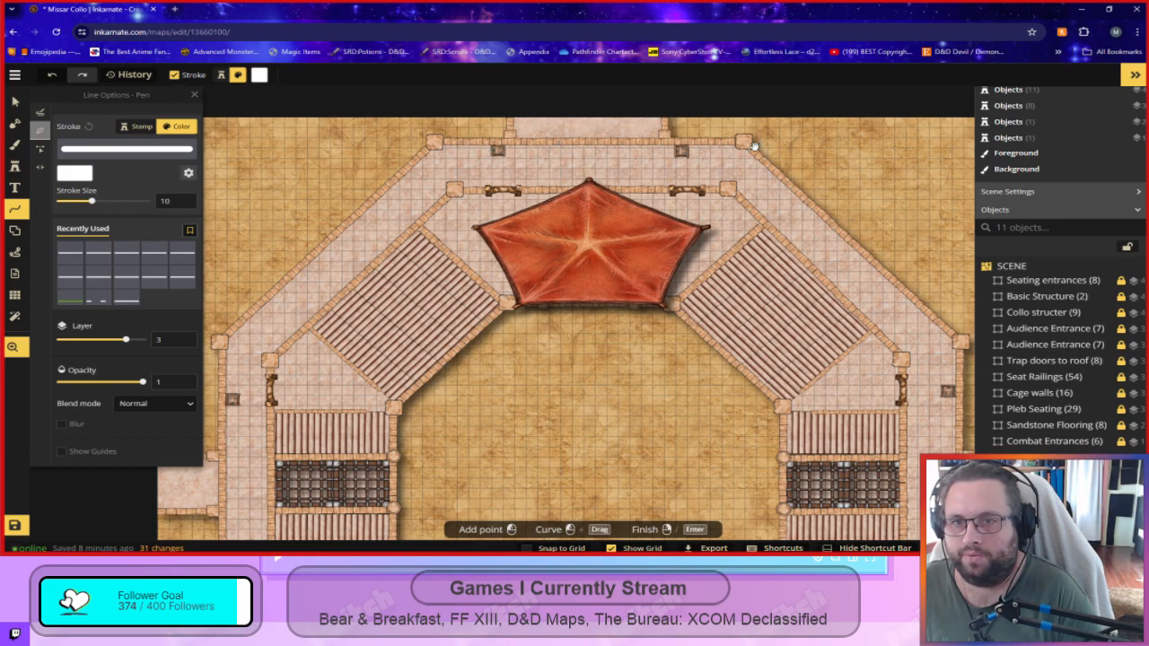
{"action": "left_click_drag", "start_coordinate": [627, 483], "coordinate": [623, 133]}
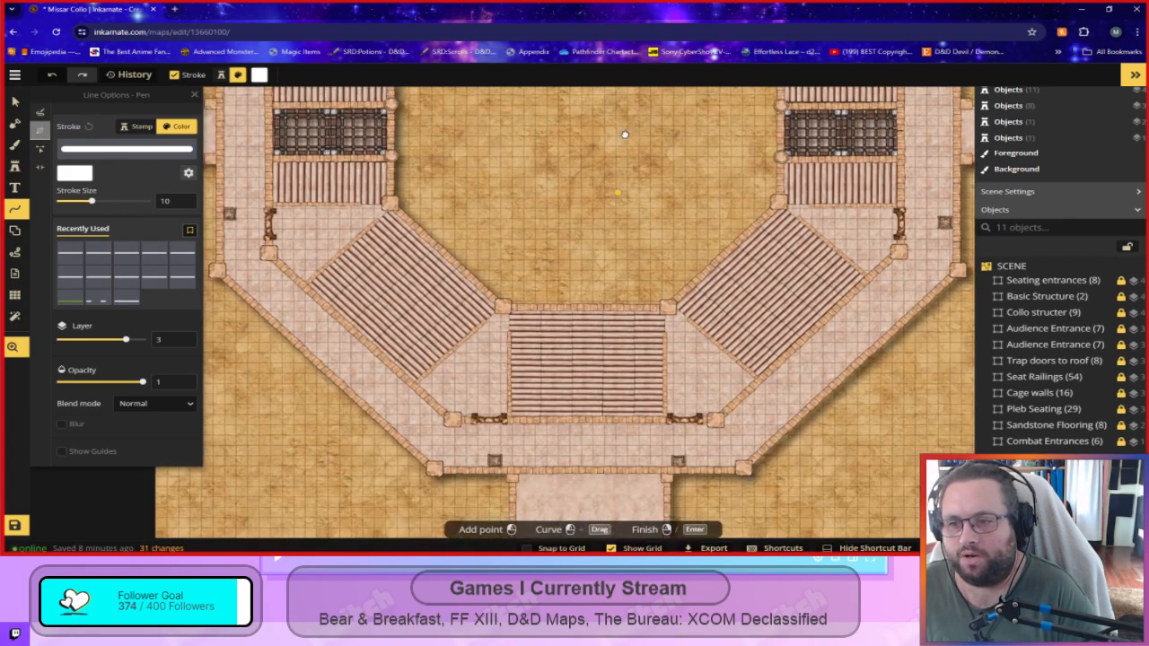
{"action": "left_click_drag", "start_coordinate": [621, 217], "coordinate": [560, 479]}
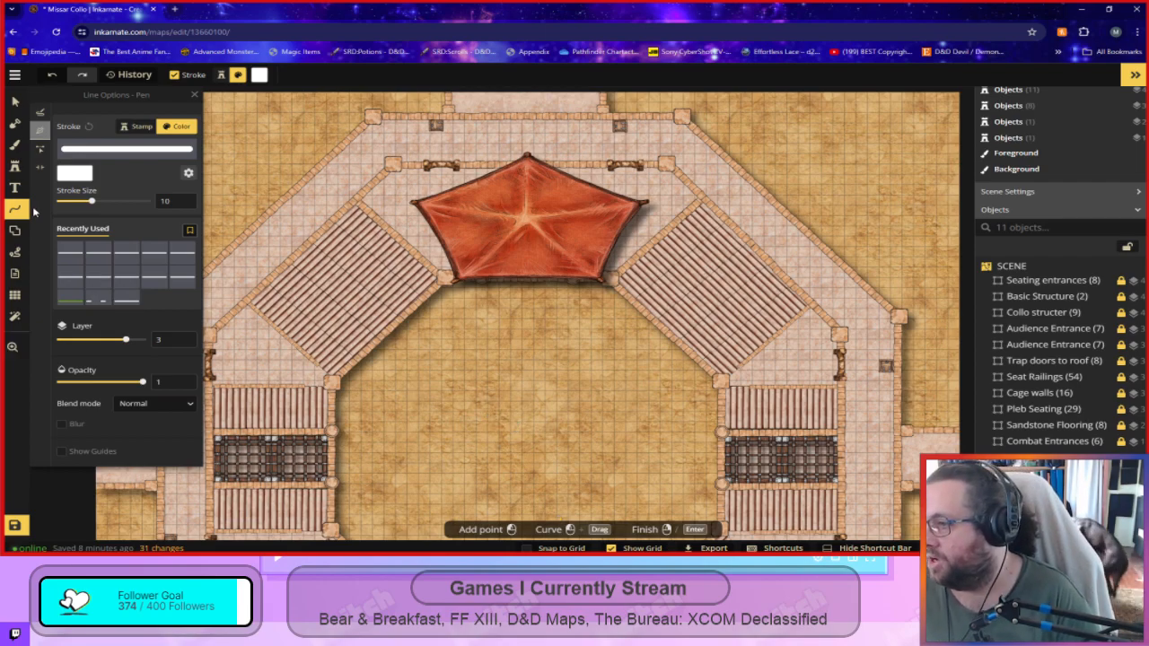
Set the background brush texture's contrast and brightness both to 0 in its colour settings.
{"action": "left_click", "coordinate": [15, 146]}
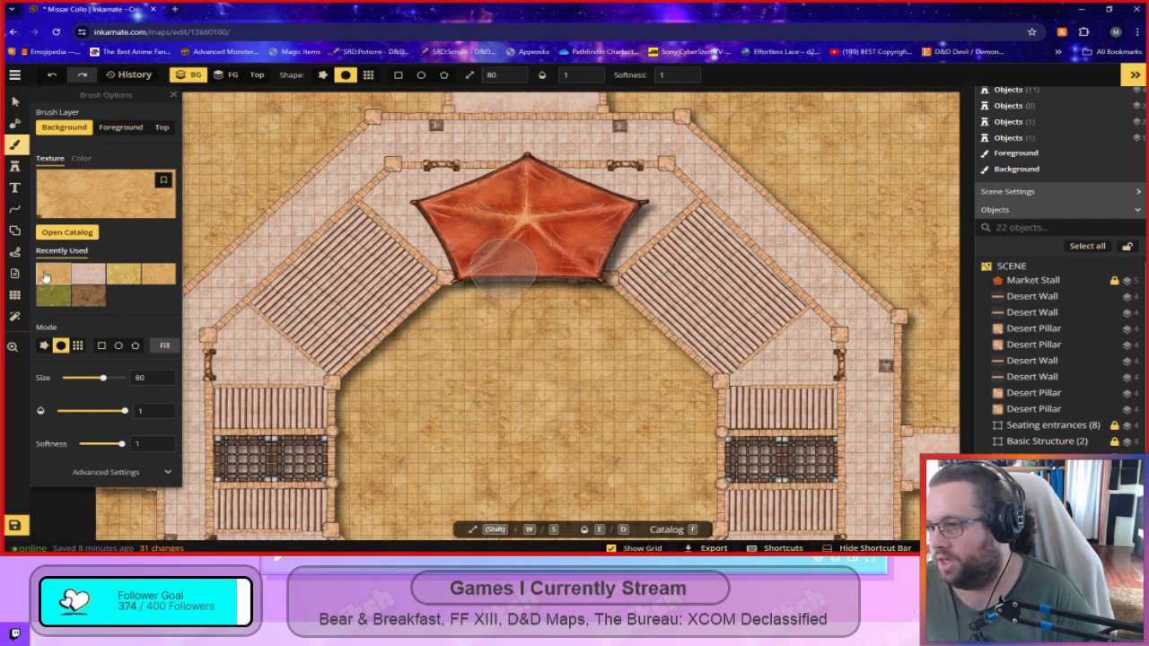
{"action": "left_click", "coordinate": [130, 472]}
{"action": "scroll", "coordinate": [125, 431], "scroll_direction": "down", "scroll_amount": 2}
{"action": "left_click", "coordinate": [92, 373]}
{"action": "left_click_drag", "start_coordinate": [75, 488], "coordinate": [20, 487]}
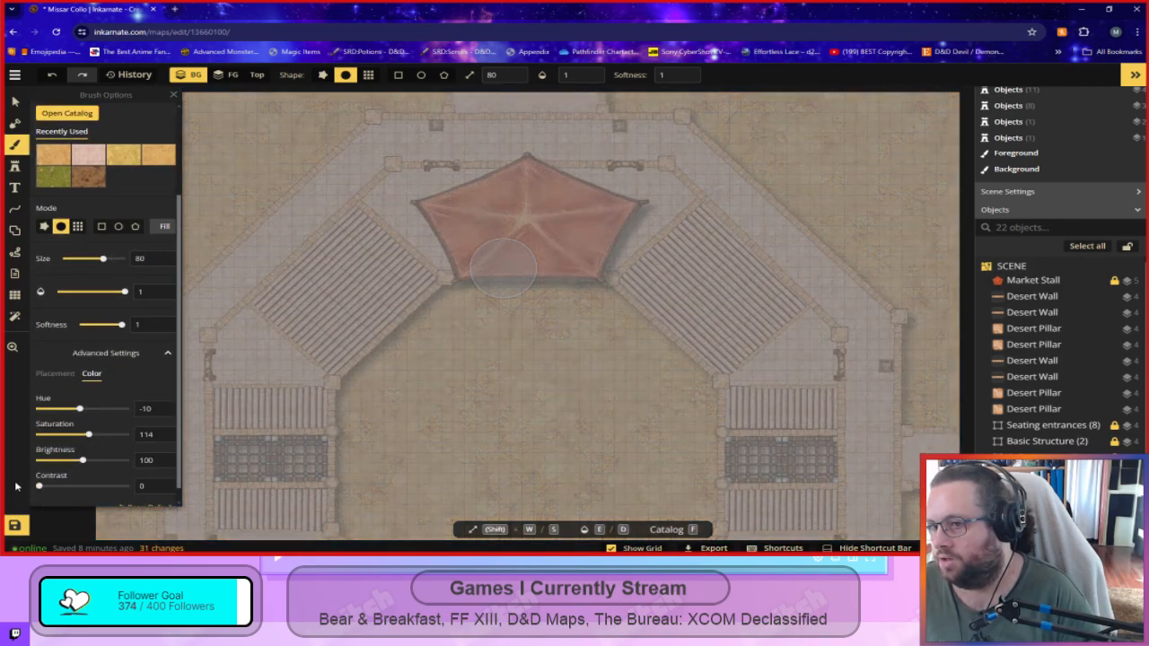
{"action": "left_click_drag", "start_coordinate": [82, 461], "coordinate": [23, 466]}
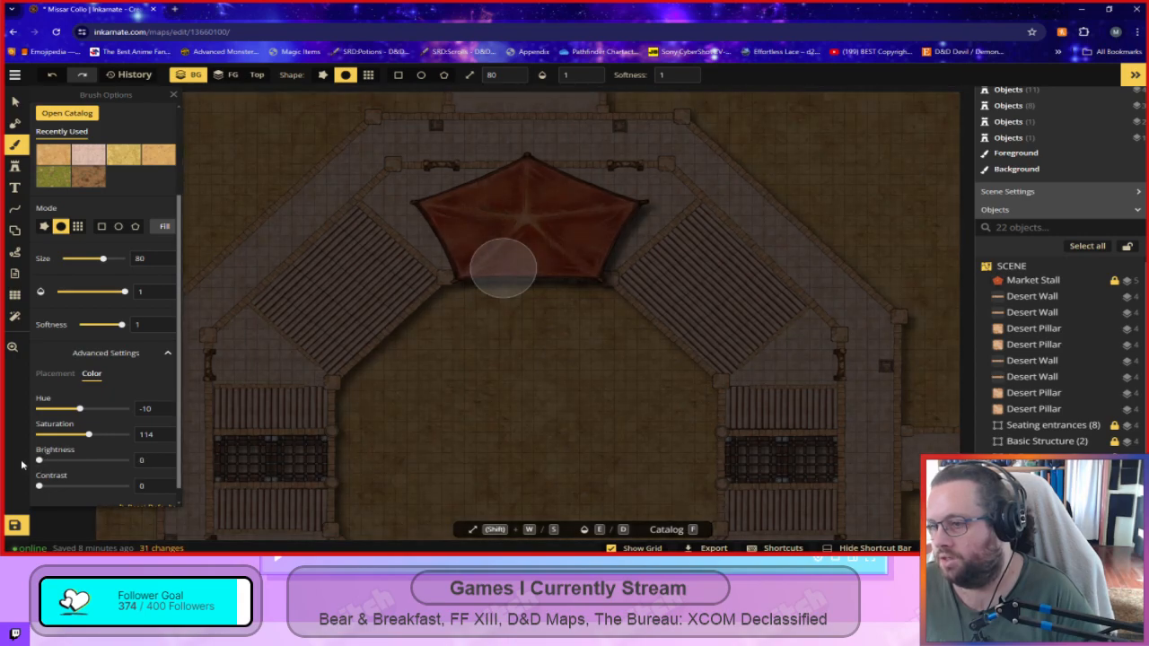
Try black brush strokes on the arena floor at full opacity and again at 0.3 opacity, undoing each test.
{"action": "left_click_drag", "start_coordinate": [514, 379], "coordinate": [504, 401]}
{"action": "key", "text": "ctrl+z"}
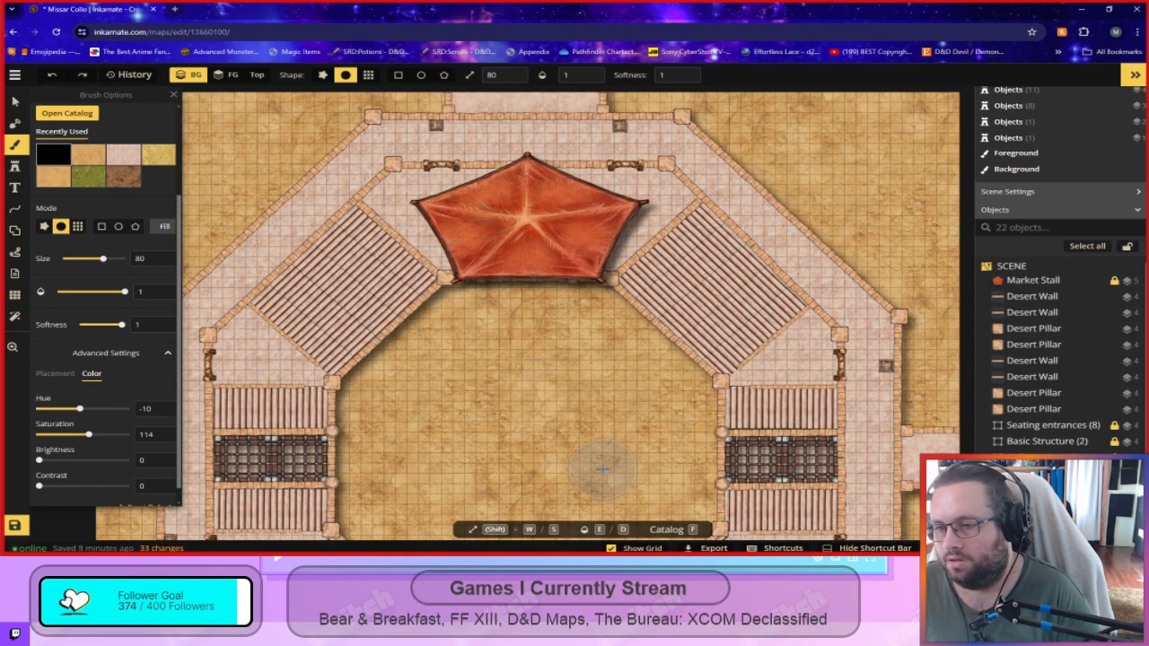
{"action": "left_click_drag", "start_coordinate": [125, 293], "coordinate": [86, 292]}
{"action": "mouse_move", "coordinate": [487, 359]}
{"action": "left_mouse_down"}
{"action": "mouse_move", "coordinate": [563, 364]}
{"action": "mouse_move", "coordinate": [444, 373]}
{"action": "mouse_move", "coordinate": [503, 386]}
{"action": "left_mouse_up"}
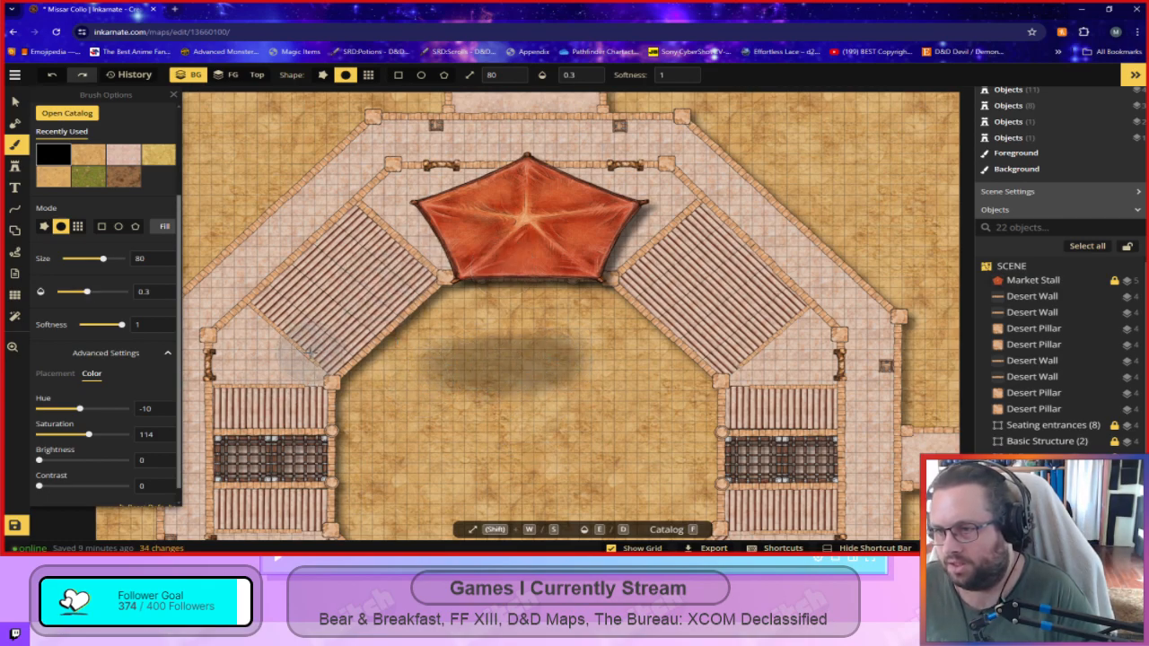
{"action": "key", "text": "ctrl+z"}
{"action": "key", "text": "ctrl+z"}
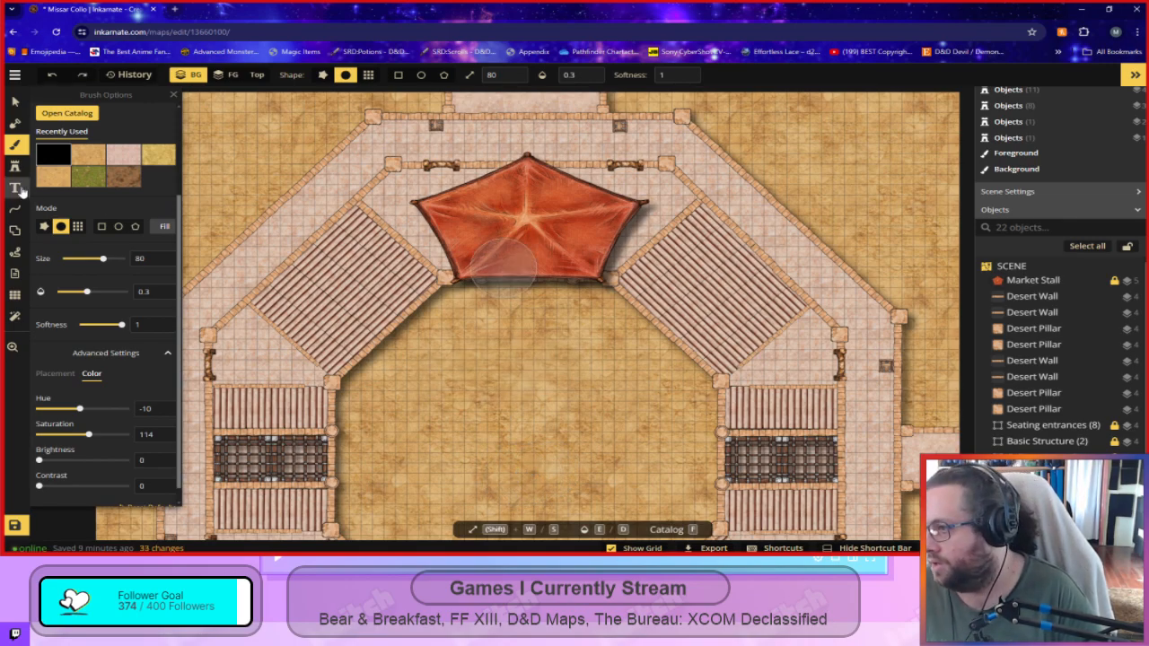
Try drawing a curved white pen line with stroke size 10 on the arena floor south of the red canopy.
{"action": "left_click", "coordinate": [18, 189]}
{"action": "left_click", "coordinate": [16, 209]}
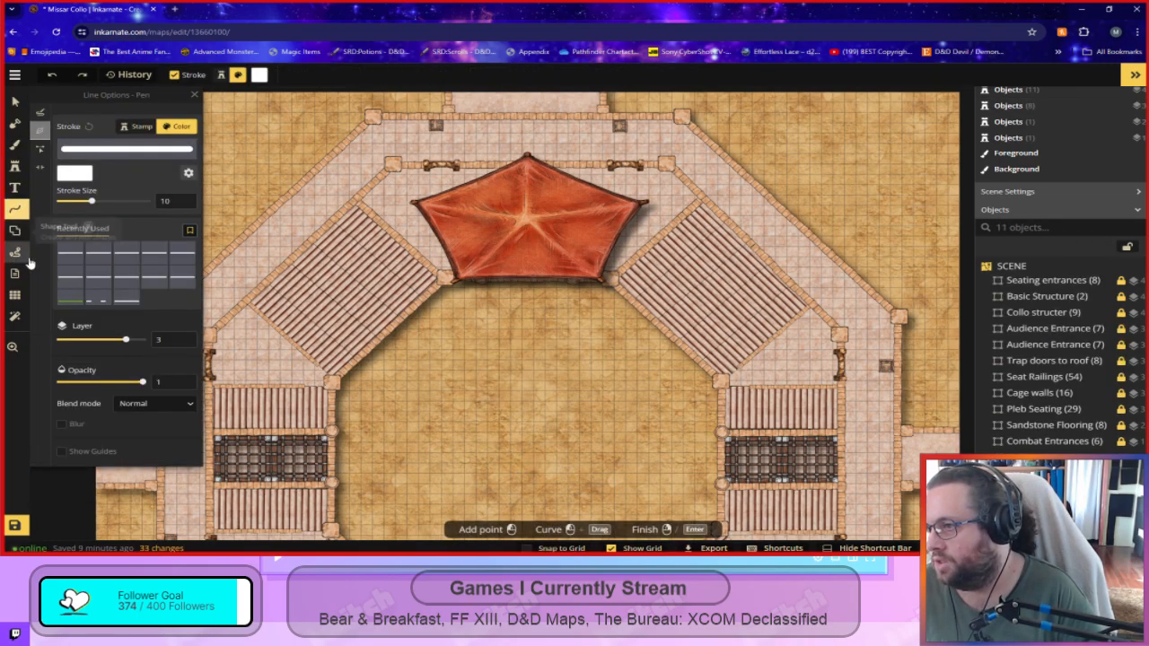
{"action": "left_click_drag", "start_coordinate": [528, 318], "coordinate": [476, 372]}
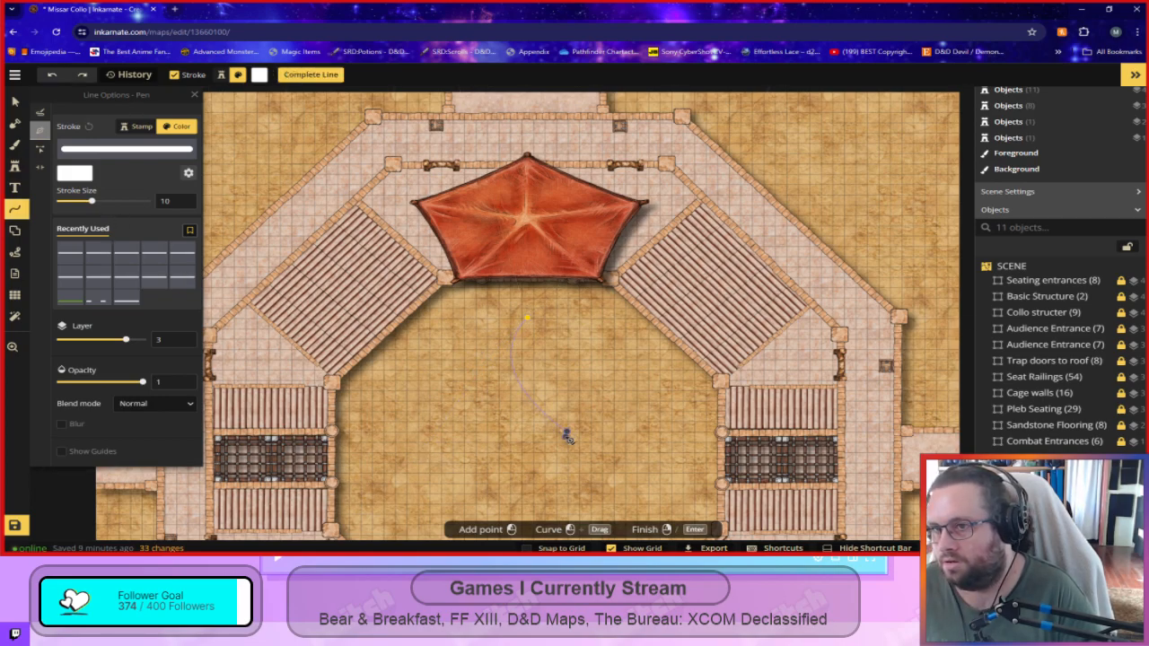
{"action": "key", "text": "Return"}
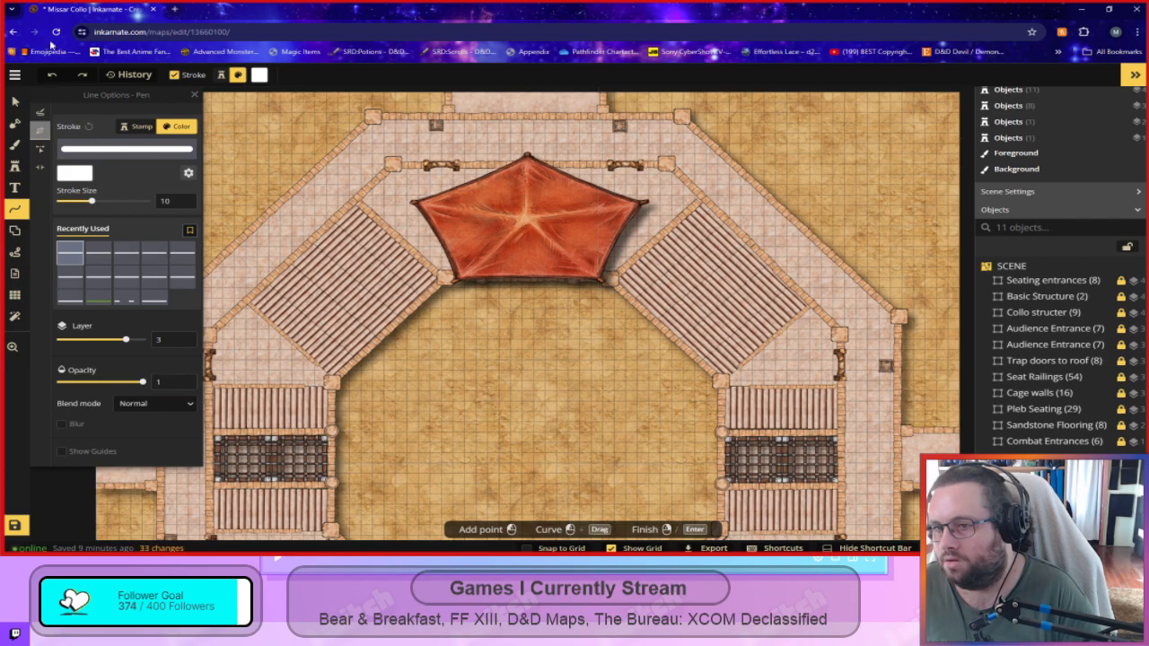
Try free-drawn white lines on the arena floor, with the second at stroke size 32, and undo each one.
{"action": "left_click", "coordinate": [40, 111]}
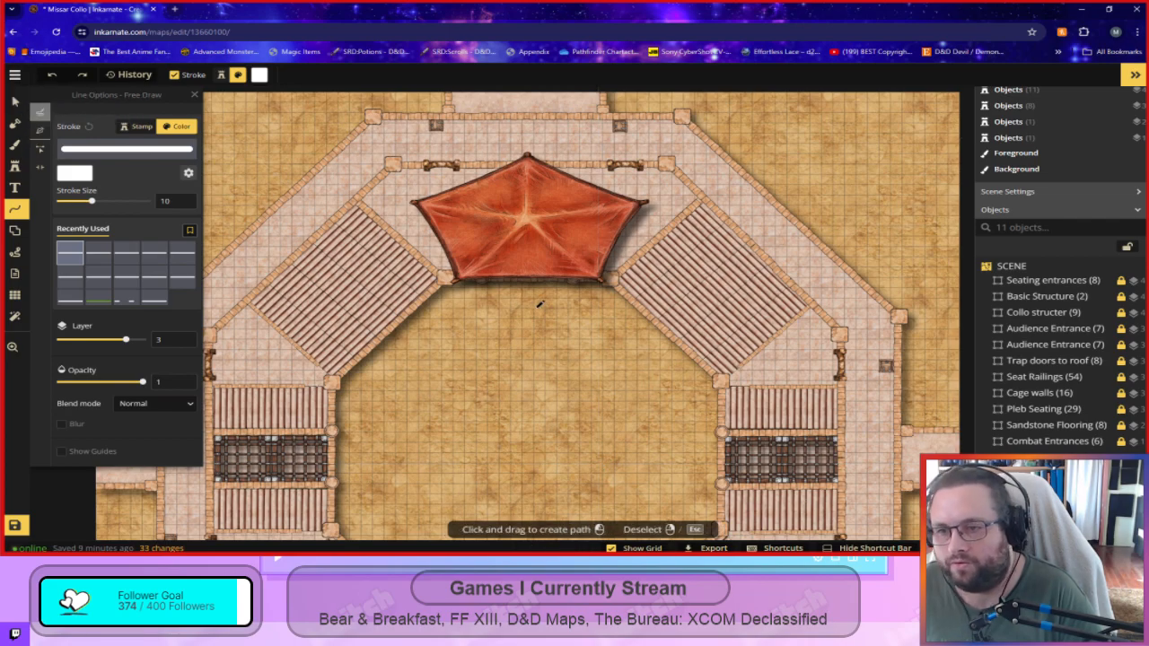
{"action": "left_click_drag", "start_coordinate": [481, 338], "coordinate": [464, 456]}
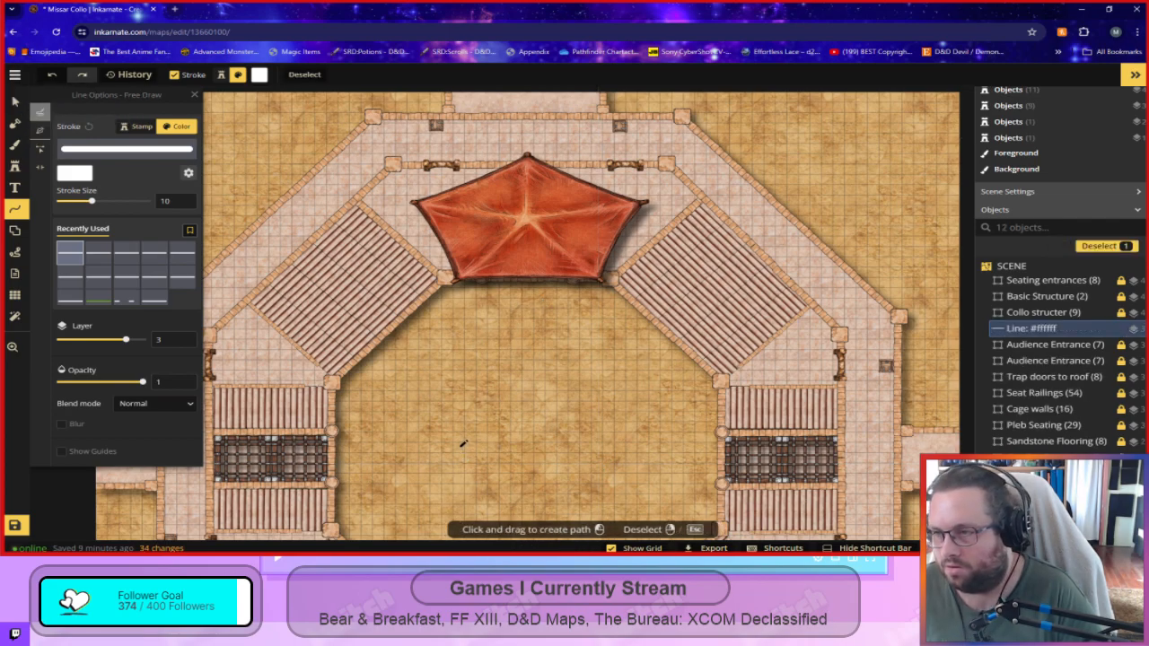
{"action": "key", "text": "ctrl+z"}
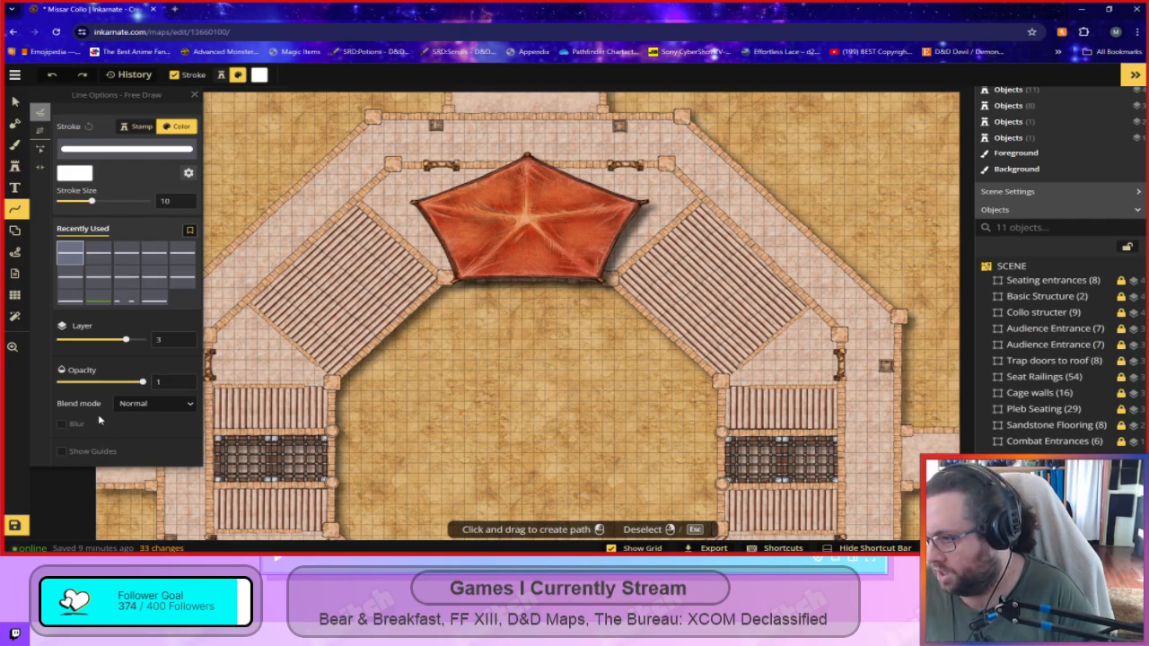
{"action": "left_click_drag", "start_coordinate": [90, 201], "coordinate": [108, 201]}
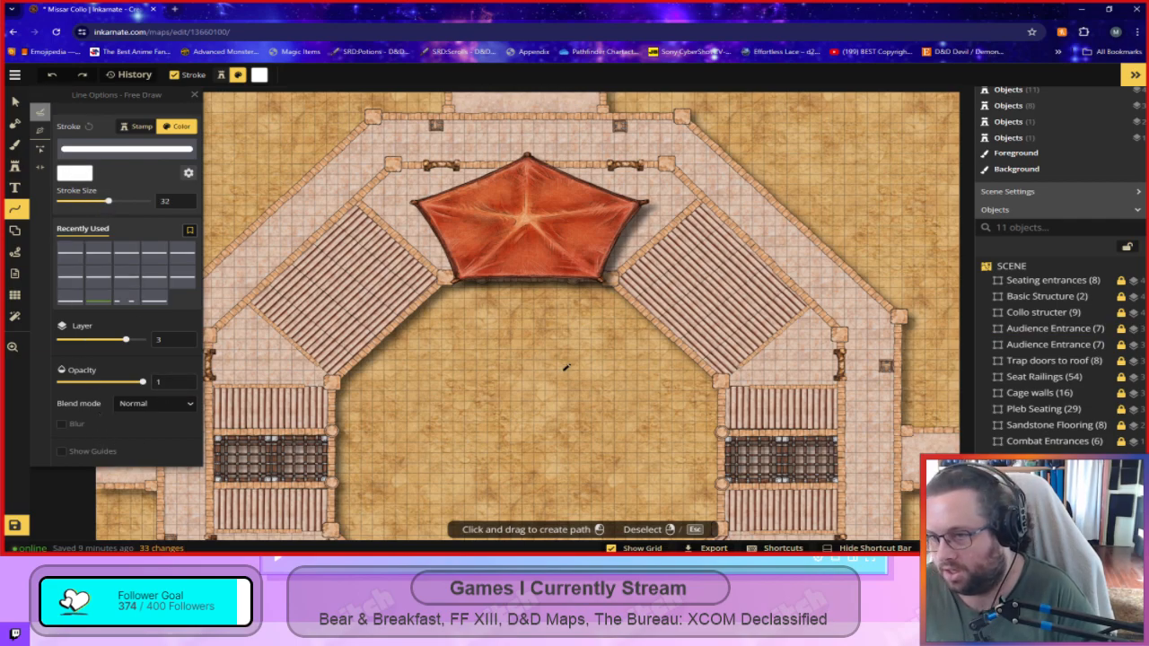
{"action": "left_click_drag", "start_coordinate": [512, 388], "coordinate": [521, 395]}
{"action": "key", "text": "ctrl+z"}
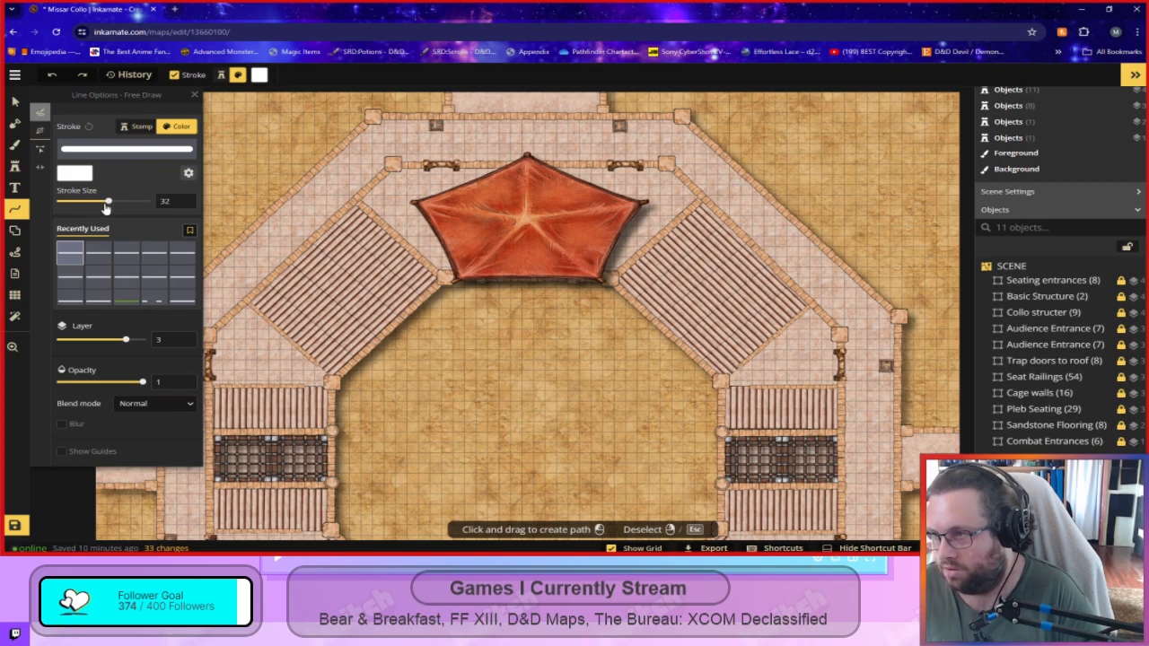
Set the stroke size to 500, test it with a free-drawn line on the arena floor, and undo the line.
{"action": "left_click_drag", "start_coordinate": [108, 202], "coordinate": [189, 230]}
{"action": "mouse_move", "coordinate": [526, 355]}
{"action": "left_mouse_down"}
{"action": "mouse_move", "coordinate": [461, 398]}
{"action": "mouse_move", "coordinate": [544, 352]}
{"action": "left_mouse_up"}
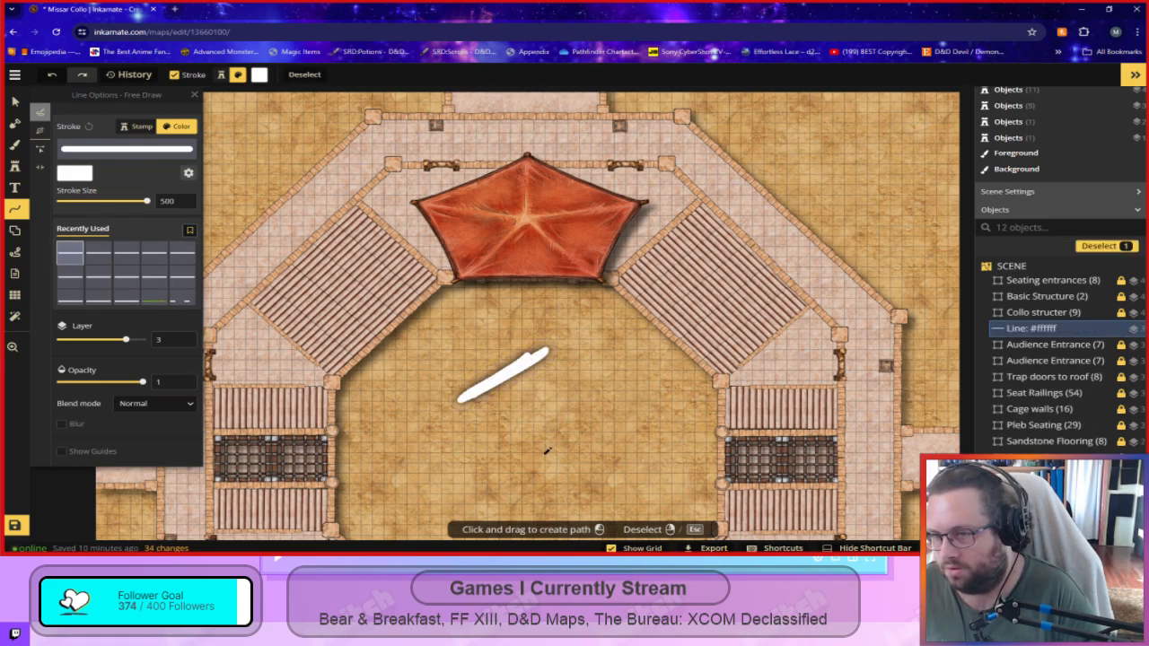
{"action": "key", "text": "ctrl+z"}
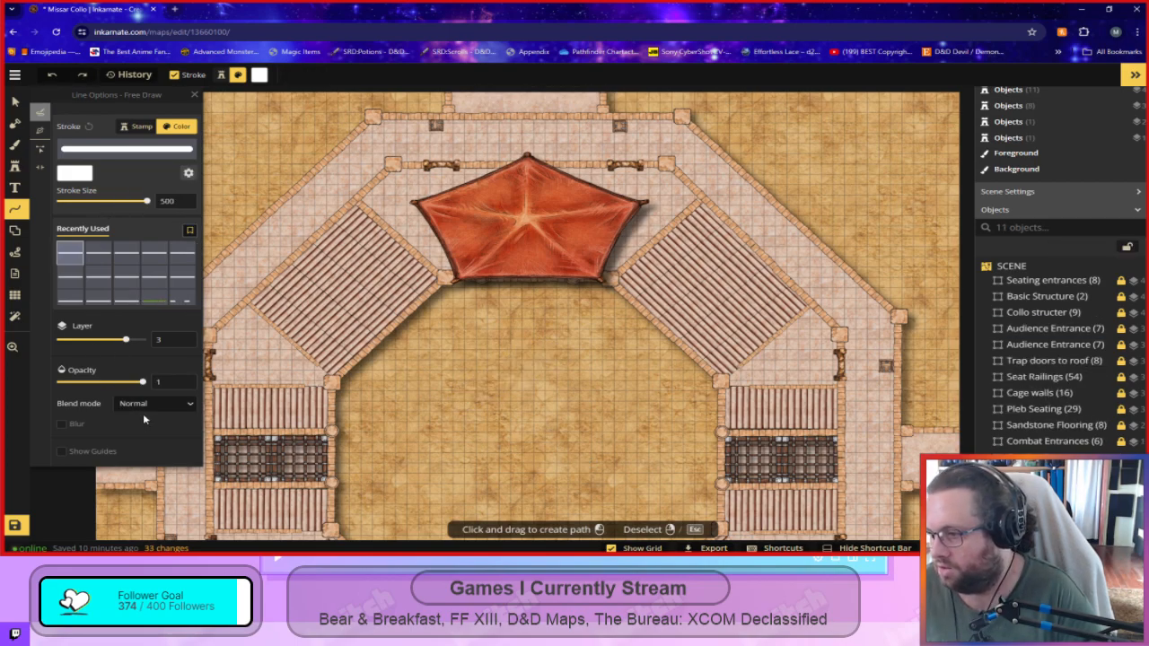
Turn off the stroke shadow, test it with a free-drawn line on the arena floor, and undo the line.
{"action": "left_click", "coordinate": [189, 173]}
{"action": "left_click", "coordinate": [241, 271]}
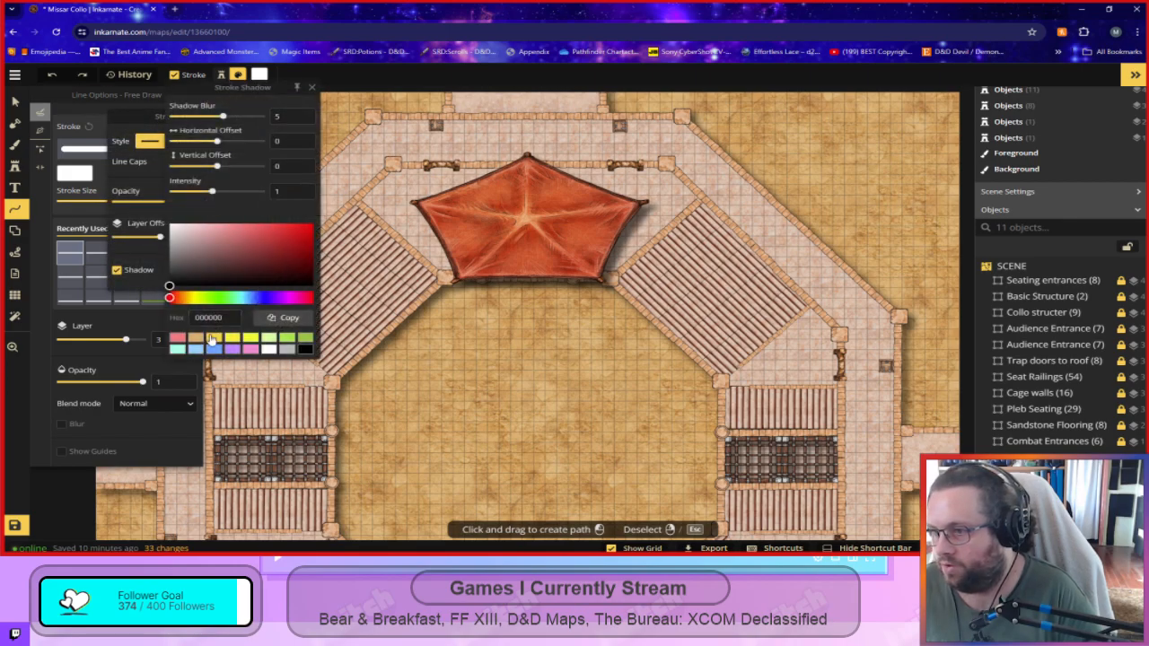
{"action": "left_click", "coordinate": [120, 273]}
{"action": "left_click_drag", "start_coordinate": [612, 391], "coordinate": [531, 429]}
{"action": "key", "text": "ctrl+z"}
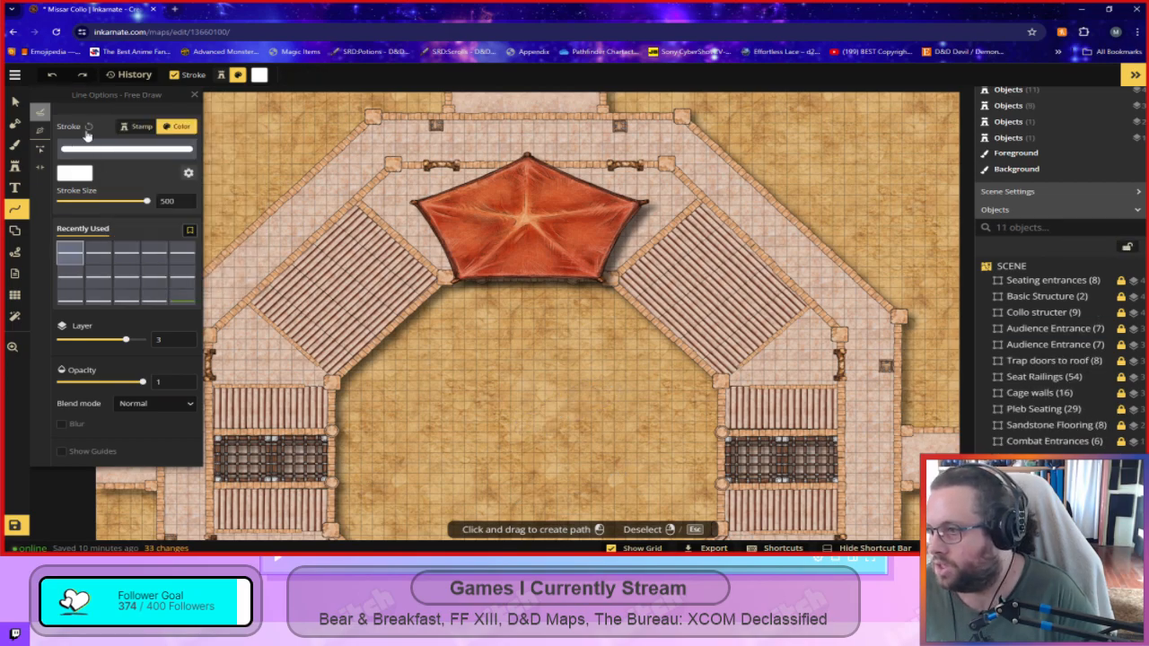
Change the stroke color to black, test it with a short line on the arena floor, and undo the line.
{"action": "left_click", "coordinate": [74, 173]}
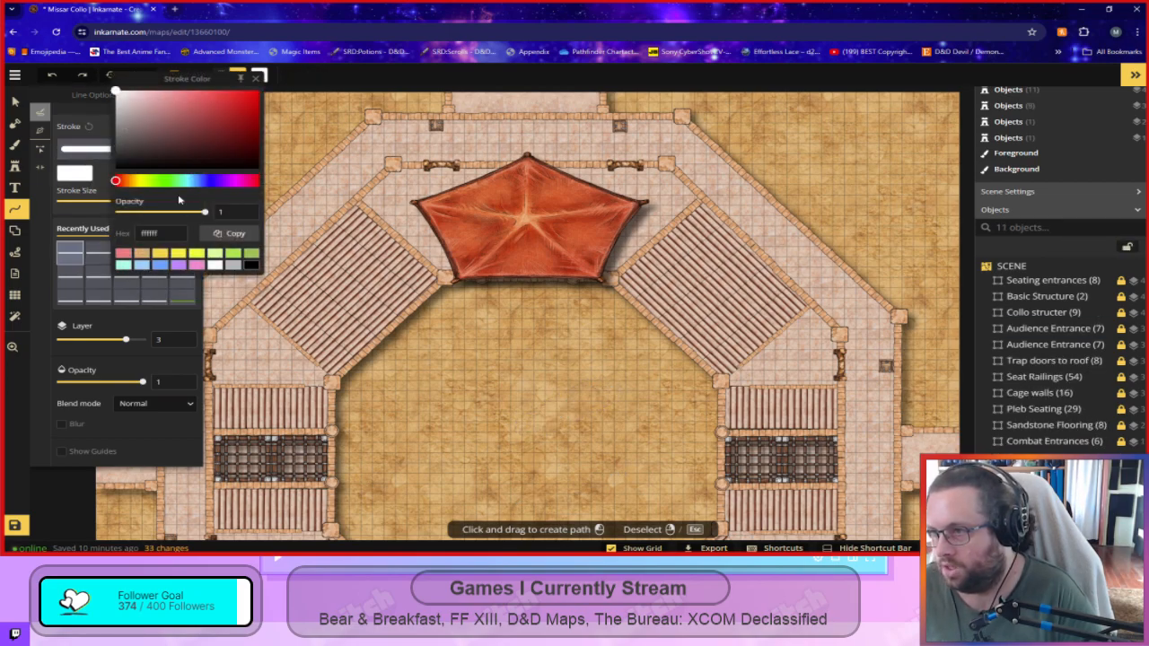
{"action": "left_click", "coordinate": [116, 169]}
{"action": "left_click", "coordinate": [100, 175]}
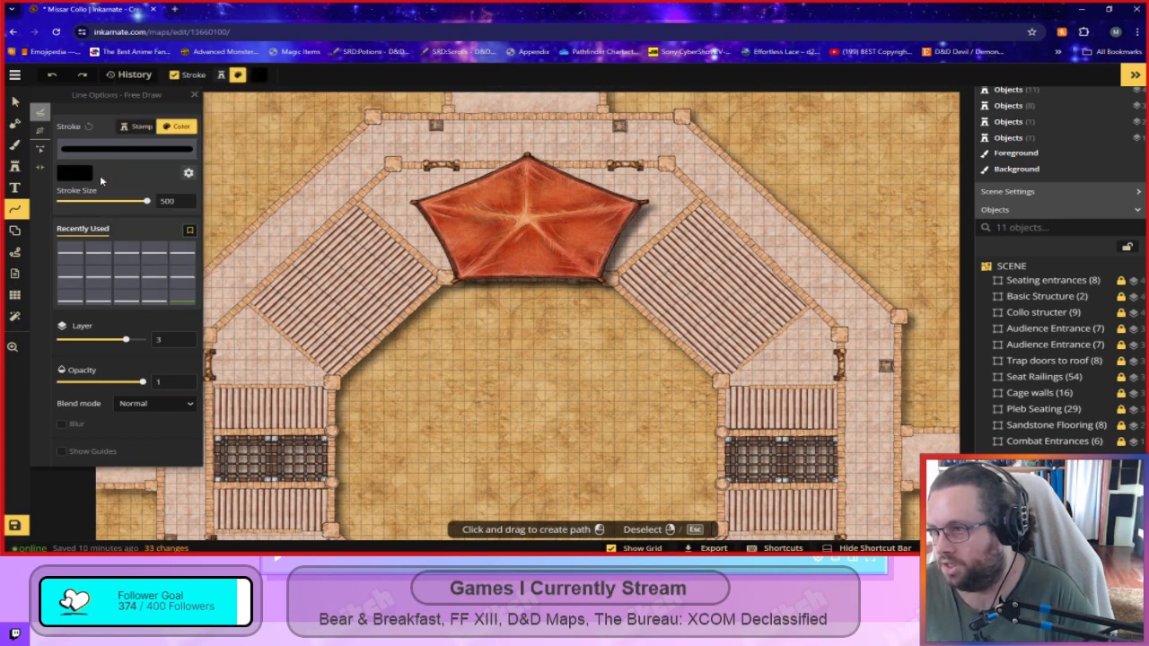
{"action": "left_click_drag", "start_coordinate": [614, 404], "coordinate": [596, 382]}
{"action": "key", "text": "ctrl+z"}
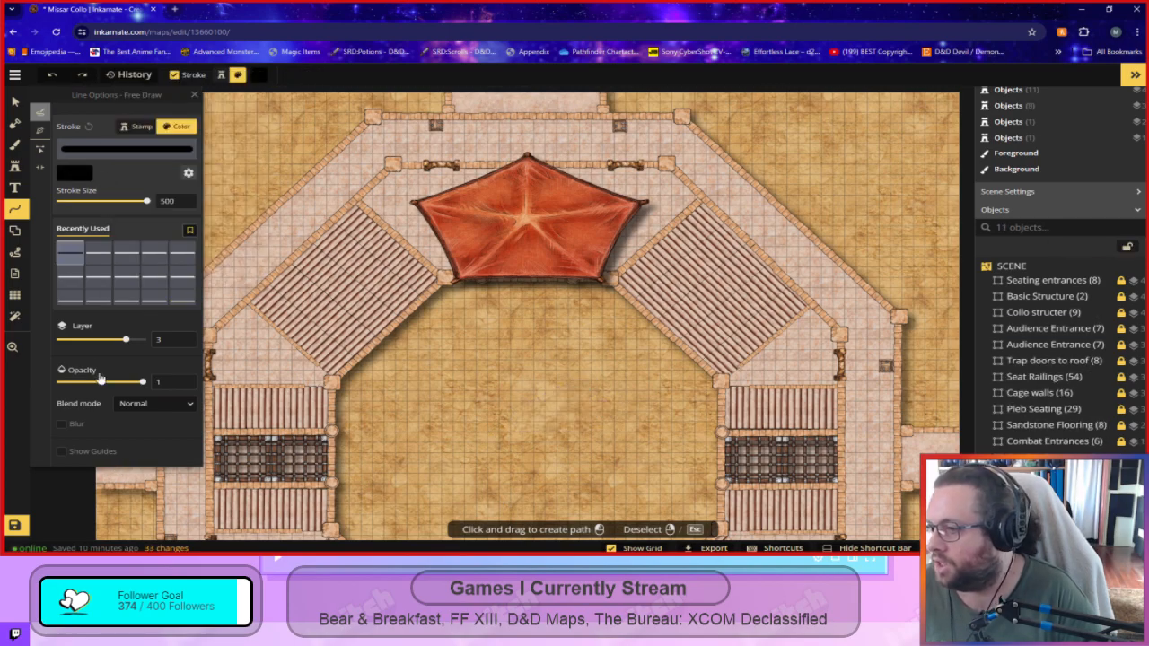
Try a reduced opacity, reset it to 1, and draw a diagonal black test line across the arena floor.
{"action": "left_click_drag", "start_coordinate": [142, 382], "coordinate": [92, 386]}
{"action": "left_click", "coordinate": [164, 381]}
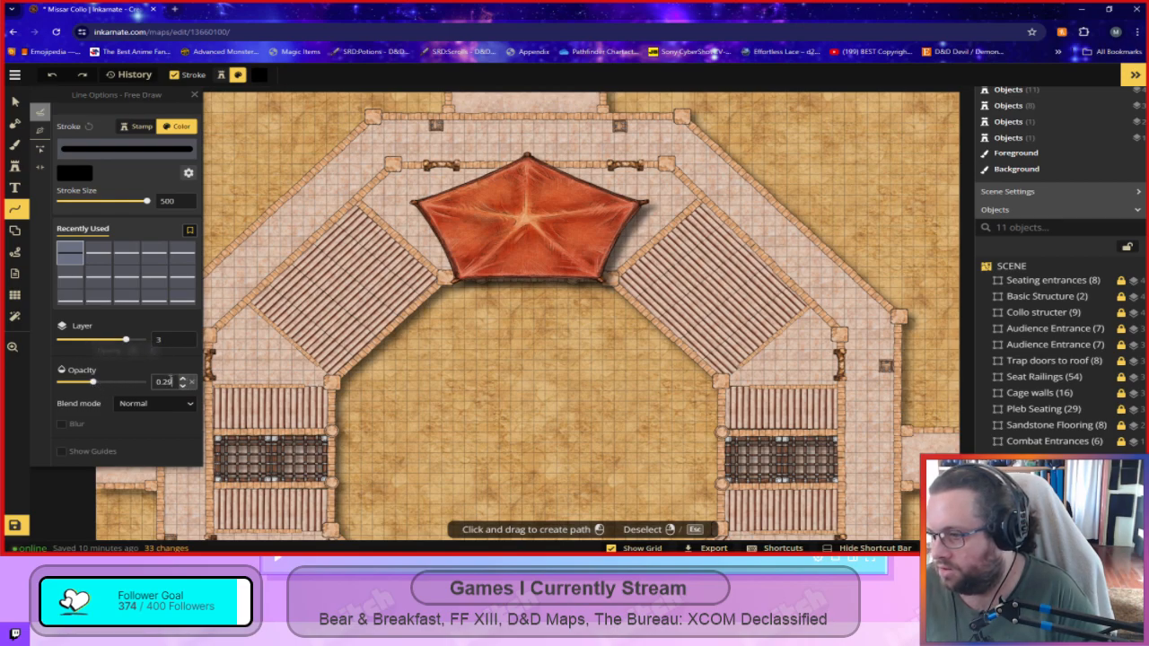
{"action": "type", "text": "1"}
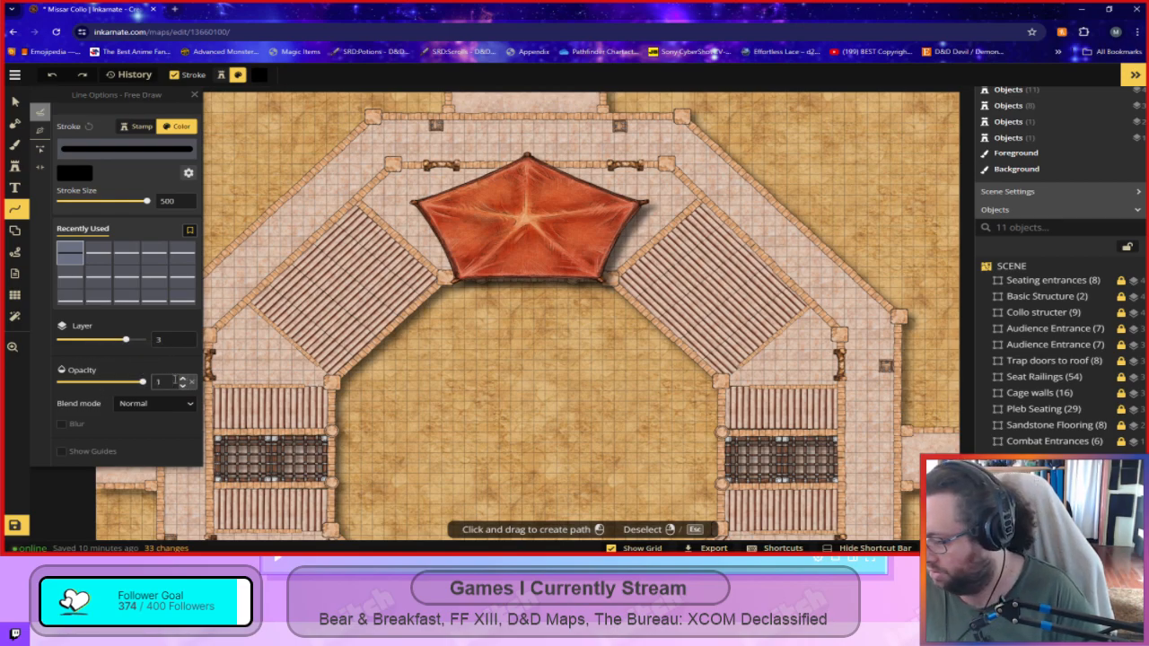
{"action": "left_click_drag", "start_coordinate": [470, 416], "coordinate": [565, 353]}
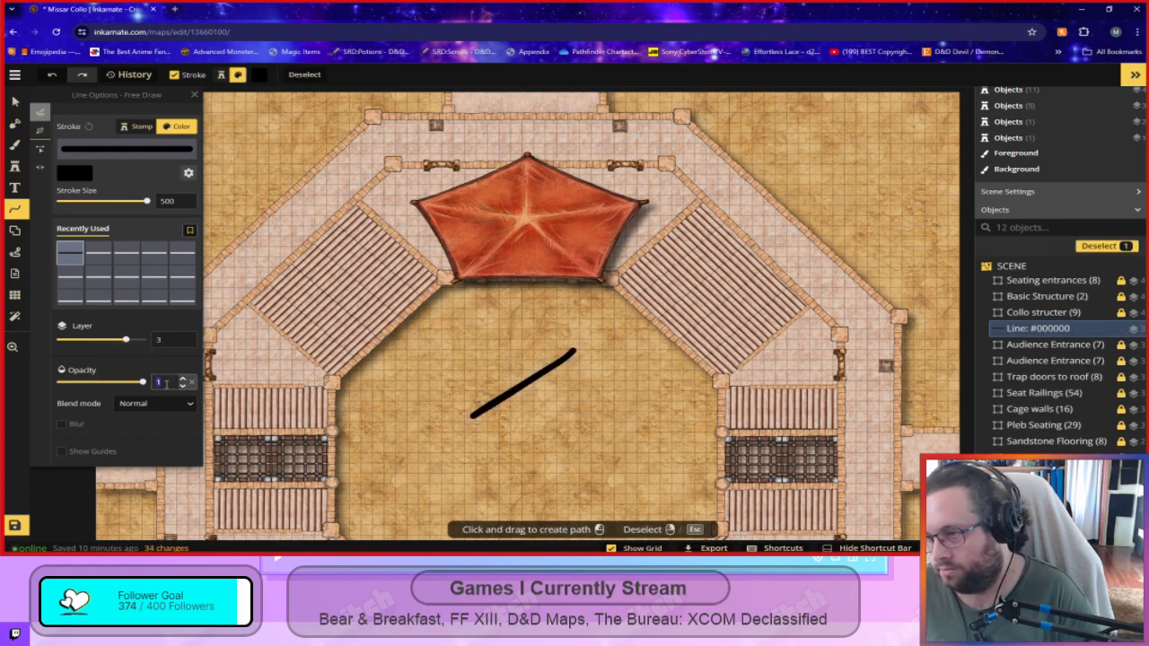
Lower the opacity of the black test line to 0.3.
{"action": "left_click", "coordinate": [183, 389]}
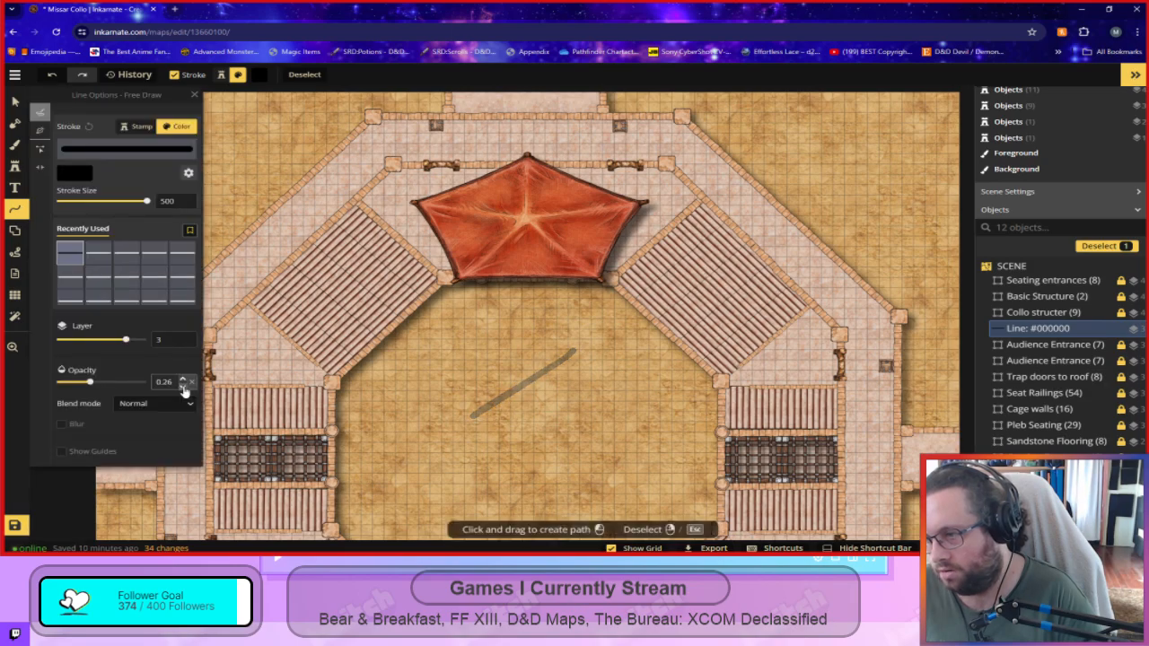
{"action": "left_click", "coordinate": [186, 382]}
{"action": "left_click", "coordinate": [182, 388]}
{"action": "left_click", "coordinate": [182, 387]}
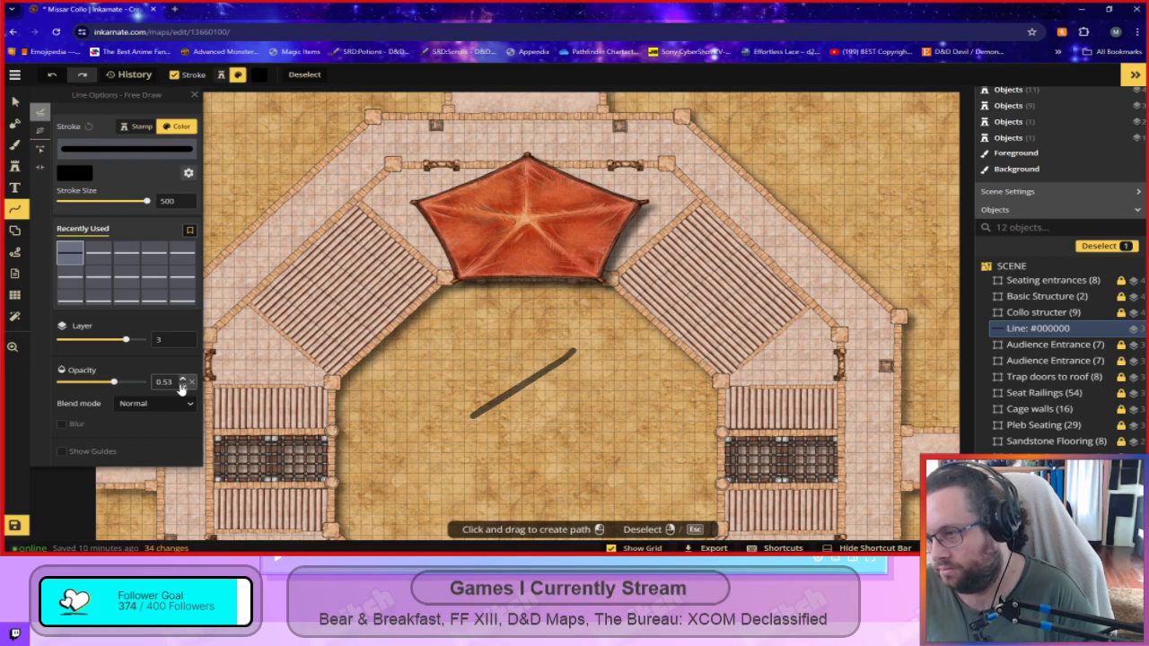
{"action": "left_click", "coordinate": [181, 388]}
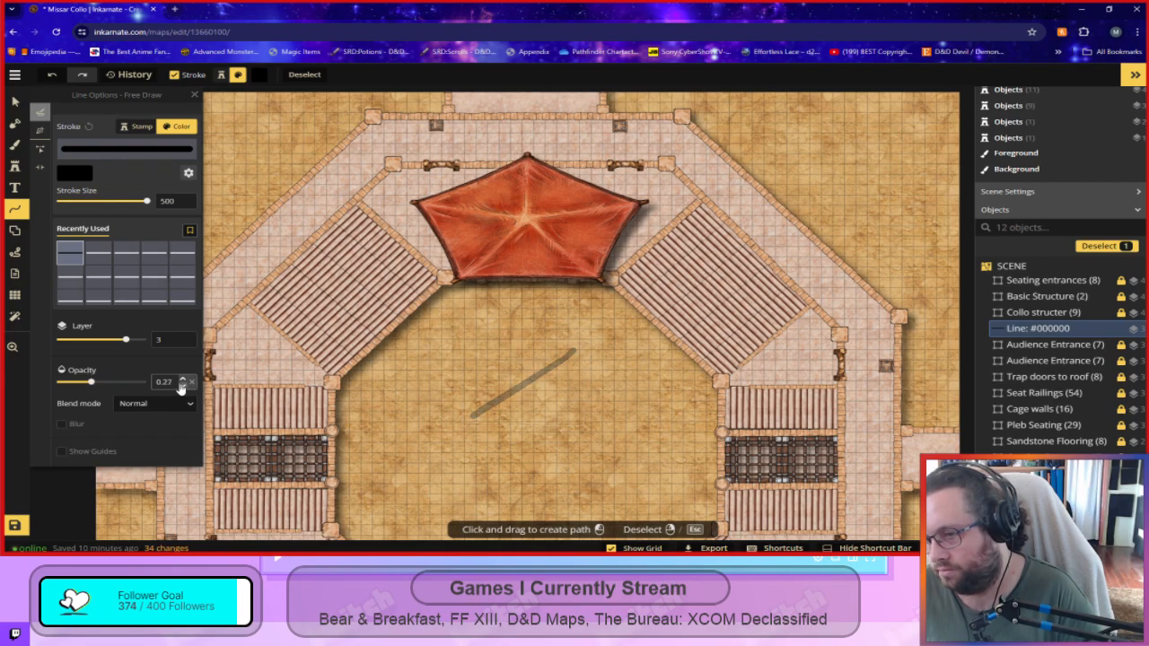
{"action": "left_click", "coordinate": [183, 379]}
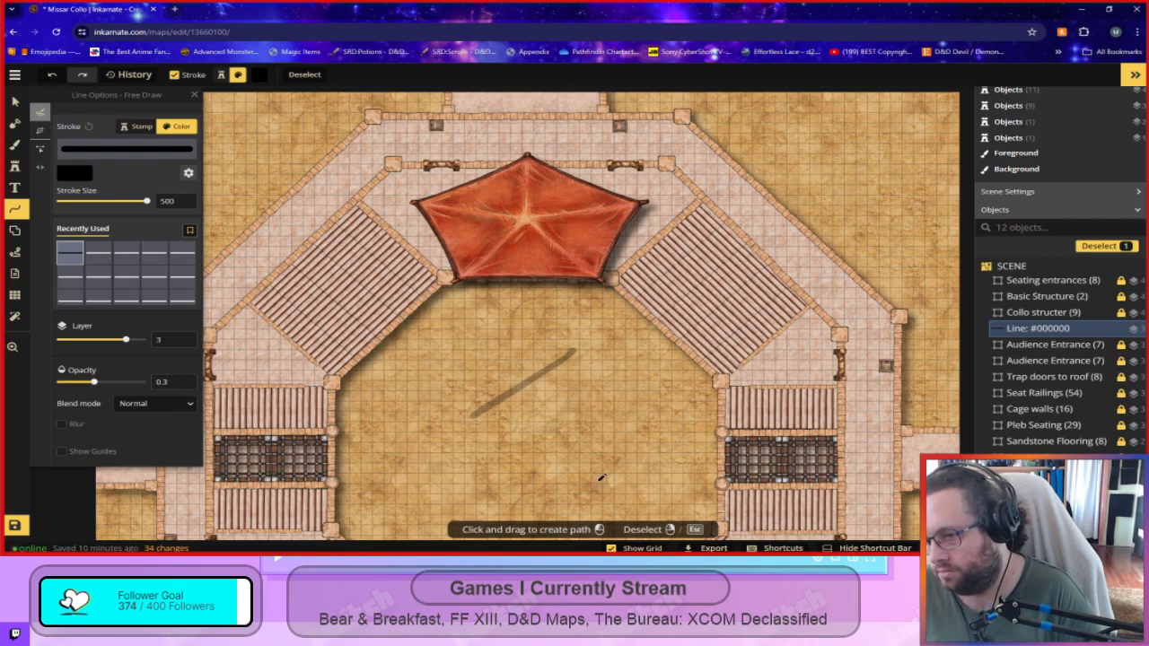
Draw translucent test lines on the arena floor and over the upper-left seating, and undo the one on the seating.
{"action": "left_click_drag", "start_coordinate": [406, 411], "coordinate": [446, 346]}
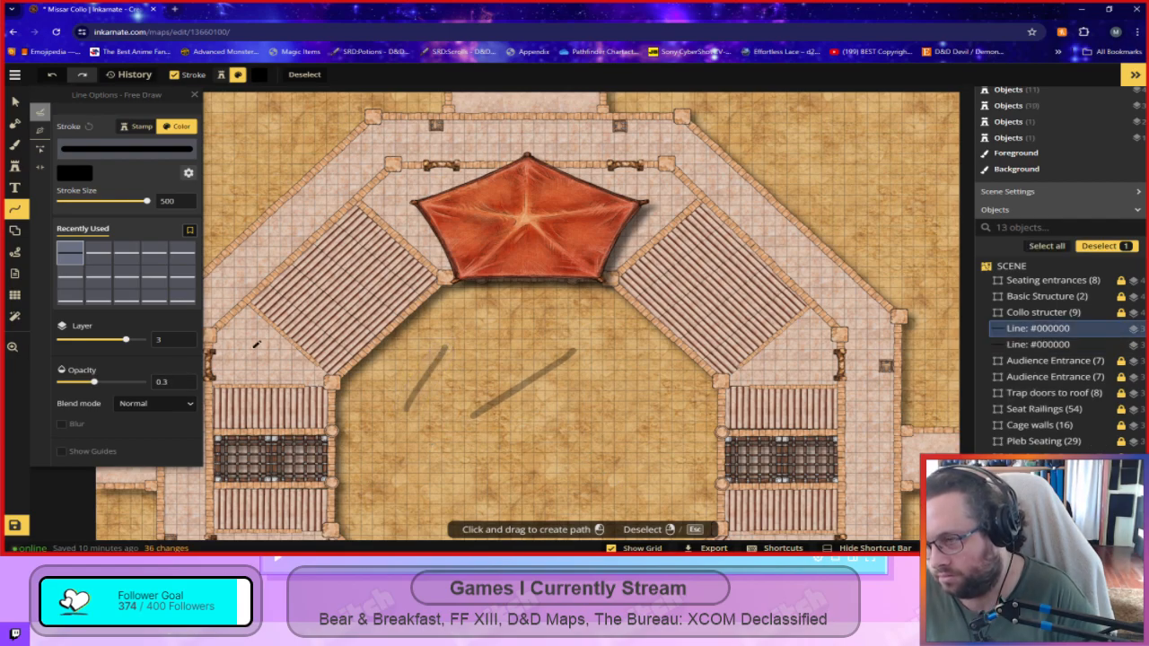
{"action": "scroll", "coordinate": [256, 345], "scroll_direction": "up", "scroll_amount": 2}
{"action": "left_click_drag", "start_coordinate": [393, 202], "coordinate": [274, 308]}
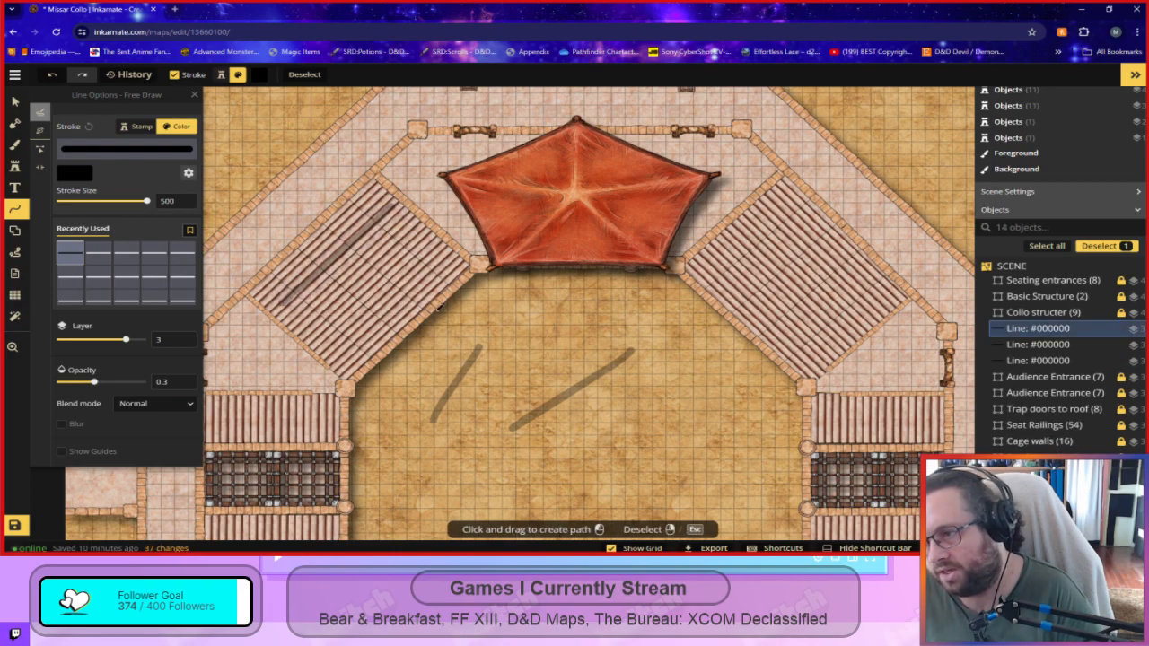
{"action": "key", "text": "ctrl+z"}
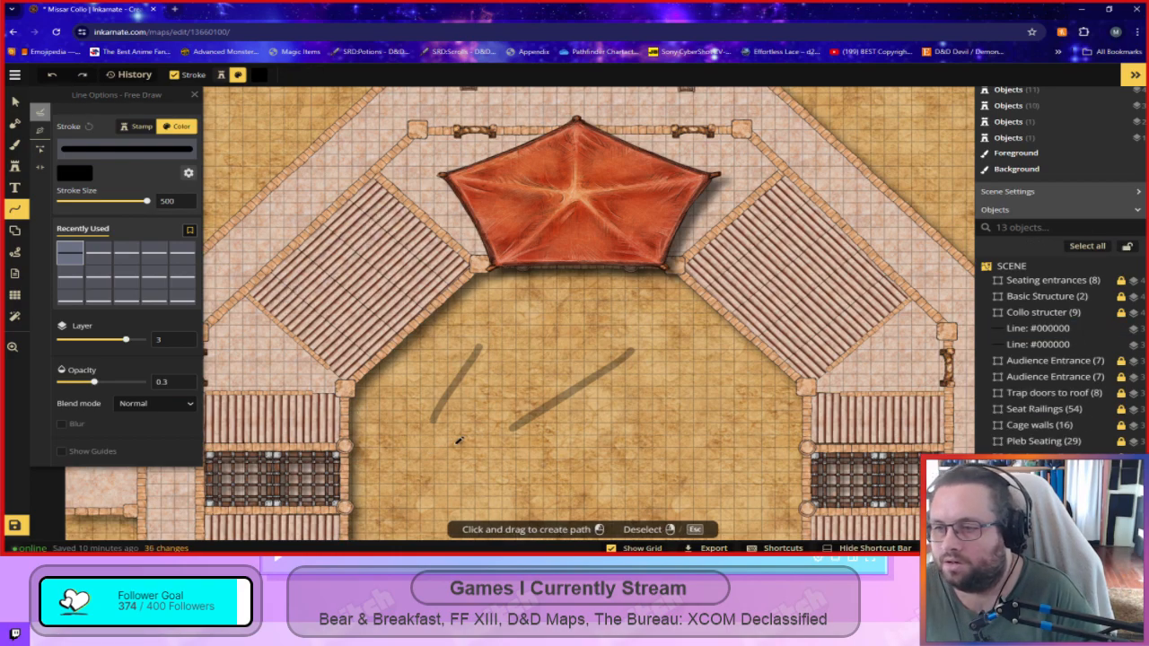
Turn the stroke shadow back on and try free-drawn shading on the arena floor and along the upper-left seating's outer edge.
{"action": "left_click", "coordinate": [188, 173]}
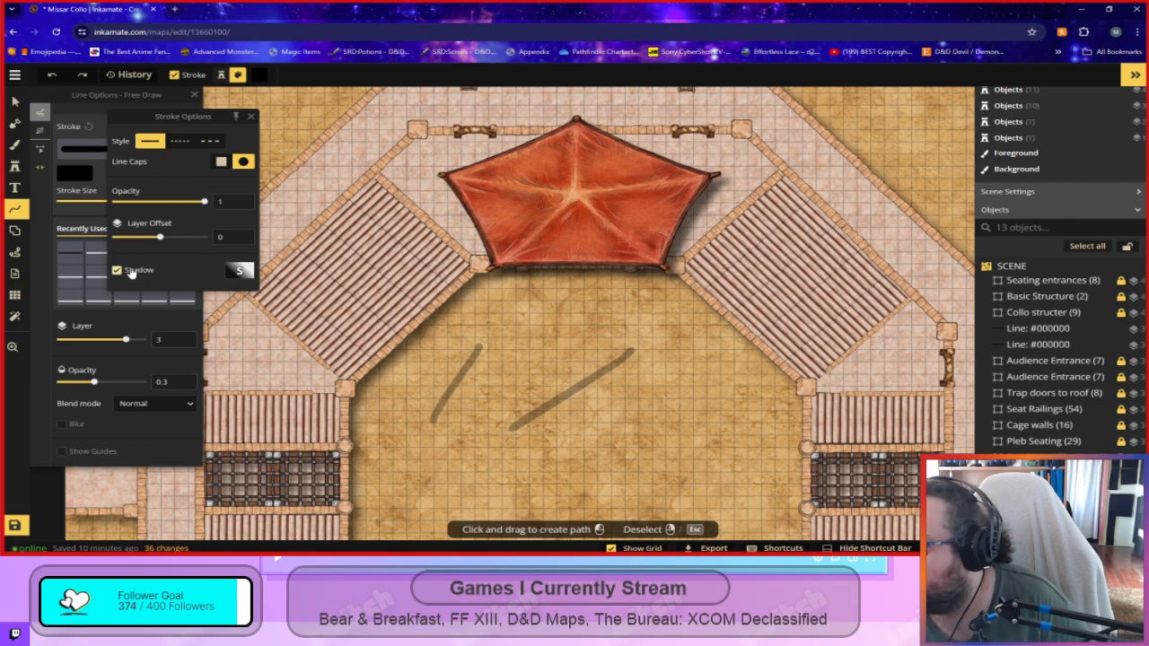
{"action": "left_click_drag", "start_coordinate": [601, 298], "coordinate": [539, 342]}
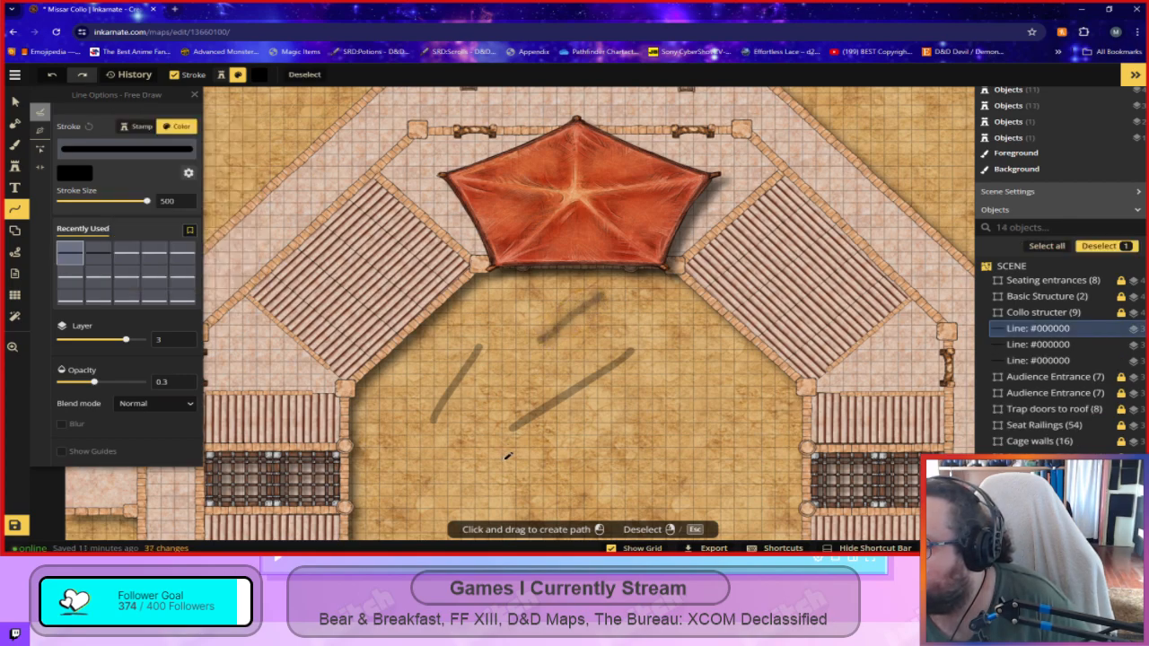
{"action": "left_click_drag", "start_coordinate": [251, 293], "coordinate": [385, 169]}
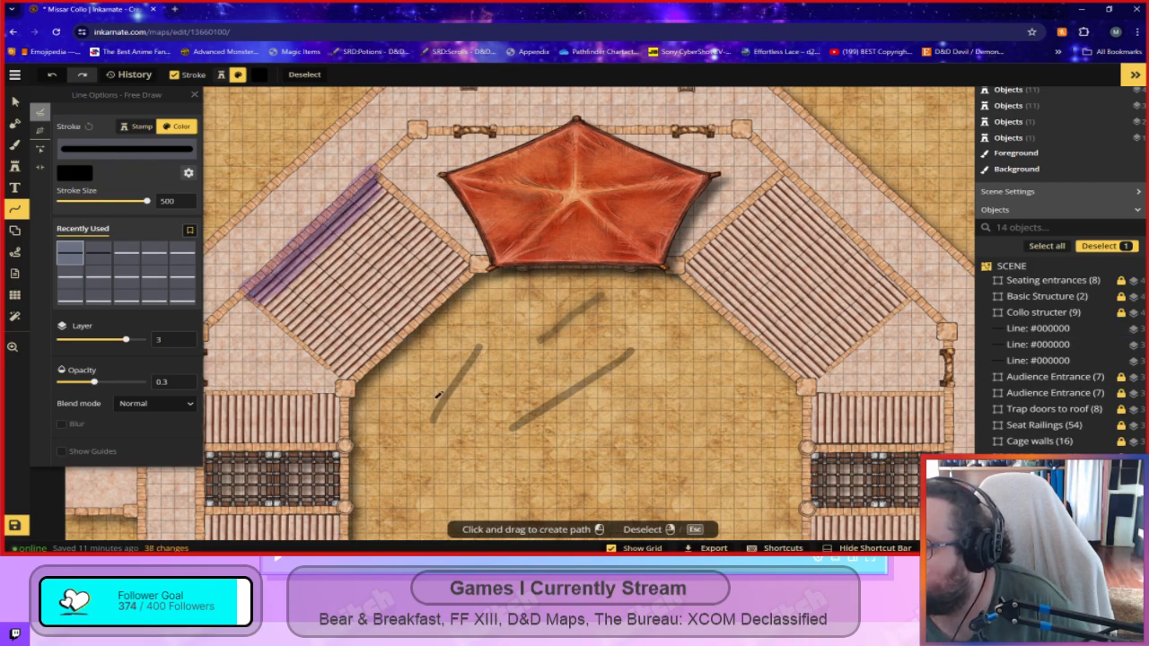
{"action": "mouse_move", "coordinate": [294, 255]}
{"action": "left_mouse_down"}
{"action": "mouse_move", "coordinate": [267, 277]}
{"action": "mouse_move", "coordinate": [305, 248]}
{"action": "mouse_move", "coordinate": [260, 285]}
{"action": "left_mouse_up"}
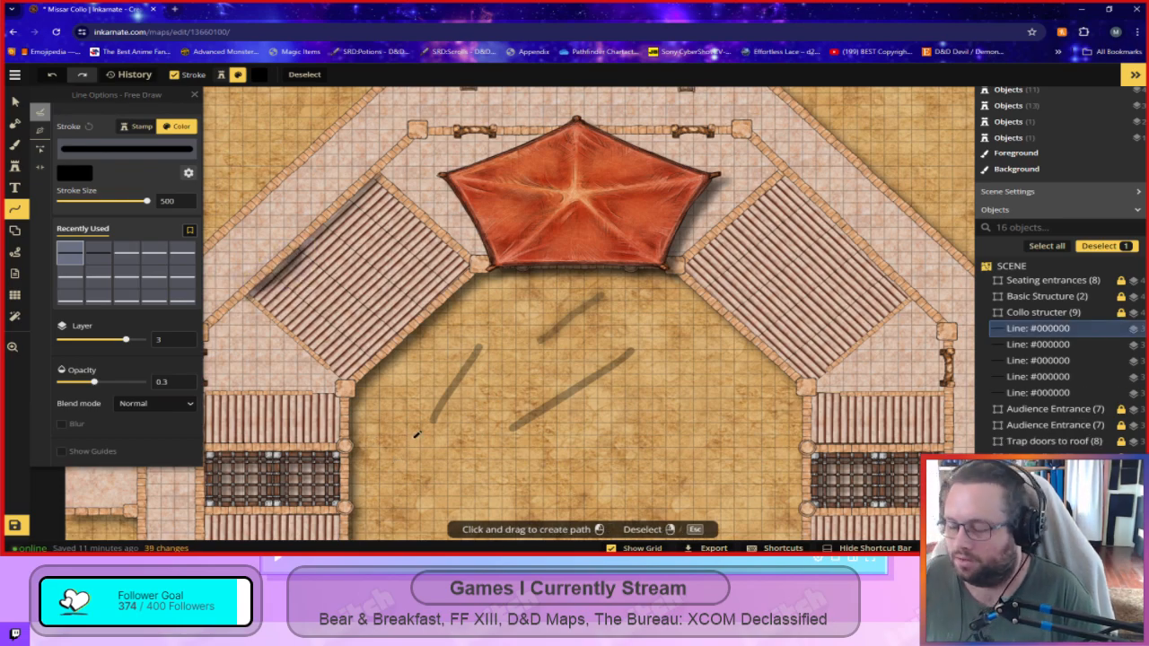
Undo all the free-drawn test lines on the seating and arena floor, including one more trial line.
{"action": "key", "text": "ctrl+z"}
{"action": "key", "text": "ctrl+z"}
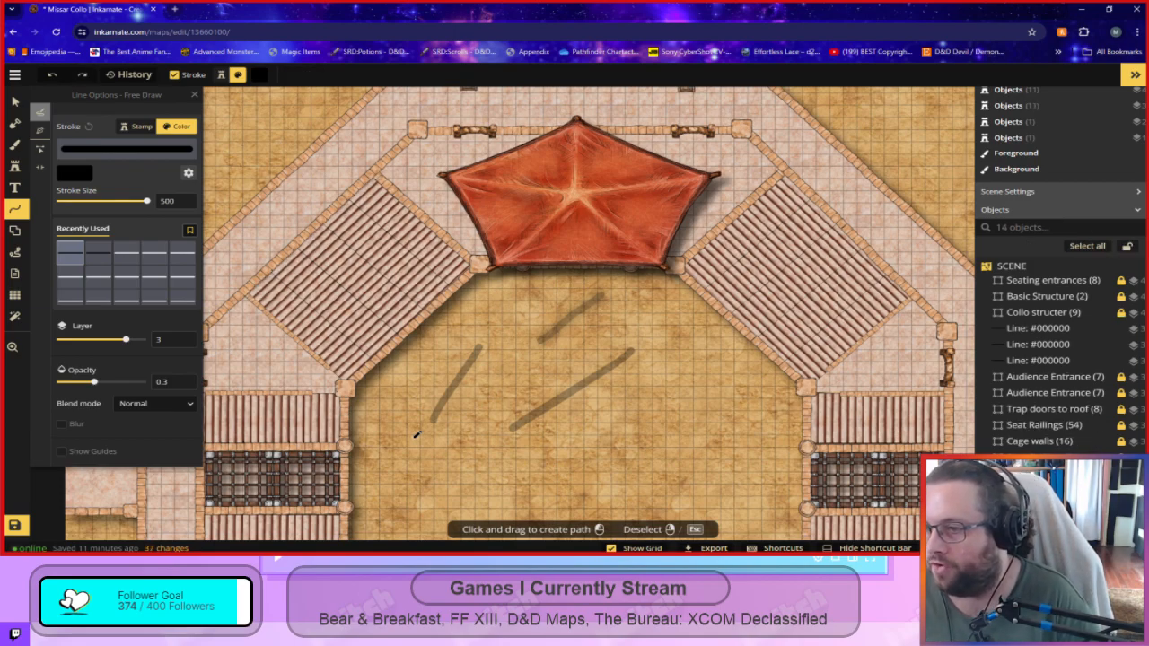
{"action": "key", "text": "ctrl+z"}
{"action": "key", "text": "ctrl+z"}
{"action": "key", "text": "ctrl+z"}
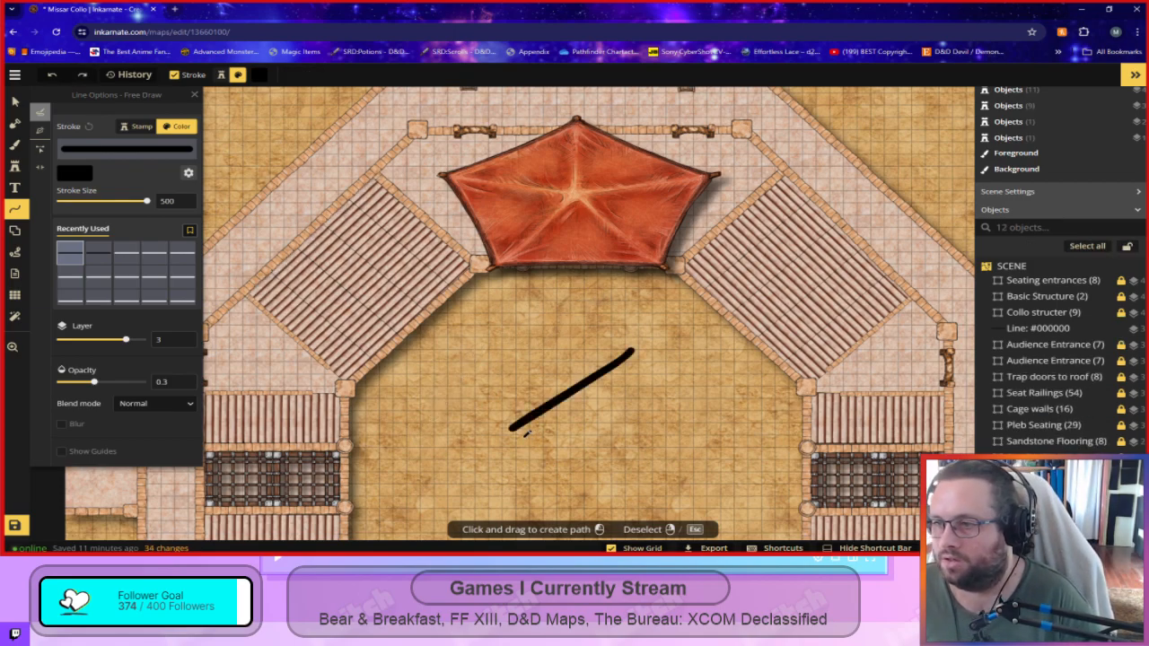
{"action": "key", "text": "ctrl+z"}
{"action": "left_click_drag", "start_coordinate": [454, 372], "coordinate": [571, 286]}
{"action": "key", "text": "ctrl+z"}
With the Pen line tool, draw a shading segment along the lower-left diagonal inner wall, from its bottom corner to its upper corner.
{"action": "key", "text": "space"}
{"action": "mouse_move", "coordinate": [443, 416]}
{"action": "left_mouse_down"}
{"action": "mouse_move", "coordinate": [658, 368]}
{"action": "mouse_move", "coordinate": [637, 447]}
{"action": "left_mouse_up"}
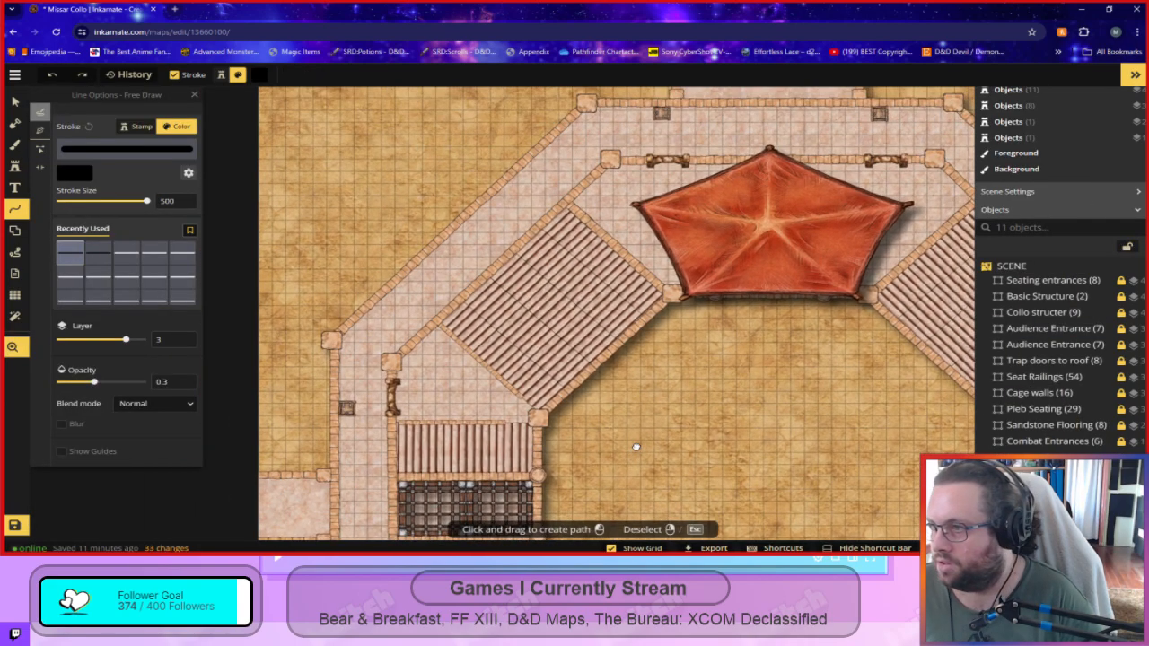
{"action": "left_click", "coordinate": [39, 130]}
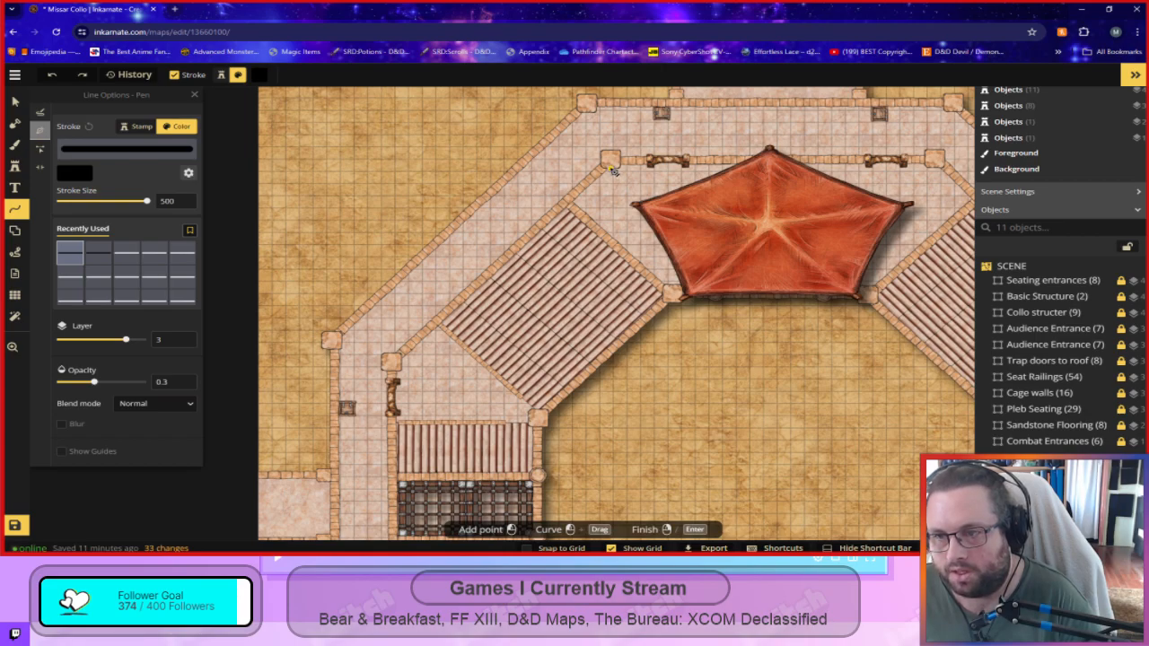
{"action": "key", "text": "space"}
{"action": "left_click_drag", "start_coordinate": [619, 505], "coordinate": [627, 131]}
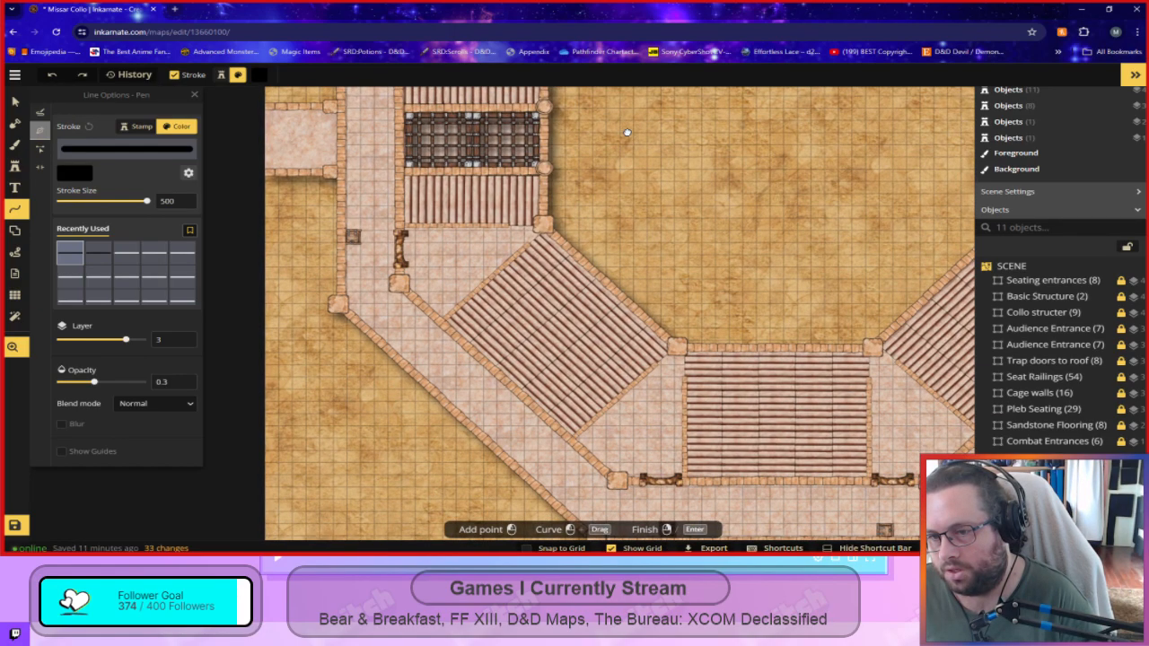
{"action": "left_click", "coordinate": [617, 474]}
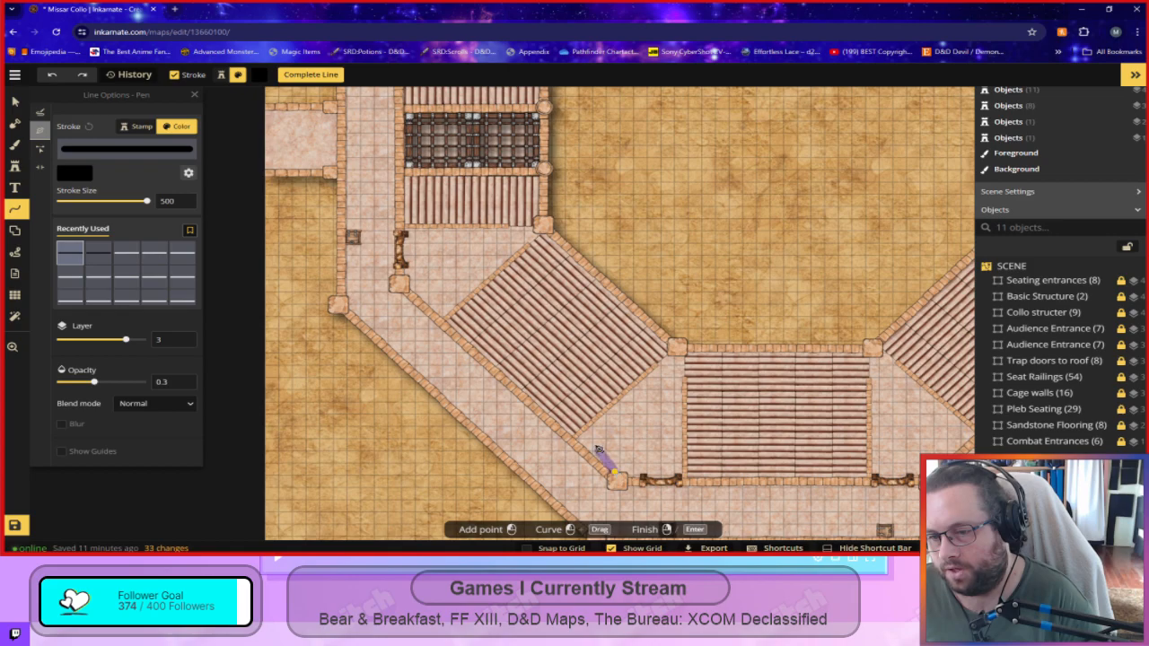
{"action": "left_click", "coordinate": [410, 275]}
Extend the shading line up the left inner wall and along the upper-left diagonal inner wall to its upper corner.
{"action": "key", "text": "space"}
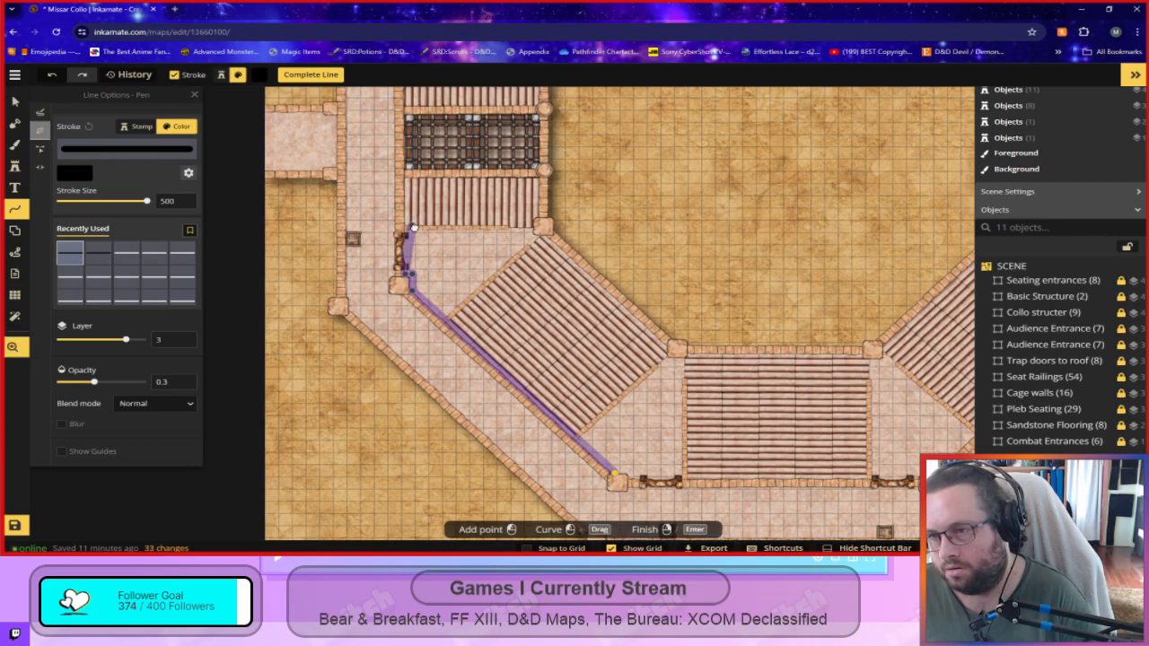
{"action": "left_click_drag", "start_coordinate": [412, 220], "coordinate": [456, 383]}
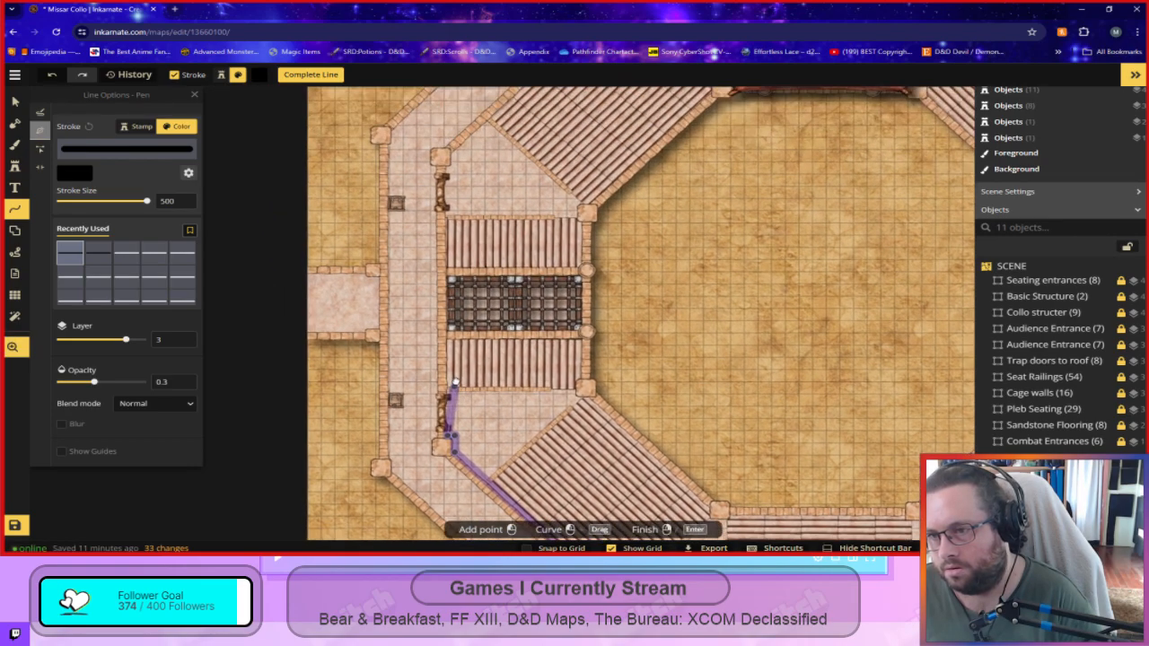
{"action": "left_click", "coordinate": [456, 153]}
{"action": "key", "text": "space"}
{"action": "left_click_drag", "start_coordinate": [505, 162], "coordinate": [463, 361]}
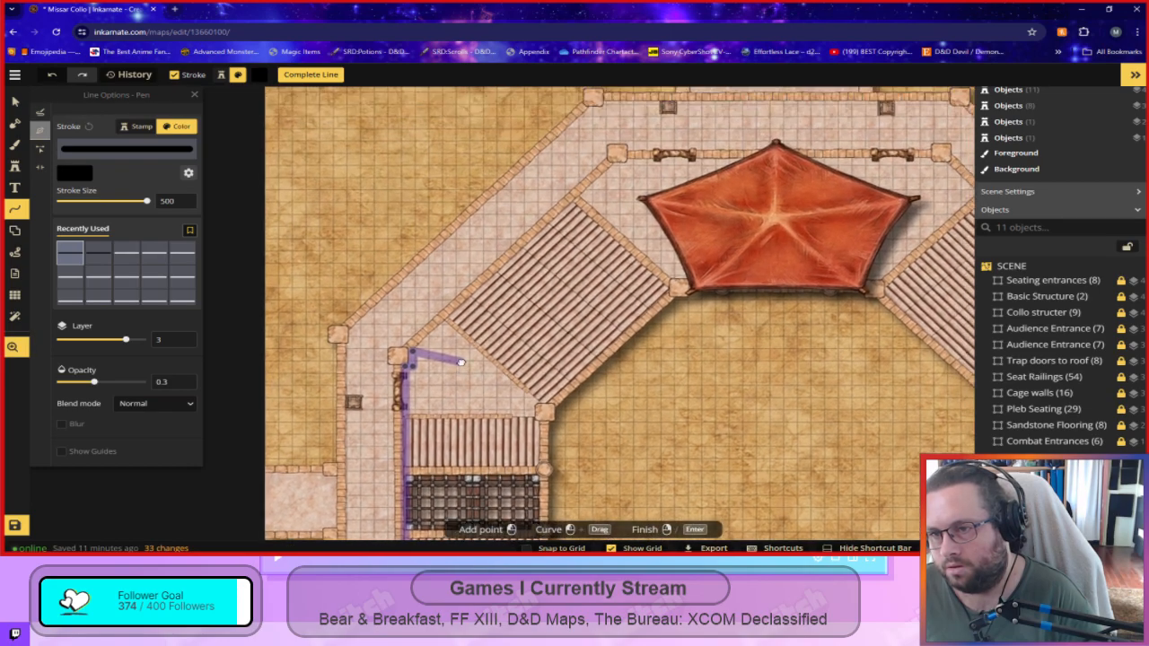
{"action": "left_click", "coordinate": [619, 164]}
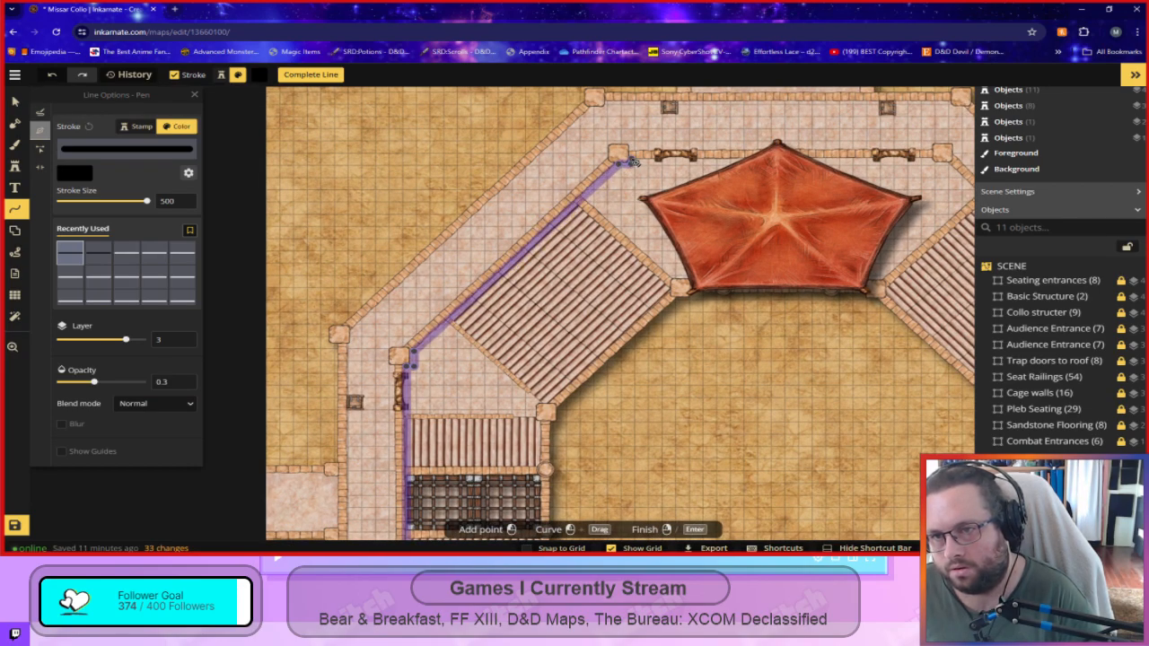
Continue the shading line along the top inner wall behind the red tent to its right-hand corner and complete the line.
{"action": "left_click", "coordinate": [745, 164]}
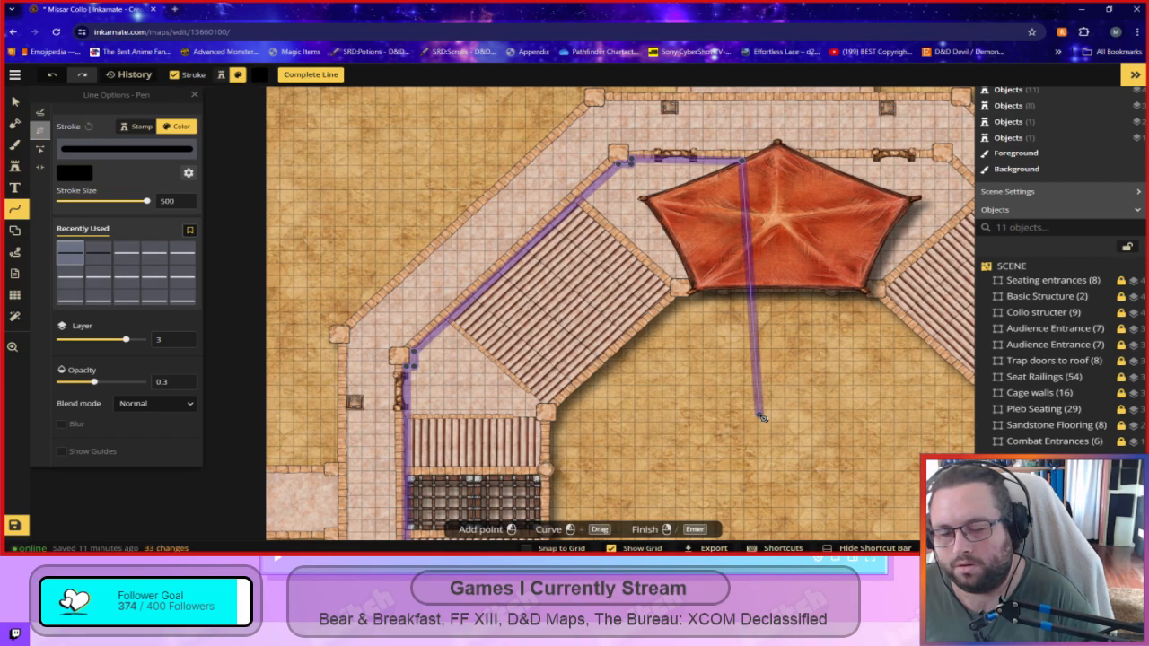
{"action": "left_click_drag", "start_coordinate": [901, 237], "coordinate": [664, 349]}
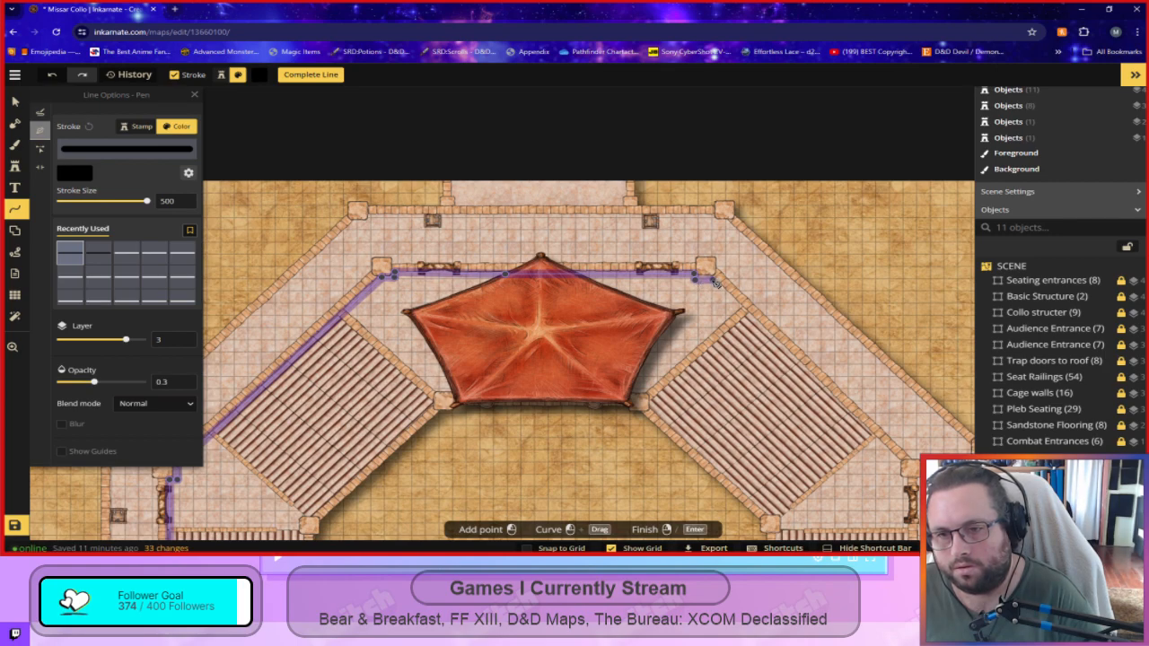
{"action": "key", "text": "Return"}
{"action": "left_click_drag", "start_coordinate": [521, 499], "coordinate": [691, 208]}
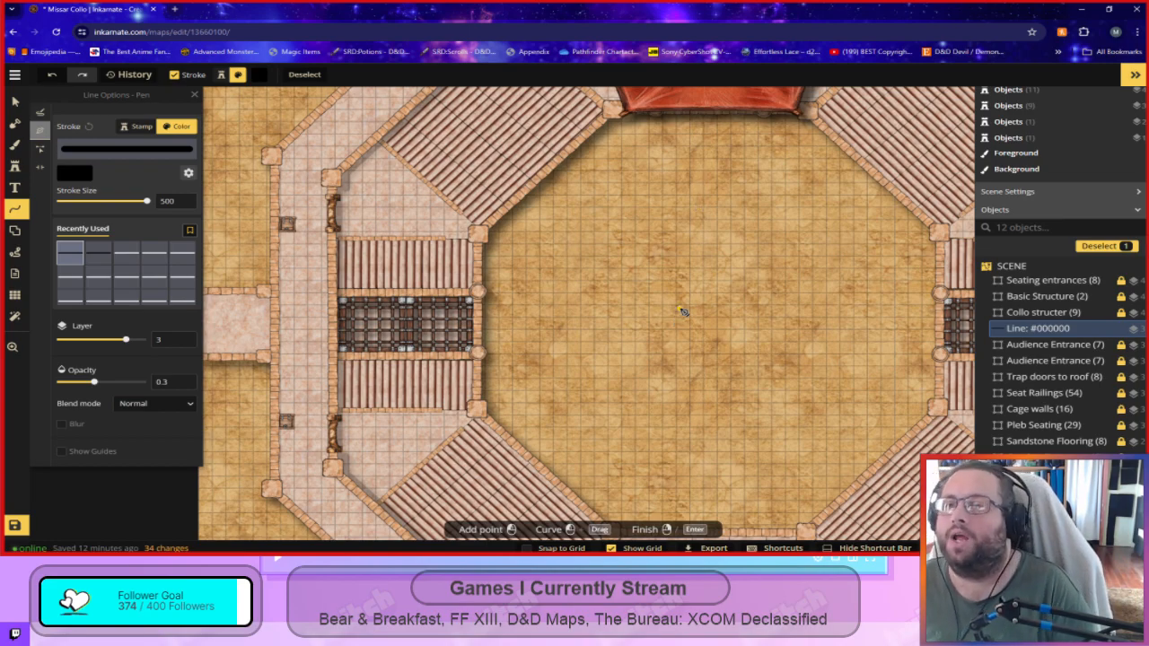
{"action": "scroll", "coordinate": [684, 413], "scroll_direction": "down", "scroll_amount": 2}
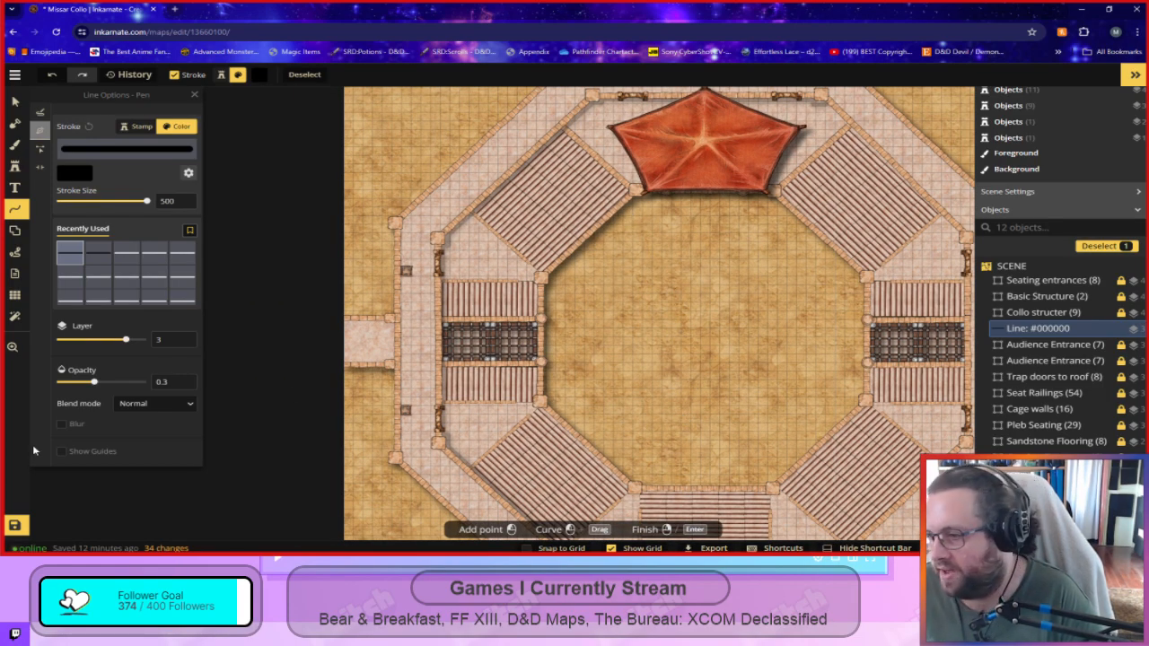
Try a stroke shadow with intensity 5 and vertical offset 5.4 on the new line, and reset the shadow to its defaults.
{"action": "left_click", "coordinate": [15, 102]}
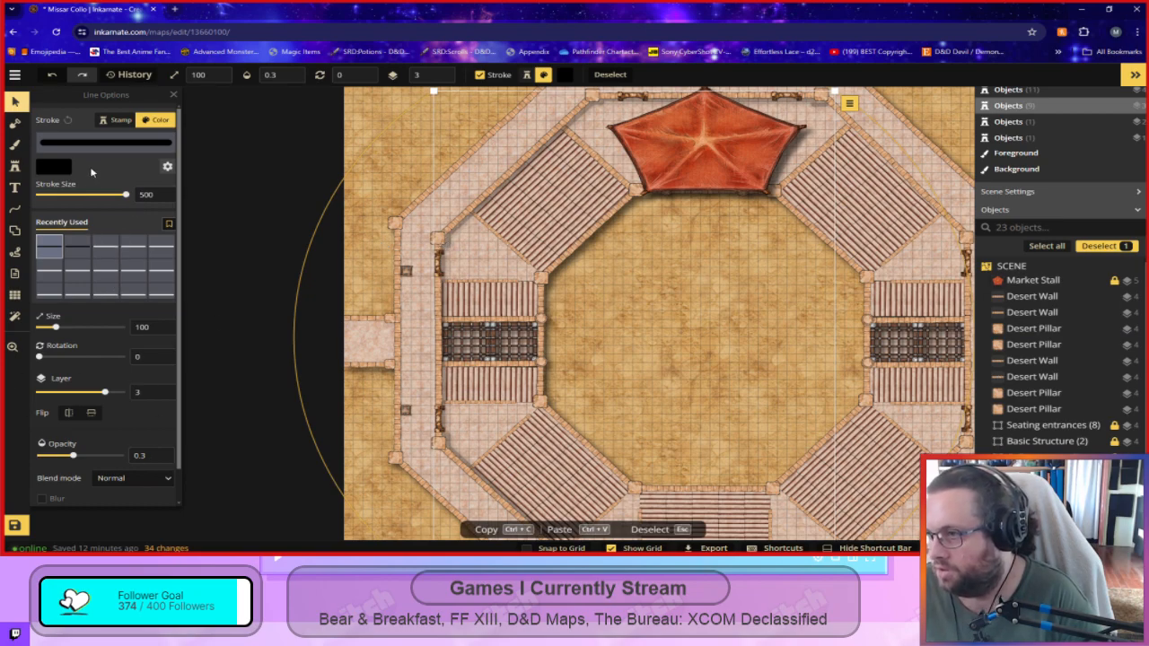
{"action": "left_click", "coordinate": [167, 166]}
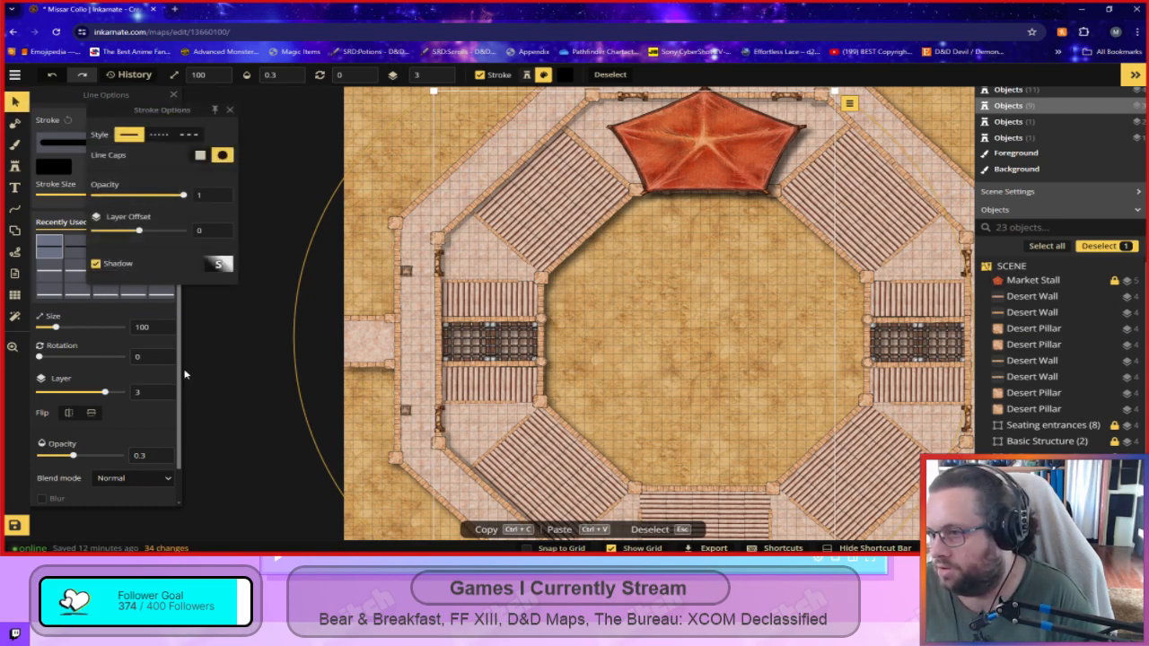
{"action": "left_click", "coordinate": [220, 266]}
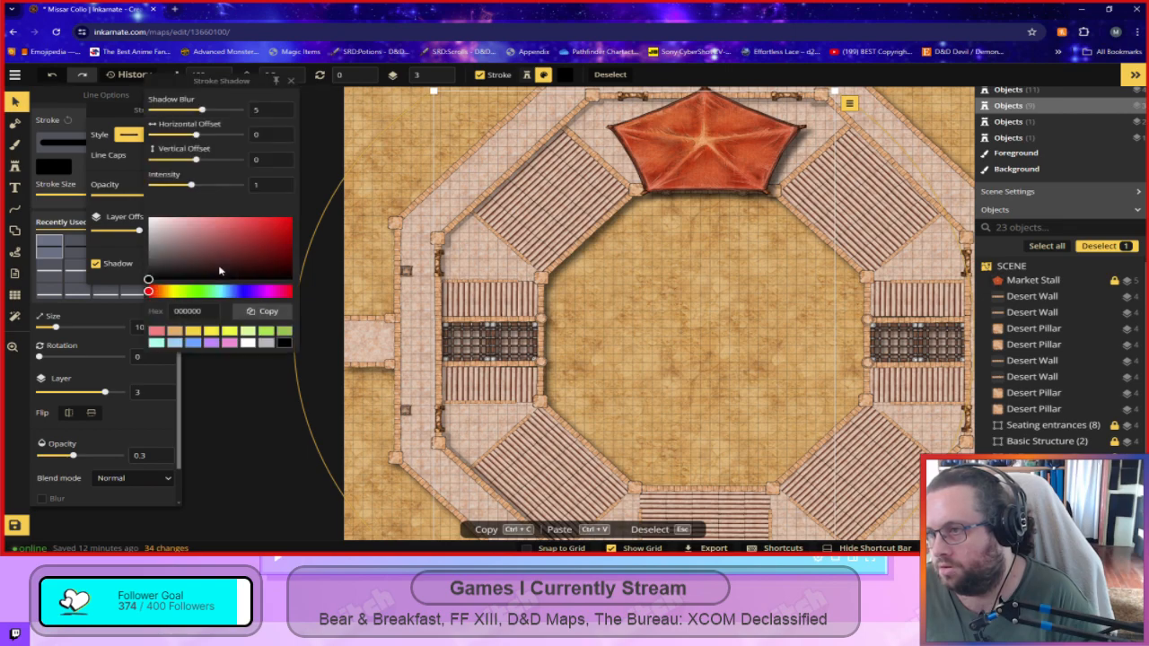
{"action": "mouse_move", "coordinate": [193, 189]}
{"action": "left_mouse_down"}
{"action": "mouse_move", "coordinate": [239, 190]}
{"action": "mouse_move", "coordinate": [150, 190]}
{"action": "mouse_move", "coordinate": [252, 194]}
{"action": "left_mouse_up"}
{"action": "scroll", "coordinate": [438, 362], "scroll_direction": "up", "scroll_amount": 4}
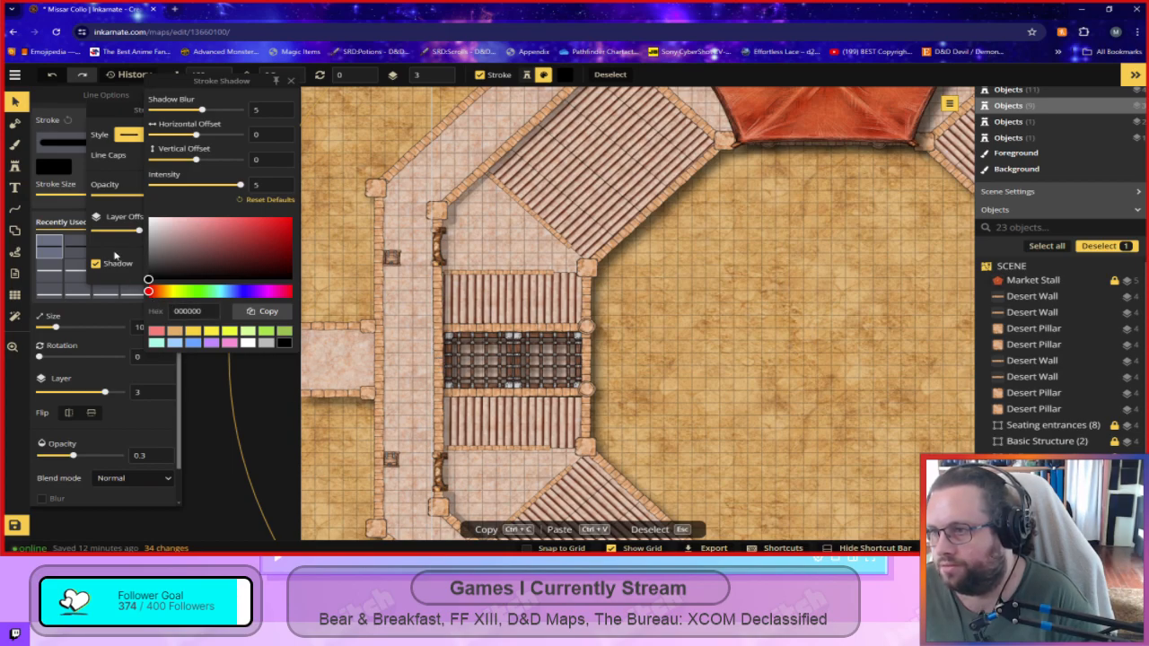
{"action": "left_click_drag", "start_coordinate": [196, 159], "coordinate": [204, 161]}
{"action": "left_click_drag", "start_coordinate": [205, 166], "coordinate": [203, 165]}
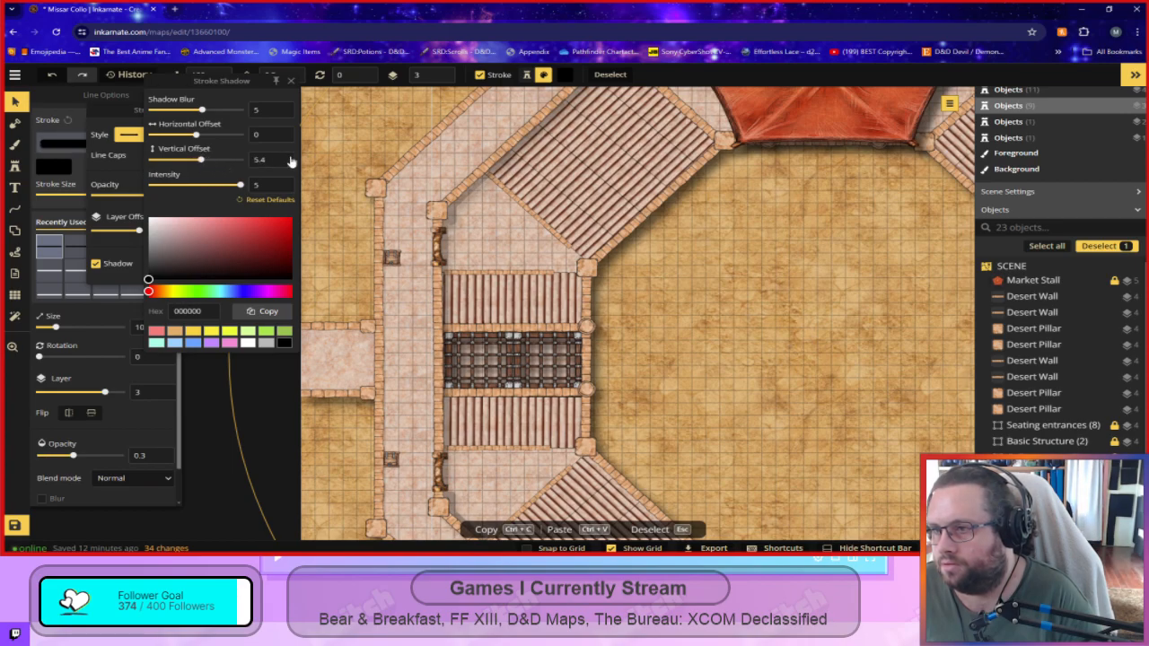
{"action": "left_click", "coordinate": [283, 203]}
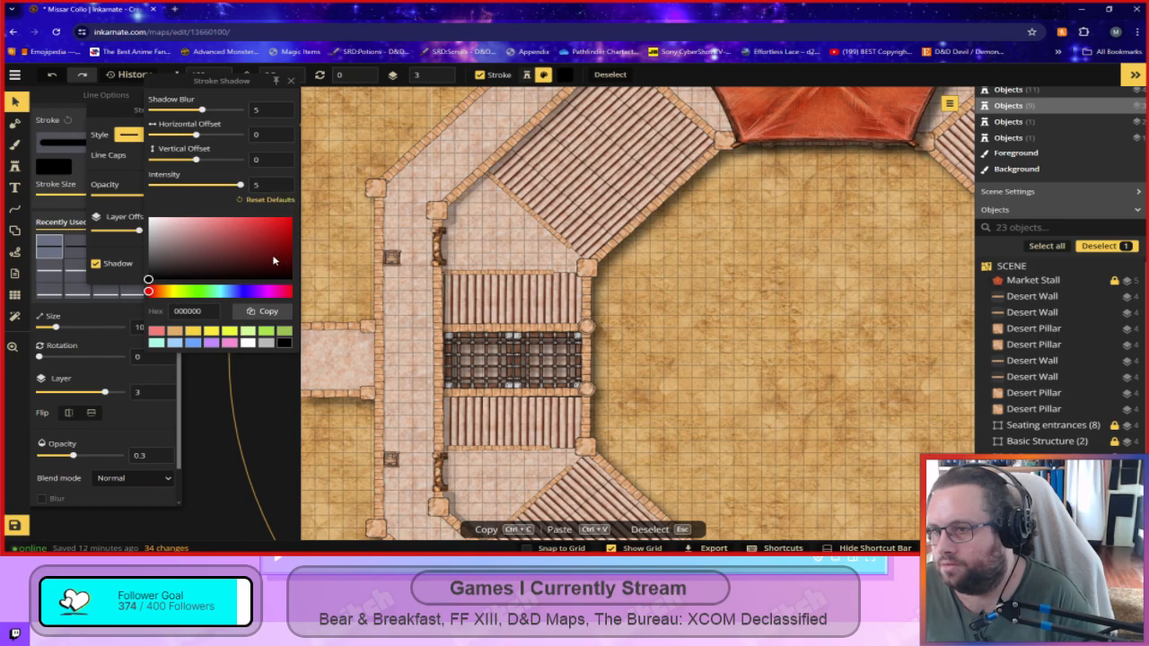
{"action": "left_click", "coordinate": [271, 201]}
Set the line's stroke shadow to vertical offset 2.5 and intensity 5, with the red colour f71111.
{"action": "left_click", "coordinate": [279, 156]}
{"action": "left_click", "coordinate": [280, 158]}
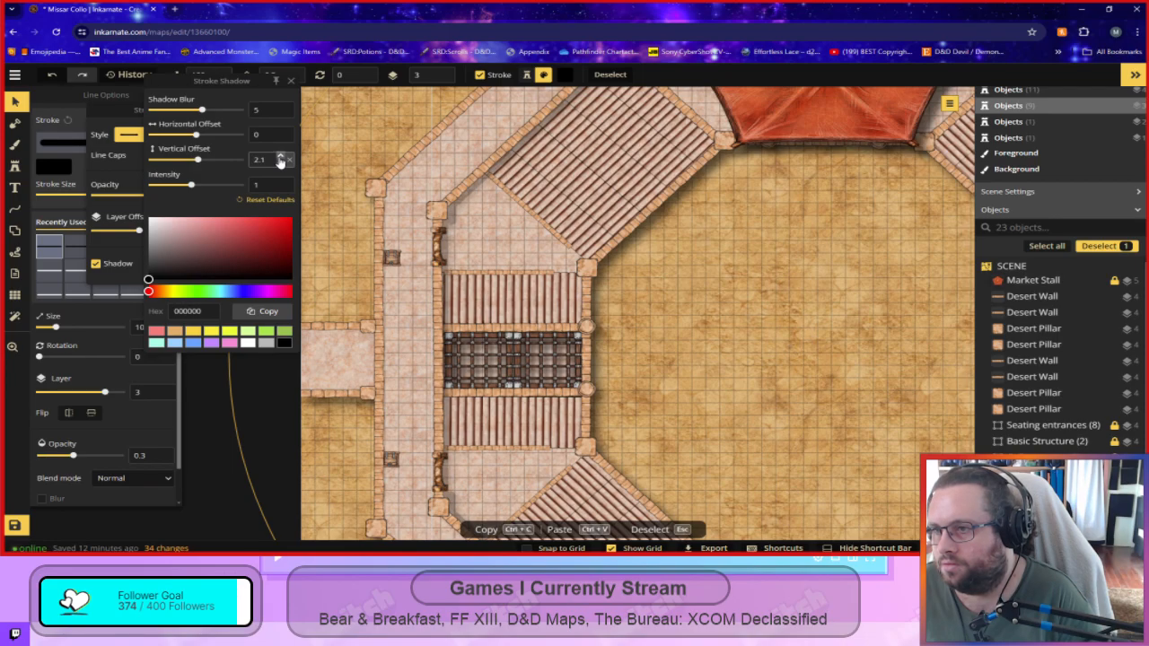
{"action": "left_click", "coordinate": [280, 158]}
{"action": "left_click_drag", "start_coordinate": [192, 184], "coordinate": [257, 184]}
{"action": "left_click_drag", "start_coordinate": [263, 239], "coordinate": [283, 219]}
{"action": "left_click_drag", "start_coordinate": [670, 262], "coordinate": [553, 266]}
Set the stroke shadow's horizontal offset to 4.8 and its colour to near-black 010101.
{"action": "left_click", "coordinate": [167, 168]}
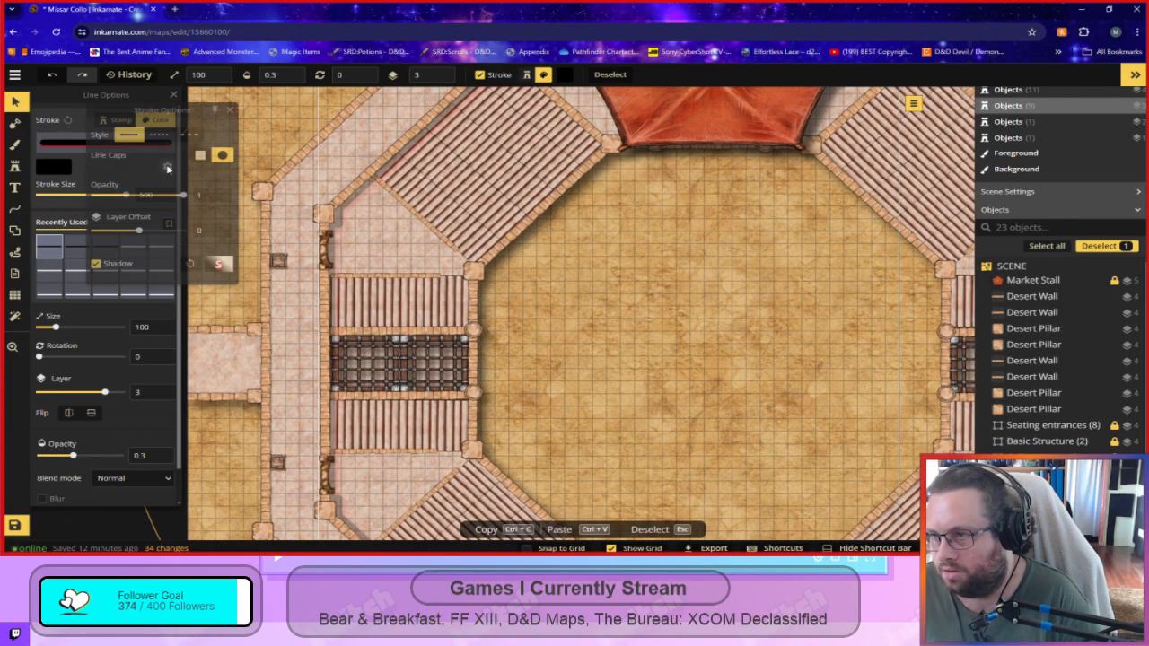
{"action": "left_click", "coordinate": [218, 263]}
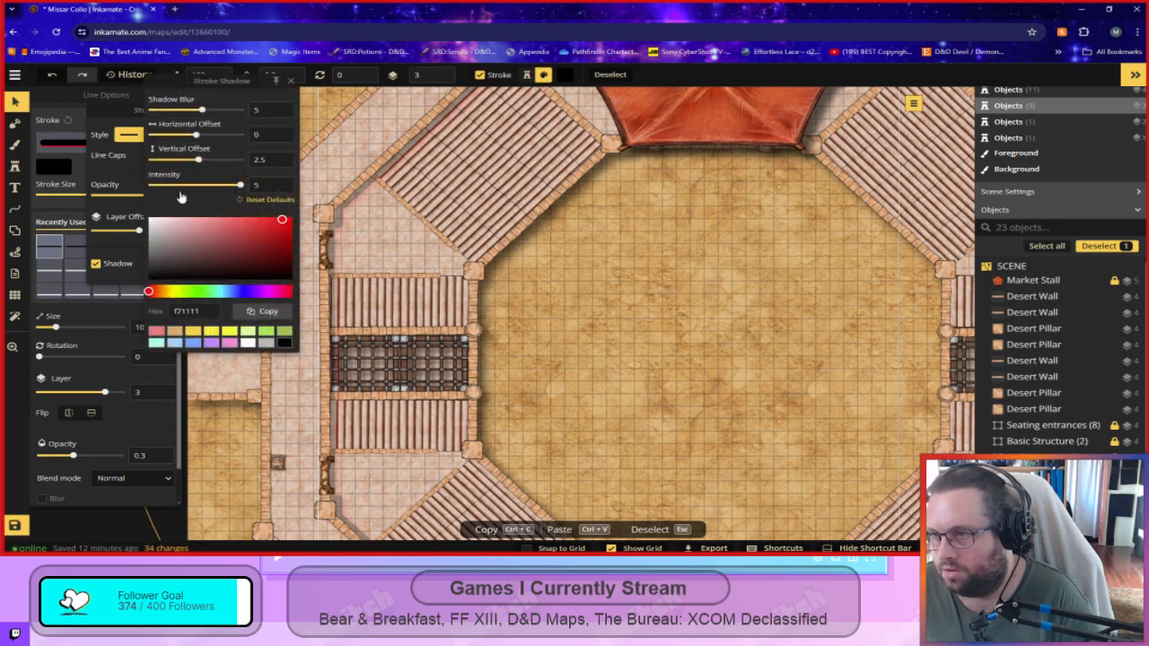
{"action": "left_click_drag", "start_coordinate": [204, 138], "coordinate": [207, 140]}
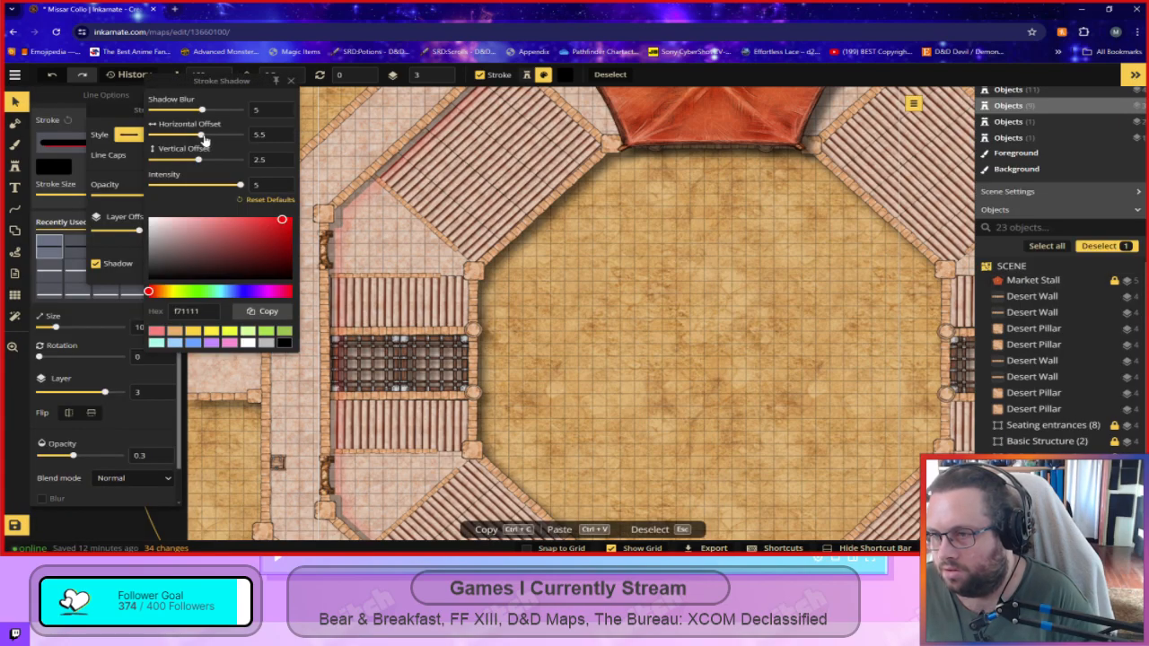
{"action": "mouse_move", "coordinate": [192, 282]}
{"action": "left_mouse_down"}
{"action": "mouse_move", "coordinate": [167, 267]}
{"action": "mouse_move", "coordinate": [148, 279]}
{"action": "left_mouse_up"}
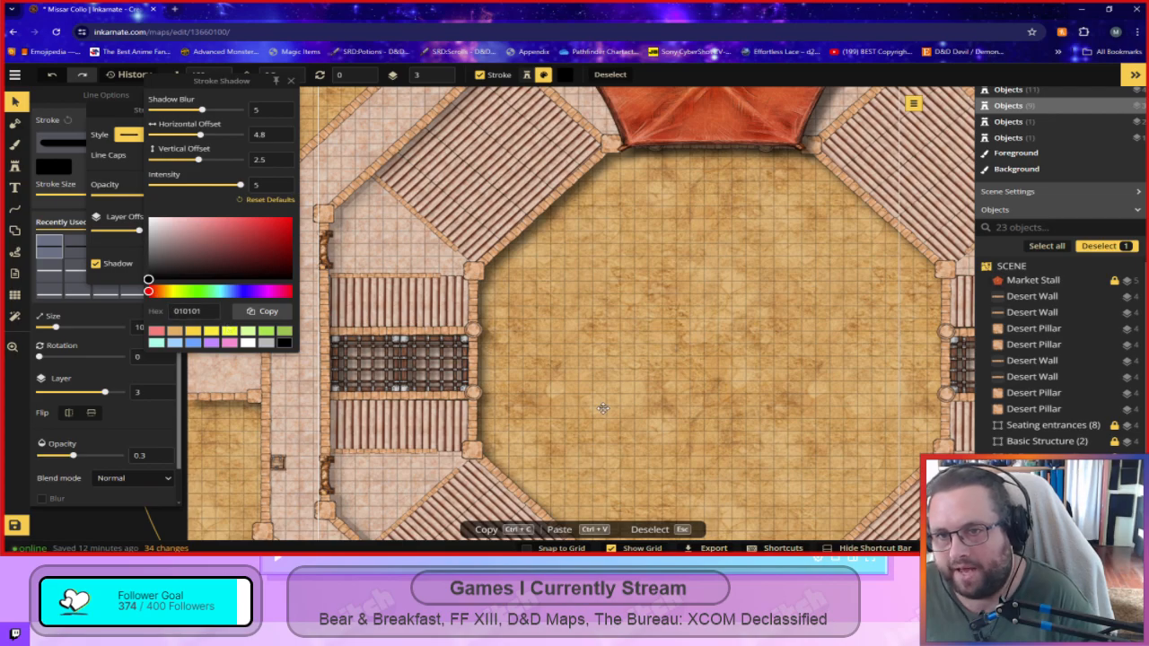
Paste a copy of the shading line over the inner walls and undo the paste.
{"action": "key", "text": "space"}
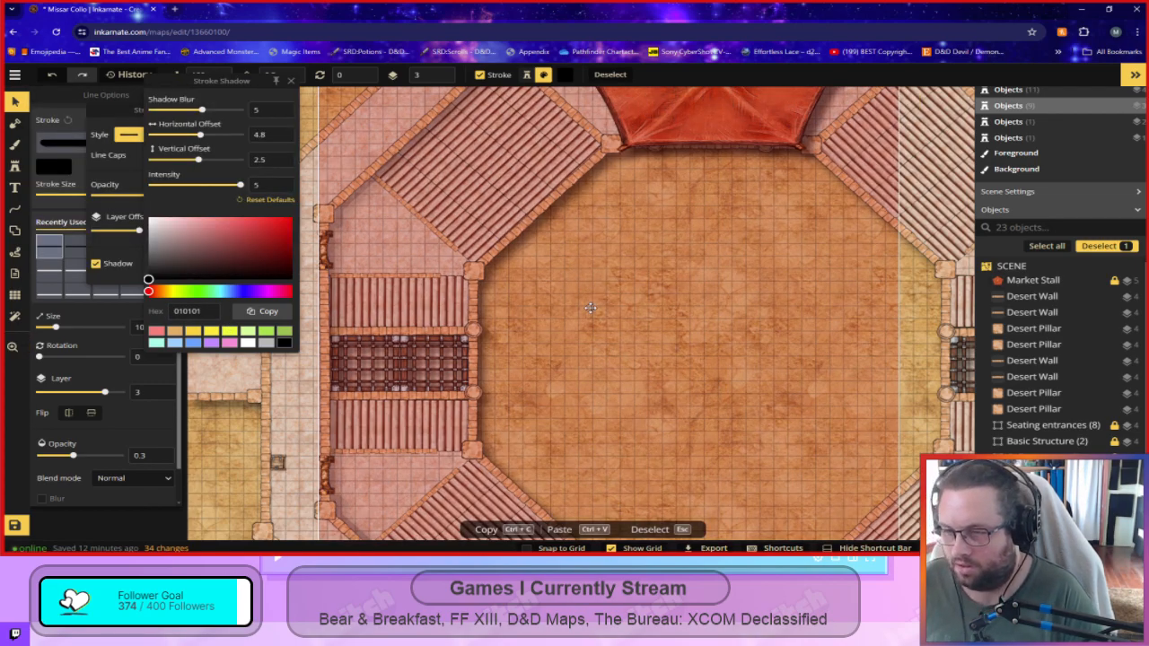
{"action": "key", "text": "ctrl+c"}
{"action": "key", "text": "ctrl+v"}
{"action": "mouse_move", "coordinate": [378, 251]}
{"action": "left_mouse_down"}
{"action": "mouse_move", "coordinate": [336, 256]}
{"action": "mouse_move", "coordinate": [329, 269]}
{"action": "left_mouse_up"}
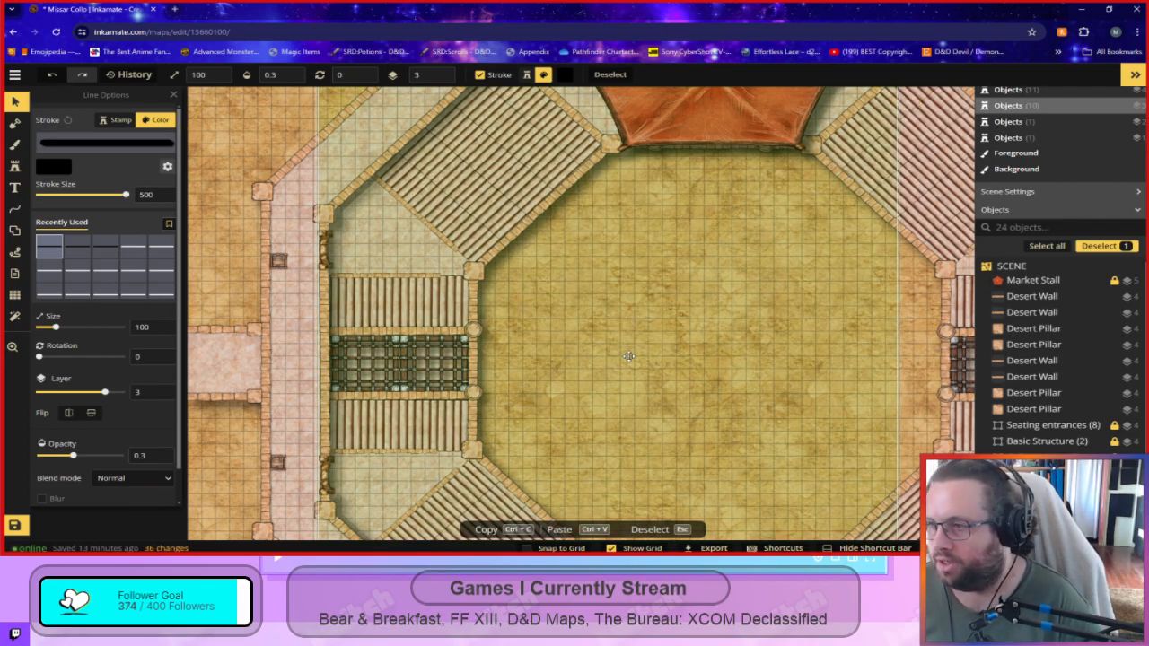
{"action": "key", "text": "ctrl+z"}
{"action": "key", "text": "ctrl+z"}
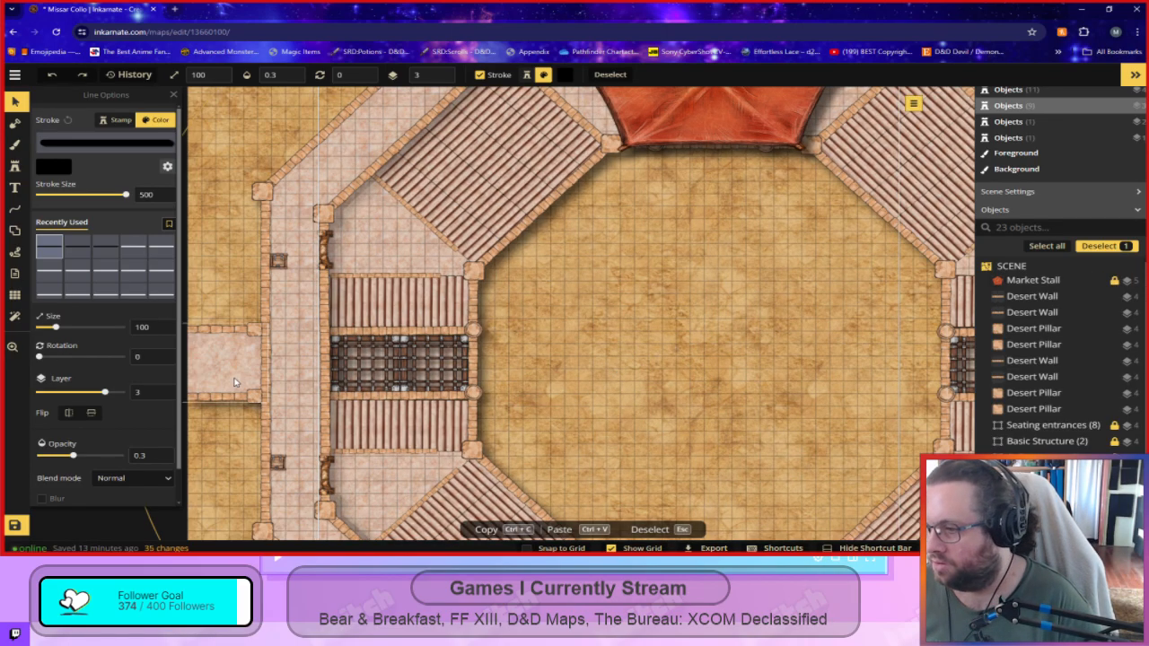
Set the opacity of the selected shading line to 0.48.
{"action": "scroll", "coordinate": [142, 433], "scroll_direction": "down", "scroll_amount": 1}
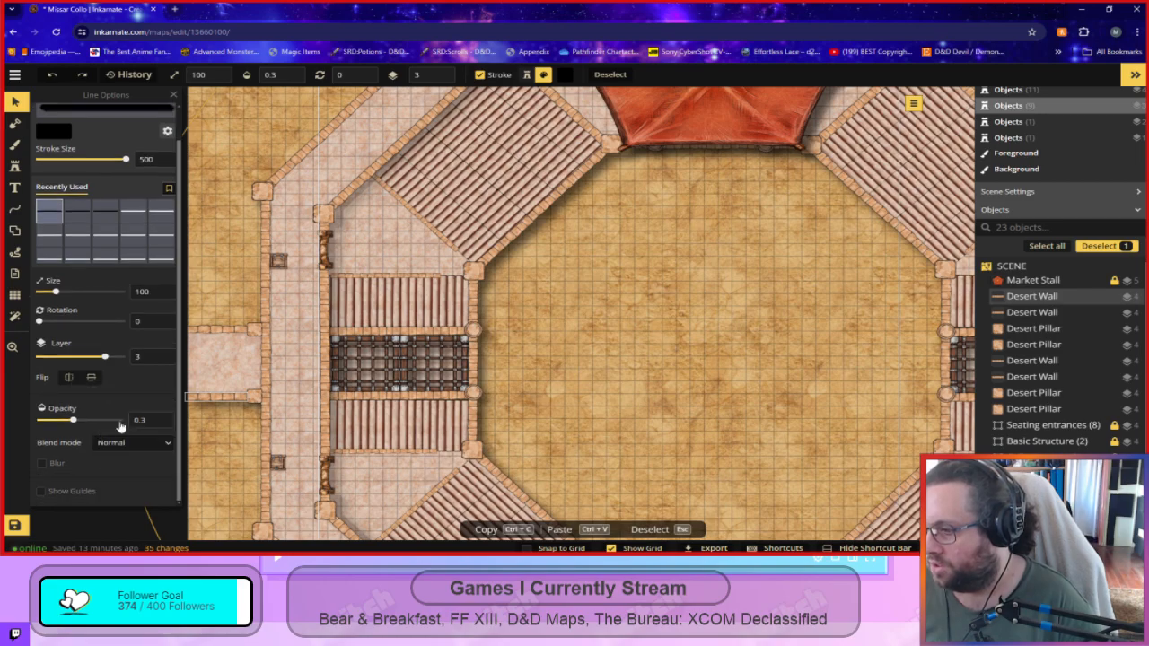
{"action": "left_click", "coordinate": [160, 418]}
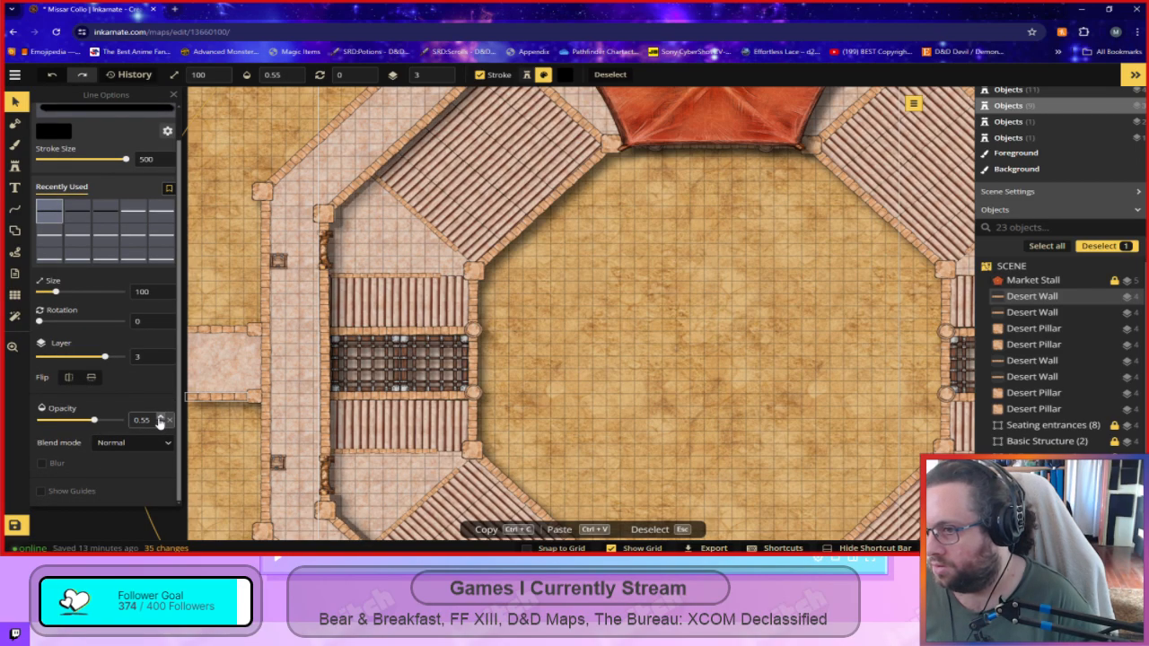
{"action": "left_click", "coordinate": [160, 423]}
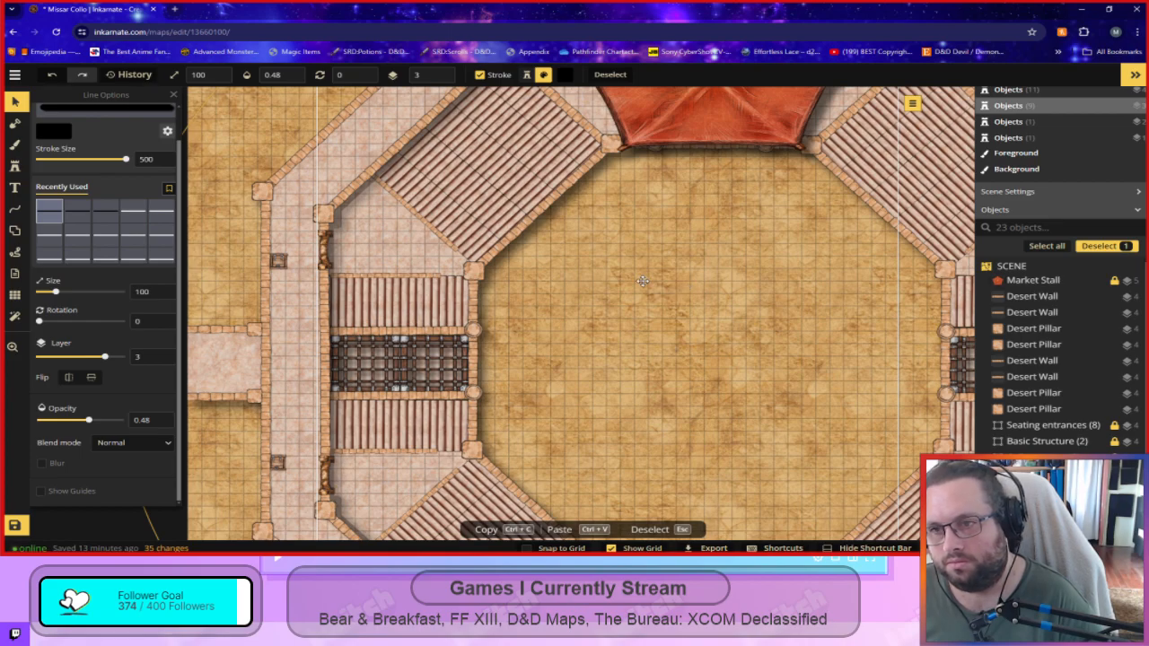
Delete the selected shading line from the inner walls.
{"action": "left_click_drag", "start_coordinate": [641, 223], "coordinate": [539, 430]}
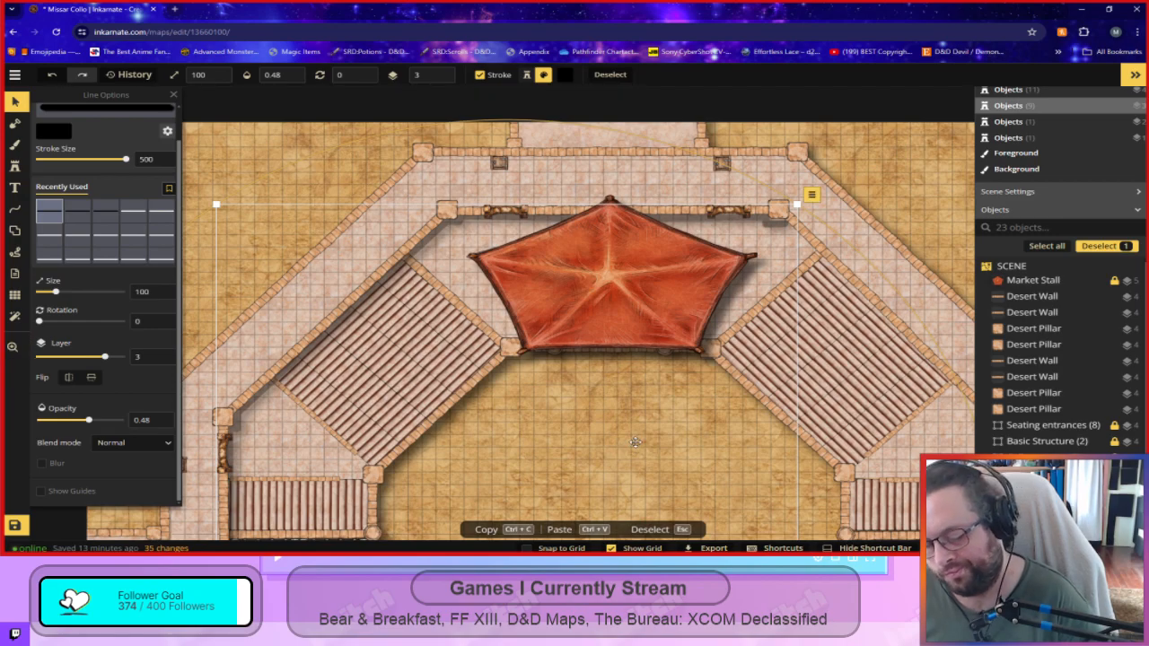
{"action": "key", "text": "Delete"}
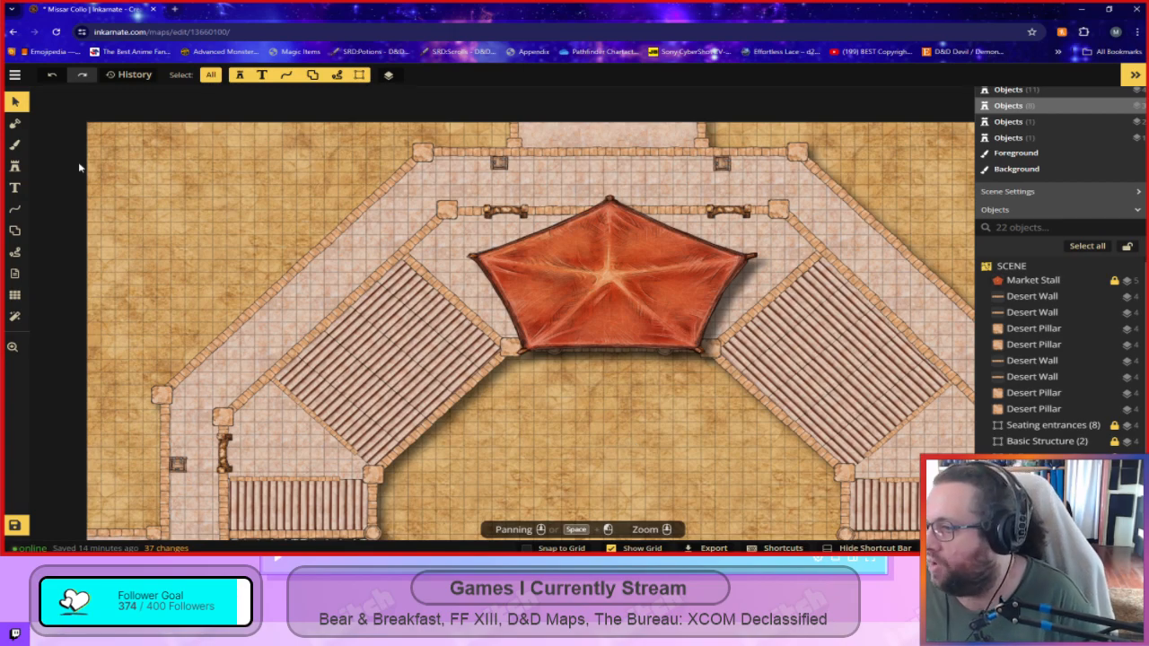
Turn on Show Guides for the Line tool, look at its Edit Portals and Edit Nodes modes, and return to Pen mode.
{"action": "left_click", "coordinate": [17, 211]}
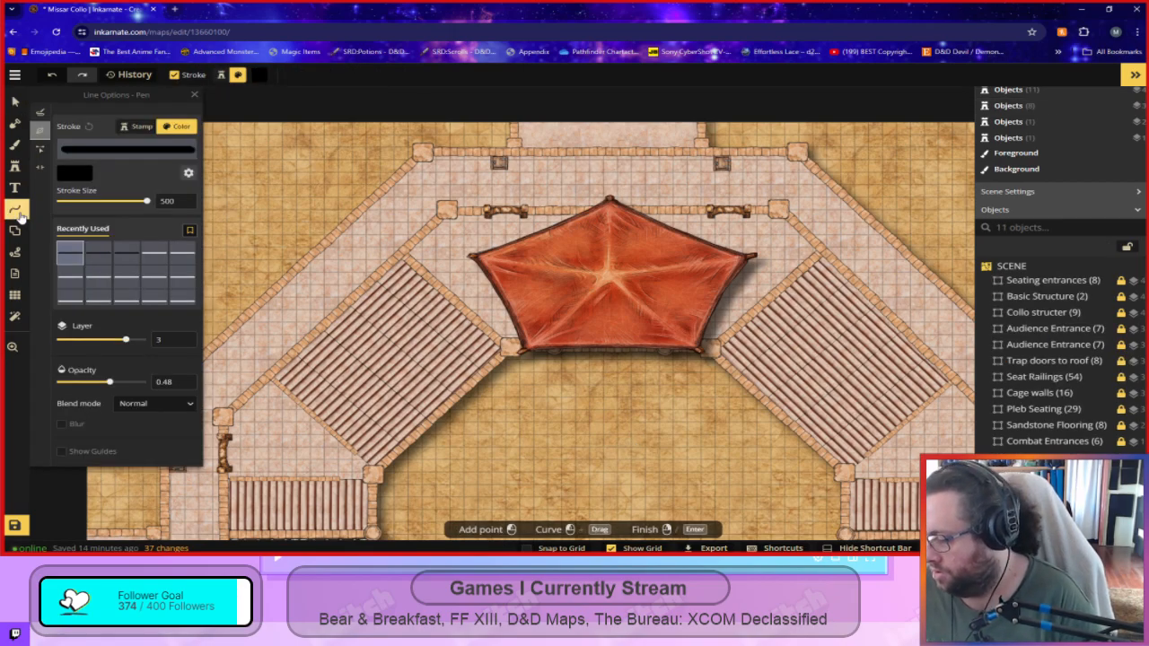
{"action": "left_click", "coordinate": [41, 170]}
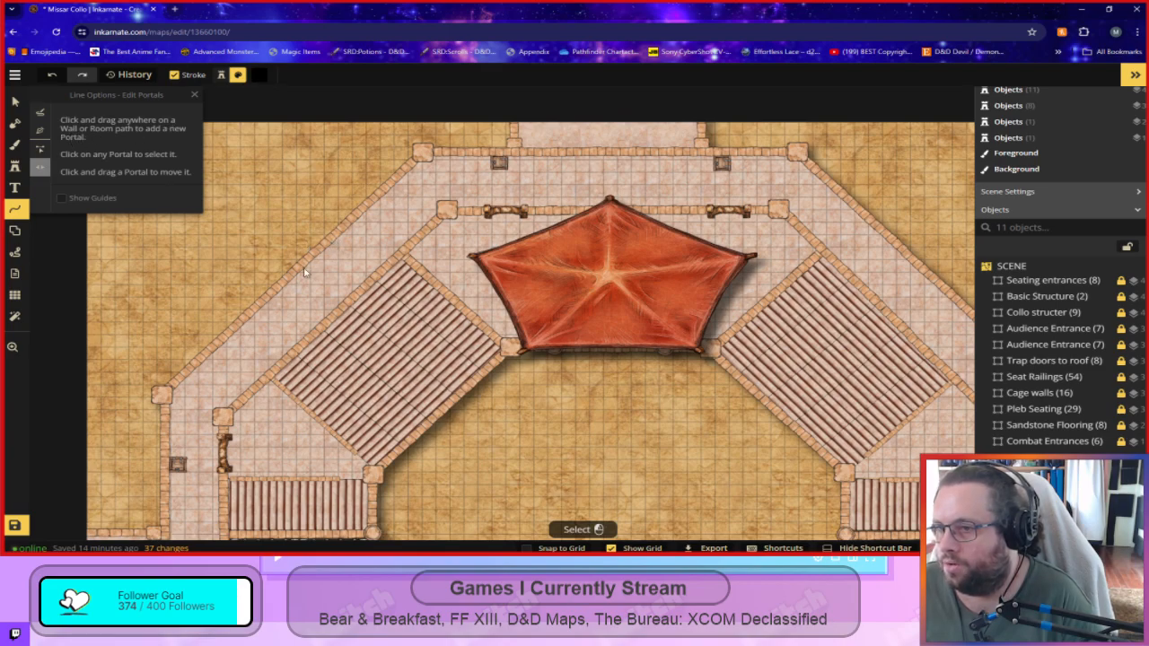
{"action": "left_click", "coordinate": [63, 198]}
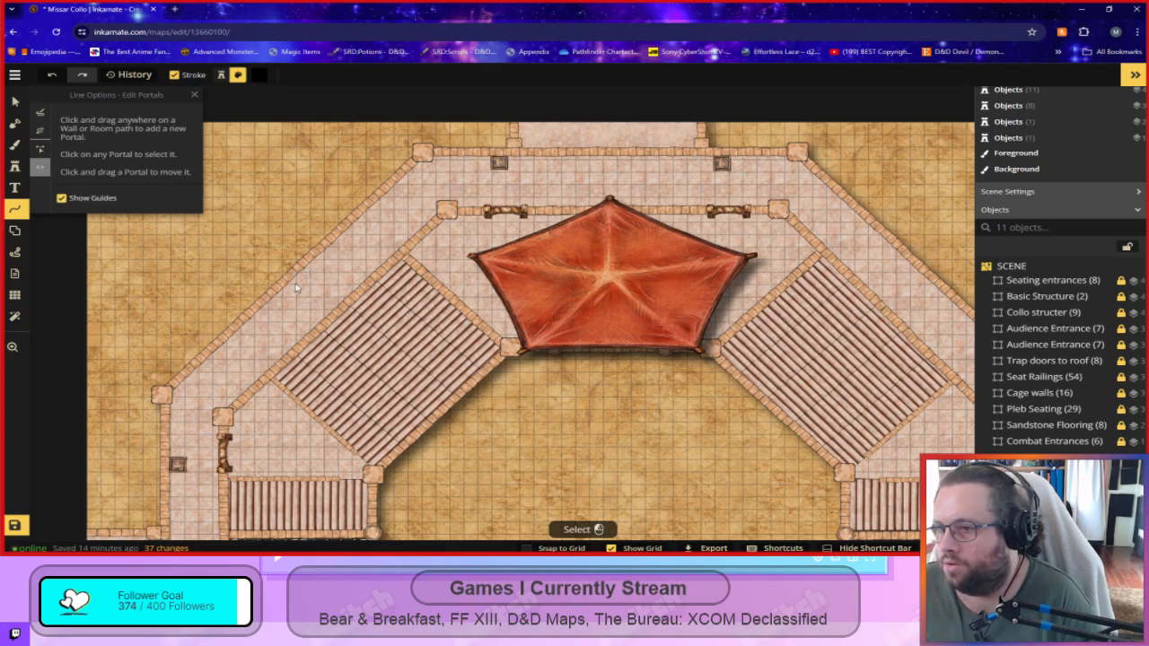
{"action": "left_click", "coordinate": [39, 148]}
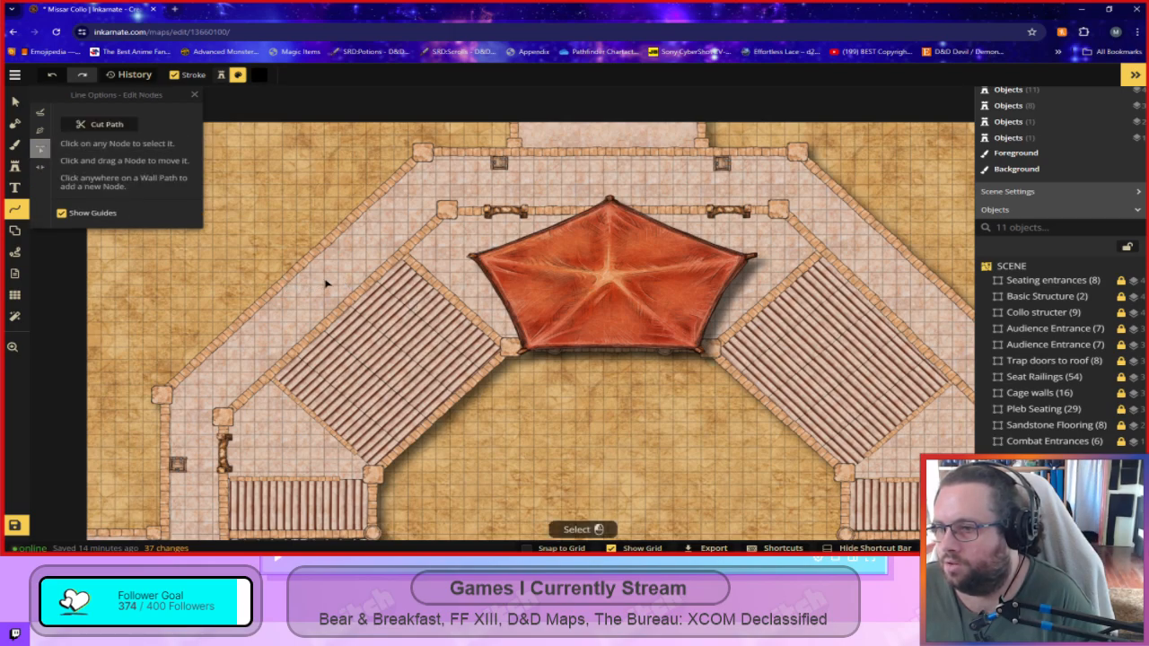
{"action": "left_click", "coordinate": [40, 130]}
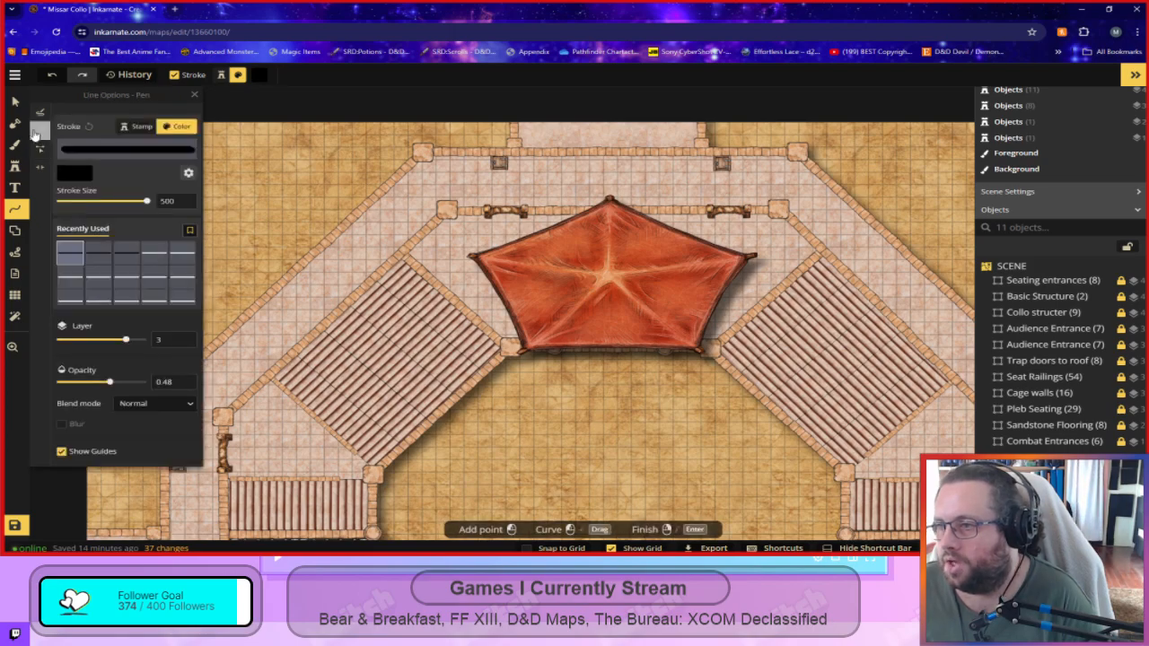
Draw a bent Stone Wall stamp line at 0.48 opacity across the arena's upper part and undo it.
{"action": "left_click", "coordinate": [123, 272]}
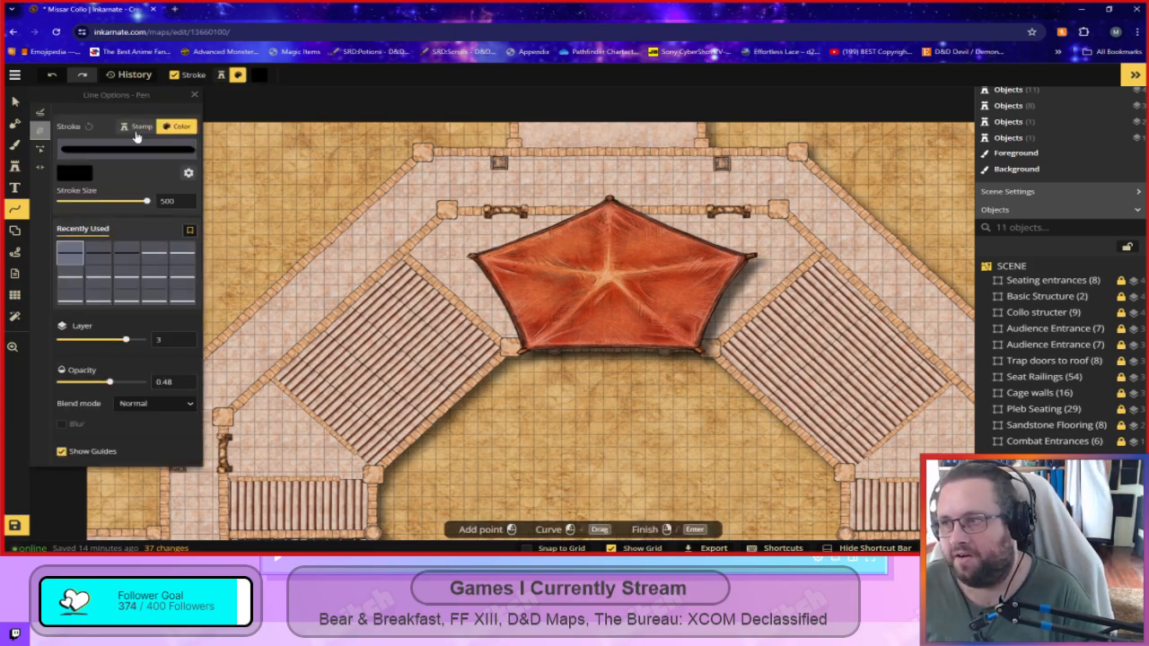
{"action": "left_click", "coordinate": [532, 415]}
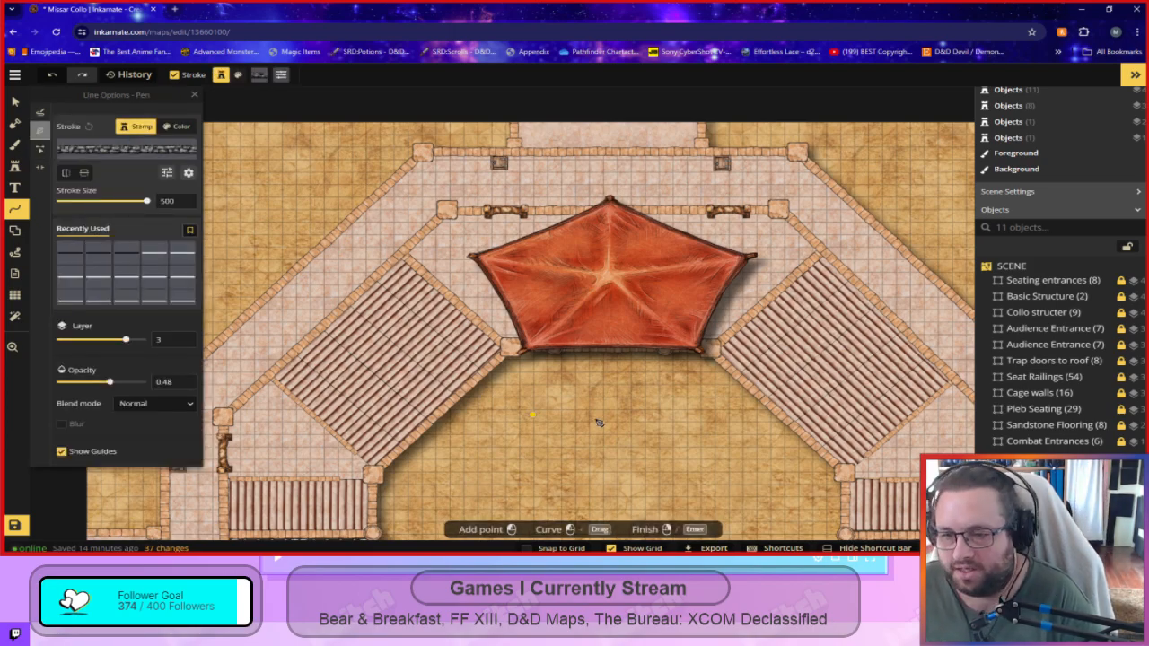
{"action": "left_click", "coordinate": [684, 417]}
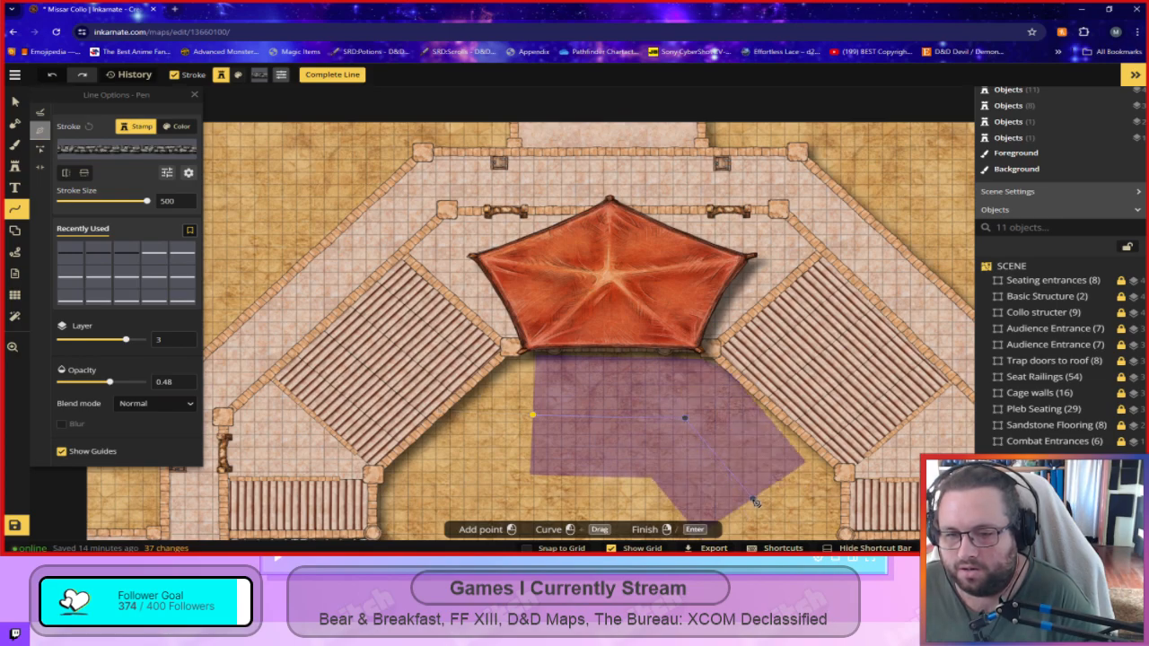
{"action": "double_click", "coordinate": [755, 503]}
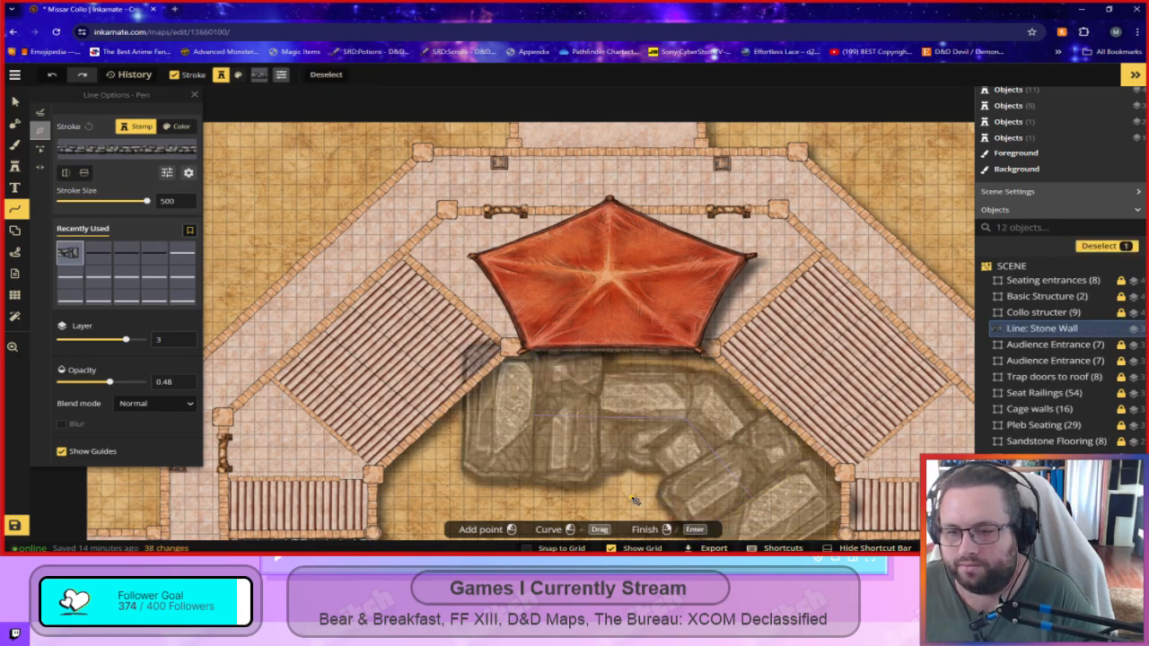
{"action": "scroll", "coordinate": [645, 502], "scroll_direction": "down", "scroll_amount": 5}
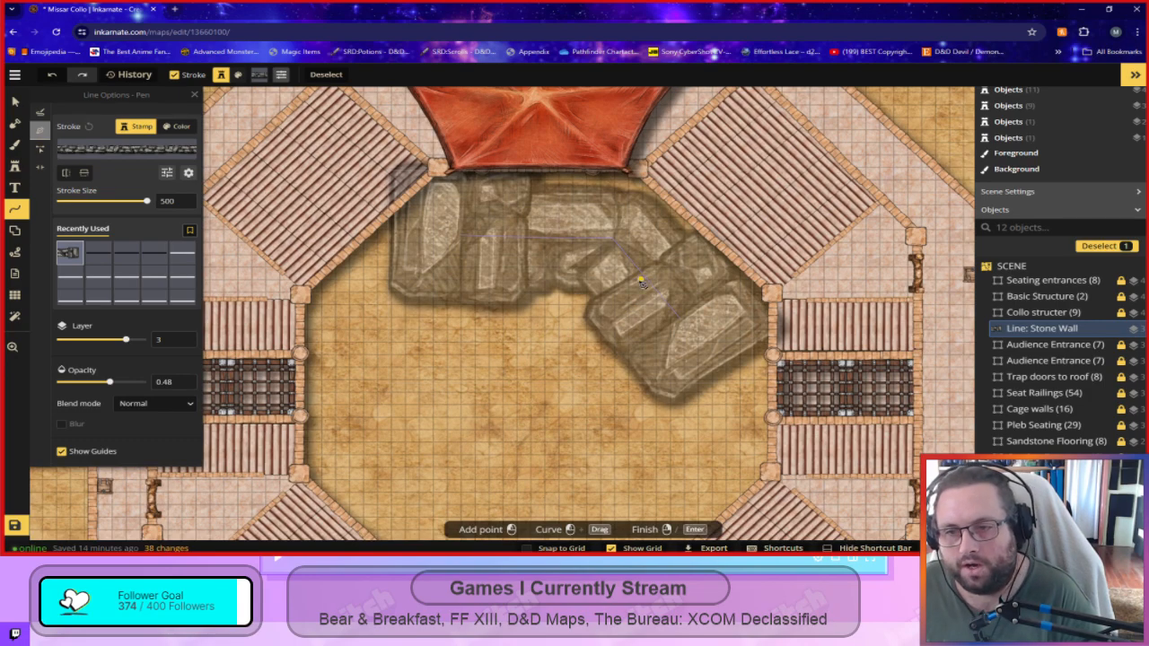
{"action": "key", "text": "ctrl+z"}
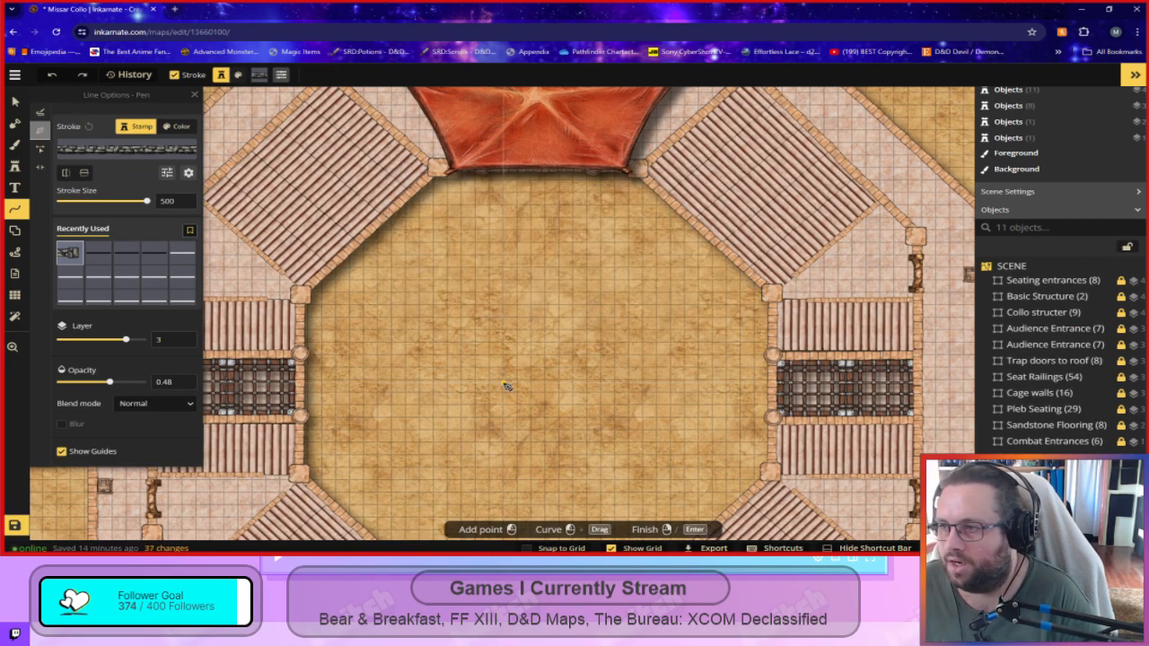
Browse the available map filters, apply the Night texture filter to the map, and undo it.
{"action": "left_click", "coordinate": [13, 313]}
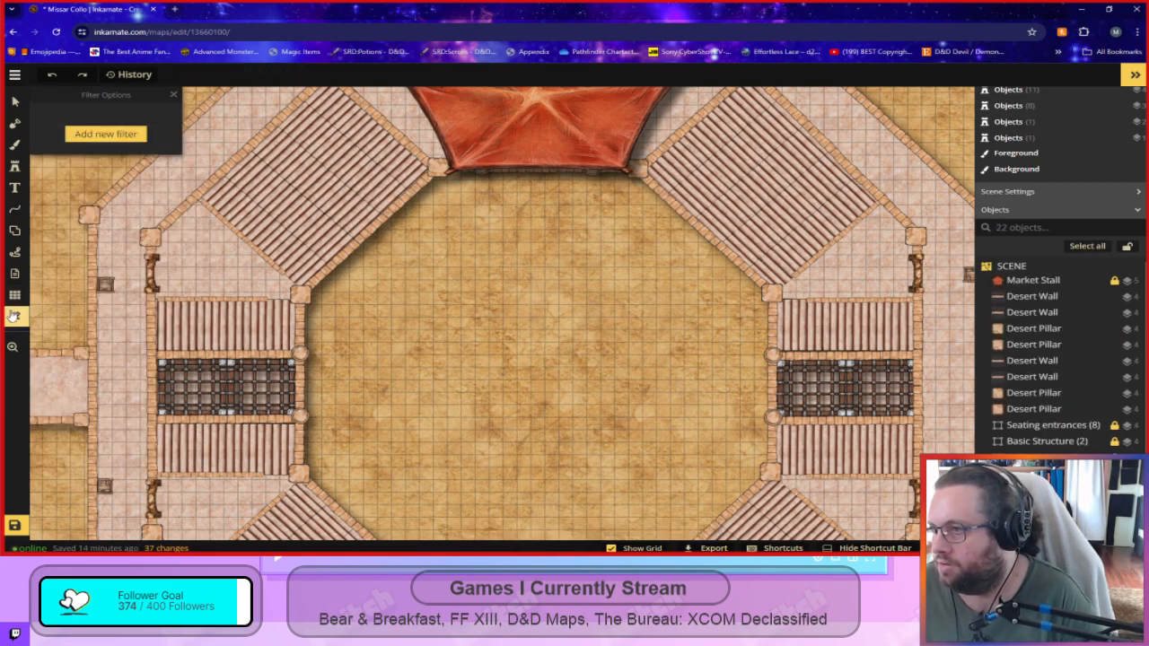
{"action": "left_click", "coordinate": [98, 134]}
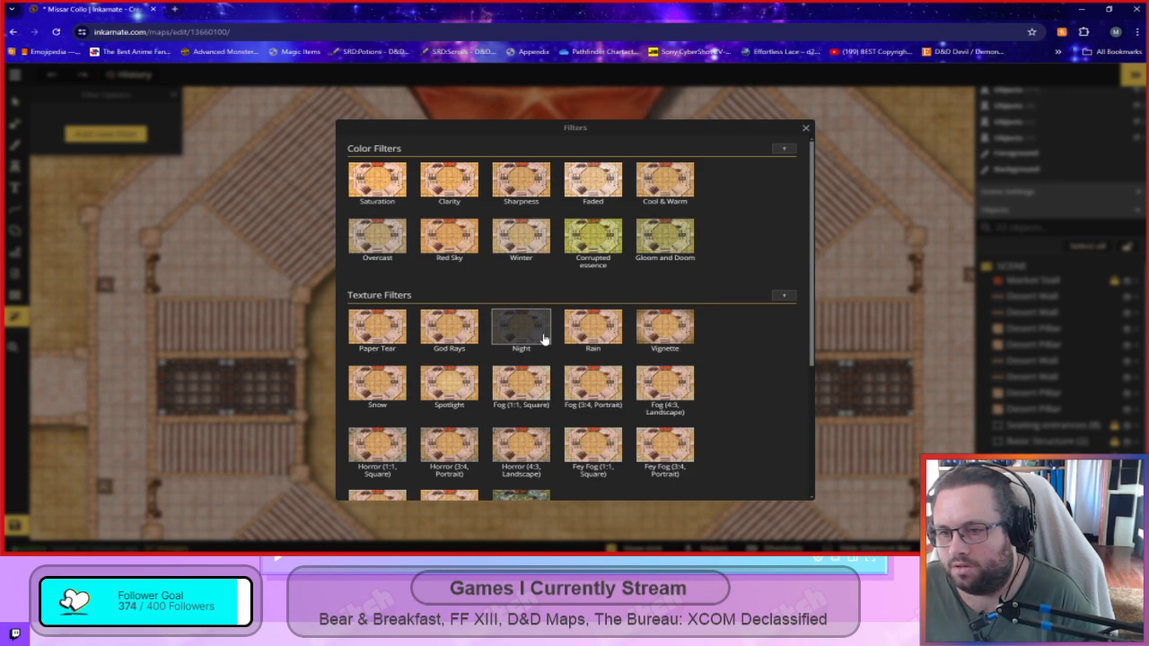
{"action": "scroll", "coordinate": [740, 351], "scroll_direction": "down", "scroll_amount": 3}
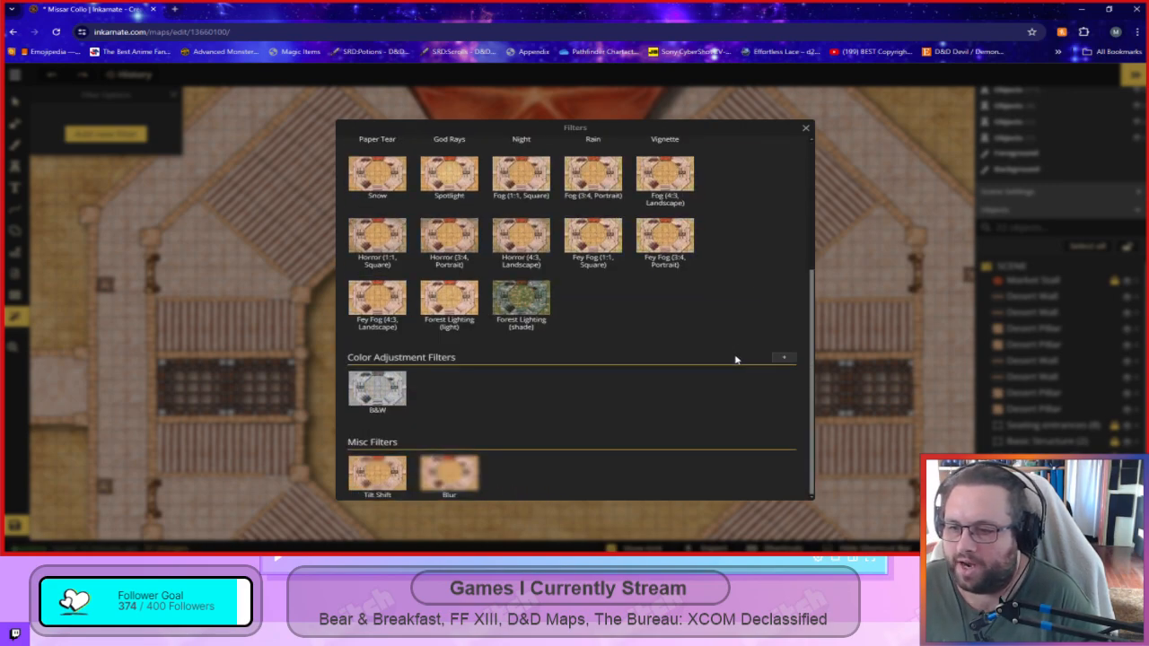
{"action": "scroll", "coordinate": [587, 450], "scroll_direction": "up", "scroll_amount": 3}
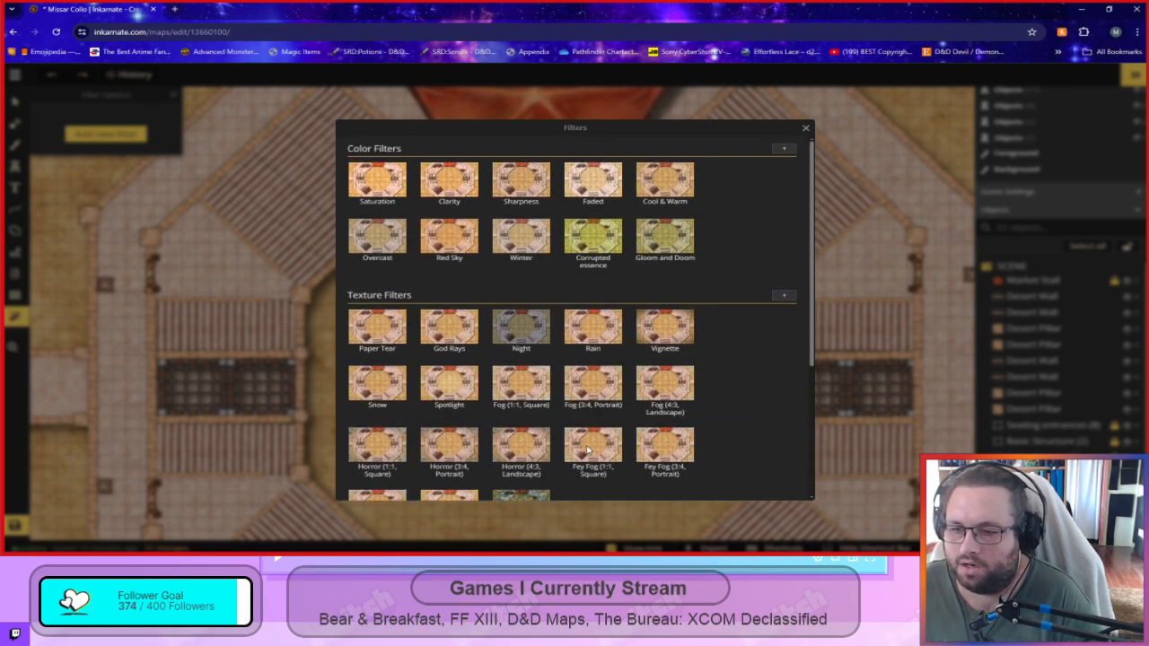
{"action": "left_click", "coordinate": [523, 331]}
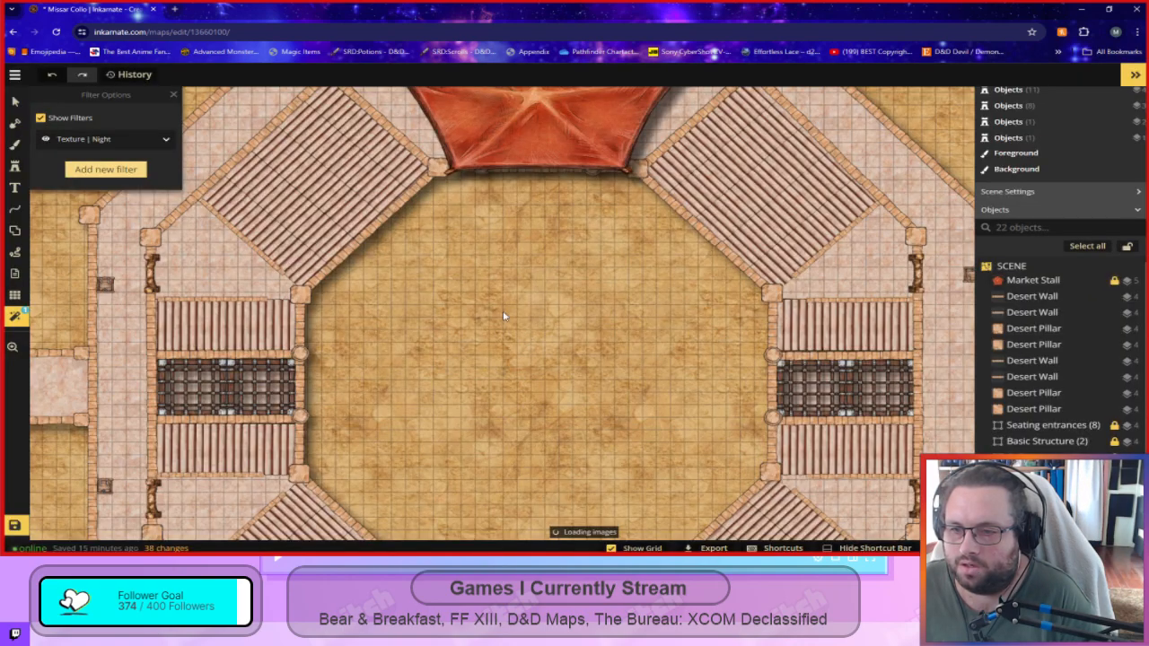
{"action": "scroll", "coordinate": [628, 431], "scroll_direction": "down", "scroll_amount": 5}
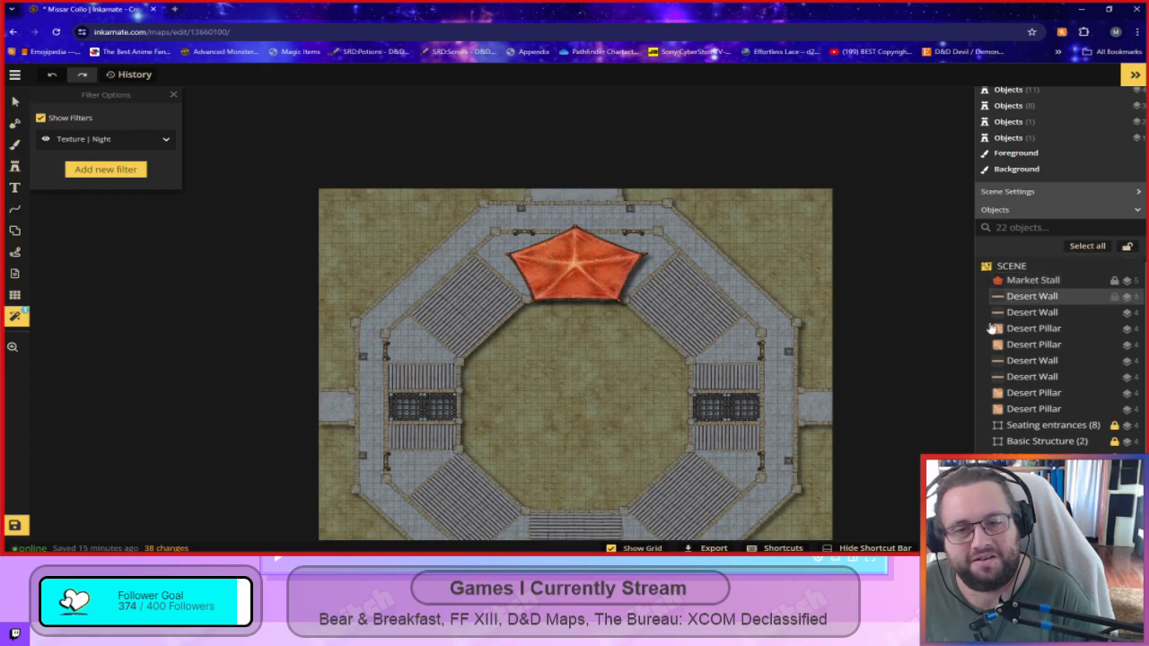
{"action": "key", "text": "ctrl+z"}
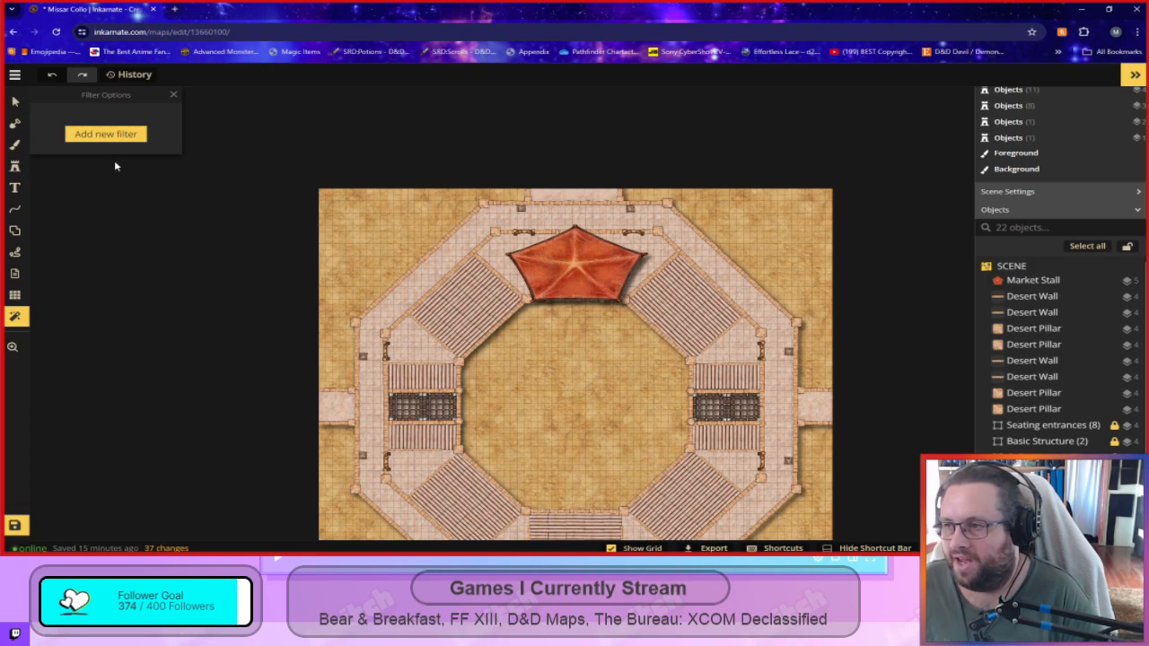
Reapply the Night texture filter, inspect its Stretch and Repeat mode settings, and undo the filter.
{"action": "left_click", "coordinate": [104, 135]}
{"action": "left_click", "coordinate": [508, 349]}
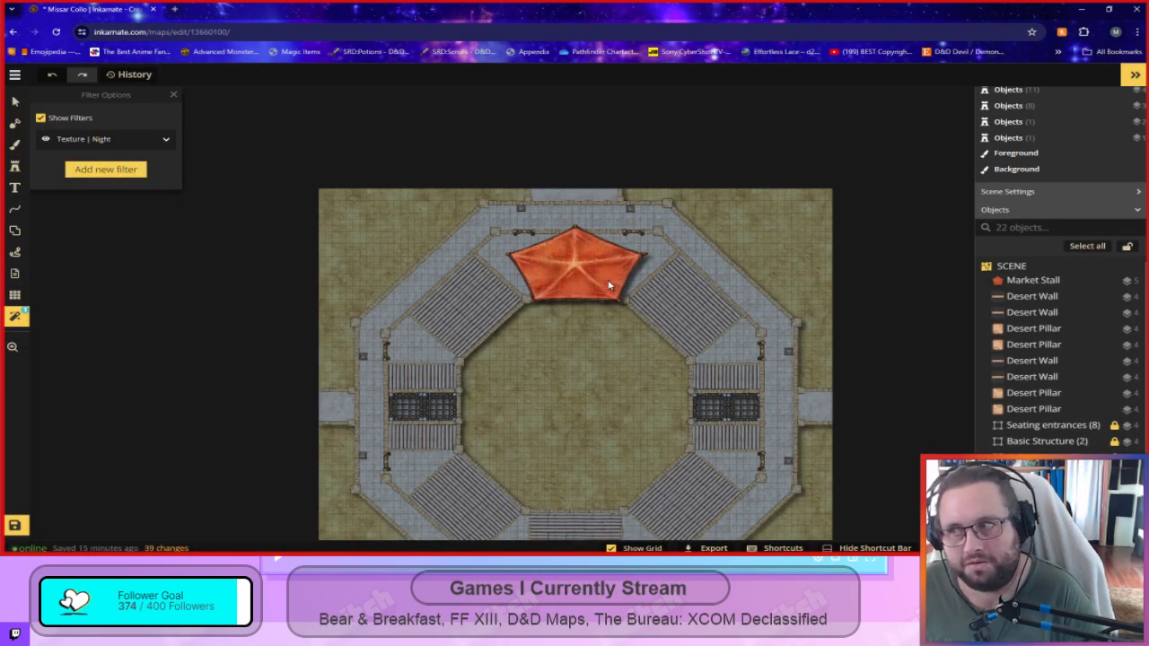
{"action": "left_click", "coordinate": [144, 140]}
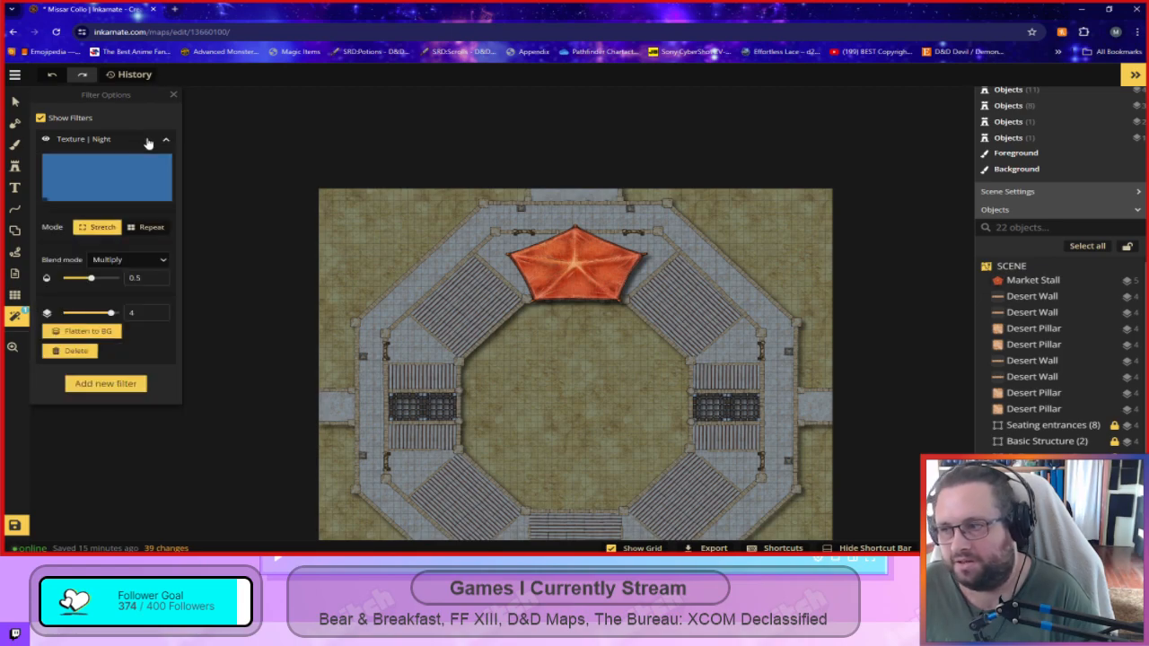
{"action": "left_click", "coordinate": [145, 227]}
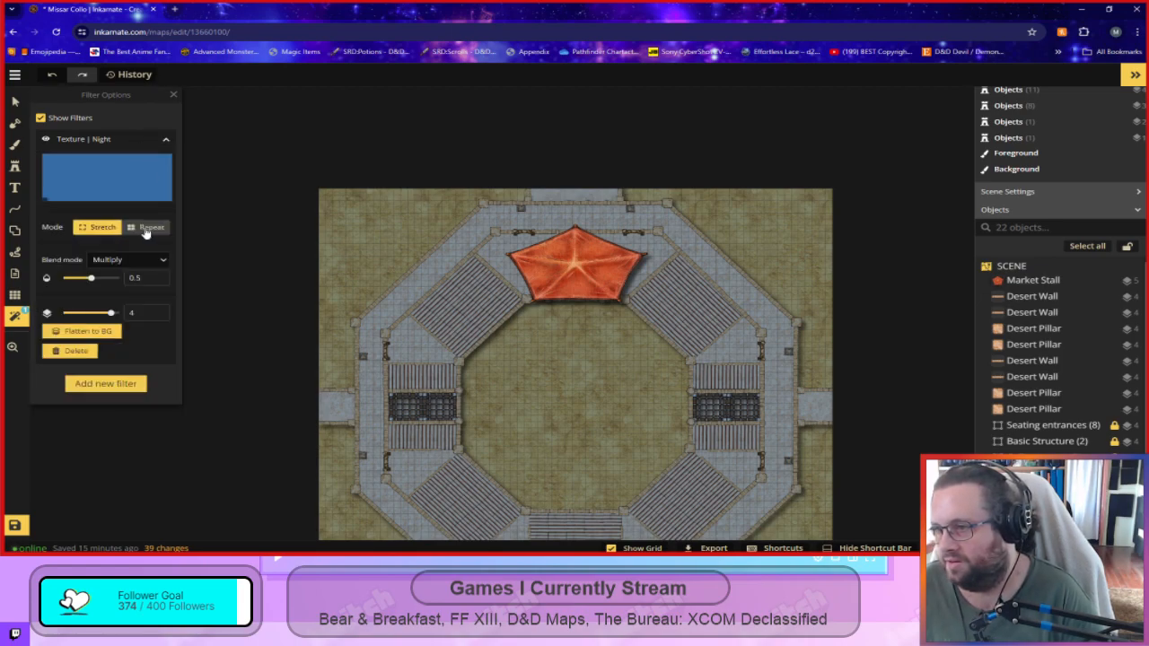
{"action": "left_click", "coordinate": [104, 228]}
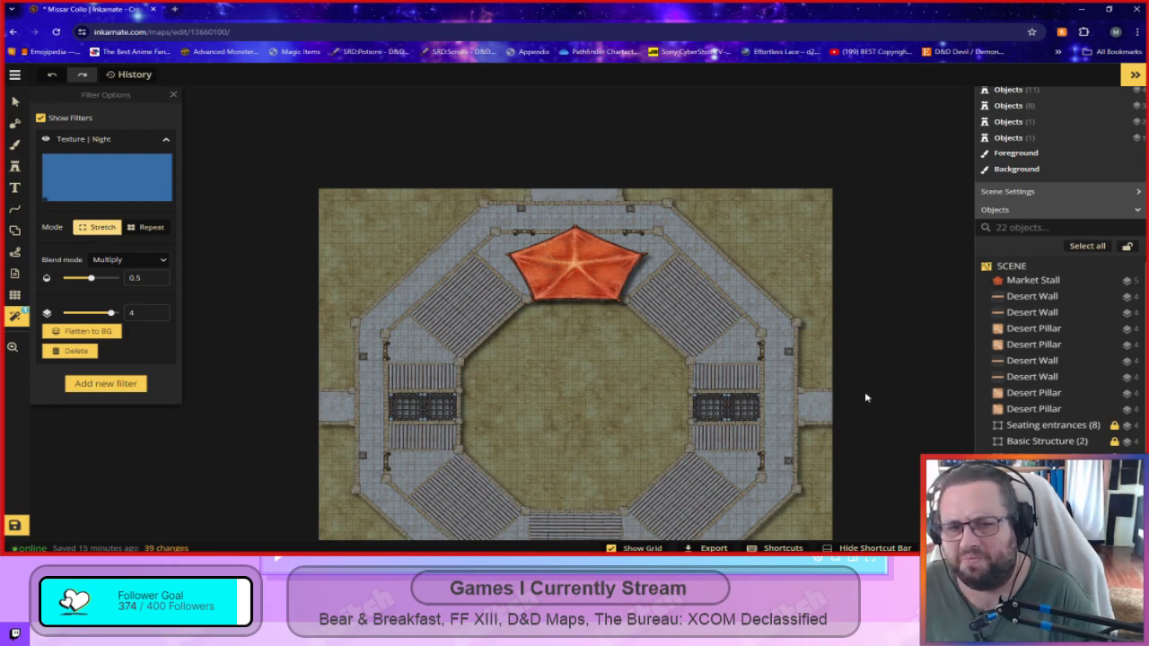
{"action": "scroll", "coordinate": [1051, 359], "scroll_direction": "down", "scroll_amount": 2}
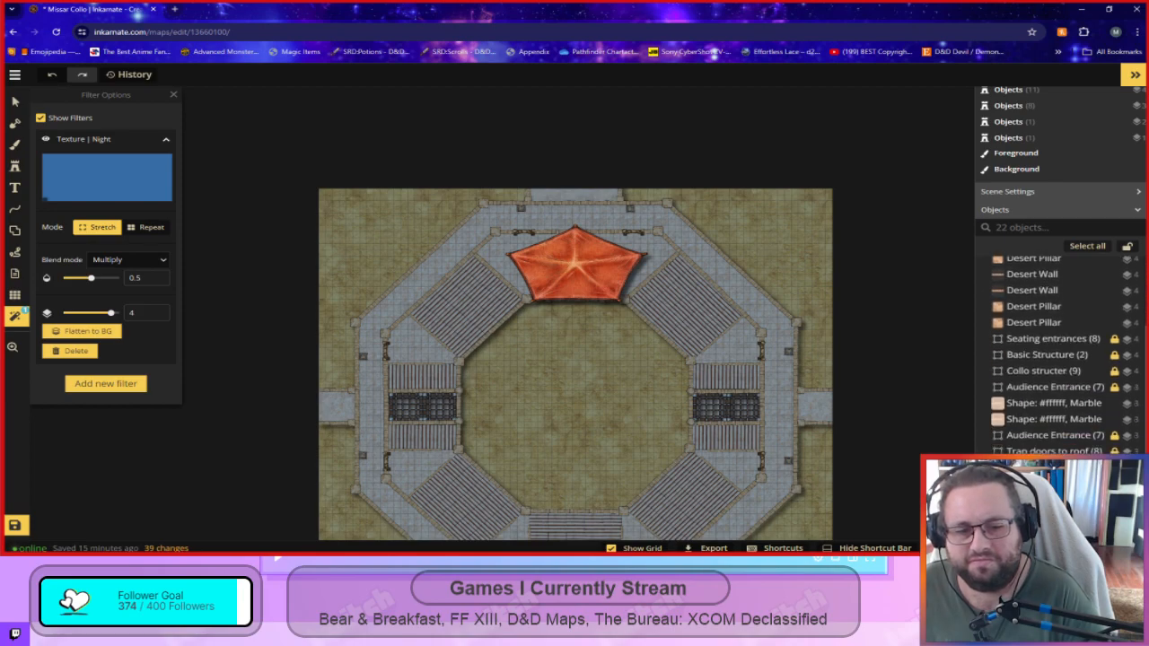
{"action": "scroll", "coordinate": [1050, 359], "scroll_direction": "up", "scroll_amount": 2}
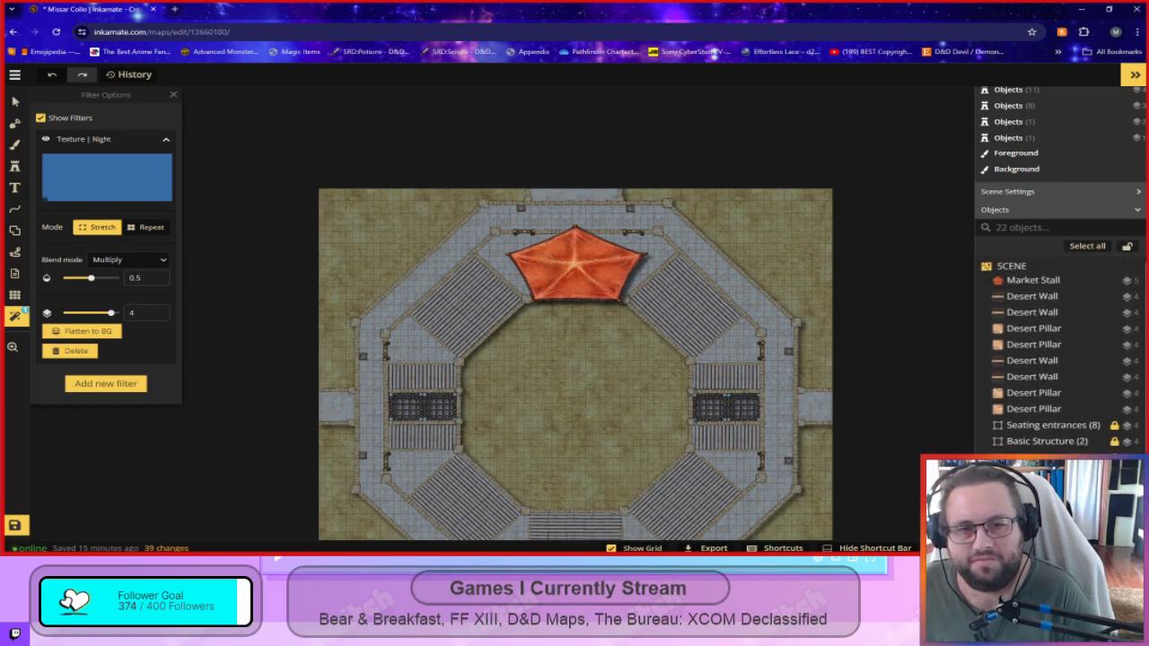
{"action": "scroll", "coordinate": [1051, 359], "scroll_direction": "down", "scroll_amount": 2}
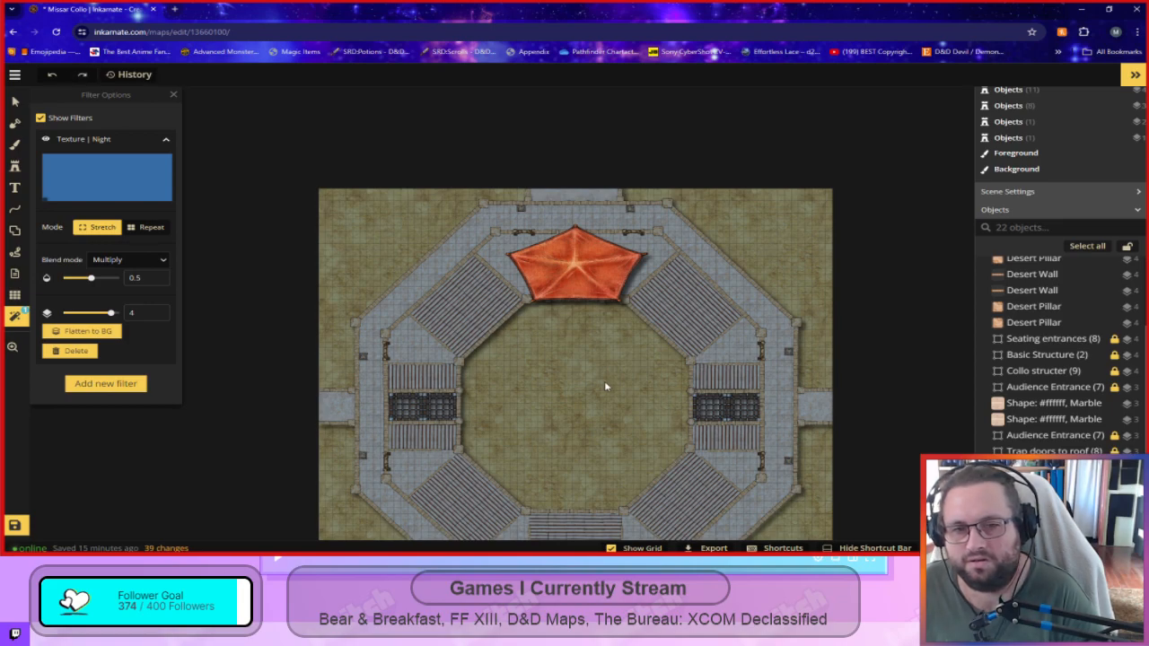
{"action": "key", "text": "ctrl+z"}
Try the Corrupted essence color filter on the map and undo it.
{"action": "scroll", "coordinate": [1055, 413], "scroll_direction": "up", "scroll_amount": 5}
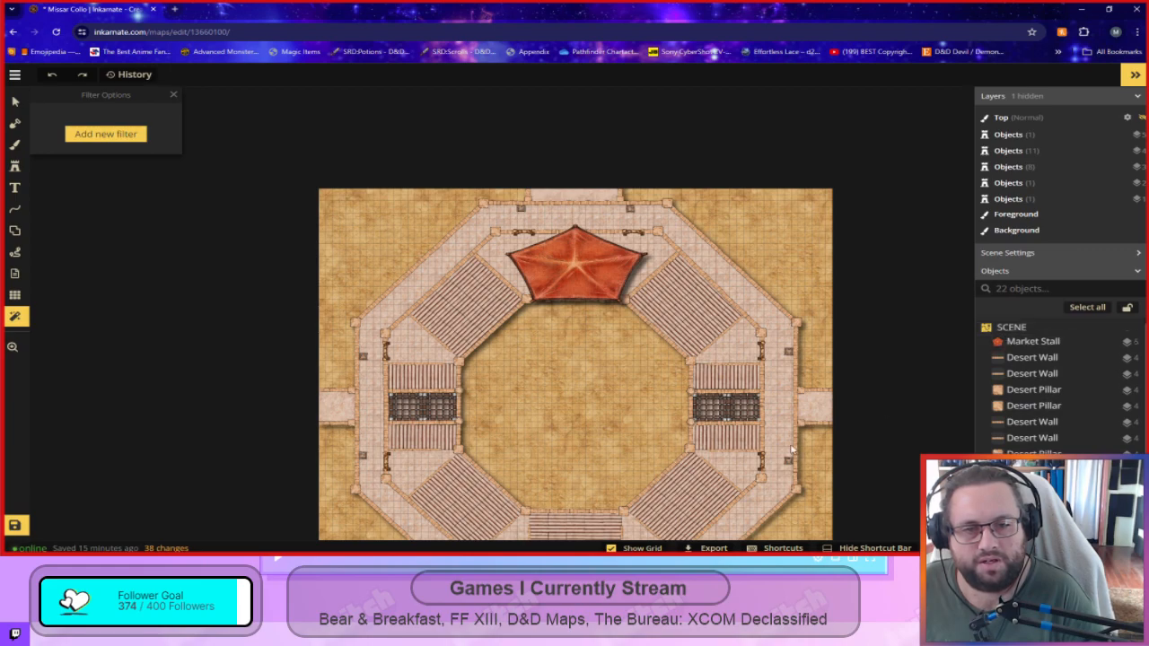
{"action": "left_click", "coordinate": [108, 137]}
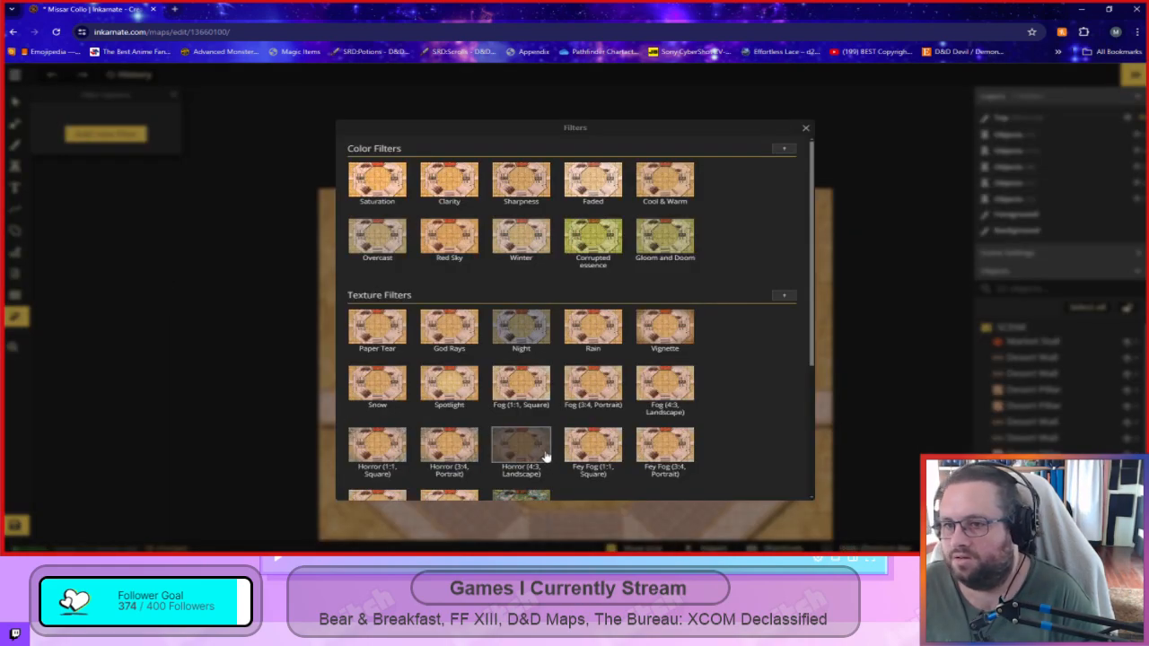
{"action": "left_click", "coordinate": [593, 248]}
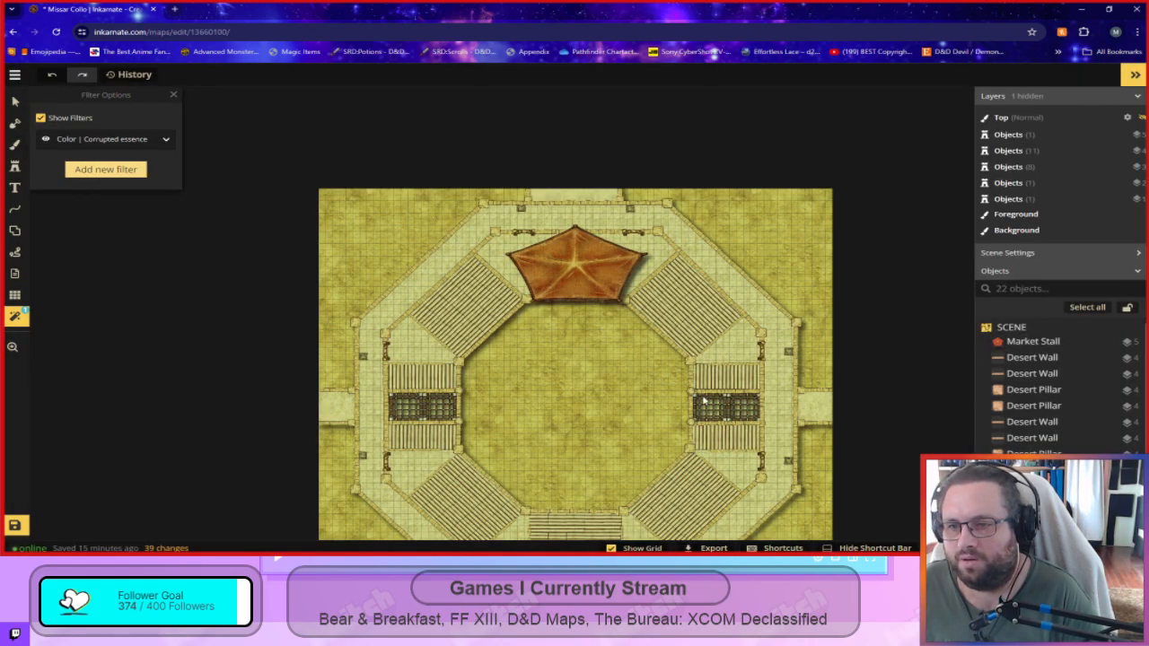
{"action": "key", "text": "ctrl+z"}
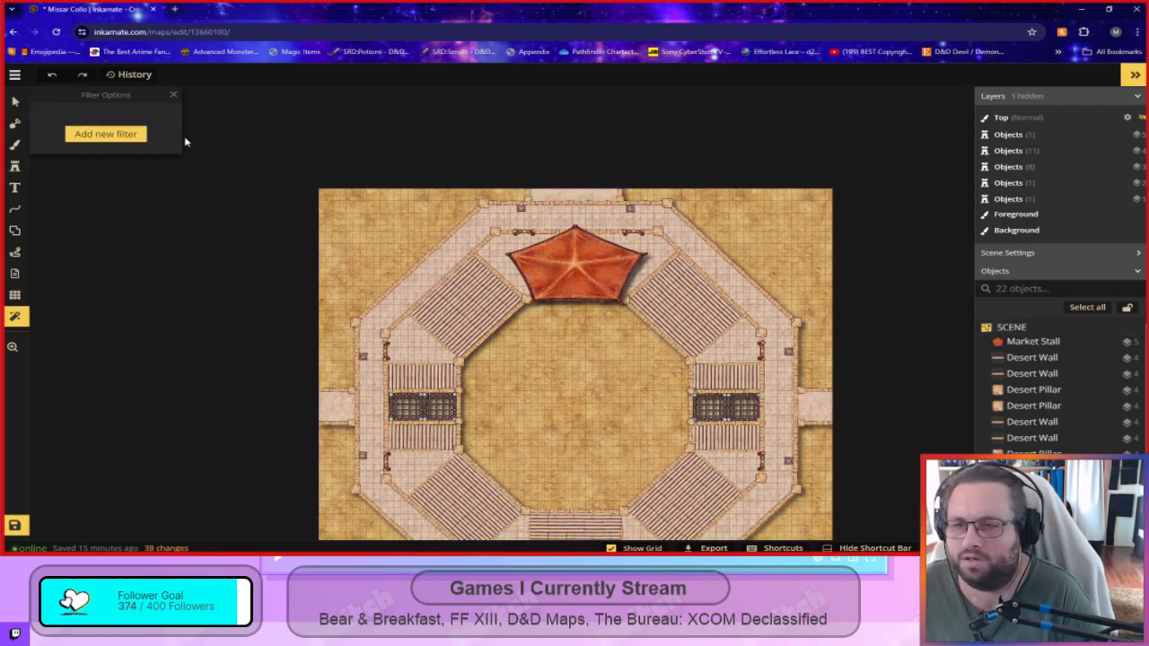
Try the Night texture filter and the Overcast color filter one after the other, undoing each.
{"action": "left_click", "coordinate": [124, 133]}
{"action": "left_click", "coordinate": [523, 327]}
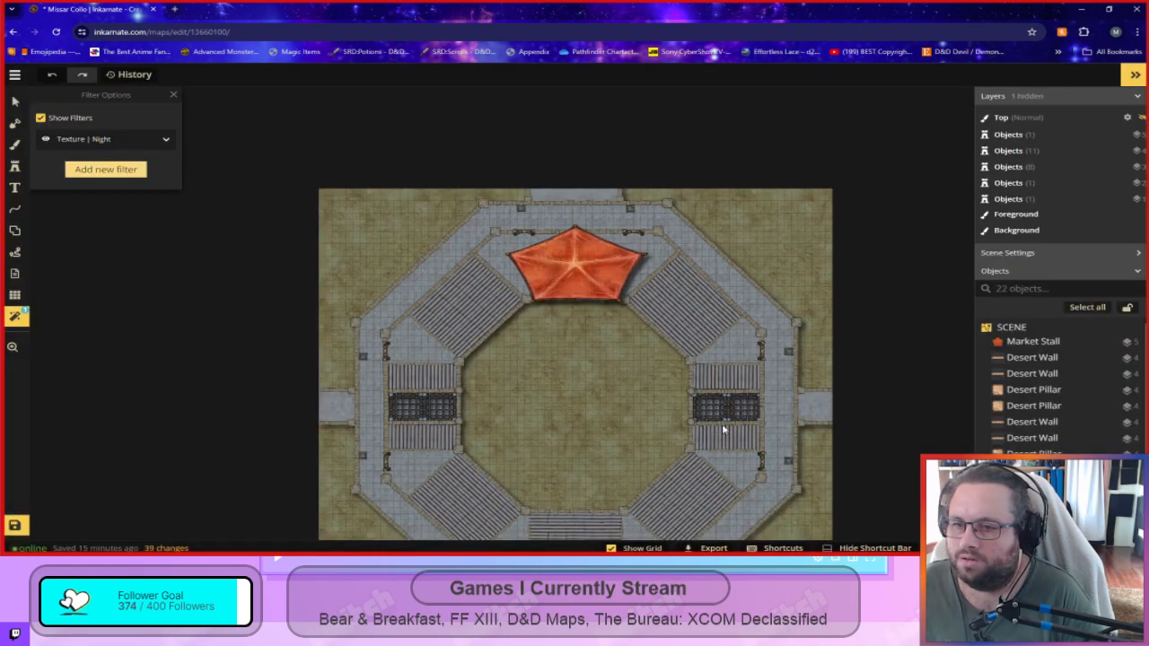
{"action": "key", "text": "ctrl+z"}
{"action": "left_click", "coordinate": [124, 135]}
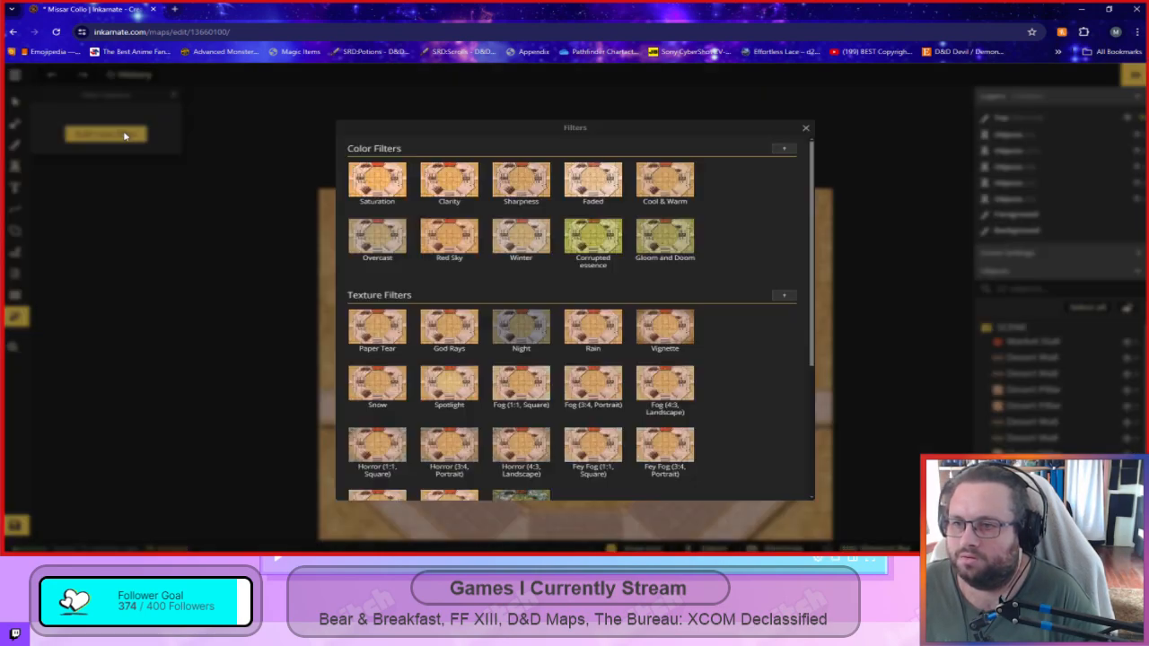
{"action": "left_click", "coordinate": [395, 257]}
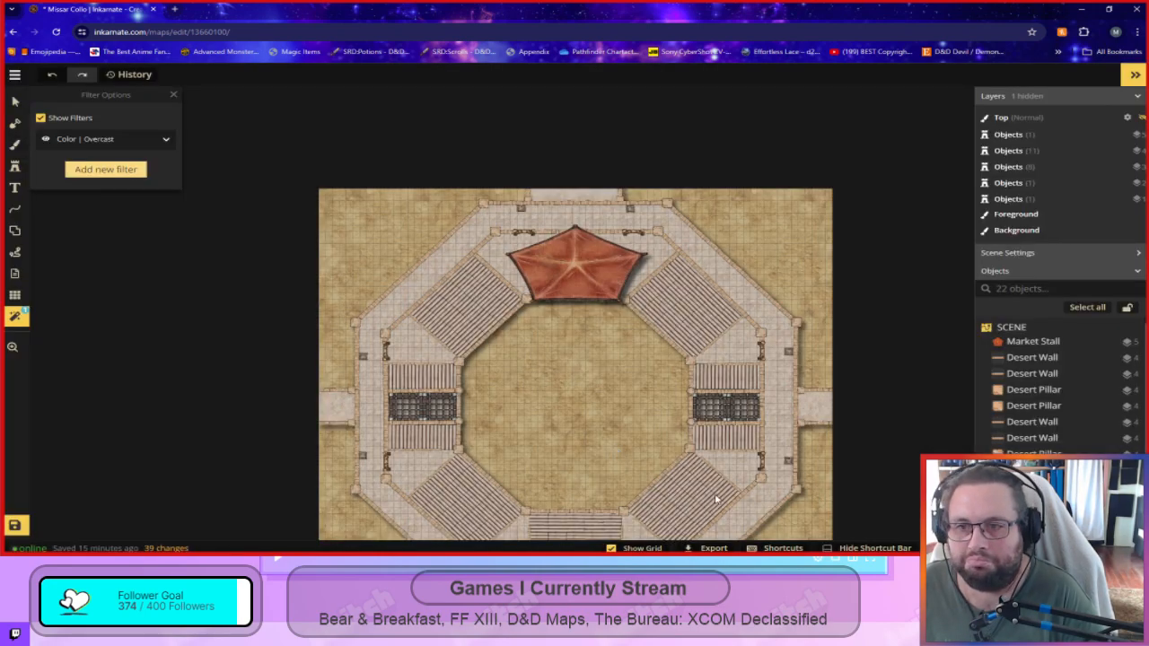
{"action": "key", "text": "ctrl+z"}
Add a custom texture filter, look through the texture filter catalog for a shading texture, and undo the filter.
{"action": "left_click", "coordinate": [82, 135]}
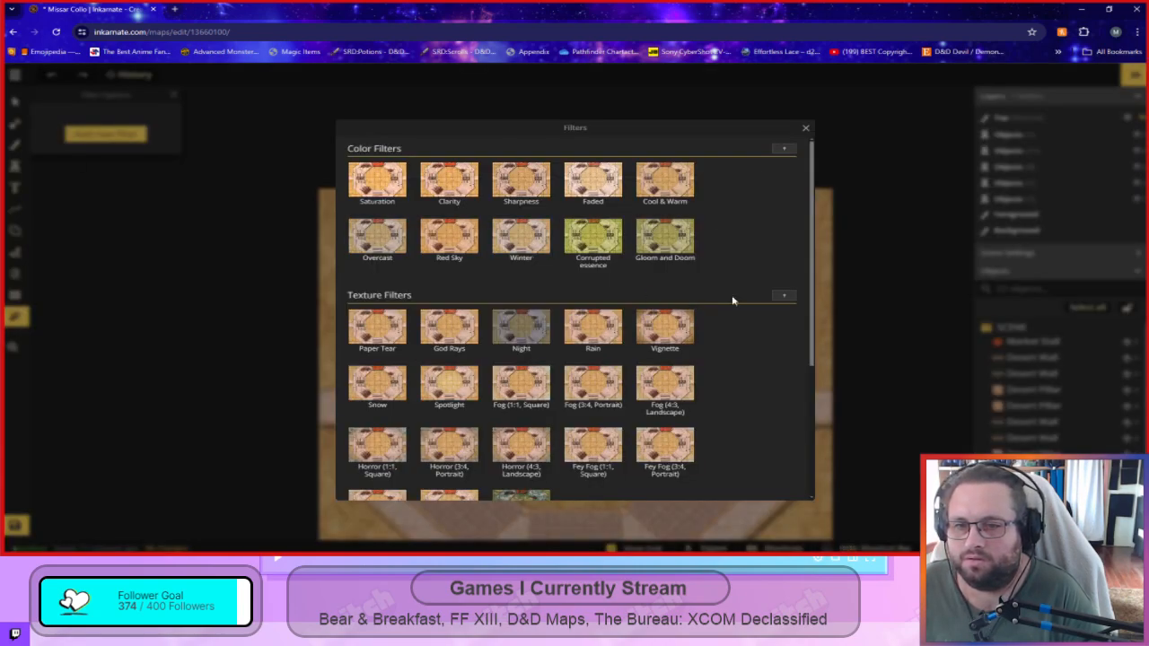
{"action": "left_click", "coordinate": [784, 297]}
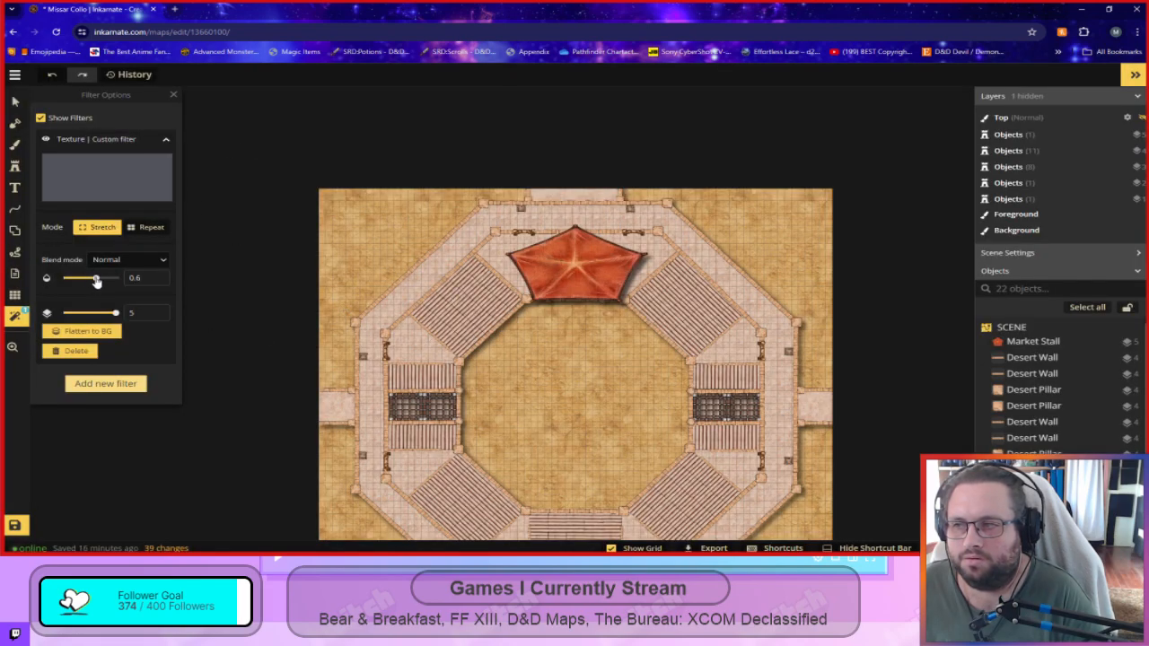
{"action": "left_click", "coordinate": [79, 192]}
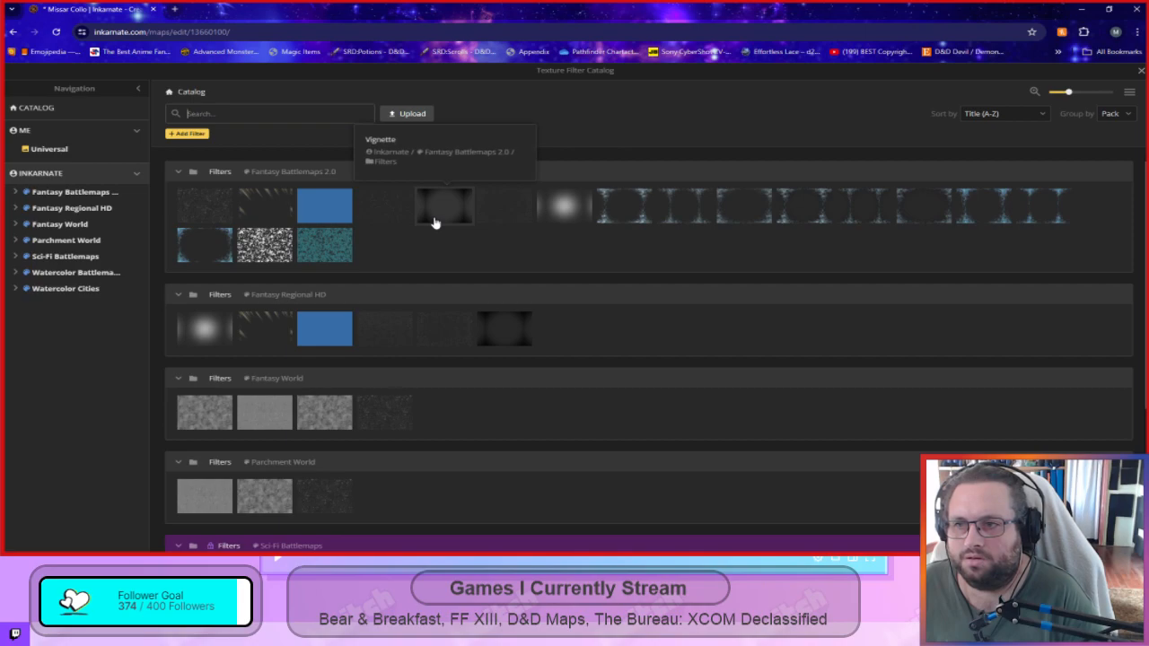
{"action": "scroll", "coordinate": [192, 337], "scroll_direction": "down", "scroll_amount": 2}
{"action": "scroll", "coordinate": [193, 343], "scroll_direction": "down", "scroll_amount": 1}
{"action": "left_click", "coordinate": [195, 344]}
{"action": "left_click", "coordinate": [105, 183]}
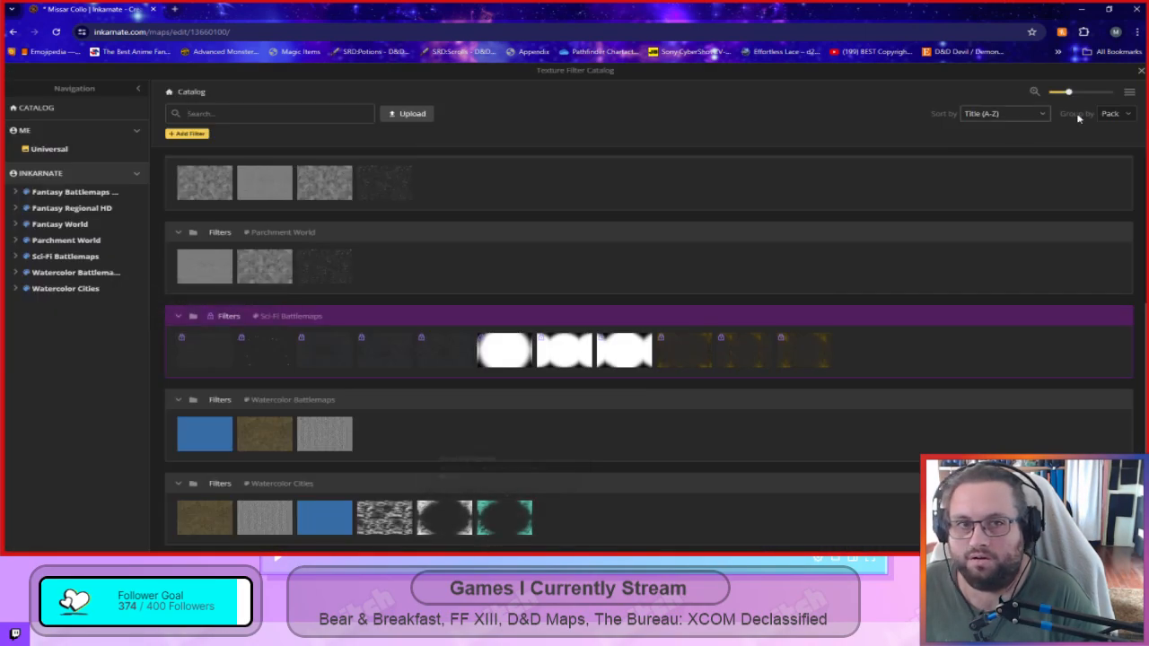
{"action": "left_click", "coordinate": [1141, 72]}
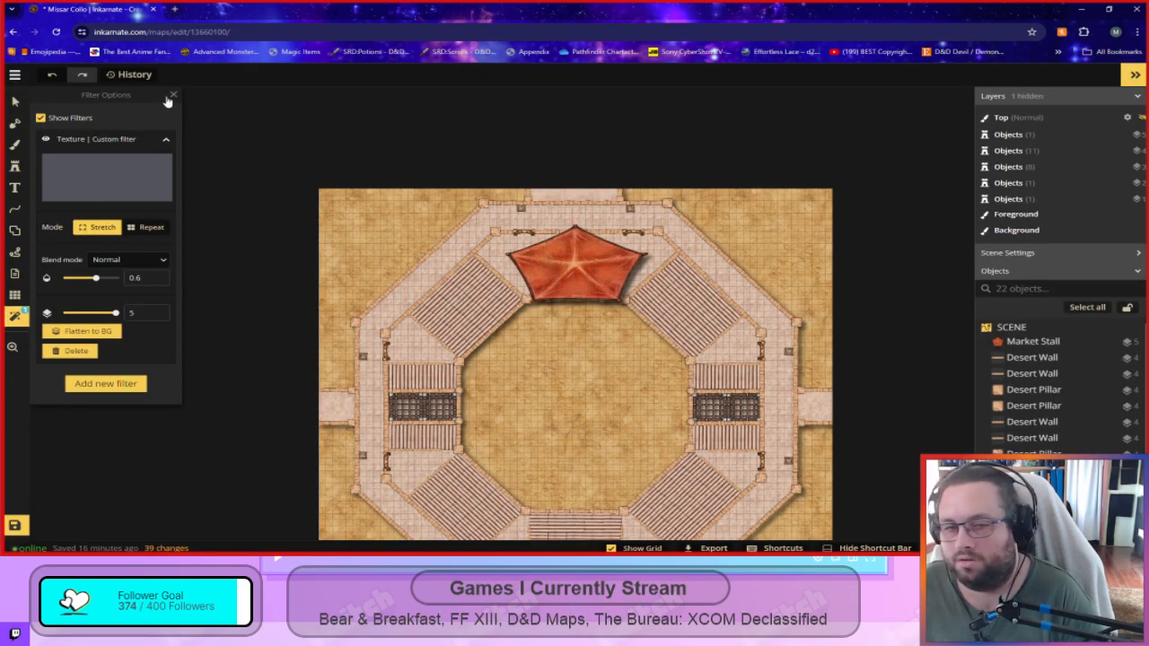
{"action": "key", "text": "ctrl+z"}
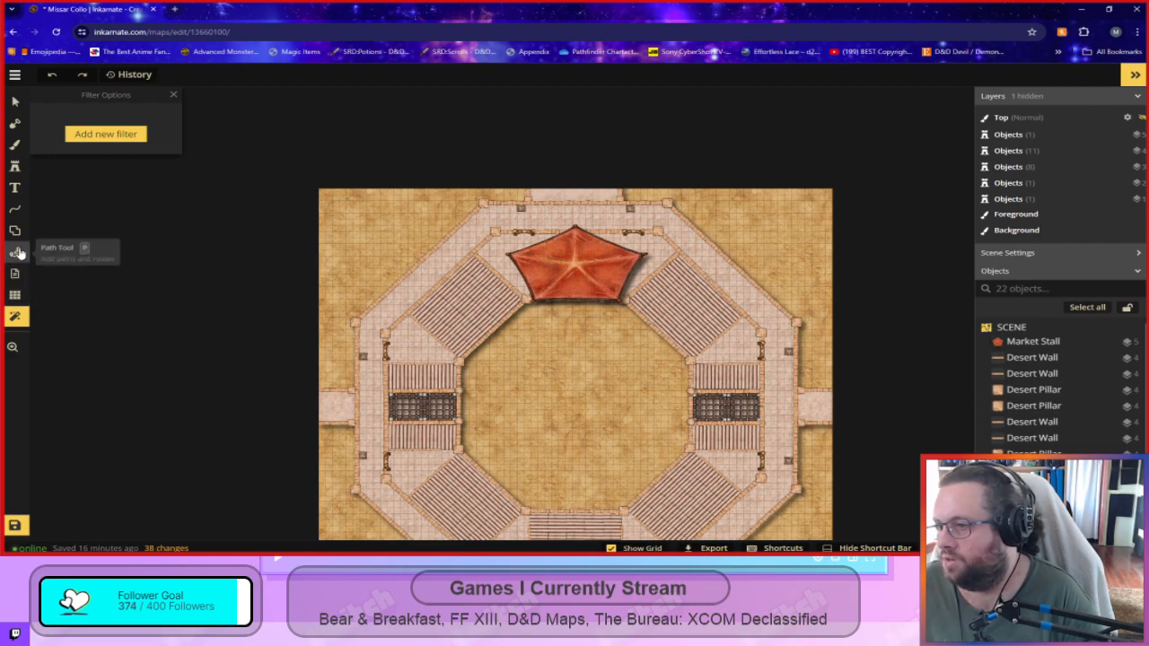
Draw a free-draw dashed white path with width 1.5 and opacity 0.8 across the middle of the arena.
{"action": "left_click", "coordinate": [12, 255]}
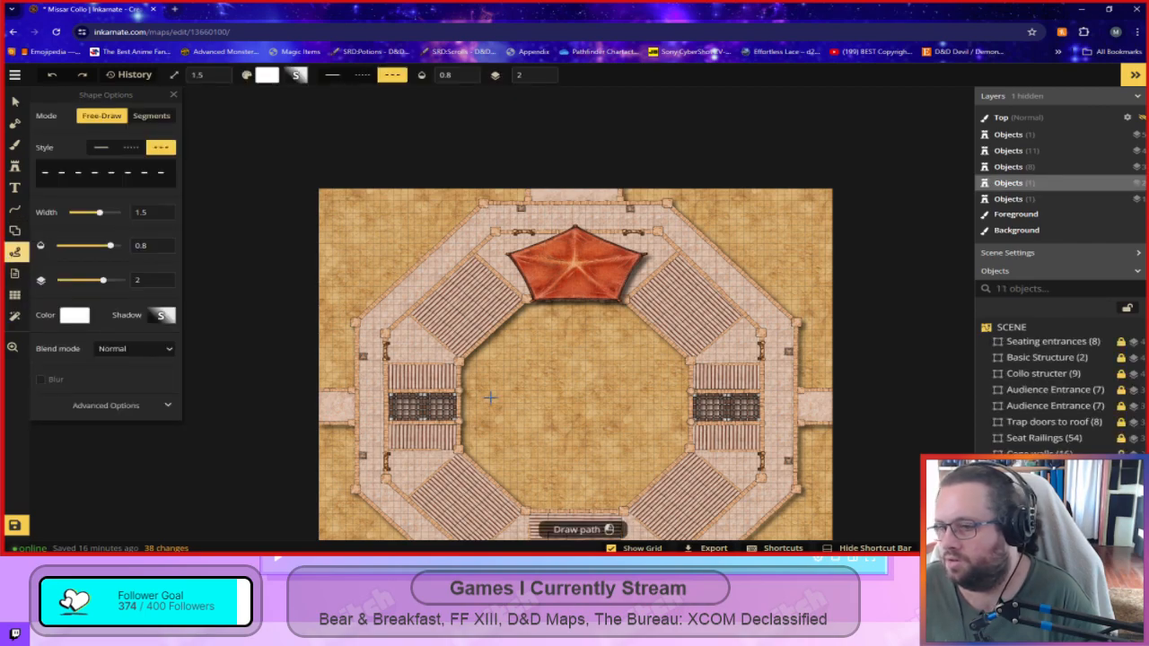
{"action": "left_click_drag", "start_coordinate": [491, 398], "coordinate": [569, 370]}
{"action": "left_click_drag", "start_coordinate": [630, 403], "coordinate": [628, 406]}
{"action": "scroll", "coordinate": [577, 487], "scroll_direction": "up", "scroll_amount": 5}
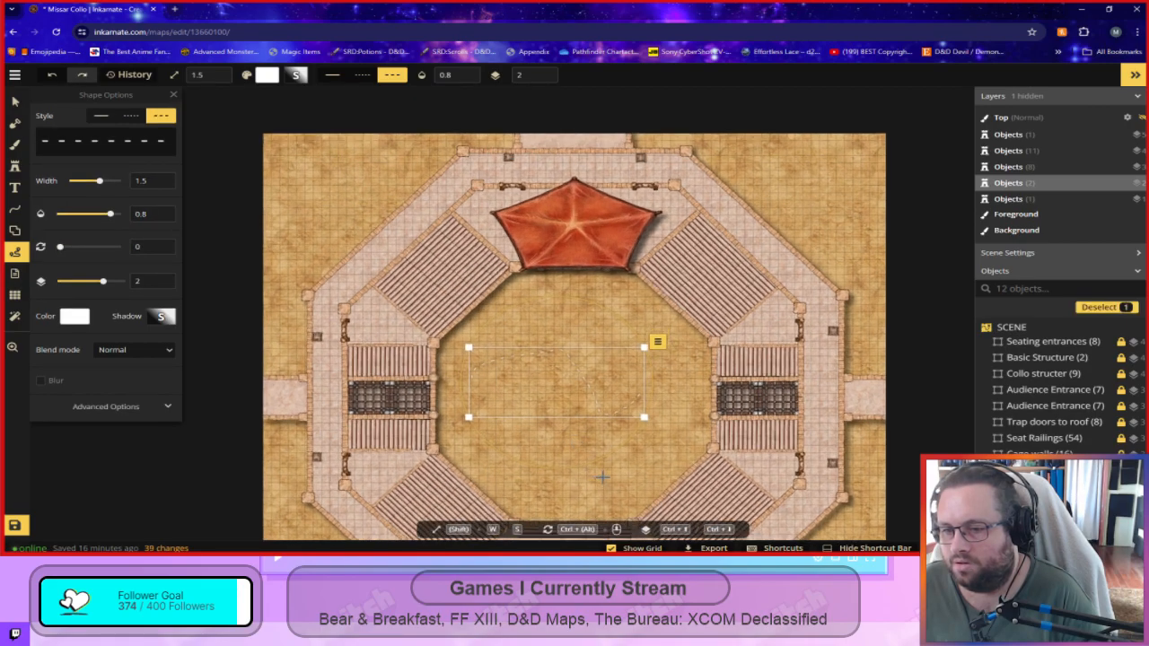
Change the dashed white path in the middle of the arena to a solid line and delete it.
{"action": "scroll", "coordinate": [577, 486], "scroll_direction": "up", "scroll_amount": 2}
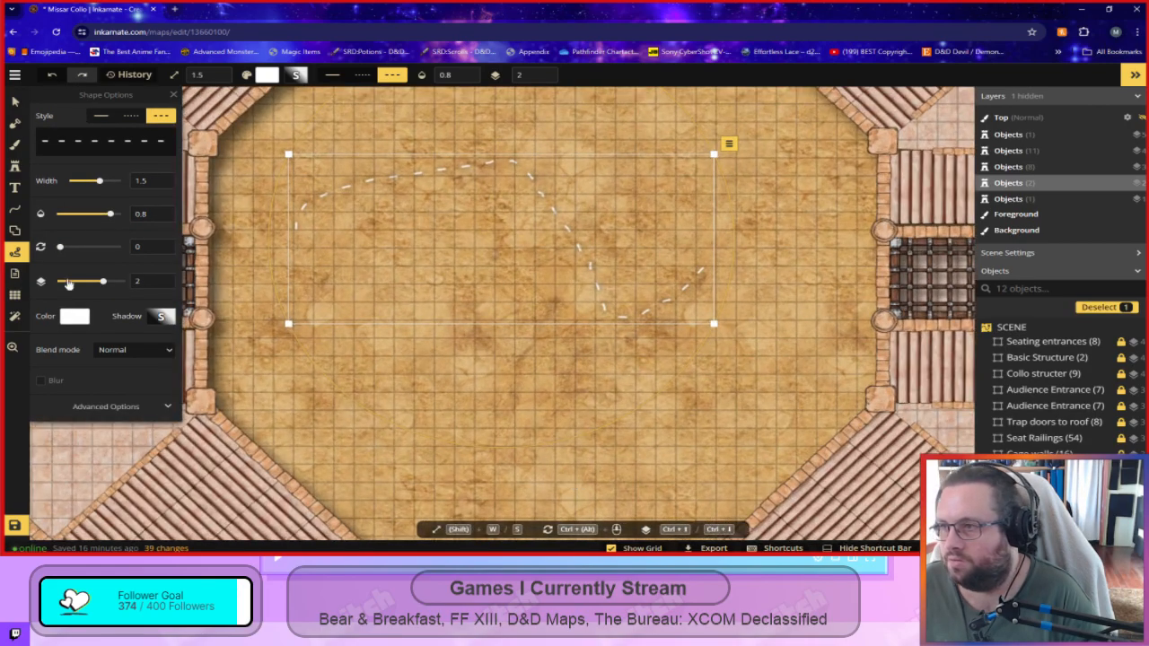
{"action": "left_click", "coordinate": [101, 116]}
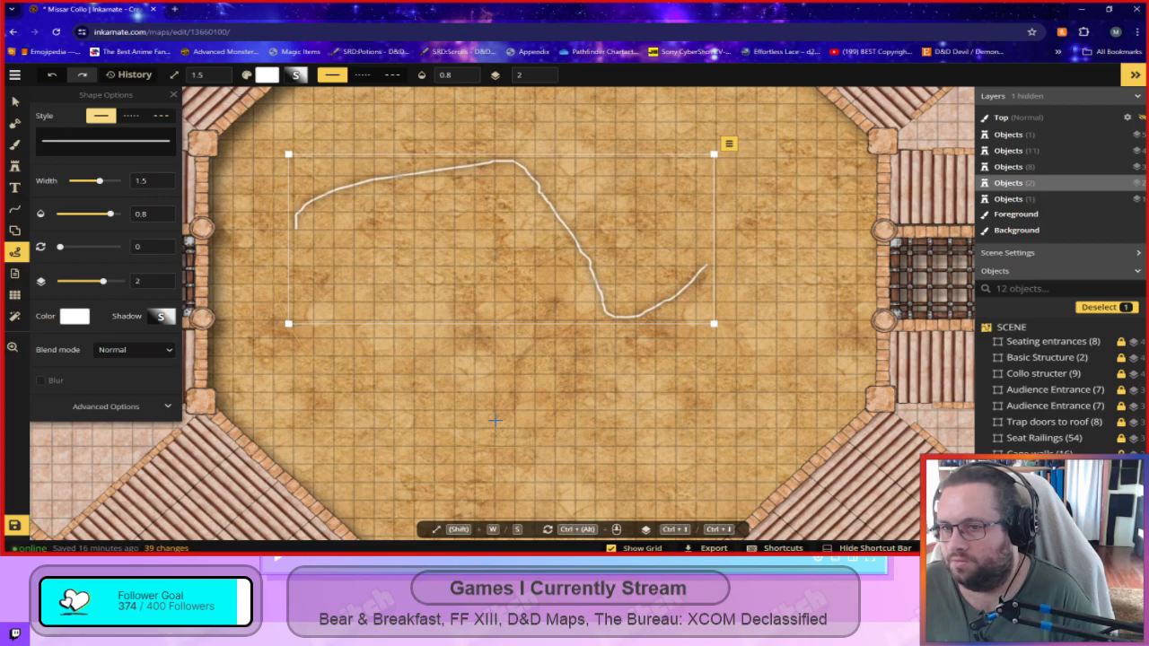
{"action": "key", "text": "ctrl+z"}
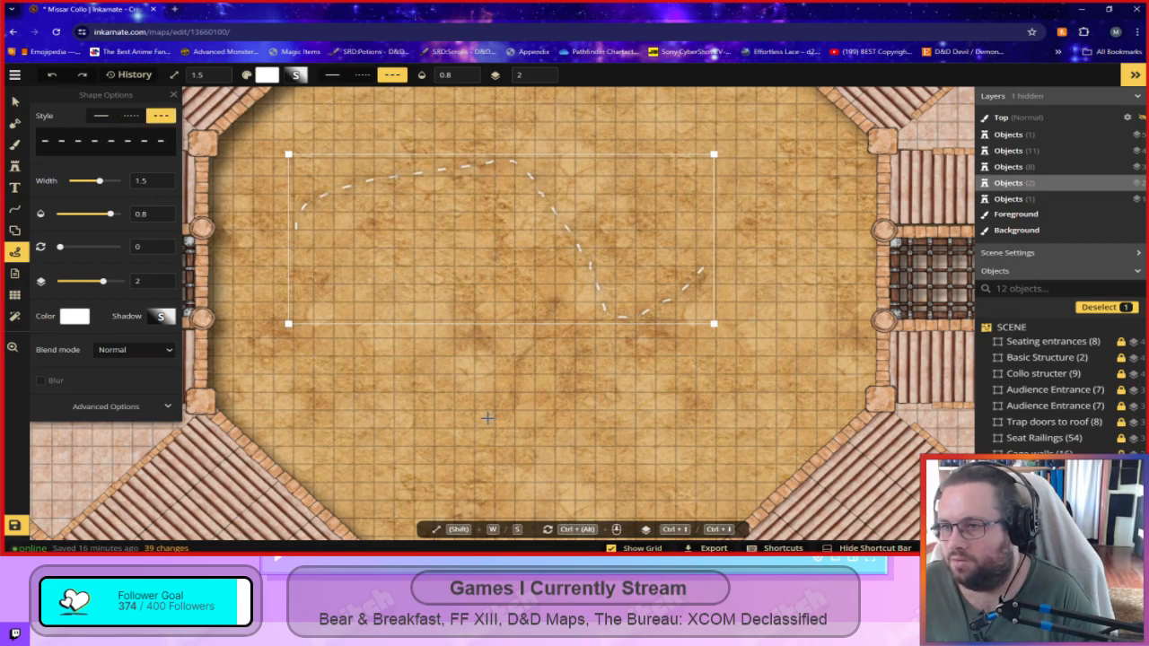
{"action": "key", "text": "ctrl+y"}
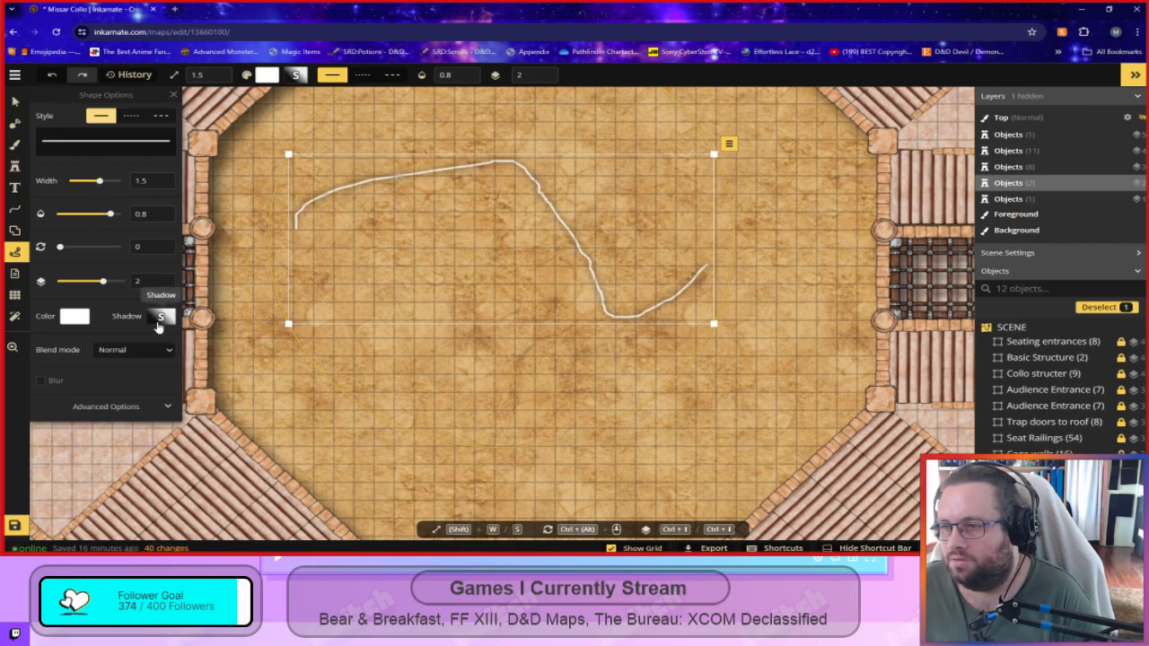
{"action": "key", "text": "Delete"}
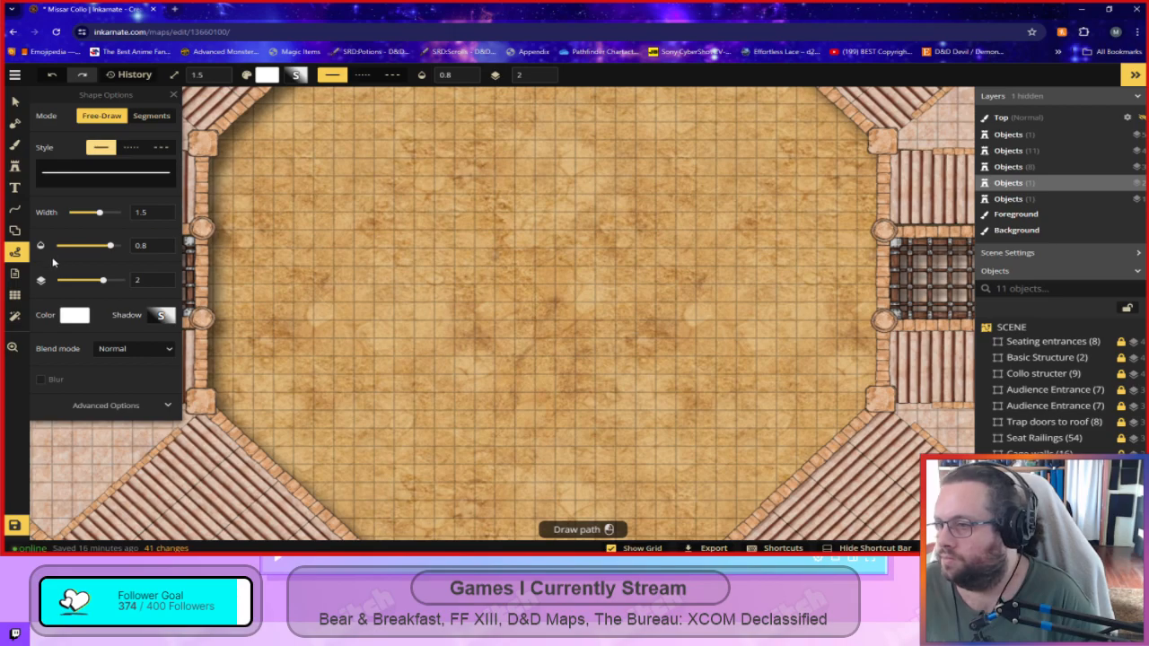
Try a size 79 shape brush stroke with the stone wall stamp outline across the arena and undo it.
{"action": "left_click", "coordinate": [15, 231]}
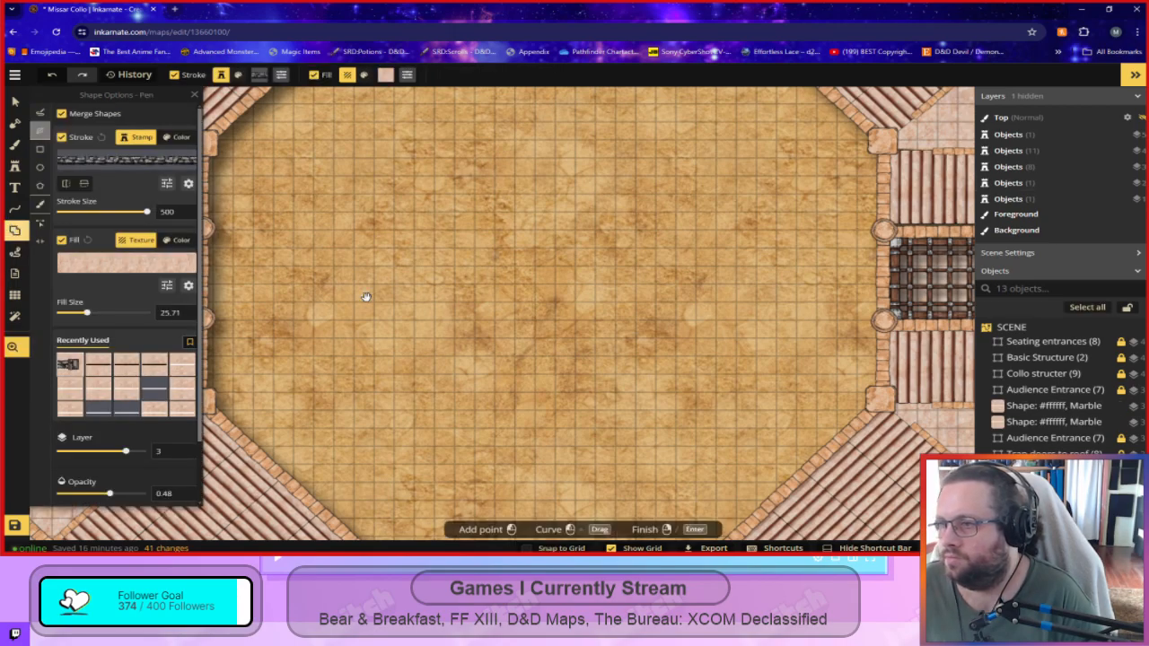
{"action": "scroll", "coordinate": [363, 298], "scroll_direction": "down", "scroll_amount": 2}
{"action": "left_click", "coordinate": [39, 205]}
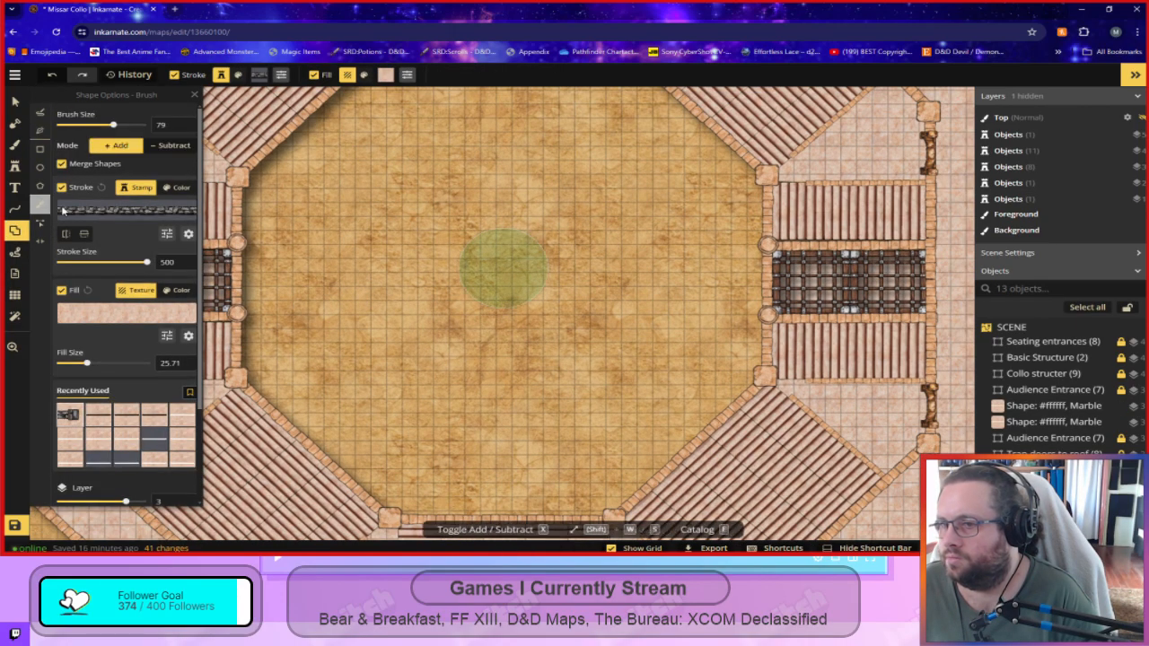
{"action": "mouse_move", "coordinate": [404, 292]}
{"action": "left_mouse_down"}
{"action": "mouse_move", "coordinate": [610, 171]}
{"action": "mouse_move", "coordinate": [673, 206]}
{"action": "left_mouse_up"}
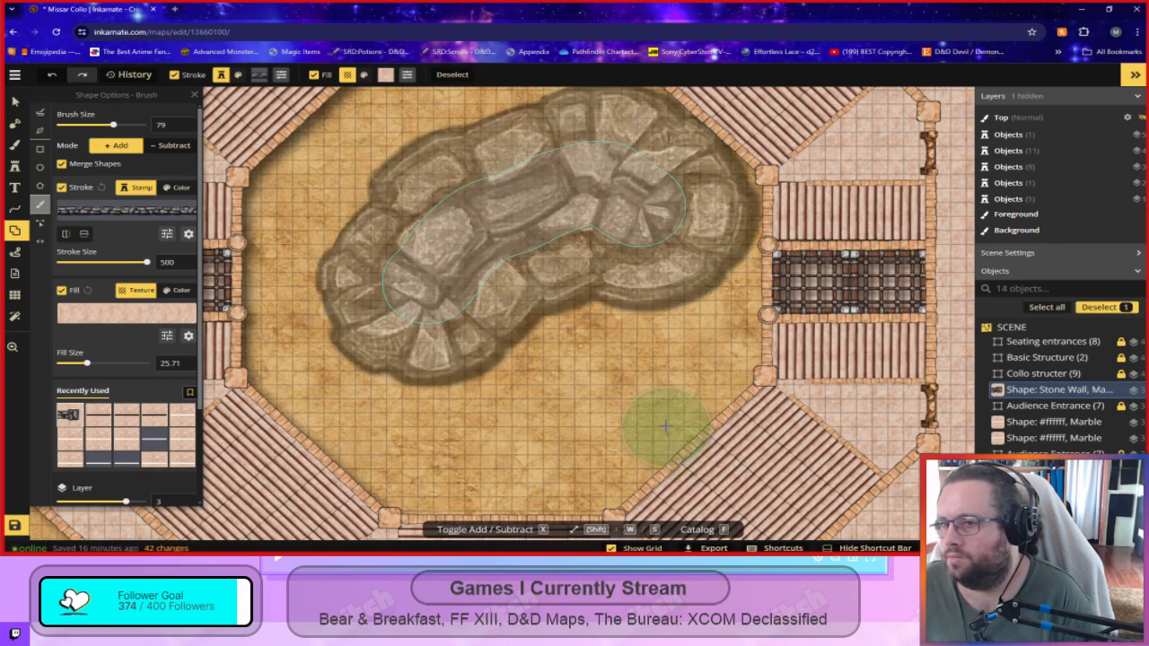
{"action": "key", "text": "ctrl+z"}
Try a diagonal shape brush stroke with a black color outline and the marble texture fill in the arena, and undo it.
{"action": "scroll", "coordinate": [138, 233], "scroll_direction": "down", "scroll_amount": 3}
{"action": "scroll", "coordinate": [137, 234], "scroll_direction": "up", "scroll_amount": 3}
{"action": "left_click", "coordinate": [176, 187]}
{"action": "left_click_drag", "start_coordinate": [390, 279], "coordinate": [529, 169]}
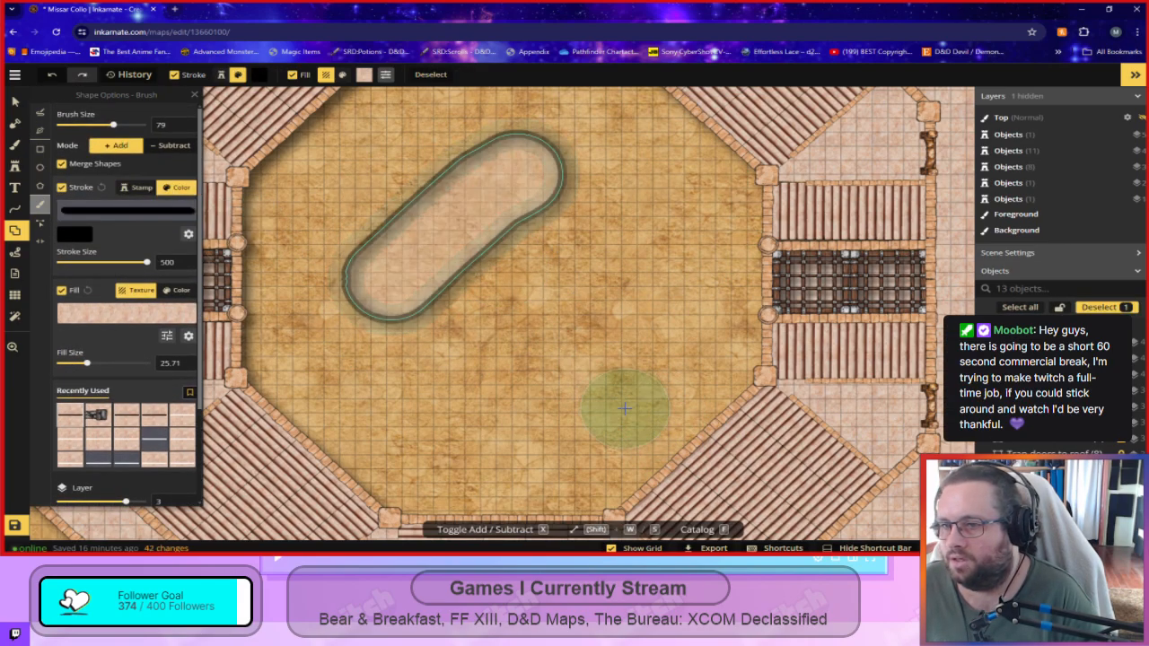
{"action": "scroll", "coordinate": [623, 402], "scroll_direction": "up", "scroll_amount": 2}
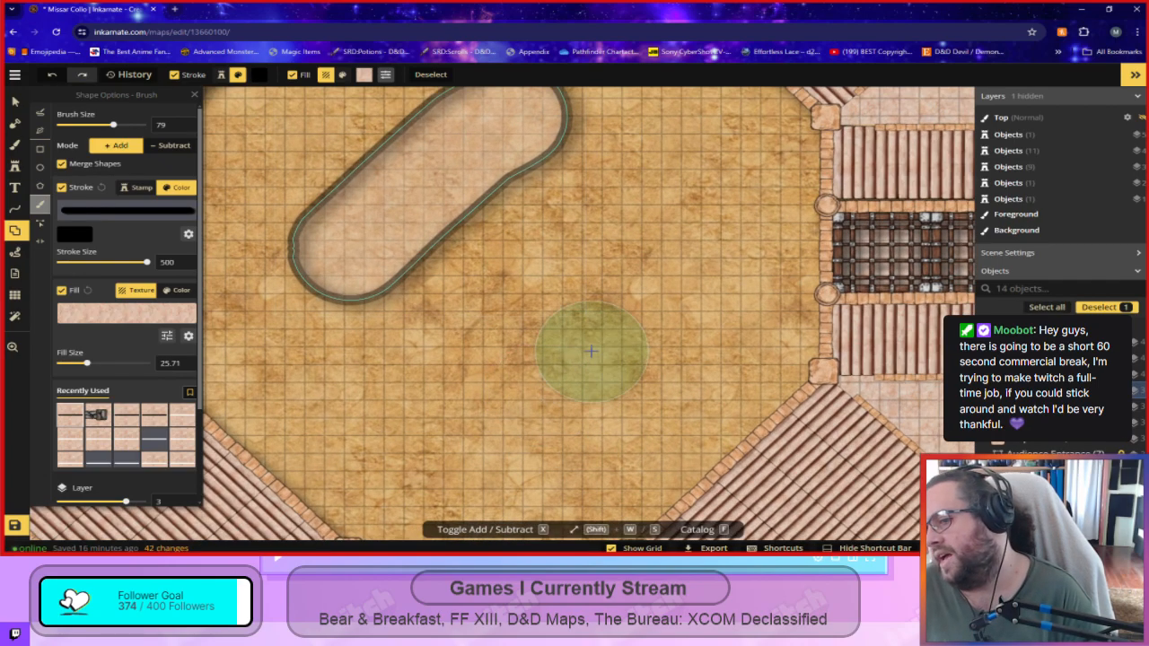
{"action": "key", "text": "ctrl+z"}
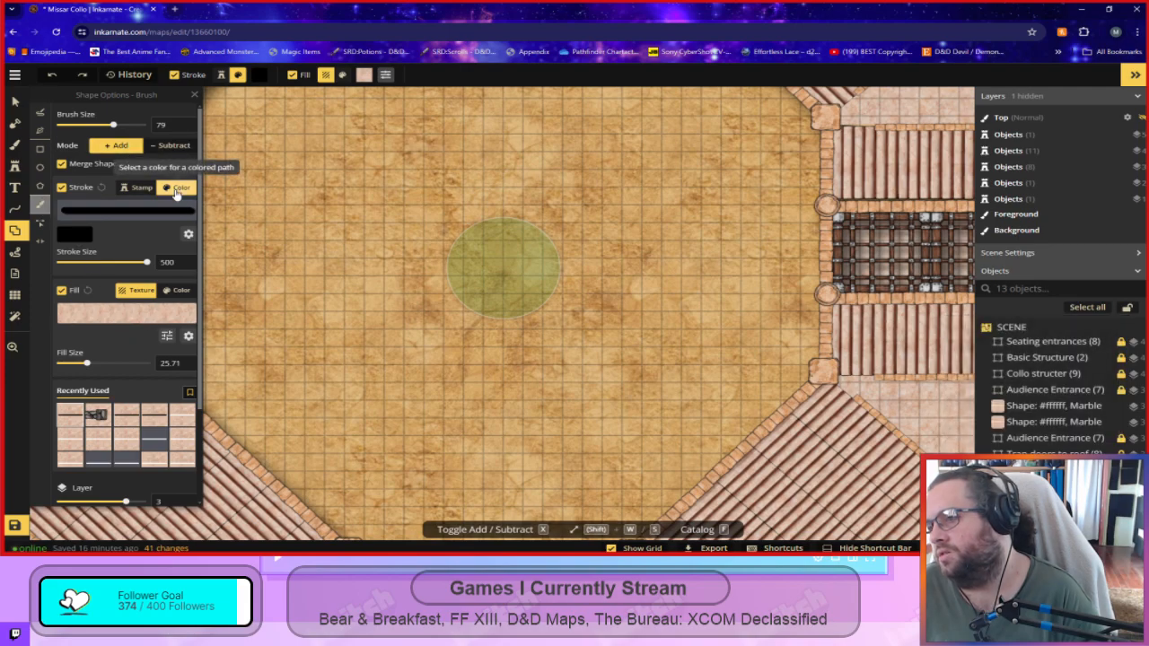
Try a shape brush stroke with a plain blue-grey color fill in the arena and undo it.
{"action": "left_click", "coordinate": [176, 290]}
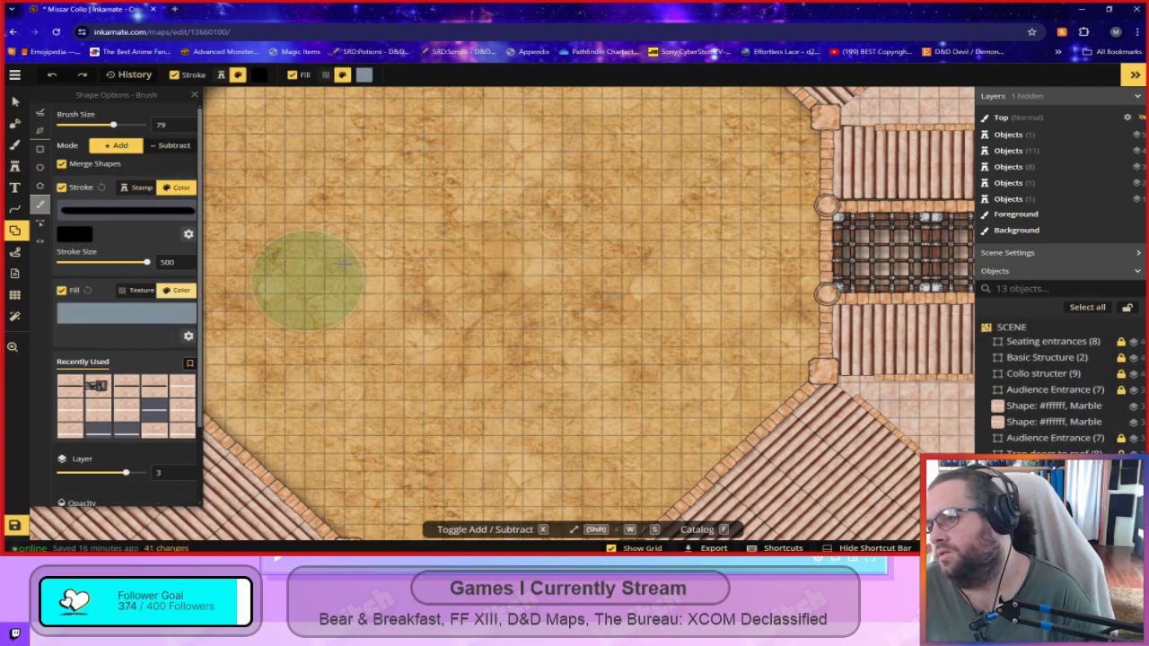
{"action": "mouse_move", "coordinate": [460, 234]}
{"action": "left_mouse_down"}
{"action": "mouse_move", "coordinate": [534, 405]}
{"action": "mouse_move", "coordinate": [571, 399]}
{"action": "left_mouse_up"}
{"action": "key", "text": "ctrl+z"}
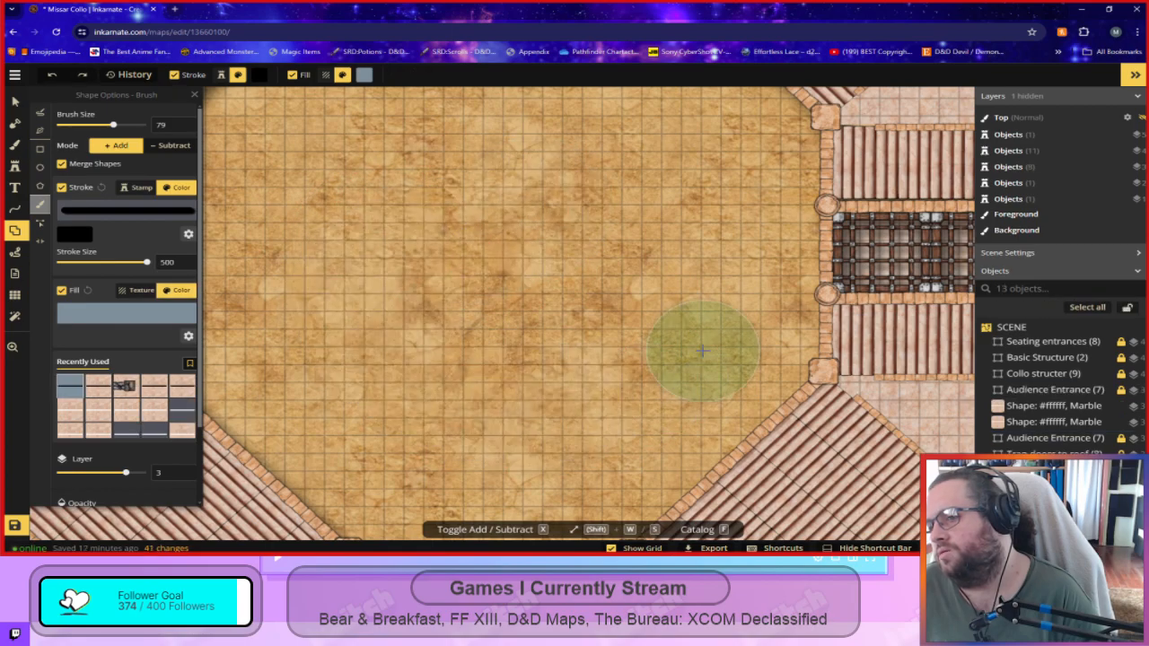
Set the shape brush size to 5 and try the Subtract mode in the arena before returning to Add mode.
{"action": "left_click_drag", "start_coordinate": [114, 125], "coordinate": [54, 126]}
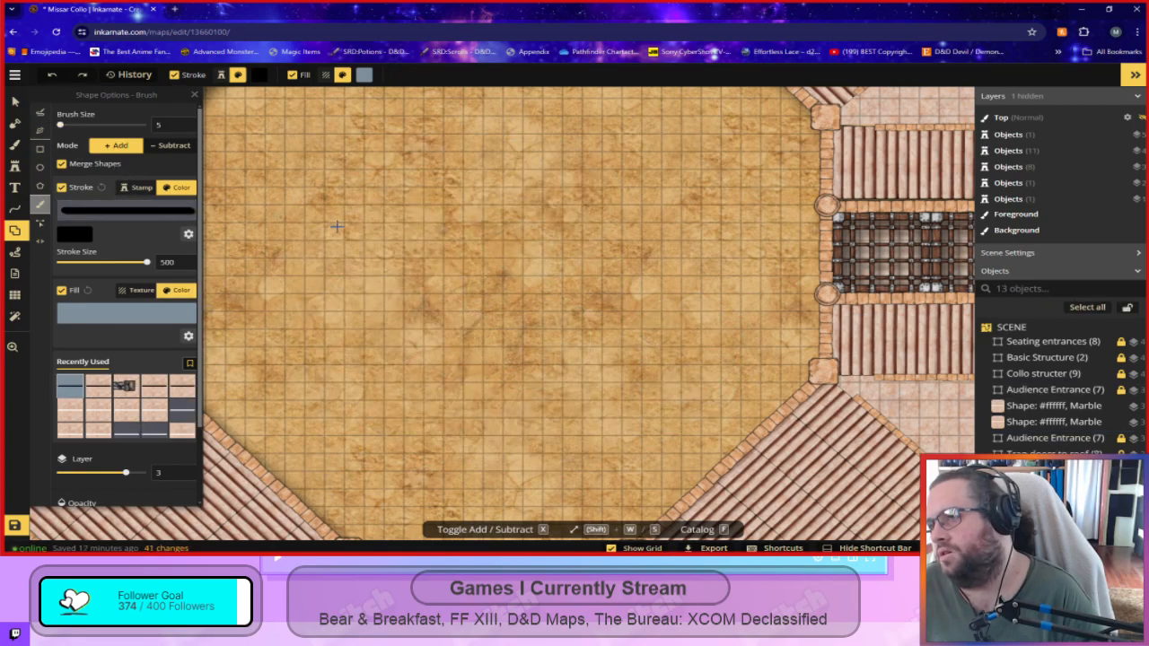
{"action": "left_click", "coordinate": [169, 146]}
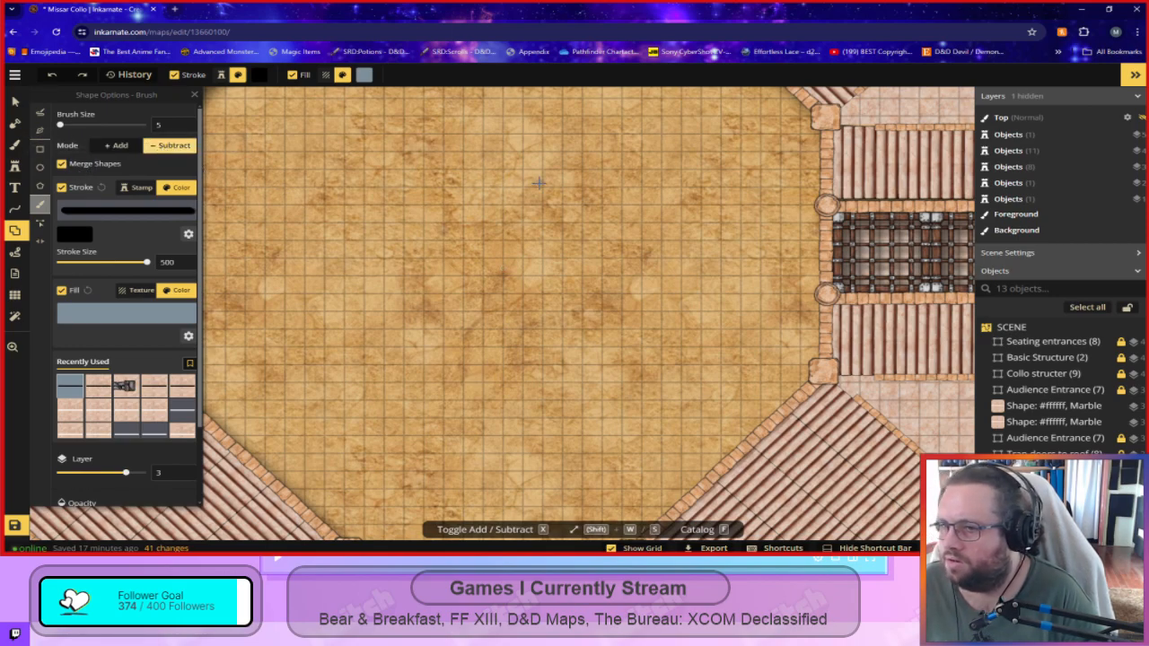
{"action": "key", "text": "ctrl+z"}
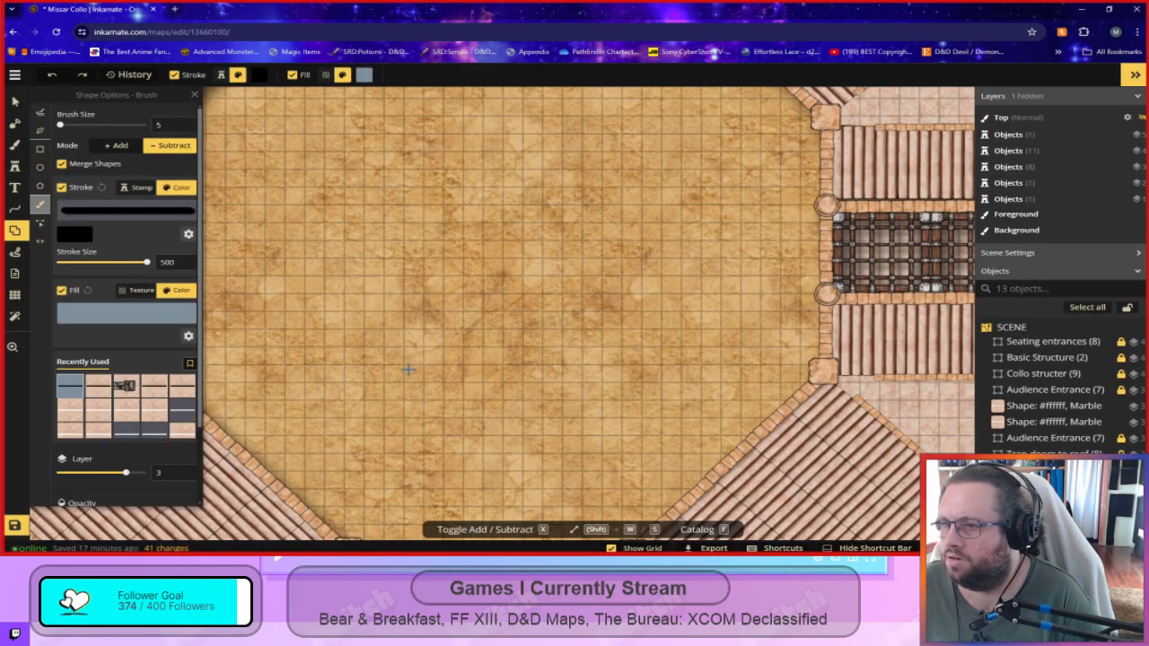
{"action": "left_click_drag", "start_coordinate": [263, 158], "coordinate": [629, 418]}
{"action": "scroll", "coordinate": [630, 419], "scroll_direction": "down", "scroll_amount": 5}
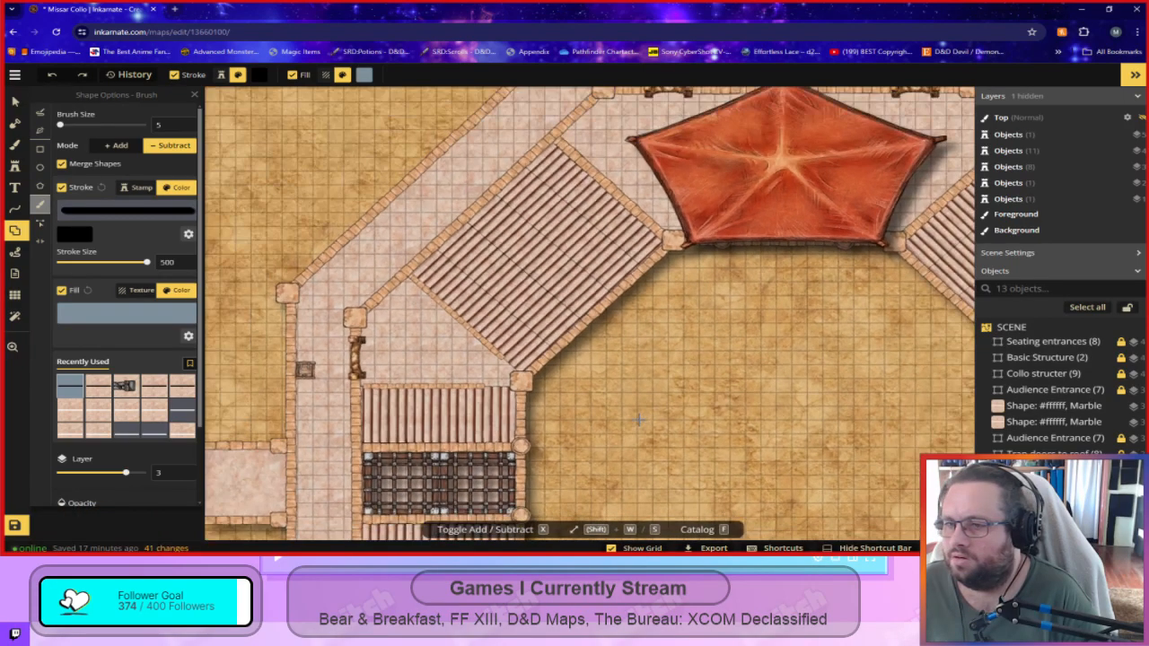
{"action": "left_click_drag", "start_coordinate": [708, 423], "coordinate": [545, 443]}
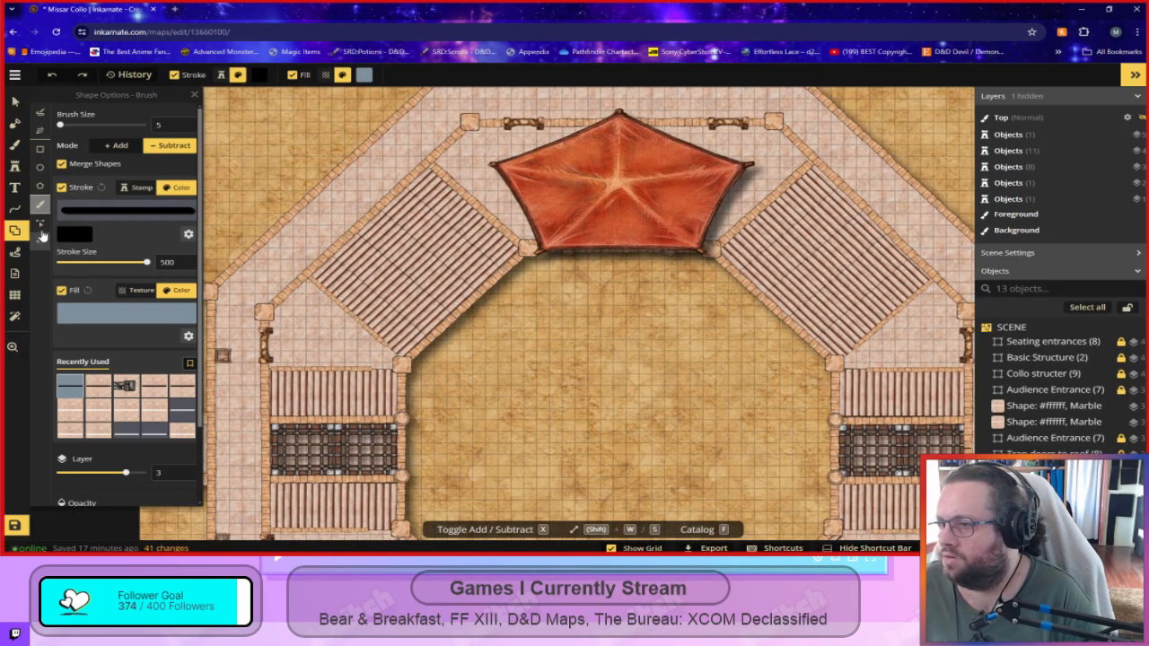
{"action": "left_click", "coordinate": [39, 114]}
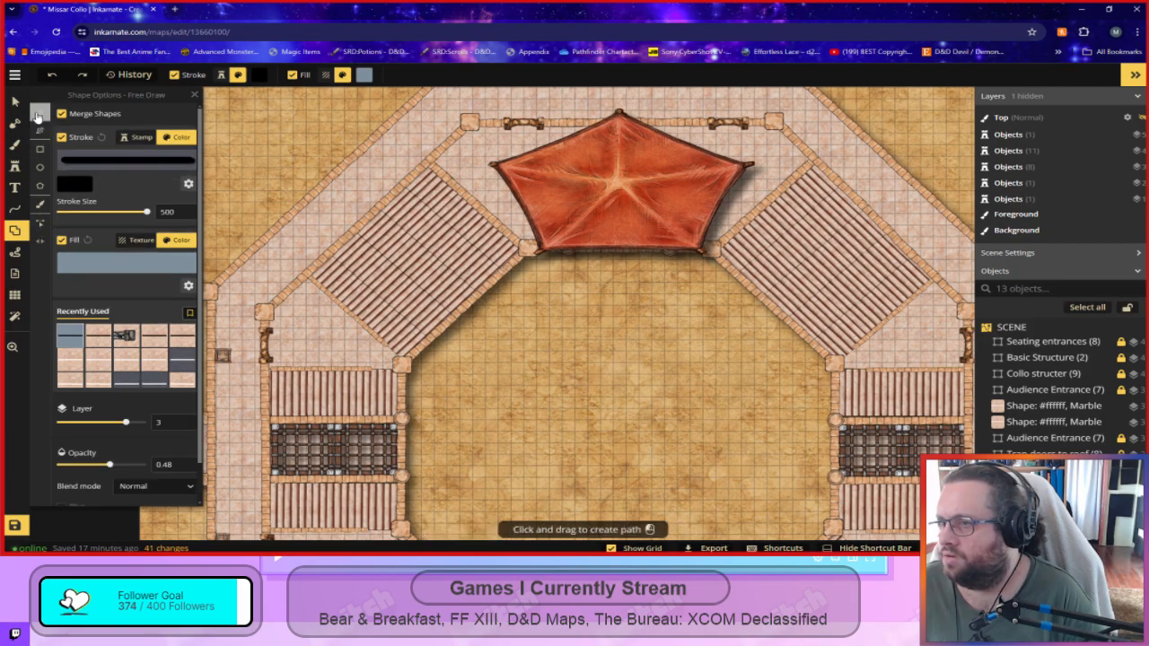
{"action": "left_click", "coordinate": [41, 208]}
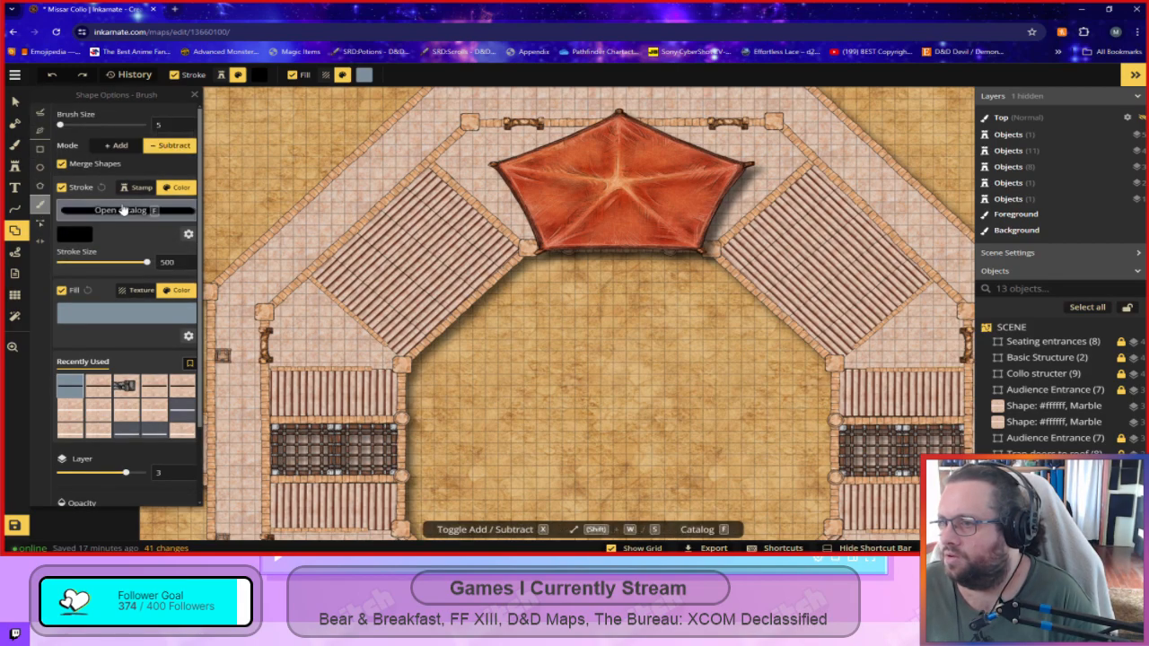
{"action": "left_click", "coordinate": [119, 147]}
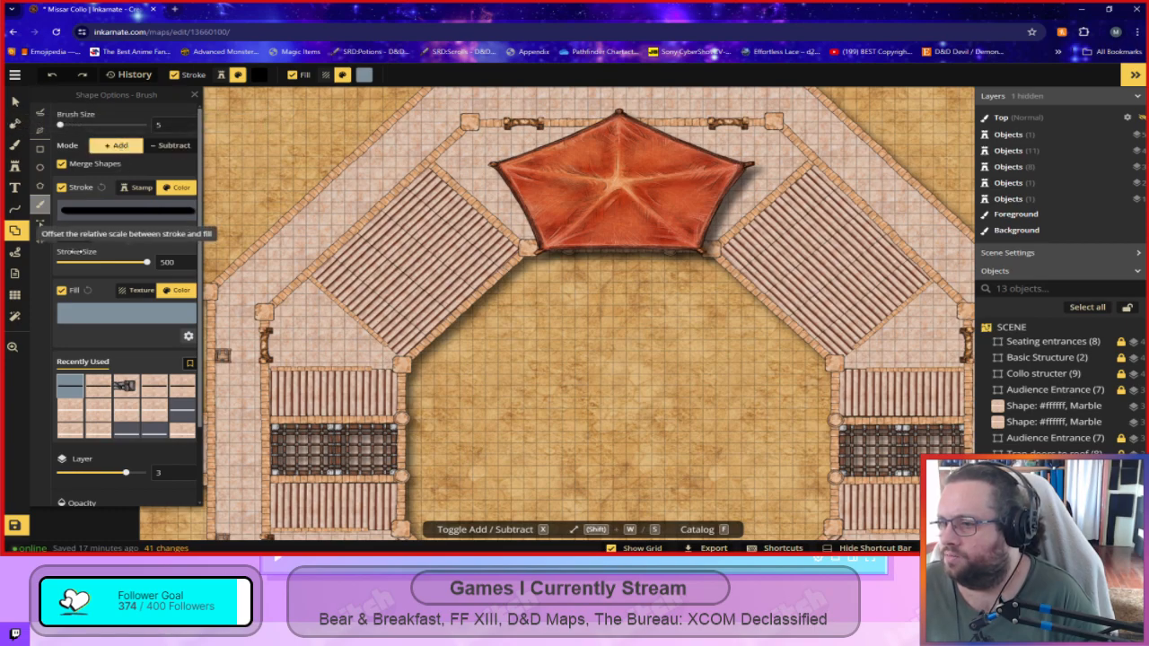
Try a short diagonal black brush stroke and a dot with the stroke shadow turned off, and undo both.
{"action": "left_click", "coordinate": [188, 235]}
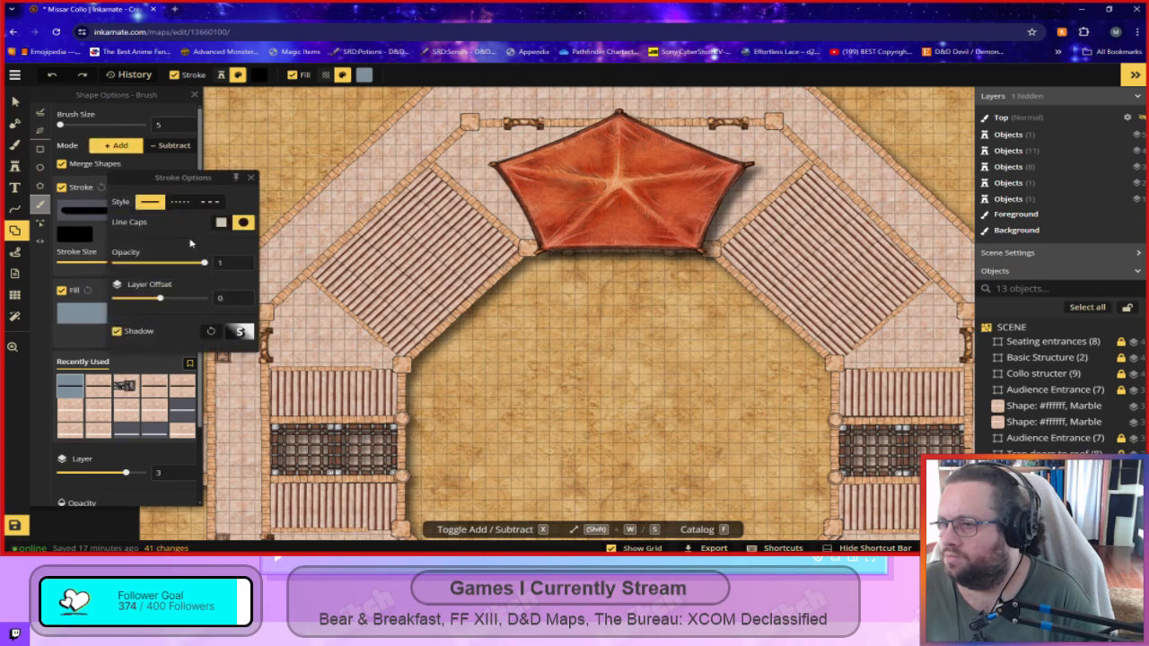
{"action": "left_click", "coordinate": [134, 334]}
{"action": "left_click_drag", "start_coordinate": [645, 330], "coordinate": [568, 391]}
{"action": "left_click", "coordinate": [670, 449]}
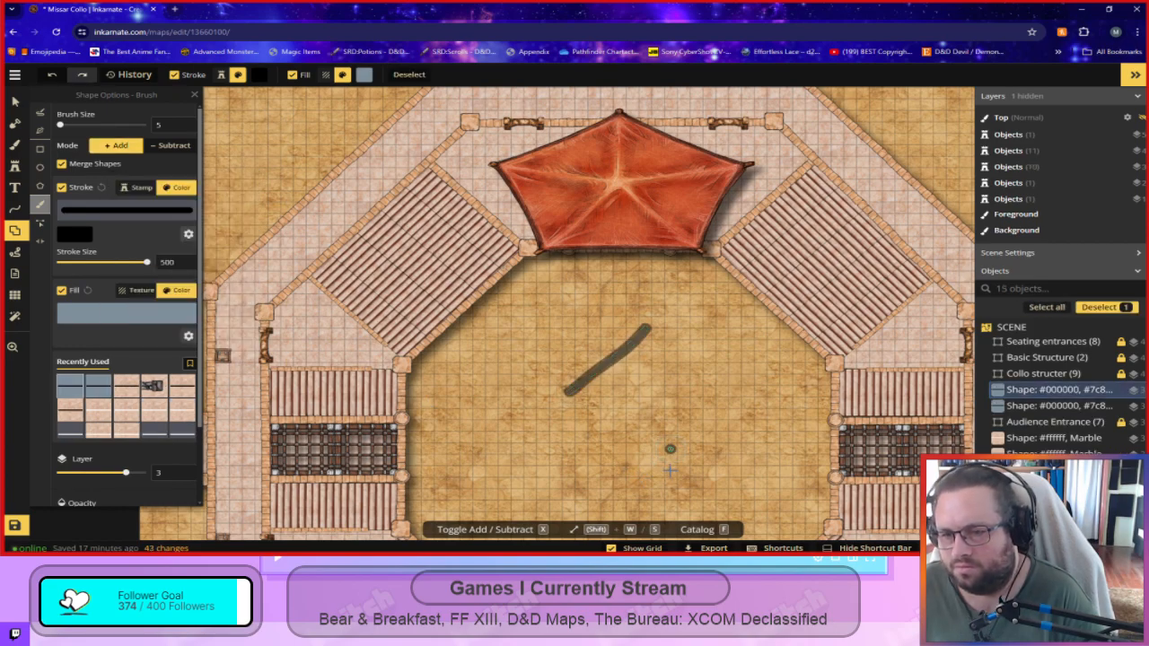
{"action": "scroll", "coordinate": [646, 463], "scroll_direction": "up", "scroll_amount": 4}
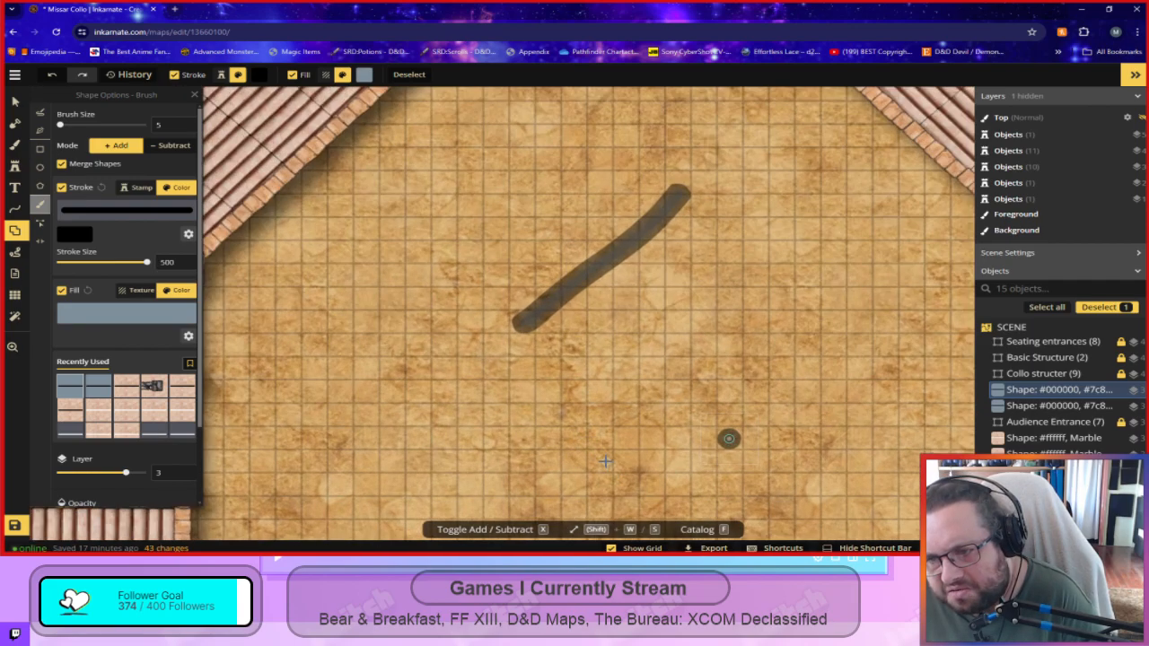
{"action": "key", "text": "ctrl+z"}
{"action": "key", "text": "ctrl+z"}
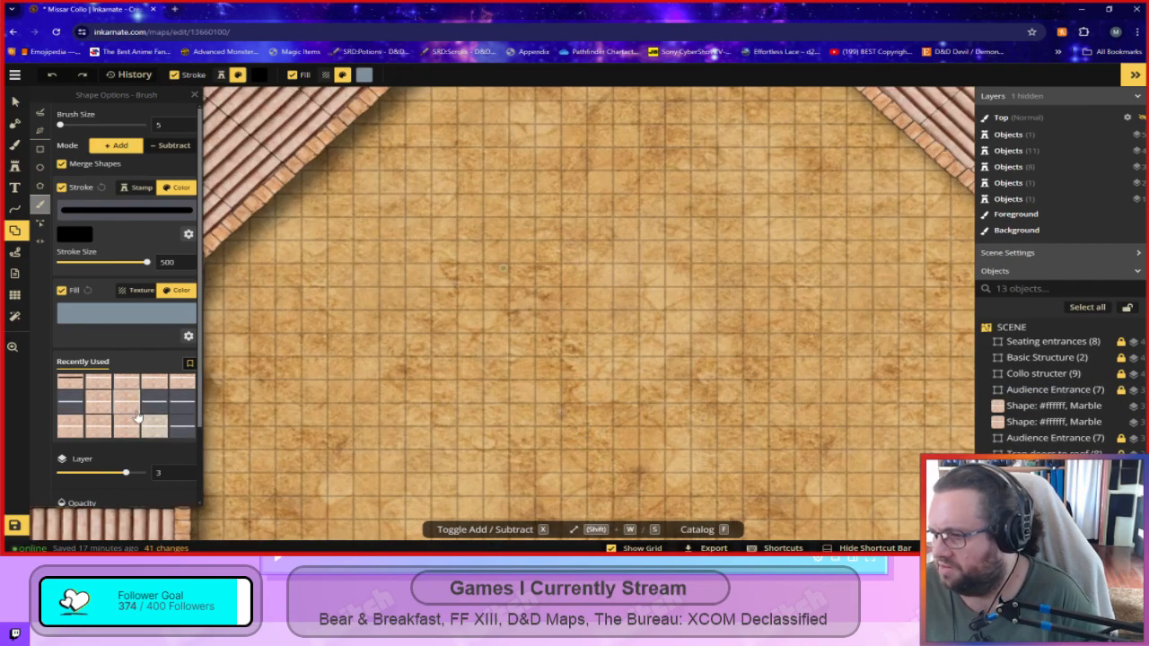
Set the shape opacity to 1, try another diagonal black stroke and a dot in the arena, and undo both.
{"action": "scroll", "coordinate": [116, 270], "scroll_direction": "down", "scroll_amount": 2}
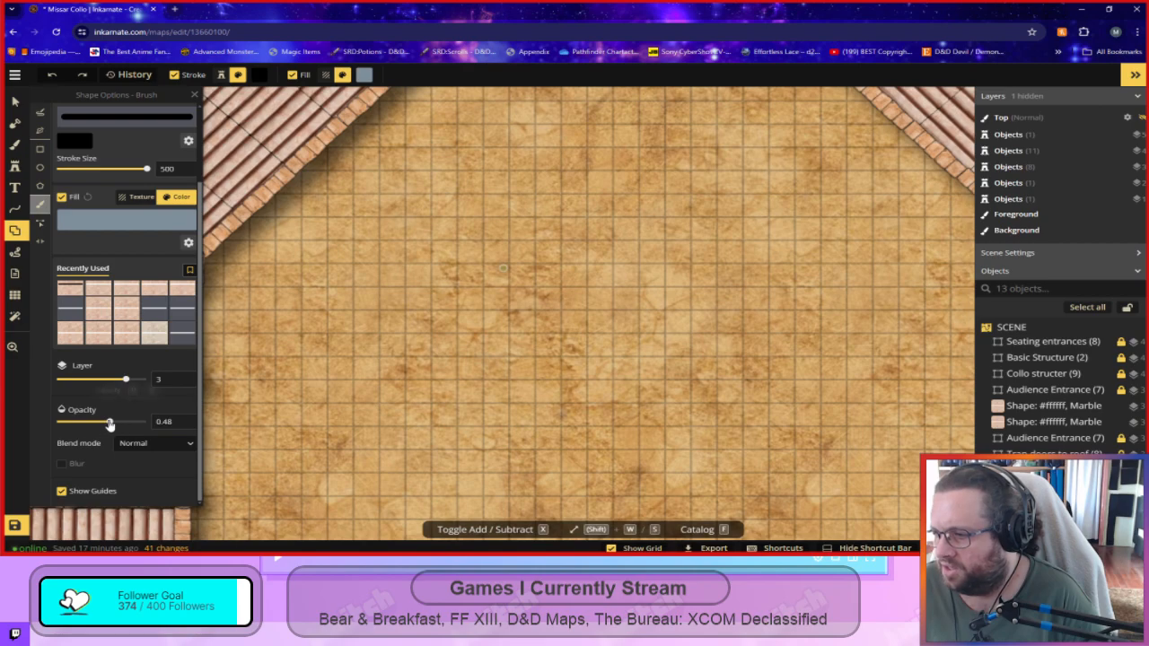
{"action": "key", "text": "ctrl+shift+z"}
{"action": "key", "text": "ctrl+shift+z"}
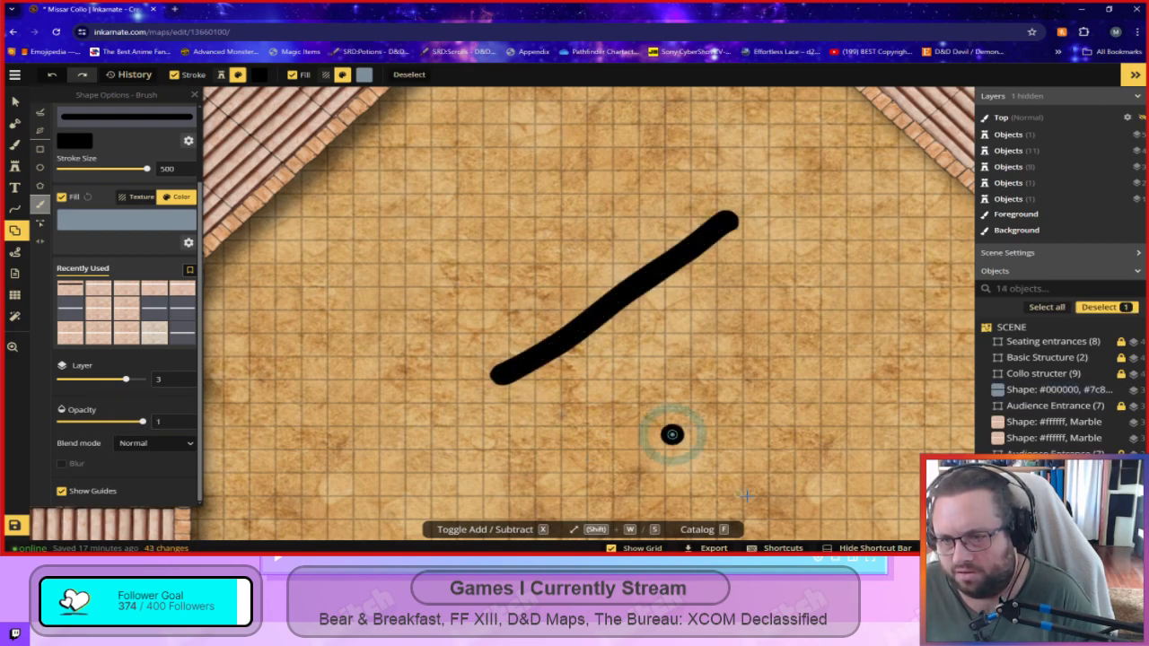
{"action": "key", "text": "ctrl+z"}
{"action": "key", "text": "ctrl+z"}
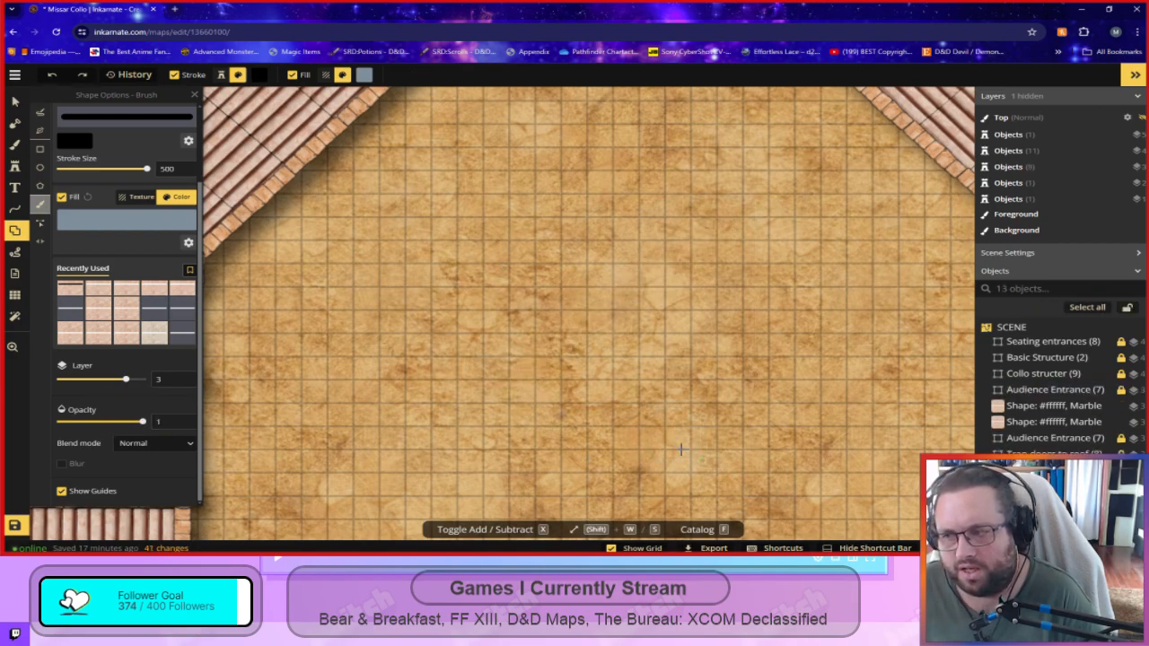
Try a closed black loop with the shape brush in the arena plus two dots, and undo them all.
{"action": "mouse_move", "coordinate": [651, 163]}
{"action": "left_mouse_down"}
{"action": "mouse_move", "coordinate": [424, 371]}
{"action": "mouse_move", "coordinate": [776, 344]}
{"action": "mouse_move", "coordinate": [659, 163]}
{"action": "left_mouse_up"}
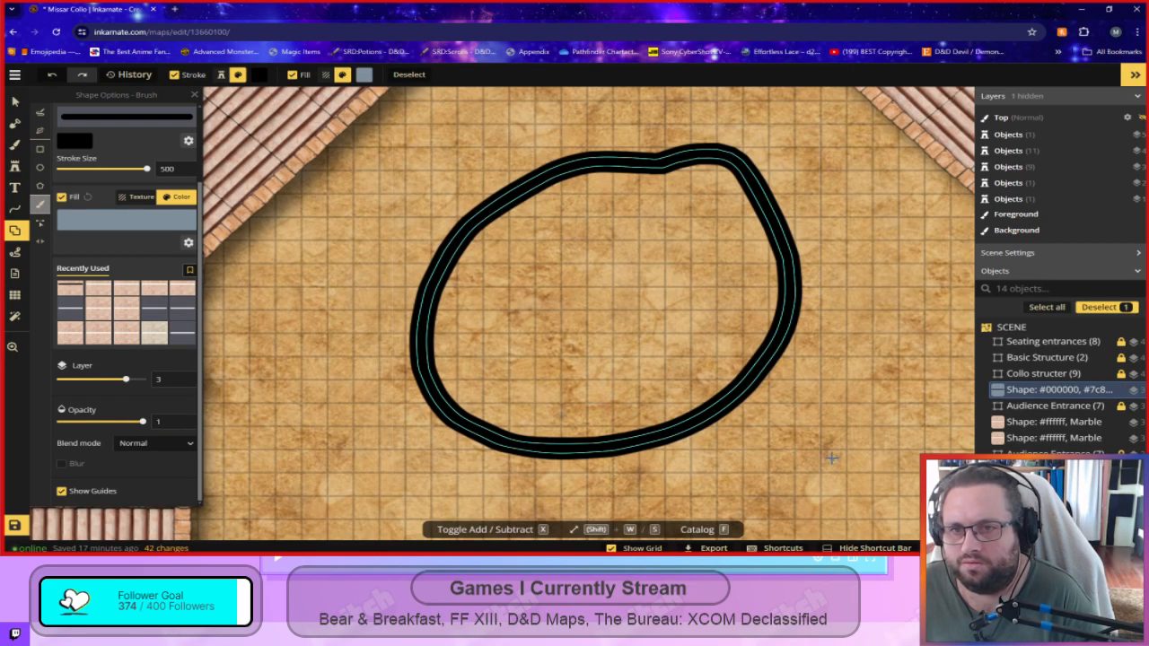
{"action": "left_click", "coordinate": [831, 459]}
{"action": "left_click", "coordinate": [648, 166]}
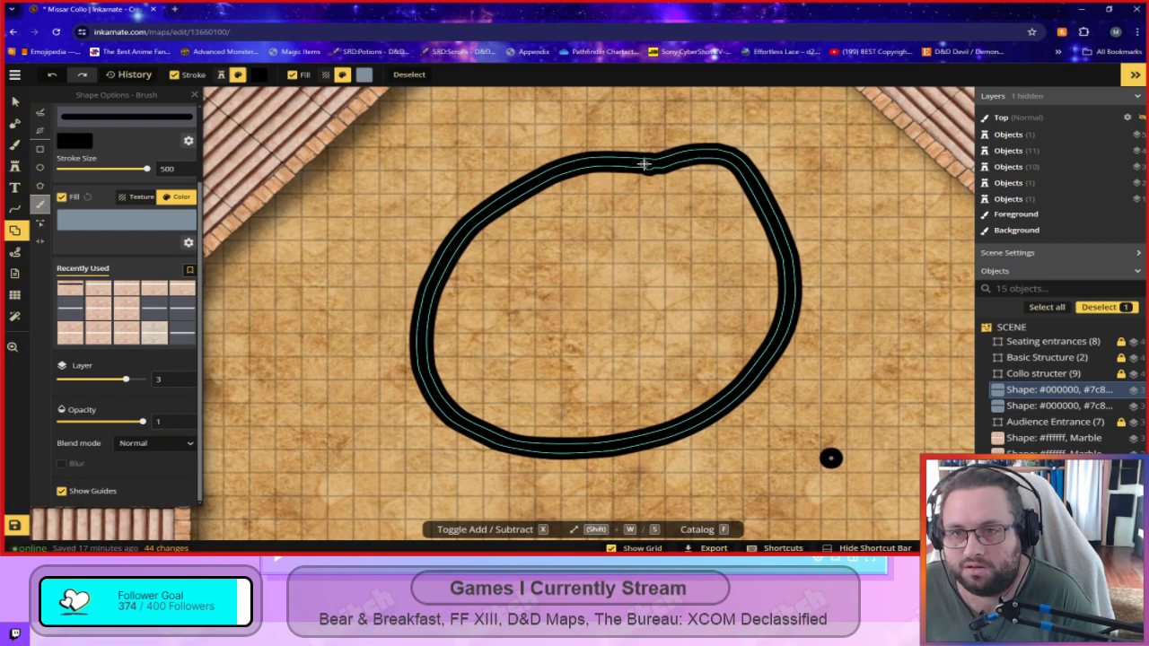
{"action": "key", "text": "ctrl+z"}
{"action": "key", "text": "ctrl+z"}
{"action": "key", "text": "ctrl+z"}
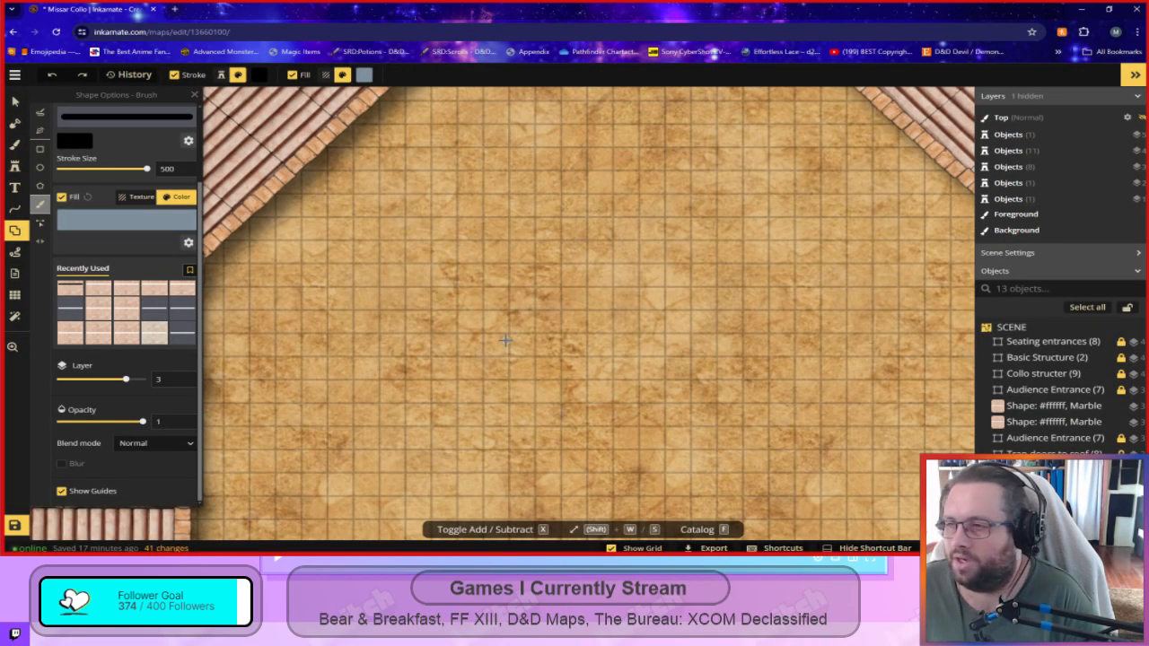
Try painting the black texture at size 80 and opacity 0.3 on the Top layer over the diagonal seating block, and undo it.
{"action": "scroll", "coordinate": [444, 350], "scroll_direction": "down", "scroll_amount": 2}
{"action": "key", "text": "space"}
{"action": "left_click_drag", "start_coordinate": [482, 223], "coordinate": [643, 454]}
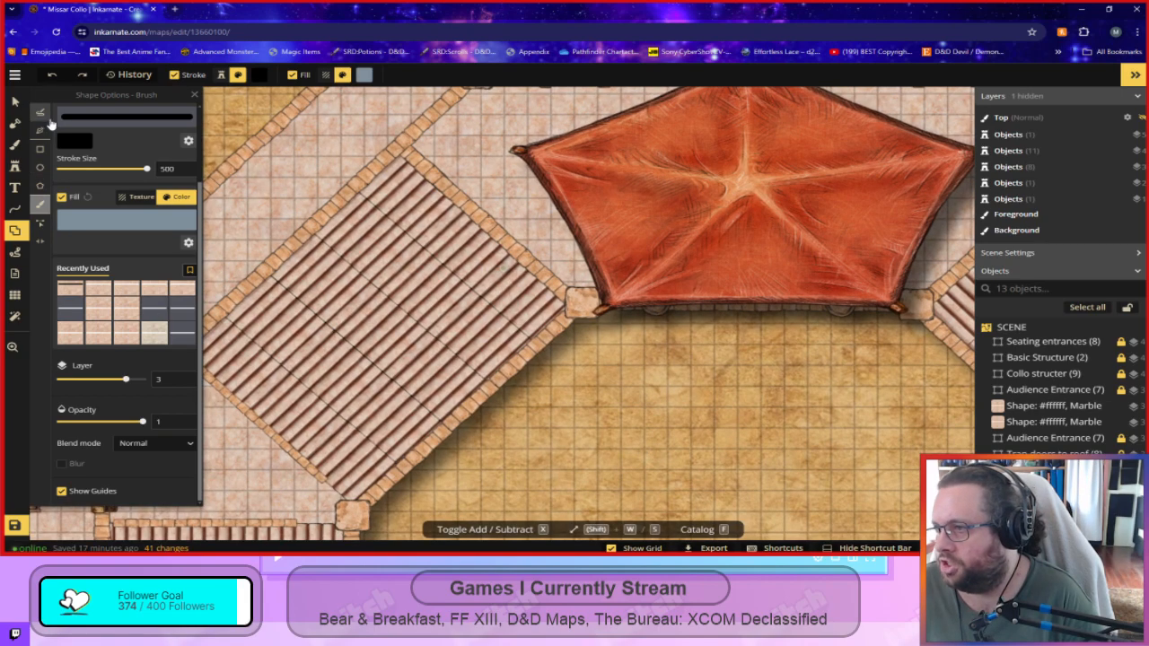
{"action": "left_click", "coordinate": [14, 146]}
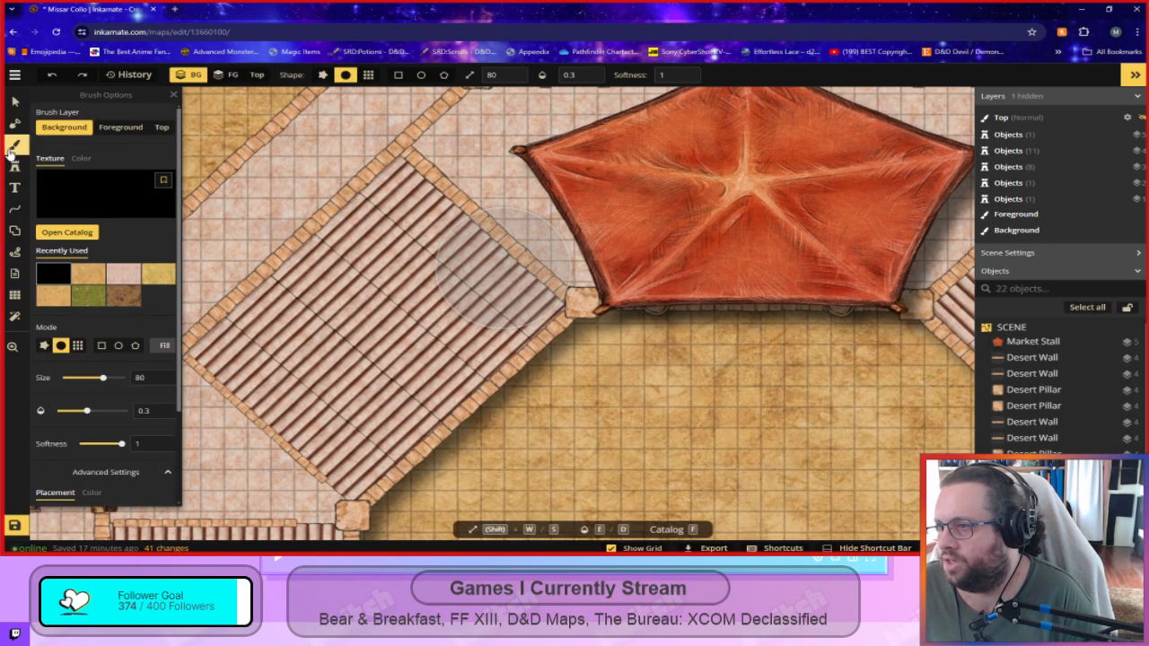
{"action": "left_click", "coordinate": [162, 127]}
{"action": "mouse_move", "coordinate": [401, 278]}
{"action": "left_mouse_down"}
{"action": "mouse_move", "coordinate": [341, 359]}
{"action": "mouse_move", "coordinate": [430, 225]}
{"action": "mouse_move", "coordinate": [360, 404]}
{"action": "mouse_move", "coordinate": [413, 341]}
{"action": "left_mouse_up"}
{"action": "key", "text": "ctrl+z"}
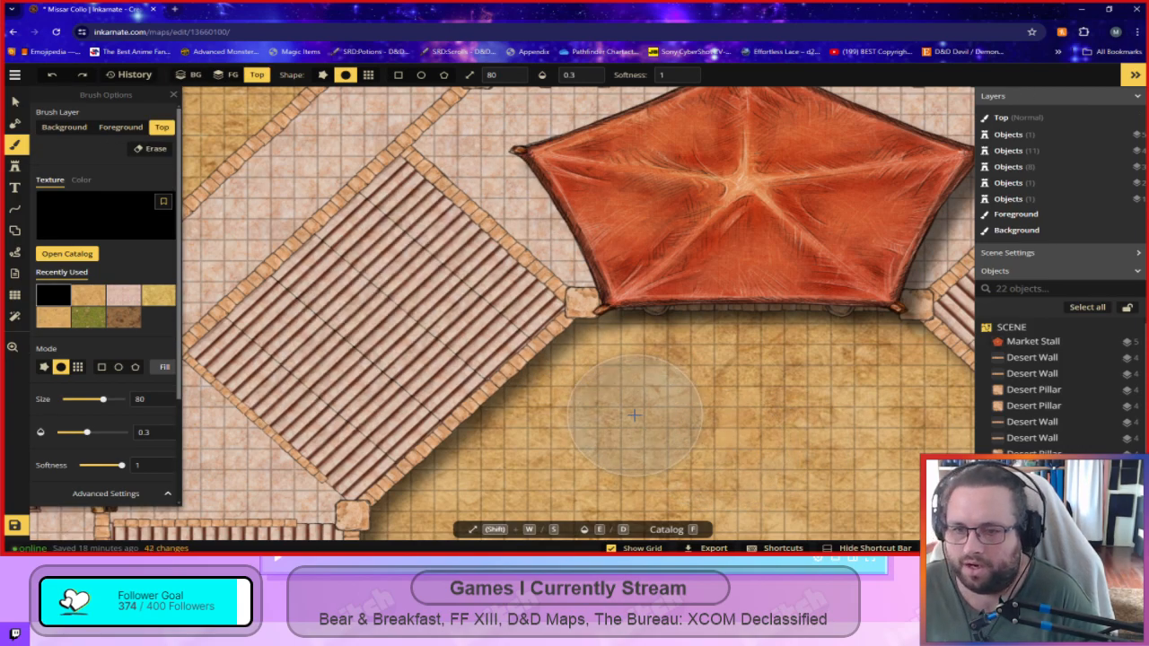
{"action": "scroll", "coordinate": [370, 409], "scroll_direction": "down", "scroll_amount": 2}
{"action": "left_click_drag", "start_coordinate": [370, 409], "coordinate": [545, 329]}
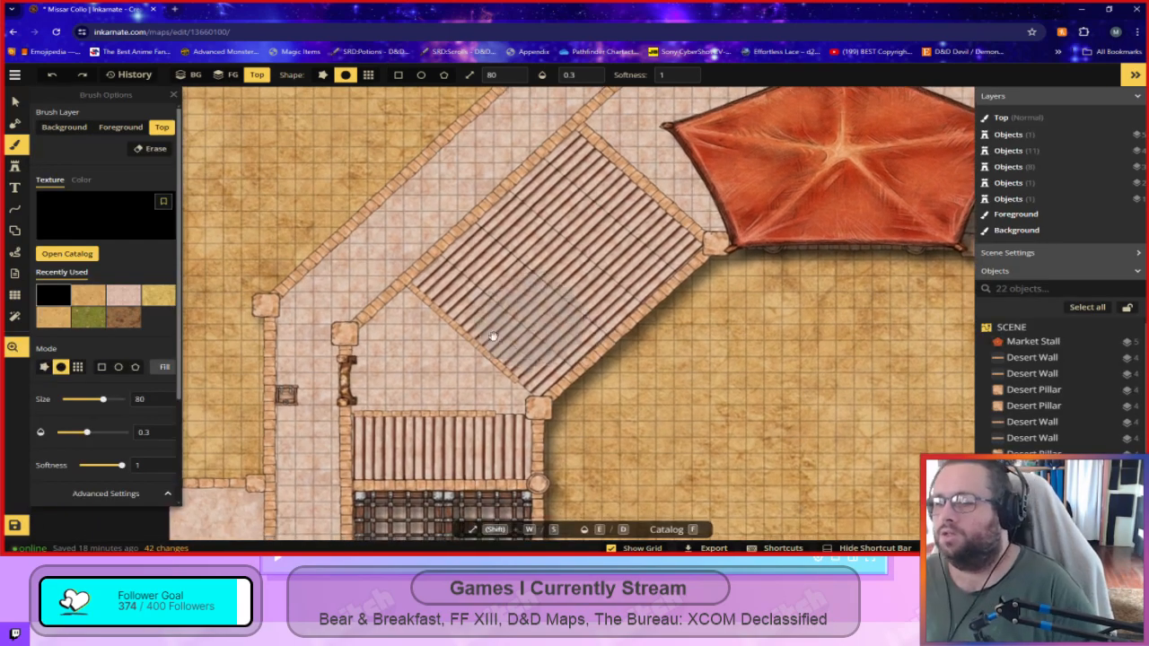
Set the brush size to 15, try painting a shadow along the inner walls beside the corner pillar and doorway, and undo it.
{"action": "left_click_drag", "start_coordinate": [103, 399], "coordinate": [78, 399]}
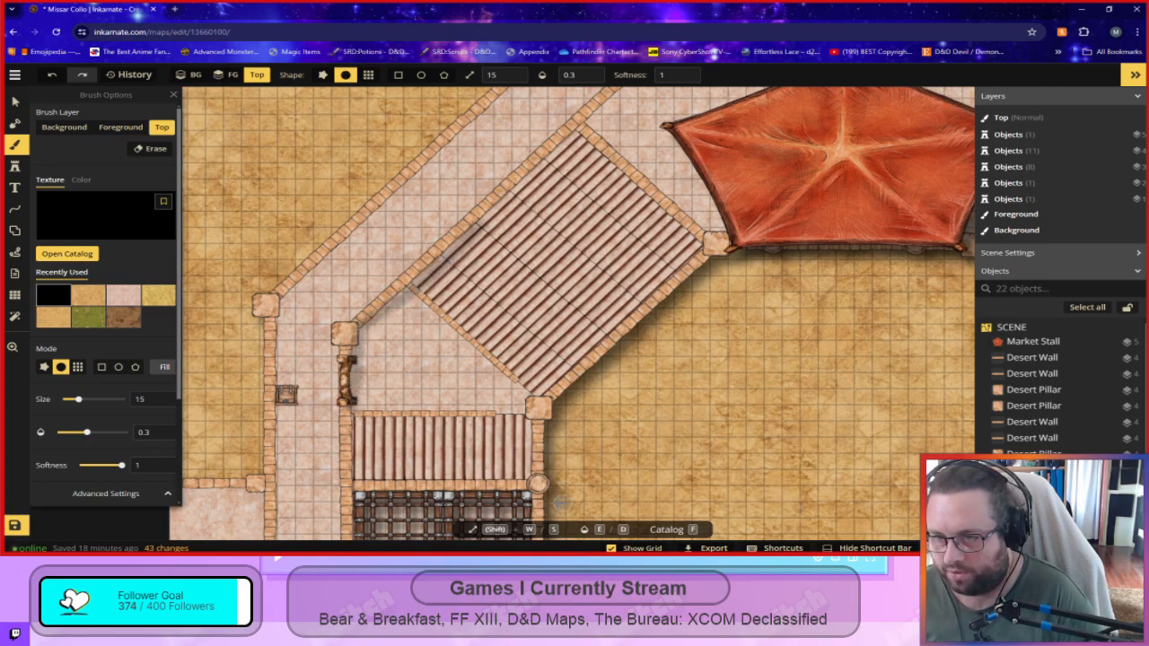
{"action": "left_click_drag", "start_coordinate": [361, 408], "coordinate": [352, 370]}
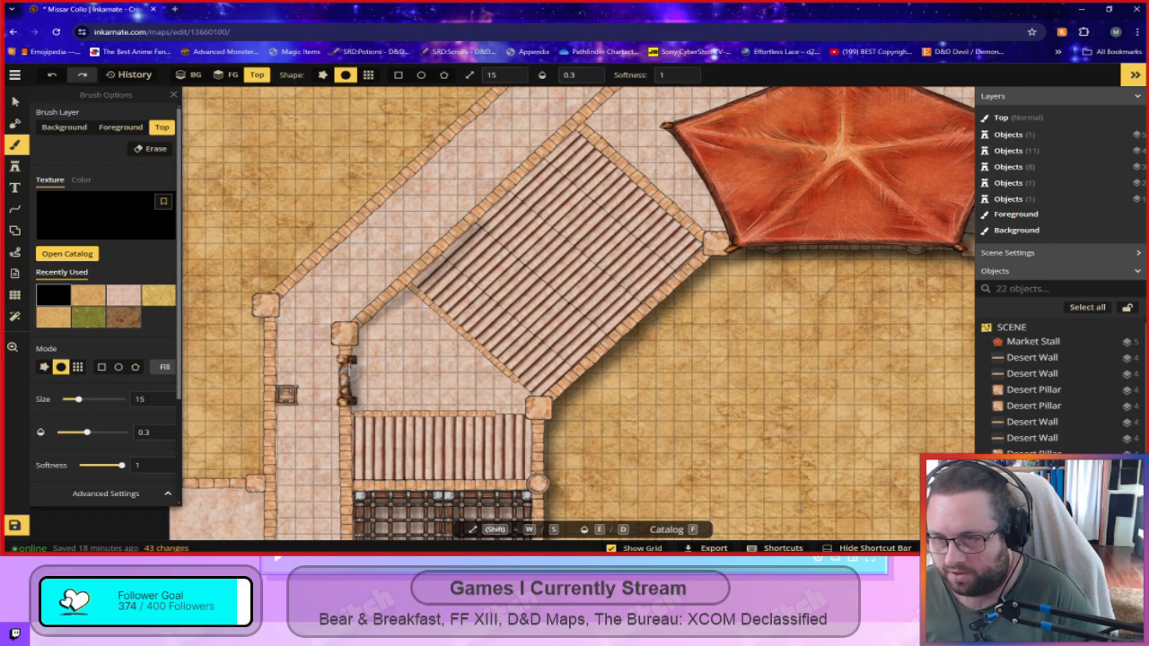
{"action": "mouse_move", "coordinate": [363, 325]}
{"action": "left_mouse_down"}
{"action": "mouse_move", "coordinate": [429, 282]}
{"action": "mouse_move", "coordinate": [379, 326]}
{"action": "left_mouse_up"}
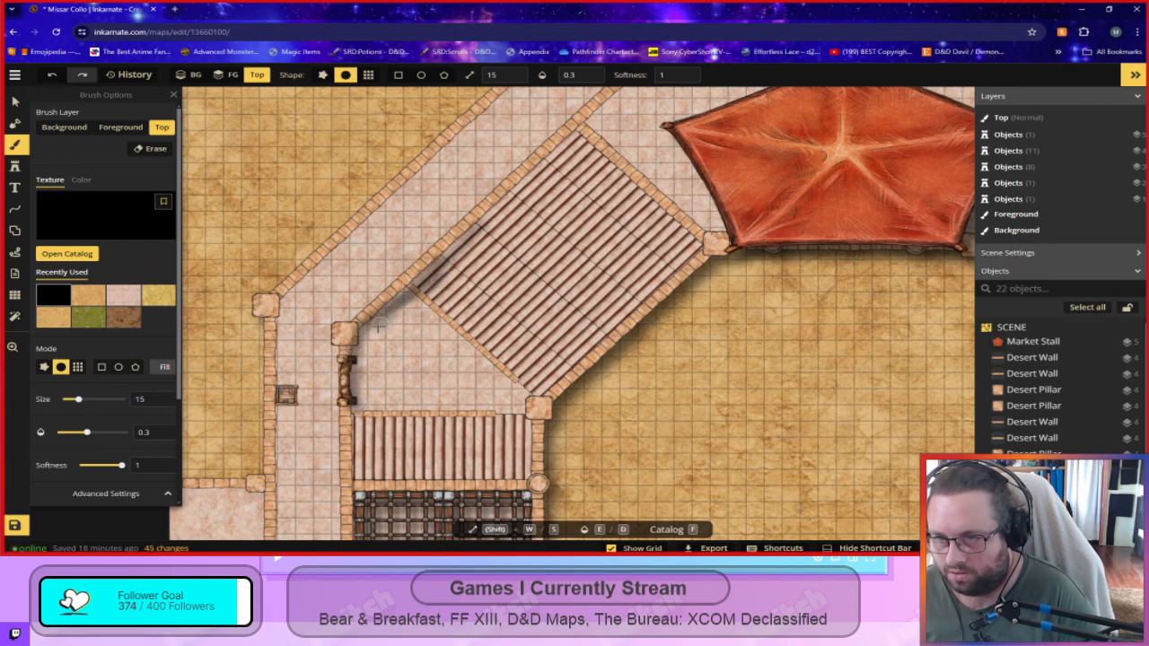
{"action": "key", "text": "ctrl+z"}
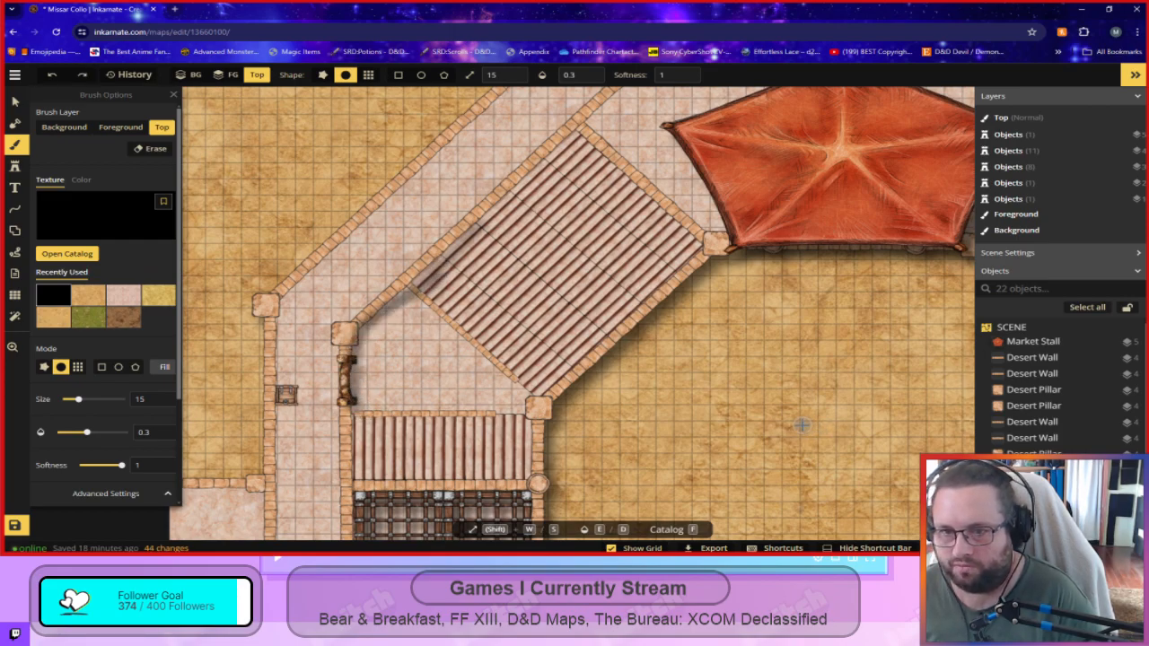
{"action": "key", "text": "ctrl+z"}
{"action": "key", "text": "ctrl+z"}
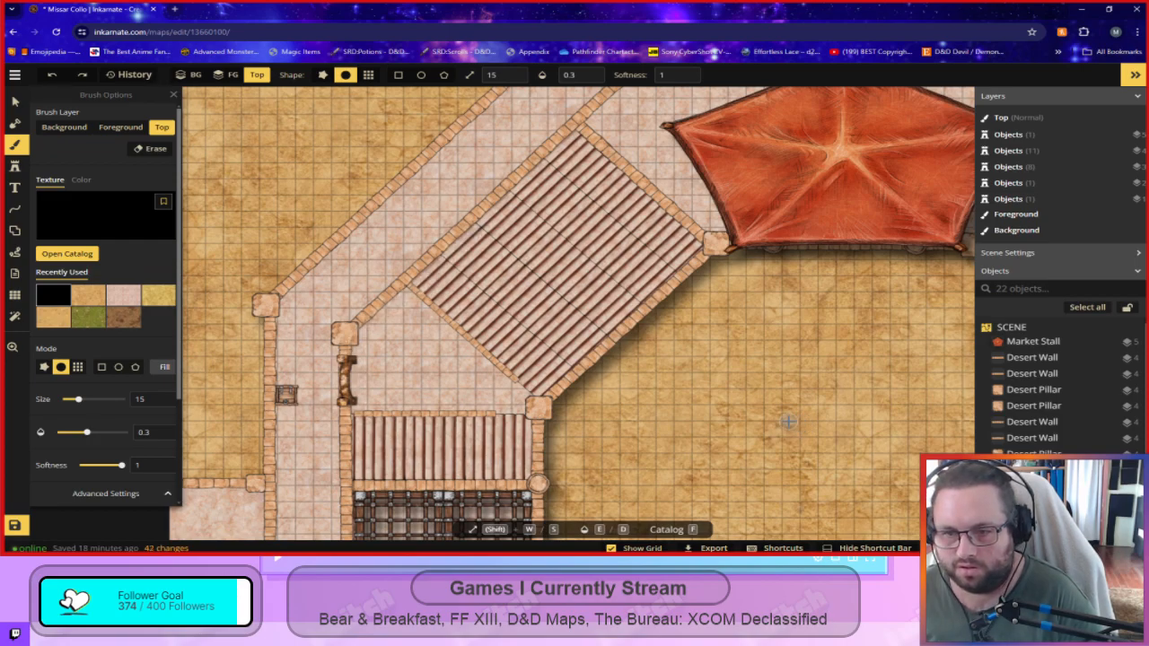
Try short black strokes on the sand beside the diagonal arena wall, first at opacity 0.3 and then at 0.51.
{"action": "left_click_drag", "start_coordinate": [668, 337], "coordinate": [617, 391]}
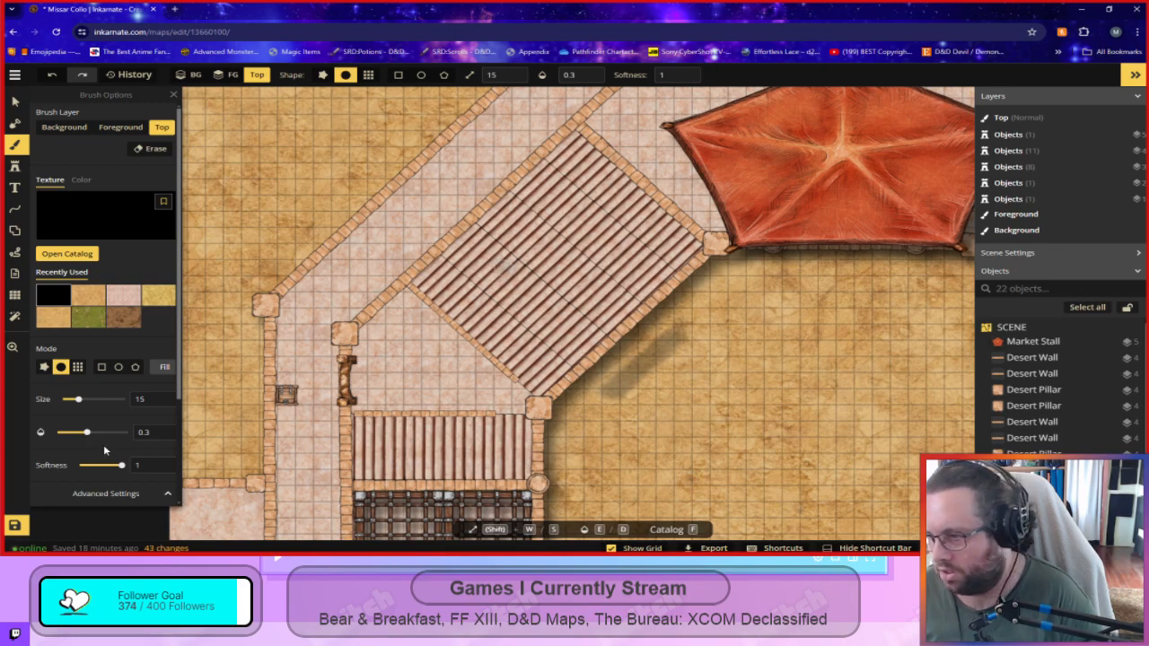
{"action": "left_click_drag", "start_coordinate": [90, 436], "coordinate": [99, 437]}
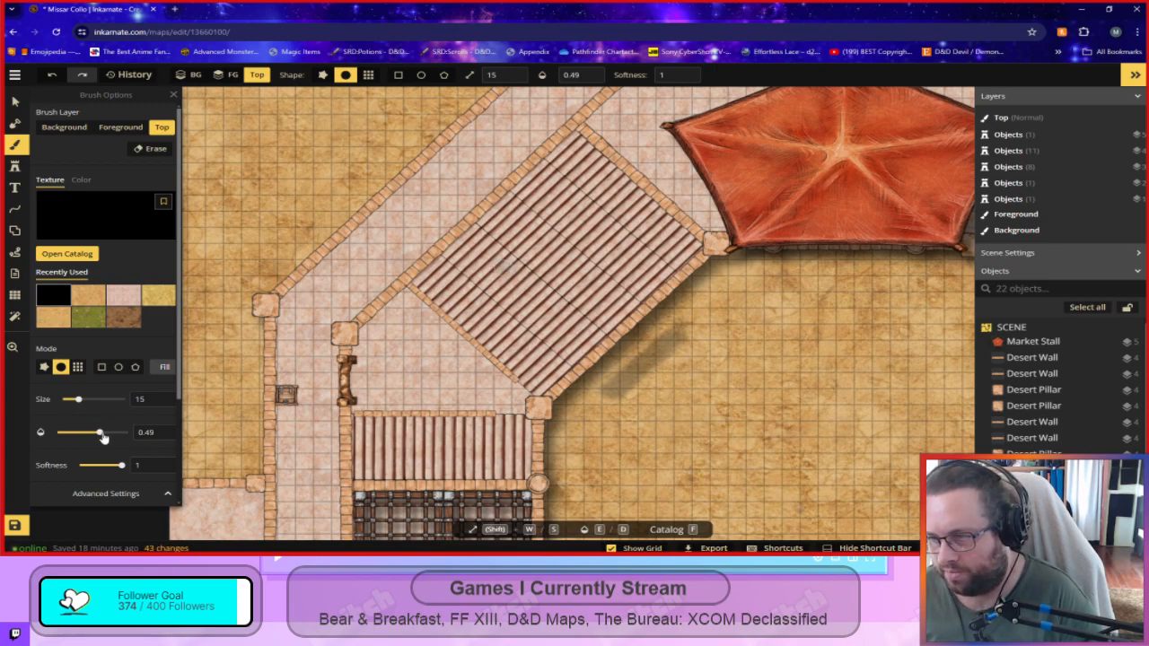
{"action": "mouse_move", "coordinate": [591, 407]}
{"action": "left_mouse_down"}
{"action": "mouse_move", "coordinate": [564, 459]}
{"action": "mouse_move", "coordinate": [573, 431]}
{"action": "mouse_move", "coordinate": [606, 490]}
{"action": "left_mouse_up"}
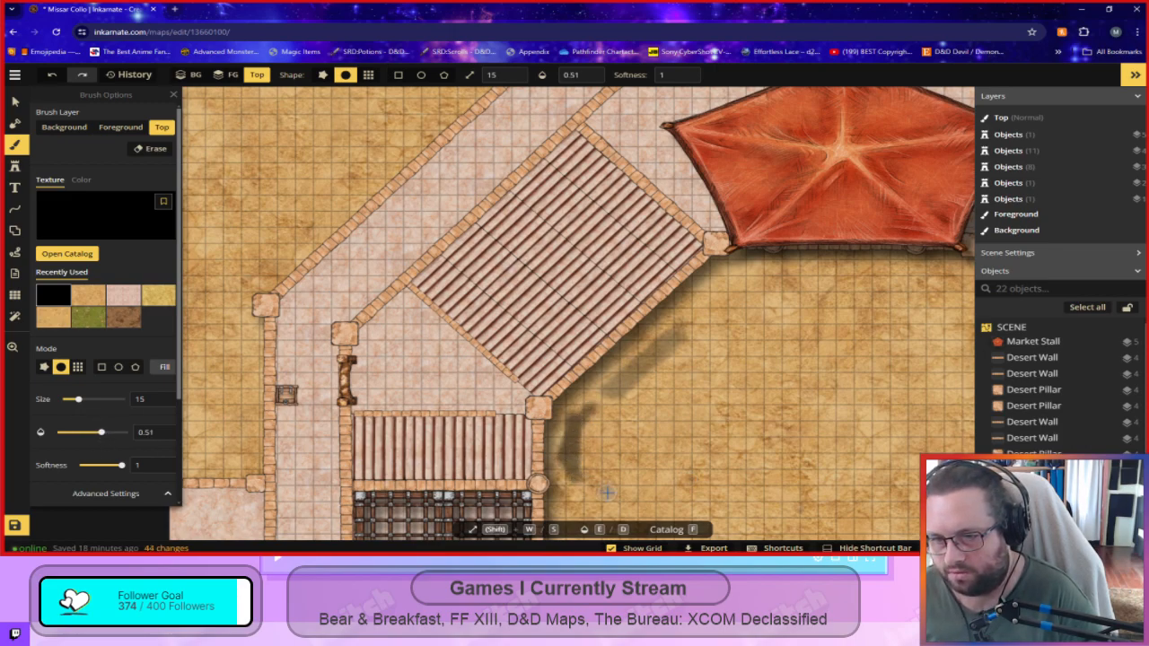
{"action": "scroll", "coordinate": [592, 492], "scroll_direction": "up", "scroll_amount": 2}
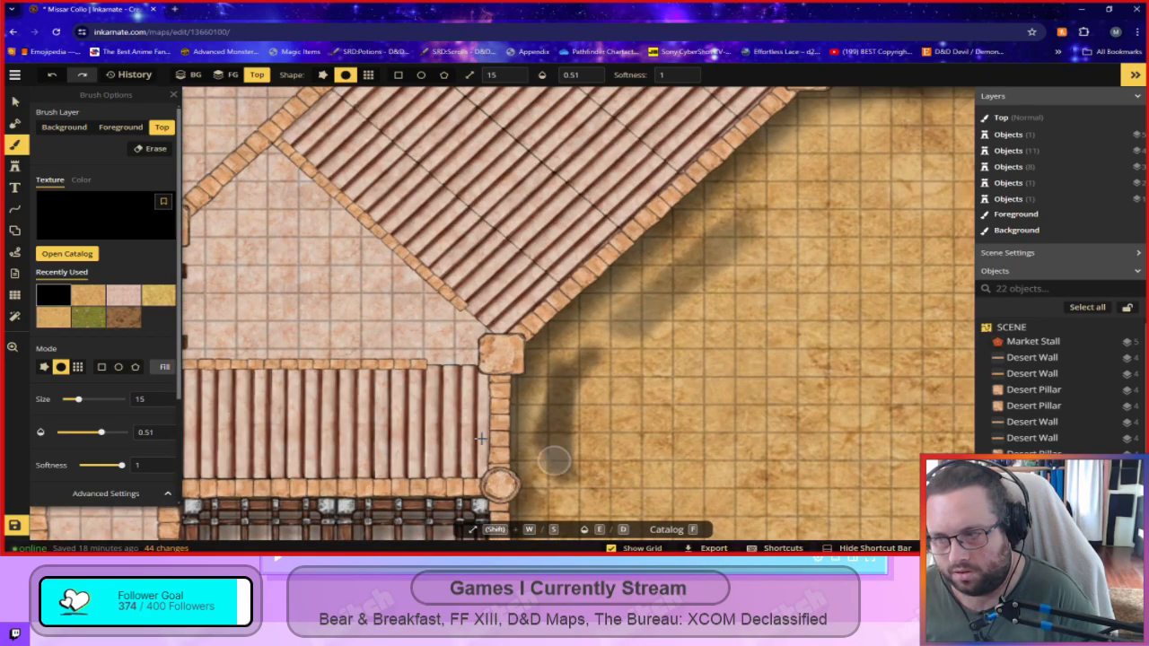
Set the brush opacity to 0.4, try more black strokes beside the diagonal arena wall, and undo all the test strokes.
{"action": "left_click", "coordinate": [163, 436]}
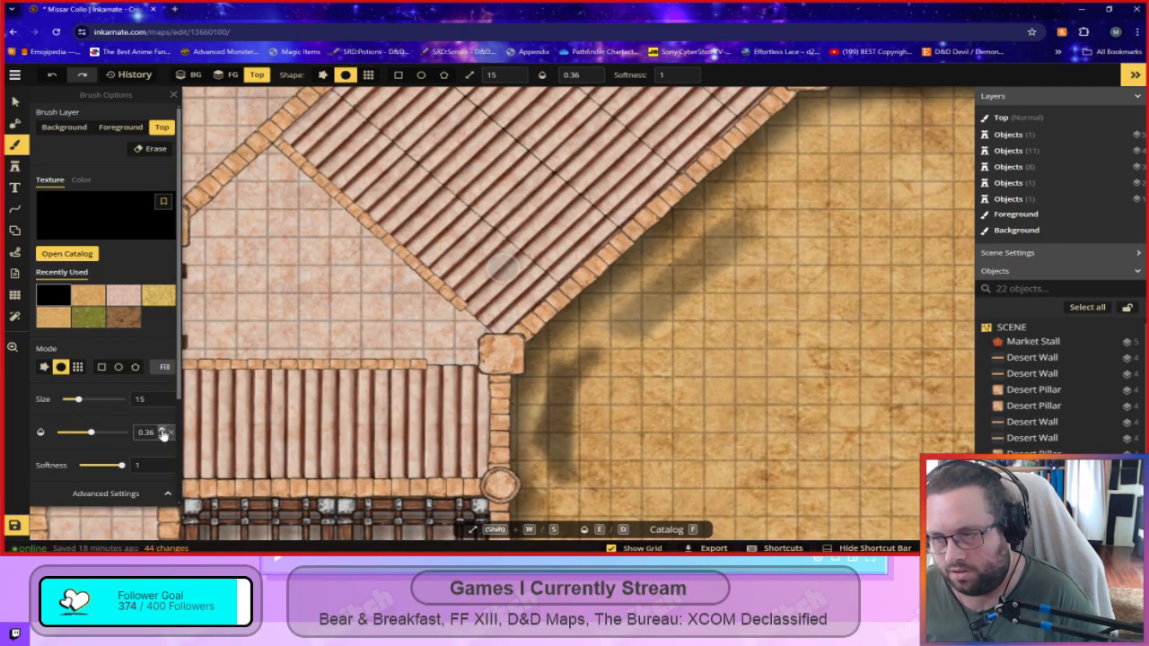
{"action": "left_click", "coordinate": [163, 435]}
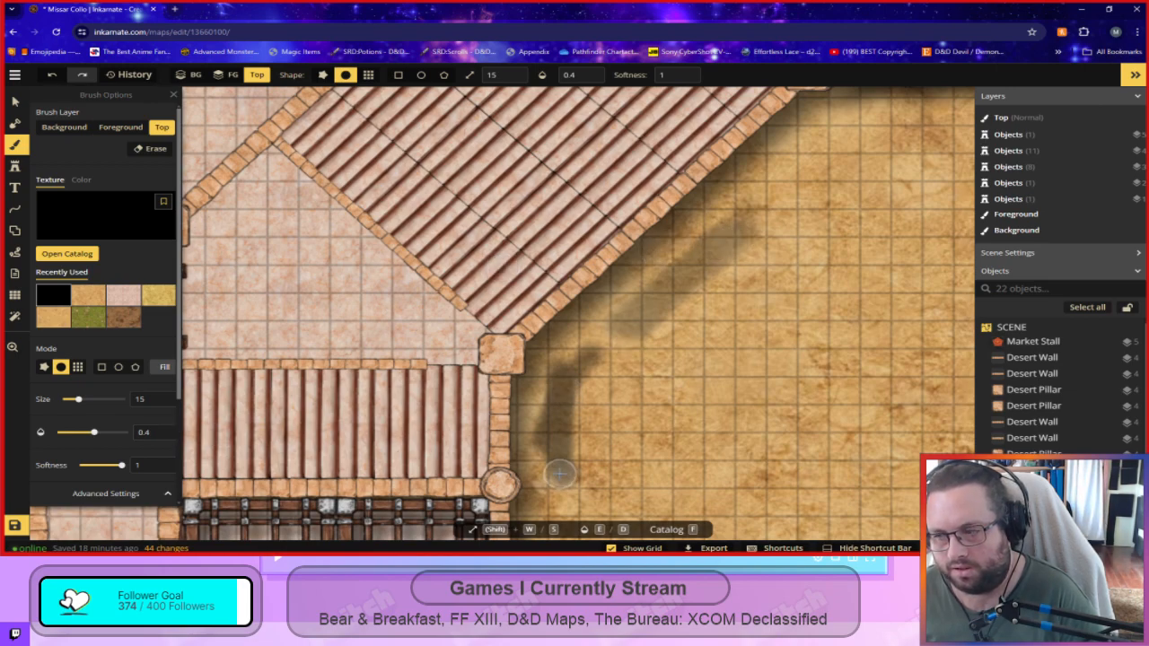
{"action": "mouse_move", "coordinate": [729, 309]}
{"action": "left_mouse_down"}
{"action": "mouse_move", "coordinate": [646, 395]}
{"action": "mouse_move", "coordinate": [672, 381]}
{"action": "left_mouse_up"}
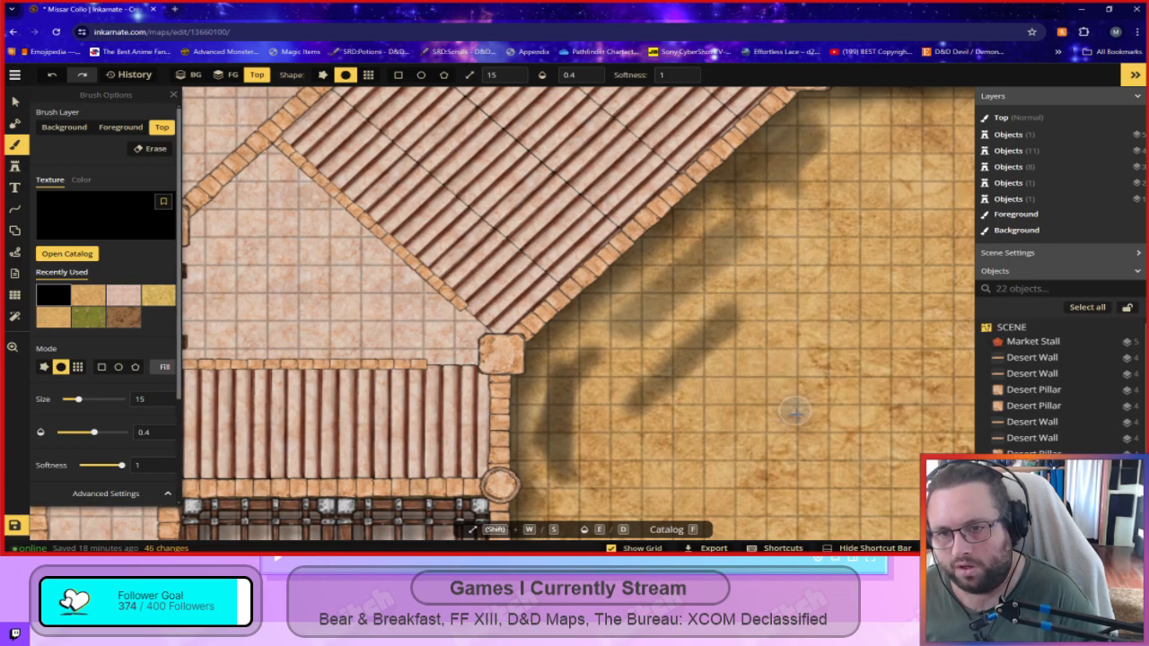
{"action": "key", "text": "ctrl+z"}
{"action": "key", "text": "ctrl+z"}
{"action": "key", "text": "ctrl+z"}
{"action": "scroll", "coordinate": [603, 397], "scroll_direction": "down", "scroll_amount": 6}
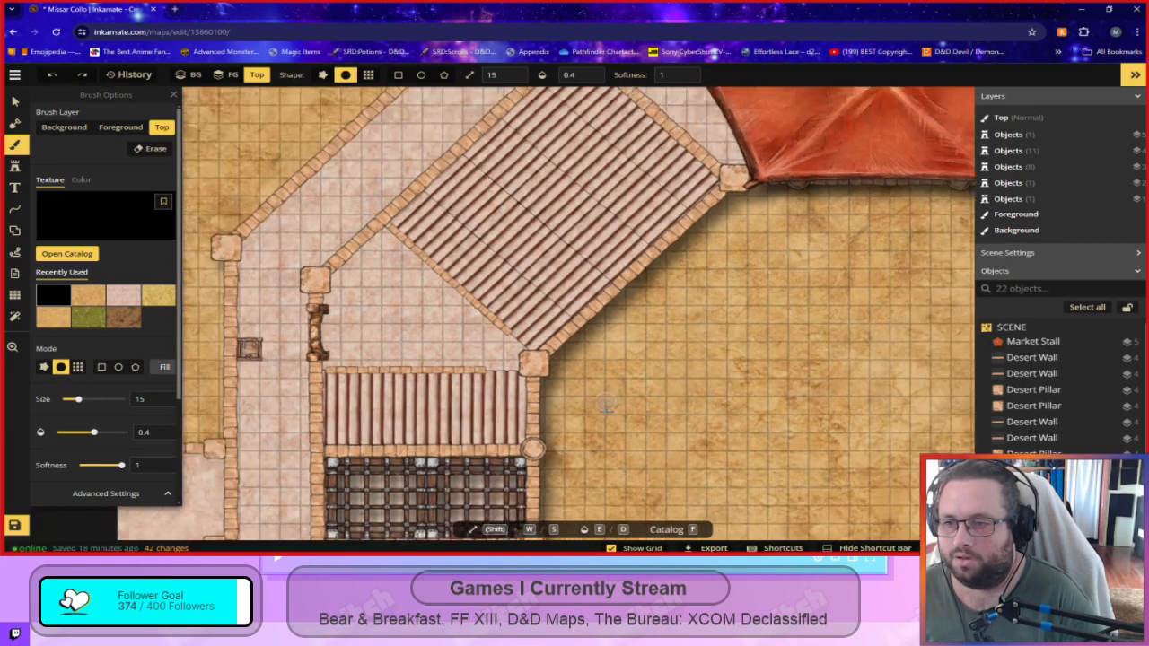
Try painting a shadow at opacity 0.4 along the wall between the doorway and the red market stall.
{"action": "mouse_move", "coordinate": [655, 285]}
{"action": "left_mouse_down"}
{"action": "mouse_move", "coordinate": [595, 431]}
{"action": "mouse_move", "coordinate": [629, 389]}
{"action": "mouse_move", "coordinate": [546, 431]}
{"action": "left_mouse_up"}
{"action": "scroll", "coordinate": [625, 329], "scroll_direction": "up", "scroll_amount": 2}
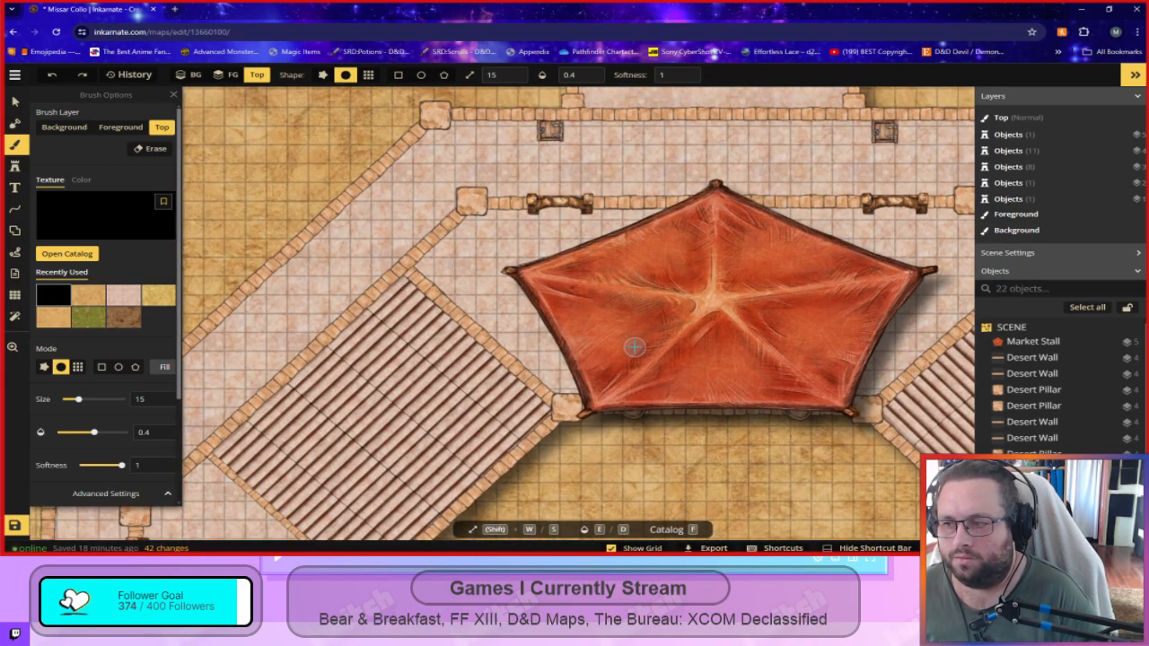
{"action": "mouse_move", "coordinate": [701, 214]}
{"action": "left_mouse_down"}
{"action": "mouse_move", "coordinate": [587, 213]}
{"action": "mouse_move", "coordinate": [720, 211]}
{"action": "mouse_move", "coordinate": [596, 216]}
{"action": "left_mouse_up"}
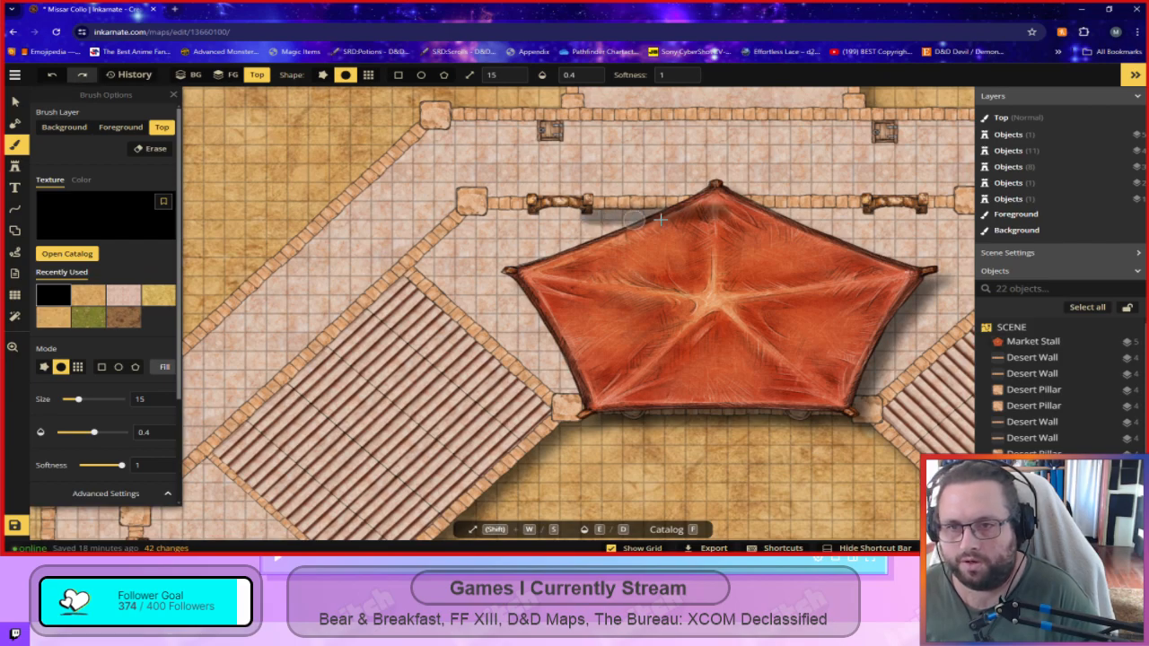
Try erasing the shadow paint around the top of the market stall, raise the eraser opacity to 1, and undo all these strokes.
{"action": "left_click", "coordinate": [154, 149]}
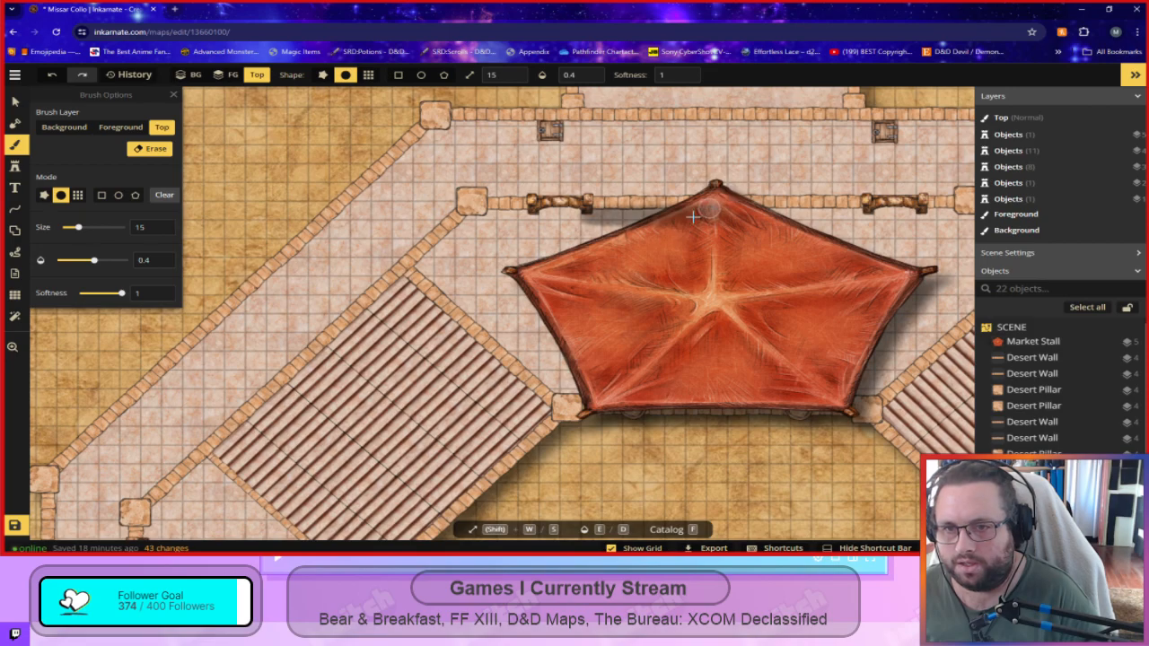
{"action": "mouse_move", "coordinate": [713, 200]}
{"action": "left_mouse_down"}
{"action": "mouse_move", "coordinate": [680, 214]}
{"action": "mouse_move", "coordinate": [745, 211]}
{"action": "mouse_move", "coordinate": [759, 196]}
{"action": "mouse_move", "coordinate": [703, 212]}
{"action": "left_mouse_up"}
{"action": "left_click_drag", "start_coordinate": [94, 262], "coordinate": [126, 261]}
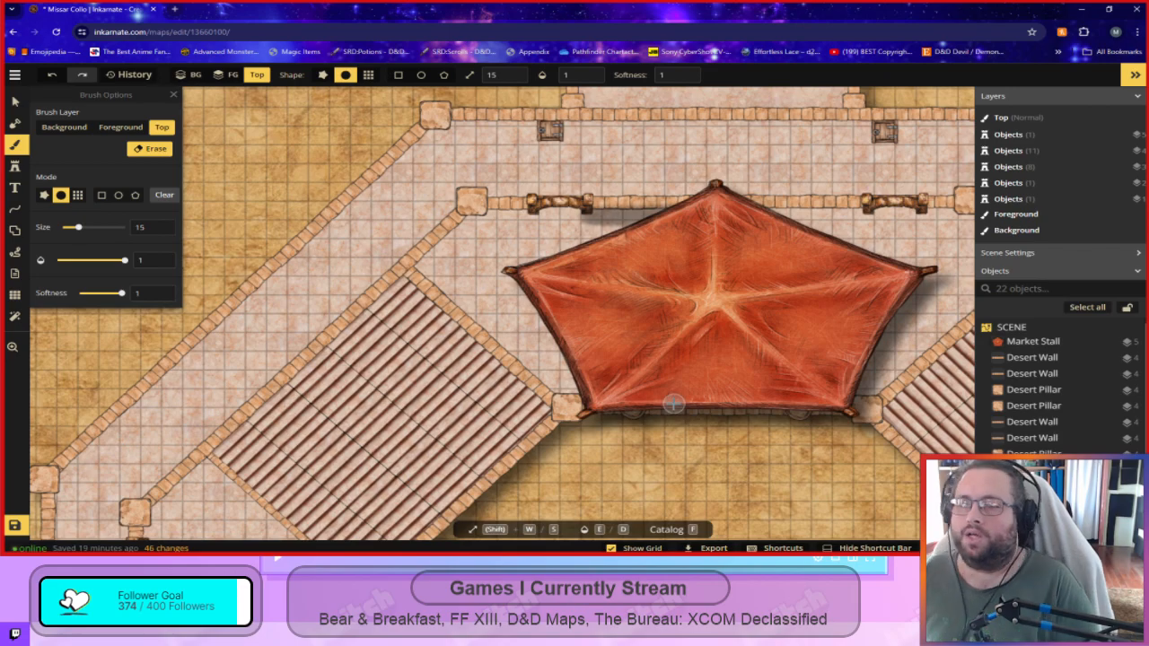
{"action": "key", "text": "ctrl+z"}
{"action": "key", "text": "ctrl+z"}
{"action": "key", "text": "ctrl+z"}
{"action": "key", "text": "ctrl+z"}
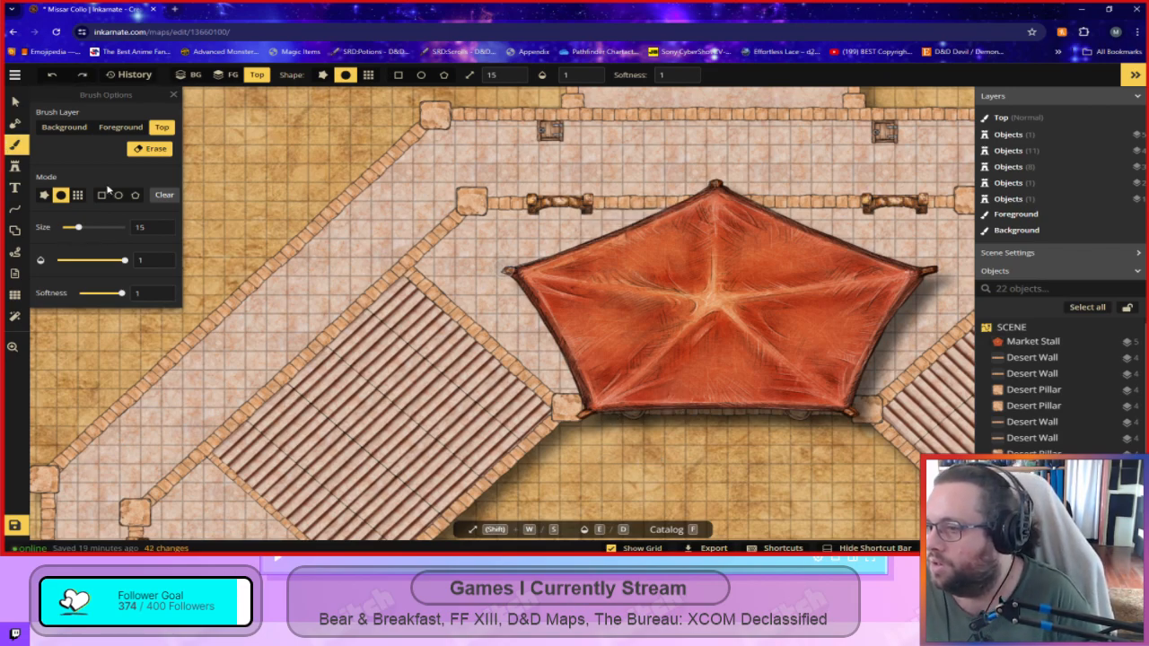
Set the eraser opacity to 0.4 and try erasing on the sand north of the southern seating block.
{"action": "left_click_drag", "start_coordinate": [124, 261], "coordinate": [113, 267]}
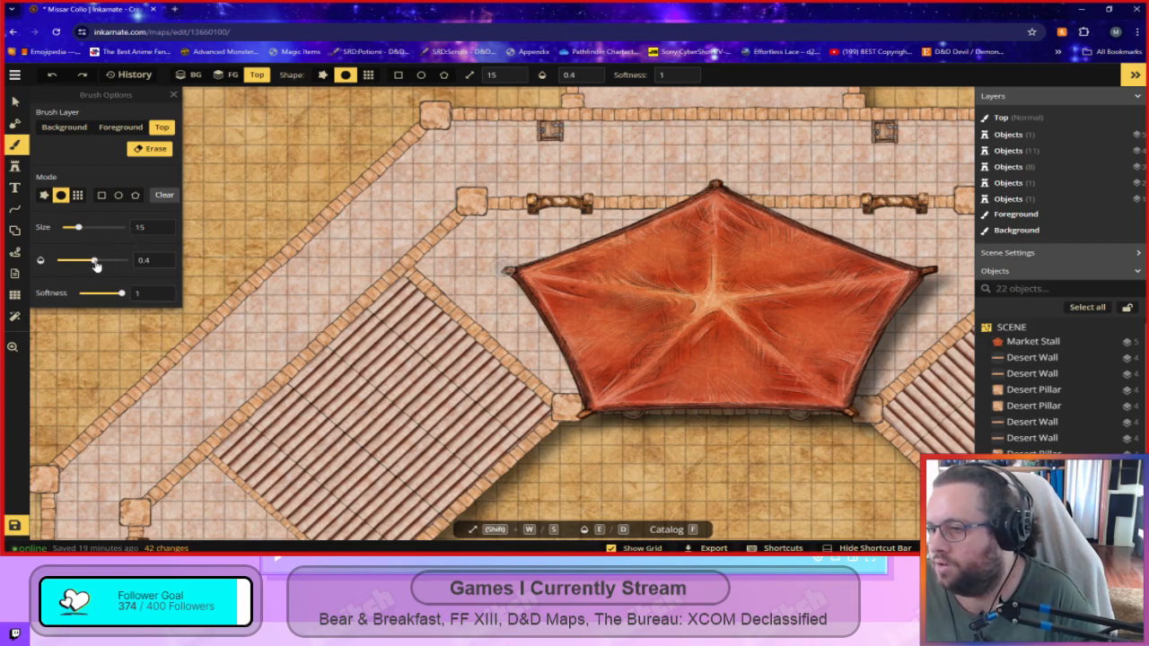
{"action": "left_click_drag", "start_coordinate": [414, 423], "coordinate": [479, 196]}
{"action": "left_click_drag", "start_coordinate": [451, 300], "coordinate": [617, 182]}
{"action": "left_click_drag", "start_coordinate": [538, 422], "coordinate": [556, 178]}
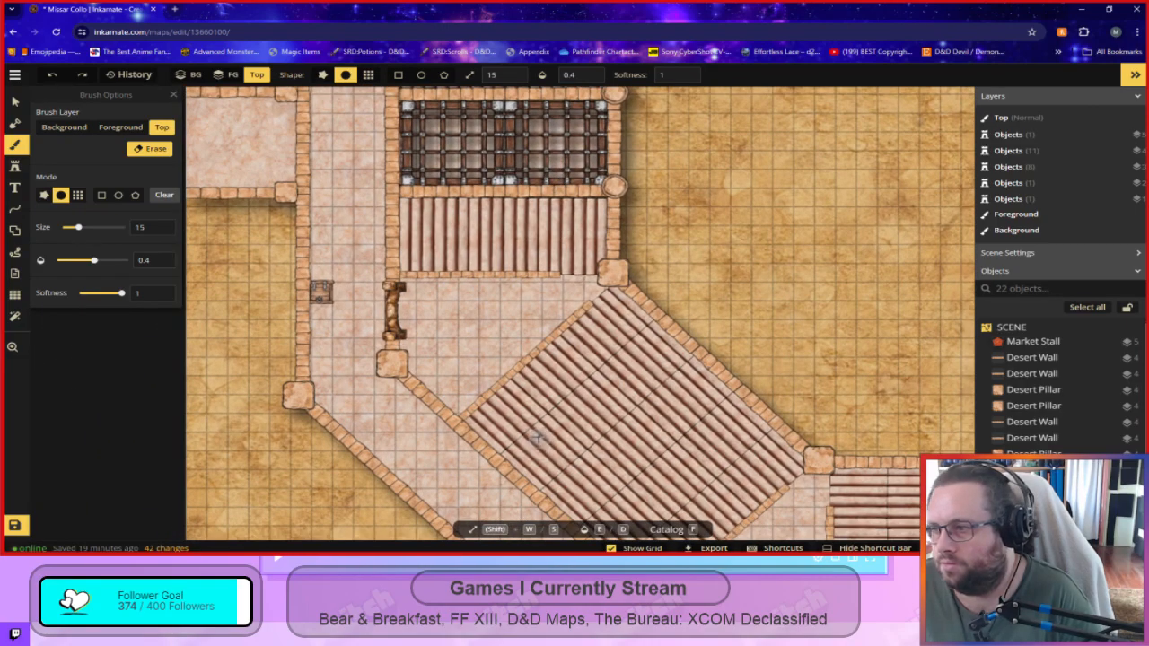
{"action": "scroll", "coordinate": [536, 439], "scroll_direction": "down", "scroll_amount": 2}
{"action": "left_click_drag", "start_coordinate": [487, 437], "coordinate": [388, 307]}
{"action": "left_click_drag", "start_coordinate": [817, 199], "coordinate": [760, 206]}
{"action": "left_click", "coordinate": [719, 219]}
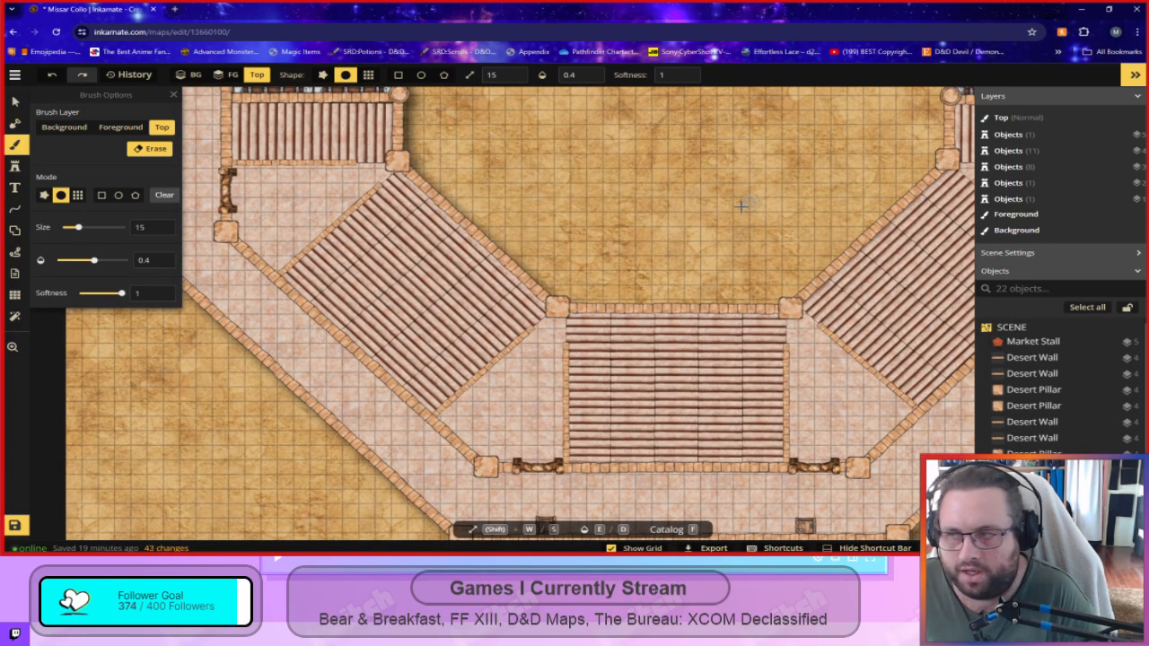
Switch back to painting, try a translucent black blob on the sand north of the southern seating block, and undo it.
{"action": "left_click", "coordinate": [150, 149]}
{"action": "mouse_move", "coordinate": [732, 196]}
{"action": "left_mouse_down"}
{"action": "mouse_move", "coordinate": [674, 202]}
{"action": "mouse_move", "coordinate": [712, 219]}
{"action": "mouse_move", "coordinate": [729, 193]}
{"action": "mouse_move", "coordinate": [674, 201]}
{"action": "mouse_move", "coordinate": [705, 208]}
{"action": "left_mouse_up"}
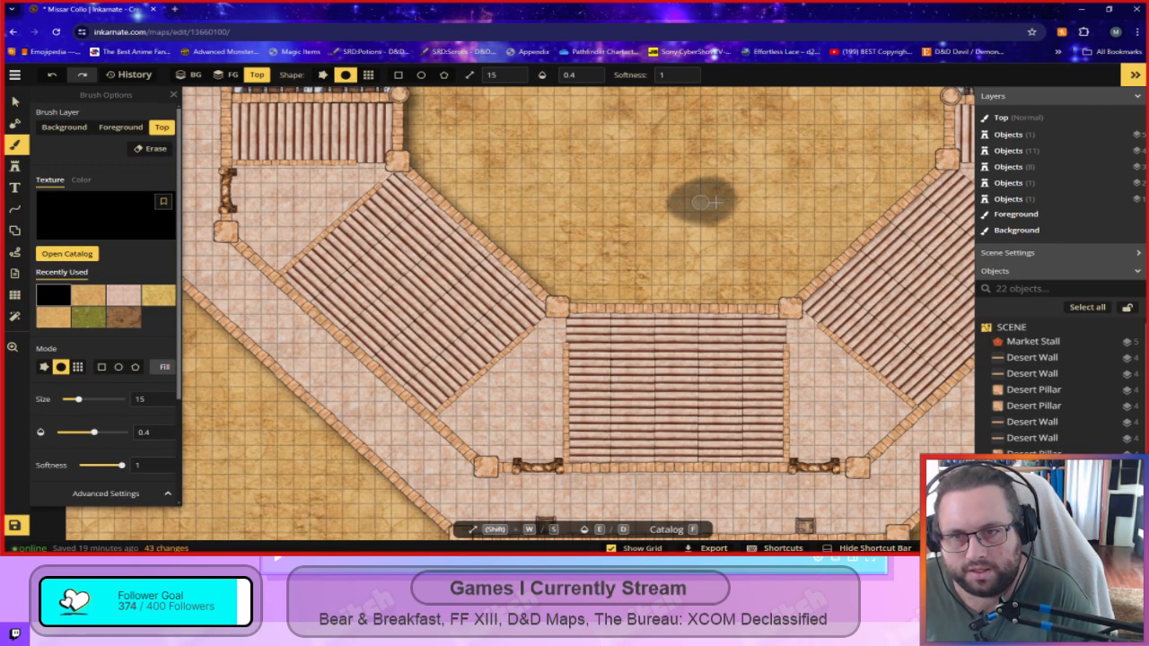
{"action": "scroll", "coordinate": [696, 368], "scroll_direction": "up", "scroll_amount": 1}
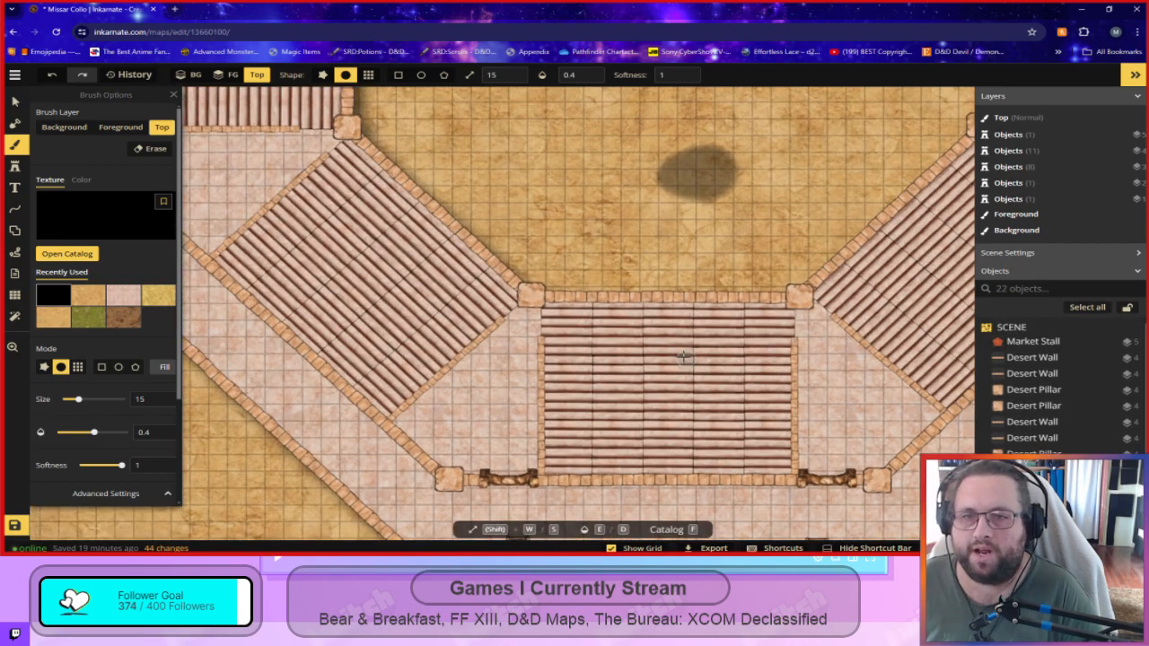
{"action": "key", "text": "ctrl+z"}
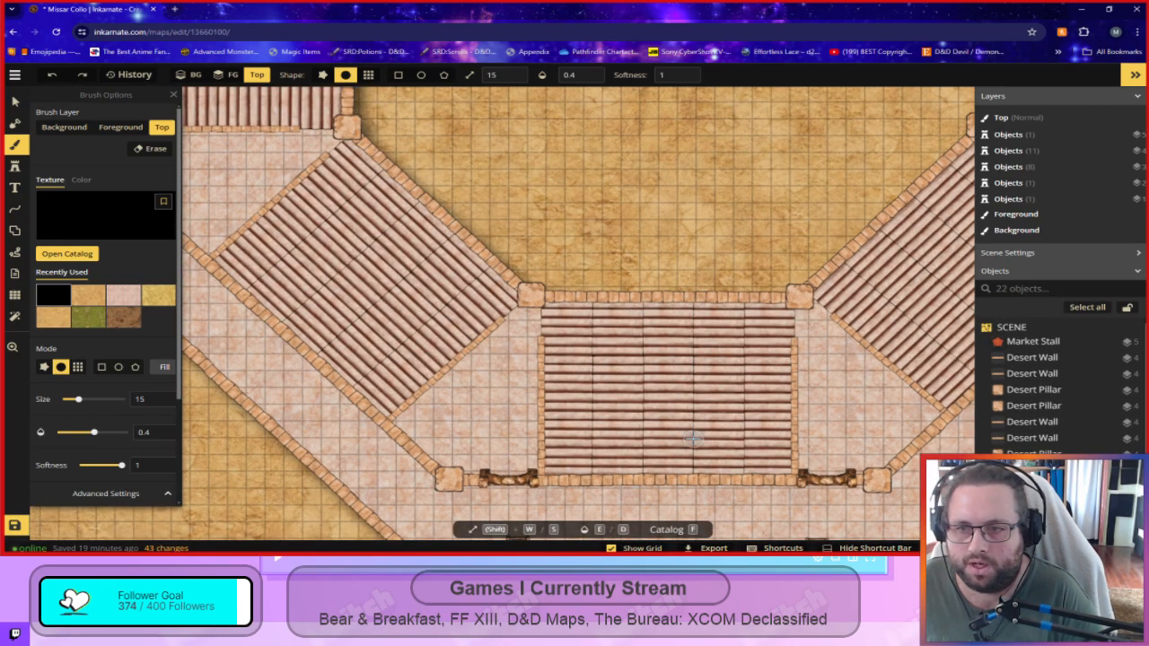
Try painting a shadow along the diagonal wall between the southwest seating block and the corner pillar at opacity 0.4.
{"action": "left_click_drag", "start_coordinate": [468, 432], "coordinate": [661, 411]}
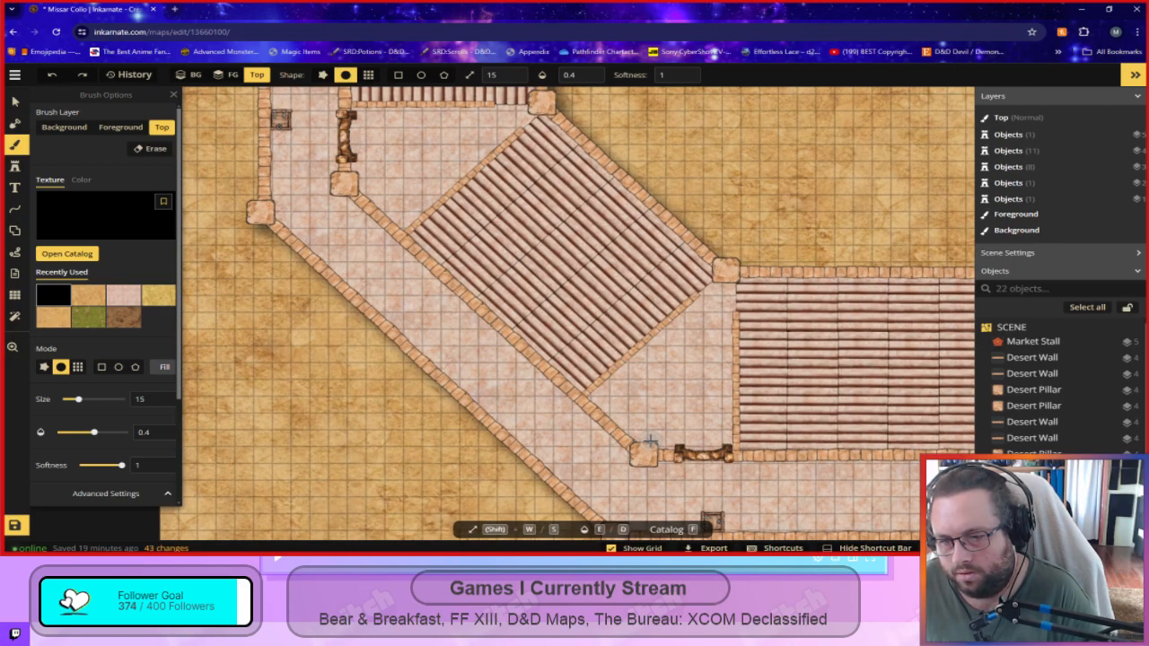
{"action": "key", "text": "ctrl+z"}
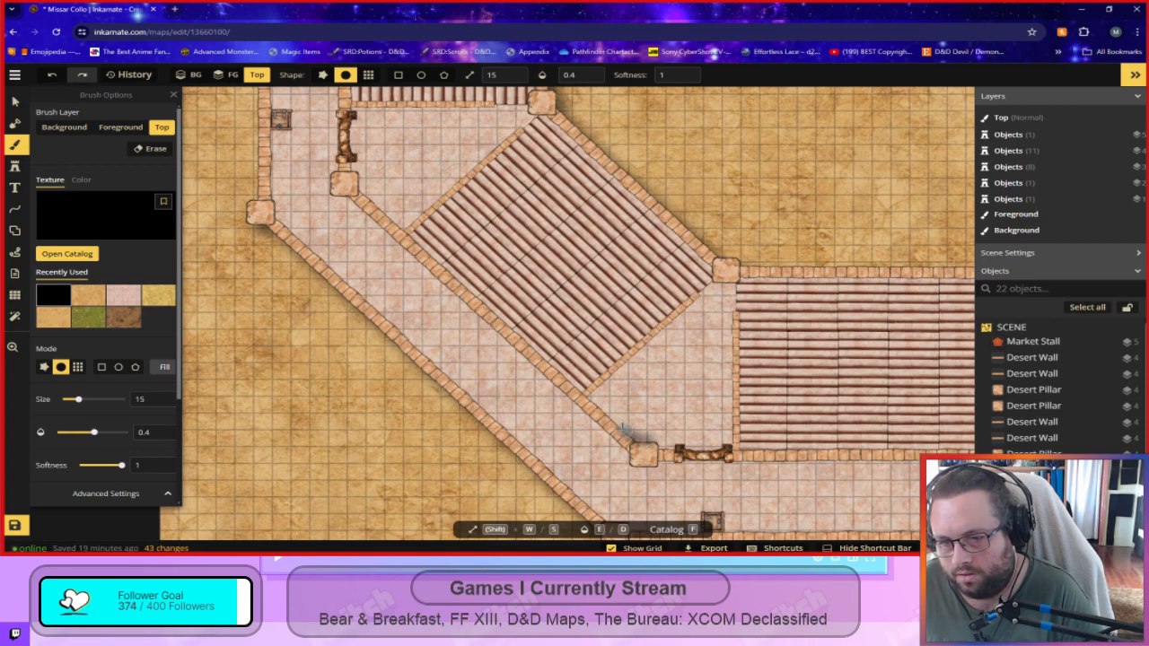
{"action": "left_click_drag", "start_coordinate": [579, 386], "coordinate": [597, 399]}
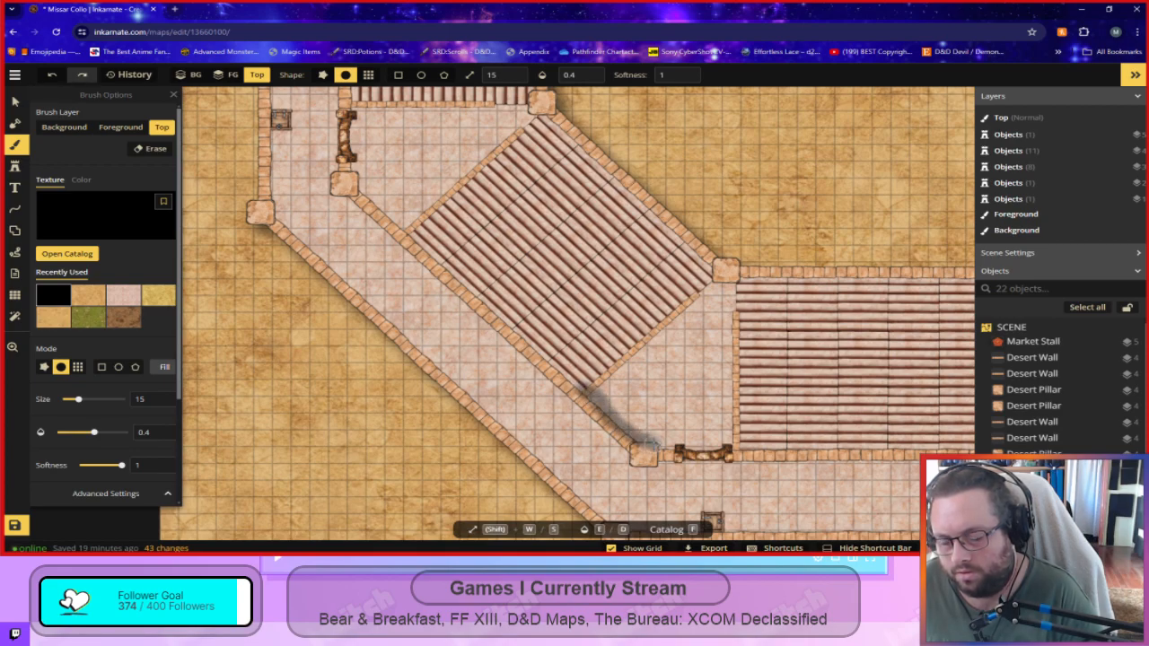
{"action": "scroll", "coordinate": [580, 489], "scroll_direction": "up", "scroll_amount": 3}
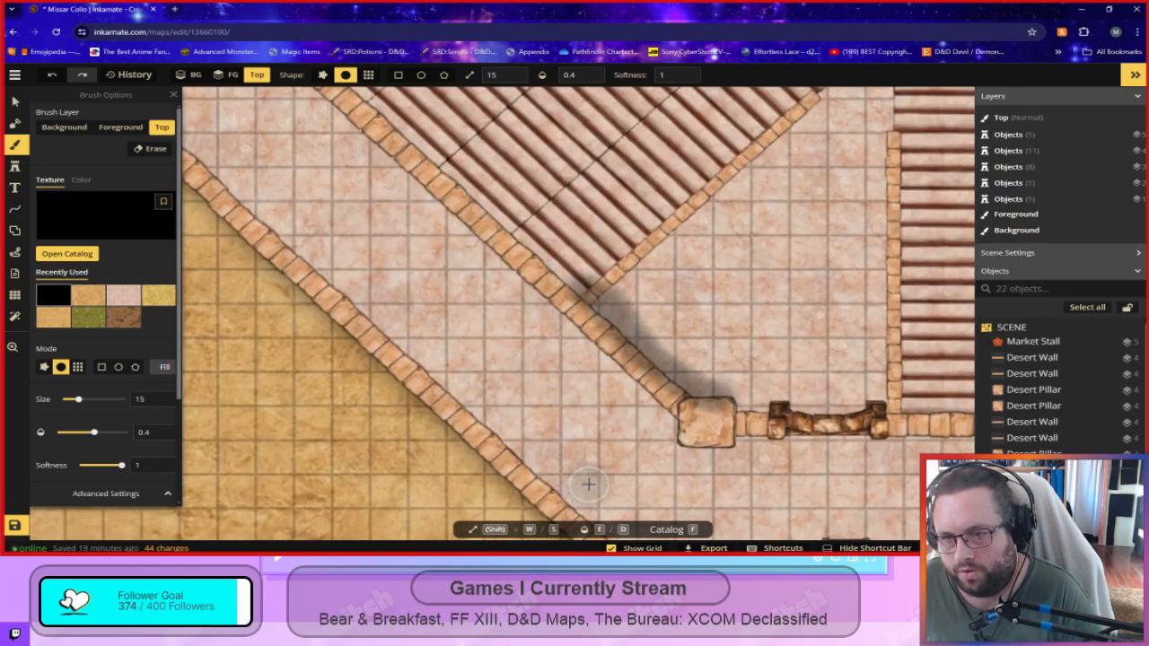
Try erasing the shadow's spill over the diagonal wall at opacity 0.4 and then 1, and undo the shadow and erasing strokes.
{"action": "left_click", "coordinate": [150, 149]}
{"action": "mouse_move", "coordinate": [595, 341]}
{"action": "left_mouse_down"}
{"action": "mouse_move", "coordinate": [608, 366]}
{"action": "mouse_move", "coordinate": [542, 305]}
{"action": "mouse_move", "coordinate": [607, 353]}
{"action": "mouse_move", "coordinate": [547, 304]}
{"action": "mouse_move", "coordinate": [607, 341]}
{"action": "mouse_move", "coordinate": [561, 305]}
{"action": "left_mouse_up"}
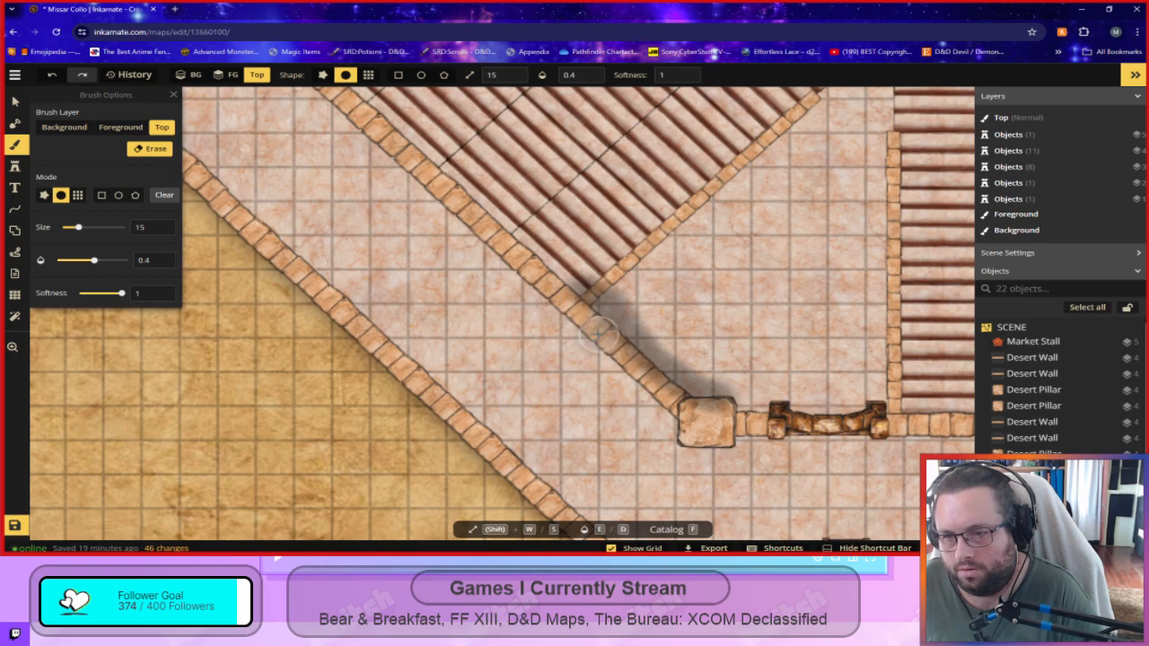
{"action": "left_click_drag", "start_coordinate": [94, 260], "coordinate": [124, 259]}
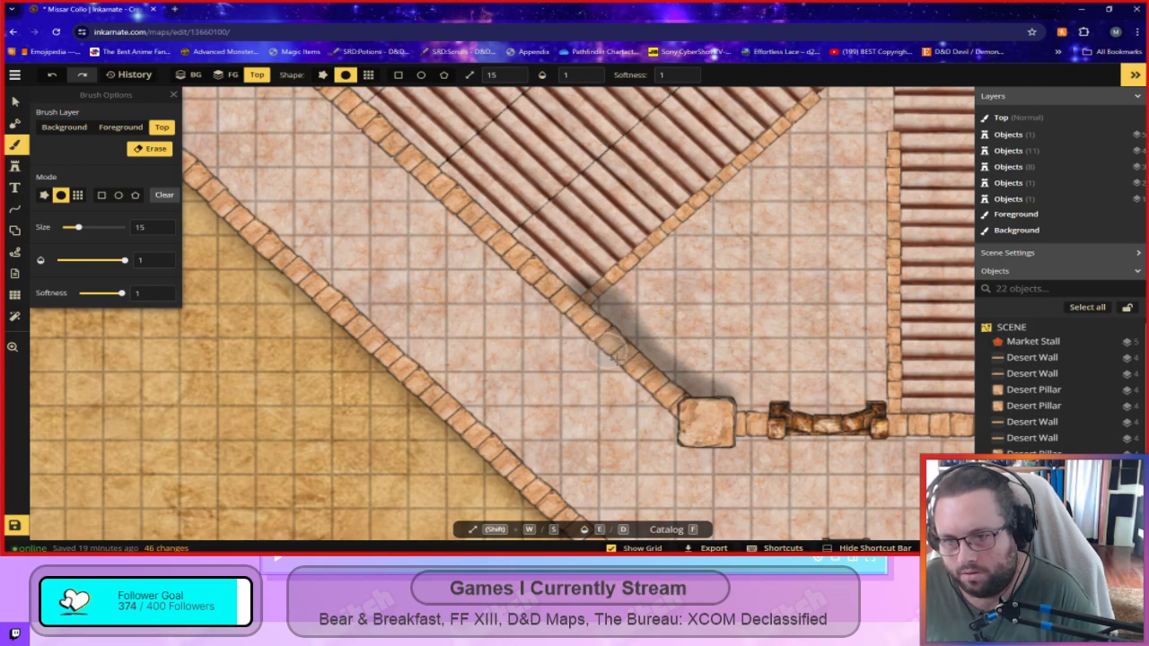
{"action": "scroll", "coordinate": [481, 361], "scroll_direction": "down", "scroll_amount": 7}
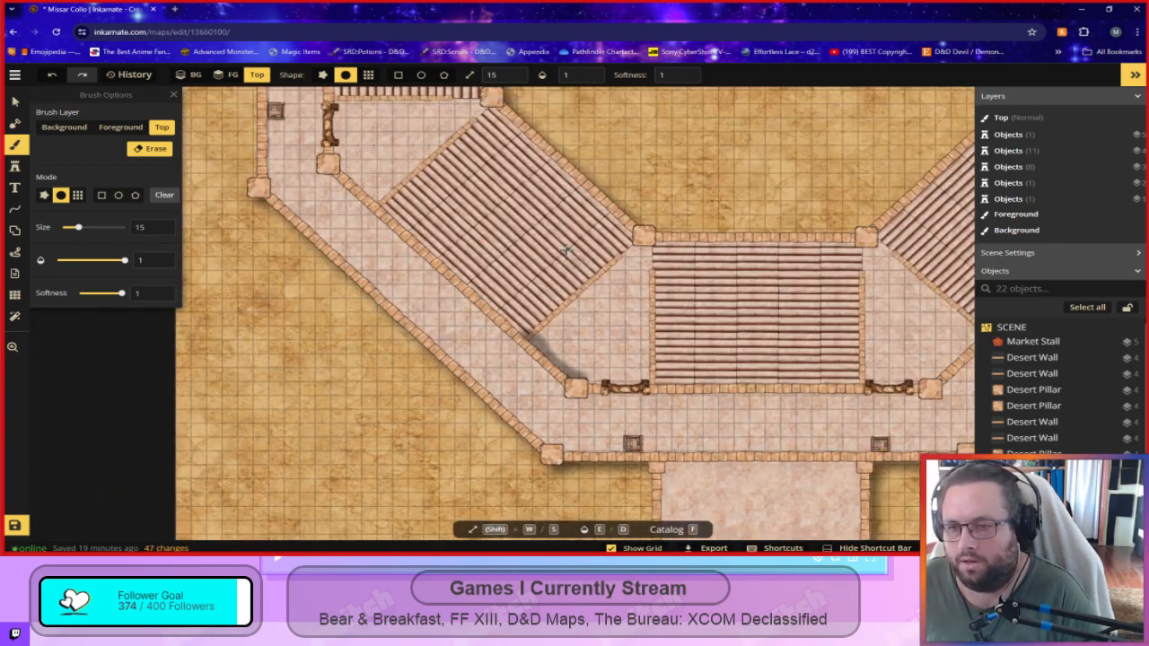
{"action": "left_click_drag", "start_coordinate": [564, 242], "coordinate": [573, 355]}
{"action": "scroll", "coordinate": [572, 354], "scroll_direction": "down", "scroll_amount": 6}
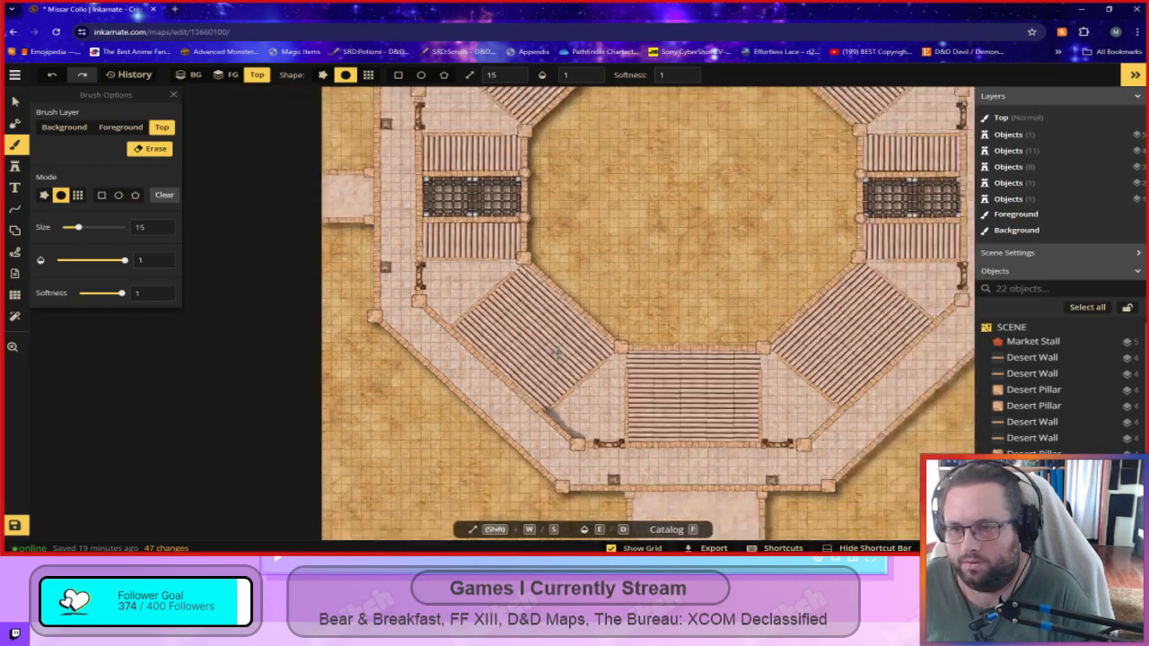
{"action": "left_click_drag", "start_coordinate": [652, 239], "coordinate": [605, 304]}
{"action": "key", "text": "ctrl+z"}
{"action": "key", "text": "ctrl+z"}
{"action": "key", "text": "ctrl+z"}
{"action": "key", "text": "ctrl+z"}
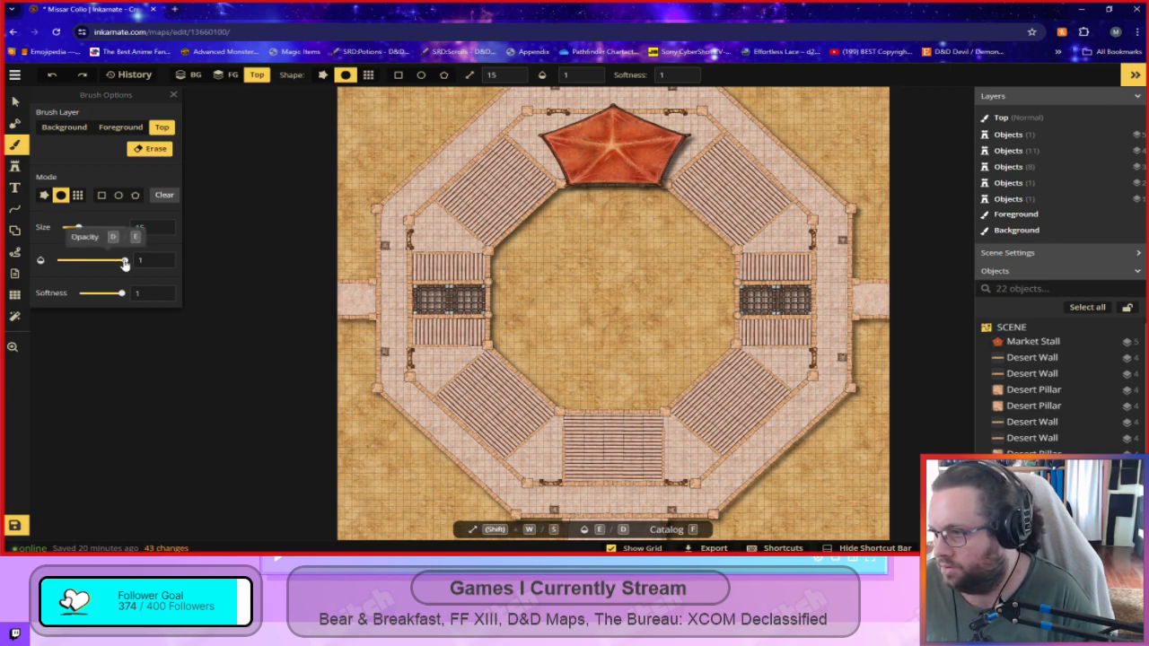
Set the brush size to 26, switch back to painting, and paint an opaque black loop in the middle of the arena.
{"action": "left_click_drag", "start_coordinate": [78, 228], "coordinate": [80, 230]}
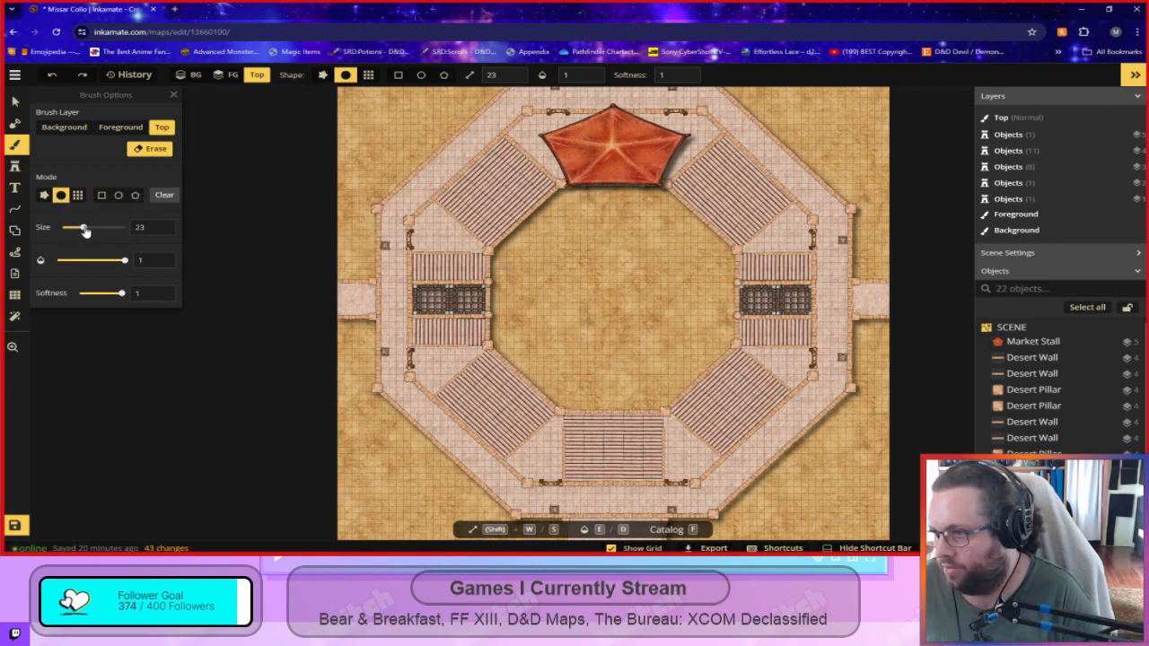
{"action": "left_click", "coordinate": [151, 148]}
{"action": "left_click_drag", "start_coordinate": [611, 346], "coordinate": [570, 368]}
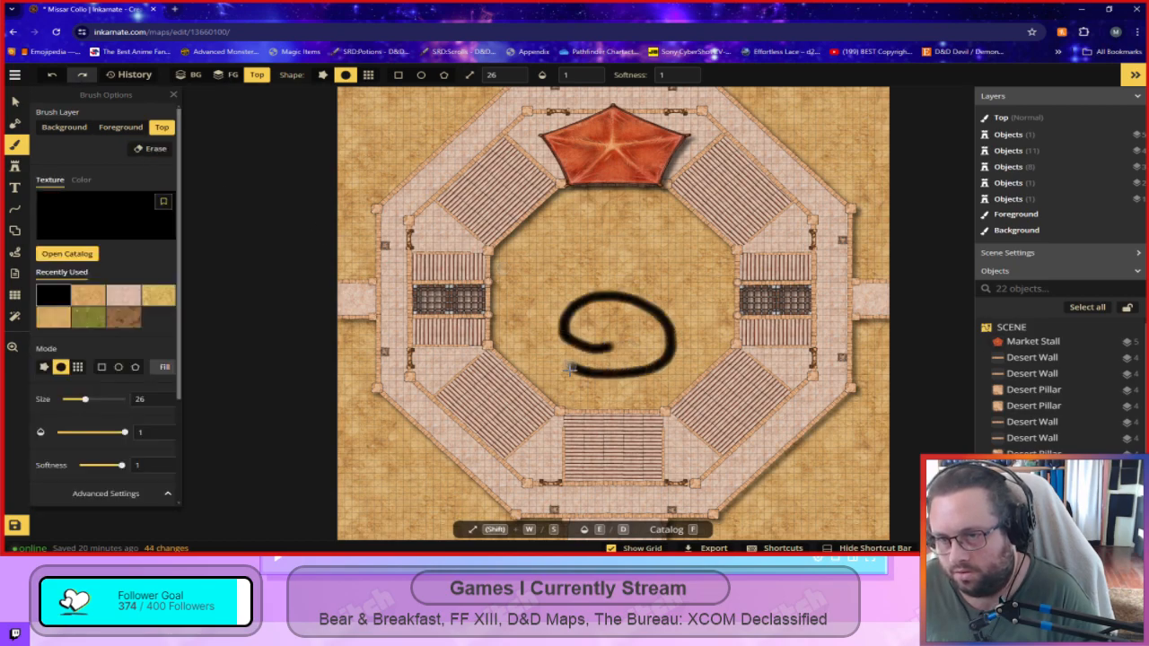
Undo the opaque black loop in the arena and set the brush opacity to 0.4.
{"action": "left_click", "coordinate": [161, 439]}
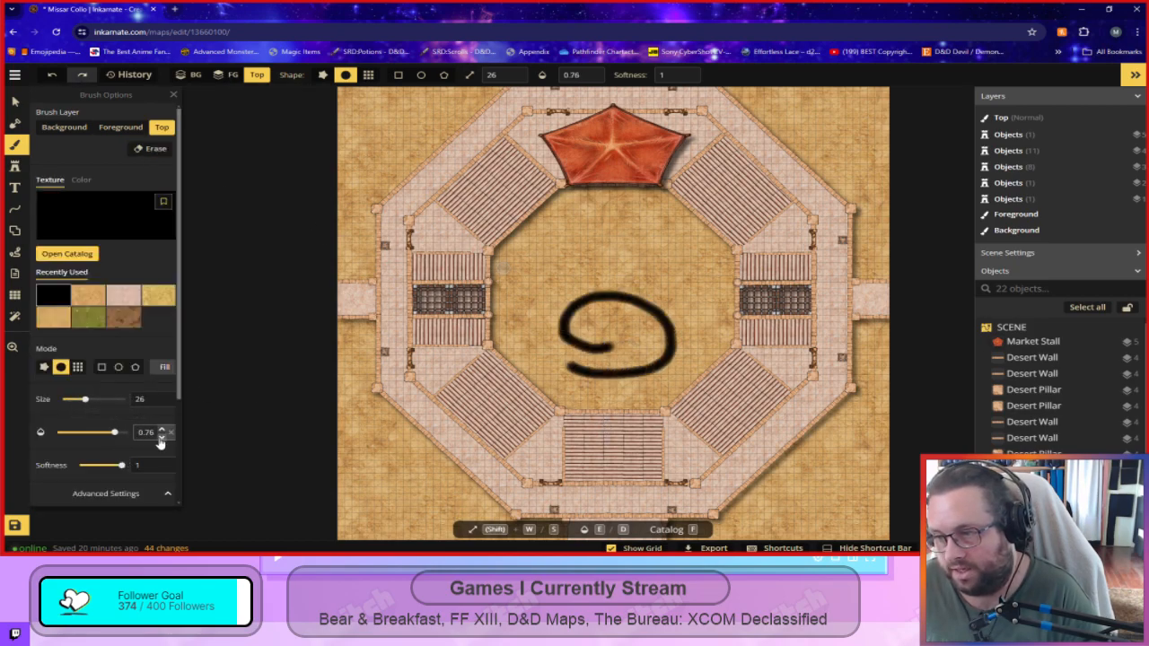
{"action": "left_click", "coordinate": [161, 438]}
{"action": "key", "text": "ctrl+z"}
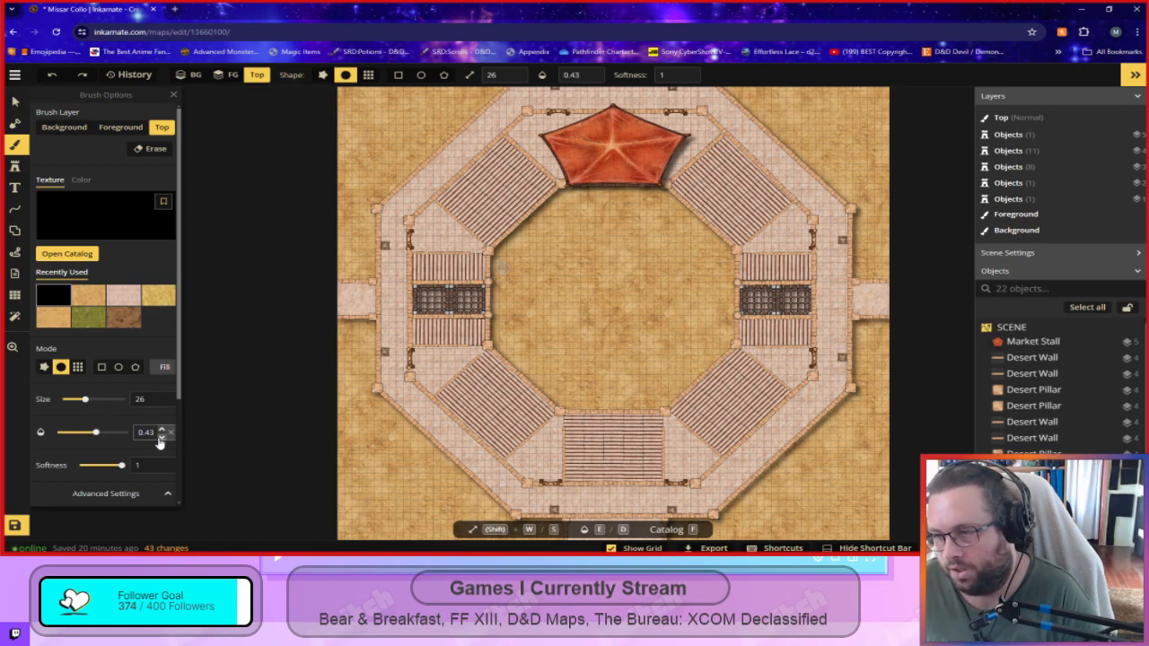
{"action": "left_click", "coordinate": [162, 439]}
Try translucent black strokes on the arena sand at opacity 0.4 and undo them.
{"action": "mouse_move", "coordinate": [651, 292]}
{"action": "left_mouse_down"}
{"action": "mouse_move", "coordinate": [597, 309]}
{"action": "mouse_move", "coordinate": [628, 272]}
{"action": "mouse_move", "coordinate": [633, 286]}
{"action": "left_mouse_up"}
{"action": "left_click_drag", "start_coordinate": [636, 362], "coordinate": [632, 393]}
{"action": "key", "text": "ctrl+z"}
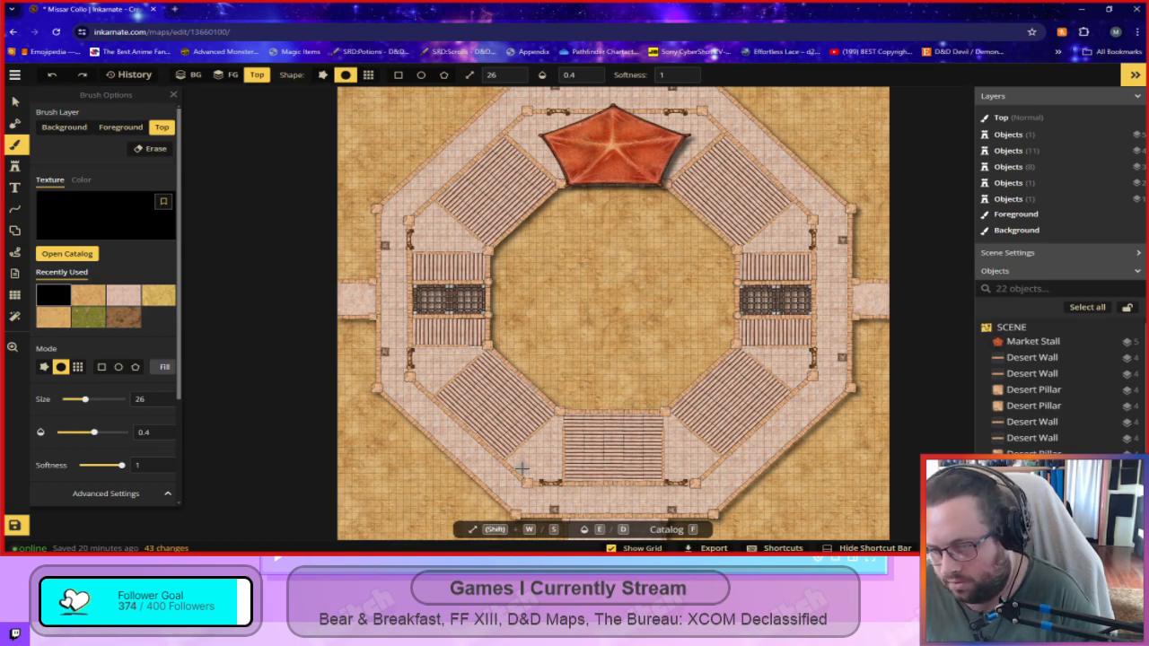
Paint translucent black shadows at size 26 and opacity 0.4 along the inner ring's southwest, west, northwest, north and northeast walls.
{"action": "left_click_drag", "start_coordinate": [528, 478], "coordinate": [522, 473]}
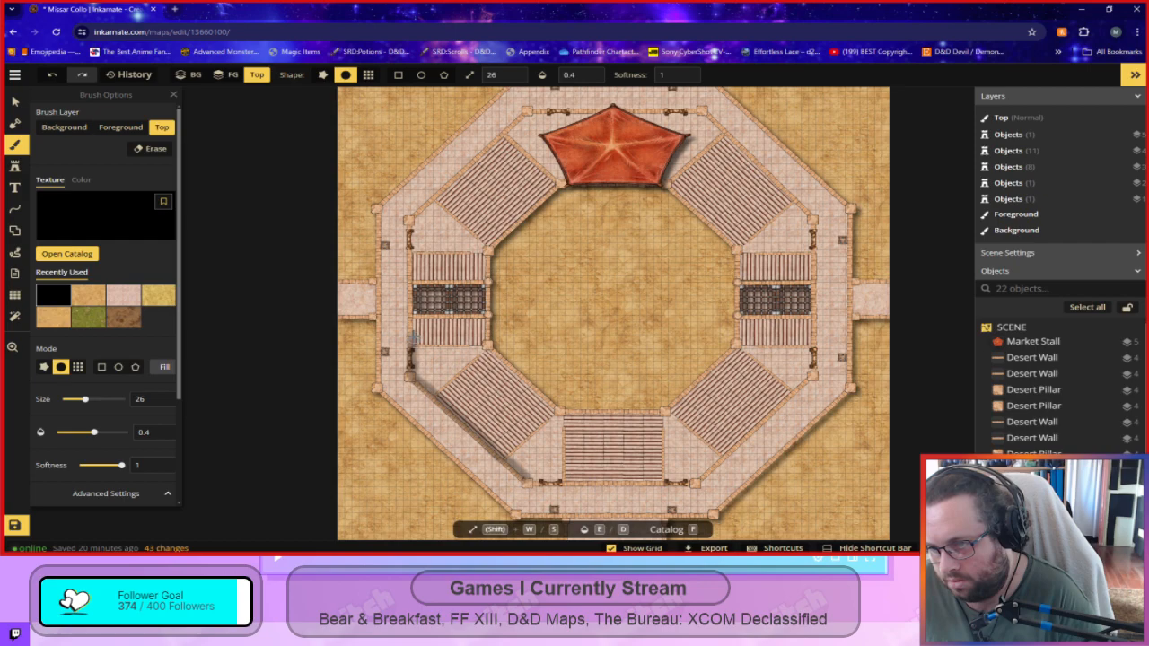
{"action": "left_click_drag", "start_coordinate": [410, 300], "coordinate": [411, 243]}
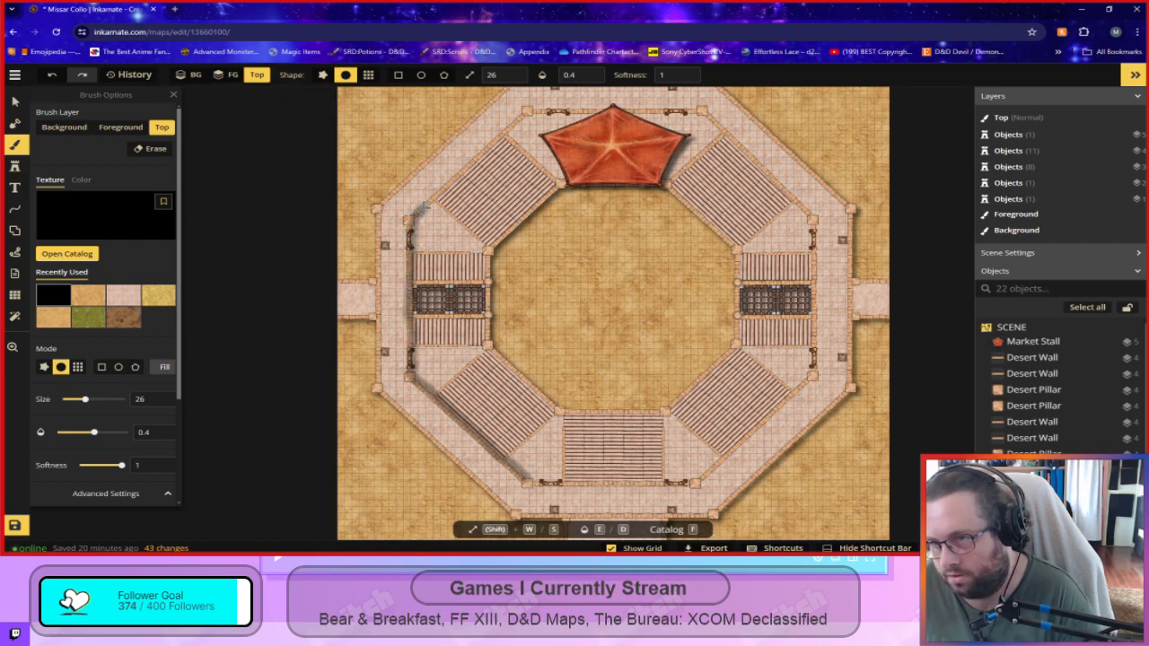
{"action": "left_click_drag", "start_coordinate": [483, 158], "coordinate": [502, 142]}
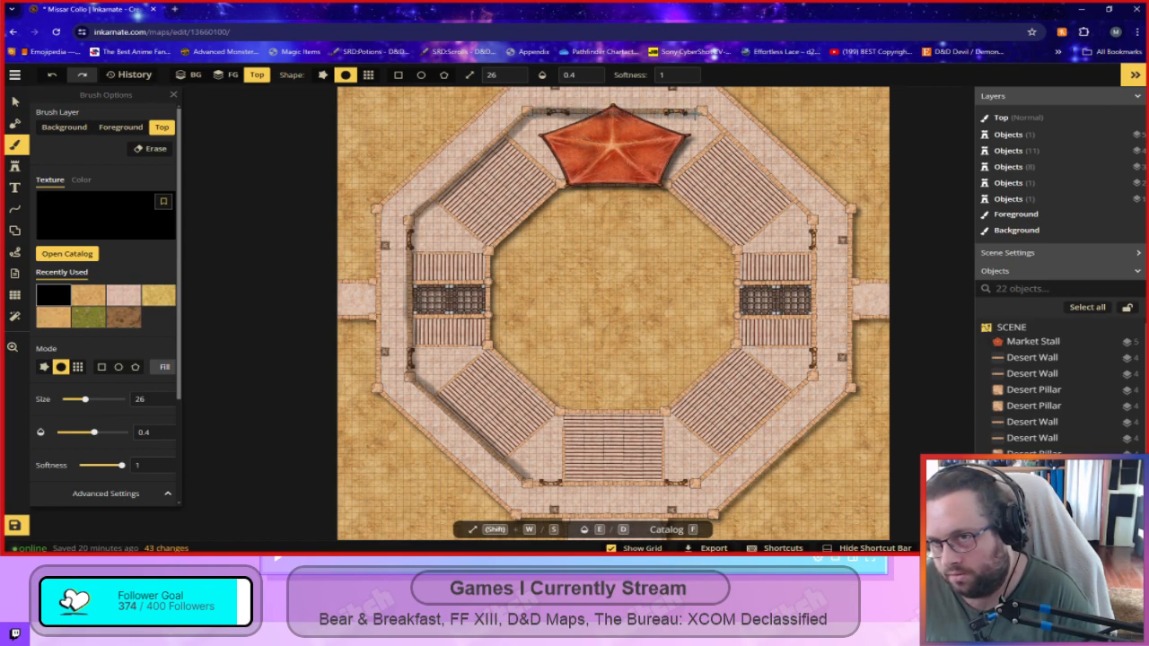
{"action": "left_click_drag", "start_coordinate": [705, 113], "coordinate": [803, 206]}
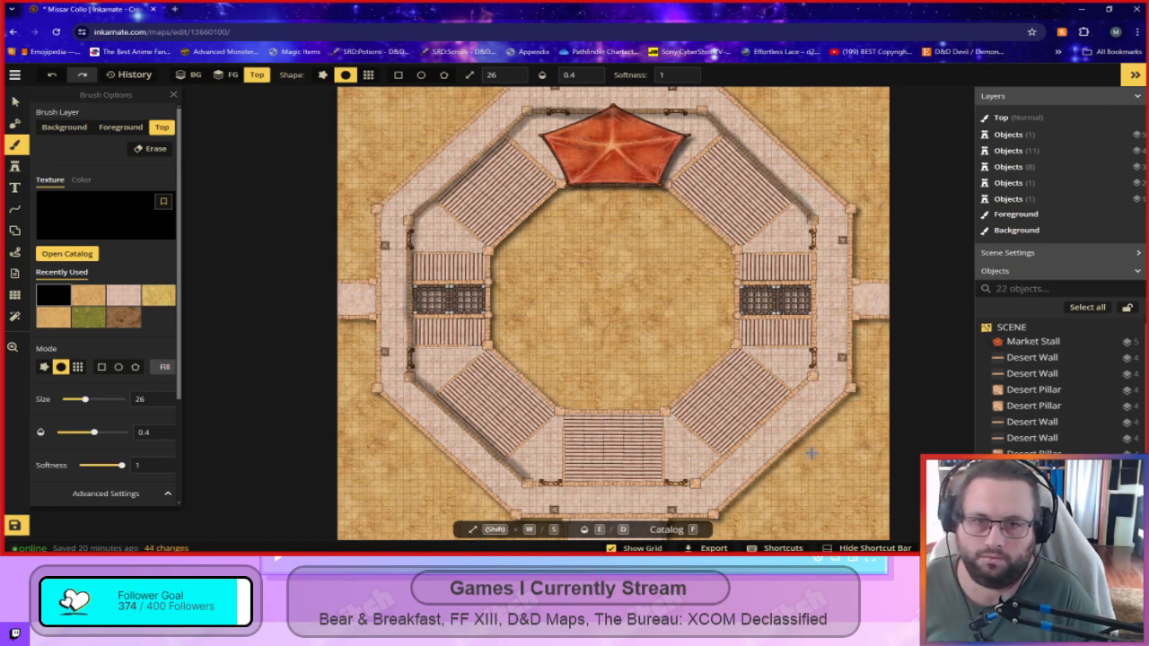
Switch the Top layer brush to erasing and set the eraser opacity to 1 for the southwest corner shadow.
{"action": "scroll", "coordinate": [462, 502], "scroll_direction": "up", "scroll_amount": 5}
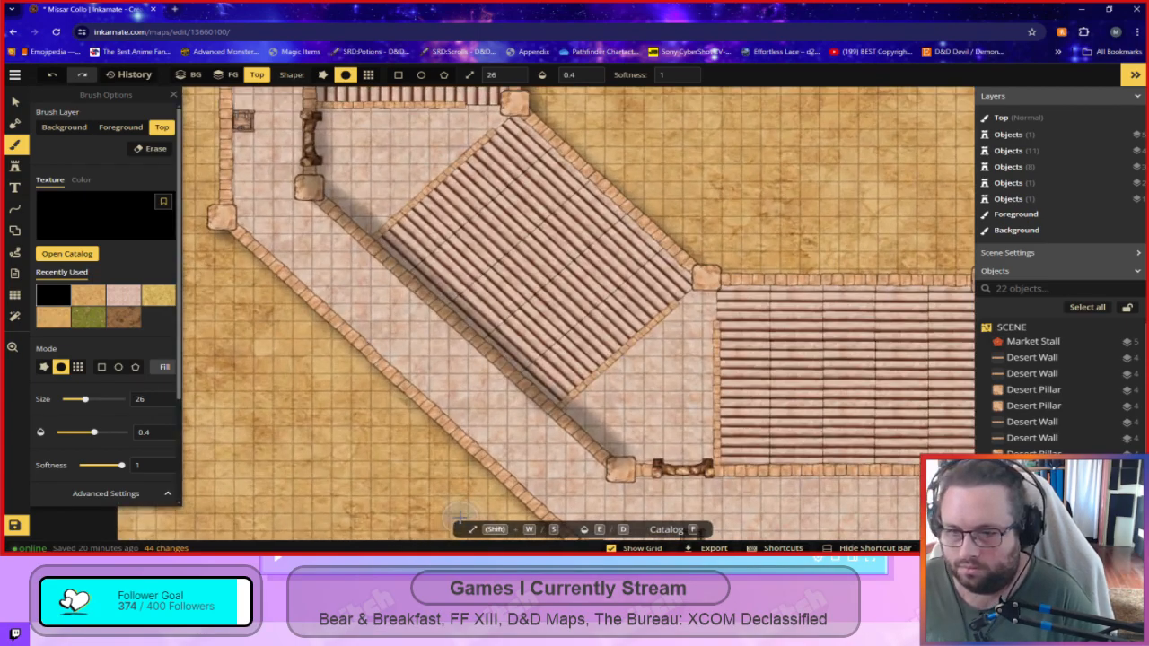
{"action": "scroll", "coordinate": [460, 517], "scroll_direction": "up", "scroll_amount": 2}
{"action": "left_click", "coordinate": [150, 149]}
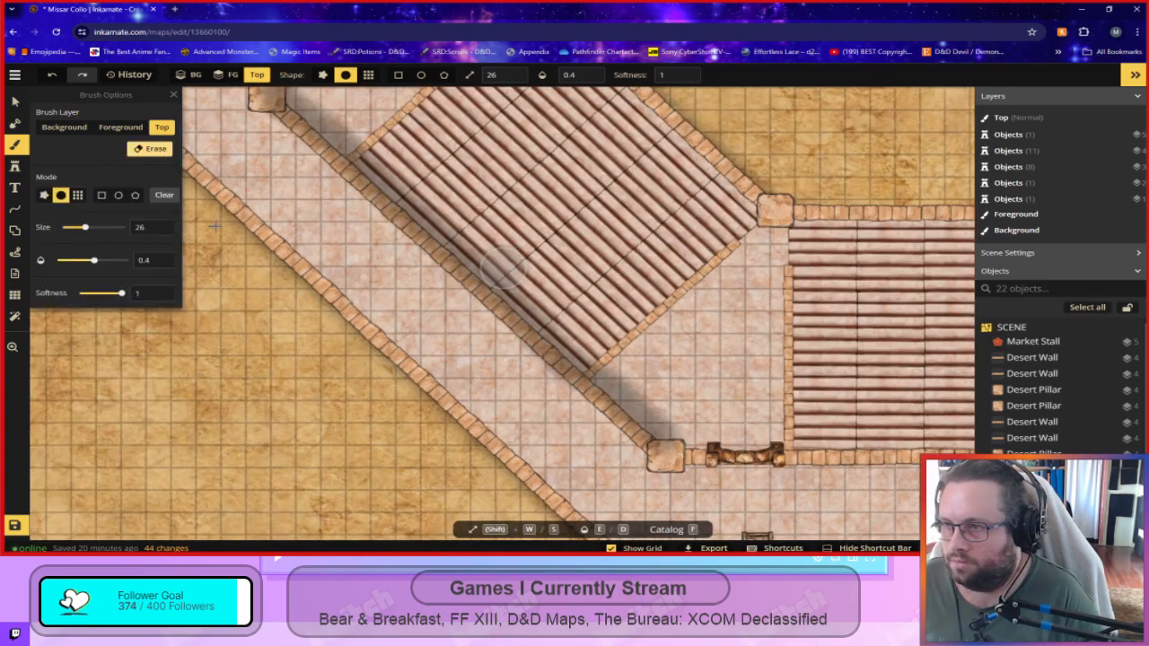
{"action": "key", "text": "space"}
{"action": "left_click_drag", "start_coordinate": [597, 460], "coordinate": [532, 305]}
{"action": "double_click", "coordinate": [154, 262]}
{"action": "type", "text": "1"}
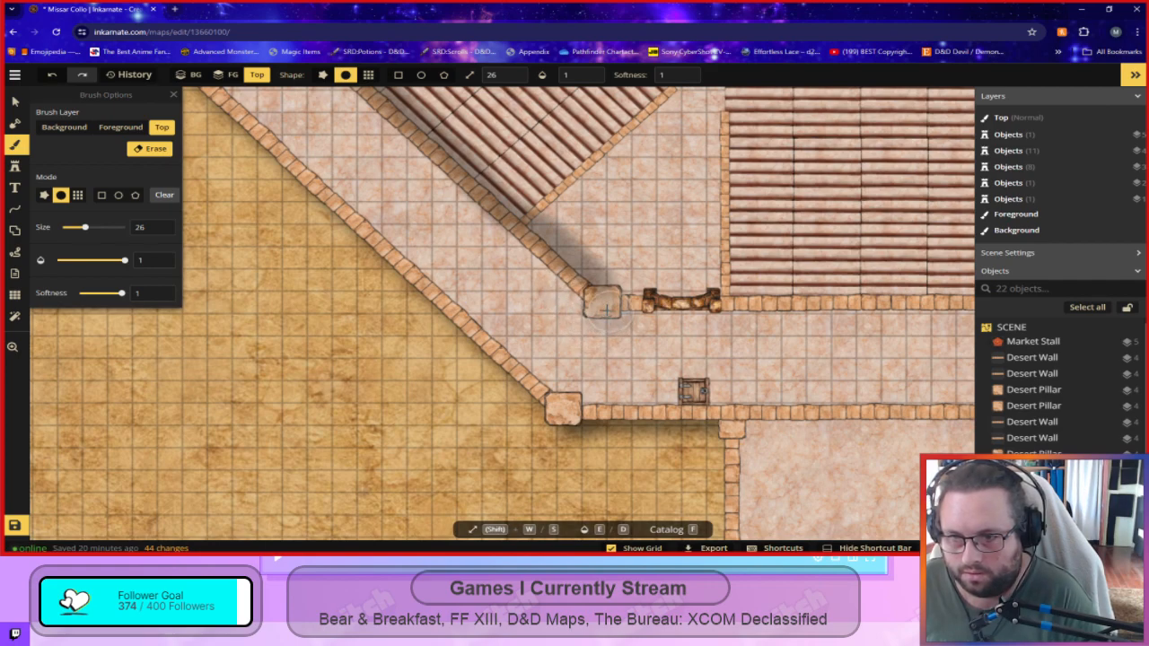
Try erasing the inner edge of the shadow between the southwest seating block and its lower corner pillar, and undo it.
{"action": "left_click_drag", "start_coordinate": [611, 240], "coordinate": [548, 188]}
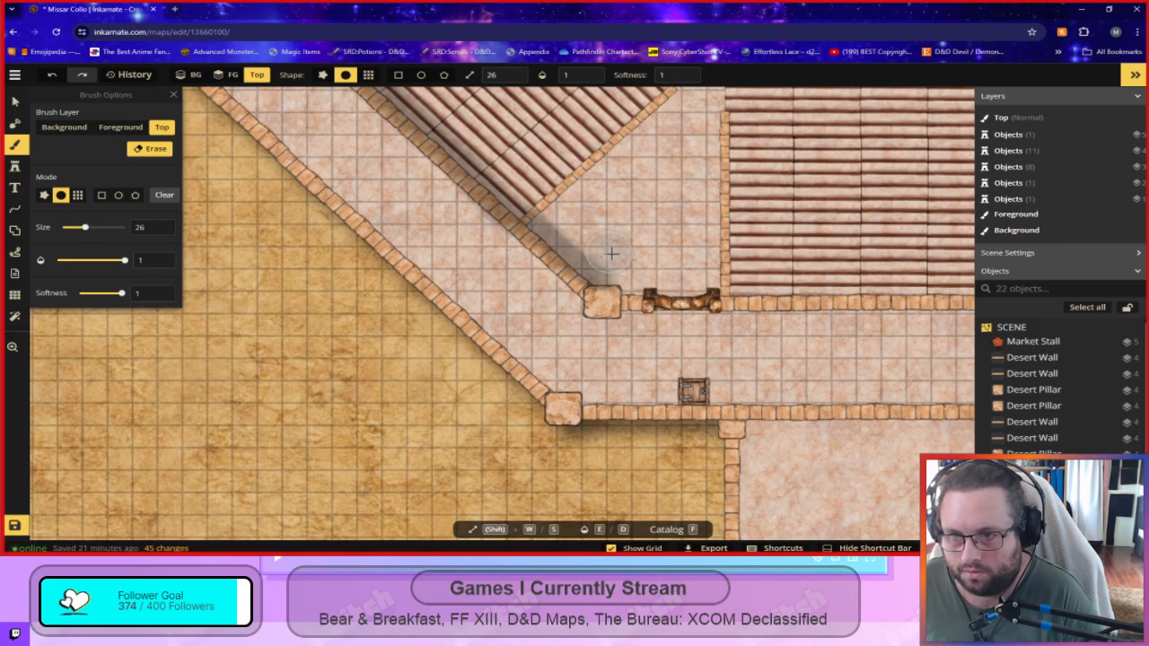
{"action": "left_click_drag", "start_coordinate": [546, 189], "coordinate": [637, 285]}
{"action": "key", "text": "space"}
{"action": "left_click_drag", "start_coordinate": [662, 117], "coordinate": [739, 218]}
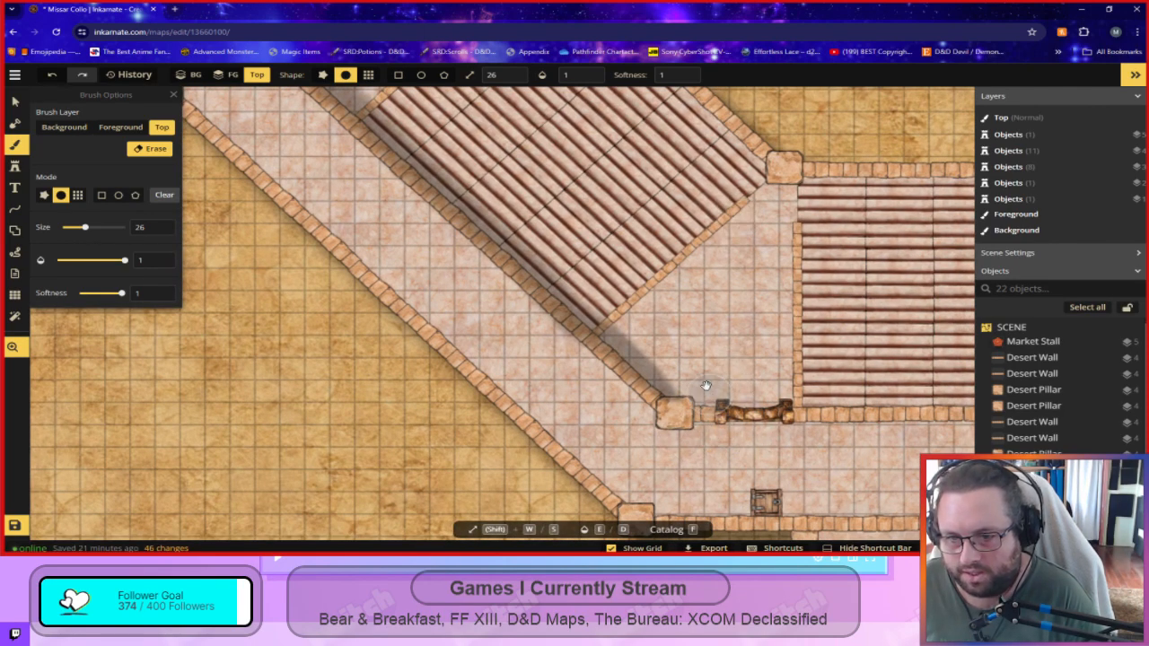
{"action": "scroll", "coordinate": [709, 359], "scroll_direction": "down", "scroll_amount": 3}
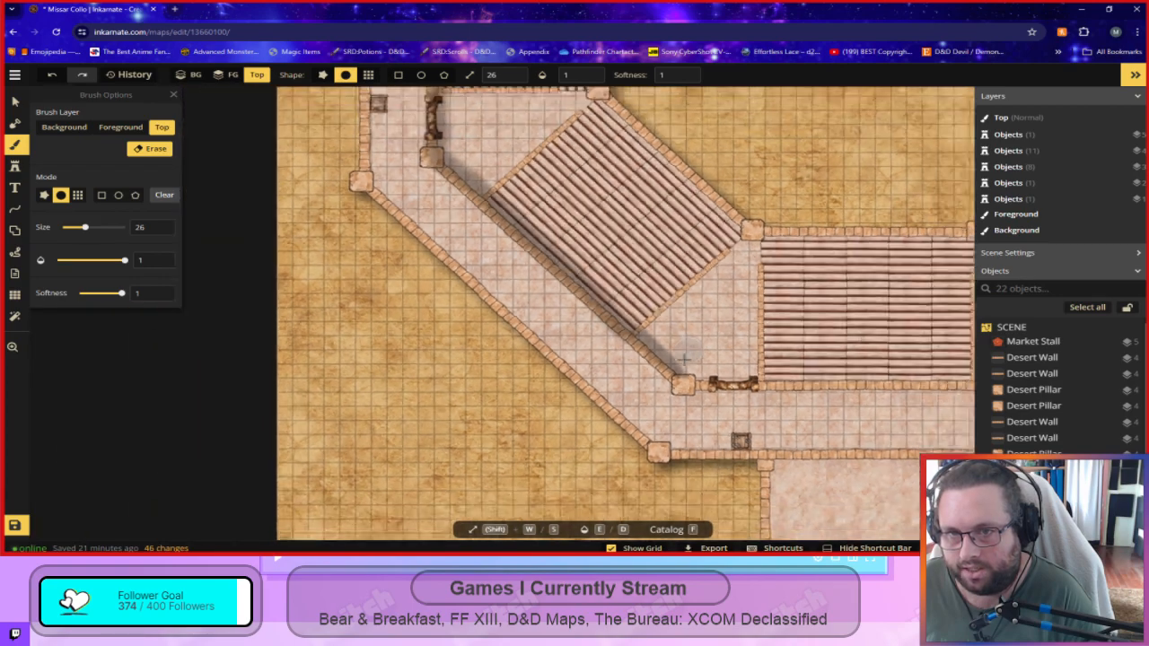
{"action": "scroll", "coordinate": [718, 418], "scroll_direction": "up", "scroll_amount": 3}
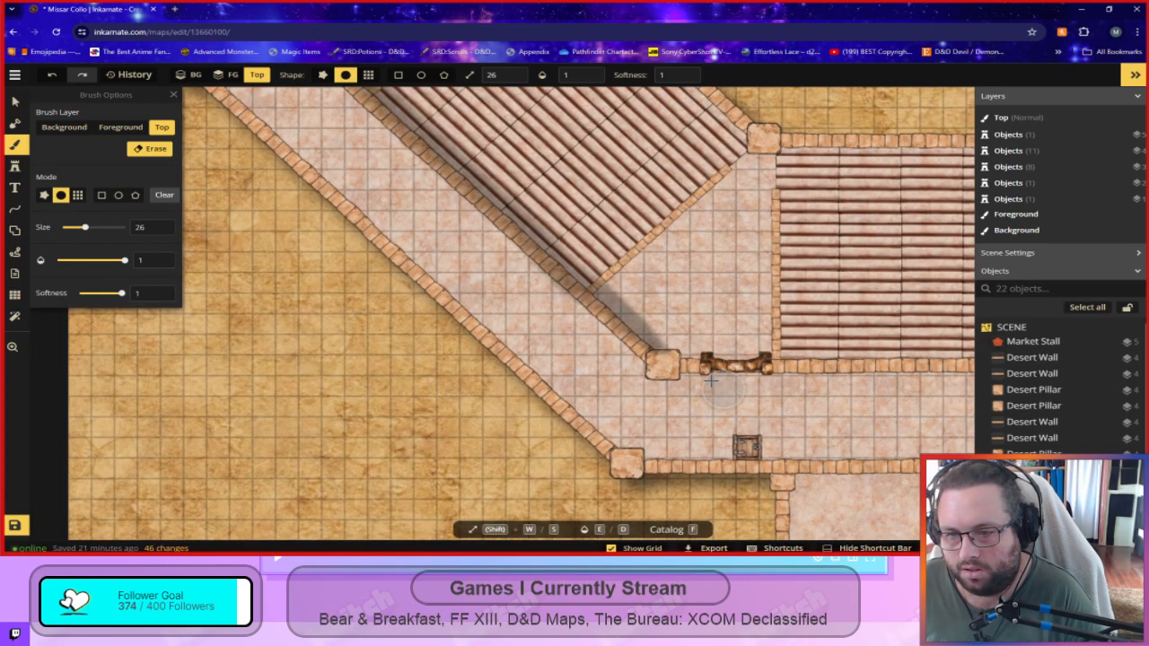
{"action": "left_click_drag", "start_coordinate": [558, 146], "coordinate": [500, 245]}
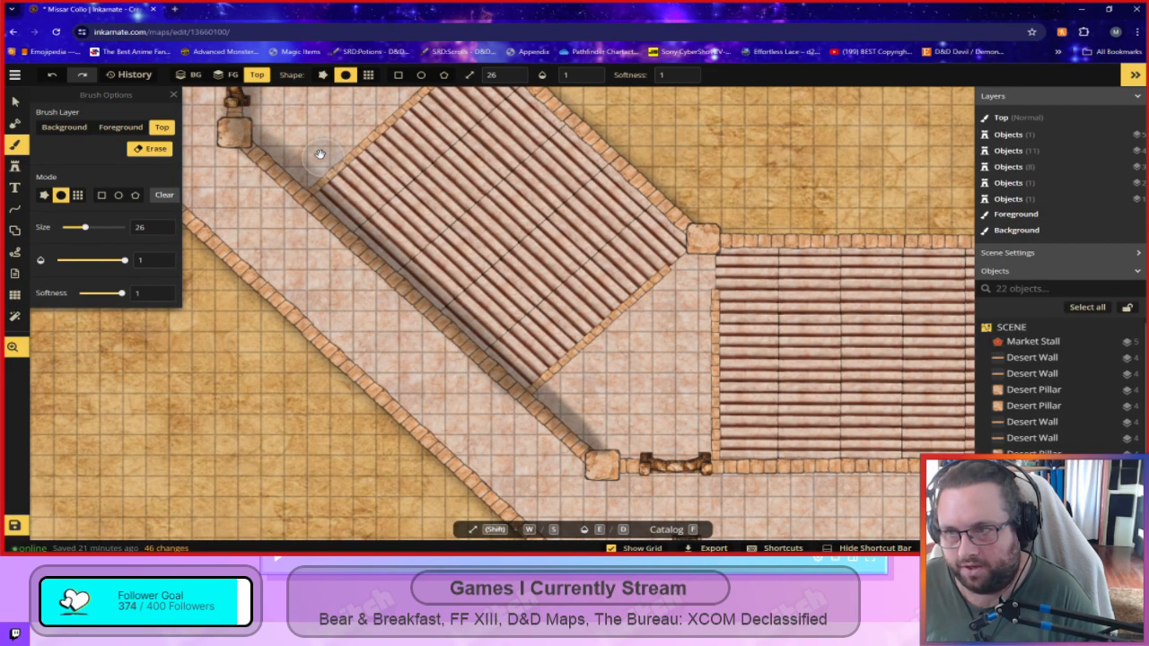
{"action": "key", "text": "ctrl+z"}
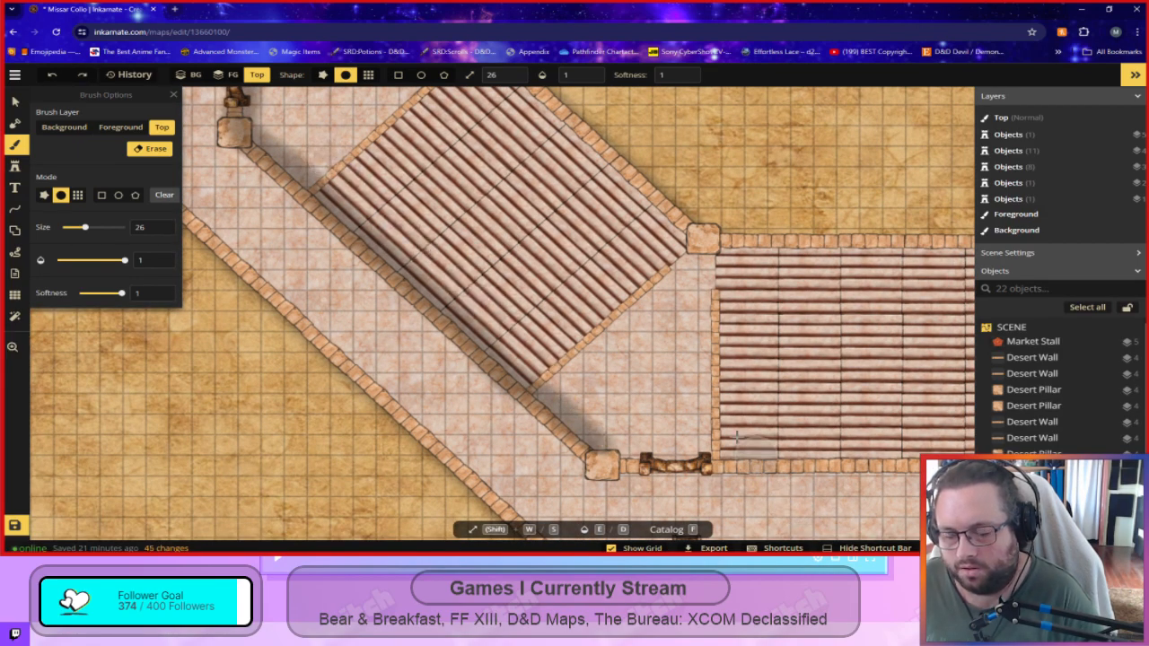
Erase the shadow's spill over the diagonal wall behind the southwest seating block, working from the lower pillar toward the upper one.
{"action": "scroll", "coordinate": [716, 413], "scroll_direction": "down", "scroll_amount": 5}
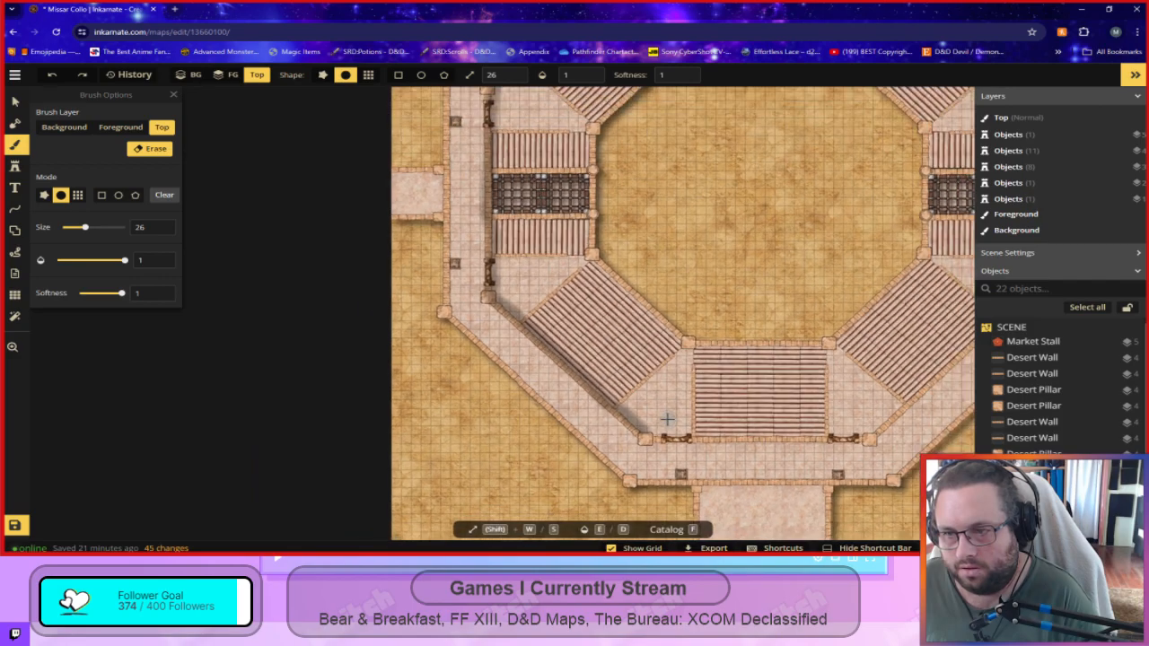
{"action": "left_click_drag", "start_coordinate": [706, 172], "coordinate": [688, 109]}
{"action": "scroll", "coordinate": [611, 393], "scroll_direction": "up", "scroll_amount": 5}
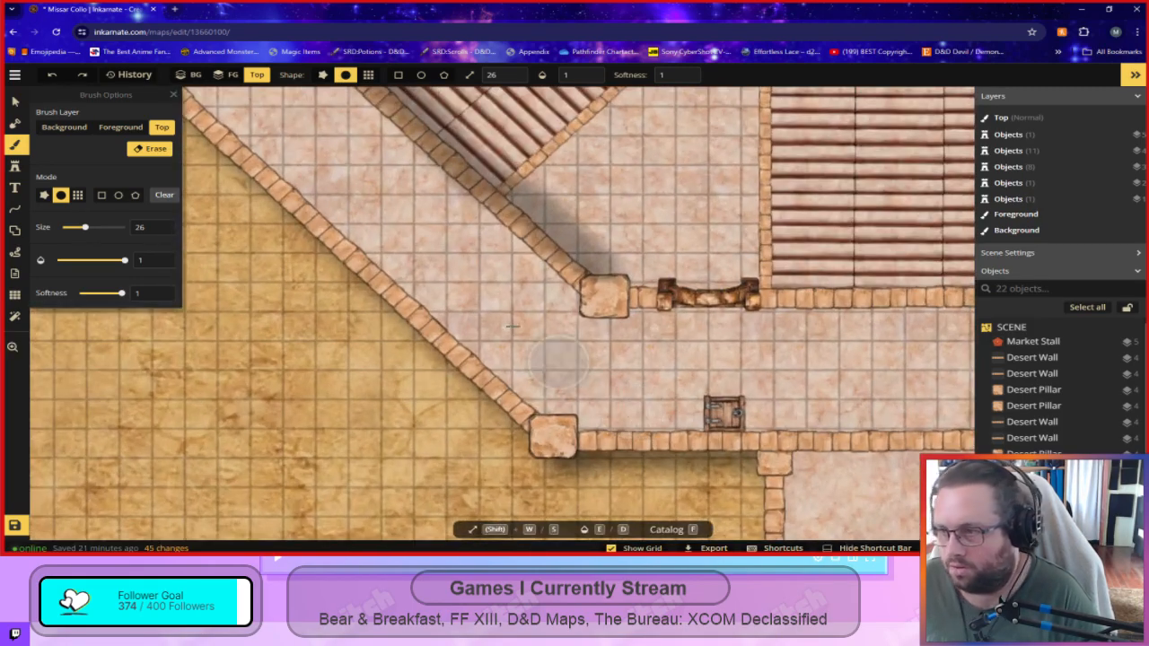
{"action": "left_click_drag", "start_coordinate": [488, 290], "coordinate": [549, 377]}
{"action": "left_click_drag", "start_coordinate": [641, 395], "coordinate": [619, 377]}
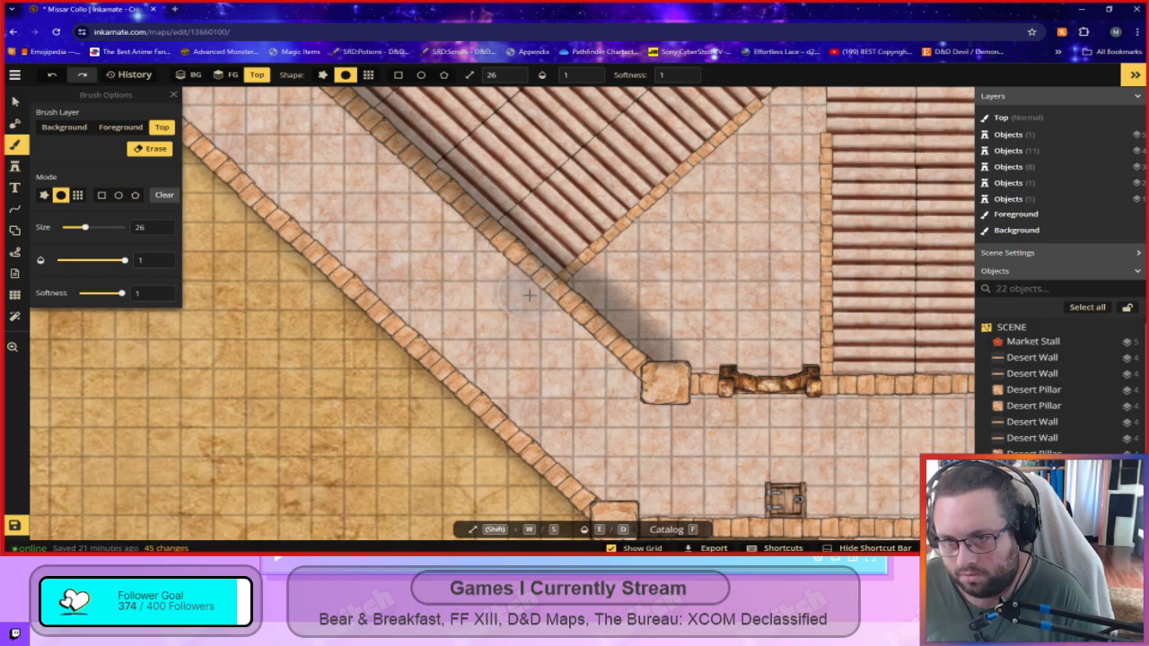
{"action": "left_click_drag", "start_coordinate": [503, 265], "coordinate": [652, 465]}
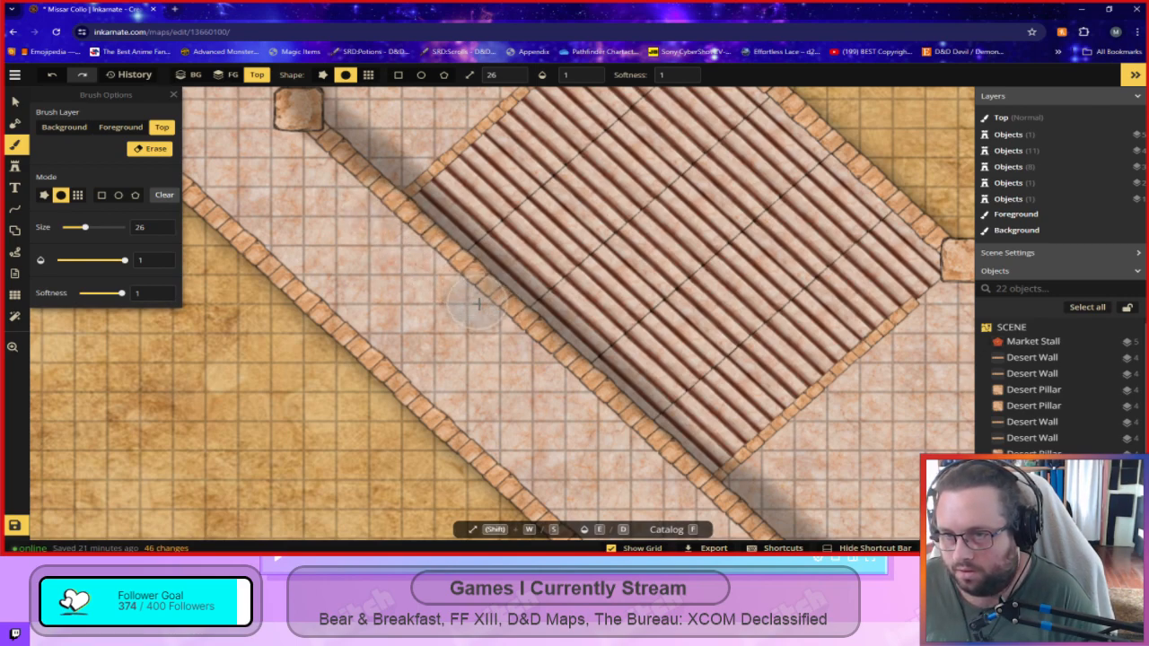
{"action": "mouse_move", "coordinate": [511, 335]}
{"action": "left_mouse_down"}
{"action": "mouse_move", "coordinate": [543, 361]}
{"action": "mouse_move", "coordinate": [514, 335]}
{"action": "mouse_move", "coordinate": [559, 384]}
{"action": "left_mouse_up"}
{"action": "left_click_drag", "start_coordinate": [350, 240], "coordinate": [436, 331]}
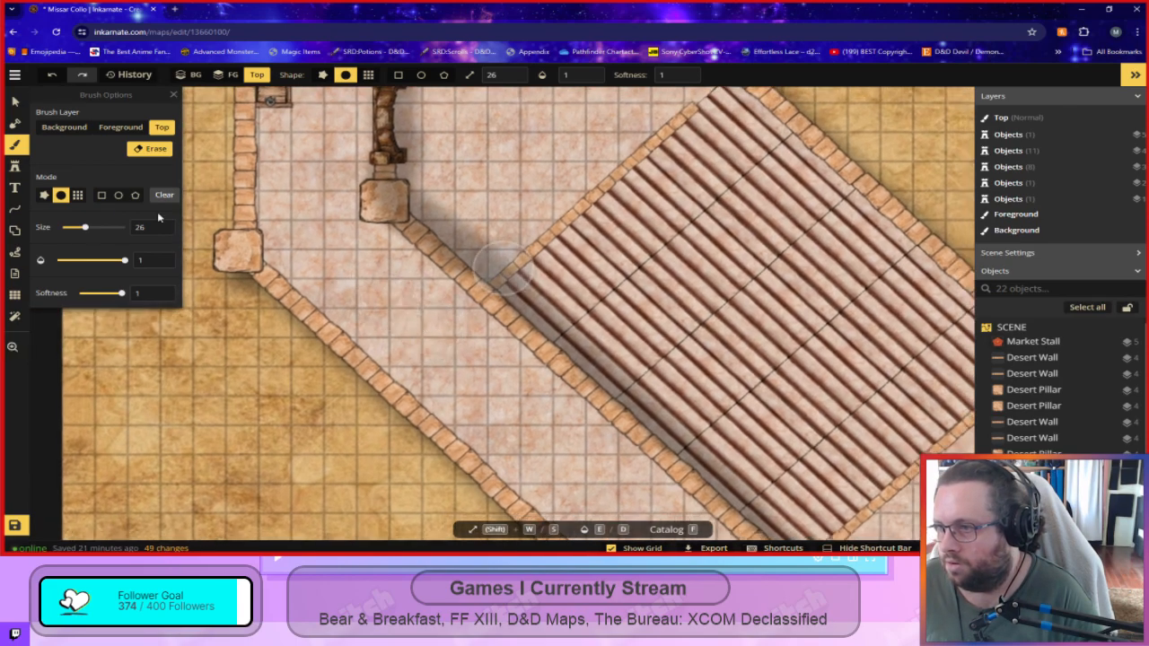
Try the eraser's grid mode and softness 0, return to the round mode with softness 1, and undo the trial erase.
{"action": "left_click", "coordinate": [77, 195]}
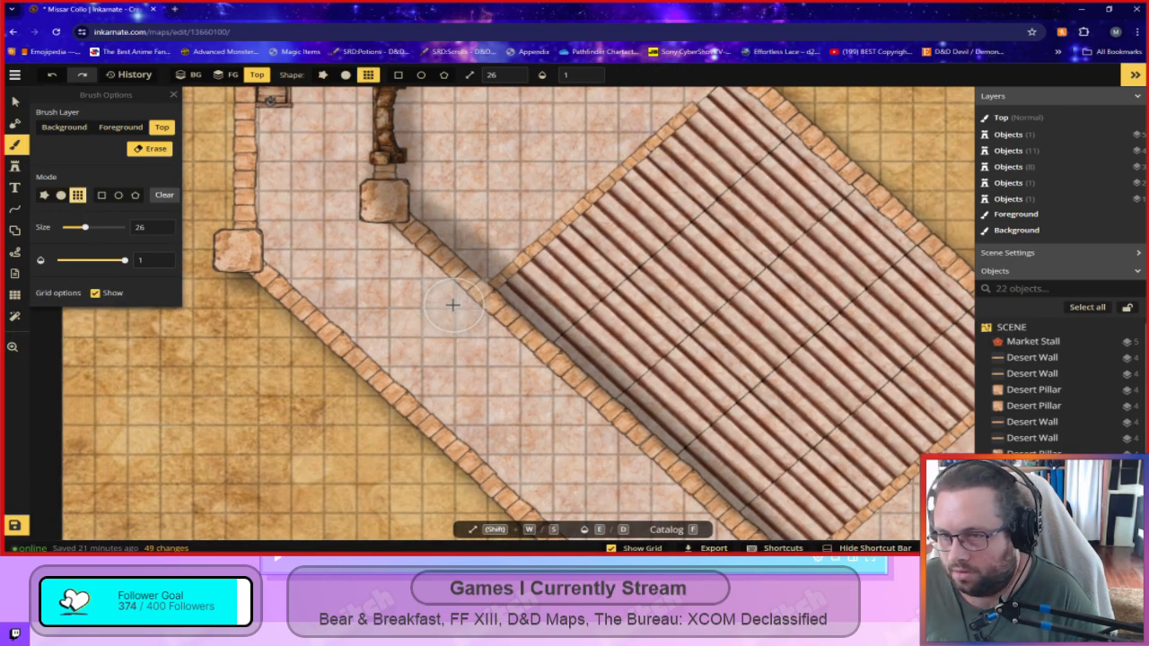
{"action": "left_click", "coordinate": [60, 195]}
{"action": "mouse_move", "coordinate": [390, 318]}
{"action": "left_mouse_down"}
{"action": "mouse_move", "coordinate": [403, 347]}
{"action": "mouse_move", "coordinate": [451, 367]}
{"action": "mouse_move", "coordinate": [404, 366]}
{"action": "left_mouse_up"}
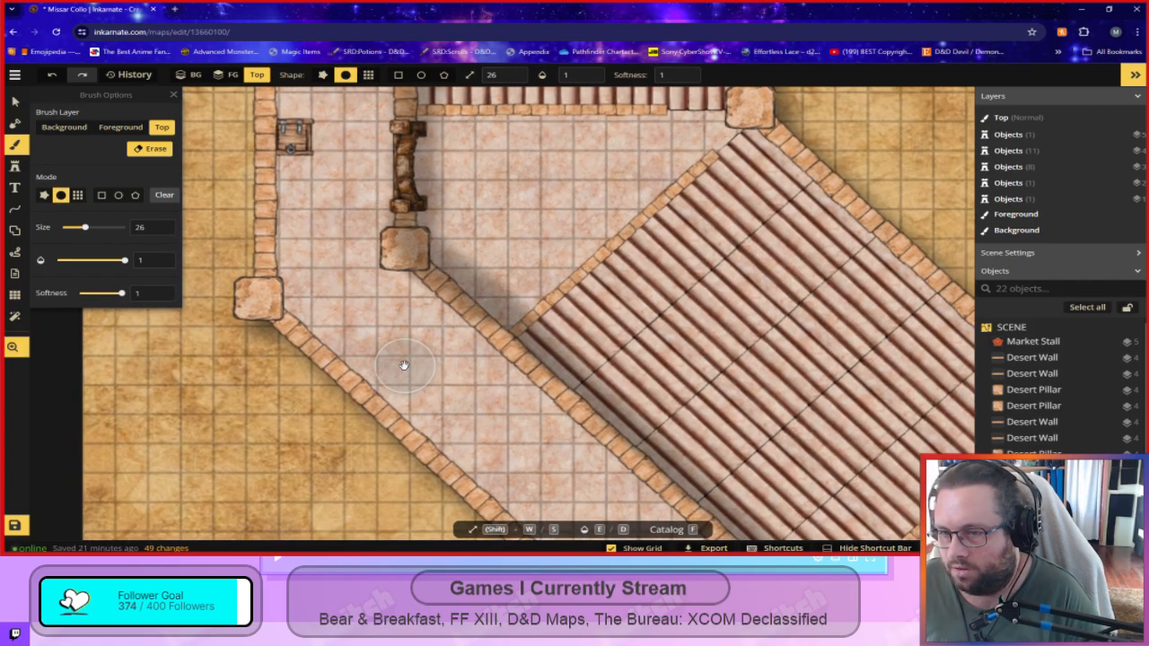
{"action": "left_click_drag", "start_coordinate": [121, 292], "coordinate": [83, 293]}
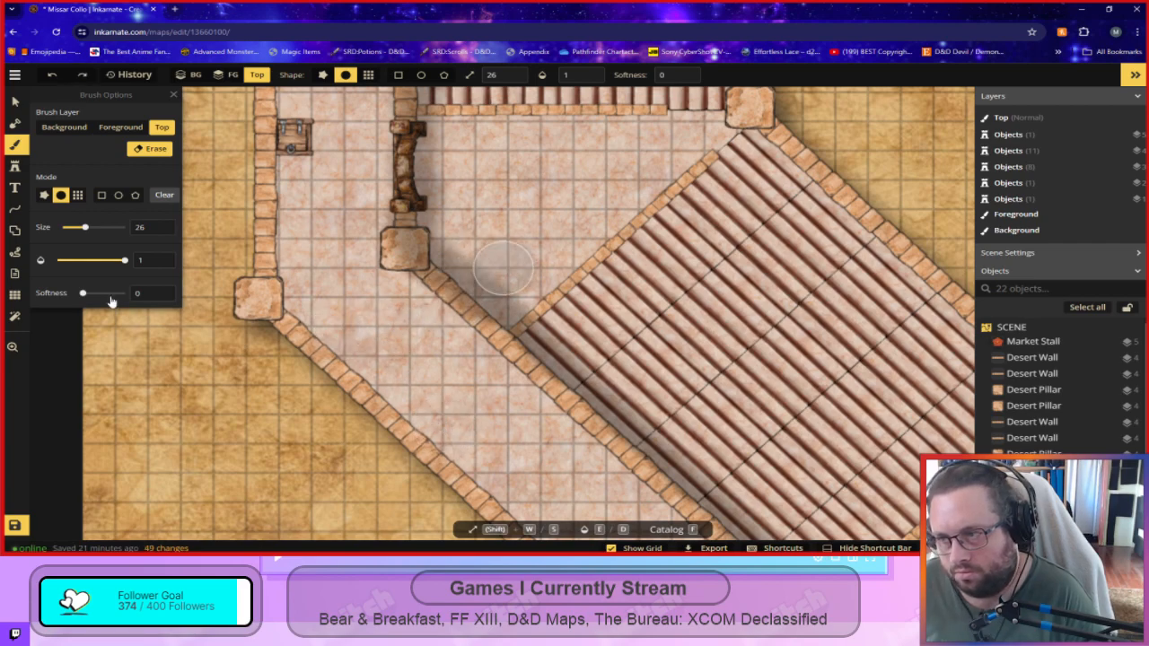
{"action": "left_click_drag", "start_coordinate": [83, 293], "coordinate": [121, 292]}
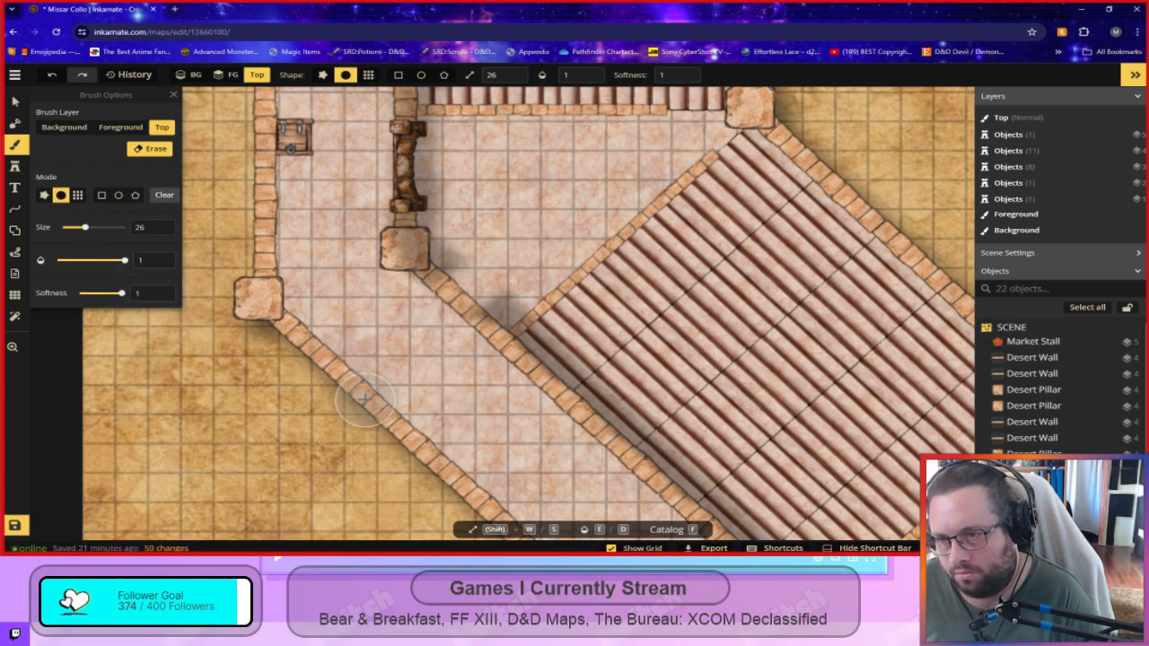
{"action": "key", "text": "ctrl+z"}
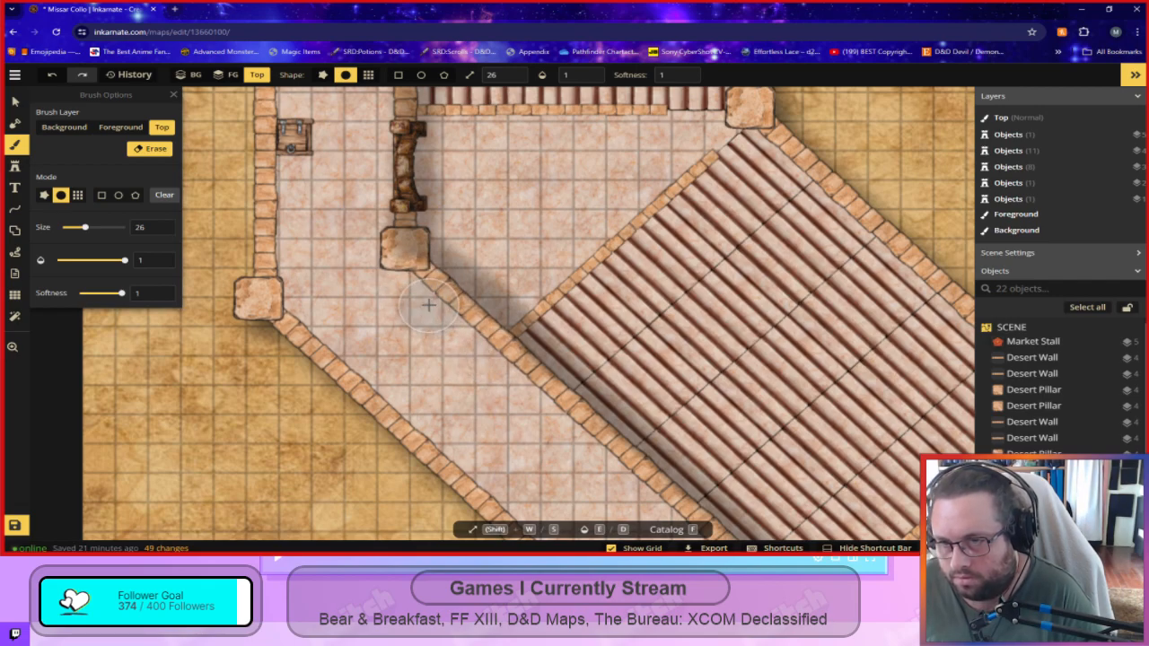
Erase the shadow's spill along the outer side of the west wall from beside the seating down past the corner pillar.
{"action": "key", "text": "space"}
{"action": "left_click_drag", "start_coordinate": [530, 216], "coordinate": [690, 379]}
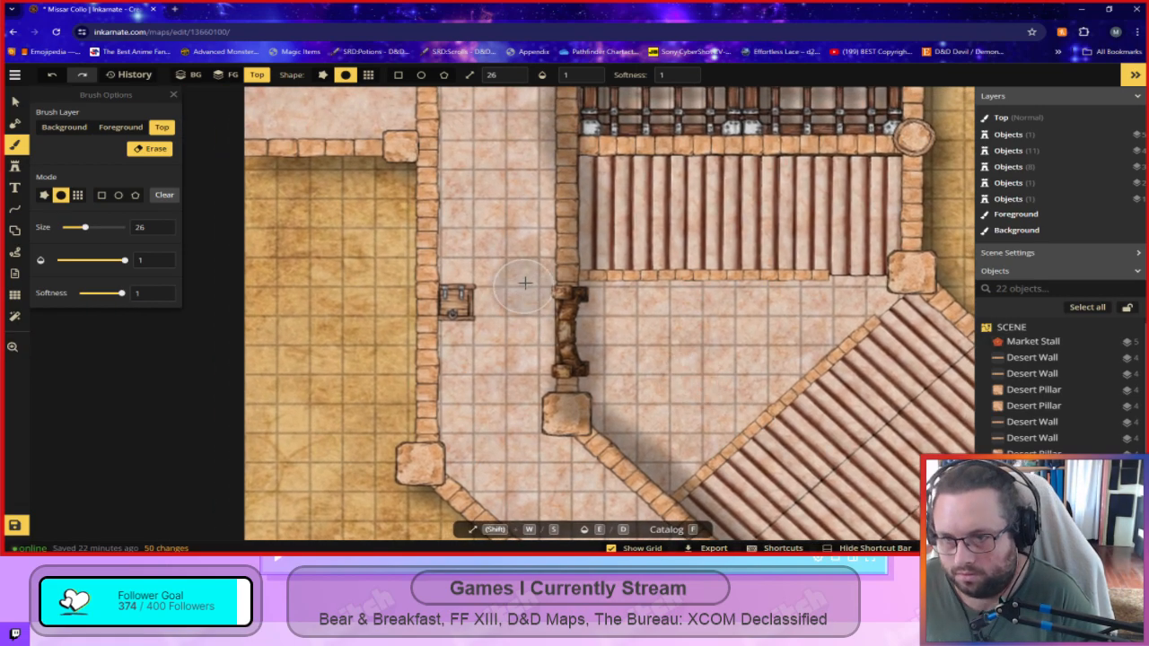
{"action": "mouse_move", "coordinate": [545, 263]}
{"action": "left_mouse_down"}
{"action": "mouse_move", "coordinate": [545, 403]}
{"action": "mouse_move", "coordinate": [567, 458]}
{"action": "left_mouse_up"}
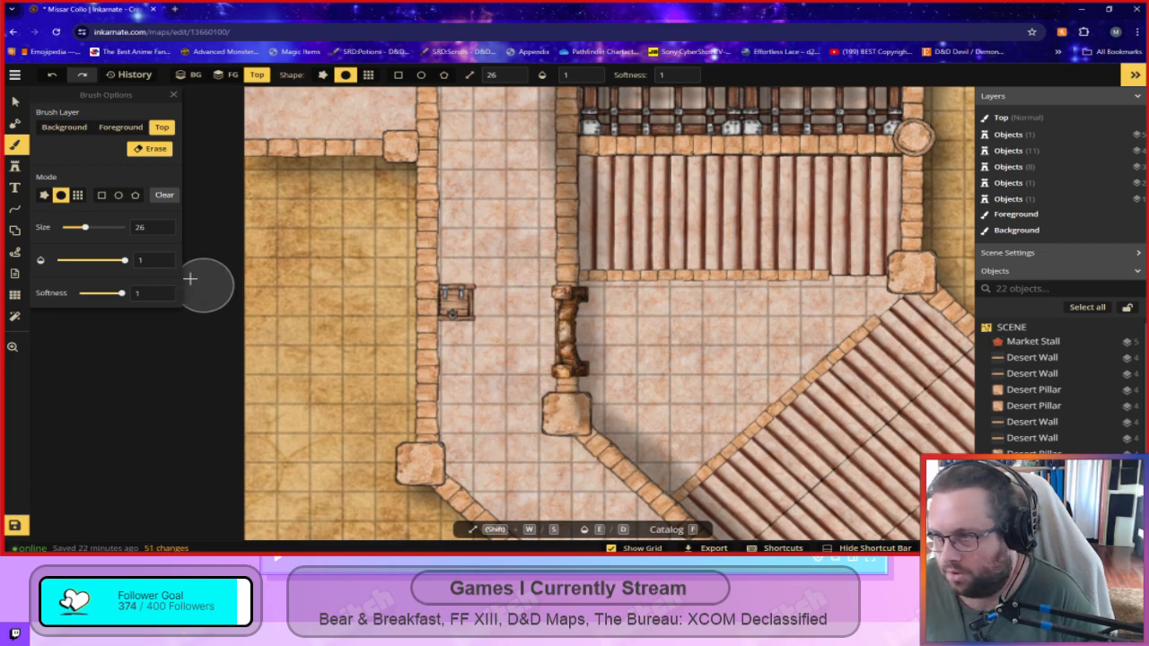
Reduce the eraser size to 3 and clear the shadow from the small wooden gate in the west wall, redoing one stroke.
{"action": "key", "text": "s"}
{"action": "key", "text": "s"}
{"action": "key", "text": "s"}
{"action": "key", "text": "s"}
{"action": "key", "text": "s"}
{"action": "key", "text": "s"}
{"action": "key", "text": "s"}
{"action": "key", "text": "s"}
{"action": "key", "text": "s"}
{"action": "key", "text": "s"}
{"action": "key", "text": "s"}
{"action": "key", "text": "s"}
{"action": "key", "text": "s"}
{"action": "key", "text": "s"}
{"action": "key", "text": "s"}
{"action": "key", "text": "s"}
{"action": "key", "text": "s"}
{"action": "key", "text": "s"}
{"action": "key", "text": "s"}
{"action": "key", "text": "s"}
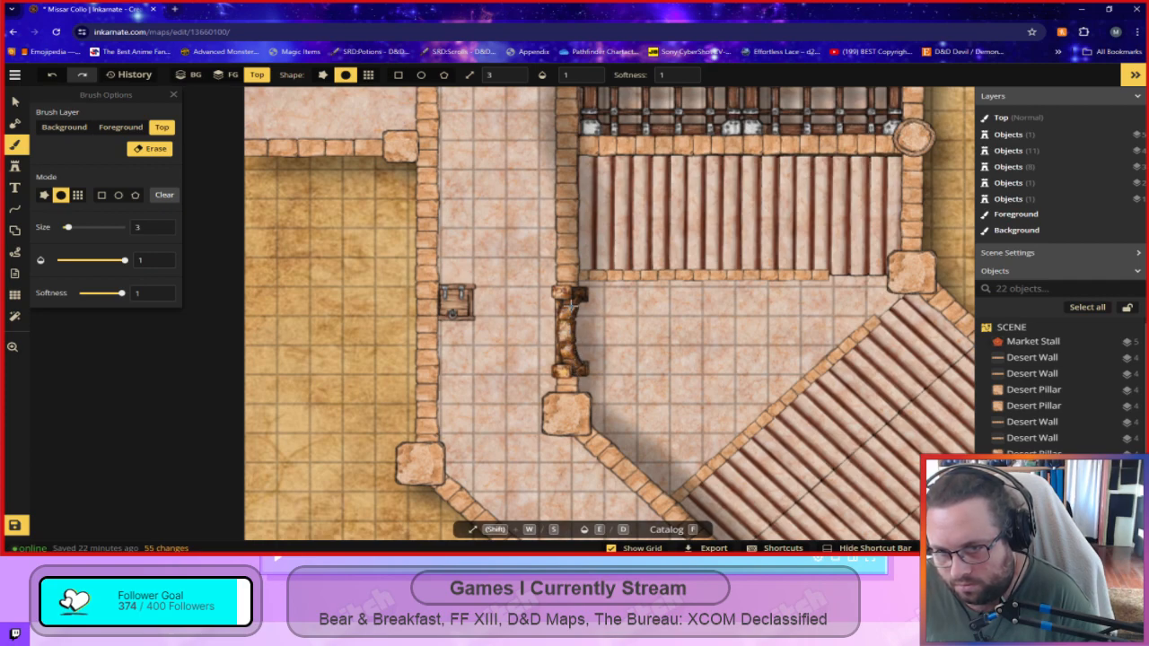
{"action": "key", "text": "ctrl+z"}
{"action": "left_click_drag", "start_coordinate": [570, 290], "coordinate": [575, 291]}
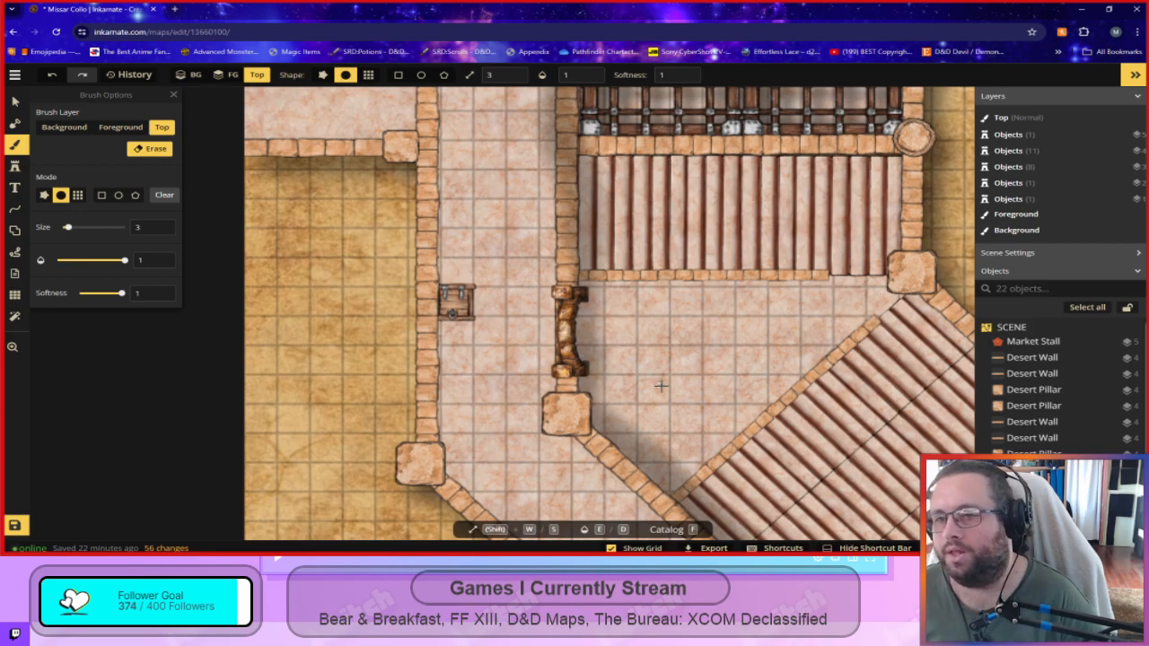
Set the eraser size to 40 and erase the shadow's spill along the west wall beside the barred cages.
{"action": "scroll", "coordinate": [662, 386], "scroll_direction": "down", "scroll_amount": 3}
{"action": "key", "text": "space"}
{"action": "left_click_drag", "start_coordinate": [590, 262], "coordinate": [568, 510]}
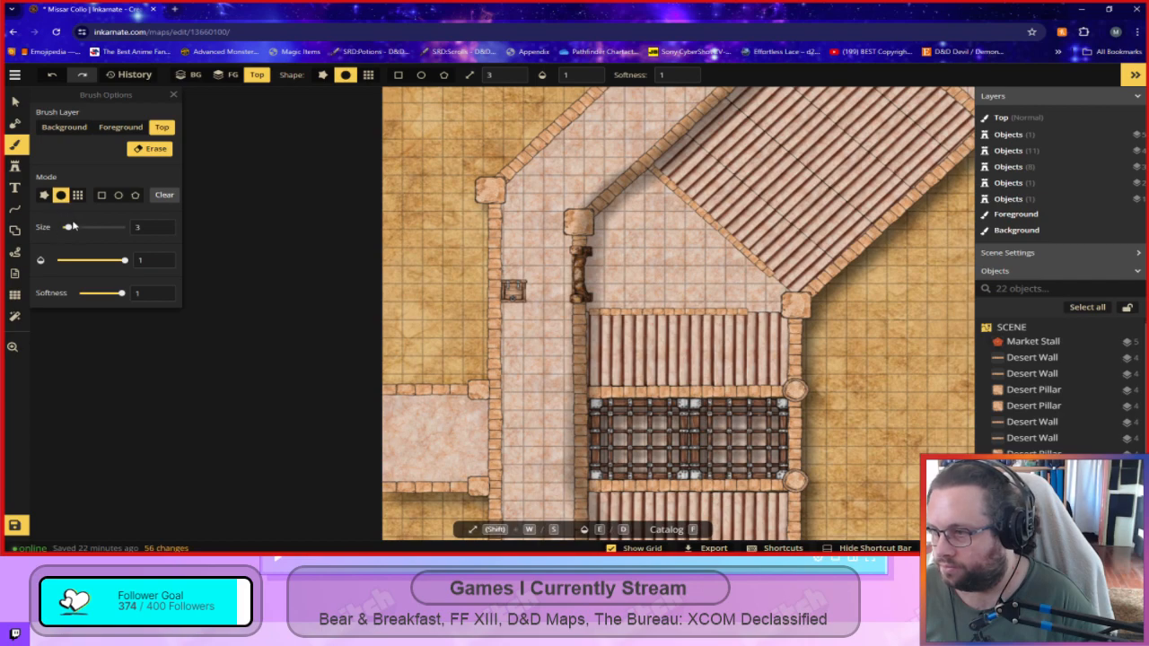
{"action": "left_click_drag", "start_coordinate": [80, 231], "coordinate": [91, 229]}
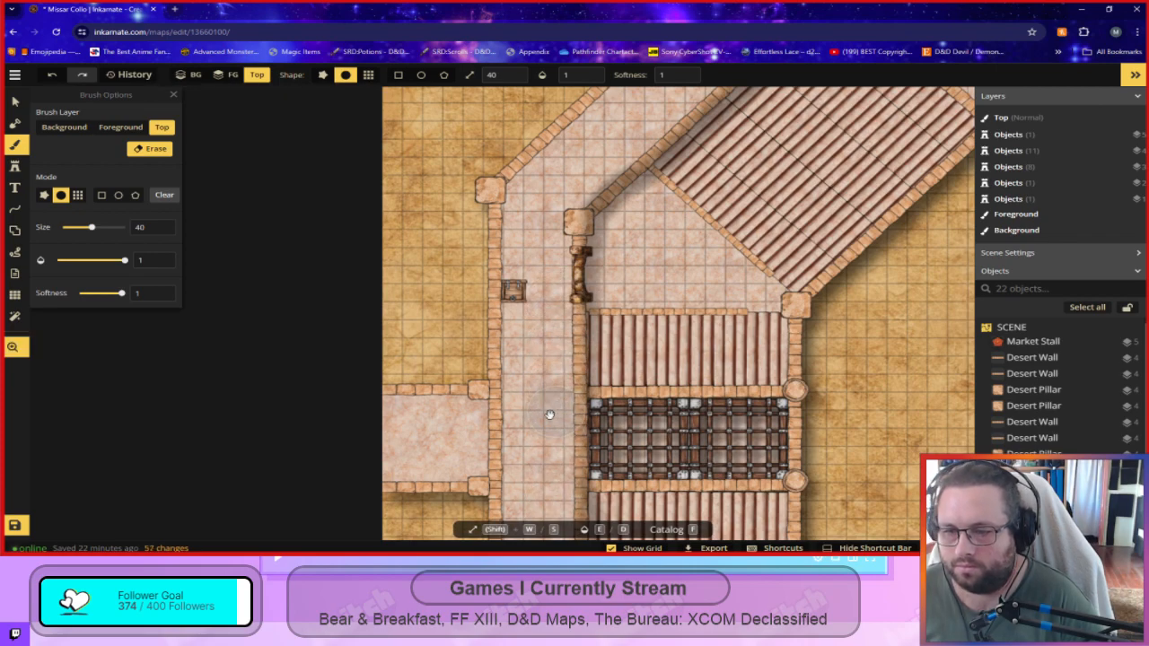
{"action": "left_click_drag", "start_coordinate": [541, 427], "coordinate": [510, 189]}
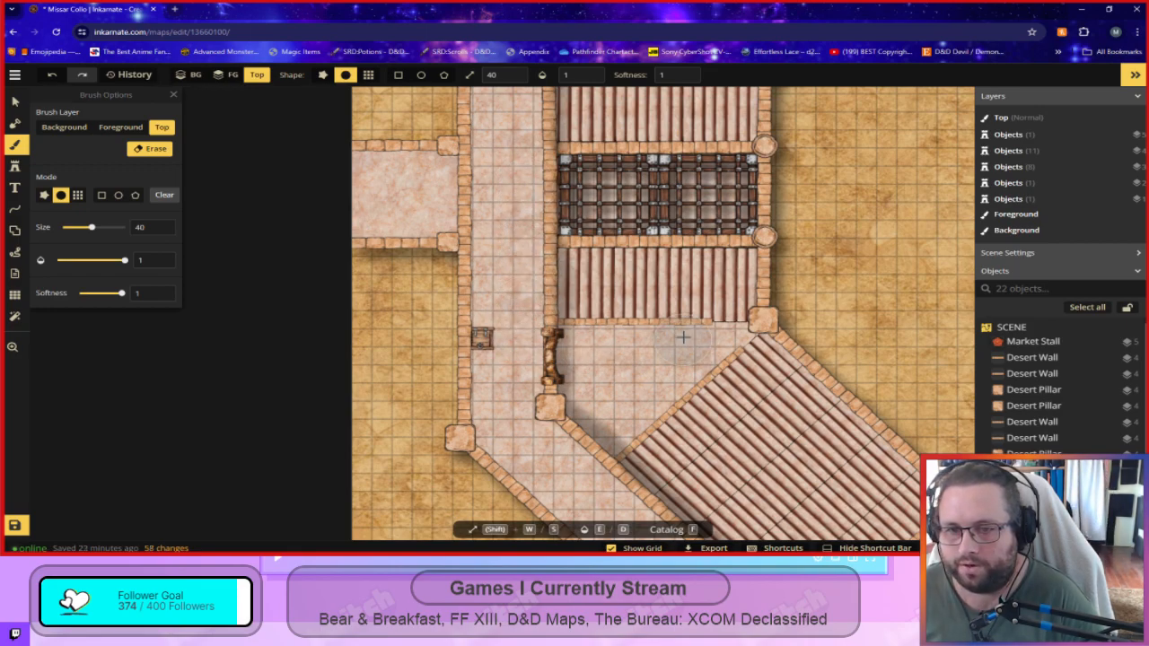
{"action": "scroll", "coordinate": [665, 368], "scroll_direction": "down", "scroll_amount": 3}
{"action": "left_click_drag", "start_coordinate": [801, 190], "coordinate": [755, 421]}
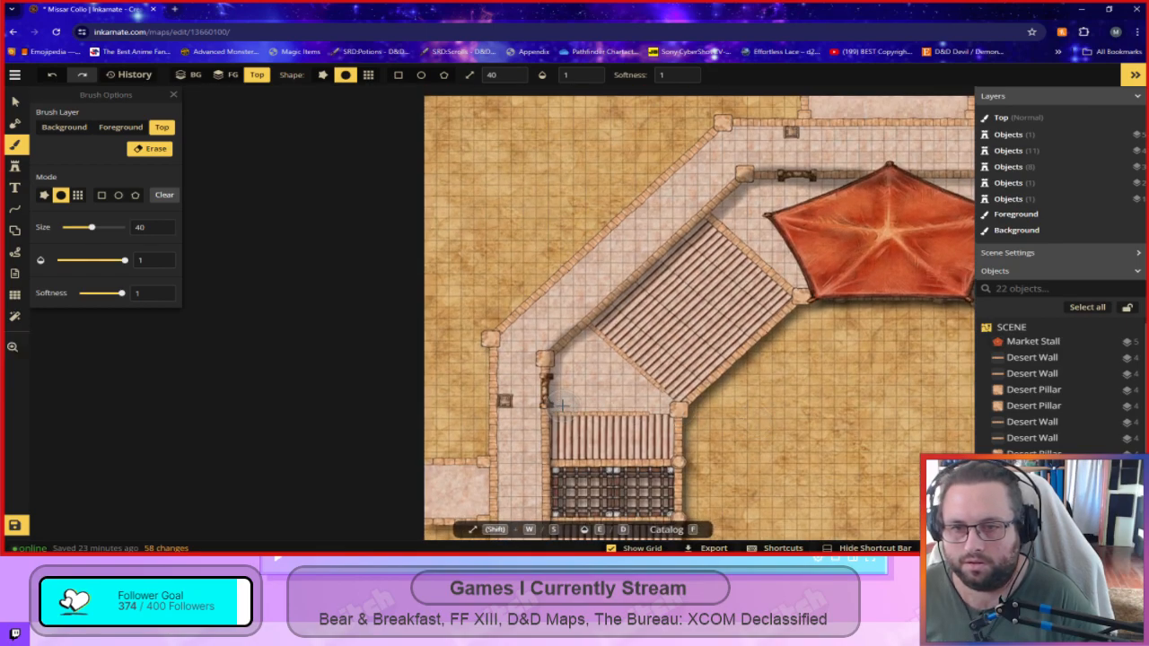
{"action": "scroll", "coordinate": [554, 411], "scroll_direction": "up", "scroll_amount": 5}
{"action": "mouse_move", "coordinate": [838, 244]}
{"action": "left_mouse_down"}
{"action": "mouse_move", "coordinate": [638, 260]}
{"action": "mouse_move", "coordinate": [645, 282]}
{"action": "mouse_move", "coordinate": [672, 289]}
{"action": "left_mouse_up"}
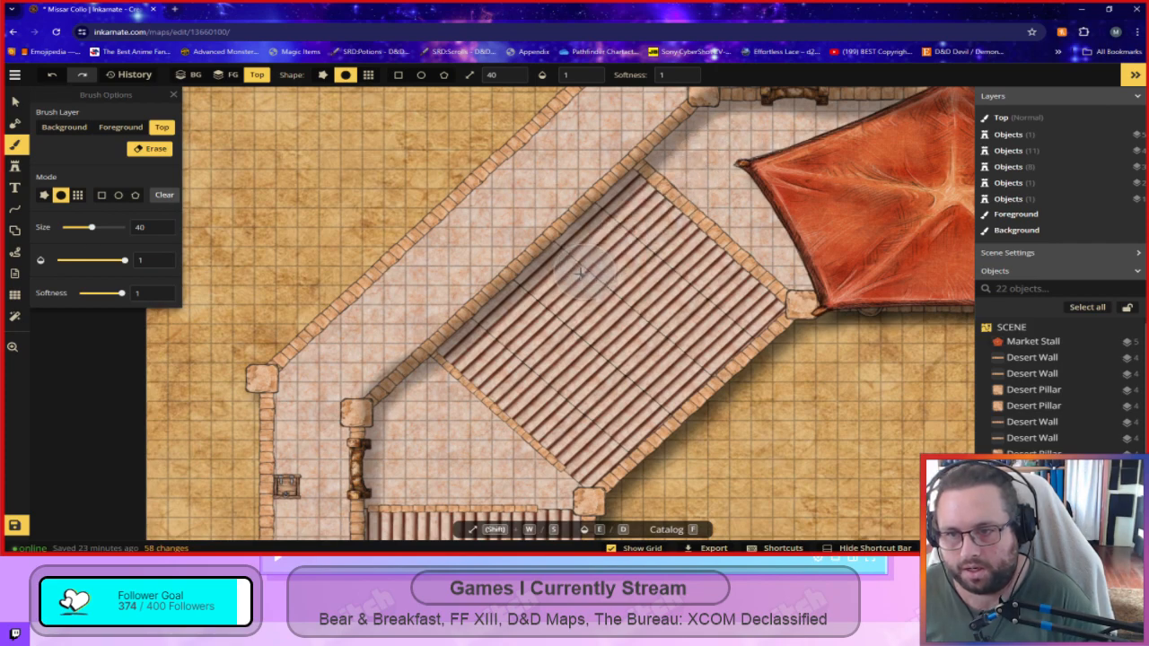
{"action": "mouse_move", "coordinate": [439, 409]}
{"action": "left_mouse_down"}
{"action": "mouse_move", "coordinate": [614, 290]}
{"action": "mouse_move", "coordinate": [672, 195]}
{"action": "mouse_move", "coordinate": [549, 329]}
{"action": "left_mouse_up"}
{"action": "key", "text": "ctrl+z"}
{"action": "key", "text": "ctrl+z"}
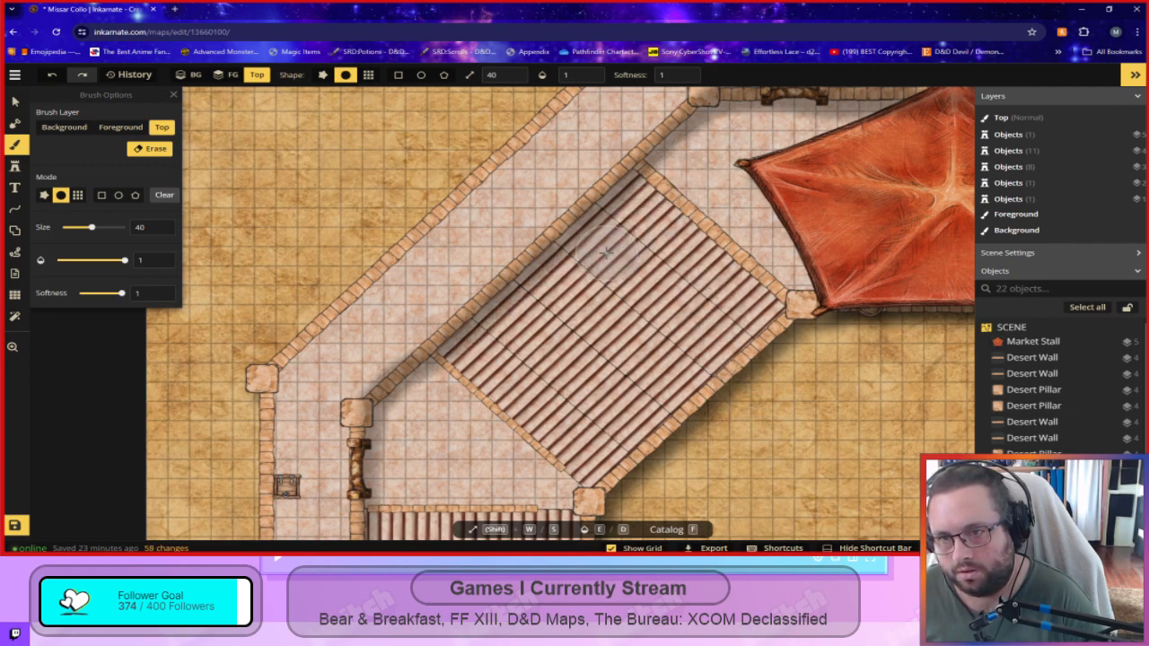
{"action": "mouse_move", "coordinate": [648, 207]}
{"action": "left_mouse_down"}
{"action": "mouse_move", "coordinate": [515, 327]}
{"action": "mouse_move", "coordinate": [537, 358]}
{"action": "left_mouse_up"}
{"action": "key", "text": "ctrl+z"}
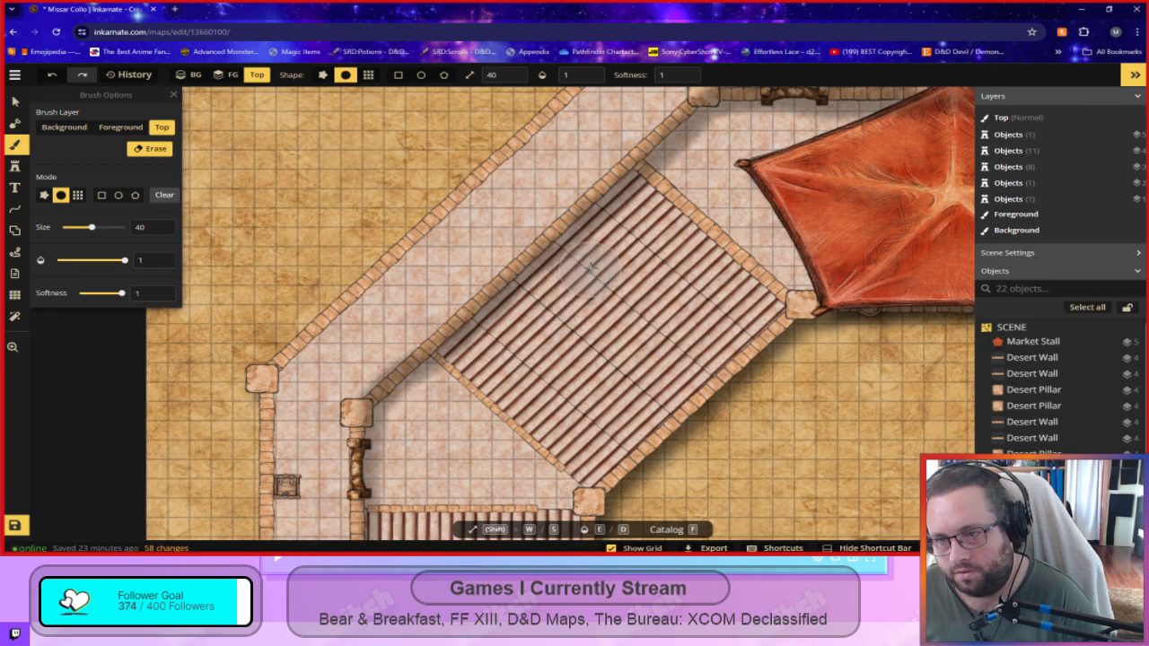
{"action": "left_click_drag", "start_coordinate": [575, 280], "coordinate": [458, 391]}
{"action": "key", "text": "ctrl+z"}
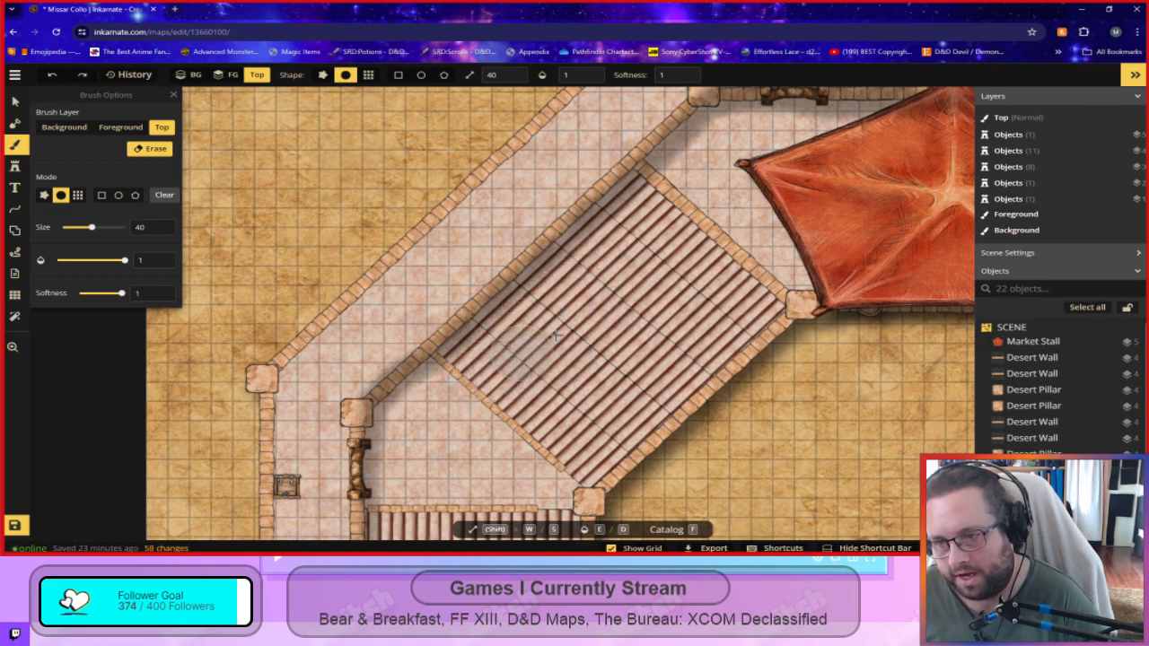
Trim the shadow along the inner side of the northwest diagonal wall, over the seating and the floor up to the corner pillar.
{"action": "scroll", "coordinate": [583, 296], "scroll_direction": "up", "scroll_amount": 3}
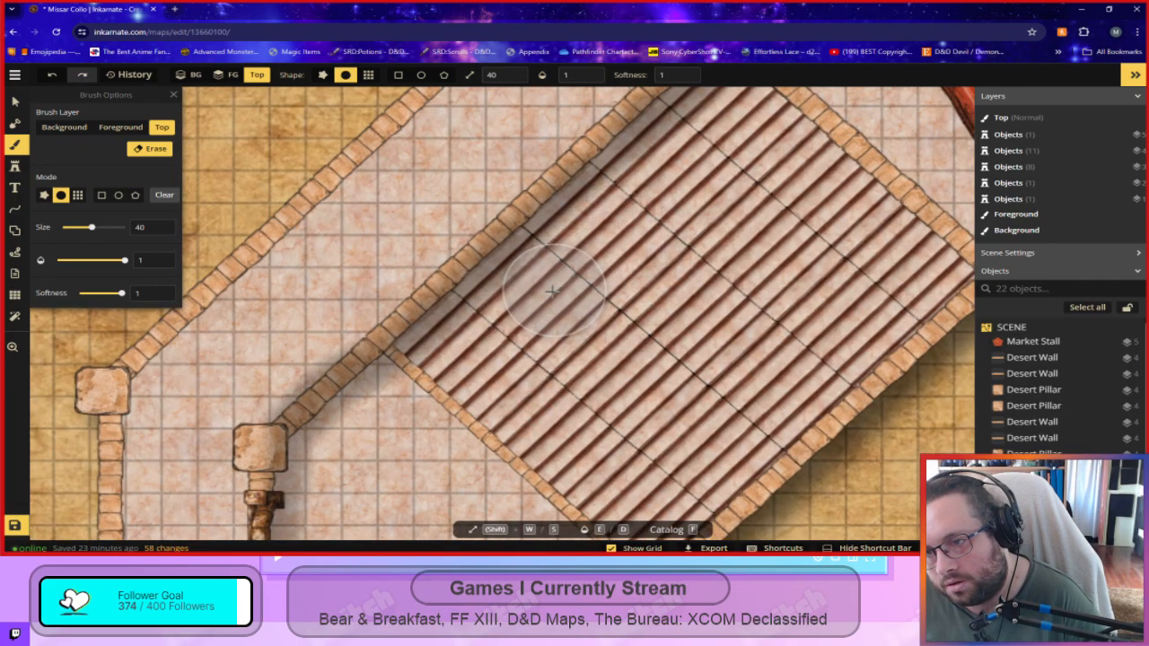
{"action": "left_click_drag", "start_coordinate": [509, 332], "coordinate": [453, 404]}
{"action": "left_click_drag", "start_coordinate": [761, 251], "coordinate": [642, 390]}
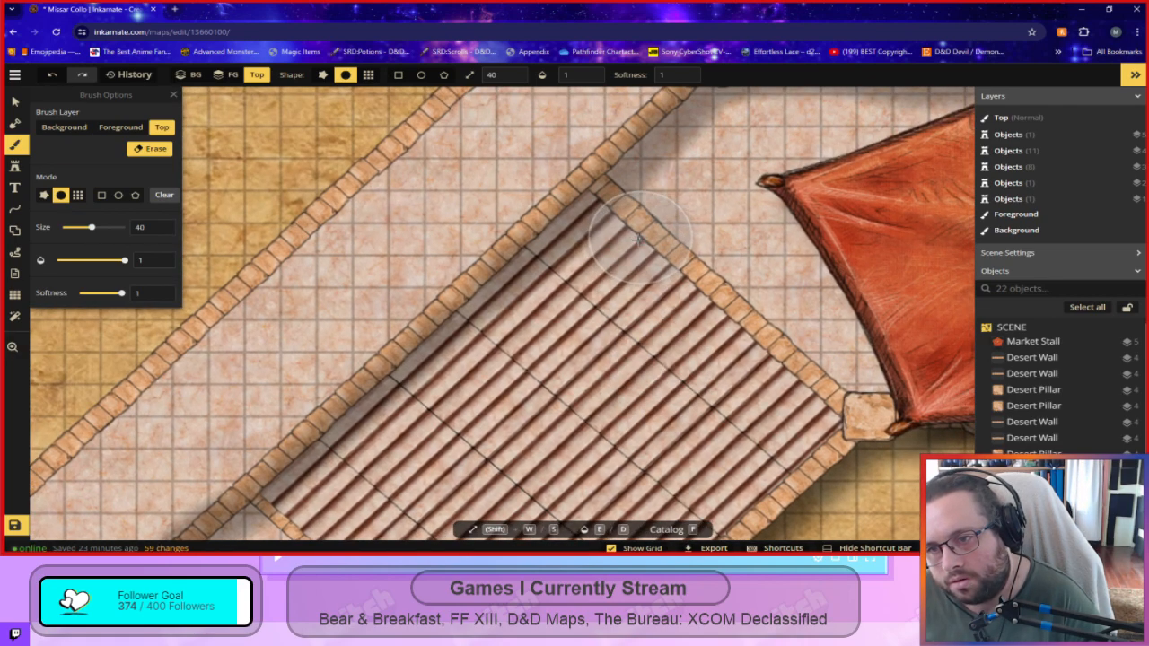
{"action": "left_click", "coordinate": [688, 192]}
{"action": "left_click_drag", "start_coordinate": [764, 258], "coordinate": [622, 417]}
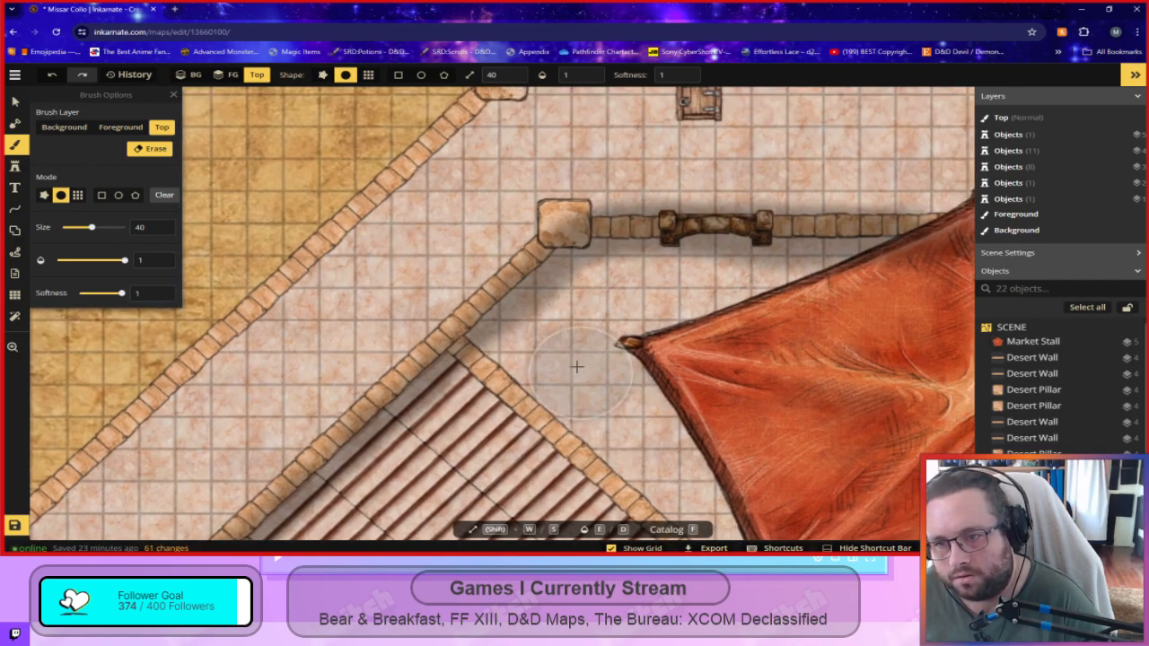
{"action": "left_click", "coordinate": [531, 369]}
{"action": "left_click_drag", "start_coordinate": [587, 321], "coordinate": [609, 423]}
Erase the shadow's spill along the outer walkway side of the northwest diagonal wall.
{"action": "scroll", "coordinate": [668, 454], "scroll_direction": "down", "scroll_amount": 3}
{"action": "left_click_drag", "start_coordinate": [864, 441], "coordinate": [1007, 79]}
{"action": "left_click_drag", "start_coordinate": [480, 164], "coordinate": [580, 219]}
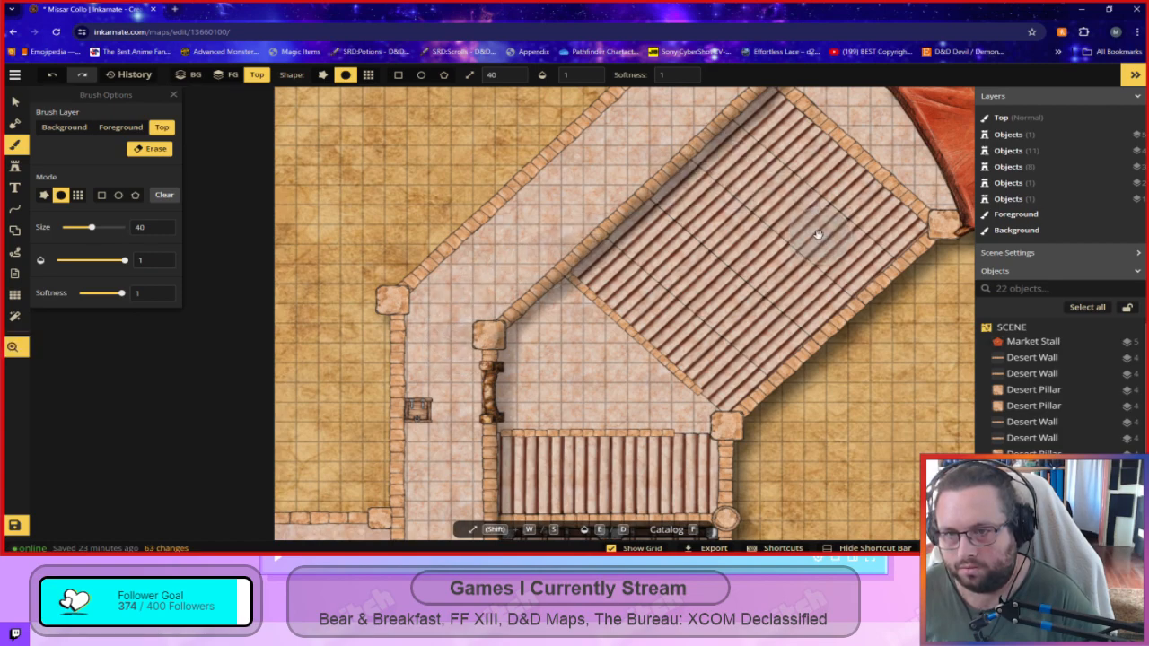
{"action": "left_click_drag", "start_coordinate": [821, 235], "coordinate": [685, 388]}
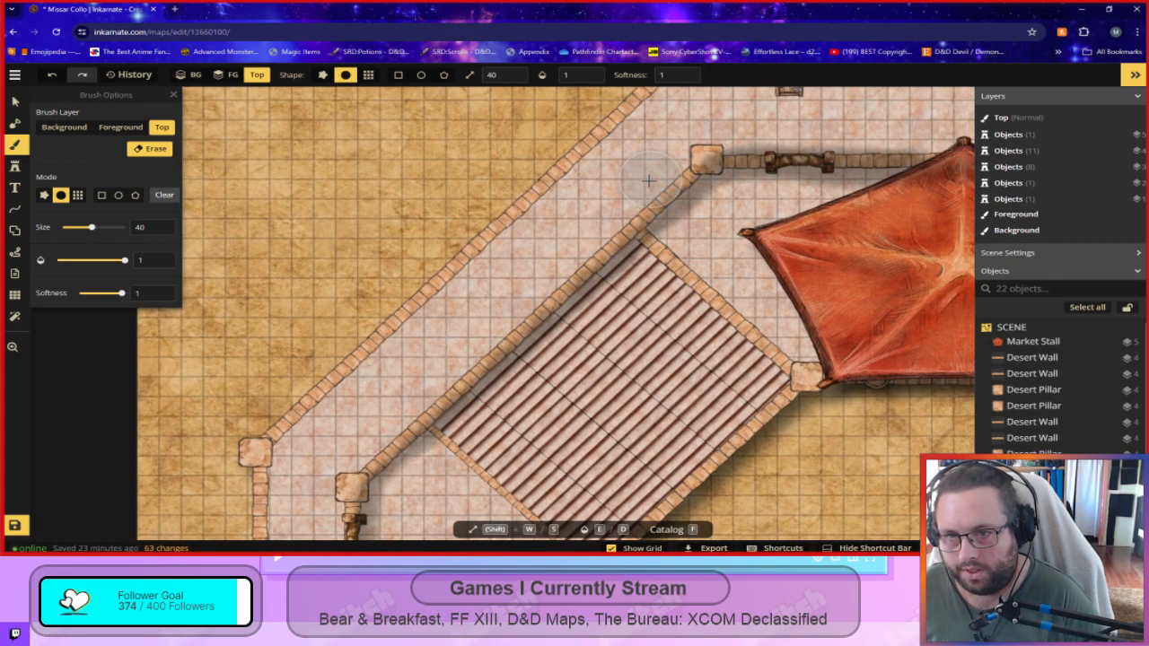
{"action": "left_click_drag", "start_coordinate": [587, 235], "coordinate": [461, 344]}
Erase the shadow's spill along the walkway side of the north wall, working on both sides of the red tent's tip.
{"action": "left_click_drag", "start_coordinate": [737, 267], "coordinate": [479, 397]}
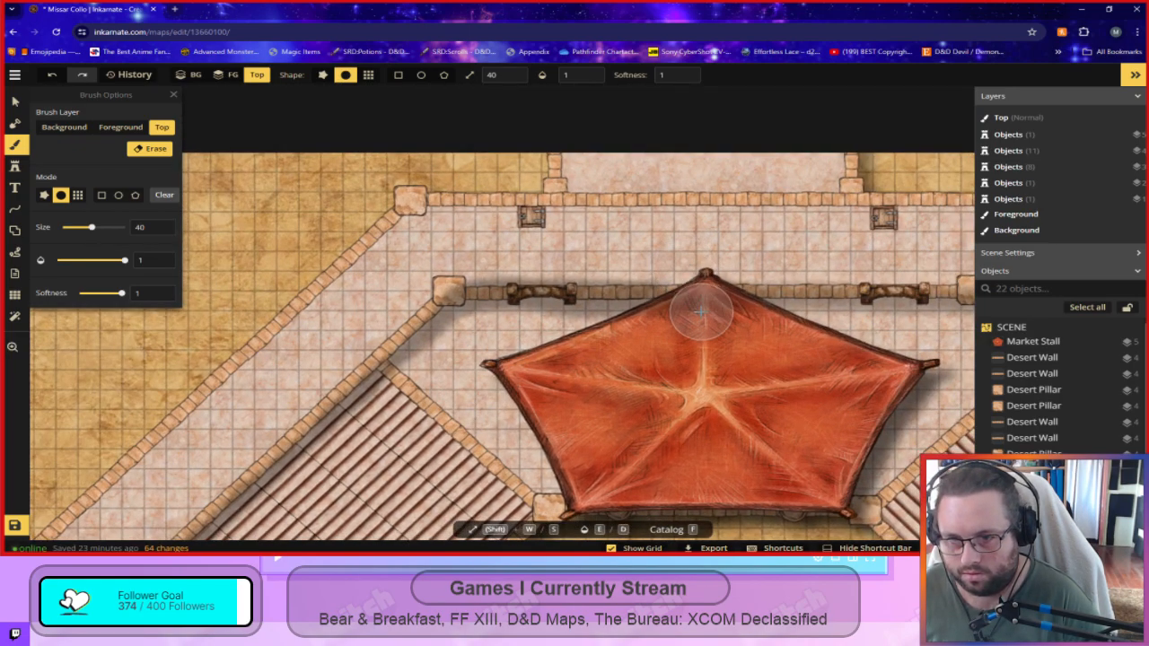
{"action": "left_click_drag", "start_coordinate": [708, 268], "coordinate": [538, 264]}
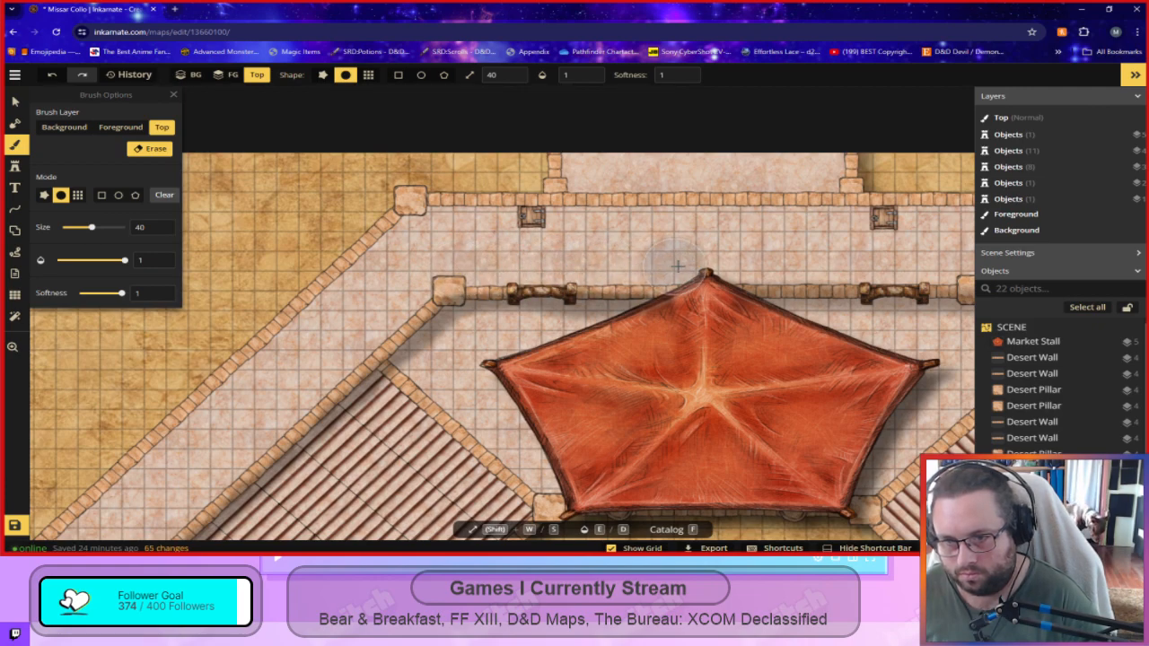
{"action": "left_click_drag", "start_coordinate": [742, 376], "coordinate": [539, 370]}
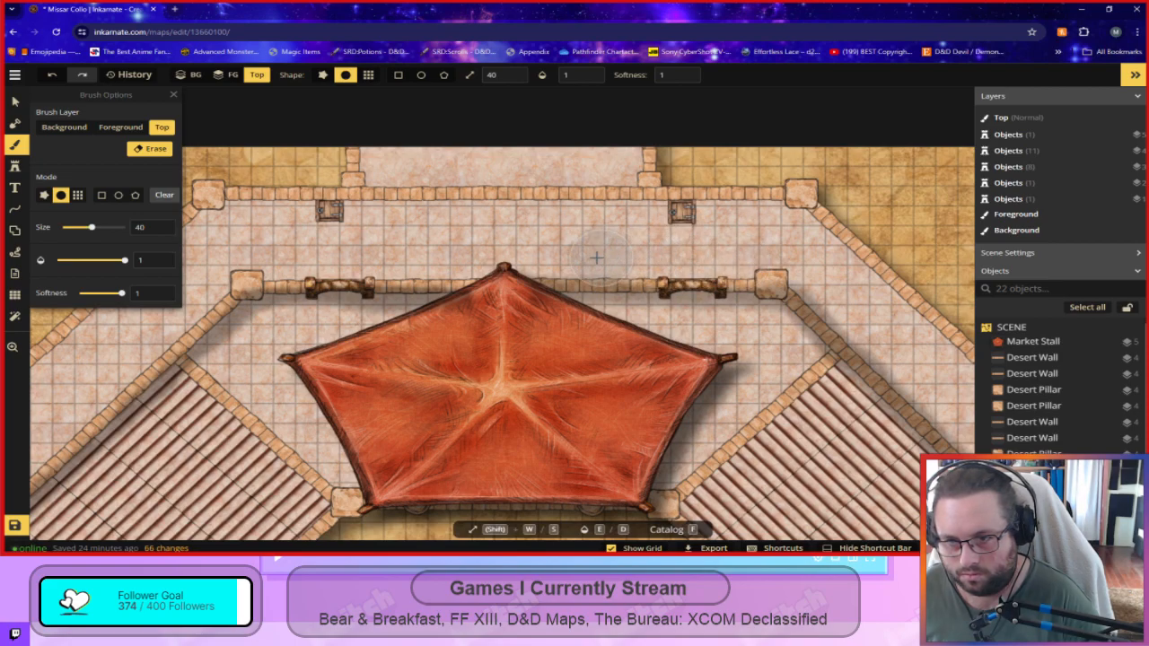
{"action": "mouse_move", "coordinate": [505, 267]}
{"action": "left_mouse_down"}
{"action": "mouse_move", "coordinate": [537, 318]}
{"action": "mouse_move", "coordinate": [514, 305]}
{"action": "mouse_move", "coordinate": [556, 332]}
{"action": "mouse_move", "coordinate": [511, 304]}
{"action": "mouse_move", "coordinate": [561, 339]}
{"action": "left_mouse_up"}
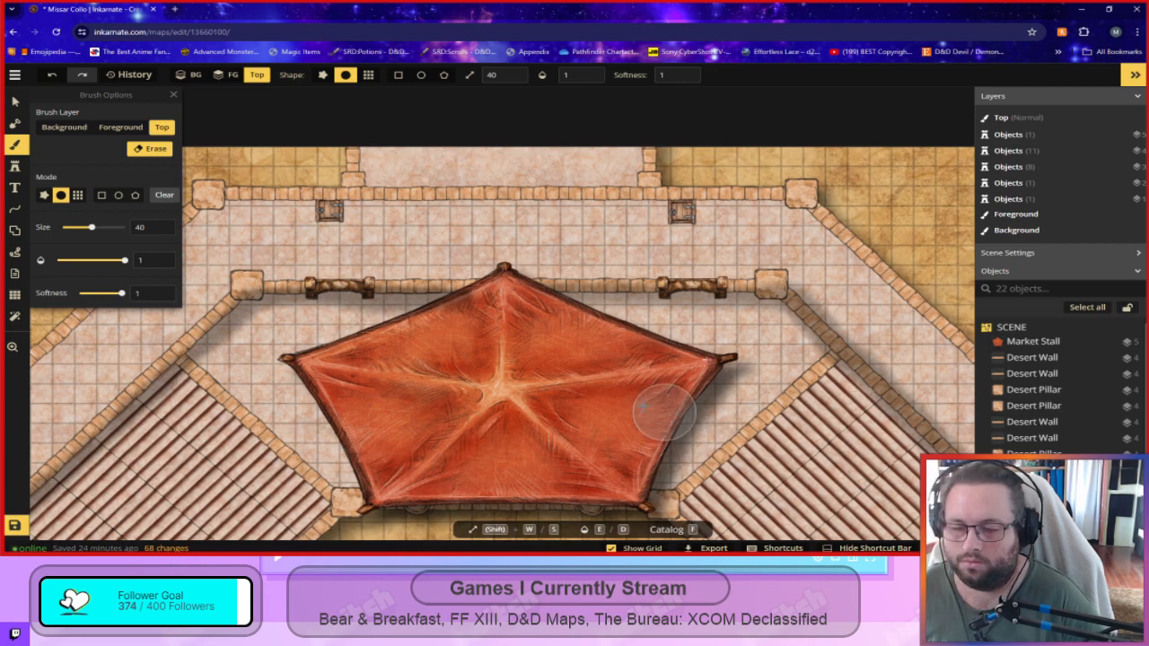
{"action": "mouse_move", "coordinate": [476, 314]}
{"action": "left_mouse_down"}
{"action": "mouse_move", "coordinate": [456, 326]}
{"action": "mouse_move", "coordinate": [437, 287]}
{"action": "left_mouse_up"}
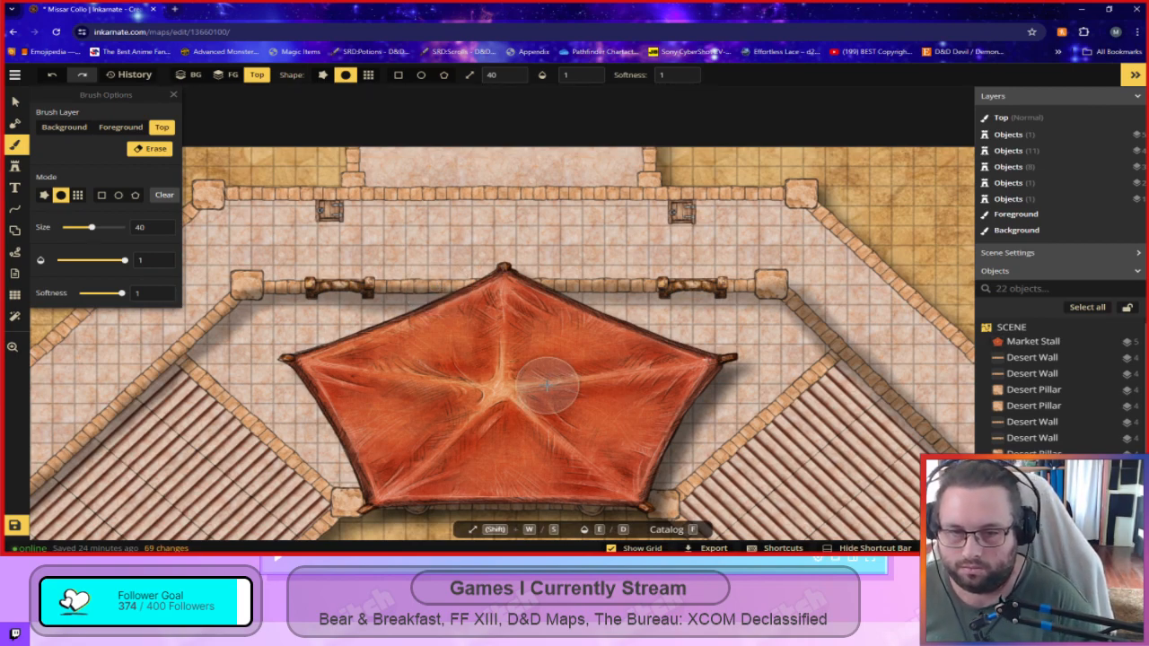
Clean the remaining shadow off the north wall between the two gates, close up to the red tent's tip.
{"action": "scroll", "coordinate": [545, 252], "scroll_direction": "up", "scroll_amount": 3}
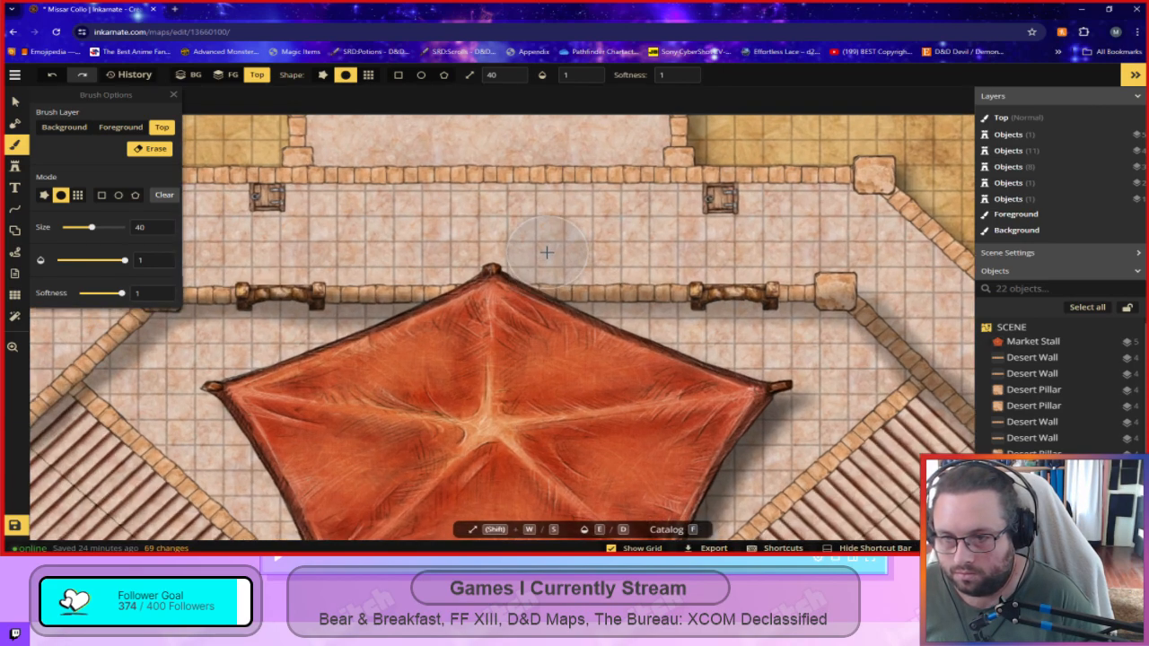
{"action": "mouse_move", "coordinate": [468, 361]}
{"action": "left_mouse_down"}
{"action": "mouse_move", "coordinate": [438, 345]}
{"action": "mouse_move", "coordinate": [365, 381]}
{"action": "mouse_move", "coordinate": [391, 402]}
{"action": "left_mouse_up"}
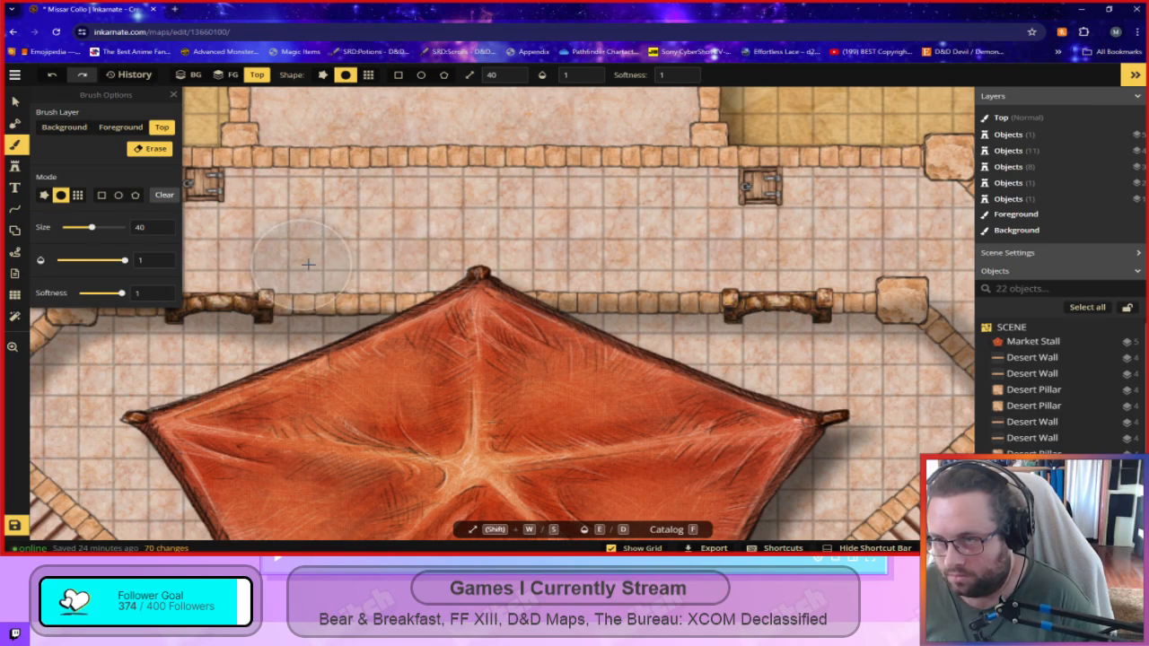
{"action": "left_click_drag", "start_coordinate": [276, 270], "coordinate": [424, 273]}
{"action": "left_click_drag", "start_coordinate": [636, 446], "coordinate": [363, 409]}
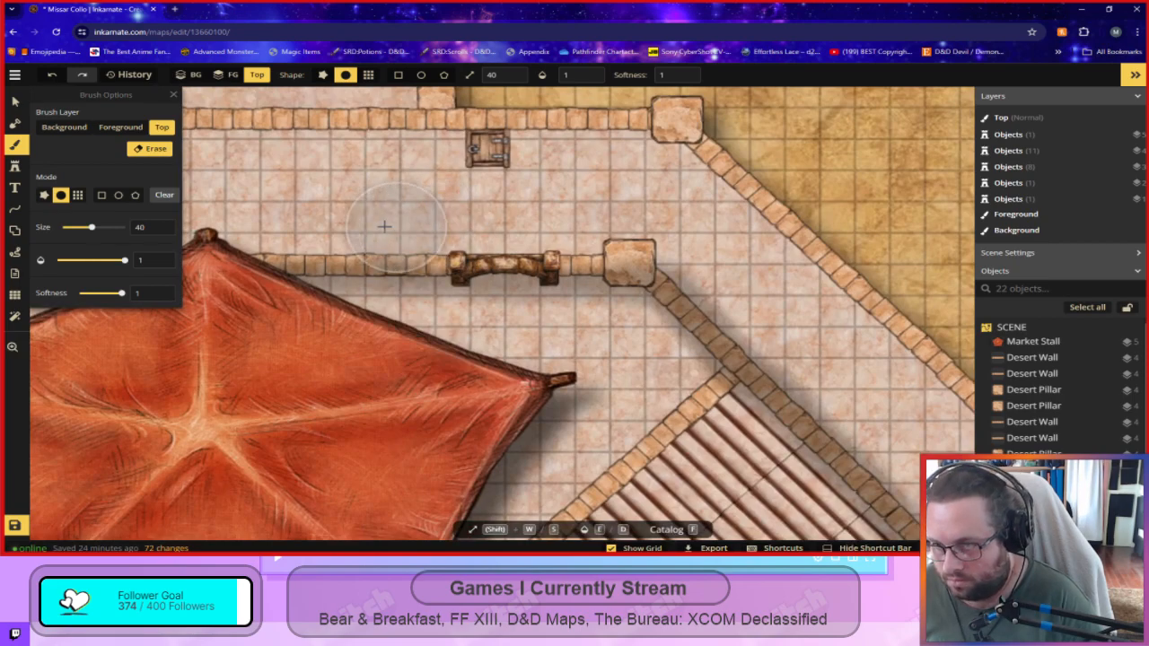
{"action": "left_click_drag", "start_coordinate": [269, 225], "coordinate": [247, 227]}
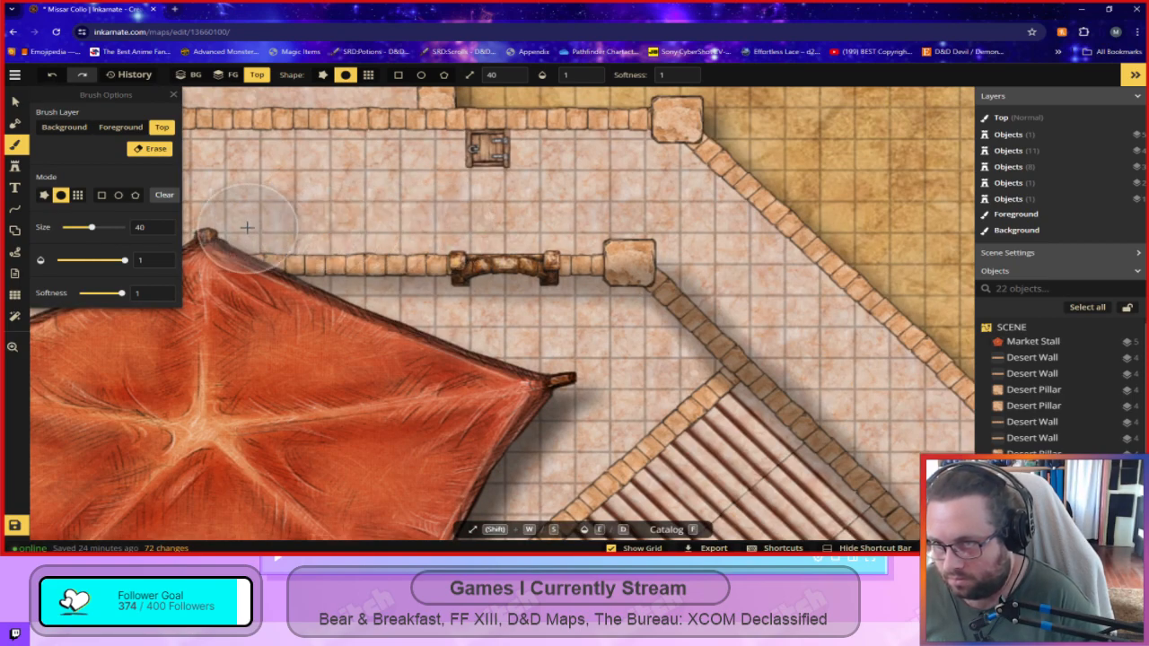
{"action": "scroll", "coordinate": [579, 343], "scroll_direction": "down", "scroll_amount": 2}
{"action": "scroll", "coordinate": [577, 357], "scroll_direction": "down", "scroll_amount": 3}
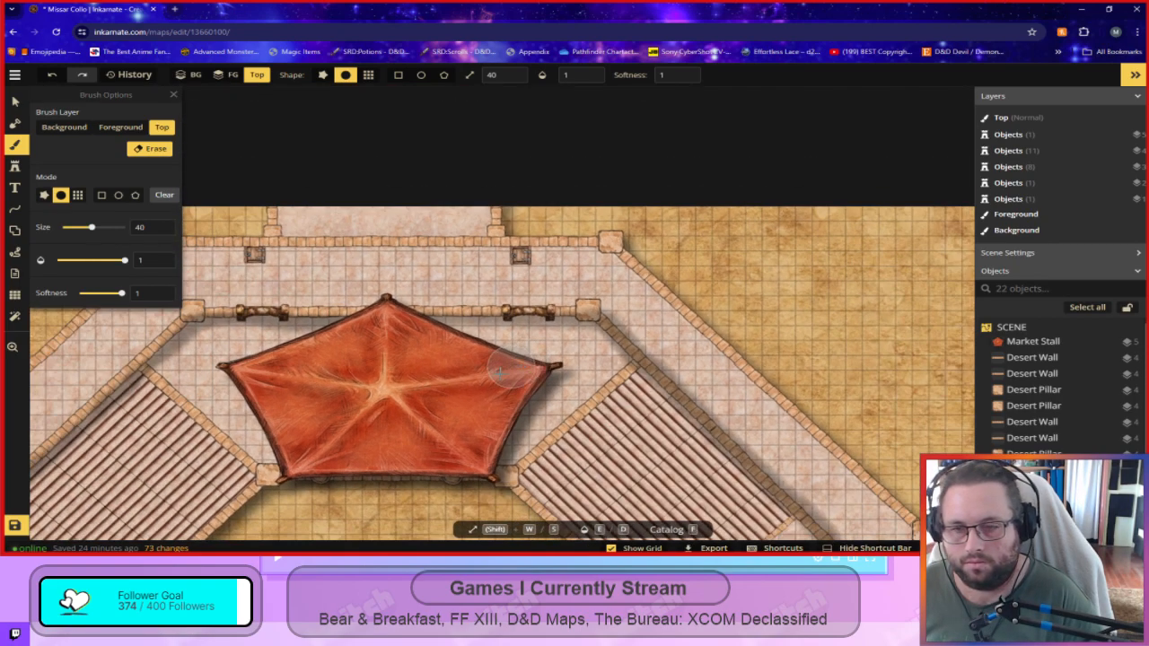
{"action": "scroll", "coordinate": [480, 392], "scroll_direction": "down", "scroll_amount": 1}
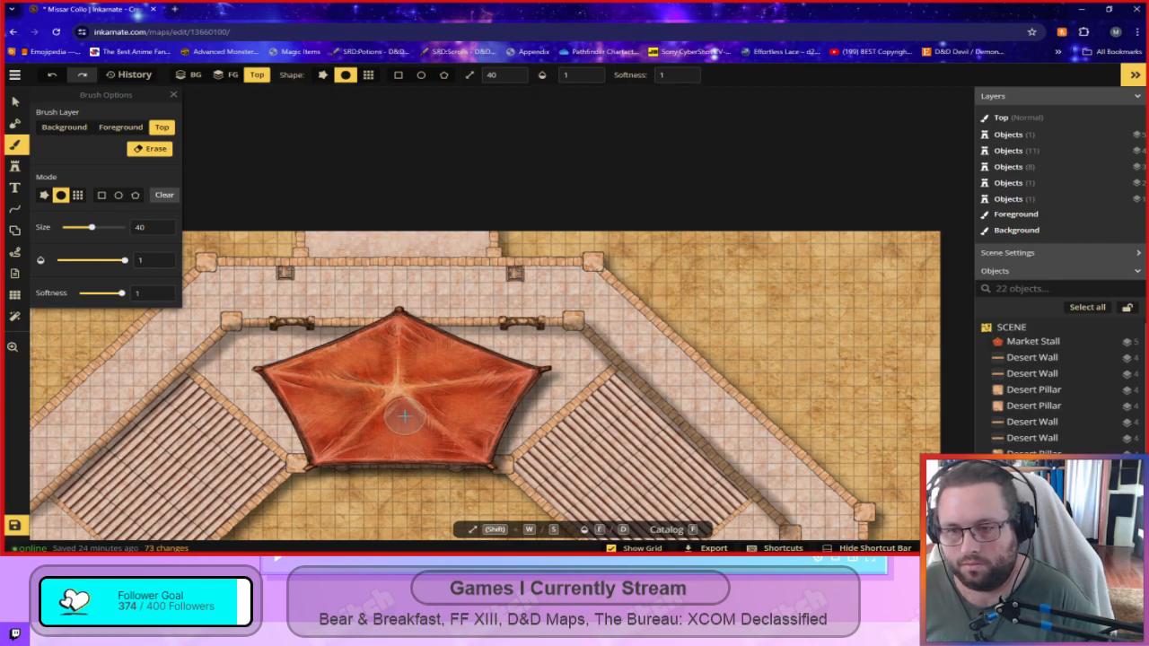
{"action": "left_click_drag", "start_coordinate": [393, 429], "coordinate": [469, 176]}
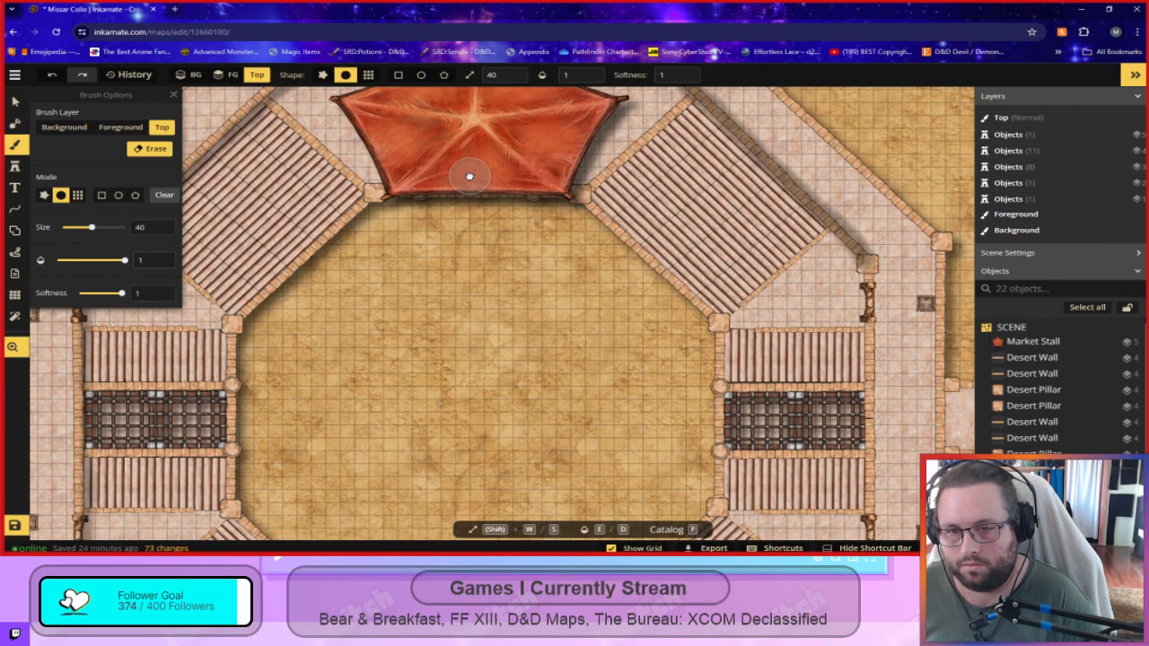
{"action": "left_click_drag", "start_coordinate": [469, 176], "coordinate": [396, 336]}
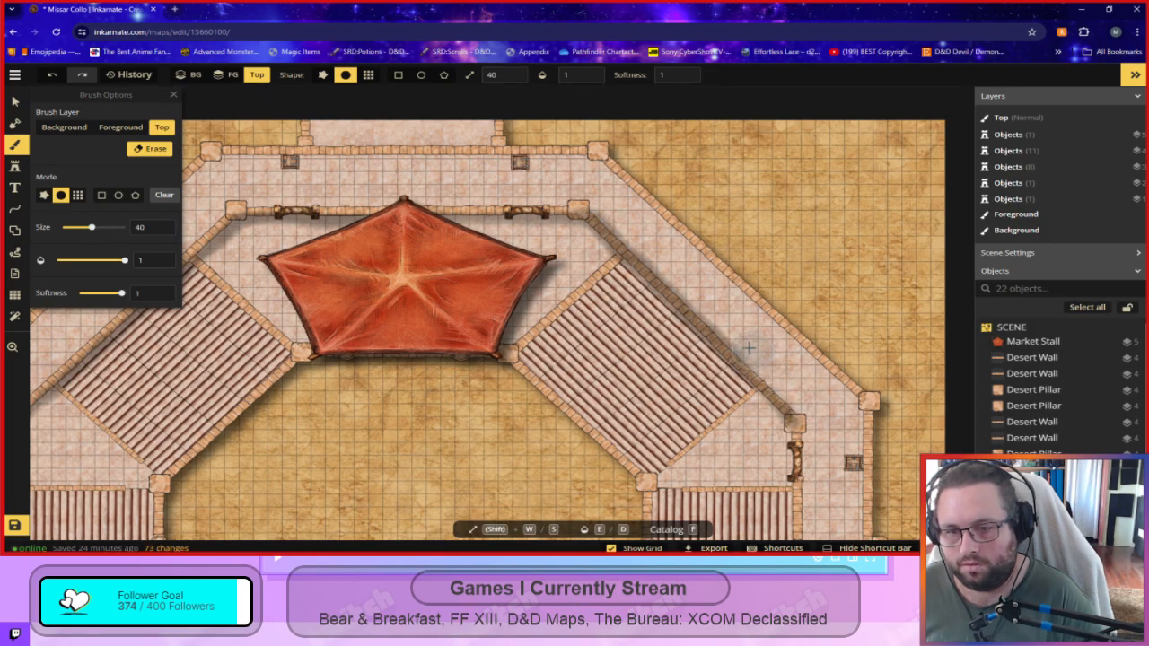
{"action": "left_click_drag", "start_coordinate": [595, 193], "coordinate": [595, 187]}
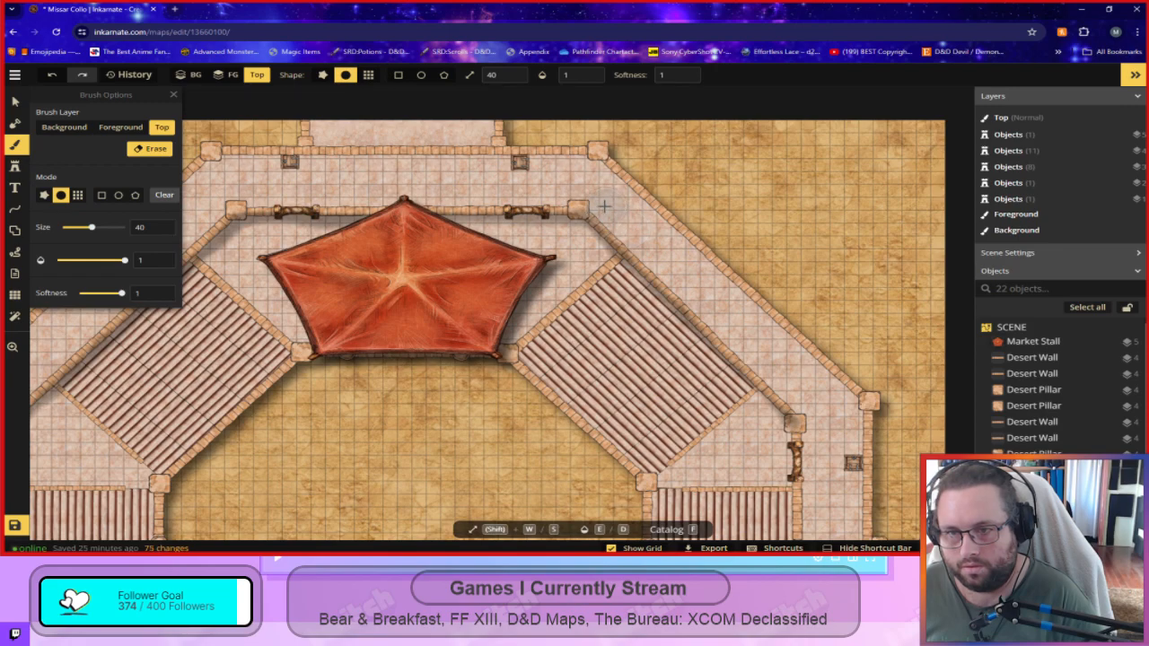
{"action": "scroll", "coordinate": [620, 237], "scroll_direction": "up", "scroll_amount": 2}
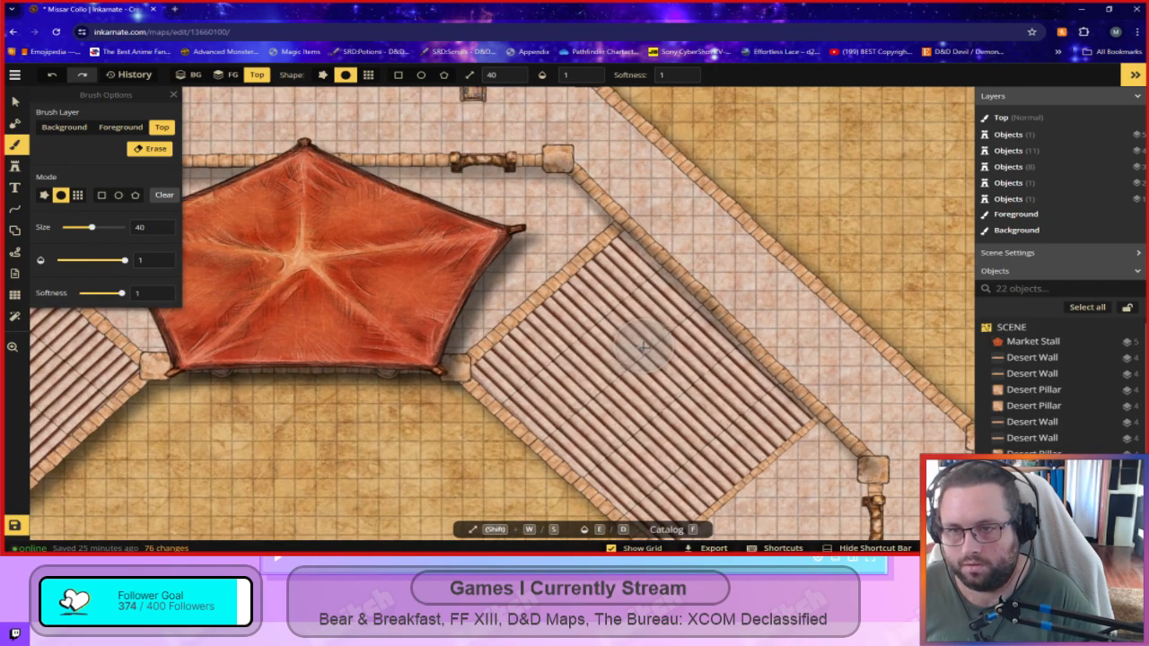
{"action": "scroll", "coordinate": [579, 253], "scroll_direction": "up", "scroll_amount": 2}
{"action": "scroll", "coordinate": [619, 269], "scroll_direction": "up", "scroll_amount": 3}
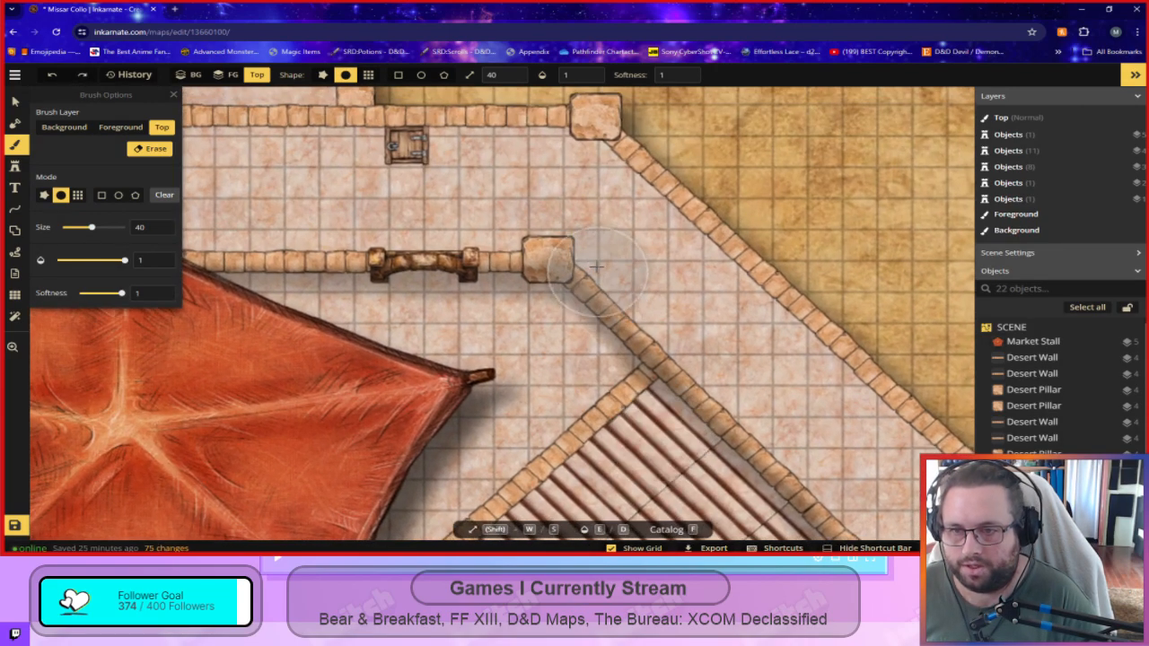
{"action": "mouse_move", "coordinate": [631, 277]}
{"action": "left_mouse_down"}
{"action": "mouse_move", "coordinate": [739, 386]}
{"action": "mouse_move", "coordinate": [767, 446]}
{"action": "left_mouse_up"}
{"action": "key", "text": "ctrl+z"}
{"action": "key", "text": "ctrl+z"}
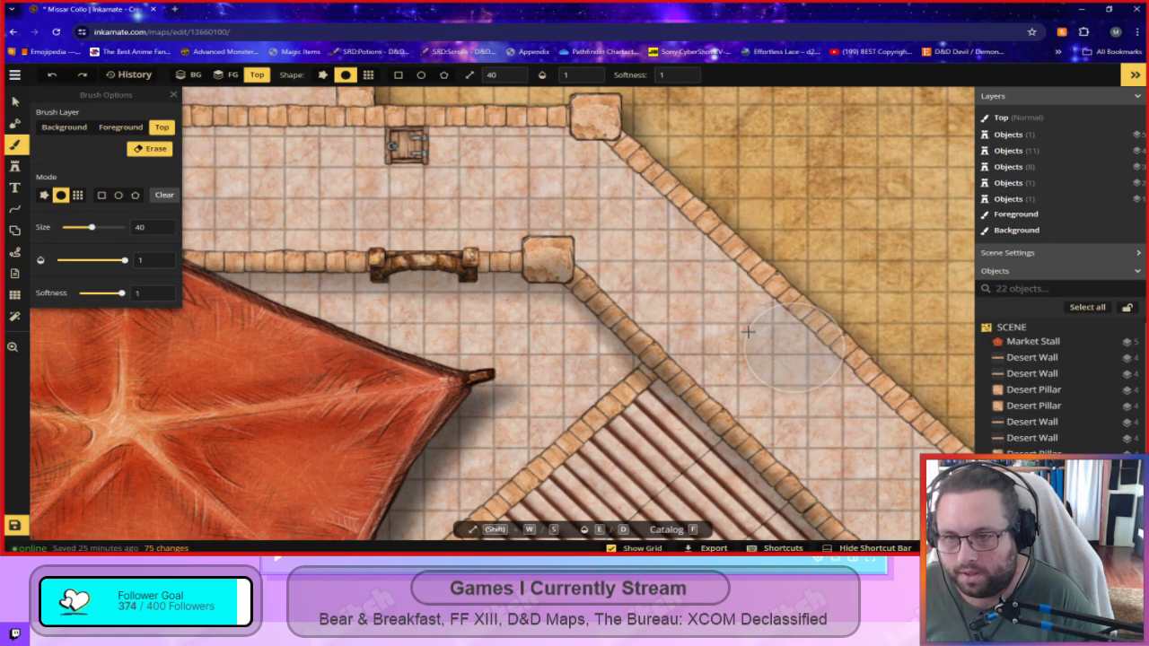
{"action": "key", "text": "ctrl+z"}
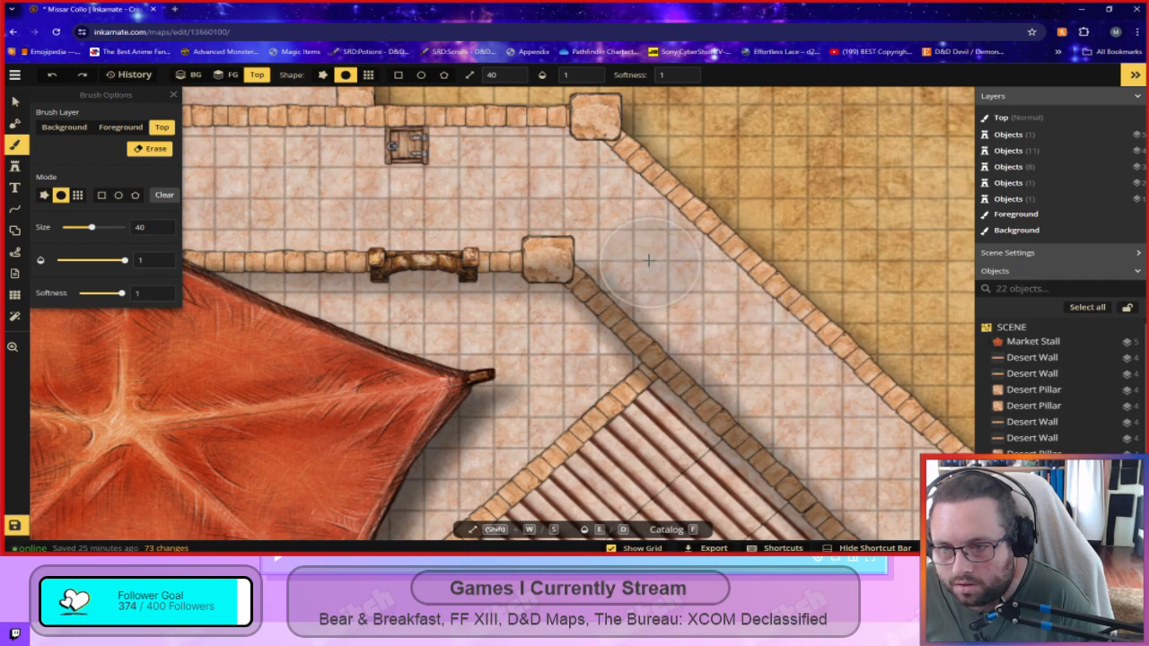
Set the eraser size to 11 and erase the shadow's spill on and outside the northeast diagonal wall between its corner pillars.
{"action": "left_click_drag", "start_coordinate": [634, 263], "coordinate": [657, 287]}
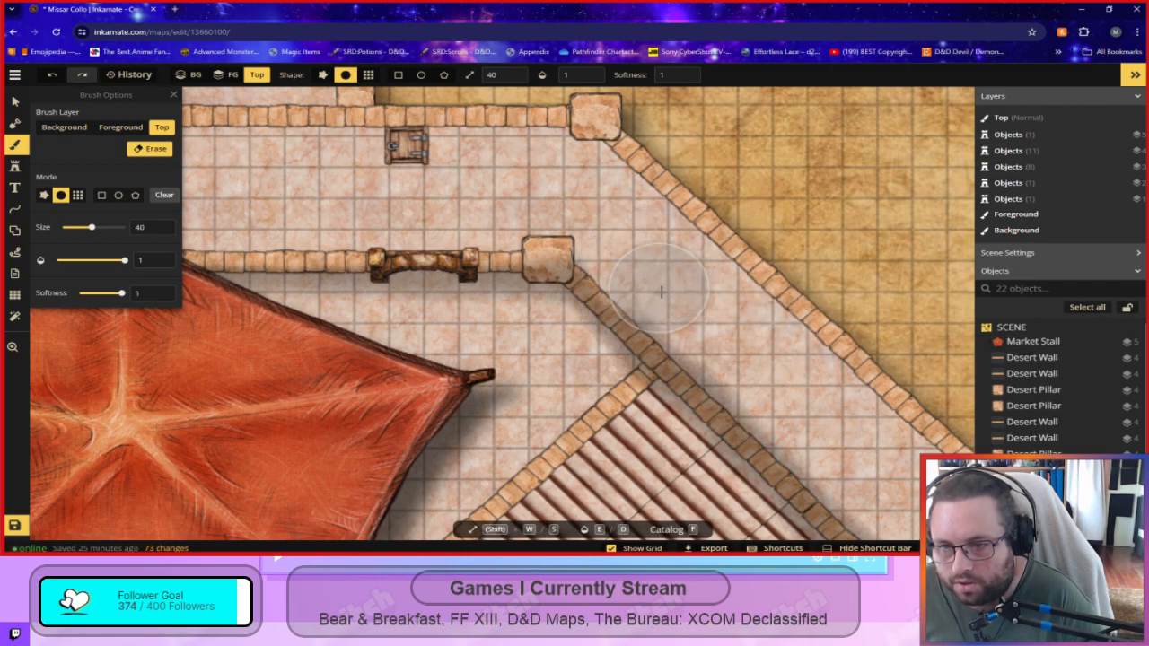
{"action": "left_click_drag", "start_coordinate": [96, 233], "coordinate": [77, 230]}
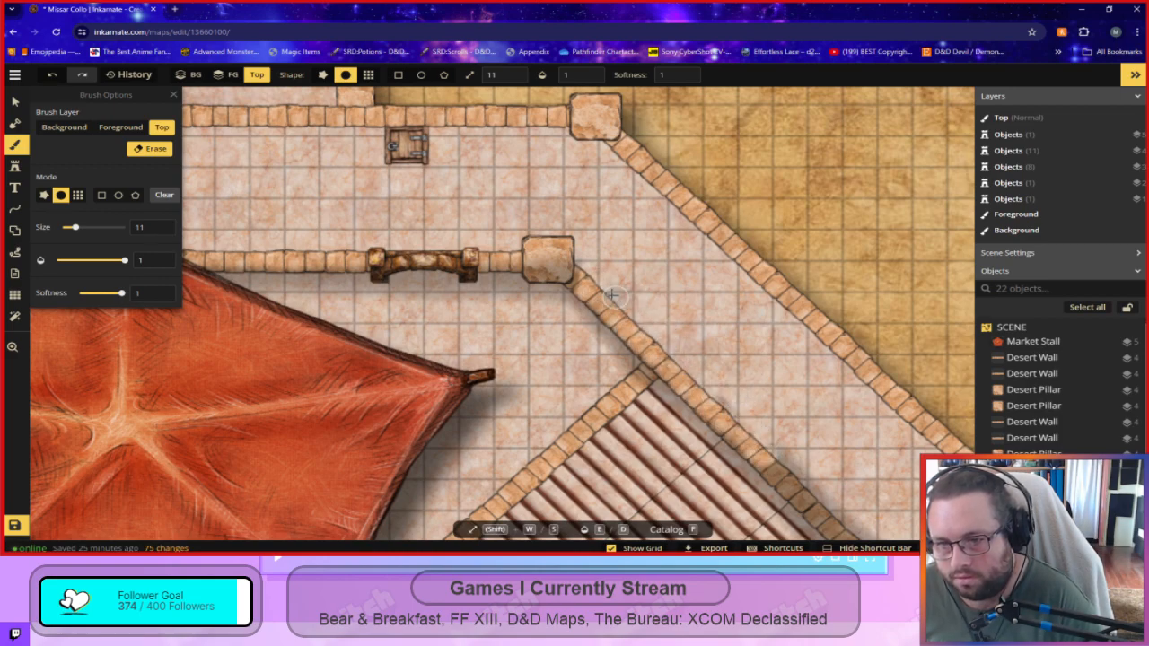
{"action": "left_click_drag", "start_coordinate": [849, 442], "coordinate": [580, 166]}
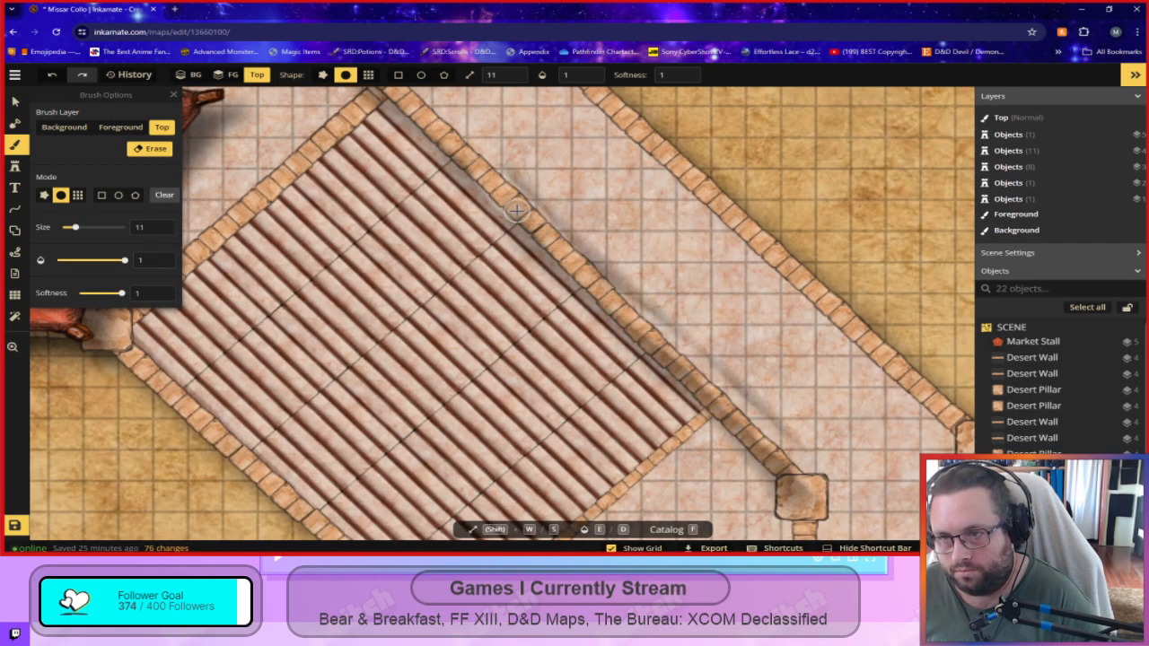
{"action": "key", "text": "ctrl+z"}
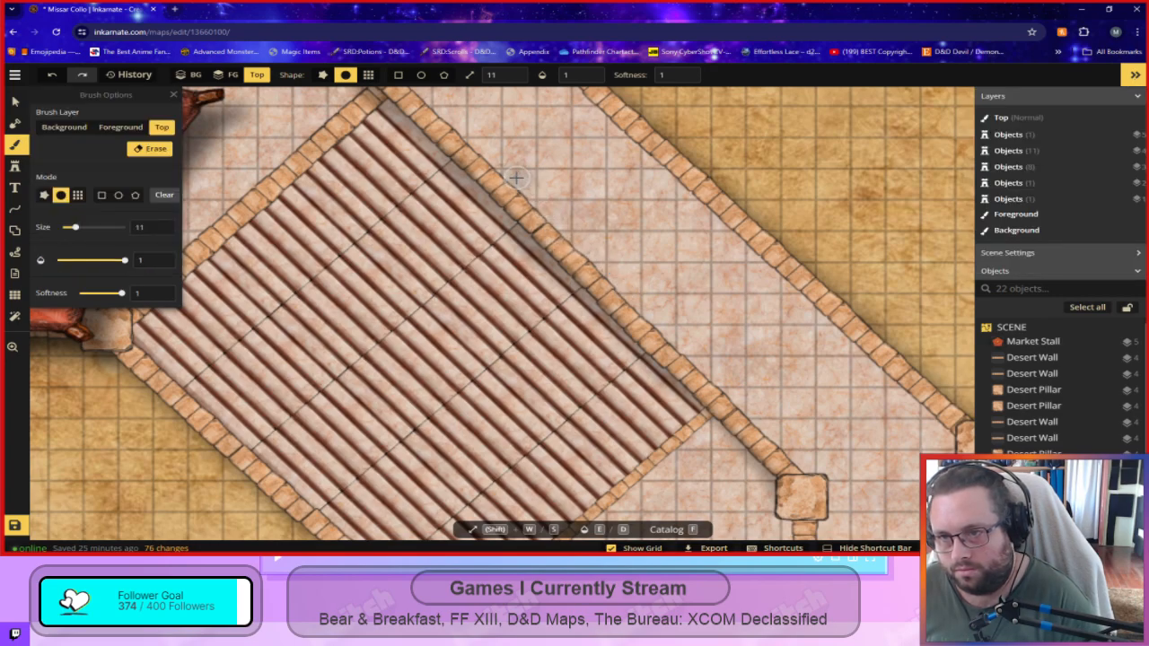
{"action": "key", "text": "space"}
{"action": "mouse_move", "coordinate": [595, 271]}
{"action": "left_mouse_down"}
{"action": "mouse_move", "coordinate": [838, 334]}
{"action": "mouse_move", "coordinate": [801, 400]}
{"action": "left_mouse_up"}
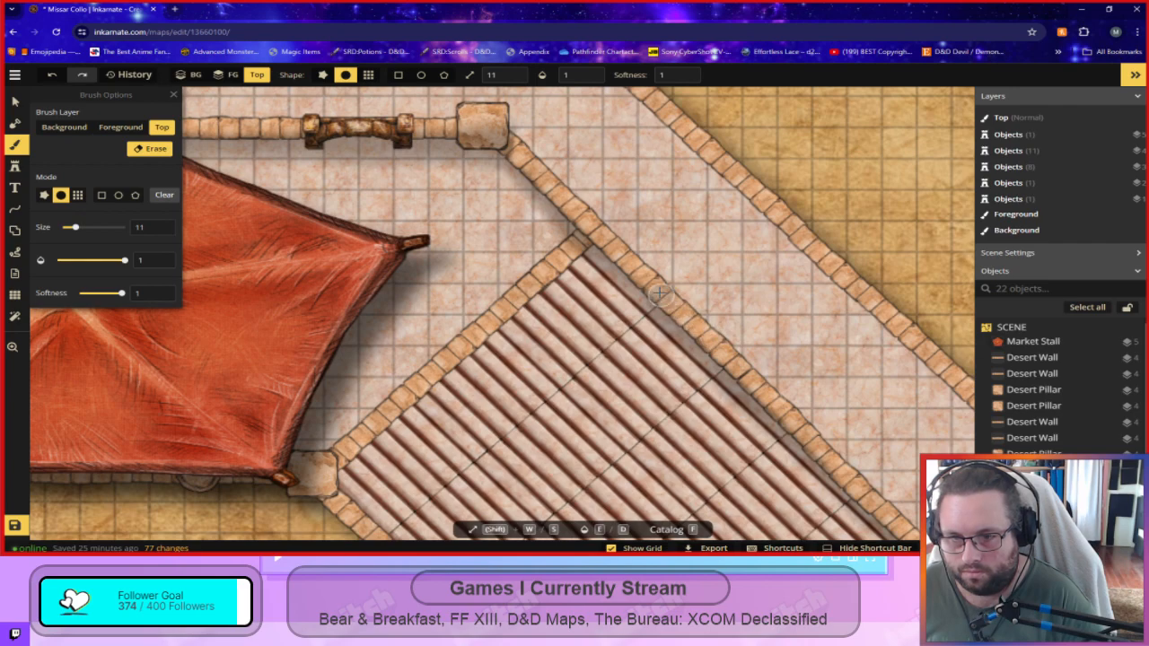
Erase the remaining shadow spill on the north wall, around its gates and on the northwest corner pillar.
{"action": "key", "text": "space"}
{"action": "left_click_drag", "start_coordinate": [641, 202], "coordinate": [749, 346]}
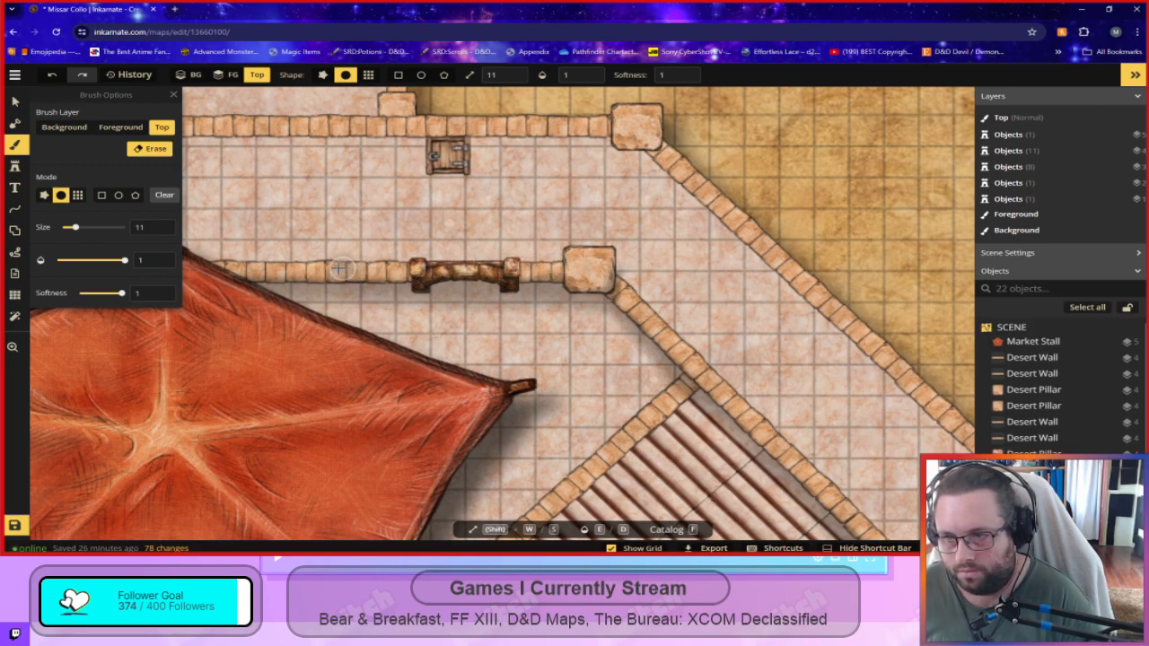
{"action": "key", "text": "space"}
{"action": "left_click_drag", "start_coordinate": [296, 457], "coordinate": [610, 479]}
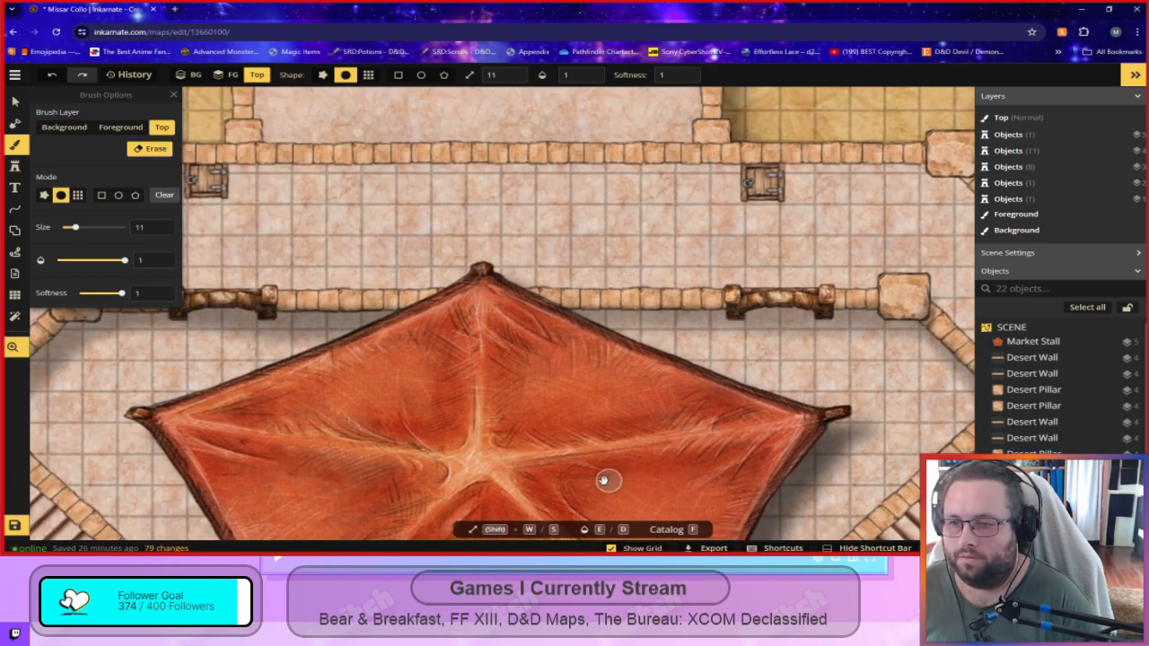
{"action": "left_click_drag", "start_coordinate": [416, 410], "coordinate": [641, 443]}
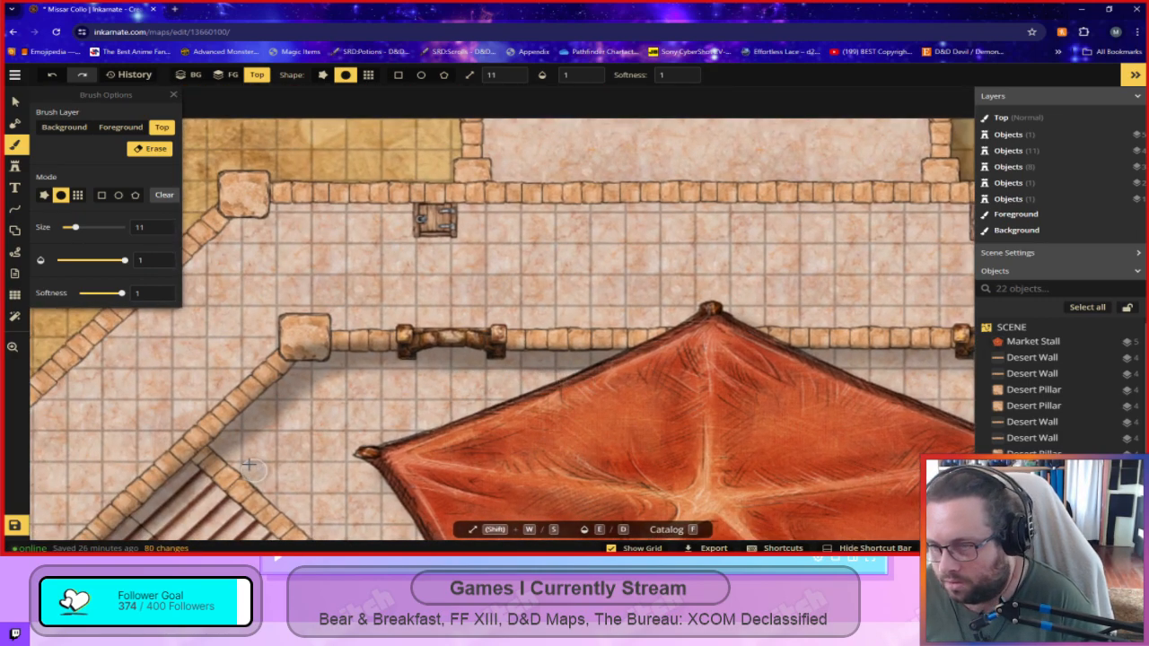
{"action": "left_click_drag", "start_coordinate": [314, 398], "coordinate": [249, 466]}
{"action": "mouse_move", "coordinate": [492, 355]}
{"action": "left_mouse_down"}
{"action": "mouse_move", "coordinate": [557, 310]}
{"action": "mouse_move", "coordinate": [655, 327]}
{"action": "mouse_move", "coordinate": [533, 324]}
{"action": "left_mouse_up"}
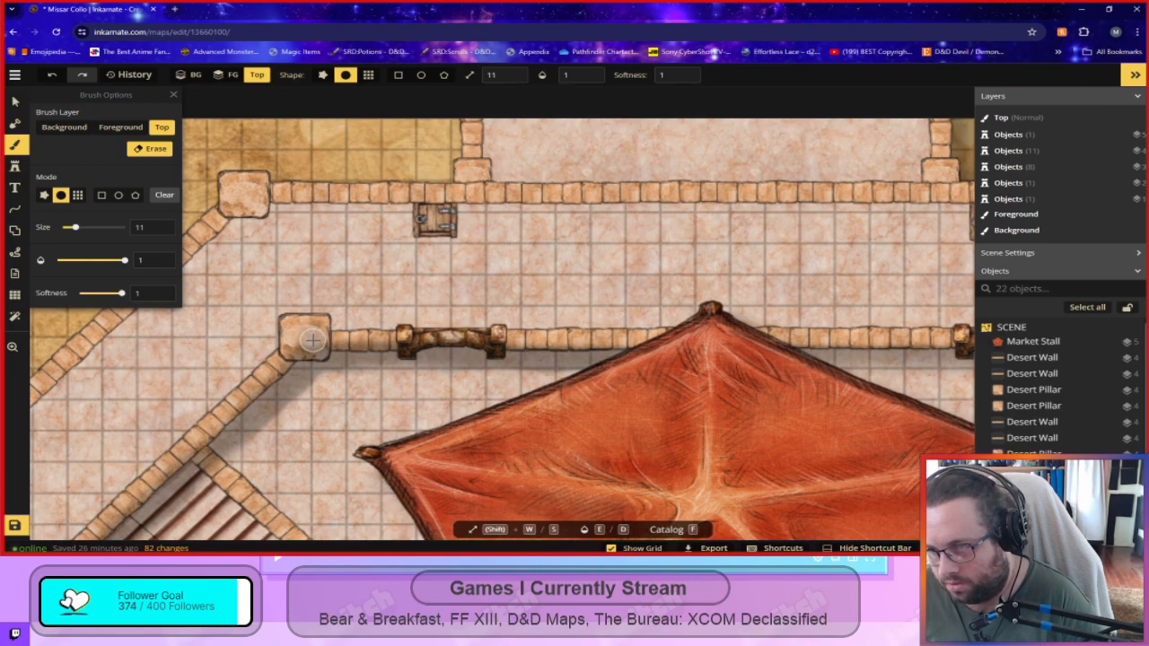
{"action": "mouse_move", "coordinate": [290, 348]}
{"action": "left_mouse_down"}
{"action": "mouse_move", "coordinate": [258, 374]}
{"action": "mouse_move", "coordinate": [290, 348]}
{"action": "left_mouse_up"}
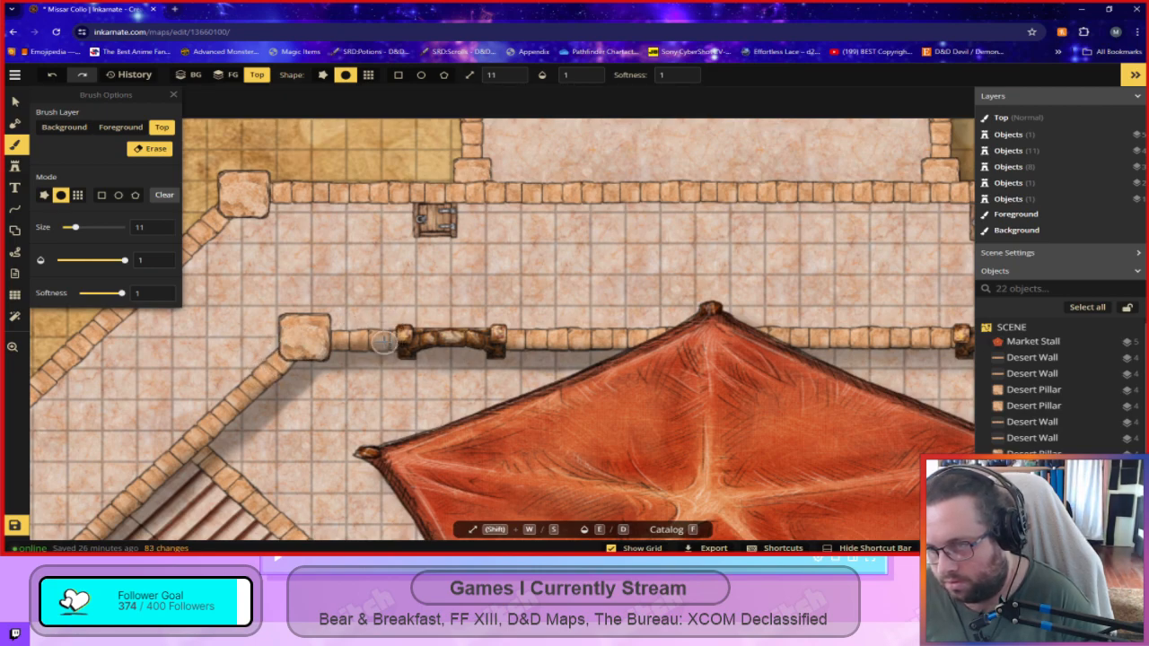
{"action": "mouse_move", "coordinate": [389, 336]}
{"action": "left_mouse_down"}
{"action": "mouse_move", "coordinate": [359, 337]}
{"action": "mouse_move", "coordinate": [374, 337]}
{"action": "left_mouse_up"}
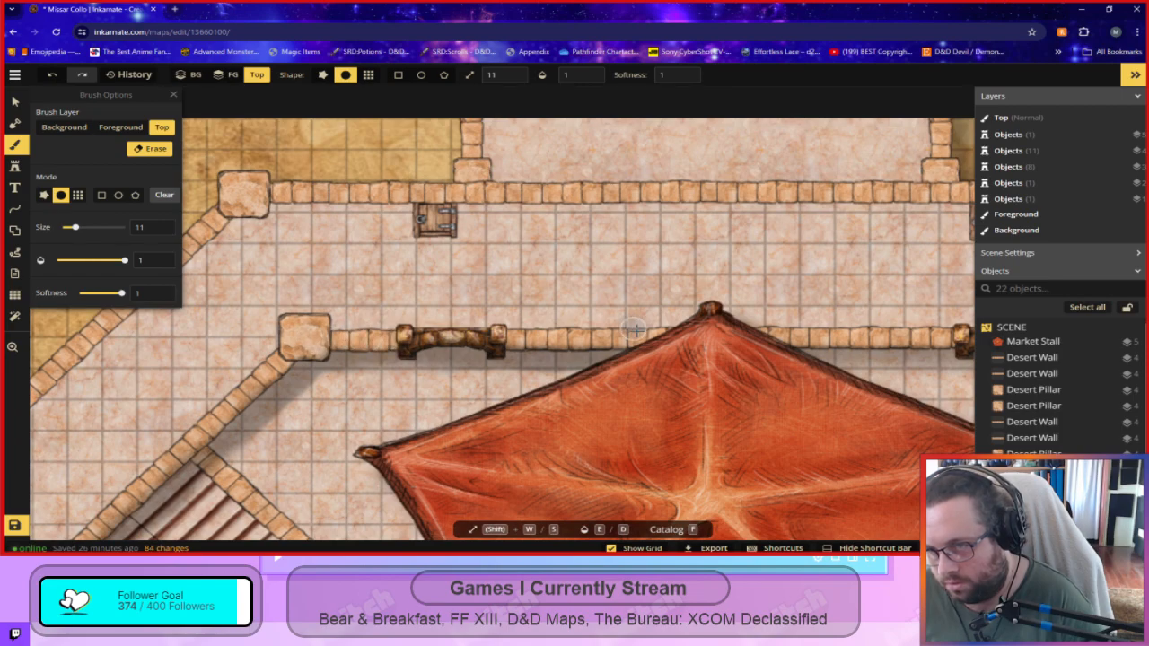
{"action": "left_click_drag", "start_coordinate": [516, 336], "coordinate": [507, 337]}
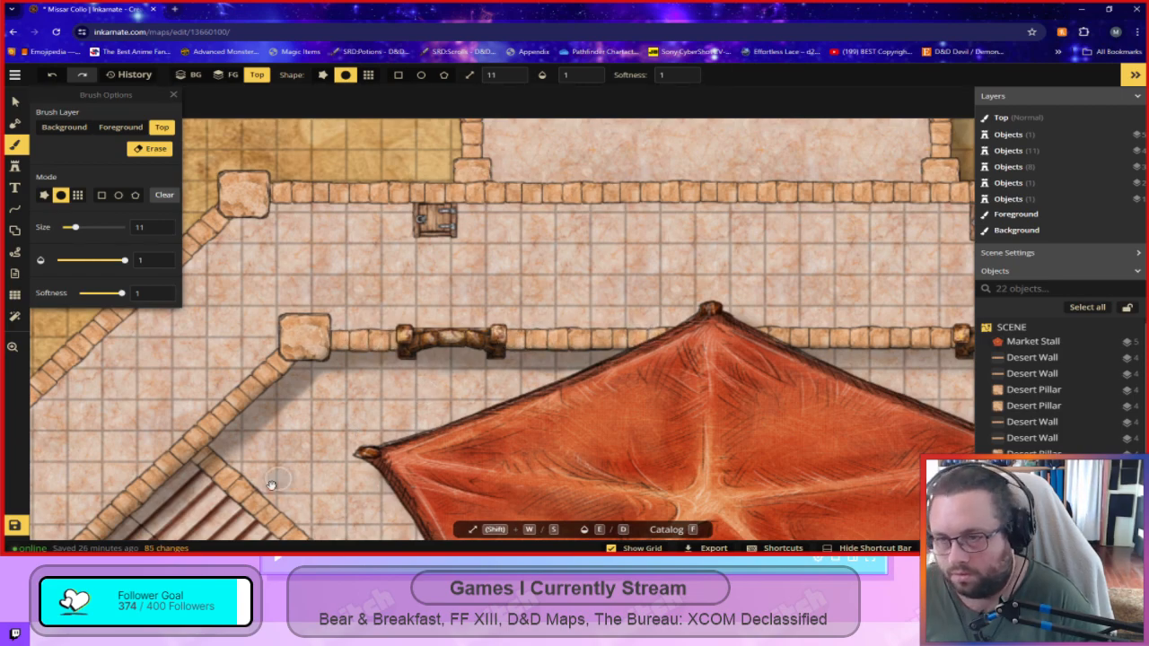
Erase the leftover shadow on the northwest diagonal wall and its walkway side, along the striped stands down to the west pillar.
{"action": "left_click_drag", "start_coordinate": [269, 487], "coordinate": [659, 177]}
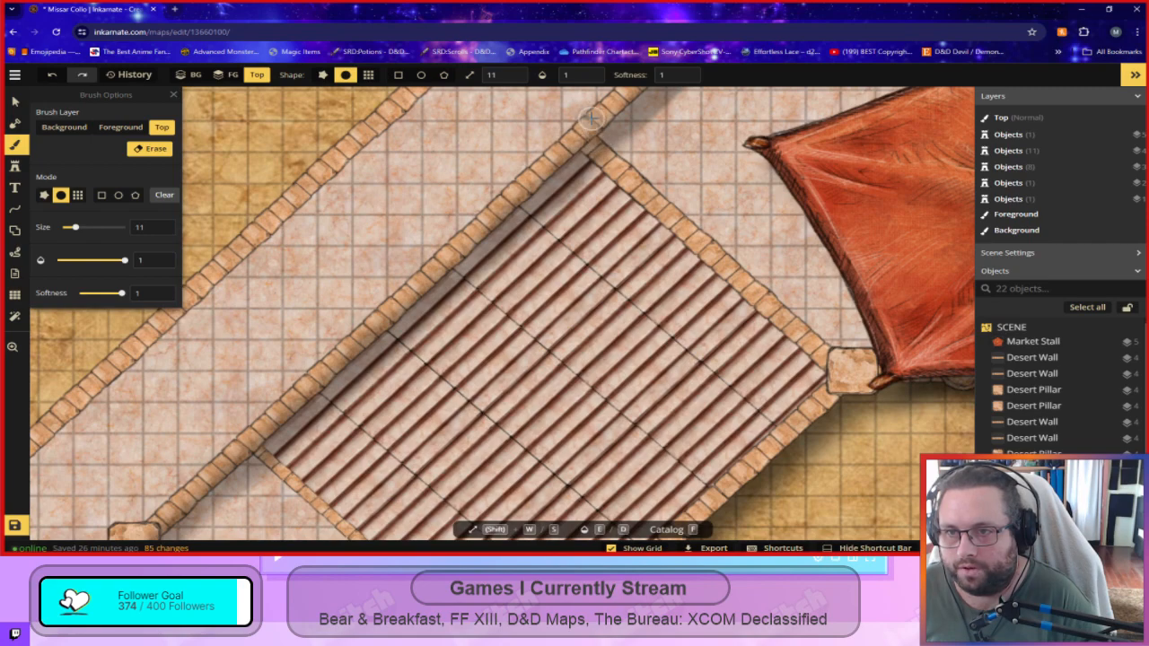
{"action": "mouse_move", "coordinate": [466, 226]}
{"action": "left_mouse_down"}
{"action": "mouse_move", "coordinate": [509, 179]}
{"action": "mouse_move", "coordinate": [475, 225]}
{"action": "mouse_move", "coordinate": [510, 201]}
{"action": "mouse_move", "coordinate": [528, 173]}
{"action": "left_mouse_up"}
{"action": "left_click_drag", "start_coordinate": [431, 441], "coordinate": [678, 273]}
{"action": "left_click_drag", "start_coordinate": [635, 134], "coordinate": [428, 321]}
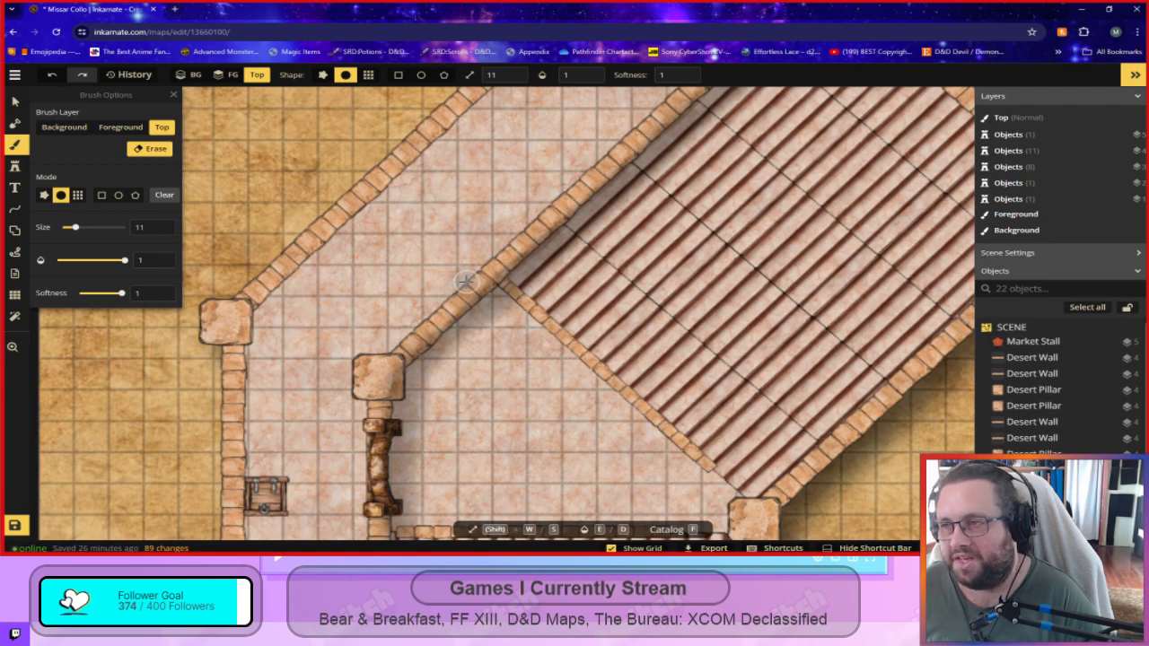
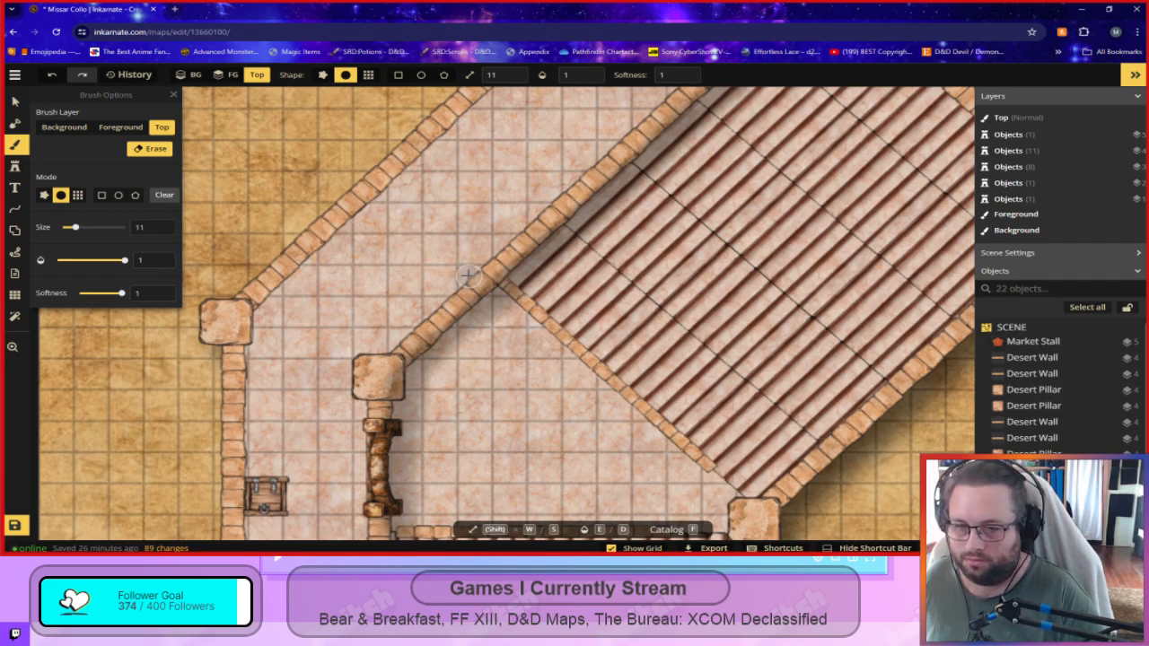
Return the brush to painting black at opacity 0.4 and shade the floor of the barred cage on the arena's west side.
{"action": "scroll", "coordinate": [510, 262], "scroll_direction": "down", "scroll_amount": 5}
{"action": "scroll", "coordinate": [678, 419], "scroll_direction": "down", "scroll_amount": 1}
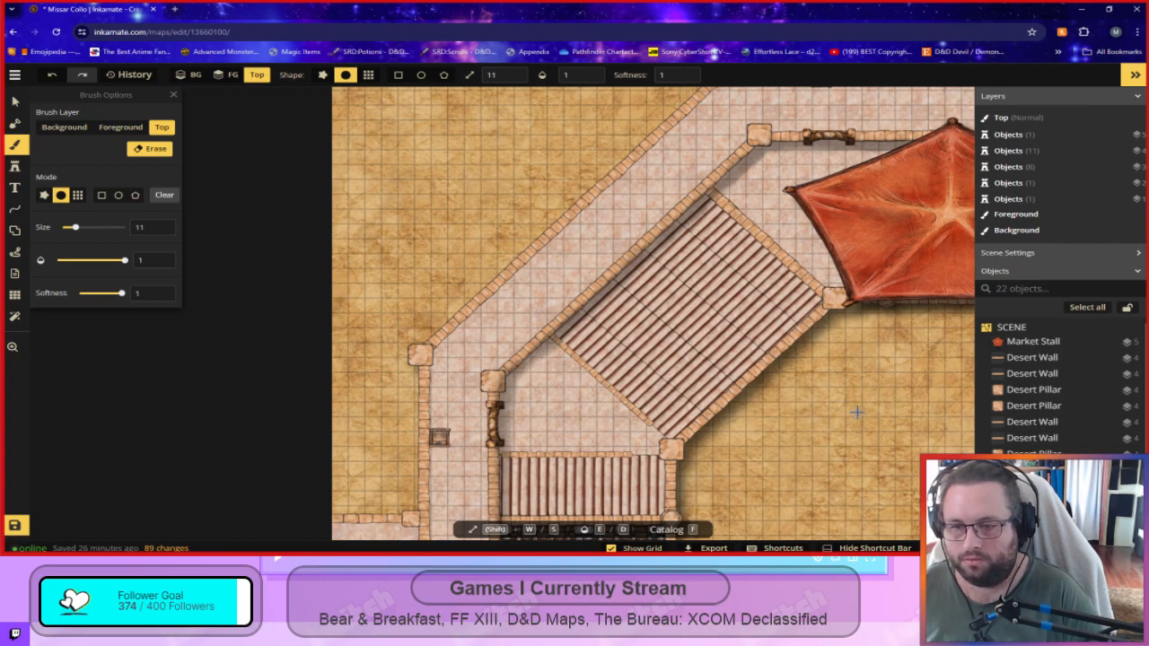
{"action": "left_click_drag", "start_coordinate": [857, 412], "coordinate": [714, 358]}
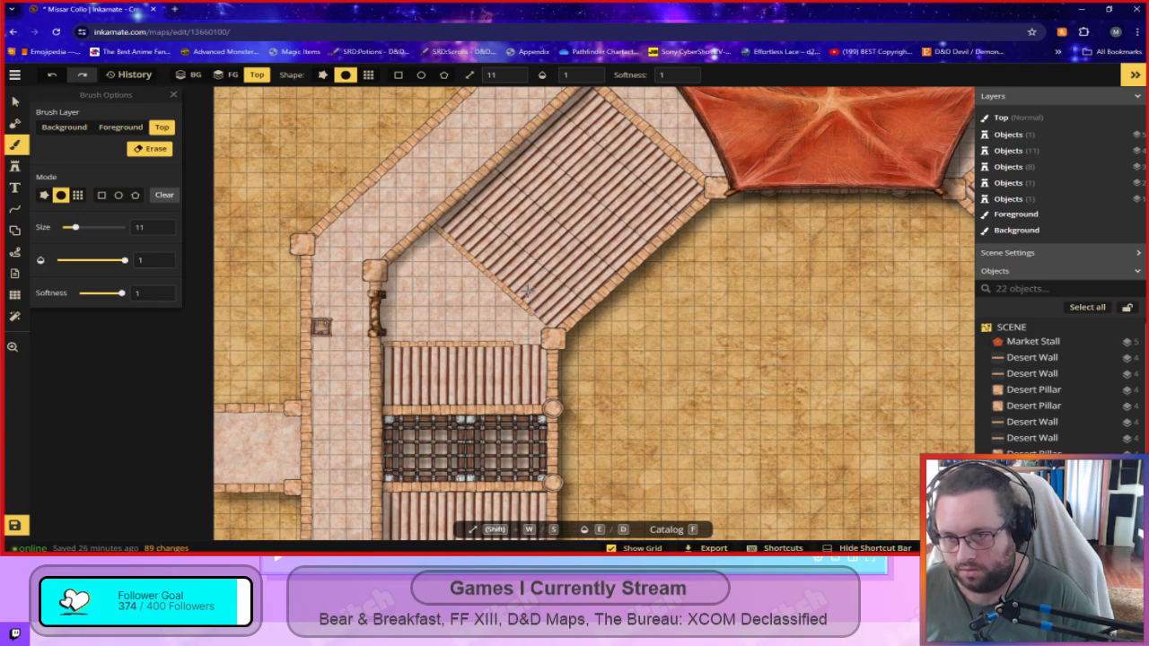
{"action": "key", "text": "space"}
{"action": "left_click_drag", "start_coordinate": [633, 482], "coordinate": [720, 285]}
{"action": "scroll", "coordinate": [514, 288], "scroll_direction": "up", "scroll_amount": 2}
{"action": "scroll", "coordinate": [515, 287], "scroll_direction": "up", "scroll_amount": 4}
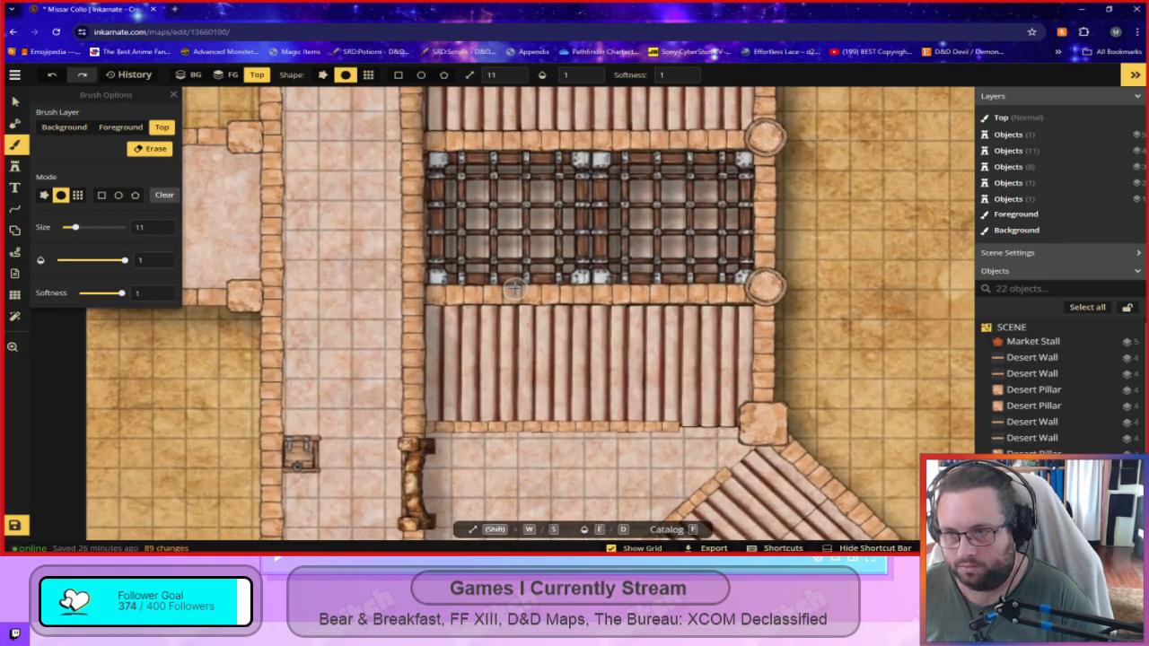
{"action": "key", "text": "space"}
{"action": "left_click_drag", "start_coordinate": [718, 331], "coordinate": [932, 404]}
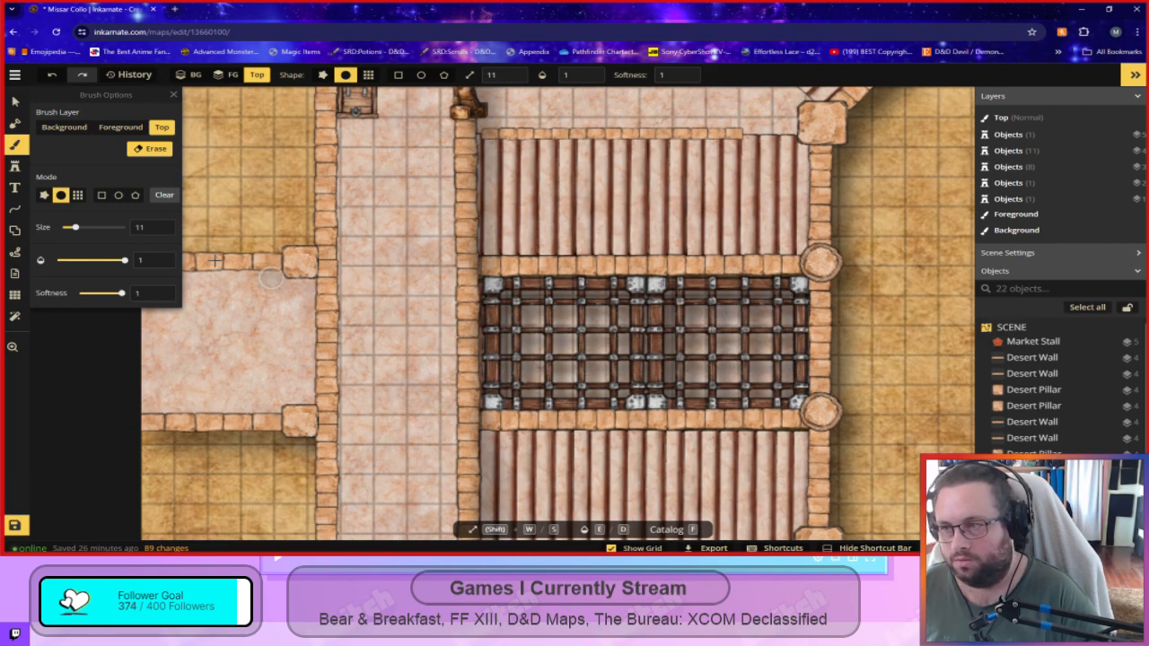
{"action": "left_click", "coordinate": [149, 149]}
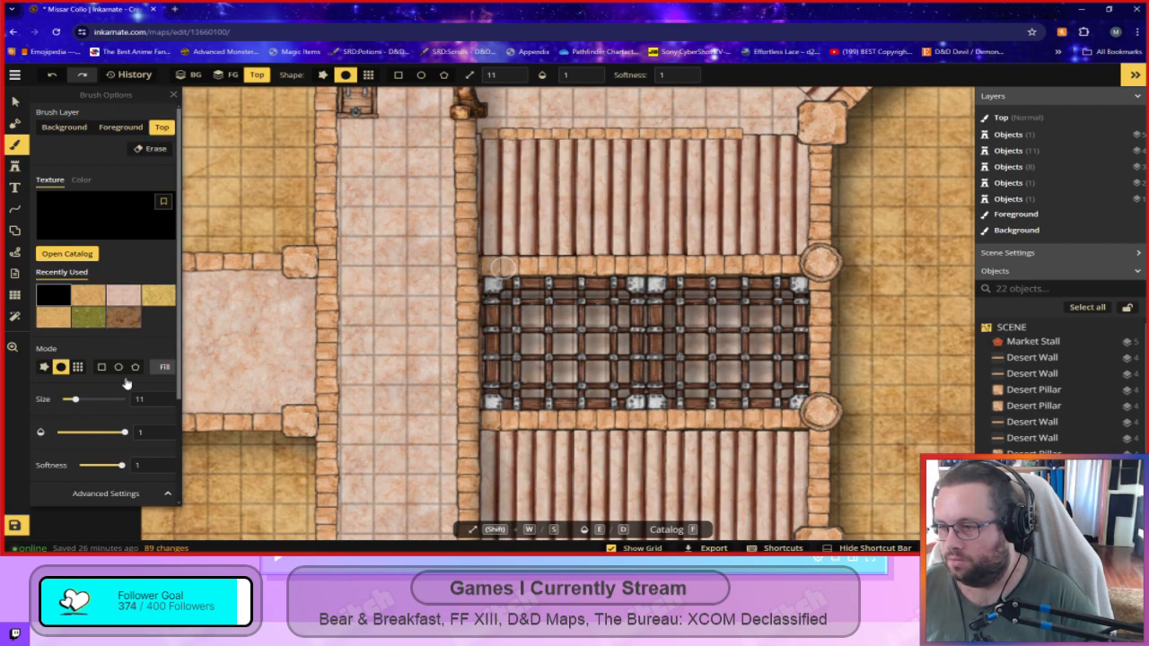
{"action": "double_click", "coordinate": [140, 433]}
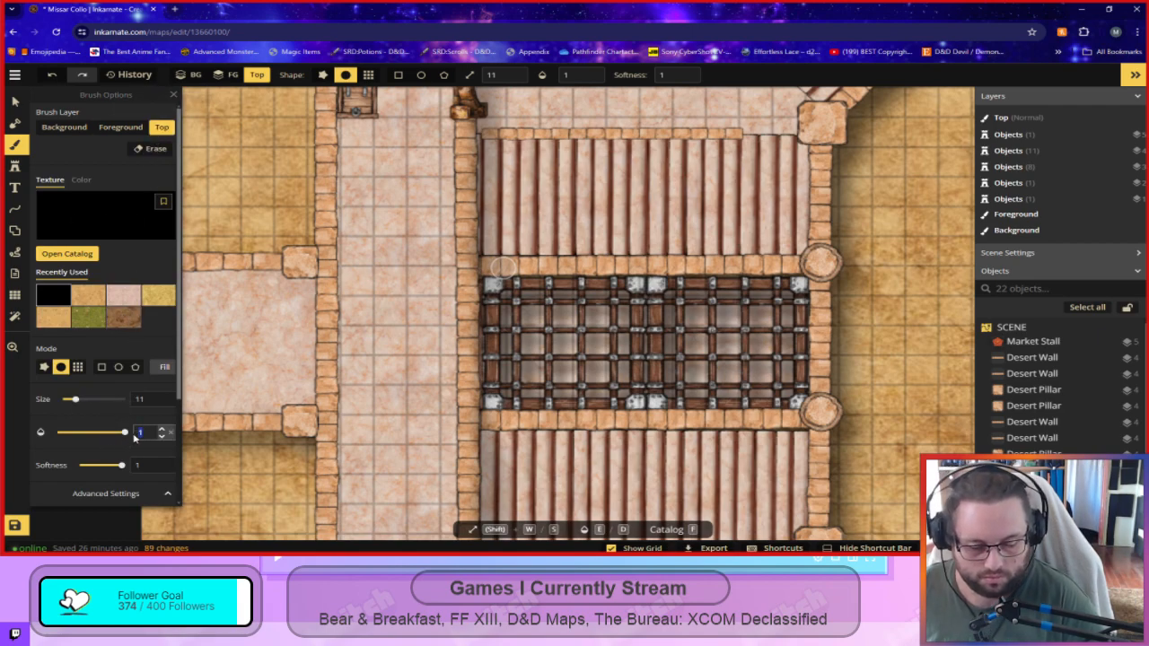
{"action": "type", "text": ".4"}
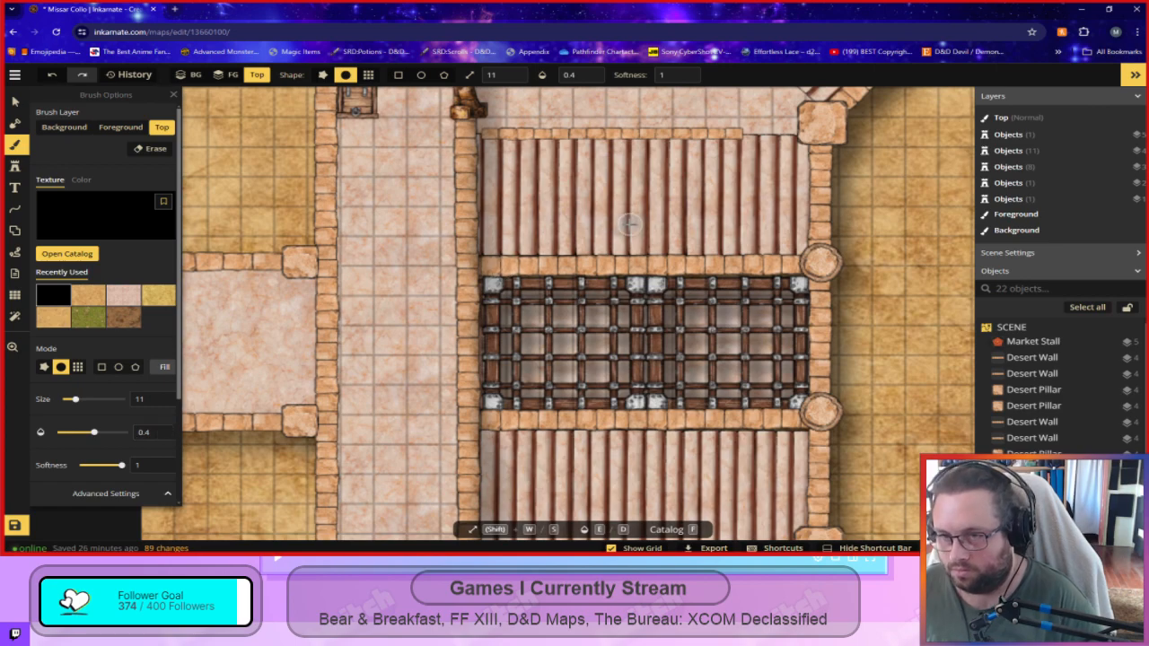
{"action": "mouse_move", "coordinate": [513, 310]}
{"action": "left_mouse_down"}
{"action": "mouse_move", "coordinate": [635, 304]}
{"action": "mouse_move", "coordinate": [527, 303]}
{"action": "mouse_move", "coordinate": [619, 312]}
{"action": "mouse_move", "coordinate": [526, 322]}
{"action": "mouse_move", "coordinate": [634, 318]}
{"action": "mouse_move", "coordinate": [579, 328]}
{"action": "mouse_move", "coordinate": [596, 353]}
{"action": "mouse_move", "coordinate": [593, 395]}
{"action": "mouse_move", "coordinate": [607, 402]}
{"action": "mouse_move", "coordinate": [548, 403]}
{"action": "mouse_move", "coordinate": [508, 374]}
{"action": "mouse_move", "coordinate": [511, 362]}
{"action": "mouse_move", "coordinate": [549, 353]}
{"action": "mouse_move", "coordinate": [589, 377]}
{"action": "mouse_move", "coordinate": [501, 372]}
{"action": "mouse_move", "coordinate": [519, 357]}
{"action": "mouse_move", "coordinate": [490, 298]}
{"action": "mouse_move", "coordinate": [492, 403]}
{"action": "mouse_move", "coordinate": [506, 408]}
{"action": "mouse_move", "coordinate": [488, 403]}
{"action": "mouse_move", "coordinate": [602, 407]}
{"action": "mouse_move", "coordinate": [579, 360]}
{"action": "mouse_move", "coordinate": [523, 377]}
{"action": "mouse_move", "coordinate": [563, 335]}
{"action": "mouse_move", "coordinate": [592, 371]}
{"action": "mouse_move", "coordinate": [511, 346]}
{"action": "mouse_move", "coordinate": [523, 338]}
{"action": "mouse_move", "coordinate": [517, 378]}
{"action": "mouse_move", "coordinate": [548, 397]}
{"action": "left_mouse_up"}
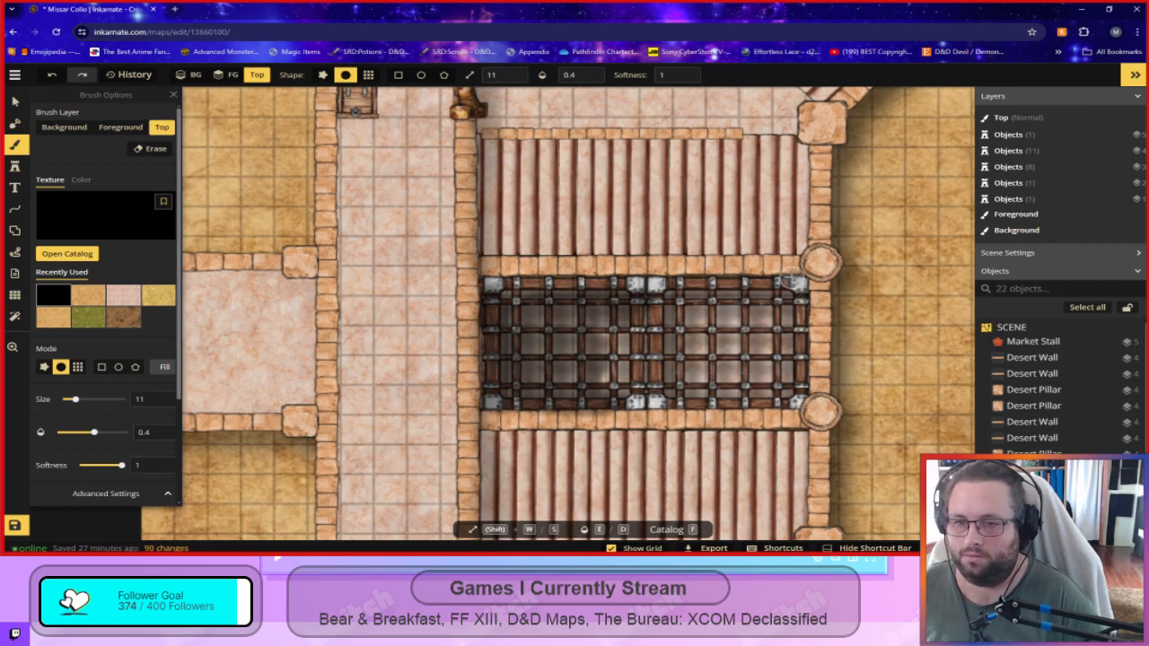
Set the brush size to 3 and try painting a thin shadow along the low wall at the northwest stands' southwest edge.
{"action": "scroll", "coordinate": [604, 177], "scroll_direction": "down", "scroll_amount": 2}
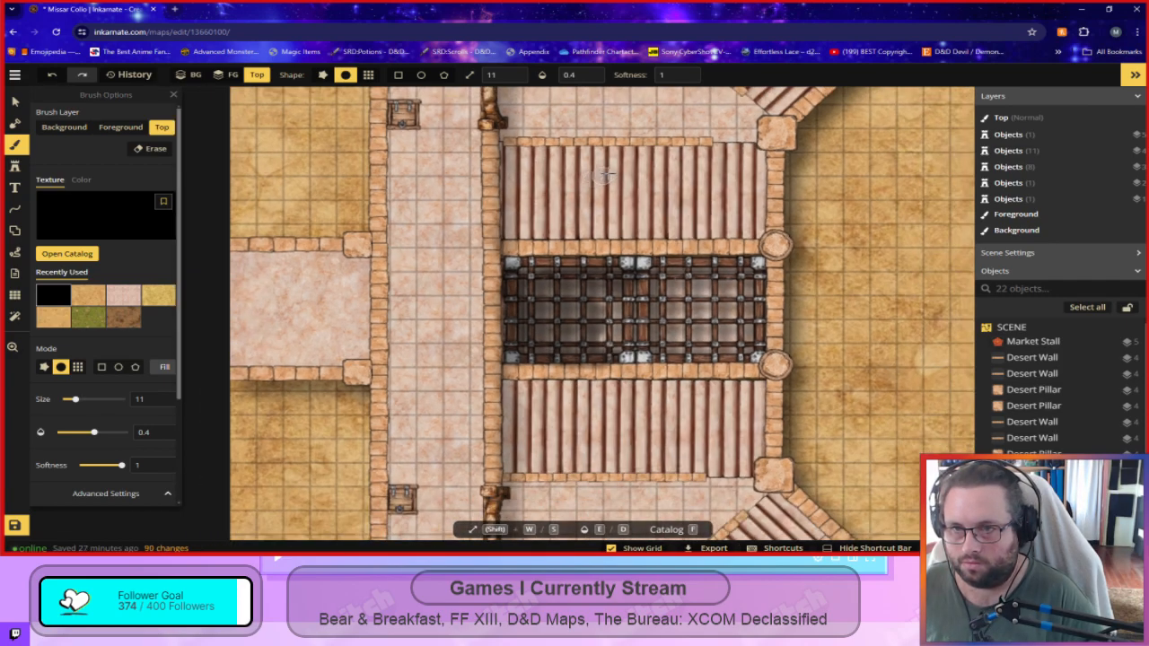
{"action": "key", "text": "space"}
{"action": "left_click_drag", "start_coordinate": [672, 150], "coordinate": [568, 422]}
{"action": "scroll", "coordinate": [521, 305], "scroll_direction": "up", "scroll_amount": 2}
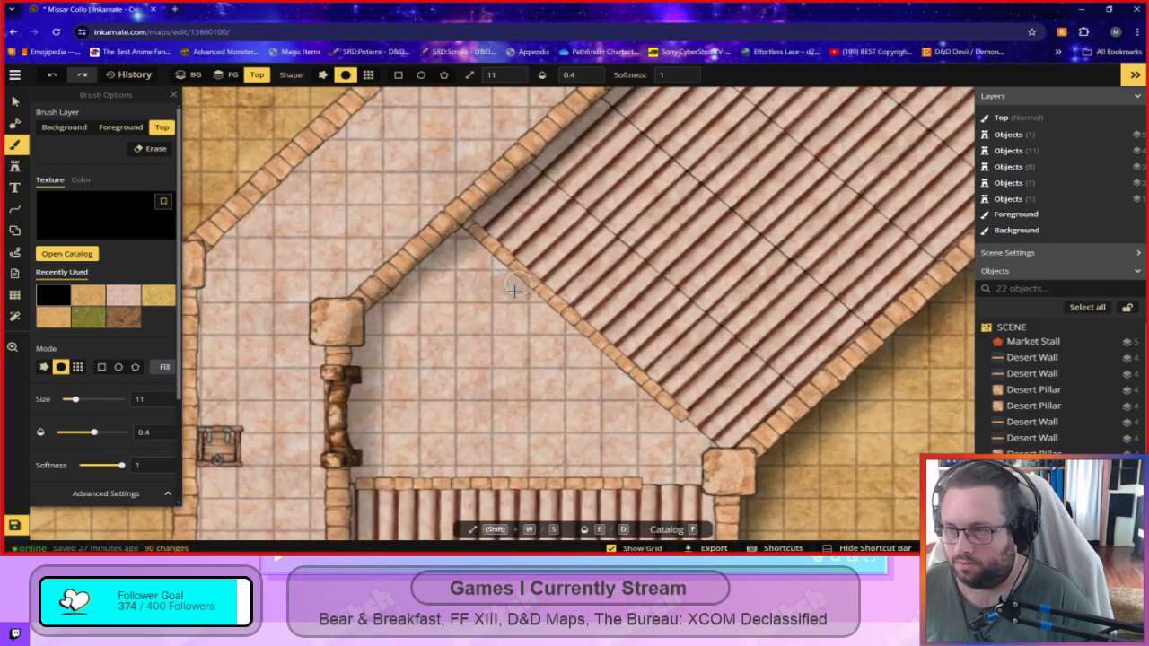
{"action": "left_click", "coordinate": [69, 400]}
{"action": "left_click", "coordinate": [66, 400]}
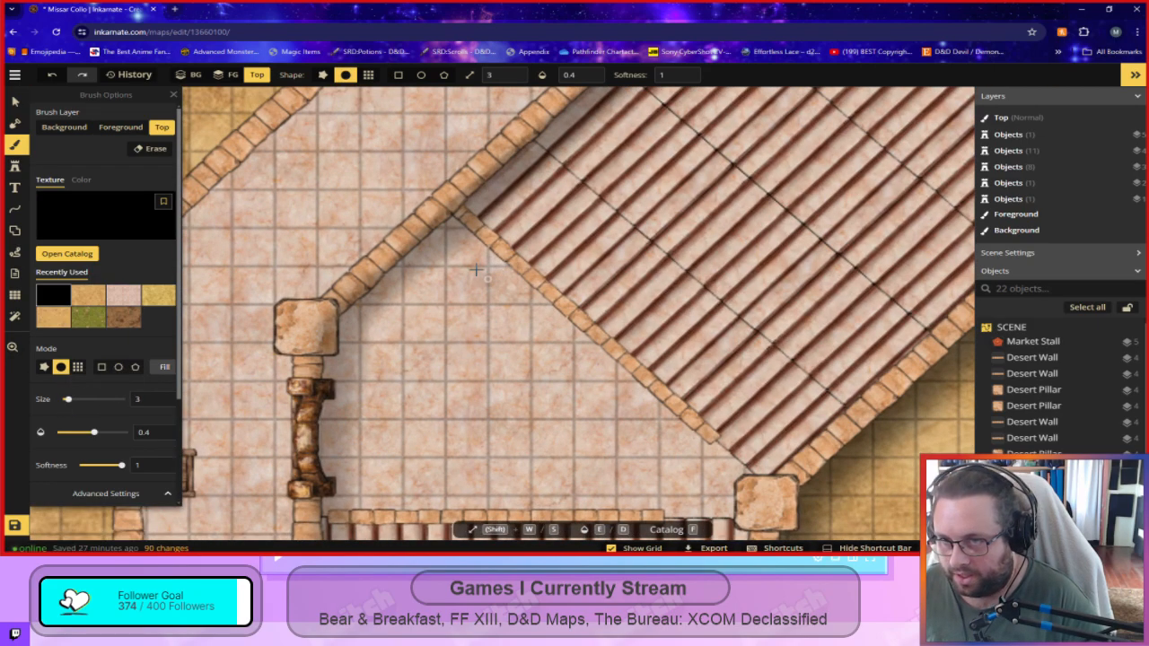
{"action": "left_click_drag", "start_coordinate": [489, 226], "coordinate": [507, 240]}
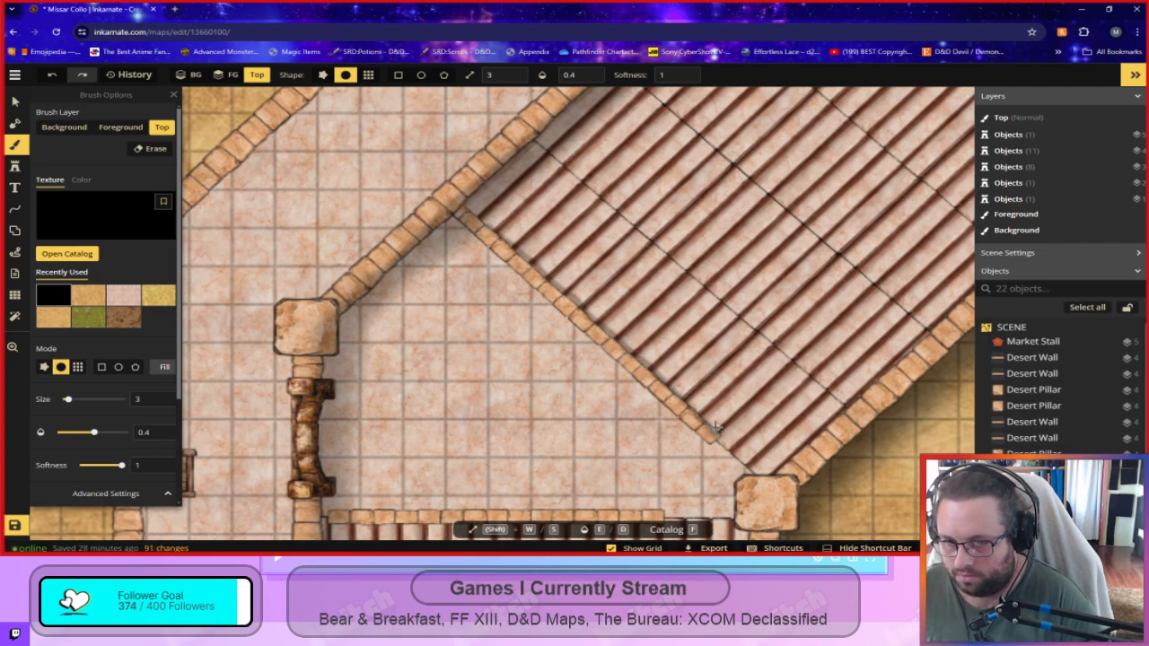
{"action": "mouse_move", "coordinate": [707, 415]}
{"action": "left_mouse_down"}
{"action": "mouse_move", "coordinate": [632, 352]}
{"action": "mouse_move", "coordinate": [611, 343]}
{"action": "mouse_move", "coordinate": [606, 358]}
{"action": "left_mouse_up"}
{"action": "key", "text": "ctrl+z"}
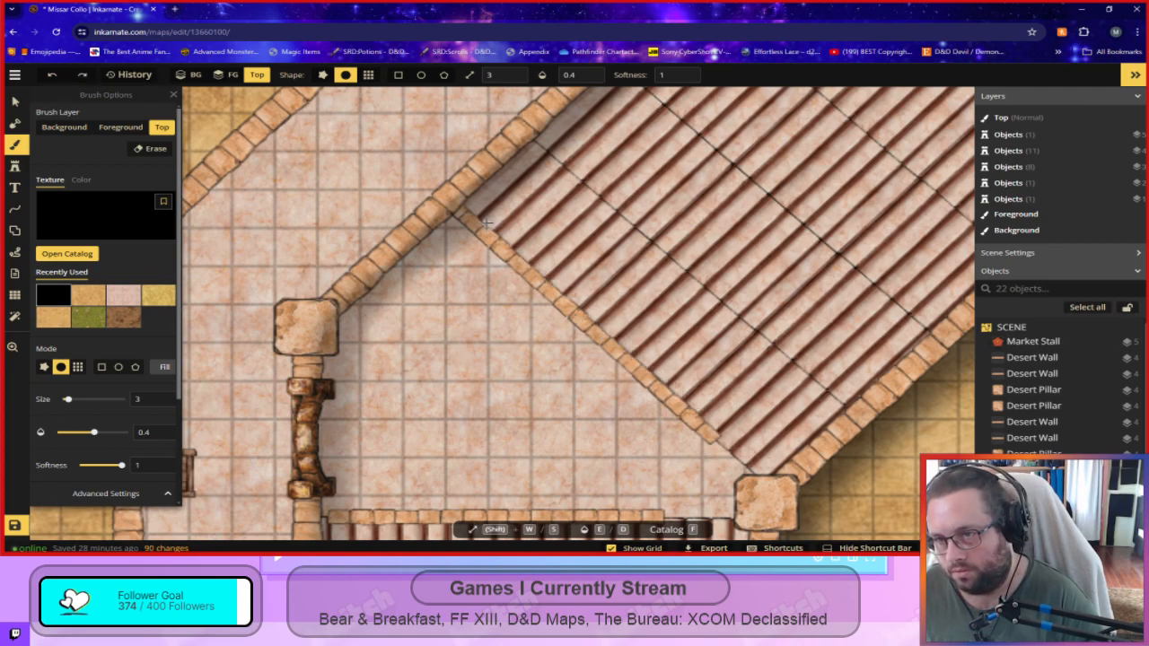
{"action": "left_click_drag", "start_coordinate": [494, 229], "coordinate": [693, 420]}
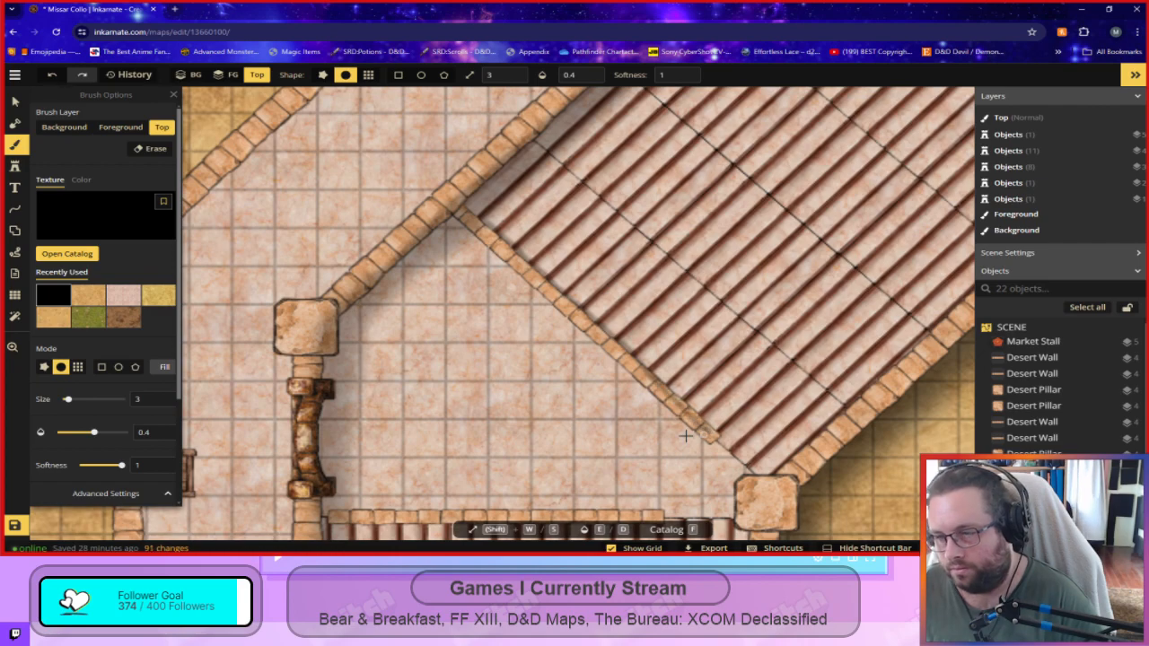
Set the eraser opacity to 1, trim the thin shadow along the low wall, and undo both the trimming and the shadow.
{"action": "left_click", "coordinate": [149, 148]}
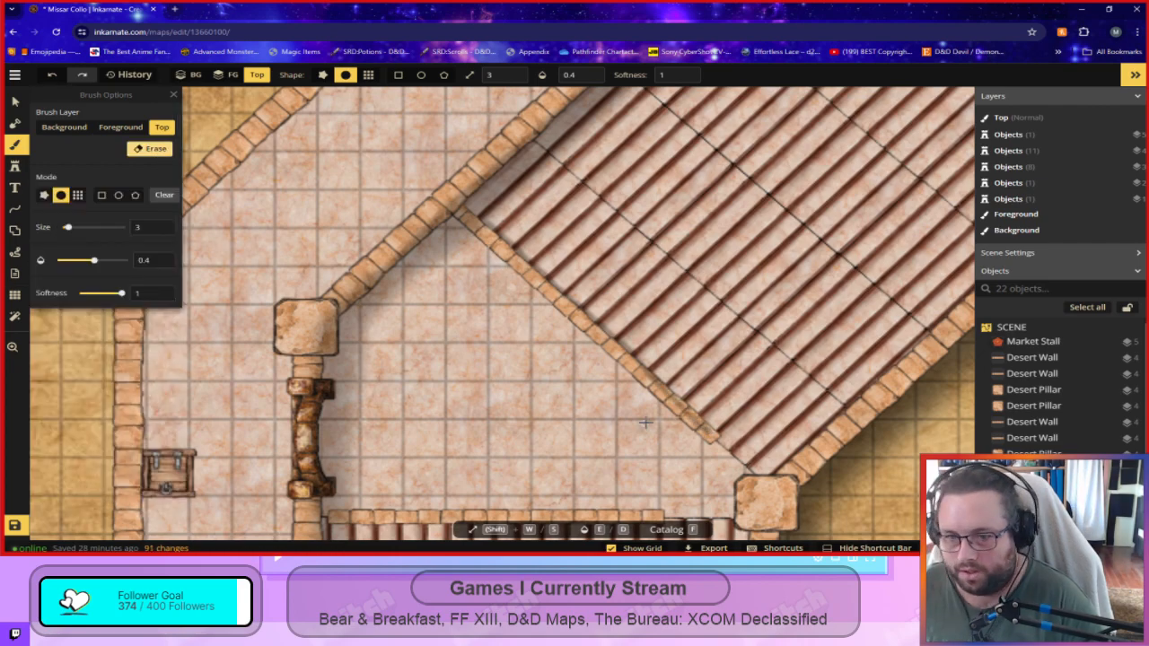
{"action": "left_click_drag", "start_coordinate": [100, 263], "coordinate": [130, 261]}
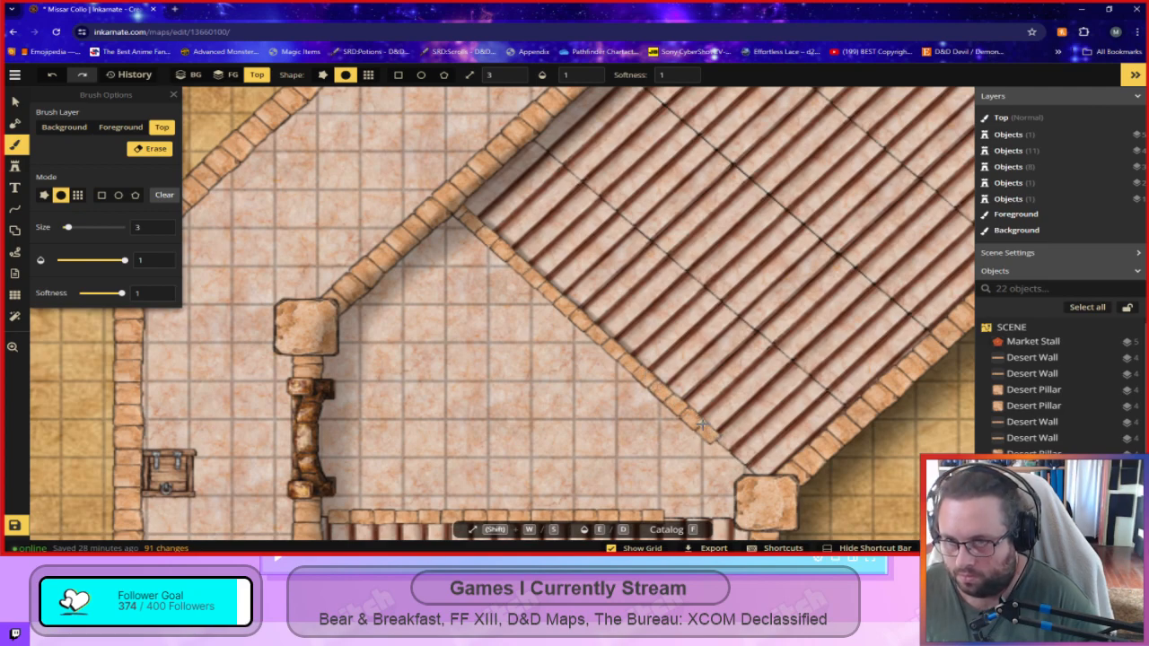
{"action": "scroll", "coordinate": [495, 419], "scroll_direction": "down", "scroll_amount": 8}
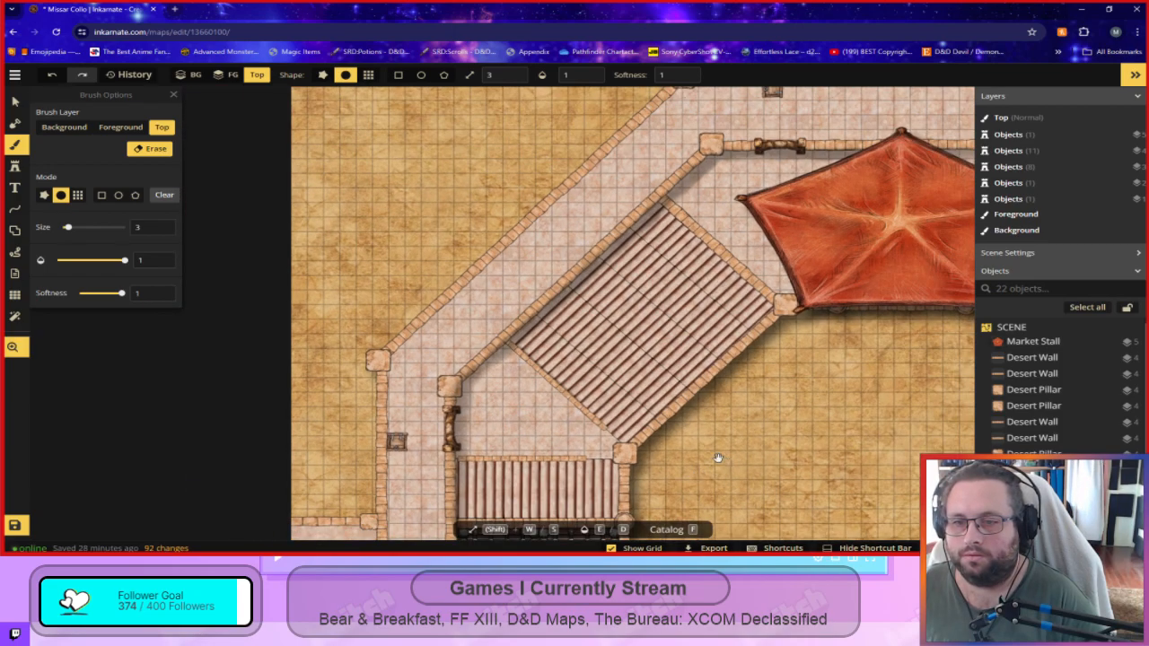
{"action": "left_click_drag", "start_coordinate": [718, 458], "coordinate": [640, 398]}
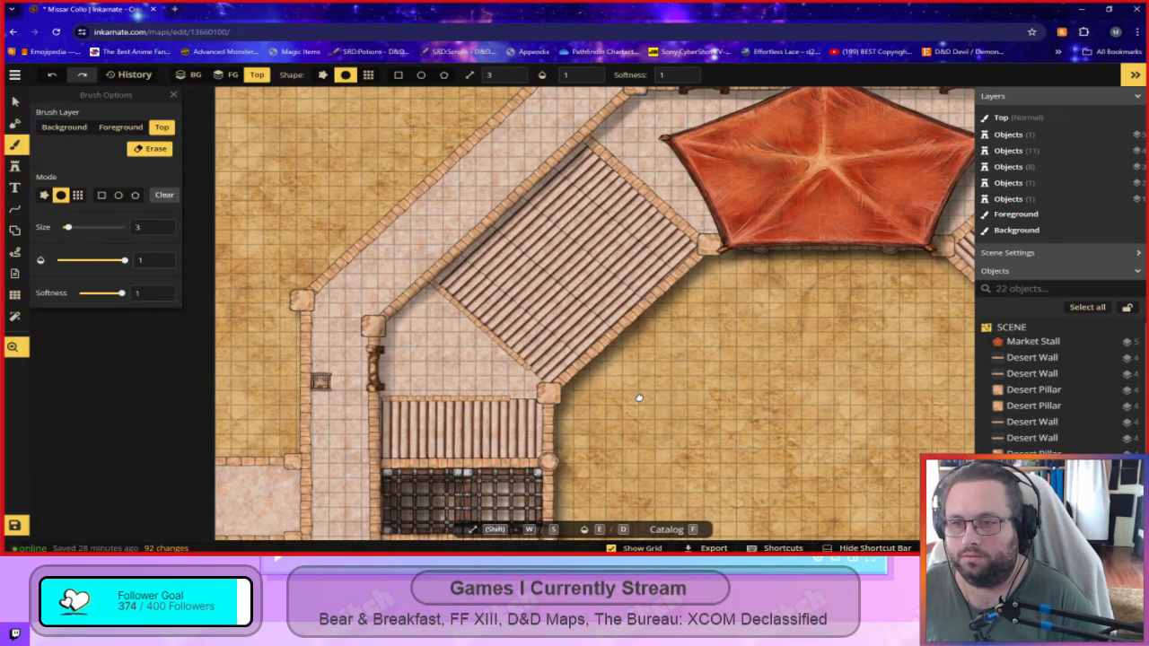
{"action": "key", "text": "ctrl+z"}
{"action": "key", "text": "ctrl+z"}
Examine the wall shadows around the whole colosseum, from the southern stands to the east side and back to the red tent.
{"action": "left_click_drag", "start_coordinate": [721, 462], "coordinate": [463, 249]}
{"action": "scroll", "coordinate": [503, 309], "scroll_direction": "down", "scroll_amount": 2}
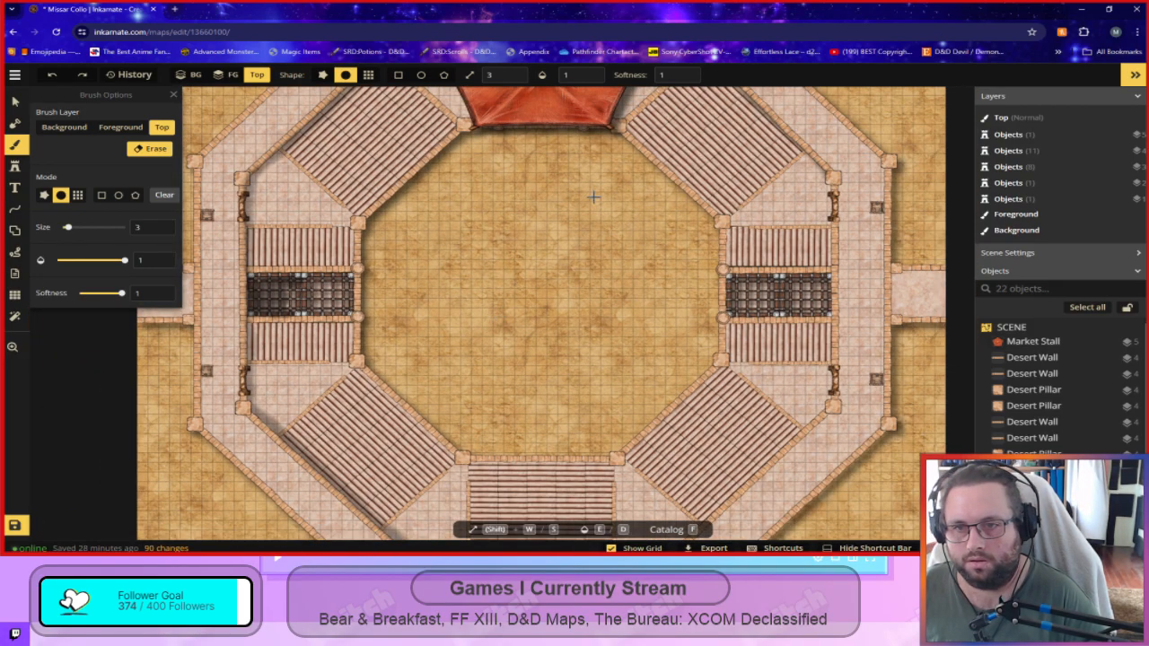
{"action": "left_click_drag", "start_coordinate": [594, 196], "coordinate": [692, 210]}
{"action": "left_click_drag", "start_coordinate": [658, 369], "coordinate": [600, 198]}
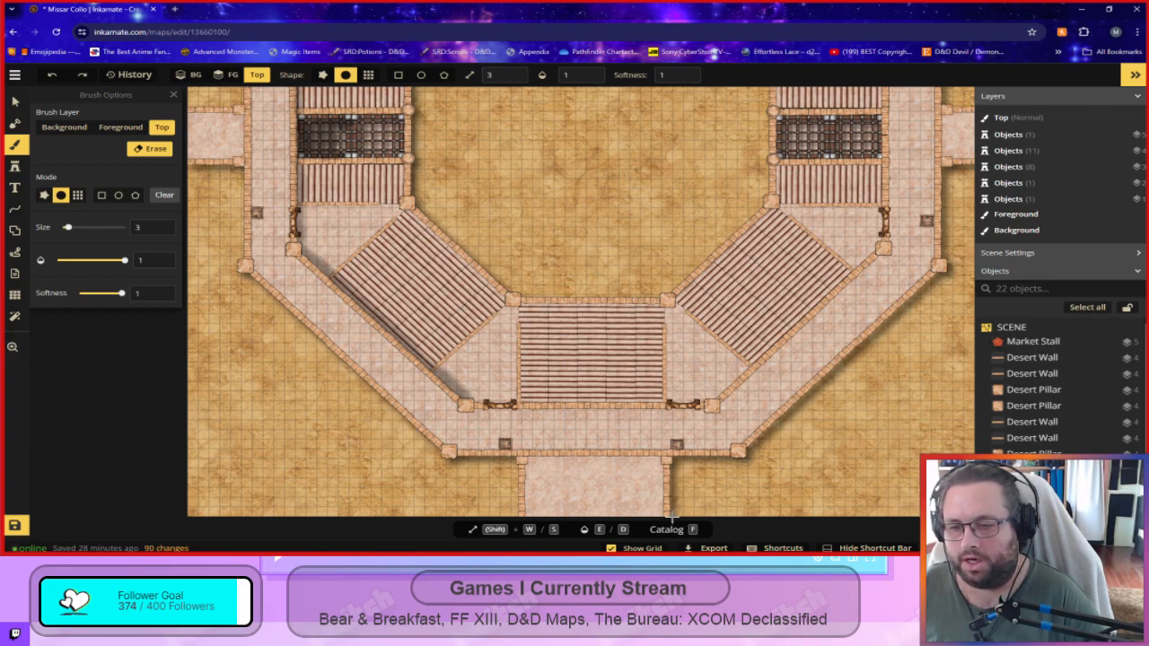
{"action": "key", "text": "space"}
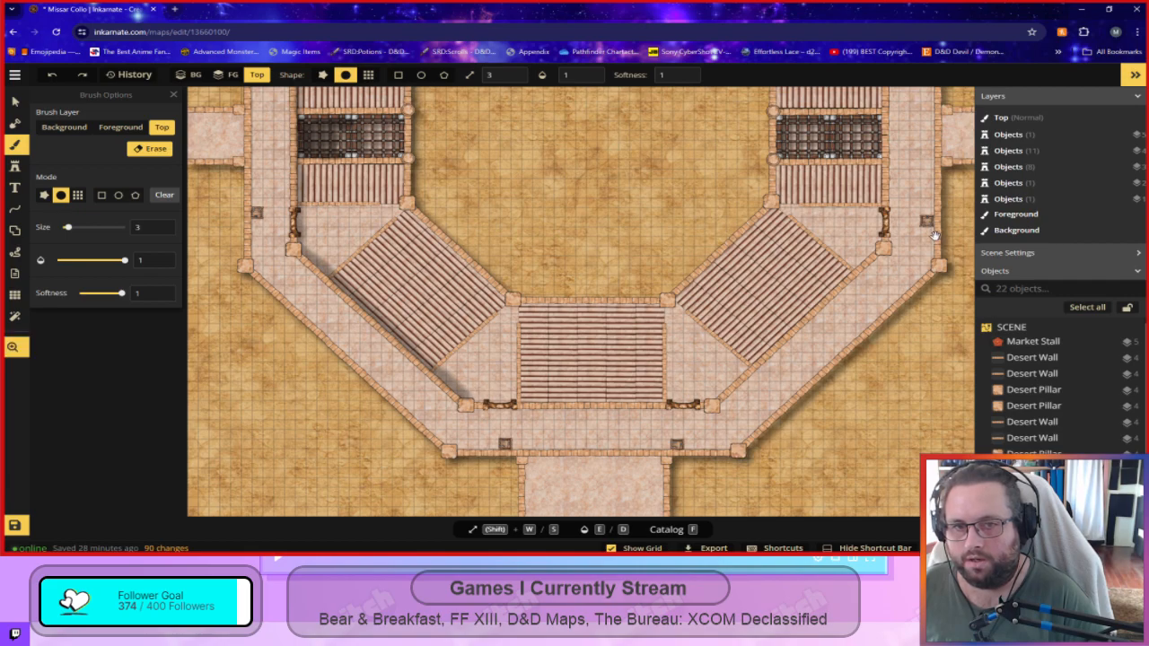
{"action": "left_click_drag", "start_coordinate": [935, 236], "coordinate": [719, 478]}
{"action": "key", "text": "space"}
{"action": "left_click_drag", "start_coordinate": [742, 521], "coordinate": [770, 309]}
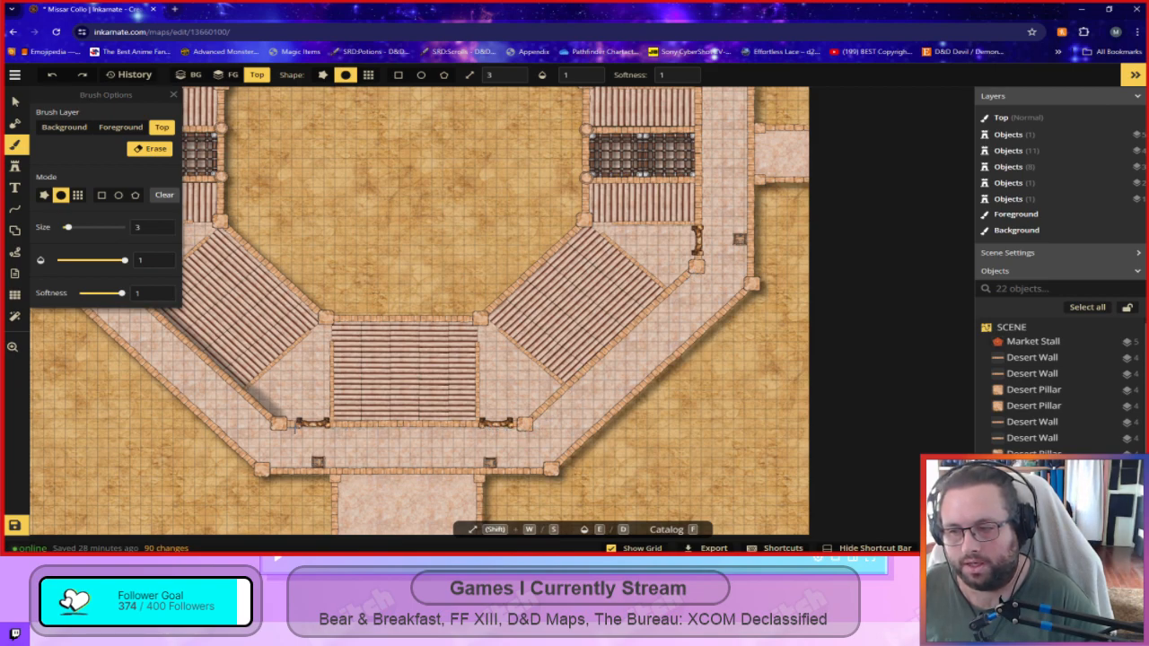
{"action": "key", "text": "space"}
{"action": "left_click_drag", "start_coordinate": [706, 130], "coordinate": [686, 440]}
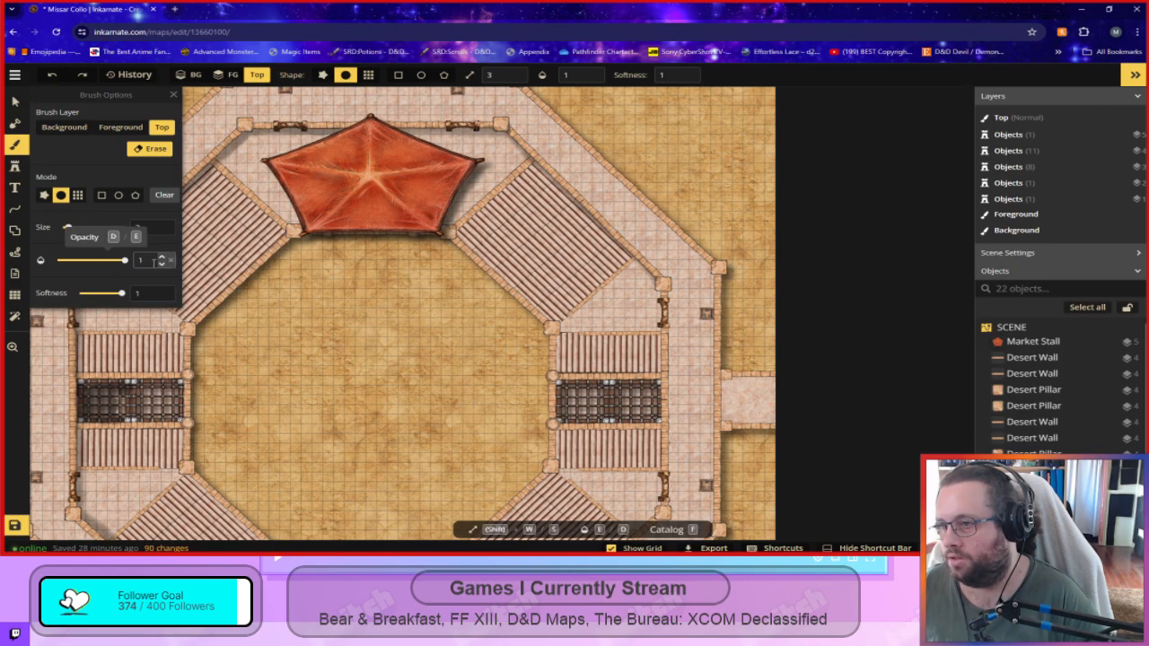
Return the brush to painting black at opacity 0.4, set its size to 11, and shade the inner part of the east entrance passage.
{"action": "left_click", "coordinate": [151, 260]}
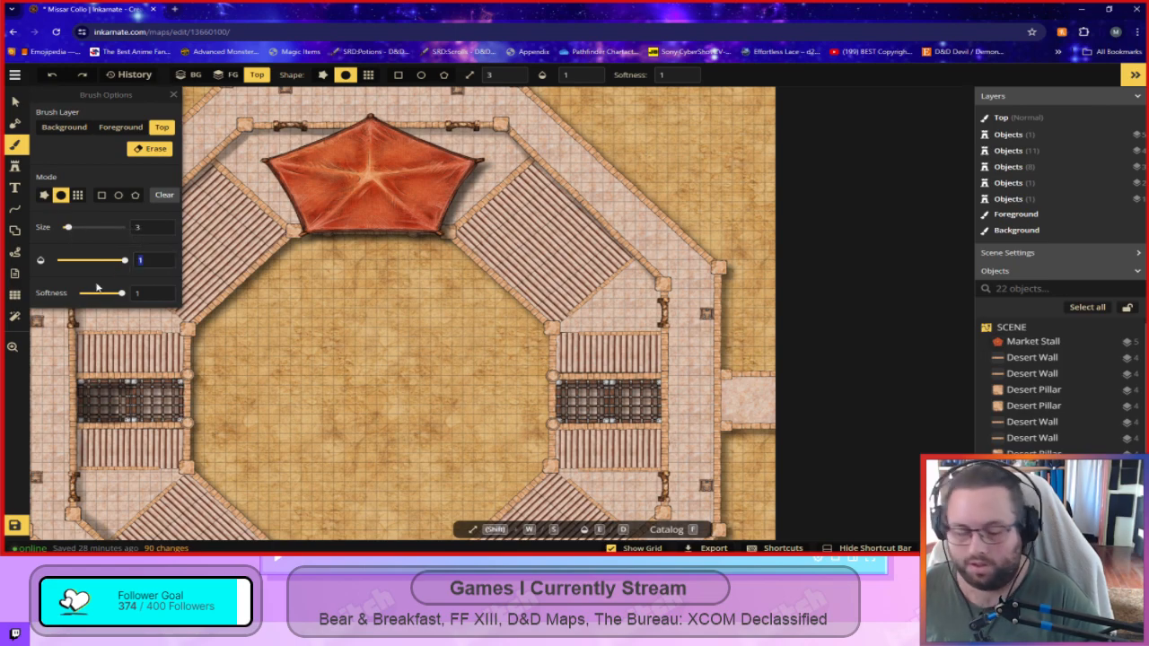
{"action": "type", "text": ".4"}
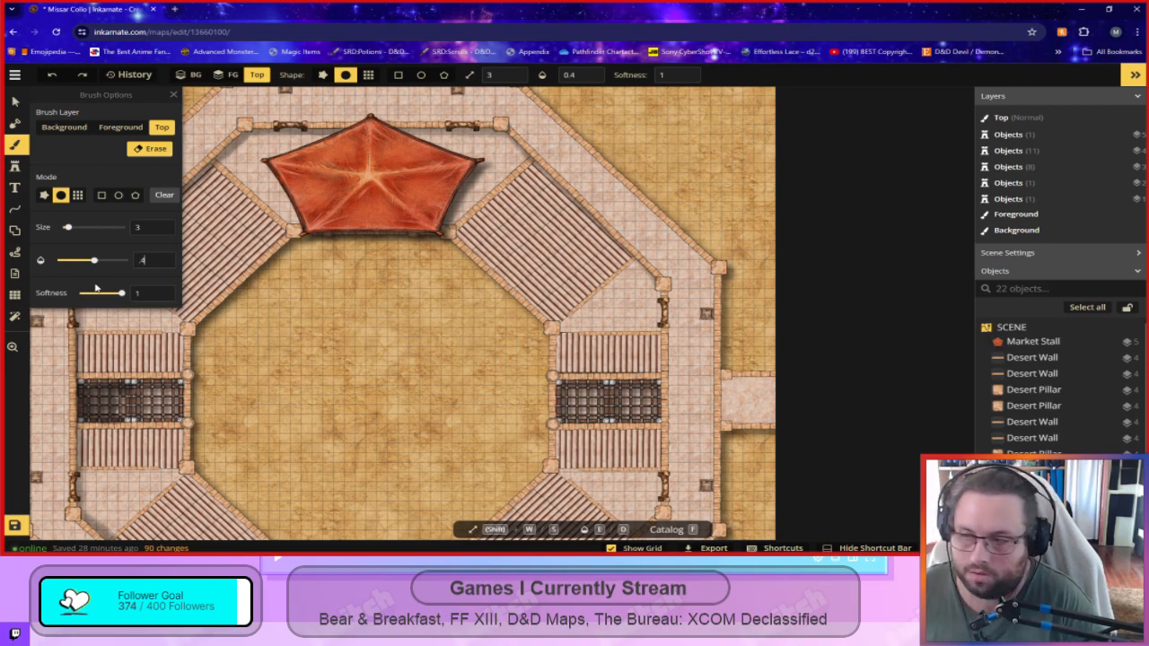
{"action": "left_click", "coordinate": [155, 149]}
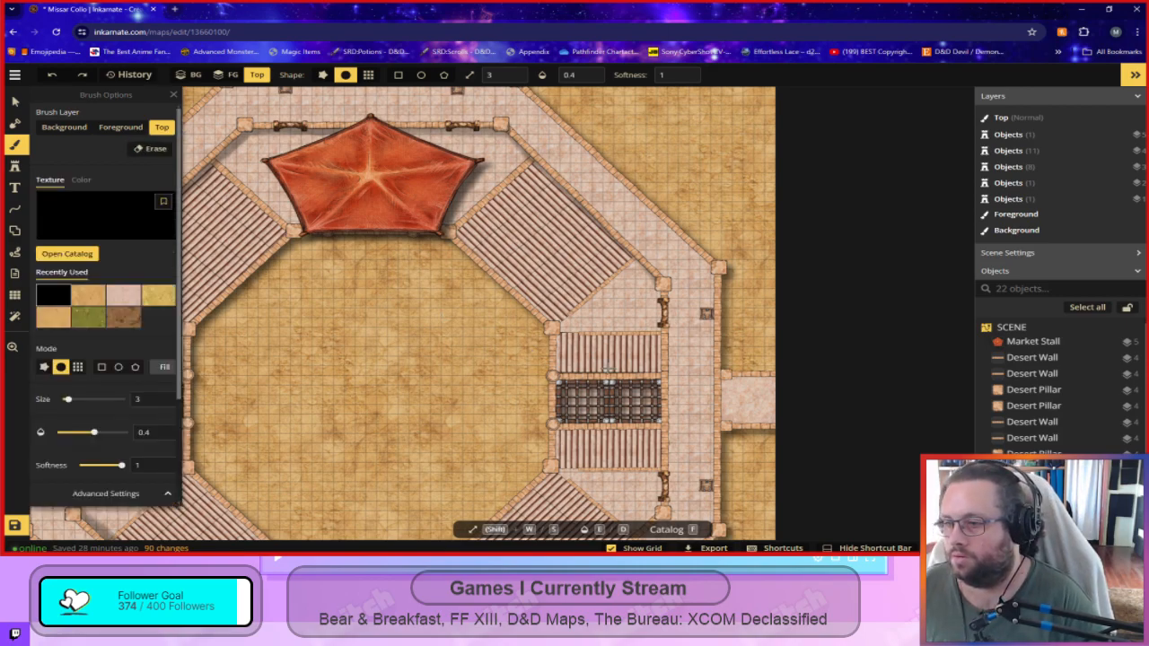
{"action": "scroll", "coordinate": [760, 404], "scroll_direction": "up", "scroll_amount": 1}
{"action": "scroll", "coordinate": [760, 404], "scroll_direction": "up", "scroll_amount": 2}
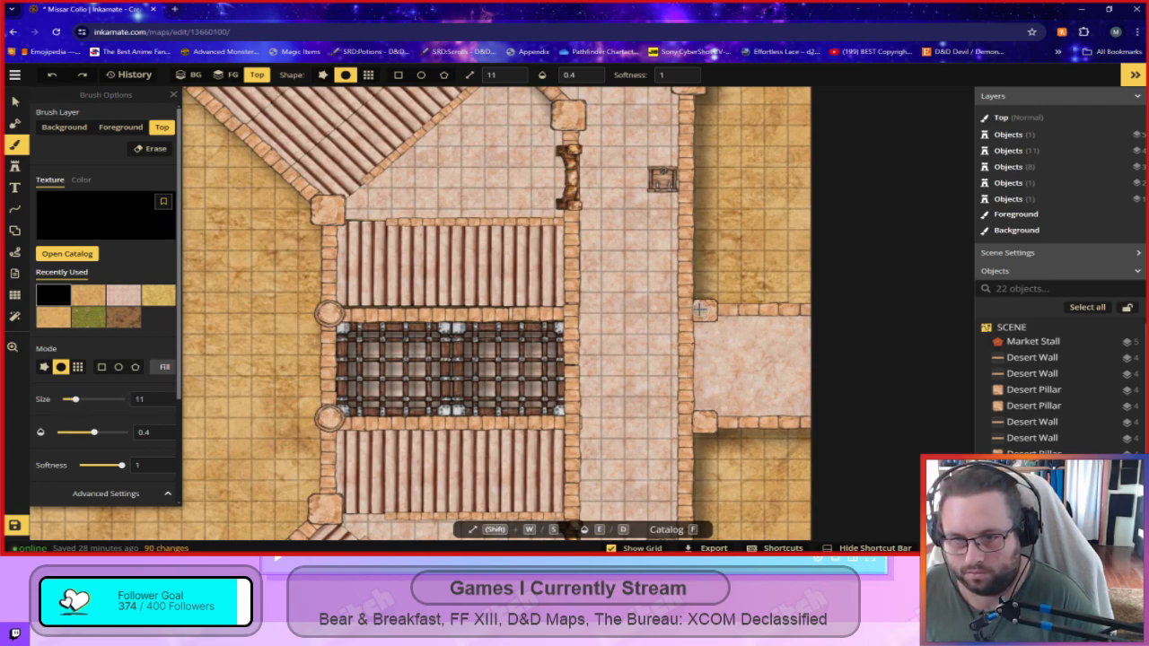
{"action": "mouse_move", "coordinate": [700, 308]}
{"action": "left_mouse_down"}
{"action": "mouse_move", "coordinate": [757, 319]}
{"action": "mouse_move", "coordinate": [759, 415]}
{"action": "mouse_move", "coordinate": [700, 418]}
{"action": "mouse_move", "coordinate": [698, 315]}
{"action": "mouse_move", "coordinate": [721, 321]}
{"action": "mouse_move", "coordinate": [723, 334]}
{"action": "mouse_move", "coordinate": [698, 342]}
{"action": "mouse_move", "coordinate": [704, 349]}
{"action": "mouse_move", "coordinate": [750, 328]}
{"action": "mouse_move", "coordinate": [754, 309]}
{"action": "mouse_move", "coordinate": [711, 304]}
{"action": "mouse_move", "coordinate": [707, 395]}
{"action": "mouse_move", "coordinate": [718, 338]}
{"action": "mouse_move", "coordinate": [731, 400]}
{"action": "mouse_move", "coordinate": [759, 310]}
{"action": "mouse_move", "coordinate": [755, 418]}
{"action": "mouse_move", "coordinate": [734, 427]}
{"action": "mouse_move", "coordinate": [718, 412]}
{"action": "mouse_move", "coordinate": [696, 431]}
{"action": "mouse_move", "coordinate": [722, 331]}
{"action": "left_mouse_up"}
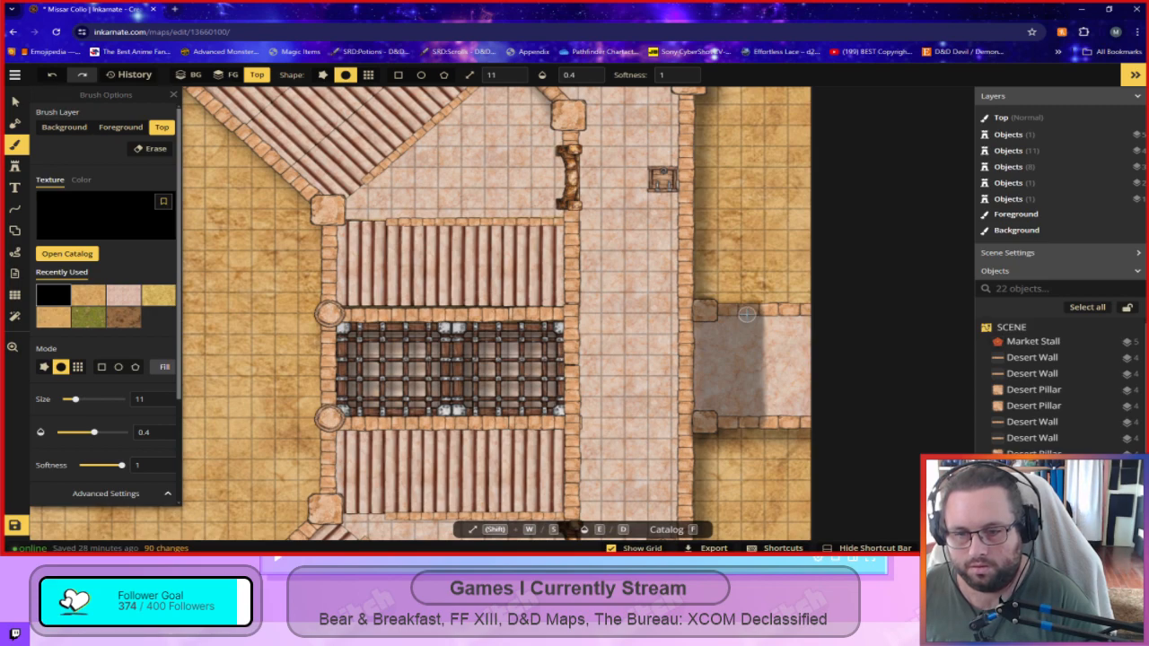
{"action": "mouse_move", "coordinate": [745, 313]}
{"action": "left_mouse_down"}
{"action": "mouse_move", "coordinate": [760, 314]}
{"action": "mouse_move", "coordinate": [765, 424]}
{"action": "left_mouse_up"}
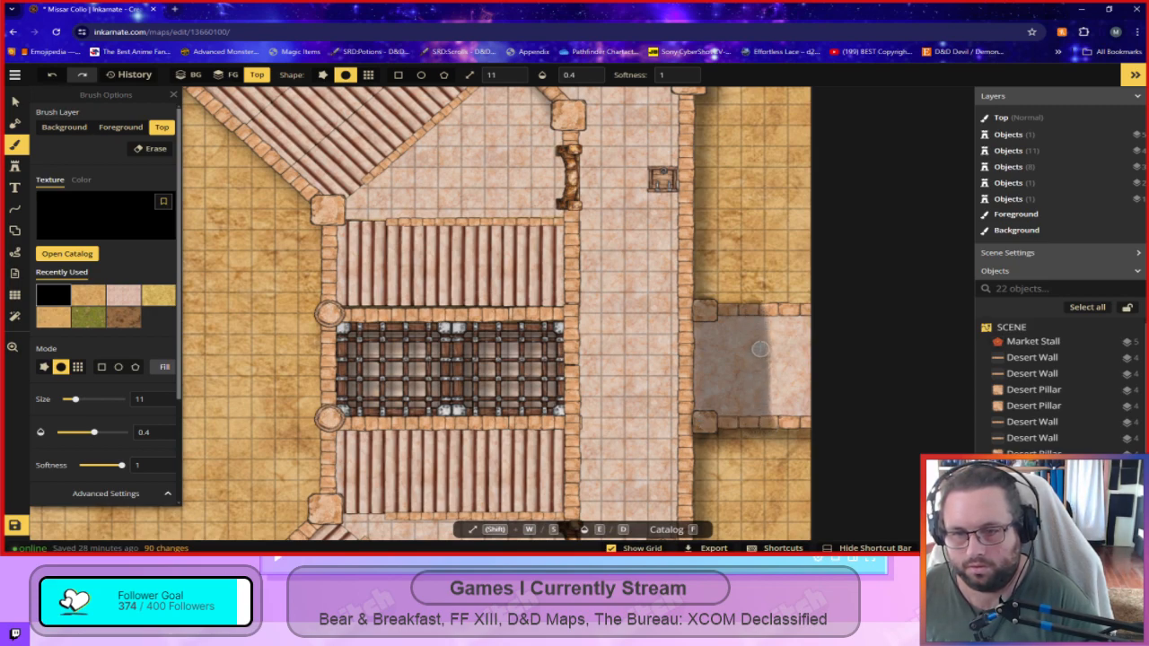
{"action": "mouse_move", "coordinate": [759, 313]}
{"action": "left_mouse_down"}
{"action": "mouse_move", "coordinate": [765, 411]}
{"action": "mouse_move", "coordinate": [723, 449]}
{"action": "mouse_move", "coordinate": [730, 374]}
{"action": "left_mouse_up"}
{"action": "scroll", "coordinate": [720, 448], "scroll_direction": "down", "scroll_amount": 2}
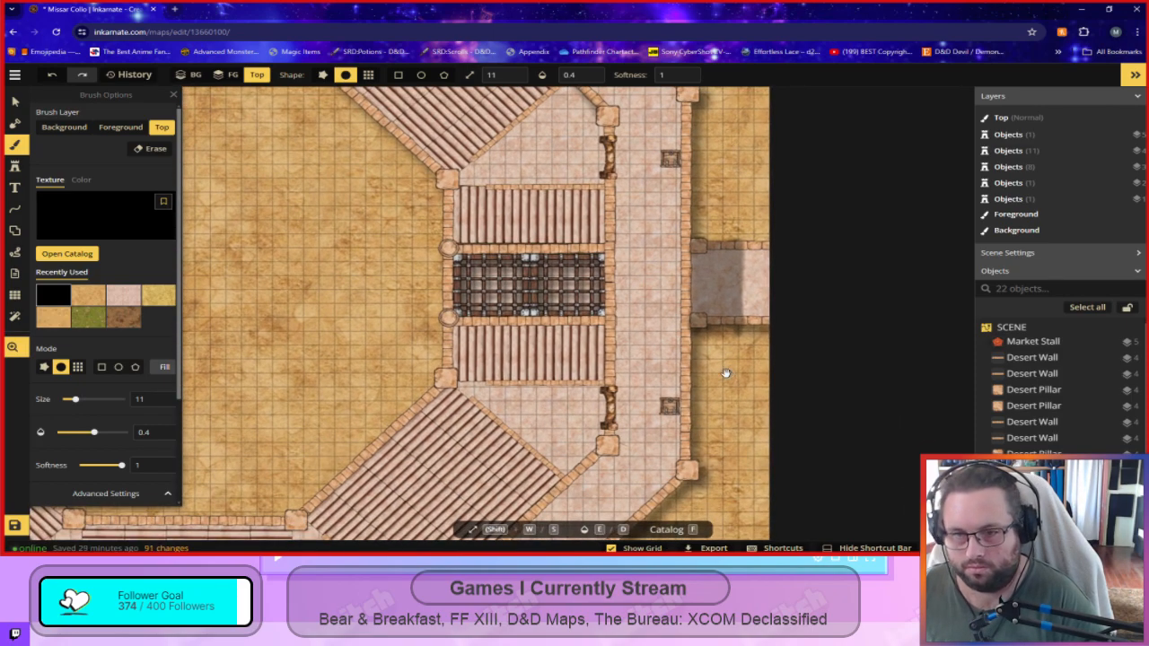
Set the eraser opacity to 1 and trim the passage shadow's spill around the east entrance's pillars and walls.
{"action": "left_click", "coordinate": [149, 149]}
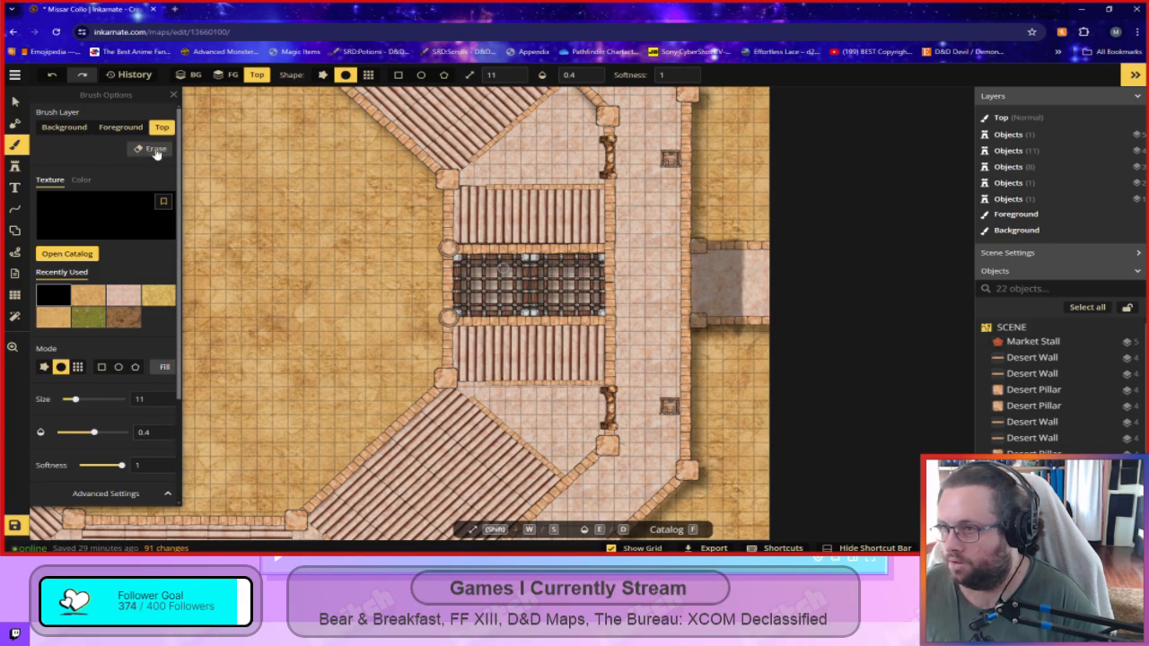
{"action": "scroll", "coordinate": [649, 317], "scroll_direction": "up", "scroll_amount": 3}
{"action": "left_click_drag", "start_coordinate": [94, 259], "coordinate": [124, 259]}
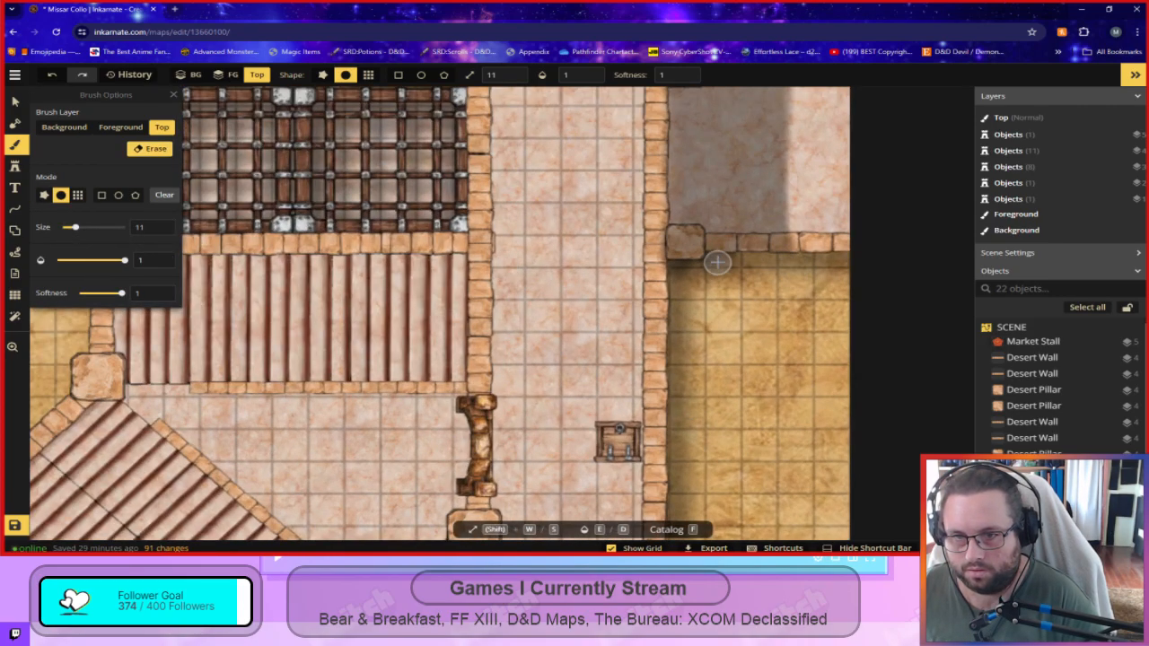
{"action": "left_click_drag", "start_coordinate": [684, 269], "coordinate": [719, 261]}
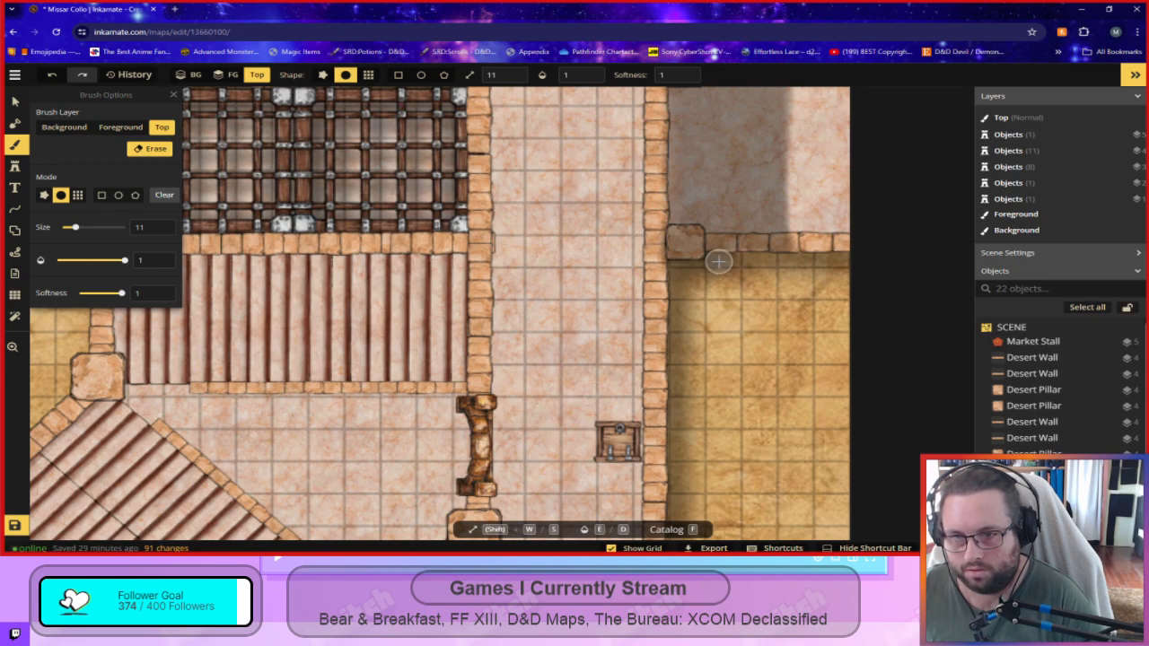
{"action": "scroll", "coordinate": [758, 361], "scroll_direction": "down", "scroll_amount": 3}
{"action": "key", "text": "space"}
{"action": "left_click_drag", "start_coordinate": [786, 350], "coordinate": [736, 493]}
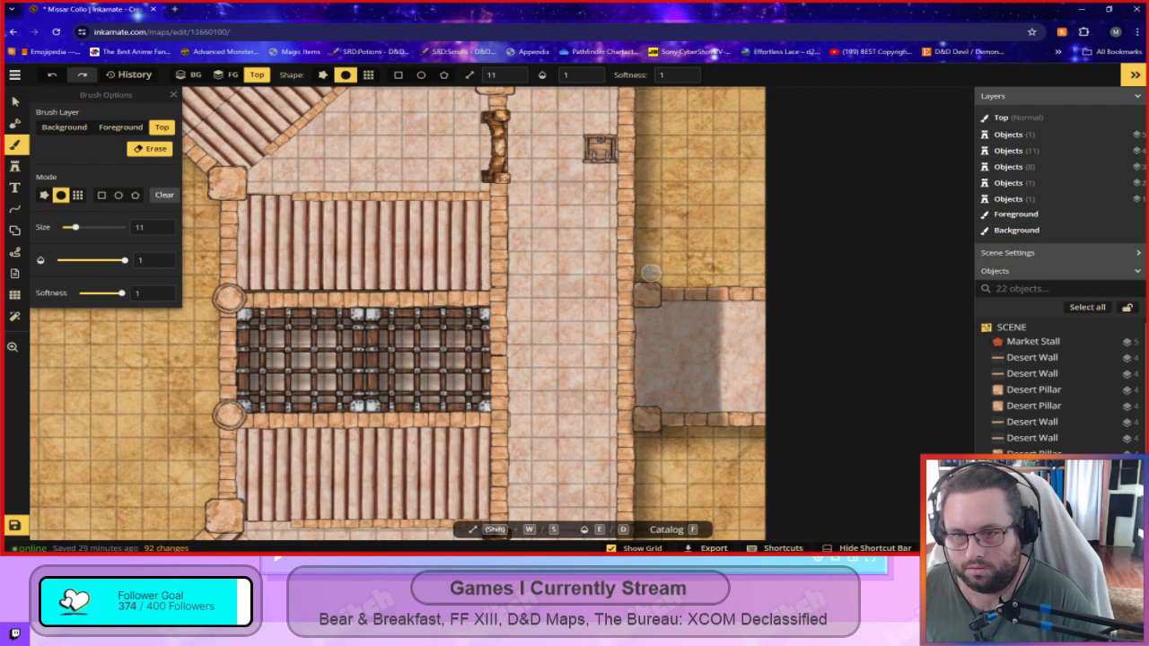
{"action": "mouse_move", "coordinate": [641, 276]}
{"action": "left_mouse_down"}
{"action": "mouse_move", "coordinate": [733, 280]}
{"action": "mouse_move", "coordinate": [643, 274]}
{"action": "left_mouse_up"}
{"action": "key", "text": "ctrl+z"}
{"action": "scroll", "coordinate": [691, 492], "scroll_direction": "down", "scroll_amount": 3}
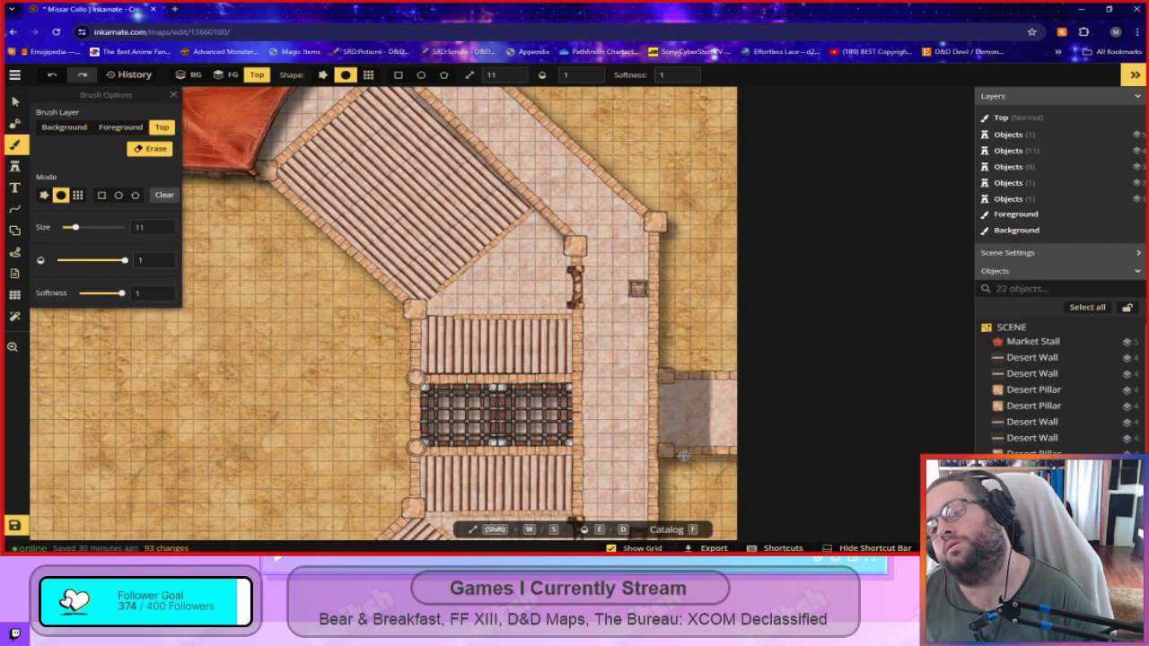
Try erasing the northeast corner of the east passage's shadow along a diagonal, and undo that cut.
{"action": "scroll", "coordinate": [684, 456], "scroll_direction": "down", "scroll_amount": 5}
{"action": "scroll", "coordinate": [690, 464], "scroll_direction": "up", "scroll_amount": 5}
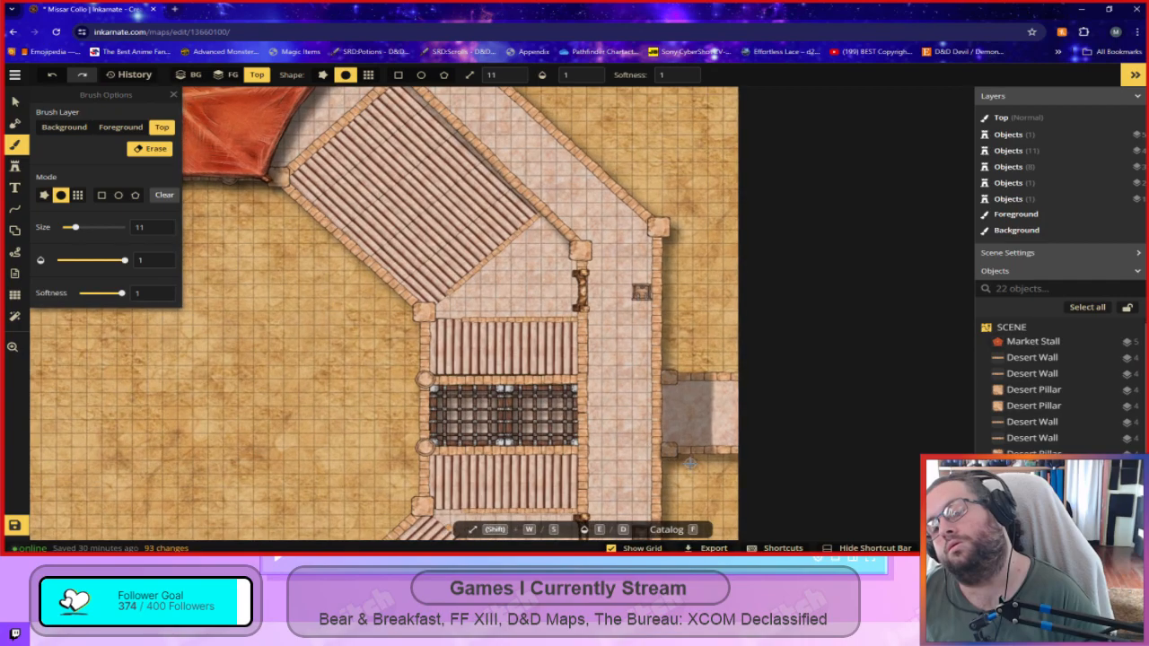
{"action": "scroll", "coordinate": [690, 463], "scroll_direction": "up", "scroll_amount": 3}
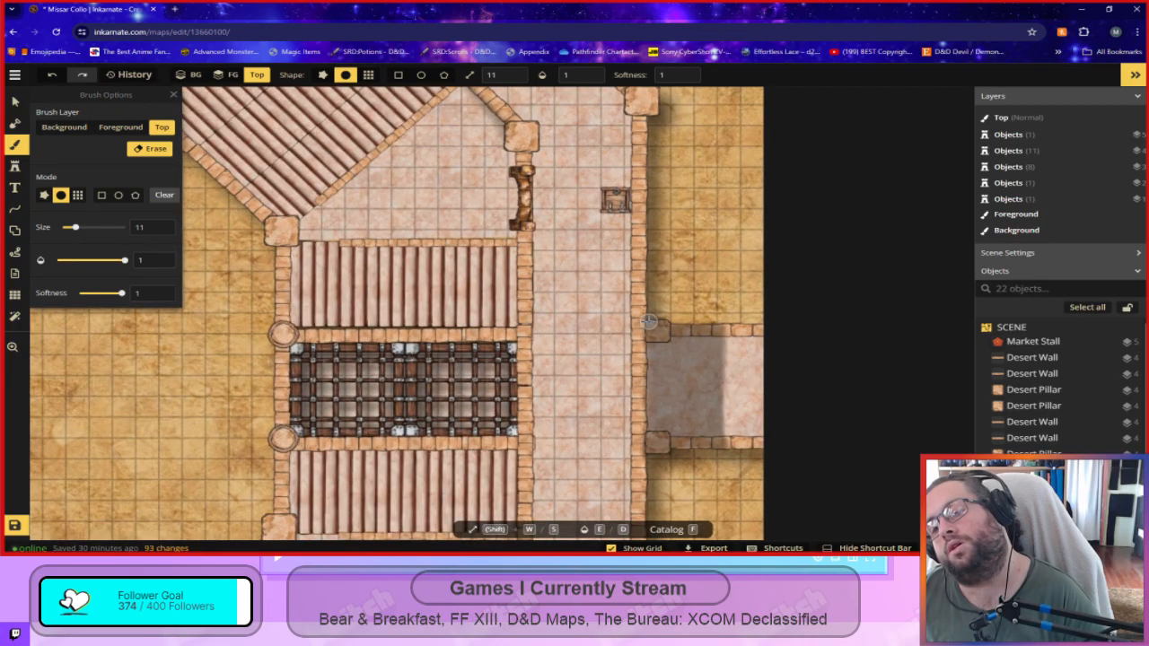
{"action": "mouse_move", "coordinate": [720, 342]}
{"action": "left_mouse_down"}
{"action": "mouse_move", "coordinate": [663, 322]}
{"action": "mouse_move", "coordinate": [705, 343]}
{"action": "mouse_move", "coordinate": [690, 332]}
{"action": "mouse_move", "coordinate": [730, 342]}
{"action": "left_mouse_up"}
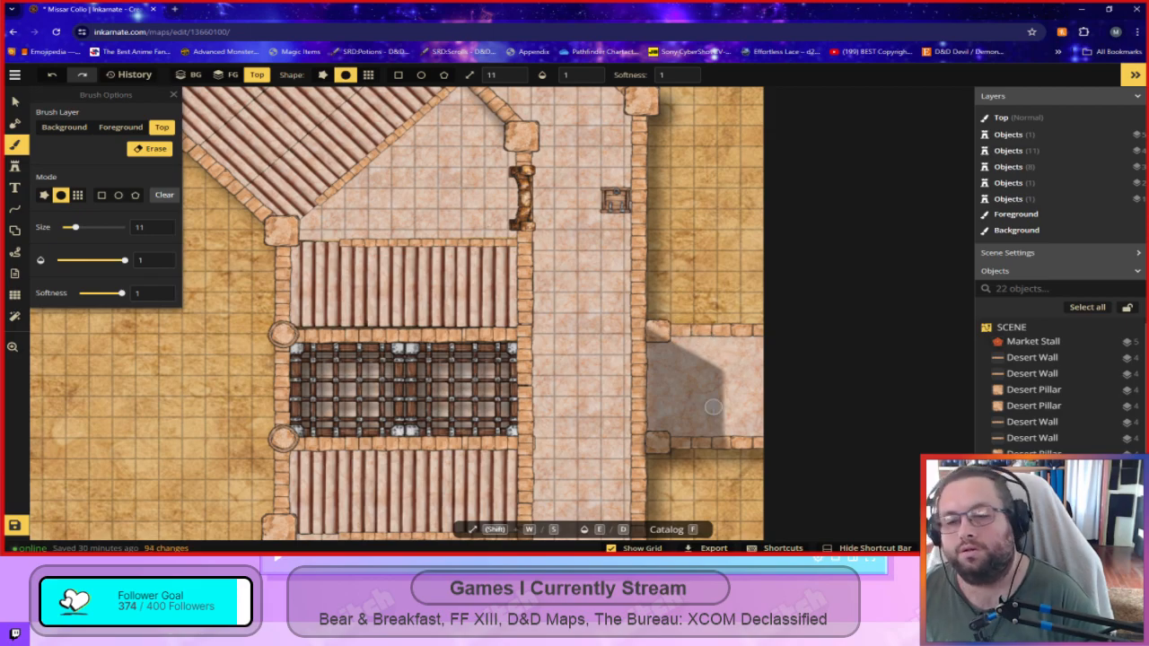
{"action": "scroll", "coordinate": [714, 406], "scroll_direction": "down", "scroll_amount": 1}
{"action": "left_click_drag", "start_coordinate": [724, 496], "coordinate": [744, 329]}
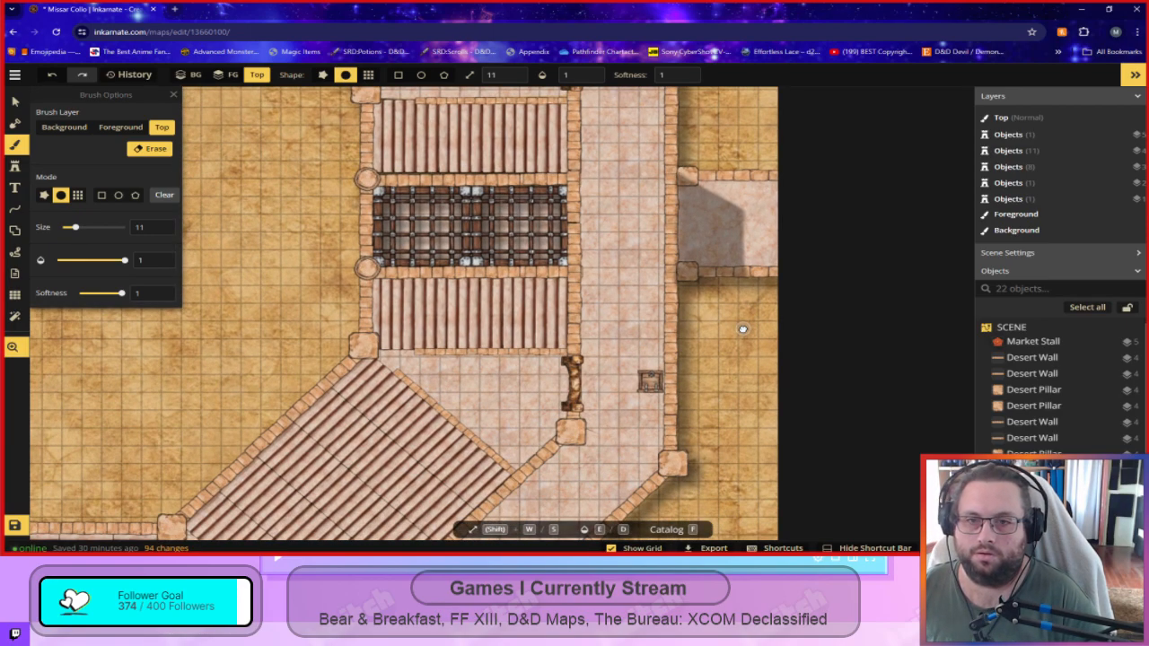
{"action": "scroll", "coordinate": [743, 330], "scroll_direction": "down", "scroll_amount": 5}
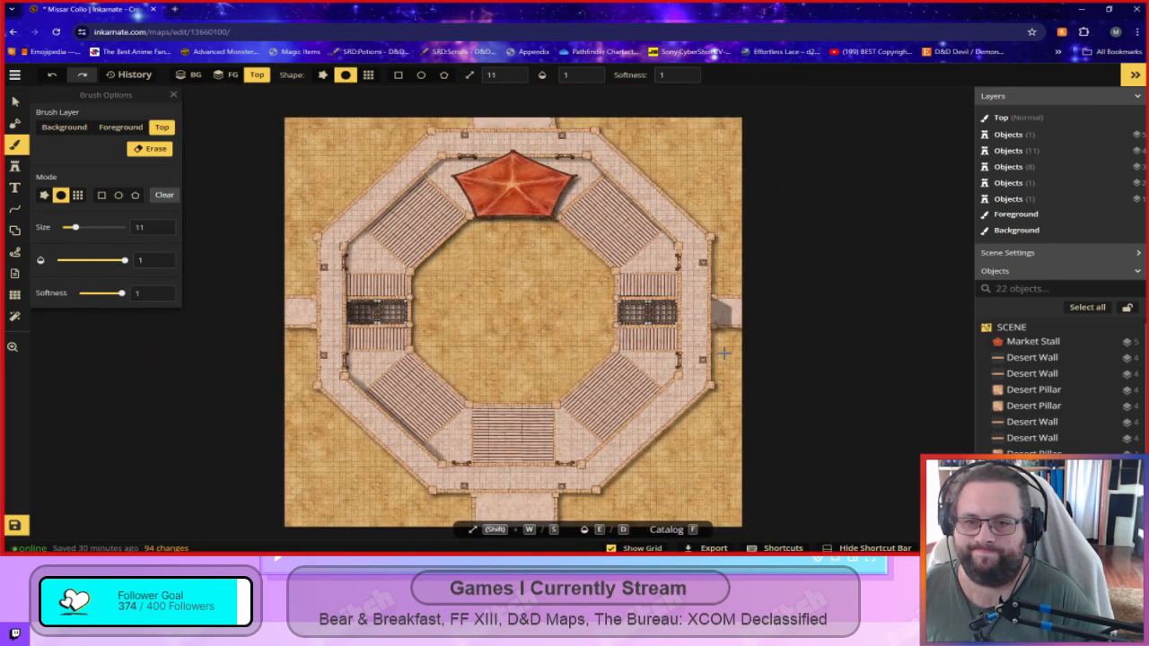
{"action": "key", "text": "ctrl+z"}
Undo the remaining shading and trimming of the east entrance passage.
{"action": "scroll", "coordinate": [742, 360], "scroll_direction": "up", "scroll_amount": 4}
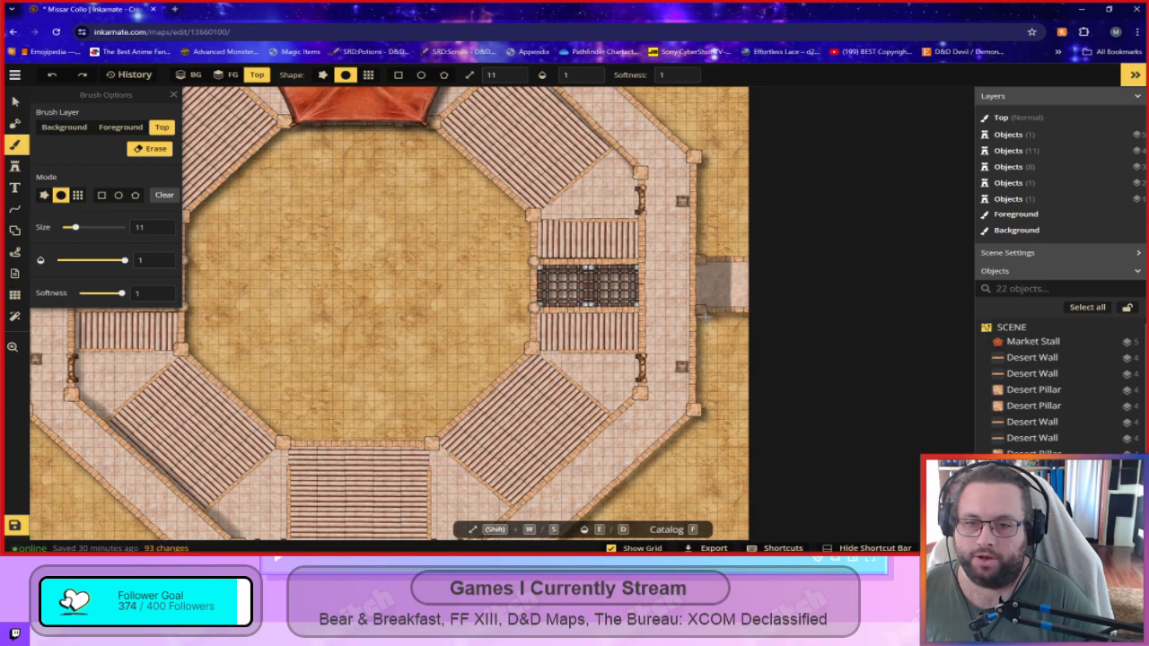
{"action": "left_click_drag", "start_coordinate": [719, 442], "coordinate": [750, 224]}
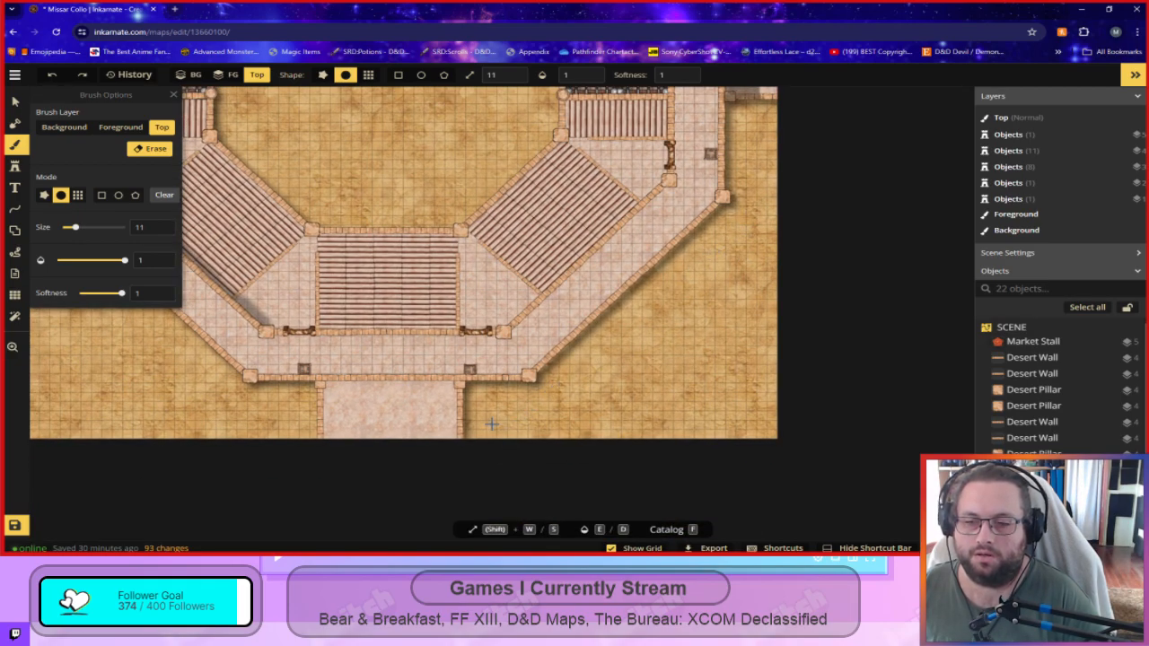
{"action": "left_click_drag", "start_coordinate": [754, 238], "coordinate": [656, 386]}
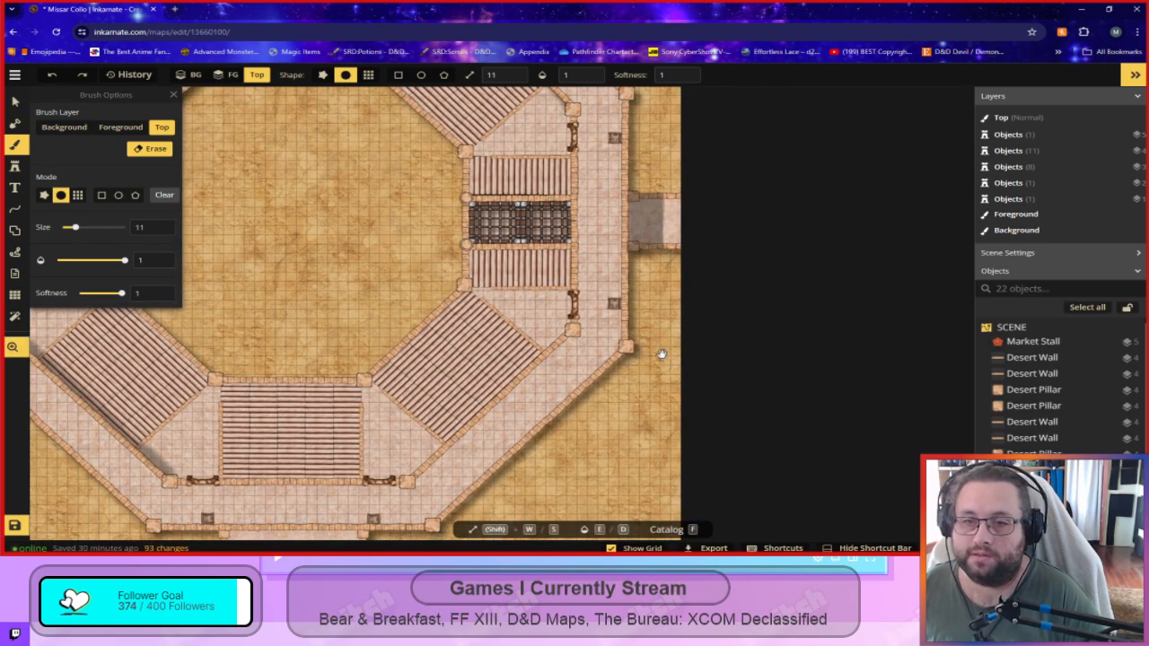
{"action": "key", "text": "ctrl+z"}
{"action": "key", "text": "ctrl+z"}
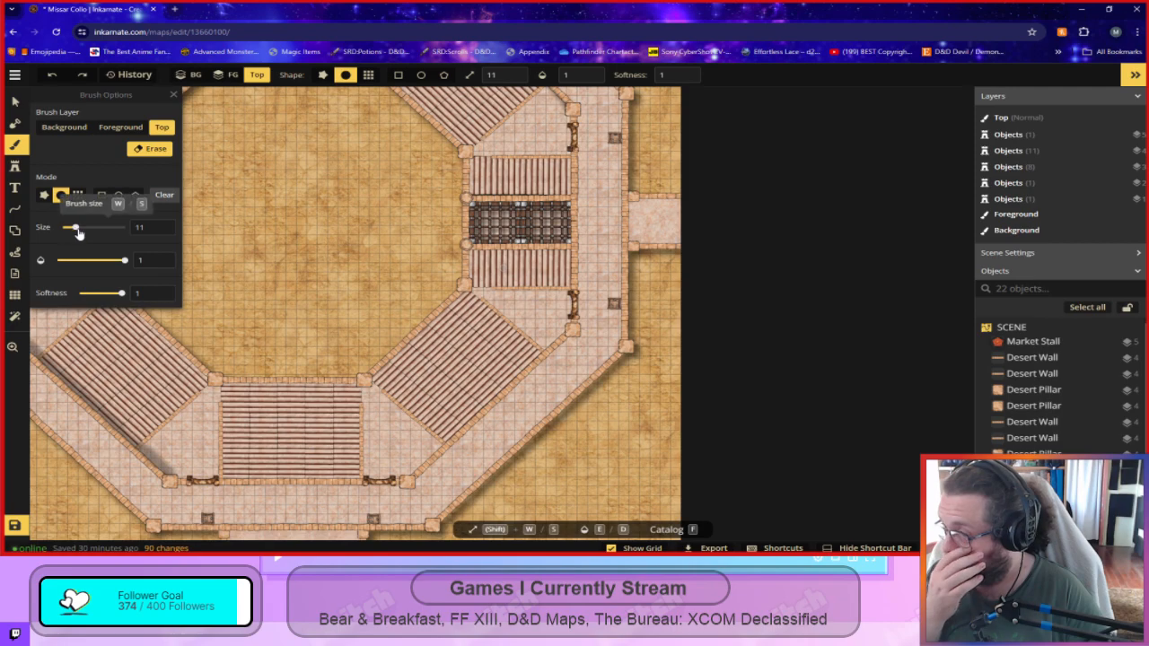
Set the brush opacity to 0.4 and size to 24, and switch from erasing back to painting black.
{"action": "double_click", "coordinate": [140, 261]}
{"action": "type", "text": ".4"}
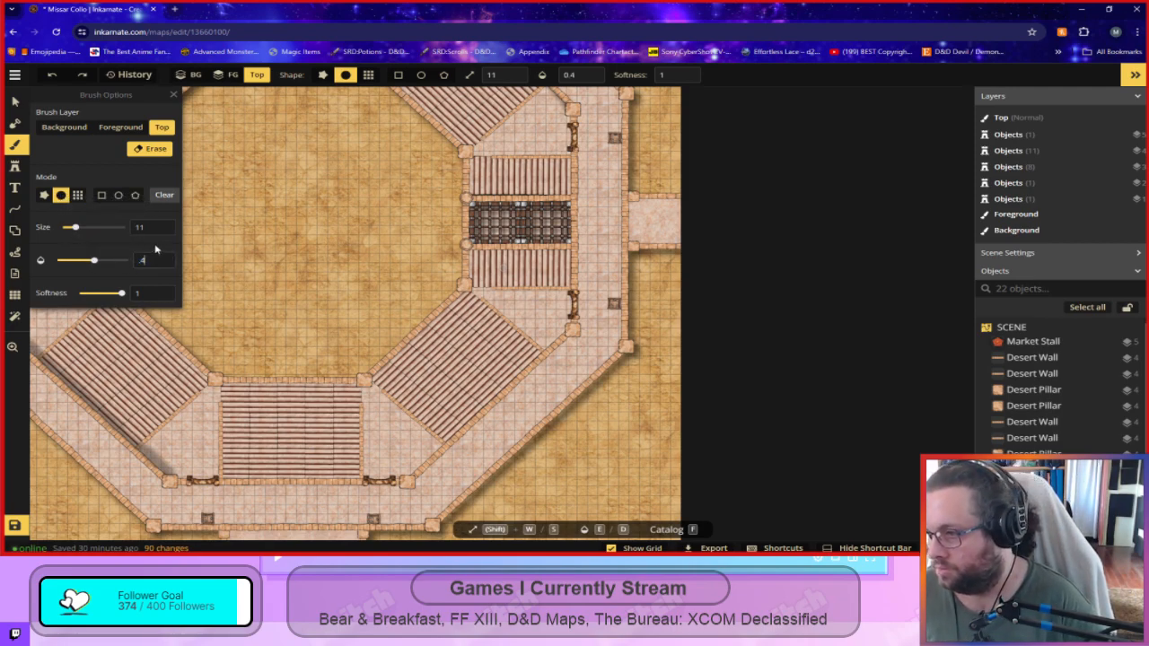
{"action": "left_click_drag", "start_coordinate": [76, 227], "coordinate": [83, 229]}
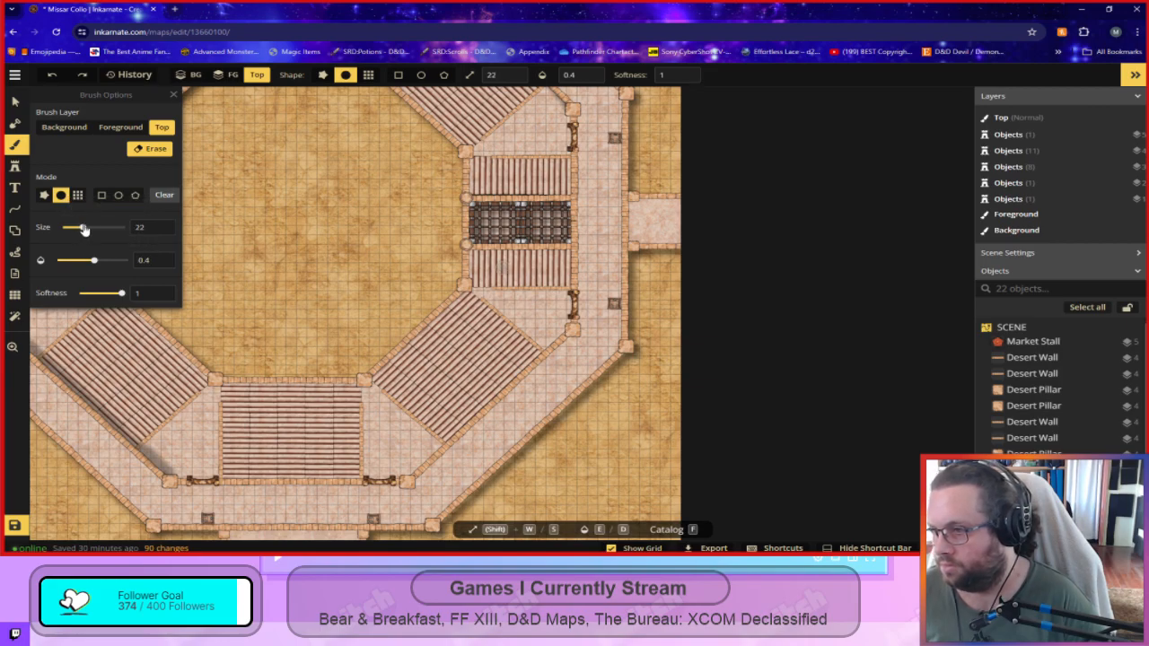
{"action": "scroll", "coordinate": [309, 265], "scroll_direction": "down", "scroll_amount": 3}
{"action": "scroll", "coordinate": [601, 187], "scroll_direction": "up", "scroll_amount": 3}
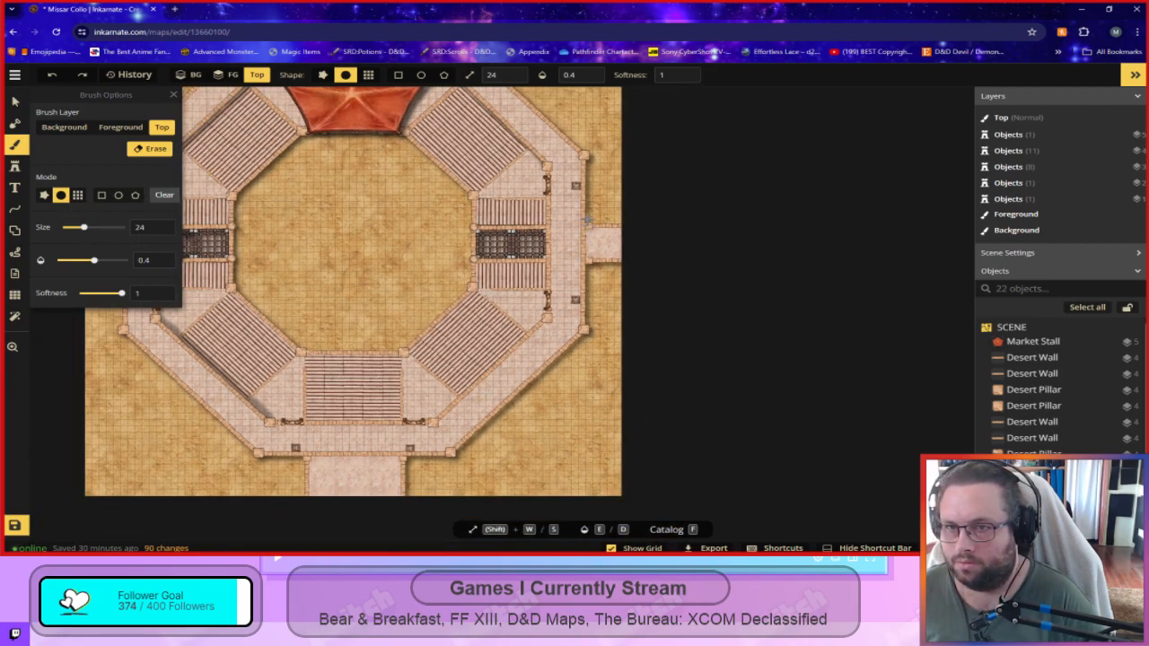
{"action": "scroll", "coordinate": [601, 187], "scroll_direction": "up", "scroll_amount": 3}
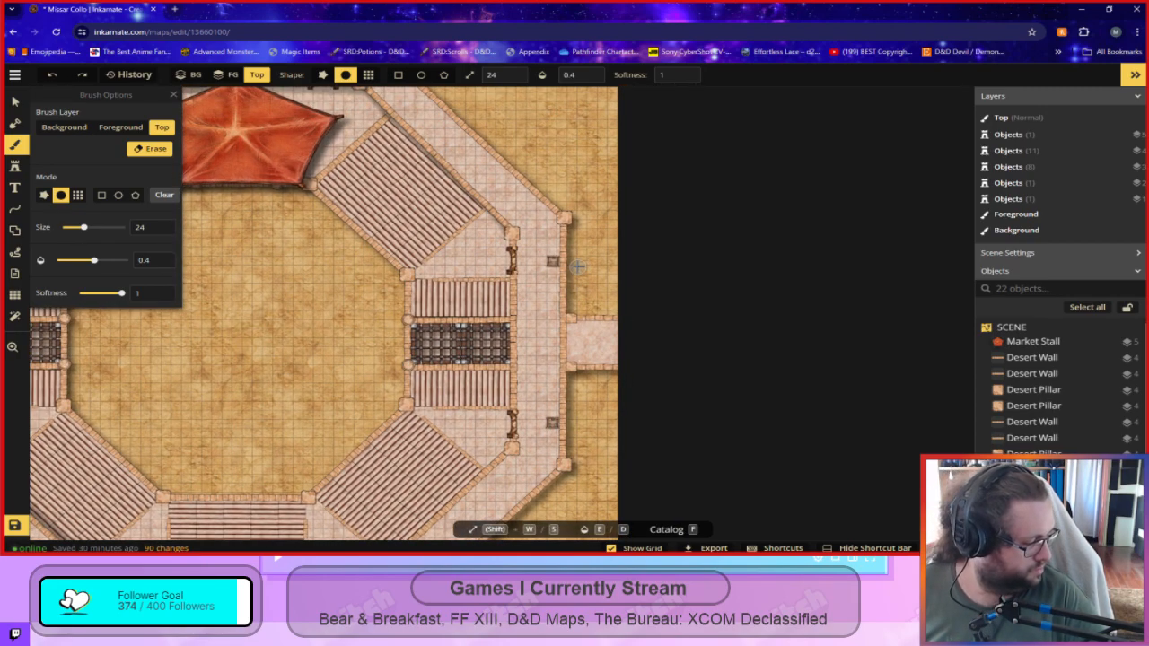
{"action": "scroll", "coordinate": [575, 279], "scroll_direction": "up", "scroll_amount": 2}
{"action": "scroll", "coordinate": [573, 289], "scroll_direction": "up", "scroll_amount": 1}
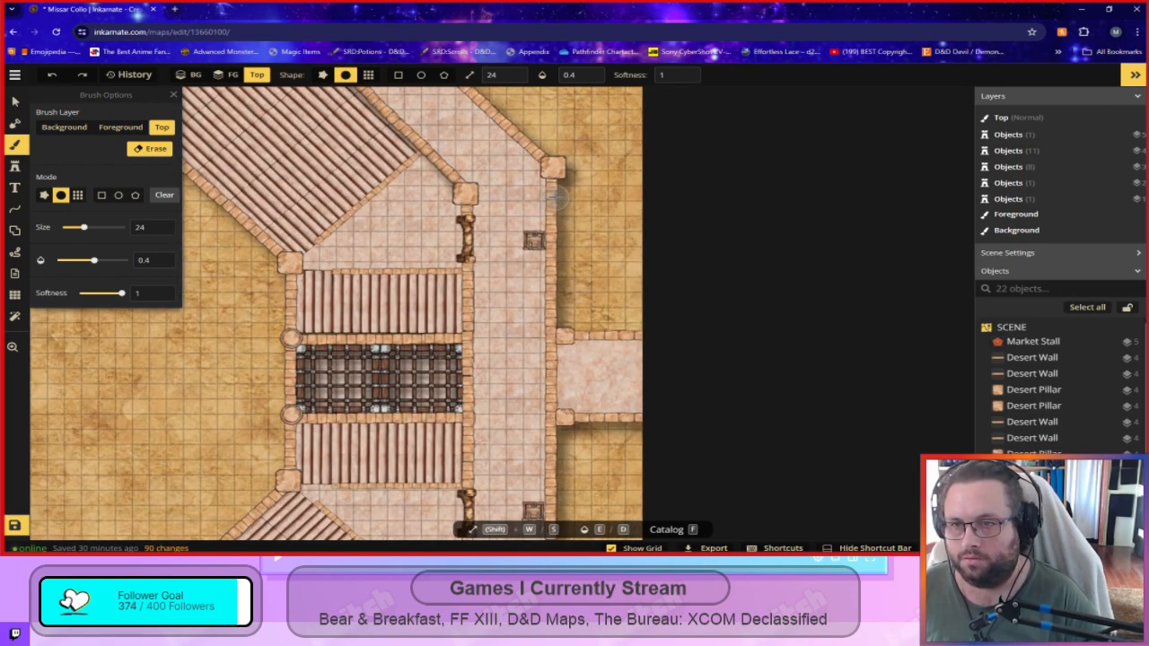
{"action": "left_click", "coordinate": [577, 181]}
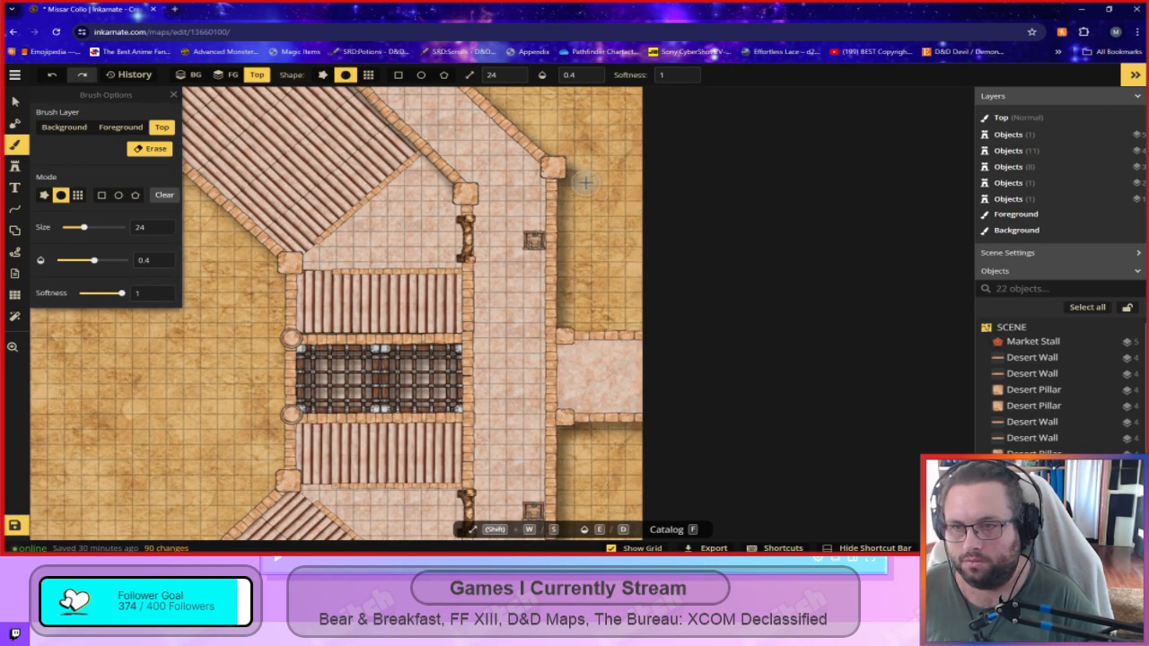
{"action": "left_click", "coordinate": [150, 149]}
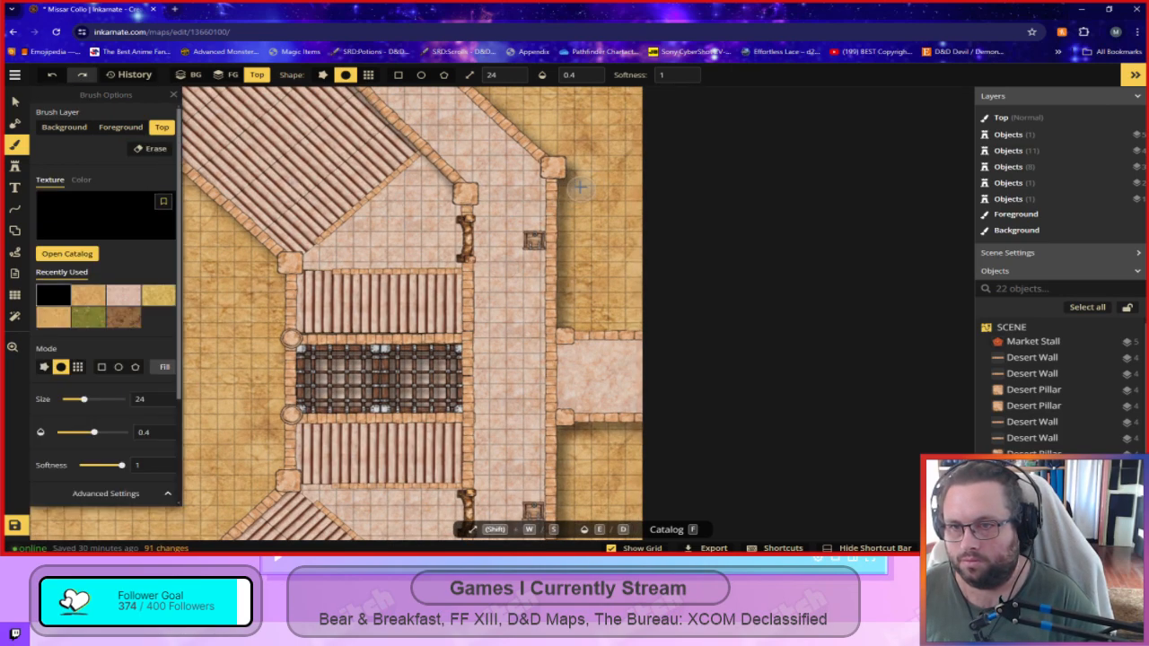
Try painting a wide shadow outside the east outer wall, from the northeast corner pillar into the entrance passage, and undo it.
{"action": "mouse_move", "coordinate": [579, 182]}
{"action": "left_mouse_down"}
{"action": "mouse_move", "coordinate": [600, 188]}
{"action": "mouse_move", "coordinate": [575, 178]}
{"action": "mouse_move", "coordinate": [593, 208]}
{"action": "mouse_move", "coordinate": [595, 418]}
{"action": "mouse_move", "coordinate": [562, 395]}
{"action": "mouse_move", "coordinate": [578, 375]}
{"action": "left_mouse_up"}
{"action": "scroll", "coordinate": [578, 375], "scroll_direction": "down", "scroll_amount": 2}
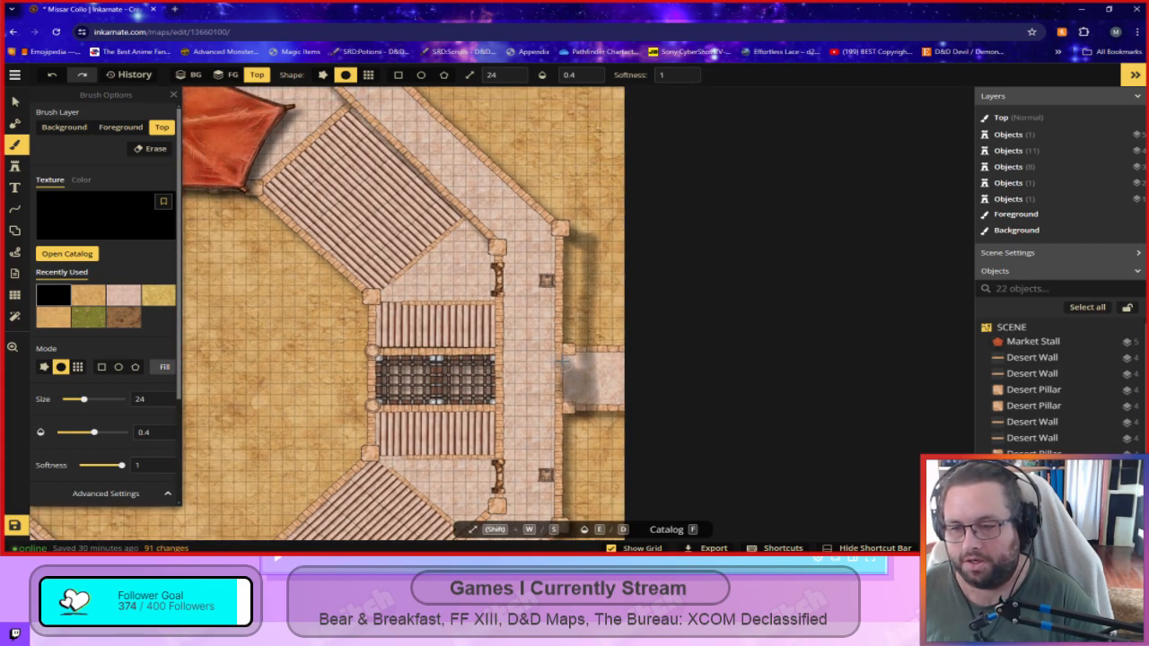
{"action": "key", "text": "ctrl+z"}
Try painting a wide shadow outside the southeast outer wall, from the south entrance passage up to the east wall, and undo it.
{"action": "mouse_move", "coordinate": [588, 470]}
{"action": "left_mouse_down"}
{"action": "mouse_move", "coordinate": [630, 273]}
{"action": "mouse_move", "coordinate": [698, 244]}
{"action": "left_mouse_up"}
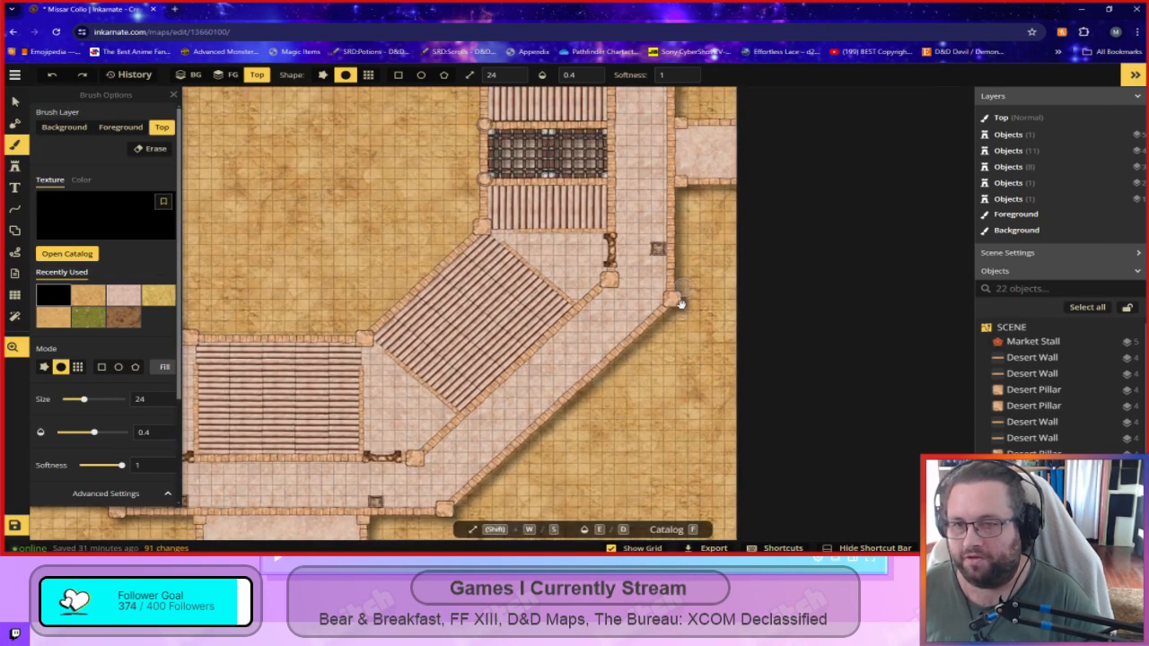
{"action": "scroll", "coordinate": [653, 371], "scroll_direction": "down", "scroll_amount": 1}
{"action": "scroll", "coordinate": [652, 371], "scroll_direction": "down", "scroll_amount": 1}
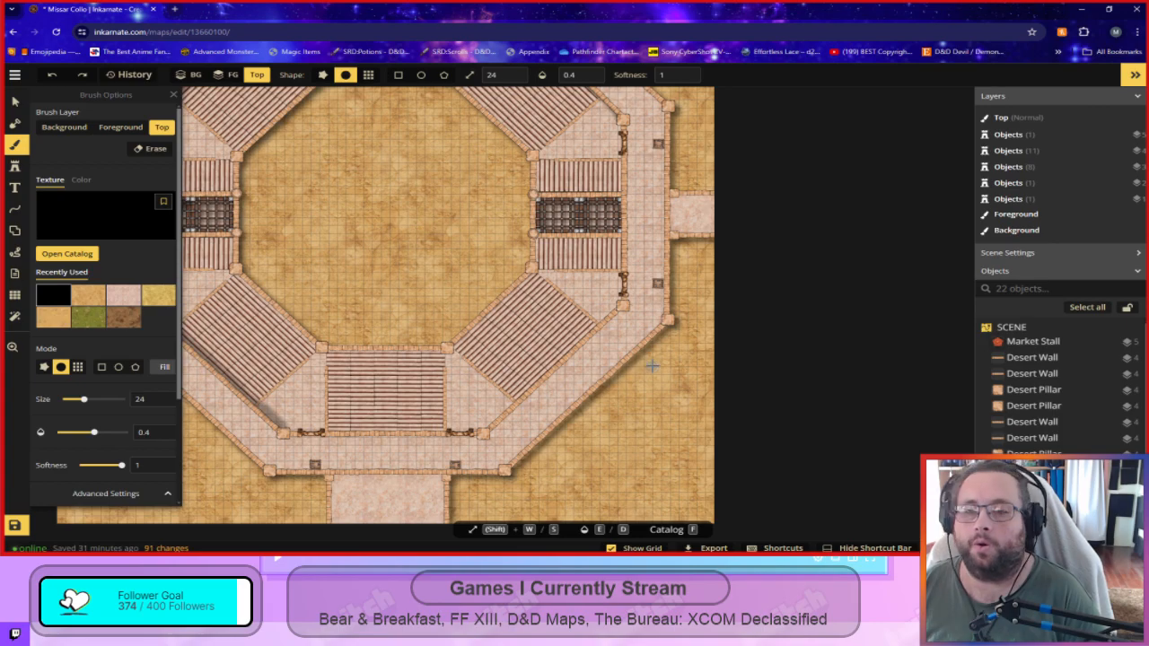
{"action": "scroll", "coordinate": [642, 377], "scroll_direction": "up", "scroll_amount": 3}
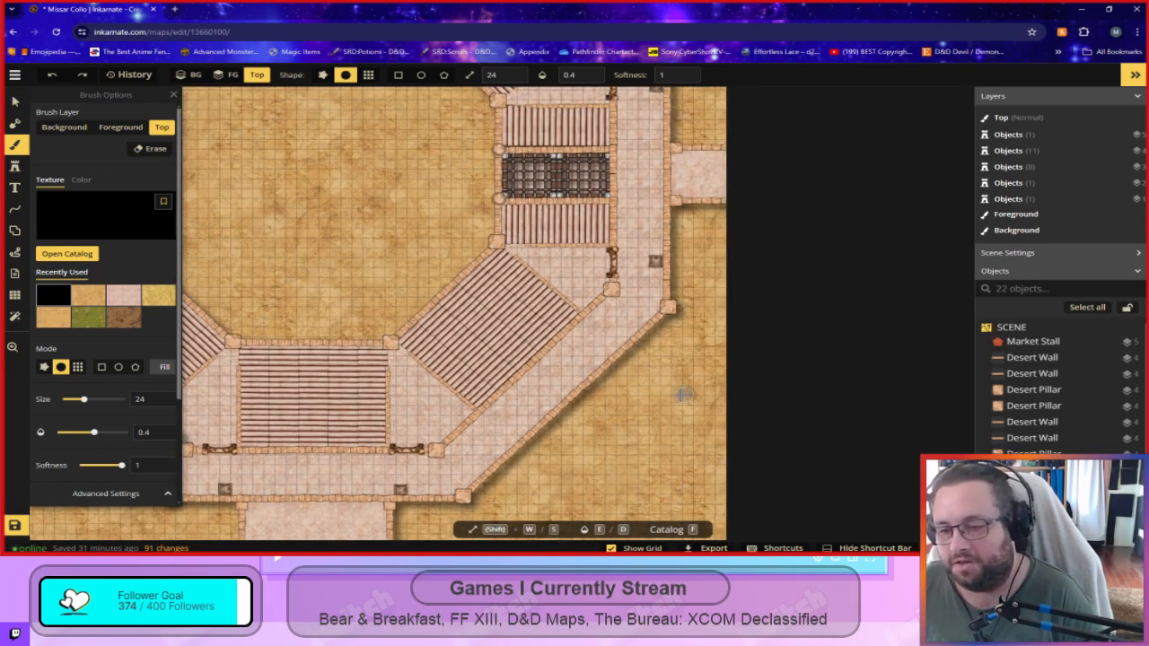
{"action": "mouse_move", "coordinate": [643, 402]}
{"action": "left_mouse_down"}
{"action": "mouse_move", "coordinate": [682, 333]}
{"action": "mouse_move", "coordinate": [644, 391]}
{"action": "left_mouse_up"}
{"action": "scroll", "coordinate": [642, 390], "scroll_direction": "down", "scroll_amount": 3}
{"action": "scroll", "coordinate": [639, 388], "scroll_direction": "down", "scroll_amount": 1}
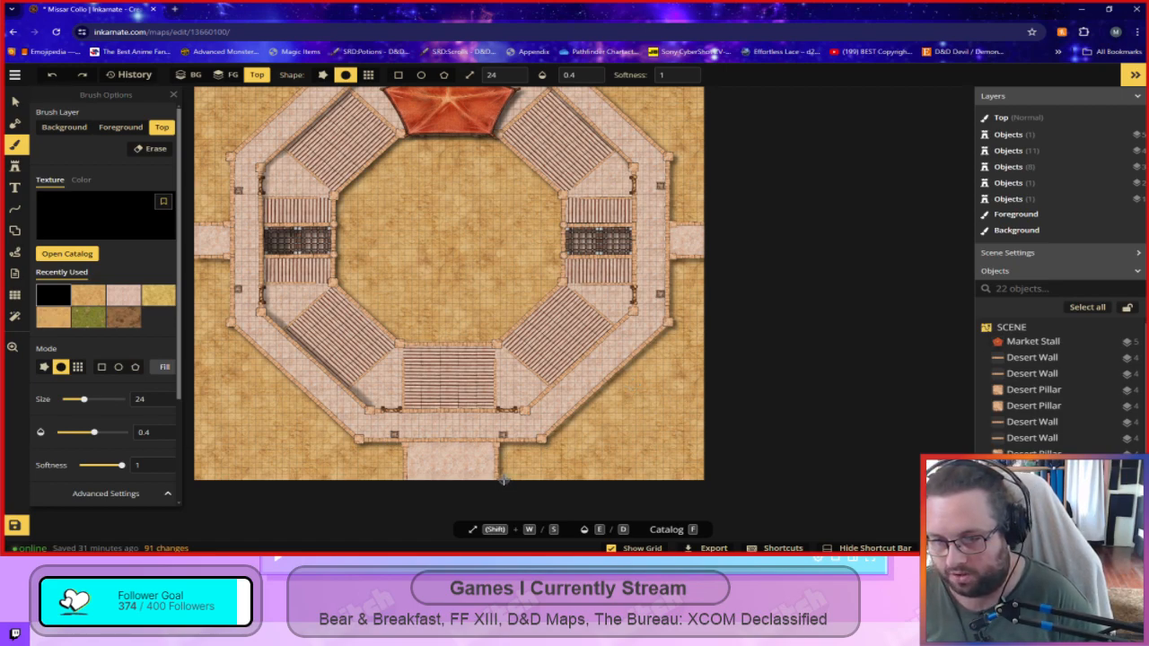
{"action": "key", "text": "ctrl+z"}
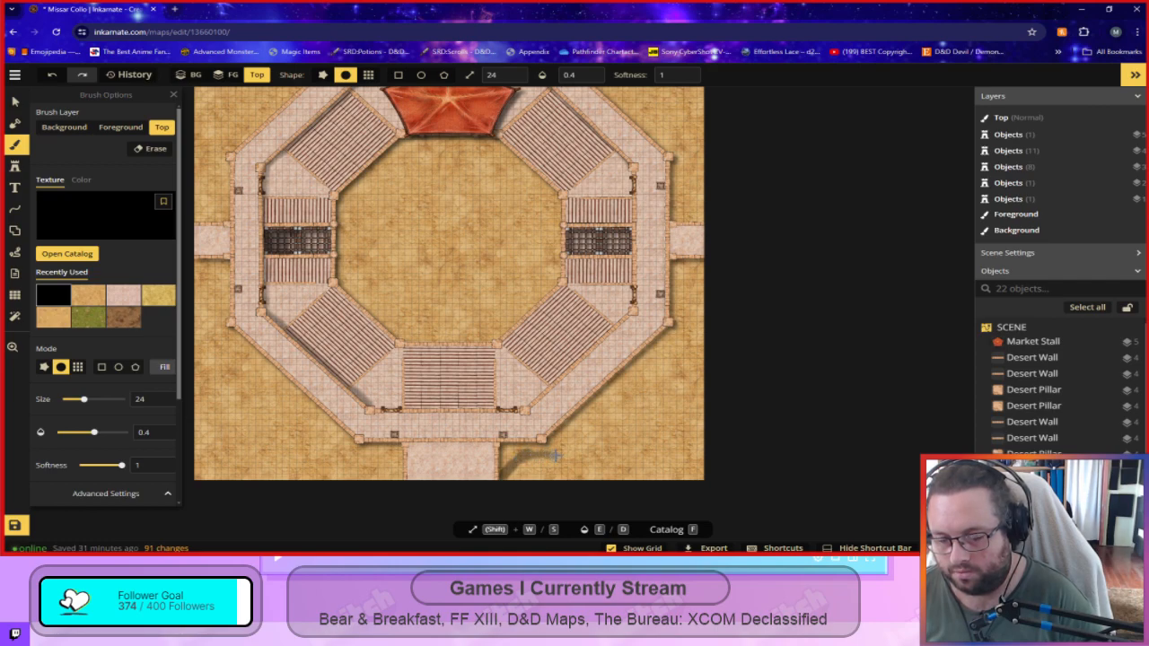
{"action": "left_click_drag", "start_coordinate": [571, 438], "coordinate": [645, 366]}
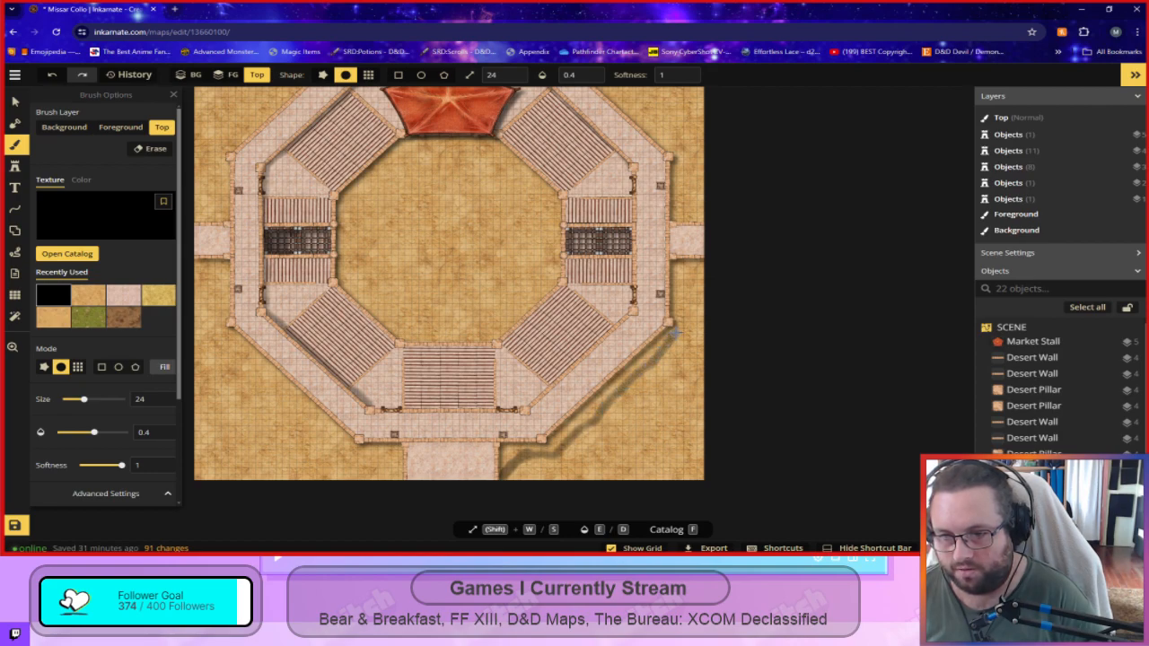
{"action": "mouse_move", "coordinate": [682, 302]}
{"action": "left_mouse_down"}
{"action": "mouse_move", "coordinate": [683, 177]}
{"action": "mouse_move", "coordinate": [671, 160]}
{"action": "mouse_move", "coordinate": [678, 290]}
{"action": "mouse_move", "coordinate": [666, 343]}
{"action": "mouse_move", "coordinate": [567, 444]}
{"action": "mouse_move", "coordinate": [502, 455]}
{"action": "mouse_move", "coordinate": [499, 473]}
{"action": "mouse_move", "coordinate": [502, 446]}
{"action": "mouse_move", "coordinate": [560, 447]}
{"action": "mouse_move", "coordinate": [546, 450]}
{"action": "mouse_move", "coordinate": [666, 335]}
{"action": "mouse_move", "coordinate": [564, 440]}
{"action": "left_mouse_up"}
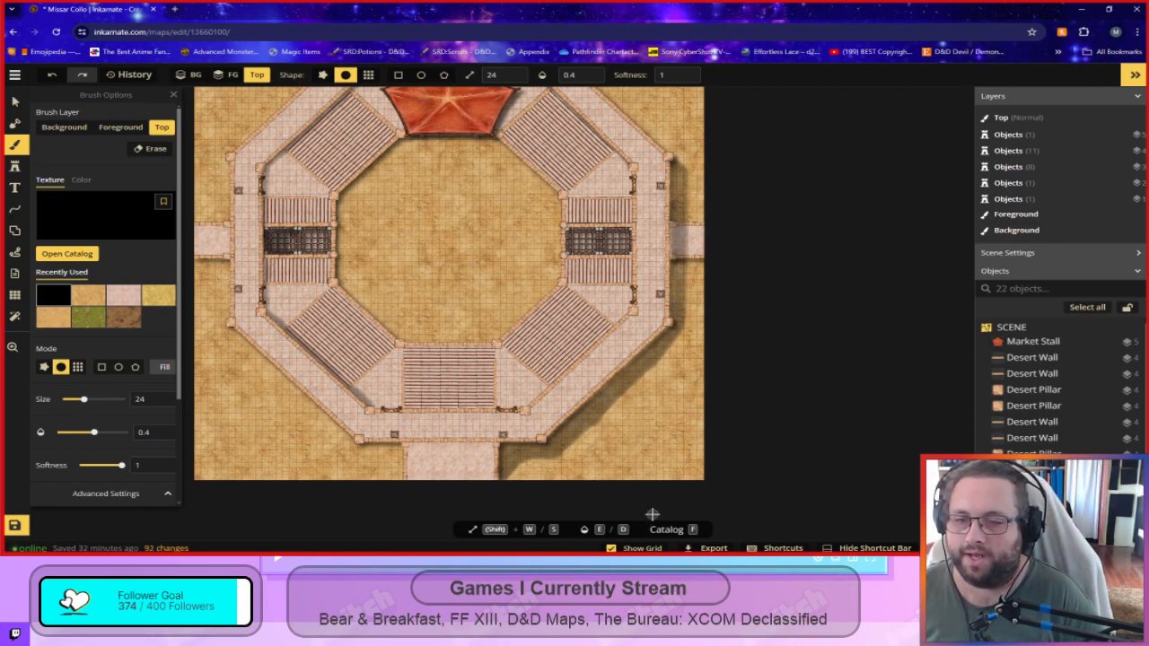
{"action": "key", "text": "space"}
{"action": "mouse_move", "coordinate": [472, 321]}
{"action": "left_mouse_down"}
{"action": "mouse_move", "coordinate": [541, 392]}
{"action": "mouse_move", "coordinate": [565, 399]}
{"action": "left_mouse_up"}
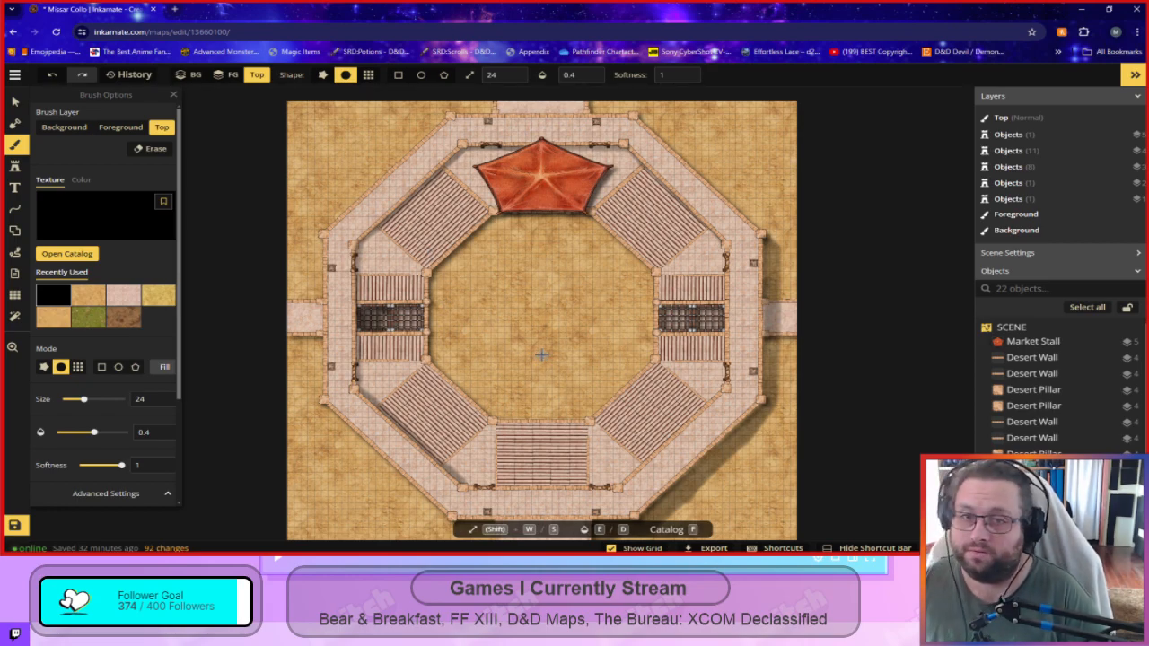
{"action": "key", "text": "space"}
{"action": "mouse_move", "coordinate": [565, 363]}
{"action": "left_mouse_down"}
{"action": "mouse_move", "coordinate": [533, 231]}
{"action": "mouse_move", "coordinate": [482, 277]}
{"action": "left_mouse_up"}
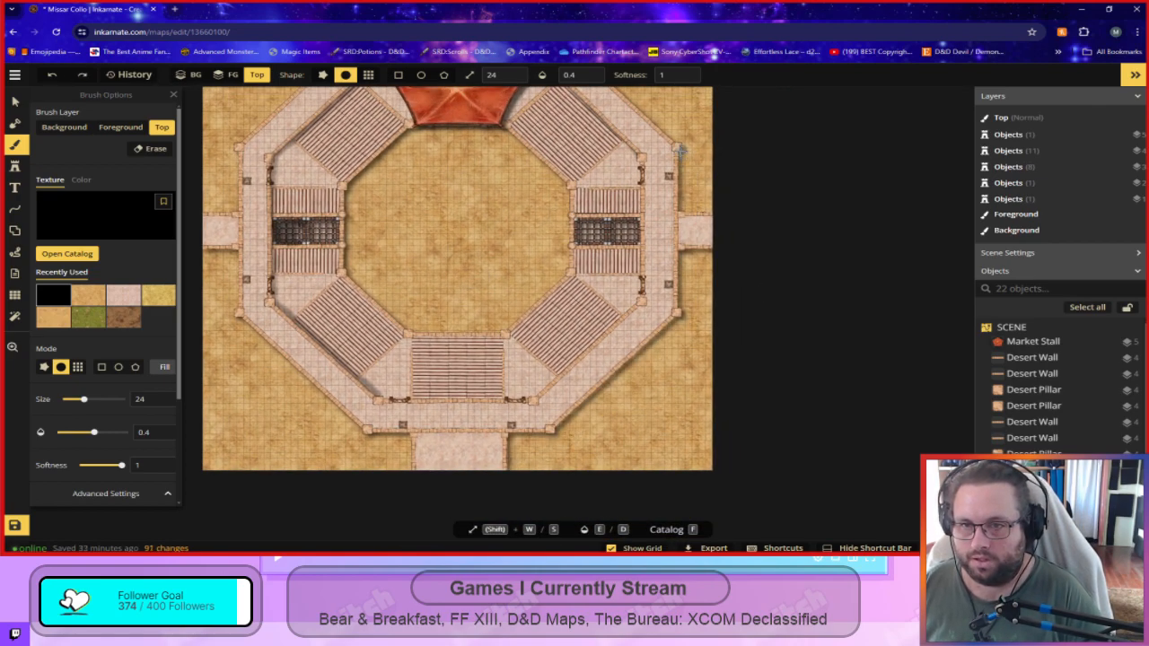
Try filling a wide shadow between the northeast corner pillar and the east entrance passage, and undo it.
{"action": "left_click_drag", "start_coordinate": [684, 151], "coordinate": [685, 151]}
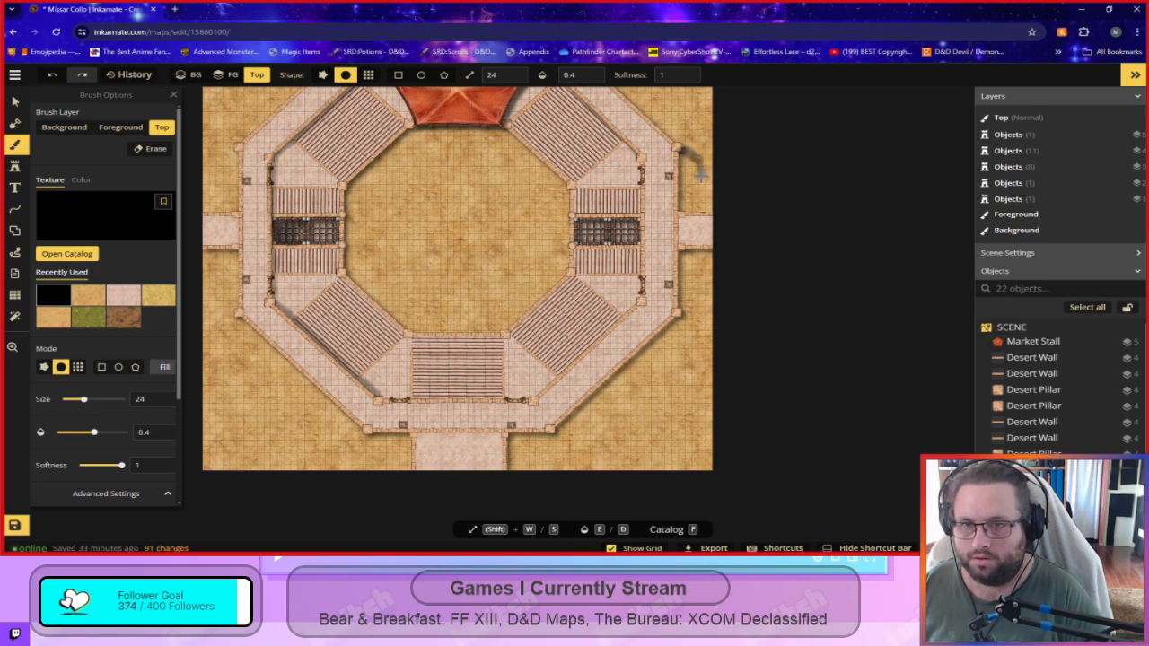
{"action": "mouse_move", "coordinate": [698, 204]}
{"action": "left_mouse_down"}
{"action": "mouse_move", "coordinate": [688, 164]}
{"action": "mouse_move", "coordinate": [685, 210]}
{"action": "mouse_move", "coordinate": [707, 168]}
{"action": "left_mouse_up"}
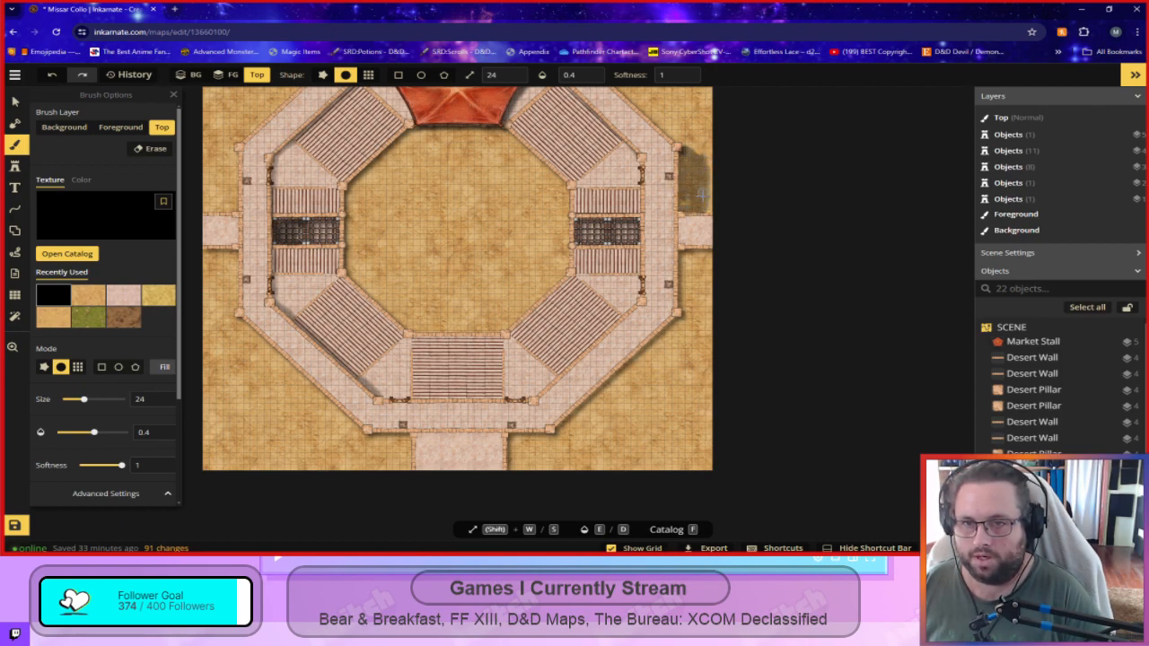
{"action": "key", "text": "ctrl+z"}
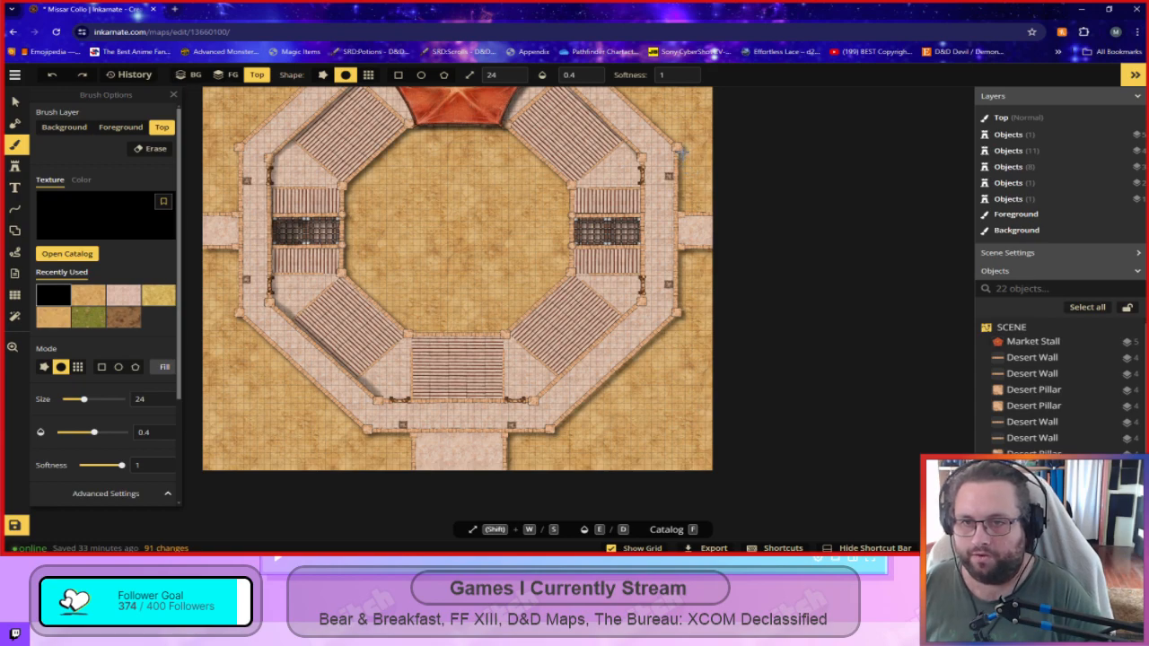
Paint a wide shadow from the northeast corner pillar across the east entrance passage and along the southeast wall to the south passage.
{"action": "left_click_drag", "start_coordinate": [683, 151], "coordinate": [690, 161]}
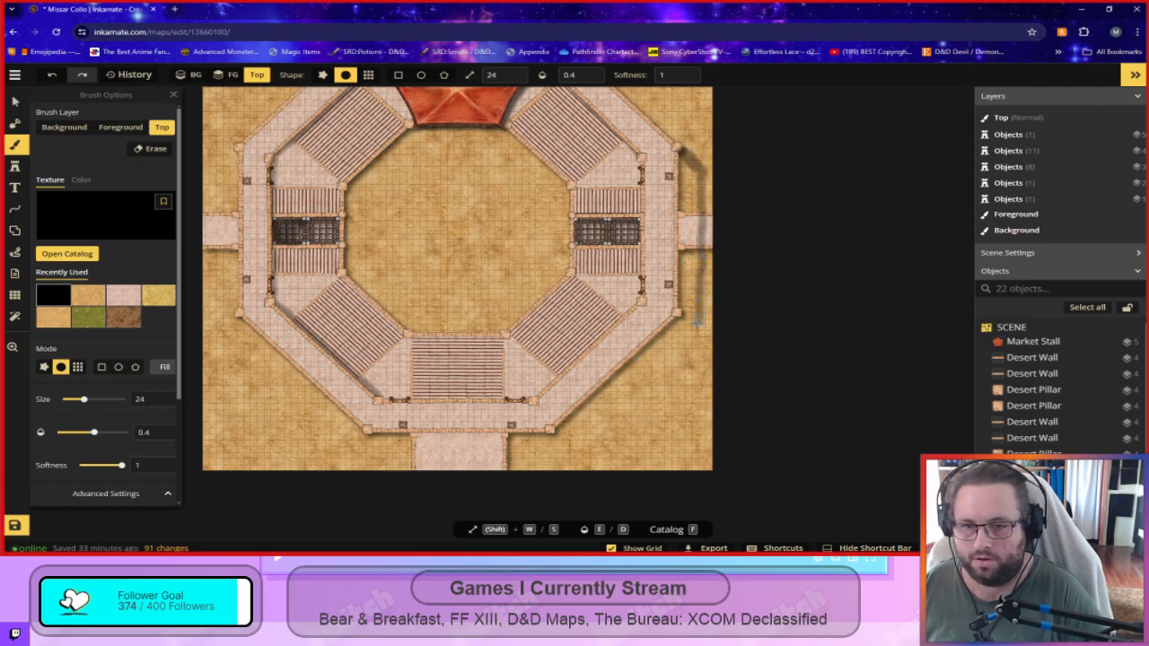
{"action": "left_click_drag", "start_coordinate": [684, 342], "coordinate": [579, 440]}
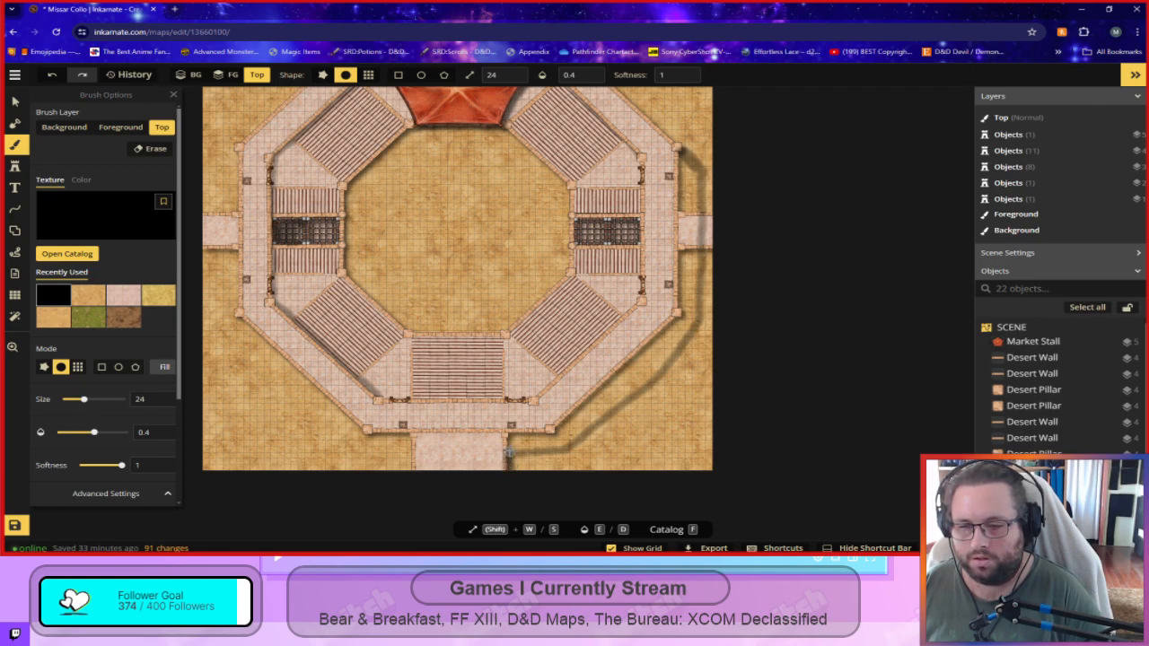
{"action": "mouse_move", "coordinate": [510, 461]}
{"action": "left_mouse_down"}
{"action": "mouse_move", "coordinate": [569, 440]}
{"action": "mouse_move", "coordinate": [577, 434]}
{"action": "mouse_move", "coordinate": [523, 439]}
{"action": "mouse_move", "coordinate": [556, 434]}
{"action": "mouse_move", "coordinate": [674, 327]}
{"action": "mouse_move", "coordinate": [580, 416]}
{"action": "mouse_move", "coordinate": [604, 397]}
{"action": "mouse_move", "coordinate": [575, 430]}
{"action": "mouse_move", "coordinate": [606, 396]}
{"action": "mouse_move", "coordinate": [580, 432]}
{"action": "mouse_move", "coordinate": [645, 383]}
{"action": "mouse_move", "coordinate": [690, 316]}
{"action": "mouse_move", "coordinate": [604, 407]}
{"action": "mouse_move", "coordinate": [695, 315]}
{"action": "mouse_move", "coordinate": [613, 389]}
{"action": "mouse_move", "coordinate": [637, 368]}
{"action": "mouse_move", "coordinate": [637, 381]}
{"action": "mouse_move", "coordinate": [682, 316]}
{"action": "mouse_move", "coordinate": [687, 239]}
{"action": "mouse_move", "coordinate": [683, 316]}
{"action": "mouse_move", "coordinate": [684, 254]}
{"action": "mouse_move", "coordinate": [688, 304]}
{"action": "mouse_move", "coordinate": [697, 221]}
{"action": "mouse_move", "coordinate": [699, 253]}
{"action": "mouse_move", "coordinate": [684, 157]}
{"action": "mouse_move", "coordinate": [684, 250]}
{"action": "mouse_move", "coordinate": [684, 196]}
{"action": "left_mouse_up"}
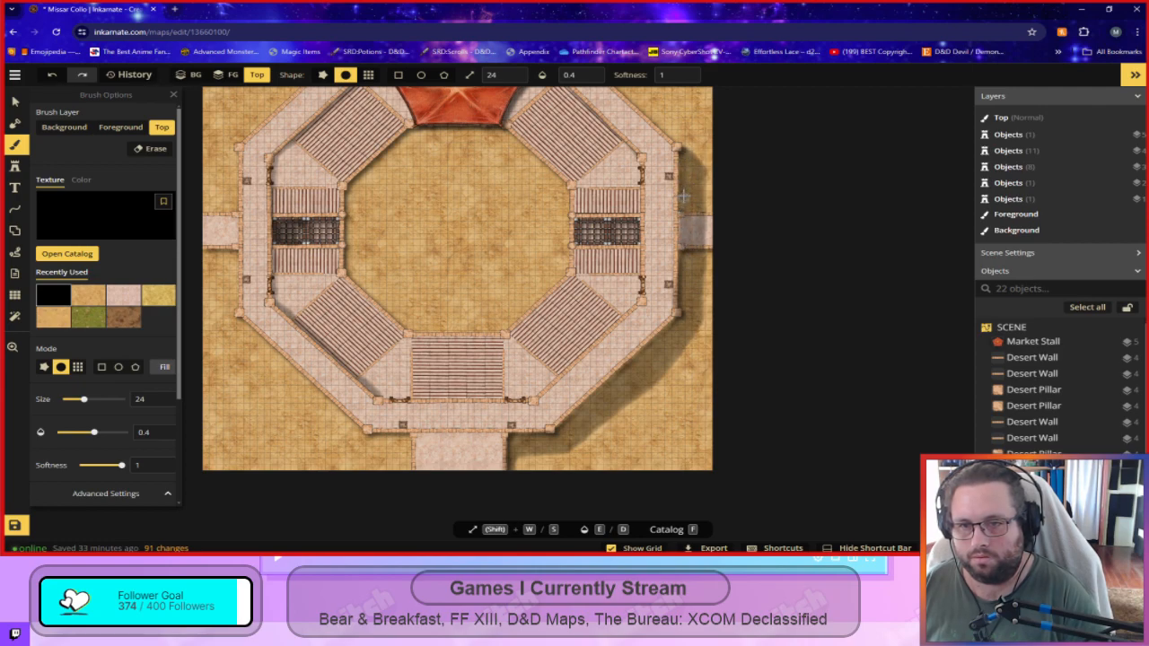
{"action": "mouse_move", "coordinate": [693, 245]}
{"action": "left_mouse_down"}
{"action": "mouse_move", "coordinate": [679, 233]}
{"action": "mouse_move", "coordinate": [686, 269]}
{"action": "mouse_move", "coordinate": [697, 270]}
{"action": "left_mouse_up"}
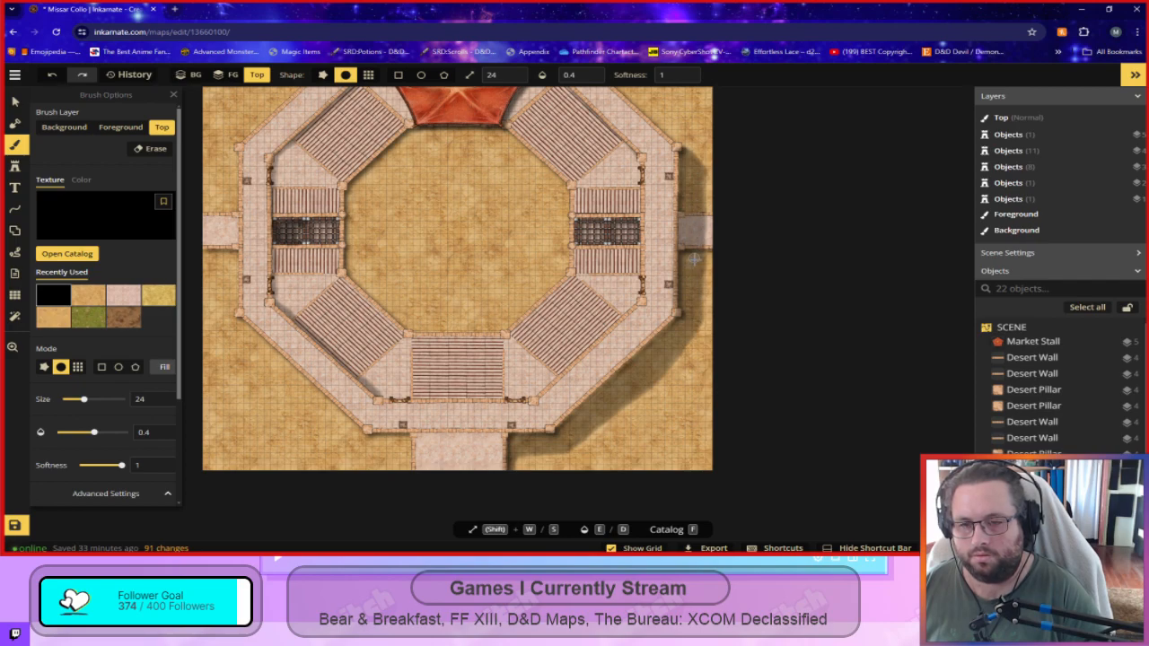
{"action": "mouse_move", "coordinate": [599, 393]}
{"action": "left_mouse_down"}
{"action": "mouse_move", "coordinate": [579, 420]}
{"action": "mouse_move", "coordinate": [642, 350]}
{"action": "mouse_move", "coordinate": [558, 429]}
{"action": "mouse_move", "coordinate": [674, 327]}
{"action": "mouse_move", "coordinate": [629, 397]}
{"action": "left_mouse_up"}
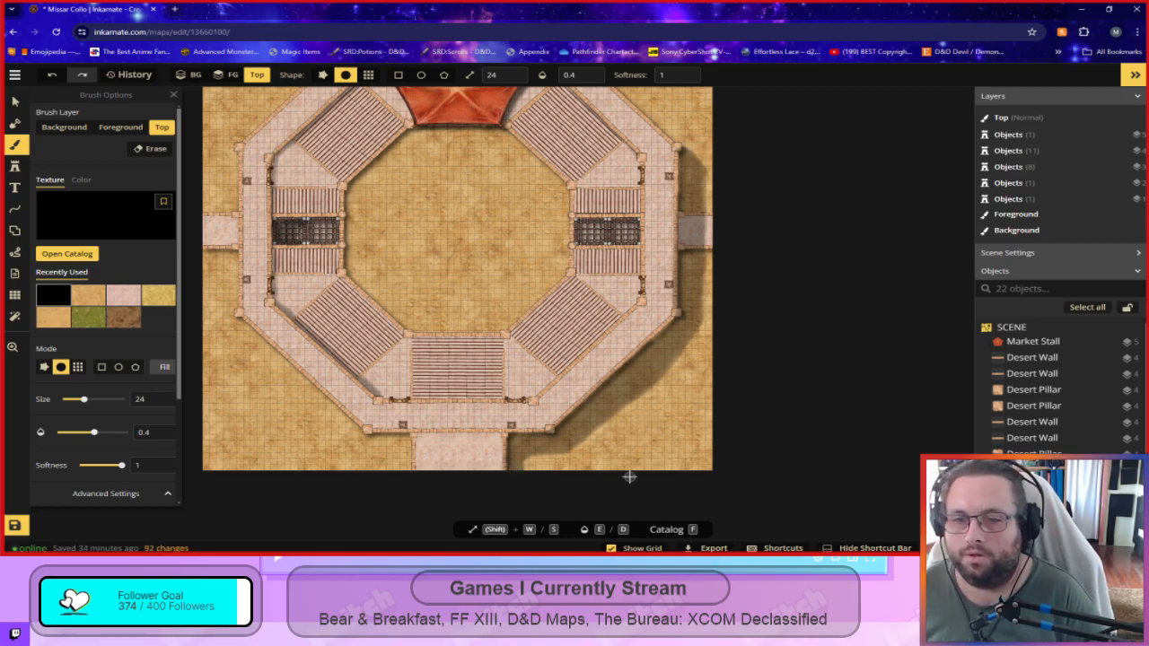
Switch to erasing at opacity 1 and clear shadow spill from the east outer wall between the northeast pillar and entrance passage.
{"action": "scroll", "coordinate": [707, 285], "scroll_direction": "up", "scroll_amount": 1}
{"action": "scroll", "coordinate": [707, 286], "scroll_direction": "up", "scroll_amount": 6}
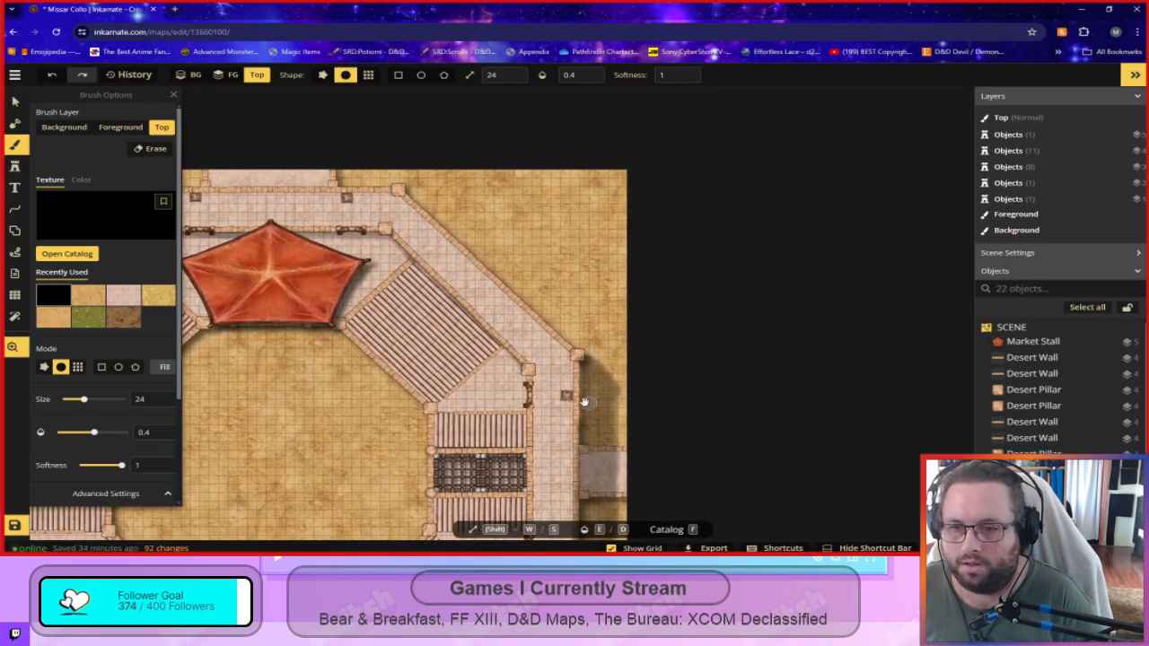
{"action": "scroll", "coordinate": [589, 420], "scroll_direction": "up", "scroll_amount": 3}
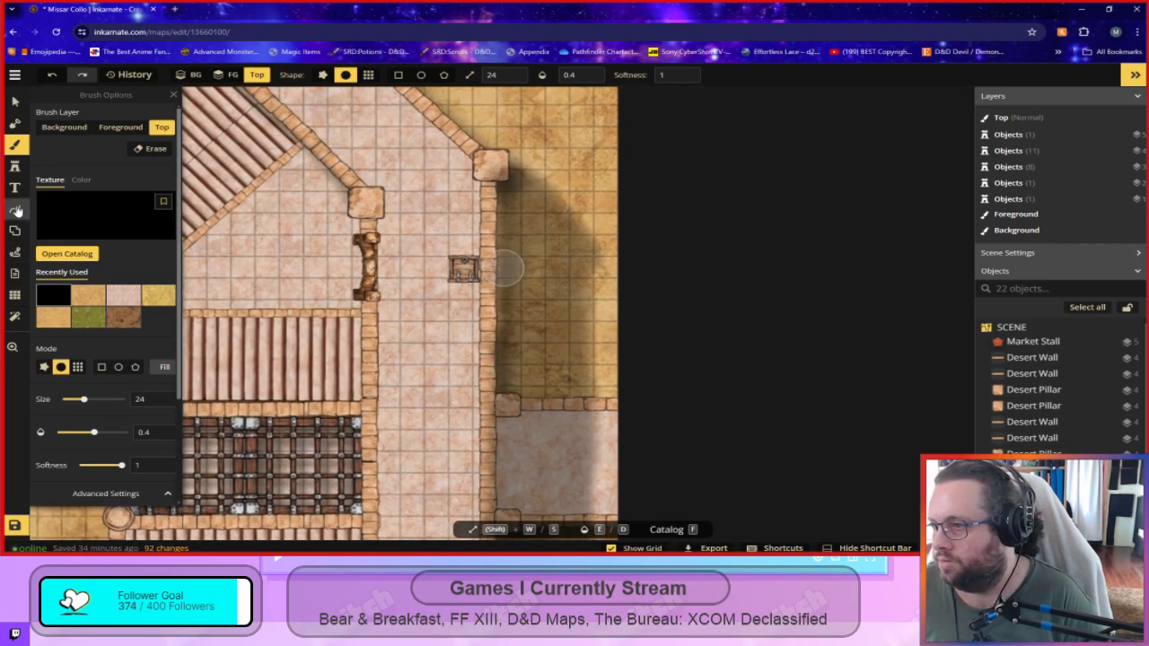
{"action": "left_click", "coordinate": [158, 148]}
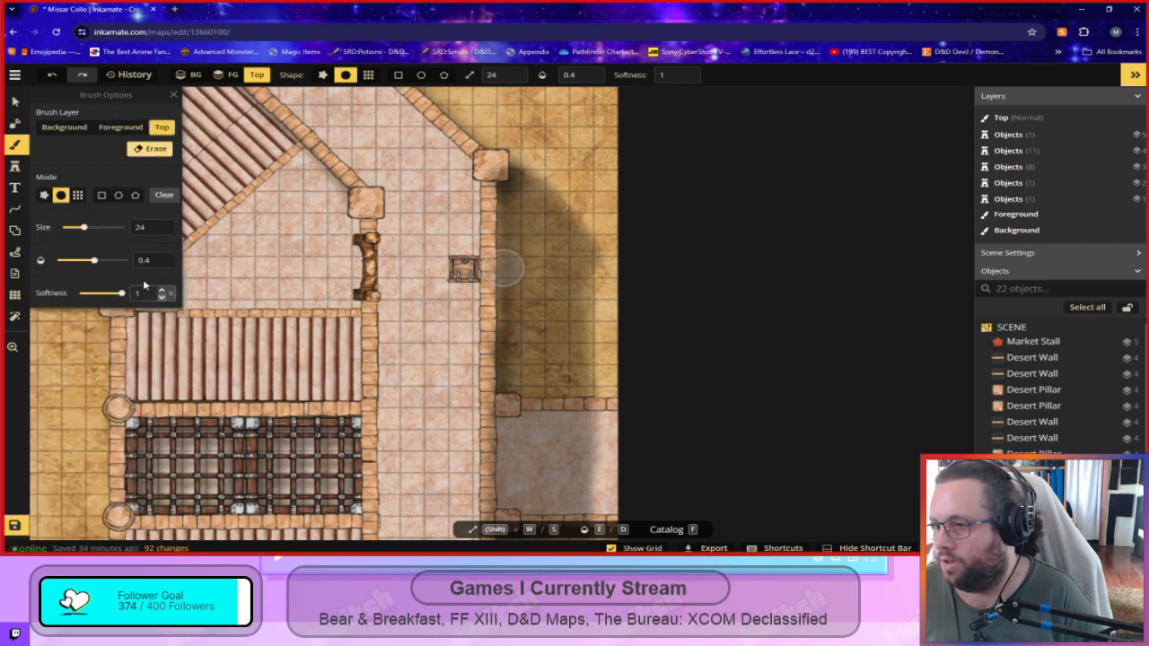
{"action": "left_click_drag", "start_coordinate": [93, 260], "coordinate": [180, 260]}
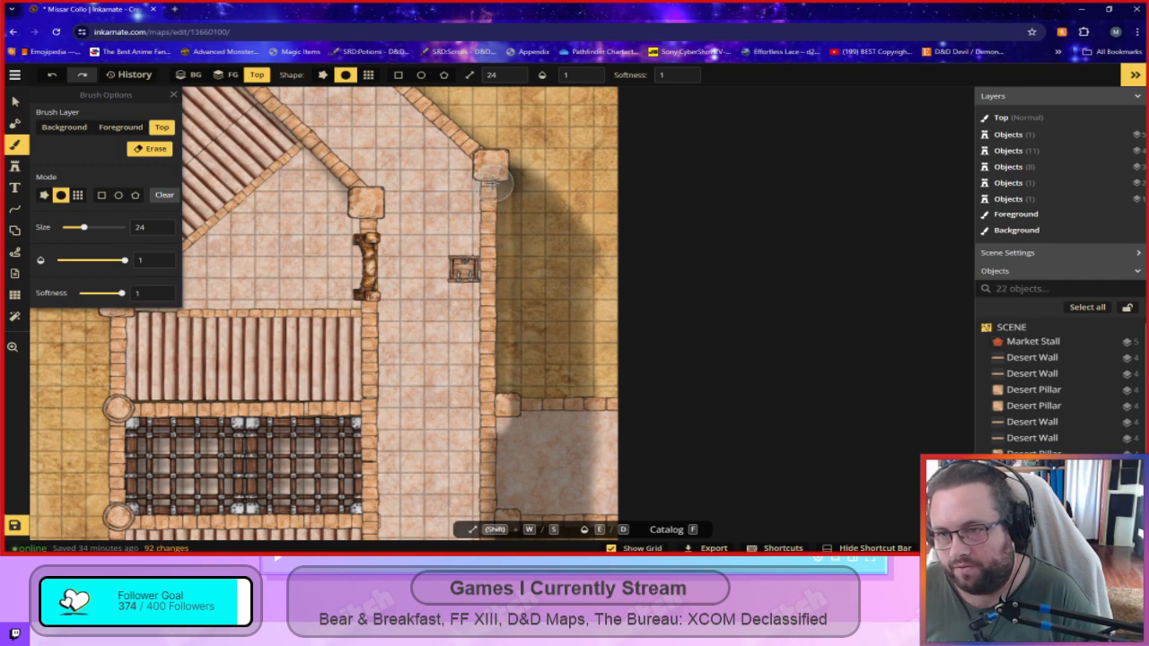
{"action": "key", "text": "ctrl+z"}
{"action": "key", "text": "ctrl+shift+z"}
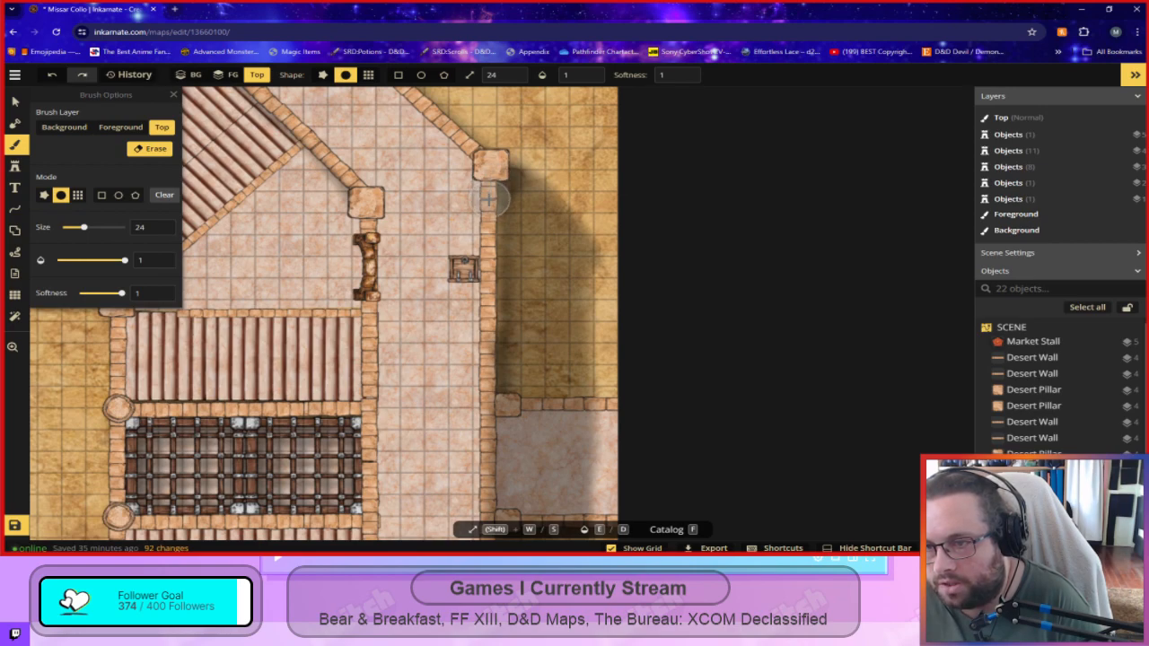
{"action": "mouse_move", "coordinate": [485, 267]}
{"action": "left_mouse_down"}
{"action": "mouse_move", "coordinate": [484, 386]}
{"action": "mouse_move", "coordinate": [476, 359]}
{"action": "left_mouse_up"}
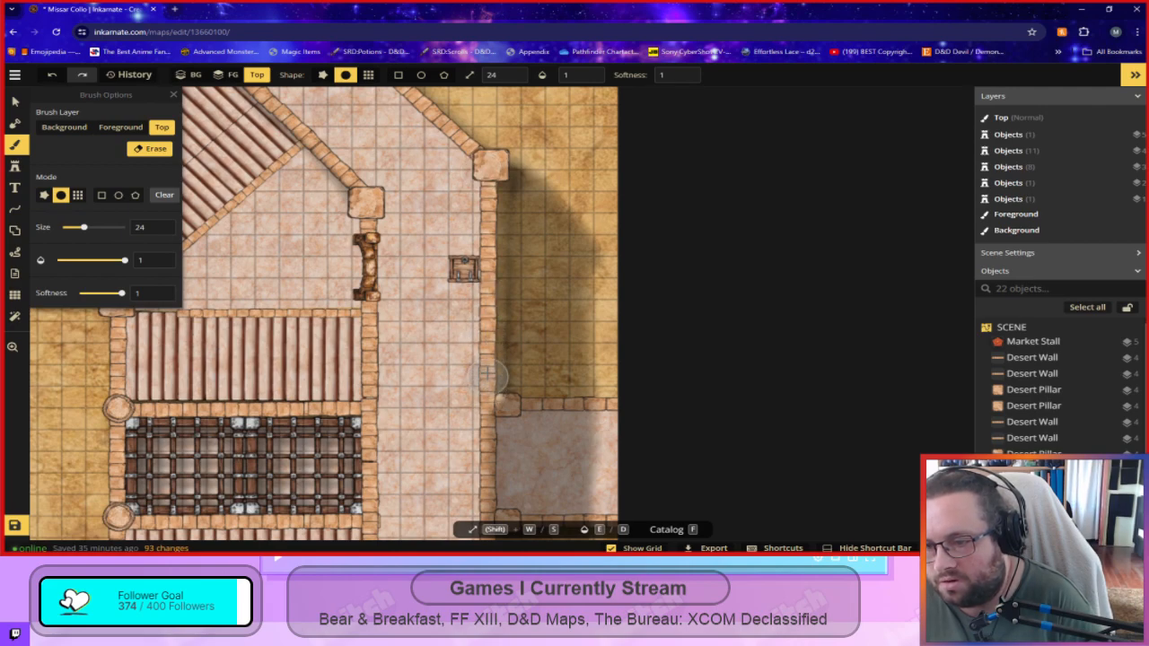
{"action": "left_click_drag", "start_coordinate": [487, 351], "coordinate": [482, 383]}
Erase the shadow spill over the east outer wall between the entrance passage and the southeast corner pillar.
{"action": "scroll", "coordinate": [448, 418], "scroll_direction": "down", "scroll_amount": 3}
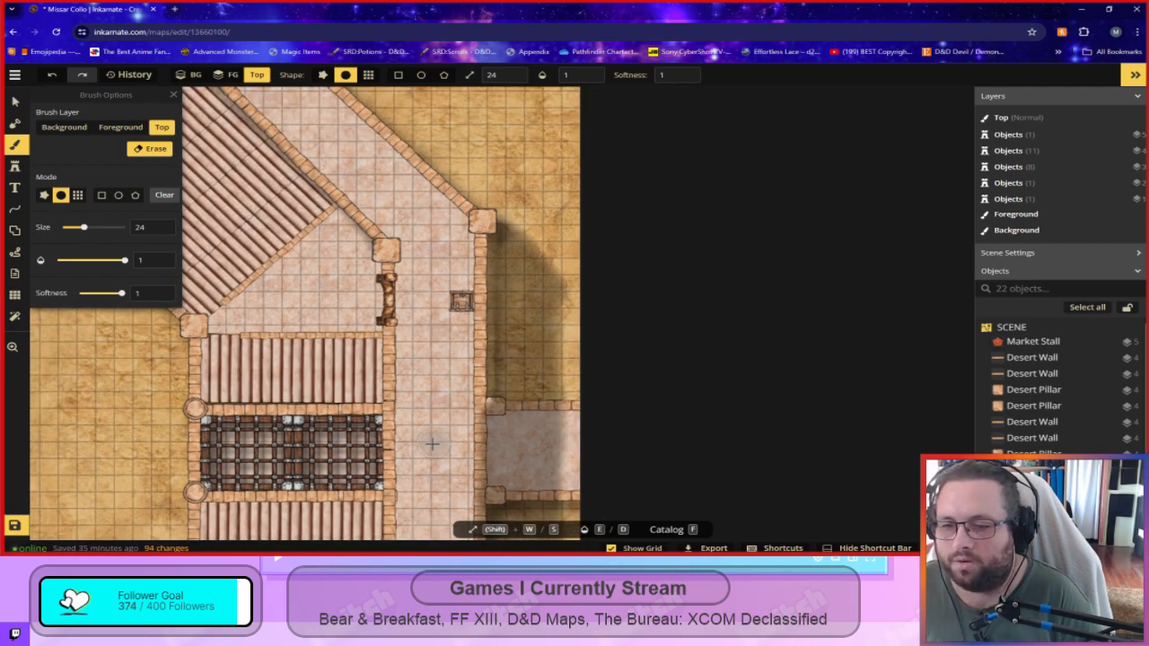
{"action": "left_click_drag", "start_coordinate": [435, 442], "coordinate": [456, 285]}
{"action": "scroll", "coordinate": [457, 290], "scroll_direction": "up", "scroll_amount": 3}
{"action": "scroll", "coordinate": [466, 330], "scroll_direction": "up", "scroll_amount": 2}
{"action": "left_click_drag", "start_coordinate": [505, 199], "coordinate": [476, 325]}
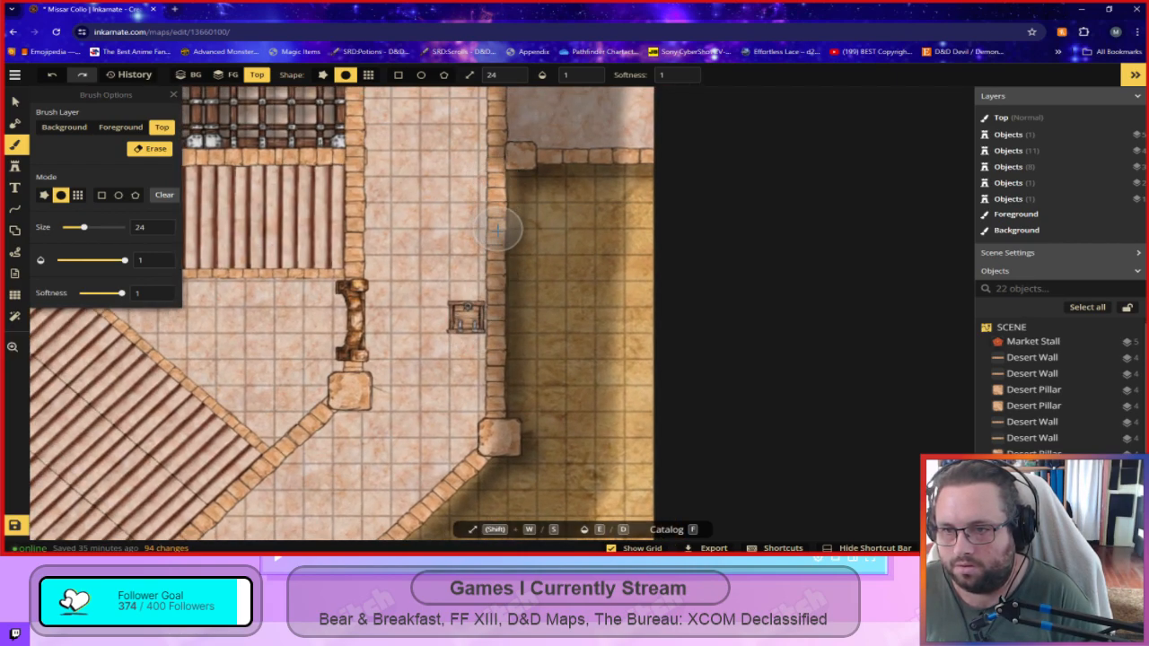
{"action": "mouse_move", "coordinate": [500, 310]}
{"action": "left_mouse_down"}
{"action": "mouse_move", "coordinate": [499, 433]}
{"action": "mouse_move", "coordinate": [489, 415]}
{"action": "left_mouse_up"}
{"action": "mouse_move", "coordinate": [497, 351]}
{"action": "left_mouse_down"}
{"action": "mouse_move", "coordinate": [497, 414]}
{"action": "mouse_move", "coordinate": [499, 326]}
{"action": "mouse_move", "coordinate": [501, 419]}
{"action": "left_mouse_up"}
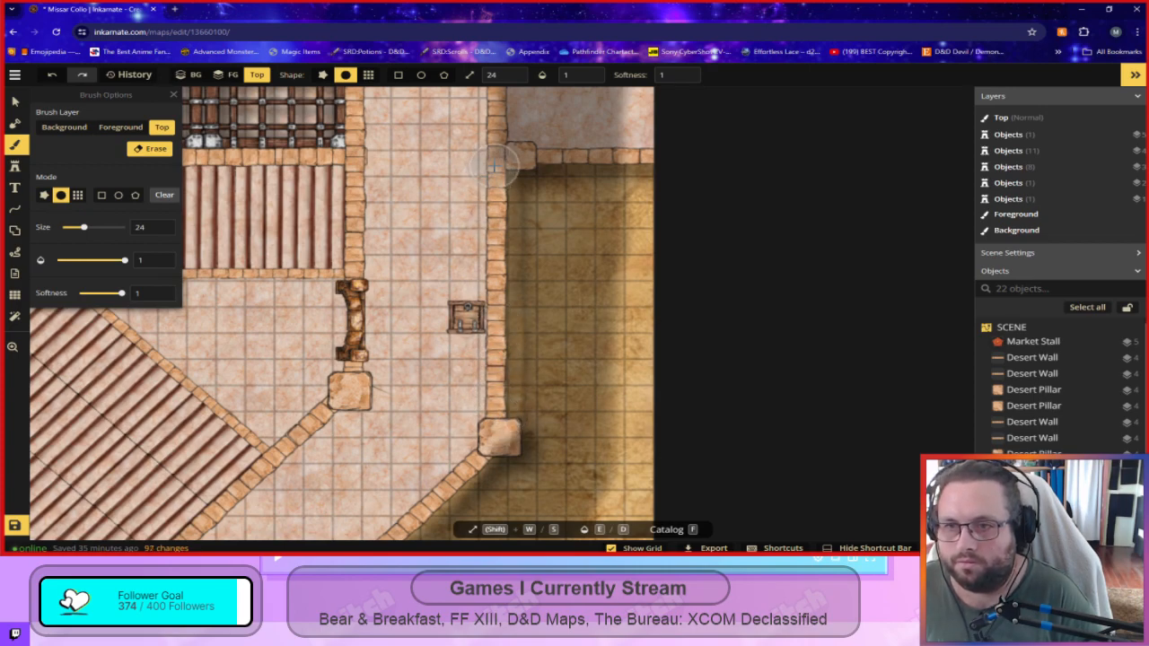
Trim the shadow directly below the east entrance passage's south wall with eraser size 6, reduced to 2 for finer strokes.
{"action": "left_click_drag", "start_coordinate": [83, 227], "coordinate": [72, 230]}
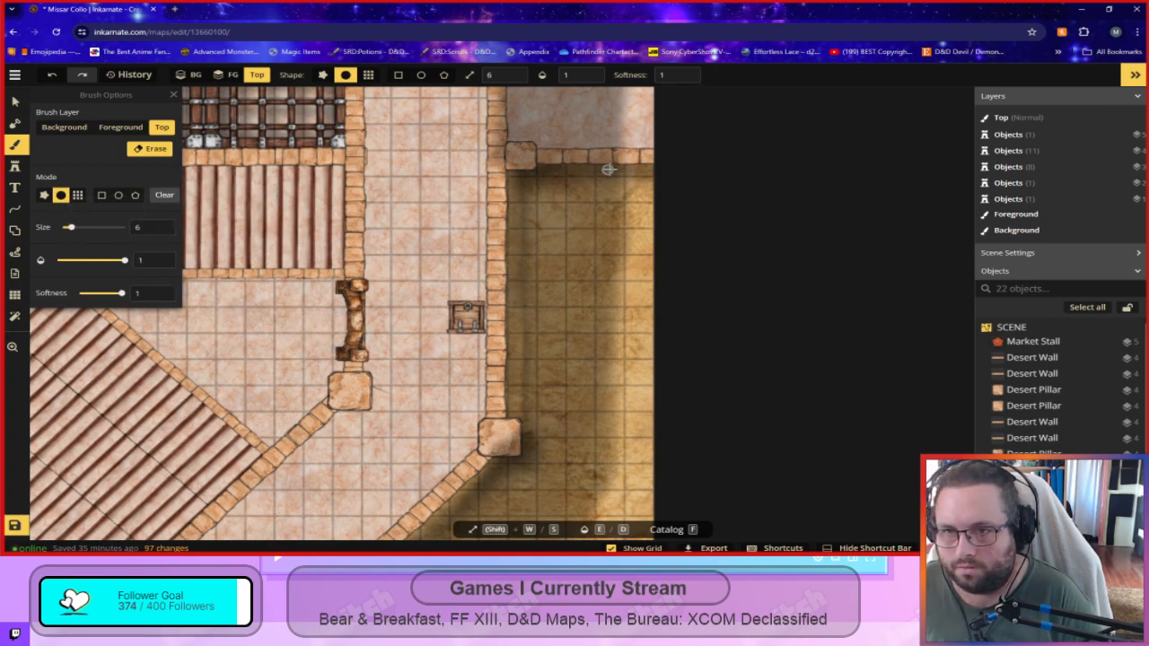
{"action": "mouse_move", "coordinate": [653, 168]}
{"action": "left_mouse_down"}
{"action": "mouse_move", "coordinate": [519, 170]}
{"action": "mouse_move", "coordinate": [652, 169]}
{"action": "mouse_move", "coordinate": [622, 195]}
{"action": "left_mouse_up"}
{"action": "mouse_move", "coordinate": [520, 192]}
{"action": "left_mouse_down"}
{"action": "mouse_move", "coordinate": [530, 173]}
{"action": "mouse_move", "coordinate": [517, 192]}
{"action": "mouse_move", "coordinate": [579, 170]}
{"action": "mouse_move", "coordinate": [658, 168]}
{"action": "mouse_move", "coordinate": [538, 172]}
{"action": "mouse_move", "coordinate": [655, 169]}
{"action": "mouse_move", "coordinate": [543, 169]}
{"action": "mouse_move", "coordinate": [607, 175]}
{"action": "left_mouse_up"}
{"action": "key", "text": "ctrl+z"}
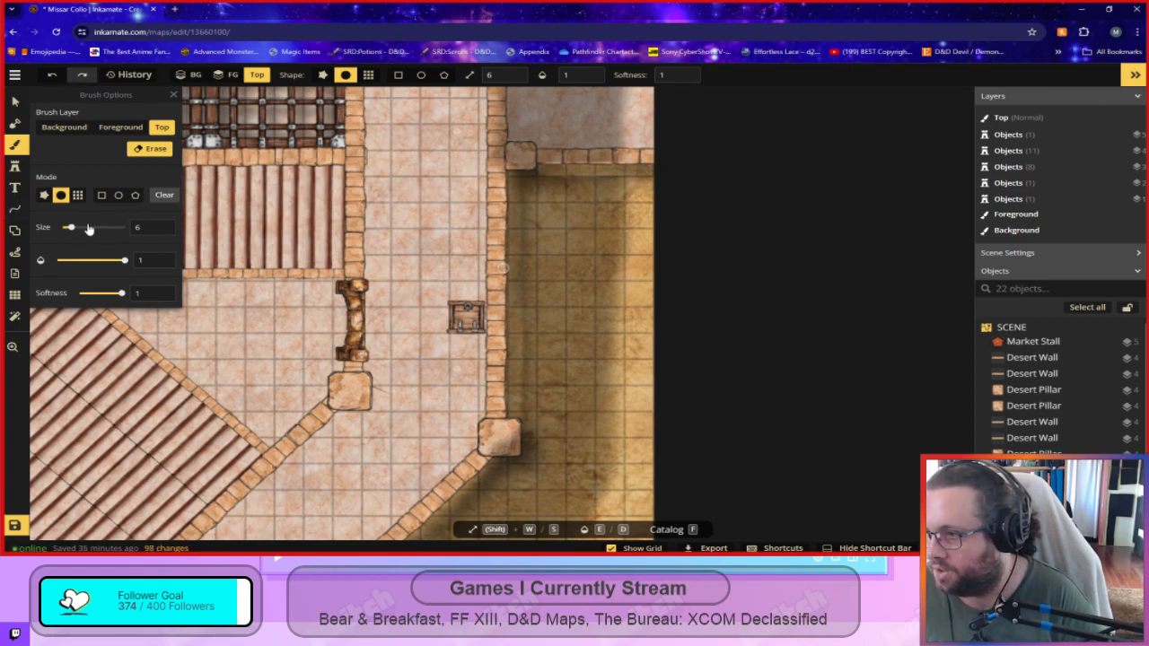
{"action": "left_click_drag", "start_coordinate": [71, 229], "coordinate": [68, 230]}
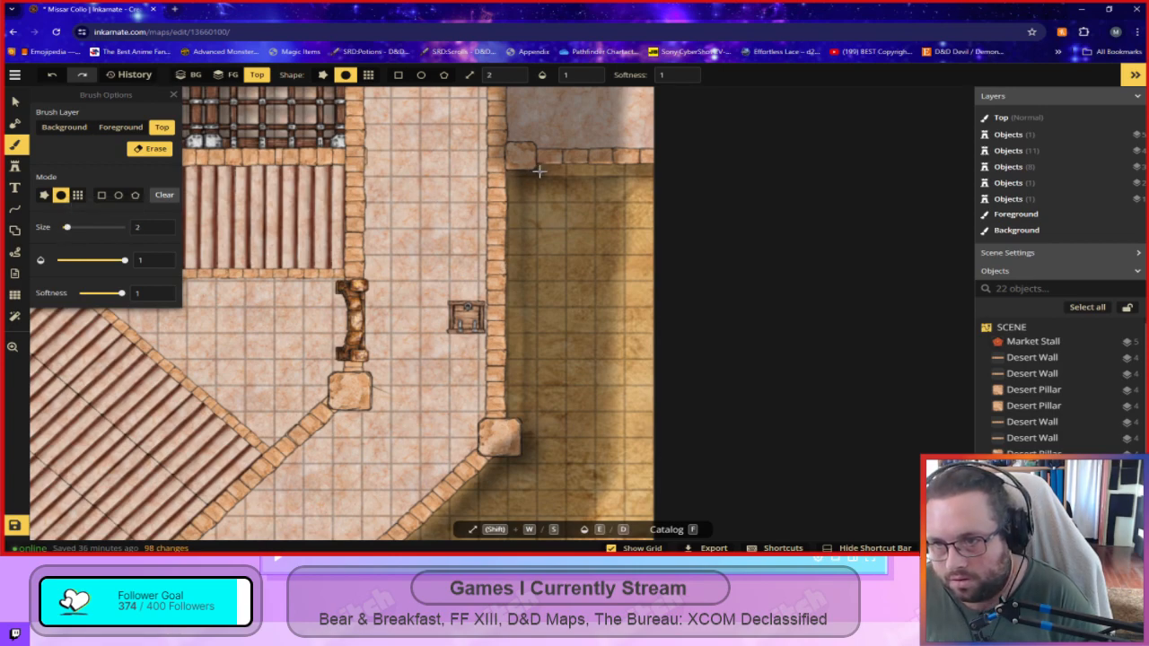
{"action": "key", "text": "ctrl+z"}
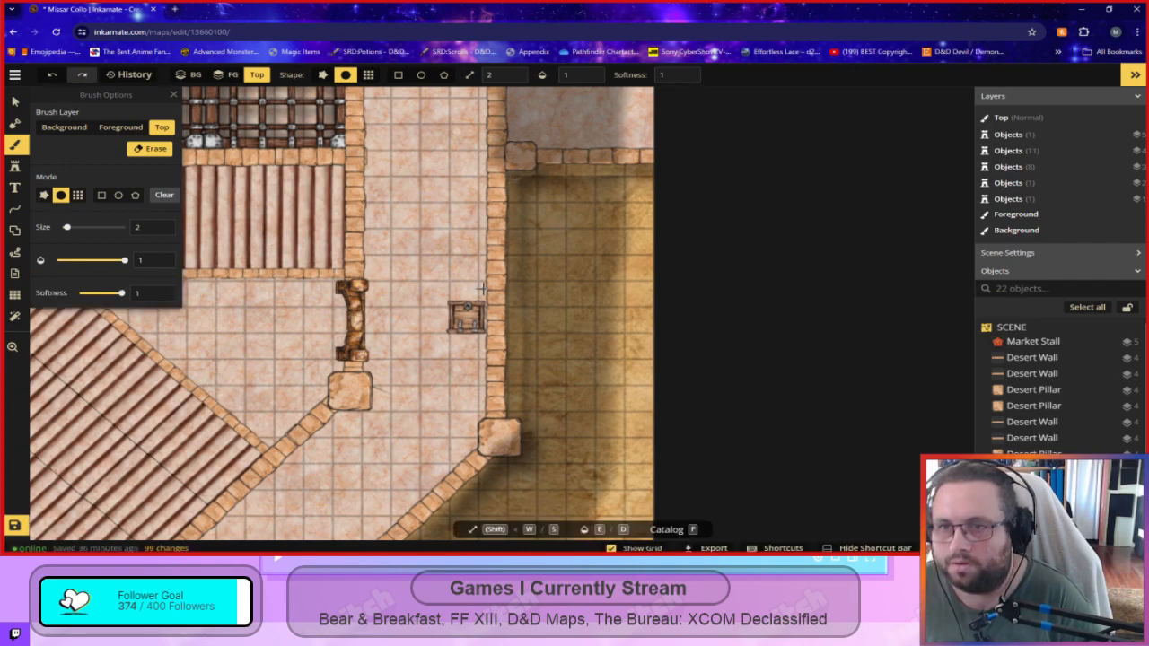
Try trimming the shadow's corner below the east entrance passage's southwest pillar with eraser size 2, undoing the strokes.
{"action": "scroll", "coordinate": [482, 285], "scroll_direction": "down", "scroll_amount": 2}
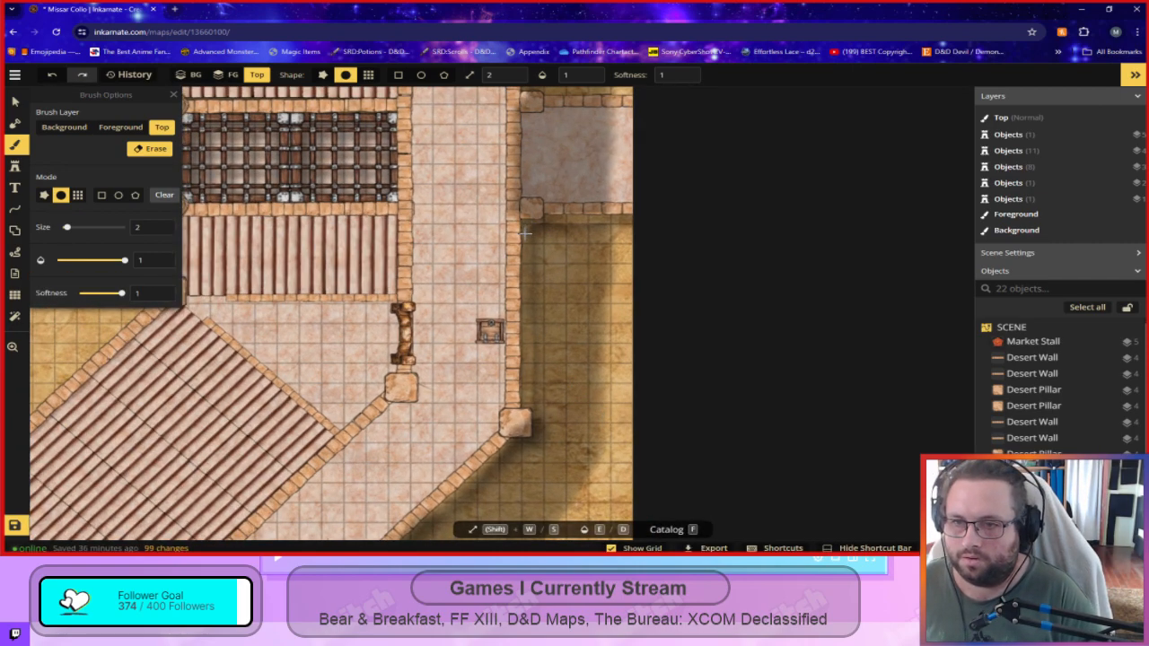
{"action": "scroll", "coordinate": [527, 222], "scroll_direction": "down", "scroll_amount": 3}
{"action": "scroll", "coordinate": [521, 392], "scroll_direction": "down", "scroll_amount": 2}
{"action": "scroll", "coordinate": [521, 392], "scroll_direction": "up", "scroll_amount": 2}
{"action": "scroll", "coordinate": [596, 232], "scroll_direction": "up", "scroll_amount": 4}
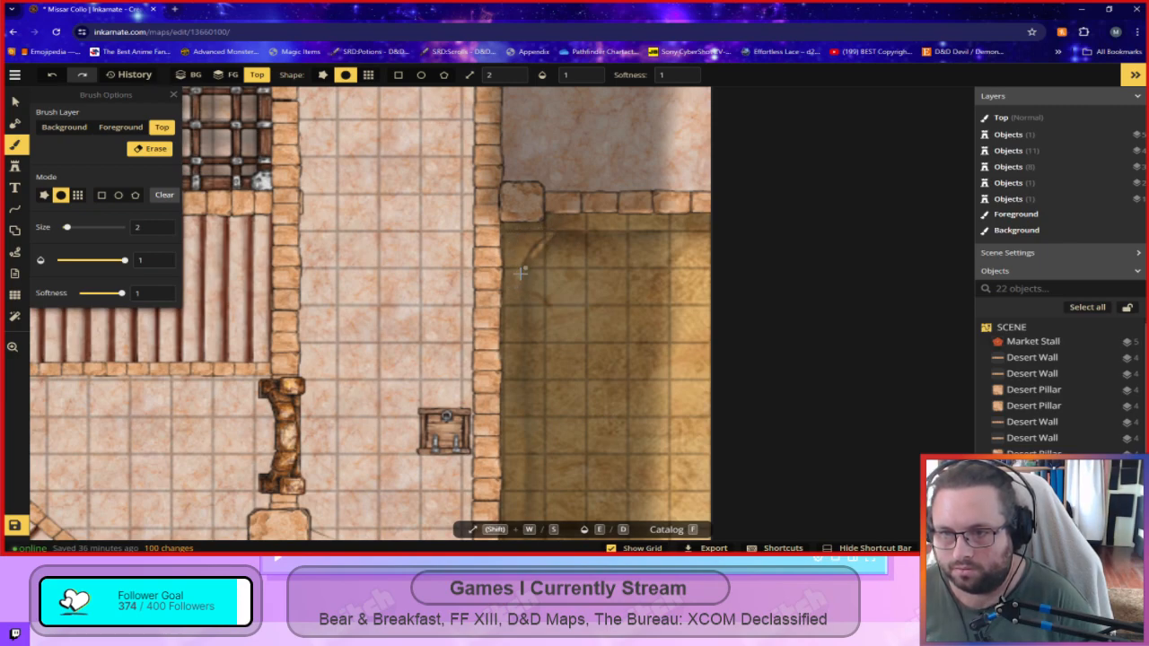
{"action": "key", "text": "ctrl+z"}
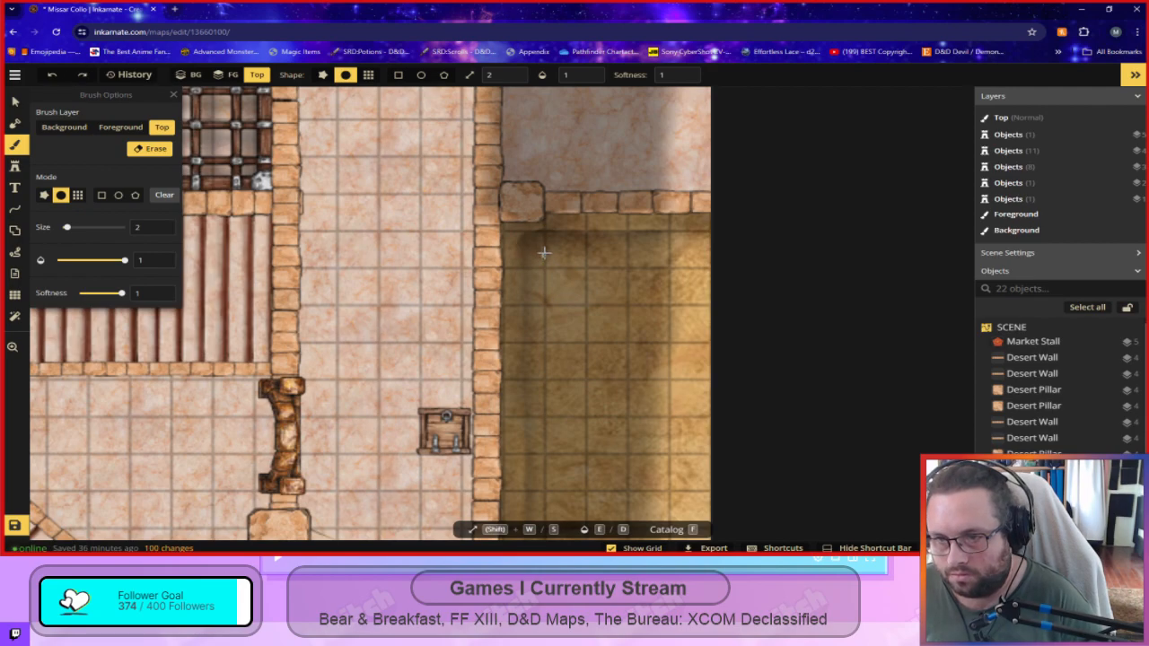
{"action": "left_click_drag", "start_coordinate": [531, 248], "coordinate": [519, 288]}
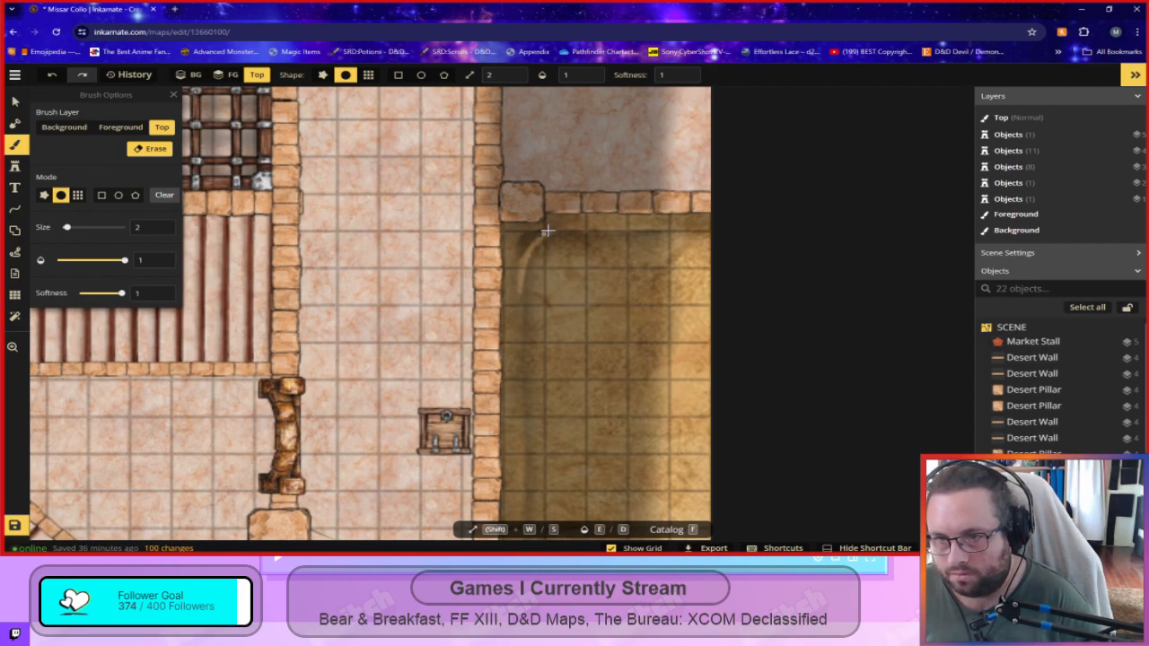
{"action": "key", "text": "ctrl+z"}
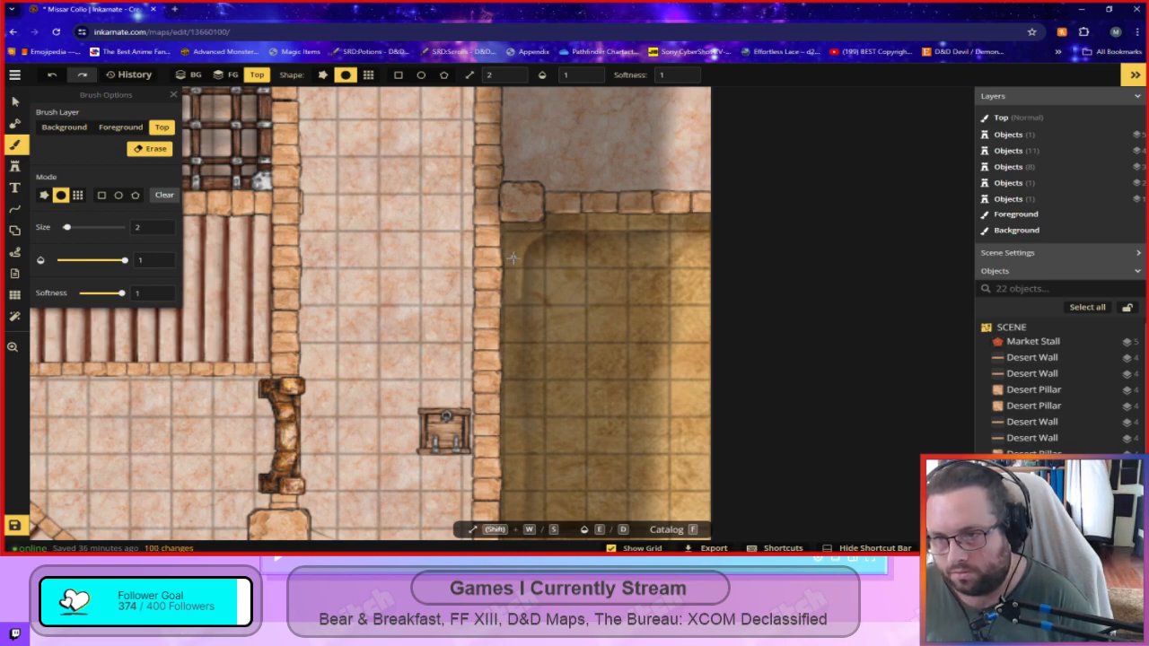
{"action": "key", "text": "ctrl+z"}
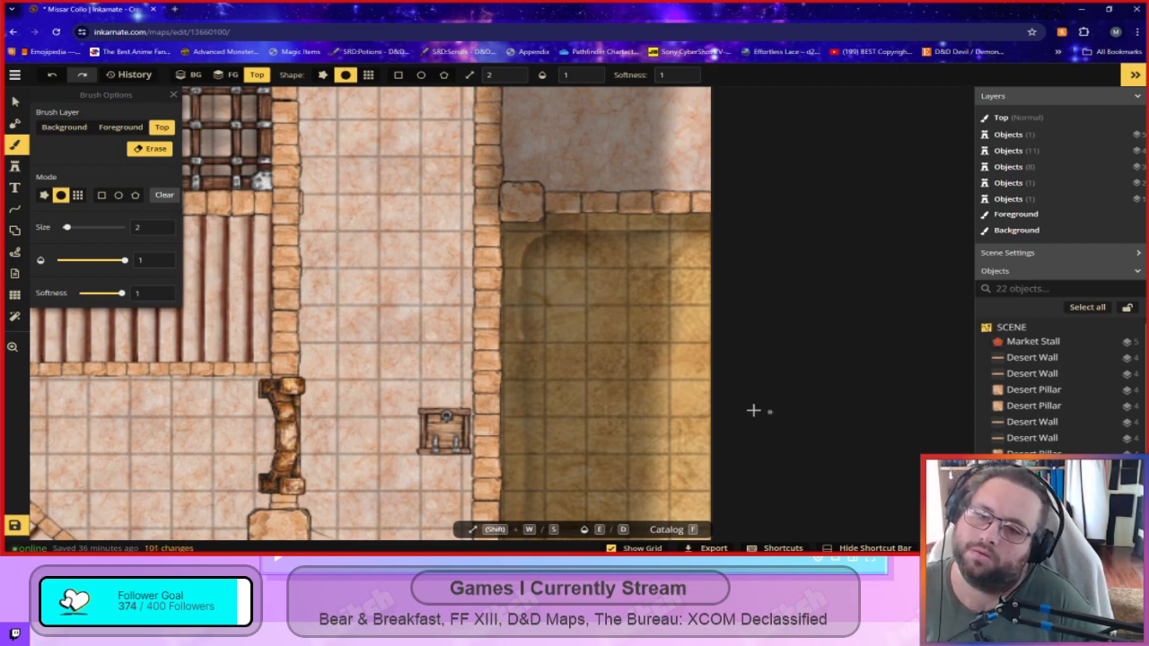
{"action": "key", "text": "ctrl+z"}
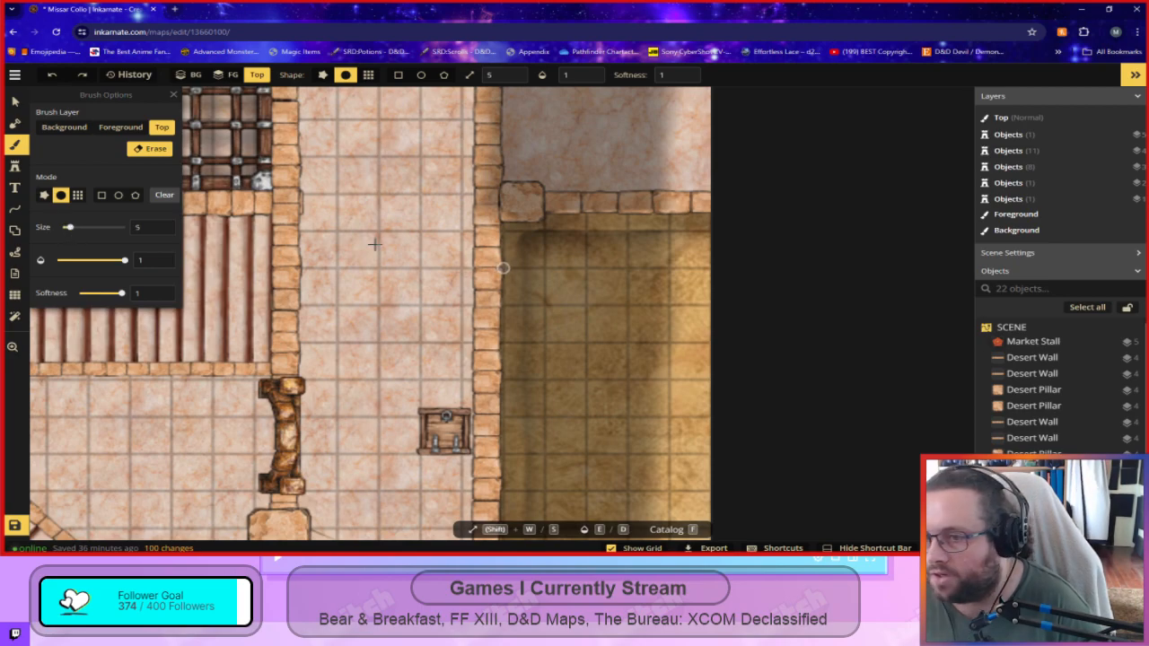
Try rounding off the shadow in the corner below the east entrance passage's southwest pillar with eraser size 5.
{"action": "mouse_move", "coordinate": [526, 230]}
{"action": "left_mouse_down"}
{"action": "mouse_move", "coordinate": [507, 267]}
{"action": "mouse_move", "coordinate": [520, 231]}
{"action": "mouse_move", "coordinate": [508, 282]}
{"action": "mouse_move", "coordinate": [516, 238]}
{"action": "left_mouse_up"}
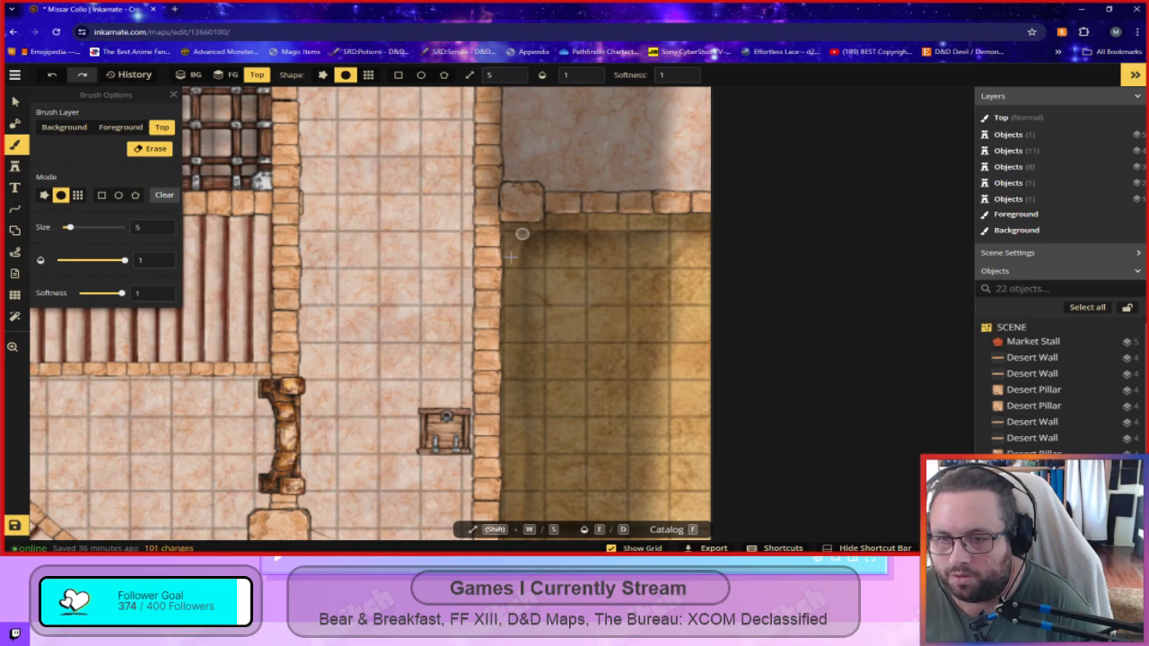
{"action": "scroll", "coordinate": [530, 402], "scroll_direction": "down", "scroll_amount": 3}
{"action": "scroll", "coordinate": [583, 410], "scroll_direction": "down", "scroll_amount": 2}
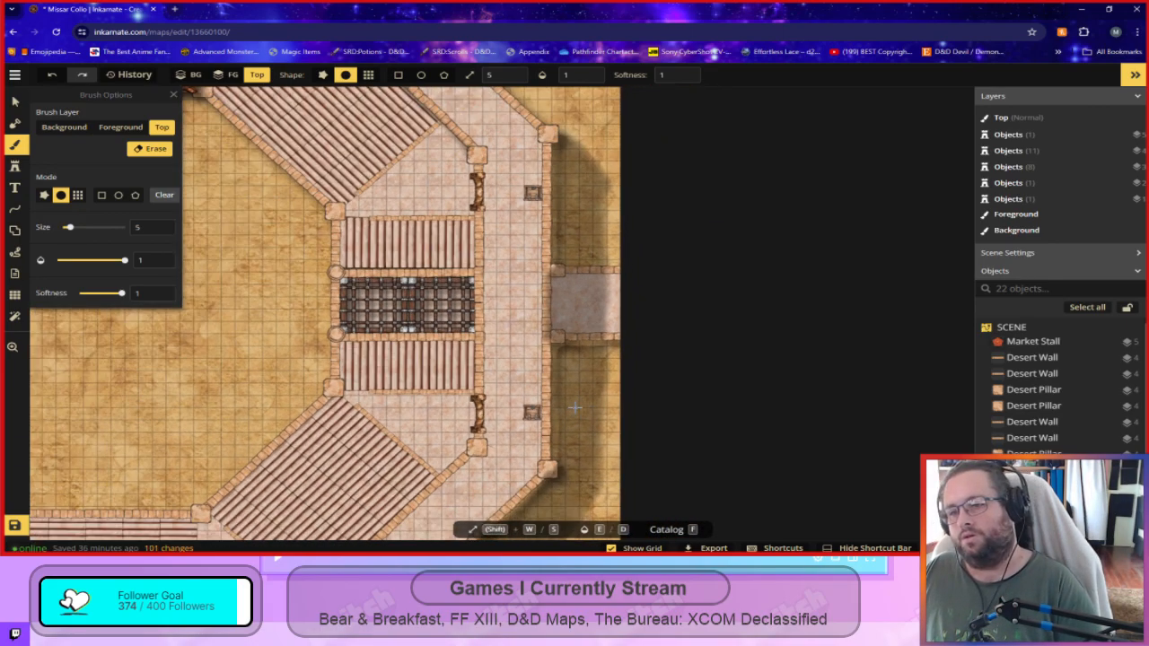
{"action": "scroll", "coordinate": [574, 408], "scroll_direction": "down", "scroll_amount": 1}
{"action": "scroll", "coordinate": [588, 381], "scroll_direction": "up", "scroll_amount": 6}
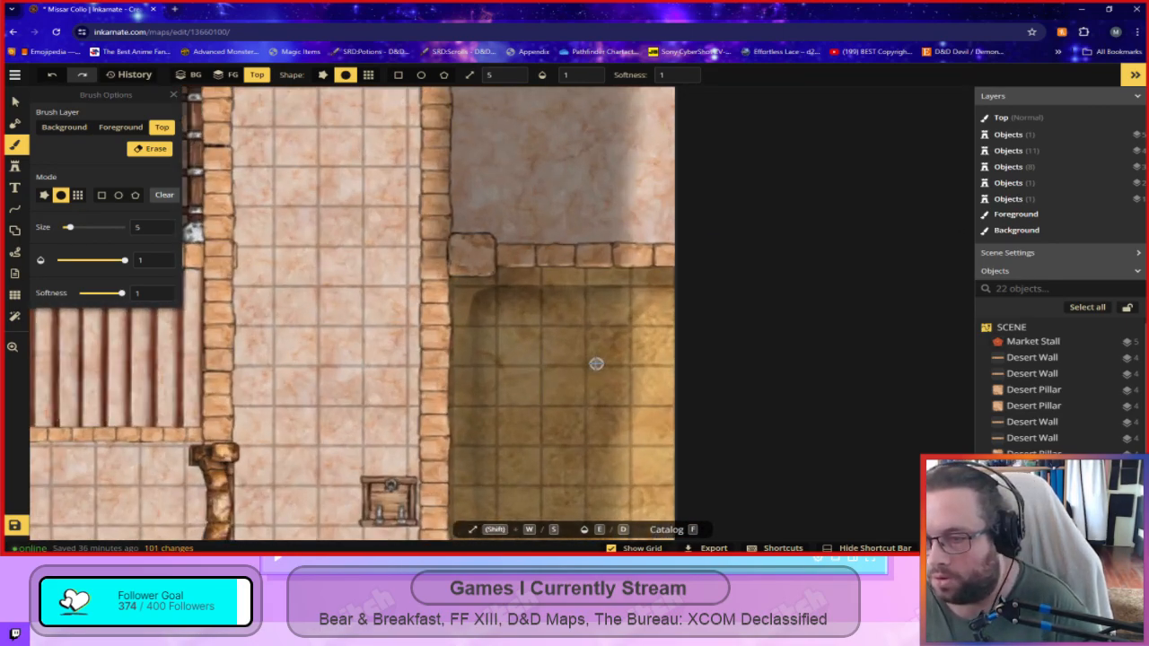
{"action": "scroll", "coordinate": [596, 364], "scroll_direction": "up", "scroll_amount": 2}
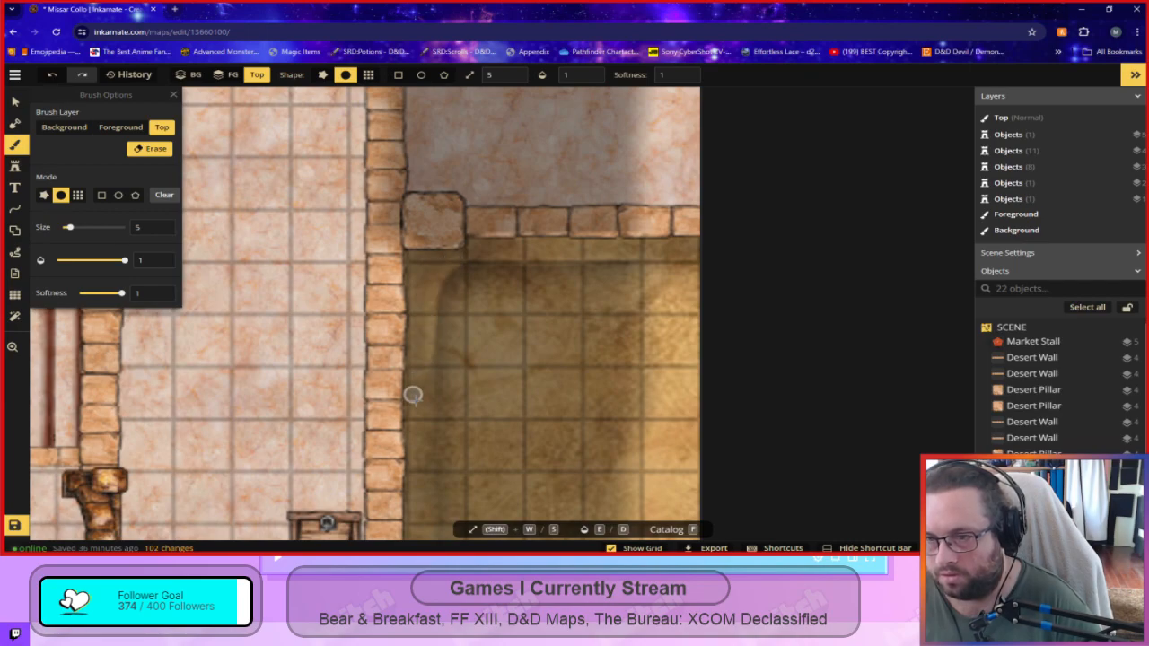
{"action": "mouse_move", "coordinate": [466, 254]}
{"action": "left_mouse_down"}
{"action": "mouse_move", "coordinate": [436, 298]}
{"action": "mouse_move", "coordinate": [439, 398]}
{"action": "left_mouse_up"}
{"action": "mouse_move", "coordinate": [476, 260]}
{"action": "left_mouse_down"}
{"action": "mouse_move", "coordinate": [423, 396]}
{"action": "mouse_move", "coordinate": [494, 261]}
{"action": "mouse_move", "coordinate": [425, 378]}
{"action": "mouse_move", "coordinate": [490, 261]}
{"action": "mouse_move", "coordinate": [424, 411]}
{"action": "left_mouse_up"}
{"action": "key", "text": "ctrl+z"}
{"action": "key", "text": "ctrl+z"}
{"action": "key", "text": "ctrl+z"}
{"action": "key", "text": "ctrl+y"}
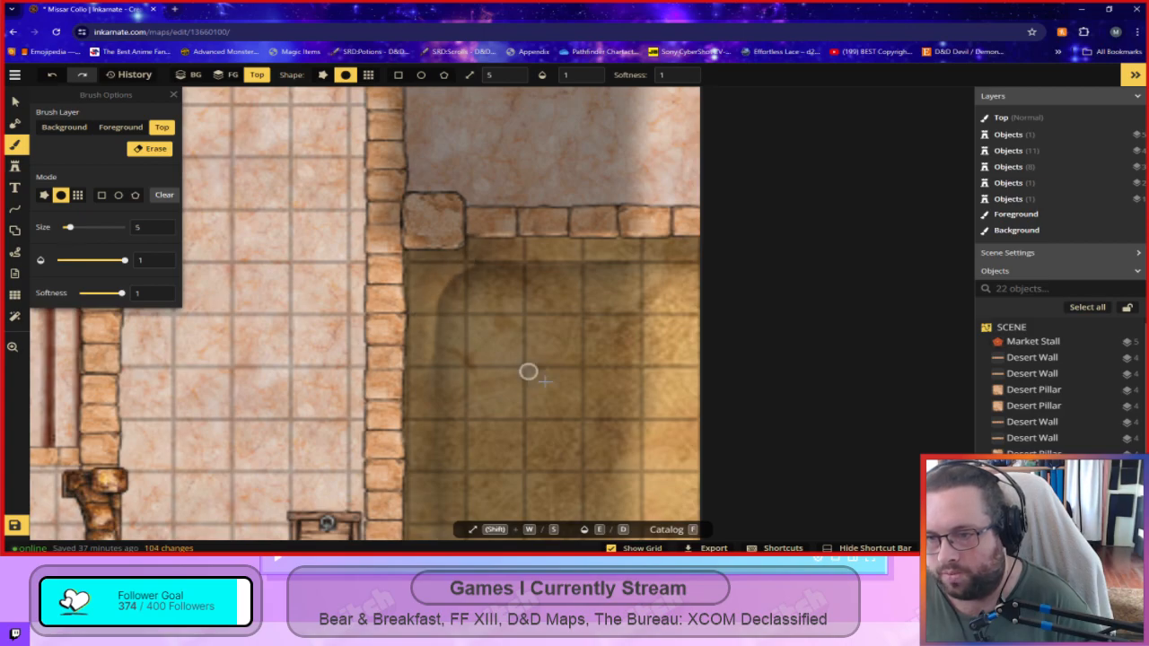
Try to extend the size 5 erasing down the shadow beside the east outer wall, south of the entrance passage.
{"action": "scroll", "coordinate": [554, 434], "scroll_direction": "down", "scroll_amount": 10}
{"action": "left_click_drag", "start_coordinate": [594, 390], "coordinate": [727, 192]}
{"action": "scroll", "coordinate": [732, 399], "scroll_direction": "down", "scroll_amount": 6}
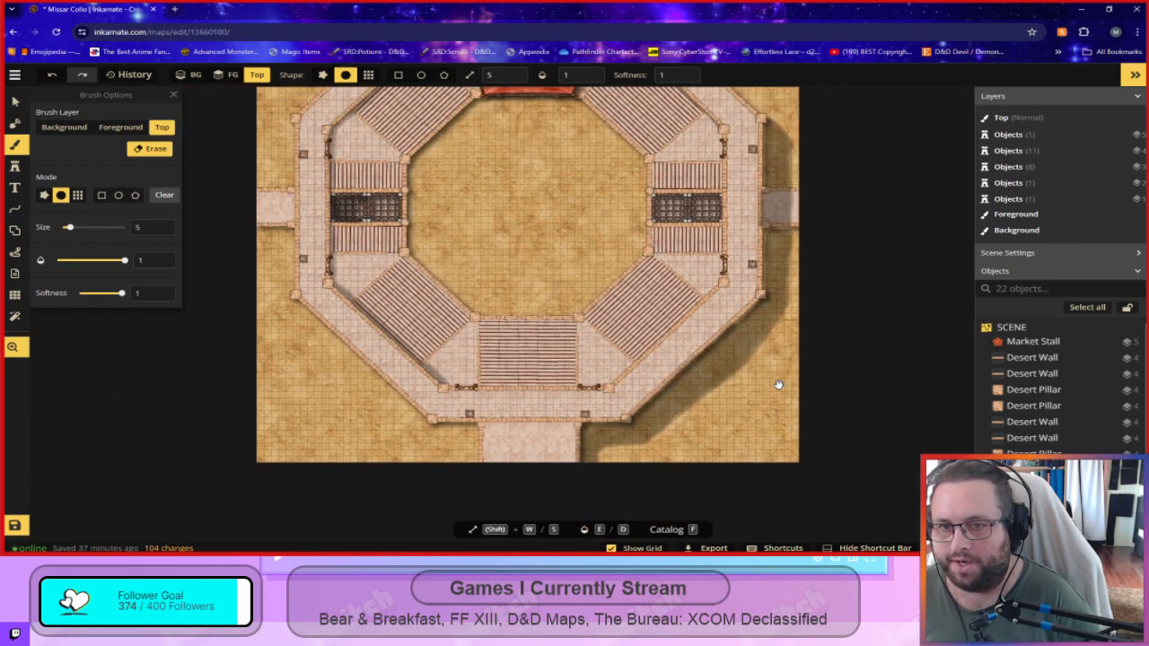
{"action": "scroll", "coordinate": [778, 384], "scroll_direction": "up", "scroll_amount": 6}
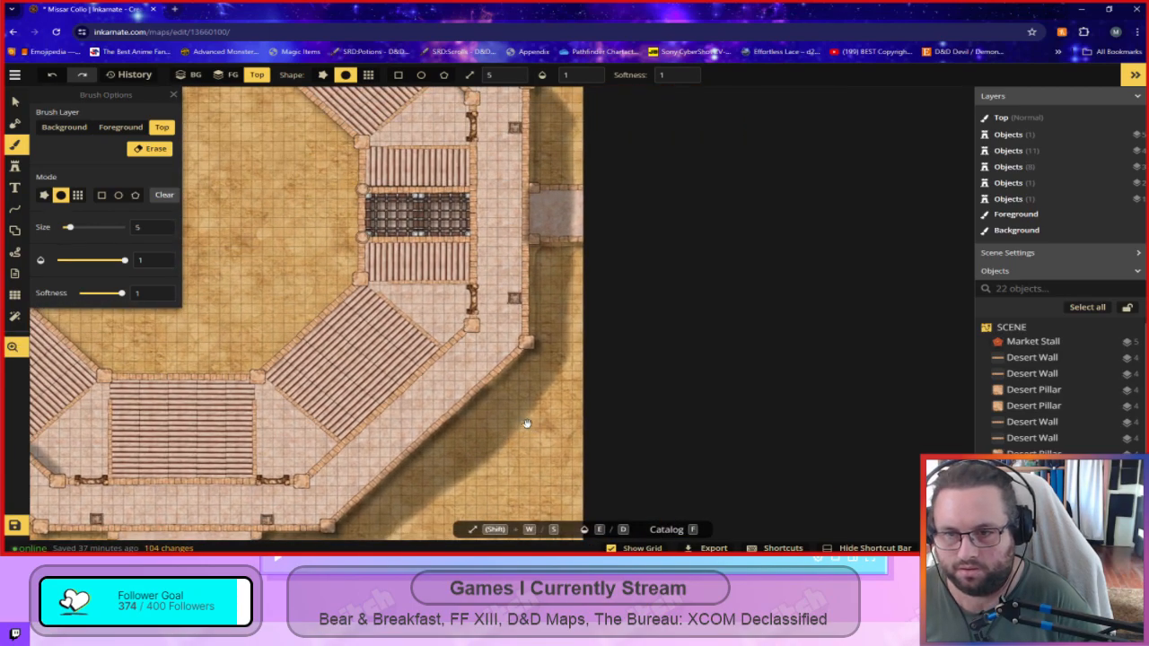
{"action": "scroll", "coordinate": [526, 415], "scroll_direction": "up", "scroll_amount": 3}
{"action": "mouse_move", "coordinate": [579, 213]}
{"action": "left_mouse_down"}
{"action": "mouse_move", "coordinate": [552, 506]}
{"action": "mouse_move", "coordinate": [565, 452]}
{"action": "left_mouse_up"}
{"action": "scroll", "coordinate": [547, 464], "scroll_direction": "up", "scroll_amount": 4}
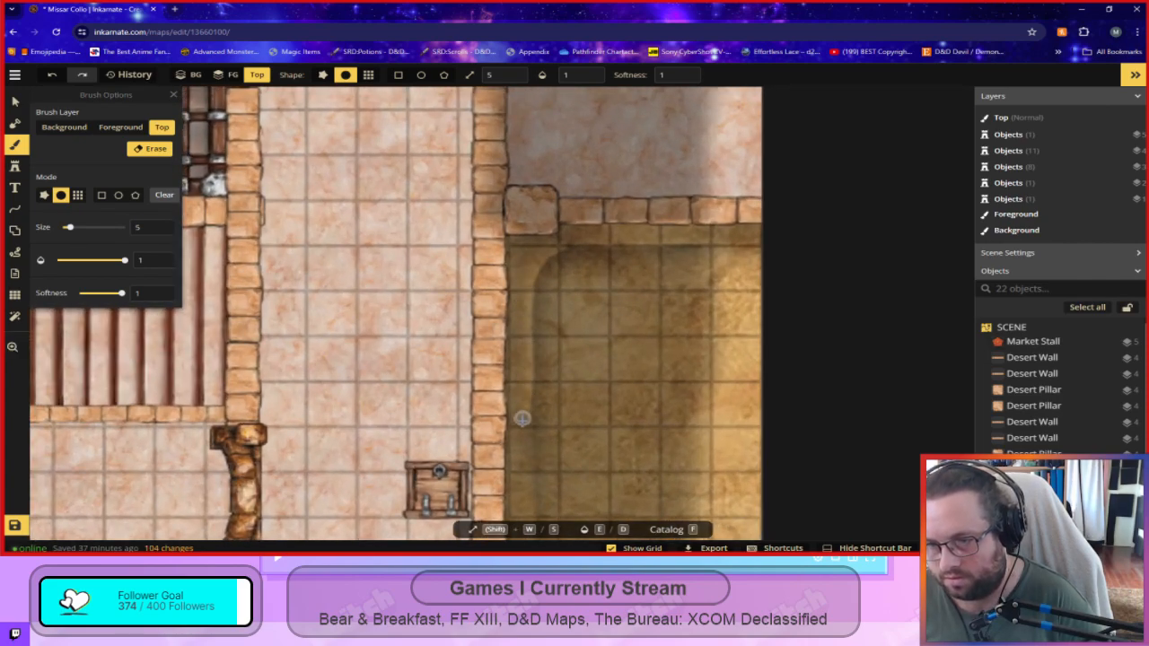
{"action": "left_click_drag", "start_coordinate": [529, 258], "coordinate": [523, 463]}
{"action": "scroll", "coordinate": [615, 494], "scroll_direction": "down", "scroll_amount": 2}
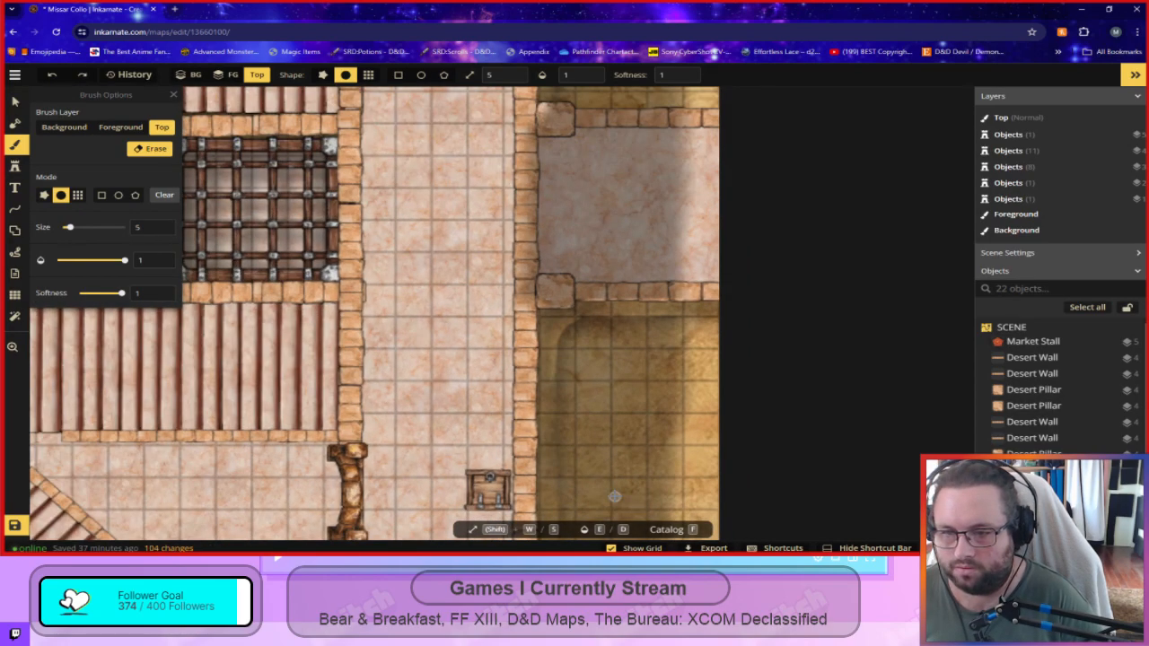
Try one more eraser stroke beside the wall below the entrance pillar, and undo all the size 5 trims.
{"action": "left_click_drag", "start_coordinate": [613, 503], "coordinate": [593, 275]}
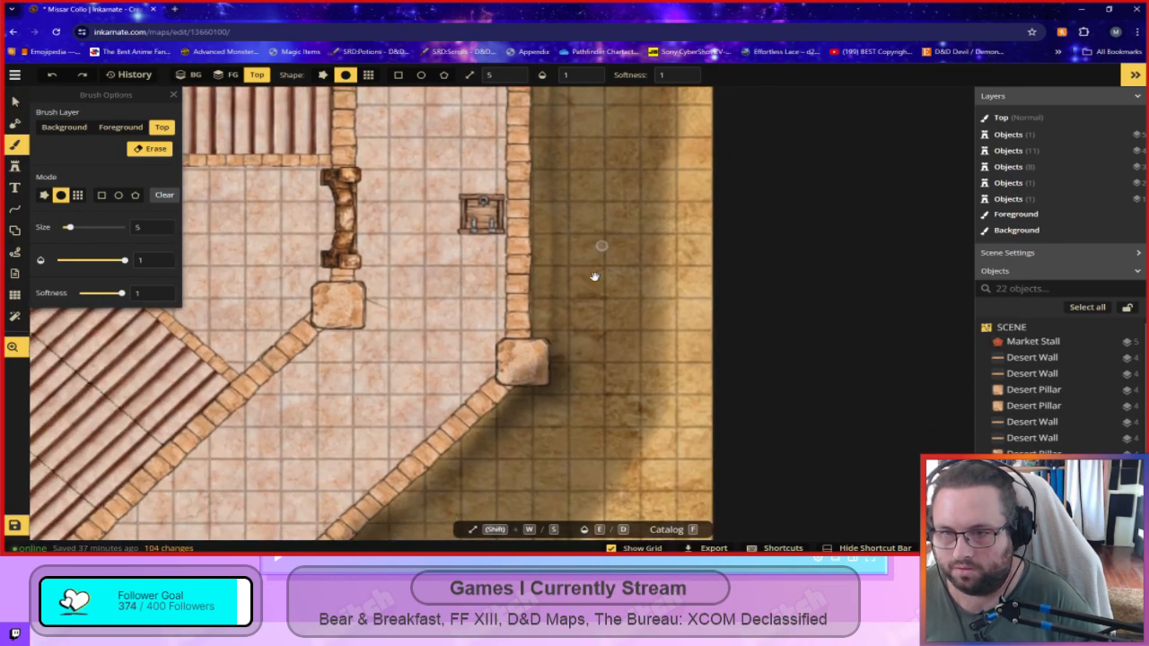
{"action": "scroll", "coordinate": [593, 275], "scroll_direction": "down", "scroll_amount": 1}
{"action": "left_click_drag", "start_coordinate": [573, 128], "coordinate": [556, 219]}
{"action": "key", "text": "ctrl+z"}
{"action": "key", "text": "ctrl+z"}
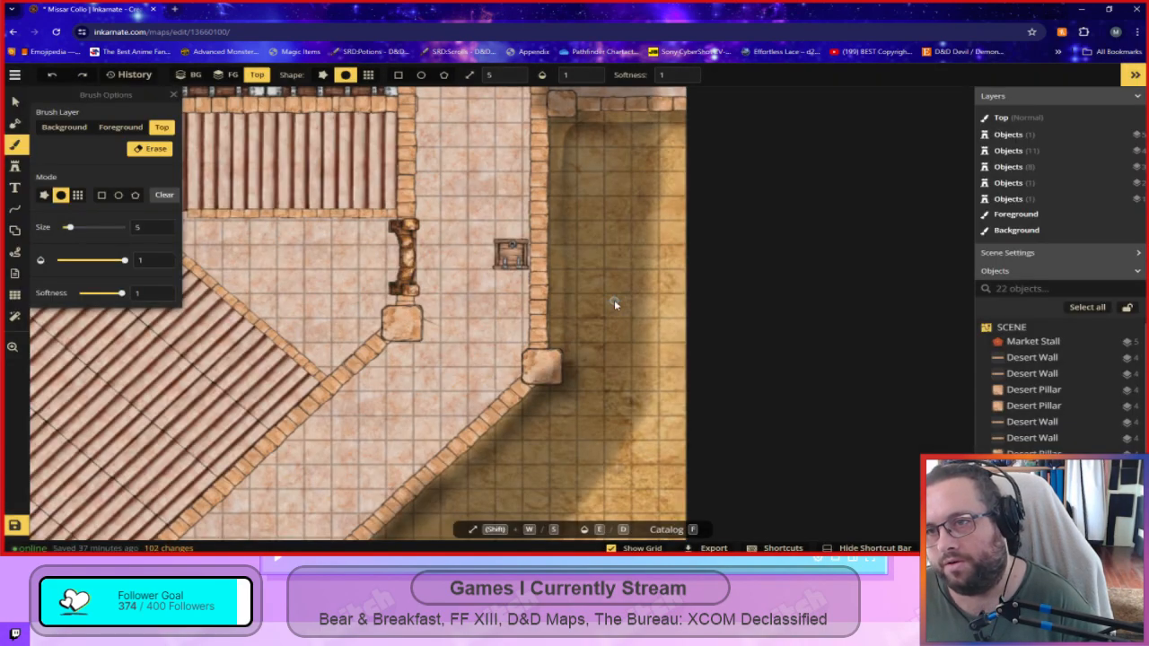
{"action": "key", "text": "ctrl+z"}
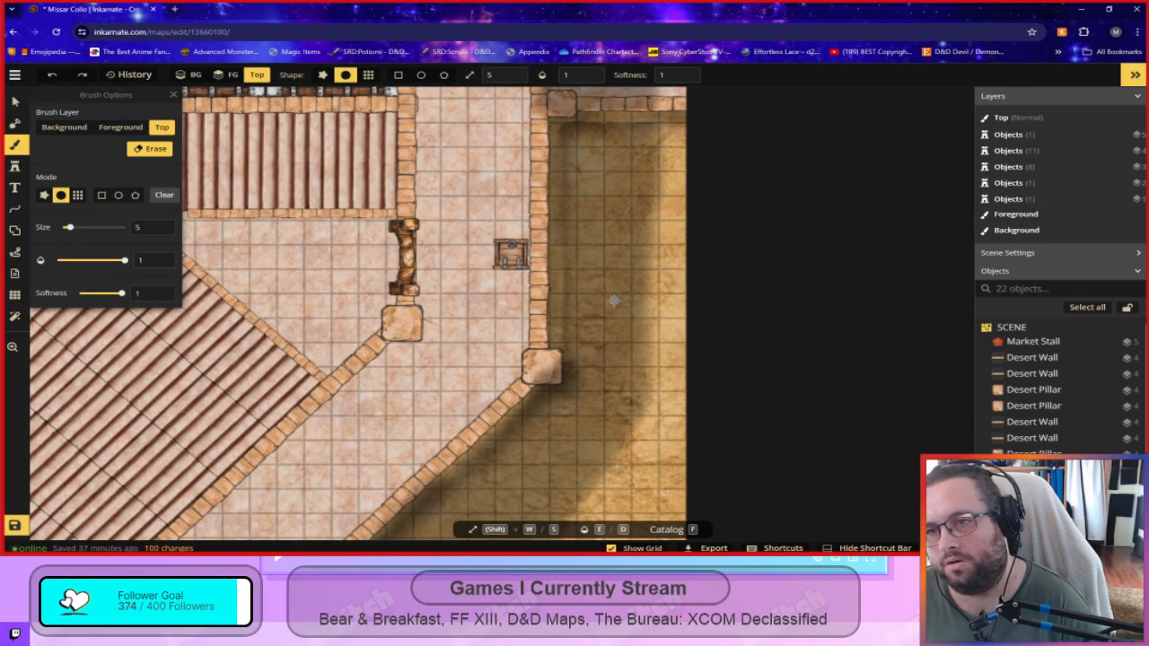
Try erasing a short strip of shadow at opacity 1 along the outer wall below the entrance pillar, and undo it.
{"action": "scroll", "coordinate": [566, 301], "scroll_direction": "up", "scroll_amount": 5}
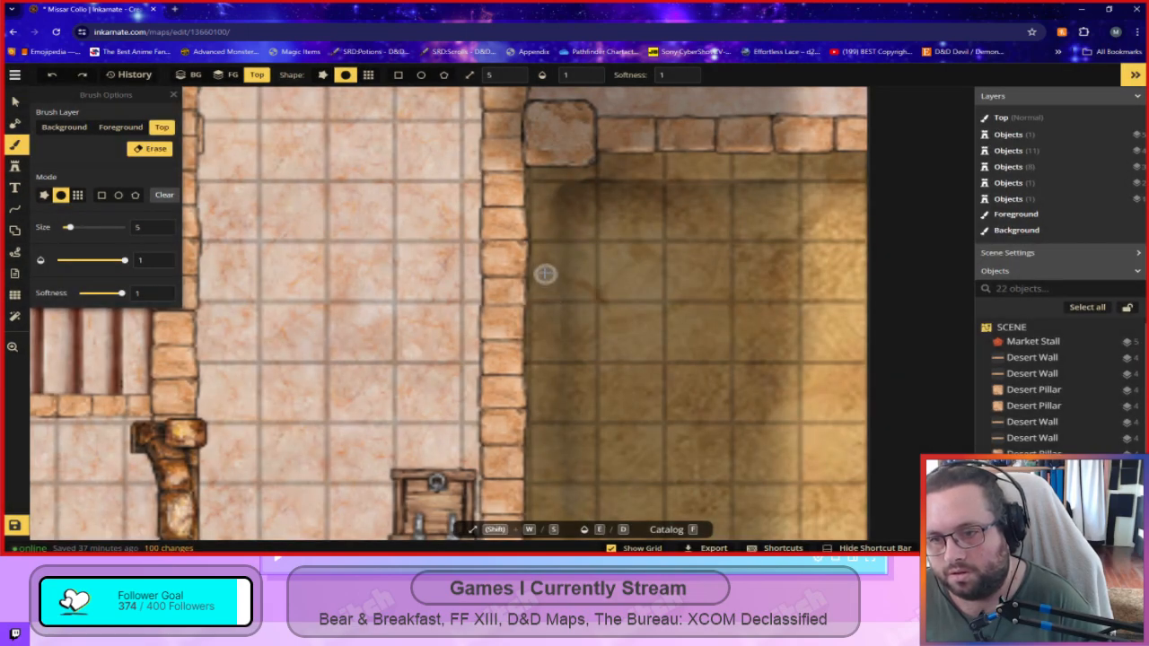
{"action": "left_click_drag", "start_coordinate": [547, 203], "coordinate": [551, 303]}
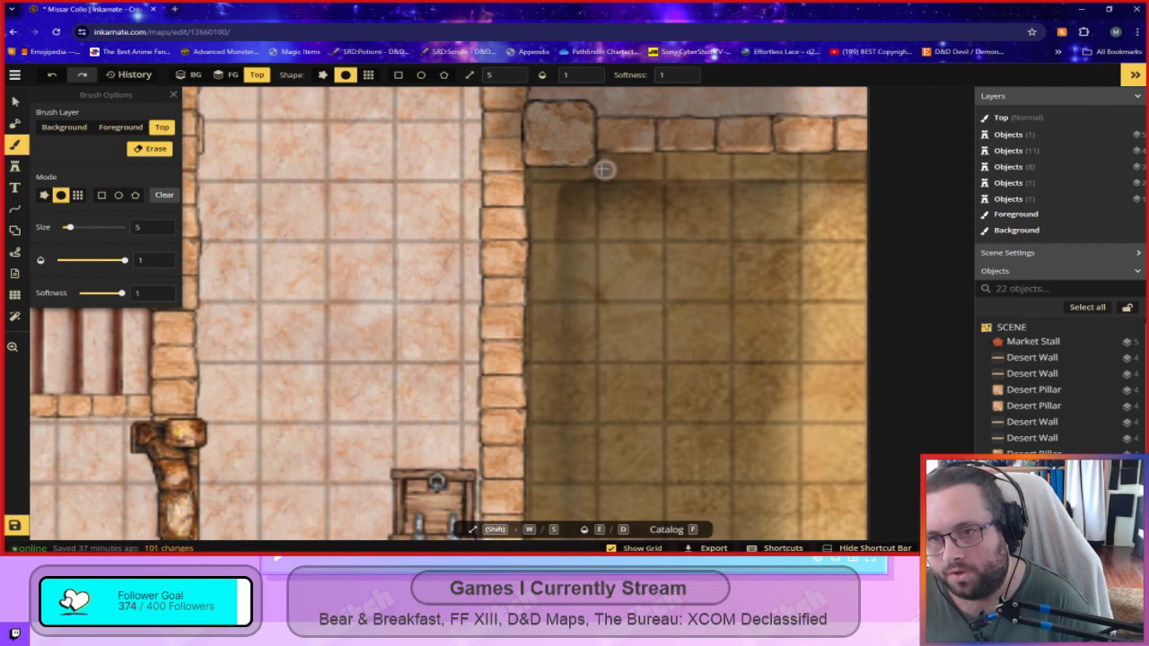
{"action": "key", "text": "ctrl+z"}
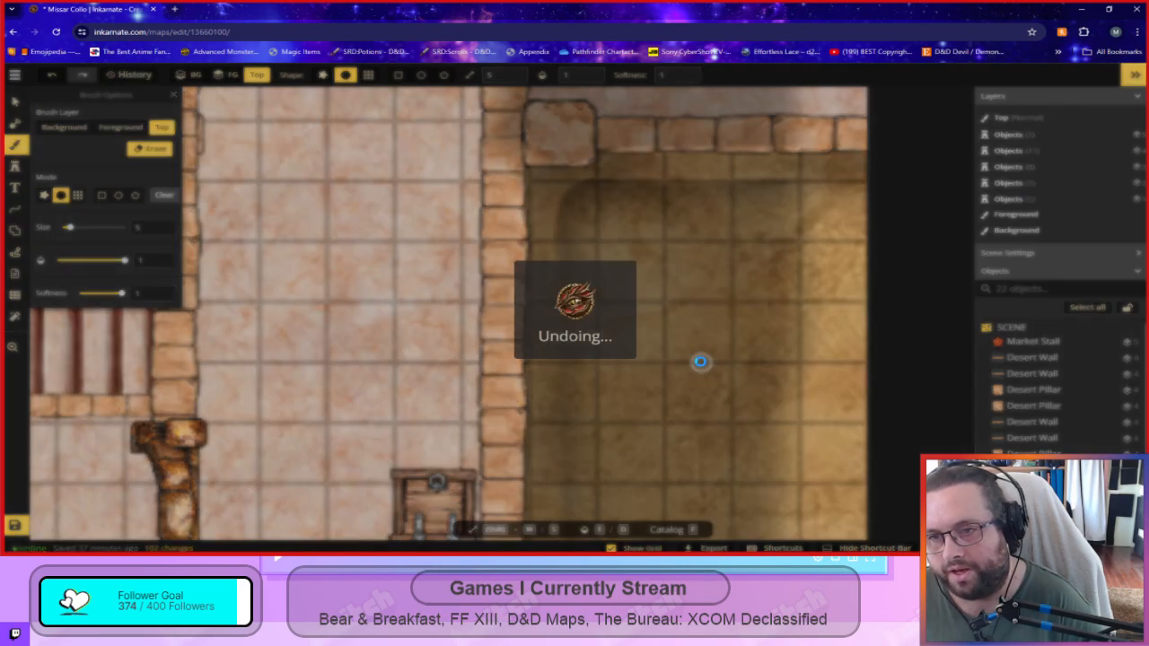
Lower the eraser opacity to 0.5, try softening the shadow beside the outer wall, and undo the stroke.
{"action": "left_click_drag", "start_coordinate": [128, 262], "coordinate": [100, 261]}
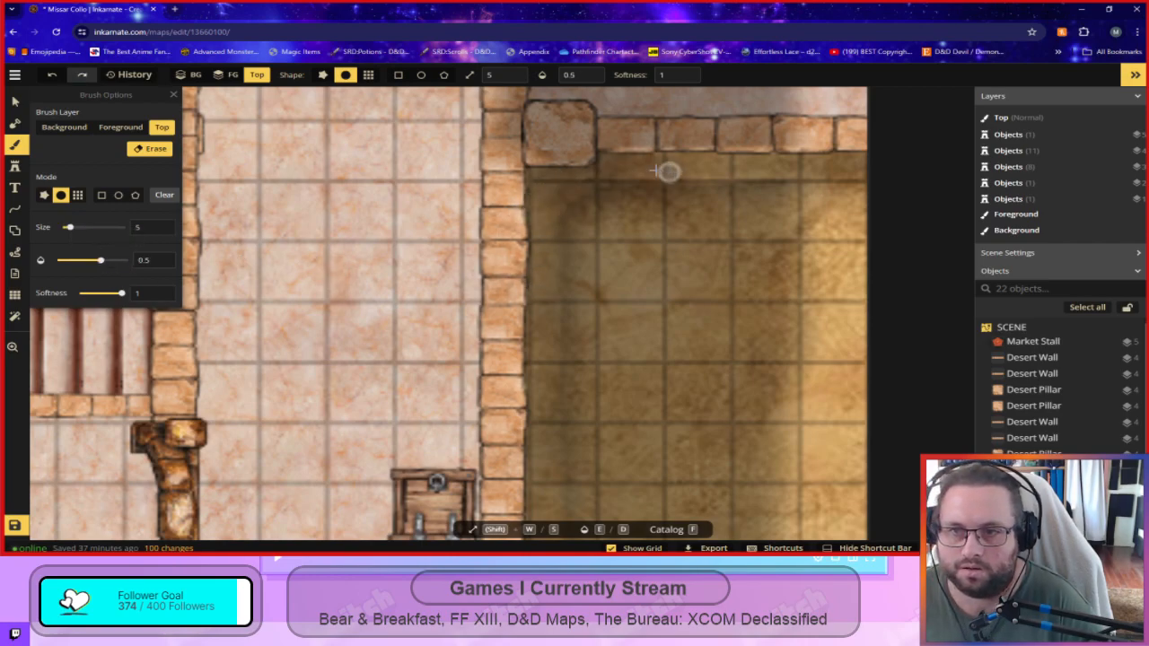
{"action": "mouse_move", "coordinate": [565, 208]}
{"action": "left_mouse_down"}
{"action": "mouse_move", "coordinate": [555, 464]}
{"action": "mouse_move", "coordinate": [588, 441]}
{"action": "left_mouse_up"}
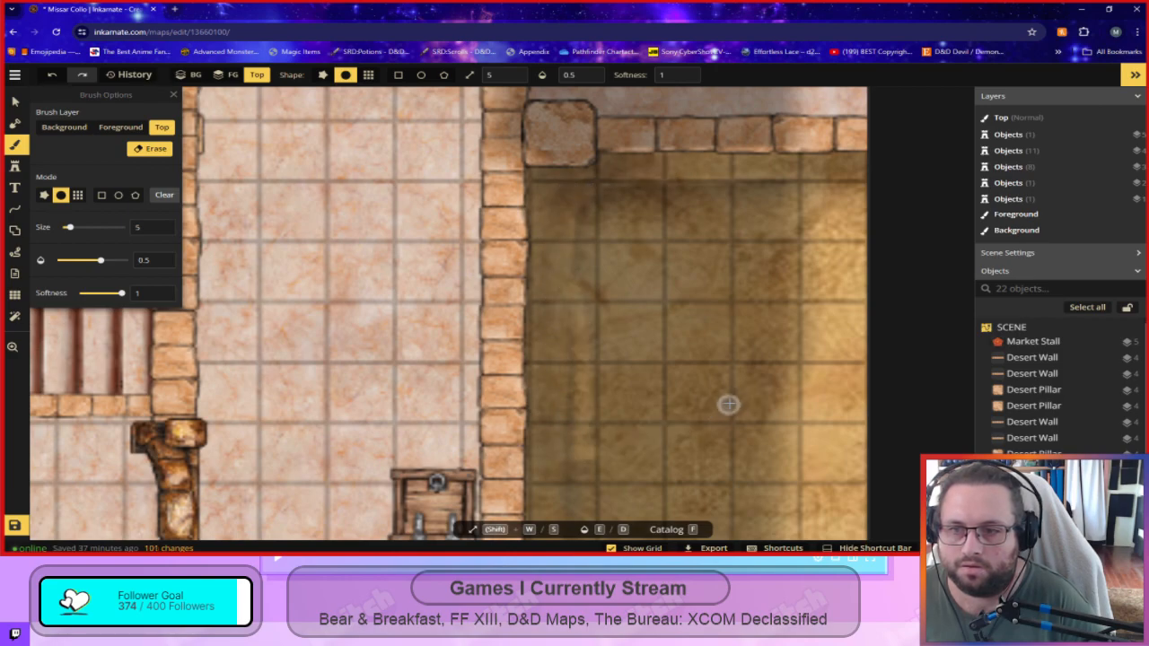
{"action": "key", "text": "ctrl+z"}
Reduce the eraser opacity to 0.4, test it on the shadow beside the outer wall, and undo the stroke.
{"action": "left_click_drag", "start_coordinate": [102, 260], "coordinate": [98, 262]}
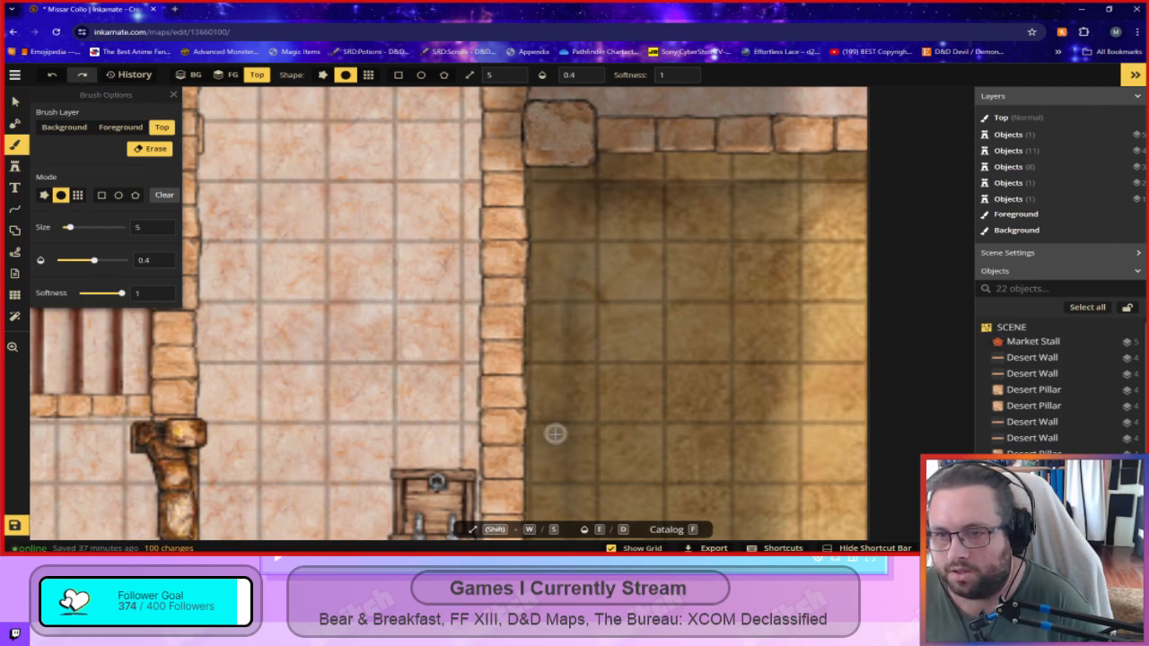
{"action": "mouse_move", "coordinate": [542, 289]}
{"action": "left_mouse_down"}
{"action": "mouse_move", "coordinate": [632, 187]}
{"action": "mouse_move", "coordinate": [626, 232]}
{"action": "mouse_move", "coordinate": [694, 230]}
{"action": "mouse_move", "coordinate": [666, 370]}
{"action": "mouse_move", "coordinate": [698, 425]}
{"action": "left_mouse_up"}
{"action": "key", "text": "ctrl+z"}
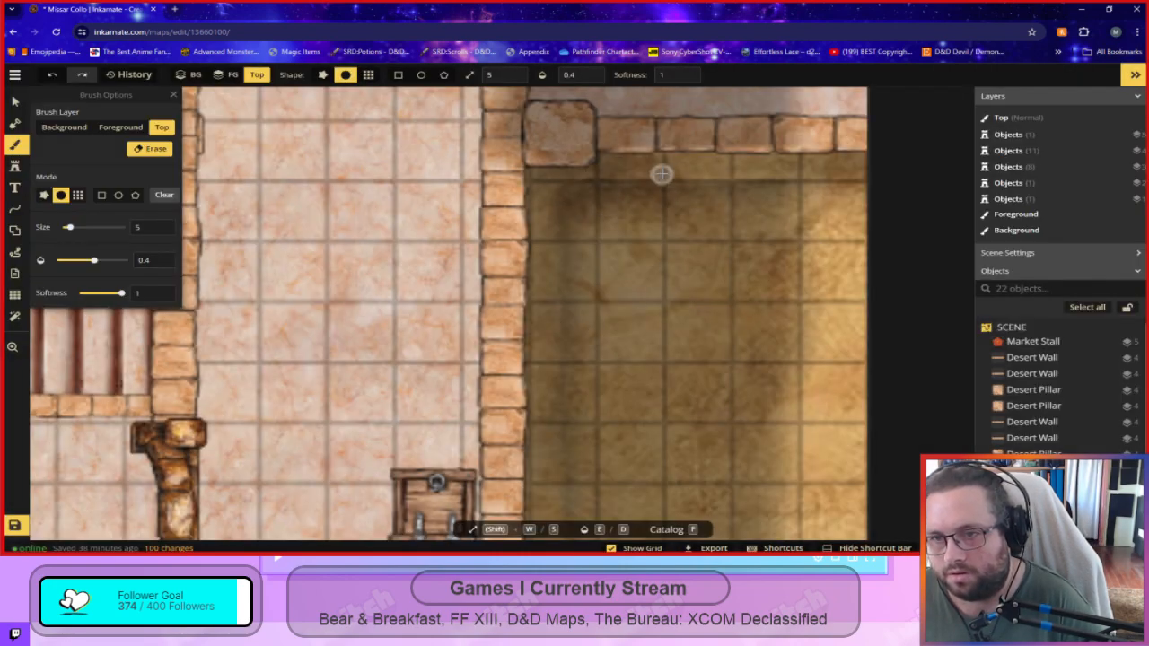
Soften the dark shadow along the east outer wall and just below the east walkway by erasing on the Top layer.
{"action": "mouse_move", "coordinate": [569, 189]}
{"action": "left_mouse_down"}
{"action": "mouse_move", "coordinate": [536, 329]}
{"action": "mouse_move", "coordinate": [542, 445]}
{"action": "mouse_move", "coordinate": [550, 244]}
{"action": "mouse_move", "coordinate": [547, 465]}
{"action": "left_mouse_up"}
{"action": "key", "text": "space"}
{"action": "left_click_drag", "start_coordinate": [666, 481], "coordinate": [680, 189]}
{"action": "scroll", "coordinate": [667, 392], "scroll_direction": "down", "scroll_amount": 10}
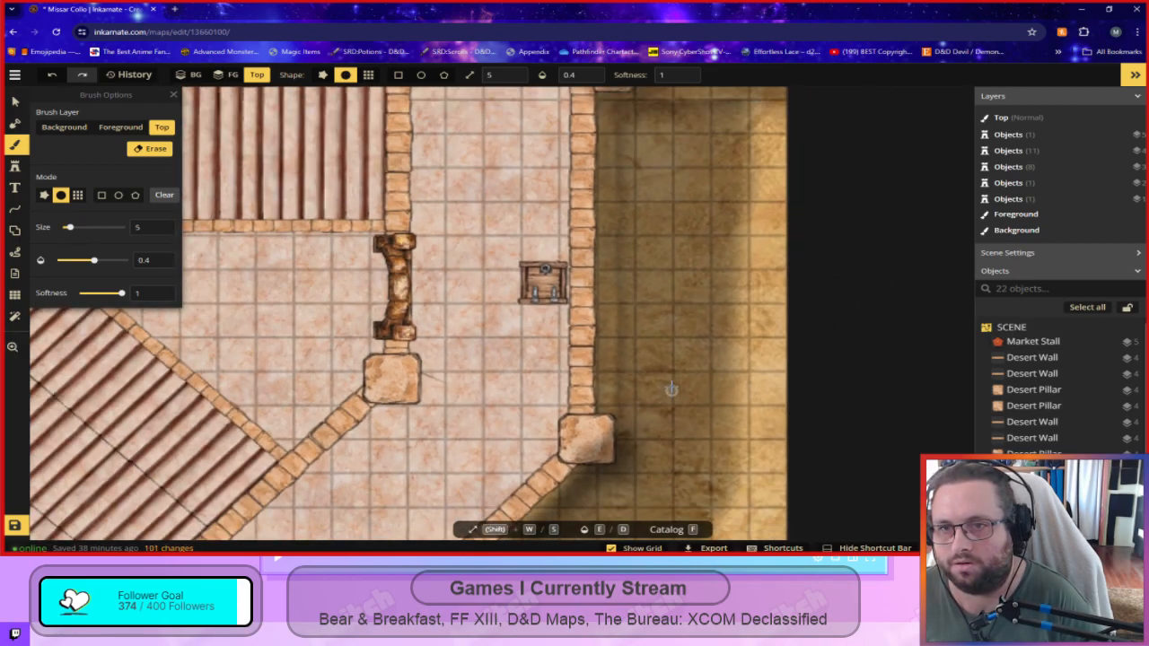
{"action": "scroll", "coordinate": [650, 429], "scroll_direction": "down", "scroll_amount": 4}
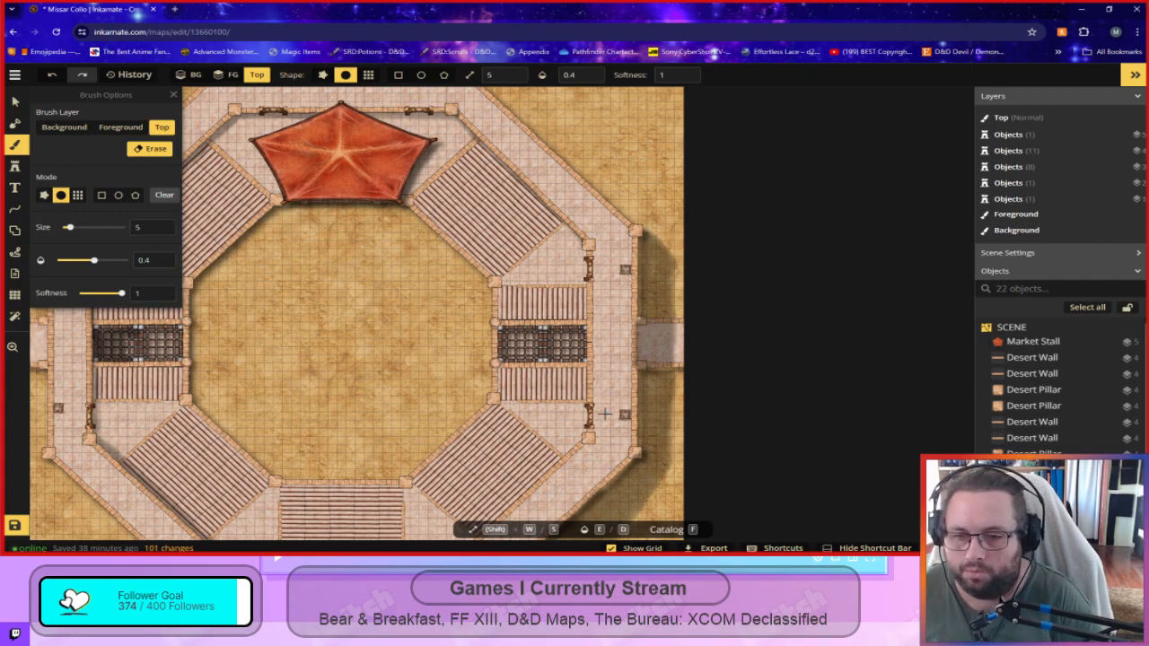
{"action": "scroll", "coordinate": [625, 396], "scroll_direction": "up", "scroll_amount": 5}
{"action": "scroll", "coordinate": [626, 396], "scroll_direction": "up", "scroll_amount": 2}
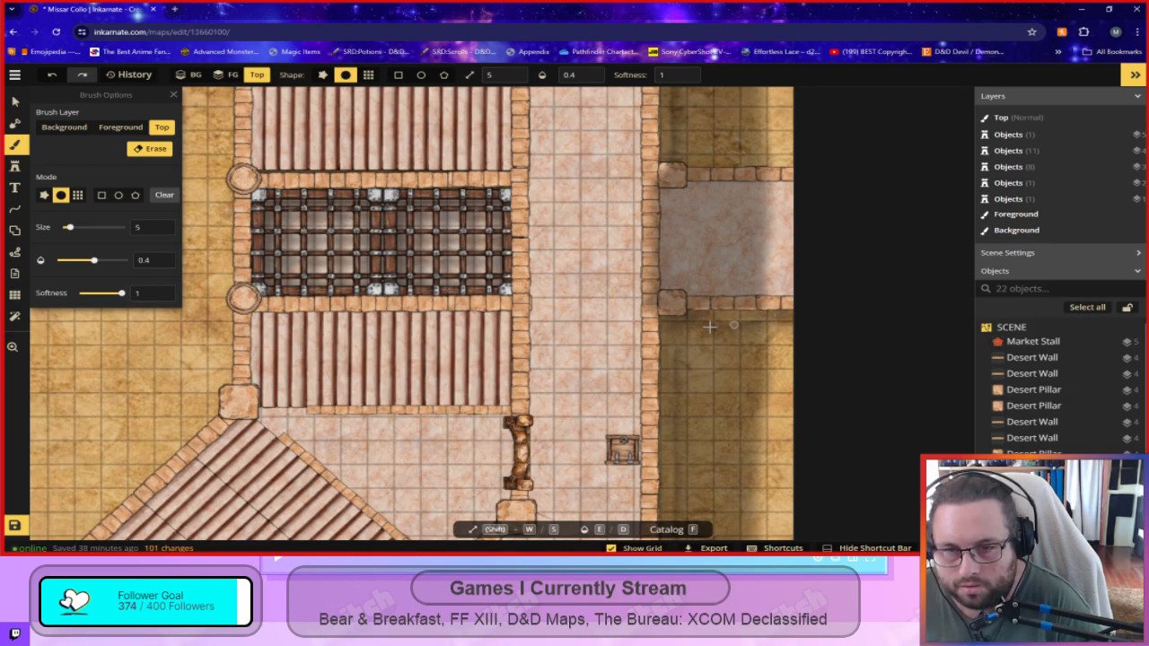
{"action": "scroll", "coordinate": [764, 494], "scroll_direction": "down", "scroll_amount": 3}
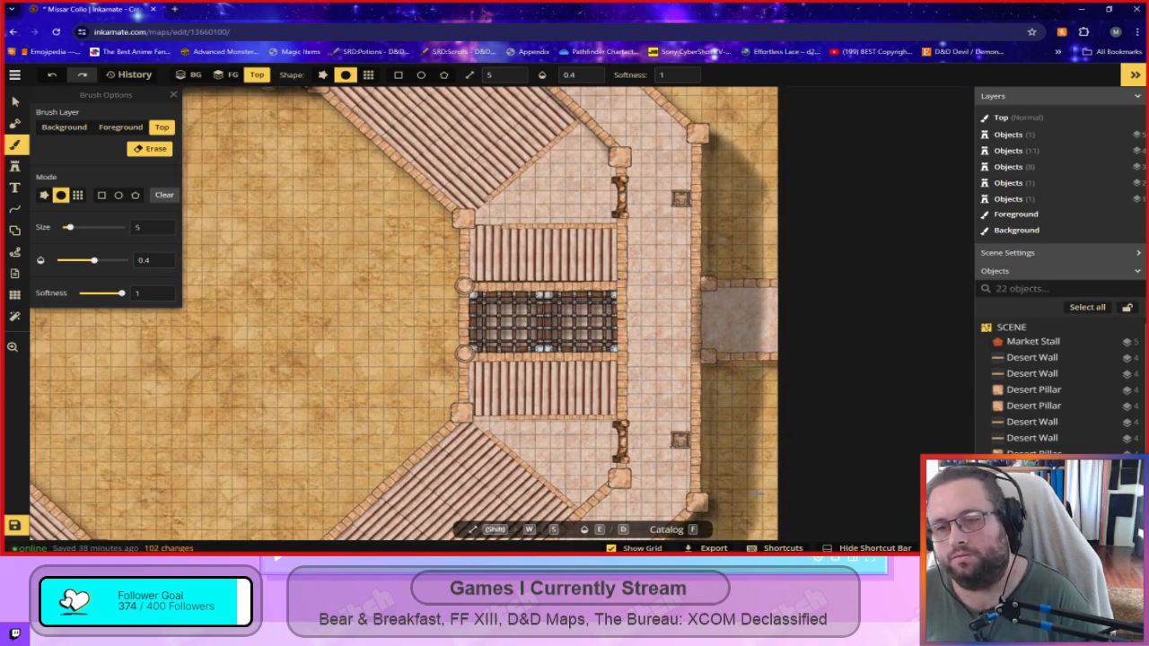
{"action": "scroll", "coordinate": [768, 510], "scroll_direction": "up", "scroll_amount": 2}
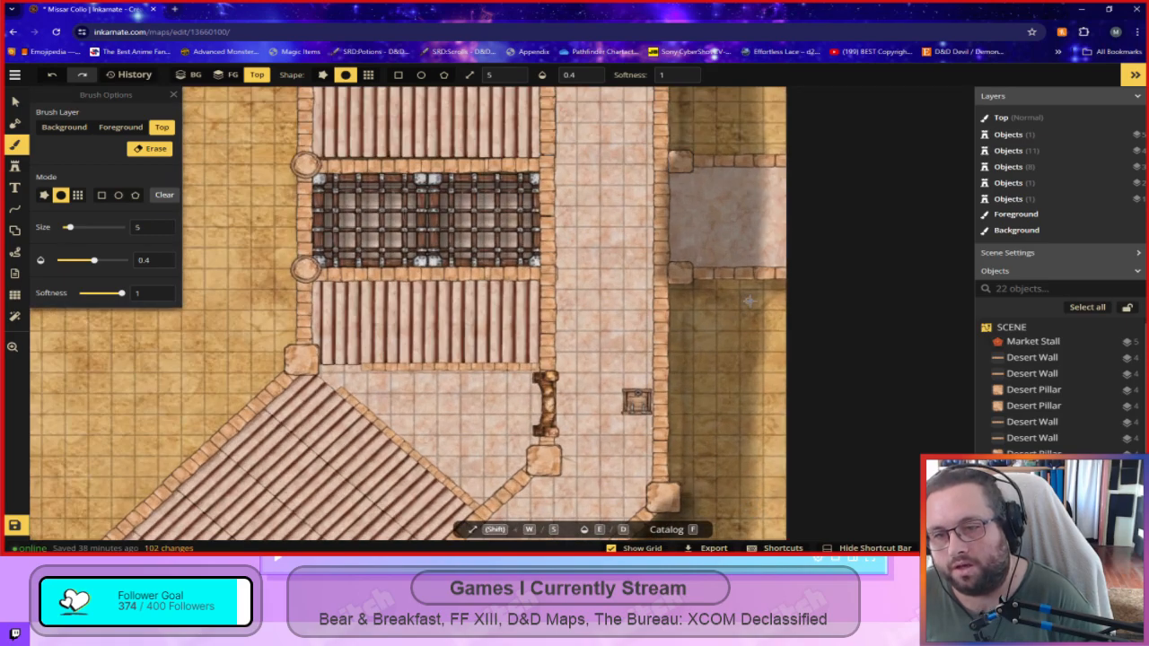
Erase part of the dark shadow strip along the outer face of the east wall above the walkway.
{"action": "scroll", "coordinate": [716, 300], "scroll_direction": "down", "scroll_amount": 2}
{"action": "key", "text": "space"}
{"action": "left_click_drag", "start_coordinate": [713, 177], "coordinate": [707, 461]}
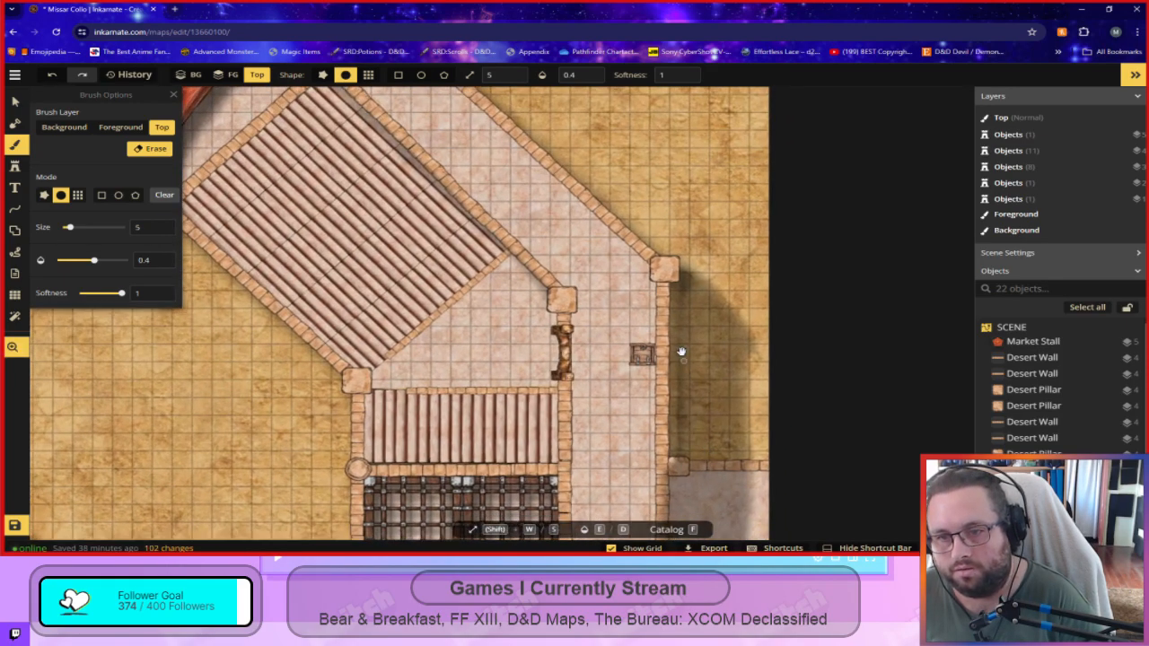
{"action": "left_click_drag", "start_coordinate": [686, 367], "coordinate": [686, 437]}
{"action": "scroll", "coordinate": [677, 449], "scroll_direction": "up", "scroll_amount": 3}
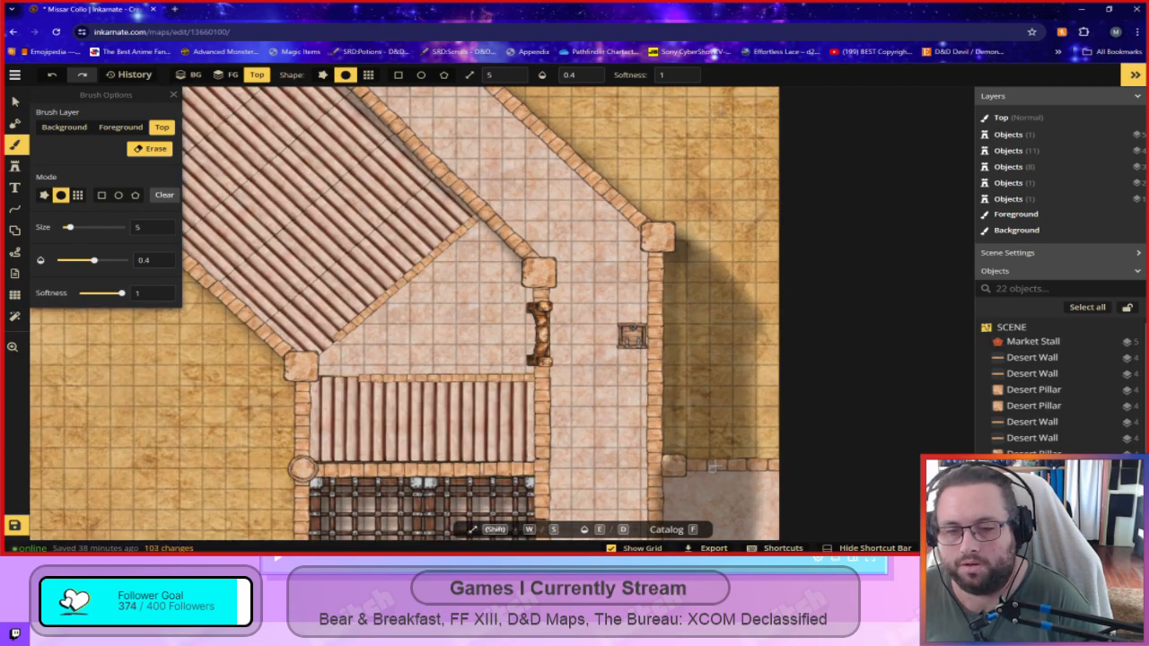
{"action": "key", "text": "ctrl+z"}
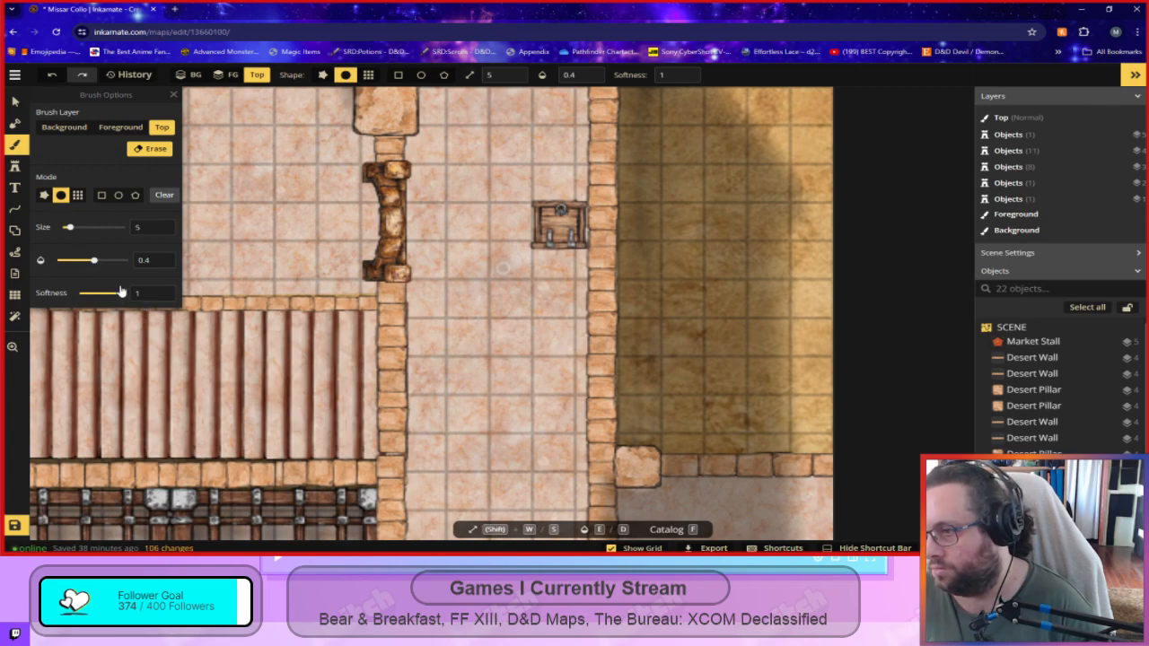
Paint black shadow over the pillar where the walkway's upper wall meets the east outer wall.
{"action": "left_click", "coordinate": [160, 151]}
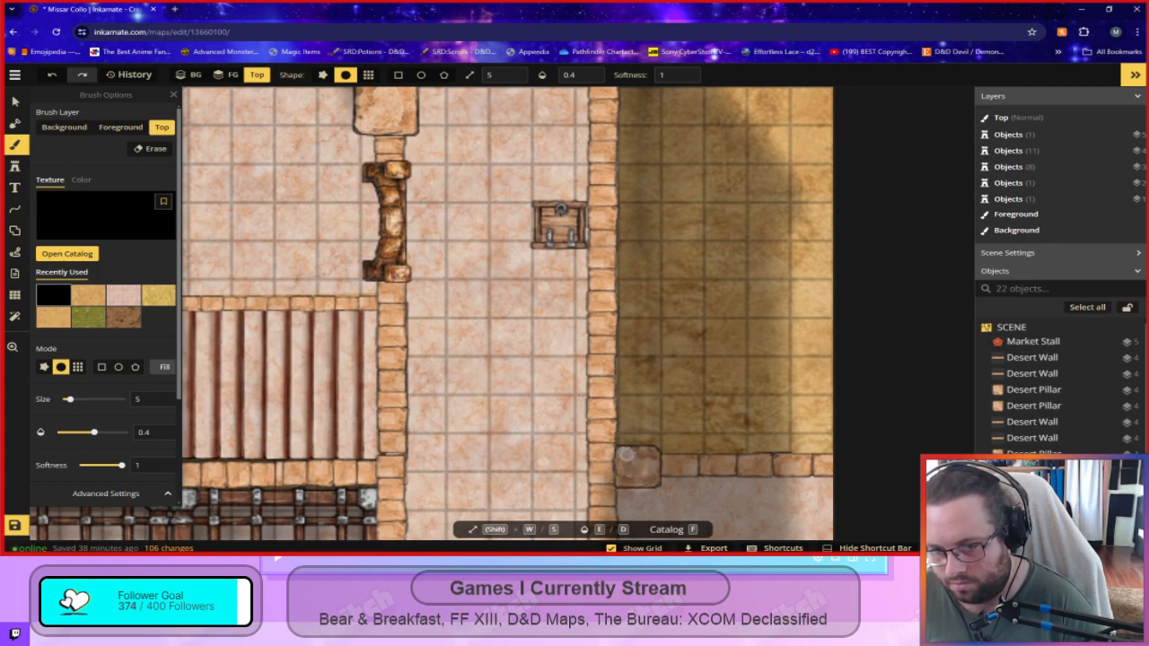
{"action": "left_click_drag", "start_coordinate": [625, 452], "coordinate": [647, 484]}
{"action": "key", "text": "space"}
{"action": "left_click_drag", "start_coordinate": [811, 467], "coordinate": [692, 240]}
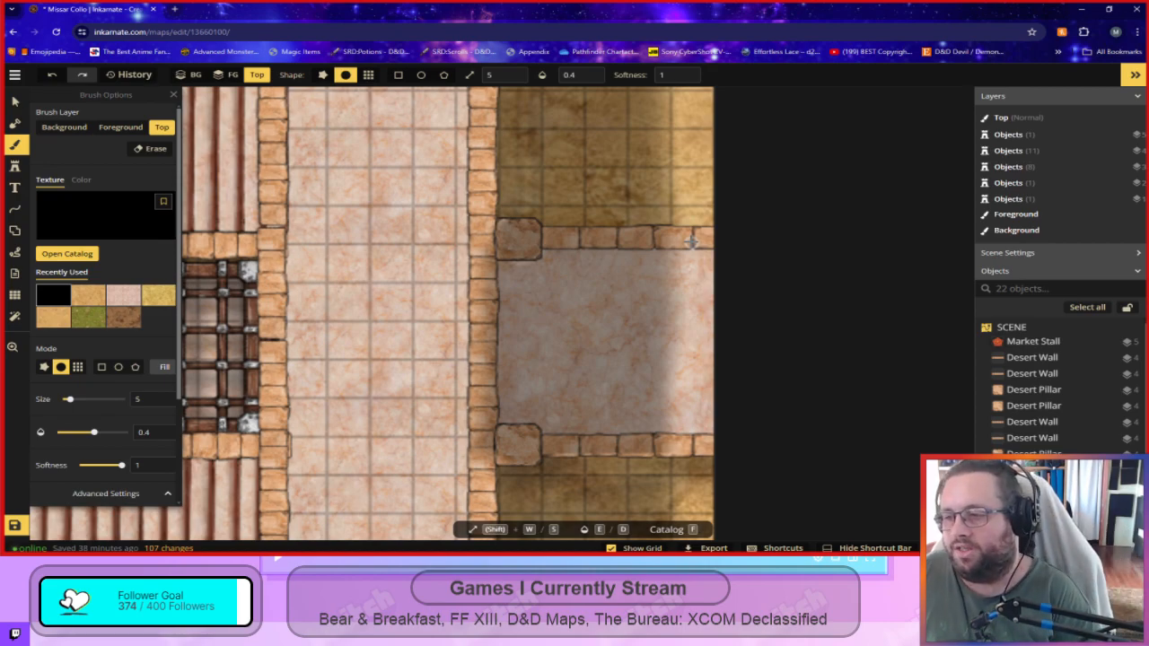
Trim the outer edge of the shadow above the east walkway with the eraser and undo the last stroke by the corner pillar.
{"action": "scroll", "coordinate": [692, 240], "scroll_direction": "down", "scroll_amount": 5}
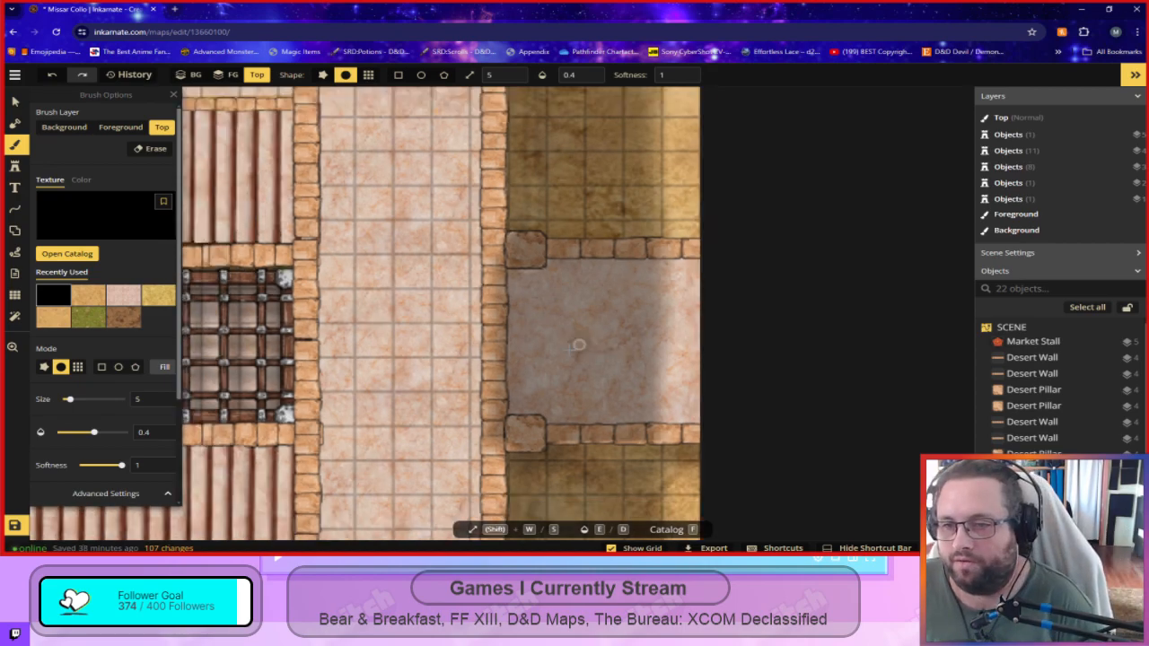
{"action": "left_click_drag", "start_coordinate": [530, 440], "coordinate": [652, 154]}
{"action": "left_click_drag", "start_coordinate": [418, 411], "coordinate": [617, 289]}
{"action": "left_click_drag", "start_coordinate": [805, 185], "coordinate": [631, 349]}
{"action": "scroll", "coordinate": [614, 302], "scroll_direction": "up", "scroll_amount": 5}
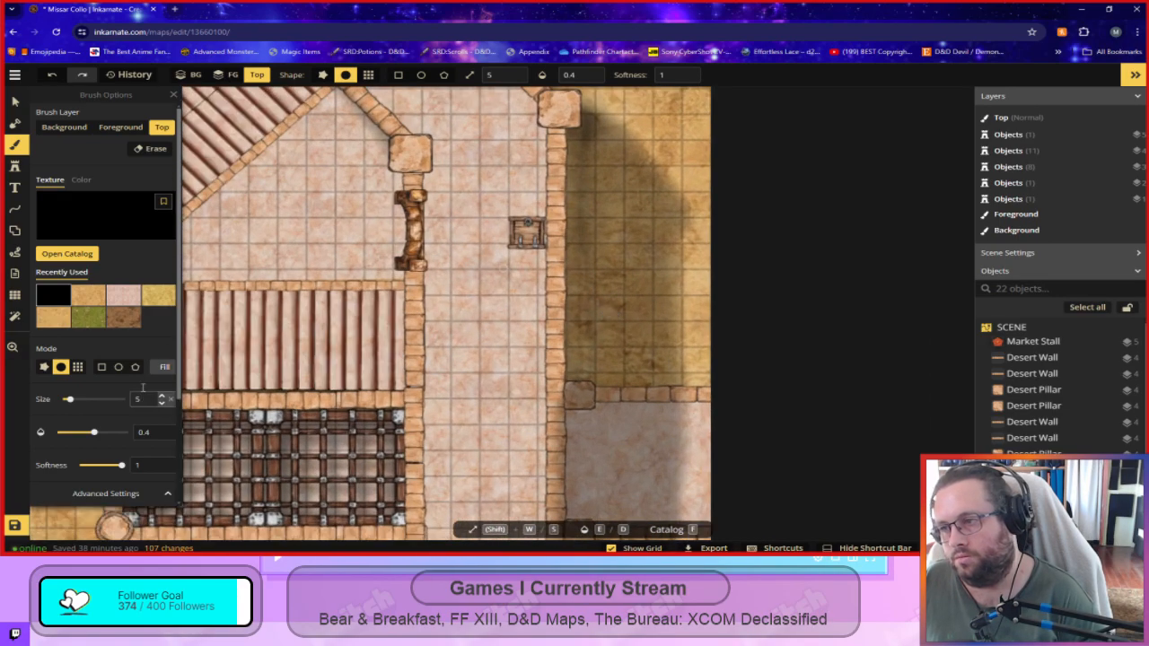
{"action": "left_click", "coordinate": [150, 149]}
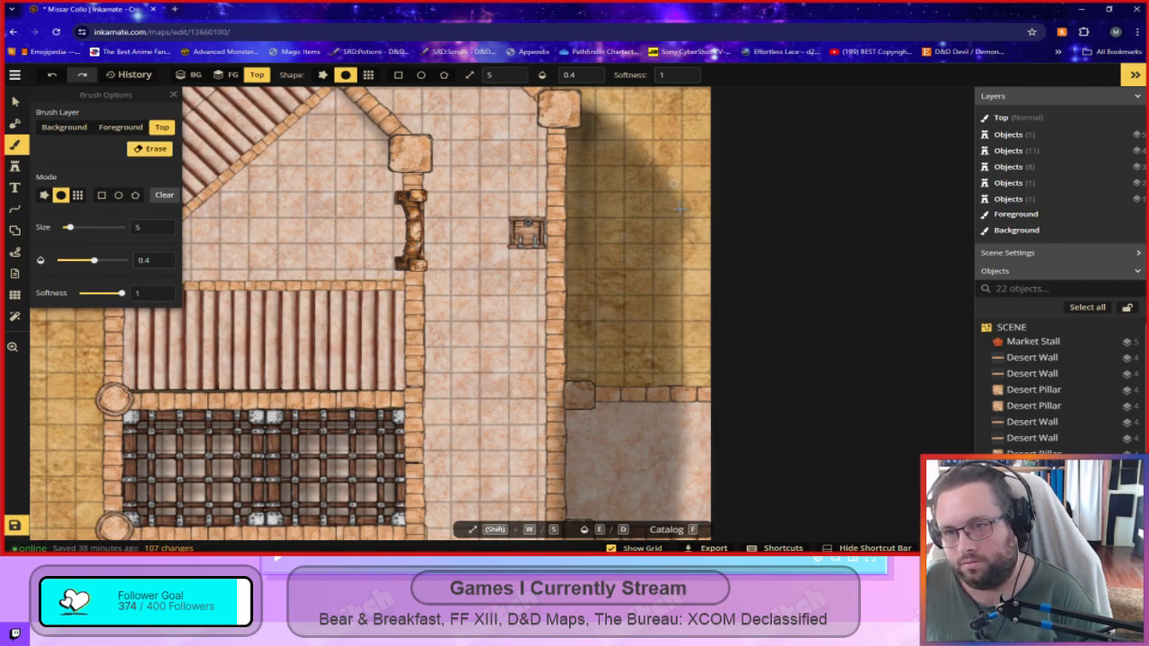
{"action": "left_click_drag", "start_coordinate": [688, 208], "coordinate": [692, 239]}
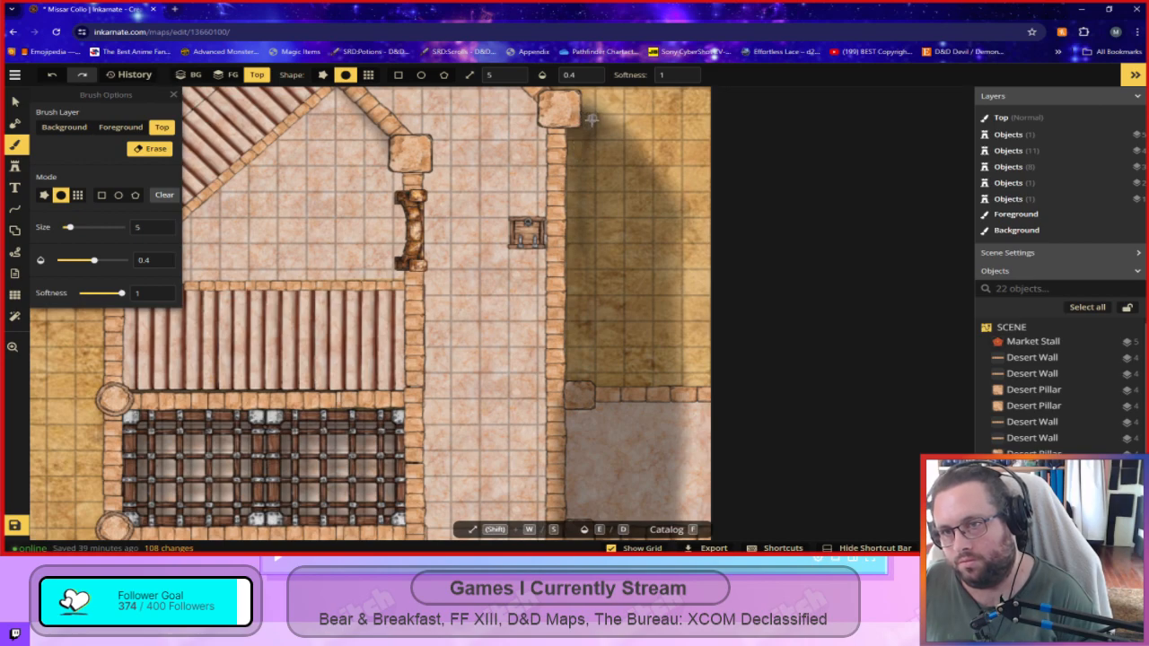
{"action": "left_click_drag", "start_coordinate": [593, 118], "coordinate": [585, 143]}
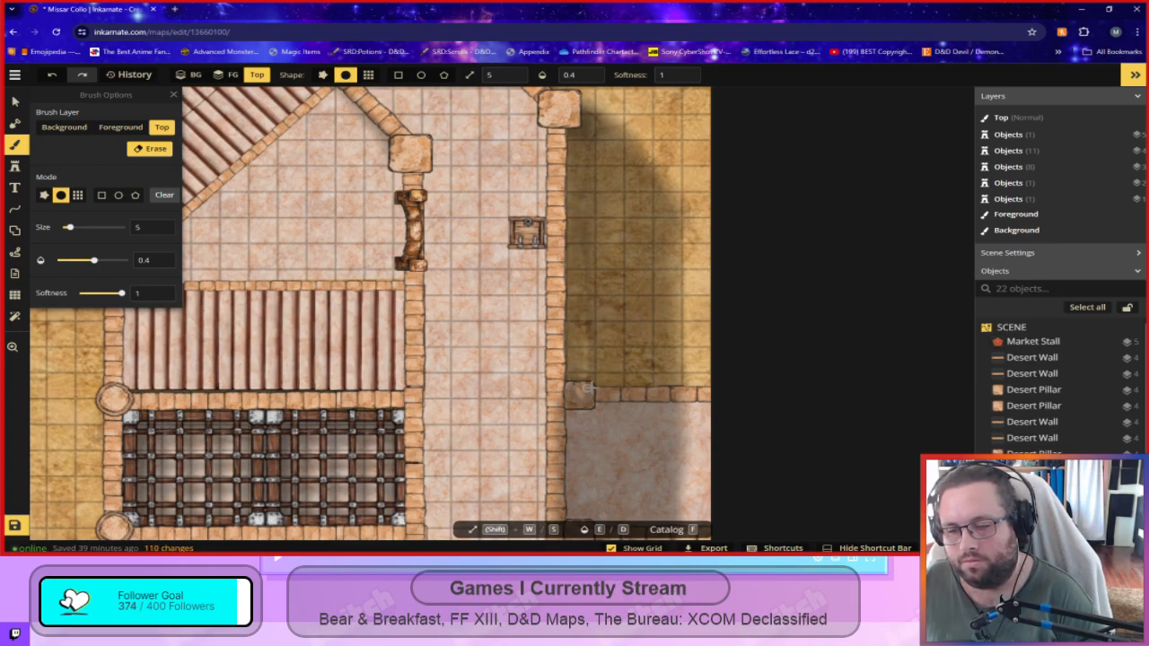
{"action": "key", "text": "ctrl+z"}
Try to deepen the shadow beside the east wall above the walkway with a black stroke blended by erasing.
{"action": "scroll", "coordinate": [529, 341], "scroll_direction": "up", "scroll_amount": 3}
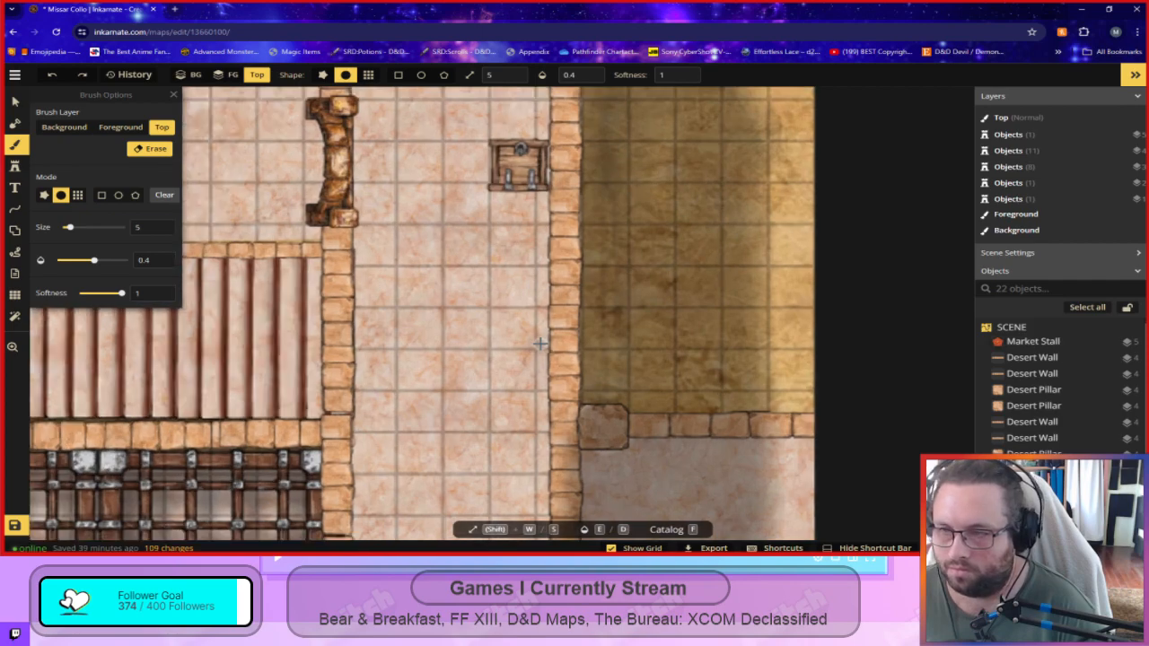
{"action": "left_click", "coordinate": [157, 149]}
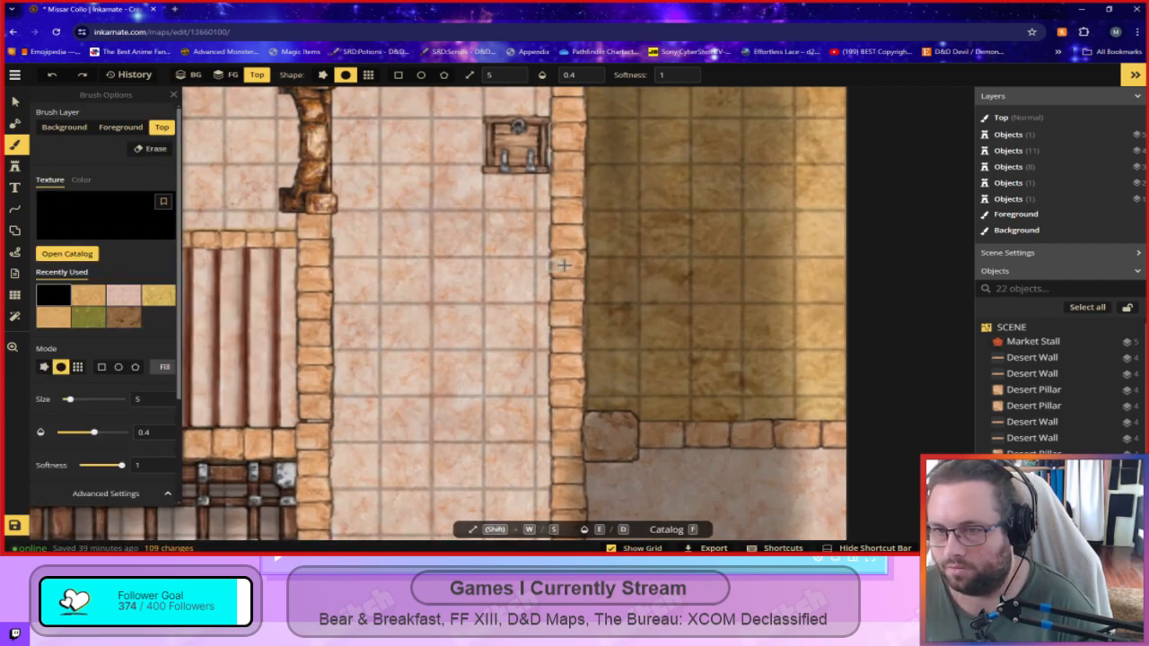
{"action": "mouse_move", "coordinate": [613, 172]}
{"action": "left_mouse_down"}
{"action": "mouse_move", "coordinate": [612, 411]}
{"action": "mouse_move", "coordinate": [614, 179]}
{"action": "left_mouse_up"}
{"action": "left_click", "coordinate": [153, 149]}
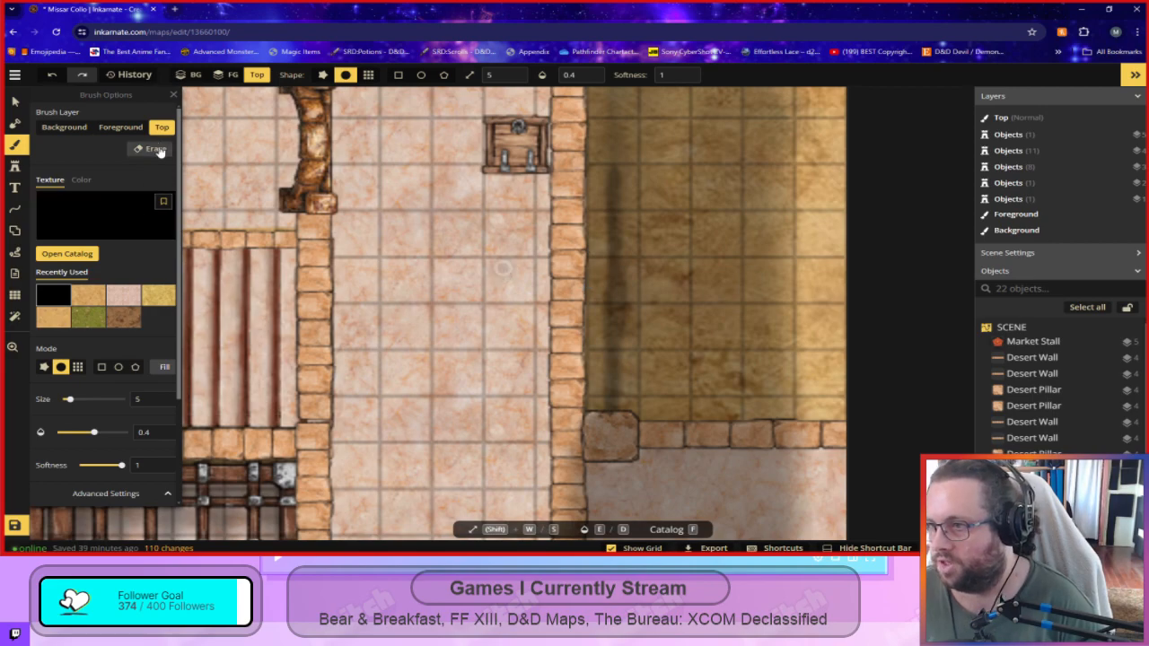
{"action": "mouse_move", "coordinate": [614, 231]}
{"action": "left_mouse_down"}
{"action": "mouse_move", "coordinate": [610, 352]}
{"action": "mouse_move", "coordinate": [614, 187]}
{"action": "mouse_move", "coordinate": [603, 386]}
{"action": "mouse_move", "coordinate": [610, 298]}
{"action": "mouse_move", "coordinate": [619, 341]}
{"action": "mouse_move", "coordinate": [608, 368]}
{"action": "mouse_move", "coordinate": [611, 213]}
{"action": "mouse_move", "coordinate": [613, 278]}
{"action": "left_mouse_up"}
{"action": "scroll", "coordinate": [672, 416], "scroll_direction": "down", "scroll_amount": 3}
{"action": "scroll", "coordinate": [696, 466], "scroll_direction": "down", "scroll_amount": 2}
{"action": "scroll", "coordinate": [687, 359], "scroll_direction": "up", "scroll_amount": 4}
{"action": "key", "text": "ctrl+z"}
{"action": "key", "text": "ctrl+z"}
Rework the eraser strokes beside the east wall above the walkway, undoing the unwanted dark streak.
{"action": "mouse_move", "coordinate": [652, 272]}
{"action": "left_mouse_down"}
{"action": "mouse_move", "coordinate": [655, 411]}
{"action": "mouse_move", "coordinate": [657, 267]}
{"action": "mouse_move", "coordinate": [650, 317]}
{"action": "left_mouse_up"}
{"action": "key", "text": "ctrl+z"}
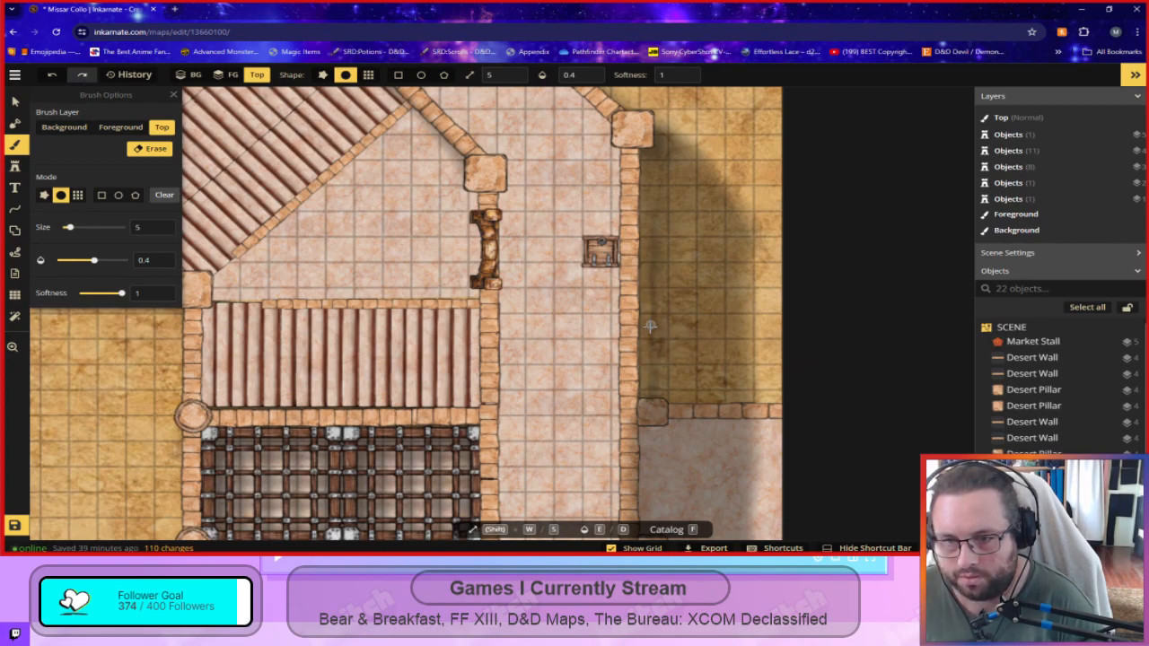
{"action": "scroll", "coordinate": [653, 397], "scroll_direction": "down", "scroll_amount": 3}
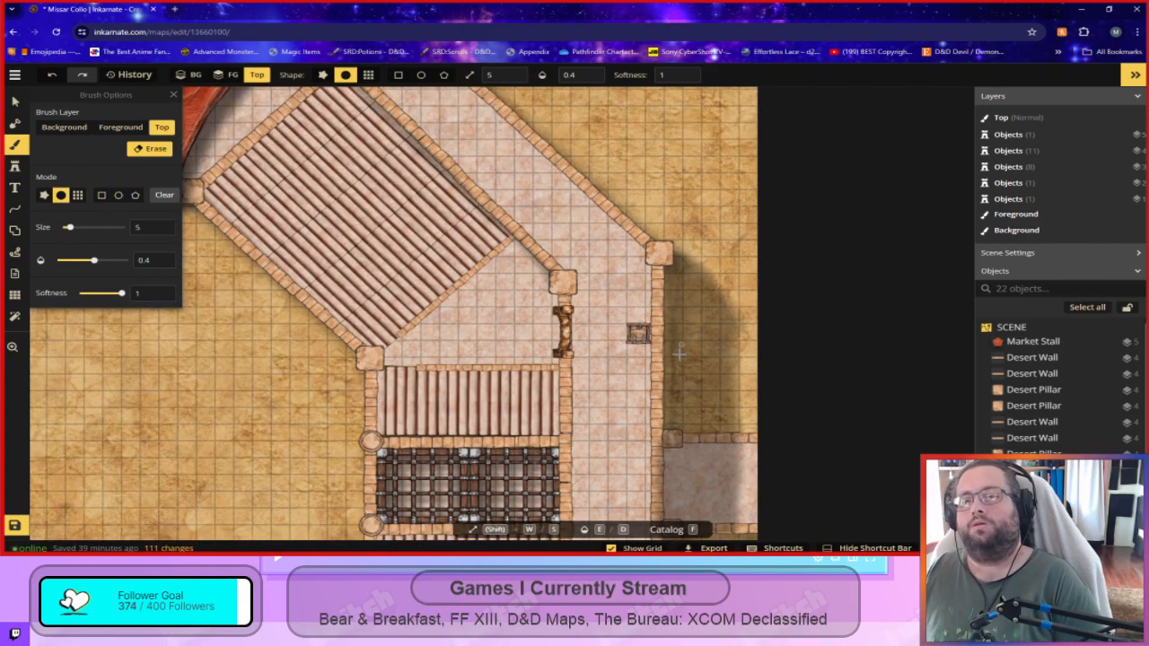
{"action": "scroll", "coordinate": [699, 452], "scroll_direction": "up", "scroll_amount": 2}
{"action": "scroll", "coordinate": [700, 451], "scroll_direction": "up", "scroll_amount": 1}
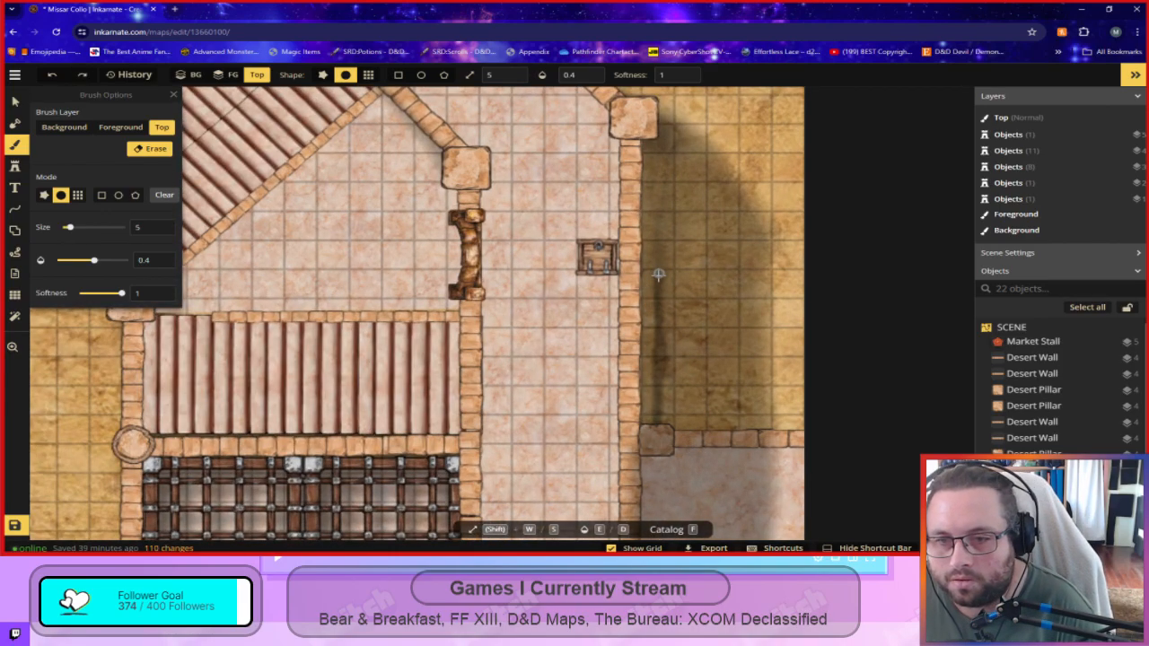
{"action": "key", "text": "ctrl+z"}
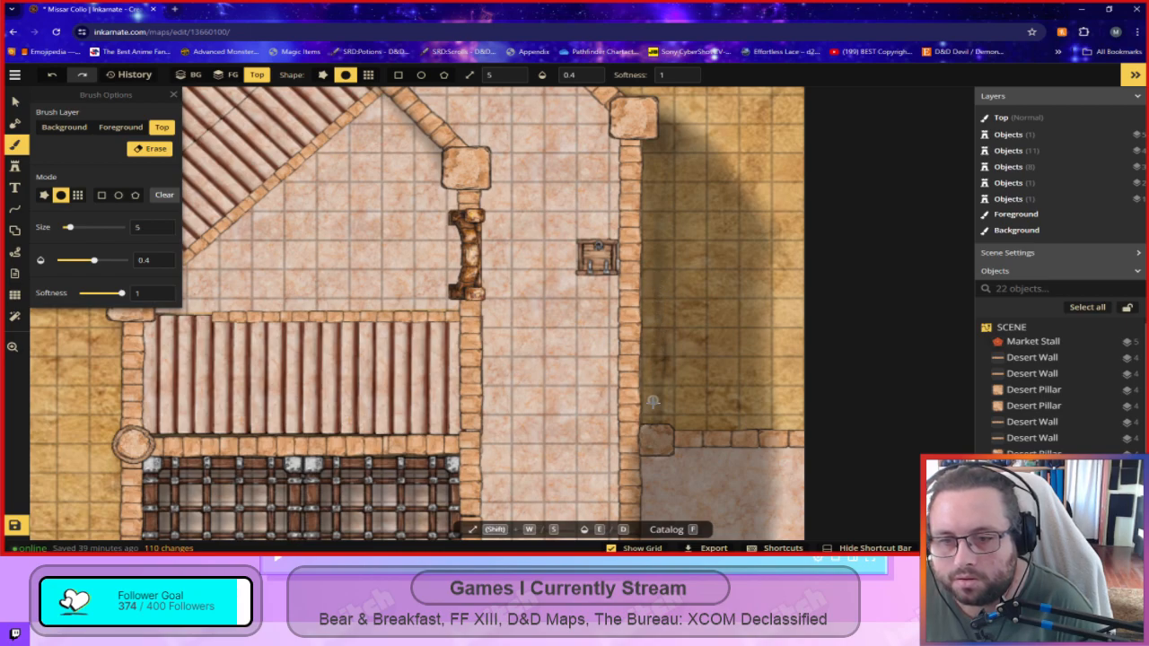
Soften the shadow along the east outer wall between the walkway and the south-east corner pillar with the eraser.
{"action": "scroll", "coordinate": [663, 317], "scroll_direction": "down", "scroll_amount": 5}
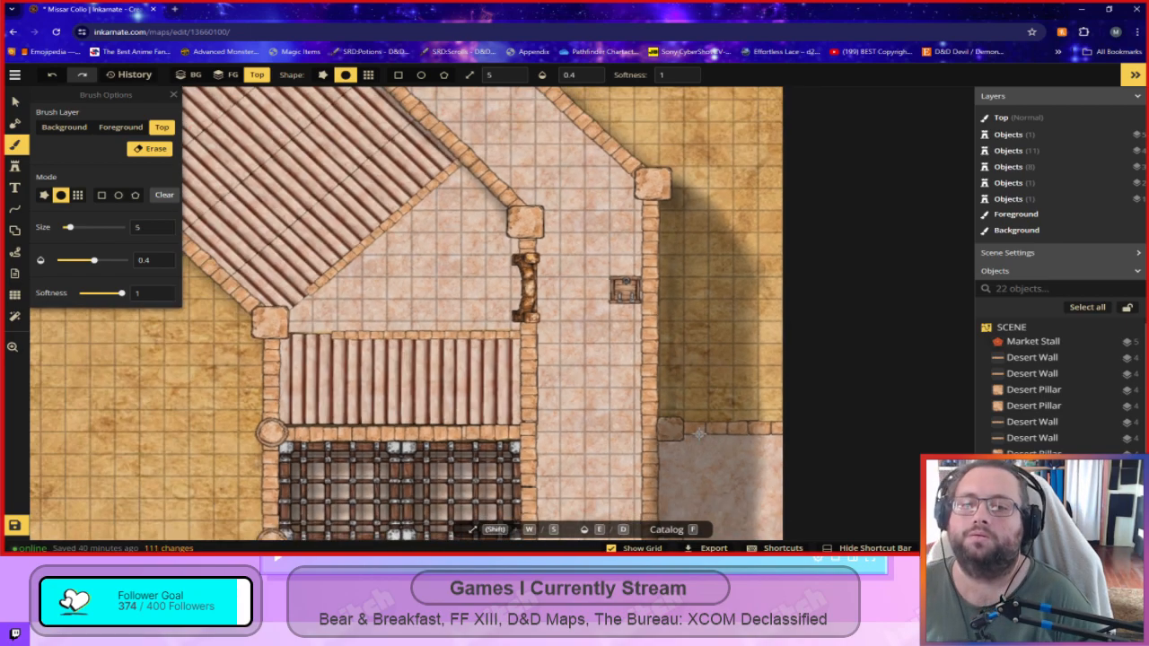
{"action": "scroll", "coordinate": [693, 445], "scroll_direction": "down", "scroll_amount": 1}
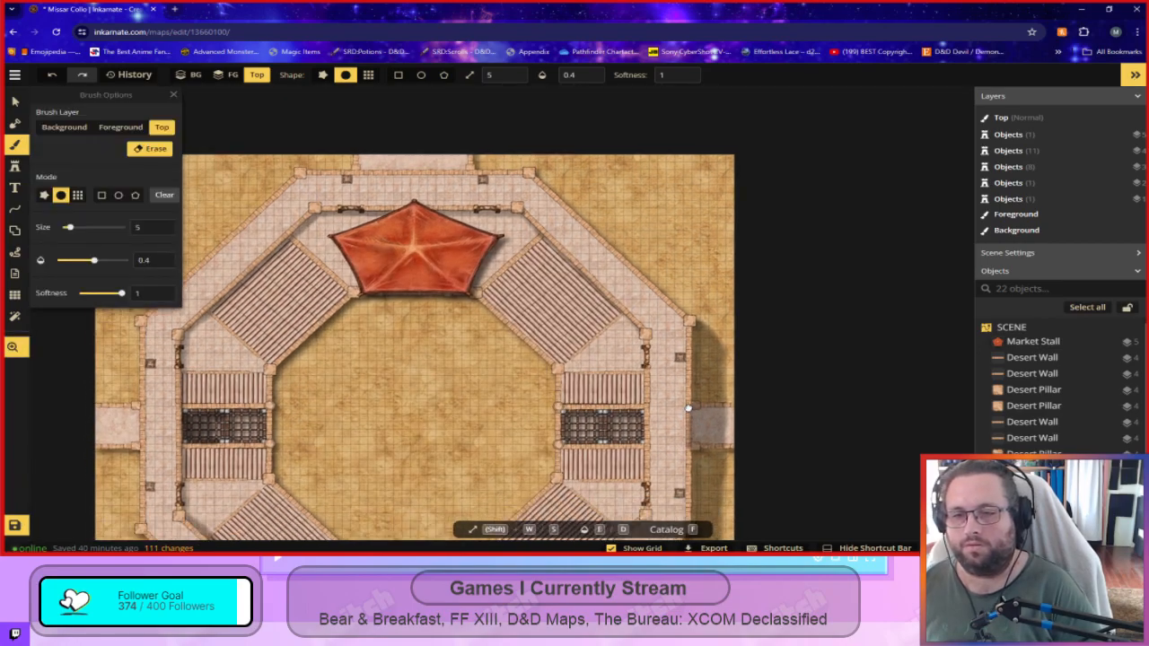
{"action": "left_click_drag", "start_coordinate": [669, 465], "coordinate": [695, 216]}
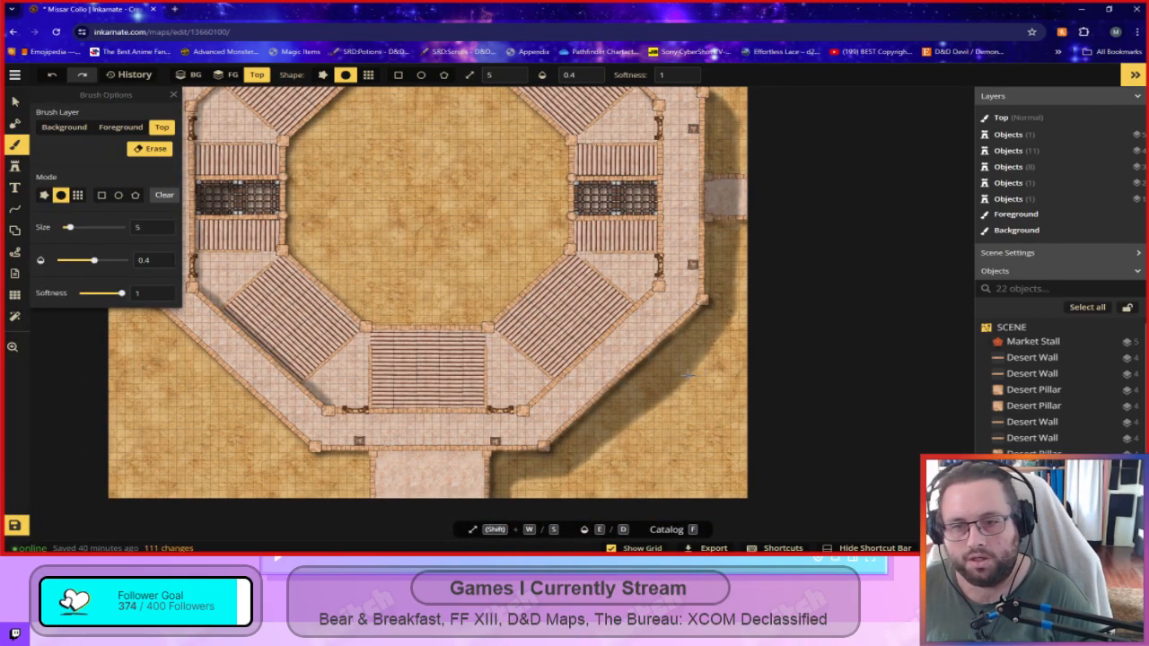
{"action": "scroll", "coordinate": [689, 354], "scroll_direction": "up", "scroll_amount": 5}
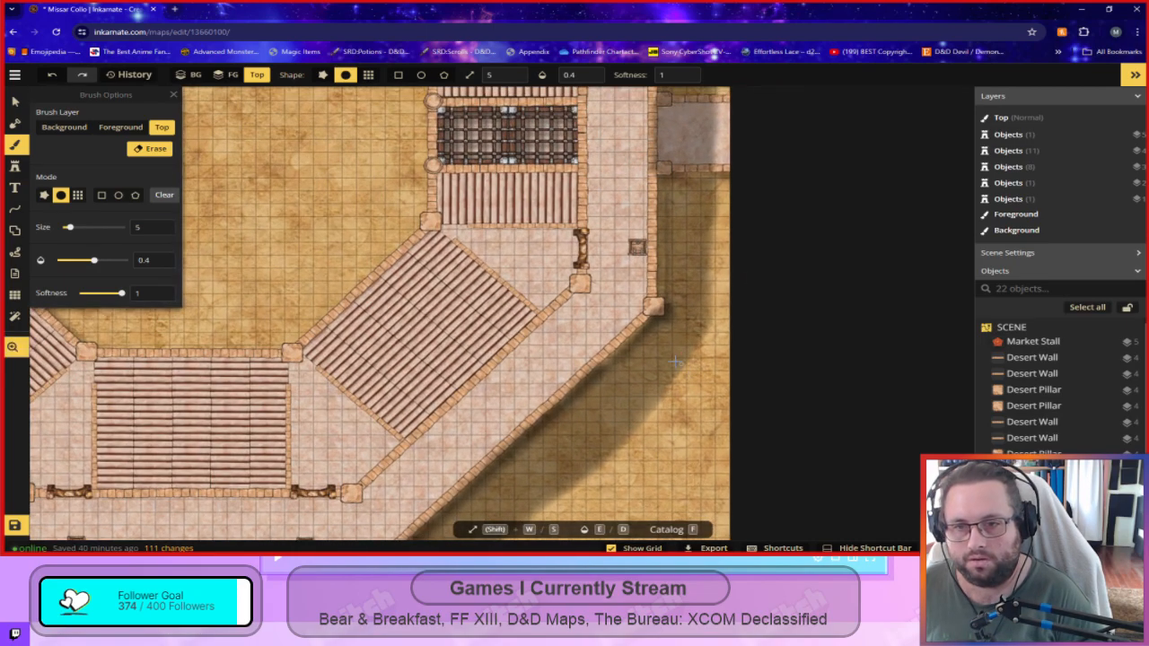
{"action": "scroll", "coordinate": [680, 340], "scroll_direction": "up", "scroll_amount": 1}
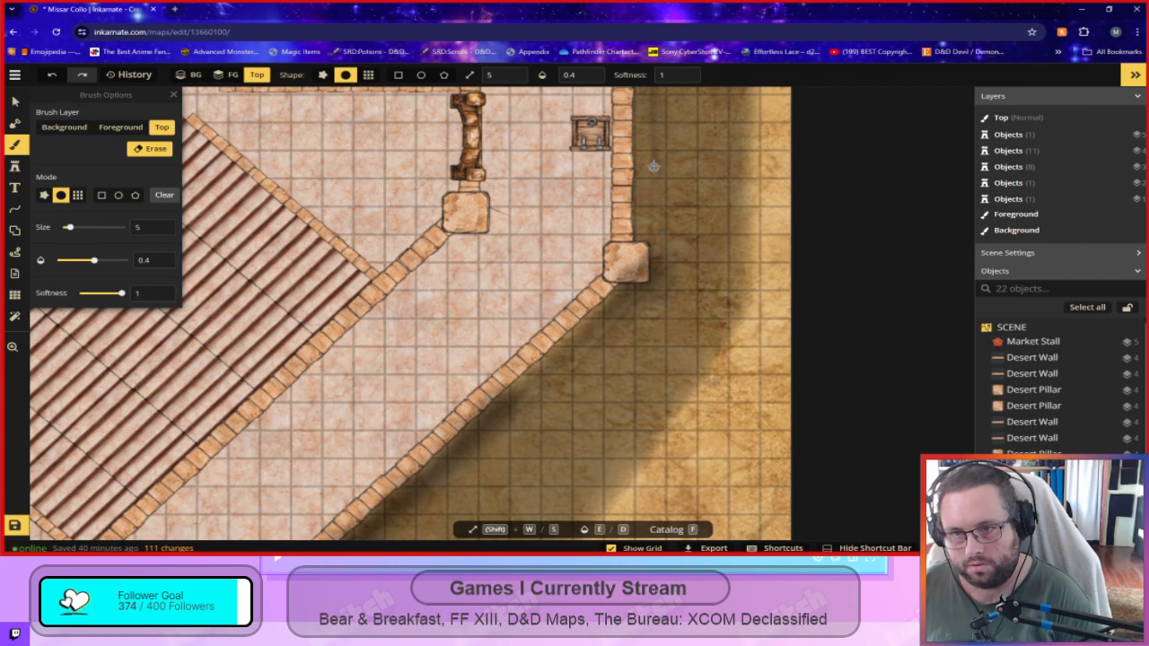
{"action": "left_click_drag", "start_coordinate": [715, 236], "coordinate": [689, 400]}
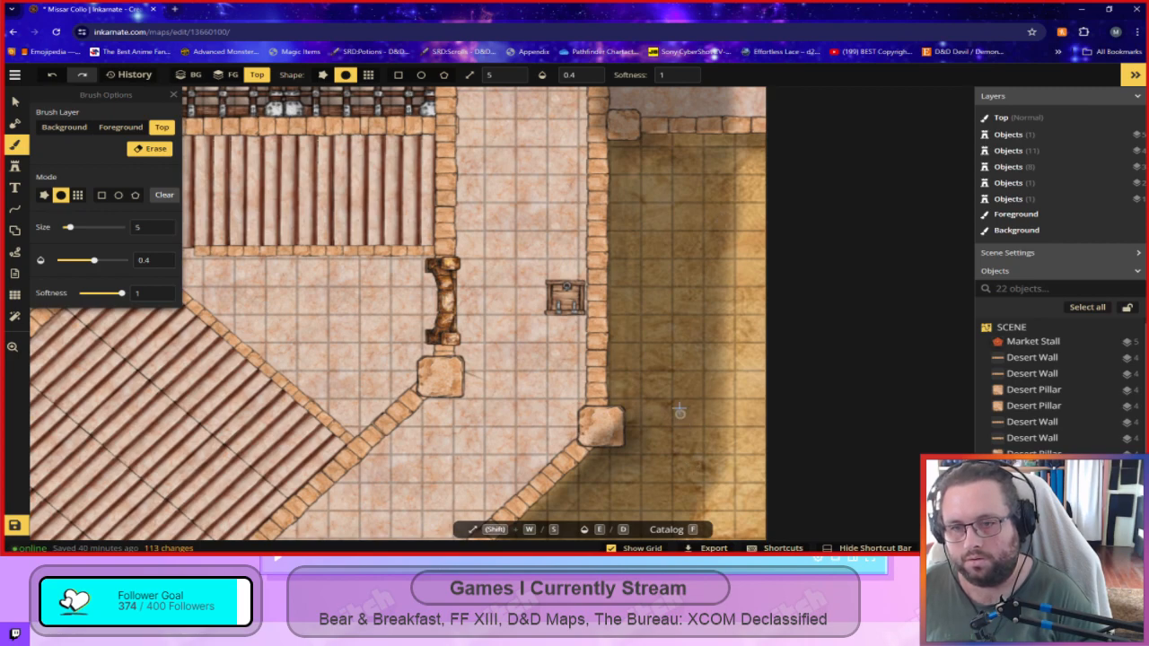
{"action": "scroll", "coordinate": [680, 411], "scroll_direction": "down", "scroll_amount": 1}
{"action": "left_click_drag", "start_coordinate": [653, 490], "coordinate": [655, 202]}
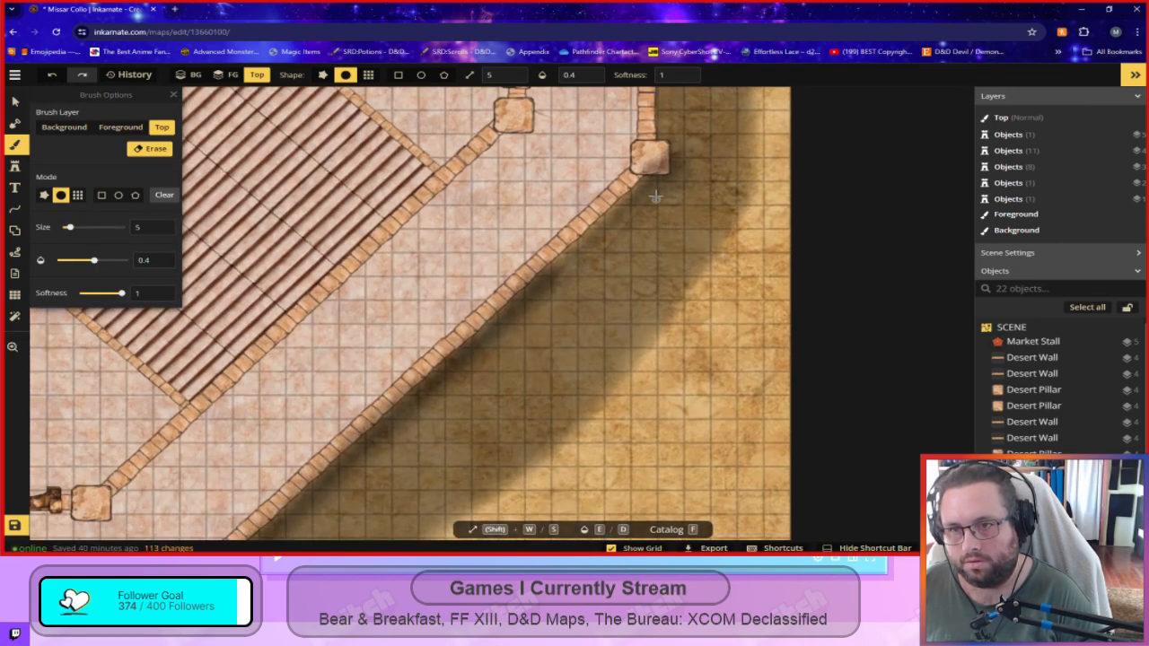
Try to lighten the shadow along the diagonal south-east wall with an eraser stroke.
{"action": "key", "text": "ctrl+z"}
{"action": "scroll", "coordinate": [579, 409], "scroll_direction": "up", "scroll_amount": 3}
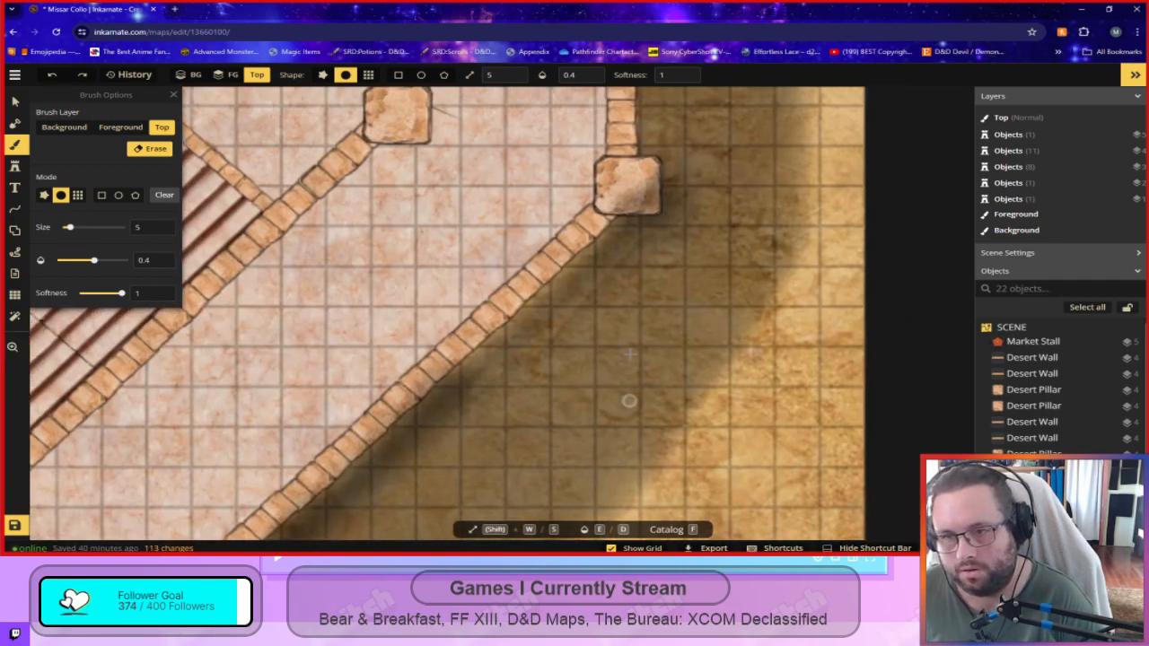
{"action": "mouse_move", "coordinate": [602, 279]}
{"action": "left_mouse_down"}
{"action": "mouse_move", "coordinate": [541, 340]}
{"action": "mouse_move", "coordinate": [420, 416]}
{"action": "left_mouse_up"}
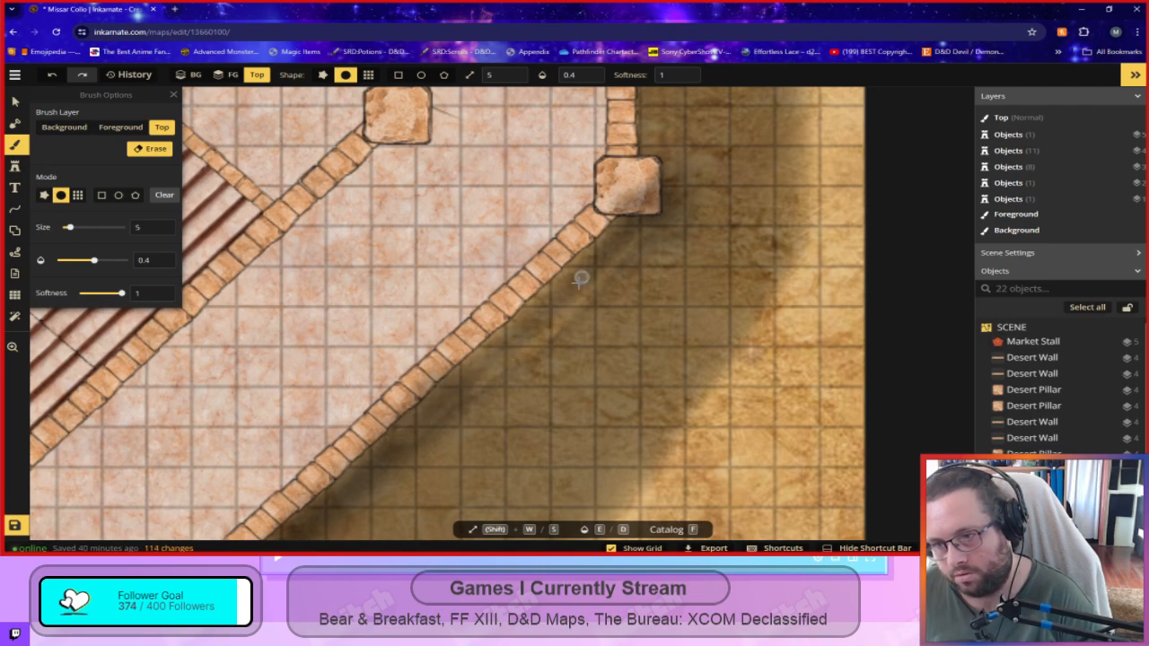
{"action": "key", "text": "ctrl+z"}
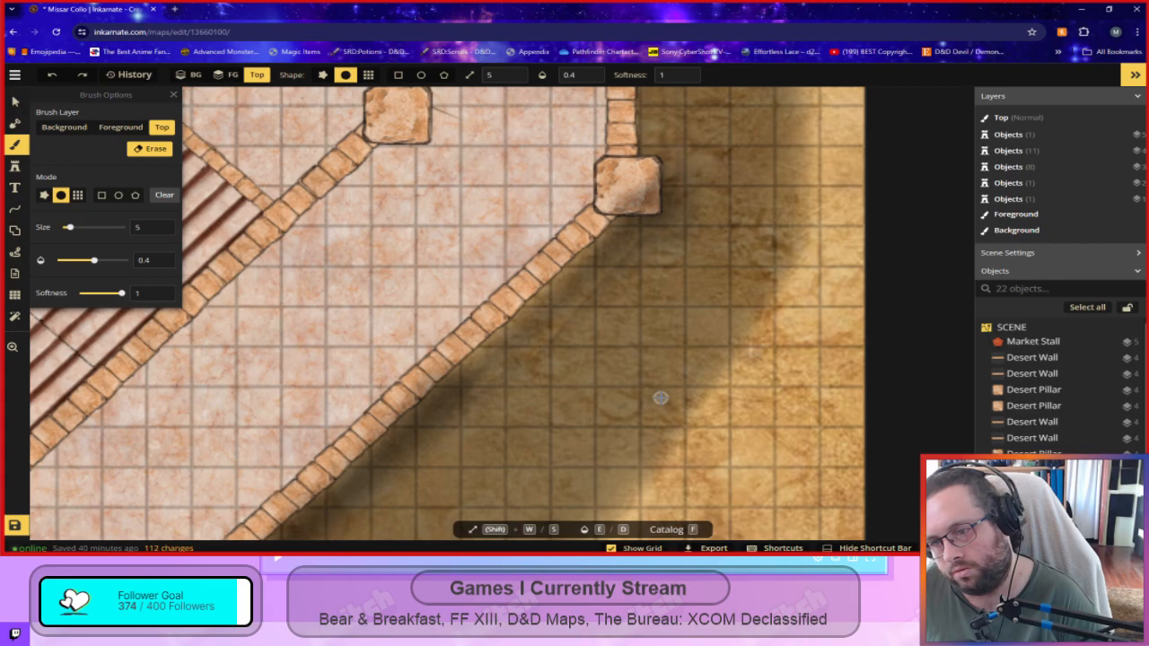
Erase a small spot of dark shadow beside the south-east corner pillar.
{"action": "scroll", "coordinate": [660, 397], "scroll_direction": "down", "scroll_amount": 5}
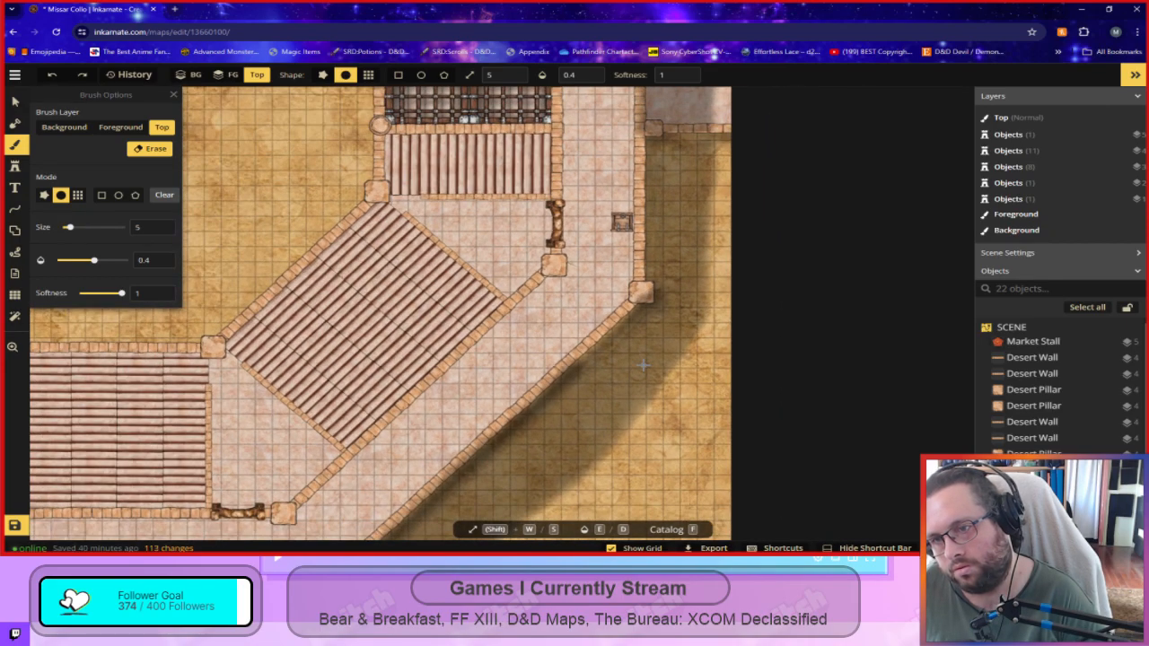
{"action": "scroll", "coordinate": [643, 365], "scroll_direction": "up", "scroll_amount": 4}
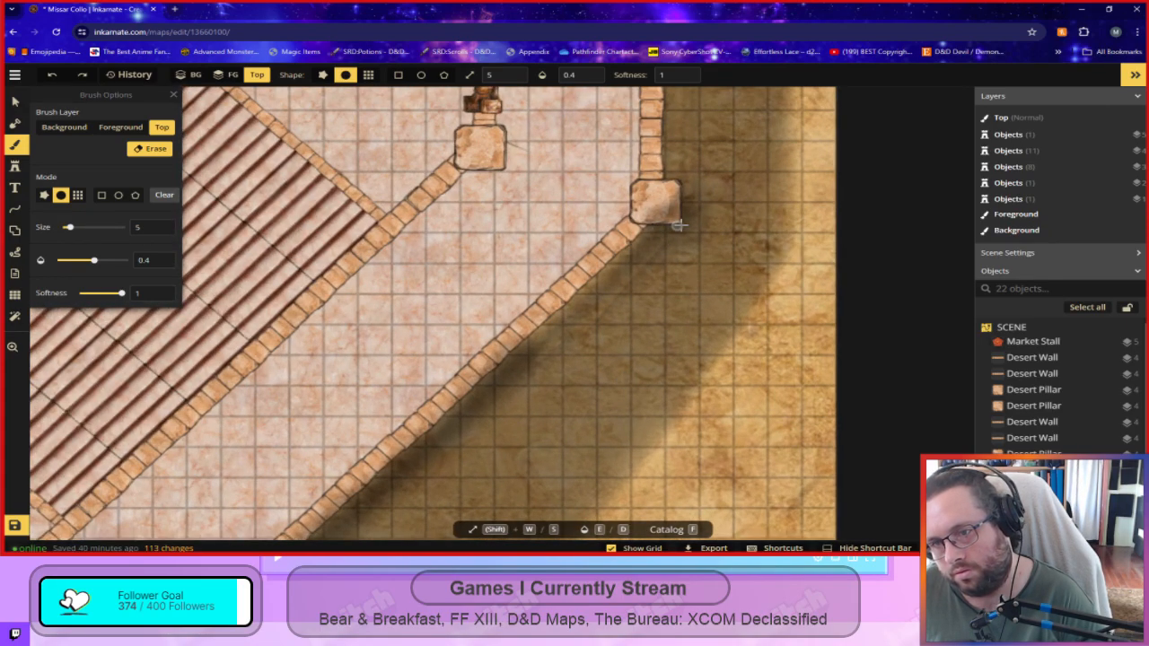
{"action": "left_click_drag", "start_coordinate": [680, 225], "coordinate": [679, 228]}
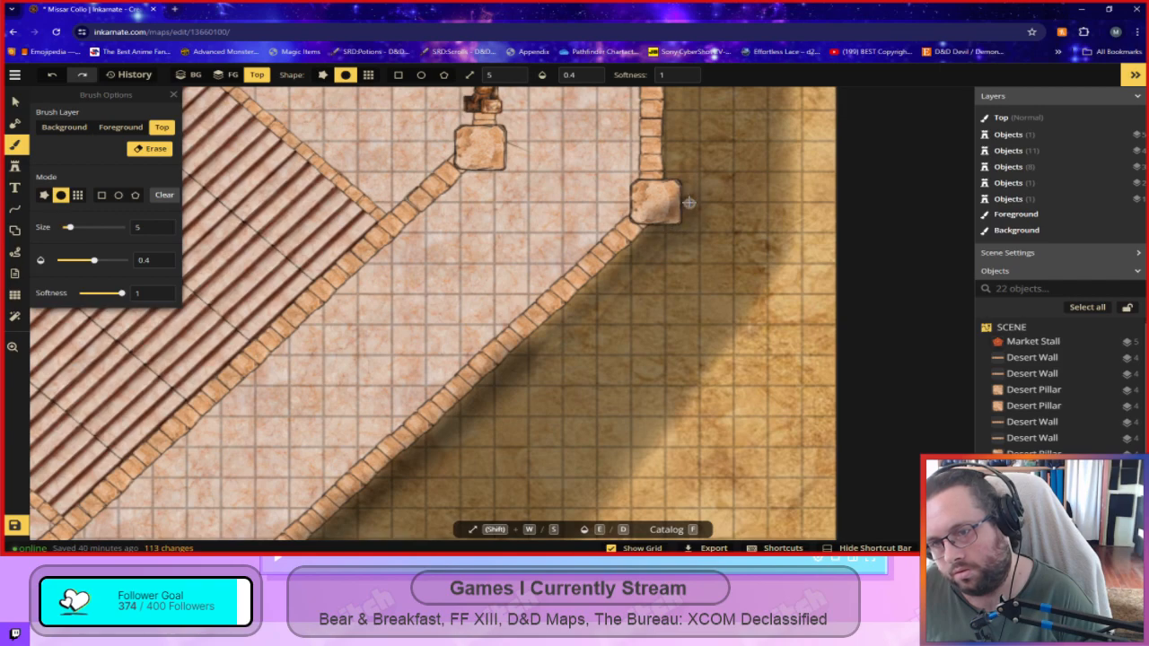
Paint black shadow strokes along the diagonal south-east wall below the corner pillar, undoing the unwanted attempts.
{"action": "scroll", "coordinate": [684, 420], "scroll_direction": "down", "scroll_amount": 4}
{"action": "scroll", "coordinate": [678, 445], "scroll_direction": "up", "scroll_amount": 3}
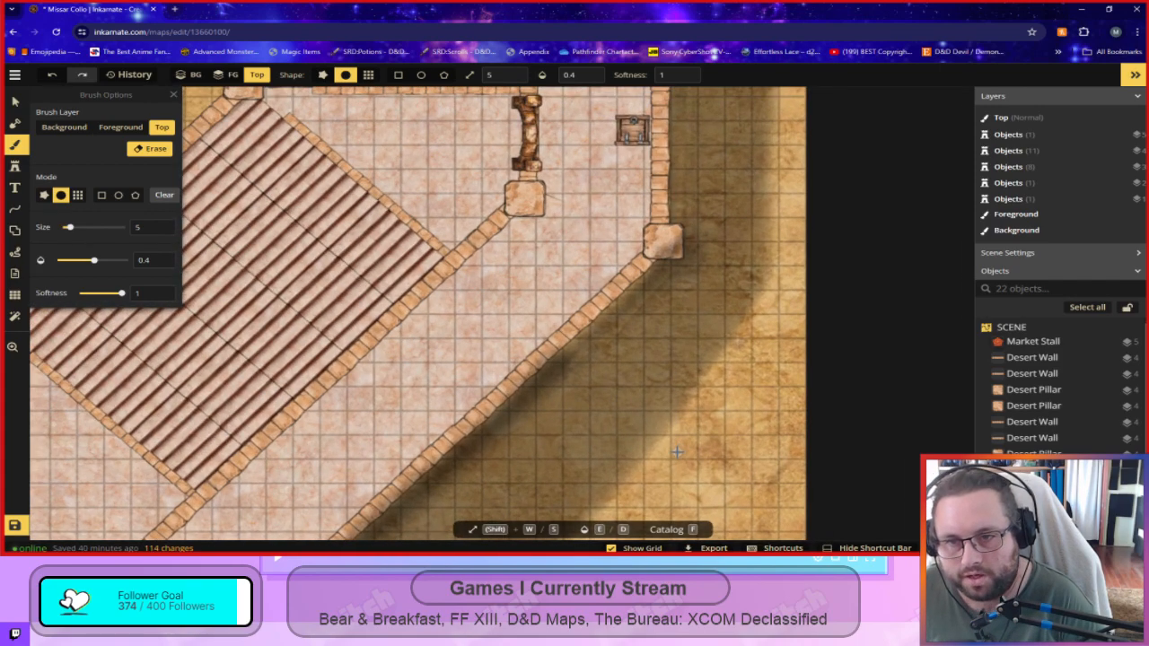
{"action": "key", "text": "e"}
{"action": "mouse_move", "coordinate": [683, 263]}
{"action": "left_mouse_down"}
{"action": "mouse_move", "coordinate": [616, 329]}
{"action": "mouse_move", "coordinate": [671, 264]}
{"action": "mouse_move", "coordinate": [616, 321]}
{"action": "mouse_move", "coordinate": [589, 330]}
{"action": "mouse_move", "coordinate": [624, 310]}
{"action": "mouse_move", "coordinate": [654, 274]}
{"action": "left_mouse_up"}
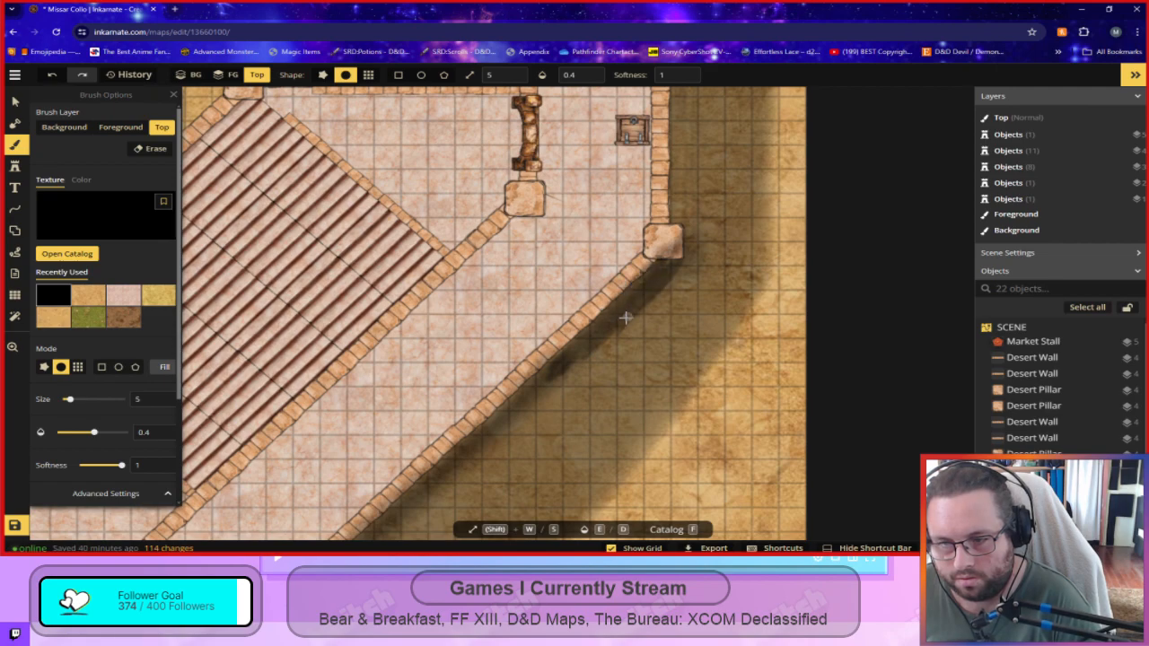
{"action": "key", "text": "ctrl+z"}
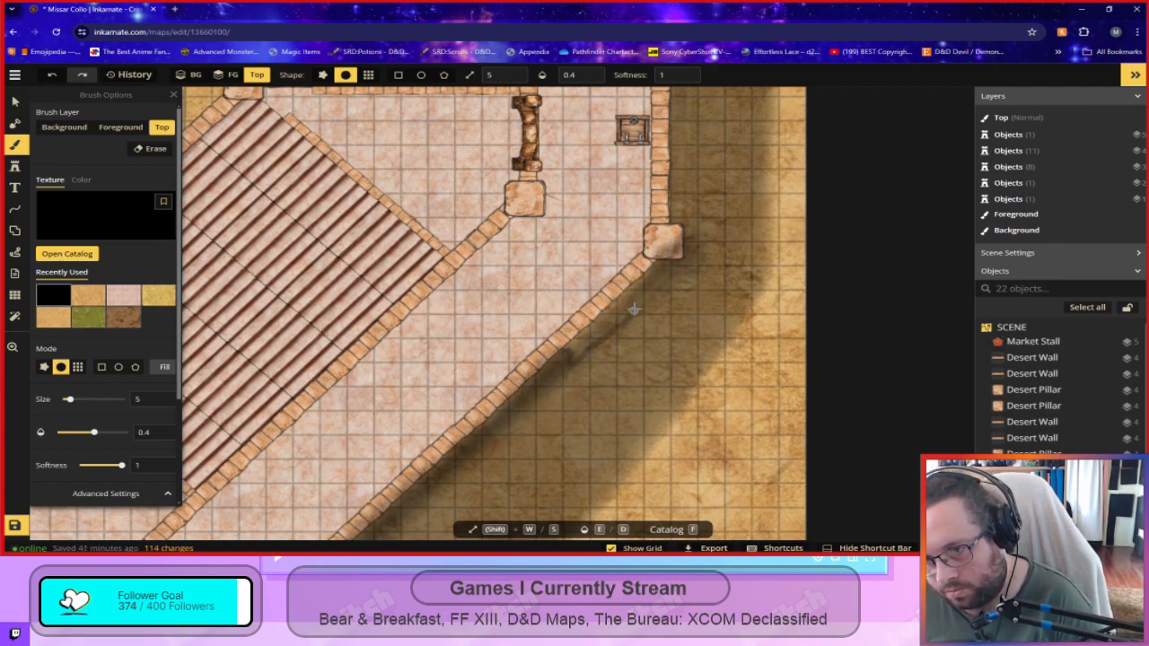
{"action": "mouse_move", "coordinate": [654, 264]}
{"action": "left_mouse_down"}
{"action": "mouse_move", "coordinate": [573, 342]}
{"action": "mouse_move", "coordinate": [585, 348]}
{"action": "mouse_move", "coordinate": [636, 297]}
{"action": "mouse_move", "coordinate": [599, 325]}
{"action": "mouse_move", "coordinate": [617, 304]}
{"action": "mouse_move", "coordinate": [608, 315]}
{"action": "left_mouse_up"}
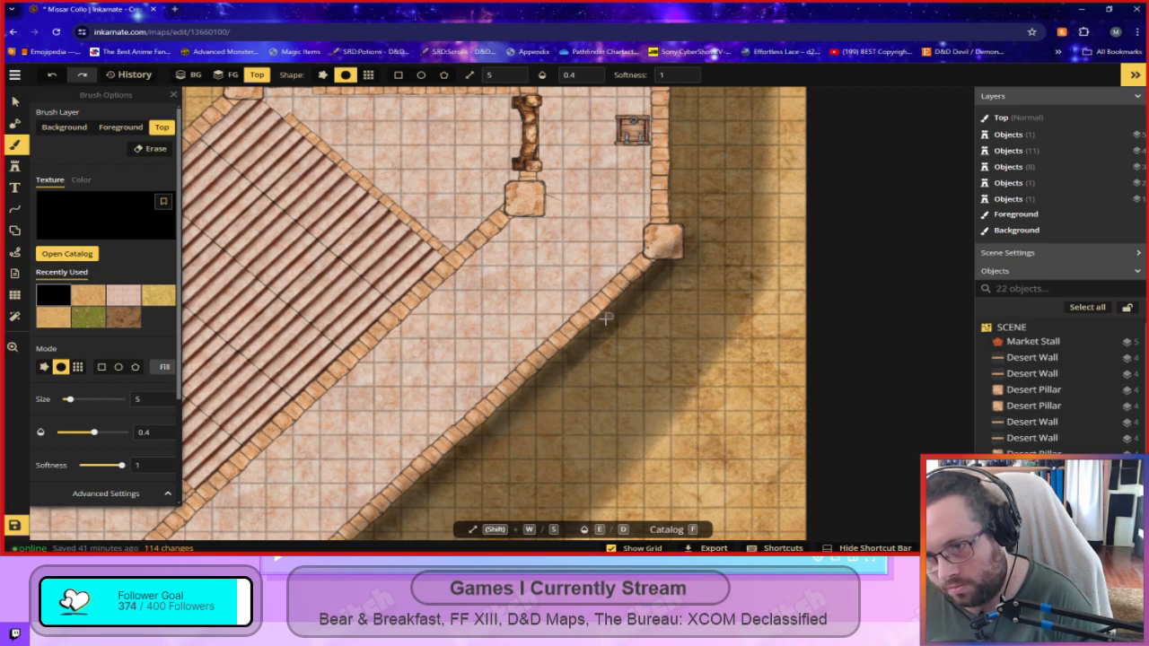
{"action": "key", "text": "ctrl+z"}
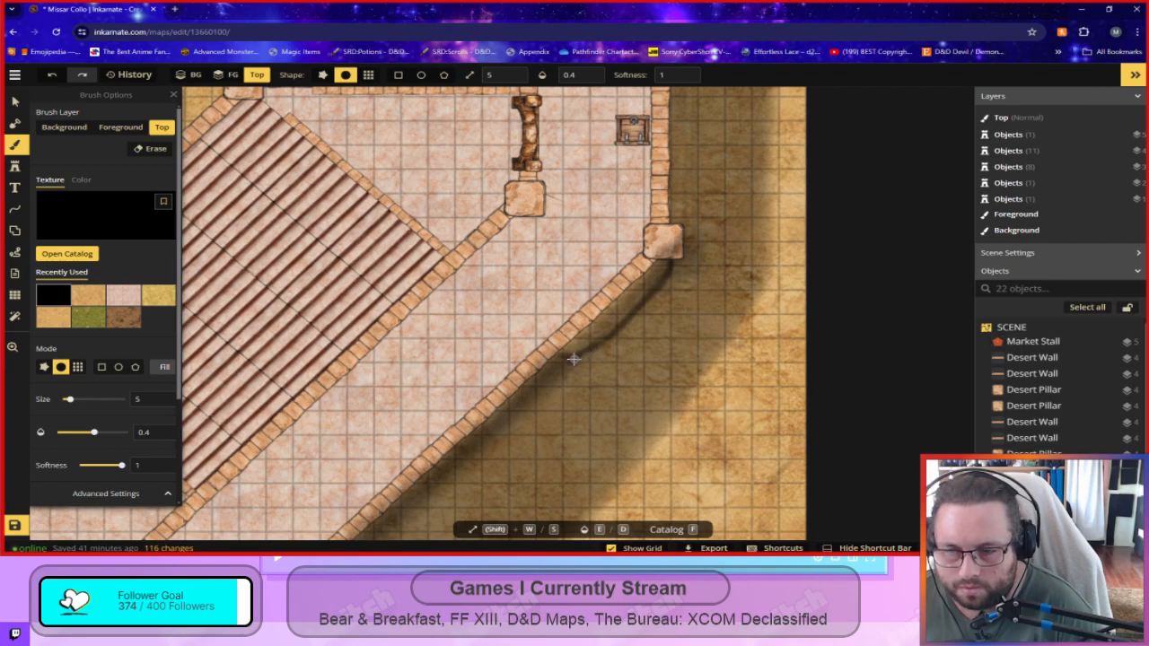
Erase the dark streak along the diagonal south-east wall and touch up the shadow beneath the corner pillar.
{"action": "left_click", "coordinate": [150, 148]}
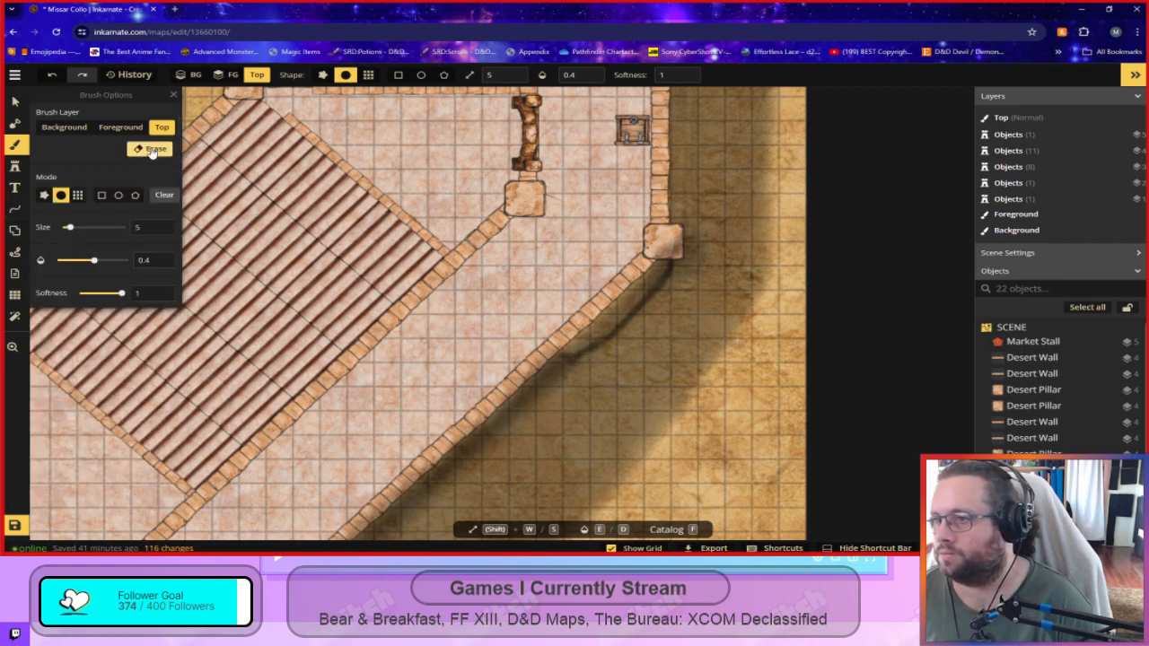
{"action": "scroll", "coordinate": [610, 363], "scroll_direction": "up", "scroll_amount": 4}
{"action": "scroll", "coordinate": [619, 370], "scroll_direction": "up", "scroll_amount": 1}
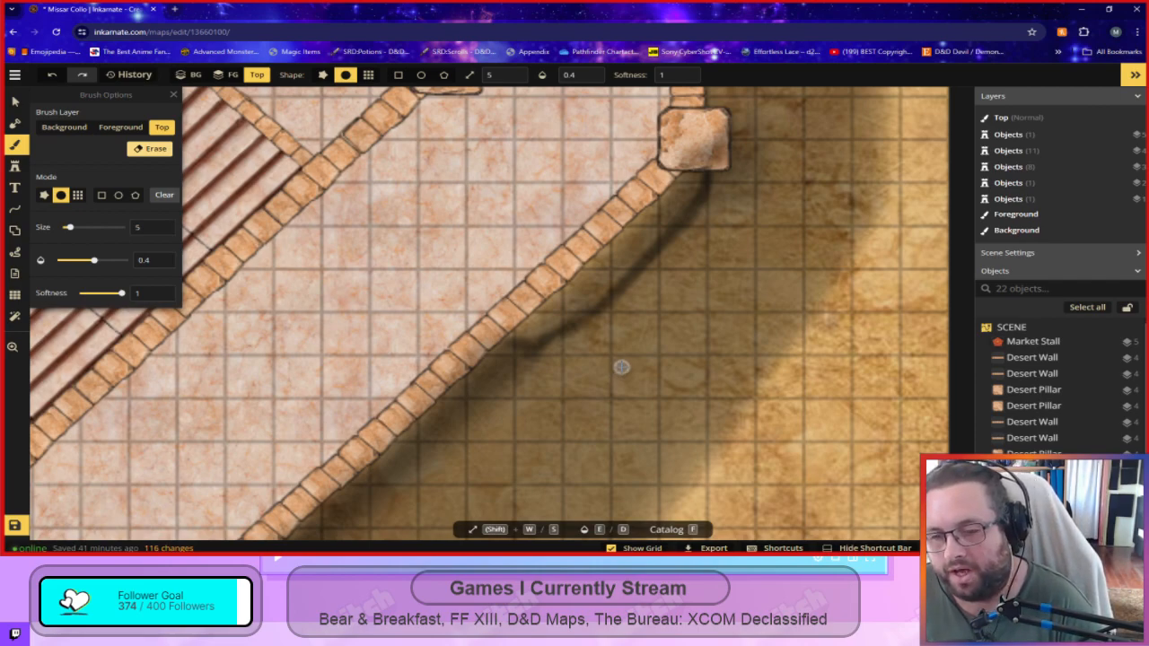
{"action": "mouse_move", "coordinate": [696, 199]}
{"action": "left_mouse_down"}
{"action": "mouse_move", "coordinate": [629, 274]}
{"action": "mouse_move", "coordinate": [538, 342]}
{"action": "left_mouse_up"}
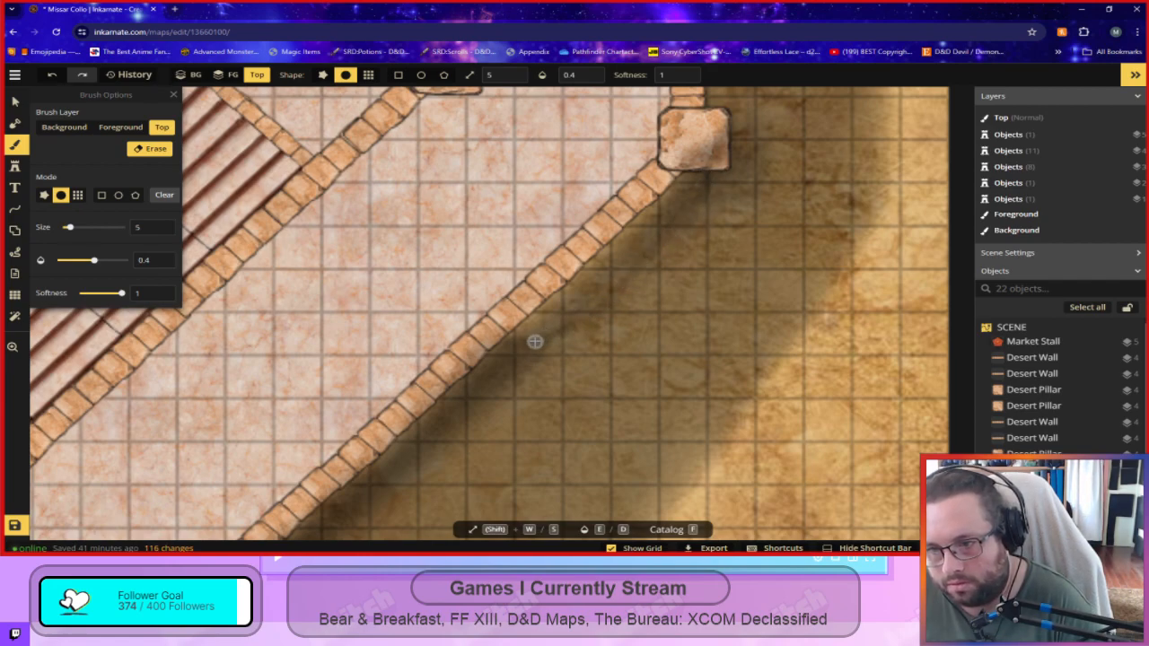
{"action": "scroll", "coordinate": [688, 342], "scroll_direction": "down", "scroll_amount": 2}
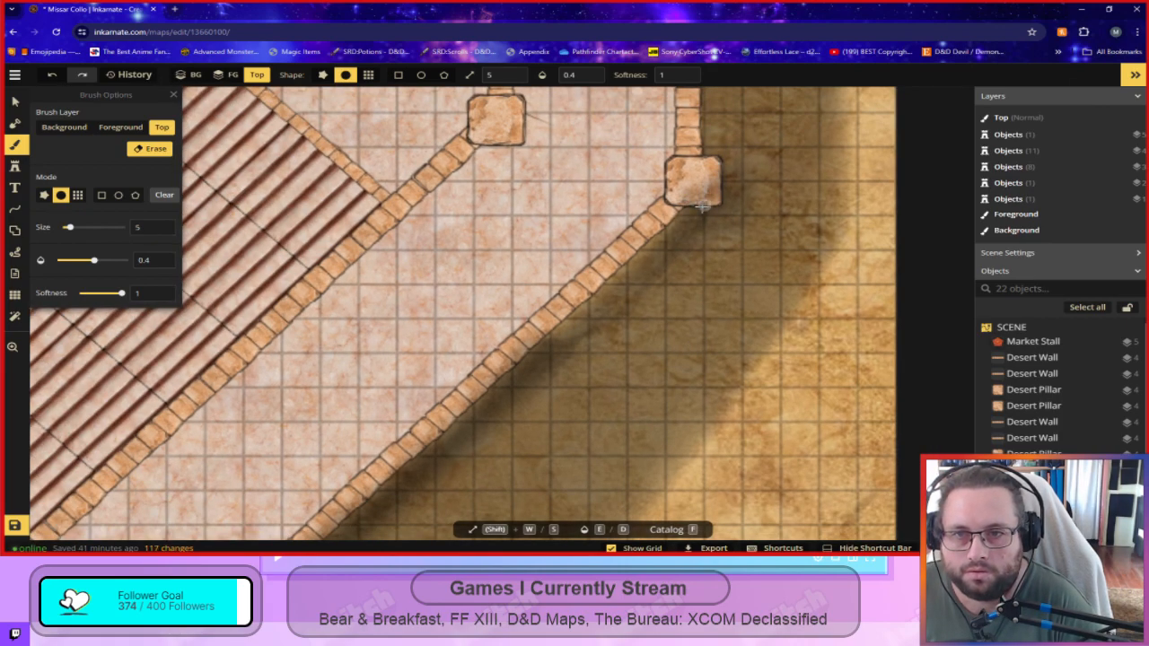
{"action": "left_click_drag", "start_coordinate": [692, 188], "coordinate": [711, 186]}
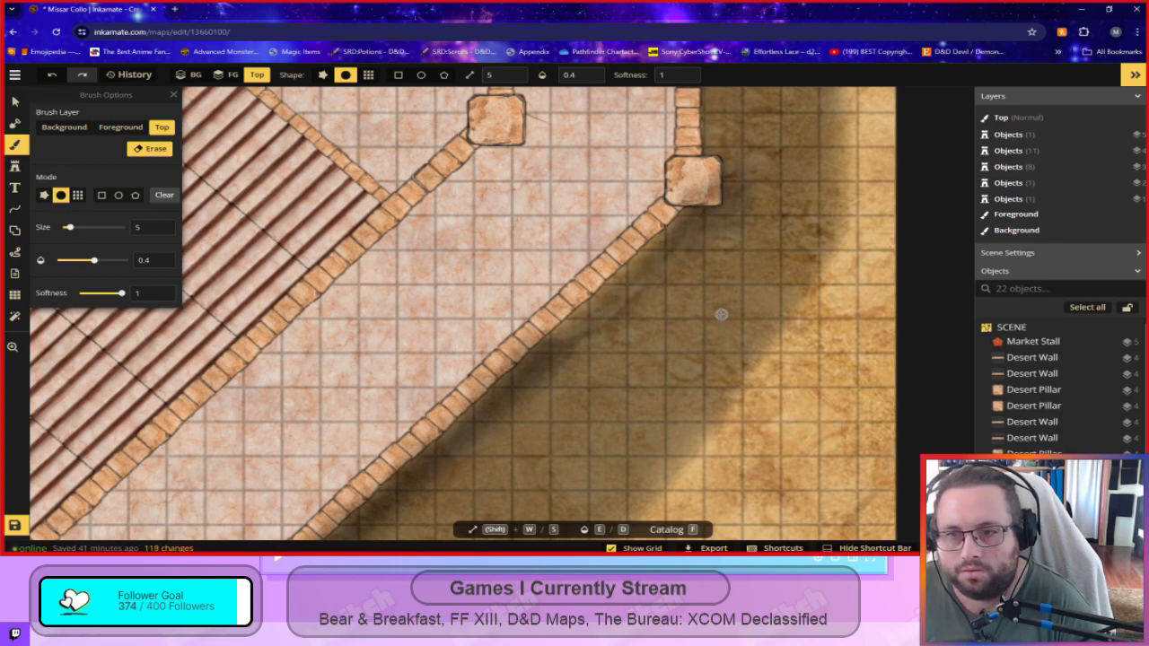
{"action": "key", "text": "ctrl+z"}
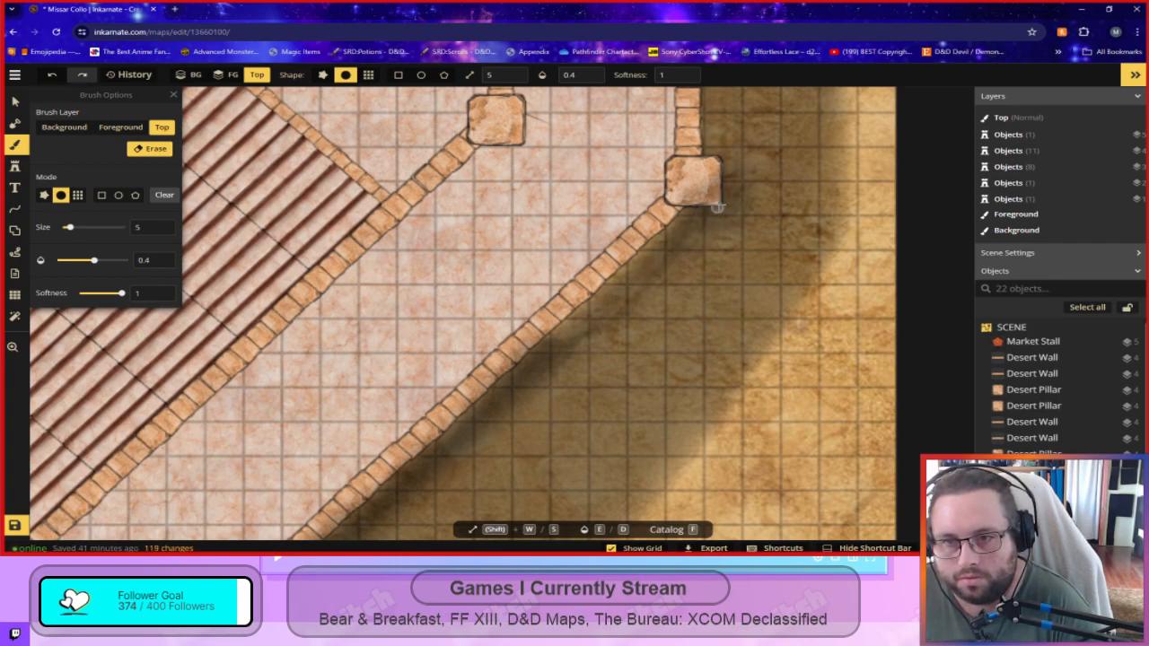
Set the eraser opacity to 0.3 and lighten the shadow along the upper part of the diagonal south-east wall.
{"action": "scroll", "coordinate": [694, 224], "scroll_direction": "down", "scroll_amount": 5}
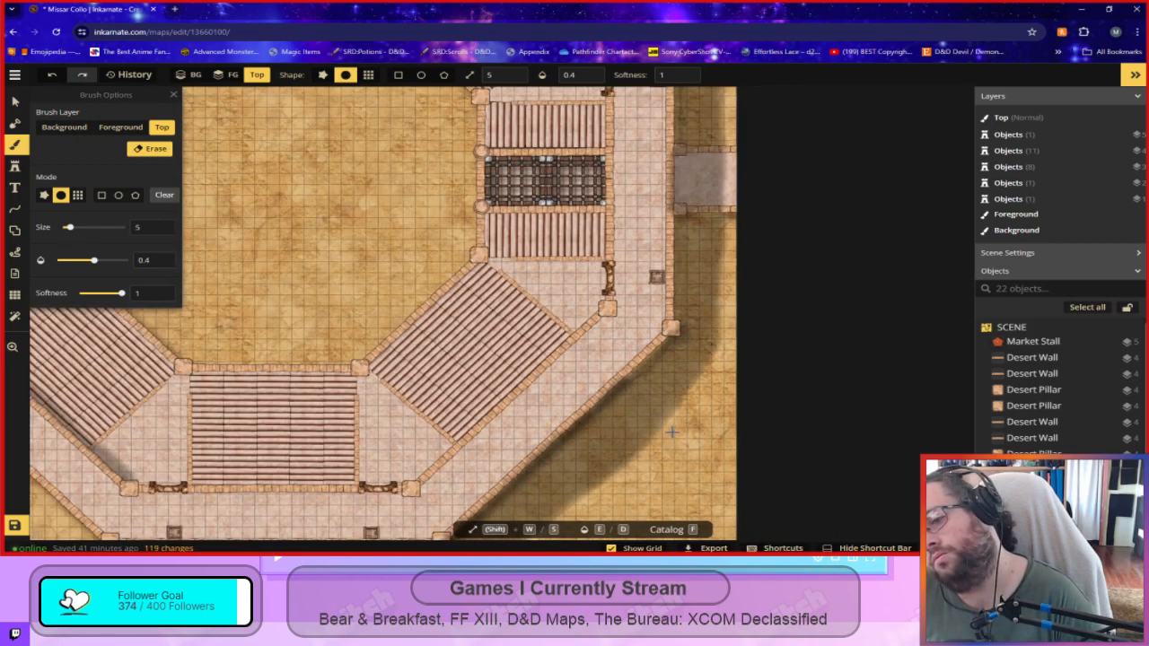
{"action": "scroll", "coordinate": [664, 435], "scroll_direction": "up", "scroll_amount": 6}
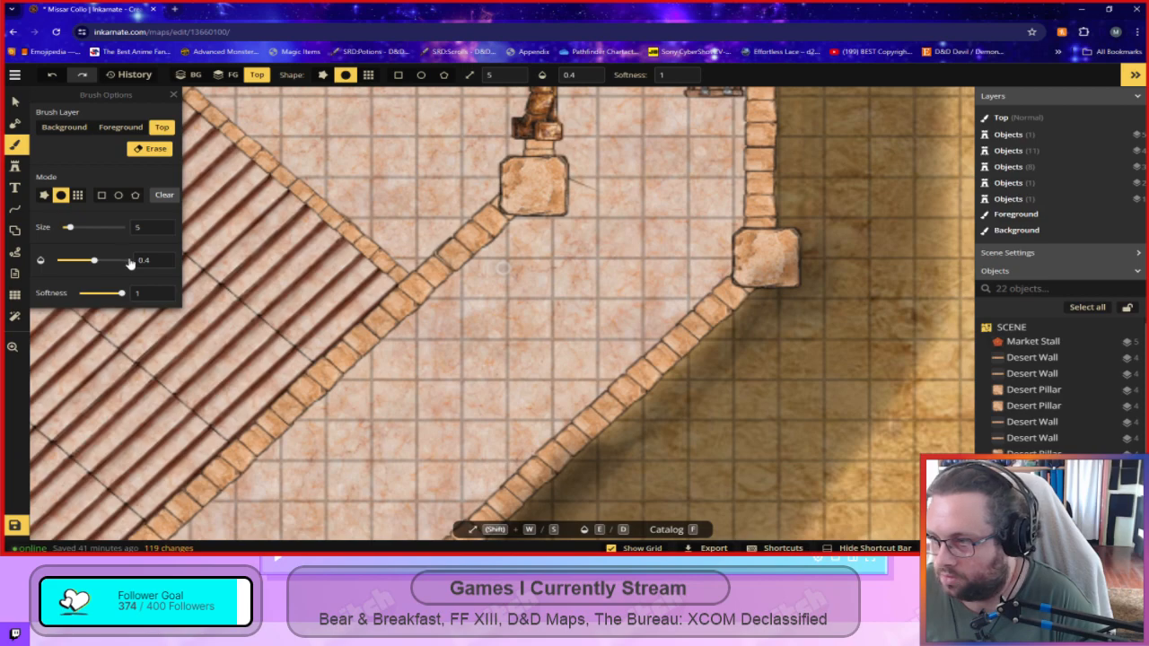
{"action": "left_click", "coordinate": [162, 265]}
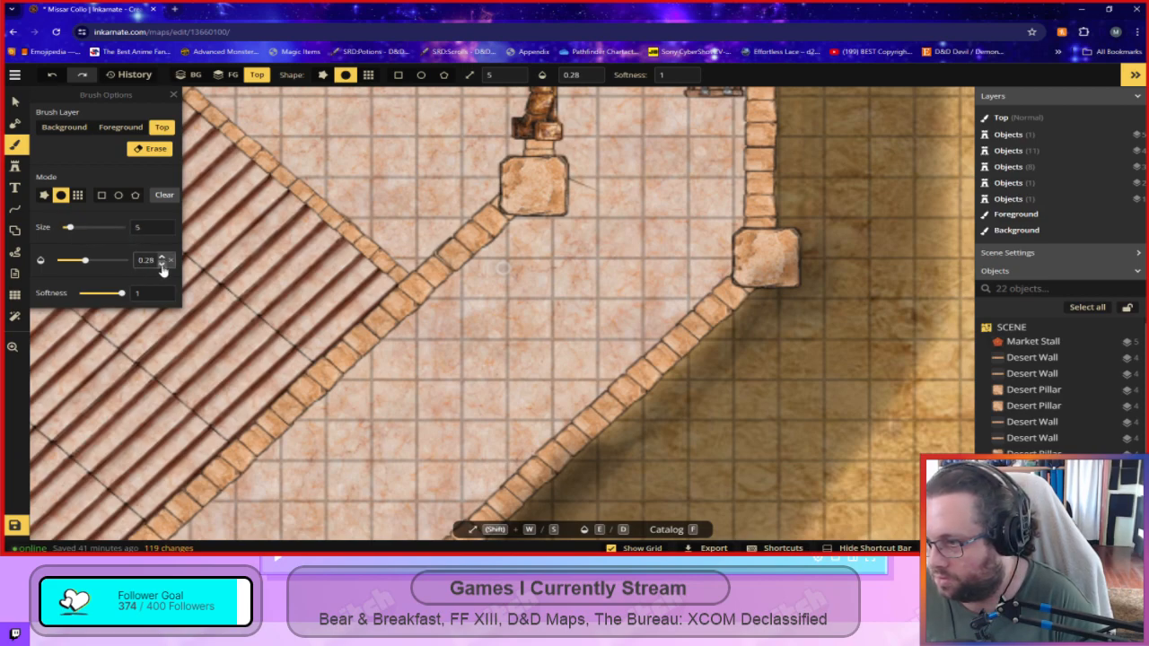
{"action": "left_click", "coordinate": [163, 256]}
{"action": "left_click", "coordinate": [162, 257]}
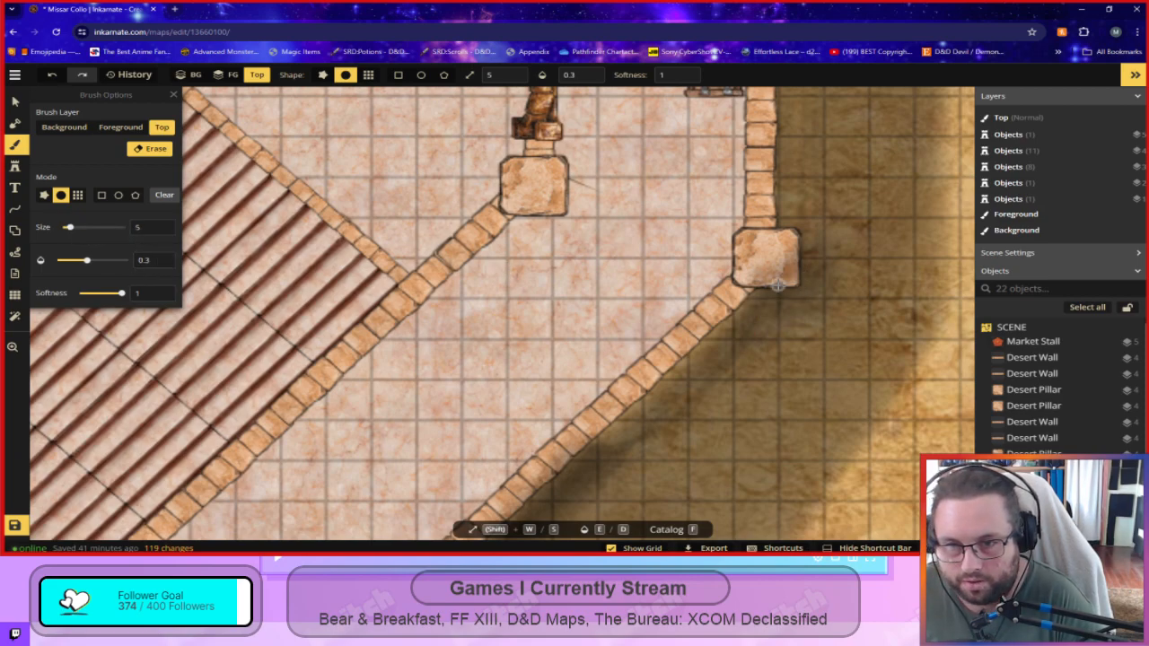
{"action": "left_click_drag", "start_coordinate": [731, 359], "coordinate": [629, 446]}
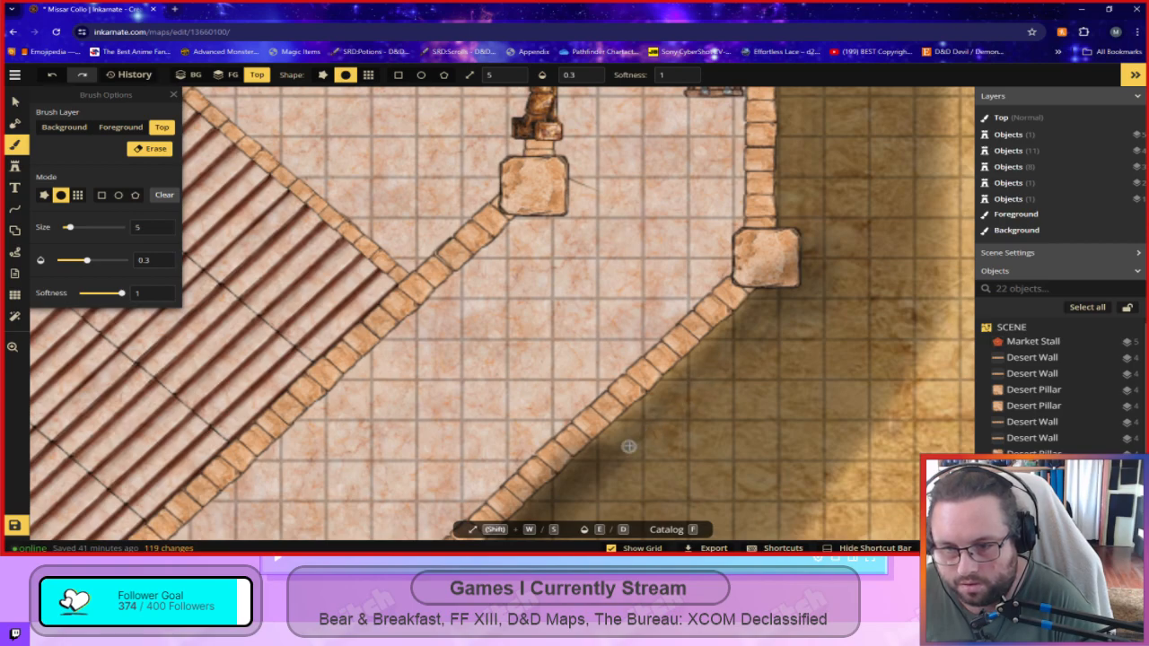
Set the eraser opacity to 0.4 and undo the last trial stroke along the diagonal wall.
{"action": "scroll", "coordinate": [727, 440], "scroll_direction": "down", "scroll_amount": 2}
{"action": "scroll", "coordinate": [763, 454], "scroll_direction": "down", "scroll_amount": 2}
{"action": "left_click_drag", "start_coordinate": [754, 439], "coordinate": [749, 359]}
{"action": "left_click_drag", "start_coordinate": [744, 417], "coordinate": [745, 277]}
{"action": "scroll", "coordinate": [741, 283], "scroll_direction": "down", "scroll_amount": 2}
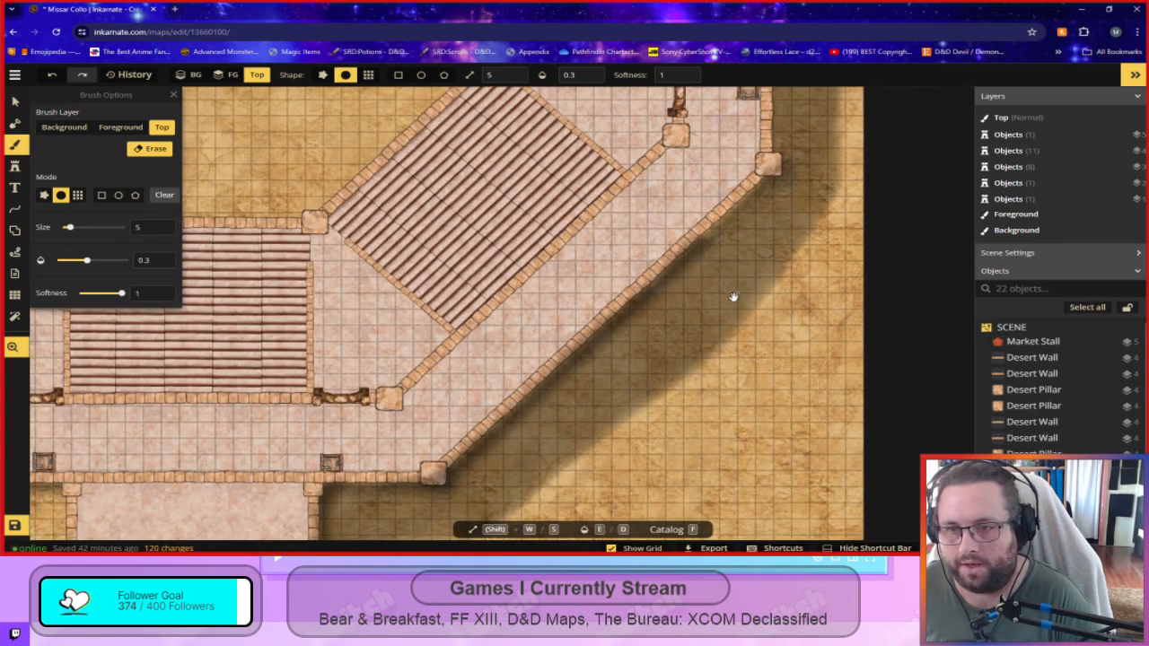
{"action": "scroll", "coordinate": [700, 338], "scroll_direction": "up", "scroll_amount": 2}
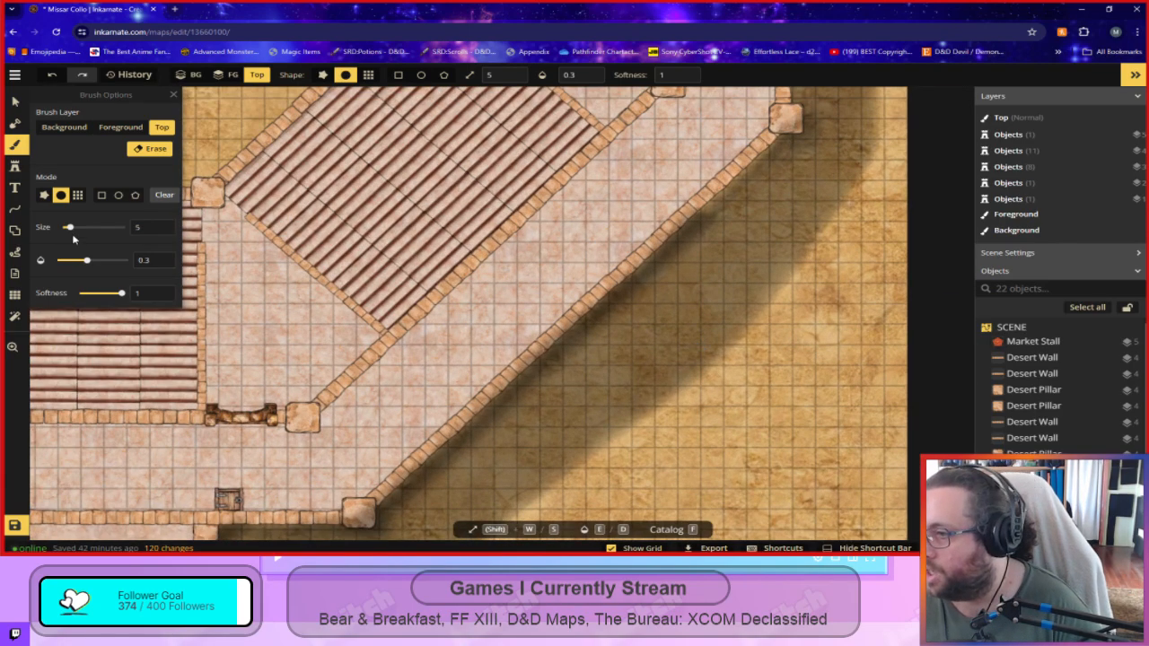
{"action": "left_click_drag", "start_coordinate": [84, 265], "coordinate": [88, 261]}
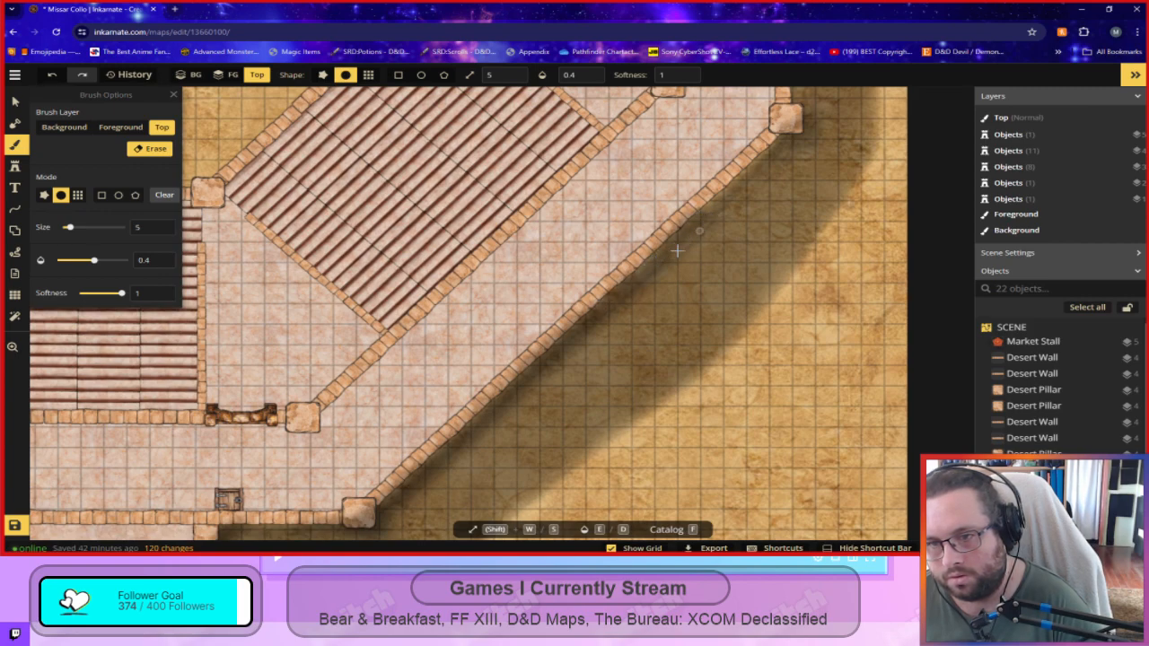
{"action": "key", "text": "ctrl+z"}
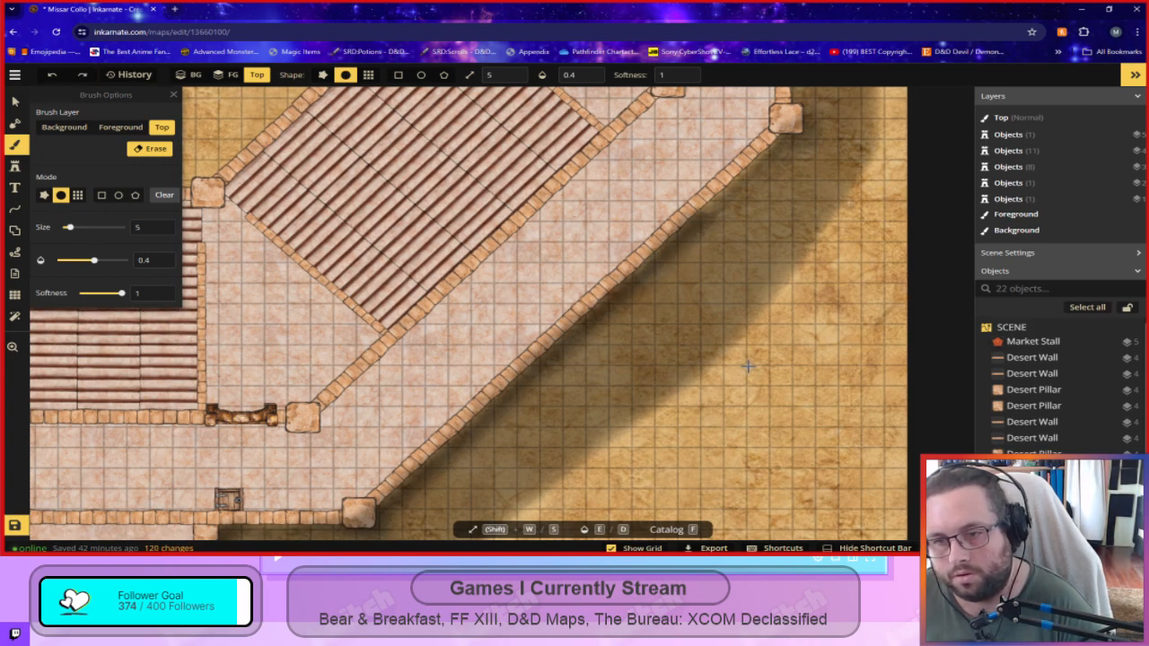
Set the eraser size to 15 and soften the shadow along the diagonal wall down to the southern corner pillar.
{"action": "left_click_drag", "start_coordinate": [69, 228], "coordinate": [77, 230]}
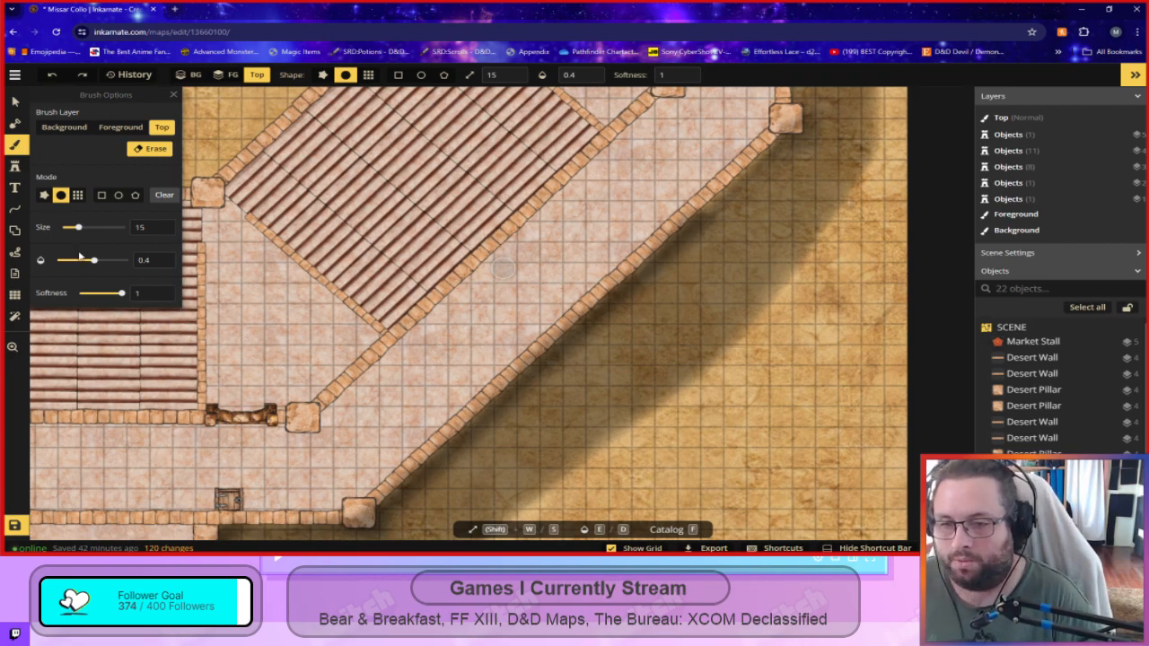
{"action": "mouse_move", "coordinate": [693, 227]}
{"action": "left_mouse_down"}
{"action": "mouse_move", "coordinate": [604, 308]}
{"action": "mouse_move", "coordinate": [673, 232]}
{"action": "mouse_move", "coordinate": [704, 219]}
{"action": "mouse_move", "coordinate": [383, 515]}
{"action": "mouse_move", "coordinate": [419, 468]}
{"action": "mouse_move", "coordinate": [644, 270]}
{"action": "mouse_move", "coordinate": [521, 377]}
{"action": "mouse_move", "coordinate": [556, 353]}
{"action": "left_mouse_up"}
{"action": "left_click_drag", "start_coordinate": [501, 405], "coordinate": [385, 505]}
{"action": "left_click_drag", "start_coordinate": [461, 483], "coordinate": [604, 251]}
{"action": "mouse_move", "coordinate": [515, 303]}
{"action": "left_mouse_down"}
{"action": "mouse_move", "coordinate": [513, 313]}
{"action": "mouse_move", "coordinate": [393, 313]}
{"action": "mouse_move", "coordinate": [363, 324]}
{"action": "mouse_move", "coordinate": [358, 441]}
{"action": "mouse_move", "coordinate": [367, 326]}
{"action": "mouse_move", "coordinate": [505, 310]}
{"action": "mouse_move", "coordinate": [519, 290]}
{"action": "mouse_move", "coordinate": [503, 307]}
{"action": "mouse_move", "coordinate": [403, 311]}
{"action": "mouse_move", "coordinate": [372, 331]}
{"action": "mouse_move", "coordinate": [369, 424]}
{"action": "mouse_move", "coordinate": [365, 322]}
{"action": "left_mouse_up"}
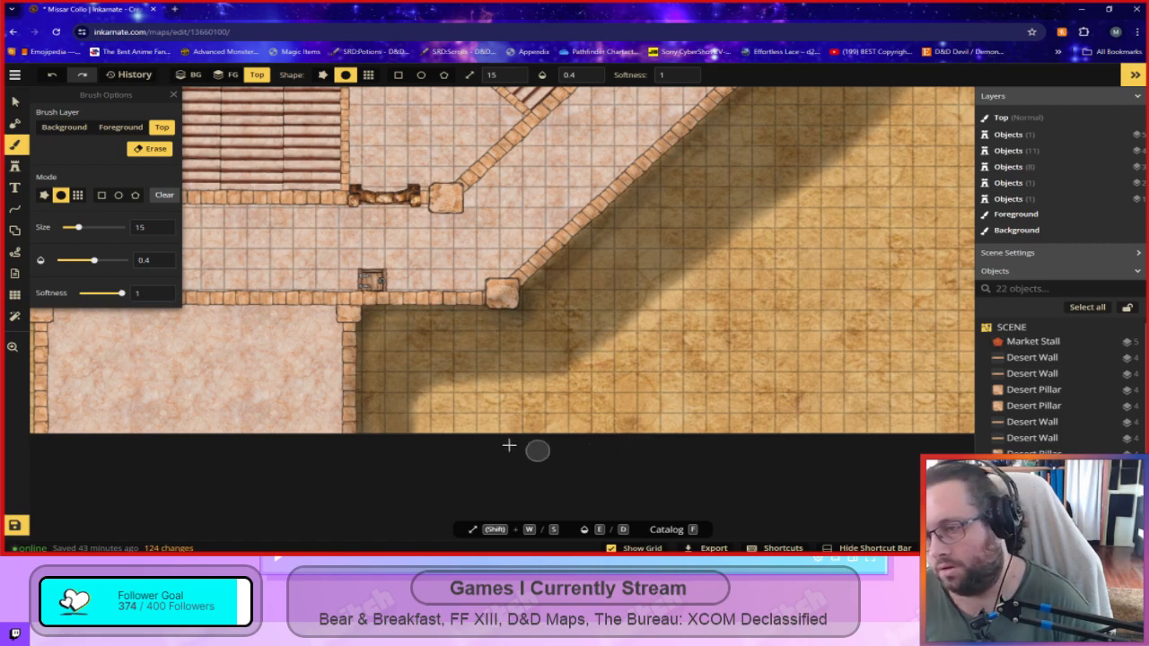
Set the eraser opacity to 0.2 and lightly soften the shadow beside the south entrance walkway's wall.
{"action": "left_click", "coordinate": [162, 264]}
{"action": "left_click", "coordinate": [162, 264]}
{"action": "left_click", "coordinate": [162, 264]}
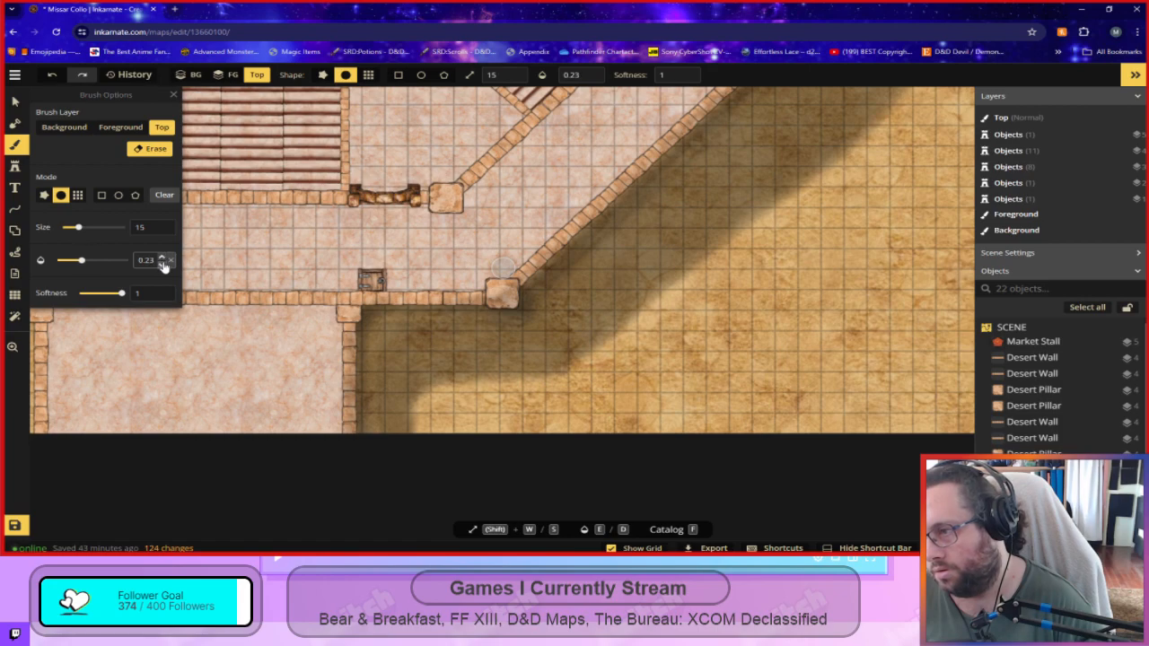
{"action": "mouse_move", "coordinate": [380, 434]}
{"action": "left_mouse_down"}
{"action": "mouse_move", "coordinate": [390, 355]}
{"action": "mouse_move", "coordinate": [486, 319]}
{"action": "mouse_move", "coordinate": [404, 328]}
{"action": "mouse_move", "coordinate": [381, 362]}
{"action": "mouse_move", "coordinate": [378, 441]}
{"action": "left_mouse_up"}
{"action": "scroll", "coordinate": [611, 440], "scroll_direction": "down", "scroll_amount": 4}
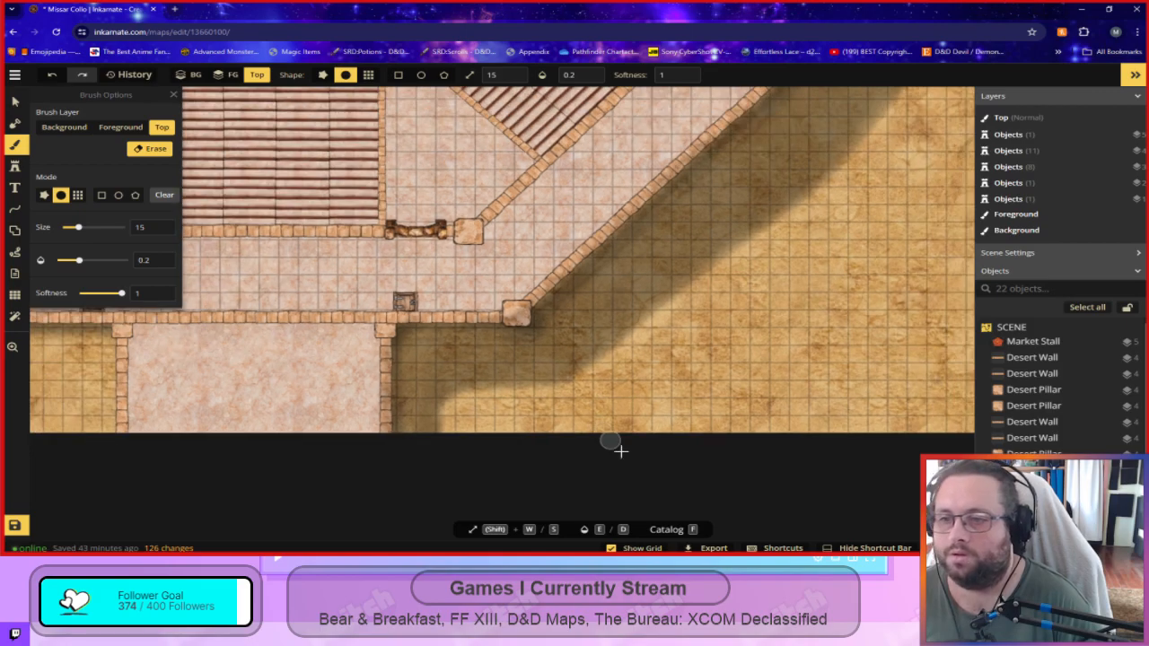
Set the eraser opacity to 1 and trim the shadow's outer edge between the north-east corner pillar and the east walkway.
{"action": "scroll", "coordinate": [690, 461], "scroll_direction": "down", "scroll_amount": 5}
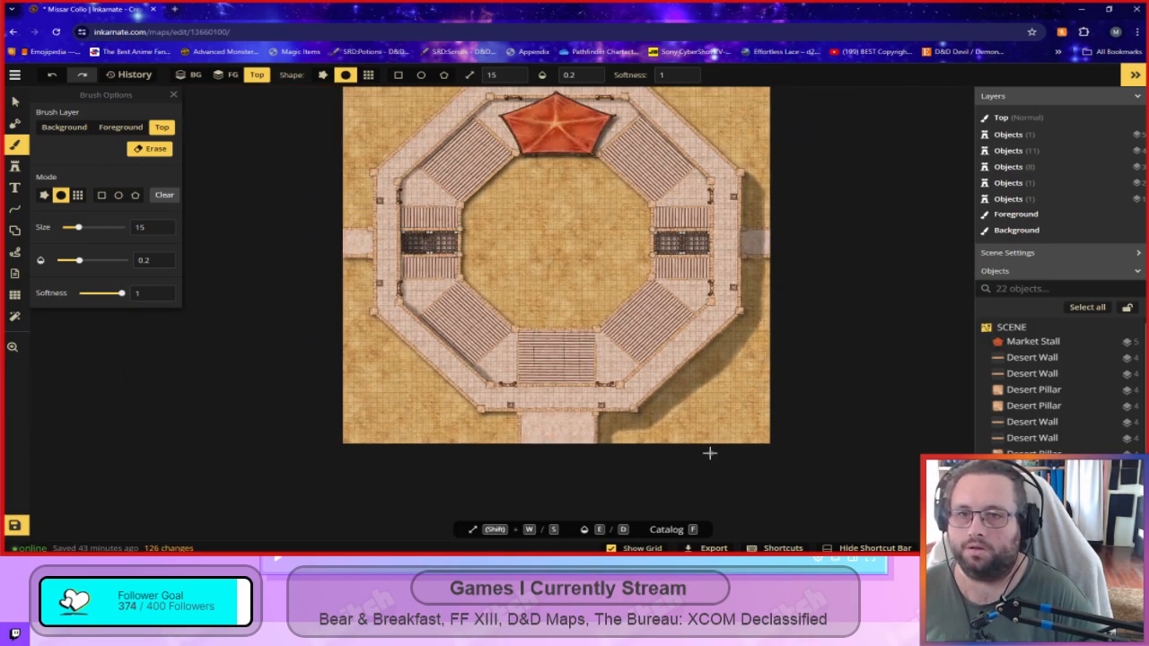
{"action": "scroll", "coordinate": [648, 215], "scroll_direction": "up", "scroll_amount": 5}
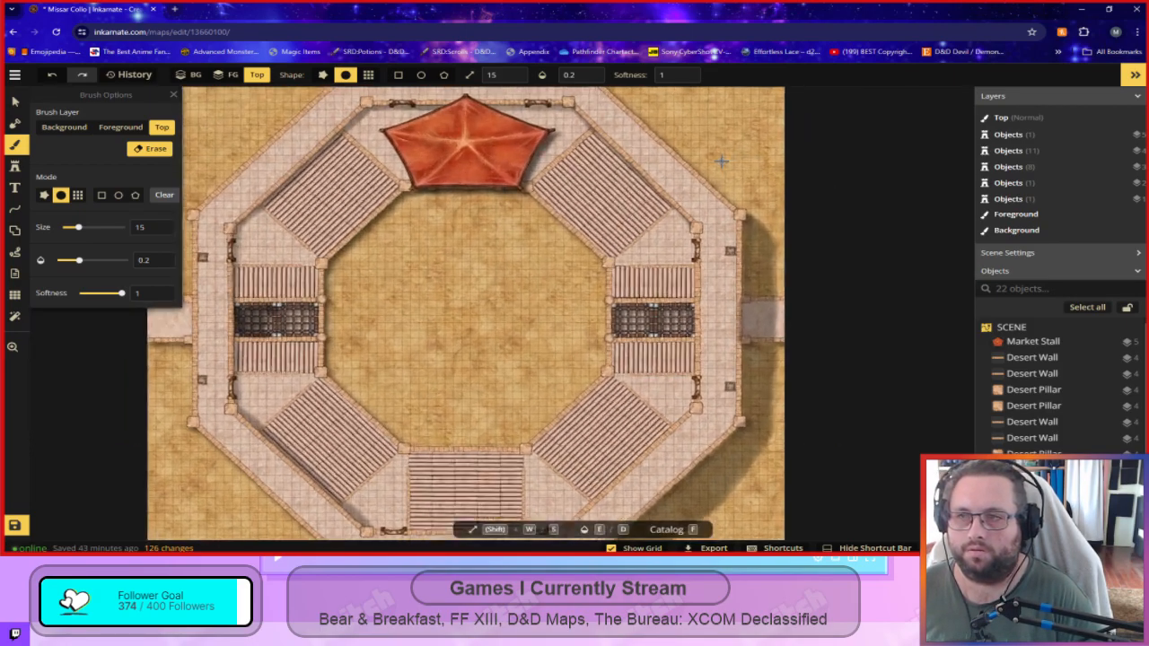
{"action": "left_click_drag", "start_coordinate": [79, 260], "coordinate": [124, 260]}
{"action": "scroll", "coordinate": [708, 227], "scroll_direction": "up", "scroll_amount": 2}
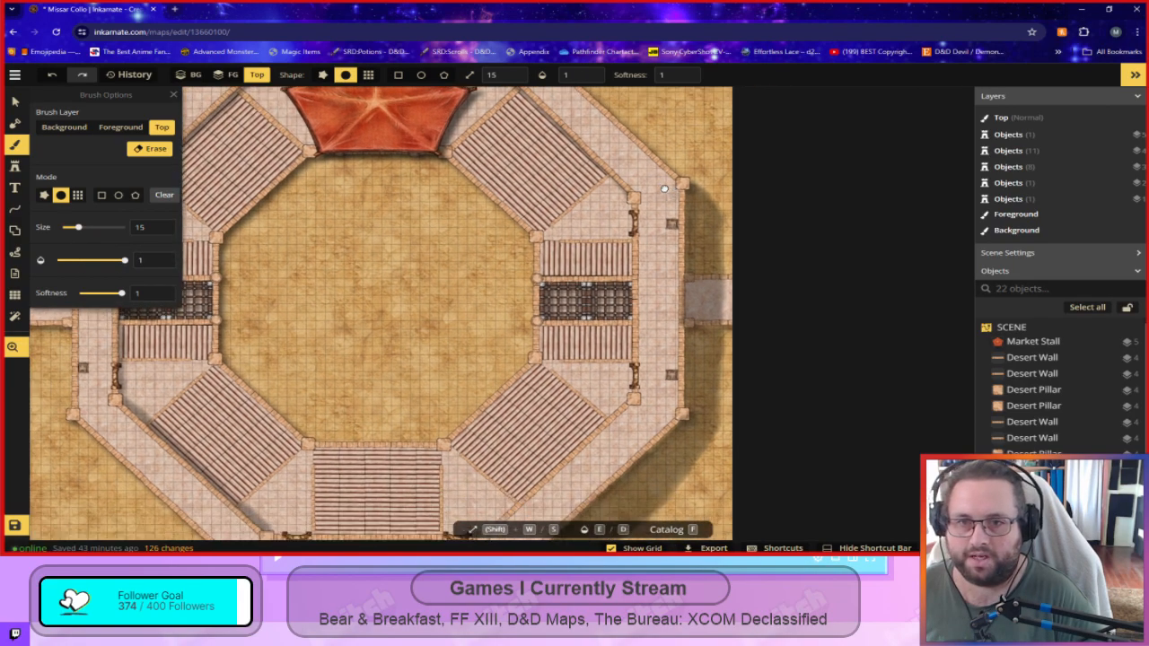
{"action": "scroll", "coordinate": [707, 227], "scroll_direction": "up", "scroll_amount": 3}
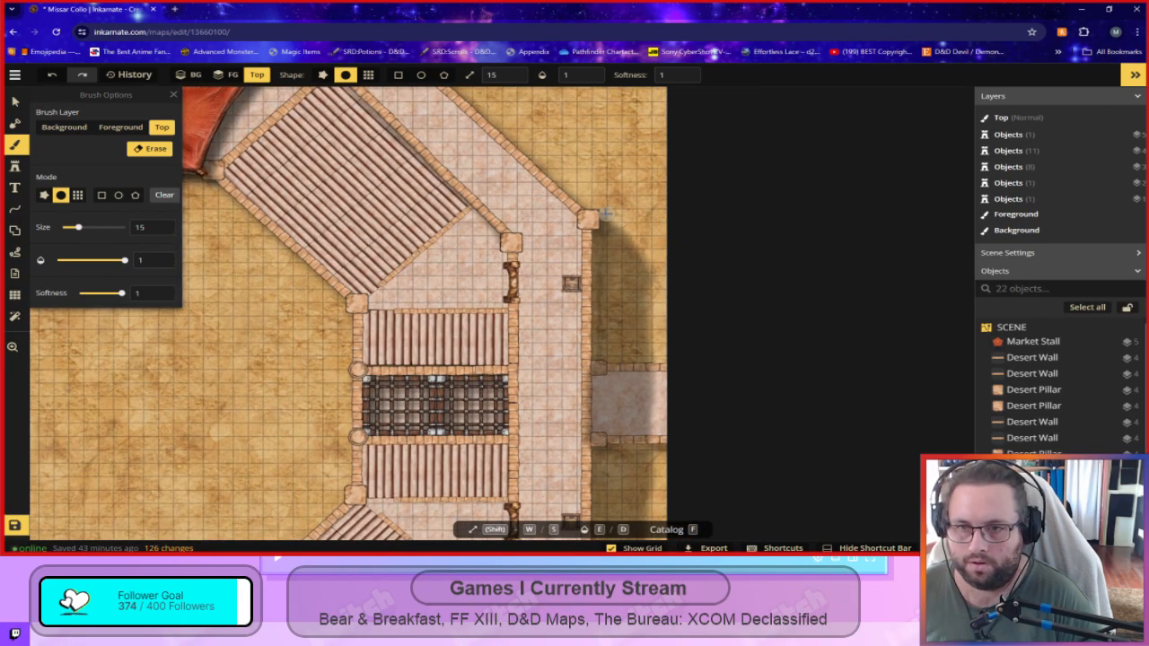
{"action": "left_click_drag", "start_coordinate": [667, 287], "coordinate": [746, 374]}
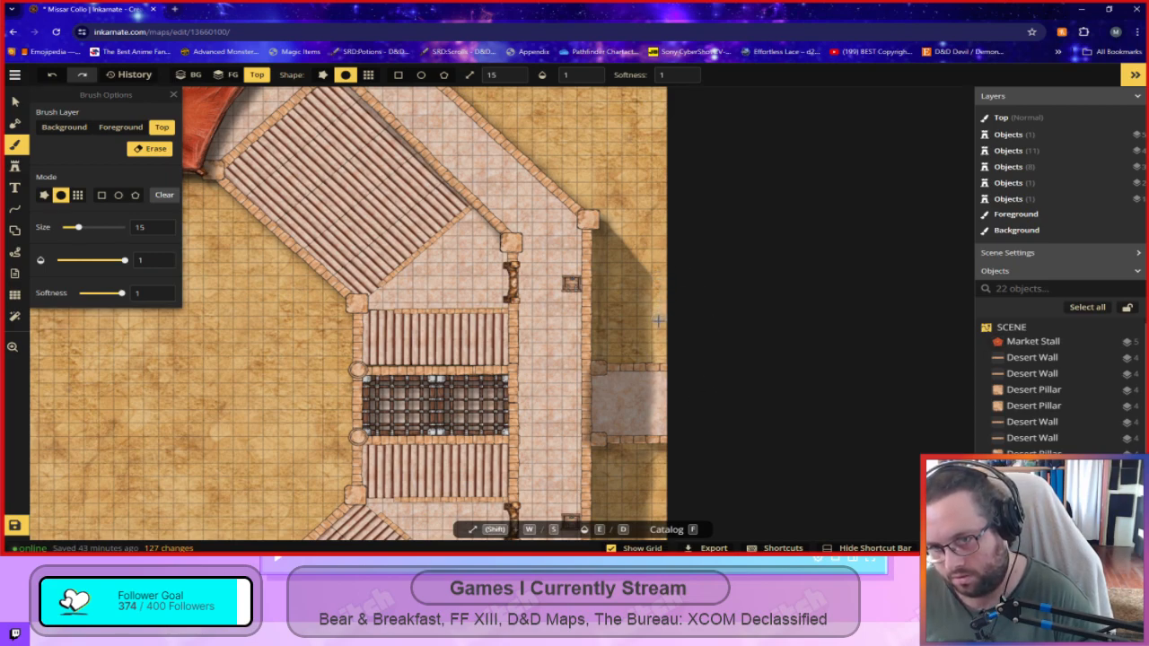
{"action": "mouse_move", "coordinate": [650, 397]}
{"action": "left_mouse_down"}
{"action": "mouse_move", "coordinate": [654, 482]}
{"action": "mouse_move", "coordinate": [679, 454]}
{"action": "left_mouse_up"}
{"action": "key", "text": "ctrl+z"}
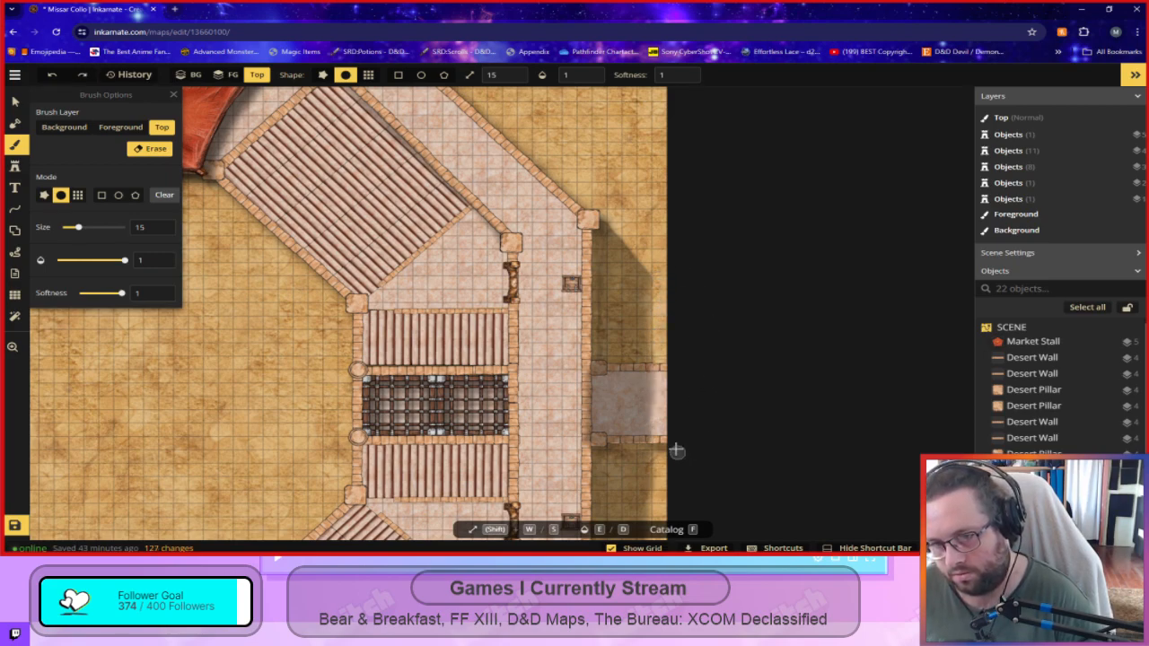
{"action": "left_click_drag", "start_coordinate": [659, 279], "coordinate": [660, 314]}
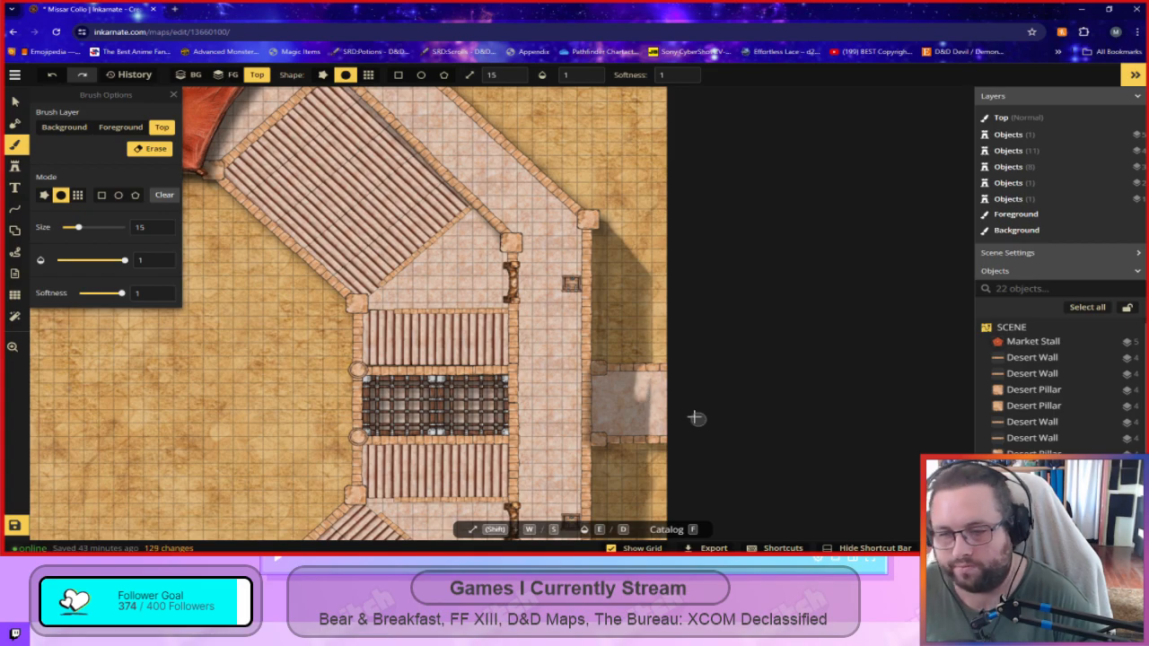
Switch the eraser to grid mode at size 7 and clear the shadow from the outer end of the east walkway.
{"action": "scroll", "coordinate": [637, 431], "scroll_direction": "up", "scroll_amount": 4}
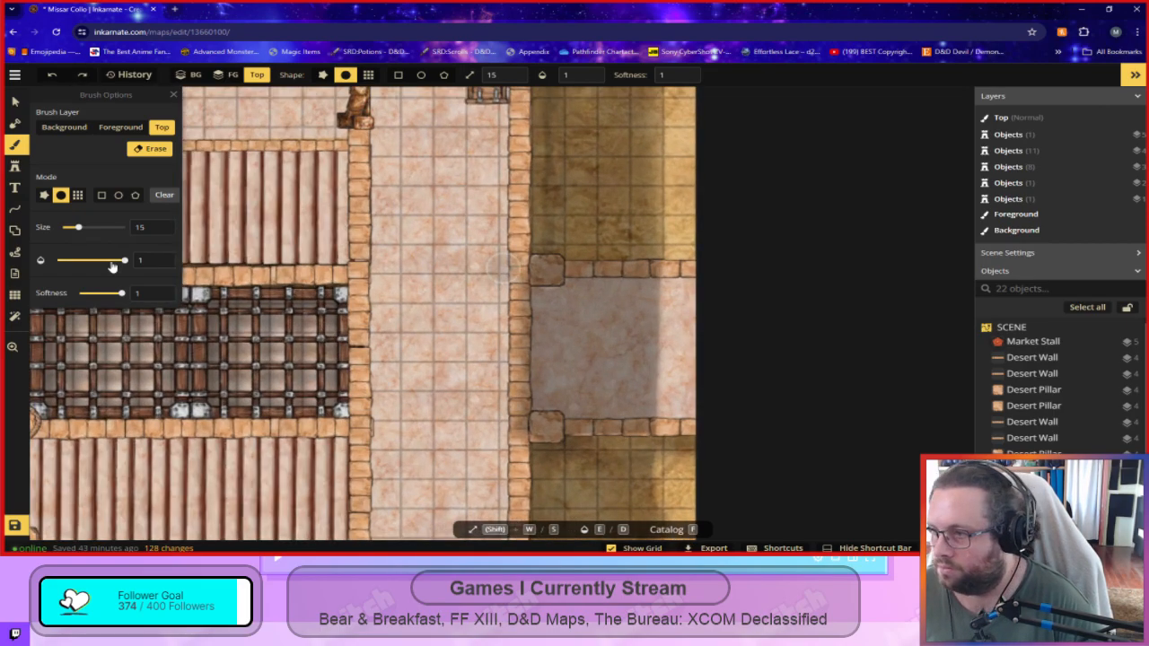
{"action": "left_click", "coordinate": [77, 195]}
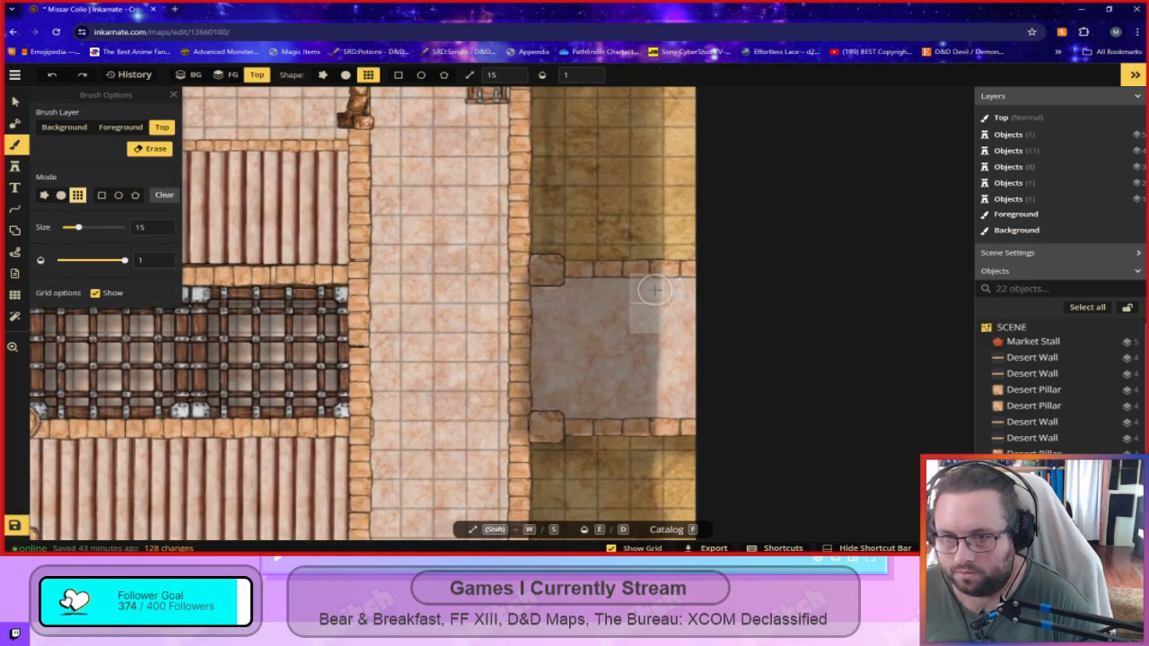
{"action": "left_click_drag", "start_coordinate": [79, 228], "coordinate": [70, 228]}
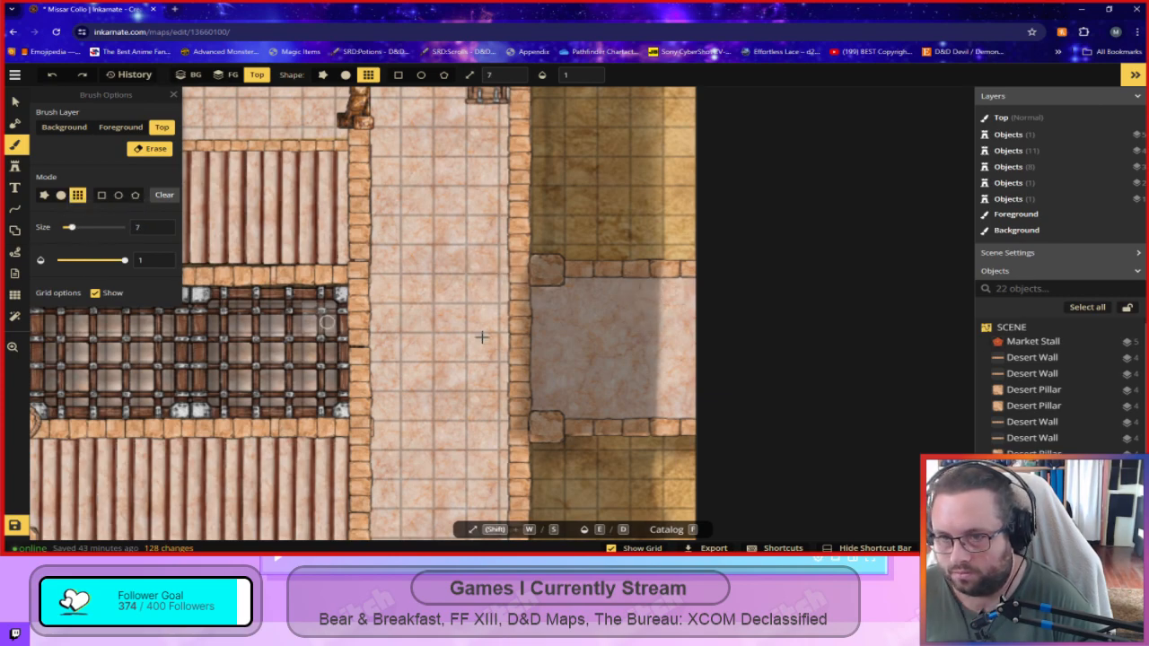
{"action": "left_click_drag", "start_coordinate": [649, 293], "coordinate": [660, 422]}
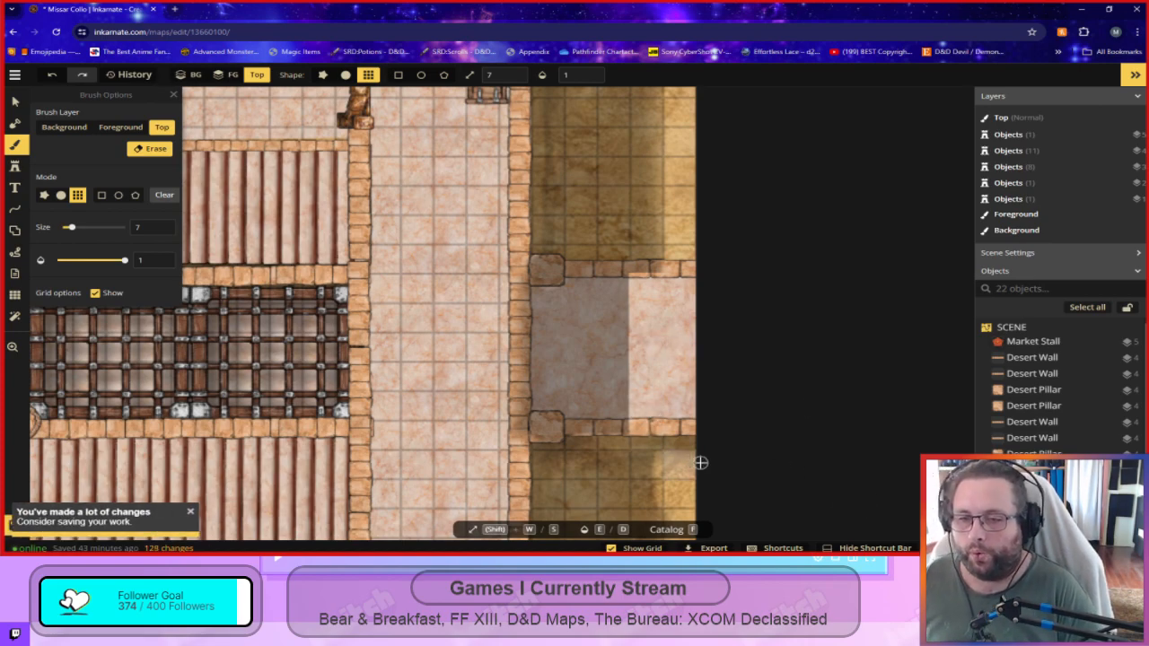
Undo the grid-mode shadow erasing around the outer end of the east walkway.
{"action": "left_click", "coordinate": [651, 272]}
{"action": "left_click", "coordinate": [651, 271]}
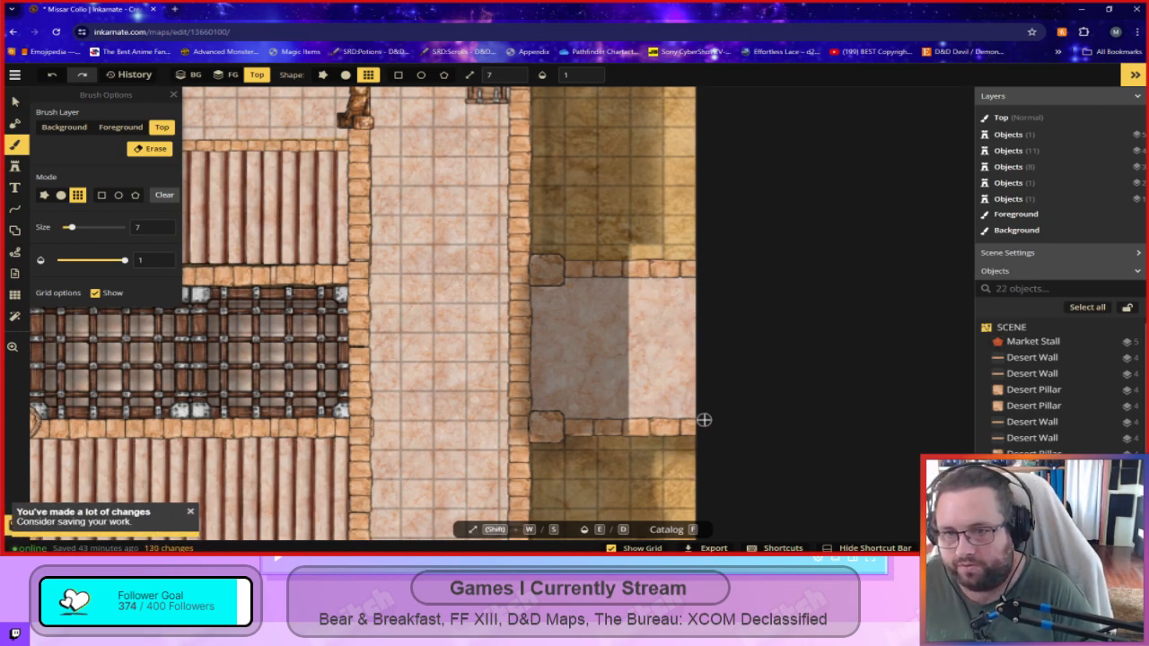
{"action": "key", "text": "ctrl+z"}
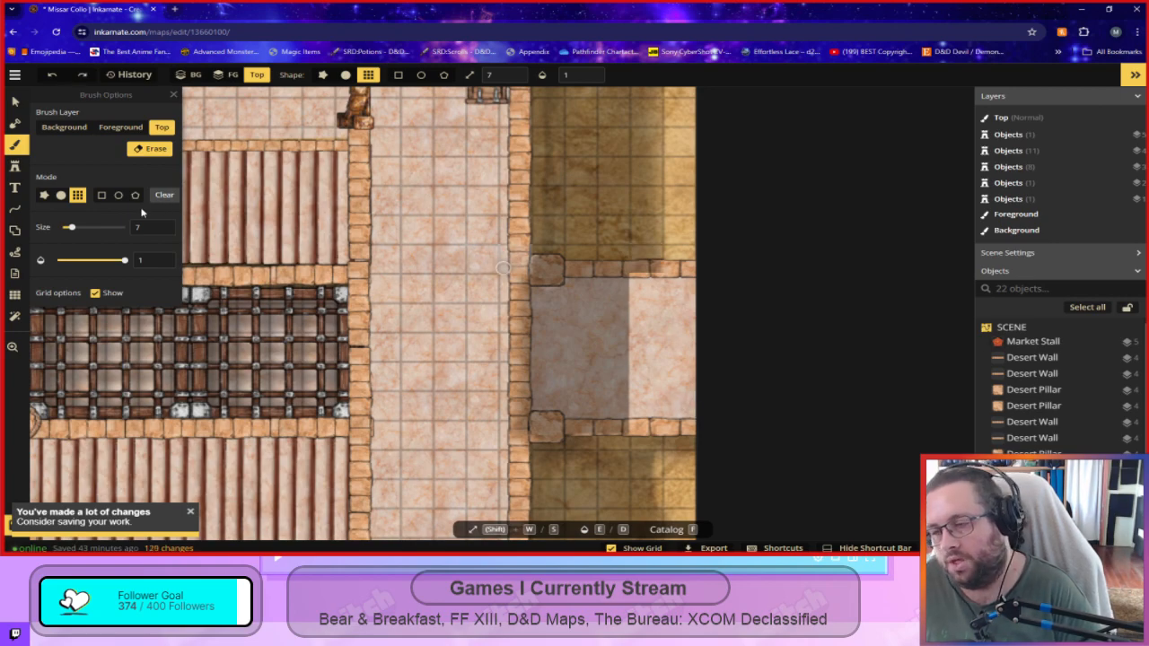
{"action": "scroll", "coordinate": [539, 464], "scroll_direction": "down", "scroll_amount": 4}
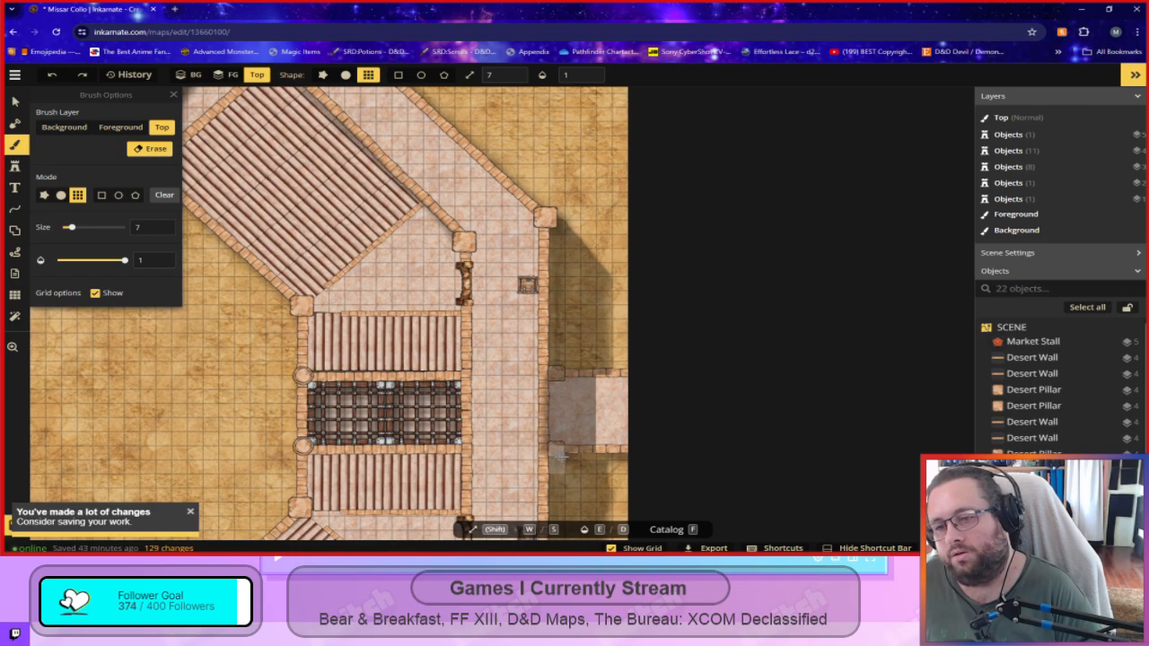
{"action": "scroll", "coordinate": [559, 455], "scroll_direction": "up", "scroll_amount": 2}
{"action": "key", "text": "ctrl+z"}
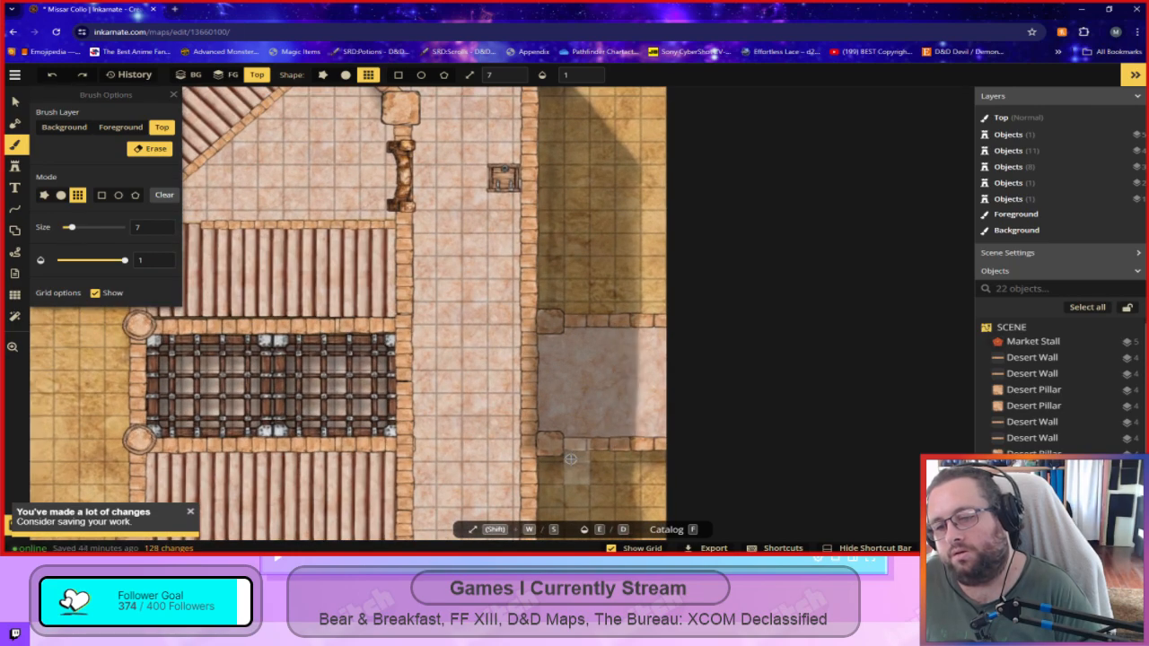
Try trimming the shadow edge across the east walkway with the rough-edged eraser at size 4.
{"action": "left_click", "coordinate": [60, 196]}
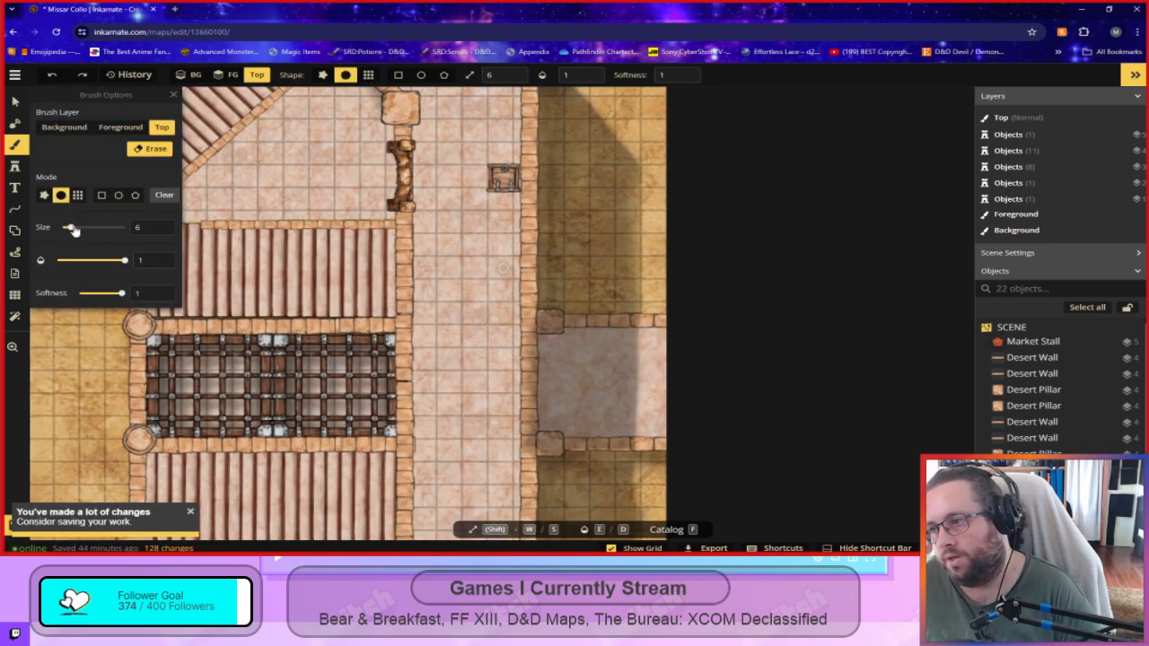
{"action": "left_click", "coordinate": [44, 195]}
{"action": "left_click_drag", "start_coordinate": [637, 332], "coordinate": [638, 438]}
{"action": "key", "text": "ctrl+z"}
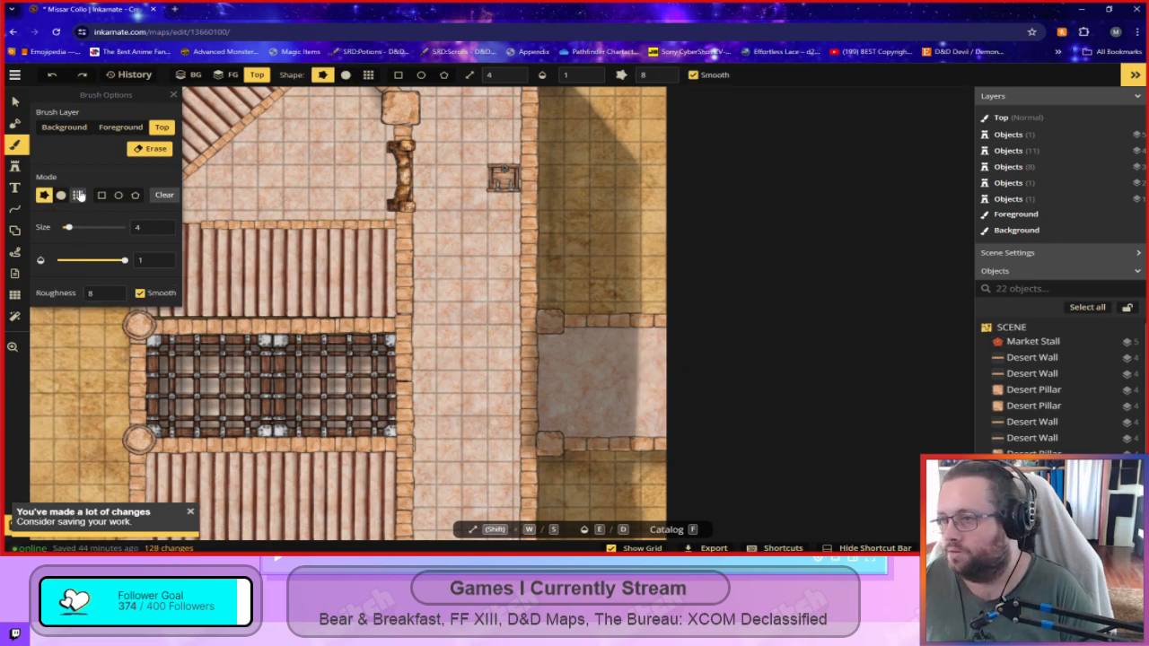
Switch the eraser to the round brush mode and save the map.
{"action": "left_click", "coordinate": [61, 195]}
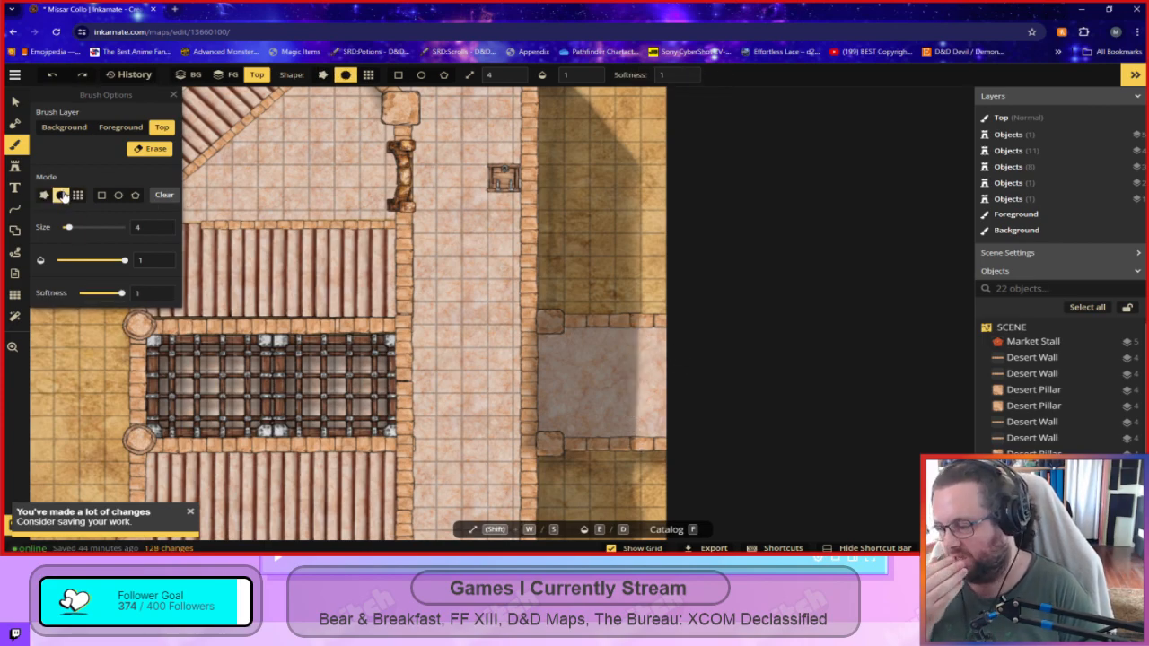
{"action": "left_click", "coordinate": [14, 74]}
{"action": "key", "text": "ctrl+s"}
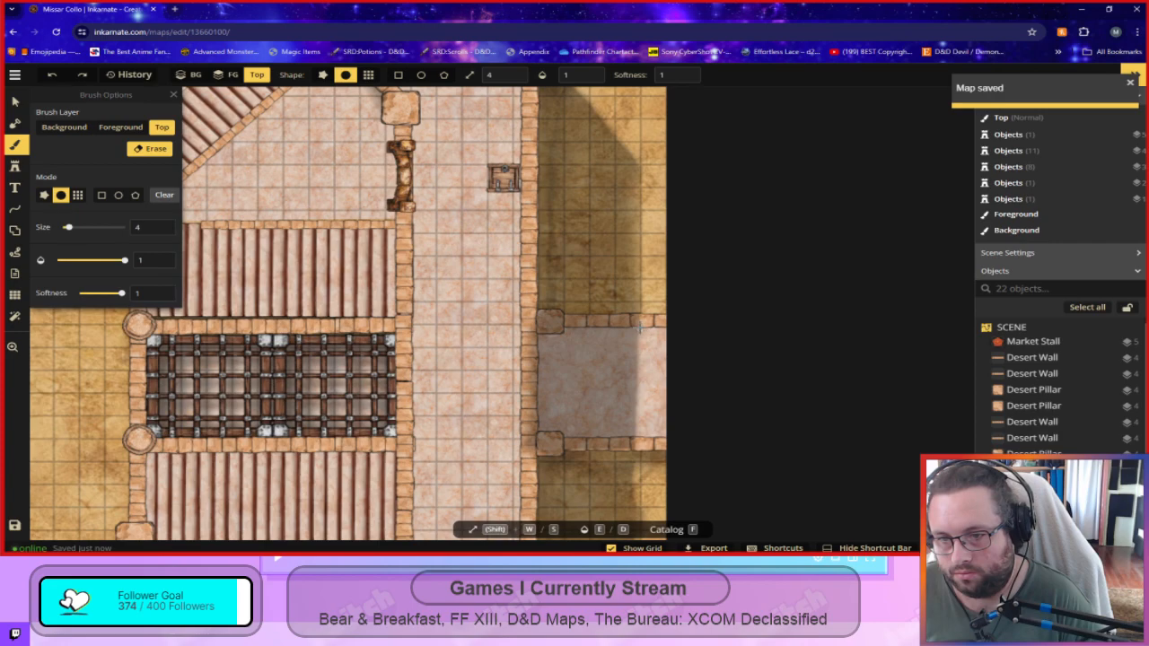
Clear the shadow from the outer part of the east walkway with the round eraser, starting at size 4 and continuing at size 14.
{"action": "key", "text": "ctrl+z"}
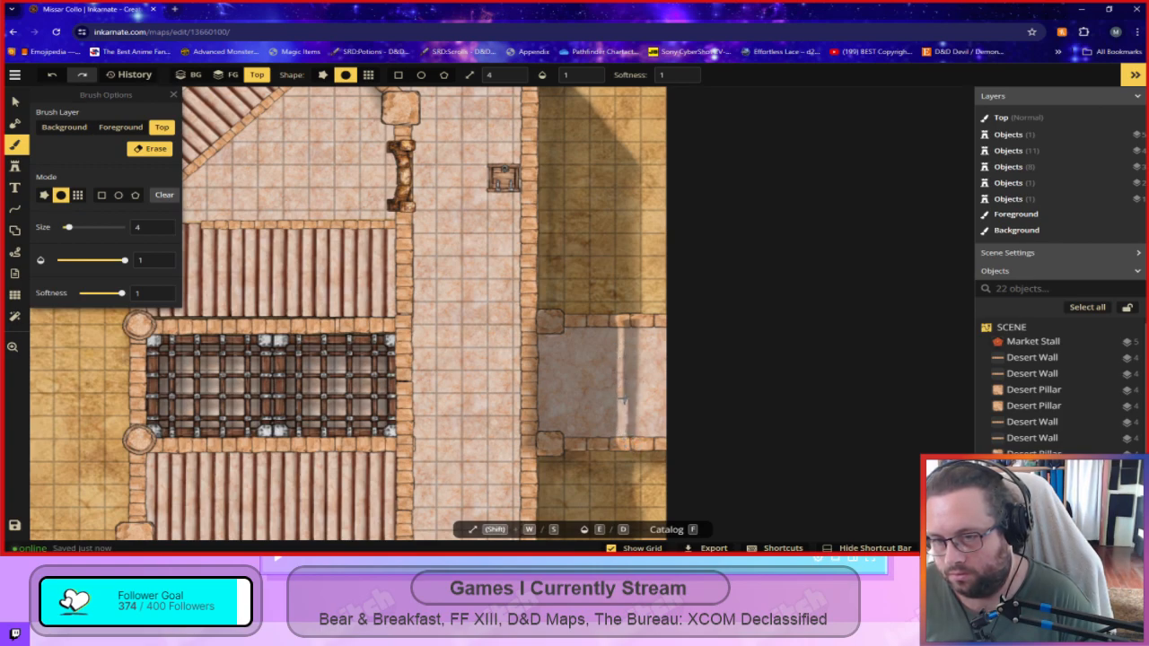
{"action": "left_click_drag", "start_coordinate": [629, 320], "coordinate": [635, 325]}
{"action": "left_click_drag", "start_coordinate": [75, 232], "coordinate": [84, 231]}
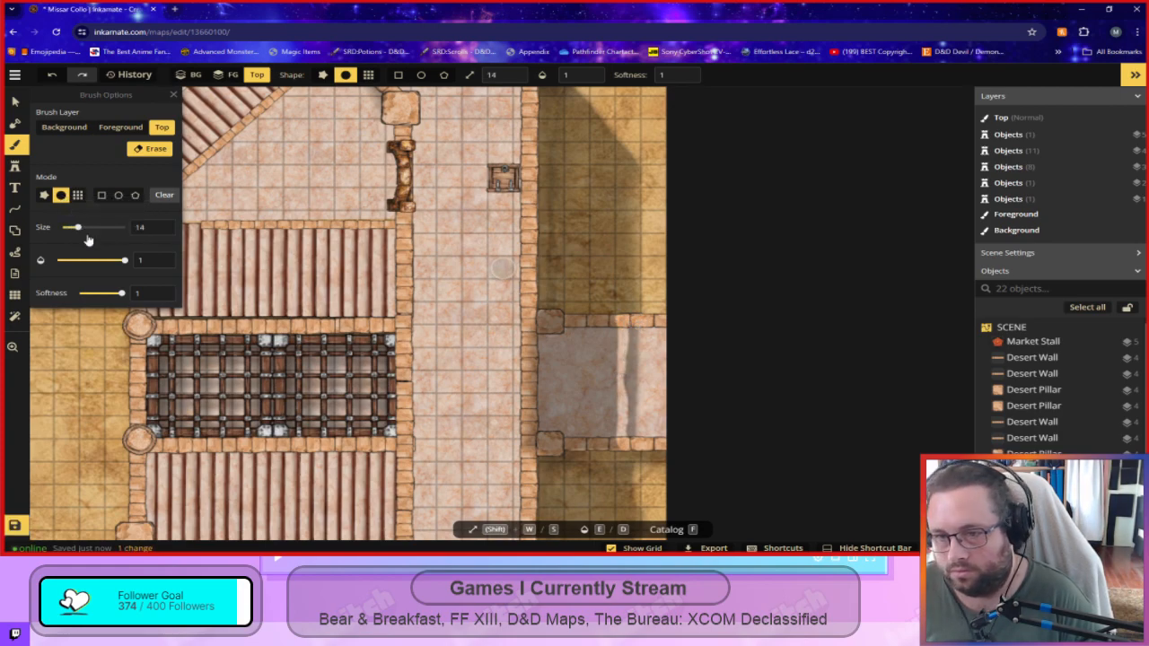
{"action": "mouse_move", "coordinate": [634, 334]}
{"action": "left_mouse_down"}
{"action": "mouse_move", "coordinate": [633, 440]}
{"action": "mouse_move", "coordinate": [639, 330]}
{"action": "left_mouse_up"}
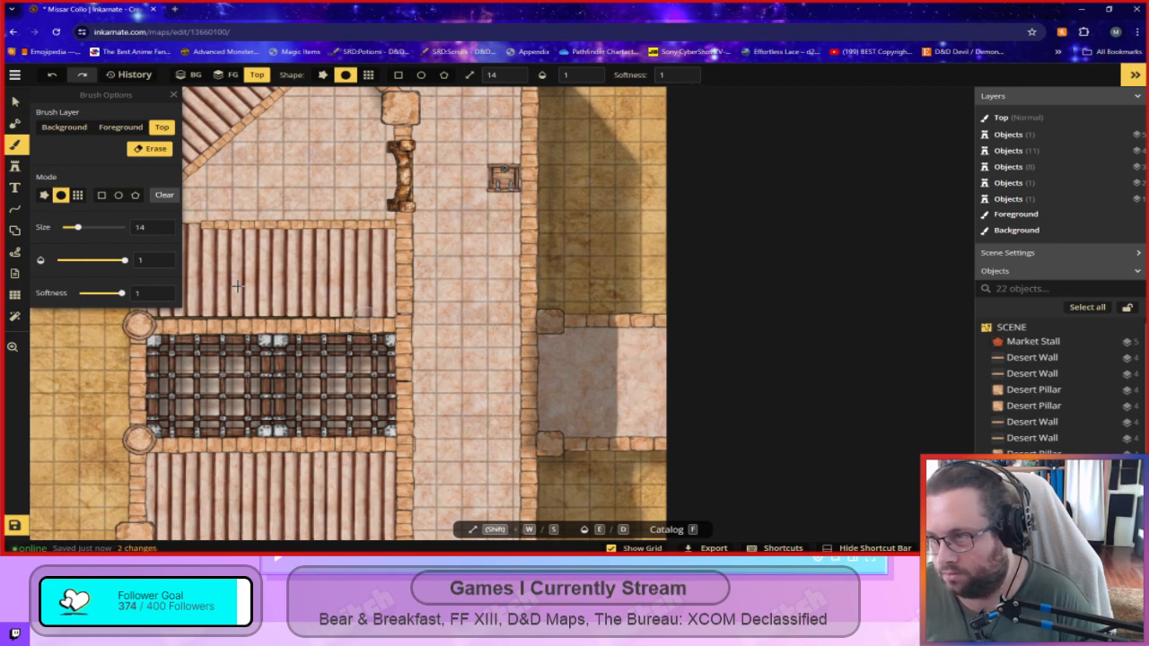
Try softening the shadow edge across the east walkway with the eraser at opacity 0.29, and again at 0.58.
{"action": "left_click_drag", "start_coordinate": [125, 261], "coordinate": [104, 263]}
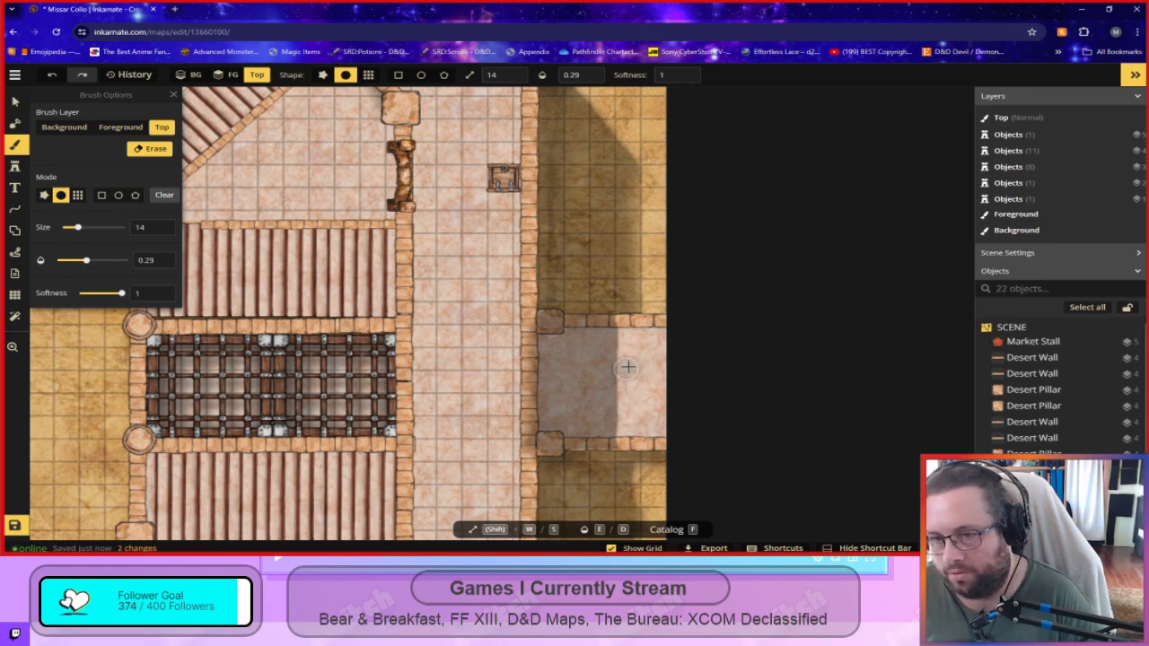
{"action": "mouse_move", "coordinate": [621, 344]}
{"action": "left_mouse_down"}
{"action": "mouse_move", "coordinate": [618, 324]}
{"action": "mouse_move", "coordinate": [618, 442]}
{"action": "left_mouse_up"}
{"action": "key", "text": "ctrl+z"}
{"action": "key", "text": "ctrl+z"}
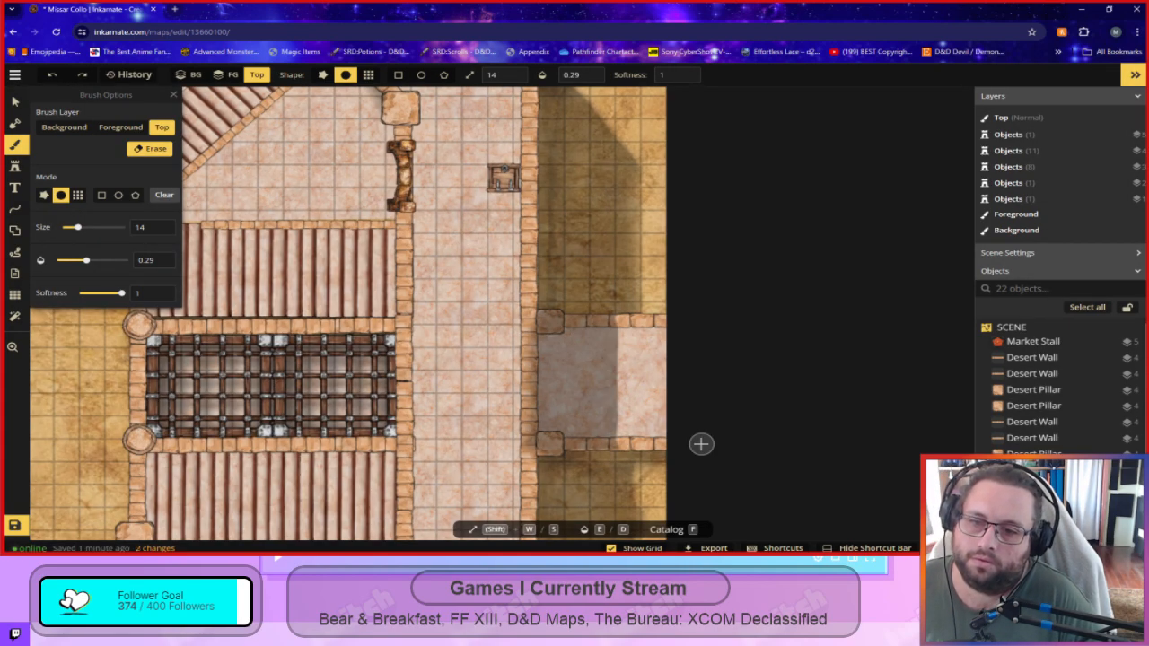
{"action": "left_click_drag", "start_coordinate": [87, 261], "coordinate": [105, 265]}
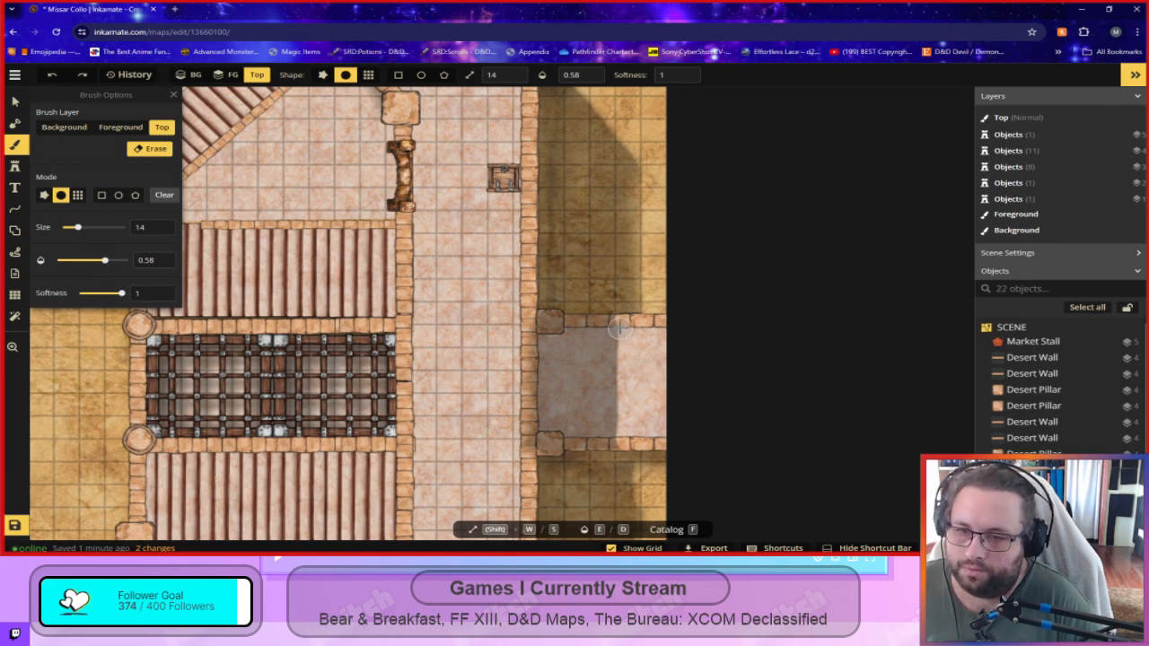
{"action": "left_click_drag", "start_coordinate": [619, 325], "coordinate": [617, 446]}
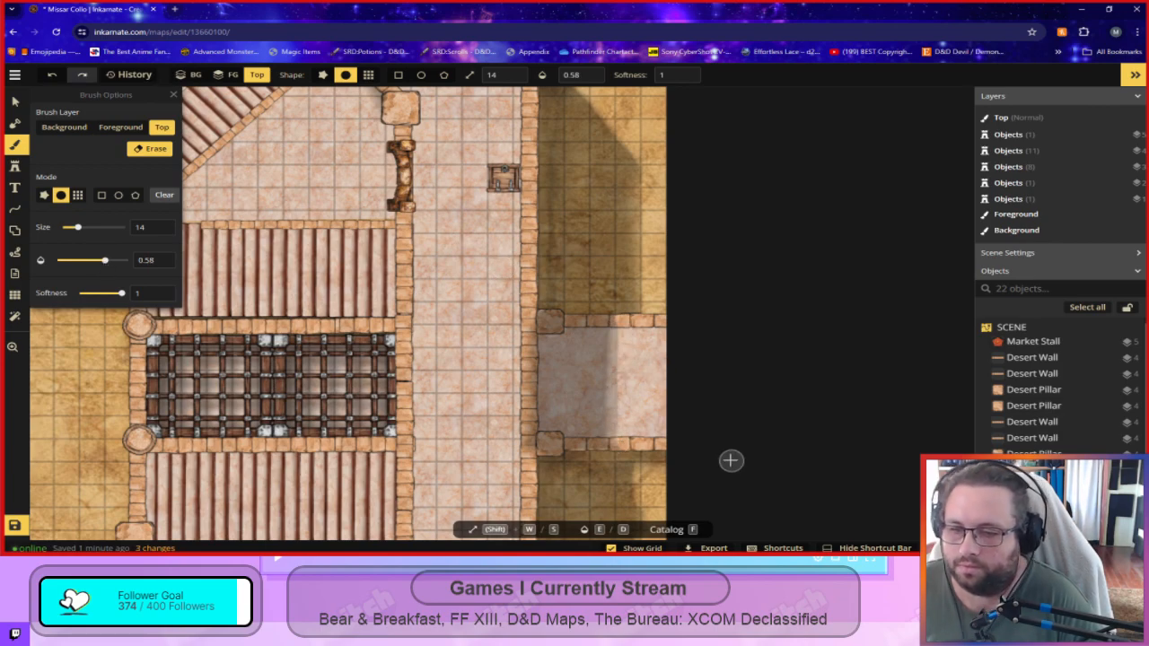
{"action": "scroll", "coordinate": [619, 448], "scroll_direction": "up", "scroll_amount": 3}
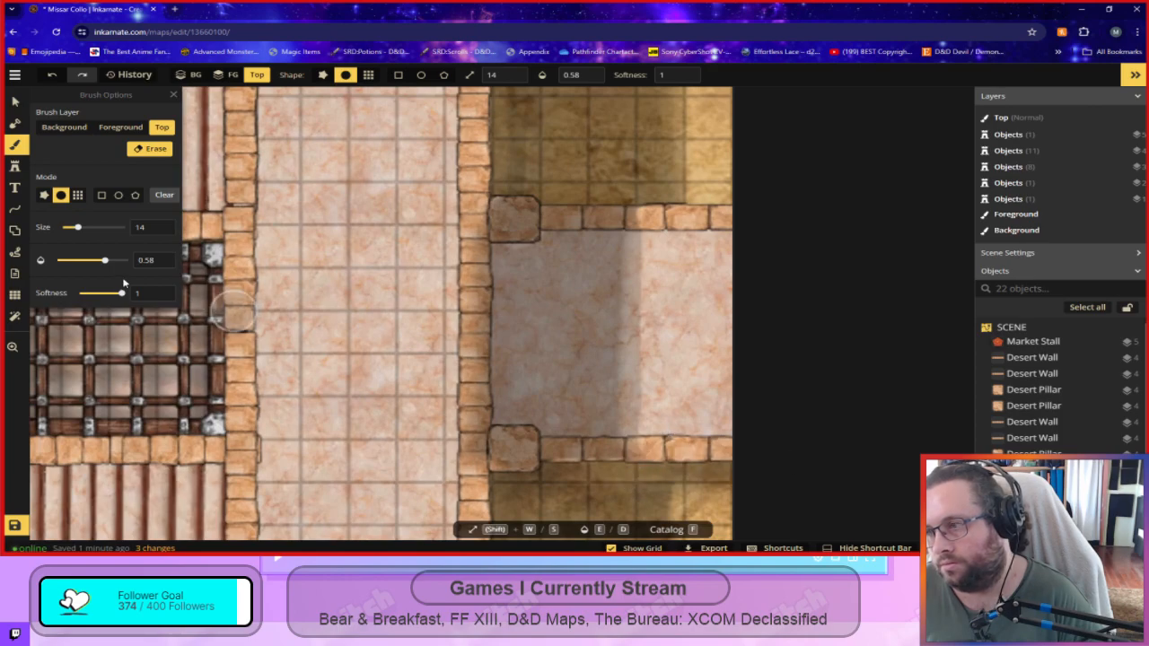
{"action": "key", "text": "ctrl+z"}
Soften the shadow edge across the east walkway with eraser strokes at opacity 0.49 and 0.2.
{"action": "left_click_drag", "start_coordinate": [107, 265], "coordinate": [102, 266]}
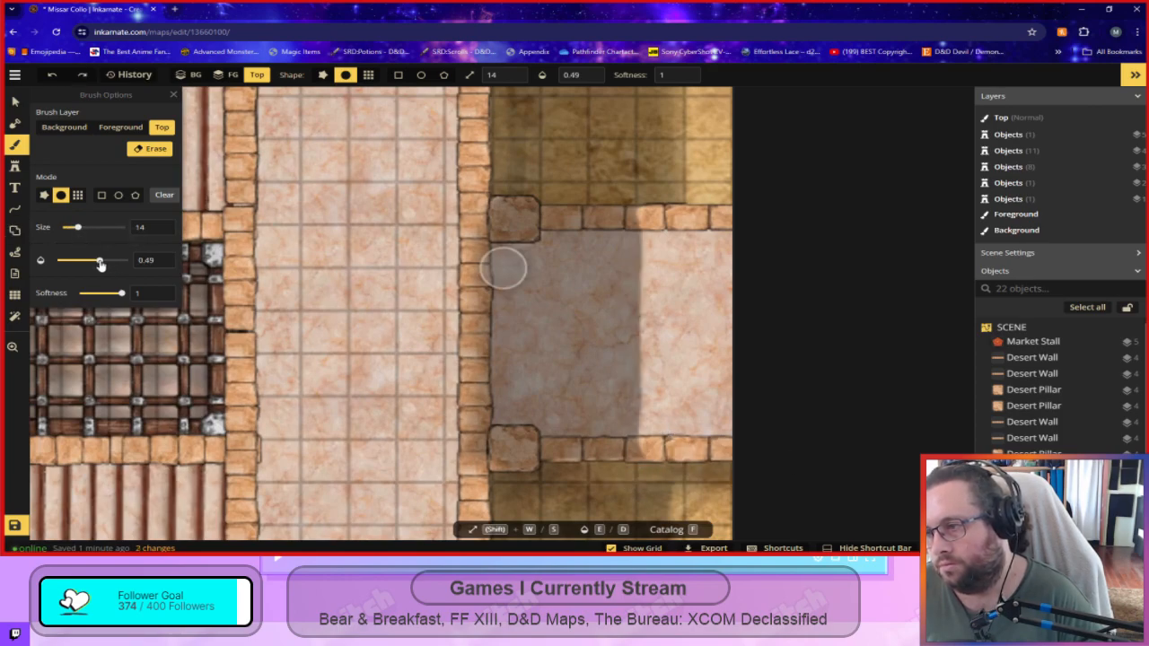
{"action": "mouse_move", "coordinate": [649, 227]}
{"action": "left_mouse_down"}
{"action": "mouse_move", "coordinate": [645, 445]}
{"action": "mouse_move", "coordinate": [643, 202]}
{"action": "left_mouse_up"}
{"action": "left_click_drag", "start_coordinate": [81, 260], "coordinate": [79, 260]}
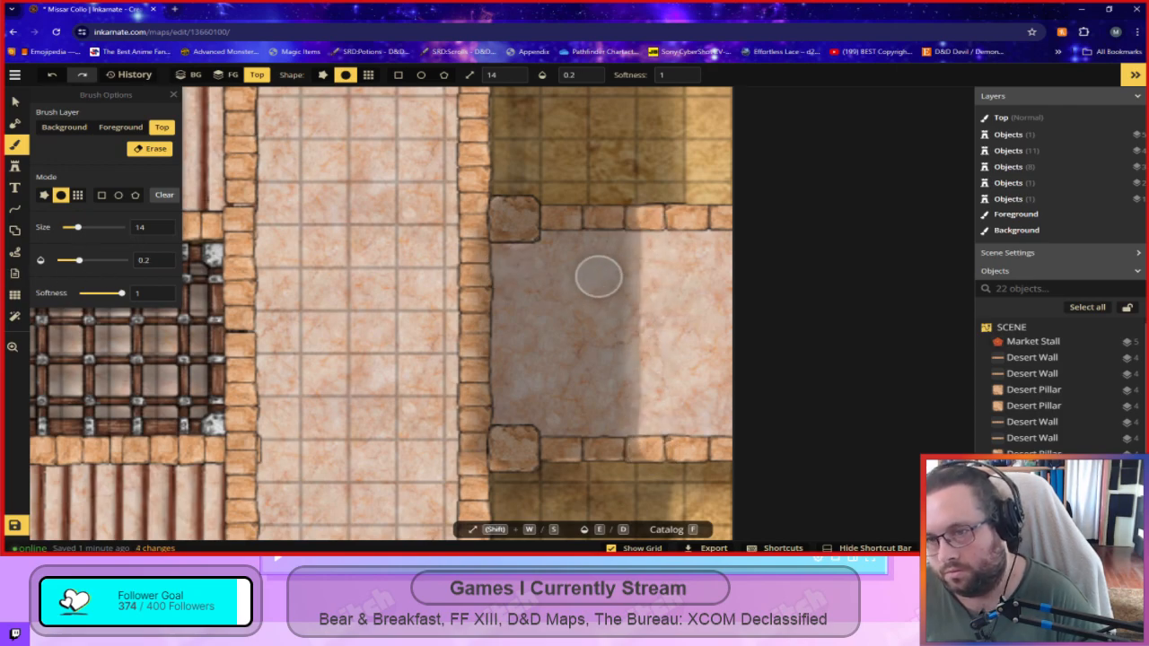
{"action": "left_click_drag", "start_coordinate": [657, 300], "coordinate": [657, 444]}
{"action": "scroll", "coordinate": [693, 424], "scroll_direction": "down", "scroll_amount": 1}
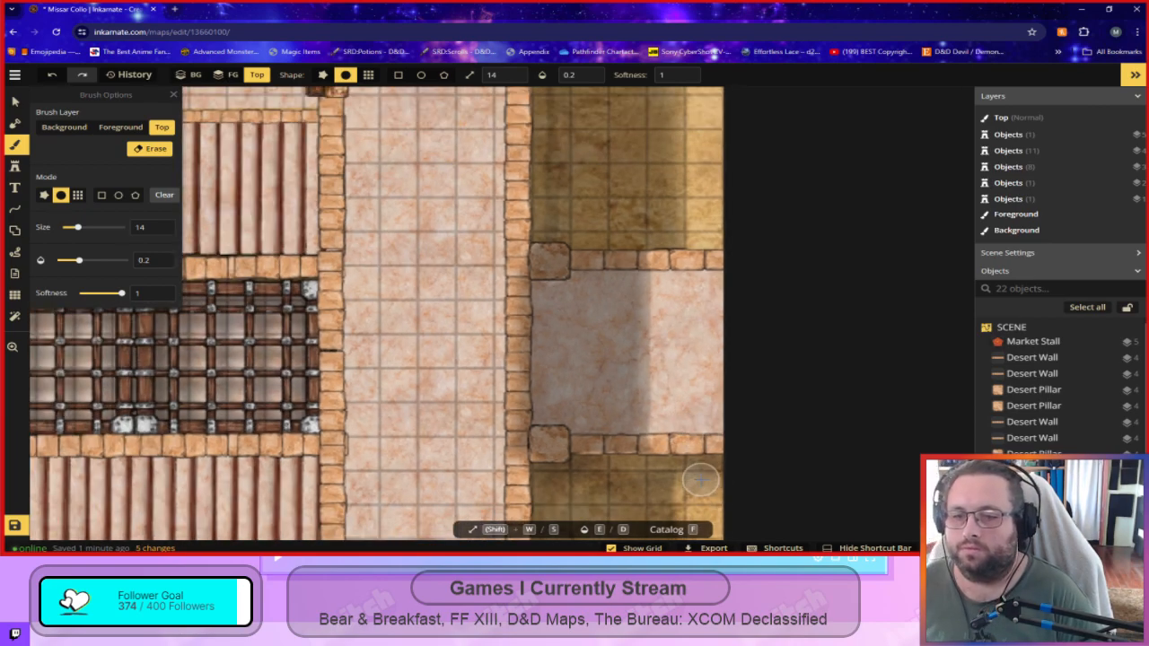
Paint a thin black shadow along the outer side of the east walkway's south wall at size 5 and opacity 0.24.
{"action": "left_click_drag", "start_coordinate": [695, 508], "coordinate": [674, 380]}
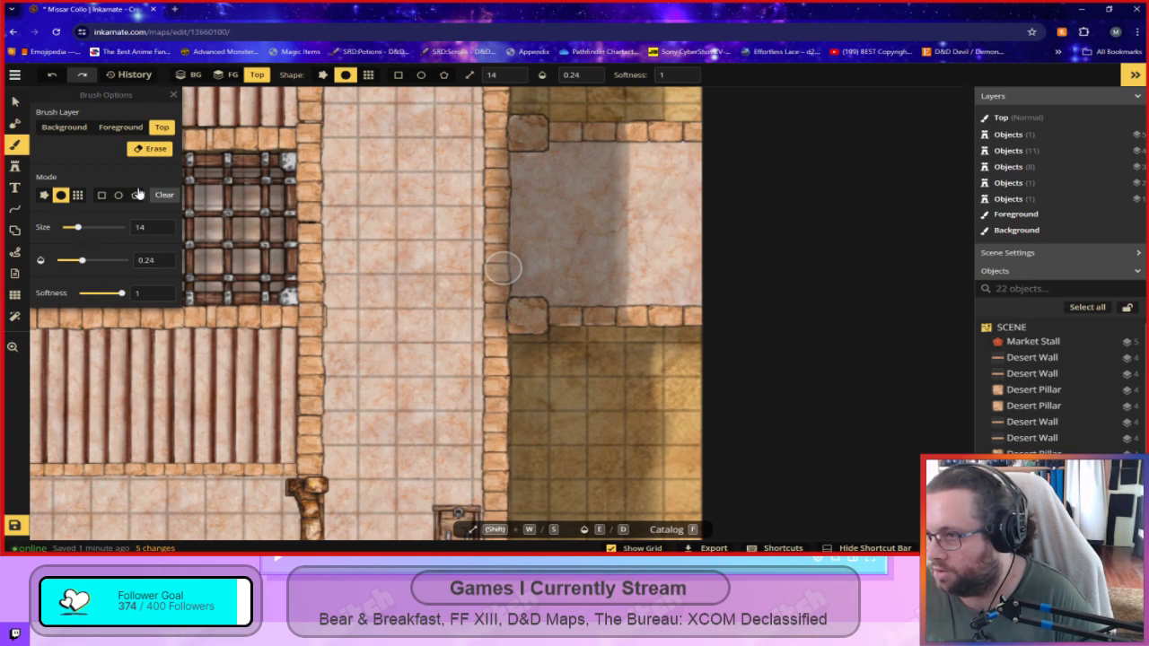
{"action": "left_click", "coordinate": [162, 128]}
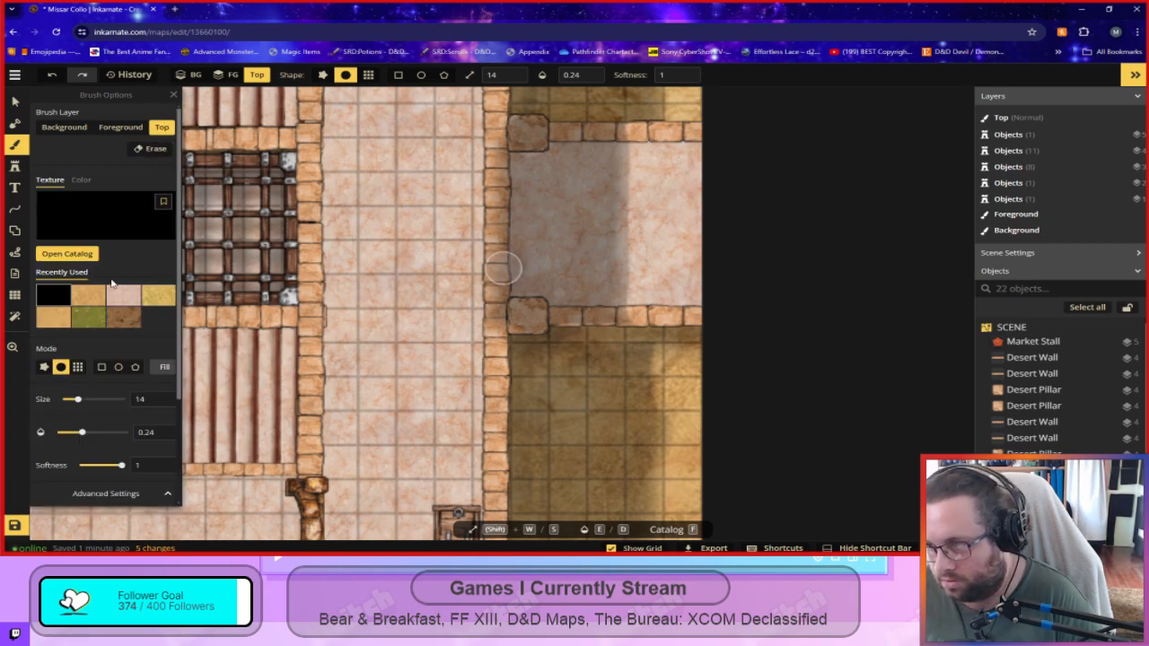
{"action": "left_click_drag", "start_coordinate": [77, 398], "coordinate": [68, 399]}
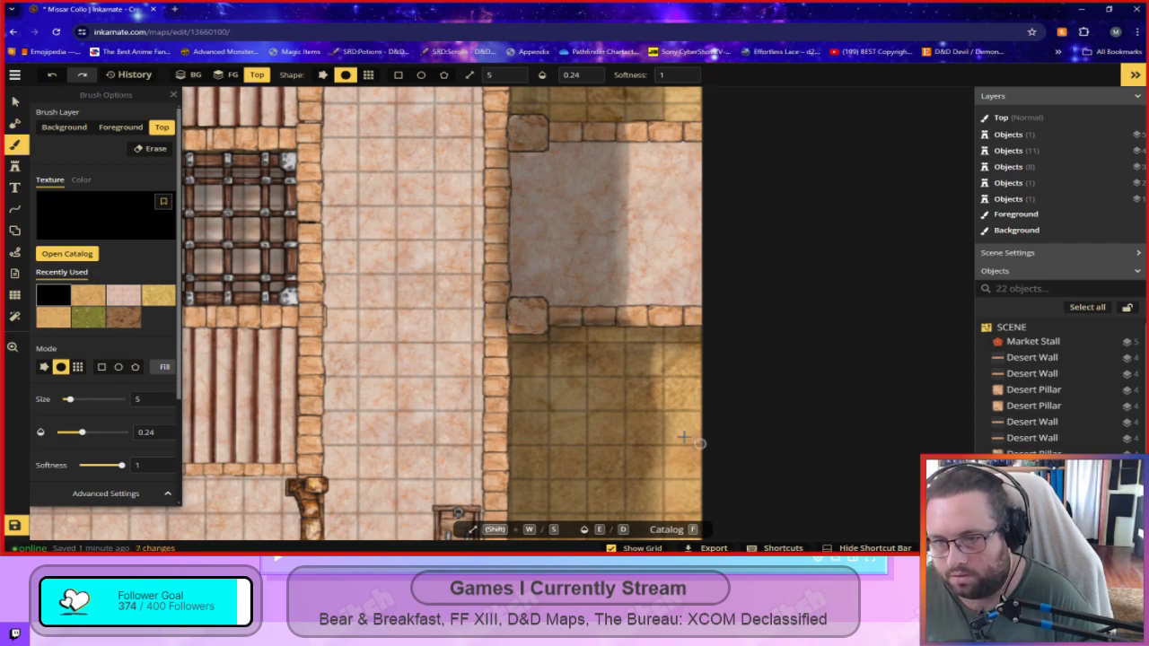
Set the eraser opacity to 0.18 and lightly clean the shadow on the east walkway's south wall.
{"action": "left_click", "coordinate": [155, 148]}
{"action": "left_click_drag", "start_coordinate": [86, 262], "coordinate": [78, 263]}
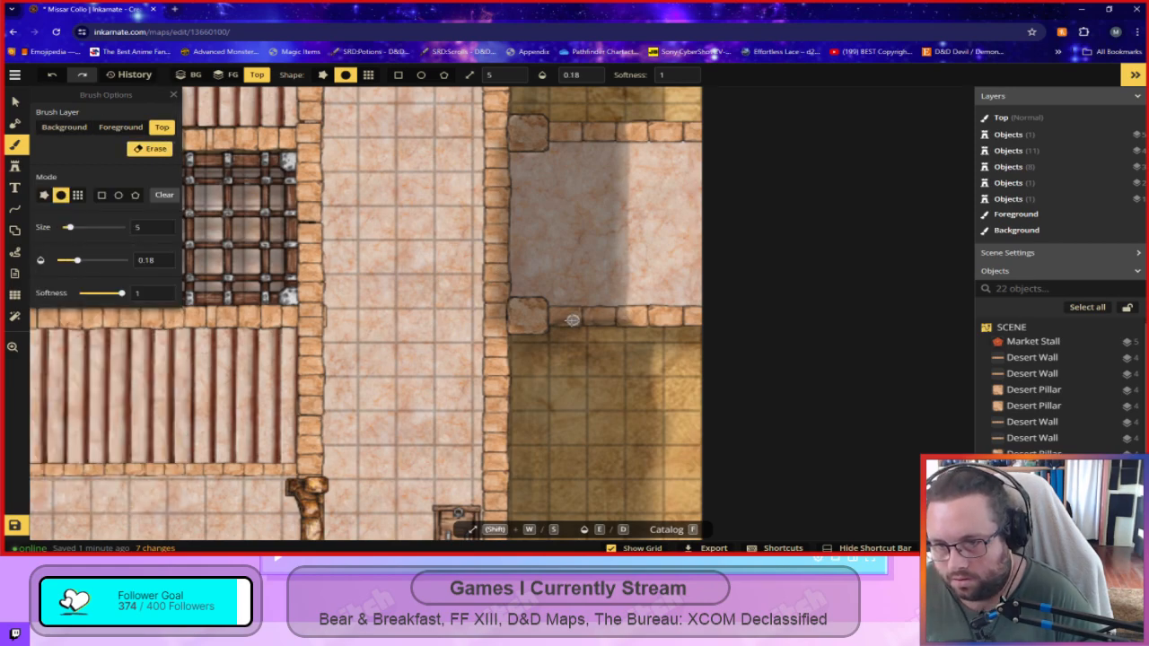
{"action": "left_click", "coordinate": [619, 324]}
{"action": "scroll", "coordinate": [568, 423], "scroll_direction": "down", "scroll_amount": 2}
Add a light black shadow beside the east walkway's south pillar at size 5 and opacity 0.23.
{"action": "left_click", "coordinate": [150, 149]}
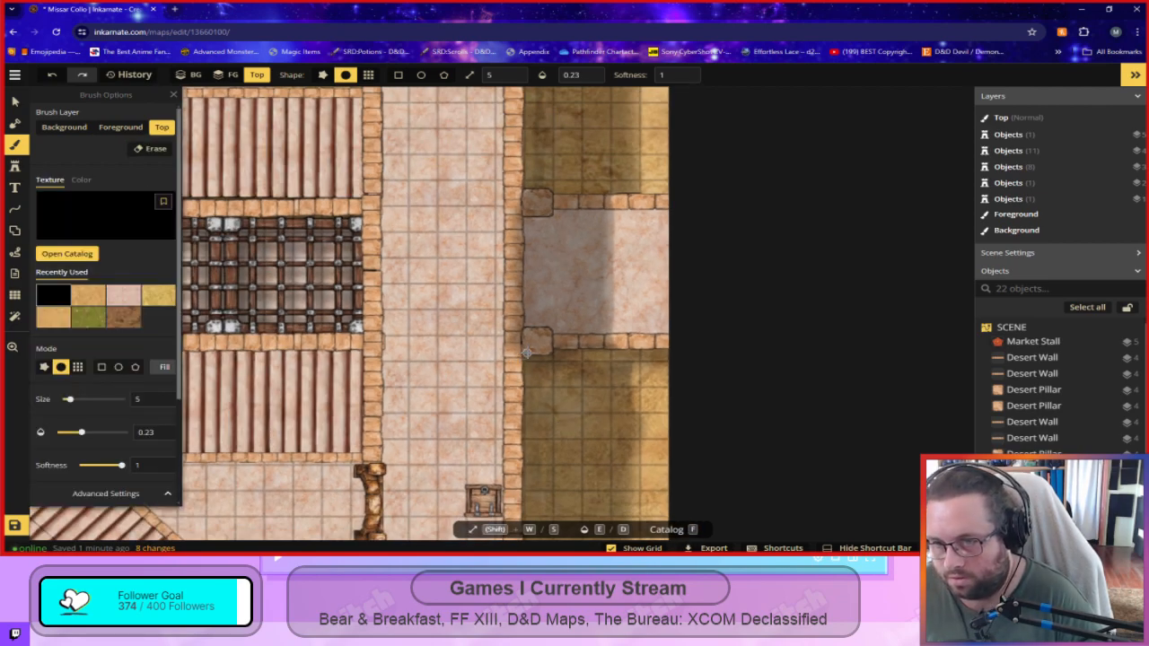
{"action": "scroll", "coordinate": [504, 267], "scroll_direction": "down", "scroll_amount": 3}
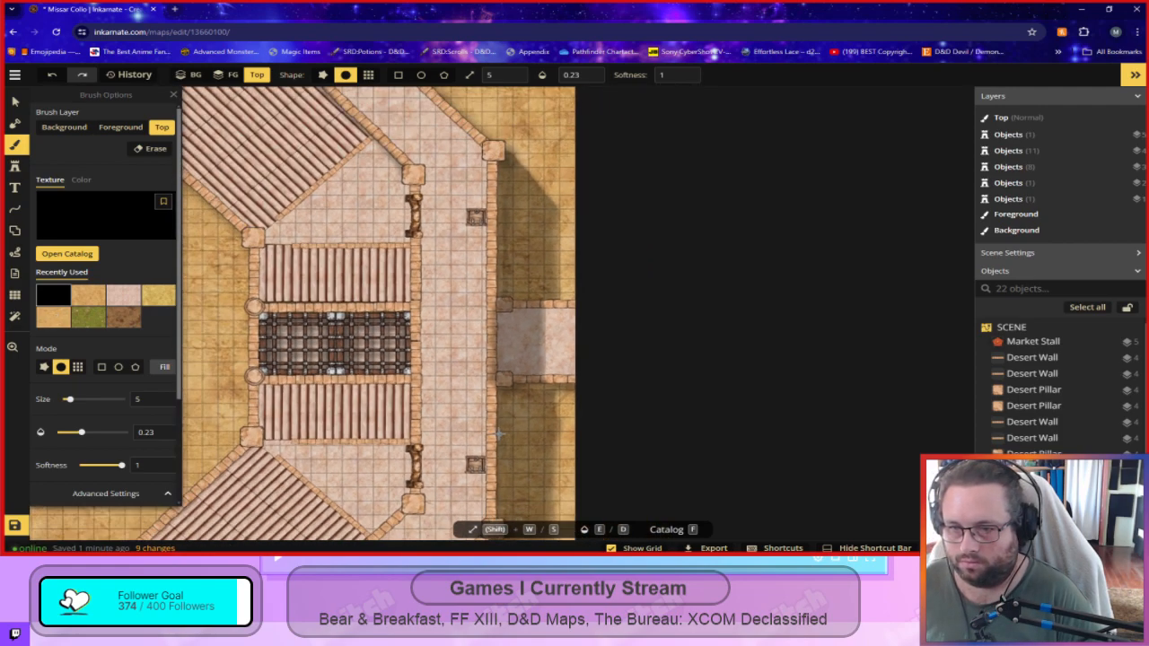
{"action": "scroll", "coordinate": [527, 462], "scroll_direction": "up", "scroll_amount": 1}
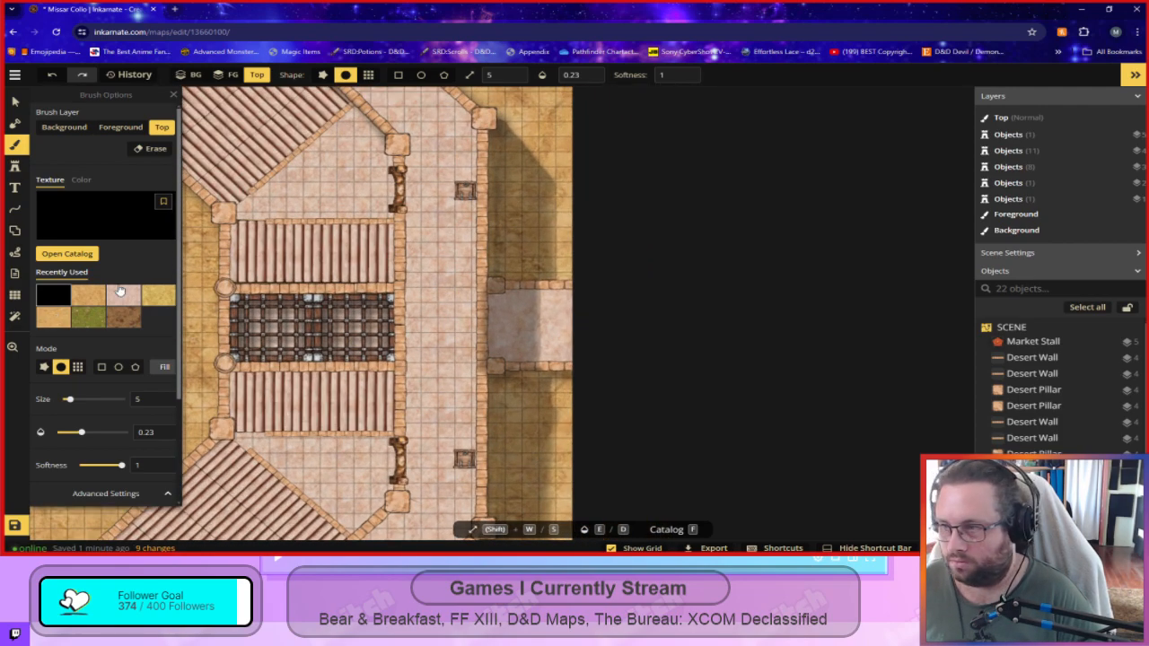
Set the eraser opacity to 1 and clean stray shadow off the stones of the east walkway's walls.
{"action": "left_click", "coordinate": [150, 149]}
{"action": "left_click_drag", "start_coordinate": [85, 264], "coordinate": [467, 252]}
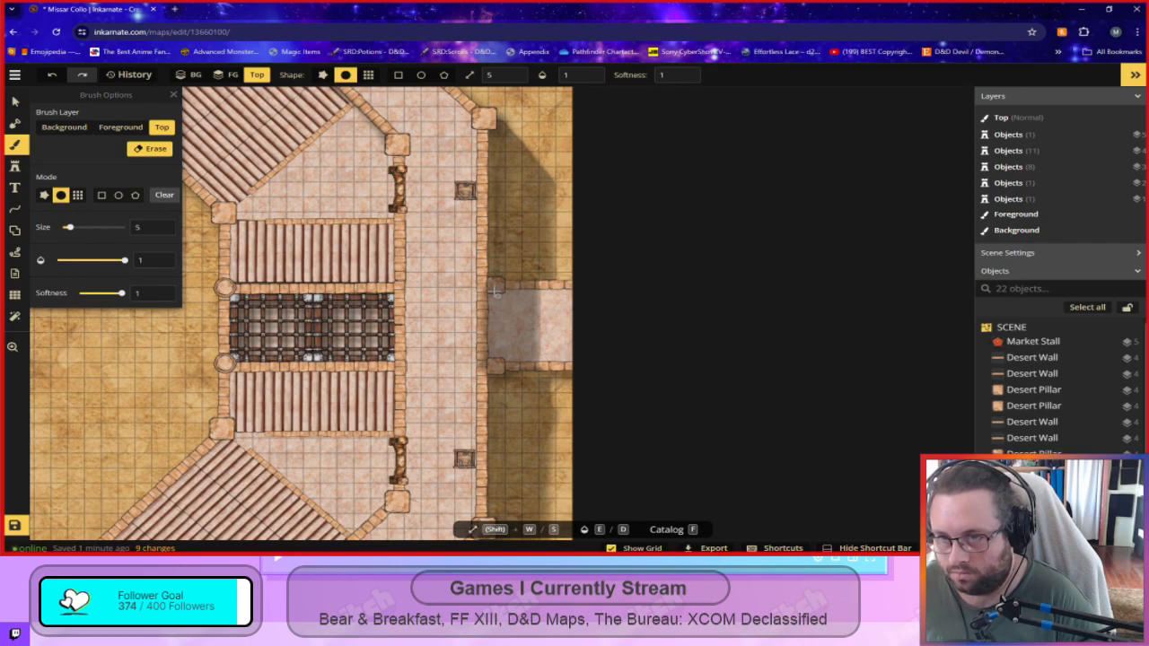
{"action": "scroll", "coordinate": [474, 329], "scroll_direction": "up", "scroll_amount": 3}
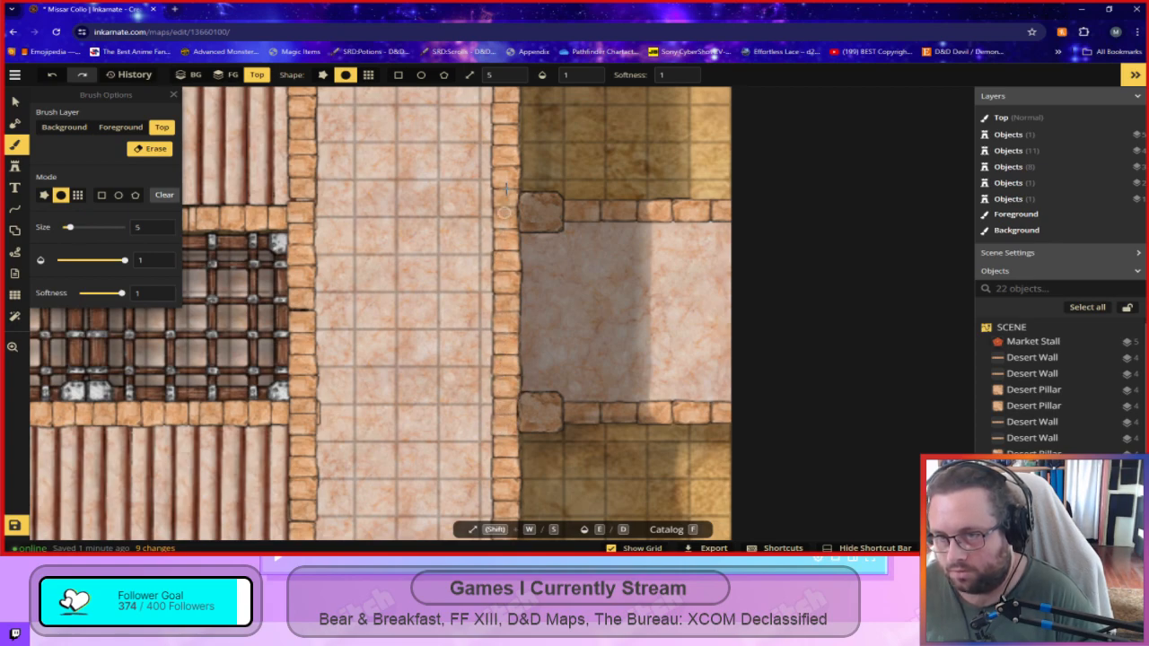
{"action": "scroll", "coordinate": [468, 375], "scroll_direction": "down", "scroll_amount": 2}
{"action": "scroll", "coordinate": [468, 375], "scroll_direction": "up", "scroll_amount": 4}
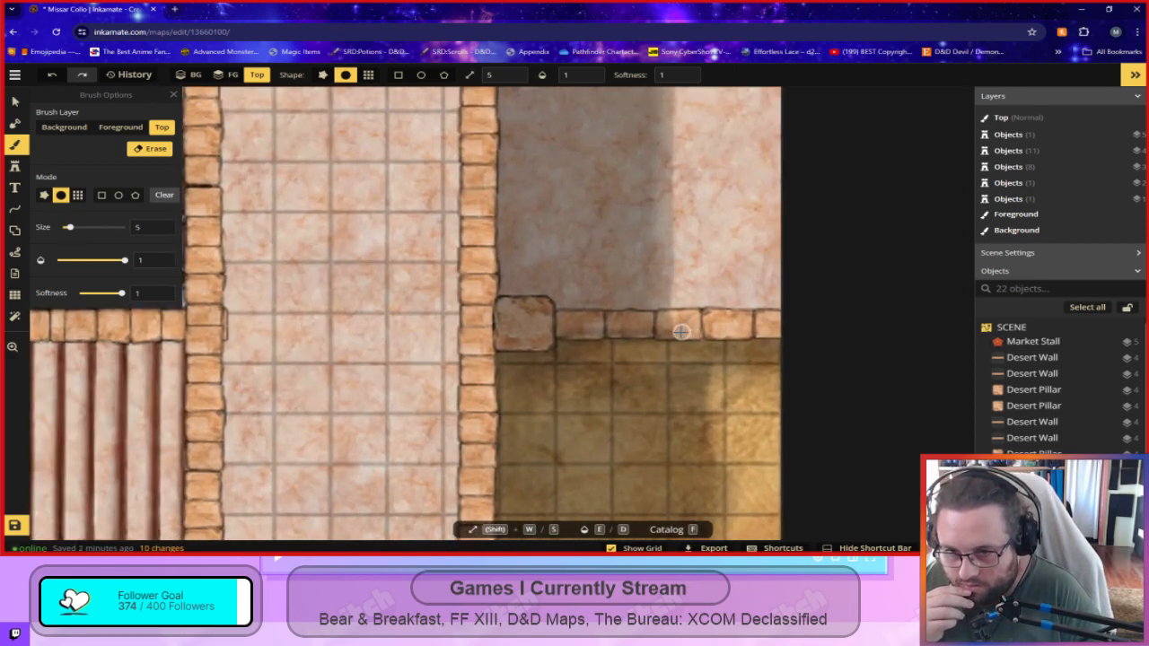
{"action": "scroll", "coordinate": [687, 334], "scroll_direction": "down", "scroll_amount": 2}
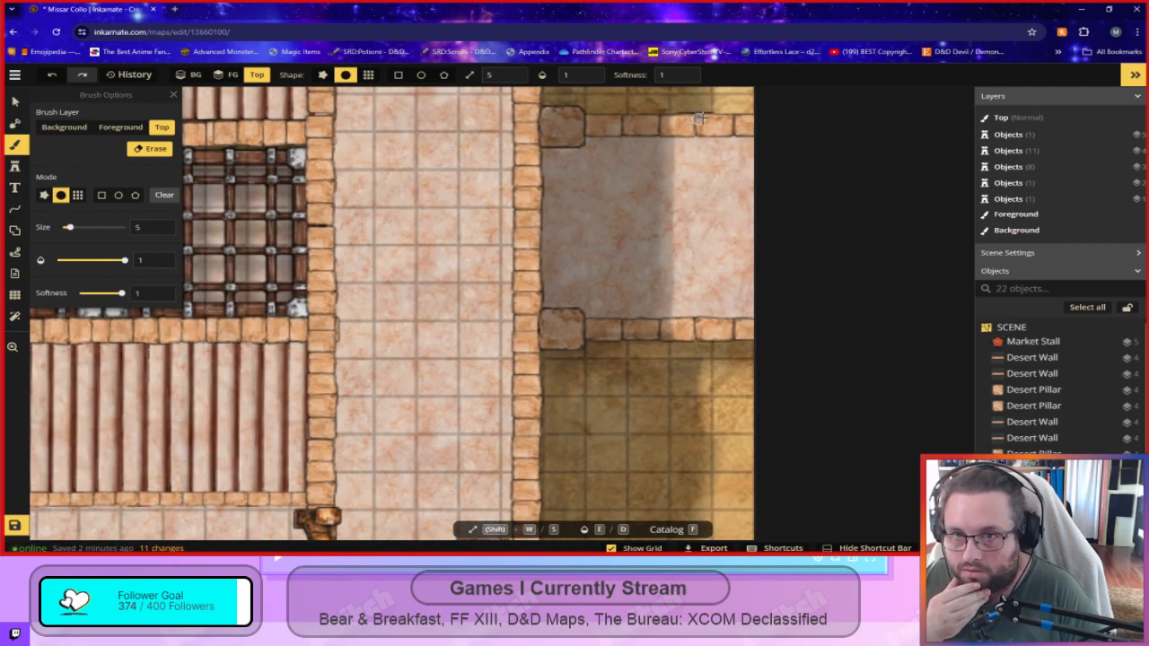
{"action": "scroll", "coordinate": [701, 400], "scroll_direction": "down", "scroll_amount": 2}
{"action": "scroll", "coordinate": [691, 409], "scroll_direction": "up", "scroll_amount": 3}
{"action": "scroll", "coordinate": [680, 406], "scroll_direction": "down", "scroll_amount": 2}
Set the eraser size to 10 and trim the shadow's outer edge from the east walkway down to the south-east corner pillar.
{"action": "key", "text": "space"}
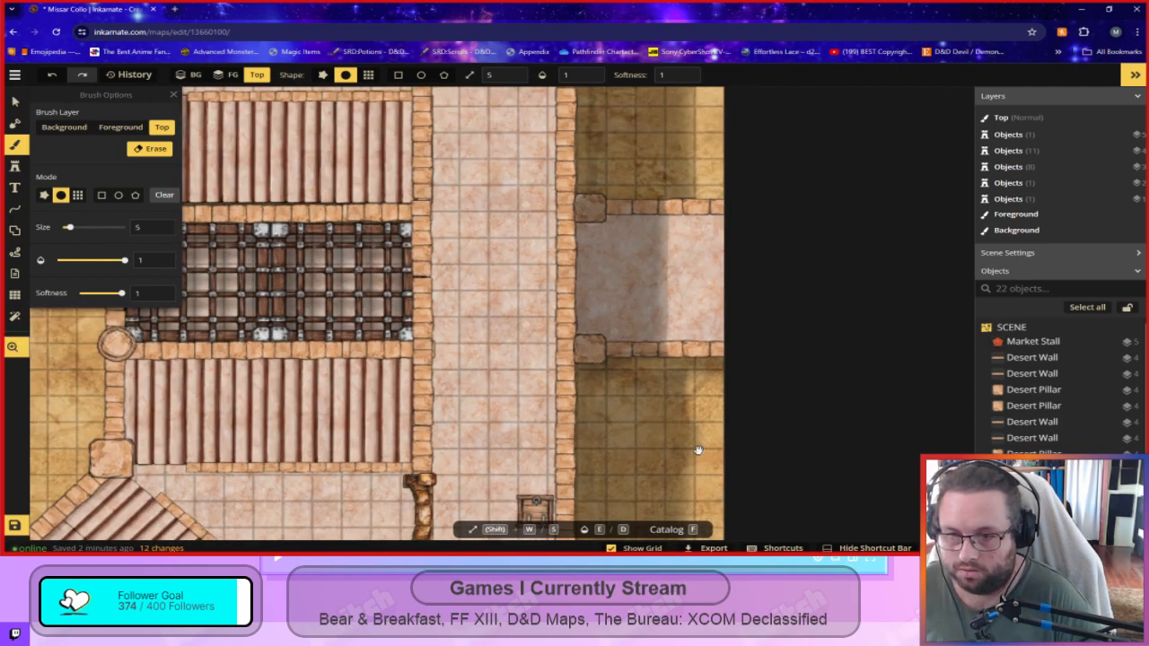
{"action": "left_click_drag", "start_coordinate": [698, 452], "coordinate": [641, 390]}
{"action": "scroll", "coordinate": [617, 456], "scroll_direction": "down", "scroll_amount": 2}
{"action": "scroll", "coordinate": [617, 456], "scroll_direction": "down", "scroll_amount": 1}
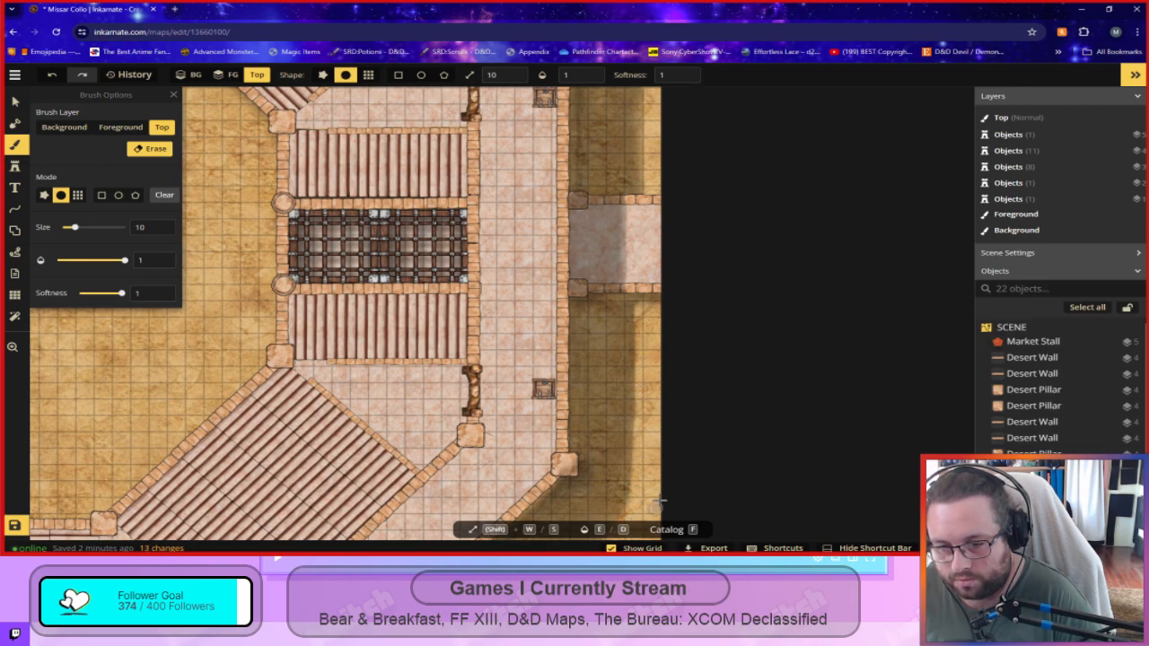
{"action": "scroll", "coordinate": [656, 507], "scroll_direction": "up", "scroll_amount": 4}
{"action": "key", "text": "space"}
{"action": "left_click_drag", "start_coordinate": [663, 459], "coordinate": [650, 365]}
{"action": "scroll", "coordinate": [651, 366], "scroll_direction": "down", "scroll_amount": 3}
{"action": "left_click_drag", "start_coordinate": [641, 180], "coordinate": [642, 427]}
{"action": "key", "text": "space"}
{"action": "left_click_drag", "start_coordinate": [621, 487], "coordinate": [656, 304]}
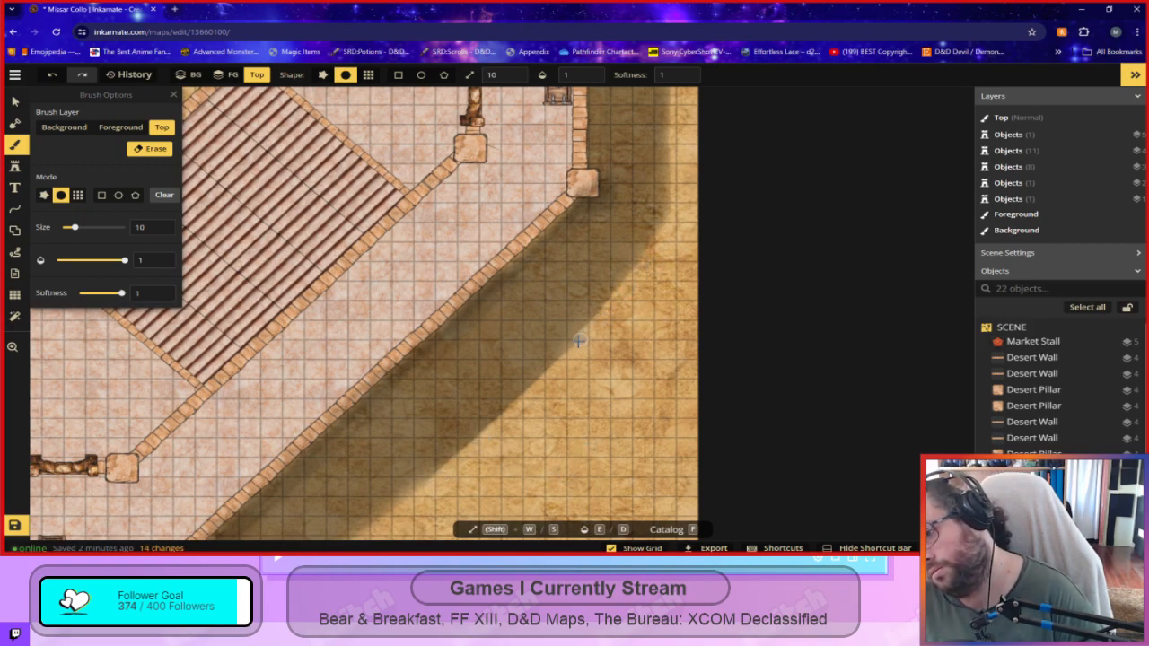
Trim the outer edge of the shadow along the south-east diagonal wall with the size 10 eraser.
{"action": "left_click_drag", "start_coordinate": [551, 474], "coordinate": [744, 416]}
{"action": "scroll", "coordinate": [743, 431], "scroll_direction": "down", "scroll_amount": 5}
{"action": "scroll", "coordinate": [741, 434], "scroll_direction": "down", "scroll_amount": 3}
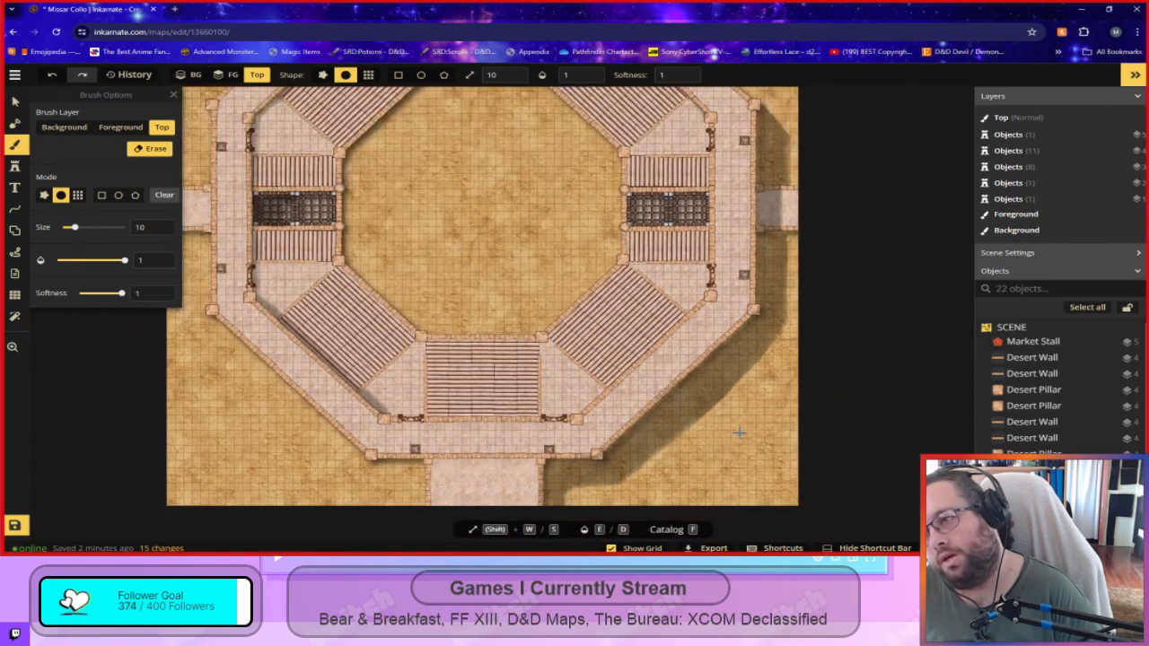
{"action": "scroll", "coordinate": [736, 438], "scroll_direction": "up", "scroll_amount": 5}
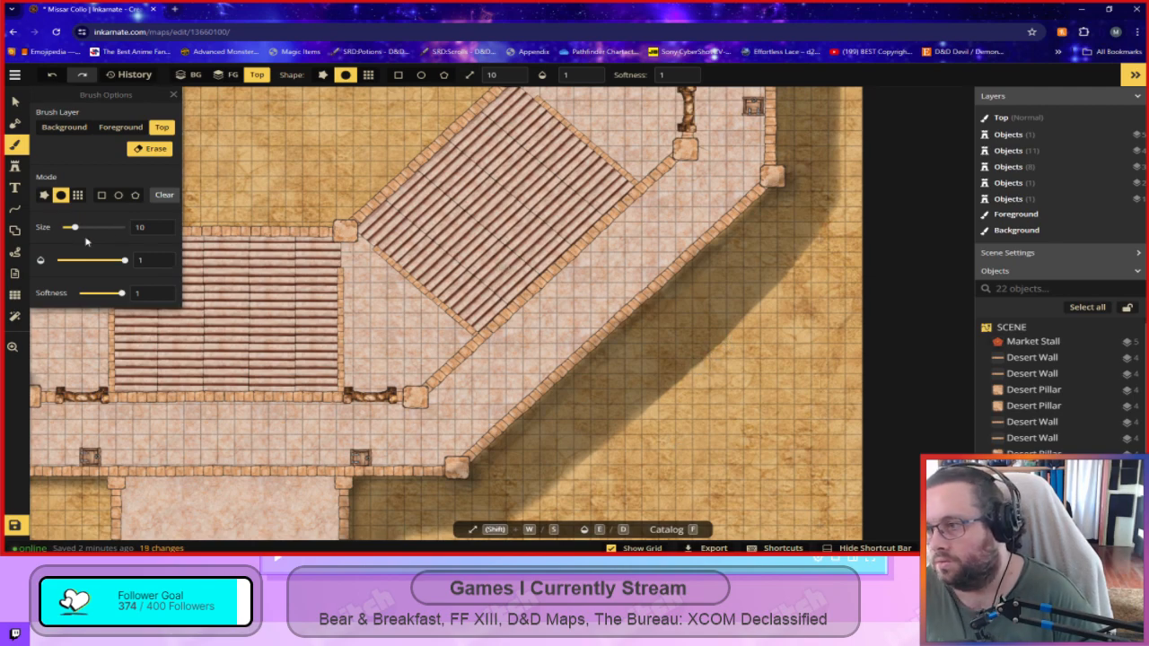
Fade the outer edge of the south-east diagonal wall's shadow with the size 10 eraser, lowering its opacity to 0.29 and 0.07.
{"action": "left_click_drag", "start_coordinate": [125, 261], "coordinate": [86, 260]}
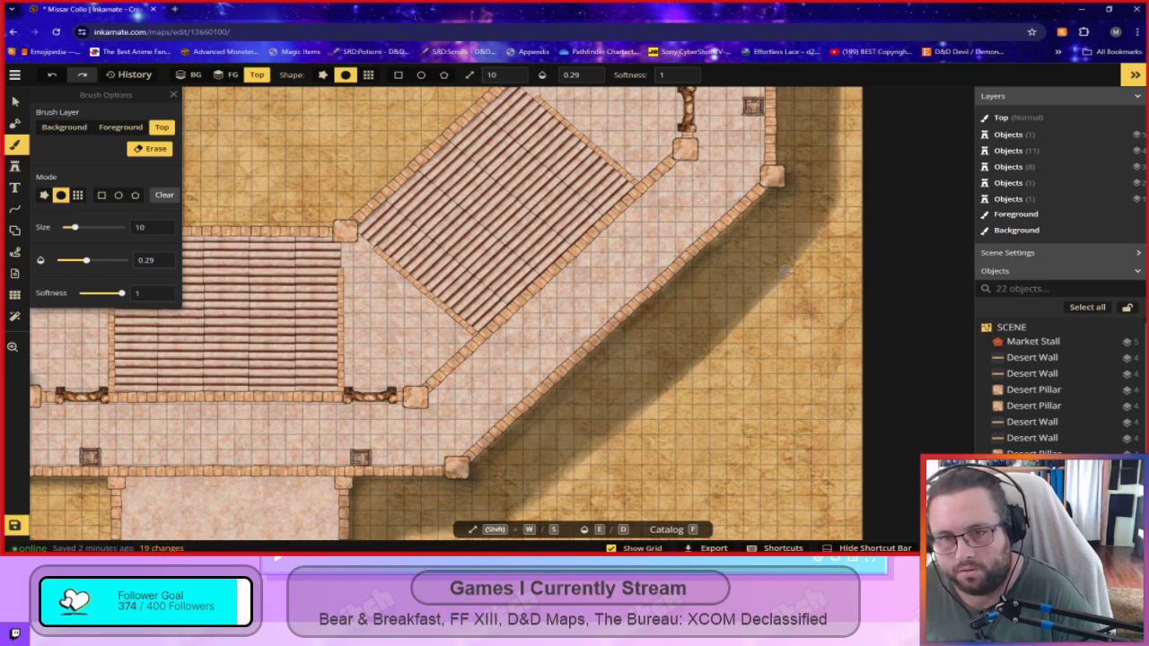
{"action": "left_click_drag", "start_coordinate": [86, 261], "coordinate": [66, 261]}
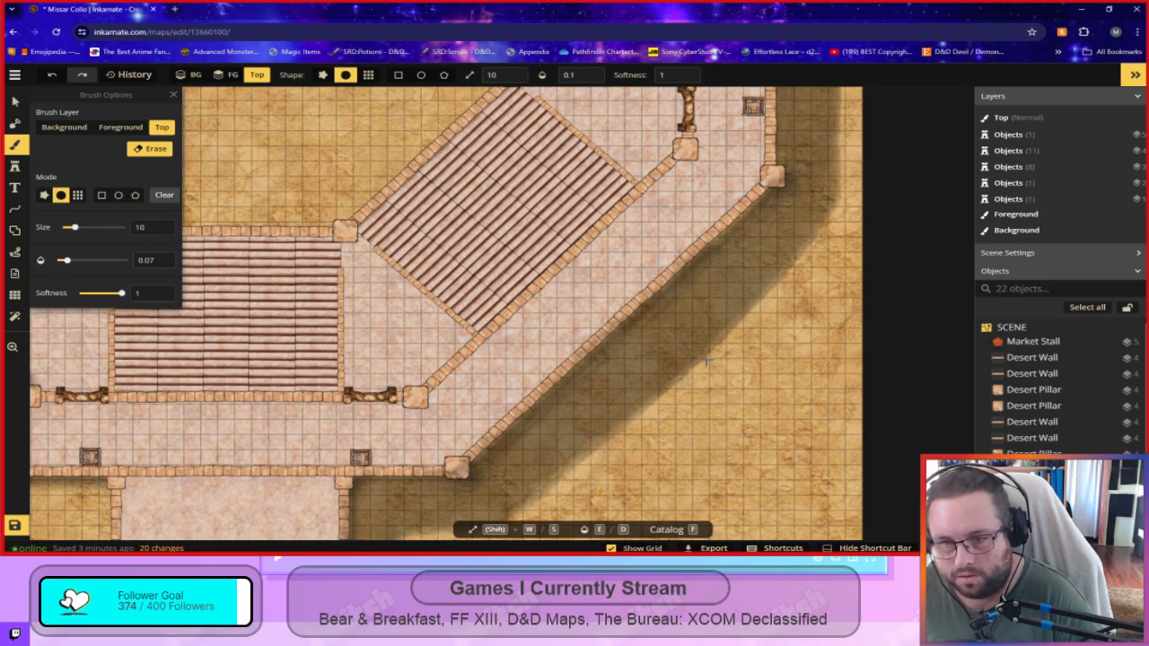
{"action": "scroll", "coordinate": [697, 452], "scroll_direction": "down", "scroll_amount": 5}
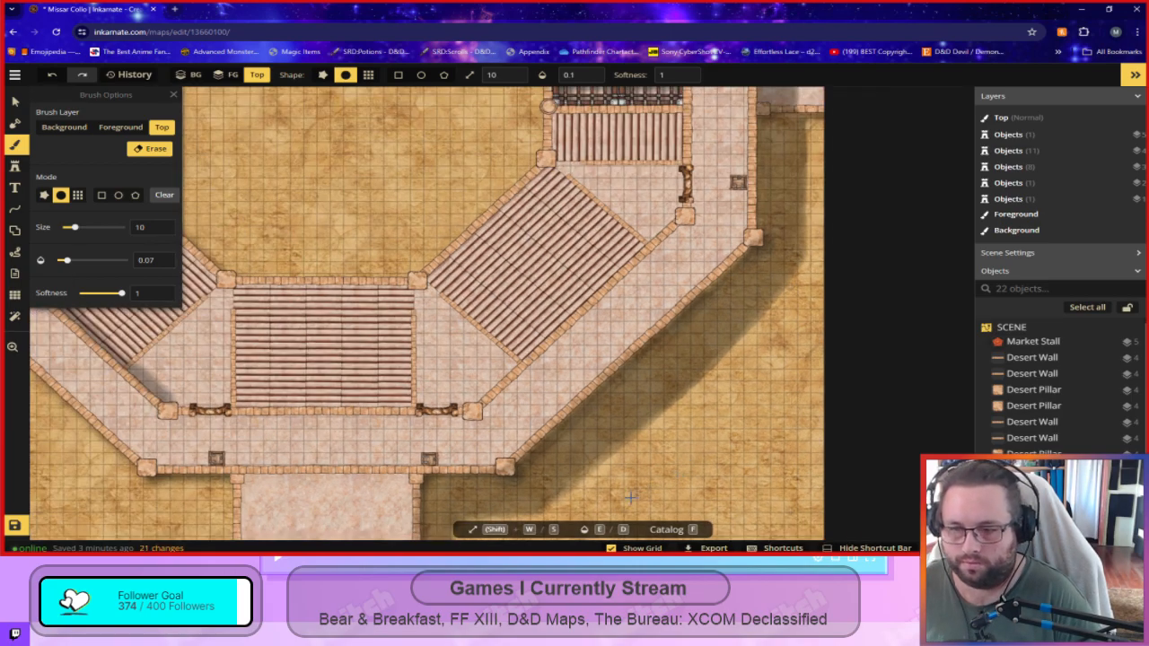
Set the eraser opacity to 1 and trim the shadow's outer edge east of the south walkway down to the map border.
{"action": "left_click_drag", "start_coordinate": [65, 261], "coordinate": [126, 260]}
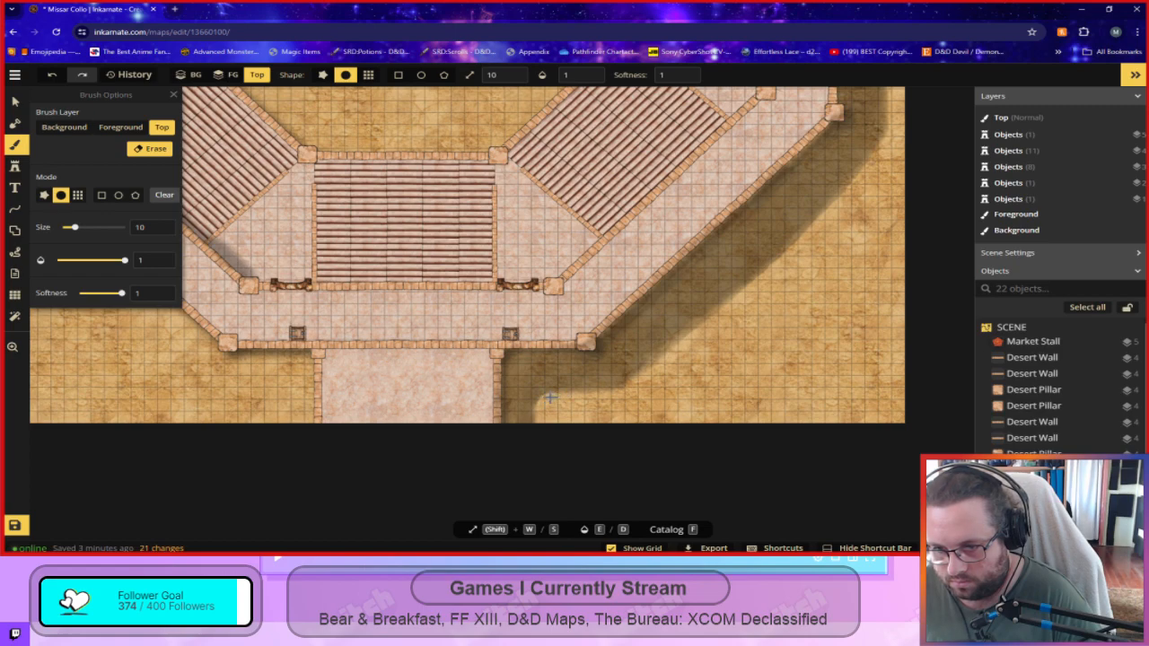
{"action": "left_click_drag", "start_coordinate": [542, 401], "coordinate": [540, 419]}
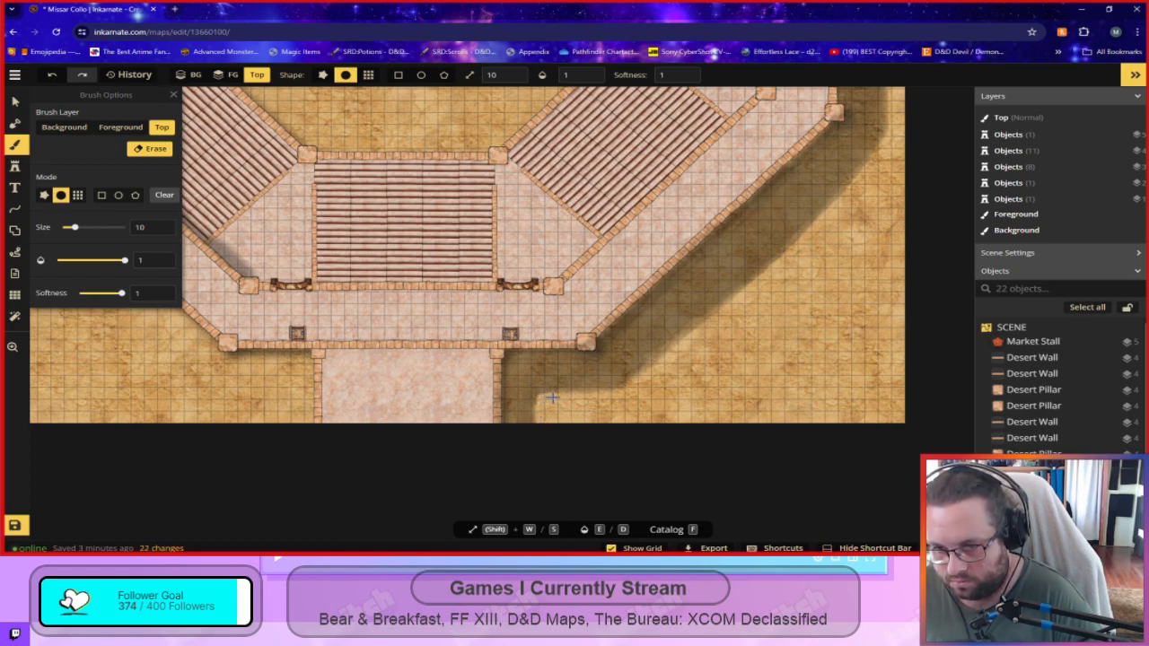
{"action": "key", "text": "ctrl+z"}
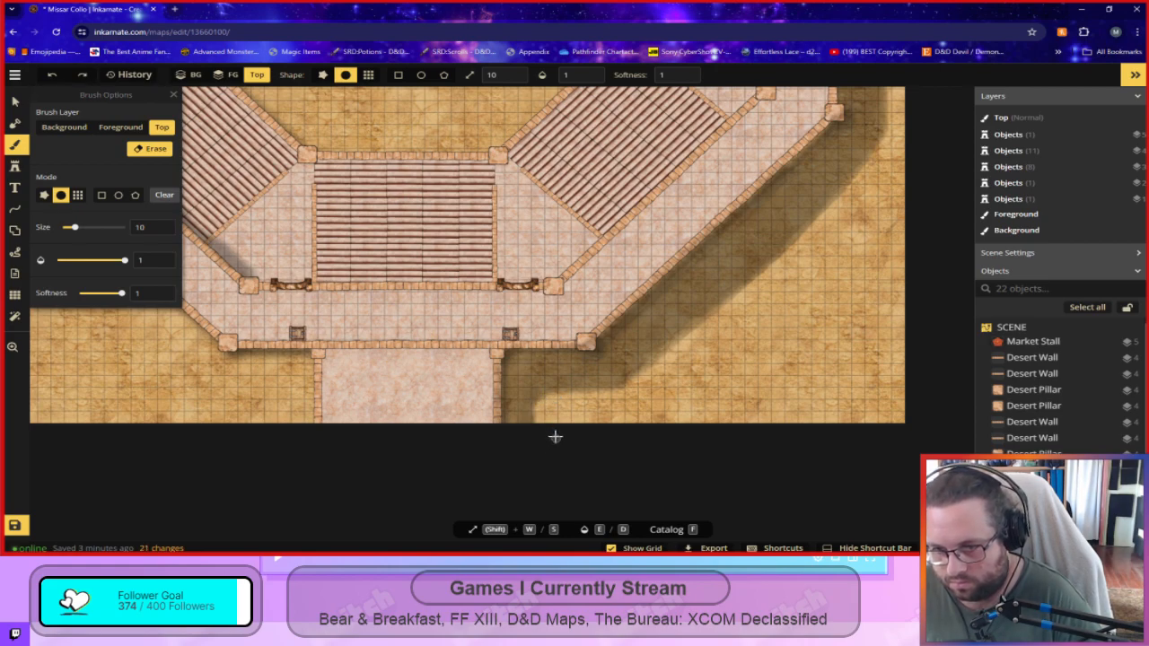
{"action": "left_click_drag", "start_coordinate": [541, 397], "coordinate": [545, 431]}
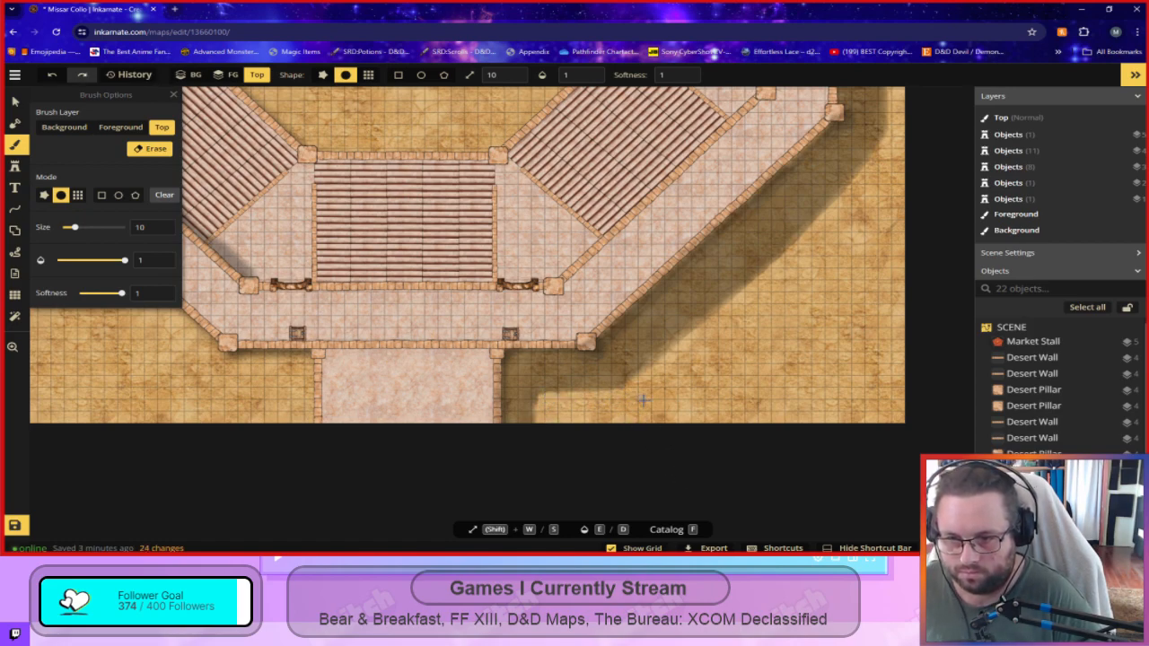
{"action": "left_click_drag", "start_coordinate": [642, 400], "coordinate": [637, 429]}
Examine the shadows around the whole arena, comparing the east, south and west walls.
{"action": "scroll", "coordinate": [580, 464], "scroll_direction": "down", "scroll_amount": 4}
{"action": "key", "text": "space"}
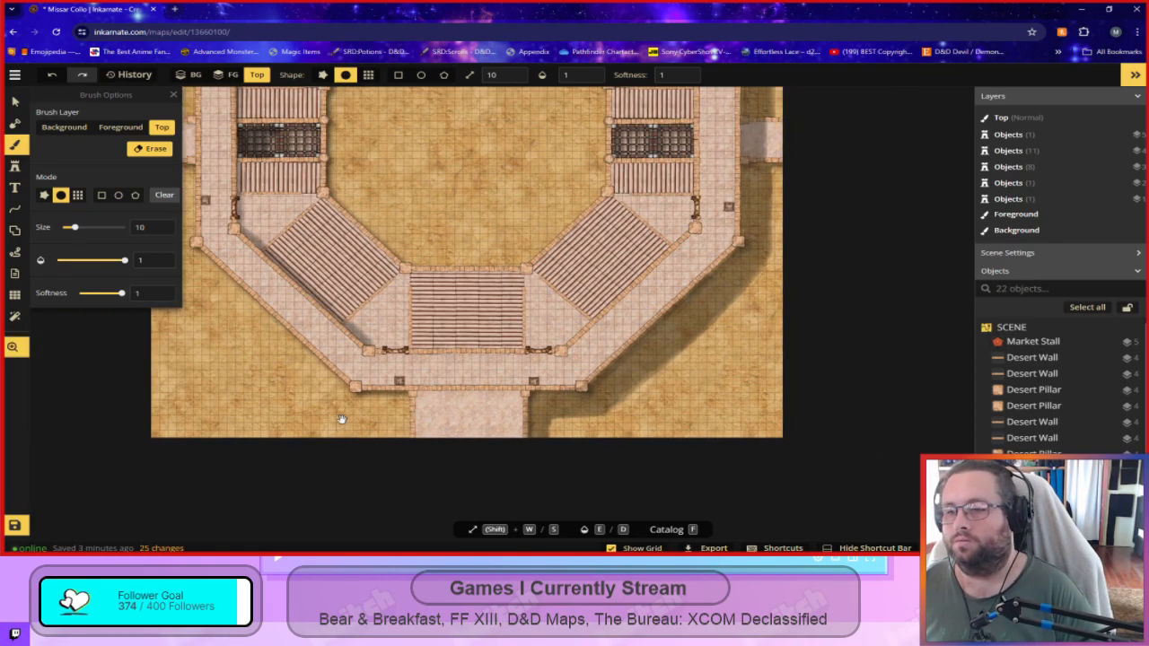
{"action": "left_click_drag", "start_coordinate": [342, 420], "coordinate": [434, 485]}
{"action": "left_click_drag", "start_coordinate": [491, 338], "coordinate": [549, 371]}
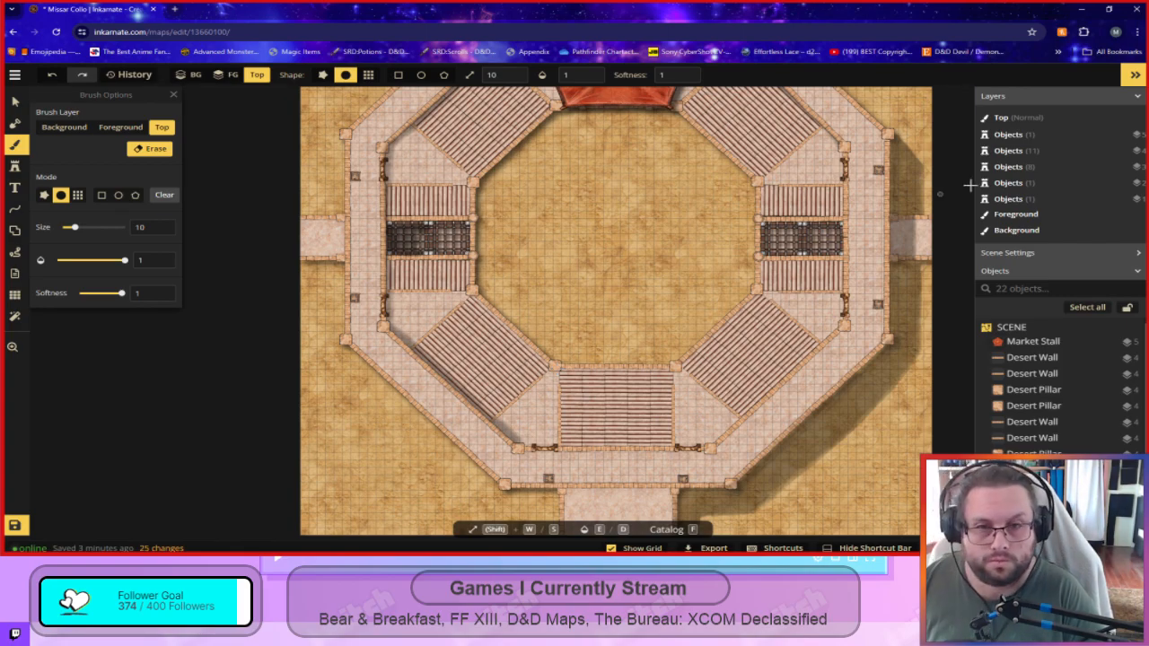
{"action": "scroll", "coordinate": [930, 274], "scroll_direction": "up", "scroll_amount": 5}
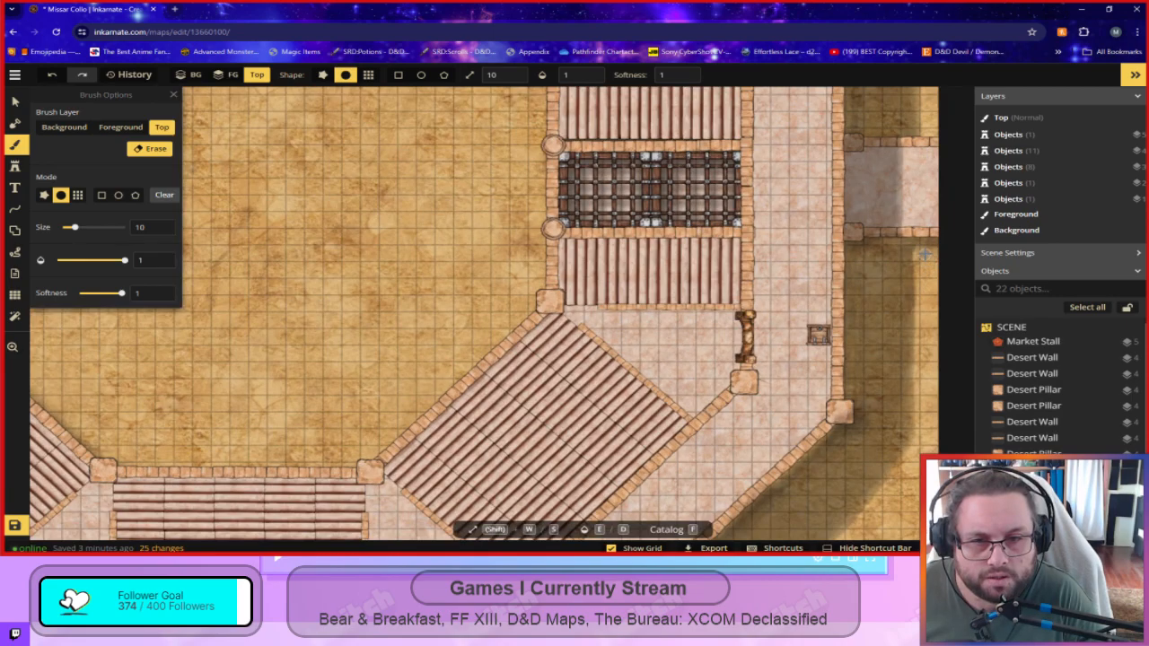
{"action": "scroll", "coordinate": [889, 370], "scroll_direction": "down", "scroll_amount": 6}
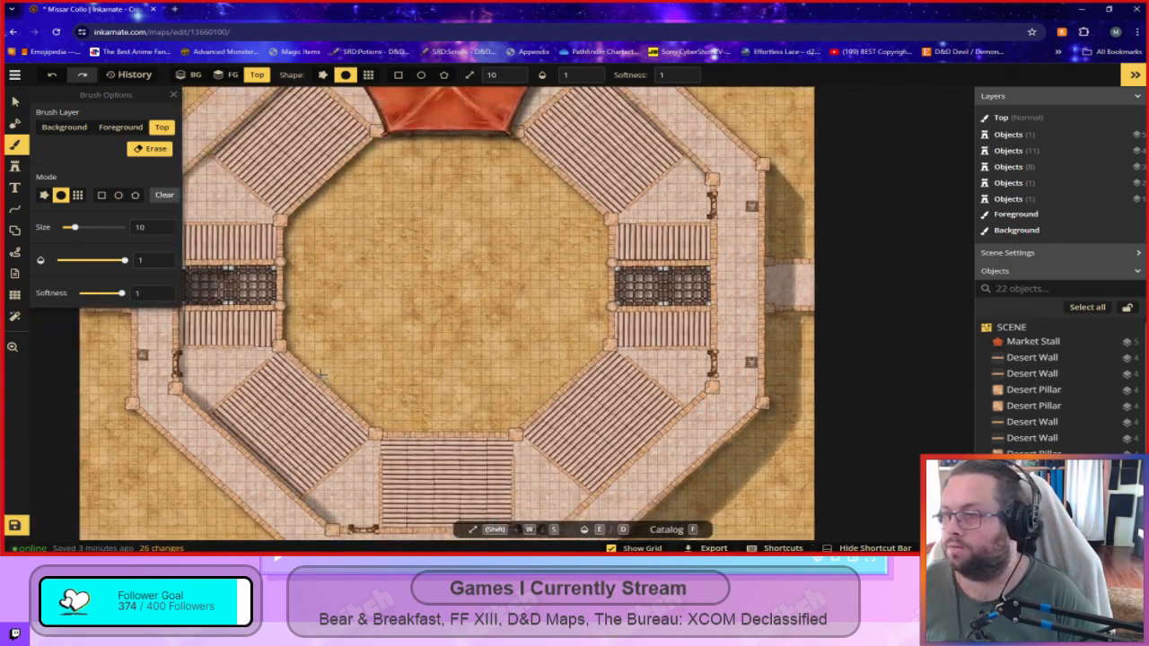
{"action": "key", "text": "space"}
{"action": "left_click_drag", "start_coordinate": [428, 329], "coordinate": [511, 408]}
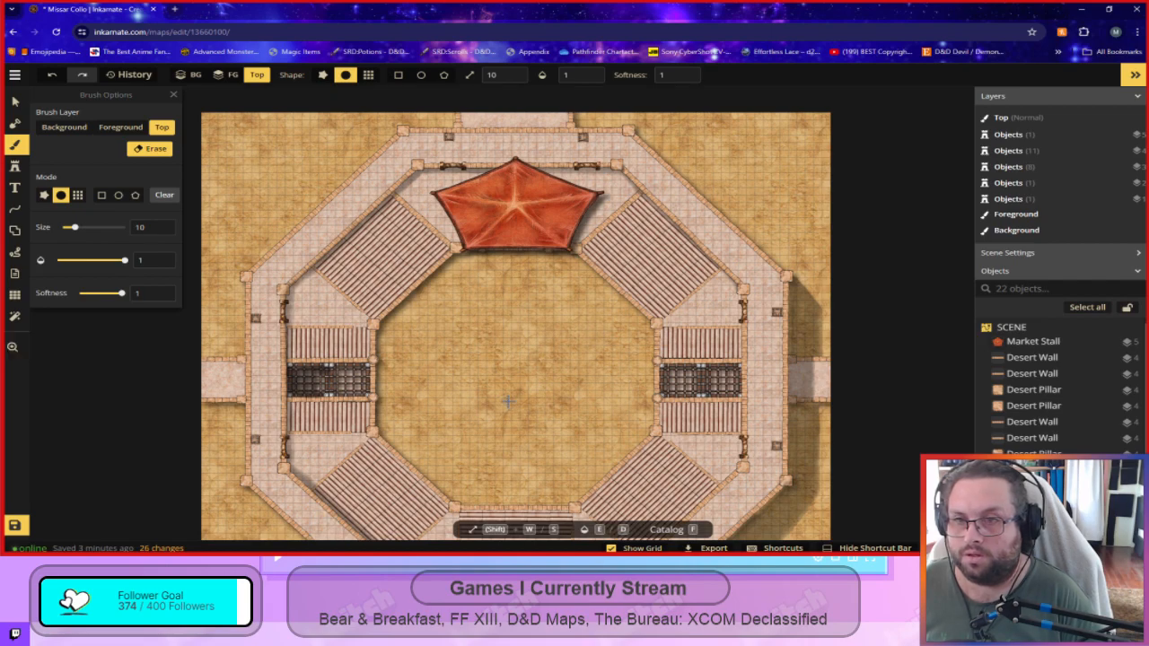
{"action": "key", "text": "space"}
{"action": "left_click_drag", "start_coordinate": [484, 415], "coordinate": [452, 231]}
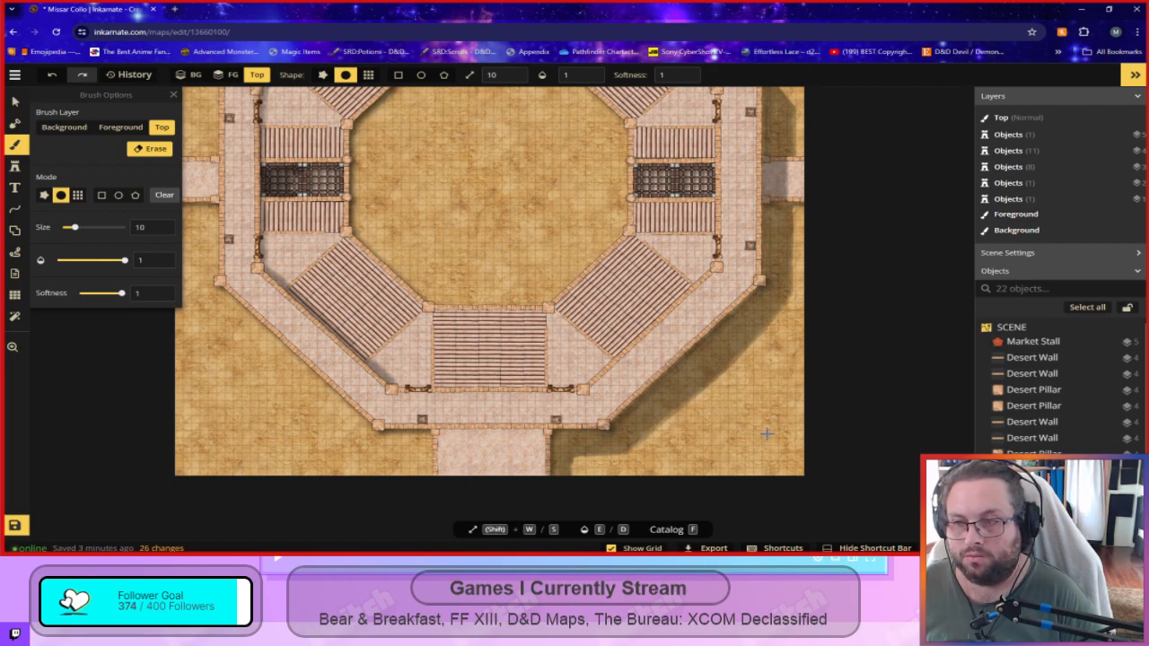
{"action": "left_click_drag", "start_coordinate": [525, 214], "coordinate": [570, 386]}
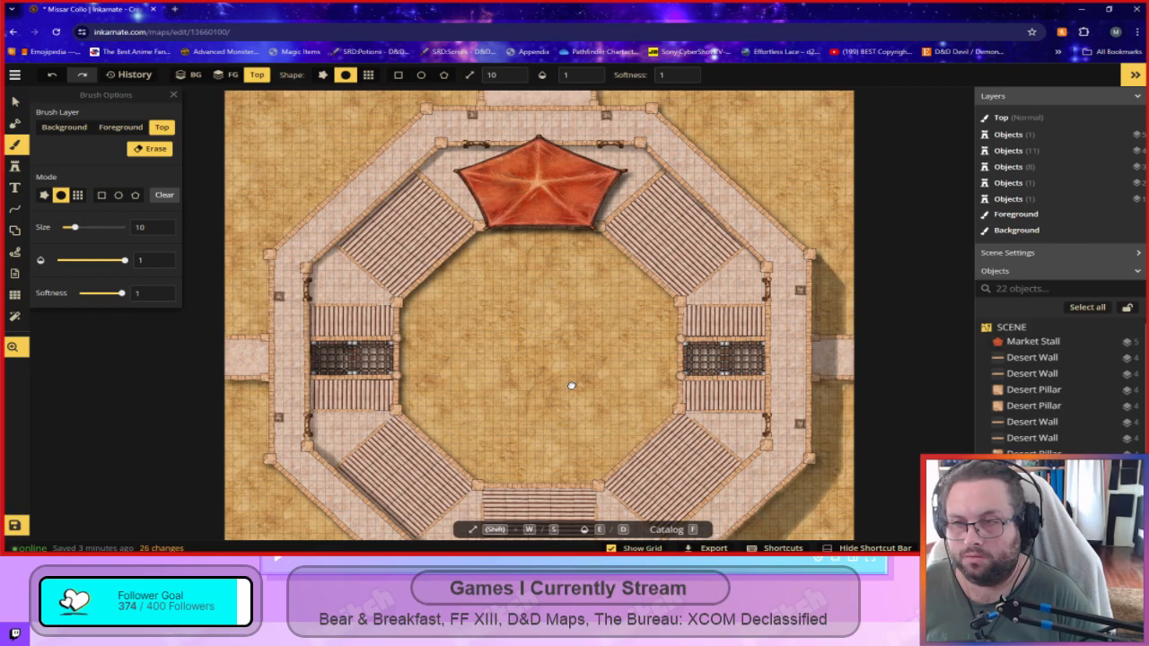
Switch from erasing to black paint and try a size 10 shadow at opacity 0.4 inside the north-west inner wall beside the gate.
{"action": "scroll", "coordinate": [571, 386], "scroll_direction": "up", "scroll_amount": 5}
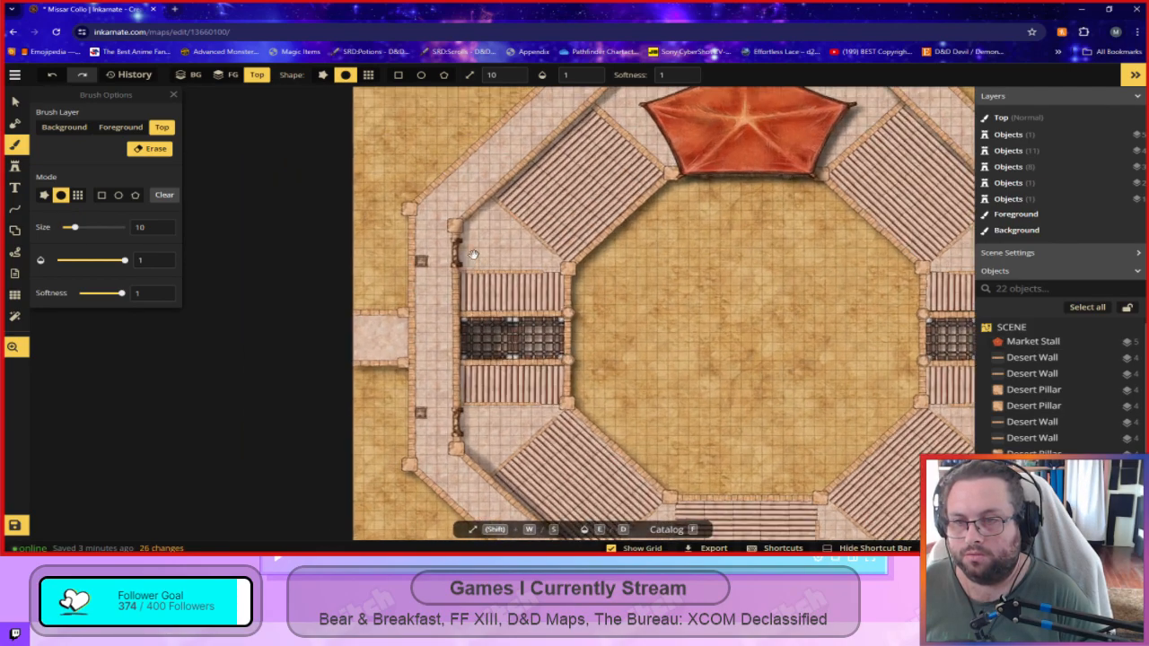
{"action": "scroll", "coordinate": [480, 247], "scroll_direction": "up", "scroll_amount": 1}
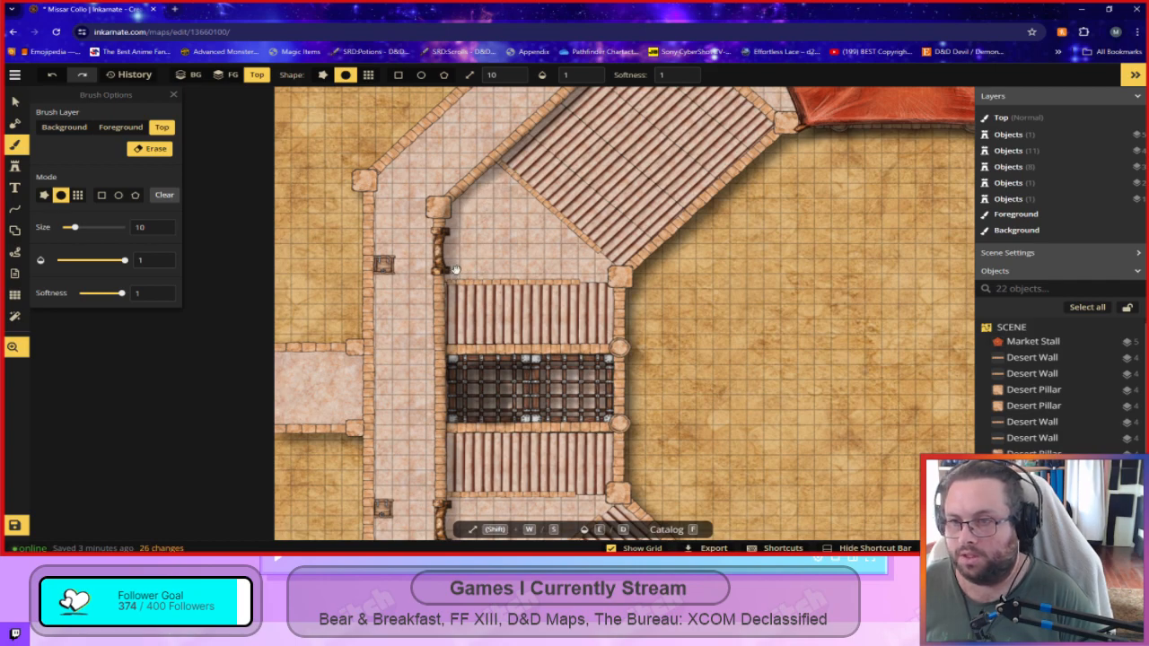
{"action": "left_click_drag", "start_coordinate": [124, 260], "coordinate": [82, 266]}
{"action": "left_click", "coordinate": [150, 148]}
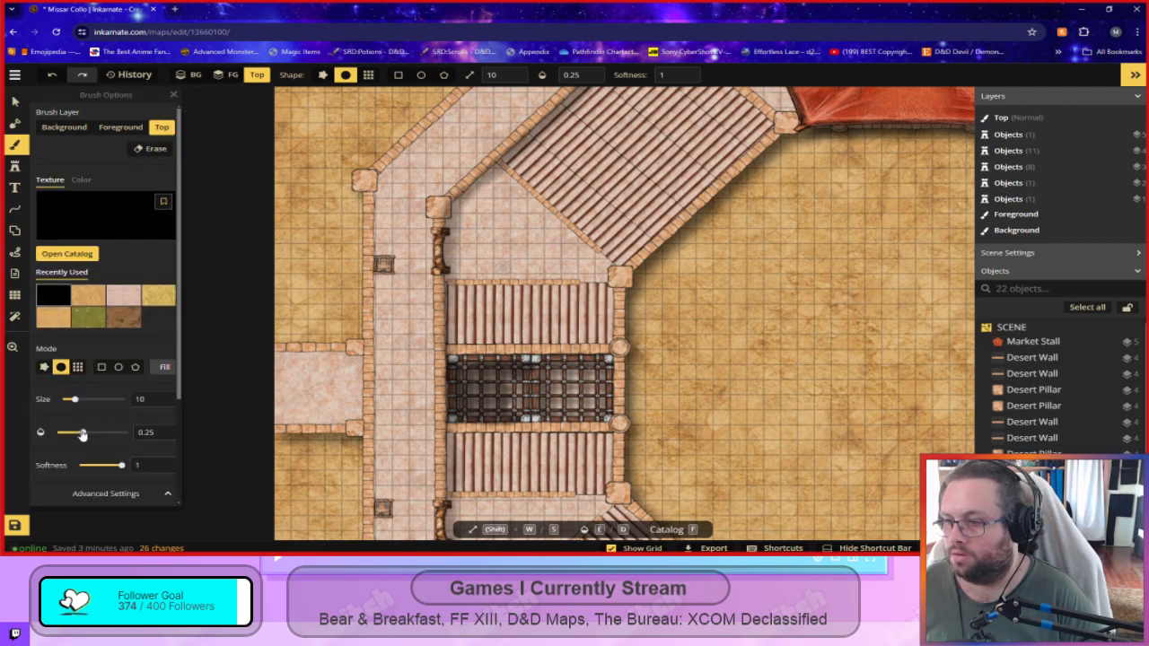
{"action": "left_click_drag", "start_coordinate": [82, 434], "coordinate": [87, 434]}
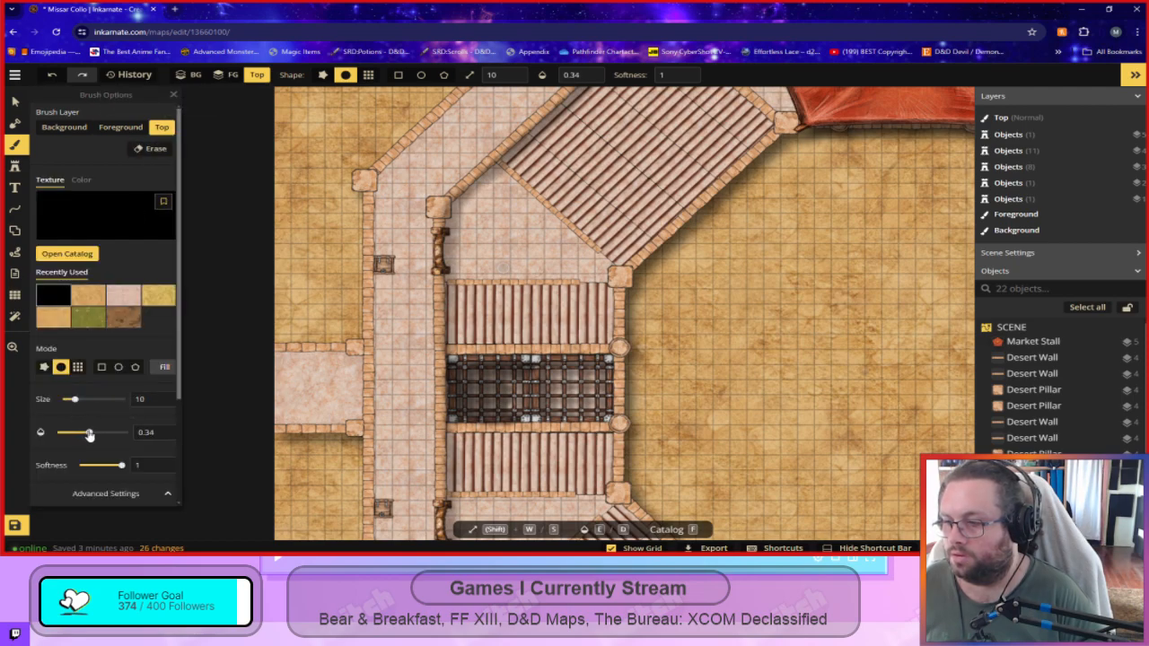
{"action": "left_click_drag", "start_coordinate": [93, 435], "coordinate": [95, 435]}
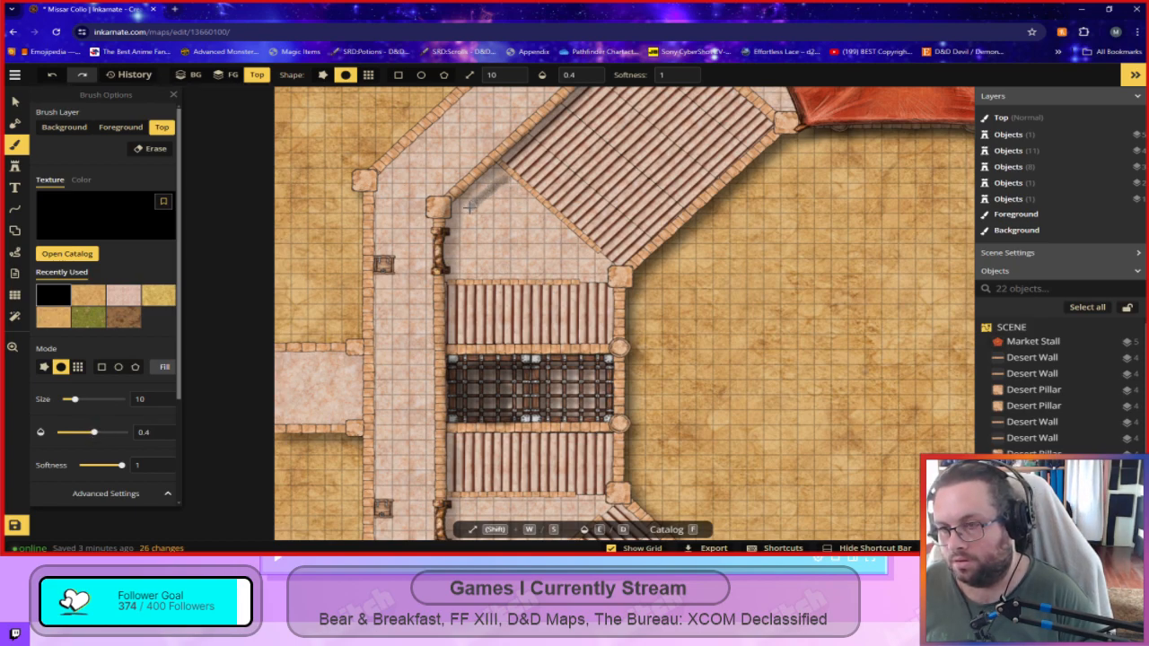
{"action": "mouse_move", "coordinate": [466, 222]}
{"action": "left_mouse_down"}
{"action": "mouse_move", "coordinate": [465, 275]}
{"action": "mouse_move", "coordinate": [466, 208]}
{"action": "left_mouse_up"}
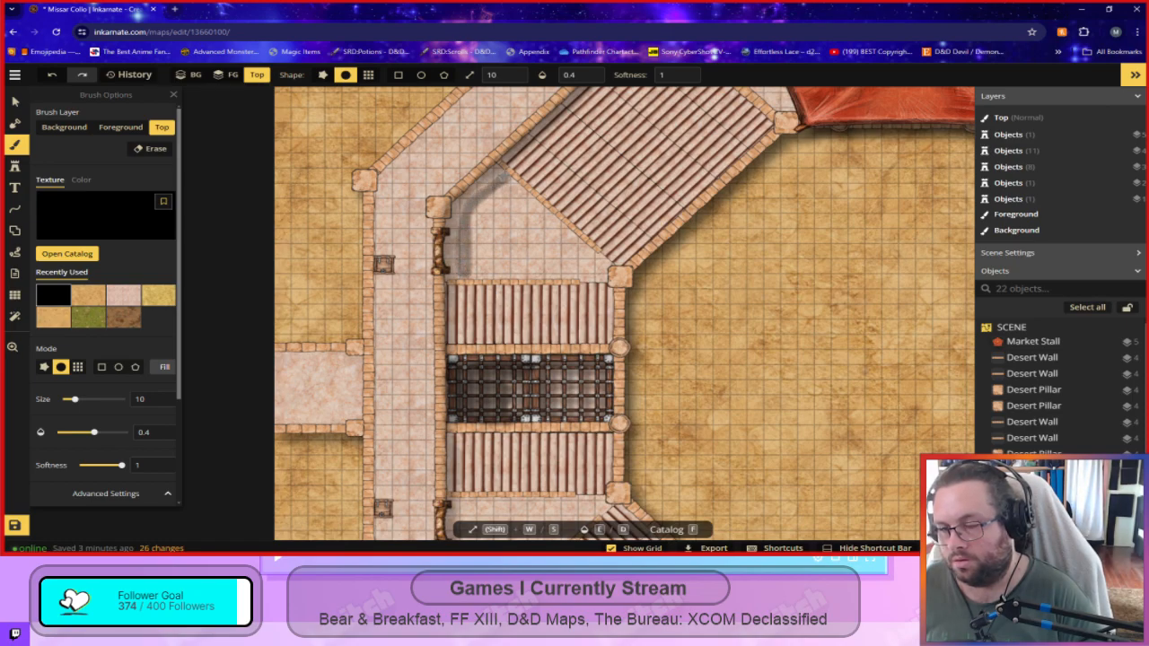
{"action": "mouse_move", "coordinate": [464, 216]}
{"action": "left_mouse_down"}
{"action": "mouse_move", "coordinate": [461, 275]}
{"action": "mouse_move", "coordinate": [460, 206]}
{"action": "mouse_move", "coordinate": [494, 179]}
{"action": "left_mouse_up"}
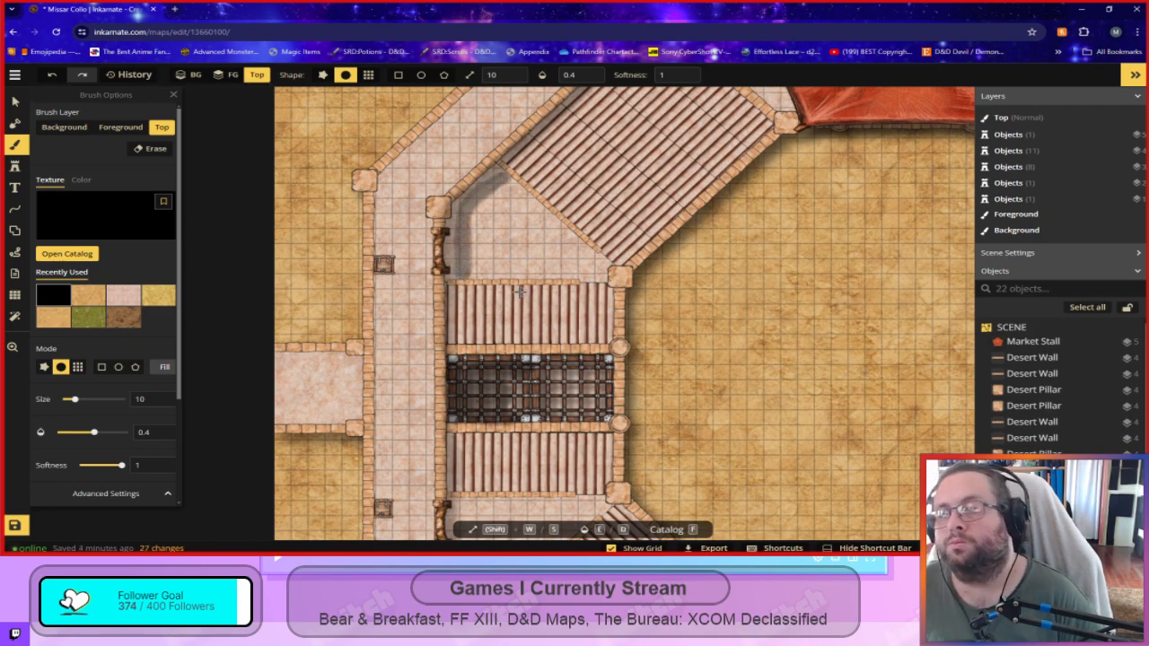
{"action": "mouse_move", "coordinate": [473, 278]}
{"action": "left_mouse_down"}
{"action": "mouse_move", "coordinate": [475, 221]}
{"action": "mouse_move", "coordinate": [512, 178]}
{"action": "left_mouse_up"}
{"action": "key", "text": "ctrl+z"}
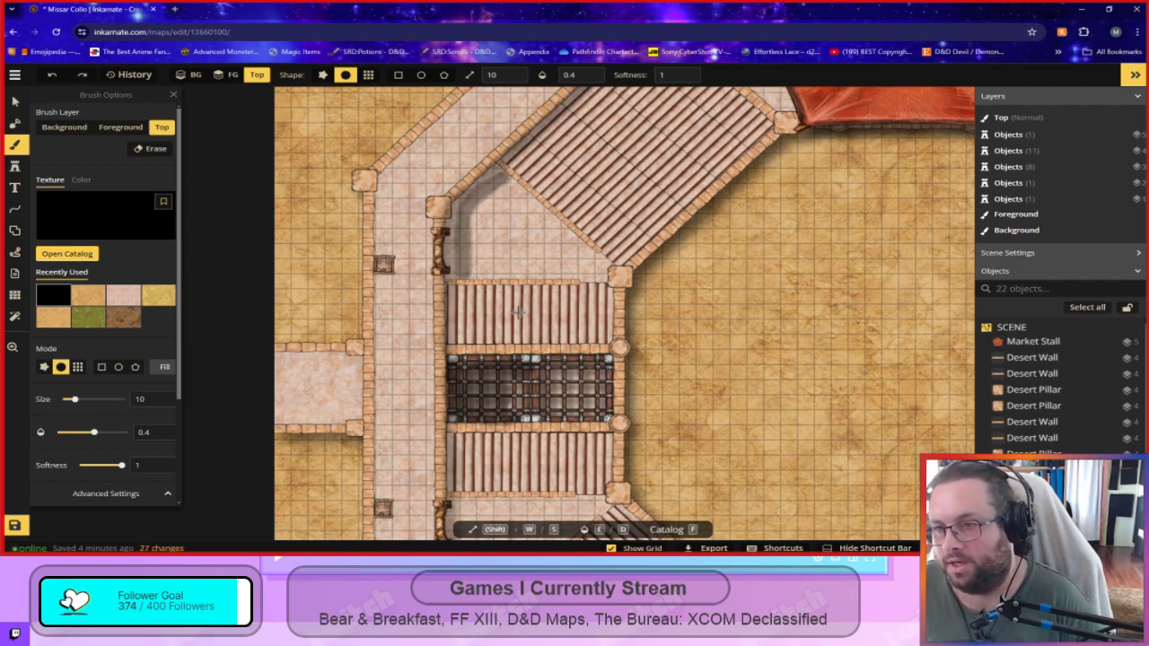
{"action": "key", "text": "ctrl+z"}
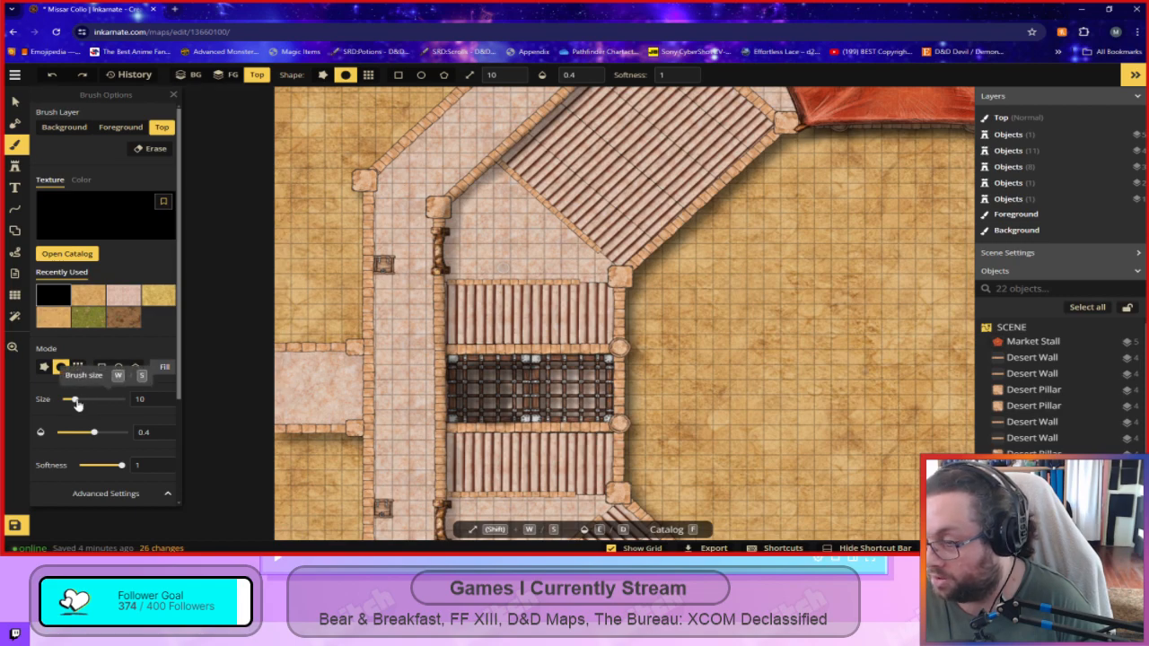
Set the brush size to 15 and paint black shadows inside the inner wall's north-west and south-west corners beside the gates.
{"action": "left_click_drag", "start_coordinate": [80, 404], "coordinate": [82, 403]}
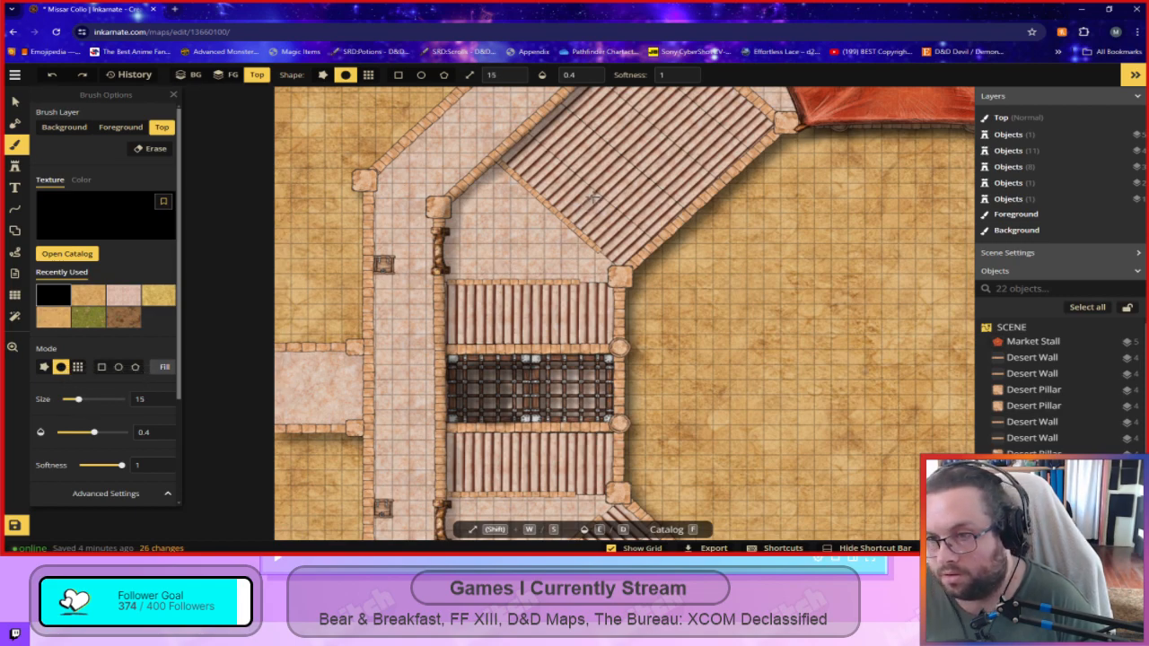
{"action": "mouse_move", "coordinate": [506, 178]}
{"action": "left_mouse_down"}
{"action": "mouse_move", "coordinate": [468, 215]}
{"action": "mouse_move", "coordinate": [464, 273]}
{"action": "mouse_move", "coordinate": [466, 211]}
{"action": "mouse_move", "coordinate": [500, 179]}
{"action": "left_mouse_up"}
{"action": "key", "text": "space"}
{"action": "left_click_drag", "start_coordinate": [514, 253], "coordinate": [533, 58]}
{"action": "mouse_move", "coordinate": [484, 308]}
{"action": "left_mouse_down"}
{"action": "mouse_move", "coordinate": [484, 352]}
{"action": "mouse_move", "coordinate": [522, 396]}
{"action": "mouse_move", "coordinate": [496, 376]}
{"action": "mouse_move", "coordinate": [481, 312]}
{"action": "mouse_move", "coordinate": [503, 376]}
{"action": "mouse_move", "coordinate": [526, 395]}
{"action": "mouse_move", "coordinate": [485, 367]}
{"action": "mouse_move", "coordinate": [484, 346]}
{"action": "left_mouse_up"}
{"action": "left_click_drag", "start_coordinate": [554, 350], "coordinate": [425, 160]}
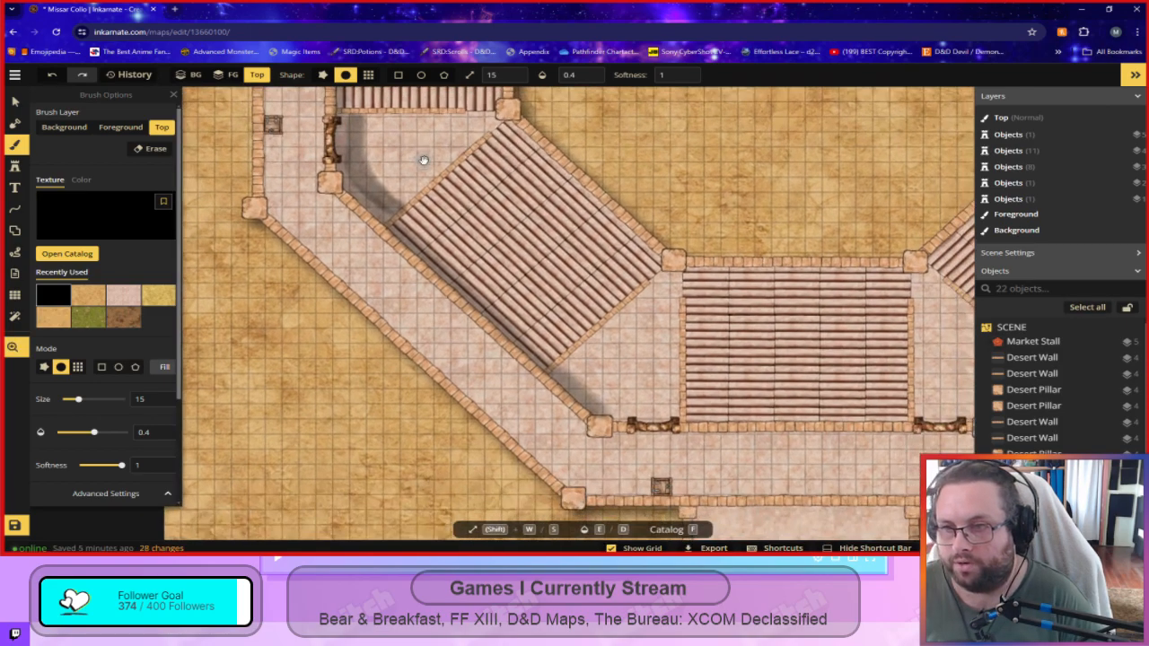
Try darkening the floor and wall near the south-west inner pillar with black strokes at size 15, lowering the opacity to 0.3.
{"action": "scroll", "coordinate": [605, 441], "scroll_direction": "up", "scroll_amount": 2}
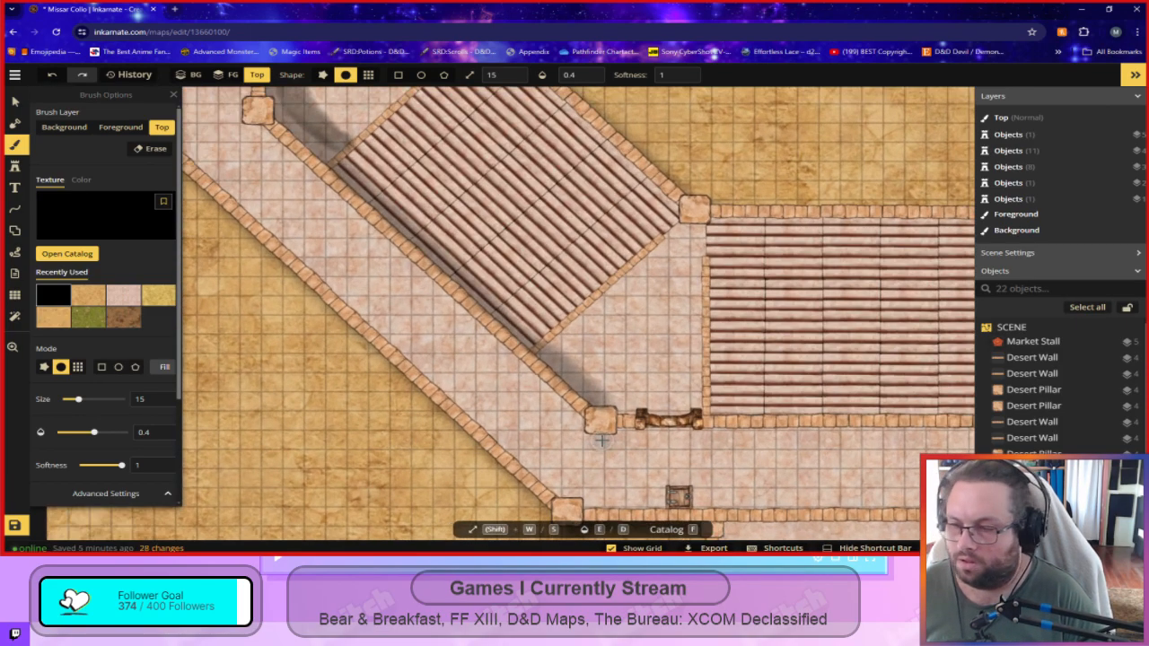
{"action": "scroll", "coordinate": [599, 440], "scroll_direction": "up", "scroll_amount": 2}
{"action": "scroll", "coordinate": [597, 440], "scroll_direction": "up", "scroll_amount": 2}
{"action": "mouse_move", "coordinate": [637, 276]}
{"action": "left_mouse_down"}
{"action": "mouse_move", "coordinate": [667, 331]}
{"action": "mouse_move", "coordinate": [629, 305]}
{"action": "mouse_move", "coordinate": [632, 322]}
{"action": "mouse_move", "coordinate": [592, 316]}
{"action": "mouse_move", "coordinate": [619, 341]}
{"action": "left_mouse_up"}
{"action": "left_click_drag", "start_coordinate": [94, 434], "coordinate": [91, 434]}
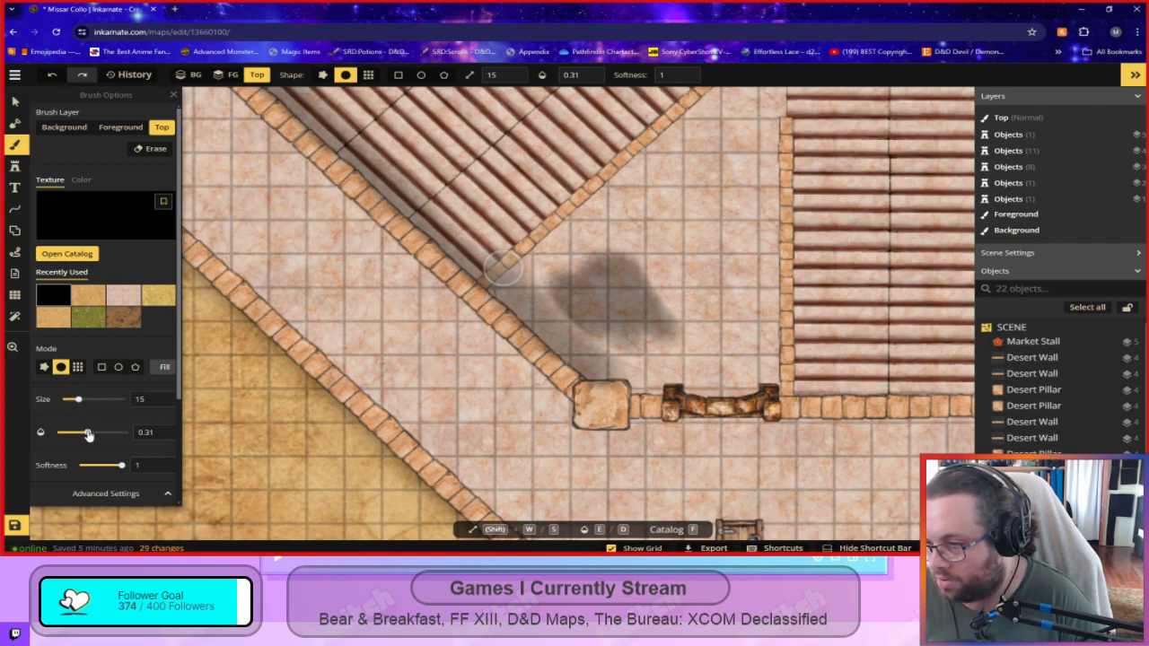
{"action": "mouse_move", "coordinate": [472, 333]}
{"action": "left_mouse_down"}
{"action": "mouse_move", "coordinate": [538, 395]}
{"action": "mouse_move", "coordinate": [485, 323]}
{"action": "mouse_move", "coordinate": [552, 364]}
{"action": "mouse_move", "coordinate": [514, 287]}
{"action": "mouse_move", "coordinate": [462, 321]}
{"action": "mouse_move", "coordinate": [521, 477]}
{"action": "left_mouse_up"}
{"action": "key", "text": "ctrl+z"}
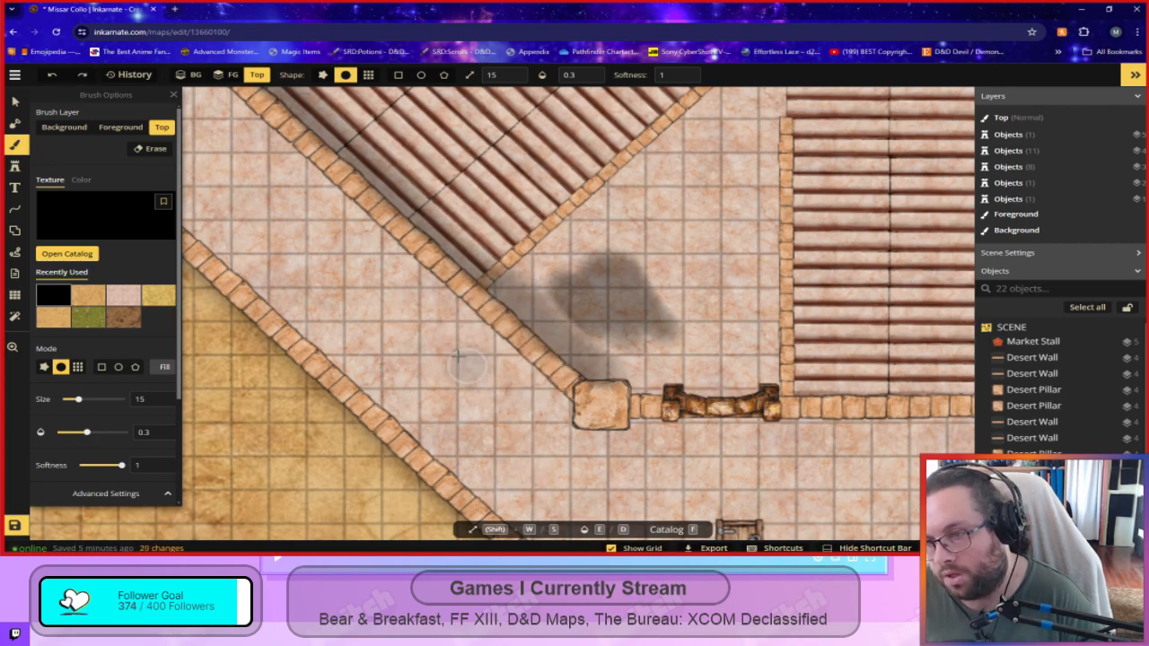
{"action": "mouse_move", "coordinate": [471, 314]}
{"action": "left_mouse_down"}
{"action": "mouse_move", "coordinate": [538, 374]}
{"action": "mouse_move", "coordinate": [510, 364]}
{"action": "left_mouse_up"}
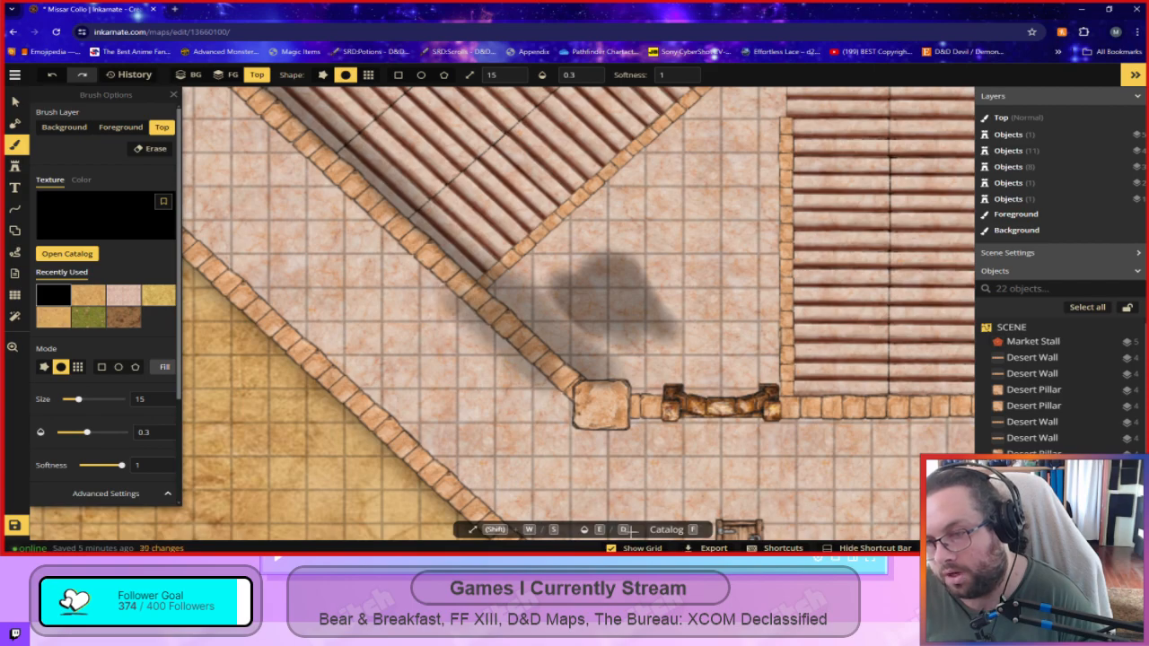
{"action": "key", "text": "ctrl+z"}
Undo the black shadow strokes inside the west walls and the latest eraser trims along the south-east and south shadows.
{"action": "scroll", "coordinate": [719, 464], "scroll_direction": "down", "scroll_amount": 5}
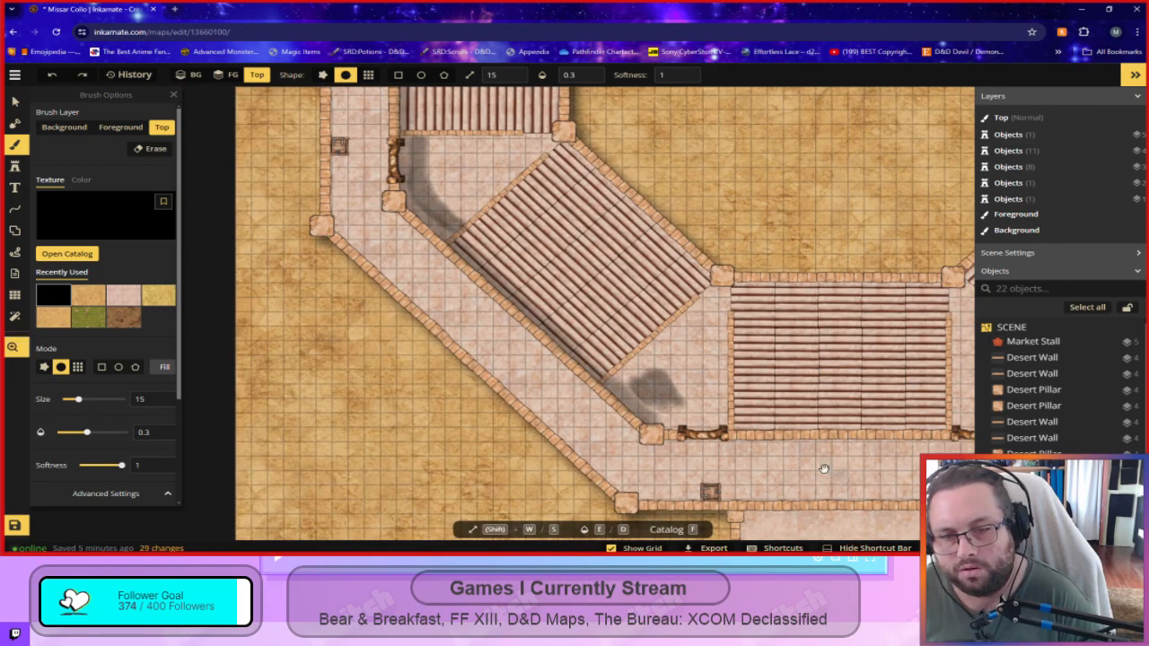
{"action": "left_click_drag", "start_coordinate": [825, 469], "coordinate": [534, 416]}
{"action": "scroll", "coordinate": [533, 416], "scroll_direction": "down", "scroll_amount": 6}
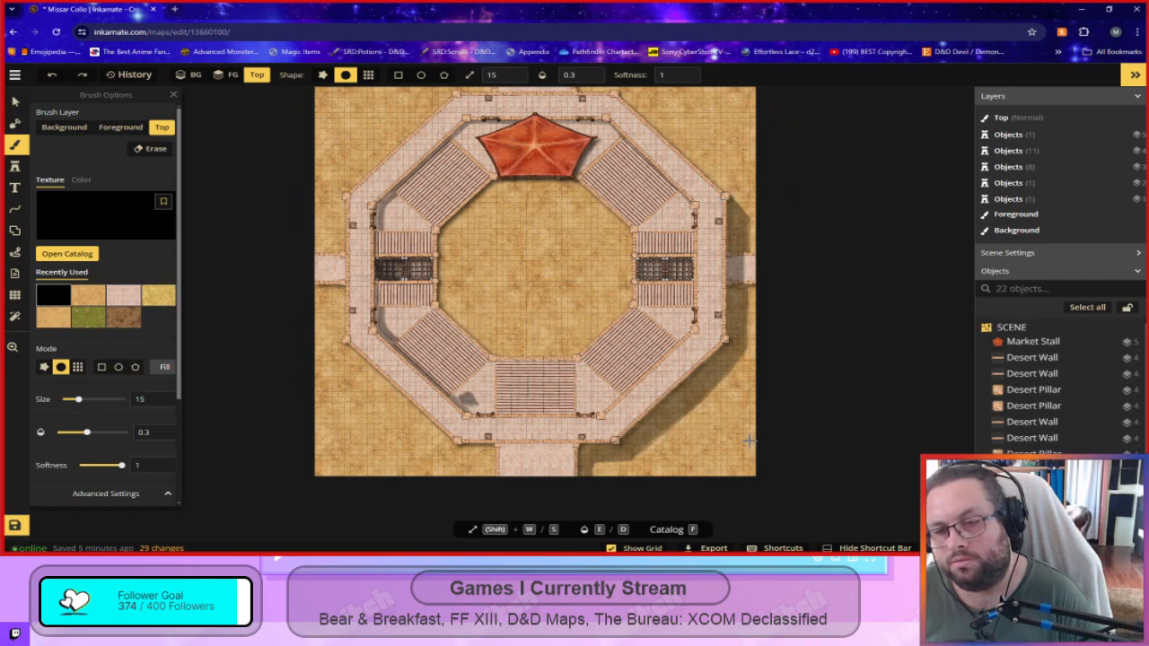
{"action": "left_click_drag", "start_coordinate": [522, 345], "coordinate": [633, 348]}
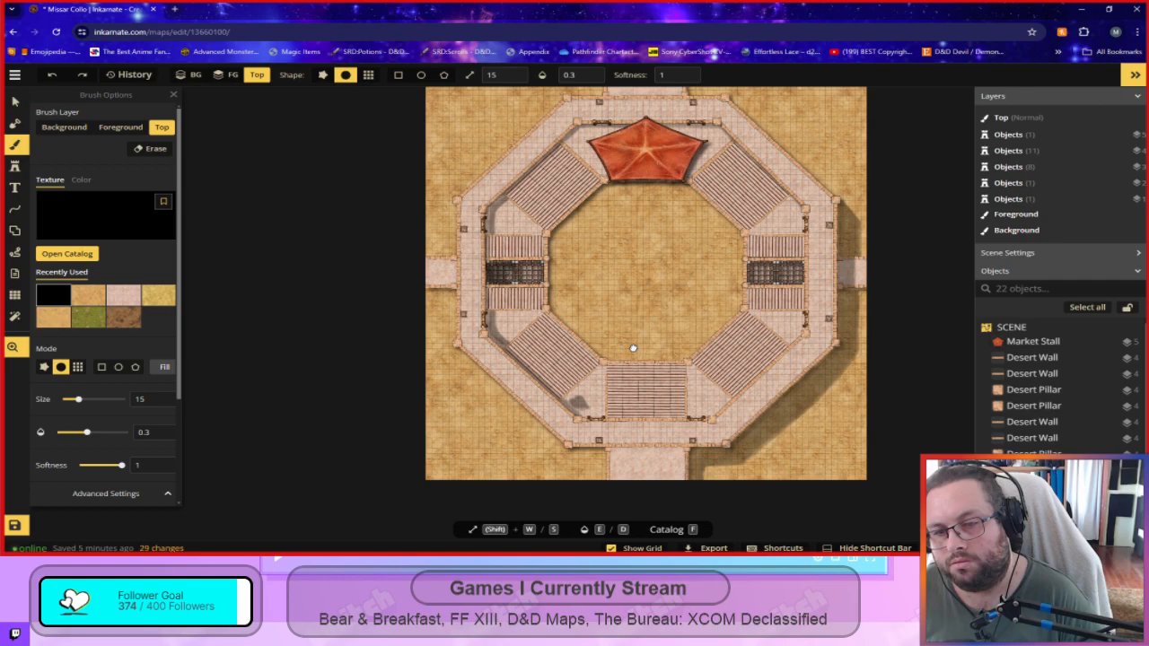
{"action": "key", "text": "ctrl+z"}
{"action": "key", "text": "ctrl+z"}
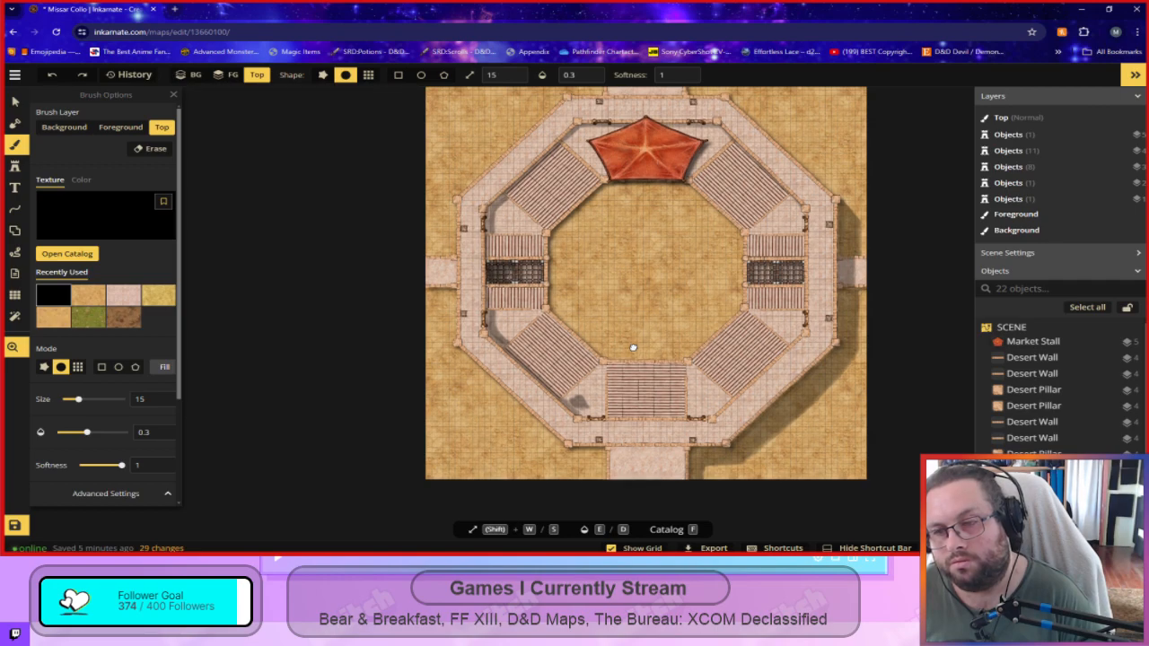
{"action": "key", "text": "ctrl+z"}
{"action": "key", "text": "ctrl+z"}
{"action": "key", "text": "ctrl+z"}
{"action": "key", "text": "ctrl+z"}
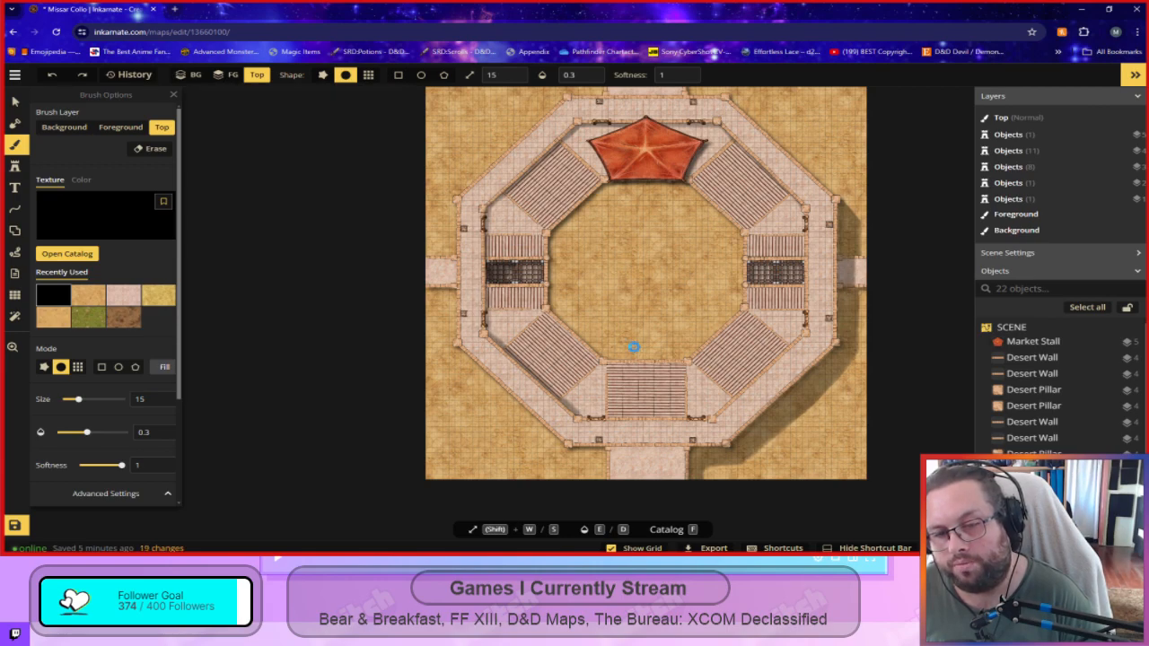
{"action": "scroll", "coordinate": [790, 490], "scroll_direction": "up", "scroll_amount": 5}
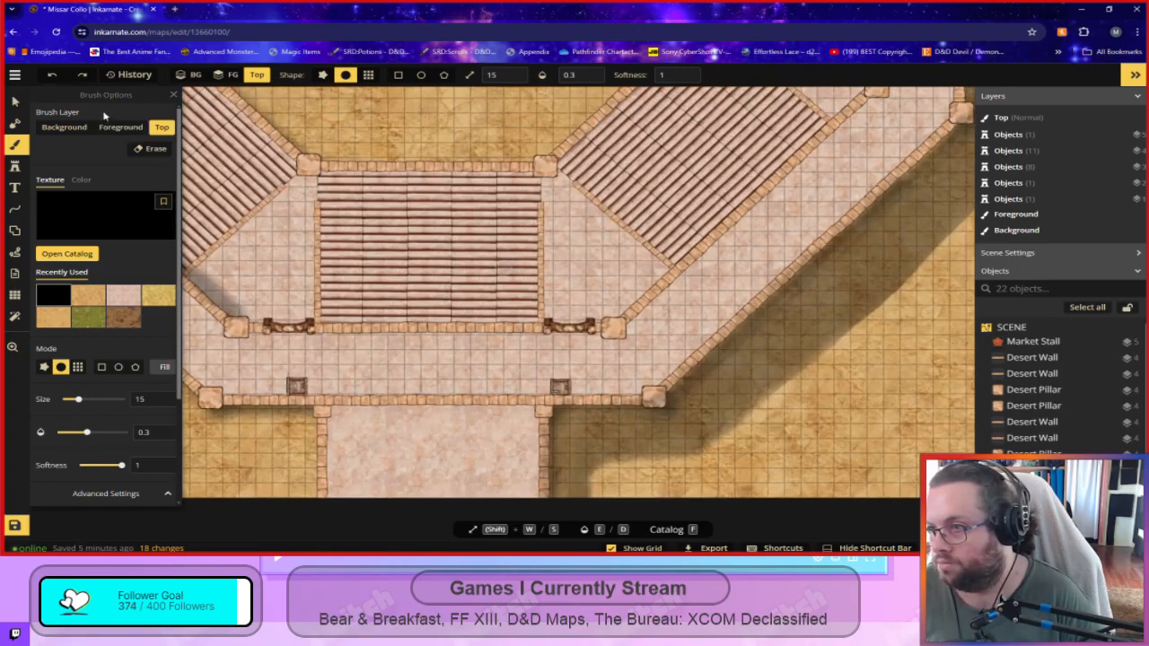
Switch to erasing at size 15 with opacity 0.08 and soften the outer shadow's edge beside the south walkway.
{"action": "left_click", "coordinate": [150, 149]}
{"action": "left_click_drag", "start_coordinate": [723, 364], "coordinate": [490, 460]}
{"action": "scroll", "coordinate": [620, 359], "scroll_direction": "down", "scroll_amount": 2}
{"action": "scroll", "coordinate": [626, 360], "scroll_direction": "down", "scroll_amount": 2}
{"action": "left_click_drag", "start_coordinate": [638, 426], "coordinate": [619, 309]}
{"action": "scroll", "coordinate": [620, 310], "scroll_direction": "up", "scroll_amount": 2}
{"action": "left_click_drag", "start_coordinate": [86, 260], "coordinate": [66, 261]}
{"action": "mouse_move", "coordinate": [765, 151]}
{"action": "left_mouse_down"}
{"action": "mouse_move", "coordinate": [703, 216]}
{"action": "mouse_move", "coordinate": [510, 370]}
{"action": "left_mouse_up"}
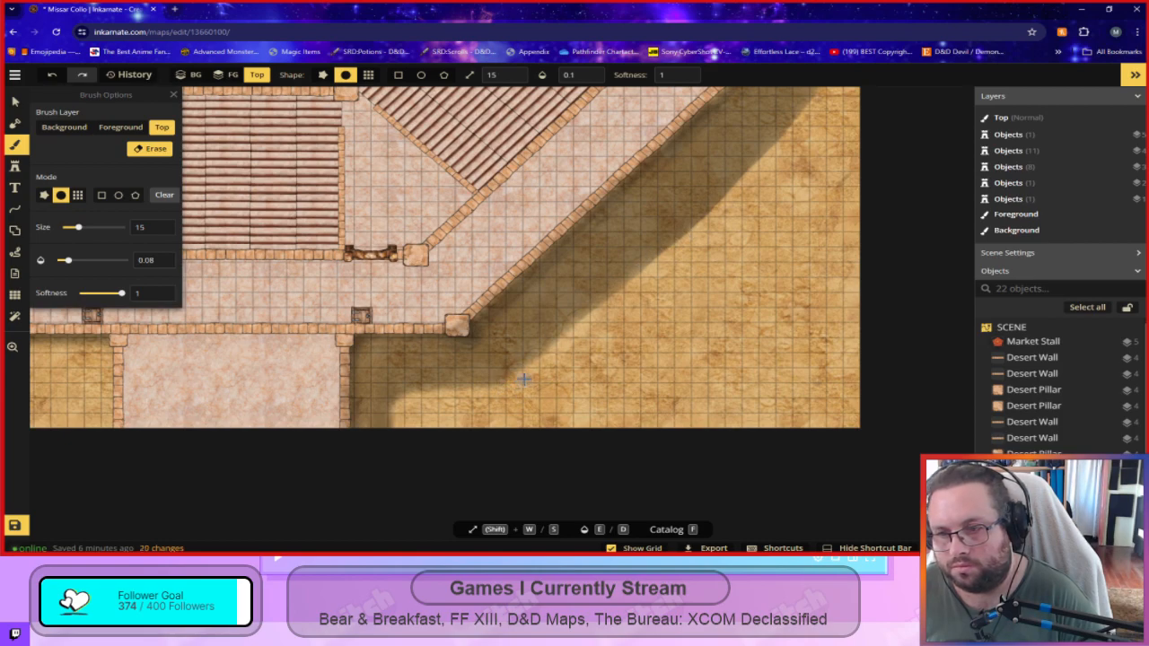
{"action": "left_click_drag", "start_coordinate": [420, 389], "coordinate": [399, 431]}
Soften the edge of the shadow outside the south-east wall and up along the east wall with light eraser strokes.
{"action": "key", "text": "space"}
{"action": "left_click_drag", "start_coordinate": [799, 273], "coordinate": [605, 427]}
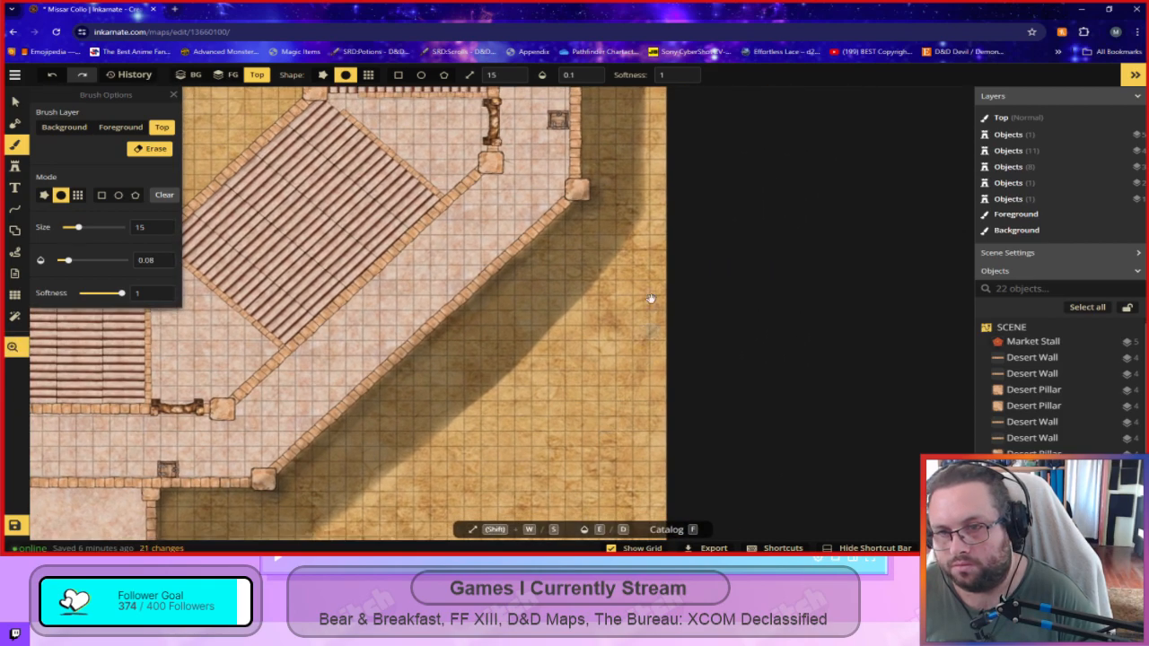
{"action": "left_click_drag", "start_coordinate": [612, 269], "coordinate": [498, 381]}
{"action": "left_click_drag", "start_coordinate": [652, 271], "coordinate": [612, 370]}
{"action": "key", "text": "space"}
{"action": "left_click_drag", "start_coordinate": [675, 180], "coordinate": [613, 377]}
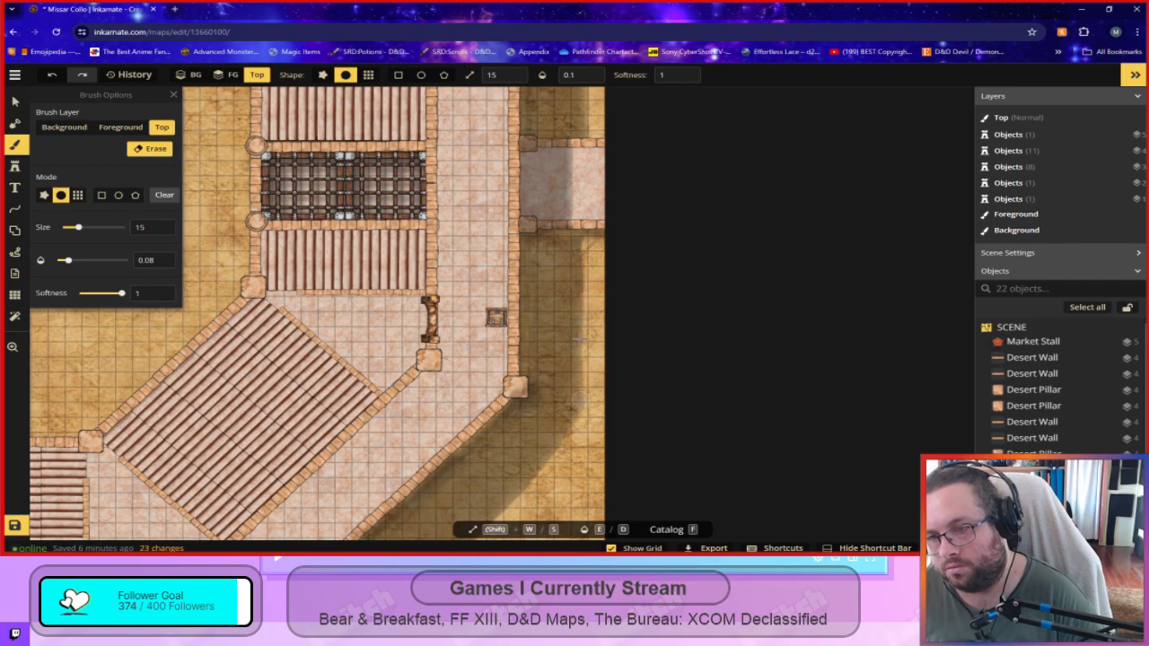
{"action": "left_click_drag", "start_coordinate": [579, 339], "coordinate": [564, 442]}
Soften the shadow outside the east wall from the north-east pillar down to the east walkway with repeated eraser strokes.
{"action": "key", "text": "space"}
{"action": "left_click_drag", "start_coordinate": [604, 149], "coordinate": [596, 426]}
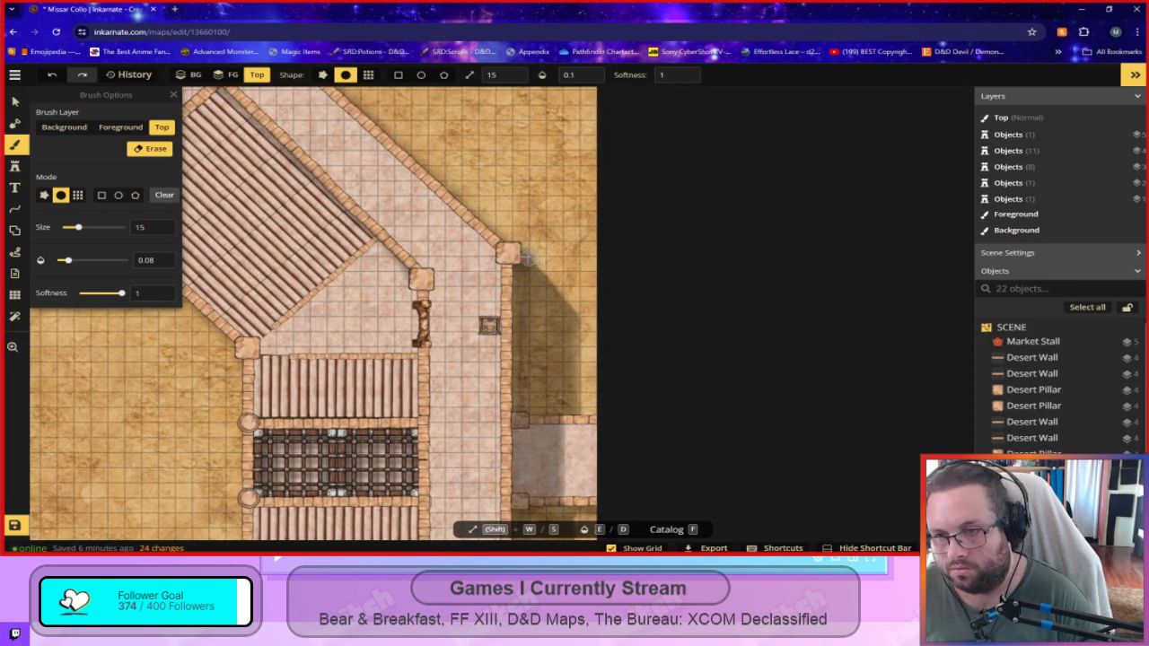
{"action": "left_click_drag", "start_coordinate": [548, 283], "coordinate": [576, 313]}
{"action": "mouse_move", "coordinate": [521, 250]}
{"action": "left_mouse_down"}
{"action": "mouse_move", "coordinate": [575, 308]}
{"action": "mouse_move", "coordinate": [536, 265]}
{"action": "mouse_move", "coordinate": [583, 333]}
{"action": "mouse_move", "coordinate": [576, 420]}
{"action": "left_mouse_up"}
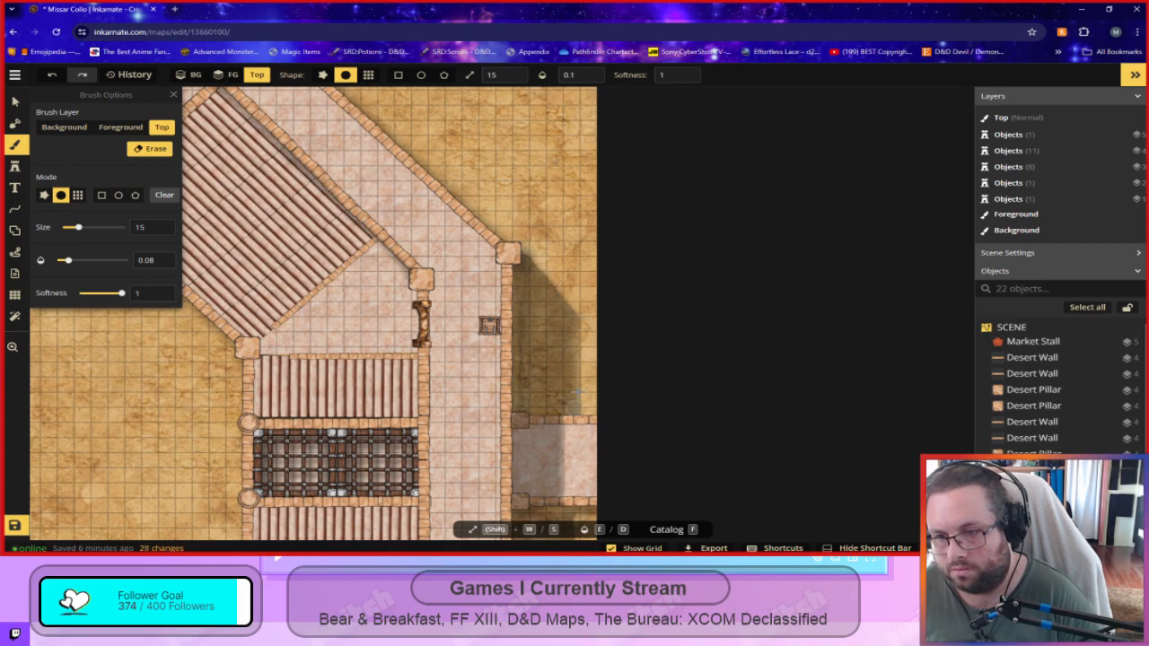
{"action": "left_click_drag", "start_coordinate": [580, 320], "coordinate": [578, 436]}
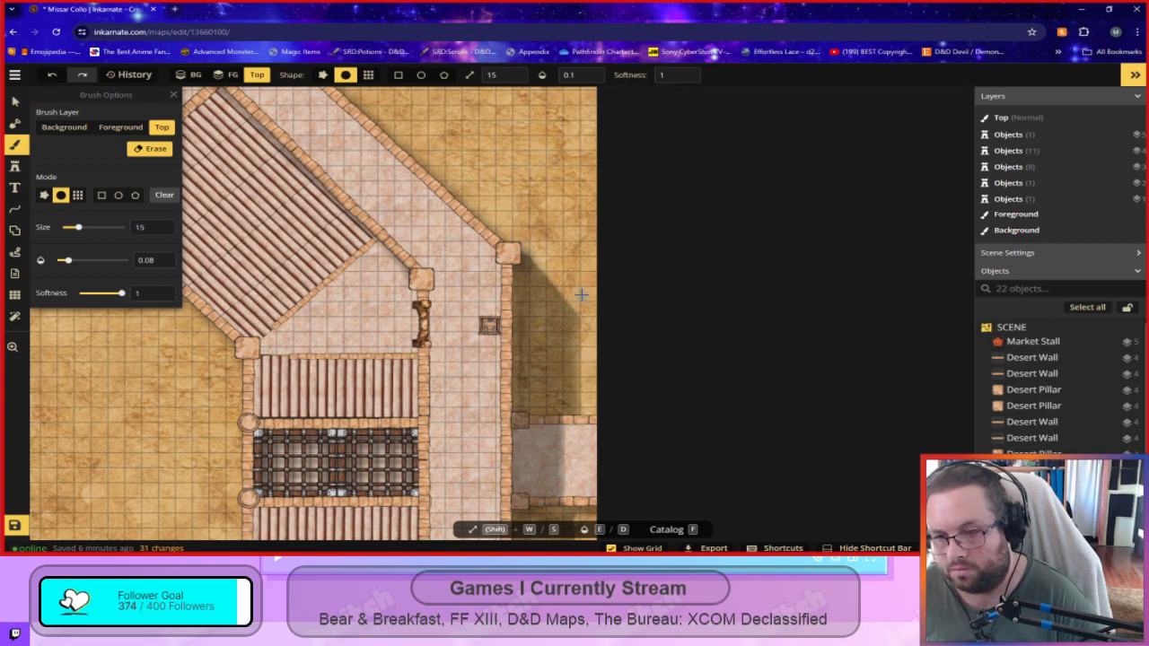
Touch up the outer shadow along the south-east wall with the eraser at opacity 0.11.
{"action": "scroll", "coordinate": [624, 508], "scroll_direction": "down", "scroll_amount": 5}
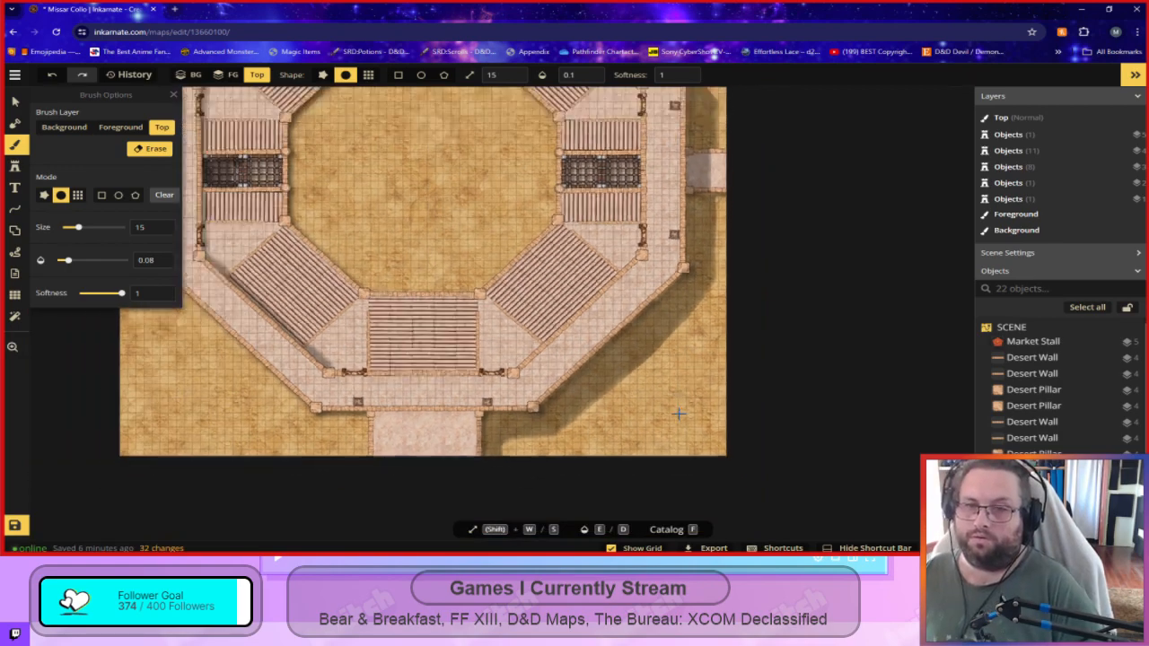
{"action": "scroll", "coordinate": [667, 387], "scroll_direction": "up", "scroll_amount": 3}
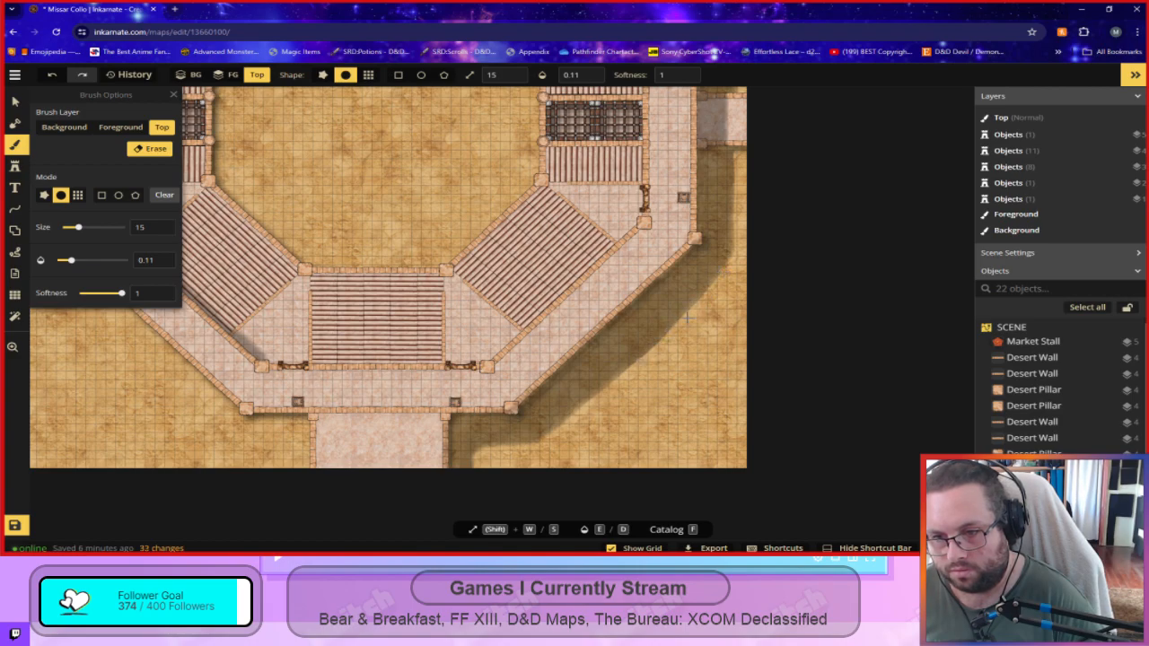
{"action": "scroll", "coordinate": [539, 431], "scroll_direction": "down", "scroll_amount": 5}
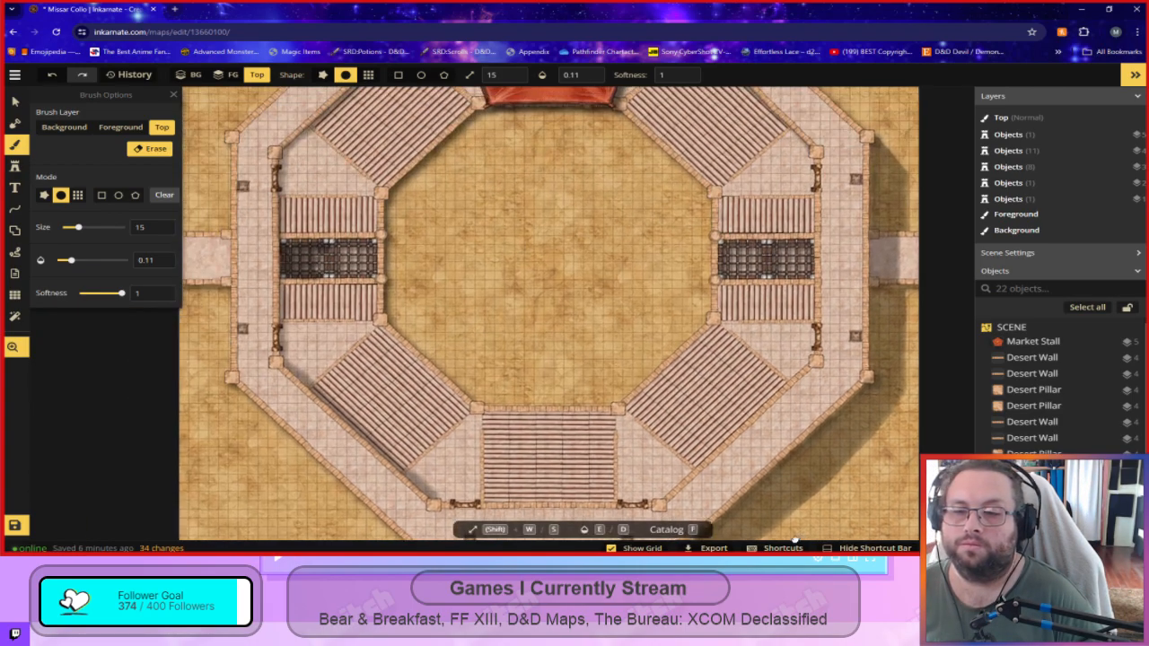
{"action": "scroll", "coordinate": [540, 406], "scroll_direction": "up", "scroll_amount": 3}
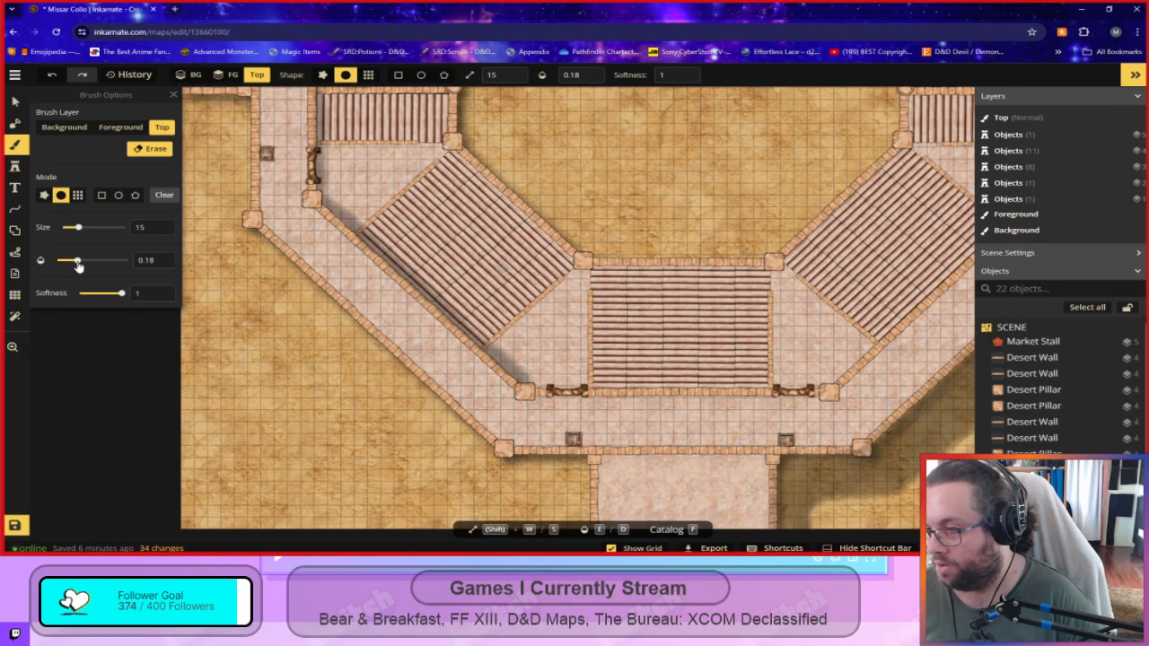
{"action": "left_click_drag", "start_coordinate": [78, 264], "coordinate": [87, 262]}
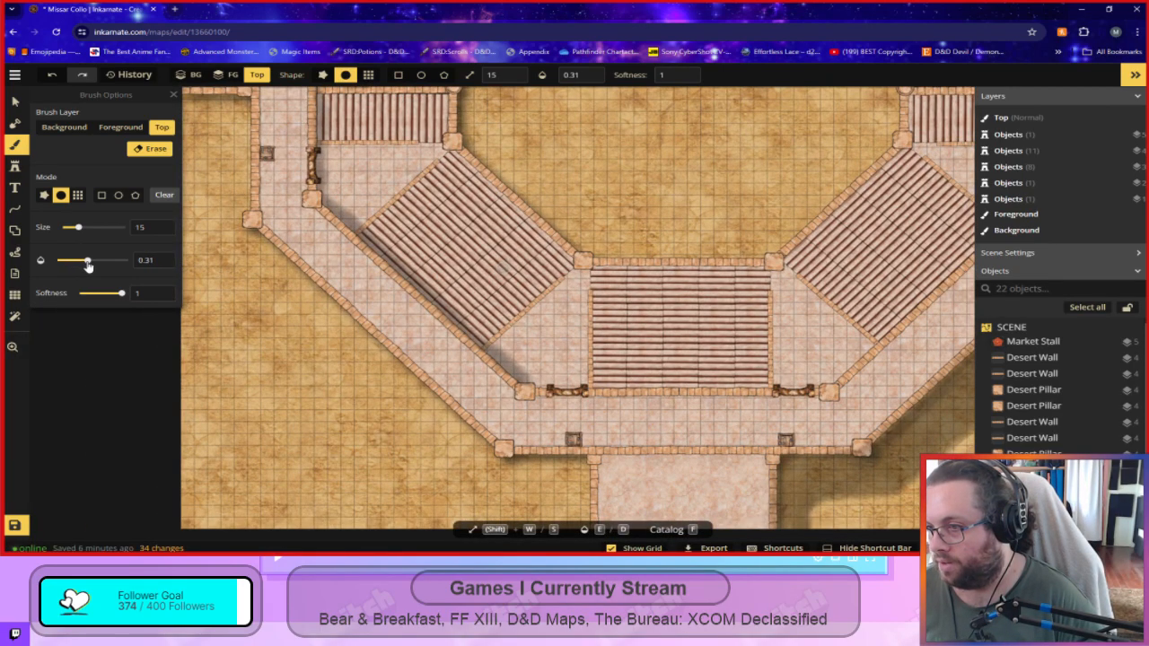
{"action": "type", "text": "0"}
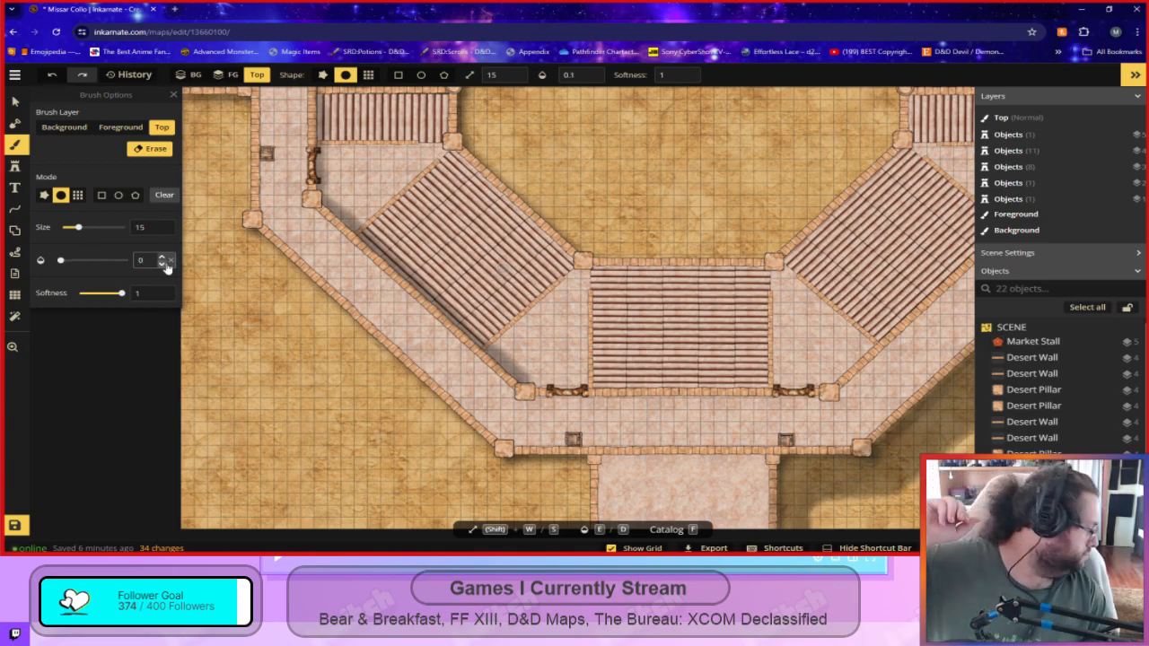
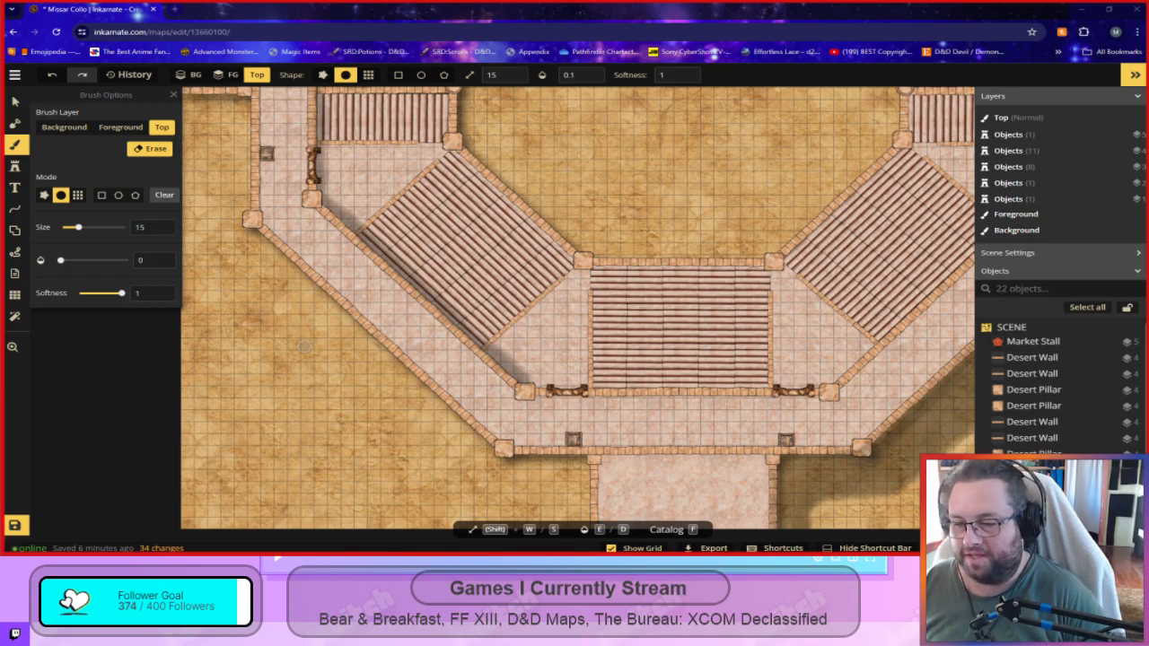
{"action": "left_click_drag", "start_coordinate": [641, 398], "coordinate": [387, 492]}
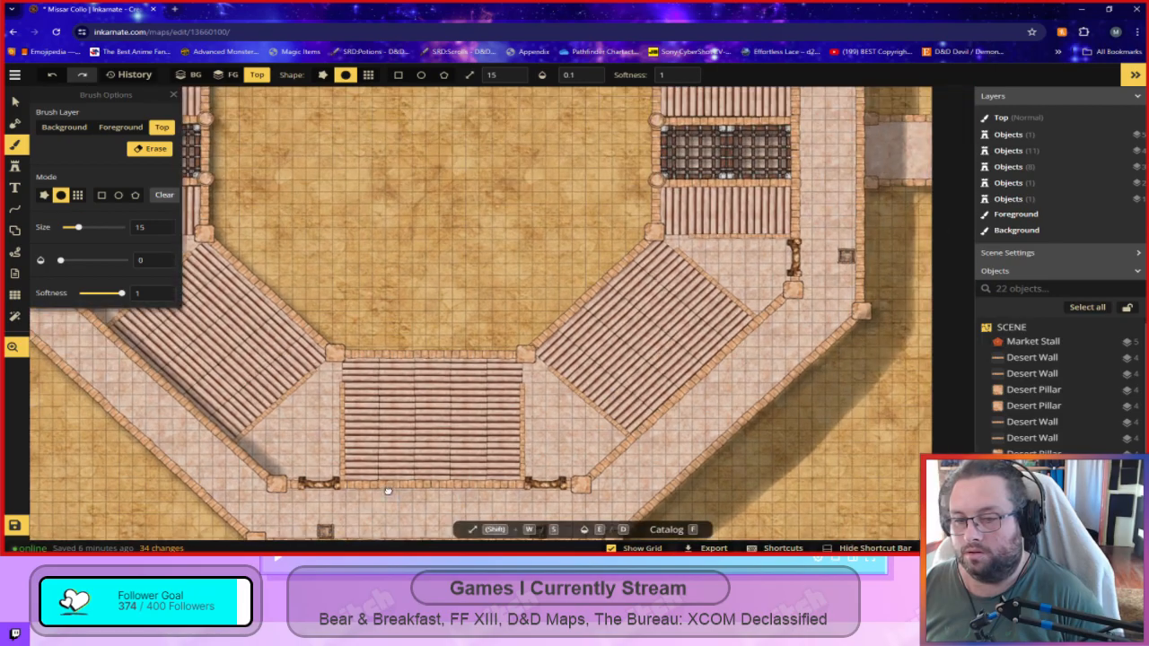
{"action": "left_click_drag", "start_coordinate": [562, 228], "coordinate": [539, 353]}
{"action": "mouse_move", "coordinate": [625, 516]}
{"action": "left_mouse_down"}
{"action": "mouse_move", "coordinate": [637, 250]}
{"action": "mouse_move", "coordinate": [646, 519]}
{"action": "left_mouse_up"}
{"action": "left_click_drag", "start_coordinate": [545, 336], "coordinate": [761, 213]}
{"action": "left_click_drag", "start_coordinate": [580, 331], "coordinate": [627, 293]}
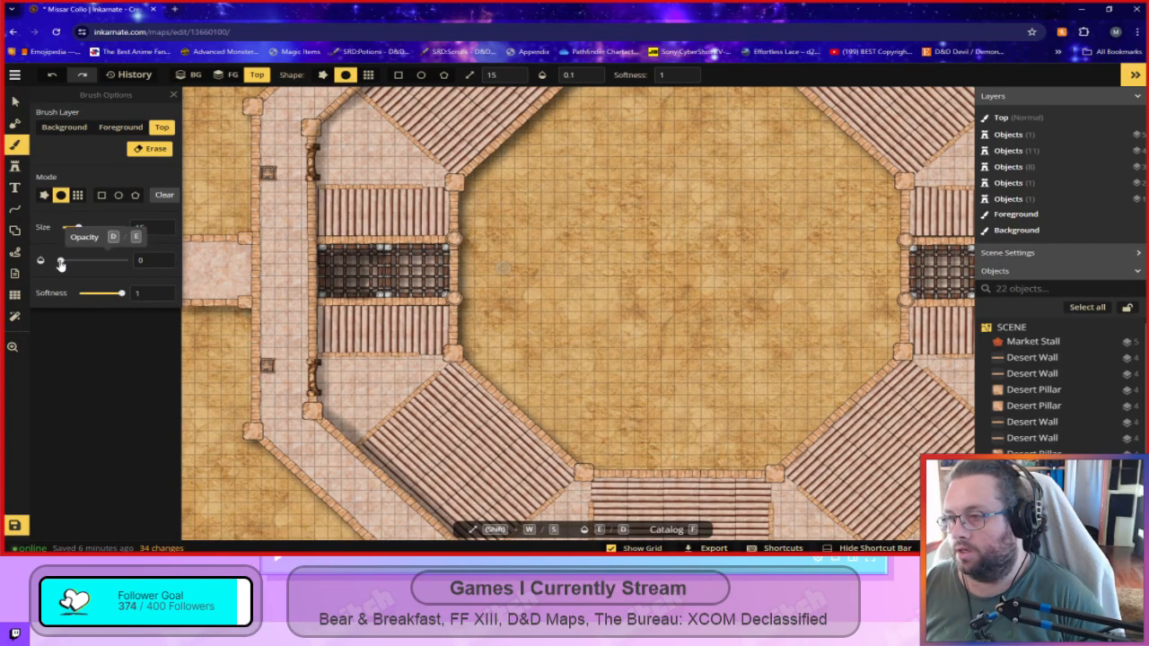
Switch to black paint at opacity 0.3 and shade the floor inside the north inner wall, west of the red market stall.
{"action": "double_click", "coordinate": [139, 259]}
{"action": "type", "text": "0.3"}
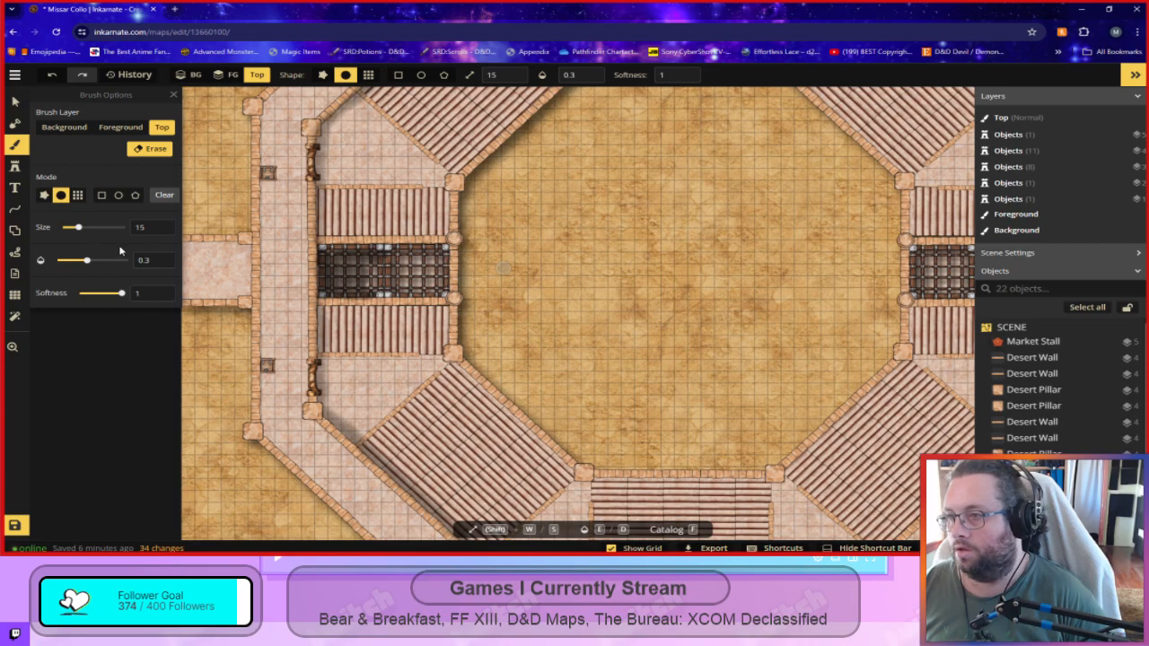
{"action": "left_click", "coordinate": [152, 149]}
{"action": "mouse_move", "coordinate": [500, 149]}
{"action": "left_mouse_down"}
{"action": "mouse_move", "coordinate": [566, 284]}
{"action": "mouse_move", "coordinate": [525, 368]}
{"action": "left_mouse_up"}
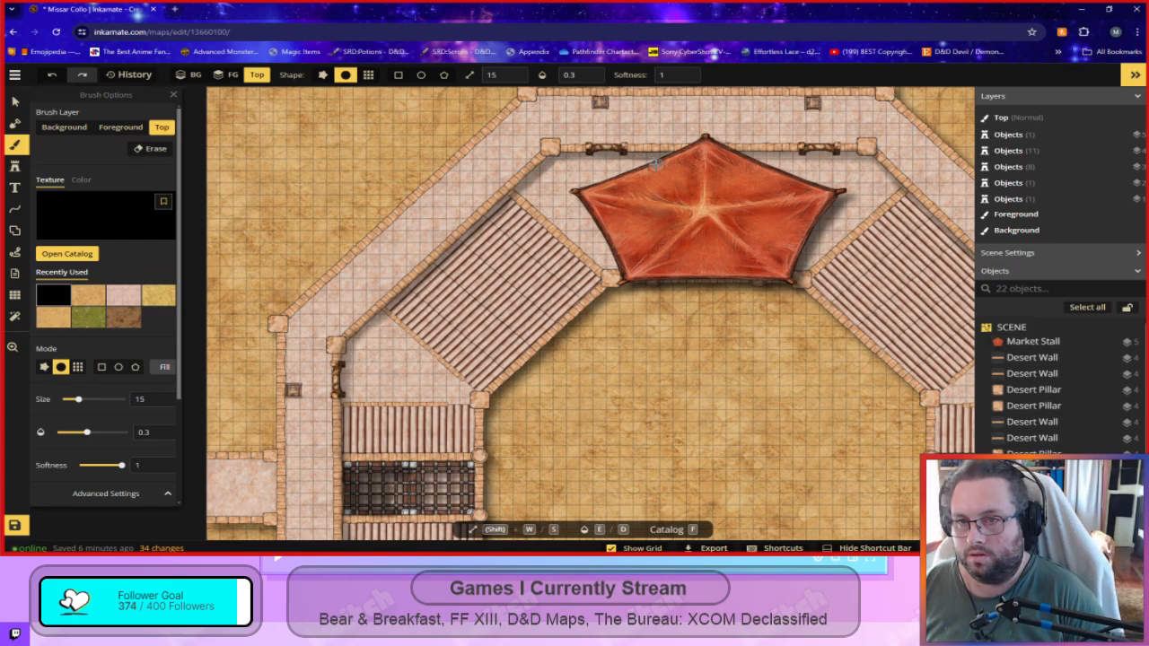
{"action": "mouse_move", "coordinate": [654, 165]}
{"action": "left_mouse_down"}
{"action": "mouse_move", "coordinate": [560, 163]}
{"action": "mouse_move", "coordinate": [659, 163]}
{"action": "mouse_move", "coordinate": [564, 164]}
{"action": "mouse_move", "coordinate": [525, 193]}
{"action": "mouse_move", "coordinate": [559, 164]}
{"action": "mouse_move", "coordinate": [536, 184]}
{"action": "mouse_move", "coordinate": [559, 167]}
{"action": "mouse_move", "coordinate": [650, 164]}
{"action": "left_mouse_up"}
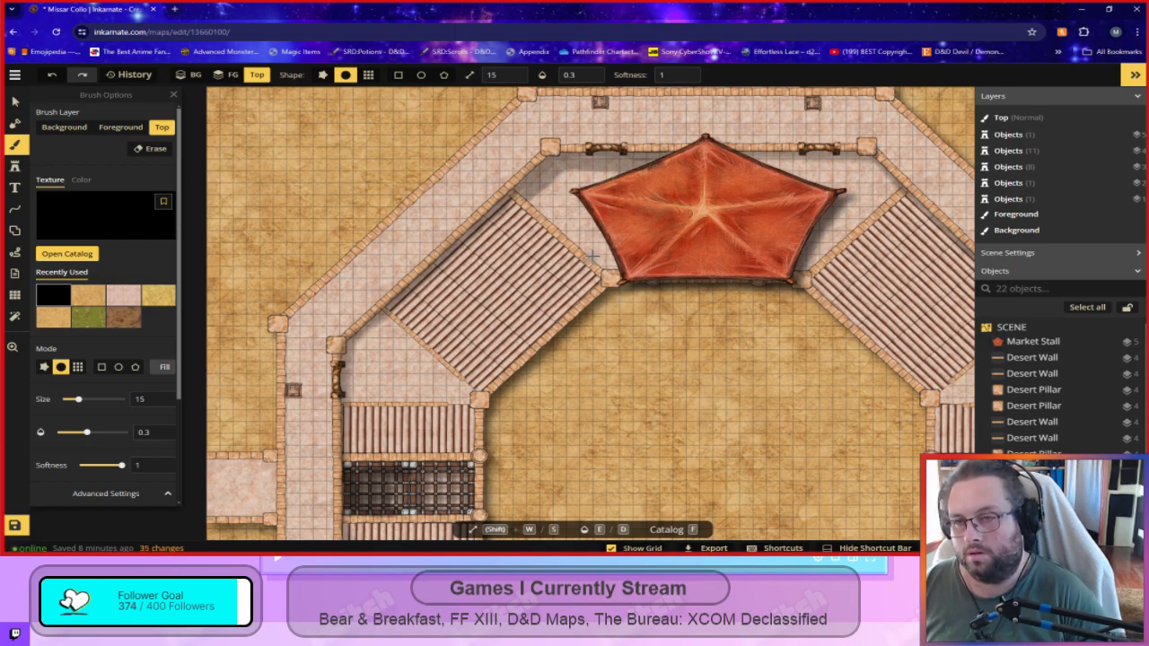
{"action": "key", "text": "ctrl+z"}
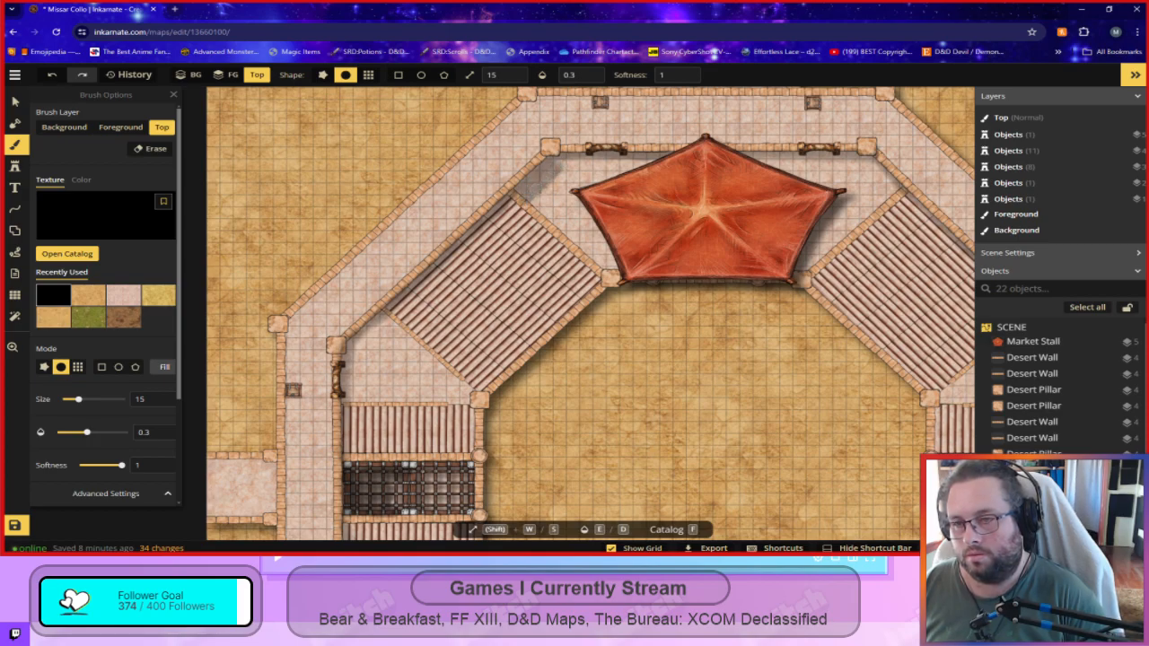
{"action": "mouse_move", "coordinate": [554, 164]}
{"action": "left_mouse_down"}
{"action": "mouse_move", "coordinate": [663, 166]}
{"action": "mouse_move", "coordinate": [558, 167]}
{"action": "mouse_move", "coordinate": [653, 166]}
{"action": "left_mouse_up"}
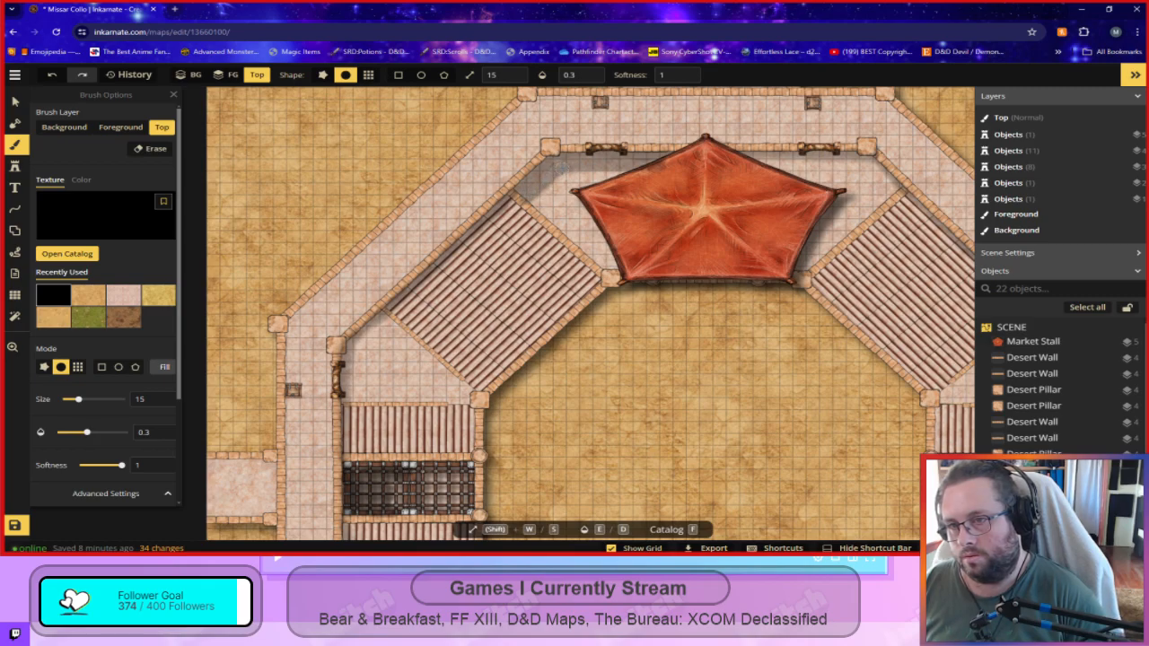
{"action": "left_click_drag", "start_coordinate": [616, 164], "coordinate": [653, 166]}
{"action": "left_click_drag", "start_coordinate": [754, 242], "coordinate": [561, 336]}
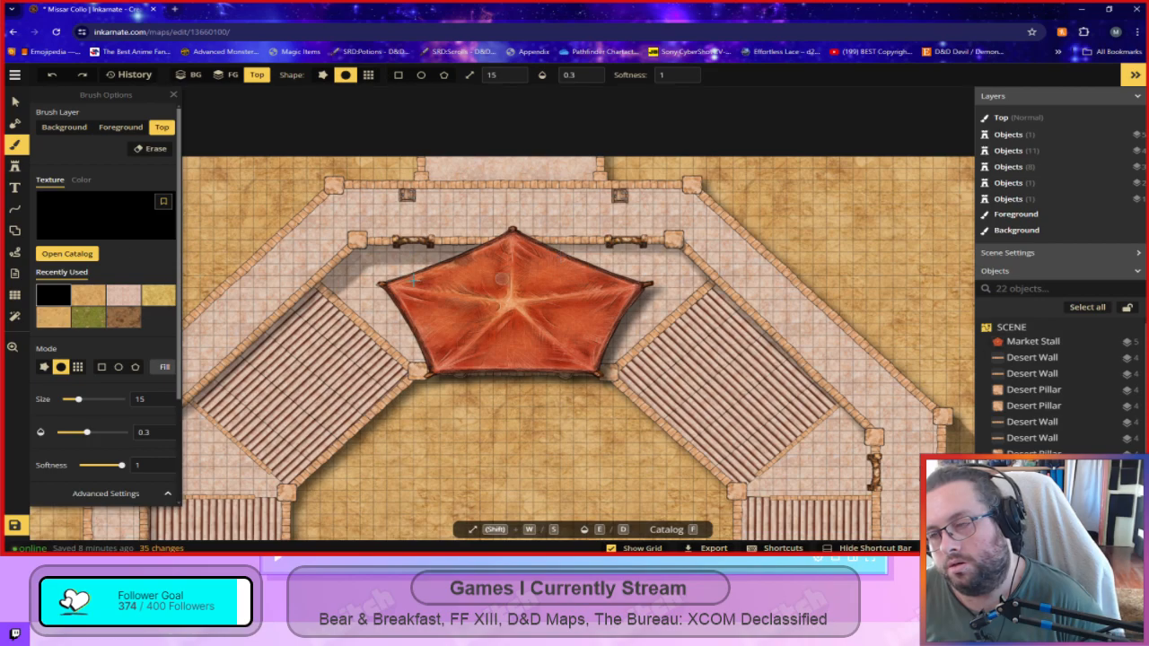
Switch to erasing at opacity 1 and clear the existing painted shadow inside the north-east inner wall.
{"action": "left_click", "coordinate": [149, 149]}
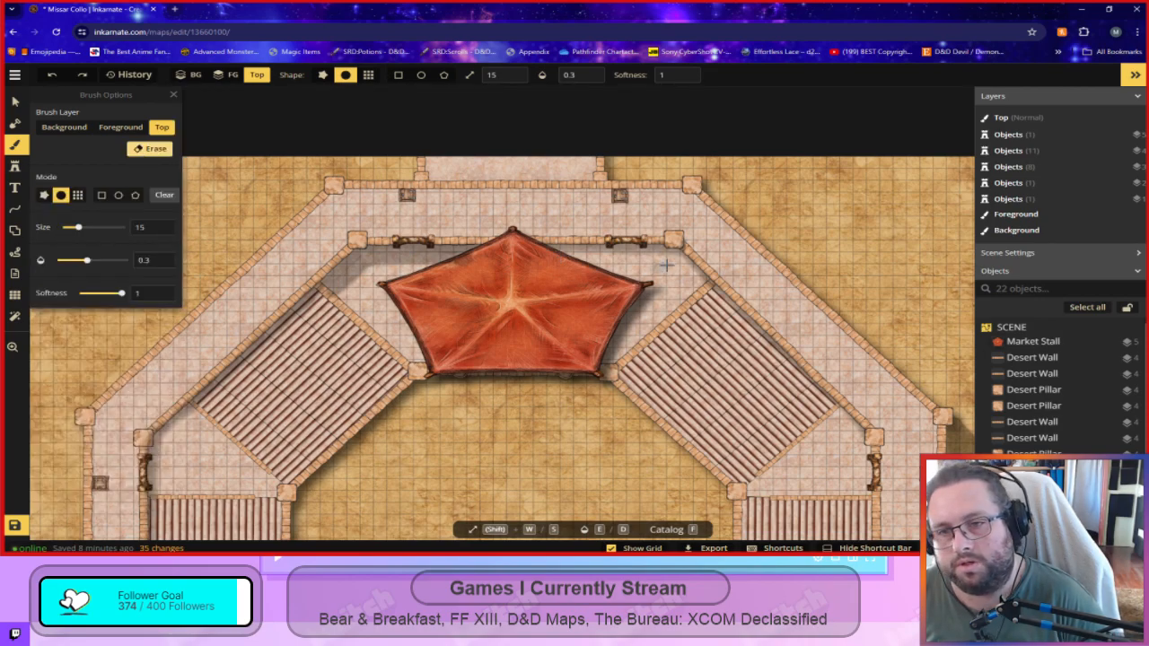
{"action": "key", "text": "ctrl+z"}
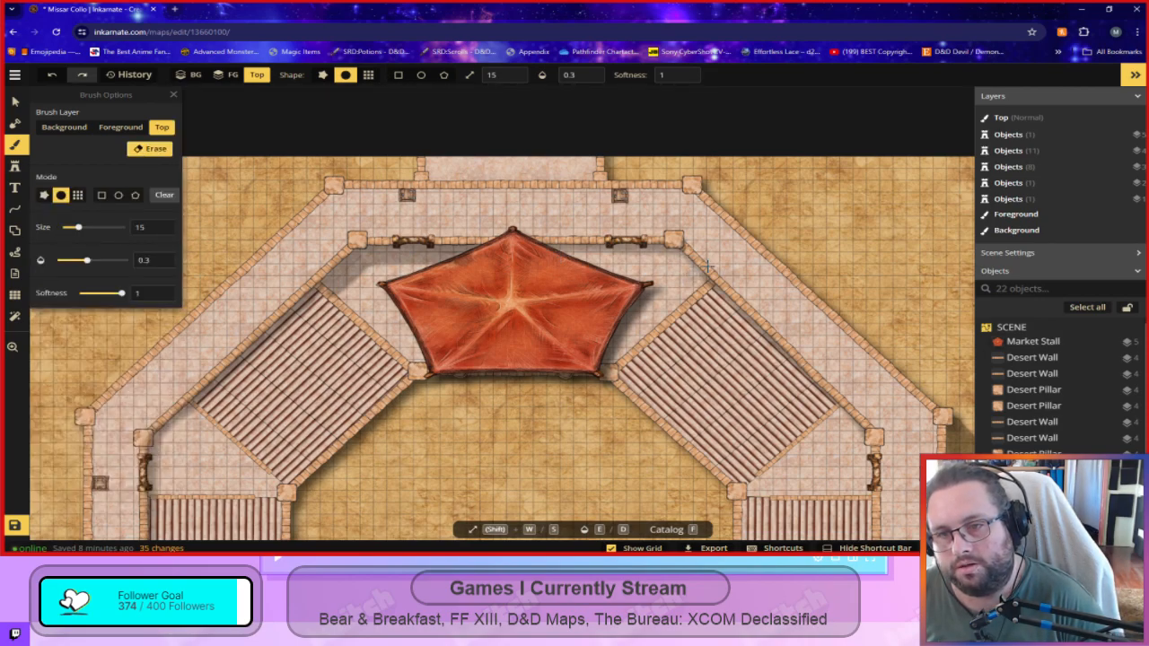
{"action": "left_click_drag", "start_coordinate": [93, 263], "coordinate": [126, 261]}
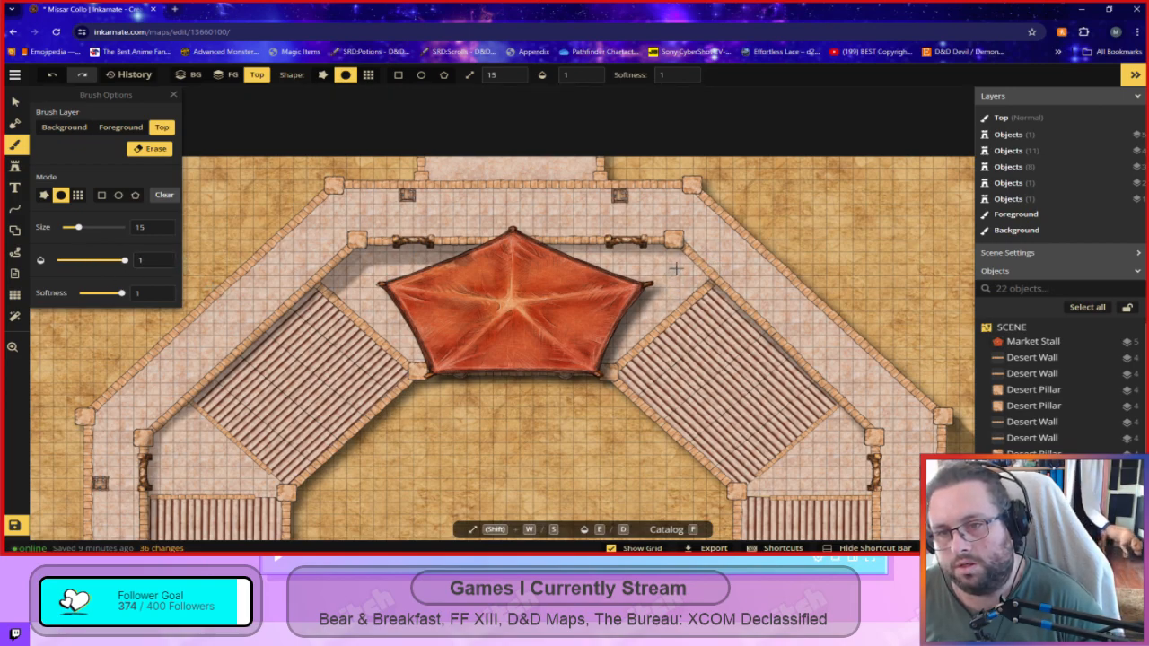
{"action": "left_click_drag", "start_coordinate": [827, 470], "coordinate": [756, 390]}
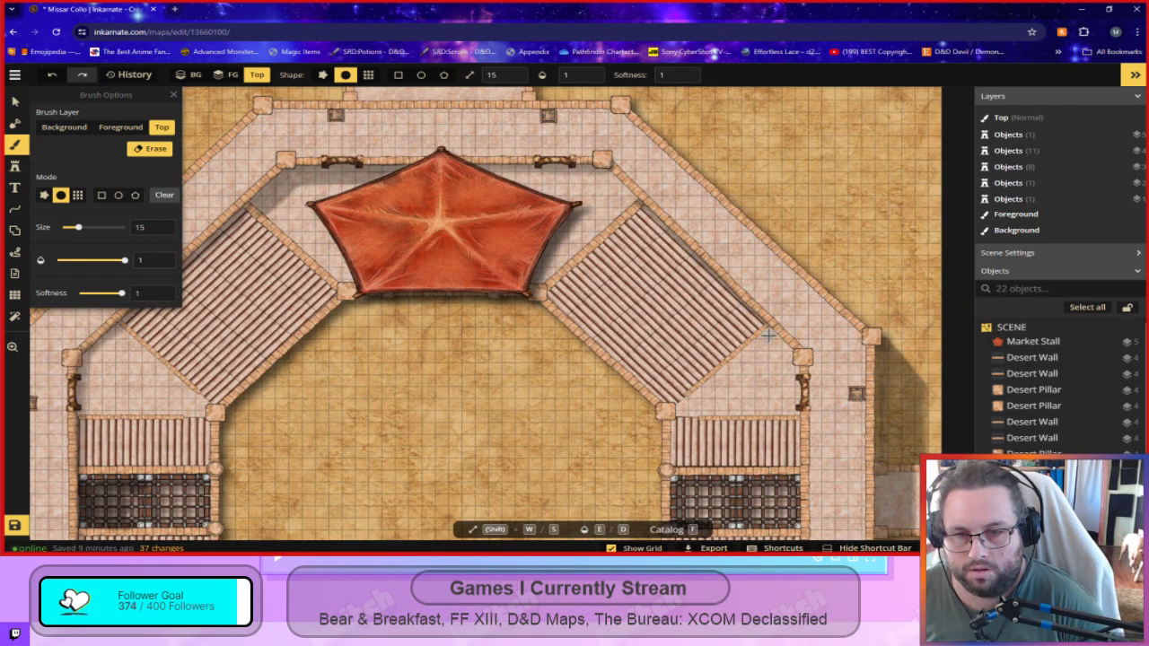
{"action": "scroll", "coordinate": [738, 383], "scroll_direction": "up", "scroll_amount": 4}
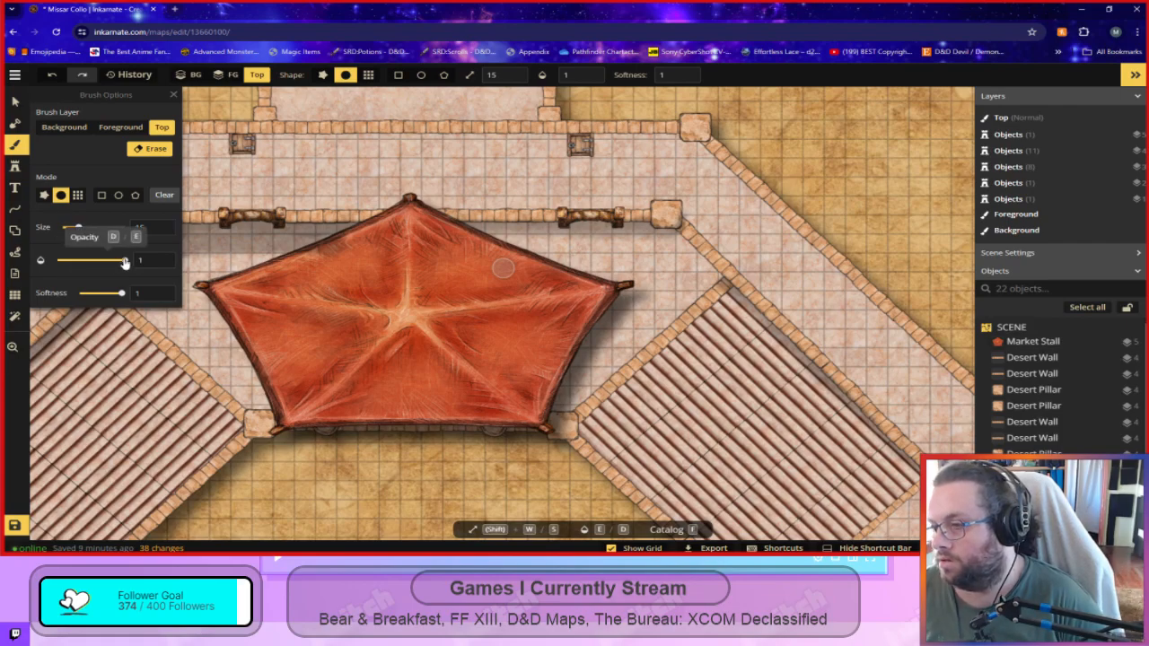
Switch to black paint at opacity 0.3 and shade the north inner wall's corner east of the red market stall.
{"action": "type", "text": "0.3"}
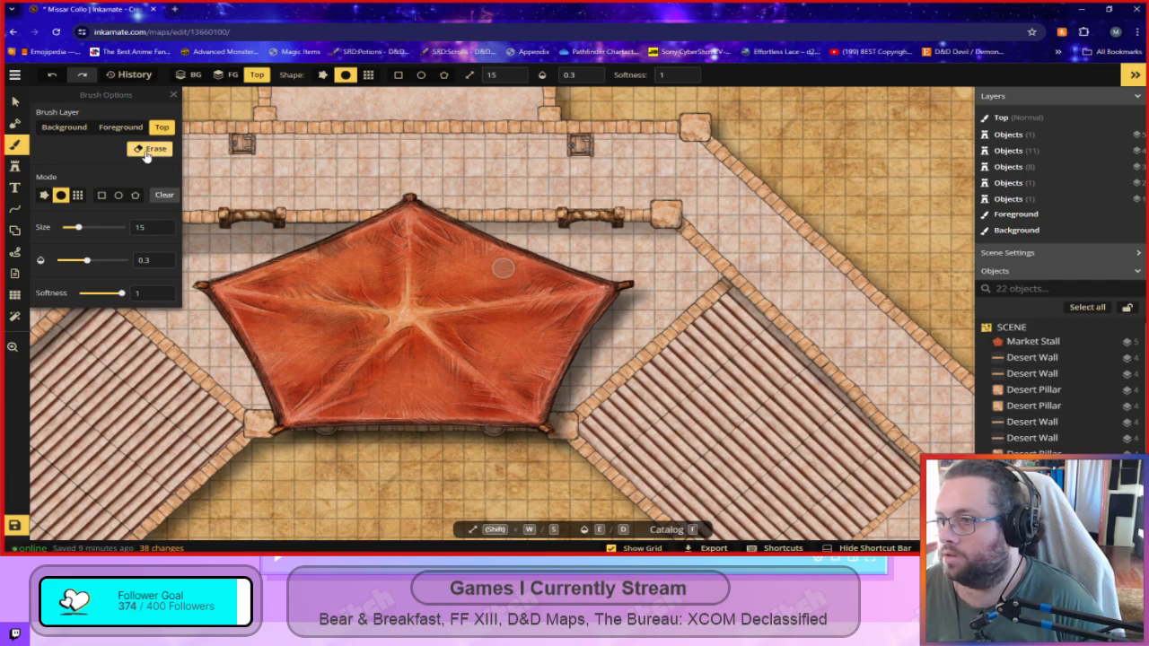
{"action": "left_click", "coordinate": [149, 149]}
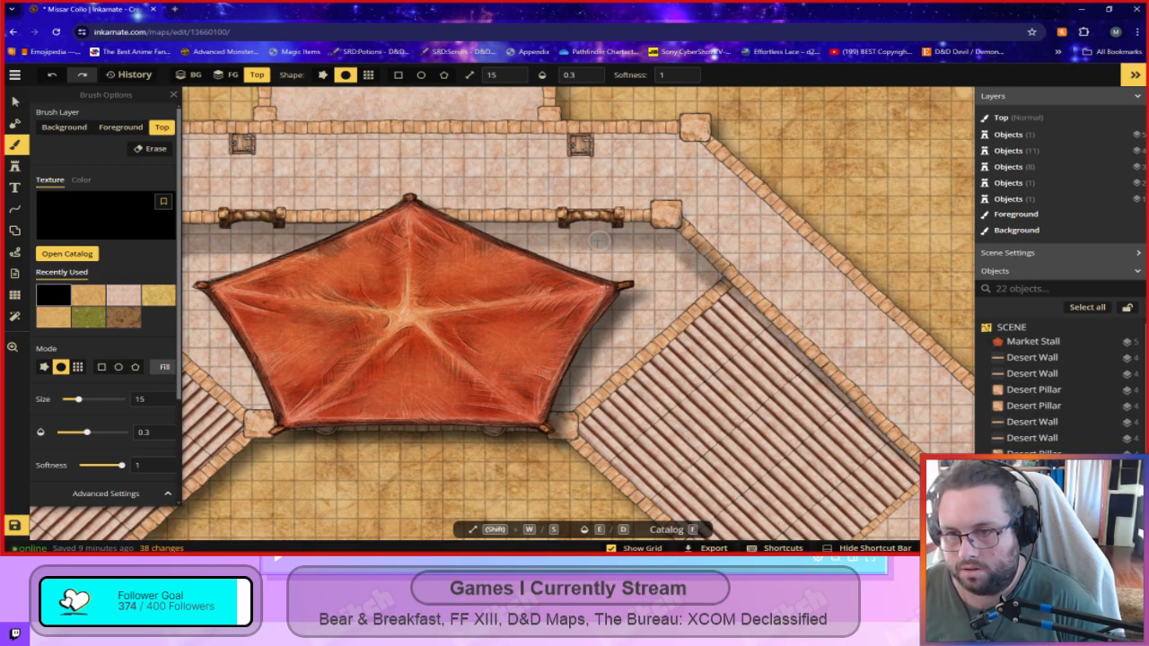
{"action": "left_click_drag", "start_coordinate": [528, 242], "coordinate": [486, 243]}
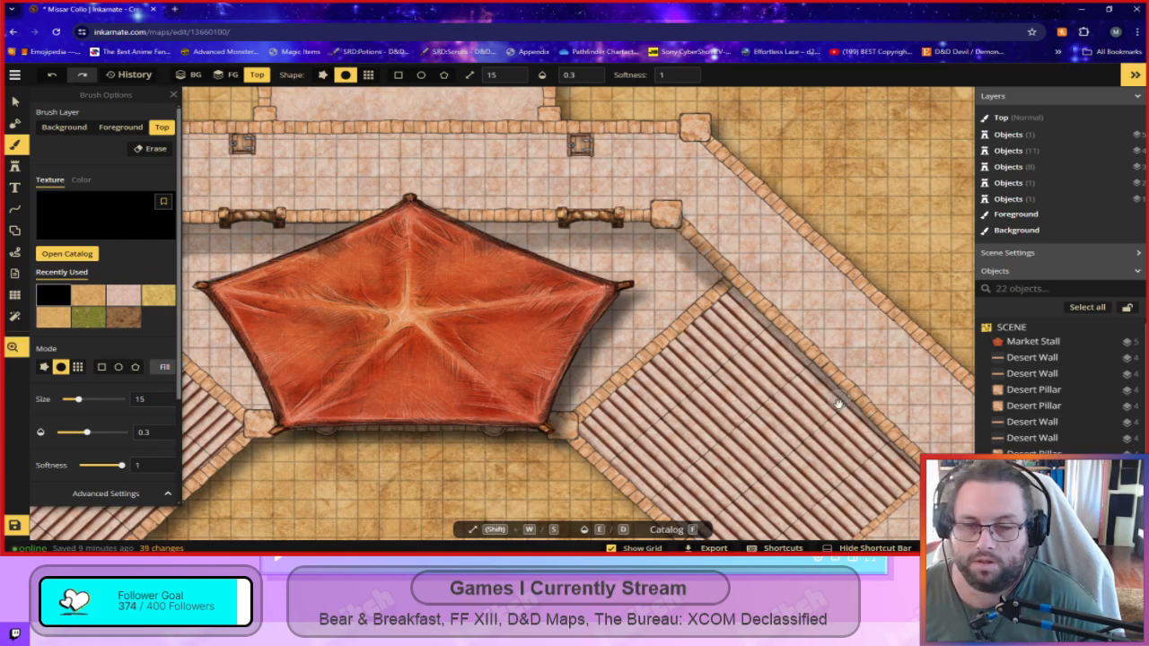
Paint a black shadow inside the north-east inner wall near the gate pillar and along the seating's lower edge, undoing unsatisfactory strokes.
{"action": "left_click_drag", "start_coordinate": [834, 395], "coordinate": [515, 225]}
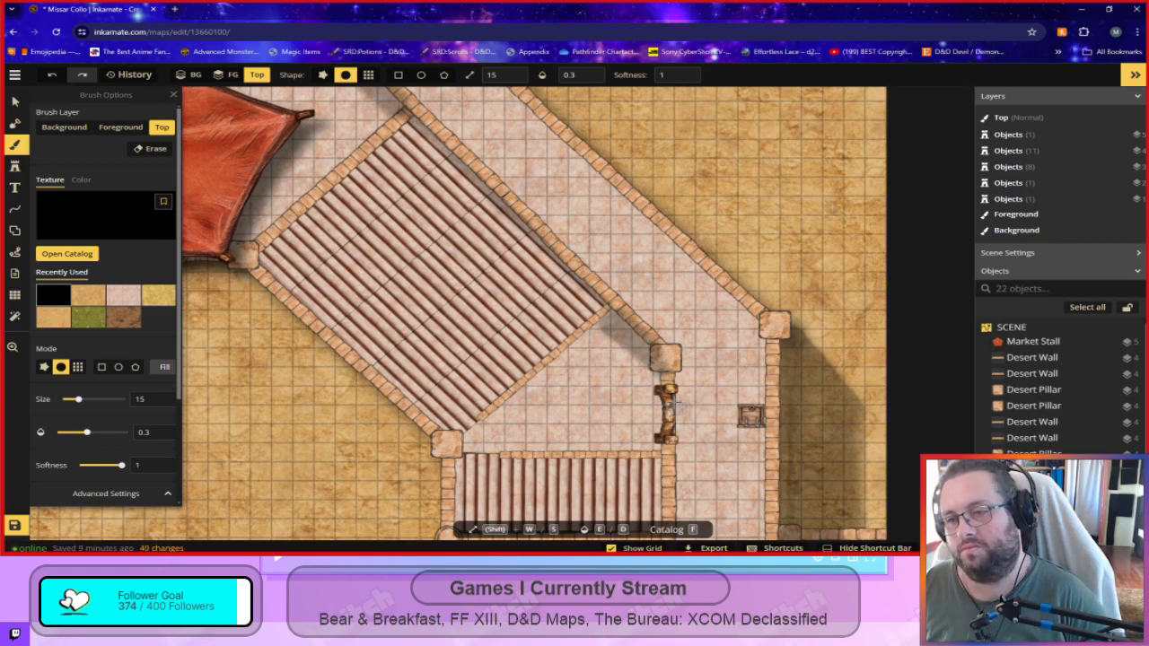
{"action": "key", "text": "ctrl+z"}
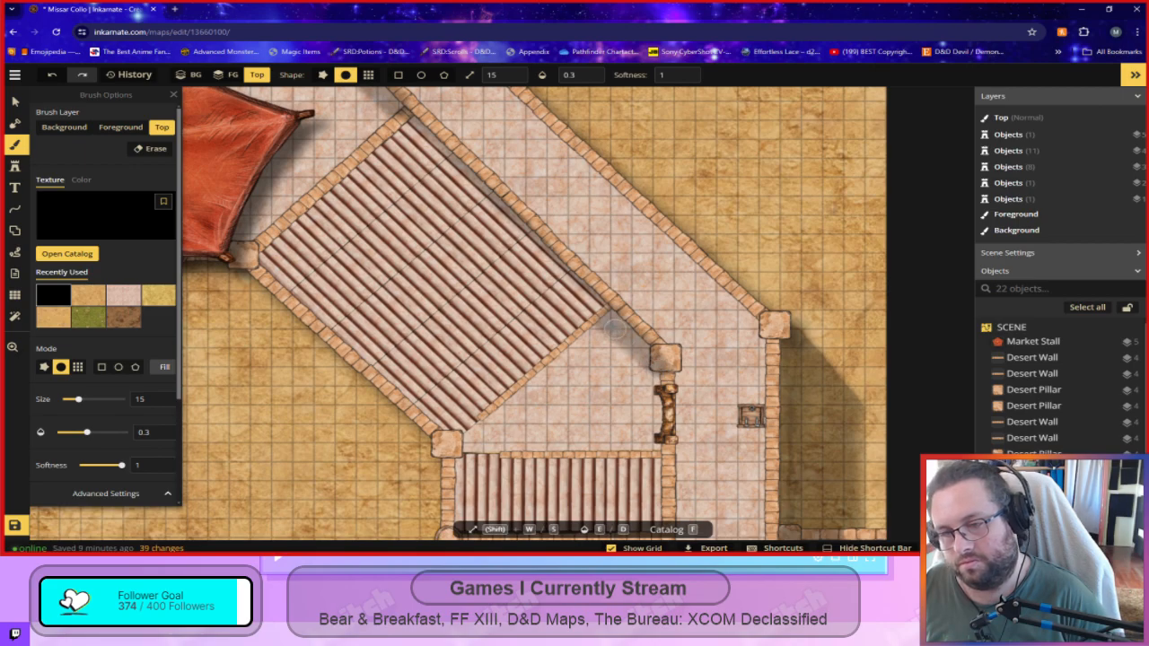
{"action": "scroll", "coordinate": [584, 408], "scroll_direction": "down", "scroll_amount": 3}
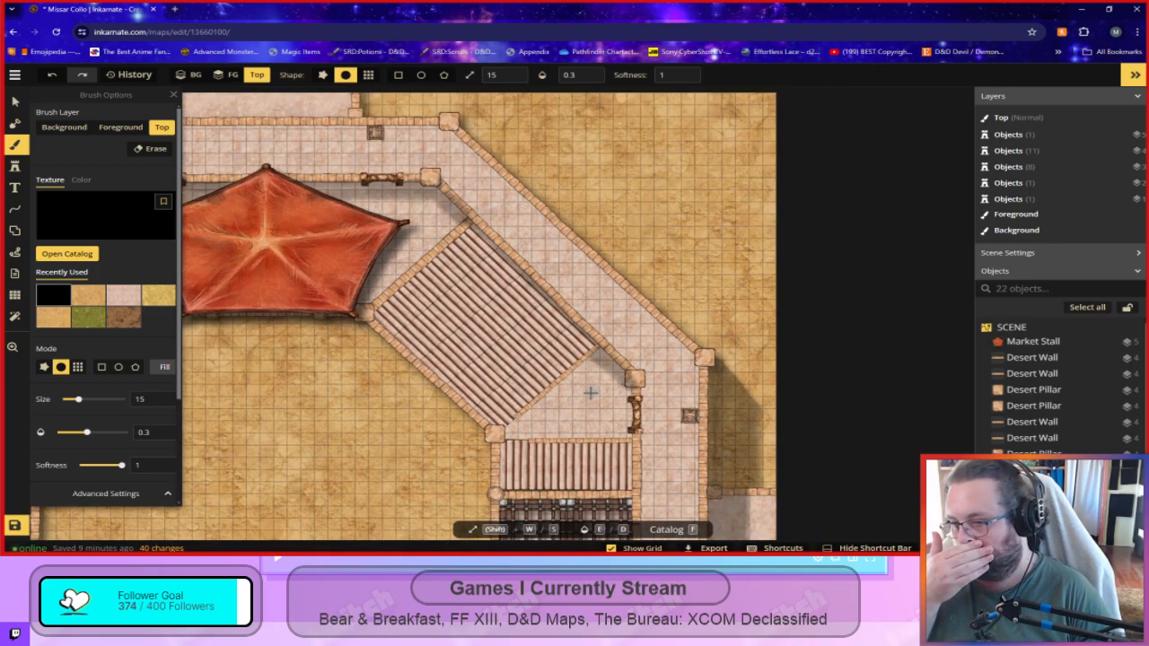
{"action": "scroll", "coordinate": [589, 395], "scroll_direction": "up", "scroll_amount": 5}
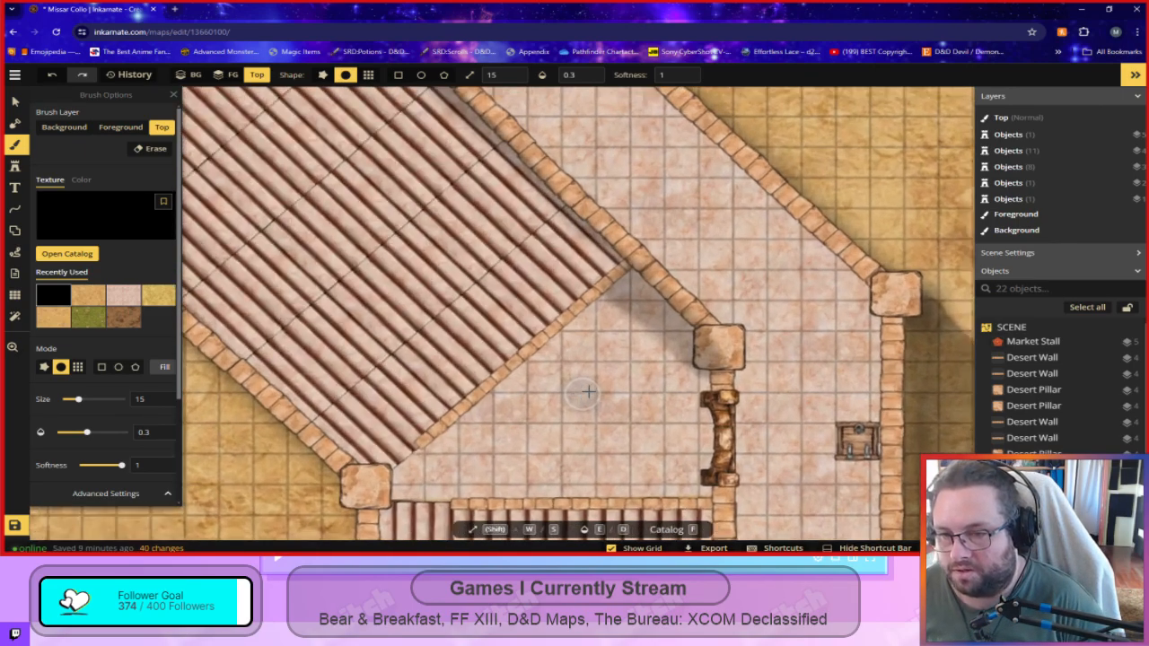
{"action": "key", "text": "ctrl+z"}
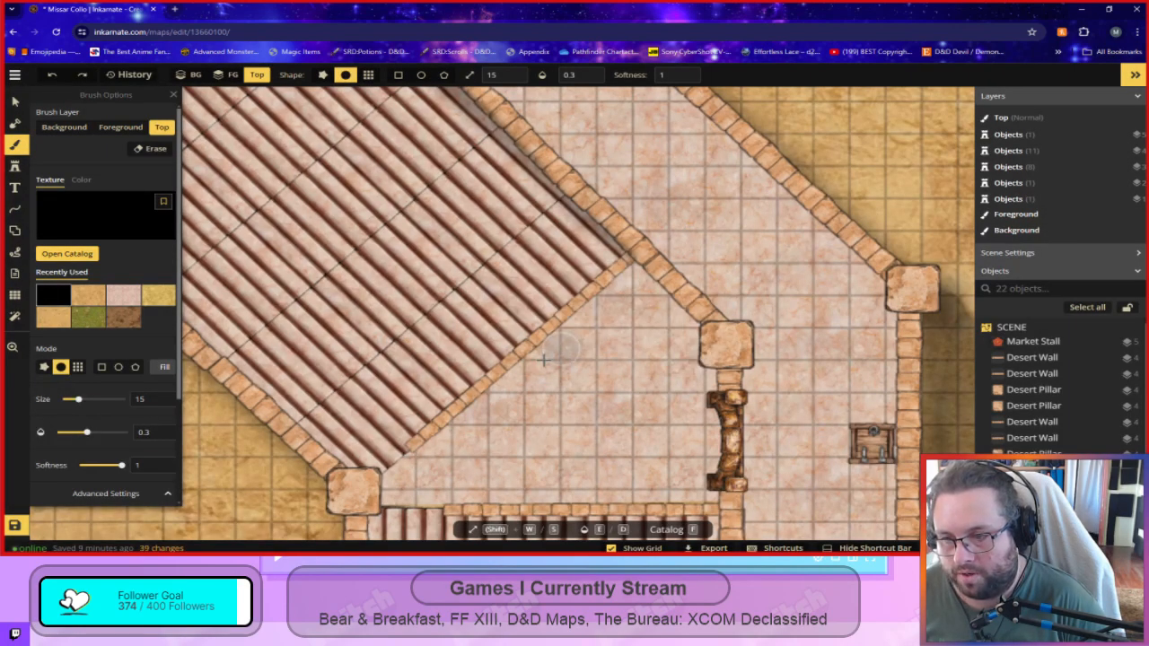
{"action": "mouse_move", "coordinate": [429, 445]}
{"action": "left_mouse_down"}
{"action": "mouse_move", "coordinate": [619, 271]}
{"action": "mouse_move", "coordinate": [651, 280]}
{"action": "mouse_move", "coordinate": [710, 337]}
{"action": "mouse_move", "coordinate": [632, 275]}
{"action": "mouse_move", "coordinate": [688, 334]}
{"action": "mouse_move", "coordinate": [643, 279]}
{"action": "mouse_move", "coordinate": [564, 326]}
{"action": "mouse_move", "coordinate": [408, 459]}
{"action": "left_mouse_up"}
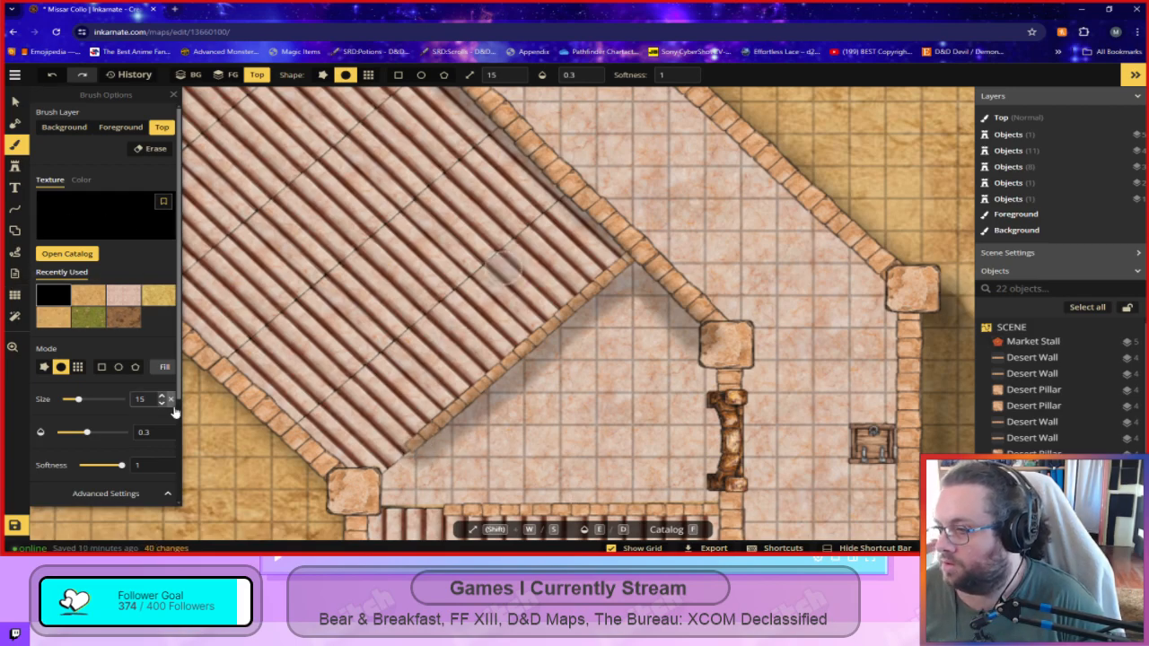
Switch to erasing at opacity 1 and trim the painted shadow along the north-east inner wall near the gate pillar.
{"action": "scroll", "coordinate": [378, 330], "scroll_direction": "down", "scroll_amount": 3}
{"action": "left_click_drag", "start_coordinate": [378, 330], "coordinate": [913, 440]}
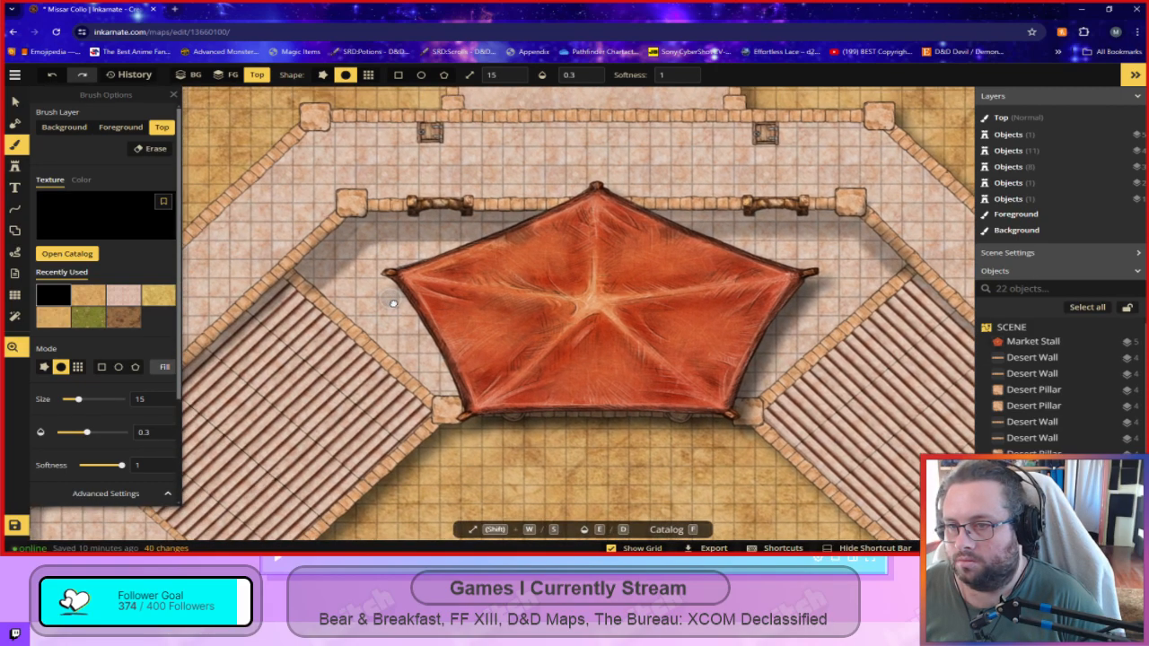
{"action": "left_click_drag", "start_coordinate": [390, 299], "coordinate": [482, 355]}
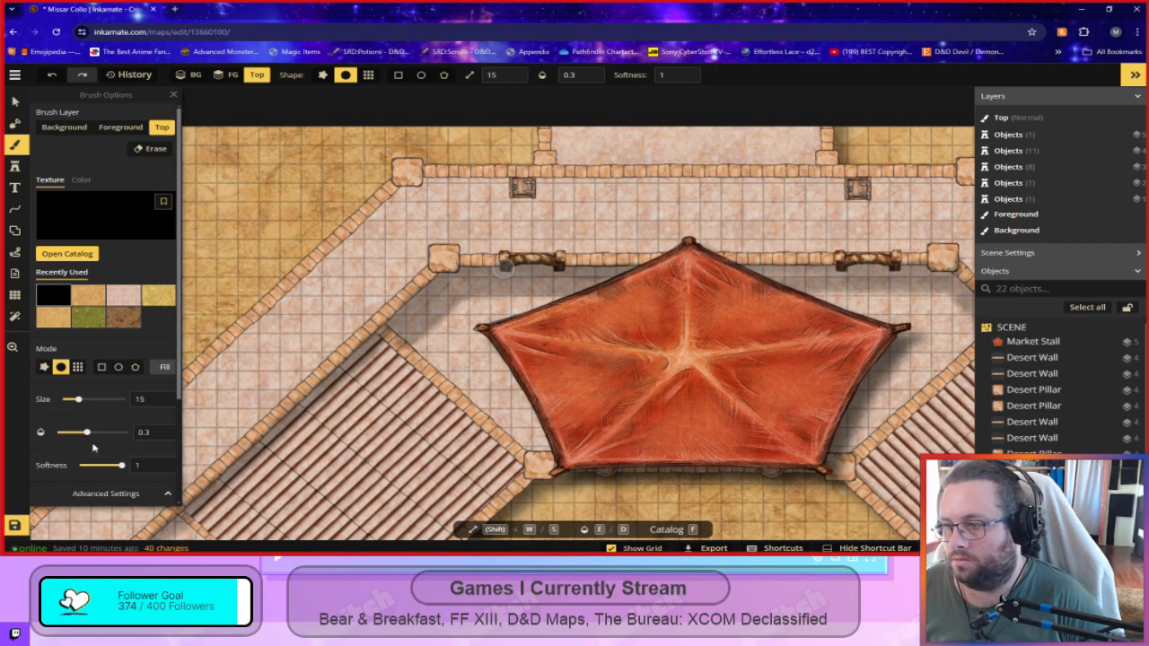
{"action": "left_click_drag", "start_coordinate": [96, 436], "coordinate": [126, 433]}
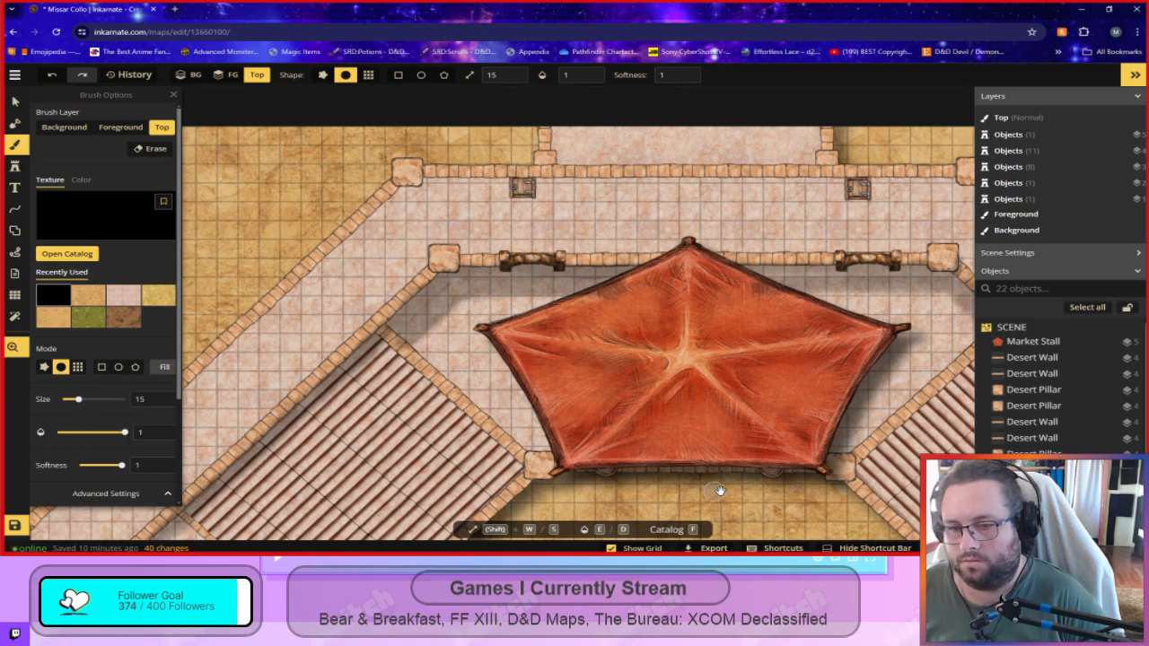
{"action": "left_click_drag", "start_coordinate": [718, 490], "coordinate": [350, 297]}
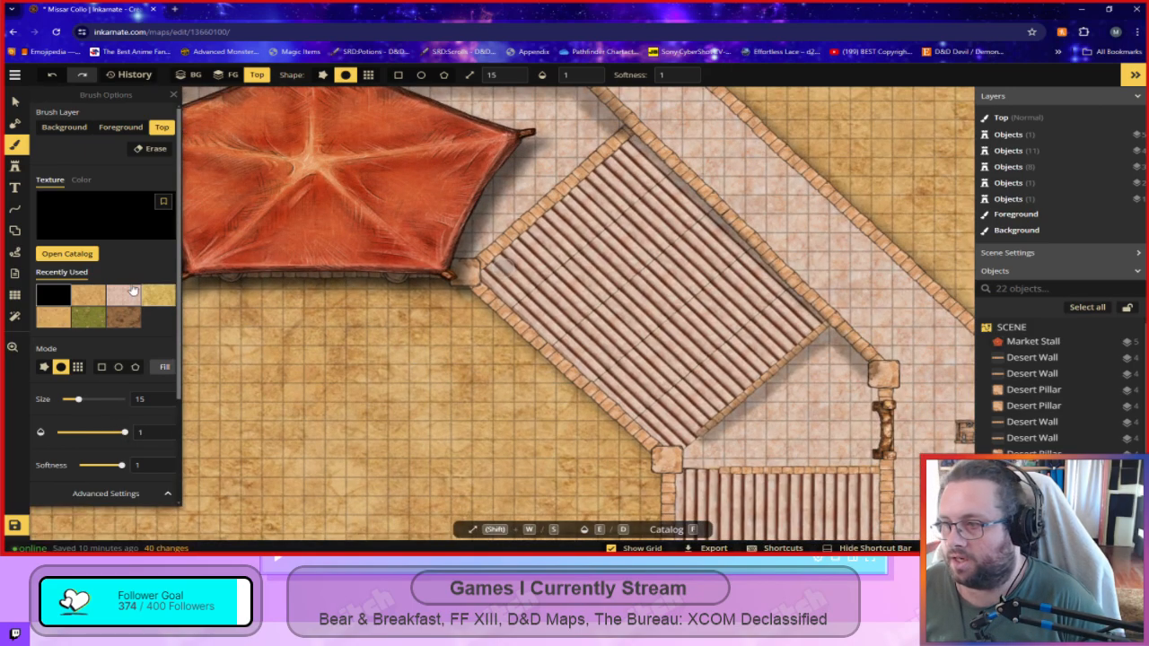
{"action": "left_click", "coordinate": [151, 150]}
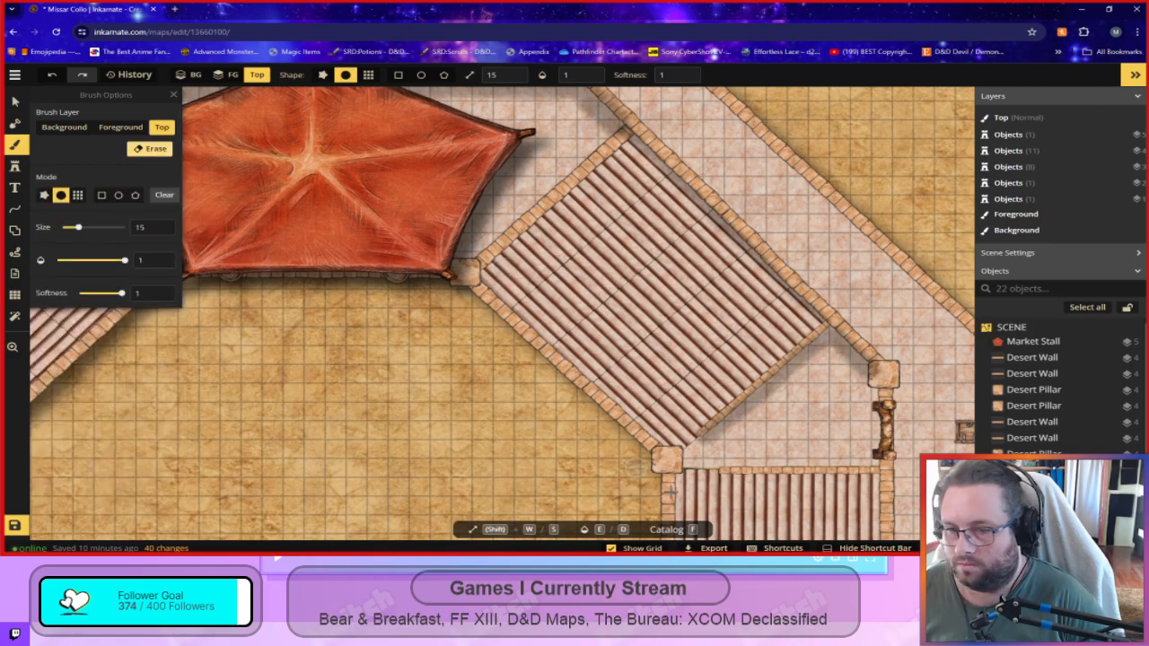
{"action": "scroll", "coordinate": [718, 453], "scroll_direction": "up", "scroll_amount": 3}
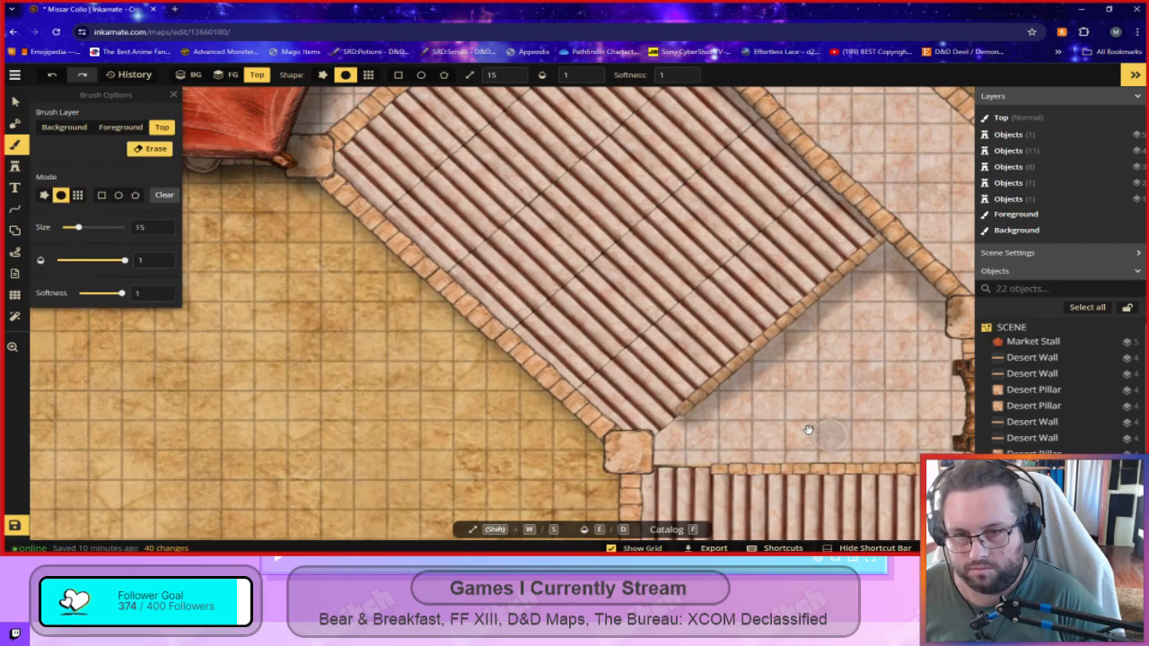
{"action": "left_click_drag", "start_coordinate": [872, 428], "coordinate": [653, 398]}
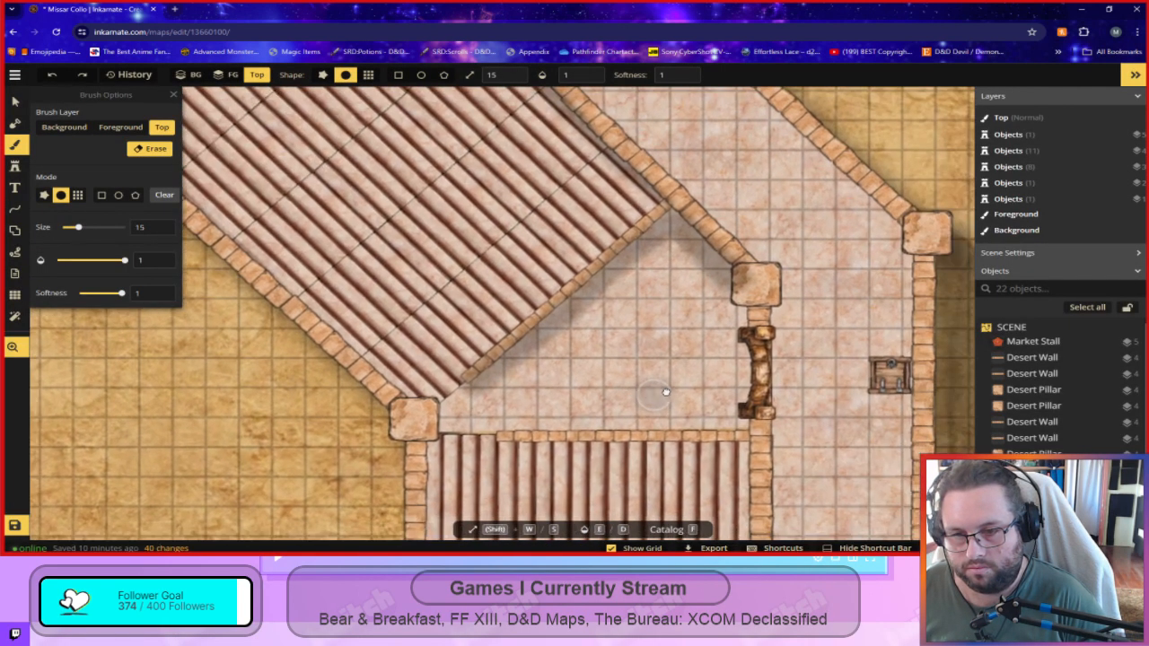
{"action": "key", "text": "ctrl+z"}
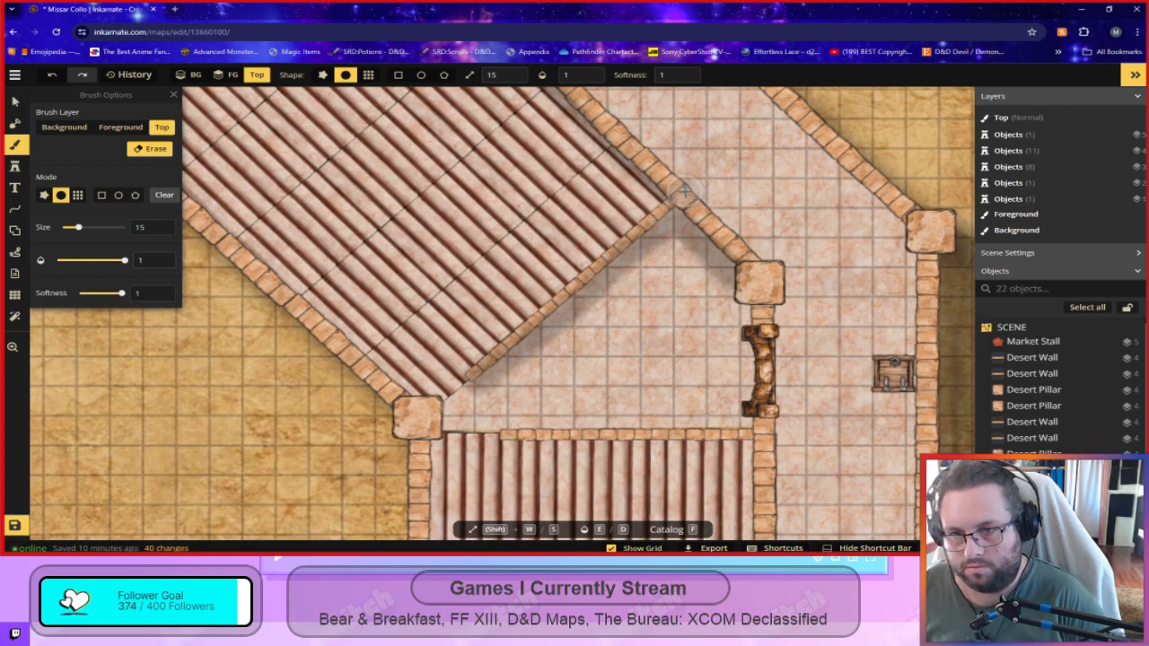
{"action": "mouse_move", "coordinate": [745, 248]}
{"action": "left_mouse_down"}
{"action": "mouse_move", "coordinate": [767, 294]}
{"action": "mouse_move", "coordinate": [755, 294]}
{"action": "mouse_move", "coordinate": [753, 247]}
{"action": "left_mouse_up"}
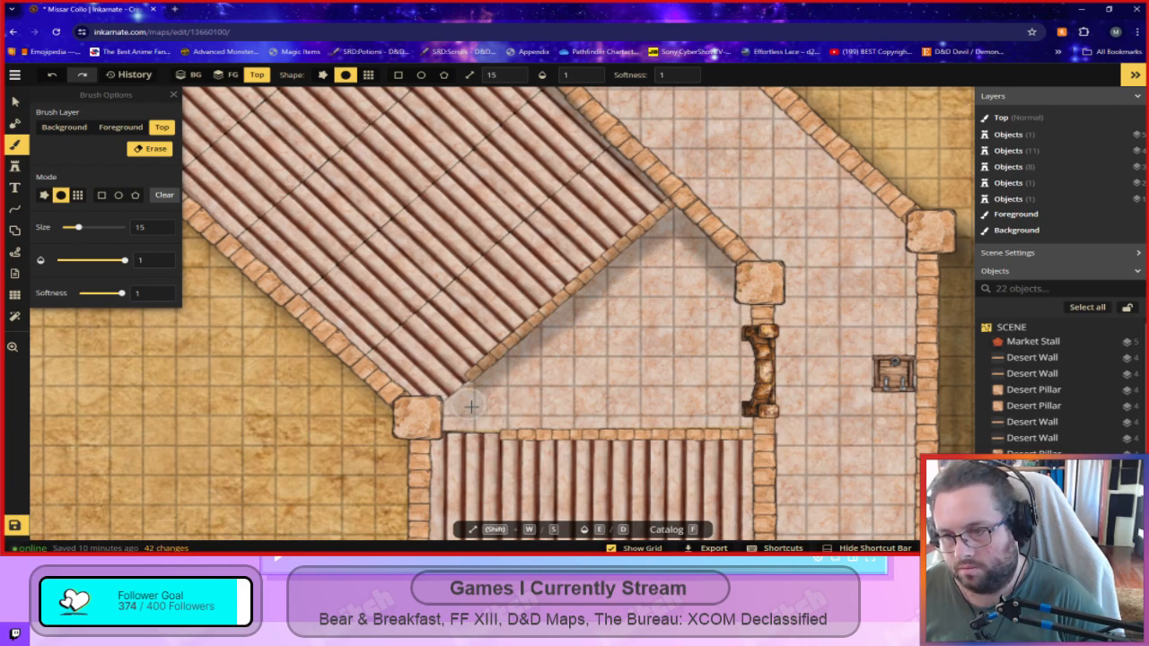
Erase the stray shadow along the north-east seating's lower edge and its south-west end, undoing an unsatisfactory stroke.
{"action": "mouse_move", "coordinate": [510, 392]}
{"action": "left_mouse_down"}
{"action": "mouse_move", "coordinate": [503, 402]}
{"action": "mouse_move", "coordinate": [455, 386]}
{"action": "mouse_move", "coordinate": [474, 390]}
{"action": "left_mouse_up"}
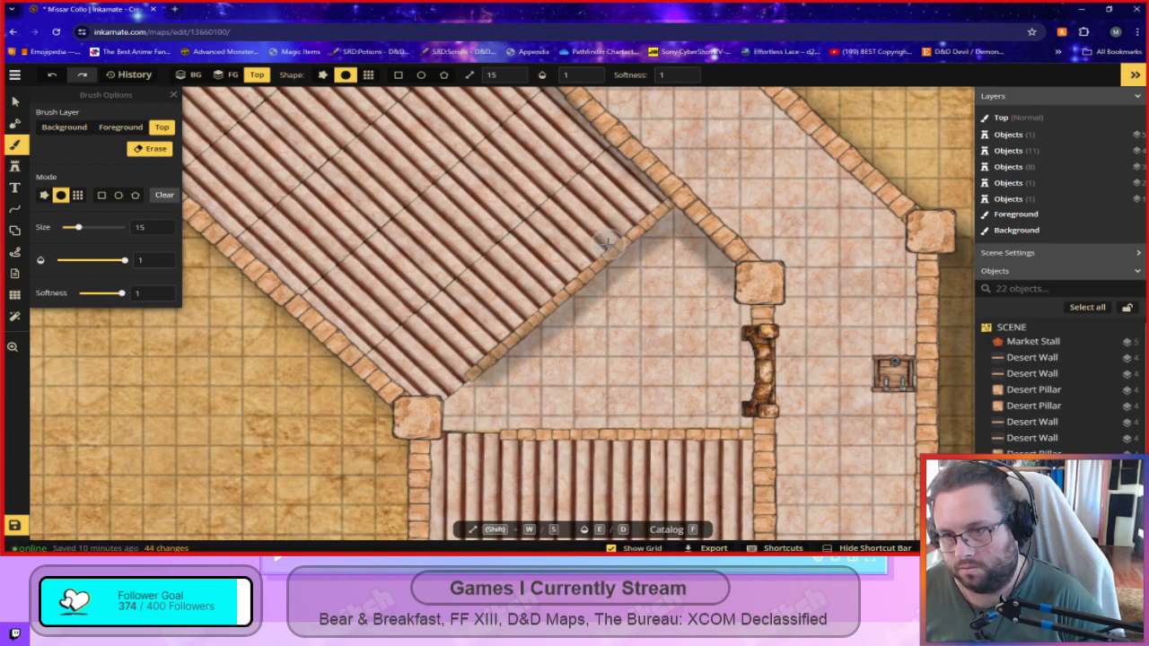
{"action": "mouse_move", "coordinate": [579, 269]}
{"action": "left_mouse_down"}
{"action": "mouse_move", "coordinate": [474, 352]}
{"action": "mouse_move", "coordinate": [449, 330]}
{"action": "left_mouse_up"}
{"action": "key", "text": "ctrl+z"}
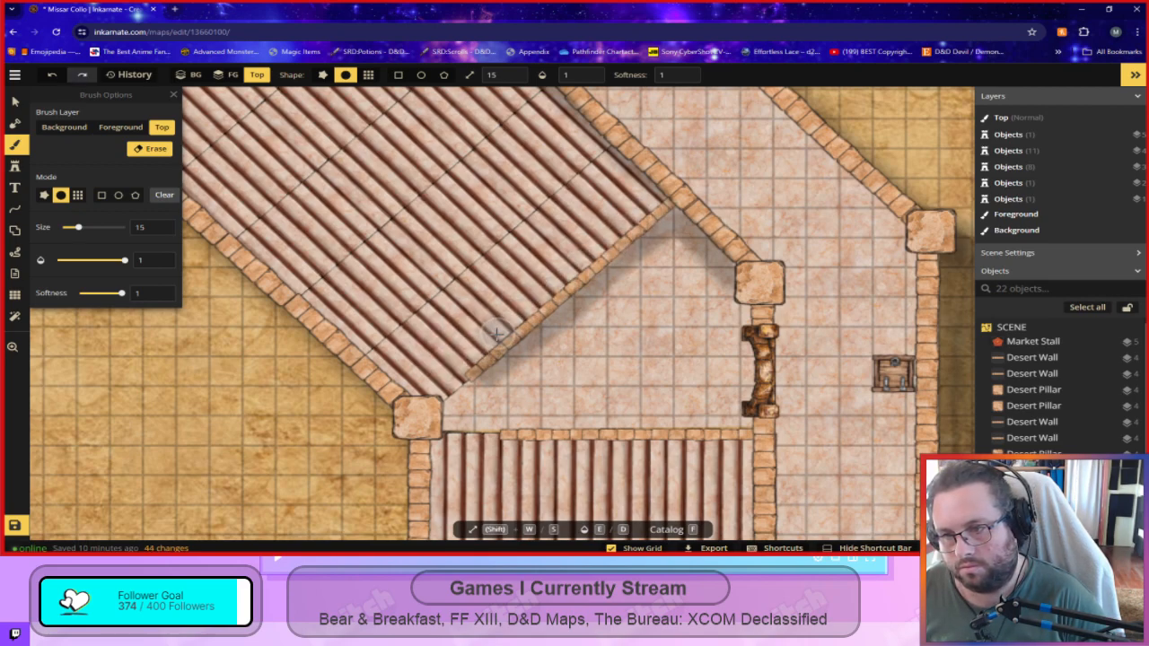
{"action": "mouse_move", "coordinate": [465, 360]}
{"action": "left_mouse_down"}
{"action": "mouse_move", "coordinate": [476, 348]}
{"action": "mouse_move", "coordinate": [449, 330]}
{"action": "left_mouse_up"}
Try to trim the shadow along the north-east seating's lower edge with the eraser at size 4, undoing the strokes.
{"action": "scroll", "coordinate": [448, 329], "scroll_direction": "down", "scroll_amount": 5}
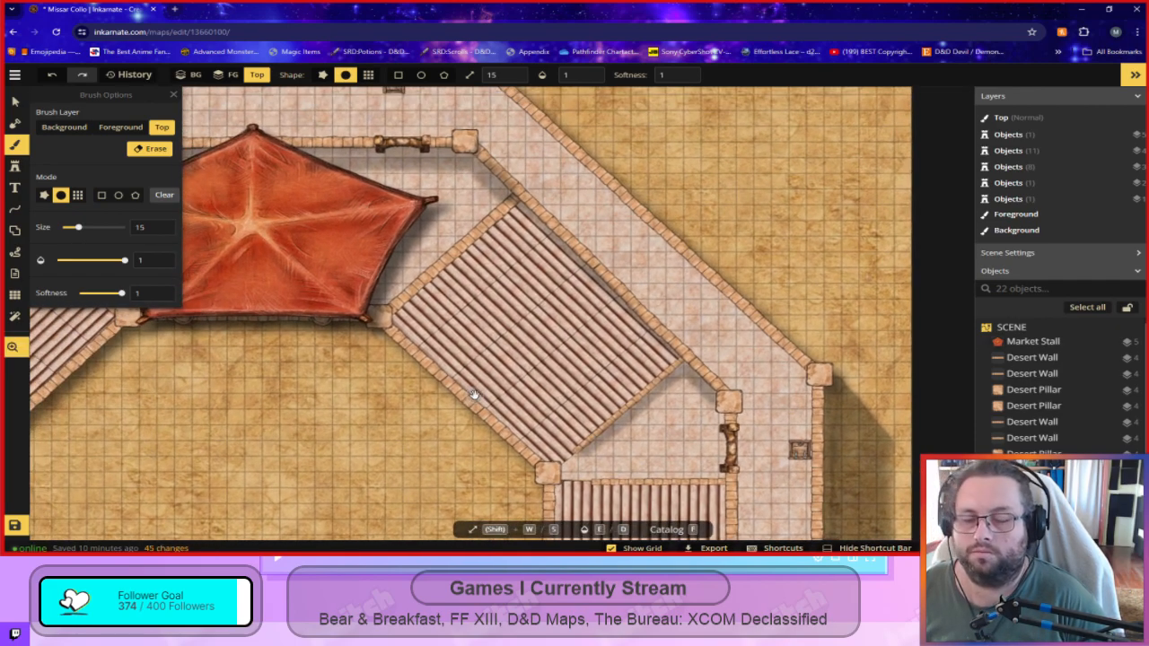
{"action": "scroll", "coordinate": [483, 395], "scroll_direction": "down", "scroll_amount": 3}
{"action": "scroll", "coordinate": [492, 221], "scroll_direction": "up", "scroll_amount": 3}
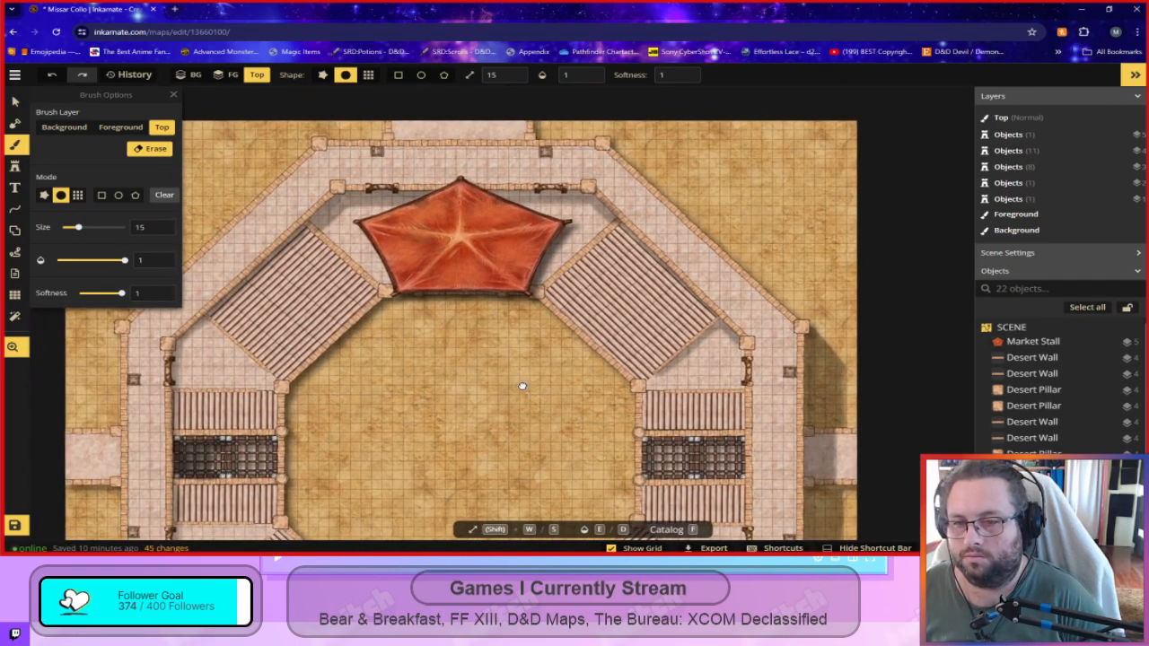
{"action": "left_click_drag", "start_coordinate": [494, 223], "coordinate": [418, 367]}
{"action": "scroll", "coordinate": [584, 395], "scroll_direction": "up", "scroll_amount": 3}
{"action": "scroll", "coordinate": [583, 396], "scroll_direction": "up", "scroll_amount": 4}
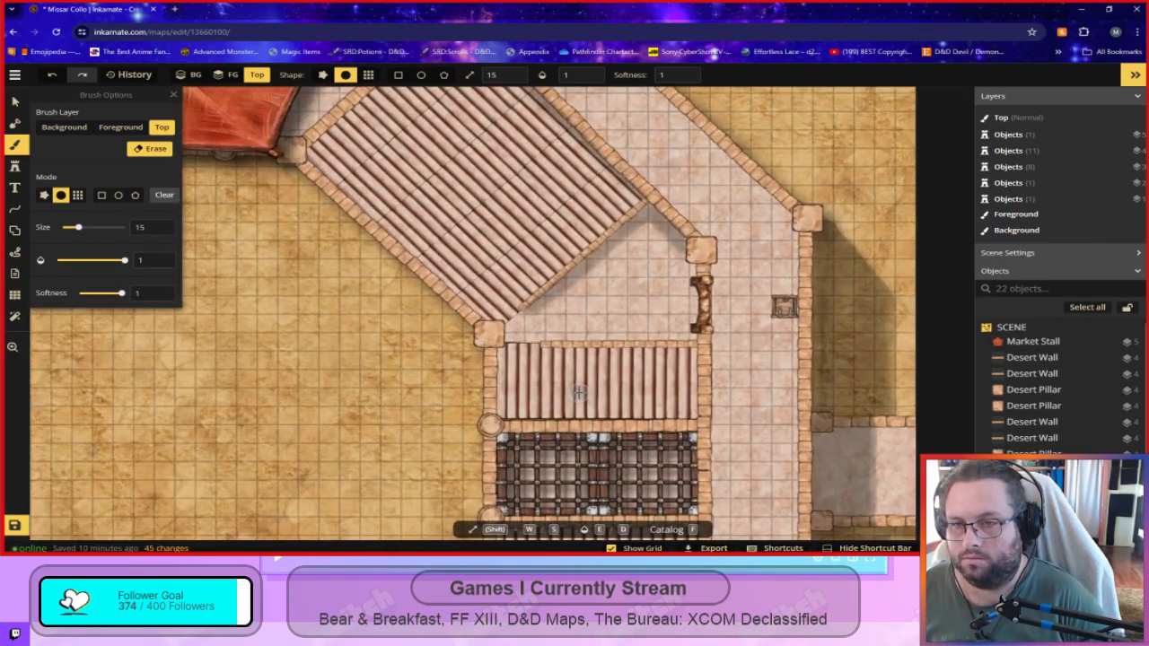
{"action": "scroll", "coordinate": [595, 273], "scroll_direction": "up", "scroll_amount": 2}
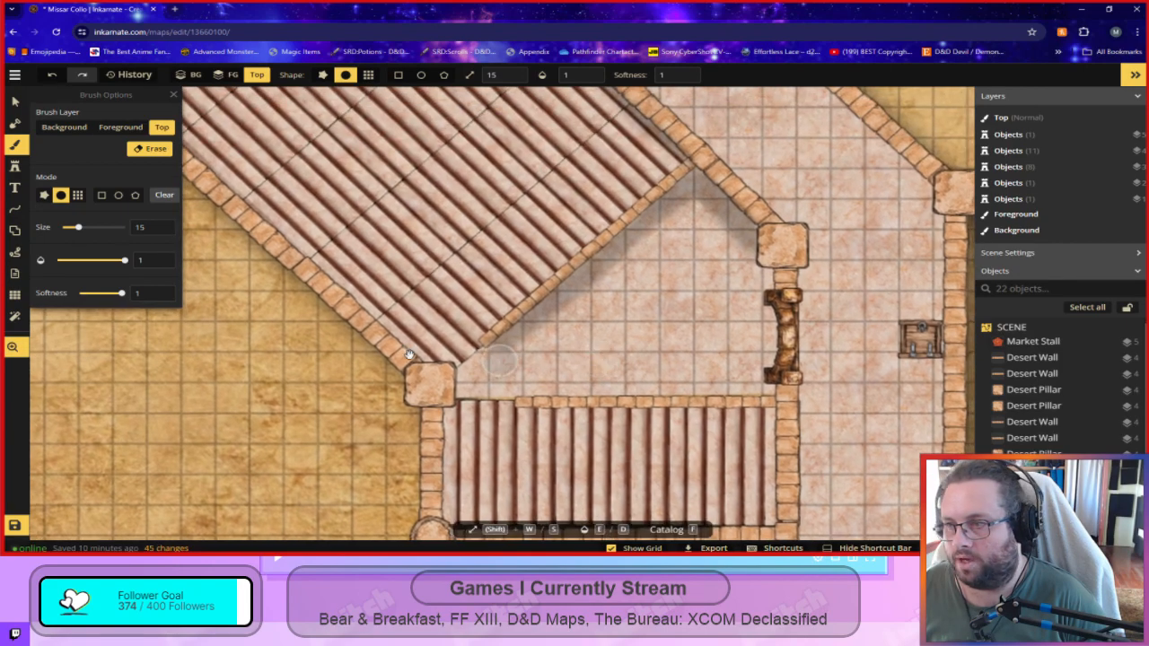
{"action": "left_click_drag", "start_coordinate": [78, 227], "coordinate": [69, 230]}
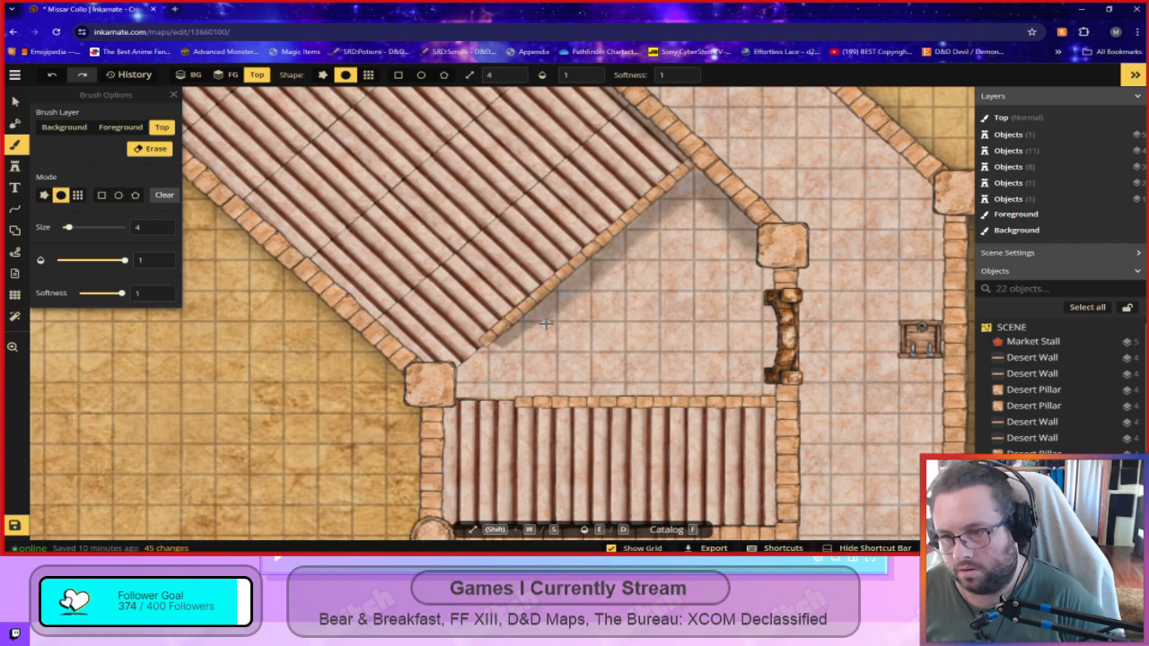
{"action": "key", "text": "ctrl+z"}
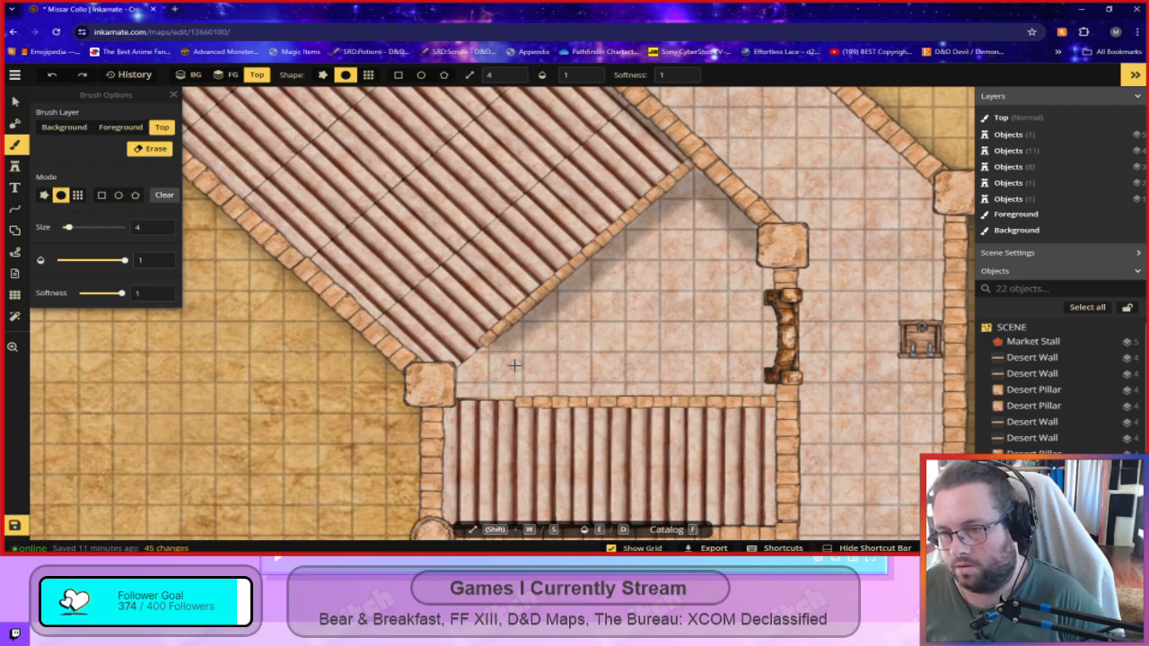
{"action": "left_click_drag", "start_coordinate": [505, 357], "coordinate": [527, 338]}
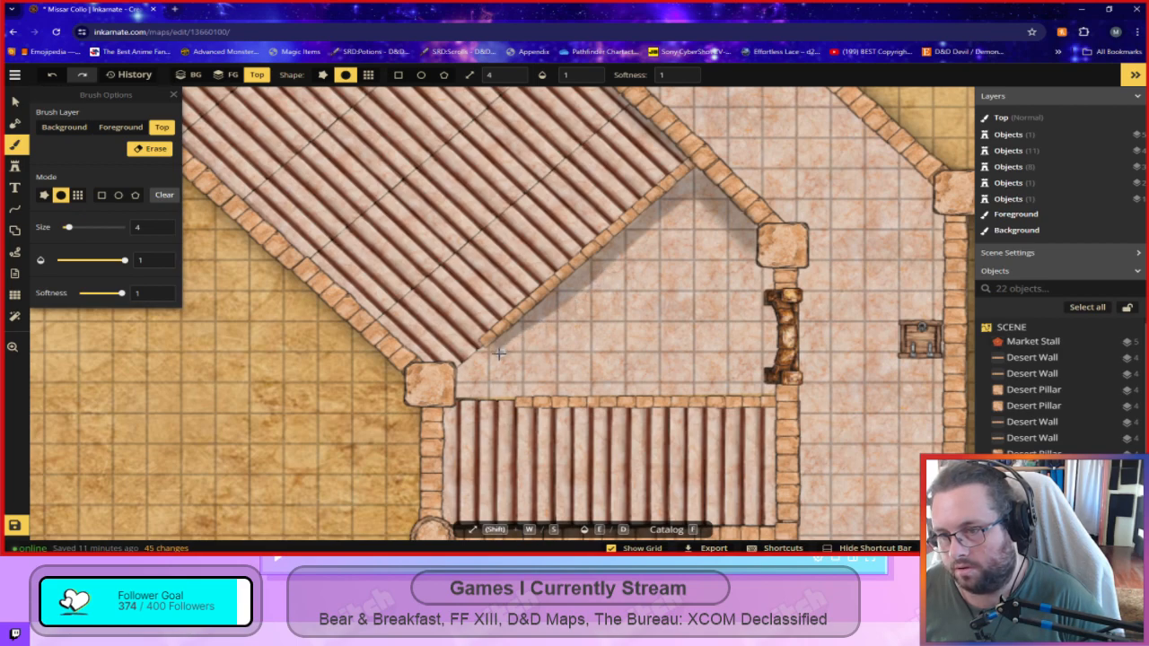
{"action": "key", "text": "ctrl+z"}
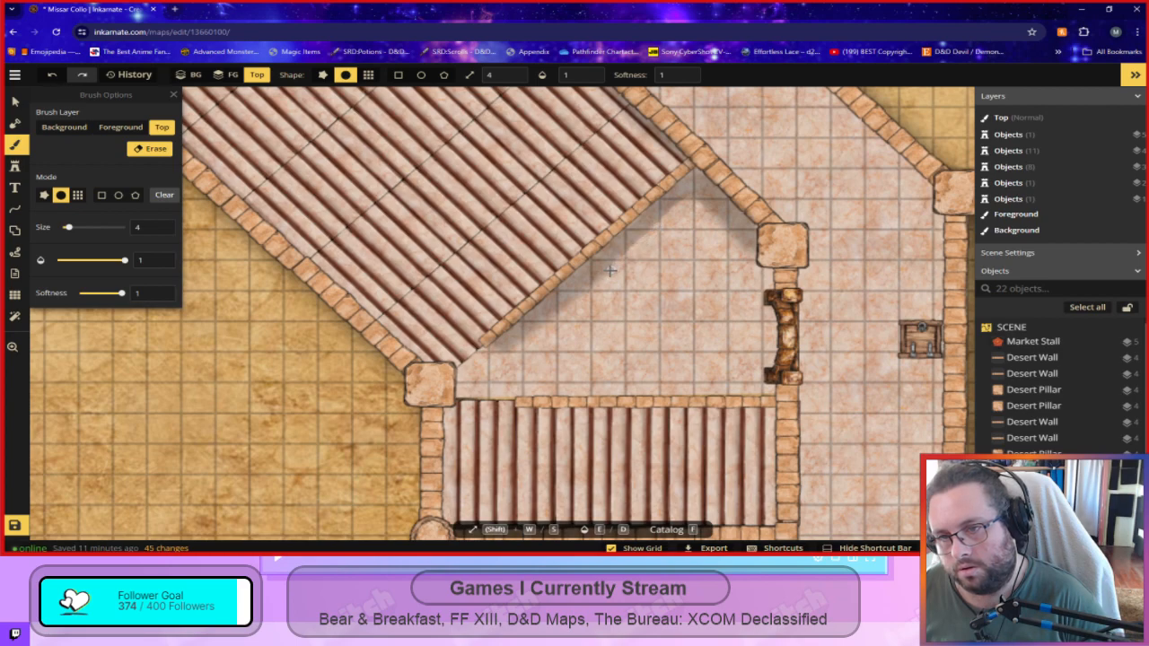
{"action": "key", "text": "ctrl+z"}
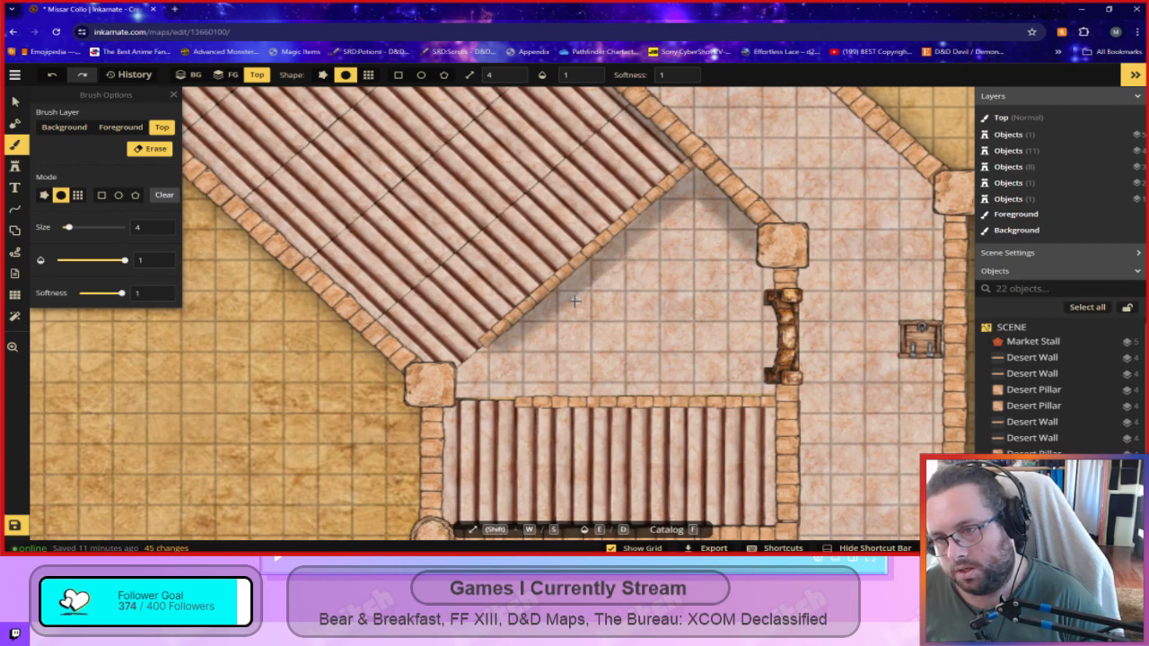
{"action": "key", "text": "ctrl+z"}
{"action": "left_click_drag", "start_coordinate": [675, 221], "coordinate": [662, 230]}
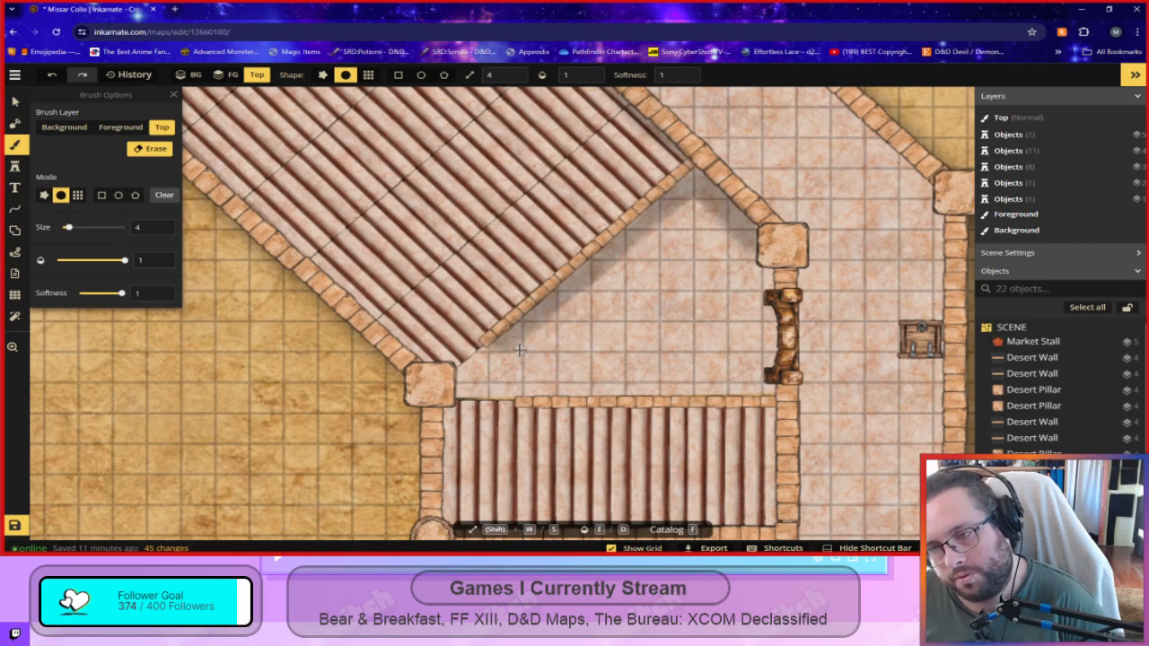
Set the eraser to opacity 0.3 and size 18, and soften the shadow along the north-east seating's lower edge.
{"action": "left_click_drag", "start_coordinate": [124, 261], "coordinate": [90, 272]}
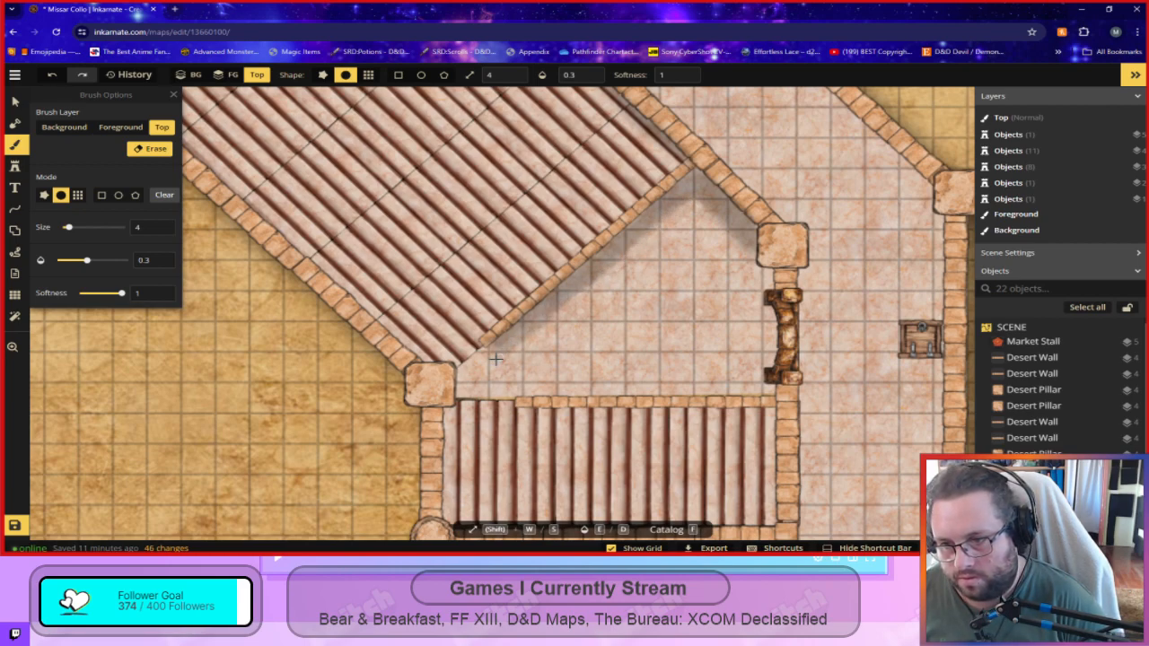
{"action": "key", "text": "ctrl+z"}
{"action": "left_click_drag", "start_coordinate": [68, 230], "coordinate": [81, 231]}
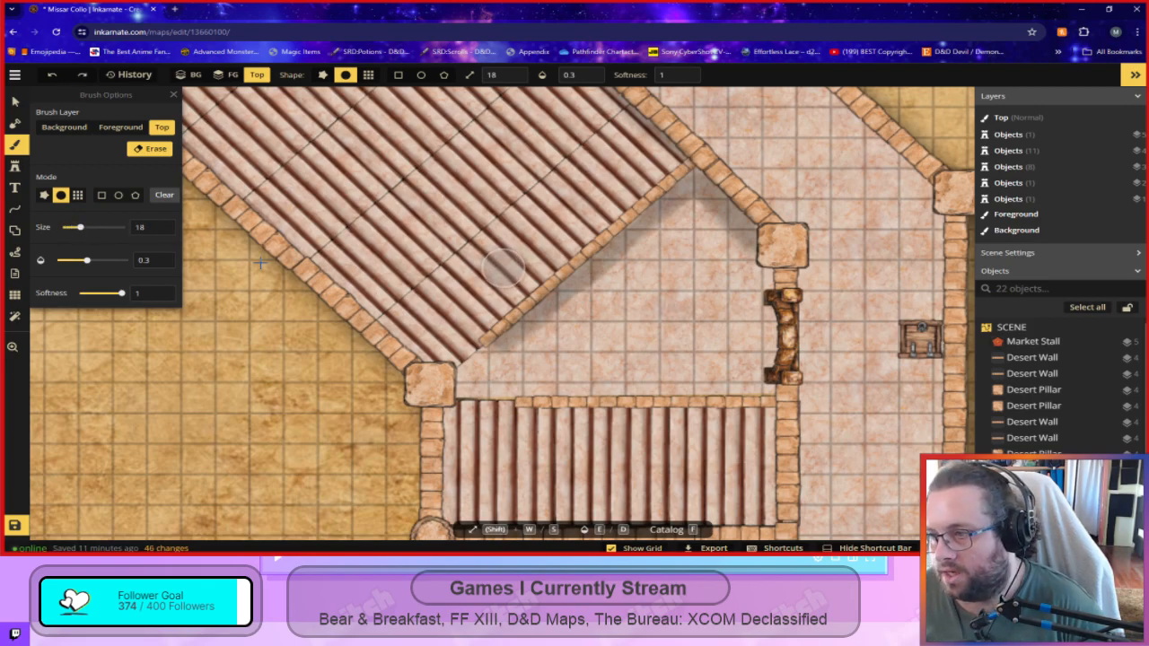
{"action": "mouse_move", "coordinate": [679, 216]}
{"action": "left_mouse_down"}
{"action": "mouse_move", "coordinate": [505, 362]}
{"action": "mouse_move", "coordinate": [658, 254]}
{"action": "mouse_move", "coordinate": [675, 216]}
{"action": "left_mouse_up"}
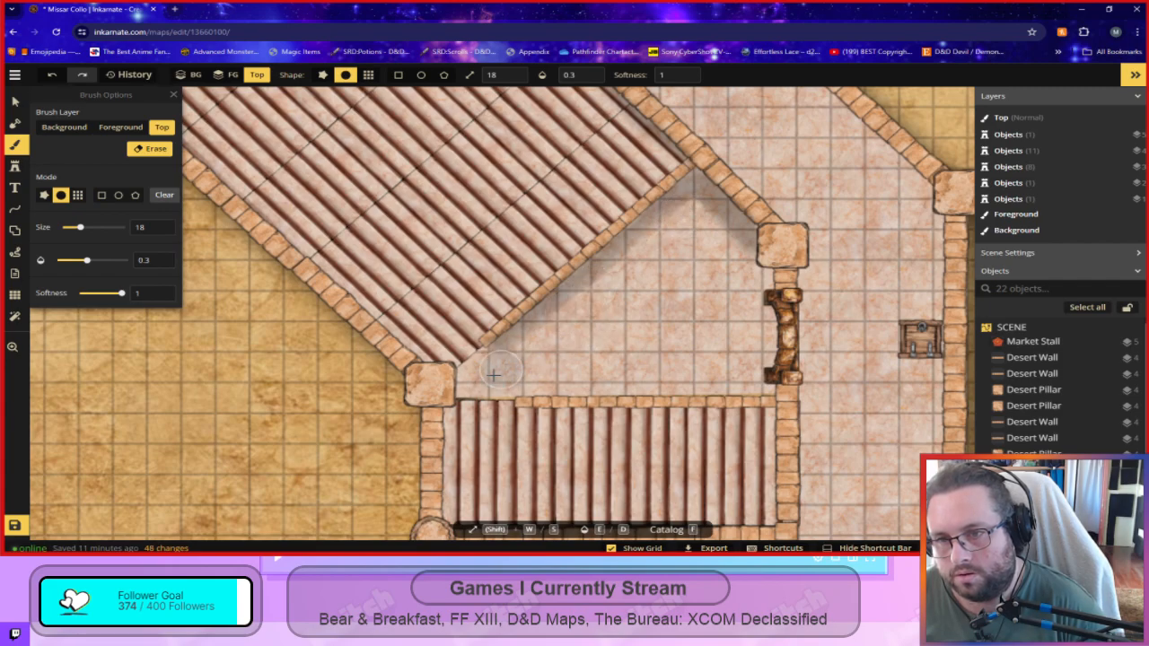
Try to lighten the shadow west of the red market stall with the eraser at size 4, undoing the stroke.
{"action": "scroll", "coordinate": [633, 364], "scroll_direction": "down", "scroll_amount": 5}
{"action": "scroll", "coordinate": [601, 395], "scroll_direction": "down", "scroll_amount": 1}
{"action": "key", "text": "space"}
{"action": "left_click_drag", "start_coordinate": [412, 386], "coordinate": [584, 266]}
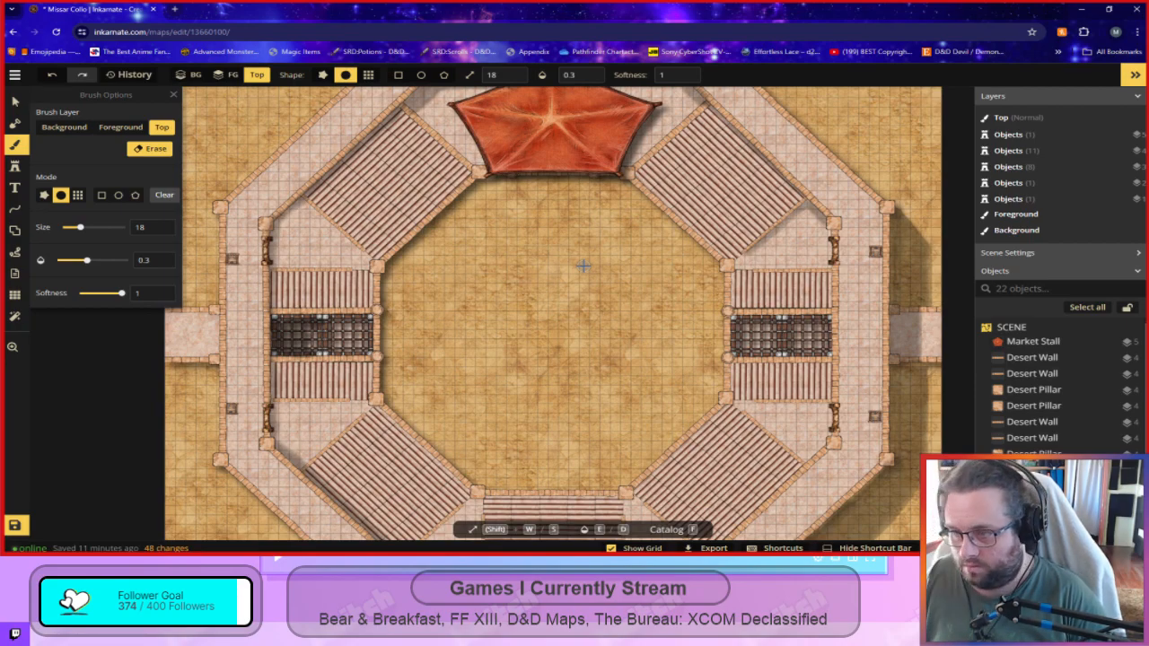
{"action": "scroll", "coordinate": [541, 243], "scroll_direction": "up", "scroll_amount": 4}
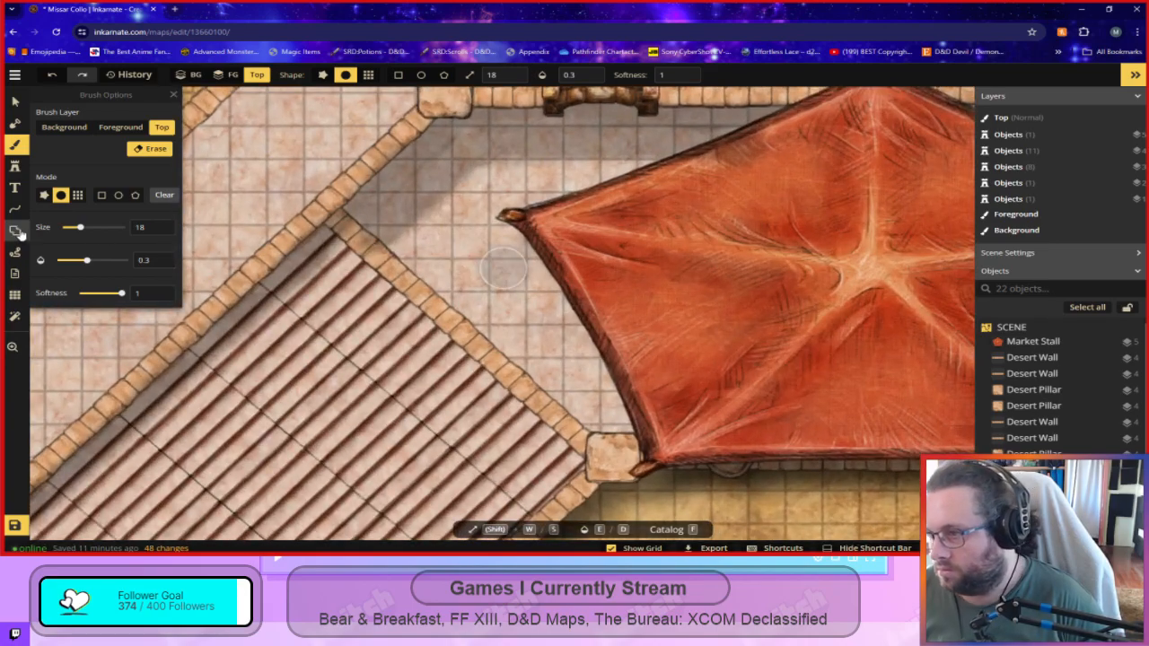
{"action": "left_click_drag", "start_coordinate": [80, 227], "coordinate": [65, 230]}
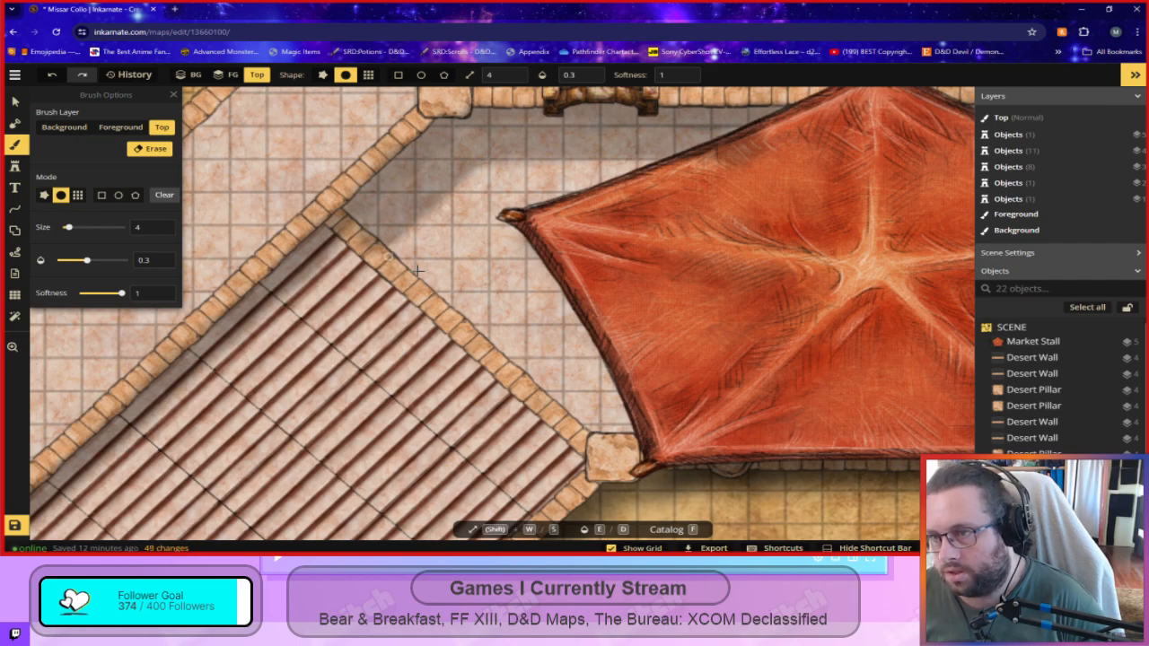
{"action": "scroll", "coordinate": [481, 279], "scroll_direction": "down", "scroll_amount": 1}
{"action": "key", "text": "ctrl+z"}
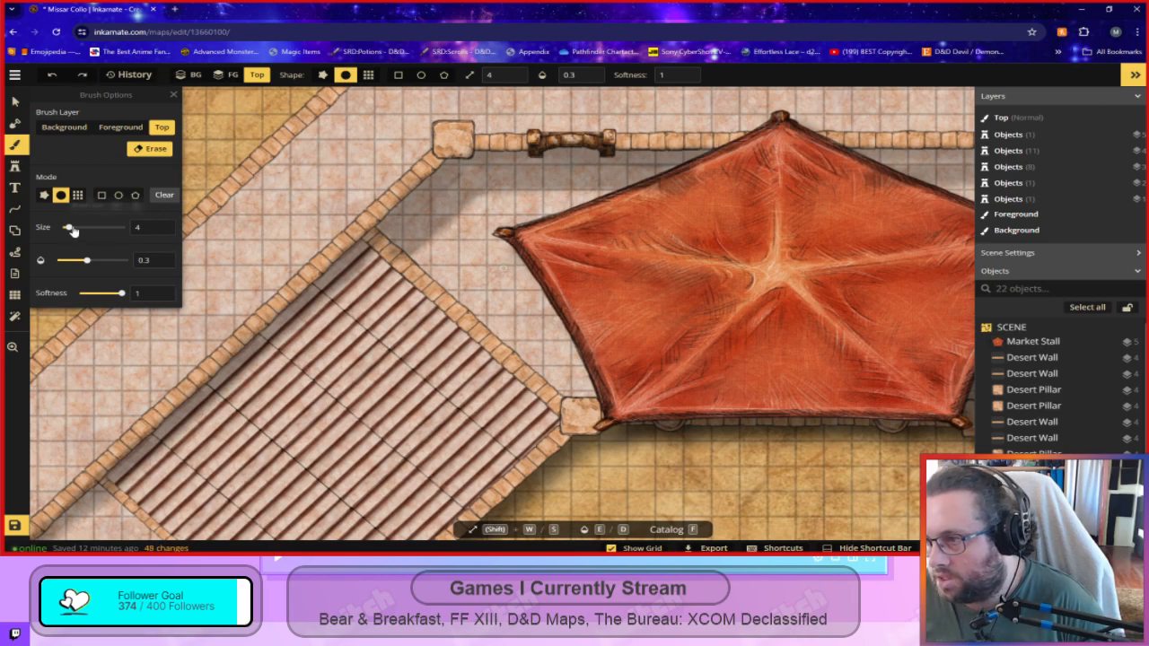
Set the eraser size to 3 and lighten the shadow below the north-west inner pillar, undoing unsatisfactory strokes.
{"action": "left_click", "coordinate": [159, 232]}
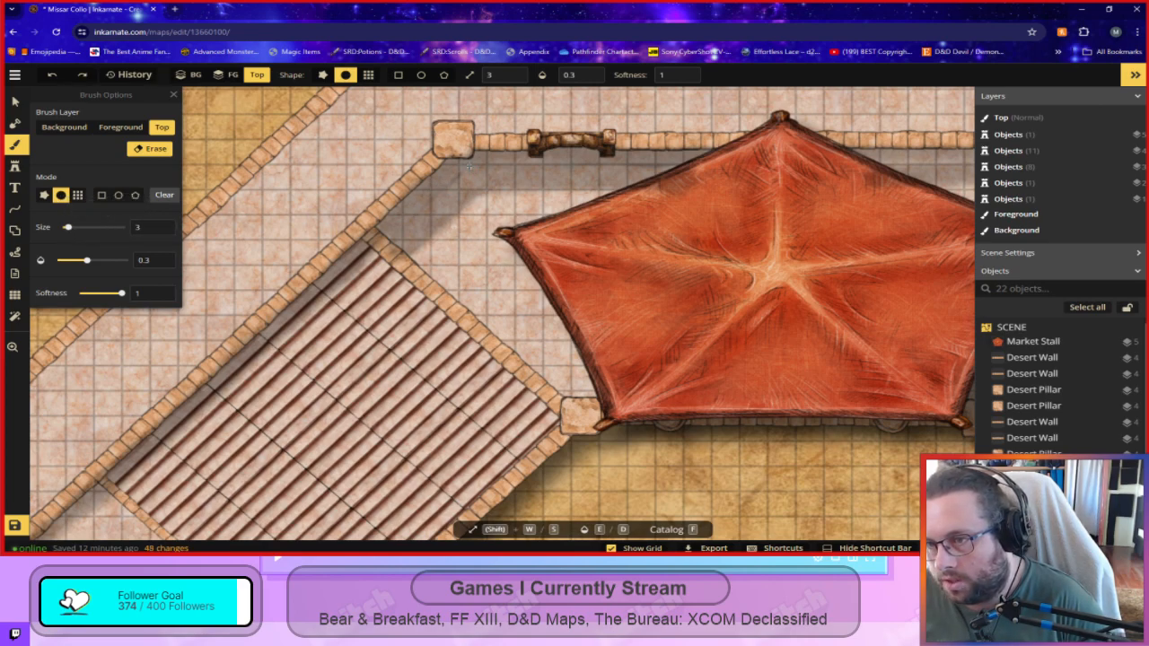
{"action": "left_click_drag", "start_coordinate": [456, 178], "coordinate": [441, 192]}
{"action": "key", "text": "ctrl+z"}
{"action": "left_click_drag", "start_coordinate": [458, 174], "coordinate": [441, 187]}
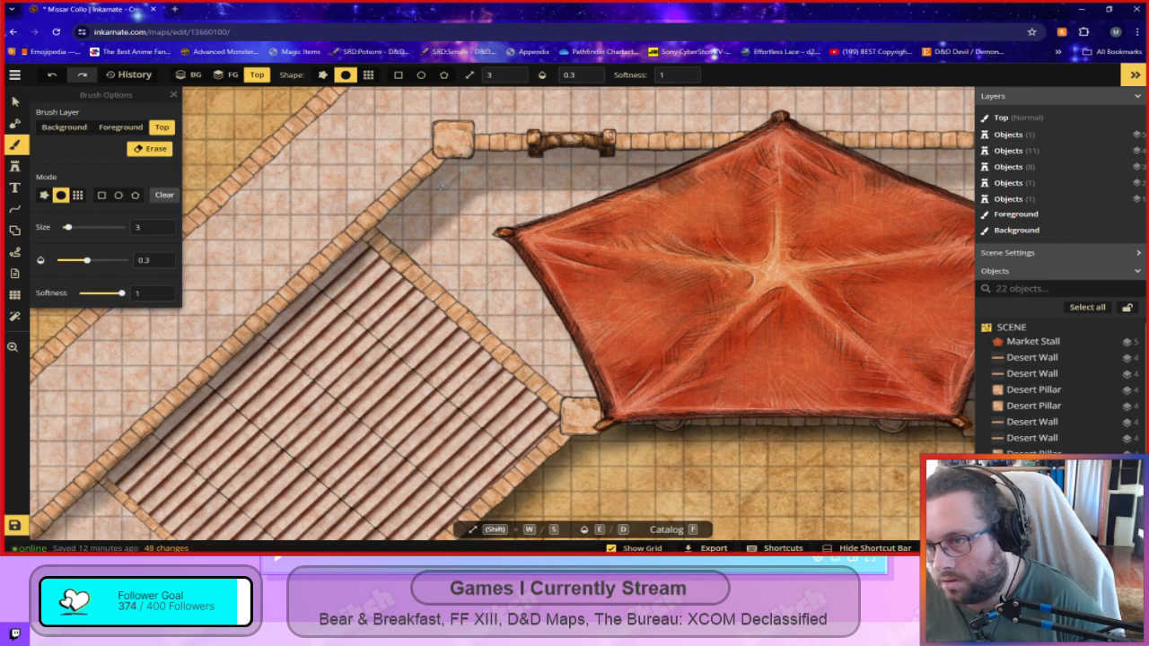
{"action": "key", "text": "ctrl+z"}
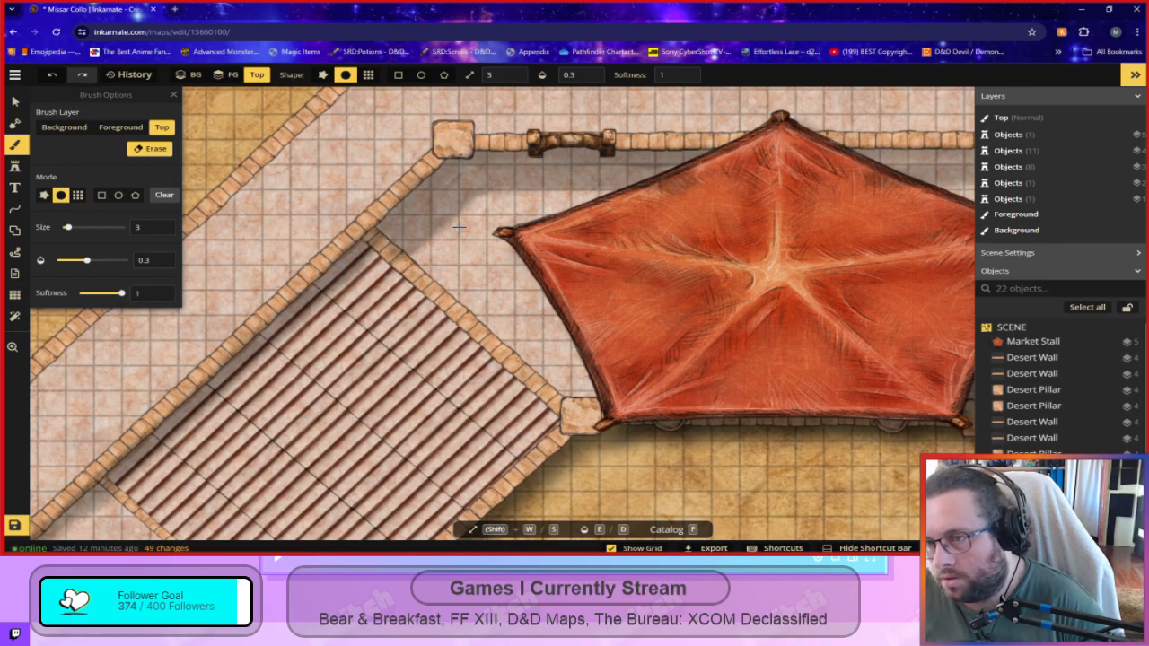
{"action": "key", "text": "ctrl+z"}
{"action": "scroll", "coordinate": [458, 228], "scroll_direction": "up", "scroll_amount": 5}
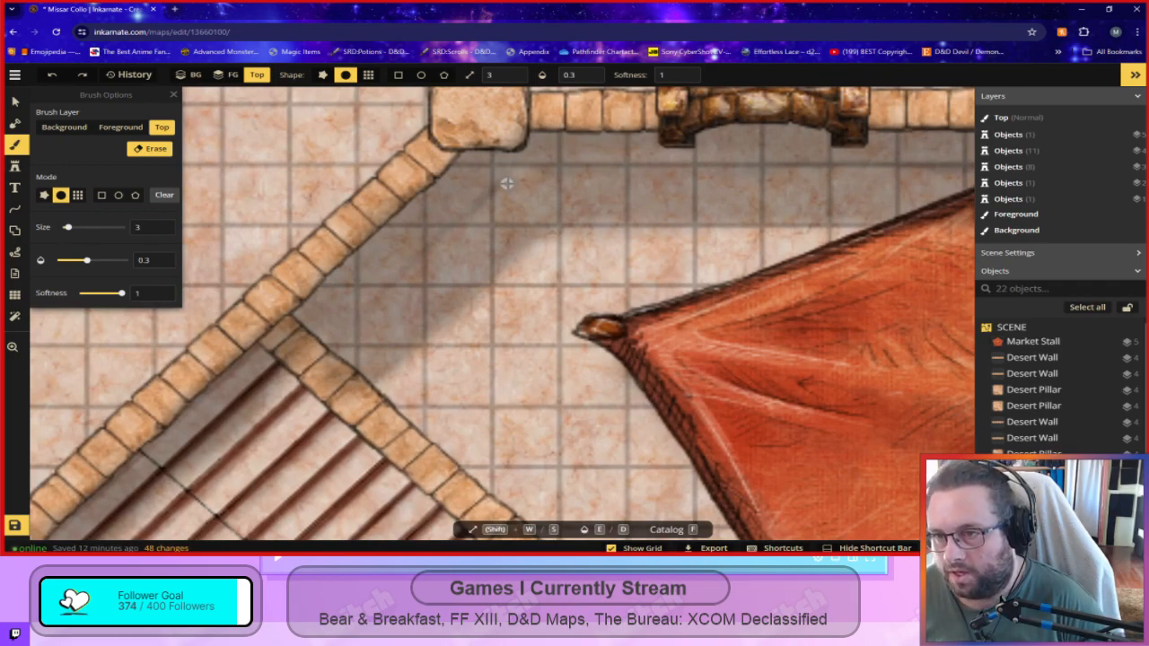
{"action": "left_click_drag", "start_coordinate": [494, 183], "coordinate": [487, 191]}
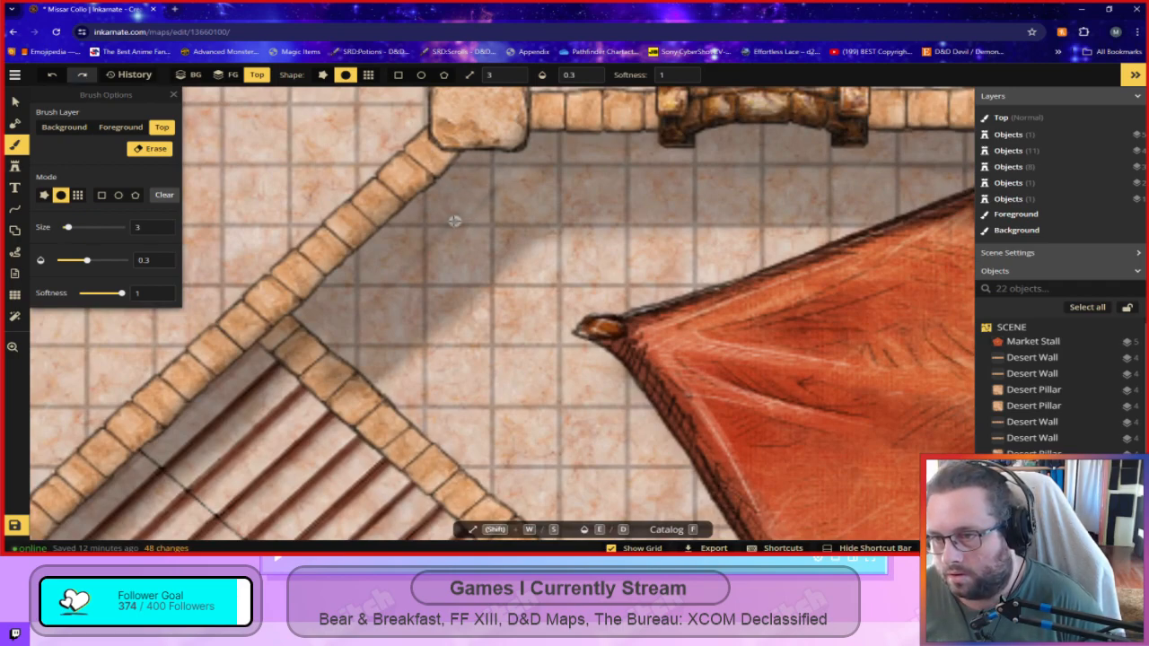
{"action": "left_click_drag", "start_coordinate": [425, 257], "coordinate": [389, 296]}
{"action": "left_click_drag", "start_coordinate": [483, 201], "coordinate": [531, 293]}
{"action": "scroll", "coordinate": [530, 292], "scroll_direction": "down", "scroll_amount": 5}
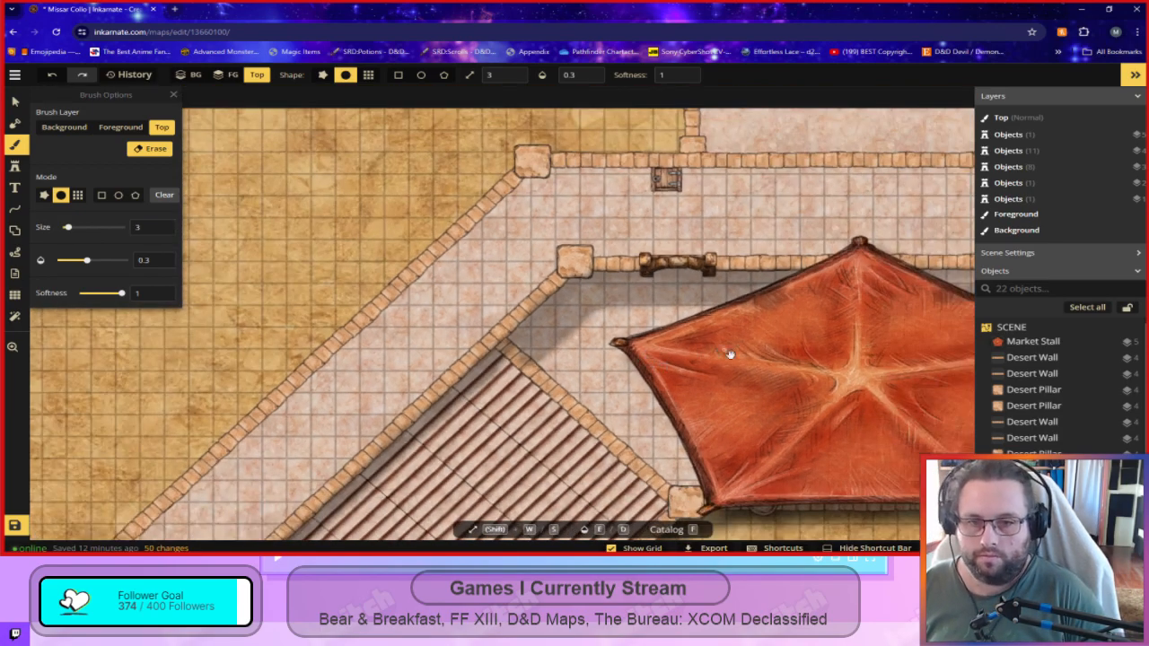
{"action": "left_click_drag", "start_coordinate": [730, 354], "coordinate": [480, 321]}
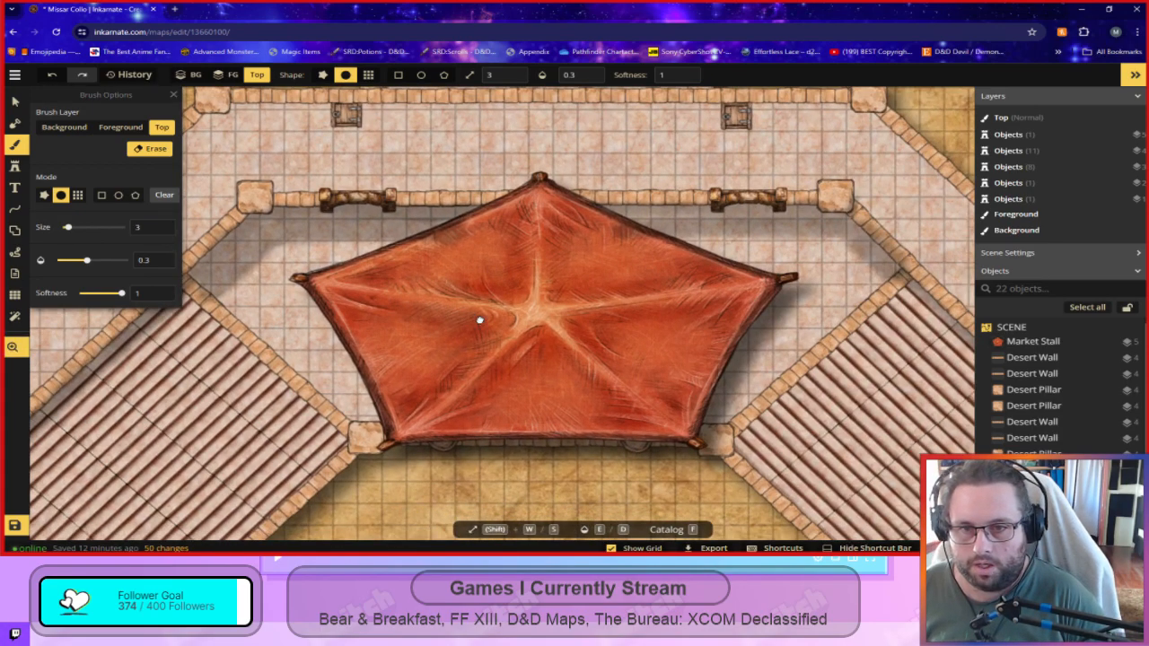
Switch from erasing to painting and touch up the shadow below the northern inner wall beside the market stall's north-east edge.
{"action": "scroll", "coordinate": [466, 329], "scroll_direction": "down", "scroll_amount": 1}
{"action": "scroll", "coordinate": [575, 296], "scroll_direction": "up", "scroll_amount": 5}
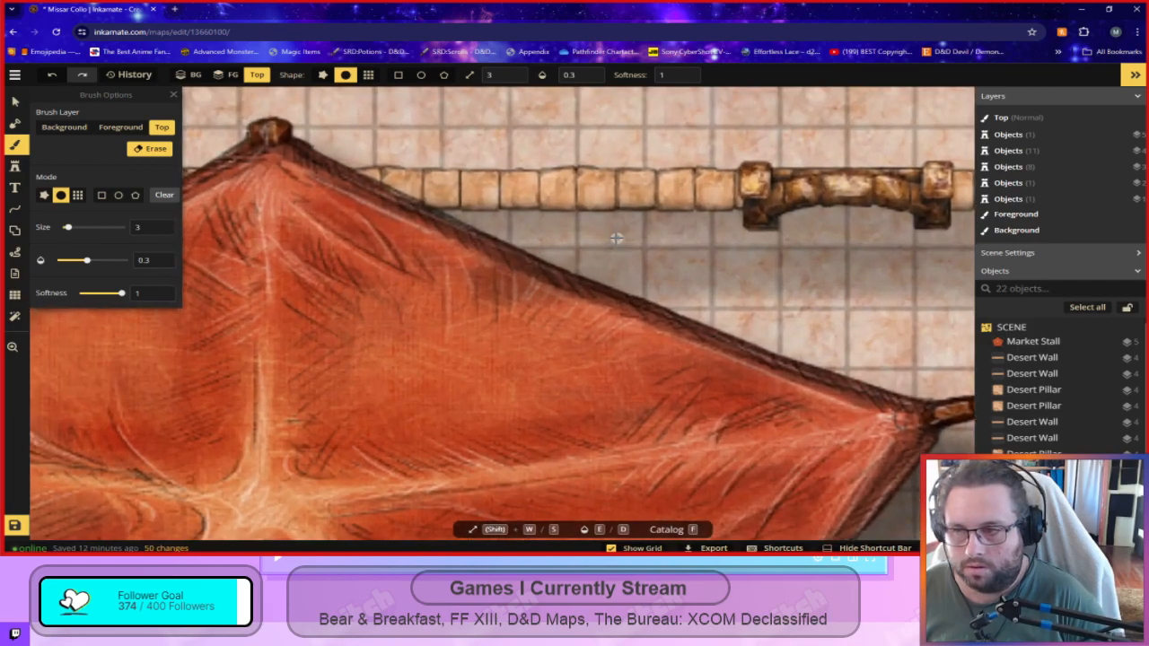
{"action": "left_click", "coordinate": [149, 148]}
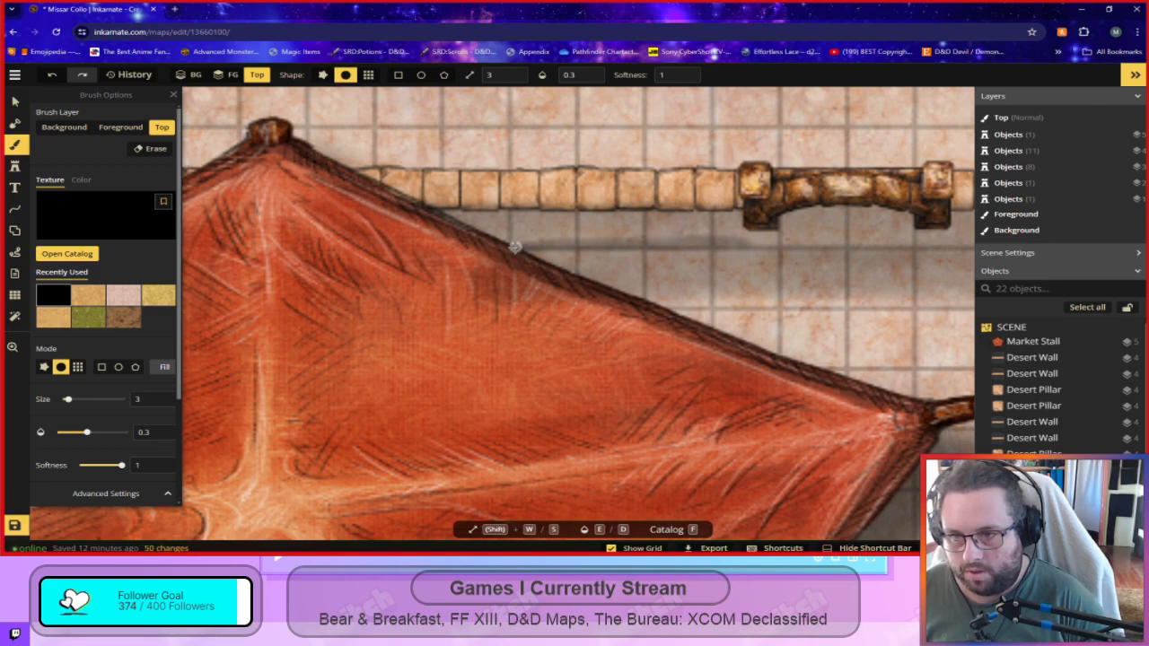
Set the eraser to opacity 0.1 at size 3 and soften the shadow between the market stall and the north-east gate.
{"action": "left_click", "coordinate": [145, 149]}
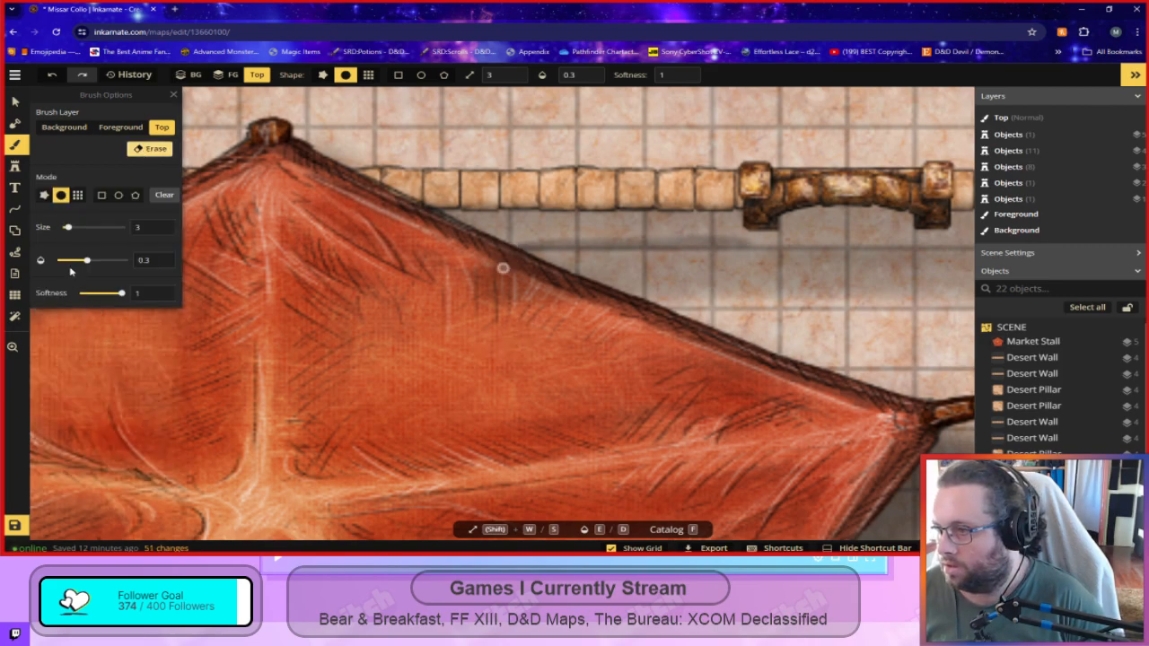
{"action": "left_click_drag", "start_coordinate": [88, 263], "coordinate": [79, 266]}
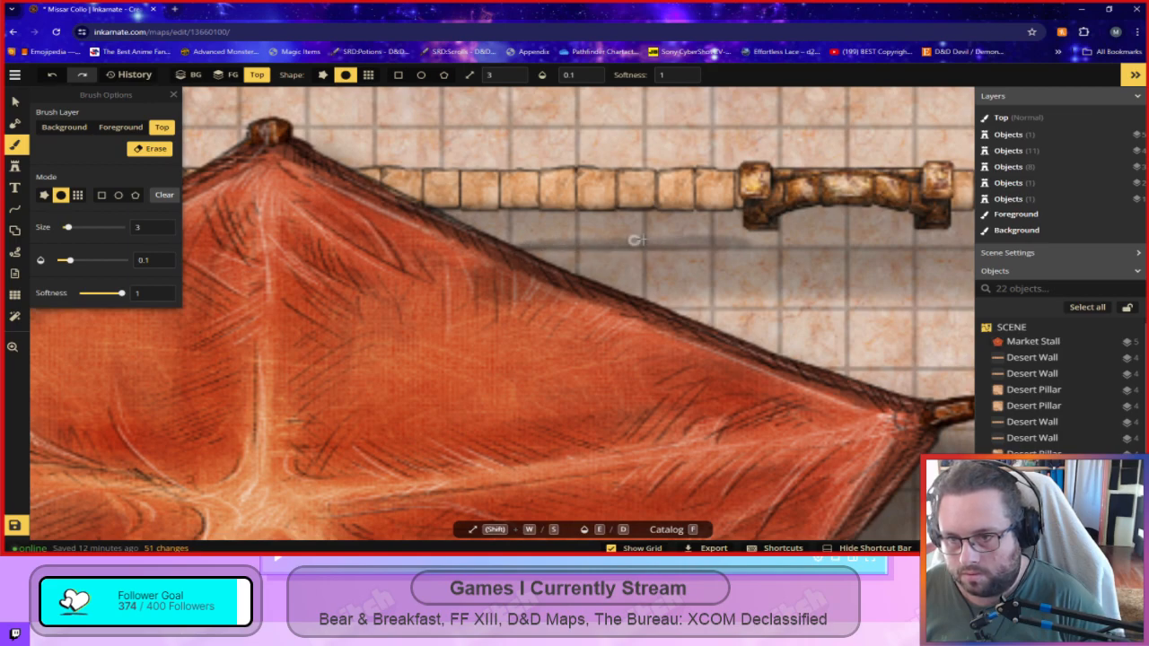
{"action": "left_click_drag", "start_coordinate": [740, 242], "coordinate": [526, 253]}
{"action": "mouse_move", "coordinate": [530, 250]}
{"action": "left_mouse_down"}
{"action": "mouse_move", "coordinate": [743, 240]}
{"action": "mouse_move", "coordinate": [653, 242]}
{"action": "left_mouse_up"}
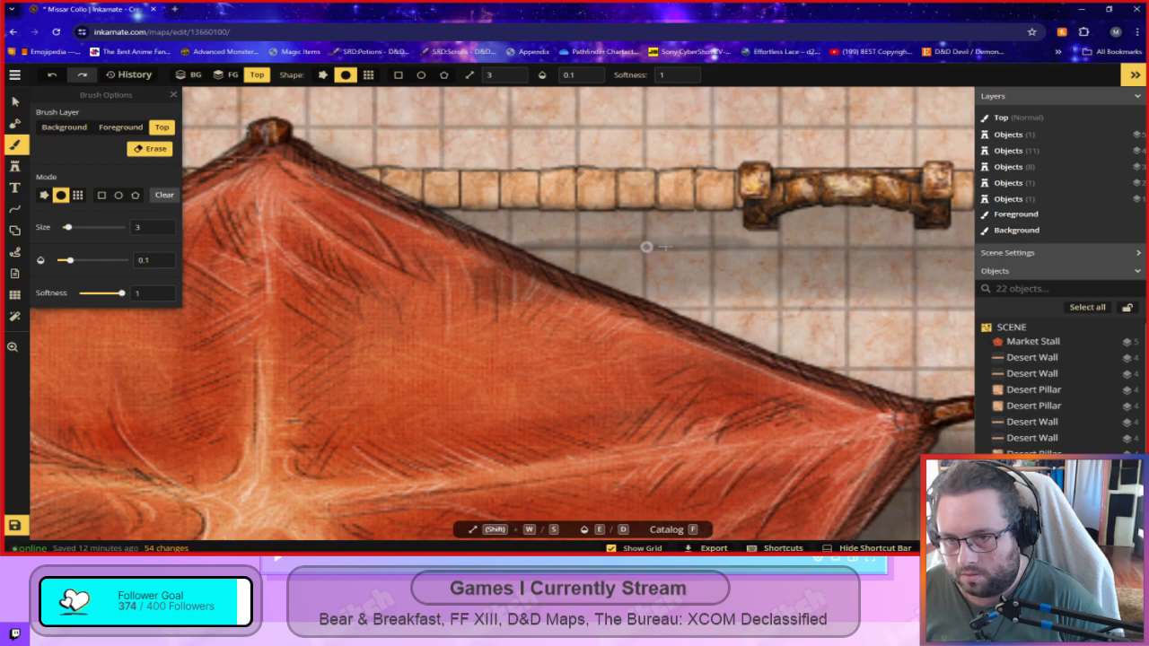
{"action": "left_click_drag", "start_coordinate": [519, 243], "coordinate": [710, 244]}
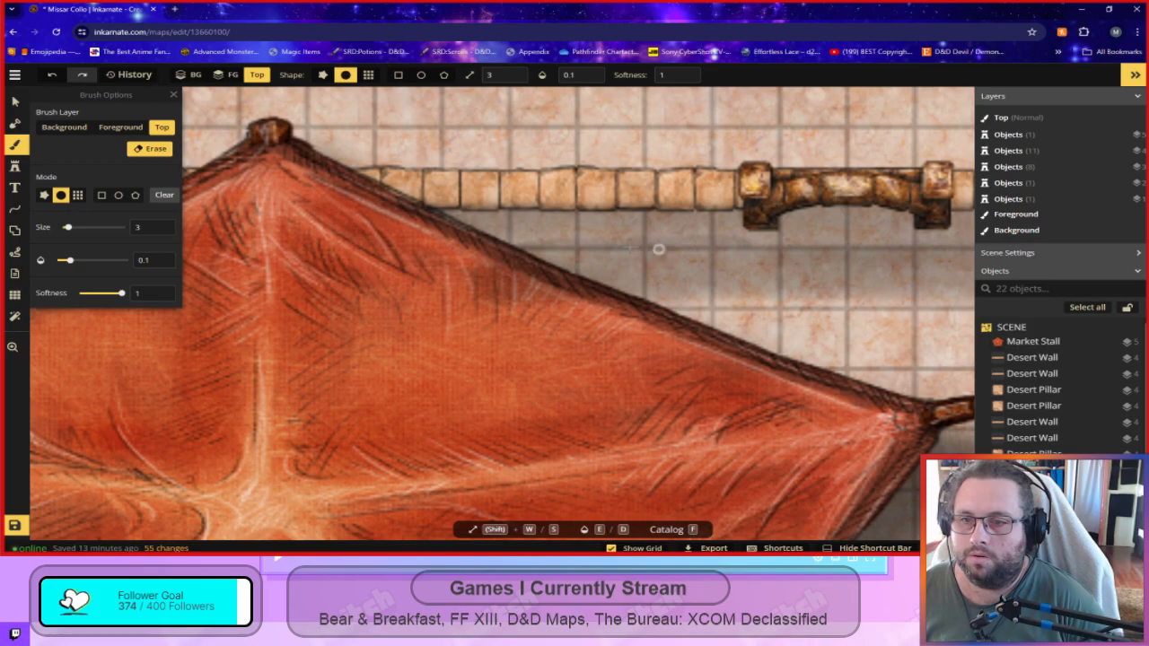
{"action": "scroll", "coordinate": [651, 395], "scroll_direction": "down", "scroll_amount": 5}
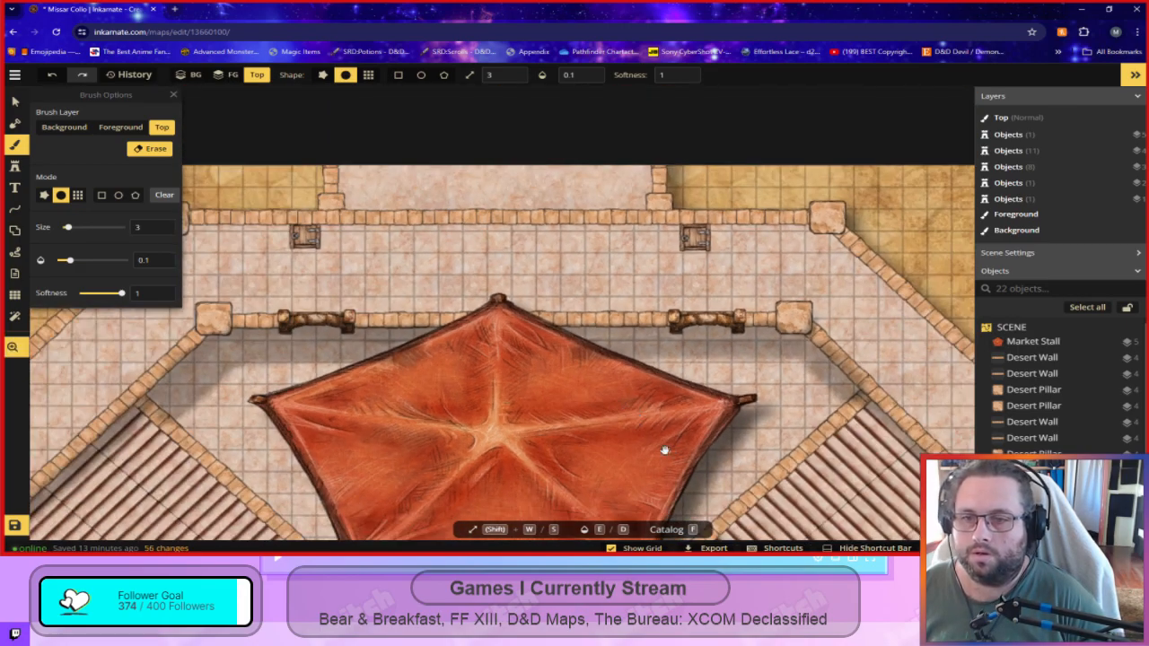
{"action": "scroll", "coordinate": [661, 403], "scroll_direction": "up", "scroll_amount": 5}
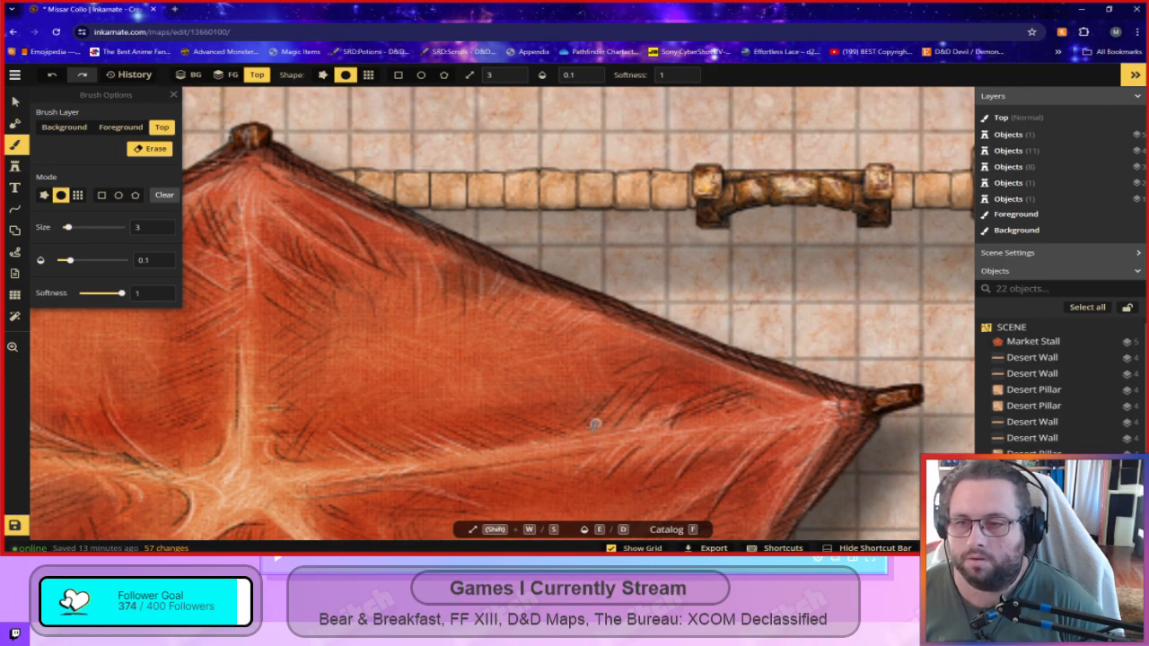
Set the eraser to opacity 1 and size 12, and erase shadow along the market stall's north-west edge.
{"action": "scroll", "coordinate": [581, 418], "scroll_direction": "down", "scroll_amount": 5}
{"action": "left_click_drag", "start_coordinate": [580, 413], "coordinate": [404, 135]}
{"action": "scroll", "coordinate": [529, 410], "scroll_direction": "down", "scroll_amount": 5}
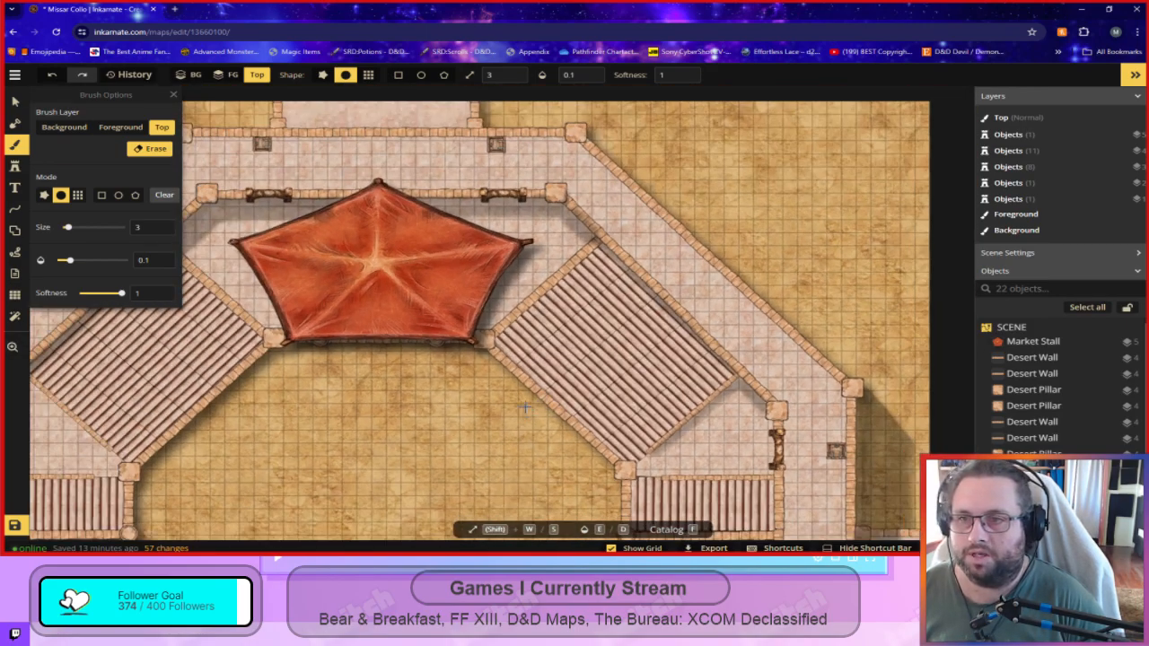
{"action": "scroll", "coordinate": [526, 410], "scroll_direction": "down", "scroll_amount": 3}
{"action": "left_click_drag", "start_coordinate": [413, 403], "coordinate": [590, 418]}
{"action": "scroll", "coordinate": [668, 355], "scroll_direction": "up", "scroll_amount": 1}
{"action": "left_click_drag", "start_coordinate": [70, 260], "coordinate": [125, 260]}
{"action": "scroll", "coordinate": [548, 269], "scroll_direction": "up", "scroll_amount": 4}
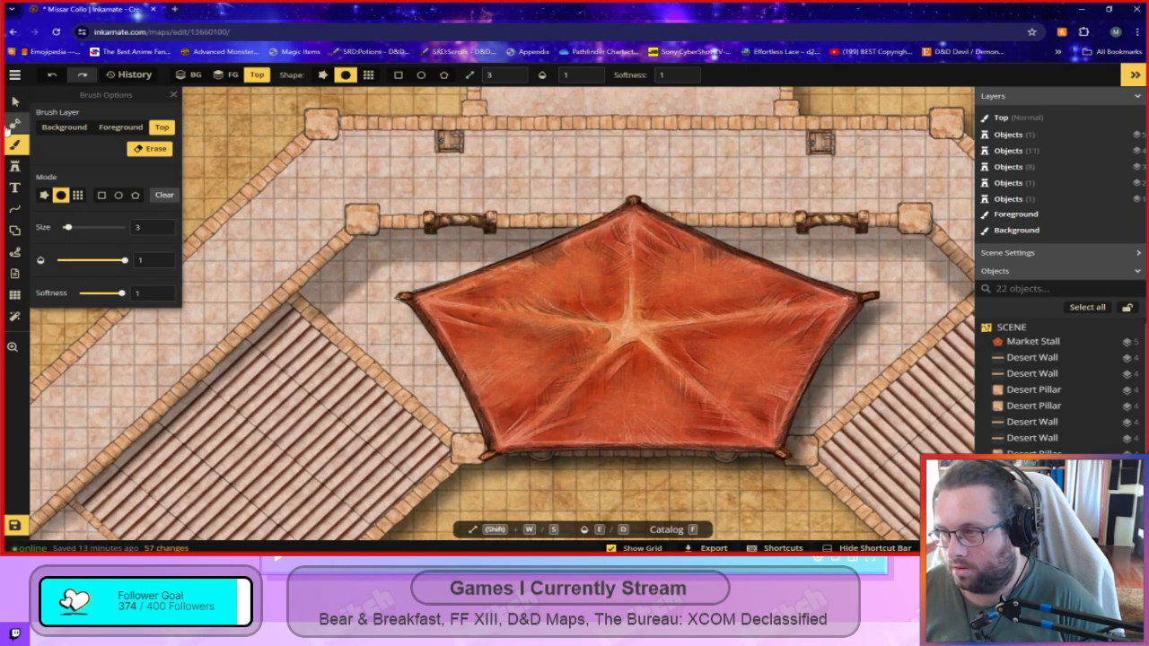
{"action": "left_click_drag", "start_coordinate": [67, 227], "coordinate": [79, 228]}
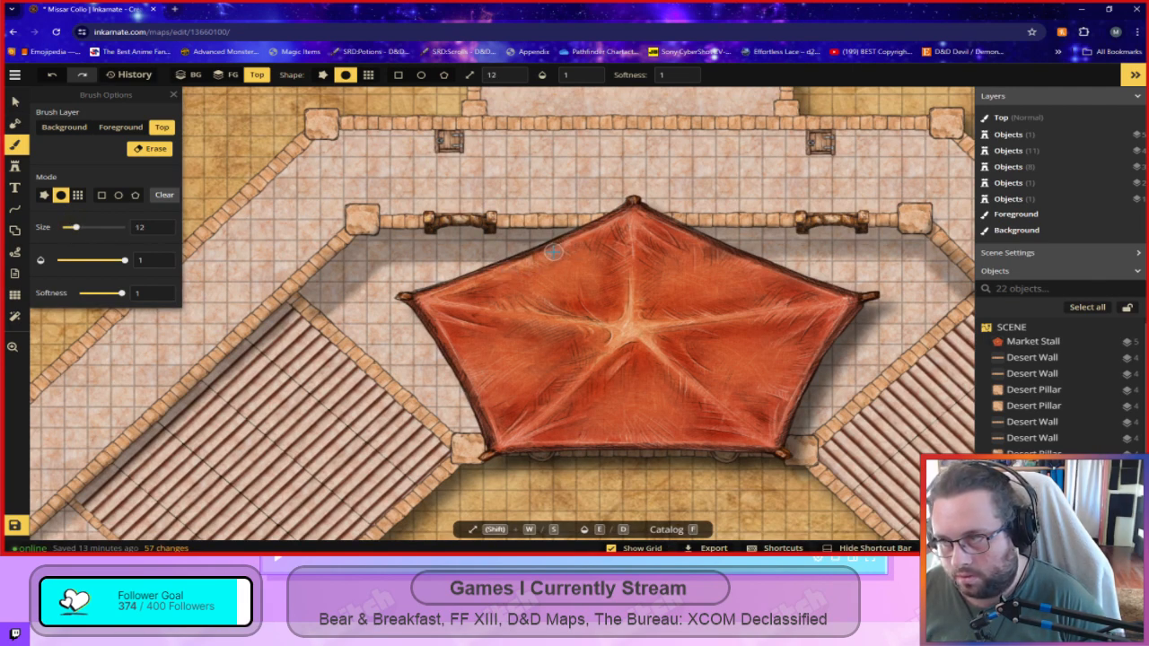
{"action": "mouse_move", "coordinate": [501, 277]}
{"action": "left_mouse_down"}
{"action": "mouse_move", "coordinate": [570, 245]}
{"action": "mouse_move", "coordinate": [496, 275]}
{"action": "left_mouse_up"}
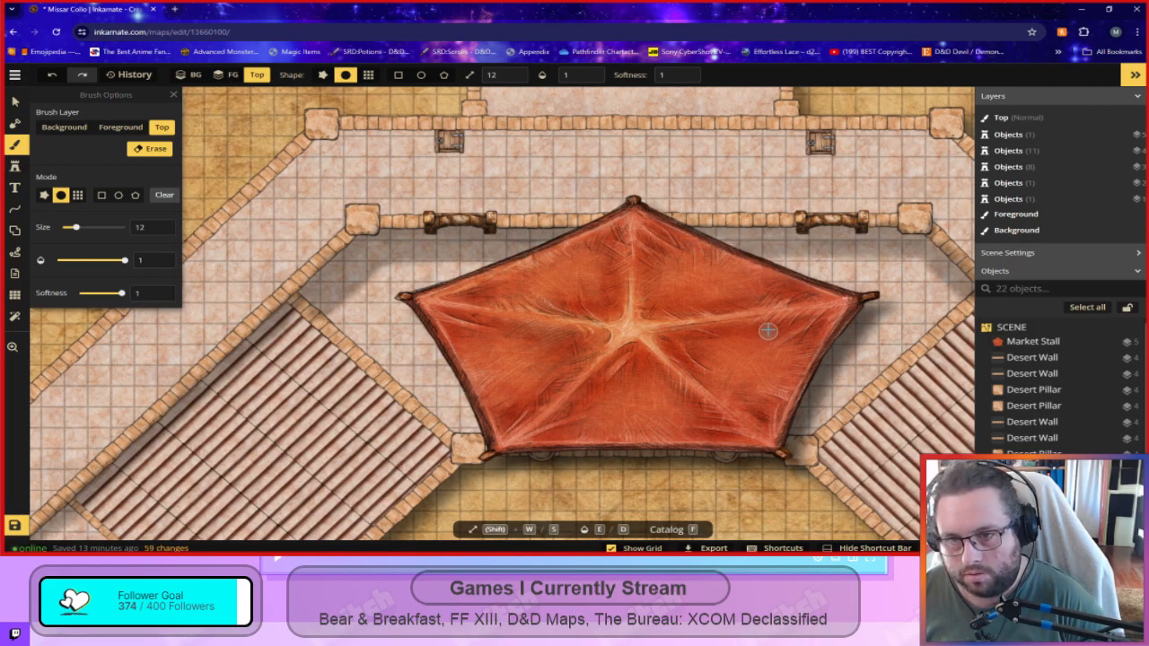
Switch to painting black at opacity 0.3 and size 12, and shade inside the inner wall by the north-west seating's lower end.
{"action": "scroll", "coordinate": [682, 350], "scroll_direction": "down", "scroll_amount": 2}
{"action": "mouse_move", "coordinate": [616, 414]}
{"action": "left_mouse_down"}
{"action": "mouse_move", "coordinate": [765, 215]}
{"action": "mouse_move", "coordinate": [766, 195]}
{"action": "mouse_move", "coordinate": [833, 165]}
{"action": "left_mouse_up"}
{"action": "left_click_drag", "start_coordinate": [124, 260], "coordinate": [86, 263]}
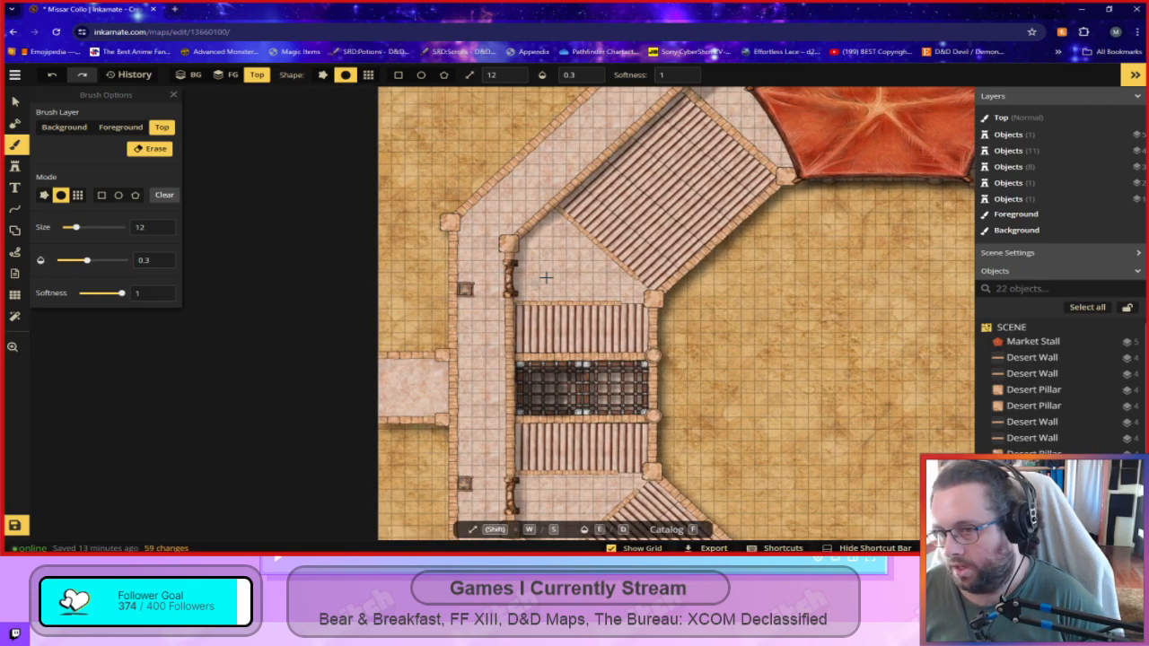
{"action": "scroll", "coordinate": [526, 286], "scroll_direction": "up", "scroll_amount": 5}
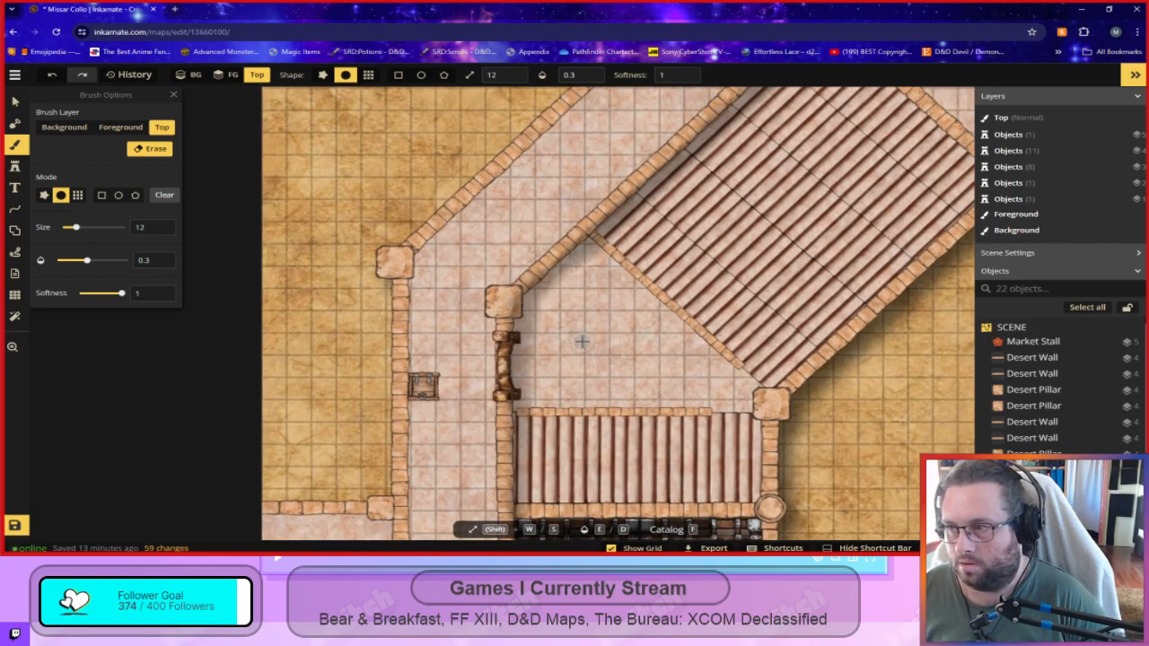
{"action": "scroll", "coordinate": [582, 342], "scroll_direction": "up", "scroll_amount": 3}
{"action": "left_click", "coordinate": [155, 150]}
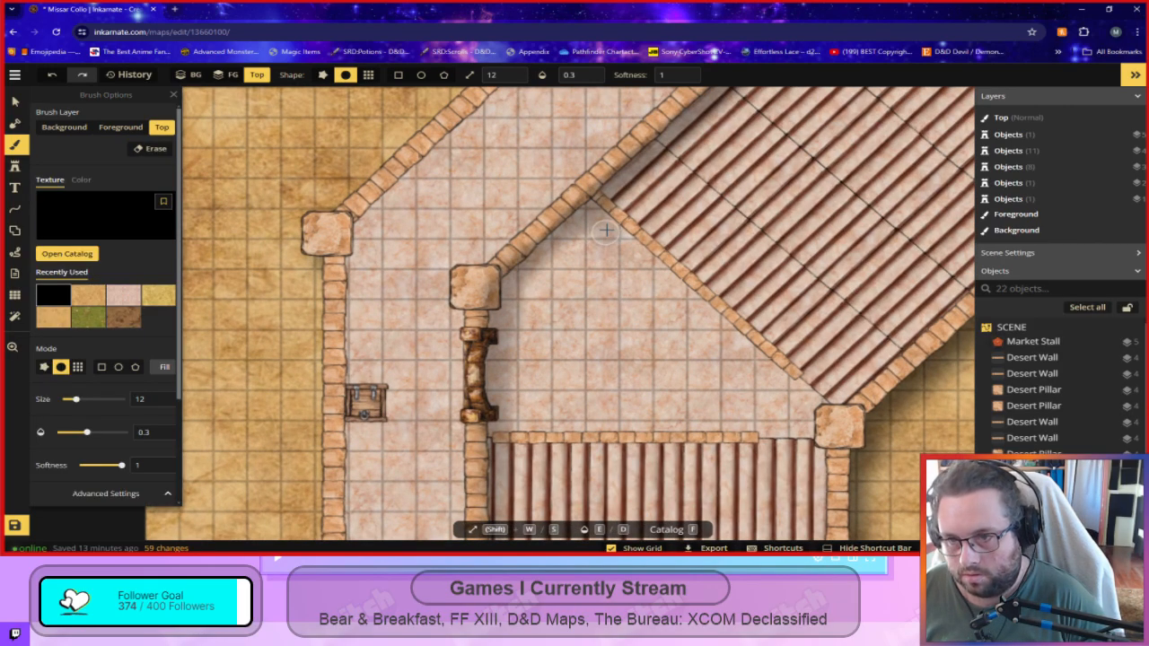
{"action": "mouse_move", "coordinate": [610, 223]}
{"action": "left_mouse_down"}
{"action": "mouse_move", "coordinate": [528, 289]}
{"action": "mouse_move", "coordinate": [604, 225]}
{"action": "mouse_move", "coordinate": [524, 307]}
{"action": "mouse_move", "coordinate": [517, 427]}
{"action": "mouse_move", "coordinate": [532, 430]}
{"action": "mouse_move", "coordinate": [537, 299]}
{"action": "mouse_move", "coordinate": [607, 227]}
{"action": "mouse_move", "coordinate": [518, 324]}
{"action": "mouse_move", "coordinate": [530, 433]}
{"action": "mouse_move", "coordinate": [535, 295]}
{"action": "mouse_move", "coordinate": [560, 375]}
{"action": "mouse_move", "coordinate": [607, 398]}
{"action": "mouse_move", "coordinate": [604, 117]}
{"action": "left_mouse_up"}
Try to paint a shadow inside the inner wall beside the south-west gate, undoing and repainting the strokes.
{"action": "scroll", "coordinate": [592, 417], "scroll_direction": "down", "scroll_amount": 2}
{"action": "left_click_drag", "start_coordinate": [605, 490], "coordinate": [607, 318]}
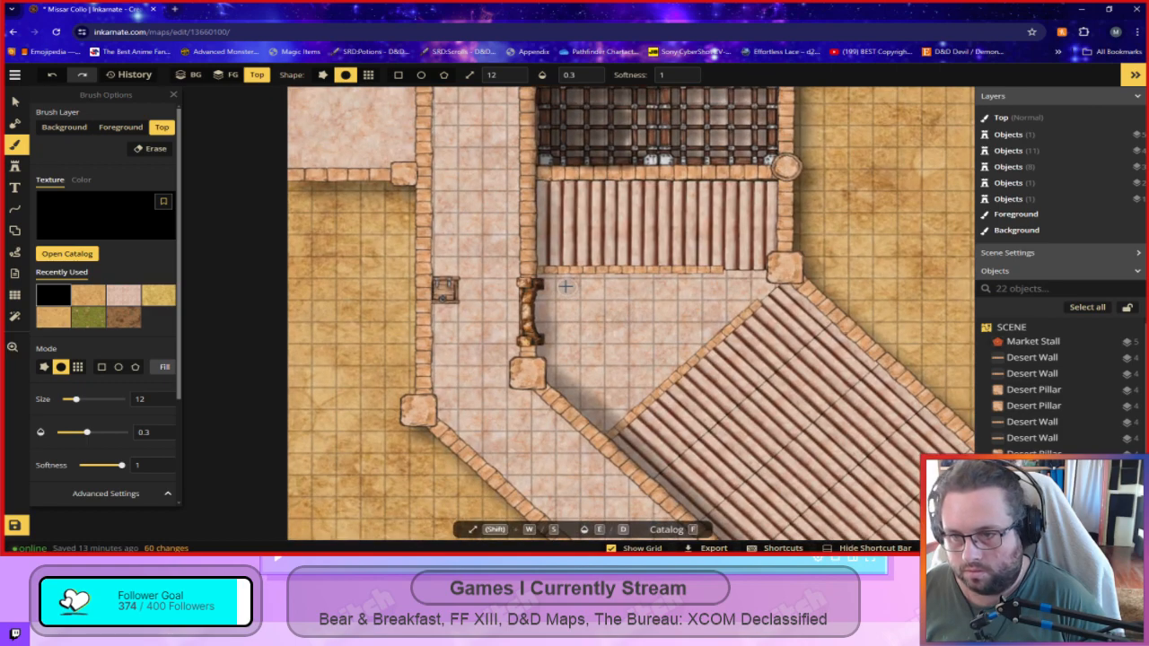
{"action": "mouse_move", "coordinate": [559, 279]}
{"action": "left_mouse_down"}
{"action": "mouse_move", "coordinate": [567, 367]}
{"action": "mouse_move", "coordinate": [625, 411]}
{"action": "mouse_move", "coordinate": [561, 365]}
{"action": "mouse_move", "coordinate": [568, 276]}
{"action": "mouse_move", "coordinate": [561, 364]}
{"action": "mouse_move", "coordinate": [562, 330]}
{"action": "left_mouse_up"}
{"action": "scroll", "coordinate": [664, 364], "scroll_direction": "down", "scroll_amount": 4}
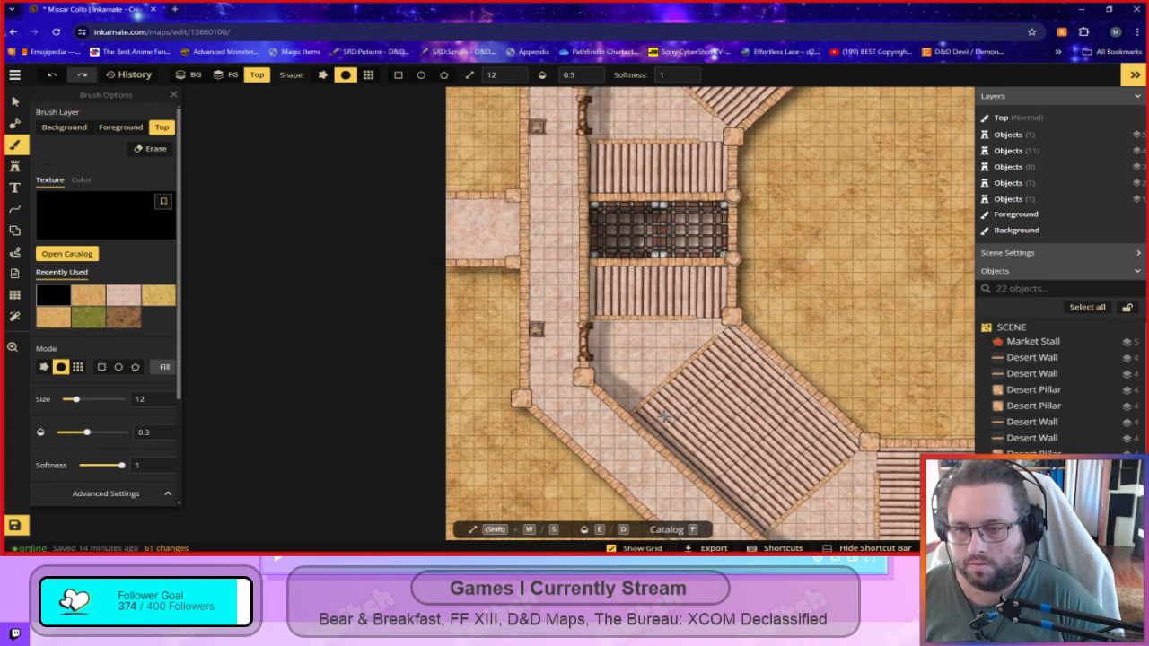
{"action": "scroll", "coordinate": [632, 411], "scroll_direction": "up", "scroll_amount": 3}
{"action": "key", "text": "ctrl+z"}
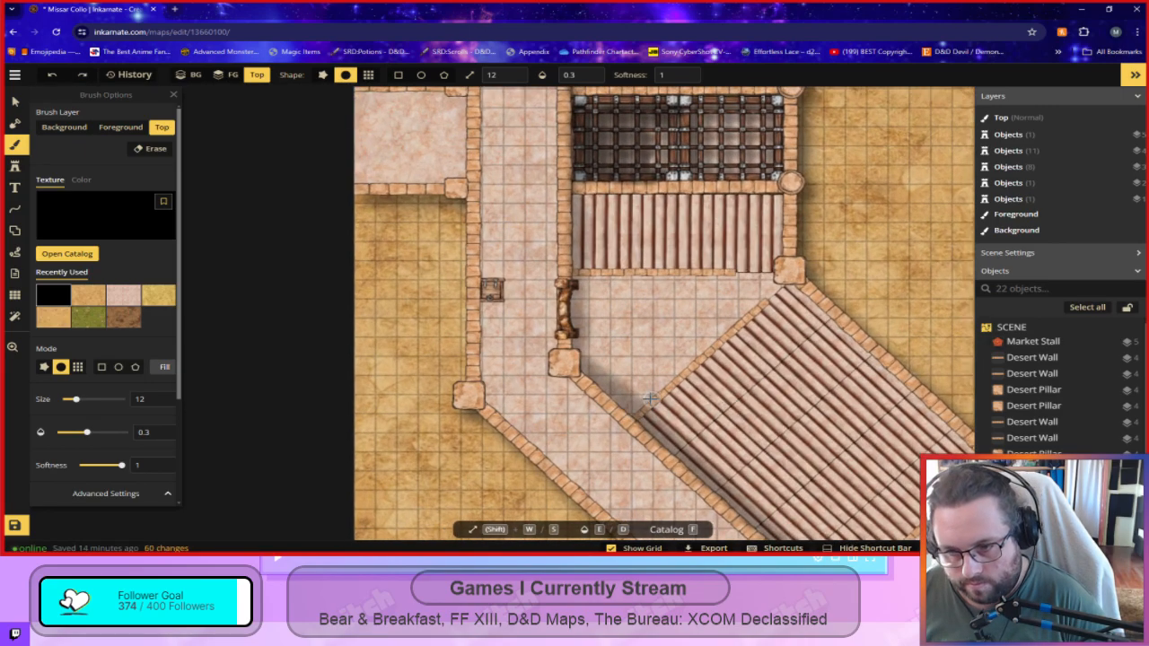
{"action": "mouse_move", "coordinate": [645, 402]}
{"action": "left_mouse_down"}
{"action": "mouse_move", "coordinate": [591, 350]}
{"action": "mouse_move", "coordinate": [592, 279]}
{"action": "mouse_move", "coordinate": [611, 320]}
{"action": "mouse_move", "coordinate": [588, 279]}
{"action": "mouse_move", "coordinate": [597, 363]}
{"action": "mouse_move", "coordinate": [648, 404]}
{"action": "mouse_move", "coordinate": [591, 335]}
{"action": "mouse_move", "coordinate": [593, 283]}
{"action": "mouse_move", "coordinate": [592, 313]}
{"action": "left_mouse_up"}
{"action": "key", "text": "ctrl+z"}
{"action": "mouse_move", "coordinate": [593, 359]}
{"action": "left_mouse_down"}
{"action": "mouse_move", "coordinate": [589, 281]}
{"action": "mouse_move", "coordinate": [623, 392]}
{"action": "left_mouse_up"}
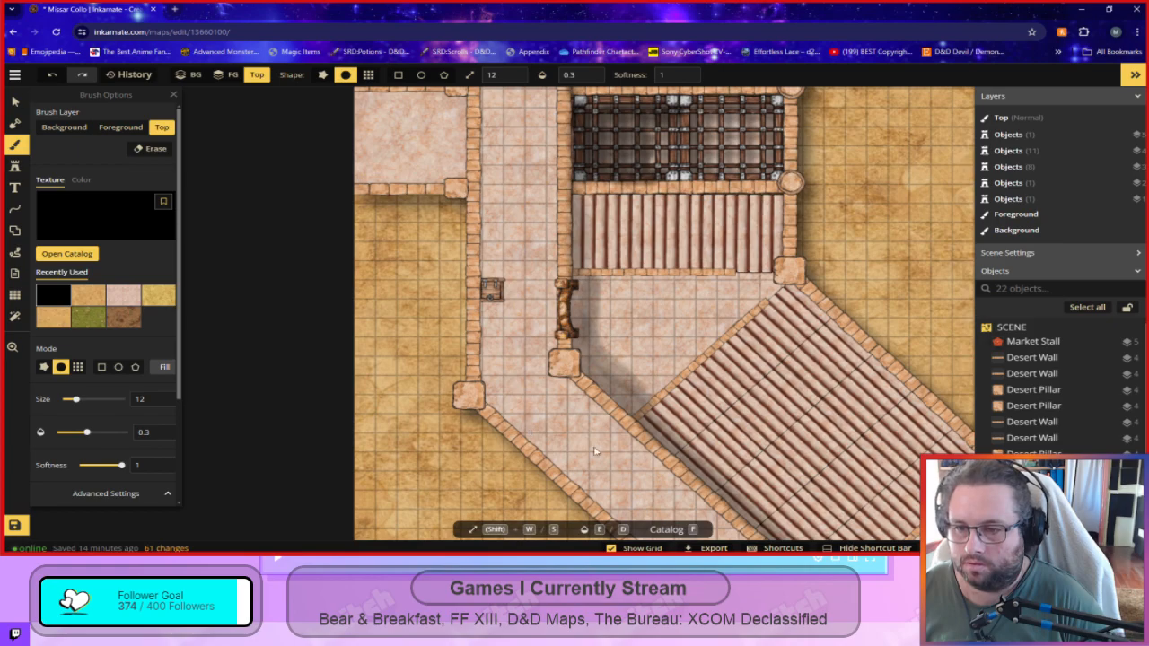
Try to paint a shadow inside the inner wall at the south-west seating's lower end, undoing and repainting a stroke.
{"action": "scroll", "coordinate": [606, 453], "scroll_direction": "up", "scroll_amount": 3}
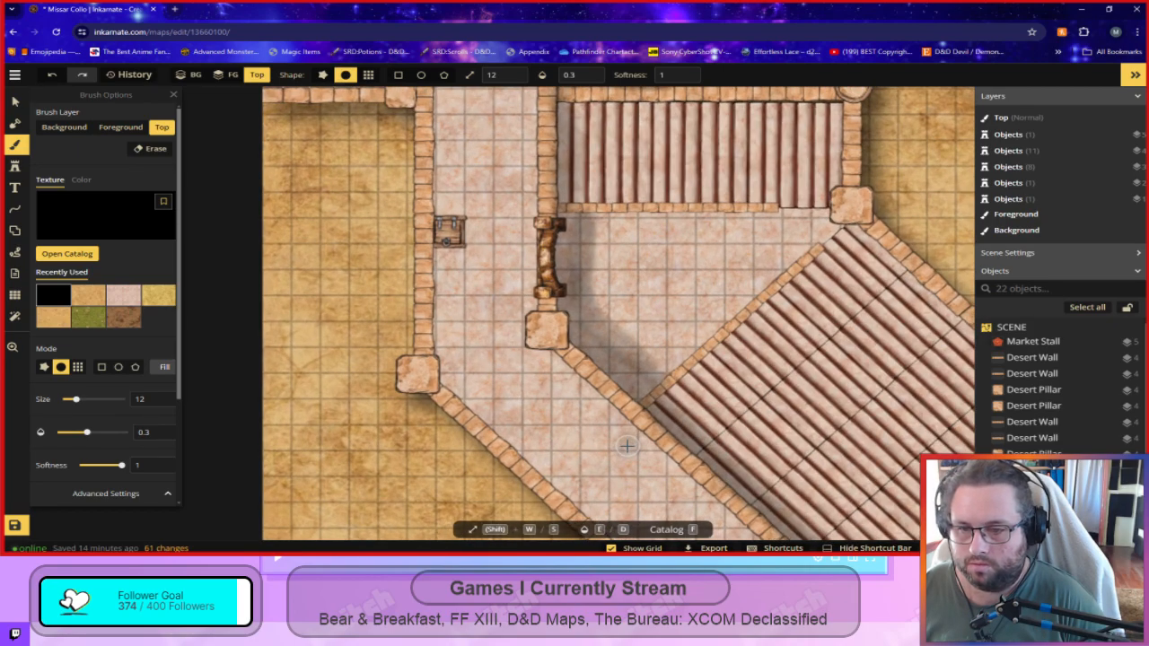
{"action": "scroll", "coordinate": [627, 446], "scroll_direction": "up", "scroll_amount": 2}
{"action": "left_click_drag", "start_coordinate": [666, 361], "coordinate": [659, 390]}
{"action": "scroll", "coordinate": [580, 508], "scroll_direction": "down", "scroll_amount": 4}
{"action": "mouse_move", "coordinate": [717, 463]}
{"action": "left_mouse_down"}
{"action": "mouse_move", "coordinate": [528, 264]}
{"action": "mouse_move", "coordinate": [470, 230]}
{"action": "mouse_move", "coordinate": [459, 204]}
{"action": "mouse_move", "coordinate": [572, 304]}
{"action": "mouse_move", "coordinate": [571, 346]}
{"action": "mouse_move", "coordinate": [552, 285]}
{"action": "mouse_move", "coordinate": [493, 237]}
{"action": "mouse_move", "coordinate": [553, 161]}
{"action": "mouse_move", "coordinate": [643, 82]}
{"action": "left_mouse_up"}
{"action": "scroll", "coordinate": [583, 413], "scroll_direction": "up", "scroll_amount": 4}
{"action": "scroll", "coordinate": [582, 392], "scroll_direction": "up", "scroll_amount": 1}
{"action": "scroll", "coordinate": [648, 225], "scroll_direction": "down", "scroll_amount": 3}
{"action": "left_click_drag", "start_coordinate": [656, 218], "coordinate": [622, 268]}
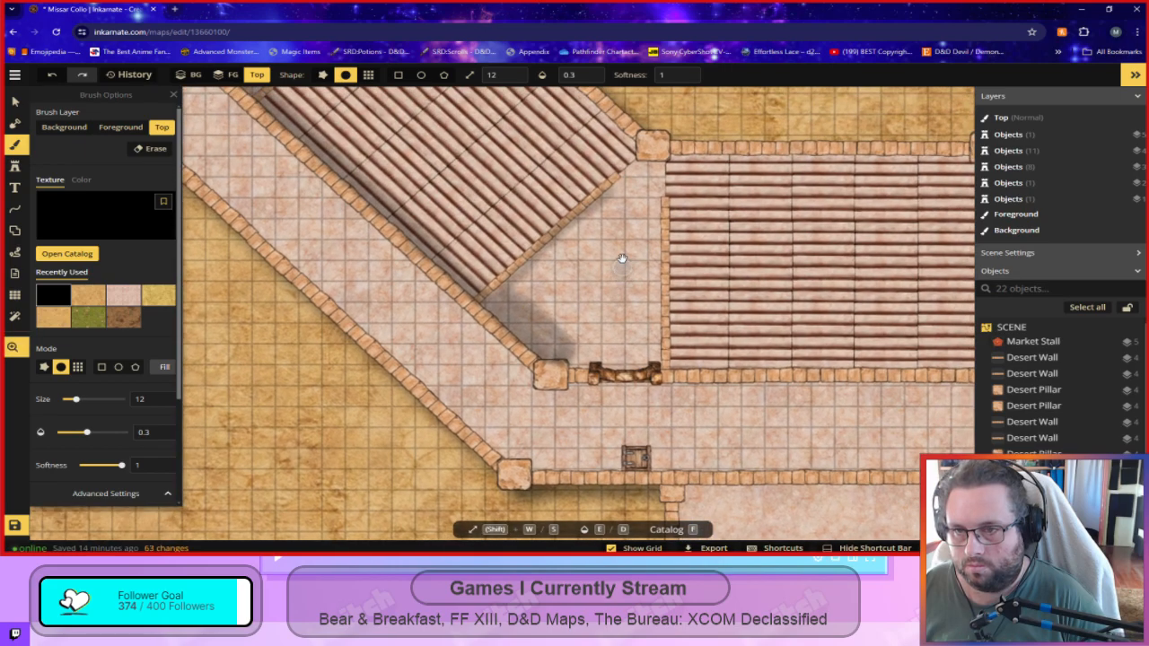
{"action": "key", "text": "ctrl+z"}
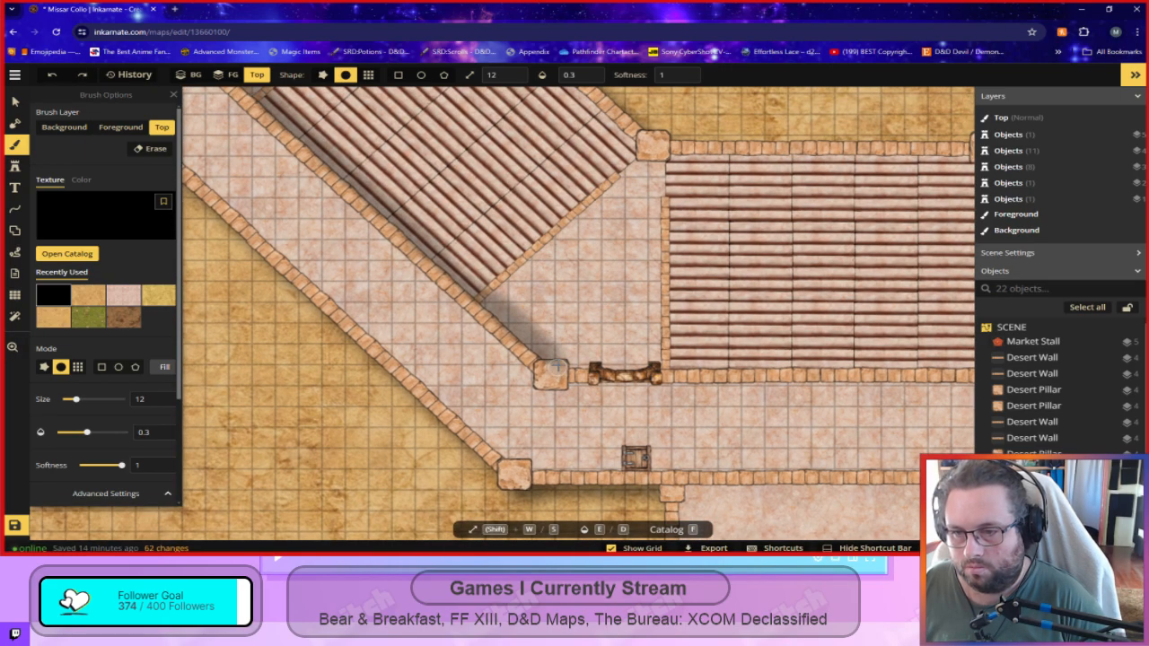
{"action": "mouse_move", "coordinate": [533, 316]}
{"action": "left_mouse_down"}
{"action": "mouse_move", "coordinate": [504, 288]}
{"action": "mouse_move", "coordinate": [619, 180]}
{"action": "mouse_move", "coordinate": [519, 283]}
{"action": "mouse_move", "coordinate": [512, 307]}
{"action": "mouse_move", "coordinate": [567, 355]}
{"action": "mouse_move", "coordinate": [501, 291]}
{"action": "left_mouse_up"}
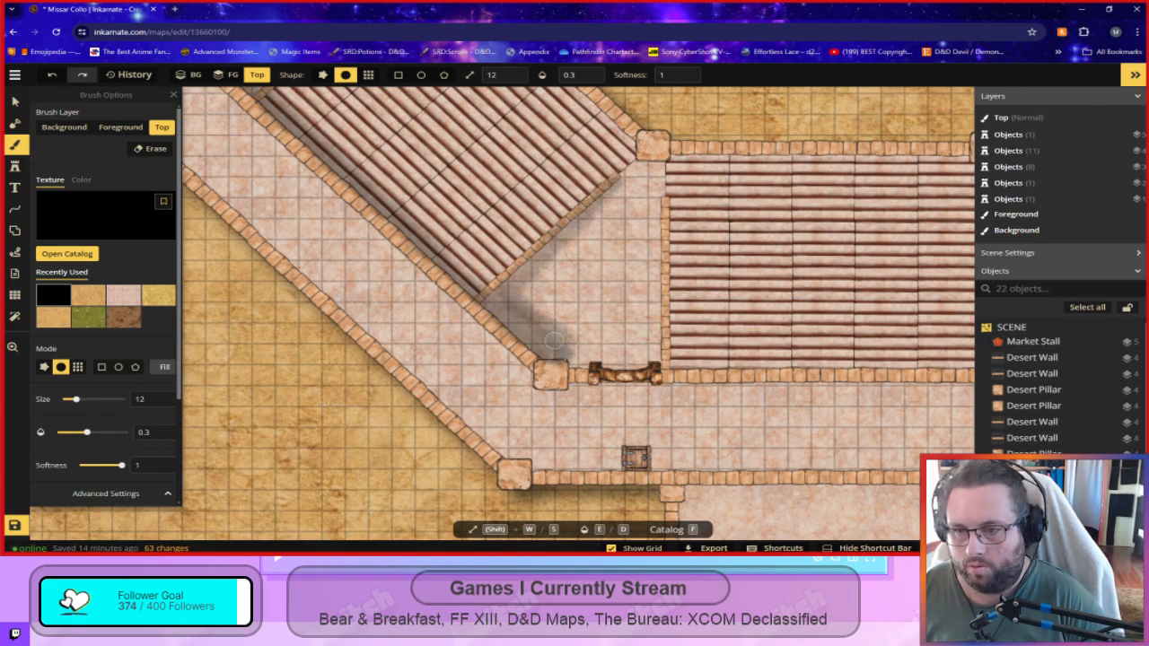
Undo the trial shadows and repaint them inside the western inner walls, beside both gates and at the south-west seating's lower end.
{"action": "scroll", "coordinate": [495, 474], "scroll_direction": "down", "scroll_amount": 3}
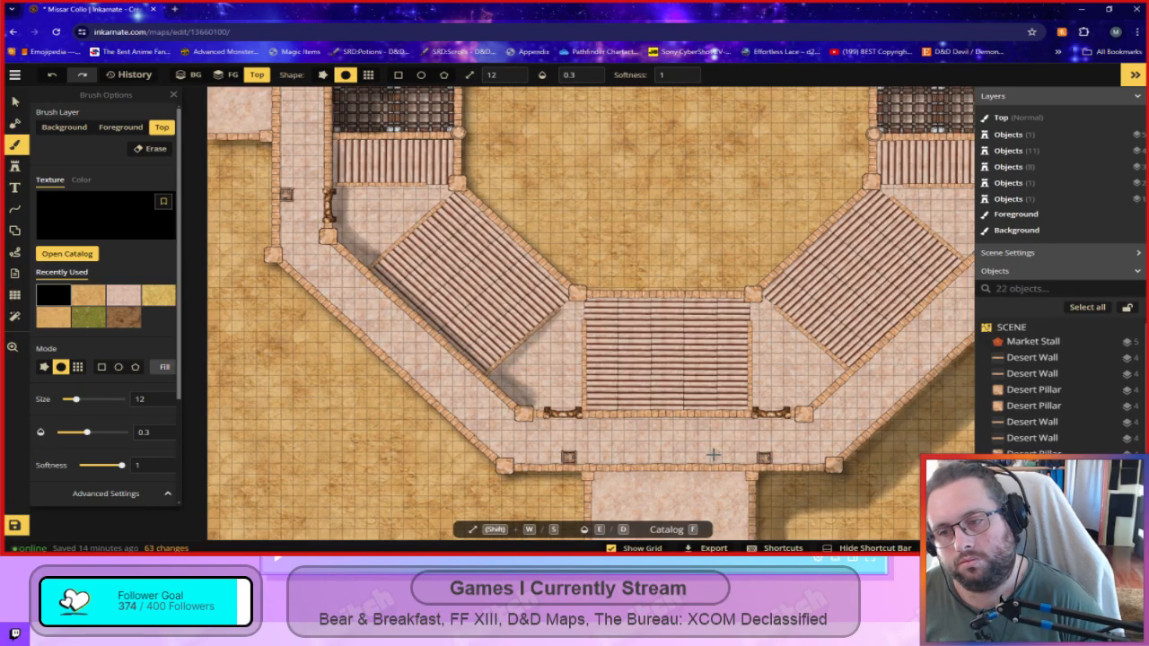
{"action": "scroll", "coordinate": [655, 479], "scroll_direction": "down", "scroll_amount": 3}
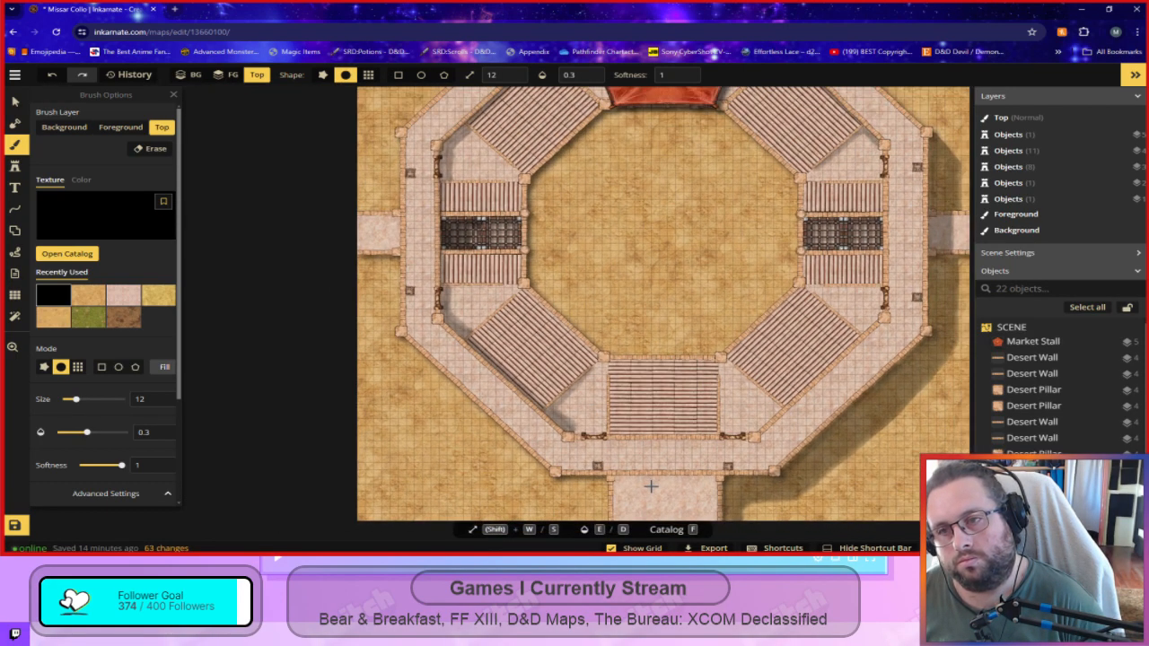
{"action": "left_click_drag", "start_coordinate": [656, 199], "coordinate": [789, 338]}
{"action": "scroll", "coordinate": [571, 314], "scroll_direction": "up", "scroll_amount": 1}
{"action": "scroll", "coordinate": [571, 314], "scroll_direction": "up", "scroll_amount": 2}
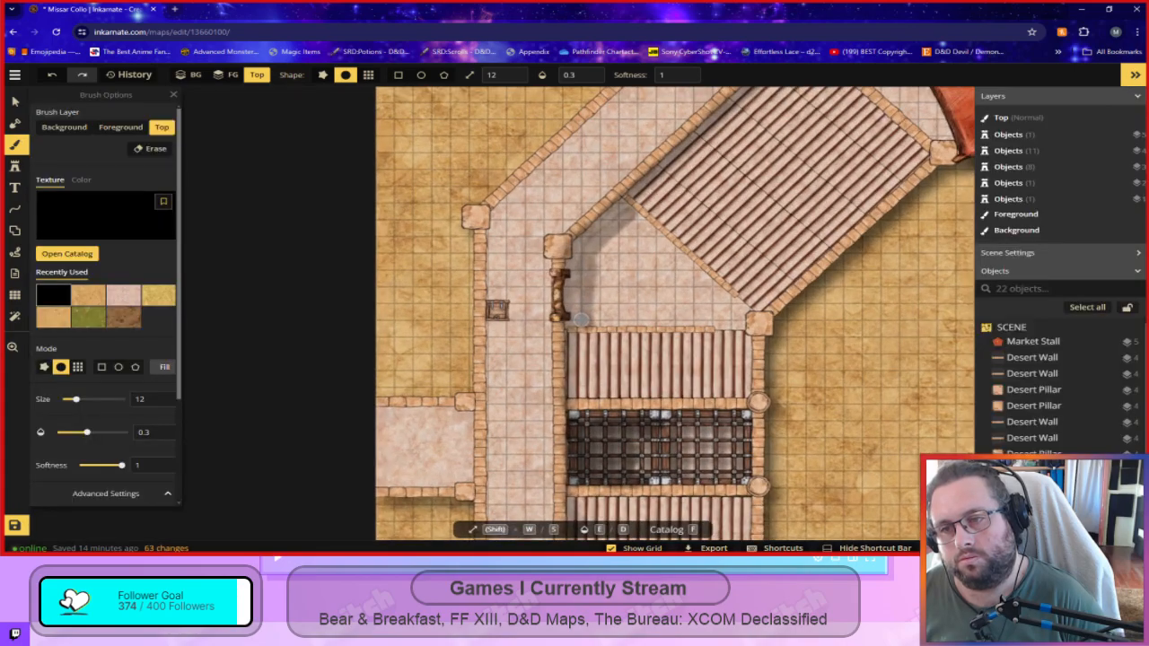
{"action": "scroll", "coordinate": [691, 319], "scroll_direction": "down", "scroll_amount": 3}
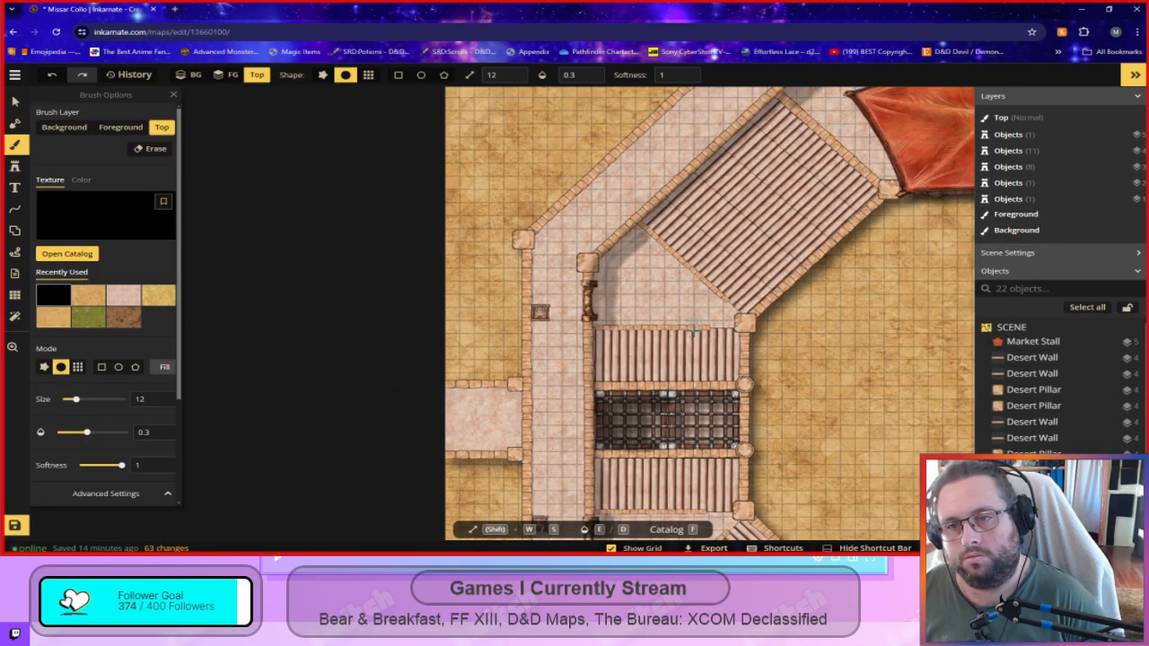
{"action": "key", "text": "ctrl+z"}
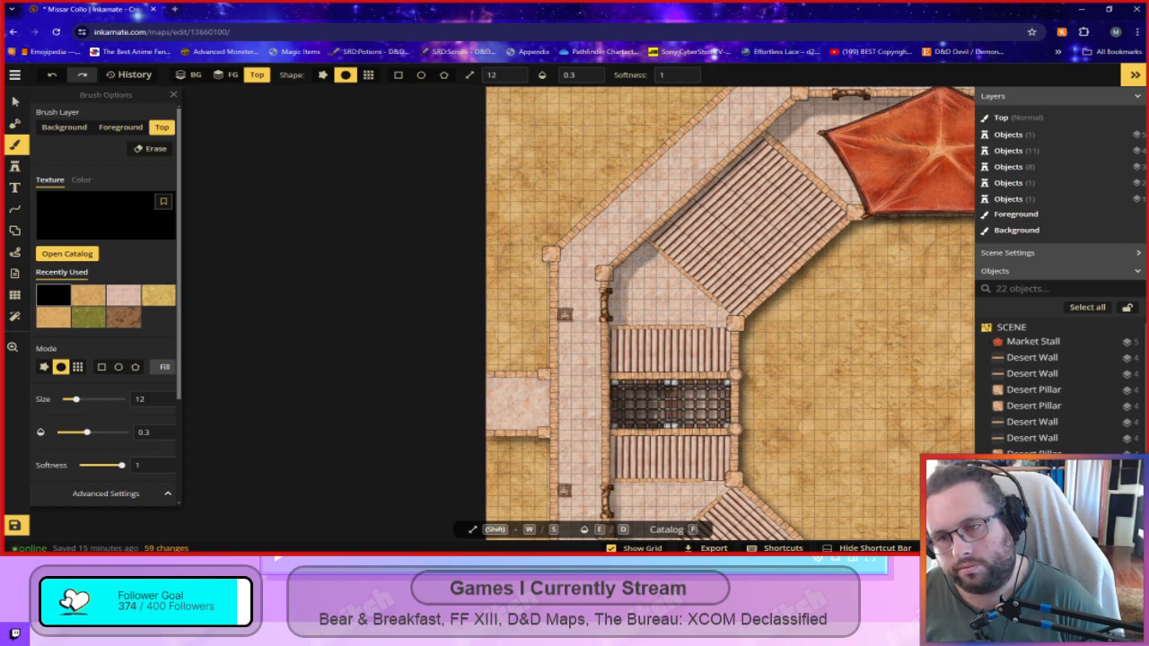
{"action": "mouse_move", "coordinate": [630, 505]}
{"action": "left_mouse_down"}
{"action": "mouse_move", "coordinate": [615, 393]}
{"action": "mouse_move", "coordinate": [582, 277]}
{"action": "left_mouse_up"}
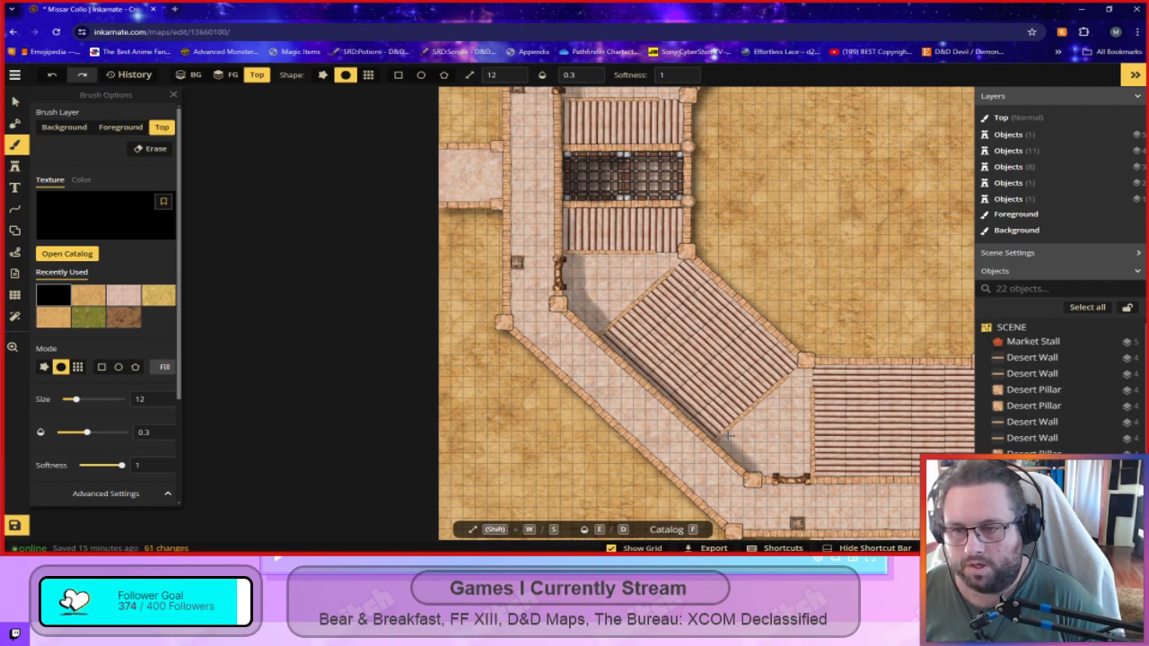
Rework the shadow between the south-west seating's lower end and the southern inner pillar, undoing unsatisfactory strokes.
{"action": "left_click_drag", "start_coordinate": [752, 470], "coordinate": [558, 315]}
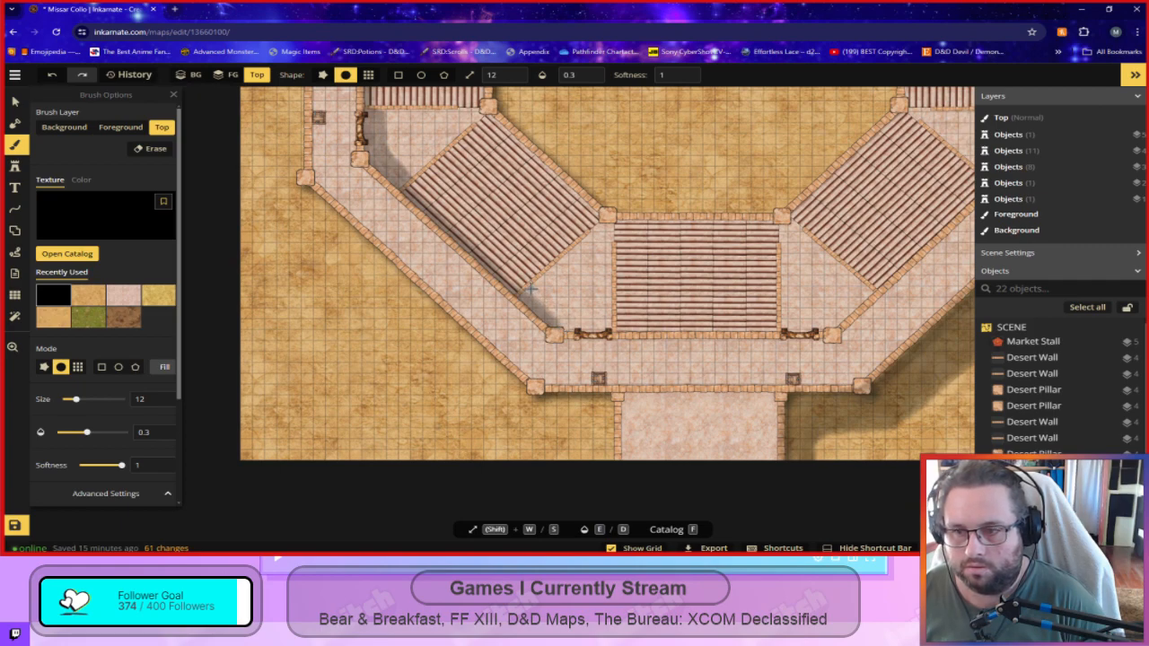
{"action": "key", "text": "ctrl+z"}
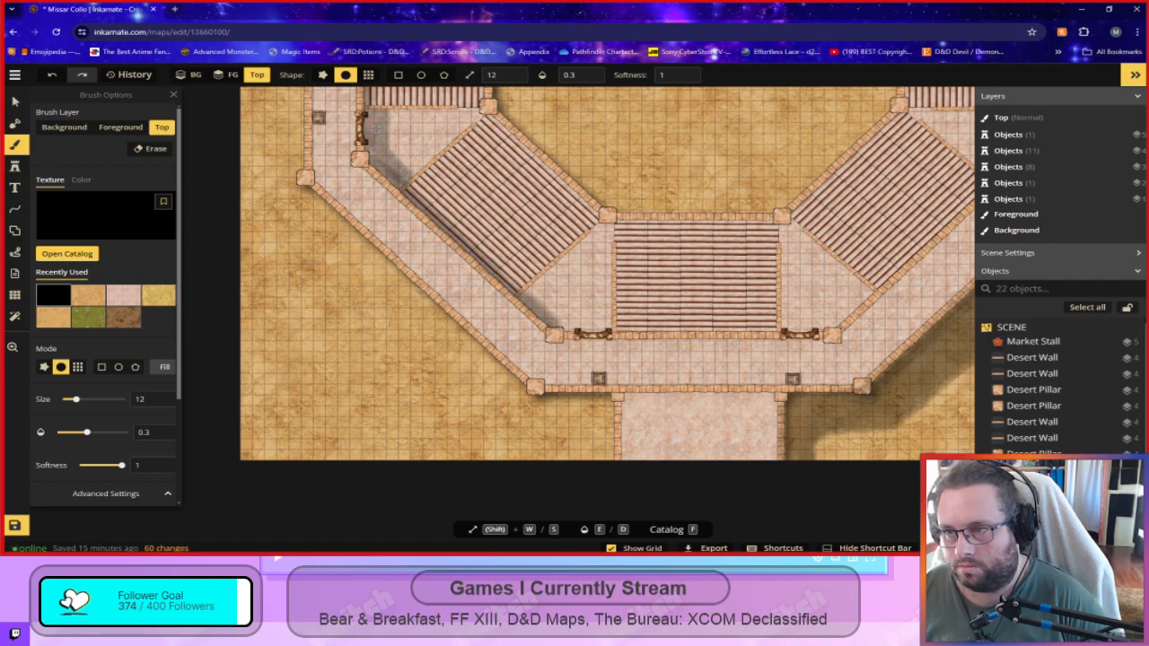
{"action": "left_click_drag", "start_coordinate": [451, 180], "coordinate": [549, 390]}
{"action": "left_click_drag", "start_coordinate": [668, 457], "coordinate": [493, 215]}
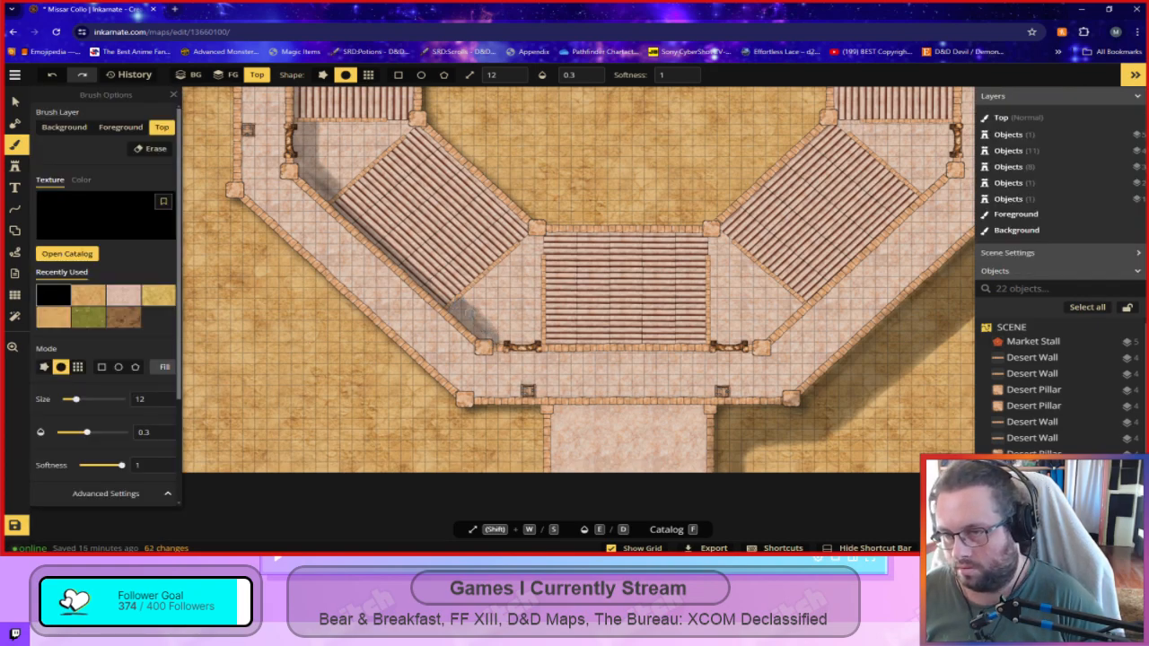
{"action": "key", "text": "ctrl+z"}
{"action": "key", "text": "ctrl+z"}
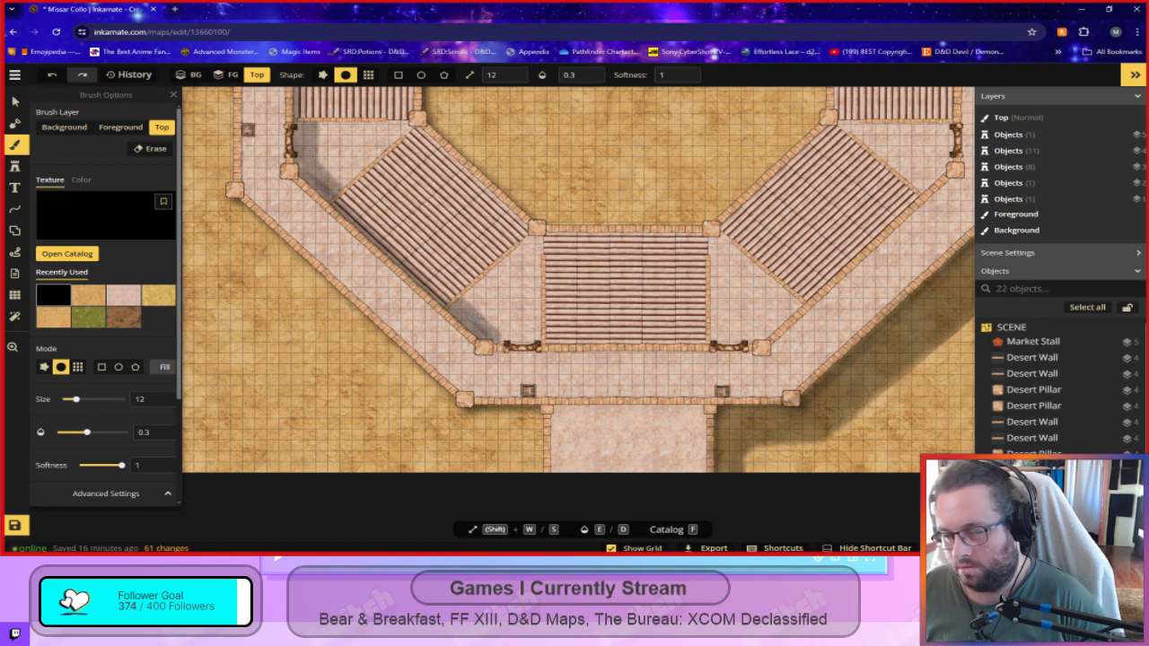
{"action": "left_click_drag", "start_coordinate": [476, 316], "coordinate": [489, 332]}
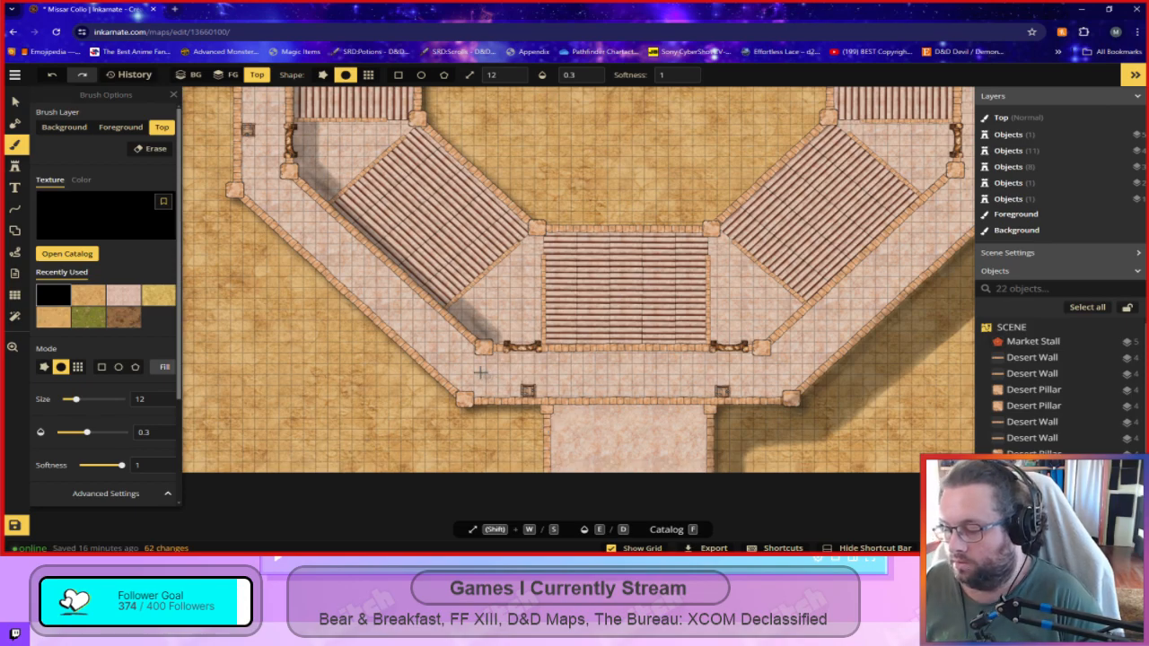
{"action": "scroll", "coordinate": [457, 366], "scroll_direction": "down", "scroll_amount": 2}
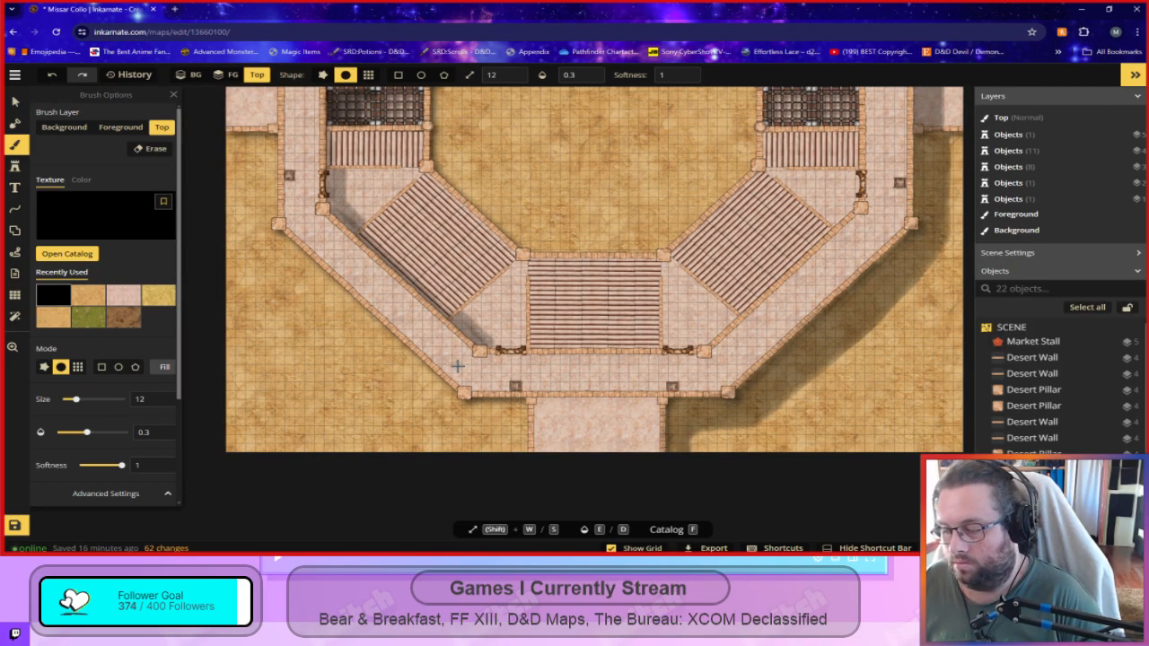
Try to soften the shadow along the outer south-east wall by erasing it at size 12 and opacity 0.2.
{"action": "key", "text": "space"}
{"action": "left_click_drag", "start_coordinate": [394, 215], "coordinate": [442, 489]}
{"action": "scroll", "coordinate": [661, 389], "scroll_direction": "down", "scroll_amount": 3}
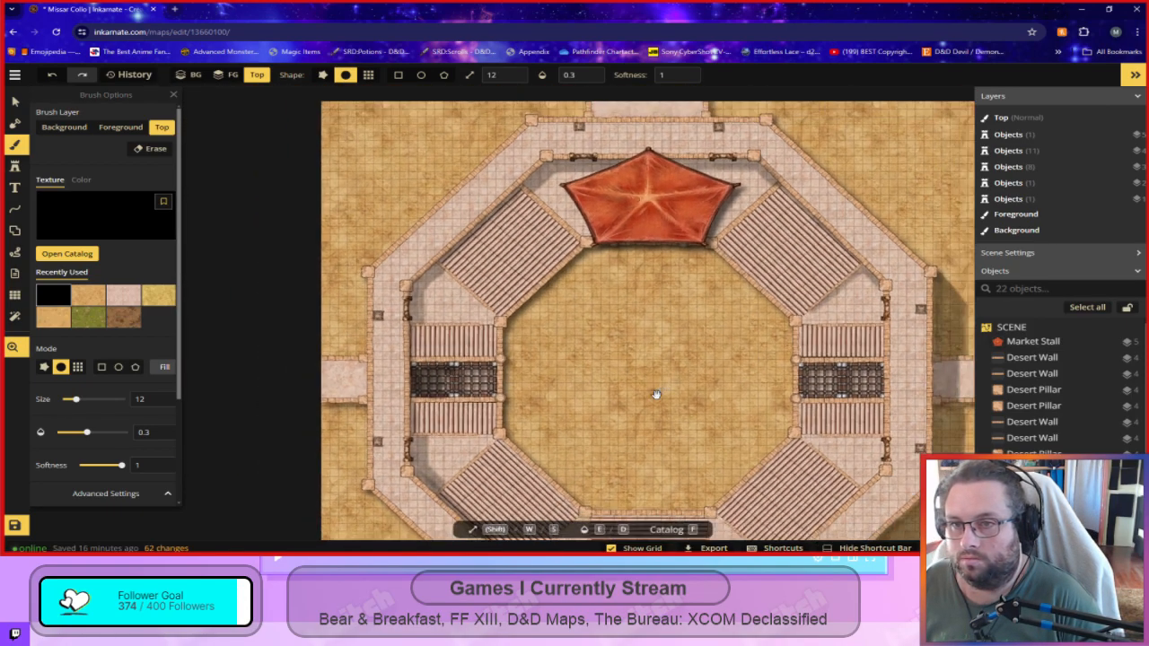
{"action": "left_click_drag", "start_coordinate": [664, 420], "coordinate": [579, 315]}
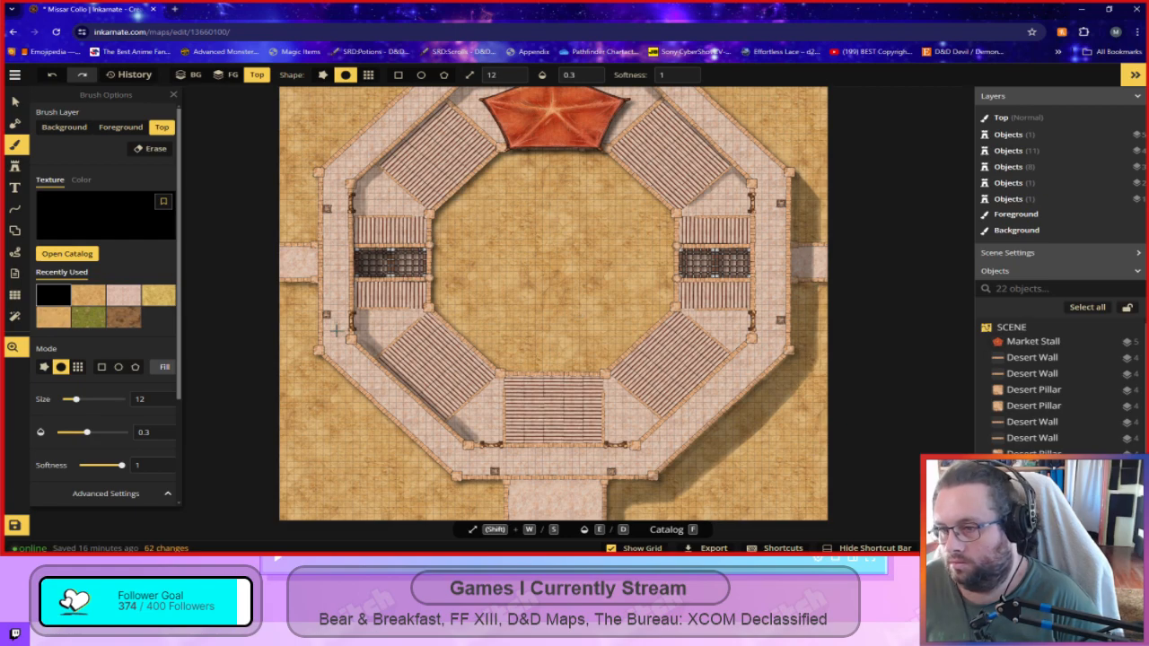
{"action": "scroll", "coordinate": [329, 358], "scroll_direction": "up", "scroll_amount": 2}
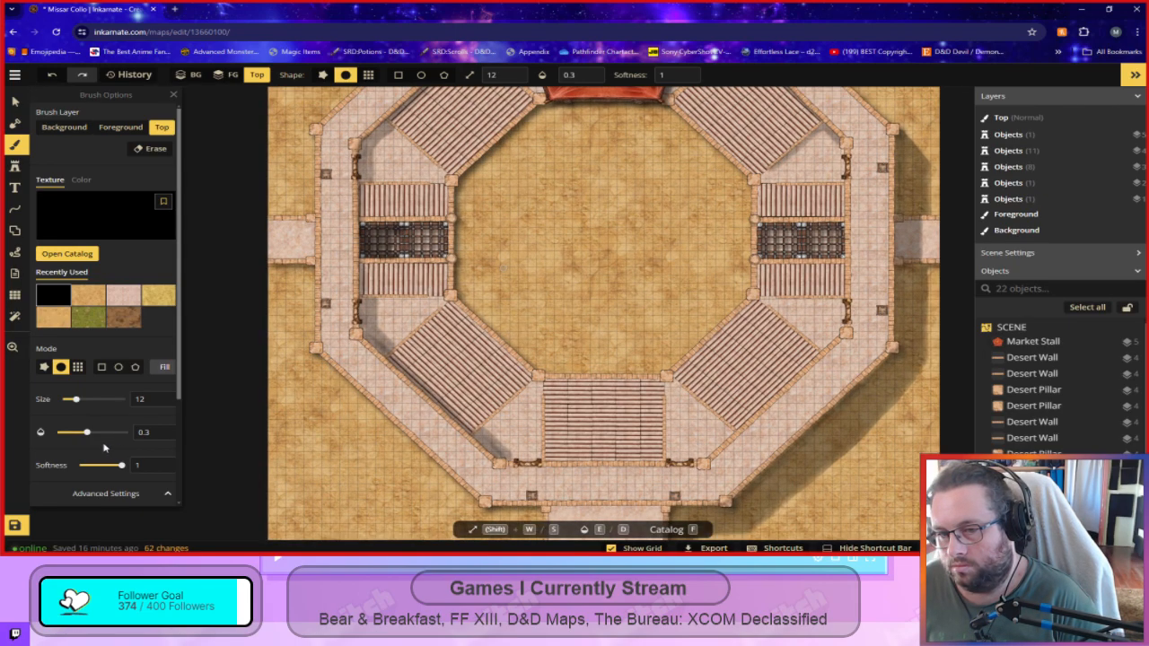
{"action": "scroll", "coordinate": [858, 512], "scroll_direction": "up", "scroll_amount": 7}
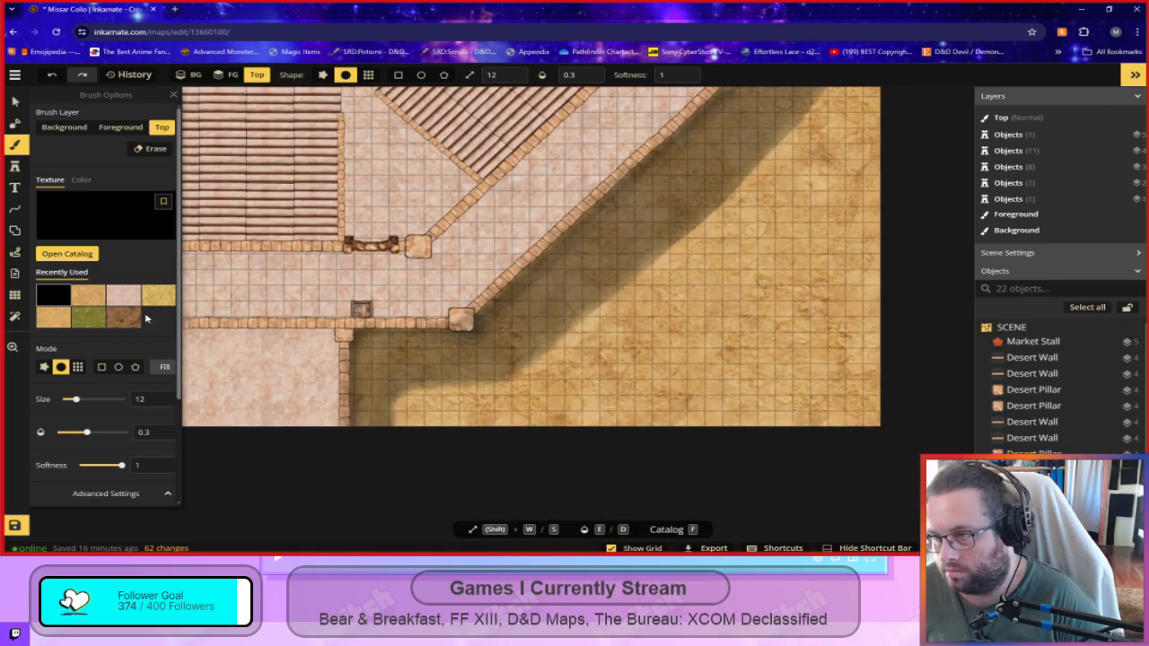
{"action": "left_click", "coordinate": [154, 149]}
{"action": "left_click_drag", "start_coordinate": [87, 261], "coordinate": [82, 263]}
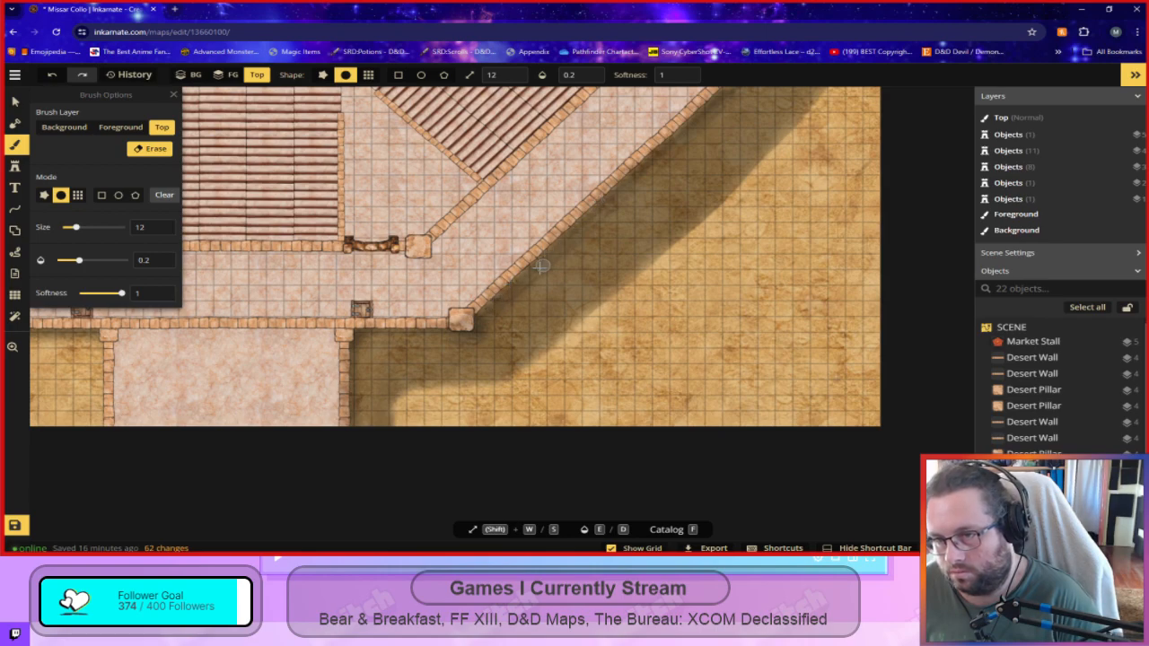
{"action": "mouse_move", "coordinate": [472, 333]}
{"action": "left_mouse_down"}
{"action": "mouse_move", "coordinate": [610, 199]}
{"action": "mouse_move", "coordinate": [543, 263]}
{"action": "left_mouse_up"}
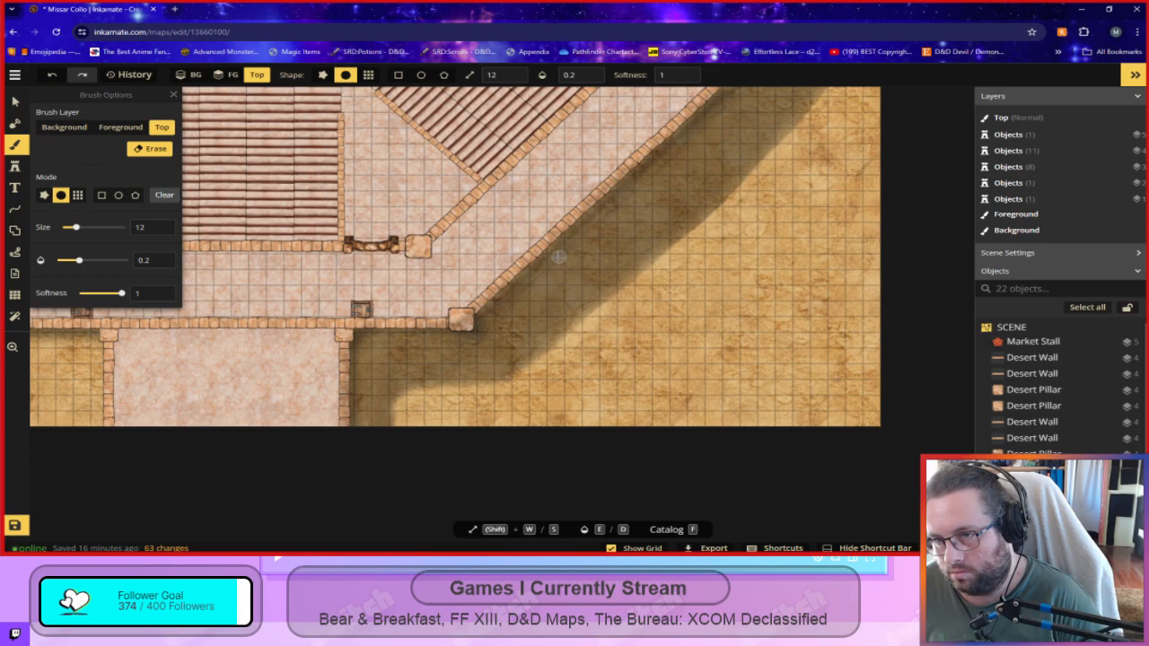
{"action": "mouse_move", "coordinate": [473, 335]}
{"action": "left_mouse_down"}
{"action": "mouse_move", "coordinate": [432, 335]}
{"action": "mouse_move", "coordinate": [484, 319]}
{"action": "mouse_move", "coordinate": [475, 334]}
{"action": "left_mouse_up"}
{"action": "scroll", "coordinate": [551, 339], "scroll_direction": "down", "scroll_amount": 3}
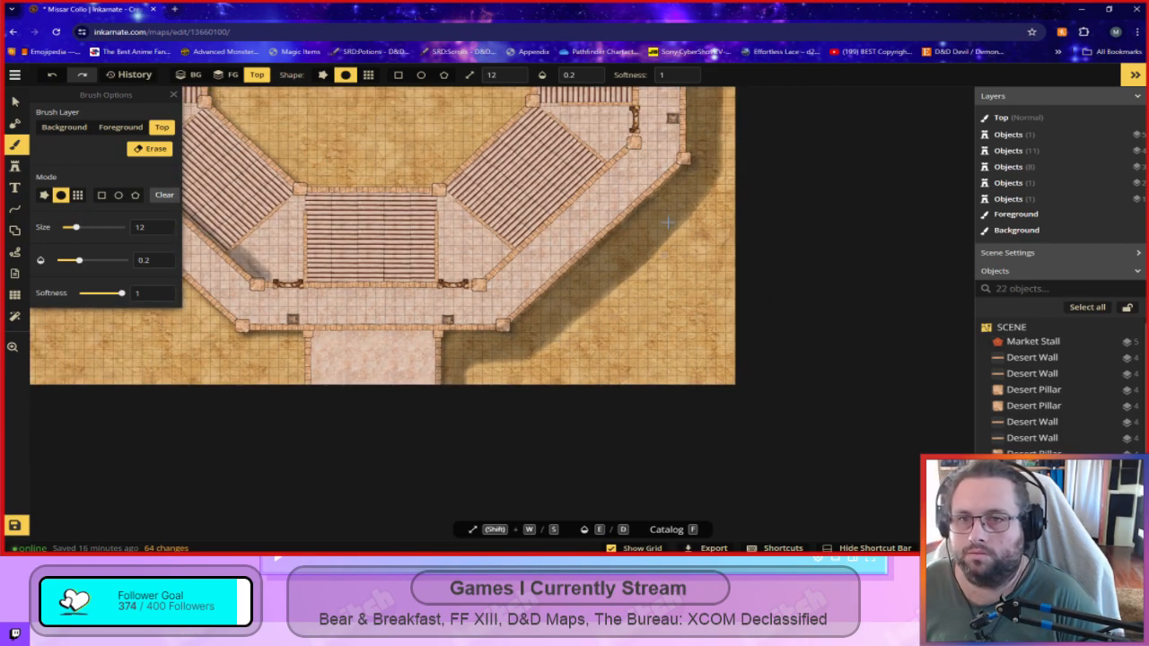
{"action": "scroll", "coordinate": [690, 141], "scroll_direction": "up", "scroll_amount": 3}
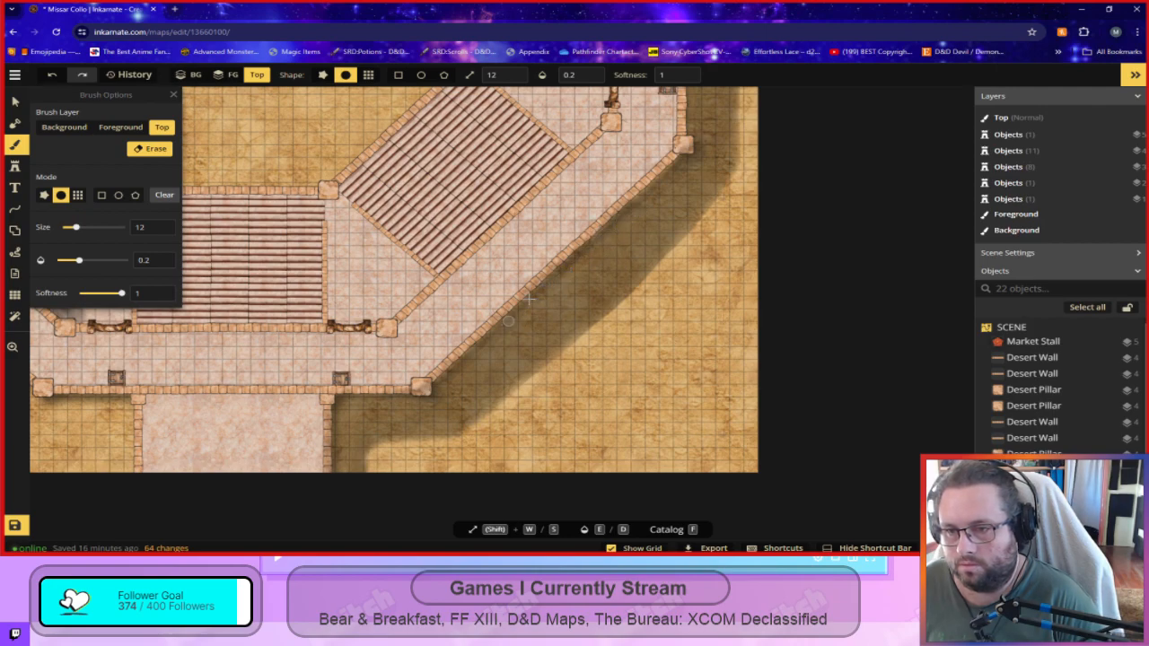
{"action": "scroll", "coordinate": [543, 303], "scroll_direction": "down", "scroll_amount": 5}
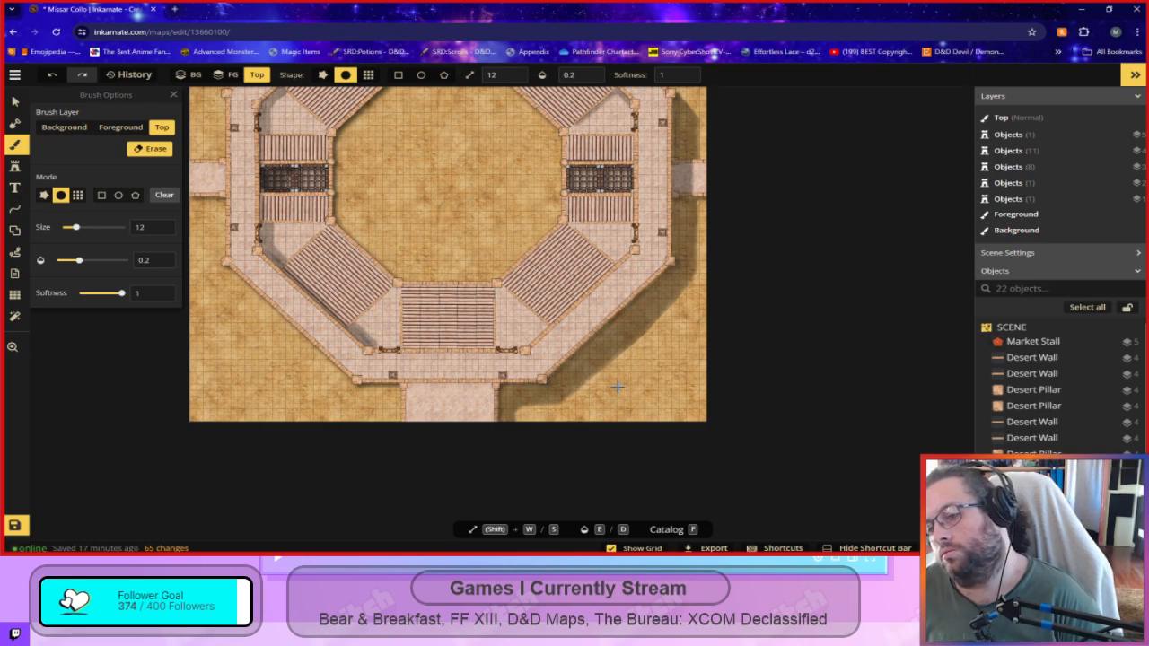
Undo the trial erasures along the outer south-east wall, redoing them once to compare.
{"action": "key", "text": "ctrl+z"}
{"action": "key", "text": "ctrl+z"}
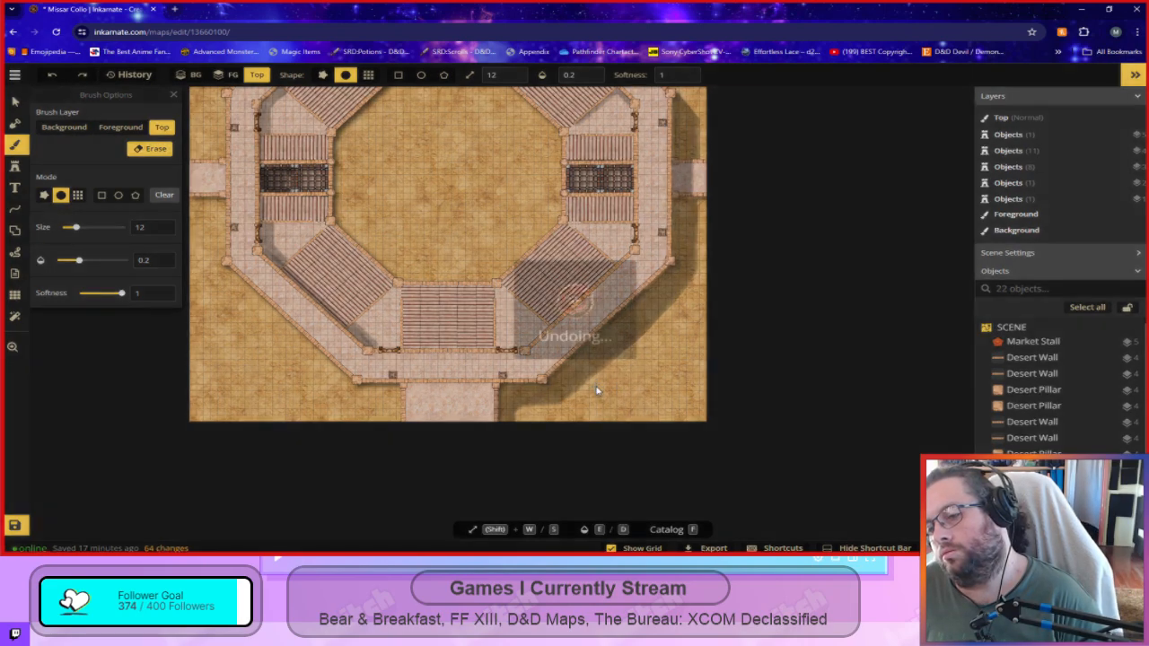
{"action": "key", "text": "ctrl+y"}
{"action": "key", "text": "ctrl+y"}
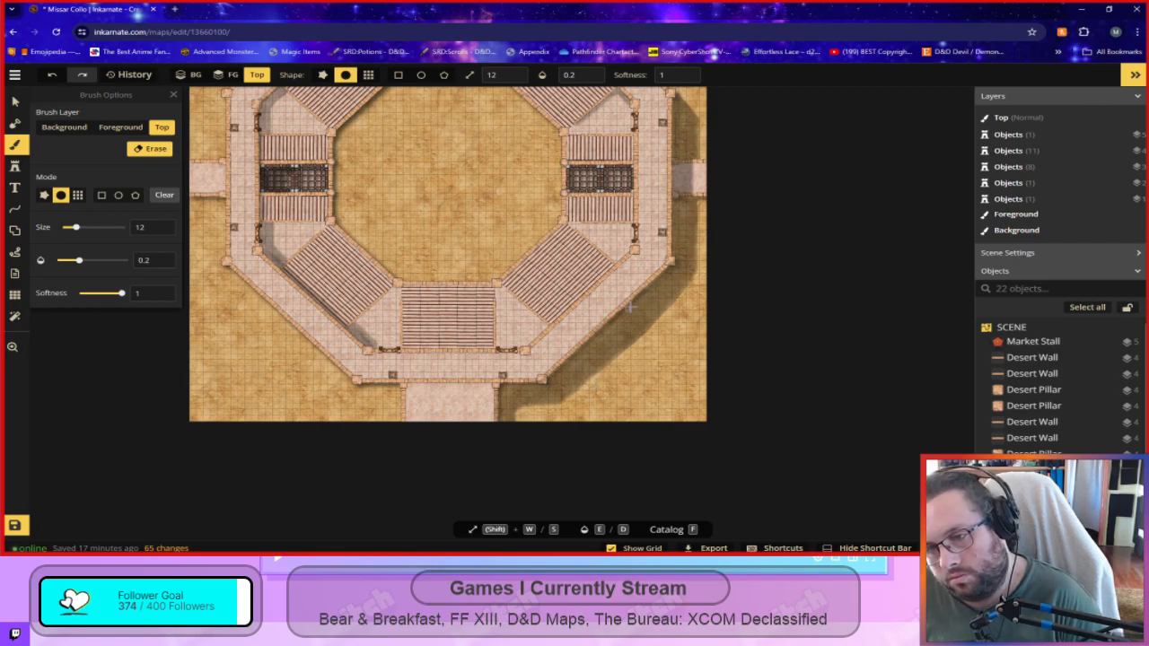
{"action": "key", "text": "ctrl+z"}
{"action": "key", "text": "ctrl+z"}
{"action": "key", "text": "ctrl+z"}
{"action": "key", "text": "ctrl+z"}
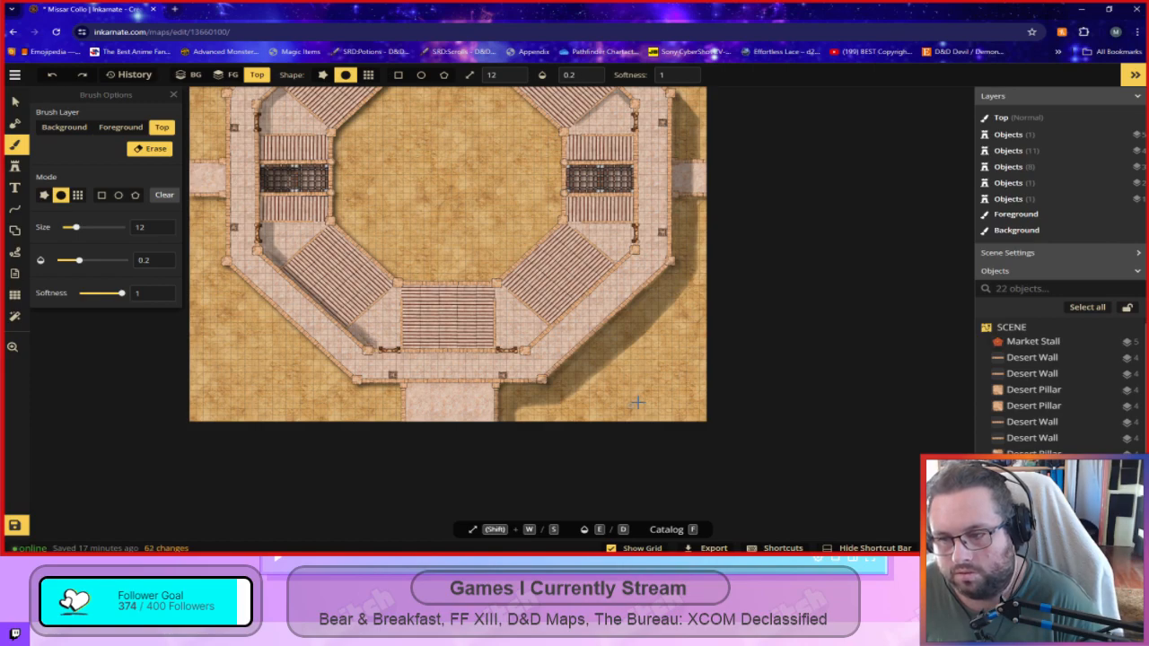
Paint black shadow strokes at size 12 and opacity 0.2 close along the outside of the south-east wall.
{"action": "scroll", "coordinate": [637, 403], "scroll_direction": "up", "scroll_amount": 5}
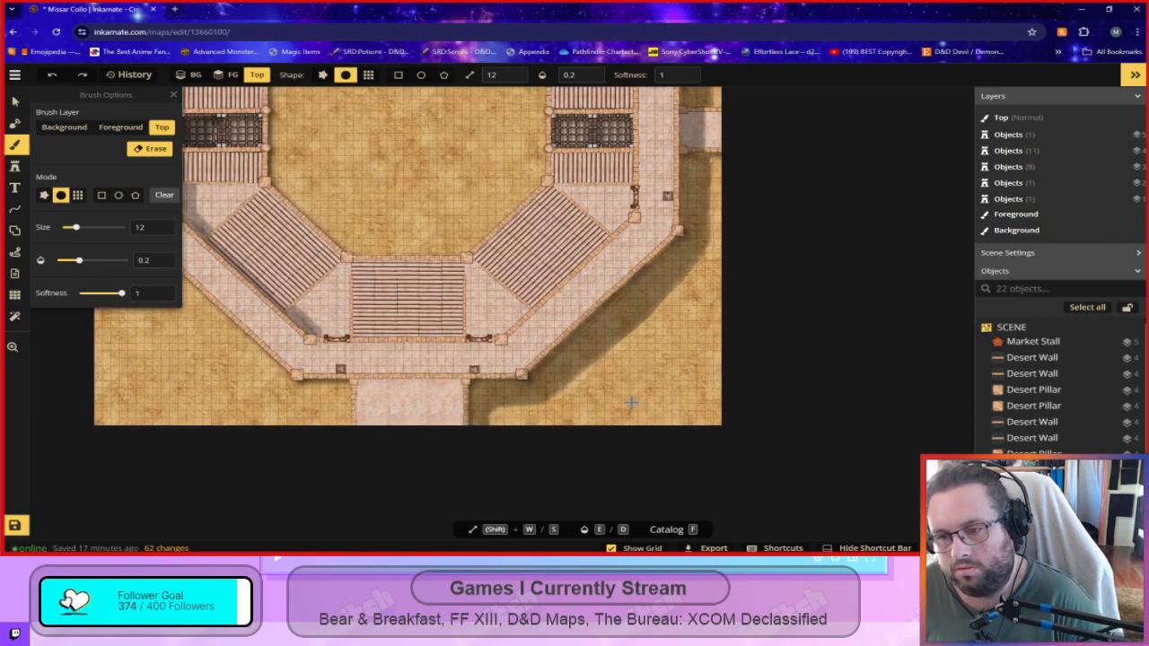
{"action": "left_click_drag", "start_coordinate": [653, 299], "coordinate": [606, 410]}
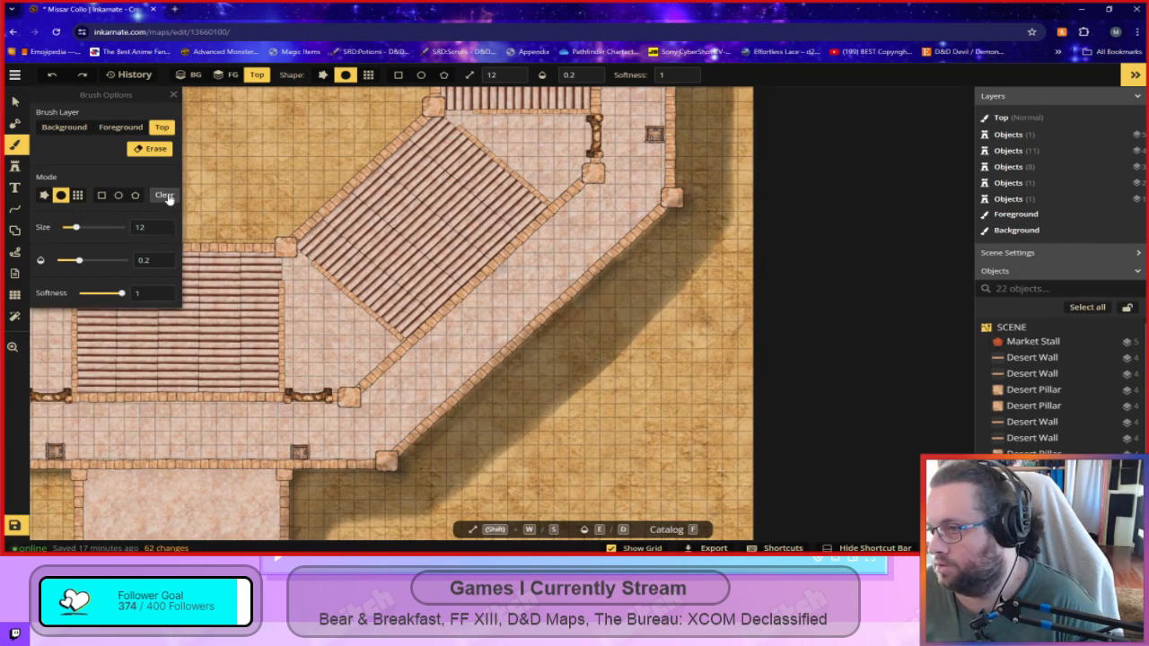
{"action": "left_click", "coordinate": [150, 148]}
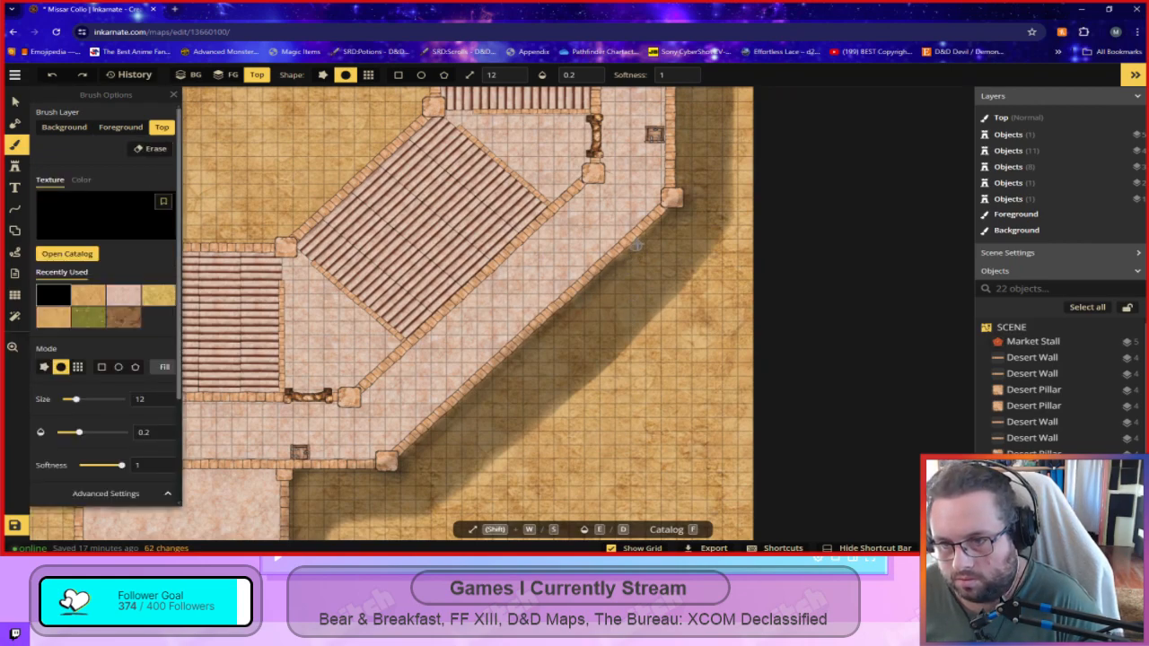
{"action": "left_click_drag", "start_coordinate": [662, 220], "coordinate": [628, 250]}
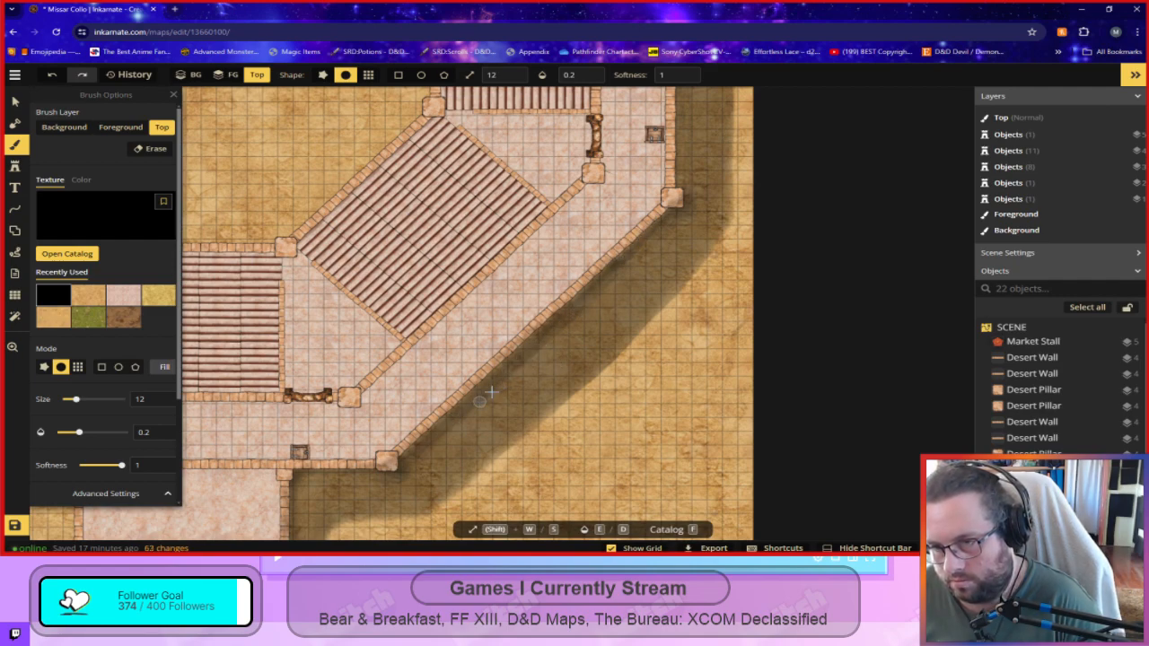
{"action": "left_click_drag", "start_coordinate": [674, 215], "coordinate": [576, 316]}
{"action": "scroll", "coordinate": [575, 316], "scroll_direction": "up", "scroll_amount": 2}
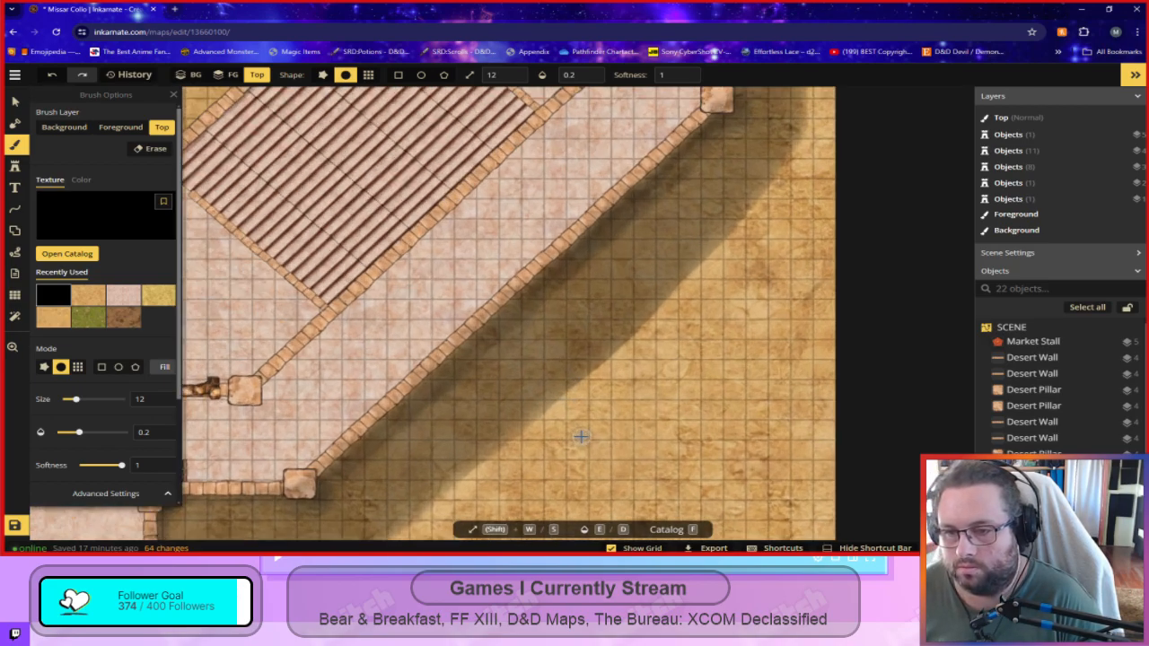
Lighten the shadow beside the outer south-east wall up to its upper corner pillar, erasing at opacity 0.2 and undoing an unwanted stroke.
{"action": "key", "text": "e"}
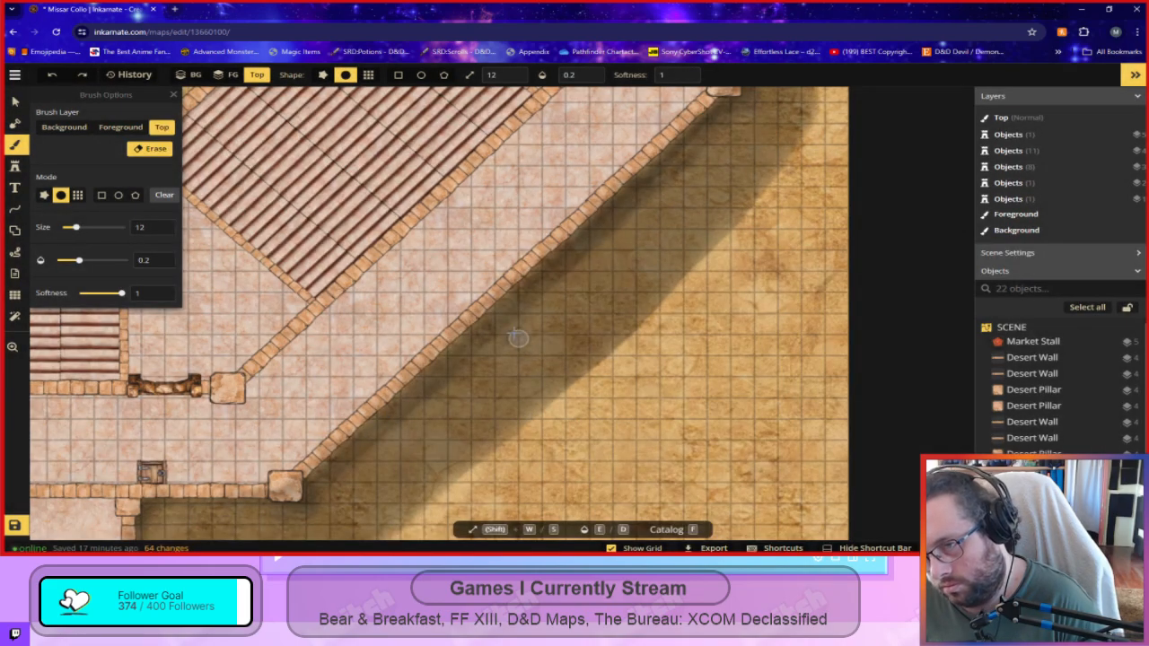
{"action": "key", "text": "ctrl+z"}
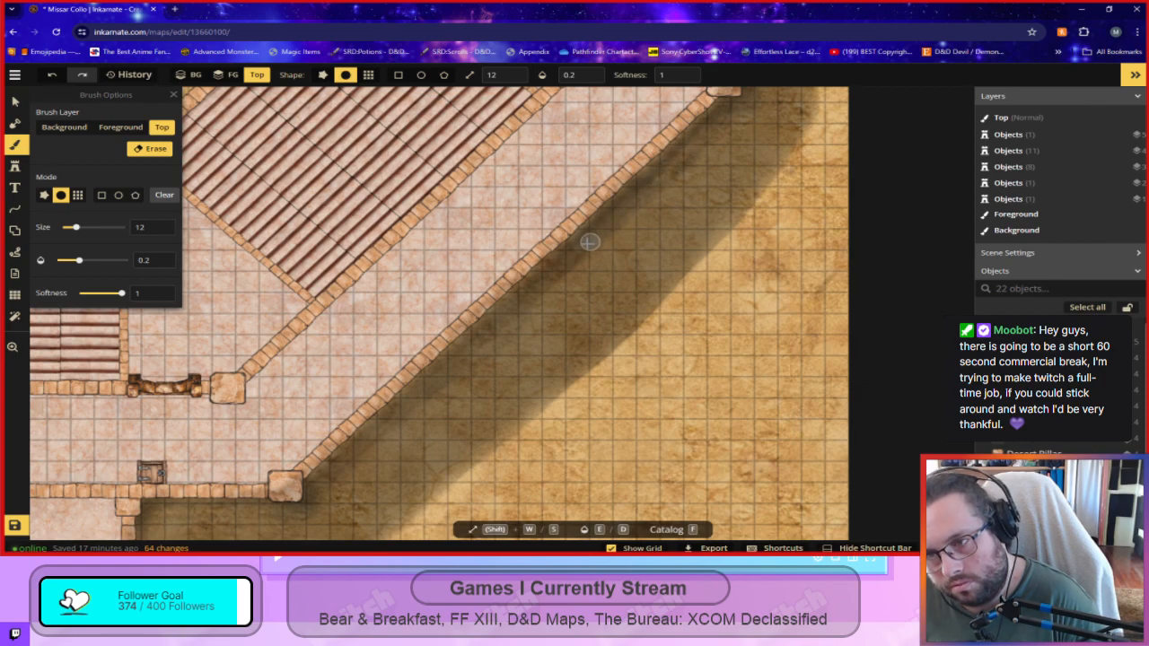
{"action": "mouse_move", "coordinate": [534, 290]}
{"action": "left_mouse_down"}
{"action": "mouse_move", "coordinate": [539, 266]}
{"action": "mouse_move", "coordinate": [582, 231]}
{"action": "left_mouse_up"}
{"action": "left_click_drag", "start_coordinate": [748, 101], "coordinate": [563, 350]}
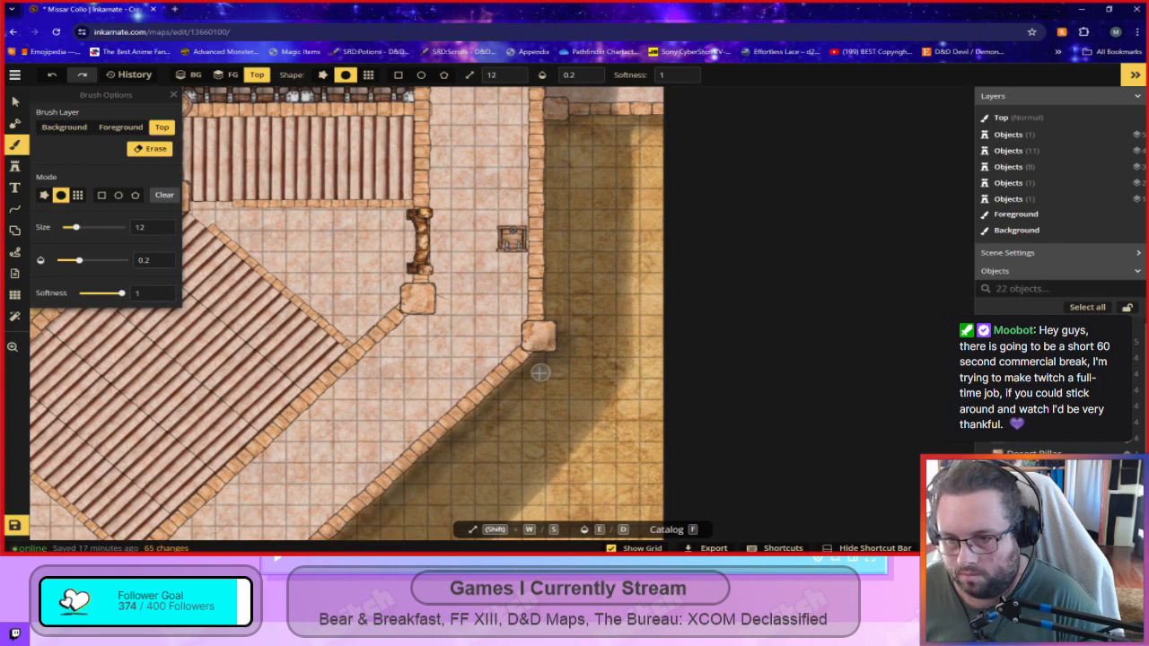
{"action": "left_click_drag", "start_coordinate": [532, 363], "coordinate": [392, 494]}
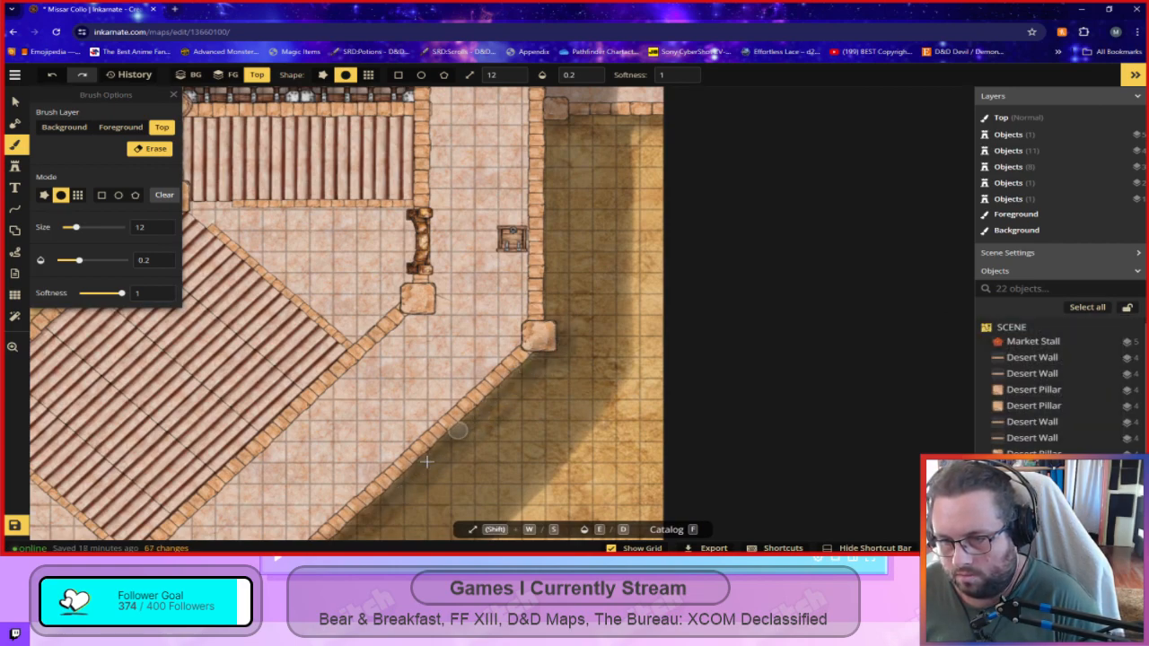
Try another size 12 erasing stroke on the shadow below the south-east wall's upper corner pillar, and undo it.
{"action": "scroll", "coordinate": [495, 469], "scroll_direction": "down", "scroll_amount": 5}
{"action": "scroll", "coordinate": [508, 457], "scroll_direction": "up", "scroll_amount": 5}
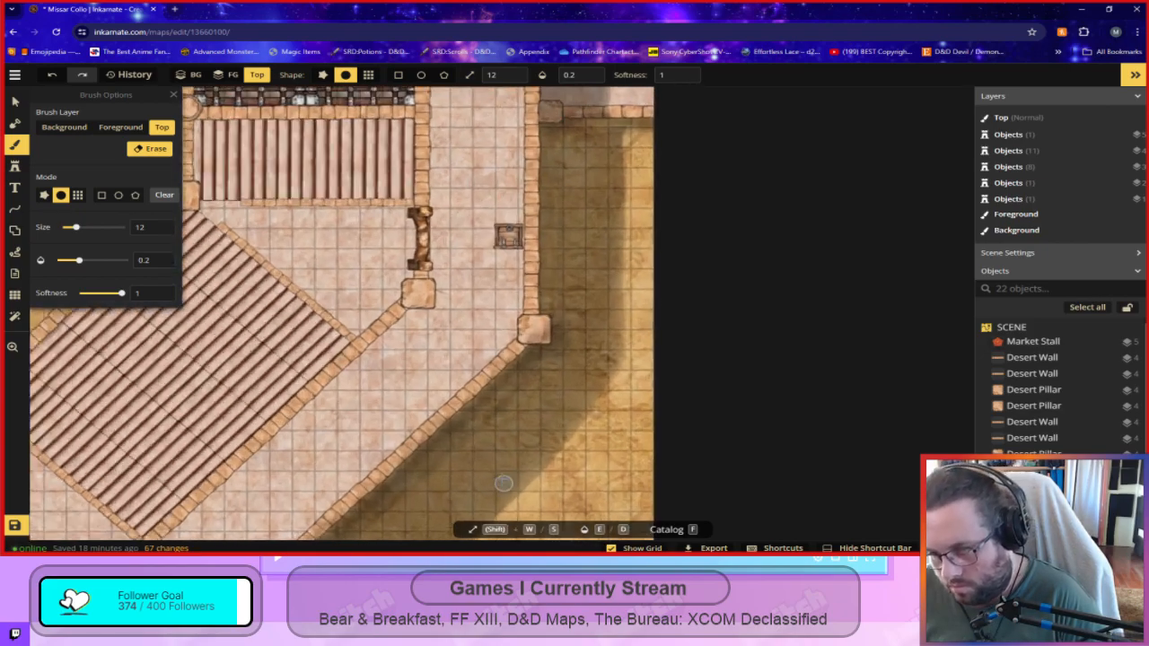
{"action": "mouse_move", "coordinate": [405, 476]}
{"action": "left_mouse_down"}
{"action": "mouse_move", "coordinate": [340, 523]}
{"action": "mouse_move", "coordinate": [446, 457]}
{"action": "left_mouse_up"}
{"action": "scroll", "coordinate": [536, 482], "scroll_direction": "down", "scroll_amount": 3}
{"action": "key", "text": "ctrl+z"}
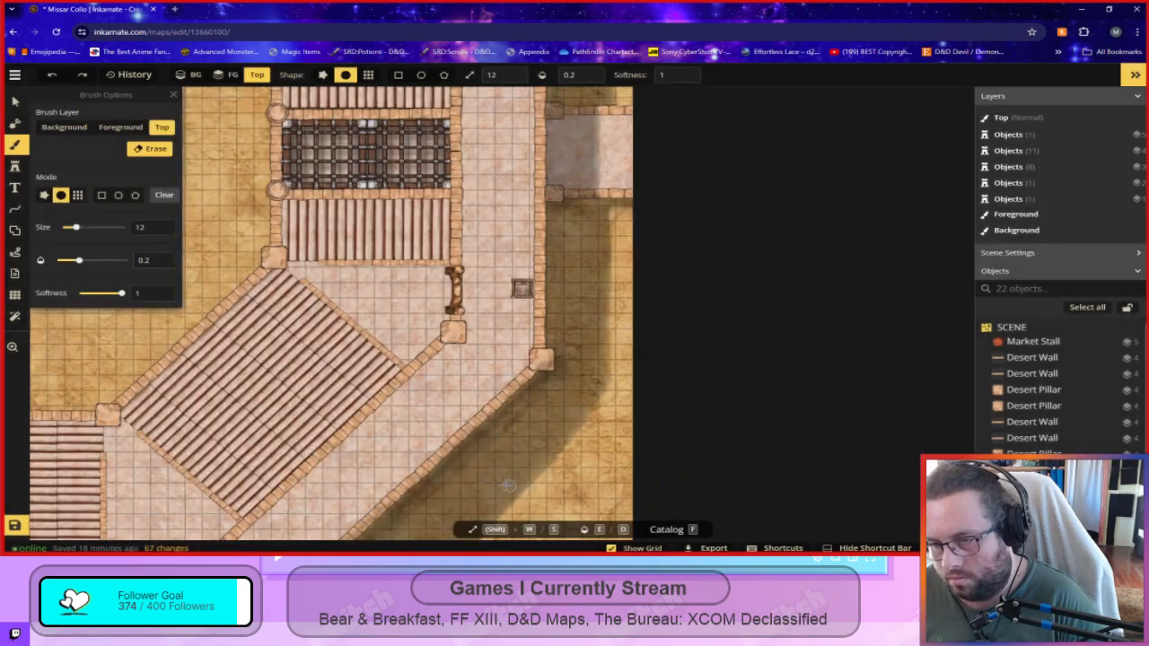
Set the eraser size to 4 and touch up the shadow edge below the south-east wall's upper corner pillar.
{"action": "scroll", "coordinate": [537, 484], "scroll_direction": "up", "scroll_amount": 4}
{"action": "left_click_drag", "start_coordinate": [75, 230], "coordinate": [67, 230]}
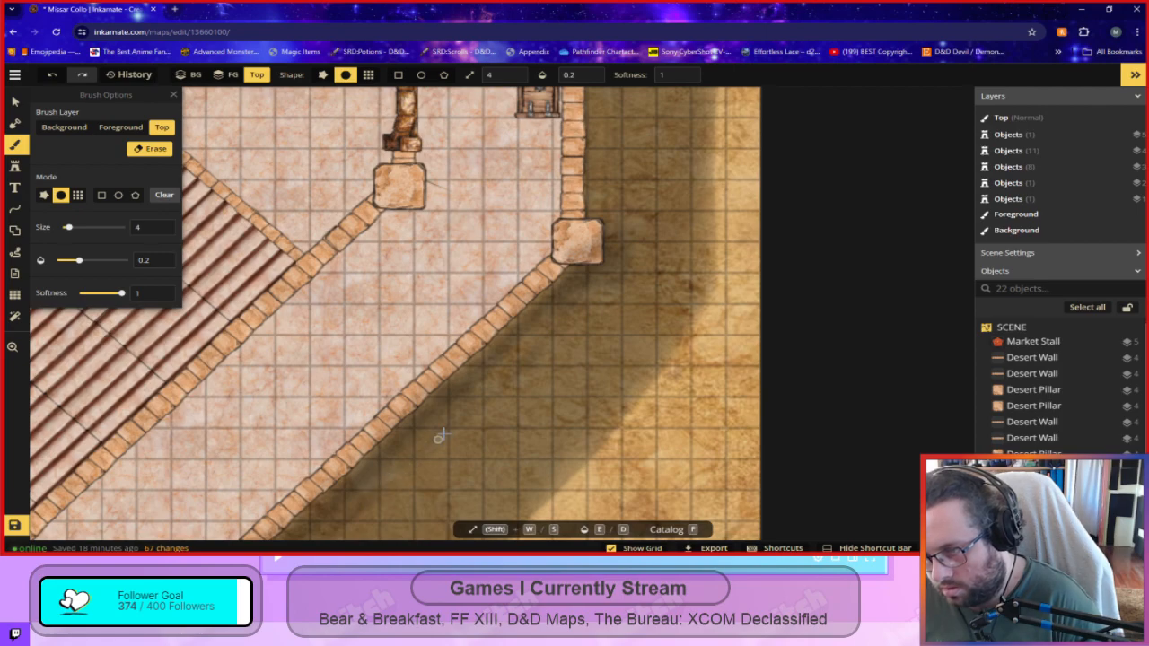
{"action": "scroll", "coordinate": [505, 458], "scroll_direction": "down", "scroll_amount": 5}
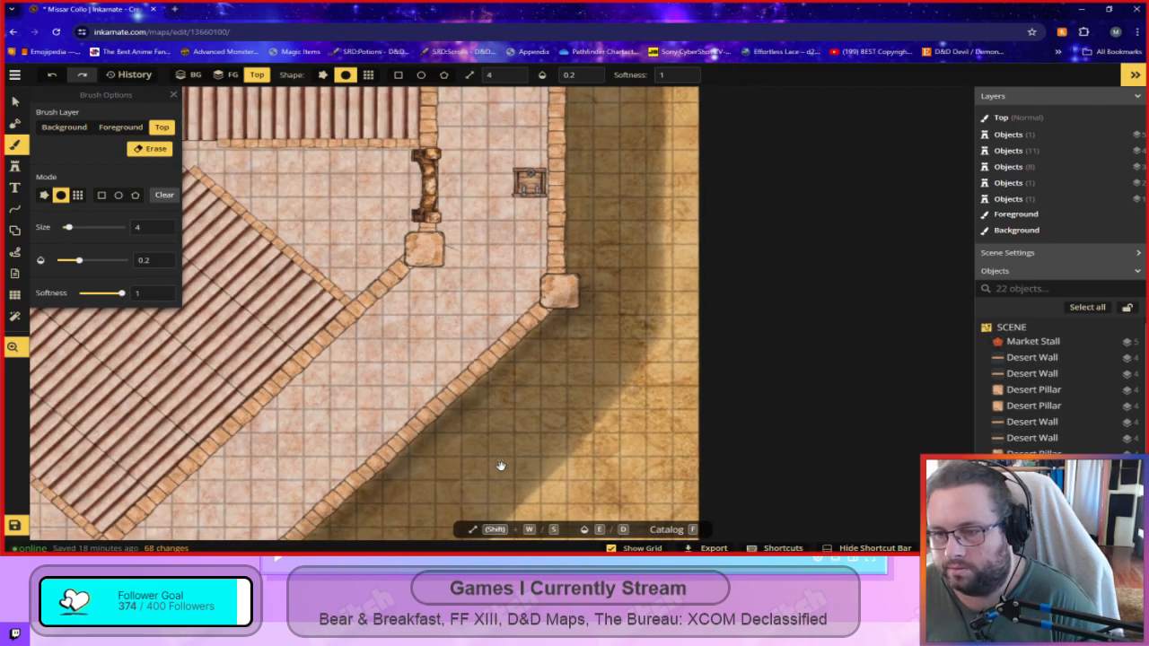
Erase more of the shadow along the middle of the outer south-east wall at size 9 and opacity 0.24.
{"action": "left_click_drag", "start_coordinate": [496, 504], "coordinate": [757, 193]}
{"action": "scroll", "coordinate": [669, 314], "scroll_direction": "down", "scroll_amount": 2}
{"action": "scroll", "coordinate": [669, 314], "scroll_direction": "down", "scroll_amount": 1}
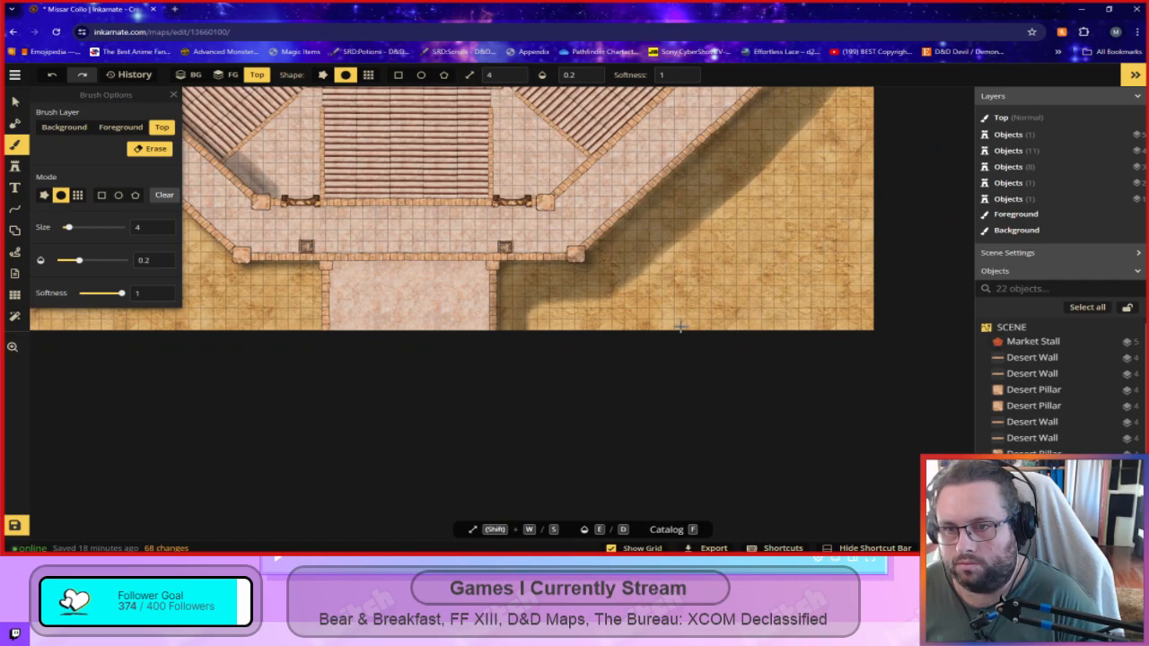
{"action": "scroll", "coordinate": [663, 199], "scroll_direction": "up", "scroll_amount": 3}
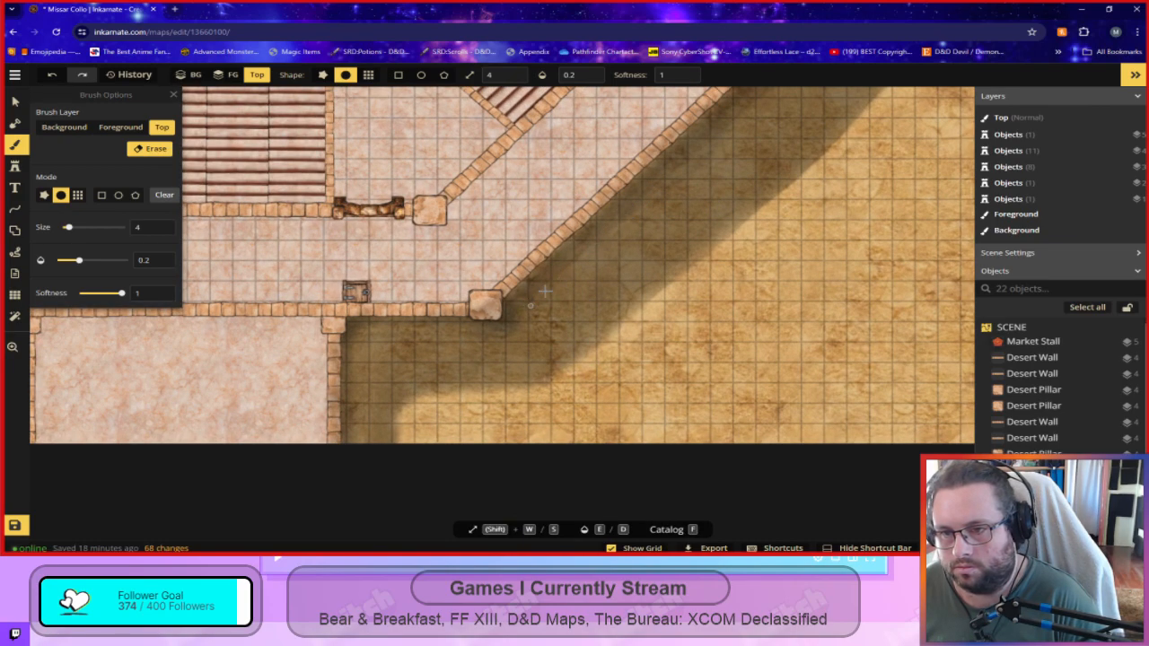
{"action": "scroll", "coordinate": [684, 363], "scroll_direction": "down", "scroll_amount": 4}
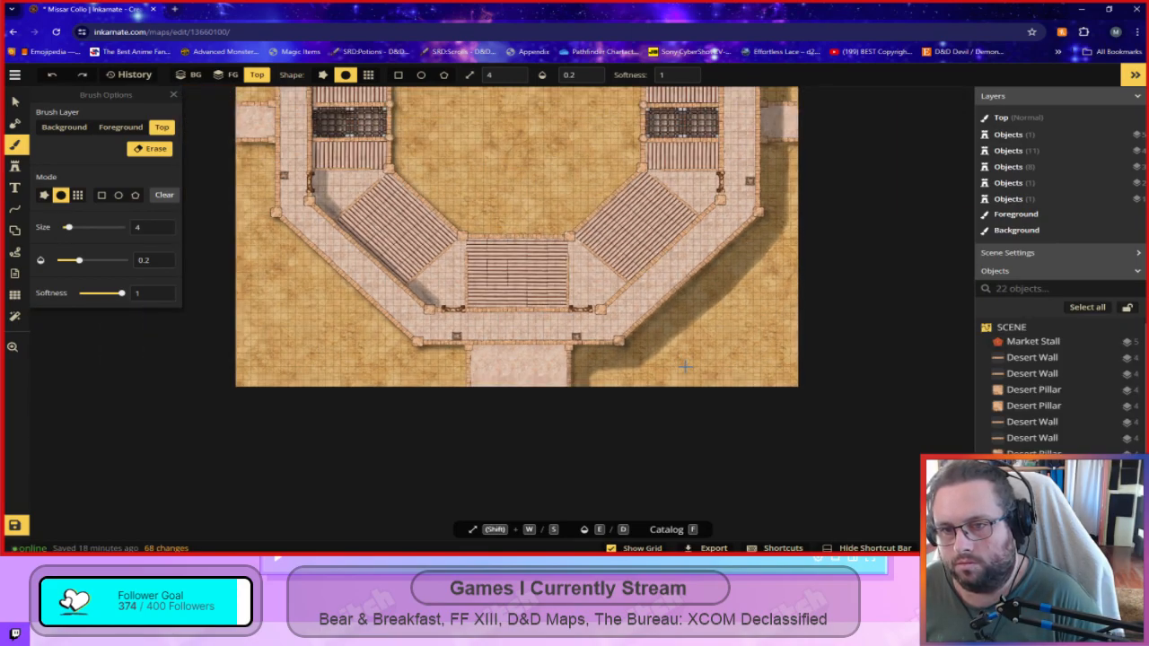
{"action": "scroll", "coordinate": [684, 367], "scroll_direction": "down", "scroll_amount": 1}
{"action": "scroll", "coordinate": [721, 253], "scroll_direction": "up", "scroll_amount": 5}
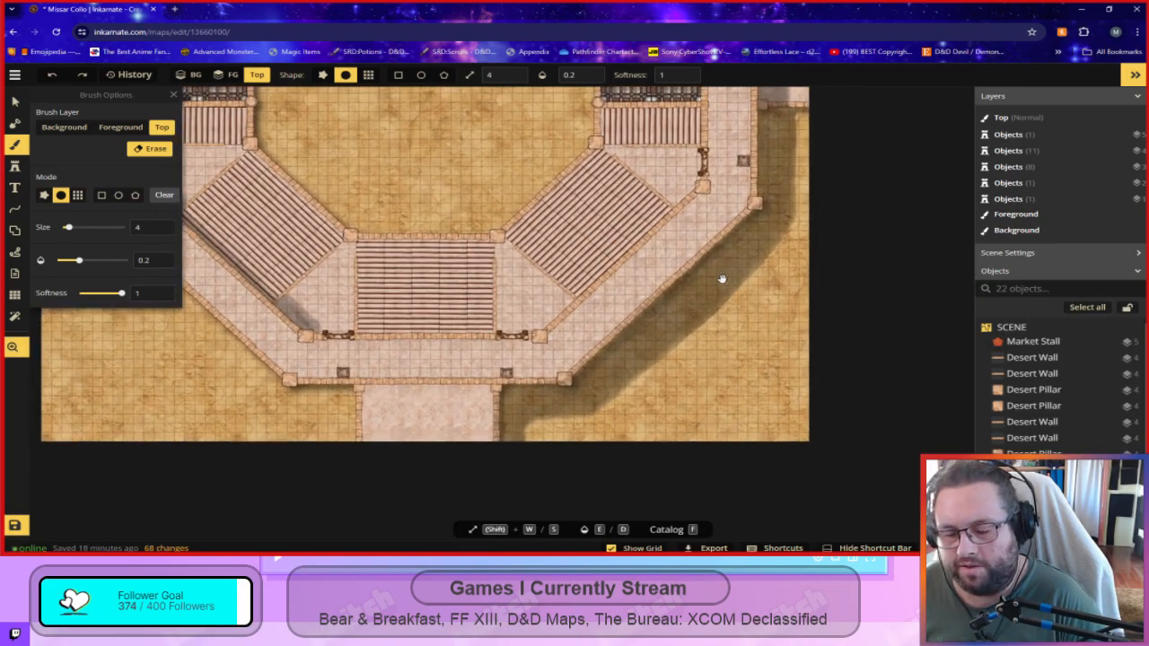
{"action": "scroll", "coordinate": [607, 341], "scroll_direction": "up", "scroll_amount": 4}
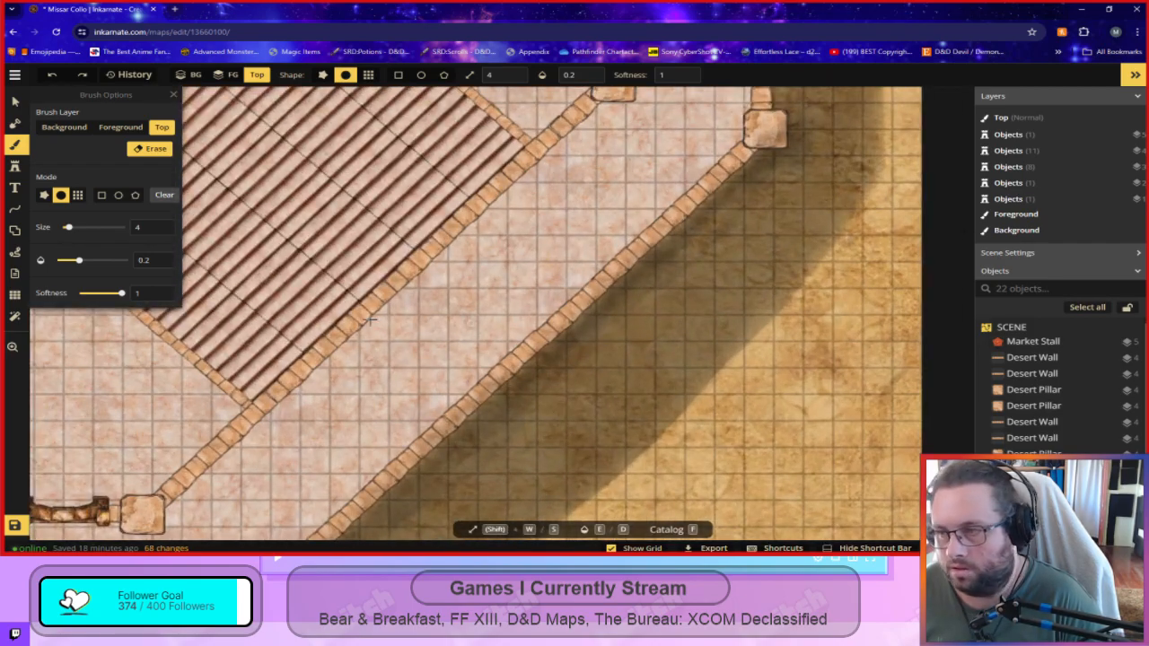
{"action": "left_click_drag", "start_coordinate": [79, 260], "coordinate": [82, 261]}
{"action": "mouse_move", "coordinate": [614, 303]}
{"action": "left_mouse_down"}
{"action": "mouse_move", "coordinate": [671, 244]}
{"action": "mouse_move", "coordinate": [521, 381]}
{"action": "mouse_move", "coordinate": [649, 274]}
{"action": "mouse_move", "coordinate": [616, 297]}
{"action": "left_mouse_up"}
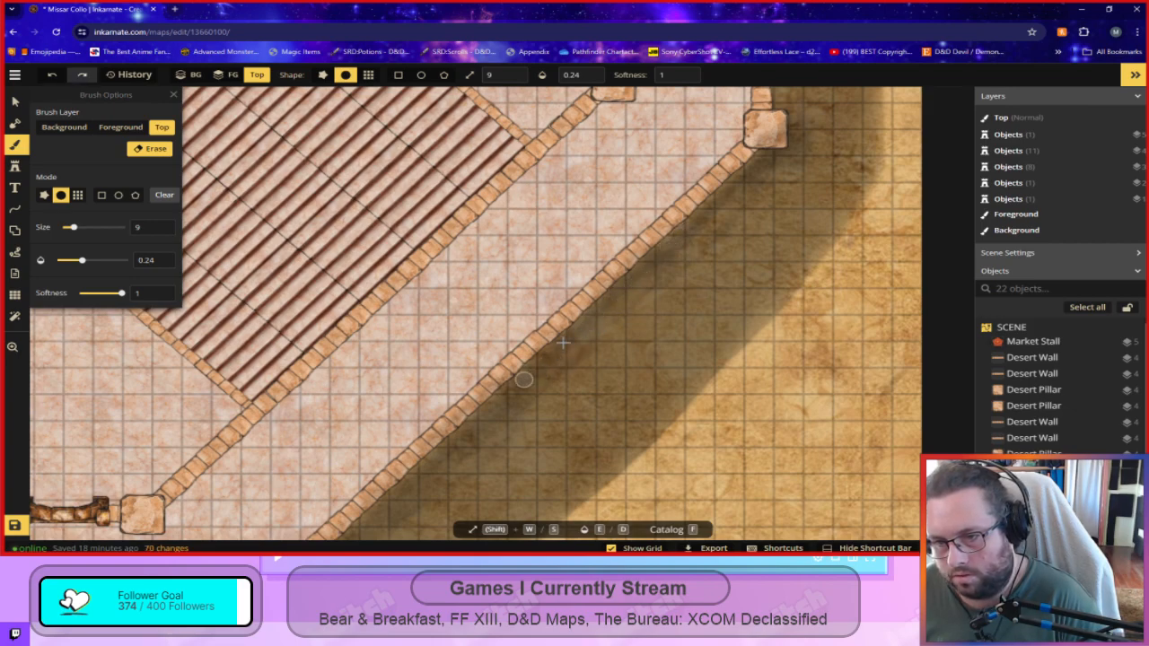
Repaint the black shadow hugging the middle of the outer south-east wall at size 9 and opacity 0.24.
{"action": "left_click", "coordinate": [158, 150]}
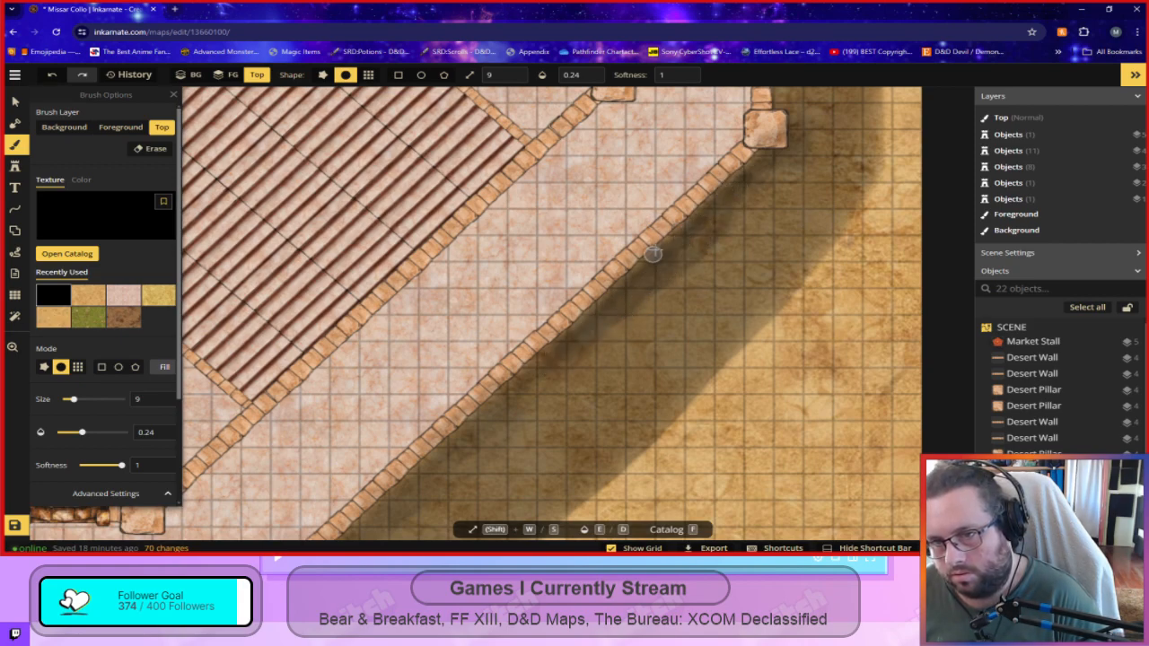
{"action": "left_click_drag", "start_coordinate": [512, 400], "coordinate": [569, 339]}
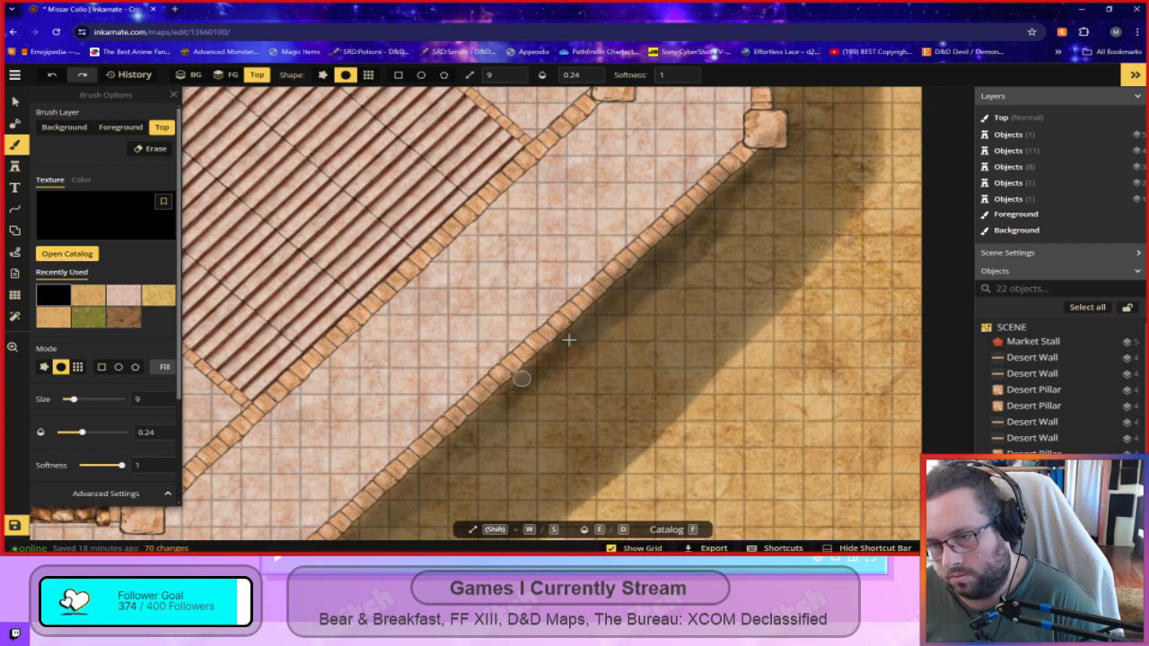
Erase along the shadow hugging the outer south-east wall at size 9 and opacity 0.2 to soften it.
{"action": "key", "text": "e"}
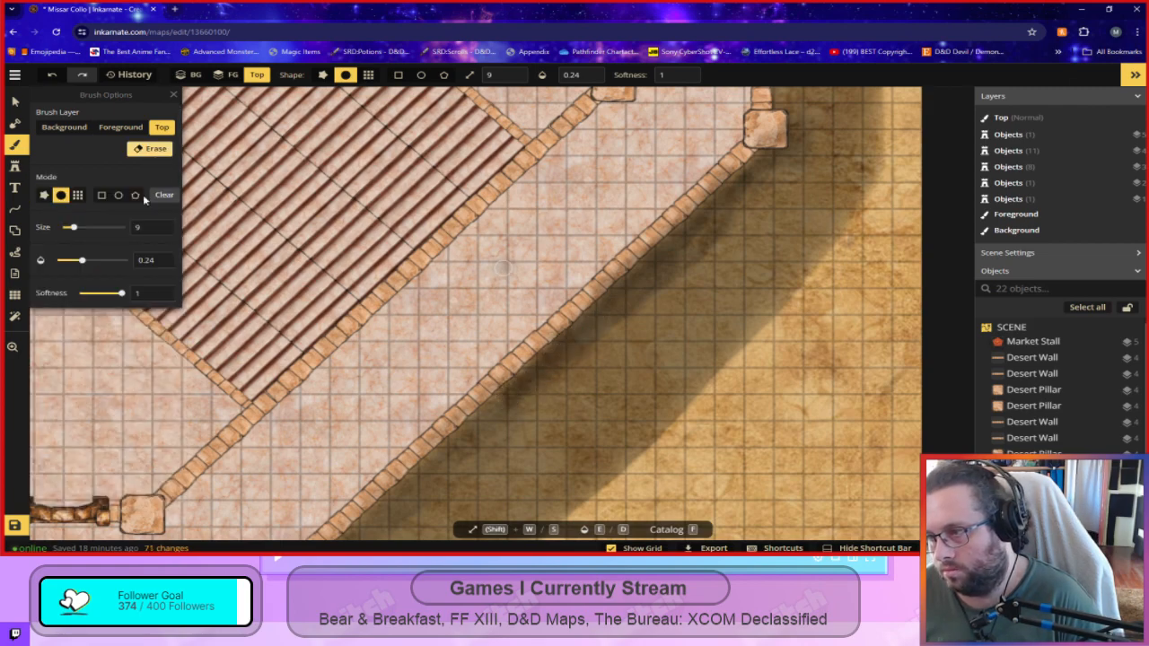
{"action": "left_click_drag", "start_coordinate": [81, 266], "coordinate": [79, 262]}
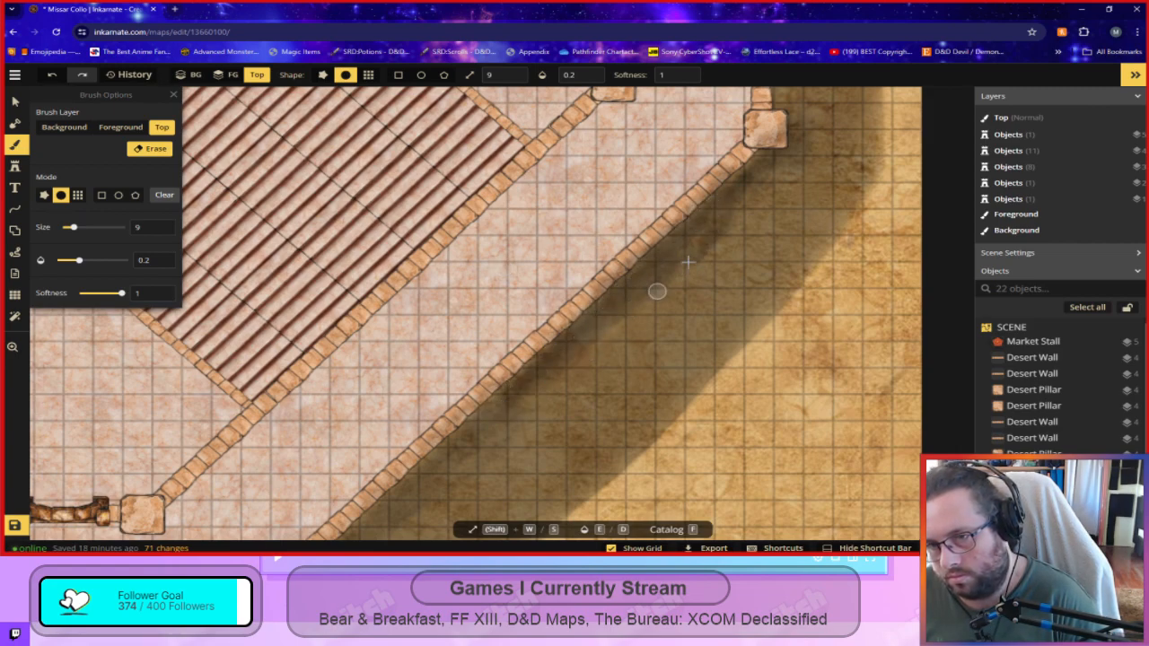
{"action": "left_click_drag", "start_coordinate": [705, 220], "coordinate": [584, 325]}
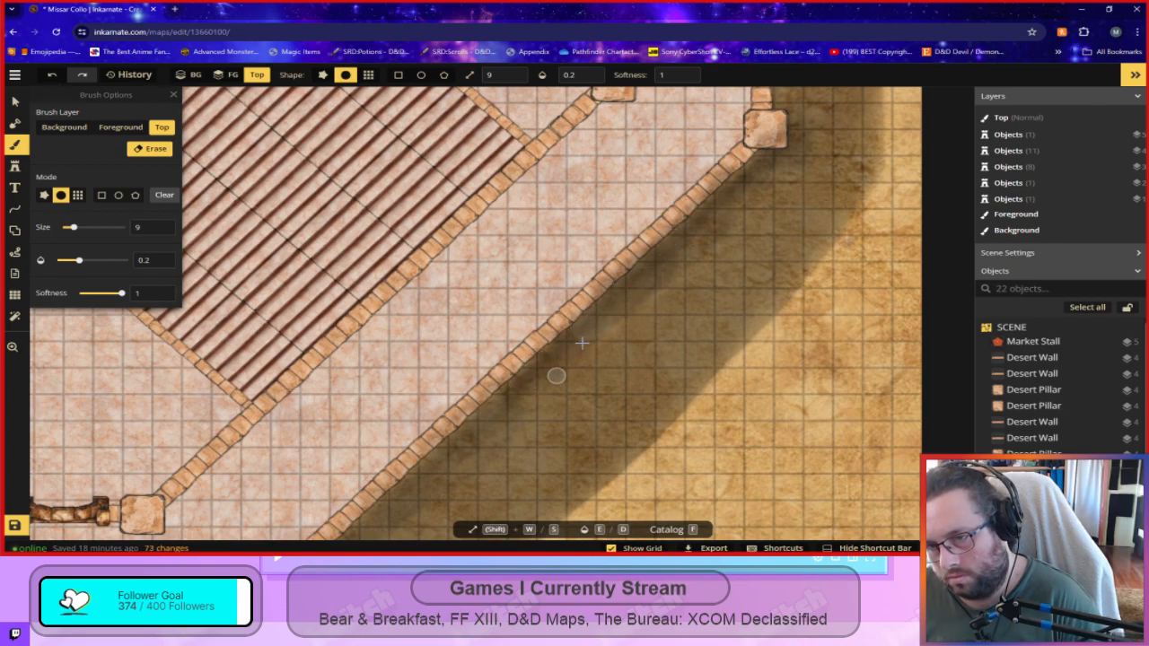
{"action": "left_click_drag", "start_coordinate": [622, 294], "coordinate": [746, 179]}
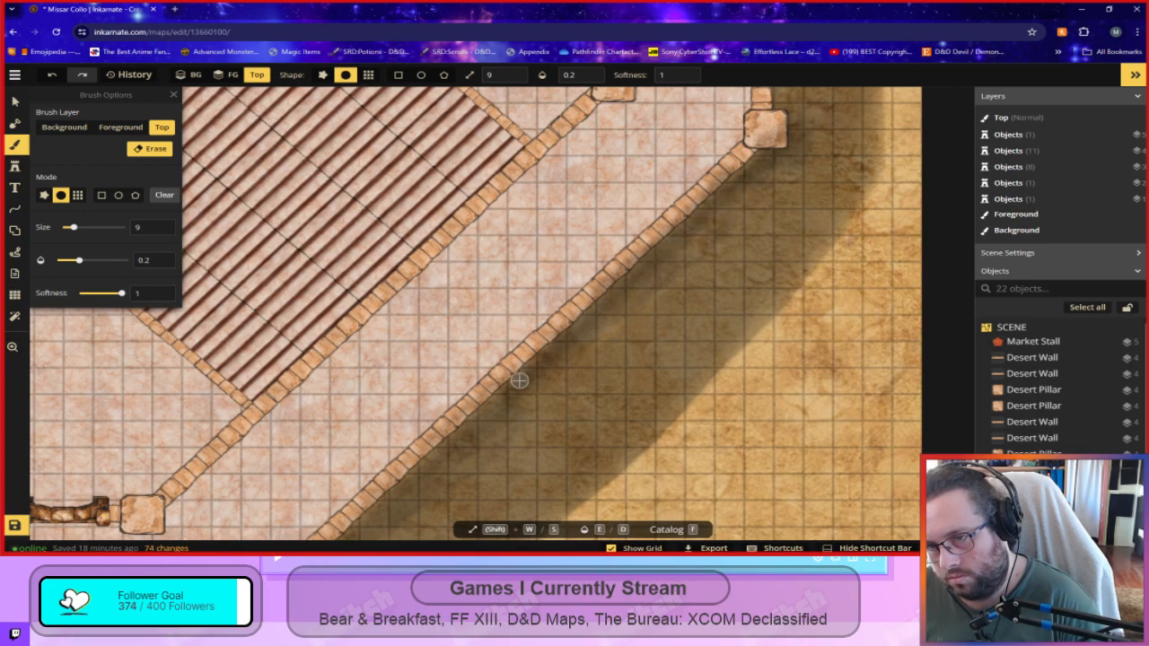
{"action": "scroll", "coordinate": [750, 436], "scroll_direction": "down", "scroll_amount": 4}
{"action": "scroll", "coordinate": [736, 487], "scroll_direction": "down", "scroll_amount": 5}
{"action": "mouse_move", "coordinate": [555, 460]}
{"action": "left_mouse_down"}
{"action": "mouse_move", "coordinate": [834, 277]}
{"action": "mouse_move", "coordinate": [780, 280]}
{"action": "mouse_move", "coordinate": [674, 364]}
{"action": "mouse_move", "coordinate": [592, 372]}
{"action": "left_mouse_up"}
{"action": "scroll", "coordinate": [780, 393], "scroll_direction": "up", "scroll_amount": 5}
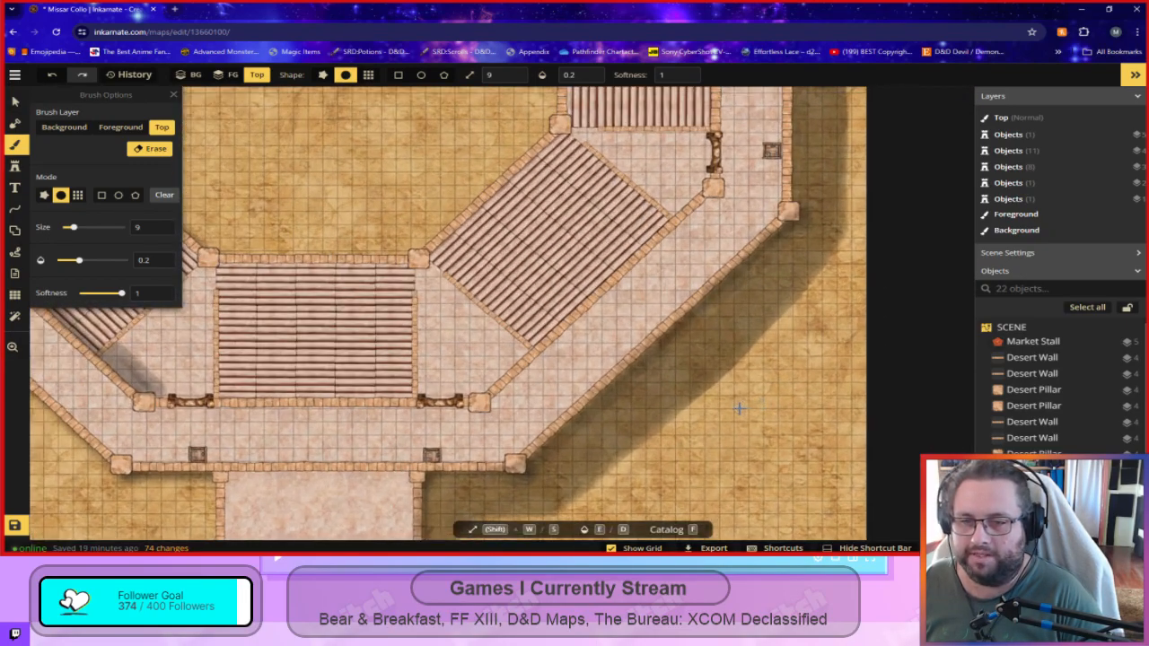
Repaint the black shadow beside the middle of the outer south-east wall at size 9 and opacity 0.2.
{"action": "left_click", "coordinate": [148, 148]}
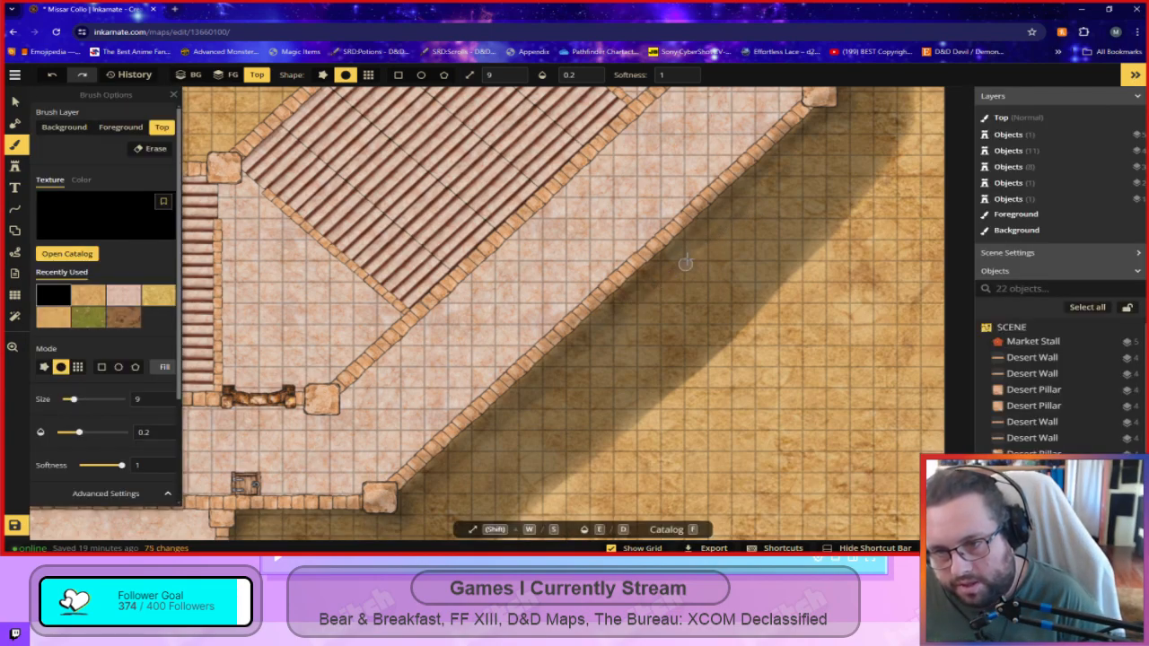
{"action": "key", "text": "ctrl+z"}
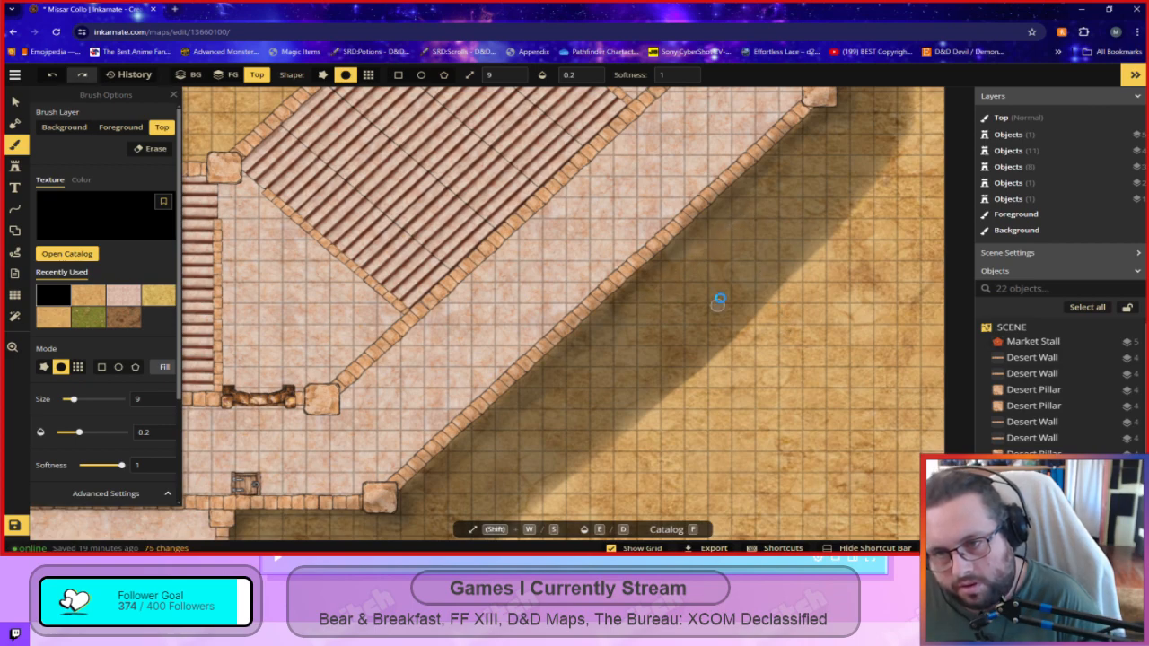
{"action": "left_click_drag", "start_coordinate": [701, 243], "coordinate": [696, 248]}
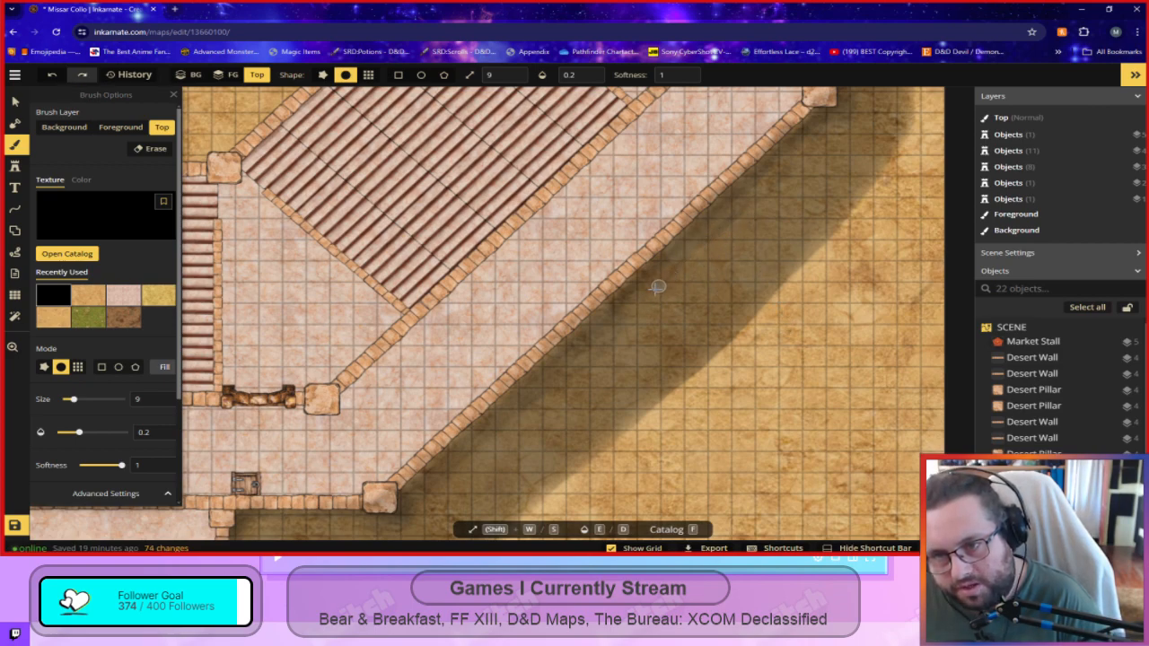
{"action": "key", "text": "ctrl+z"}
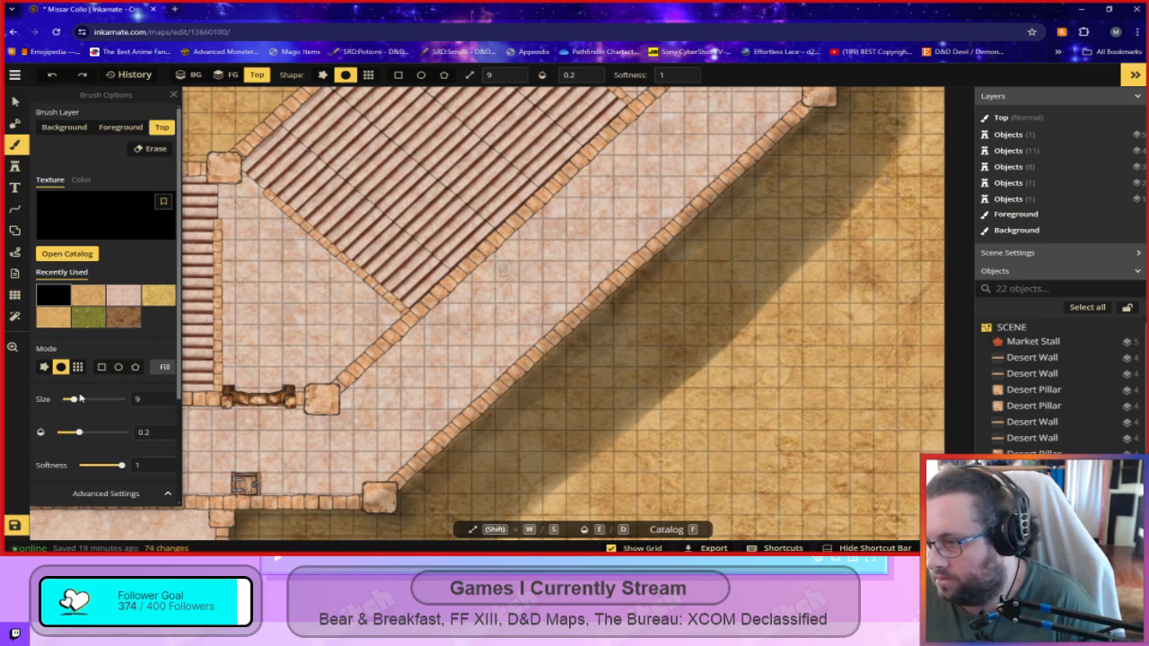
{"action": "scroll", "coordinate": [763, 303], "scroll_direction": "up", "scroll_amount": 3}
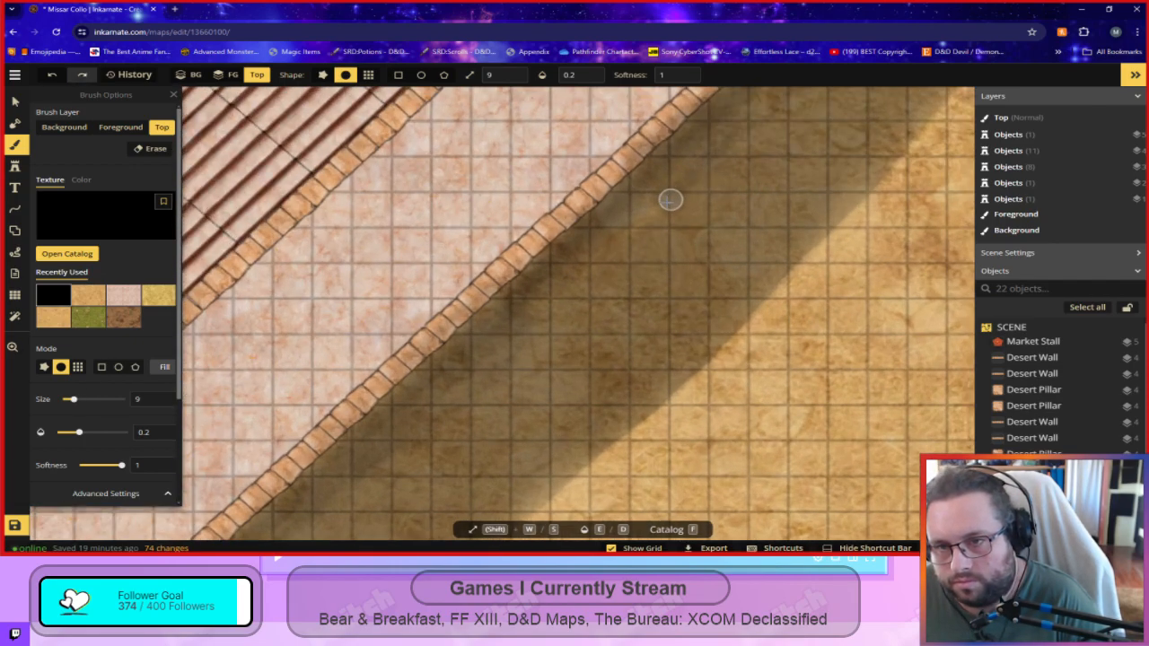
{"action": "left_click_drag", "start_coordinate": [632, 233], "coordinate": [589, 267]}
{"action": "scroll", "coordinate": [824, 313], "scroll_direction": "down", "scroll_amount": 5}
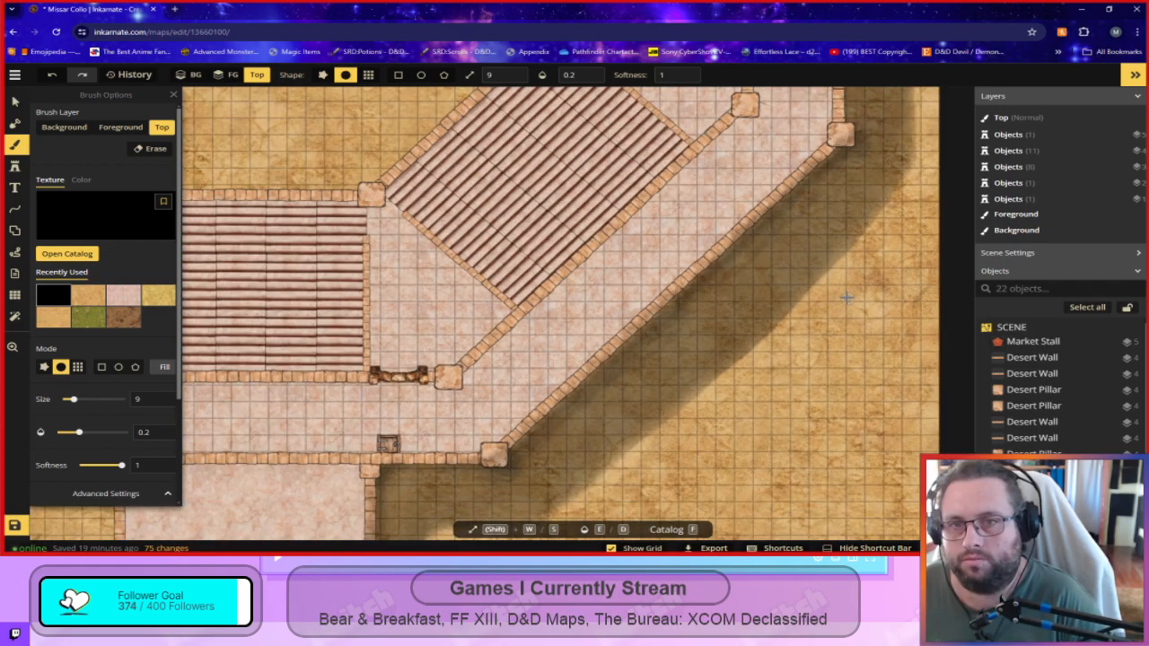
Erase along the shadow inside the north-west corner, from the west gate to the stands, at size 9 and opacity 0.2.
{"action": "scroll", "coordinate": [837, 290], "scroll_direction": "down", "scroll_amount": 5}
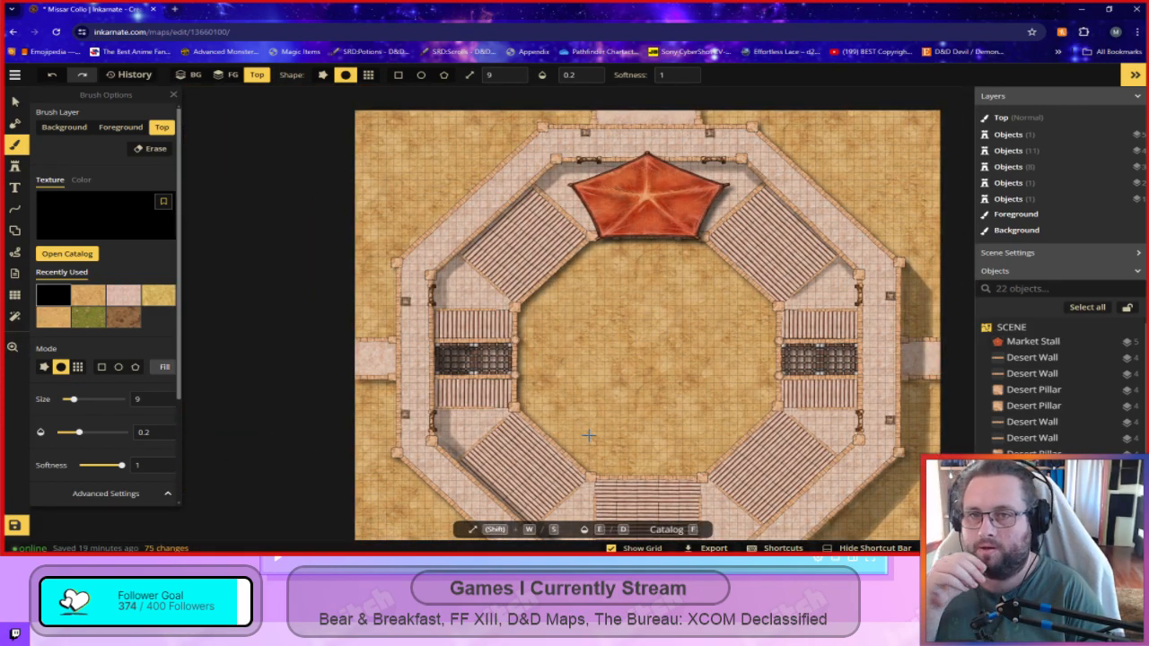
{"action": "scroll", "coordinate": [480, 413], "scroll_direction": "up", "scroll_amount": 5}
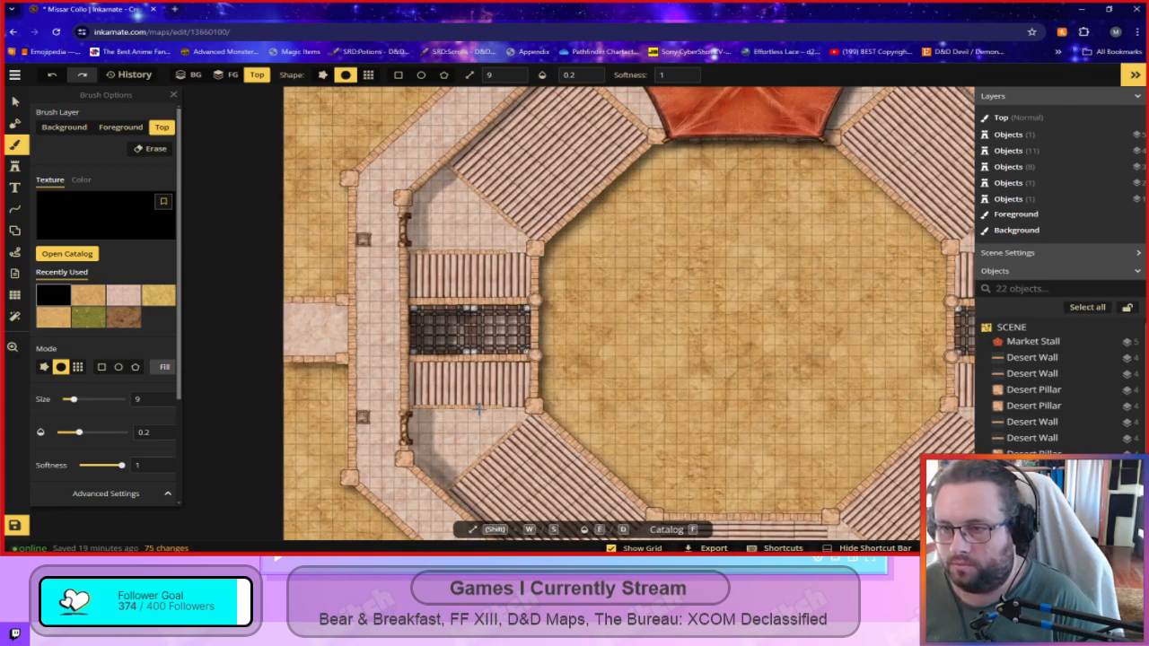
{"action": "mouse_move", "coordinate": [524, 270]}
{"action": "left_mouse_down"}
{"action": "mouse_move", "coordinate": [594, 492]}
{"action": "mouse_move", "coordinate": [591, 434]}
{"action": "left_mouse_up"}
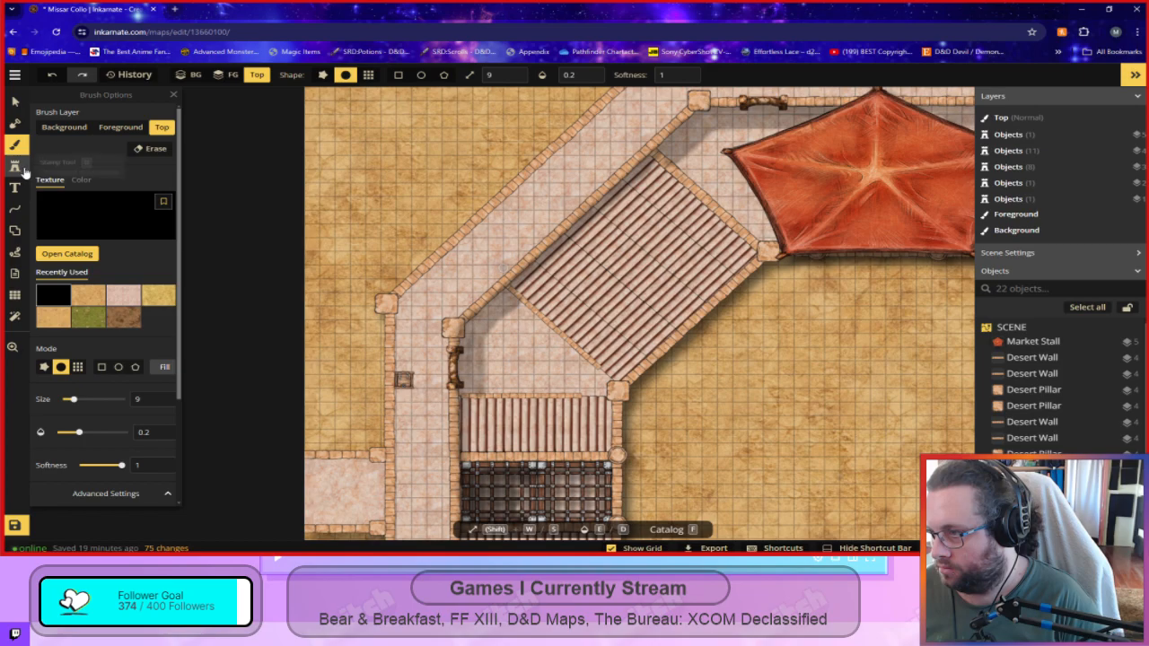
{"action": "scroll", "coordinate": [489, 361], "scroll_direction": "up", "scroll_amount": 2}
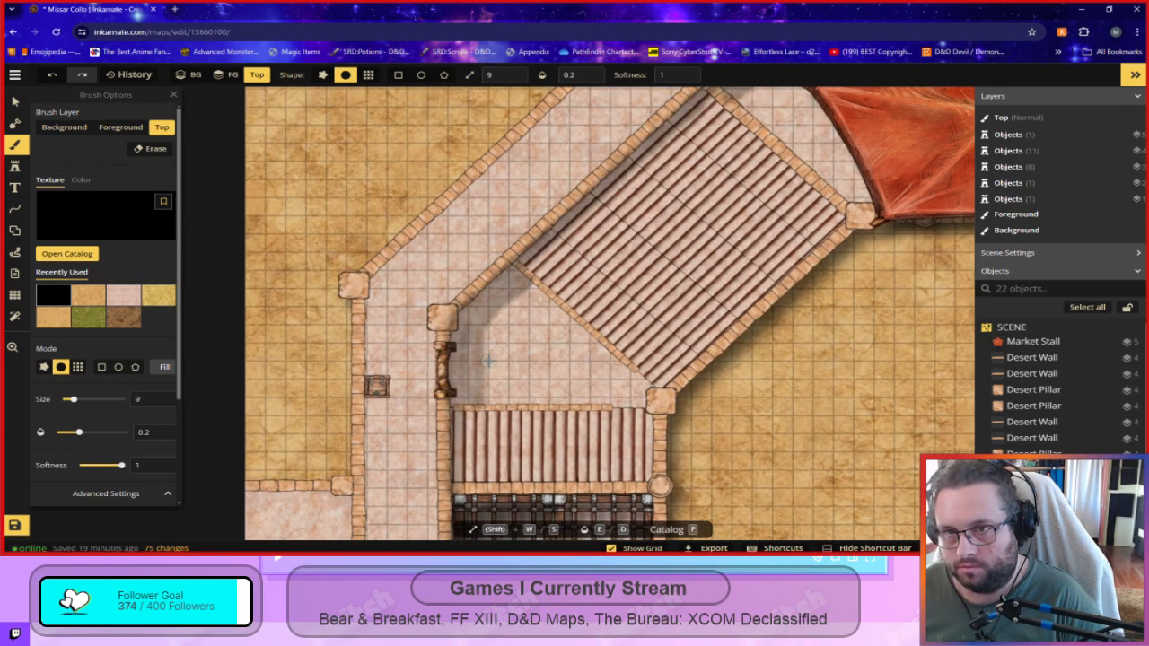
{"action": "scroll", "coordinate": [489, 361], "scroll_direction": "down", "scroll_amount": 1}
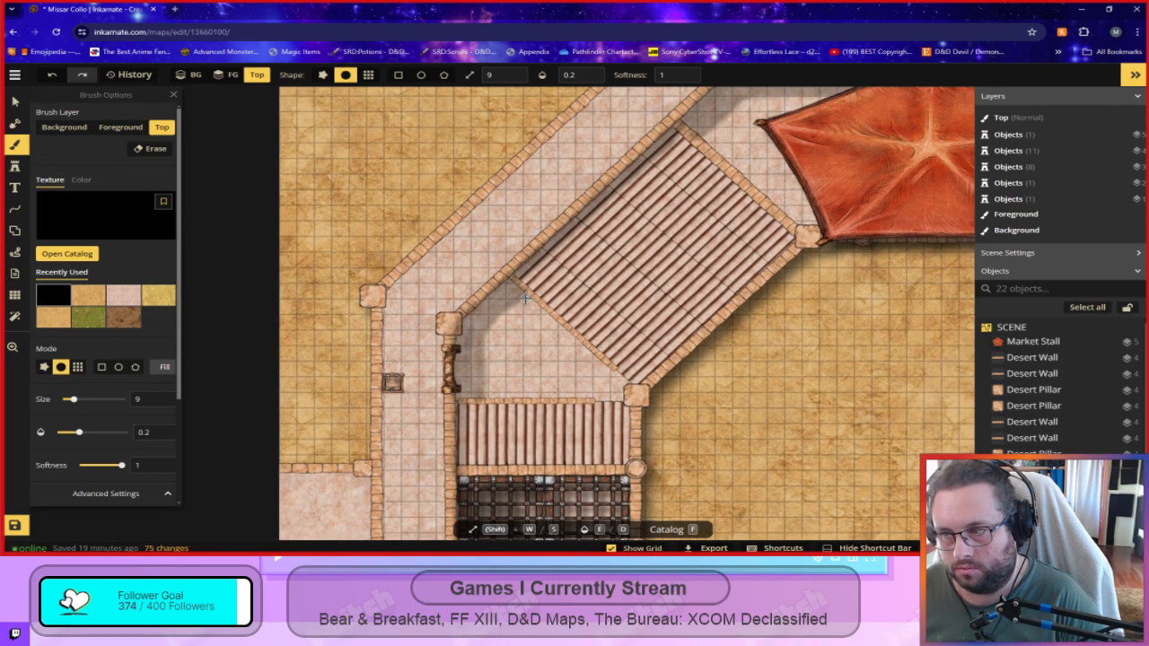
{"action": "scroll", "coordinate": [491, 410], "scroll_direction": "up", "scroll_amount": 5}
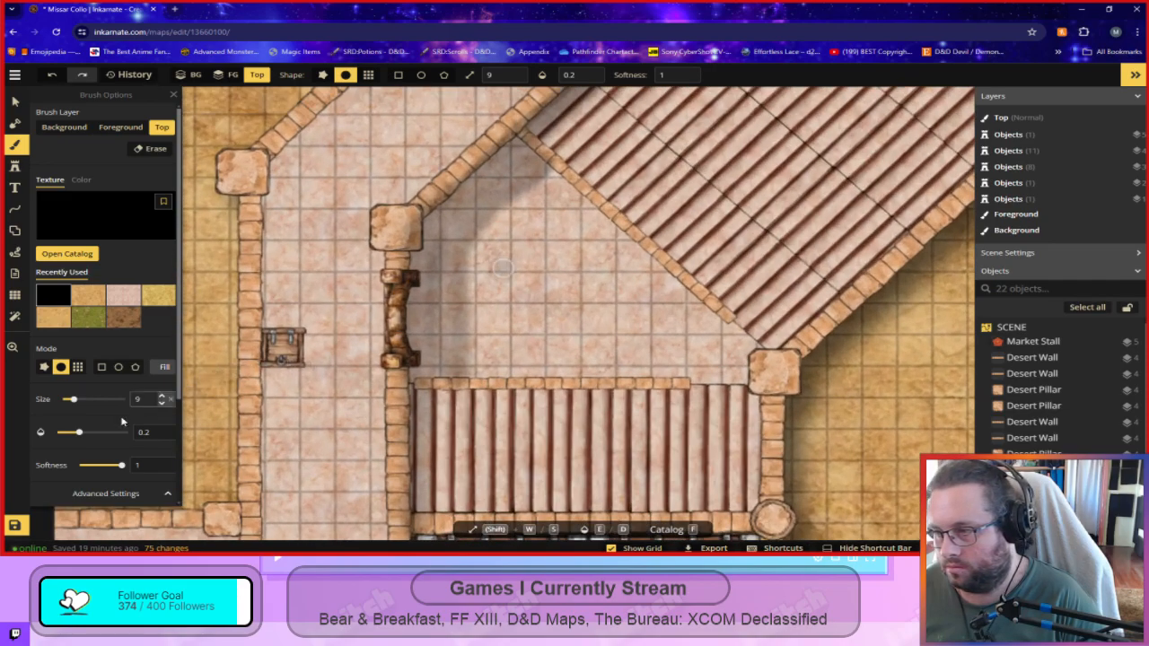
{"action": "key", "text": "e"}
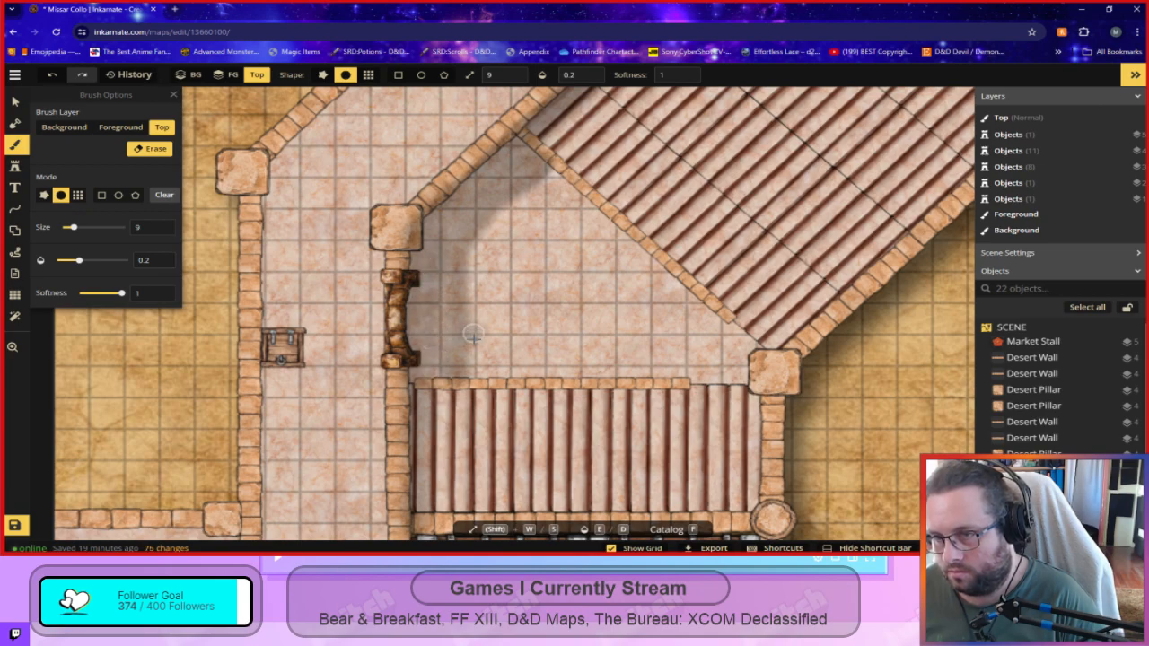
{"action": "mouse_move", "coordinate": [430, 349]}
{"action": "left_mouse_down"}
{"action": "mouse_move", "coordinate": [430, 267]}
{"action": "mouse_move", "coordinate": [446, 228]}
{"action": "mouse_move", "coordinate": [548, 144]}
{"action": "left_mouse_up"}
{"action": "scroll", "coordinate": [570, 324], "scroll_direction": "down", "scroll_amount": 3}
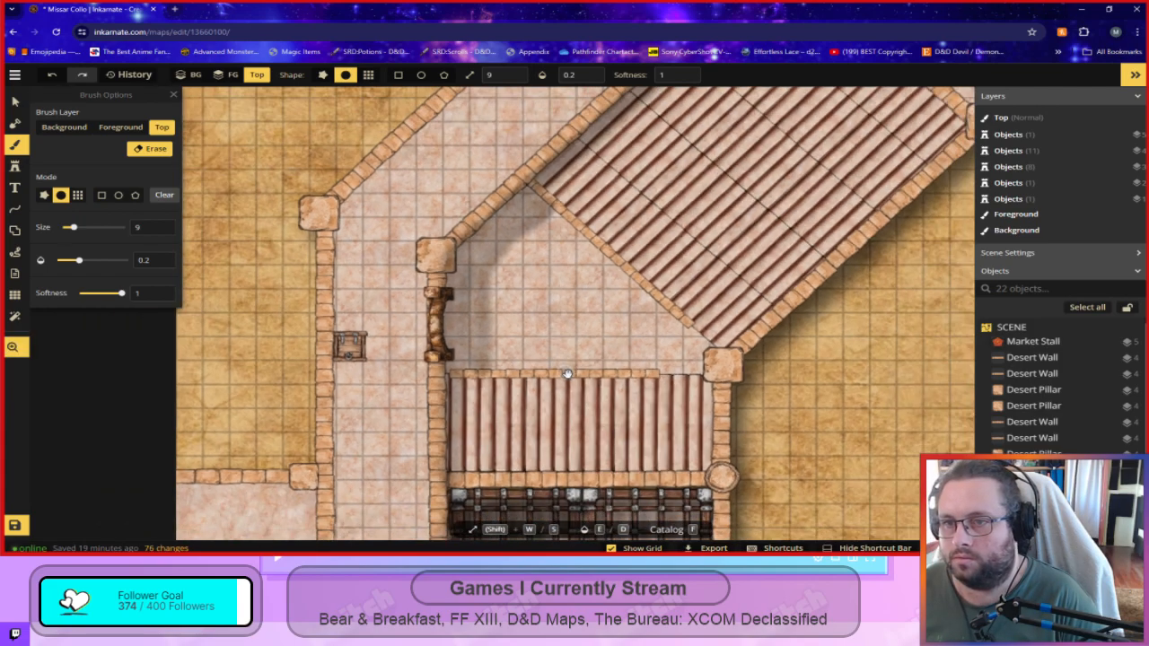
Raise the eraser opacity to 0.3 and soften the shadow between the lower west gate and the south-west stands.
{"action": "scroll", "coordinate": [579, 359], "scroll_direction": "down", "scroll_amount": 2}
{"action": "left_click_drag", "start_coordinate": [597, 472], "coordinate": [590, 236]}
{"action": "scroll", "coordinate": [559, 361], "scroll_direction": "up", "scroll_amount": 2}
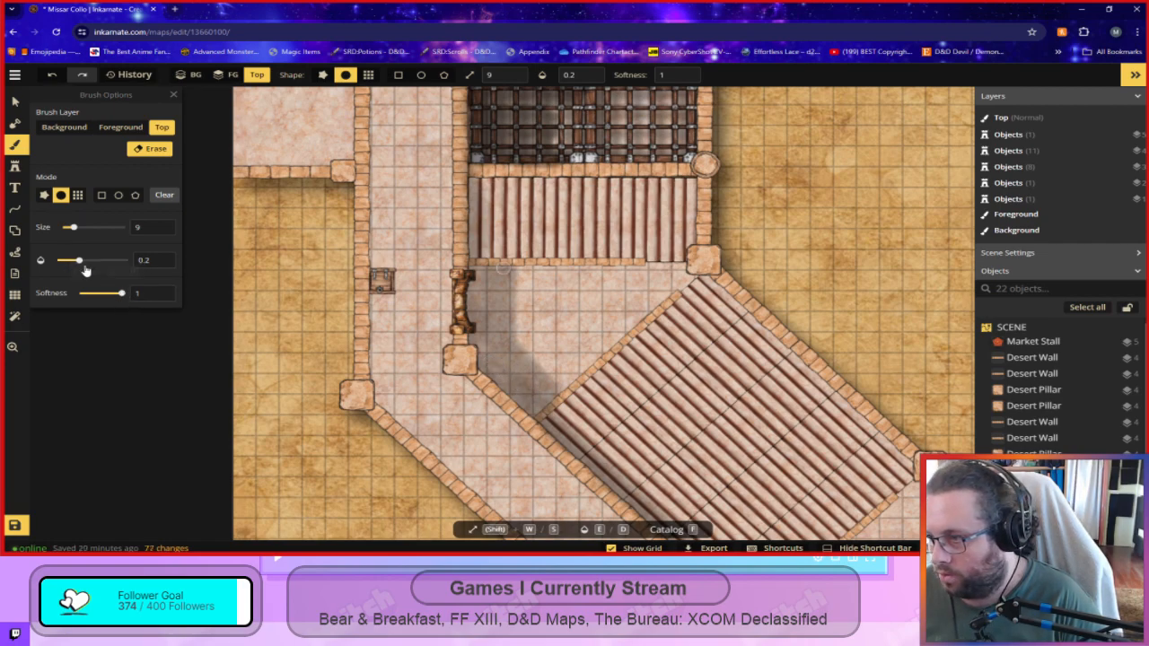
{"action": "left_click_drag", "start_coordinate": [84, 261], "coordinate": [87, 261]}
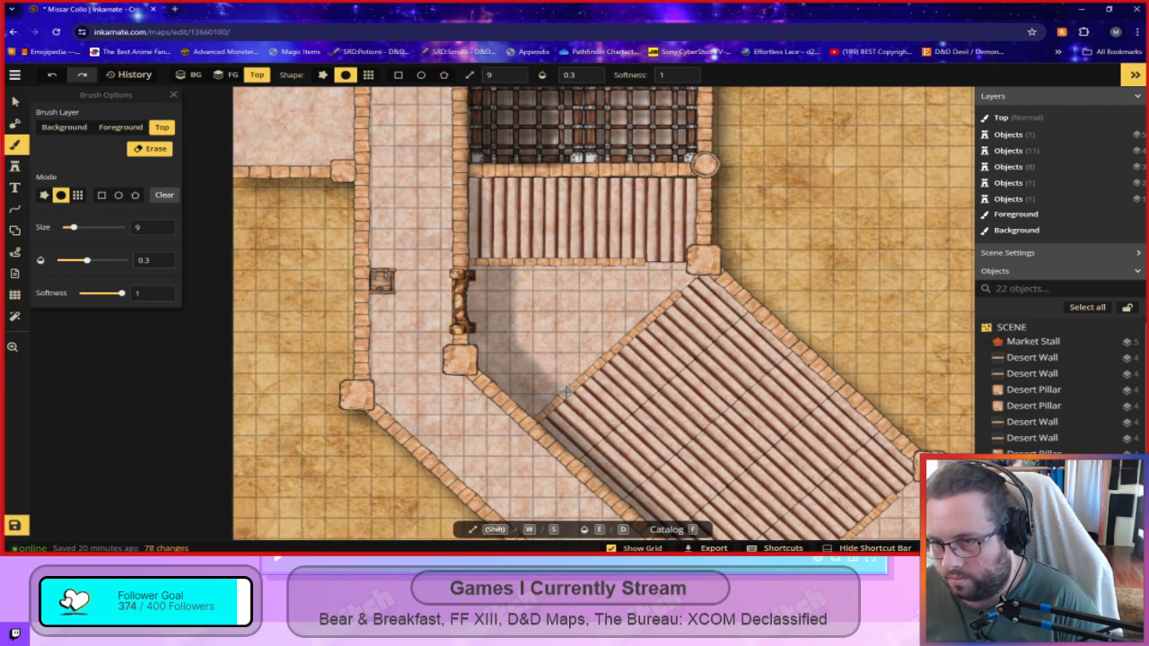
{"action": "key", "text": "ctrl+z"}
{"action": "key", "text": "ctrl+z"}
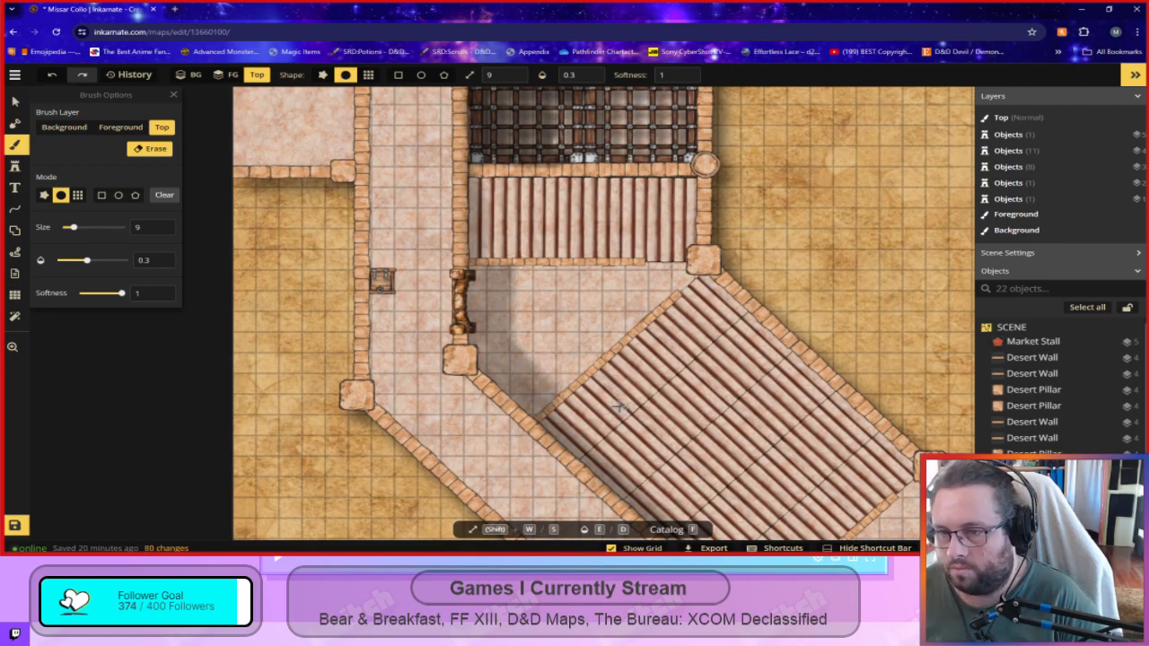
Erase the edge of the shadow between the south-west stands and the southern gate's pillar at size 9 and opacity 0.3.
{"action": "scroll", "coordinate": [660, 433], "scroll_direction": "down", "scroll_amount": 3}
{"action": "left_click_drag", "start_coordinate": [770, 461], "coordinate": [514, 213]}
{"action": "scroll", "coordinate": [574, 381], "scroll_direction": "up", "scroll_amount": 3}
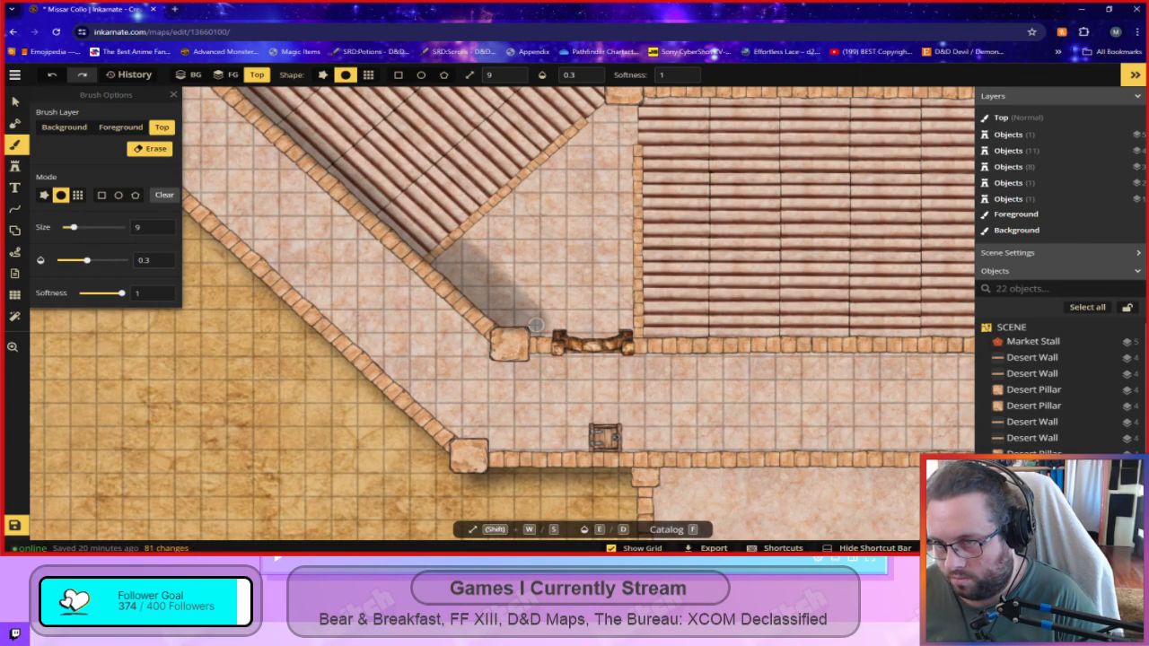
{"action": "key", "text": "ctrl+z"}
{"action": "key", "text": "ctrl+z"}
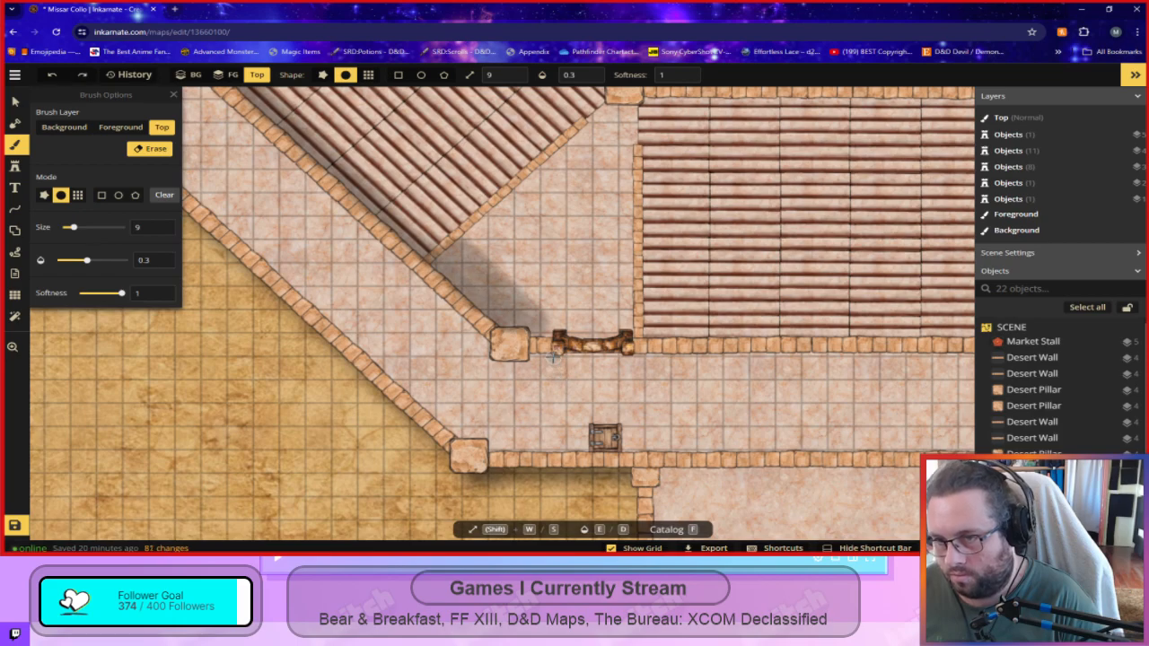
{"action": "mouse_move", "coordinate": [525, 324]}
{"action": "left_mouse_down"}
{"action": "mouse_move", "coordinate": [475, 272]}
{"action": "mouse_move", "coordinate": [529, 320]}
{"action": "mouse_move", "coordinate": [500, 300]}
{"action": "mouse_move", "coordinate": [527, 330]}
{"action": "left_mouse_up"}
{"action": "scroll", "coordinate": [567, 405], "scroll_direction": "down", "scroll_amount": 6}
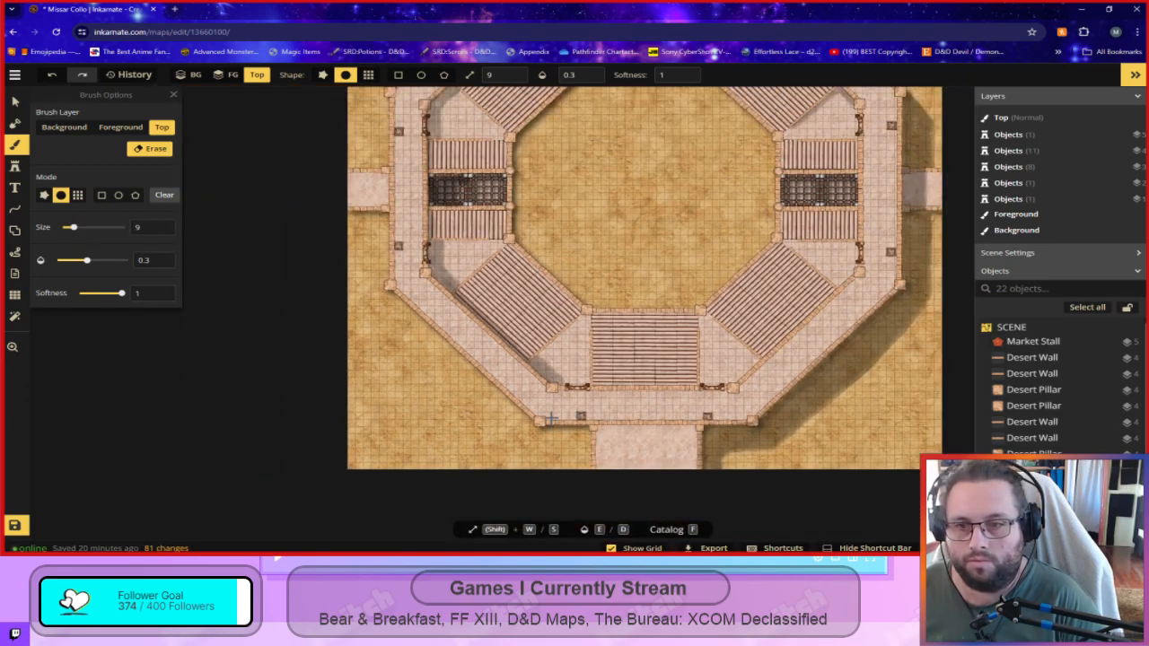
Paint black shading along the short wall at the south-west stands' lower end at size 9 and opacity 0.3, undoing the misplaced stroke.
{"action": "scroll", "coordinate": [551, 418], "scroll_direction": "down", "scroll_amount": 3}
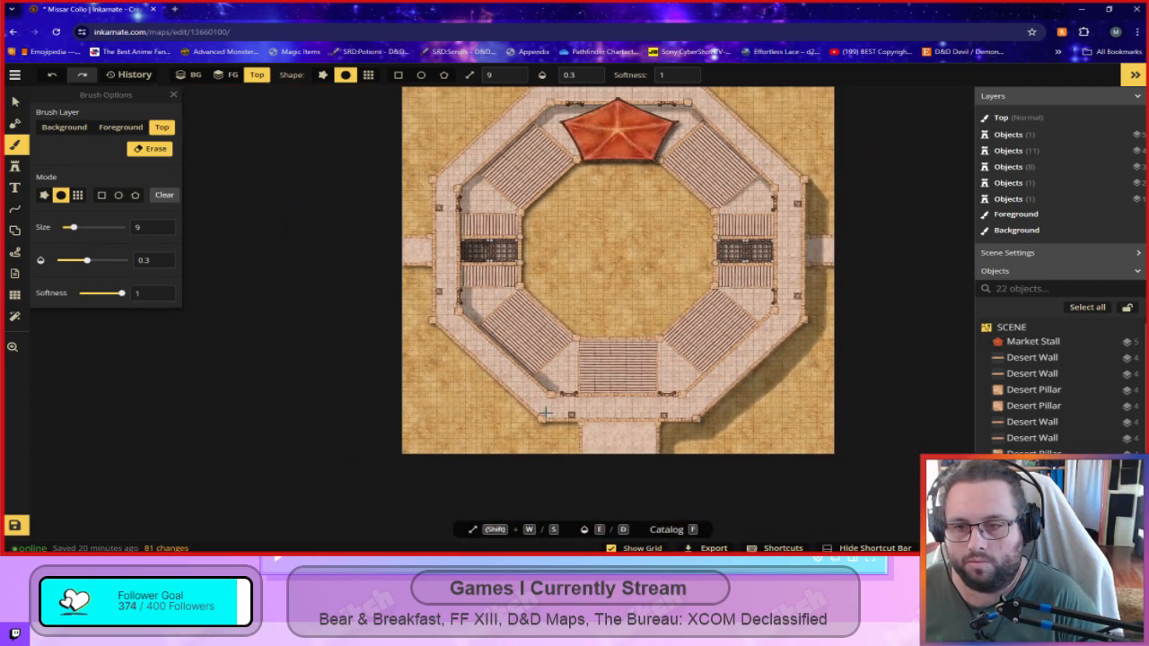
{"action": "scroll", "coordinate": [543, 414], "scroll_direction": "up", "scroll_amount": 4}
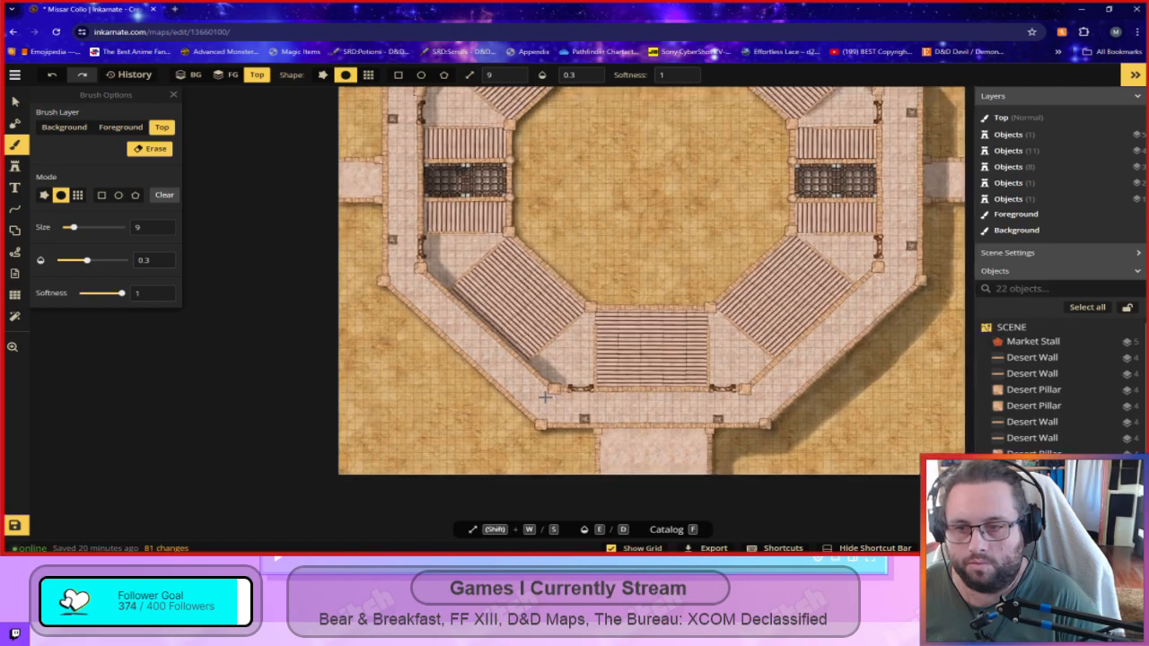
{"action": "scroll", "coordinate": [543, 397], "scroll_direction": "up", "scroll_amount": 3}
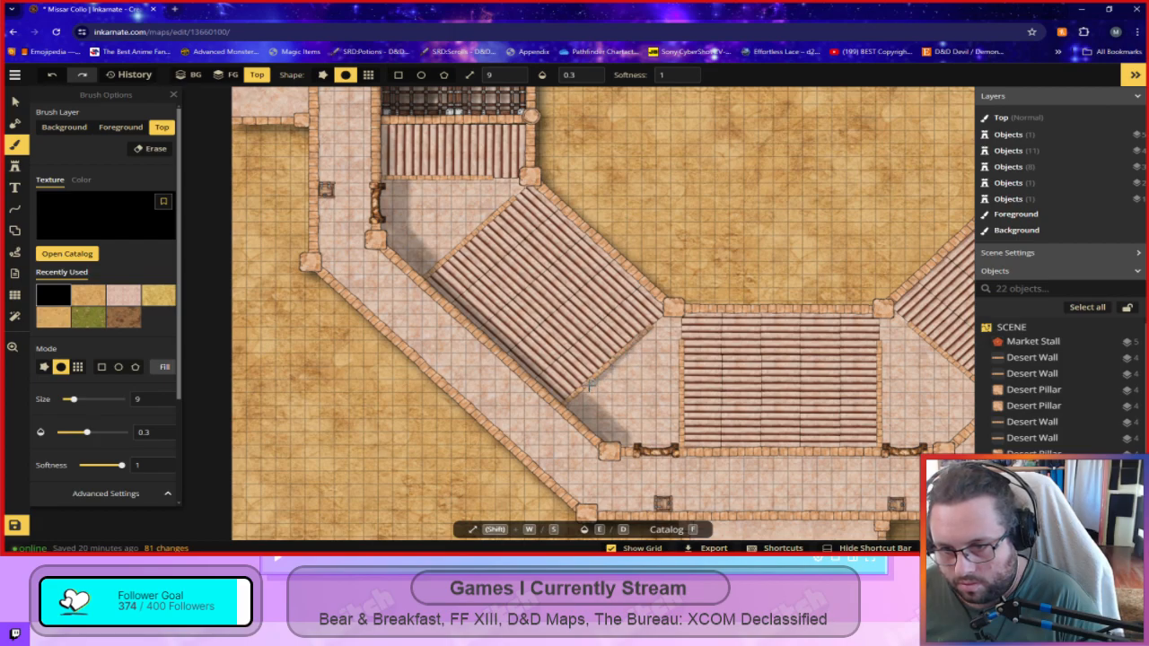
{"action": "scroll", "coordinate": [609, 425], "scroll_direction": "up", "scroll_amount": 2}
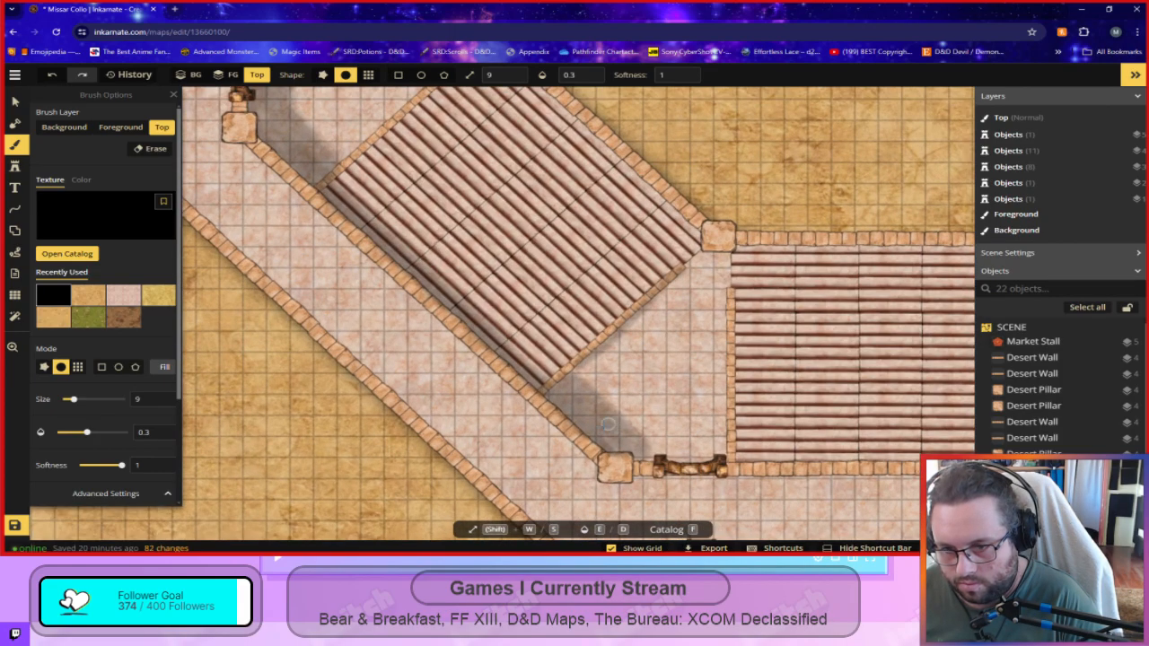
{"action": "key", "text": "ctrl+z"}
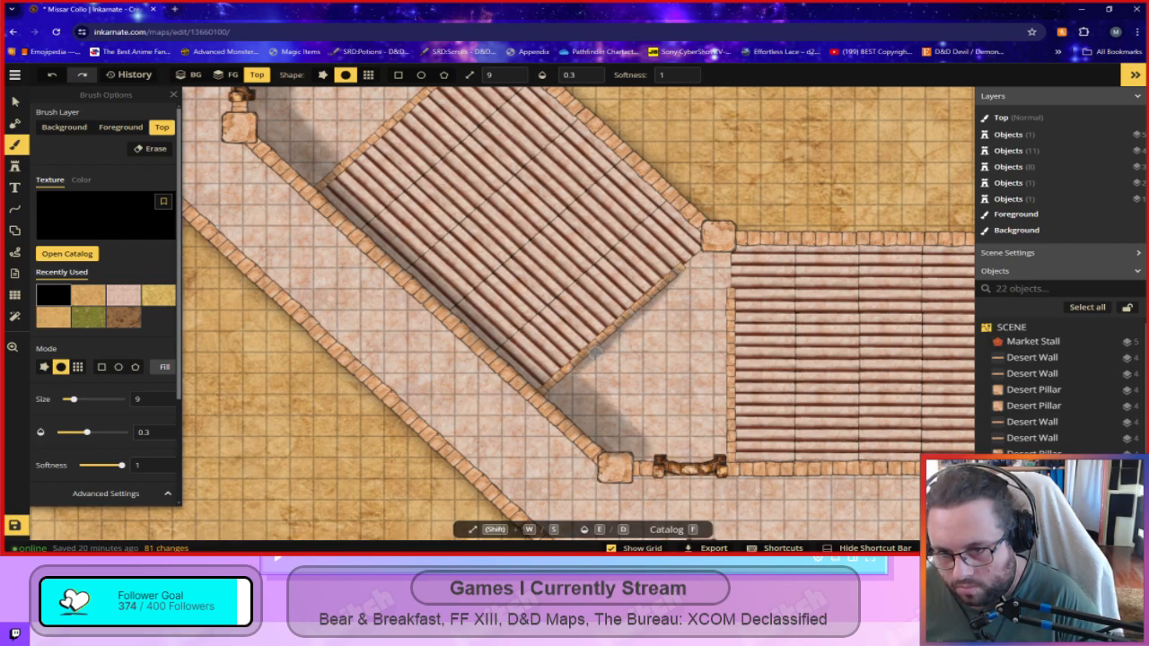
Paint a black shadow below the wall on the south side of the lower west stand at size 9 and opacity 0.3.
{"action": "key", "text": "space"}
{"action": "left_click_drag", "start_coordinate": [518, 228], "coordinate": [751, 527]}
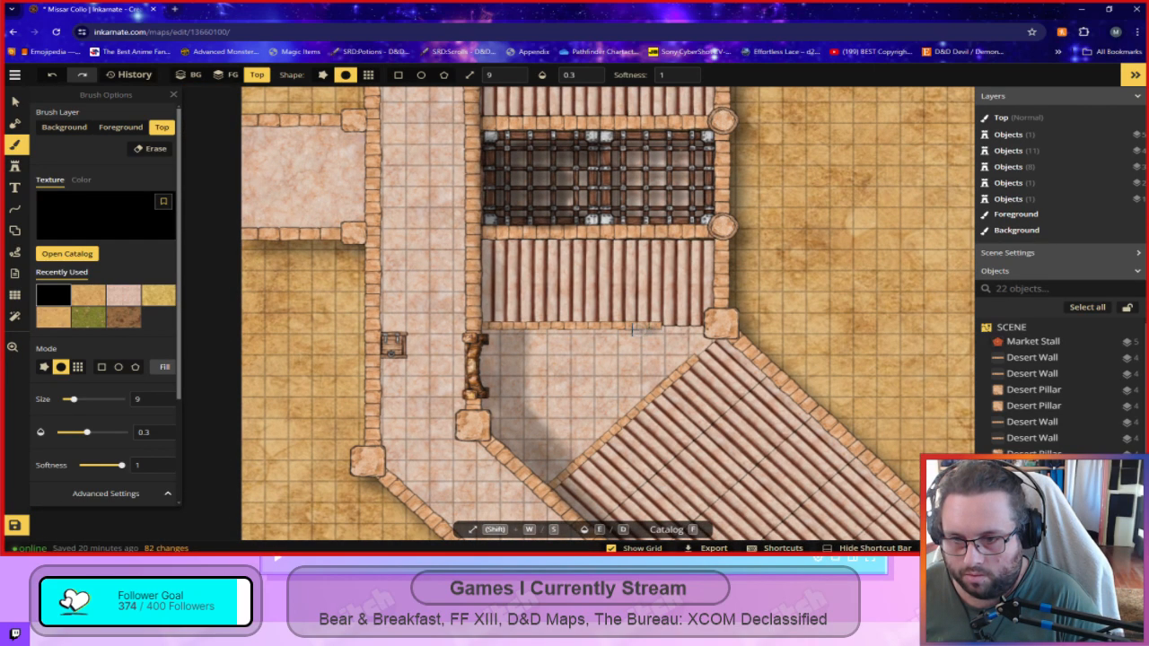
{"action": "left_click_drag", "start_coordinate": [527, 332], "coordinate": [626, 331]}
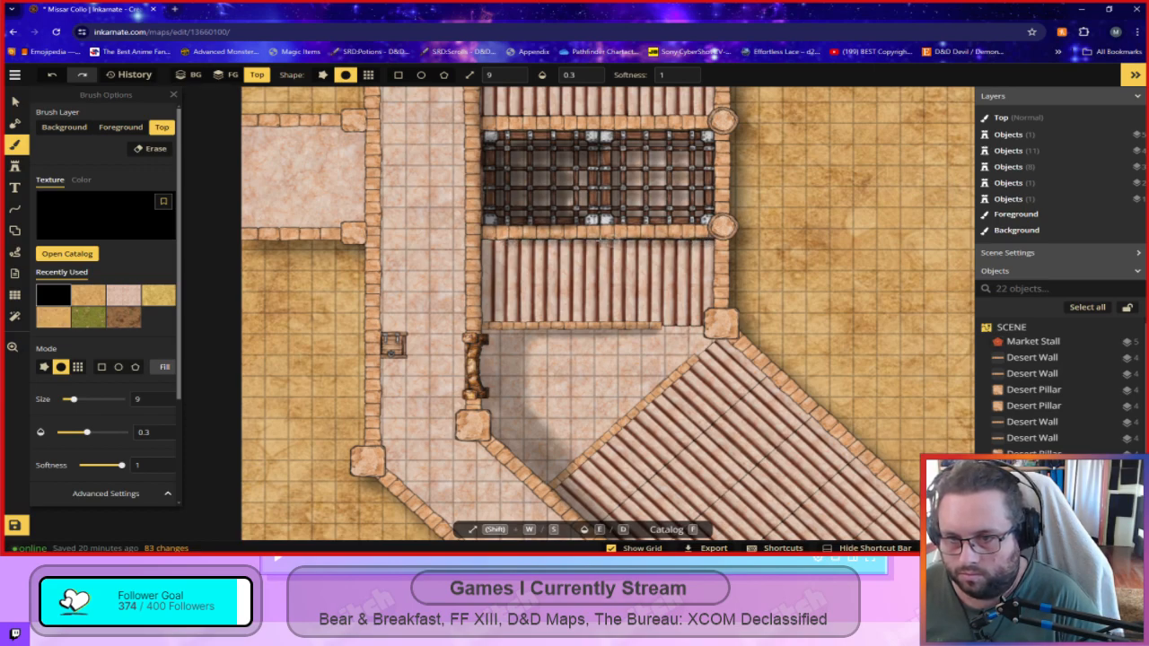
{"action": "scroll", "coordinate": [589, 434], "scroll_direction": "down", "scroll_amount": 3}
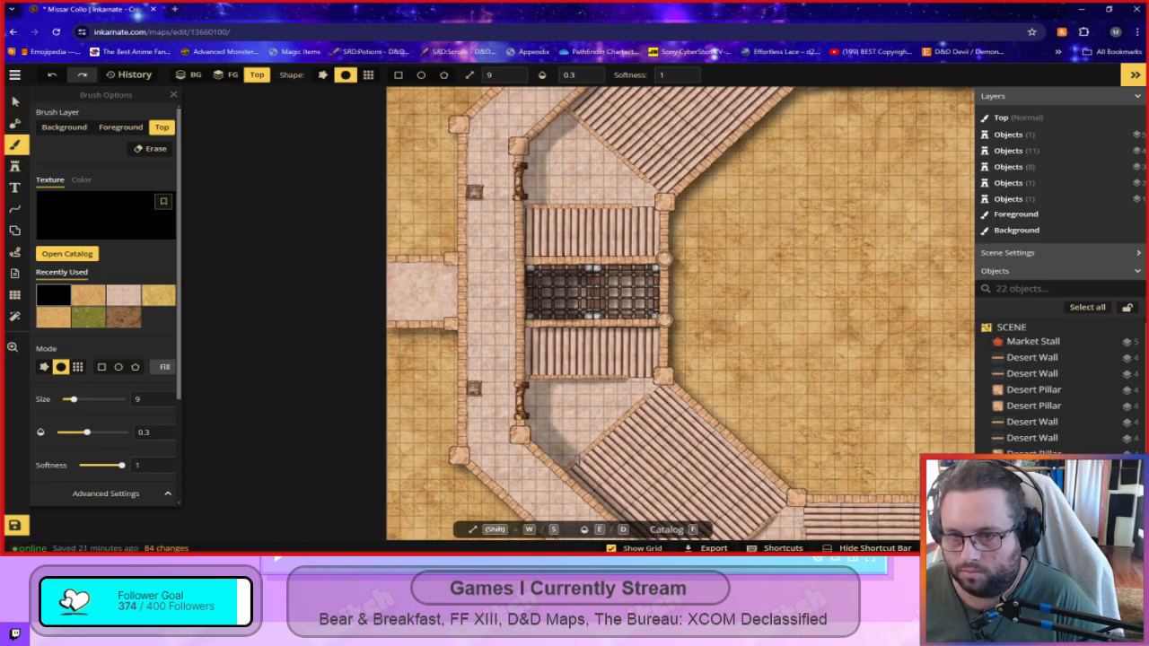
Undo the last stroke and paint black shadows below the walls north of the lower west stand and the metal grate.
{"action": "scroll", "coordinate": [579, 413], "scroll_direction": "up", "scroll_amount": 5}
{"action": "key", "text": "ctrl+z"}
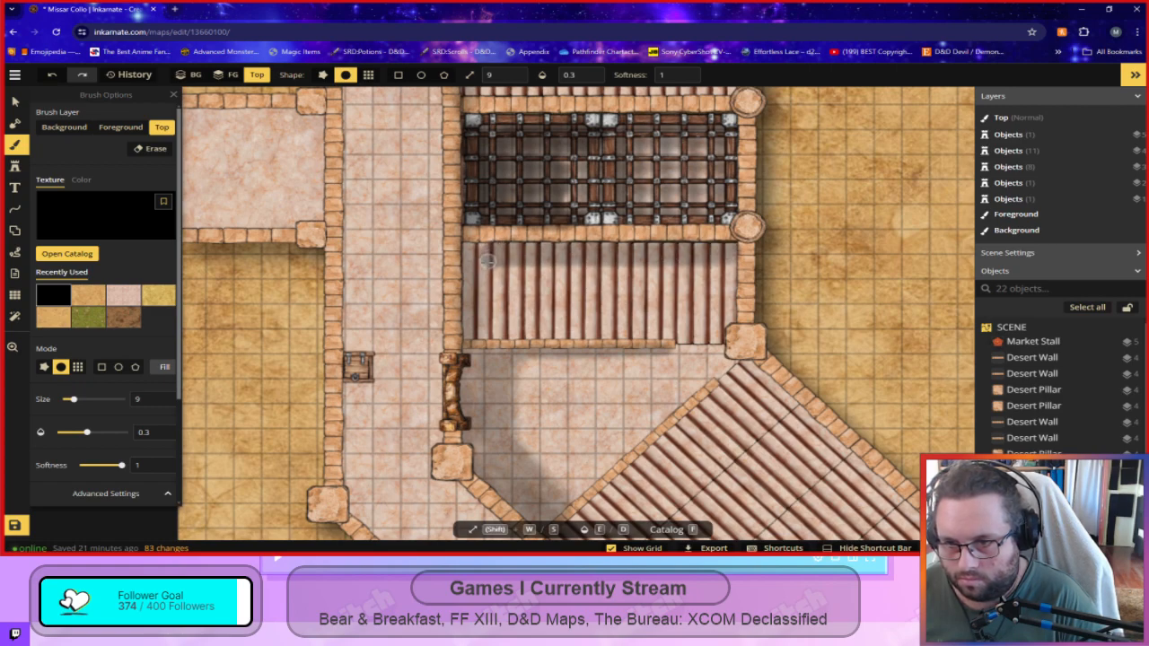
{"action": "left_click_drag", "start_coordinate": [636, 138], "coordinate": [714, 139]}
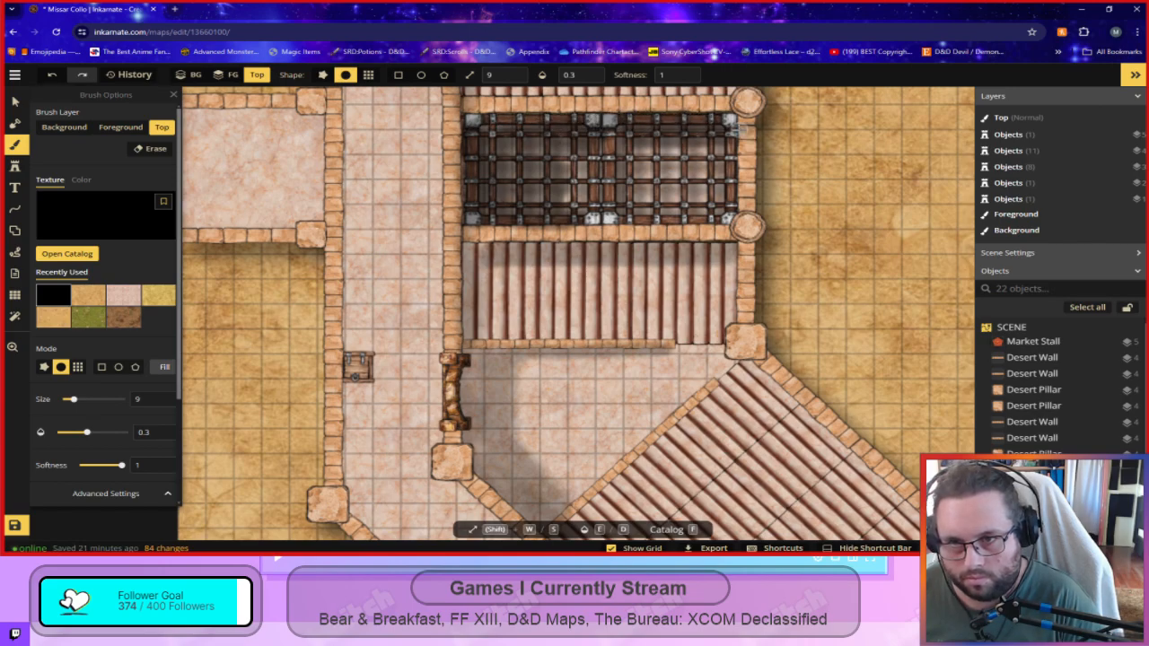
Try darkening the eastern part of the western metal grate, and undo the last three shadow edits.
{"action": "left_click_drag", "start_coordinate": [729, 136], "coordinate": [628, 142]}
{"action": "scroll", "coordinate": [675, 381], "scroll_direction": "down", "scroll_amount": 4}
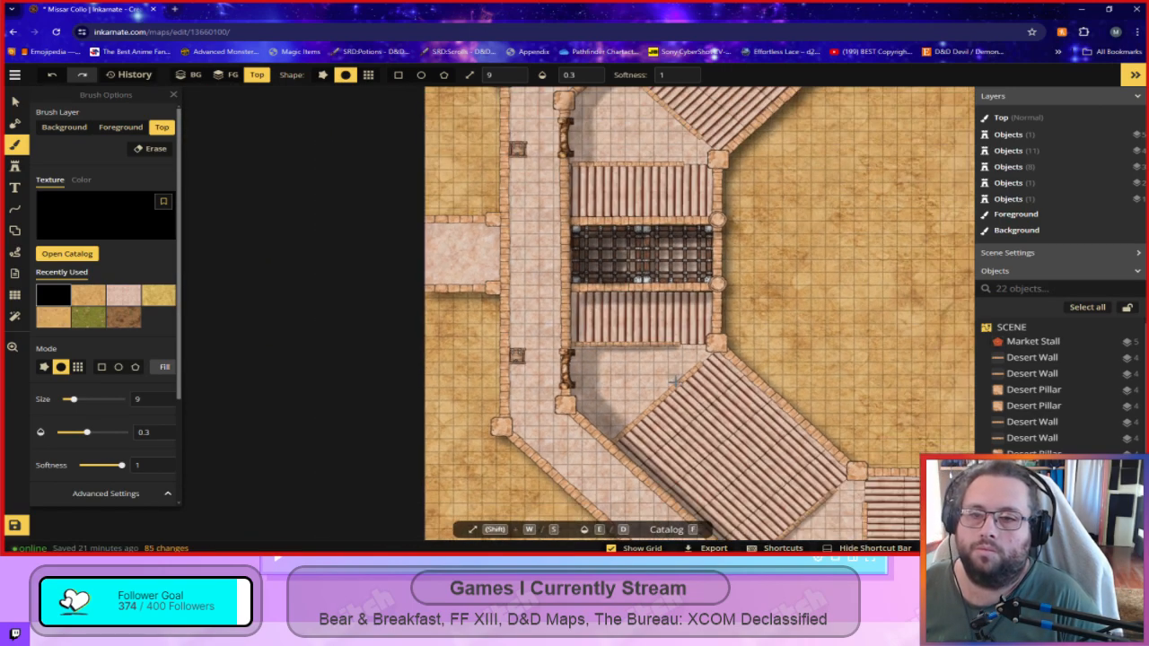
{"action": "left_click", "coordinate": [150, 148]}
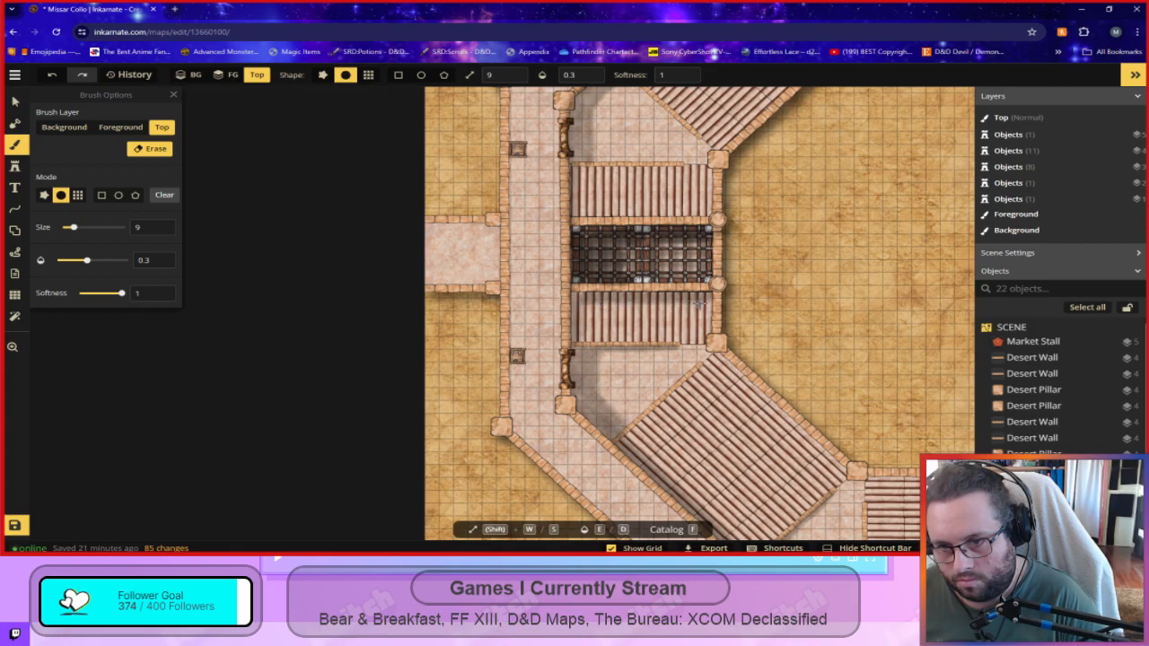
{"action": "scroll", "coordinate": [634, 318], "scroll_direction": "up", "scroll_amount": 3}
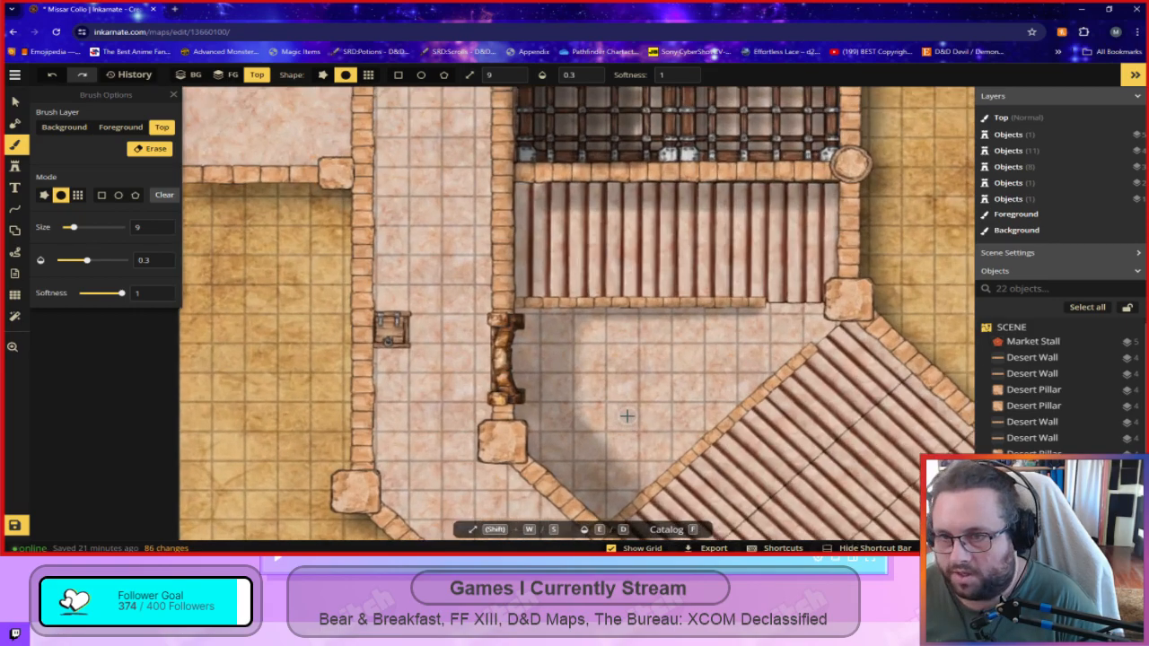
{"action": "key", "text": "ctrl+z"}
{"action": "key", "text": "ctrl+z"}
{"action": "key", "text": "ctrl+z"}
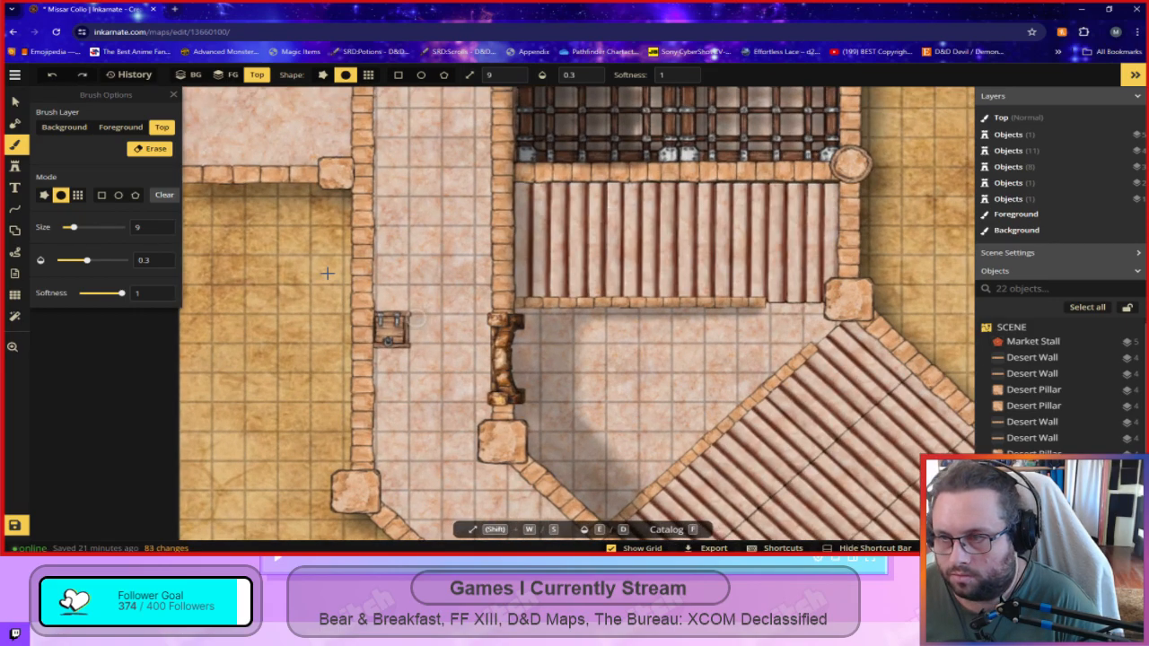
Paint a black shadow below the wall north of the lower west stand and erase its excess at size 9 and opacity 0.3.
{"action": "left_click", "coordinate": [150, 148]}
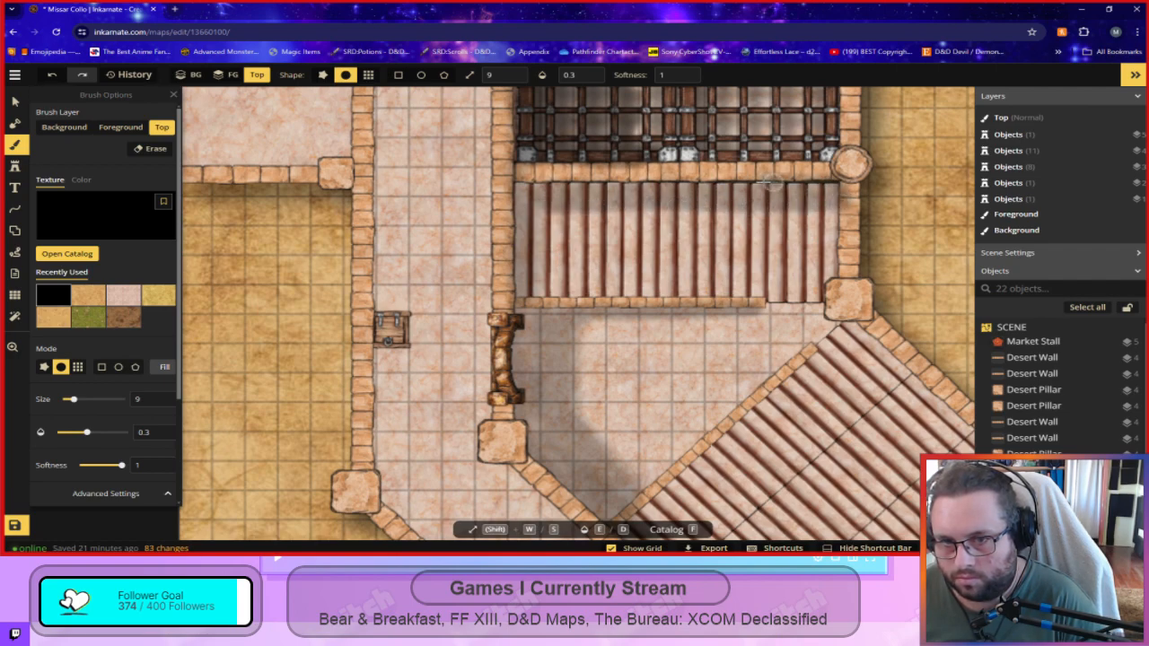
{"action": "left_click_drag", "start_coordinate": [613, 189], "coordinate": [577, 187]}
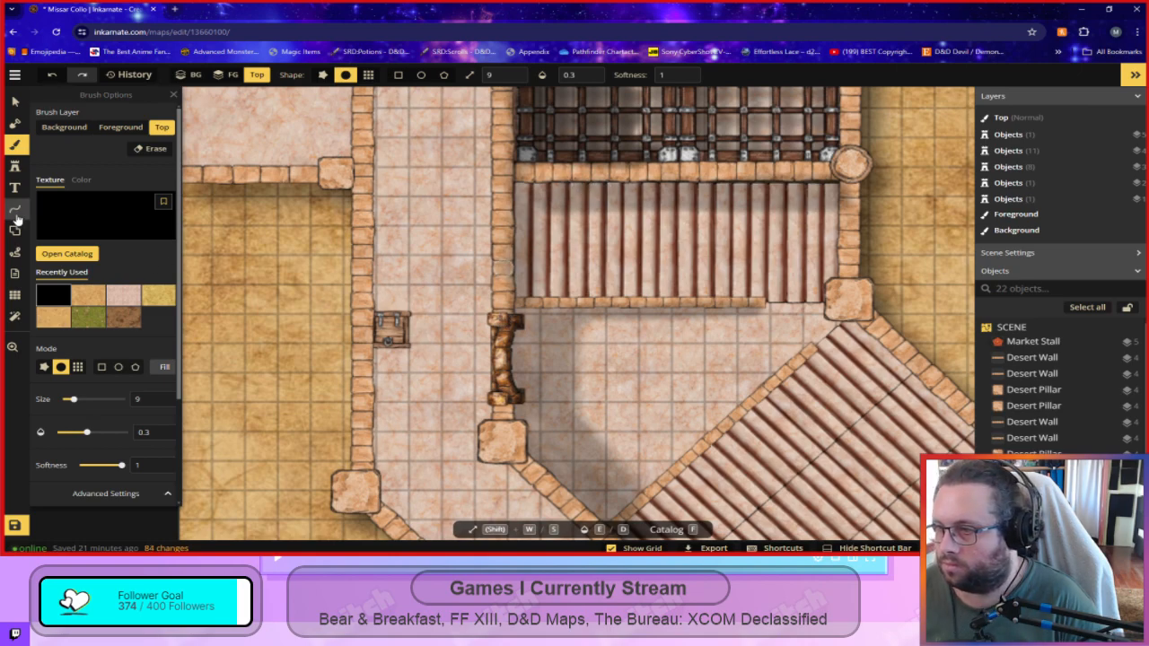
{"action": "left_click", "coordinate": [150, 148]}
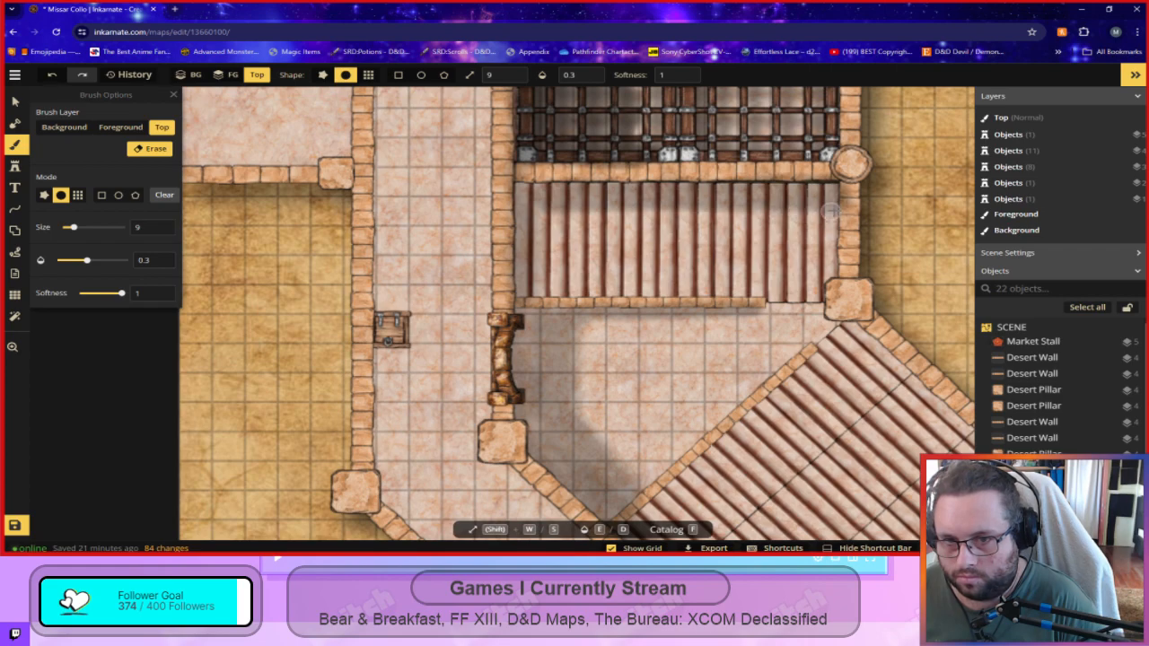
{"action": "left_click_drag", "start_coordinate": [849, 187], "coordinate": [804, 293]}
Paint a black shadow along the north edge of the western metal grate and soften it by erasing at size 9 and opacity 0.3.
{"action": "key", "text": "space"}
{"action": "left_click_drag", "start_coordinate": [795, 185], "coordinate": [734, 373]}
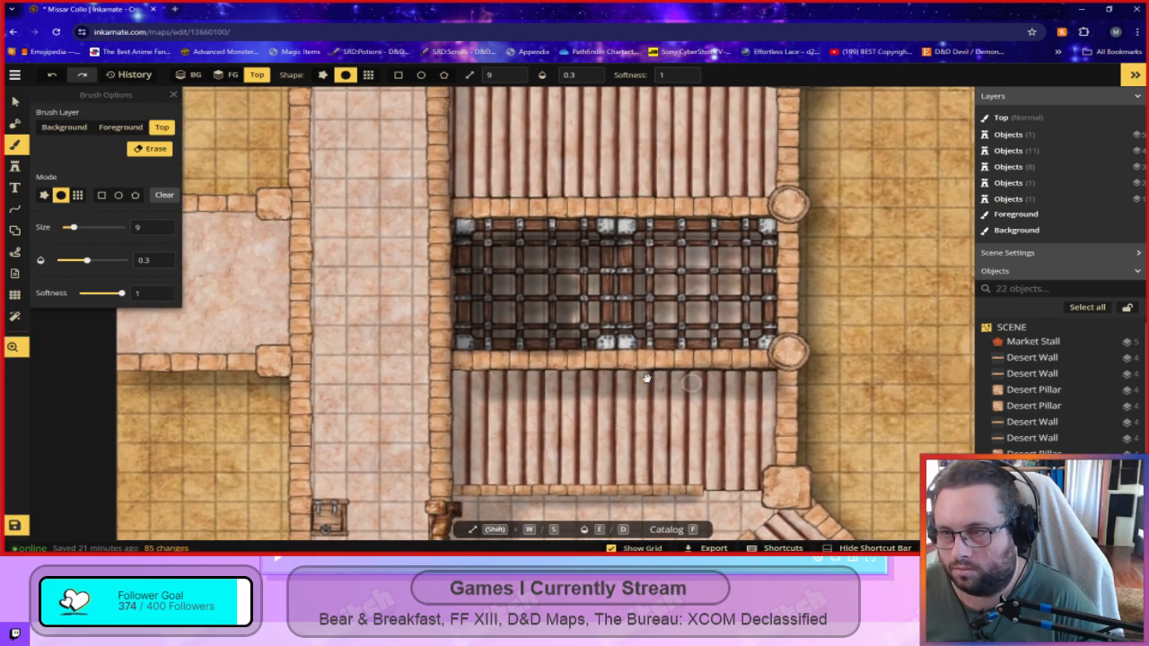
{"action": "left_click", "coordinate": [148, 148]}
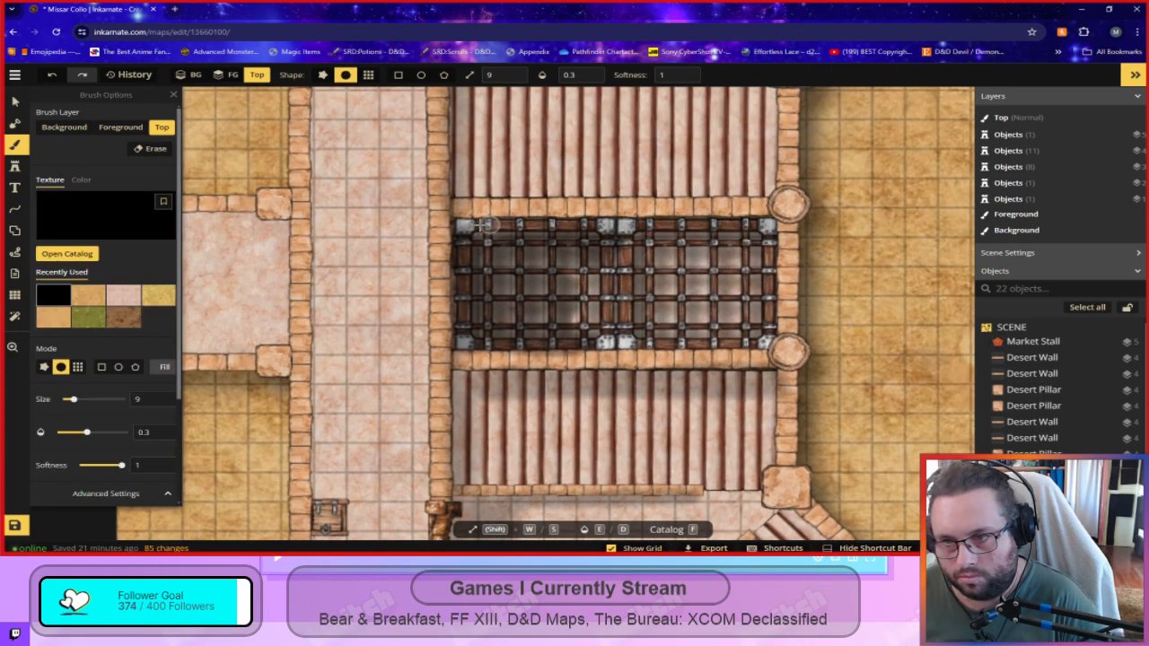
{"action": "left_click_drag", "start_coordinate": [610, 220], "coordinate": [770, 222]}
{"action": "left_click_drag", "start_coordinate": [457, 224], "coordinate": [725, 223]}
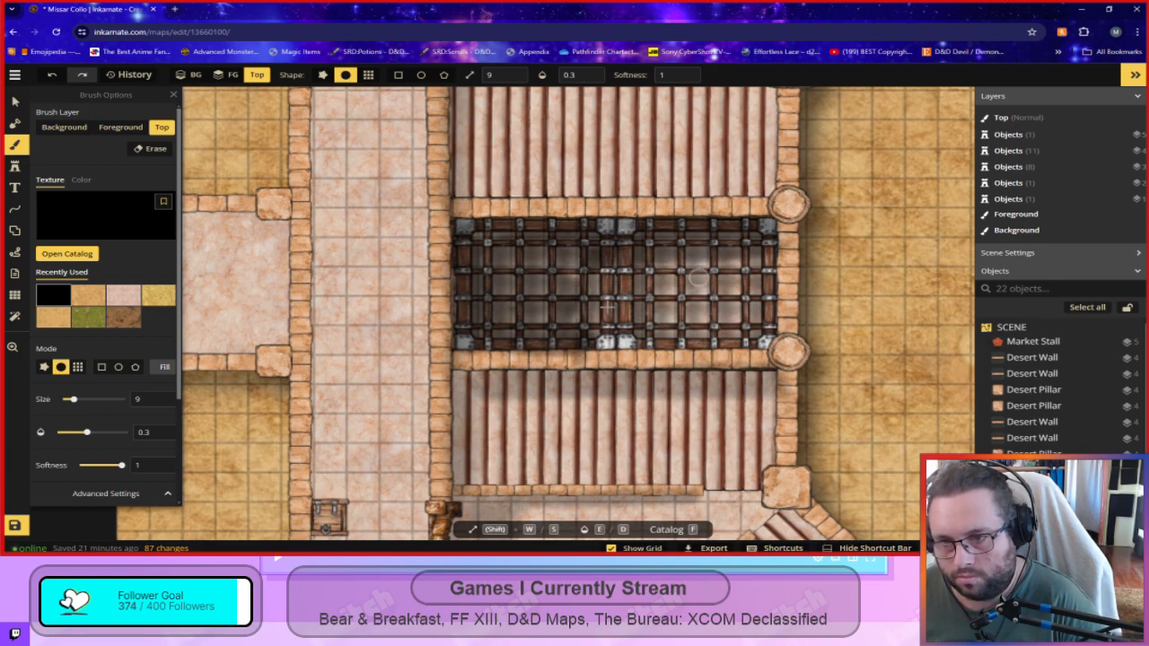
{"action": "left_click", "coordinate": [142, 153]}
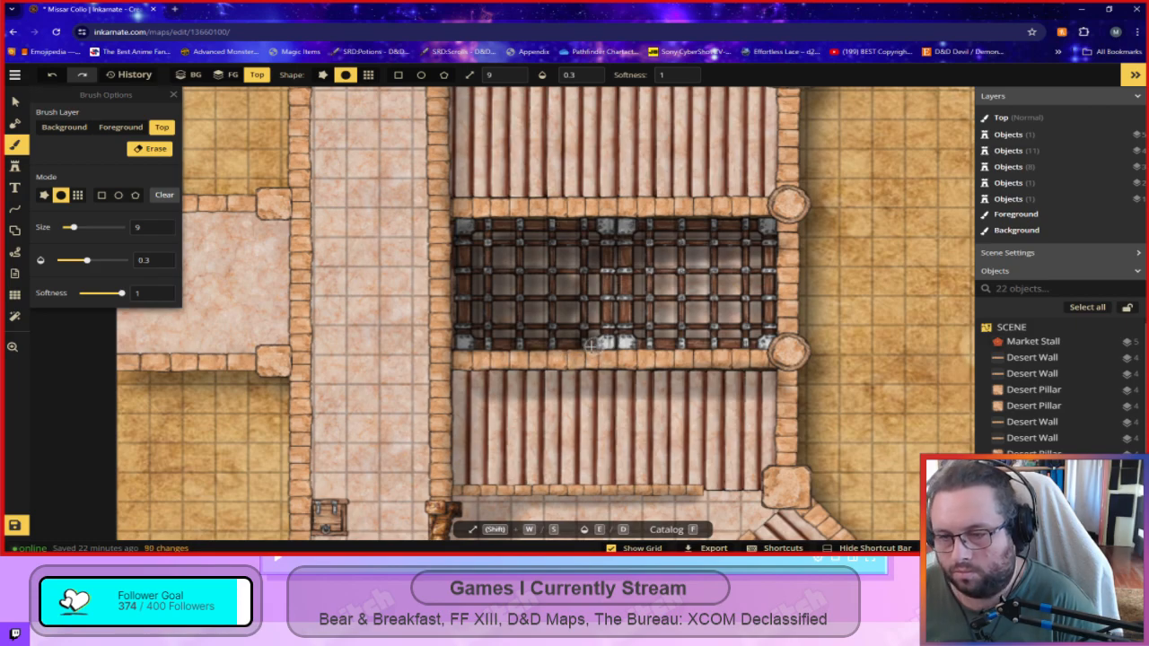
Paint black shading along the short wall at the south-west stands' lower end and erase its edge at size 9 and opacity 0.3.
{"action": "scroll", "coordinate": [595, 345], "scroll_direction": "down", "scroll_amount": 6}
{"action": "scroll", "coordinate": [563, 397], "scroll_direction": "down", "scroll_amount": 1}
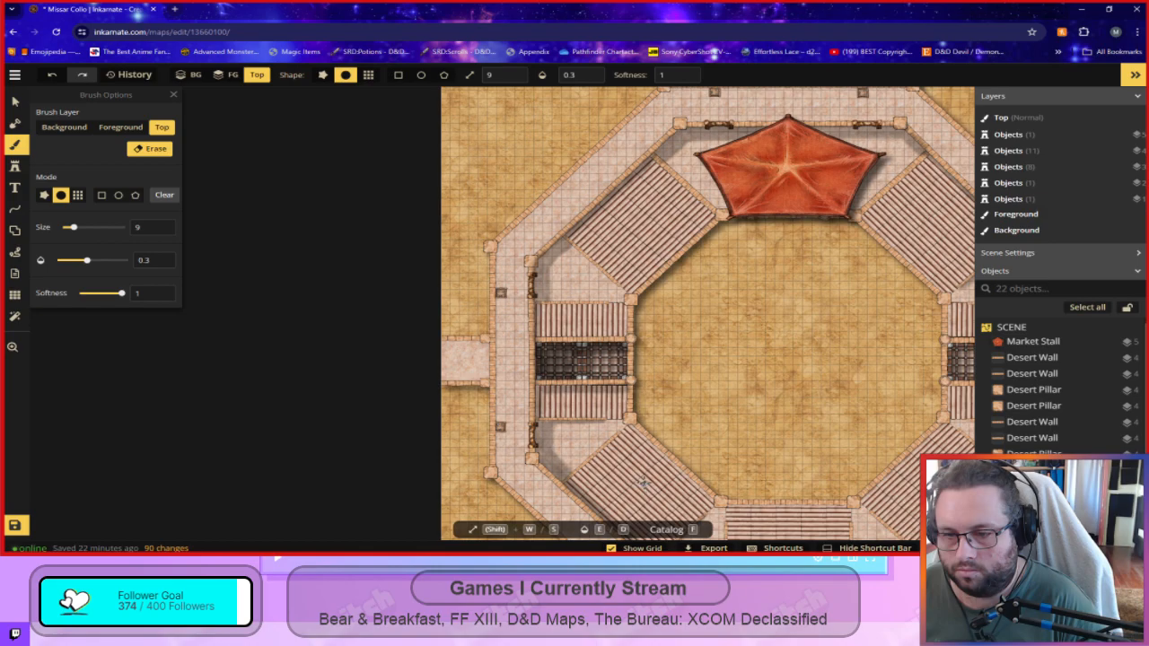
{"action": "scroll", "coordinate": [643, 485], "scroll_direction": "up", "scroll_amount": 5}
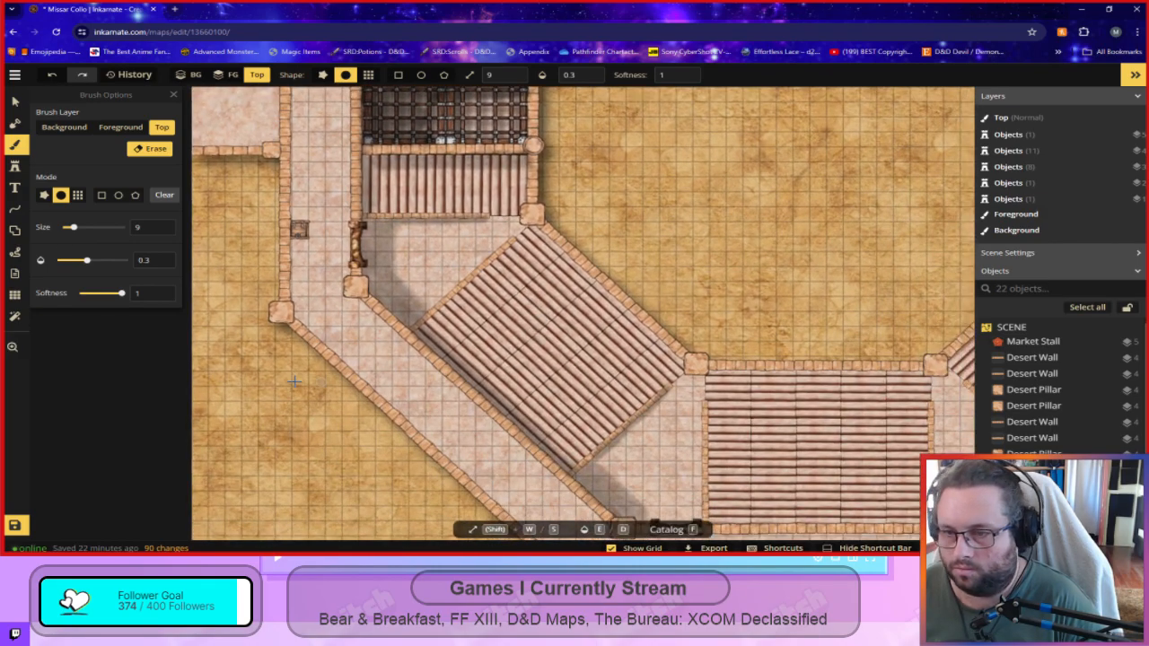
{"action": "left_click", "coordinate": [149, 148]}
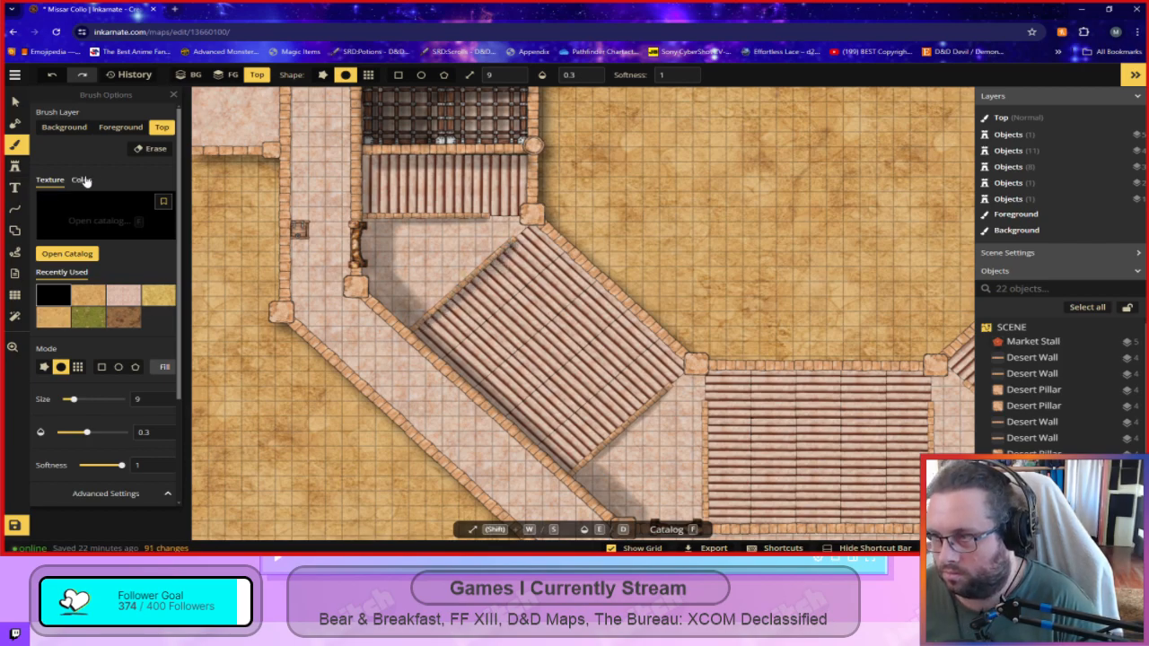
{"action": "left_click", "coordinate": [150, 148]}
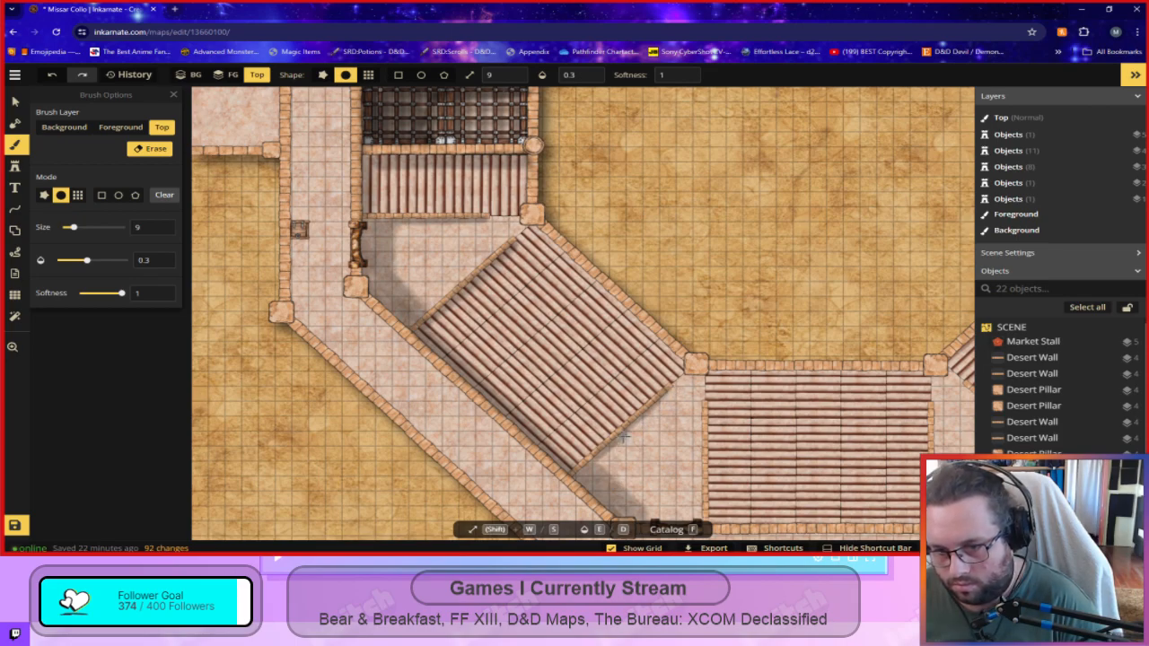
{"action": "mouse_move", "coordinate": [664, 397]}
{"action": "left_mouse_down"}
{"action": "mouse_move", "coordinate": [620, 448]}
{"action": "mouse_move", "coordinate": [659, 407]}
{"action": "mouse_move", "coordinate": [558, 353]}
{"action": "left_mouse_up"}
{"action": "scroll", "coordinate": [558, 354], "scroll_direction": "down", "scroll_amount": 5}
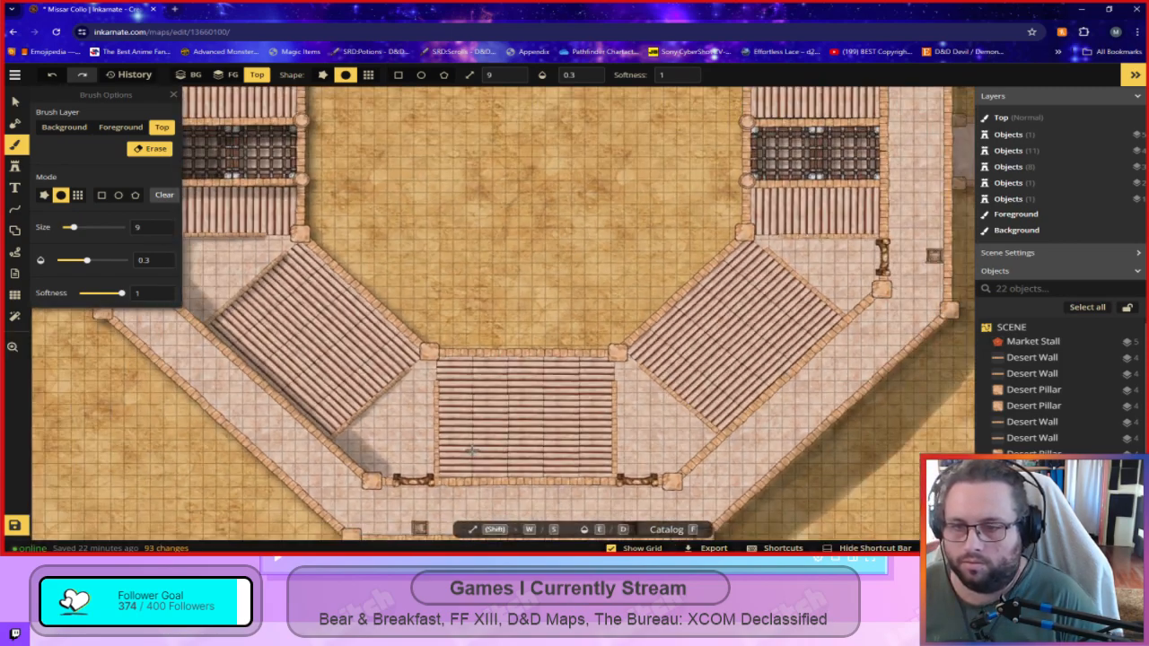
{"action": "scroll", "coordinate": [466, 453], "scroll_direction": "down", "scroll_amount": 1}
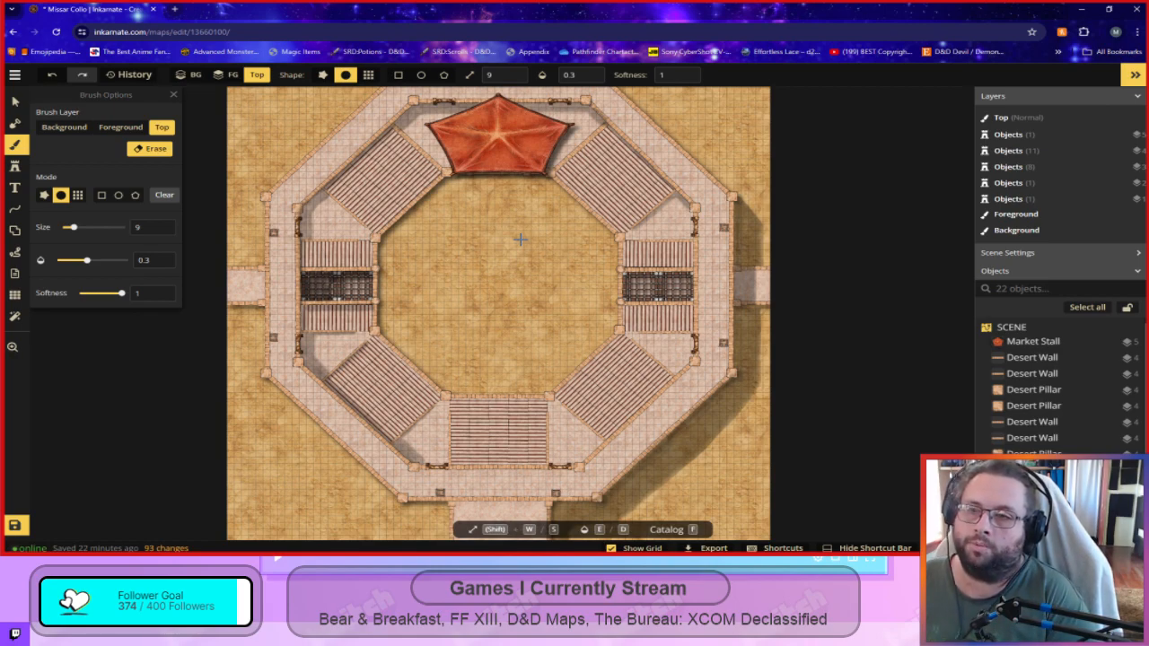
Try the Night texture filter on the map and undo it.
{"action": "left_click", "coordinate": [15, 316]}
{"action": "left_click", "coordinate": [122, 136]}
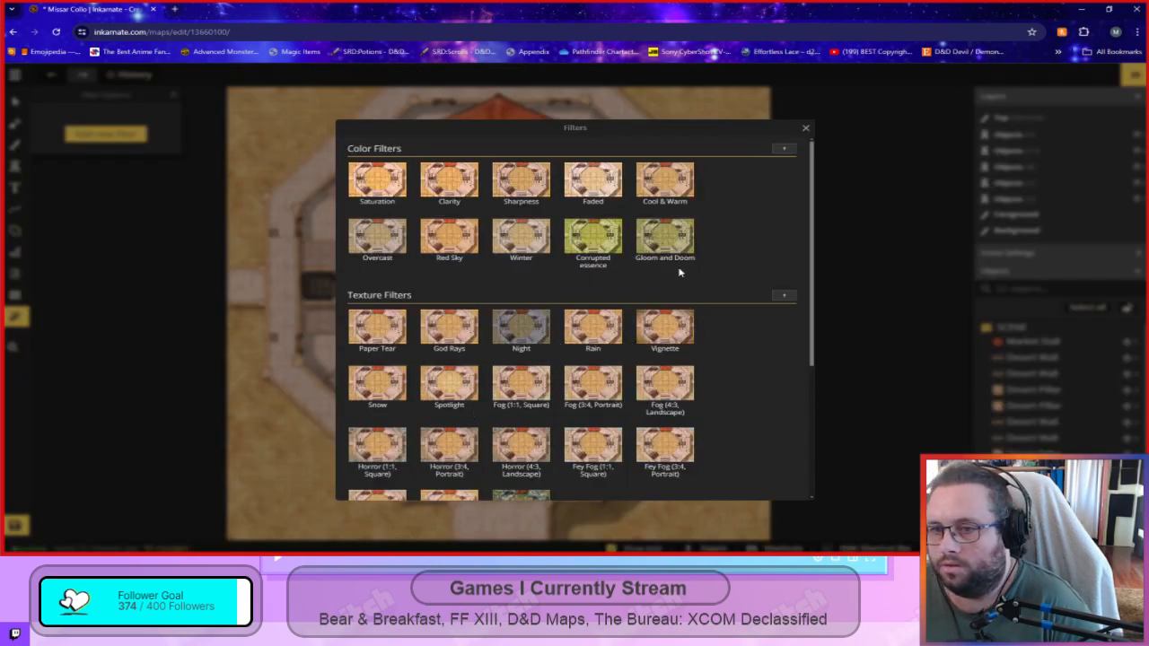
{"action": "left_click", "coordinate": [525, 329]}
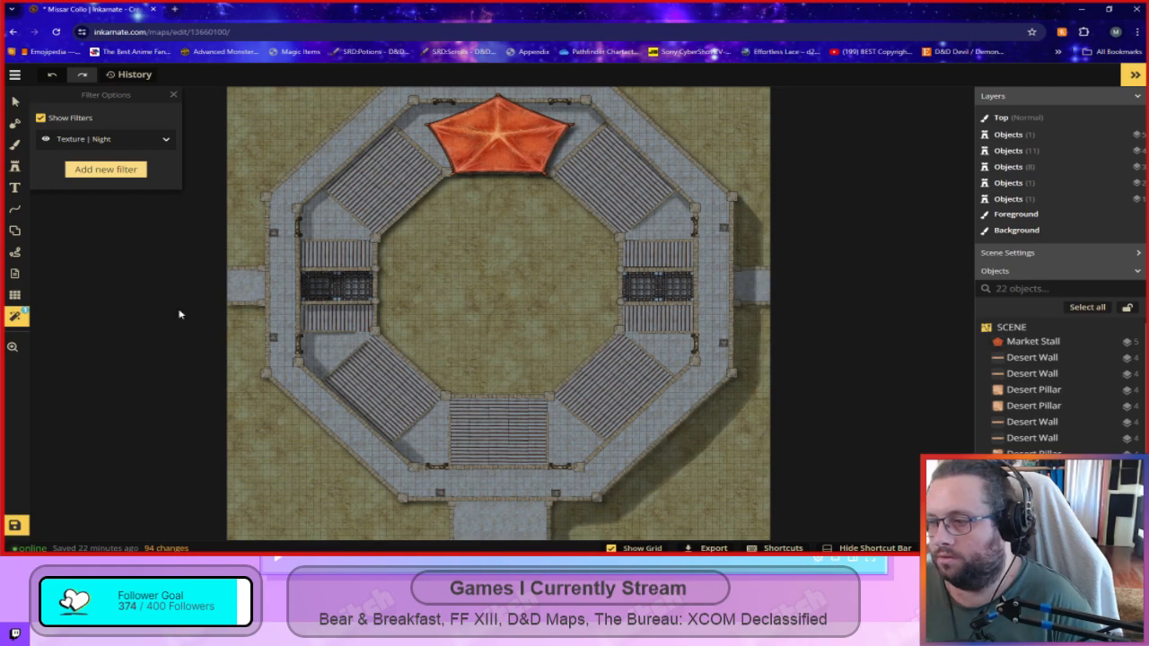
{"action": "key", "text": "ctrl+z"}
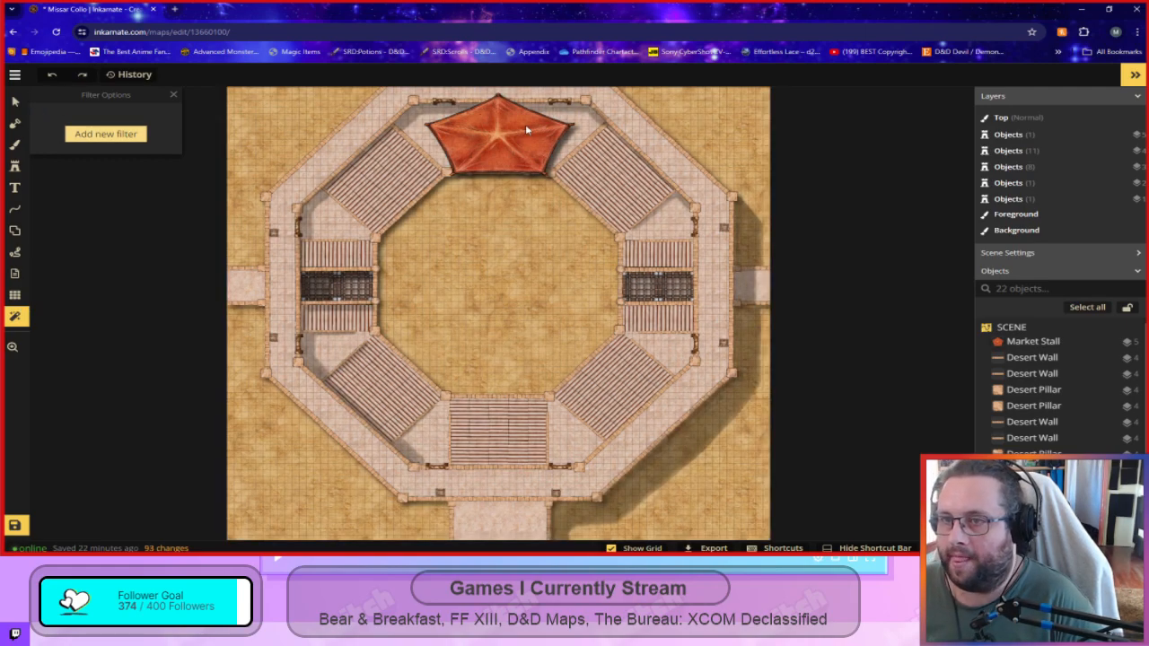
{"action": "left_click_drag", "start_coordinate": [442, 232], "coordinate": [519, 305]}
{"action": "left_click", "coordinate": [173, 94]}
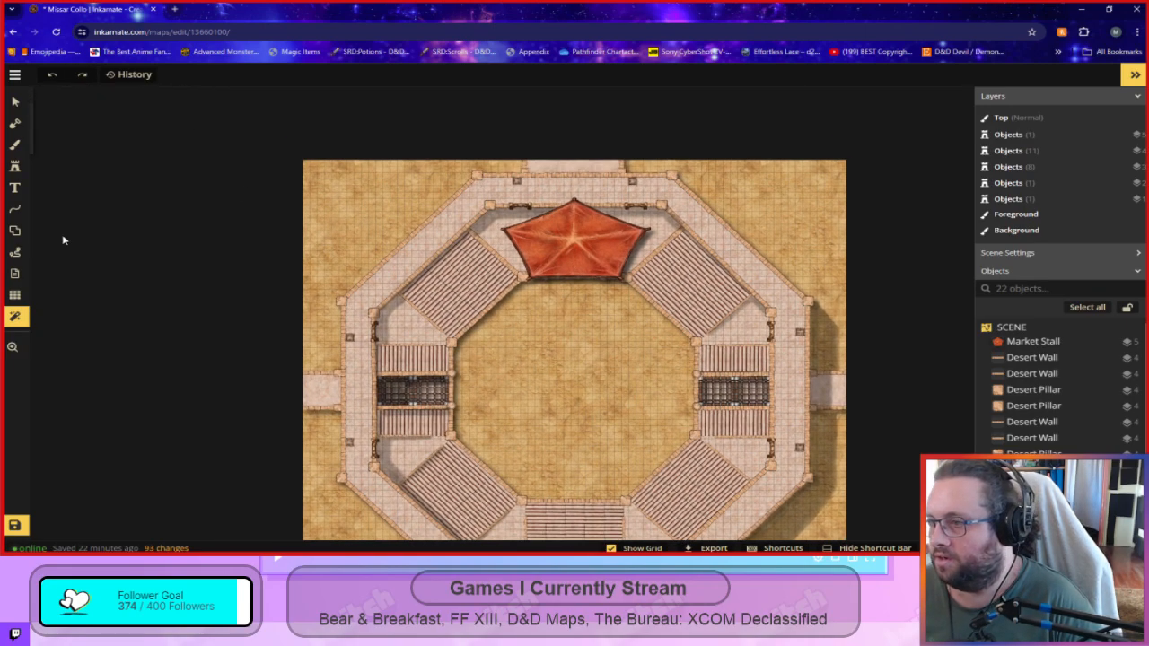
{"action": "left_click", "coordinate": [15, 144]}
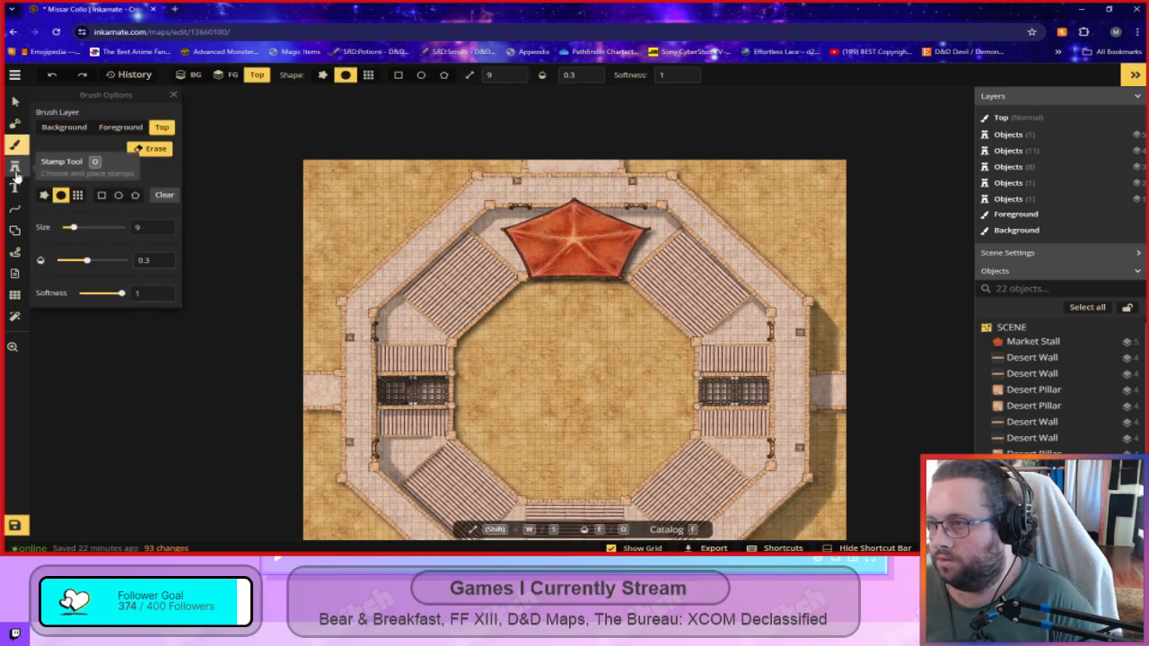
{"action": "scroll", "coordinate": [448, 337], "scroll_direction": "up", "scroll_amount": 3}
{"action": "scroll", "coordinate": [447, 339], "scroll_direction": "down", "scroll_amount": 2}
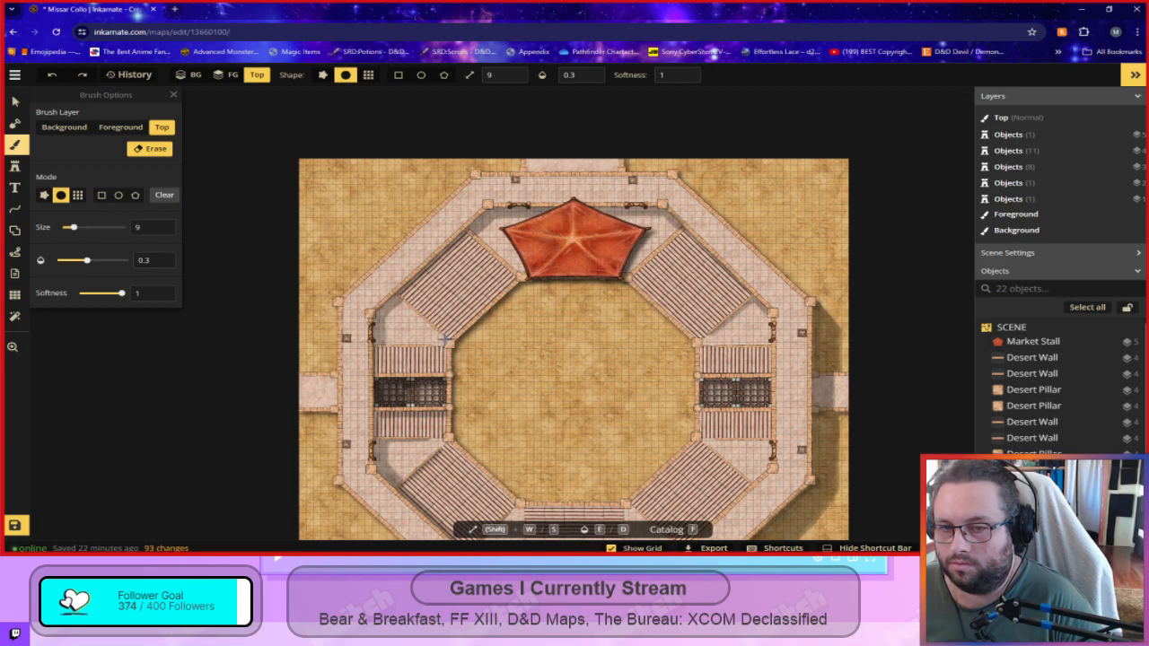
{"action": "key", "text": "space"}
{"action": "left_click_drag", "start_coordinate": [618, 444], "coordinate": [521, 269]}
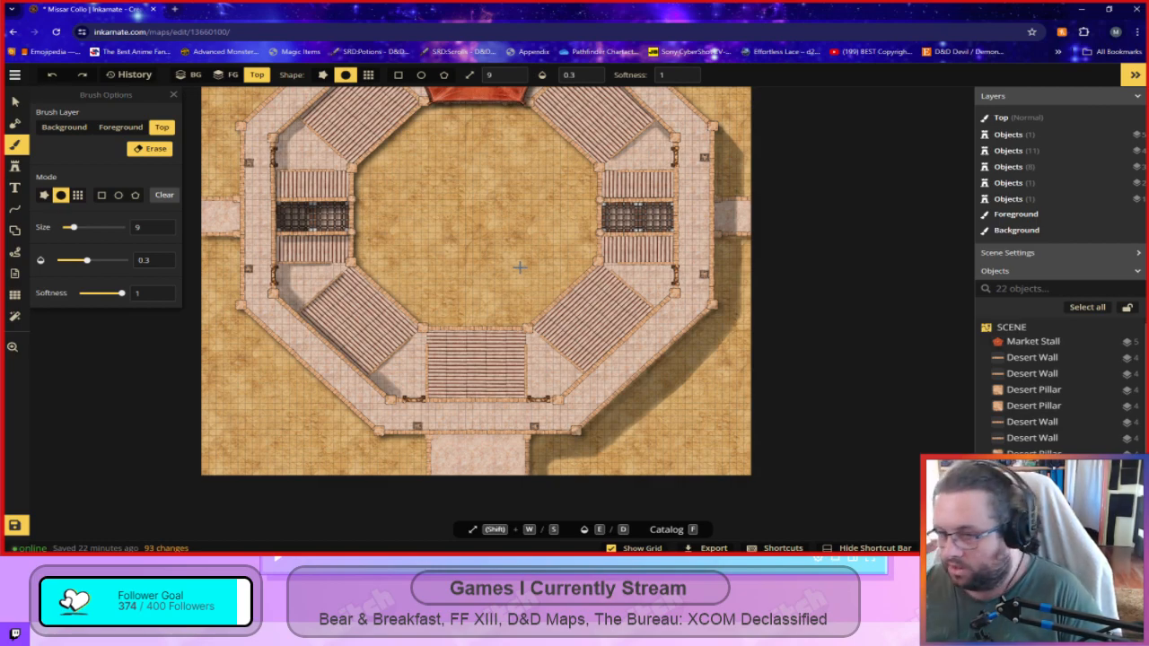
{"action": "left_click_drag", "start_coordinate": [452, 236], "coordinate": [492, 267]}
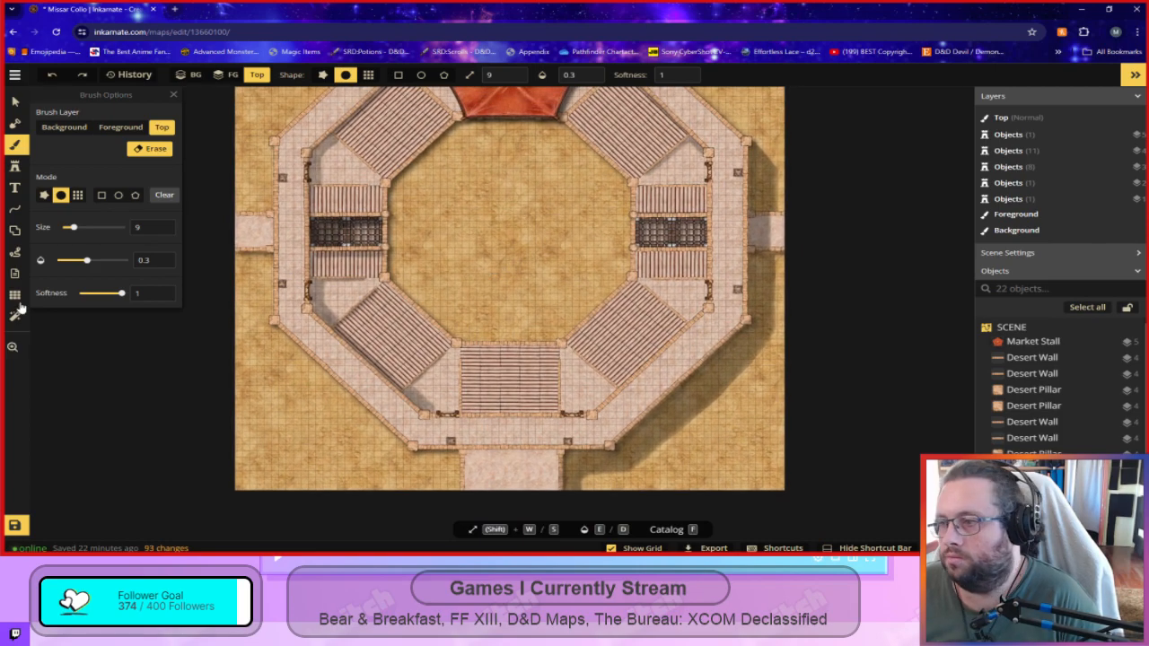
Handwrite "Shadow" in the map's south-west corner and draw an upward arrow below the west entrance with a black free-draw line, stroke size 500.
{"action": "left_click", "coordinate": [15, 209]}
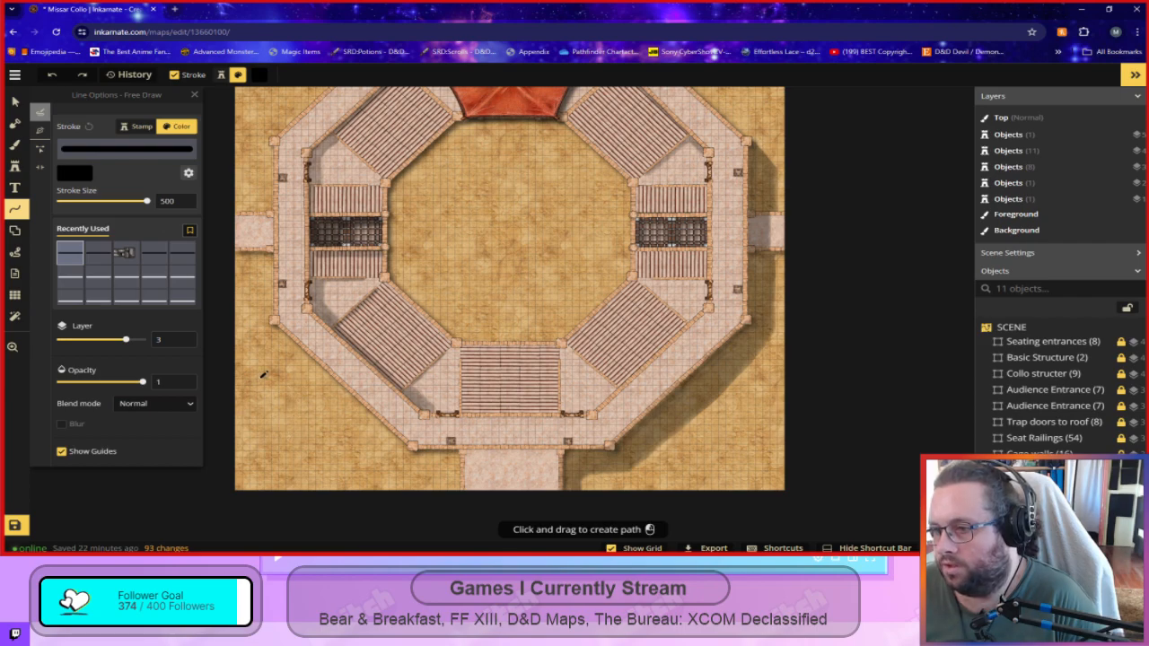
{"action": "left_click_drag", "start_coordinate": [269, 409], "coordinate": [242, 444]}
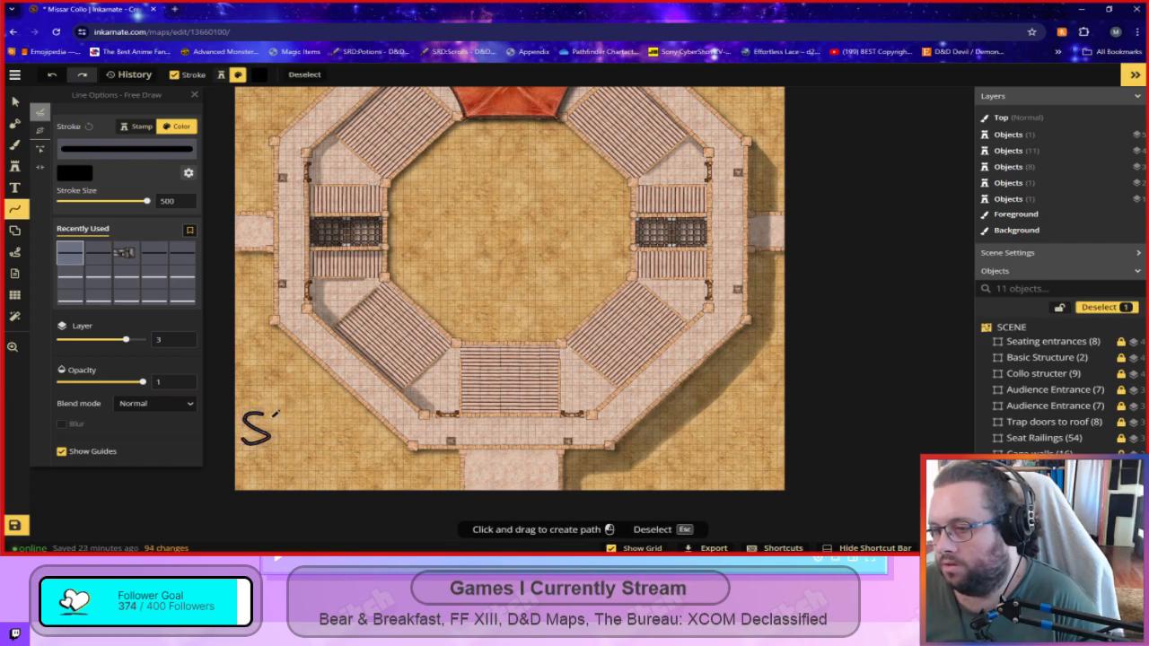
{"action": "mouse_move", "coordinate": [281, 406]}
{"action": "left_mouse_down"}
{"action": "mouse_move", "coordinate": [278, 443]}
{"action": "mouse_move", "coordinate": [316, 433]}
{"action": "mouse_move", "coordinate": [338, 458]}
{"action": "left_mouse_up"}
{"action": "mouse_move", "coordinate": [342, 417]}
{"action": "left_mouse_down"}
{"action": "mouse_move", "coordinate": [345, 460]}
{"action": "mouse_move", "coordinate": [352, 446]}
{"action": "mouse_move", "coordinate": [378, 478]}
{"action": "mouse_move", "coordinate": [393, 459]}
{"action": "left_mouse_up"}
{"action": "mouse_move", "coordinate": [251, 305]}
{"action": "left_mouse_down"}
{"action": "mouse_move", "coordinate": [254, 268]}
{"action": "mouse_move", "coordinate": [269, 277]}
{"action": "left_mouse_up"}
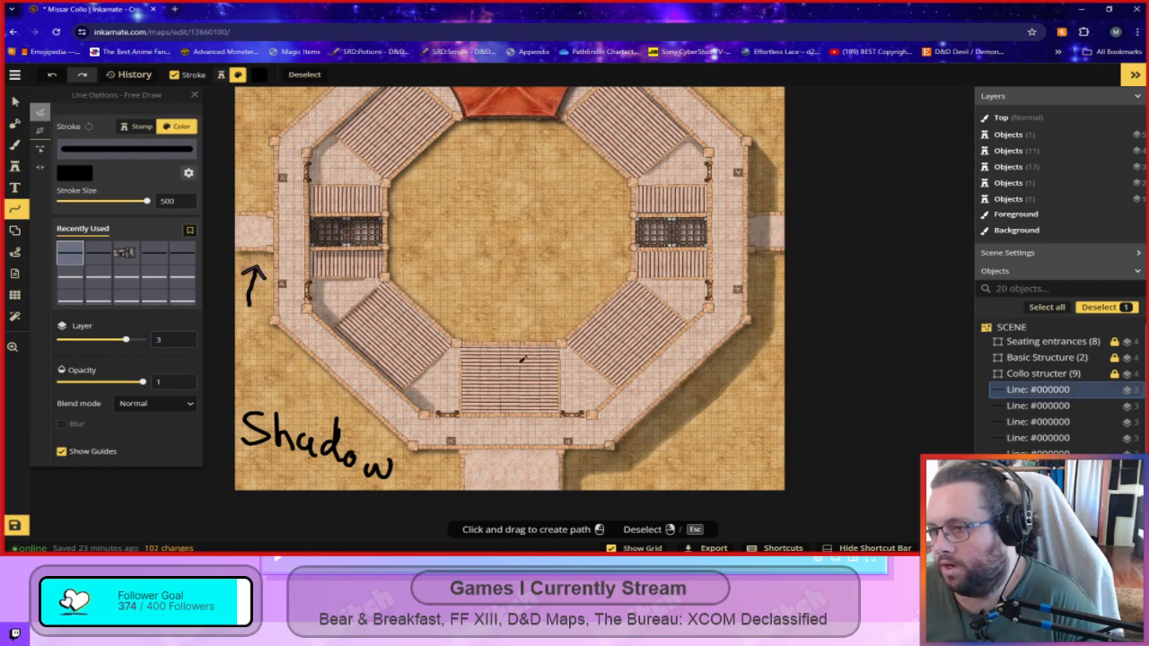
Draw black marker lines along the outer north-west and west walls and along the outer north wall, undoing the stray north-east line.
{"action": "key", "text": "space"}
{"action": "mouse_move", "coordinate": [478, 218]}
{"action": "left_mouse_down"}
{"action": "mouse_move", "coordinate": [473, 269]}
{"action": "mouse_move", "coordinate": [544, 309]}
{"action": "mouse_move", "coordinate": [540, 364]}
{"action": "mouse_move", "coordinate": [522, 356]}
{"action": "left_mouse_up"}
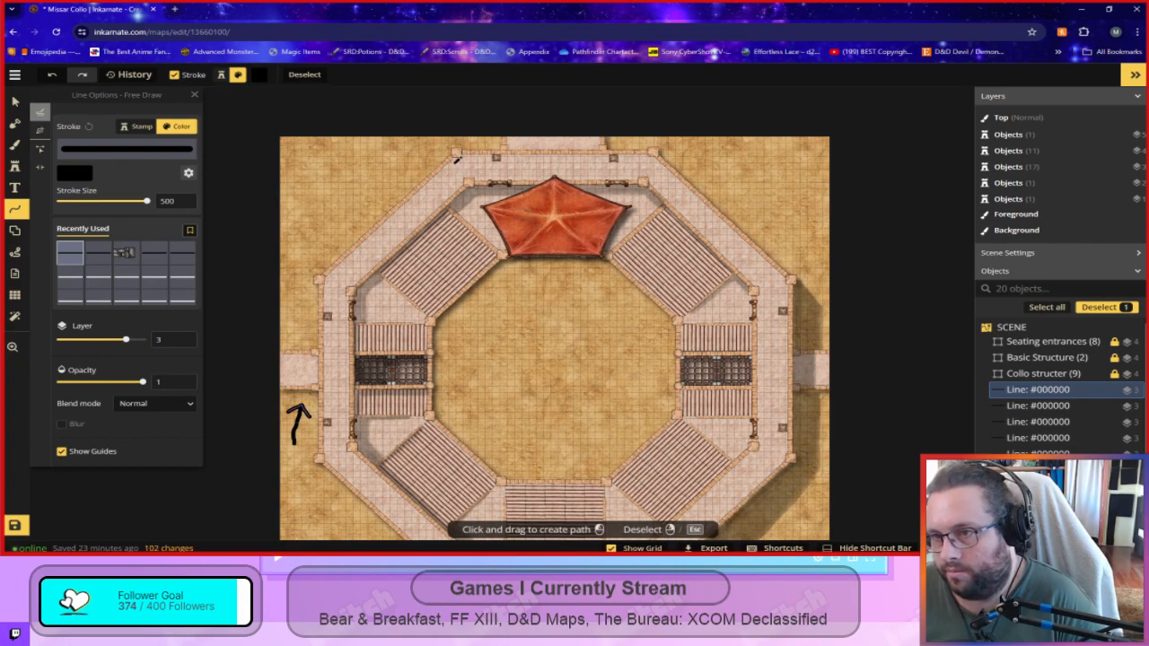
{"action": "mouse_move", "coordinate": [458, 157]}
{"action": "left_mouse_down"}
{"action": "mouse_move", "coordinate": [330, 292]}
{"action": "mouse_move", "coordinate": [334, 459]}
{"action": "left_mouse_up"}
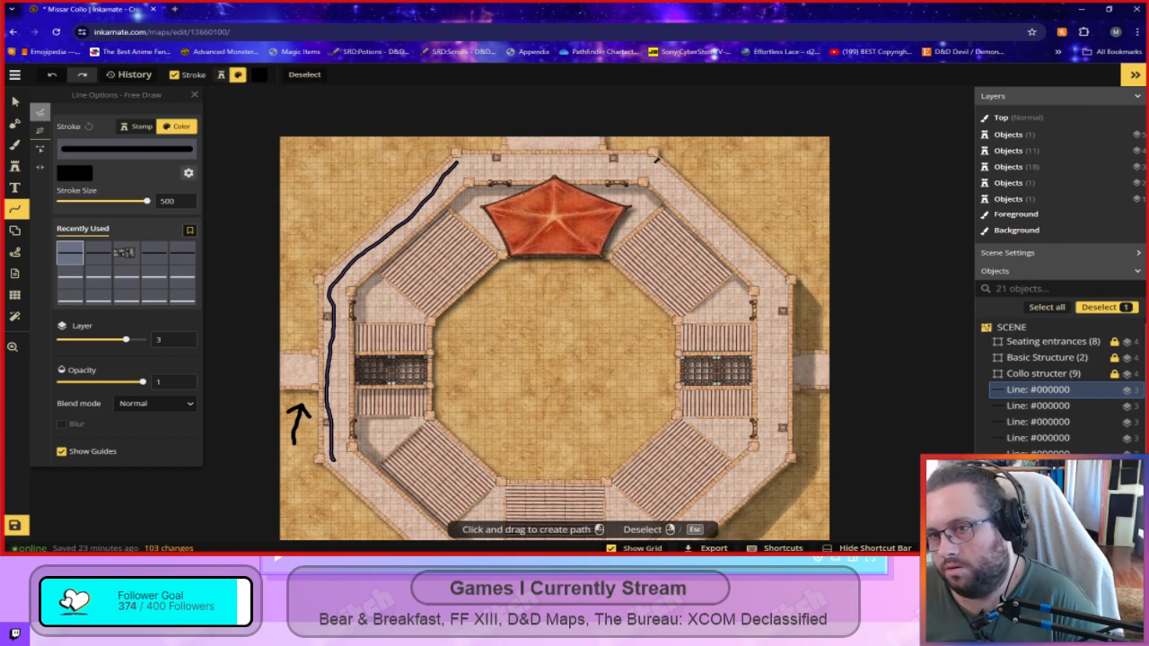
{"action": "left_click_drag", "start_coordinate": [656, 154], "coordinate": [779, 271]}
{"action": "key", "text": "ctrl+z"}
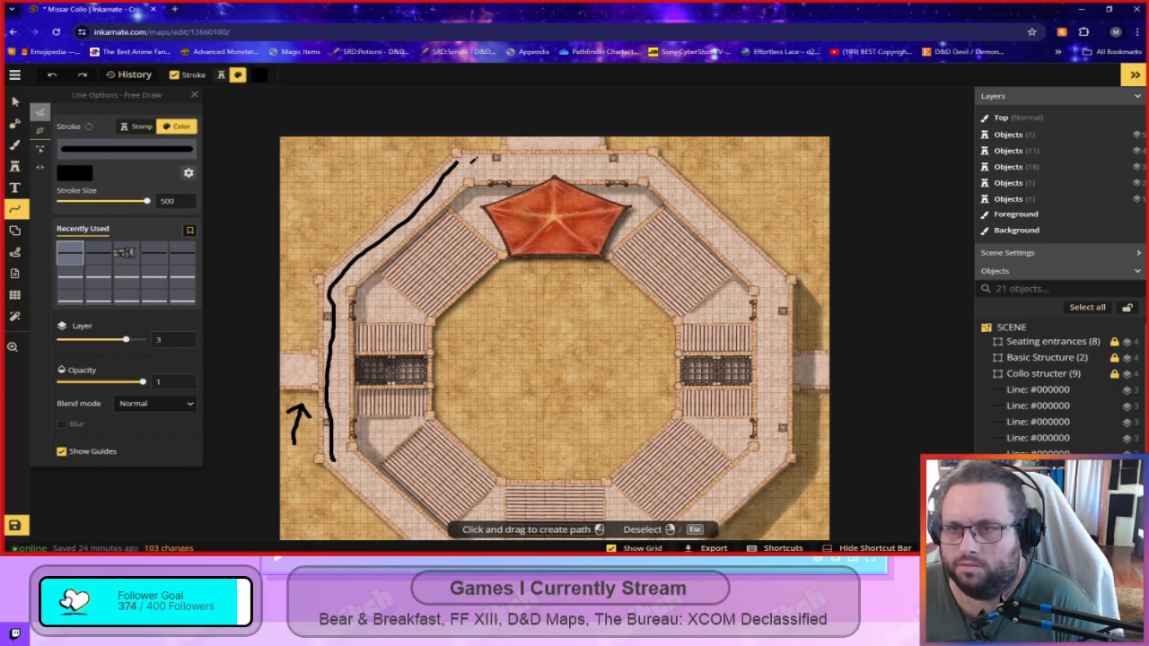
{"action": "left_click_drag", "start_coordinate": [461, 153], "coordinate": [656, 155]}
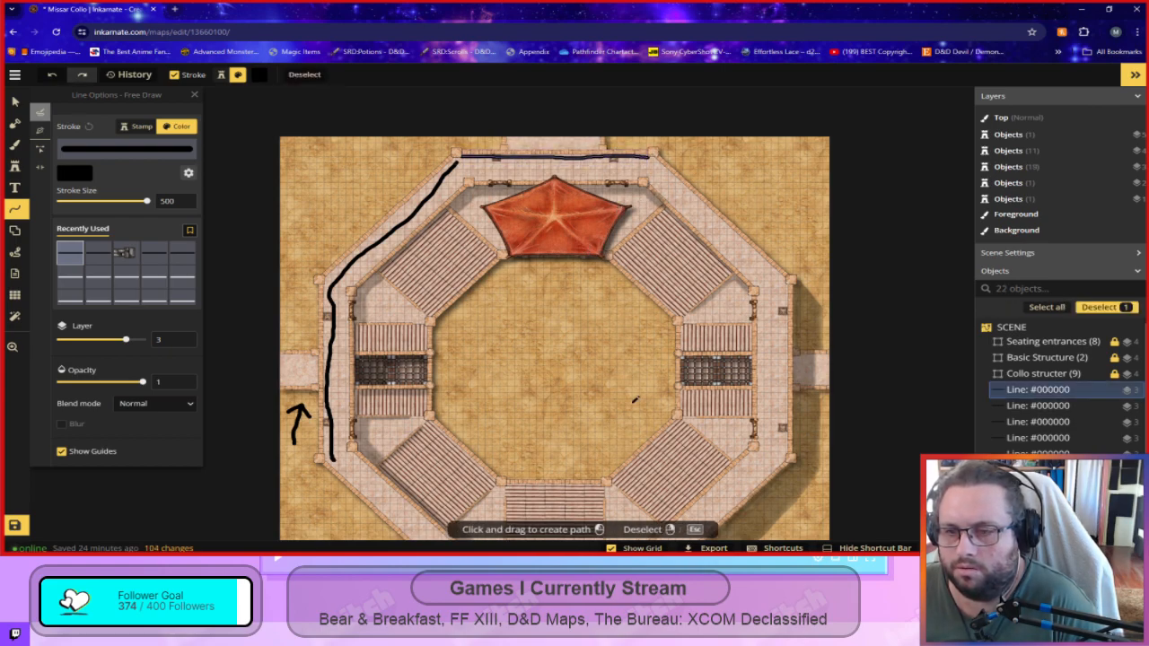
Draw black marker lines along the walls behind the south-east stands and the east stands, redoing the east one once.
{"action": "key", "text": "space"}
{"action": "left_click_drag", "start_coordinate": [624, 392], "coordinate": [569, 269]}
{"action": "left_click_drag", "start_coordinate": [699, 288], "coordinate": [588, 393]}
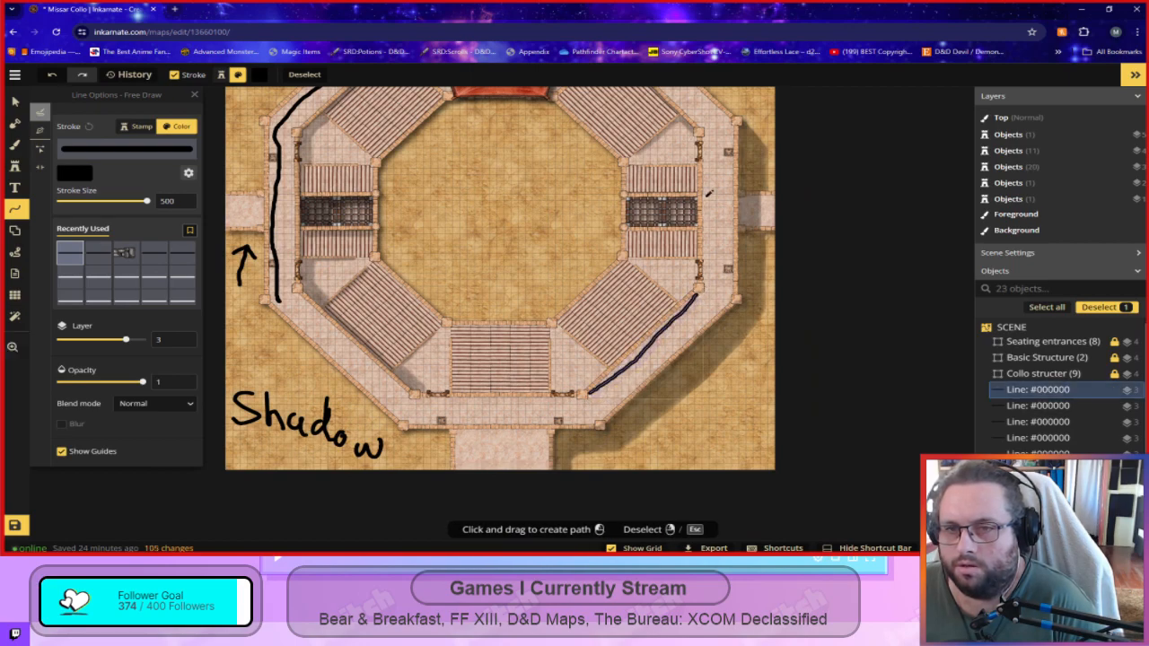
{"action": "mouse_move", "coordinate": [711, 132]}
{"action": "left_mouse_down"}
{"action": "mouse_move", "coordinate": [713, 174]}
{"action": "mouse_move", "coordinate": [704, 300]}
{"action": "left_mouse_up"}
{"action": "key", "text": "ctrl+z"}
{"action": "left_click_drag", "start_coordinate": [709, 134], "coordinate": [704, 300]}
Draw a black marker line along the arena floor's western edge and below the red tent, undoing the scribble on the tent.
{"action": "key", "text": "space"}
{"action": "left_click_drag", "start_coordinate": [720, 173], "coordinate": [720, 362]}
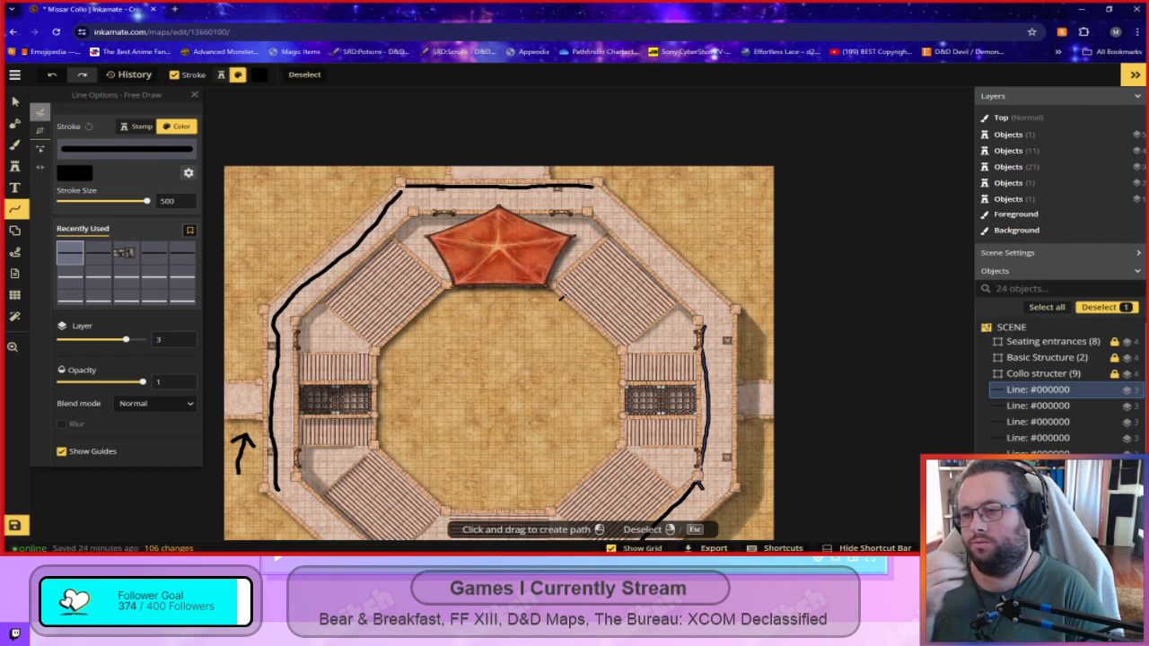
{"action": "left_click_drag", "start_coordinate": [484, 442], "coordinate": [535, 354]}
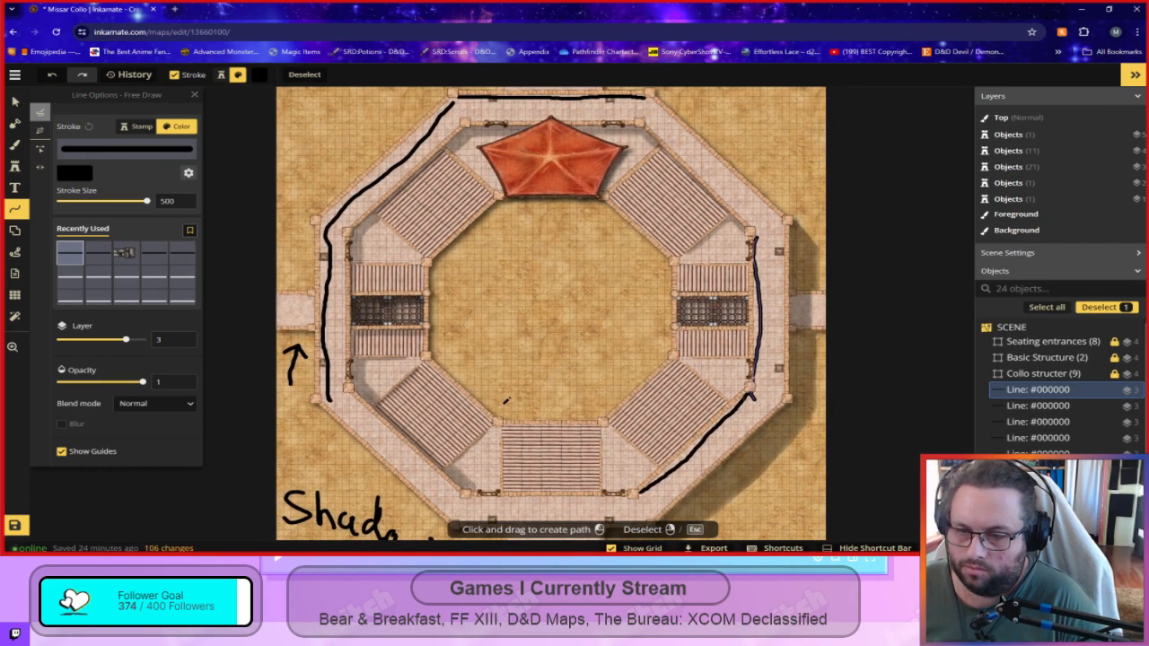
{"action": "mouse_move", "coordinate": [505, 415]}
{"action": "left_mouse_down"}
{"action": "mouse_move", "coordinate": [449, 357]}
{"action": "mouse_move", "coordinate": [436, 328]}
{"action": "mouse_move", "coordinate": [443, 280]}
{"action": "mouse_move", "coordinate": [511, 203]}
{"action": "mouse_move", "coordinate": [597, 206]}
{"action": "left_mouse_up"}
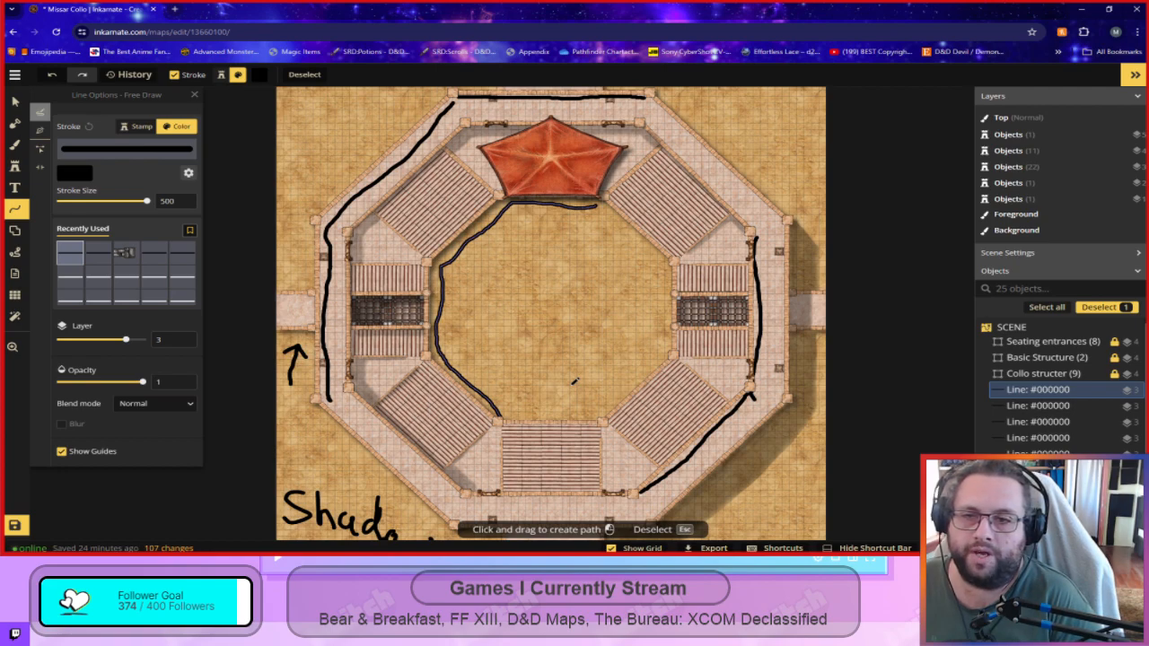
{"action": "mouse_move", "coordinate": [538, 161]}
{"action": "left_mouse_down"}
{"action": "mouse_move", "coordinate": [574, 143]}
{"action": "mouse_move", "coordinate": [534, 159]}
{"action": "mouse_move", "coordinate": [552, 167]}
{"action": "left_mouse_up"}
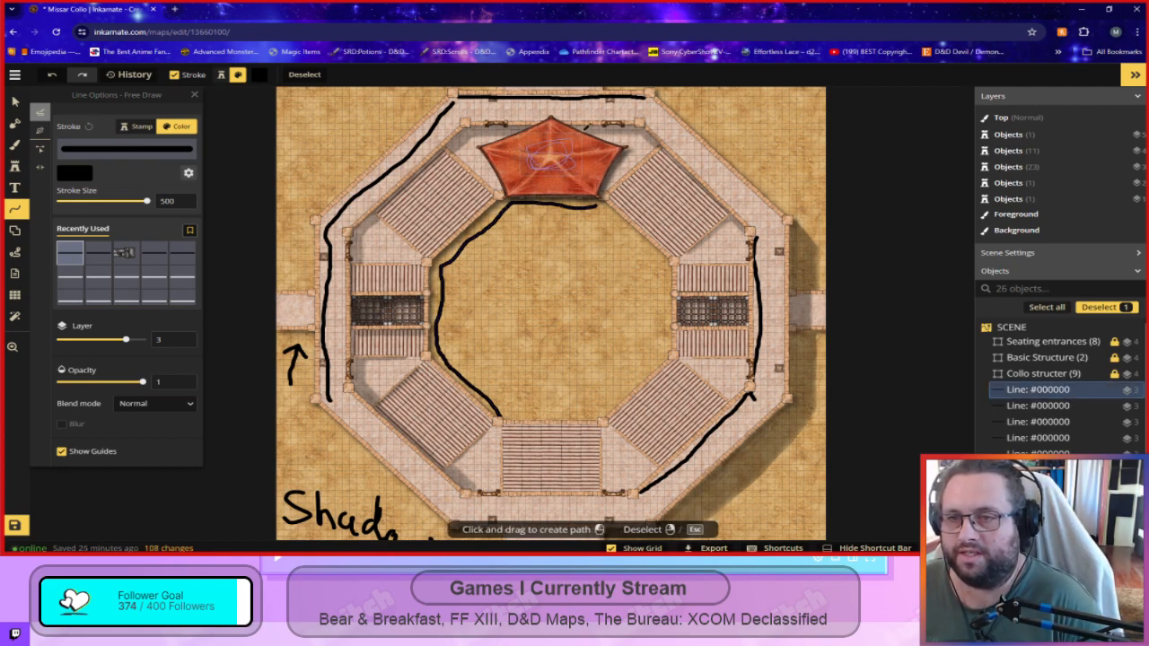
{"action": "key", "text": "ctrl+z"}
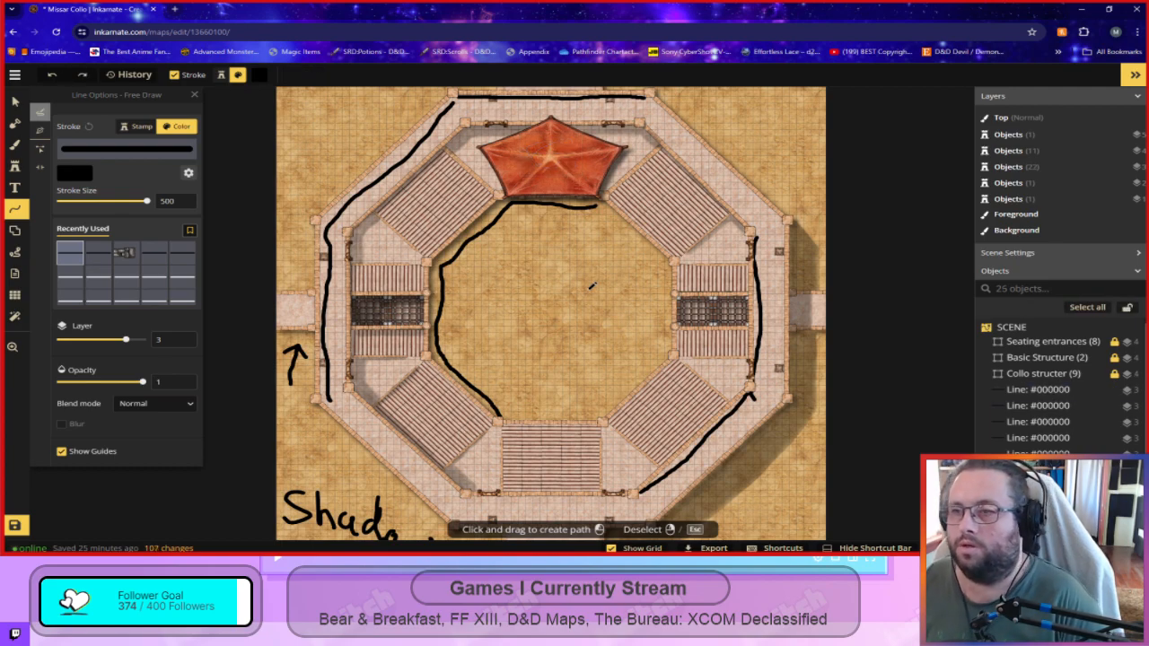
Save the map.
{"action": "left_click", "coordinate": [15, 74]}
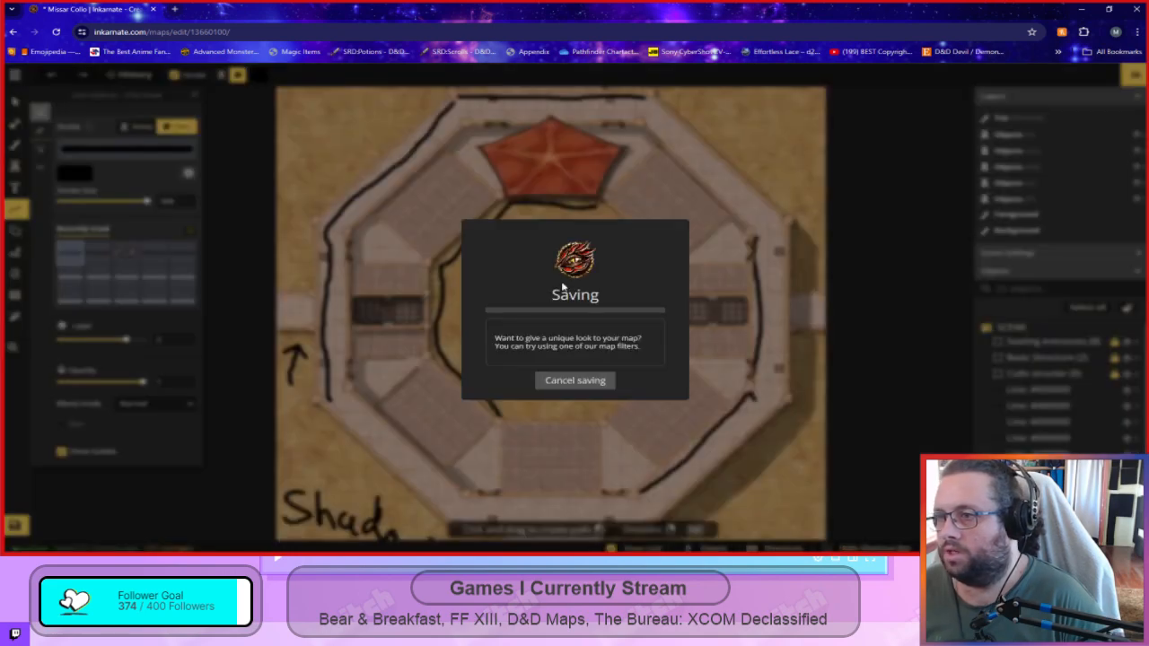
{"action": "left_click", "coordinate": [27, 115]}
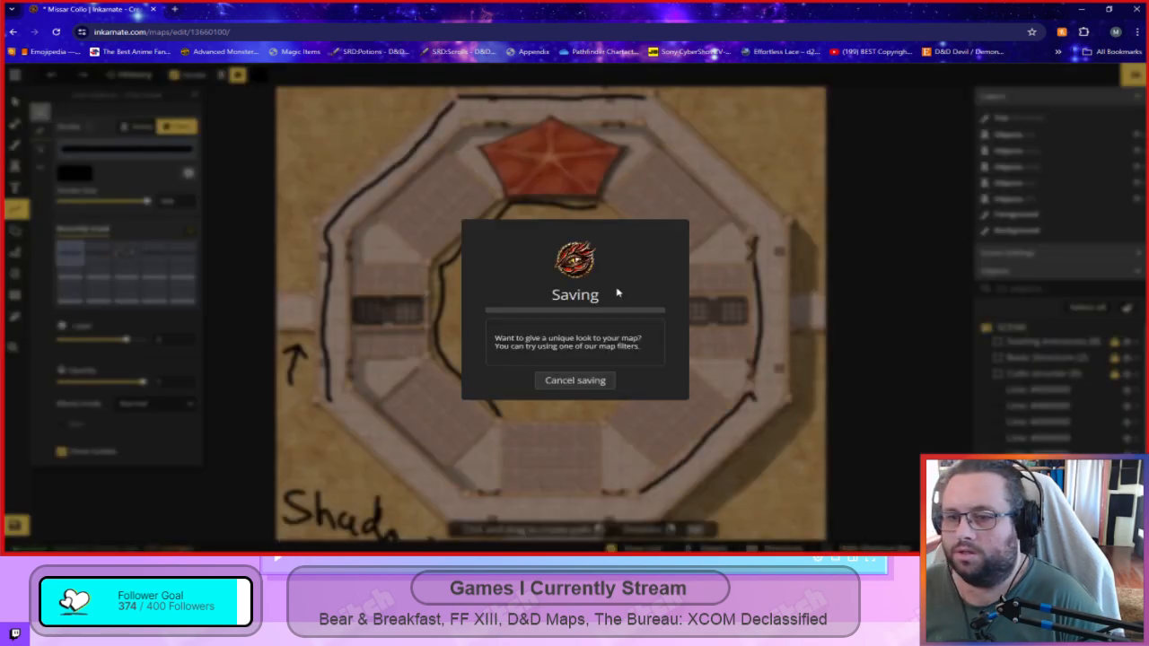